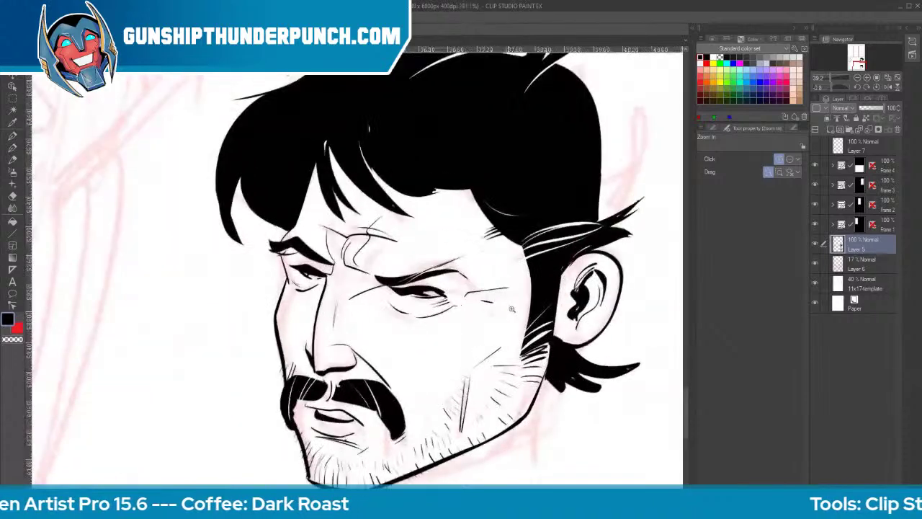
Erase the cheek stubble and the rear part of the man's jawline with the Hard eraser at brush size 30
key("bracketleft")
key("bracketleft")
key("bracketleft")
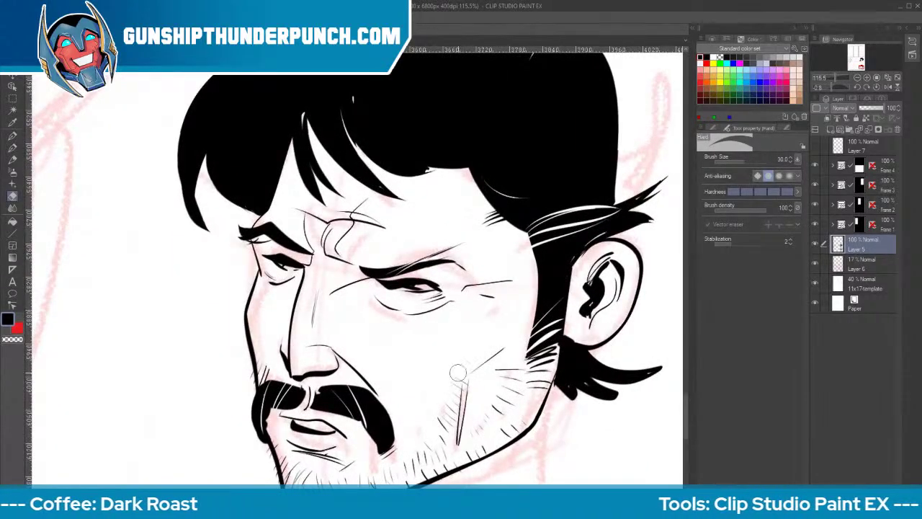
mouse_move(457, 373)
left_mouse_down()
mouse_move(447, 426)
mouse_move(450, 404)
mouse_move(416, 456)
left_mouse_up()
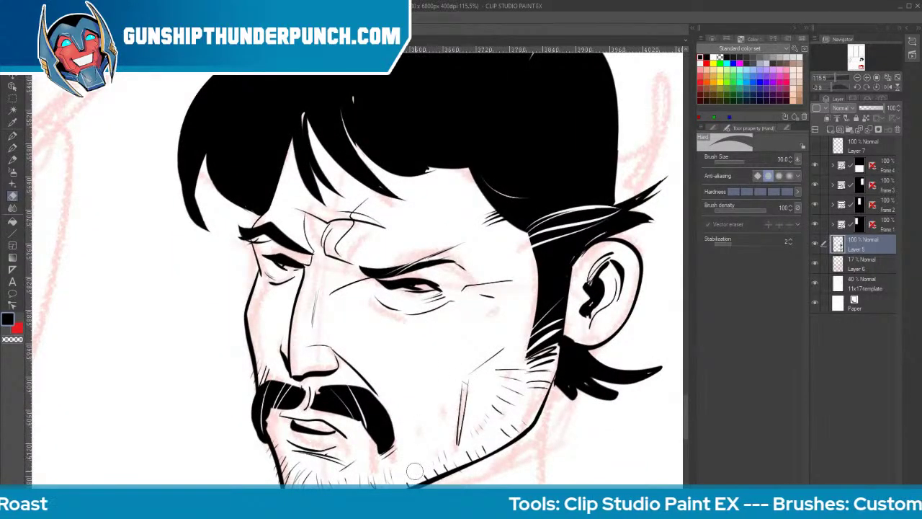
mouse_move(476, 432)
left_mouse_down()
mouse_move(535, 379)
mouse_move(543, 385)
mouse_move(504, 450)
mouse_move(452, 456)
mouse_move(502, 337)
left_mouse_up()
Erase the chin stubble and the rest of the jaw and chin outline, using the Hard eraser at size 40
key("space")
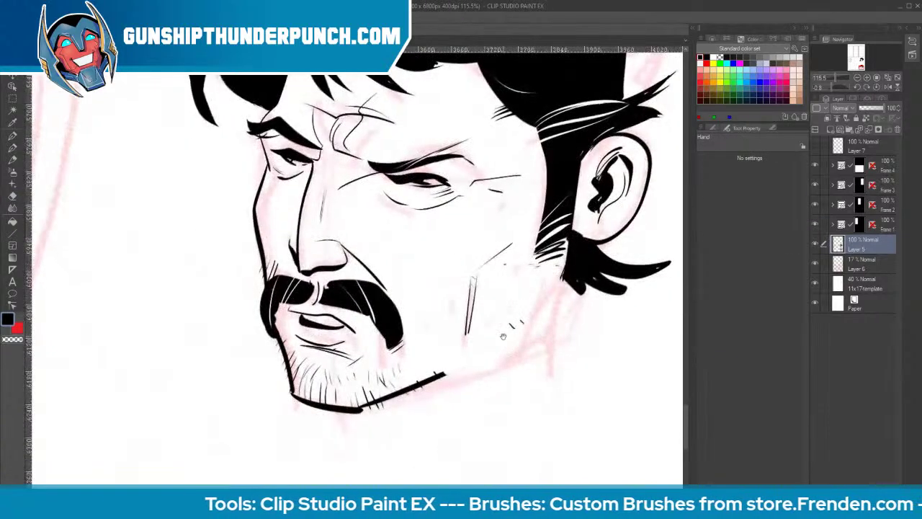
mouse_move(455, 372)
left_mouse_down()
mouse_move(370, 403)
mouse_move(399, 358)
mouse_move(336, 399)
mouse_move(353, 369)
mouse_move(365, 378)
mouse_move(335, 419)
mouse_move(337, 394)
mouse_move(315, 371)
left_mouse_up()
key("bracketright")
left_click_drag(267, 256, 274, 264)
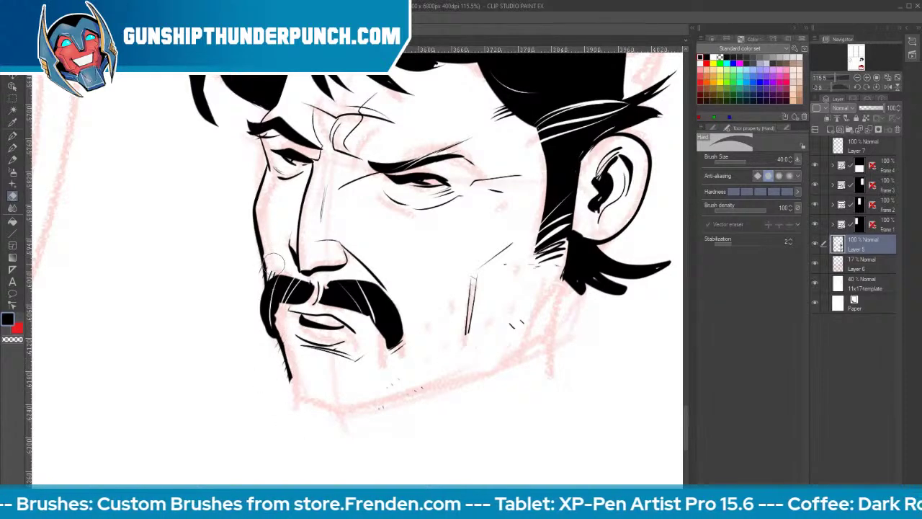
Erase the trial ink stroke at the chin and the leftover stubble specks along the jaw
key("p")
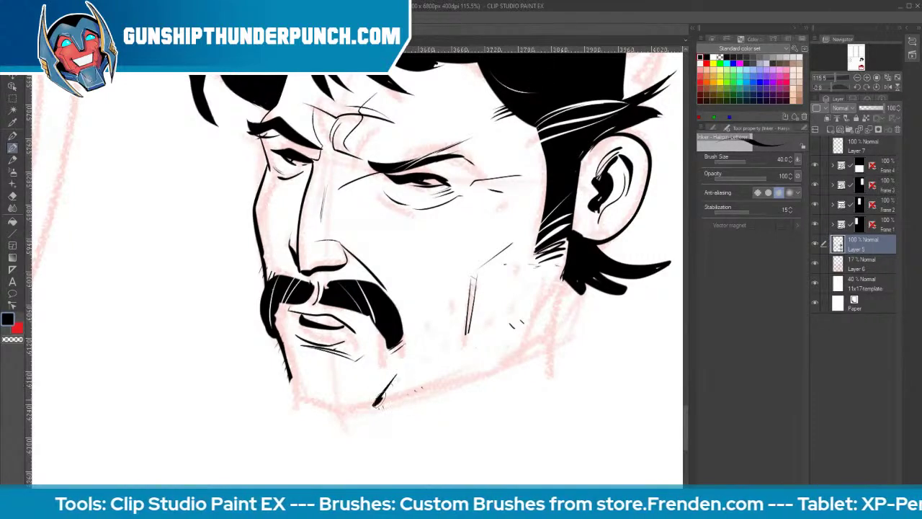
key("e")
mouse_move(402, 391)
left_mouse_down()
mouse_move(523, 322)
mouse_move(511, 267)
mouse_move(519, 277)
left_mouse_up()
Ink a new jawline from below the ear to the chin and a curved outline around the chin
key("p")
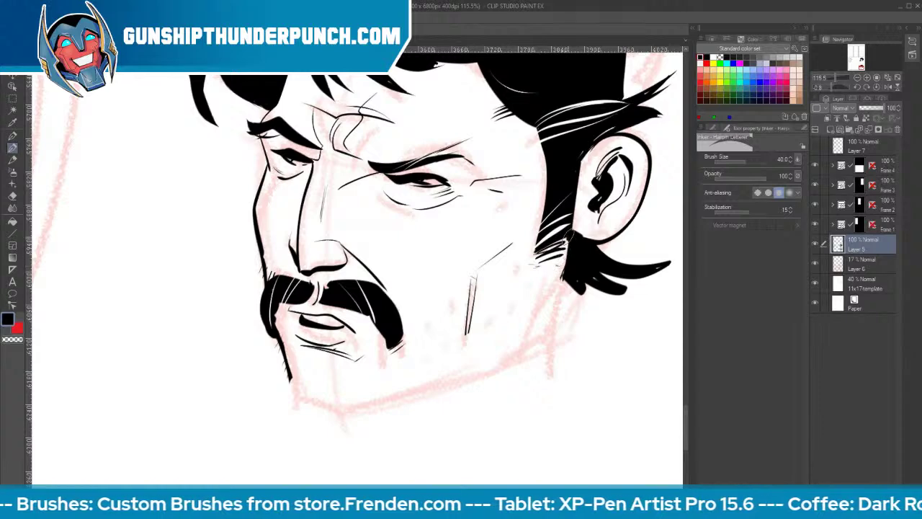
mouse_move(566, 242)
left_mouse_down()
mouse_move(533, 347)
mouse_move(363, 425)
left_mouse_up()
mouse_move(286, 363)
left_mouse_down()
mouse_move(293, 393)
mouse_move(332, 400)
mouse_move(356, 389)
mouse_move(304, 409)
mouse_move(290, 388)
mouse_move(298, 410)
mouse_move(362, 427)
left_mouse_up()
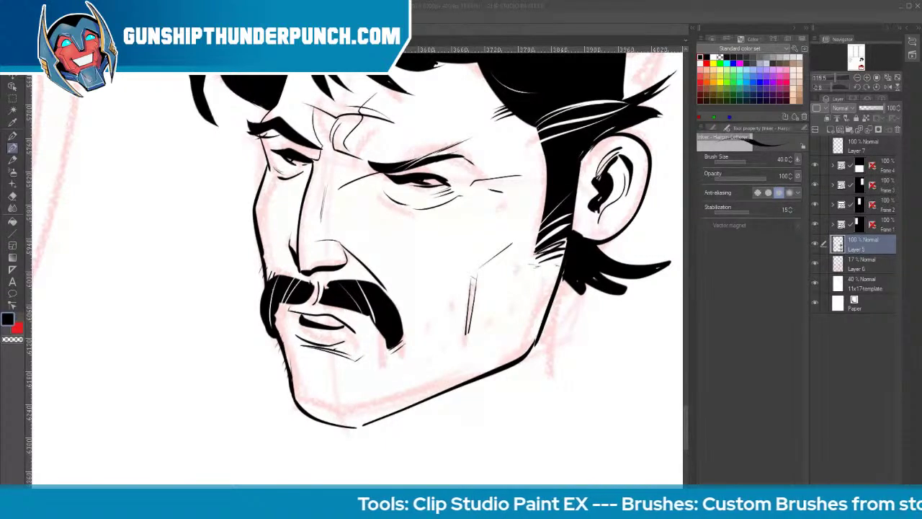
left_click(630, 23)
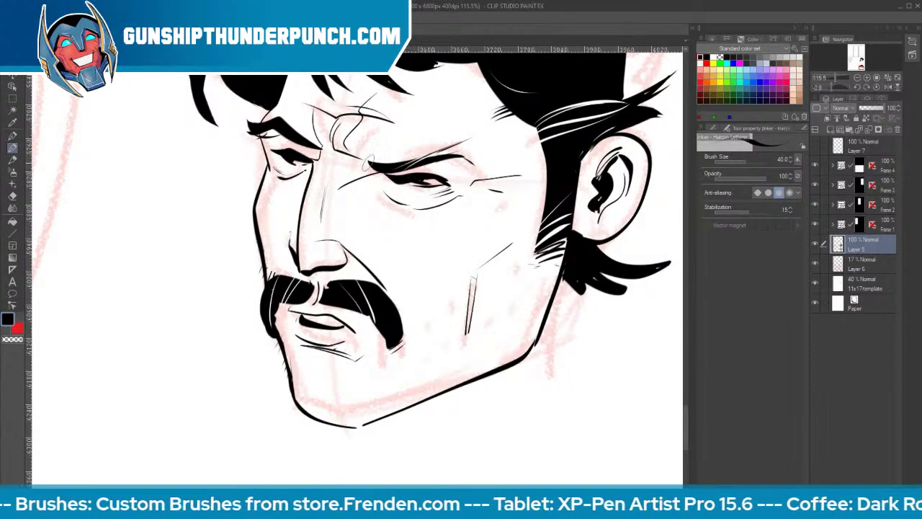
Extend the inner brow toward the nose bridge, then ink a thin chin contour and short stubble strokes across the chin and jaw
mouse_move(369, 163)
left_mouse_down()
mouse_move(353, 155)
mouse_move(366, 122)
left_mouse_up()
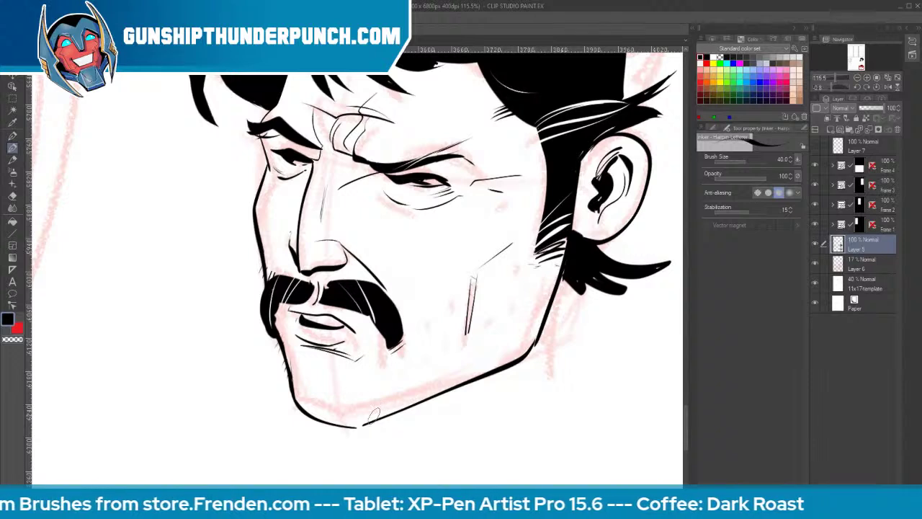
left_click_drag(360, 425, 412, 376)
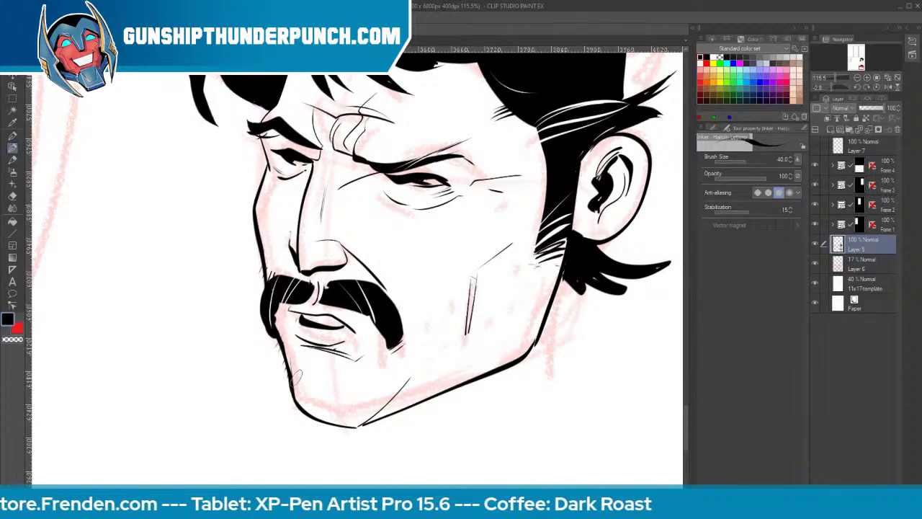
mouse_move(296, 373)
left_mouse_down()
mouse_move(288, 397)
mouse_move(299, 382)
mouse_move(297, 408)
mouse_move(303, 396)
mouse_move(303, 407)
mouse_move(315, 403)
mouse_move(311, 414)
mouse_move(320, 408)
mouse_move(319, 420)
mouse_move(361, 425)
left_mouse_up()
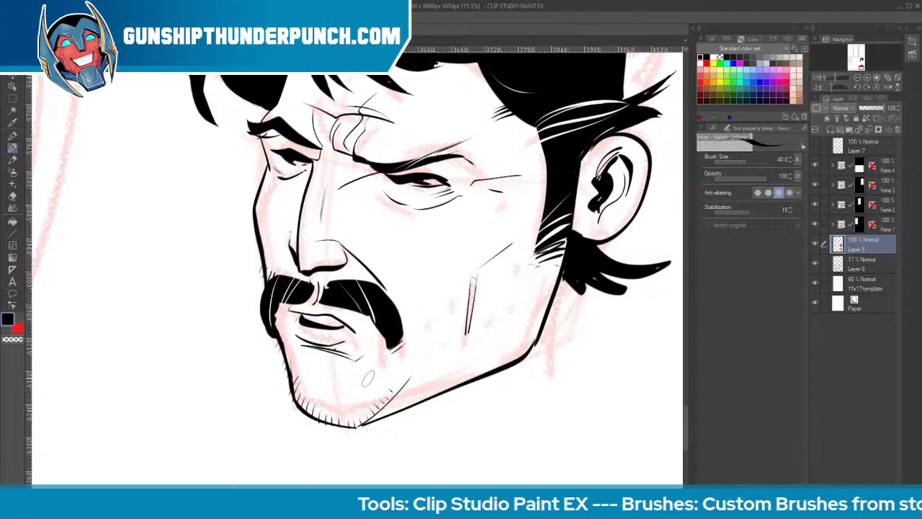
mouse_move(296, 369)
left_mouse_down()
mouse_move(301, 393)
mouse_move(347, 407)
mouse_move(374, 393)
left_mouse_up()
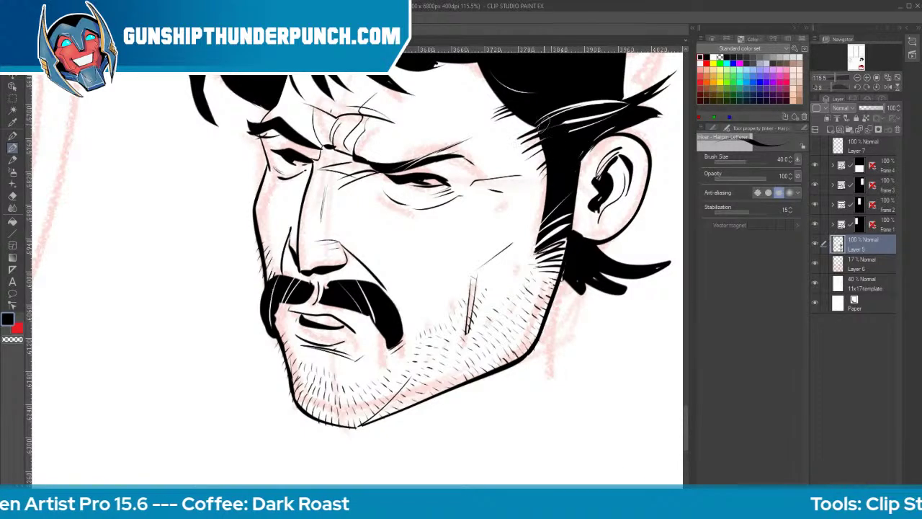
Add black detail strokes to the temple hairline, the inner ear shadow and around both of the man's eyes
mouse_move(536, 134)
left_mouse_down()
mouse_move(519, 150)
mouse_move(535, 170)
left_mouse_up()
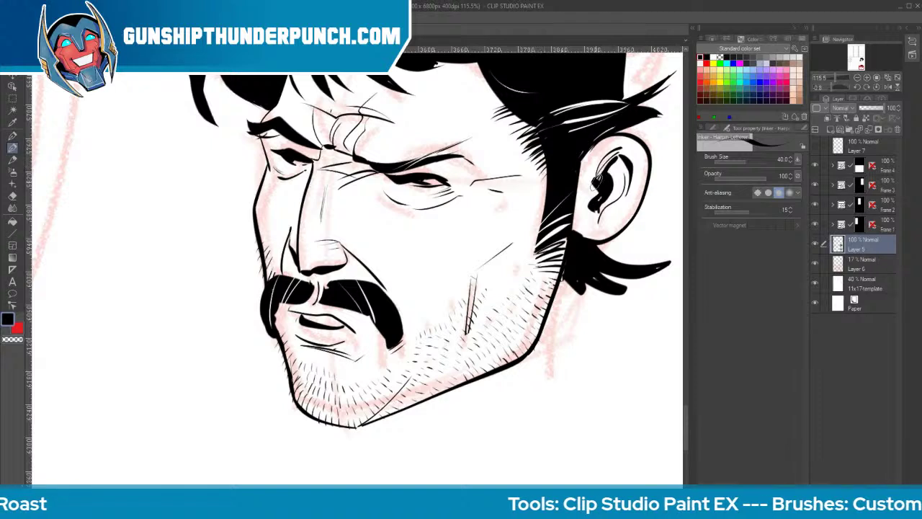
mouse_move(596, 183)
left_mouse_down()
mouse_move(592, 213)
mouse_move(611, 167)
left_mouse_up()
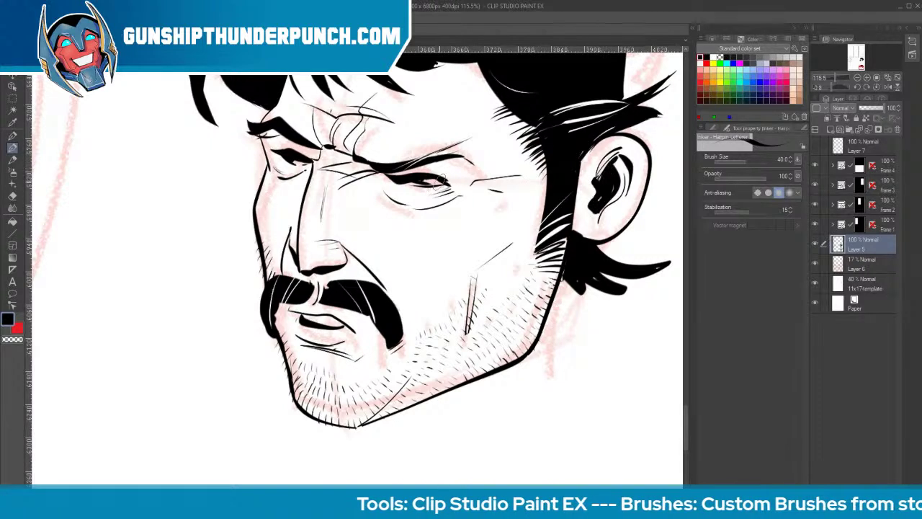
left_click_drag(442, 168, 457, 178)
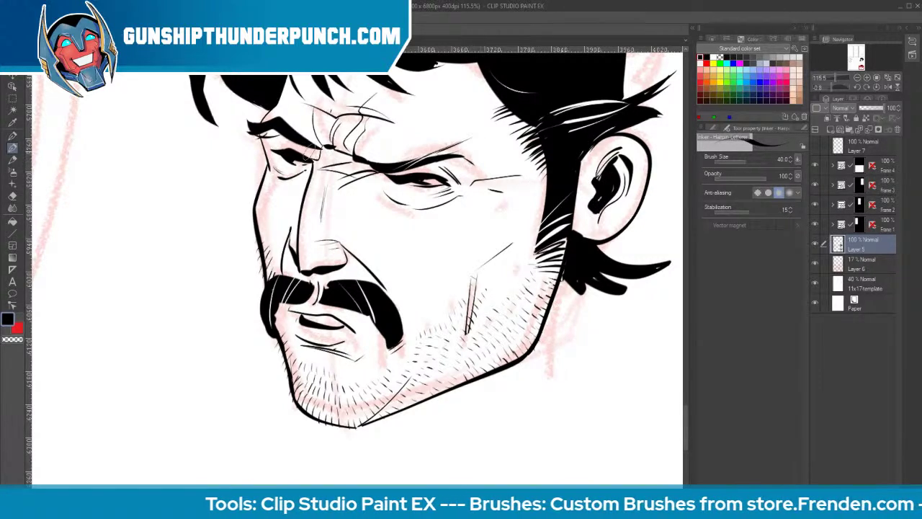
mouse_move(268, 142)
left_mouse_down()
mouse_move(291, 139)
mouse_move(318, 163)
left_mouse_up()
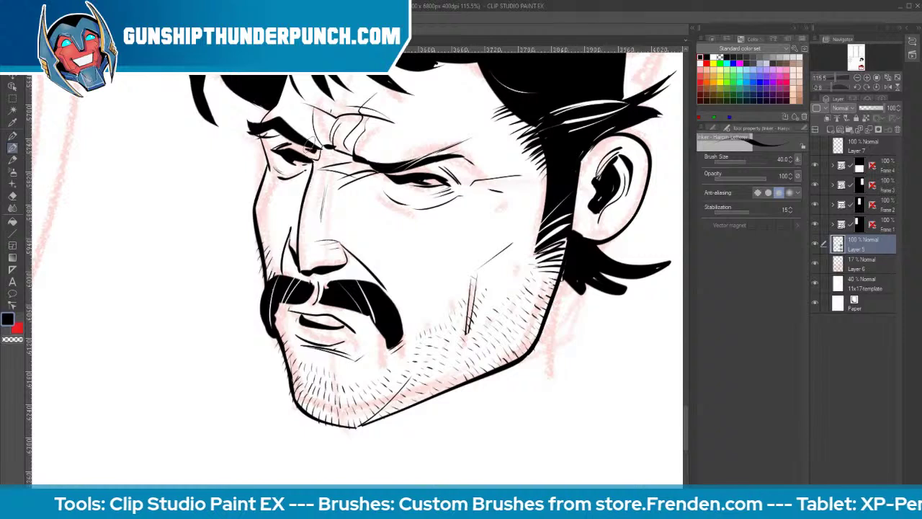
Switch to white and cut fine strands into the moustache edges, then refine the ear shadow
key("x")
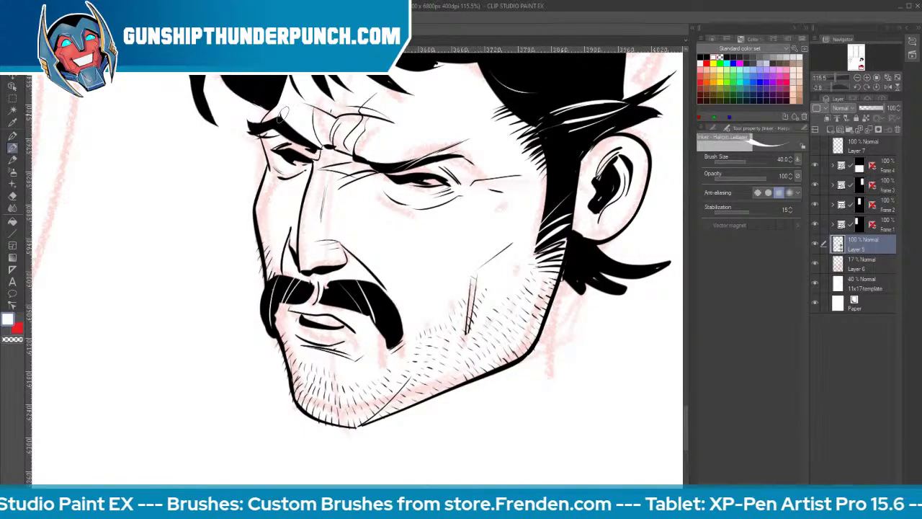
mouse_move(389, 296)
left_mouse_down()
mouse_move(401, 343)
mouse_move(393, 355)
left_mouse_up()
left_click_drag(267, 286, 263, 320)
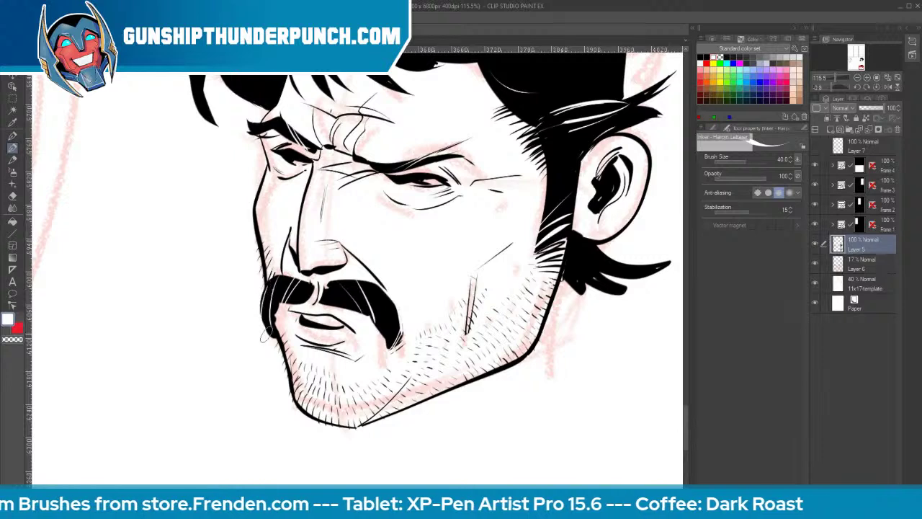
left_click_drag(594, 179, 604, 222)
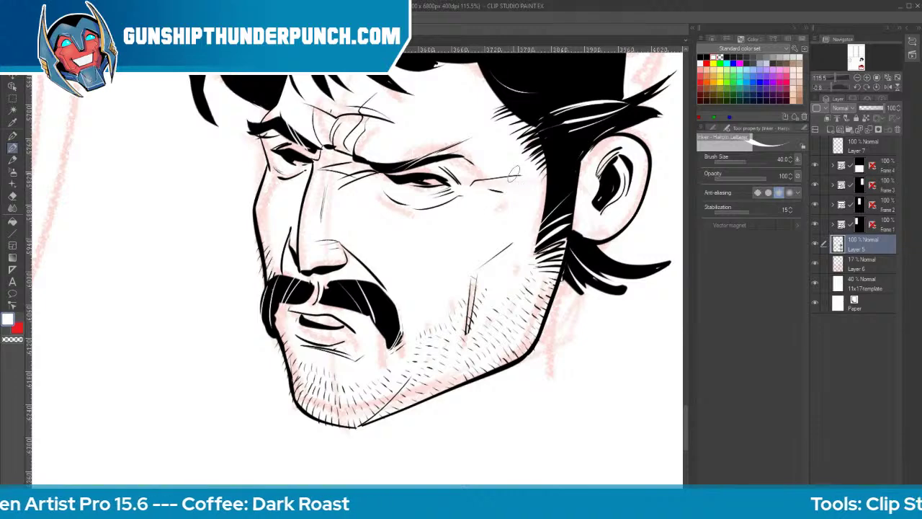
Paint thin white highlight strands into the black hair on the crown and along the fringe
key("space")
left_click_drag(496, 244, 485, 291)
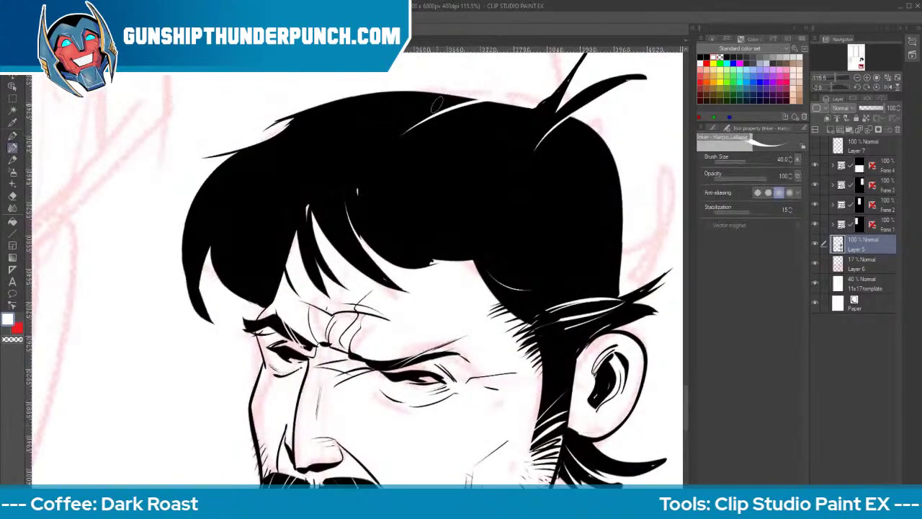
mouse_move(452, 100)
left_mouse_down()
mouse_move(383, 124)
mouse_move(363, 144)
left_mouse_up()
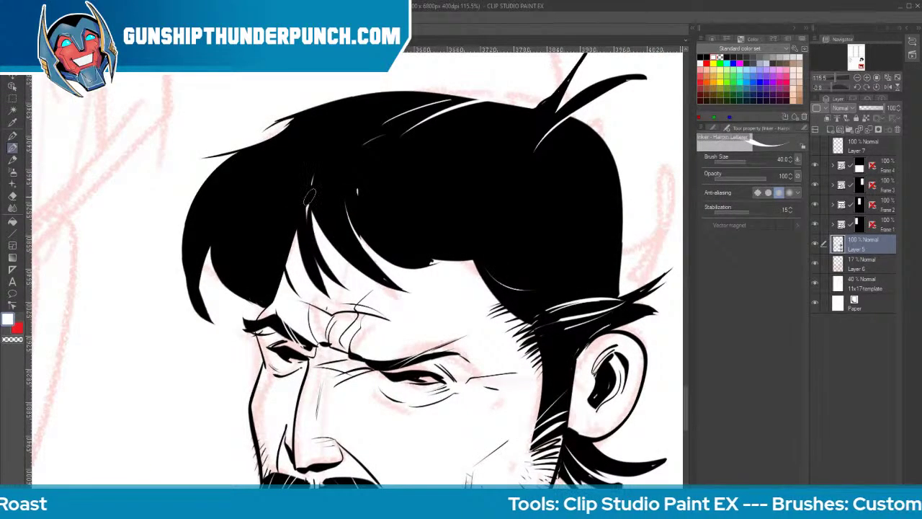
left_click_drag(310, 196, 319, 250)
mouse_move(391, 220)
left_mouse_down()
mouse_move(415, 242)
mouse_move(429, 235)
left_mouse_up()
left_click_drag(419, 213, 457, 228)
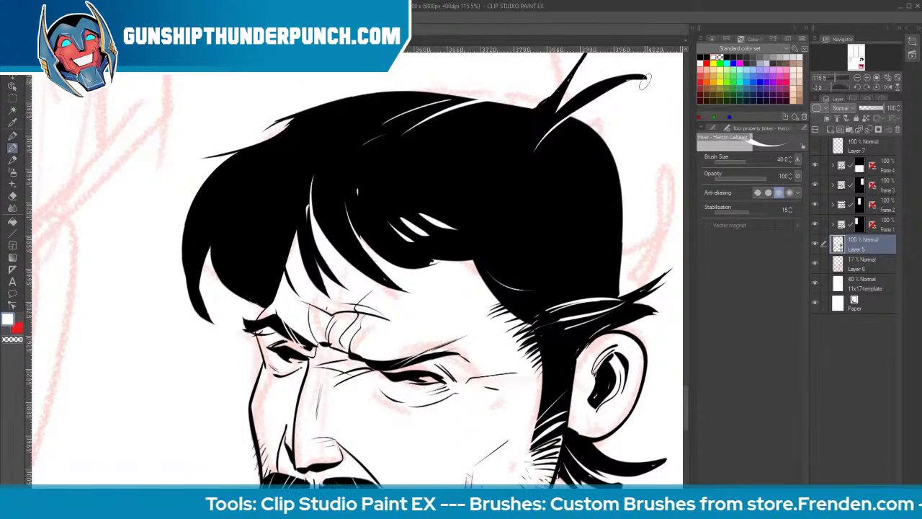
Trim the stray tuft at the back of the crown and the outer edge of the front hair lock with white
mouse_move(645, 81)
left_mouse_down()
mouse_move(618, 82)
mouse_move(578, 108)
mouse_move(635, 81)
mouse_move(570, 114)
left_mouse_up()
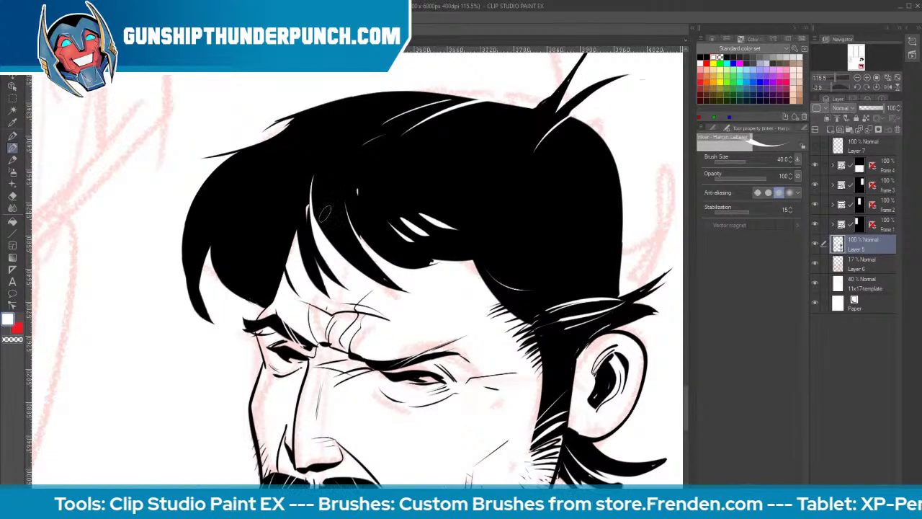
mouse_move(207, 251)
left_mouse_down()
mouse_move(204, 296)
mouse_move(210, 323)
left_mouse_up()
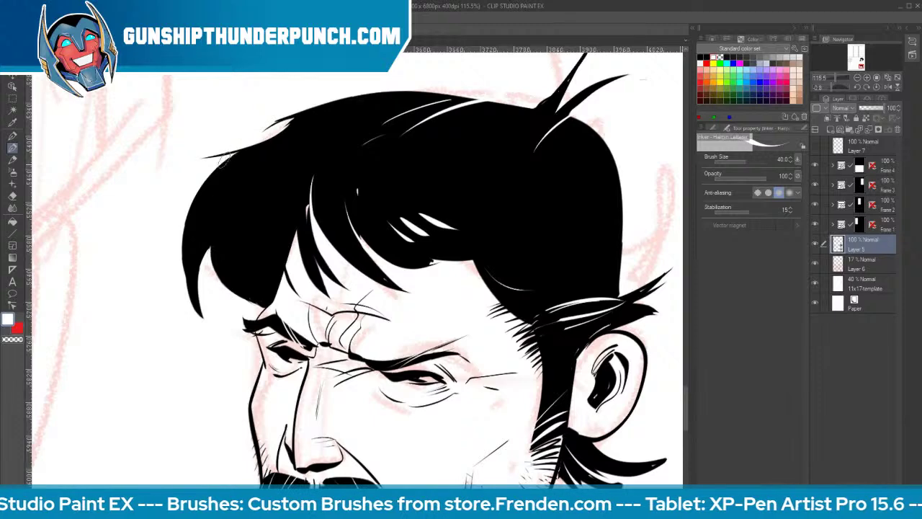
mouse_move(219, 160)
left_mouse_down()
mouse_move(183, 234)
mouse_move(208, 322)
left_mouse_up()
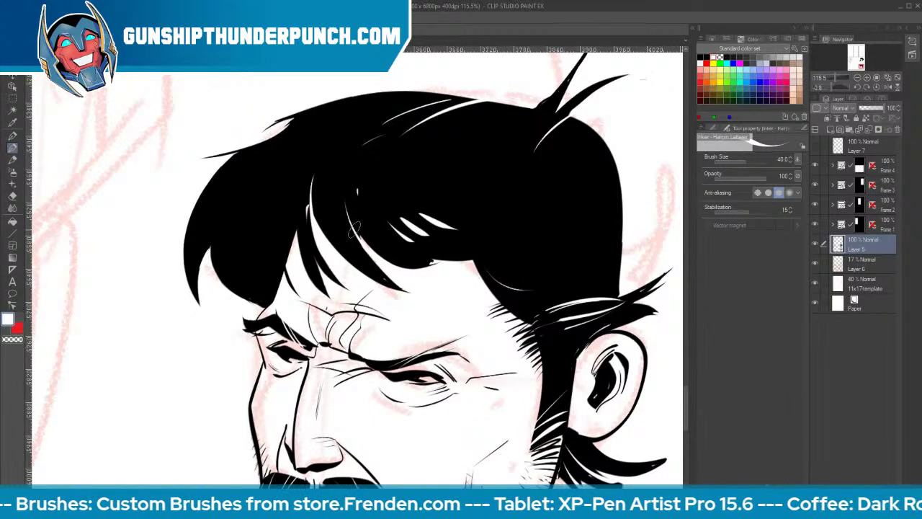
Switch to black, ink a strand below the fringe, and hatch the frown wrinkles and inner brows
left_click(700, 59)
mouse_move(386, 253)
left_mouse_down()
mouse_move(438, 264)
mouse_move(456, 243)
mouse_move(383, 256)
mouse_move(475, 261)
left_mouse_up()
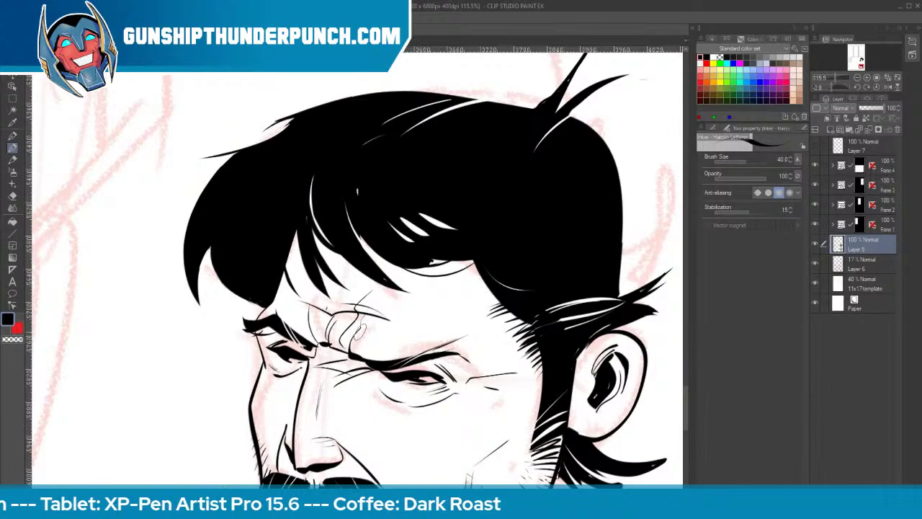
mouse_move(360, 330)
left_mouse_down()
mouse_move(352, 355)
mouse_move(361, 352)
mouse_move(364, 363)
left_mouse_up()
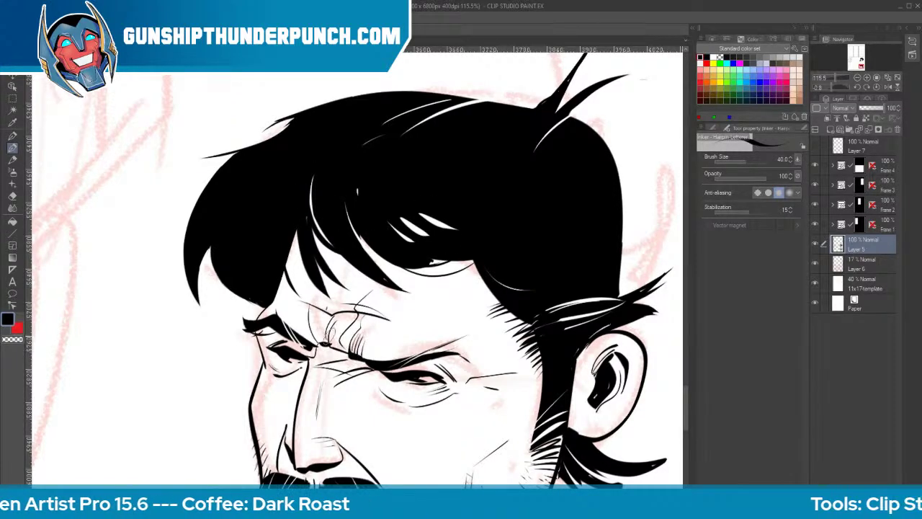
mouse_move(329, 329)
left_mouse_down()
mouse_move(336, 348)
mouse_move(322, 333)
mouse_move(314, 357)
mouse_move(315, 343)
left_mouse_up()
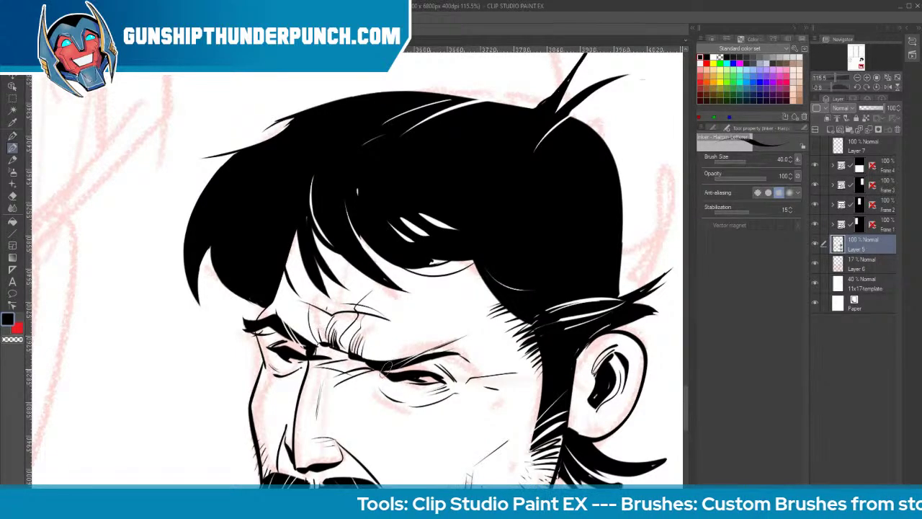
left_click_drag(387, 370, 390, 365)
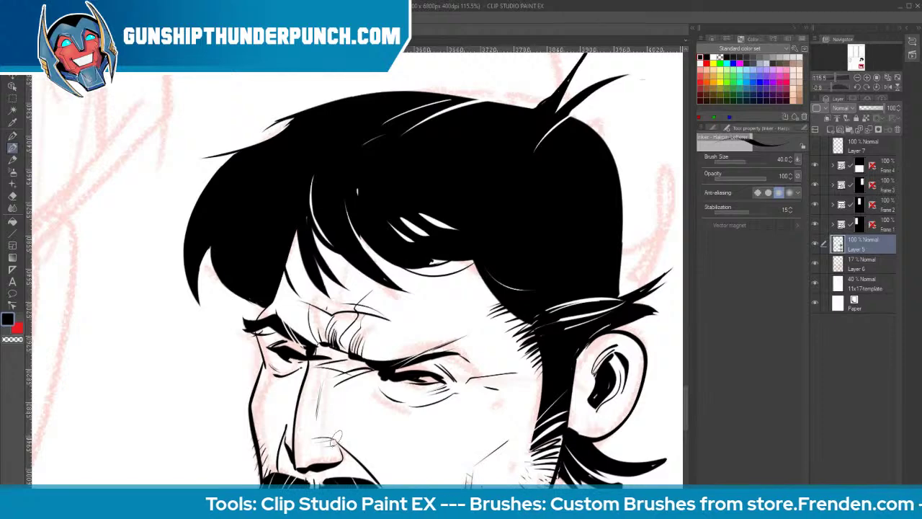
Hatch shading on the nose tip and ink wrinkle lines across the man's forehead and temple
left_click_drag(335, 437, 345, 458)
left_click_drag(297, 420, 306, 448)
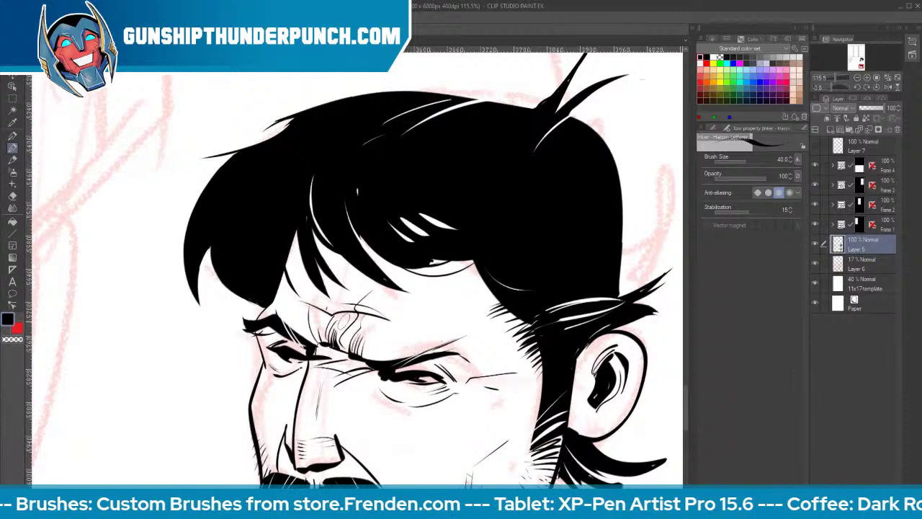
mouse_move(380, 332)
left_mouse_down()
mouse_move(433, 312)
mouse_move(477, 341)
mouse_move(485, 307)
mouse_move(474, 340)
mouse_move(492, 362)
mouse_move(478, 332)
mouse_move(488, 357)
mouse_move(486, 335)
left_mouse_up()
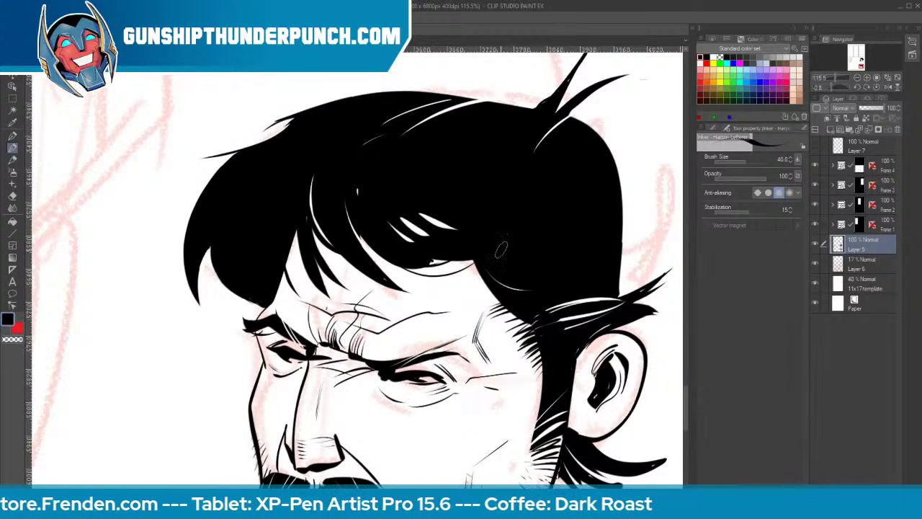
Move to the close-up of the dark-haired woman's face and add black ink touches around her eyes and brows
key("ctrl+space")
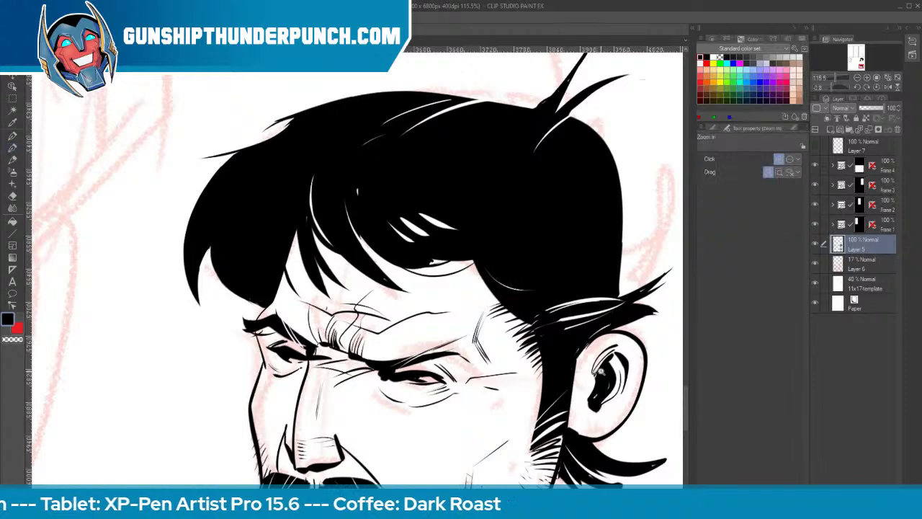
left_click_drag(596, 373, 555, 381)
key("space")
mouse_move(621, 413)
left_mouse_down()
mouse_move(601, 317)
mouse_move(587, 298)
mouse_move(648, 395)
left_mouse_up()
left_click_drag(560, 202, 585, 358)
key("ctrl+space")
left_click_drag(572, 325, 555, 326)
key("space")
left_click_drag(569, 281, 465, 498)
key("ctrl+space")
left_click_drag(467, 283, 506, 252)
mouse_move(391, 248)
left_mouse_down()
mouse_move(423, 220)
mouse_move(376, 249)
mouse_move(388, 252)
left_mouse_up()
left_click_drag(303, 239, 317, 253)
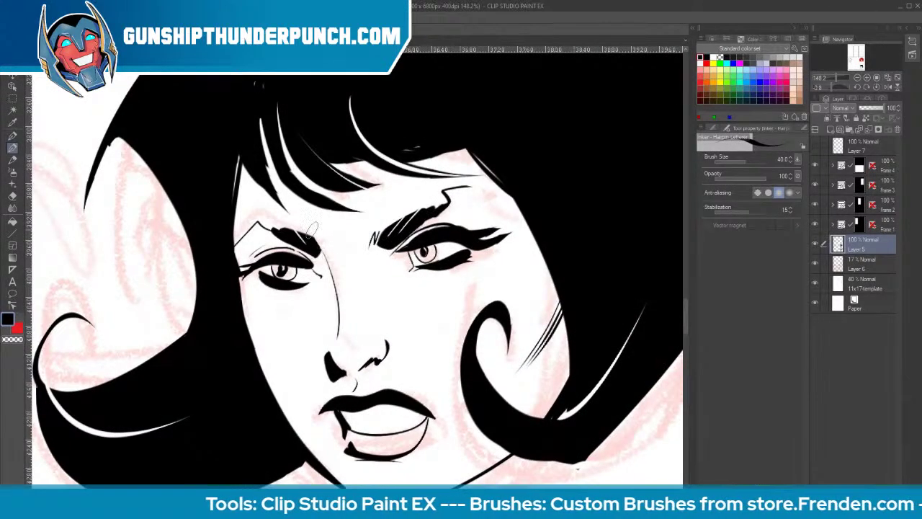
Ink the teeth line and dark mouth corners between the woman's lips, and add lash and eyelid strokes around her eyes
left_click_drag(423, 415, 360, 420)
left_click_drag(374, 419, 413, 407)
left_click_drag(348, 411, 356, 434)
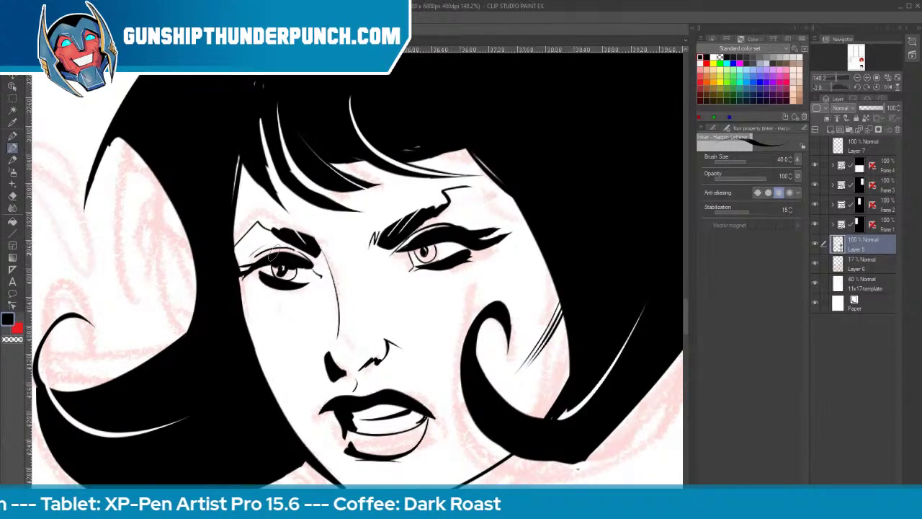
left_click_drag(240, 269, 277, 242)
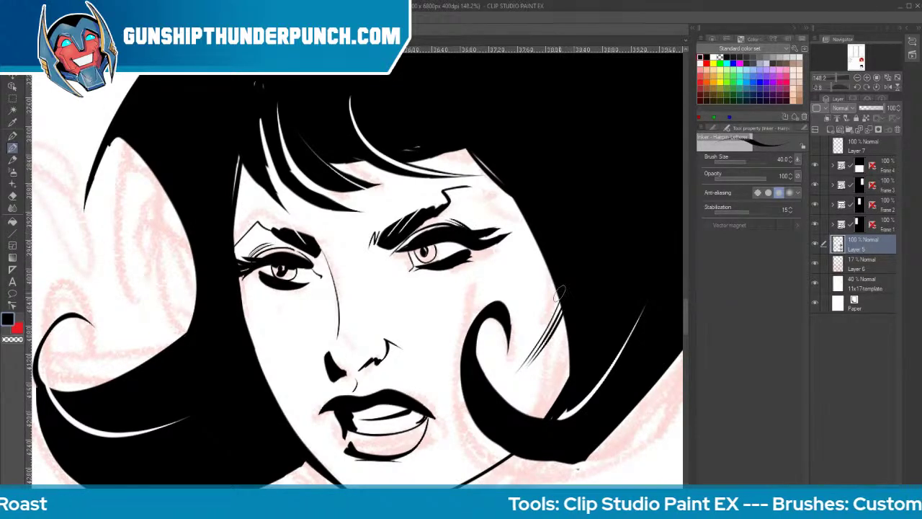
Ink a thin strand around the woman's cheek curl, then shade her lower lip and hatch the inner brow beside the nose
left_click_drag(461, 364, 515, 292)
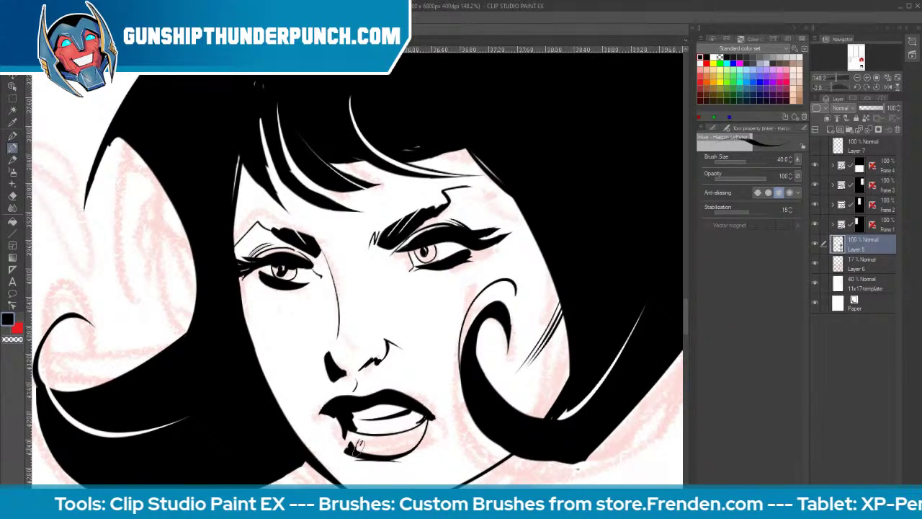
mouse_move(359, 445)
left_mouse_down()
mouse_move(407, 435)
mouse_move(428, 418)
mouse_move(408, 456)
mouse_move(396, 435)
mouse_move(393, 452)
mouse_move(360, 450)
mouse_move(400, 449)
mouse_move(355, 441)
mouse_move(337, 415)
mouse_move(355, 450)
mouse_move(342, 458)
mouse_move(363, 453)
left_mouse_up()
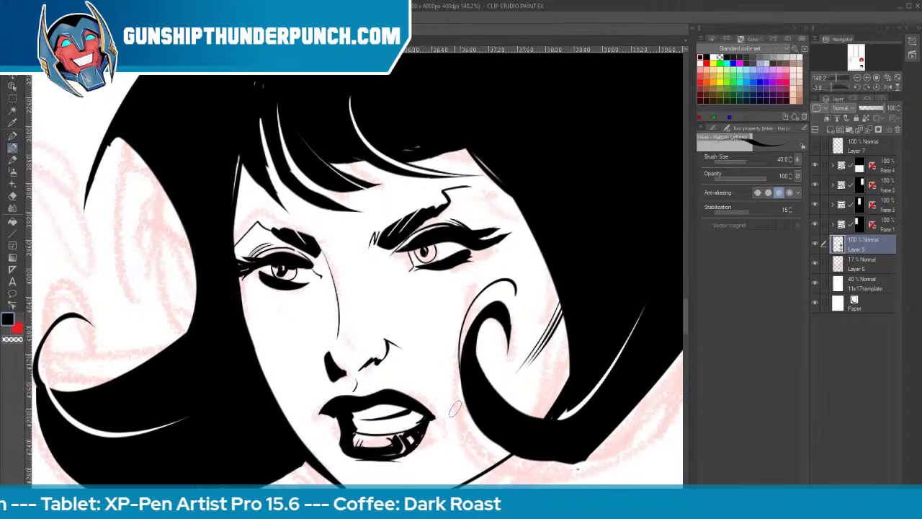
mouse_move(417, 247)
left_mouse_down()
mouse_move(378, 279)
mouse_move(401, 251)
mouse_move(375, 282)
left_mouse_up()
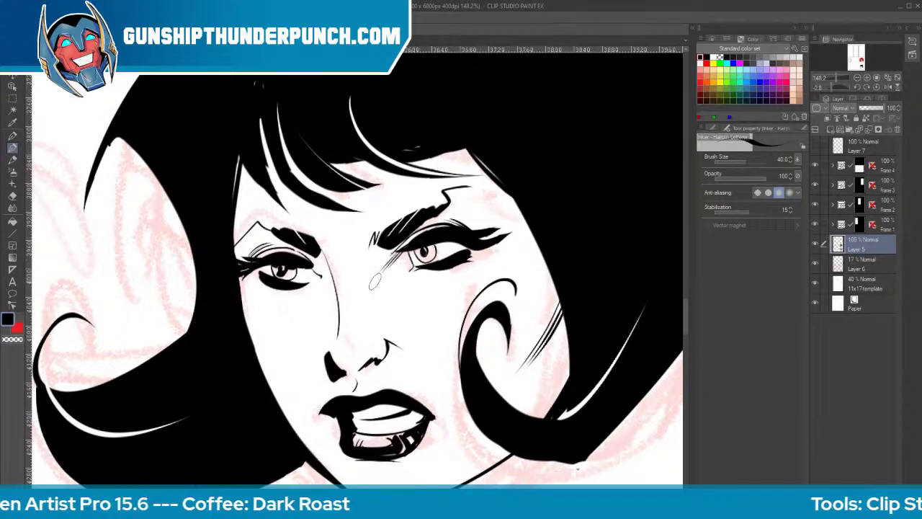
Ink loose curls and wispy strands along the outer edges and tips of the woman's black hair
left_click_drag(509, 193, 556, 295)
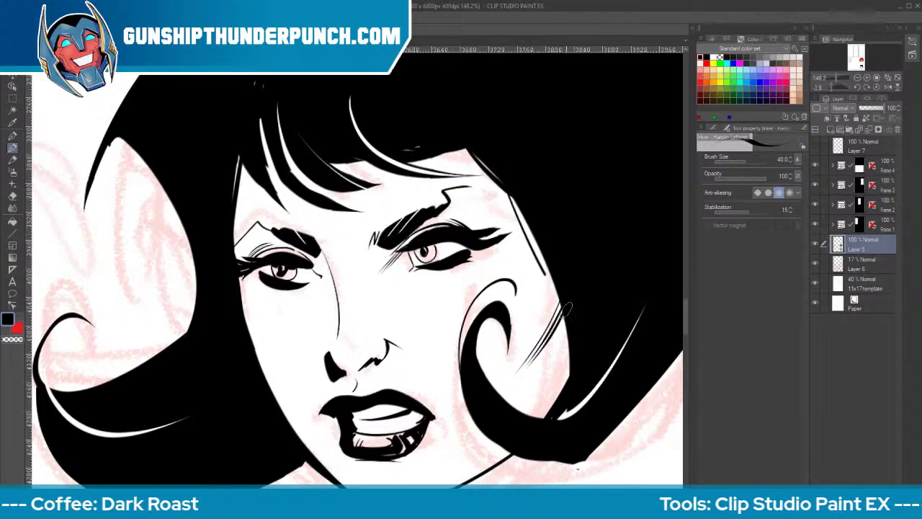
left_click_drag(81, 384, 119, 357)
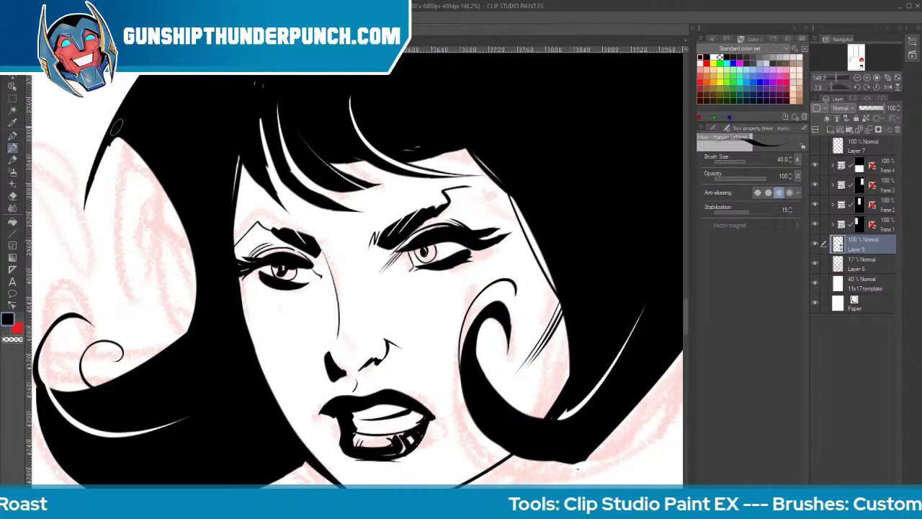
left_click_drag(93, 157, 112, 234)
left_click_drag(597, 321, 536, 331)
left_click_drag(635, 360, 533, 419)
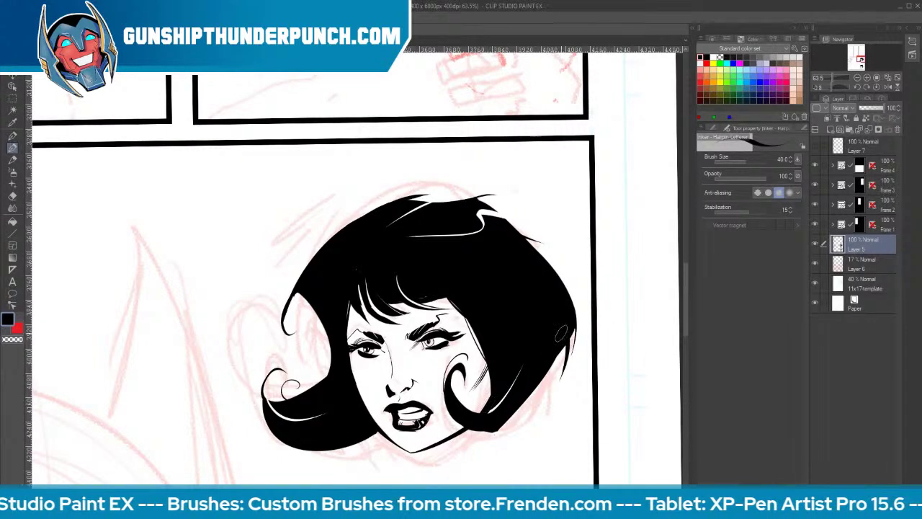
Go to the bald, bearded man's face and ink a shadow on his far ear and a bold line down his nose
key("space")
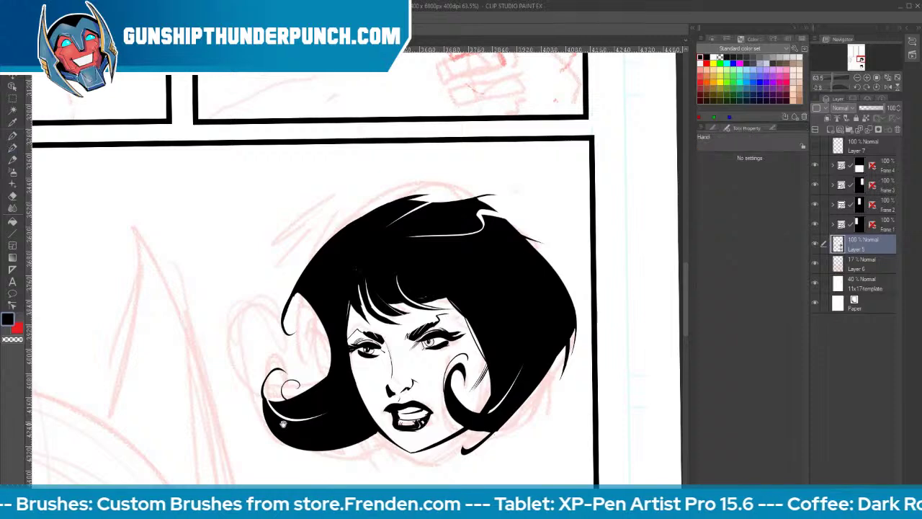
left_click_drag(335, 400, 477, 350)
mouse_move(265, 438)
left_mouse_down()
mouse_move(512, 345)
mouse_move(788, 319)
left_mouse_up()
left_click_drag(358, 286, 492, 410)
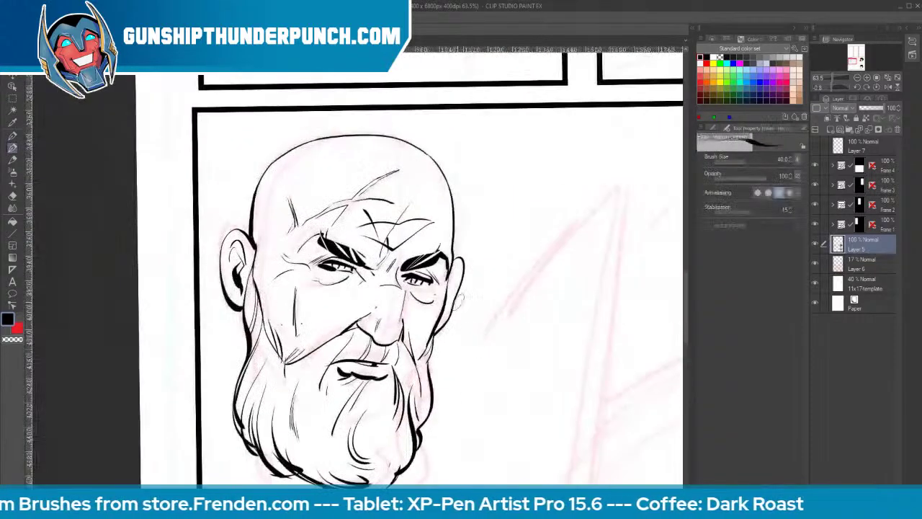
left_click_drag(452, 263, 445, 307)
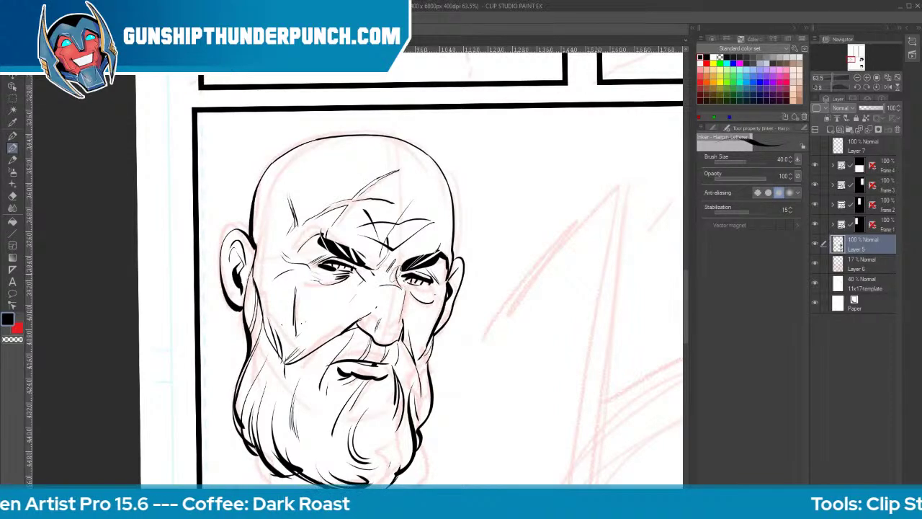
left_click_drag(398, 272, 401, 329)
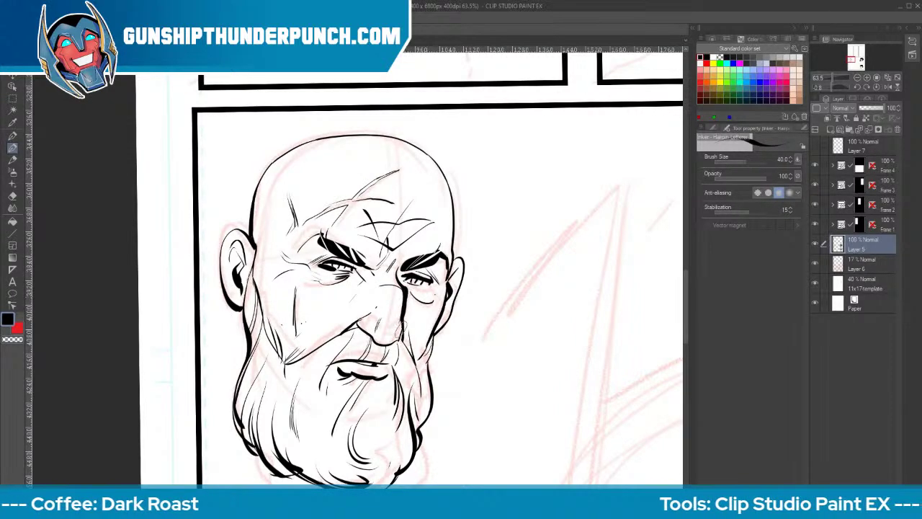
Reduce the brush size to 15 and hatch fine shading lines across the bearded man's nose tip and nostril
key("bracketleft")
key("bracketleft")
key("bracketleft")
key("bracketleft")
key("bracketleft")
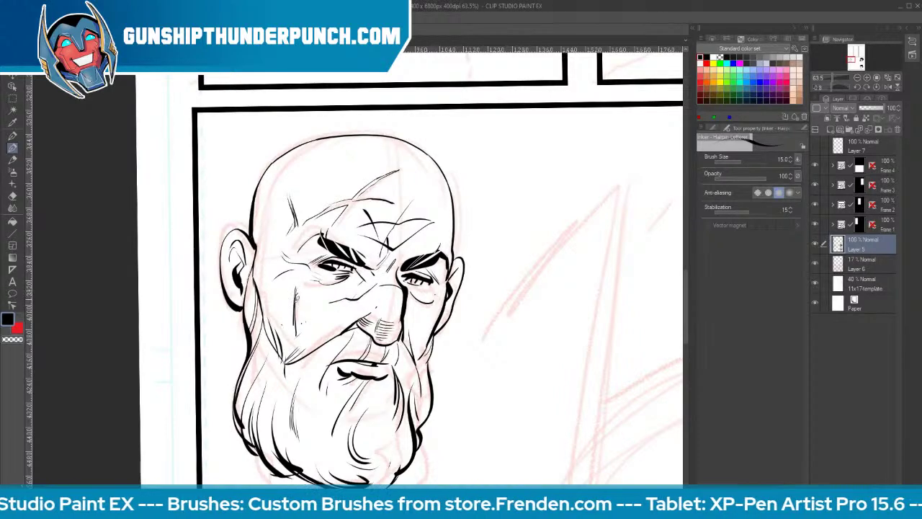
Restore the brush size to 40 and ink thicker strands along the near side of the beard
key("bracketright")
key("bracketright")
key("bracketright")
key("bracketright")
key("bracketright")
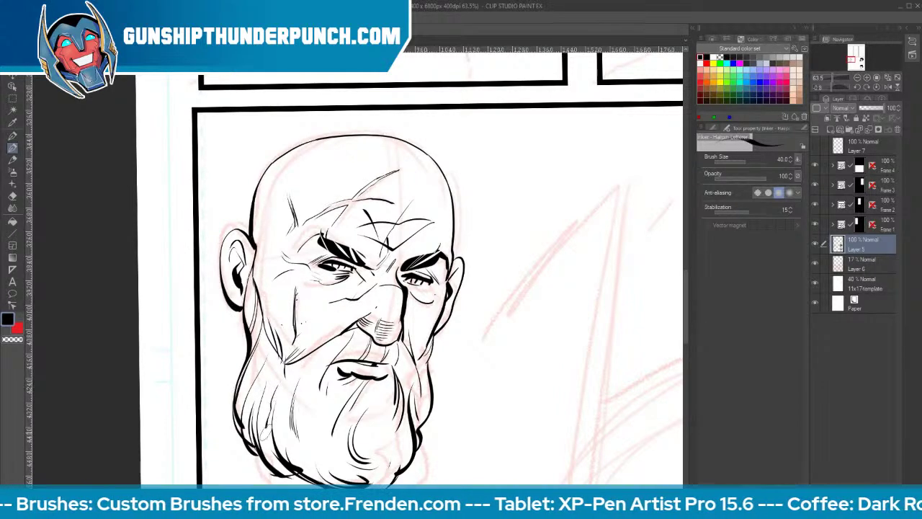
left_click_drag(267, 424, 287, 465)
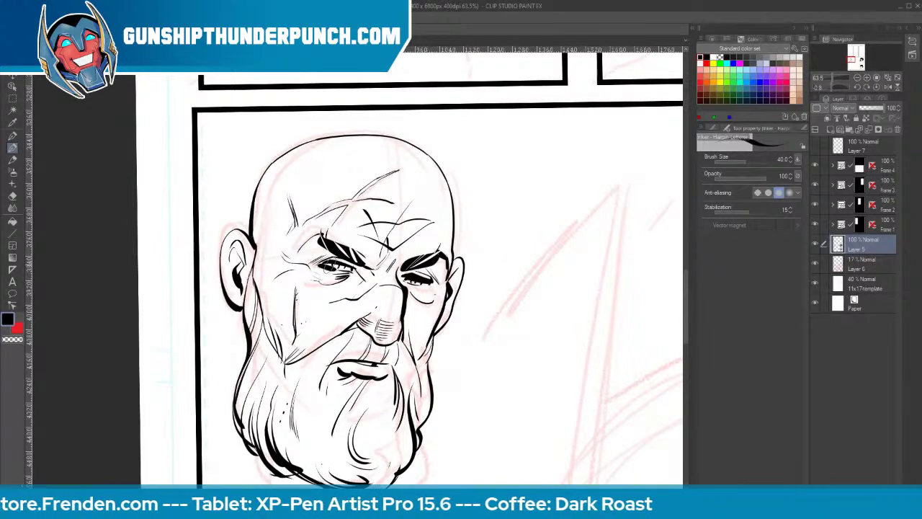
Fill the bearded man's eyes with heavy black and thicken the inner ends of his brows
mouse_move(353, 259)
left_mouse_down()
mouse_move(366, 269)
mouse_move(423, 269)
left_mouse_up()
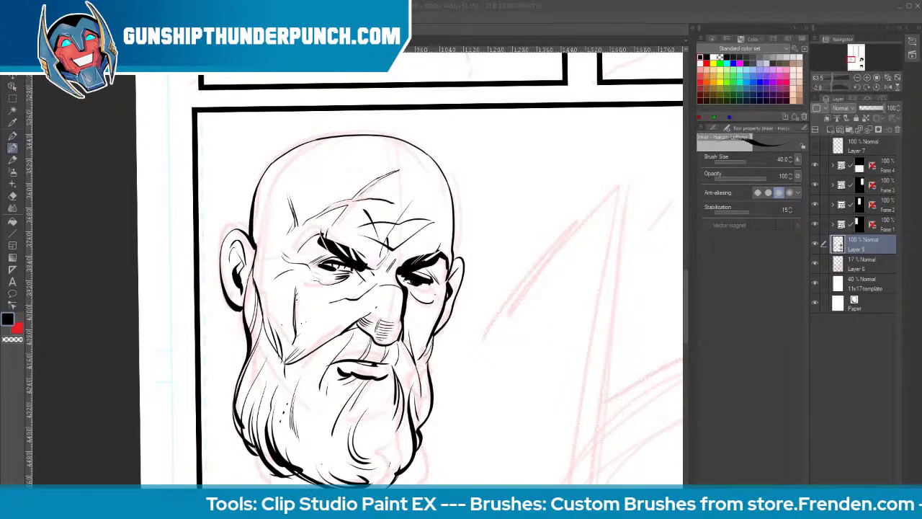
left_click(471, 217)
left_click_drag(347, 267, 330, 269)
mouse_move(409, 273)
left_mouse_down()
mouse_move(398, 289)
mouse_move(394, 282)
left_mouse_up()
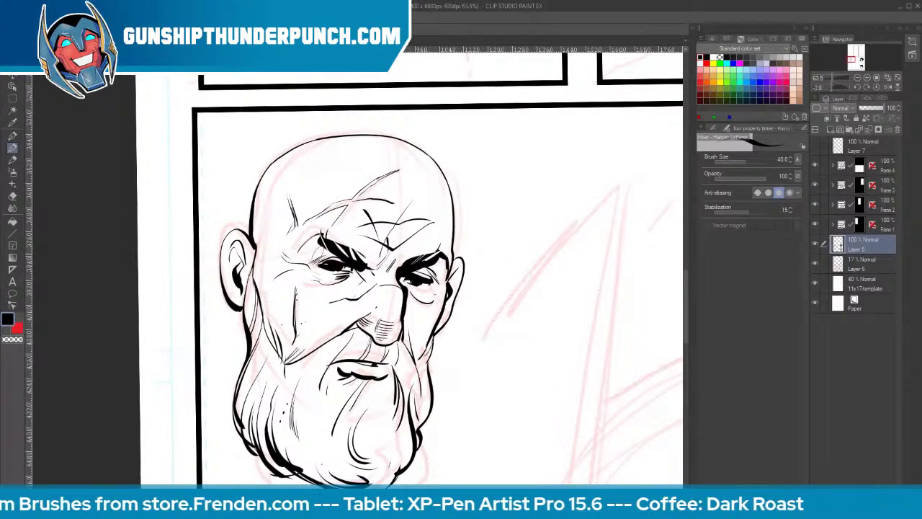
Ink crow's-feet wrinkles beside the near eye and hatch hair strands on the far side of the moustache
mouse_move(282, 249)
left_mouse_down()
mouse_move(273, 273)
mouse_move(260, 260)
mouse_move(240, 271)
left_mouse_up()
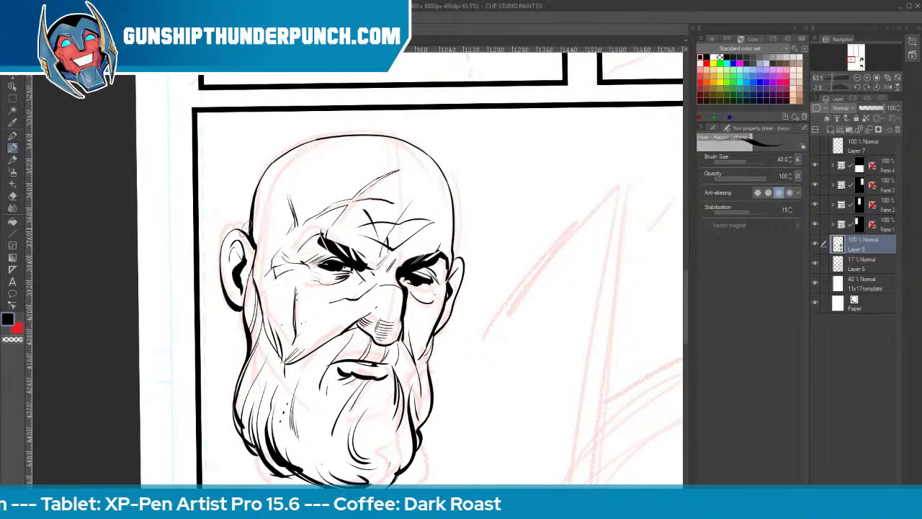
mouse_move(417, 322)
left_mouse_down()
mouse_move(422, 356)
mouse_move(396, 371)
left_mouse_up()
left_click_drag(409, 338, 397, 381)
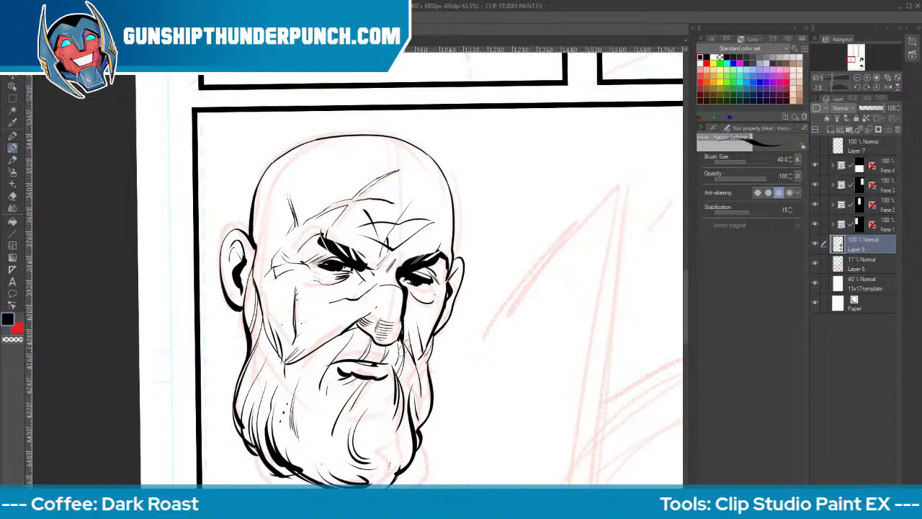
left_click_drag(411, 340, 397, 384)
left_click_drag(409, 362, 394, 385)
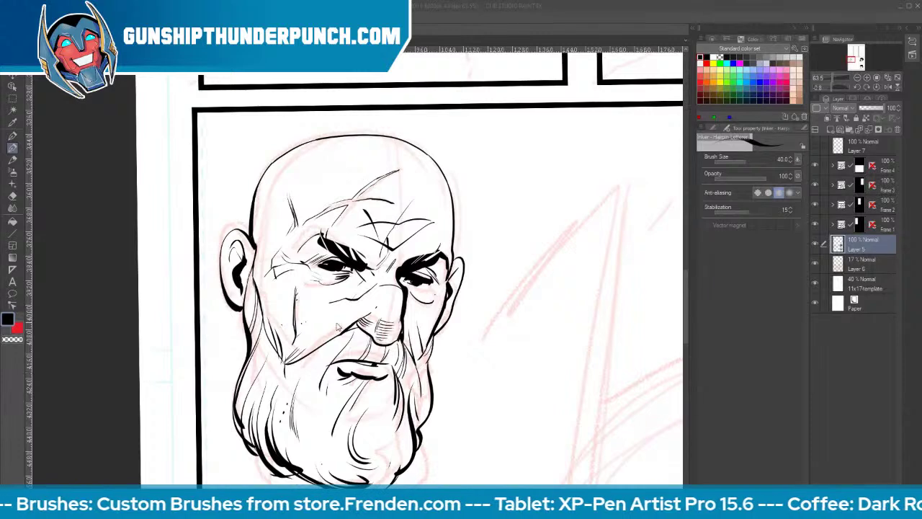
Erase the lower ends of the cheek fold lines where they meet the beard, then return to the inking pen
left_click(631, 21)
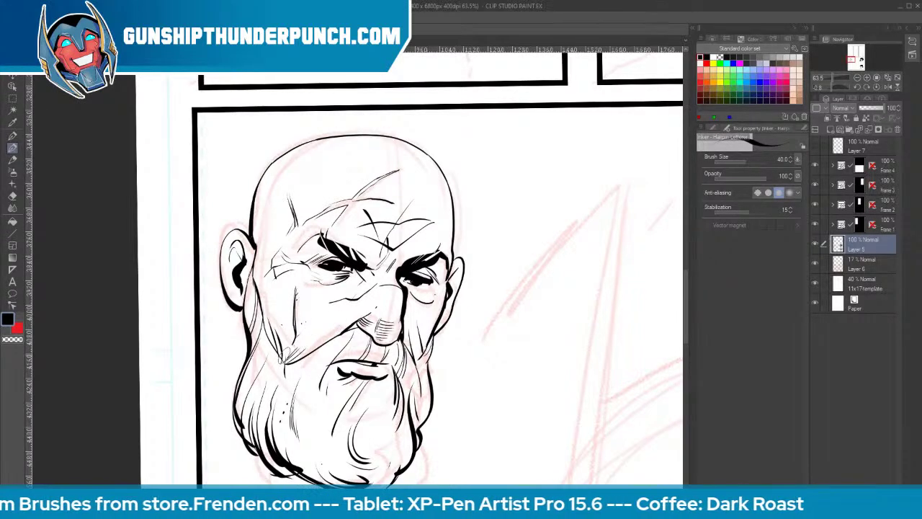
key("e")
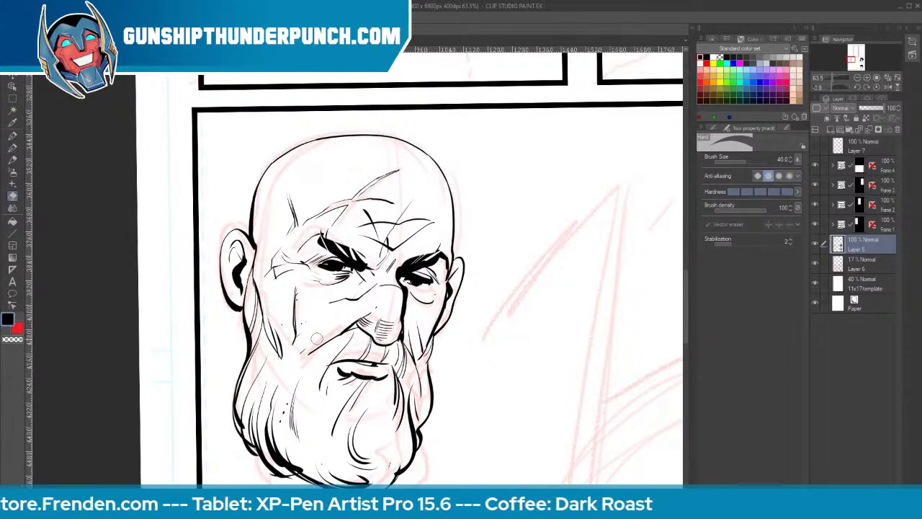
key("p")
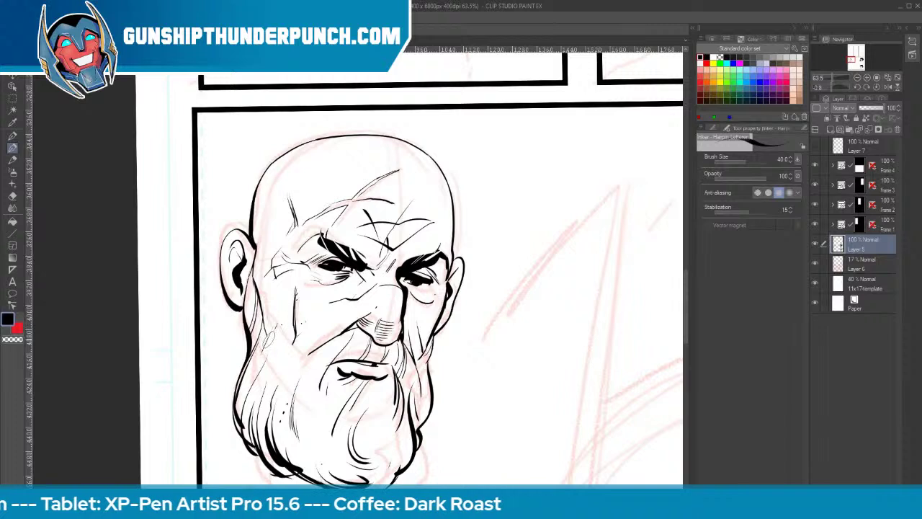
Hatch beard hairs along the near cheek and ink a wrinkle line across the bearded man's forehead
left_click_drag(281, 324, 261, 376)
mouse_move(283, 340)
left_mouse_down()
mouse_move(265, 382)
mouse_move(272, 392)
left_mouse_up()
left_click_drag(317, 333, 289, 374)
left_click_drag(350, 202, 407, 203)
left_click_drag(350, 206, 331, 229)
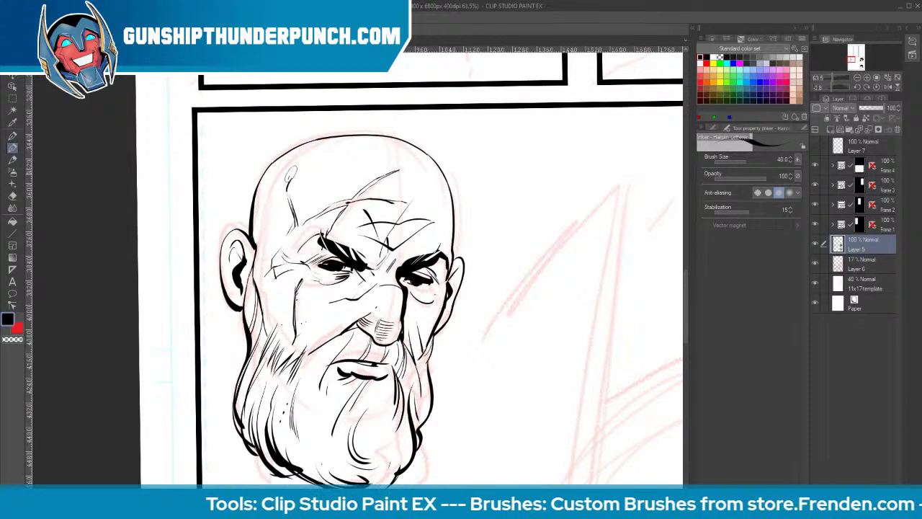
Clean up and re-ink the near earlobe, then add hatching at the temple and extend the forehead creases
key("e")
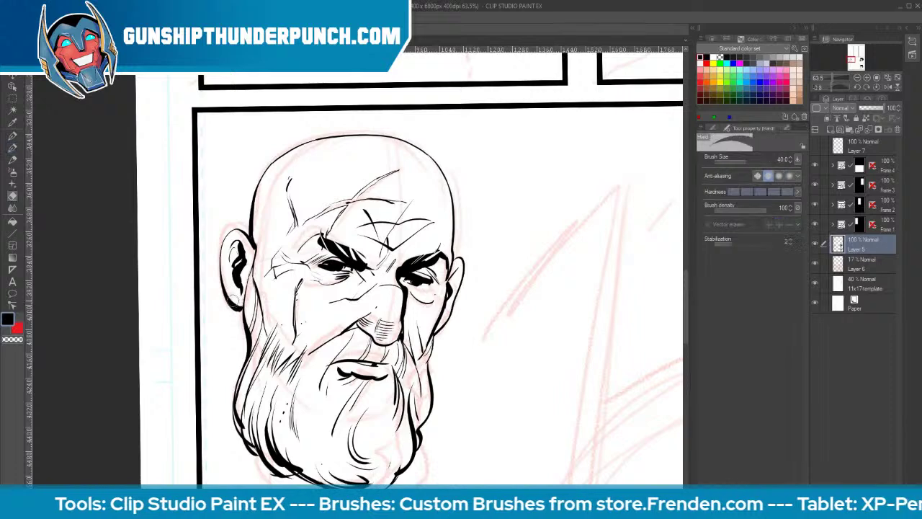
key("p")
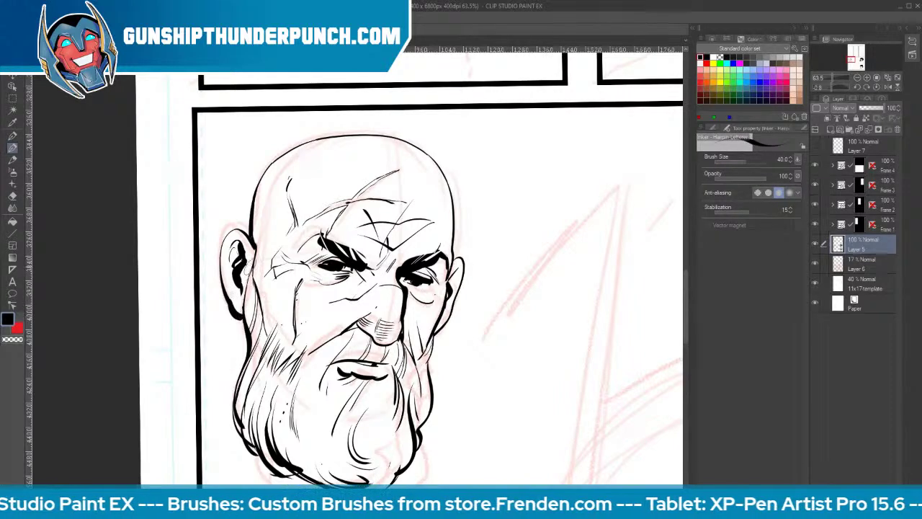
left_click_drag(252, 243, 254, 210)
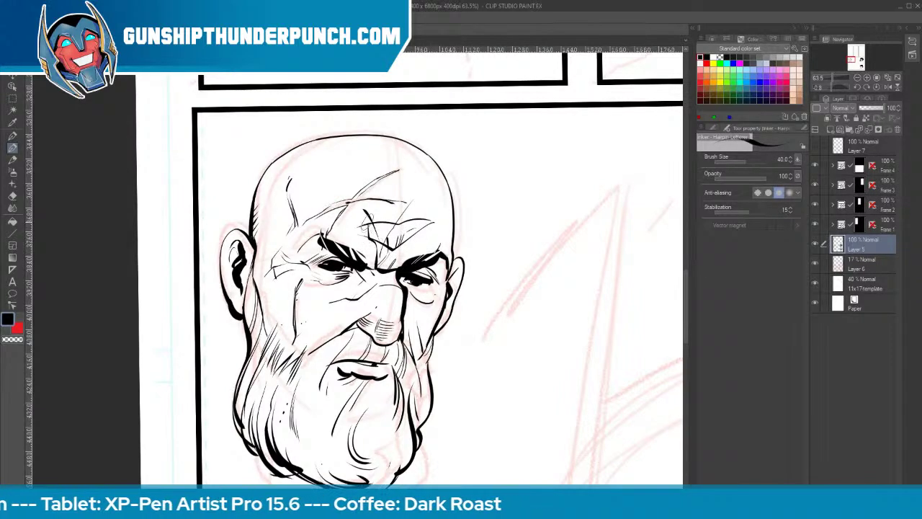
left_click_drag(369, 187, 407, 166)
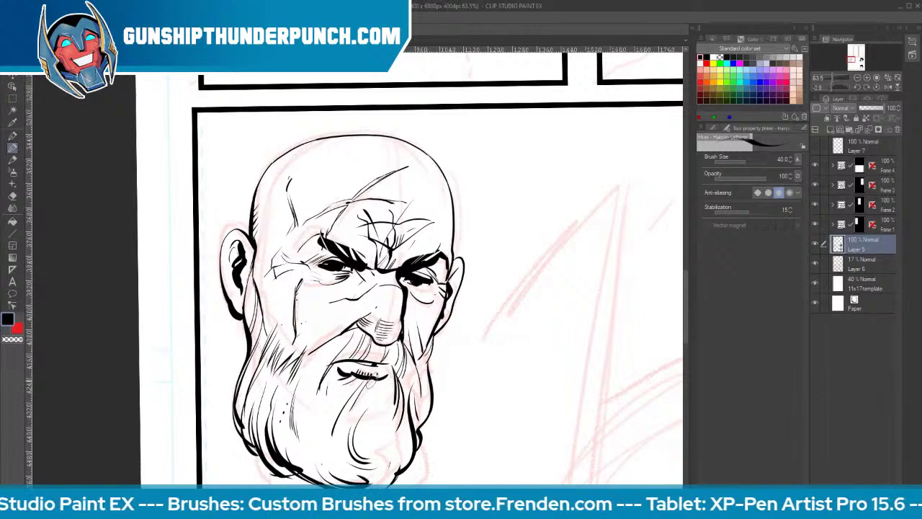
Ink long, curling strands through the lower beard and hatch shading down the bridge of the nose
mouse_move(373, 382)
left_mouse_down()
mouse_move(353, 411)
mouse_move(358, 404)
mouse_move(399, 460)
left_mouse_up()
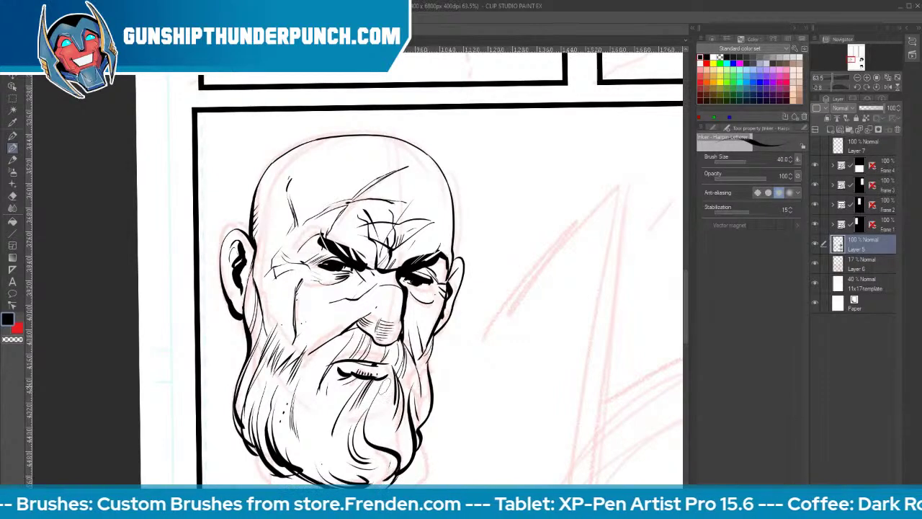
left_click_drag(380, 379, 404, 458)
left_click_drag(323, 400, 301, 461)
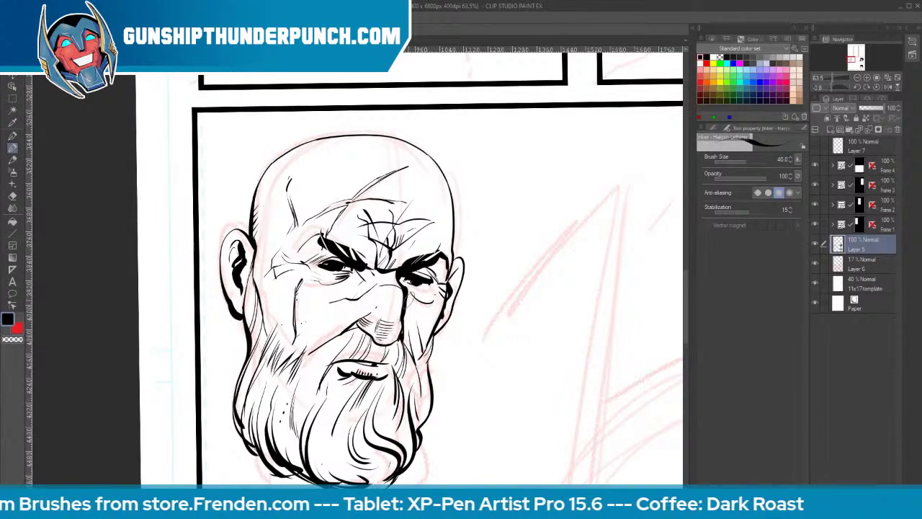
left_click_drag(384, 291, 381, 314)
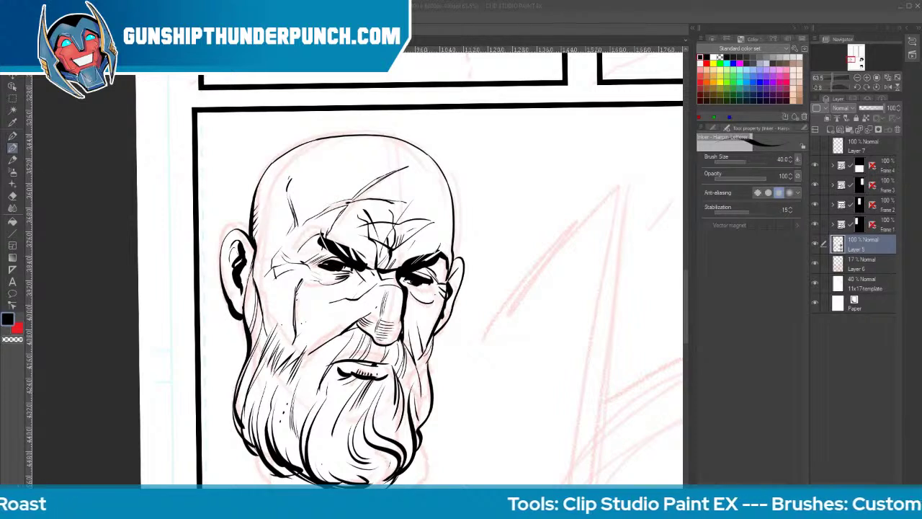
left_click(658, 23)
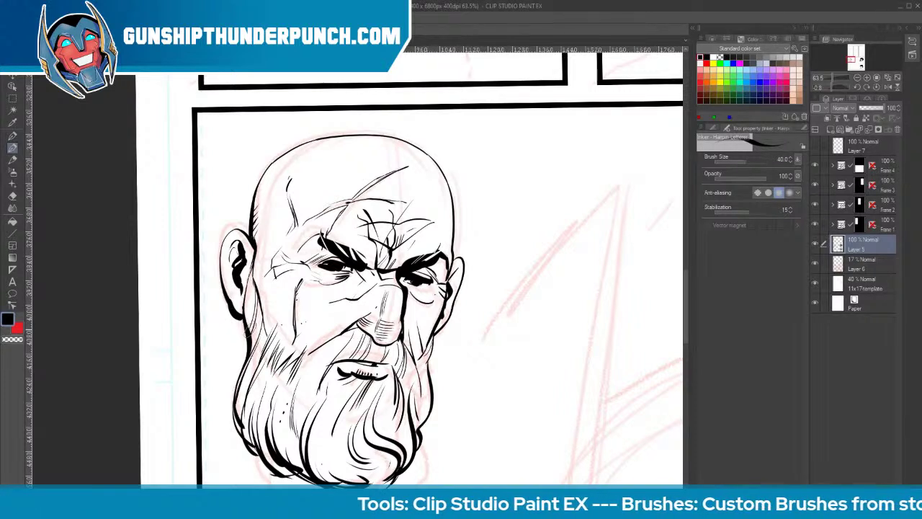
Ink a stray tuft on the beard below the near ear and a curled lock beneath the chin
left_click_drag(249, 346, 240, 352)
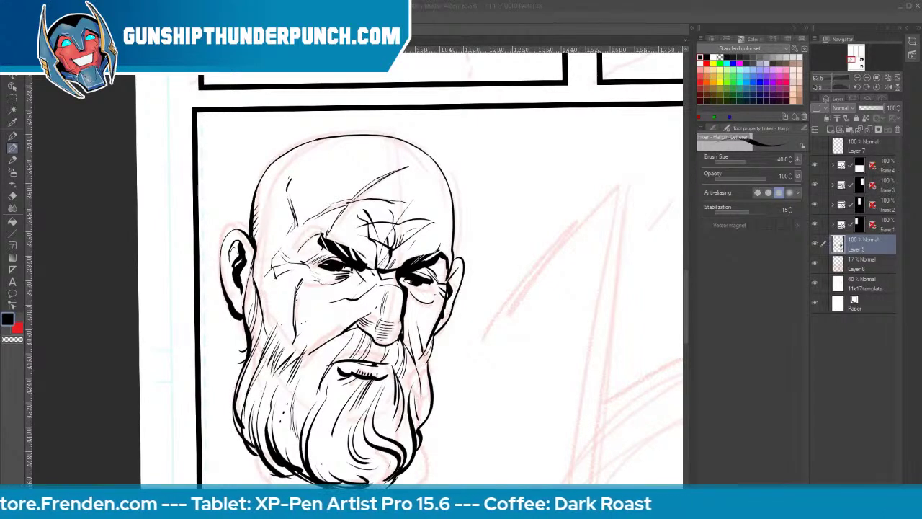
left_click_drag(686, 301, 687, 317)
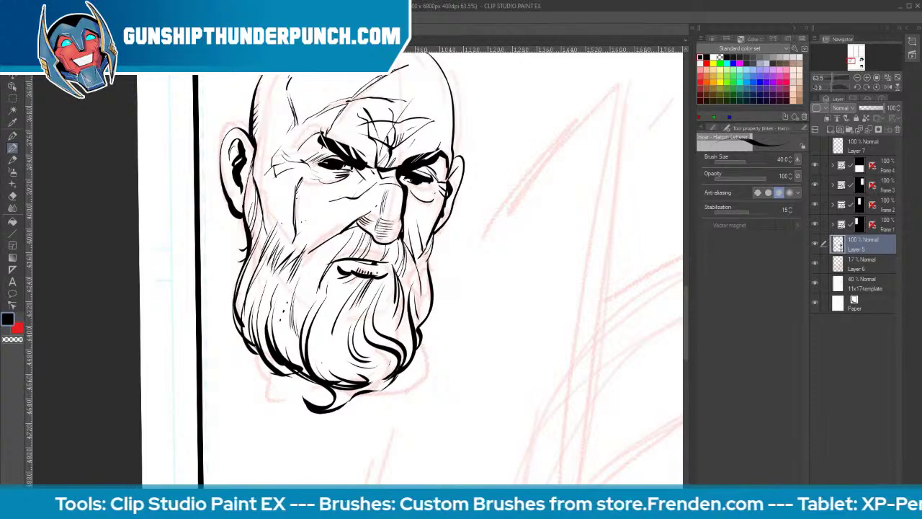
Ink the far edge of the central helmet's nose guard and the double-lined peaked brow above the far eye using the Curve tool
left_click_drag(686, 296, 687, 314)
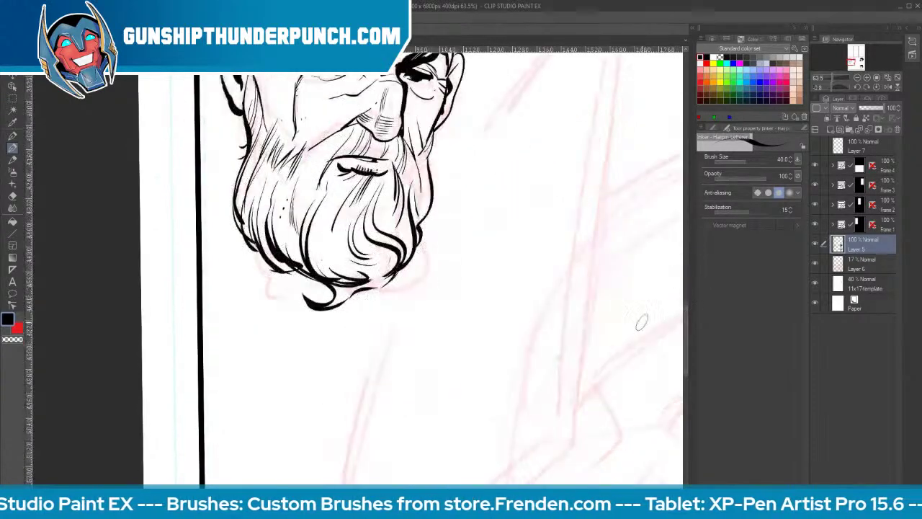
left_click_drag(609, 335, 555, 364)
left_click_drag(631, 379, 255, 332)
left_click_drag(483, 342, 481, 294)
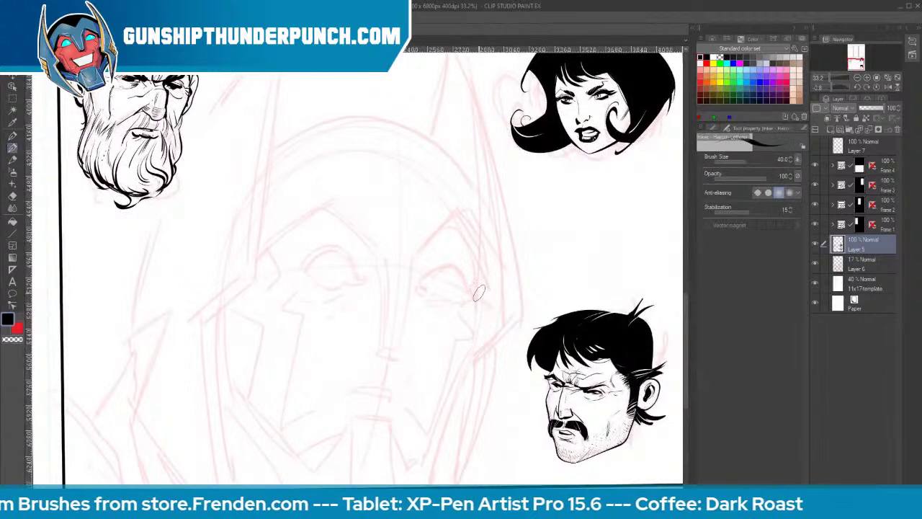
left_click(12, 235)
left_click(801, 128)
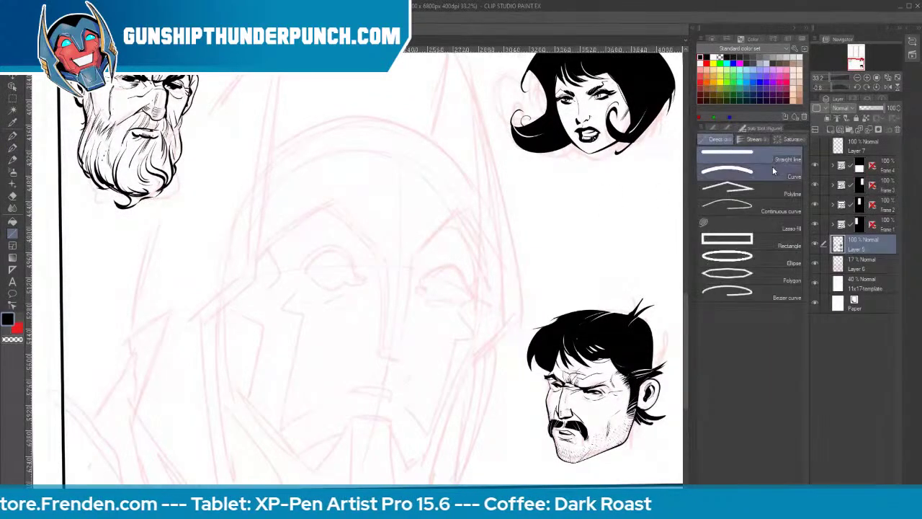
left_click(774, 171)
left_click_drag(411, 261, 400, 355)
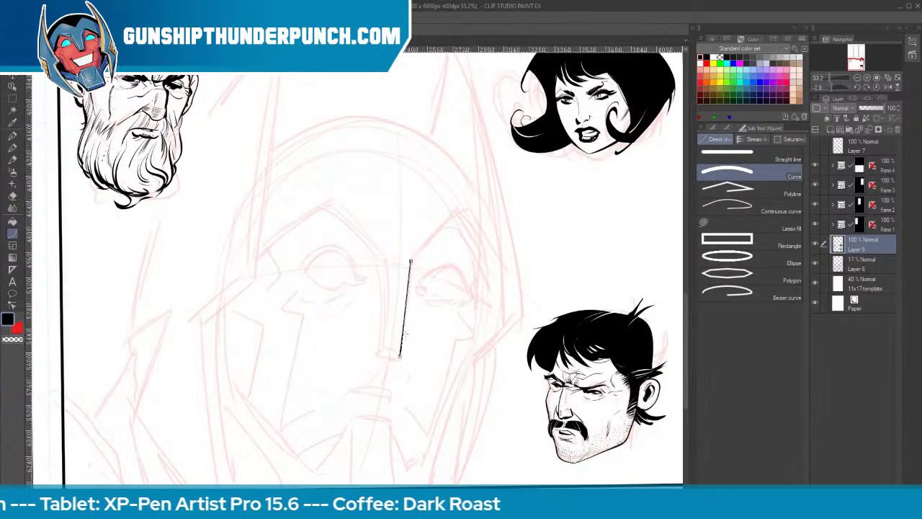
mouse_move(410, 261)
left_mouse_down()
mouse_move(461, 209)
mouse_move(487, 276)
mouse_move(504, 273)
left_mouse_up()
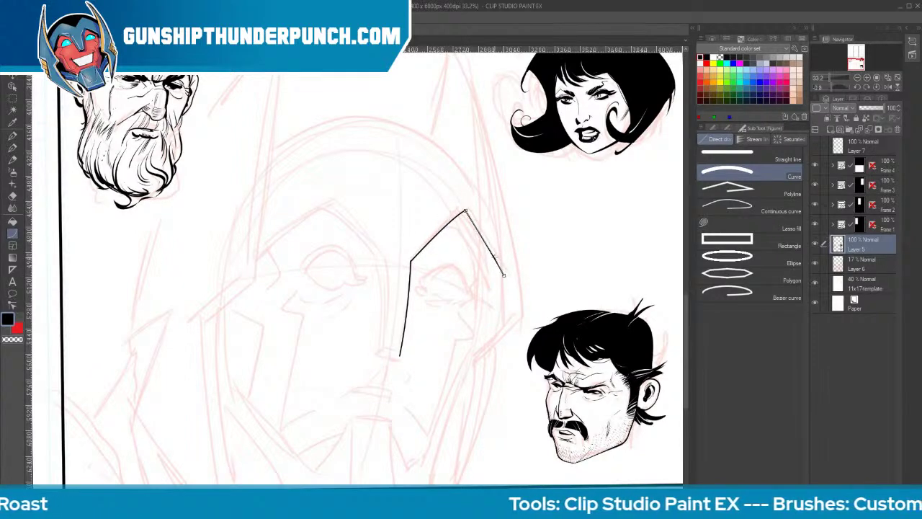
left_click(493, 258)
left_click_drag(458, 229, 494, 290)
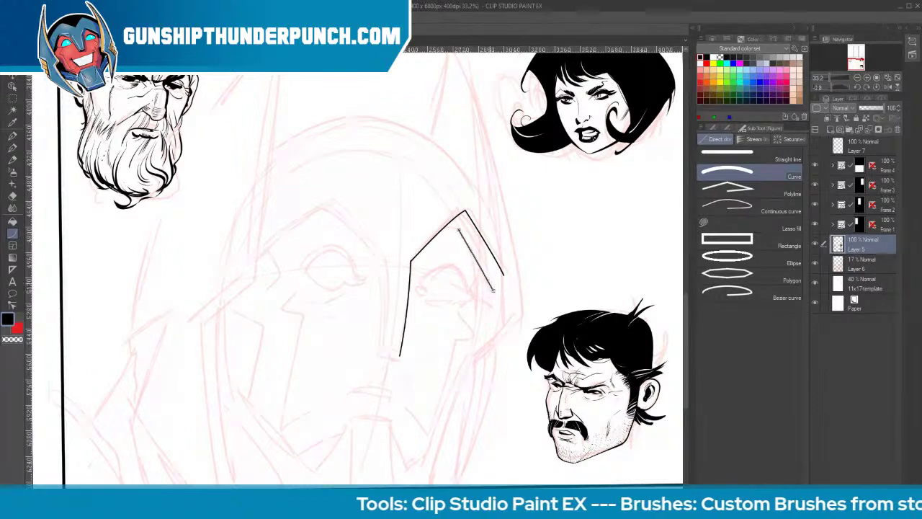
left_click(479, 262)
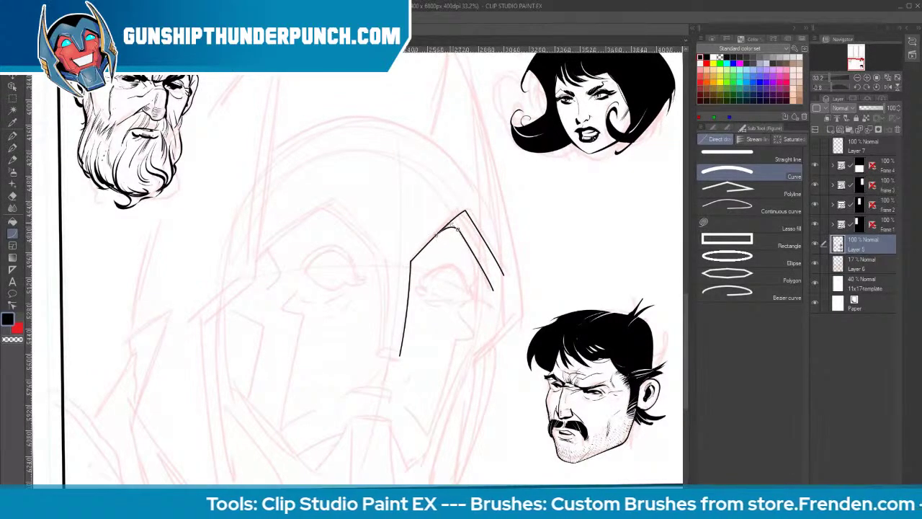
Ink two closely spaced curves down the near side of the nose guard
left_click_drag(386, 263, 385, 349)
left_click(387, 306)
left_click_drag(375, 264, 379, 353)
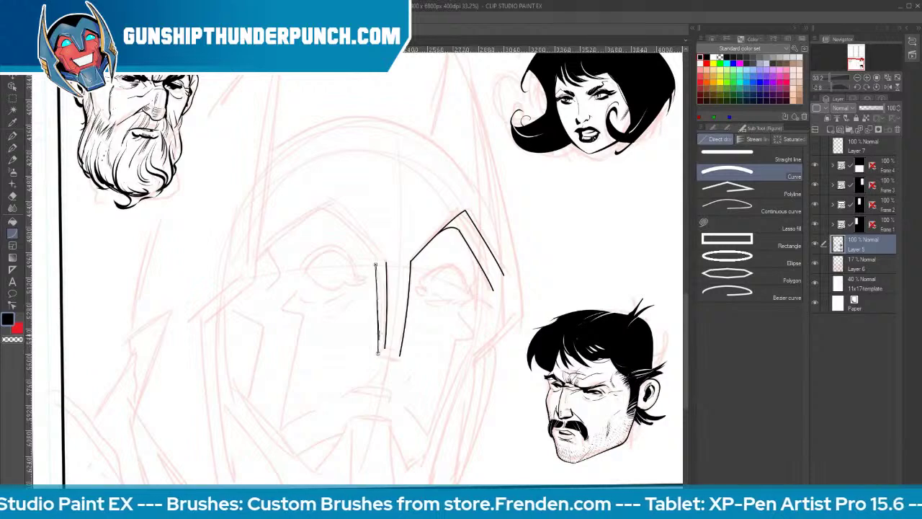
left_click(379, 316)
Ink the double-lined brow arch over the near eye, from the nose guard up to its peak and down to the helmet's side
left_click_drag(356, 237, 322, 208)
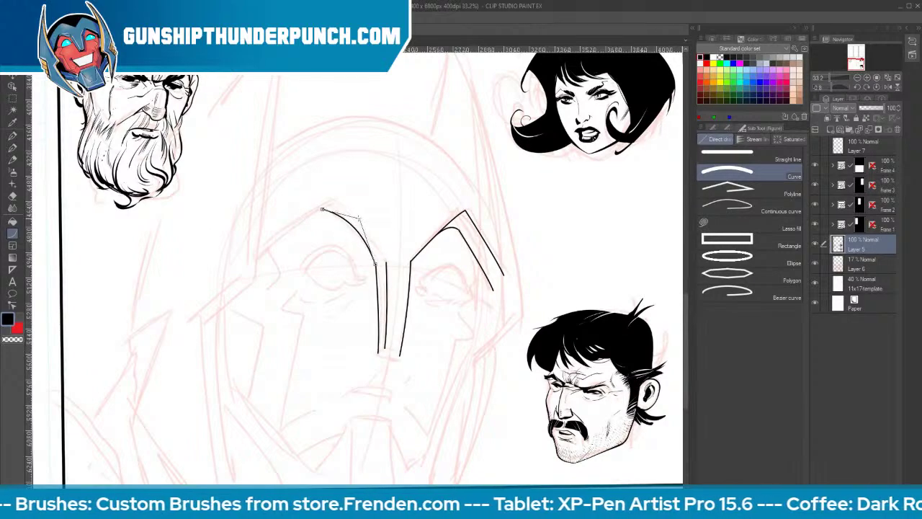
left_click_drag(386, 261, 325, 203)
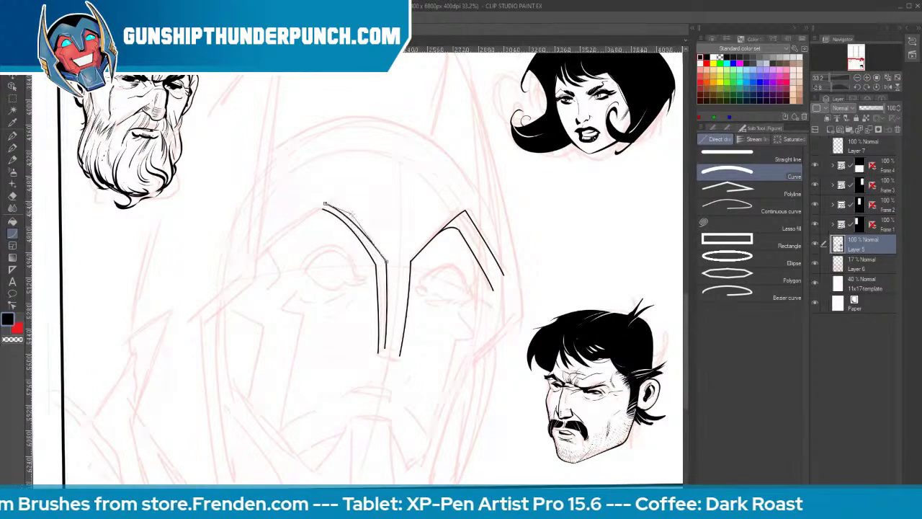
left_click(358, 209)
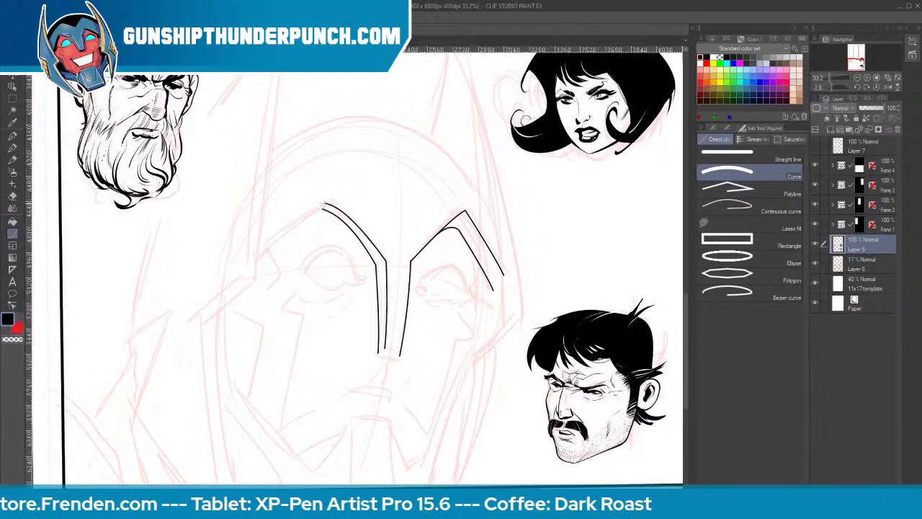
left_click_drag(325, 203, 258, 249)
left_click(290, 227)
left_click_drag(322, 208, 259, 256)
left_click(291, 232)
Ink the near horn's inner edge with an angled return at its base and both edges of the far horn, using thicker curves
key("space")
left_click_drag(331, 256, 364, 367)
key("ctrl+z")
left_click_drag(354, 319, 291, 365)
key("]")
left_click_drag(316, 146, 289, 389)
left_click(289, 352)
key("ctrl+z")
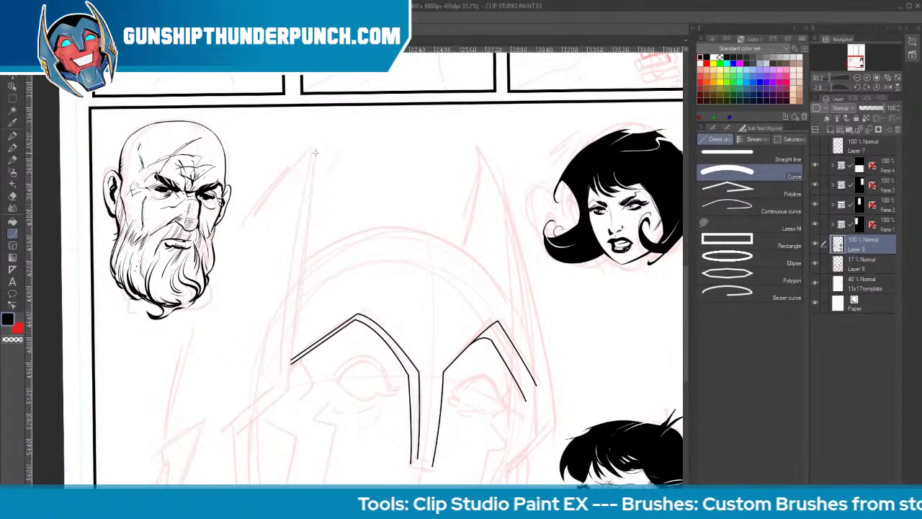
mouse_move(315, 150)
left_mouse_down()
mouse_move(282, 415)
mouse_move(252, 436)
left_mouse_up()
left_click(282, 397)
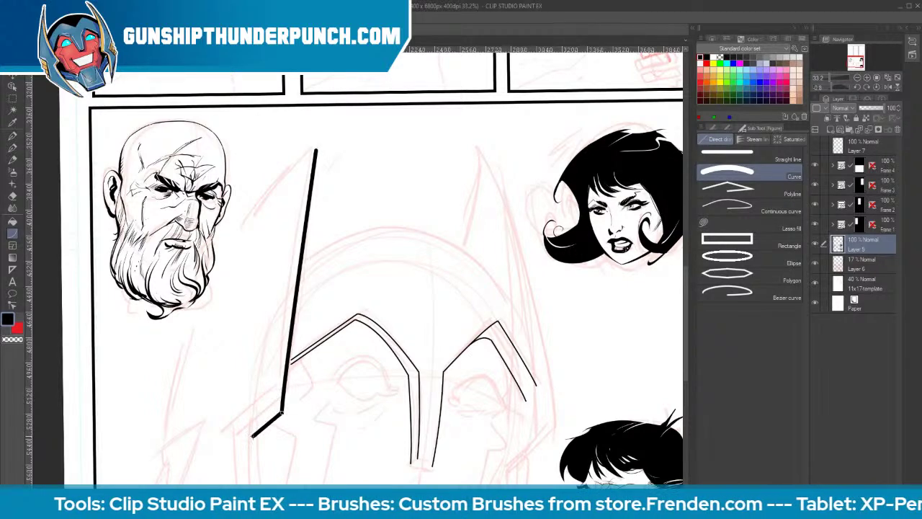
left_click_drag(477, 149, 462, 246)
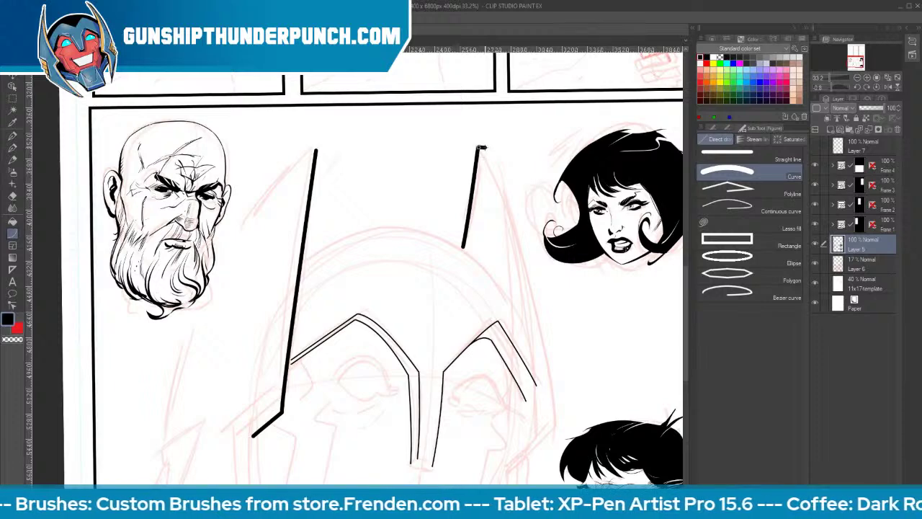
mouse_move(485, 147)
left_mouse_down()
mouse_move(529, 257)
mouse_move(558, 425)
left_mouse_up()
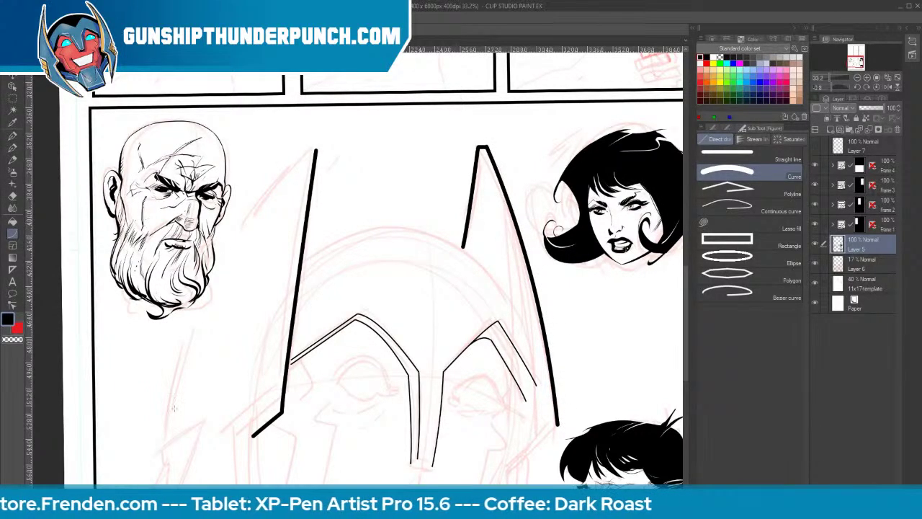
Ink the near horn's long outer curve on a new layer and erase the part that crosses the bearded man's beard
left_click(829, 130)
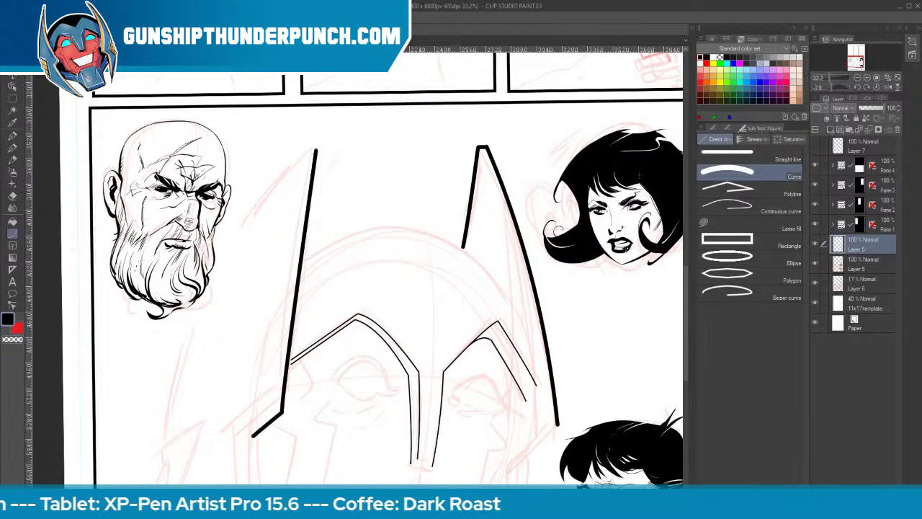
mouse_move(314, 150)
left_mouse_down()
mouse_move(151, 451)
mouse_move(158, 449)
left_mouse_up()
left_click(199, 226)
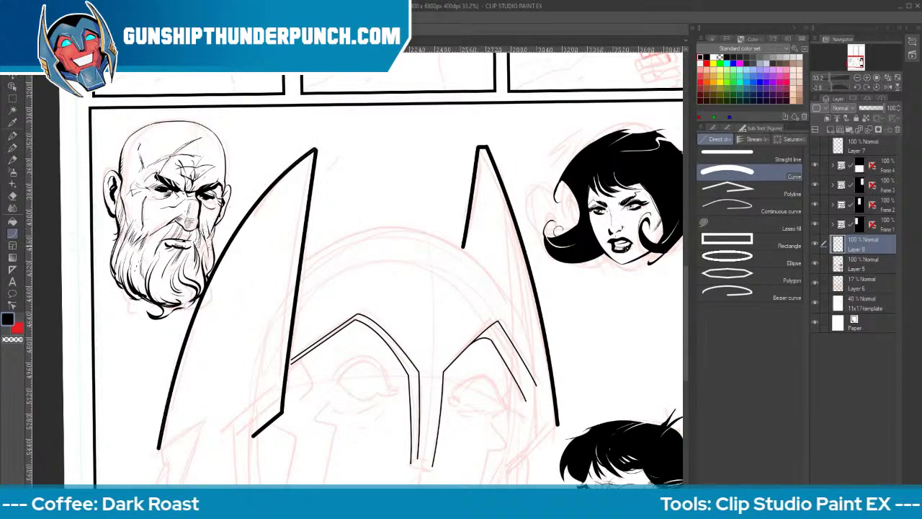
key("e")
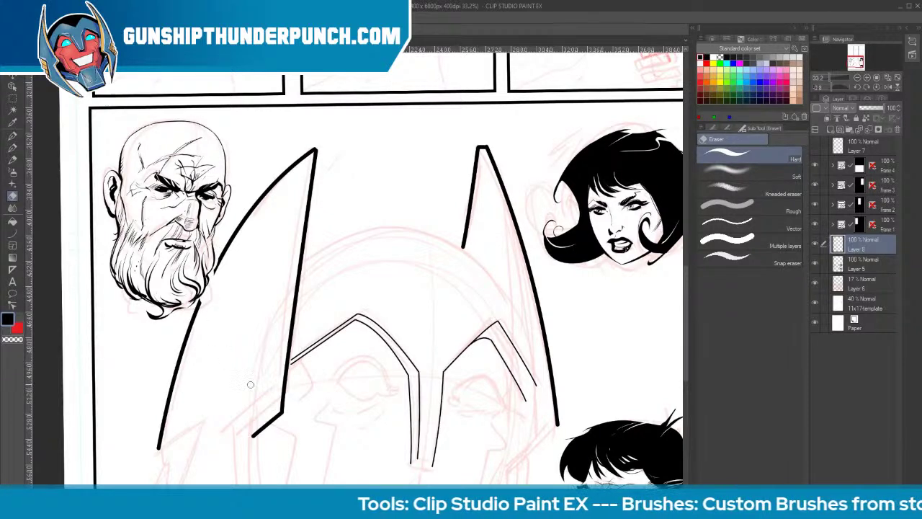
Ink the near horn's jagged notch and continue its thick outer edge down to the panel border
key("u")
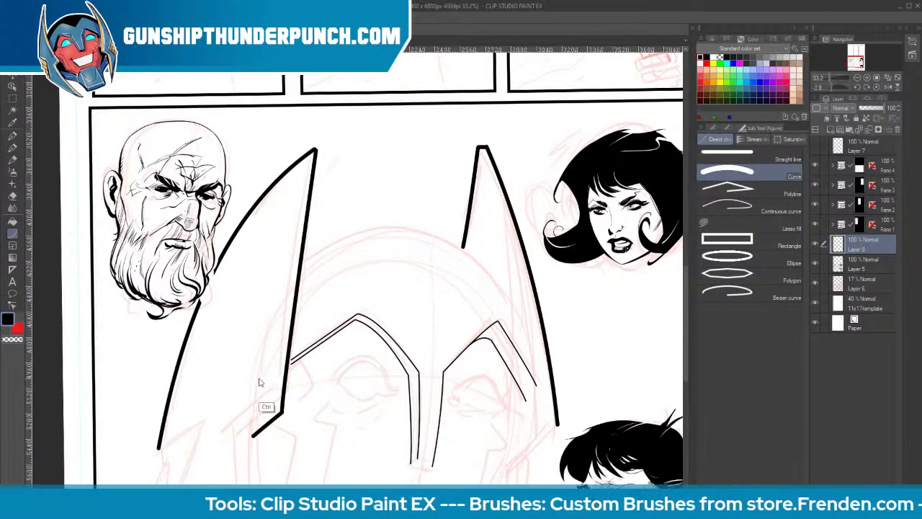
left_click_drag(281, 383, 384, 189)
mouse_move(261, 253)
left_mouse_down()
mouse_move(304, 226)
mouse_move(264, 346)
mouse_move(316, 409)
left_mouse_up()
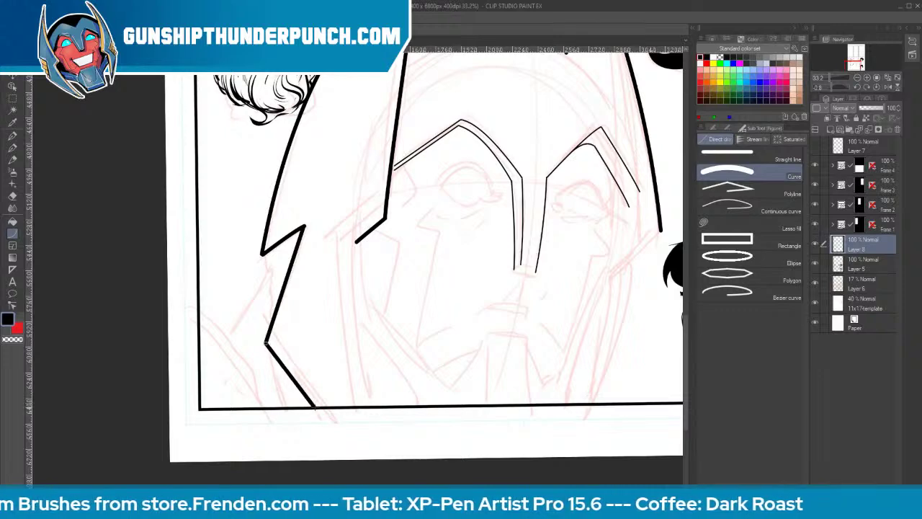
Ink the near cheek guard's thick edge down to the panel border with a thin parallel line, and add slanted lines in the horn's notch
left_click_drag(356, 242, 382, 408)
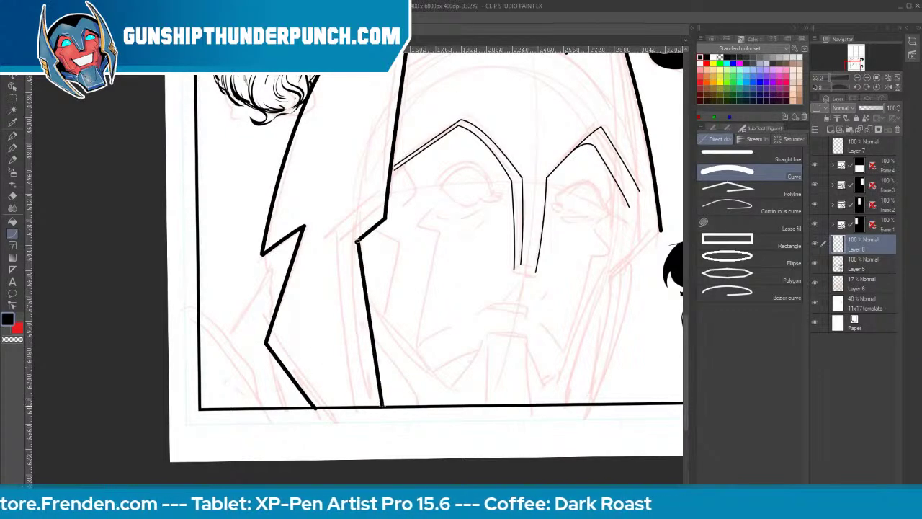
left_click_drag(344, 235, 370, 407)
left_click(346, 234)
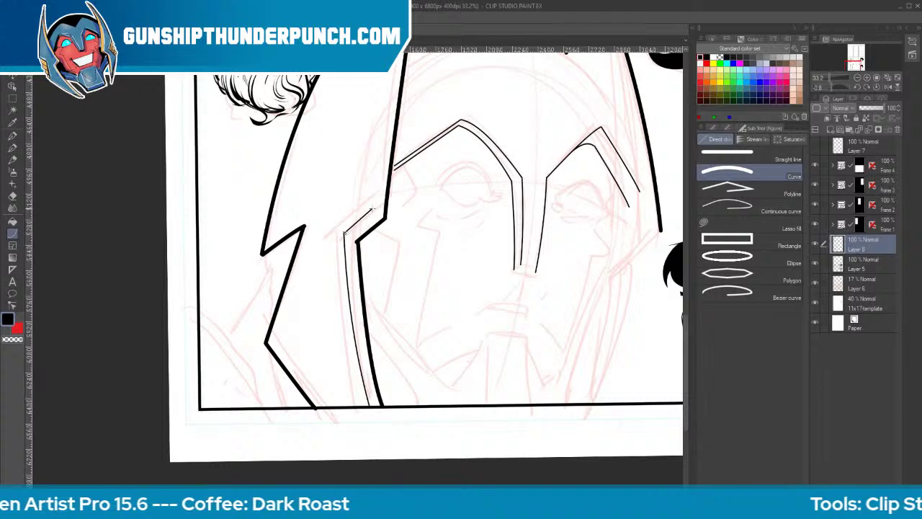
left_click_drag(373, 208, 376, 208)
left_click(362, 219)
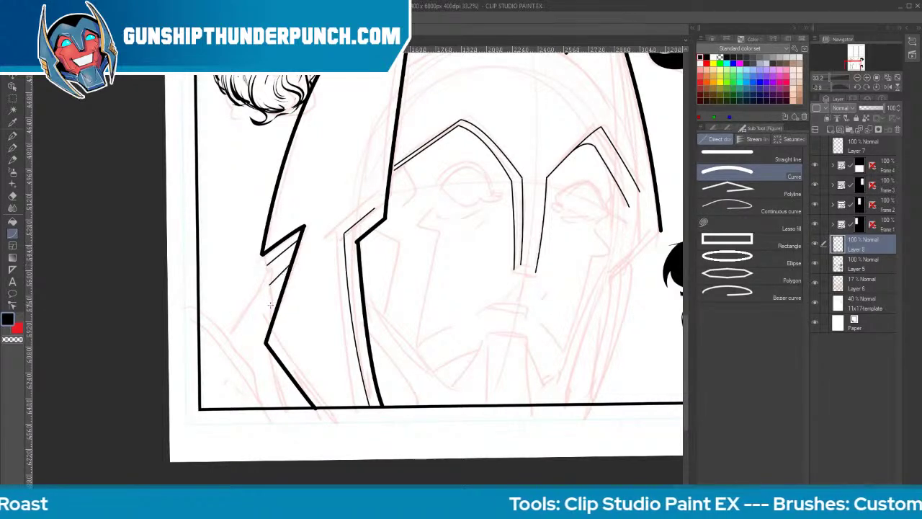
Ink a thin line parallel to the near horn's inner edge, from the cheek guard corner up to the horn's tip
key("space")
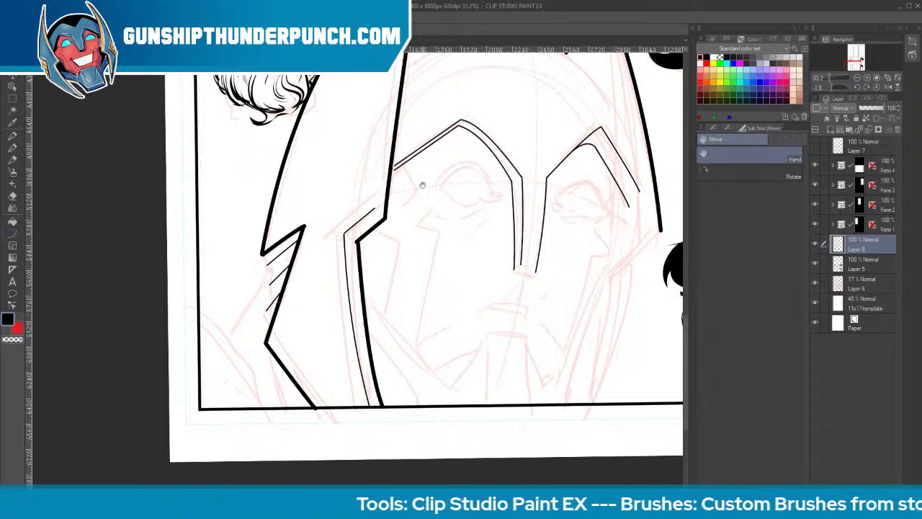
left_click_drag(422, 185, 424, 343)
left_click_drag(377, 366, 414, 120)
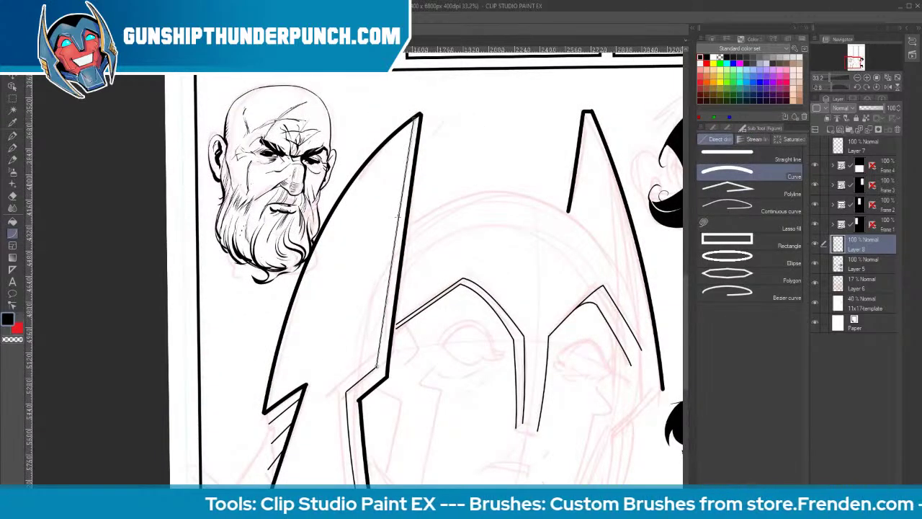
left_click(391, 255)
Ink jagged ends along the horn's notch with the Inker - Hairpin Letterer brush, and close the nose guard's tip with a nose line below
key("b")
left_click_drag(266, 413, 267, 483)
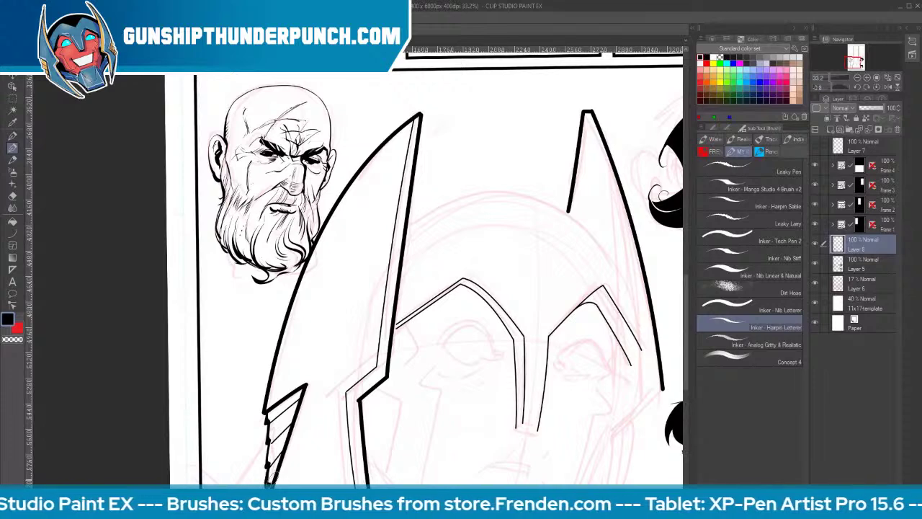
key("space")
mouse_move(553, 439)
left_mouse_down()
mouse_move(494, 325)
mouse_move(409, 344)
mouse_move(390, 327)
mouse_move(389, 335)
left_mouse_up()
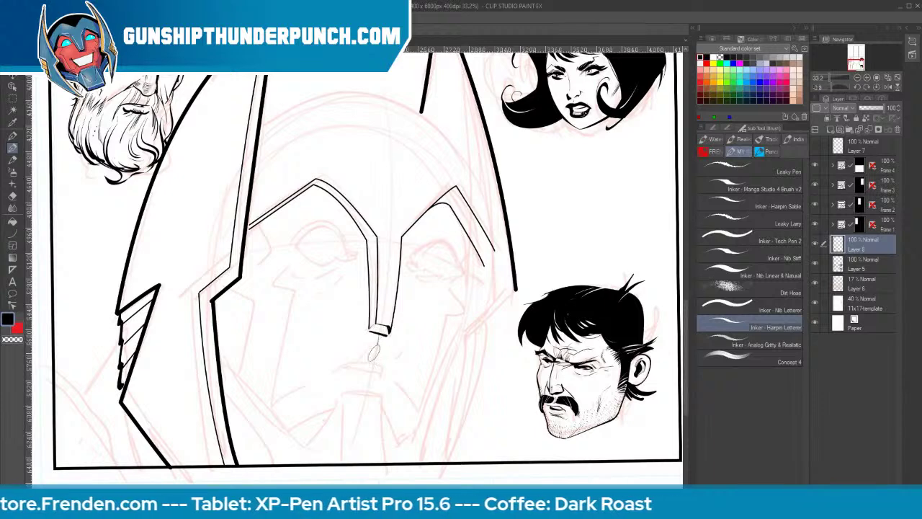
Outline both eyes of the helmeted face and ink the angular cheek lines on either side
mouse_move(296, 249)
left_mouse_down()
mouse_move(314, 226)
mouse_move(337, 238)
mouse_move(346, 256)
mouse_move(313, 263)
mouse_move(296, 245)
left_mouse_up()
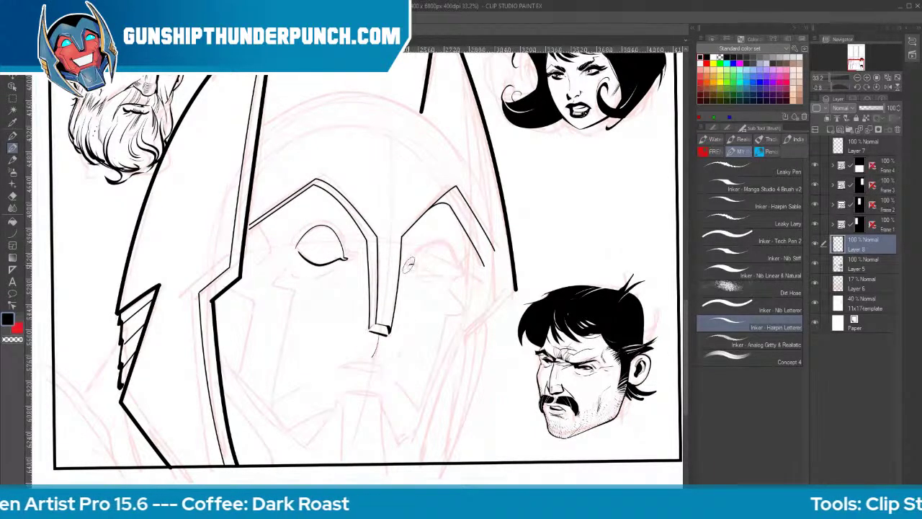
mouse_move(409, 261)
left_mouse_down()
mouse_move(444, 239)
mouse_move(455, 272)
mouse_move(432, 277)
mouse_move(455, 271)
left_mouse_up()
mouse_move(346, 268)
left_mouse_down()
mouse_move(289, 264)
mouse_move(273, 280)
mouse_move(289, 286)
mouse_move(278, 359)
mouse_move(304, 391)
left_mouse_up()
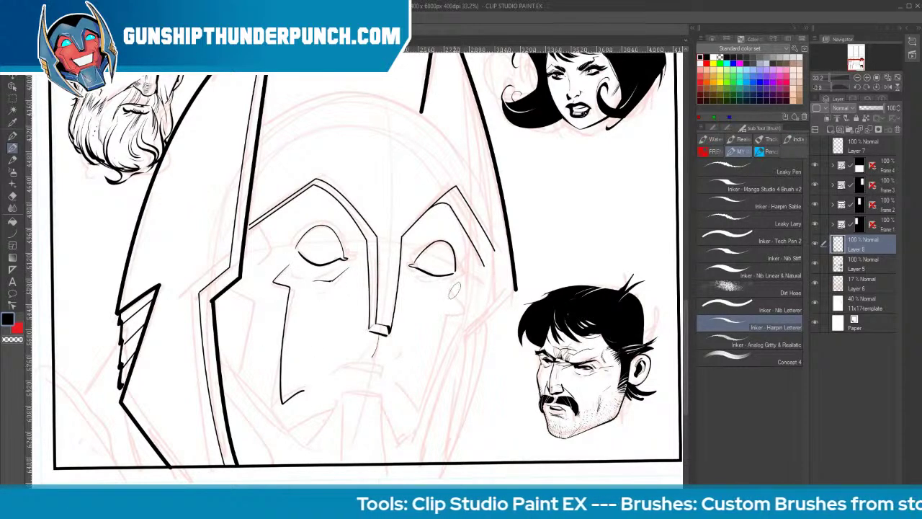
mouse_move(448, 282)
left_mouse_down()
mouse_move(462, 308)
mouse_move(412, 417)
left_mouse_up()
Ink the helmeted face's mouth line, undoing rejected strokes, and add a small crease beneath the far eye
mouse_move(334, 369)
left_mouse_down()
mouse_move(371, 361)
mouse_move(383, 365)
mouse_move(342, 366)
mouse_move(381, 371)
left_mouse_up()
key("ctrl+z")
key("ctrl+z")
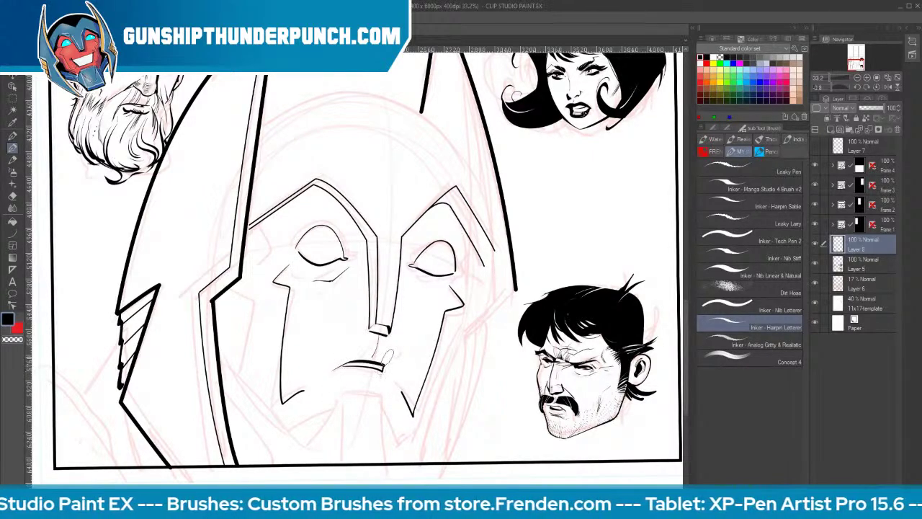
left_click_drag(407, 274, 434, 292)
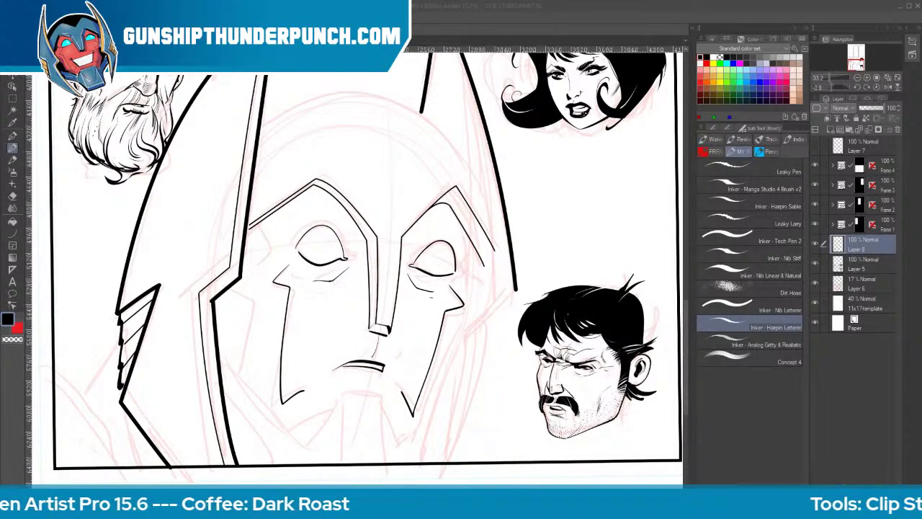
left_click(578, 14)
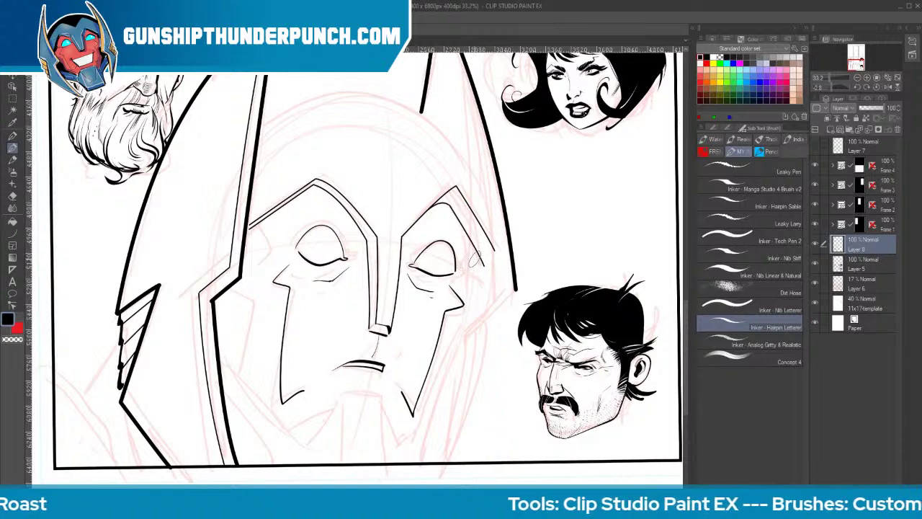
Ink the angular outer contours along both sides of the face and a curved ridge line from the helmet's crown to the nose guard's tip
mouse_move(475, 259)
left_mouse_down()
mouse_move(468, 285)
mouse_move(476, 304)
mouse_move(455, 333)
mouse_move(436, 393)
mouse_move(428, 458)
left_mouse_up()
mouse_move(230, 287)
left_mouse_down()
mouse_move(253, 315)
mouse_move(250, 383)
left_mouse_up()
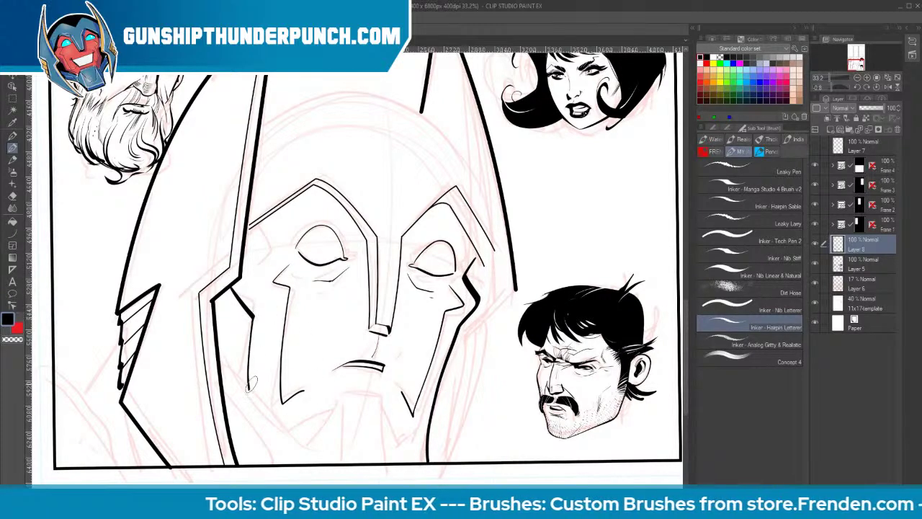
left_click_drag(254, 229, 243, 271)
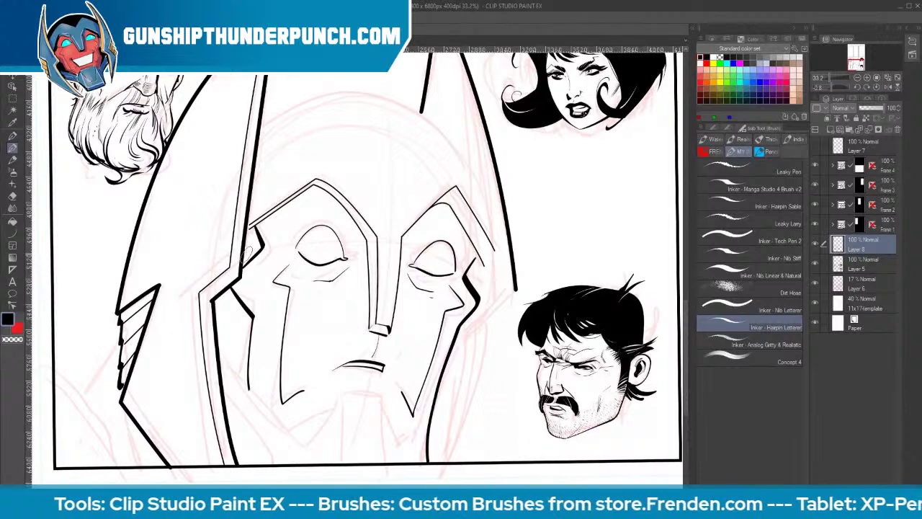
mouse_move(366, 92)
left_mouse_down()
mouse_move(394, 155)
mouse_move(381, 324)
left_mouse_up()
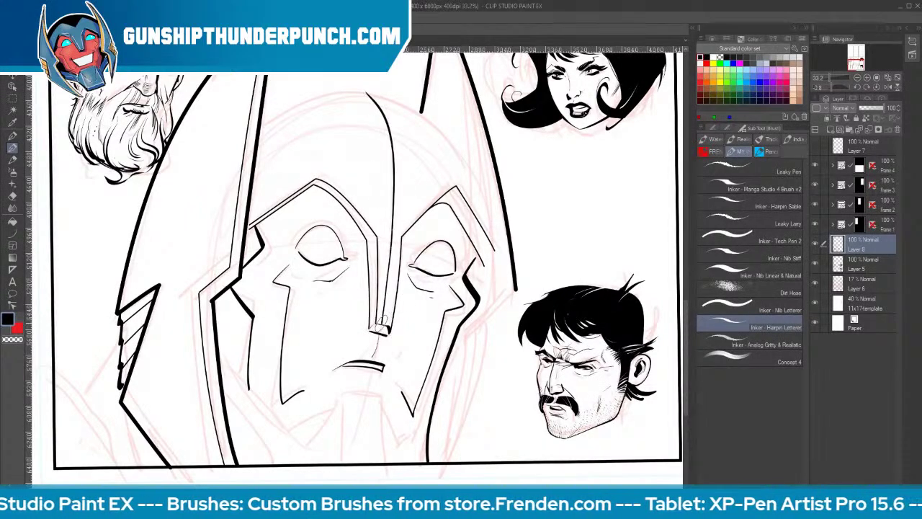
Ink the peaked band across the helmet's forehead, join its outer corner beside the far eye, and outline the dome with a heavy curve
mouse_move(251, 174)
left_mouse_down()
mouse_move(273, 157)
mouse_move(373, 146)
mouse_move(395, 165)
mouse_move(450, 157)
mouse_move(479, 191)
left_mouse_up()
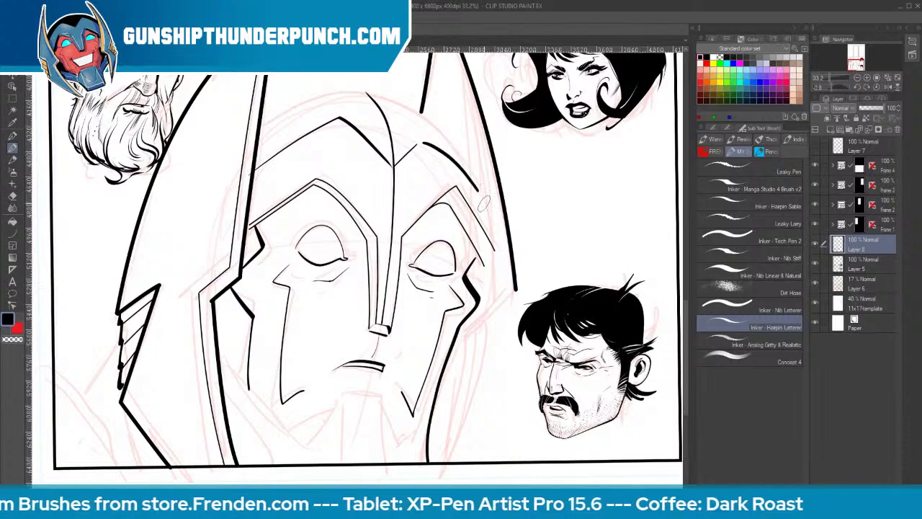
left_click_drag(496, 249, 468, 277)
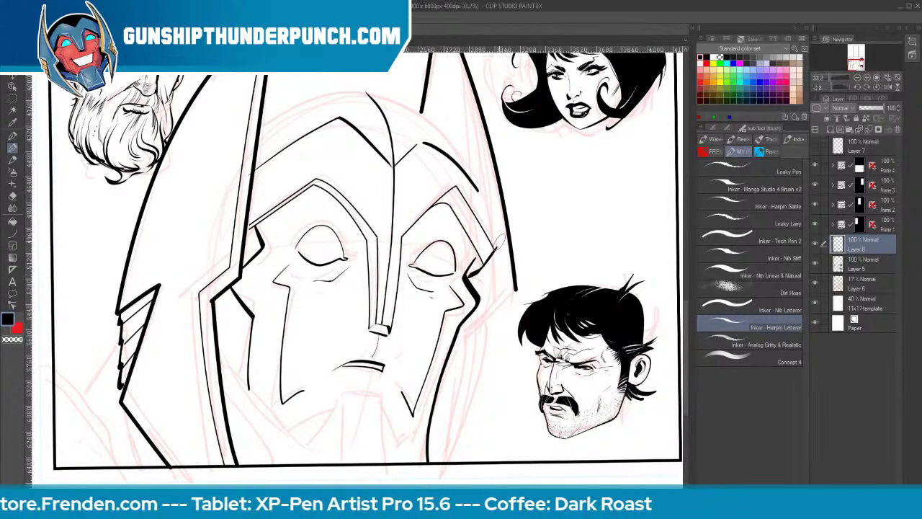
mouse_move(496, 248)
left_mouse_down()
mouse_move(498, 240)
mouse_move(327, 90)
mouse_move(261, 114)
left_mouse_up()
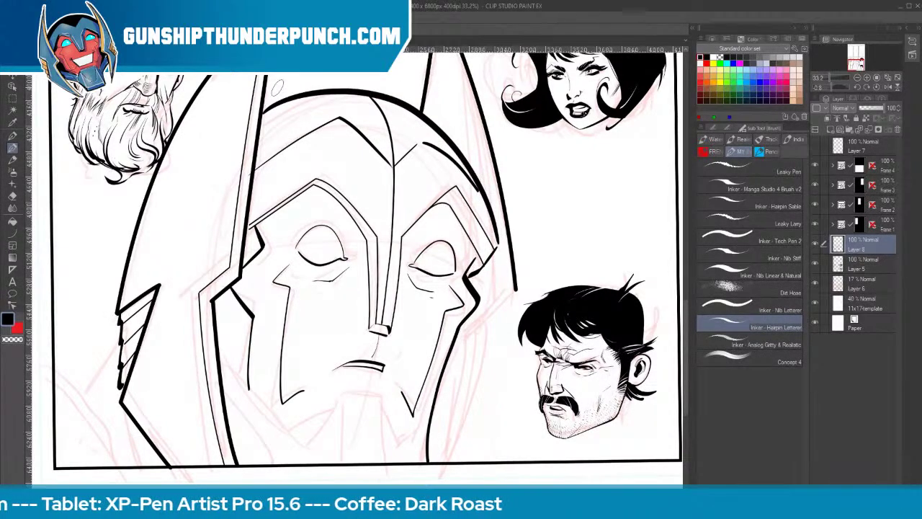
Ink the far horn's angled lower edge with a thin inner line, undoing a rejected stroke, and add a curved line beneath the far cheek guard
mouse_move(516, 287)
left_mouse_down()
mouse_move(472, 342)
mouse_move(463, 455)
left_mouse_up()
key("ctrl+z")
mouse_move(515, 290)
left_mouse_down()
mouse_move(473, 343)
mouse_move(485, 449)
left_mouse_up()
mouse_move(461, 339)
left_mouse_down()
mouse_move(472, 459)
mouse_move(482, 441)
mouse_move(486, 461)
left_mouse_up()
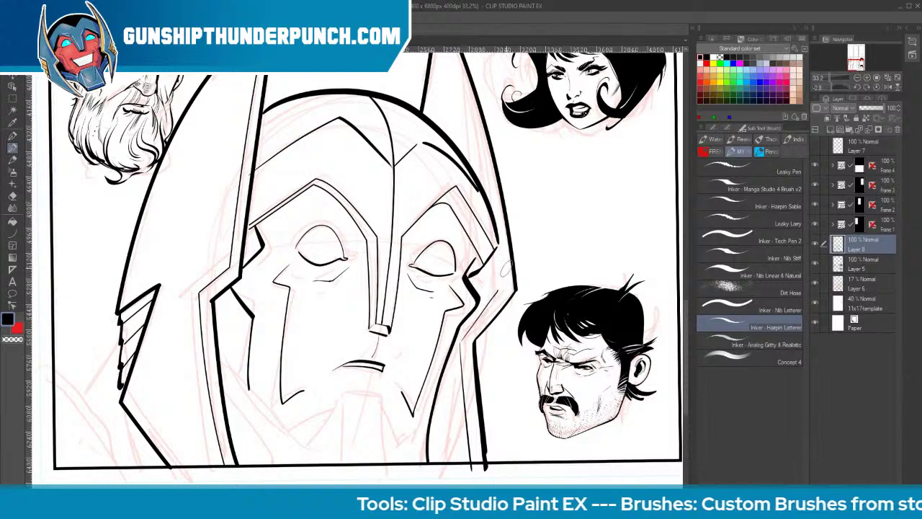
mouse_move(461, 319)
left_mouse_down()
mouse_move(443, 385)
mouse_move(441, 452)
left_mouse_up()
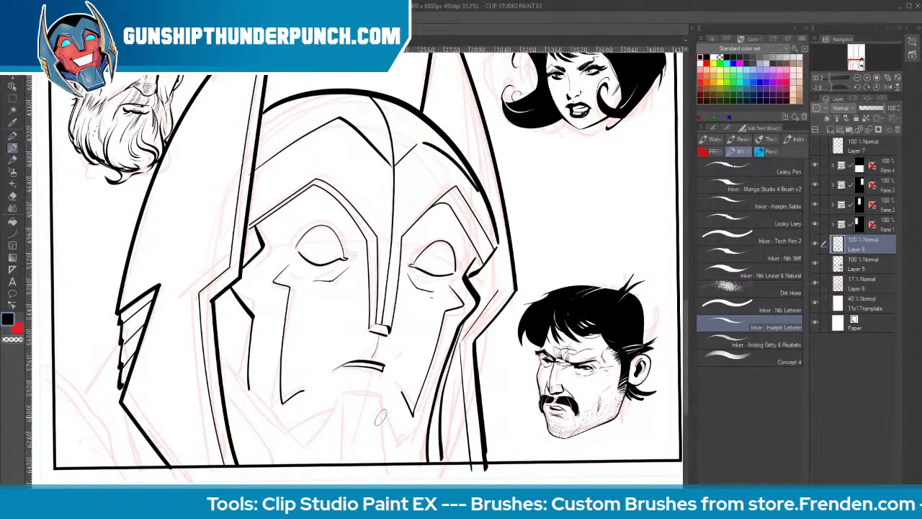
Ink a heavy diagonal jaw edge and a curved neck line beside the near horn, undoing the extra parallel stroke
left_click_drag(229, 369, 292, 436)
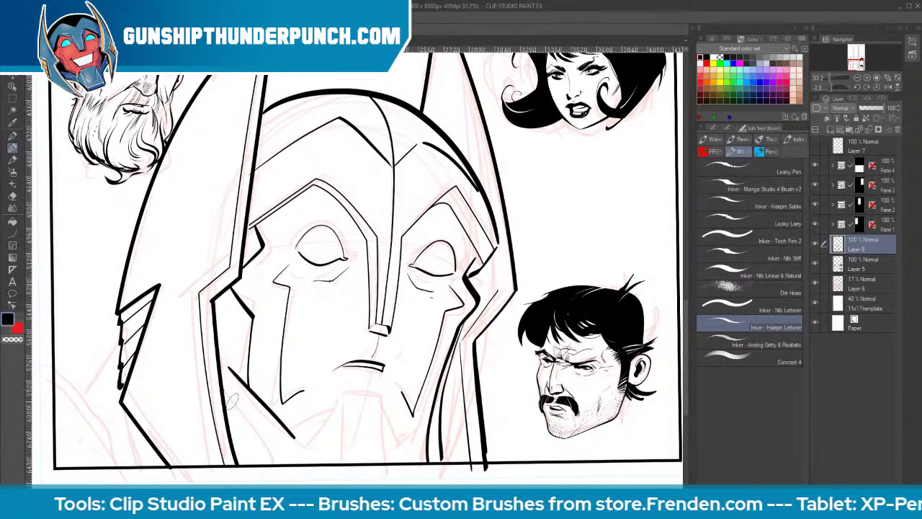
left_click_drag(225, 390, 277, 462)
left_click_drag(229, 370, 294, 448)
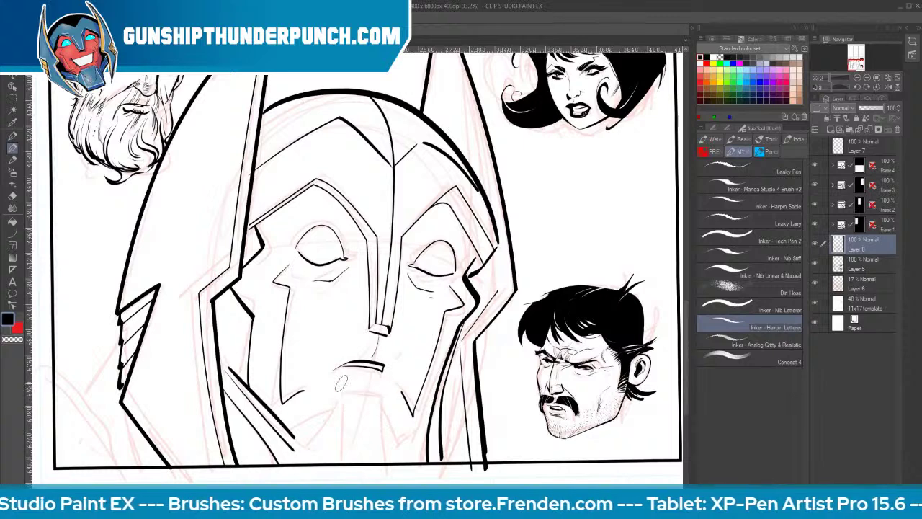
key("ctrl+z")
Ink a row of short diagonal lines with jagged ends inside the notch between the near horn and the face
left_click_drag(218, 335, 245, 367)
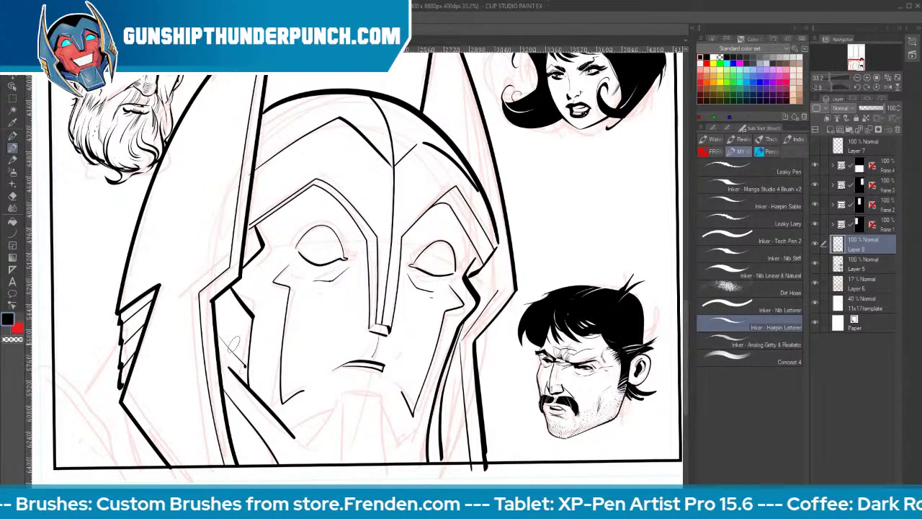
left_click_drag(218, 321, 247, 352)
left_click_drag(209, 296, 252, 345)
left_click_drag(214, 288, 239, 316)
left_click_drag(232, 310, 252, 331)
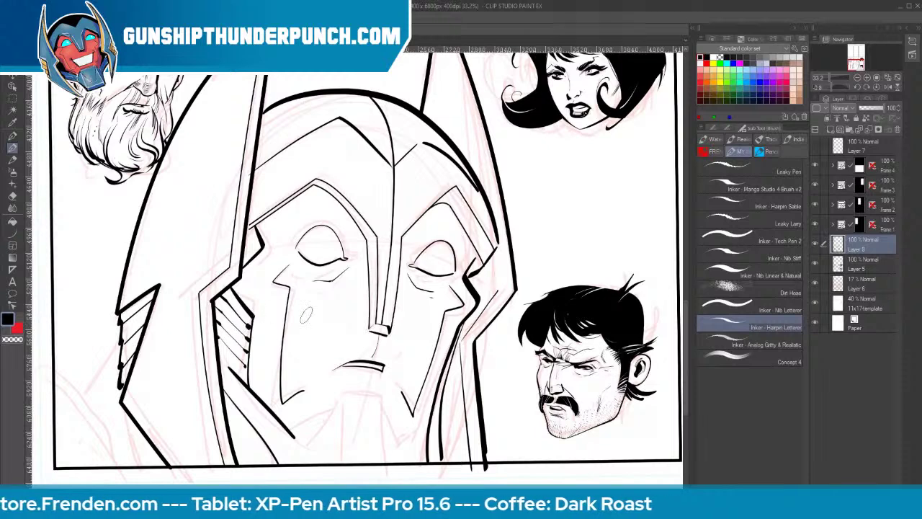
Ink a short chin line below the mouth and small crease lines above the eyes
left_click_drag(344, 387, 383, 391)
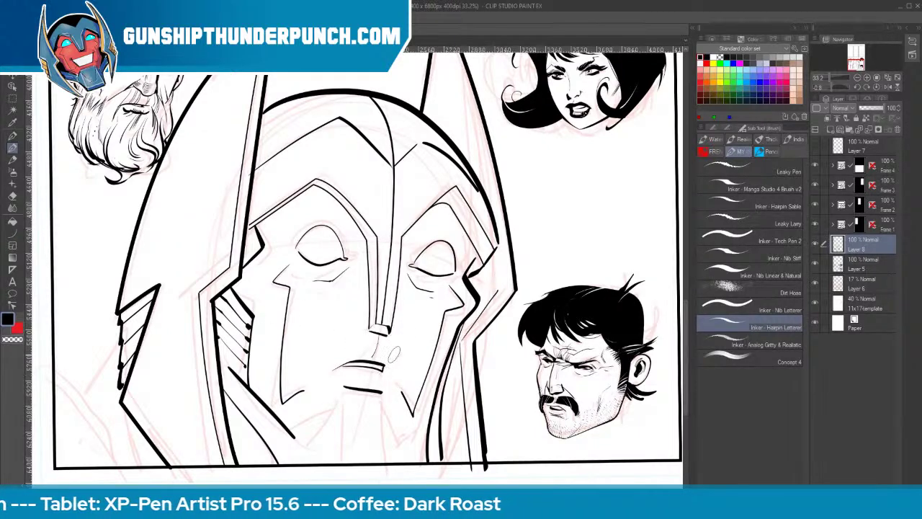
mouse_move(305, 216)
left_mouse_down()
mouse_move(337, 213)
mouse_move(294, 252)
left_mouse_up()
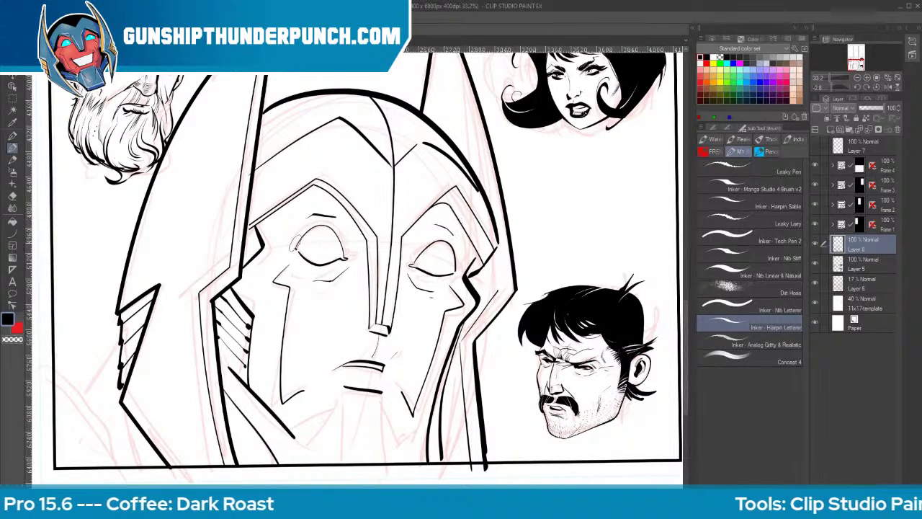
key("g")
left_click(405, 128)
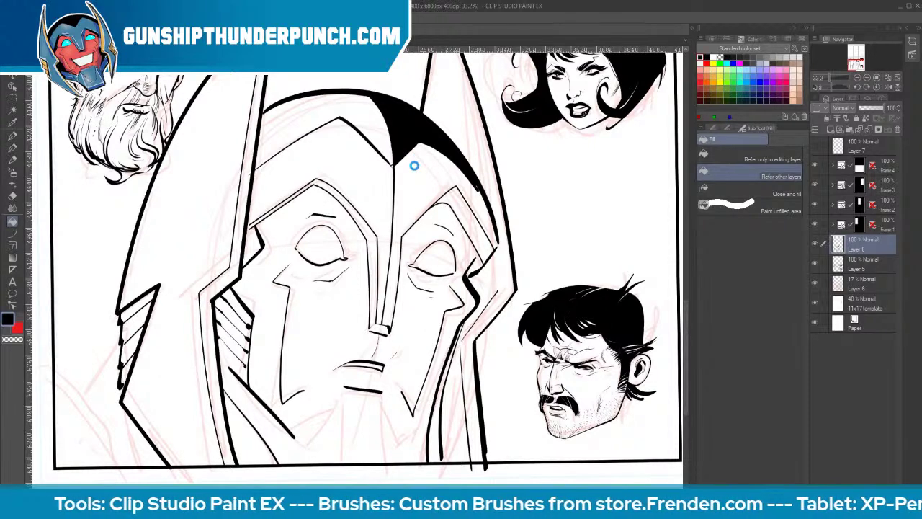
left_click(416, 163)
key("p")
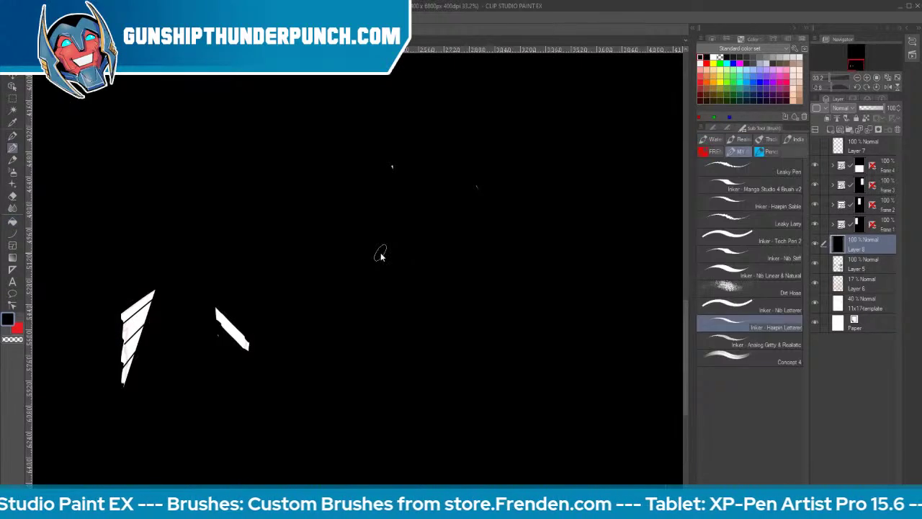
key("ctrl+z")
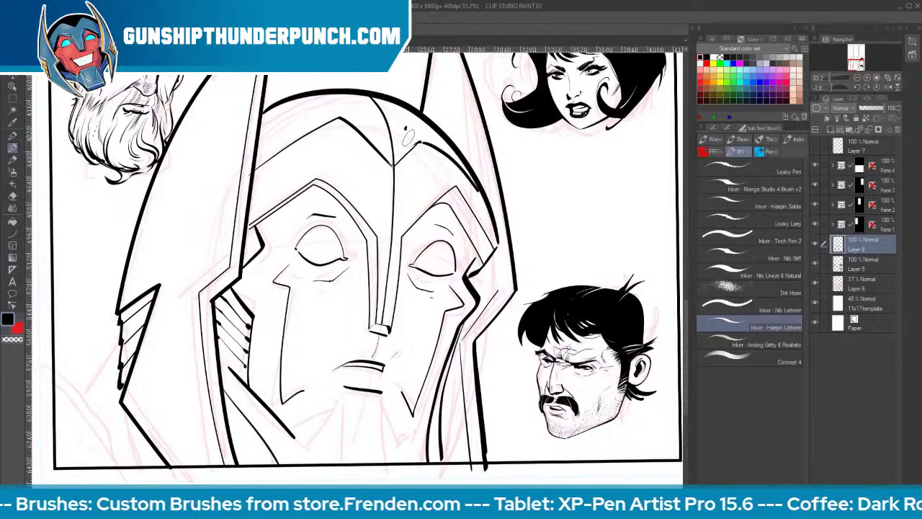
Fill the helmet's crown solid black on both sides of the ridge, closing the outline gap beside the near horn
key("g")
left_click(408, 138)
key("p")
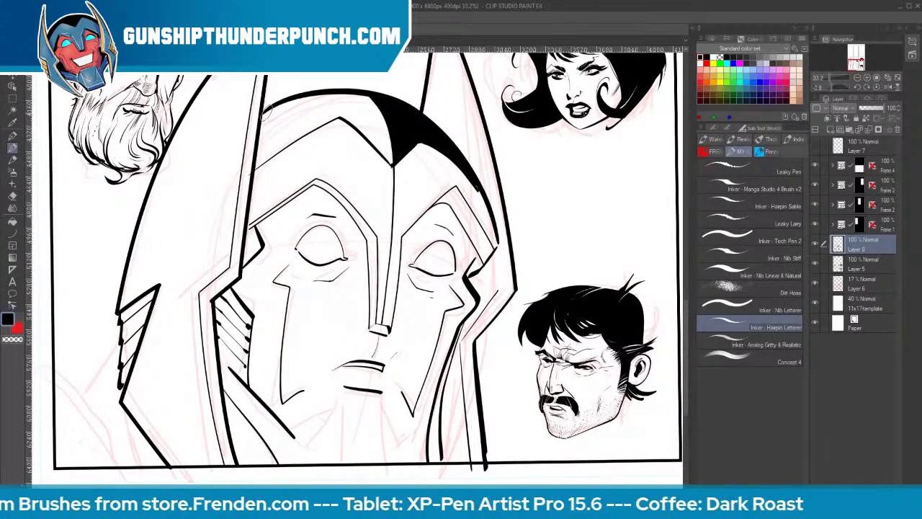
mouse_move(265, 110)
left_mouse_down()
mouse_move(255, 167)
mouse_move(273, 118)
left_mouse_up()
key("g")
left_click(304, 108)
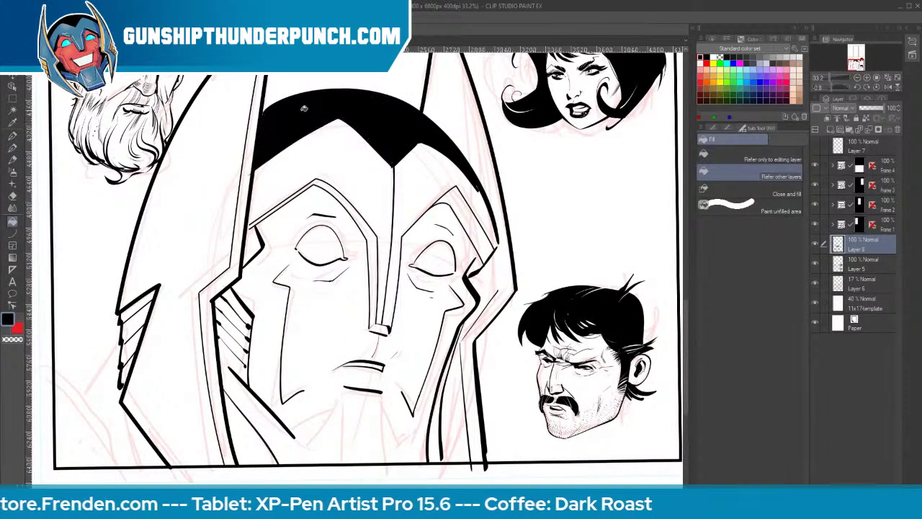
Ink a second peaked line parallel to the black crown's lower edge, undoing the first attempt
key("p")
mouse_move(252, 177)
left_mouse_down()
mouse_move(329, 143)
mouse_move(390, 186)
mouse_move(421, 162)
mouse_move(467, 182)
left_mouse_up()
key("ctrl+z")
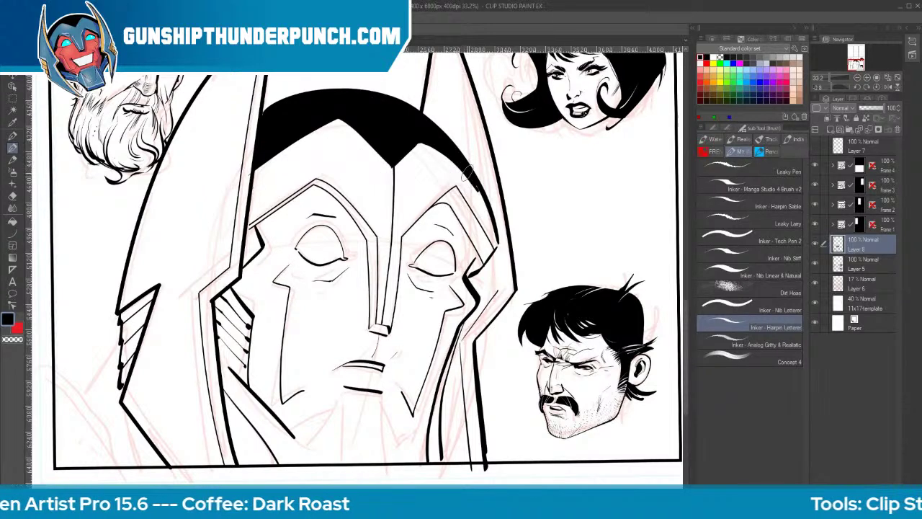
mouse_move(434, 146)
left_mouse_down()
mouse_move(390, 180)
mouse_move(316, 143)
mouse_move(252, 176)
left_mouse_up()
key("g")
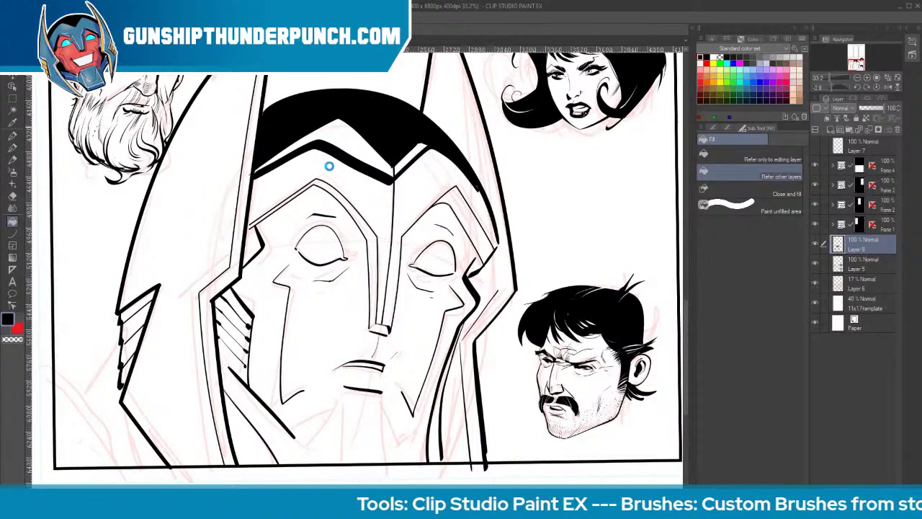
left_click(328, 166)
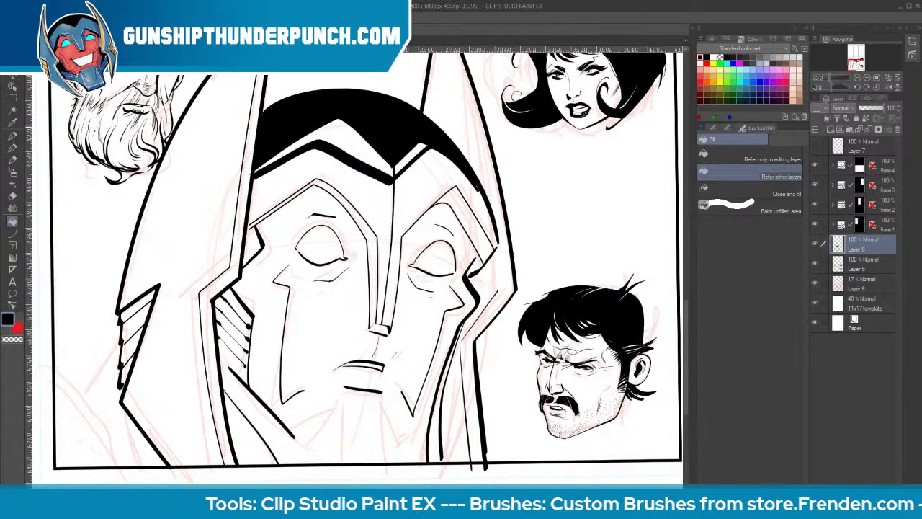
left_click(346, 140)
key("b")
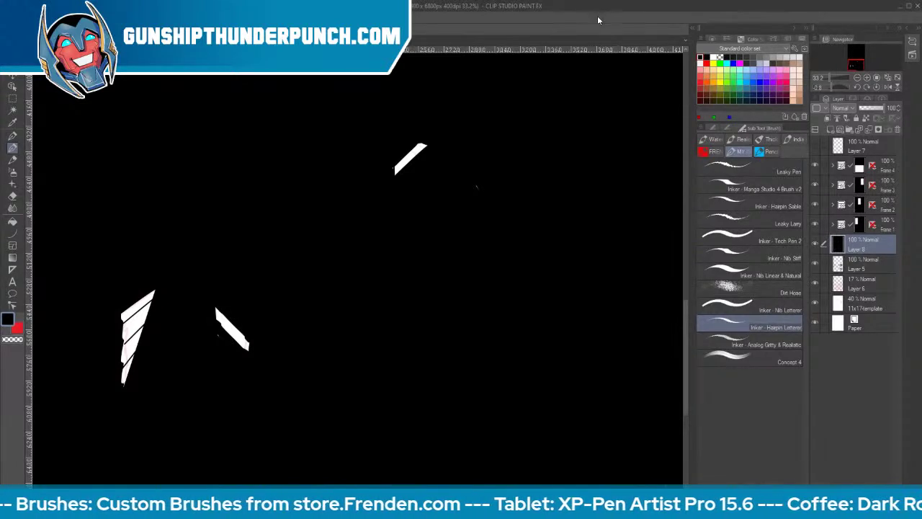
key("ctrl+z")
Close the gap at the forehead band's end beside the near horn and fill both halves of the band black
key("g")
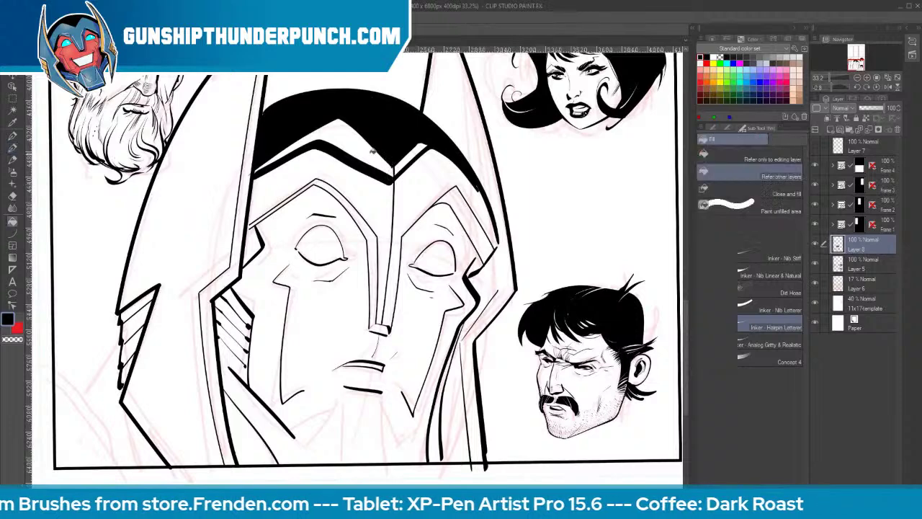
key("b")
left_click_drag(262, 165, 254, 176)
key("g")
left_click(347, 140)
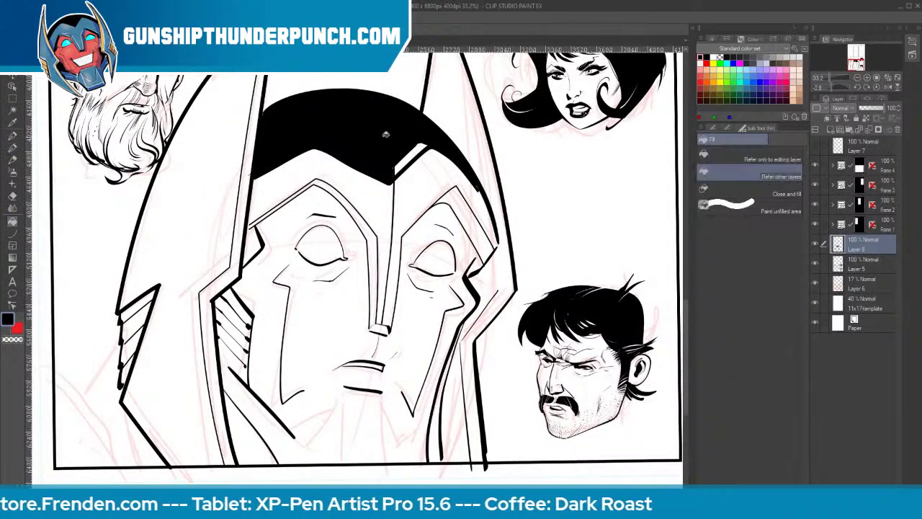
left_click(415, 154)
key("b")
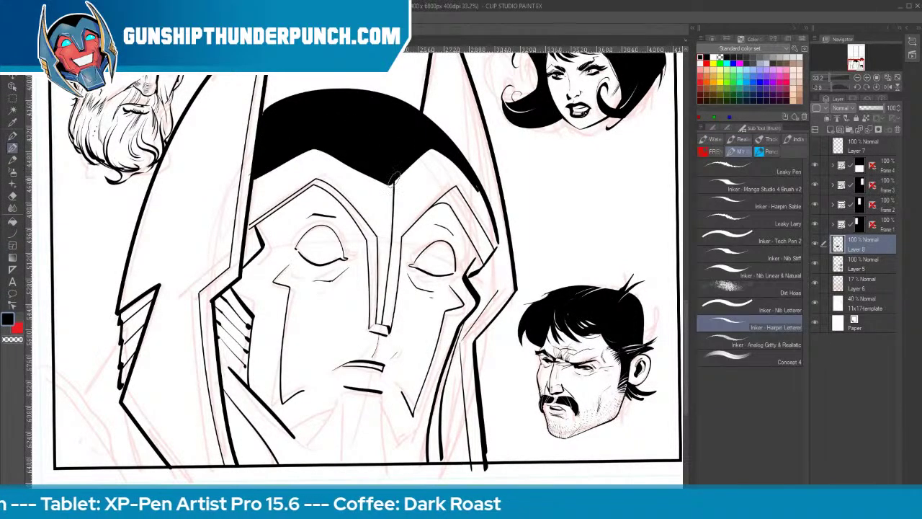
Refine the black crown's peaked lower edge, extend the black down the far side of the helmet, and blacken the notch beside the far eye
left_click_drag(394, 179, 436, 149)
mouse_move(389, 184)
left_mouse_down()
mouse_move(315, 150)
mouse_move(263, 173)
mouse_move(248, 193)
left_mouse_up()
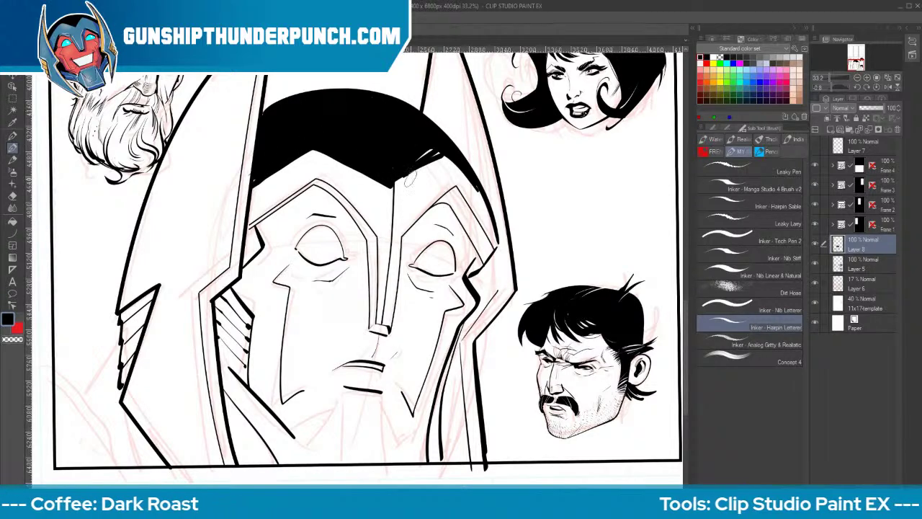
mouse_move(394, 186)
left_mouse_down()
mouse_move(446, 156)
mouse_move(408, 166)
mouse_move(462, 132)
mouse_move(479, 134)
mouse_move(447, 156)
mouse_move(493, 231)
mouse_move(486, 245)
mouse_move(495, 236)
mouse_move(474, 281)
mouse_move(494, 249)
left_mouse_up()
left_click_drag(471, 279, 477, 259)
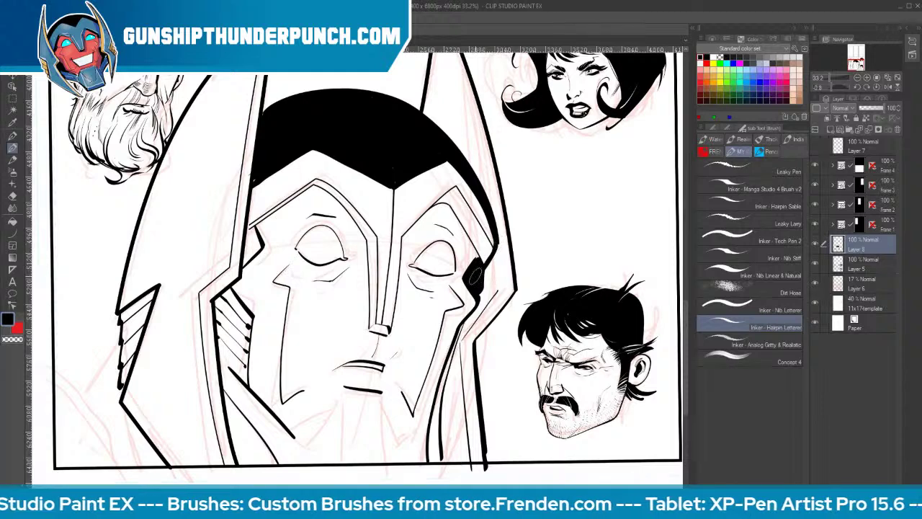
key("ctrl+y")
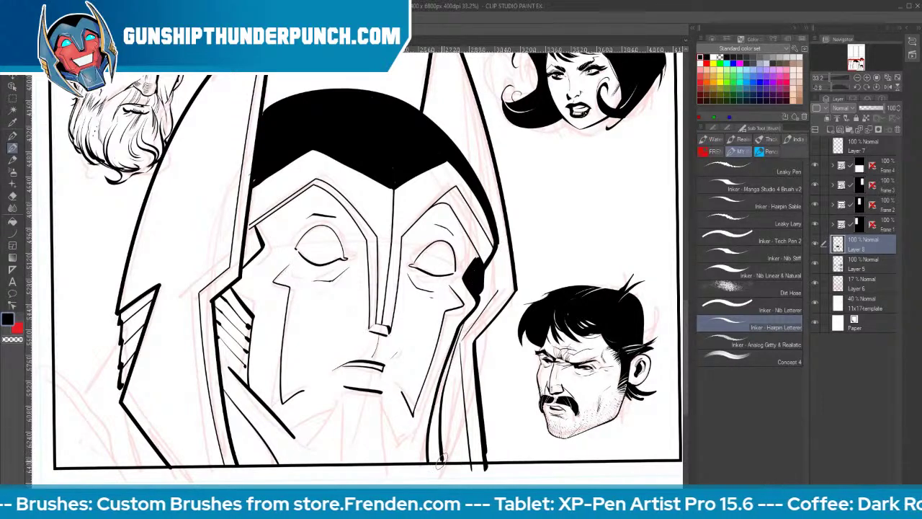
Ink the chin guard's side lines down to the panel border and the lower edges of both cheek guards
mouse_move(342, 388)
left_mouse_down()
mouse_move(294, 437)
mouse_move(339, 409)
left_mouse_up()
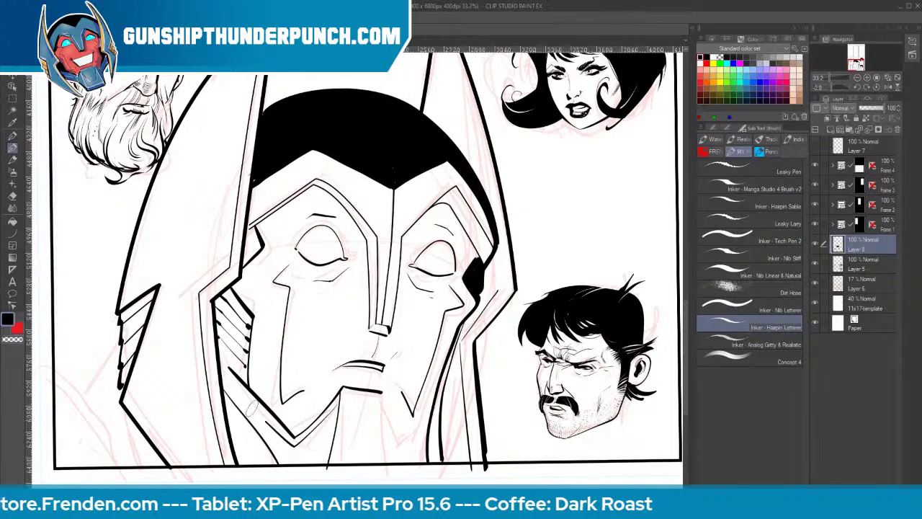
mouse_move(382, 392)
left_mouse_down()
mouse_move(397, 433)
mouse_move(420, 422)
mouse_move(455, 368)
left_mouse_up()
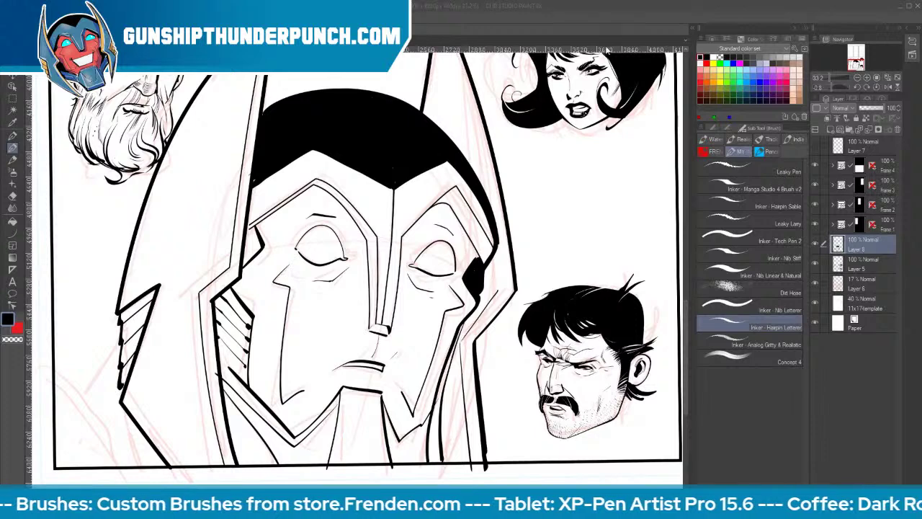
Trim the black along the helmet's far edge and the notch beside the far eye with the Hard eraser
left_click(629, 27)
key("e")
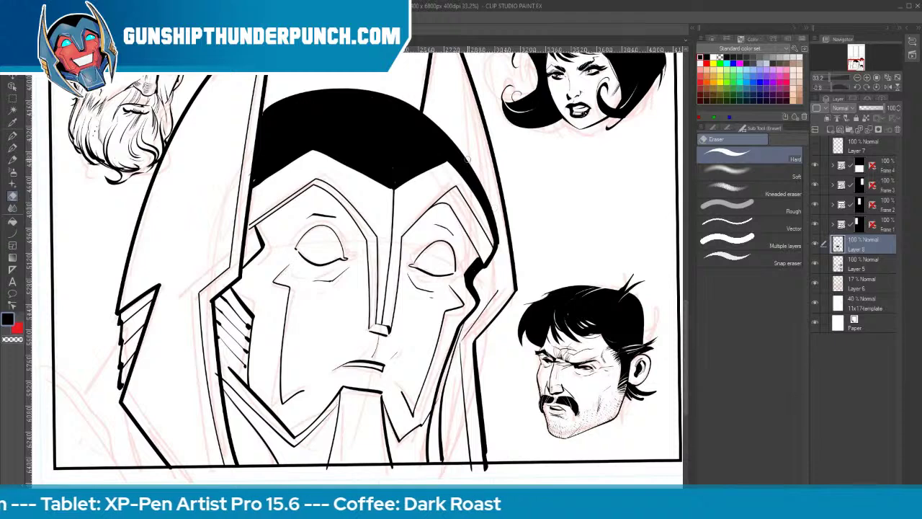
left_click_drag(486, 193, 496, 222)
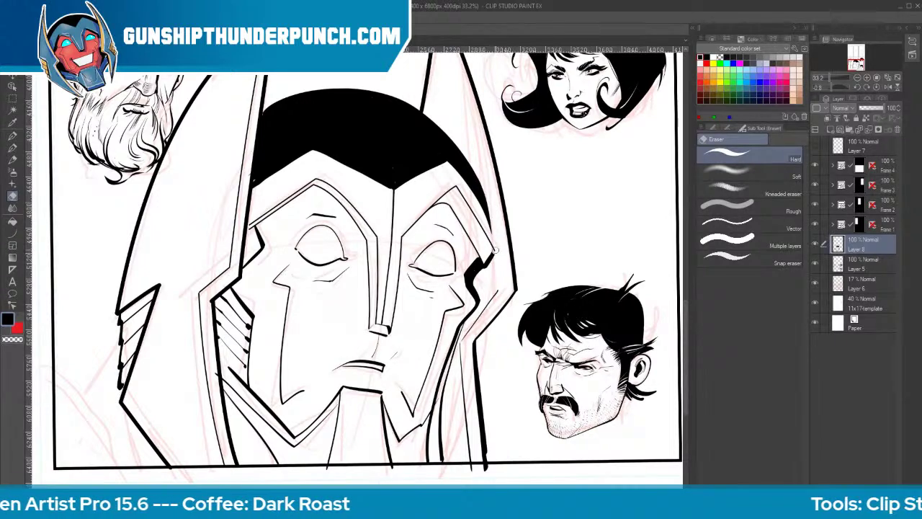
Thicken the upper lids of both eyes with heavy black using the Inker - Hairpin Letterer brush
key("b")
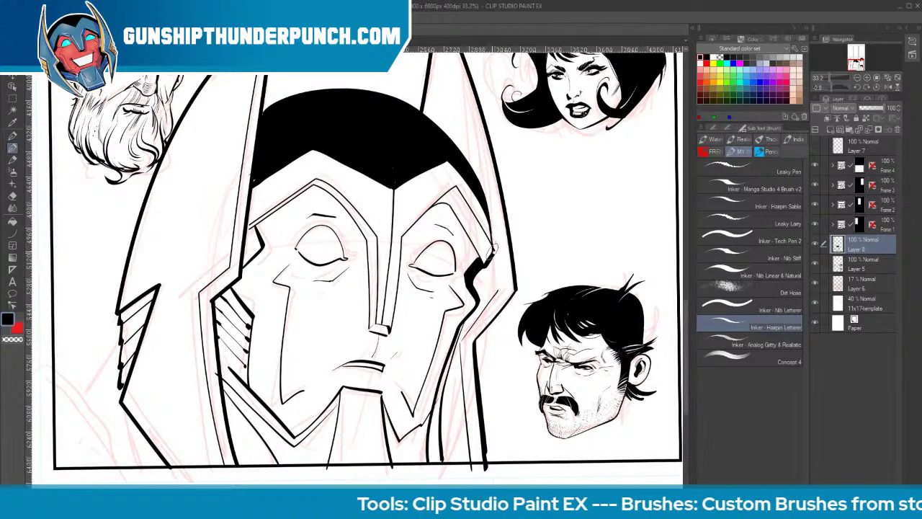
mouse_move(418, 254)
left_mouse_down()
mouse_move(440, 238)
mouse_move(456, 274)
left_mouse_up()
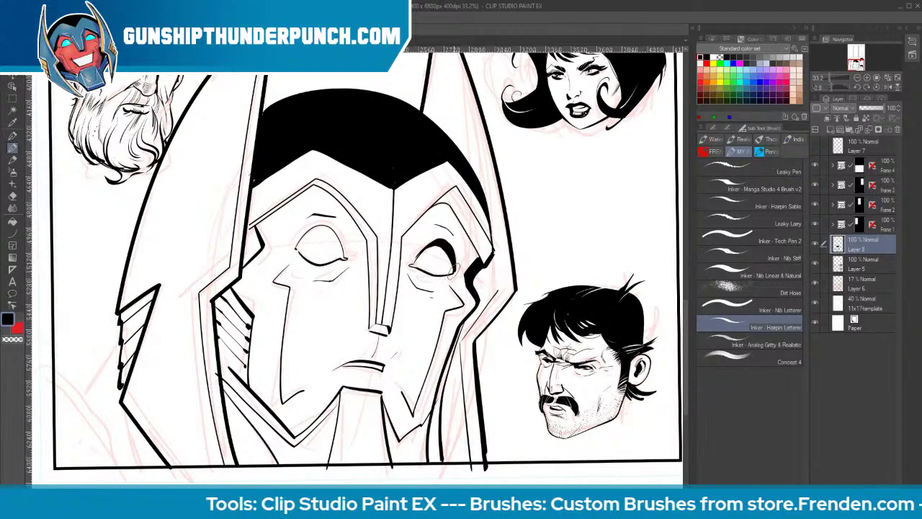
mouse_move(297, 246)
left_mouse_down()
mouse_move(327, 229)
mouse_move(345, 249)
left_mouse_up()
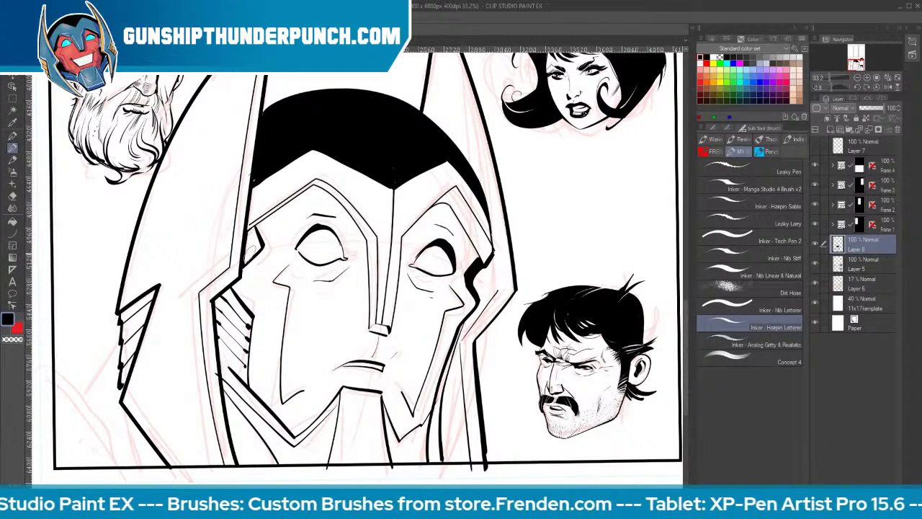
key("g")
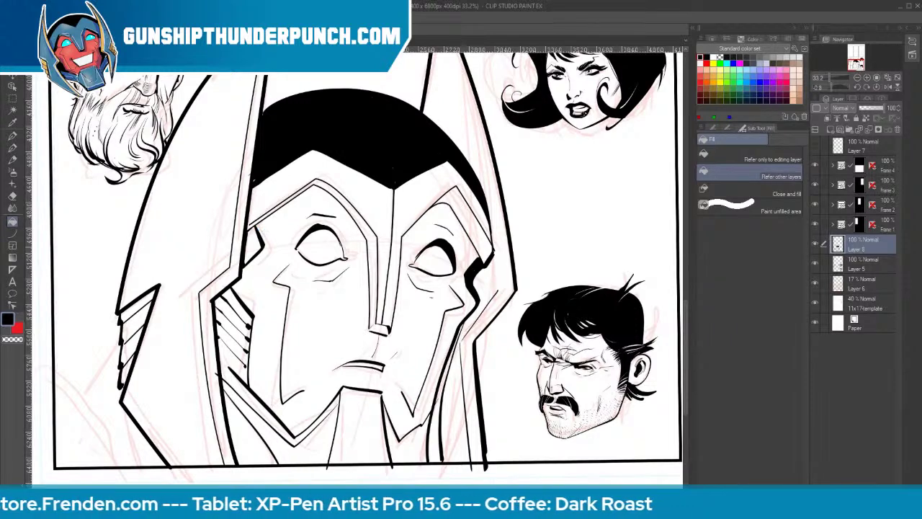
left_click(444, 380)
key("p")
key("ctrl+z")
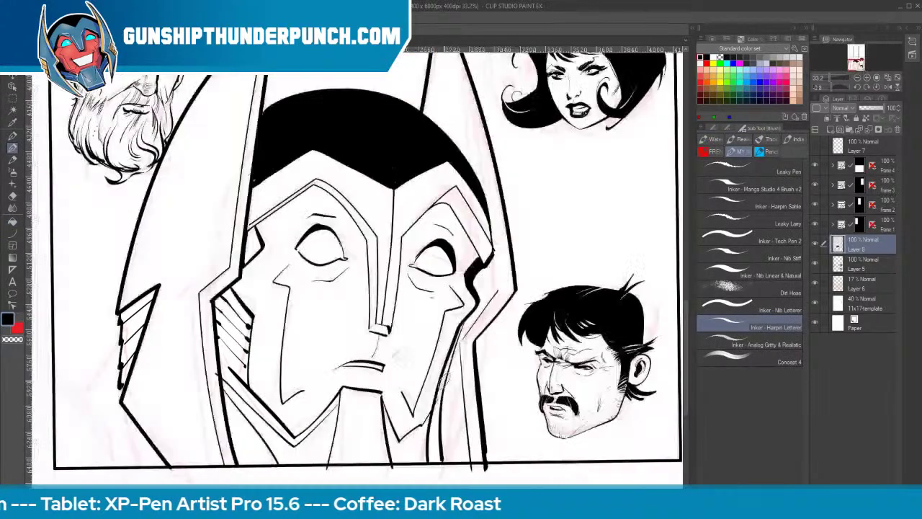
Blacken the notch beside the near eye, and ink the chin guard's inner panel, heavy top edge and the neck shadow line
mouse_move(251, 233)
left_mouse_down()
mouse_move(246, 260)
mouse_move(253, 234)
mouse_move(260, 246)
mouse_move(251, 239)
mouse_move(247, 256)
left_mouse_up()
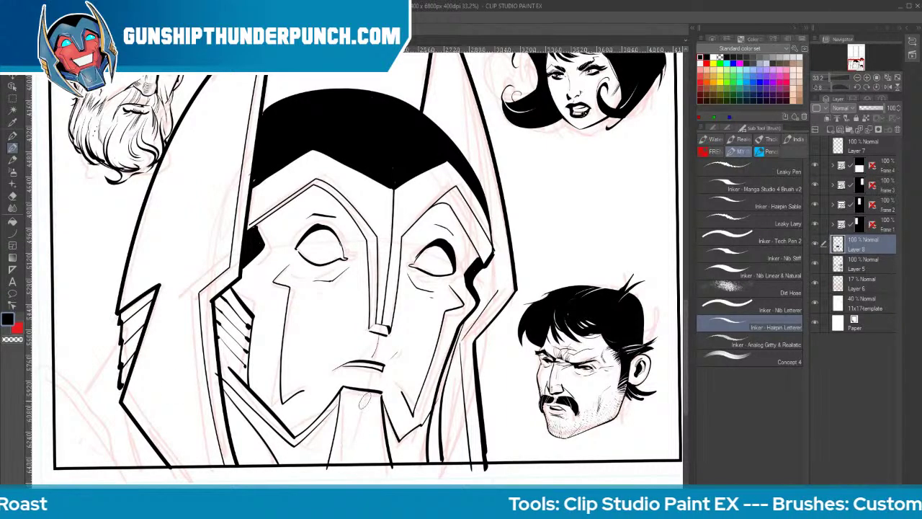
left_click_drag(343, 384, 352, 438)
left_click_drag(379, 389, 372, 430)
left_click_drag(338, 385, 383, 392)
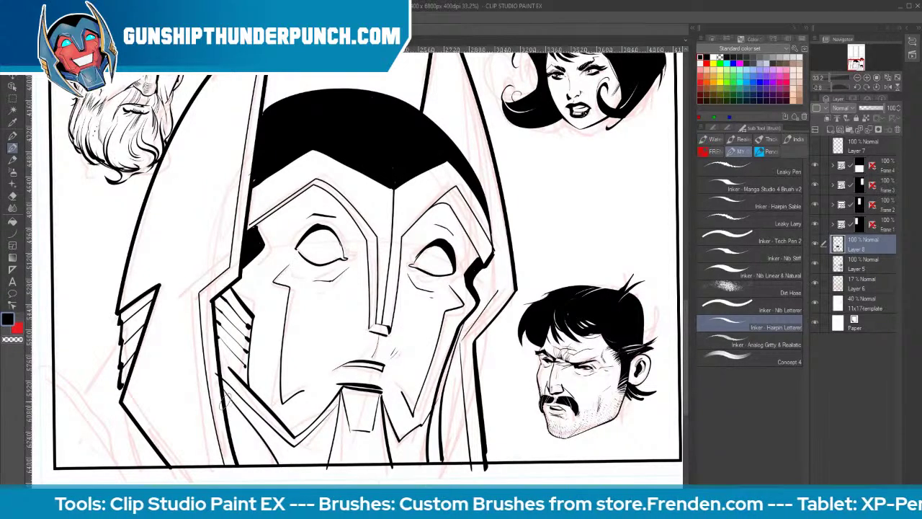
left_click_drag(223, 402, 243, 421)
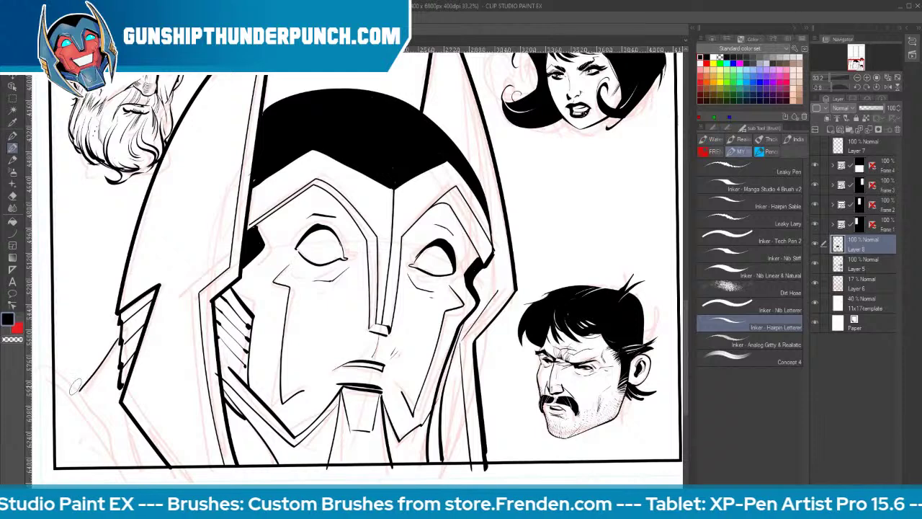
Ink the shoulder and collar lines below the near horn's base, and hide the red pencil sketch on Layer 6
left_click_drag(54, 367, 144, 464)
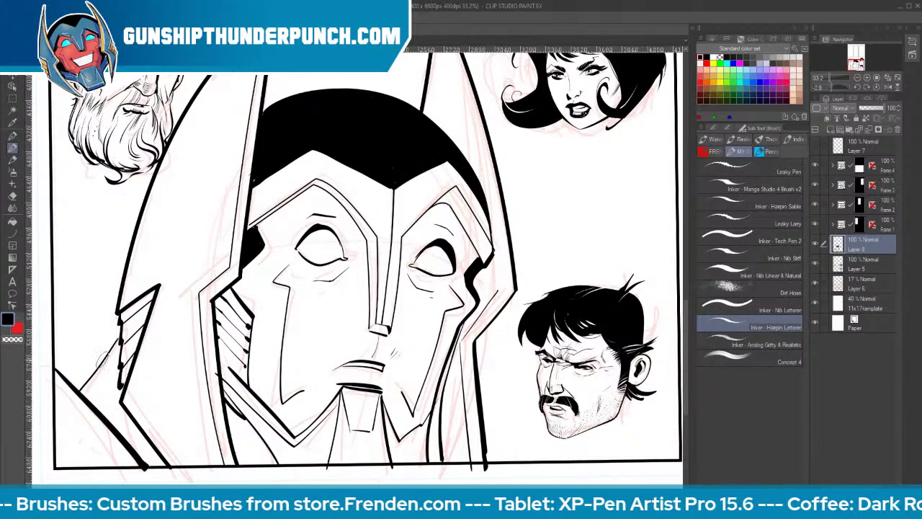
left_click_drag(82, 382, 138, 429)
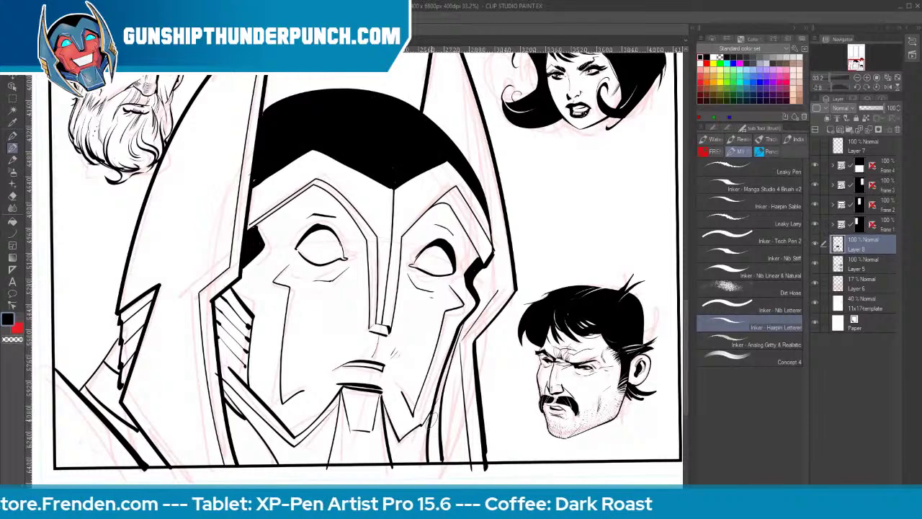
left_click(815, 284)
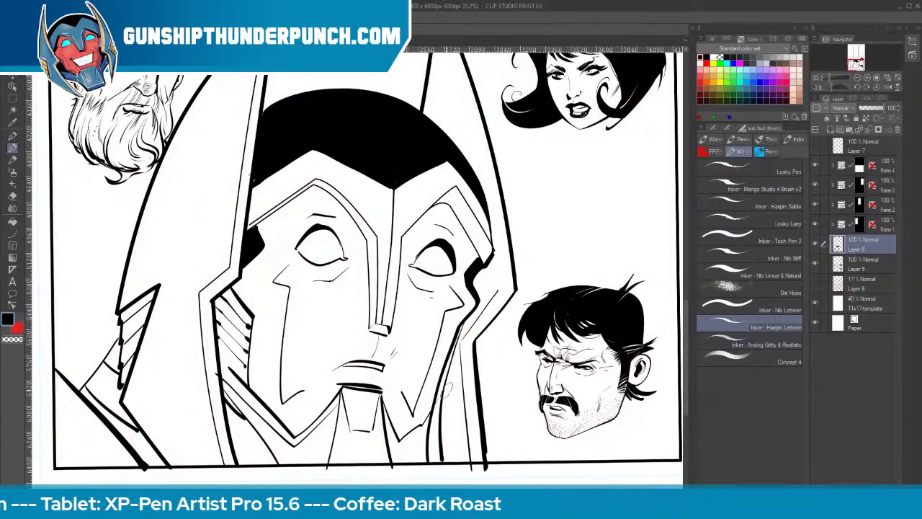
Lasso the bearded man's head on Layer 5 and shift it slightly away from the horn, then merge Layer 8 down into Layer 5
key("space")
left_click_drag(343, 233, 368, 323)
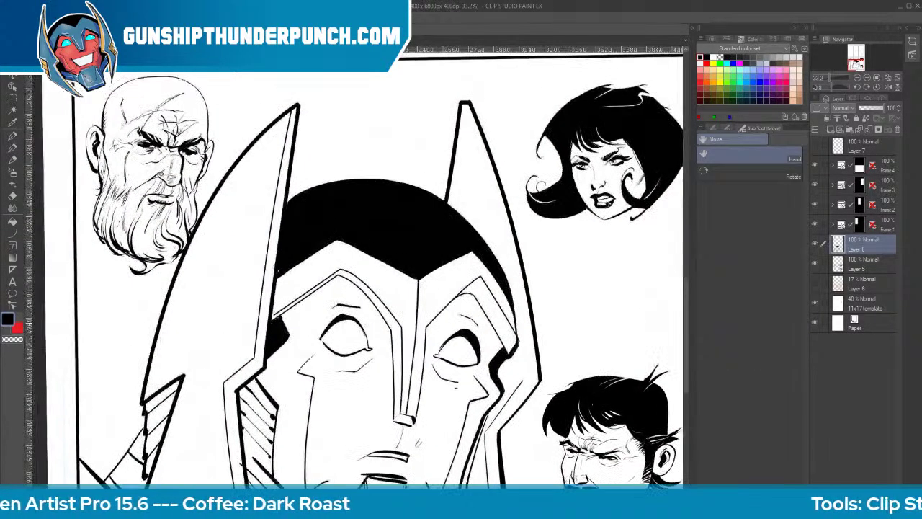
left_click(11, 98)
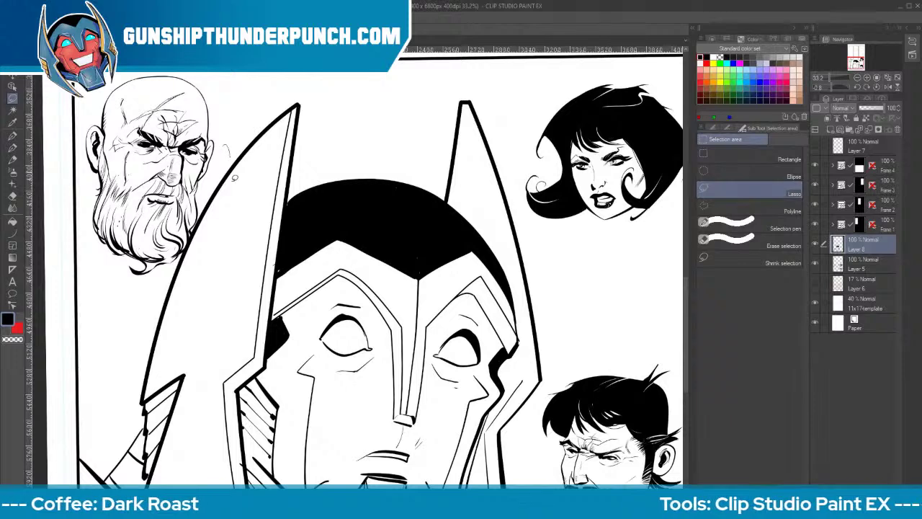
mouse_move(235, 178)
left_mouse_down()
mouse_move(147, 319)
mouse_move(60, 129)
left_mouse_up()
left_click_drag(232, 85, 229, 143)
left_click(854, 265)
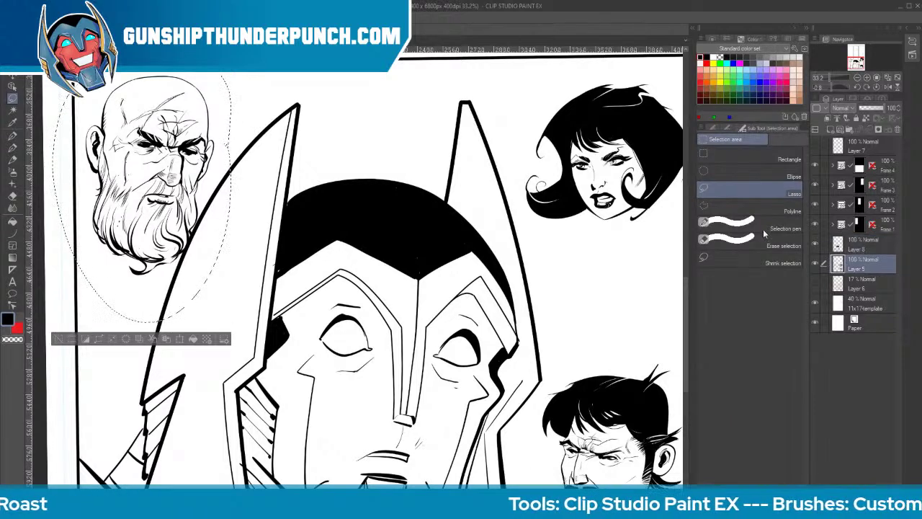
left_click(13, 78)
left_click_drag(190, 173, 182, 167)
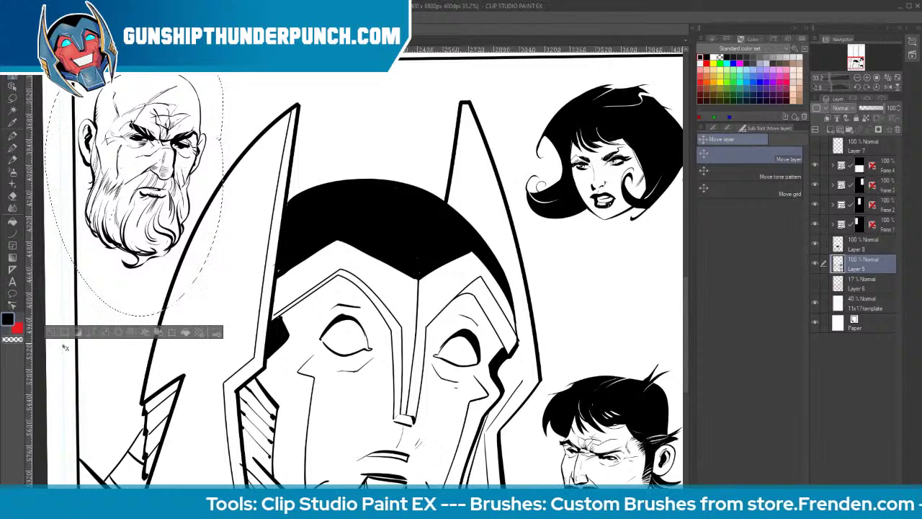
key("ctrl+d")
left_click(864, 248)
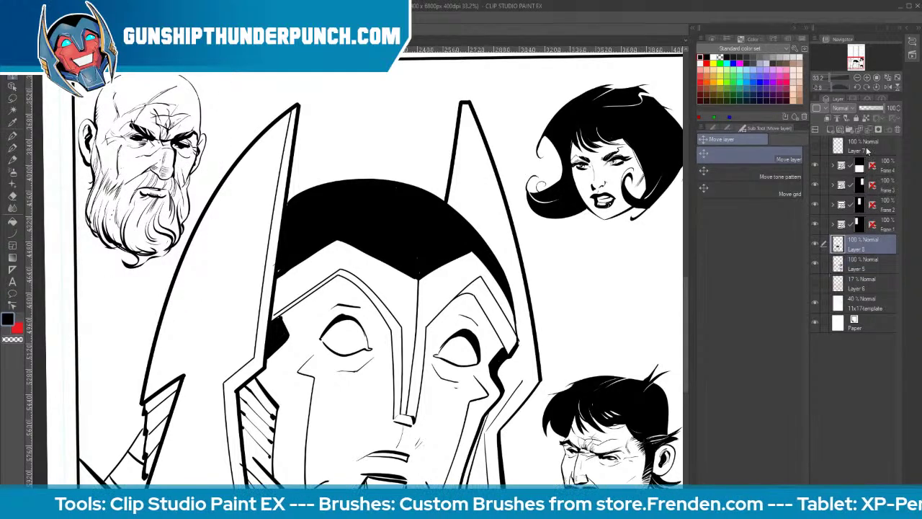
left_click(869, 130)
Close the collar area beneath the near horn's ribbed notch with ink and fill it solid black
key("space")
left_click_drag(402, 377, 533, 173)
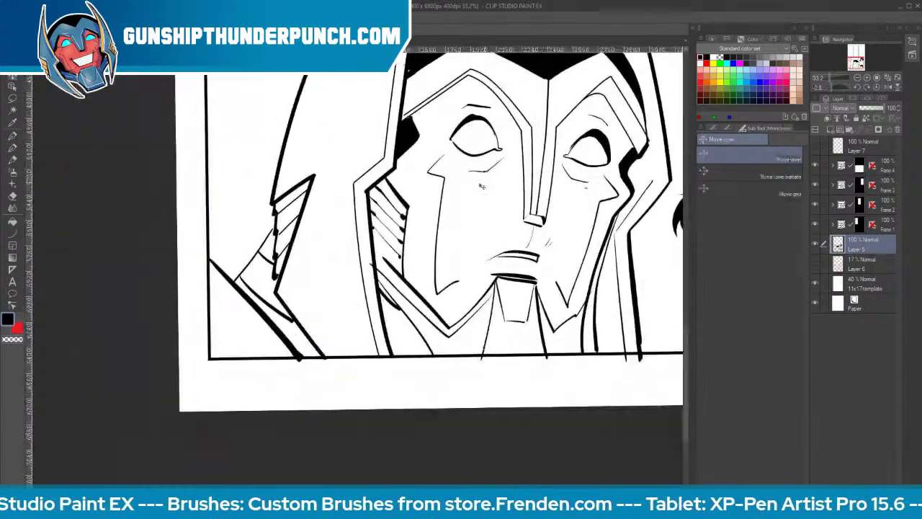
key("b")
mouse_move(261, 249)
left_mouse_down()
mouse_move(247, 271)
mouse_move(277, 299)
left_mouse_up()
key("g")
left_click(262, 276)
left_click(270, 245)
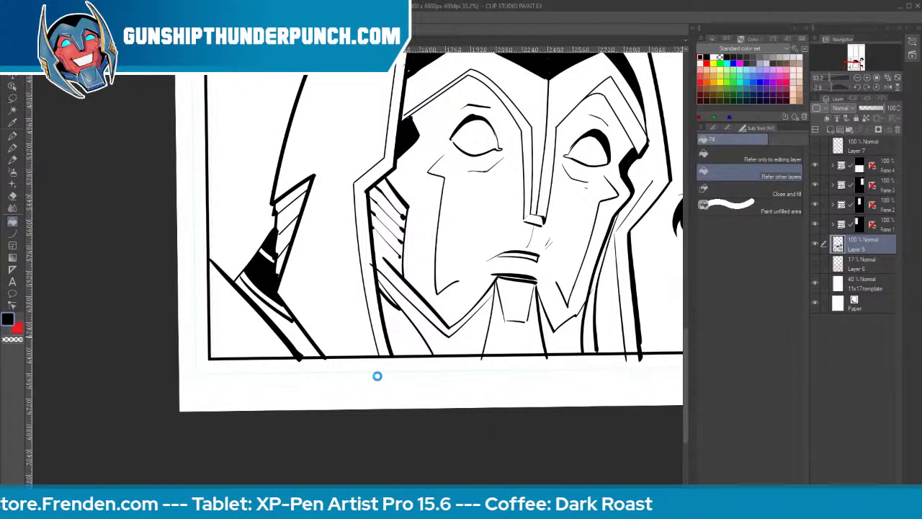
left_click(674, 267)
key("b")
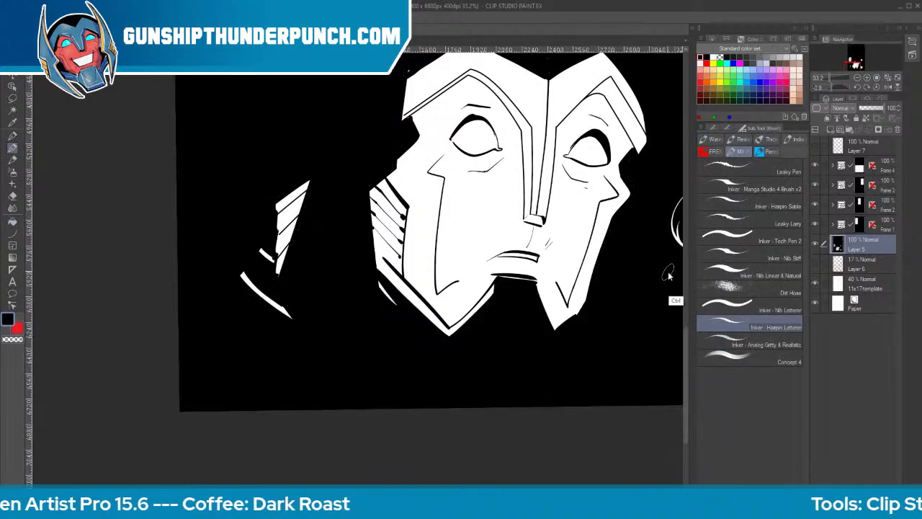
key("ctrl+z")
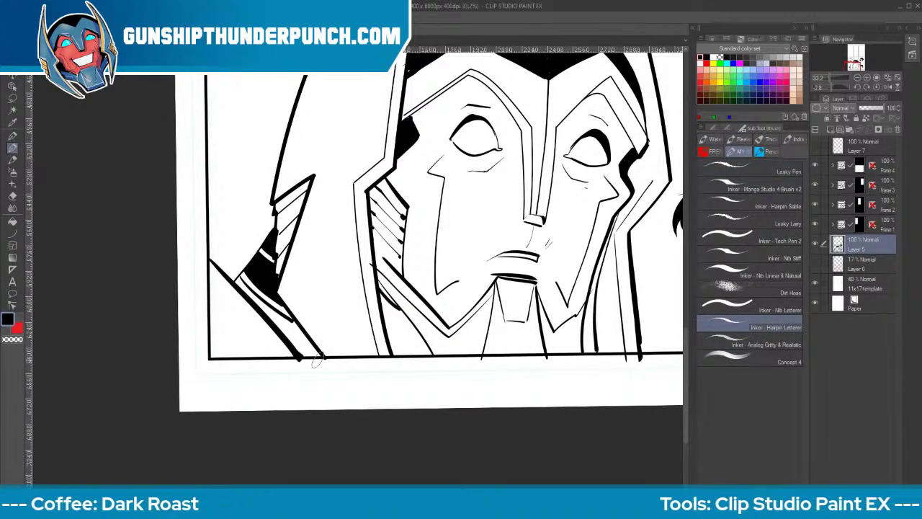
Fill the shoulder band black down to the panel border, and ink the narrow neck gap and lower edge at the far cheek guard
key("g")
left_click(317, 351)
key("p")
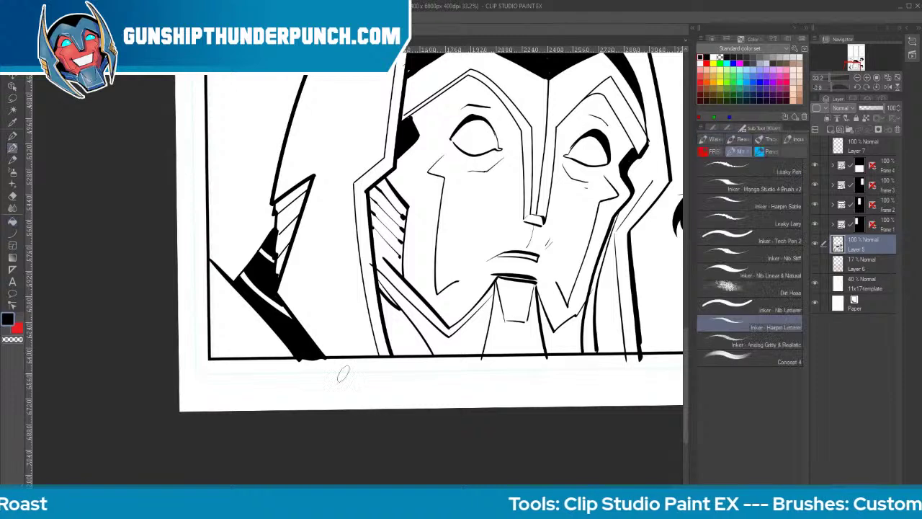
left_click_drag(584, 350, 597, 350)
mouse_move(537, 308)
left_mouse_down()
mouse_move(553, 337)
mouse_move(578, 315)
left_mouse_up()
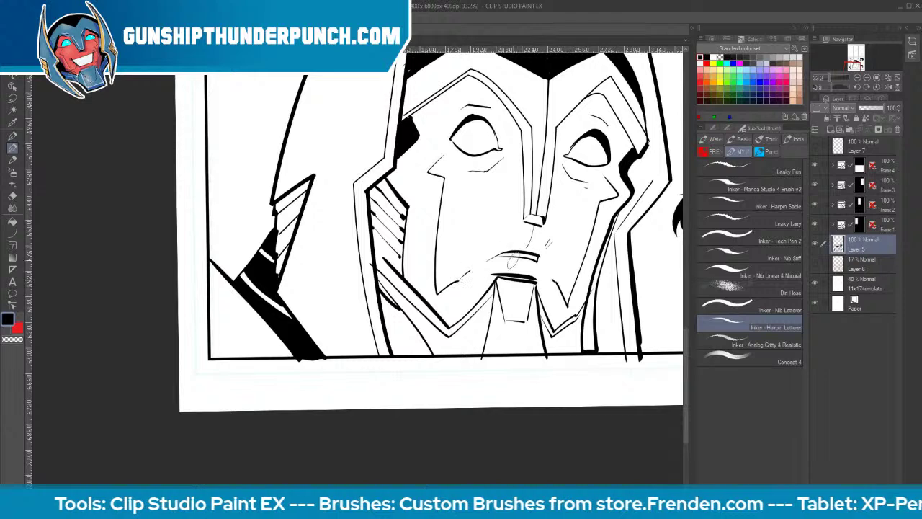
Ink black shadows between the ribs beside the near cheek guard and down into the neck area below
mouse_move(376, 250)
left_mouse_down()
mouse_move(397, 270)
mouse_move(379, 250)
mouse_move(376, 221)
mouse_move(386, 238)
left_mouse_up()
left_click_drag(368, 206, 386, 219)
mouse_move(366, 189)
left_mouse_down()
mouse_move(379, 213)
mouse_move(391, 200)
mouse_move(401, 216)
mouse_move(376, 206)
left_mouse_up()
mouse_move(370, 227)
left_mouse_down()
mouse_move(388, 247)
mouse_move(376, 289)
mouse_move(397, 308)
left_mouse_up()
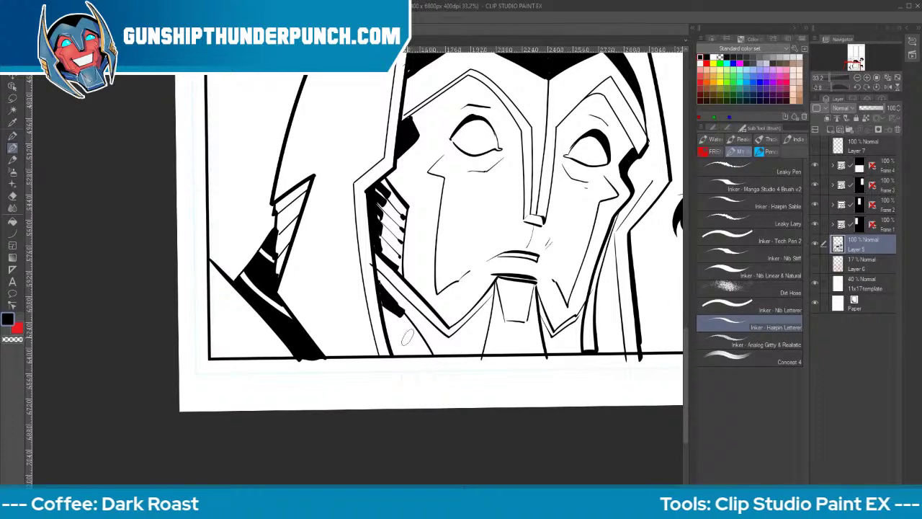
mouse_move(385, 308)
left_mouse_down()
mouse_move(382, 295)
mouse_move(404, 328)
left_mouse_up()
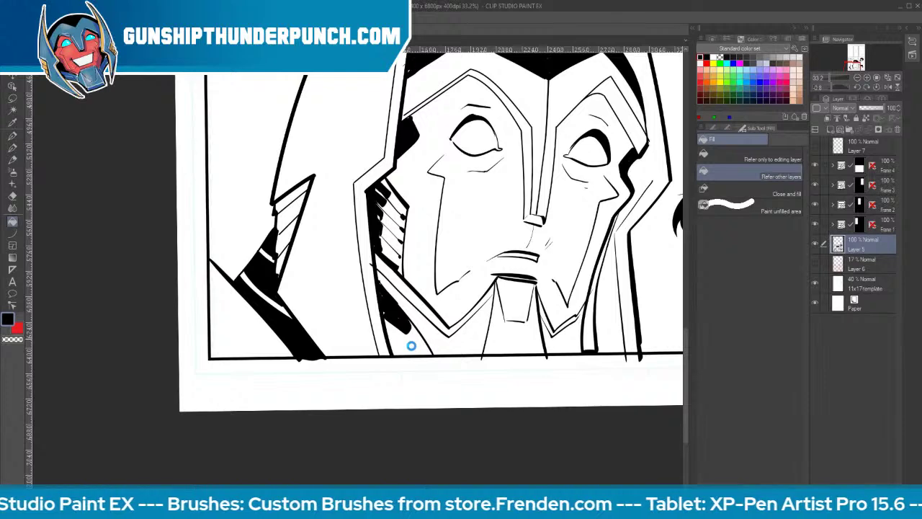
left_click(413, 349)
key("p")
key("ctrl+z")
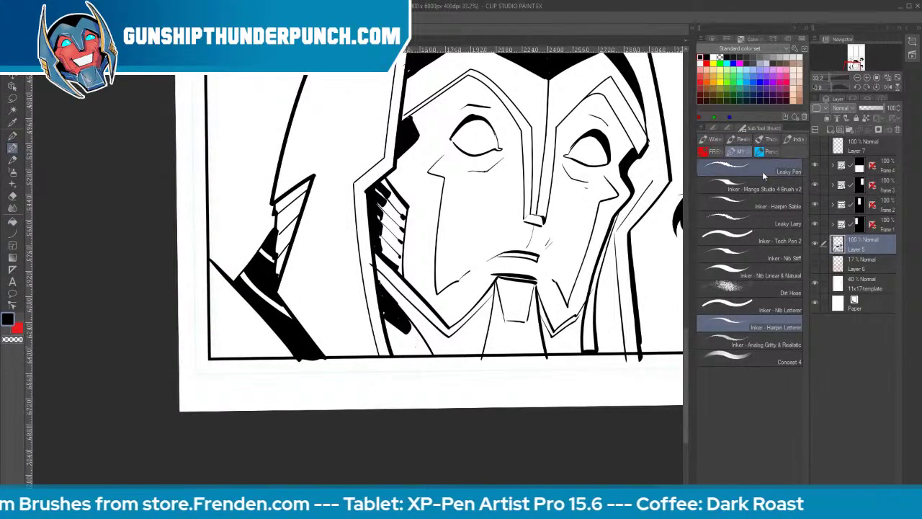
Set the fill to refer to all layers and fill the rest of the near-side neck shadow black down to the panel border
key("g")
left_click(729, 130)
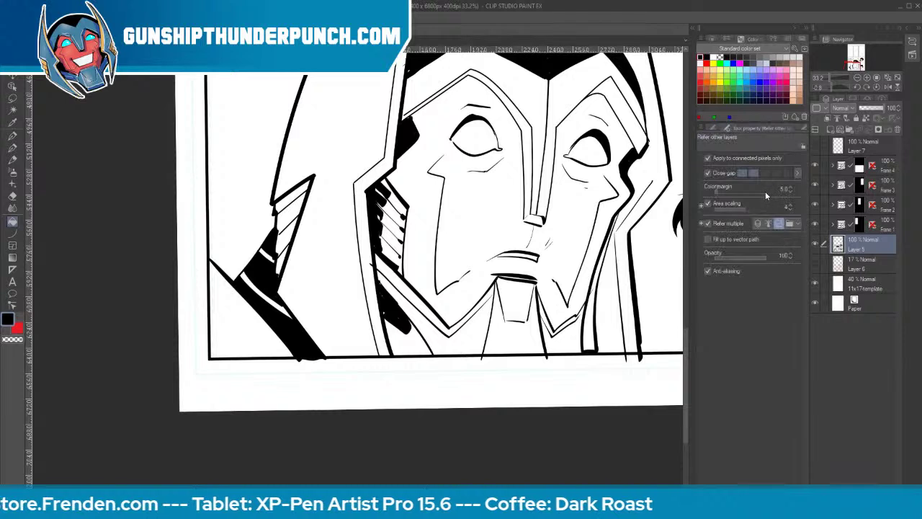
left_click(415, 337)
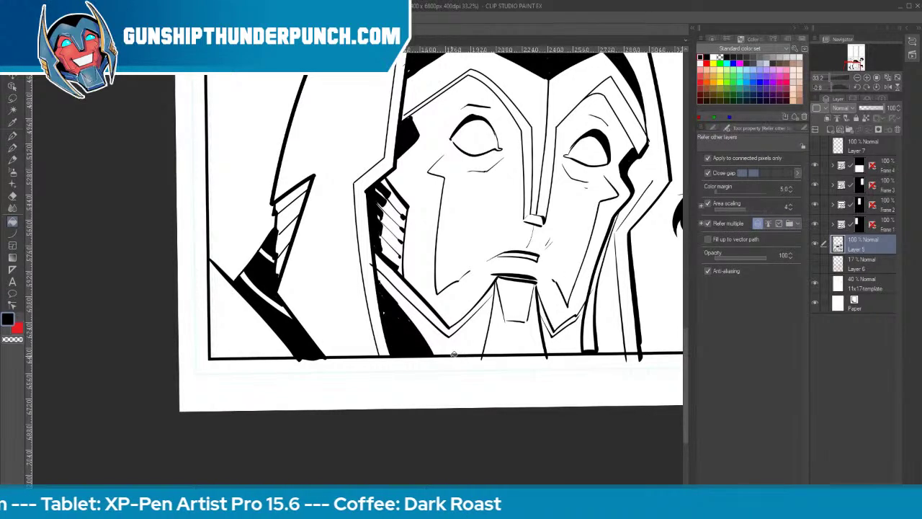
Thicken the nose guard's far edge from above the far eye down to the nose tip with the Inker - Hairpin Letterer brush
key("p")
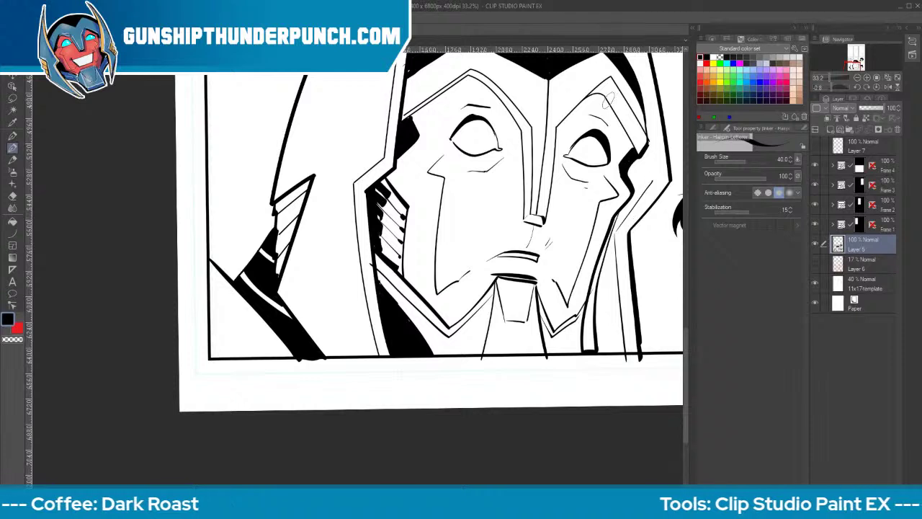
mouse_move(577, 106)
left_mouse_down()
mouse_move(553, 137)
mouse_move(542, 218)
left_mouse_up()
key("ctrl+z")
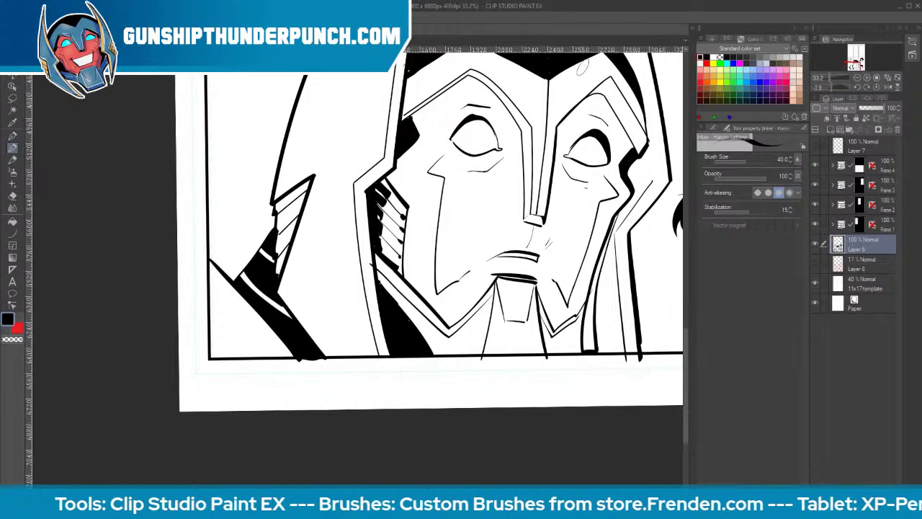
Draw an inner bevel line along the far horn's outer edge with the size 8 Curve tool, continuing below its bend to the helmet's side
left_click_drag(628, 285, 484, 357)
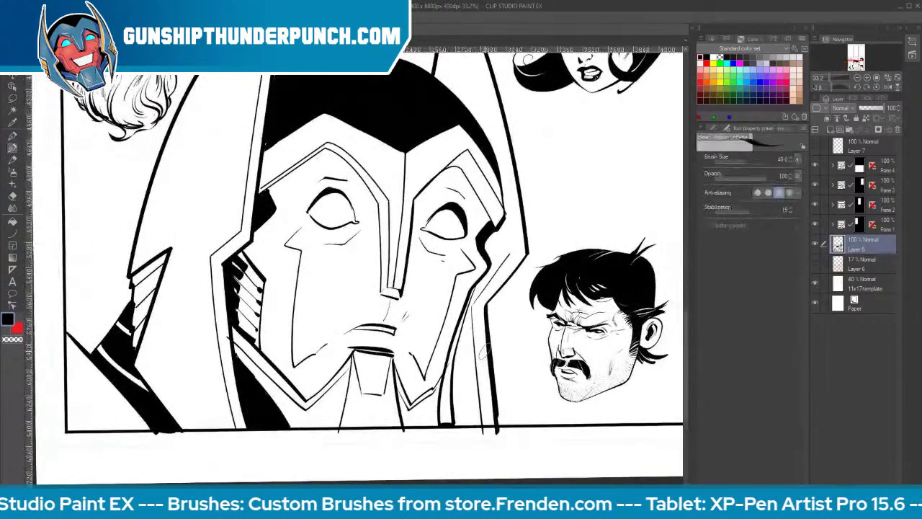
mouse_move(567, 197)
left_mouse_down()
mouse_move(536, 336)
mouse_move(526, 339)
left_mouse_up()
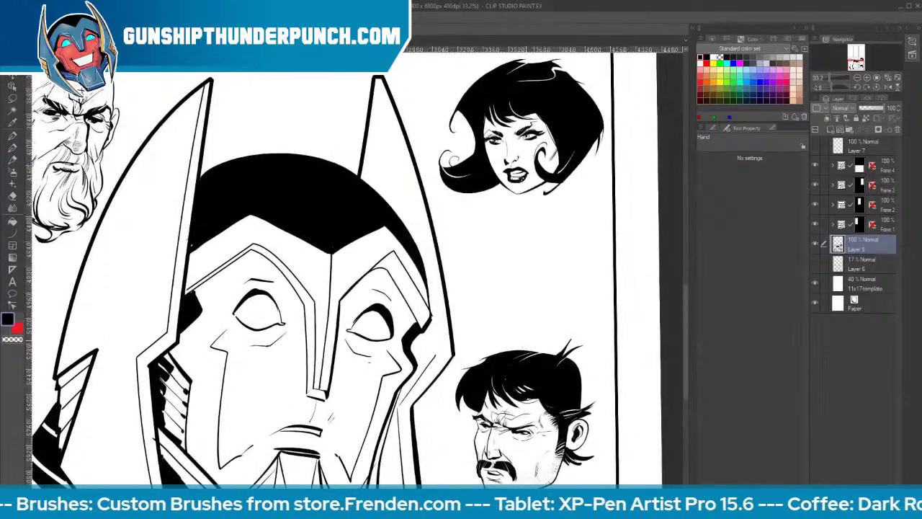
key("u")
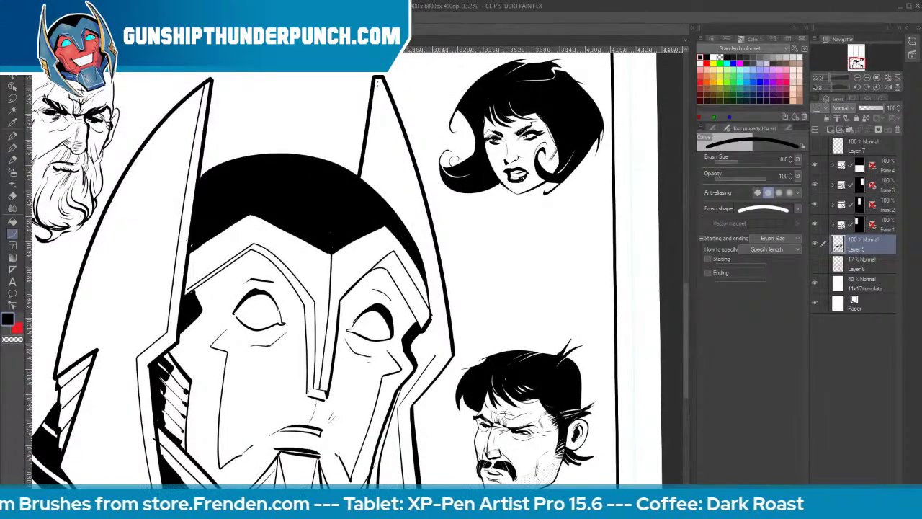
mouse_move(377, 80)
left_mouse_down()
mouse_move(420, 224)
mouse_move(443, 353)
left_mouse_up()
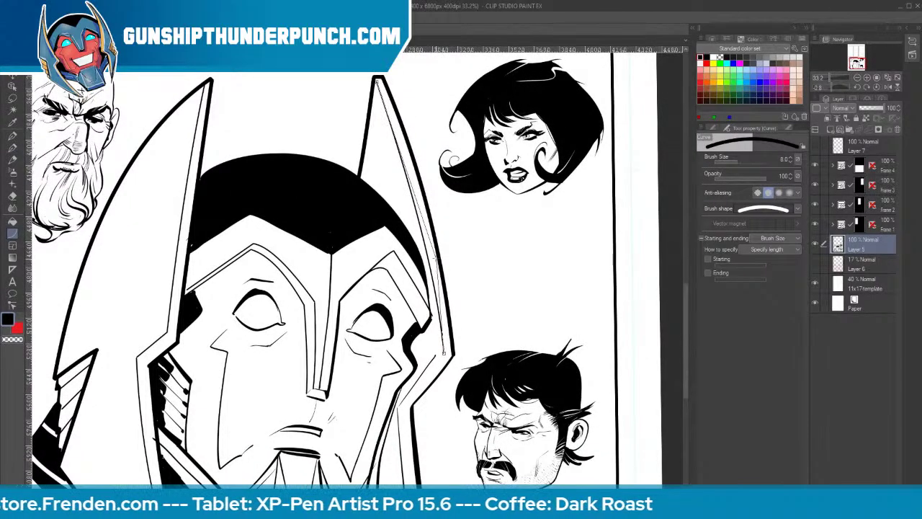
left_click(448, 262)
key("e")
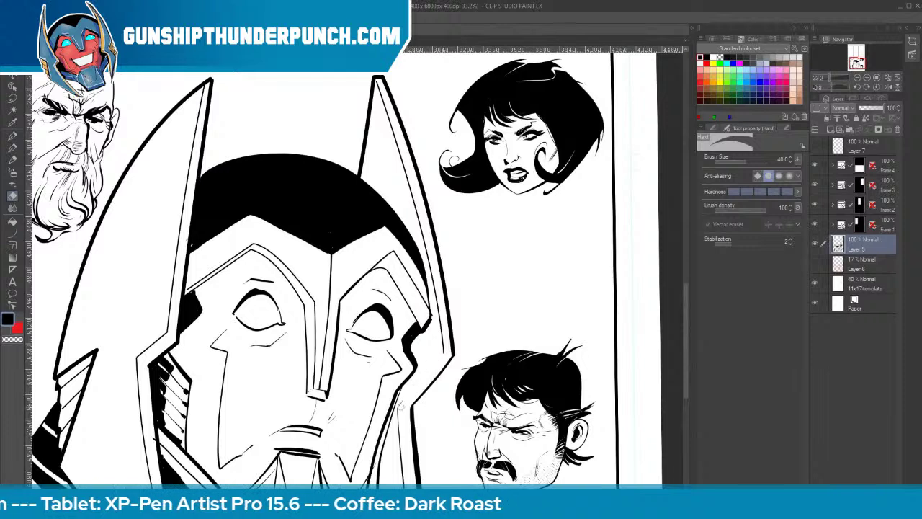
key("u")
mouse_move(443, 354)
left_mouse_down()
mouse_move(397, 412)
mouse_move(401, 406)
left_mouse_up()
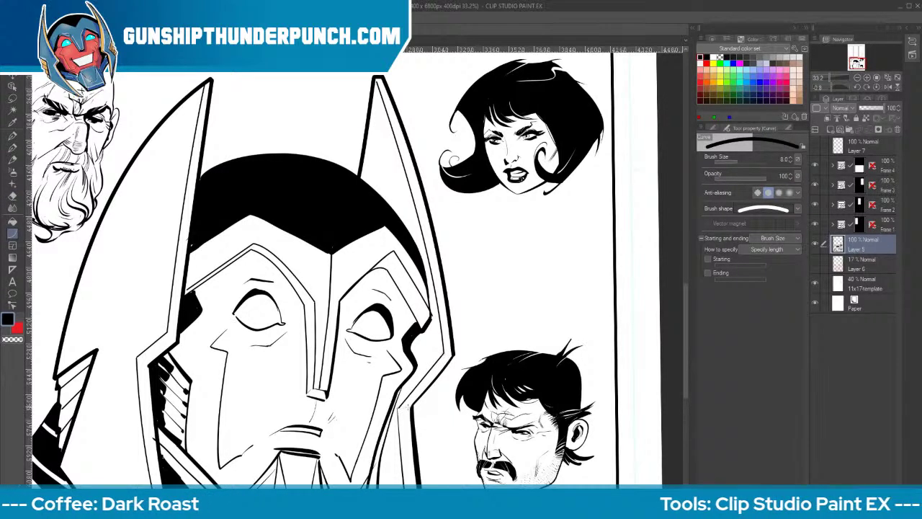
Touch up the black notch beside the far eye, and draw a thin white centre line down the helmet's black crown
key("p")
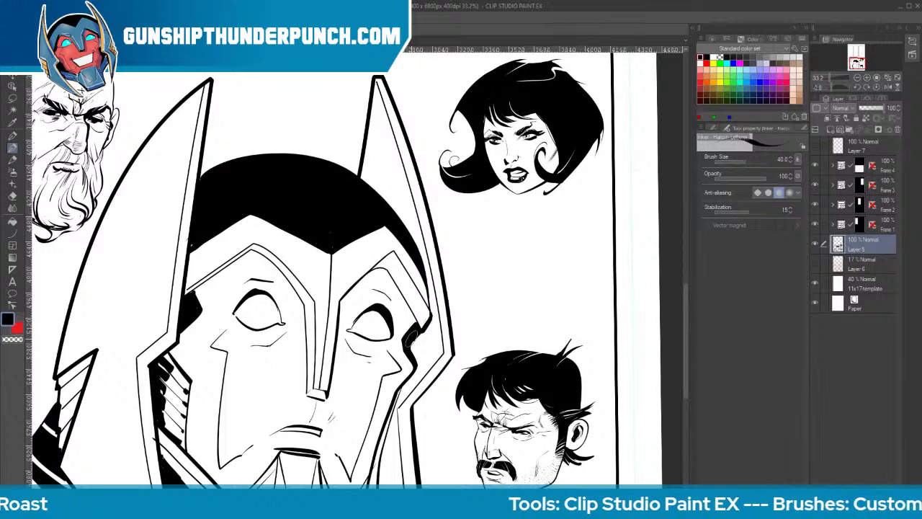
left_click_drag(406, 343, 416, 322)
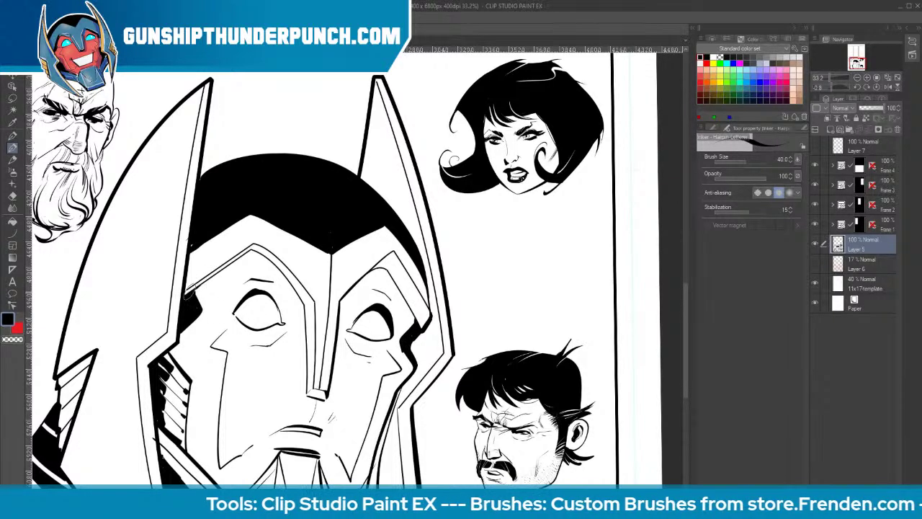
left_click(713, 56)
left_click_drag(315, 164, 332, 251)
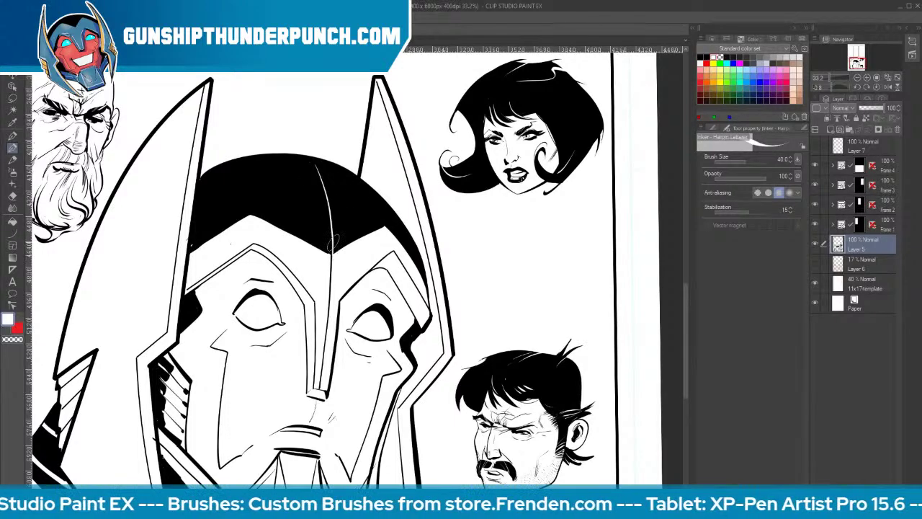
Add short white highlight strokes to the black neck shadow and to the black collar beneath the near horn's ribbed notch
key("space")
left_click_drag(500, 370, 651, 179)
key("shift+space")
mouse_move(595, 398)
left_mouse_down()
mouse_move(622, 206)
mouse_move(599, 145)
left_mouse_up()
mouse_move(339, 320)
left_mouse_down()
mouse_move(354, 309)
mouse_move(338, 319)
mouse_move(393, 320)
left_mouse_up()
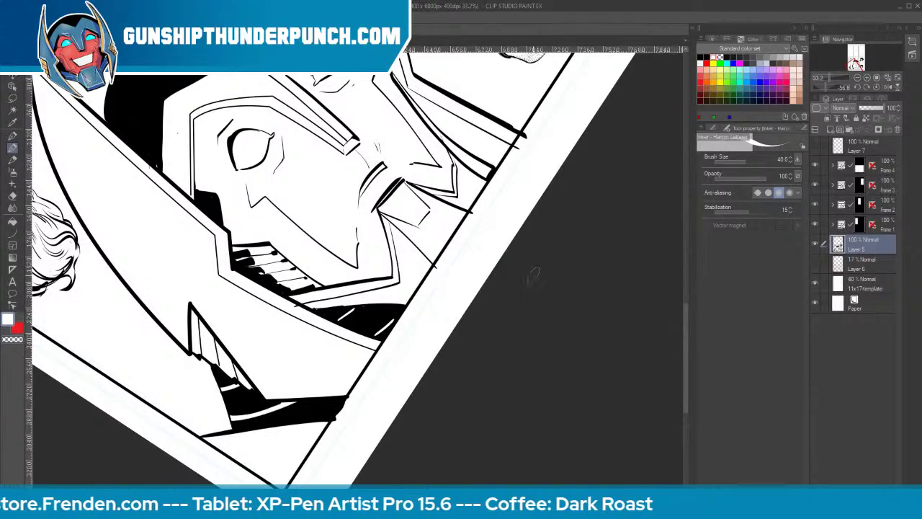
left_click_drag(233, 395, 237, 403)
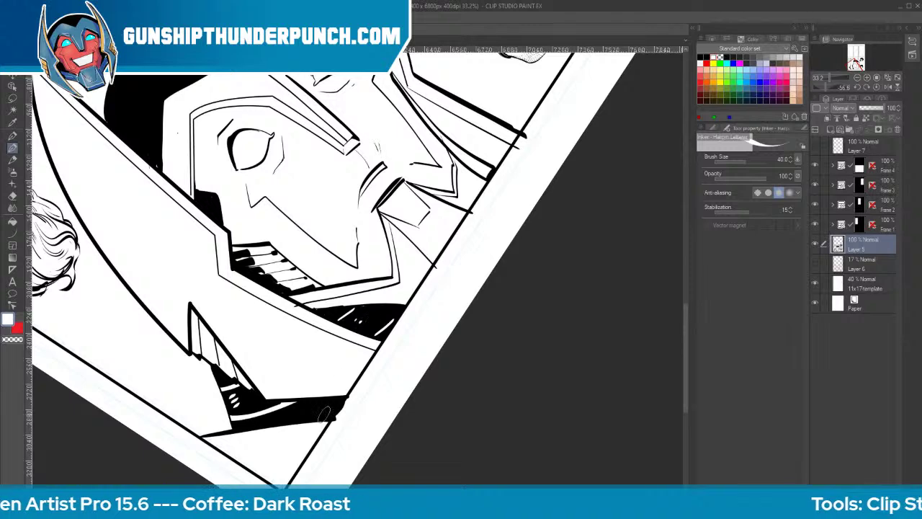
Add small black scratch and panel marks to the near horn and forehead, plus thin lines down the neck below the chin
key("shift+space")
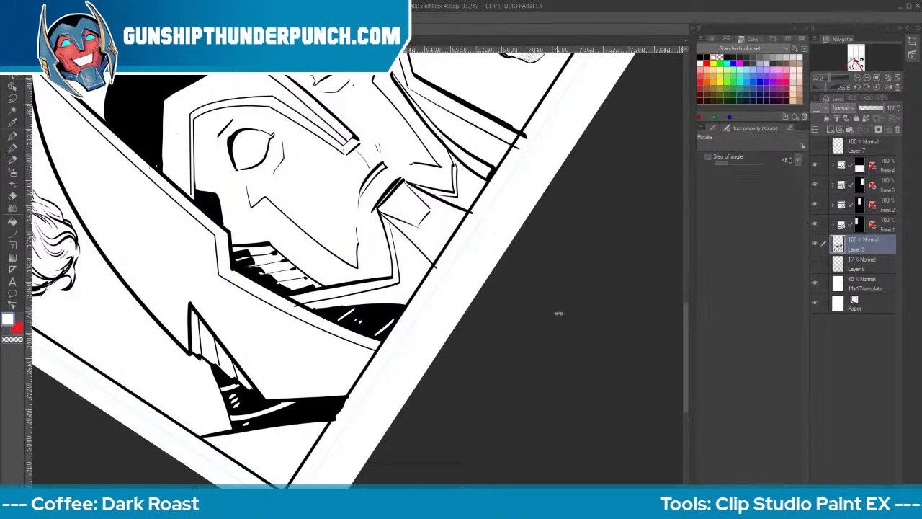
left_click_drag(542, 367, 364, 468)
key("space")
left_click_drag(539, 399, 459, 517)
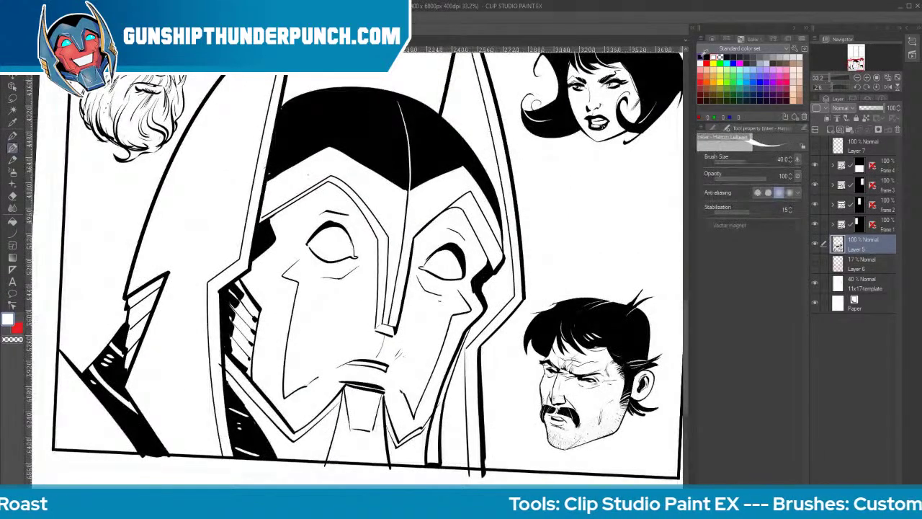
left_click(702, 57)
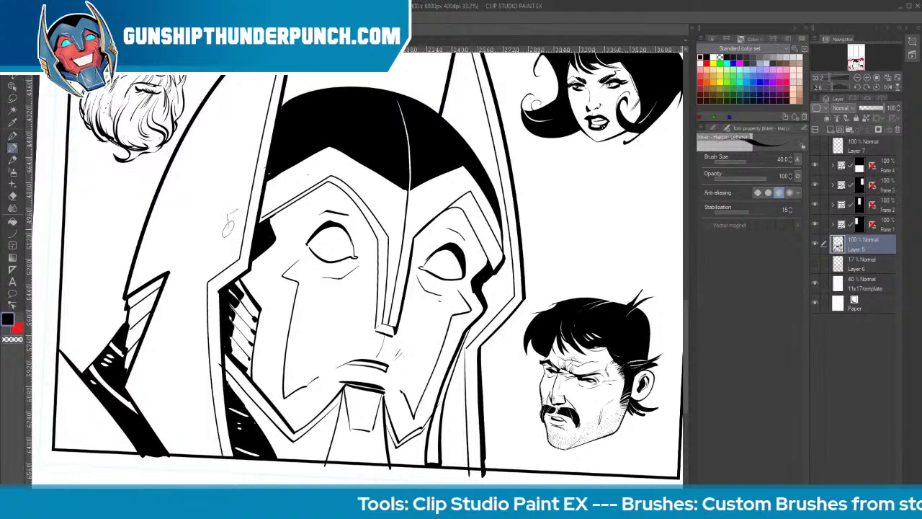
mouse_move(173, 378)
left_mouse_down()
mouse_move(208, 359)
mouse_move(202, 369)
mouse_move(186, 344)
mouse_move(199, 368)
mouse_move(179, 397)
mouse_move(181, 424)
left_mouse_up()
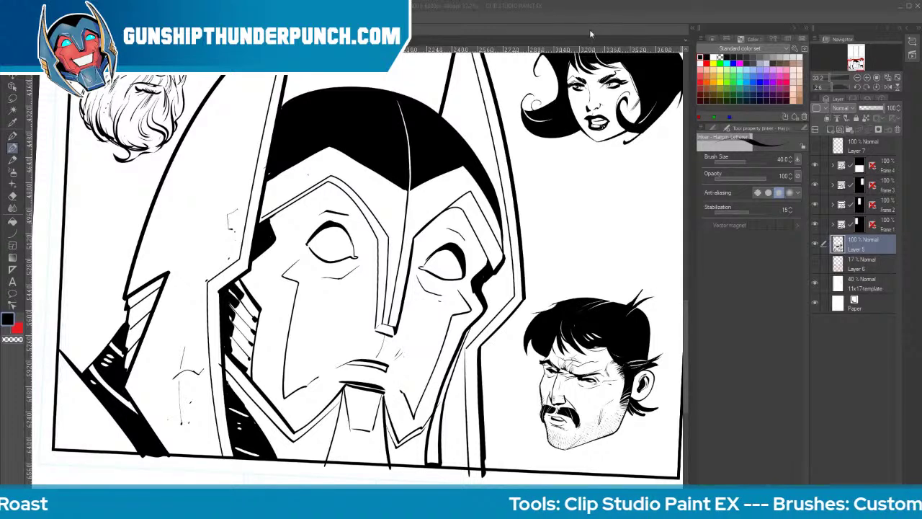
left_click_drag(340, 398, 322, 460)
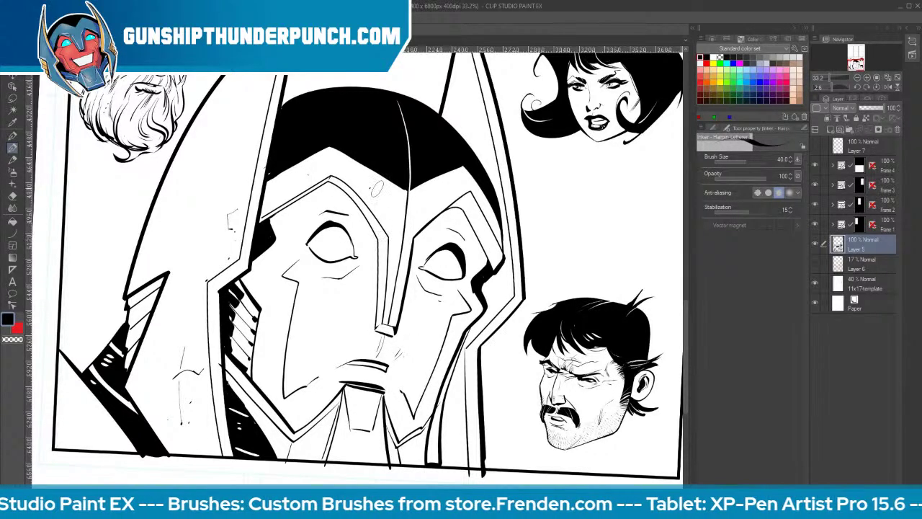
left_click_drag(378, 198, 383, 207)
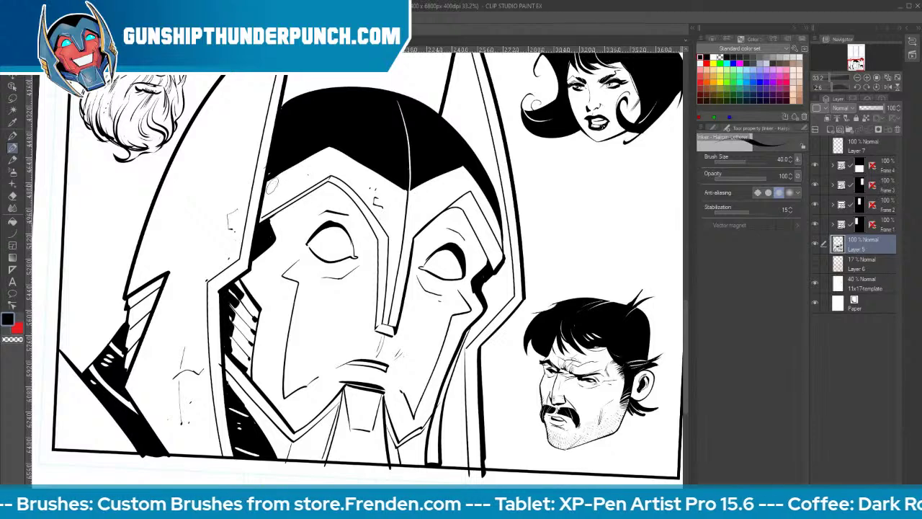
Add thin accent lines along the near brow edge, the near horn's outer edge and ribbed notch, and the collar's outer edge
left_click_drag(271, 180, 259, 226)
left_click_drag(165, 176, 222, 108)
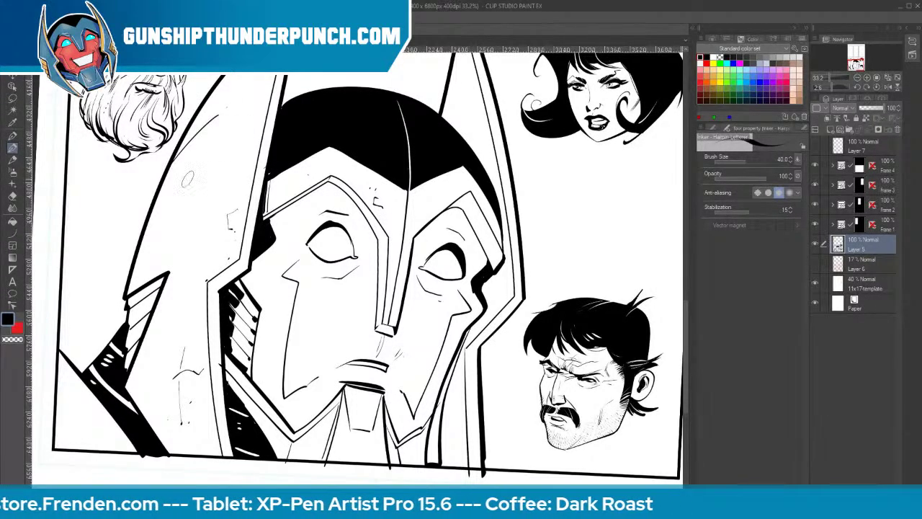
mouse_move(159, 281)
left_mouse_down()
mouse_move(132, 324)
mouse_move(147, 310)
mouse_move(124, 353)
left_mouse_up()
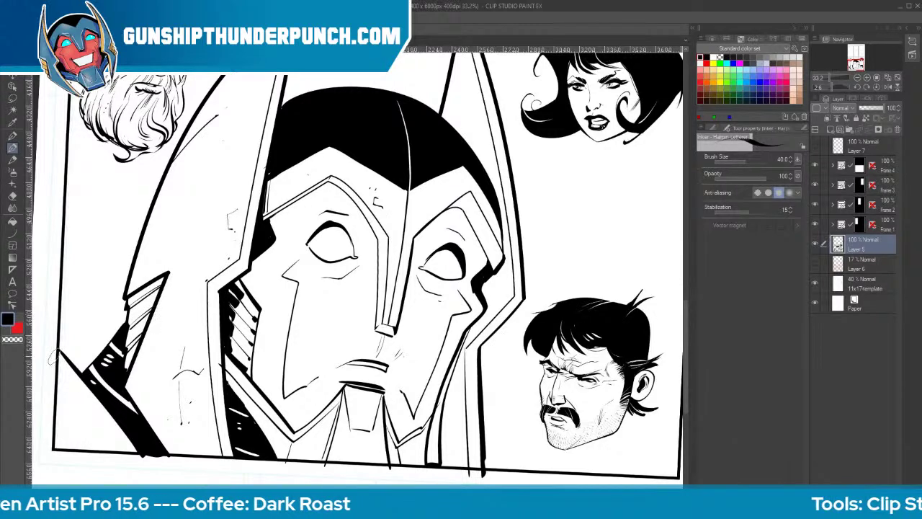
left_click_drag(51, 350, 137, 459)
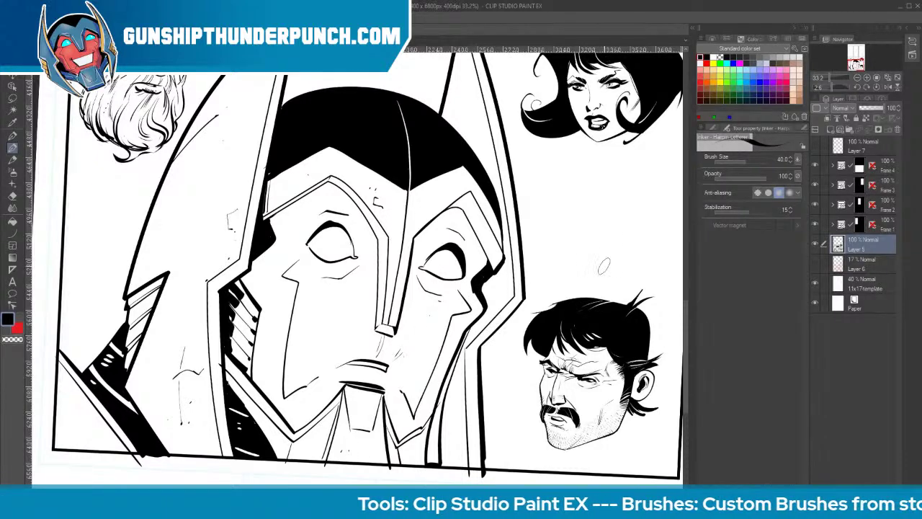
Show the Layer 6 pencil sketch and ink the jagged outline of the upper asteroid in the first panel with Inker - Hairpin Letterer
key("ctrl+space")
mouse_move(605, 271)
left_mouse_down()
mouse_move(555, 272)
mouse_move(452, 333)
left_mouse_up()
key("space")
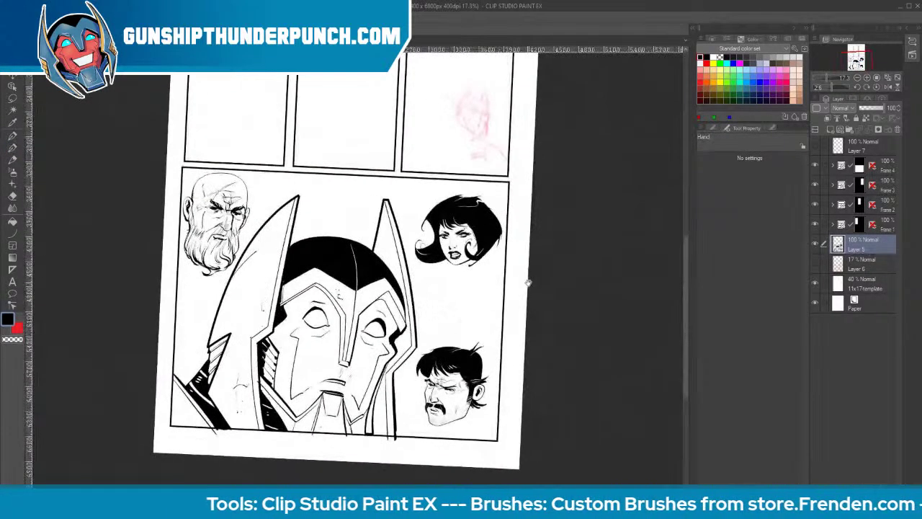
mouse_move(529, 282)
left_mouse_down()
mouse_move(550, 401)
mouse_move(539, 408)
left_mouse_up()
left_click(816, 266)
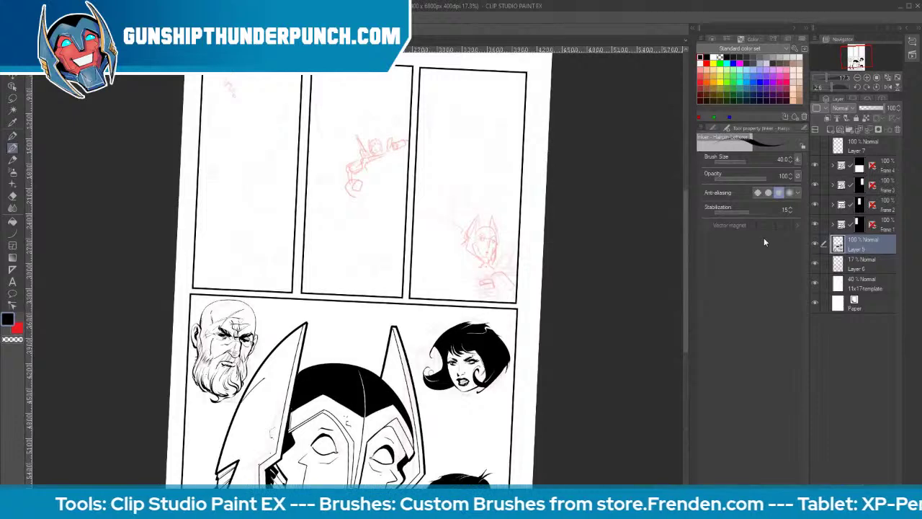
key("space")
left_click_drag(589, 272, 712, 310)
key("ctrl+space")
mouse_move(391, 210)
left_mouse_down()
mouse_move(406, 200)
mouse_move(408, 212)
left_mouse_up()
mouse_move(494, 111)
left_mouse_down()
mouse_move(450, 130)
mouse_move(382, 190)
mouse_move(367, 251)
mouse_move(383, 283)
mouse_move(482, 336)
left_mouse_up()
Switch to the Leaky Pen brush and ink the first panel's lower asteroid with a rough outline, a dividing ridge and a crater
left_click(801, 129)
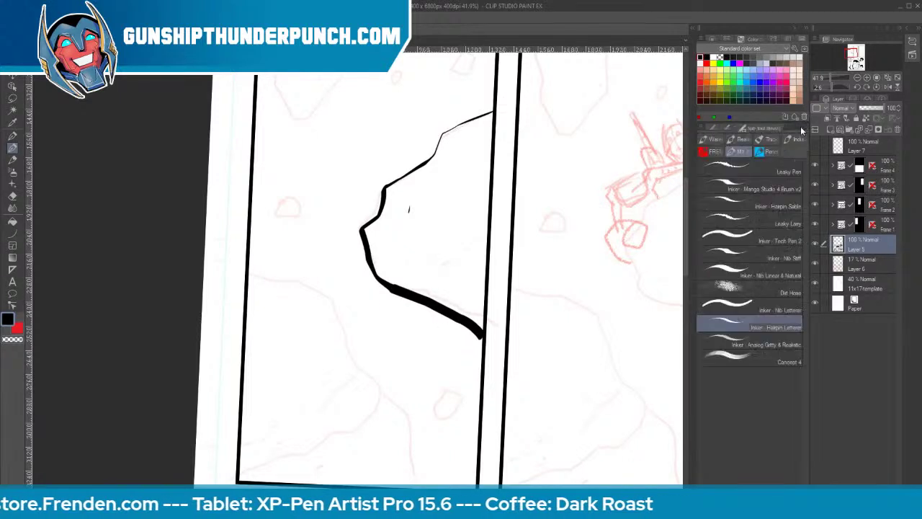
left_click(742, 170)
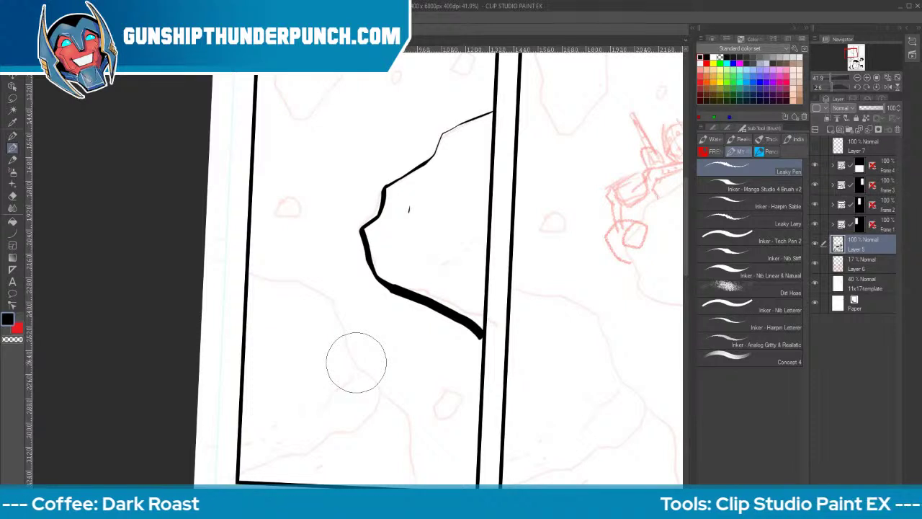
left_click_drag(335, 300, 354, 361)
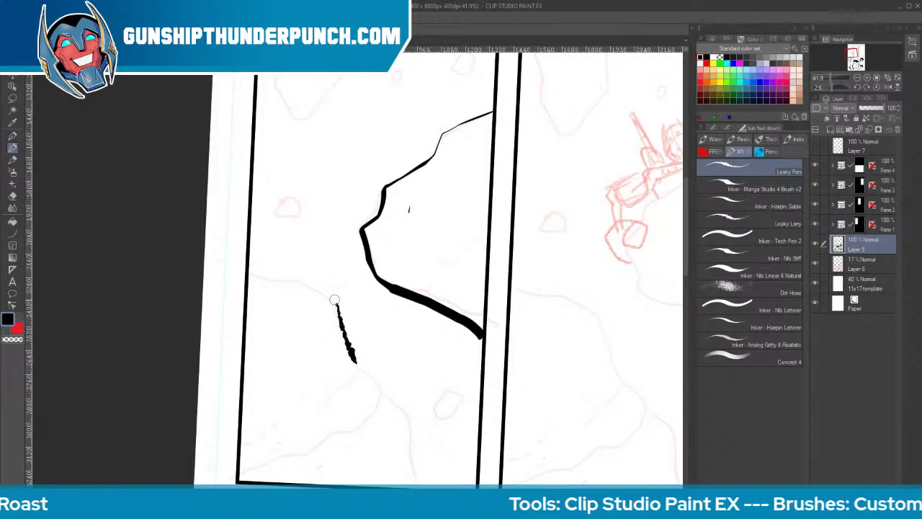
left_click_drag(335, 299, 249, 274)
mouse_move(383, 192)
left_mouse_down()
mouse_move(367, 230)
mouse_move(373, 272)
mouse_move(414, 135)
left_mouse_up()
mouse_move(393, 234)
left_mouse_down()
mouse_move(438, 280)
mouse_move(452, 364)
left_mouse_up()
mouse_move(396, 243)
left_mouse_down()
mouse_move(345, 299)
mouse_move(279, 328)
mouse_move(354, 289)
mouse_move(395, 246)
mouse_move(363, 216)
mouse_move(335, 268)
left_mouse_up()
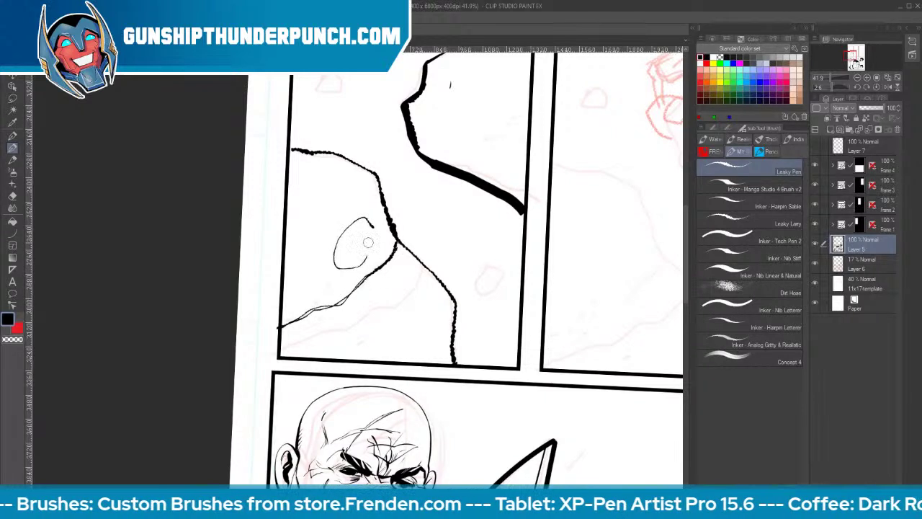
Draw curved contour lines across the lower asteroid's two faces, and ink the small faceted rock beside it
mouse_move(360, 218)
left_mouse_down()
mouse_move(324, 273)
mouse_move(285, 289)
left_mouse_up()
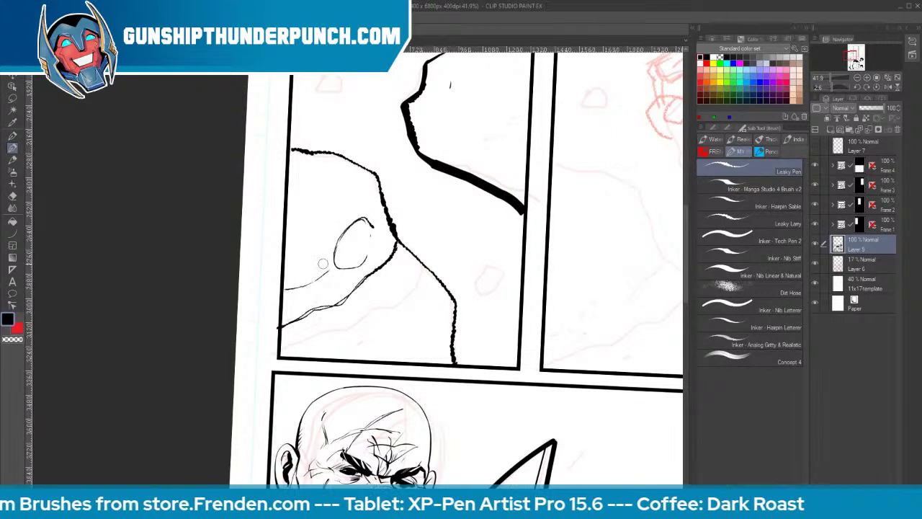
mouse_move(430, 282)
left_mouse_down()
mouse_move(389, 337)
mouse_move(360, 355)
left_mouse_up()
left_click_drag(427, 286, 373, 358)
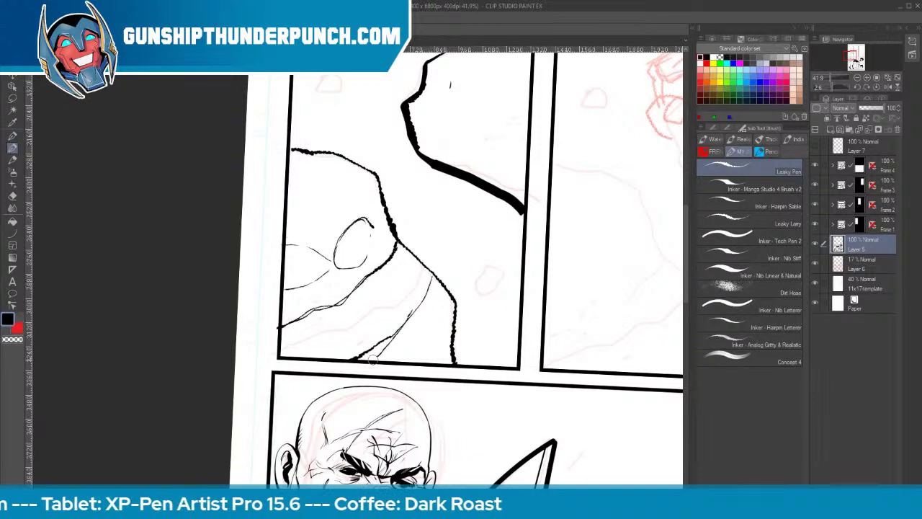
mouse_move(492, 265)
left_mouse_down()
mouse_move(503, 286)
mouse_move(475, 294)
mouse_move(484, 270)
mouse_move(474, 288)
mouse_move(503, 276)
mouse_move(504, 283)
left_mouse_up()
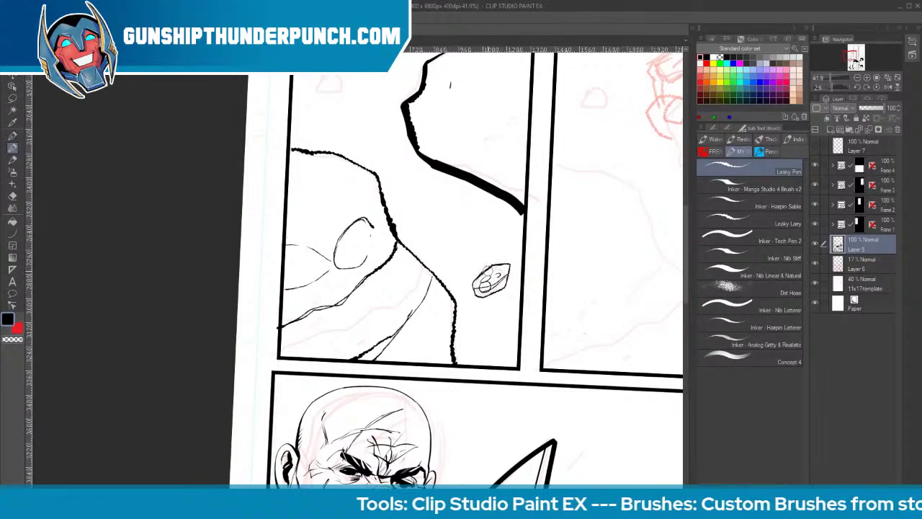
Add more craters, crease lines, cracks and speckles to the lower asteroid, and double the rim of its main crater
mouse_move(329, 159)
left_mouse_down()
mouse_move(352, 168)
mouse_move(348, 174)
left_mouse_up()
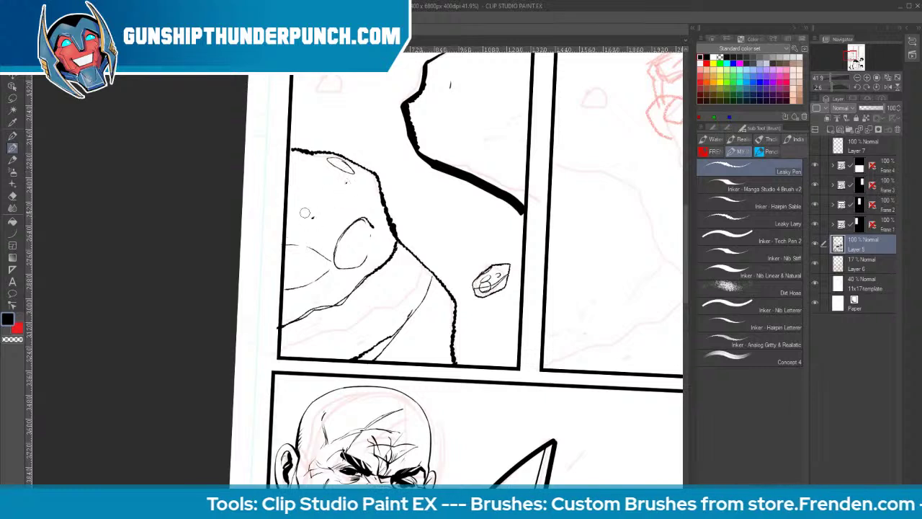
mouse_move(304, 213)
left_mouse_down()
mouse_move(329, 220)
mouse_move(308, 208)
left_mouse_up()
mouse_move(280, 265)
left_mouse_down()
mouse_move(297, 294)
mouse_move(279, 318)
left_mouse_up()
mouse_move(342, 342)
left_mouse_down()
mouse_move(390, 313)
mouse_move(402, 291)
mouse_move(372, 349)
left_mouse_up()
left_click_drag(399, 275, 328, 354)
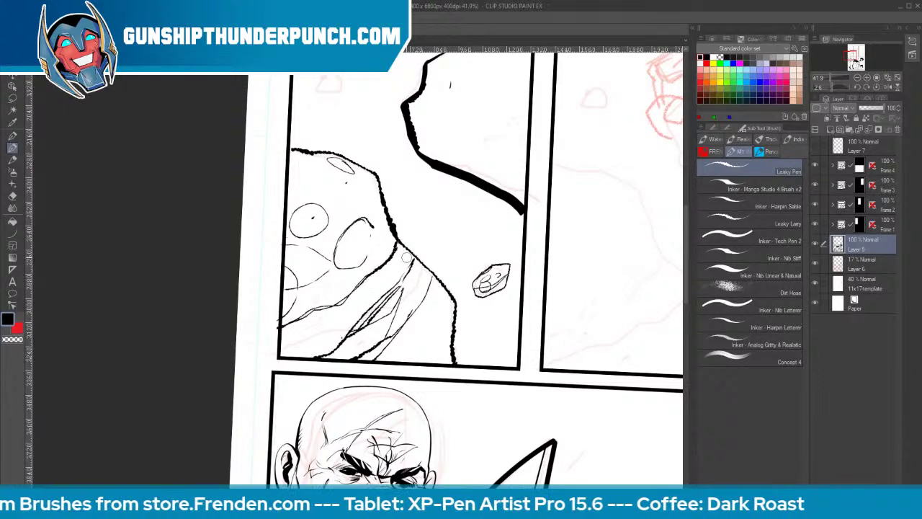
mouse_move(355, 220)
left_mouse_down()
mouse_move(369, 247)
mouse_move(346, 265)
left_mouse_up()
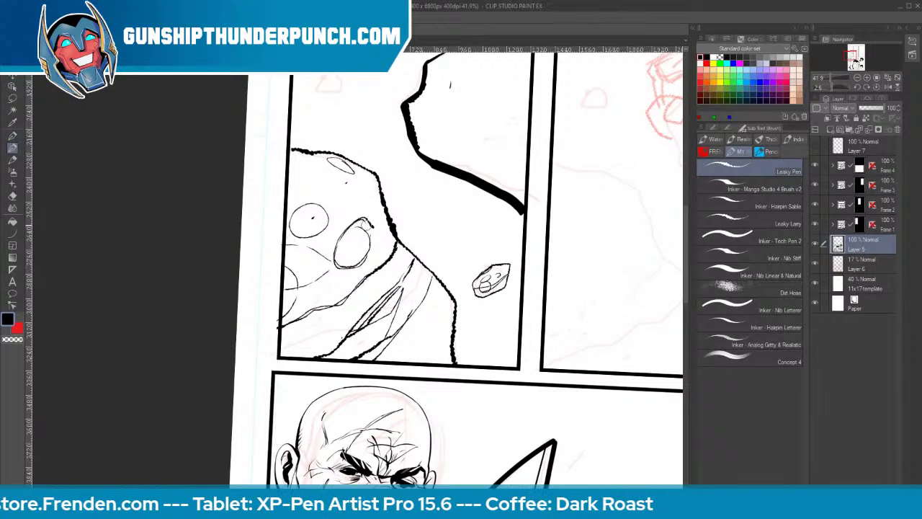
mouse_move(366, 221)
left_mouse_down()
mouse_move(373, 250)
mouse_move(359, 265)
left_mouse_up()
left_click_drag(350, 229, 333, 185)
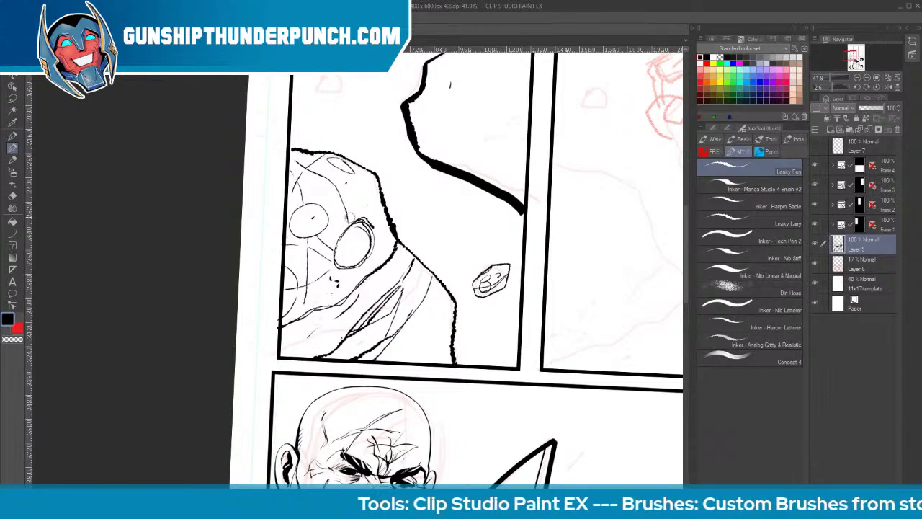
Add speckles and short crack lines to the upper asteroid's underside, and black texture along the lower asteroid's bottom edge
key("space")
left_click_drag(465, 220, 436, 321)
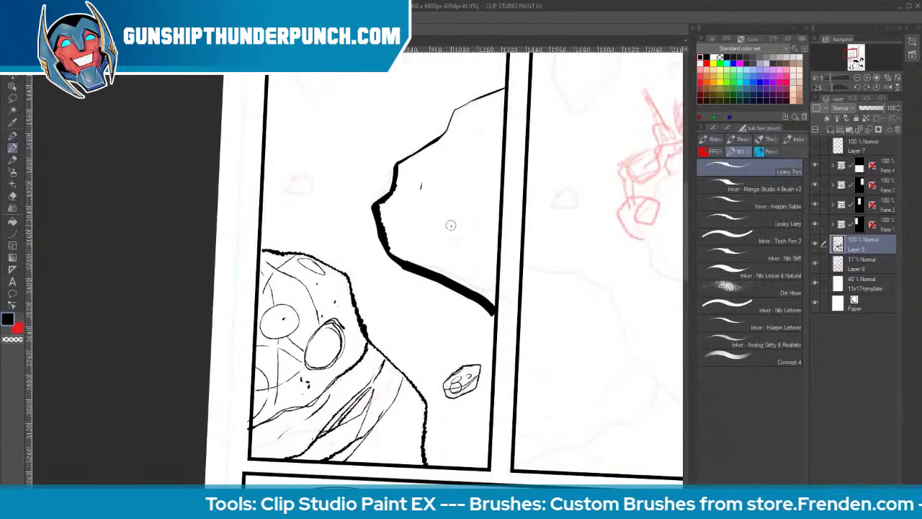
left_click_drag(452, 225, 481, 215)
left_click(448, 249)
left_click(438, 255)
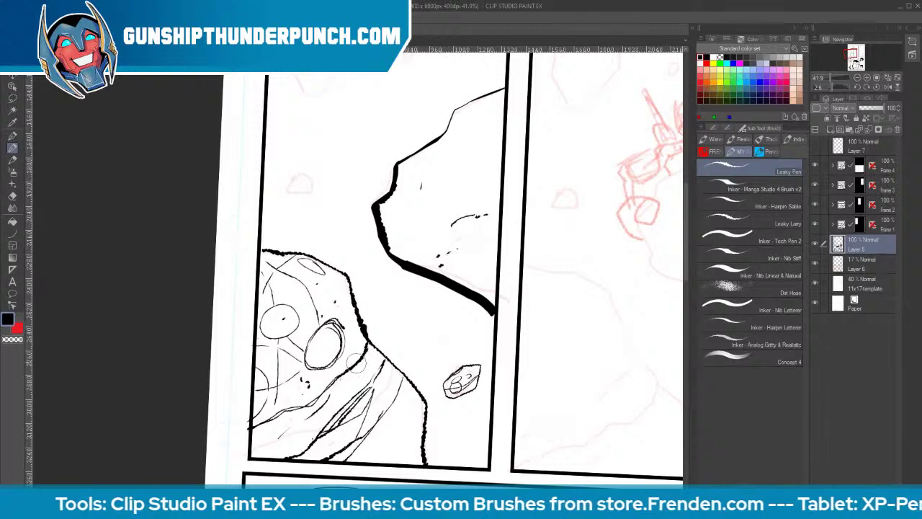
mouse_move(366, 452)
left_mouse_down()
mouse_move(394, 441)
mouse_move(339, 461)
mouse_move(317, 461)
mouse_move(340, 444)
mouse_move(309, 457)
mouse_move(372, 406)
left_mouse_up()
left_click(465, 231)
left_click(468, 237)
left_click(475, 229)
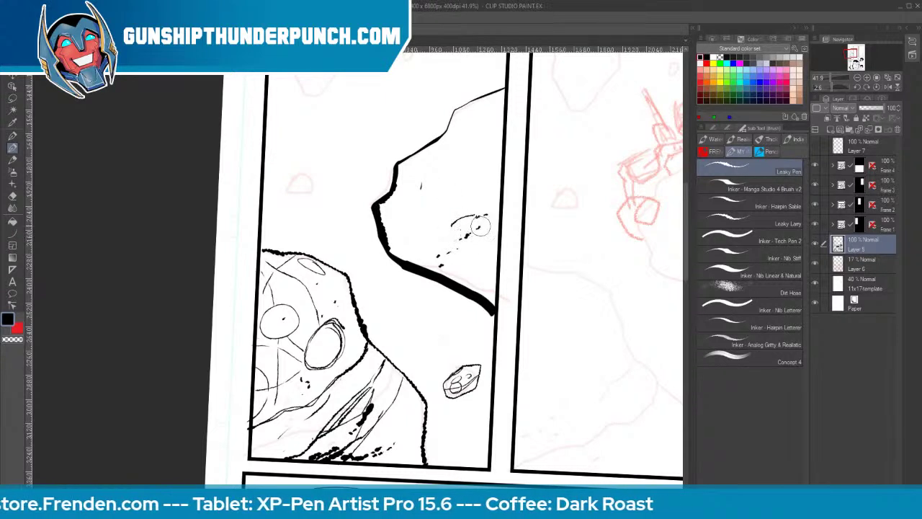
left_click(471, 257)
left_click_drag(389, 244, 433, 230)
Outline the small floating rock above the lower asteroid, and build up that asteroid's rough black shading, crater detail and edge marks
mouse_move(309, 179)
left_mouse_down()
mouse_move(300, 173)
mouse_move(308, 189)
mouse_move(309, 179)
left_mouse_up()
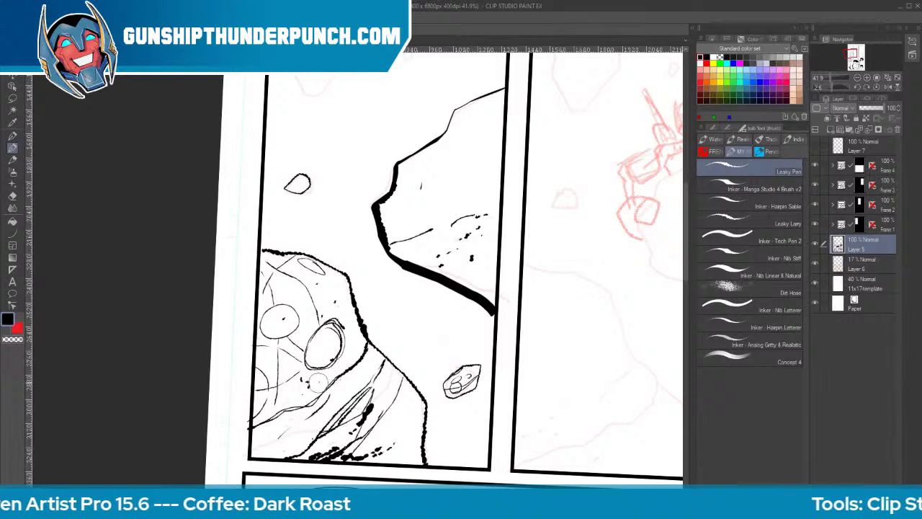
mouse_move(318, 383)
left_mouse_down()
mouse_move(252, 441)
mouse_move(326, 395)
mouse_move(273, 450)
left_mouse_up()
mouse_move(315, 348)
left_mouse_down()
mouse_move(328, 341)
mouse_move(320, 354)
mouse_move(312, 350)
left_mouse_up()
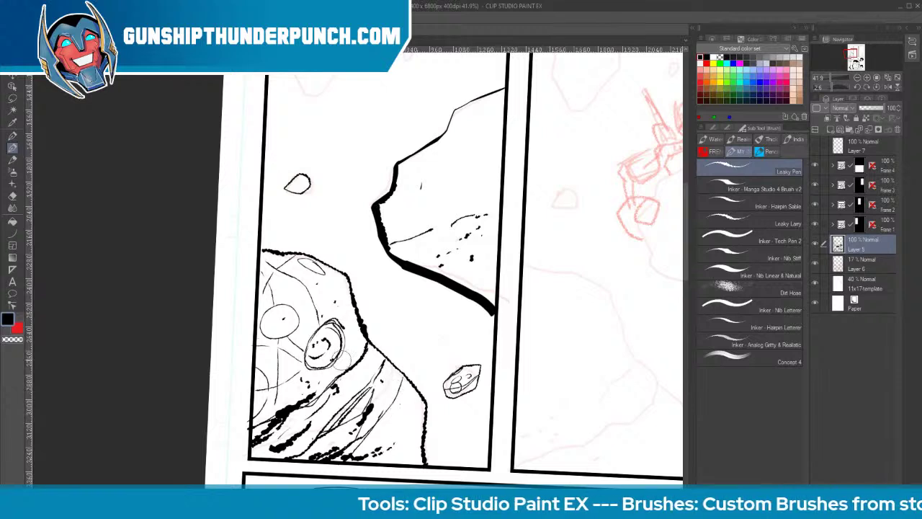
mouse_move(268, 313)
left_mouse_down()
mouse_move(292, 306)
mouse_move(299, 321)
mouse_move(262, 329)
left_mouse_up()
mouse_move(303, 296)
left_mouse_down()
mouse_move(293, 310)
mouse_move(318, 291)
left_mouse_up()
left_click_drag(323, 291, 335, 291)
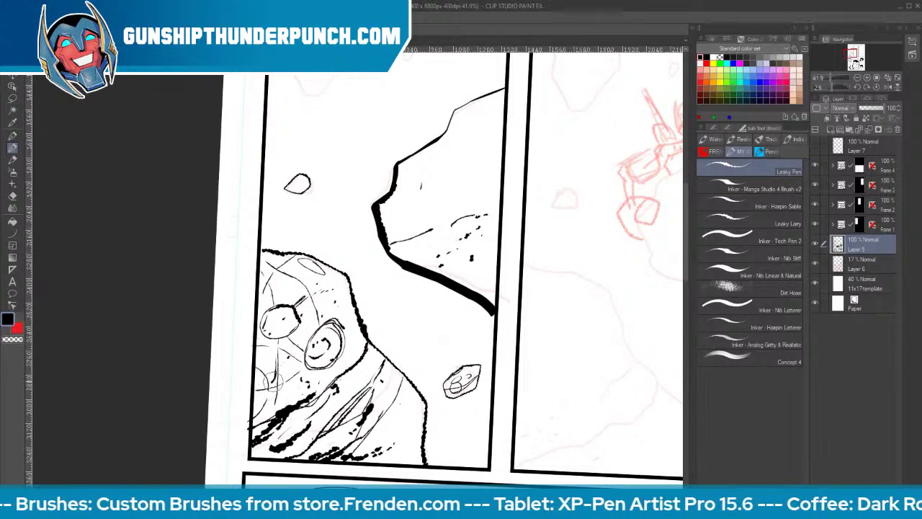
left_click_drag(405, 427, 386, 465)
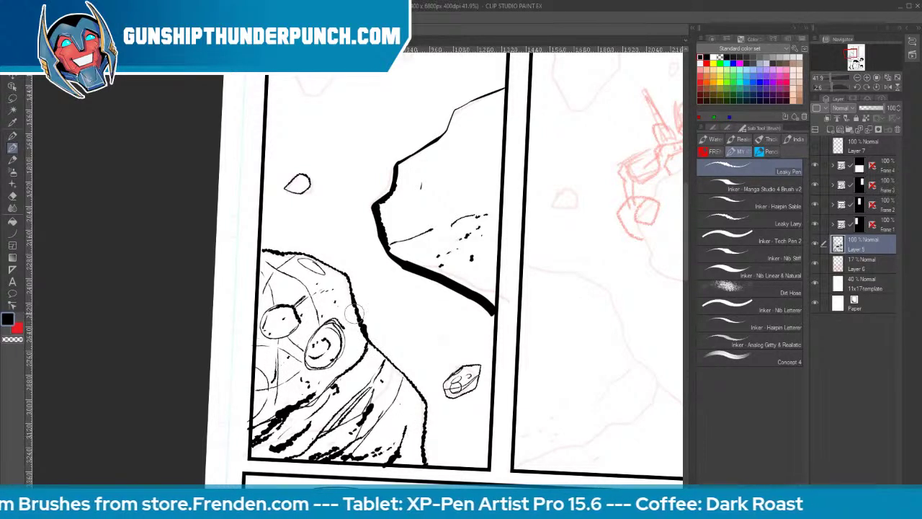
mouse_move(409, 401)
left_mouse_down()
mouse_move(418, 410)
mouse_move(409, 401)
left_mouse_up()
left_click_drag(417, 433, 416, 443)
Draw craters and small pits across the upper asteroid, and extend the crack lines along its underside
mouse_move(462, 147)
left_mouse_down()
mouse_move(467, 159)
mouse_move(476, 149)
left_mouse_up()
left_click_drag(473, 132, 448, 147)
mouse_move(425, 186)
left_mouse_down()
mouse_move(415, 205)
mouse_move(436, 212)
mouse_move(441, 190)
mouse_move(425, 186)
mouse_move(475, 186)
left_mouse_up()
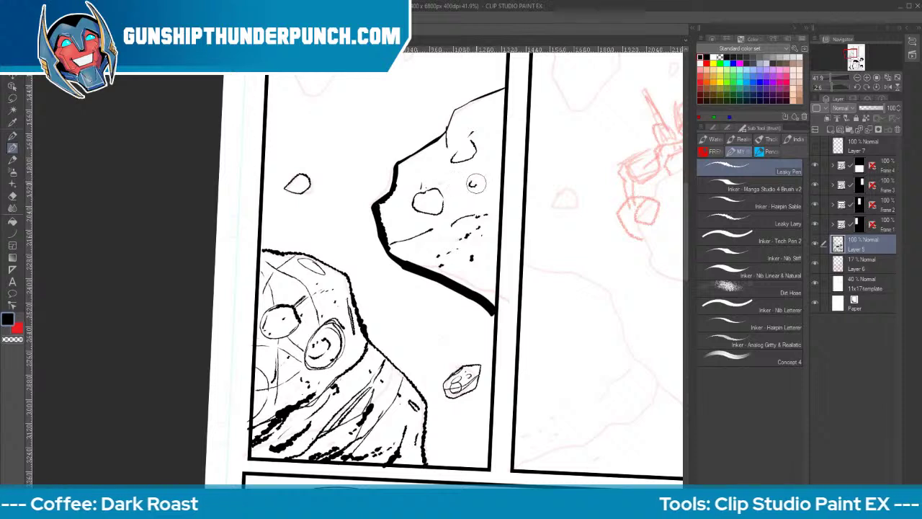
left_click_drag(471, 262, 489, 265)
left_click(394, 226)
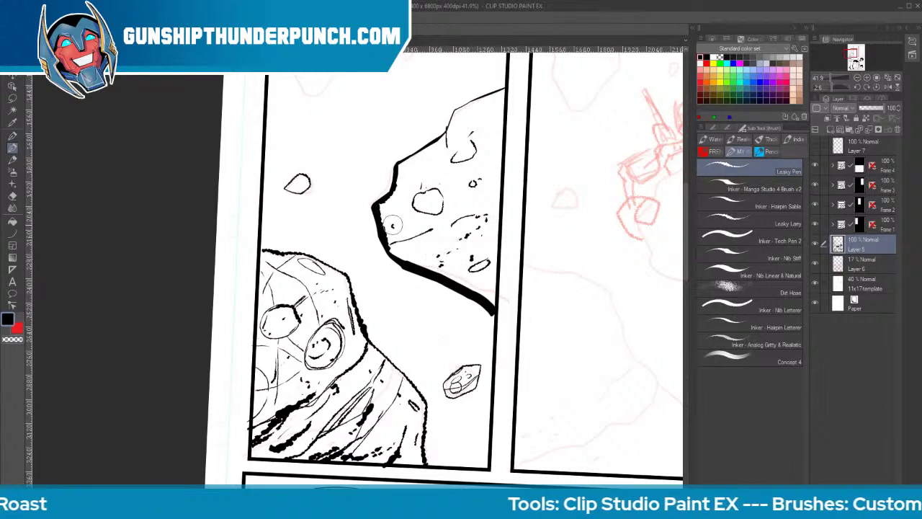
left_click(502, 129)
mouse_move(493, 108)
left_mouse_down()
mouse_move(487, 129)
mouse_move(491, 108)
left_mouse_up()
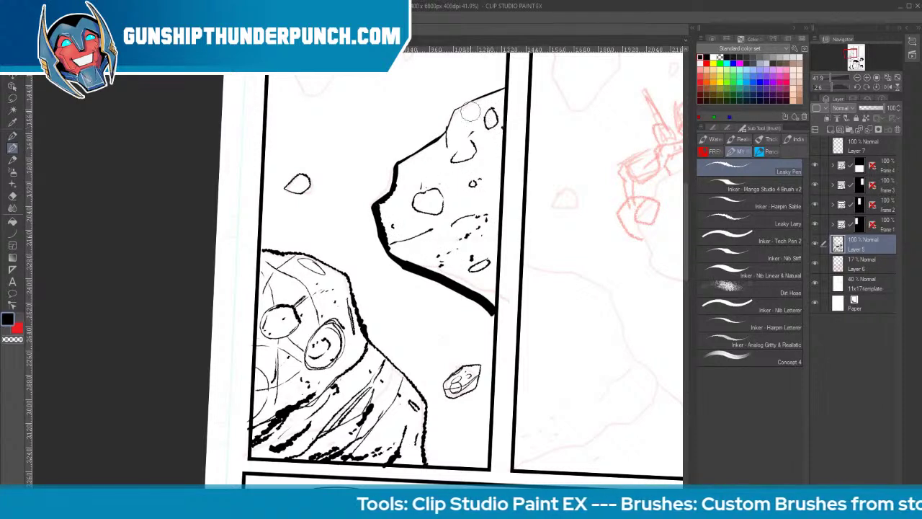
mouse_move(466, 286)
left_mouse_down()
mouse_move(496, 275)
mouse_move(469, 288)
left_mouse_up()
left_click_drag(410, 249, 396, 256)
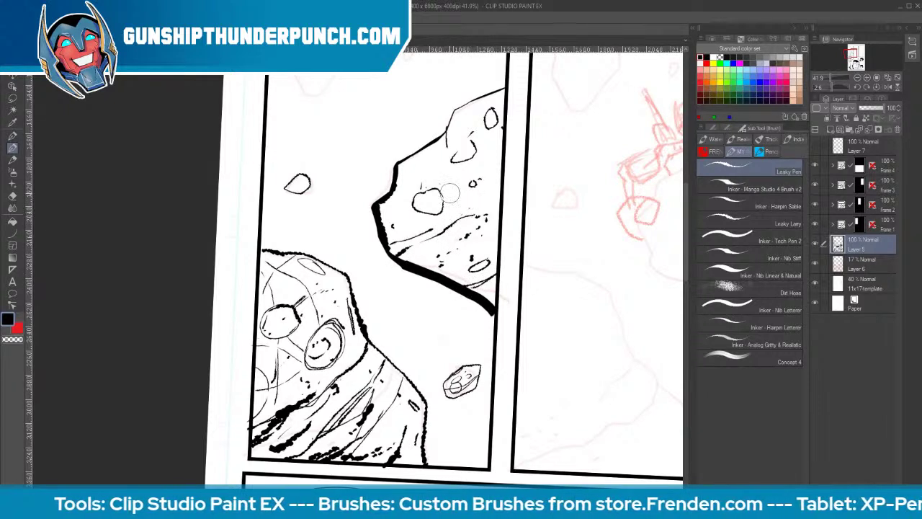
Thicken the upper asteroid's crater rims and hatch the ridges below its central crater
mouse_move(425, 193)
left_mouse_down()
mouse_move(437, 190)
mouse_move(440, 207)
mouse_move(445, 194)
left_mouse_up()
mouse_move(463, 143)
left_mouse_down()
mouse_move(471, 193)
mouse_move(475, 151)
left_mouse_up()
mouse_move(438, 193)
left_mouse_down()
mouse_move(458, 215)
mouse_move(436, 244)
left_mouse_up()
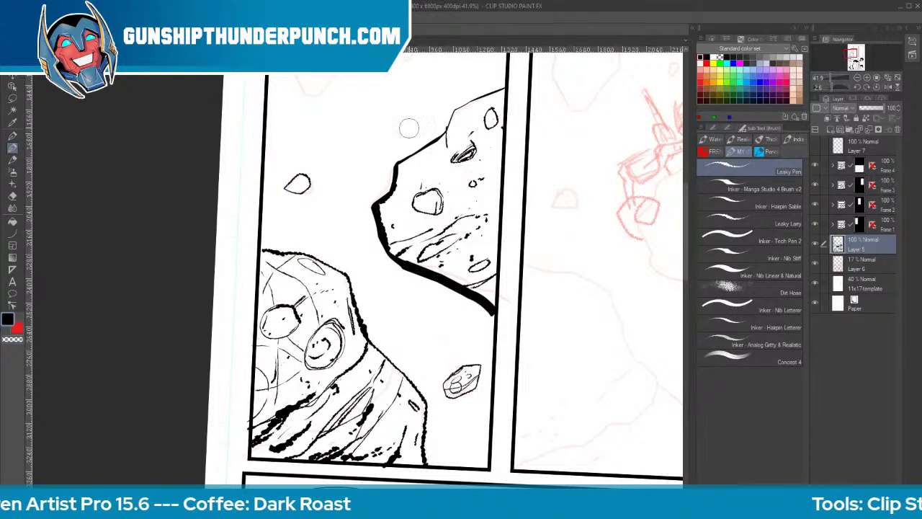
Erase the shaded crater near the upper asteroid's top edge and return to the Leaky Pen brush
key("e")
mouse_move(475, 149)
left_mouse_down()
mouse_move(450, 166)
mouse_move(499, 133)
left_mouse_up()
key("b")
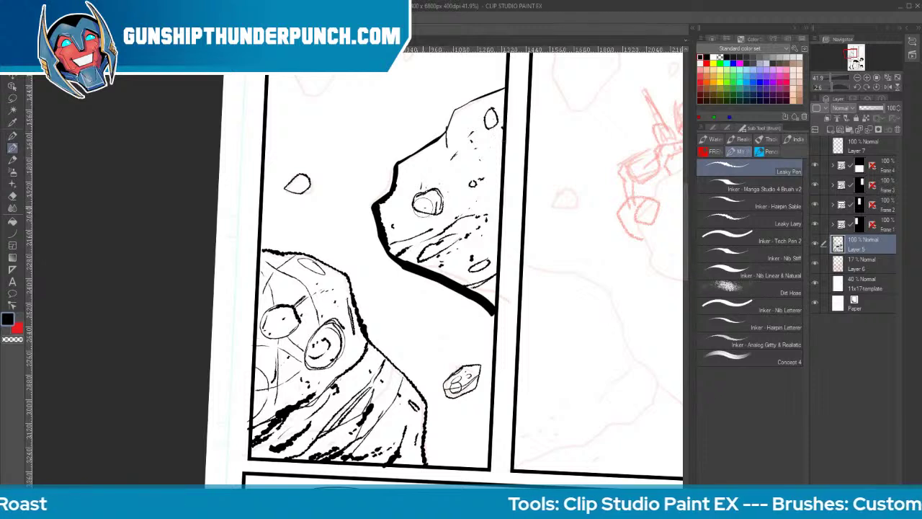
Add a small crater to the upper asteroid and erase the stray construction lines crossing the lower asteroid
mouse_move(448, 168)
left_mouse_down()
mouse_move(451, 183)
mouse_move(464, 168)
mouse_move(431, 158)
left_mouse_up()
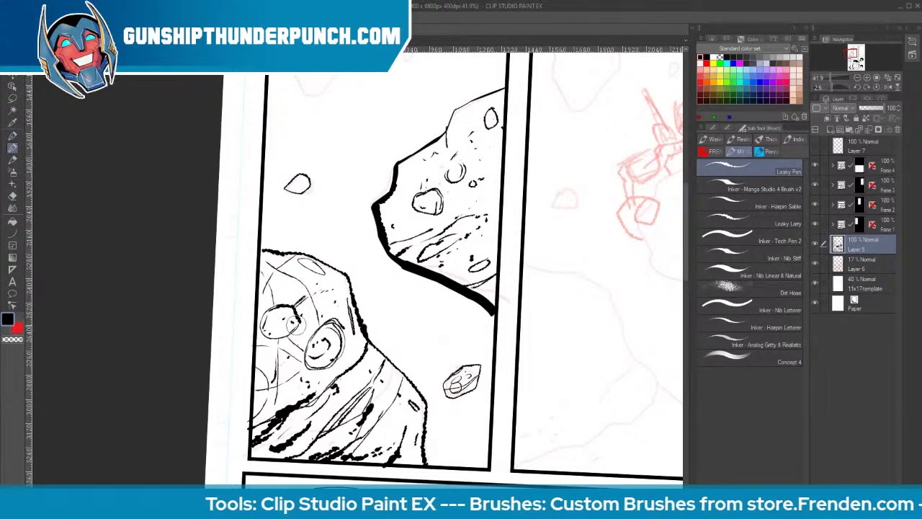
key("e")
mouse_move(298, 353)
left_mouse_down()
mouse_move(292, 340)
mouse_move(279, 360)
mouse_move(283, 385)
mouse_move(311, 302)
mouse_move(264, 292)
left_mouse_up()
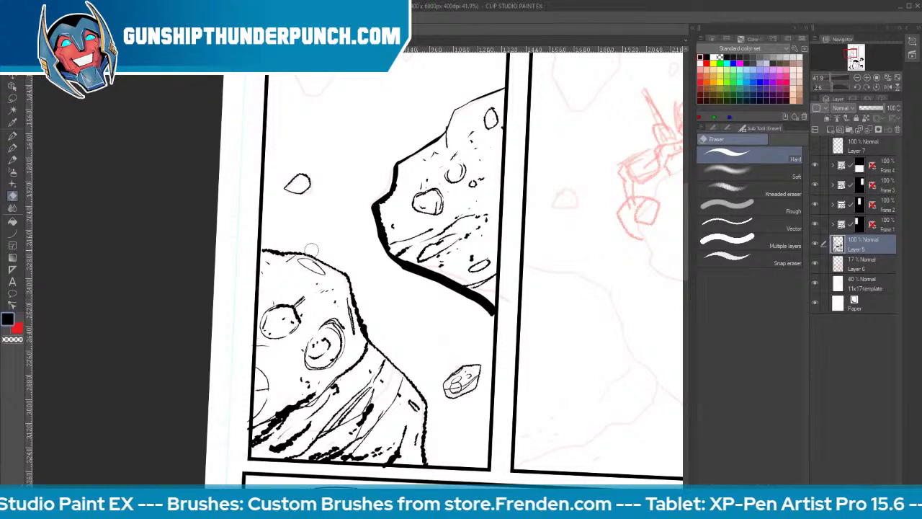
mouse_move(358, 383)
left_mouse_down()
mouse_move(324, 432)
mouse_move(348, 368)
mouse_move(394, 399)
mouse_move(364, 422)
mouse_move(375, 424)
left_mouse_up()
left_click_drag(466, 384, 462, 383)
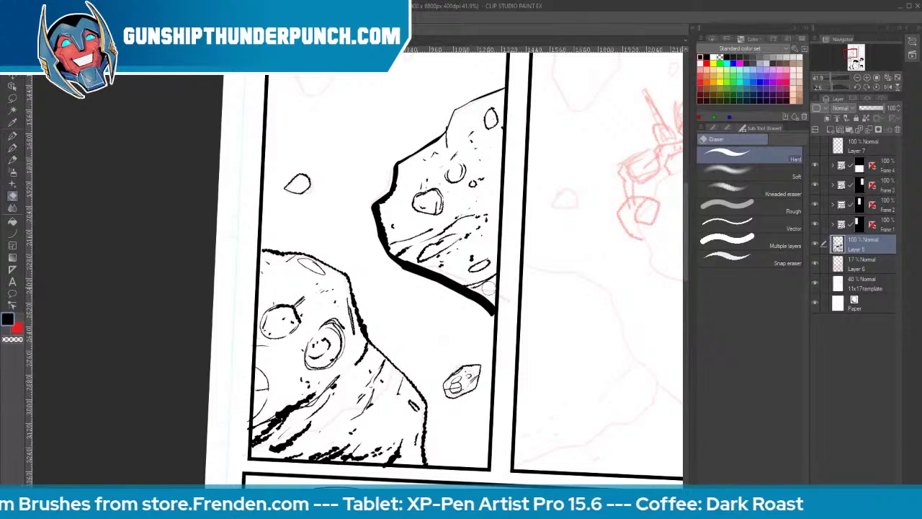
Ink the oval asteroid in the first panel with its spiky top and pitted black shading, and outline the rock cut off by the top border
key("space")
left_click_drag(488, 288, 471, 454)
key("b")
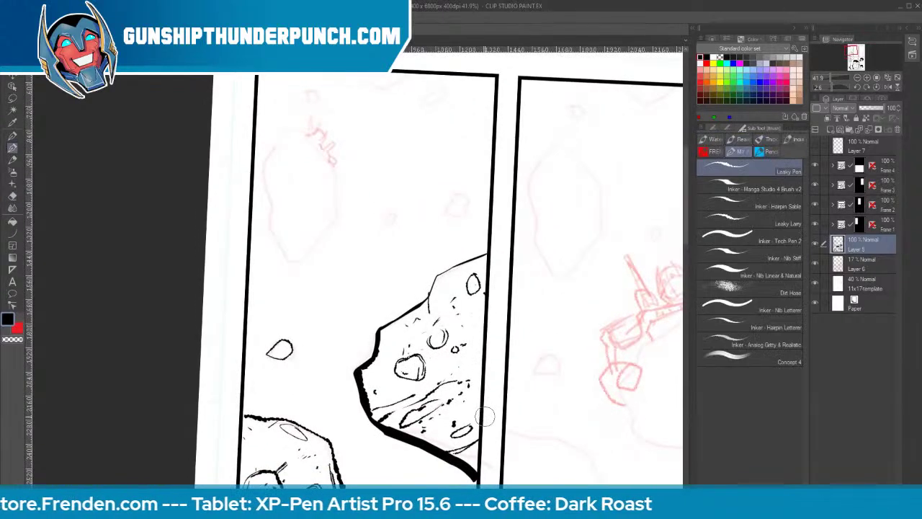
mouse_move(305, 134)
left_mouse_down()
mouse_move(270, 150)
mouse_move(268, 218)
mouse_move(302, 258)
mouse_move(325, 243)
mouse_move(336, 219)
mouse_move(333, 157)
left_mouse_up()
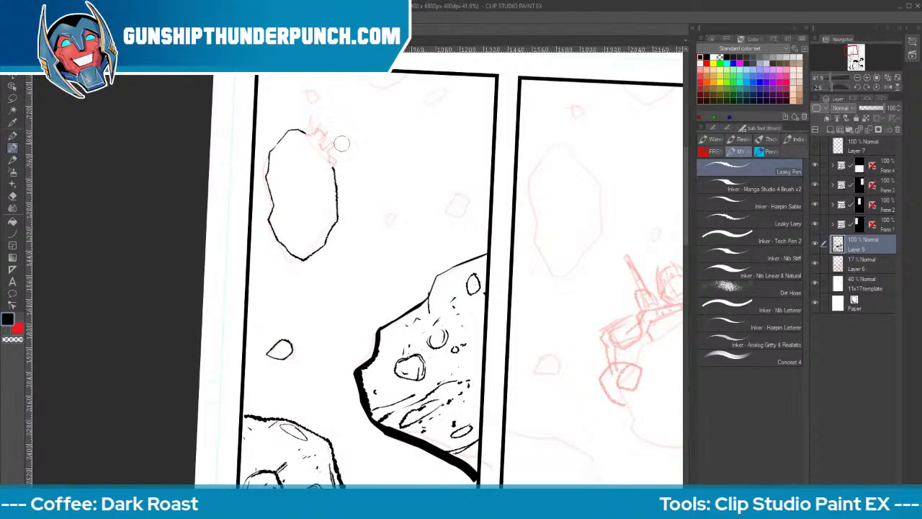
mouse_move(310, 110)
left_mouse_down()
mouse_move(309, 133)
mouse_move(317, 121)
mouse_move(322, 134)
mouse_move(328, 127)
mouse_move(320, 143)
mouse_move(330, 137)
mouse_move(330, 160)
mouse_move(339, 151)
mouse_move(323, 153)
mouse_move(333, 164)
left_mouse_up()
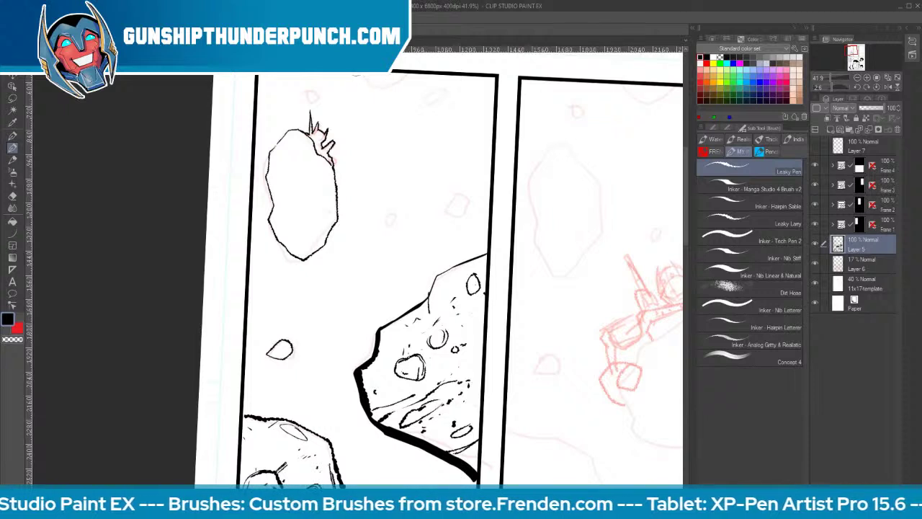
mouse_move(355, 76)
left_mouse_down()
mouse_move(398, 98)
mouse_move(408, 70)
left_mouse_up()
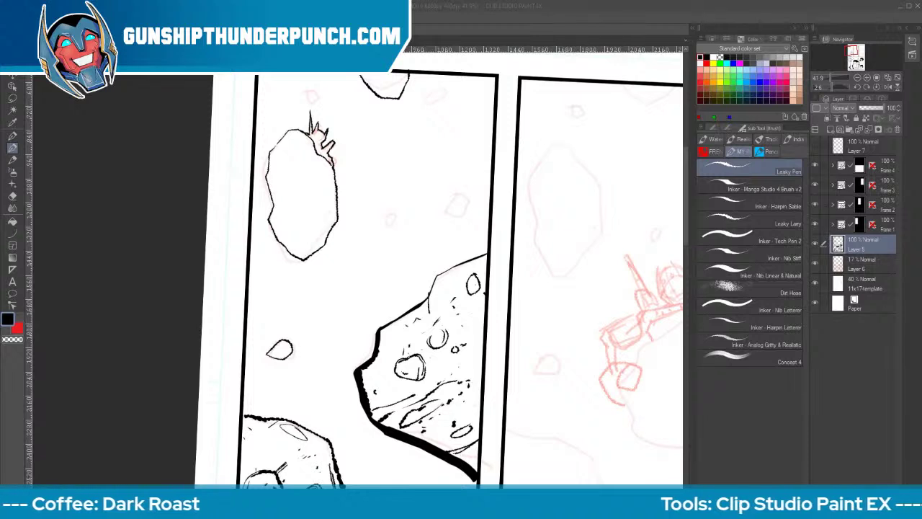
left_click_drag(312, 223, 282, 234)
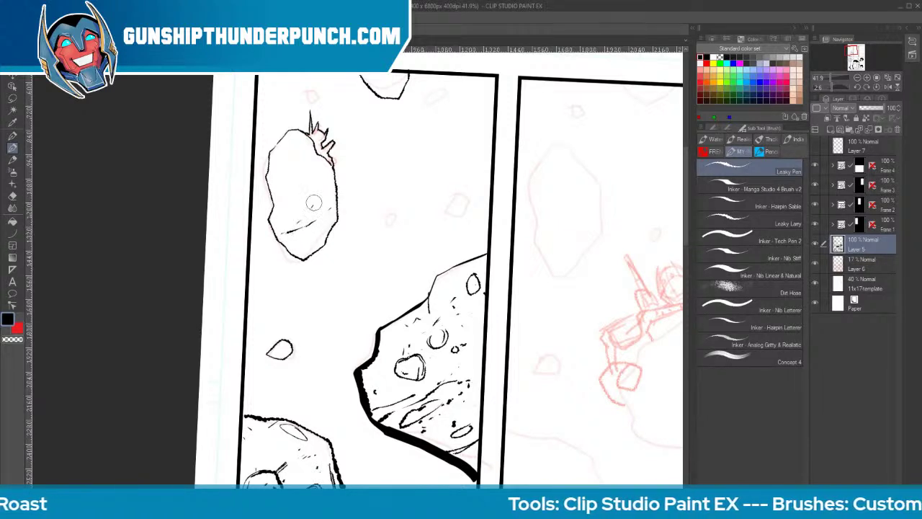
mouse_move(327, 179)
left_mouse_down()
mouse_move(295, 241)
mouse_move(295, 215)
mouse_move(280, 224)
mouse_move(303, 193)
mouse_move(292, 191)
mouse_move(294, 179)
mouse_move(278, 192)
mouse_move(273, 207)
mouse_move(308, 184)
mouse_move(299, 234)
left_mouse_up()
Ink the small rocks floating around the oval asteroid and mark them with spots and short shading lines
left_click_drag(283, 343, 282, 353)
left_click_drag(388, 85, 394, 86)
mouse_move(393, 212)
left_mouse_down()
mouse_move(382, 232)
mouse_move(395, 227)
left_mouse_up()
mouse_move(455, 193)
left_mouse_down()
mouse_move(448, 210)
mouse_move(463, 214)
mouse_move(473, 182)
mouse_move(455, 173)
mouse_move(448, 202)
mouse_move(464, 185)
mouse_move(452, 213)
mouse_move(467, 211)
left_mouse_up()
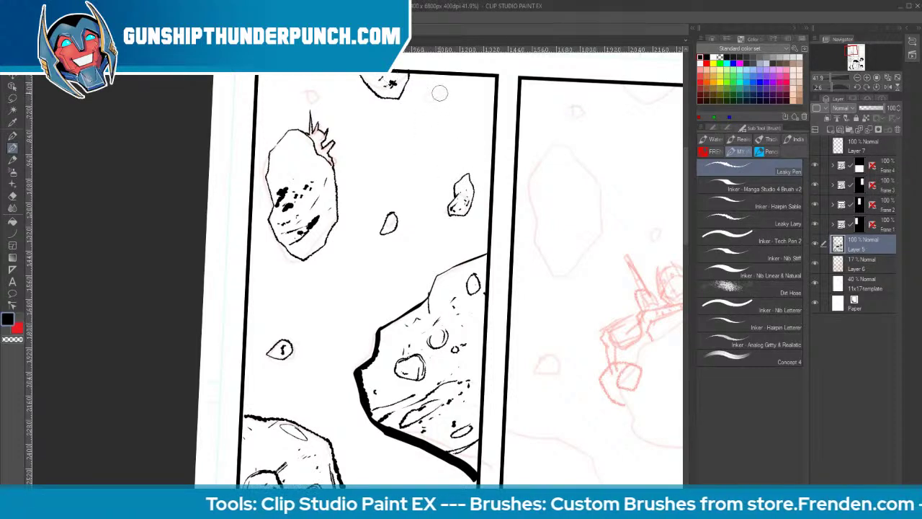
mouse_move(438, 91)
left_mouse_down()
mouse_move(423, 107)
mouse_move(441, 96)
left_mouse_up()
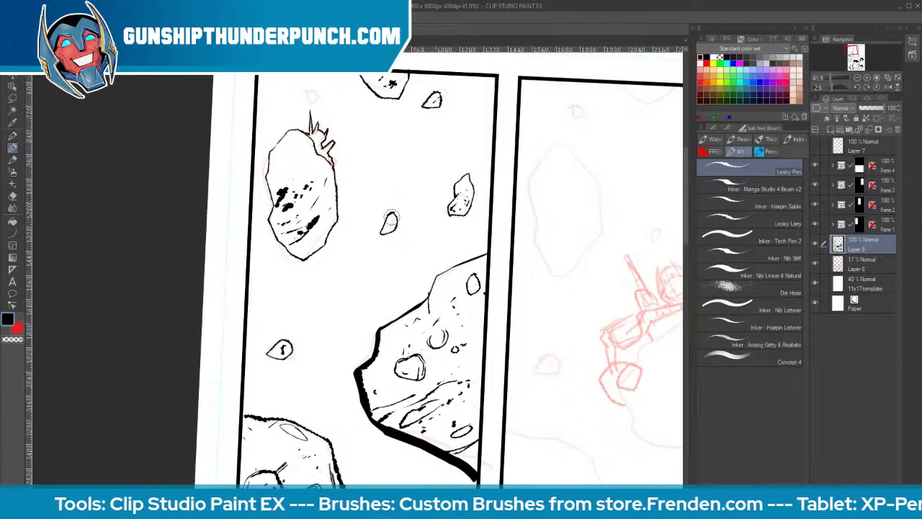
left_click_drag(393, 216, 385, 229)
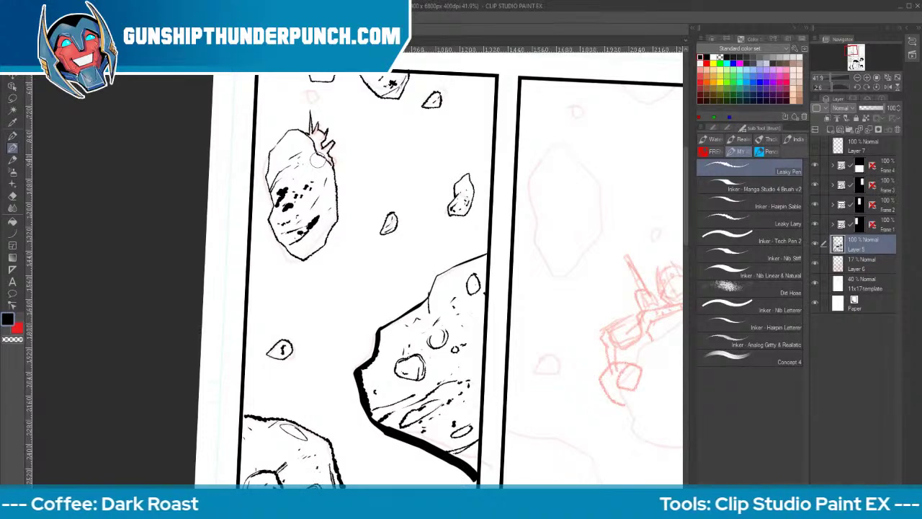
Undo the accidental merge of Layer 5 with the sketch layer below and reset the canvas rotation to 0
key("space")
mouse_move(636, 420)
left_mouse_down()
mouse_move(488, 305)
mouse_move(539, 237)
left_mouse_up()
key("space")
mouse_move(433, 313)
left_mouse_down()
mouse_move(460, 437)
mouse_move(454, 449)
left_mouse_up()
key("ctrl+space")
left_click_drag(485, 357, 465, 370)
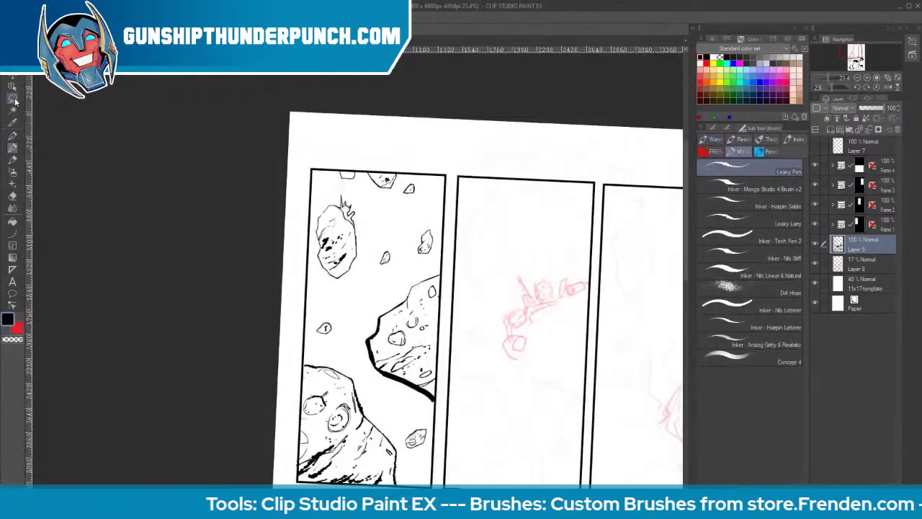
left_click(13, 99)
left_click(877, 131)
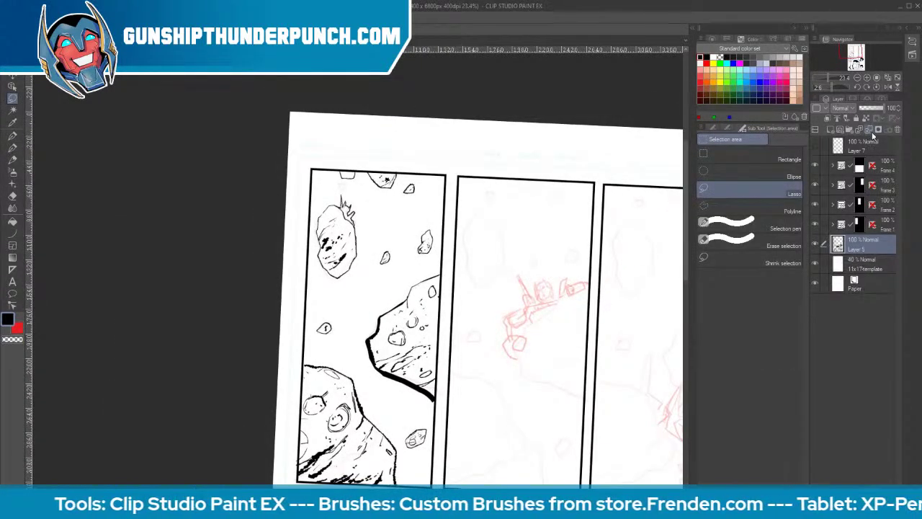
key("ctrl+z")
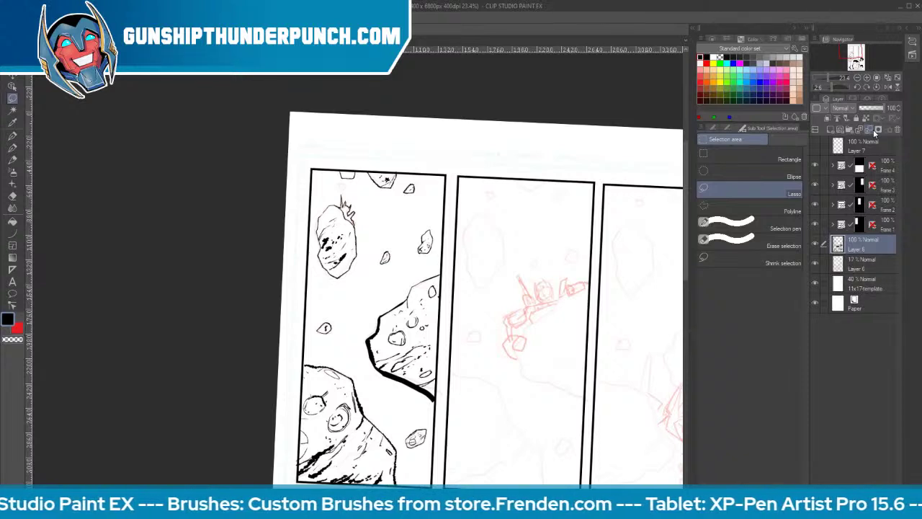
left_click(877, 87)
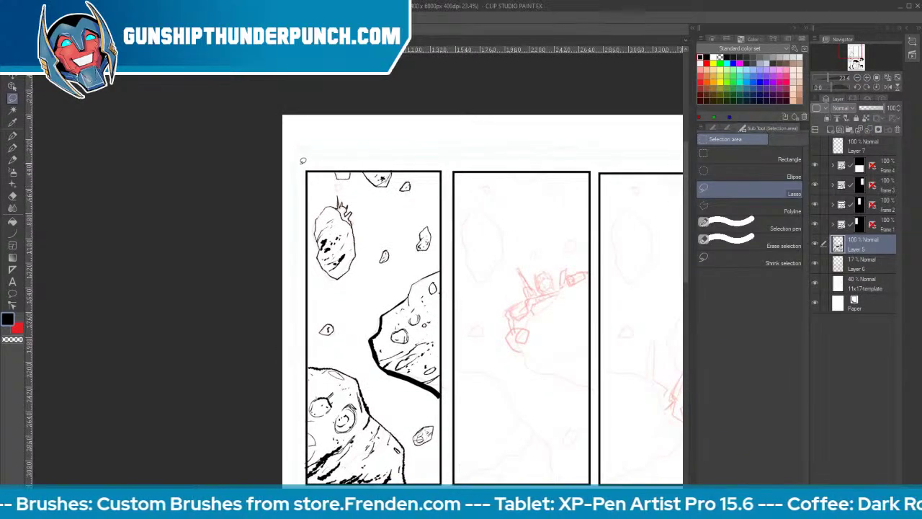
Copy the first panel's asteroid art with a rectangular selection, paste it, and move the copy into the second panel
left_click(749, 159)
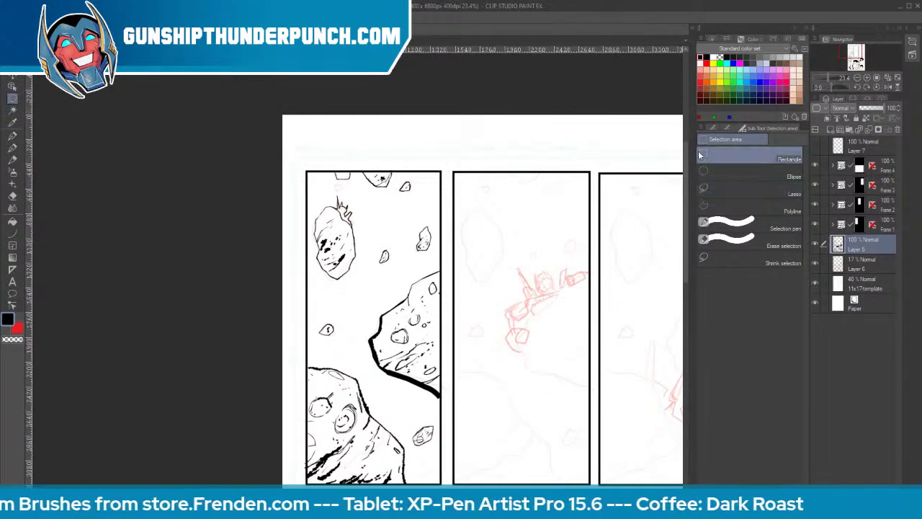
mouse_move(301, 167)
left_mouse_down()
mouse_move(413, 311)
mouse_move(446, 484)
left_mouse_up()
key("ctrl+c")
key("ctrl+v")
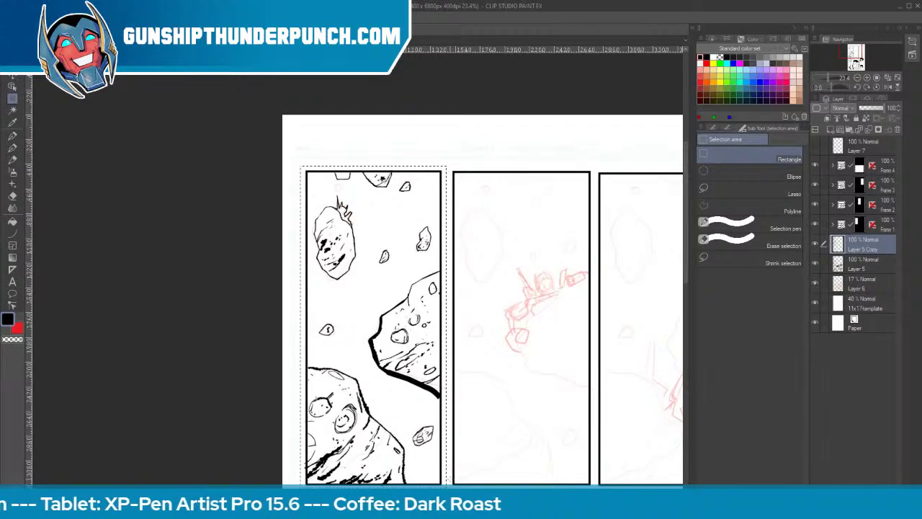
key("k")
left_click_drag(425, 438, 560, 437)
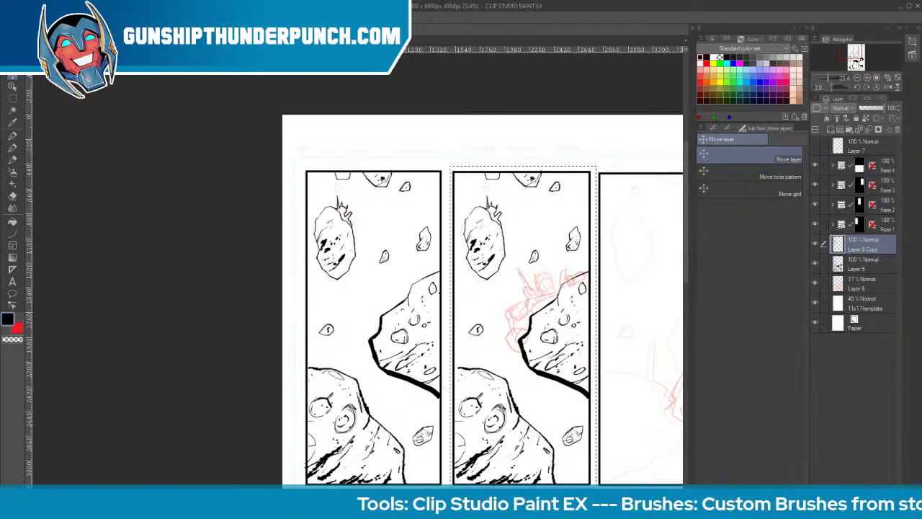
Paste another copy of the asteroid art and move it into the third panel
key("h")
left_click_drag(615, 395, 442, 344)
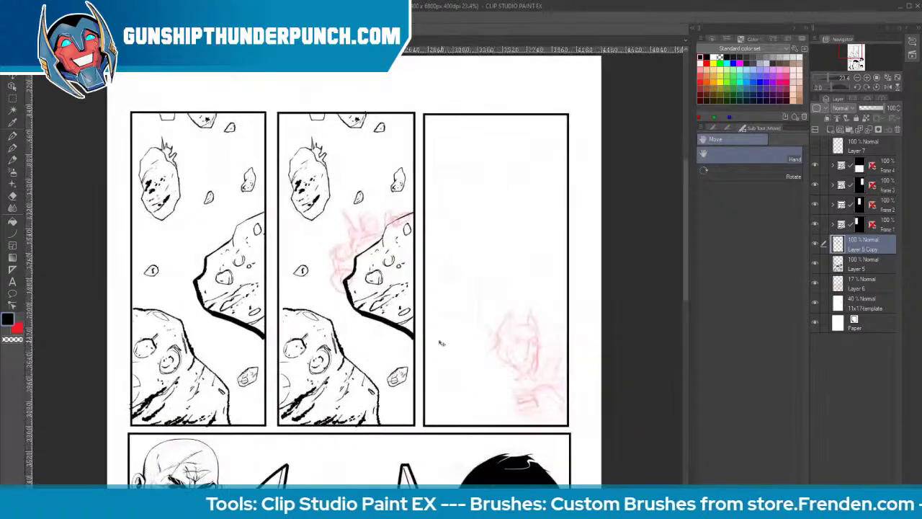
key("ctrl+v")
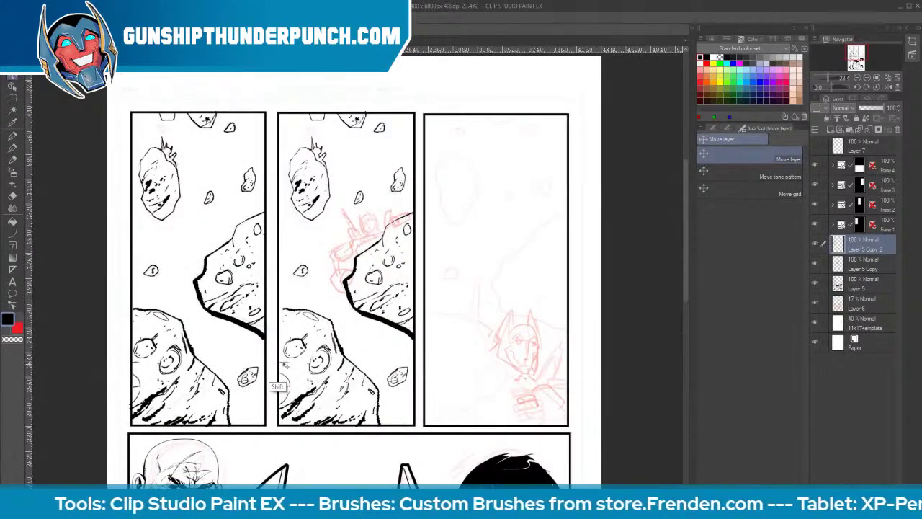
left_click_drag(278, 381, 538, 369)
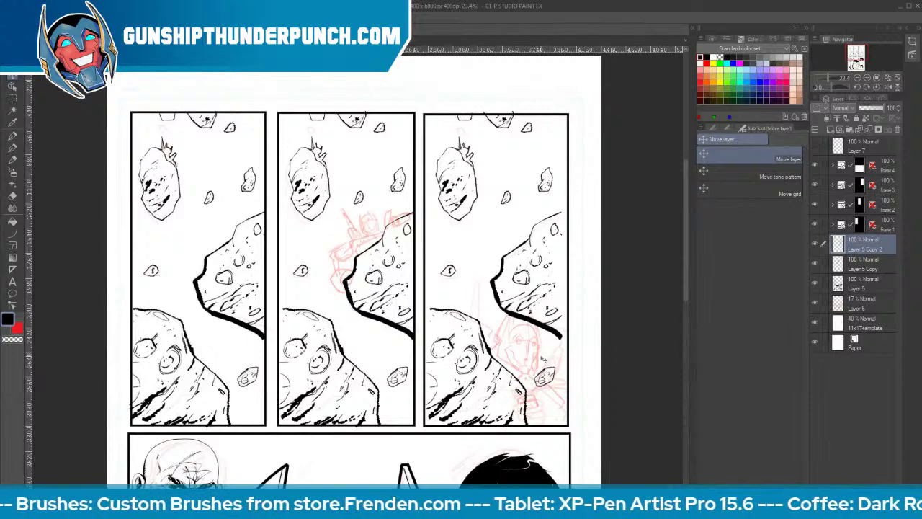
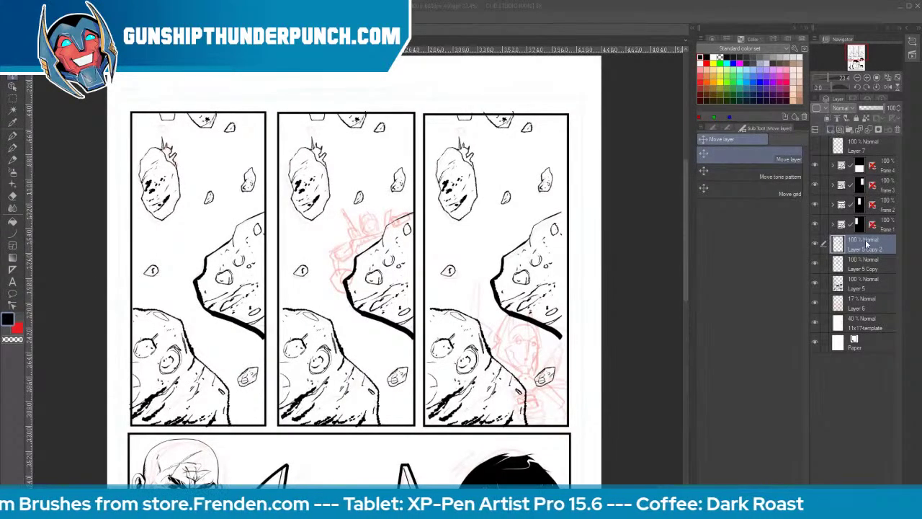
Merge both pasted asteroid copy layers down into Layer 5 and add a new layer above it
left_click(815, 283)
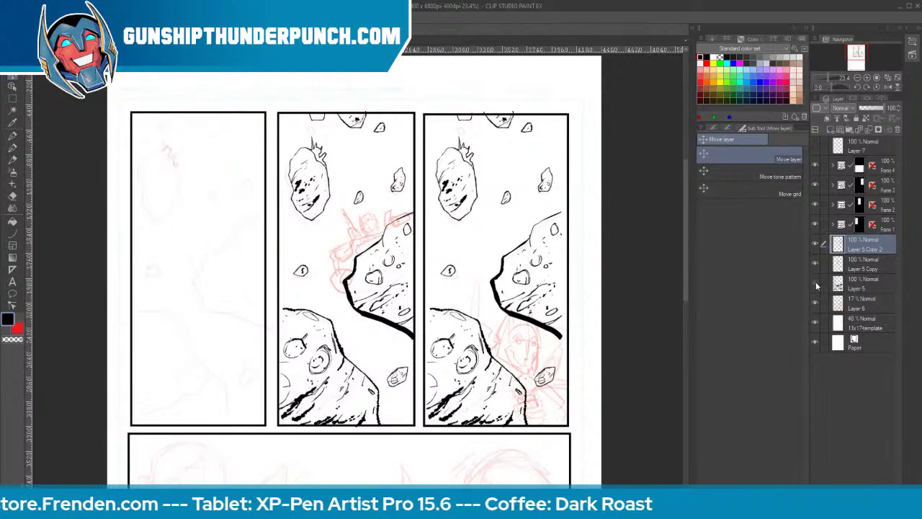
left_click(816, 283)
left_click(862, 286)
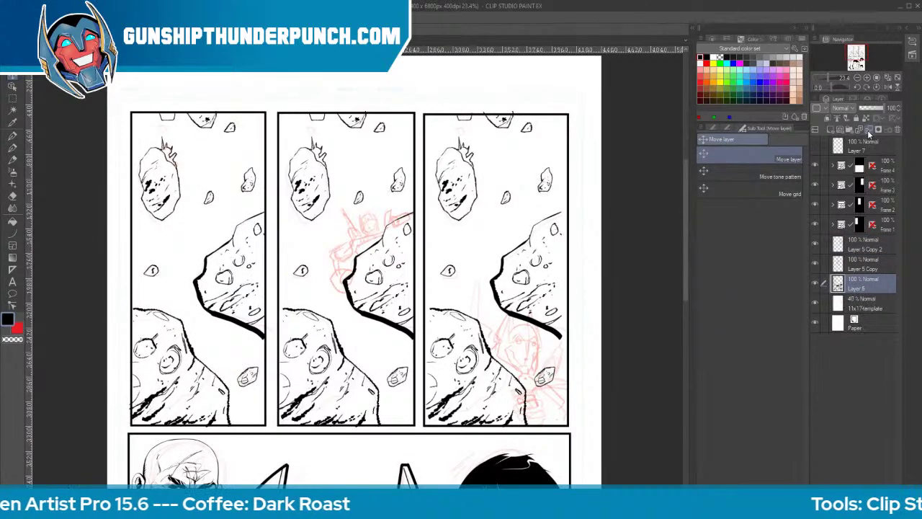
left_click(876, 248)
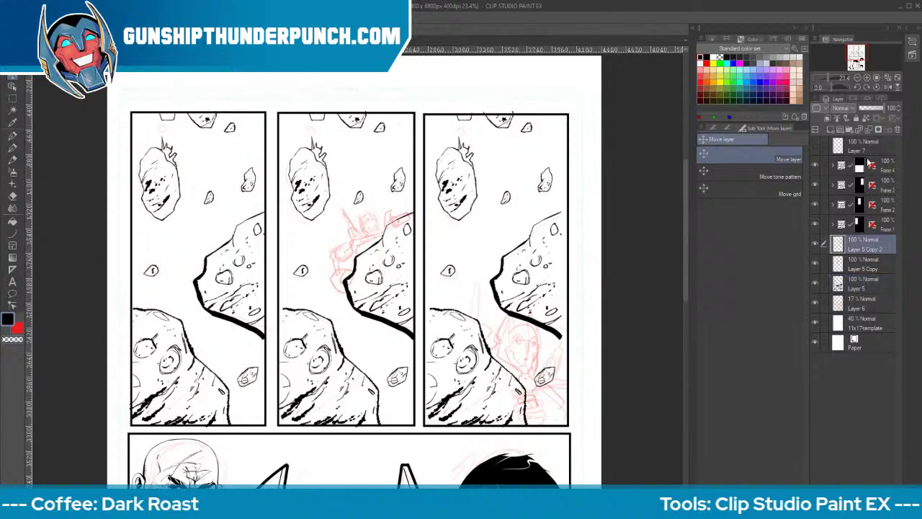
left_click(867, 130)
left_click(867, 129)
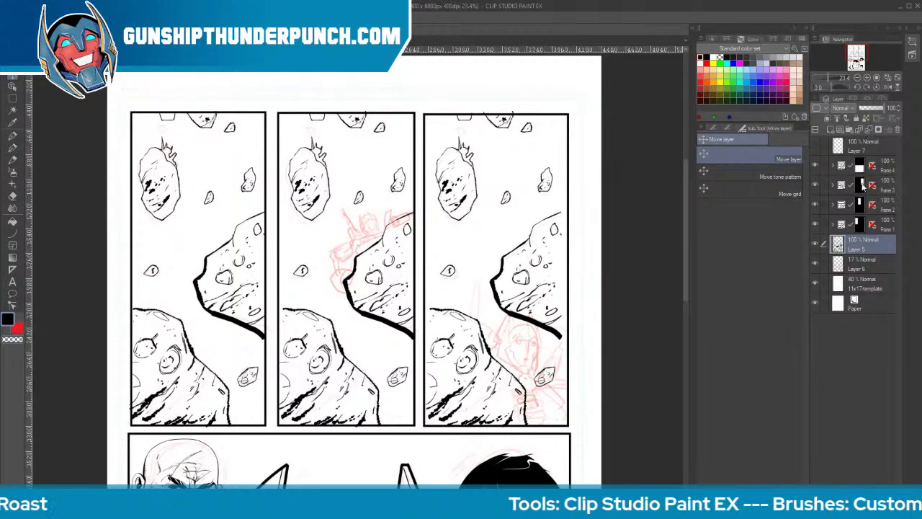
left_click(829, 131)
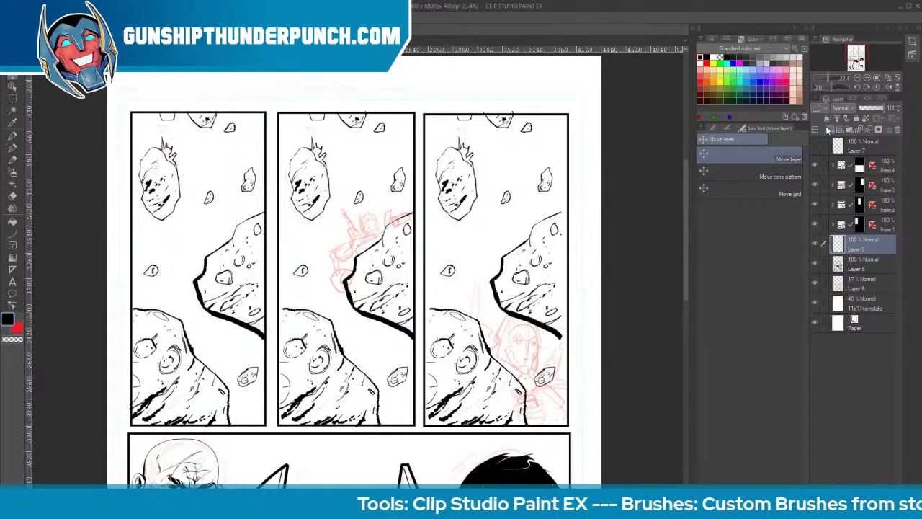
Erase the spikes from the tops of the oval asteroids in the second and third panels on Layer 5
key("e")
scroll(317, 130, "up", 5)
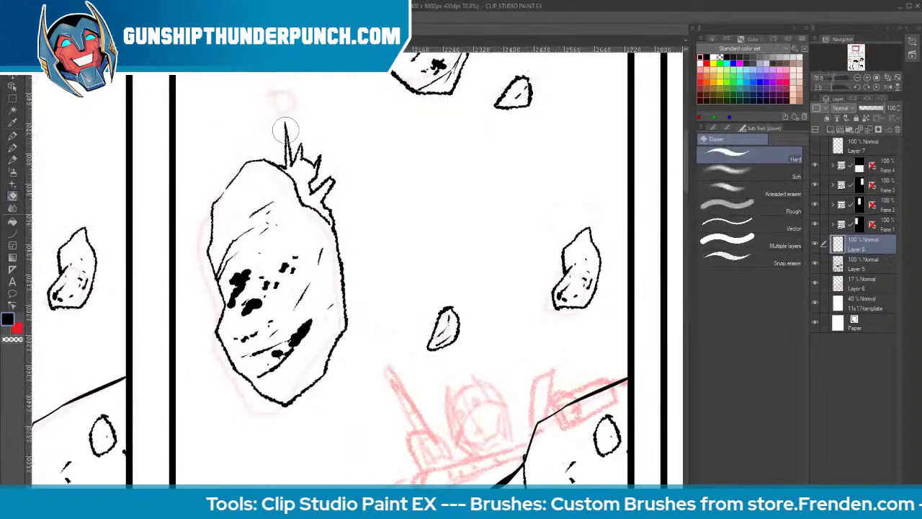
left_click(861, 264)
mouse_move(284, 124)
left_mouse_down()
mouse_move(291, 150)
mouse_move(310, 172)
mouse_move(323, 170)
mouse_move(341, 219)
left_mouse_up()
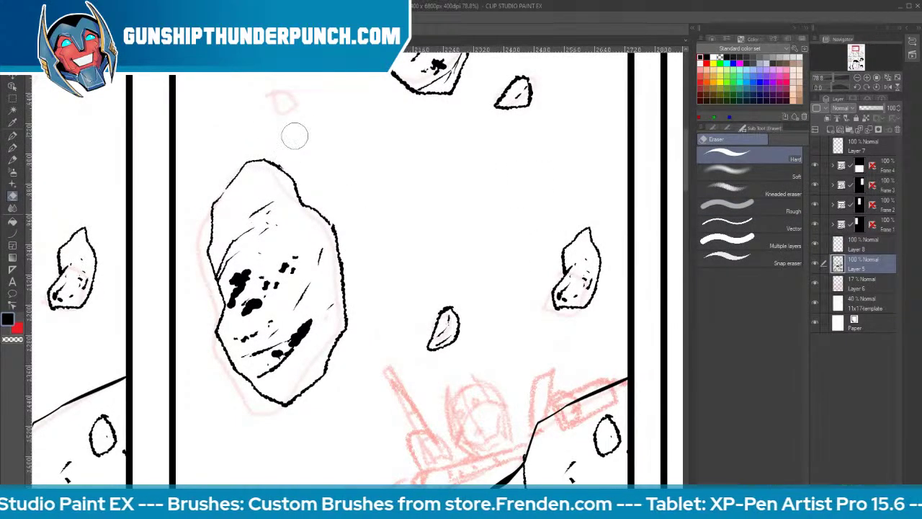
key("space")
left_click_drag(611, 231, 222, 362)
mouse_move(398, 248)
left_mouse_down()
mouse_move(409, 297)
mouse_move(400, 291)
mouse_move(440, 328)
mouse_move(431, 305)
mouse_move(448, 335)
mouse_move(434, 337)
mouse_move(442, 358)
left_mouse_up()
Extend the lower asteroid's black shading to the third panel's lower-left corner and bottom border with the Leaky Pen
key("b")
key("space")
left_click_drag(496, 297, 521, 175)
left_click_drag(529, 476, 549, 26)
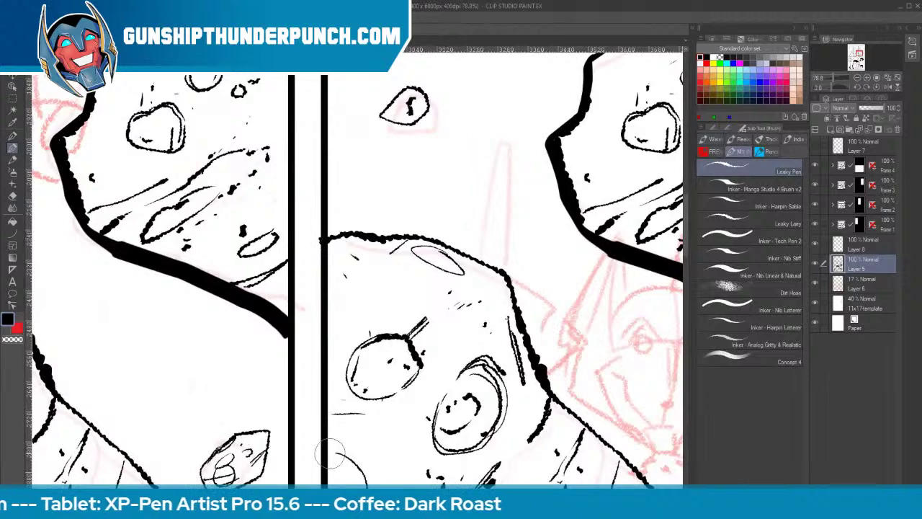
left_click_drag(394, 420, 516, 121)
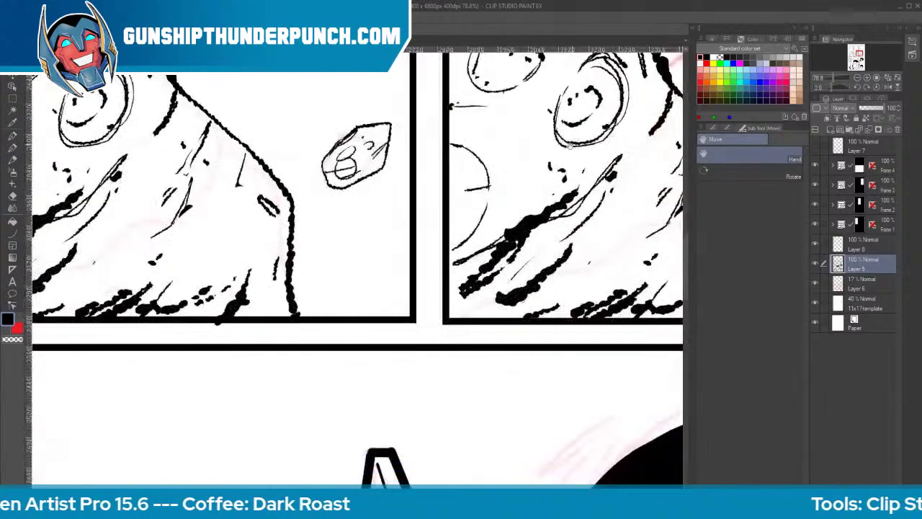
left_click_drag(461, 262, 449, 310)
left_click(463, 315)
left_click(485, 317)
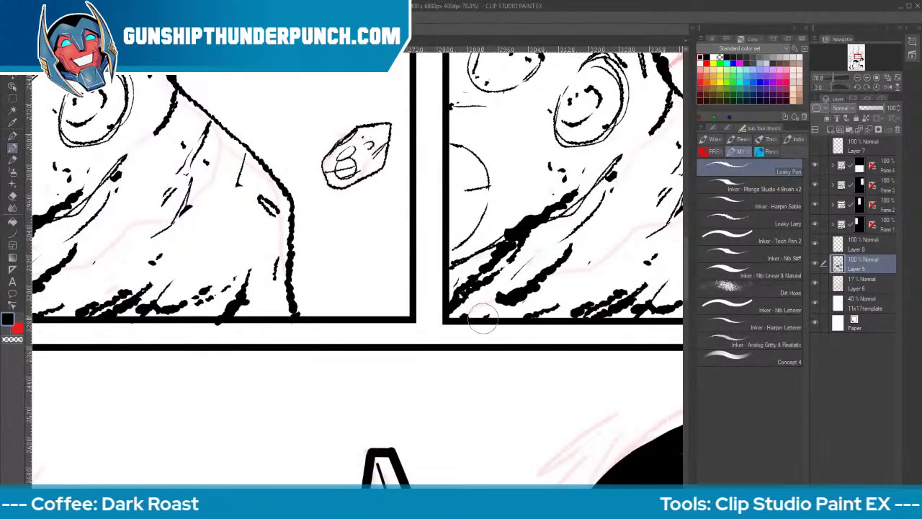
left_click(501, 314)
Extend the upper asteroid's thick underside line to the right border of the third panel
mouse_move(557, 338)
left_mouse_down()
mouse_move(425, 290)
mouse_move(154, 419)
left_mouse_up()
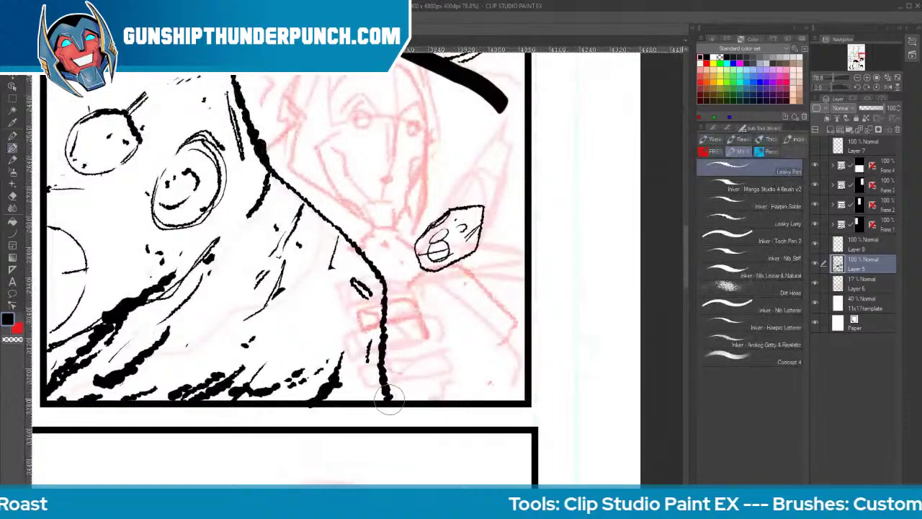
left_click_drag(509, 108, 527, 135)
mouse_move(227, 361)
left_mouse_down()
mouse_move(494, 328)
mouse_move(290, 389)
left_mouse_up()
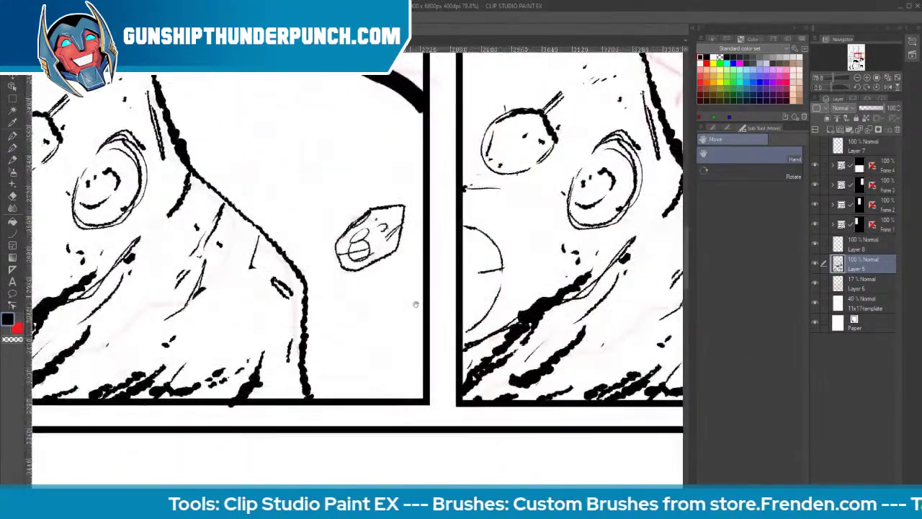
mouse_move(204, 306)
left_mouse_down()
mouse_move(269, 436)
mouse_move(311, 316)
left_mouse_up()
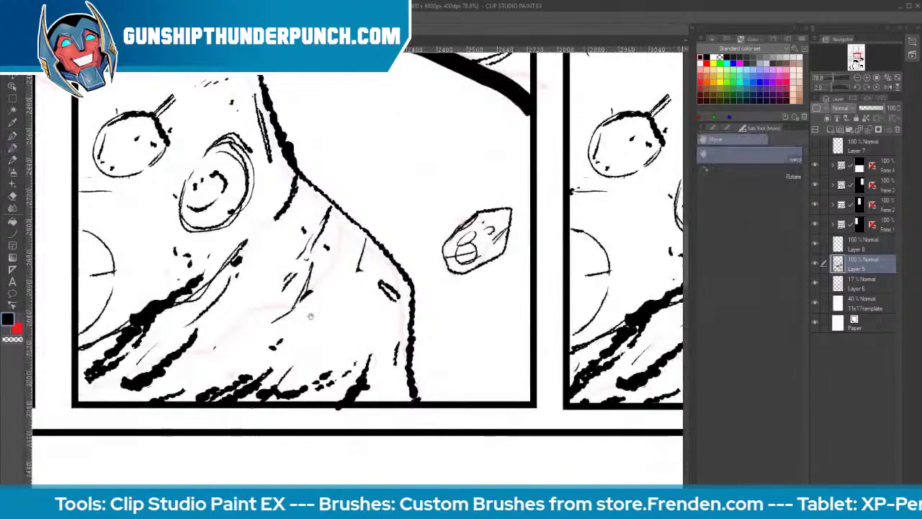
Extend the upper asteroid's thick underside line to the right border of the first panel
mouse_move(289, 183)
left_mouse_down()
mouse_move(424, 338)
mouse_move(420, 389)
left_mouse_up()
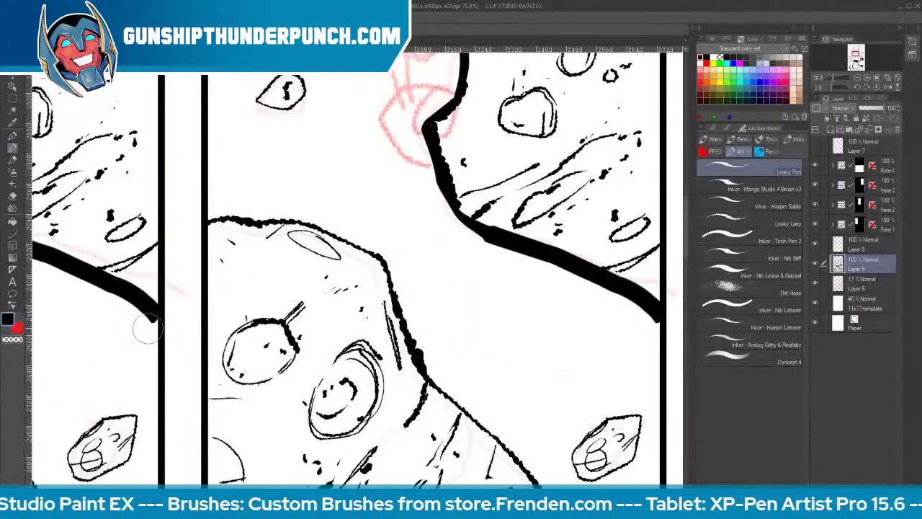
left_click_drag(135, 308, 158, 328)
key("space")
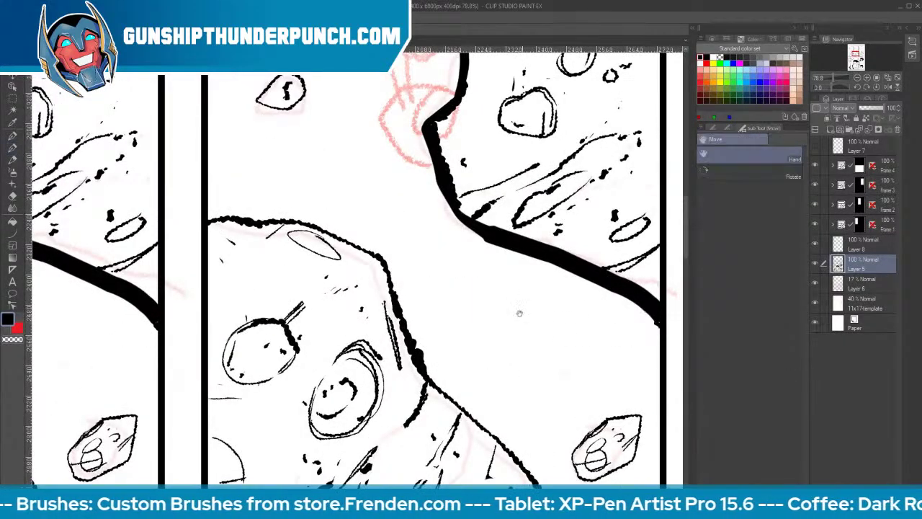
Examine the asteroid artwork across the upper panels, from the lower borders up to the top edges
left_click_drag(519, 312, 485, 82)
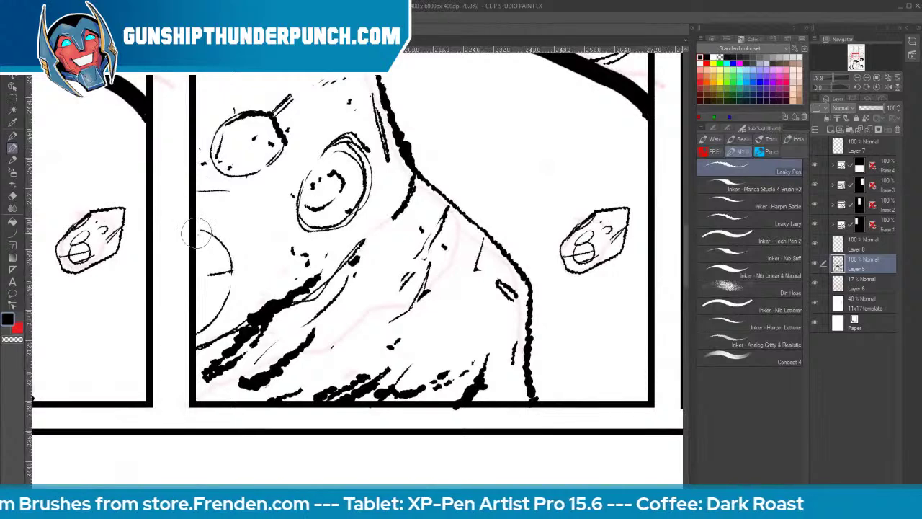
key("space")
left_click_drag(404, 79, 353, 260)
left_click_drag(380, 167, 376, 241)
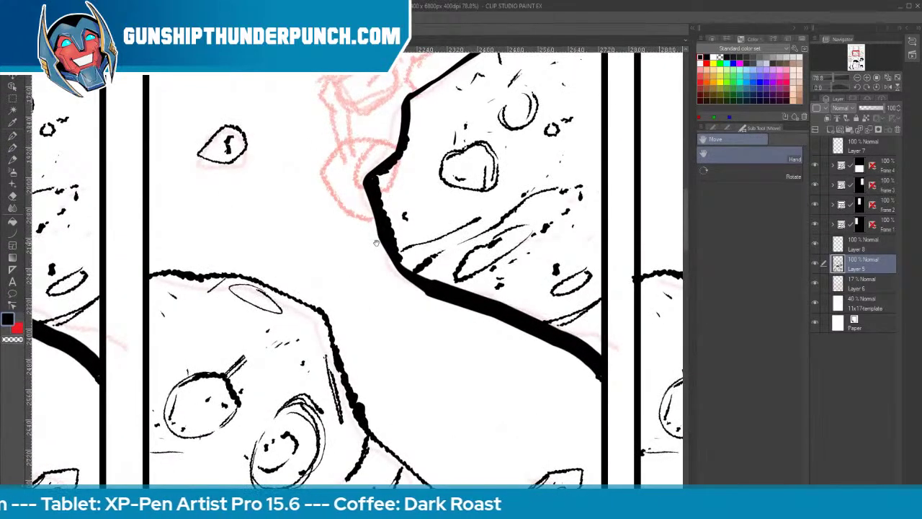
mouse_move(375, 242)
left_mouse_down()
mouse_move(382, 469)
mouse_move(397, 518)
mouse_move(352, 420)
left_mouse_up()
key("space")
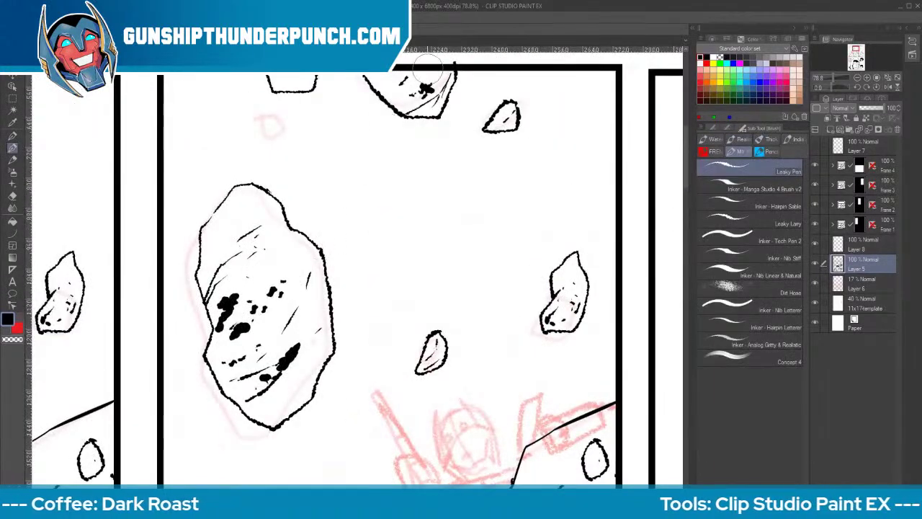
scroll(585, 201, "down", 4)
left_click_drag(603, 343, 453, 283)
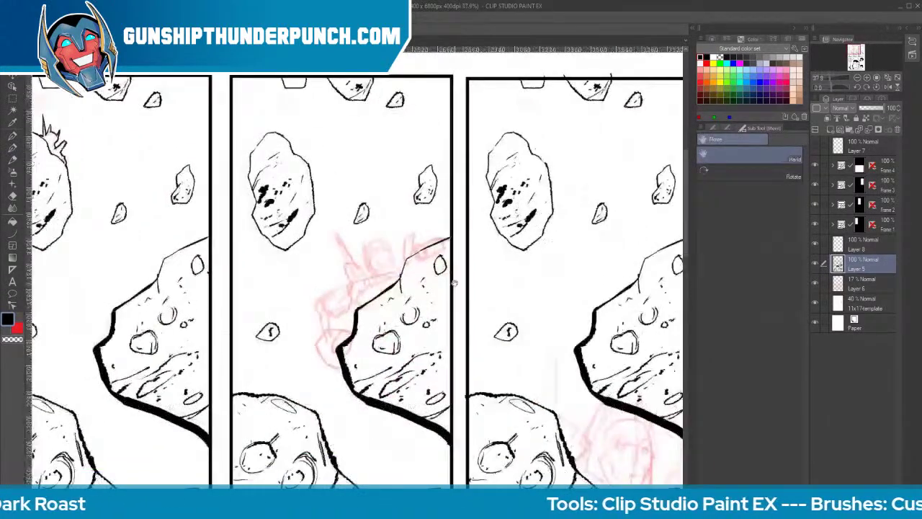
Make Layer 8 active and choose the Inker - Hairpin Letterer brush for the second panel's sketched figure
left_click(860, 247)
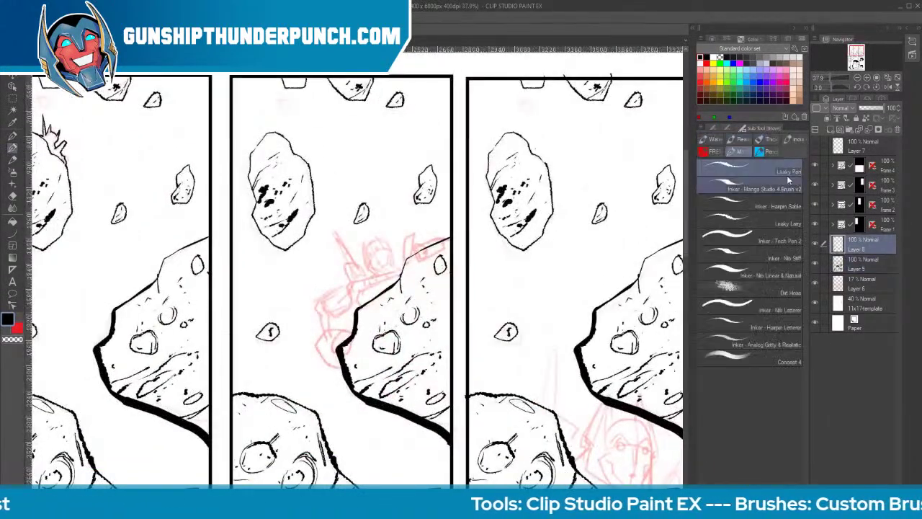
left_click(791, 329)
key("ctrl+space")
left_click_drag(381, 262, 448, 219)
mouse_move(312, 228)
left_mouse_down()
mouse_move(318, 195)
mouse_move(341, 202)
mouse_move(349, 172)
mouse_move(375, 179)
mouse_move(313, 192)
left_mouse_up()
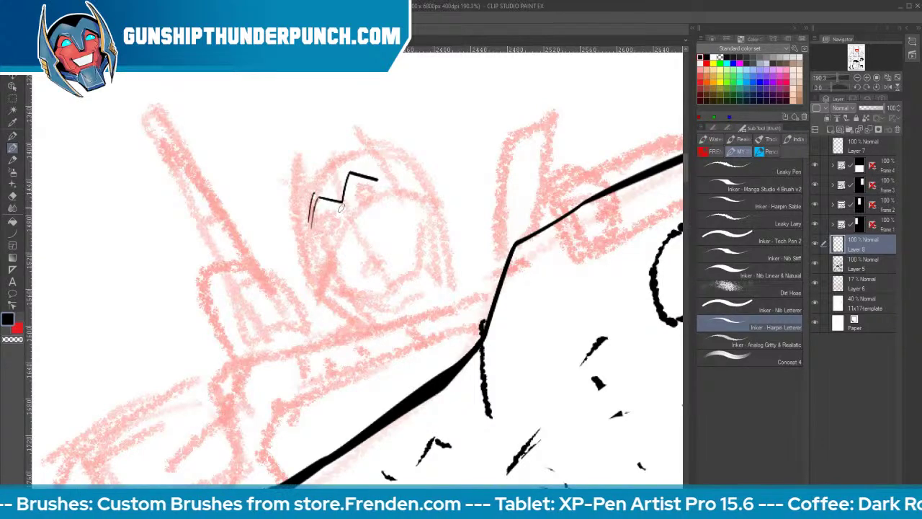
key("ctrl+z")
key("ctrl+z")
mouse_move(316, 234)
left_mouse_down()
mouse_move(323, 195)
mouse_move(367, 179)
left_mouse_up()
key("e")
key("b")
Ink both eyes, the doubled angular brow lines and the nose over the figure's sketched head
left_click_drag(323, 231, 334, 223)
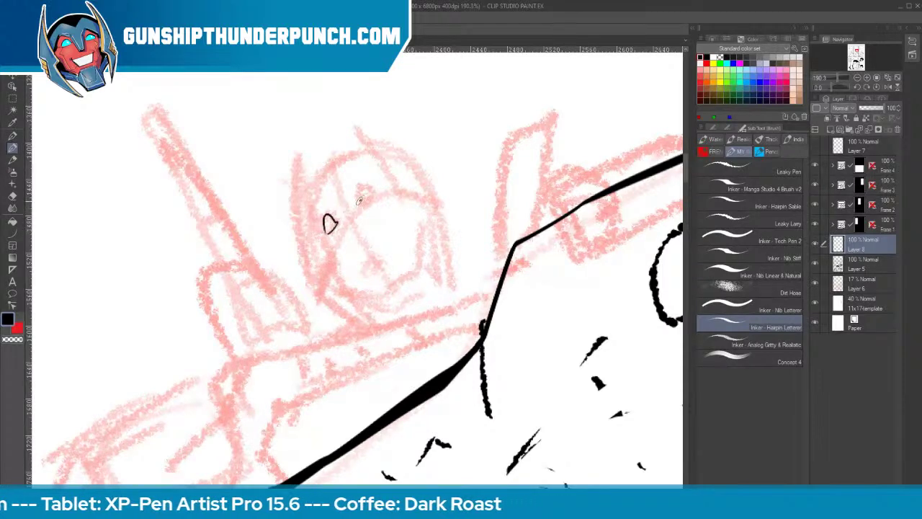
mouse_move(361, 202)
left_mouse_down()
mouse_move(363, 185)
mouse_move(368, 201)
left_mouse_up()
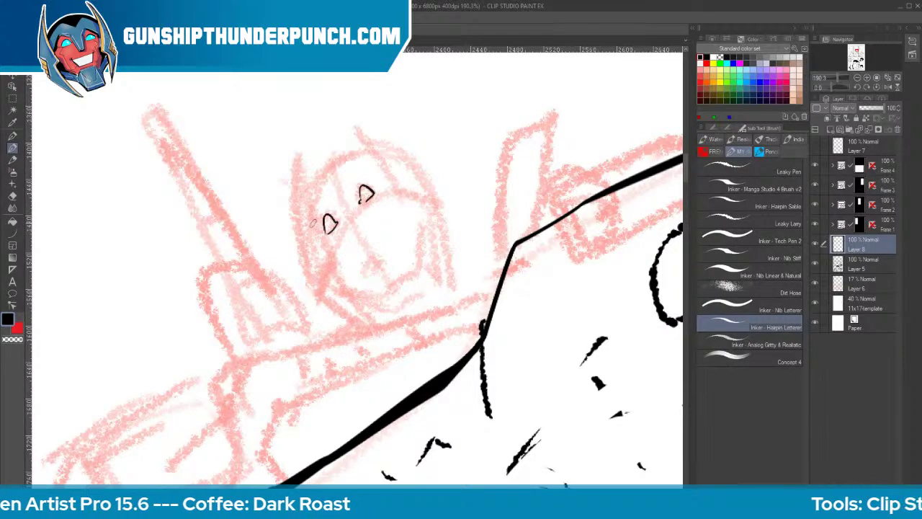
mouse_move(312, 225)
left_mouse_down()
mouse_move(317, 195)
mouse_move(354, 238)
mouse_move(345, 173)
mouse_move(377, 170)
left_mouse_up()
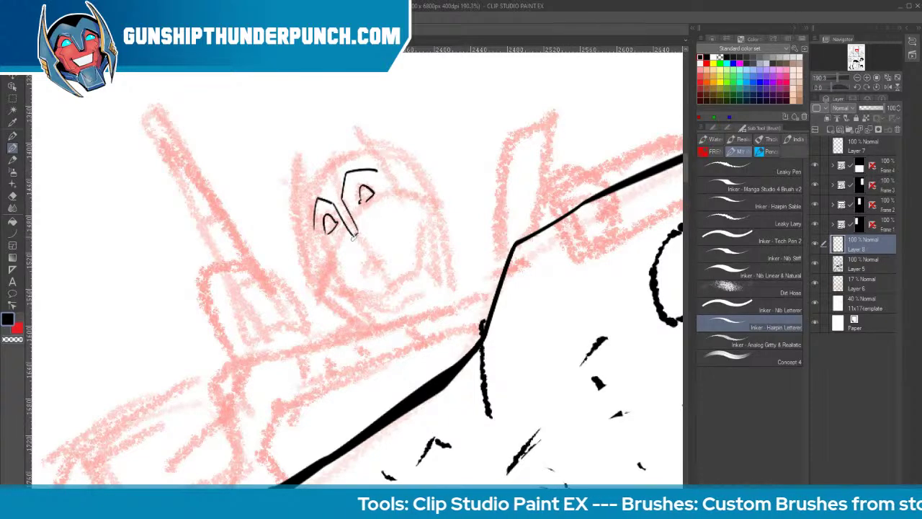
mouse_move(360, 235)
left_mouse_down()
mouse_move(344, 198)
mouse_move(348, 175)
mouse_move(382, 173)
left_mouse_up()
mouse_move(336, 218)
left_mouse_down()
mouse_move(326, 200)
mouse_move(320, 242)
left_mouse_up()
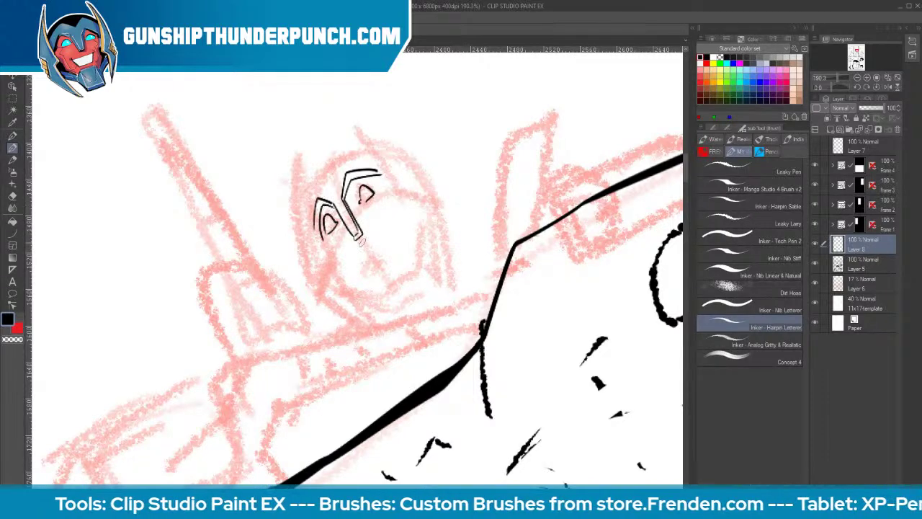
Ink the cheek contours on both sides of the face, plus the small mouth and chin lines
mouse_move(365, 264)
left_mouse_down()
mouse_move(375, 257)
mouse_move(333, 252)
mouse_move(363, 288)
left_mouse_up()
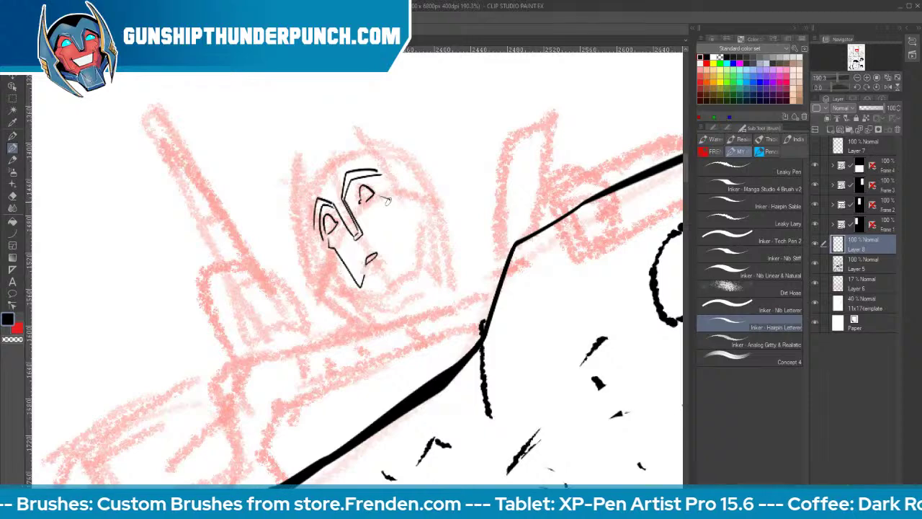
mouse_move(386, 200)
left_mouse_down()
mouse_move(411, 252)
mouse_move(391, 251)
left_mouse_up()
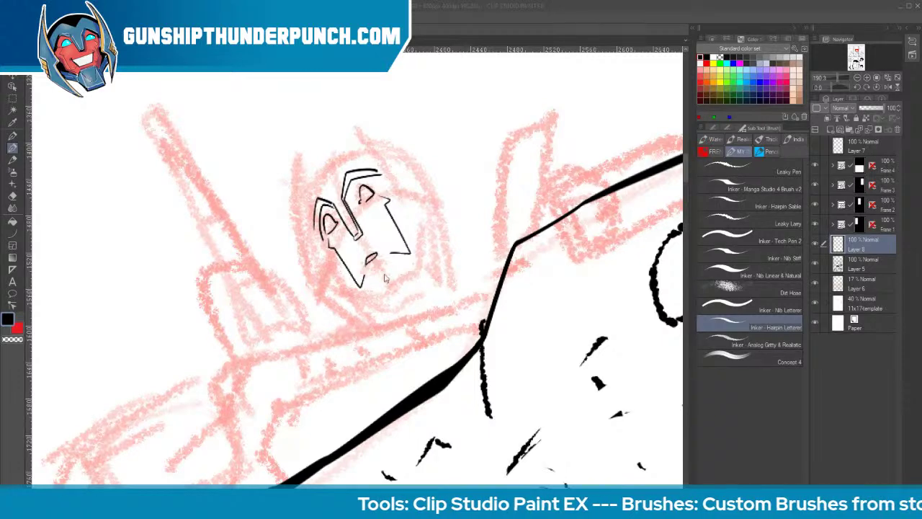
left_click_drag(386, 269, 376, 276)
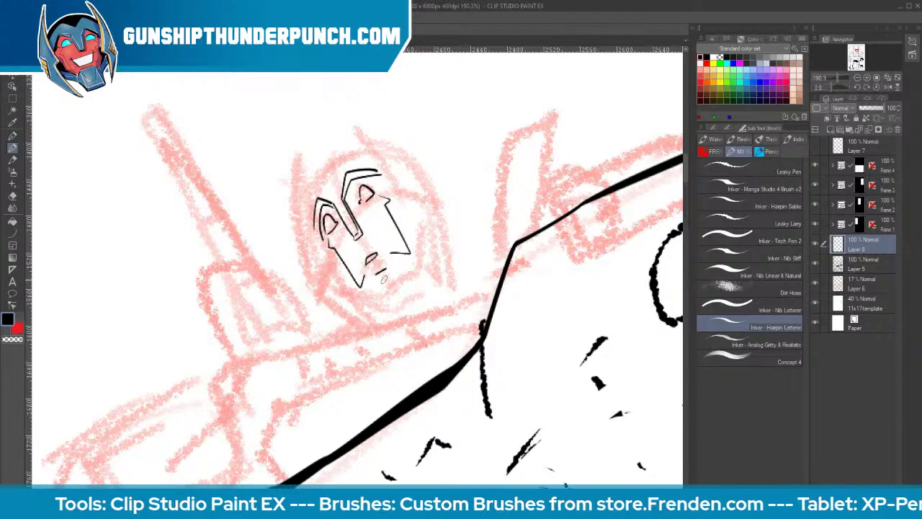
left_click_drag(374, 274, 376, 303)
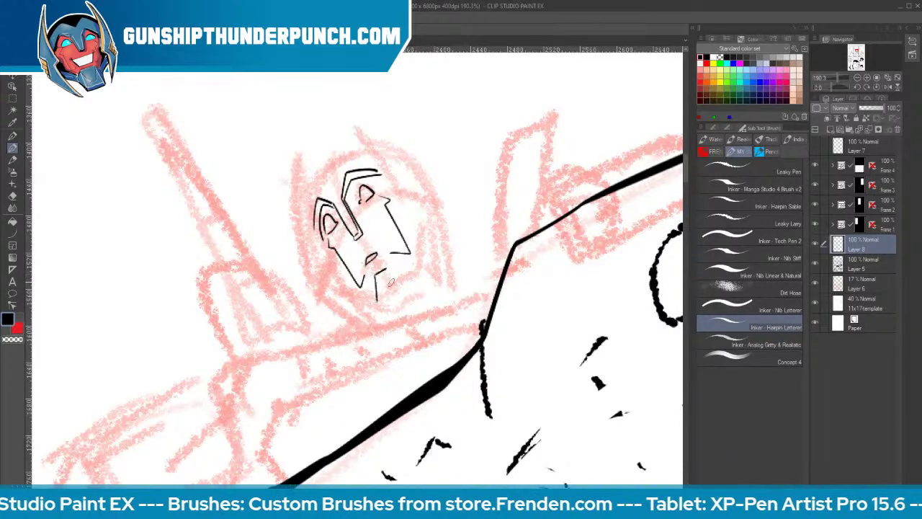
Ink the curved top of the helmet with the forehead band and central crest running down to the nose
mouse_move(321, 242)
left_mouse_down()
mouse_move(307, 186)
mouse_move(369, 150)
mouse_move(383, 169)
left_mouse_up()
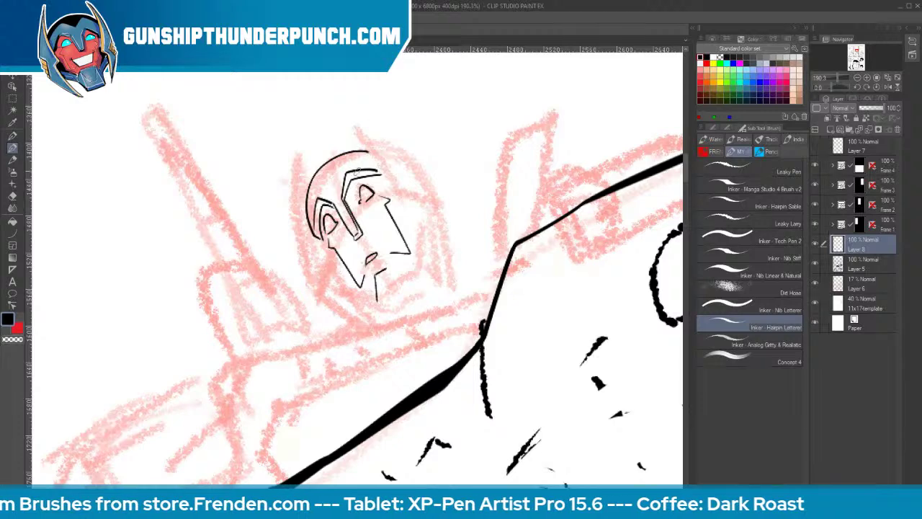
key("ctrl+z")
mouse_move(304, 215)
left_mouse_down()
mouse_move(367, 149)
mouse_move(306, 224)
mouse_move(340, 165)
mouse_move(367, 154)
mouse_move(357, 234)
left_mouse_up()
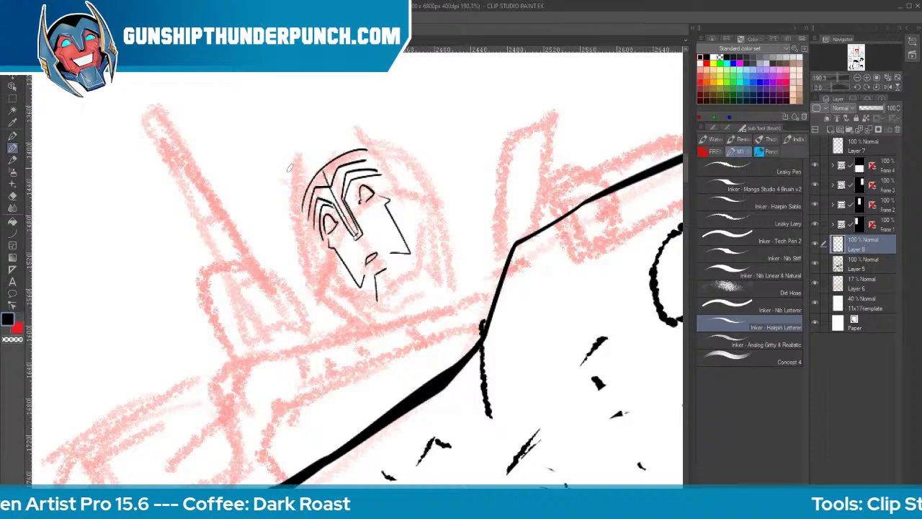
Ink the helmet's pointed left side fin and the lower guard lines, and outline the jaw and chin block
mouse_move(290, 162)
left_mouse_down()
mouse_move(301, 281)
mouse_move(325, 273)
mouse_move(369, 330)
left_mouse_up()
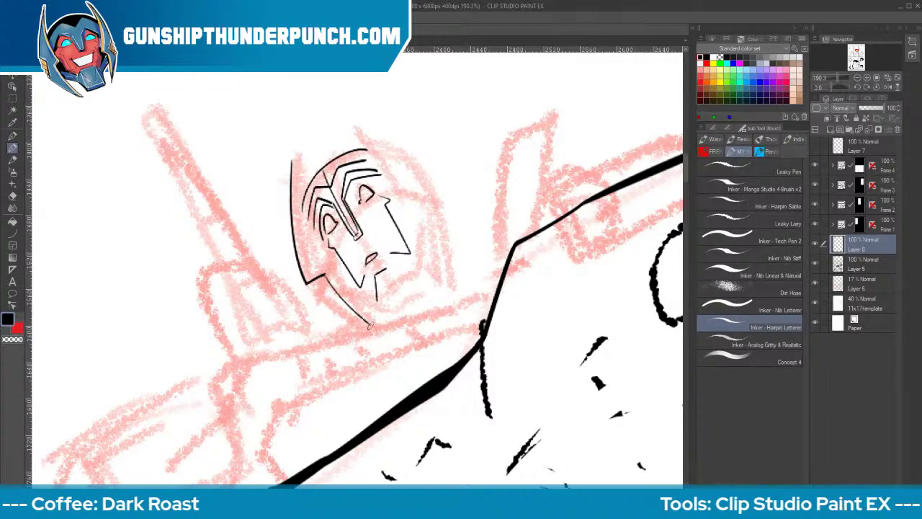
left_click_drag(317, 278, 366, 331)
mouse_move(295, 162)
left_mouse_down()
mouse_move(309, 268)
mouse_move(320, 283)
left_mouse_up()
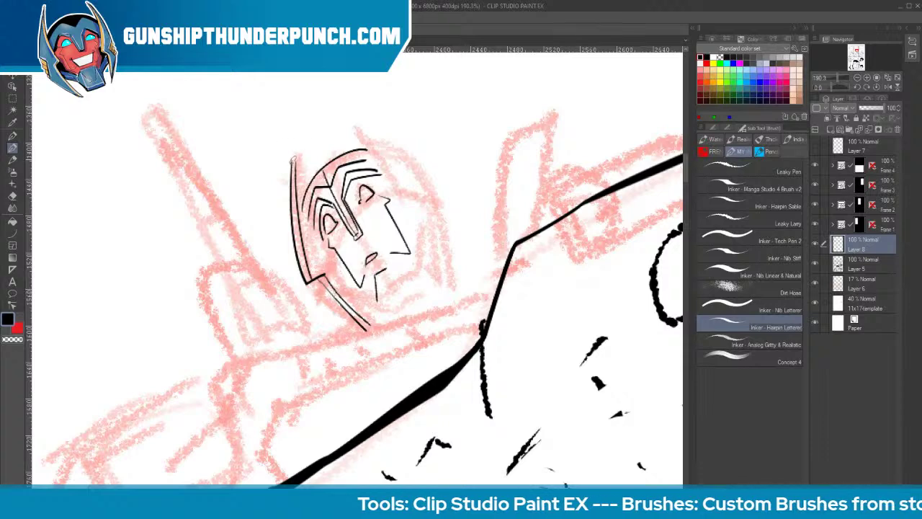
mouse_move(294, 155)
left_mouse_down()
mouse_move(311, 175)
mouse_move(302, 228)
mouse_move(317, 235)
left_mouse_up()
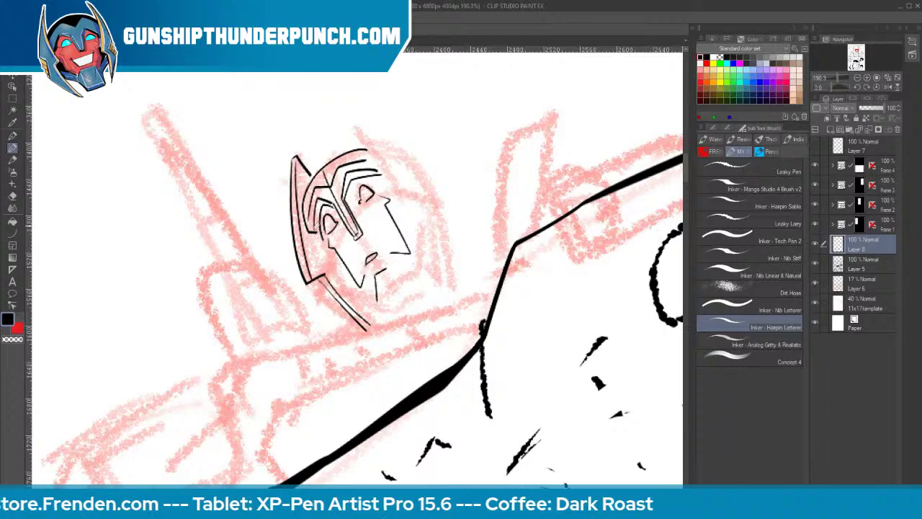
mouse_move(316, 232)
left_mouse_down()
mouse_move(361, 289)
mouse_move(405, 310)
mouse_move(374, 280)
mouse_move(368, 294)
mouse_move(350, 291)
mouse_move(335, 268)
mouse_move(358, 305)
mouse_move(385, 281)
mouse_move(358, 302)
mouse_move(385, 314)
mouse_move(402, 288)
mouse_move(409, 294)
mouse_move(388, 268)
mouse_move(410, 274)
mouse_move(418, 241)
left_mouse_up()
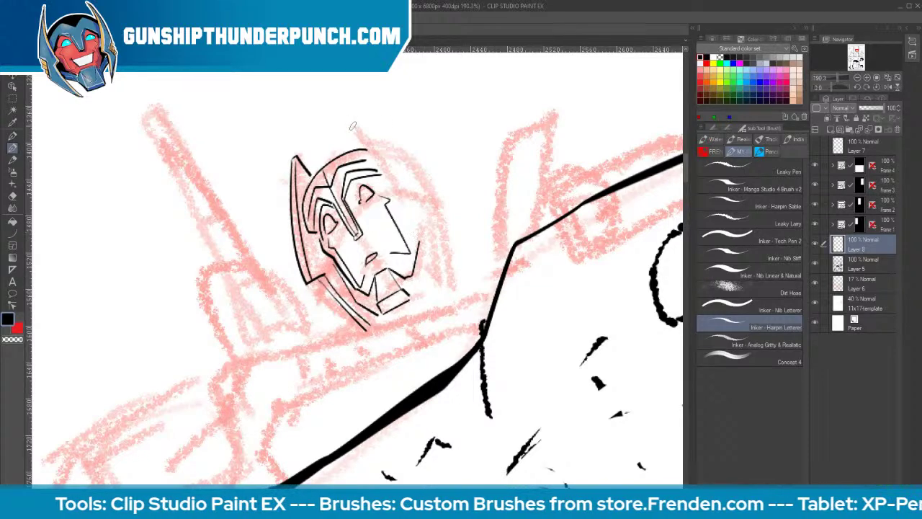
Ink the helmet's tall right side fin with its notched back edge and the long cheek guard below it
mouse_move(351, 125)
left_mouse_down()
mouse_move(394, 203)
mouse_move(427, 216)
mouse_move(435, 293)
left_mouse_up()
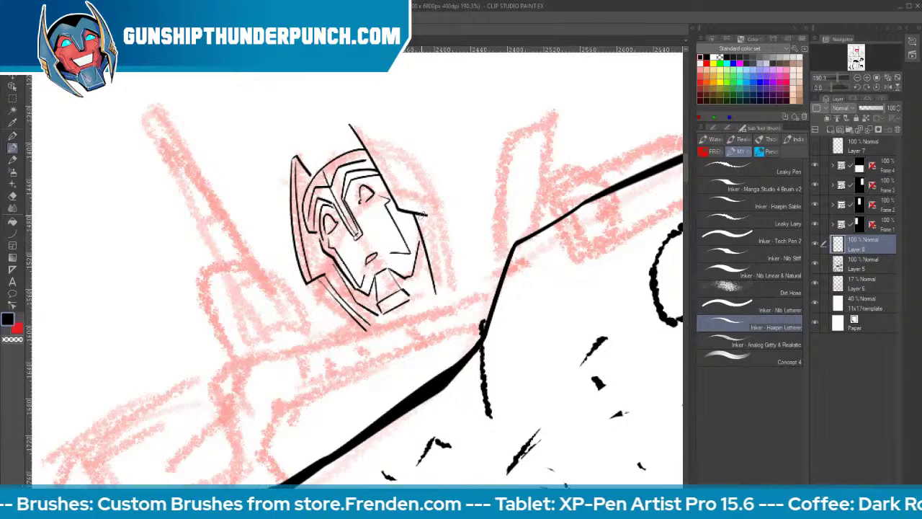
key("e")
mouse_move(441, 218)
left_mouse_down()
mouse_move(415, 211)
mouse_move(443, 294)
left_mouse_up()
key("b")
left_click_drag(400, 201, 419, 212)
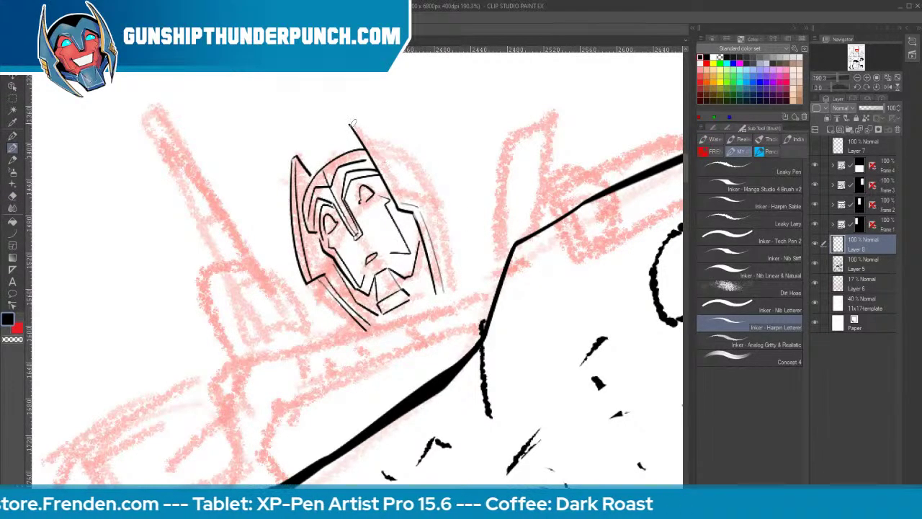
left_click_drag(352, 123, 404, 207)
mouse_move(352, 124)
left_mouse_down()
mouse_move(434, 182)
mouse_move(418, 201)
mouse_move(453, 219)
mouse_move(454, 294)
left_mouse_up()
left_click_drag(434, 186, 445, 211)
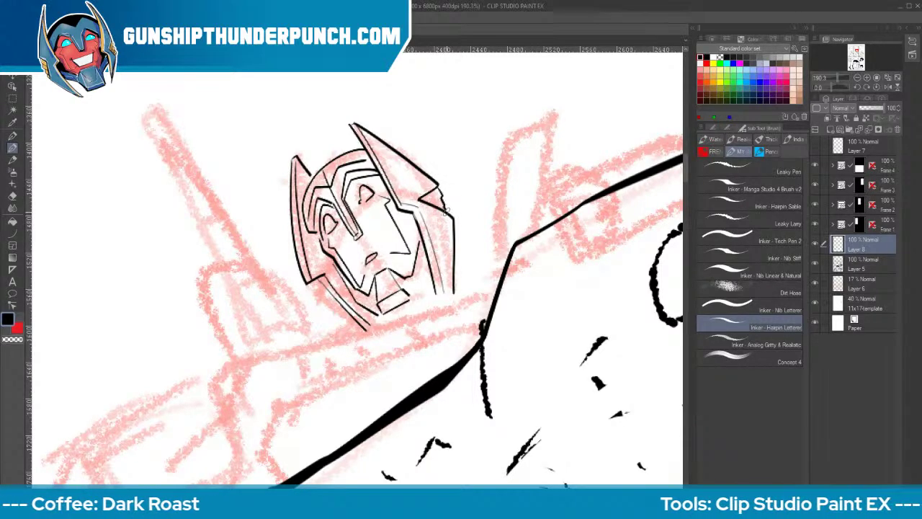
Ink the neck line behind the helmet and the inner edge lines along both sides of the face opening
left_click_drag(454, 243, 483, 278)
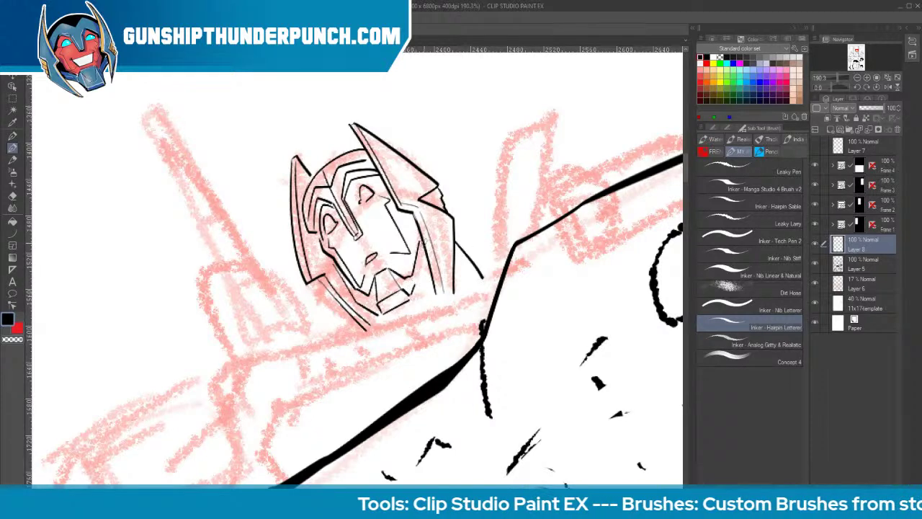
left_click_drag(314, 232, 321, 247)
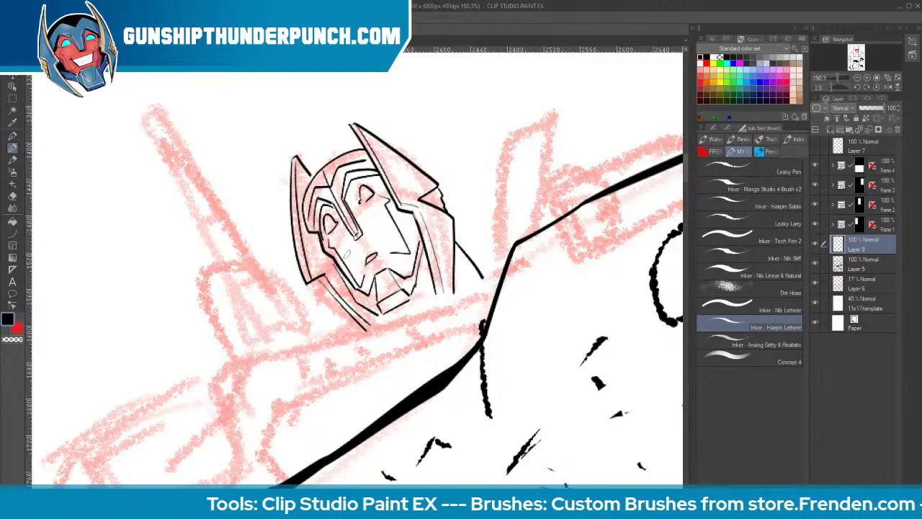
left_click_drag(405, 212, 415, 245)
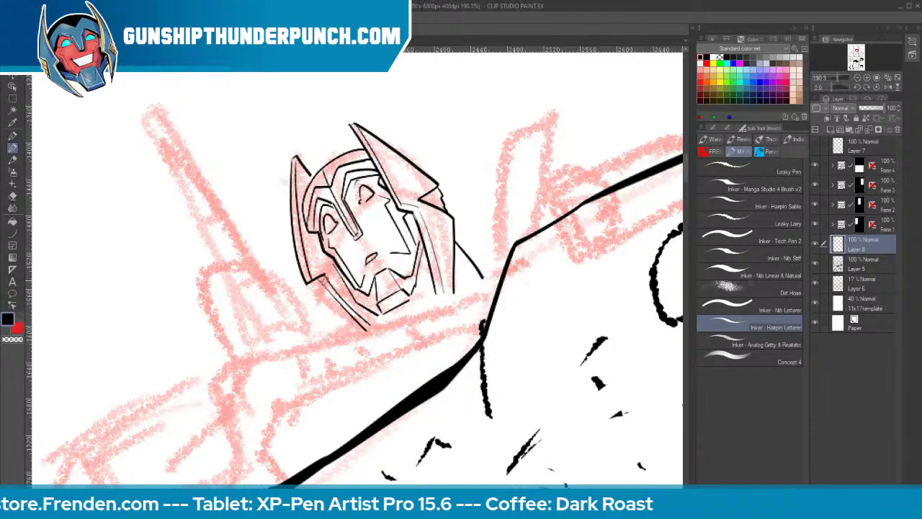
Erase the double lines of the helmet's lower-left guard and redraw them running down toward the collar
key("e")
left_click_drag(323, 282, 366, 329)
key("b")
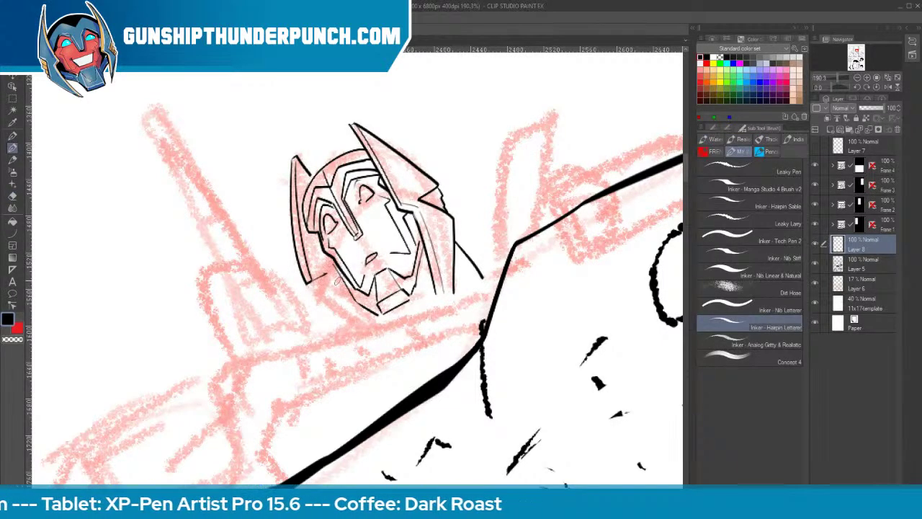
left_click_drag(325, 277, 369, 330)
left_click_drag(320, 278, 366, 330)
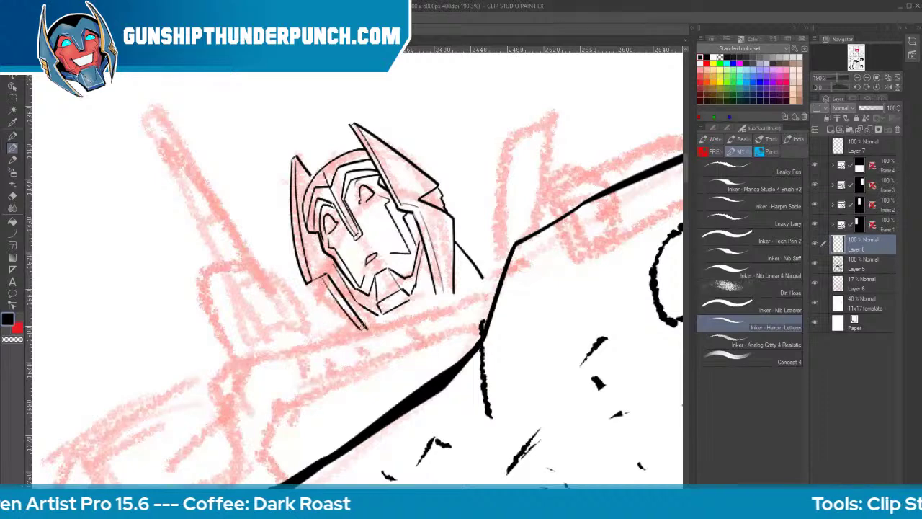
Close the right cheek guard's lower end, then ink the left neck line, the long collar line and the chin's edge
mouse_move(436, 291)
left_mouse_down()
mouse_move(439, 303)
mouse_move(453, 295)
left_mouse_up()
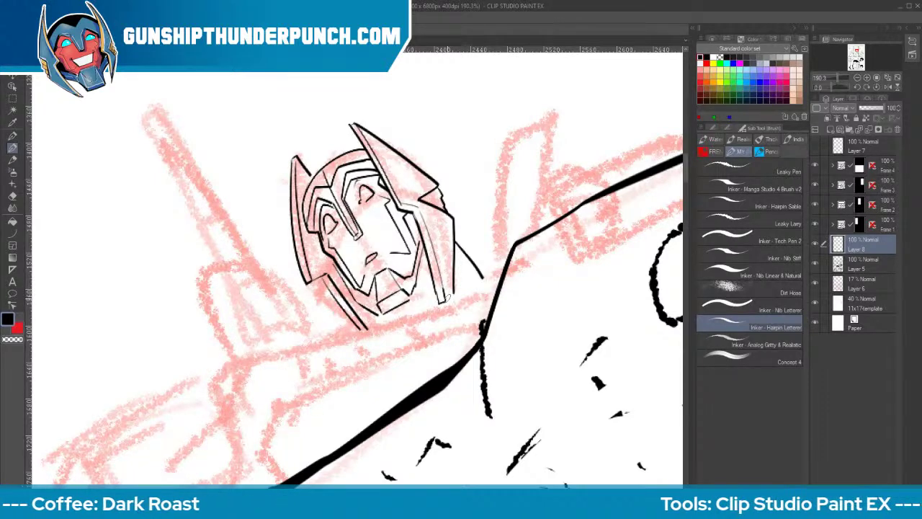
left_click_drag(326, 288, 345, 335)
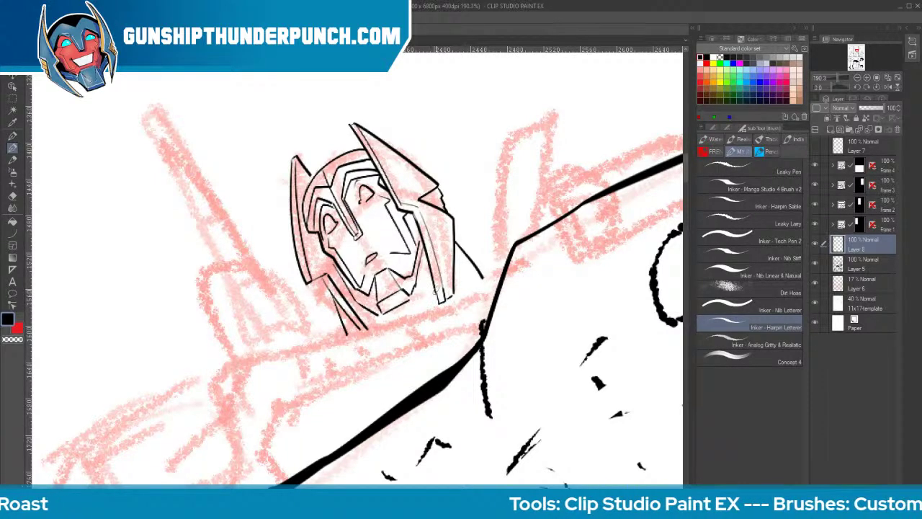
left_click_drag(232, 369, 494, 296)
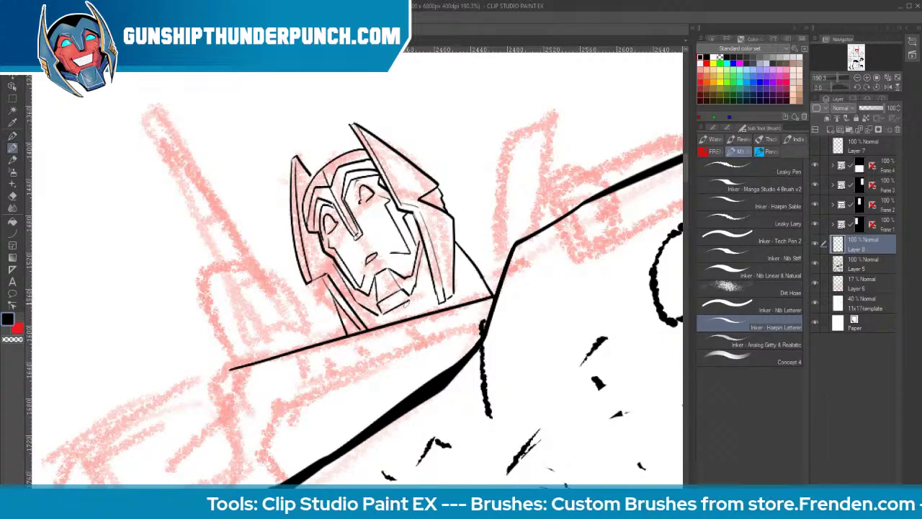
mouse_move(377, 314)
left_mouse_down()
mouse_move(412, 295)
mouse_move(420, 273)
left_mouse_up()
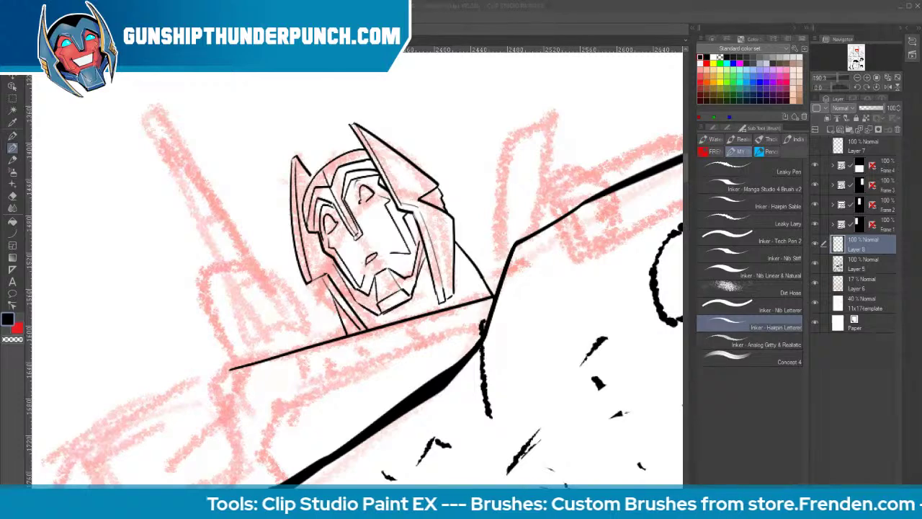
left_click(548, 26)
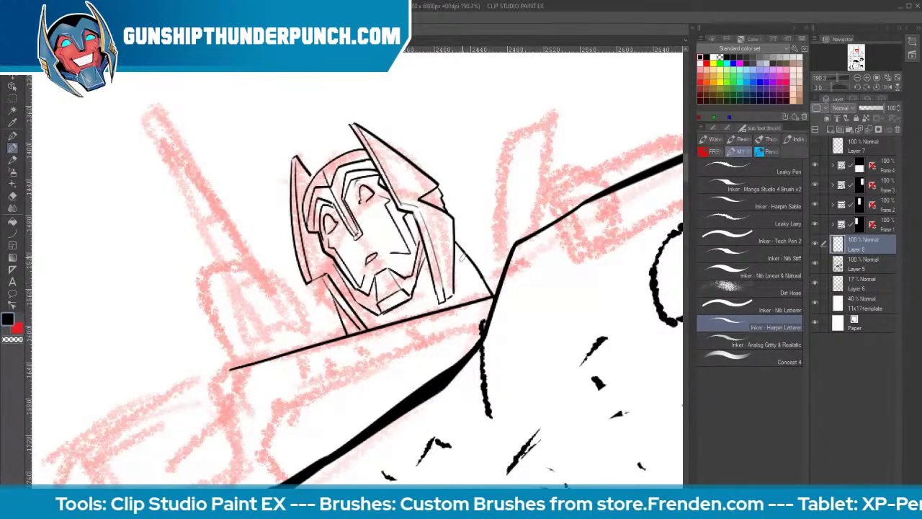
Ink the slanted lines across the neck, then the three small vents and the short divider on the chest band below
left_click_drag(466, 252, 412, 289)
left_click_drag(475, 270, 374, 324)
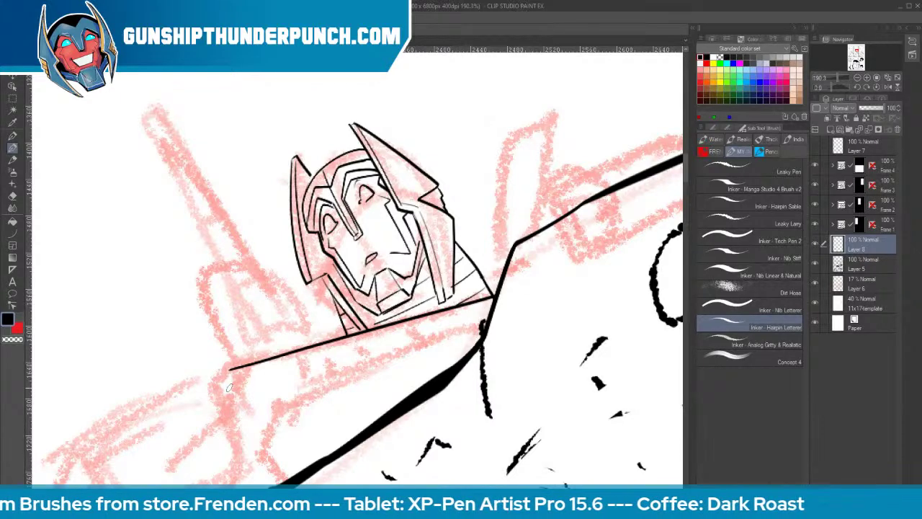
mouse_move(304, 366)
left_mouse_down()
mouse_move(310, 389)
mouse_move(308, 360)
mouse_move(319, 385)
mouse_move(329, 381)
mouse_move(335, 349)
mouse_move(345, 376)
mouse_move(364, 341)
mouse_move(372, 367)
left_mouse_up()
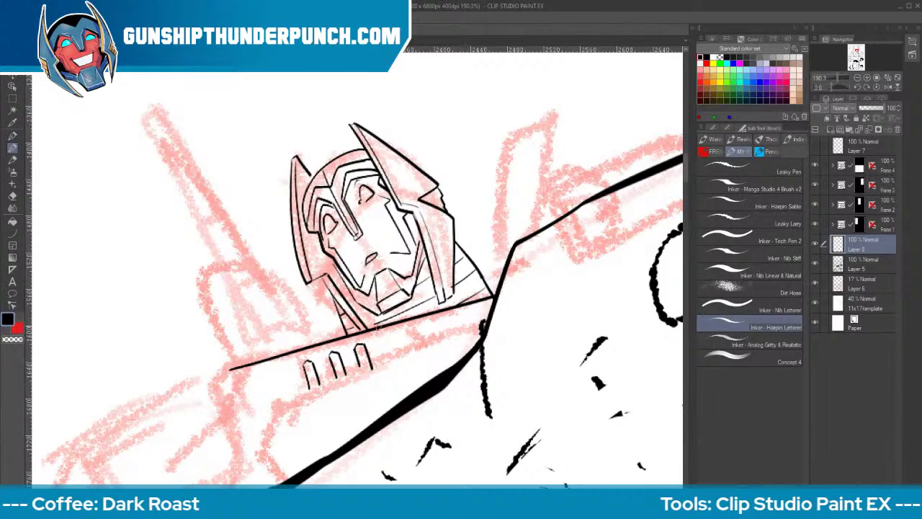
left_click_drag(415, 321, 425, 349)
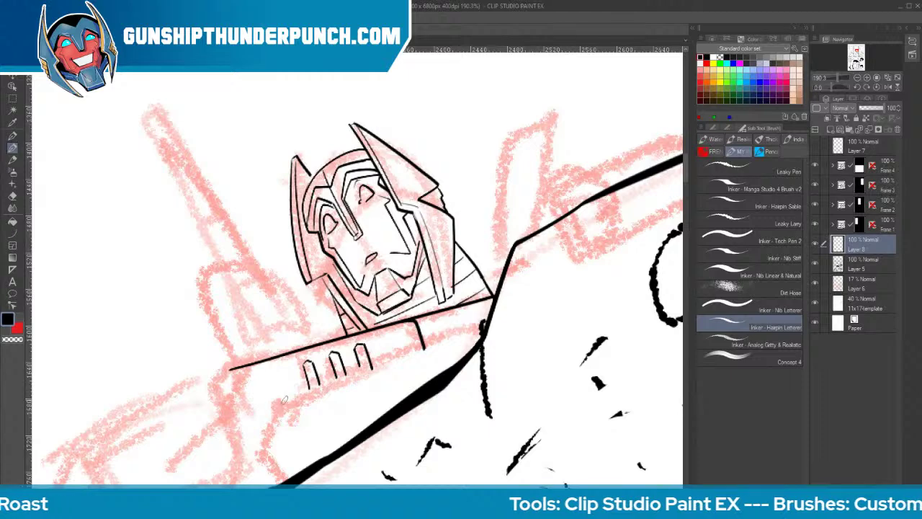
Ink the chest band's lower edge and the angled chest panel beneath it, erasing the line that overshoots onto the asteroid
mouse_move(285, 399)
left_mouse_down()
mouse_move(259, 458)
mouse_move(306, 390)
mouse_move(425, 347)
left_mouse_up()
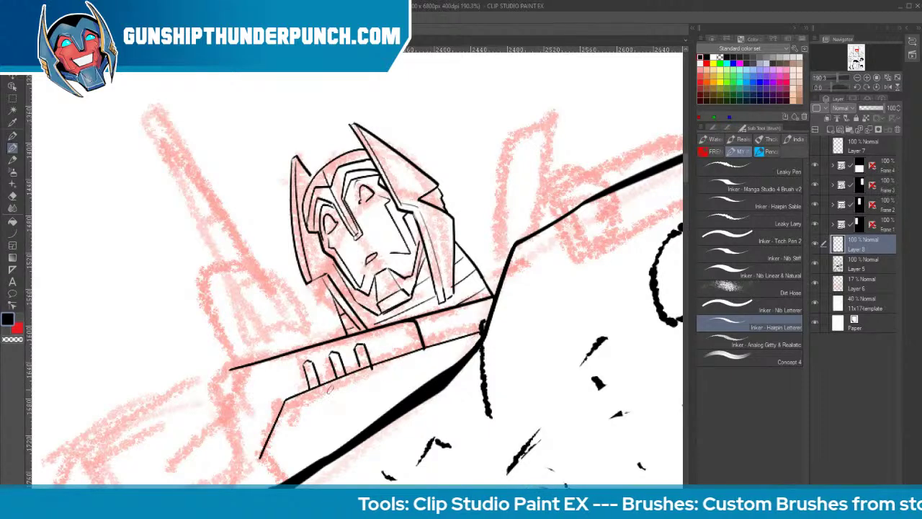
mouse_move(285, 398)
left_mouse_down()
mouse_move(338, 393)
mouse_move(296, 467)
left_mouse_up()
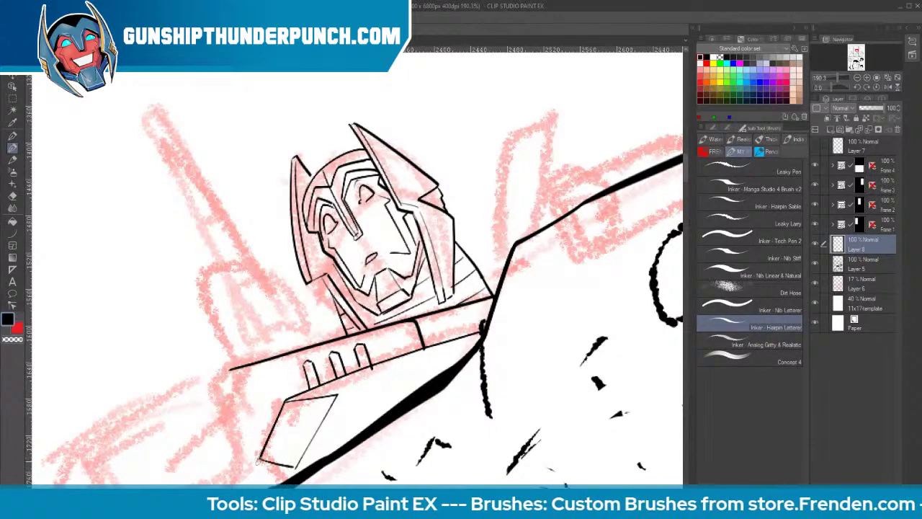
left_click_drag(335, 394, 470, 350)
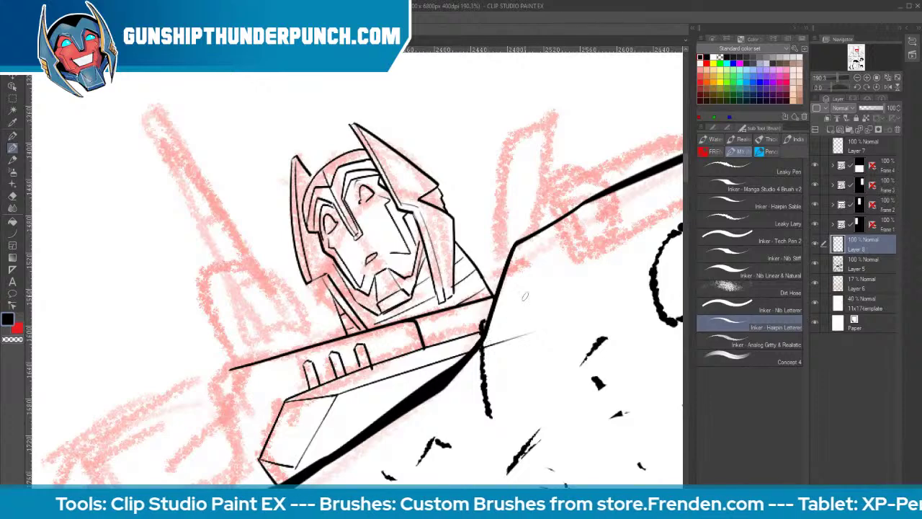
key("e")
key("b")
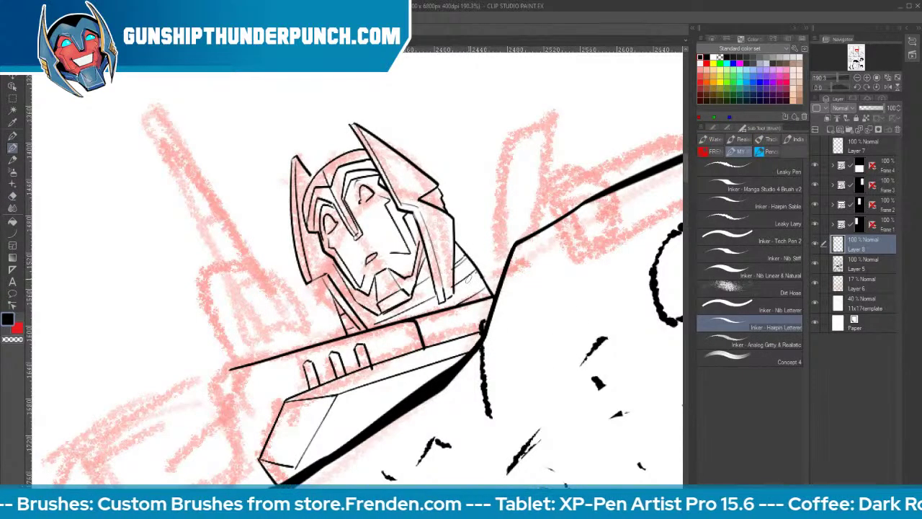
Add more cross lines to the neck, ink the chest's left shoulder corner and add inner edge lines to the chest panels
left_click_drag(485, 289, 373, 326)
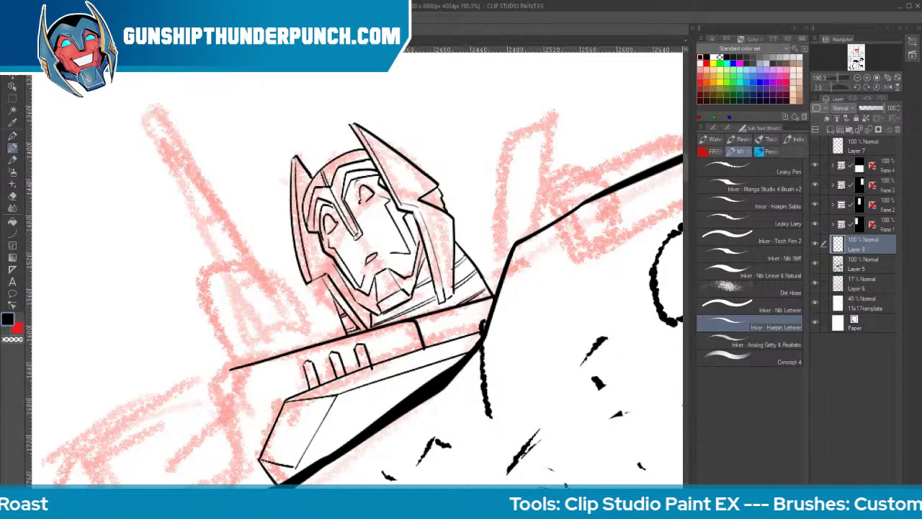
left_click_drag(229, 371, 215, 395)
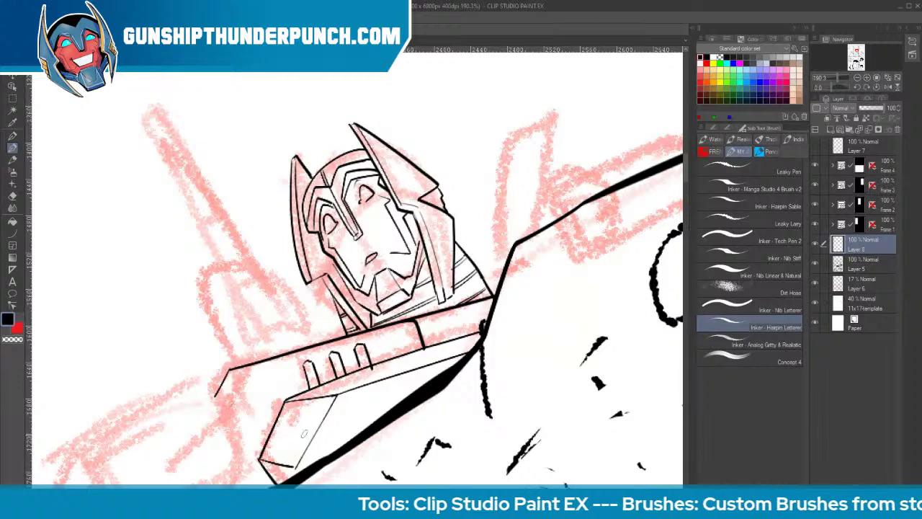
left_click_drag(333, 394, 294, 463)
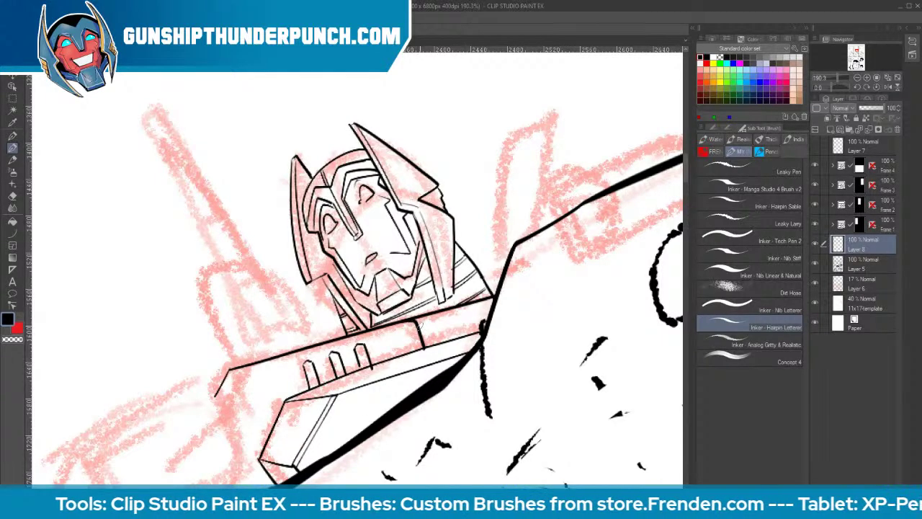
mouse_move(422, 347)
left_mouse_down()
mouse_move(470, 349)
mouse_move(476, 335)
left_mouse_up()
key("space")
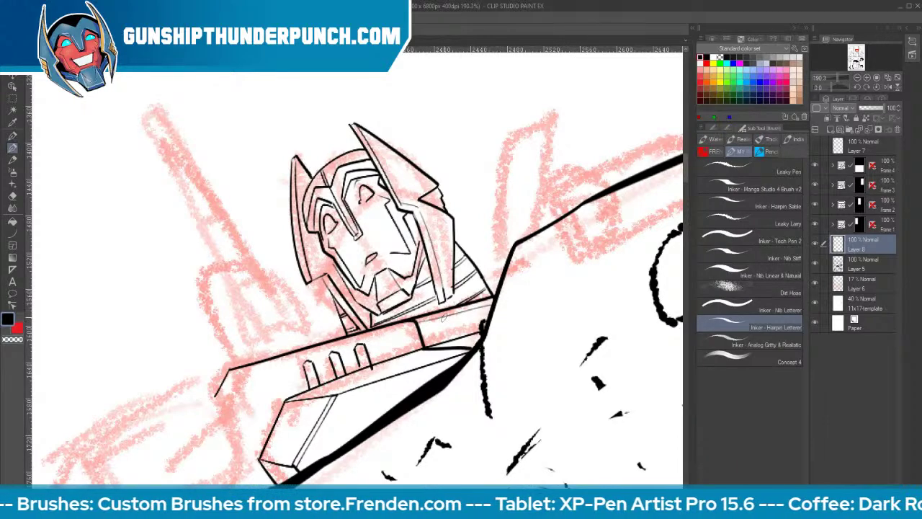
key("space")
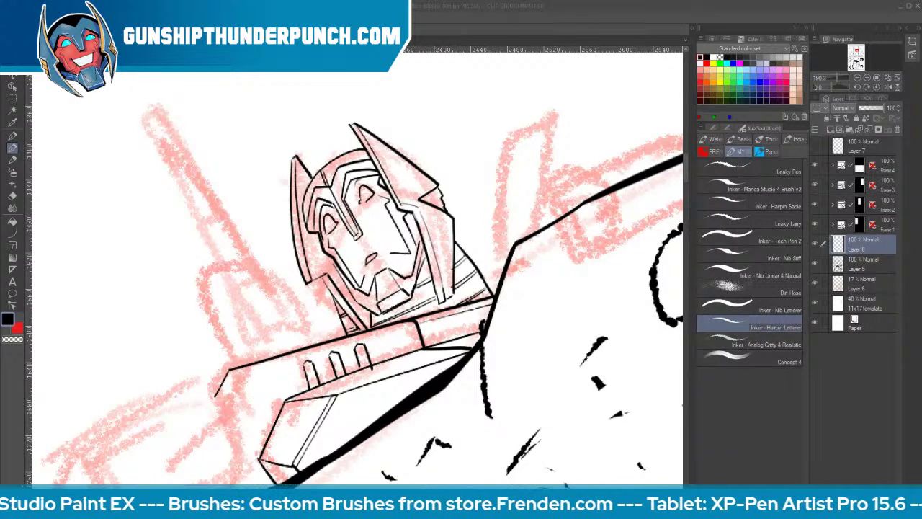
Draw both side edges of the left shoulder tower's base with the Curve tool, replacing the overly thick first line with a thinner one
left_click(602, 7)
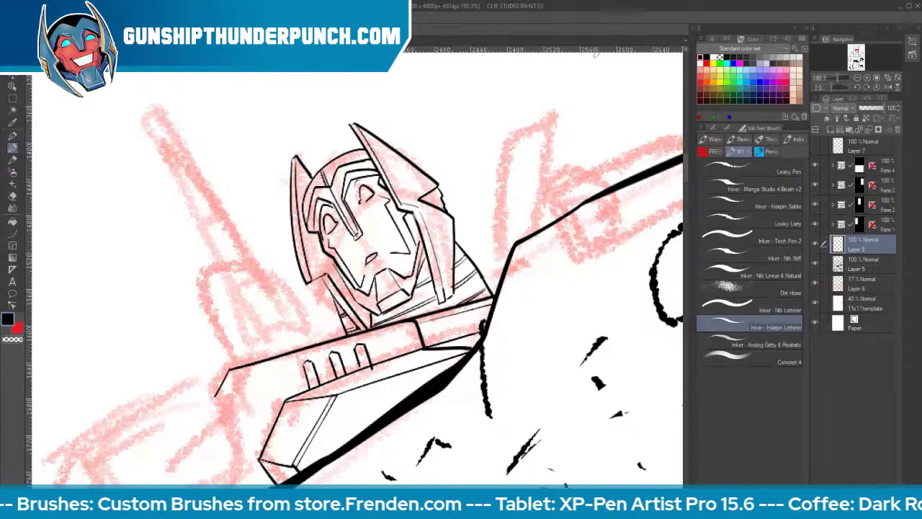
key("u")
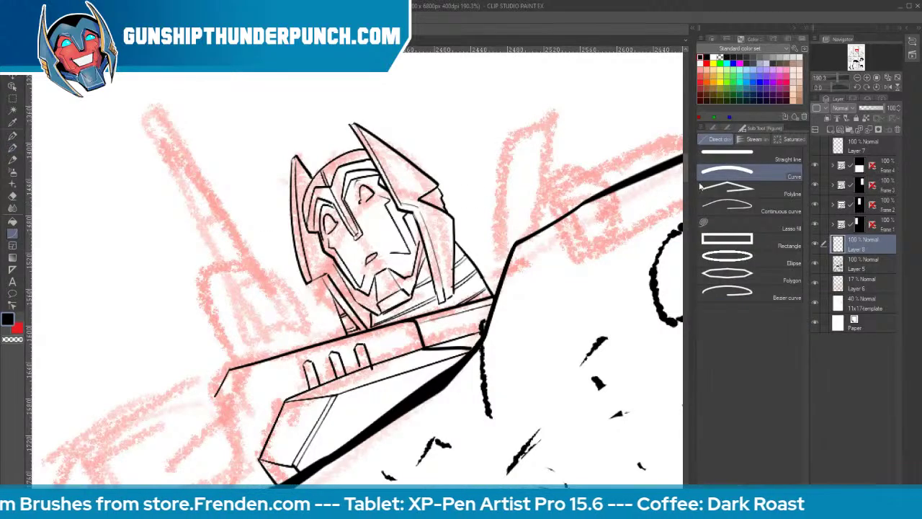
left_click_drag(208, 273, 240, 365)
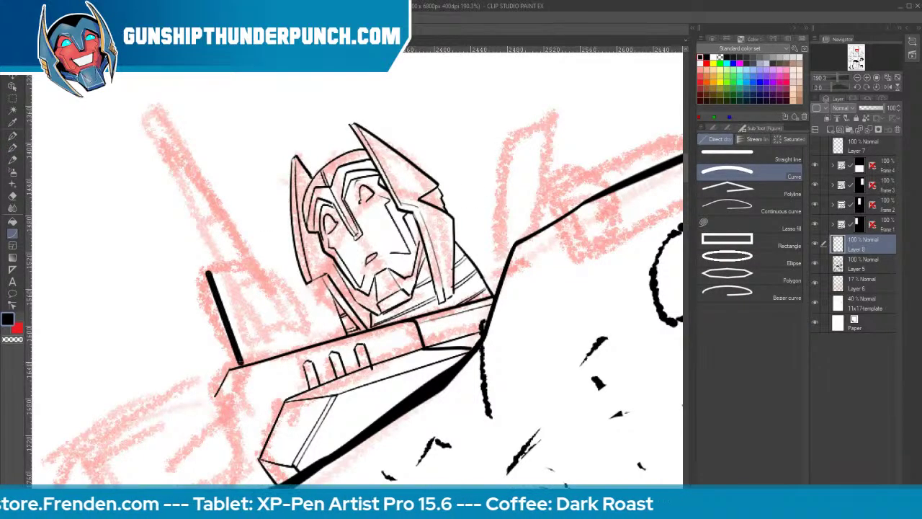
key("ctrl+z")
key("bracketleft")
key("bracketleft")
left_click_drag(208, 274, 237, 360)
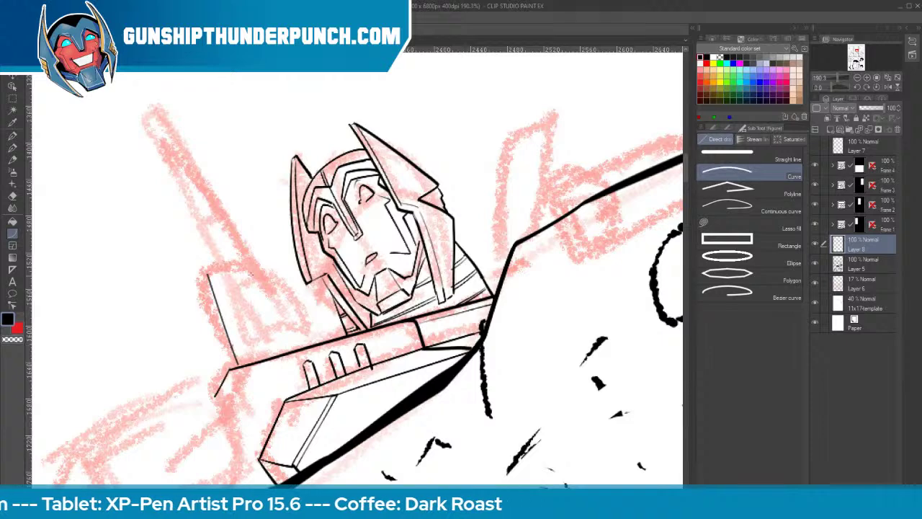
left_click_drag(254, 258, 311, 338)
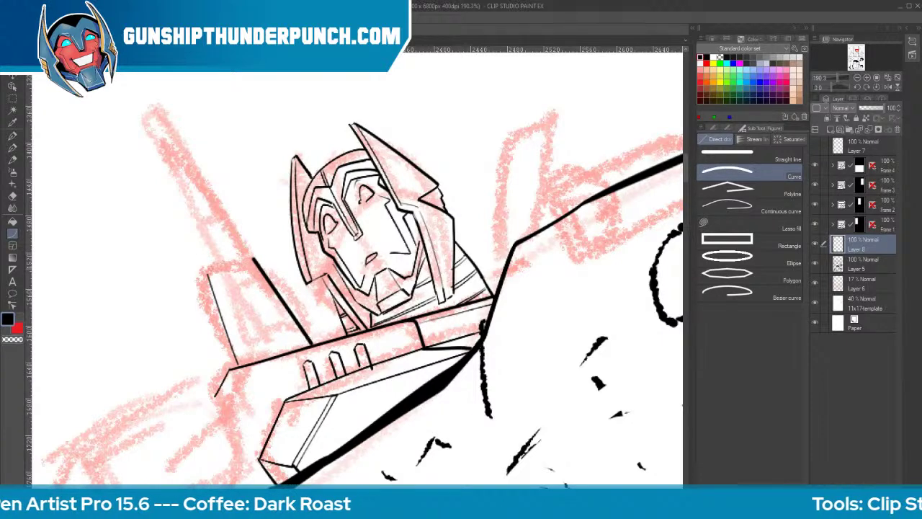
Extend both edges of the left shoulder tower upward with thin lines and save the page
left_click_drag(210, 270, 179, 186)
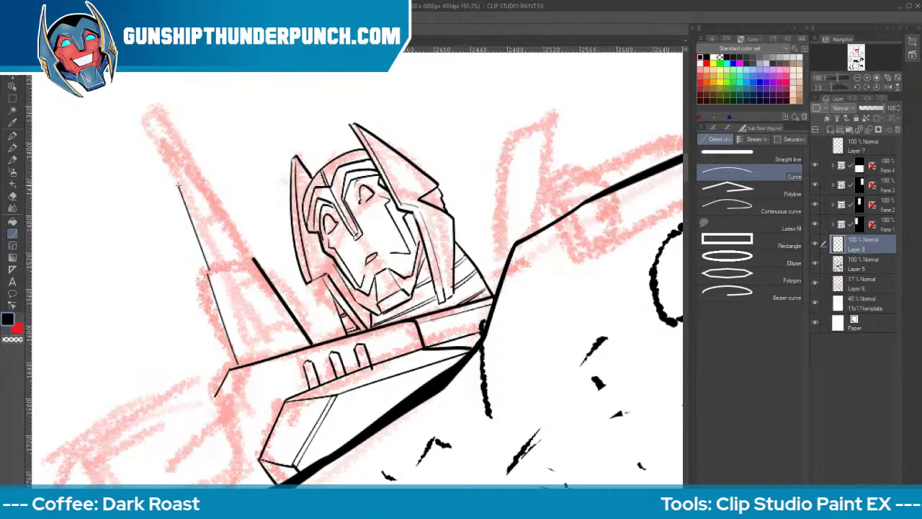
left_click_drag(250, 258, 200, 177)
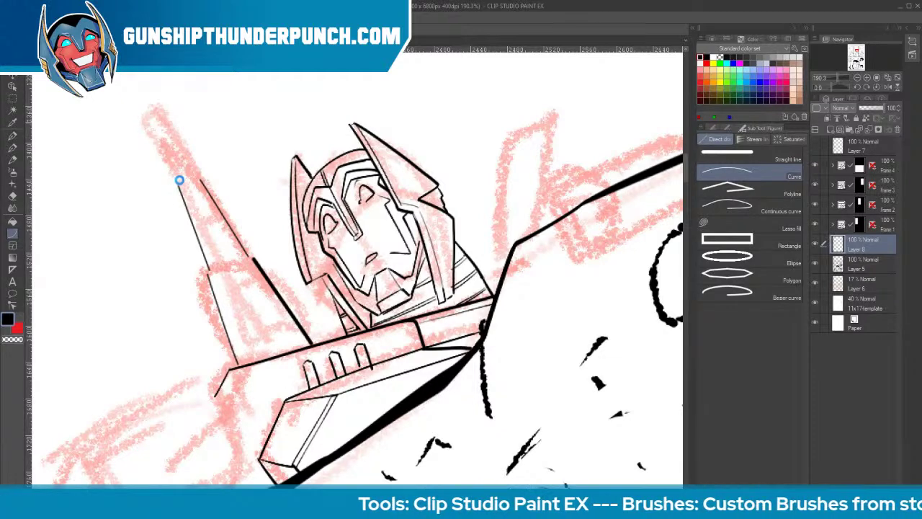
key("ctrl+s")
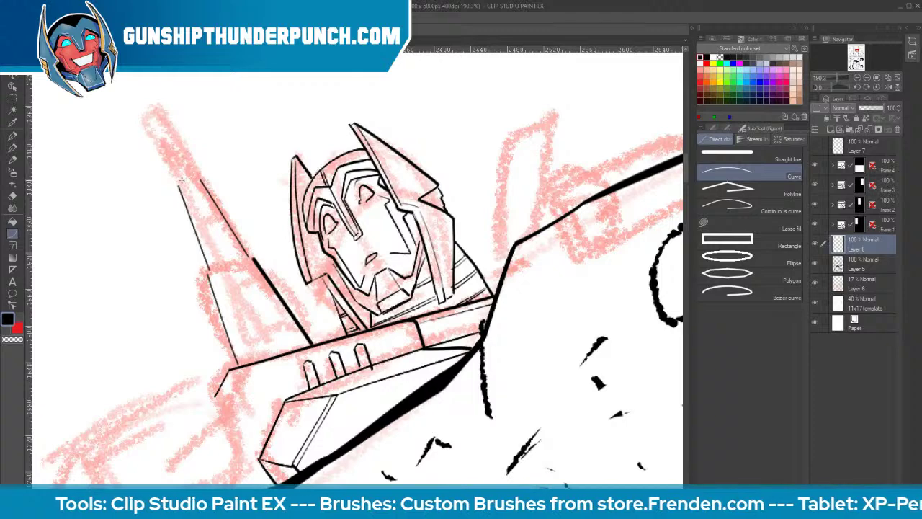
Finish the left tower with straight lines: its narrow tip, the thin inner edge line, the cross seams and the small inset panel
mouse_move(180, 181)
left_mouse_down()
mouse_move(153, 112)
mouse_move(200, 180)
mouse_move(216, 268)
left_mouse_up()
left_click(731, 155)
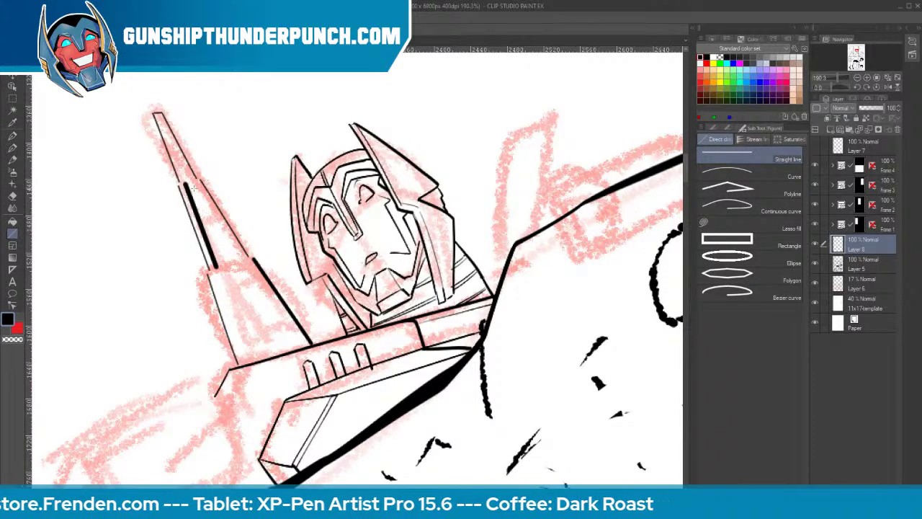
key("ctrl+z")
left_click_drag(187, 183, 251, 361)
key("ctrl+z")
key("]")
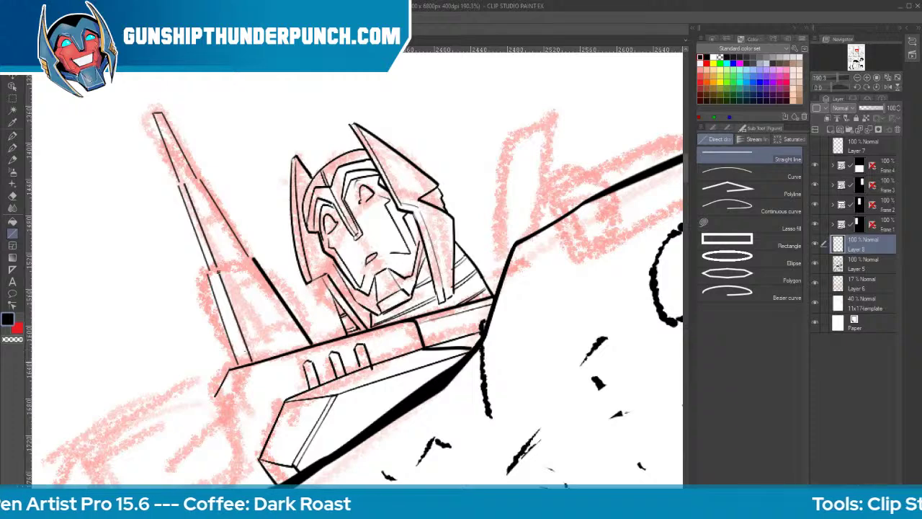
mouse_move(217, 268)
left_mouse_down()
mouse_move(207, 271)
mouse_move(254, 259)
left_mouse_up()
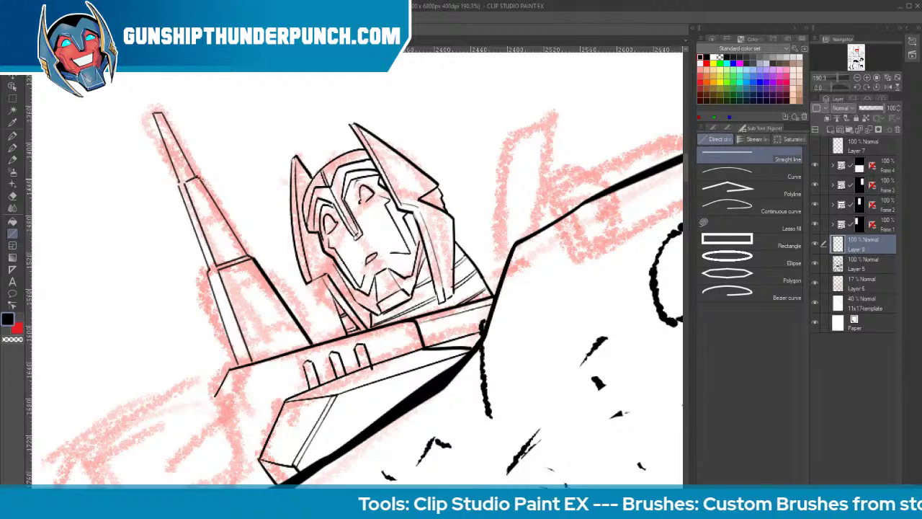
left_click_drag(240, 295, 263, 290)
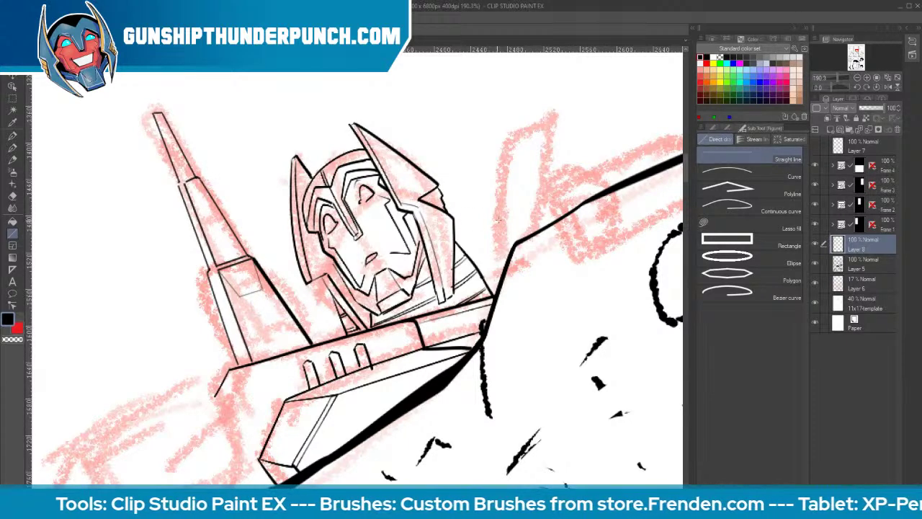
Ink the right shoulder tower's base edges and cross seam, and its narrower jagged top above
mouse_move(506, 135)
left_mouse_down()
mouse_move(504, 268)
mouse_move(526, 132)
mouse_move(535, 131)
mouse_move(550, 179)
left_mouse_up()
left_click_drag(507, 137, 523, 122)
left_click_drag(521, 99, 533, 131)
left_click_drag(521, 97, 533, 109)
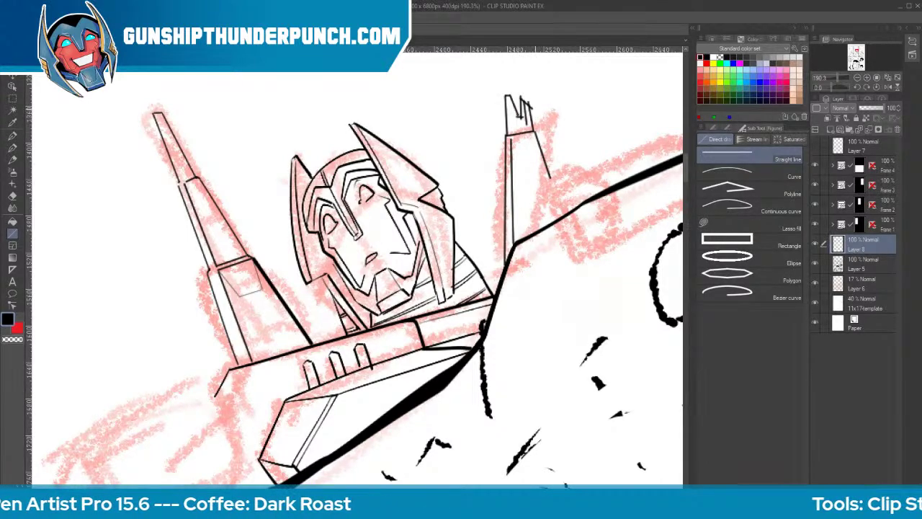
Ink the left shoulder's top corner and inner side with the pen, then the outlines of the boxy shoulder block
key("p")
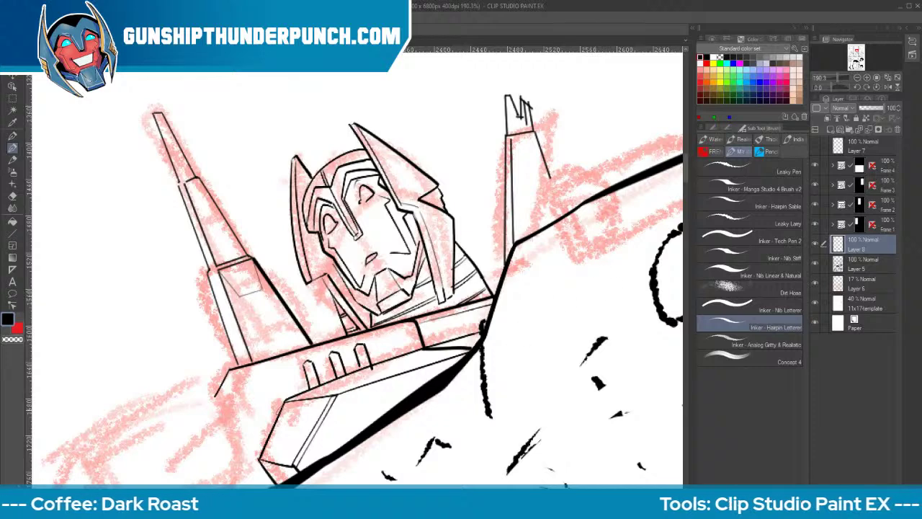
mouse_move(155, 384)
left_mouse_down()
mouse_move(198, 370)
mouse_move(232, 450)
left_mouse_up()
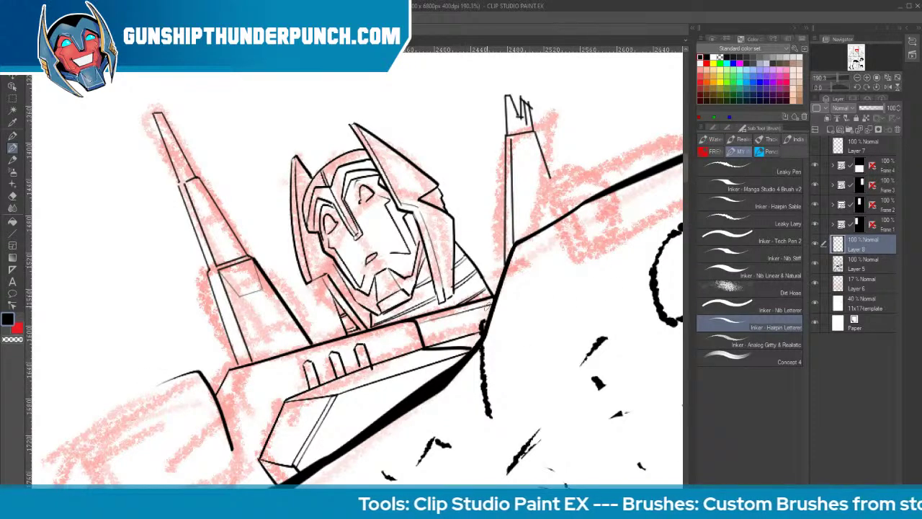
key("space")
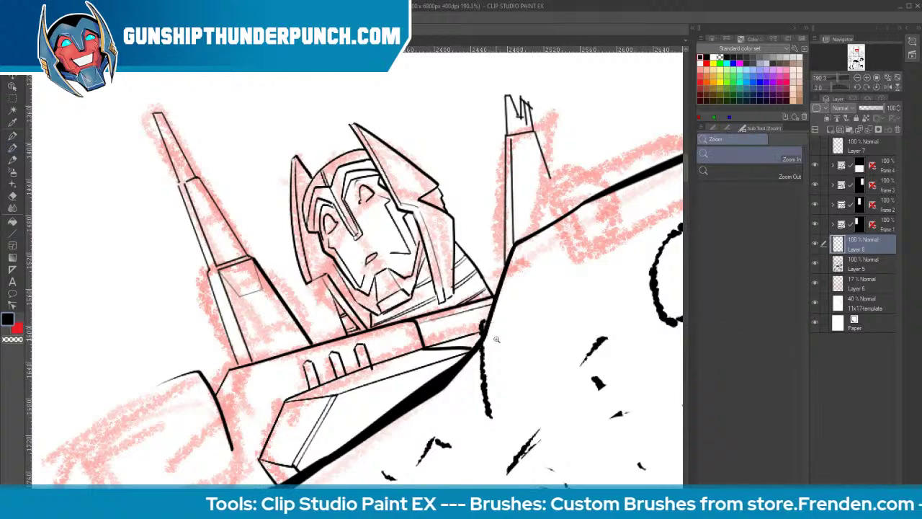
scroll(508, 294, "down", 5)
left_click_drag(493, 373, 498, 262)
mouse_move(382, 231)
left_mouse_down()
mouse_move(315, 265)
mouse_move(308, 287)
left_mouse_up()
mouse_move(331, 283)
left_mouse_down()
mouse_move(330, 273)
mouse_move(389, 244)
mouse_move(397, 278)
mouse_move(328, 308)
mouse_move(325, 287)
mouse_move(348, 301)
mouse_move(336, 310)
left_mouse_up()
key("ctrl+z")
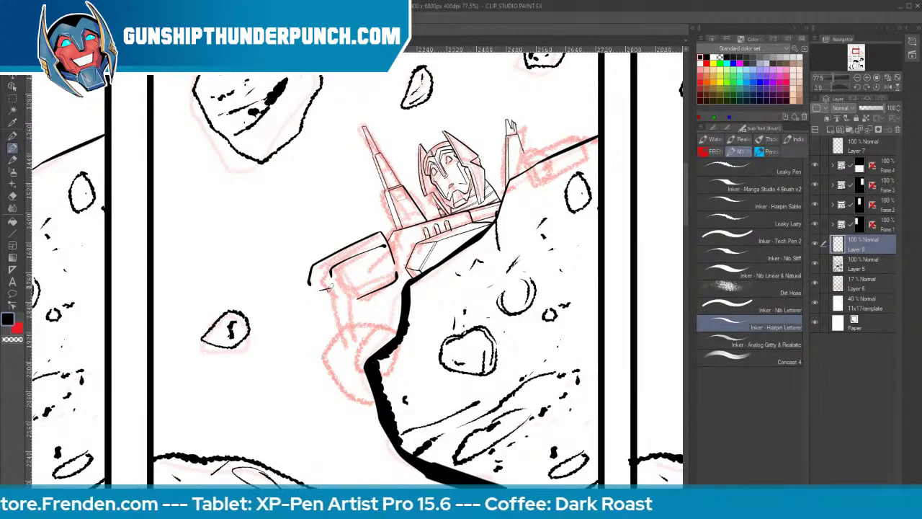
Ink the second line along the shoulder block's upper edge and complete the rounded frame on its front face
mouse_move(313, 267)
left_mouse_down()
mouse_move(334, 264)
mouse_move(327, 279)
mouse_move(330, 258)
mouse_move(383, 235)
left_mouse_up()
key("e")
key("b")
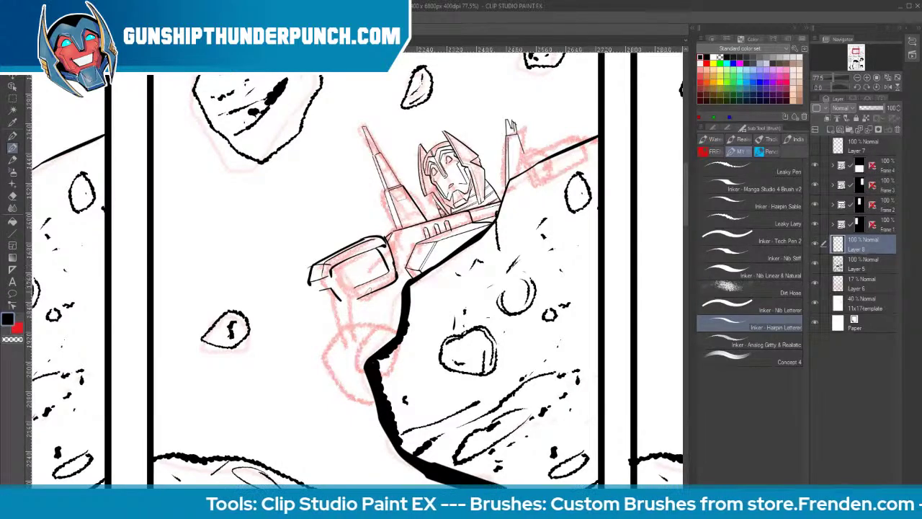
left_click_drag(341, 299, 353, 300)
mouse_move(334, 268)
left_mouse_down()
mouse_move(347, 294)
mouse_move(389, 278)
left_mouse_up()
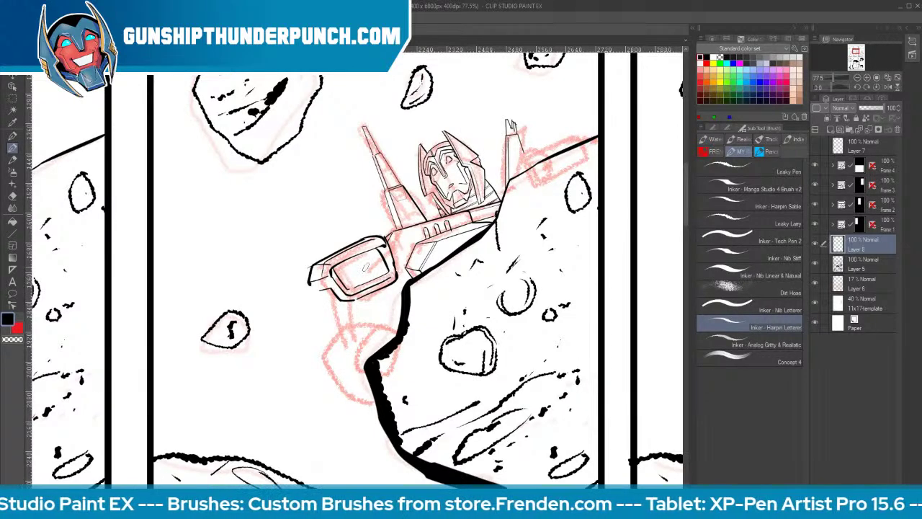
Ink the shoulder block's lower-left edge, the upper arm's two sides beneath it and the angled elbow piece
left_click_drag(321, 290, 326, 302)
mouse_move(328, 290)
left_mouse_down()
mouse_move(332, 301)
mouse_move(321, 299)
mouse_move(338, 330)
left_mouse_up()
key("ctrl+z")
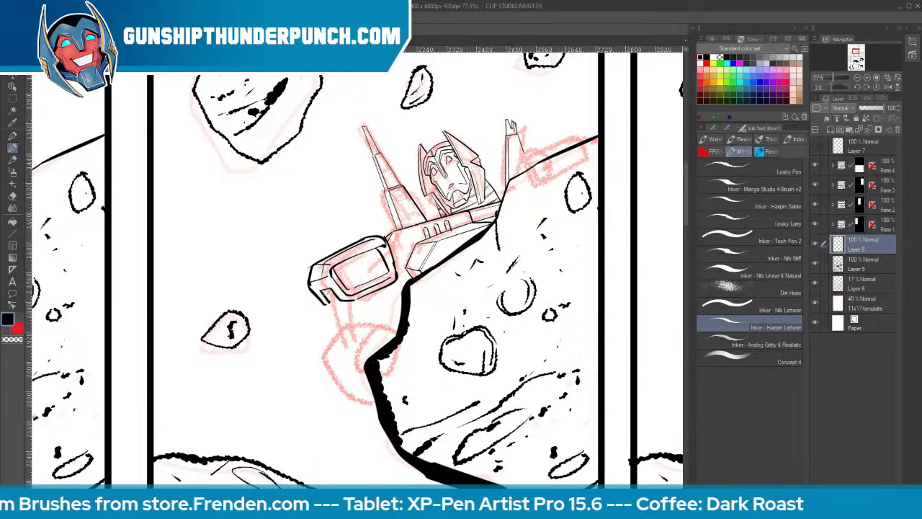
left_click_drag(327, 290, 335, 328)
left_click_drag(354, 297, 358, 324)
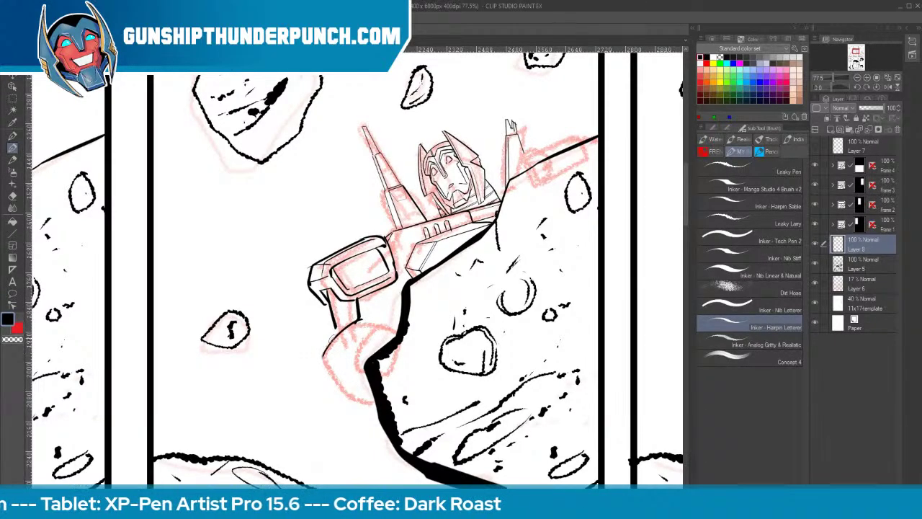
mouse_move(336, 328)
left_mouse_down()
mouse_move(319, 355)
mouse_move(356, 321)
left_mouse_up()
left_click_drag(334, 351, 341, 362)
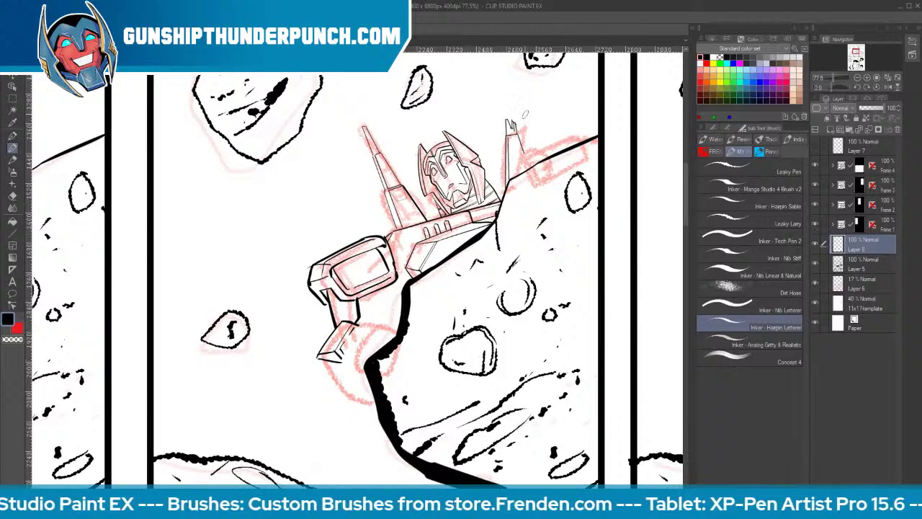
Ink the parallel panel lines along the left forearm, running from the elbow piece to the asteroid's edge
key("r")
mouse_move(546, 317)
left_mouse_down()
mouse_move(621, 172)
mouse_move(453, 65)
left_mouse_up()
key("p")
left_click_drag(399, 294, 416, 258)
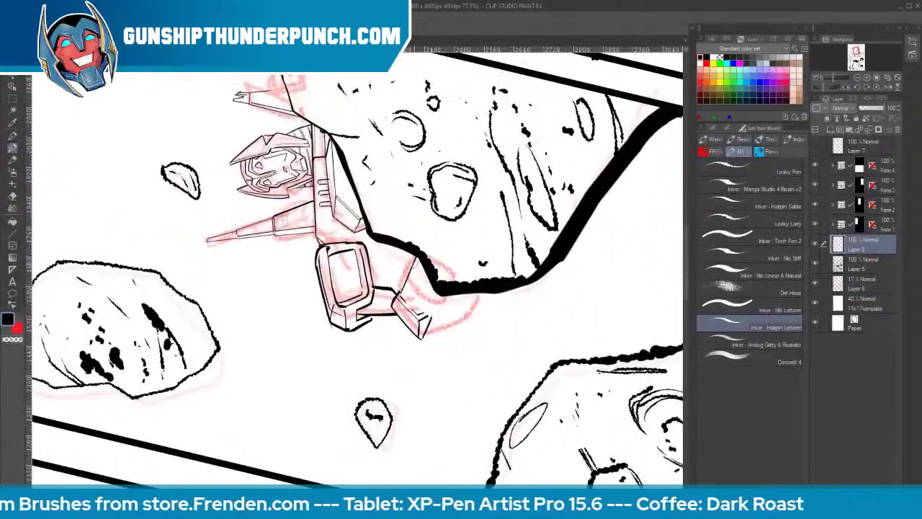
mouse_move(410, 300)
left_mouse_down()
mouse_move(425, 266)
mouse_move(428, 280)
left_mouse_up()
left_click_drag(422, 312, 437, 283)
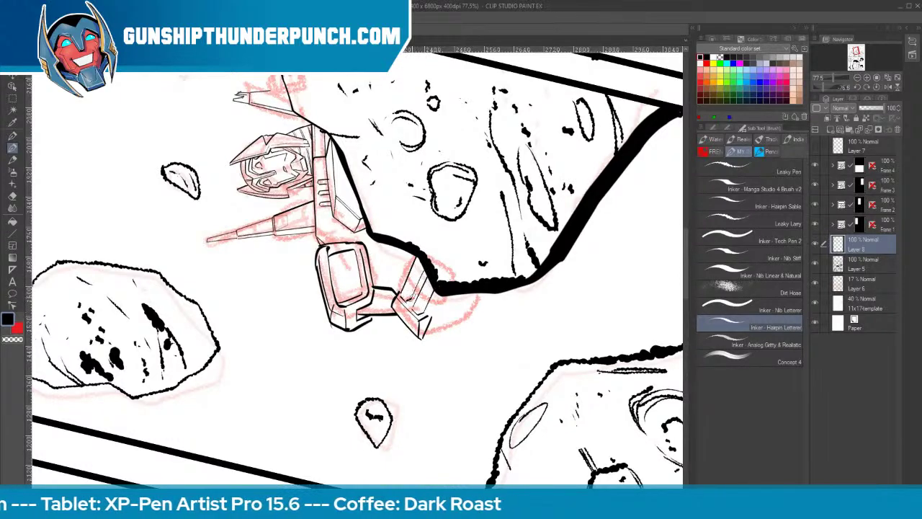
Complete the forearm's edge lines and ink its lower side face with a narrow slot, ending at the asteroid
left_click_drag(417, 251, 401, 289)
left_click_drag(431, 303, 426, 317)
mouse_move(441, 285)
left_mouse_down()
mouse_move(429, 334)
mouse_move(463, 318)
mouse_move(474, 295)
mouse_move(456, 315)
left_mouse_up()
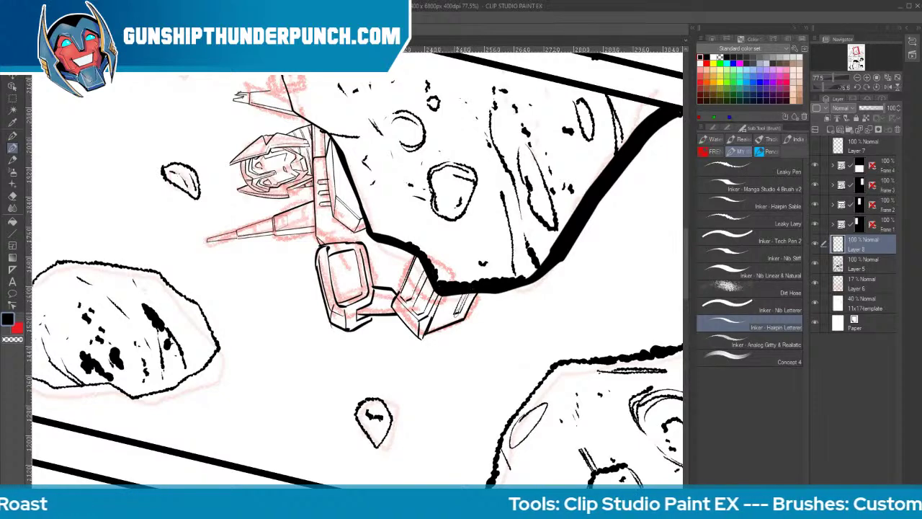
Ink the upper arm's inner edge, the short torso line beside the asteroid and the angular joint line below the shoulder block
key("r")
mouse_move(187, 273)
left_mouse_down()
mouse_move(318, 102)
mouse_move(349, 97)
left_mouse_up()
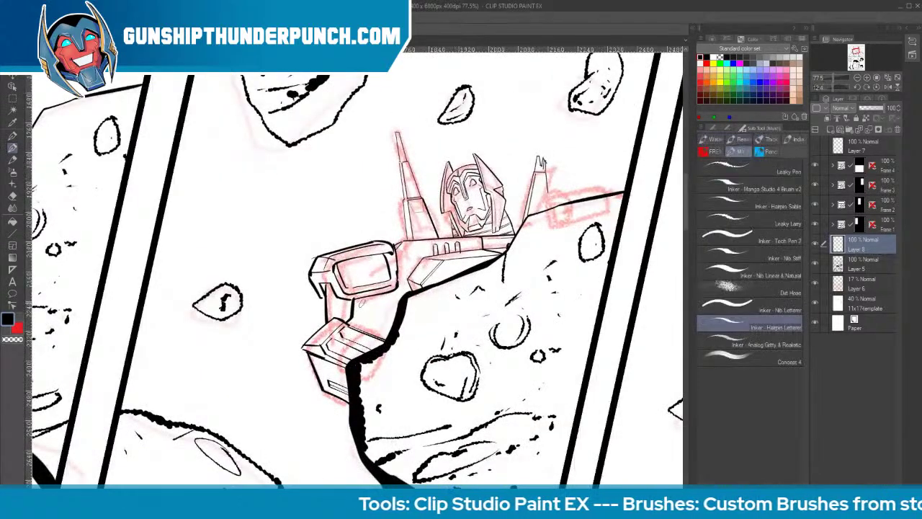
left_click_drag(363, 299, 351, 325)
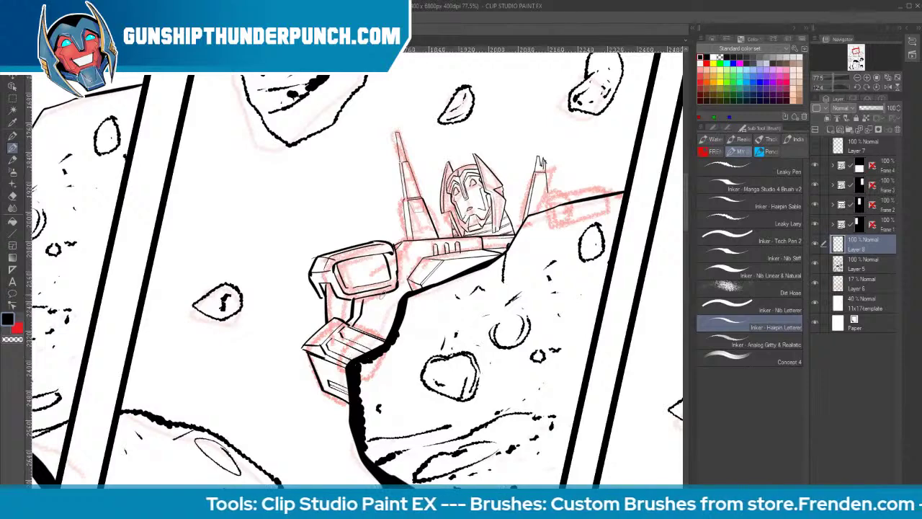
left_click_drag(379, 289, 397, 324)
key("ctrl+z")
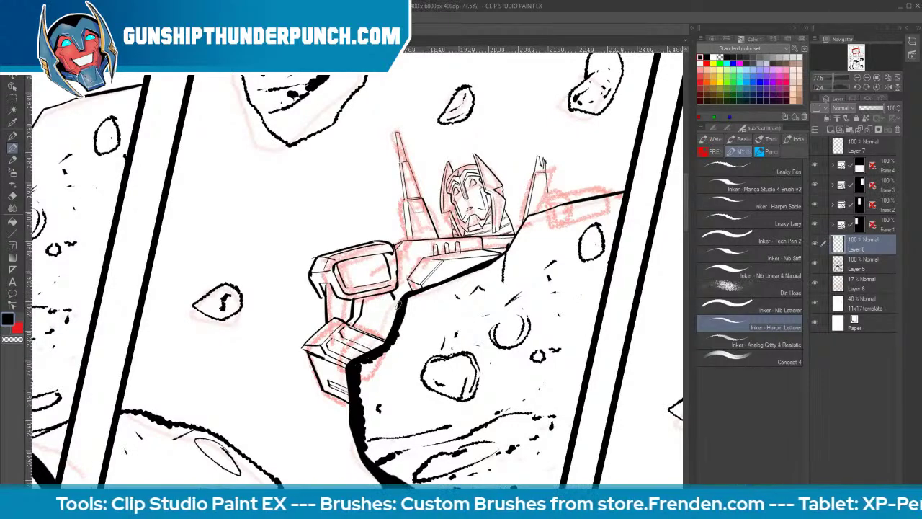
left_click_drag(385, 290, 397, 319)
left_click_drag(328, 292, 352, 321)
Erase the left shoulder tower's ink and redraw its two sides as a taller taper with straight lines
key("e")
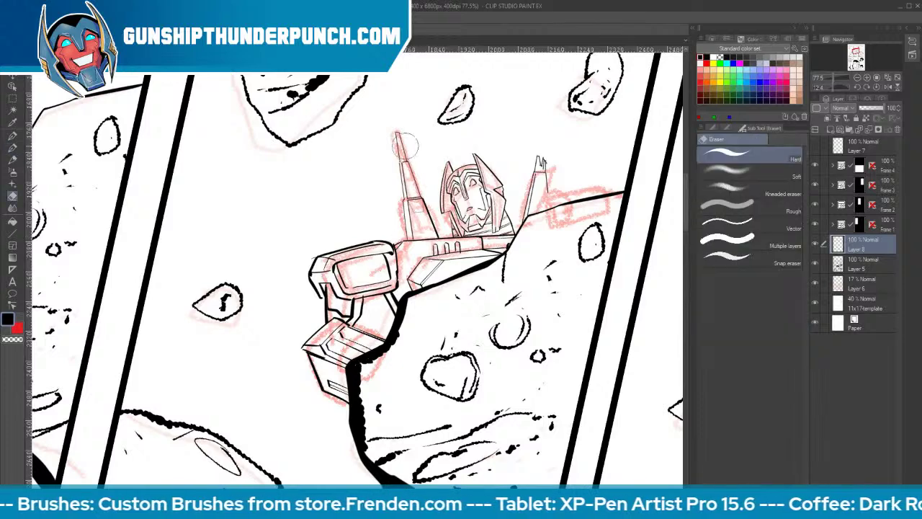
mouse_move(400, 136)
left_mouse_down()
mouse_move(409, 195)
mouse_move(424, 213)
mouse_move(412, 224)
mouse_move(432, 211)
left_mouse_up()
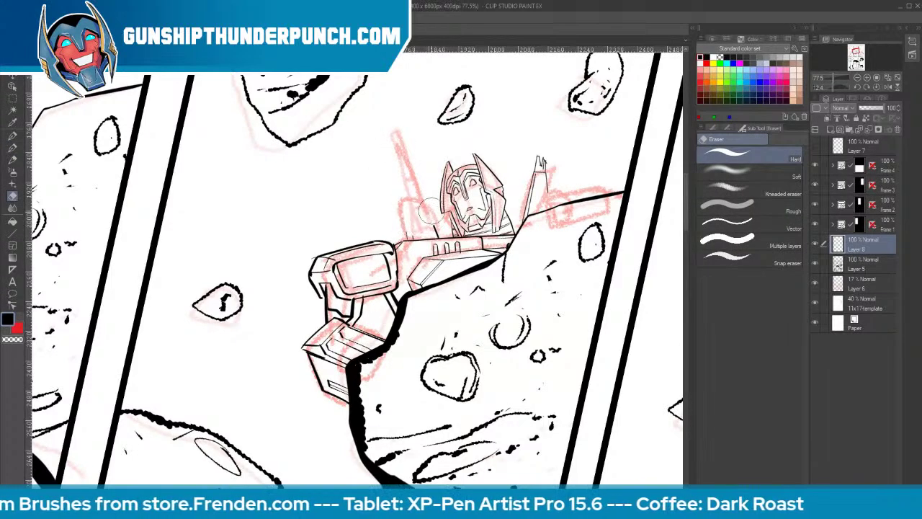
key("b")
left_click(16, 227)
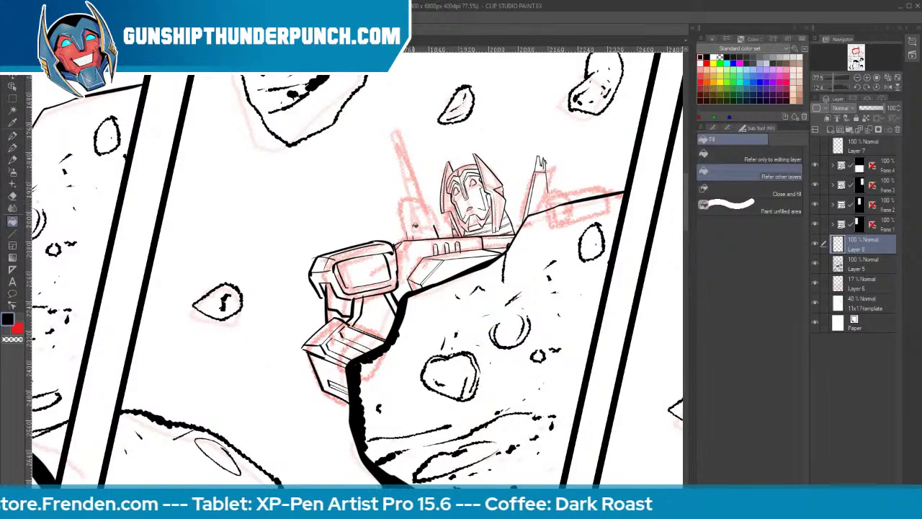
key("u")
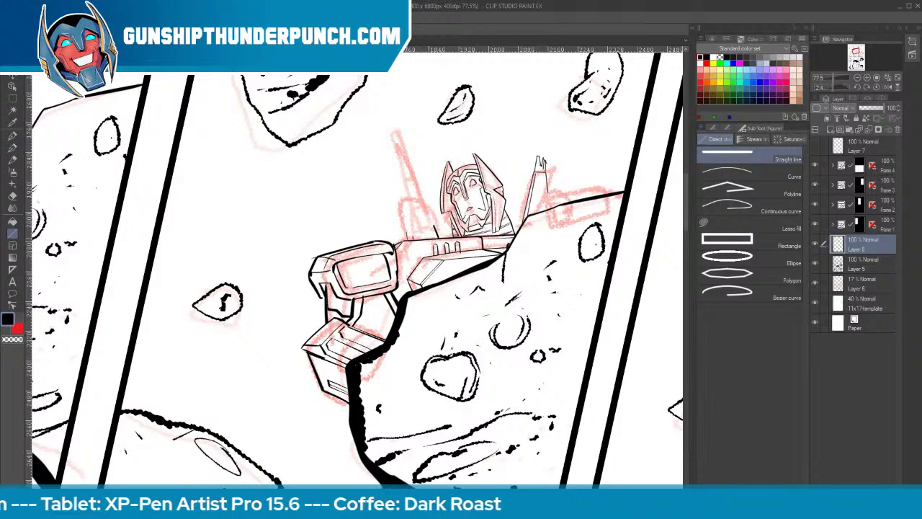
left_click_drag(405, 234, 438, 236)
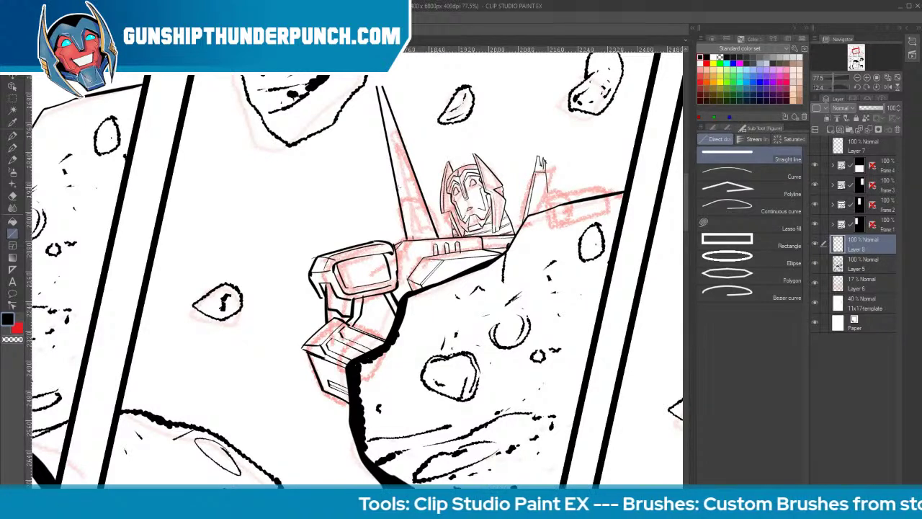
Add thin straight detail lines inside the left tower, including the cross seam partway up
key("[")
key("[")
left_click_drag(387, 111, 403, 189)
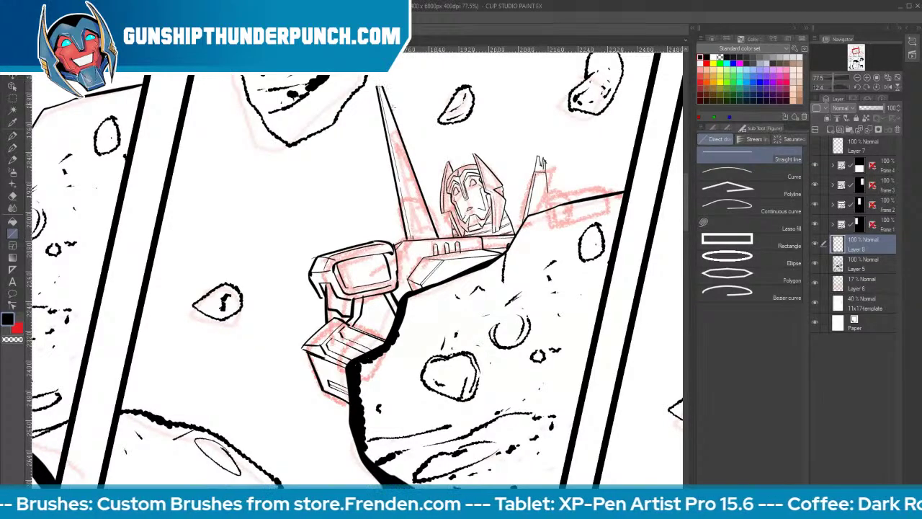
Thicken the left tower's upper section with a heavier straight line from its tip down to the seam
key("bracketright")
key("bracketright")
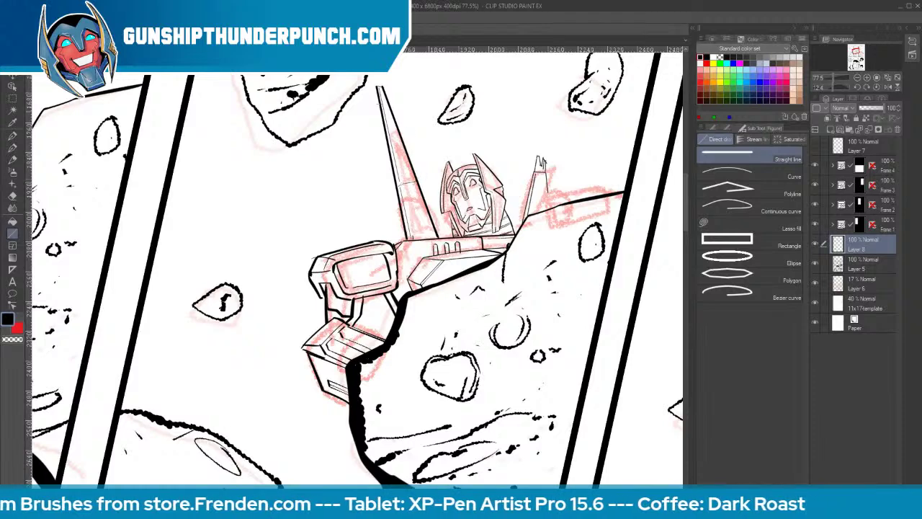
left_click_drag(379, 88, 403, 189)
key("ctrl+z")
key("bracketright")
key("bracketright")
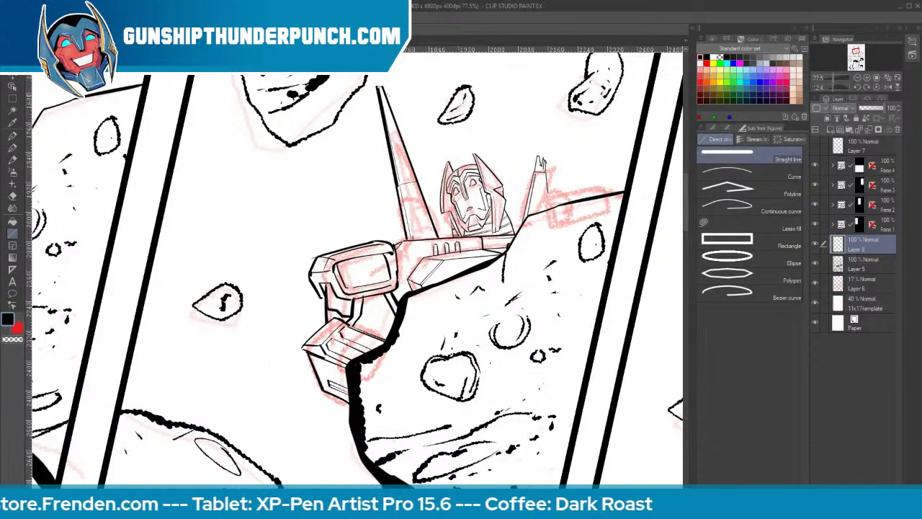
left_click_drag(379, 87, 415, 180)
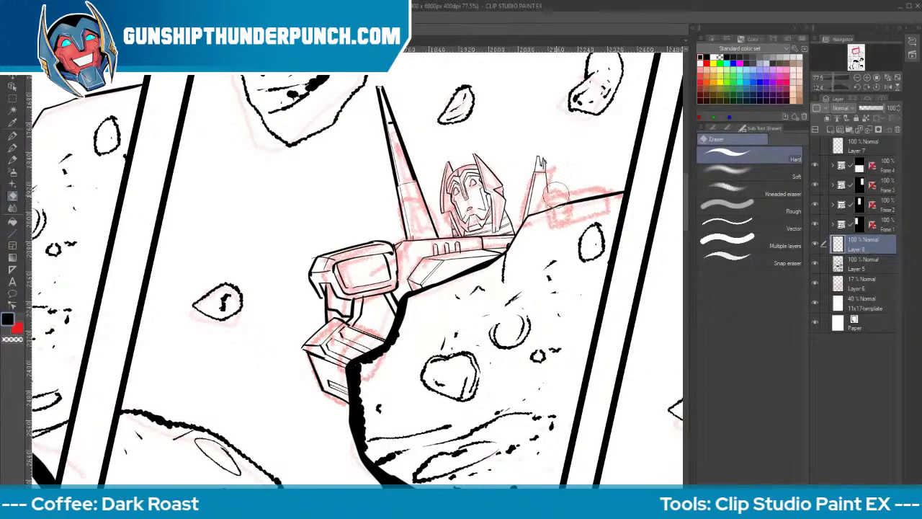
Ink the fingers gripping the asteroid's upper edge and erase the asteroid outline behind them on Layer 5
key("b")
mouse_move(548, 204)
left_mouse_down()
mouse_move(562, 196)
mouse_move(567, 209)
mouse_move(549, 219)
mouse_move(546, 200)
mouse_move(552, 220)
mouse_move(581, 195)
mouse_move(580, 214)
mouse_move(569, 219)
mouse_move(567, 199)
mouse_move(518, 215)
mouse_move(553, 217)
mouse_move(574, 200)
mouse_move(579, 214)
mouse_move(597, 194)
left_mouse_up()
key("ctrl+z")
key("e")
key("b")
mouse_move(595, 200)
left_mouse_down()
mouse_move(597, 211)
mouse_move(581, 216)
mouse_move(595, 212)
mouse_move(598, 190)
mouse_move(609, 209)
mouse_move(594, 212)
mouse_move(602, 197)
left_mouse_up()
left_click(855, 265)
key("e")
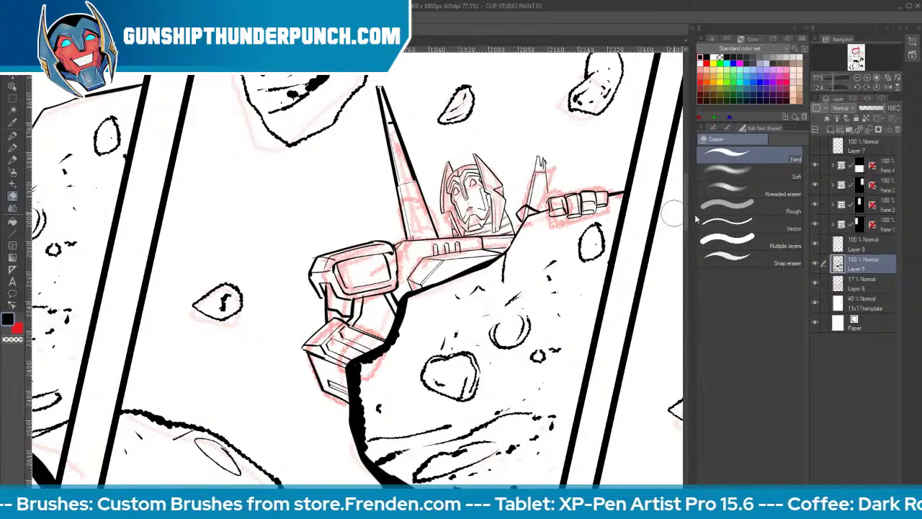
On Layer 8, finish inking the thumb beside the fingers and darken the right tower's outer side and broken tip
left_click(857, 247)
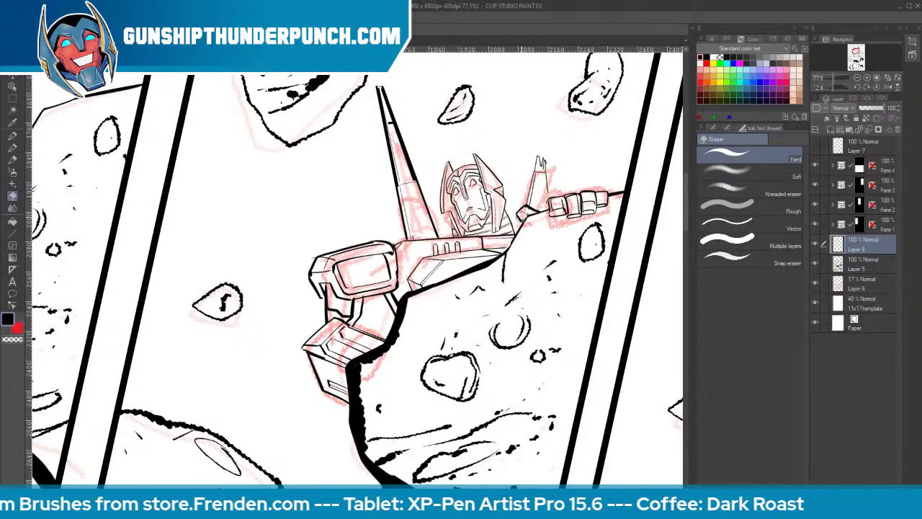
key("b")
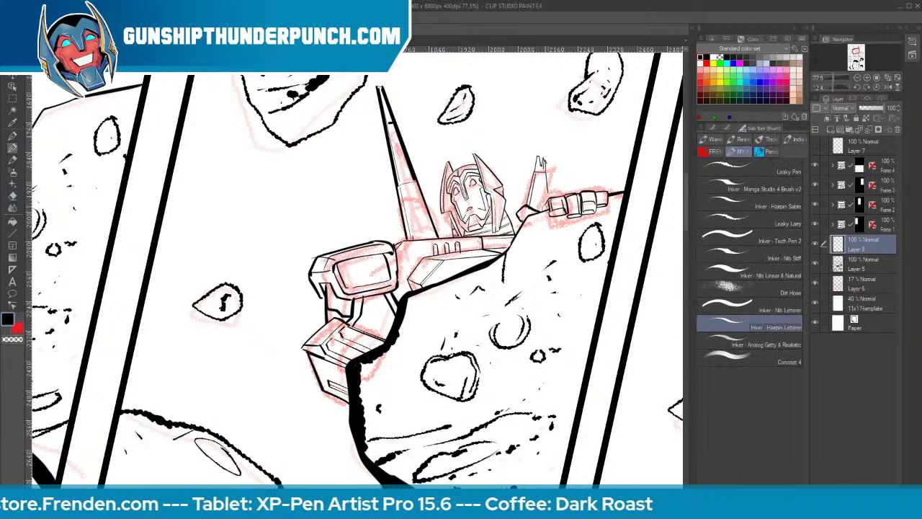
left_click_drag(518, 210, 537, 214)
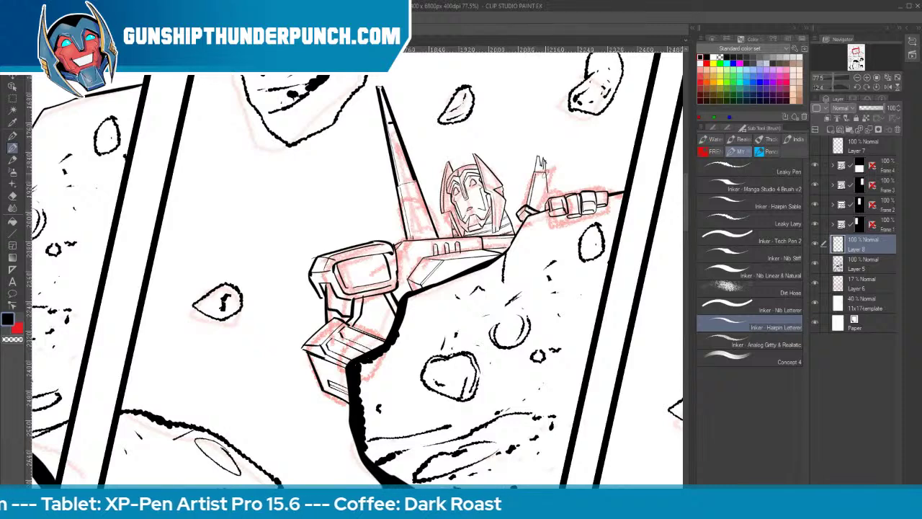
mouse_move(546, 173)
left_mouse_down()
mouse_move(548, 198)
mouse_move(545, 159)
left_mouse_up()
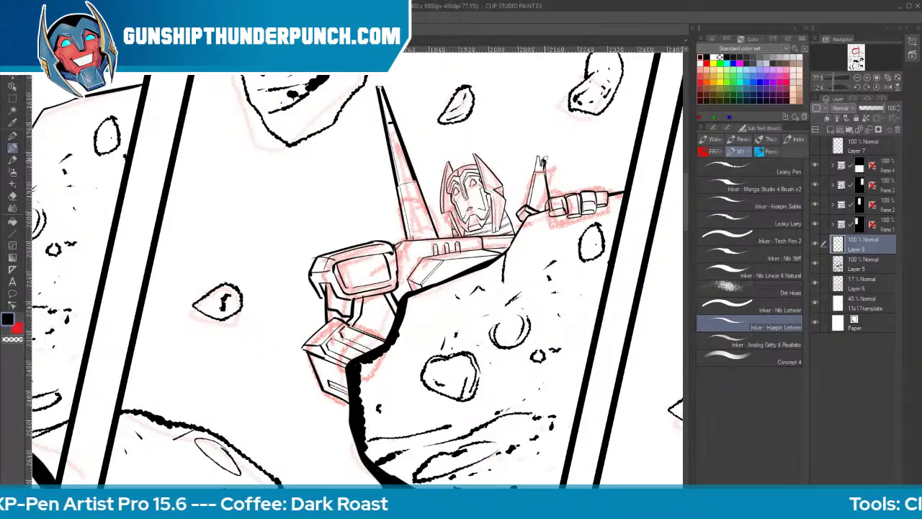
Hide the red sketch and template layers and fill the neck areas under the robot's head with solid black
left_click(815, 303)
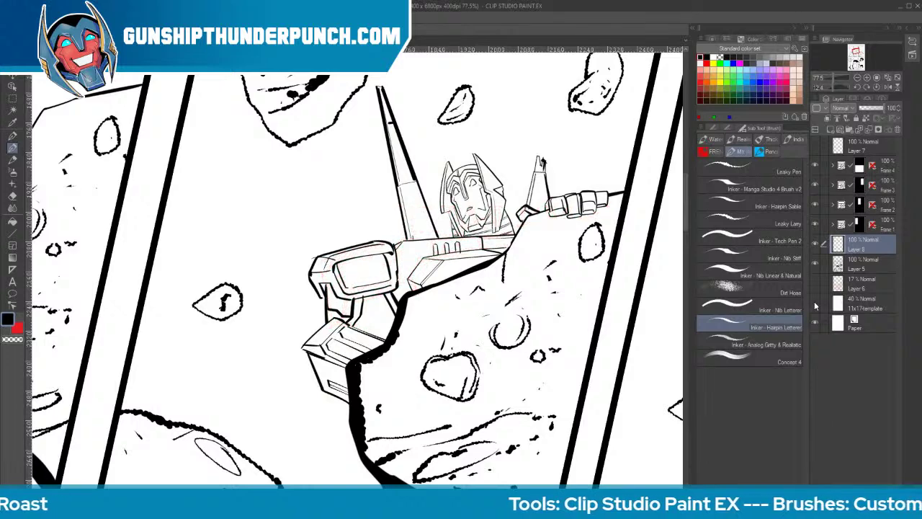
scroll(499, 218, "up", 5)
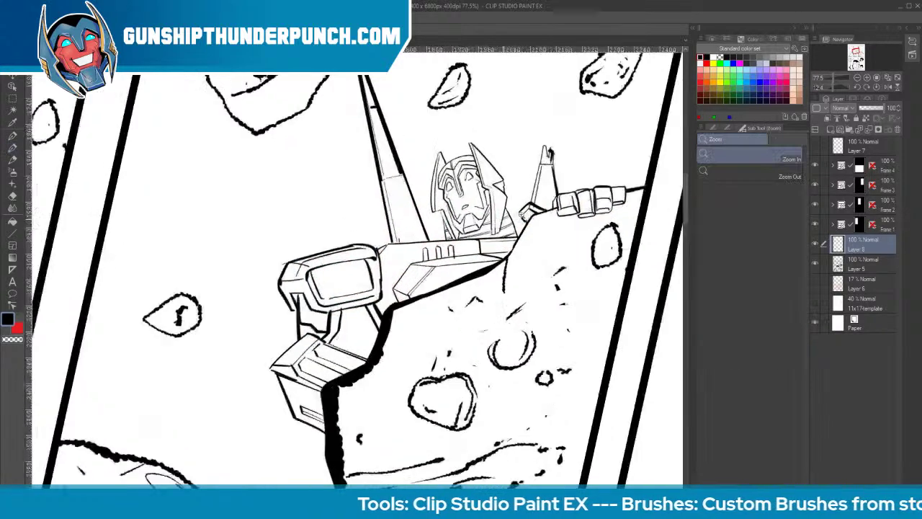
key("g")
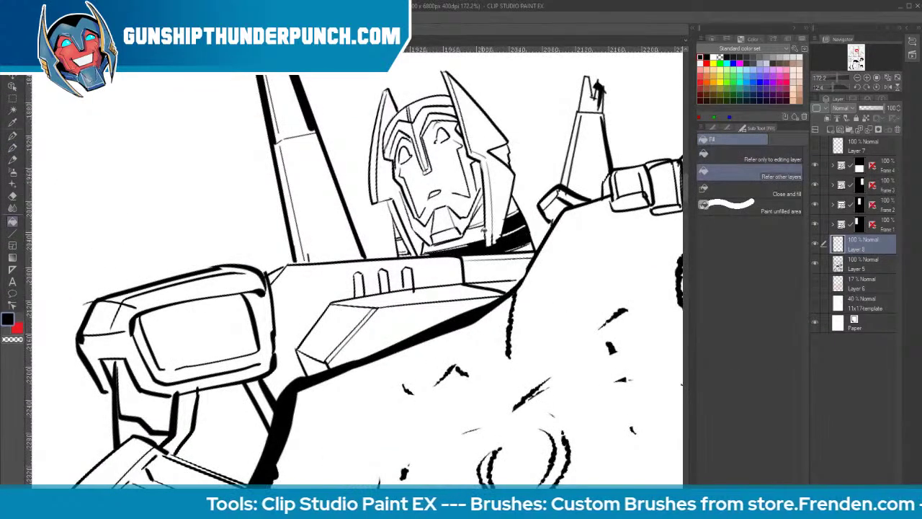
left_click(484, 230)
left_click(479, 219)
left_click(512, 207)
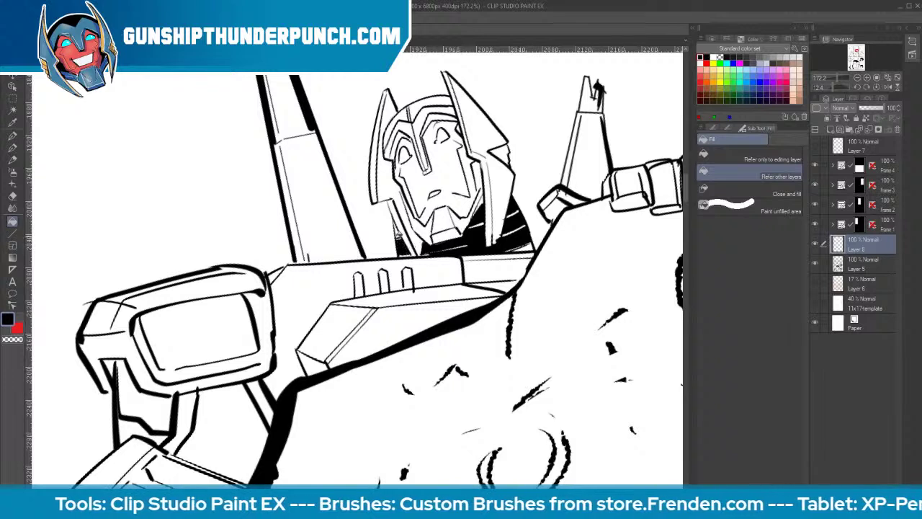
left_click(399, 234)
Fill the helmet's crown sections between the two side fins with black
key("p")
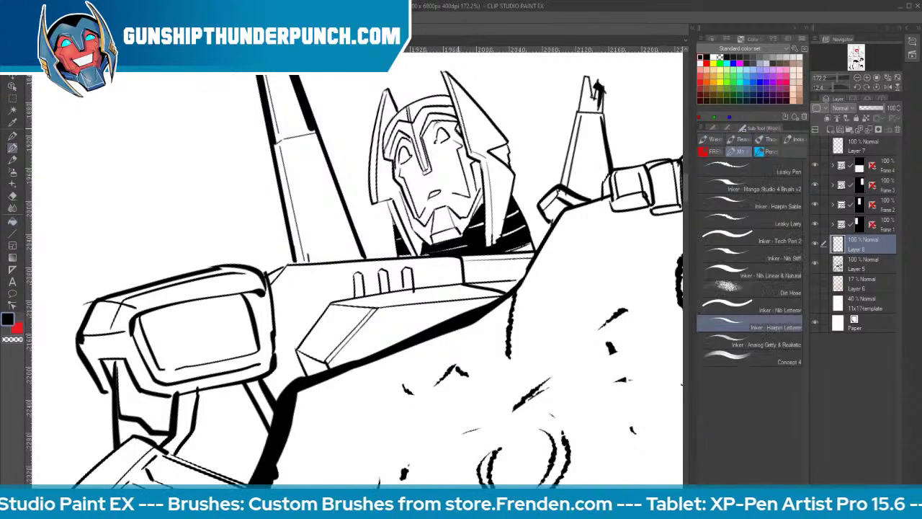
key("g")
left_click(406, 116)
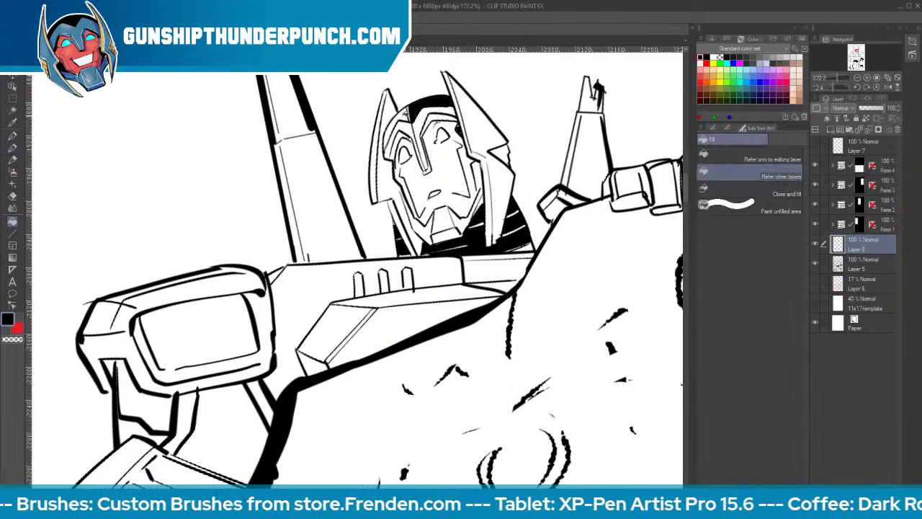
left_click(394, 124)
Ink a second inner line along each side of the upper arm beneath the left shoulder block
left_click_drag(369, 363, 508, 190)
left_click(332, 235)
key("ctrl+z")
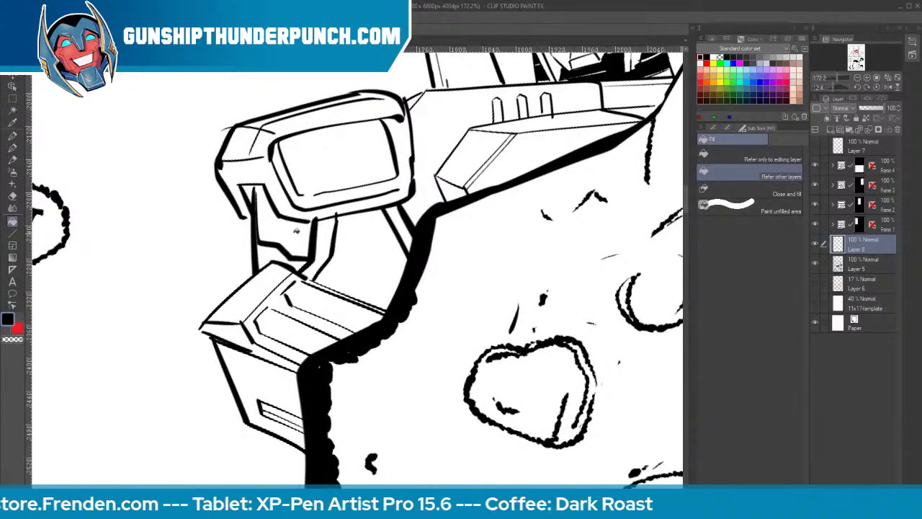
key("p")
left_click_drag(262, 184, 271, 268)
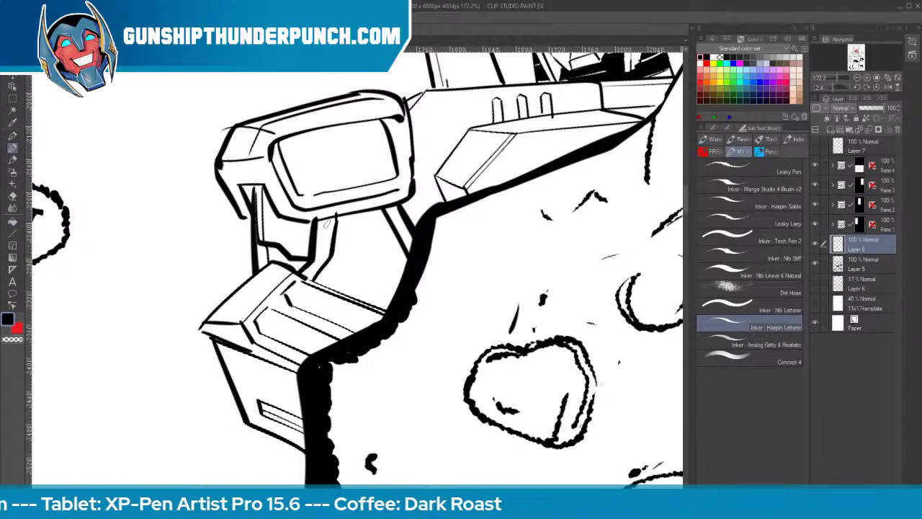
left_click_drag(334, 216, 311, 279)
key("g")
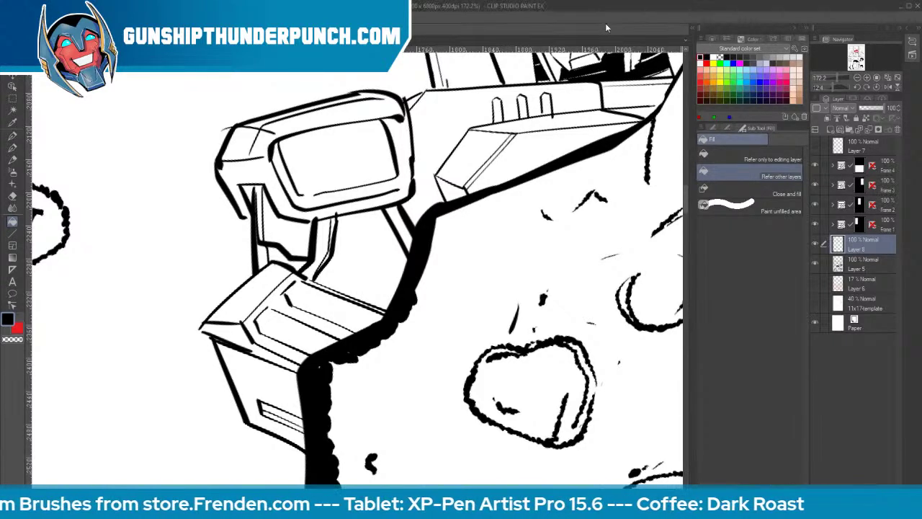
Ink curved contours across the forearm's ridges and a second line along the seam behind its front plate
key("b")
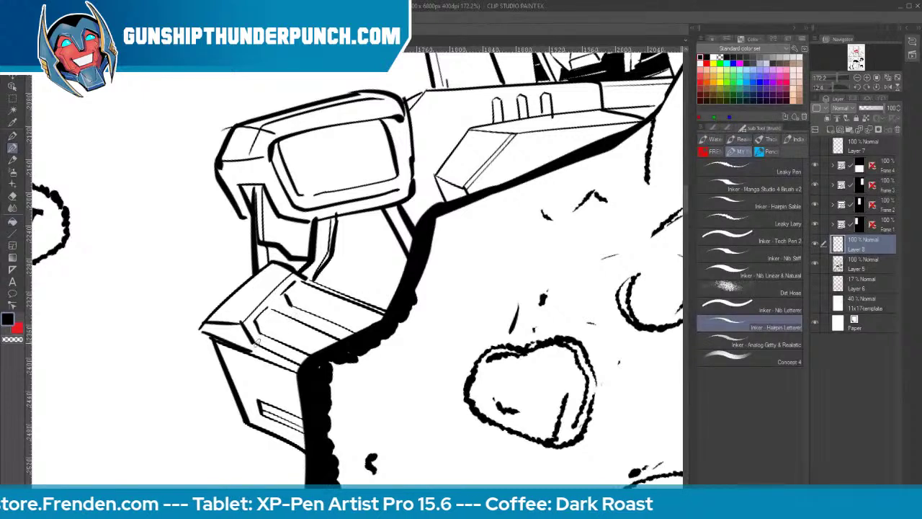
mouse_move(257, 344)
left_mouse_down()
mouse_move(291, 313)
mouse_move(301, 285)
mouse_move(294, 308)
left_mouse_up()
mouse_move(312, 283)
left_mouse_down()
mouse_move(304, 308)
mouse_move(273, 319)
mouse_move(273, 337)
mouse_move(294, 321)
mouse_move(289, 347)
left_mouse_up()
left_click_drag(244, 321, 290, 271)
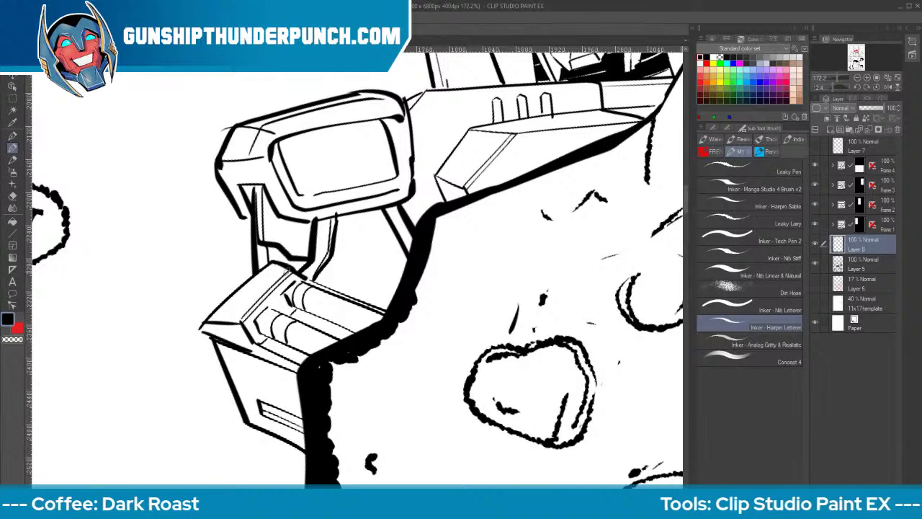
left_click_drag(241, 322, 252, 344)
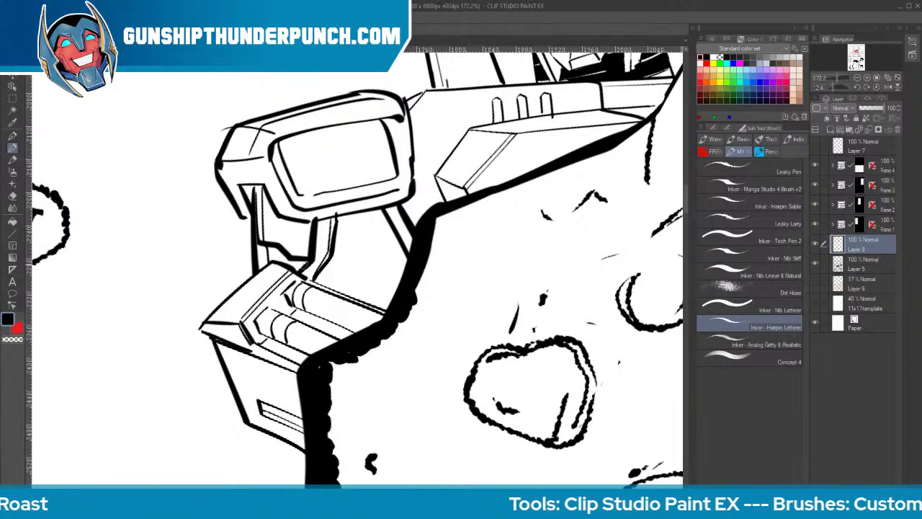
Close the shoulder block's lower corner and thicken its outer side, lower edge and the frame's inner side
left_click_drag(241, 218, 254, 220)
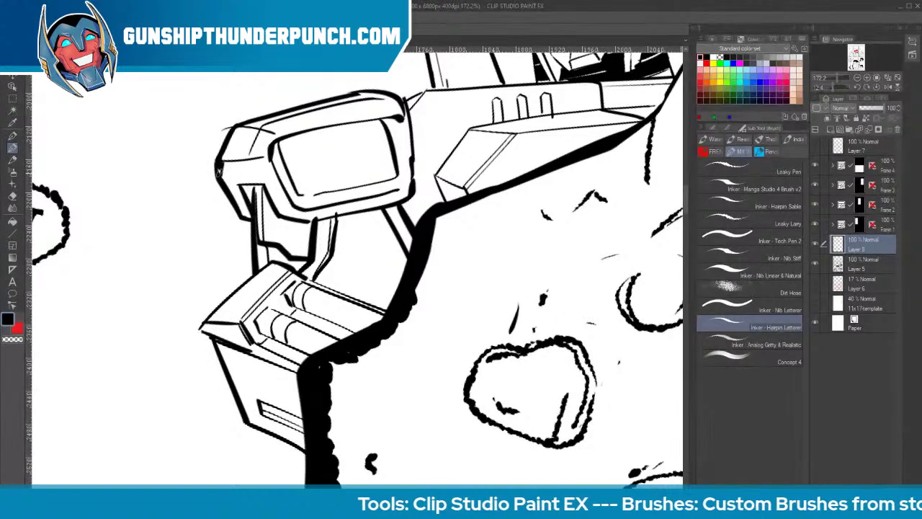
left_click_drag(219, 172, 235, 126)
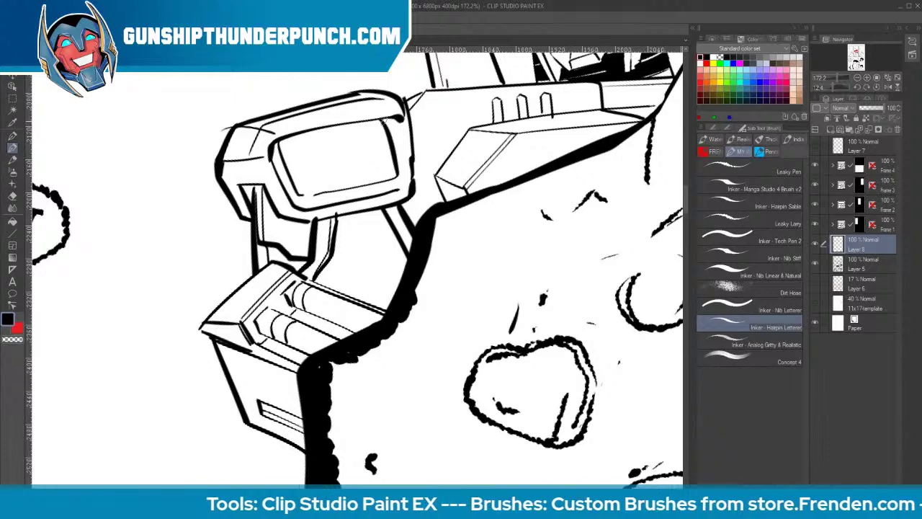
left_click_drag(382, 121, 398, 175)
mouse_move(295, 203)
left_mouse_down()
mouse_move(279, 209)
mouse_move(402, 198)
left_mouse_up()
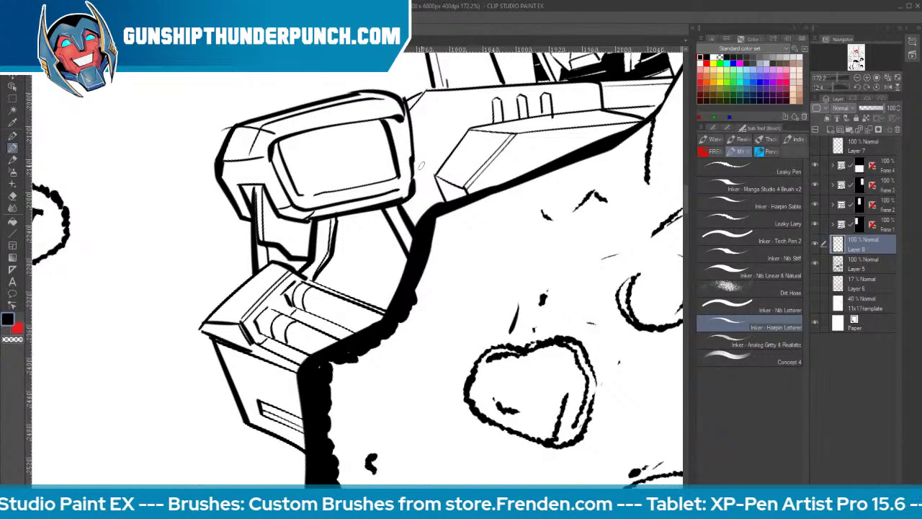
Erase the upper edge of the shoulder block's inner frame and redraw it as a cleaner, thinner line
key("r")
left_click_drag(578, 328, 567, 175)
key("e")
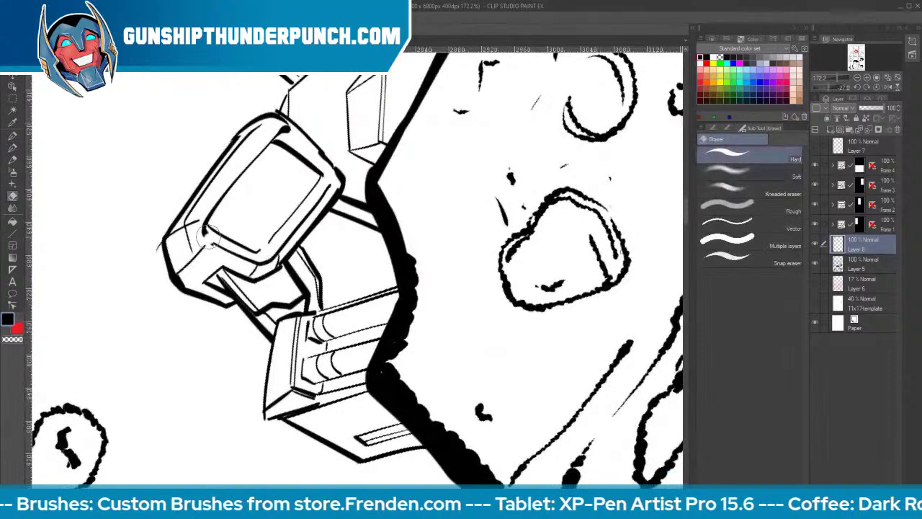
mouse_move(208, 236)
left_mouse_down()
mouse_move(245, 169)
mouse_move(286, 131)
left_mouse_up()
key("b")
mouse_move(213, 243)
left_mouse_down()
mouse_move(212, 221)
mouse_move(281, 137)
left_mouse_up()
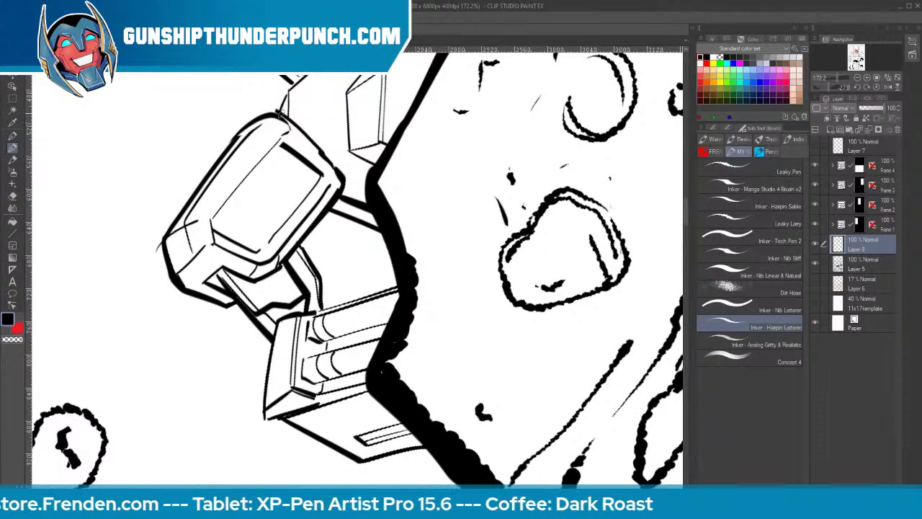
Erase the rough lines at the shoulder pod's outer corner and re-ink the short end of its inset panel
key("e")
left_click_drag(268, 99, 346, 180)
key("p")
left_click_drag(287, 124, 340, 182)
Draw parallel straight lines along the shoulder pod's inset panel to form vent slats
left_click(13, 221)
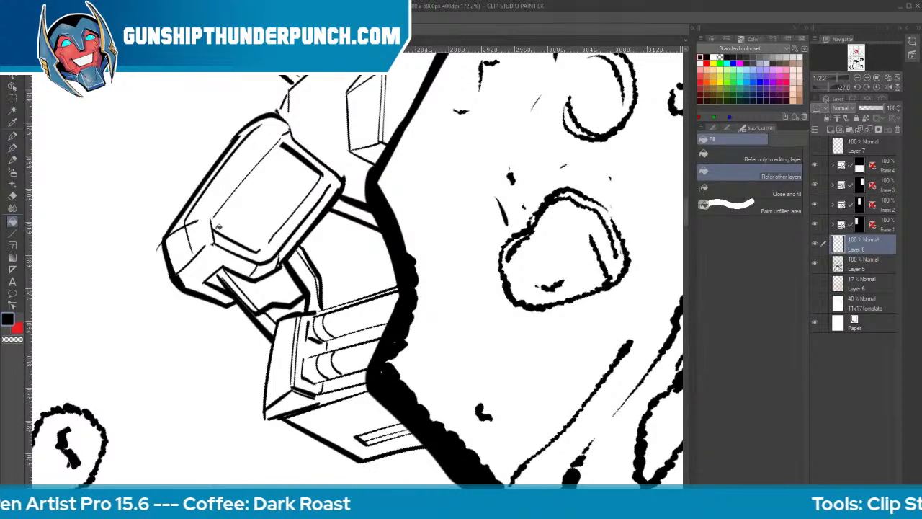
left_click(13, 232)
left_click_drag(218, 228, 286, 148)
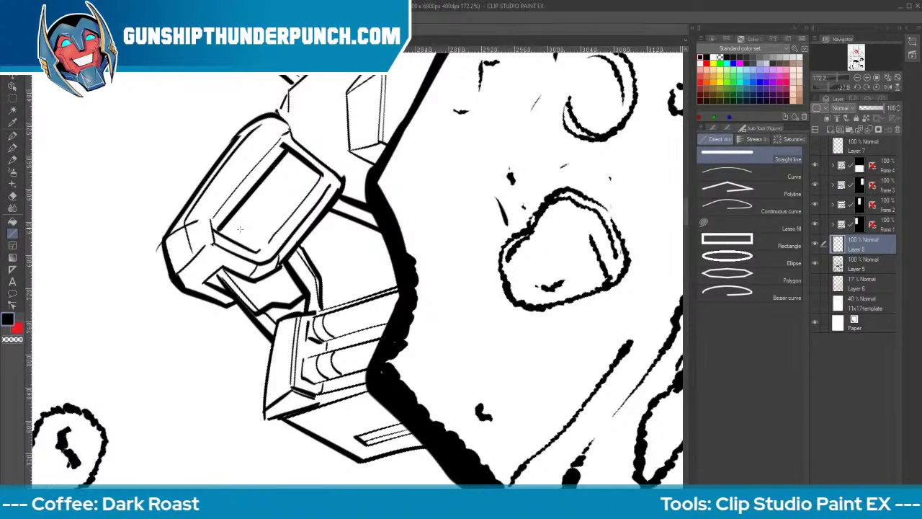
mouse_move(230, 237)
left_mouse_down()
mouse_move(298, 159)
mouse_move(310, 170)
left_mouse_up()
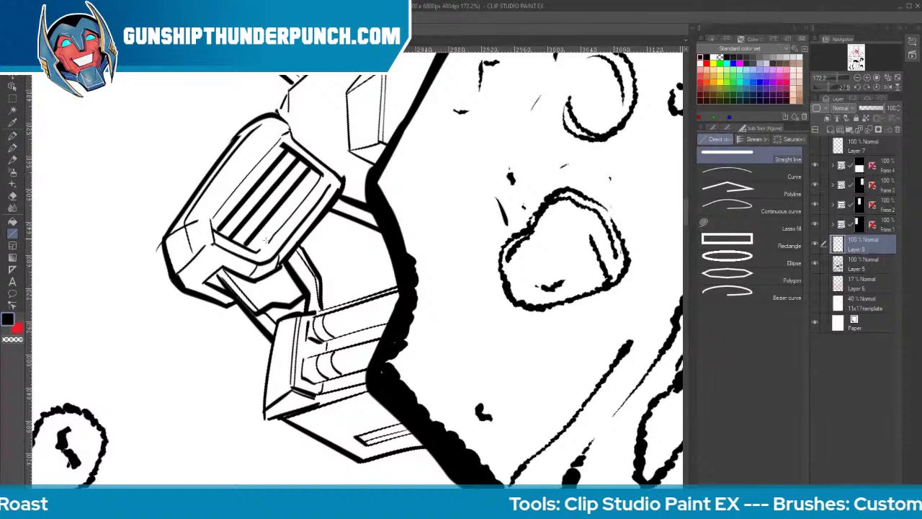
left_click_drag(260, 249, 320, 176)
Increase the line size and draw thicker straight lines along the vent's long sides and the pod's lower corner
key("]")
key("]")
left_click_drag(211, 217, 281, 136)
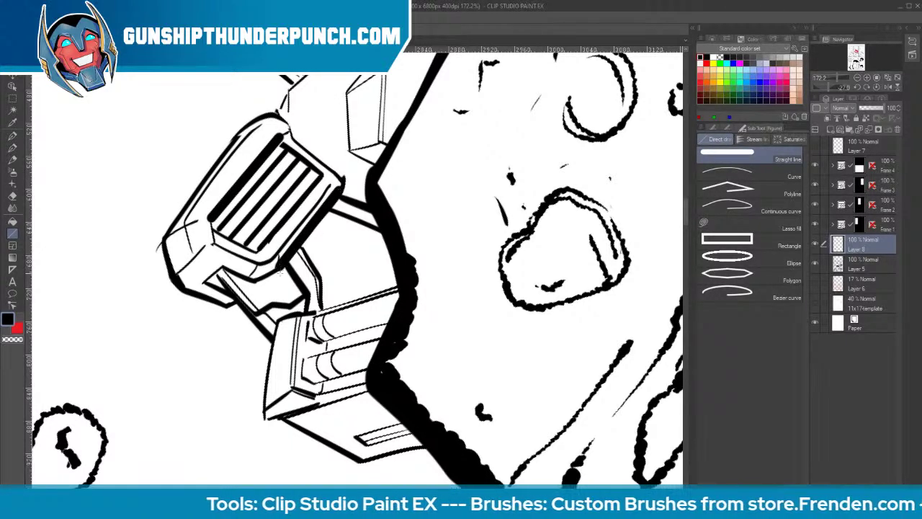
left_click_drag(208, 280, 223, 267)
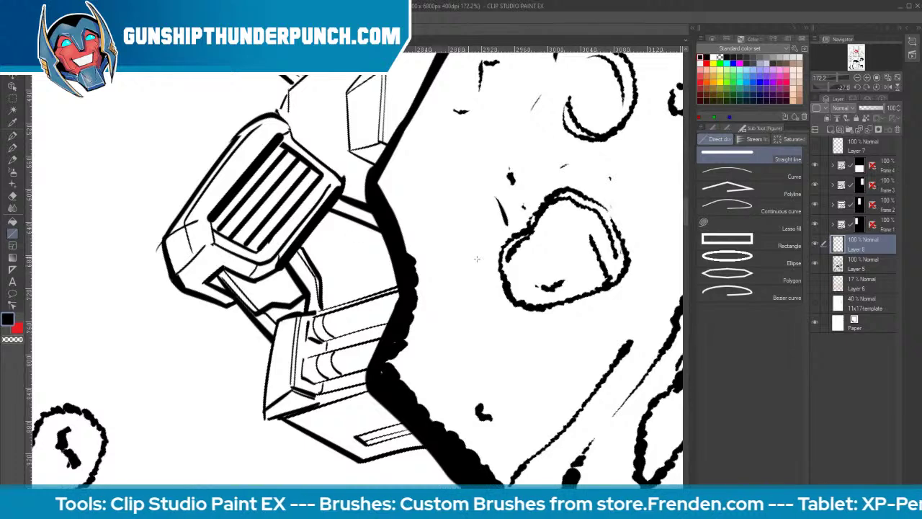
Ink the thin arm contour beneath the shoulder pod and the torso edge beside the pod
key("shift+space")
left_click_drag(497, 160, 424, 372)
key("space")
key("p")
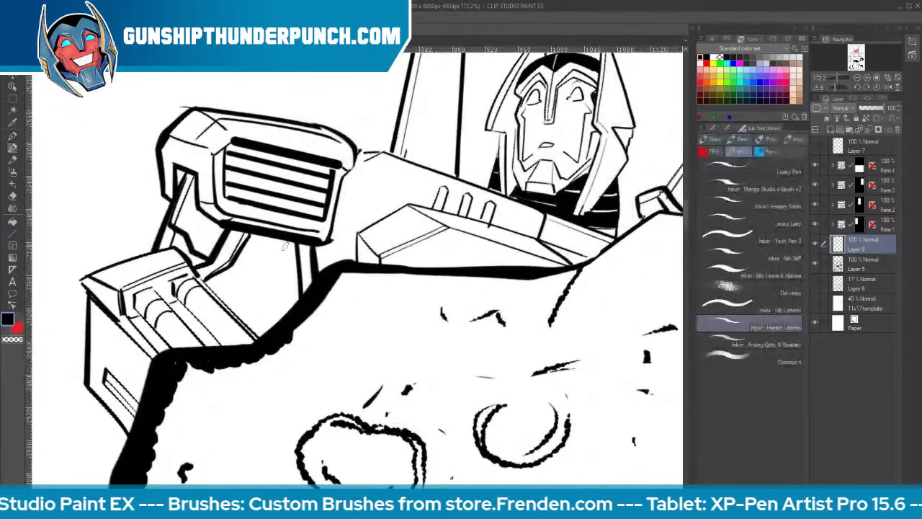
left_click_drag(285, 246, 296, 311)
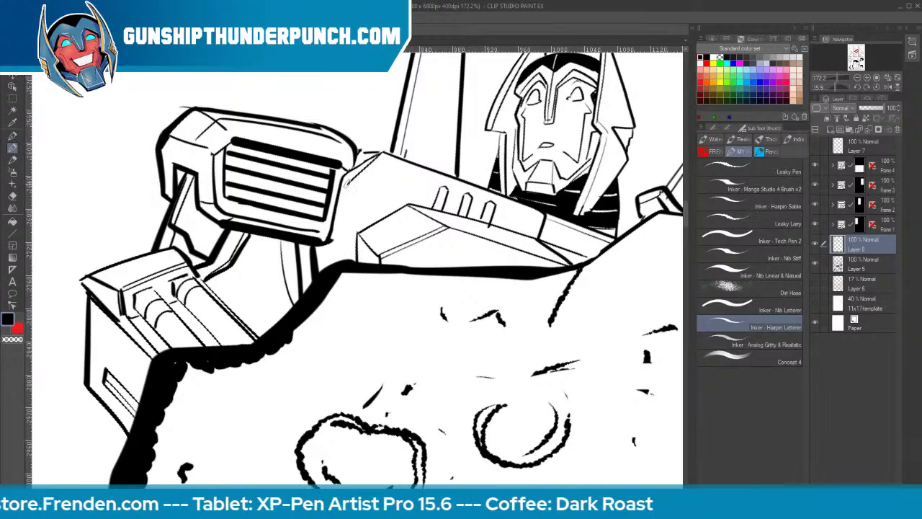
left_click_drag(348, 182, 343, 265)
left_click_drag(346, 177, 360, 151)
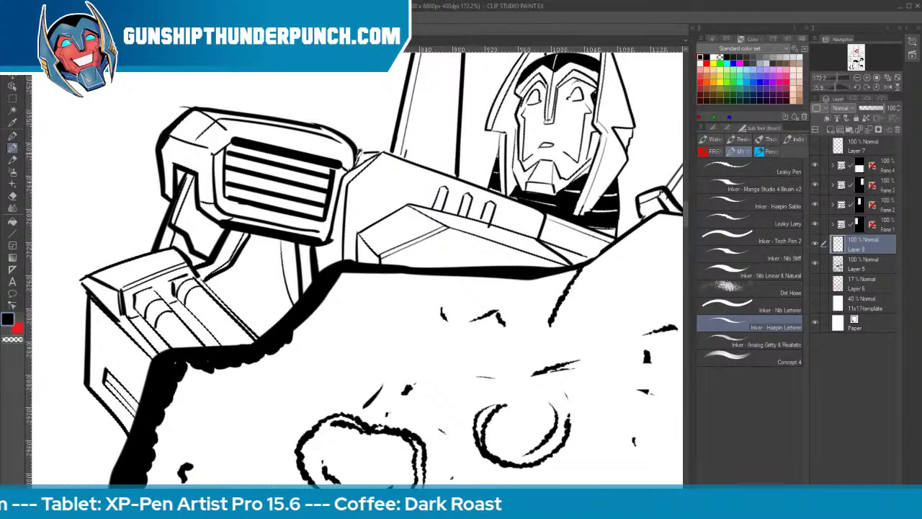
Clean up and re-ink the junction between shoulder pod and torso, adding fine detail lines to the forearm and pod
key("e")
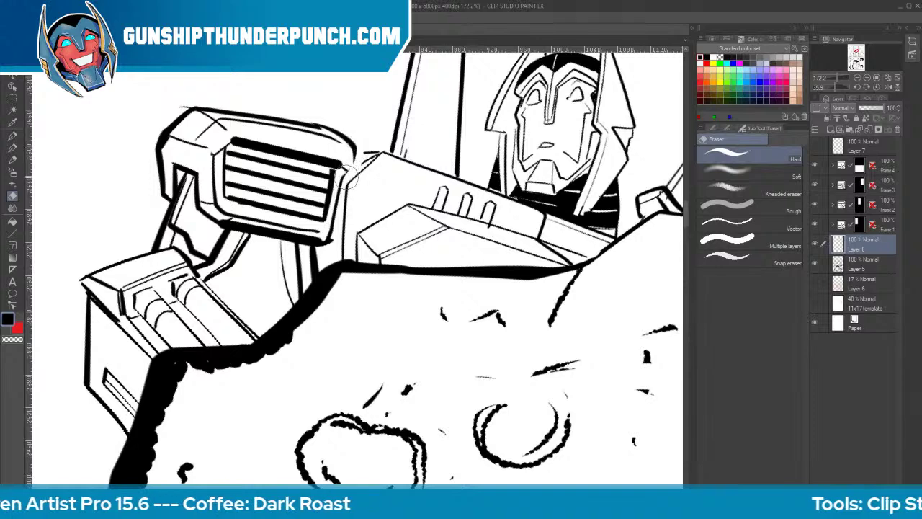
mouse_move(364, 160)
left_mouse_down()
mouse_move(315, 123)
mouse_move(340, 144)
mouse_move(348, 169)
mouse_move(386, 143)
left_mouse_up()
key("b")
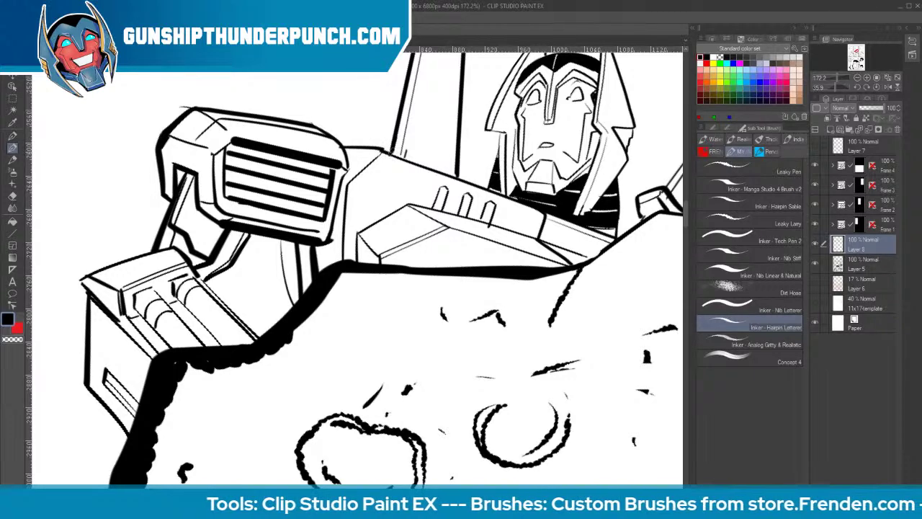
mouse_move(120, 289)
left_mouse_down()
mouse_move(126, 274)
mouse_move(185, 261)
left_mouse_up()
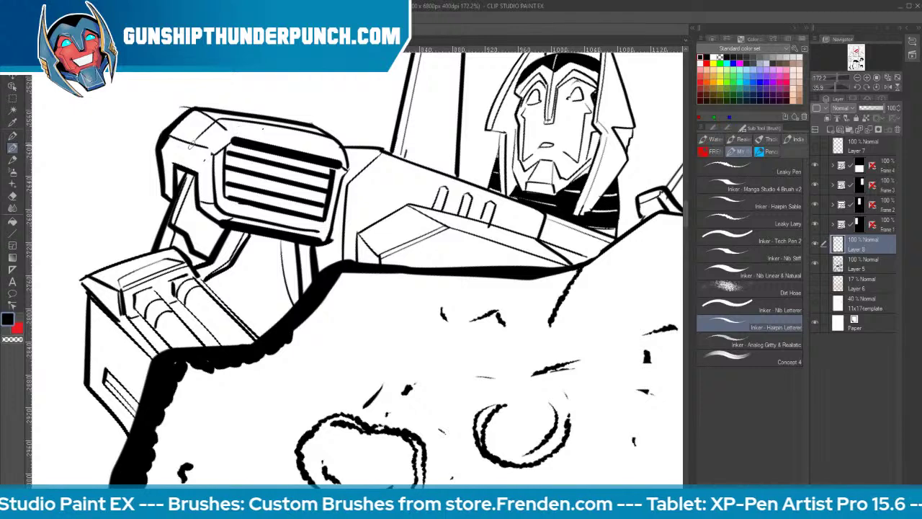
mouse_move(201, 146)
left_mouse_down()
mouse_move(203, 202)
mouse_move(215, 219)
mouse_move(215, 126)
left_mouse_up()
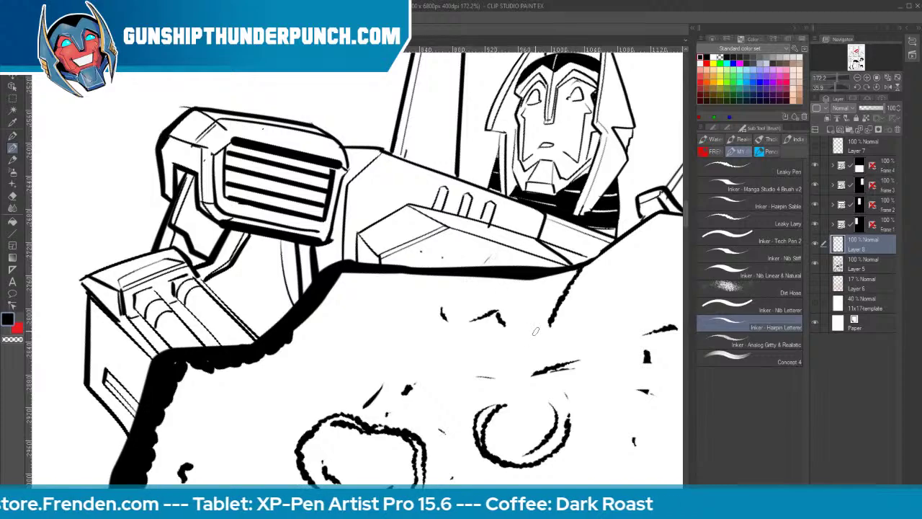
Erase the outer outline of the helmet's large side fin and ink a new edge from its tip toward the jaw
left_click_drag(534, 331, 490, 332)
left_click_drag(605, 382, 451, 336)
left_click_drag(426, 189, 455, 170)
key("e")
mouse_move(401, 128)
left_mouse_down()
mouse_move(430, 225)
mouse_move(417, 218)
mouse_move(414, 241)
left_mouse_up()
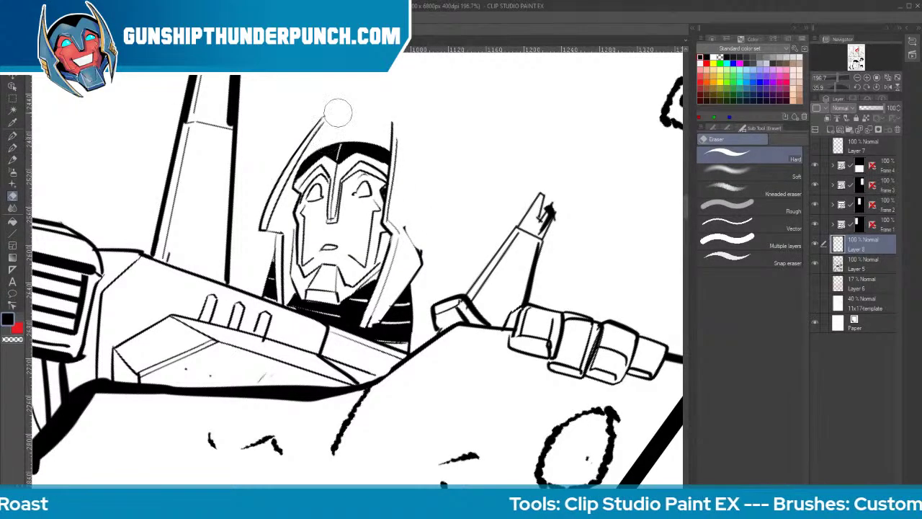
key("b")
mouse_move(394, 106)
left_mouse_down()
mouse_move(442, 192)
mouse_move(419, 221)
mouse_move(440, 250)
mouse_move(379, 320)
left_mouse_up()
Erase the large fin's old lower lines and ink its lower edge and notched outer side
key("e")
mouse_move(403, 226)
left_mouse_down()
mouse_move(420, 255)
mouse_move(371, 320)
left_mouse_up()
key("b")
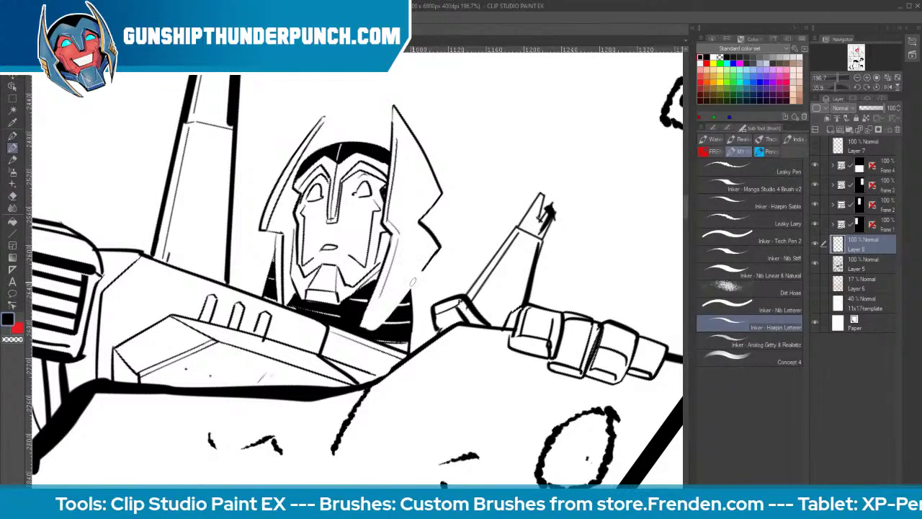
left_click_drag(423, 270, 374, 325)
left_click_drag(441, 197, 440, 245)
Ink the opposite helmet fin's tip and lower edge, and add ridge lines inside the large fin's notch
mouse_move(322, 123)
left_mouse_down()
mouse_move(340, 105)
mouse_move(348, 142)
mouse_move(341, 104)
mouse_move(336, 147)
left_mouse_up()
key("ctrl+z")
key("ctrl+z")
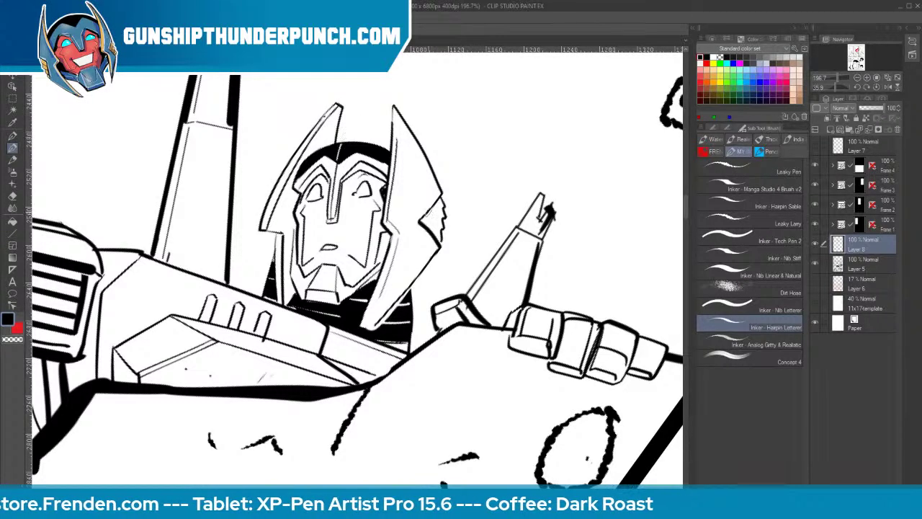
mouse_move(432, 204)
left_mouse_down()
mouse_move(424, 223)
mouse_move(435, 239)
left_mouse_up()
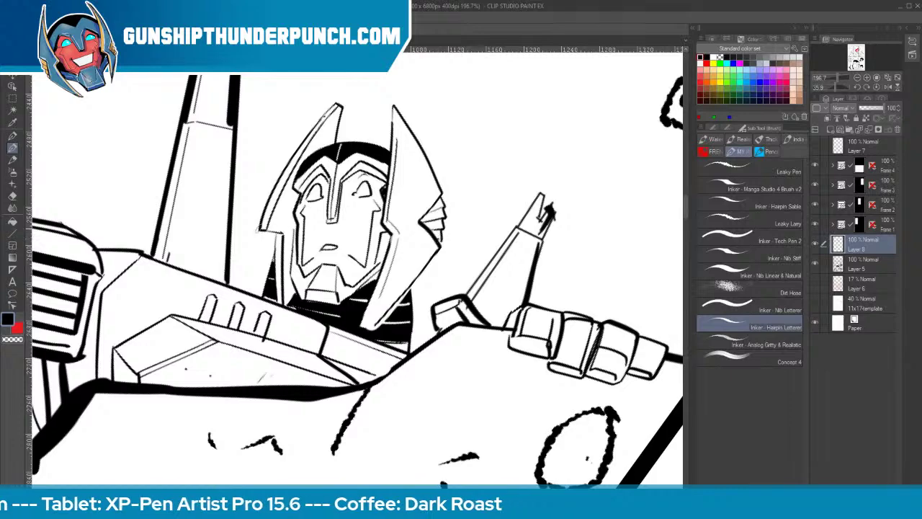
left_click_drag(259, 230, 283, 233)
Review how the inked robot reads within the whole asteroid panel
key("ctrl+space")
left_click_drag(541, 250, 511, 258)
key("space")
key("g")
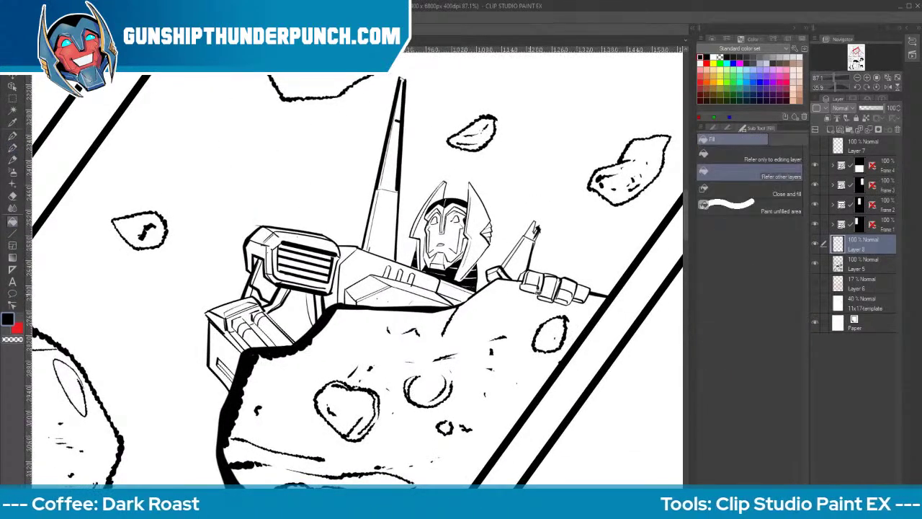
key("p")
key("ctrl+space")
mouse_move(593, 328)
left_mouse_down()
mouse_move(610, 411)
mouse_move(553, 364)
left_mouse_up()
key("space")
scroll(549, 359, "down", 1)
key("p")
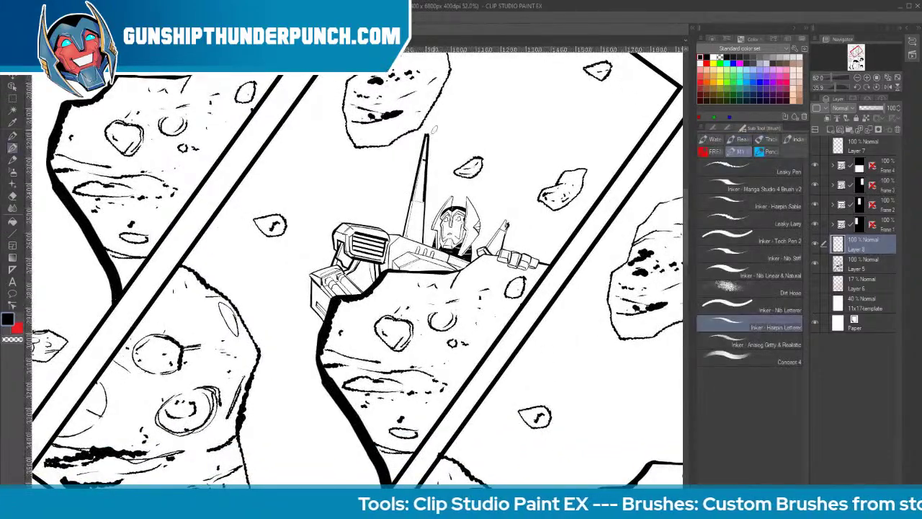
Touch up the ink lines at the large helmet fin's tip and along the opposite side of the face
key("/")
mouse_move(459, 201)
left_mouse_down()
mouse_move(479, 191)
mouse_move(468, 193)
left_mouse_up()
key("p")
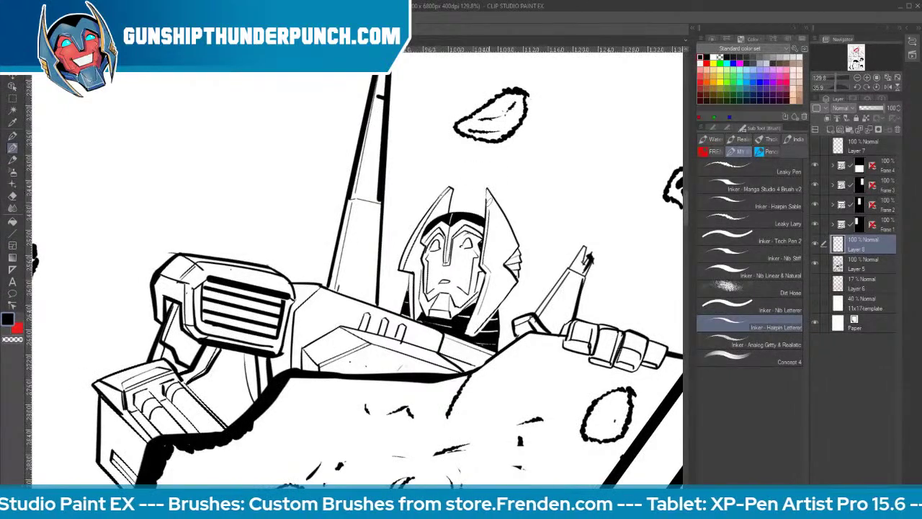
left_click_drag(487, 191, 489, 217)
left_click_drag(408, 271, 420, 304)
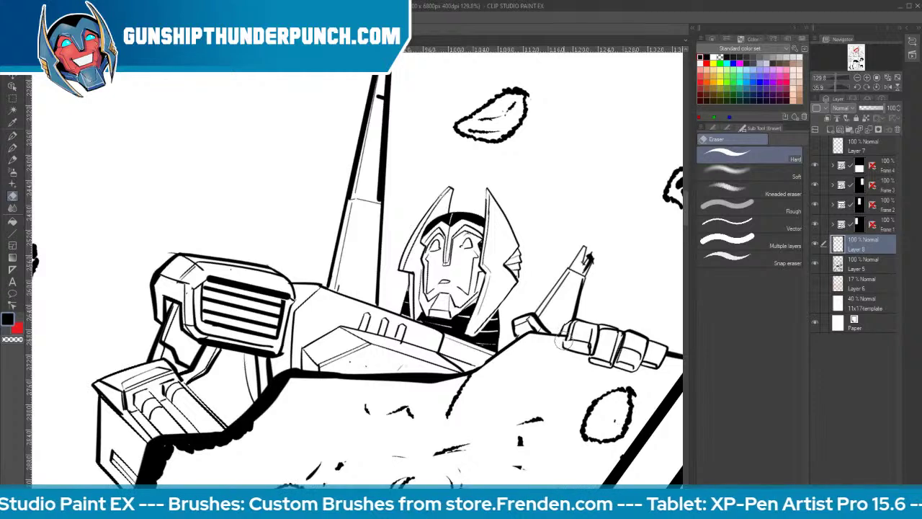
Clean up the robot's hand gripping the rock and re-ink the outlines of its fingers
mouse_move(568, 323)
left_mouse_down()
mouse_move(563, 347)
mouse_move(586, 343)
mouse_move(574, 332)
mouse_move(591, 335)
left_mouse_up()
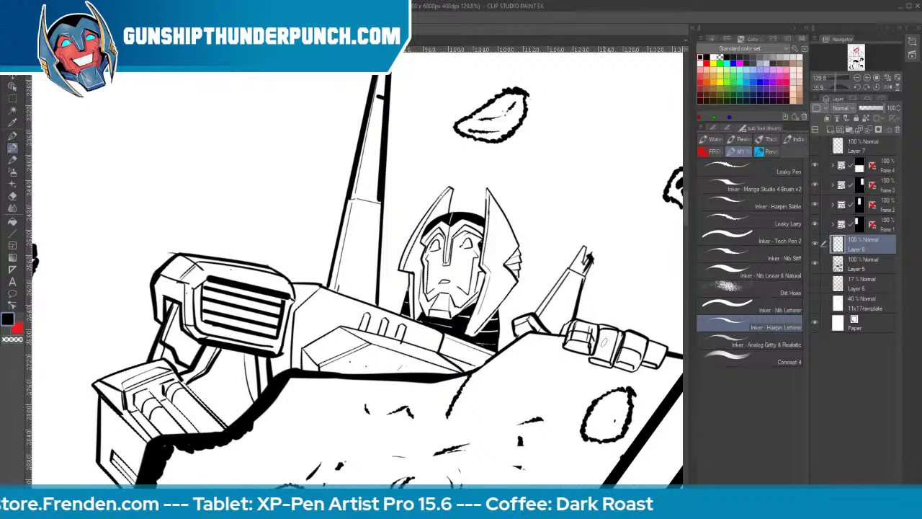
key("e")
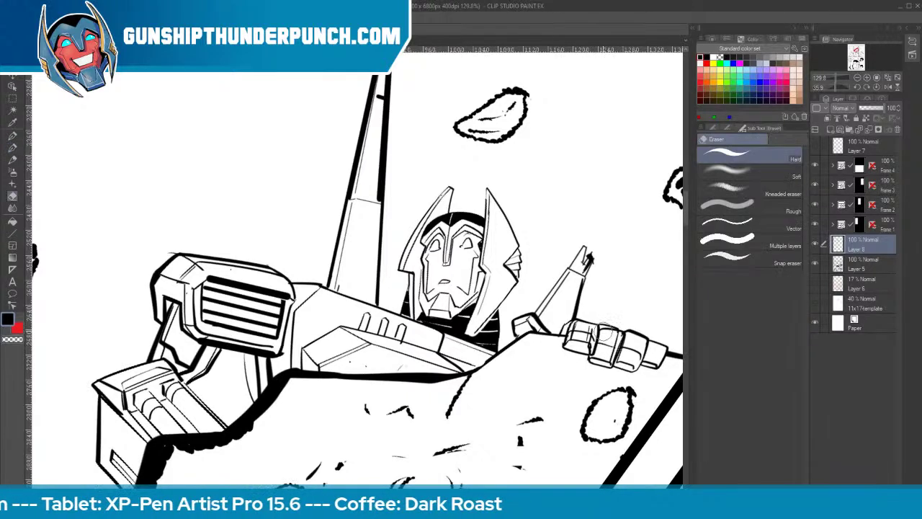
key("p")
left_click_drag(619, 329, 610, 366)
key("ctrl+z")
mouse_move(621, 329)
left_mouse_down()
mouse_move(613, 362)
mouse_move(653, 366)
left_mouse_up()
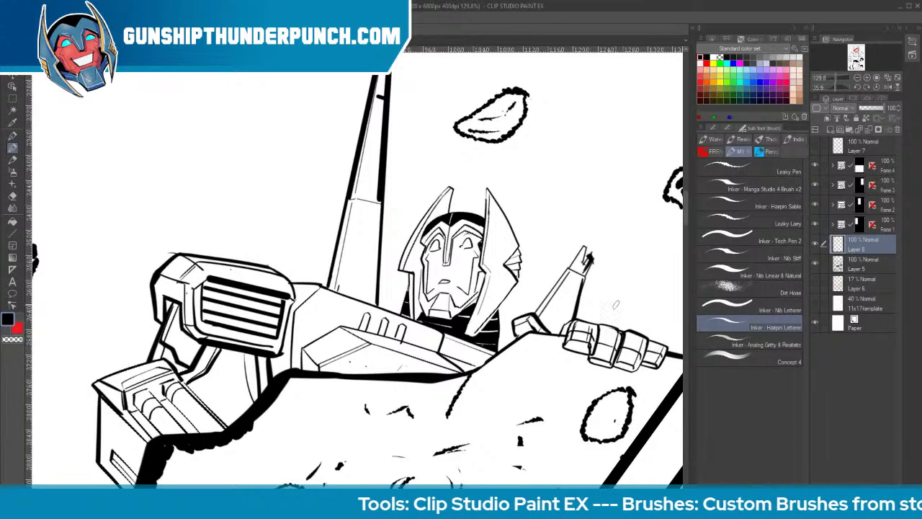
Add heavier ink to the small spike behind the hand and to the large helmet fin's lower inner edge
left_click_drag(585, 248, 572, 323)
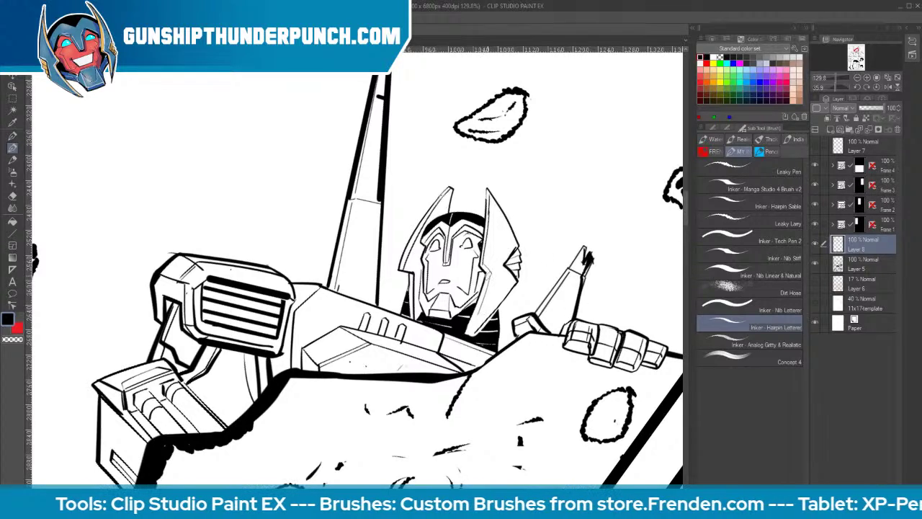
left_click_drag(489, 275, 465, 338)
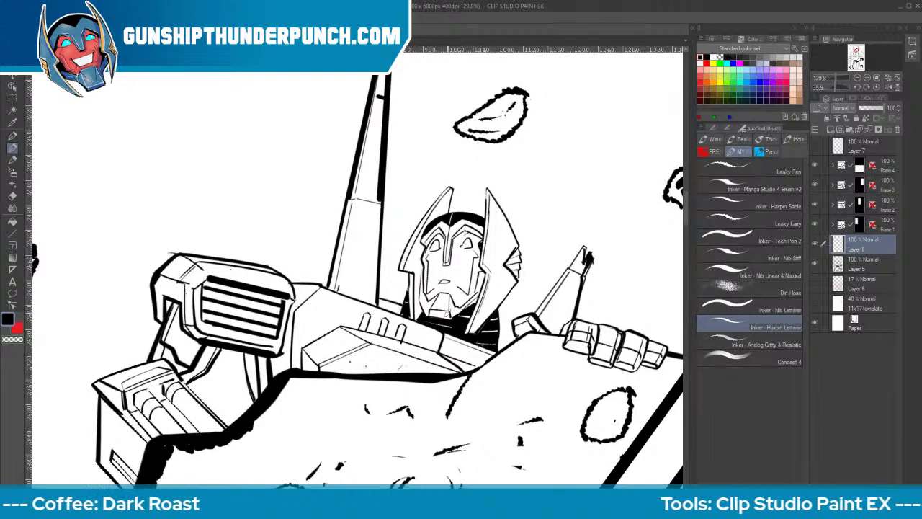
Check the robot and the surrounding asteroids across the panel for unfinished linework
key("ctrl+space")
left_click_drag(551, 328, 497, 332)
key("space")
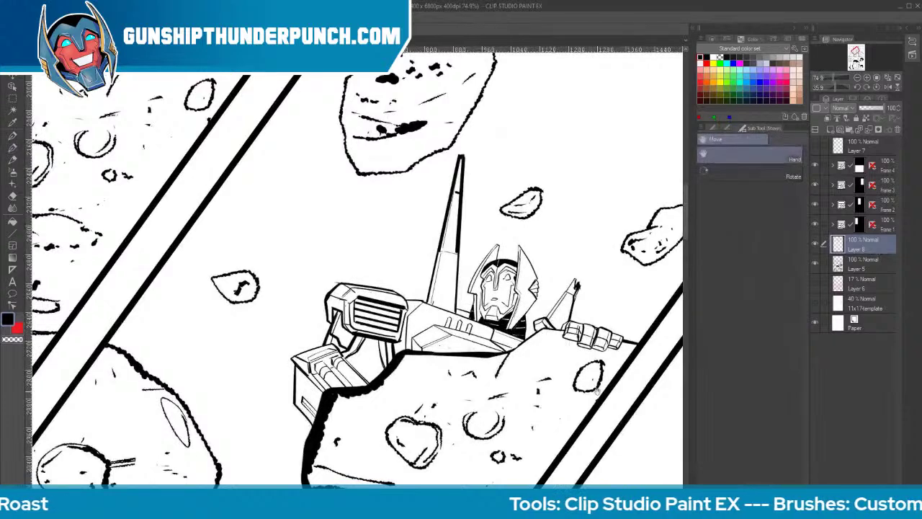
mouse_move(594, 386)
left_mouse_down()
mouse_move(566, 350)
mouse_move(550, 286)
left_mouse_up()
key("p")
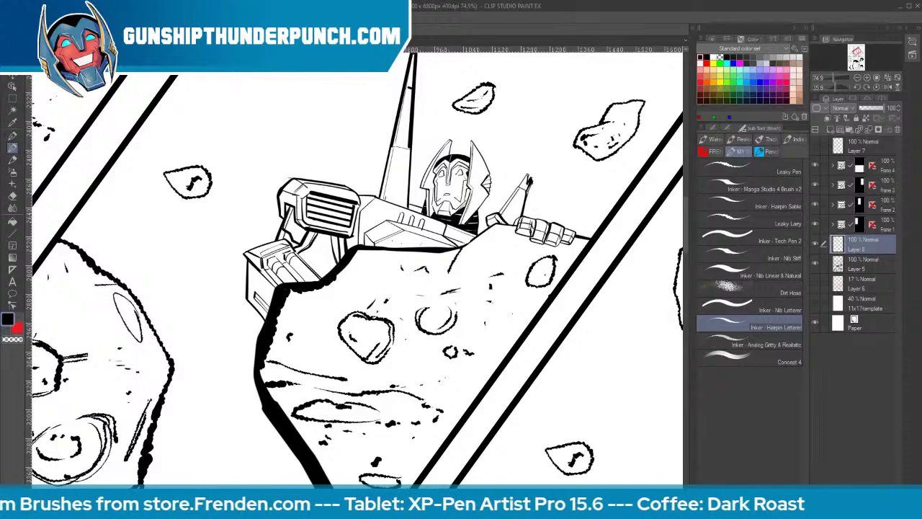
mouse_move(687, 238)
left_mouse_down()
mouse_move(687, 261)
mouse_move(682, 224)
left_mouse_up()
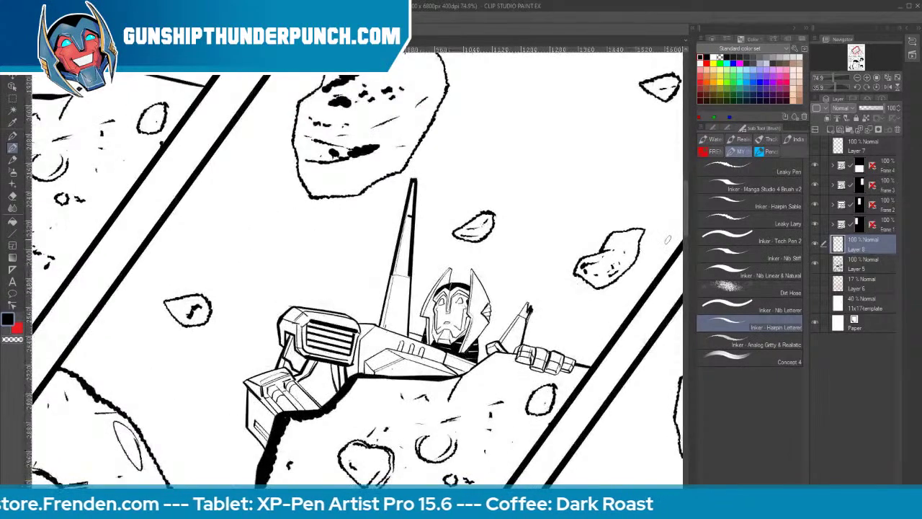
key("ctrl+space")
left_click_drag(531, 291, 515, 291)
left_click_drag(526, 322, 475, 320)
Try to fill the robot panel's background with black, and undo the fill
key("g")
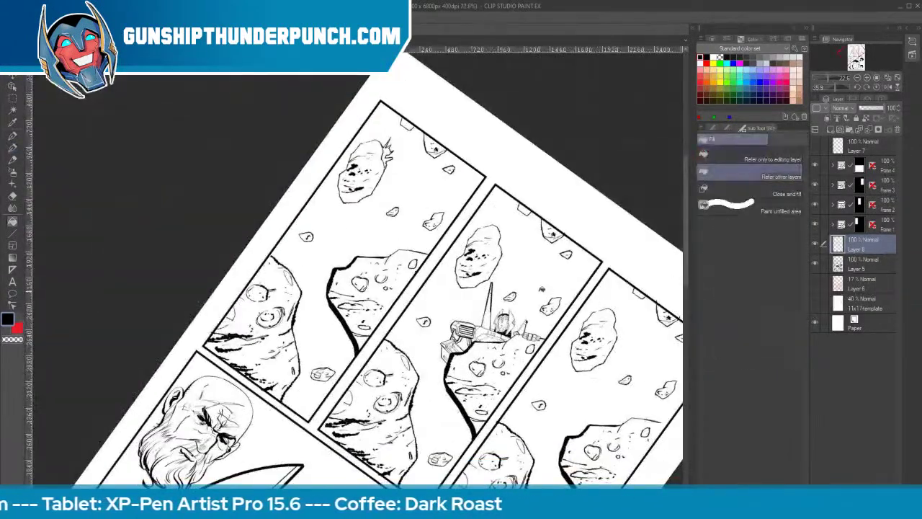
left_click(542, 289)
key("slash")
left_click_drag(536, 336, 552, 335)
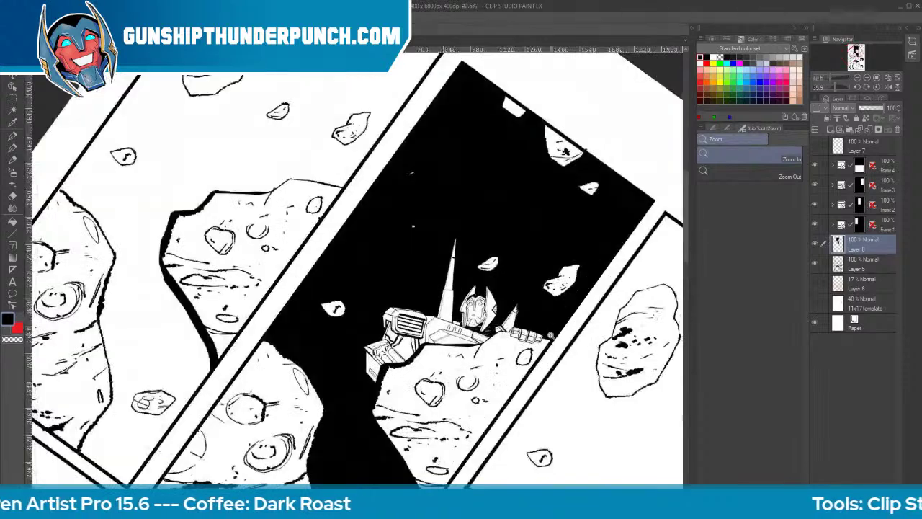
key("ctrl+z")
Close the gap in the large asteroid's upper outline and thicken the outline of the small rock beside the robot
key("b")
left_click_drag(428, 148, 454, 137)
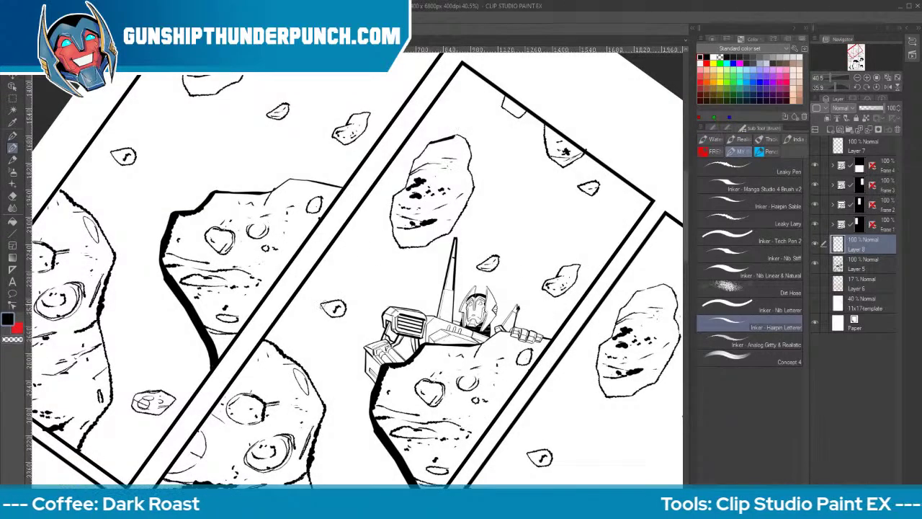
key("ctrl+space")
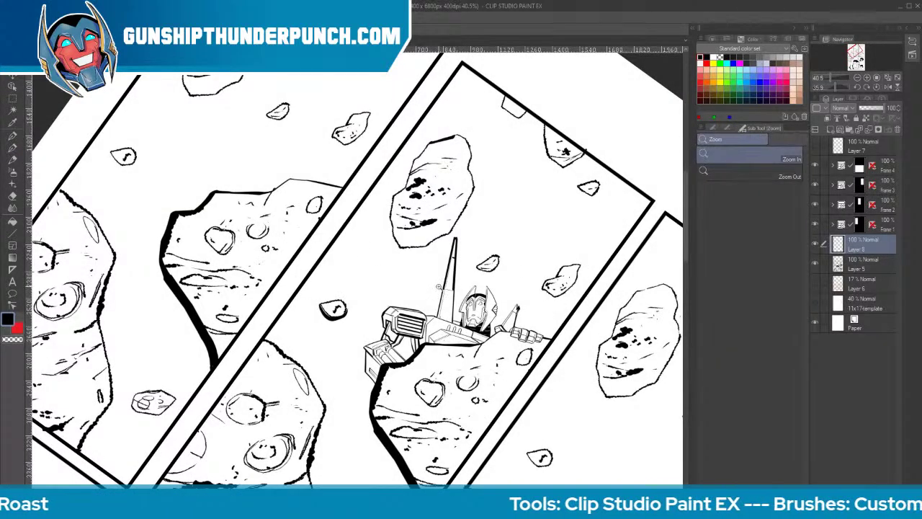
Fill the robot panel's space background with black, including the small enclosed gaps around the robot
key("g")
left_click(538, 262)
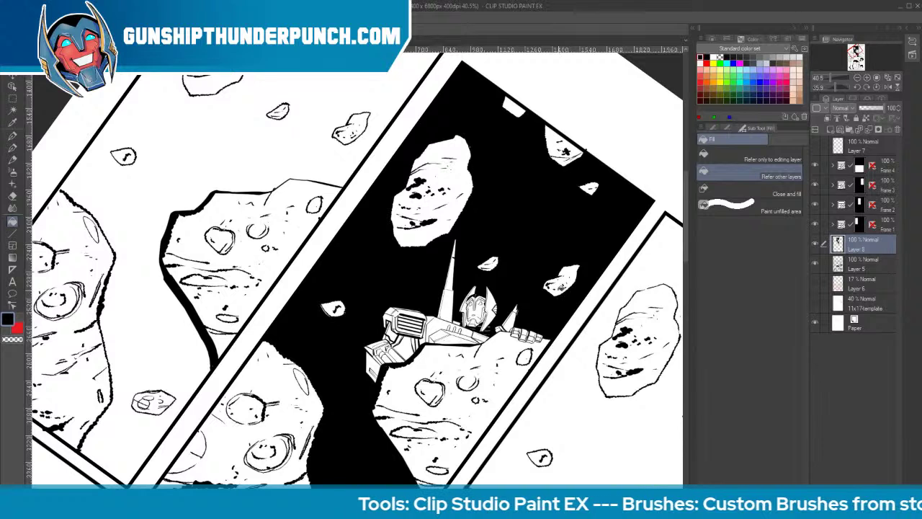
left_click(501, 306)
left_click(405, 347)
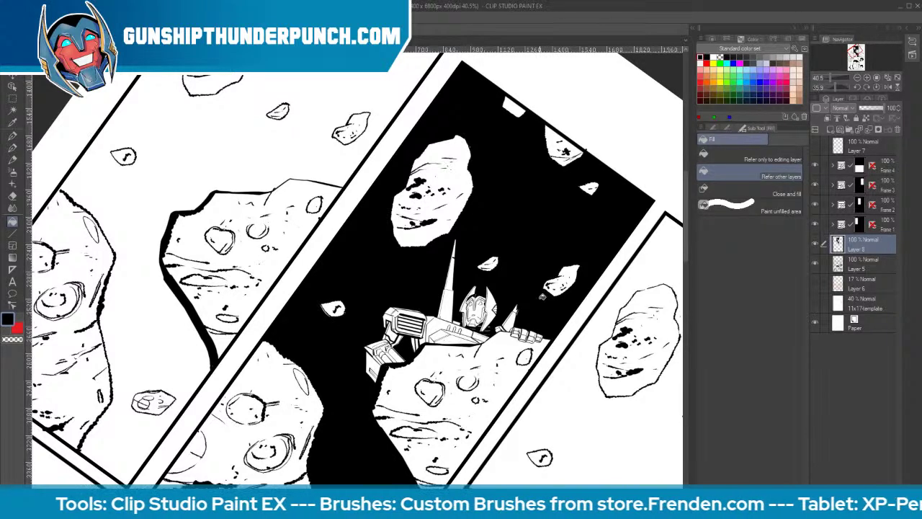
key("space")
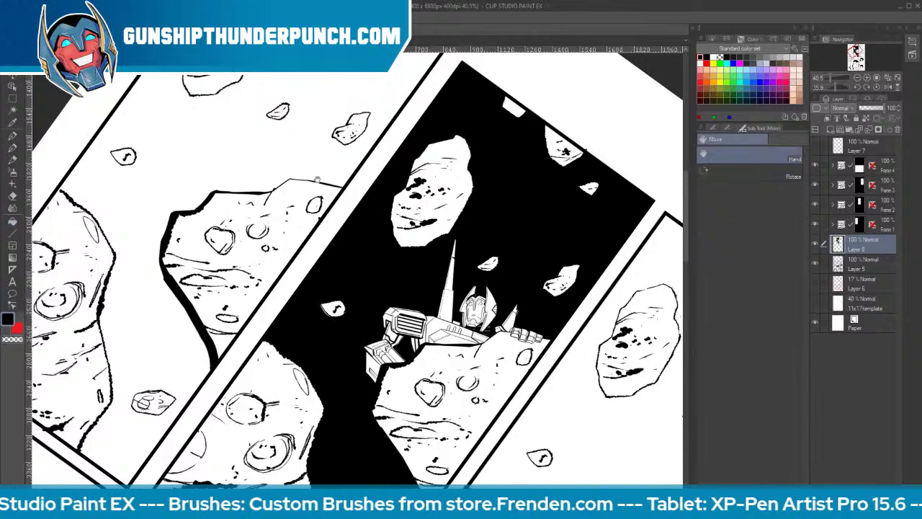
Close the gap in the upper outline of the tall cratered asteroid in the first panel
left_click_drag(316, 173, 414, 380)
key("p")
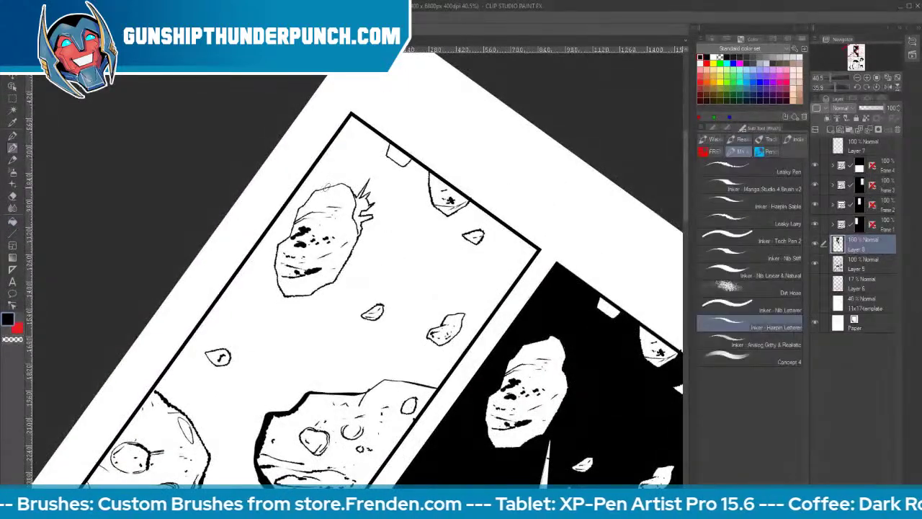
left_click_drag(330, 186, 316, 190)
Try to fill the first panel's space background with black, and undo the fill
key("g")
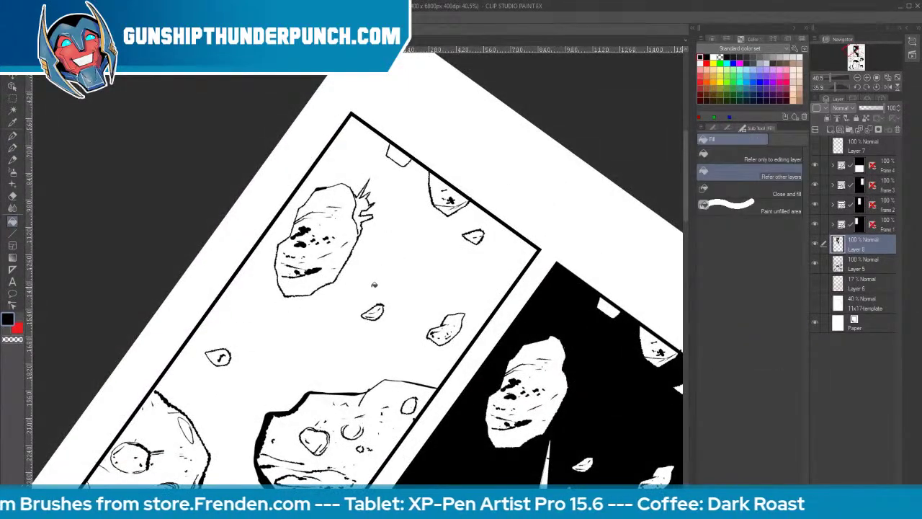
left_click(373, 285)
key("space")
left_click_drag(368, 374, 407, 252)
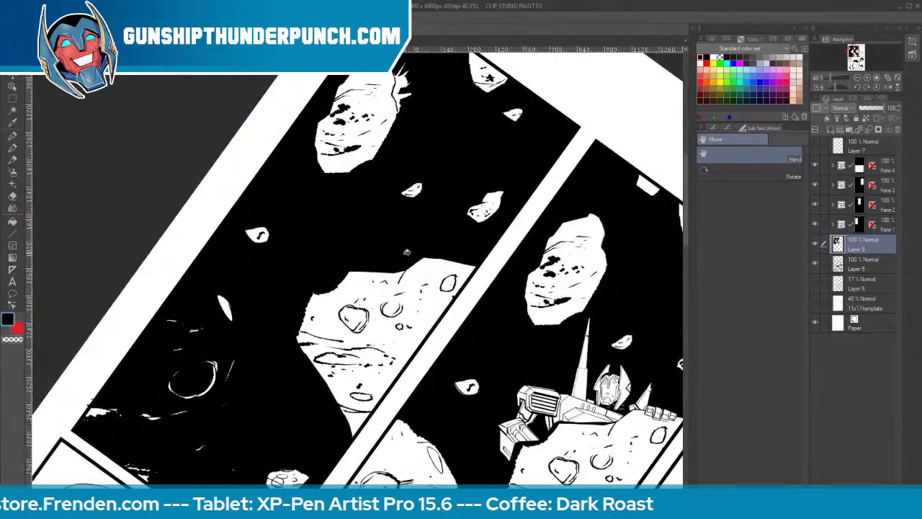
key("ctrl+z")
Close the gap where the large lower asteroid meets the first panel's border and fill the space background with black
key("p")
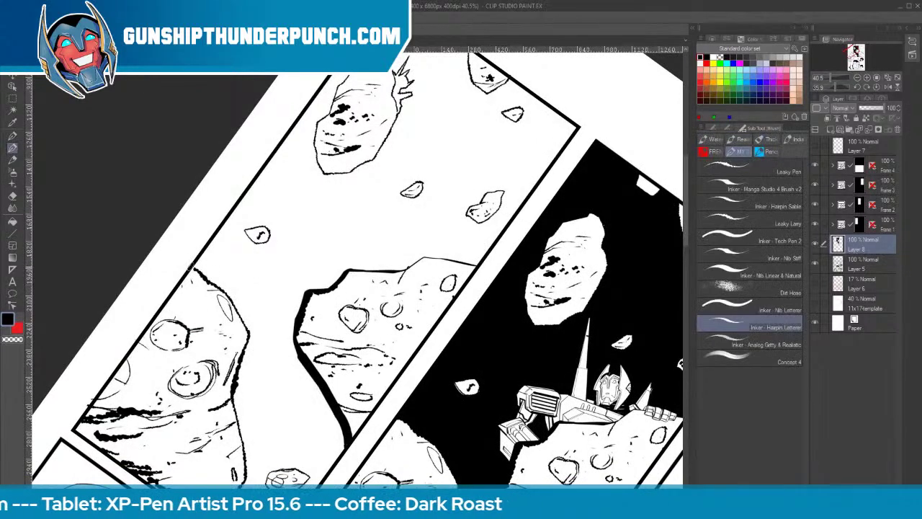
left_click_drag(191, 267, 196, 271)
key("space")
left_click_drag(267, 311, 305, 221)
key("g")
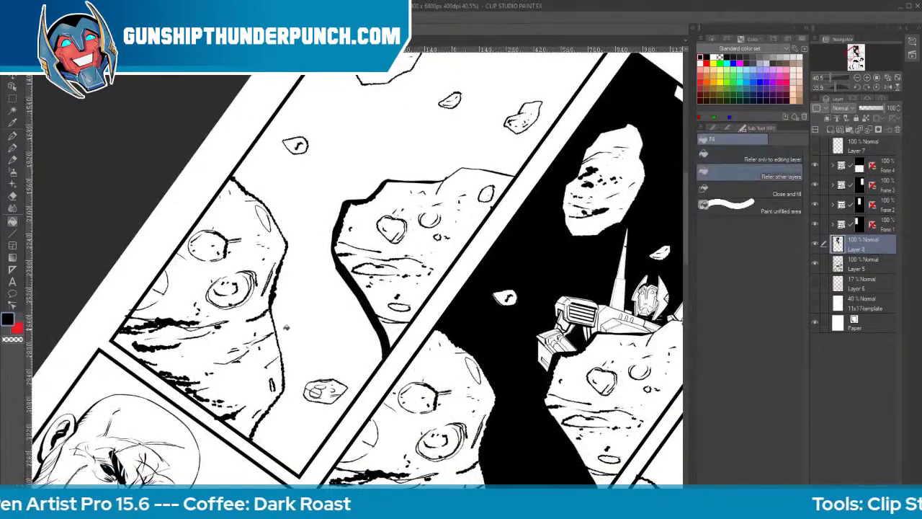
left_click(296, 314)
key("space")
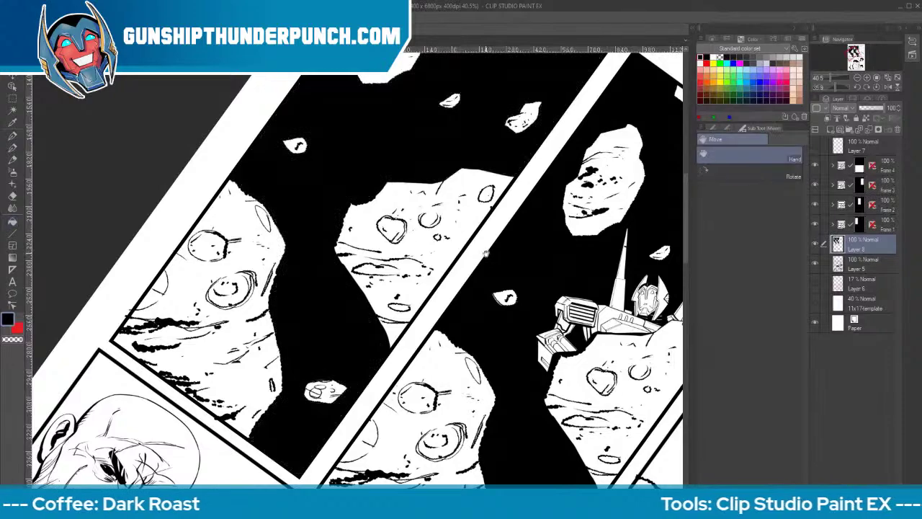
Show the rough sketch on Layer 6 and the 11x17 template layer for work on the third panel
left_click_drag(296, 314, 234, 385)
left_click_drag(563, 397, 567, 168)
key("space")
left_click_drag(564, 402, 500, 279)
key("shift+space")
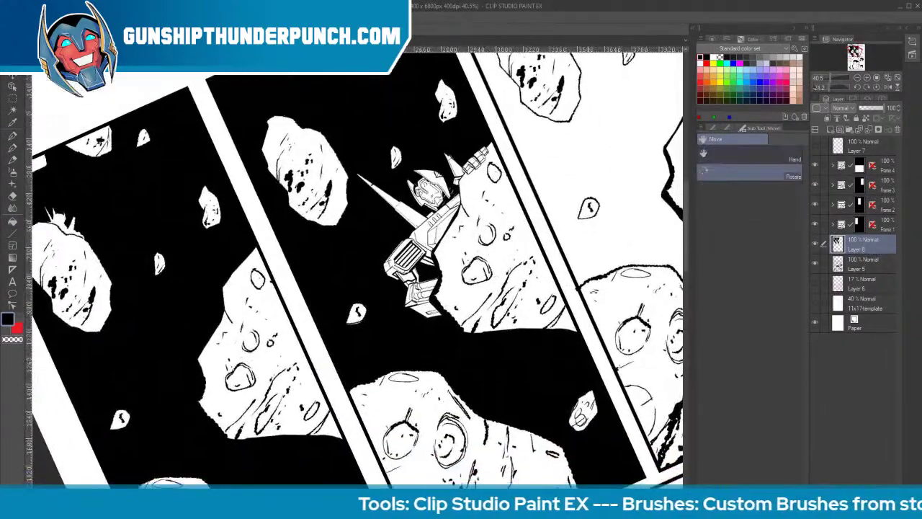
left_click_drag(590, 363, 545, 417)
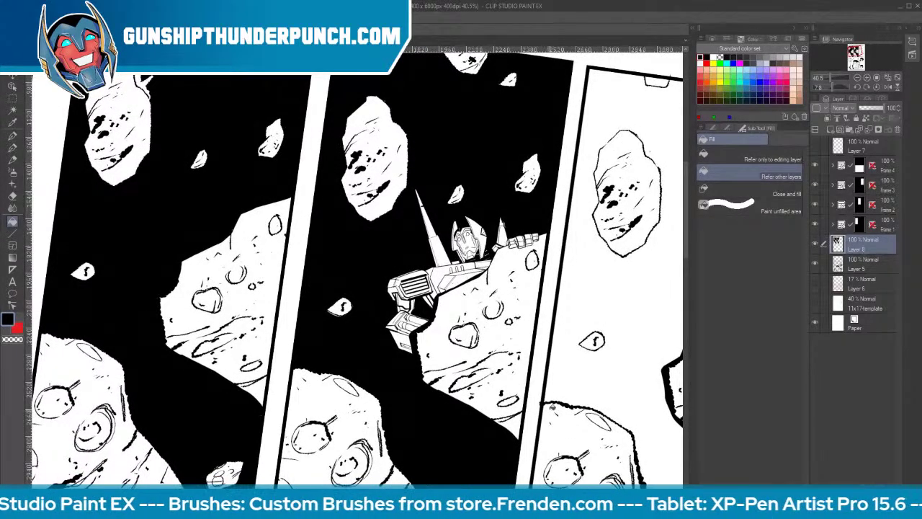
left_click_drag(586, 336, 354, 167)
left_click(816, 284)
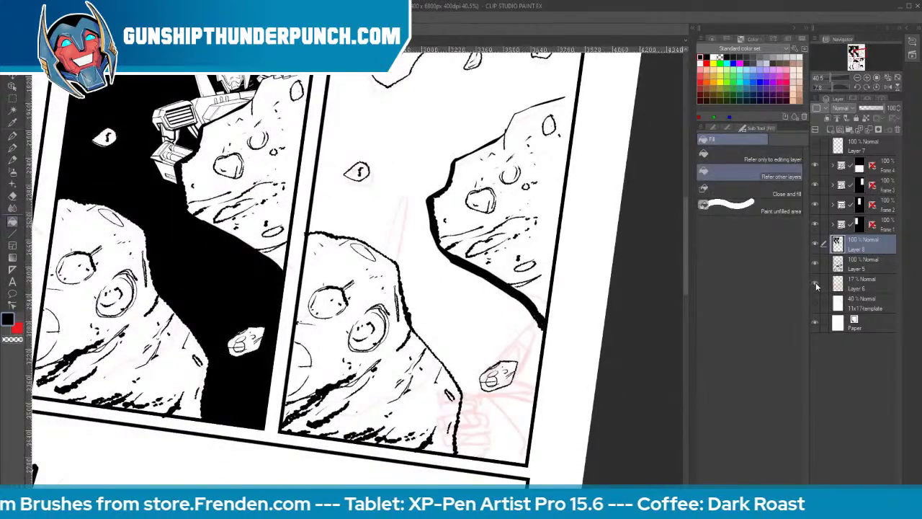
left_click(814, 304)
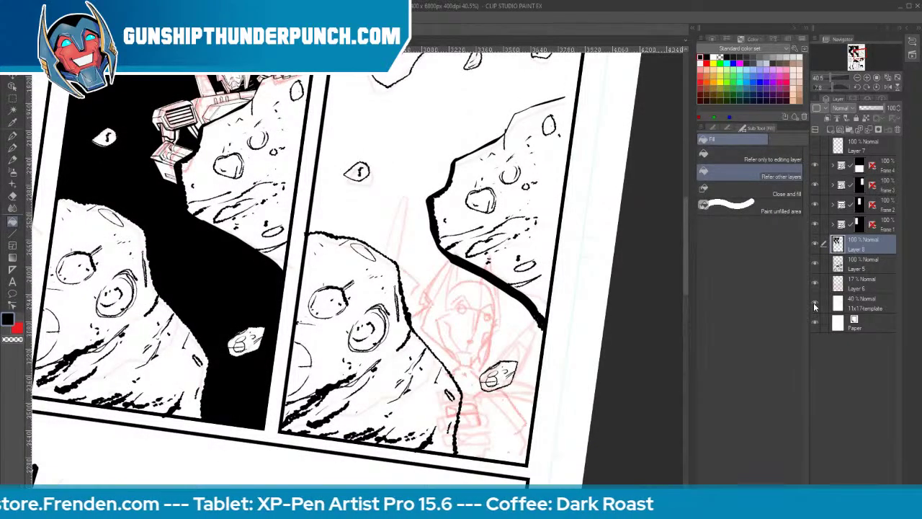
On Layer 5, erase the asteroid edge inside the sketched helmet's horns and the small rock overlapping the robot's shoulder
left_click(860, 264)
key("e")
left_click_drag(488, 261, 496, 291)
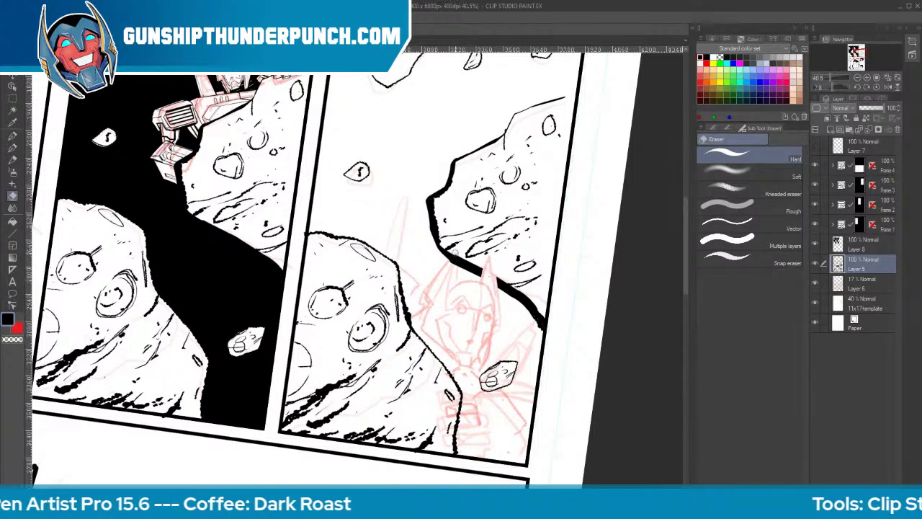
left_click_drag(455, 252, 454, 267)
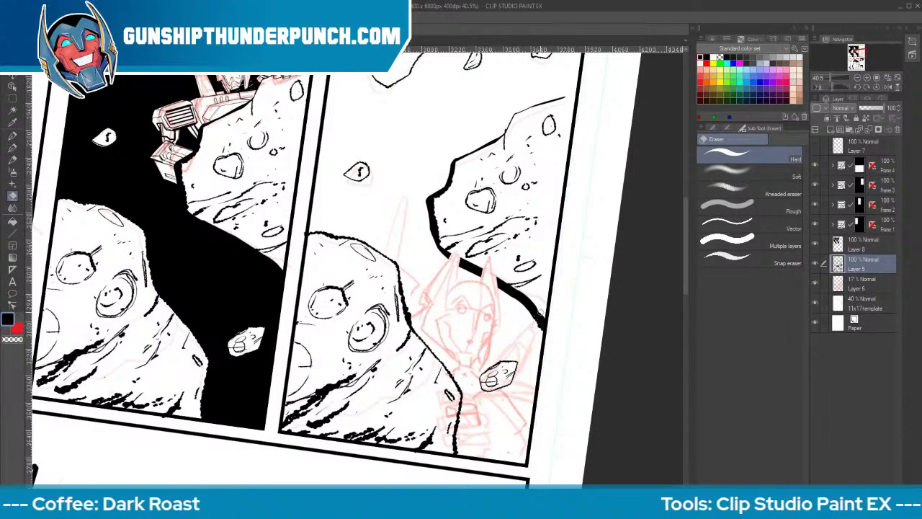
mouse_move(501, 355)
left_mouse_down()
mouse_move(488, 389)
mouse_move(497, 372)
mouse_move(508, 384)
mouse_move(532, 336)
left_mouse_up()
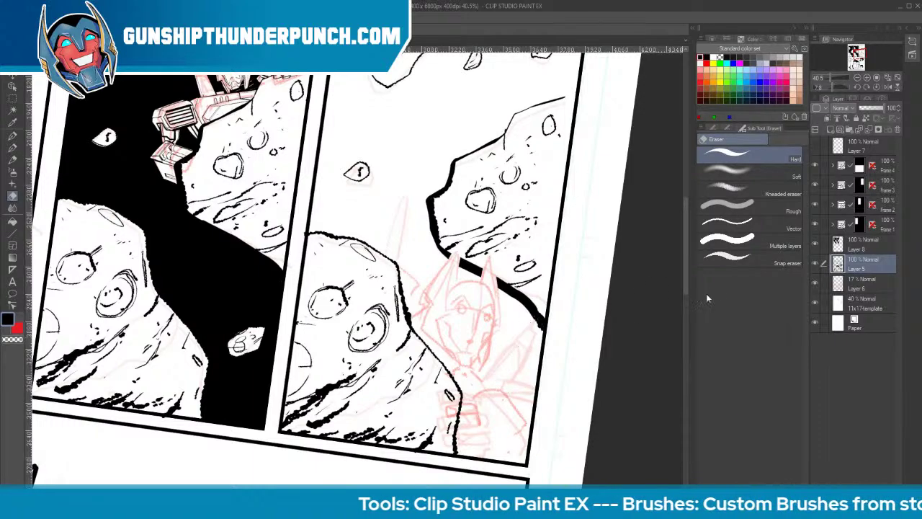
mouse_move(502, 317)
left_mouse_down()
mouse_move(541, 318)
mouse_move(499, 321)
left_mouse_up()
Reduce the eraser size and erase the large asteroid's outline where it crosses the robot's sketched hand
key("[")
key("[")
key("[")
key("[")
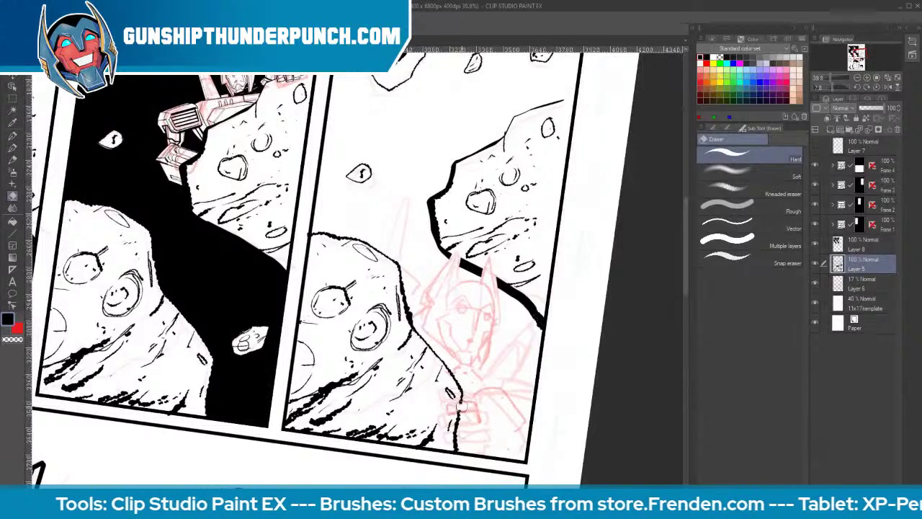
mouse_move(458, 402)
left_mouse_down()
mouse_move(455, 394)
mouse_move(467, 395)
mouse_move(450, 423)
left_mouse_up()
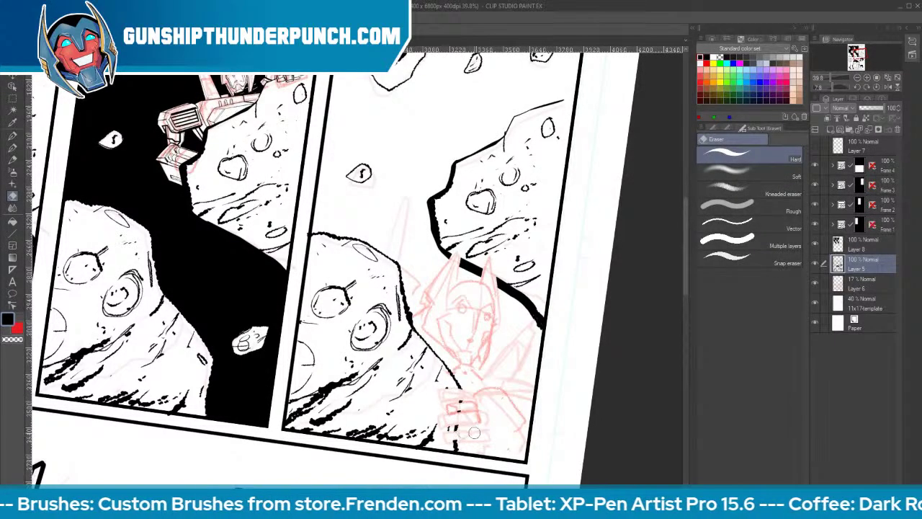
On Layer 8, ink the helmet's near side with its pointed crest, serrated vent lines and inner edge line
left_click(868, 245)
key("ctrl+space")
left_click_drag(466, 290, 485, 279)
key("b")
mouse_move(451, 210)
left_mouse_down()
mouse_move(430, 331)
mouse_move(411, 348)
mouse_move(435, 425)
mouse_move(364, 353)
mouse_move(402, 317)
mouse_move(376, 281)
mouse_move(446, 212)
left_mouse_up()
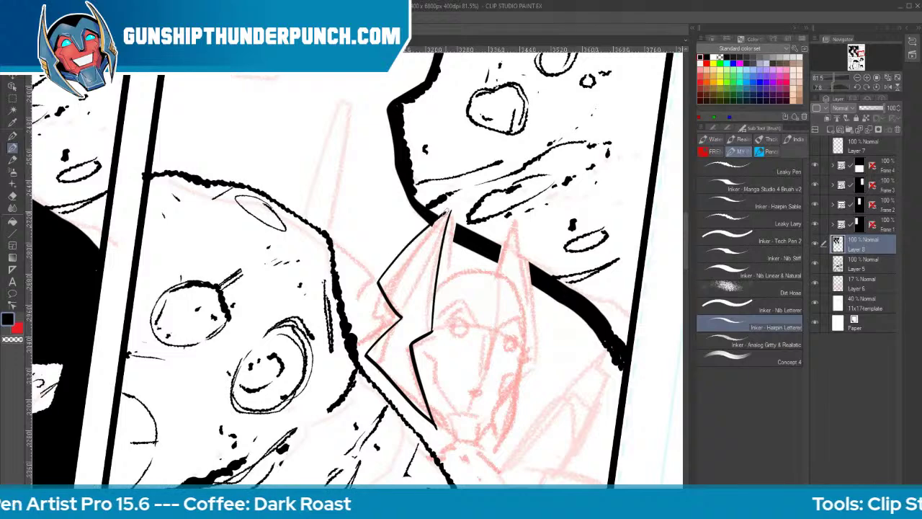
left_click_drag(373, 292, 362, 342)
left_click_drag(368, 338, 364, 347)
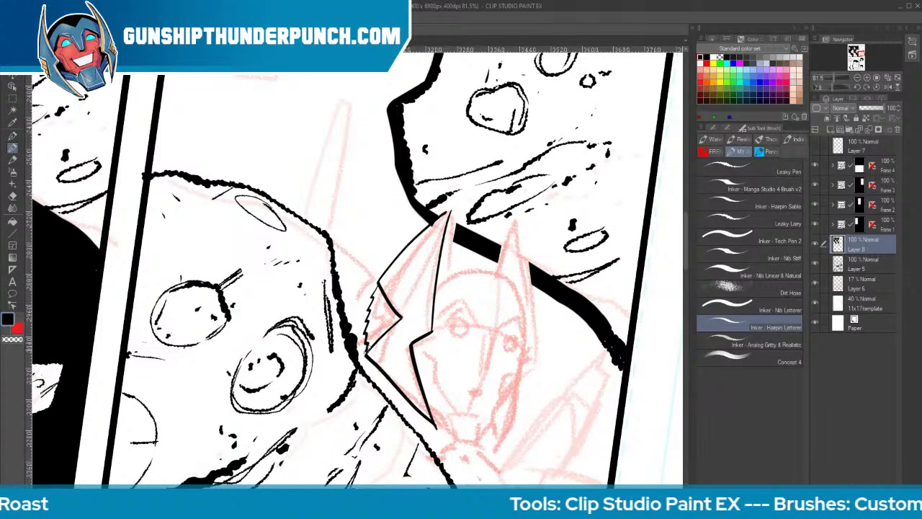
mouse_move(391, 306)
left_mouse_down()
mouse_move(370, 314)
mouse_move(364, 343)
left_mouse_up()
mouse_move(448, 210)
left_mouse_down()
mouse_move(409, 362)
mouse_move(430, 425)
left_mouse_up()
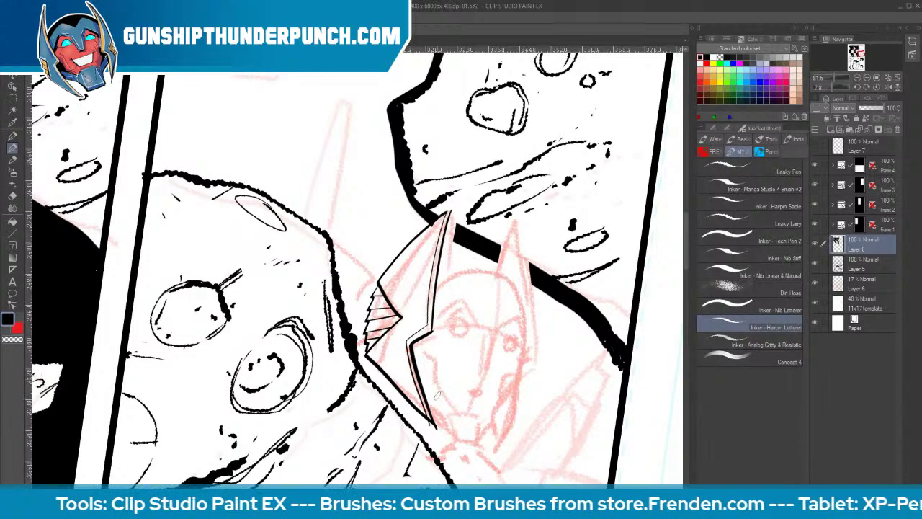
Ink the helmet's rounded dome and the outline of its far horn and side guard
mouse_move(523, 337)
left_mouse_down()
mouse_move(478, 264)
mouse_move(438, 265)
left_mouse_up()
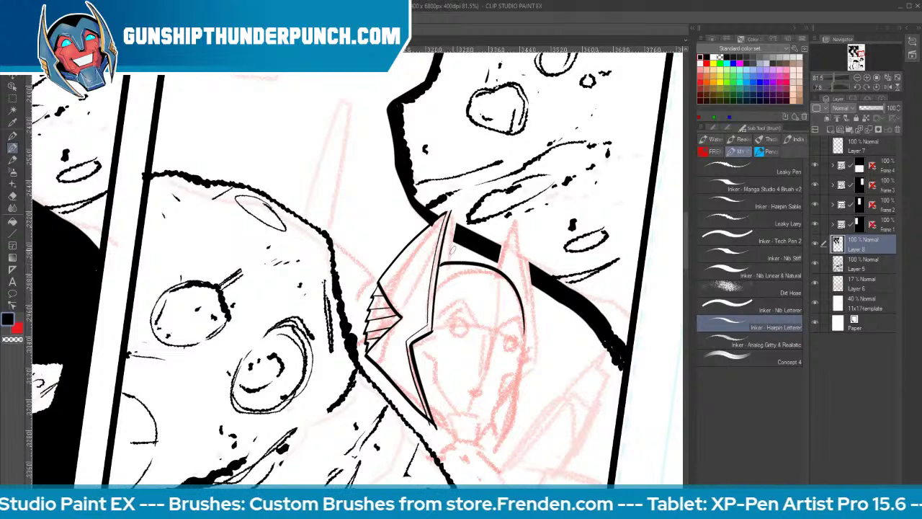
left_click_drag(507, 224, 497, 272)
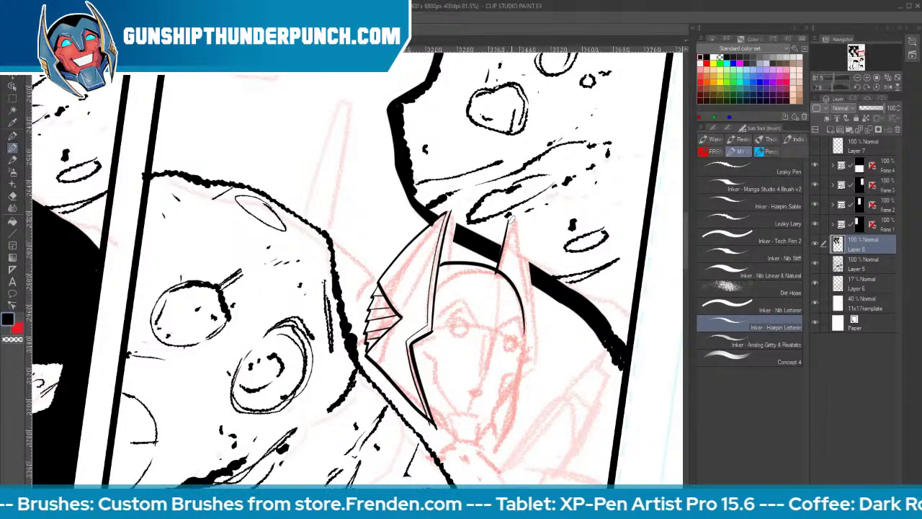
mouse_move(508, 216)
left_mouse_down()
mouse_move(526, 258)
mouse_move(528, 376)
mouse_move(514, 443)
left_mouse_up()
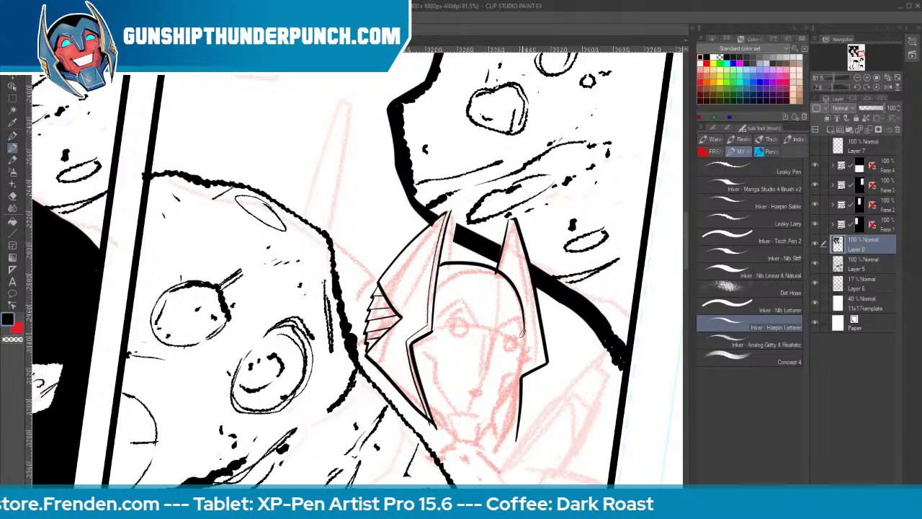
Ink the robot's brows, nose, eyes, mouth and the angular cheek lines on both sides of the face
left_click_drag(497, 330, 486, 374)
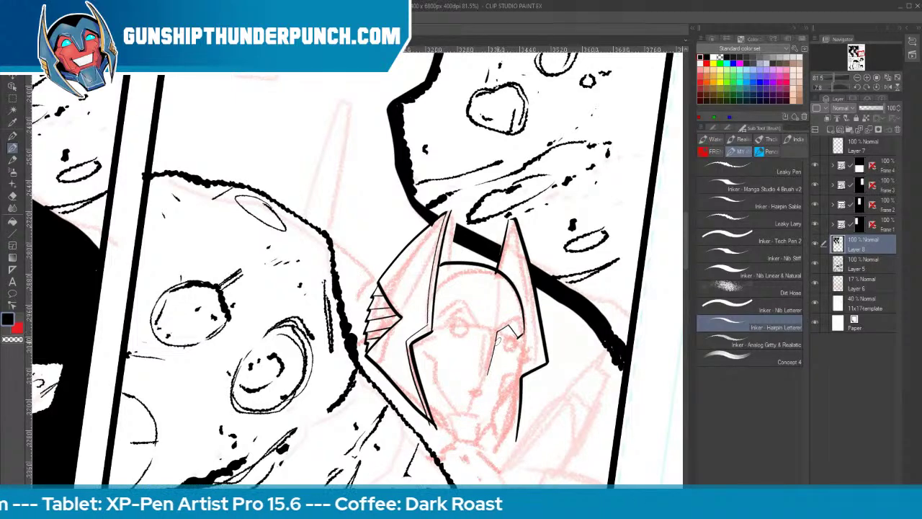
mouse_move(504, 317)
left_mouse_down()
mouse_move(524, 335)
mouse_move(482, 373)
left_mouse_up()
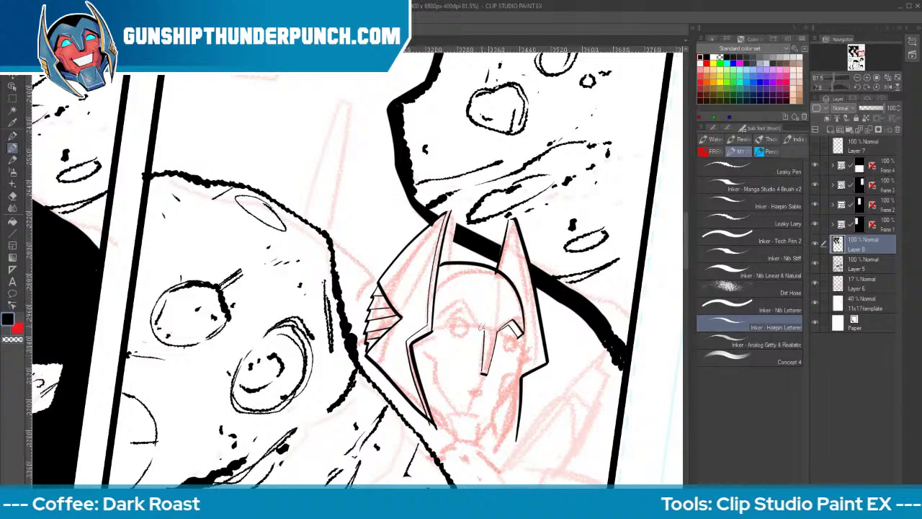
mouse_move(484, 329)
left_mouse_down()
mouse_move(440, 314)
mouse_move(429, 341)
left_mouse_up()
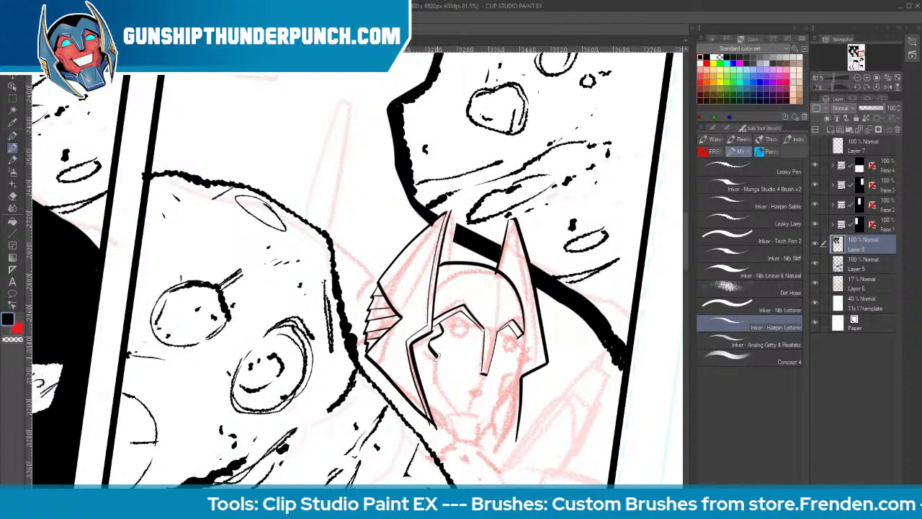
mouse_move(443, 336)
left_mouse_down()
mouse_move(436, 404)
mouse_move(477, 392)
mouse_move(468, 394)
left_mouse_up()
mouse_move(453, 321)
left_mouse_down()
mouse_move(470, 336)
mouse_move(454, 337)
mouse_move(512, 343)
mouse_move(513, 374)
mouse_move(493, 418)
left_mouse_up()
mouse_move(418, 345)
left_mouse_down()
mouse_move(428, 394)
mouse_move(492, 408)
left_mouse_up()
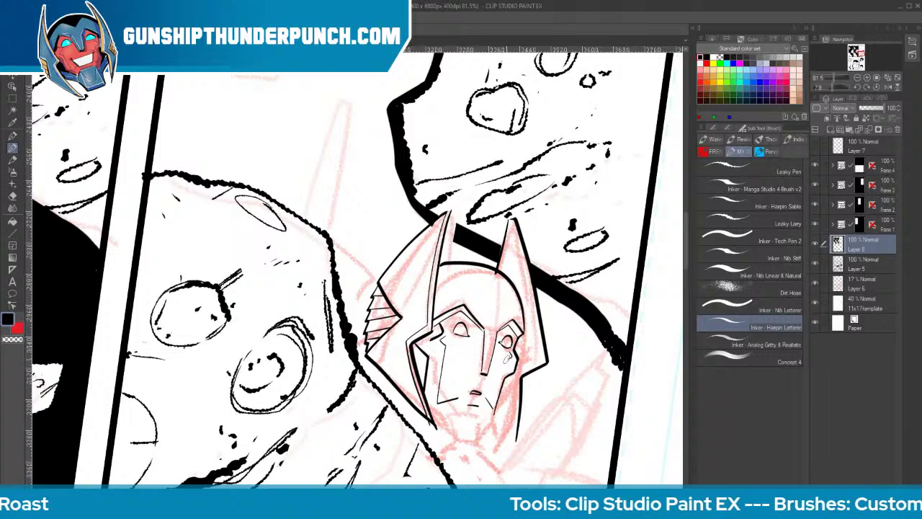
left_click_drag(510, 354, 494, 407)
Ink the forehead chevron and the helmet's centre line, and add a shading line along the nose
mouse_move(437, 298)
left_mouse_down()
mouse_move(463, 284)
mouse_move(481, 289)
mouse_move(473, 293)
mouse_move(489, 313)
mouse_move(508, 300)
mouse_move(523, 317)
left_mouse_up()
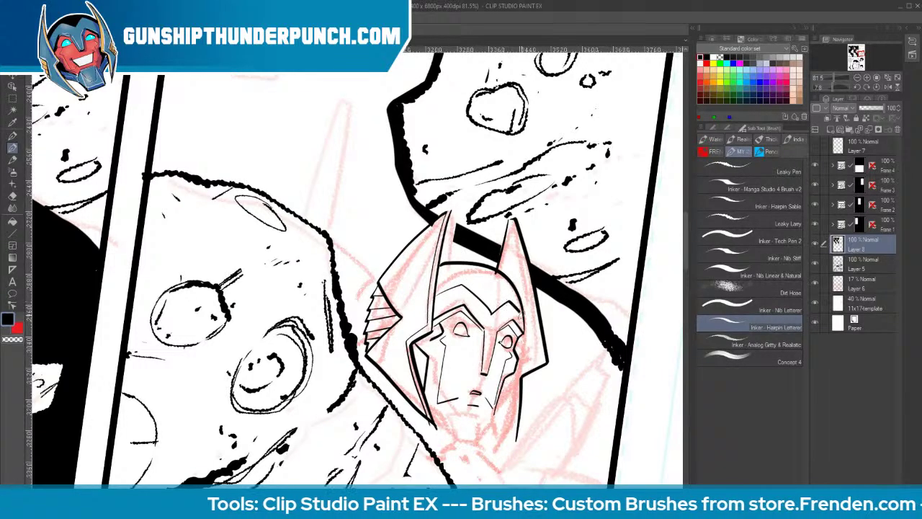
left_click_drag(481, 263, 493, 310)
left_click_drag(493, 311, 487, 375)
left_click_drag(480, 330, 477, 376)
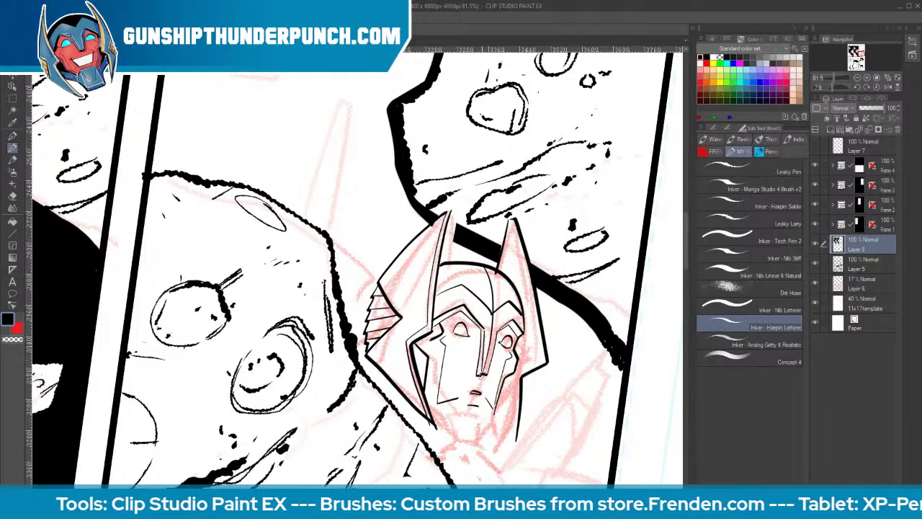
key("ctrl+z")
mouse_move(483, 330)
left_mouse_down()
mouse_move(478, 372)
mouse_move(486, 375)
left_mouse_up()
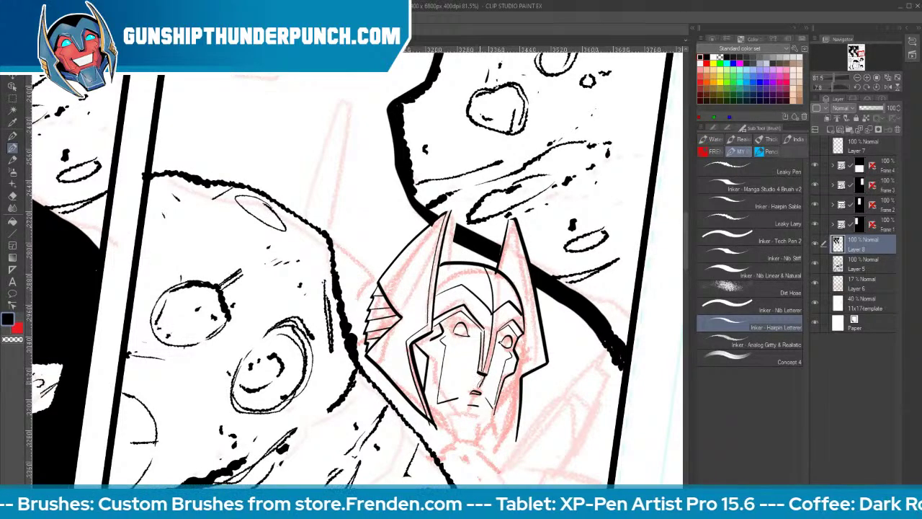
Ink the robot's jaw and chin plate below the mouth
key("e")
key("b")
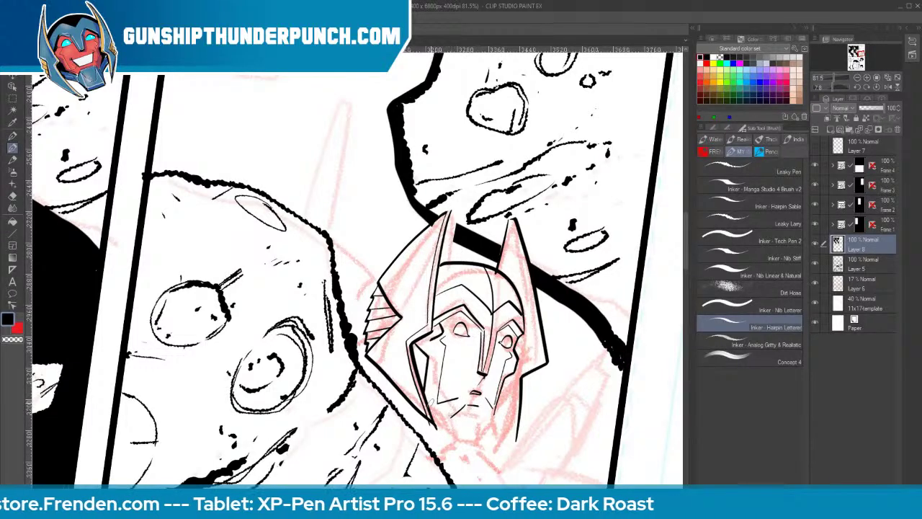
mouse_move(478, 412)
left_mouse_down()
mouse_move(478, 438)
mouse_move(461, 438)
mouse_move(454, 421)
mouse_move(445, 437)
mouse_move(476, 446)
mouse_move(433, 418)
mouse_move(482, 428)
mouse_move(496, 415)
left_mouse_up()
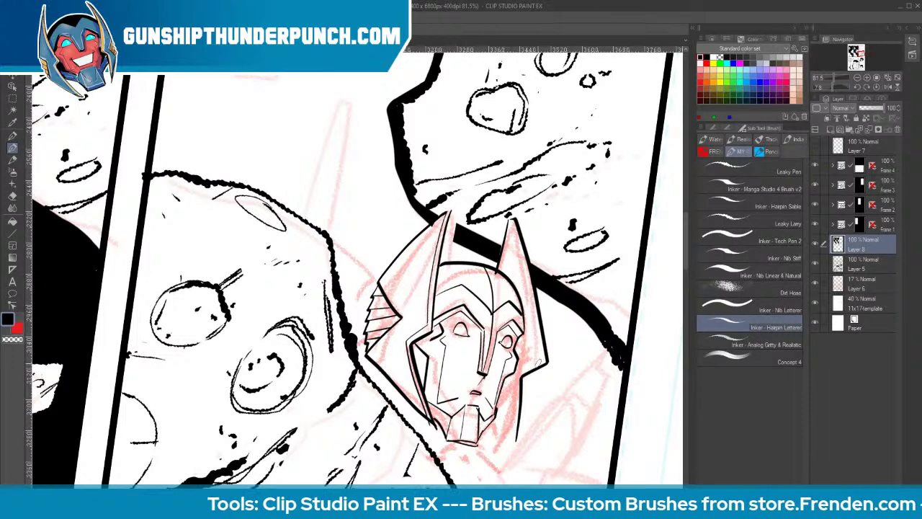
Finish the lower point of the helmet's far side, add an inner line along its horn and reinforce the centre line
mouse_move(534, 366)
left_mouse_down()
mouse_move(515, 375)
mouse_move(511, 446)
mouse_move(517, 429)
mouse_move(490, 421)
left_mouse_up()
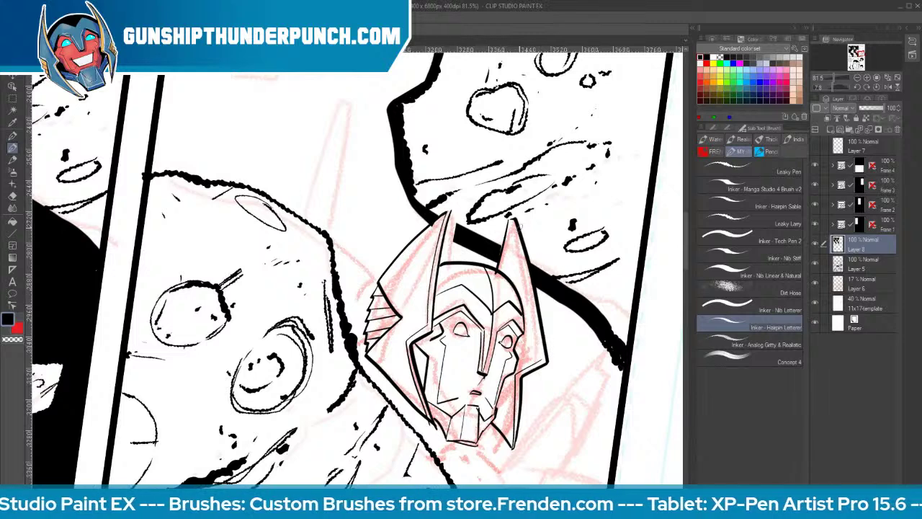
left_click_drag(510, 214, 537, 353)
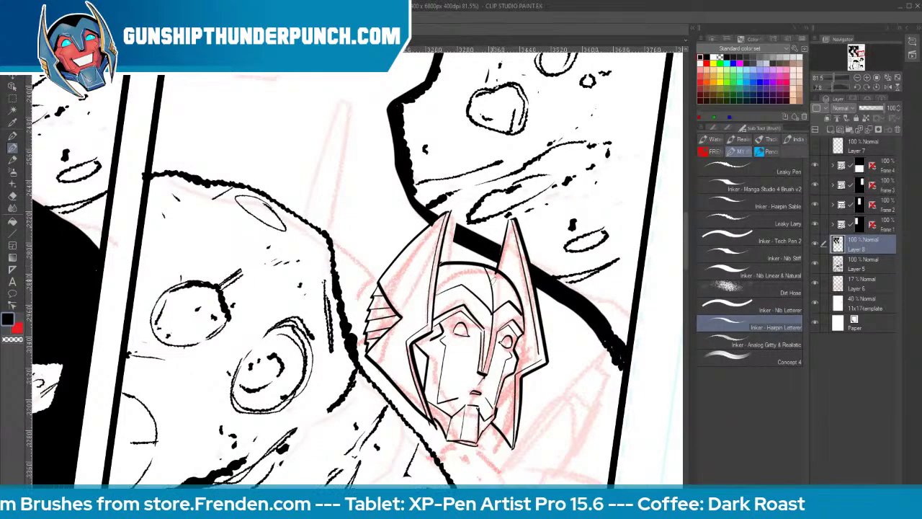
left_click_drag(490, 262, 497, 317)
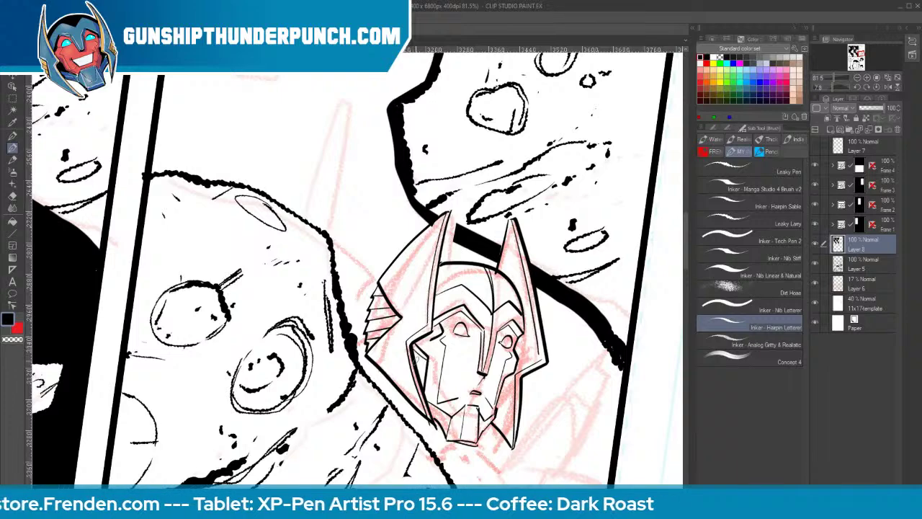
Ink the robot's neck line below the chin and the long diagonal shoulder line rising beside the helmet's lower point
left_click_drag(574, 417, 609, 297)
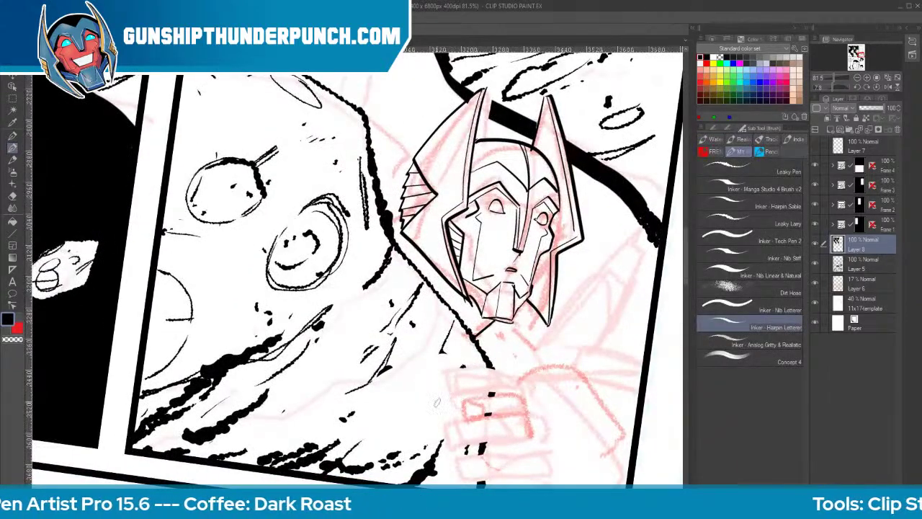
left_click_drag(510, 316, 542, 340)
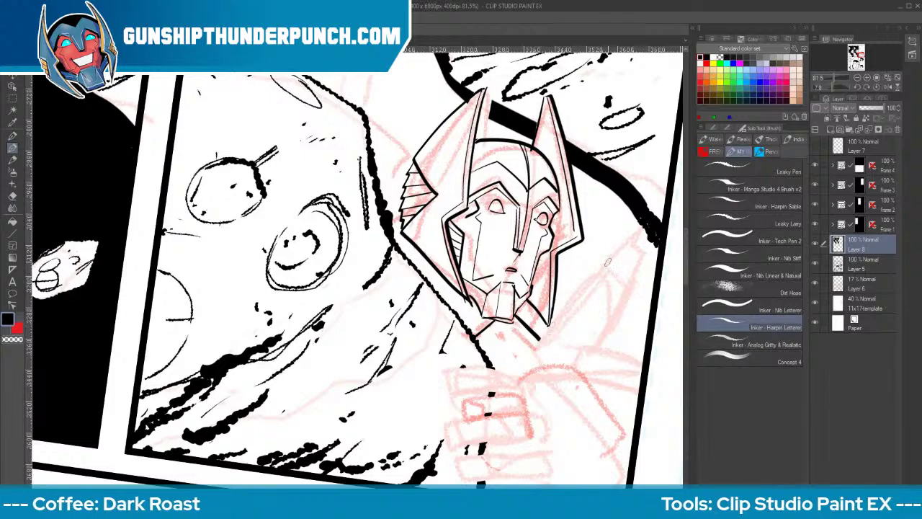
mouse_move(614, 252)
left_mouse_down()
mouse_move(538, 341)
mouse_move(550, 360)
left_mouse_up()
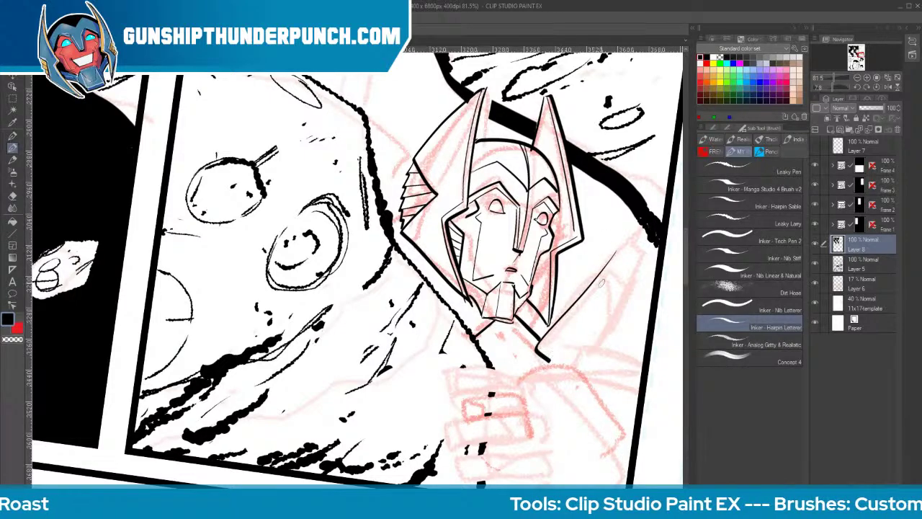
Ink the outlines of the robot's four fingers gripping the edge of the asteroid
left_click_drag(577, 394, 484, 287)
mouse_move(420, 264)
left_mouse_down()
mouse_move(434, 274)
mouse_move(430, 287)
left_mouse_up()
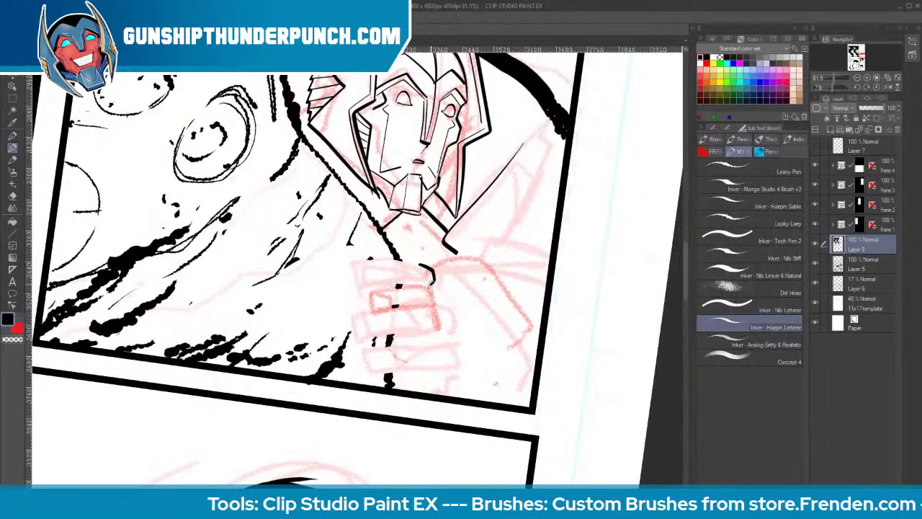
left_click_drag(574, 443, 622, 274)
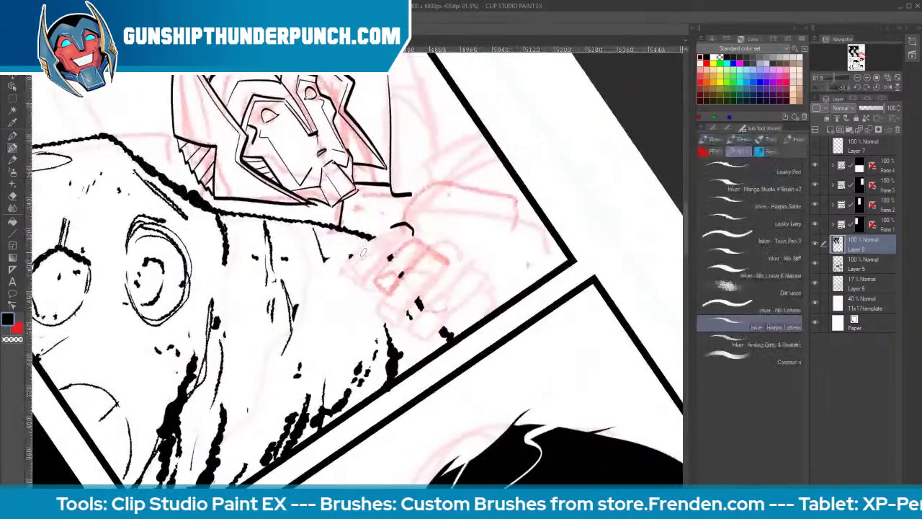
mouse_move(344, 268)
left_mouse_down()
mouse_move(387, 229)
mouse_move(364, 288)
mouse_move(408, 269)
mouse_move(426, 252)
mouse_move(416, 235)
mouse_move(396, 291)
mouse_move(414, 301)
mouse_move(442, 269)
mouse_move(430, 250)
mouse_move(454, 283)
mouse_move(411, 329)
mouse_move(464, 300)
mouse_move(452, 278)
left_mouse_up()
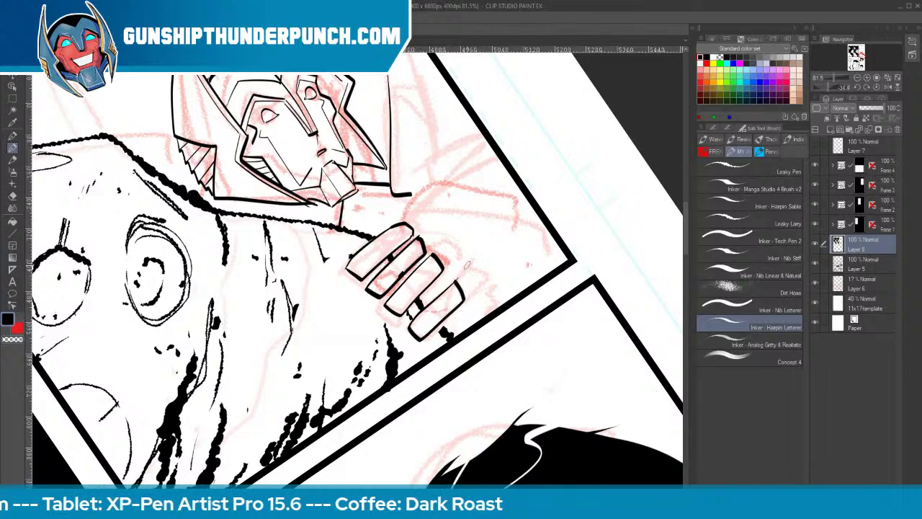
Ink the joint bands on the first two fingers and the knuckle contour along the back of the hand
mouse_move(356, 274)
left_mouse_down()
mouse_move(412, 232)
mouse_move(382, 251)
mouse_move(372, 243)
left_mouse_up()
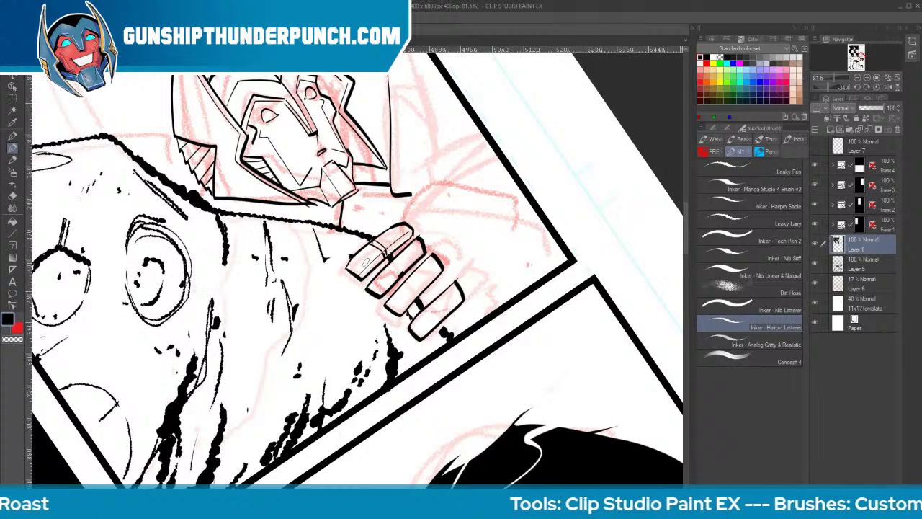
left_click_drag(365, 272, 407, 234)
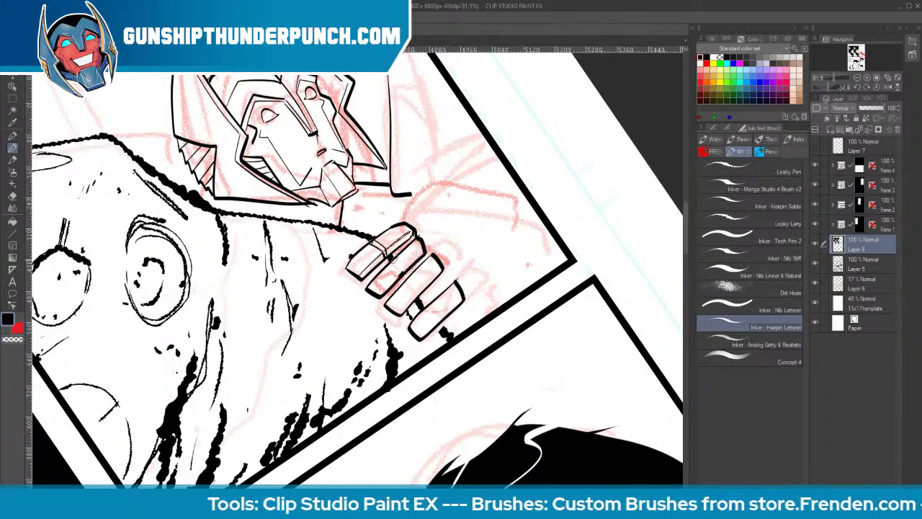
mouse_move(382, 290)
left_mouse_down()
mouse_move(403, 268)
mouse_move(392, 260)
mouse_move(404, 267)
left_mouse_up()
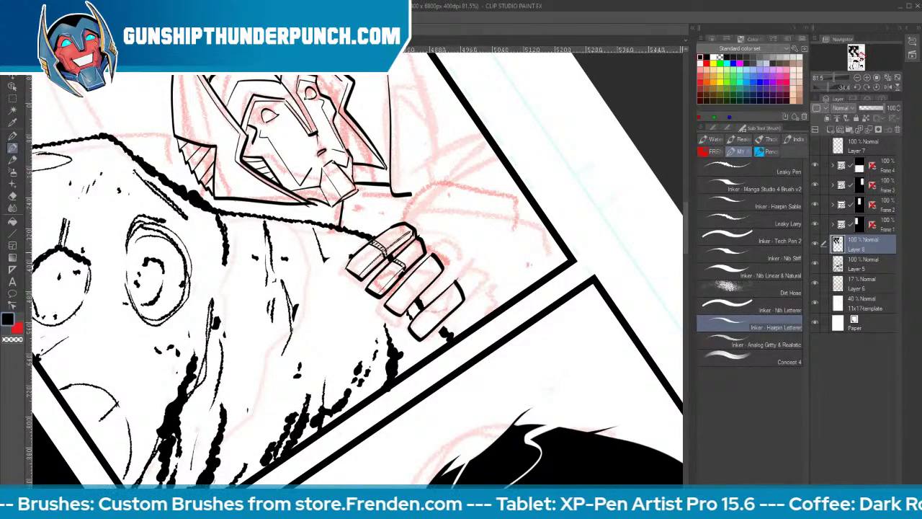
left_click_drag(403, 222, 429, 253)
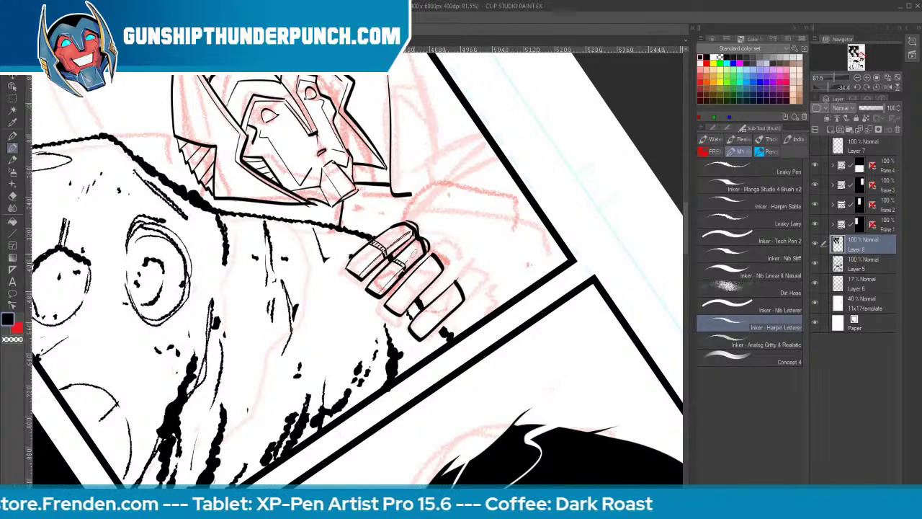
mouse_move(420, 263)
left_mouse_down()
mouse_move(441, 244)
mouse_move(464, 288)
left_mouse_up()
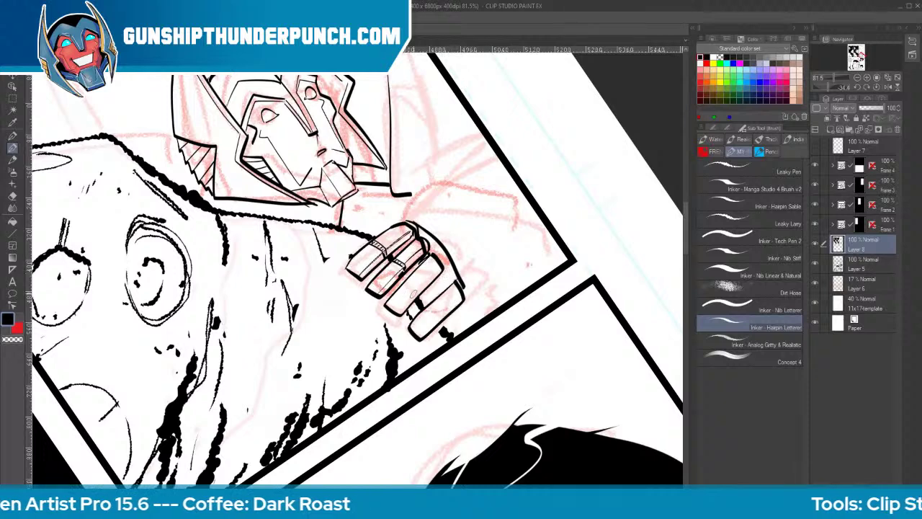
Add segment and plate lines across the first three fingers
left_click_drag(386, 298, 400, 311)
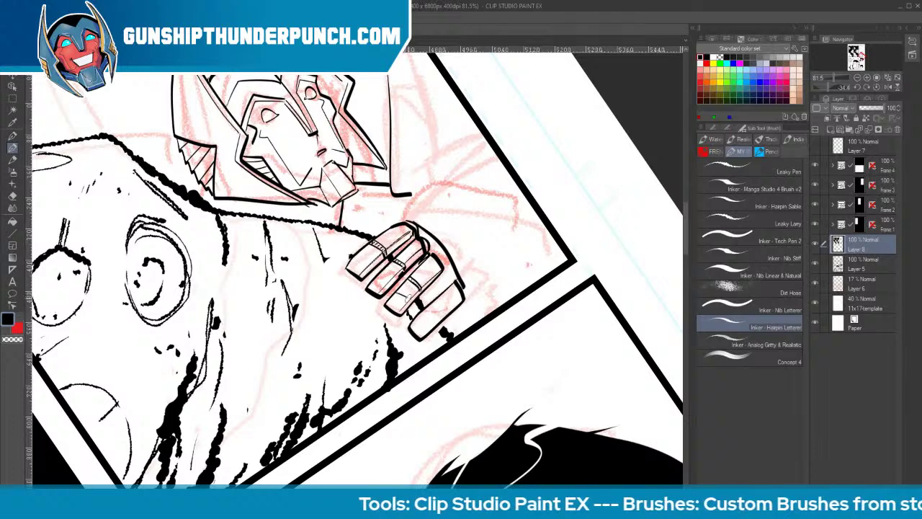
left_click_drag(420, 265, 431, 279)
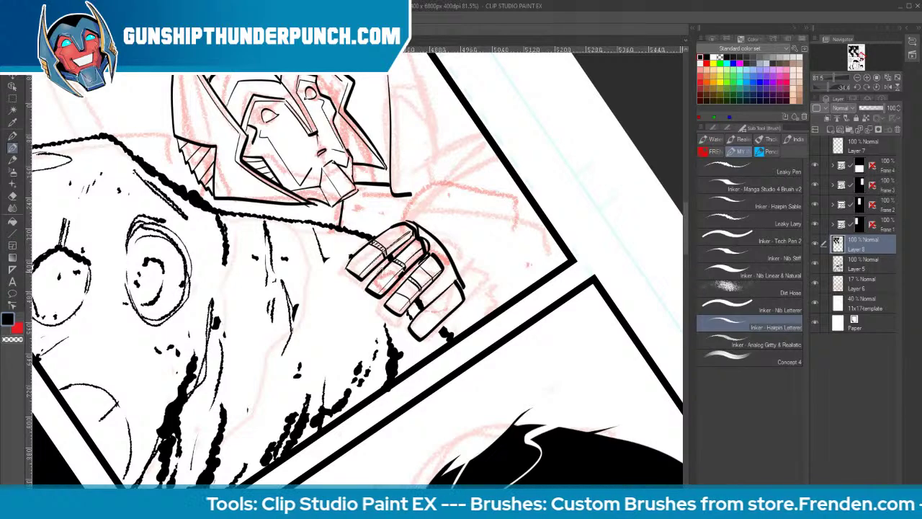
left_click_drag(358, 251, 372, 260)
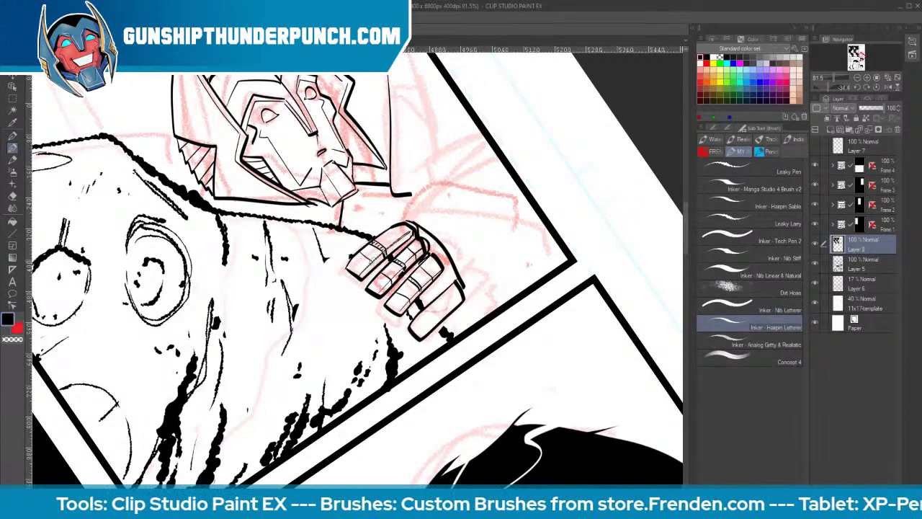
left_click_drag(395, 232, 408, 225)
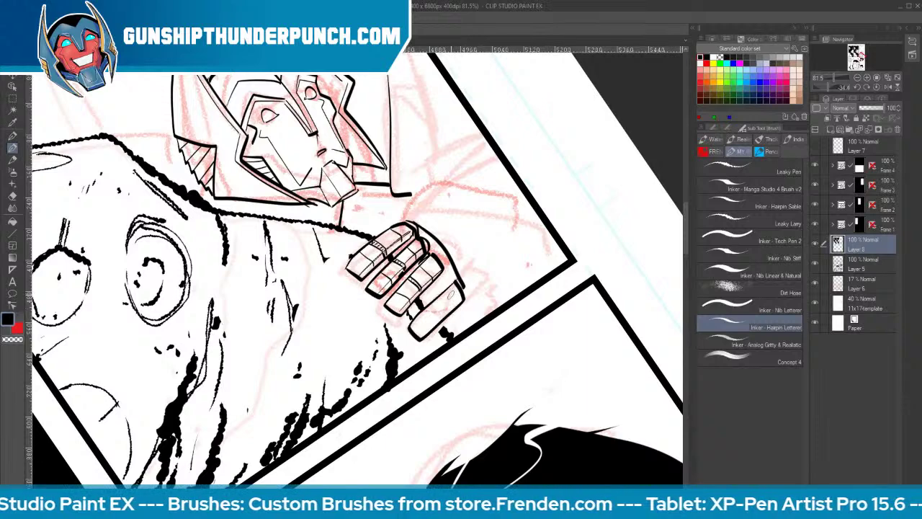
Erase the little finger and redraw it smaller and tapered, with a joint line and the closing edge of the hand
key("e")
left_click_drag(460, 283, 420, 335)
key("b")
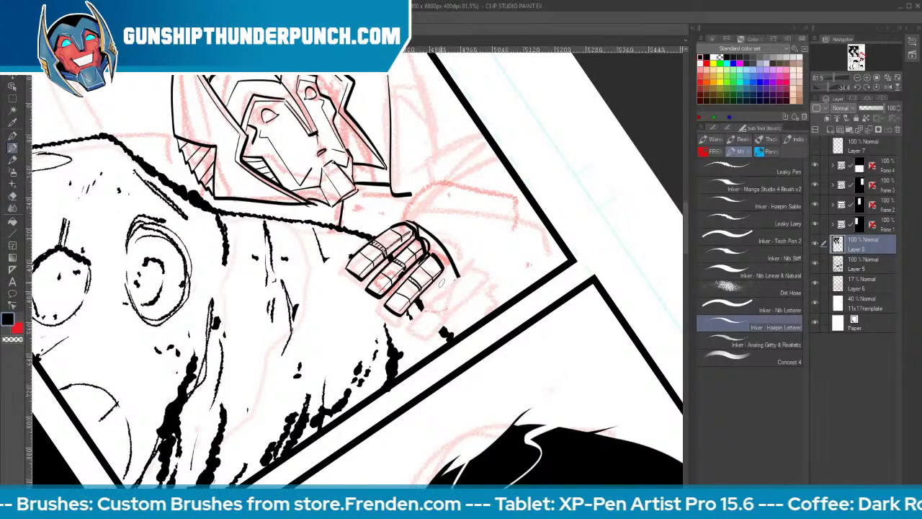
mouse_move(441, 271)
left_mouse_down()
mouse_move(454, 286)
mouse_move(417, 309)
left_mouse_up()
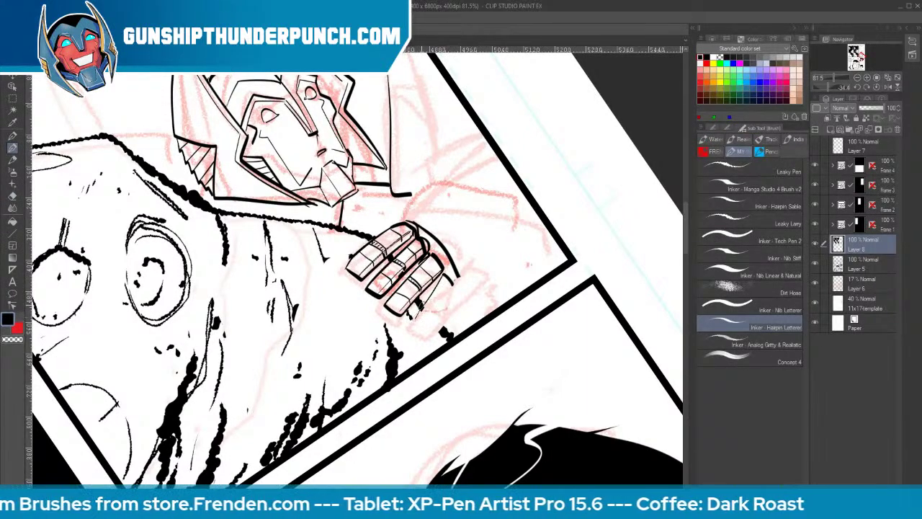
mouse_move(444, 280)
left_mouse_down()
mouse_move(411, 316)
mouse_move(426, 328)
mouse_move(441, 311)
left_mouse_up()
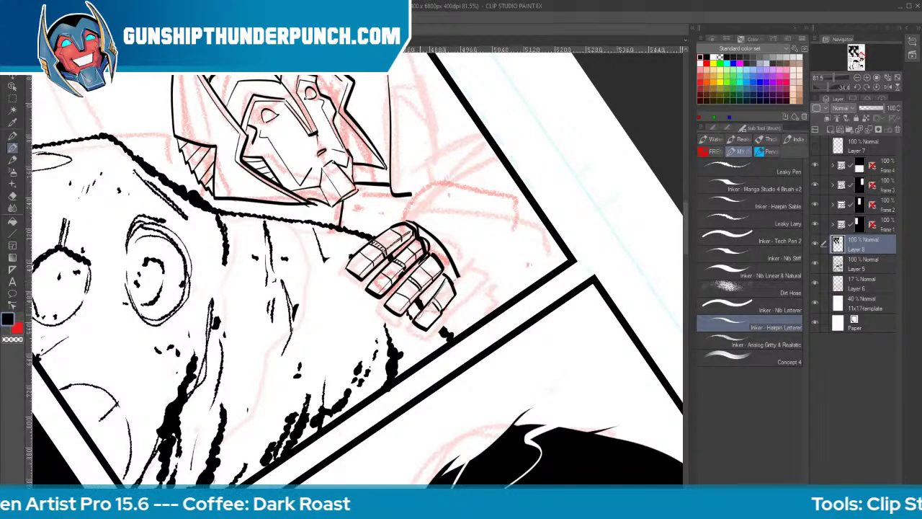
left_click_drag(432, 302, 438, 306)
mouse_move(456, 270)
left_mouse_down()
mouse_move(461, 281)
mouse_move(449, 313)
left_mouse_up()
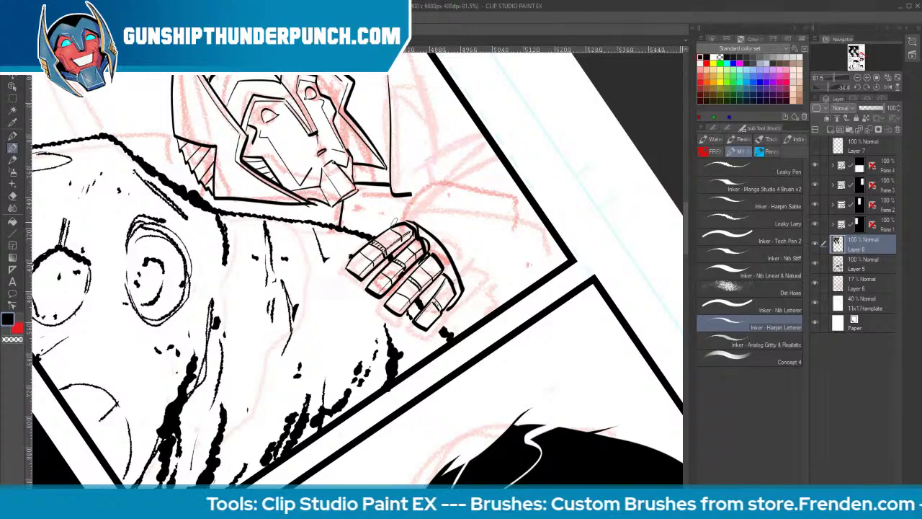
left_click_drag(461, 288, 446, 311)
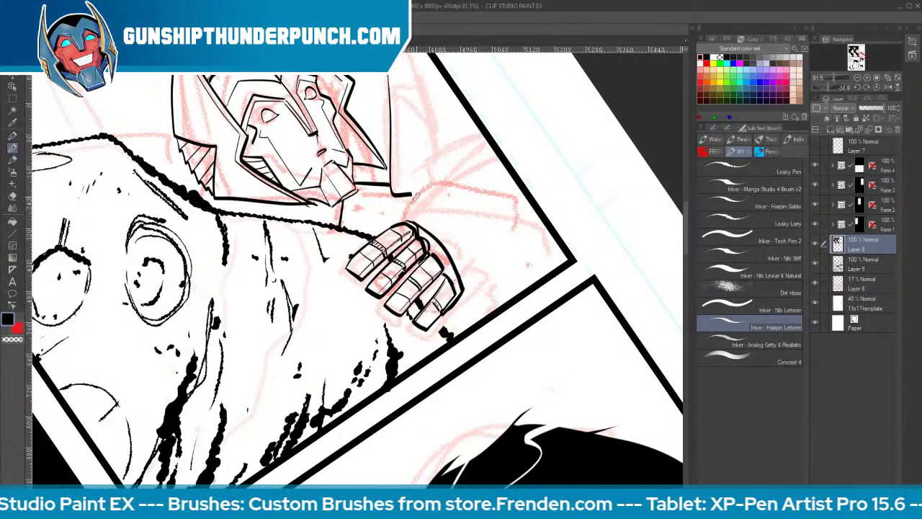
Erase the shoulder line beside the helmet and replace it with a clean straight line
key("e")
mouse_move(416, 196)
left_mouse_down()
mouse_move(395, 189)
mouse_move(414, 196)
left_mouse_up()
left_click_drag(395, 81, 395, 195)
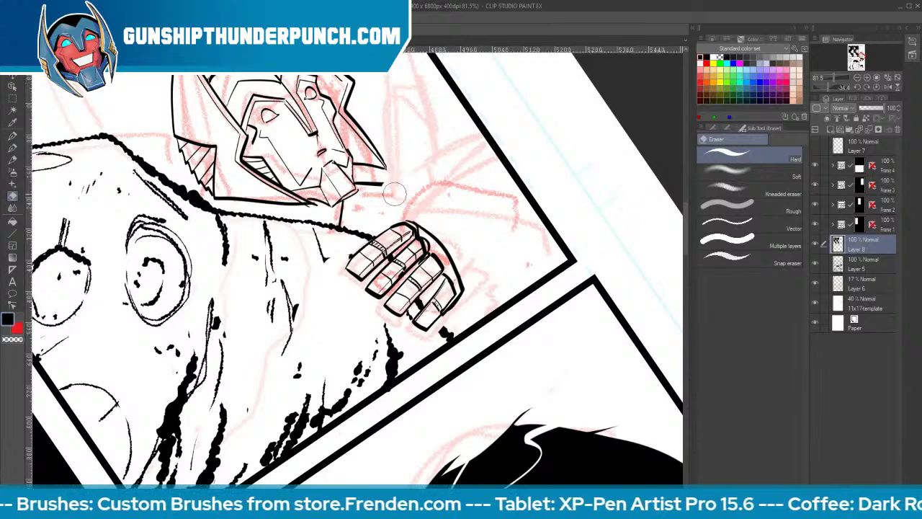
left_click(12, 233)
left_click_drag(404, 66, 391, 187)
key("p")
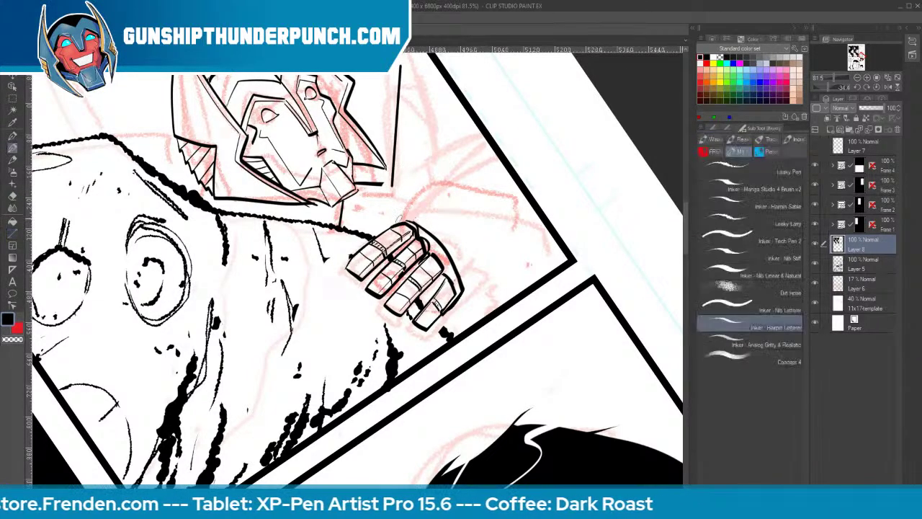
Ink the forearm's upper edge and curved seam, and outline two rounded recesses on the armour
mouse_move(389, 225)
left_mouse_down()
mouse_move(425, 204)
mouse_move(518, 288)
left_mouse_up()
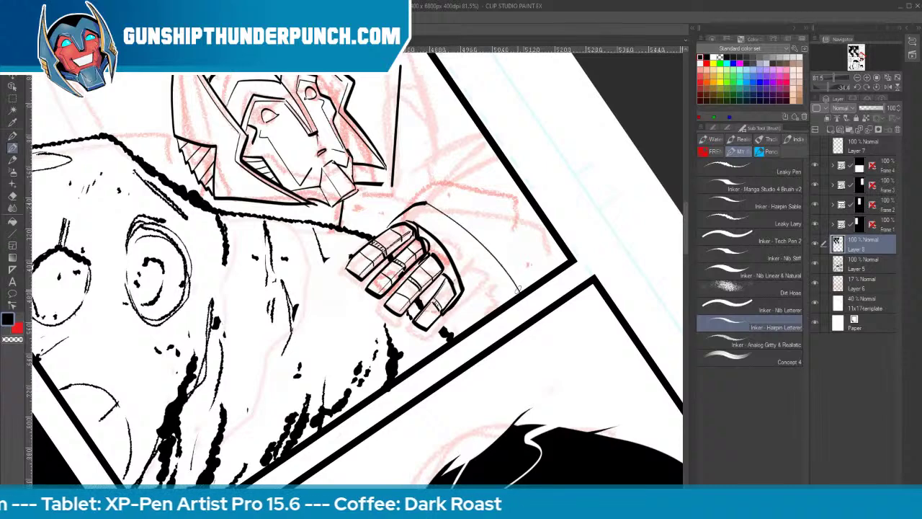
left_click_drag(412, 208, 520, 184)
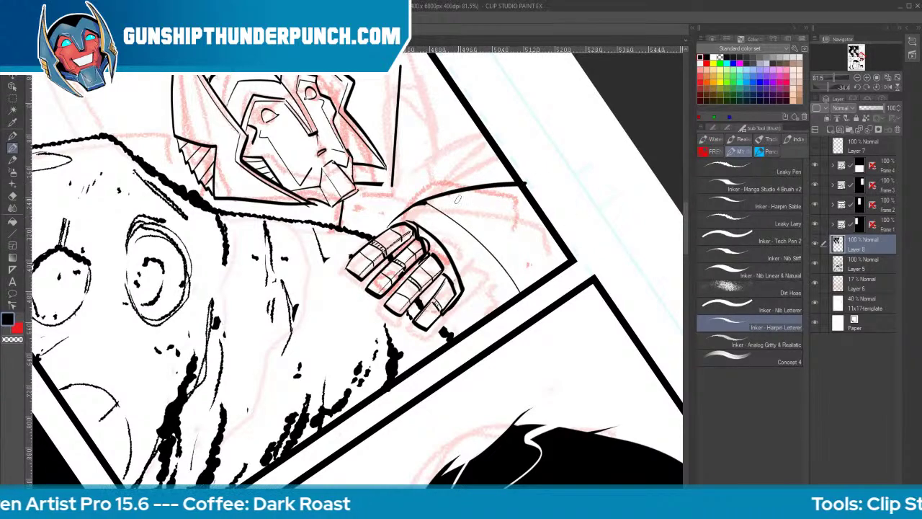
left_click_drag(452, 204, 481, 225)
mouse_move(504, 257)
left_mouse_down()
mouse_move(526, 283)
mouse_move(542, 246)
mouse_move(545, 277)
left_mouse_up()
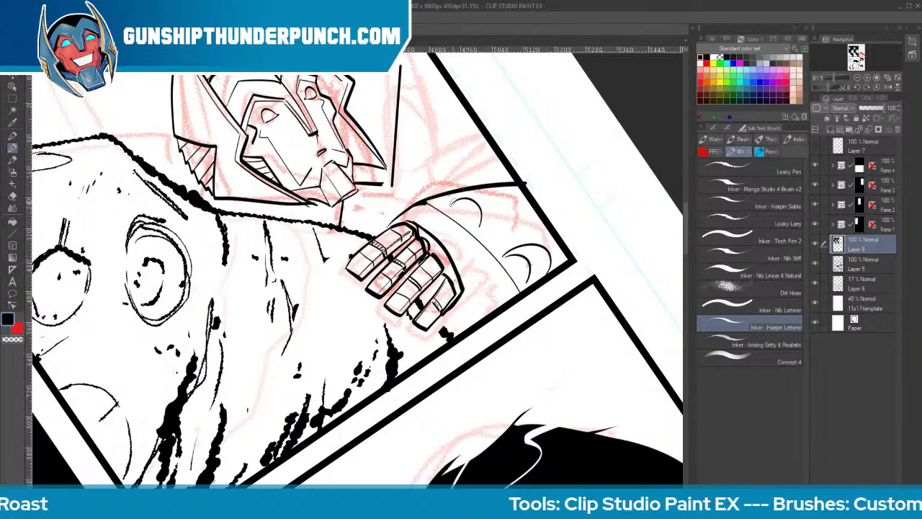
Ink the outer rims and inner crescents of the two forearm recesses, plus a short panel line towards the frame border
mouse_move(454, 203)
left_mouse_down()
mouse_move(508, 193)
mouse_move(485, 229)
left_mouse_up()
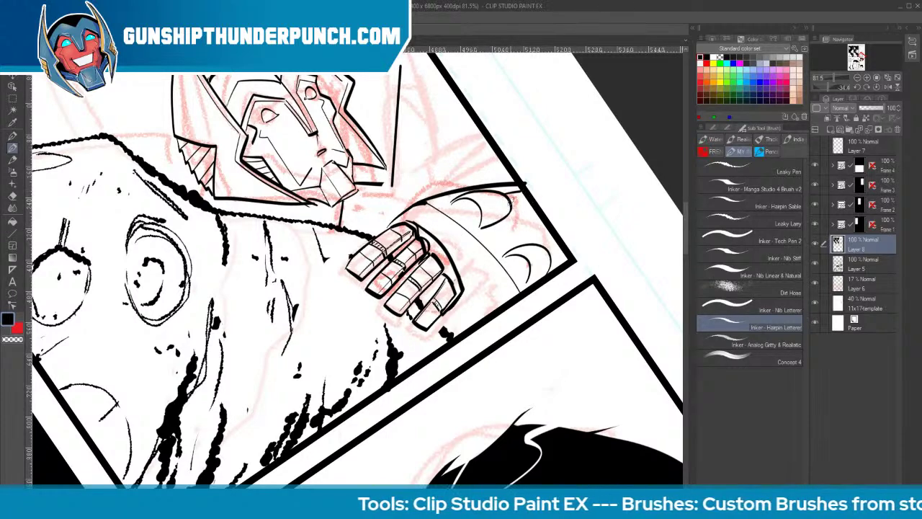
mouse_move(535, 238)
left_mouse_down()
mouse_move(562, 254)
mouse_move(548, 272)
left_mouse_up()
mouse_move(467, 199)
left_mouse_down()
mouse_move(477, 223)
mouse_move(463, 201)
mouse_move(452, 203)
left_mouse_up()
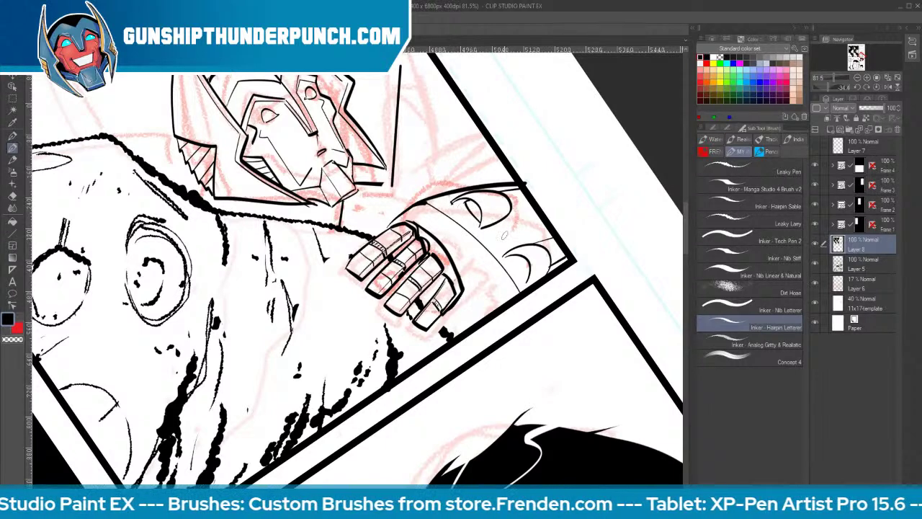
left_click_drag(512, 252, 526, 279)
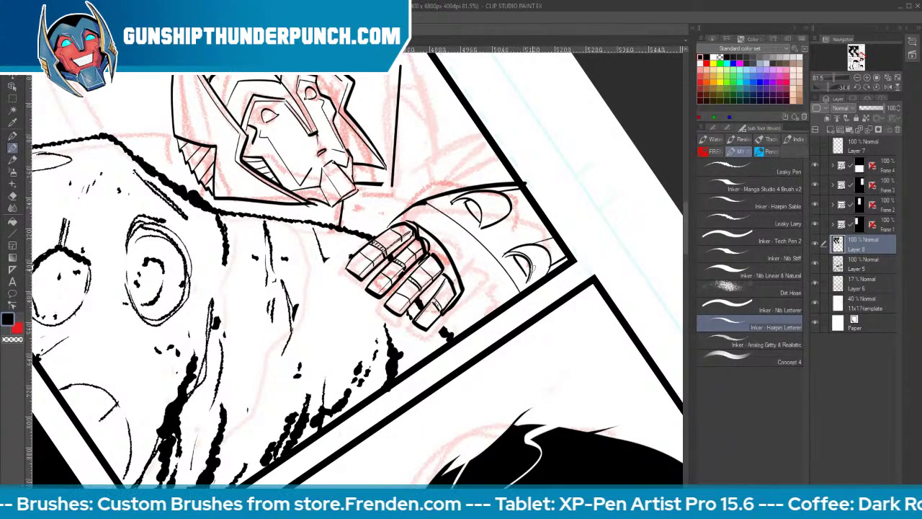
mouse_move(456, 194)
left_mouse_down()
mouse_move(478, 200)
mouse_move(487, 217)
mouse_move(531, 195)
left_mouse_up()
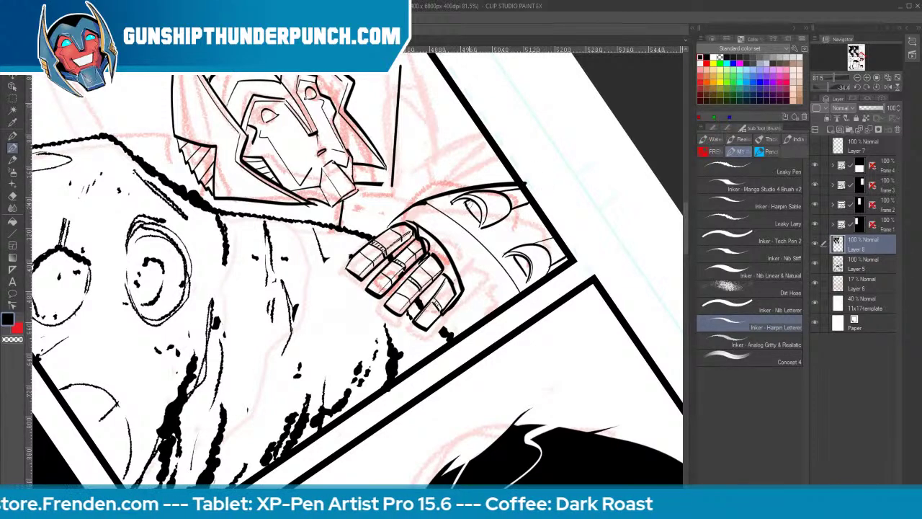
key("space")
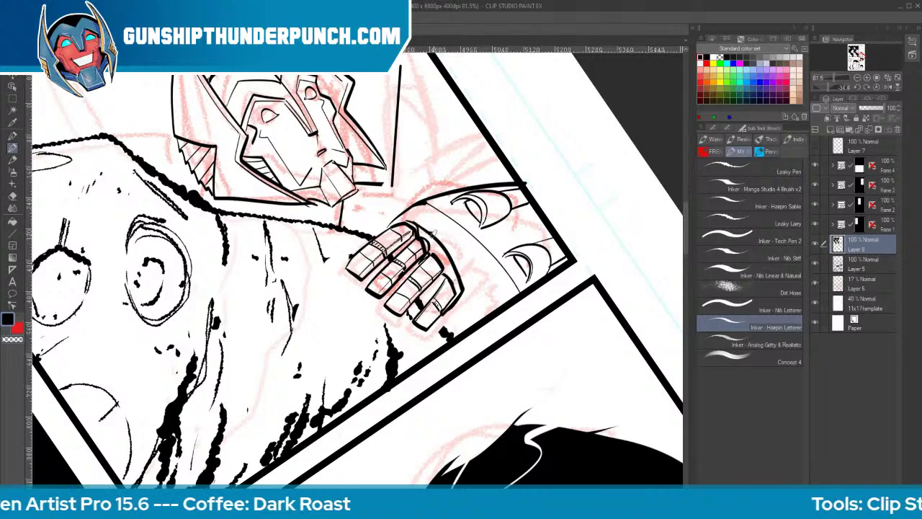
Ink the curved cuff around the back of the hand, redrawing its outer edge as a heavier line down to the frame border
mouse_move(431, 232)
left_mouse_down()
mouse_move(454, 321)
mouse_move(437, 324)
left_mouse_up()
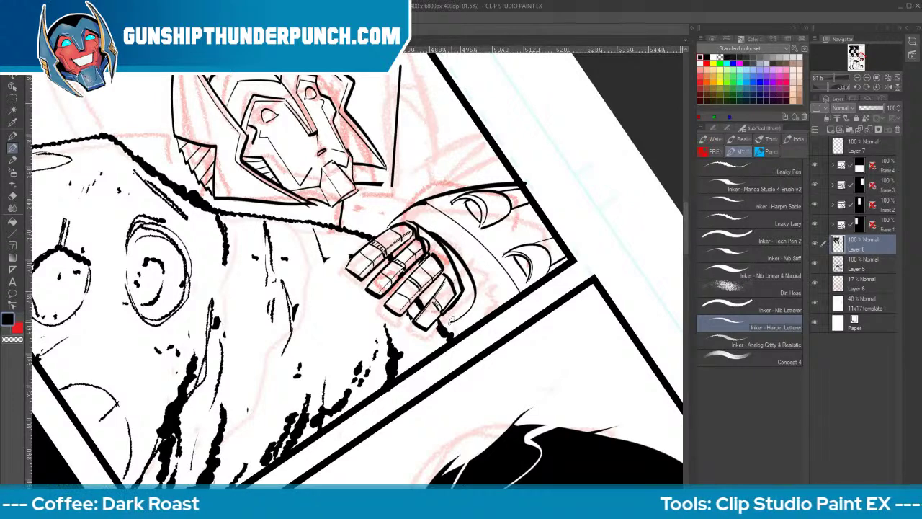
left_click_drag(448, 254, 448, 325)
mouse_move(461, 294)
left_mouse_down()
mouse_move(470, 285)
mouse_move(449, 323)
left_mouse_up()
key("ctrl+z")
key("ctrl+z")
mouse_move(452, 248)
left_mouse_down()
mouse_move(480, 288)
mouse_move(452, 336)
left_mouse_up()
Add crossbands to the rims of the two forearm recesses and fill the inside of the one nearest the panel corner with black
left_click_drag(451, 206, 466, 198)
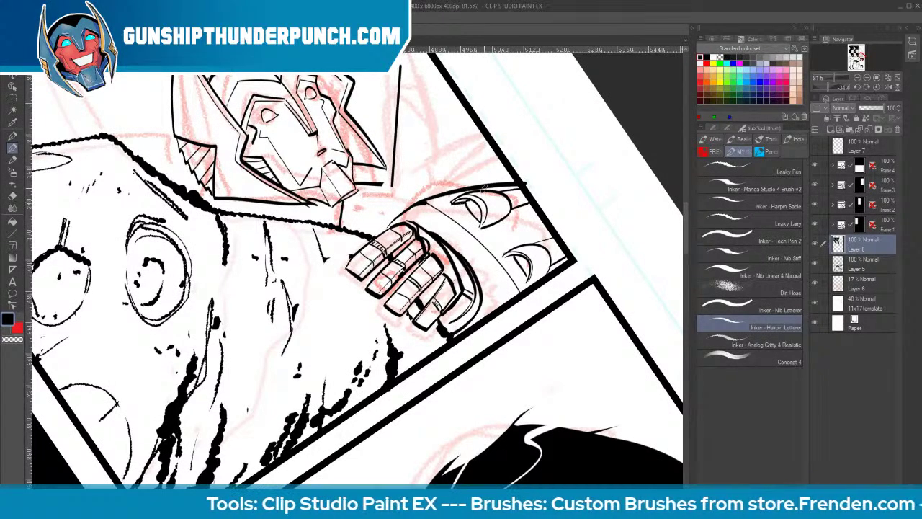
key("r")
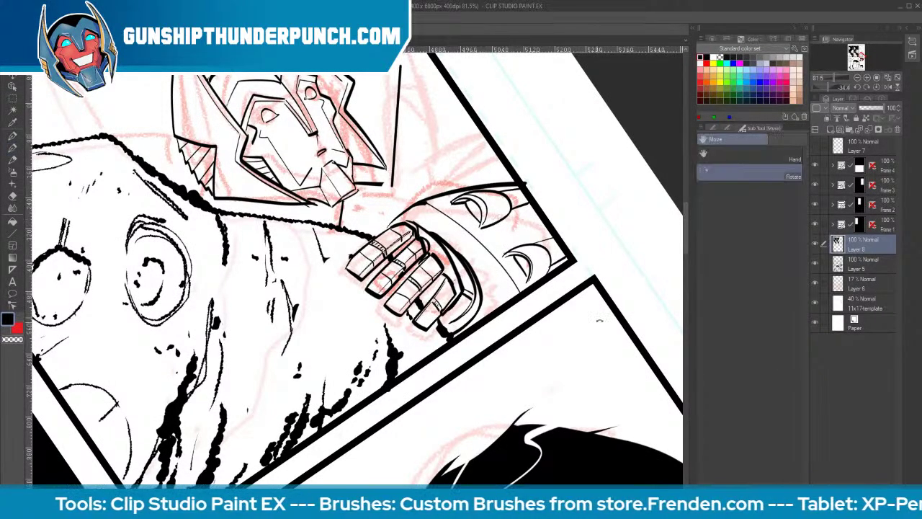
mouse_move(598, 319)
left_mouse_down()
mouse_move(543, 186)
mouse_move(448, 128)
mouse_move(333, 131)
left_mouse_up()
key("b")
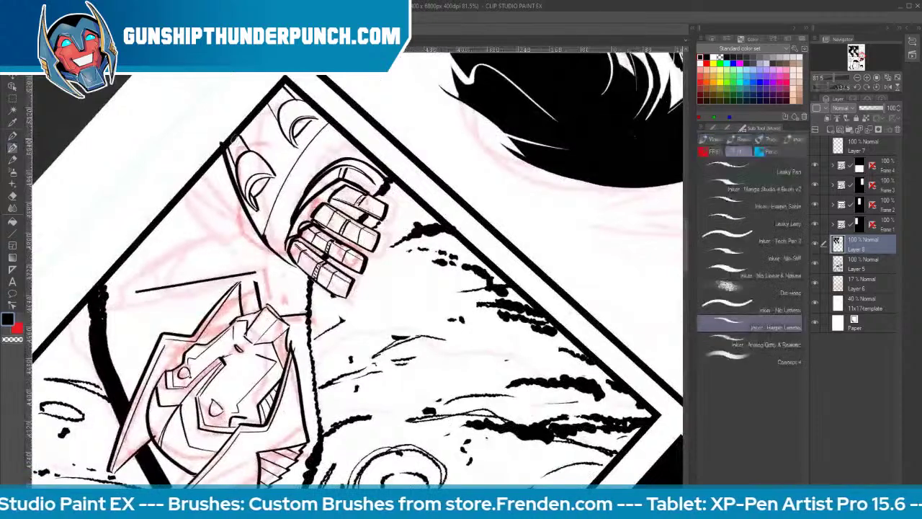
mouse_move(239, 144)
left_mouse_down()
mouse_move(252, 173)
mouse_move(259, 159)
left_mouse_up()
mouse_move(282, 92)
left_mouse_down()
mouse_move(295, 126)
mouse_move(287, 117)
left_mouse_up()
mouse_move(290, 113)
left_mouse_down()
mouse_move(310, 107)
mouse_move(294, 131)
mouse_move(310, 117)
left_mouse_up()
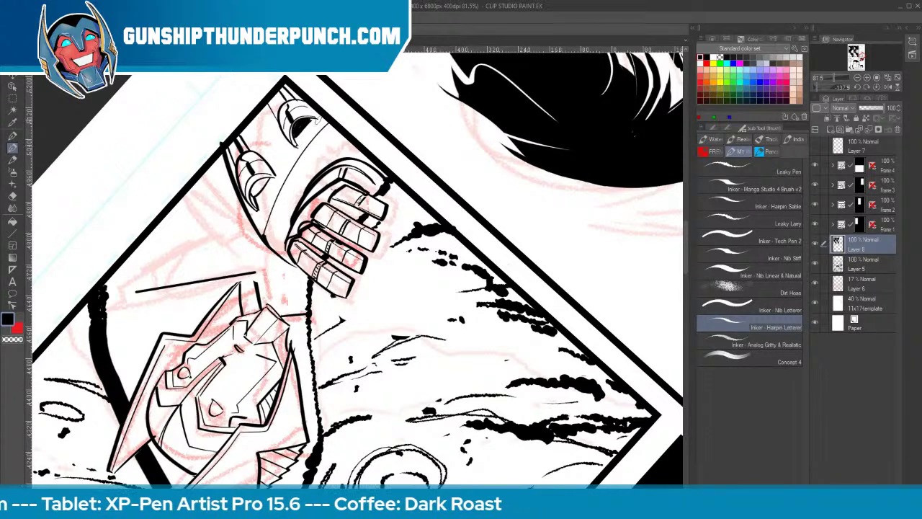
Fill the inside of the second forearm recess with black and ink a parallel line along the forearm's curved seam
mouse_move(261, 180)
left_mouse_down()
mouse_move(255, 196)
mouse_move(260, 181)
left_mouse_up()
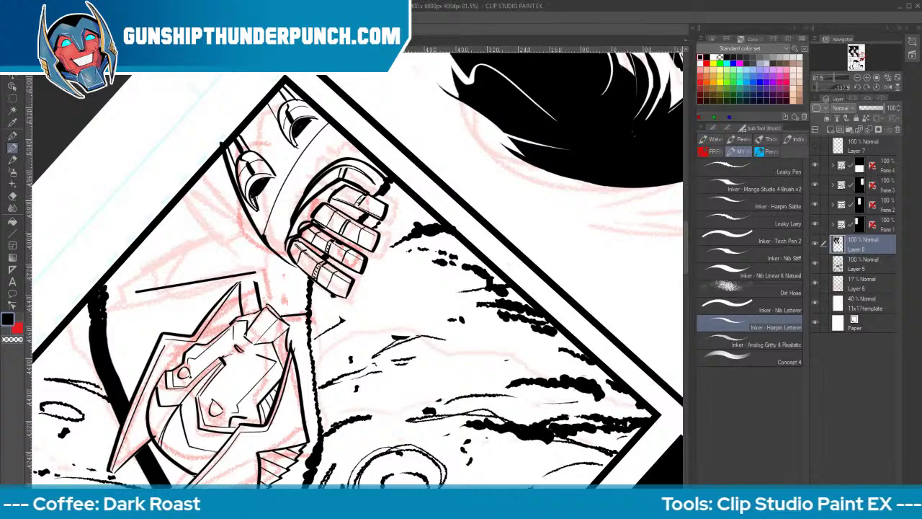
left_click_drag(270, 236, 335, 122)
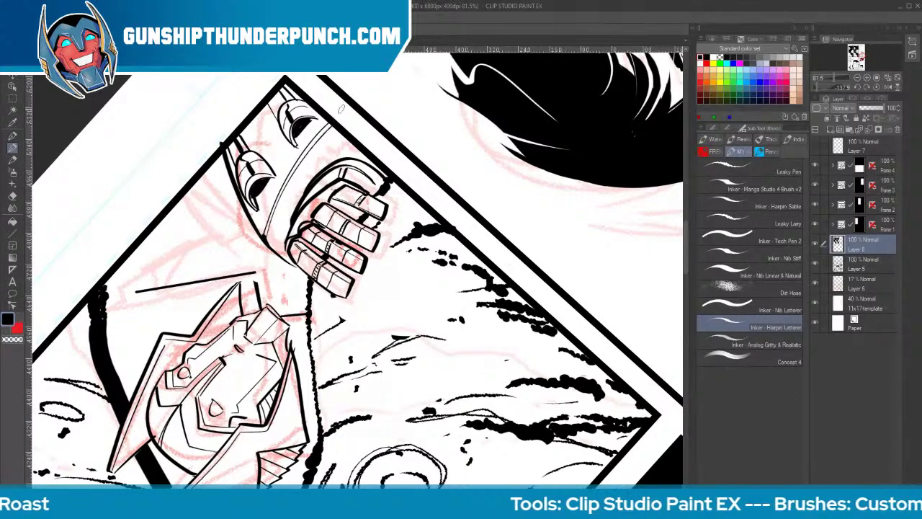
Ink straight edges for the shoulder armour between the helmet and forearm, including short joining lines and a diagonal to the frame border
key("shift+space")
left_click_drag(363, 175, 464, 288)
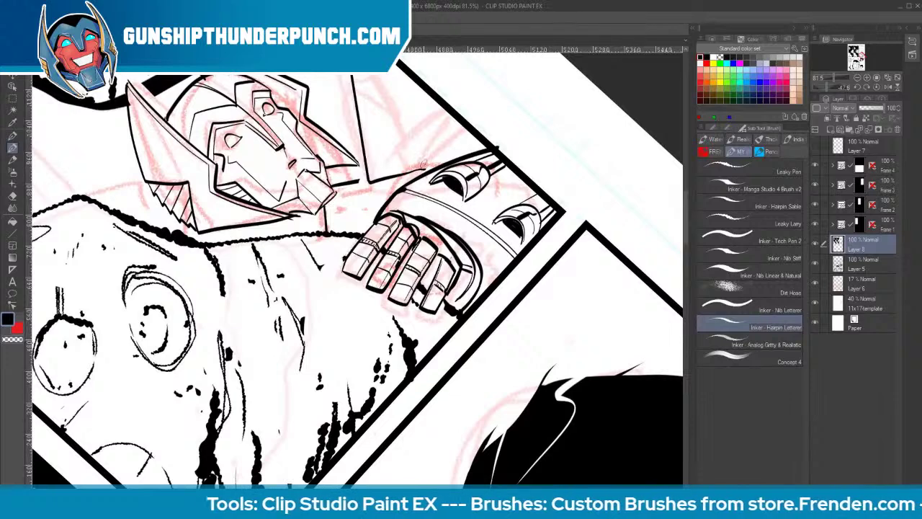
key("u")
key("ctrl+z")
left_click_drag(370, 181, 430, 168)
key("p")
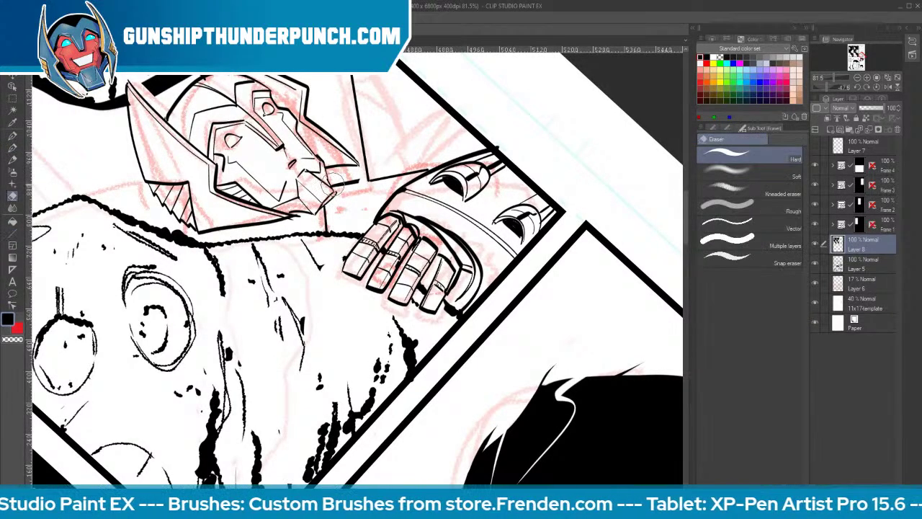
key("ctrl+z")
key("u")
left_click_drag(328, 176, 366, 166)
left_click_drag(329, 132, 359, 126)
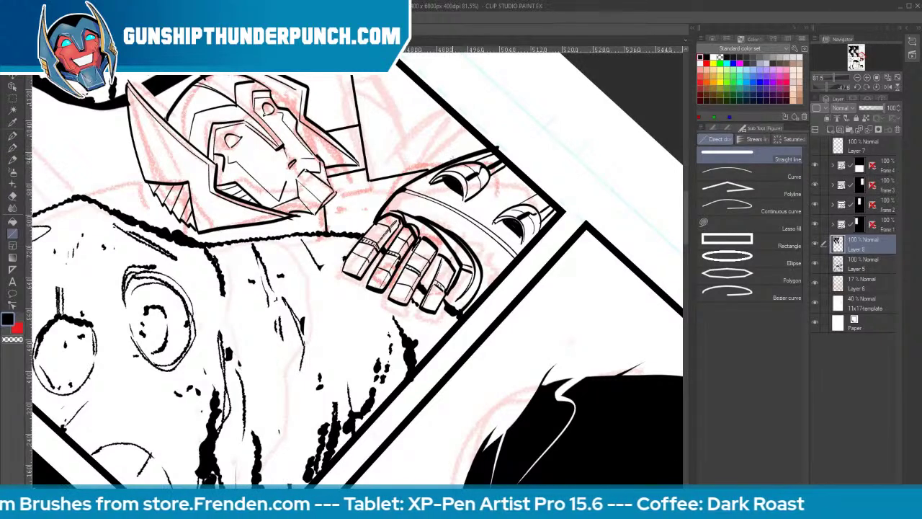
mouse_move(458, 157)
left_mouse_down()
mouse_move(430, 96)
mouse_move(431, 185)
left_mouse_up()
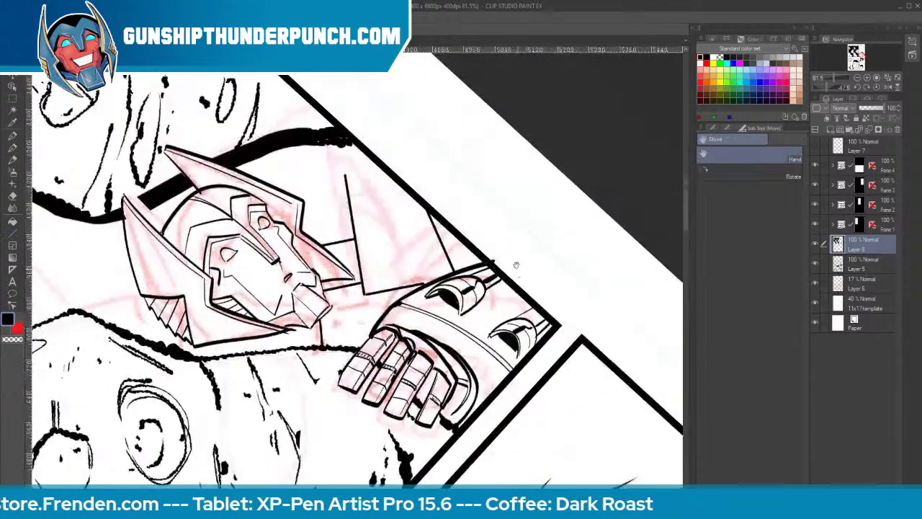
Ink the shoulder plate's notched upper end at the frame border and a thin inner line parallel to its long edge
key("e")
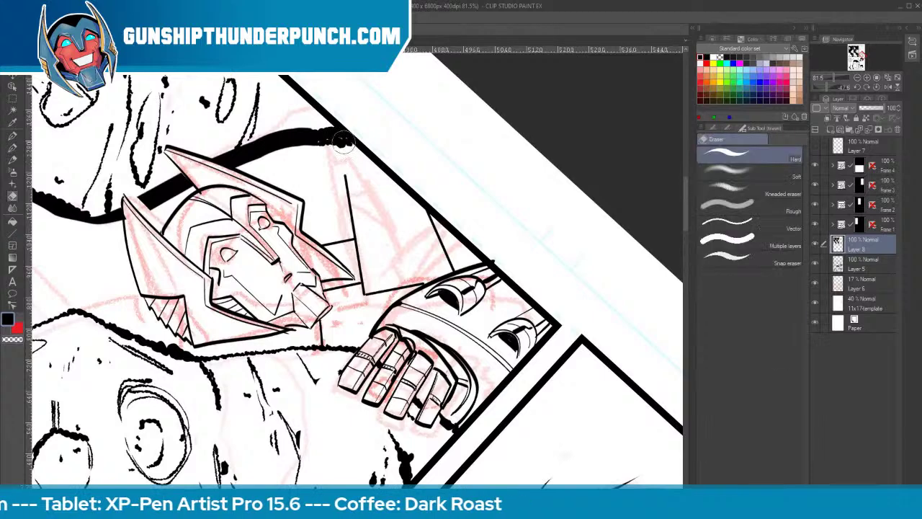
key("b")
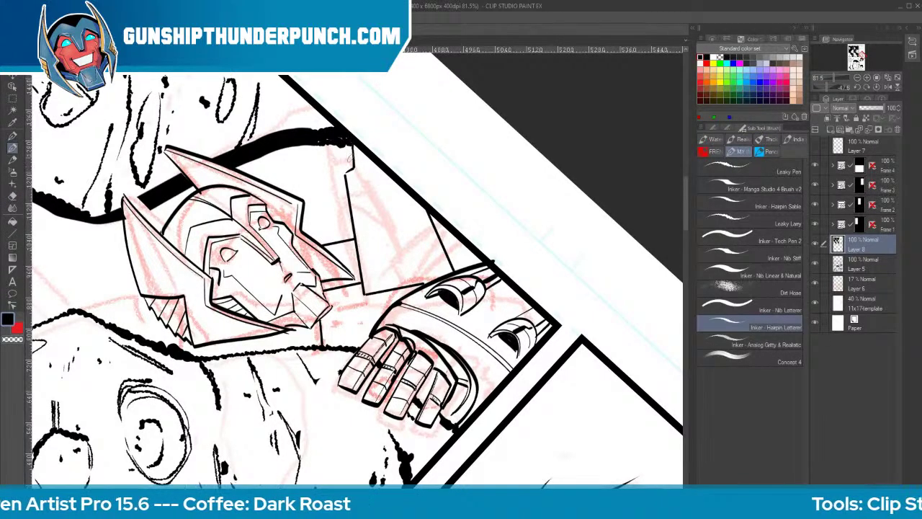
left_click_drag(352, 170, 344, 175)
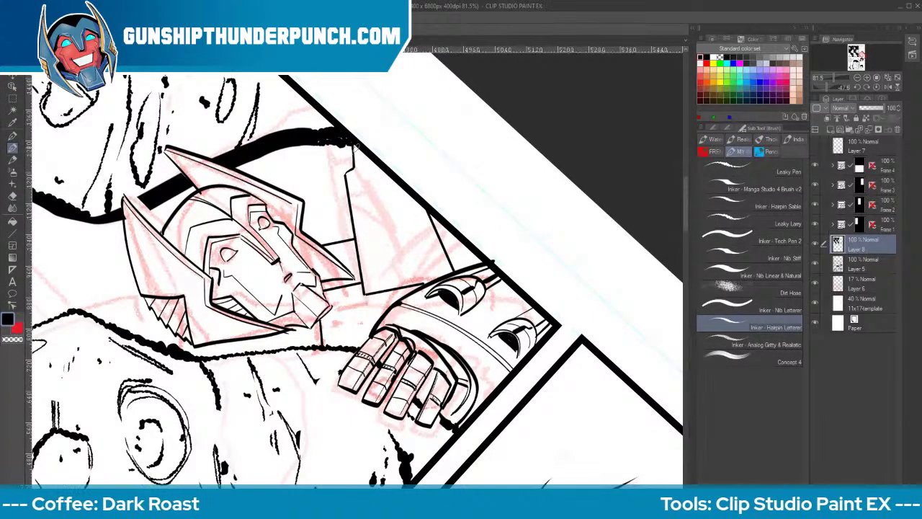
left_click_drag(358, 144, 362, 168)
mouse_move(347, 175)
left_mouse_down()
mouse_move(371, 166)
mouse_move(353, 182)
mouse_move(372, 283)
left_mouse_up()
key("ctrl+z")
left_click_drag(351, 174, 367, 294)
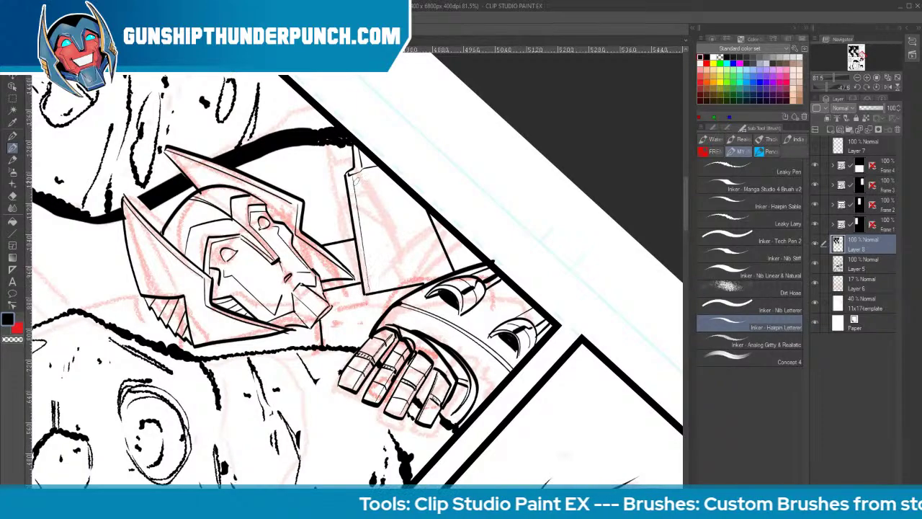
Ink a small angular crack mark on the lower part of the foreground asteroid
key("space")
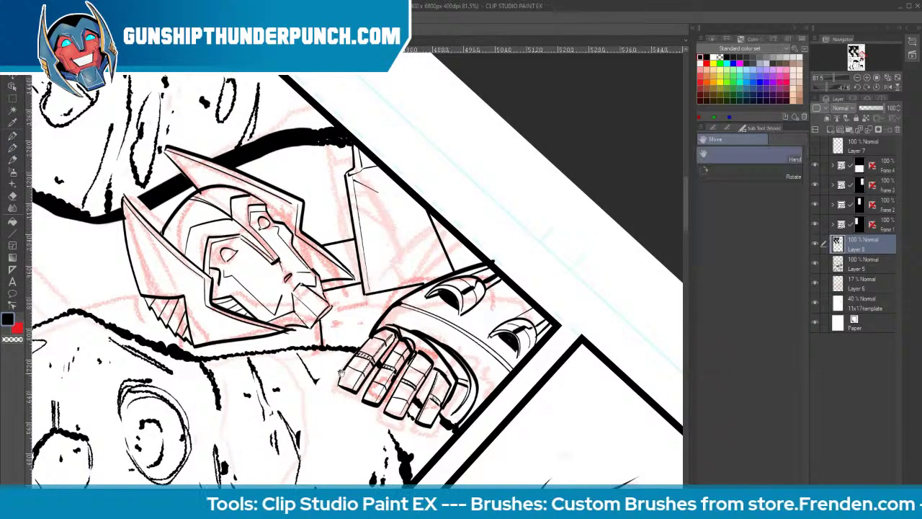
mouse_move(341, 373)
left_mouse_down()
mouse_move(446, 288)
mouse_move(477, 229)
left_mouse_up()
mouse_move(463, 299)
left_mouse_down()
mouse_move(448, 386)
mouse_move(405, 335)
mouse_move(491, 245)
mouse_move(495, 258)
left_mouse_up()
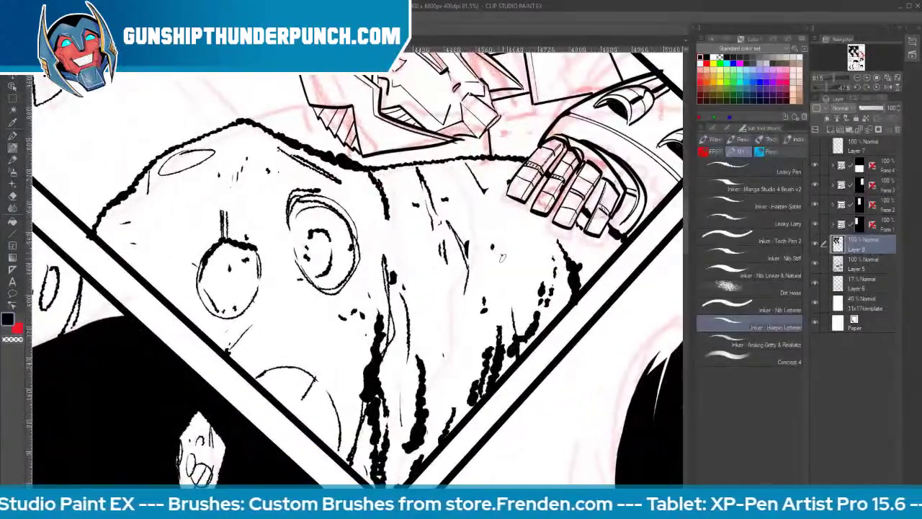
mouse_move(441, 340)
left_mouse_down()
mouse_move(434, 374)
mouse_move(462, 367)
left_mouse_up()
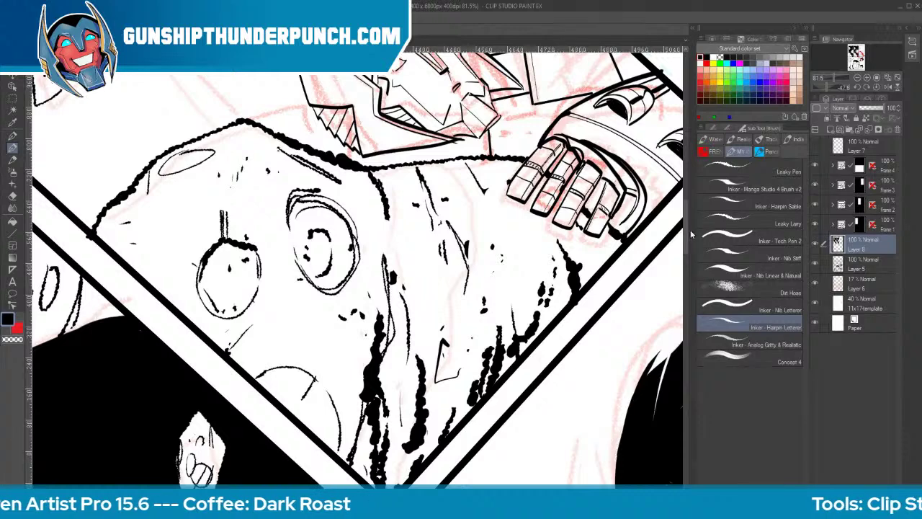
Ink the straight edges of the long spike rising behind the robot's shoulder, breaking the inner edge into two differently angled segments
scroll(686, 220, "up", 5)
left_click_drag(307, 266, 251, 288)
key("ctrl+z")
mouse_move(314, 275)
left_mouse_down()
mouse_move(284, 286)
mouse_move(137, 142)
left_mouse_up()
key("u")
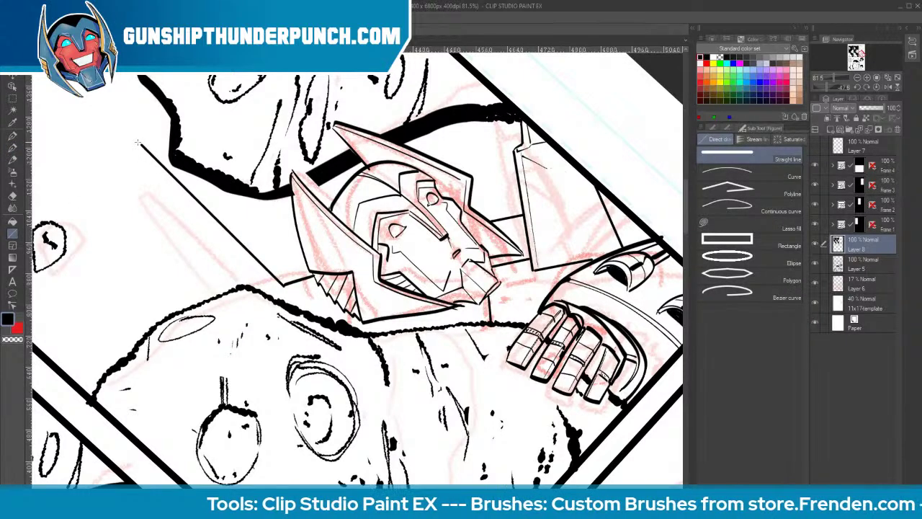
left_click_drag(197, 300, 97, 111)
key("e")
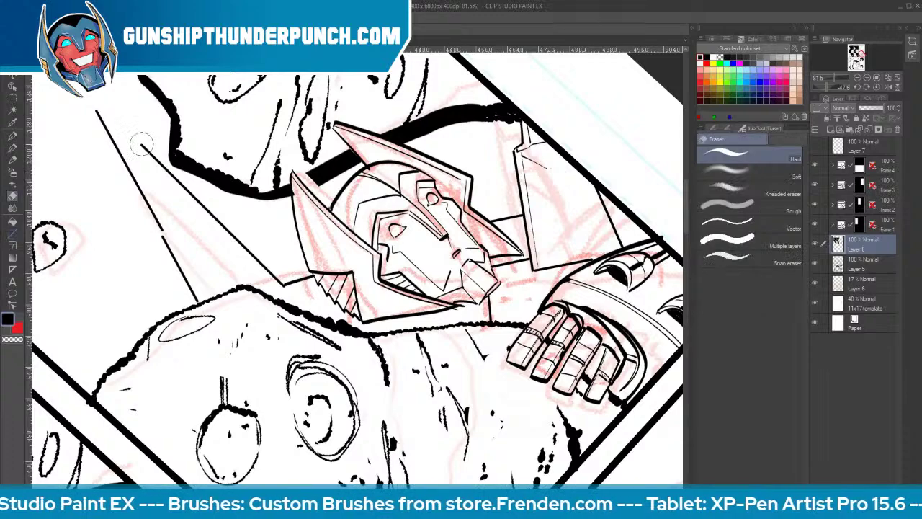
mouse_move(142, 145)
left_mouse_down()
mouse_move(199, 207)
mouse_move(109, 96)
left_mouse_up()
key("u")
Redraw the spike's upper edges as thin straight lines that taper towards a tip high in the panel
key("ctrl+space")
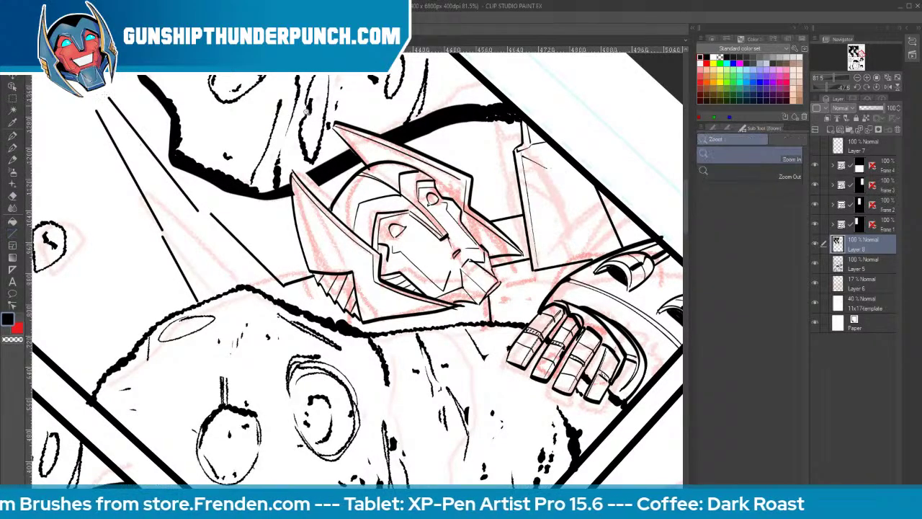
left_click_drag(303, 92, 238, 94)
key("space")
left_click_drag(500, 99, 500, 181)
key("shift+space")
left_click_drag(580, 332, 425, 468)
key("space")
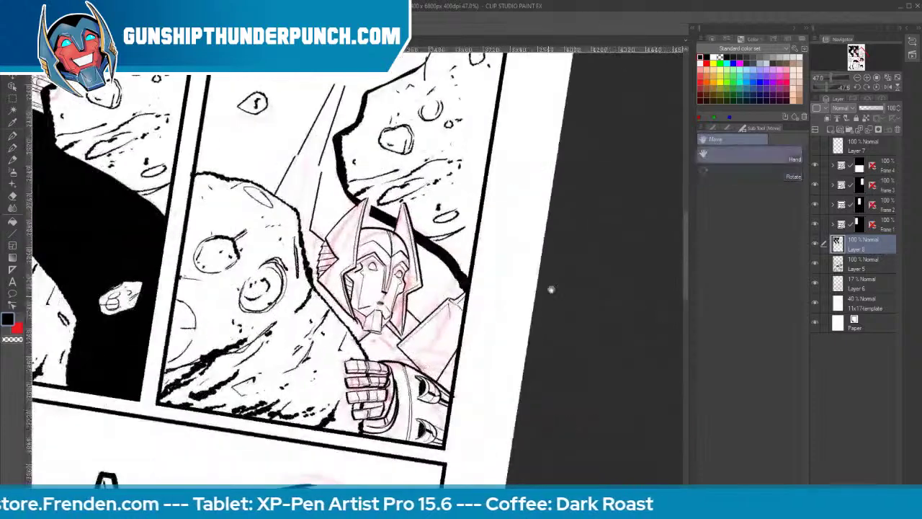
left_click_drag(497, 190, 497, 259)
left_click(11, 242)
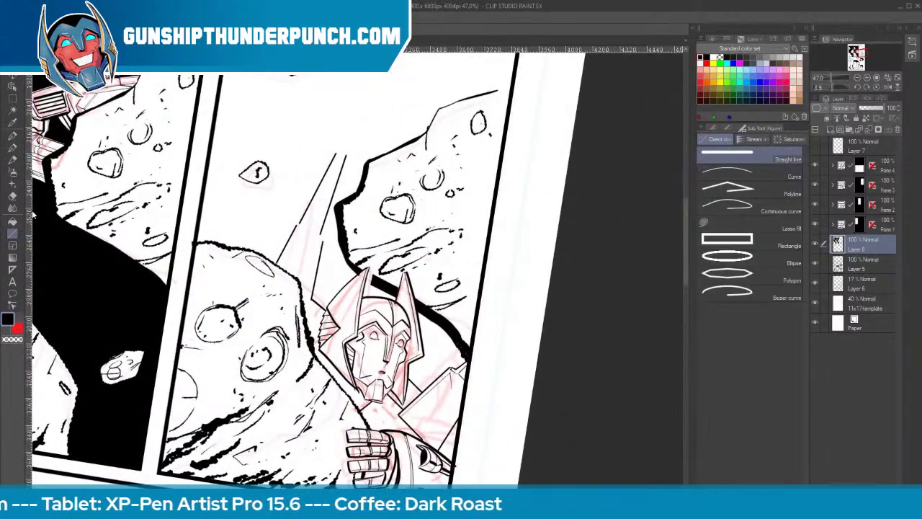
left_click_drag(339, 151, 357, 96)
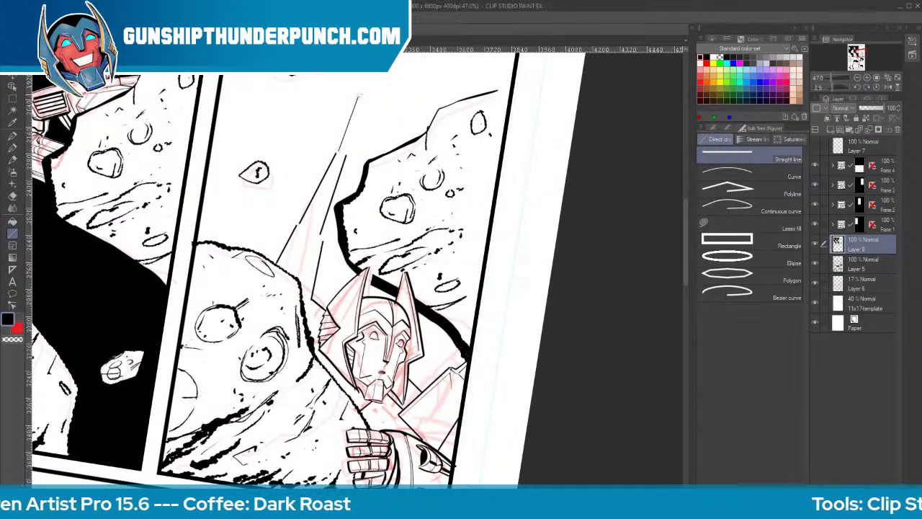
key("ctrl+z")
key("e")
mouse_move(339, 146)
left_mouse_down()
mouse_move(299, 219)
mouse_move(320, 231)
mouse_move(351, 96)
mouse_move(343, 118)
left_mouse_up()
key("u")
left_click_drag(319, 232, 351, 118)
Ink the stepped joints connecting the spike's edge segments and touch up the line beside the helmet horn
key("b")
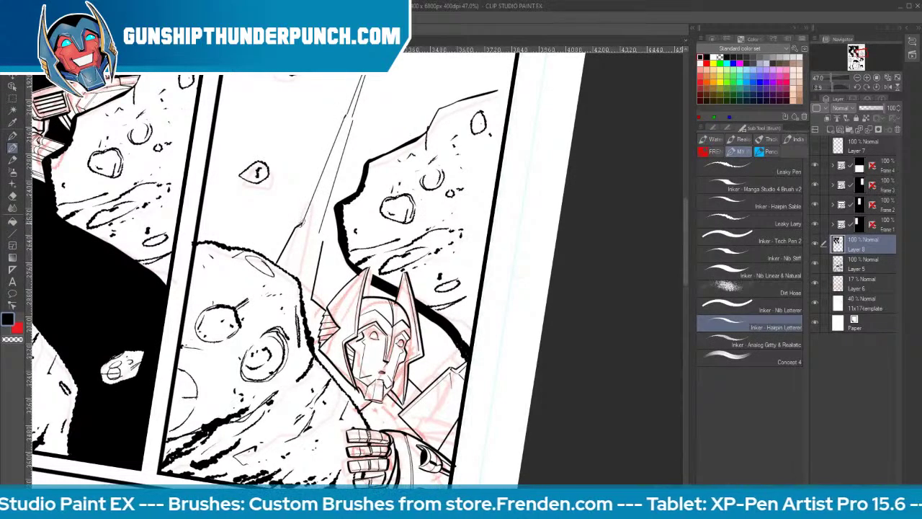
left_click_drag(320, 229, 322, 245)
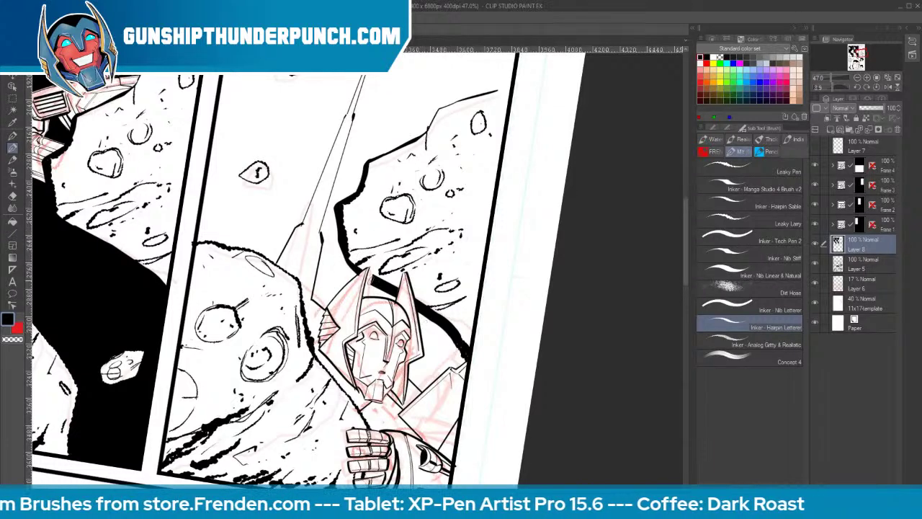
left_click_drag(372, 275, 370, 276)
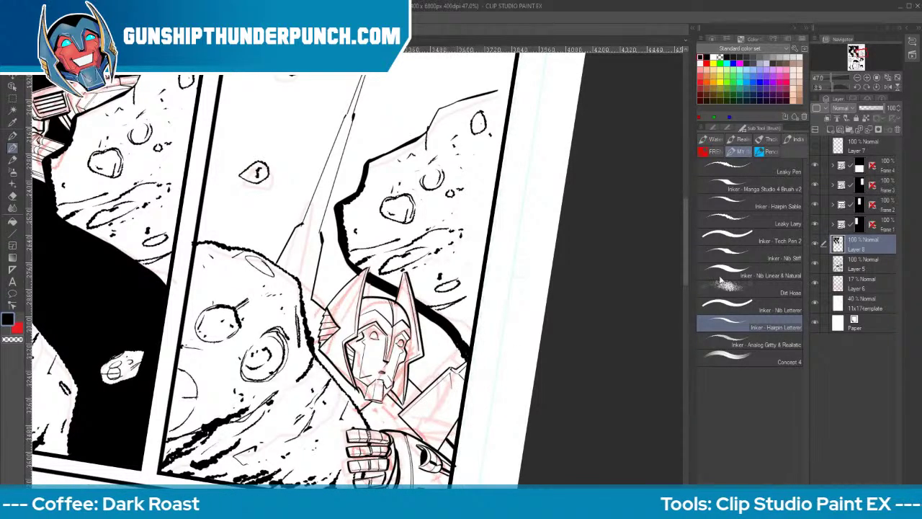
Hide the red sketch on Layer 6 and the 11x17template layer
left_click(815, 283)
left_click(815, 302)
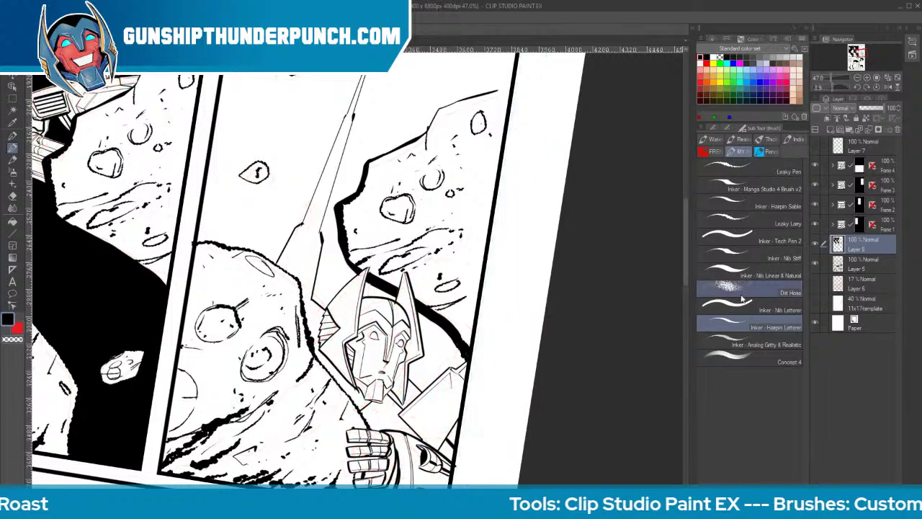
Close the outline gaps of the third panel's large floating asteroid and extend the neighbouring asteroid's edge to the frame border
key("ctrl+space")
left_click_drag(617, 325, 636, 337)
key("space")
mouse_move(636, 337)
left_mouse_down()
mouse_move(607, 363)
mouse_move(576, 428)
left_mouse_up()
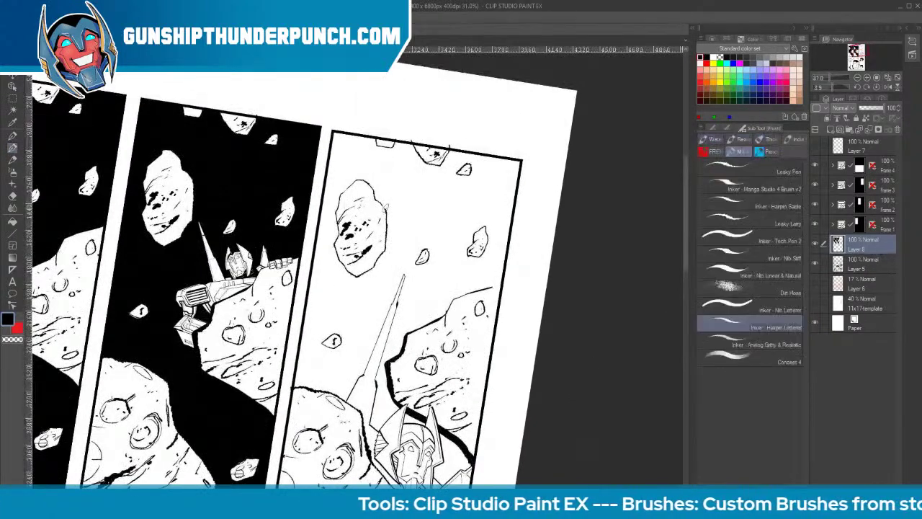
left_click_drag(386, 210, 353, 182)
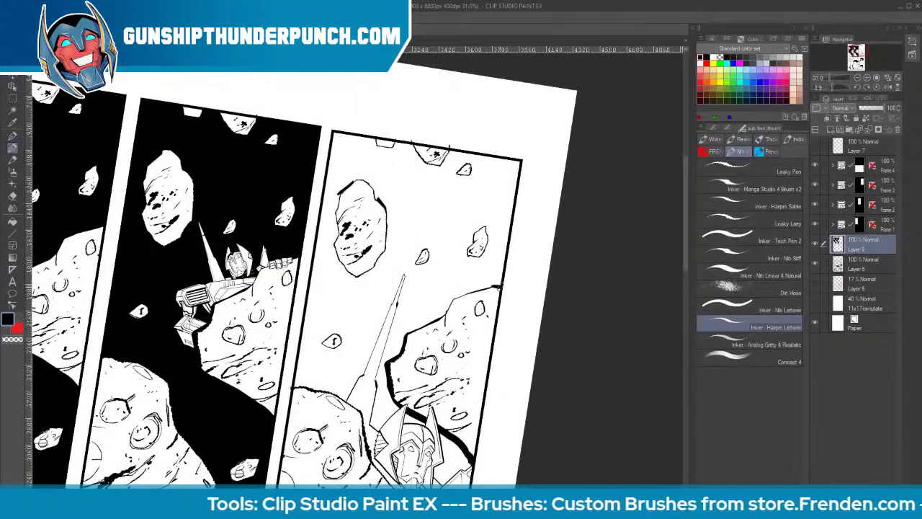
Fill the third panel's space background with black, including the area between the robot's head and the frame border
key("g")
left_click(499, 253)
key("p")
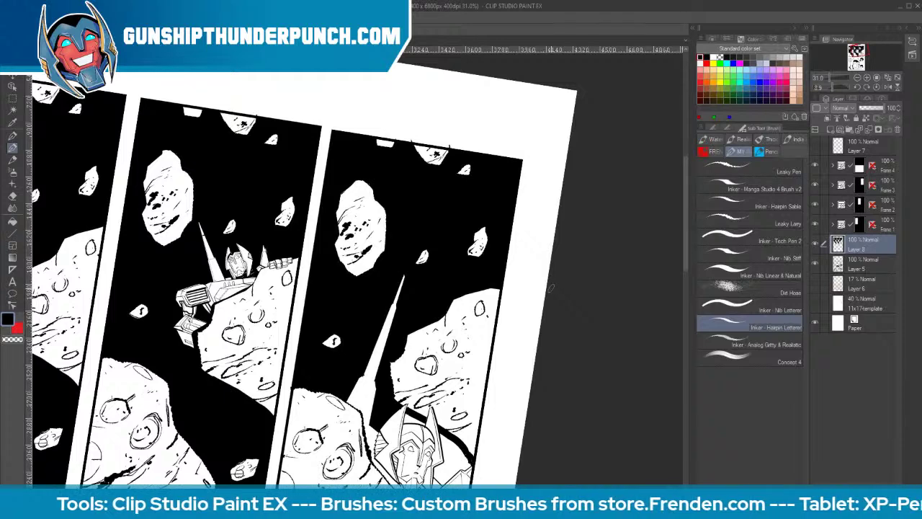
left_click_drag(560, 337, 576, 181)
key("g")
left_click(471, 298)
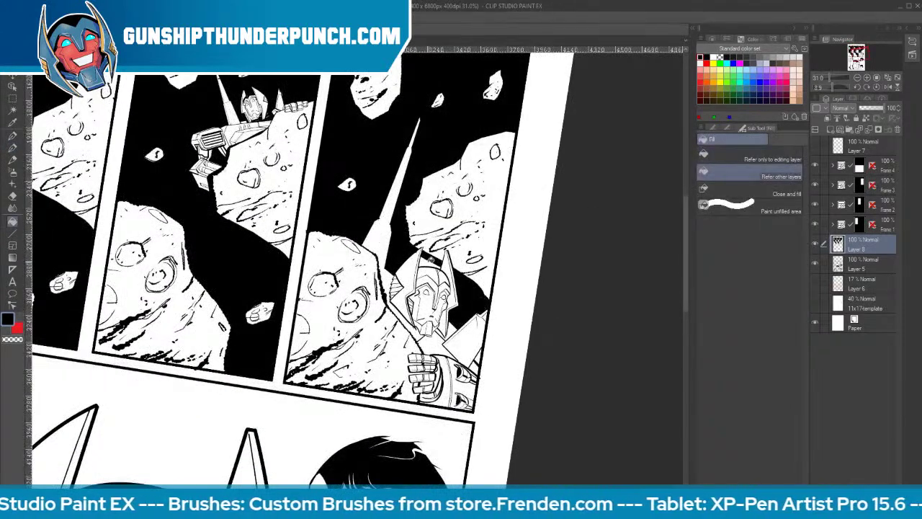
Fill the crown of the robot's helmet with black and touch up the white specks between its horns
left_click(443, 276)
left_click(430, 273)
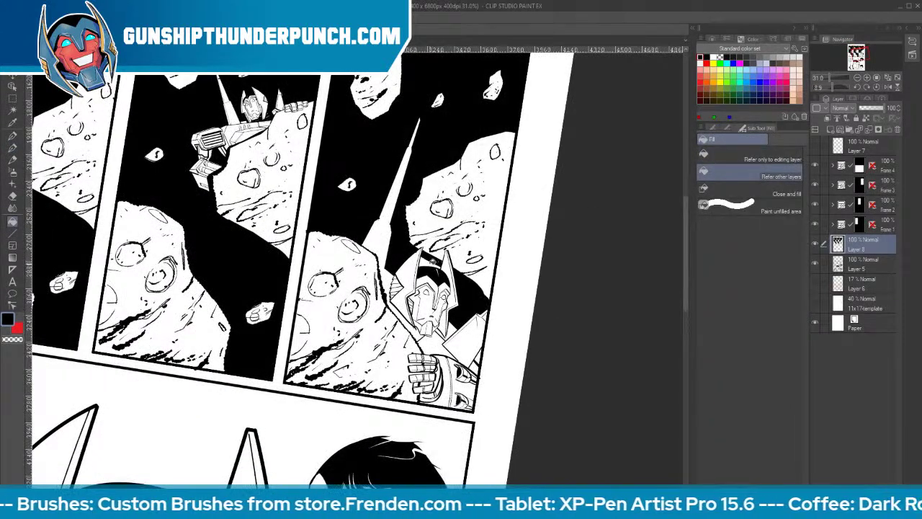
key("p")
mouse_move(423, 255)
left_mouse_down()
mouse_move(420, 264)
mouse_move(432, 258)
left_mouse_up()
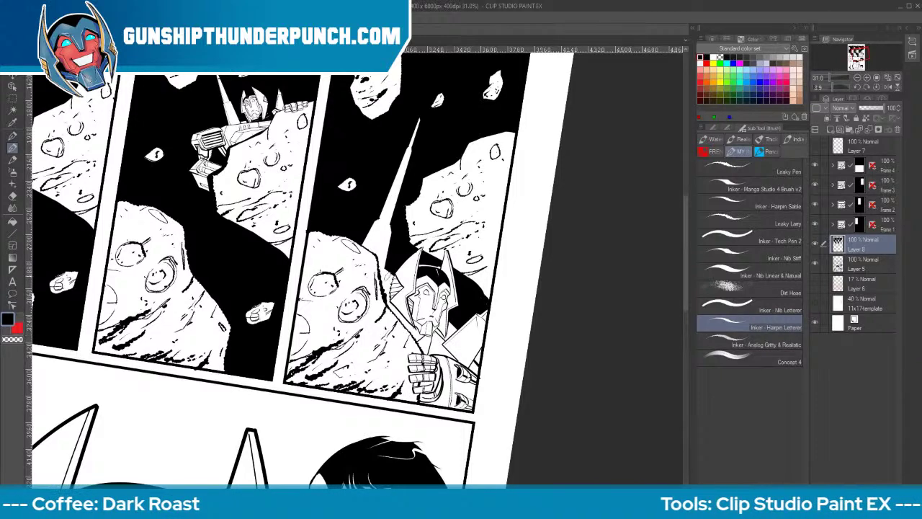
Ink a thin inner line along the edge of the spike's base, just above the foreground asteroid
key("ctrl+space")
left_click_drag(382, 267, 398, 228)
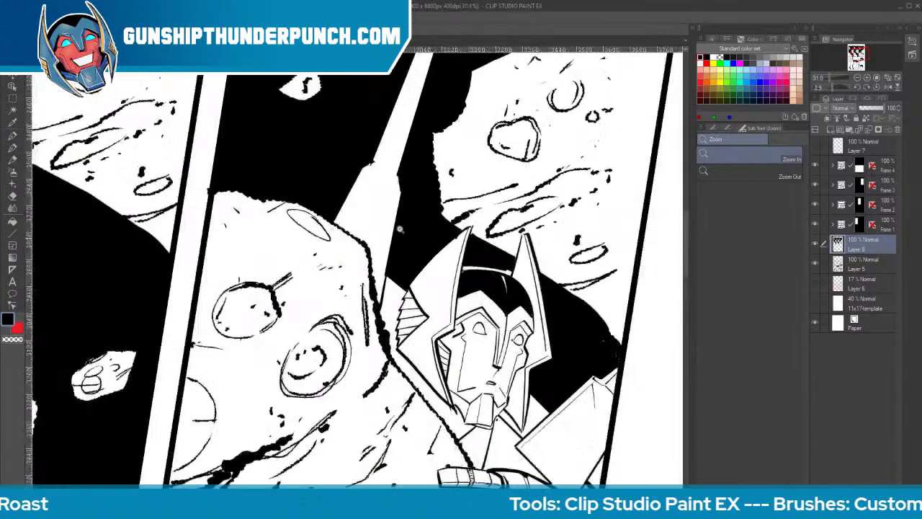
left_click_drag(368, 178, 347, 221)
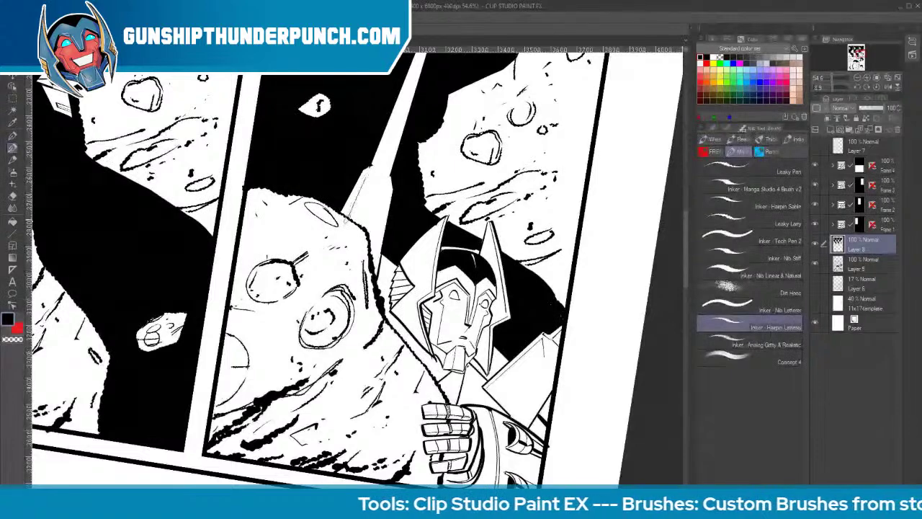
key("shift+space")
mouse_move(445, 392)
left_mouse_down()
mouse_move(484, 346)
mouse_move(485, 192)
left_mouse_up()
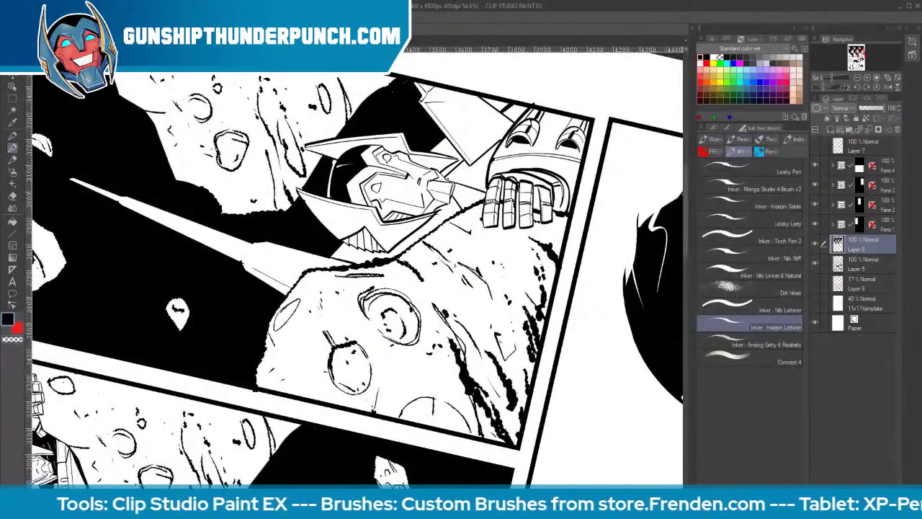
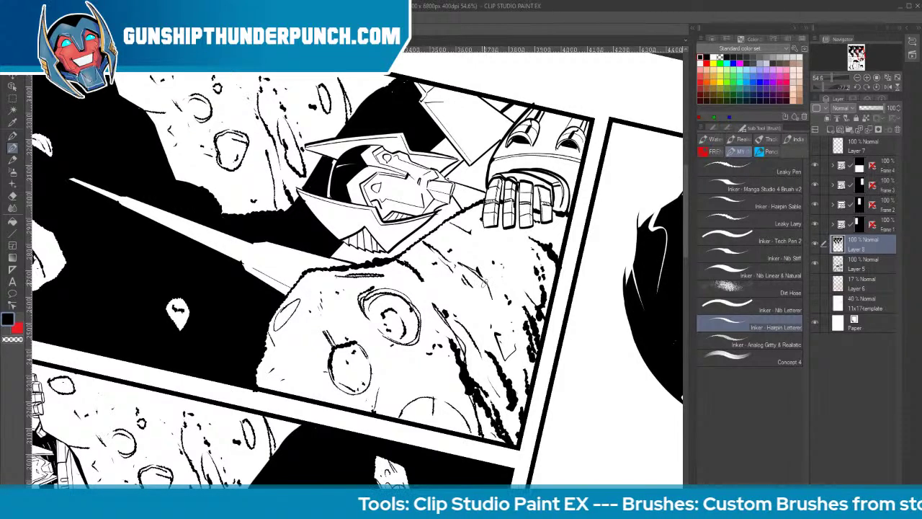
Ink the neck line below the robot's chin and darken the gap between the helmet's side vents and the asteroid
key("r")
mouse_move(494, 287)
left_mouse_down()
mouse_move(443, 390)
mouse_move(386, 416)
left_mouse_up()
key("b")
left_click_drag(476, 355, 474, 386)
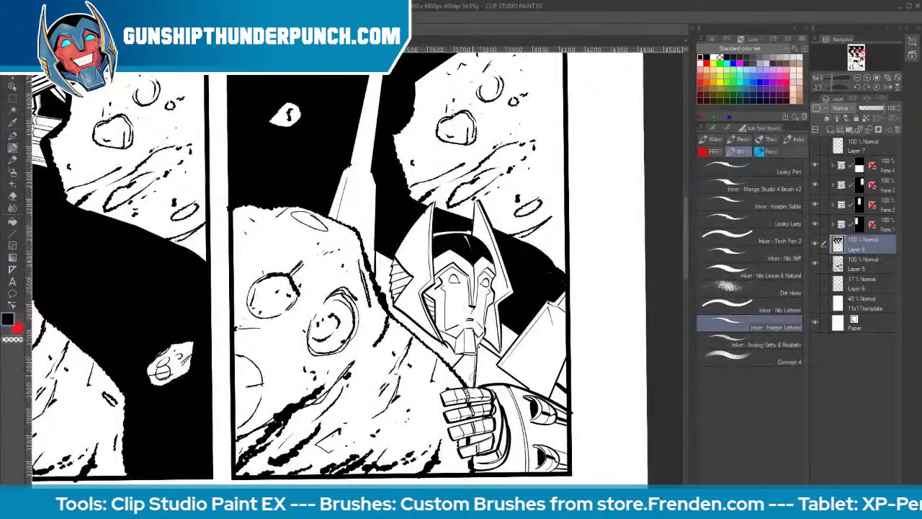
left_click_drag(392, 281, 382, 290)
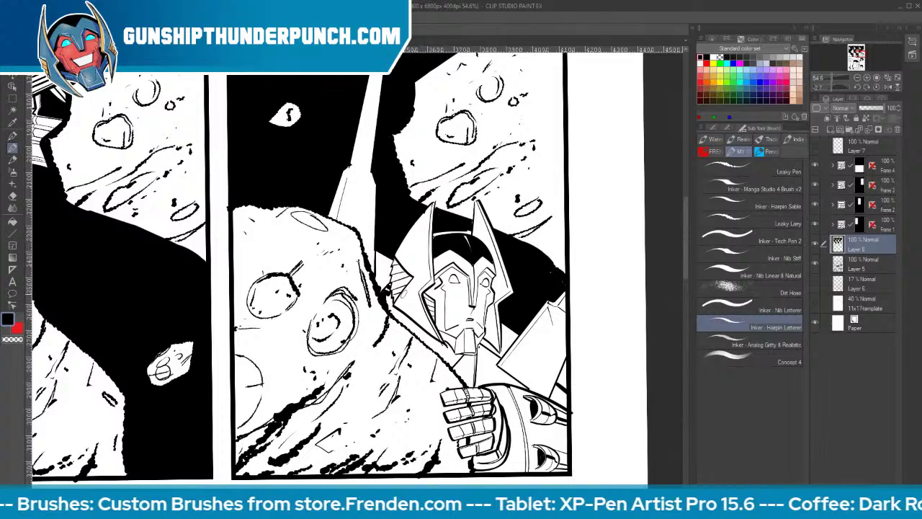
Outline the shadow gap between the robot's jaw and the foreground asteroid in the third panel and fill it with black
key("r")
left_click_drag(461, 237, 466, 265)
key("b")
mouse_move(366, 308)
left_mouse_down()
mouse_move(353, 334)
mouse_move(356, 382)
left_mouse_up()
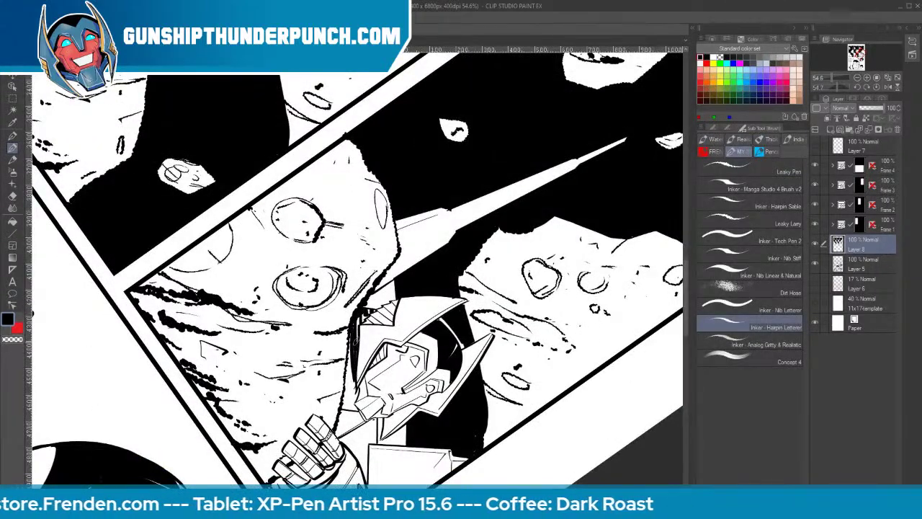
left_click_drag(354, 335, 353, 352)
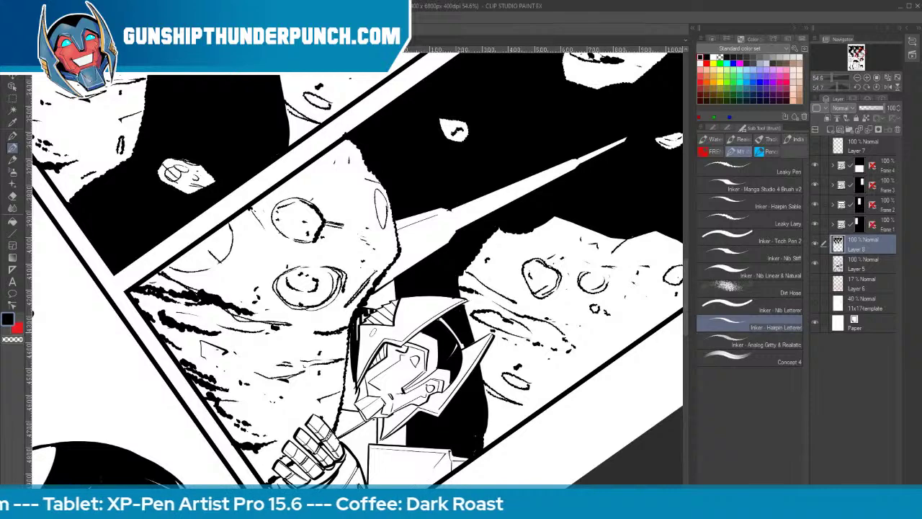
key("ctrl+space")
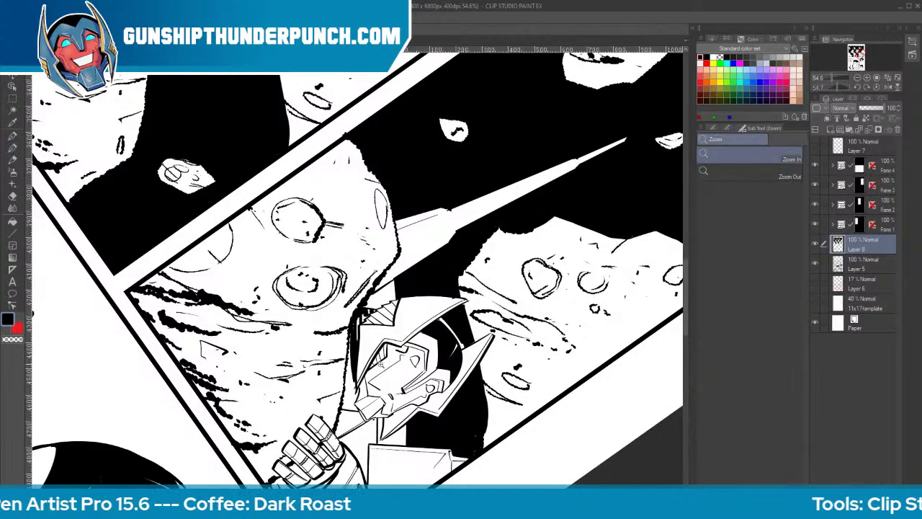
mouse_move(380, 364)
left_mouse_down()
mouse_move(425, 360)
mouse_move(585, 218)
mouse_move(533, 115)
left_mouse_up()
key("shift+space")
left_click_drag(541, 291, 467, 322)
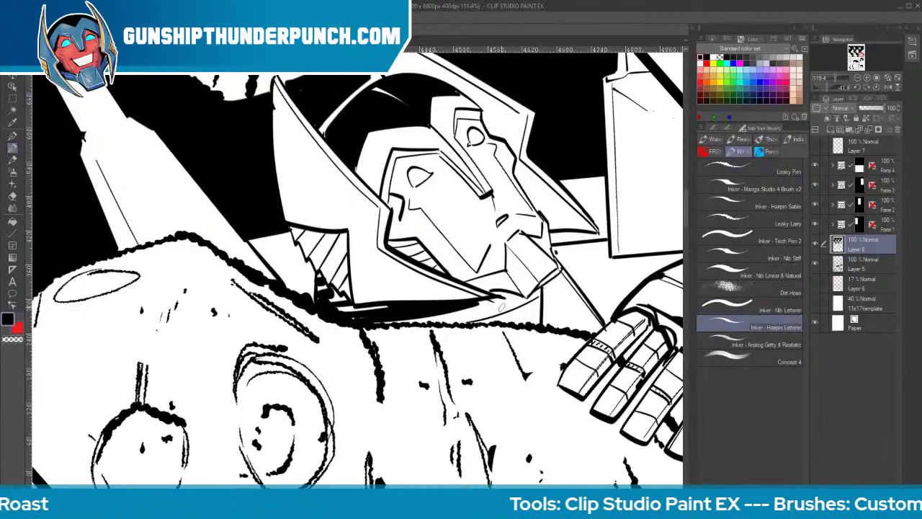
key("g")
left_click(505, 308)
key("b")
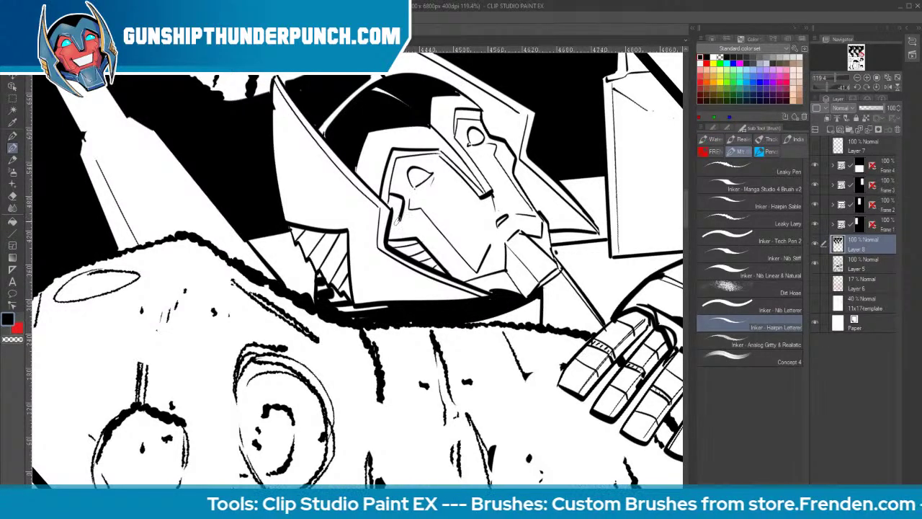
Fill the recess beside the robot's face, on the side nearer the asteroid, with black and touch up its lower end
key("g")
left_click(396, 207)
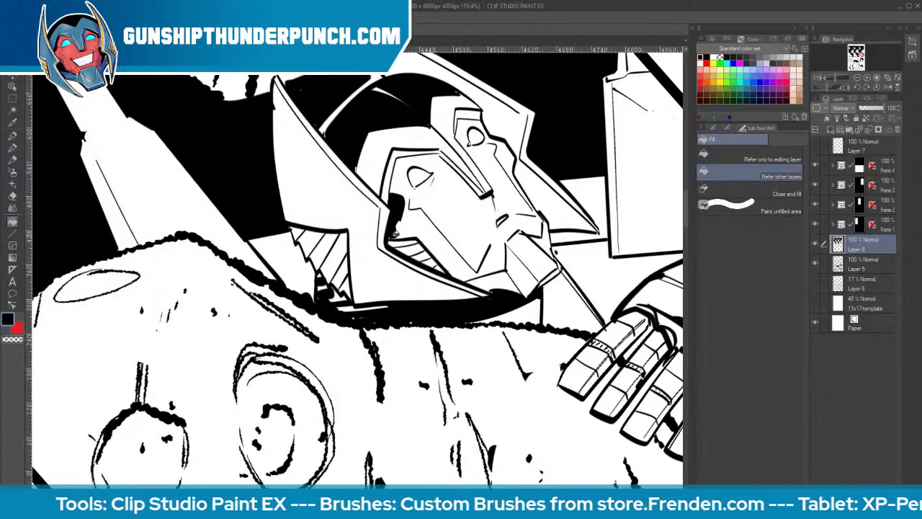
key("p")
left_click_drag(394, 235, 389, 245)
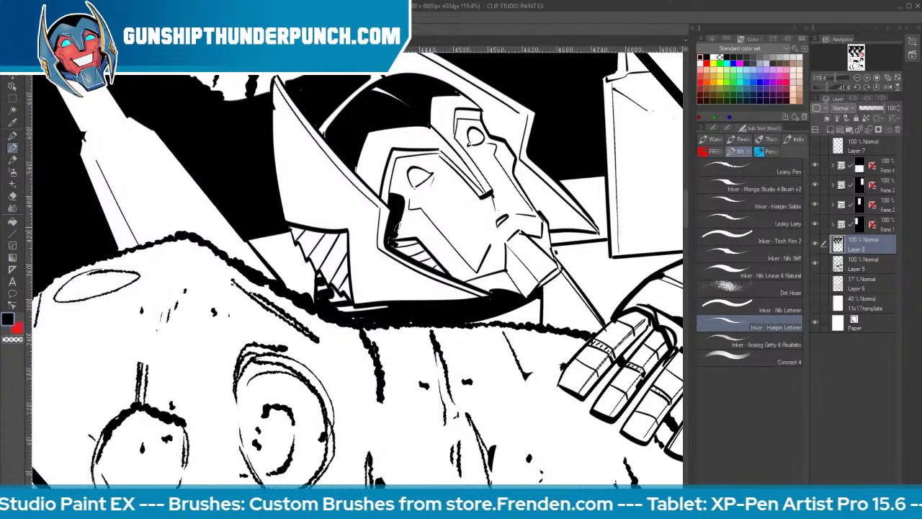
Ink the inner edge lines of the asteroid-side helmet horn down to the top of the cheek guard
key("h")
mouse_move(597, 371)
left_mouse_down()
mouse_move(521, 469)
mouse_move(479, 496)
left_mouse_up()
key("e")
mouse_move(416, 225)
left_mouse_down()
mouse_move(427, 261)
mouse_move(414, 282)
left_mouse_up()
key("p")
mouse_move(427, 209)
left_mouse_down()
mouse_move(435, 270)
mouse_move(423, 272)
mouse_move(434, 270)
left_mouse_up()
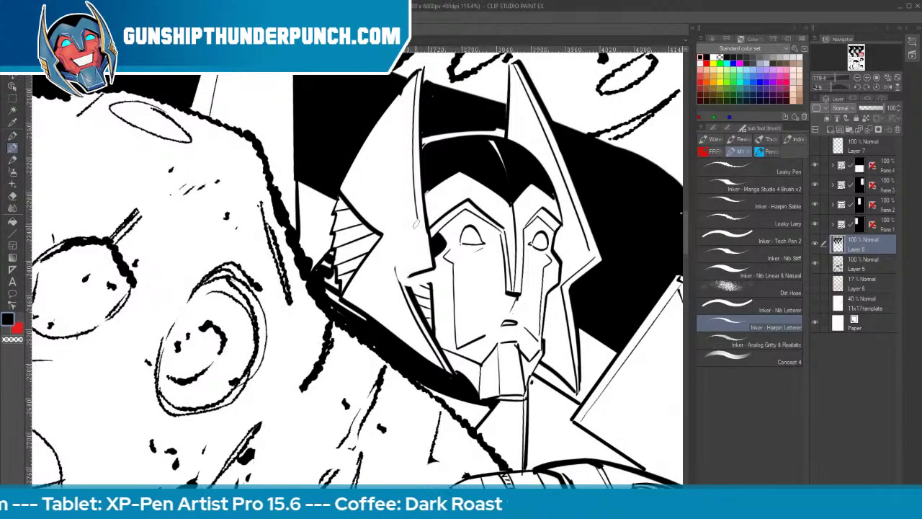
mouse_move(416, 220)
left_mouse_down()
mouse_move(425, 260)
mouse_move(401, 269)
mouse_move(413, 294)
mouse_move(408, 280)
left_mouse_up()
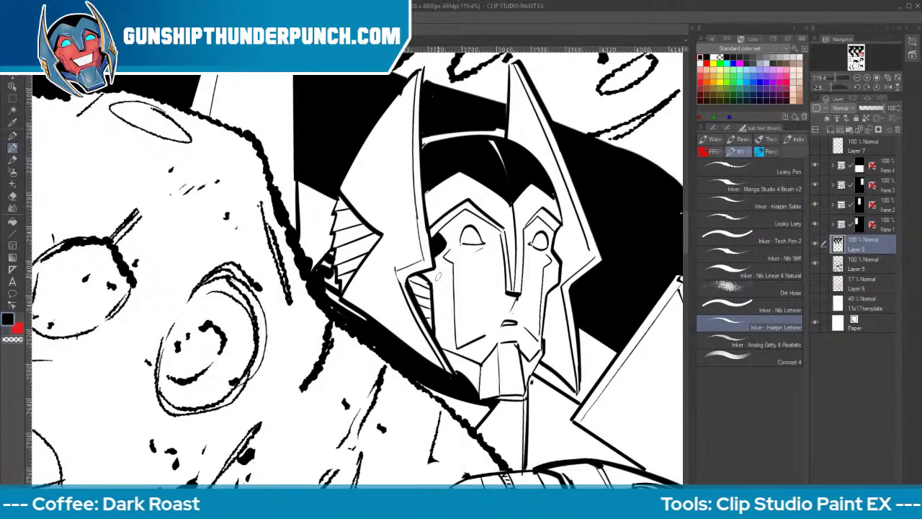
Add small surface marks and panel lines to the robot's helmet and chin, and refine the helmet's central peak above the nose
left_click_drag(400, 91, 391, 144)
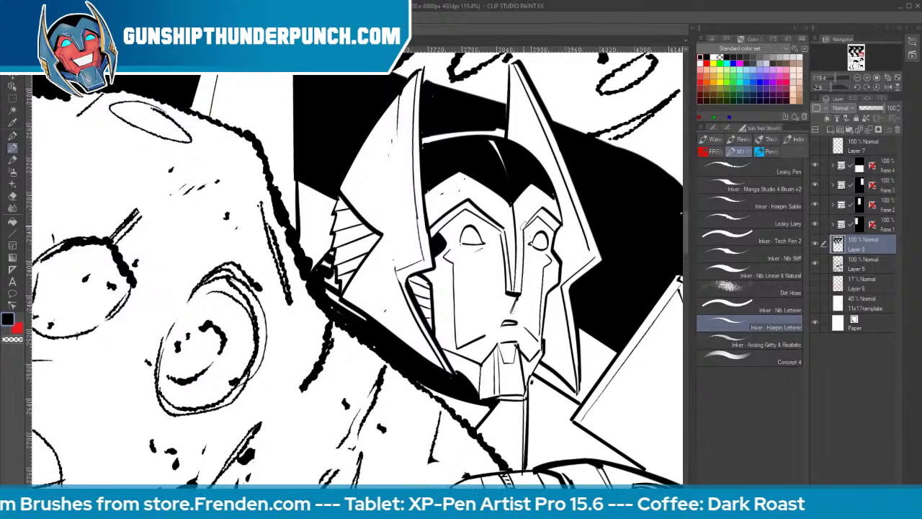
left_click_drag(523, 225, 521, 288)
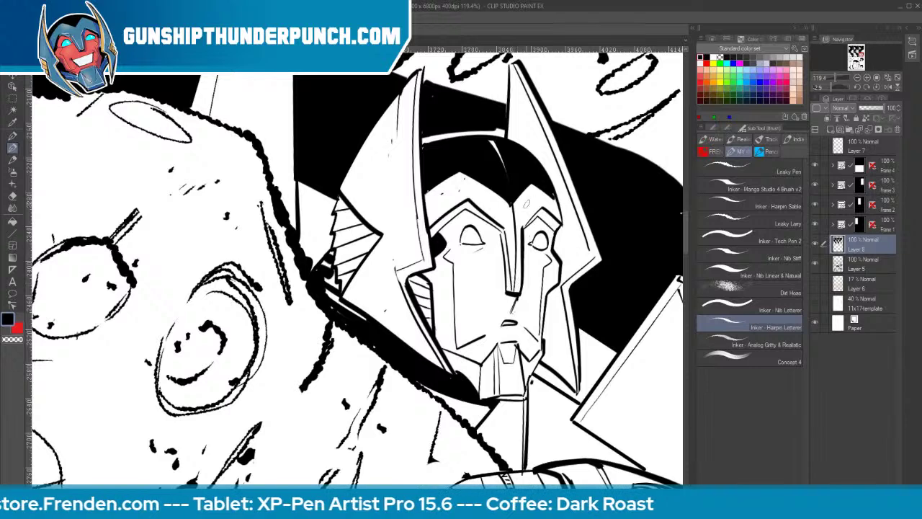
key("e")
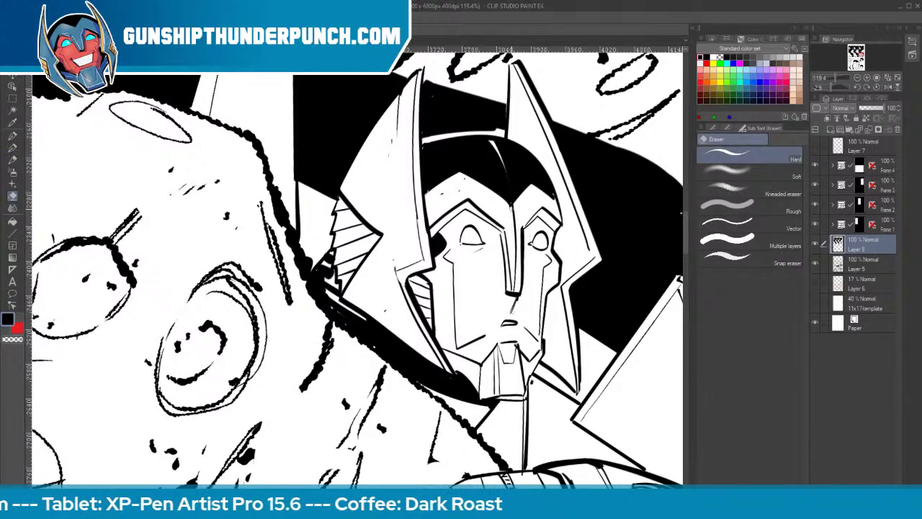
left_click_drag(512, 206, 515, 279)
key("b")
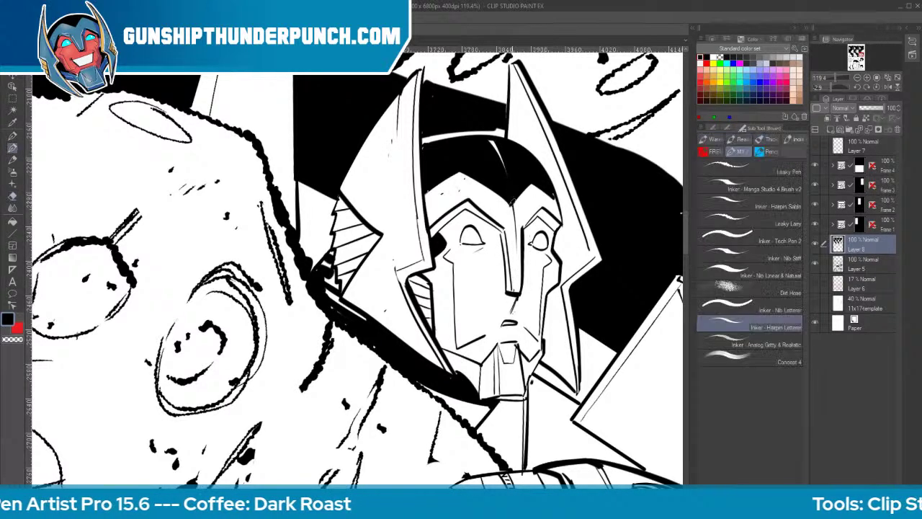
left_click_drag(510, 204, 514, 275)
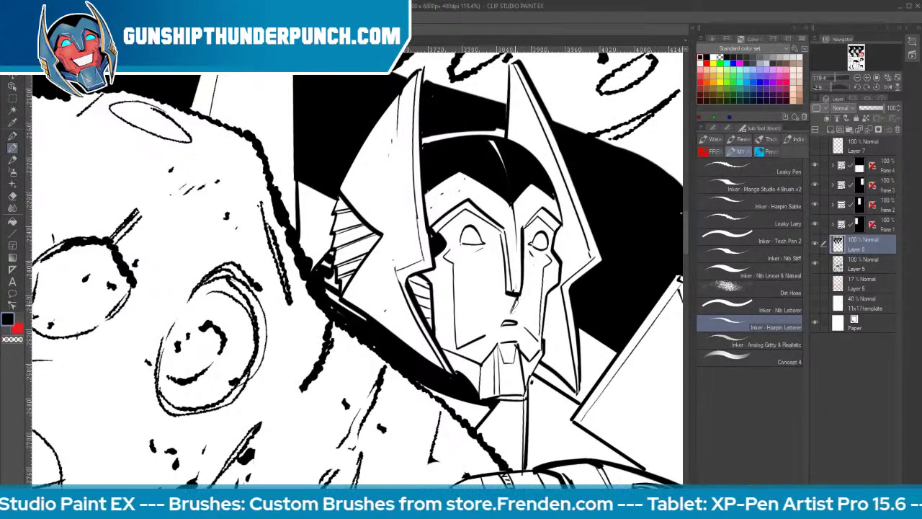
Clean up the lines and add small specks on the robot's face, and darken the vent beside its cheek
key("e")
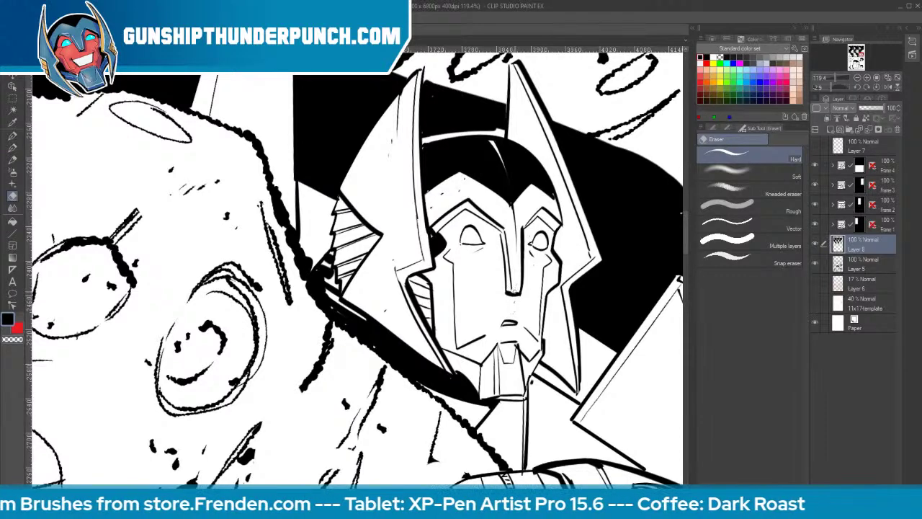
key("b")
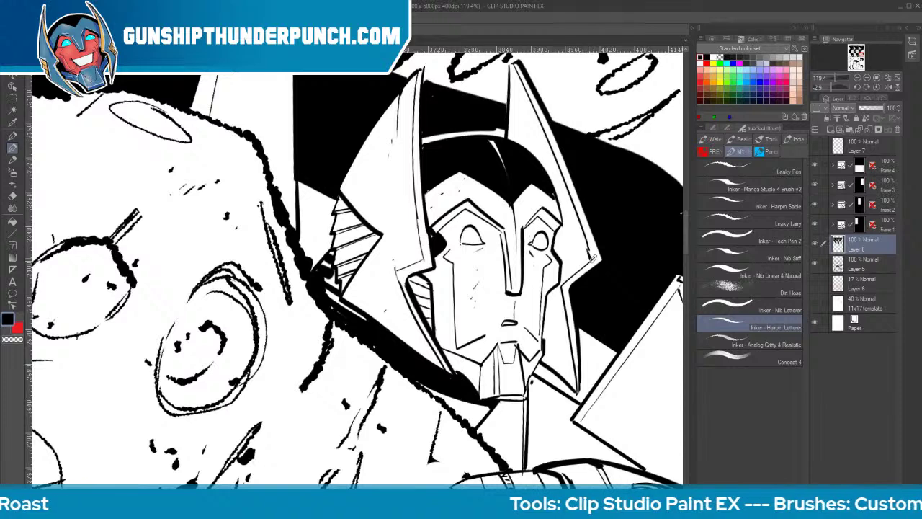
key("e")
key("b")
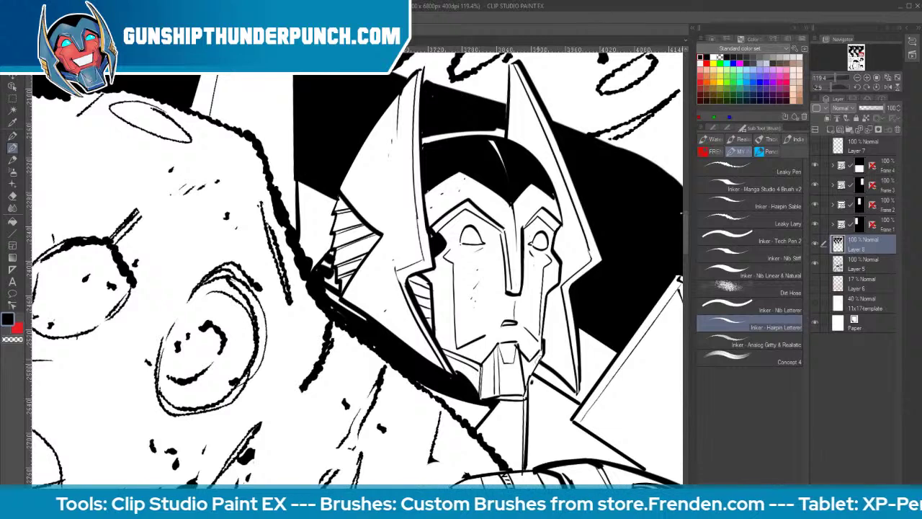
key("e")
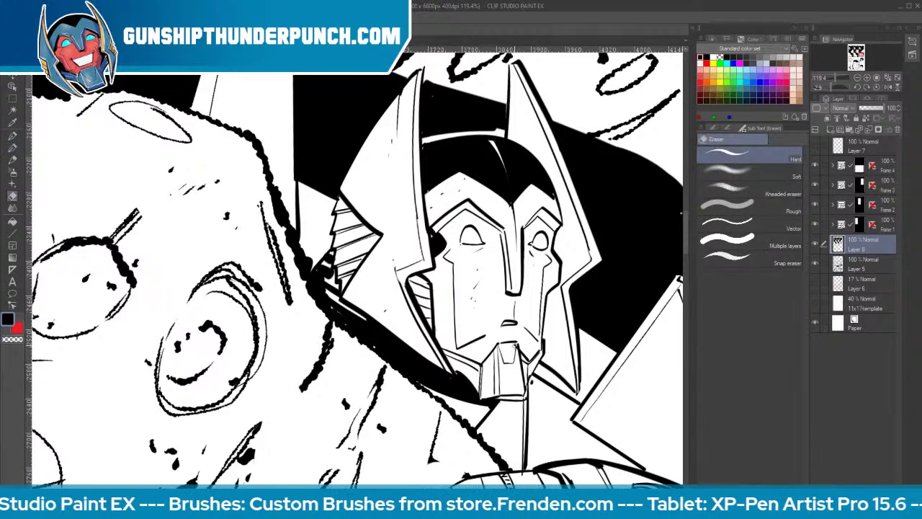
key("b")
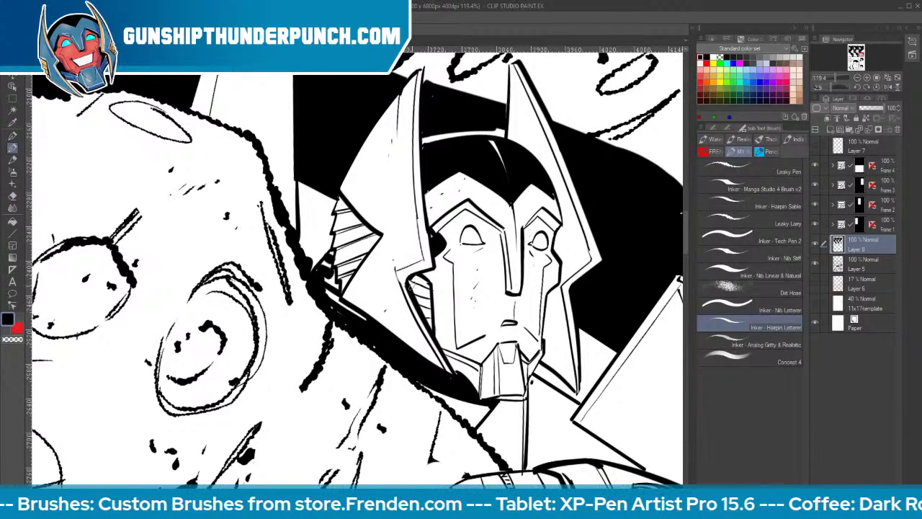
left_click_drag(413, 291, 419, 306)
Merge the active ink layer into Layer 5 below it
key("ctrl+space")
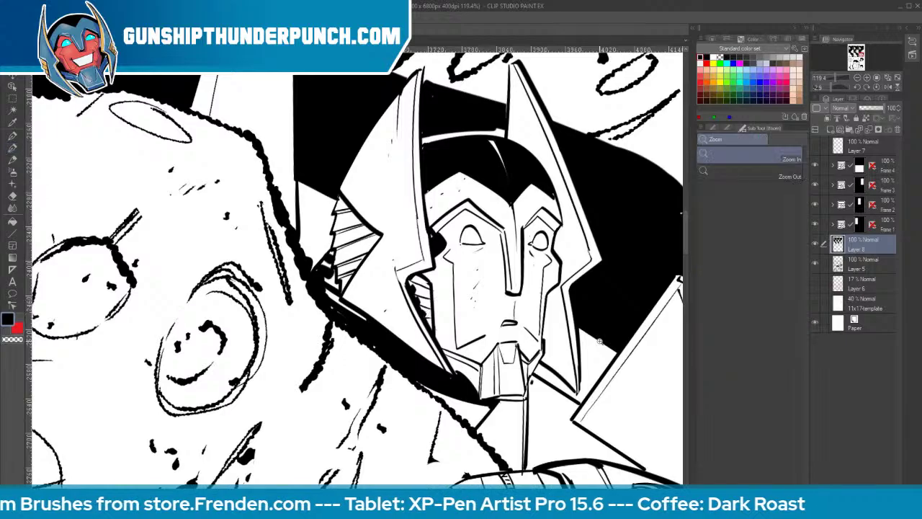
left_click_drag(592, 345, 515, 350)
key("space")
left_click_drag(639, 444, 477, 387)
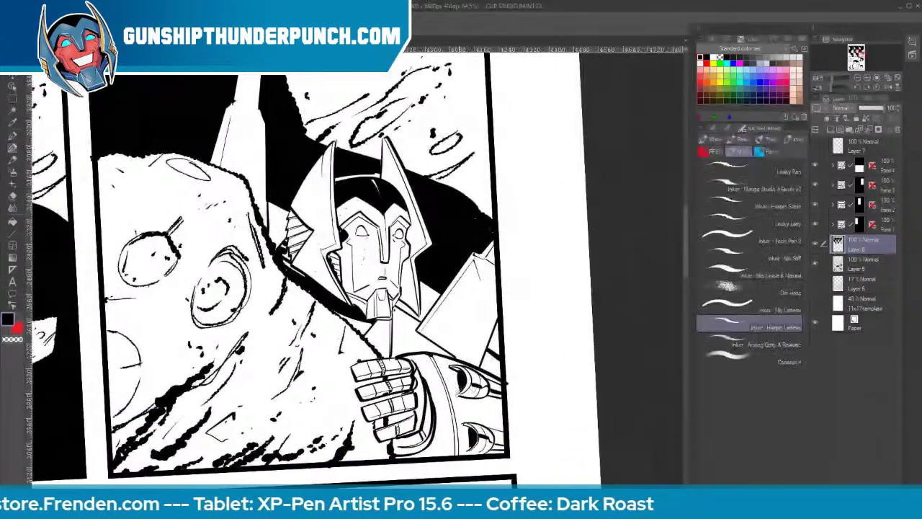
key("ctrl+space")
key("space")
mouse_move(520, 330)
left_mouse_down()
mouse_move(445, 333)
mouse_move(511, 441)
mouse_move(668, 374)
left_mouse_up()
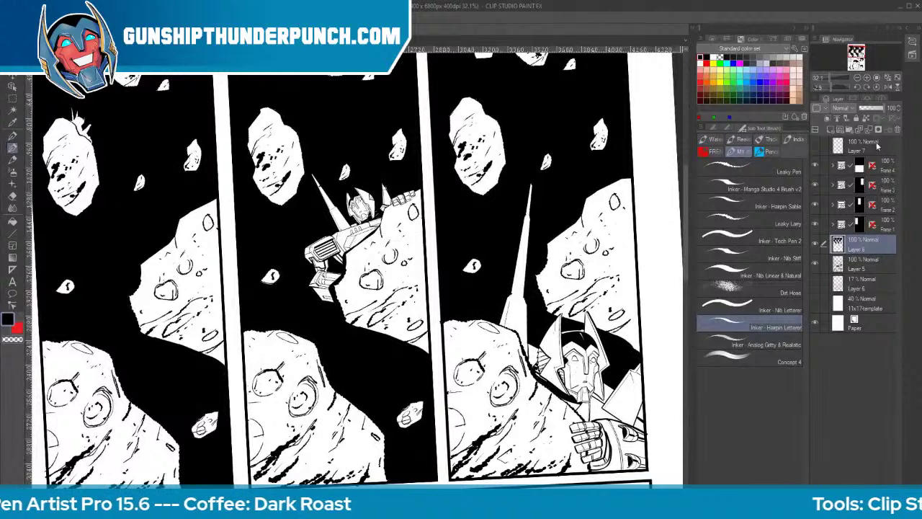
left_click(865, 130)
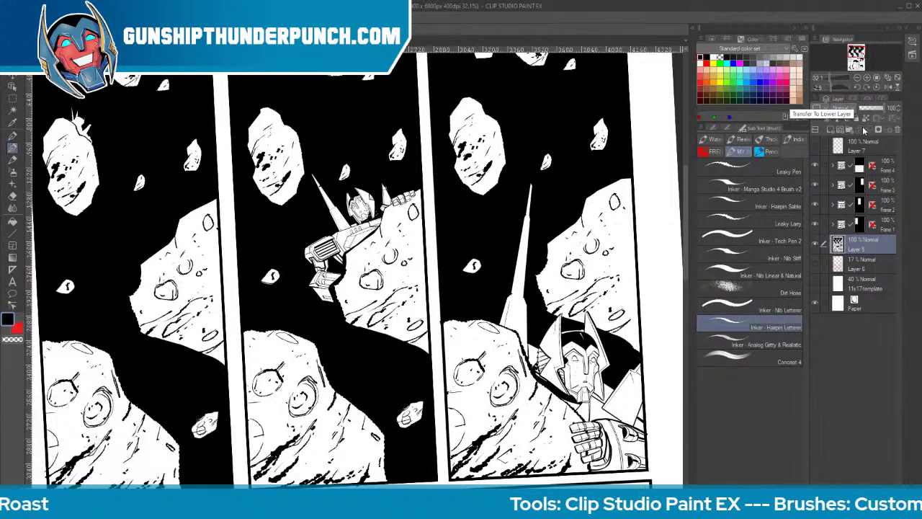
Paint the long thin spike of the tiny robot in the first panel in white and sharpen its horn and hand silhouettes
key("space")
left_click_drag(488, 304, 615, 420)
left_click(713, 63)
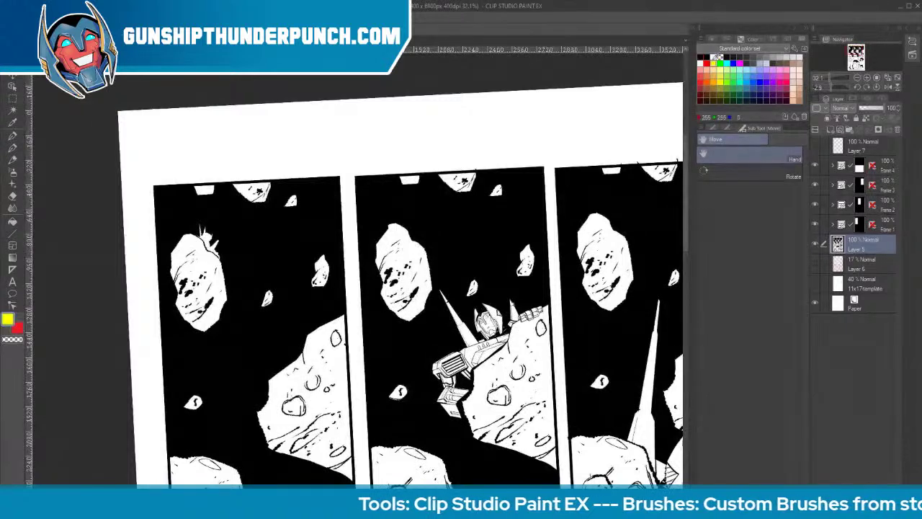
left_click(716, 56)
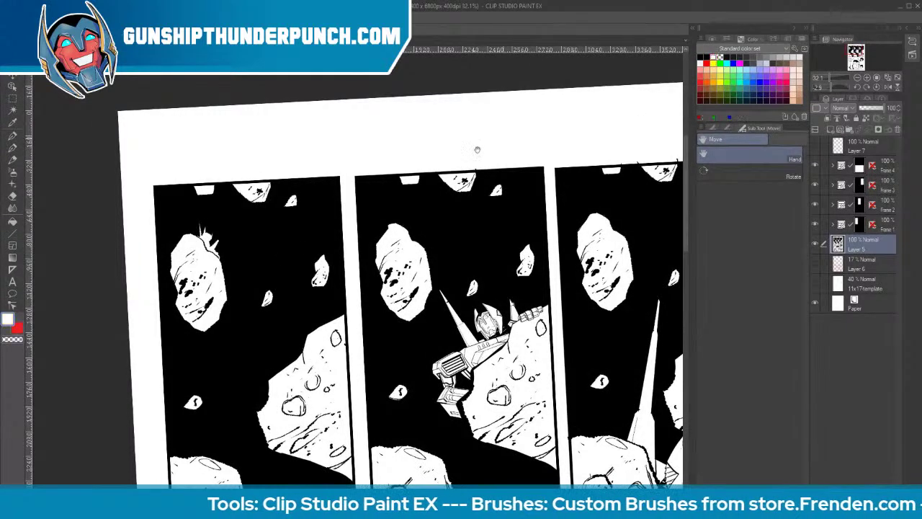
key("ctrl+space")
left_click_drag(210, 250, 251, 227)
left_click_drag(157, 95, 173, 196)
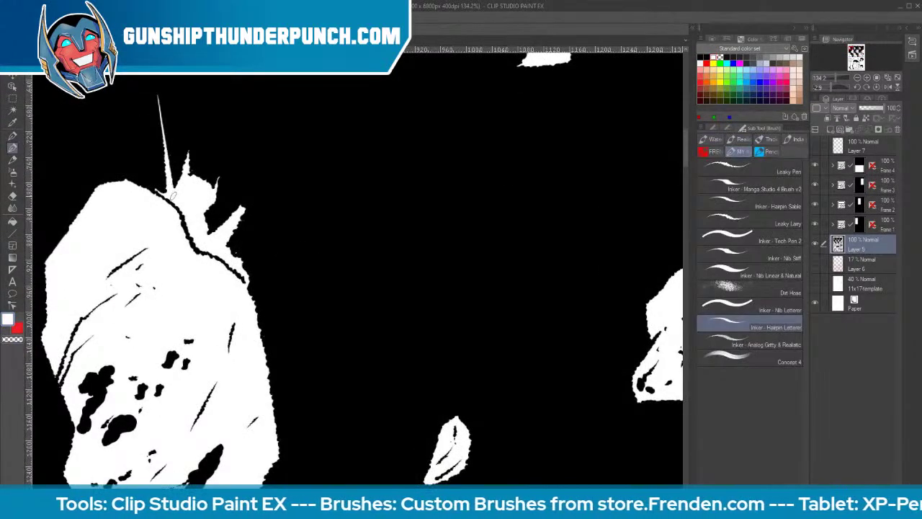
mouse_move(155, 103)
left_mouse_down()
mouse_move(166, 190)
mouse_move(153, 108)
left_mouse_up()
key("ctrl+z")
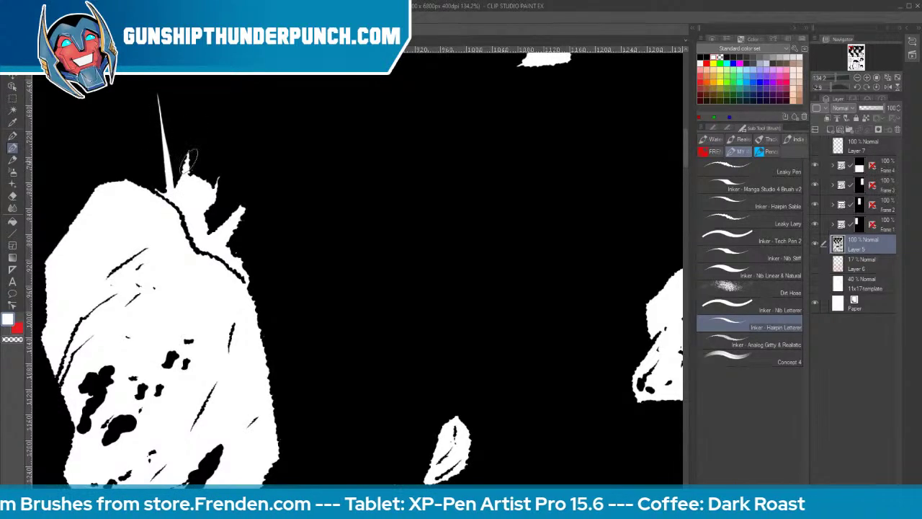
mouse_move(188, 154)
left_mouse_down()
mouse_move(183, 184)
mouse_move(190, 163)
mouse_move(222, 183)
mouse_move(191, 175)
mouse_move(212, 189)
mouse_move(216, 175)
mouse_move(209, 224)
mouse_move(182, 191)
mouse_move(155, 192)
mouse_move(193, 180)
mouse_move(234, 205)
mouse_move(221, 225)
mouse_move(240, 207)
mouse_move(225, 245)
mouse_move(242, 272)
left_mouse_up()
left_click_drag(150, 189, 166, 195)
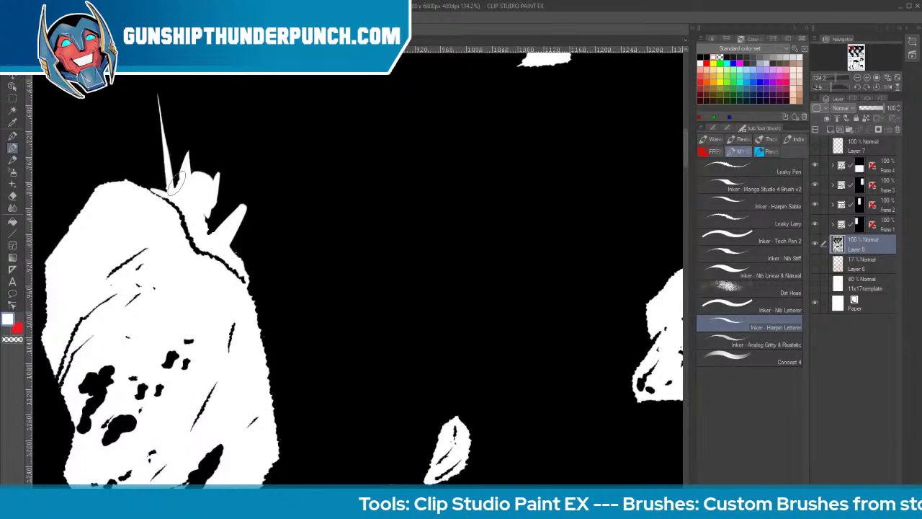
Ink the tiny robot's eyes in black and add Leaky Pen texture marks to the first panel's upper asteroids
left_click(703, 56)
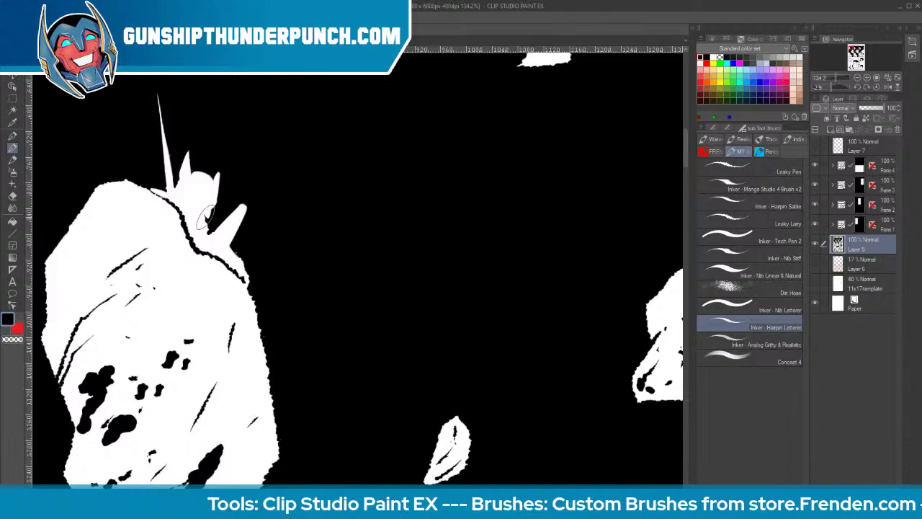
left_click_drag(192, 187, 209, 192)
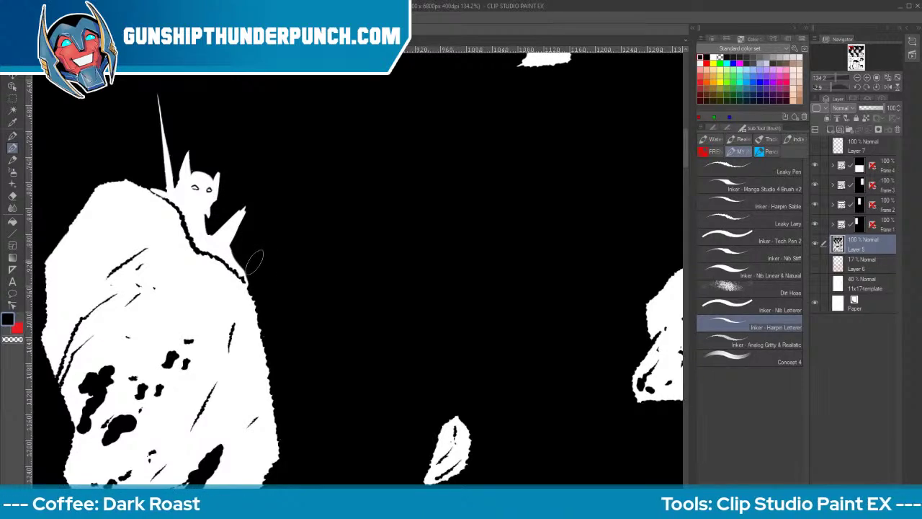
scroll(373, 309, "down", 3)
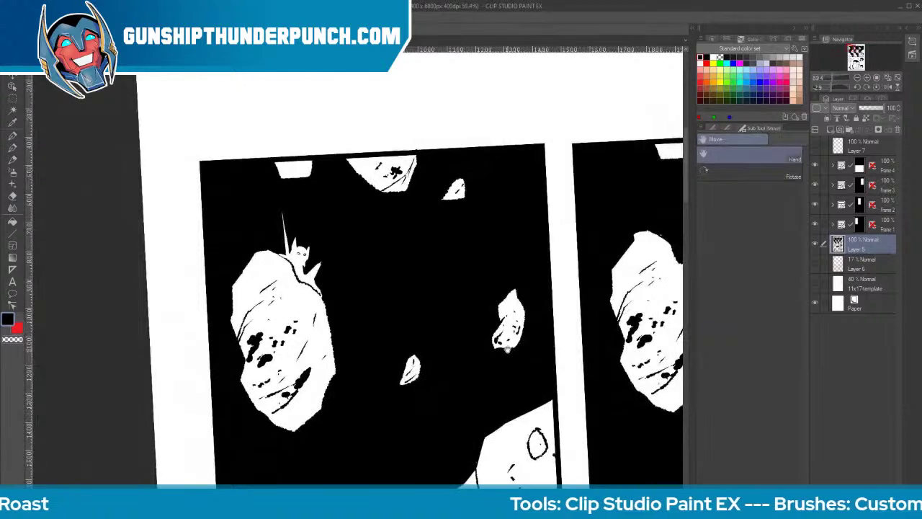
left_click(720, 169)
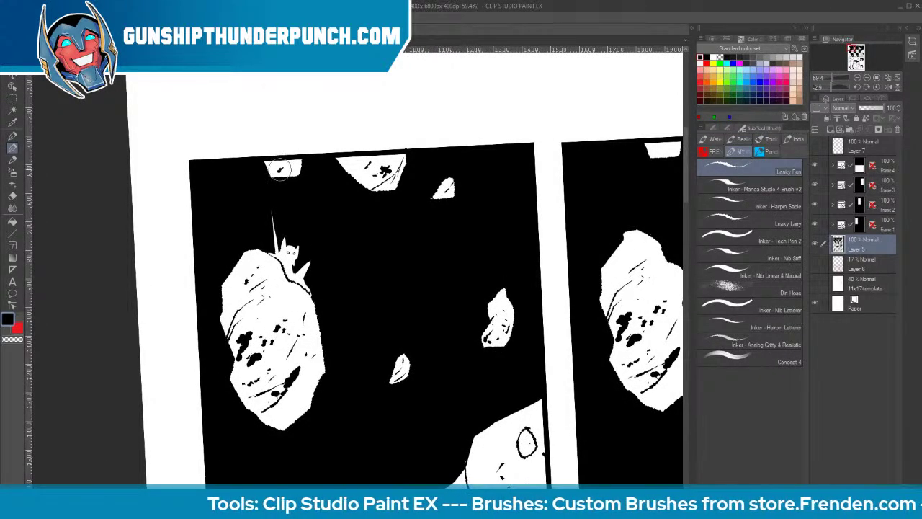
Create a new raster layer above Layer 5 for further inking
key("space")
left_click_drag(584, 435, 447, 130)
key("ctrl+space")
left_click(404, 301)
left_click_drag(413, 295, 300, 345)
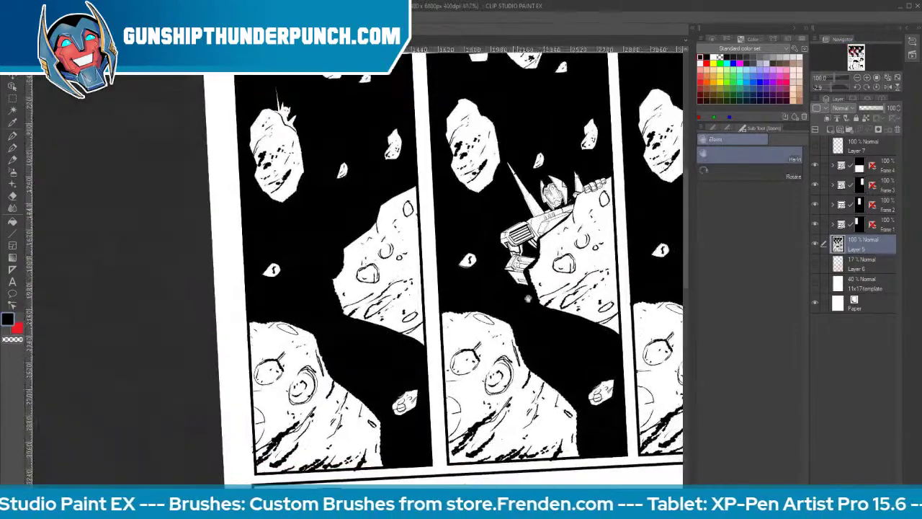
key("space")
left_click_drag(603, 328, 426, 409)
left_click_drag(524, 399, 570, 370)
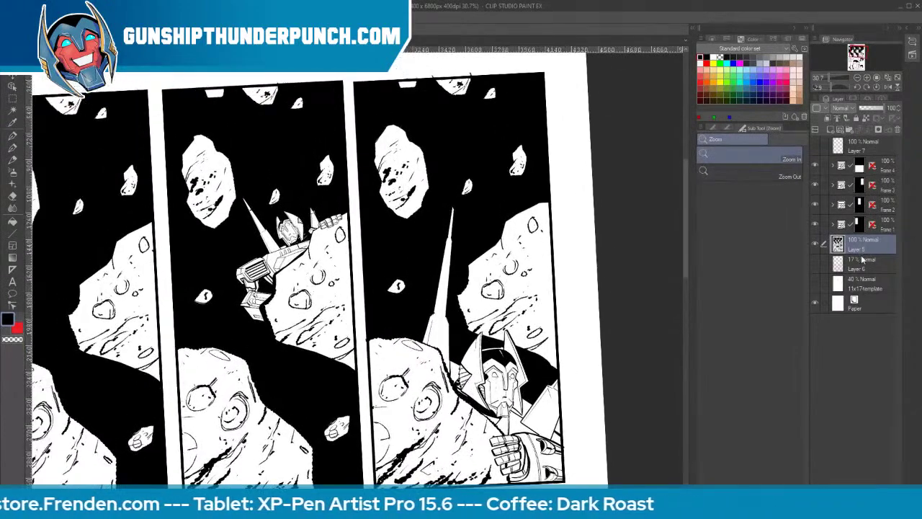
left_click(830, 130)
left_click_drag(385, 243, 375, 250)
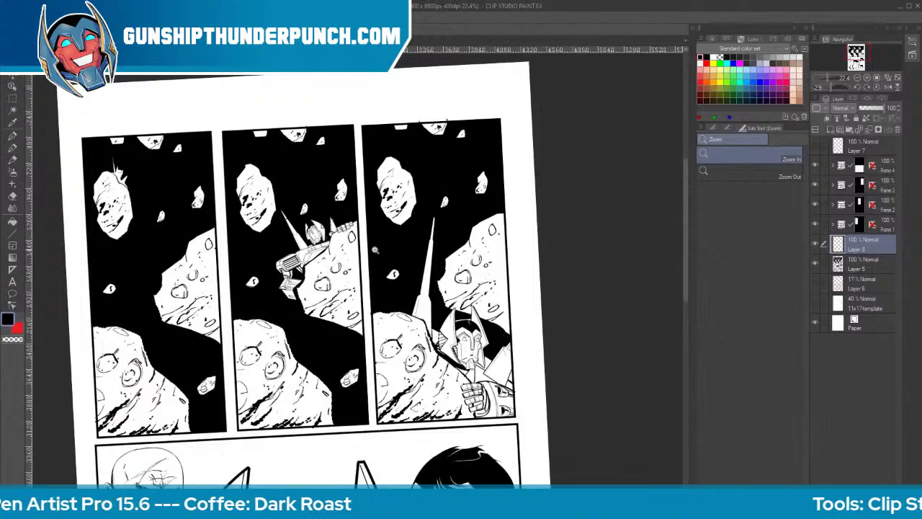
Select the black space areas of all three asteroid panels on Layer 5 and make Layer 8 the active layer
key("w")
left_click(871, 265)
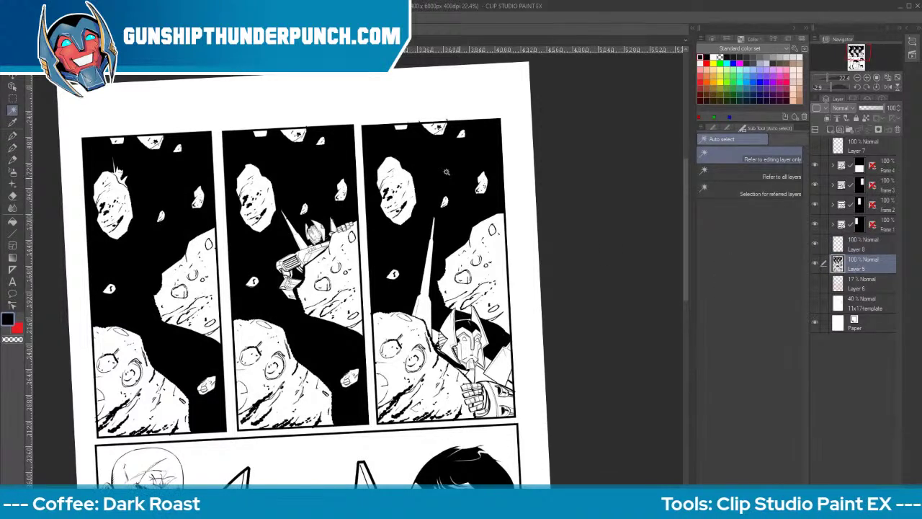
left_click(193, 430)
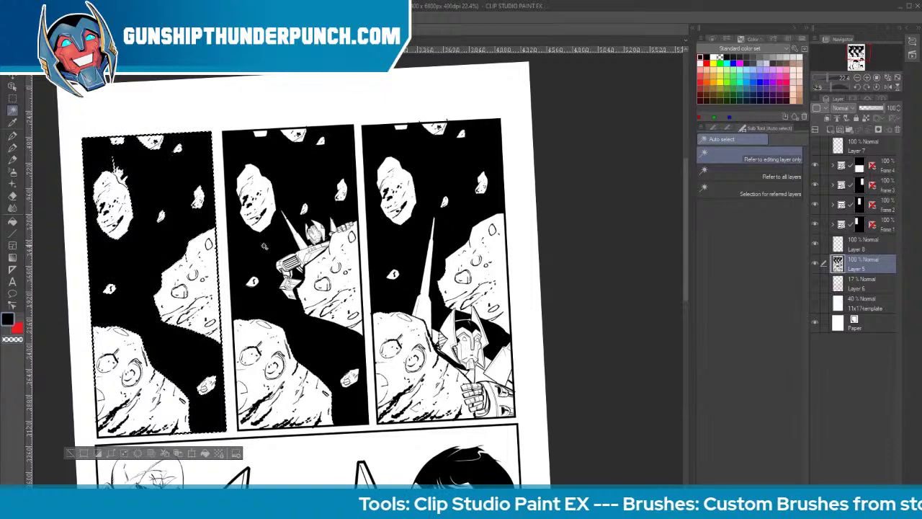
left_click(284, 240, "shift")
left_click(406, 297, "shift")
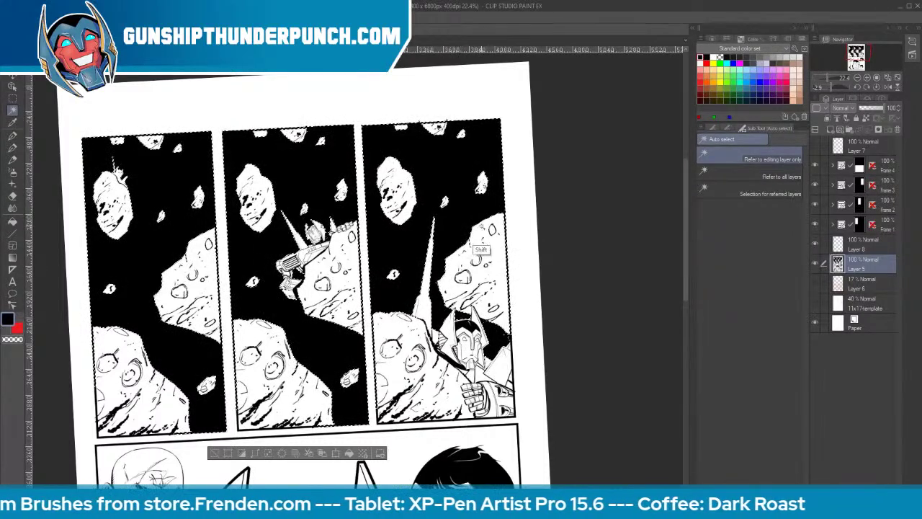
left_click(873, 247)
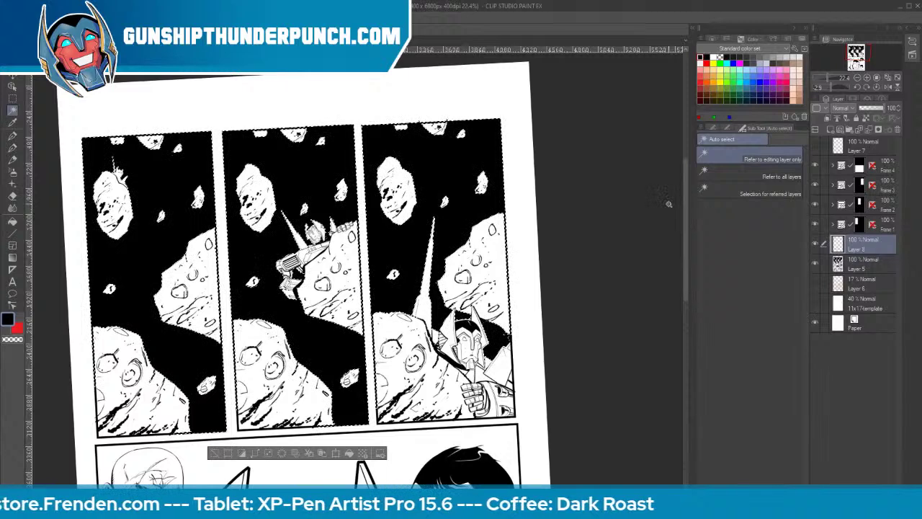
Scatter small white stars across the selected space of the three asteroid panels with the Spray airbrush
key("b")
left_click(750, 223)
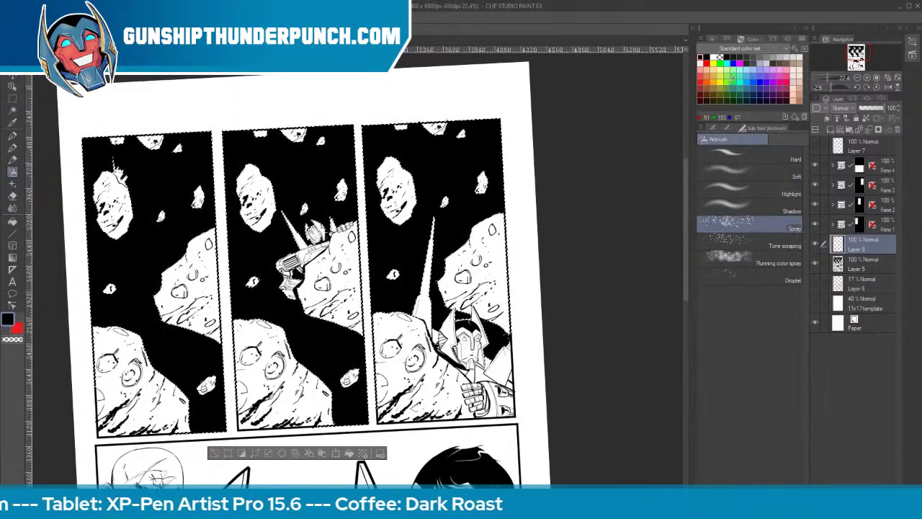
left_click(721, 57)
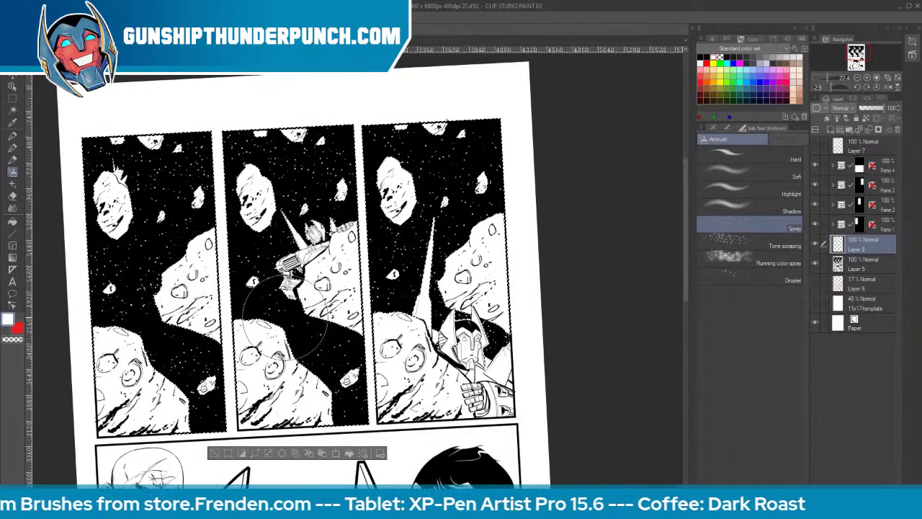
Dot larger white stars into the space of the three panels with the Inker - Nib Stiff brush
key("b")
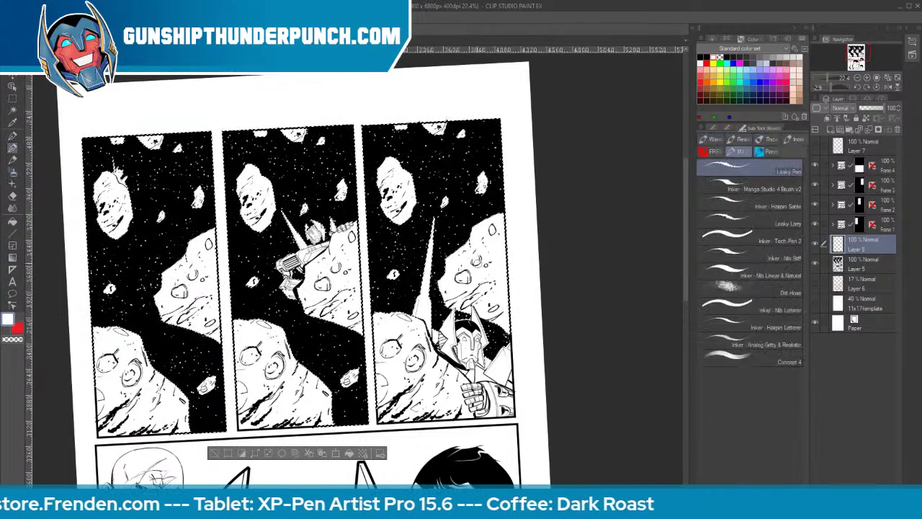
left_click(789, 310)
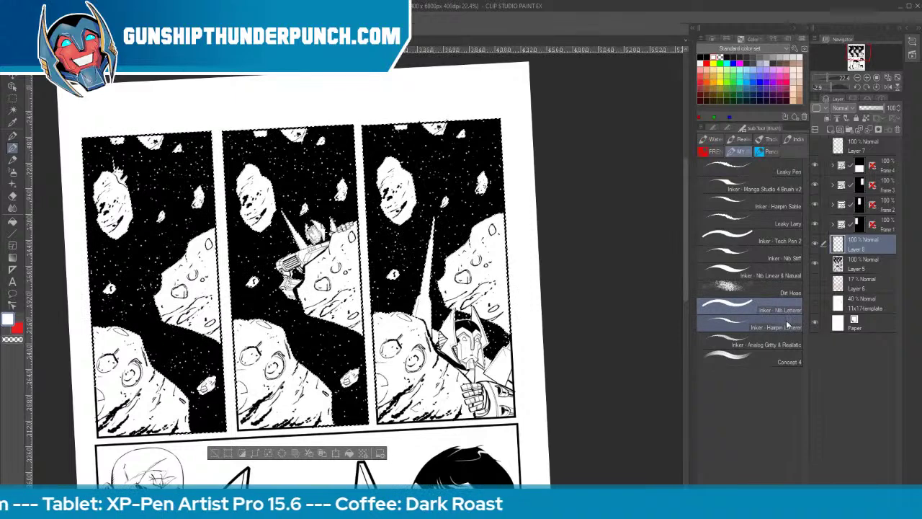
left_click(781, 257)
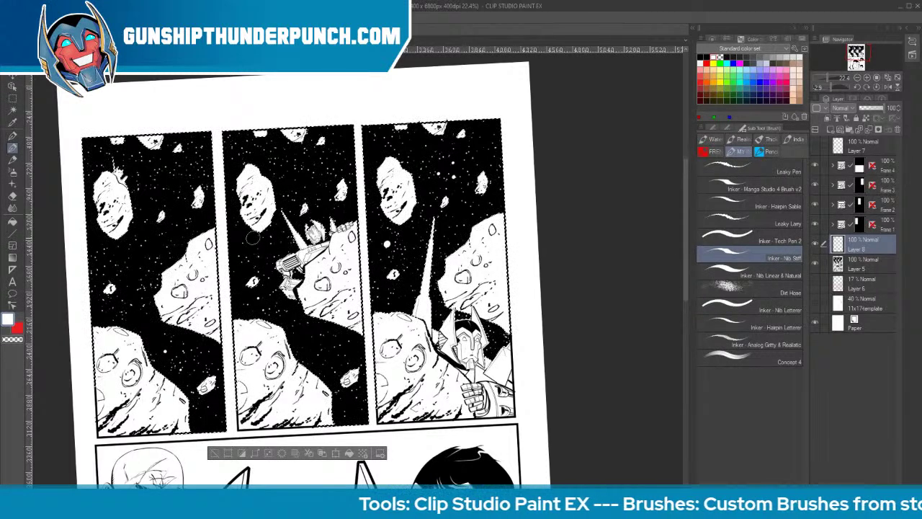
Paint hazy white star clouds across the space of the first and second panels with the Dirt Hose brush
left_click(749, 288)
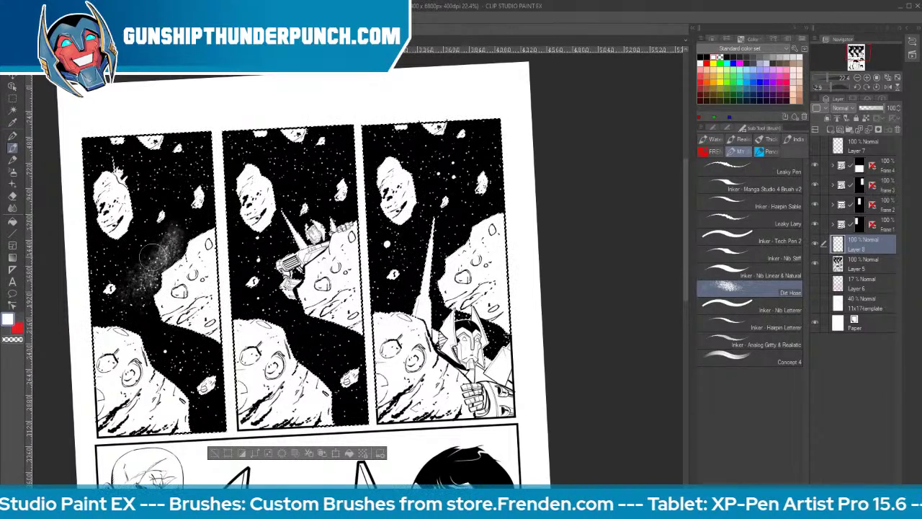
left_click_drag(117, 266, 101, 268)
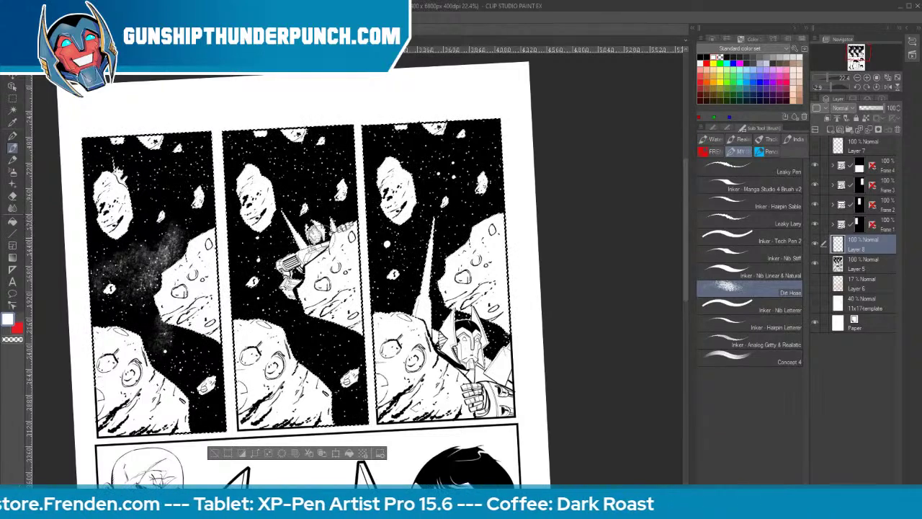
key("ctrl+space")
mouse_move(315, 228)
left_mouse_down()
mouse_move(353, 205)
mouse_move(442, 220)
mouse_move(380, 226)
left_mouse_up()
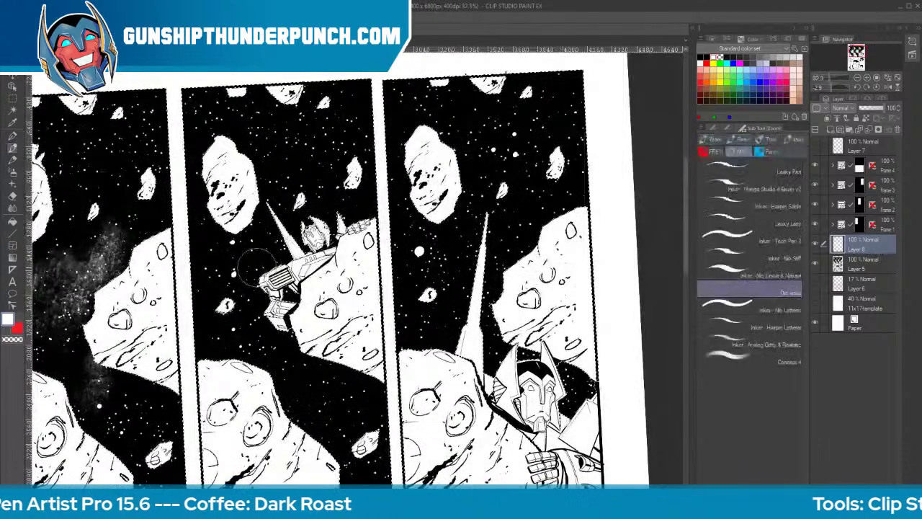
mouse_move(256, 261)
left_mouse_down()
mouse_move(227, 257)
mouse_move(213, 295)
mouse_move(226, 319)
mouse_move(258, 319)
mouse_move(254, 336)
mouse_move(248, 331)
mouse_move(337, 322)
mouse_move(346, 291)
mouse_move(313, 321)
mouse_move(245, 348)
mouse_move(263, 364)
mouse_move(349, 357)
mouse_move(299, 393)
left_mouse_up()
mouse_move(317, 166)
left_mouse_down()
mouse_move(331, 130)
mouse_move(268, 158)
left_mouse_up()
key("space")
left_click_drag(237, 375, 385, 403)
left_click_drag(297, 179, 236, 200)
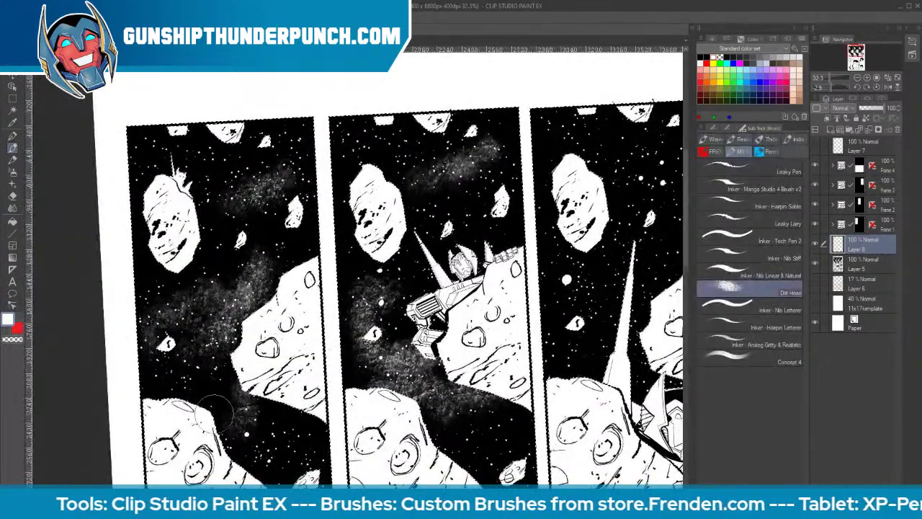
mouse_move(213, 412)
left_mouse_down()
mouse_move(242, 447)
mouse_move(263, 445)
mouse_move(185, 367)
mouse_move(184, 399)
left_mouse_up()
Paint matching white Dirt Hose star clouds in the third panel's upper space and around the robot's spike
key("space")
left_click_drag(461, 403, 153, 403)
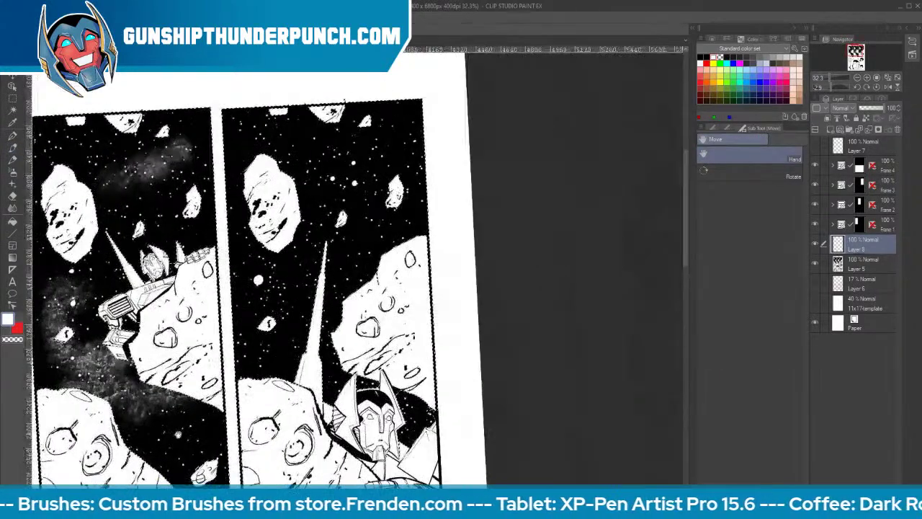
mouse_move(367, 158)
left_mouse_down()
mouse_move(394, 138)
mouse_move(337, 180)
left_mouse_up()
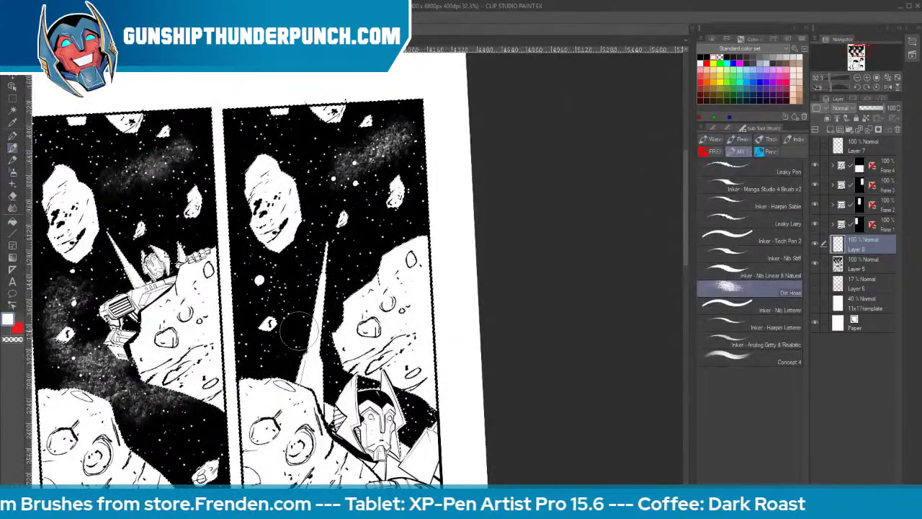
mouse_move(299, 330)
left_mouse_down()
mouse_move(268, 367)
mouse_move(297, 344)
mouse_move(353, 371)
left_mouse_up()
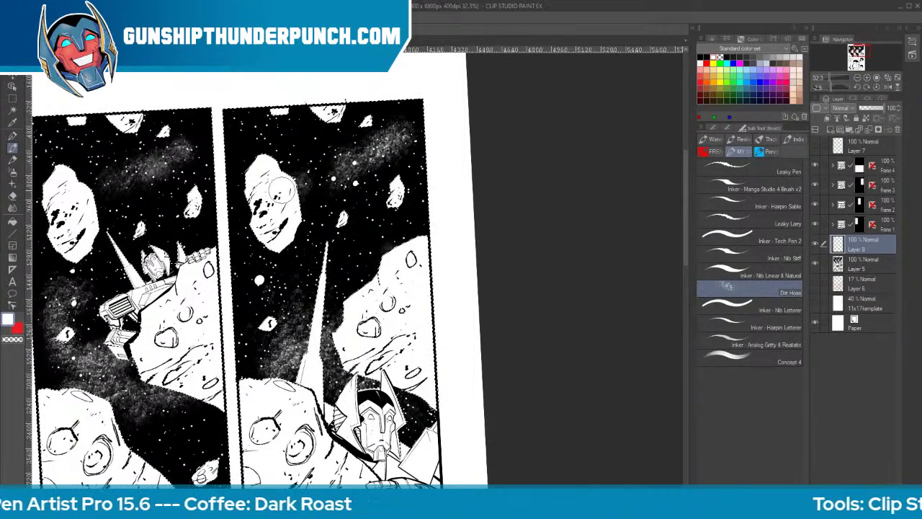
Try to fill the background of the large bottom panel with black, referring to other layers
key("space")
left_click_drag(355, 227, 485, 199)
scroll(353, 281, "down", 5)
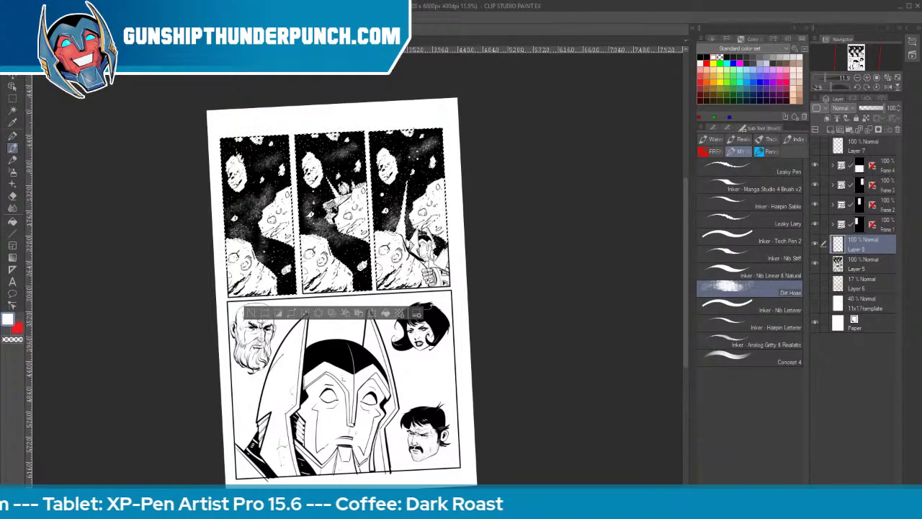
left_click_drag(685, 236, 684, 246)
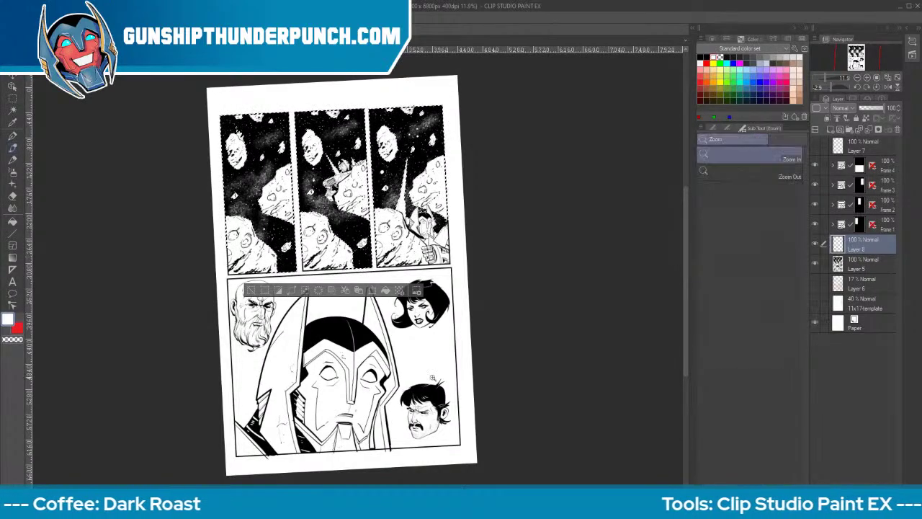
scroll(450, 371, "up", 4)
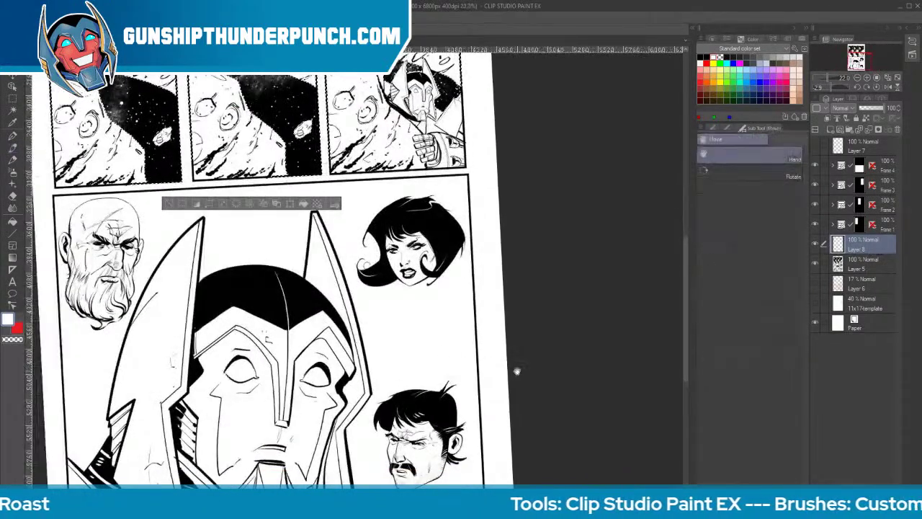
left_click_drag(515, 368, 530, 363)
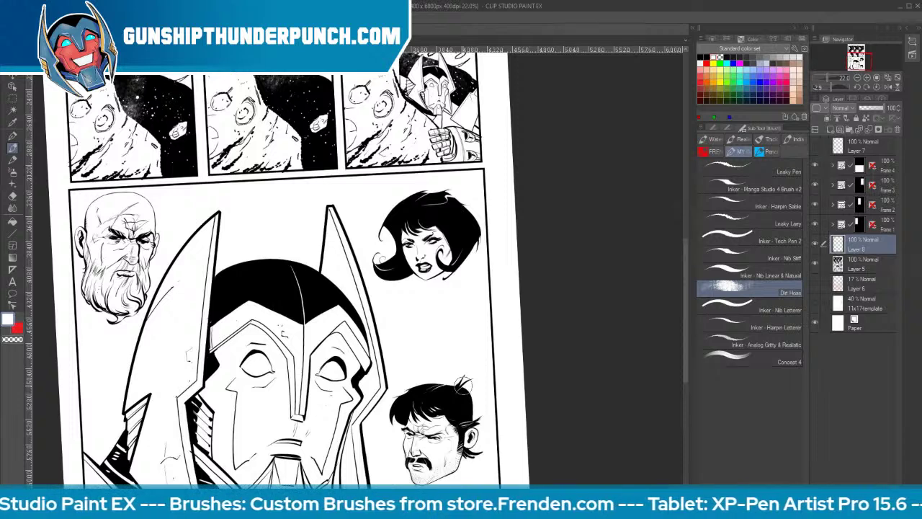
left_click(14, 223)
key("x")
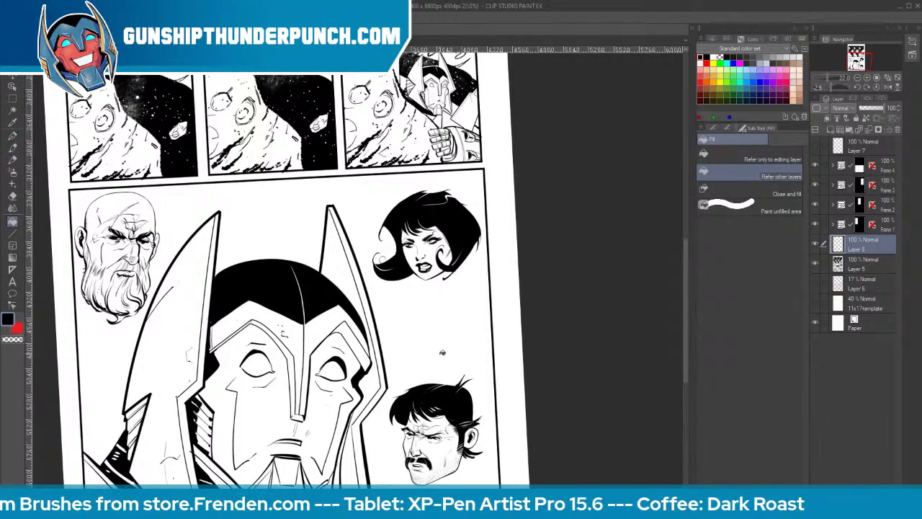
left_click(457, 431)
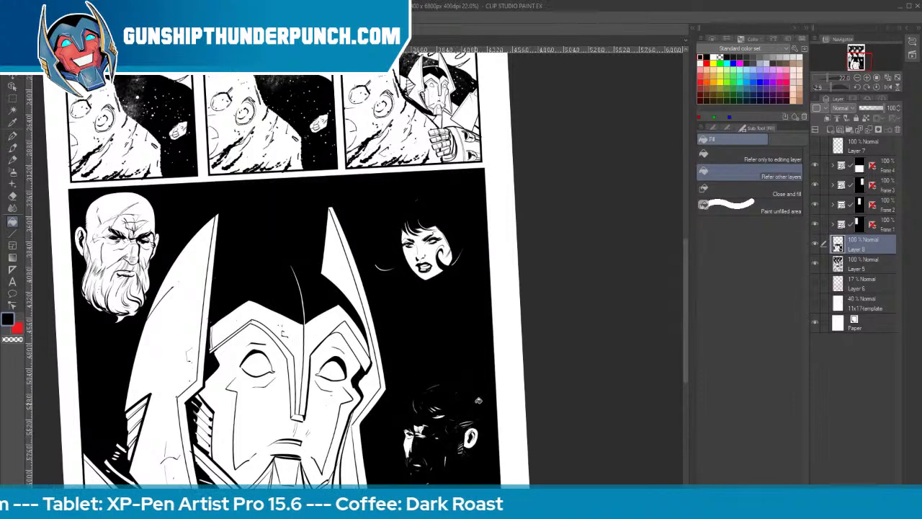
key("ctrl+z")
Close the gaps in the mustached man's jaw outline in black on Layer 5
key("ctrl+space")
left_click_drag(415, 439, 445, 415)
left_click(853, 263)
key("space")
left_click_drag(628, 359, 626, 211)
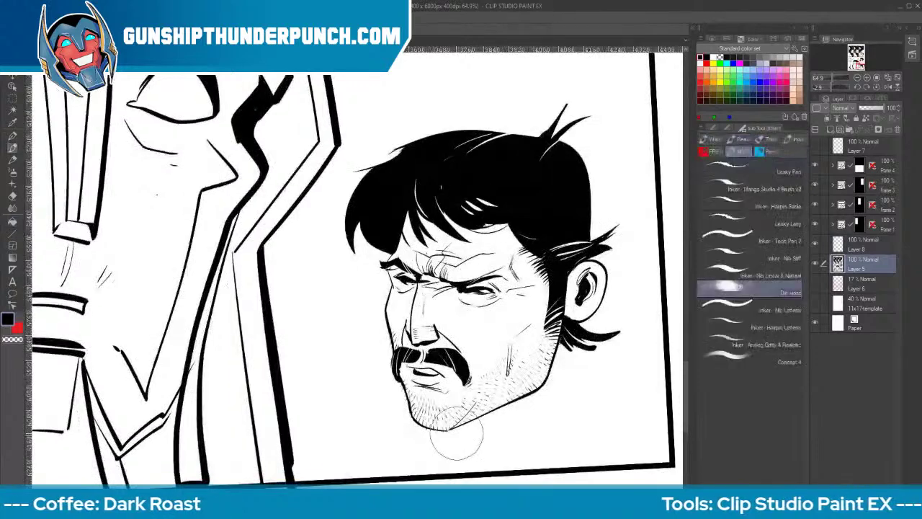
key("g")
key("b")
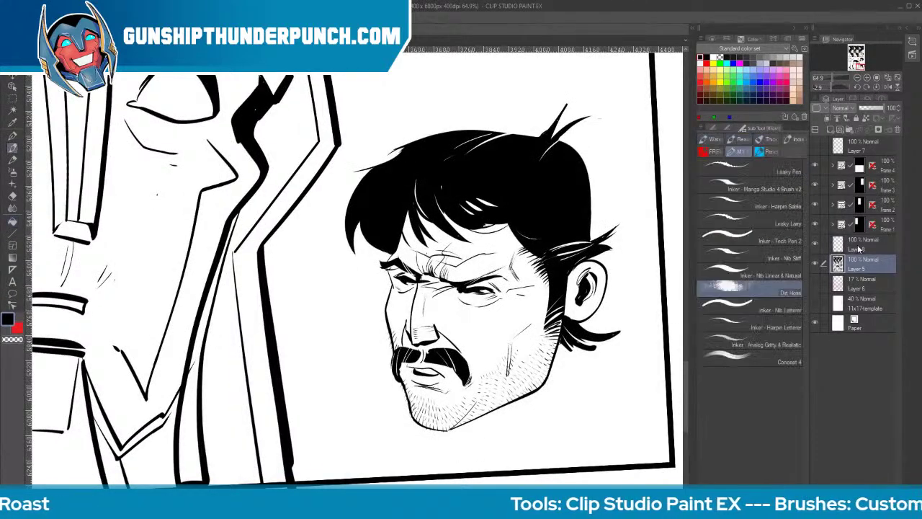
left_click(784, 308)
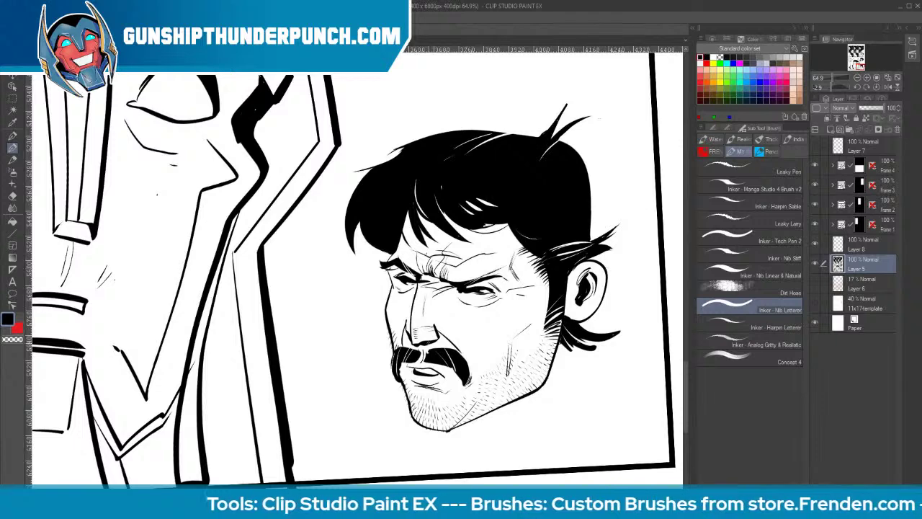
Fill the bottom panel's background around the heads with black on Layer 8, referring to other layers
key("g")
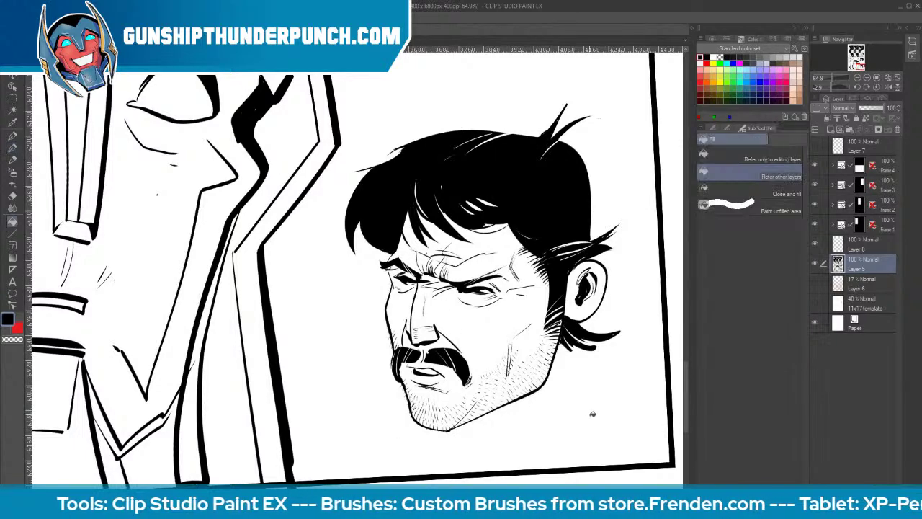
left_click(857, 244)
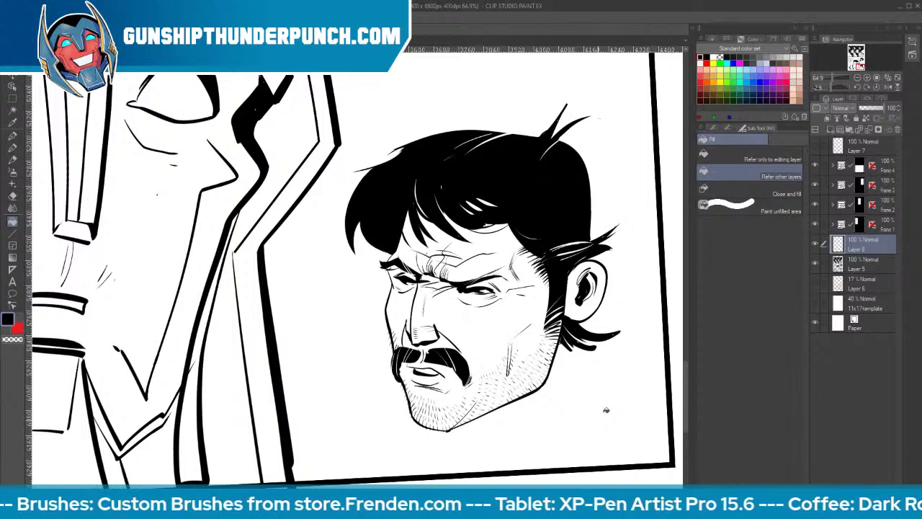
left_click(605, 410)
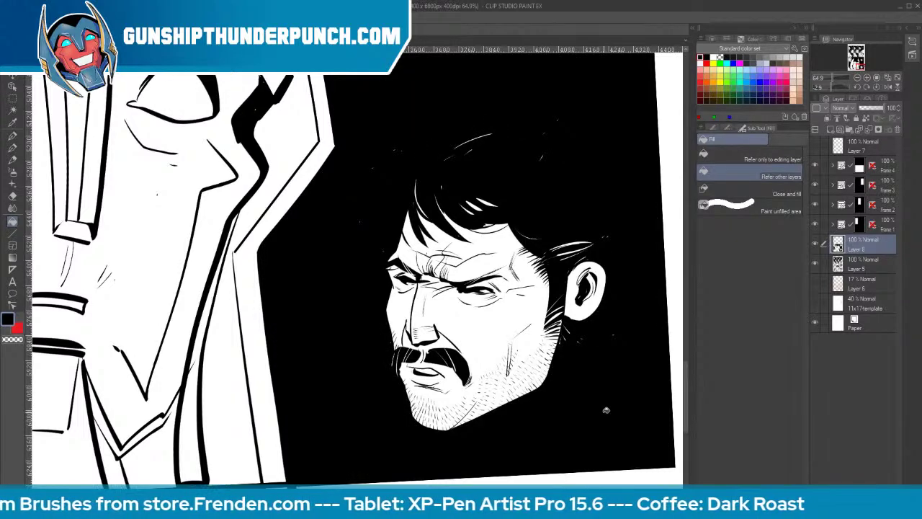
left_click_drag(625, 399, 562, 371)
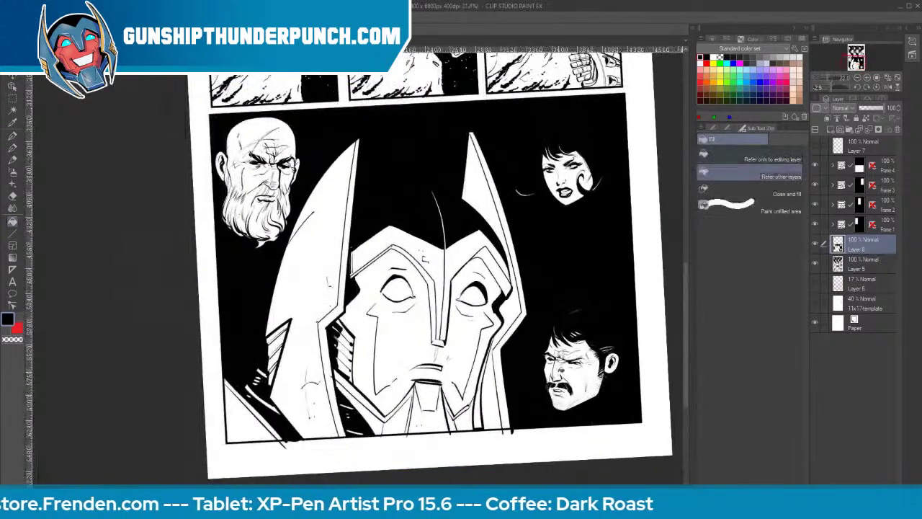
left_click(12, 112)
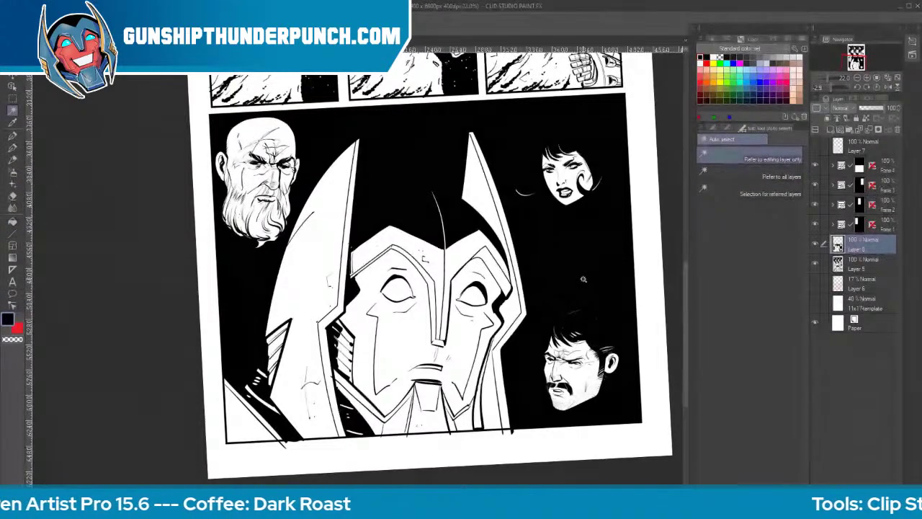
left_click(533, 410)
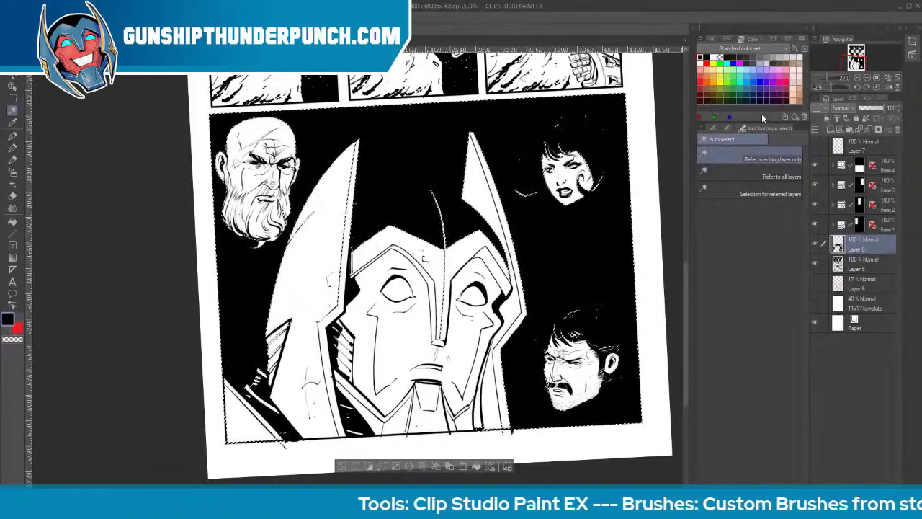
key("ctrl+space")
left_click_drag(575, 143, 556, 153)
key("g")
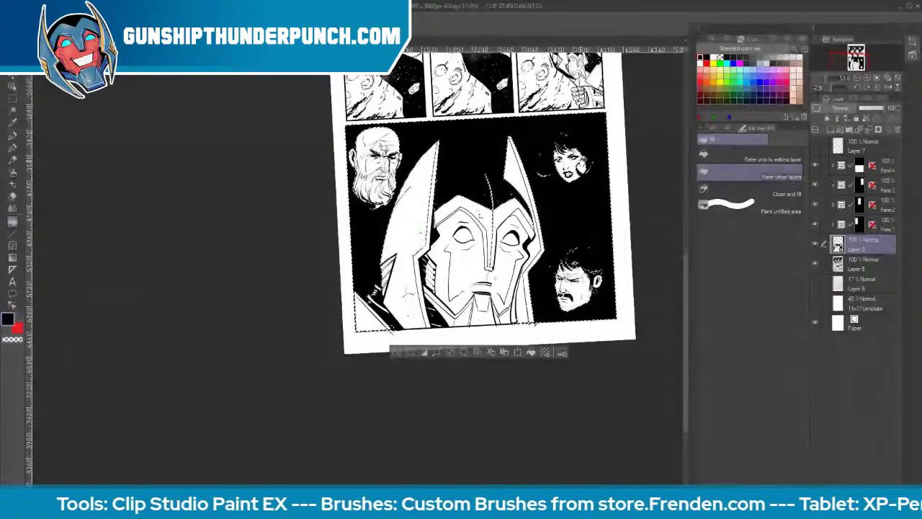
key("ctrl+d")
Hide Layer 5 and toggle the visibility of Layer 8 to inspect the black background fill on its own
left_click(815, 246)
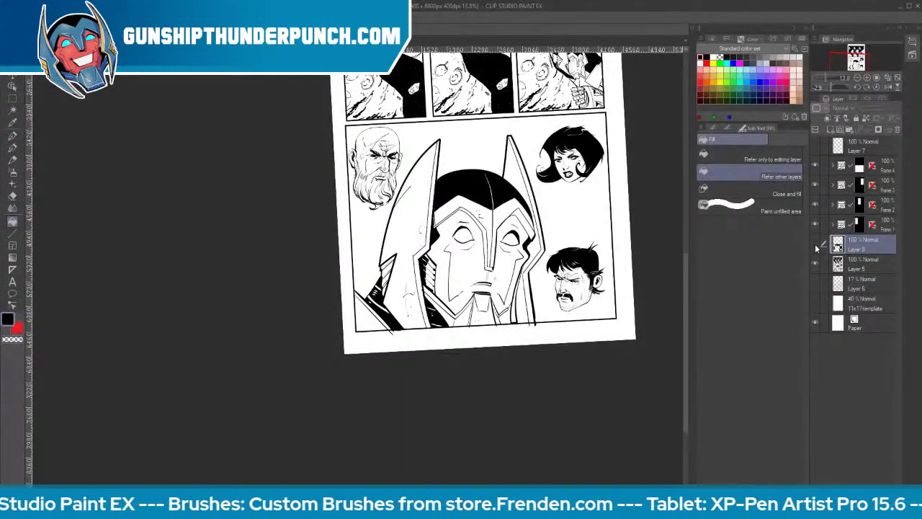
left_click(815, 262)
left_click(815, 243)
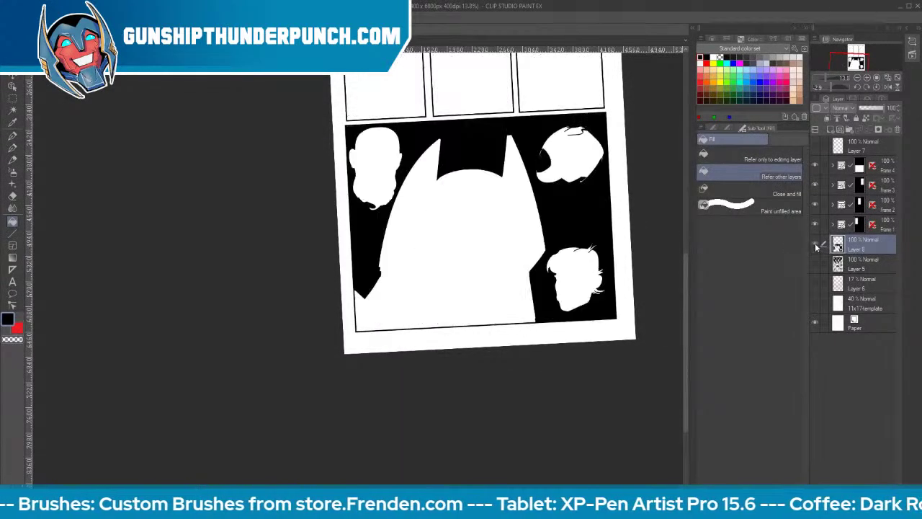
left_click(815, 243)
left_click(815, 244)
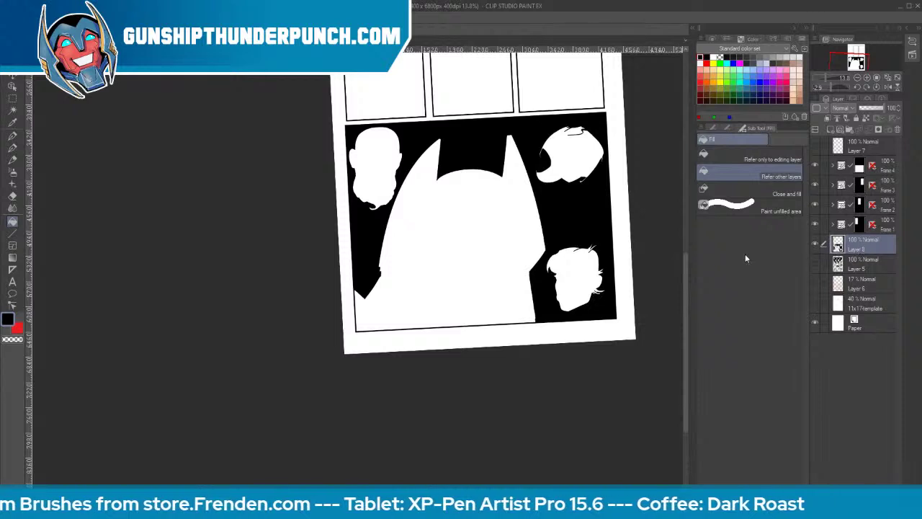
Auto-select the black background of the large bottom panel on Layer 8, referring only to the editing layer
left_click(12, 110)
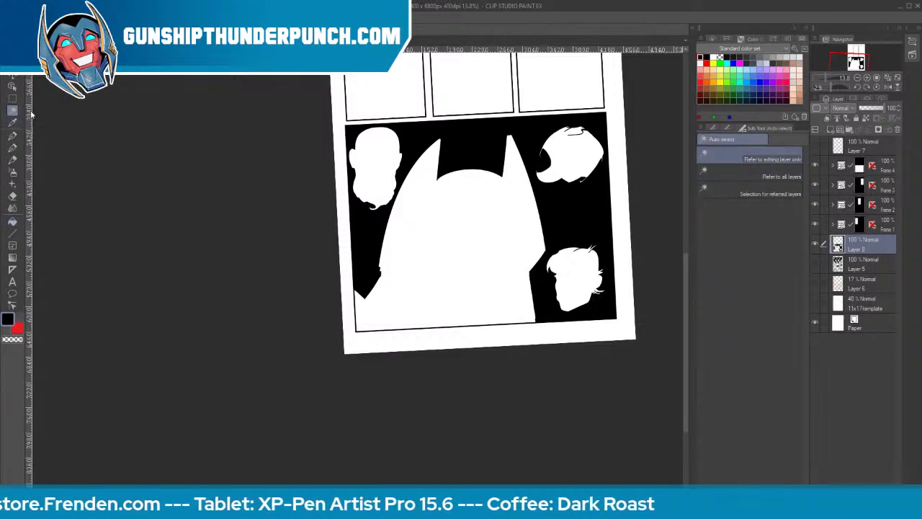
left_click(571, 426)
left_click_drag(578, 418, 522, 443)
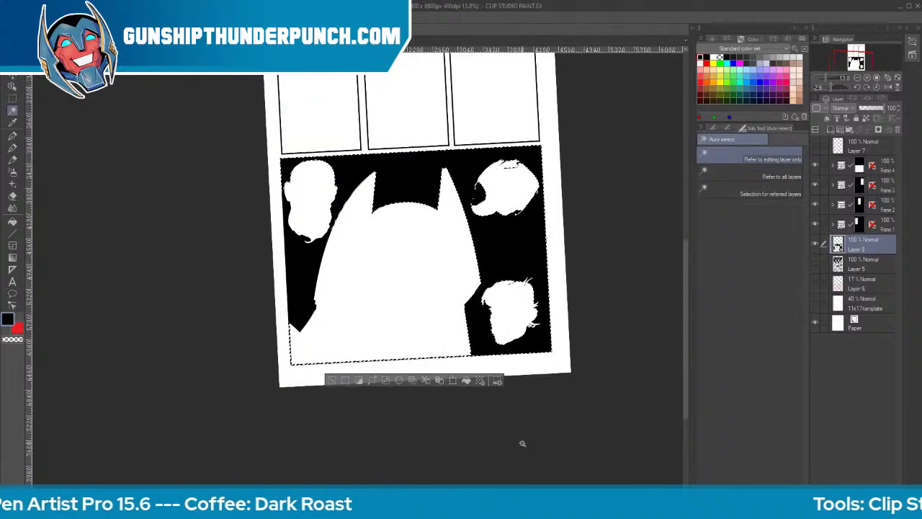
Add a new layer above Layer 8, show Layer 5, and spray fine white stars inside the selected background with the Spray airbrush
key("ctrl+shift+n")
left_click(13, 172)
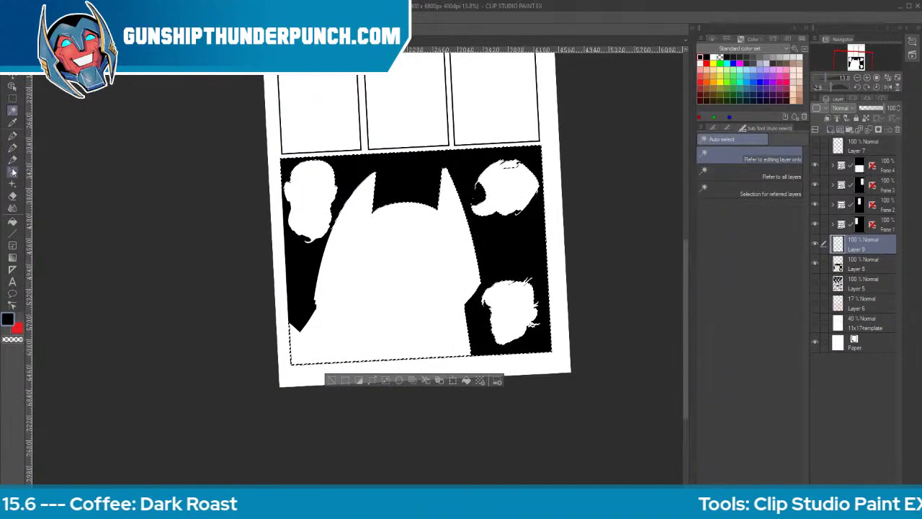
left_click(817, 281)
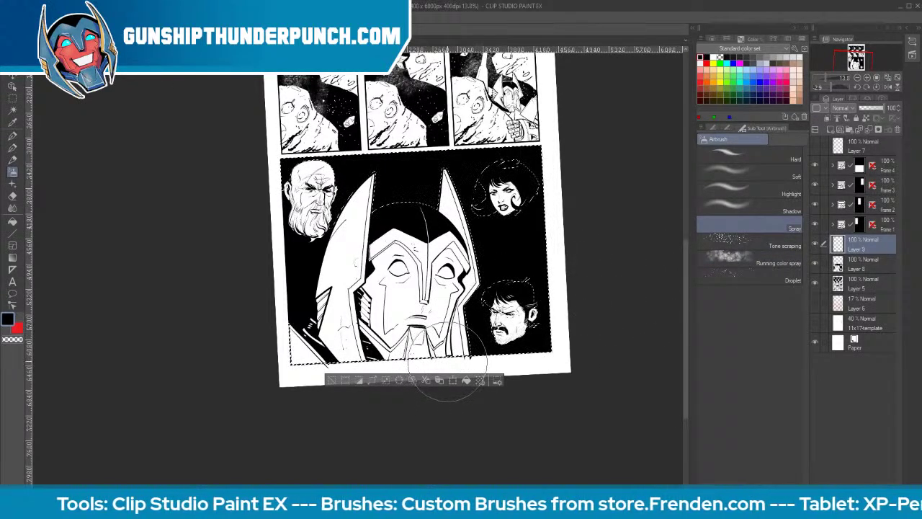
key("x")
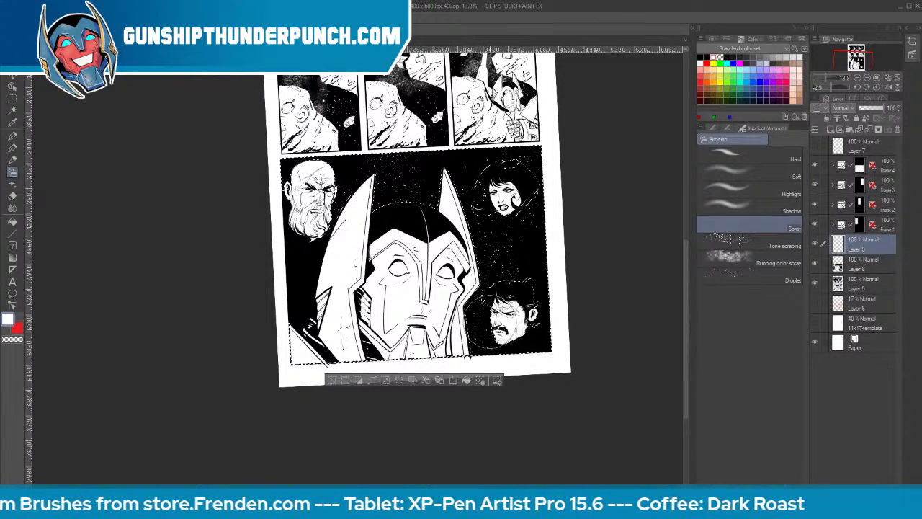
Add the black area beneath the bearded man to the selection from Layer 8, and spray fine white stars there on Layer 9
left_click(857, 267)
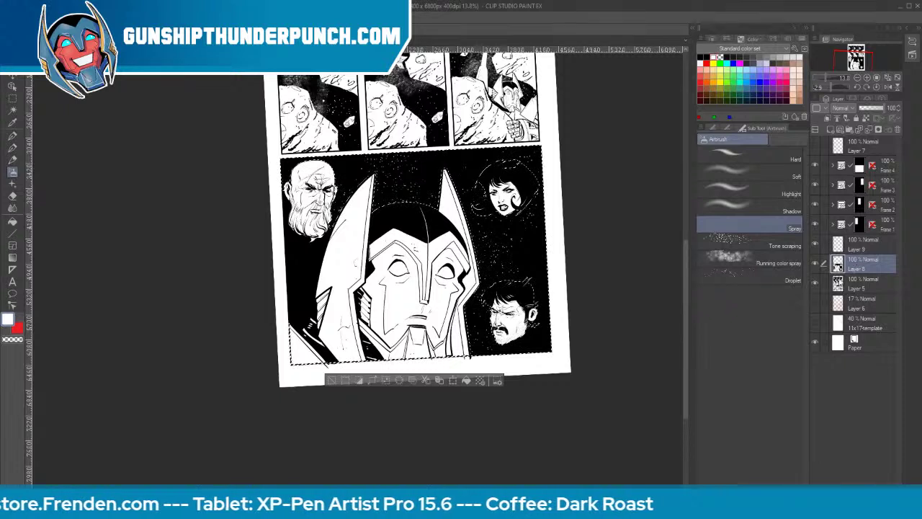
left_click(816, 285)
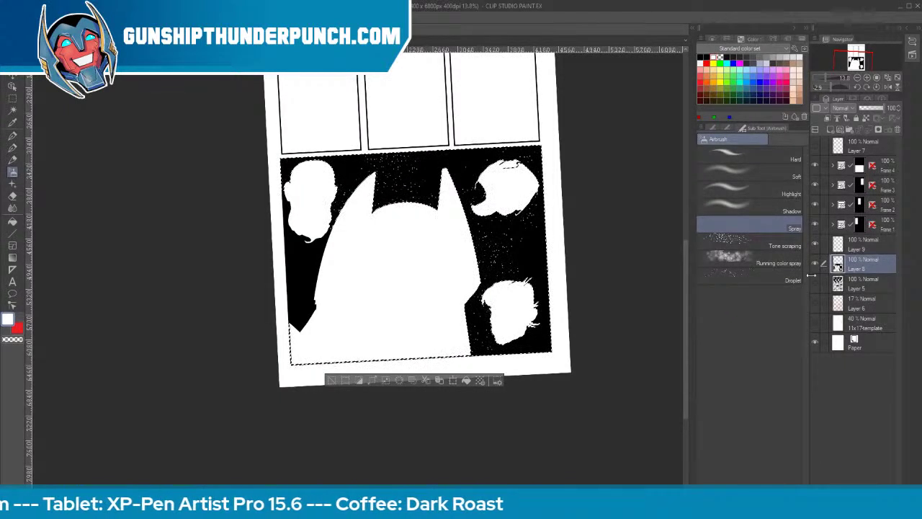
left_click(14, 110)
left_click(14, 110)
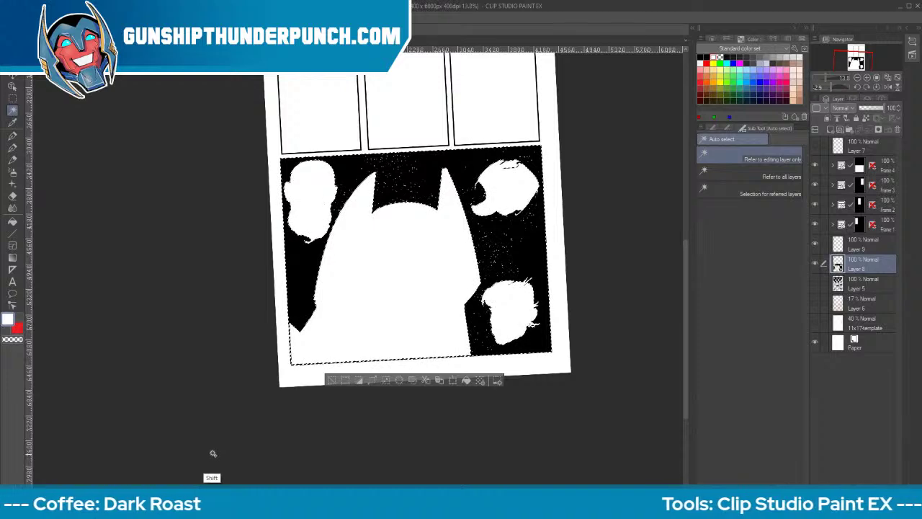
left_click(842, 243)
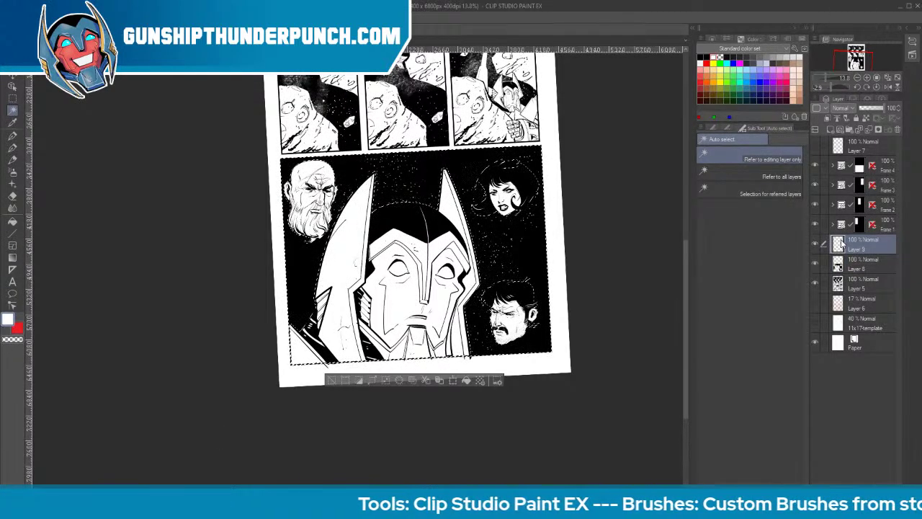
left_click(13, 172)
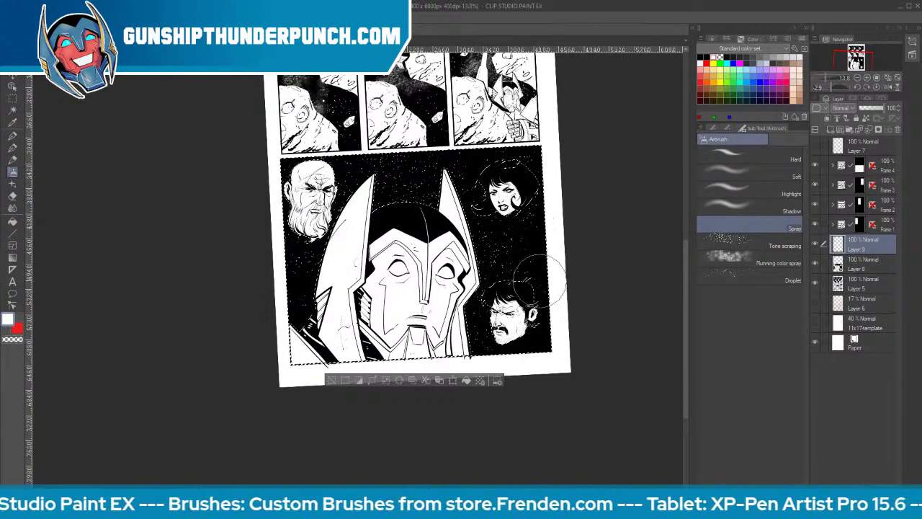
Set the Spray airbrush particle size to 46.6 and scatter larger white stars across the bottom panel's background
left_click(752, 130)
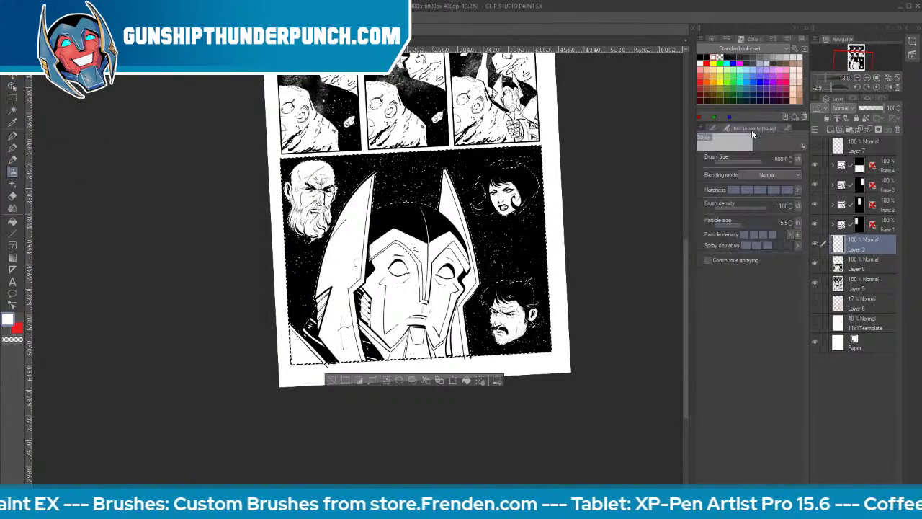
left_click(748, 222)
left_click(504, 255)
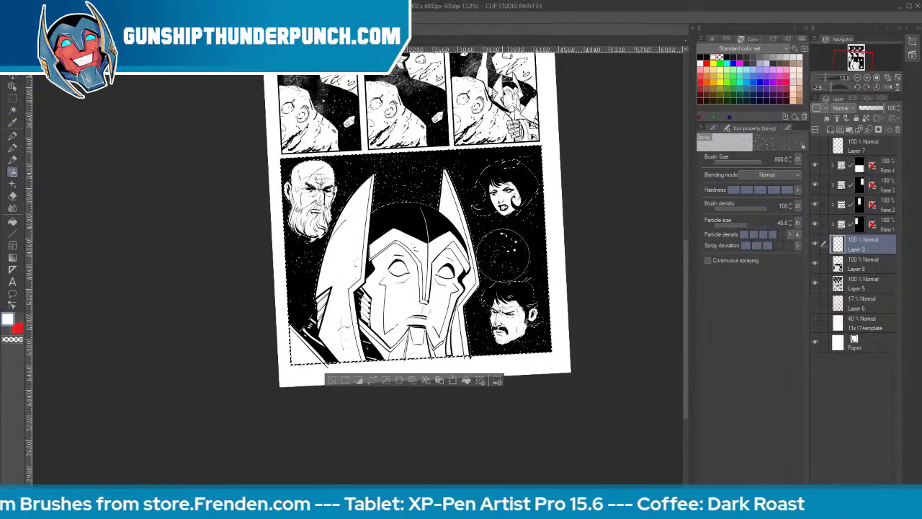
left_click_drag(417, 183, 510, 163)
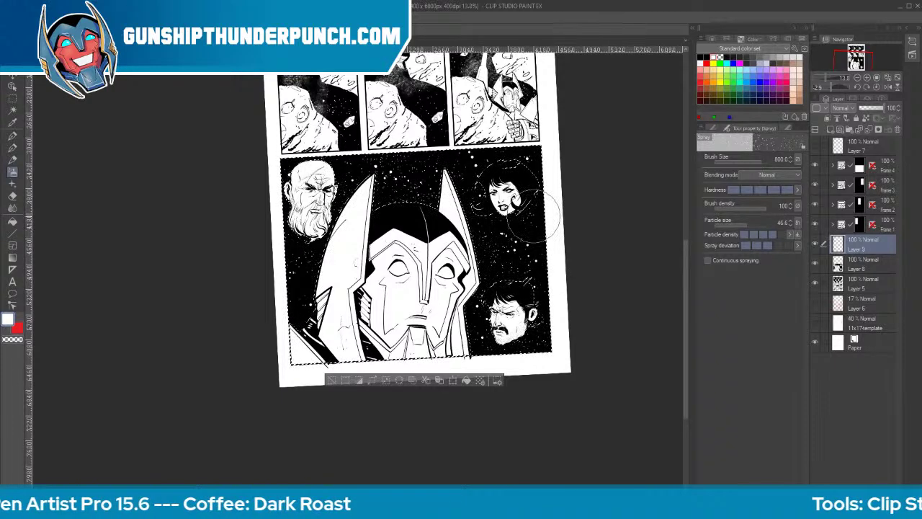
Paint white nebula texture around the heads in the bottom panel's starry background on Layer 9 with an enlarged Dirt Hose brush
key("b")
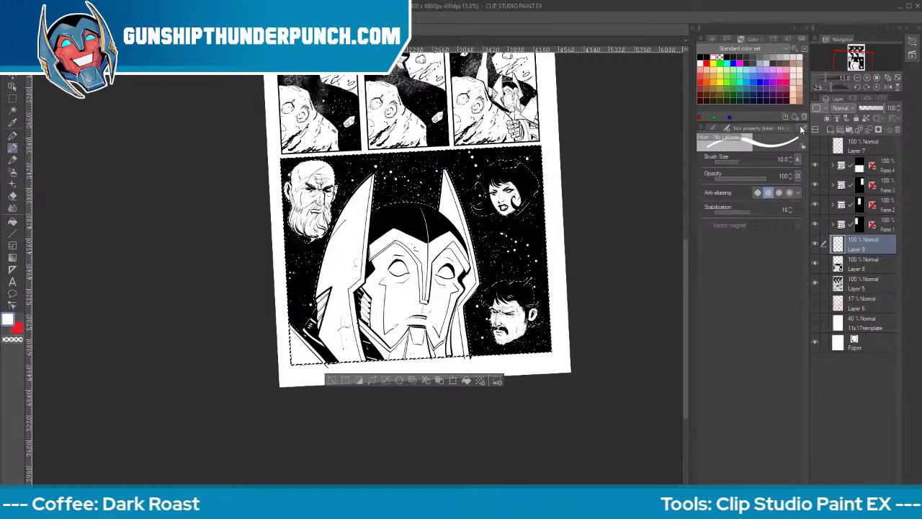
left_click(793, 127)
left_click(762, 276)
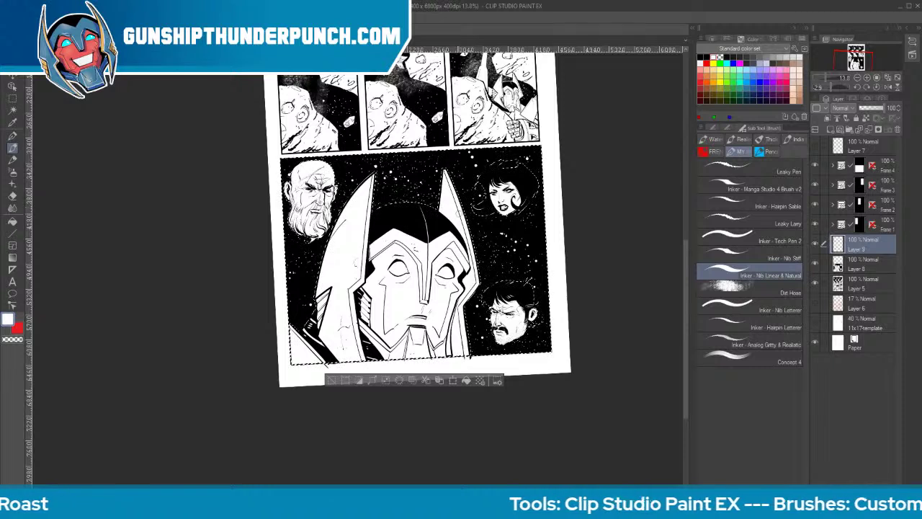
key("ctrl+z")
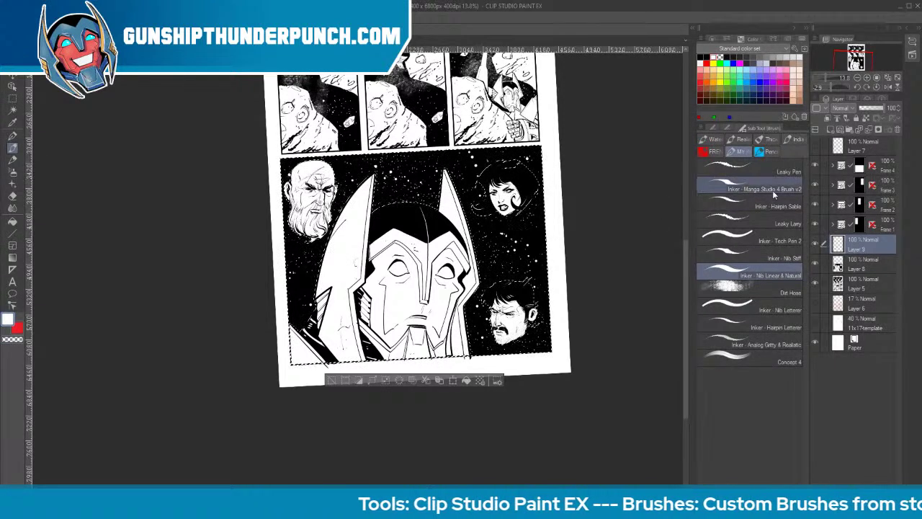
left_click(766, 290)
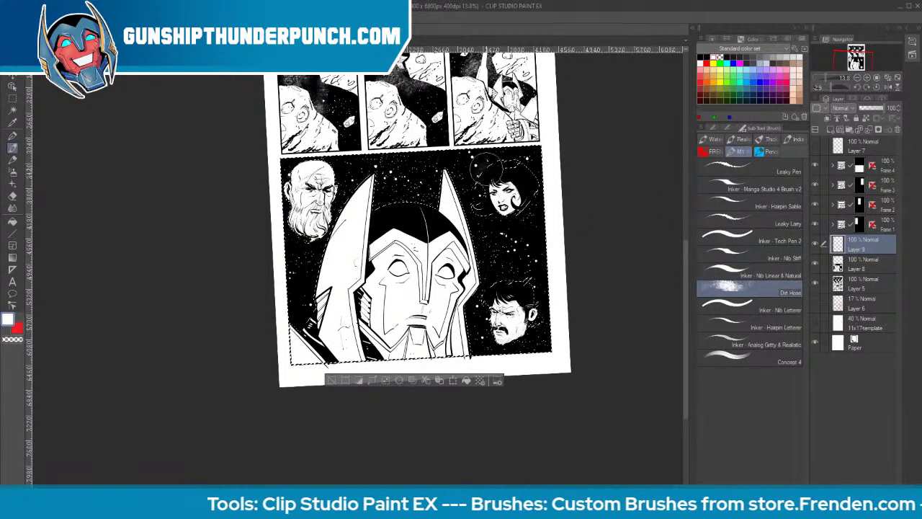
key("]")
key("]")
key("]")
key("]")
left_click_drag(487, 167, 499, 163)
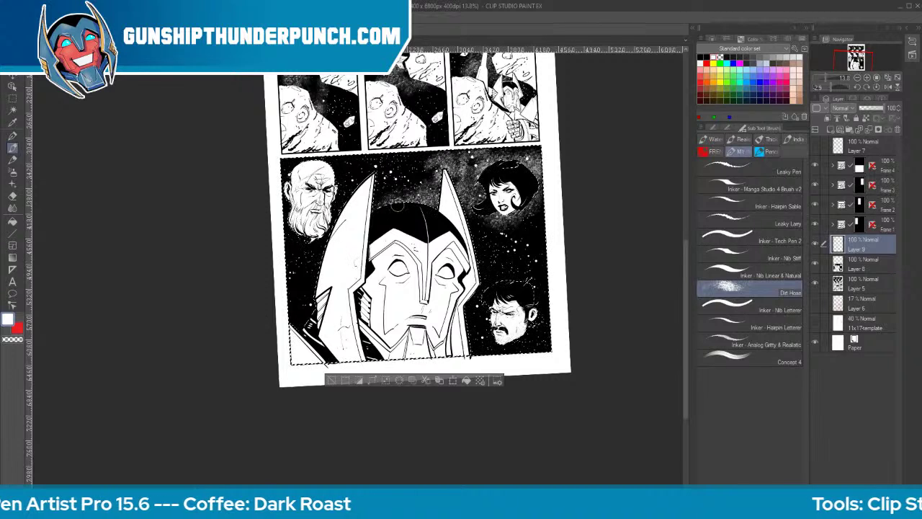
left_click_drag(313, 261, 311, 290)
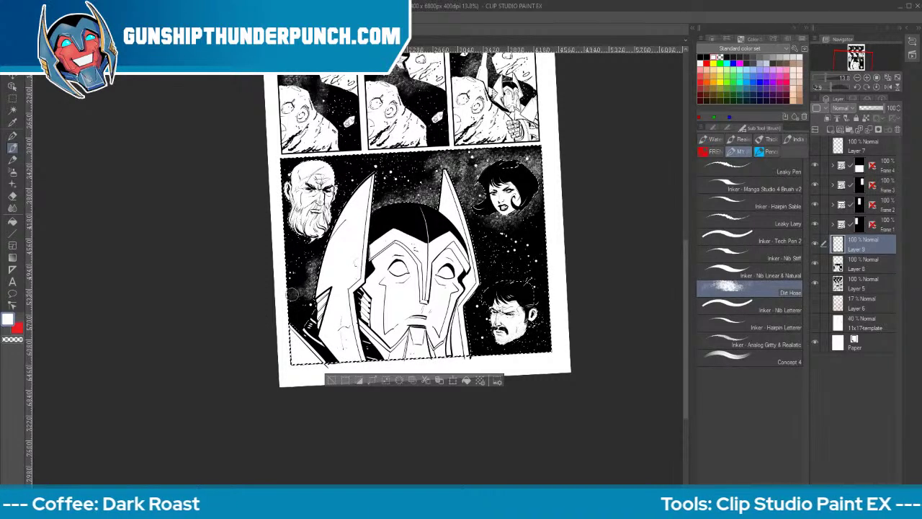
mouse_move(501, 300)
left_mouse_down()
mouse_move(518, 293)
mouse_move(510, 303)
left_mouse_up()
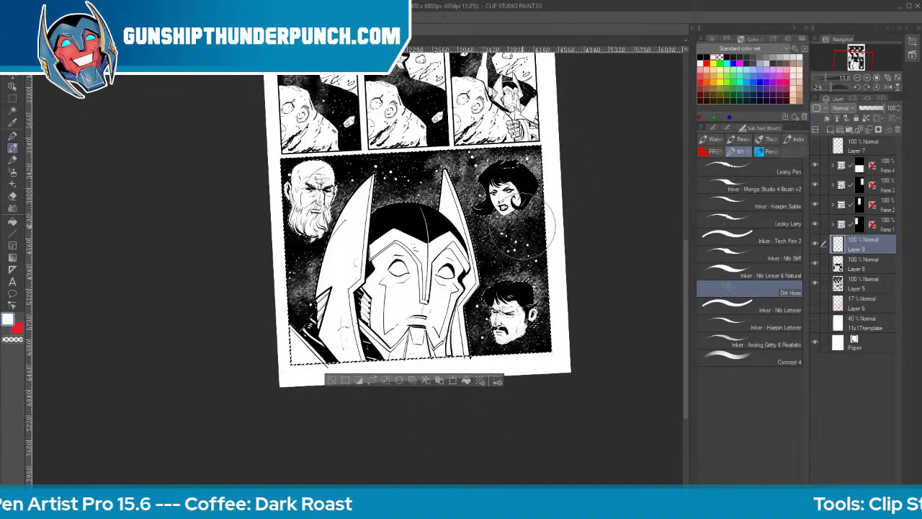
Dot larger white stars into the bottom panel's background with the Inker - Nib Stiff brush and clear the selection
left_click(779, 256)
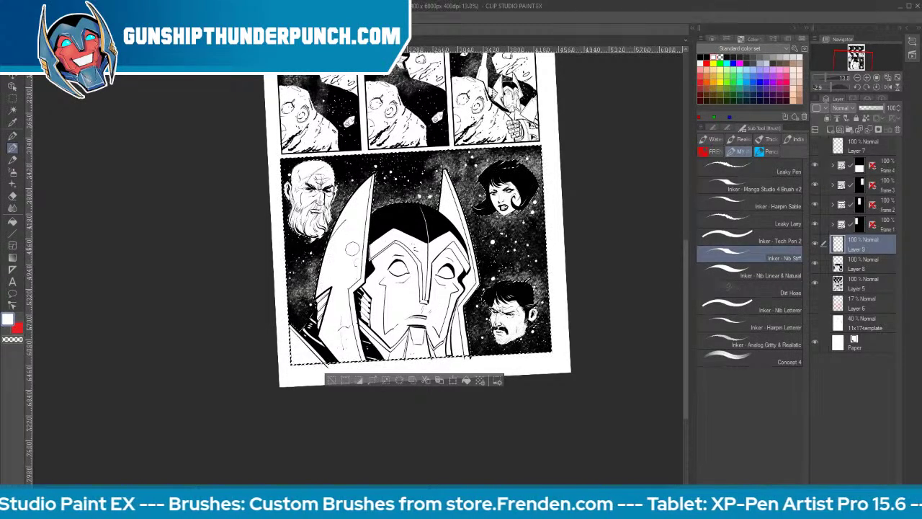
key("ctrl+d")
Add a new layer above Layer 9 and outline the black-haired woman's hair and jaw with thin white lines using Inker - Nib Stiff
key("ctrl+space")
left_click_drag(550, 170, 551, 286)
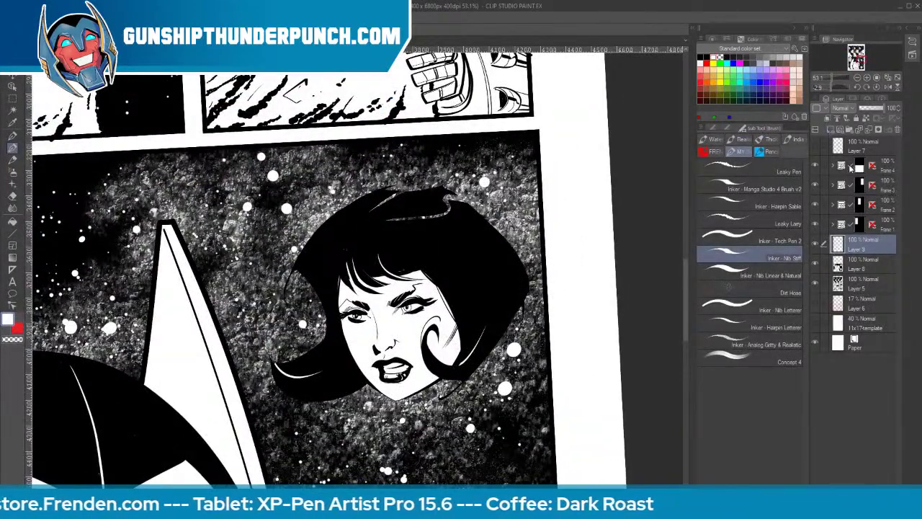
left_click(860, 306)
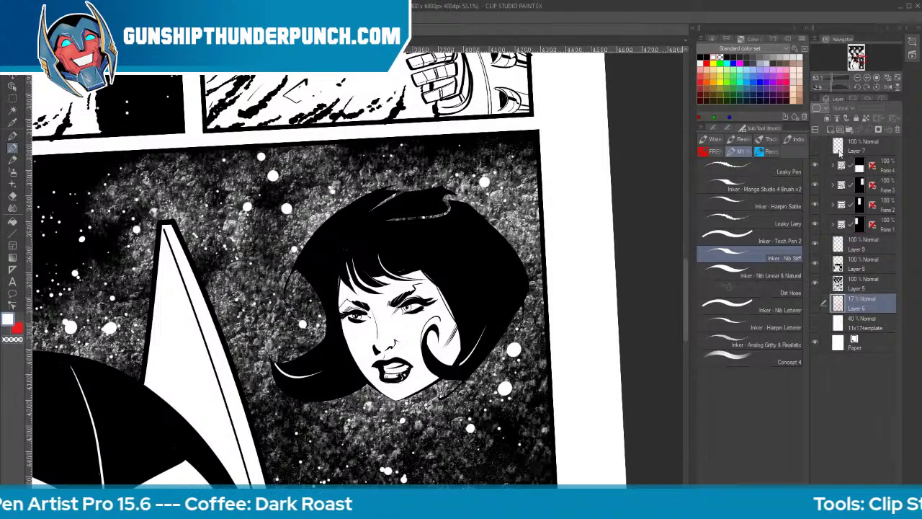
left_click(867, 248)
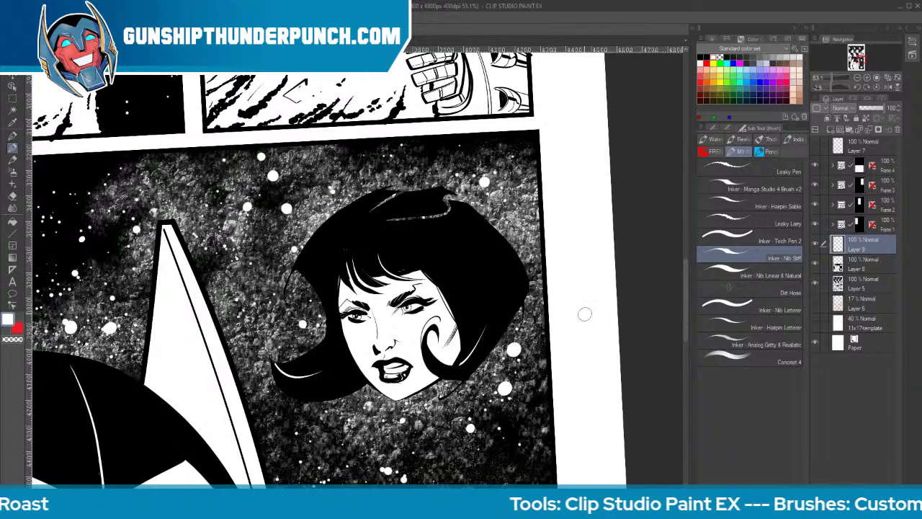
left_click(830, 131)
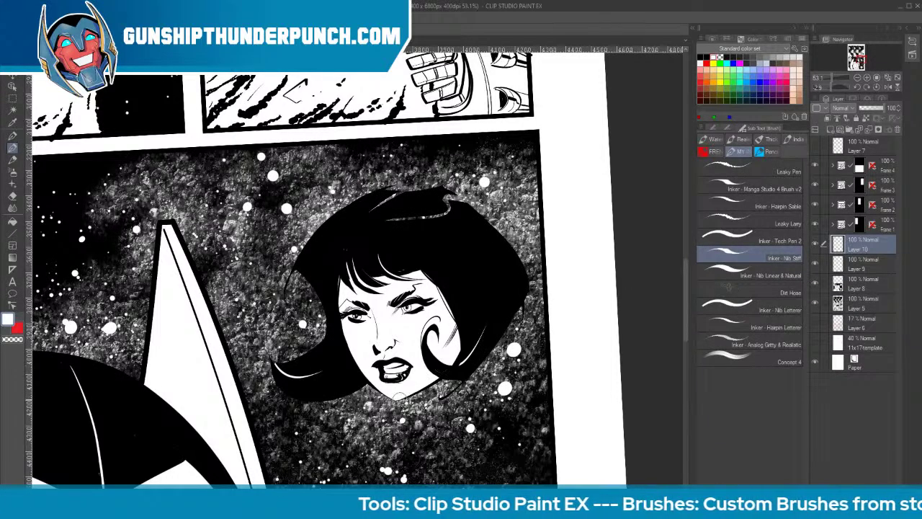
left_click_drag(401, 398, 435, 383)
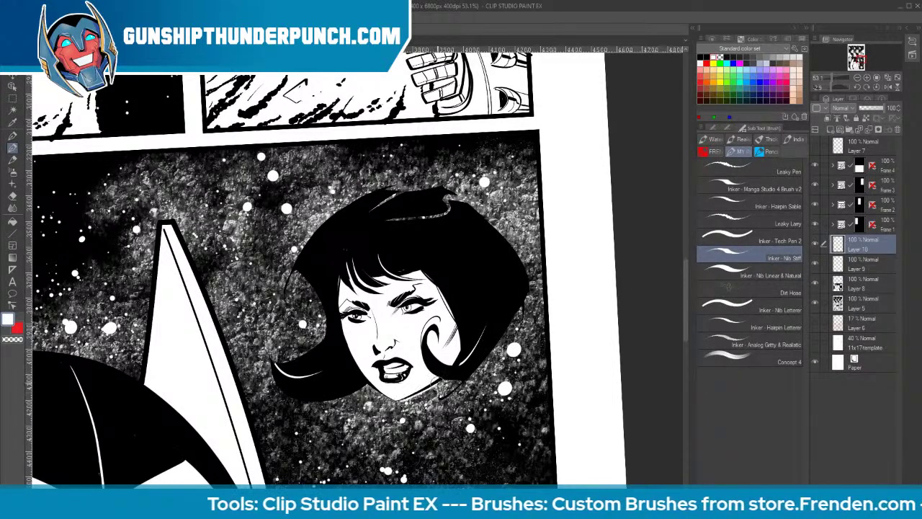
left_click_drag(526, 295, 470, 375)
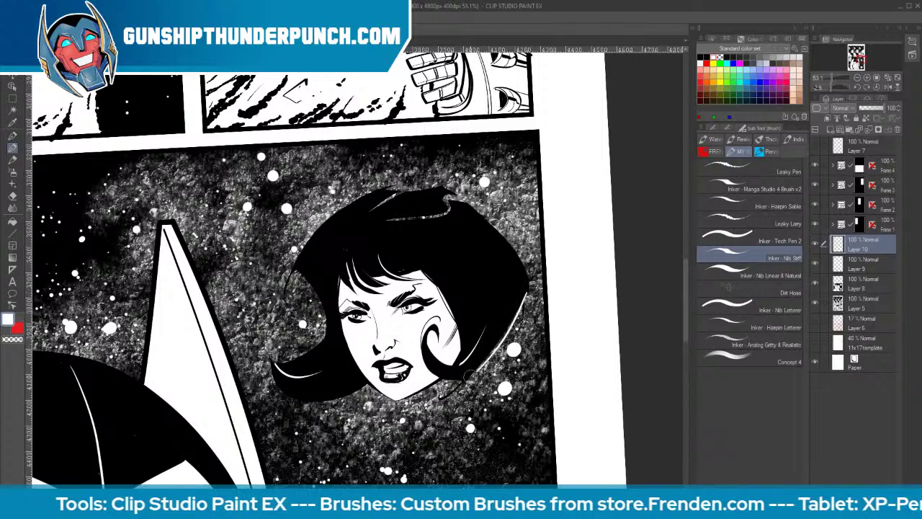
mouse_move(380, 184)
left_mouse_down()
mouse_move(307, 245)
mouse_move(296, 295)
mouse_move(303, 347)
left_mouse_up()
mouse_move(532, 288)
left_mouse_down()
mouse_move(528, 268)
mouse_move(453, 196)
mouse_move(411, 187)
mouse_move(372, 195)
left_mouse_up()
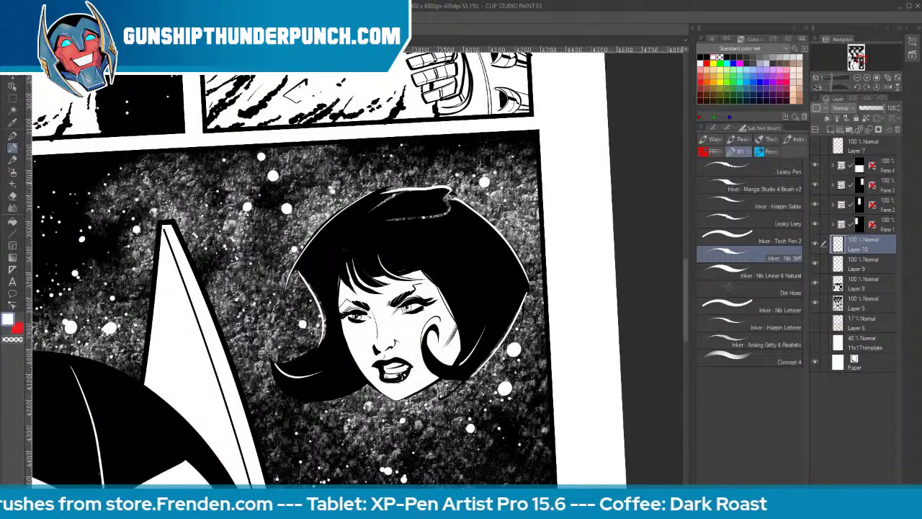
Erase the stray star texture from the highlight in the woman's hair on Layer 9 with the Hard eraser
left_click(860, 269)
key("e")
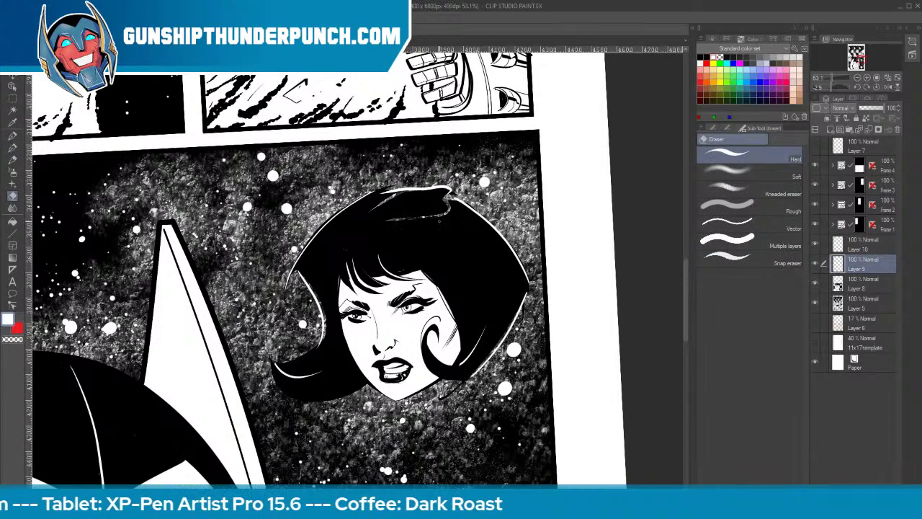
mouse_move(447, 213)
left_mouse_down()
mouse_move(386, 221)
mouse_move(380, 203)
left_mouse_up()
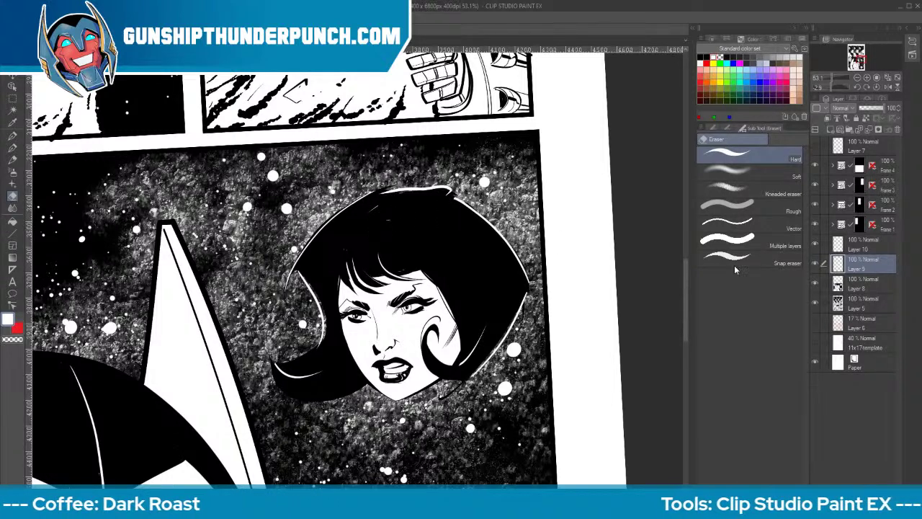
Outline the mustached man's hair with thin white lines on Layer 8 using Inker - Nib Stiff
left_click(860, 288)
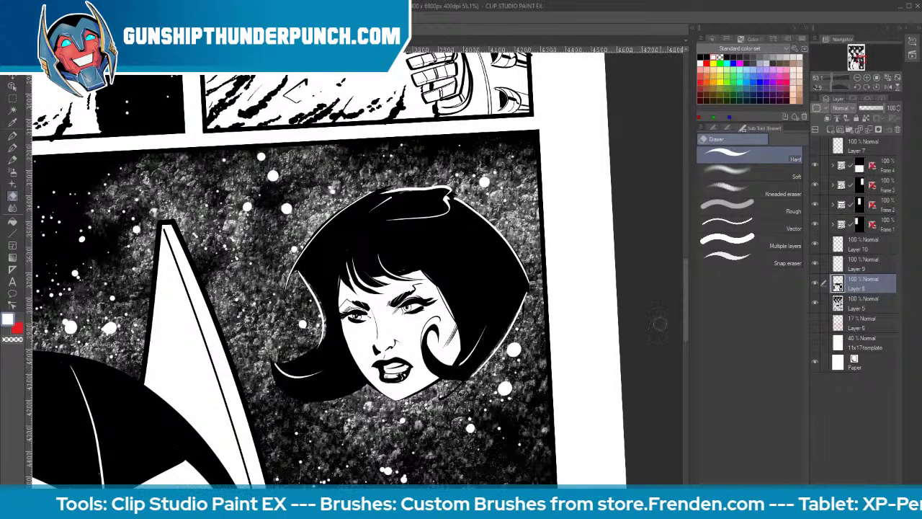
key("ctrl+space")
left_click_drag(527, 374, 454, 386)
key("space")
left_click_drag(585, 396, 515, 309)
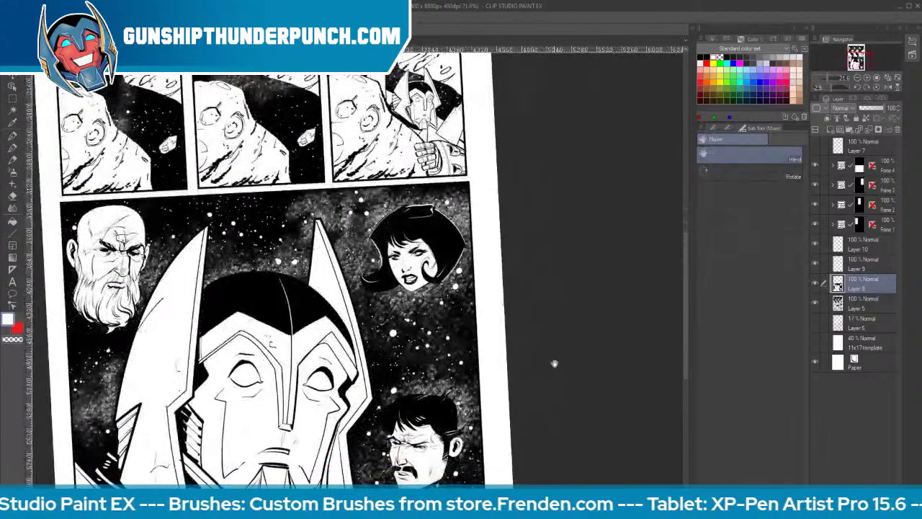
mouse_move(554, 364)
left_mouse_down()
mouse_move(530, 374)
mouse_move(536, 261)
left_mouse_up()
key("ctrl+space")
left_click_drag(407, 323, 436, 309)
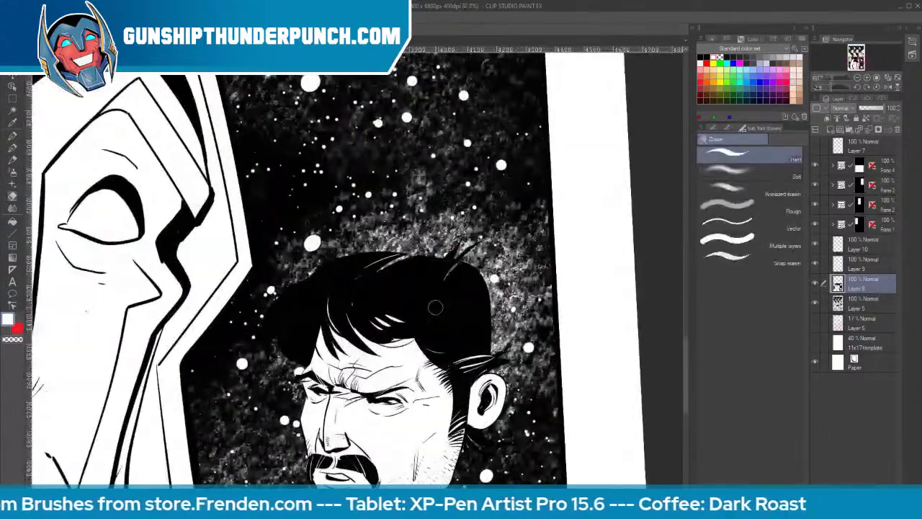
key("p")
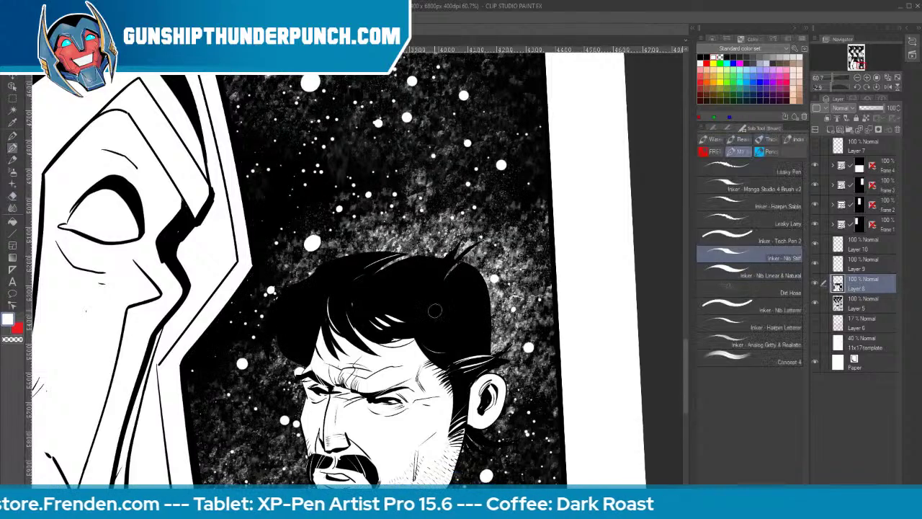
mouse_move(307, 276)
left_mouse_down()
mouse_move(257, 340)
mouse_move(272, 360)
mouse_move(340, 255)
mouse_move(397, 253)
left_mouse_up()
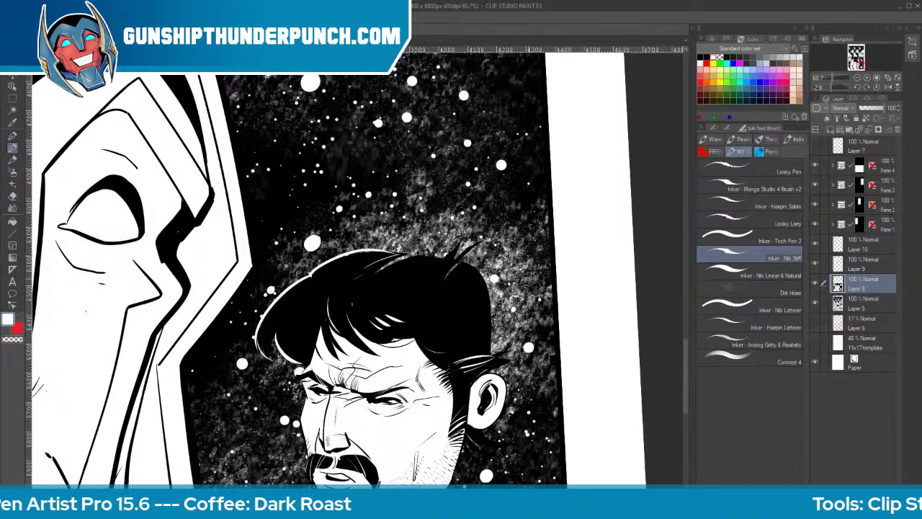
mouse_move(473, 243)
left_mouse_down()
mouse_move(455, 260)
mouse_move(384, 252)
left_mouse_up()
mouse_move(473, 266)
left_mouse_down()
mouse_move(507, 361)
mouse_move(500, 352)
mouse_move(486, 368)
left_mouse_up()
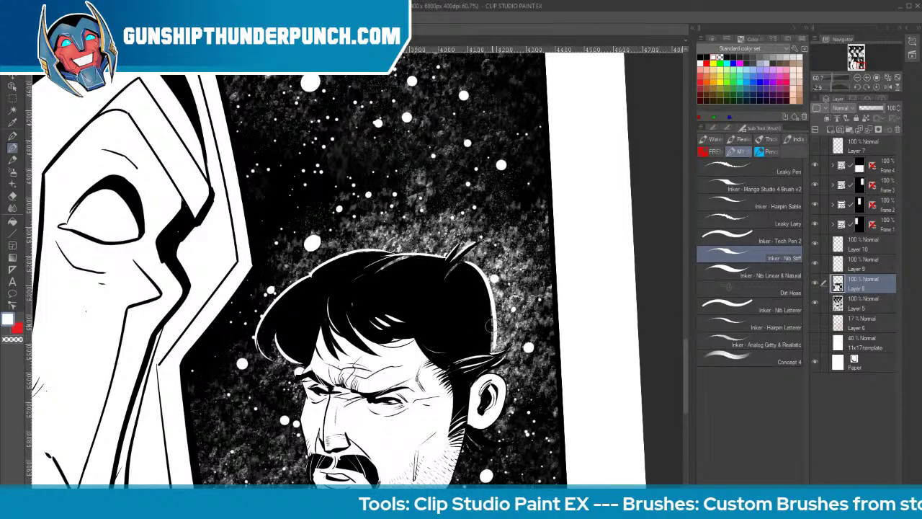
left_click_drag(493, 327, 494, 351)
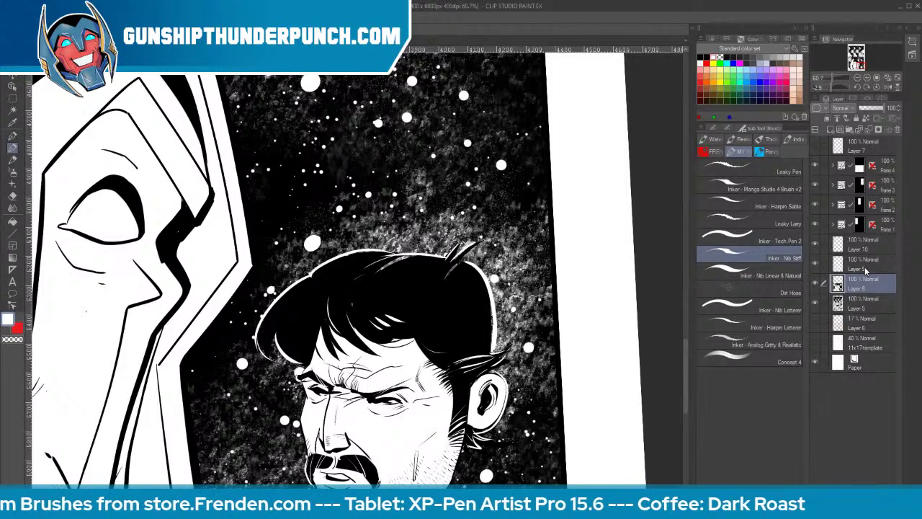
left_click(867, 269)
key("e")
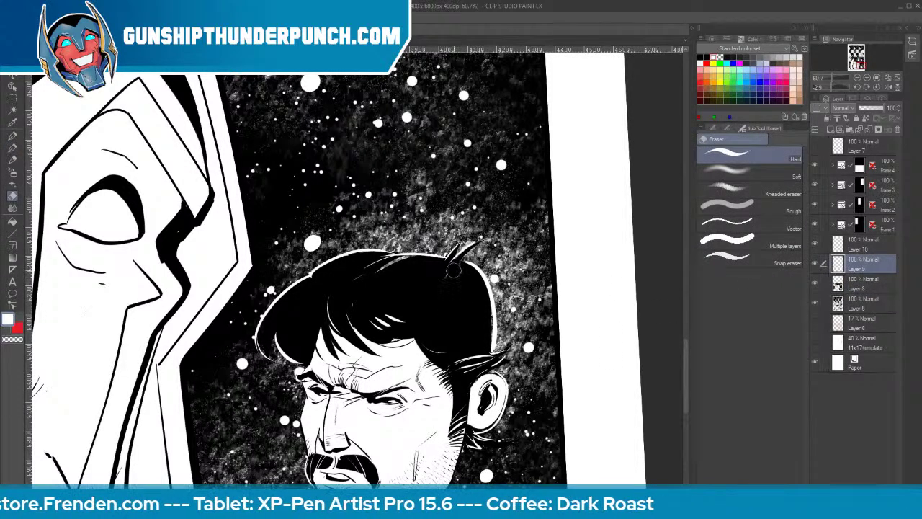
left_click(868, 290)
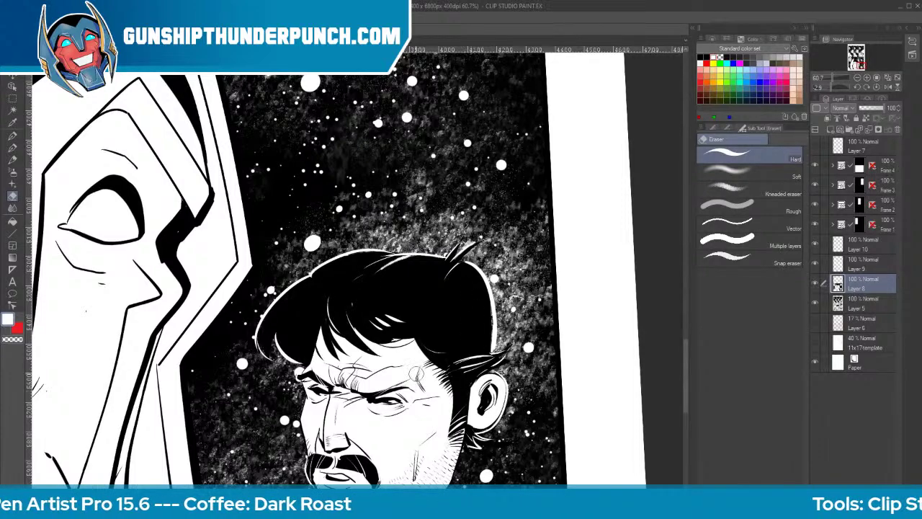
key("ctrl+space")
mouse_move(607, 342)
left_mouse_down()
mouse_move(583, 351)
mouse_move(426, 276)
left_mouse_up()
key("e")
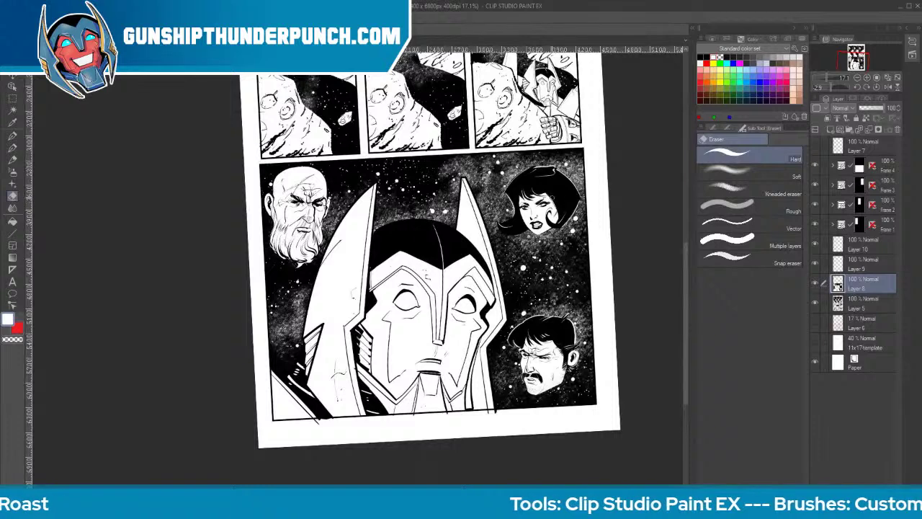
key("space")
left_click_drag(571, 199, 530, 326)
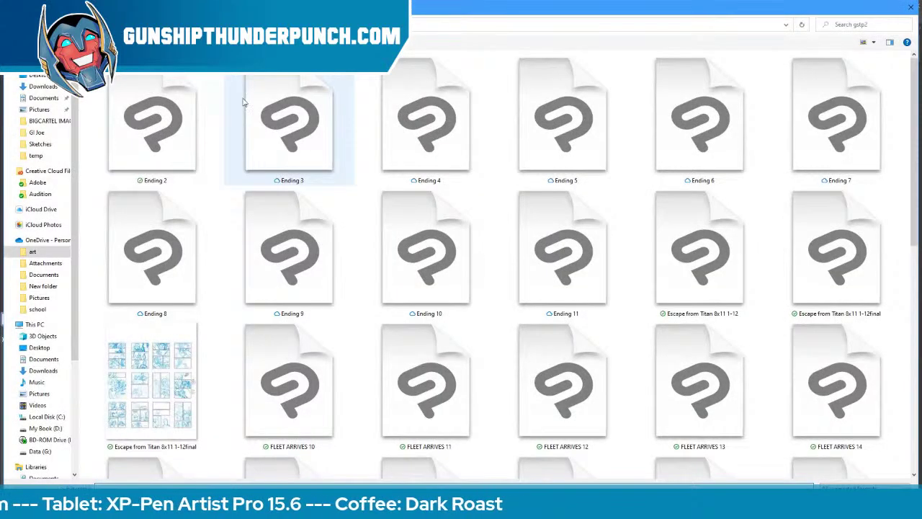
Open the Ending 3 page and hide Layer 6 with its black handwritten notes
double_click(272, 130)
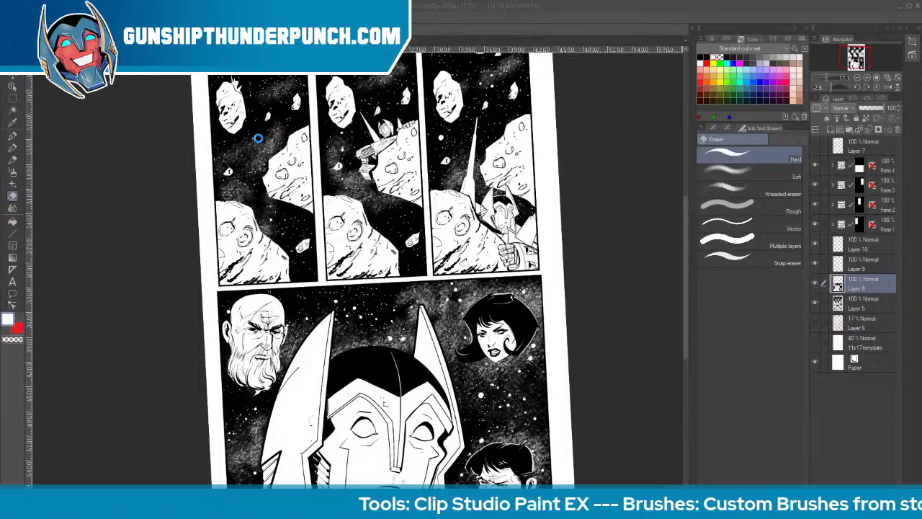
key("ctrl+Tab")
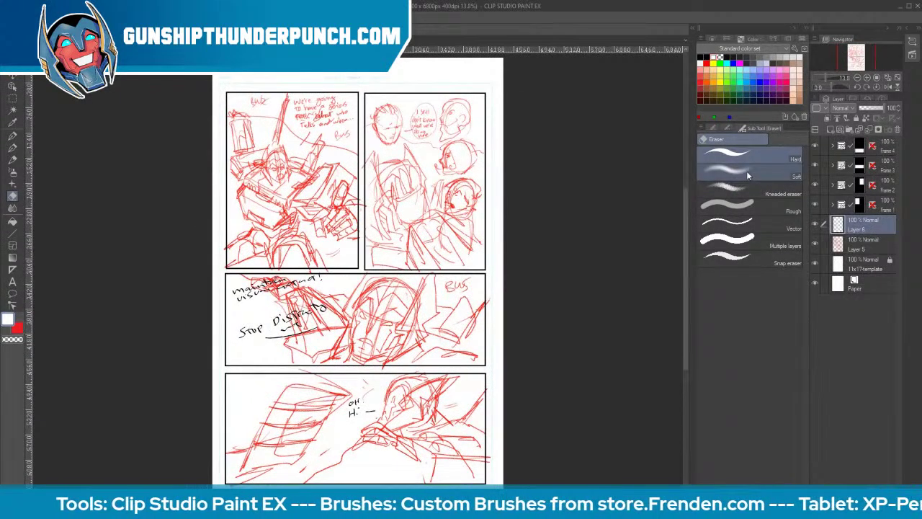
left_click(817, 227)
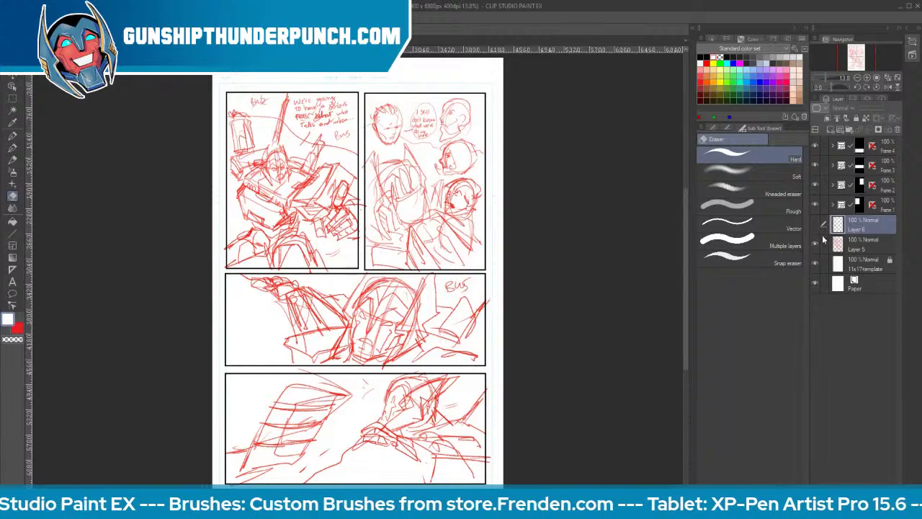
Lower the opacity of the red sketch on Layer 5 to 23%
left_click(857, 246)
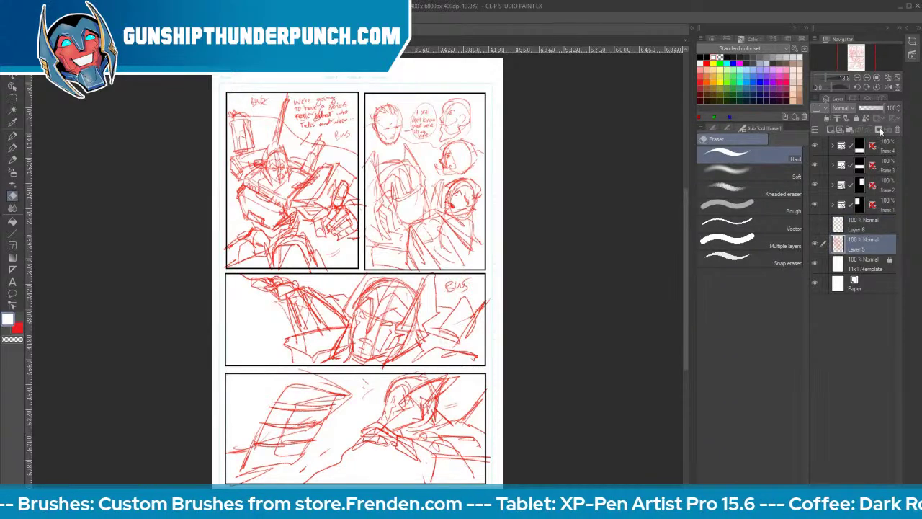
left_click(871, 110)
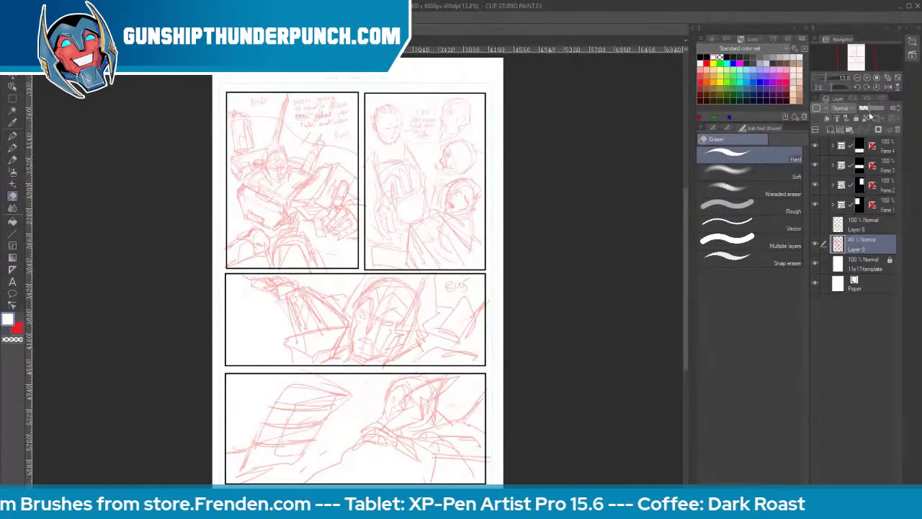
left_click_drag(868, 112, 864, 109)
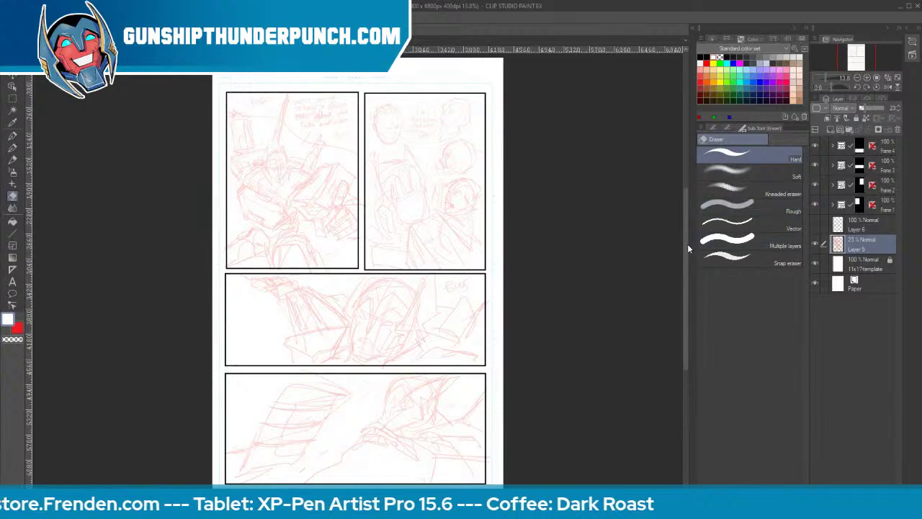
Add a new layer above Layer 6 for inking and set the drawing colour to black
scroll(684, 246, "down", 1)
key("ctrl+space")
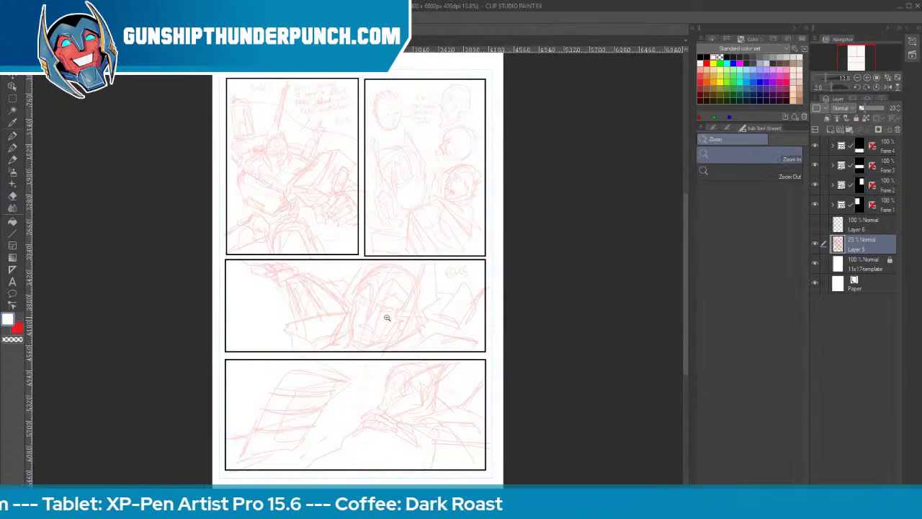
mouse_move(388, 318)
left_mouse_down()
mouse_move(437, 292)
mouse_move(399, 341)
mouse_move(490, 339)
left_mouse_up()
key("space")
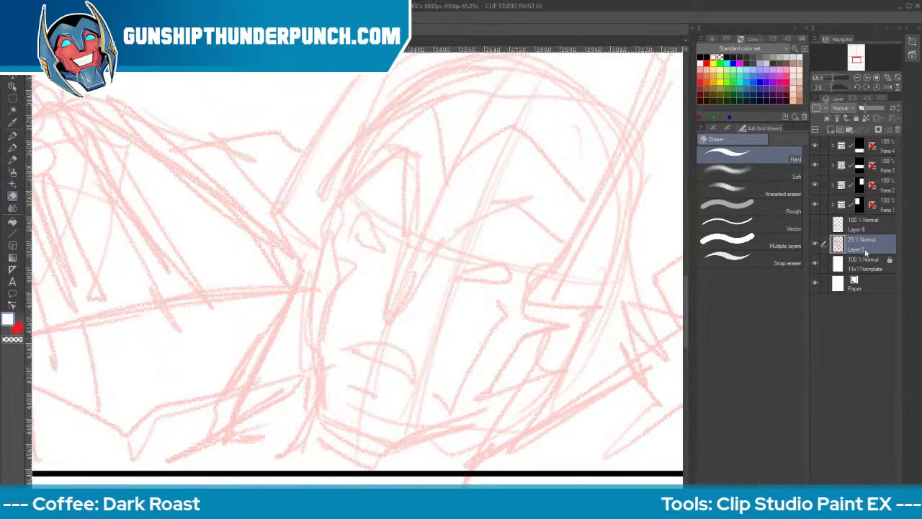
left_click(846, 226)
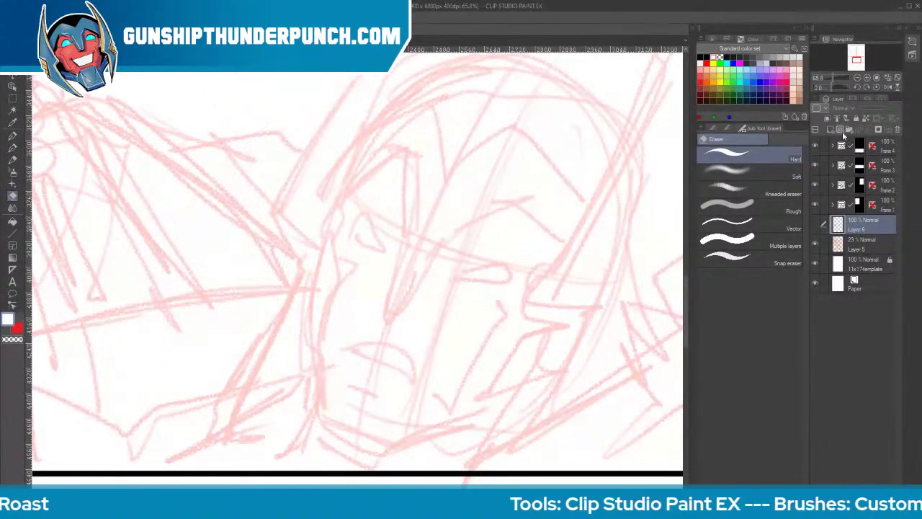
left_click(828, 129)
left_click(702, 56)
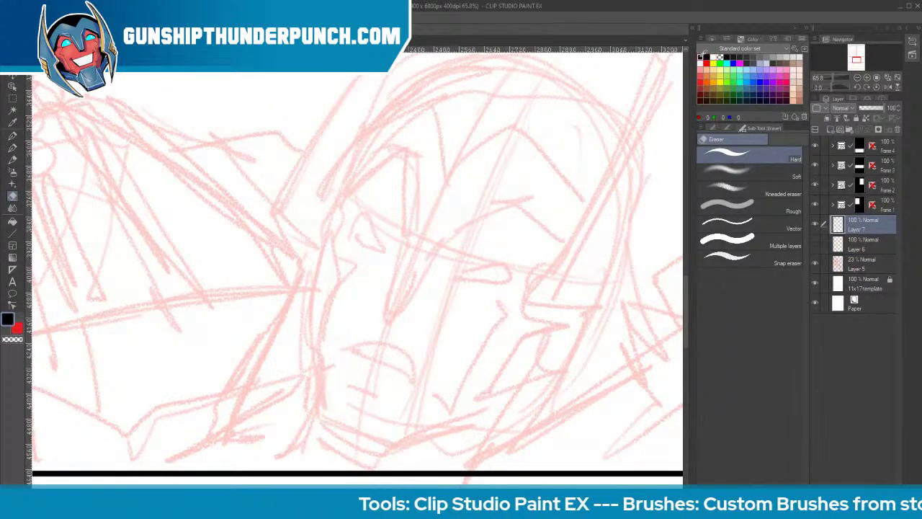
Ink the double-lined left brow ridge and nose edge of the helmeted head in the third panel with the Curve tool
key("p")
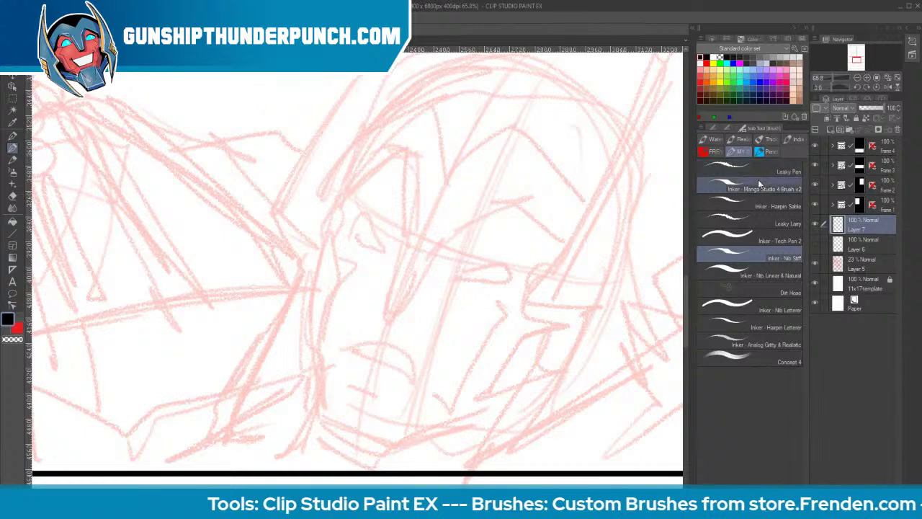
key("u")
left_click(781, 170)
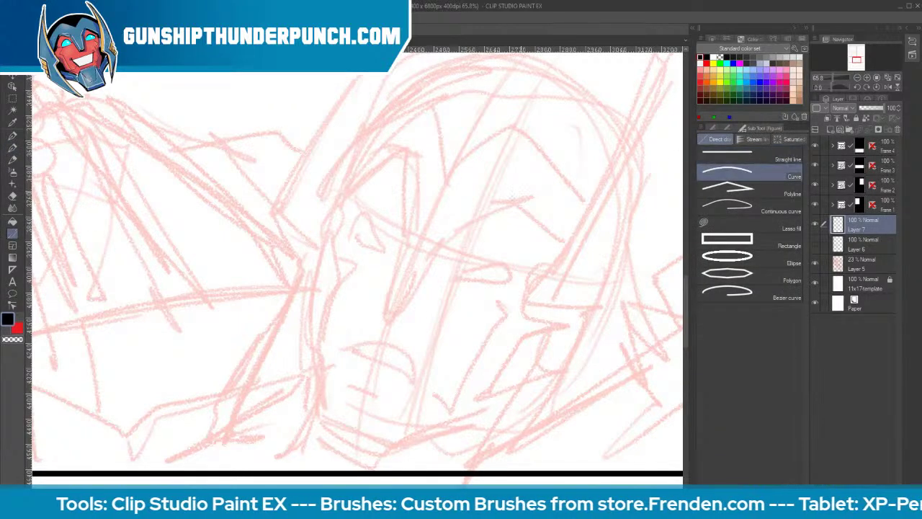
left_click_drag(404, 236, 385, 315)
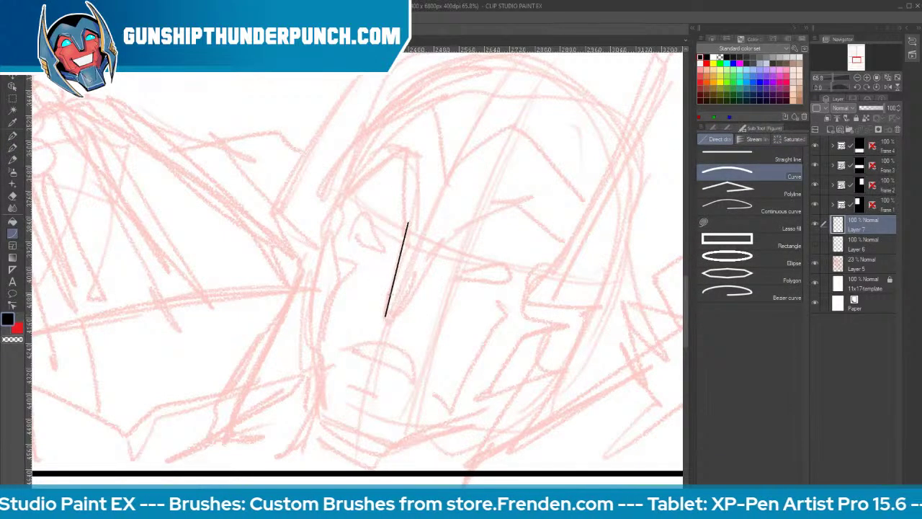
left_click_drag(407, 221, 401, 153)
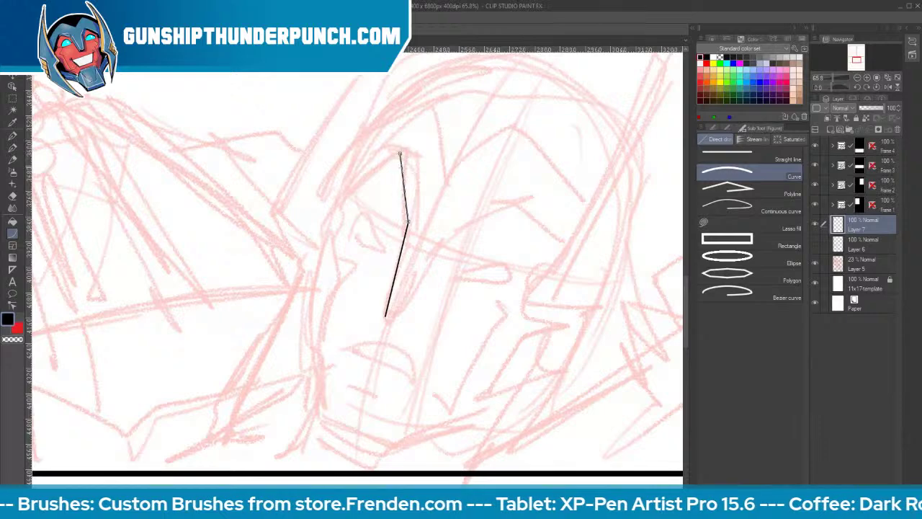
left_click(401, 154)
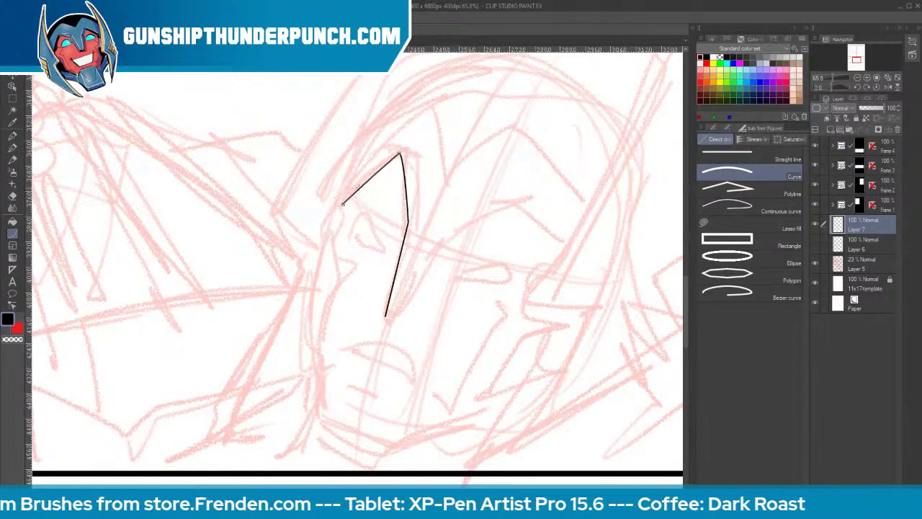
left_click_drag(338, 194, 400, 141)
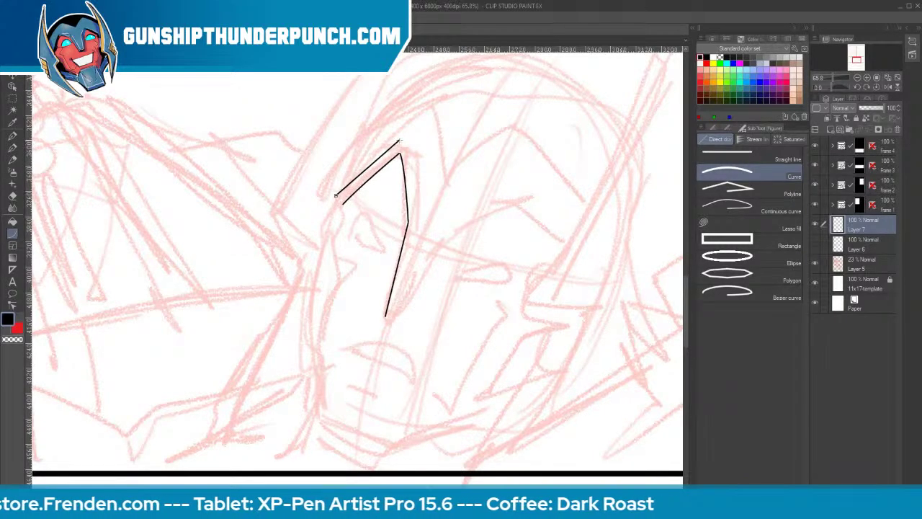
left_click_drag(408, 183, 409, 221)
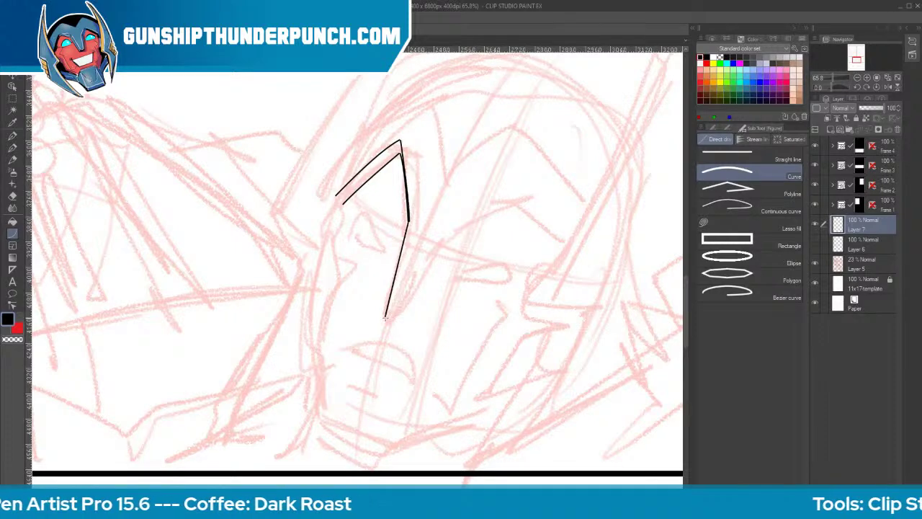
Draw the right brow ridge as two parallel lines from the nose tip to the mask's outer edge with the Curve tool
left_click_drag(397, 314, 515, 203)
left_click(443, 241)
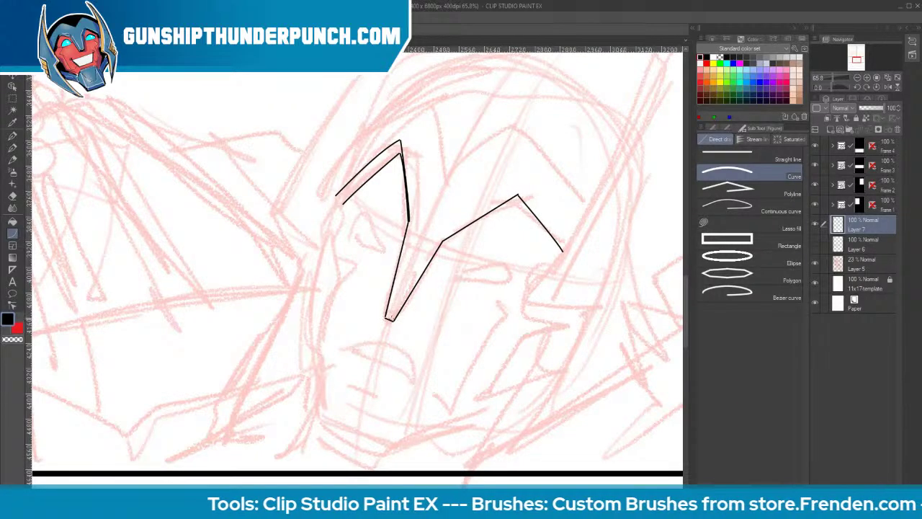
mouse_move(389, 319)
left_mouse_down()
mouse_move(440, 235)
mouse_move(518, 189)
mouse_move(568, 236)
mouse_move(566, 250)
left_mouse_up()
left_click(518, 189)
left_click(554, 229)
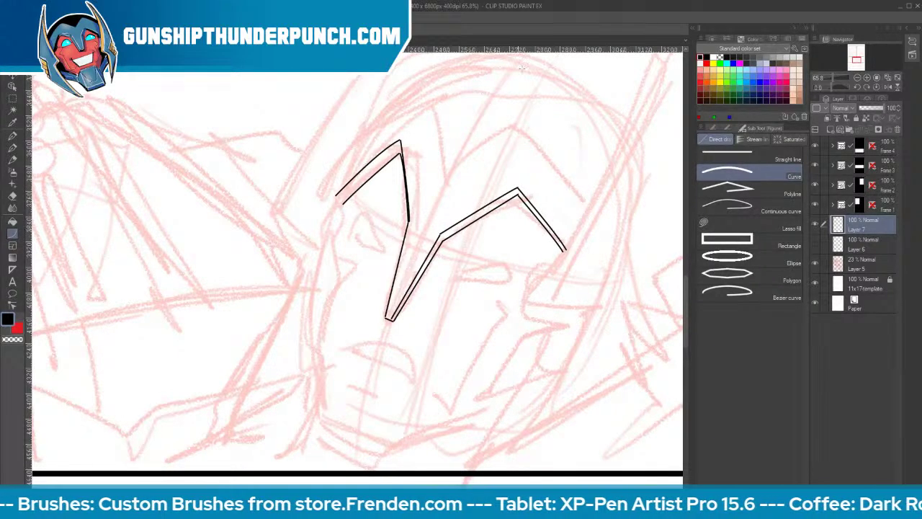
Draw the curved centre line of the helmet and the peaked forehead ridges on both sides of it
left_click_drag(525, 63, 389, 319)
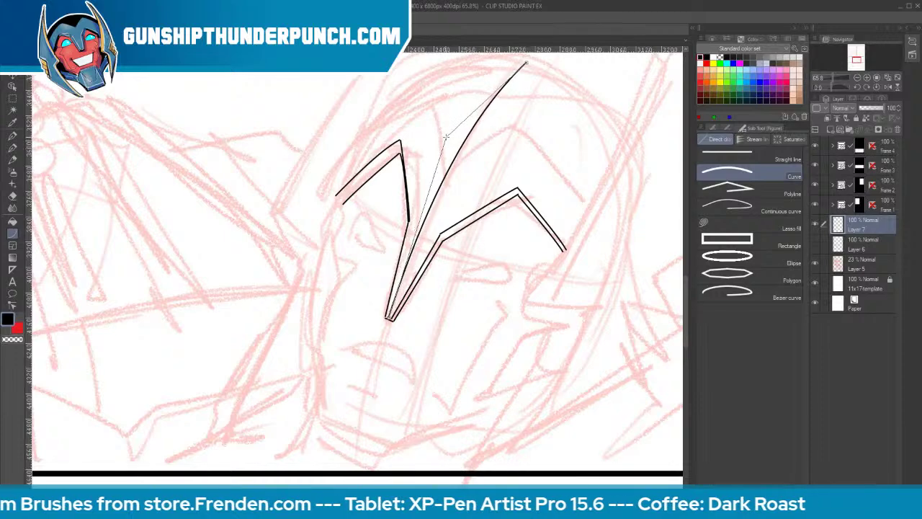
left_click(446, 136)
left_click_drag(357, 146, 432, 95)
mouse_move(443, 139)
left_mouse_down()
mouse_move(446, 174)
mouse_move(528, 129)
mouse_move(583, 213)
left_mouse_up()
left_click(444, 148)
left_click(492, 149)
left_click(556, 172)
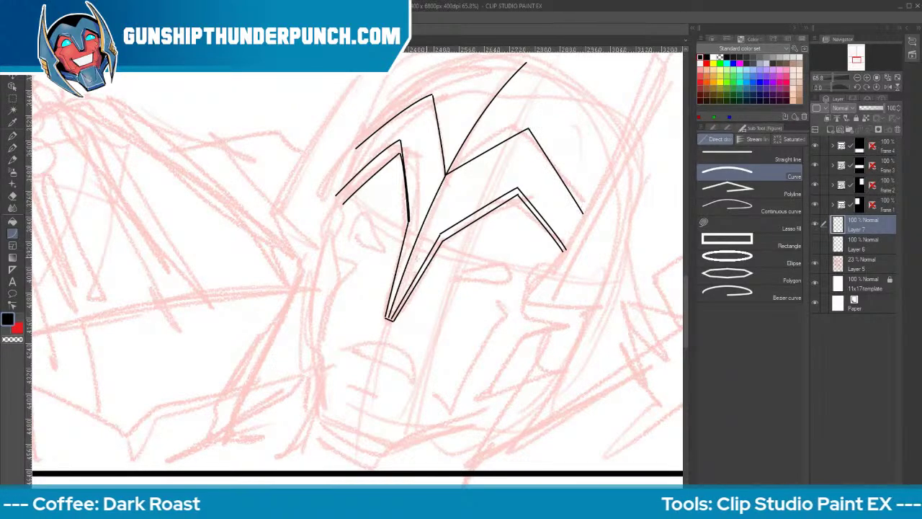
Ink the angular cheek contours on both sides of the face and outline the right eye with Inker - Nib Stiff
key("b")
left_click_drag(345, 244, 337, 256)
mouse_move(337, 256)
left_mouse_down()
mouse_move(346, 259)
mouse_move(328, 342)
left_mouse_up()
left_click_drag(498, 295, 455, 389)
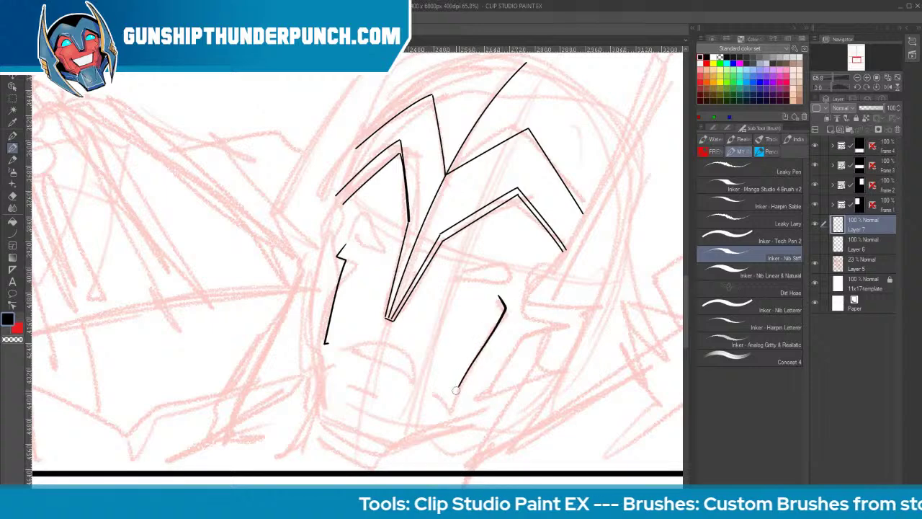
key("ctrl+z")
mouse_move(499, 295)
left_mouse_down()
mouse_move(506, 311)
mouse_move(442, 403)
left_mouse_up()
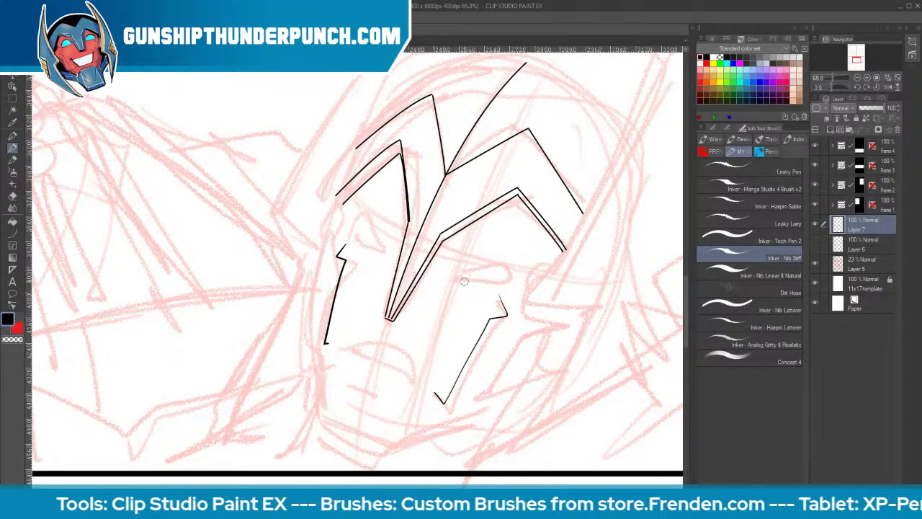
mouse_move(456, 277)
left_mouse_down()
mouse_move(511, 259)
mouse_move(487, 280)
left_mouse_up()
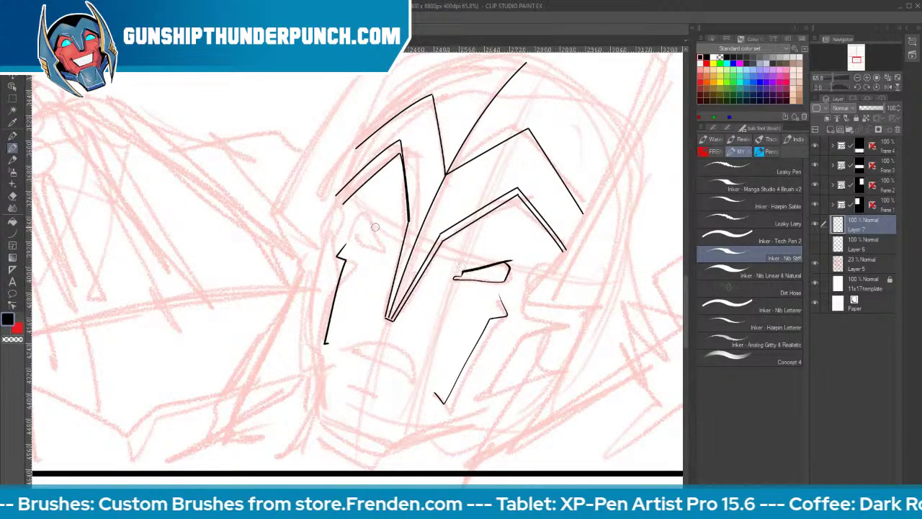
Ink the left eye, the frowning mouth and the short line beneath the lower lip of the helmeted face
left_click_drag(364, 217, 385, 250)
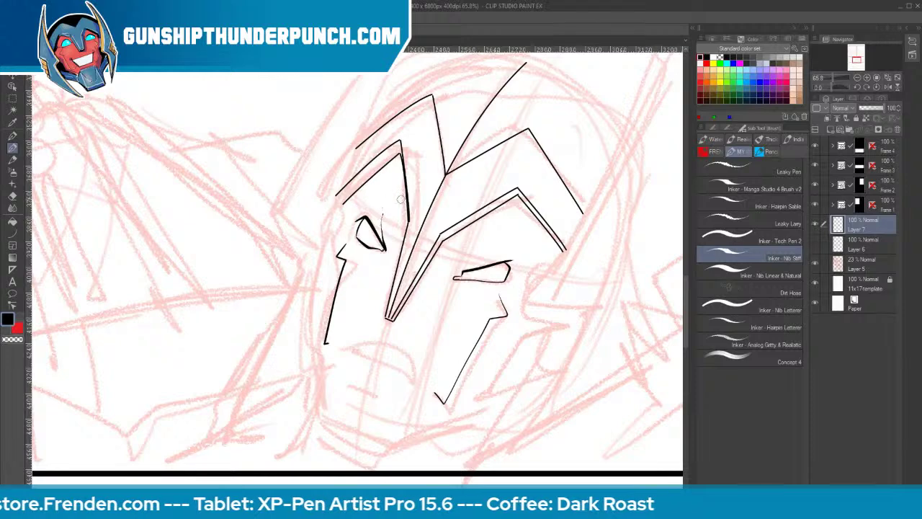
mouse_move(346, 348)
left_mouse_down()
mouse_move(407, 345)
mouse_move(413, 371)
mouse_move(379, 341)
mouse_move(397, 341)
mouse_move(412, 371)
left_mouse_up()
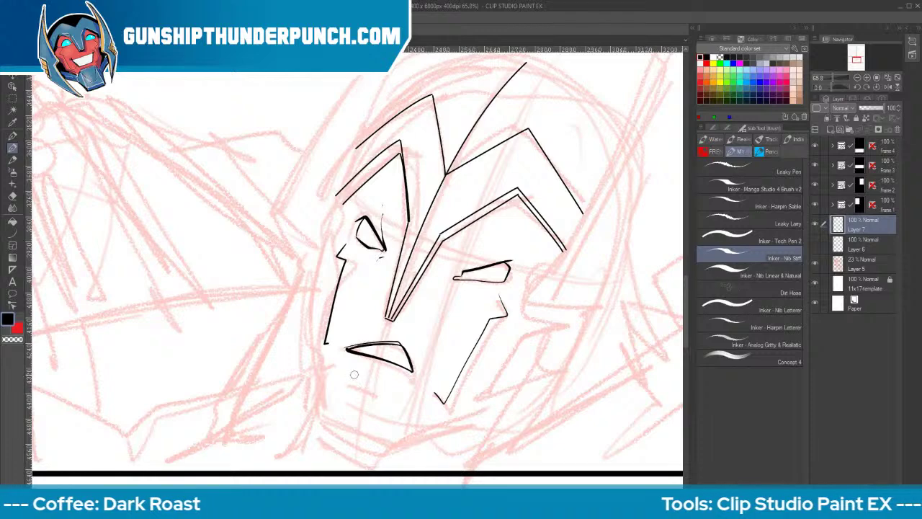
left_click_drag(353, 374, 384, 387)
Ink the helmet's pointed side guards on both sides of the face, each with a thin parallel line along its long edge
left_click_drag(298, 255, 213, 424)
left_click_drag(299, 255, 266, 220)
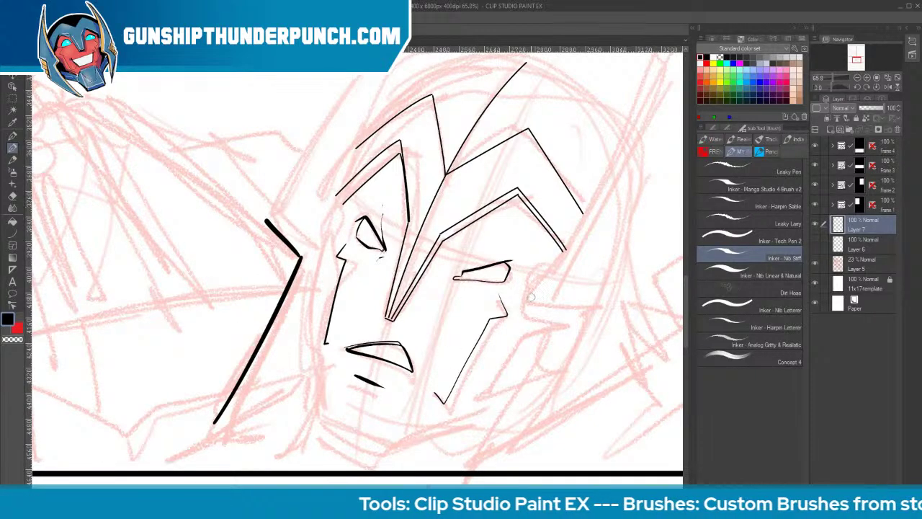
left_click_drag(535, 310, 590, 310)
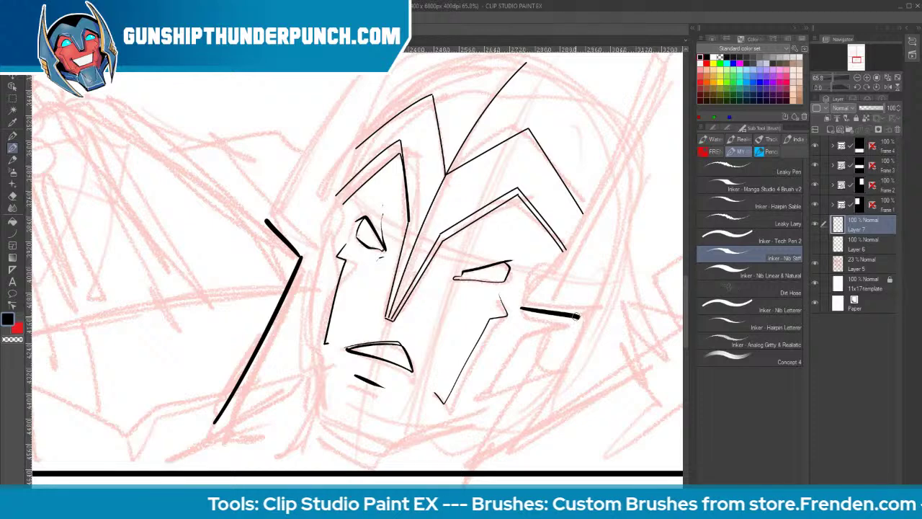
left_click_drag(576, 317, 440, 477)
left_click_drag(587, 317, 445, 477)
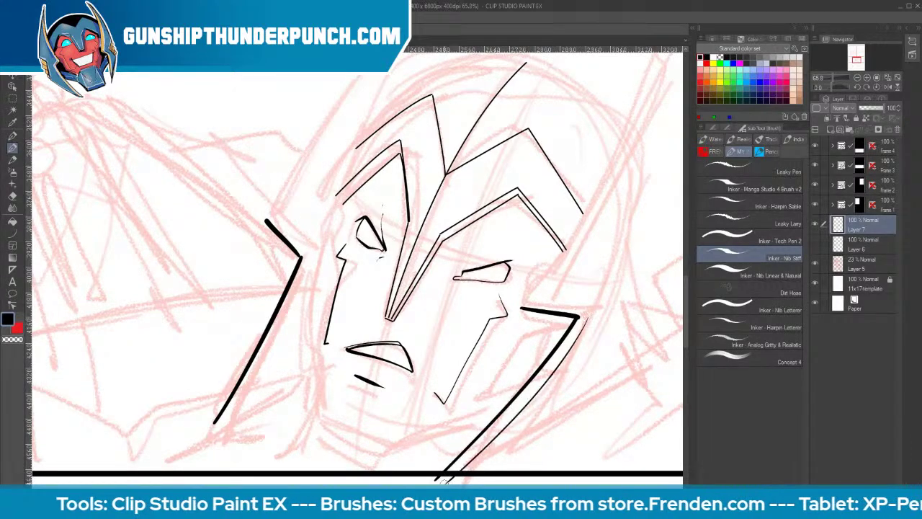
left_click_drag(308, 261, 209, 444)
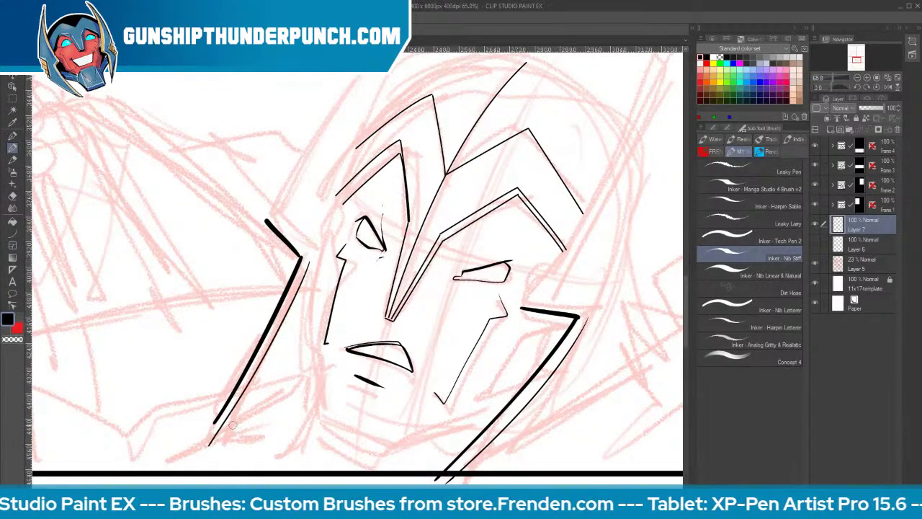
Ink the heavy outer mask contours along both cheeks and add a small crease beside the nose
mouse_move(344, 208)
left_mouse_down()
mouse_move(349, 228)
mouse_move(330, 259)
mouse_move(316, 350)
left_mouse_up()
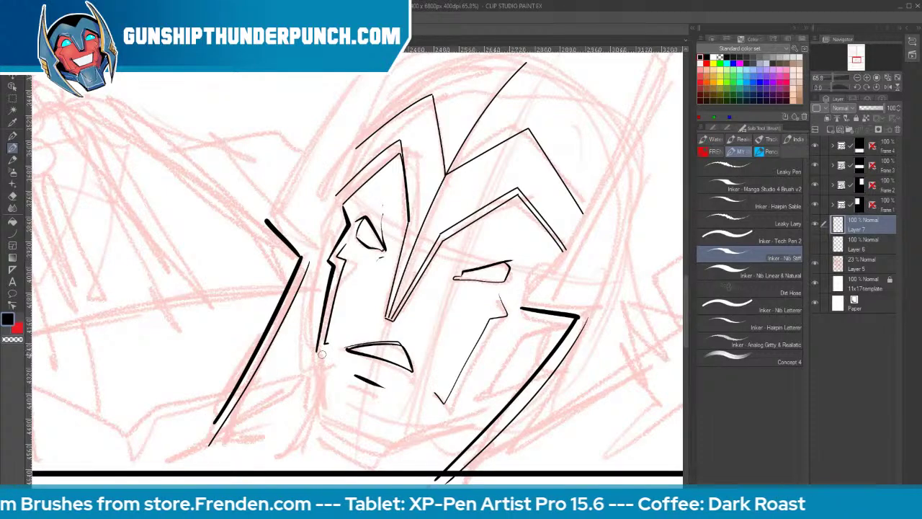
mouse_move(559, 316)
left_mouse_down()
mouse_move(506, 337)
mouse_move(476, 396)
left_mouse_up()
mouse_move(551, 242)
left_mouse_down()
mouse_move(528, 273)
mouse_move(536, 280)
left_mouse_up()
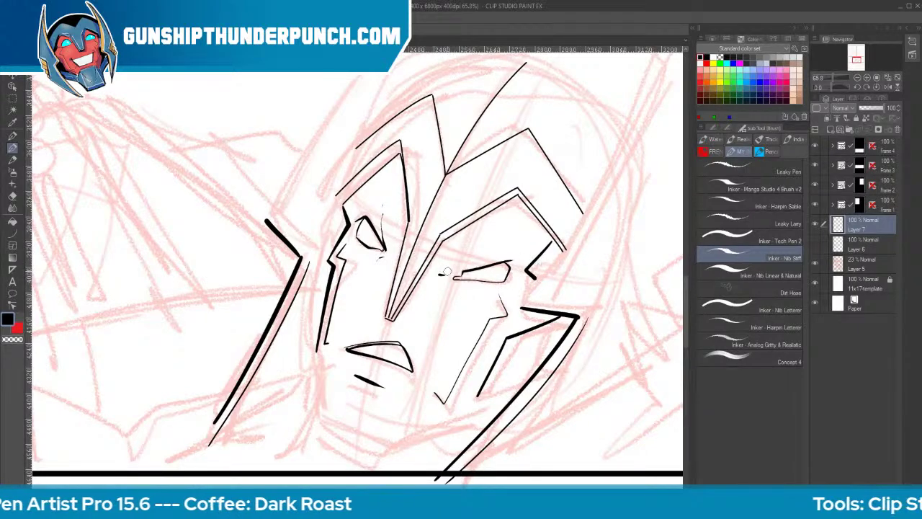
left_click_drag(412, 318, 436, 344)
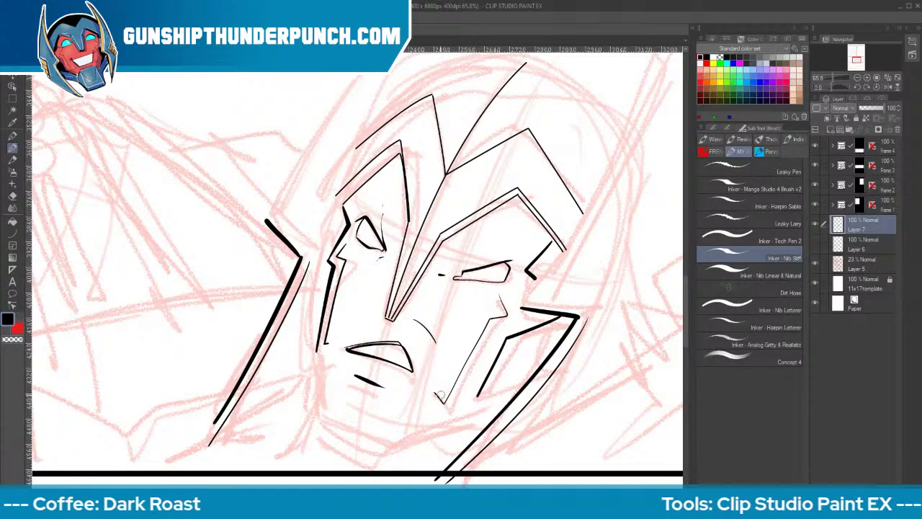
Outline the chin guard's top and sides and extend the right jaw line out to the side guard
left_click_drag(353, 374, 300, 439)
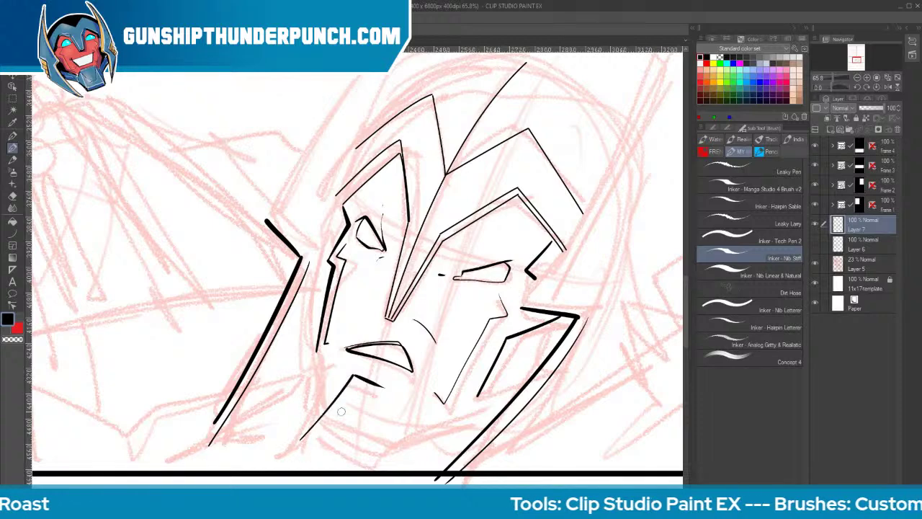
mouse_move(354, 374)
left_mouse_down()
mouse_move(390, 390)
mouse_move(372, 459)
left_mouse_up()
key("ctrl+z")
mouse_move(390, 389)
left_mouse_down()
mouse_move(397, 422)
mouse_move(388, 444)
mouse_move(400, 425)
mouse_move(522, 392)
left_mouse_up()
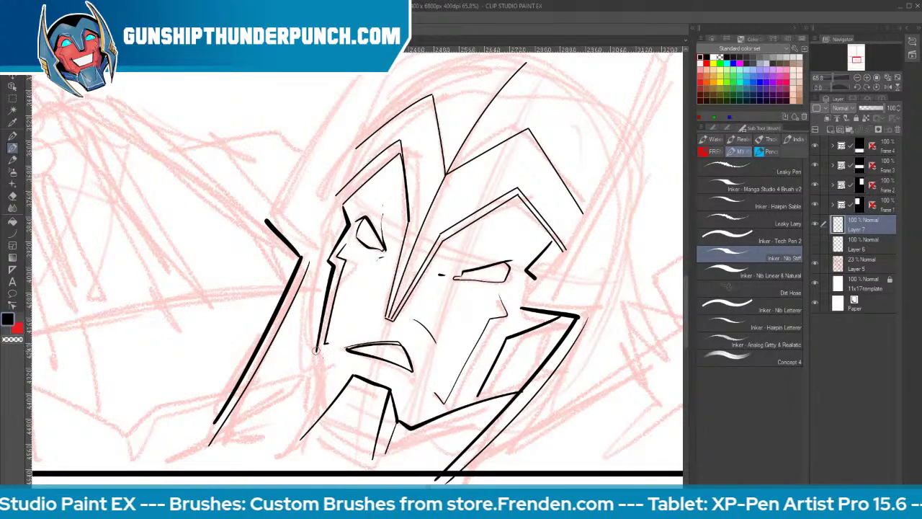
Ink the double left jaw edge, close the chin guard's lower edge and add a thin line parallel to the right jaw
left_click_drag(315, 351, 322, 405)
left_click_drag(316, 326, 317, 402)
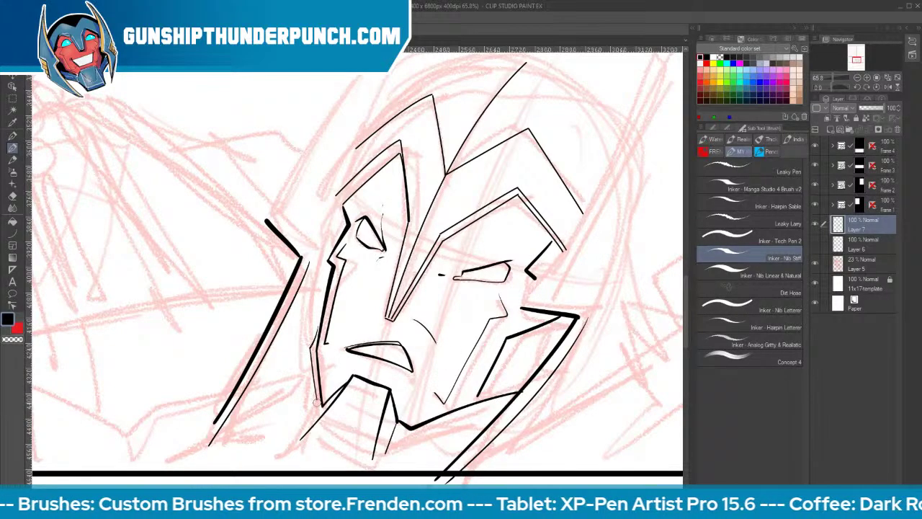
left_click_drag(310, 350, 300, 438)
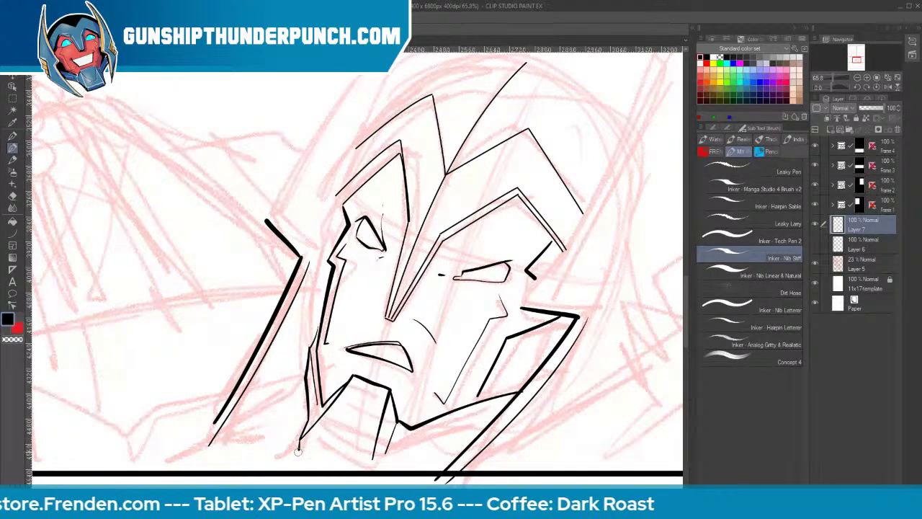
left_click_drag(301, 437, 364, 459)
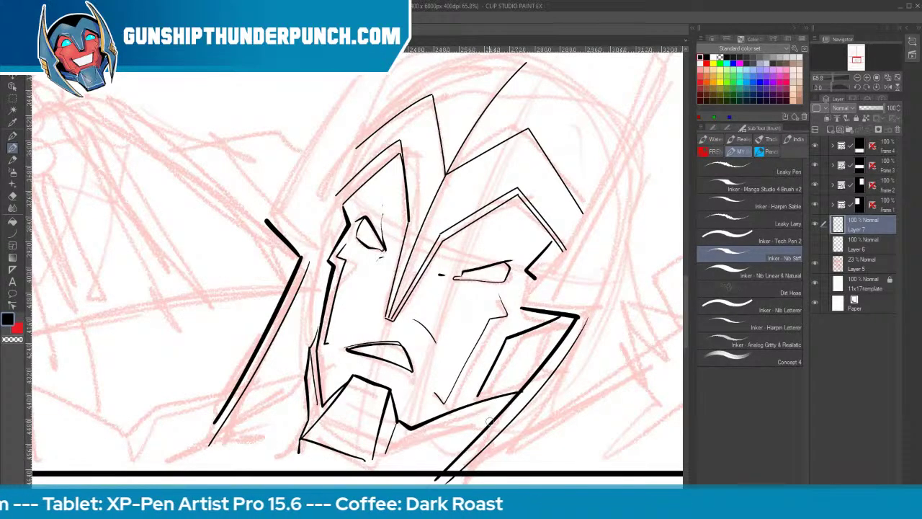
left_click_drag(511, 395, 408, 435)
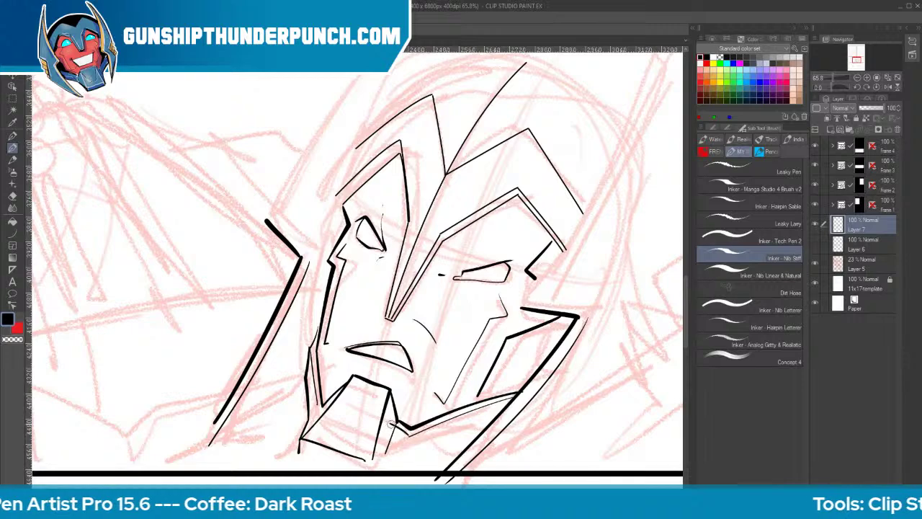
Draw the small inset panel on the chin guard and the curved line between the chin and the right side guard
mouse_move(350, 380)
left_mouse_down()
mouse_move(345, 416)
mouse_move(360, 420)
left_mouse_up()
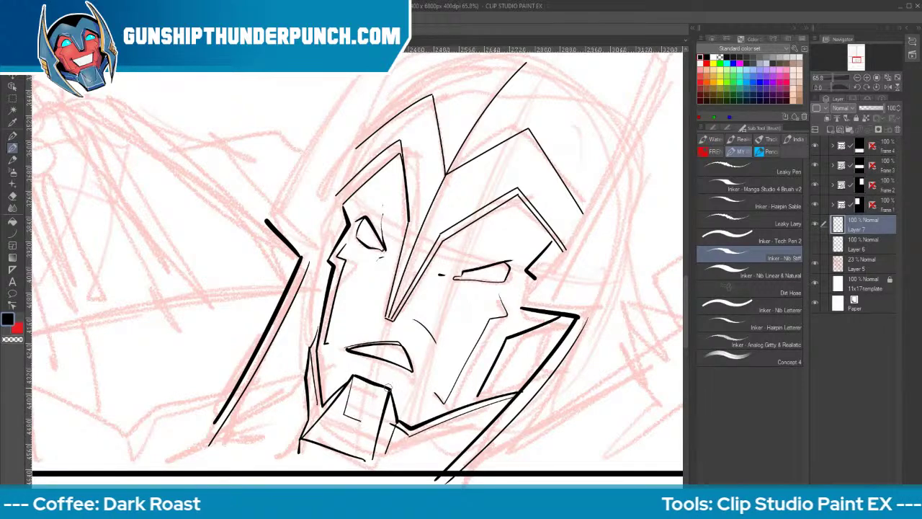
left_click_drag(387, 390, 362, 421)
key("e")
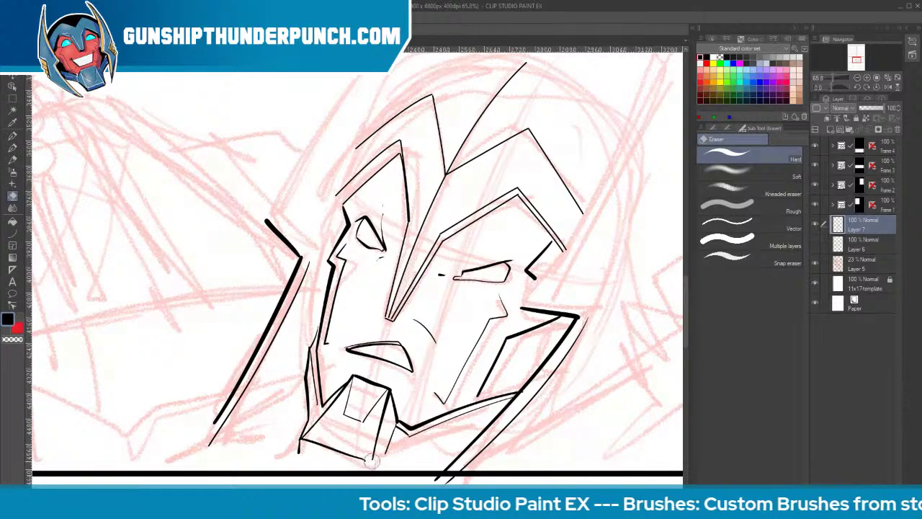
key("p")
left_click_drag(401, 470, 487, 424)
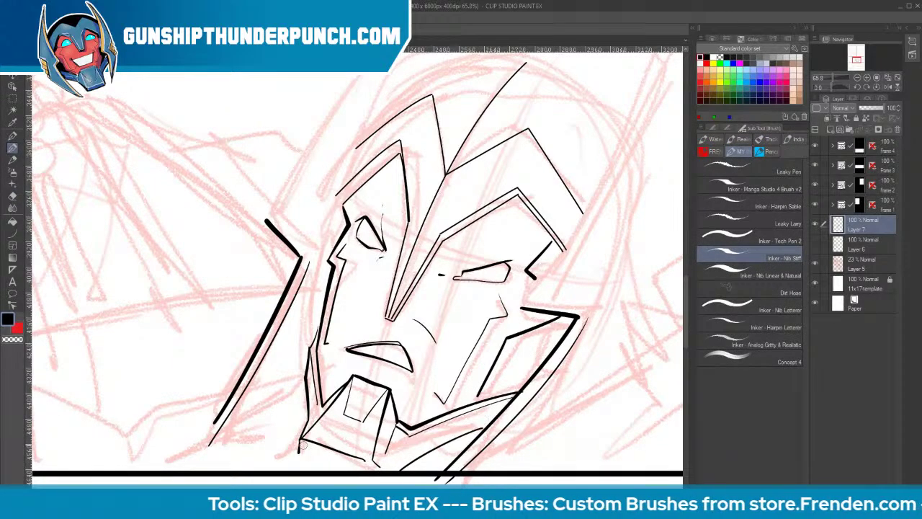
Ink the chin's lower corner and the face's outer left contour from the jaw up to the forehead ridge
left_click_drag(300, 439, 298, 453)
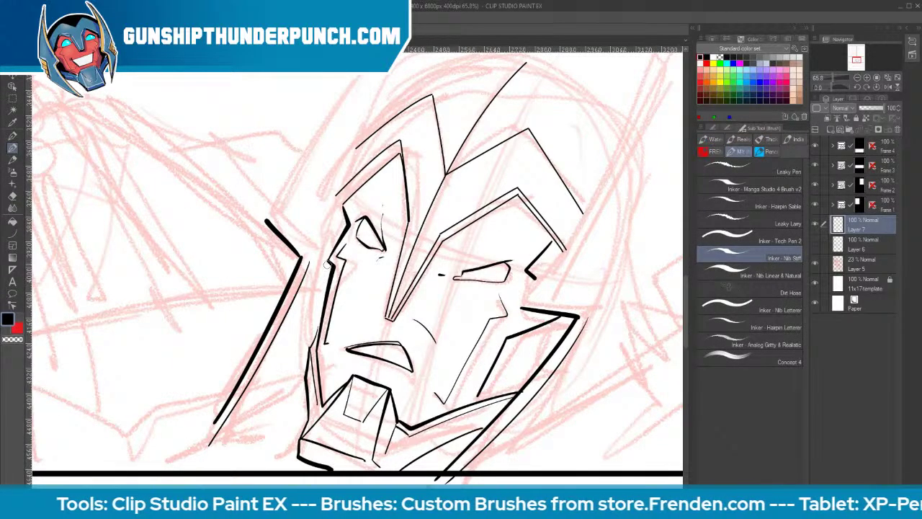
left_click_drag(327, 264, 313, 333)
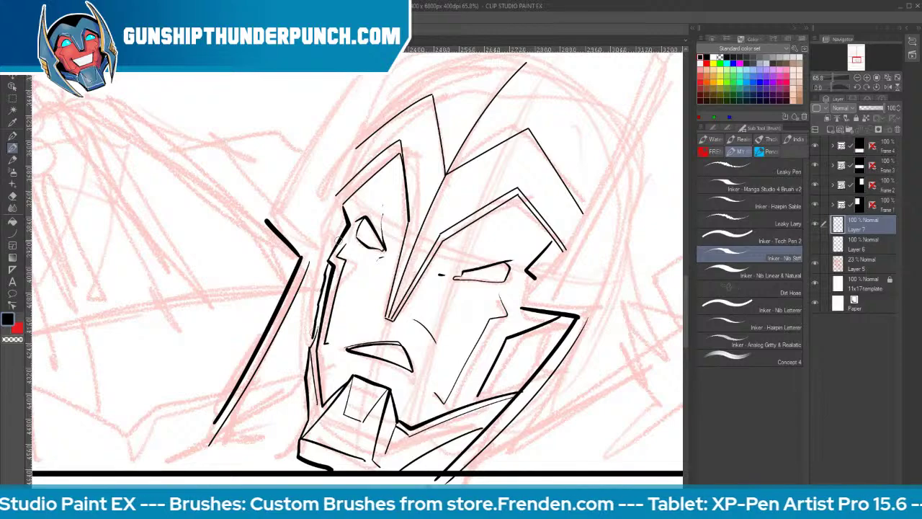
mouse_move(339, 252)
left_mouse_down()
mouse_move(342, 225)
mouse_move(334, 204)
mouse_move(375, 124)
left_mouse_up()
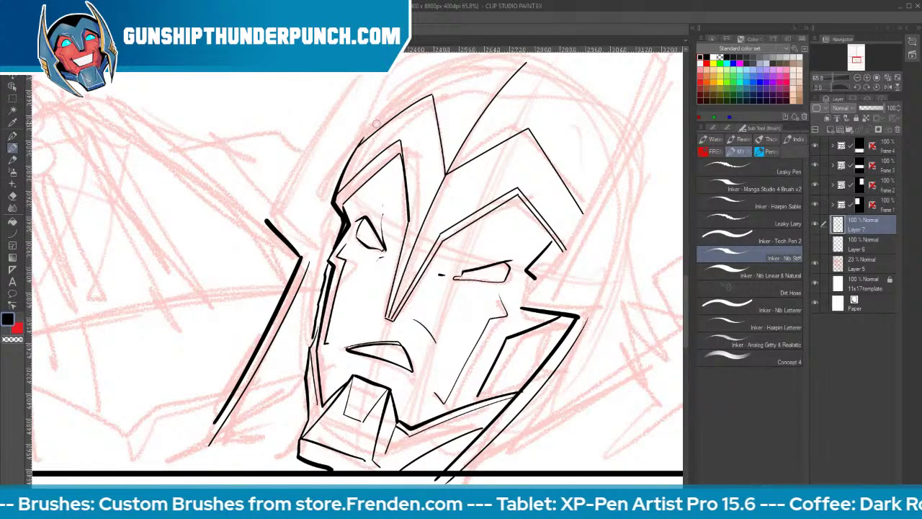
Ink the helmet's dome as one heavy arc and outline the left fin from the panel's upper border to its notch
key("space")
scroll(560, 257, "down", 5)
mouse_move(549, 258)
left_mouse_down()
mouse_move(494, 358)
mouse_move(478, 313)
left_mouse_up()
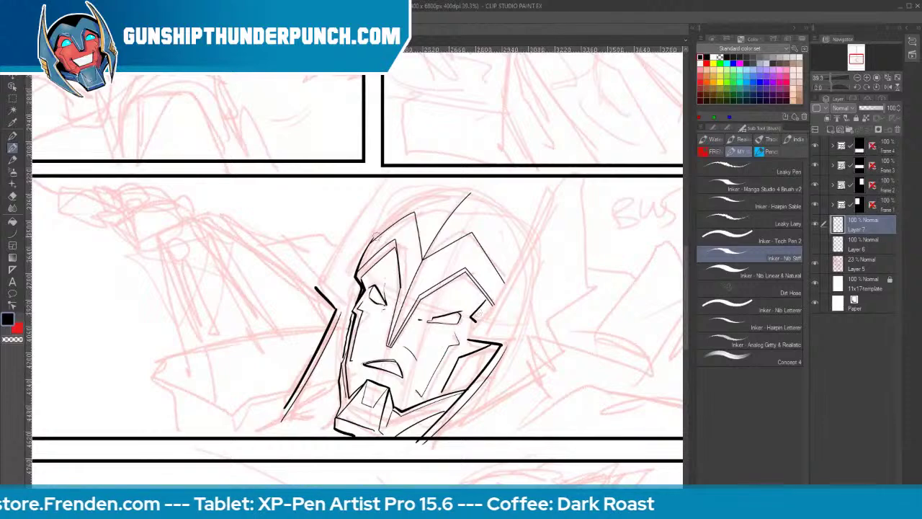
mouse_move(370, 242)
left_mouse_down()
mouse_move(444, 193)
mouse_move(520, 214)
left_mouse_up()
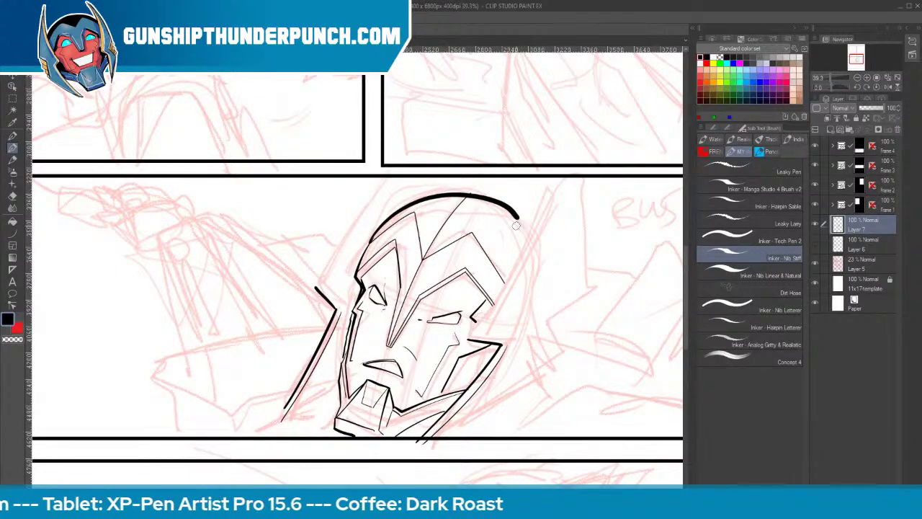
key("ctrl+z")
mouse_move(367, 244)
left_mouse_down()
mouse_move(466, 196)
mouse_move(518, 230)
left_mouse_up()
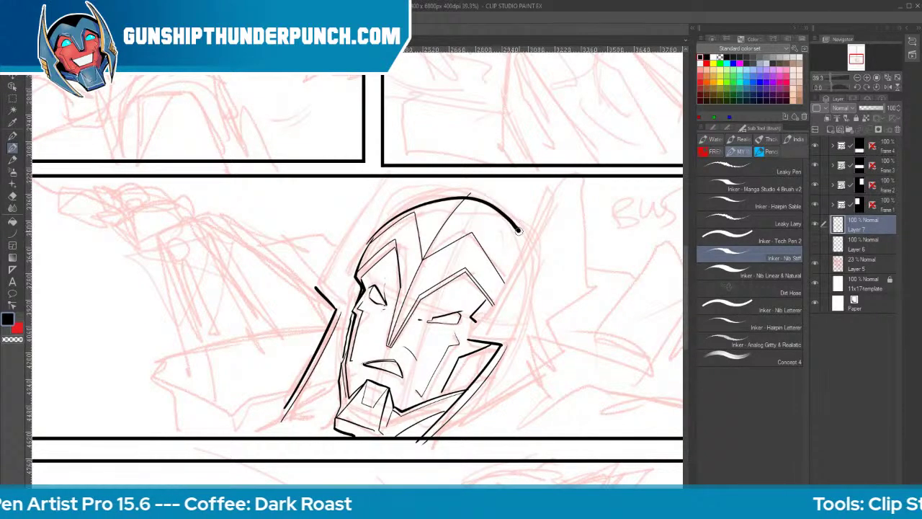
left_click_drag(387, 177, 314, 286)
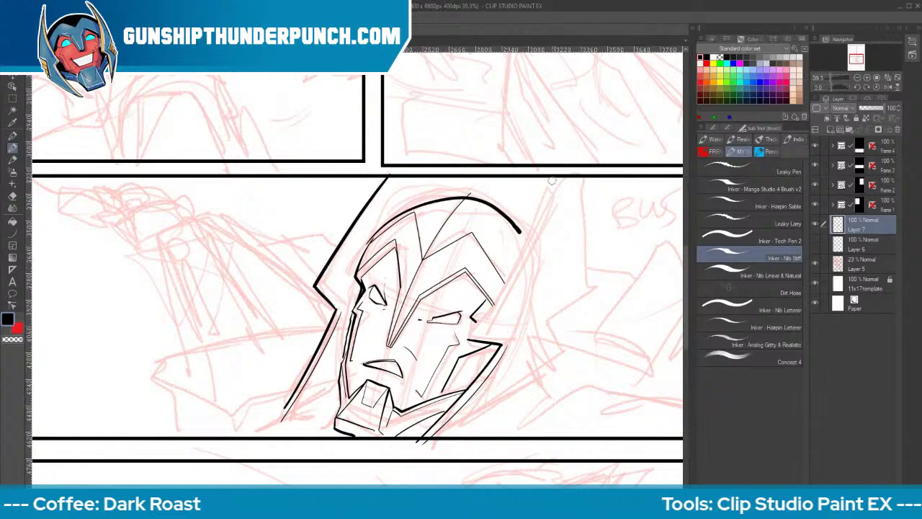
left_click_drag(548, 176, 469, 333)
key("ctrl+z")
left_click_drag(544, 176, 469, 335)
key("ctrl+z")
key("ctrl+z")
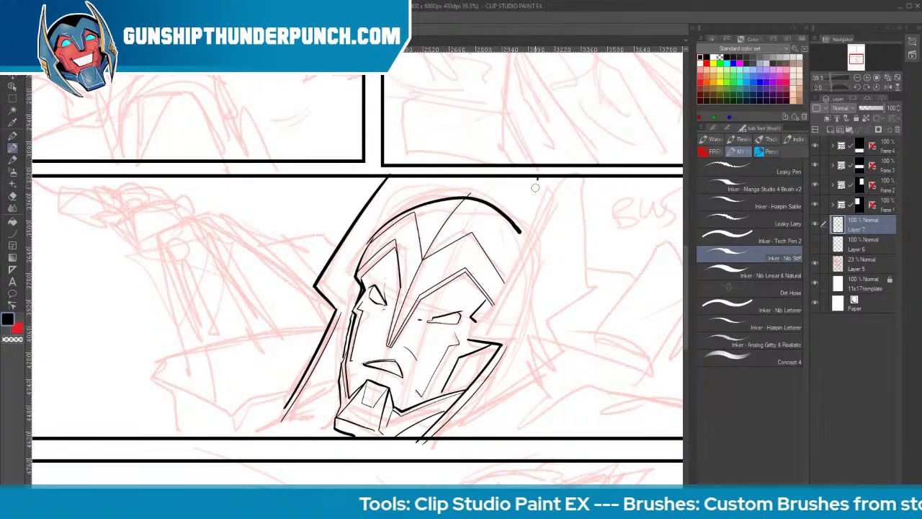
Ink the right fin's heavy inner edge from the panel border to the cheek, adding thin parallel lines inside both fins
left_click_drag(536, 179, 469, 335)
left_click_drag(543, 183, 499, 305)
left_click_drag(396, 183, 335, 301)
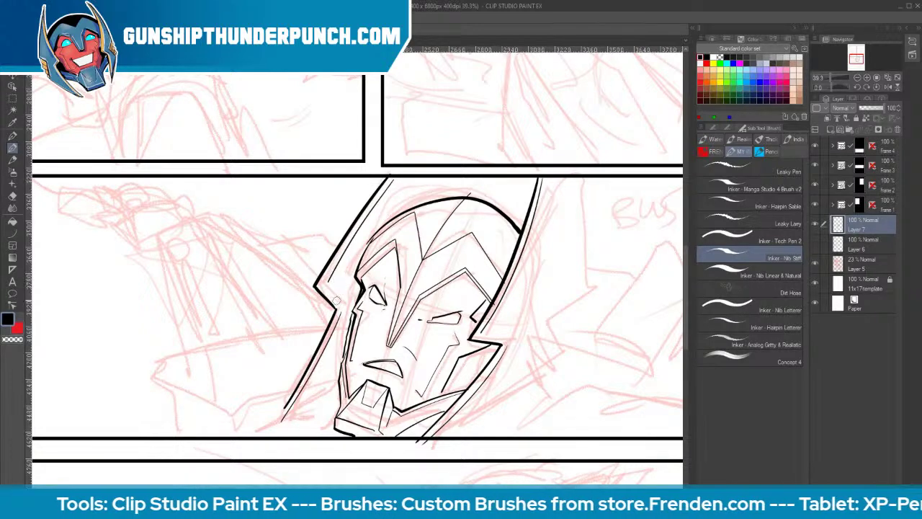
Ink the crest line above the dome, the right fin's jagged back edge, the left guard's lower edge and the ribbed section behind the head
left_click_drag(438, 176, 433, 202)
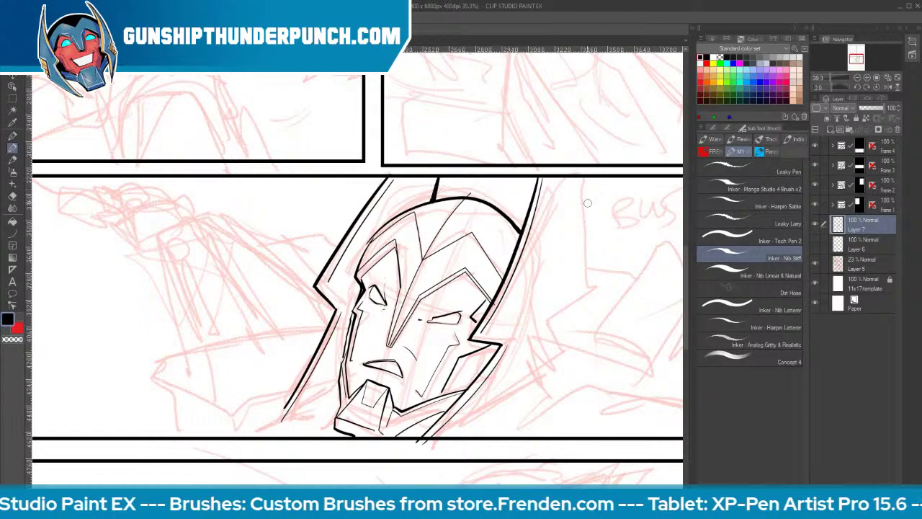
mouse_move(578, 179)
left_mouse_down()
mouse_move(583, 282)
mouse_move(535, 313)
mouse_move(569, 356)
mouse_move(476, 432)
left_mouse_up()
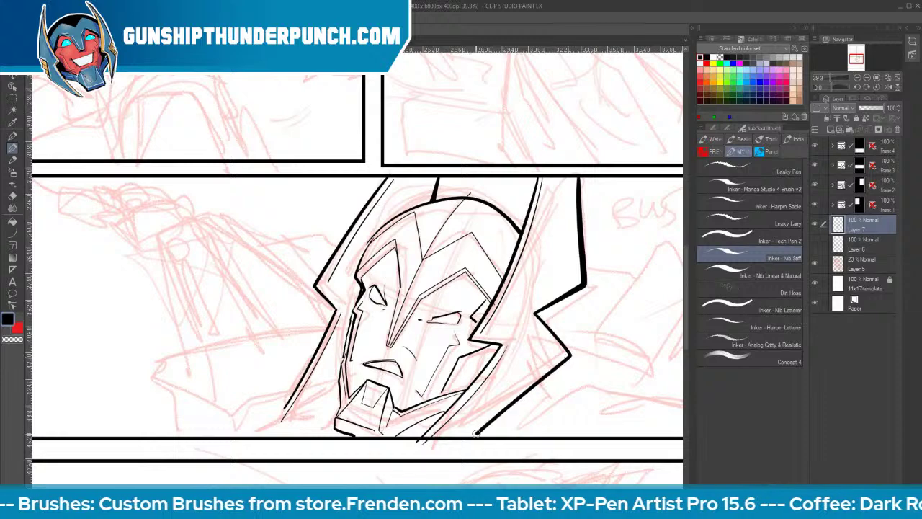
mouse_move(281, 412)
left_mouse_down()
mouse_move(277, 423)
mouse_move(351, 370)
left_mouse_up()
left_click_drag(582, 286, 568, 353)
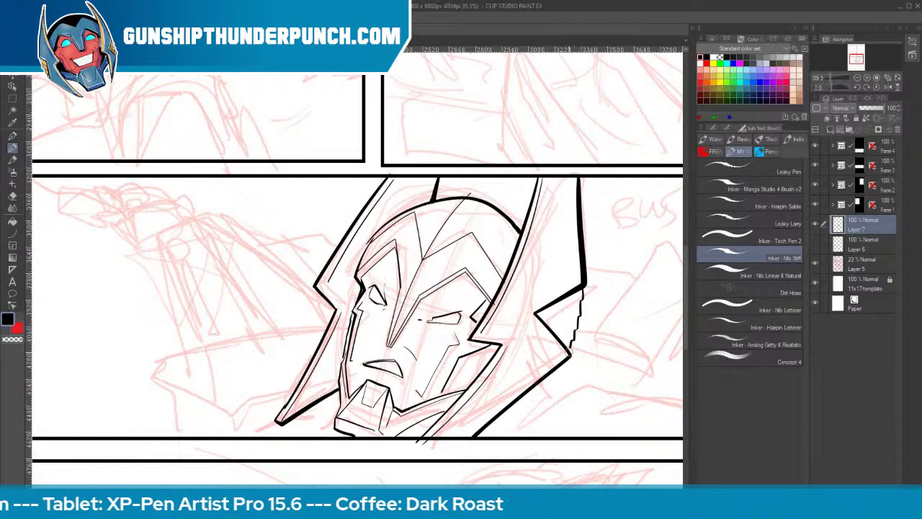
mouse_move(536, 314)
left_mouse_down()
mouse_move(579, 301)
mouse_move(539, 321)
mouse_move(576, 318)
mouse_move(561, 321)
mouse_move(555, 338)
mouse_move(585, 317)
left_mouse_up()
Double the helmet's centre line with Inker - Hairpin Letterer, hide the Layer 5 sketch, and fill the dome areas beside the line with black
left_click(776, 327)
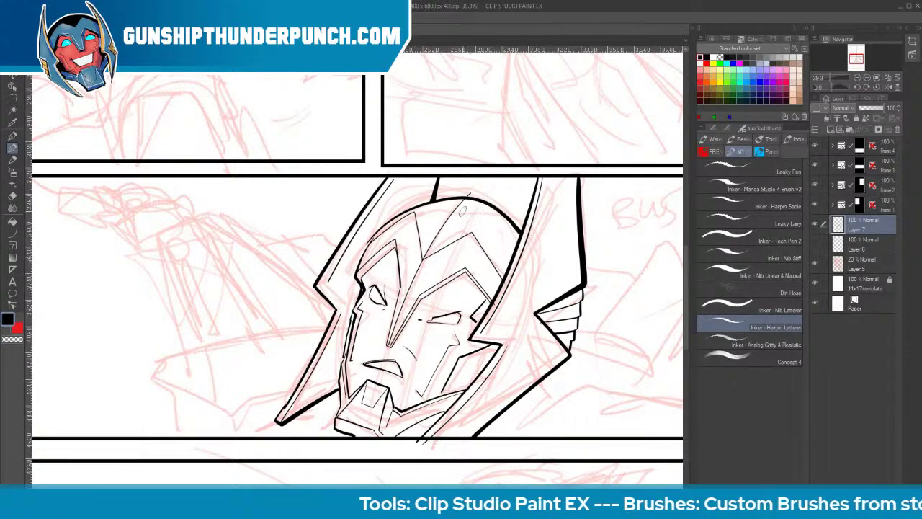
left_click_drag(466, 196, 425, 259)
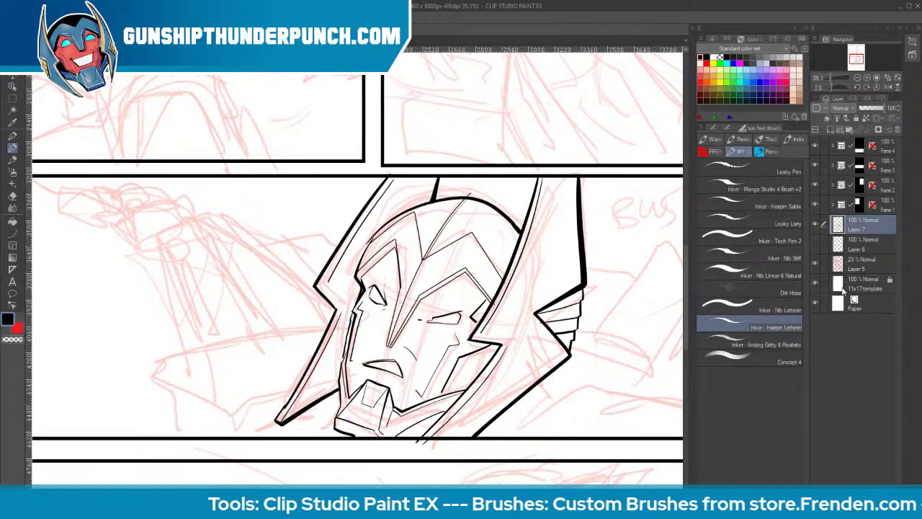
key("g")
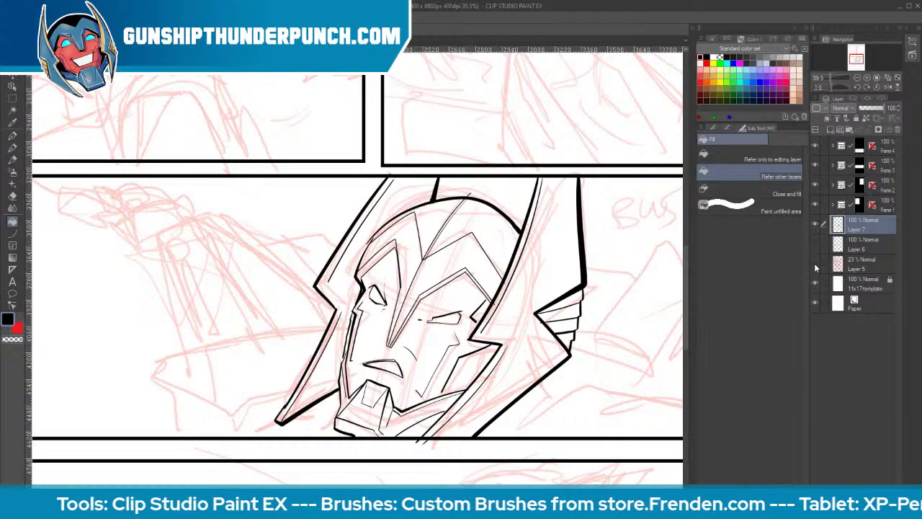
left_click(815, 264)
left_click(449, 211)
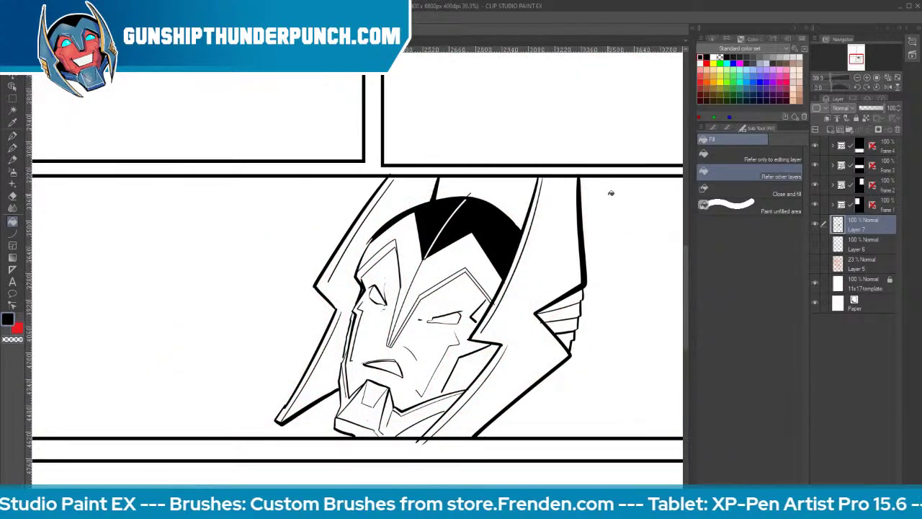
key("b")
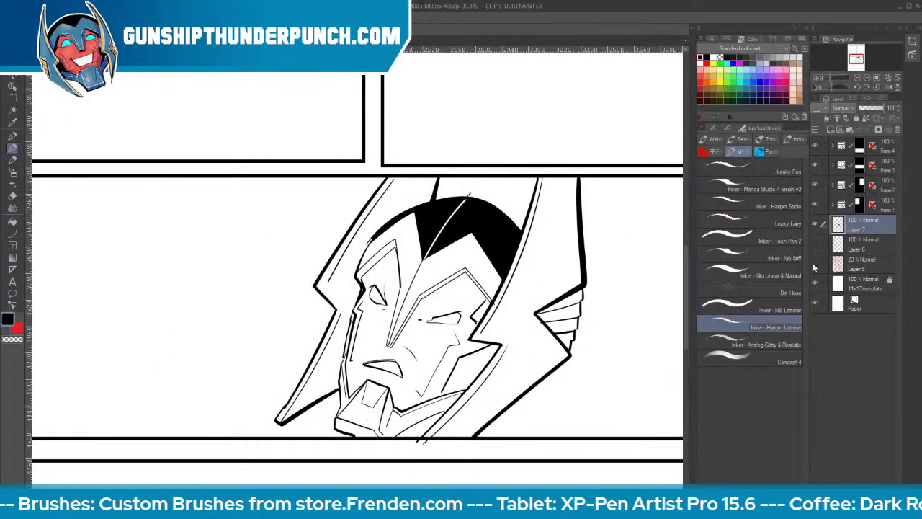
Show the Layer 5 sketch, then ink a black patch at the right temple, the right cheek's vent lines and the helmet's left edge
left_click(815, 264)
mouse_move(487, 299)
left_mouse_down()
mouse_move(472, 326)
mouse_move(484, 308)
left_mouse_up()
mouse_move(465, 360)
left_mouse_down()
mouse_move(457, 369)
mouse_move(497, 347)
left_mouse_up()
mouse_move(450, 379)
left_mouse_down()
mouse_move(490, 359)
mouse_move(474, 371)
mouse_move(483, 364)
left_mouse_up()
left_click_drag(345, 352, 338, 378)
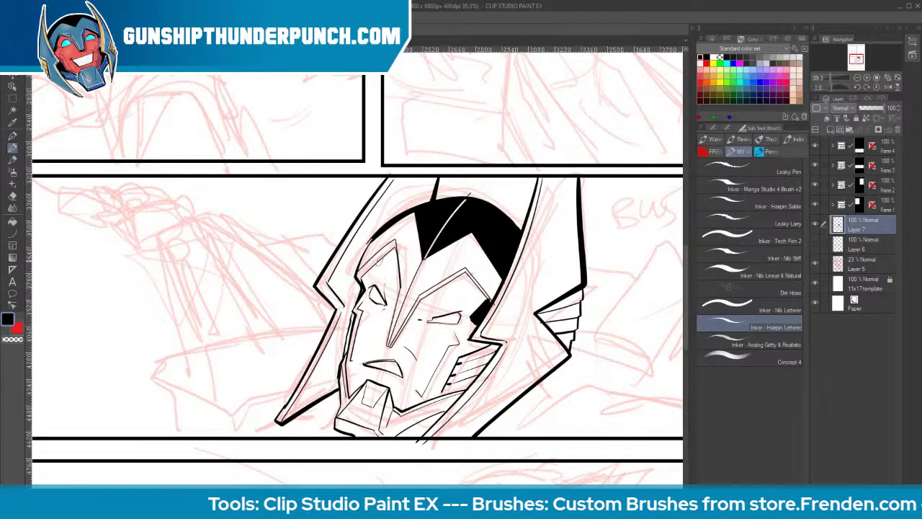
left_click_drag(374, 234, 360, 283)
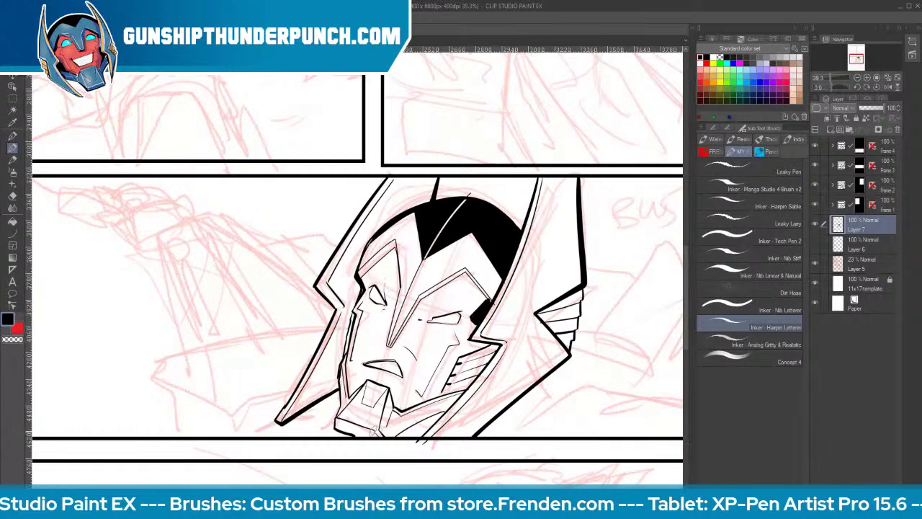
Ink the left shoulder's heavy outer corner, fine creases around the mouth and right eye, and extra rib lines behind the head
mouse_move(166, 355)
left_mouse_down()
mouse_move(150, 379)
mouse_move(170, 394)
mouse_move(174, 429)
left_mouse_up()
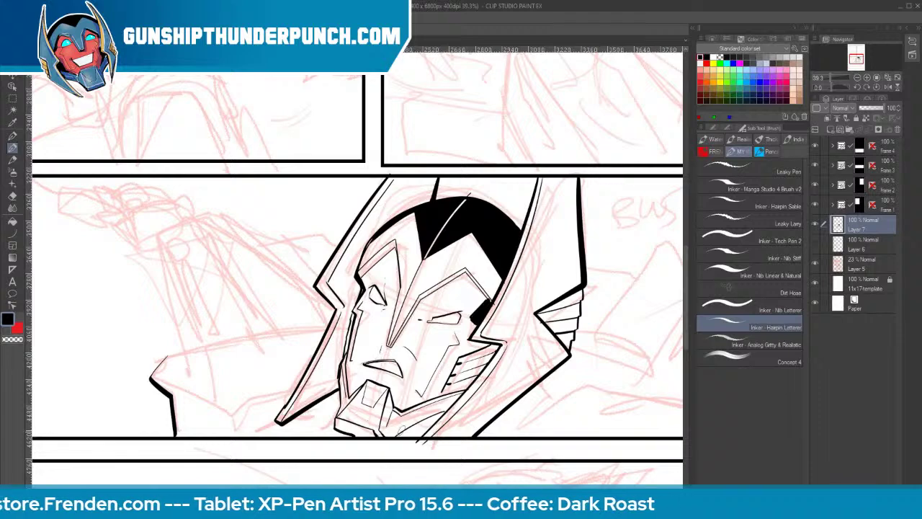
left_click_drag(368, 379, 390, 388)
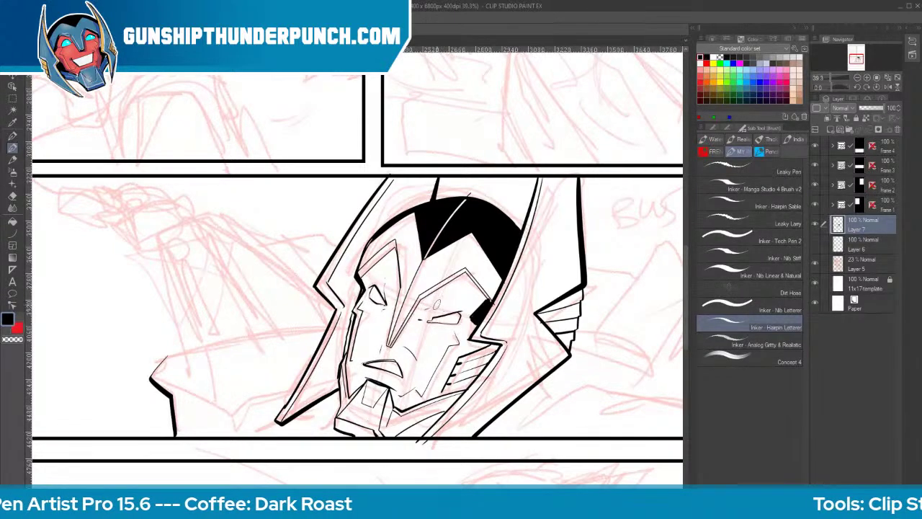
mouse_move(436, 304)
left_mouse_down()
mouse_move(459, 292)
mouse_move(439, 310)
left_mouse_up()
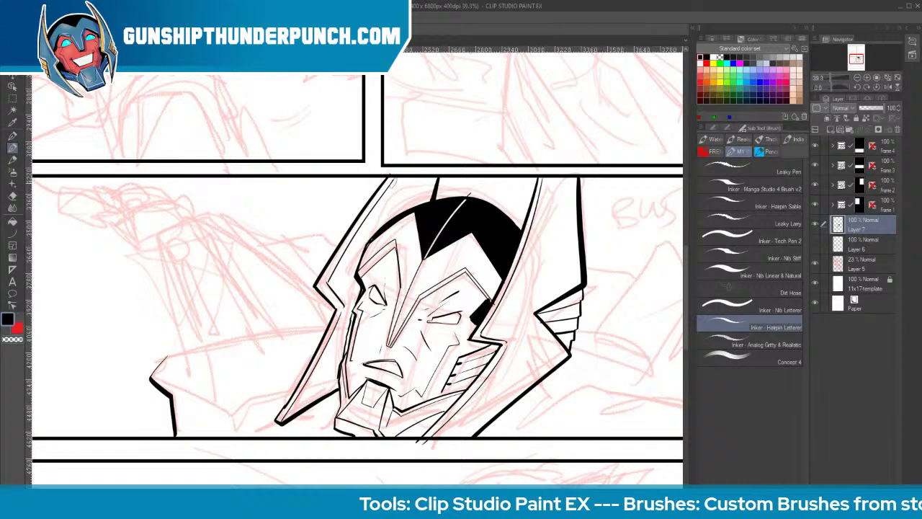
mouse_move(538, 318)
left_mouse_down()
mouse_move(560, 310)
mouse_move(543, 324)
mouse_move(573, 331)
left_mouse_up()
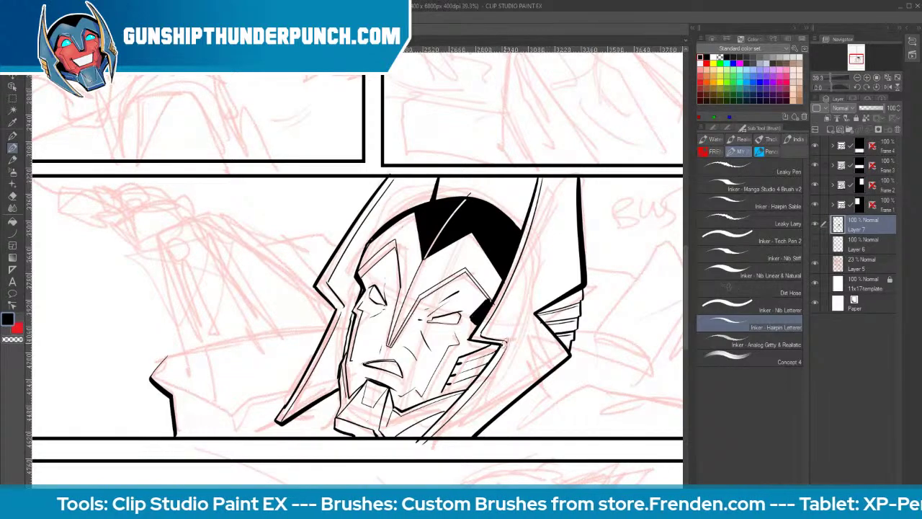
Fill the gap below the right jaw with black and ink the angular collar between the right guard's lower edge and the panel border
left_click(486, 405)
left_click(476, 418)
mouse_move(394, 436)
left_mouse_down()
mouse_move(448, 410)
mouse_move(407, 432)
mouse_move(421, 436)
mouse_move(432, 423)
mouse_move(415, 421)
left_mouse_up()
left_click_drag(551, 379, 564, 389)
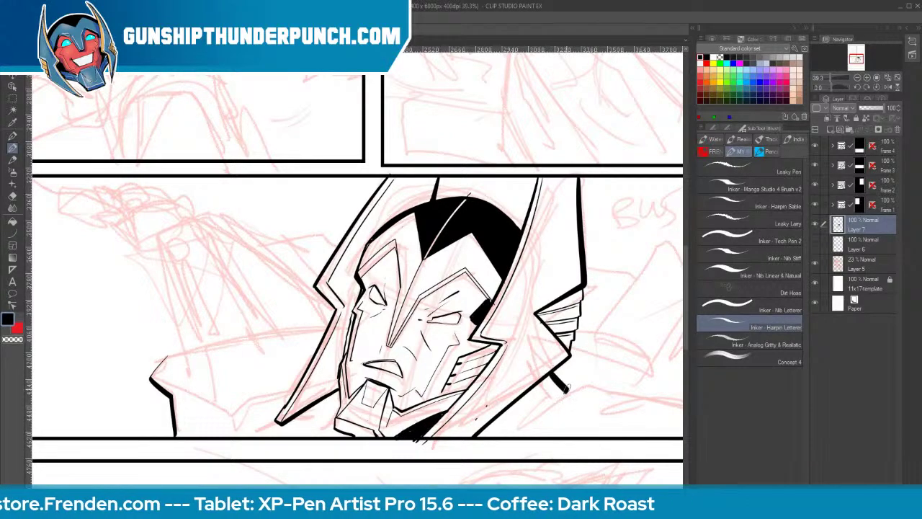
left_click_drag(489, 436, 574, 389)
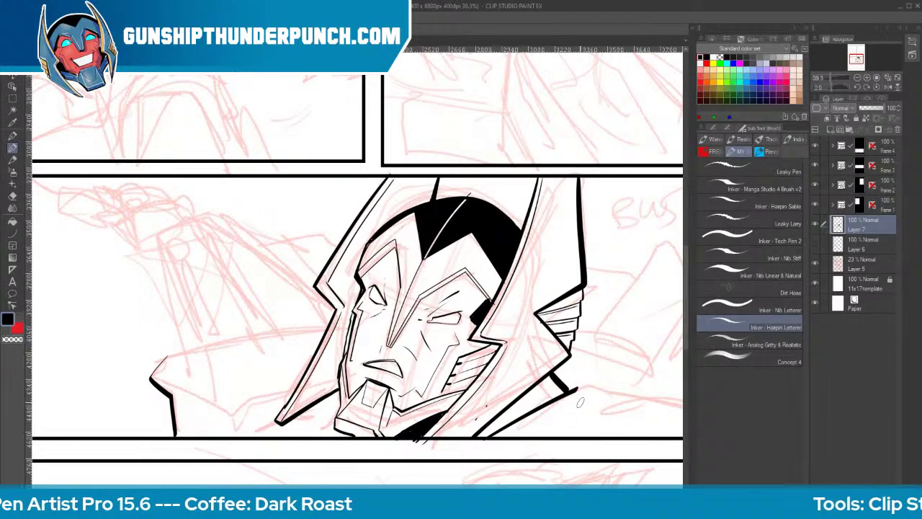
mouse_move(552, 386)
left_mouse_down()
mouse_move(521, 395)
mouse_move(515, 416)
mouse_move(489, 422)
mouse_move(479, 436)
left_mouse_up()
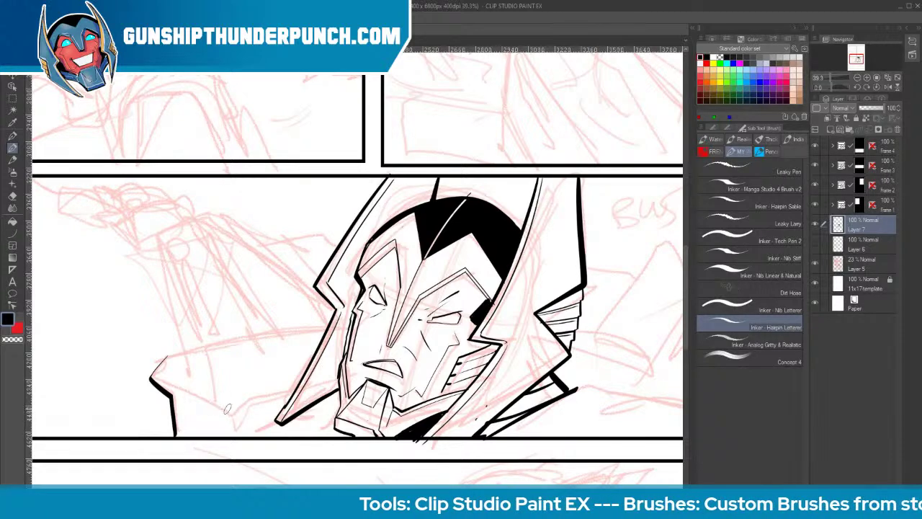
Ink the left shoulder pad's long upper curve and lower edge, adding thin contour lines across its surface
left_click_drag(229, 410, 252, 394)
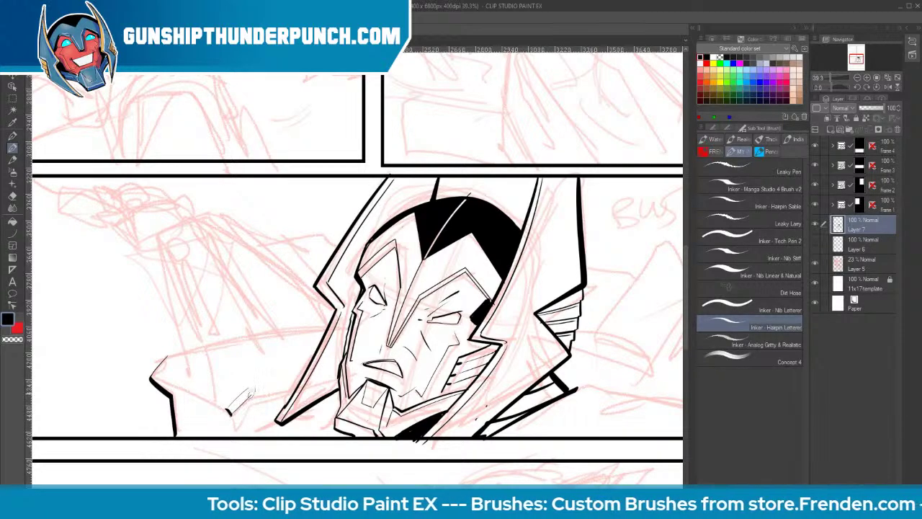
key("r")
left_click_drag(531, 460, 603, 315)
key("space")
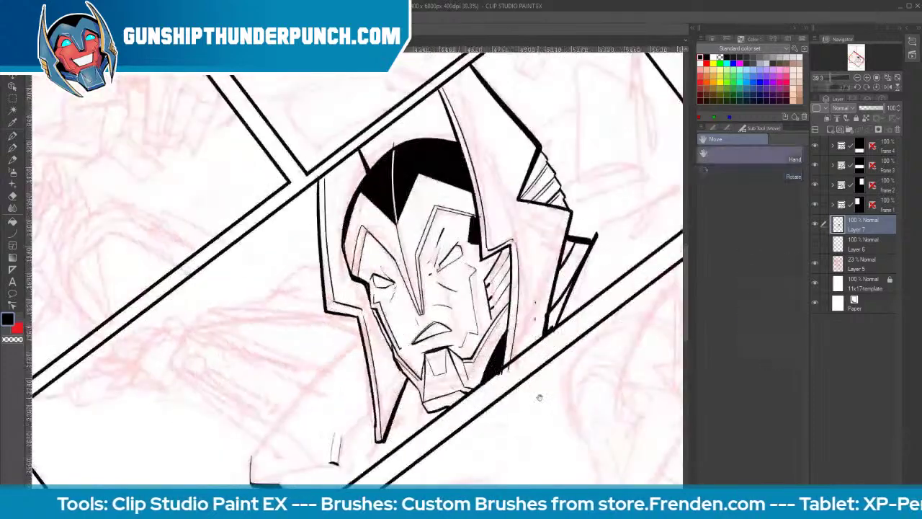
left_click_drag(540, 397, 605, 342)
mouse_move(321, 403)
left_mouse_down()
mouse_move(360, 353)
mouse_move(432, 288)
left_mouse_up()
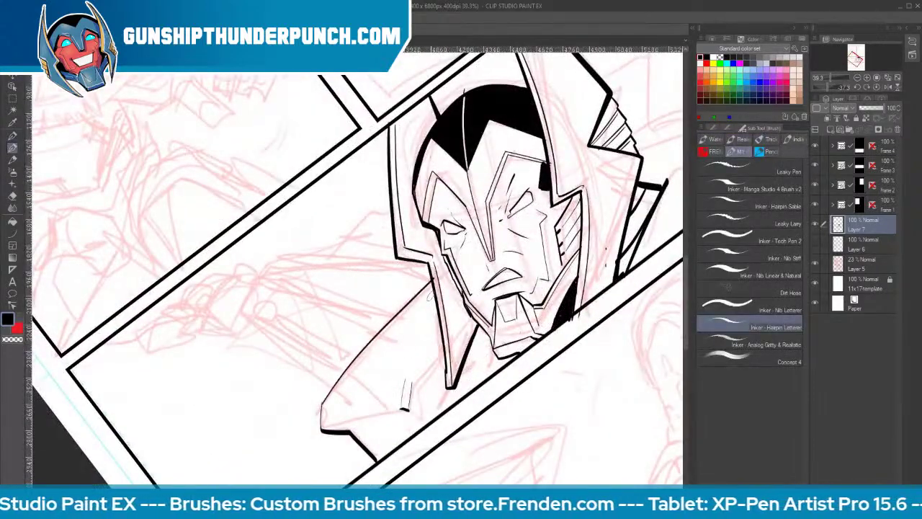
mouse_move(341, 428)
left_mouse_down()
mouse_move(394, 408)
mouse_move(437, 416)
left_mouse_up()
mouse_move(323, 404)
left_mouse_down()
mouse_move(394, 377)
mouse_move(439, 335)
left_mouse_up()
left_click_drag(412, 378, 440, 347)
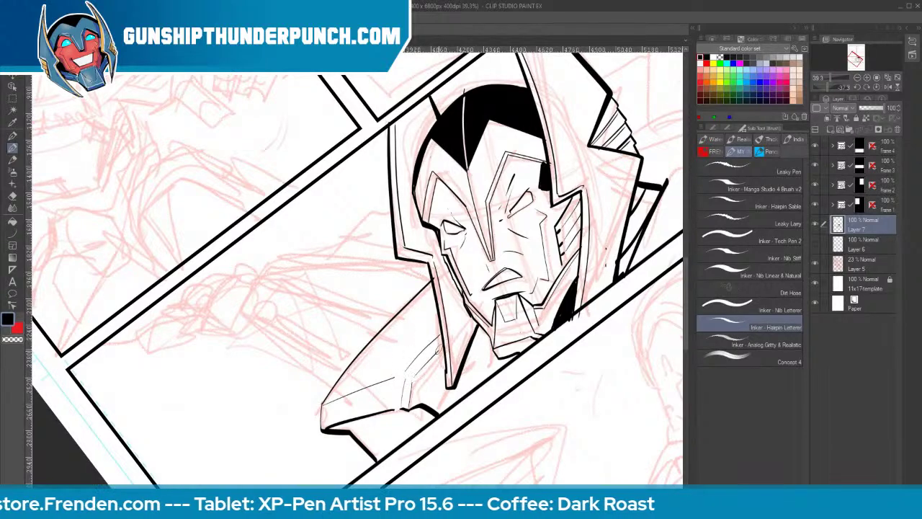
left_click_drag(365, 346, 438, 314)
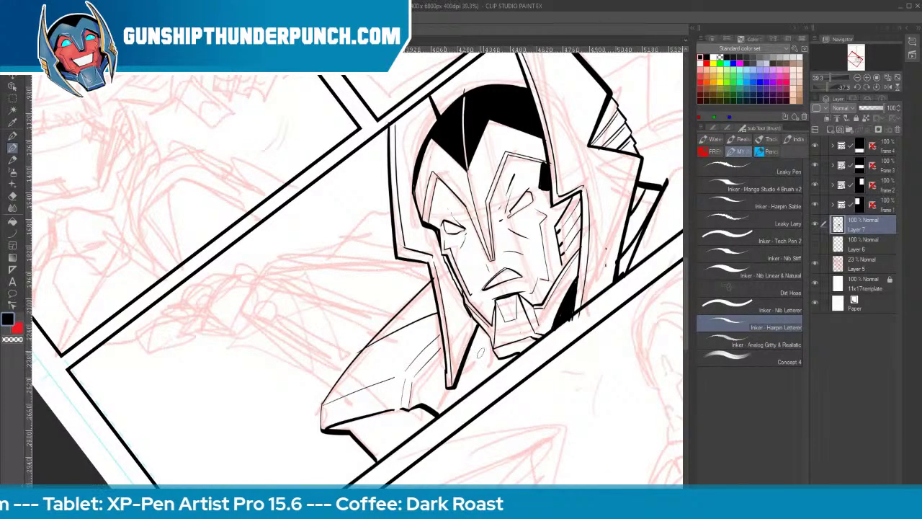
Ink the ribbed opening beneath the left shoulder pad and a heavy neck line from the left fin's tip to the panel border
left_click_drag(363, 418, 402, 447)
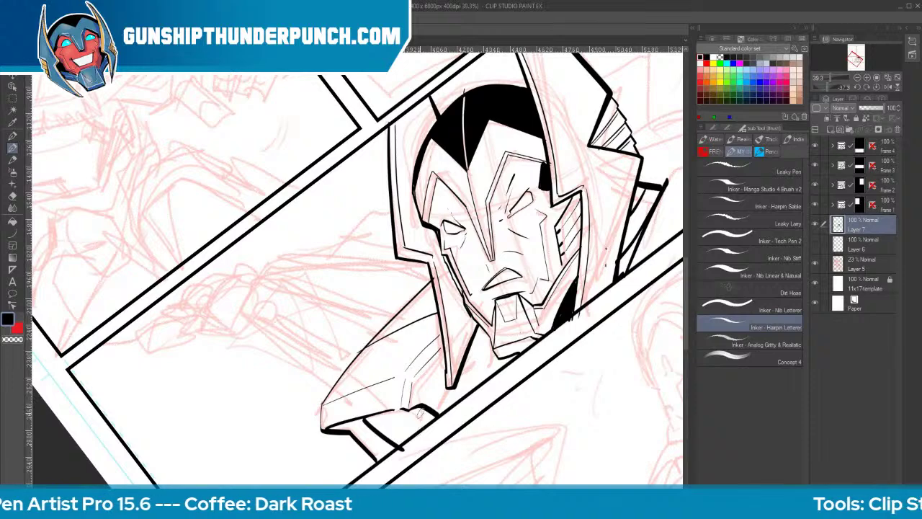
left_click_drag(366, 419, 431, 408)
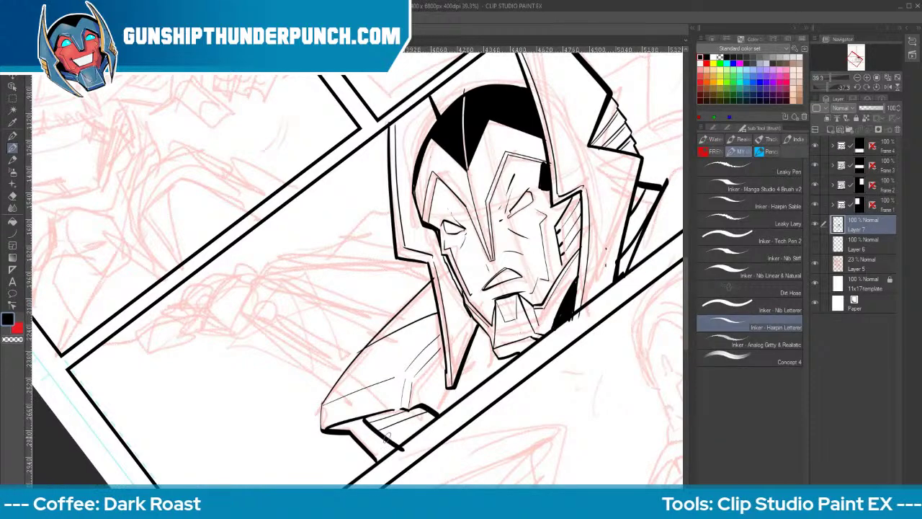
left_click_drag(387, 438, 433, 417)
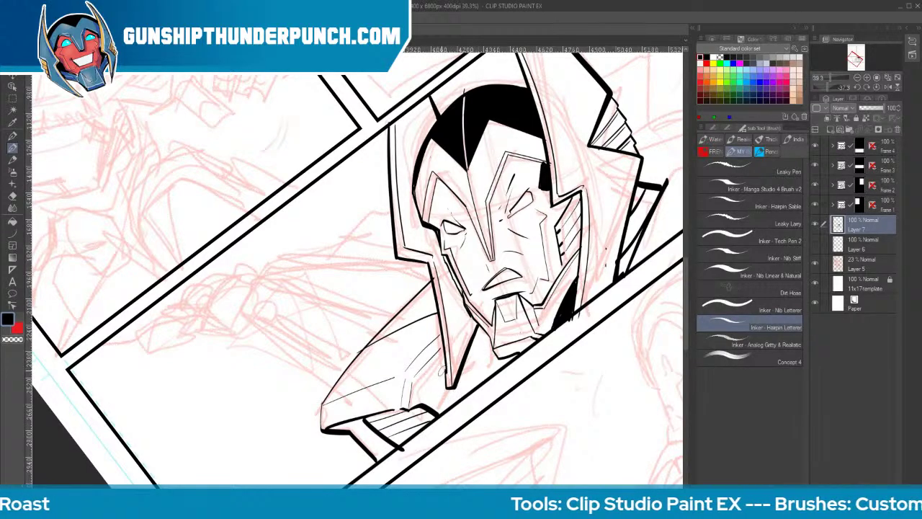
mouse_move(443, 369)
left_mouse_down()
mouse_move(425, 435)
mouse_move(438, 415)
mouse_move(430, 429)
left_mouse_up()
key("e")
key("p")
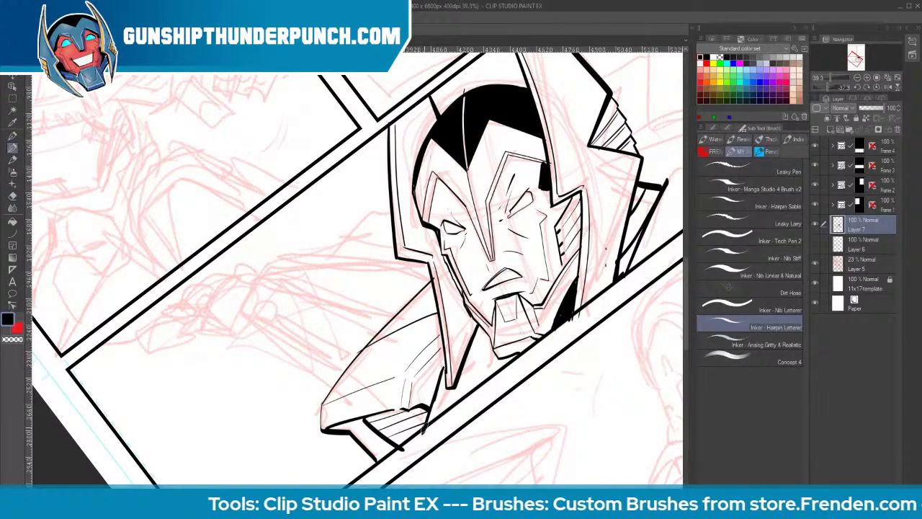
left_click_drag(434, 396, 425, 428)
Ink the right shoulder's heavy top line out from the head and the diagonal rising from it to the panel's right border
key("space")
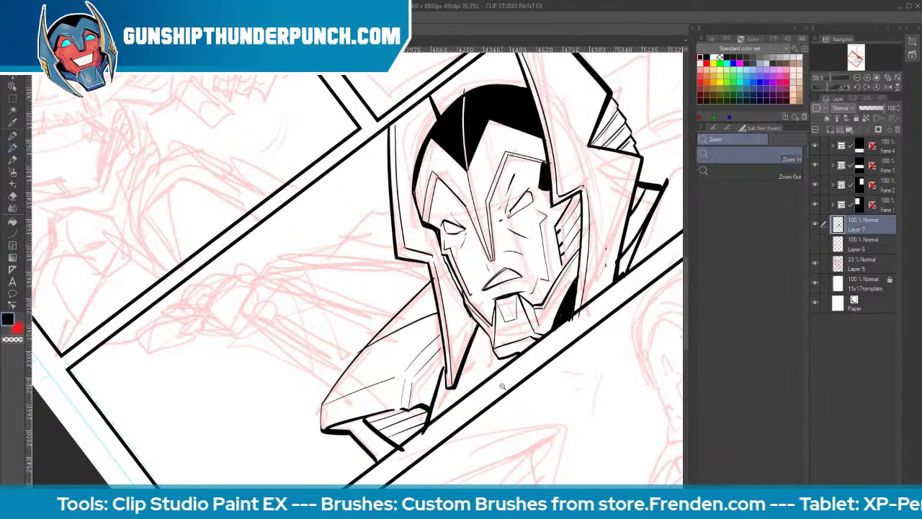
scroll(497, 389, "down", 5)
left_click_drag(521, 407, 347, 411)
key("shift+space")
left_click_drag(490, 421, 422, 459)
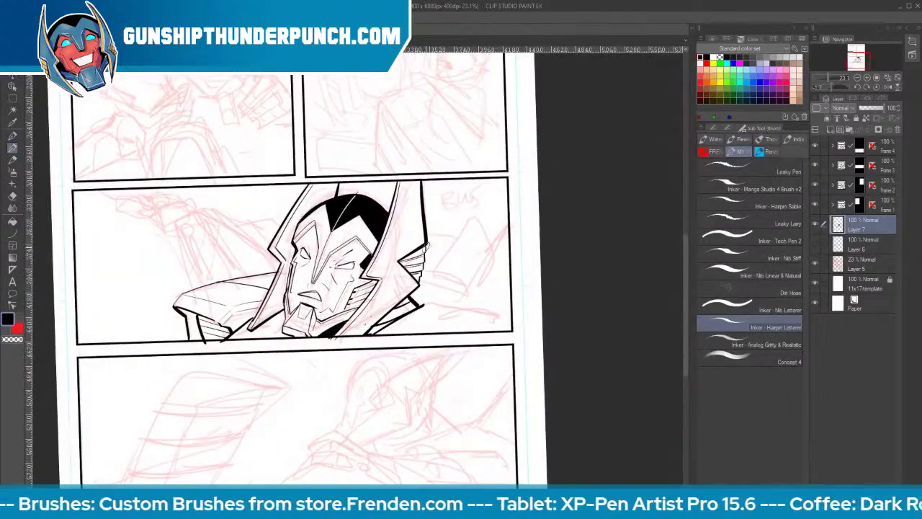
mouse_move(427, 247)
left_mouse_down()
mouse_move(476, 261)
mouse_move(468, 276)
mouse_move(489, 283)
mouse_move(508, 257)
left_mouse_up()
key("ctrl+z")
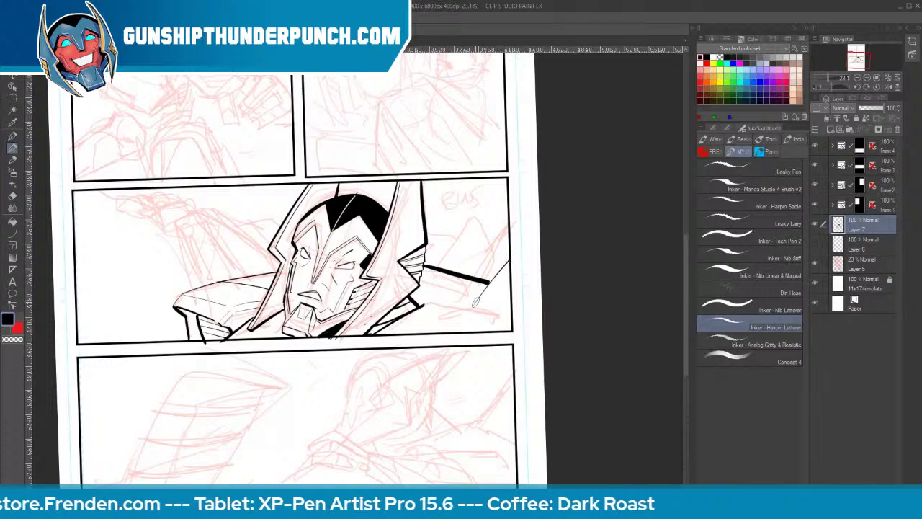
mouse_move(474, 303)
left_mouse_down()
mouse_move(510, 254)
mouse_move(476, 298)
mouse_move(435, 317)
mouse_move(478, 386)
left_mouse_up()
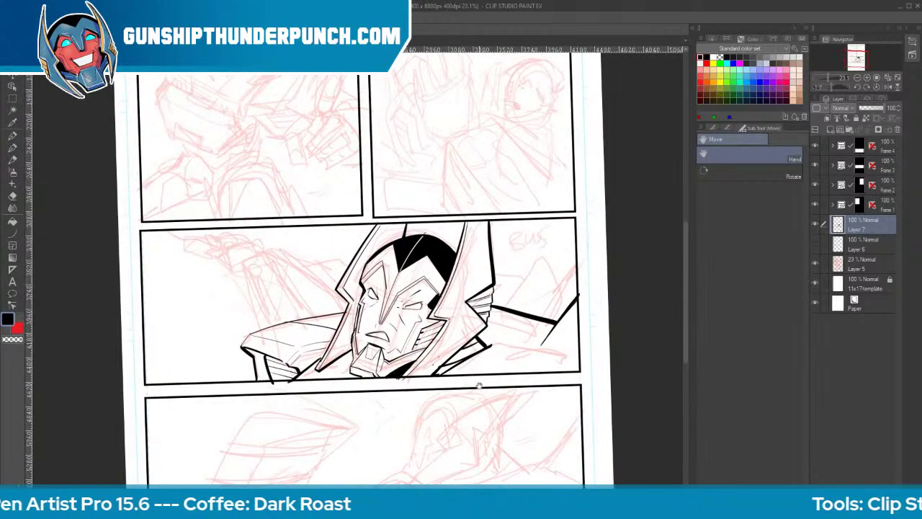
key("space")
Draw the right shoulder's lower edge and a pointed vent with parallel slats at the panel's lower right corner, using the Curve tool
key("u")
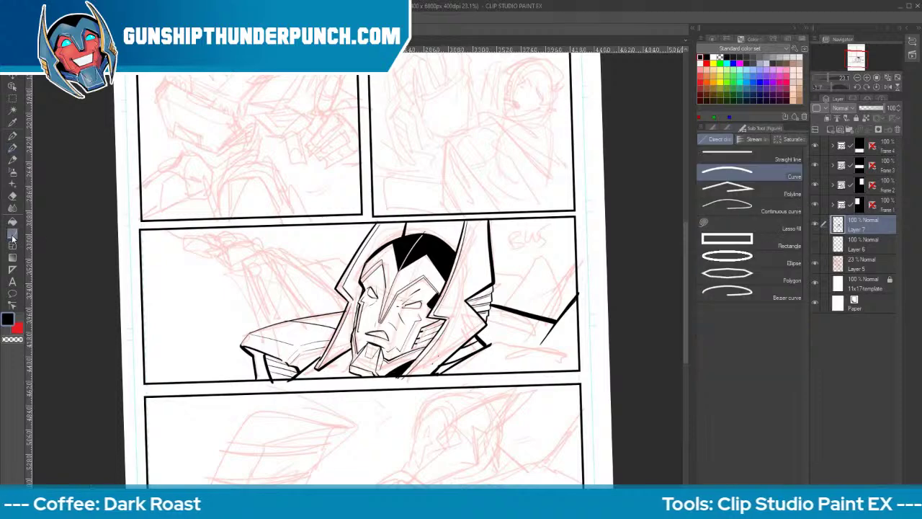
left_click_drag(487, 328, 541, 343)
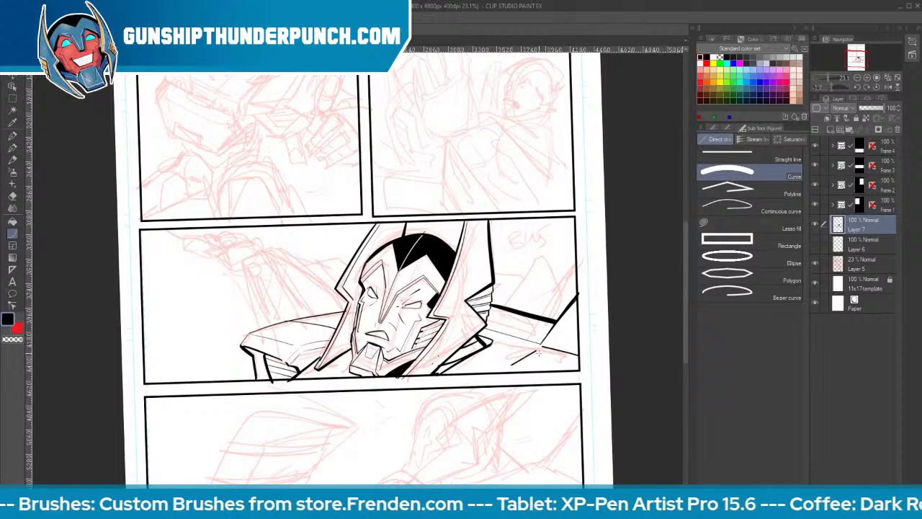
left_click_drag(567, 357, 581, 361)
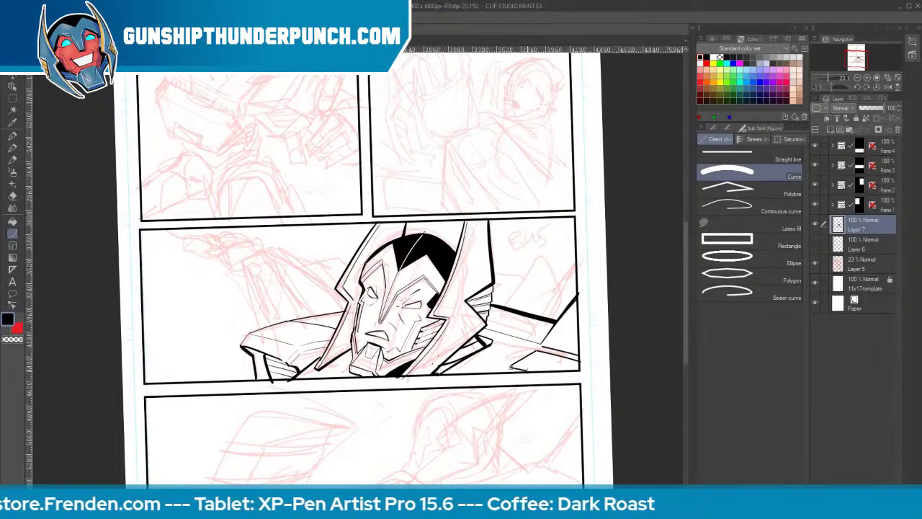
mouse_move(510, 367)
left_mouse_down()
mouse_move(537, 353)
mouse_move(580, 366)
left_mouse_up()
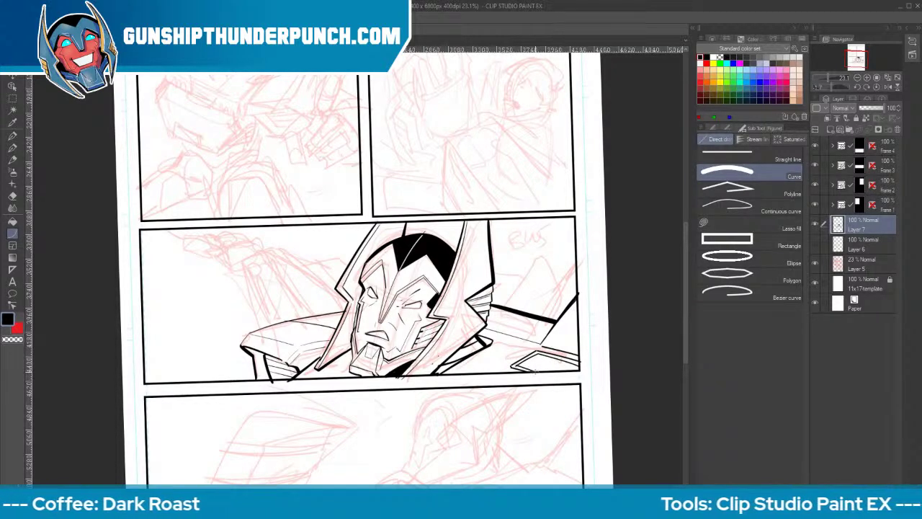
mouse_move(524, 360)
left_mouse_down()
mouse_move(559, 370)
mouse_move(579, 360)
left_mouse_up()
left_click(559, 370)
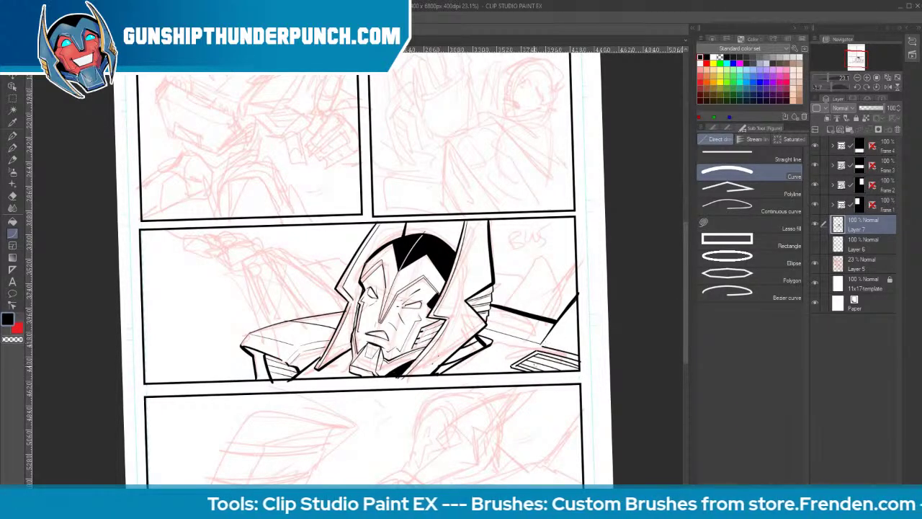
Outline the tapered block behind the left shoulder with the Straight line tool, drawing both long sides and its slanted top
key("ctrl+space")
left_click_drag(271, 283, 289, 269)
left_click(749, 156)
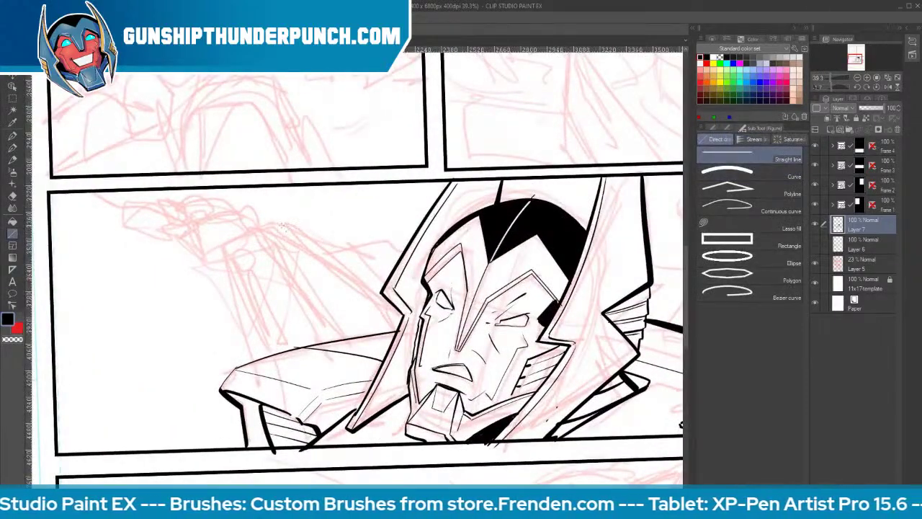
left_click_drag(281, 225, 363, 333)
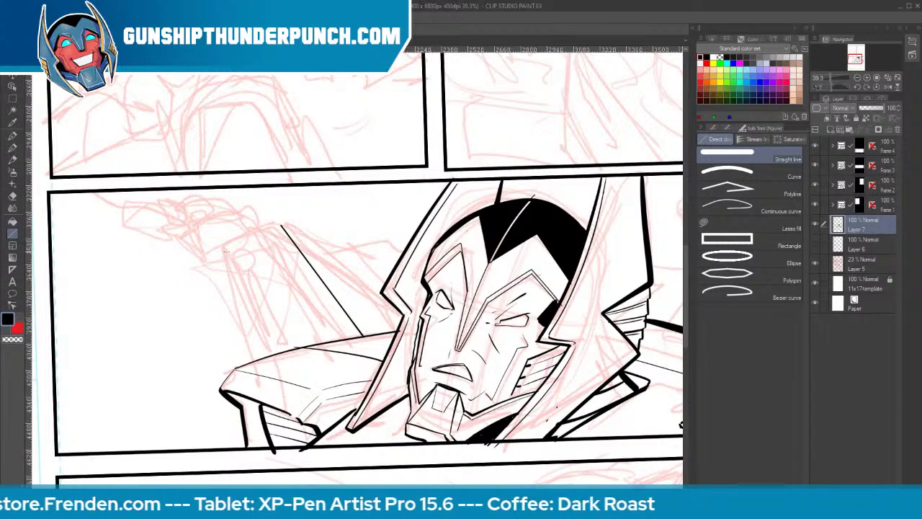
left_click_drag(219, 251, 251, 357)
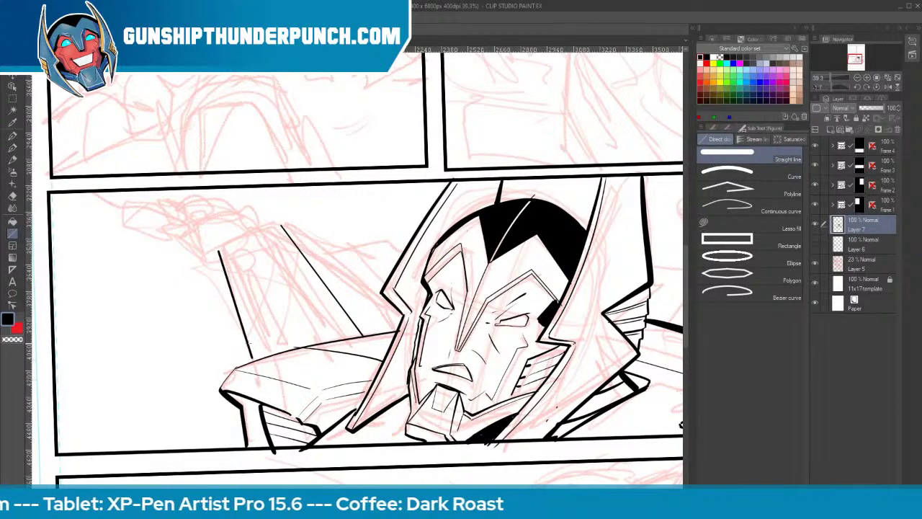
left_click_drag(224, 235, 276, 221)
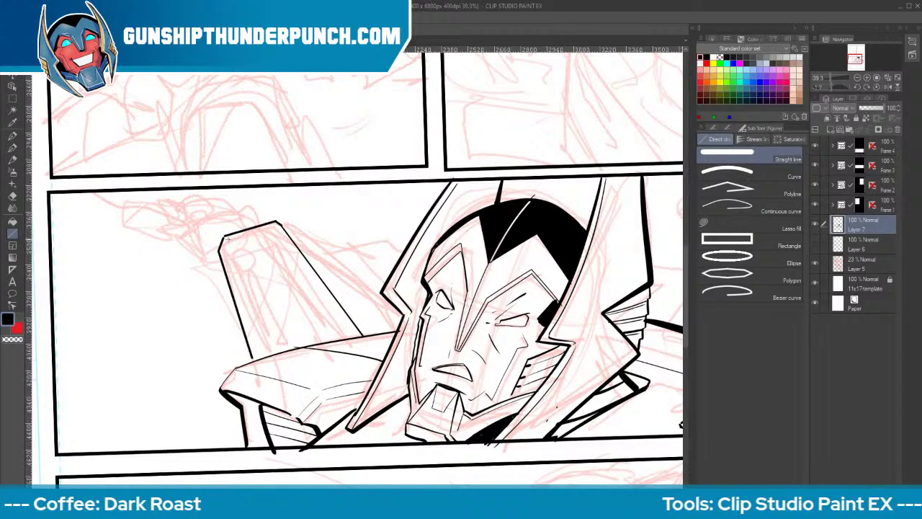
Add inner edge lines along both sides of the tapered block and three straight groove lines down its face
left_click_drag(225, 237, 268, 354)
left_click_drag(278, 222, 361, 337)
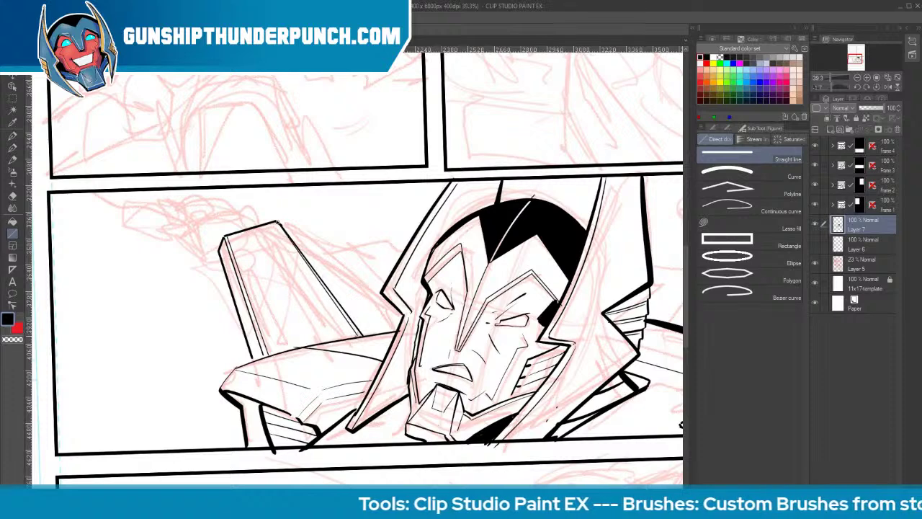
left_click_drag(242, 256, 277, 354)
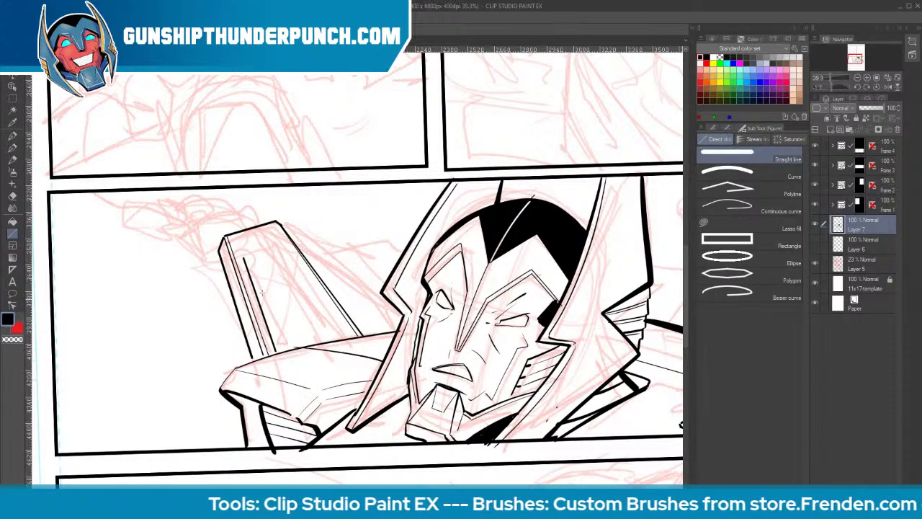
left_click_drag(252, 256, 292, 350)
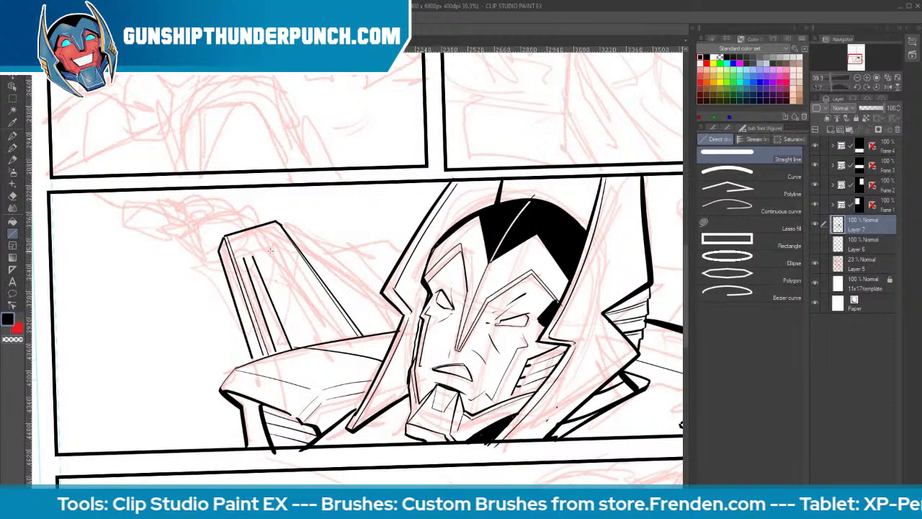
mouse_move(270, 250)
left_mouse_down()
mouse_move(312, 342)
mouse_move(332, 322)
mouse_move(340, 342)
left_mouse_up()
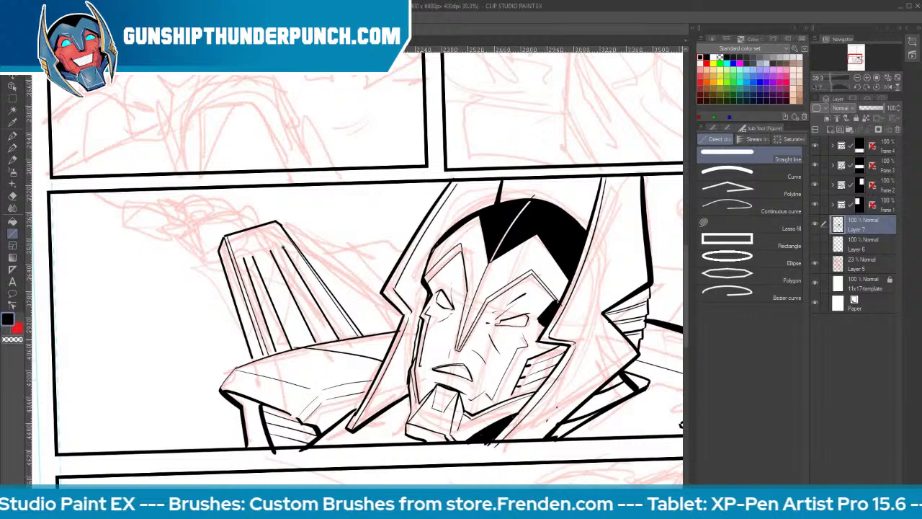
Round off the tops of the block's grooves with Inker - Hairpin Letterer, undo the last strokes and clean the groove ends with the Hard eraser
key("p")
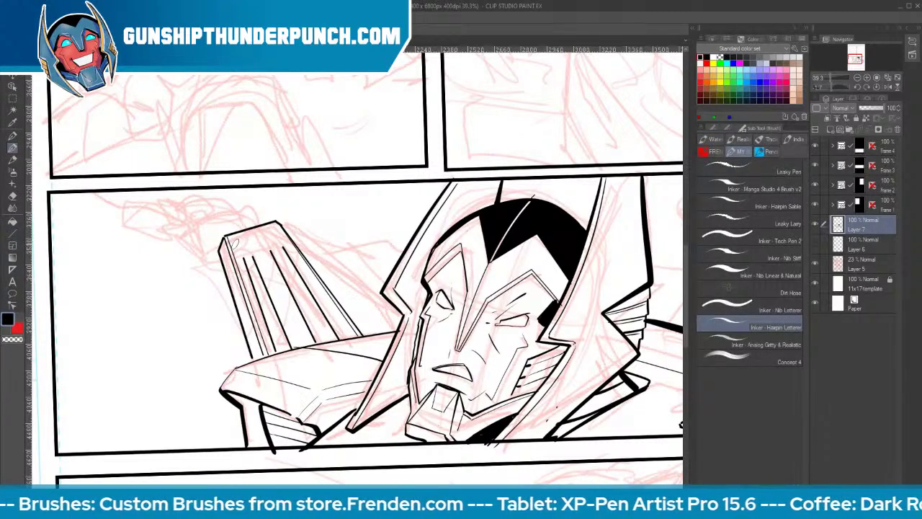
mouse_move(234, 244)
left_mouse_down()
mouse_move(353, 174)
mouse_move(297, 183)
mouse_move(318, 169)
mouse_move(309, 178)
left_mouse_up()
key("r")
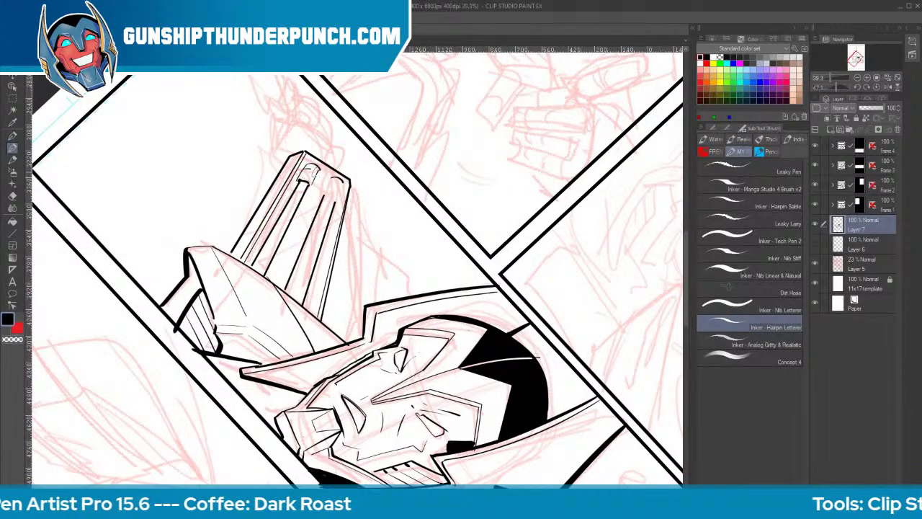
key("ctrl+z")
key("ctrl+z")
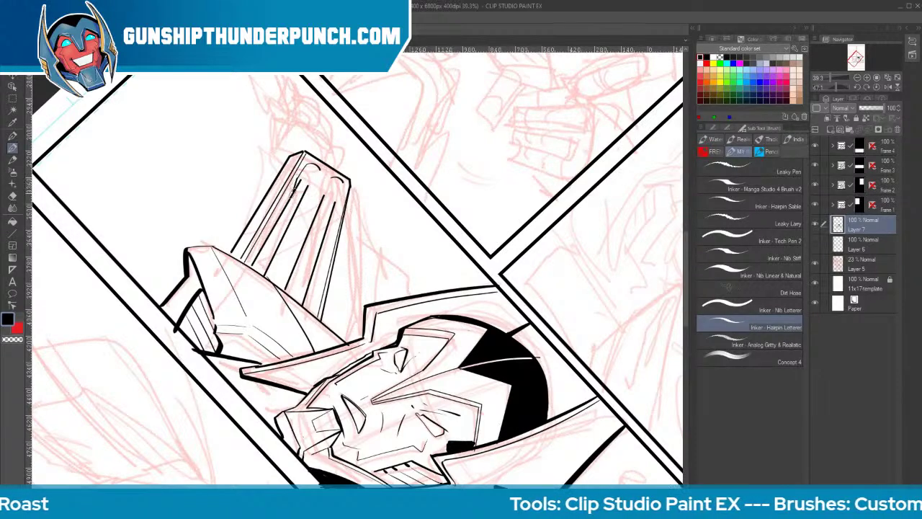
key("e")
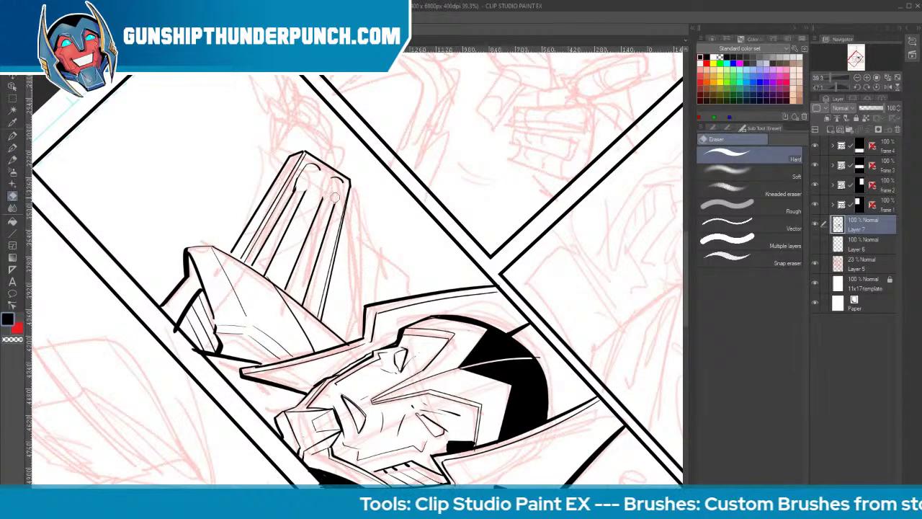
Ink the rod end caps and base on the raised forearm and the edge under the shoulder with Inker - Hairpin Letterer
key("p")
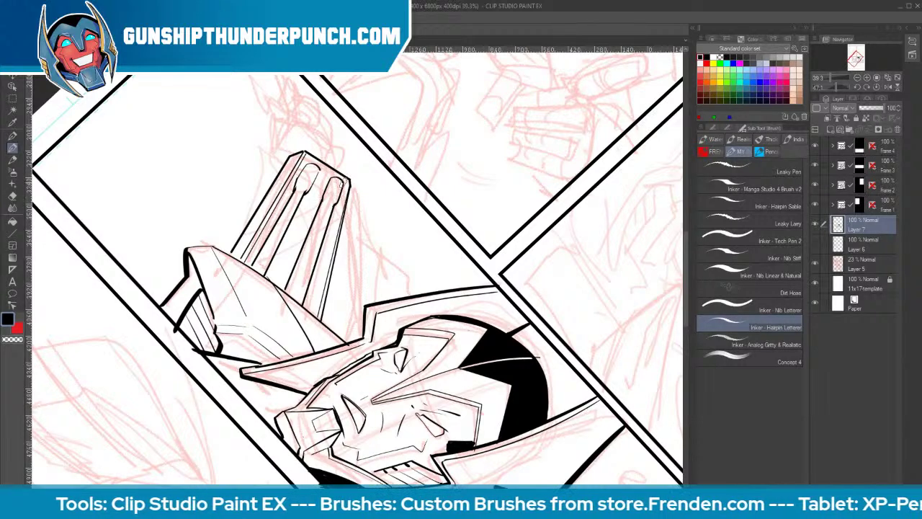
left_click_drag(295, 188, 339, 192)
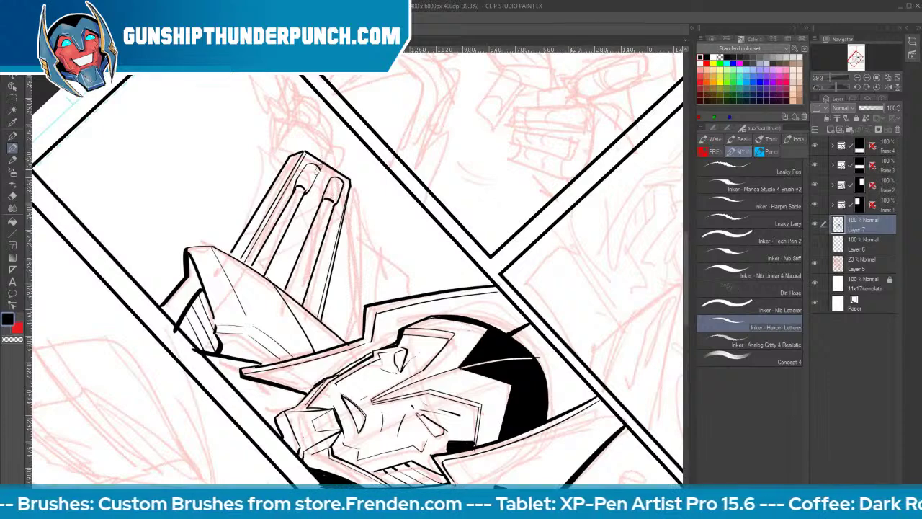
left_click_drag(252, 264, 264, 274)
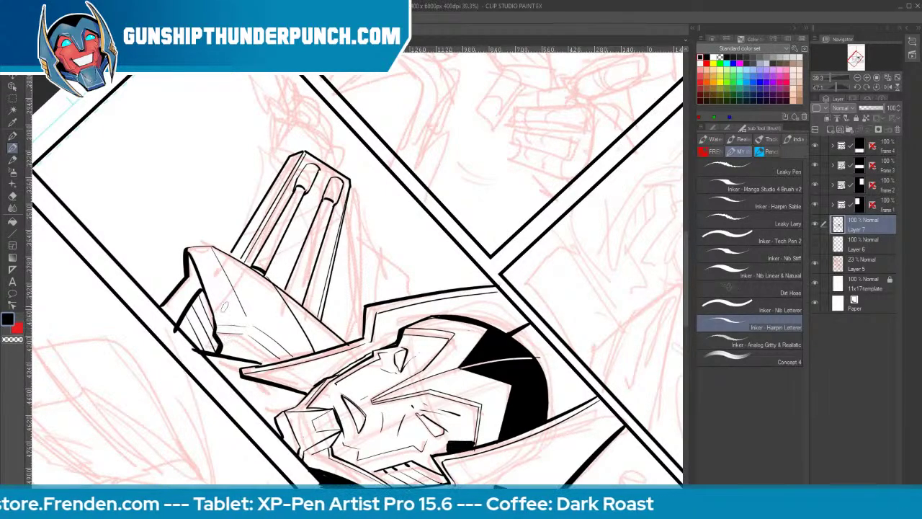
left_click_drag(199, 281, 172, 323)
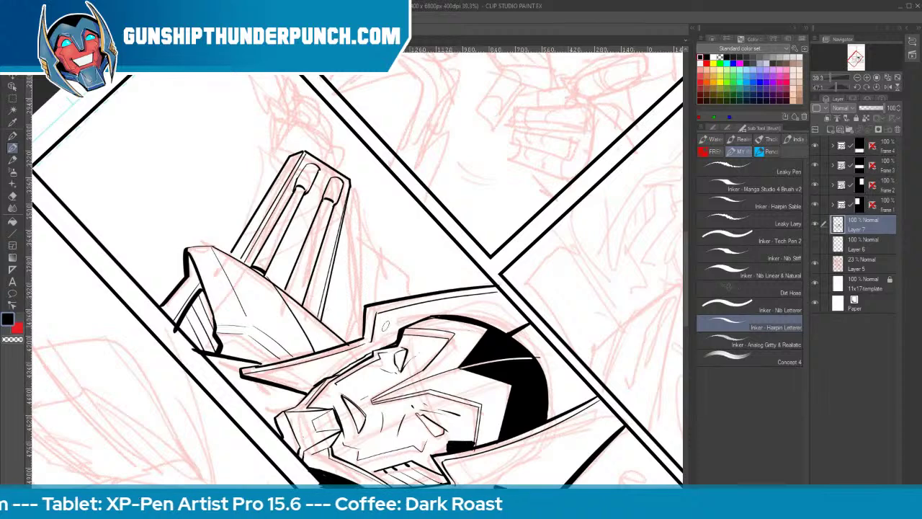
Save the comic page
key("ctrl+space")
left_click_drag(384, 324, 404, 302)
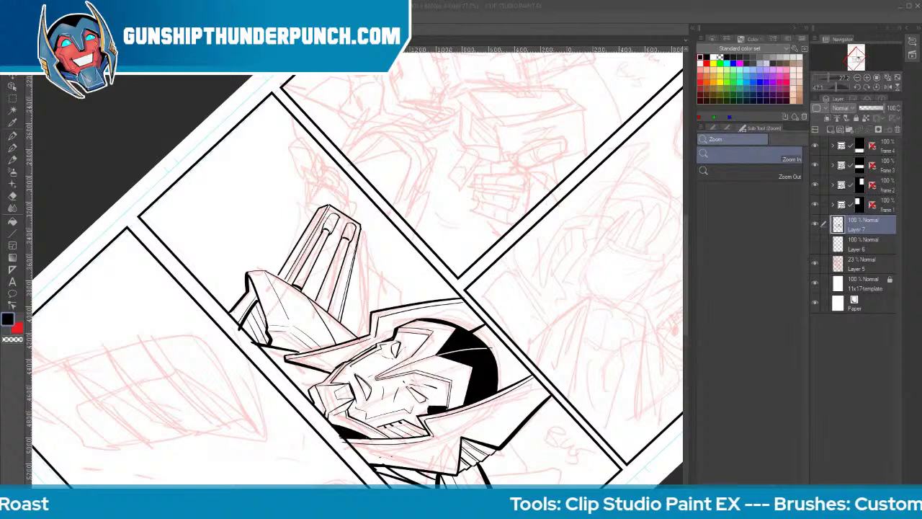
left_click(592, 29)
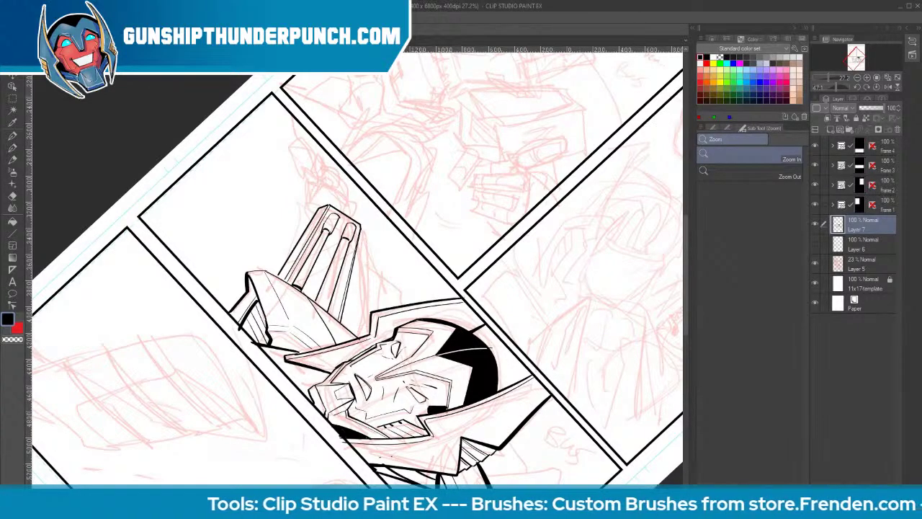
key("ctrl+s")
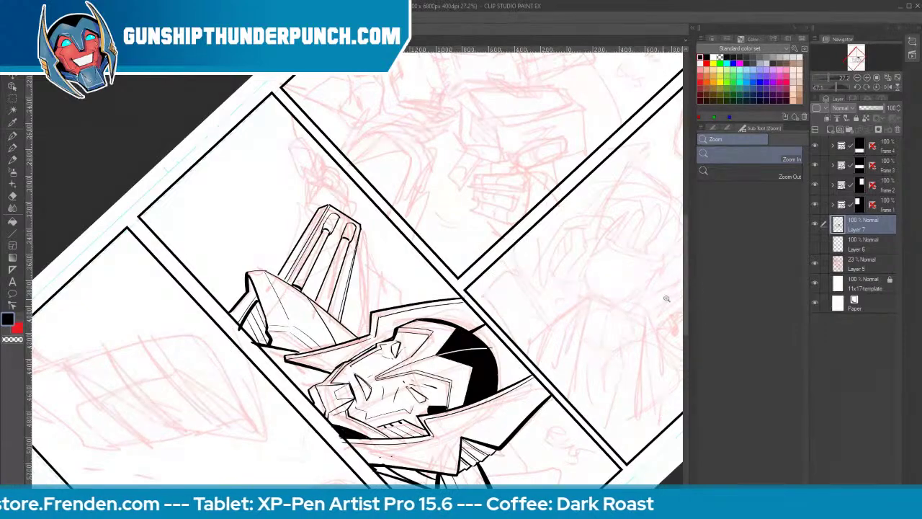
Ink the outer contour of the back of the hand above the forearm cuff
scroll(667, 299, "down", 1)
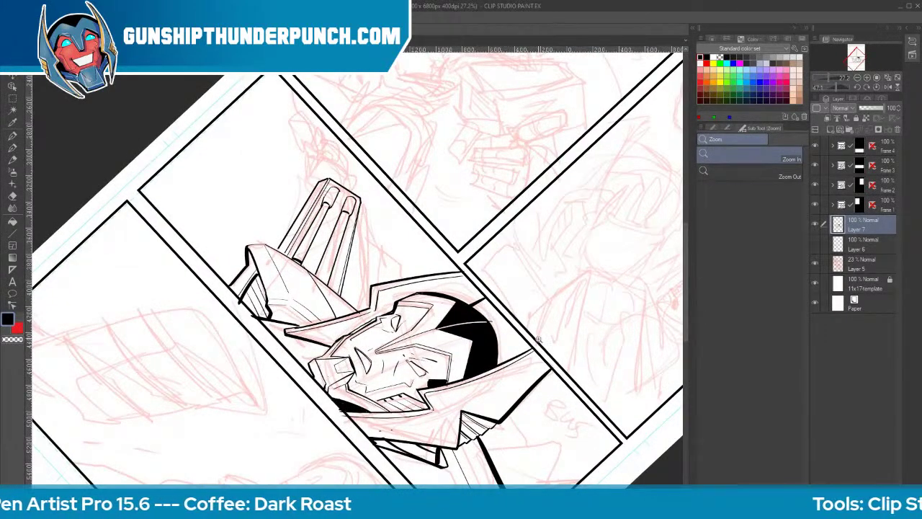
key("shift+space")
left_click_drag(538, 339, 545, 144)
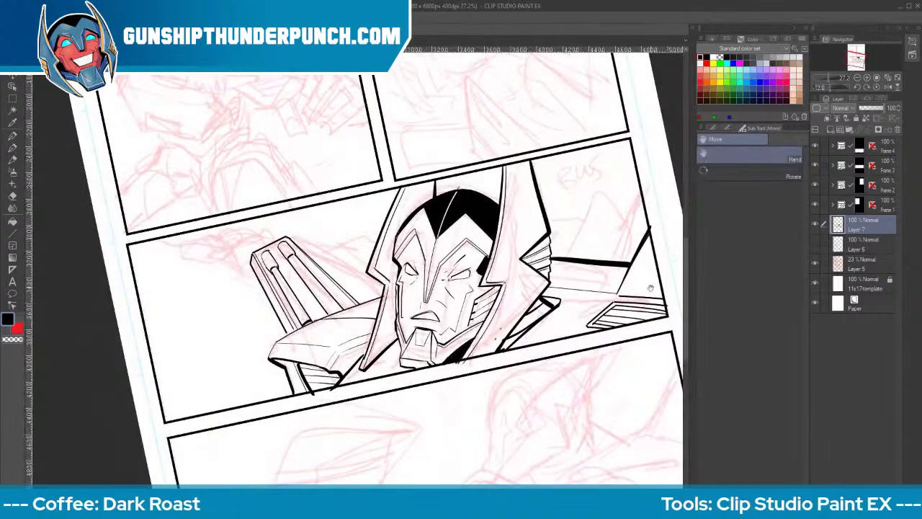
left_click_drag(650, 287, 646, 299)
left_click(267, 260)
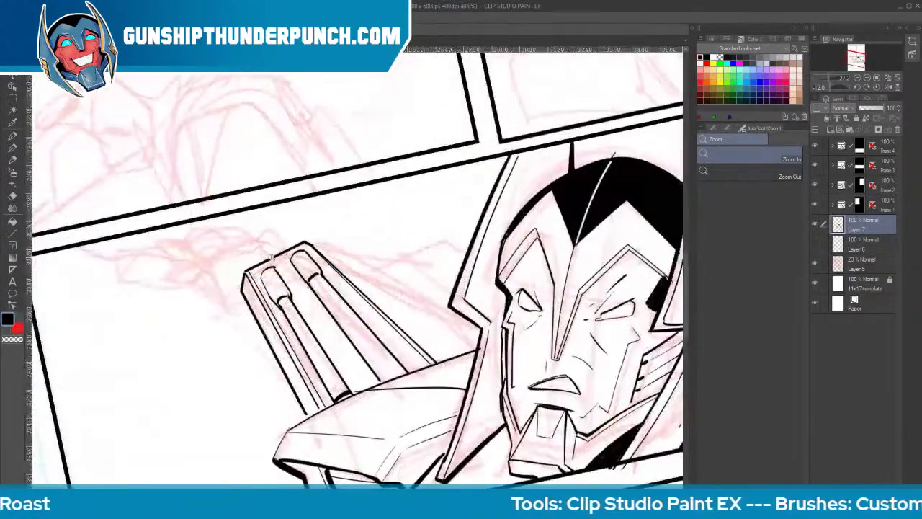
key("p")
mouse_move(236, 286)
left_mouse_down()
mouse_move(226, 248)
mouse_move(272, 236)
mouse_move(291, 250)
left_mouse_up()
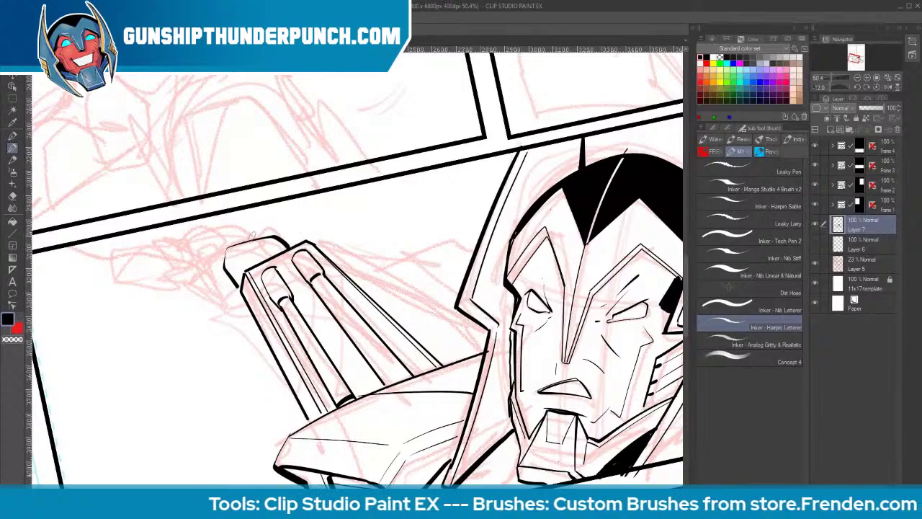
mouse_move(226, 250)
left_mouse_down()
mouse_move(236, 271)
mouse_move(267, 235)
mouse_move(210, 244)
mouse_move(216, 281)
mouse_move(236, 290)
left_mouse_up()
Ink the robot's fingers and thumb, and the background ground line from the hand to the panel border
key("r")
left_click_drag(551, 351, 542, 170)
key("space")
left_click_drag(497, 345, 545, 259)
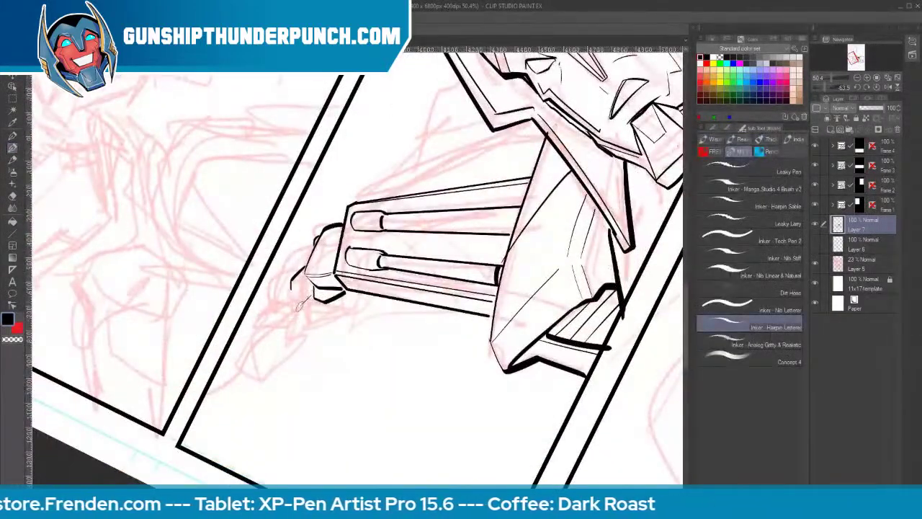
mouse_move(295, 306)
left_mouse_down()
mouse_move(287, 324)
mouse_move(330, 298)
left_mouse_up()
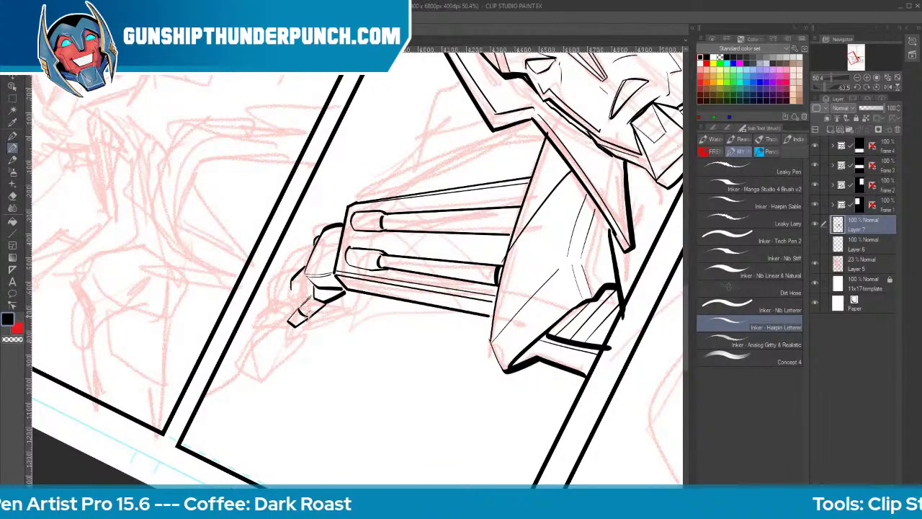
mouse_move(291, 285)
left_mouse_down()
mouse_move(304, 295)
mouse_move(214, 366)
left_mouse_up()
left_click_drag(291, 279, 295, 302)
mouse_move(309, 255)
left_mouse_down()
mouse_move(296, 271)
mouse_move(308, 253)
mouse_move(306, 267)
left_mouse_up()
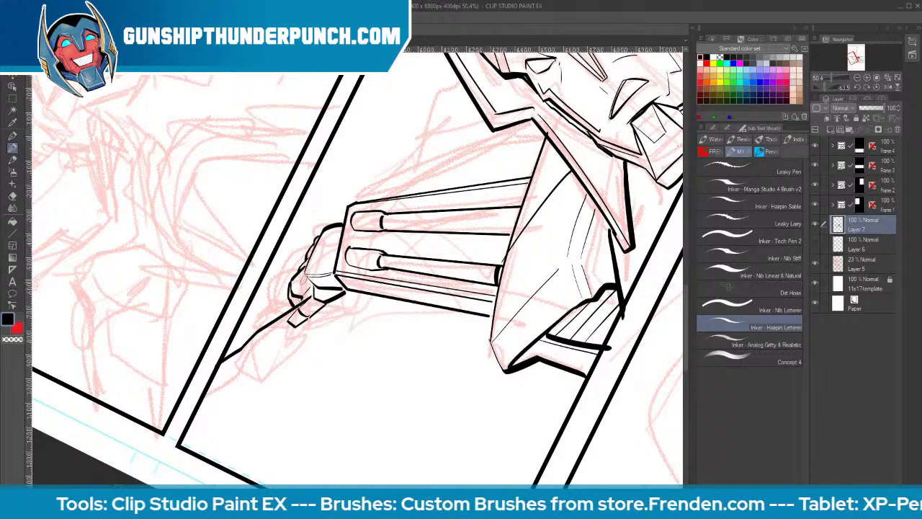
Ink the wrist and knuckle details on the hand, and the horizon line between the forearm and the helmet
key("shift+space")
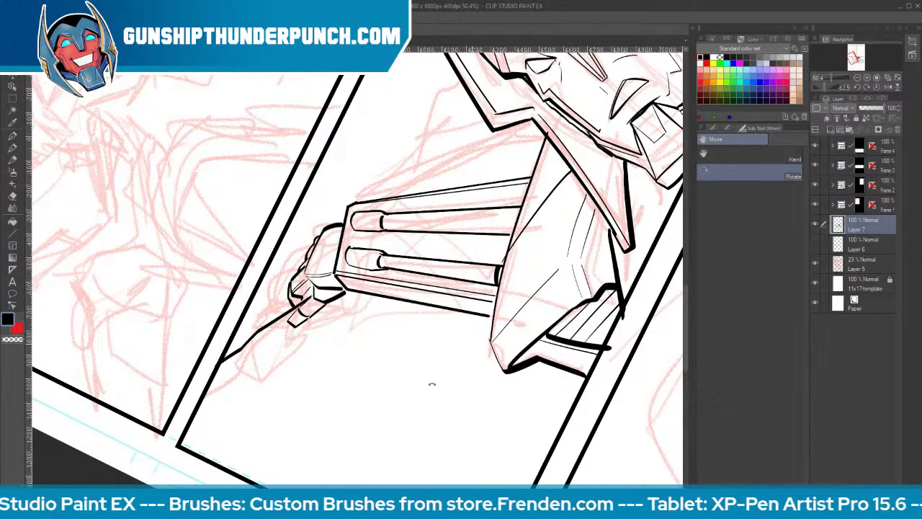
left_click_drag(432, 384, 335, 419)
left_click_drag(334, 230, 342, 250)
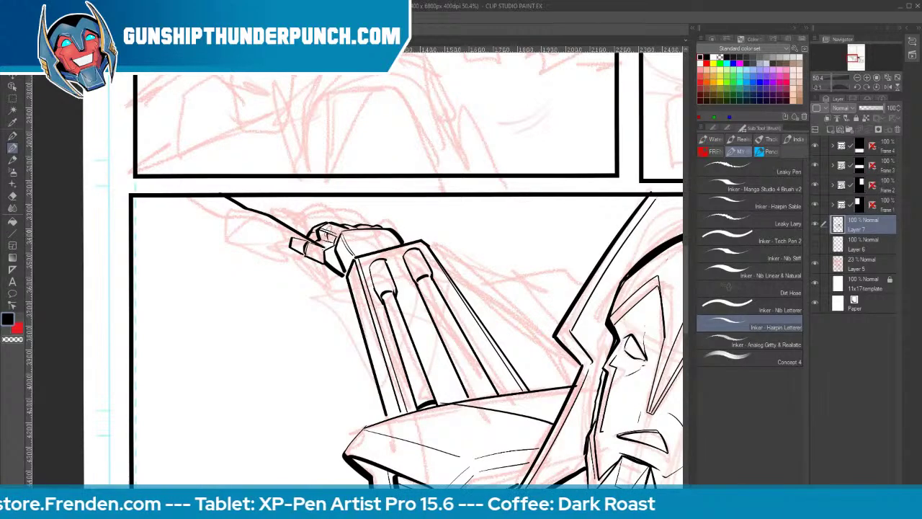
left_click_drag(342, 275, 413, 243)
mouse_move(356, 257)
left_mouse_down()
mouse_move(359, 246)
mouse_move(385, 242)
mouse_move(374, 245)
left_mouse_up()
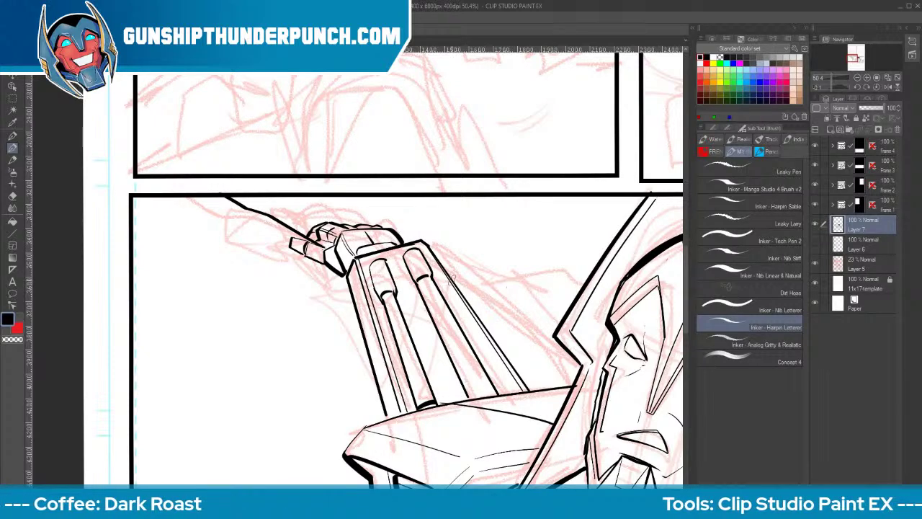
mouse_move(452, 279)
left_mouse_down()
mouse_move(531, 303)
mouse_move(563, 325)
mouse_move(497, 306)
left_mouse_up()
Hide the red sketch on Layer 5 so only the inks show
key("ctrl+space")
left_click_drag(623, 399, 352, 413)
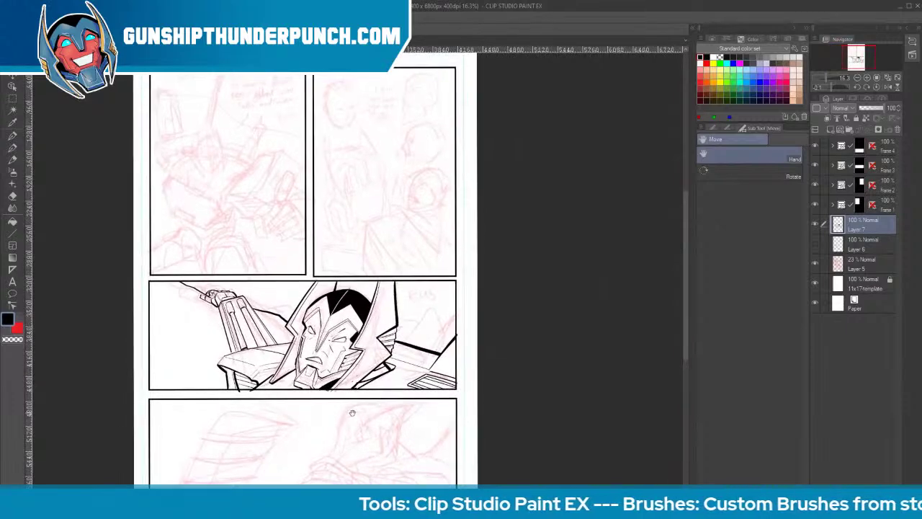
key("ctrl+space")
left_click(817, 264)
key("g")
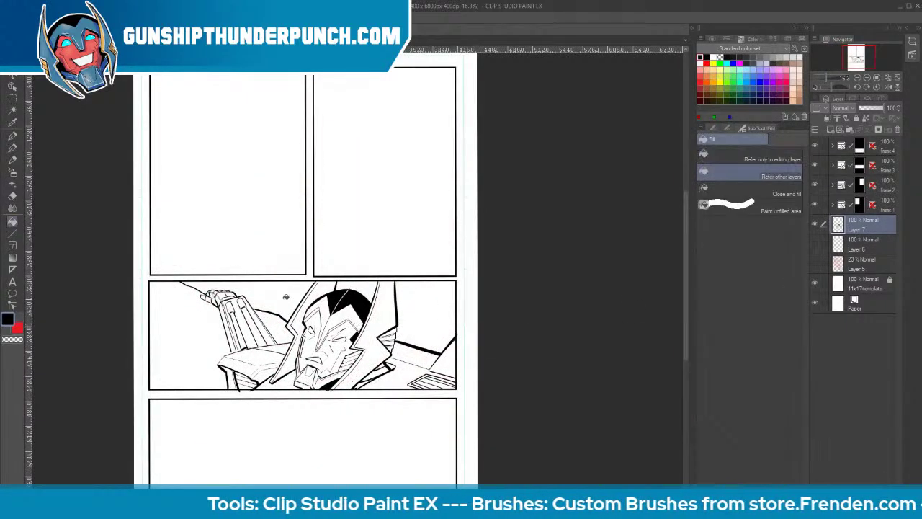
Try an outline stroke over the helmet's dome and erase the stray ink at the top of its crest line
key("p")
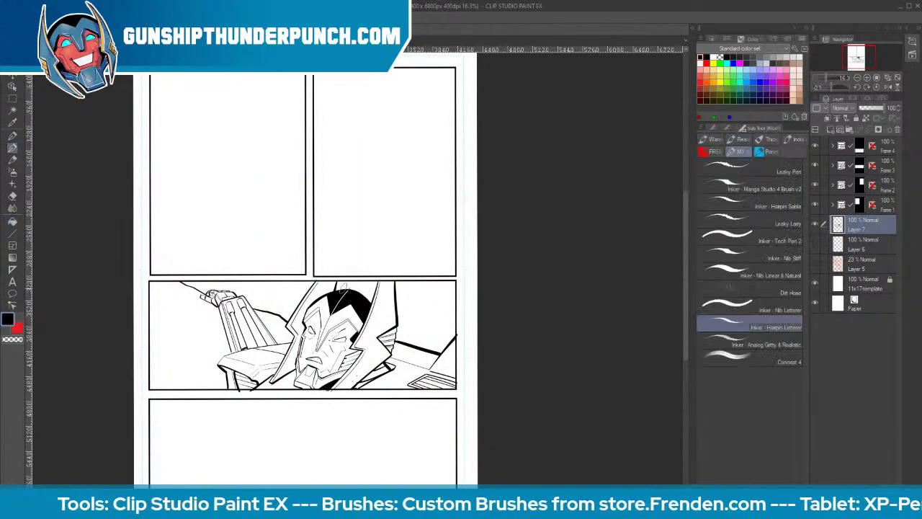
left_click_drag(334, 291, 372, 300)
key("g")
key("p")
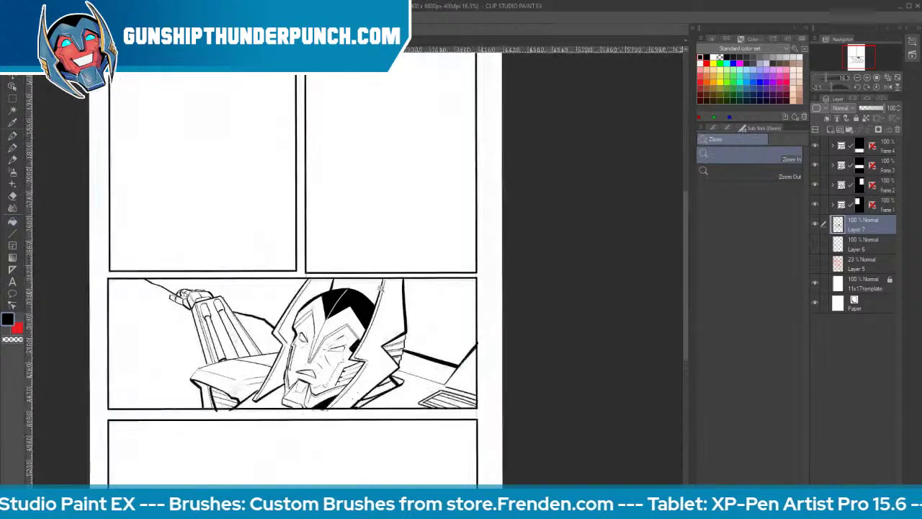
scroll(355, 289, "up", 5)
key("e")
left_click_drag(349, 274, 342, 278)
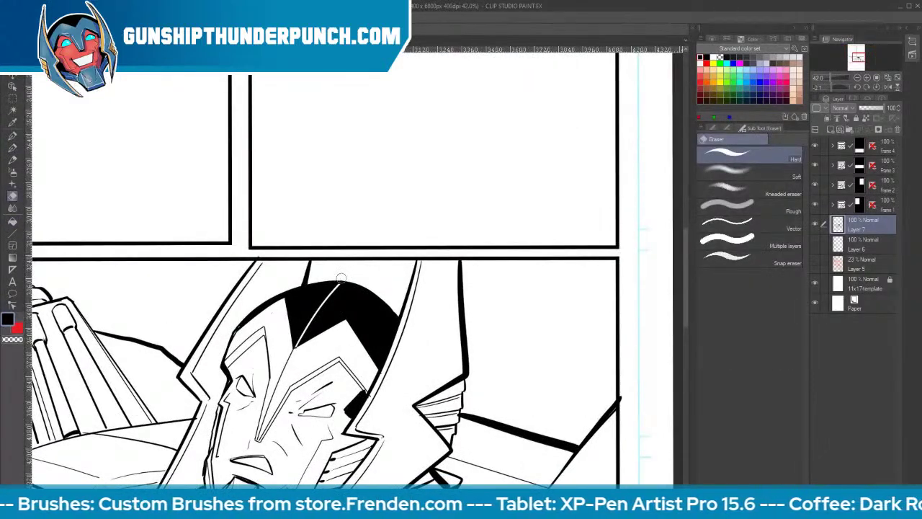
Ink a thin curved rim line just outside the helmet's black dome, up to the side fin
key("p")
key("r")
left_click_drag(560, 395, 483, 177)
key("p")
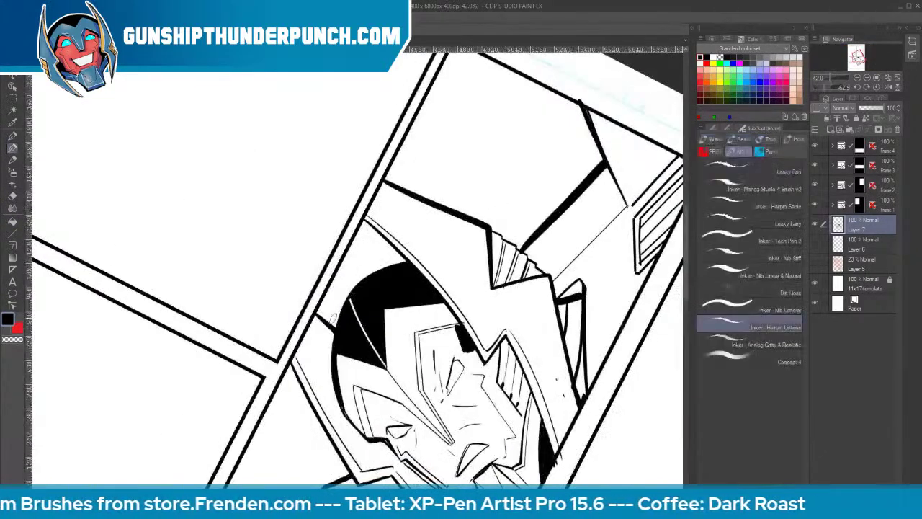
mouse_move(335, 323)
left_mouse_down()
mouse_move(364, 268)
mouse_move(399, 258)
left_mouse_up()
mouse_move(346, 302)
left_mouse_down()
mouse_move(331, 354)
mouse_move(374, 270)
mouse_move(403, 262)
left_mouse_up()
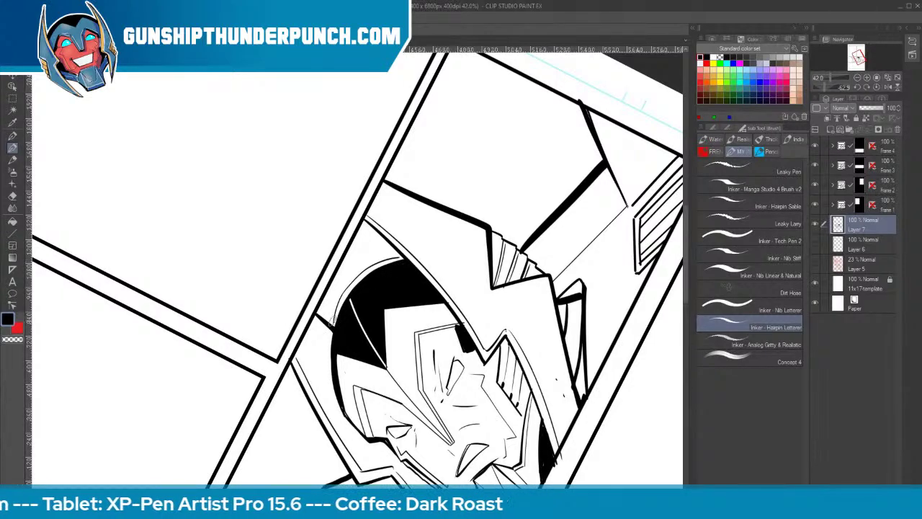
mouse_move(333, 322)
left_mouse_down()
mouse_move(352, 282)
mouse_move(402, 252)
left_mouse_up()
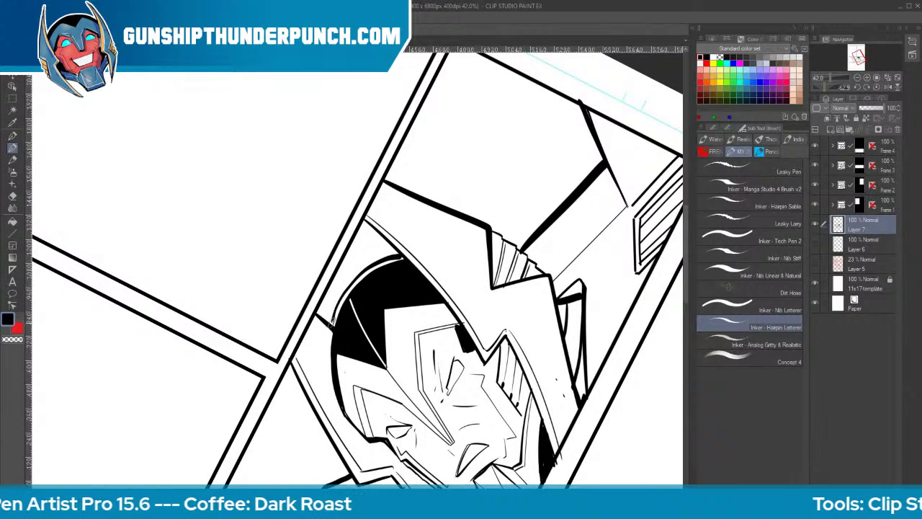
Fill the sky above the helmet's dome and beyond its right fin with black
key("g")
left_click(333, 313)
left_click(538, 163)
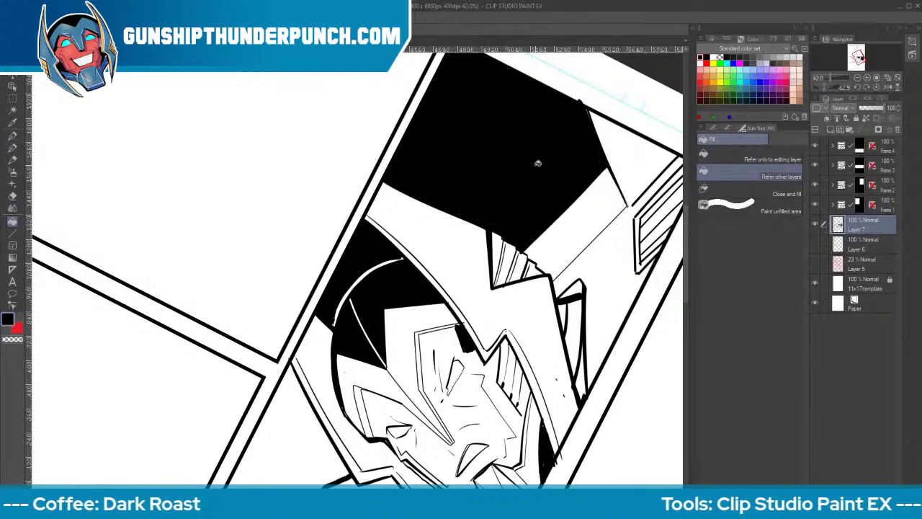
Fill the sky between the raised hand and the helmet's left fin with black
key("p")
key("r")
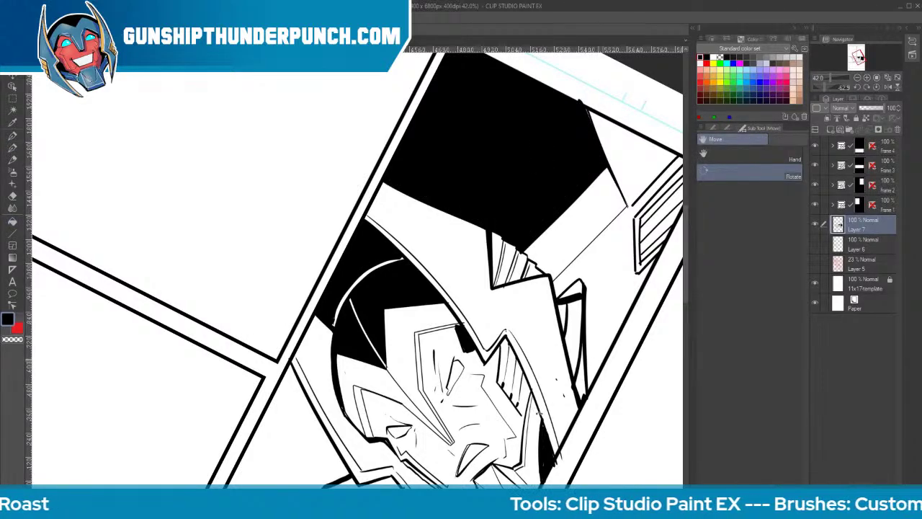
left_click_drag(538, 413, 334, 458)
key("space")
left_click_drag(289, 404, 505, 365)
key("g")
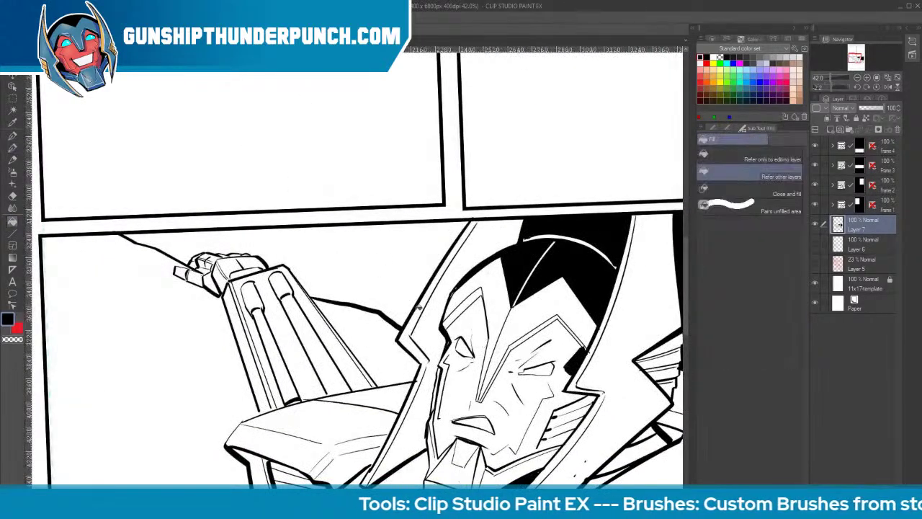
left_click(417, 306)
Paint rough black rubble texture on the ground in the panel's lower-left corner with Leaky Pen
scroll(455, 417, "down", 5)
key("space")
left_click_drag(628, 420, 520, 390)
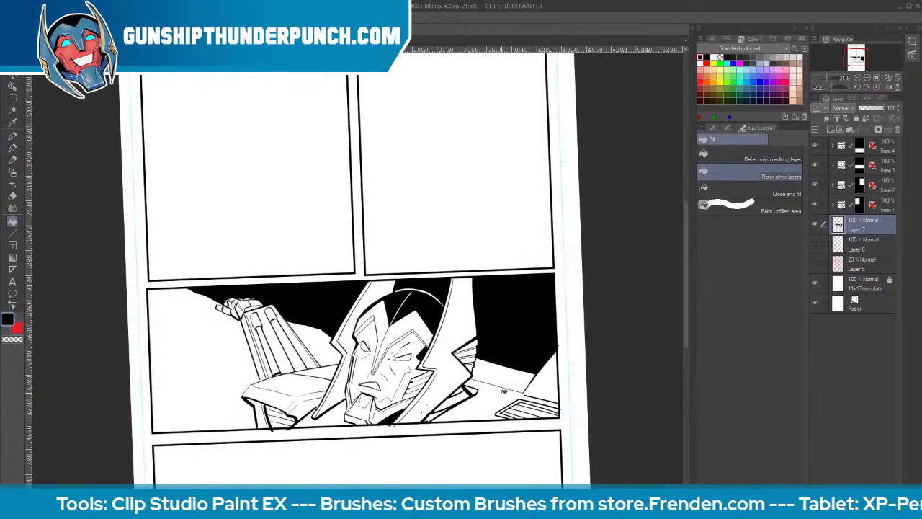
key("ctrl+space")
left_click(253, 348)
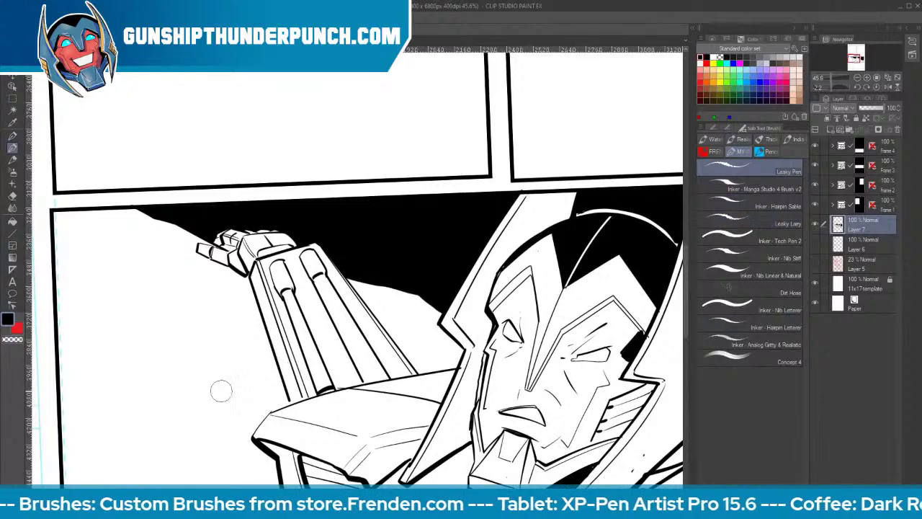
mouse_move(172, 402)
left_mouse_down()
mouse_move(98, 430)
mouse_move(69, 463)
mouse_move(69, 474)
mouse_move(108, 446)
mouse_move(185, 428)
mouse_move(108, 476)
left_mouse_up()
Extend the rubble texture up the ground with scattered patches and a broken crater edge left of the forearm
left_click_drag(488, 382, 322, 283, "ctrl")
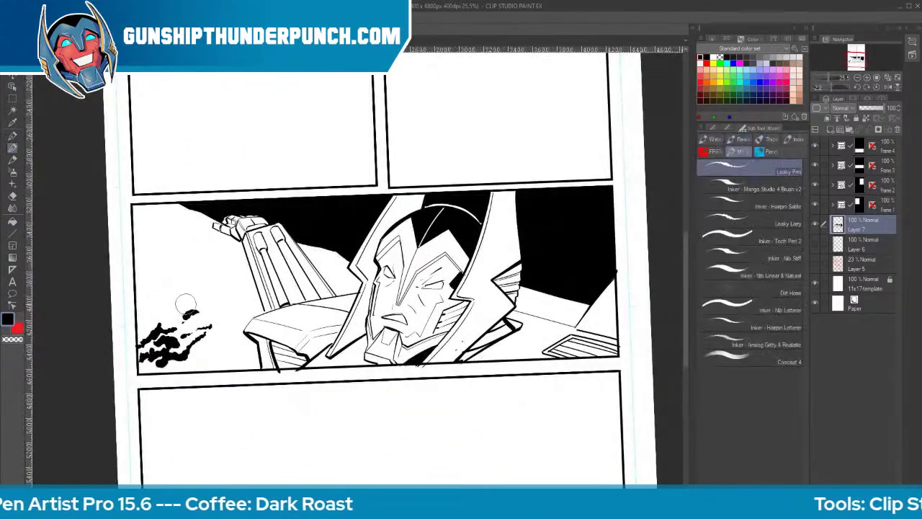
left_click_drag(196, 306, 171, 308)
mouse_move(171, 308)
left_mouse_down()
mouse_move(154, 312)
mouse_move(139, 367)
mouse_move(189, 366)
mouse_move(221, 353)
mouse_move(234, 275)
mouse_move(181, 265)
mouse_move(135, 296)
mouse_move(158, 288)
left_mouse_up()
left_click(188, 255)
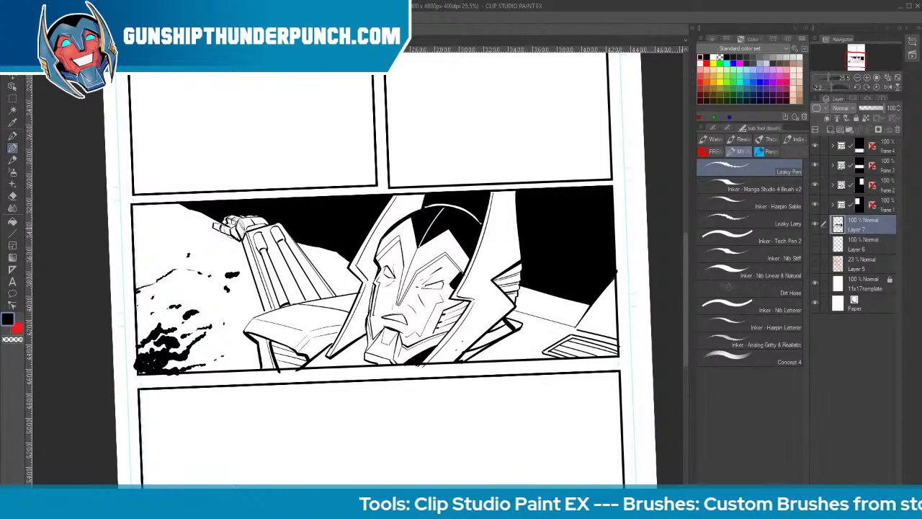
Add small black specks beside the shoulder, between the forearm and helmet, and on the upper-left ground
left_click(242, 363)
left_click_drag(217, 311, 215, 328)
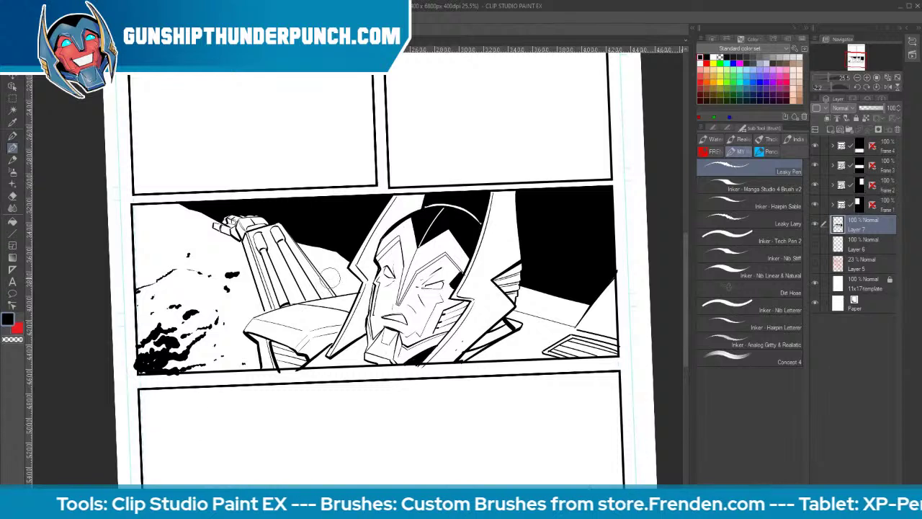
left_click(334, 268)
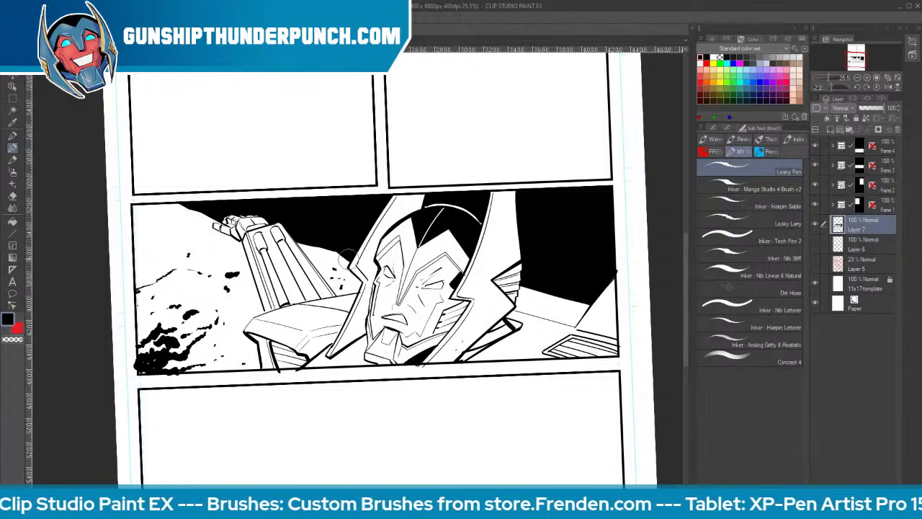
left_click(178, 254)
left_click_drag(161, 261, 152, 262)
left_click(150, 254)
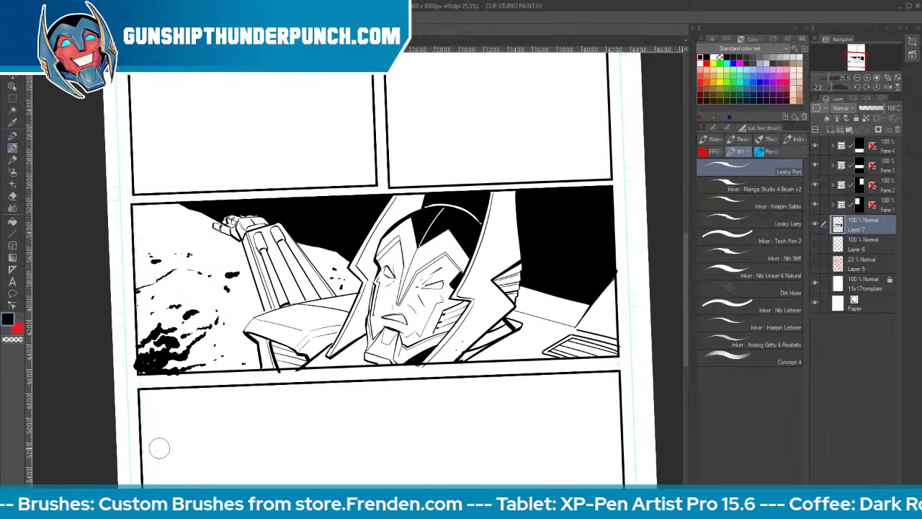
Add a new layer above the inks and dot small white stars over the black sky with Inker - Nib Stiff
left_click_drag(220, 365, 209, 367)
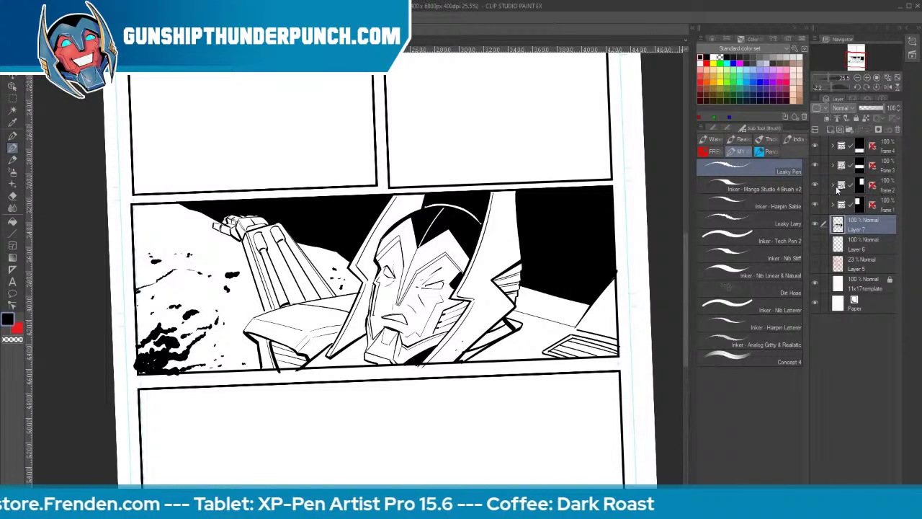
left_click(830, 129)
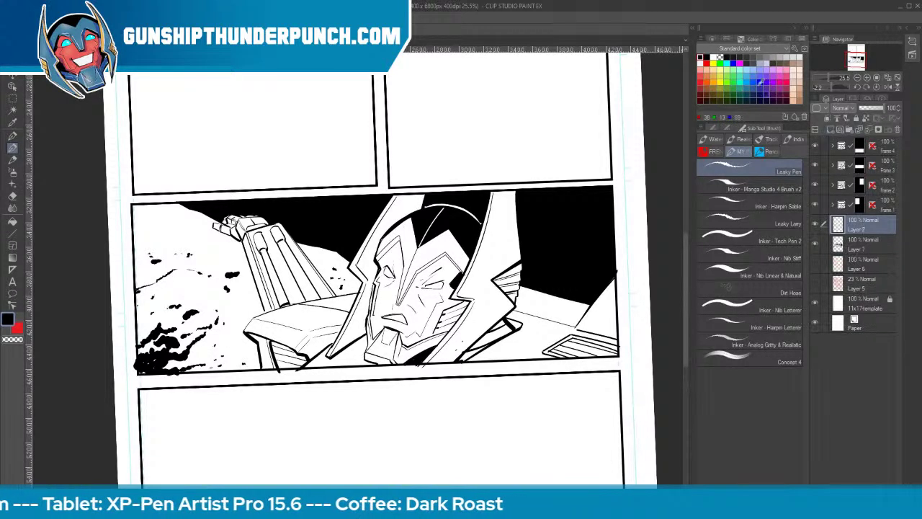
left_click(717, 58)
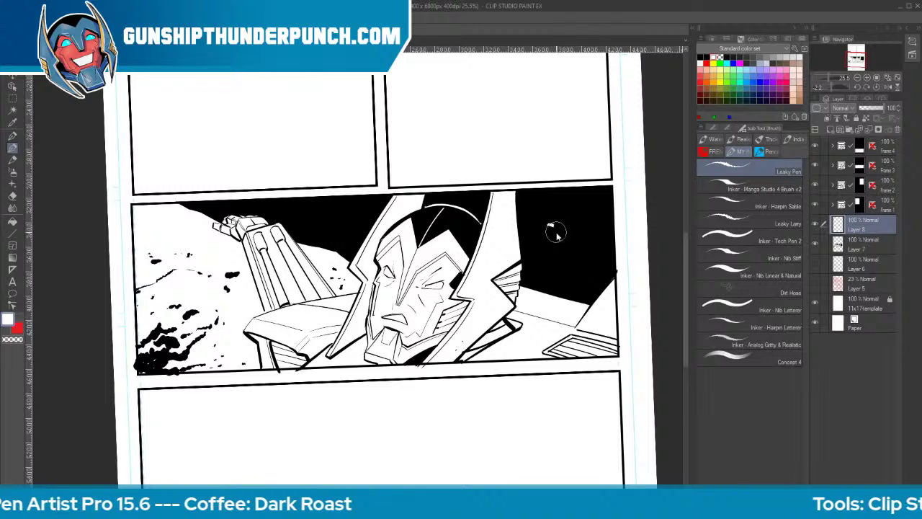
left_click(792, 289)
left_click(727, 272)
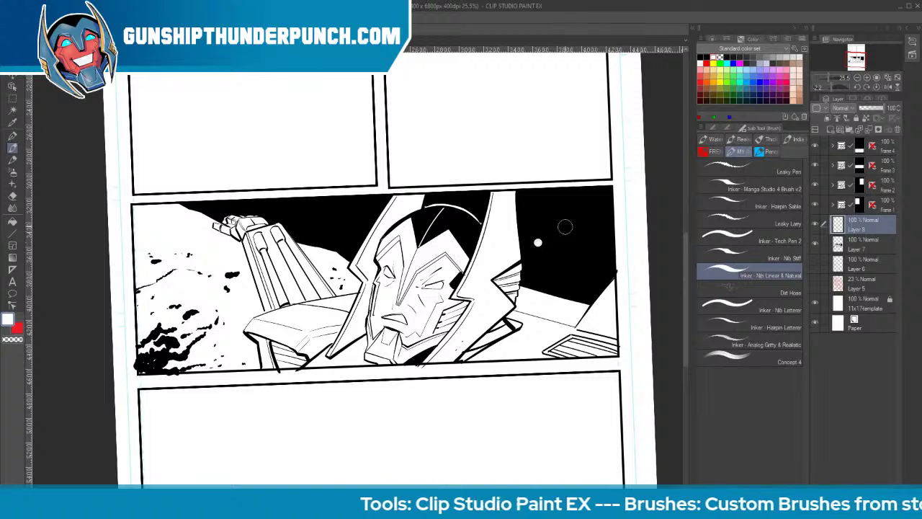
left_click(791, 258)
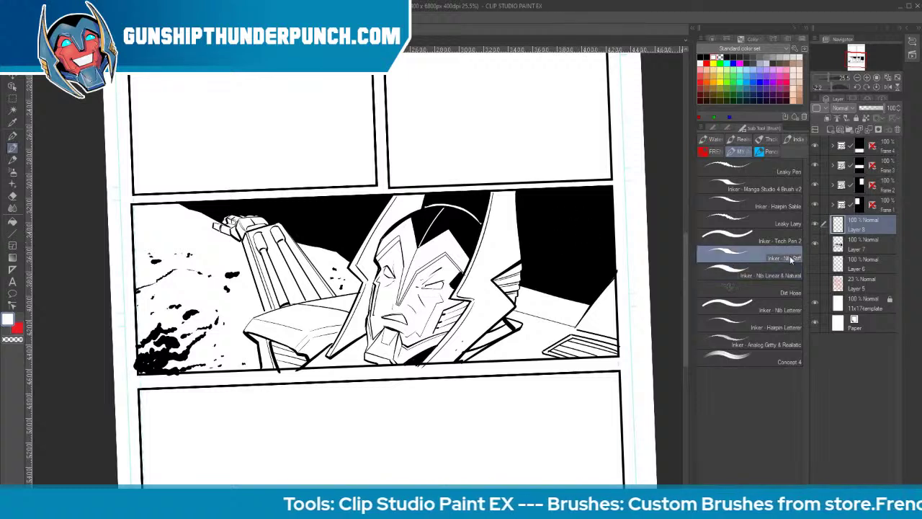
left_click(544, 232)
left_click(564, 216)
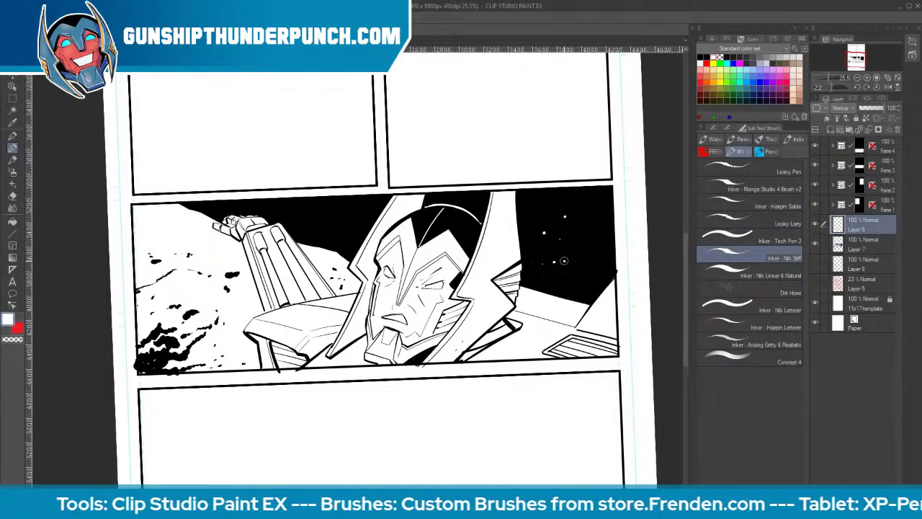
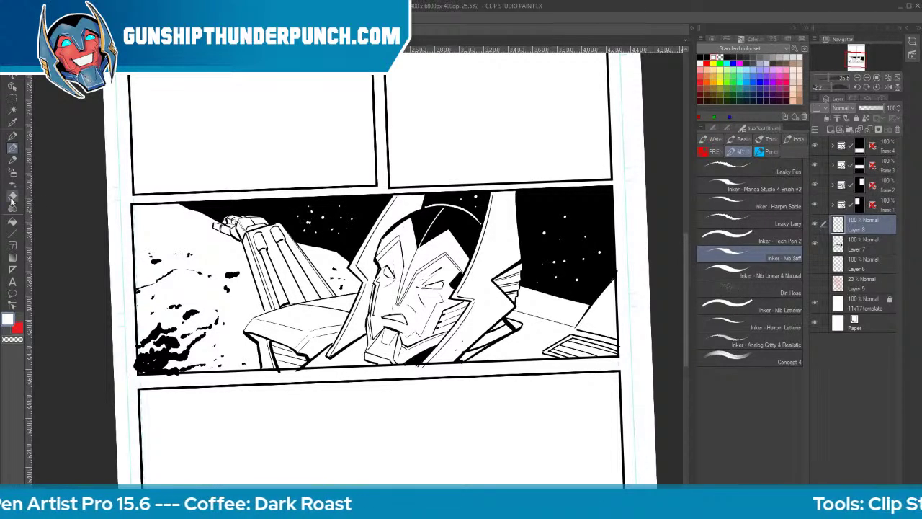
Scatter extra white stars across the sky with the Spray airbrush and erase the stray dots
left_click(13, 172)
mouse_move(330, 191)
left_mouse_down()
mouse_move(492, 221)
mouse_move(552, 211)
mouse_move(587, 223)
mouse_move(596, 182)
left_mouse_up()
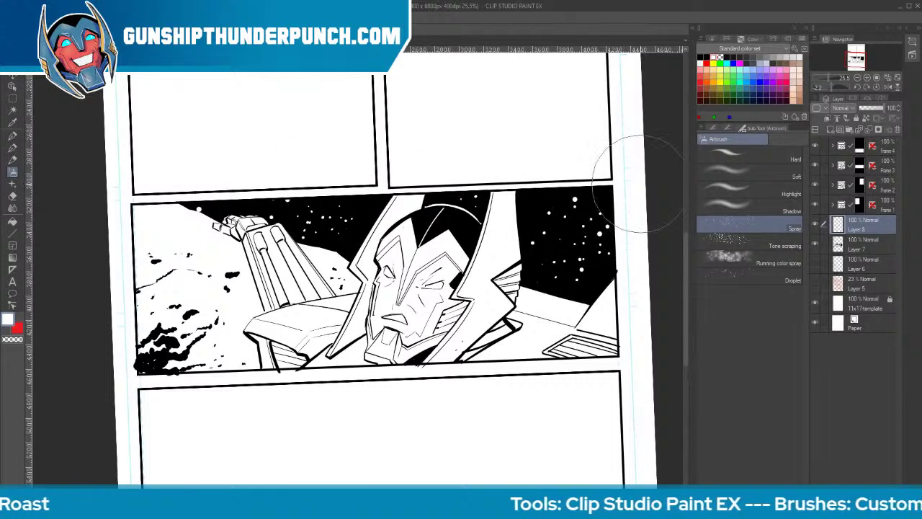
key("e")
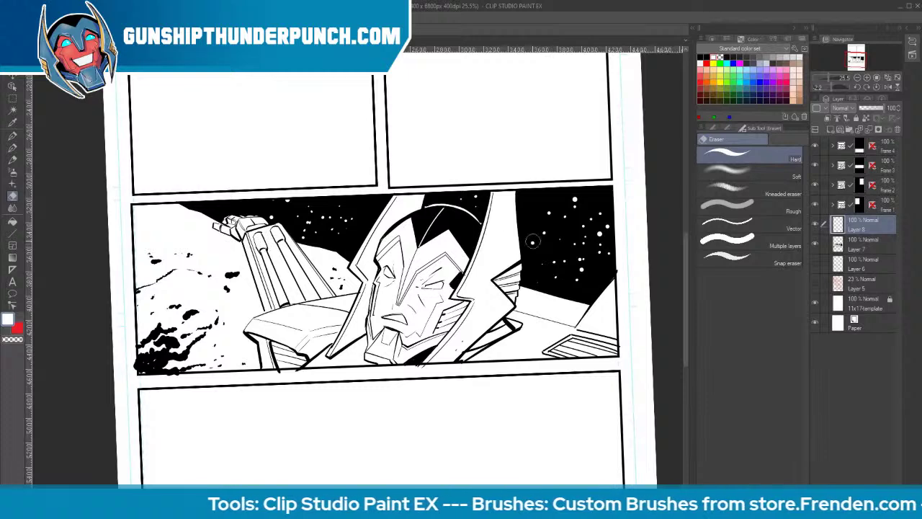
key("p")
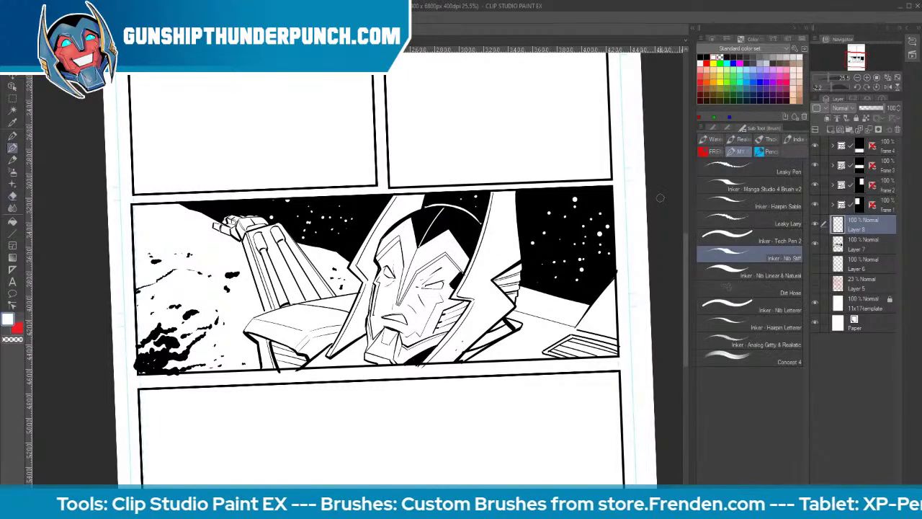
Thicken and smooth the helmet's left outline in black on Layer 7 with Inker - Hairpin Letterer
left_click(864, 245)
left_click(786, 308)
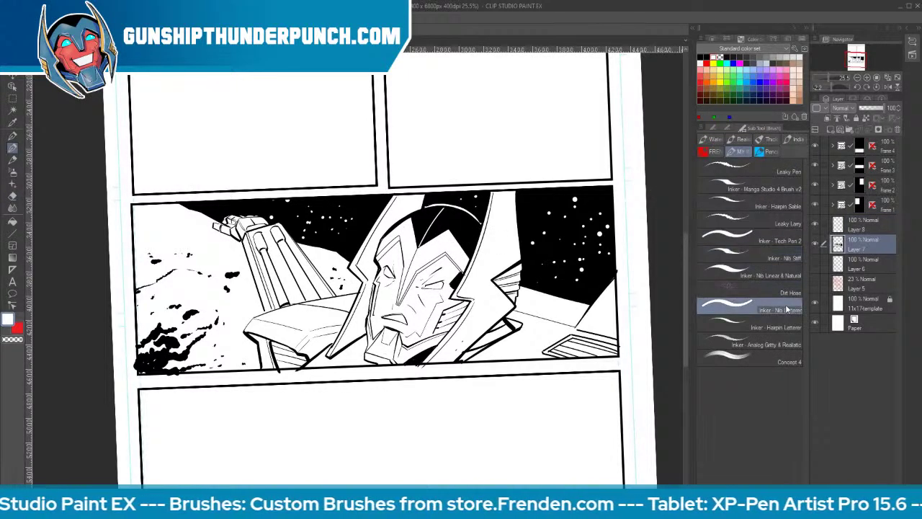
left_click(783, 324)
left_click_drag(397, 234, 400, 270)
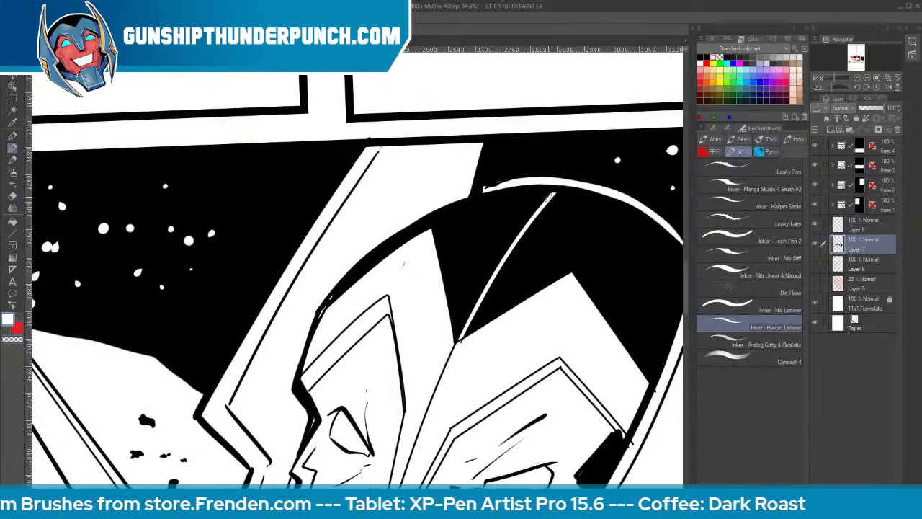
left_click(704, 56)
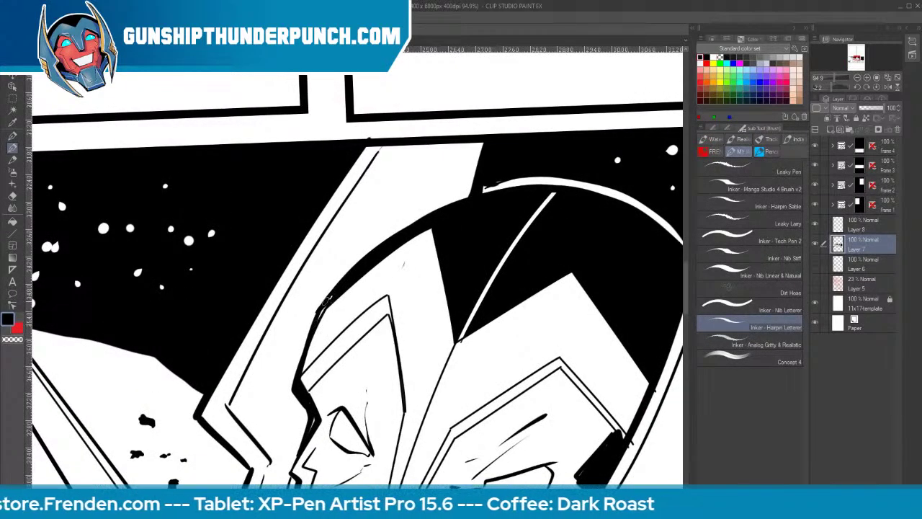
mouse_move(293, 388)
left_mouse_down()
mouse_move(332, 292)
mouse_move(289, 382)
left_mouse_up()
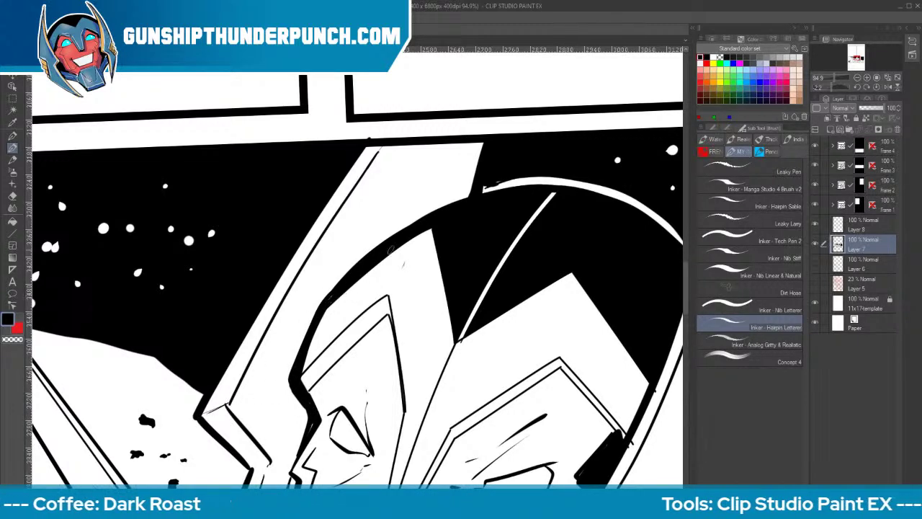
mouse_move(333, 291)
left_mouse_down()
mouse_move(415, 217)
mouse_move(512, 180)
left_mouse_up()
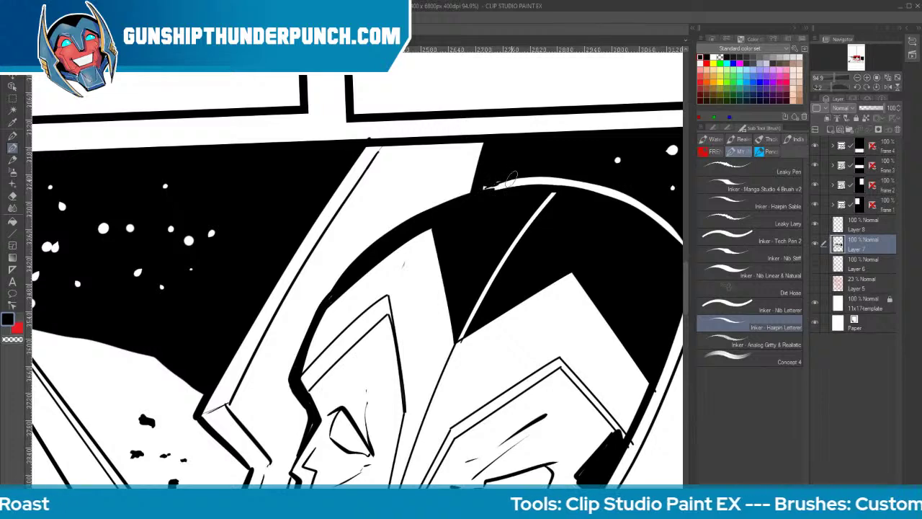
Lower the edge of the helmet's black crown above both brow peaks, fill the gaps, and clean the white rim line's left end
left_click_drag(436, 226, 393, 252)
mouse_move(324, 311)
left_mouse_down()
mouse_move(414, 243)
mouse_move(448, 291)
left_mouse_up()
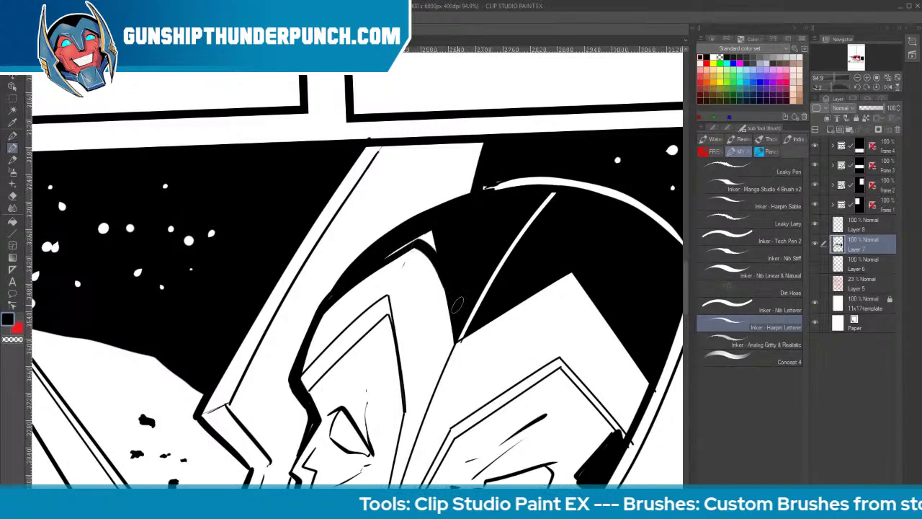
mouse_move(394, 247)
left_mouse_down()
mouse_move(445, 352)
mouse_move(568, 293)
mouse_move(607, 326)
left_mouse_up()
key("g")
left_click(432, 274)
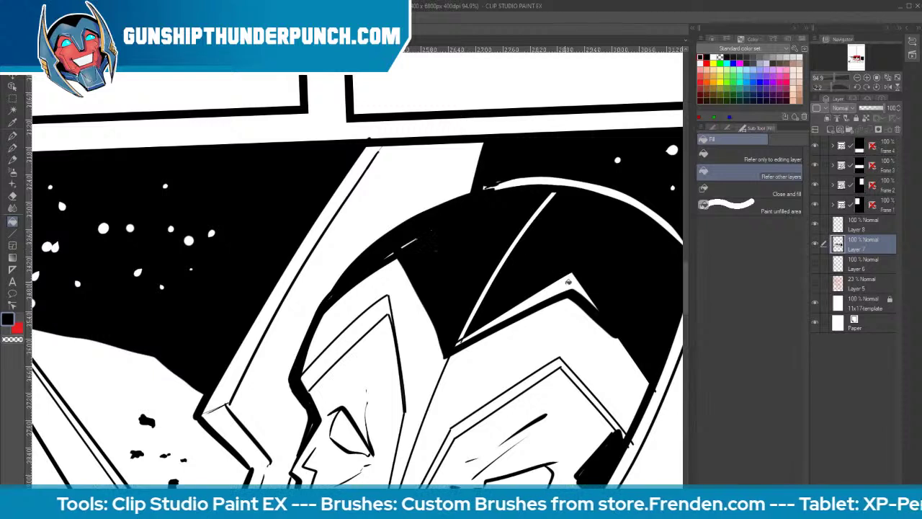
left_click(573, 273)
key("b")
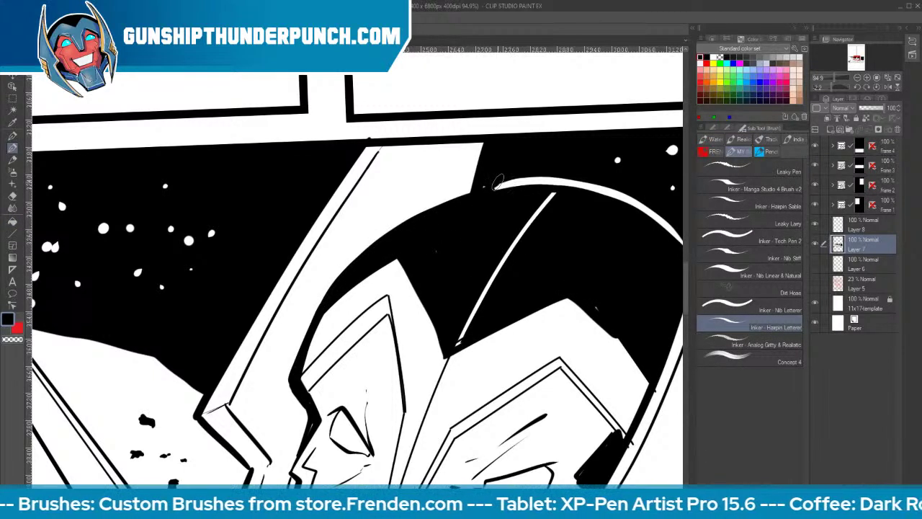
left_click_drag(491, 188, 552, 188)
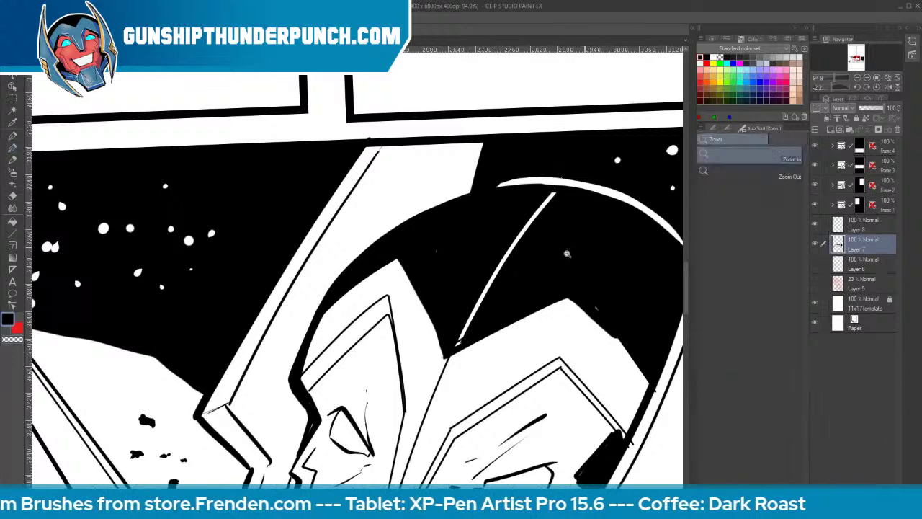
Refine the white rim and centre lines on the helmet's crown and add short white hatch marks near its right side
left_click_drag(569, 252, 515, 270)
left_click_drag(626, 321, 591, 331)
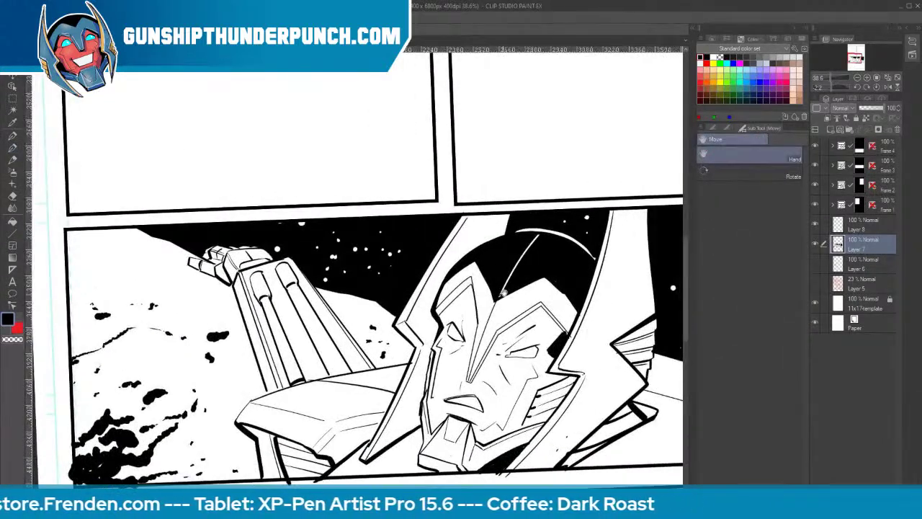
left_click(719, 56)
key("b")
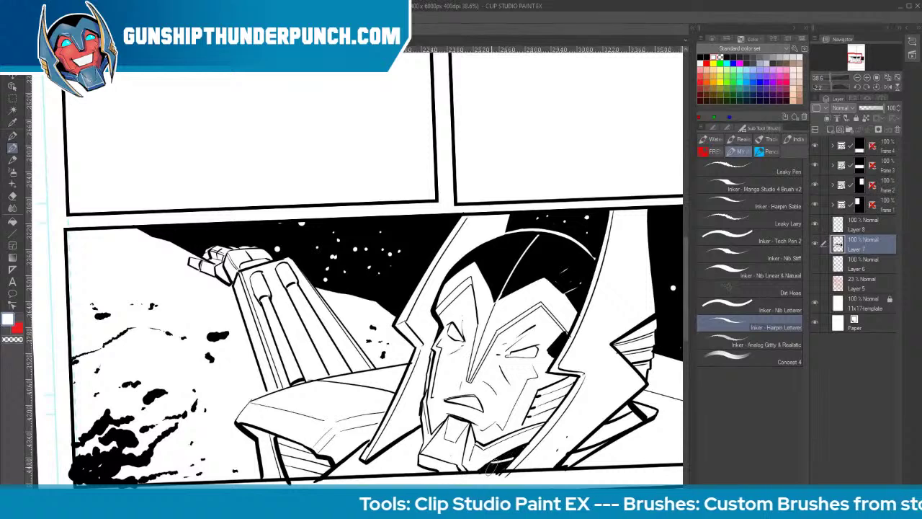
Outline and fill the collar gap below the helmet's right fin with black
left_click(701, 57)
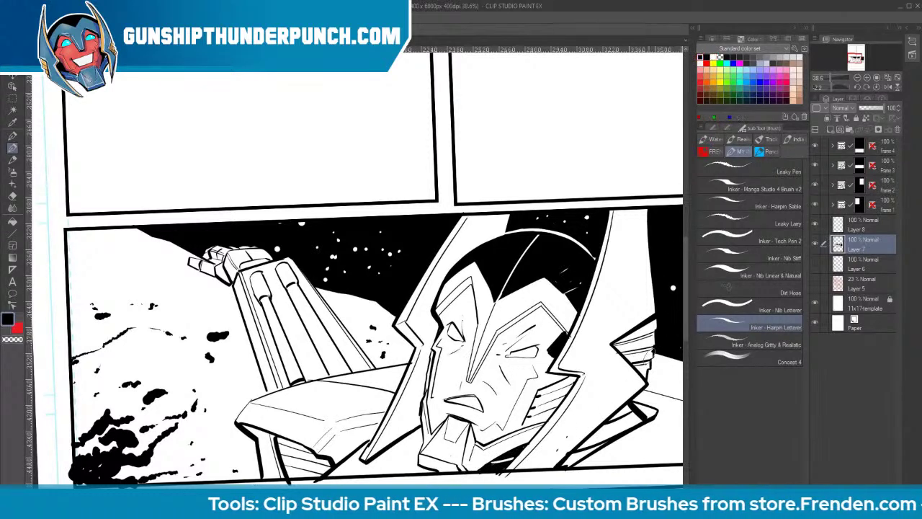
left_click_drag(599, 430, 634, 414)
key("g")
left_click(620, 418)
left_click(620, 413)
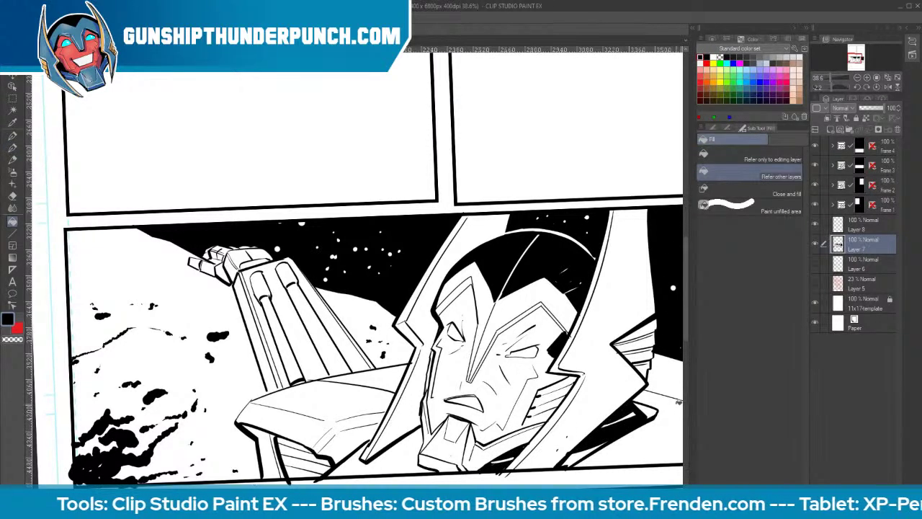
key("b")
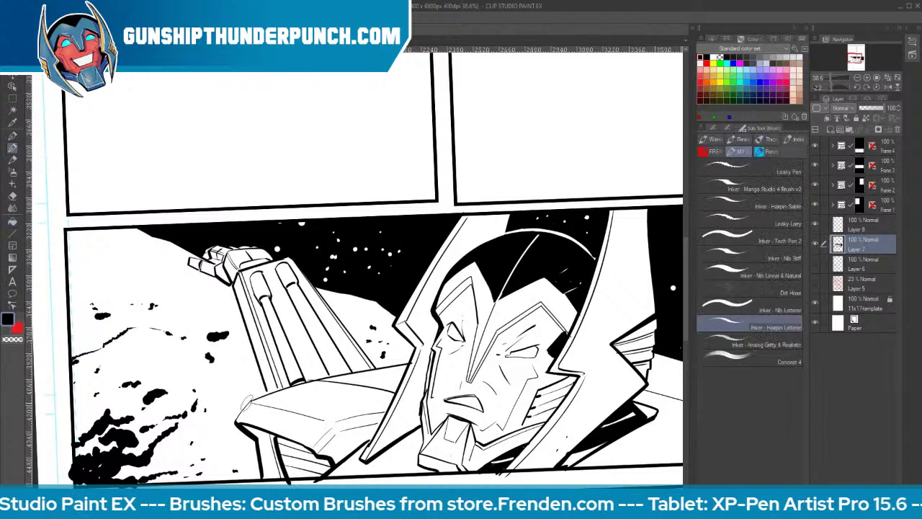
Add black shading inside the forearm's two long grooves and detail lines along its left edge
key("h")
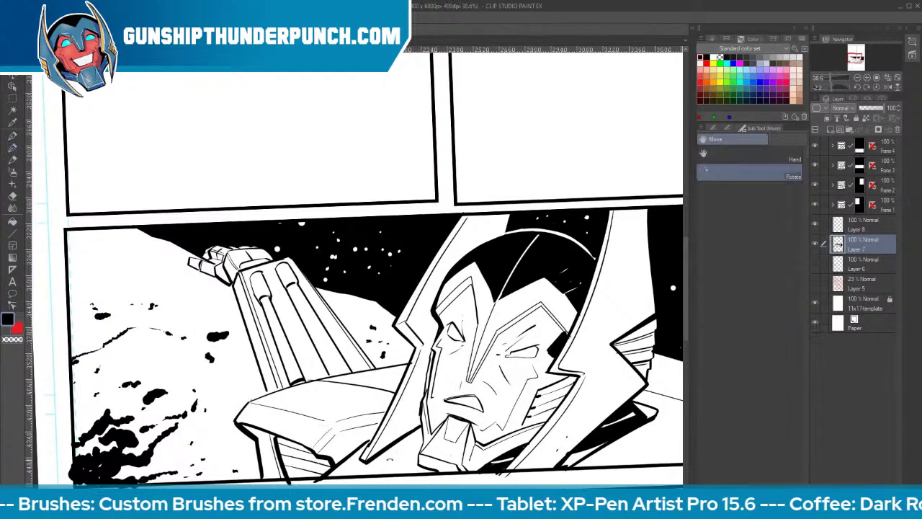
left_click_drag(367, 470, 430, 458)
left_click_drag(297, 425, 430, 341)
left_click_drag(294, 427, 431, 342)
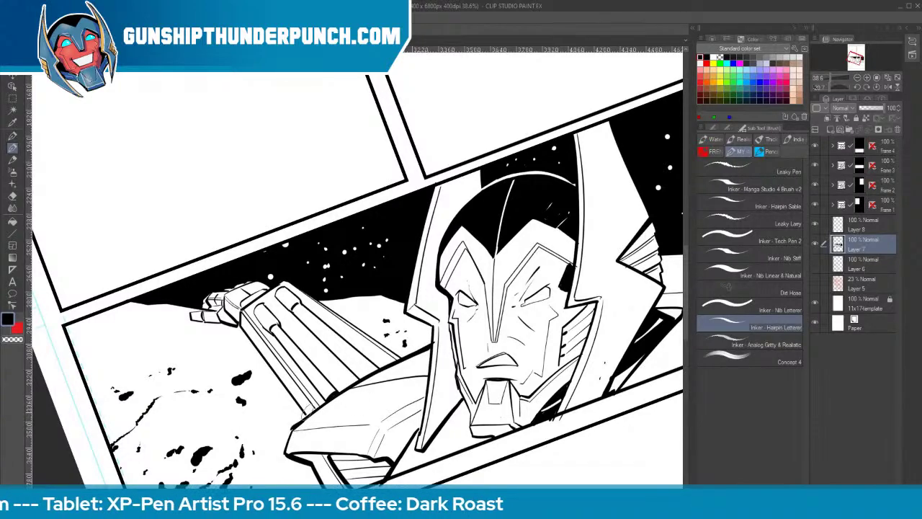
key("r")
left_click_drag(449, 351, 378, 393)
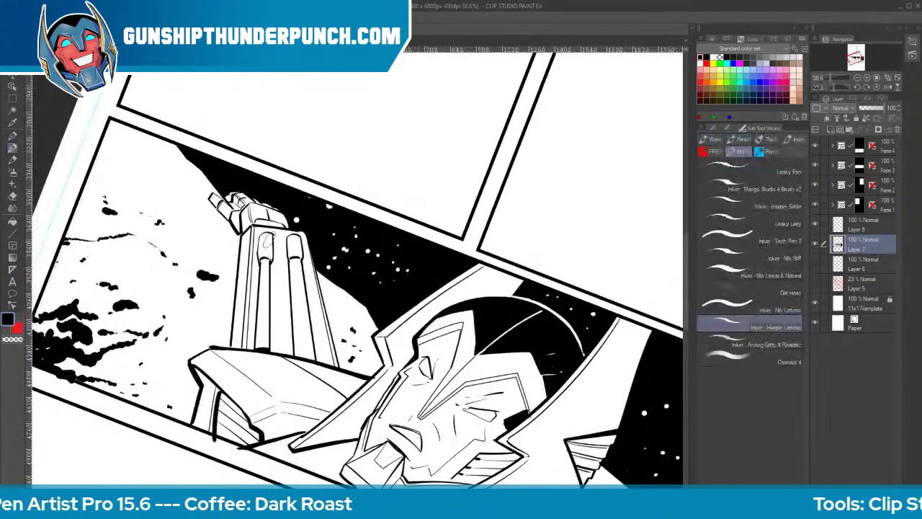
left_click_drag(269, 258, 267, 348)
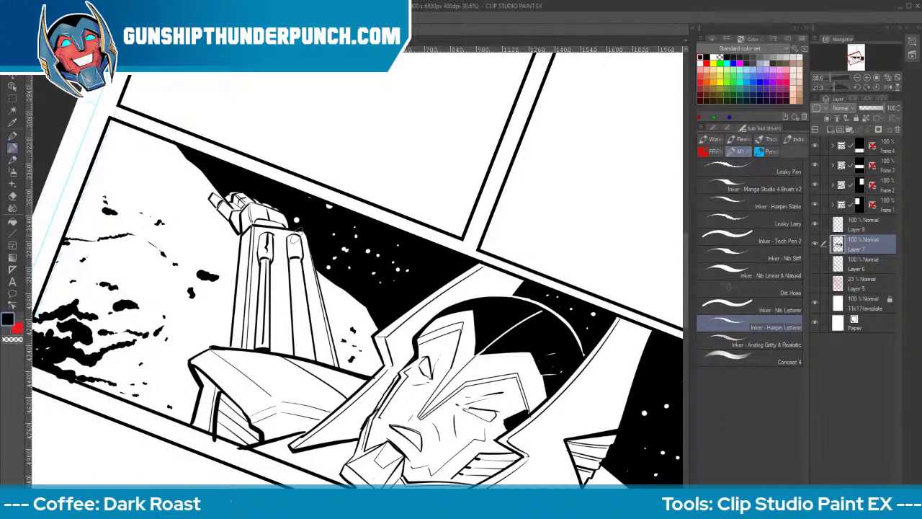
left_click_drag(296, 235, 305, 359)
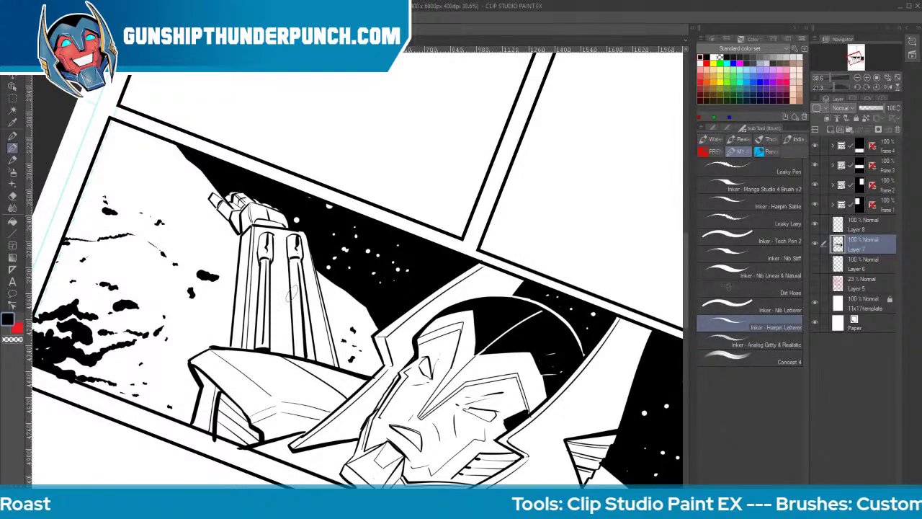
left_click_drag(245, 233, 229, 353)
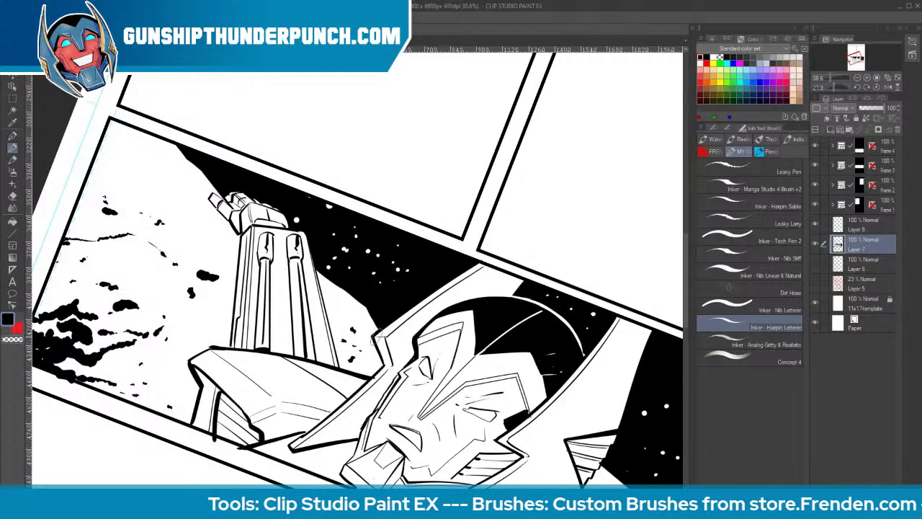
Add fine surface lines to the shoulder armour and small crossed scratches on the helmet's right fin
left_click_drag(310, 426, 286, 452)
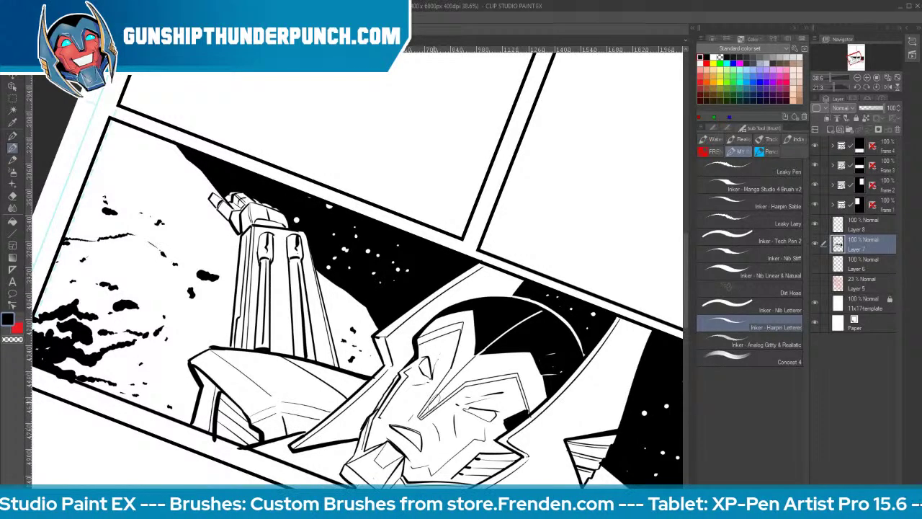
left_click_drag(590, 403, 553, 421)
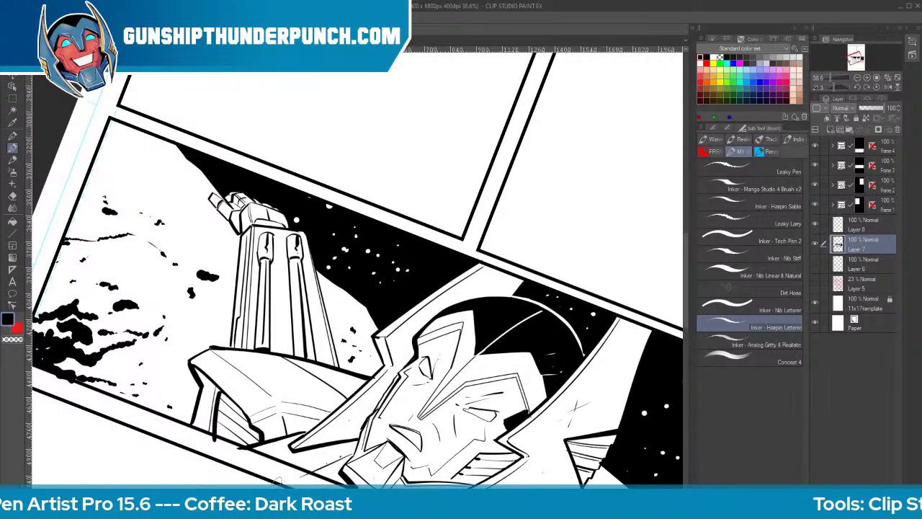
Add black accents around the robot's eyes and between the vent slats on the right side of the face
key("space")
scroll(558, 409, "down", 5)
left_click_drag(619, 441, 588, 407)
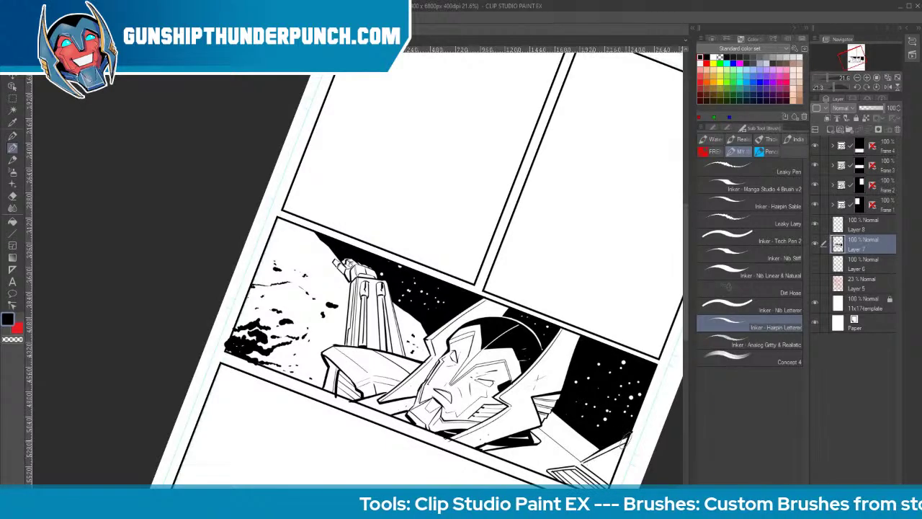
mouse_move(598, 444)
left_mouse_down()
mouse_move(582, 456)
mouse_move(621, 425)
mouse_move(648, 185)
left_mouse_up()
key("shift+space")
key("space")
mouse_move(615, 214)
left_mouse_down()
mouse_move(554, 255)
mouse_move(455, 362)
left_mouse_up()
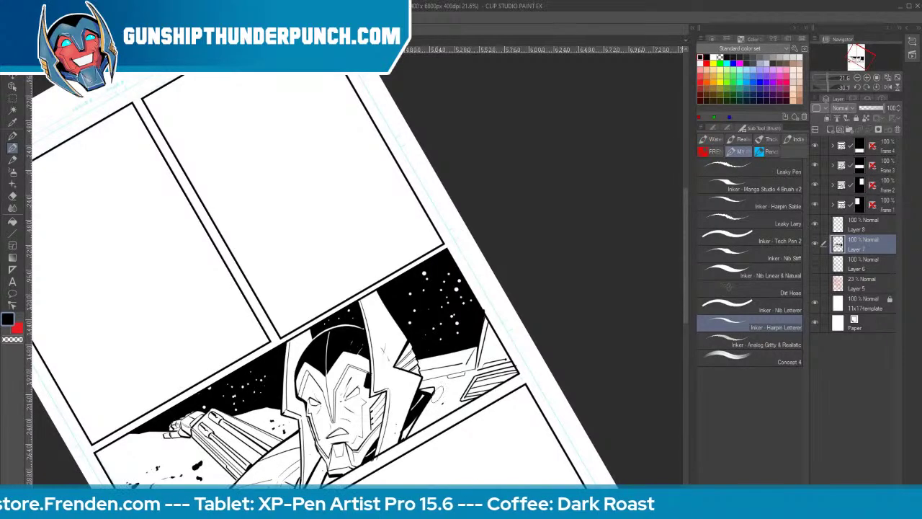
key("ctrl+space")
mouse_move(447, 395)
left_mouse_down()
mouse_move(486, 392)
mouse_move(473, 380)
left_mouse_up()
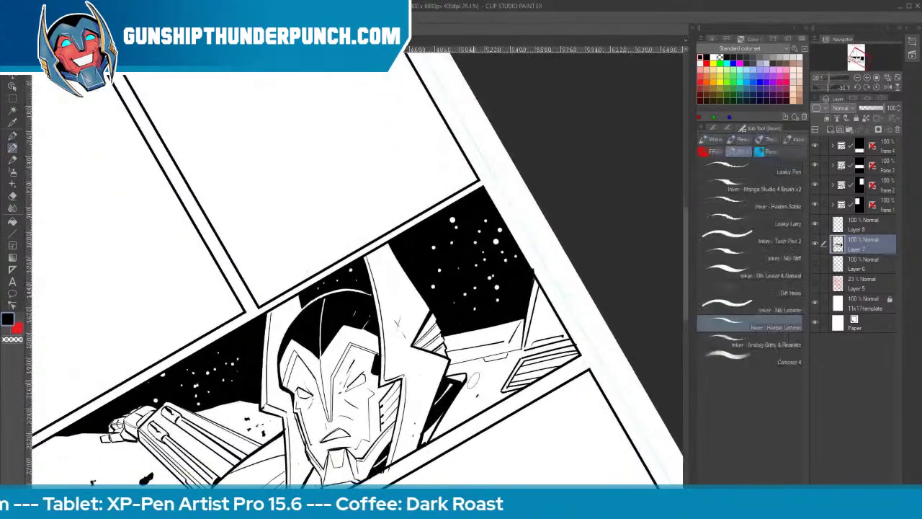
left_click_drag(343, 393, 368, 372)
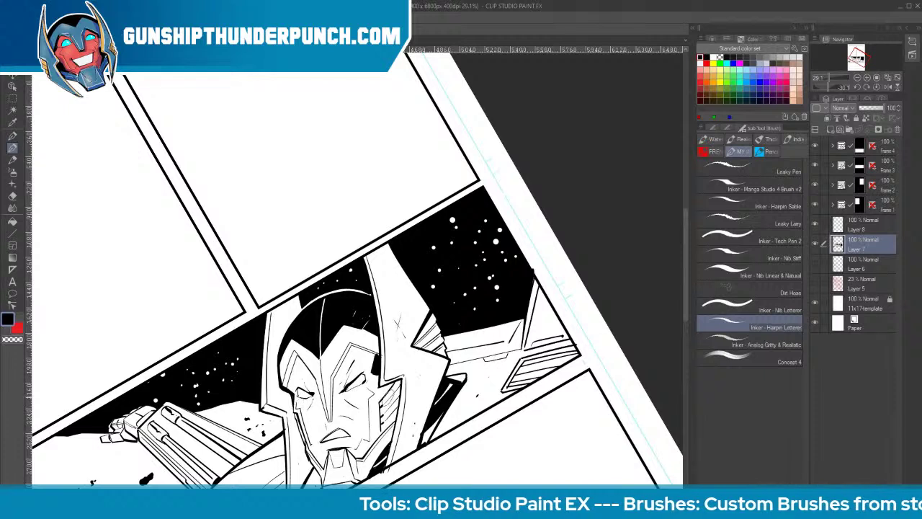
left_click_drag(395, 386, 398, 427)
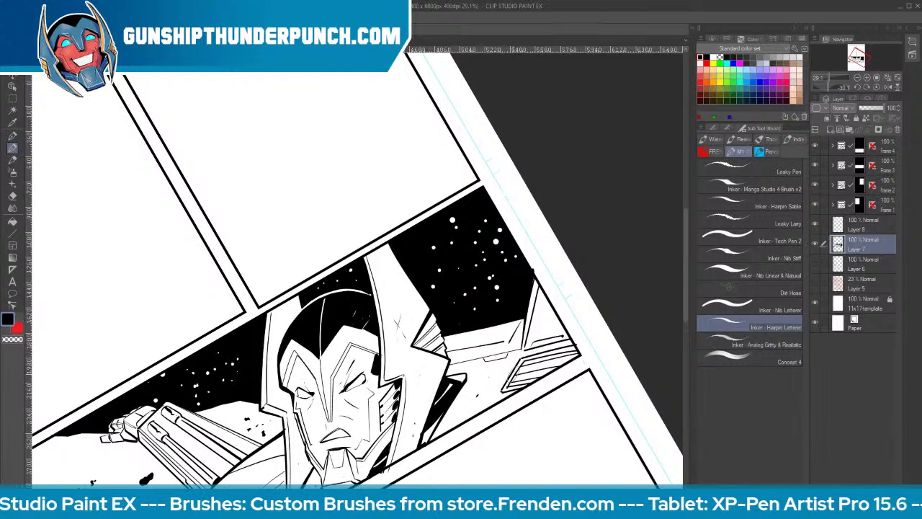
Add ink accents to the slatted armour at the middle panel's right end and to the collar below the helmet
left_click_drag(523, 356, 504, 392)
left_click_drag(435, 421, 420, 448)
mouse_move(479, 392)
left_mouse_down()
mouse_move(442, 393)
mouse_move(442, 281)
left_mouse_up()
Show the red pencil sketch on Layer 5 across the whole page
key("ctrl+space")
key("space")
key("shift+space")
left_click_drag(591, 338, 515, 394)
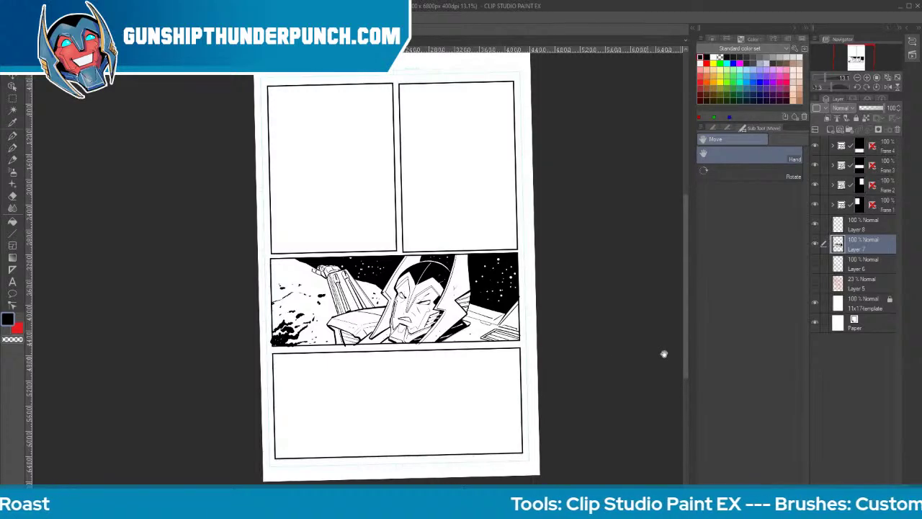
left_click(816, 283)
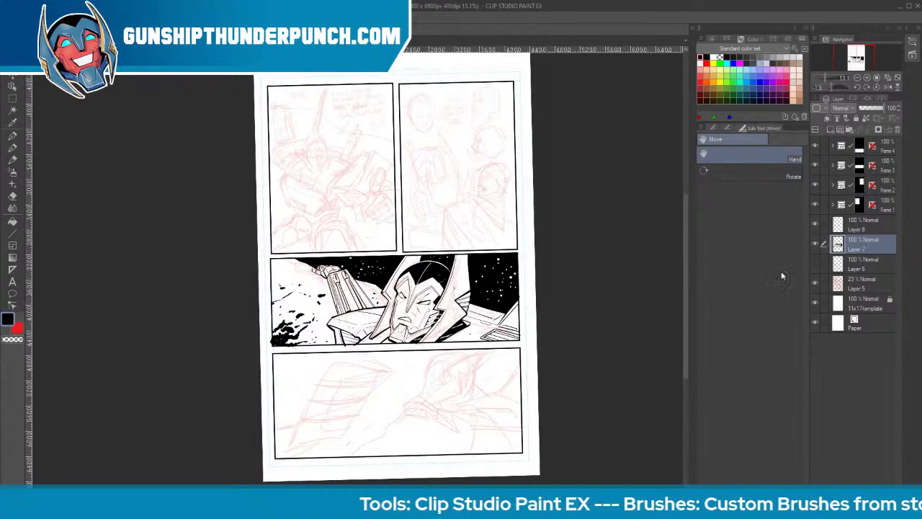
Ink the robot's eye, face profile, chin and angular cheek guard over the sketch in the bottom panel
scroll(448, 376, "up", 5)
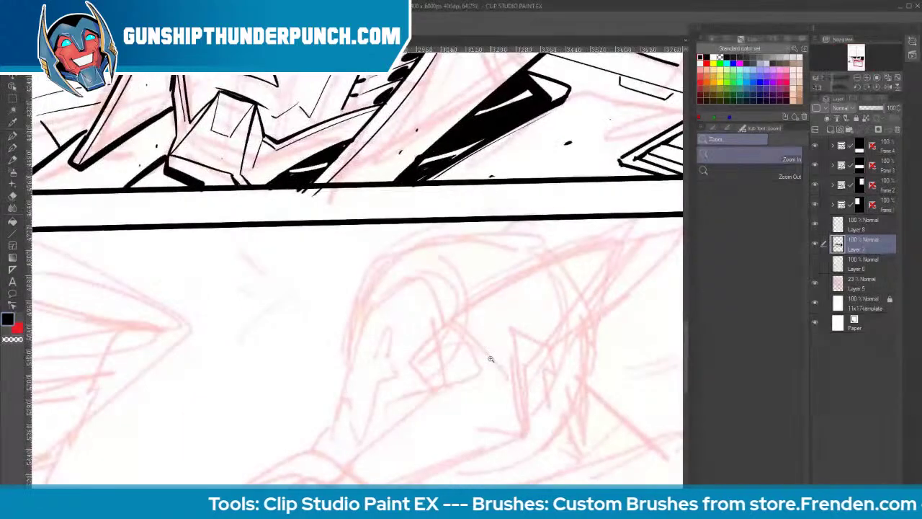
left_click_drag(475, 376, 483, 336)
key("p")
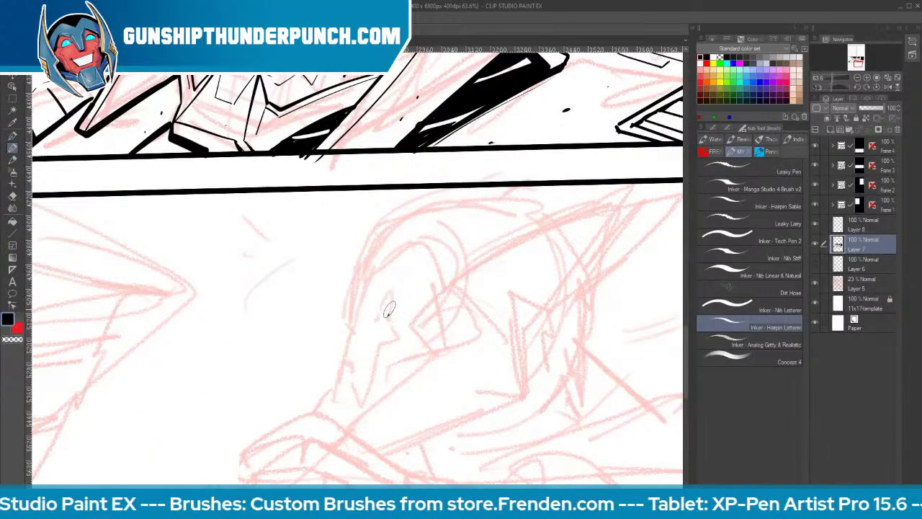
left_click_drag(391, 314, 378, 318)
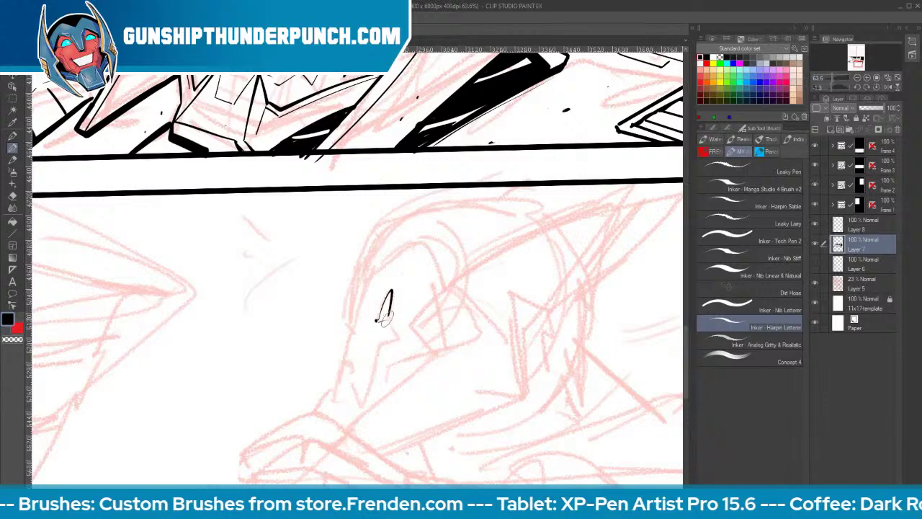
mouse_move(385, 317)
left_mouse_down()
mouse_move(395, 337)
mouse_move(352, 371)
left_mouse_up()
mouse_move(350, 330)
left_mouse_down()
mouse_move(349, 367)
mouse_move(315, 412)
mouse_move(349, 410)
mouse_move(348, 428)
left_mouse_up()
mouse_move(350, 392)
left_mouse_down()
mouse_move(356, 423)
mouse_move(431, 355)
mouse_move(410, 324)
mouse_move(540, 235)
mouse_move(623, 208)
left_mouse_up()
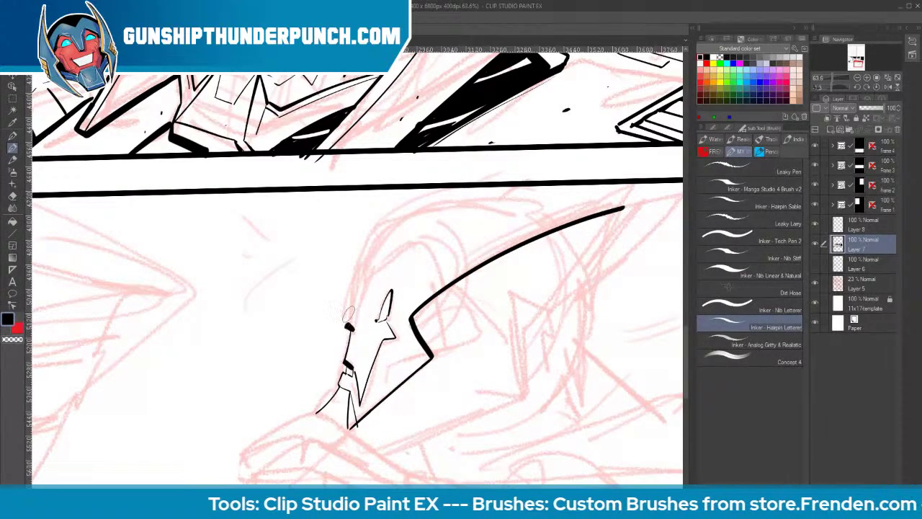
Ink the helmet's dome, double brow line and crown ridge, and extend its back toward the far fin at the panel border
mouse_move(348, 311)
left_mouse_down()
mouse_move(364, 241)
mouse_move(498, 193)
mouse_move(543, 204)
left_mouse_up()
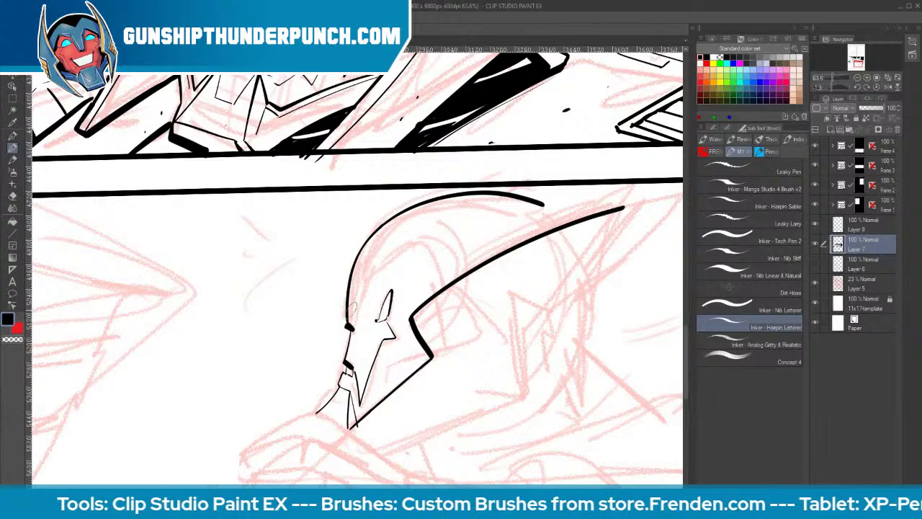
mouse_move(351, 328)
left_mouse_down()
mouse_move(362, 288)
mouse_move(414, 252)
mouse_move(441, 284)
left_mouse_up()
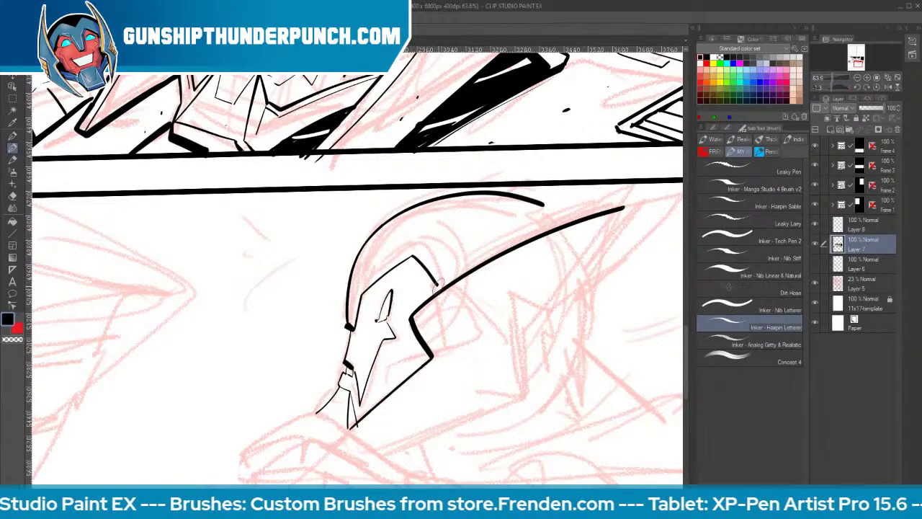
mouse_move(352, 325)
left_mouse_down()
mouse_move(360, 287)
mouse_move(413, 246)
mouse_move(450, 287)
left_mouse_up()
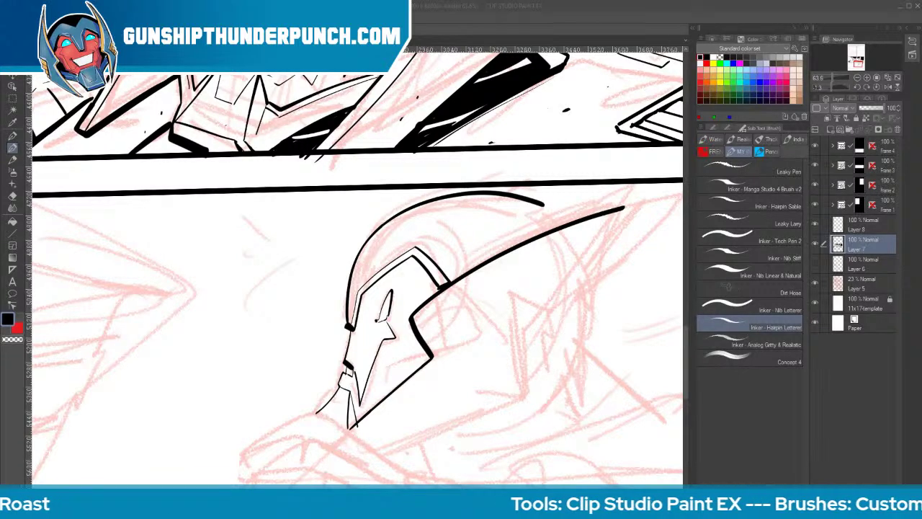
left_click(617, 21)
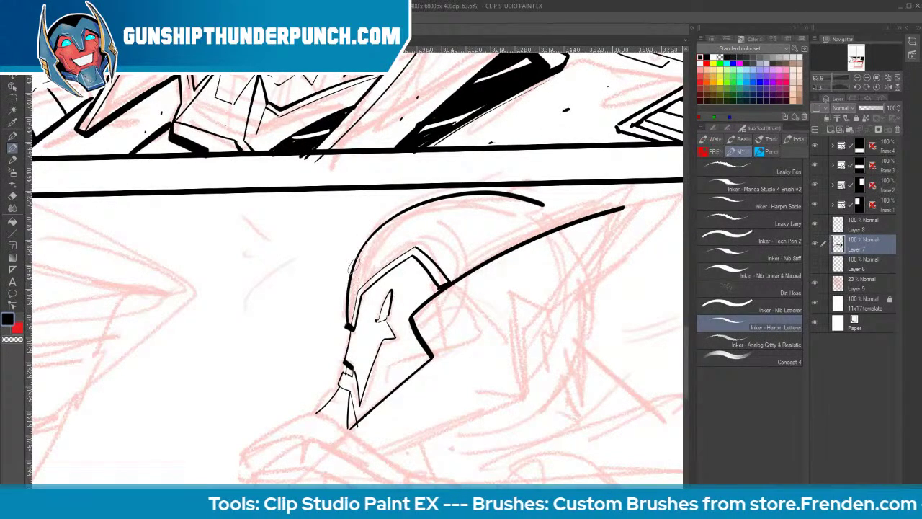
mouse_move(353, 268)
left_mouse_down()
mouse_move(406, 227)
mouse_move(442, 216)
mouse_move(430, 221)
mouse_move(472, 263)
left_mouse_up()
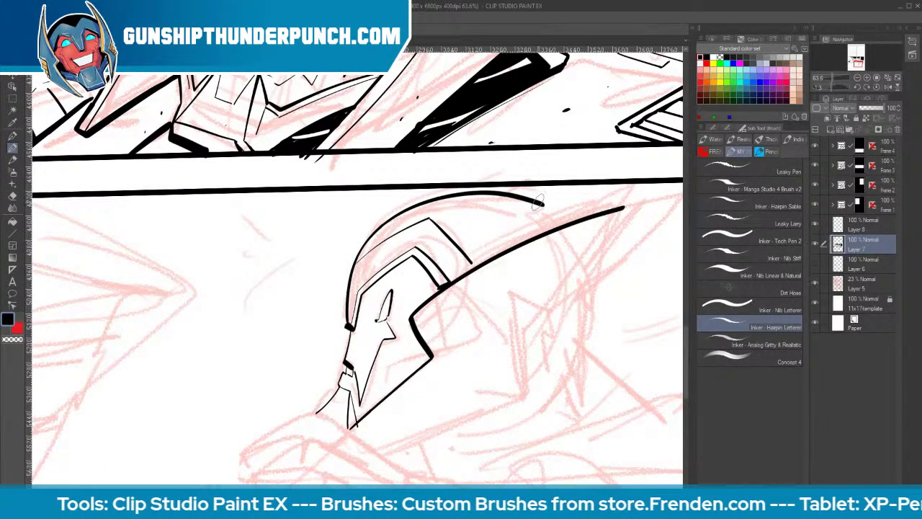
mouse_move(542, 205)
left_mouse_down()
mouse_move(566, 220)
mouse_move(585, 182)
left_mouse_up()
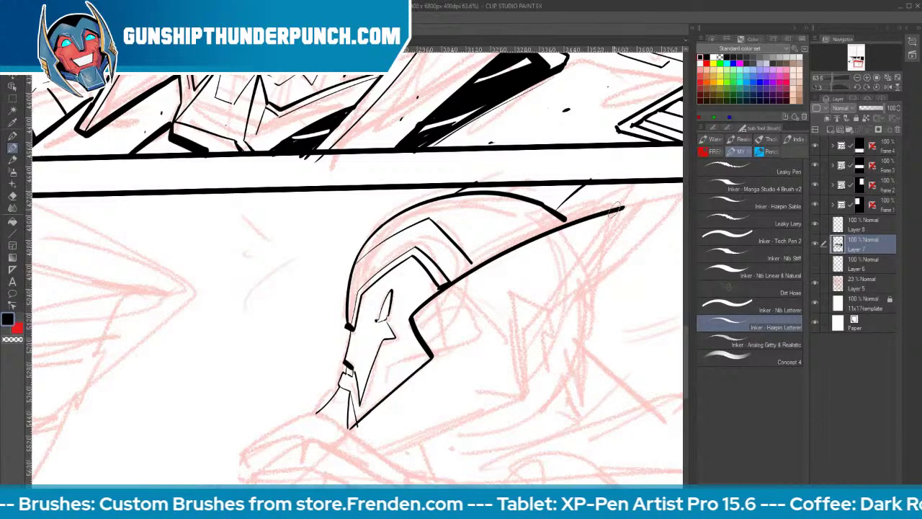
Undo the last fin stroke and erase the freehand upper edge of the helmet's near fin
mouse_move(624, 209)
left_mouse_down()
mouse_move(662, 197)
mouse_move(575, 304)
mouse_move(496, 318)
mouse_move(516, 389)
mouse_move(381, 457)
left_mouse_up()
key("ctrl+z")
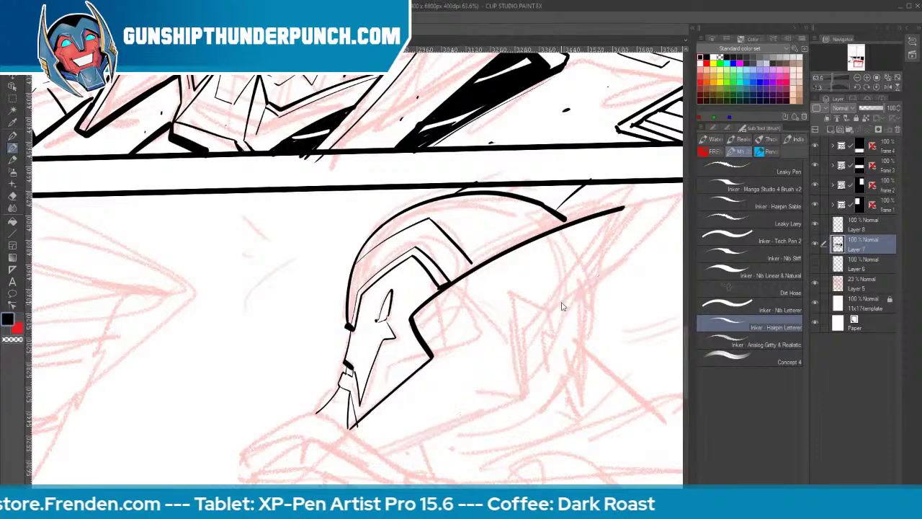
key("u")
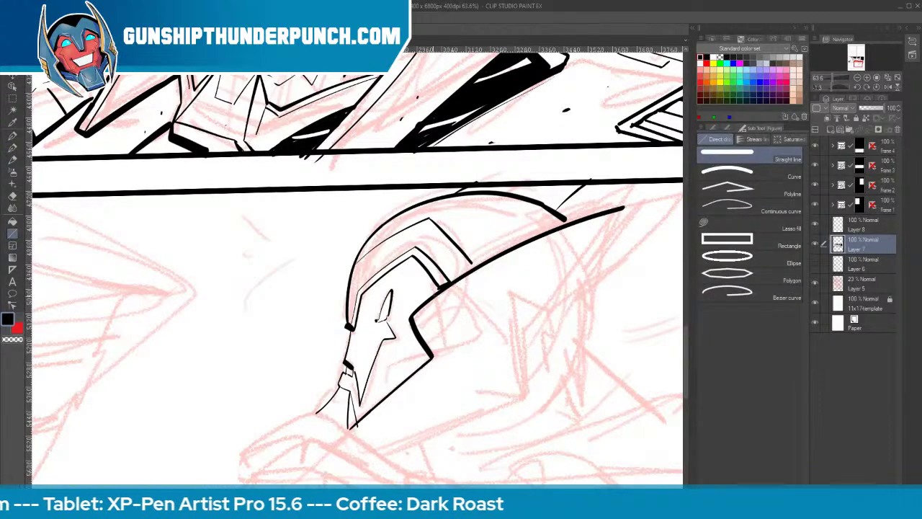
key("e")
mouse_move(415, 314)
left_mouse_down()
mouse_move(542, 240)
mouse_move(629, 210)
left_mouse_up()
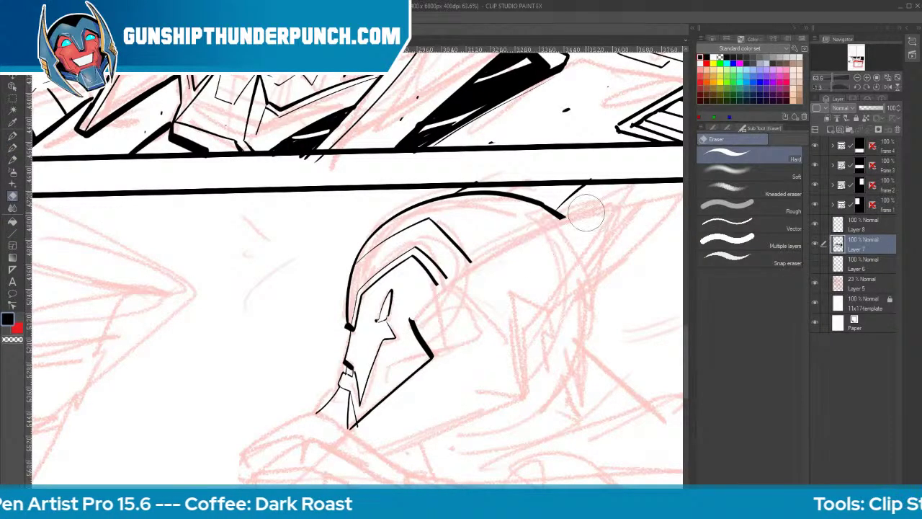
Draw the near fin's pointed outline with the Curve figure tool and ink its jagged rear edge with the Inker - Hairpin Letterer brush
key("u")
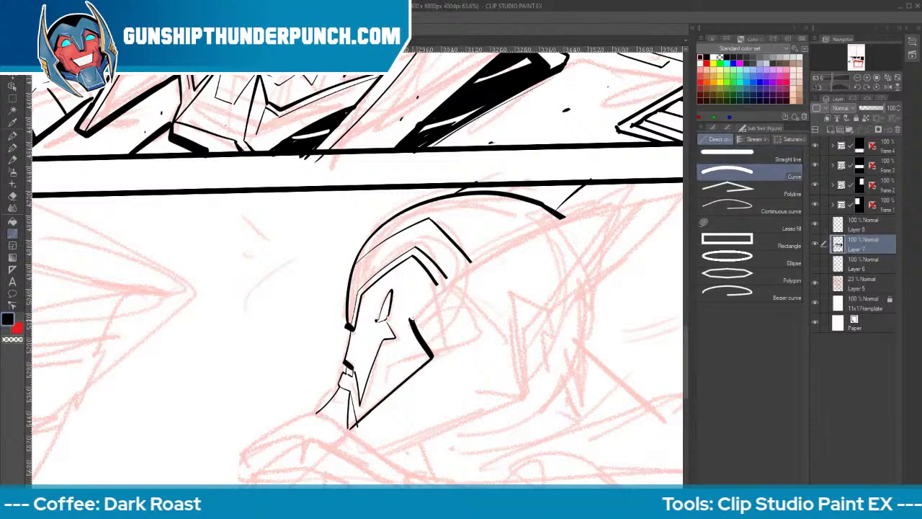
mouse_move(411, 318)
left_mouse_down()
mouse_move(485, 268)
mouse_move(639, 191)
mouse_move(565, 321)
mouse_move(486, 325)
mouse_move(493, 409)
mouse_move(378, 453)
left_mouse_up()
left_click(556, 206)
left_click(485, 325)
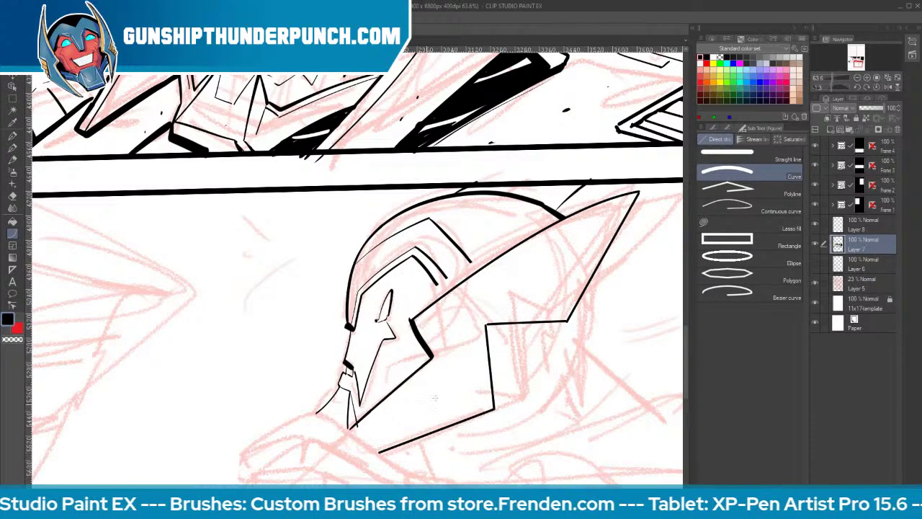
key("b")
left_click_drag(551, 338, 497, 396)
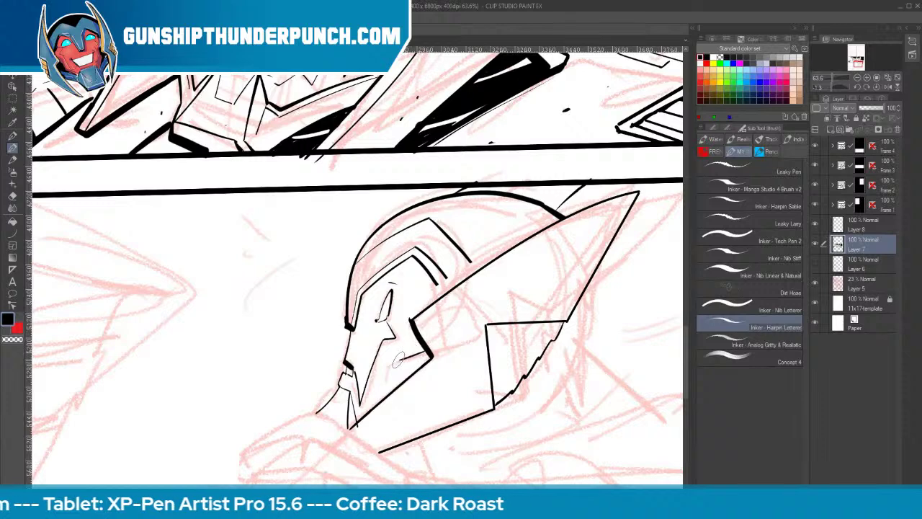
Add vent lines on the cheek, a notched edge beside the temple, and connecting lines from the helmet's crown to the fin
left_click_drag(396, 368, 433, 354)
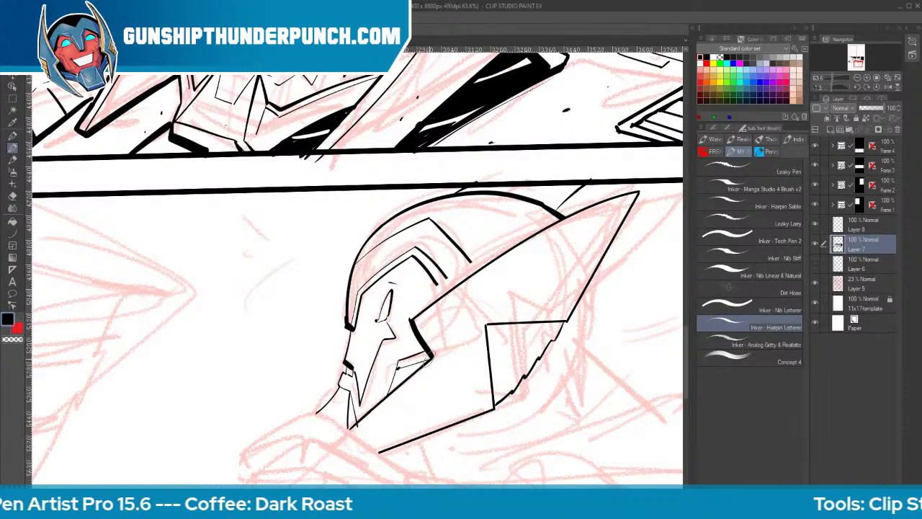
left_click_drag(394, 380, 416, 369)
mouse_move(435, 286)
left_mouse_down()
mouse_move(418, 296)
mouse_move(423, 309)
mouse_move(432, 297)
mouse_move(445, 301)
left_mouse_up()
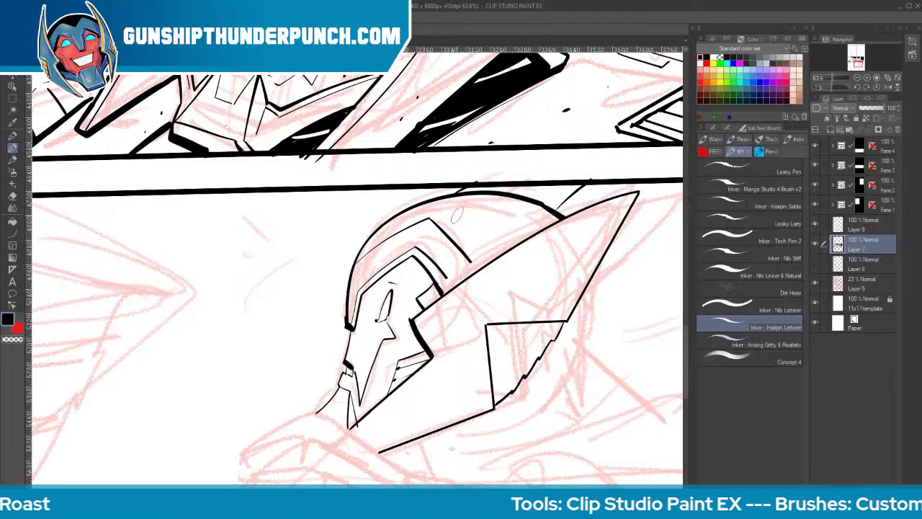
mouse_move(348, 328)
left_mouse_down()
mouse_move(361, 261)
mouse_move(409, 208)
left_mouse_up()
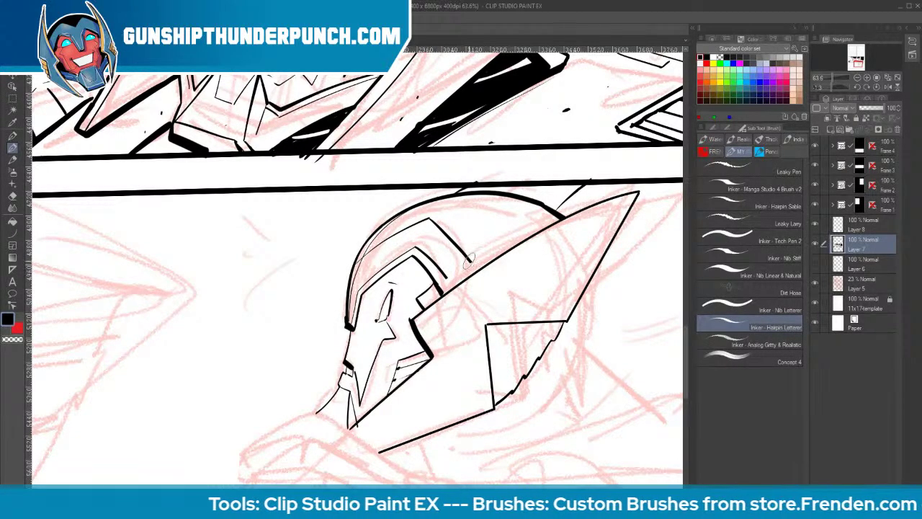
left_click_drag(446, 277, 453, 287)
Erase the outer brow line, thicken the face opening's rear edge, and add fine lines below the chin
key("e")
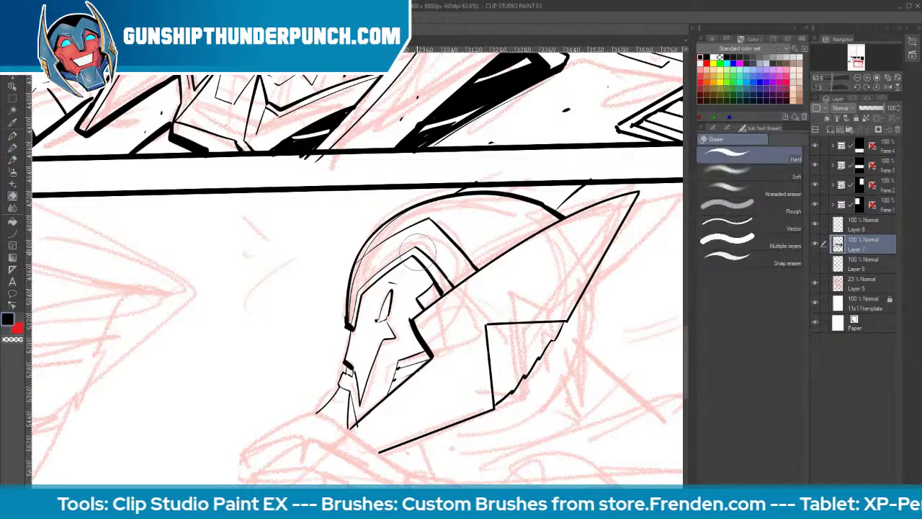
left_click_drag(416, 246, 446, 281)
key("p")
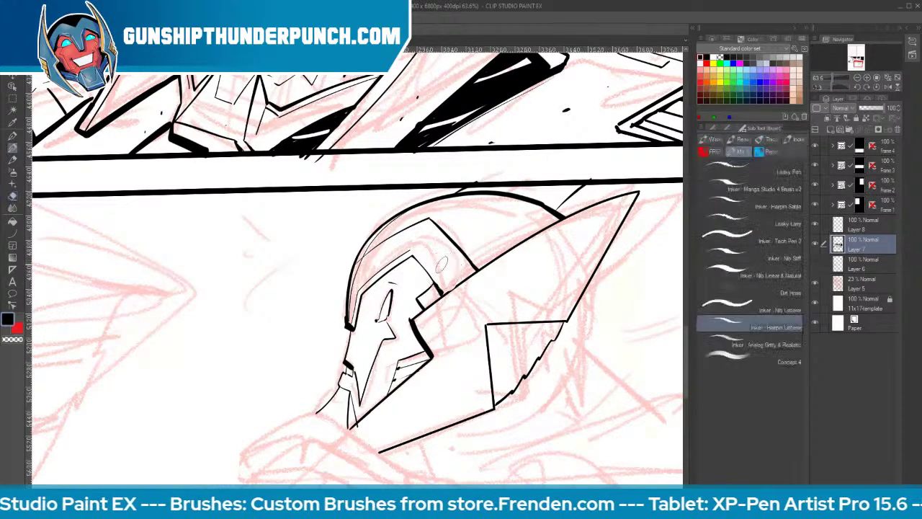
left_click_drag(410, 252, 442, 290)
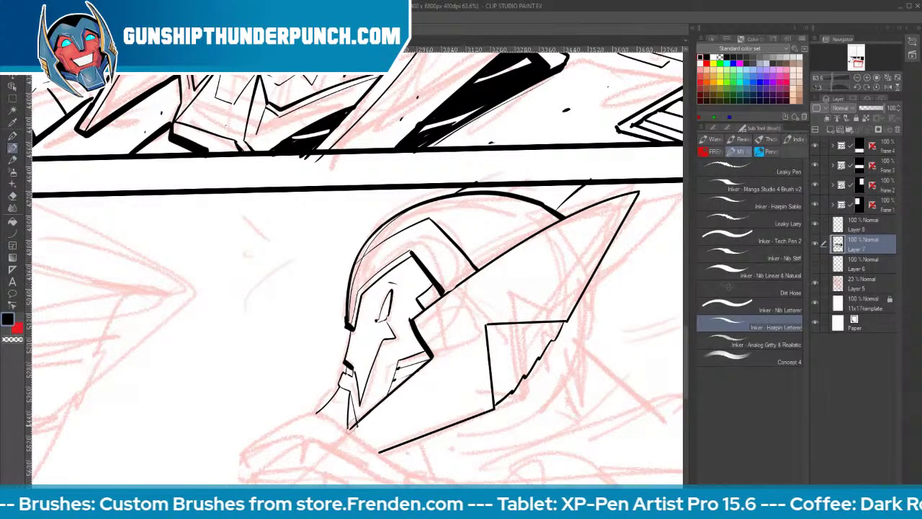
left_click_drag(342, 383, 348, 366)
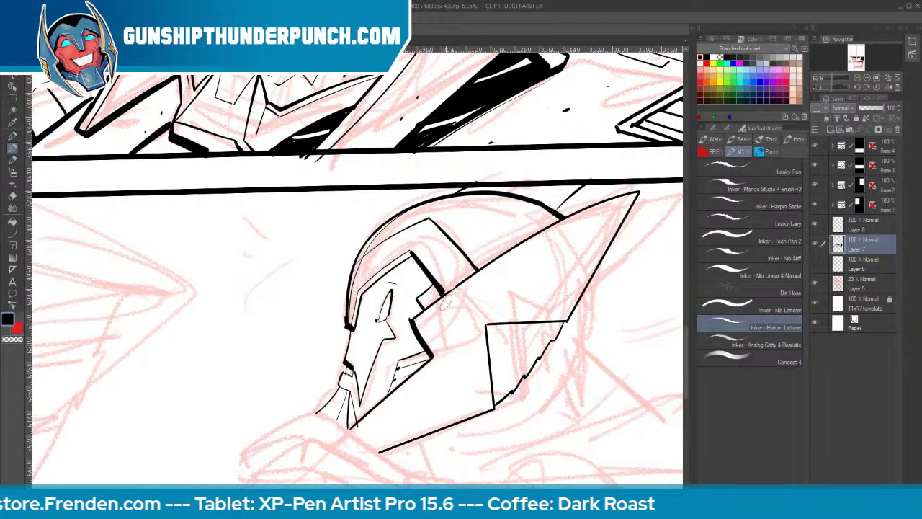
Draw a second inner contour with the Curve figure tool, parallel to the near fin's front edge and the cheek guard
left_click(12, 232)
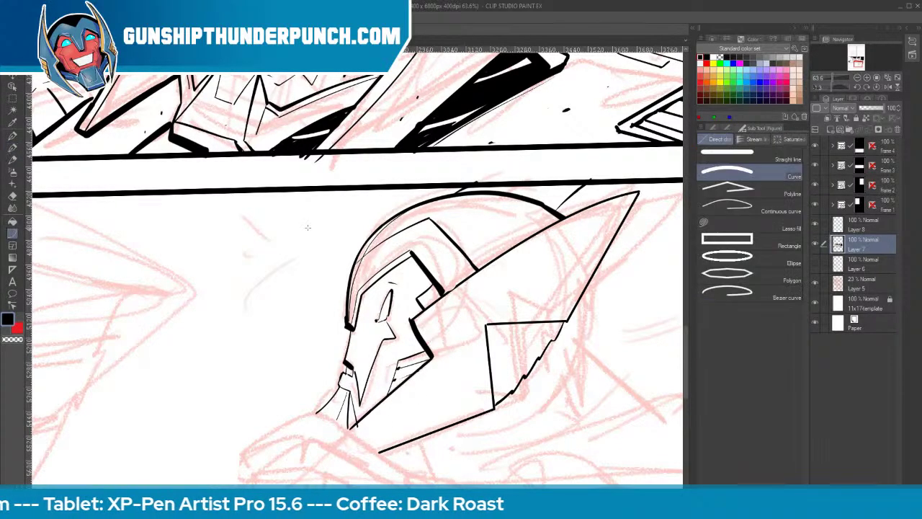
left_click_drag(422, 322, 634, 200)
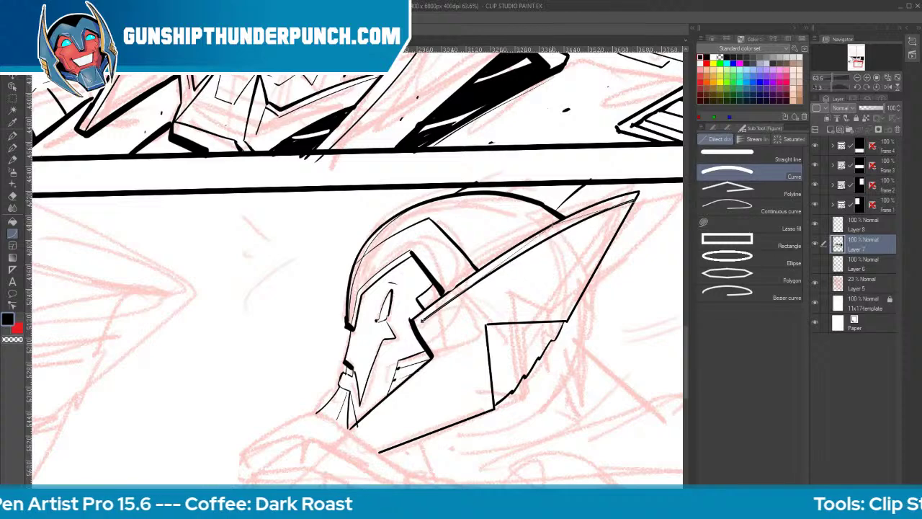
left_click(553, 225)
mouse_move(422, 321)
left_mouse_down()
mouse_move(443, 358)
mouse_move(357, 437)
left_mouse_up()
left_click(442, 354)
left_click(367, 418)
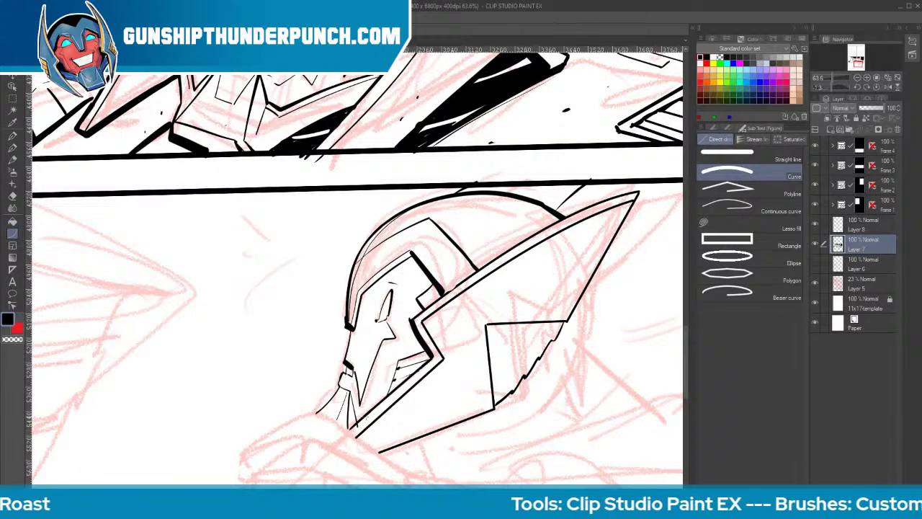
Ink the neck and back contour behind the fin, a short line below the jaw, and a fine line to the jagged edge
key("b")
mouse_move(589, 283)
left_mouse_down()
mouse_move(592, 331)
mouse_move(650, 386)
left_mouse_up()
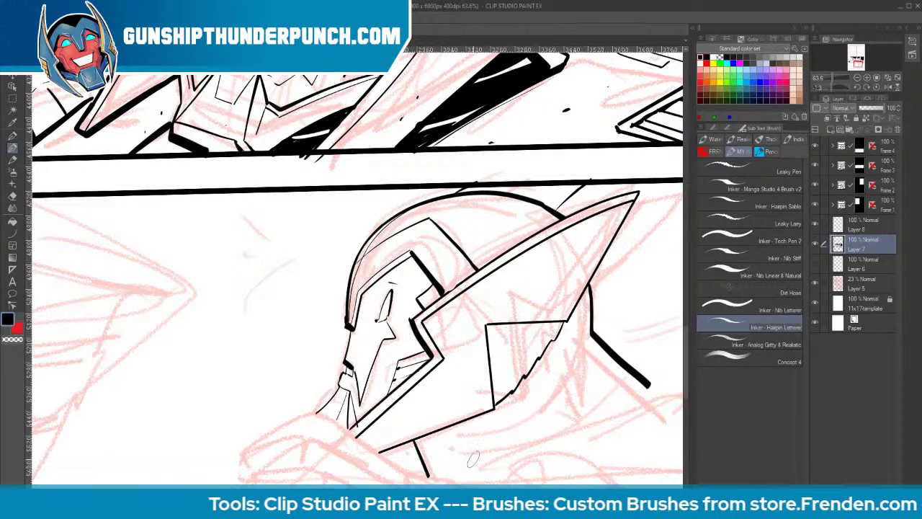
left_click_drag(578, 336, 545, 354)
key("ctrl+z")
left_click_drag(590, 333, 536, 362)
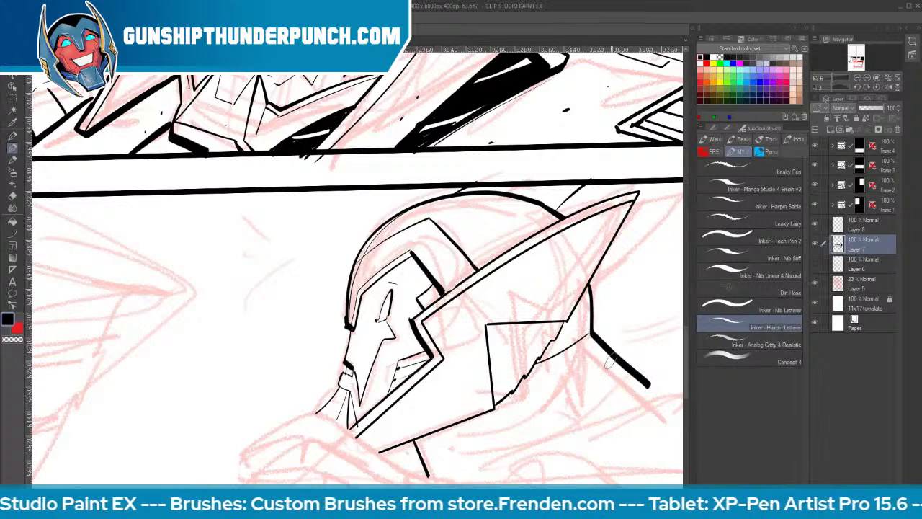
Ink two curved collar lines from the heavy back contour around to the short line below the jaw
mouse_move(612, 357)
left_mouse_down()
mouse_move(539, 409)
mouse_move(416, 443)
left_mouse_up()
mouse_move(640, 376)
left_mouse_down()
mouse_move(583, 425)
mouse_move(435, 472)
left_mouse_up()
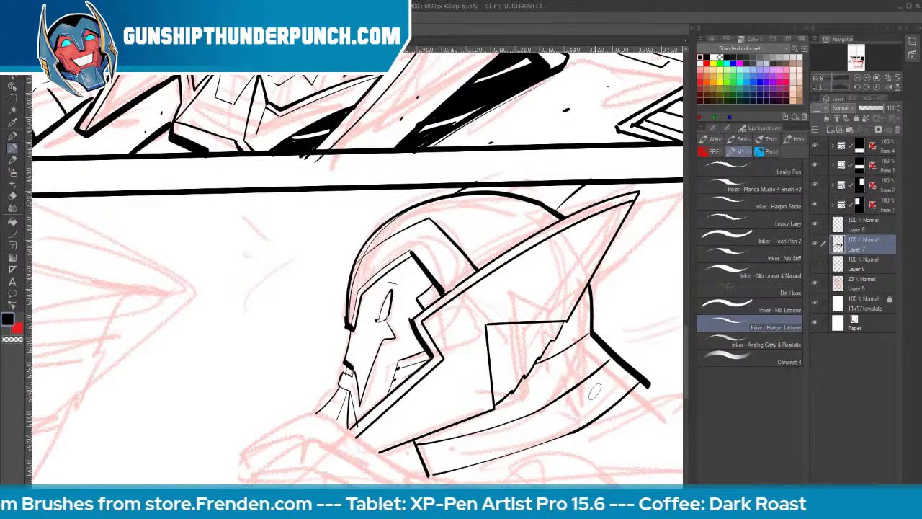
Hatch the jagged notch in the near fin with fine, roughly parallel lines running from its zigzag edge
key("space")
left_click_drag(597, 422, 525, 355)
key("shift+space")
left_click_drag(420, 424, 200, 314)
left_click_drag(311, 360, 355, 341)
left_click_drag(324, 373, 373, 341)
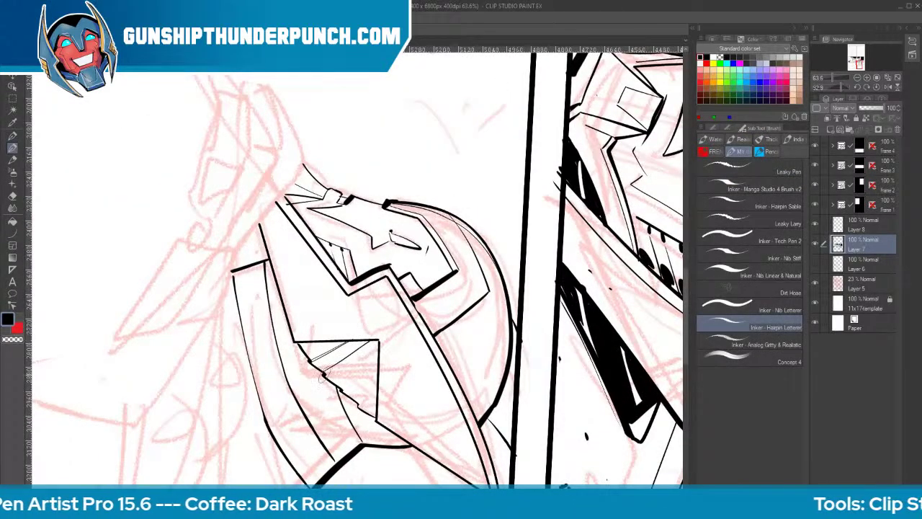
left_click_drag(325, 374, 374, 343)
left_click_drag(339, 389, 374, 353)
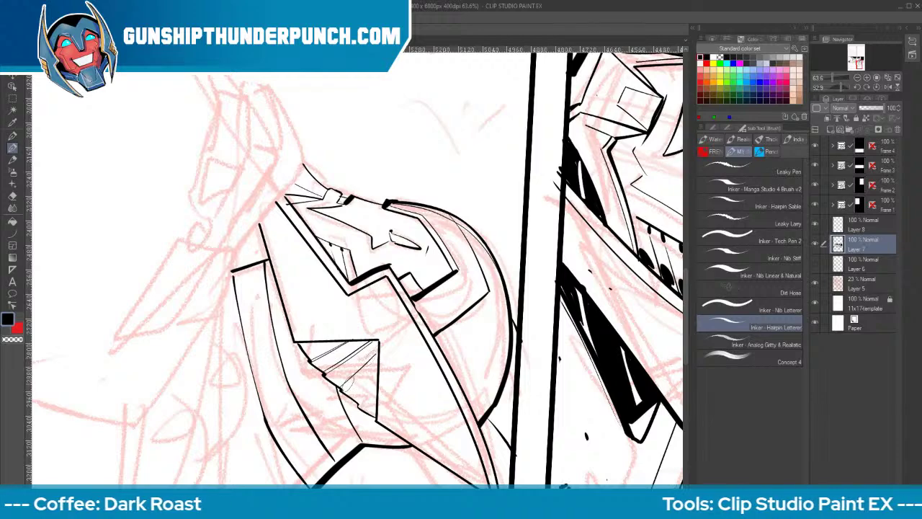
left_click_drag(342, 389, 377, 352)
left_click_drag(358, 403, 376, 386)
left_click_drag(365, 402, 379, 387)
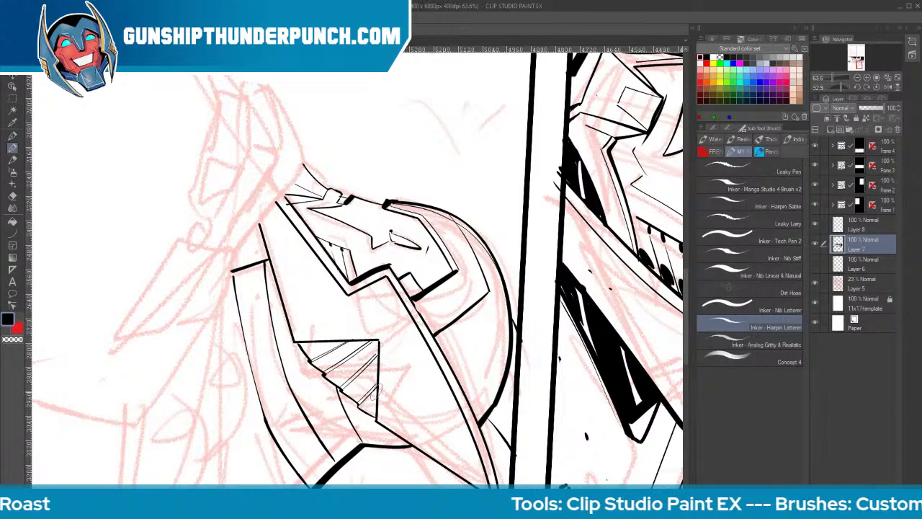
Fill the notch beside the helmet's temple with black and thicken the helmet's outer contour above the forehead
key("r")
mouse_move(404, 420)
left_mouse_down()
mouse_move(534, 310)
mouse_move(559, 134)
left_mouse_up()
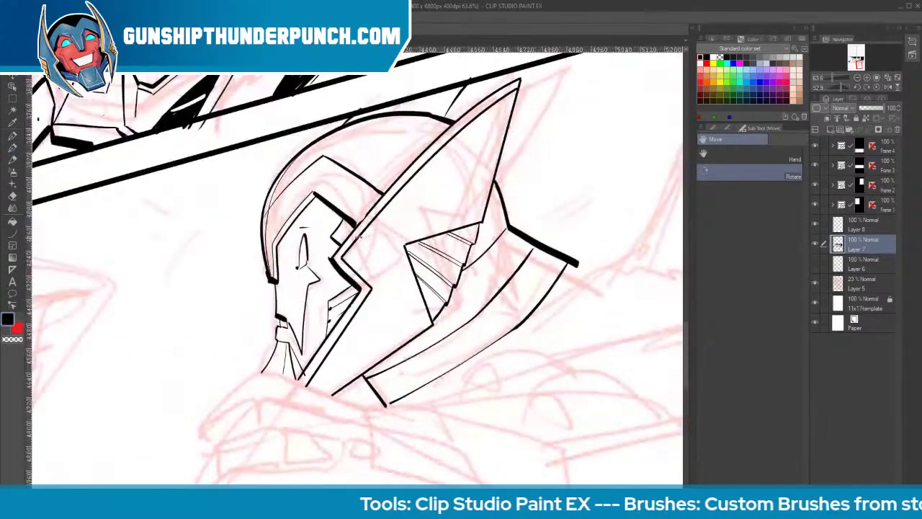
key("b")
key("g")
left_click(340, 234)
key("b")
mouse_move(340, 216)
left_mouse_down()
mouse_move(351, 242)
mouse_move(354, 235)
left_mouse_up()
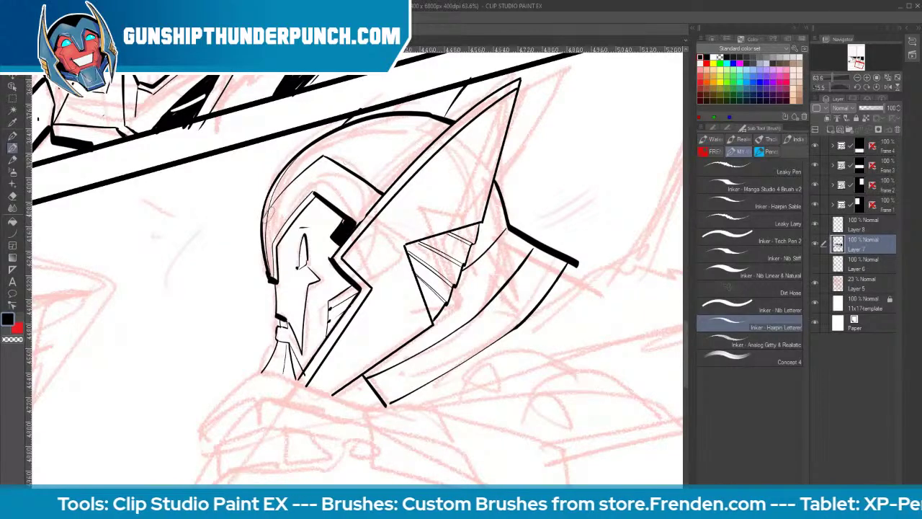
left_click_drag(265, 208, 308, 147)
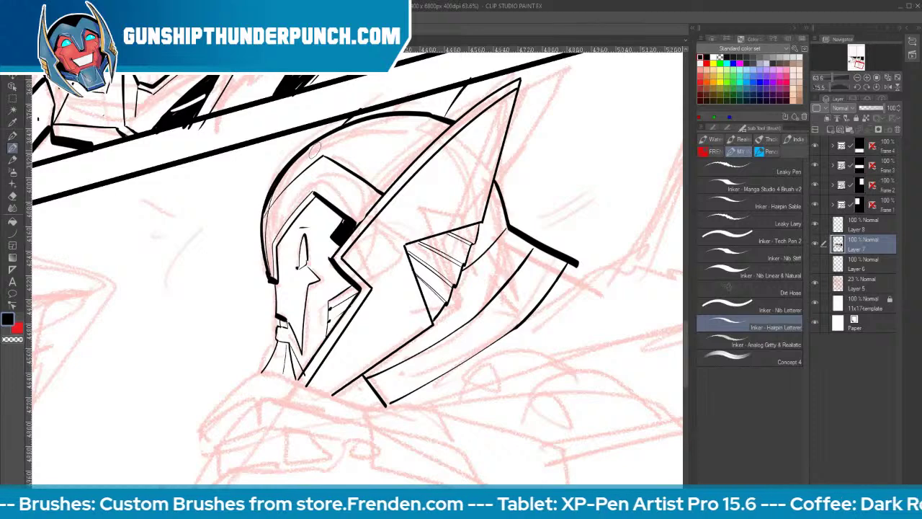
Ink the collar's heavy lower edge, extend the back contour to meet it, and double the collar's two inner curves
left_click_drag(429, 402, 620, 266)
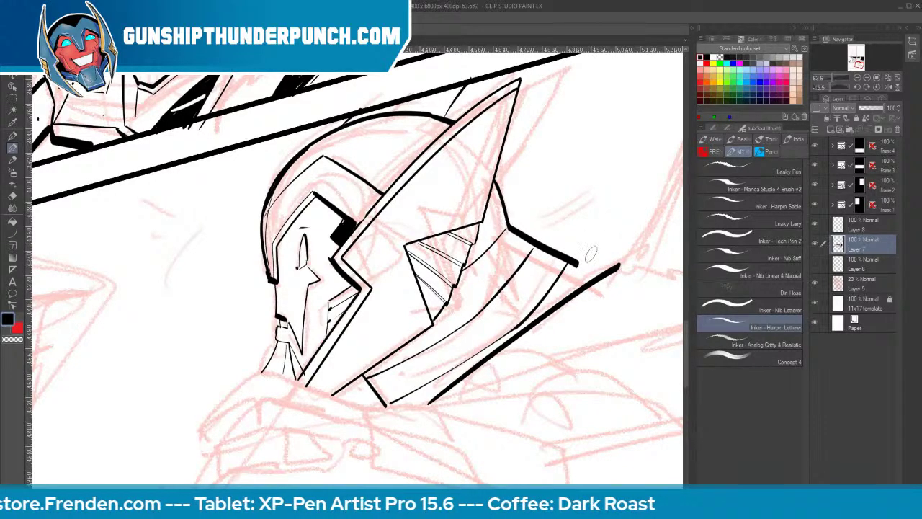
left_click_drag(570, 260, 603, 279)
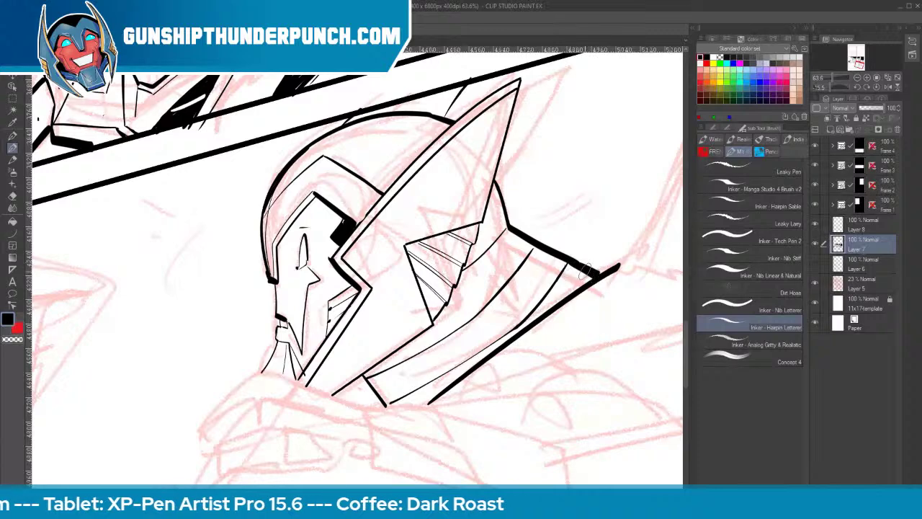
mouse_move(539, 247)
left_mouse_down()
mouse_move(499, 301)
mouse_move(363, 378)
left_mouse_up()
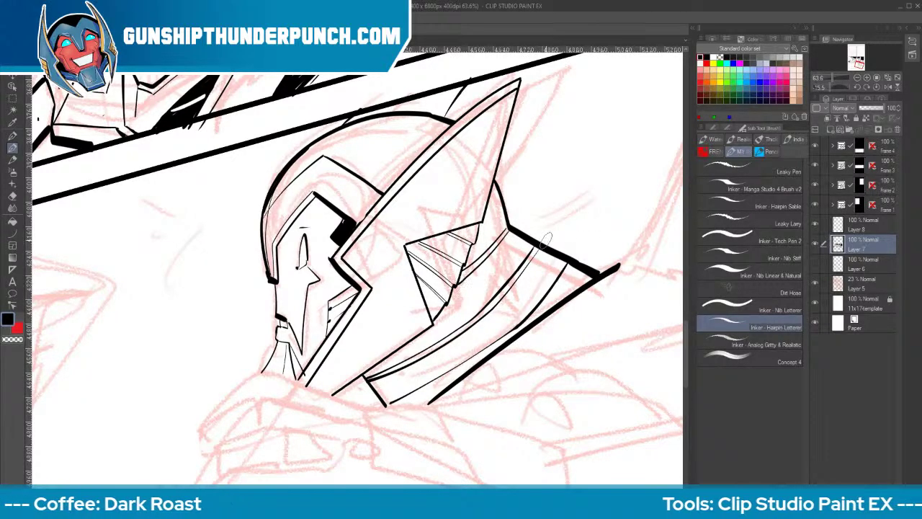
mouse_move(576, 268)
left_mouse_down()
mouse_move(492, 347)
mouse_move(389, 408)
left_mouse_up()
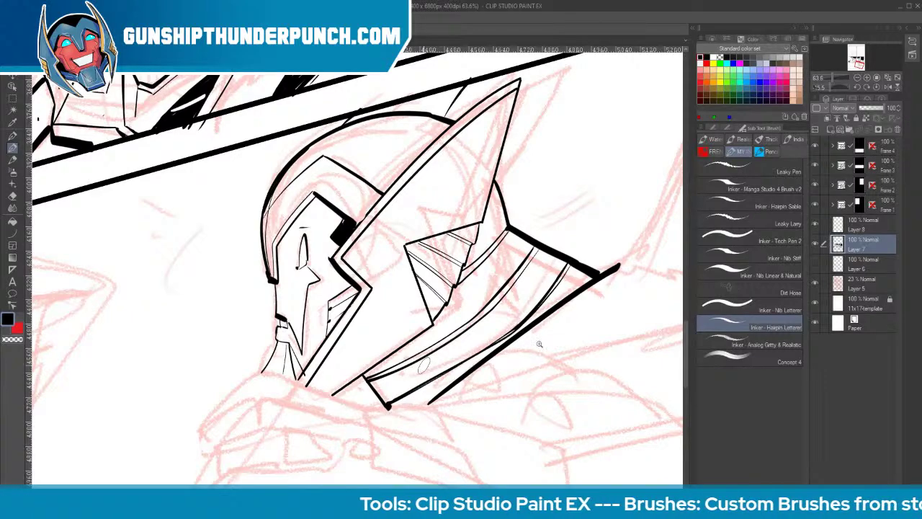
Ink a sloping shoulder line below the collar and heavy outlines of two overlapping pipes running to the panel's right border
left_click_drag(539, 344, 508, 349)
left_click_drag(599, 385, 509, 389)
left_click_drag(510, 332, 527, 321)
key("space")
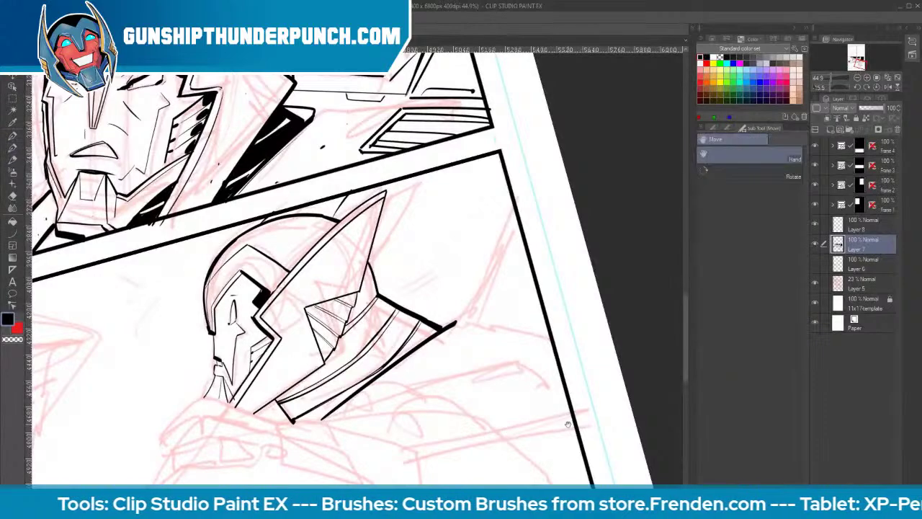
mouse_move(568, 425)
left_mouse_down()
mouse_move(629, 345)
mouse_move(647, 338)
left_mouse_up()
left_click_drag(396, 332, 496, 388)
key("ctrl+z")
left_click_drag(397, 337, 482, 371)
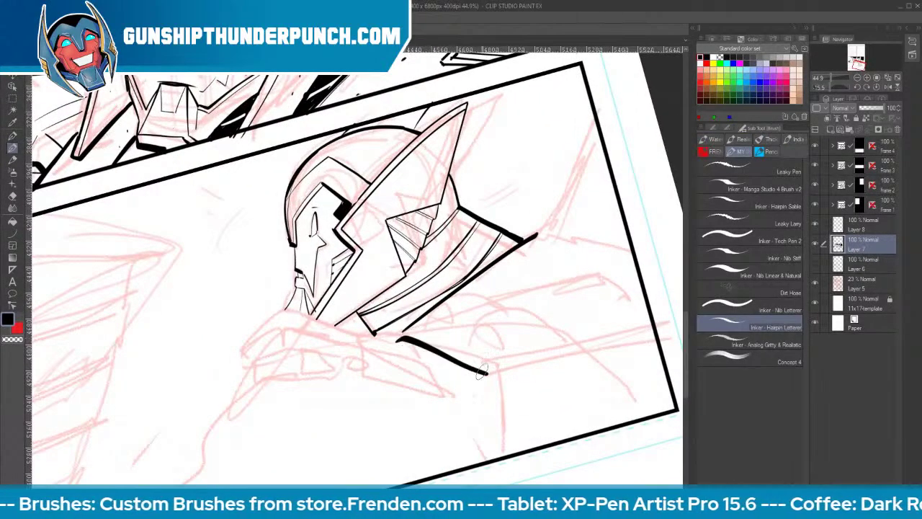
mouse_move(395, 339)
left_mouse_down()
mouse_move(508, 297)
mouse_move(663, 284)
left_mouse_up()
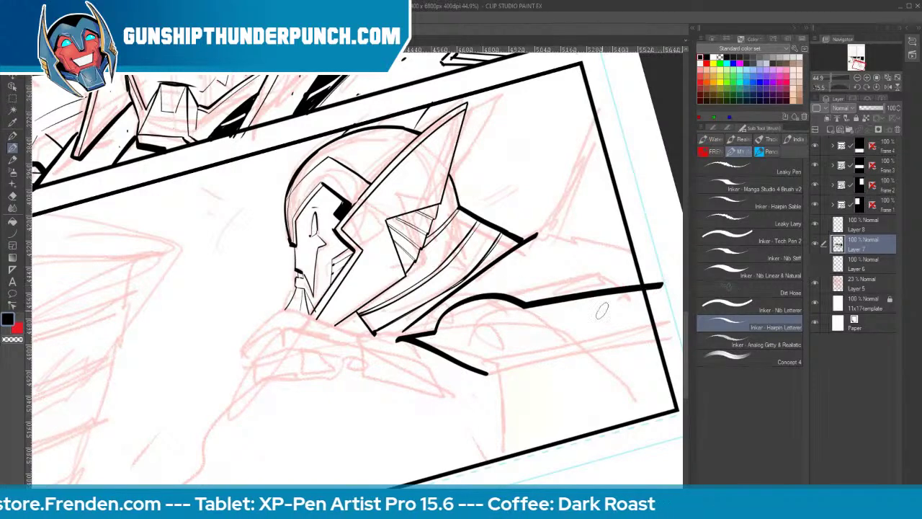
mouse_move(482, 354)
left_mouse_down()
mouse_move(506, 332)
mouse_move(564, 328)
left_mouse_up()
key("ctrl+z")
mouse_move(479, 351)
left_mouse_down()
mouse_move(500, 324)
mouse_move(652, 311)
left_mouse_up()
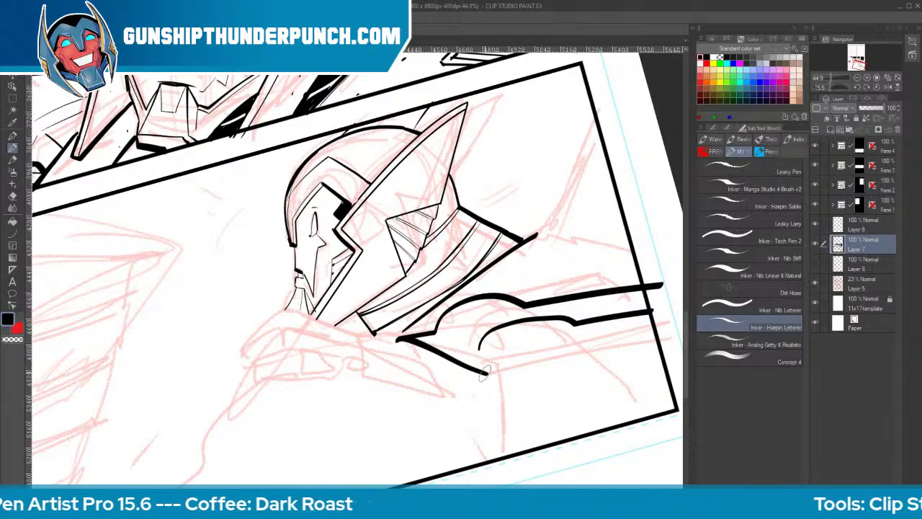
Erase the heavy shoulder line and draw a boxy shoulder block with the Curve figure tool, its parallel top edges reaching the panel border
key("e")
left_click_drag(423, 343, 495, 382)
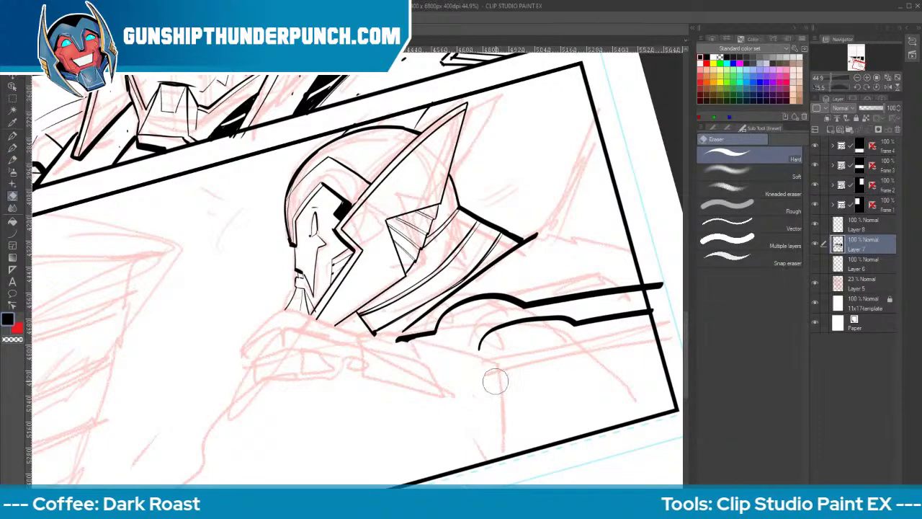
key("u")
mouse_move(405, 338)
left_mouse_down()
mouse_move(495, 373)
mouse_move(508, 456)
left_mouse_up()
left_click_drag(496, 372, 650, 345)
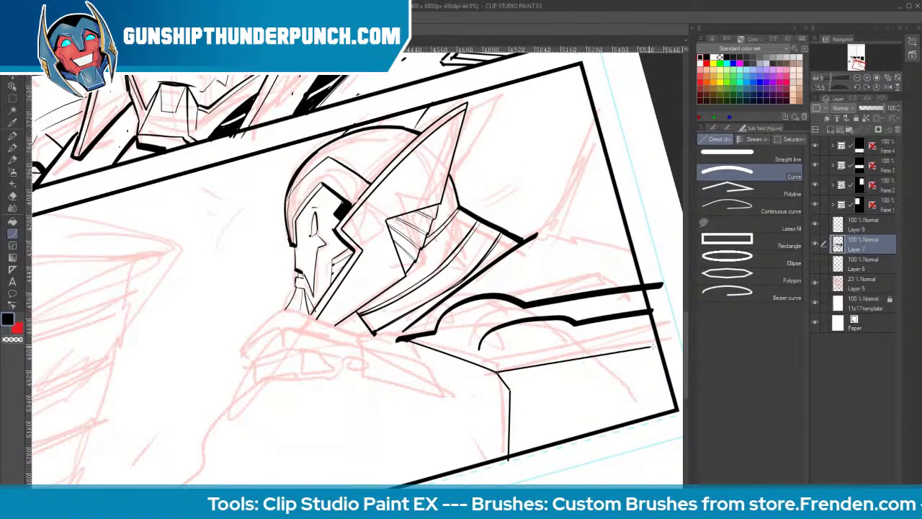
left_click_drag(509, 390, 664, 363)
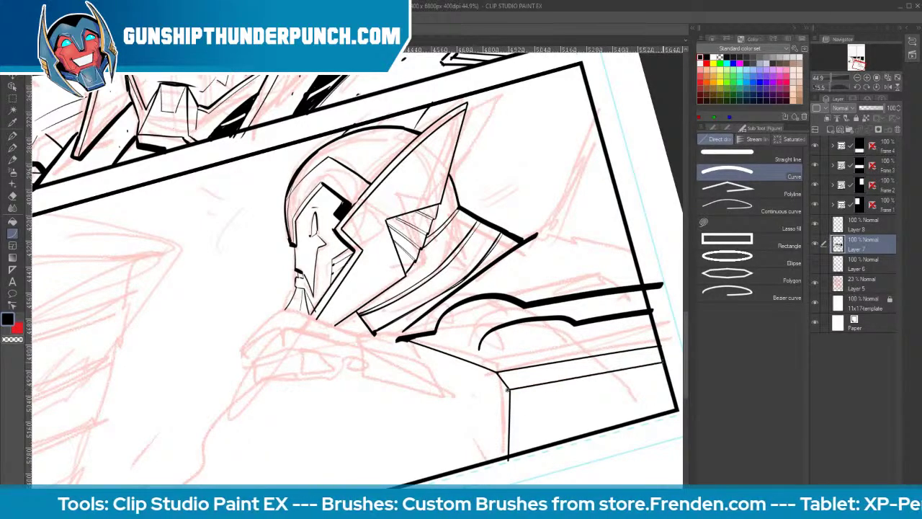
left_click(570, 378)
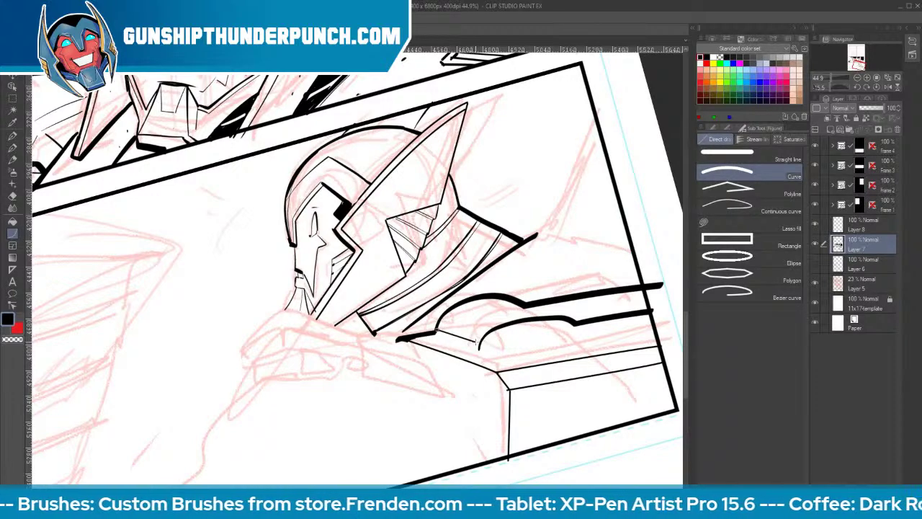
key("ctrl+z")
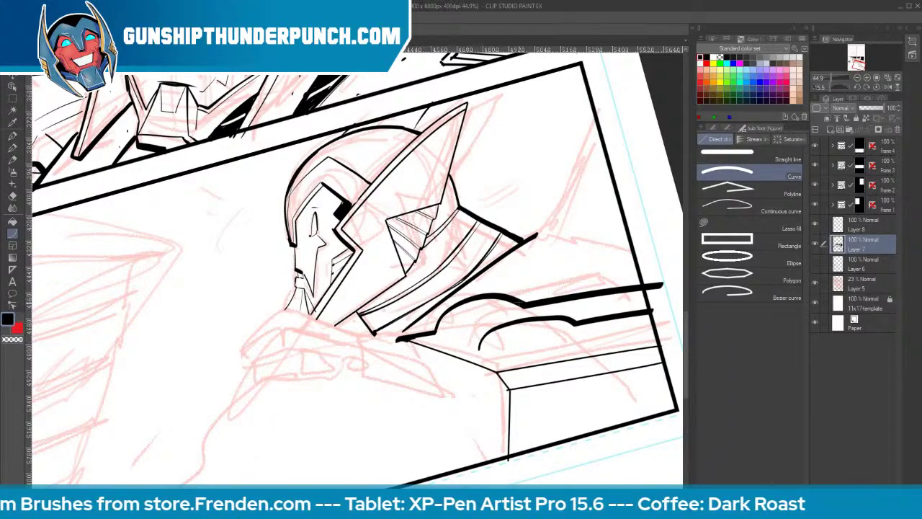
Erase the curved front sections of both pipe outlines and redraw them as smooth, thick arcs with the Curve figure tool
key("e")
mouse_move(568, 324)
left_mouse_down()
mouse_move(487, 338)
mouse_move(575, 324)
left_mouse_up()
key("u")
key("ctrl+z")
left_click_drag(483, 333, 565, 322)
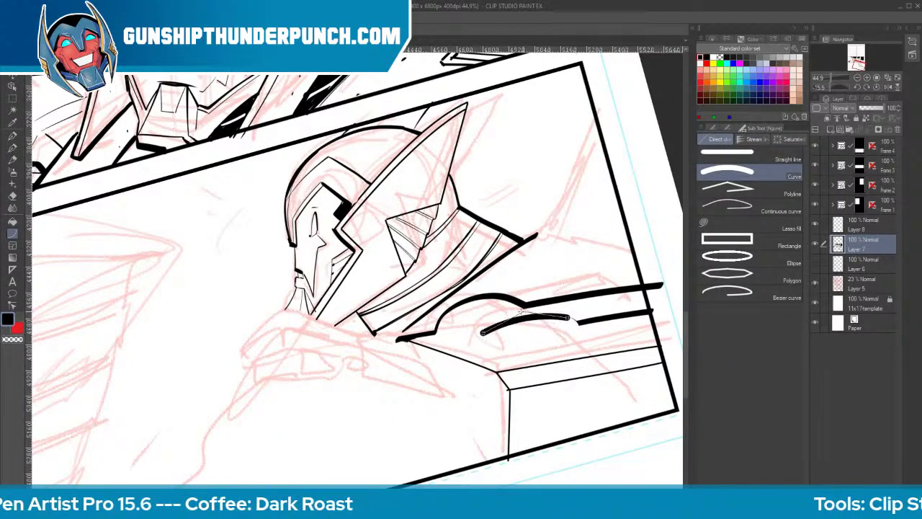
key("e")
mouse_move(521, 300)
left_mouse_down()
mouse_move(449, 312)
mouse_move(438, 325)
mouse_move(517, 301)
left_mouse_up()
key("u")
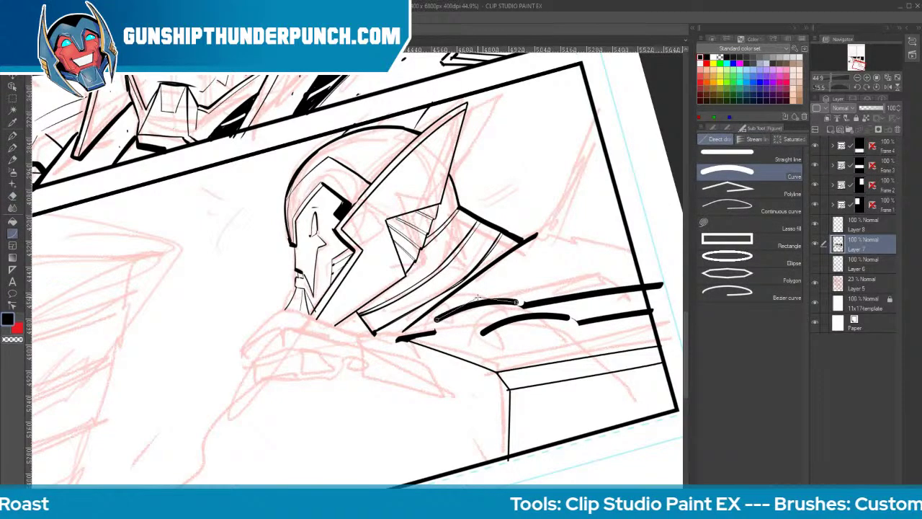
left_click(436, 321)
Ink the rounded front ends of both pipes and the curved bands where their domed sections meet the straight parts
key("p")
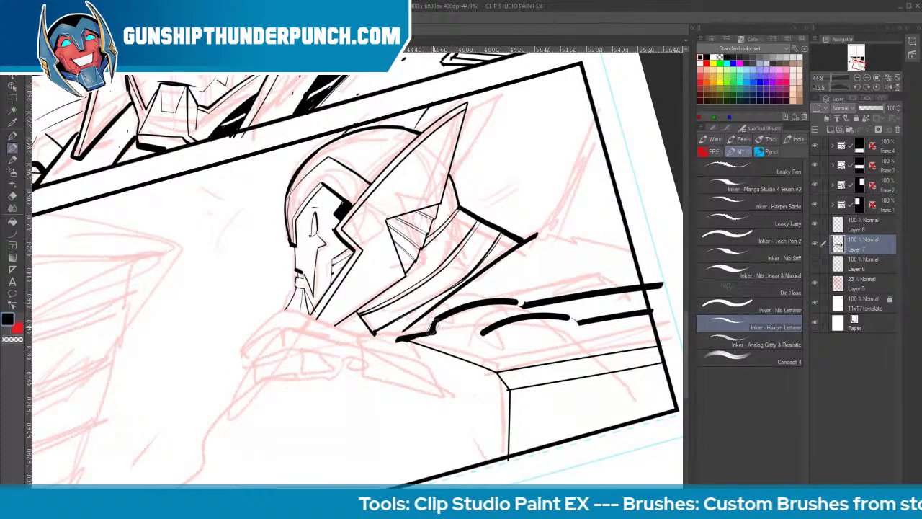
mouse_move(435, 323)
left_mouse_down()
mouse_move(465, 343)
mouse_move(518, 355)
left_mouse_up()
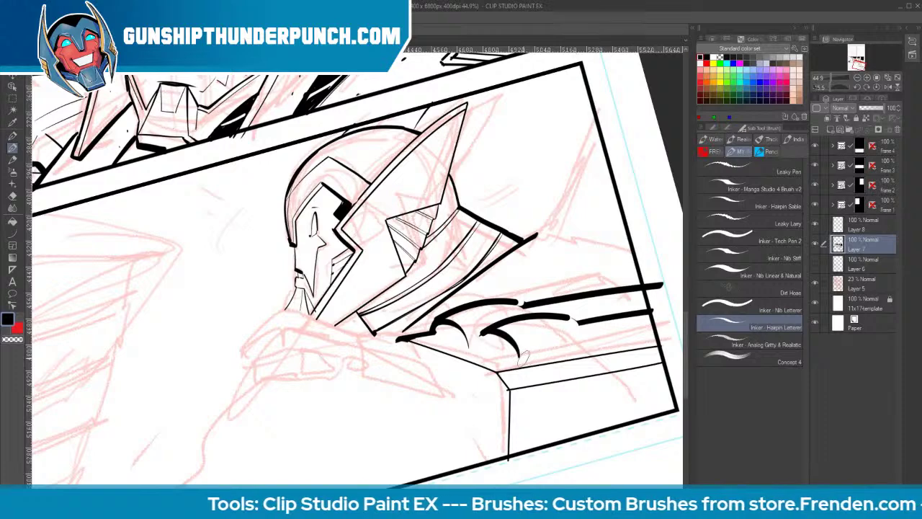
key("u")
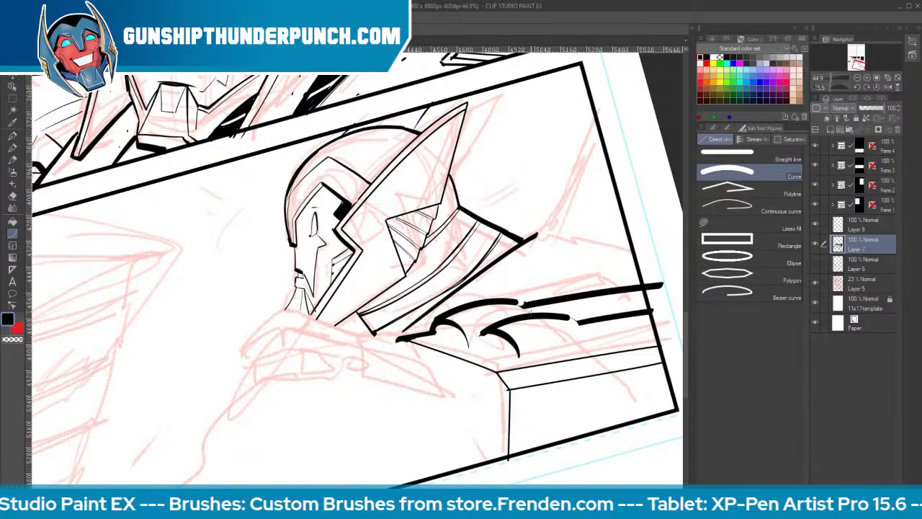
key("p")
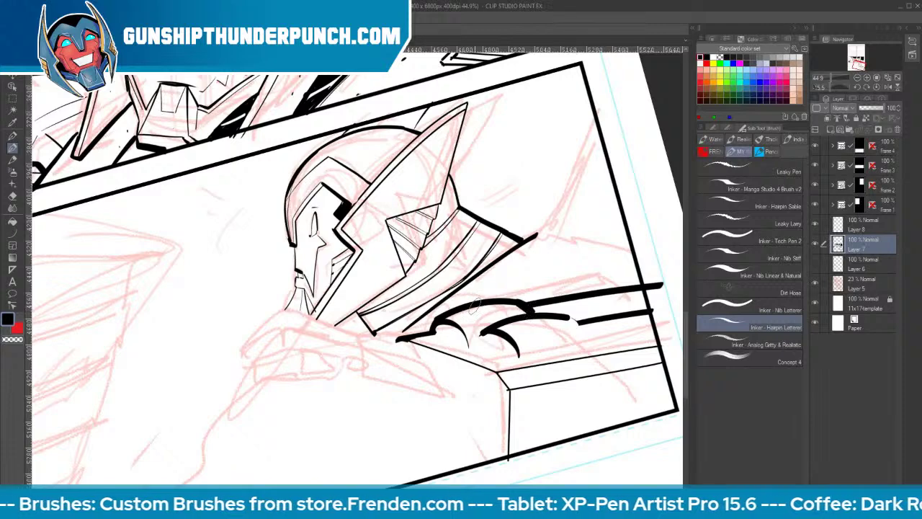
left_click_drag(473, 305, 495, 323)
left_click_drag(549, 315, 589, 341)
Add inner rims to both pipe openings, shade their insides black, and ink the front pipe's lower edge to the border
mouse_move(436, 337)
left_mouse_down()
mouse_move(513, 346)
mouse_move(481, 352)
mouse_move(508, 346)
left_mouse_up()
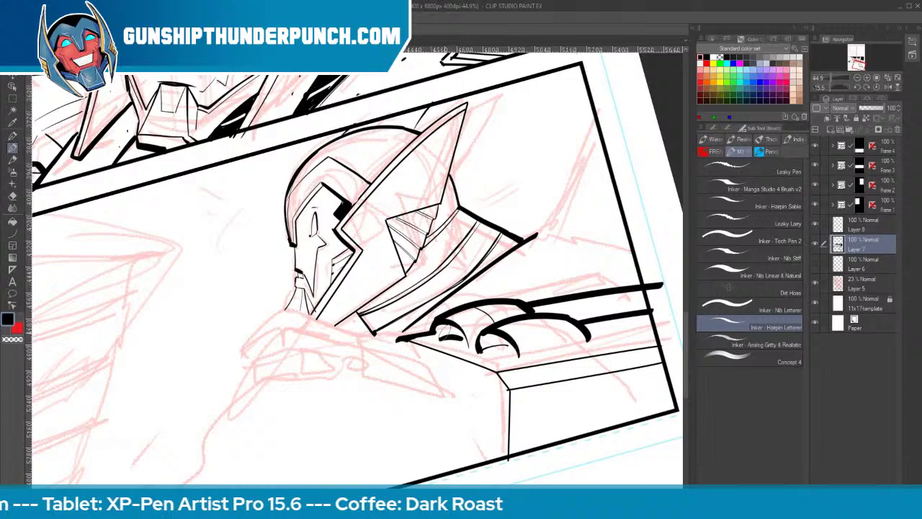
key("ctrl+z")
key("ctrl+z")
mouse_move(441, 335)
left_mouse_down()
mouse_move(513, 355)
mouse_move(660, 326)
left_mouse_up()
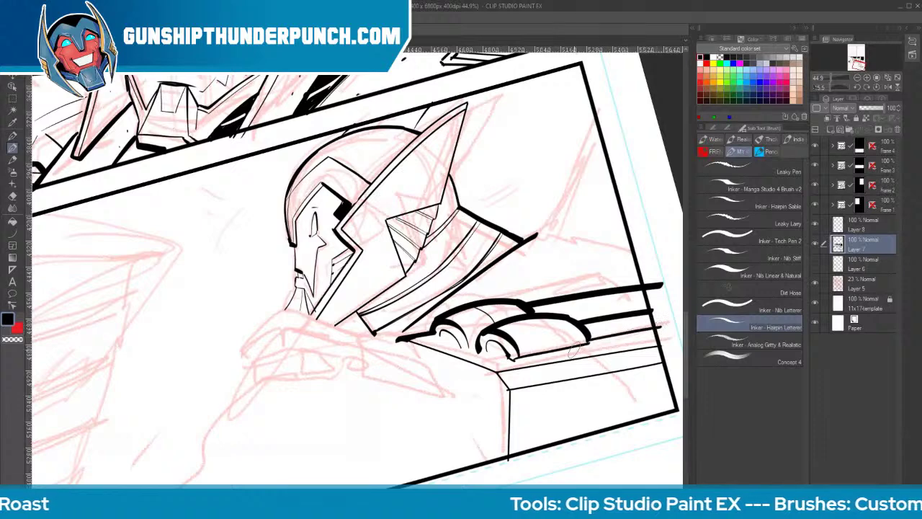
left_click_drag(445, 332, 456, 342)
mouse_move(509, 353)
left_mouse_down()
mouse_move(497, 338)
mouse_move(504, 357)
mouse_move(441, 335)
left_mouse_up()
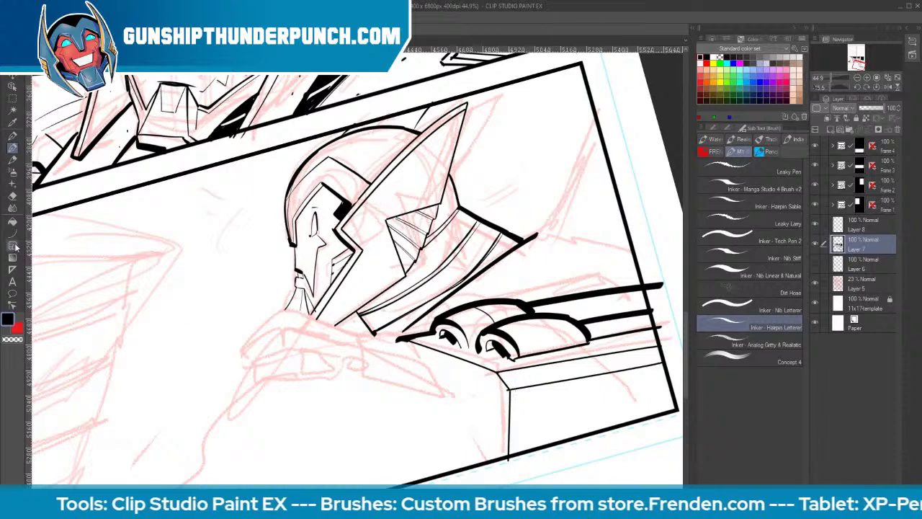
Draw a narrow recessed slot with thin parallel lines and a closed front end on the shoulder block's side
key("u")
left_click_drag(528, 403, 658, 384)
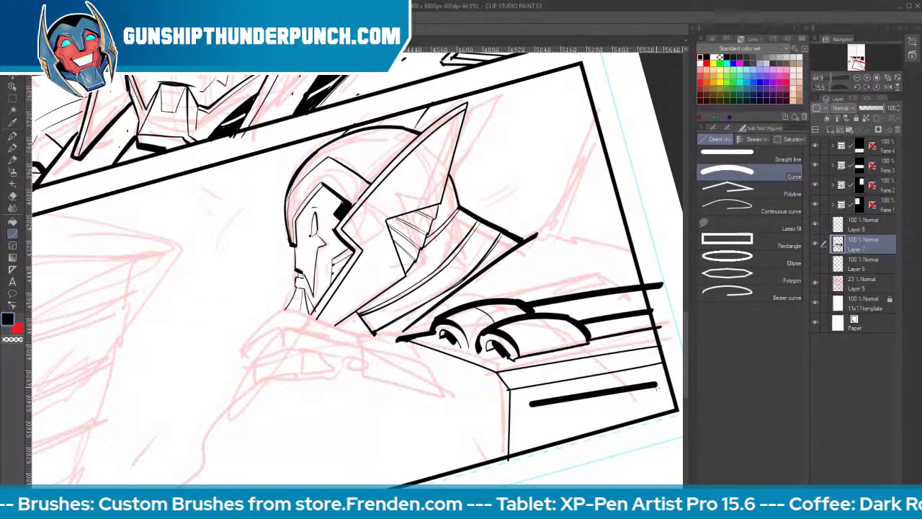
key("ctrl+z")
left_click_drag(522, 402, 661, 383)
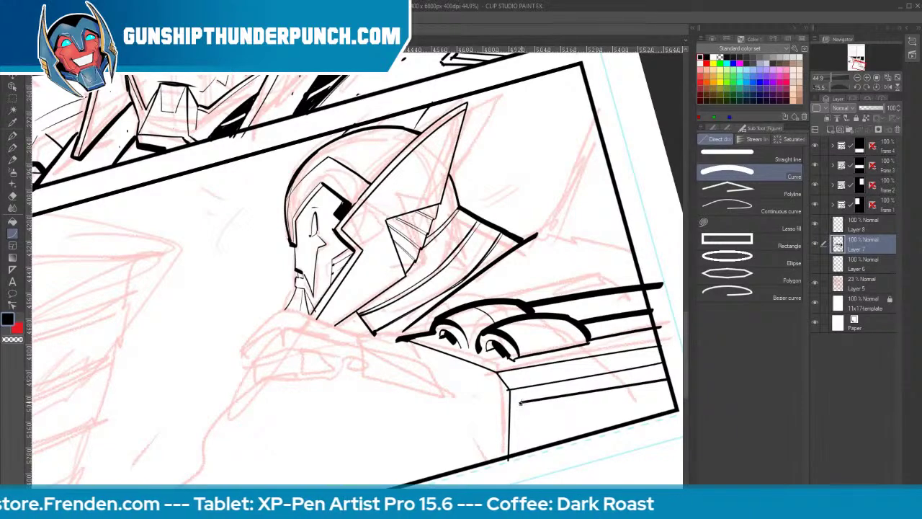
left_click_drag(520, 418, 669, 393)
left_click(670, 394)
left_click_drag(522, 414, 671, 391)
left_click(671, 390)
left_click_drag(520, 403, 520, 418)
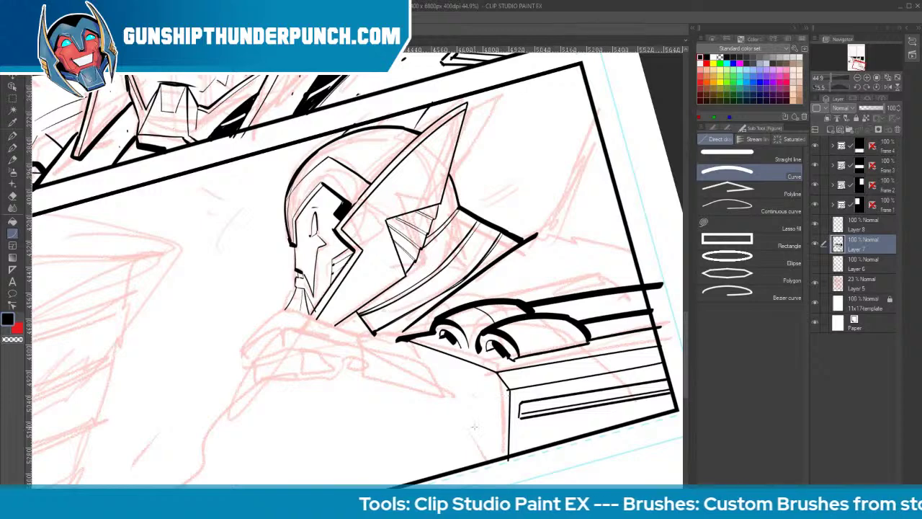
Ink the heavy arched contour below the chest and a straight line rising from the rear pipe to the panel border
key("p")
mouse_move(288, 376)
left_mouse_down()
mouse_move(440, 397)
mouse_move(497, 458)
left_mouse_up()
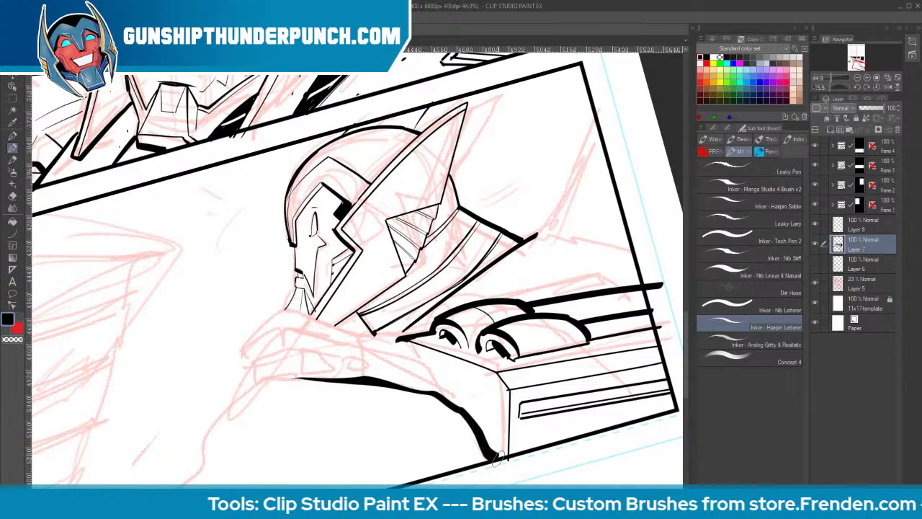
mouse_move(299, 378)
left_mouse_down()
mouse_move(241, 390)
mouse_move(190, 449)
mouse_move(184, 474)
left_mouse_up()
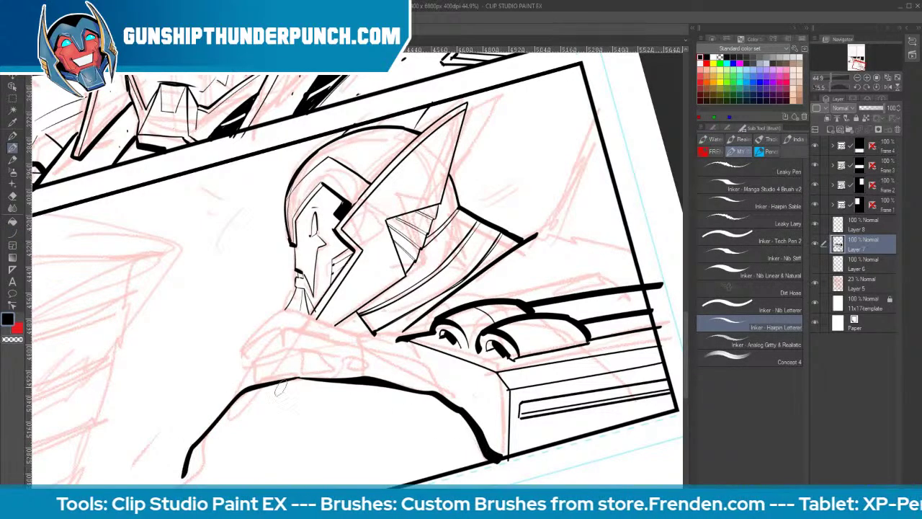
left_click_drag(520, 297, 629, 216)
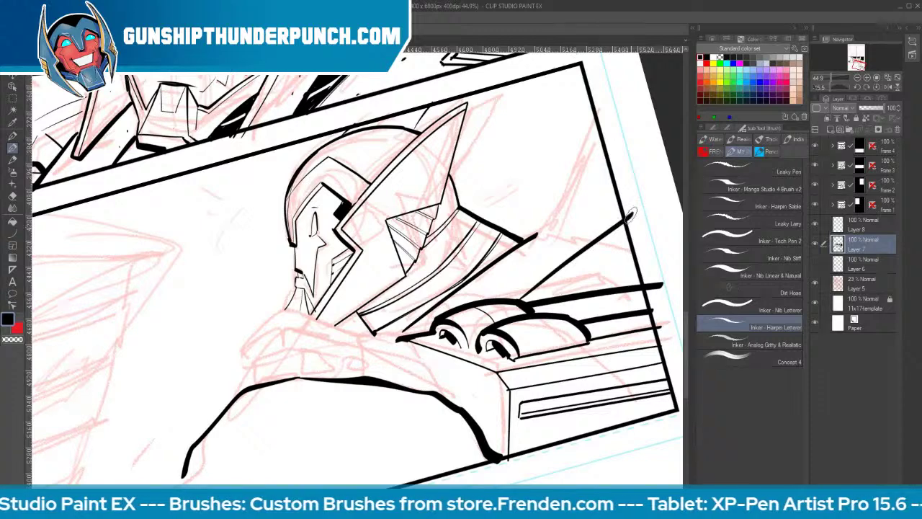
left_click_drag(457, 208, 585, 170)
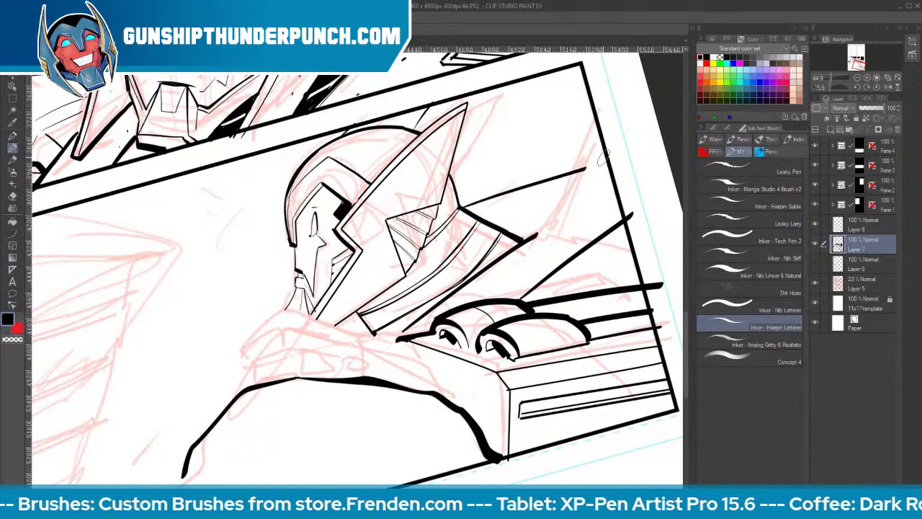
key("ctrl+z")
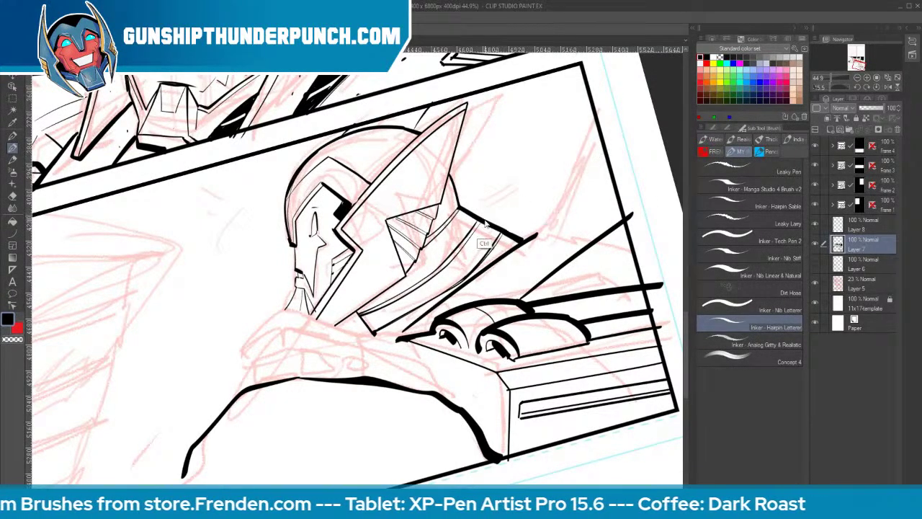
left_click_drag(461, 216, 562, 213)
mouse_move(457, 188)
left_mouse_down()
mouse_move(580, 169)
mouse_move(600, 120)
left_mouse_up()
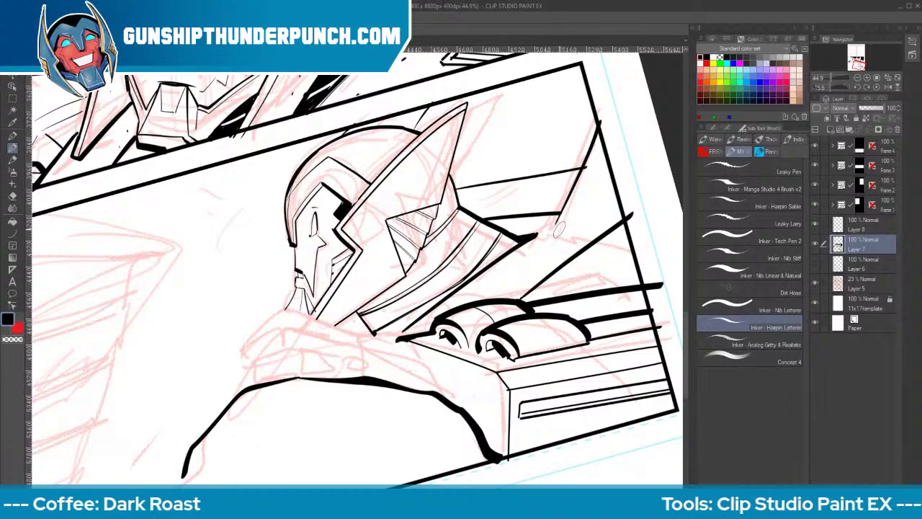
key("e")
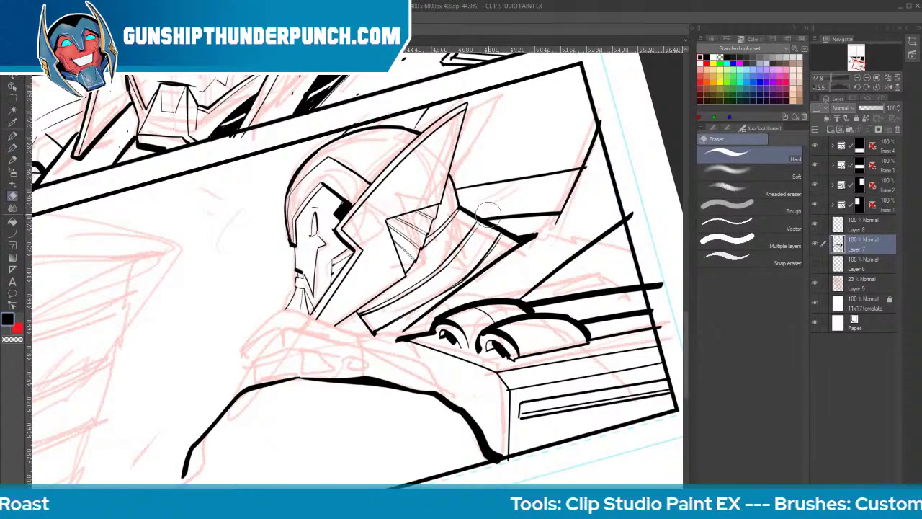
left_click(534, 205)
key("ctrl+z")
key("ctrl+z")
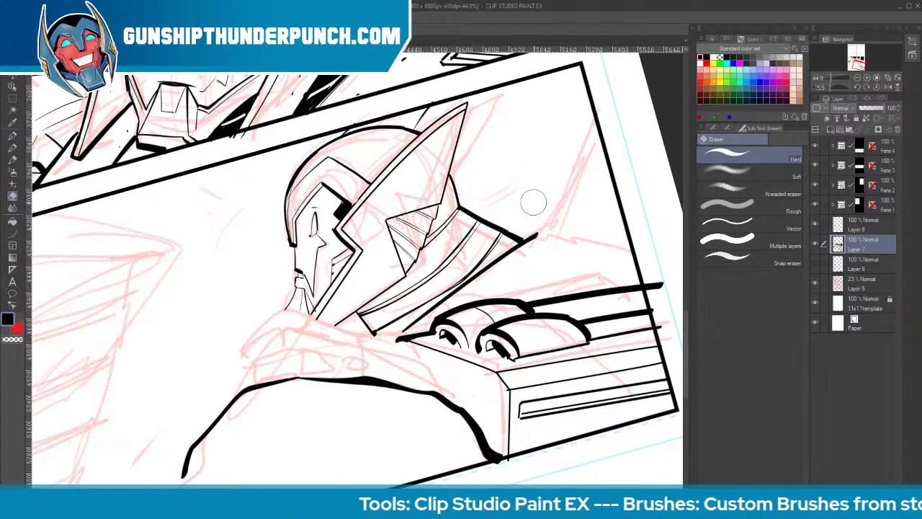
Trim the collar tip's overshoot, and rule straight lines from the collar to the panel border and along the shoulder block's upper edge
left_click_drag(550, 246, 534, 237)
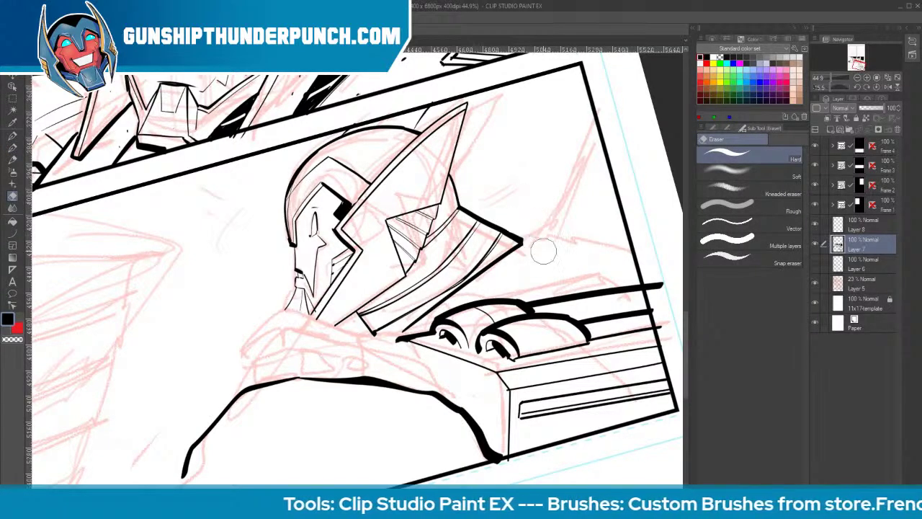
left_click(12, 232)
left_click(724, 155)
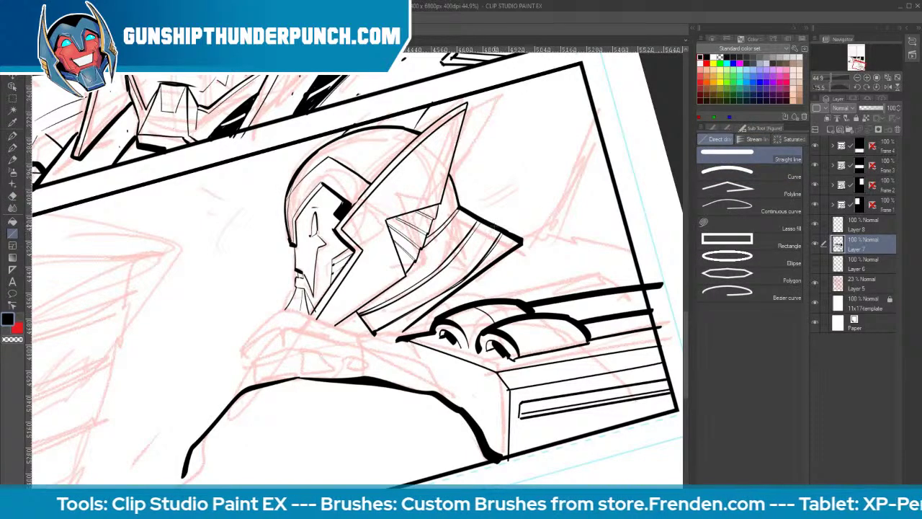
mouse_move(493, 225)
left_mouse_down()
mouse_move(641, 221)
mouse_move(626, 222)
left_mouse_up()
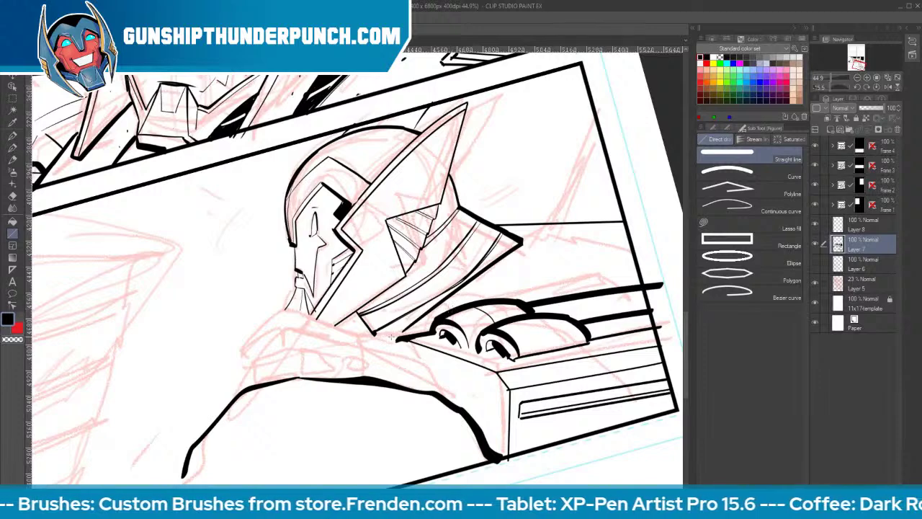
mouse_move(382, 336)
left_mouse_down()
mouse_move(402, 332)
mouse_move(397, 345)
mouse_move(461, 362)
mouse_move(445, 358)
mouse_move(484, 382)
mouse_move(474, 376)
left_mouse_up()
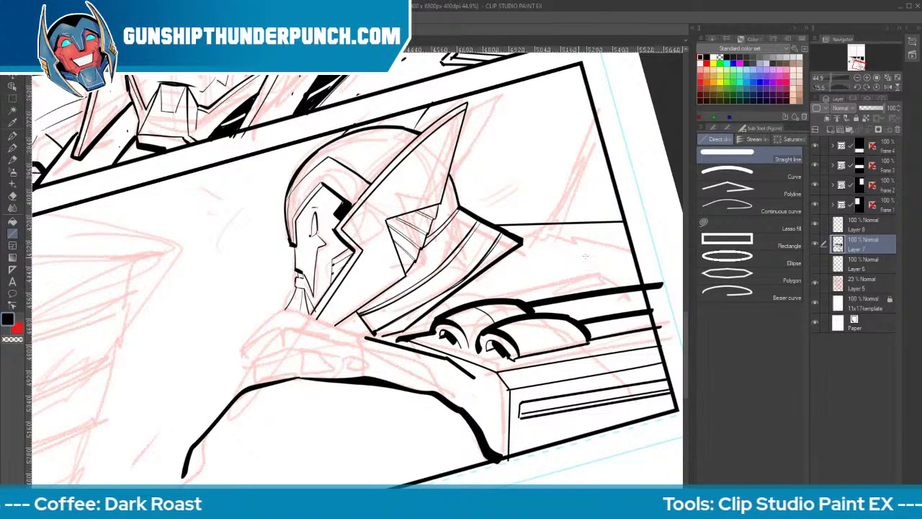
Rule the angular plate edges between the rear pipe and the side border, erasing the collar line's excess beyond the slanted edge
left_click_drag(632, 248, 585, 292)
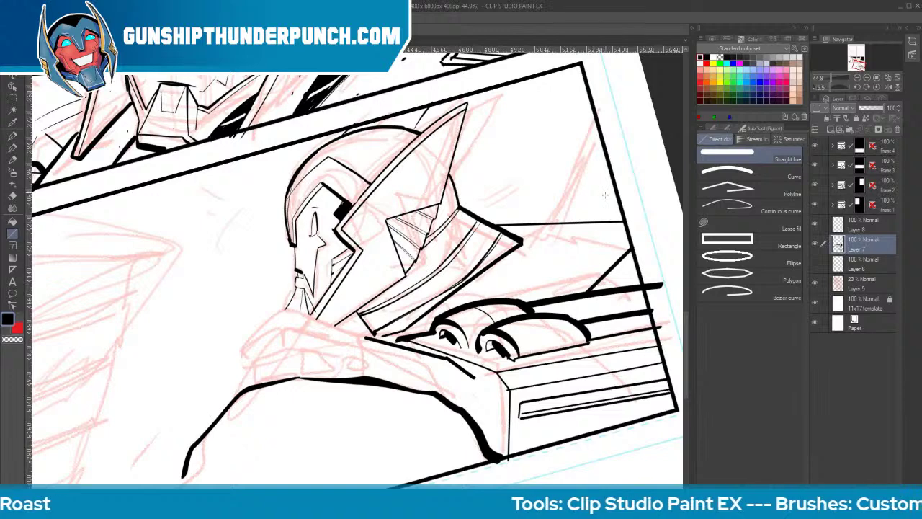
left_click_drag(577, 235, 606, 153)
key("e")
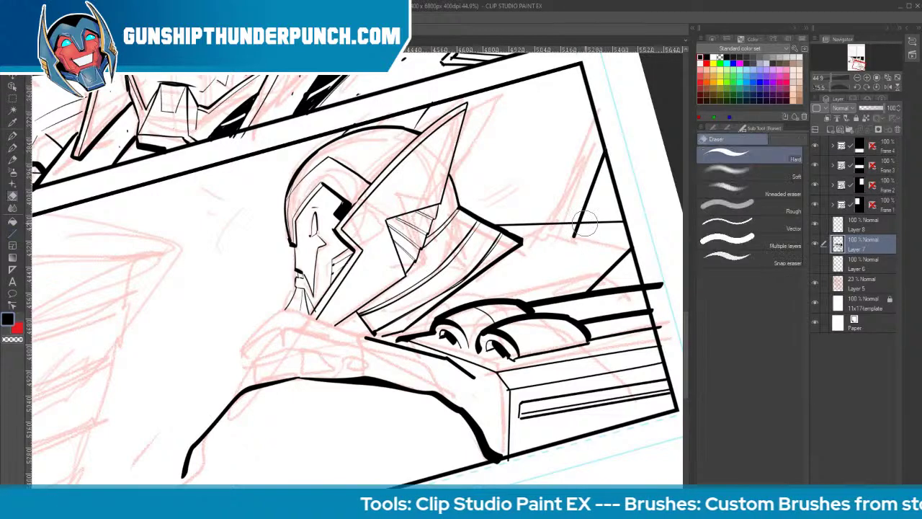
key("u")
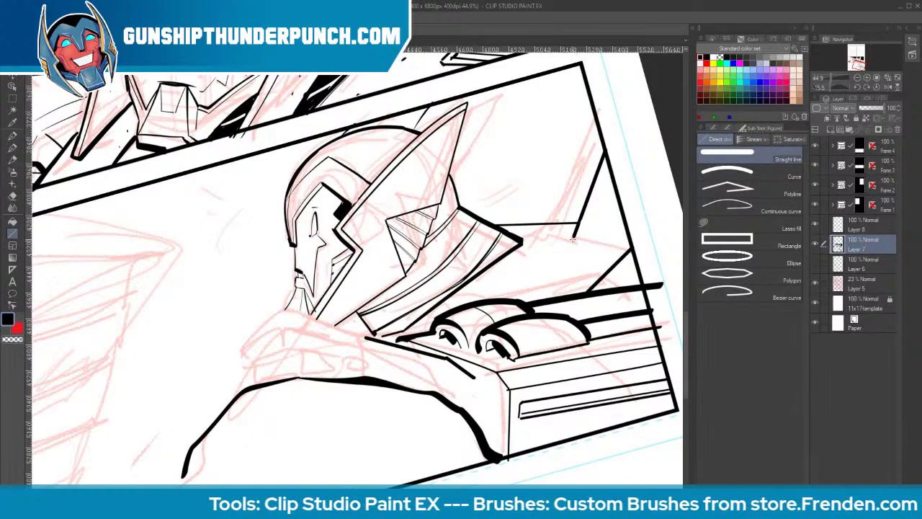
left_click_drag(574, 238, 628, 240)
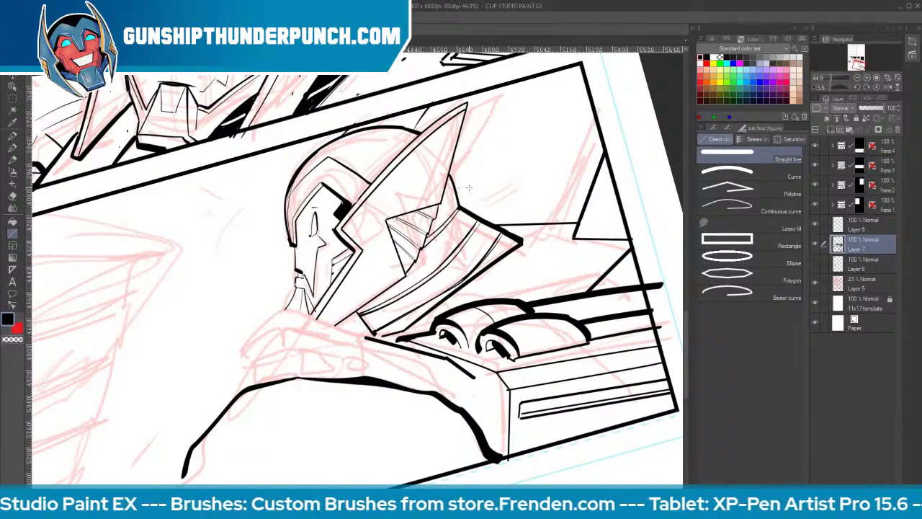
Rule the upper edge of the block behind the head, a line rising to the top border, and thinner inset lines inside the block
left_click_drag(465, 183, 597, 173)
left_click_drag(481, 180, 499, 87)
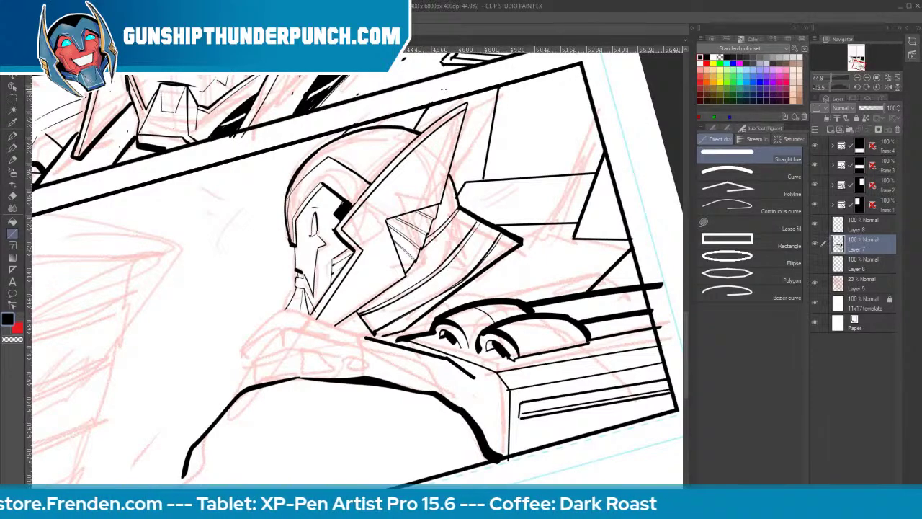
key("bracketleft")
key("bracketleft")
left_click_drag(576, 223, 566, 189)
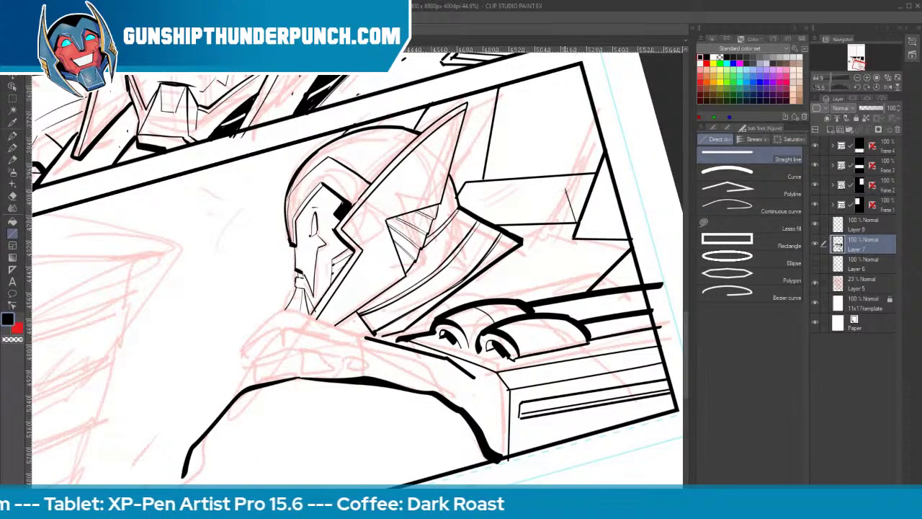
left_click_drag(476, 194, 564, 190)
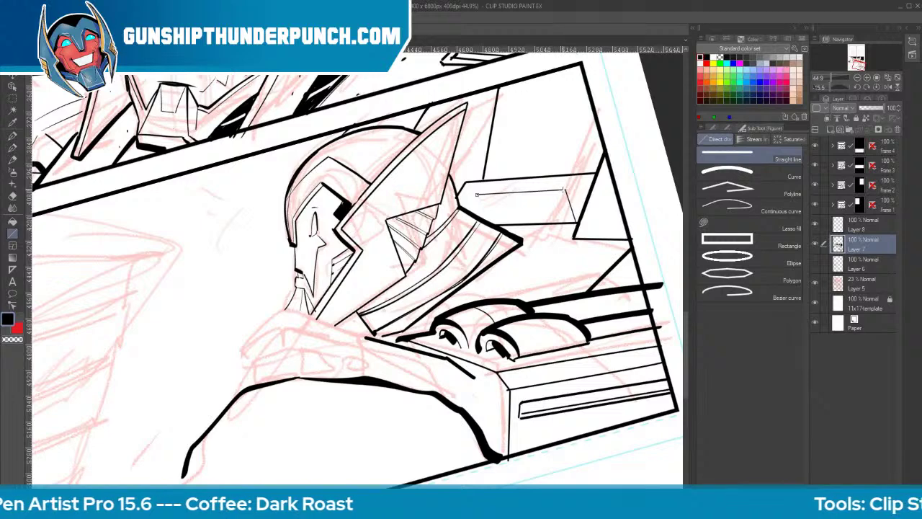
left_click_drag(475, 195, 461, 207)
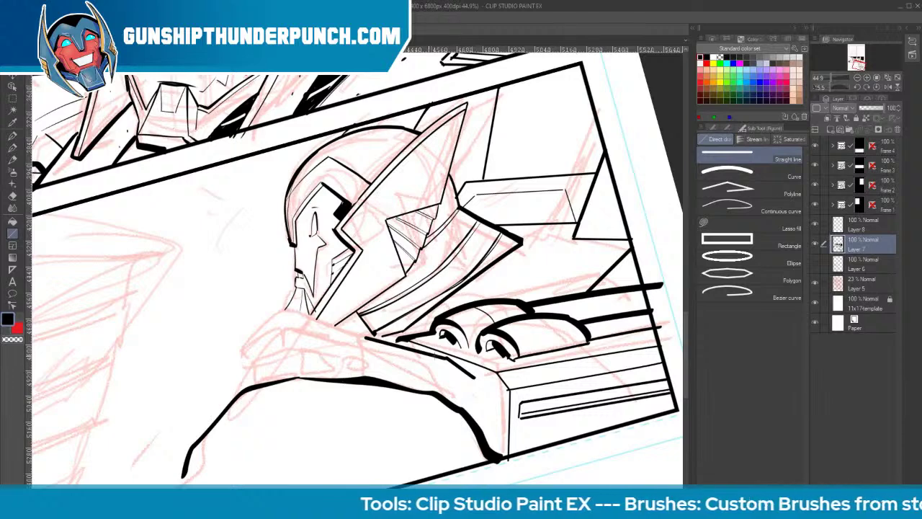
Ink the curved bands across the shoulder section between the collar base and the heavy arched chest contour
key("p")
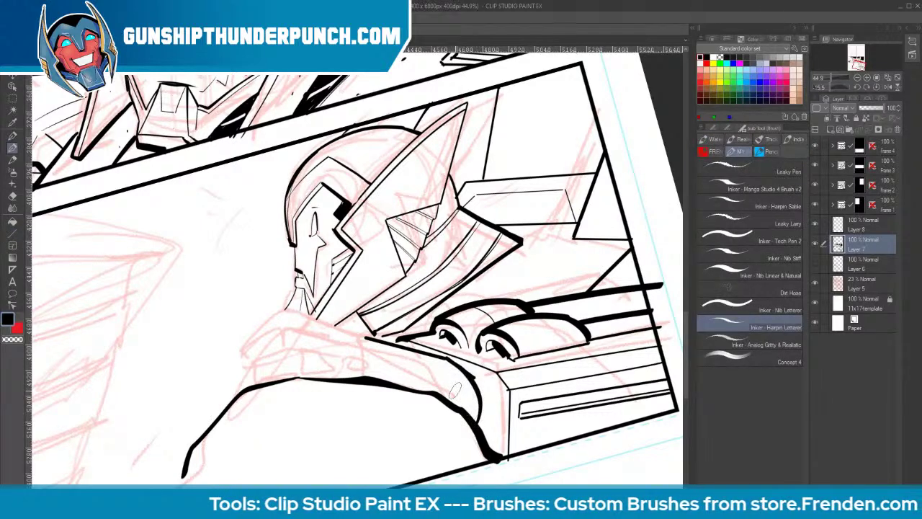
left_click_drag(358, 337, 393, 383)
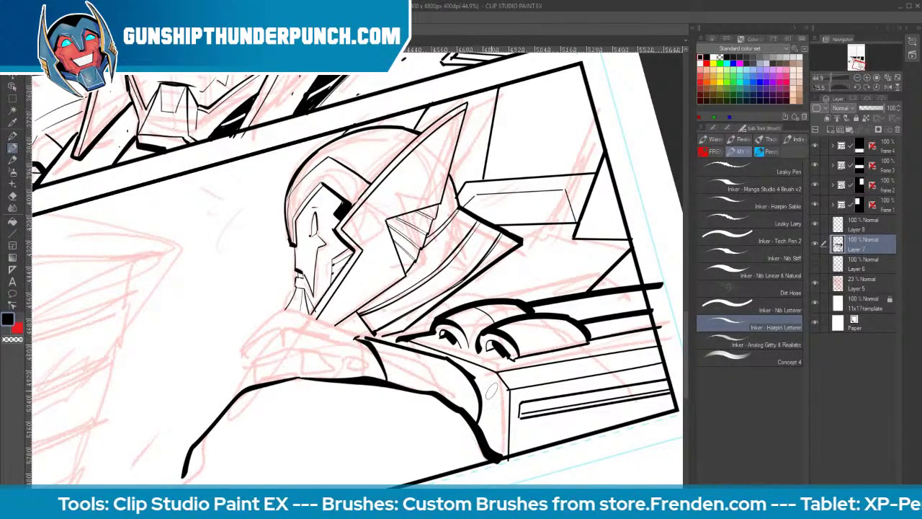
left_click_drag(474, 377, 492, 448)
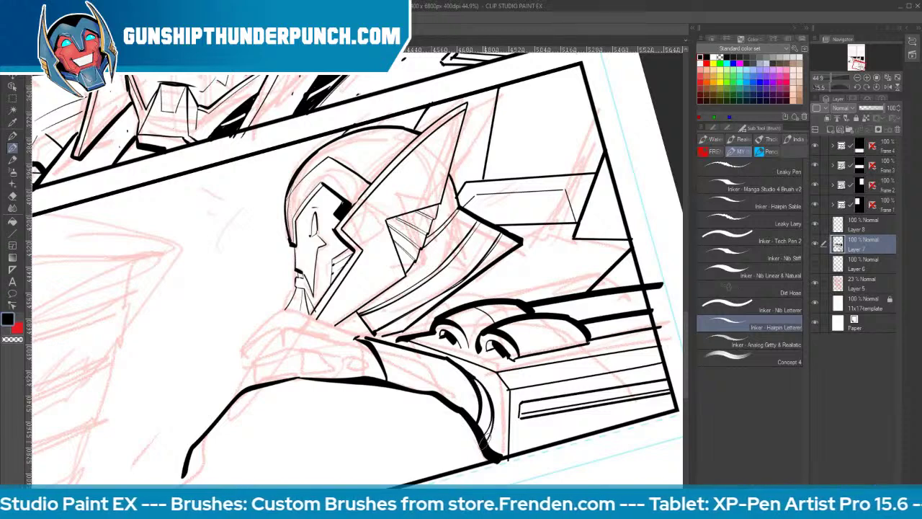
Add heavy black bands across both pipes' domed sections and parallel shading lines along their straight parts to the border
mouse_move(513, 315)
left_mouse_down()
mouse_move(549, 350)
mouse_move(515, 335)
mouse_move(534, 327)
mouse_move(579, 332)
left_mouse_up()
mouse_move(459, 324)
left_mouse_down()
mouse_move(496, 310)
mouse_move(657, 293)
left_mouse_up()
left_click_drag(591, 325, 652, 317)
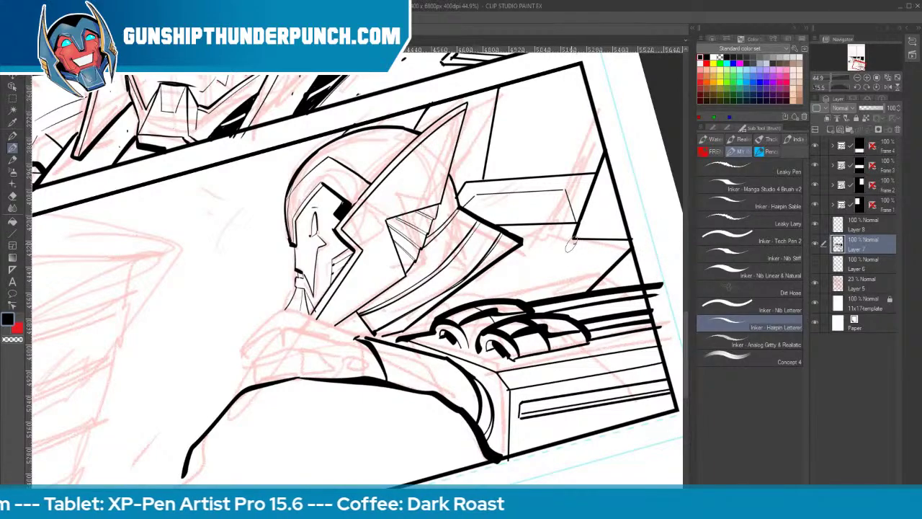
Outline a small slanted vent with thin straight lines on the plate between the collar and the side border
key("shift+space")
left_click_drag(618, 348, 671, 245)
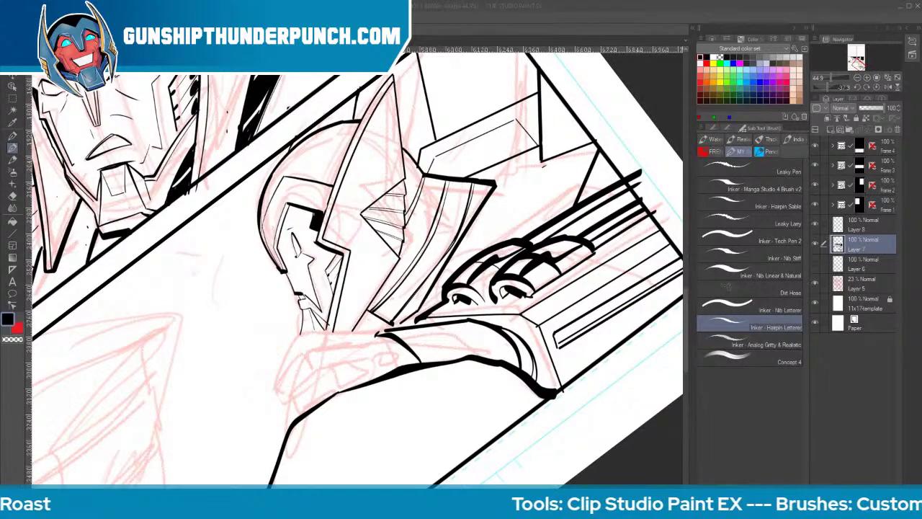
left_click(604, 29)
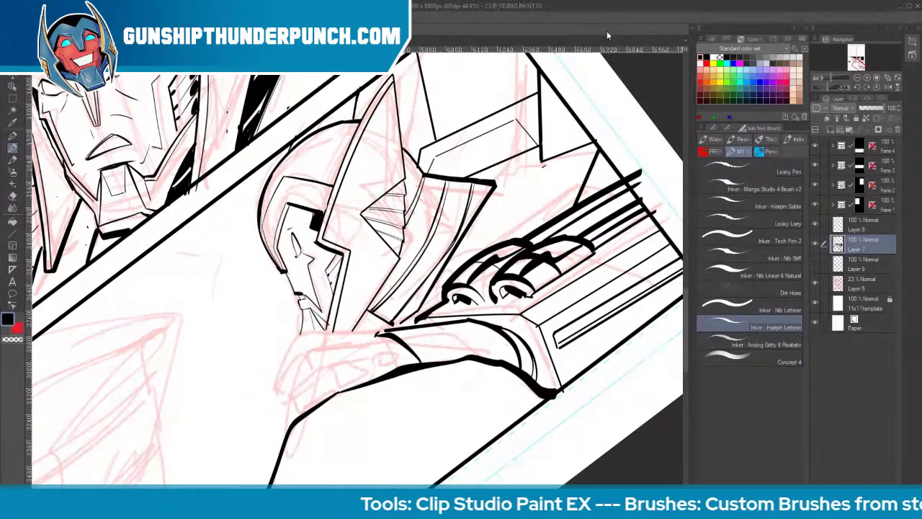
key("ctrl+space")
mouse_move(564, 167)
left_mouse_down()
mouse_move(577, 157)
mouse_move(408, 295)
mouse_move(491, 260)
left_mouse_up()
key("space")
key("ctrl+z")
key("u")
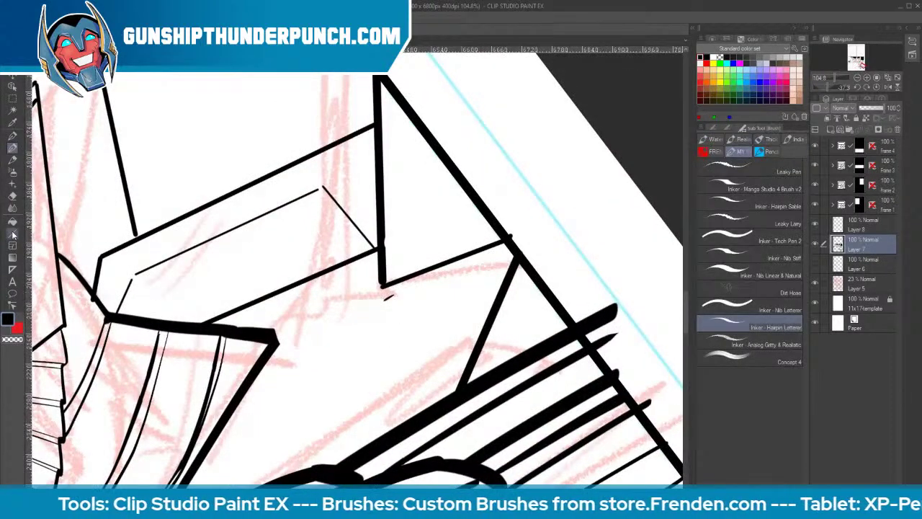
left_click_drag(416, 285, 494, 257)
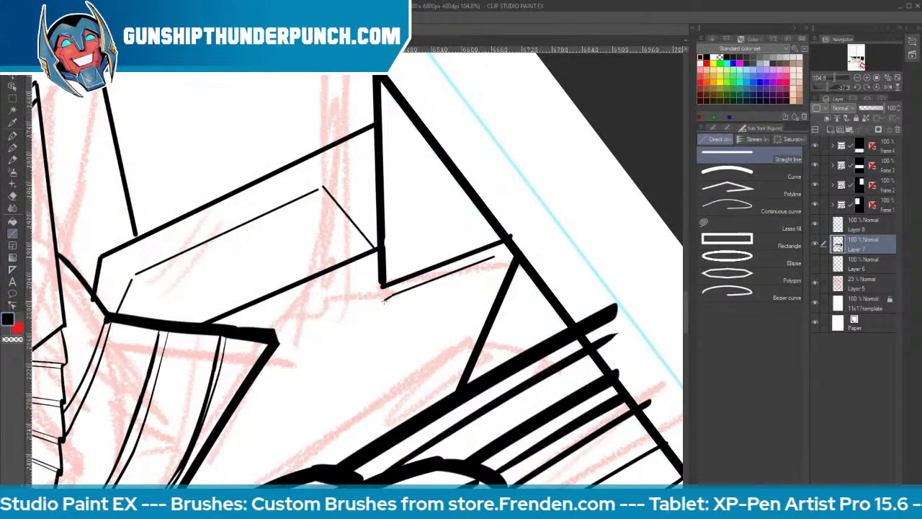
mouse_move(384, 301)
left_mouse_down()
mouse_move(361, 355)
mouse_move(489, 315)
left_mouse_up()
left_click_drag(496, 256, 480, 317)
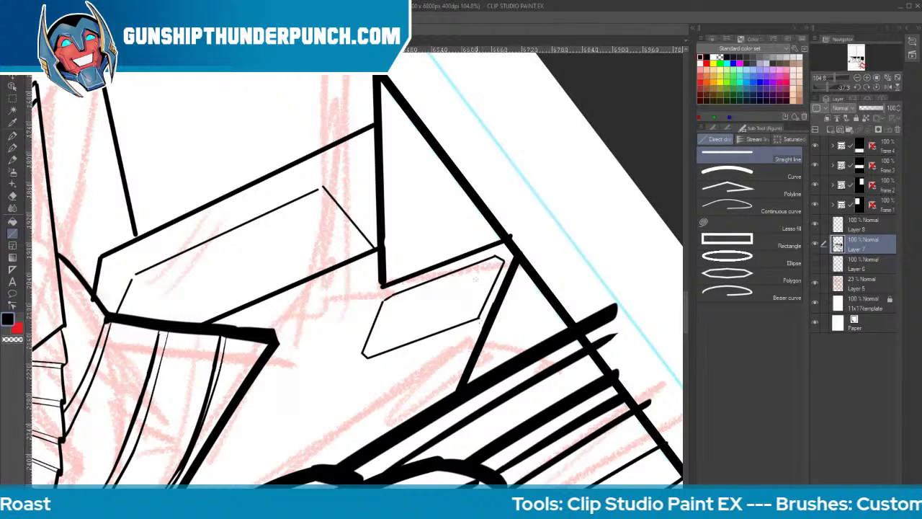
Rule a thinner inner frame parallel to all sides of the slanted vent
left_click_drag(392, 300, 493, 261)
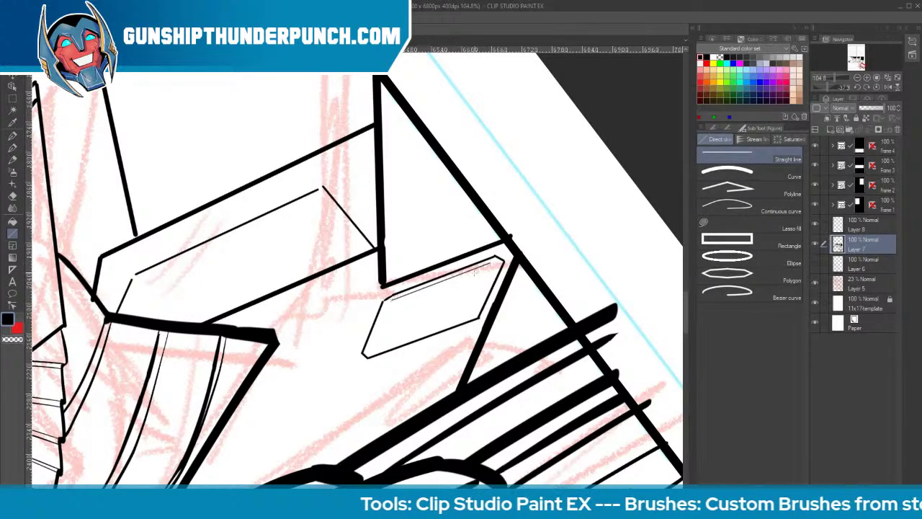
mouse_move(371, 351)
left_mouse_down()
mouse_move(470, 314)
mouse_move(497, 265)
left_mouse_up()
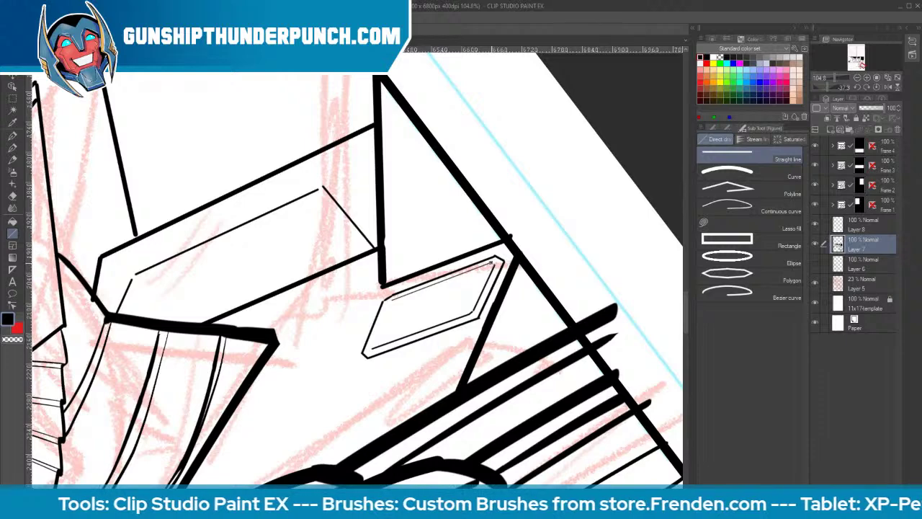
left_click_drag(388, 302, 369, 348)
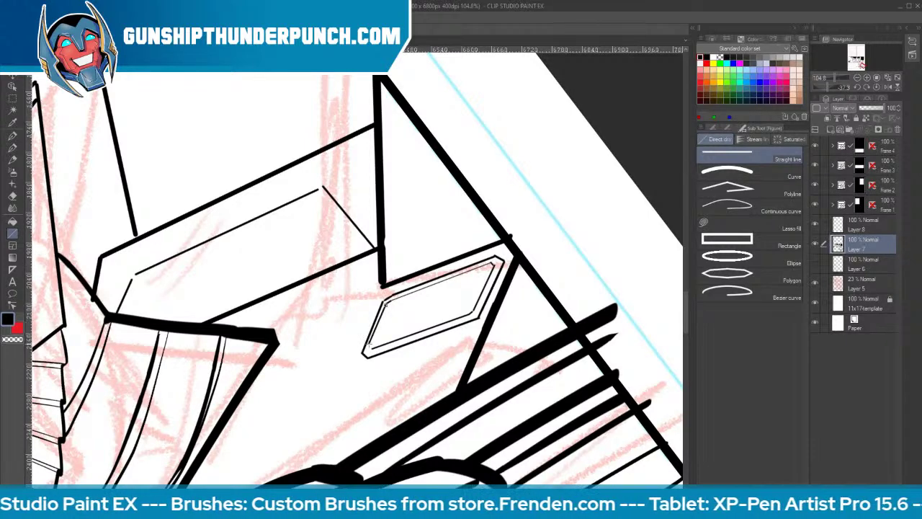
Fill the slanted vent with evenly spaced parallel slat lines
left_click_drag(386, 302, 492, 267)
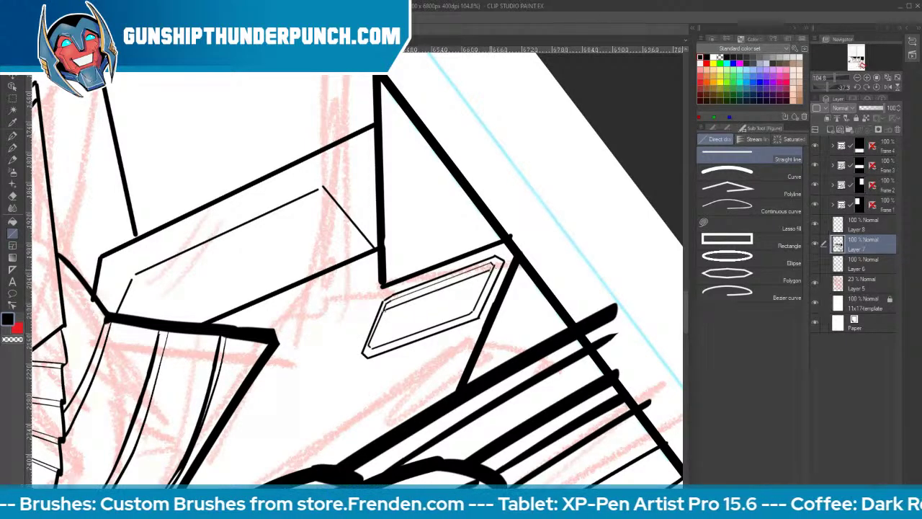
left_click_drag(382, 308, 490, 277)
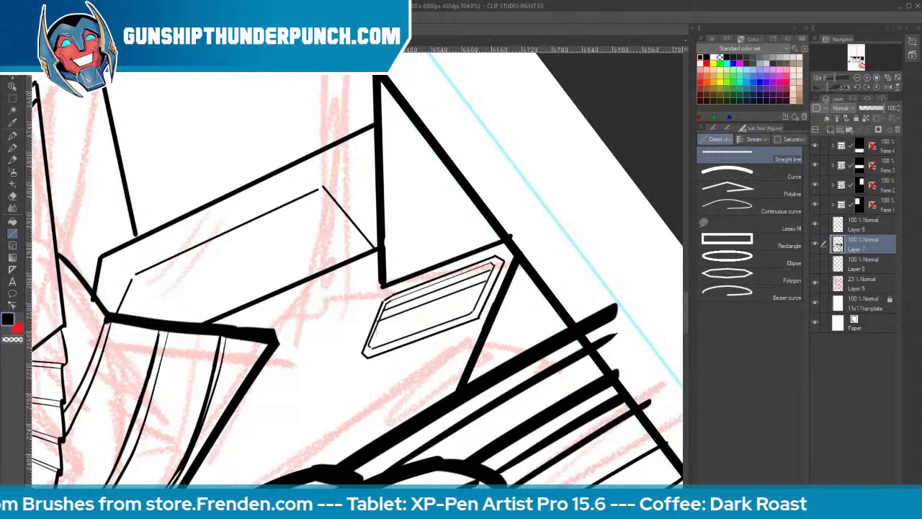
left_click_drag(373, 333, 480, 292)
left_click_drag(371, 341, 476, 305)
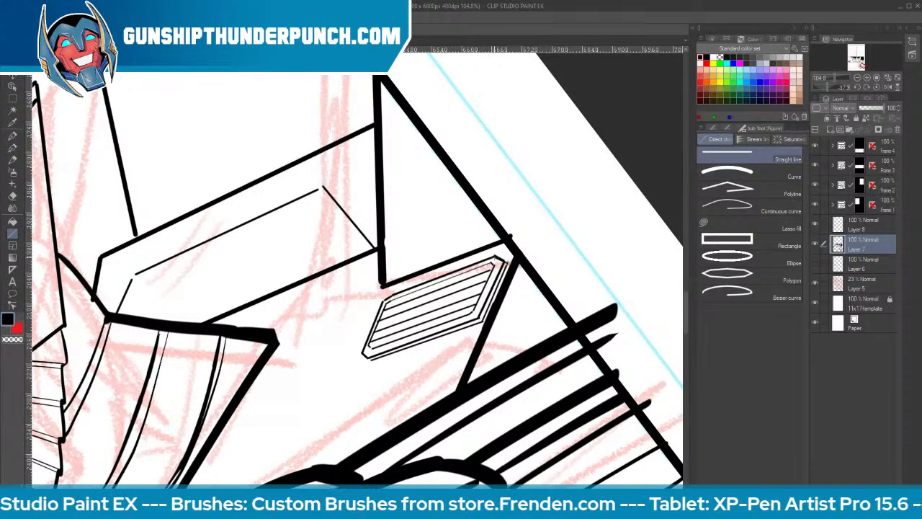
Add thin parallel detail lines beside the block's inset line, the triangular plate's thick upright edge and the block's lower edge
left_click_drag(137, 278, 322, 191)
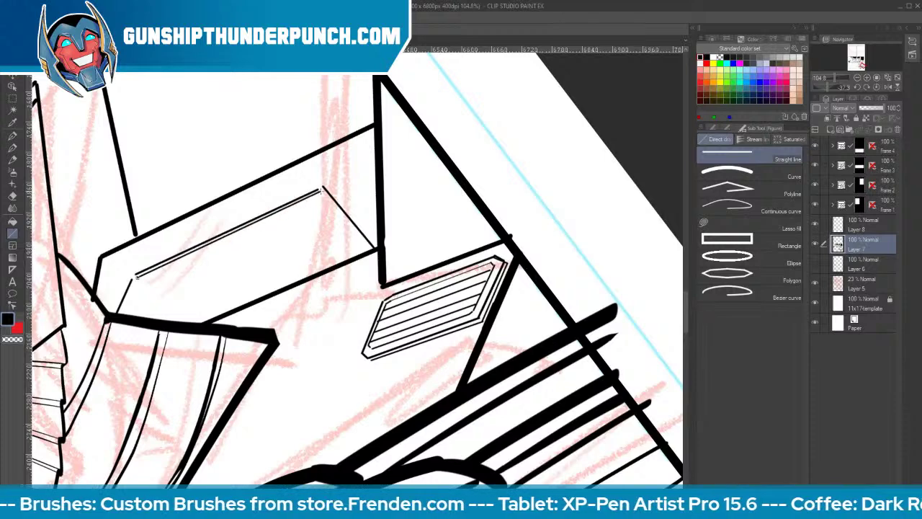
left_click_drag(388, 88, 388, 281)
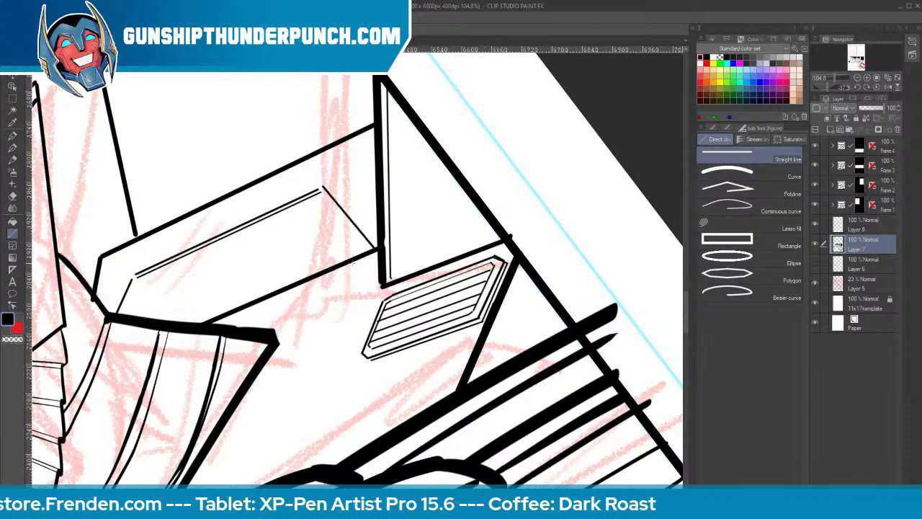
left_click_drag(351, 265, 232, 318)
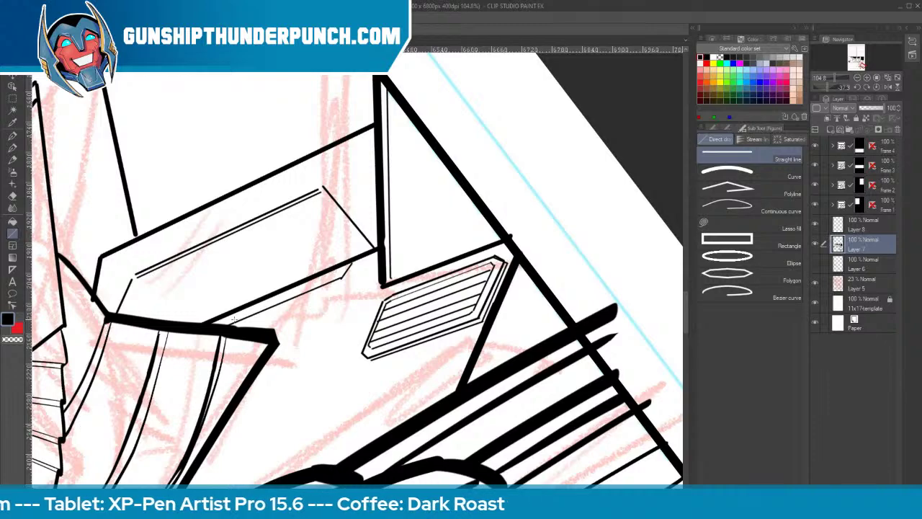
Ink a second curved band across the raised arm's cuff and small knuckle arcs at the back of the hand
key("ctrl+space")
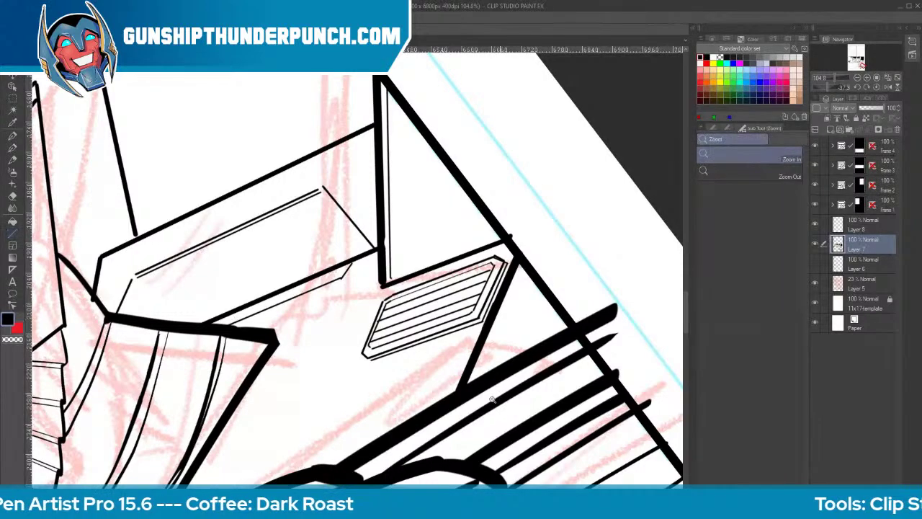
mouse_move(502, 393)
left_mouse_down()
mouse_move(482, 408)
mouse_move(533, 302)
mouse_move(536, 272)
mouse_move(525, 260)
left_mouse_up()
key("space")
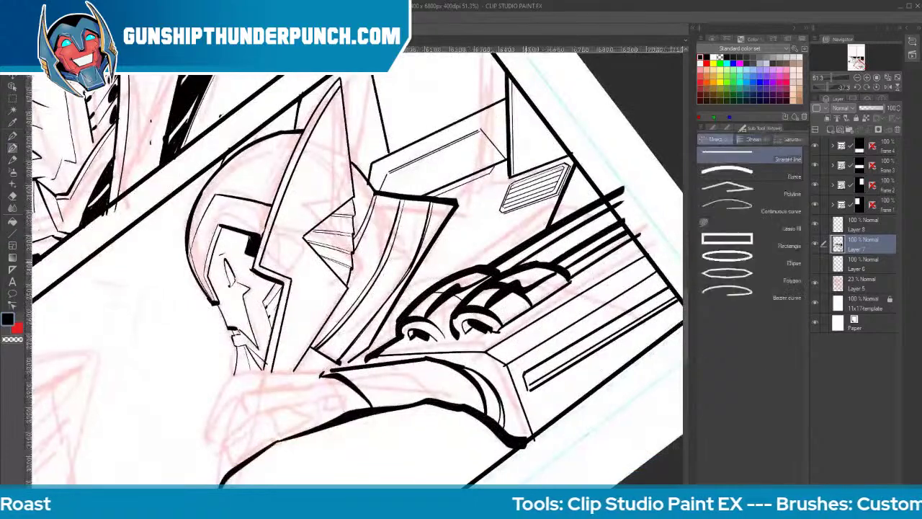
left_click_drag(324, 364, 414, 403)
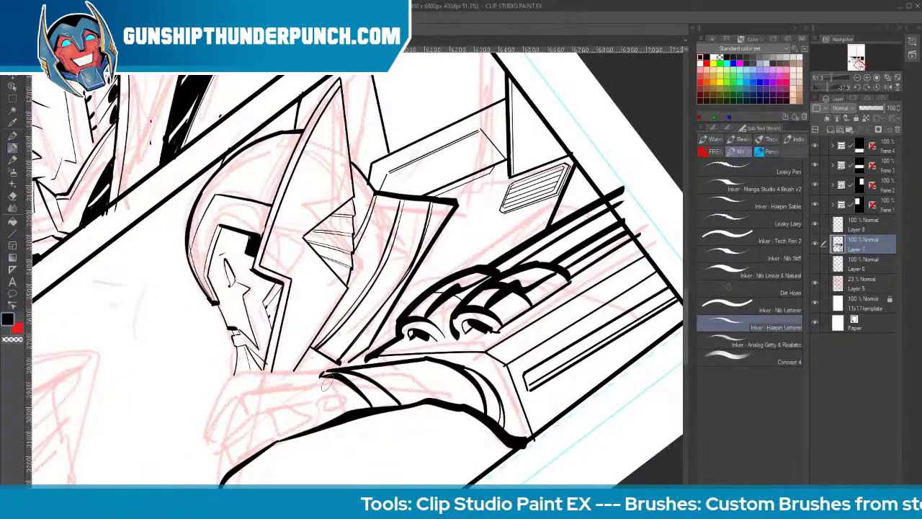
mouse_move(358, 394)
left_mouse_down()
mouse_move(344, 403)
mouse_move(355, 408)
mouse_move(337, 410)
mouse_move(332, 387)
mouse_move(348, 391)
mouse_move(307, 382)
left_mouse_up()
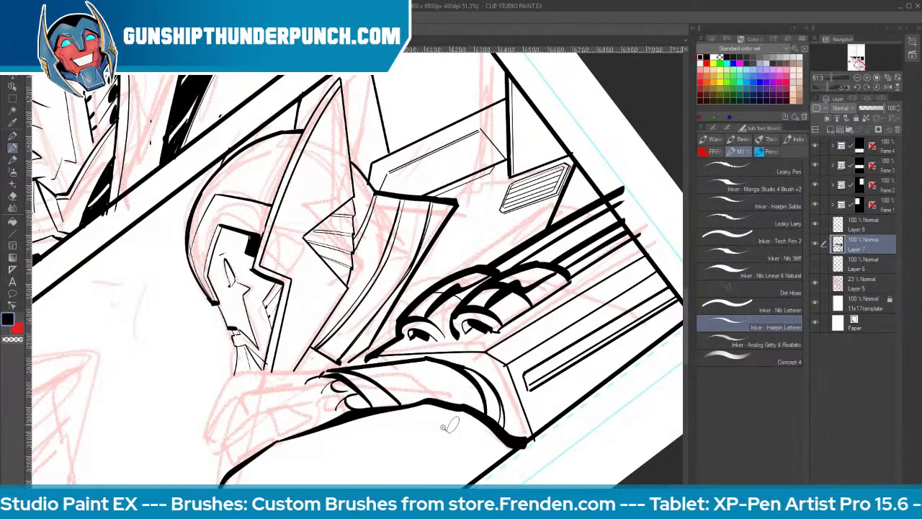
Ink the segmented outlines of the hand's lower fingers over the red sketch, from the knuckles to the fingertips
mouse_move(449, 426)
left_mouse_down()
mouse_move(430, 444)
mouse_move(539, 433)
mouse_move(572, 383)
left_mouse_up()
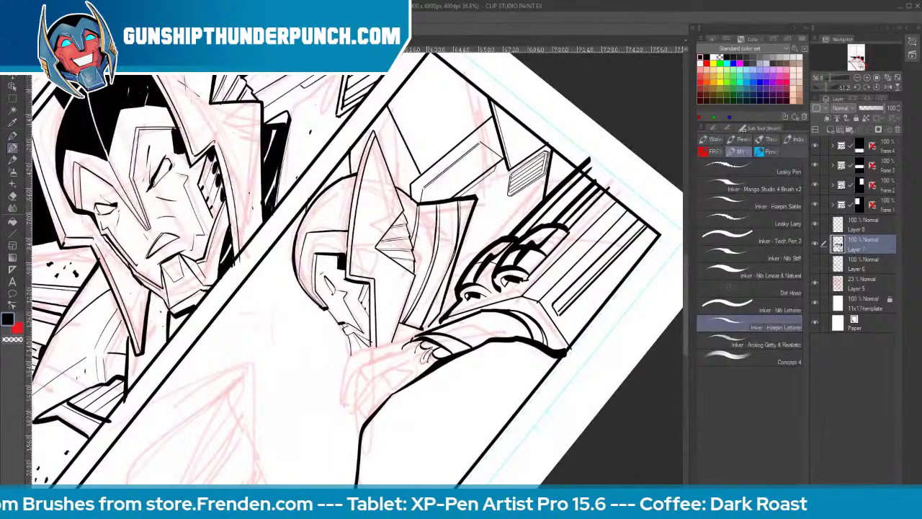
mouse_move(414, 352)
left_mouse_down()
mouse_move(418, 358)
mouse_move(375, 363)
mouse_move(346, 401)
mouse_move(347, 422)
left_mouse_up()
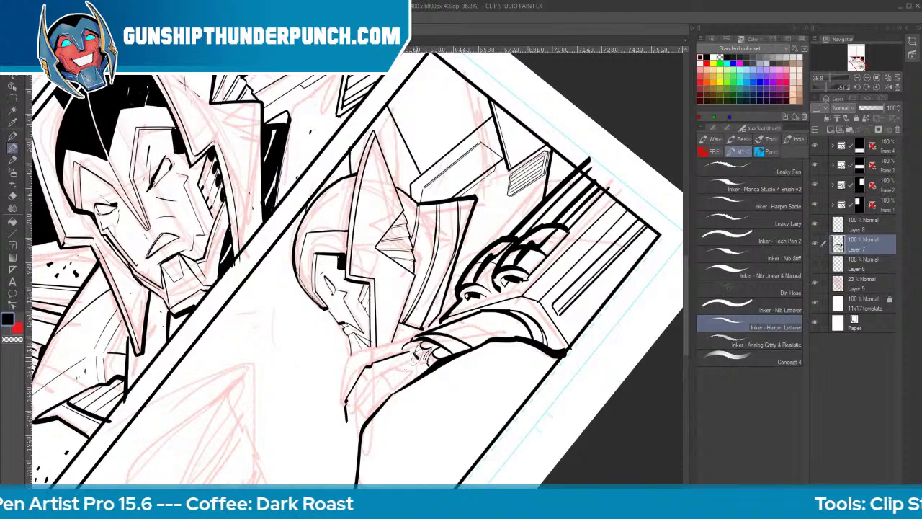
mouse_move(414, 352)
left_mouse_down()
mouse_move(382, 374)
mouse_move(356, 406)
mouse_move(361, 412)
mouse_move(362, 388)
mouse_move(358, 428)
left_mouse_up()
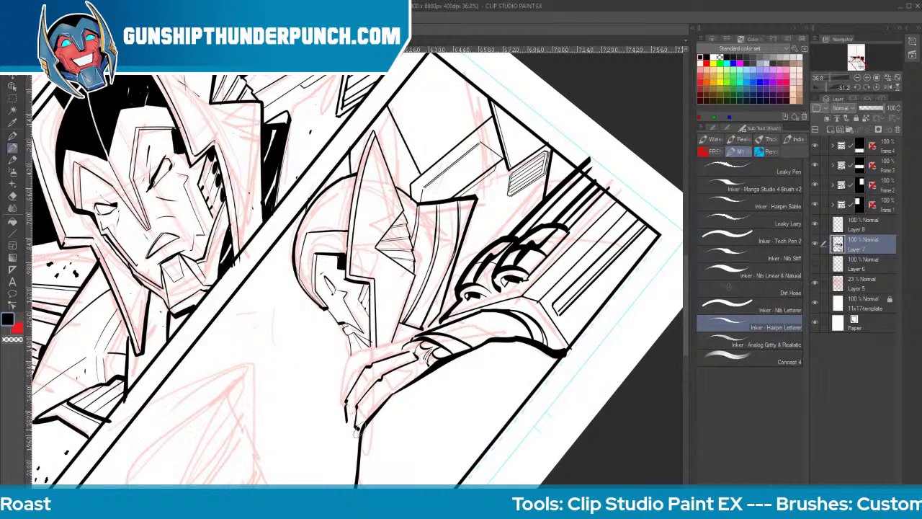
left_click_drag(399, 381, 393, 393)
left_click_drag(346, 419, 349, 429)
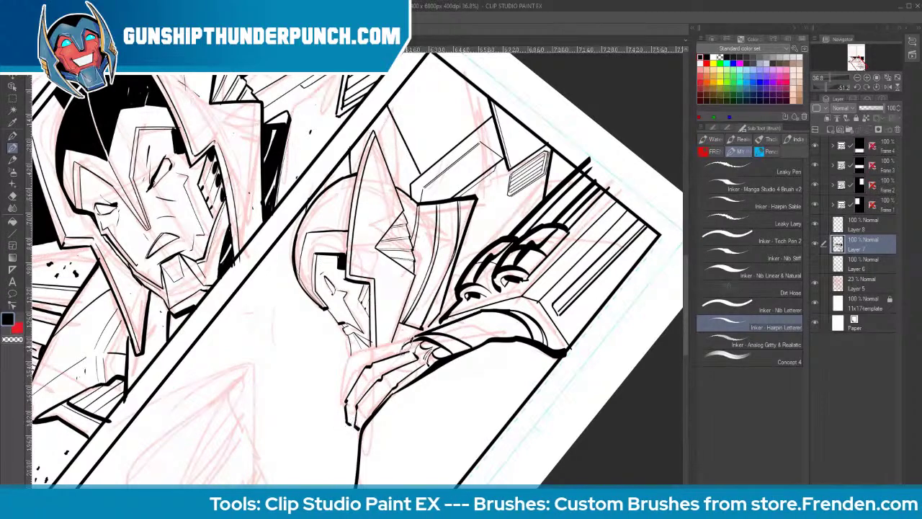
Ink the uppermost finger beside the others and add joint and thin detail lines along the fingers
mouse_move(403, 347)
left_mouse_down()
mouse_move(369, 355)
mouse_move(337, 389)
mouse_move(332, 409)
mouse_move(341, 422)
mouse_move(353, 395)
left_mouse_up()
mouse_move(366, 355)
left_mouse_down()
mouse_move(349, 389)
mouse_move(374, 364)
mouse_move(376, 375)
mouse_move(349, 407)
left_mouse_up()
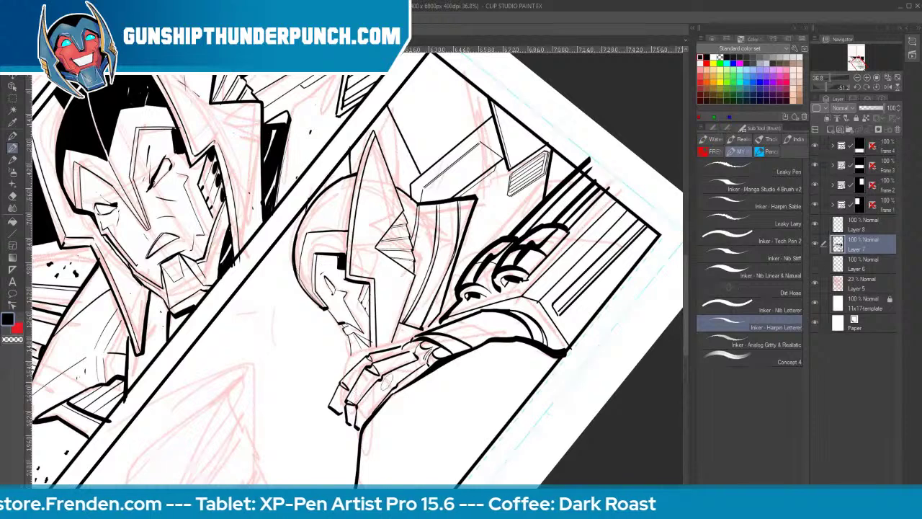
left_click_drag(381, 378, 390, 387)
left_click_drag(360, 416, 367, 402)
mouse_move(404, 377)
left_mouse_down()
mouse_move(371, 403)
mouse_move(383, 382)
mouse_move(425, 353)
mouse_move(413, 347)
mouse_move(406, 358)
left_mouse_up()
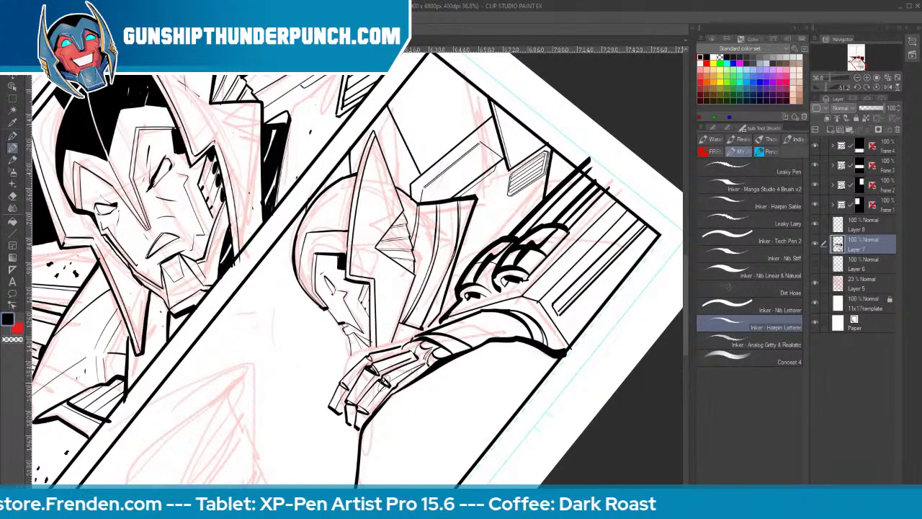
Erase the uppermost finger's line end near the cuff and the dark knuckle marks at the bases of the lower fingers
scroll(370, 346, "up", 6)
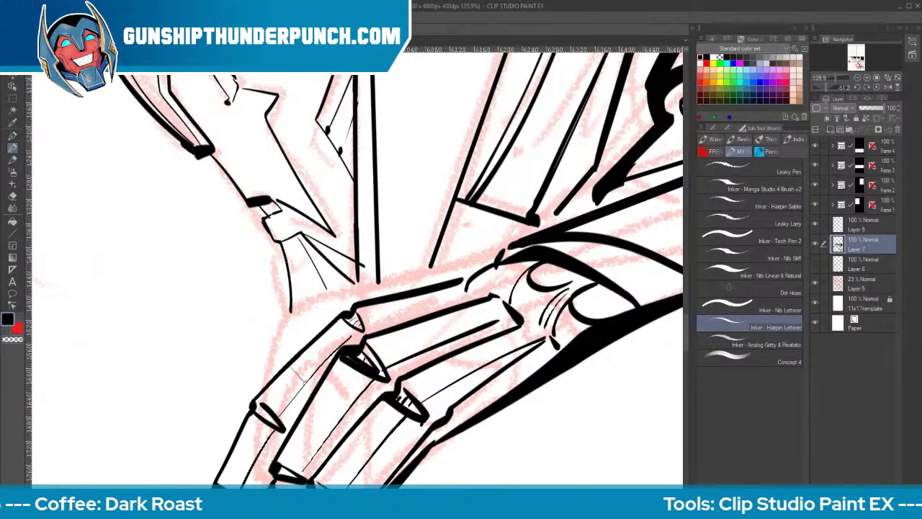
key("r")
left_click_drag(255, 407, 257, 405)
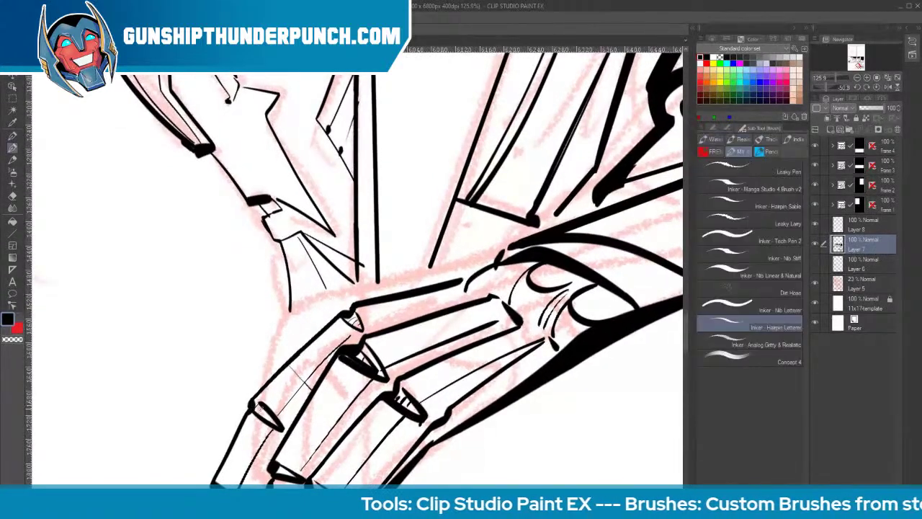
key("e")
left_click_drag(448, 286, 495, 271)
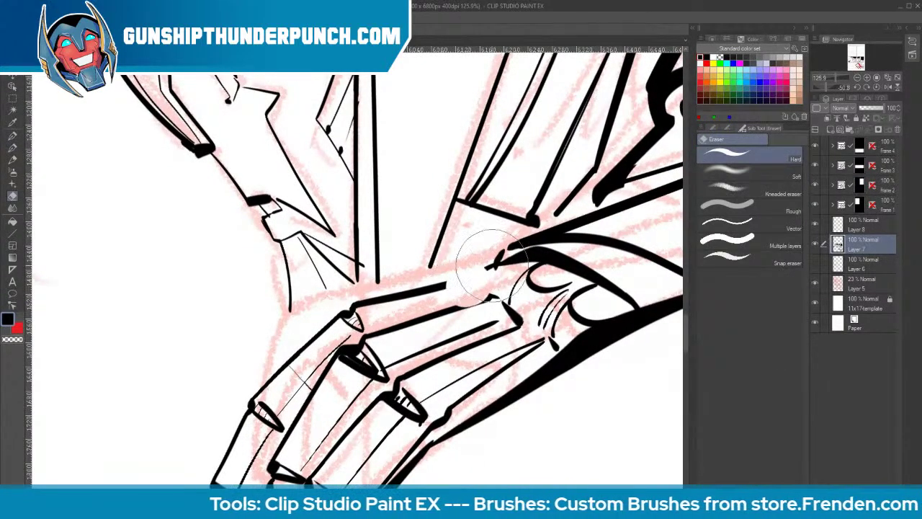
key("]")
key("]")
key("]")
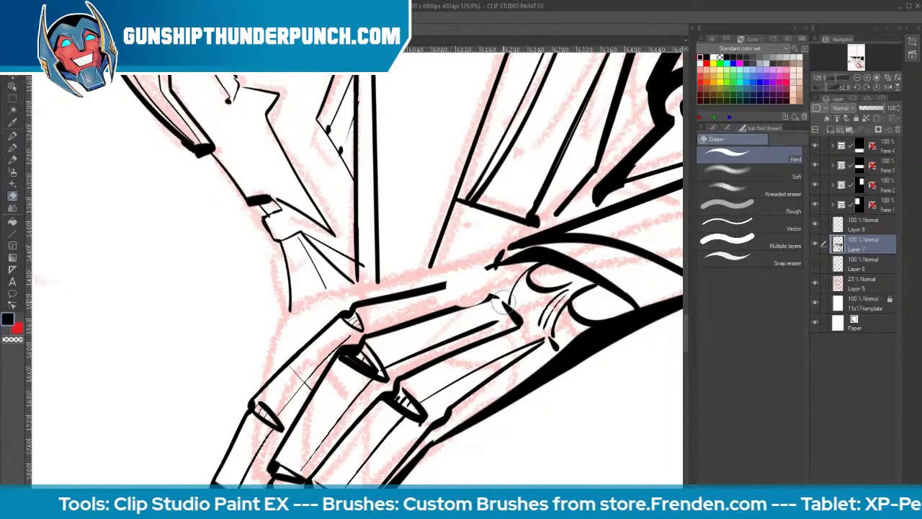
left_click_drag(504, 303, 568, 332)
key("p")
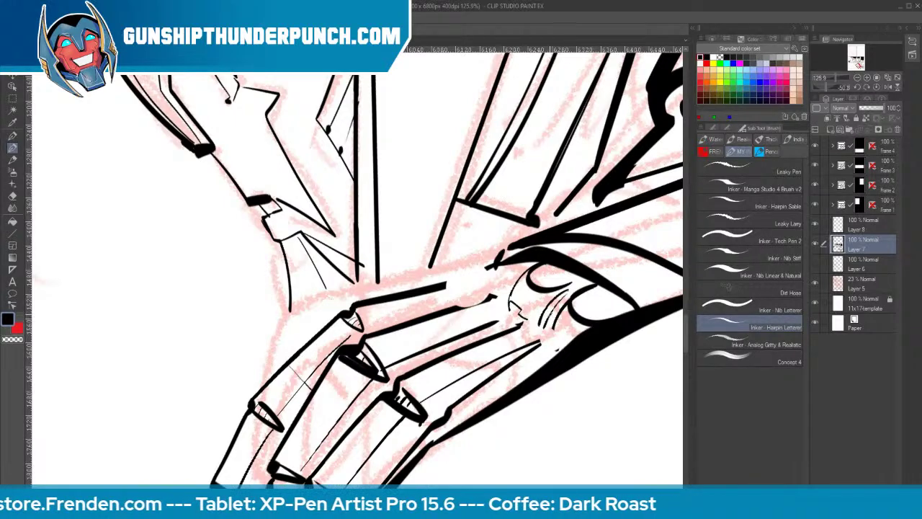
Erase the remaining stub of the uppermost finger's lower edge and the stray marks beside the cuff
key("e")
left_click_drag(453, 309, 490, 297)
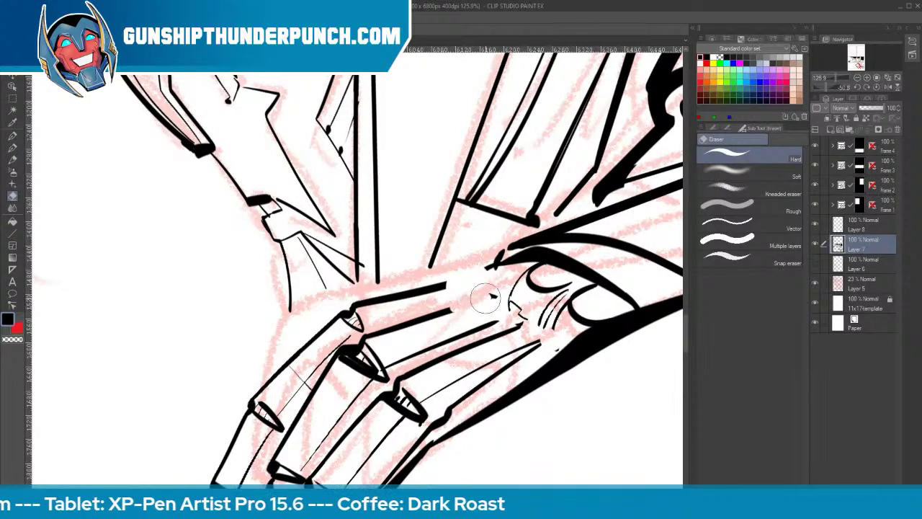
key("p")
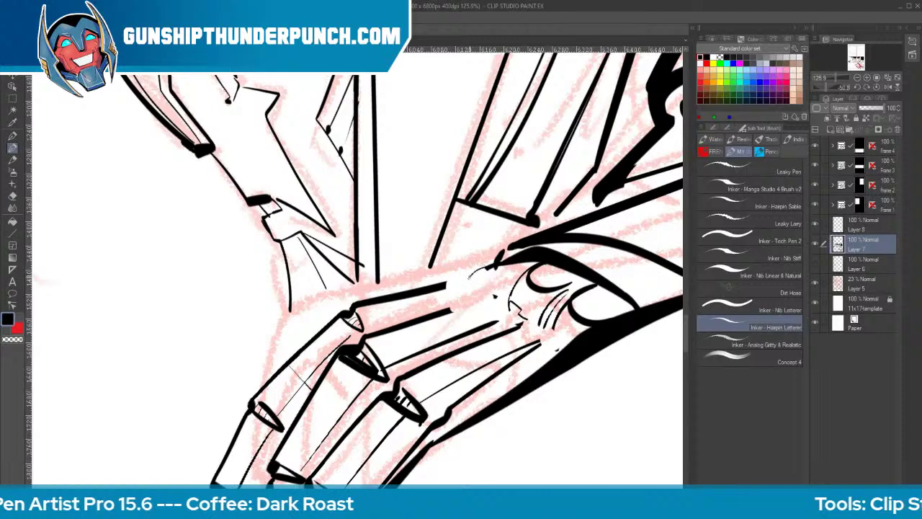
key("e")
mouse_move(471, 275)
left_mouse_down()
mouse_move(494, 257)
mouse_move(457, 274)
left_mouse_up()
Ink a rounded knuckle cap at the uppermost finger's base and extend the finger's upper edge to meet it
key("p")
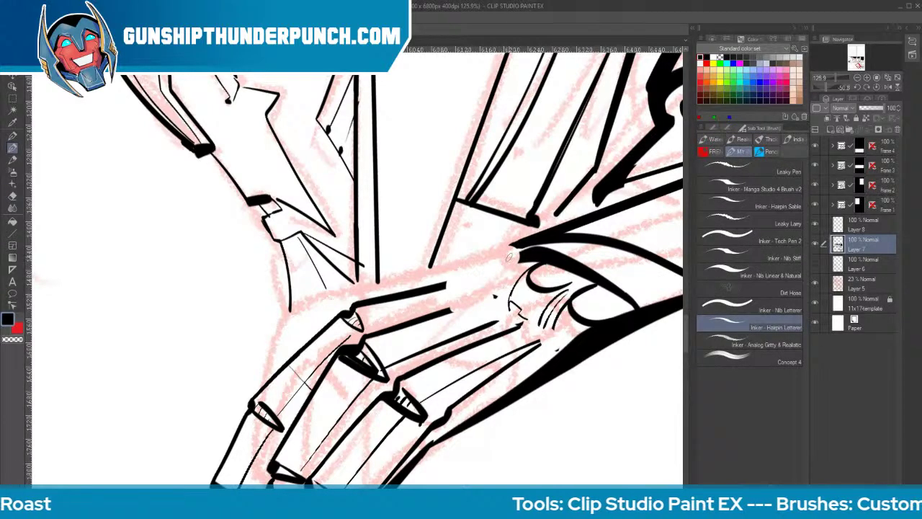
mouse_move(511, 252)
left_mouse_down()
mouse_move(471, 263)
mouse_move(507, 282)
mouse_move(512, 254)
mouse_move(521, 263)
mouse_move(506, 299)
left_mouse_up()
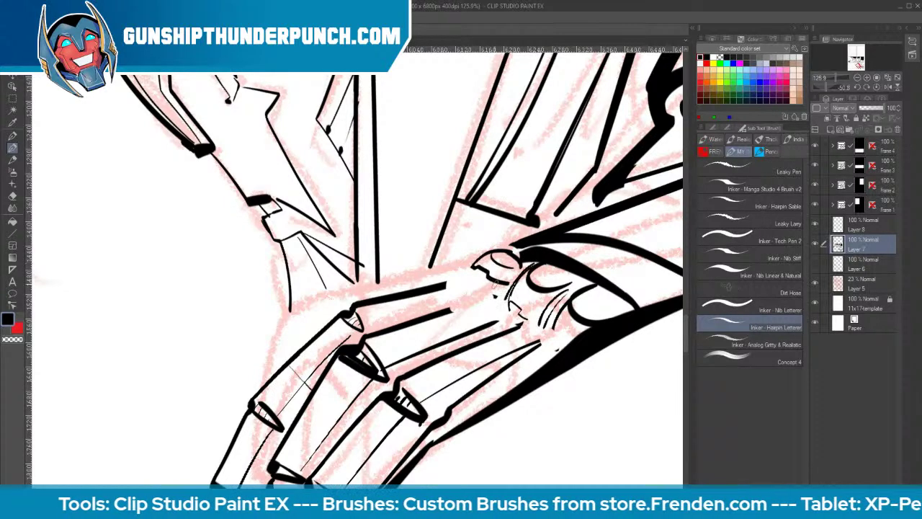
mouse_move(363, 303)
left_mouse_down()
mouse_move(458, 284)
mouse_move(373, 296)
mouse_move(472, 265)
left_mouse_up()
key("e")
key("b")
Extend the upper two fingers' edges to the knuckles and add short detail lines between the knuckles and the back of the hand
mouse_move(429, 318)
left_mouse_down()
mouse_move(508, 290)
mouse_move(479, 302)
mouse_move(504, 294)
mouse_move(492, 297)
left_mouse_up()
left_click_drag(504, 285, 480, 299)
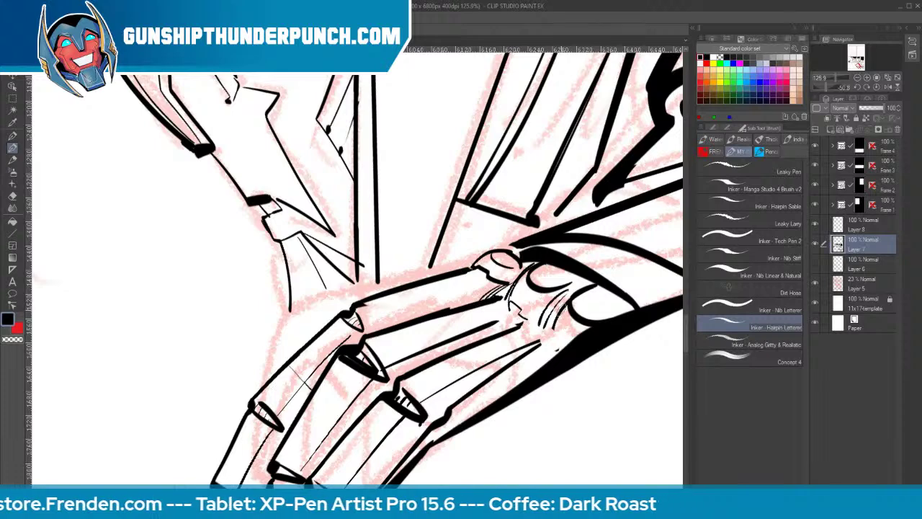
left_click_drag(582, 276, 567, 289)
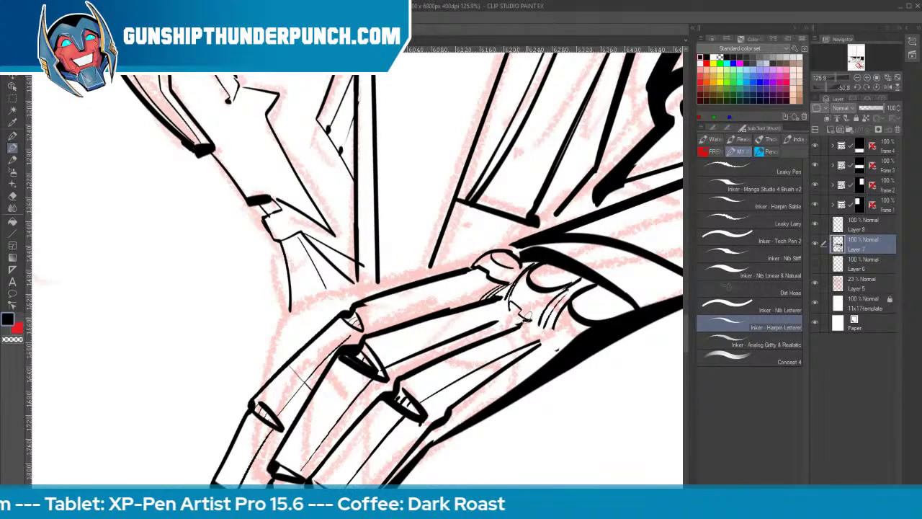
key("e")
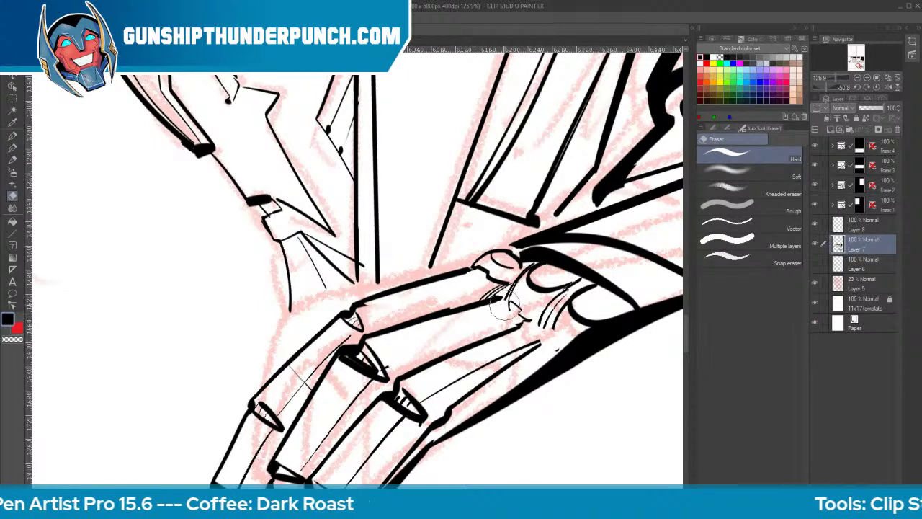
key("b")
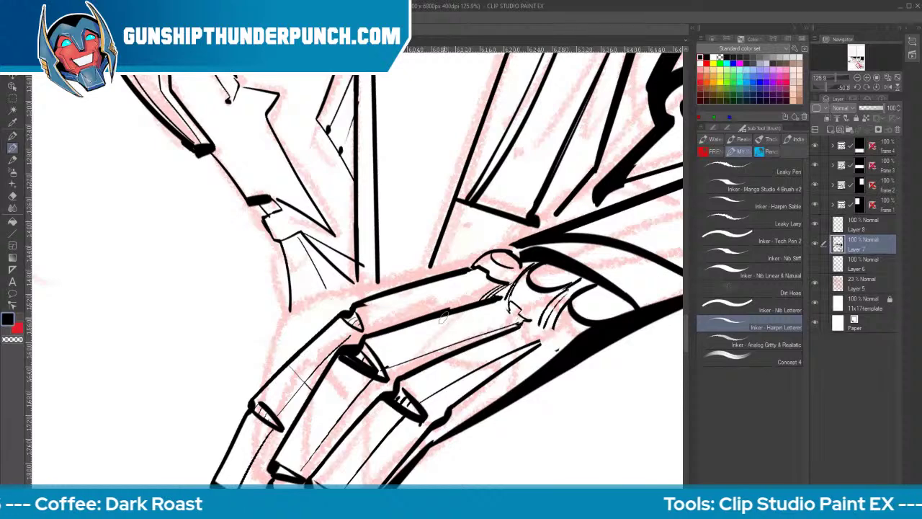
Draw thin contour lines across the middle of each finger segment to divide the plating
left_click_drag(444, 318, 463, 344)
left_click_drag(425, 282, 439, 310)
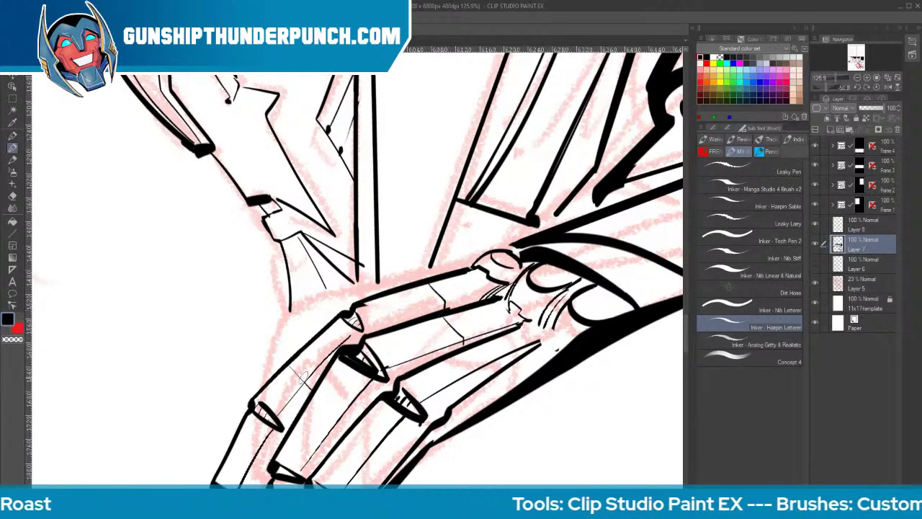
left_click_drag(232, 445, 257, 460)
left_click_drag(310, 419, 337, 436)
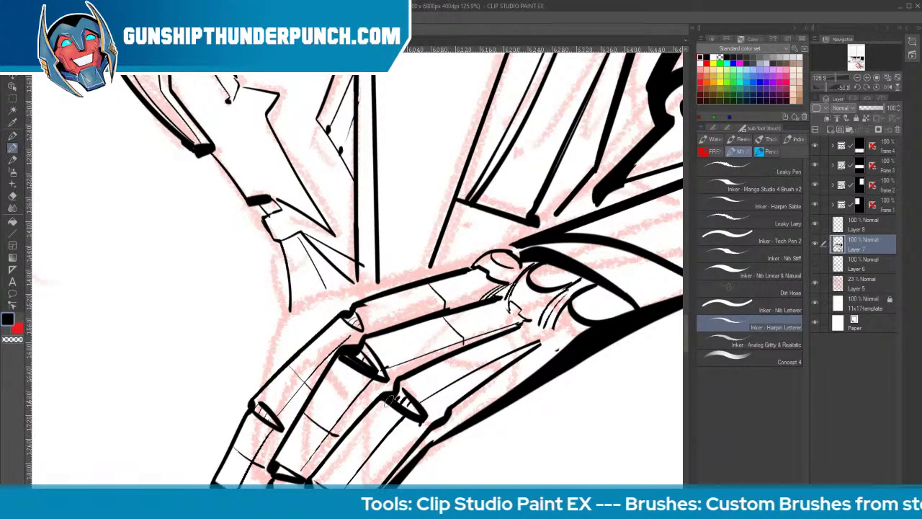
left_click_drag(461, 347, 481, 389)
left_click_drag(342, 438, 373, 461)
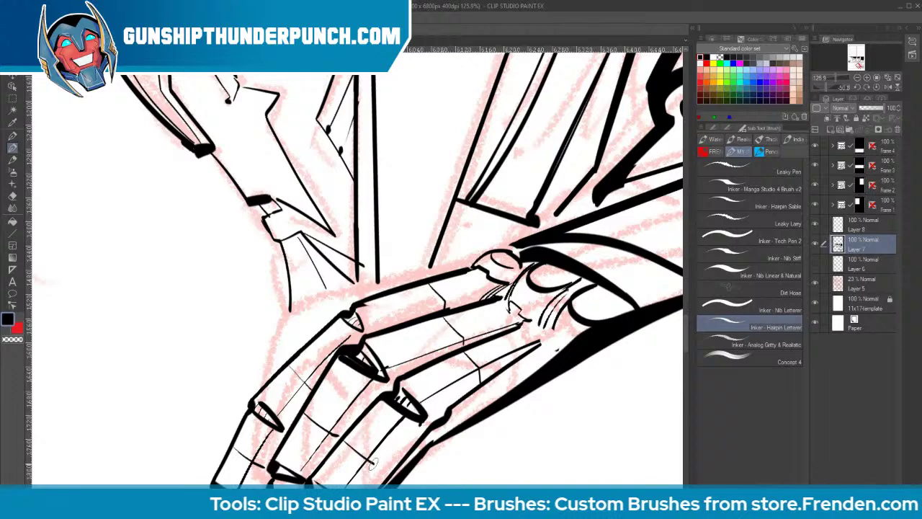
left_click_drag(484, 380, 502, 397)
Rework the middle finger joints, erasing their heavy black marks and inking cleaner joints with curved ribs
left_click_drag(450, 410, 453, 432)
key("e")
mouse_move(392, 393)
left_mouse_down()
mouse_move(400, 396)
mouse_move(357, 344)
mouse_move(361, 357)
mouse_move(367, 360)
mouse_move(361, 343)
mouse_move(378, 369)
mouse_move(352, 361)
left_mouse_up()
key("b")
mouse_move(339, 319)
left_mouse_down()
mouse_move(346, 343)
mouse_move(353, 305)
mouse_move(351, 337)
mouse_move(360, 335)
left_mouse_up()
Trim the uppermost finger's outer joint, add curved ribs to the third finger's middle joint, and clean up the lowest finger's small joint
key("e")
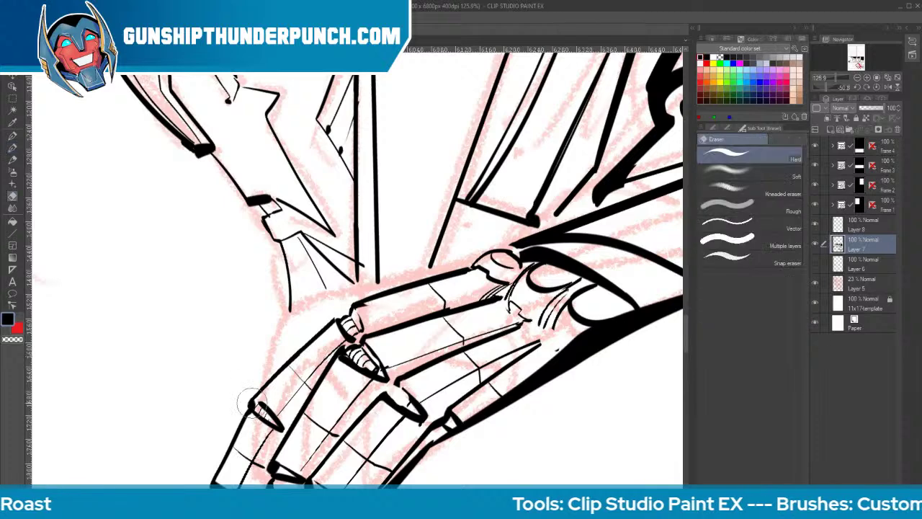
left_click_drag(252, 400, 261, 409)
key("p")
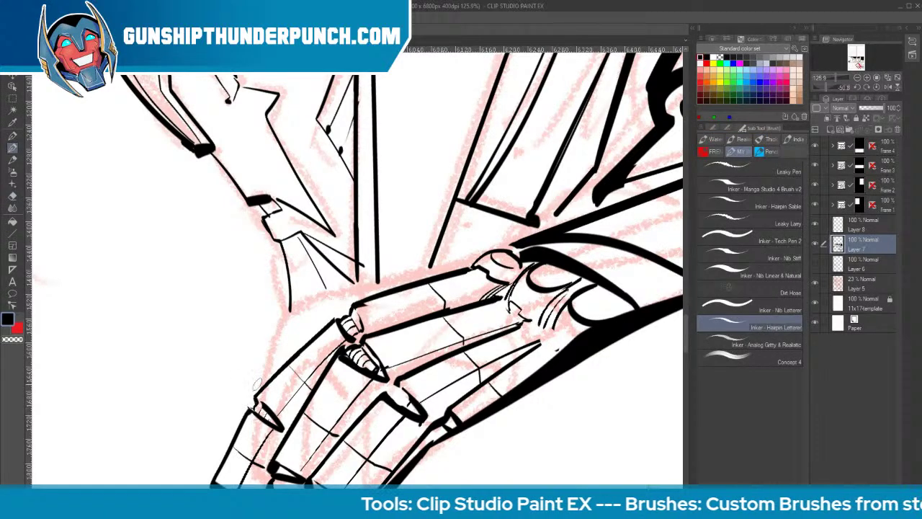
left_click_drag(387, 382, 405, 406)
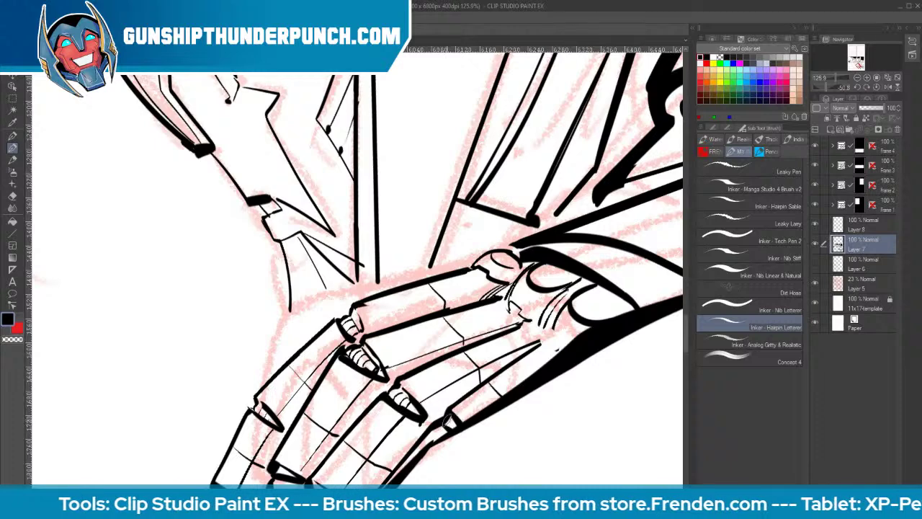
key("e")
mouse_move(449, 421)
left_mouse_down()
mouse_move(445, 413)
mouse_move(449, 421)
left_mouse_up()
key("p")
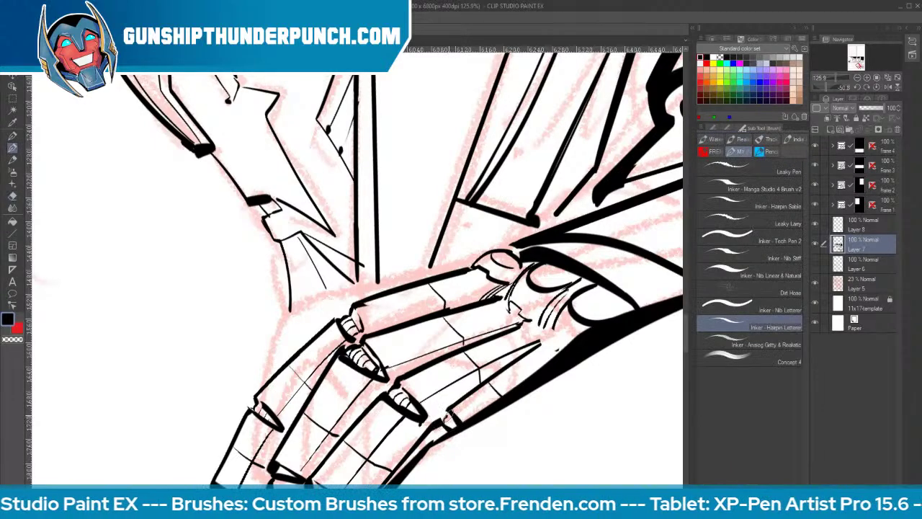
Ink the lowest finger's base knuckle and redraw the second finger's knuckle end with a cleaner, heavier contour
mouse_move(534, 350)
left_mouse_down()
mouse_move(555, 329)
mouse_move(572, 333)
left_mouse_up()
key("e")
mouse_move(508, 300)
left_mouse_down()
mouse_move(514, 315)
mouse_move(497, 289)
left_mouse_up()
key("p")
mouse_move(513, 301)
left_mouse_down()
mouse_move(501, 285)
mouse_move(502, 294)
left_mouse_up()
left_click_drag(524, 313, 508, 295)
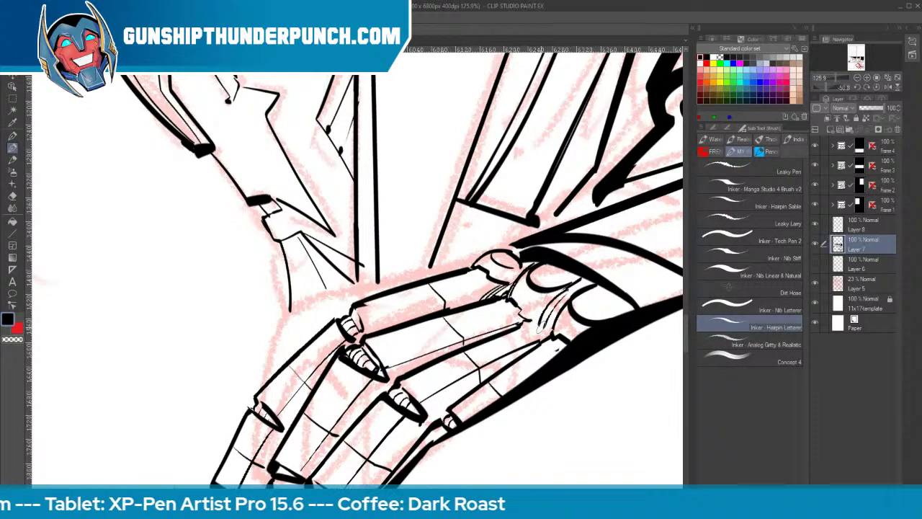
Darken the third finger's base knuckle with short curved strokes and reinforce the thin line along that finger
left_click_drag(546, 333, 541, 325)
left_click_drag(538, 333, 527, 317)
left_click_drag(544, 344, 533, 329)
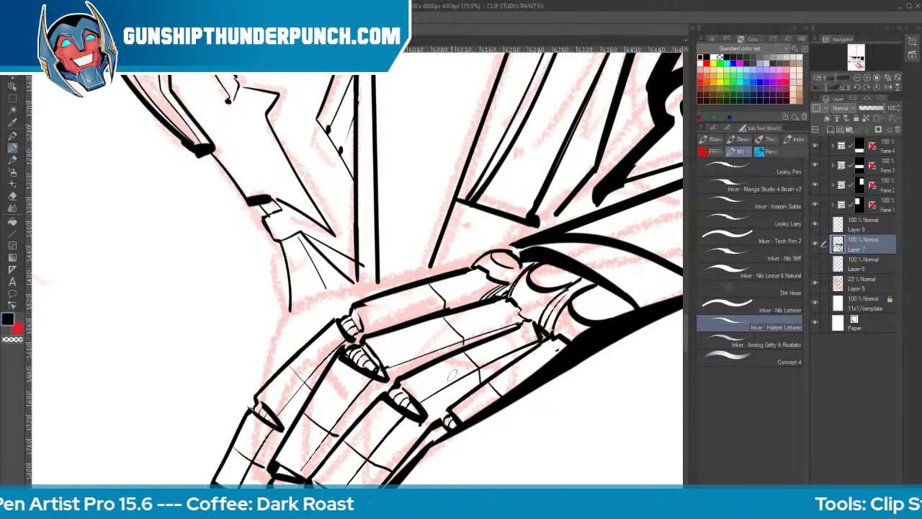
left_click_drag(422, 405, 487, 360)
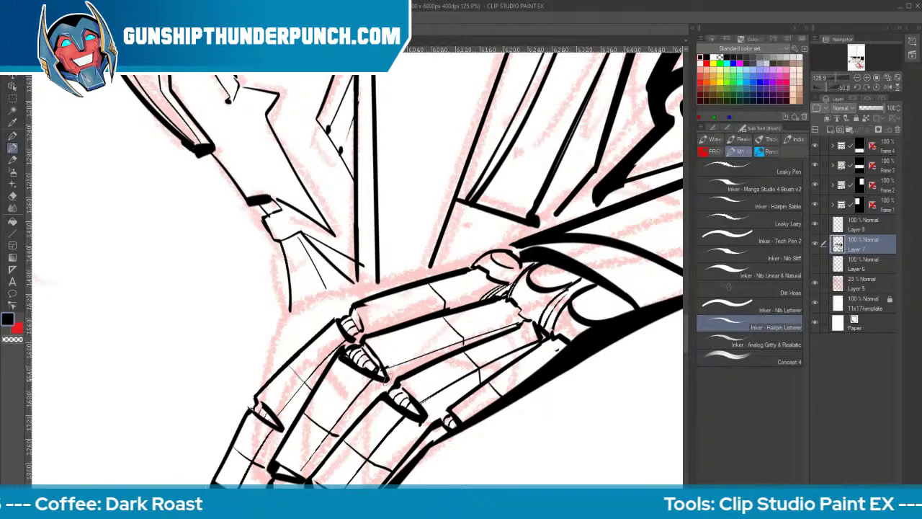
Erase the outer joints of the second and third fingers and redraw them with closed segment ends and curved ribs
mouse_move(386, 379)
left_mouse_down()
mouse_move(394, 386)
mouse_move(452, 285)
left_mouse_up()
key("space")
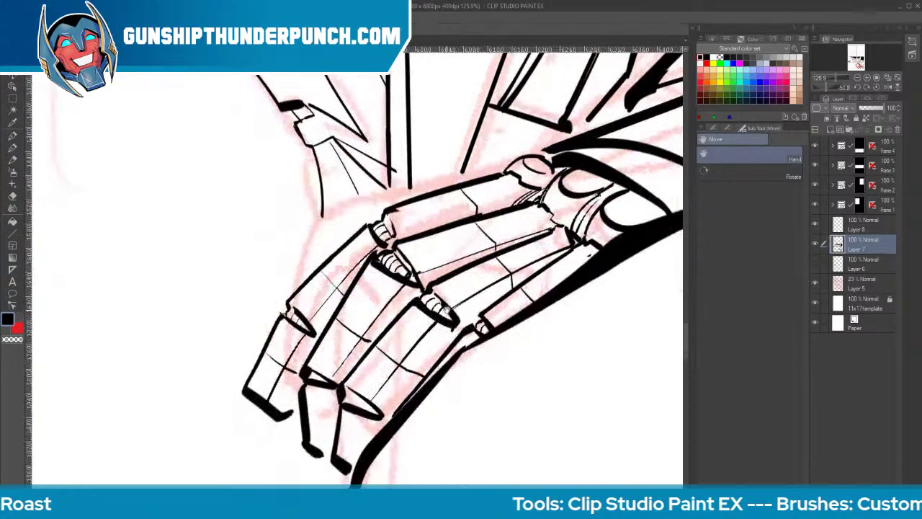
key("e")
mouse_move(305, 369)
left_mouse_down()
mouse_move(312, 376)
mouse_move(300, 370)
mouse_move(302, 377)
mouse_move(303, 369)
mouse_move(347, 398)
mouse_move(317, 375)
mouse_move(374, 412)
mouse_move(359, 456)
left_mouse_up()
key("b")
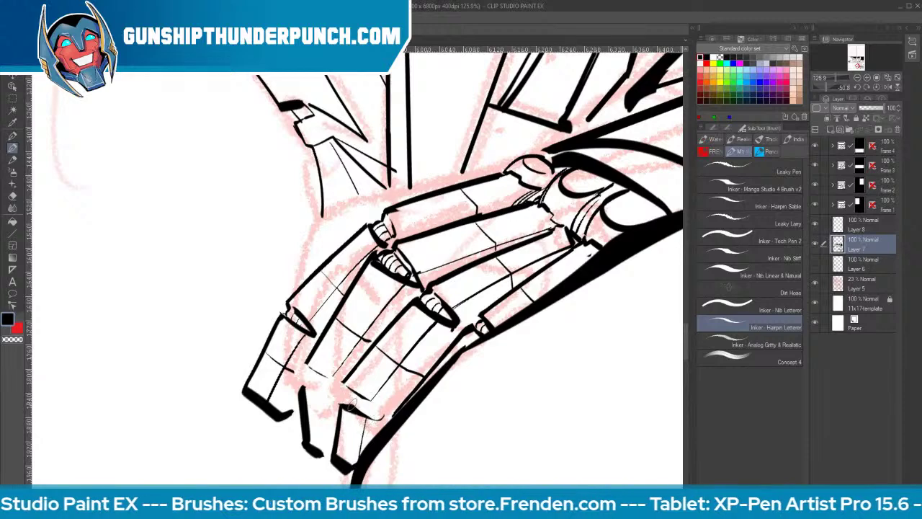
left_click_drag(344, 386, 348, 397)
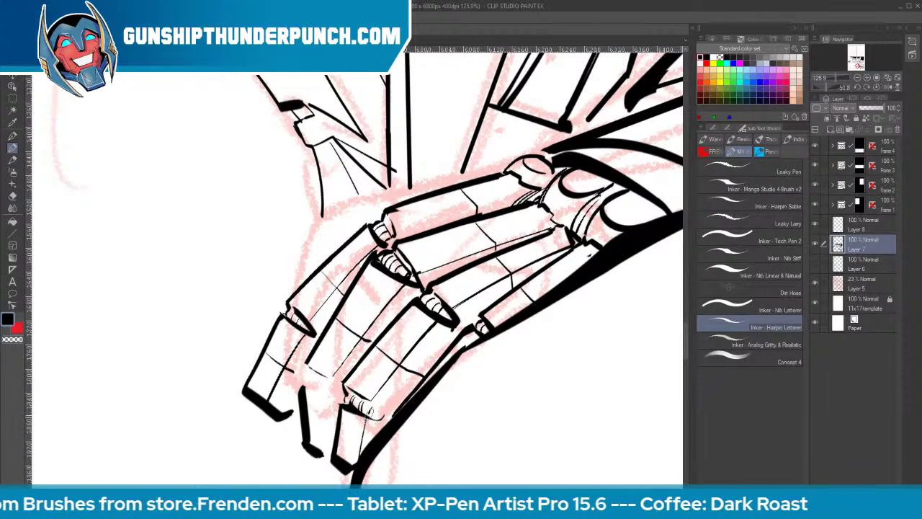
left_click_drag(369, 407, 382, 414)
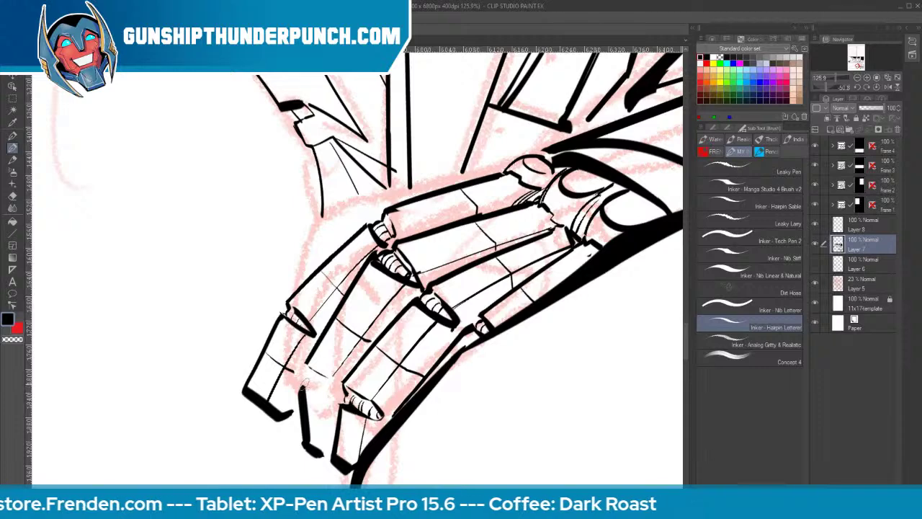
left_click_drag(303, 387, 326, 397)
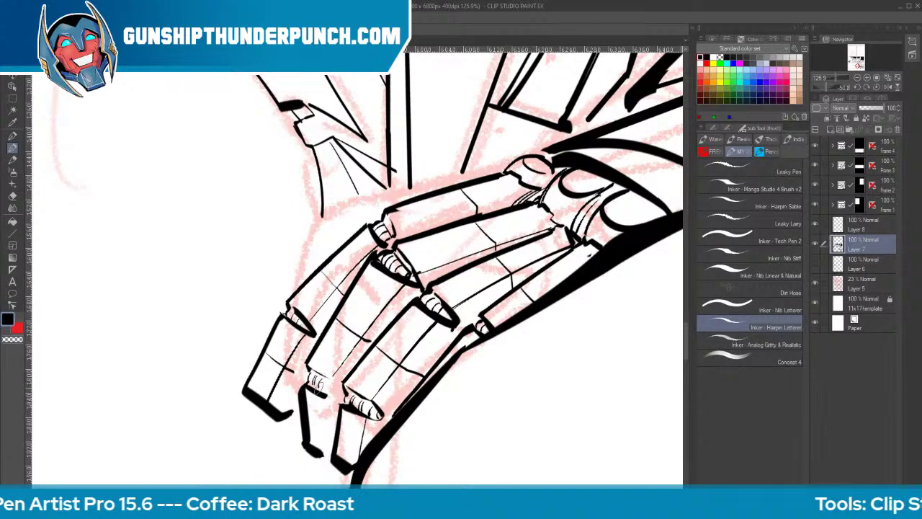
mouse_move(326, 379)
left_mouse_down()
mouse_move(338, 394)
mouse_move(310, 365)
left_mouse_up()
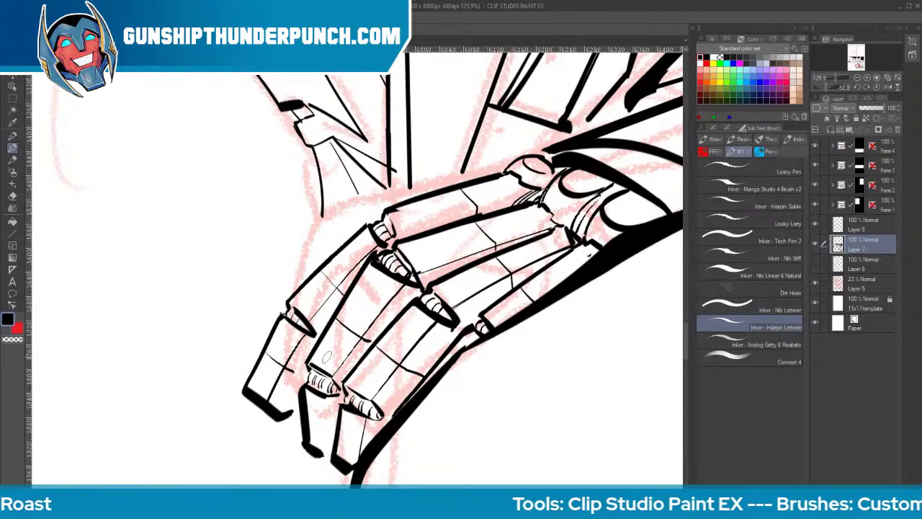
Erase the uppermost finger's outer joint and redraw it with curved ribs and a clean fingertip edge
key("e")
left_click_drag(288, 324, 312, 311)
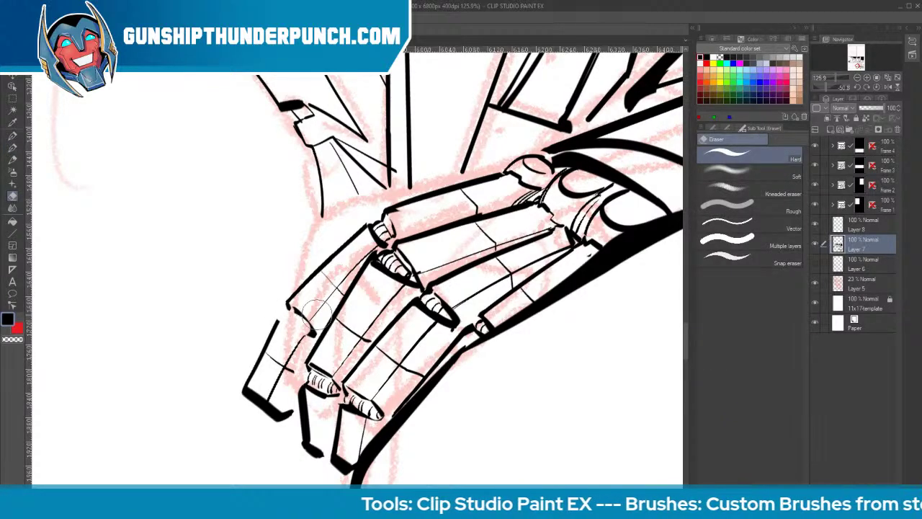
key("b")
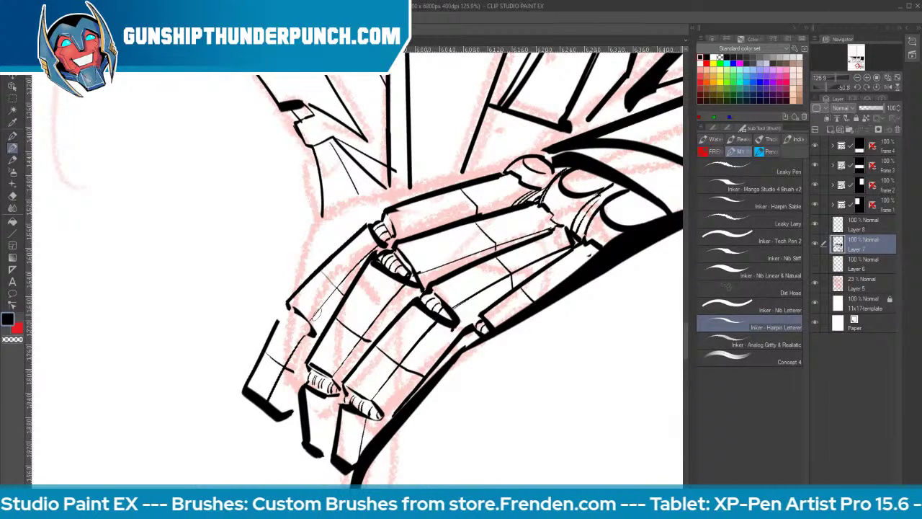
left_click_drag(278, 322, 304, 329)
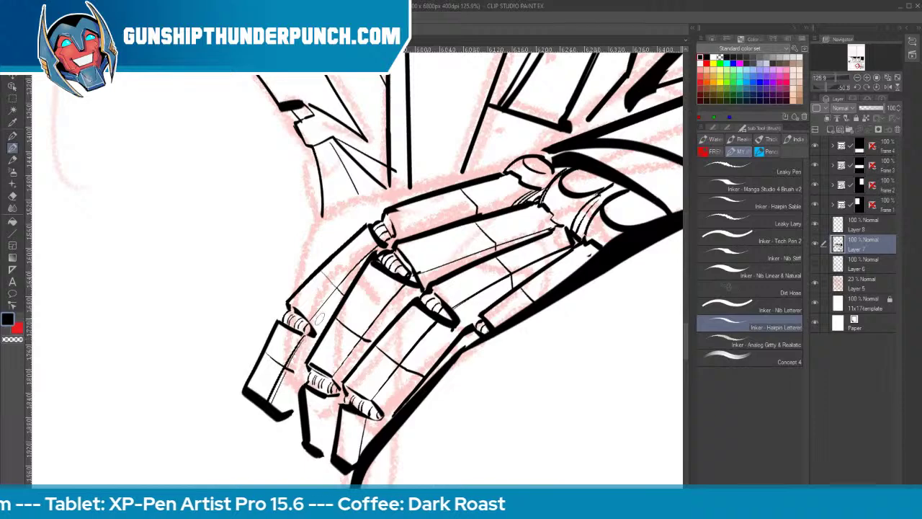
Ink thin parallel edge lines along the finger segments and fingertips, and touch up the uppermost finger's base knuckle
left_click_drag(362, 341, 336, 374)
left_click_drag(400, 290, 365, 339)
left_click_drag(415, 276, 491, 250)
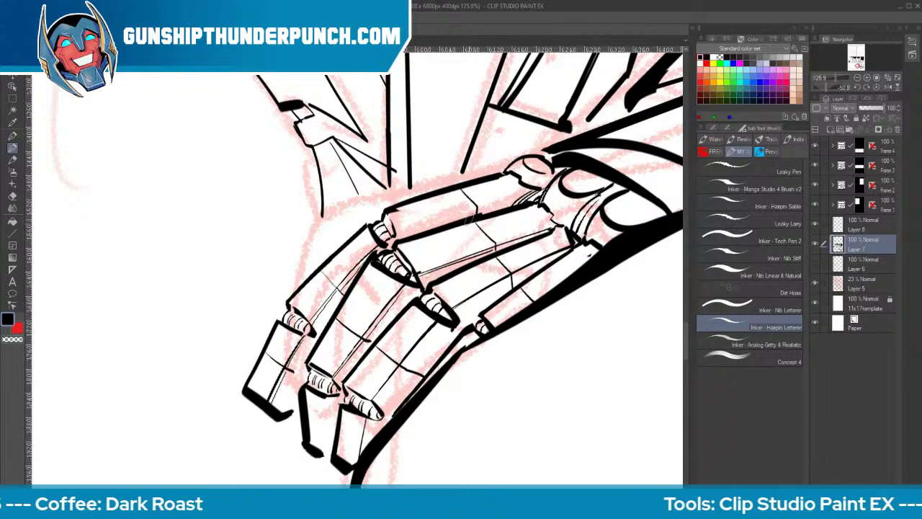
left_click_drag(396, 235, 536, 184)
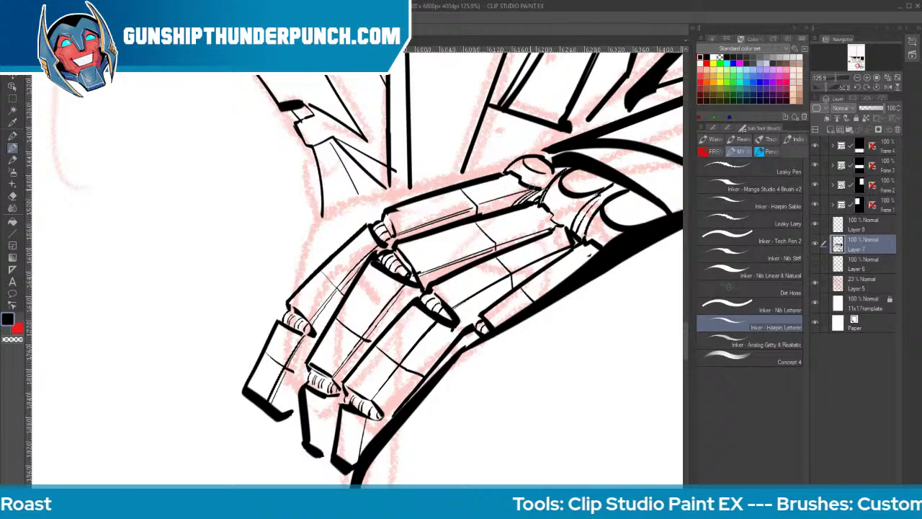
left_click_drag(469, 216, 538, 187)
mouse_move(381, 396)
left_mouse_down()
mouse_move(476, 299)
mouse_move(456, 308)
mouse_move(572, 251)
left_mouse_up()
left_click_drag(372, 415, 361, 453)
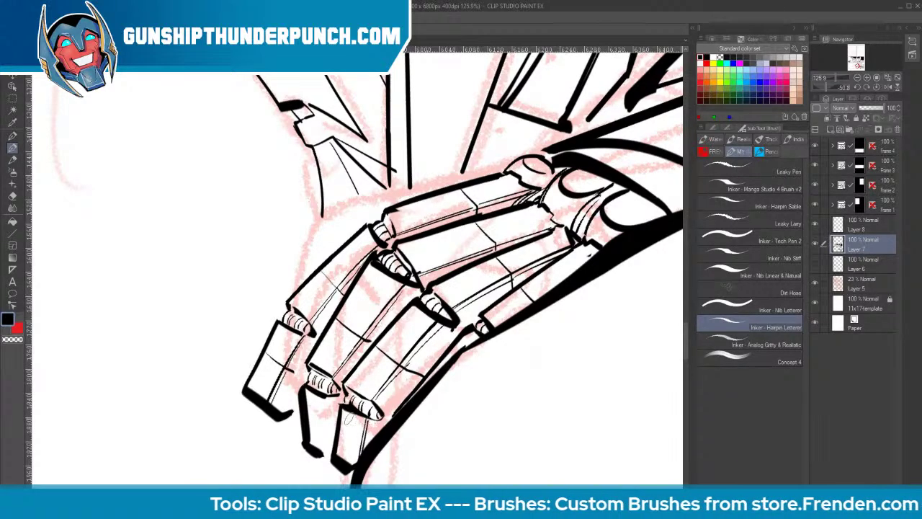
left_click_drag(333, 393, 324, 458)
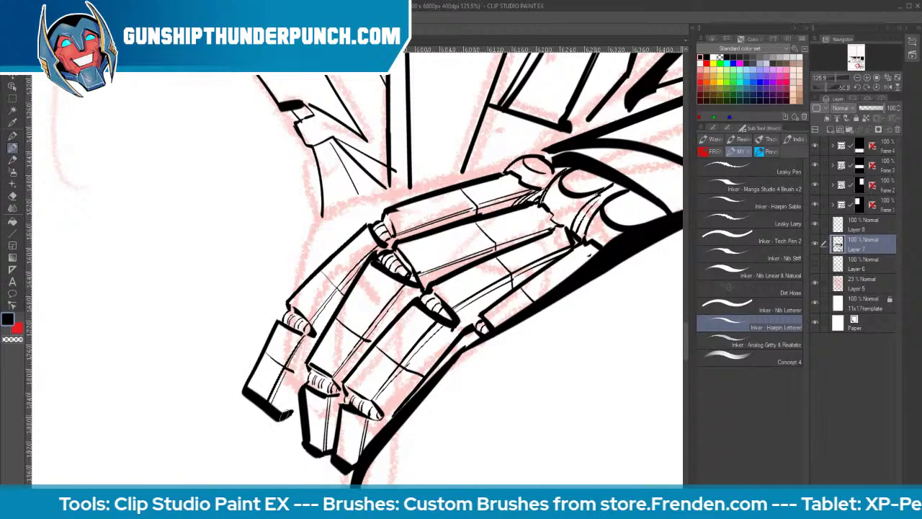
left_click_drag(541, 154, 553, 171)
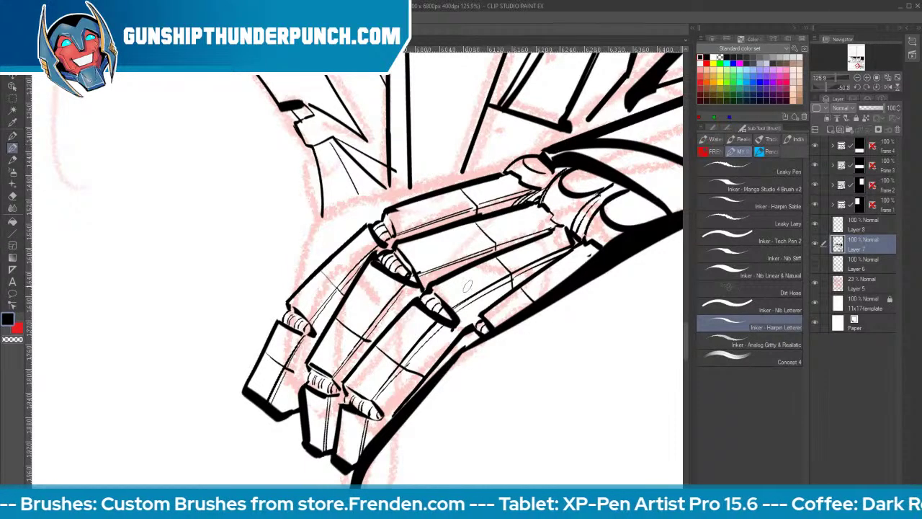
Ink the chin's lower edge behind the hand and clean up the line ends where they meet the helmet's cheek plate
mouse_move(323, 209)
left_mouse_down()
mouse_move(319, 238)
mouse_move(336, 242)
mouse_move(339, 234)
mouse_move(325, 229)
mouse_move(360, 212)
mouse_move(361, 200)
mouse_move(377, 209)
mouse_move(365, 210)
mouse_move(382, 196)
left_mouse_up()
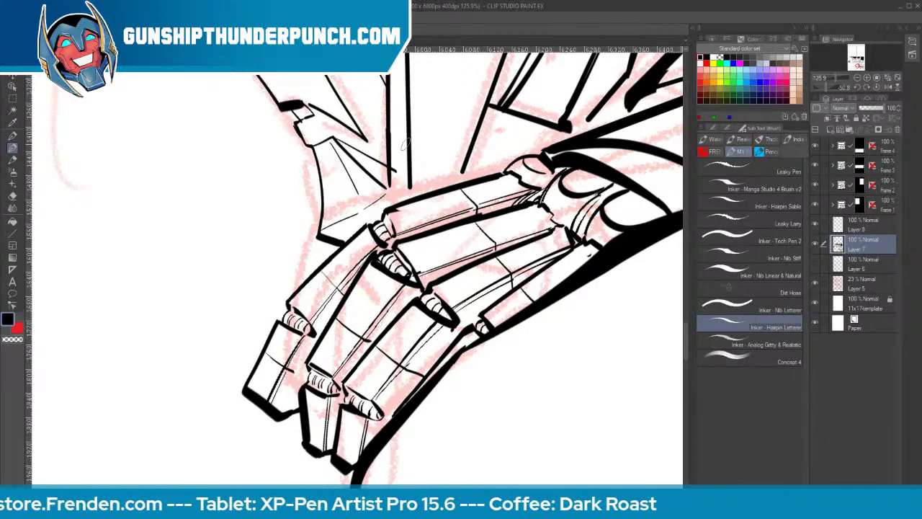
key("e")
key("p")
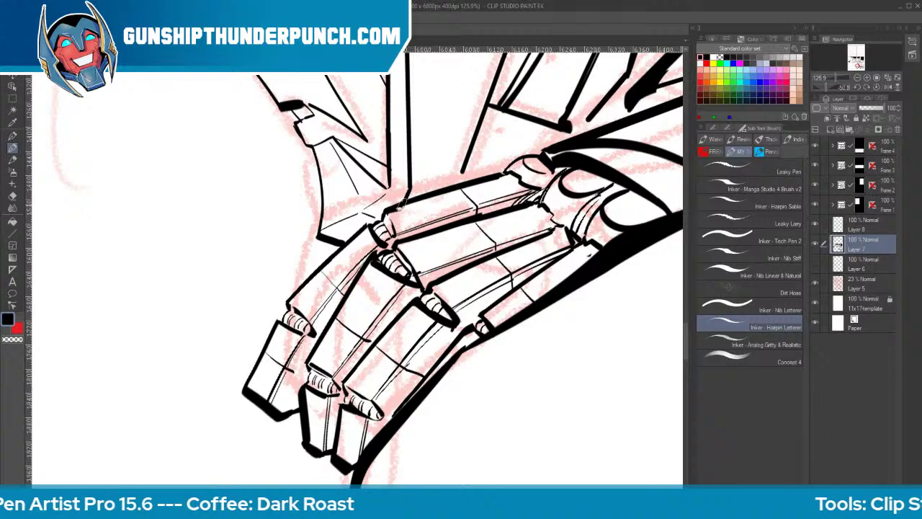
Ink the body contour under the hand and the outline of the large armour plate below it, giving one side a stepped edge
key("ctrl+space")
left_click_drag(405, 203, 314, 353)
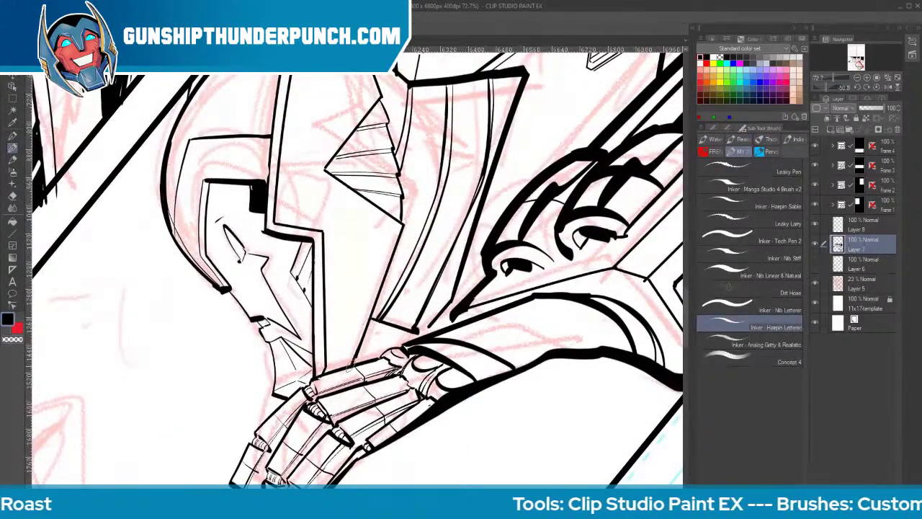
key("ctrl+space")
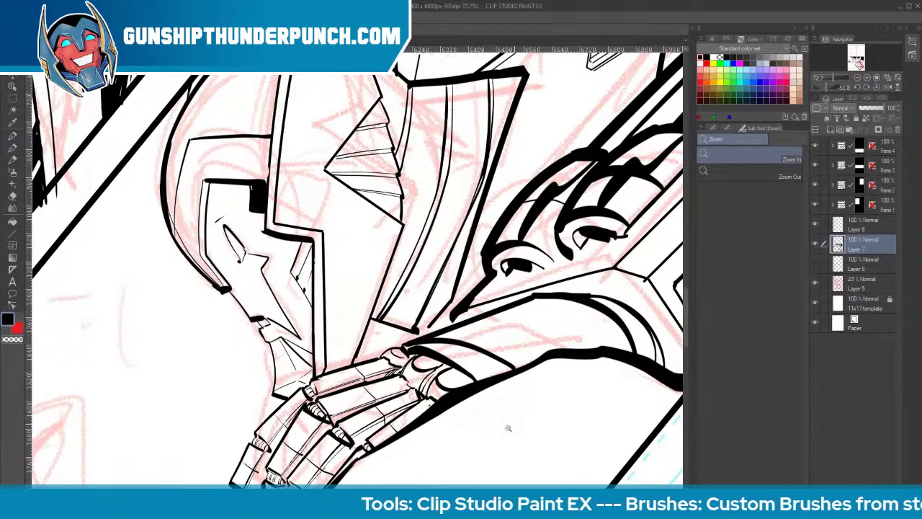
key("space")
mouse_move(508, 428)
left_mouse_down()
mouse_move(480, 428)
mouse_move(469, 450)
mouse_move(546, 284)
mouse_move(597, 138)
mouse_move(589, 102)
left_mouse_up()
key("p")
left_click_drag(308, 76, 304, 186)
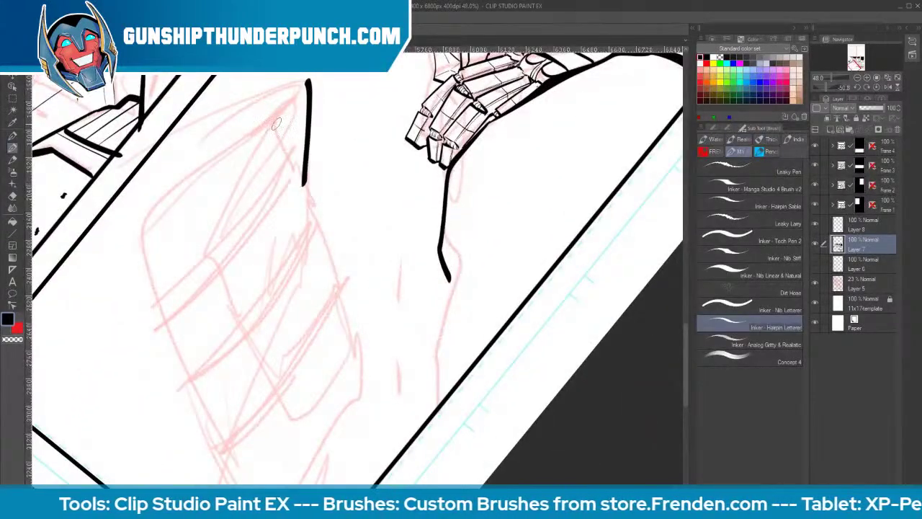
mouse_move(274, 120)
left_mouse_down()
mouse_move(307, 219)
mouse_move(338, 272)
mouse_move(355, 348)
mouse_move(237, 479)
left_mouse_up()
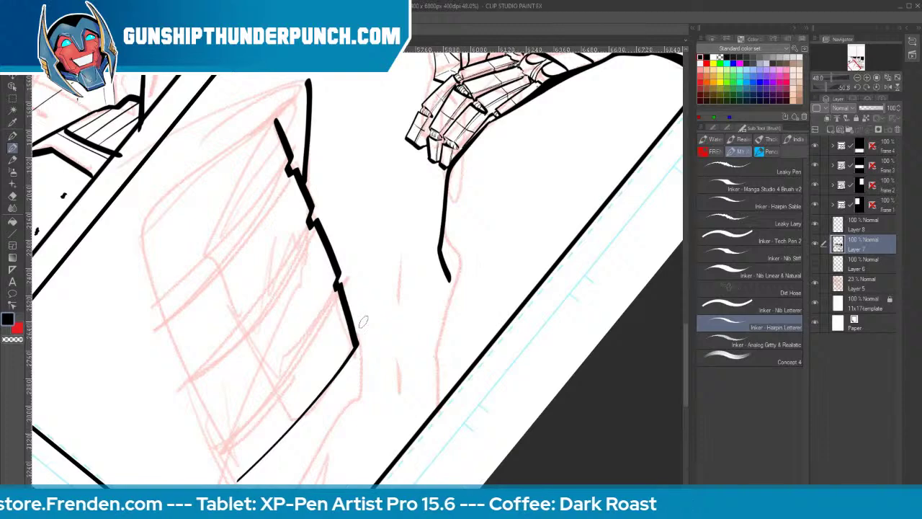
mouse_move(302, 79)
left_mouse_down()
mouse_move(261, 134)
mouse_move(132, 228)
mouse_move(104, 359)
mouse_move(200, 481)
left_mouse_up()
mouse_move(178, 116)
left_mouse_down()
mouse_move(250, 88)
mouse_move(313, 80)
mouse_move(177, 102)
left_mouse_up()
key("ctrl+z")
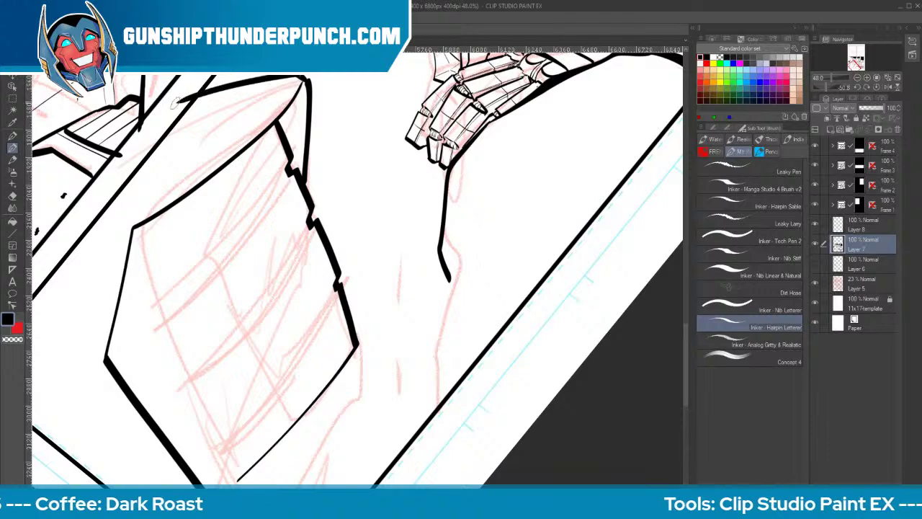
Ink two layered edges from the armour plate's outer corner and extend its heavy bottom outline to an angled corner
mouse_move(354, 333)
left_mouse_down()
mouse_move(373, 345)
mouse_move(302, 459)
left_mouse_up()
left_click_drag(405, 392, 431, 294)
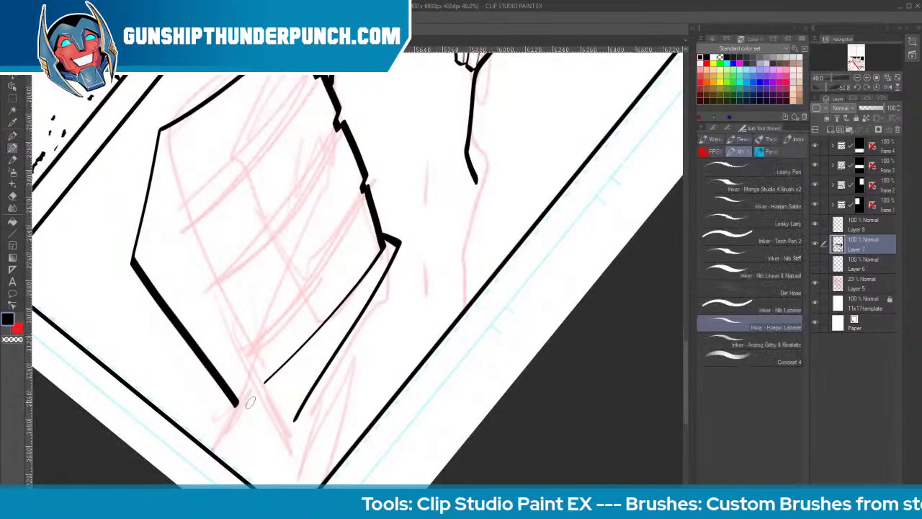
mouse_move(234, 406)
left_mouse_down()
mouse_move(310, 444)
mouse_move(301, 462)
left_mouse_up()
mouse_move(376, 219)
left_mouse_down()
mouse_move(413, 236)
mouse_move(359, 341)
mouse_move(288, 443)
left_mouse_up()
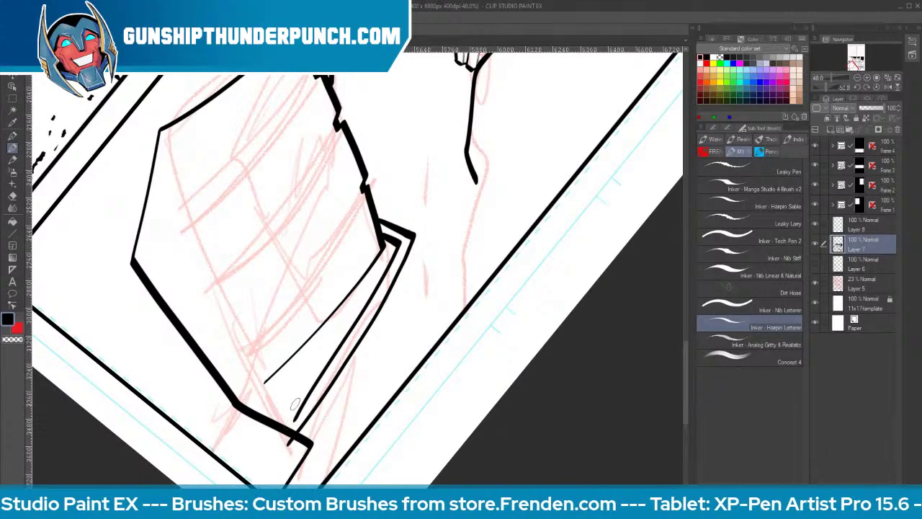
Erase the two inner layered edges at the armour plate's lower end and redraw them as smooth curves reaching the bottom outline
key("e")
left_click_drag(399, 247, 294, 415)
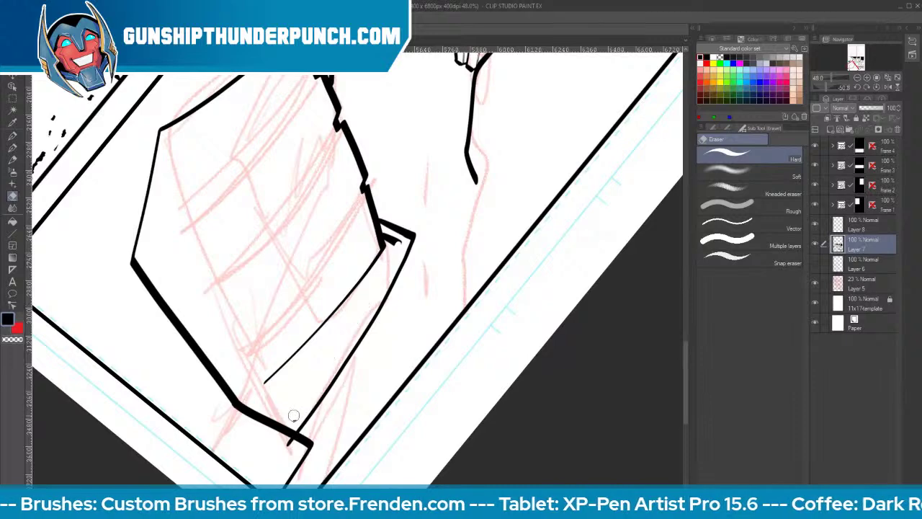
key("b")
mouse_move(396, 241)
left_mouse_down()
mouse_move(373, 290)
mouse_move(265, 424)
left_mouse_up()
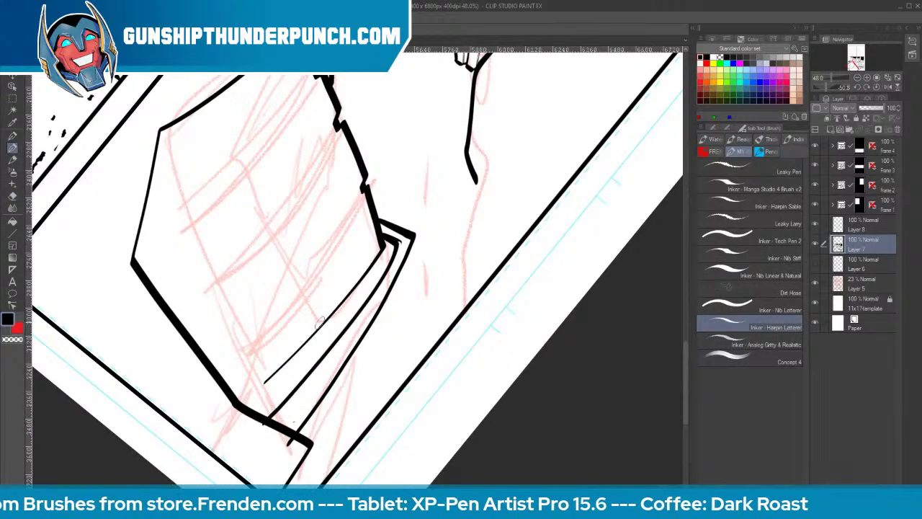
key("e")
left_click_drag(378, 258, 260, 387)
key("p")
left_click_drag(387, 244, 237, 405)
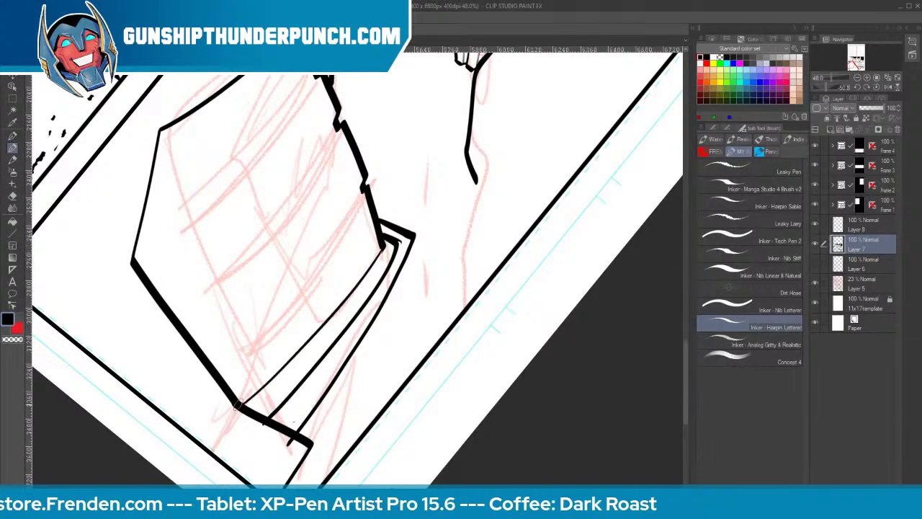
Ink three pairs of thin curved band lines across the armour plate, starting from the notches in its stepped edge
mouse_move(364, 189)
left_mouse_down()
mouse_move(216, 354)
mouse_move(341, 229)
mouse_move(208, 370)
left_mouse_up()
mouse_move(336, 121)
left_mouse_down()
mouse_move(270, 212)
mouse_move(161, 314)
mouse_move(253, 245)
mouse_move(168, 314)
left_mouse_up()
left_click_drag(311, 77, 132, 242)
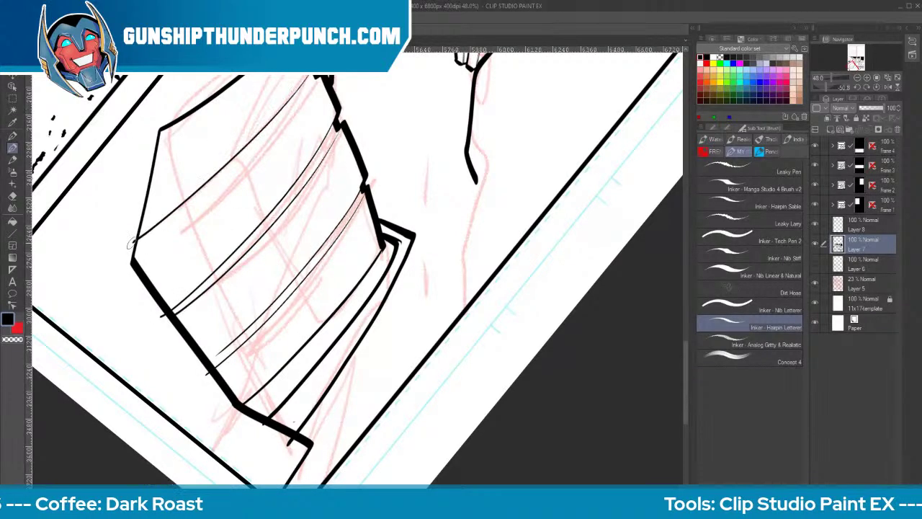
mouse_move(320, 77)
left_mouse_down()
mouse_move(236, 171)
mouse_move(127, 257)
left_mouse_up()
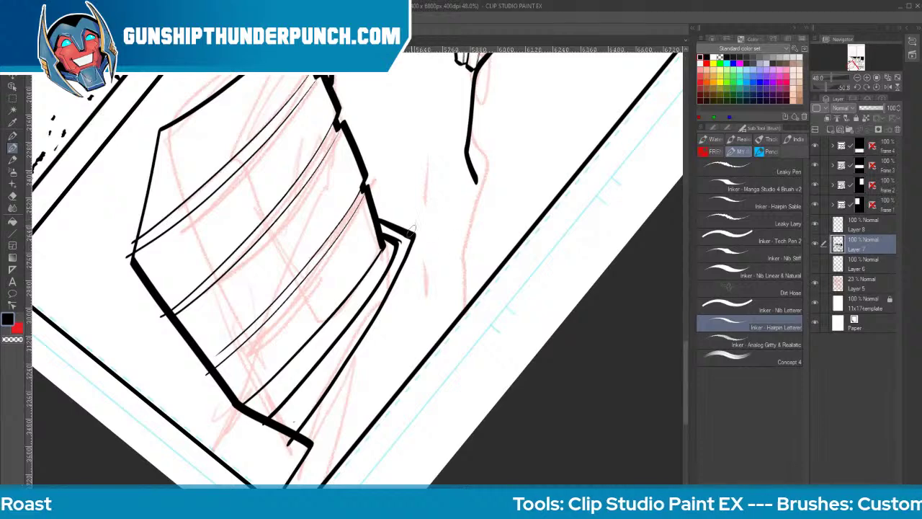
Ink the armour plate's side edge and the body contour down to the panel border, and trim the overshooting band lines
left_click_drag(415, 231, 394, 408)
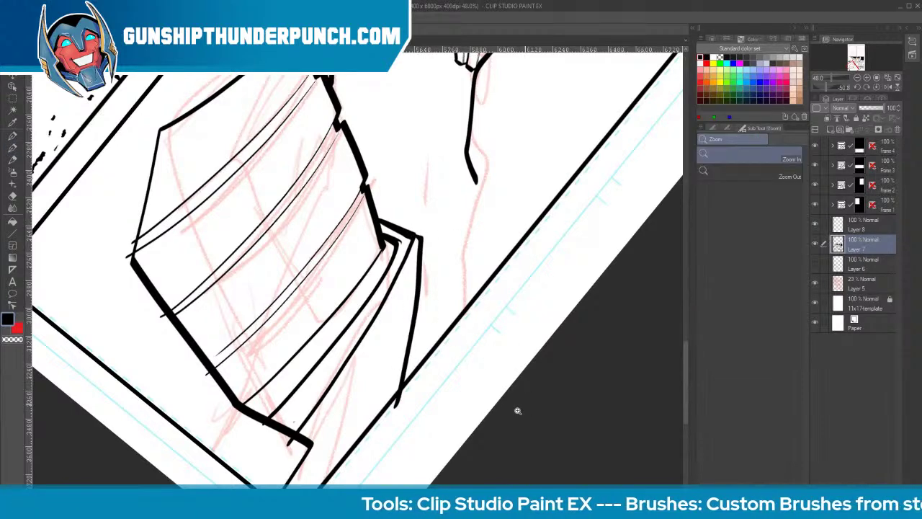
scroll(514, 411, "down", 2)
key("space")
left_click_drag(557, 397, 446, 420)
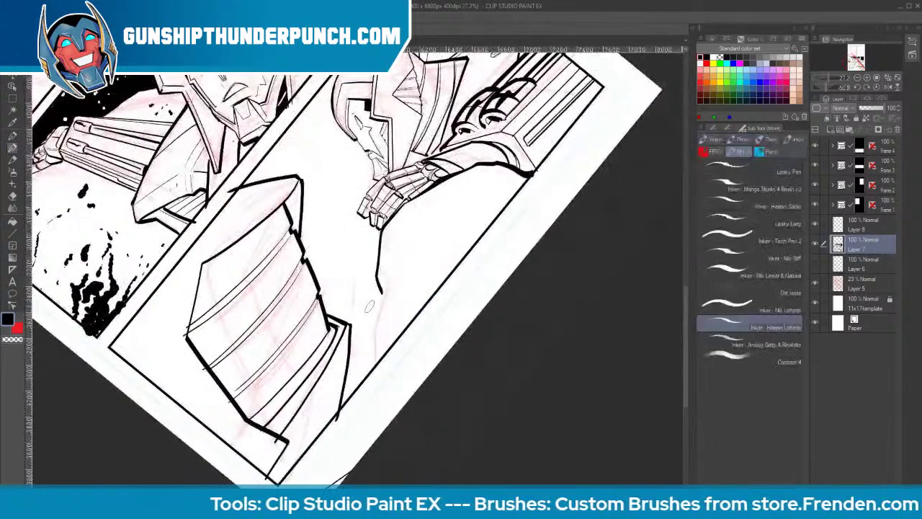
mouse_move(379, 288)
left_mouse_down()
mouse_move(374, 355)
mouse_move(386, 353)
left_mouse_up()
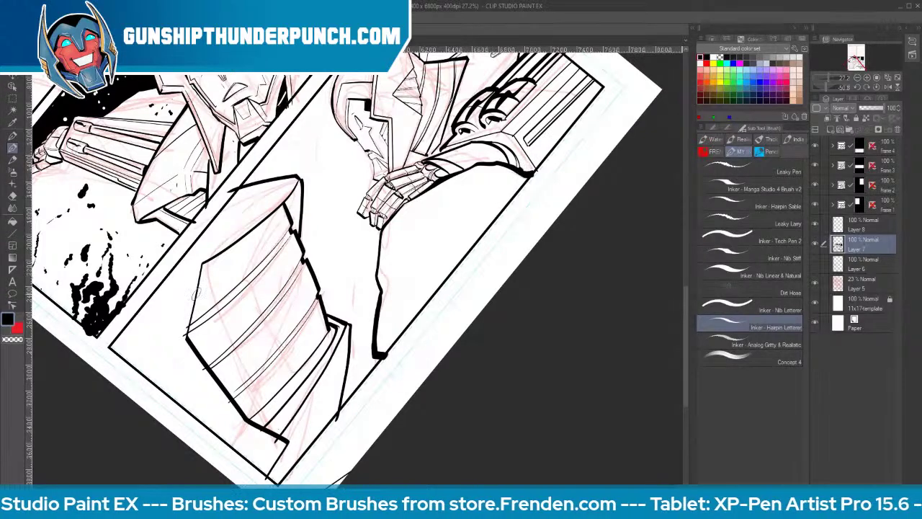
key("e")
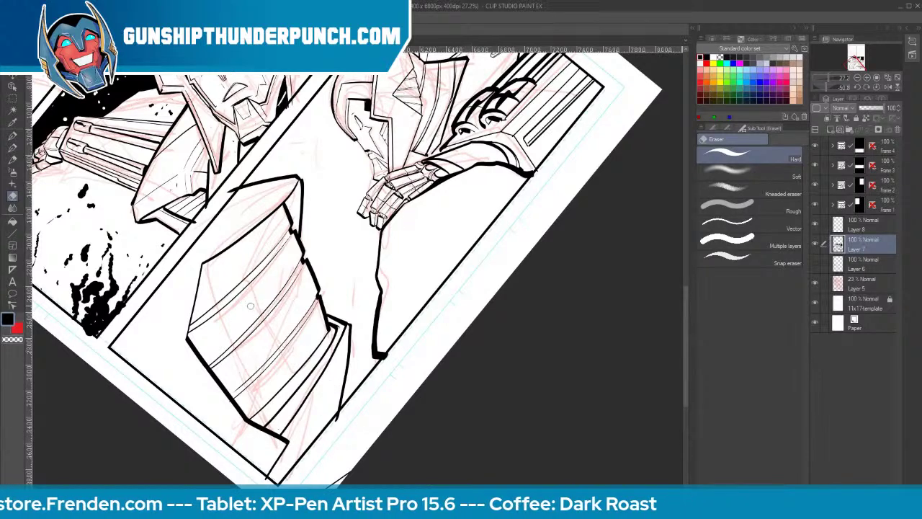
key("u")
key("u")
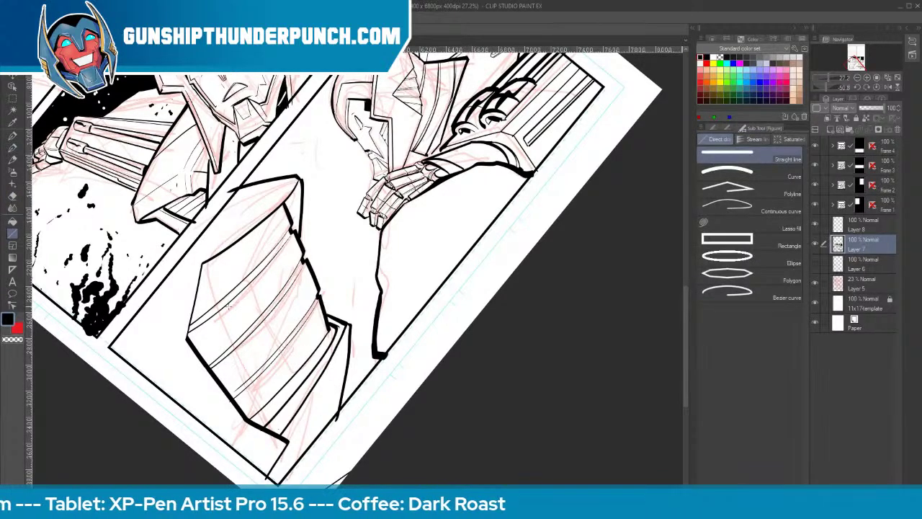
left_click_drag(208, 301, 290, 368)
key("ctrl+z")
left_click_drag(207, 303, 291, 366)
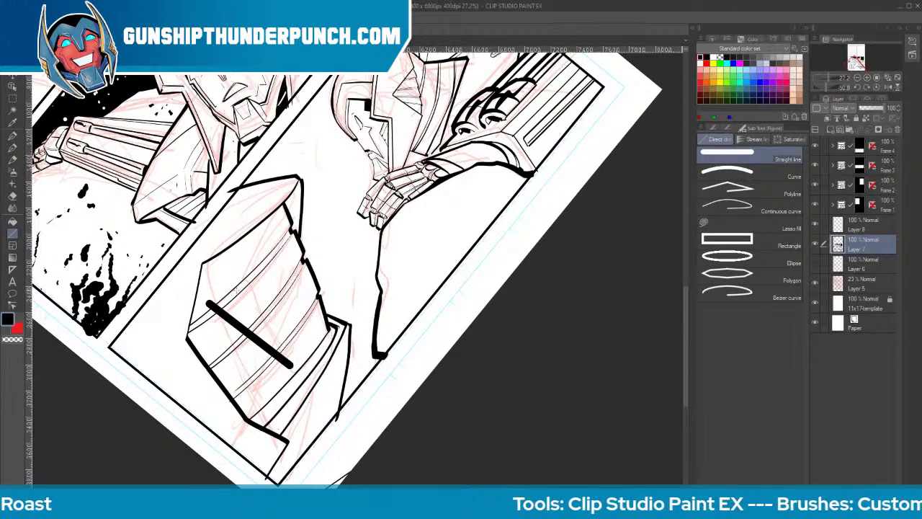
left_click_drag(234, 291, 288, 238)
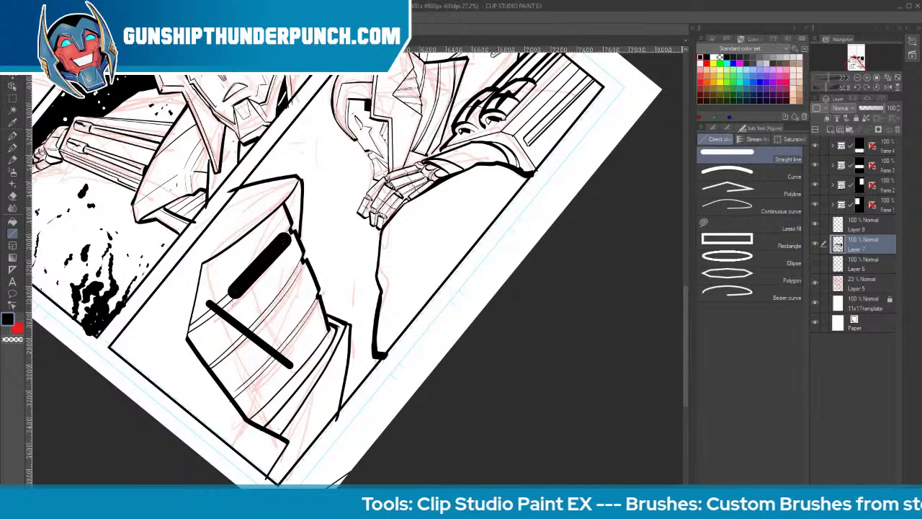
key("ctrl+z")
key("ctrl+z")
Draw two thick black straight bars with rounded ends across the armour plate's bands, and add a thinner white line inside each
mouse_move(216, 322)
left_mouse_down()
mouse_move(295, 348)
mouse_move(306, 341)
left_mouse_up()
left_click_drag(245, 288, 290, 236)
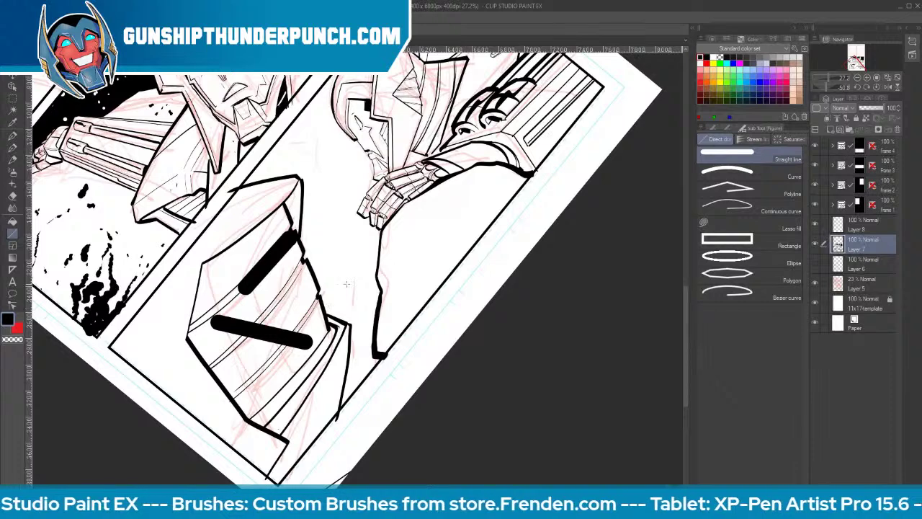
left_click(713, 57)
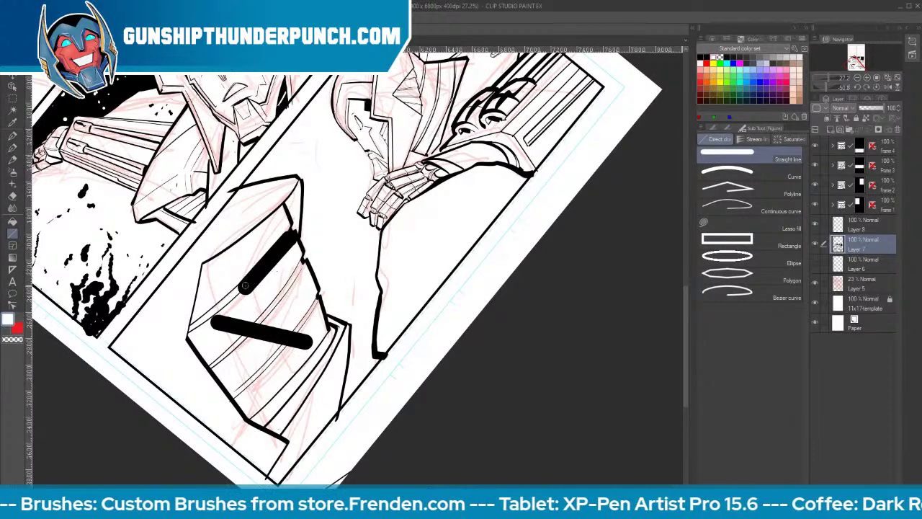
left_click_drag(245, 286, 290, 238)
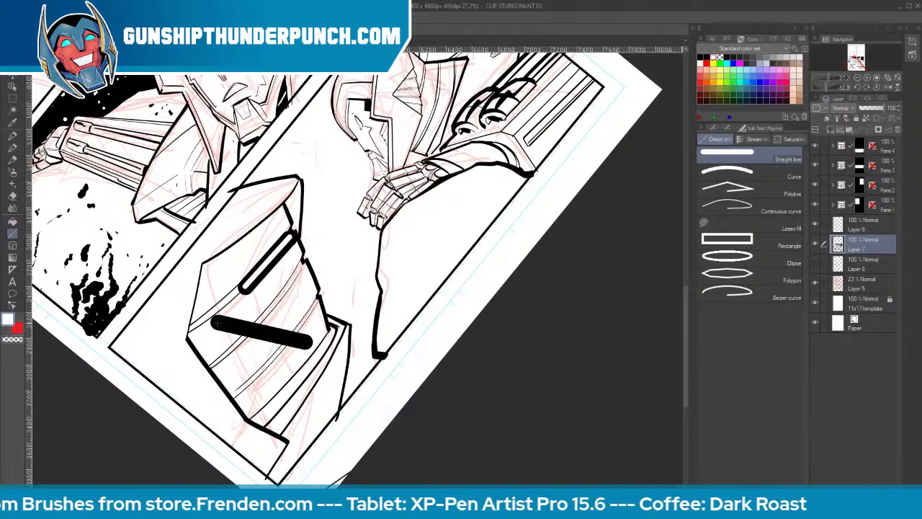
left_click_drag(218, 322, 309, 339)
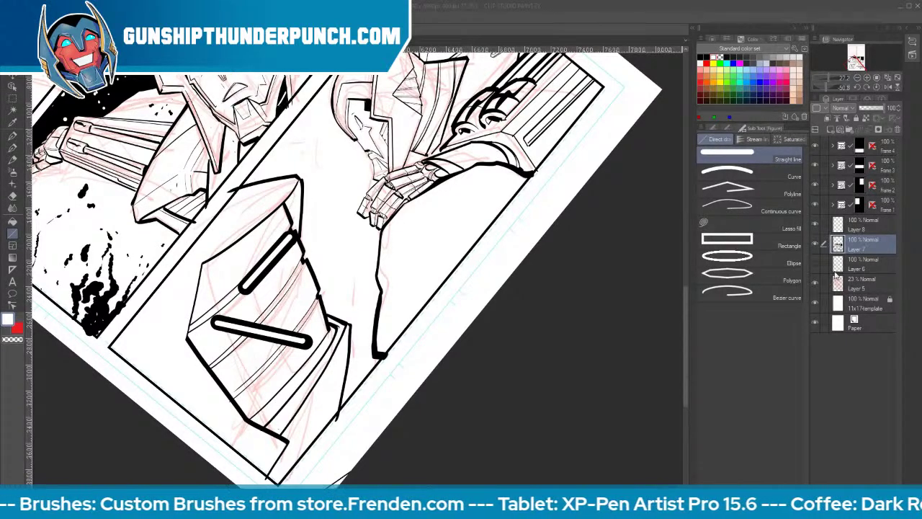
Hide the red sketch layer and fill the bottom panel's background black in front of the robot's face and behind its helmet
left_click(815, 284)
key("space")
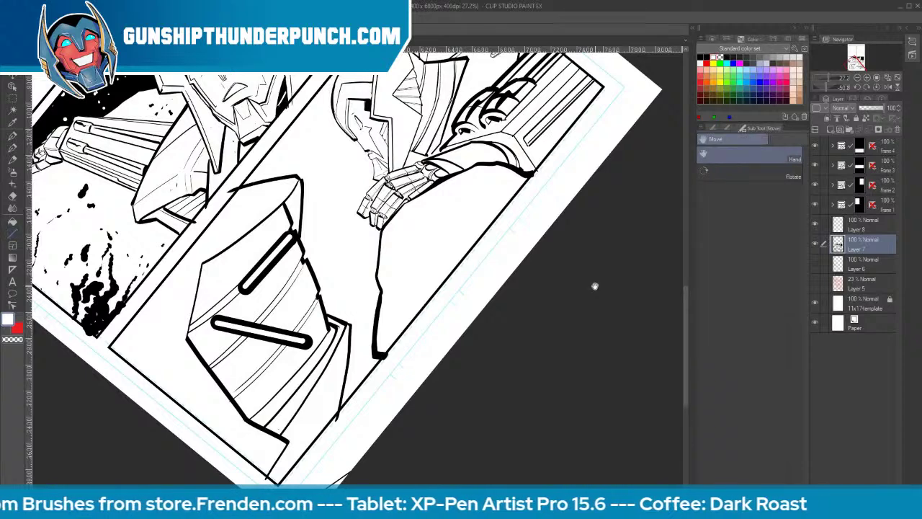
left_click_drag(596, 286, 485, 415)
left_click(26, 158)
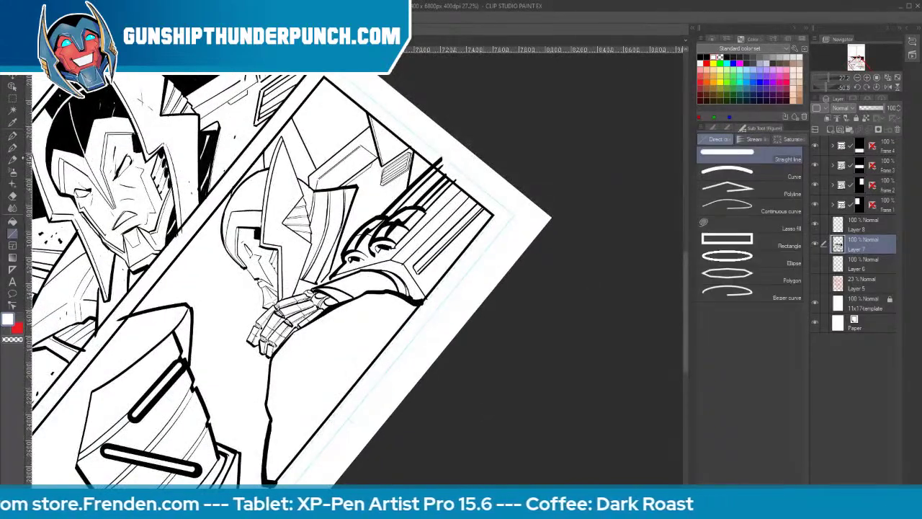
left_click(25, 209)
left_click(249, 426)
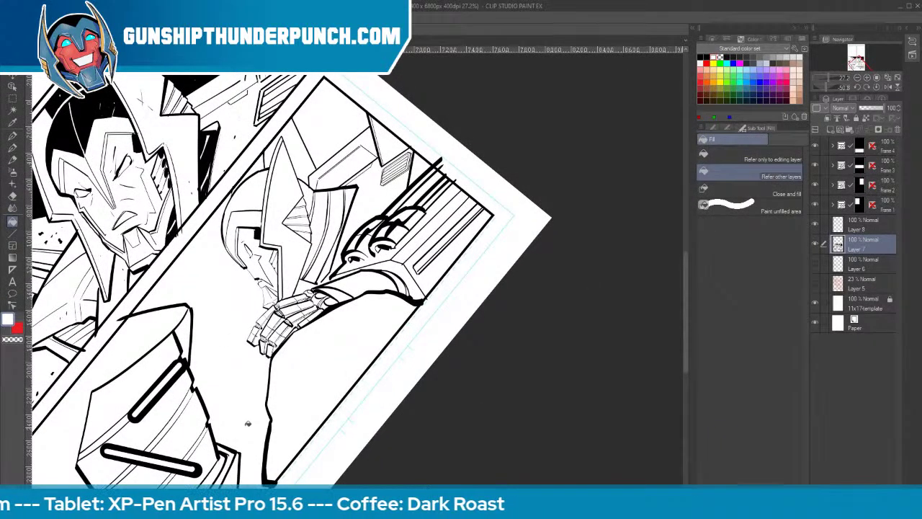
key("ctrl+z")
left_click(701, 57)
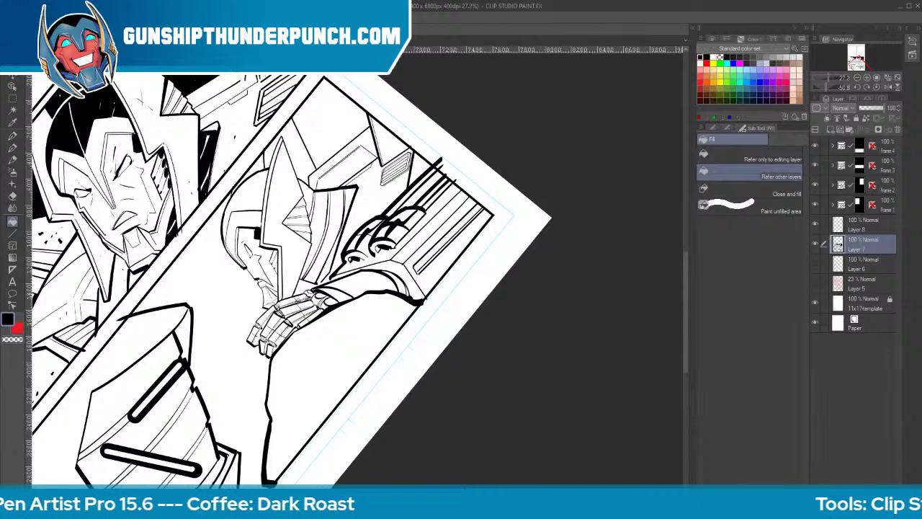
left_click(243, 377)
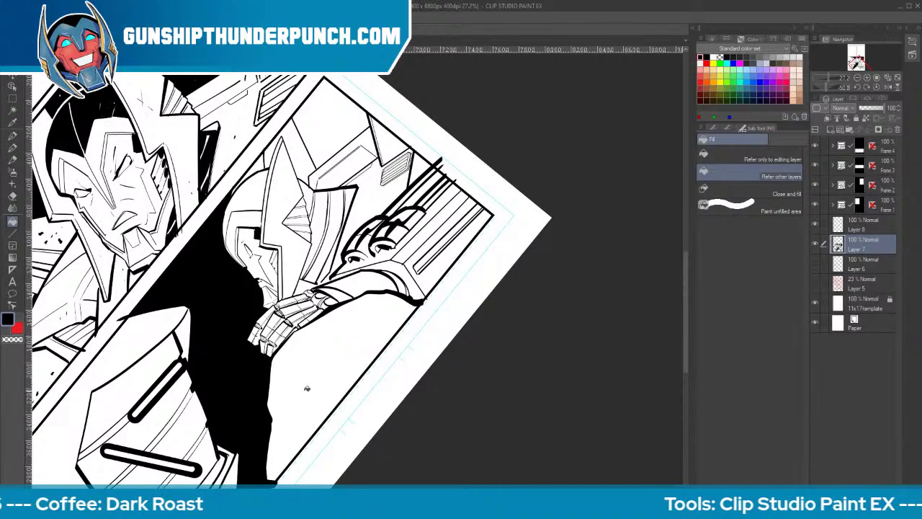
left_click(333, 122)
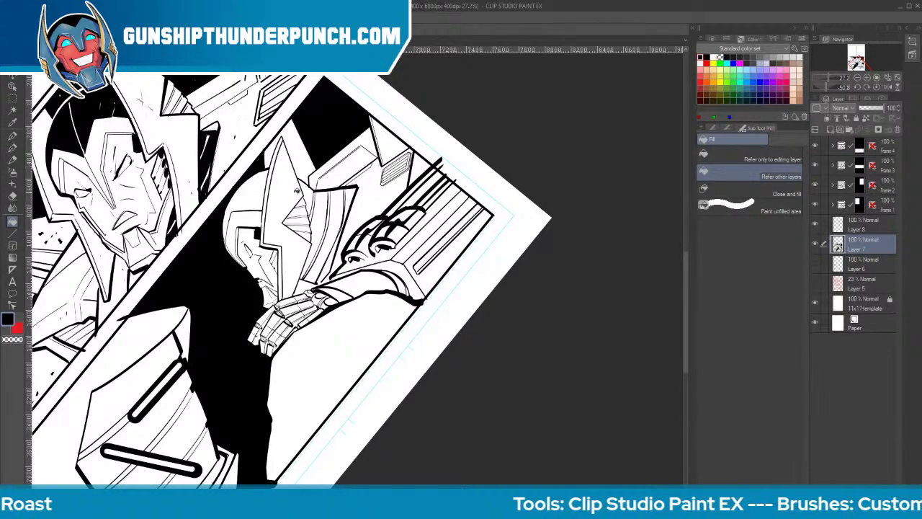
Ink a curved rim line along the helmet's rounded dome and fill the dome area inside it with black
key("ctrl+space")
left_click_drag(246, 194, 288, 191)
key("b")
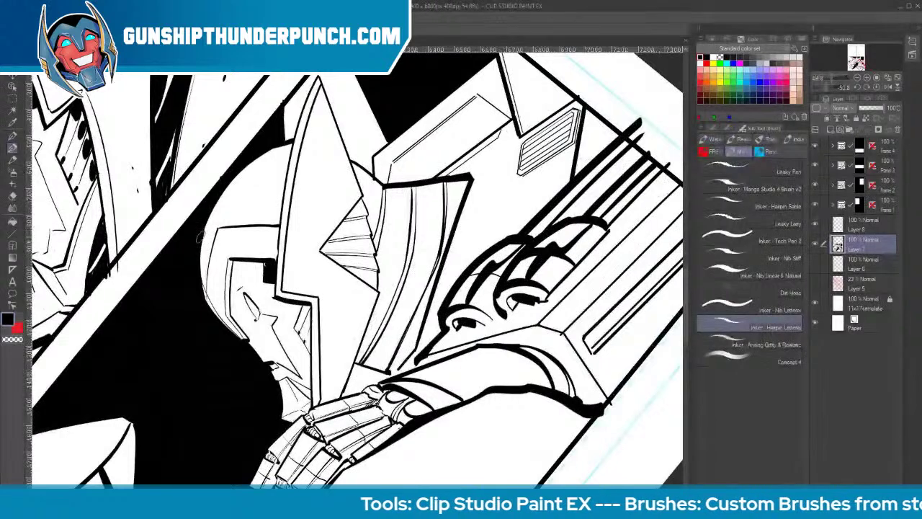
mouse_move(204, 287)
left_mouse_down()
mouse_move(216, 205)
mouse_move(255, 162)
left_mouse_up()
key("ctrl+z")
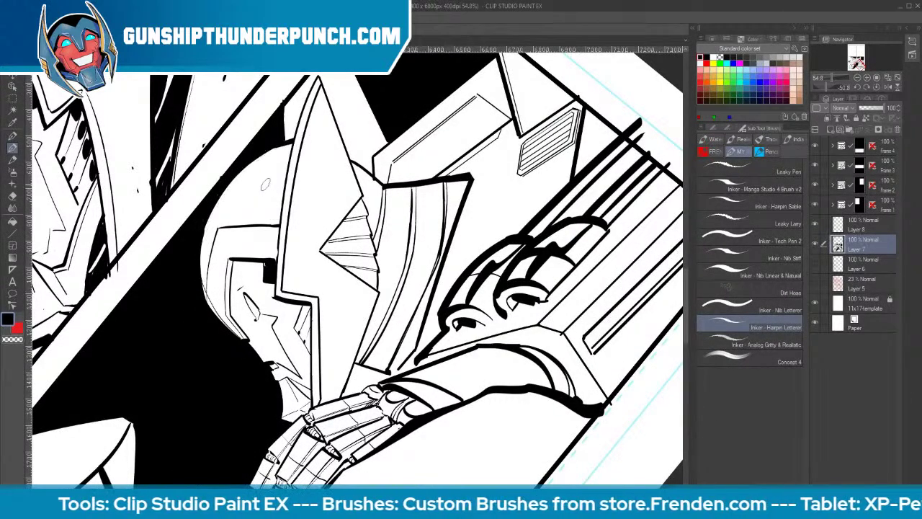
left_click_drag(205, 291, 291, 144)
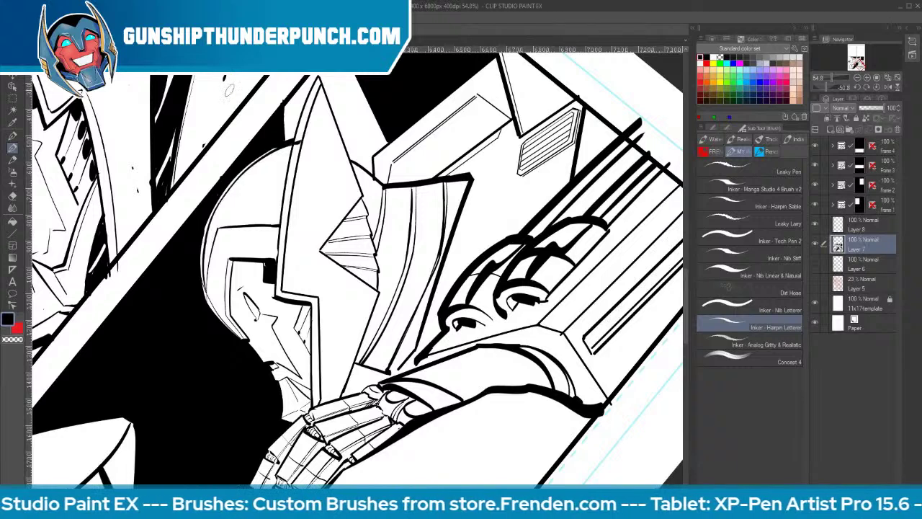
key("g")
left_click(270, 175)
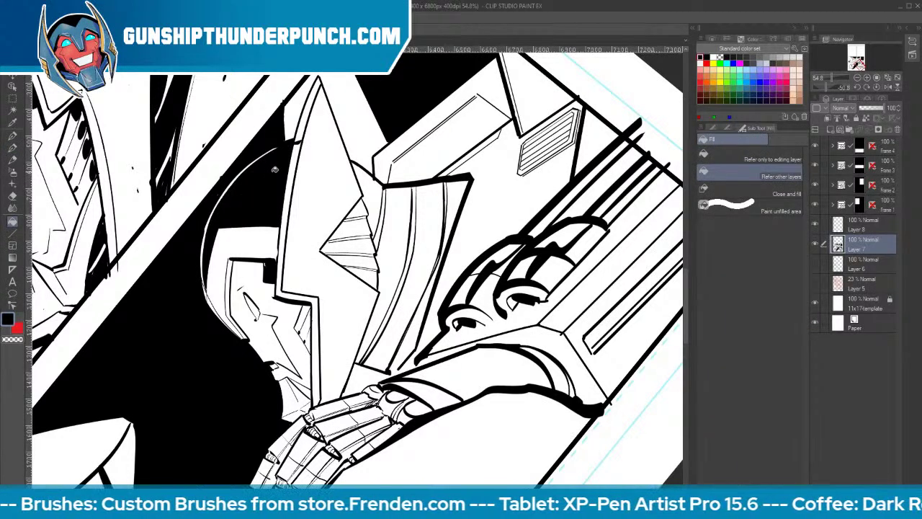
key("p")
key("e")
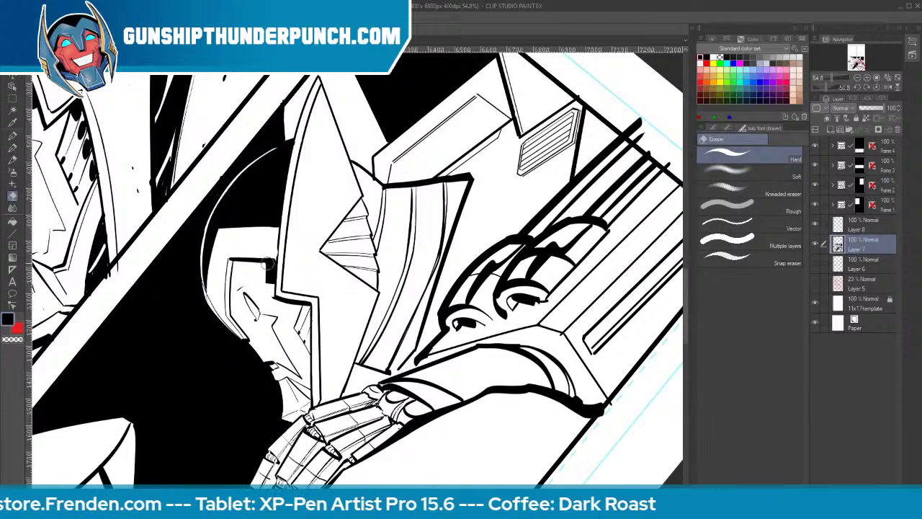
Ink thin detail lines on the raised fingers, wrist joint and forearm, and scatter small dashes and specks over the helmet armour
key("p")
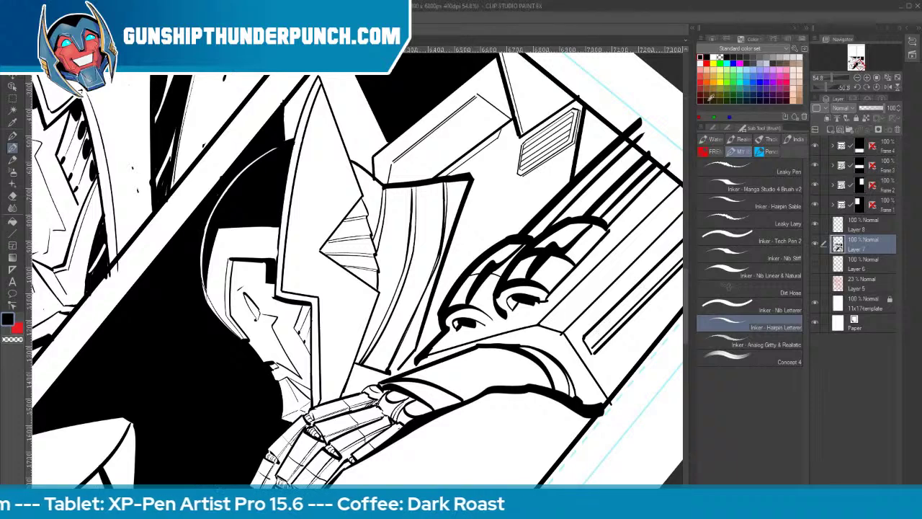
left_click_drag(423, 360, 417, 366)
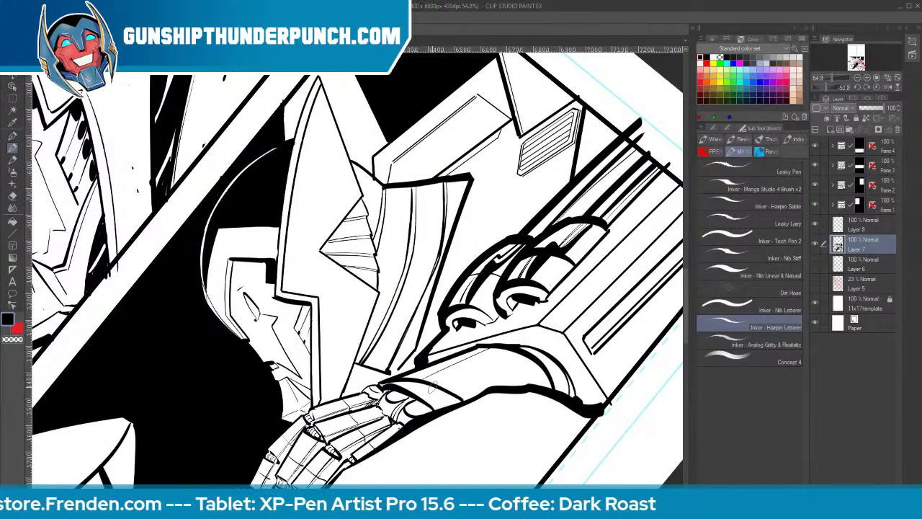
key("e")
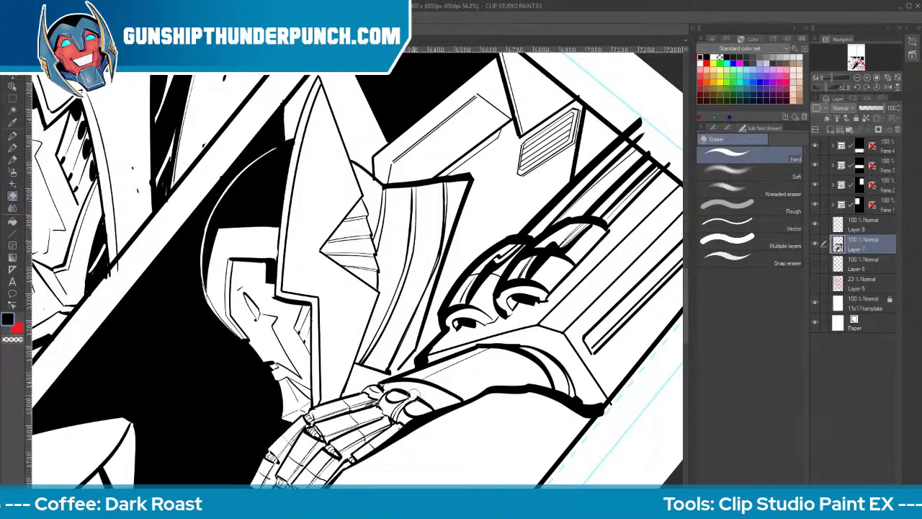
key("b")
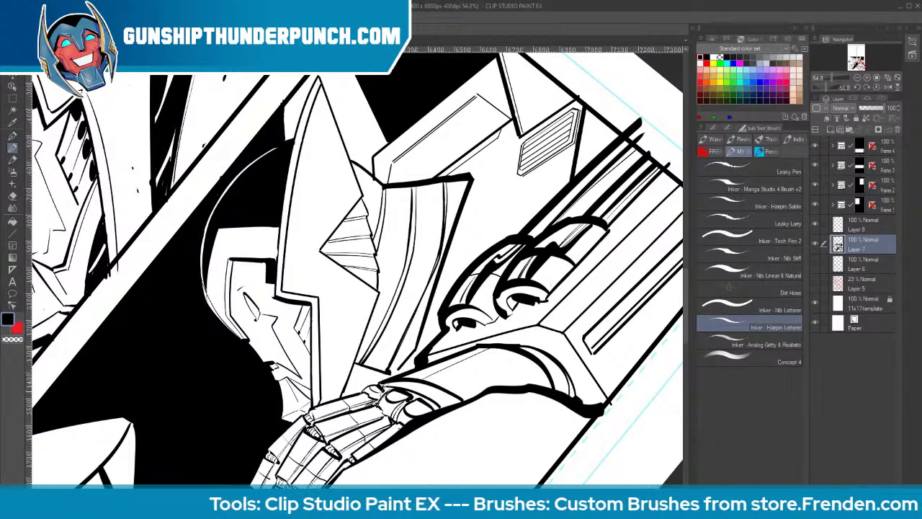
left_click_drag(466, 394, 528, 359)
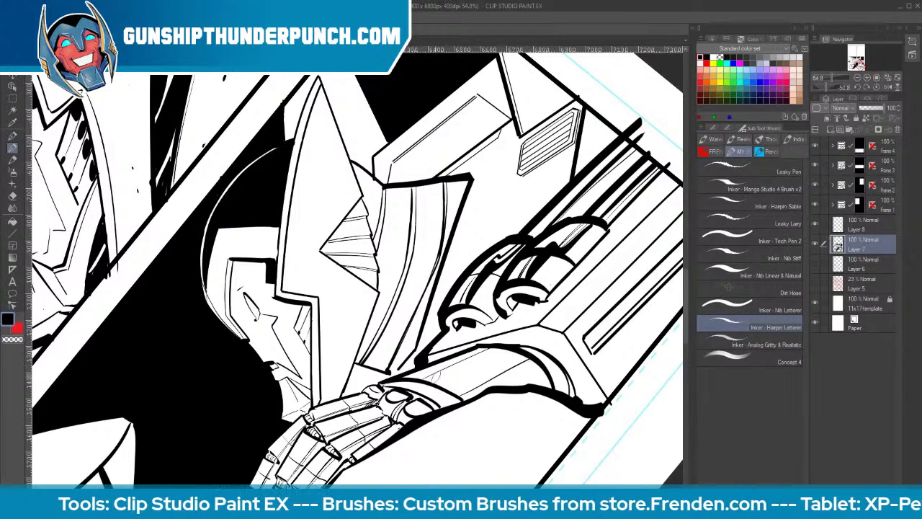
left_click_drag(425, 380, 458, 365)
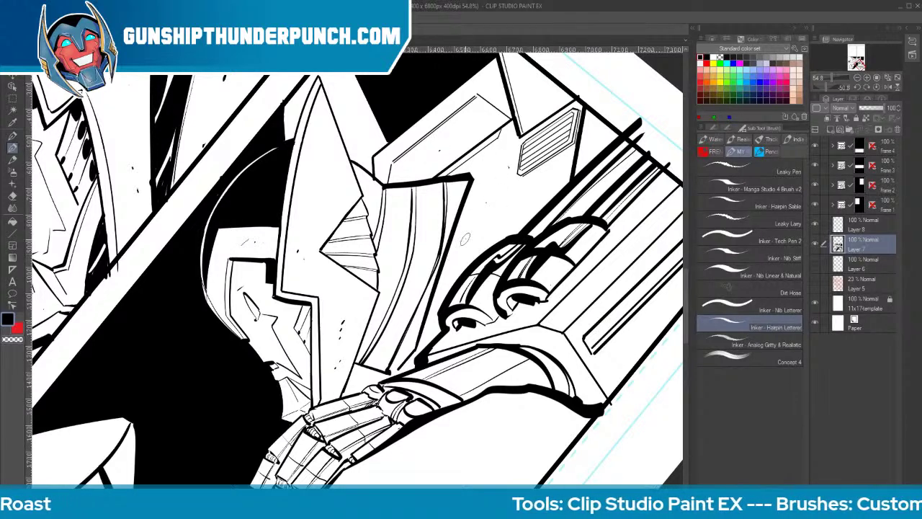
Fill the bands of the curved panel behind the helmet's side fin with black, keeping thin white separating lines
left_click(13, 221)
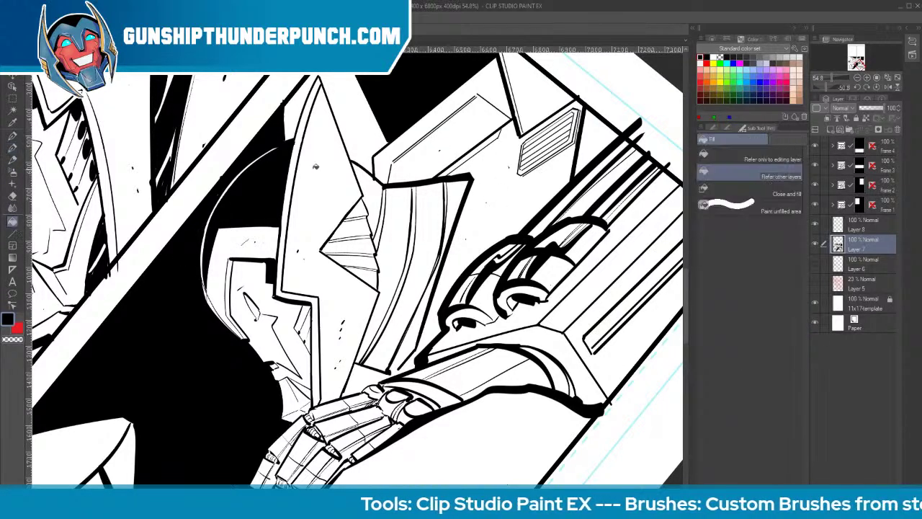
left_click(405, 216)
left_click(381, 198)
left_click(435, 201)
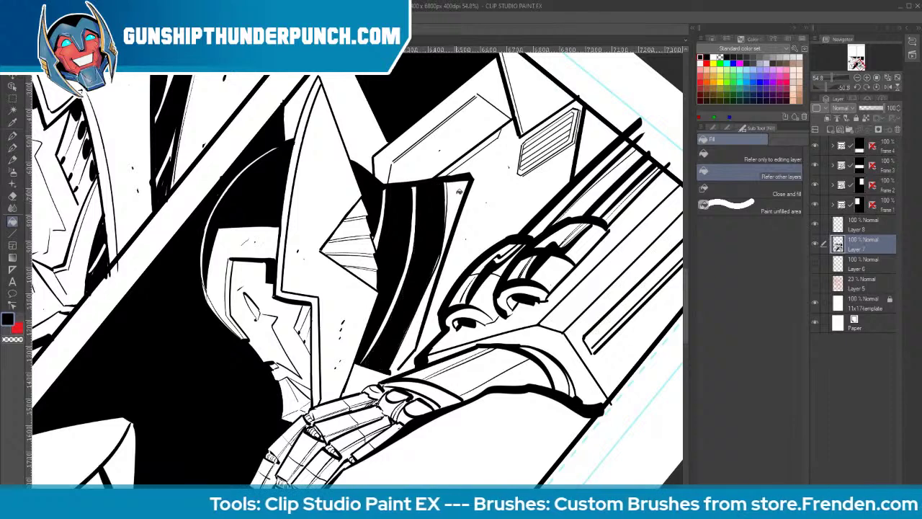
left_click(459, 196)
key("ctrl+z")
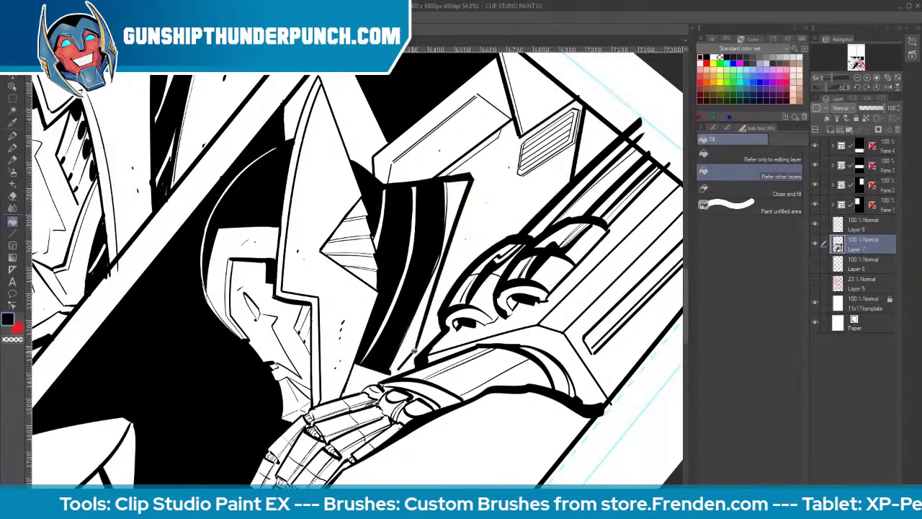
key("p")
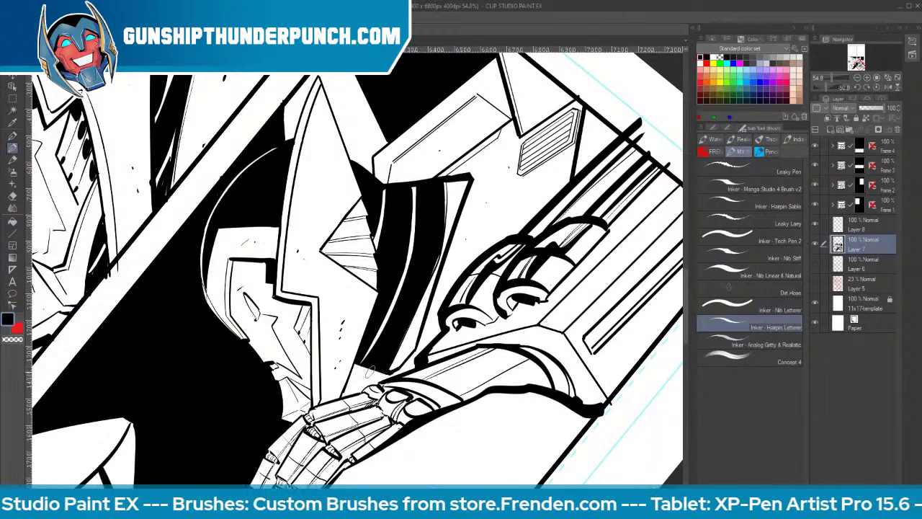
key("g")
left_click(409, 354)
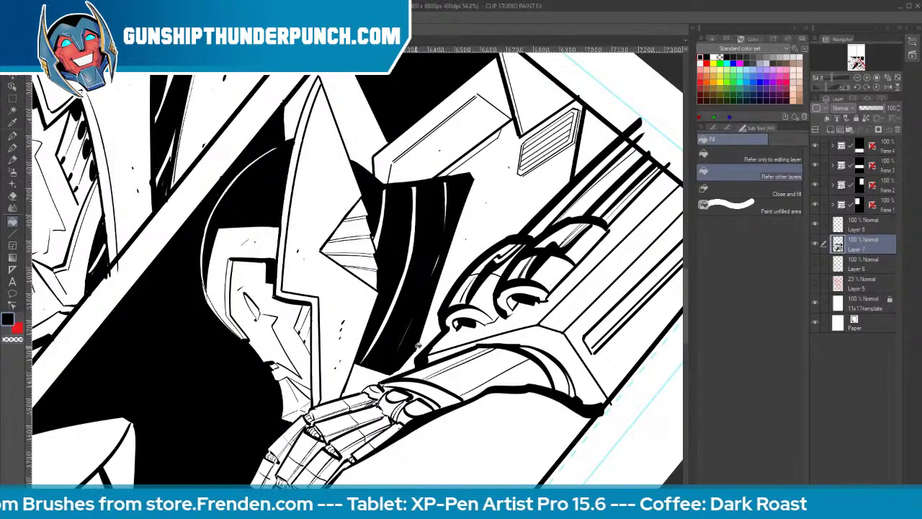
Ink the lower edge of the black banded panel and the small gap between it, the helmet fin and the hand
key("b")
mouse_move(414, 347)
left_mouse_down()
mouse_move(402, 374)
mouse_move(406, 368)
mouse_move(353, 394)
mouse_move(361, 380)
mouse_move(340, 400)
left_mouse_up()
left_click_drag(363, 371, 351, 396)
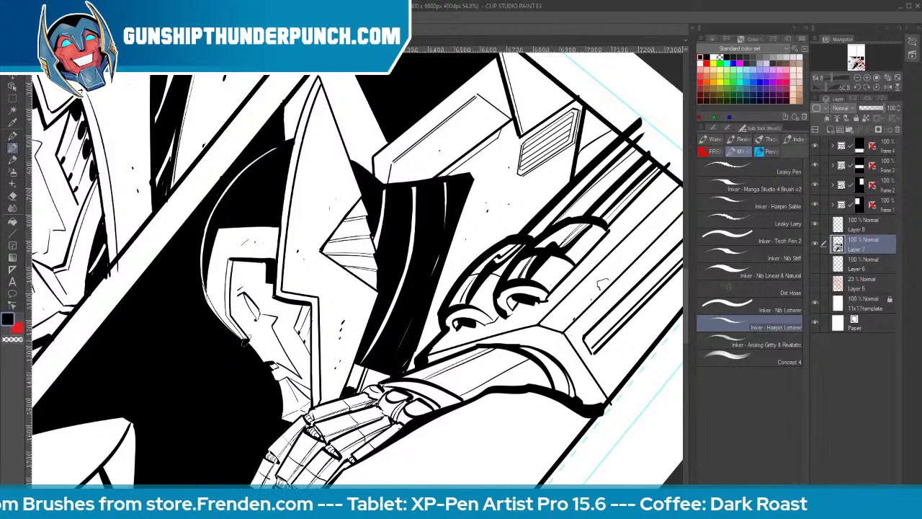
Paint a long white highlight line and small white dashes near the upper edge of the black banded panel
left_click(706, 57)
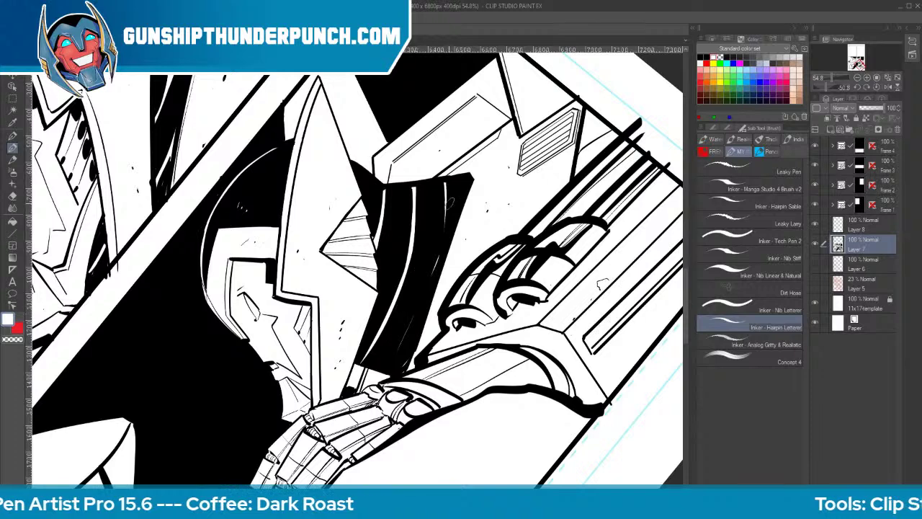
mouse_move(444, 186)
left_mouse_down()
mouse_move(414, 314)
mouse_move(388, 357)
left_mouse_up()
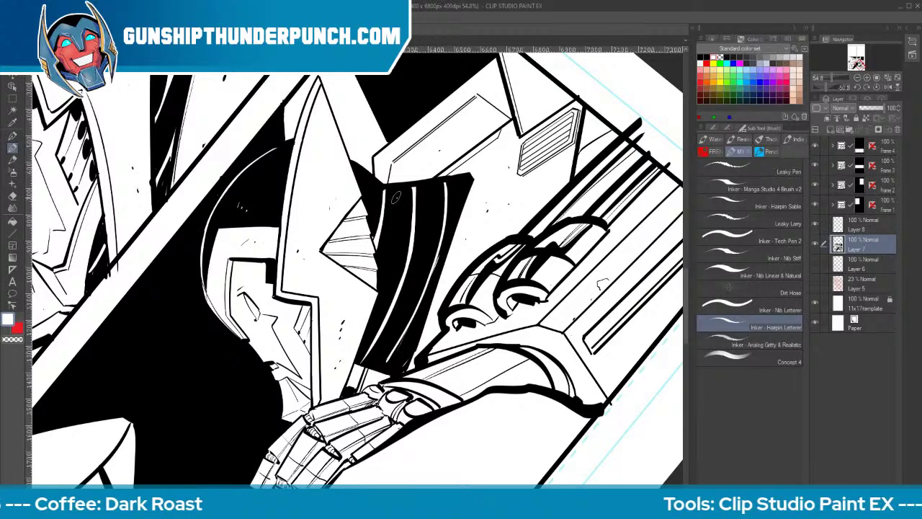
mouse_move(396, 196)
left_mouse_down()
mouse_move(421, 193)
mouse_move(422, 203)
mouse_move(422, 193)
mouse_move(448, 197)
left_mouse_up()
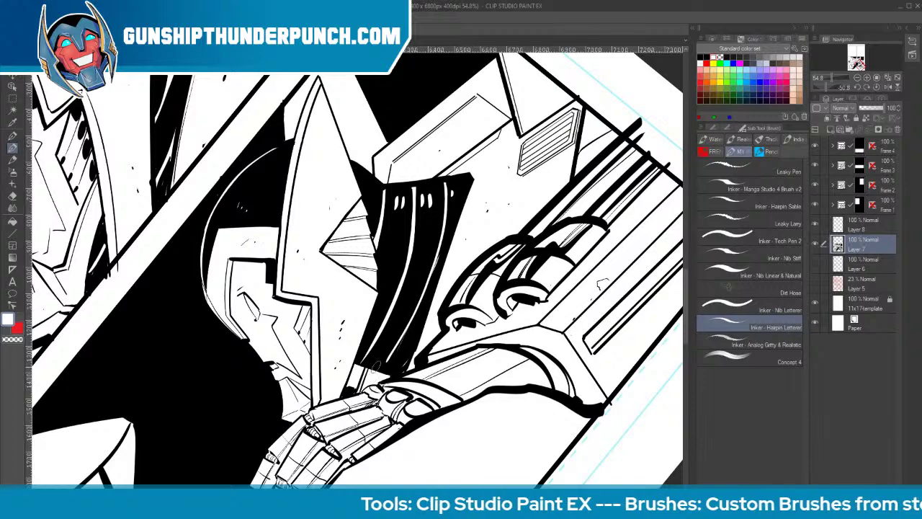
Erase the arm lines that overshoot the panel border above the banded forearm
key("space")
mouse_move(546, 284)
left_mouse_down()
mouse_move(482, 313)
mouse_move(426, 324)
mouse_move(425, 304)
left_mouse_up()
key("e")
mouse_move(508, 124)
left_mouse_down()
mouse_move(496, 133)
mouse_move(502, 145)
mouse_move(535, 169)
left_mouse_up()
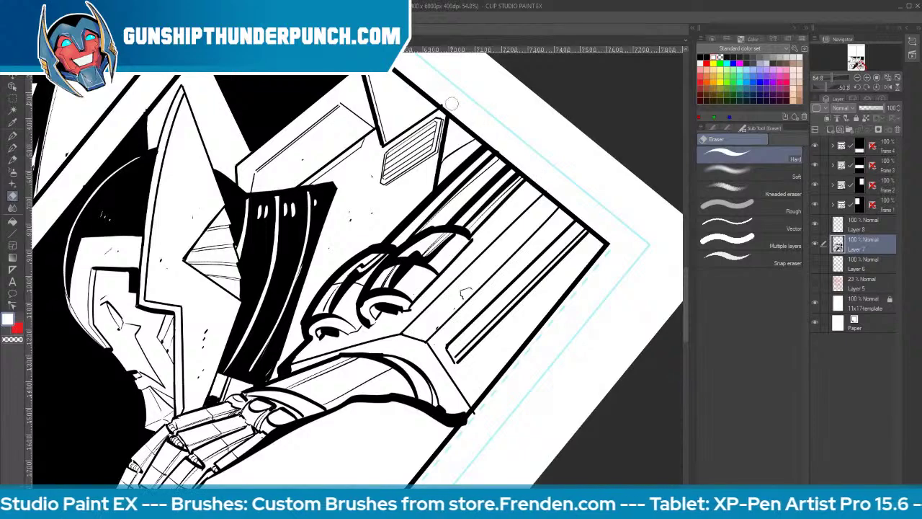
key("space")
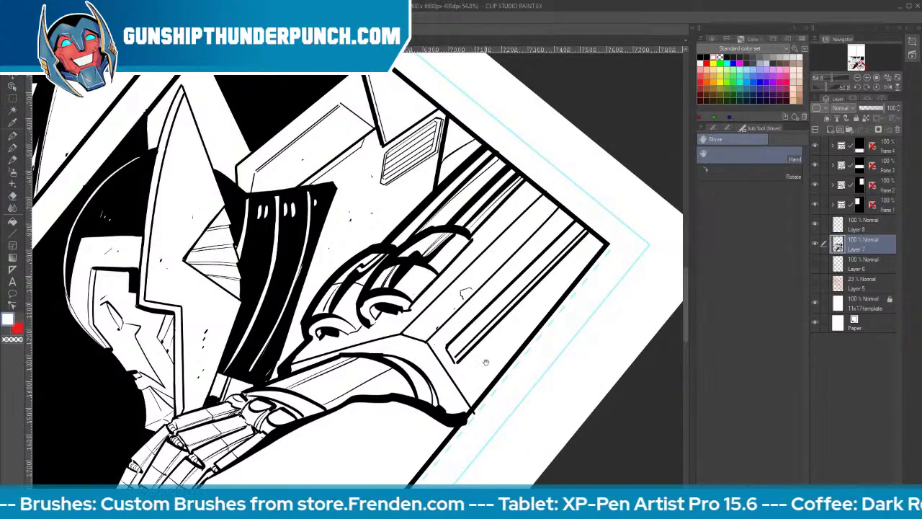
Ink black pits, speckles and thin crack lines across the rock surface below the hand with the Leaky Pen
left_click_drag(486, 362, 545, 223)
key("b")
left_click(750, 170)
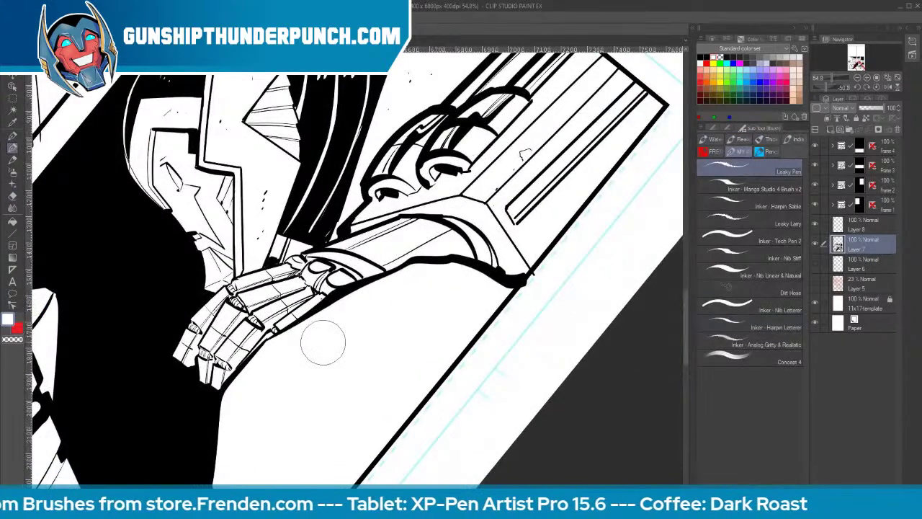
key("x")
mouse_move(378, 339)
left_mouse_down()
mouse_move(422, 311)
mouse_move(427, 322)
mouse_move(460, 307)
mouse_move(476, 293)
mouse_move(466, 268)
mouse_move(508, 289)
mouse_move(410, 382)
mouse_move(362, 404)
mouse_move(357, 329)
mouse_move(340, 323)
mouse_move(246, 399)
mouse_move(252, 448)
mouse_move(282, 413)
mouse_move(334, 387)
mouse_move(312, 433)
mouse_move(312, 484)
mouse_move(304, 427)
mouse_move(319, 383)
left_mouse_up()
mouse_move(373, 321)
left_mouse_down()
mouse_move(415, 270)
mouse_move(398, 292)
mouse_move(444, 262)
mouse_move(414, 295)
mouse_move(446, 261)
mouse_move(407, 306)
left_mouse_up()
left_click_drag(368, 357, 343, 418)
mouse_move(330, 460)
left_mouse_down()
mouse_move(356, 400)
mouse_move(396, 356)
left_mouse_up()
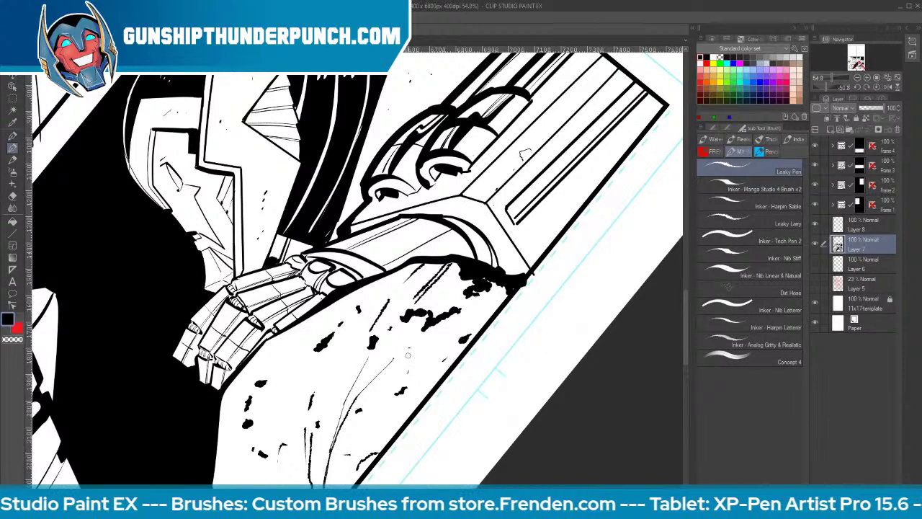
Ink thin contour lines on the lower end of the rock and roughen its edge against the black background
key("ctrl+space")
left_click_drag(473, 365, 466, 314)
key("space")
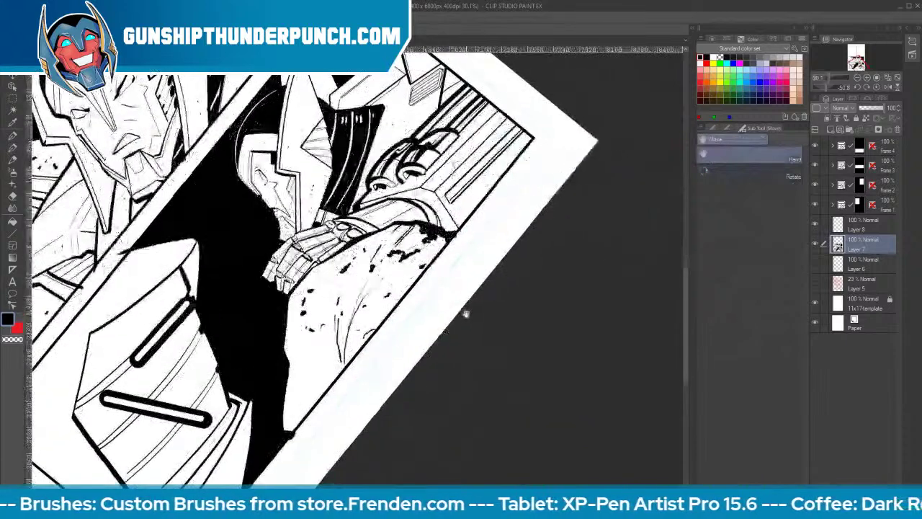
left_click_drag(320, 365, 294, 398)
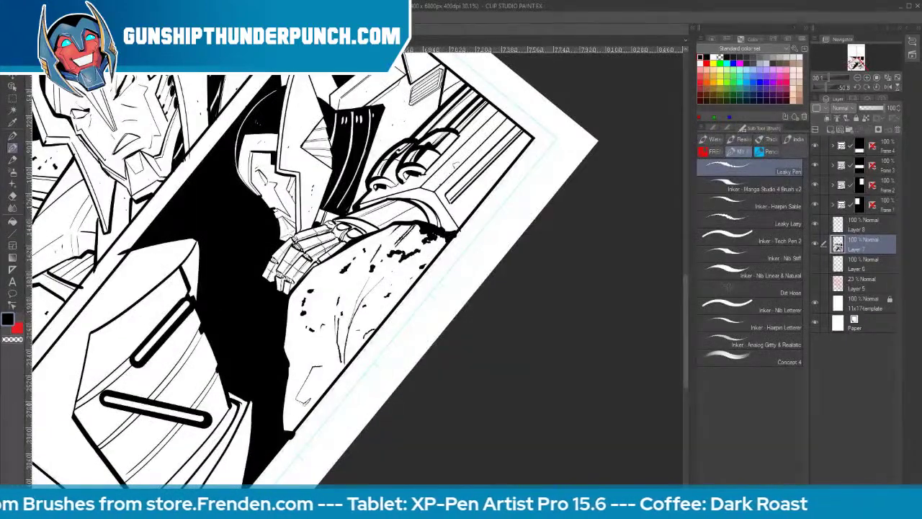
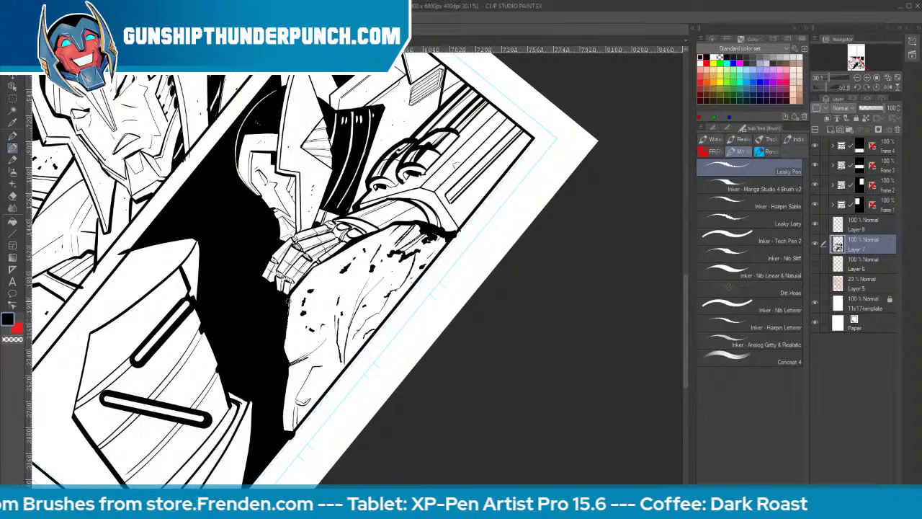
left_click_drag(287, 298, 286, 434)
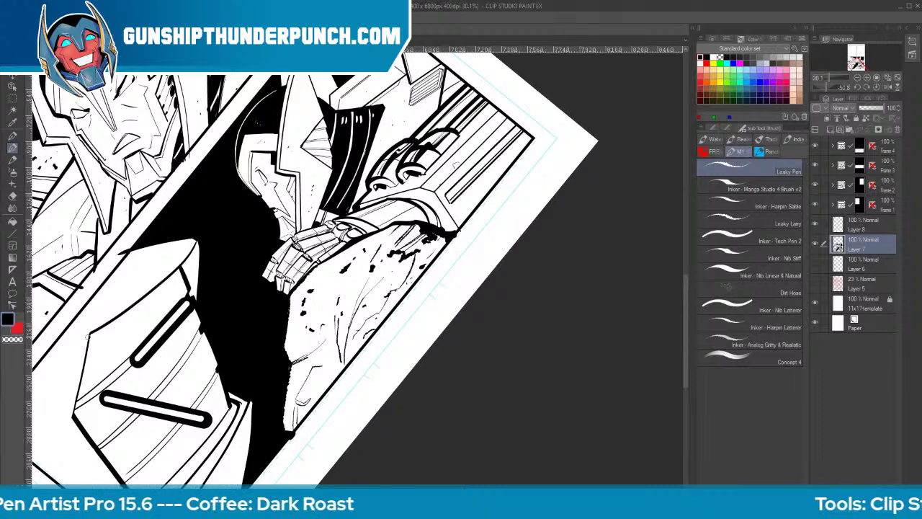
Thicken the armour plate's outer edges and ink broken edge lines and small notches along its lower rim
left_click_drag(85, 332, 70, 412)
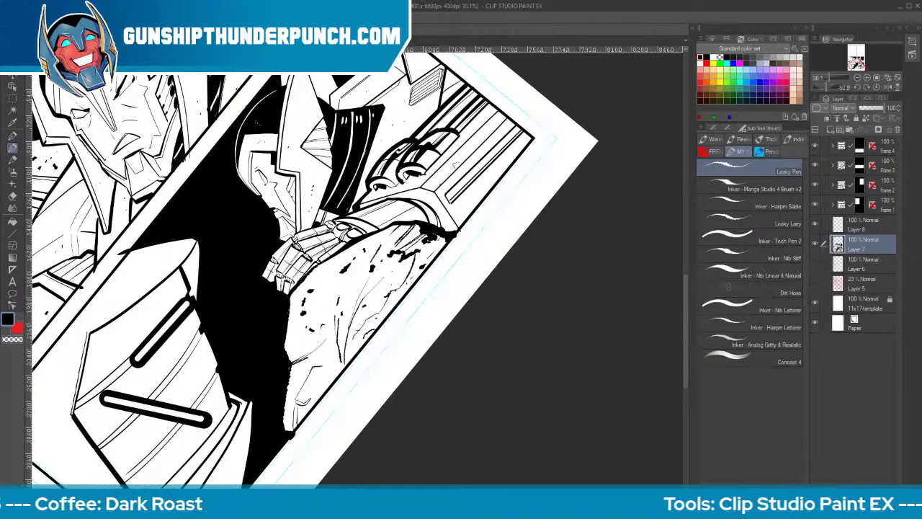
mouse_move(91, 331)
left_mouse_down()
mouse_move(180, 263)
mouse_move(194, 231)
left_mouse_up()
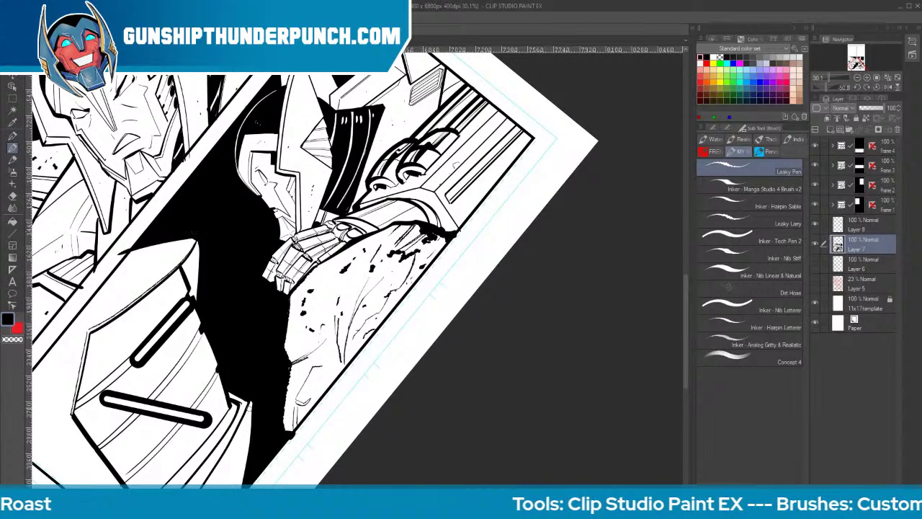
left_click_drag(266, 442, 375, 332)
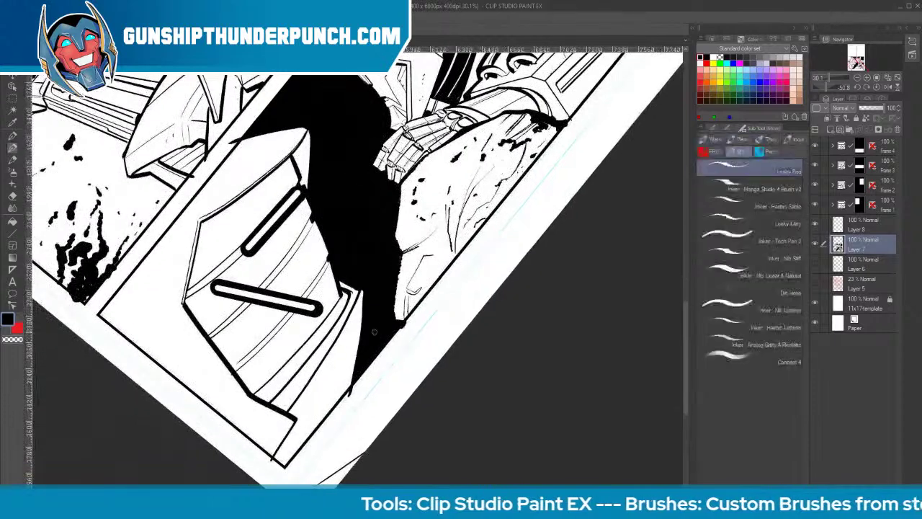
left_click_drag(292, 417, 279, 447)
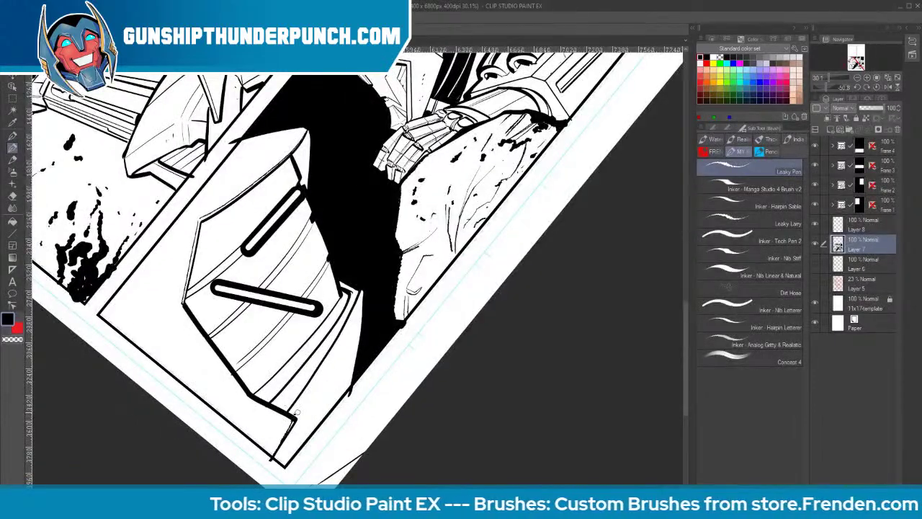
left_click_drag(296, 413, 357, 309)
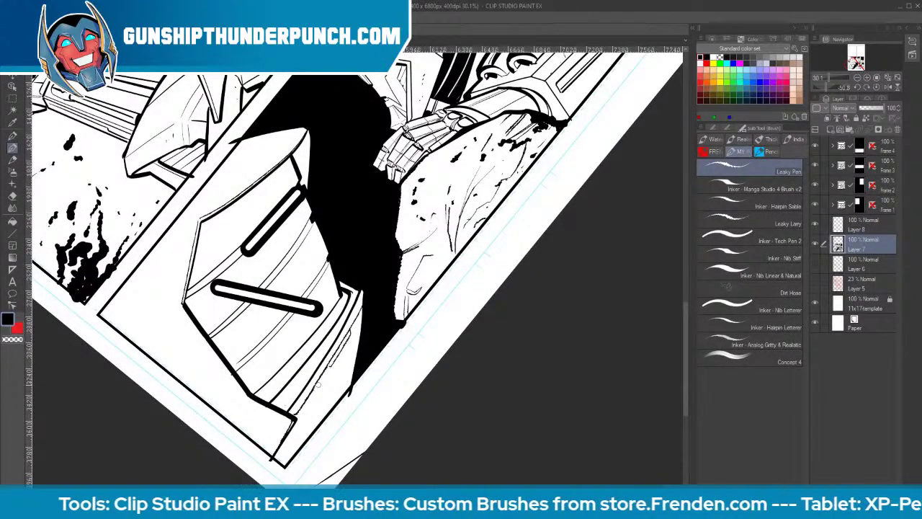
left_click_drag(315, 389, 301, 412)
Ink a narrow inset near the armour plate's tip, small surface dashes, a stepped line behind the plate and thin lines at its base
left_click_drag(250, 184, 292, 136)
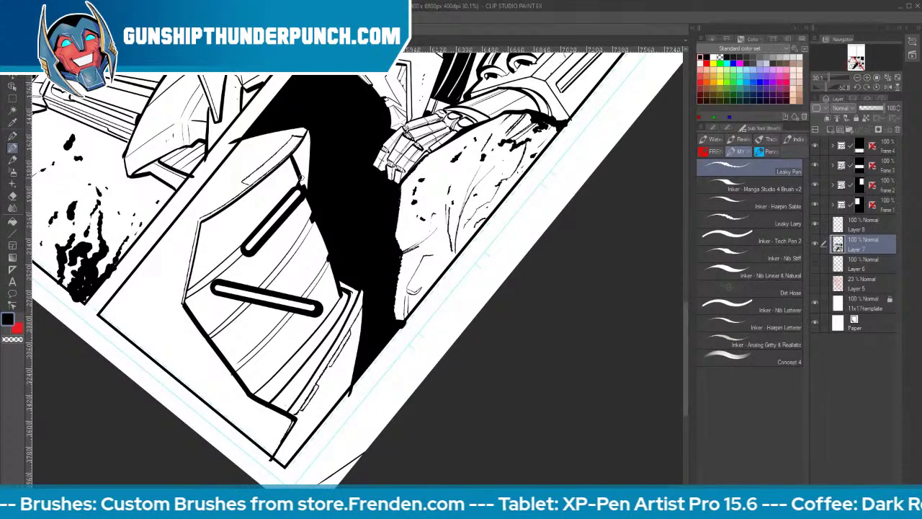
left_click_drag(152, 355, 192, 350)
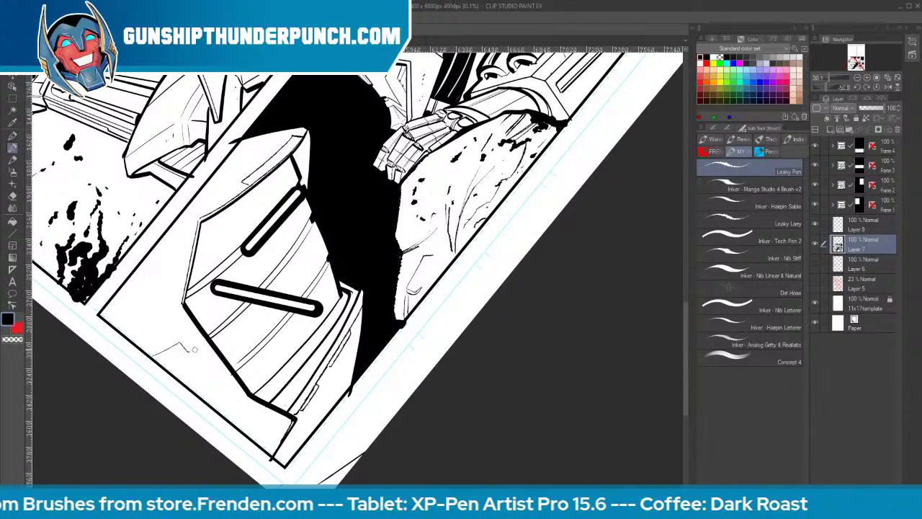
mouse_move(339, 363)
left_mouse_down()
mouse_move(333, 402)
mouse_move(298, 447)
left_mouse_up()
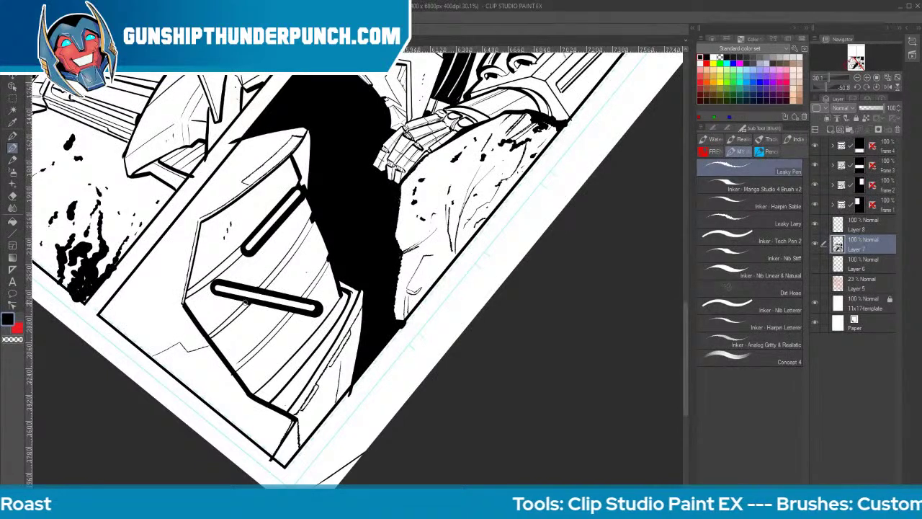
Dot white stars on Layer 8 in the black sky beside the helmet's face with the Inker - Nib Stiff brush
left_click(755, 258)
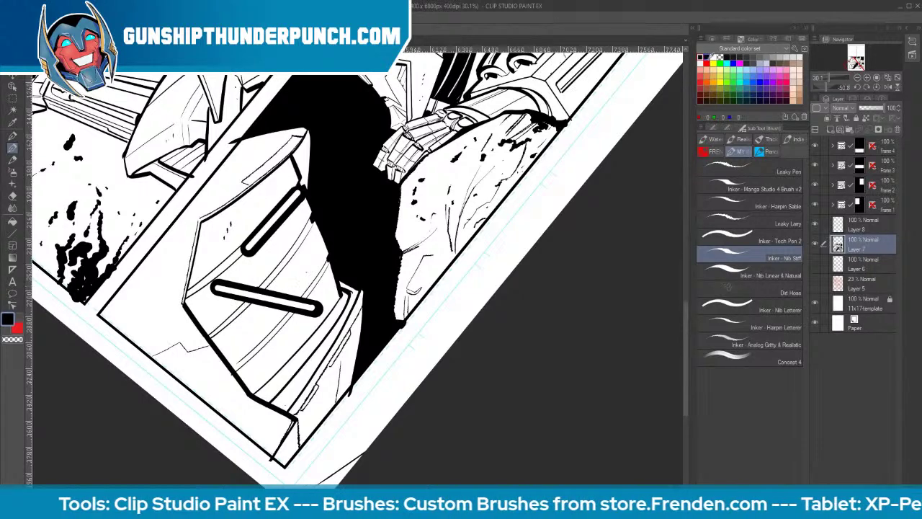
key("c")
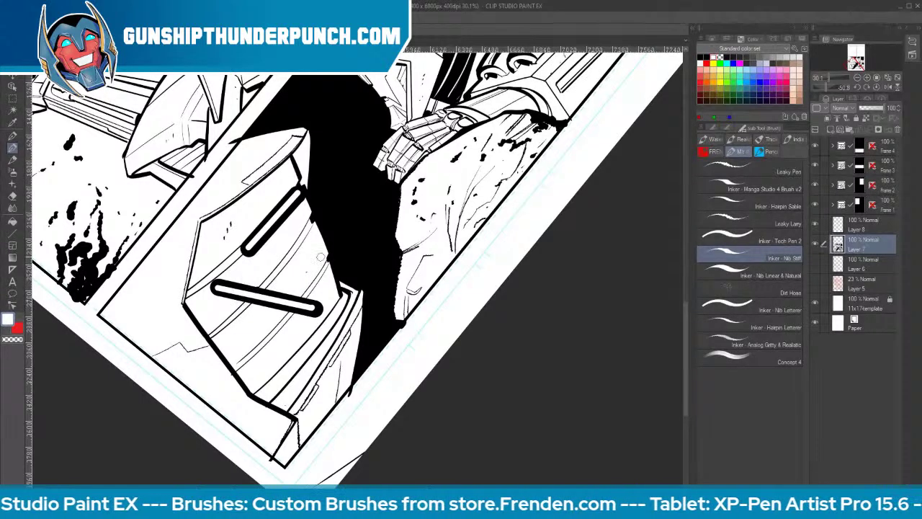
left_click_drag(527, 355, 381, 445)
key("c")
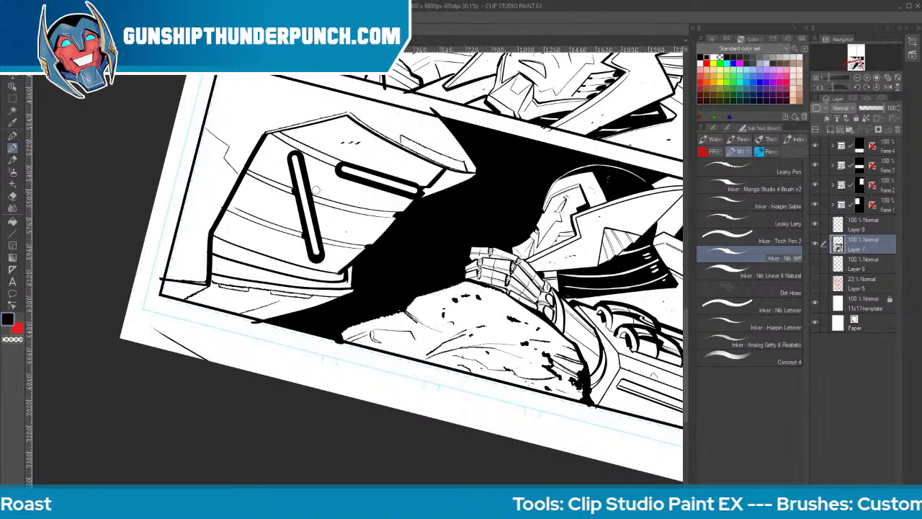
key("x")
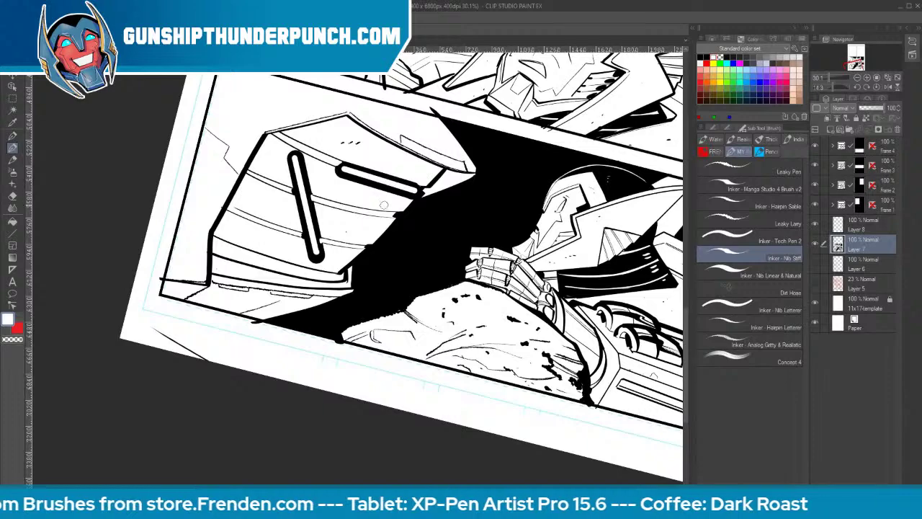
key("ctrl+space")
left_click_drag(390, 202, 307, 300)
key("space")
key("shift+space")
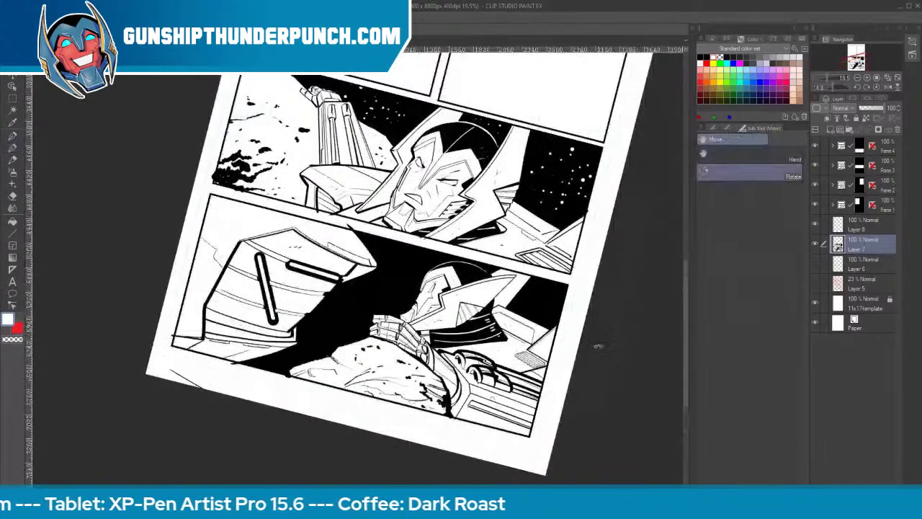
left_click_drag(598, 345, 625, 249)
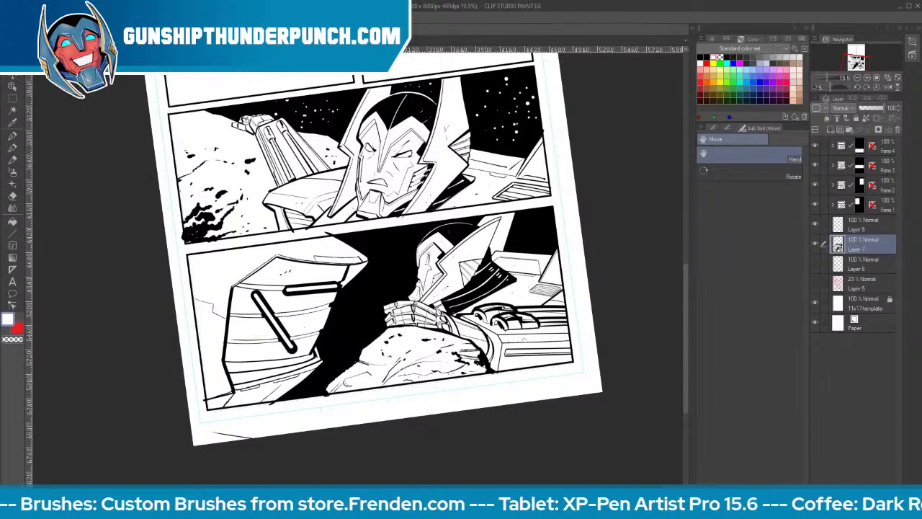
left_click(873, 230)
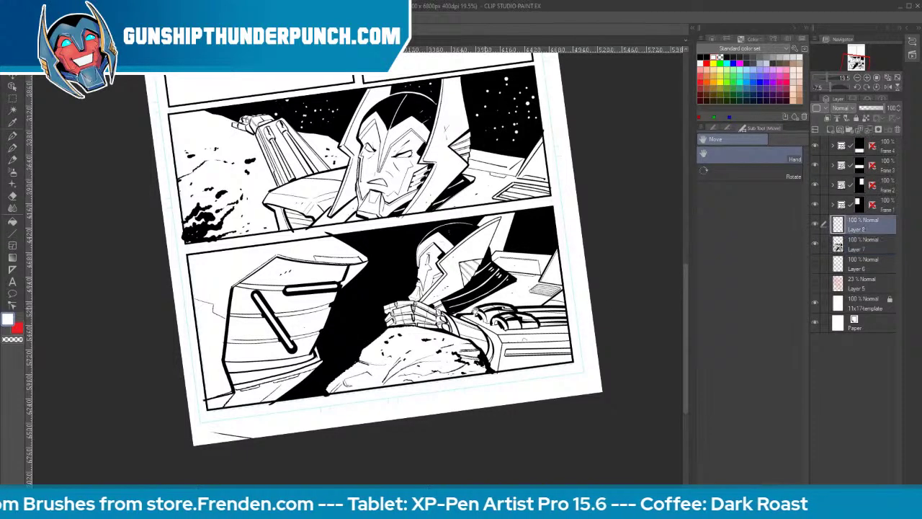
key("p")
left_click(373, 292)
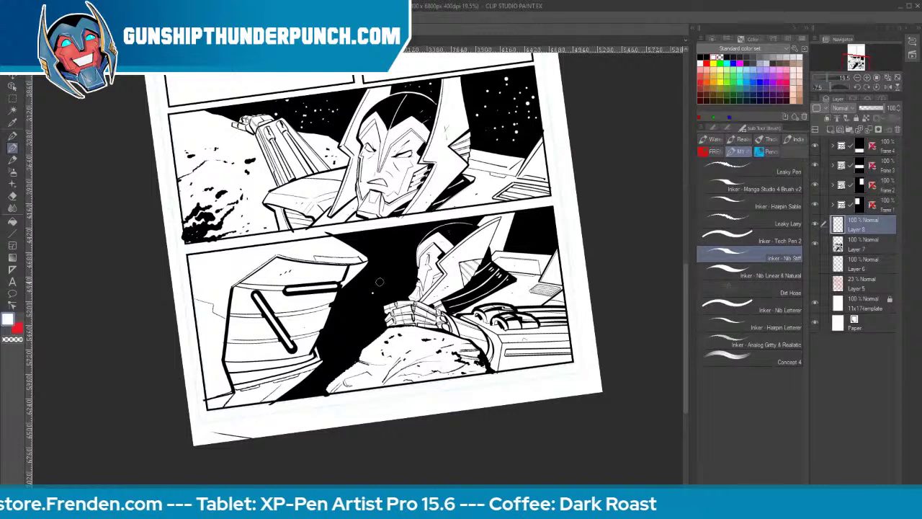
left_click(388, 272)
left_click(395, 277)
left_click(389, 291)
Dot white stars through the narrow black gap between the armour plate and rock and in the remaining bottom-panel sky
left_click(349, 342)
left_click(344, 326)
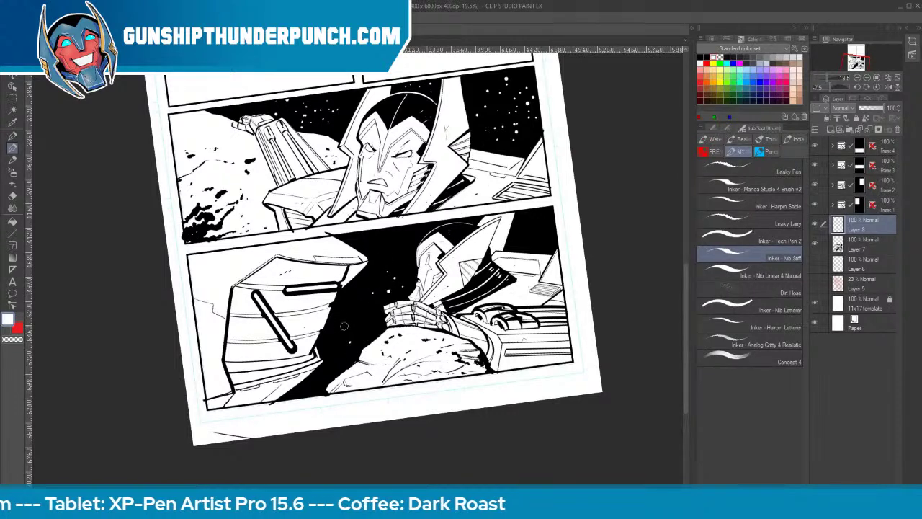
left_click(348, 316)
left_click(364, 325)
left_click(369, 313)
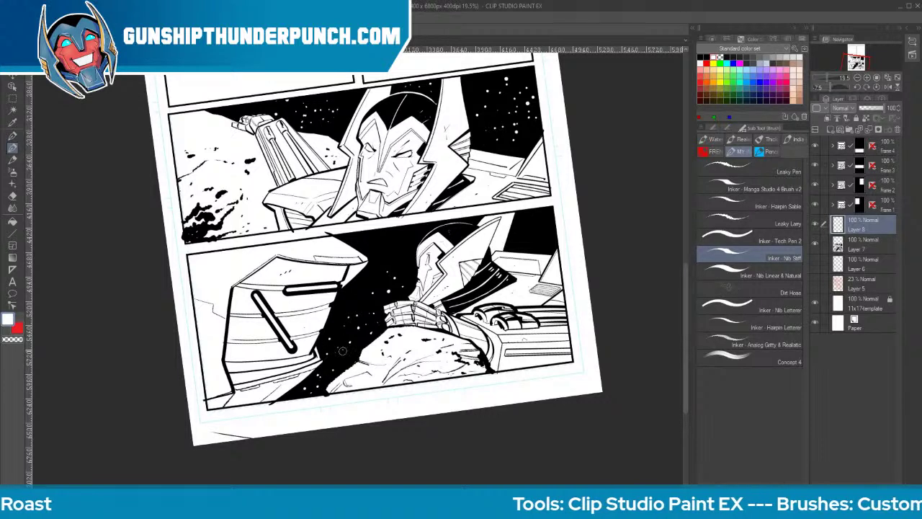
left_click(353, 292)
Show the red rough sketch on Layer 5 for the two empty upper panels
key("ctrl+space")
left_click_drag(628, 181, 609, 180)
key("space")
left_click_drag(610, 180, 530, 343)
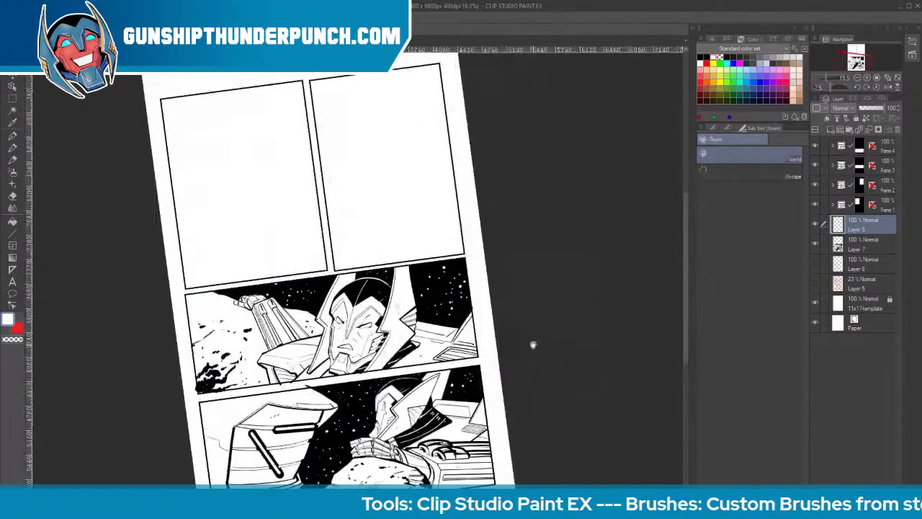
left_click_drag(571, 217, 550, 277)
key("ctrl+space")
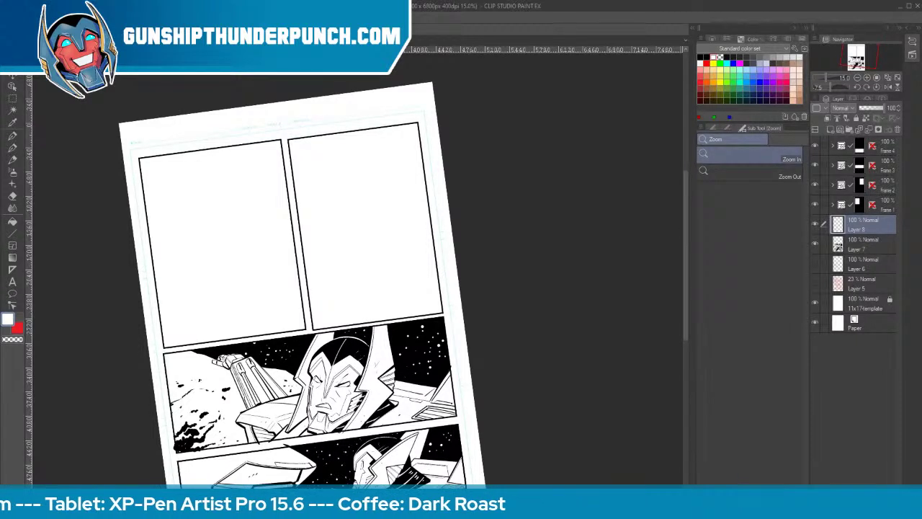
left_click(815, 284)
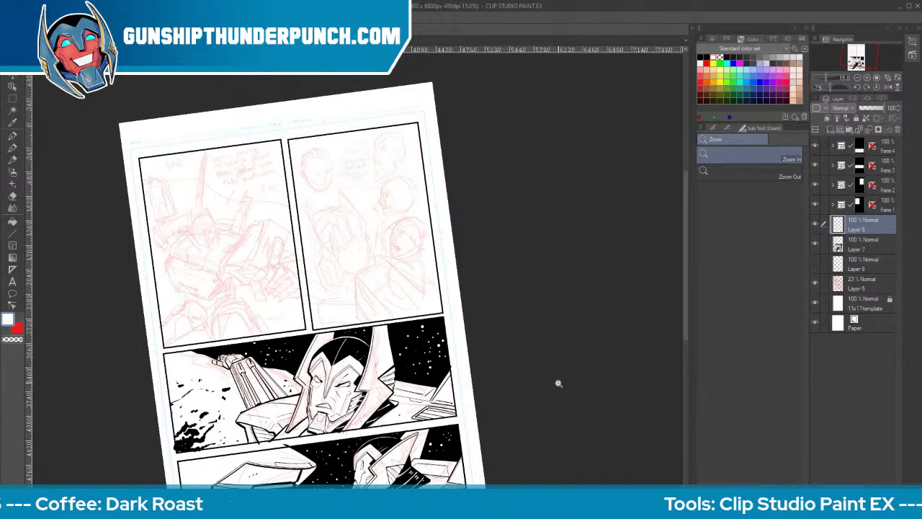
mouse_move(555, 381)
left_mouse_down()
mouse_move(618, 362)
mouse_move(600, 455)
mouse_move(671, 437)
mouse_move(610, 472)
mouse_move(617, 468)
left_mouse_up()
key("ctrl+space")
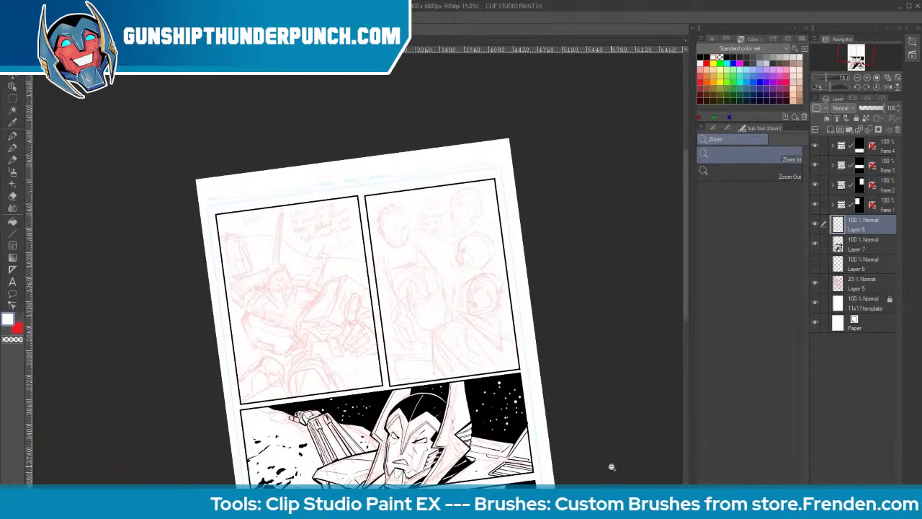
Ink the double inner brow line and pointed nose guard of the first panel's helmet in black on Layer 7
mouse_move(267, 290)
left_mouse_down()
mouse_move(309, 265)
mouse_move(344, 269)
mouse_move(366, 255)
left_mouse_up()
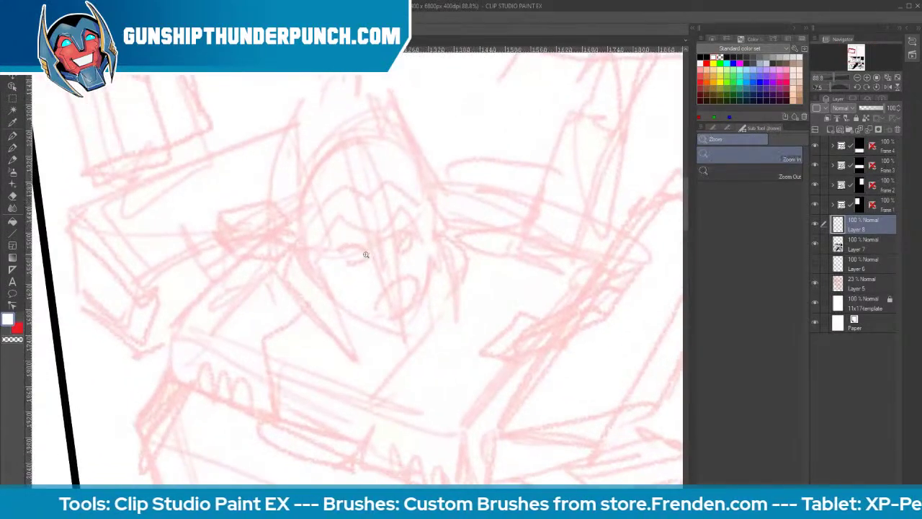
left_click(701, 57)
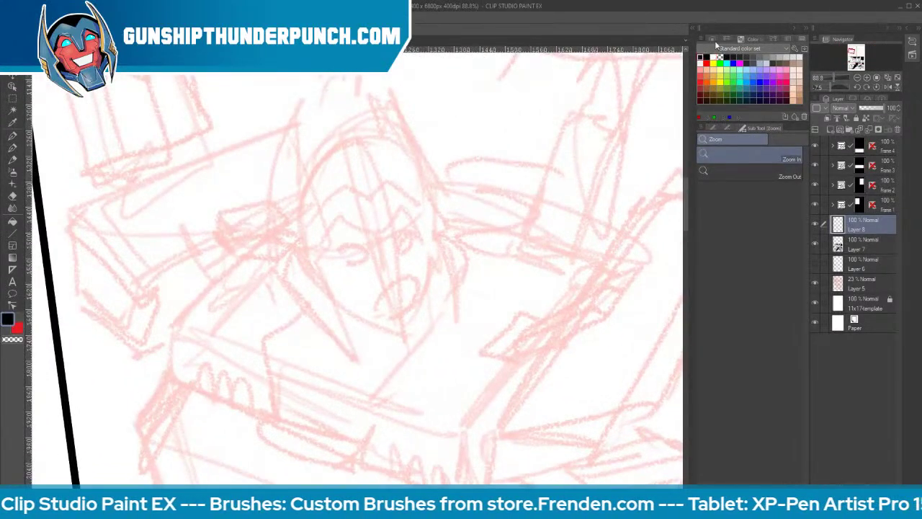
left_click(860, 242)
key("b")
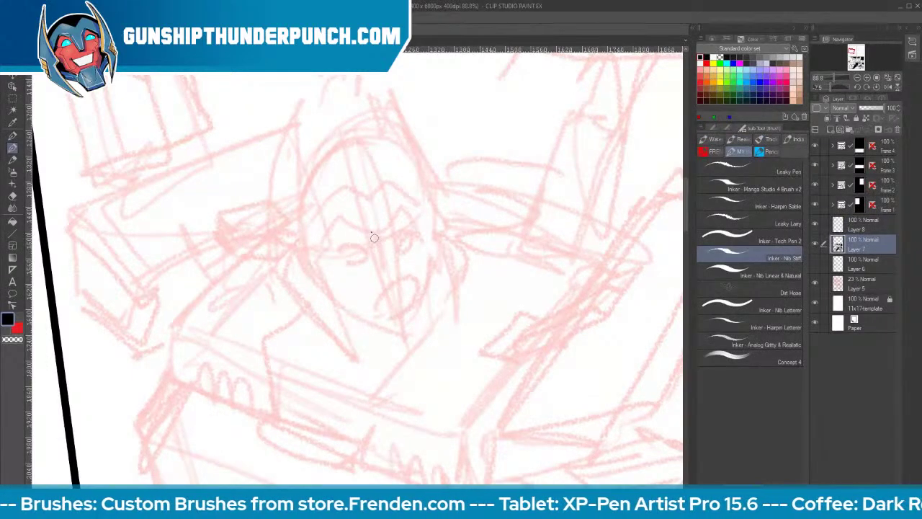
mouse_move(371, 232)
left_mouse_down()
mouse_move(390, 278)
mouse_move(389, 231)
mouse_move(343, 222)
mouse_move(316, 252)
mouse_move(406, 205)
mouse_move(427, 217)
left_mouse_up()
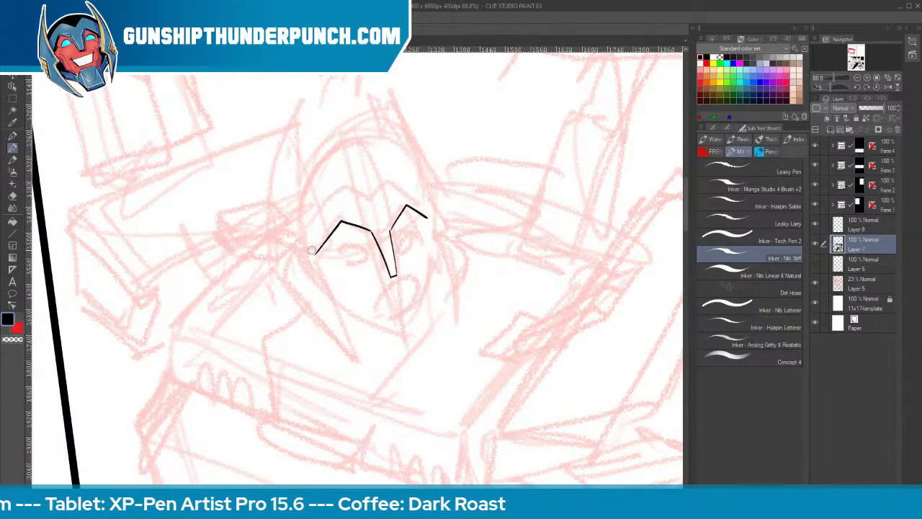
mouse_move(312, 252)
left_mouse_down()
mouse_move(339, 218)
mouse_move(372, 226)
mouse_move(392, 278)
mouse_move(389, 222)
mouse_move(406, 200)
mouse_move(432, 218)
left_mouse_up()
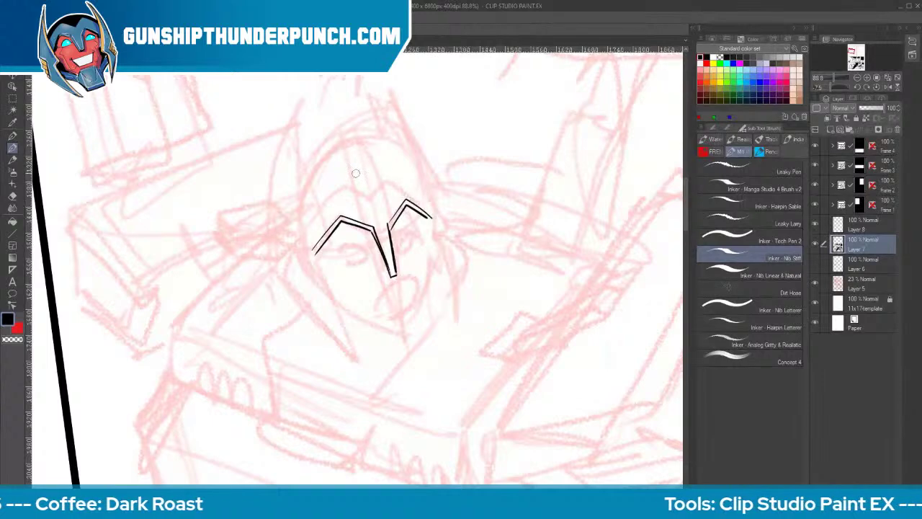
Ink the helmet's centre ridge and upper brow line, and outline both eyes
left_click_drag(350, 143, 393, 274)
mouse_move(300, 229)
left_mouse_down()
mouse_move(333, 192)
mouse_move(378, 207)
mouse_move(398, 178)
mouse_move(430, 195)
left_mouse_up()
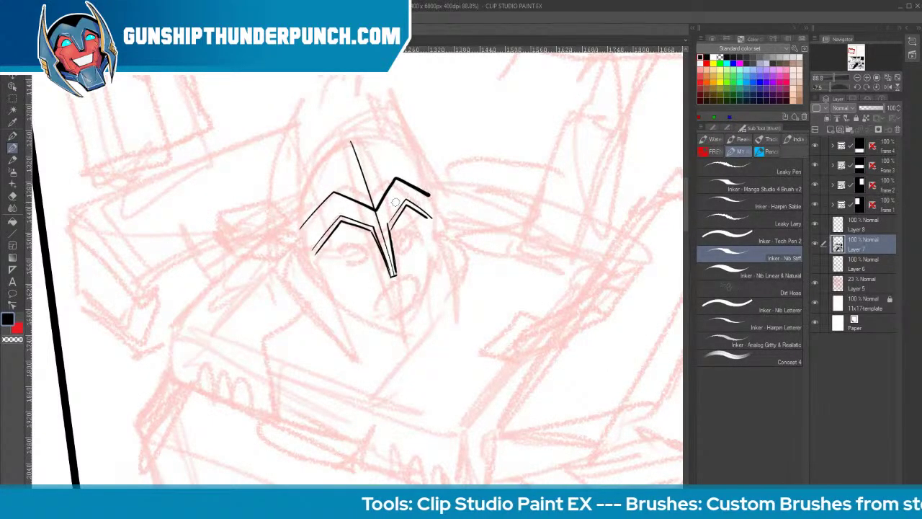
mouse_move(339, 247)
left_mouse_down()
mouse_move(366, 245)
mouse_move(370, 253)
mouse_move(336, 252)
left_mouse_up()
mouse_move(397, 243)
left_mouse_down()
mouse_move(412, 221)
mouse_move(420, 233)
left_mouse_up()
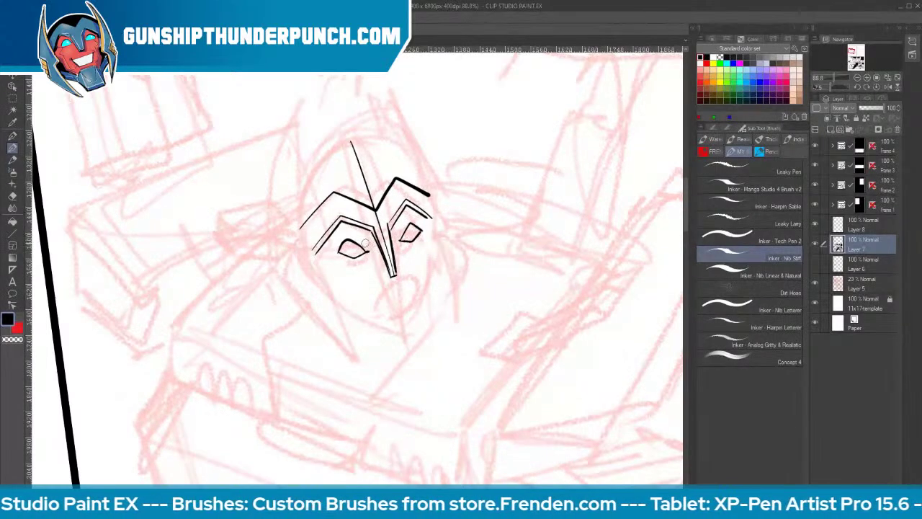
Ink the open mouth, the vertical faceplate edges on both cheeks and the small notch beside the near eye
mouse_move(380, 312)
left_mouse_down()
mouse_move(380, 297)
mouse_move(413, 278)
mouse_move(415, 301)
mouse_move(383, 314)
mouse_move(414, 301)
left_mouse_up()
left_click_drag(345, 262, 370, 313)
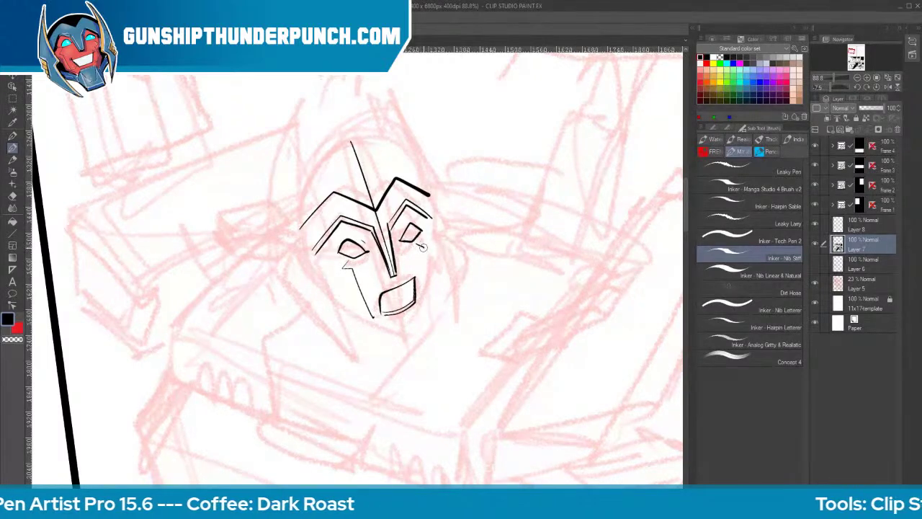
left_click_drag(419, 250, 420, 301)
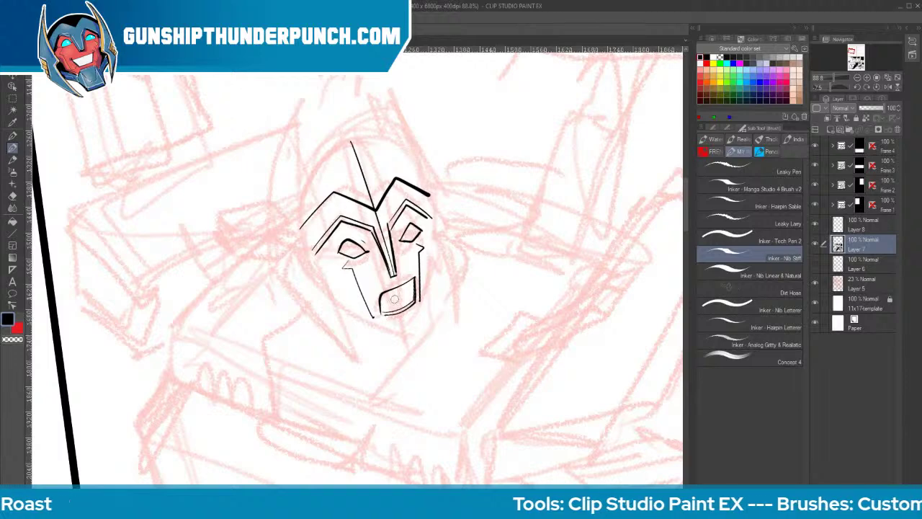
left_click_drag(323, 247, 331, 264)
Ink the helmet's side contours with the pointed near-side fin, and arch the dome line between the two sides
mouse_move(303, 110)
left_mouse_down()
mouse_move(292, 186)
mouse_move(308, 262)
mouse_move(364, 349)
left_mouse_up()
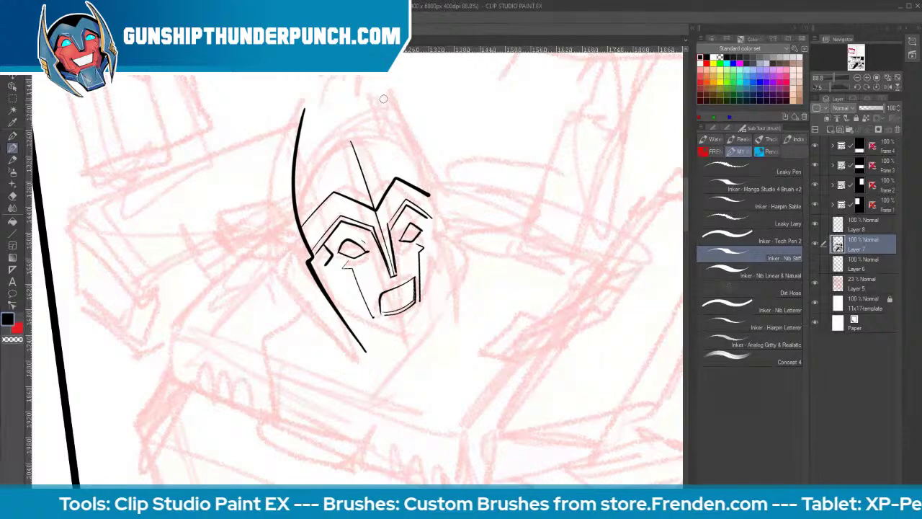
mouse_move(383, 94)
left_mouse_down()
mouse_move(441, 224)
mouse_move(457, 317)
left_mouse_up()
mouse_move(303, 108)
left_mouse_down()
mouse_move(262, 213)
mouse_move(285, 239)
mouse_move(270, 269)
mouse_move(366, 353)
left_mouse_up()
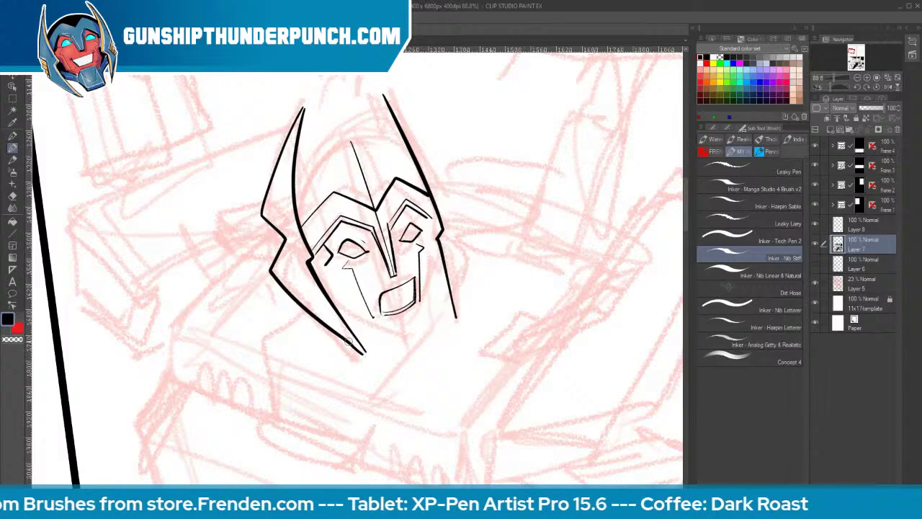
mouse_move(293, 184)
left_mouse_down()
mouse_move(360, 135)
mouse_move(395, 135)
left_mouse_up()
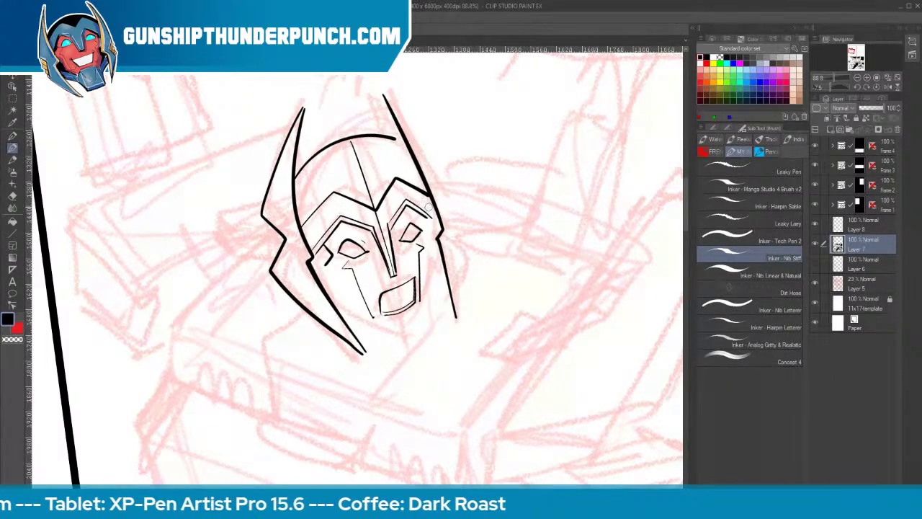
Ink the angular far cheek guard from the brow to the jaw and the start of the chin piece under the mouth
left_click_drag(432, 216, 425, 287)
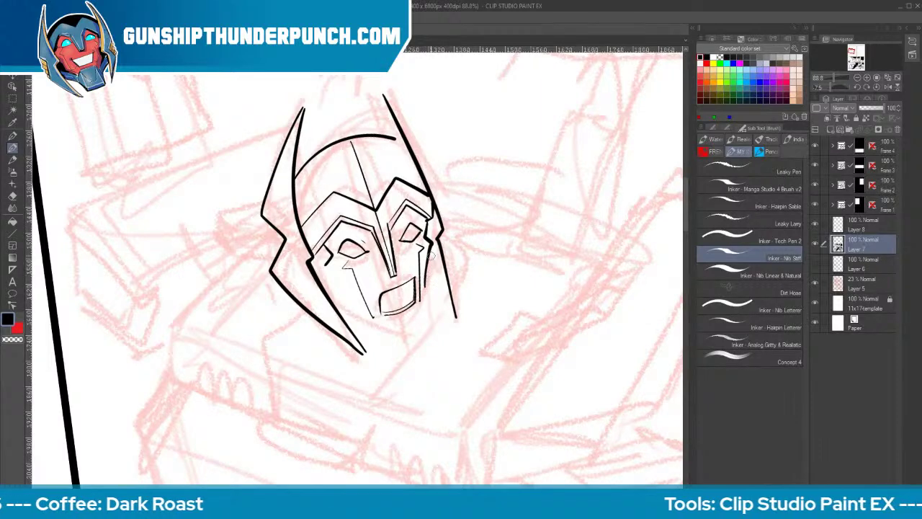
left_click_drag(432, 254, 422, 317)
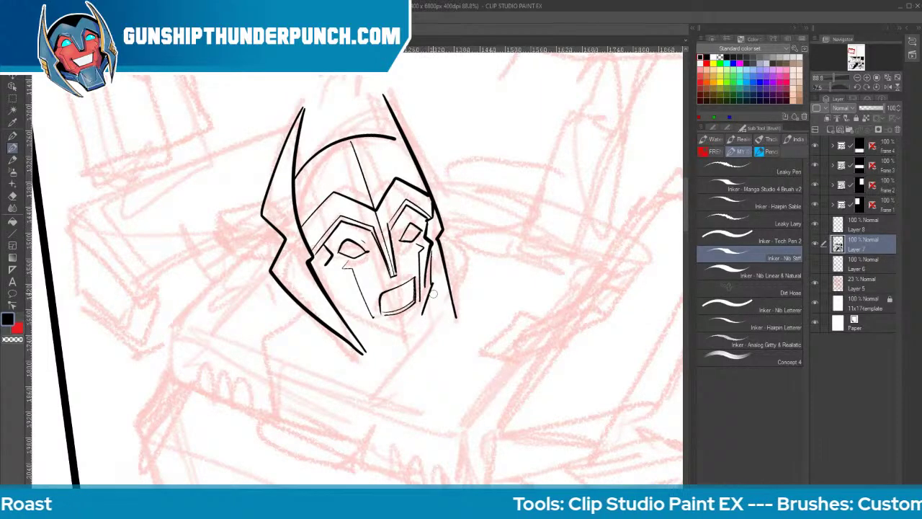
mouse_move(432, 264)
left_mouse_down()
mouse_move(427, 334)
mouse_move(393, 323)
mouse_move(421, 319)
mouse_move(431, 343)
left_mouse_up()
mouse_move(418, 313)
left_mouse_down()
mouse_move(437, 347)
mouse_move(395, 324)
mouse_move(391, 336)
left_mouse_up()
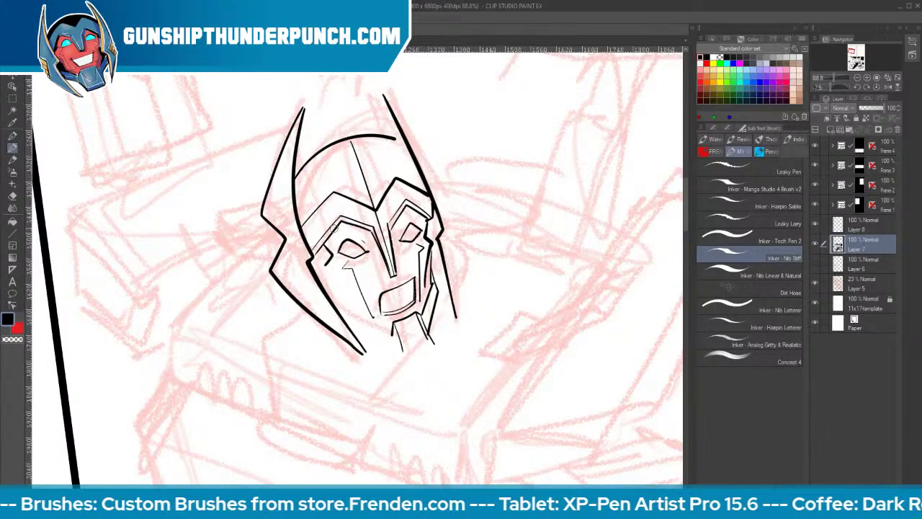
Erase the helmet's far-side contour and trim the adjoining ends of the brow and dome lines
key("e")
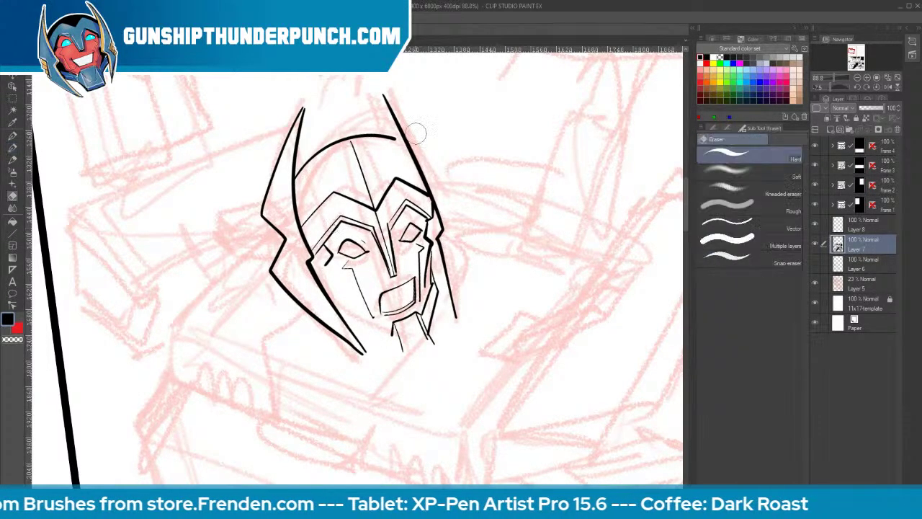
mouse_move(385, 95)
left_mouse_down()
mouse_move(418, 144)
mouse_move(443, 219)
mouse_move(433, 184)
left_mouse_up()
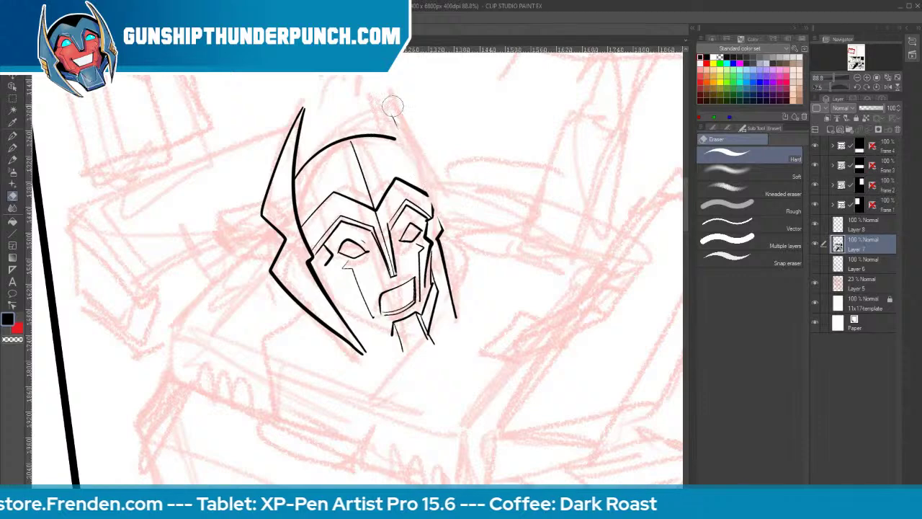
mouse_move(393, 108)
left_mouse_down()
mouse_move(443, 209)
mouse_move(468, 335)
left_mouse_up()
key("p")
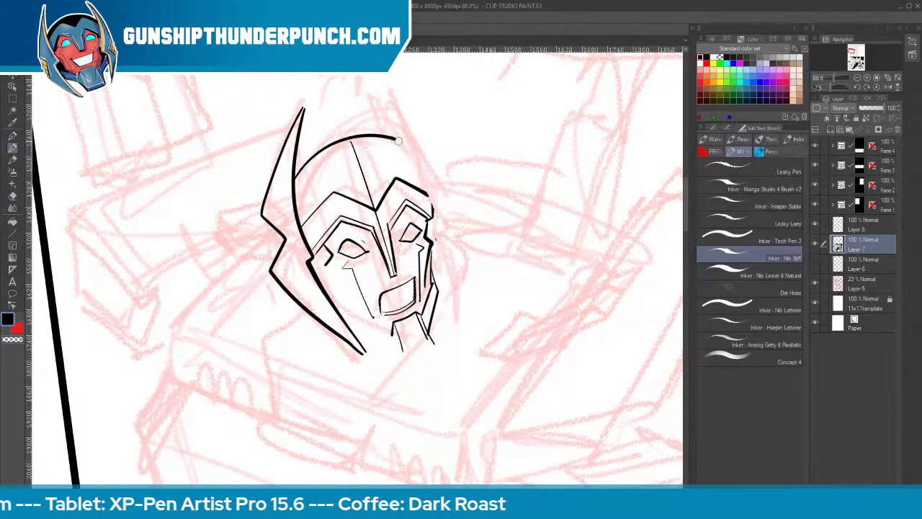
mouse_move(395, 137)
left_mouse_down()
mouse_move(432, 206)
mouse_move(393, 131)
mouse_move(428, 180)
mouse_move(439, 227)
left_mouse_up()
key("ctrl+z")
key("e")
key("p")
key("e")
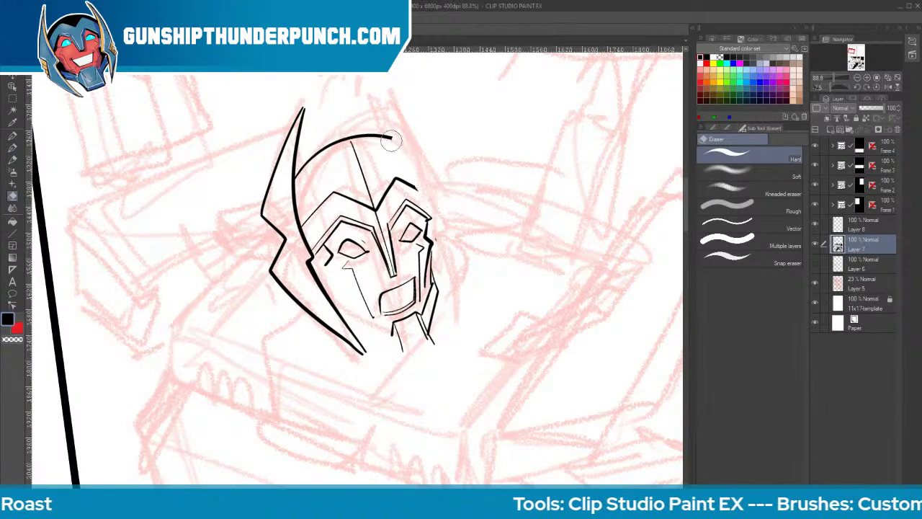
Redraw the far side of the helmet with a rounded dome edge, a tall pointed horn and a tapering lower fin
key("p")
mouse_move(393, 135)
left_mouse_down()
mouse_move(409, 147)
mouse_move(435, 209)
mouse_move(363, 87)
mouse_move(461, 211)
mouse_move(445, 238)
mouse_move(479, 312)
left_mouse_up()
key("ctrl+z")
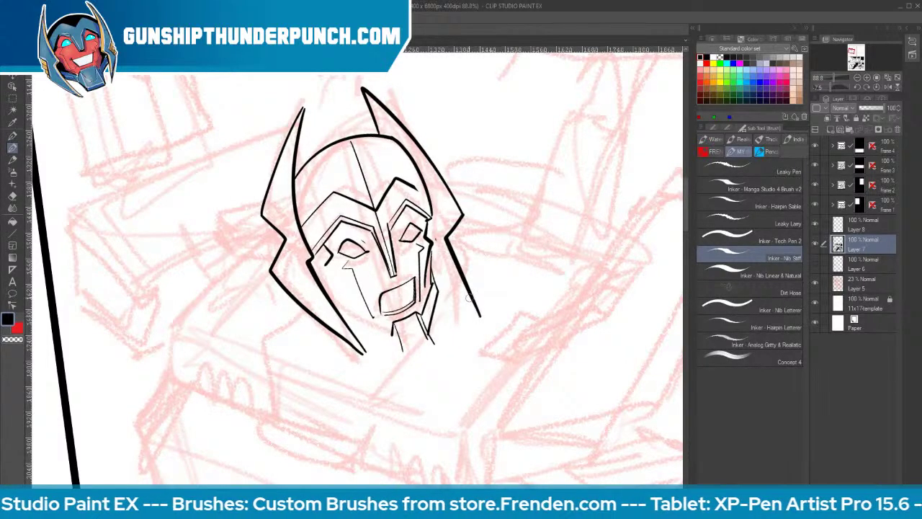
key("ctrl+z")
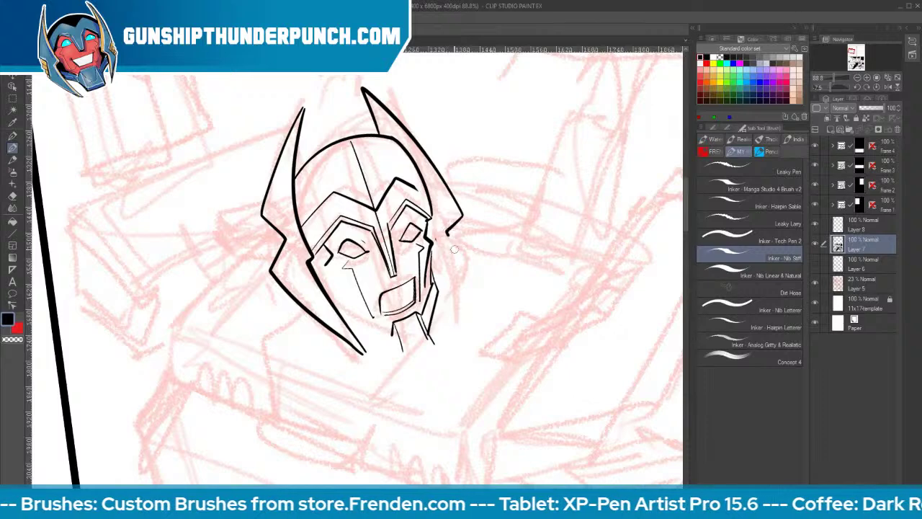
left_click_drag(448, 236, 472, 318)
mouse_move(441, 233)
left_mouse_down()
mouse_move(471, 317)
mouse_move(439, 294)
left_mouse_up()
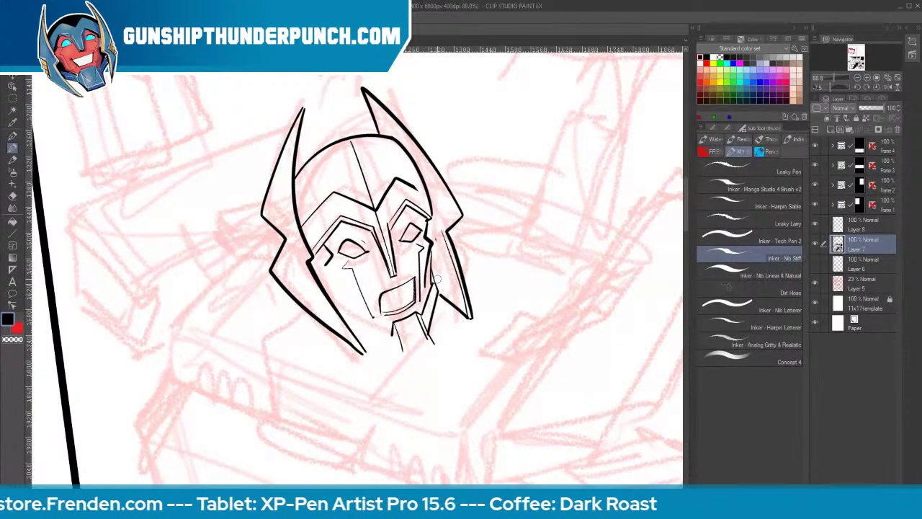
Double the near fin's inner edge and ink a ribbed vent in its outer notch
left_click_drag(303, 264, 365, 358)
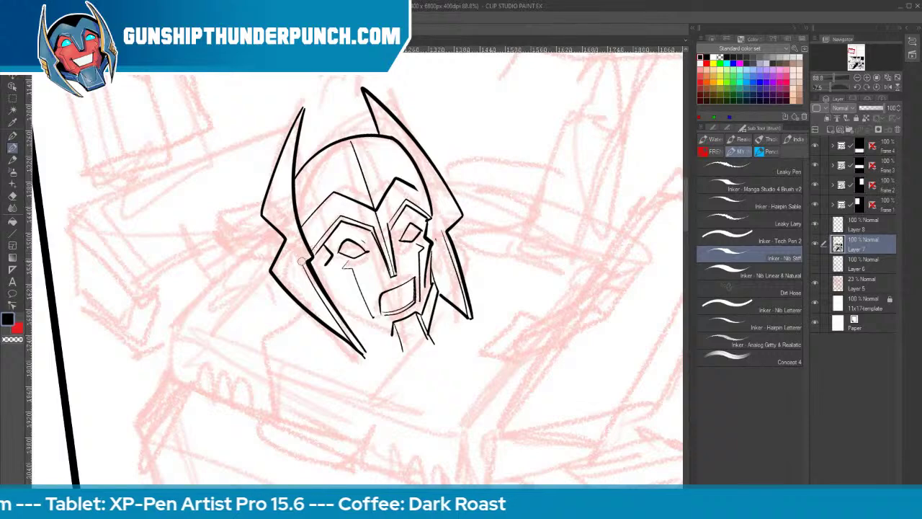
mouse_move(302, 258)
left_mouse_down()
mouse_move(290, 194)
mouse_move(305, 101)
left_mouse_up()
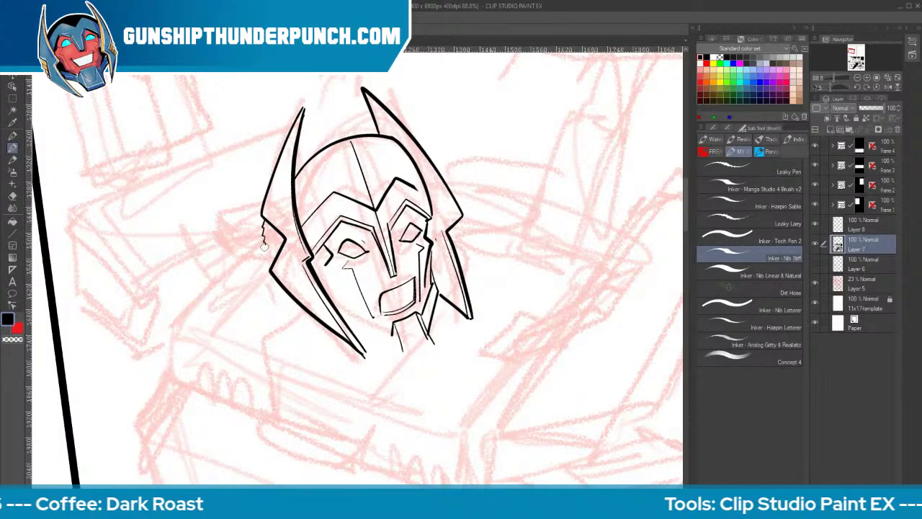
left_click_drag(264, 246, 264, 257)
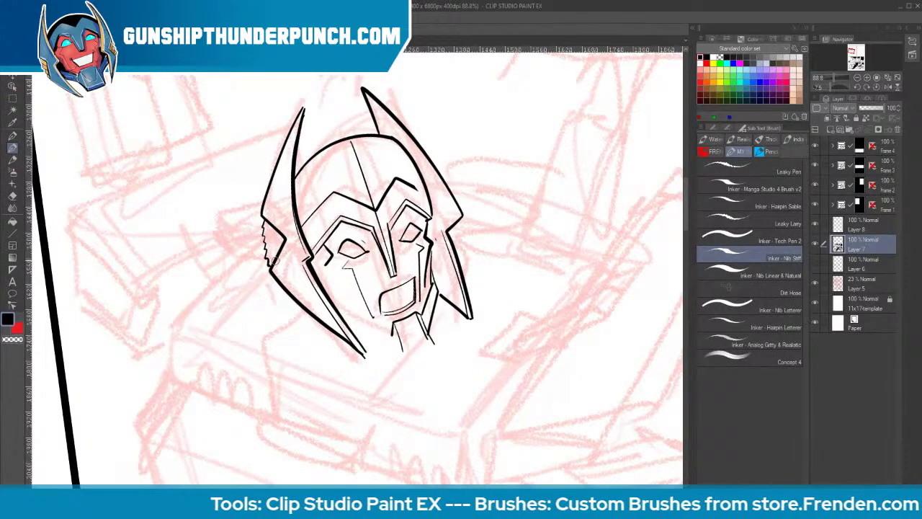
mouse_move(265, 225)
left_mouse_down()
mouse_move(282, 227)
mouse_move(282, 245)
left_mouse_up()
left_click_drag(267, 252, 269, 262)
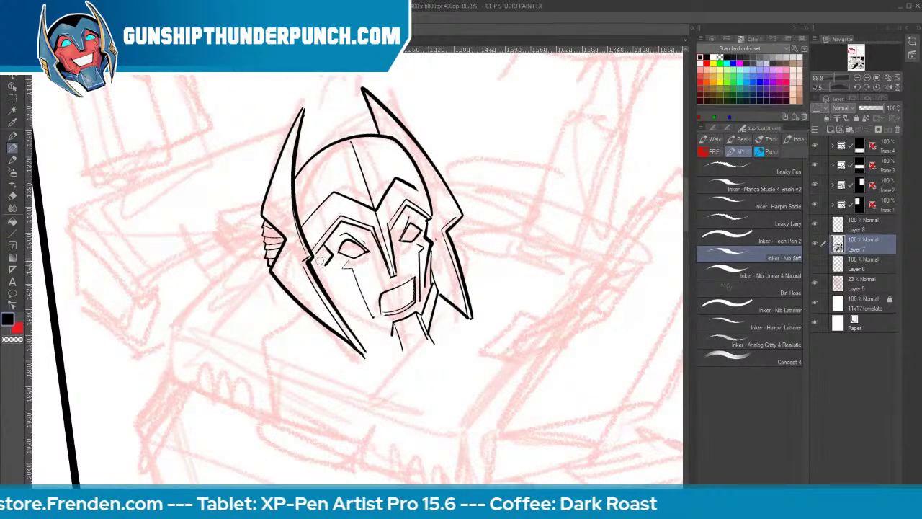
Erase the near fin's inner edge and redraw it closer to the face with a stepped lower notch and thin parallel line
key("e")
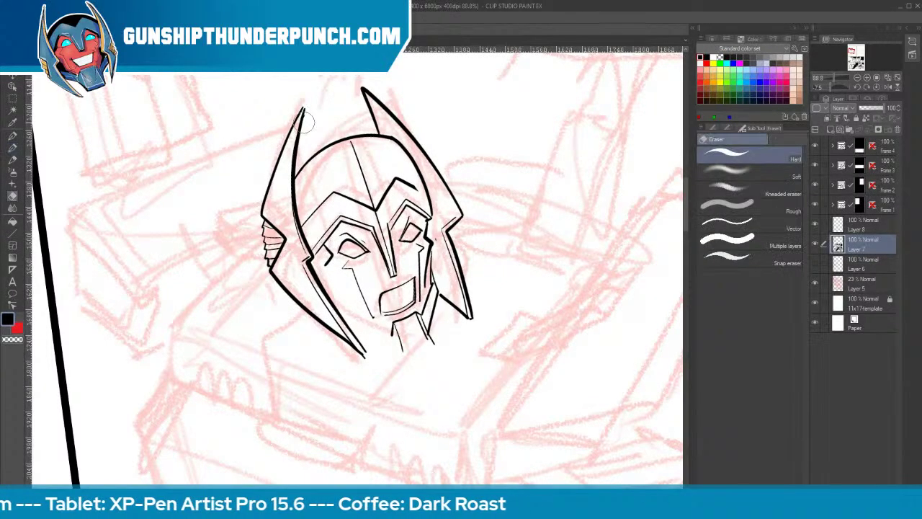
mouse_move(305, 112)
left_mouse_down()
mouse_move(297, 220)
mouse_move(330, 306)
mouse_move(368, 362)
mouse_move(298, 152)
mouse_move(301, 207)
mouse_move(330, 281)
mouse_move(316, 291)
mouse_move(356, 339)
mouse_move(330, 330)
mouse_move(363, 350)
left_mouse_up()
key("b")
left_click_drag(313, 295, 360, 345)
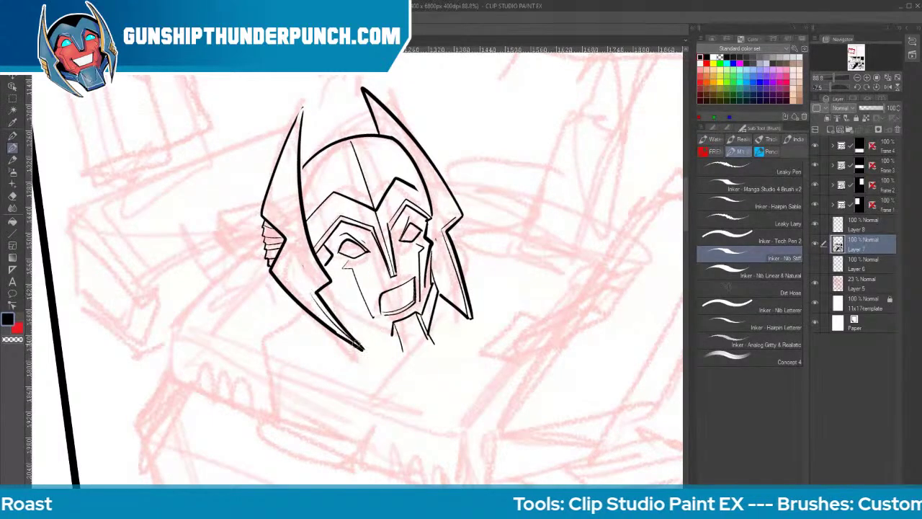
left_click_drag(301, 107, 298, 210)
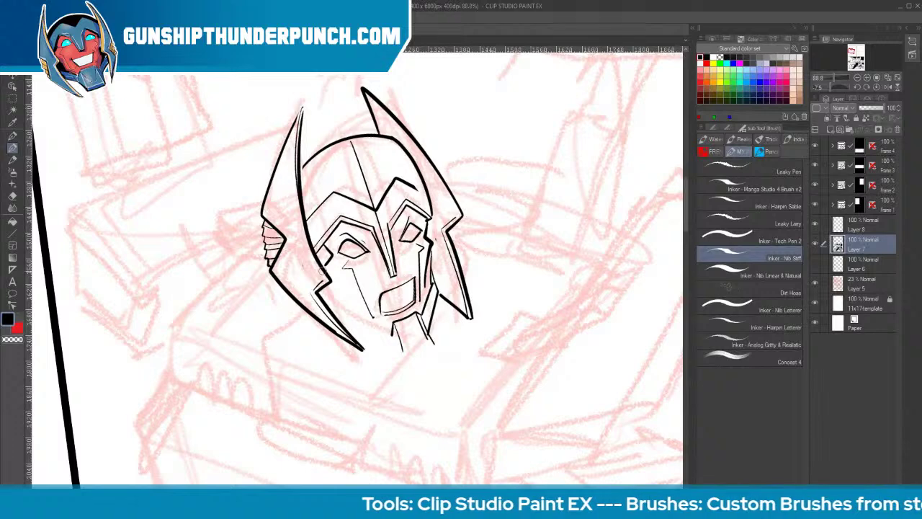
key("ctrl+z")
mouse_move(301, 107)
left_mouse_down()
mouse_move(292, 164)
mouse_move(316, 269)
mouse_move(333, 272)
mouse_move(336, 295)
left_mouse_up()
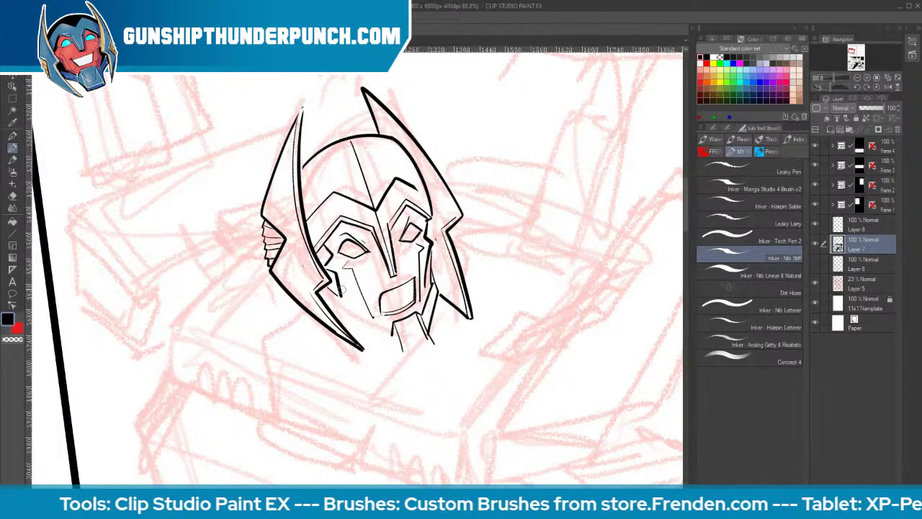
Ink the near jawline as a double curve and close the block-shaped chin guard under the mouth
key("shift+space")
left_click_drag(614, 375, 403, 453)
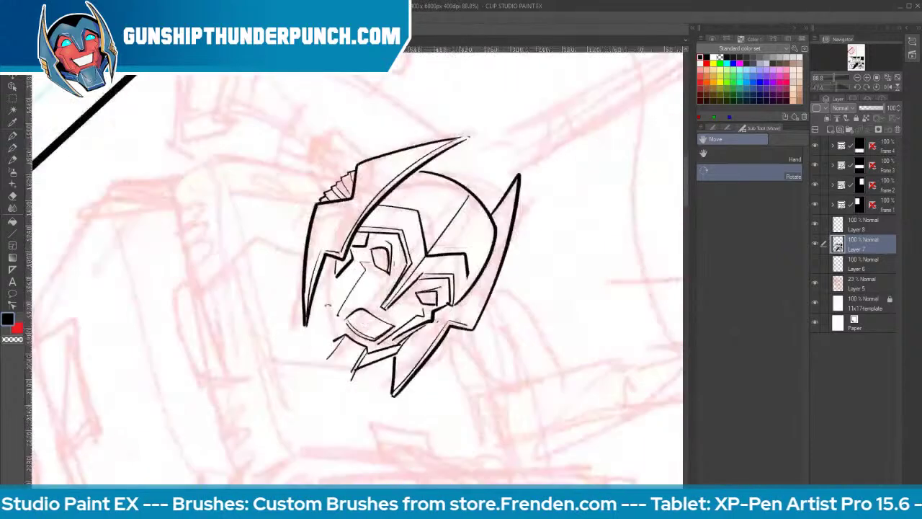
mouse_move(333, 264)
left_mouse_down()
mouse_move(332, 350)
mouse_move(322, 364)
mouse_move(347, 384)
mouse_move(348, 361)
mouse_move(323, 363)
mouse_move(323, 339)
left_mouse_up()
mouse_move(330, 257)
left_mouse_down()
mouse_move(327, 343)
mouse_move(346, 385)
mouse_move(572, 346)
mouse_move(576, 319)
left_mouse_up()
key("ctrl+z")
key("r")
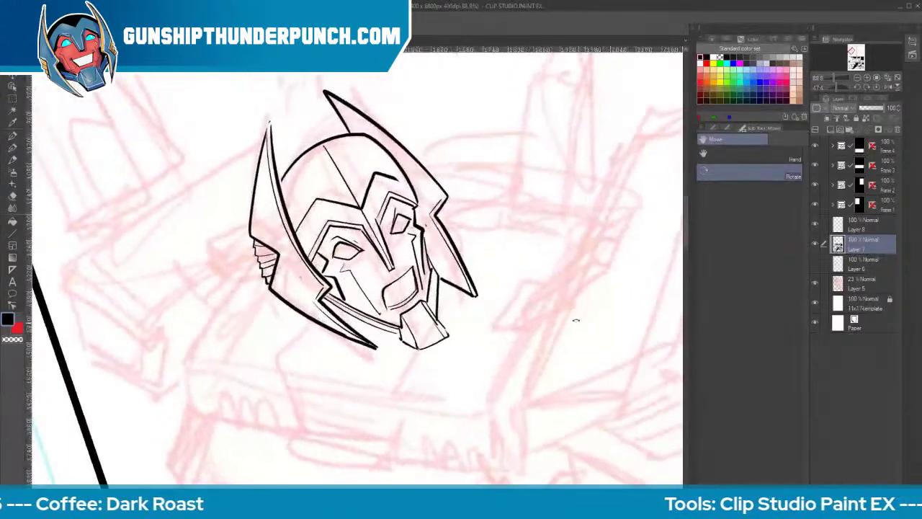
Rework the chin guard with an inset below the lip, and add a crease beside the mouth and far cheek detail lines
key("e")
mouse_move(402, 344)
left_mouse_down()
mouse_move(452, 325)
mouse_move(410, 352)
mouse_move(440, 325)
mouse_move(402, 335)
mouse_move(423, 348)
mouse_move(441, 335)
mouse_move(439, 319)
mouse_move(443, 327)
mouse_move(413, 323)
left_mouse_up()
key("p")
key("ctrl+z")
mouse_move(413, 323)
left_mouse_down()
mouse_move(424, 319)
mouse_move(420, 298)
left_mouse_up()
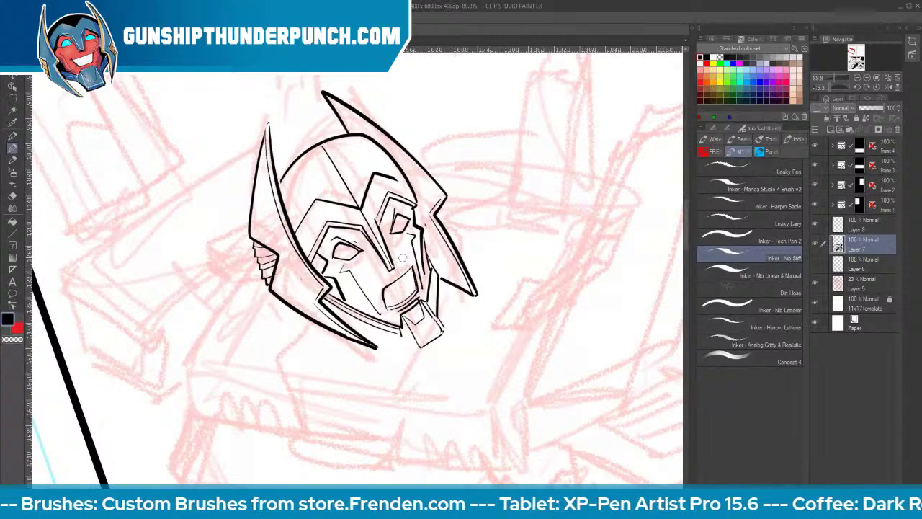
mouse_move(400, 262)
left_mouse_down()
mouse_move(376, 276)
mouse_move(380, 299)
left_mouse_up()
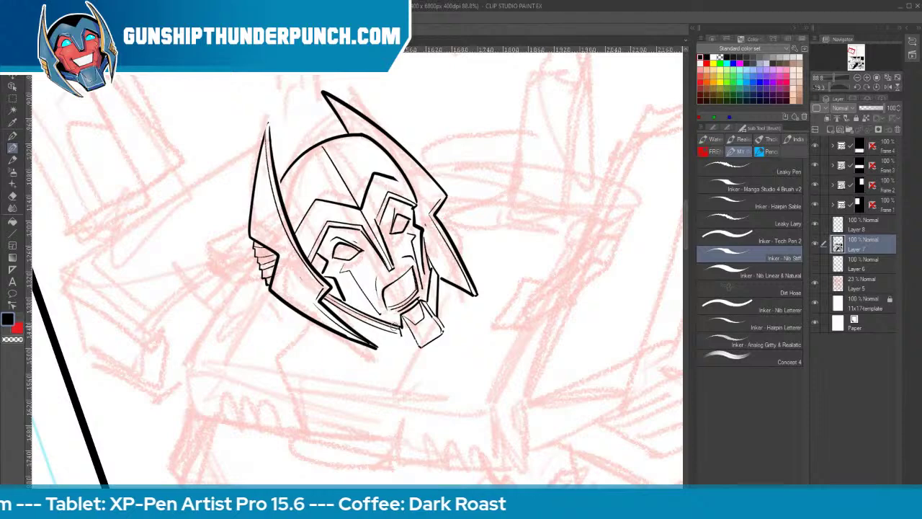
left_click_drag(402, 333, 419, 349)
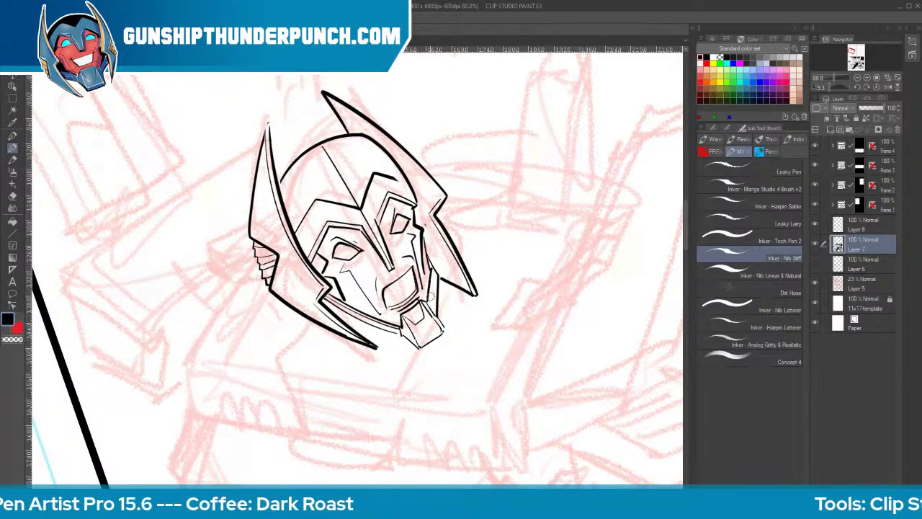
left_click_drag(434, 268, 428, 308)
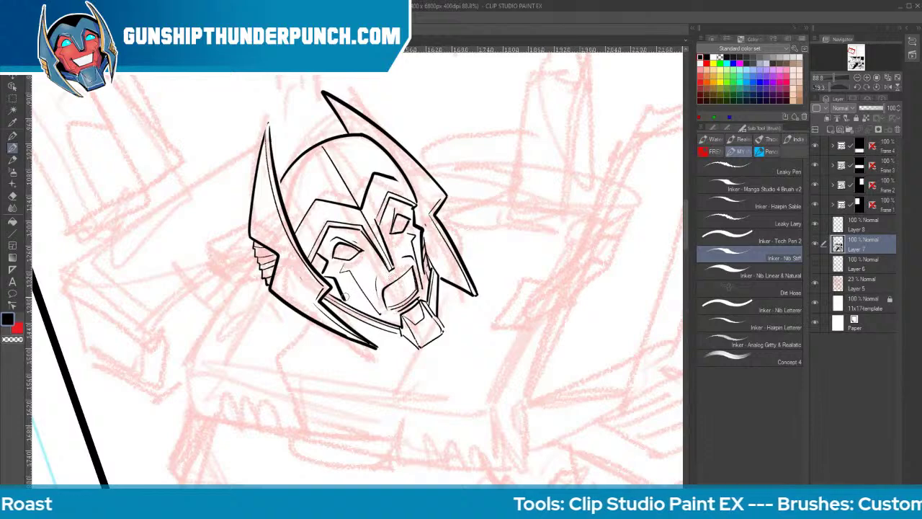
Erase the notch beside the near eye and replace it with a solid black temple shadow and thin cheek lines
key("e")
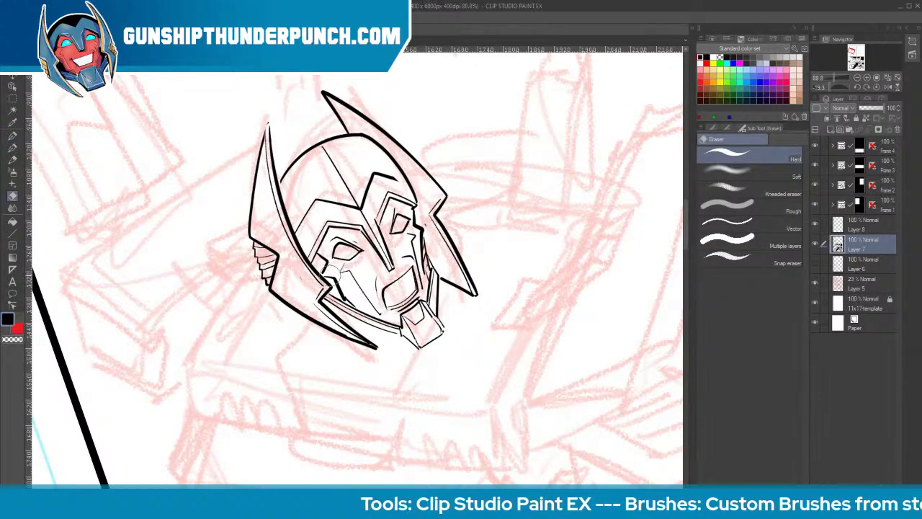
left_click_drag(321, 253, 346, 292)
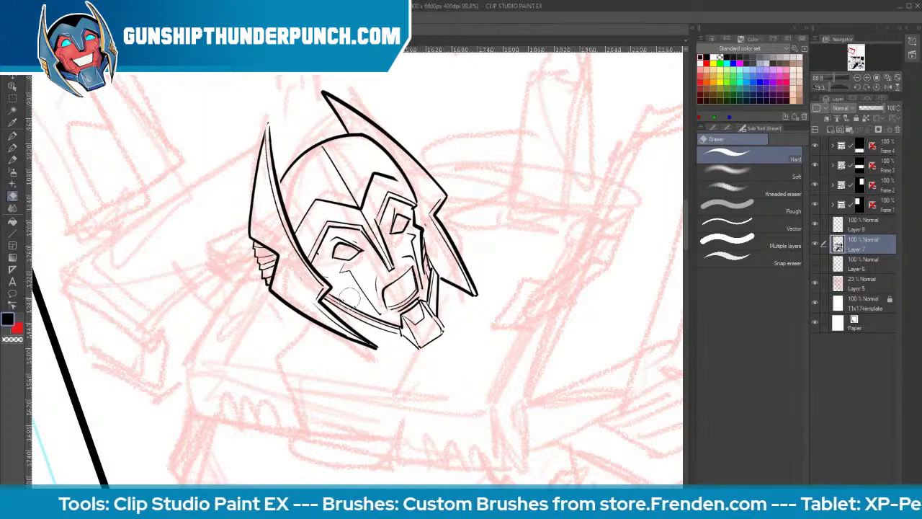
key("b")
mouse_move(319, 254)
left_mouse_down()
mouse_move(317, 274)
mouse_move(312, 259)
mouse_move(352, 301)
left_mouse_up()
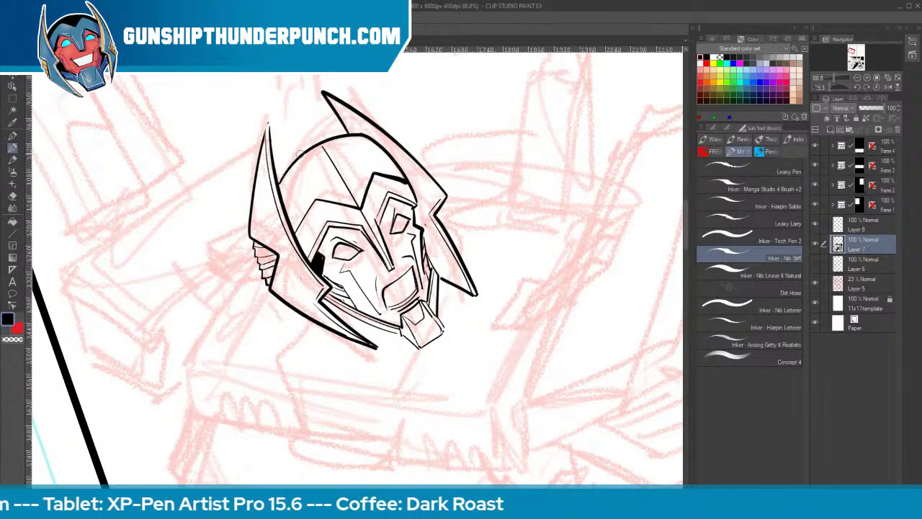
Ink the collar lines running down from the near fin and chin toward the chest, and choose the Straight line tool
left_click_drag(304, 313, 275, 368)
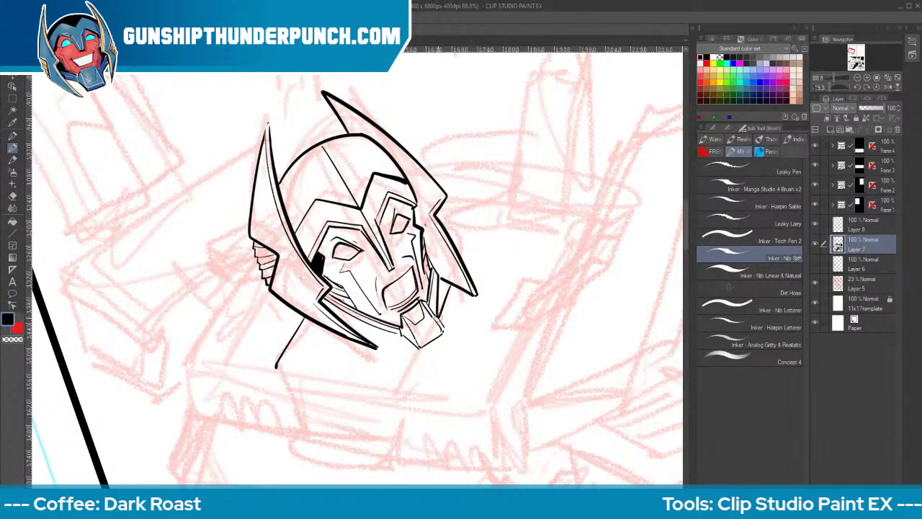
left_click_drag(424, 348, 405, 393)
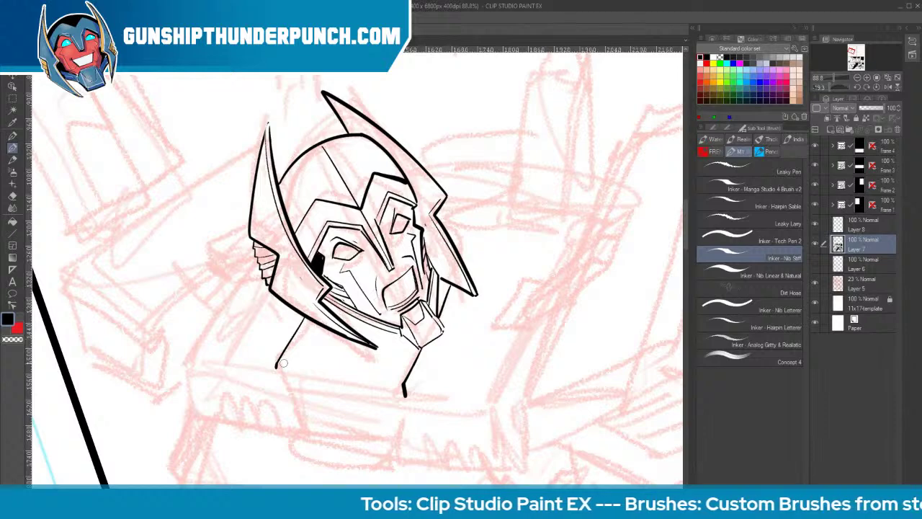
mouse_move(276, 365)
left_mouse_down()
mouse_move(277, 376)
mouse_move(193, 353)
left_mouse_up()
left_click(12, 232)
key("ctrl+z")
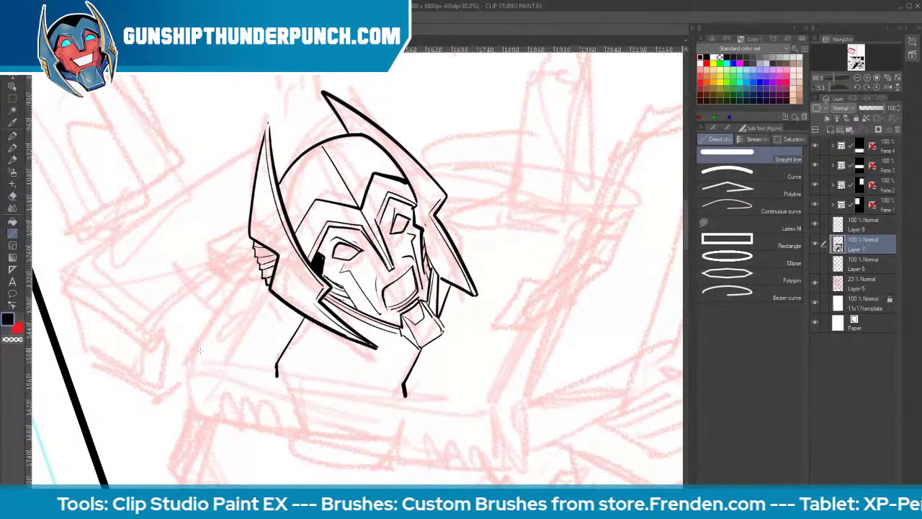
Ink straight upper chest edges outward from both collar ends, doubling the far-side edge, and add a parallel inner line to the near collar
mouse_move(224, 357)
left_mouse_down()
mouse_move(276, 363)
mouse_move(313, 309)
left_mouse_up()
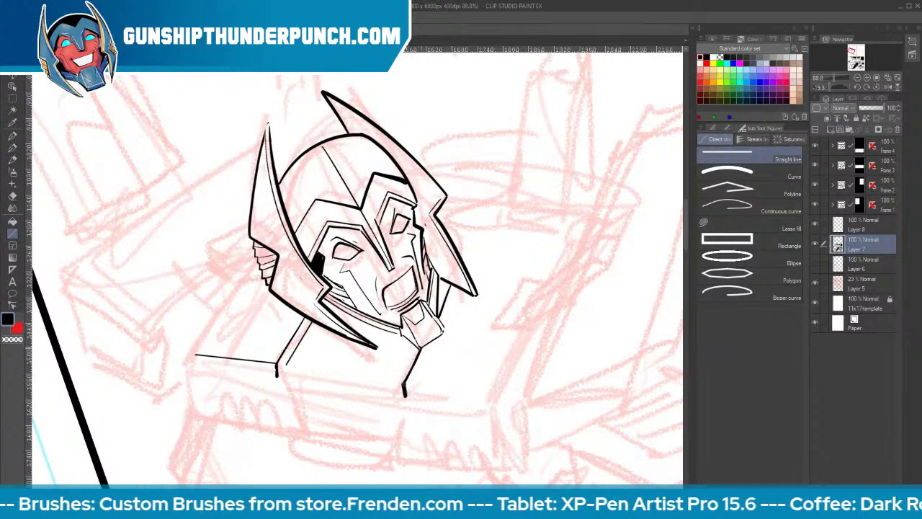
left_click_drag(403, 387, 497, 395)
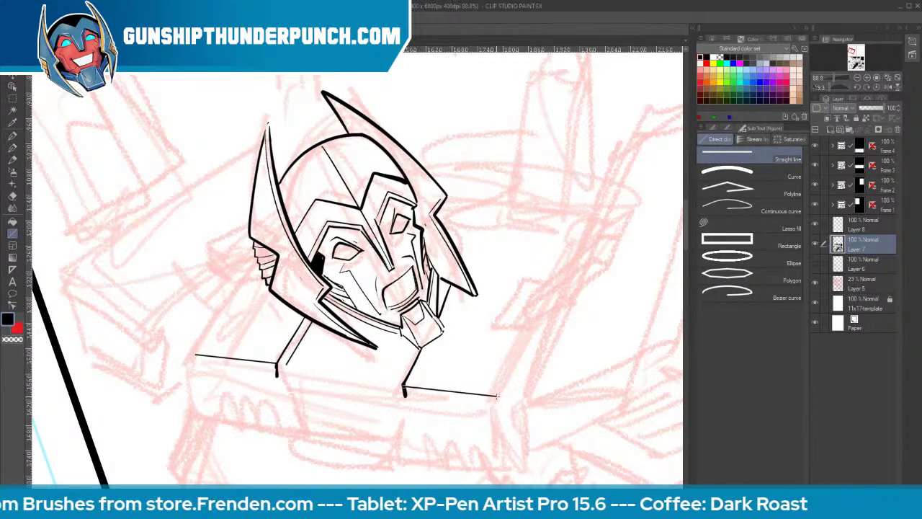
left_click_drag(410, 396, 494, 405)
Erase the thick overrunning ends of the collar lines where they meet the upper chest edges
key("space")
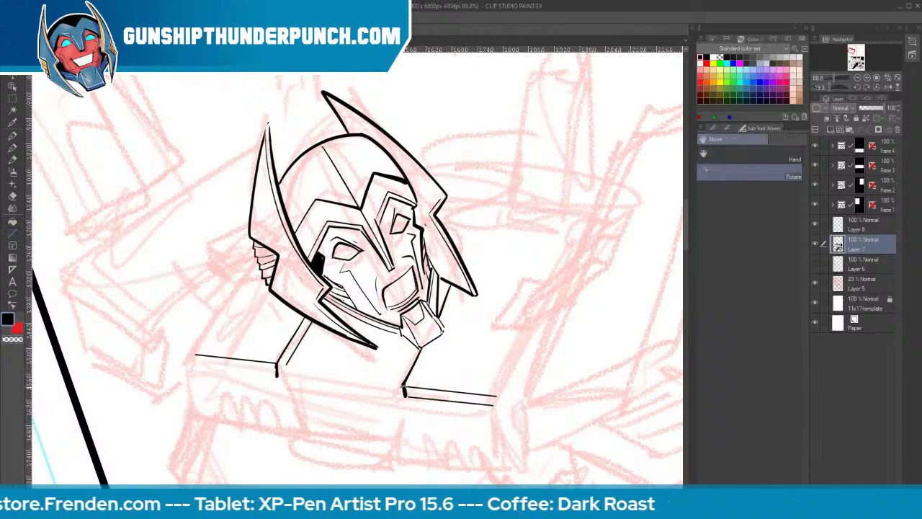
left_click_drag(405, 415, 389, 412)
key("e")
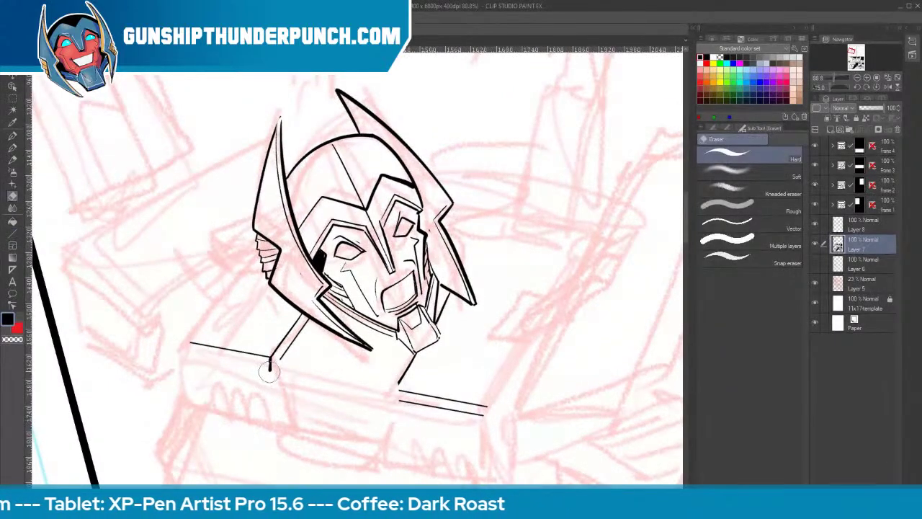
left_click_drag(270, 368, 268, 386)
Ink the near chest edge's second line, the edge between the collars, and the straight sides of the central chest panel running downward
key("u")
mouse_move(185, 355)
left_mouse_down()
mouse_move(256, 369)
mouse_move(308, 363)
mouse_move(399, 381)
mouse_move(409, 439)
left_mouse_up()
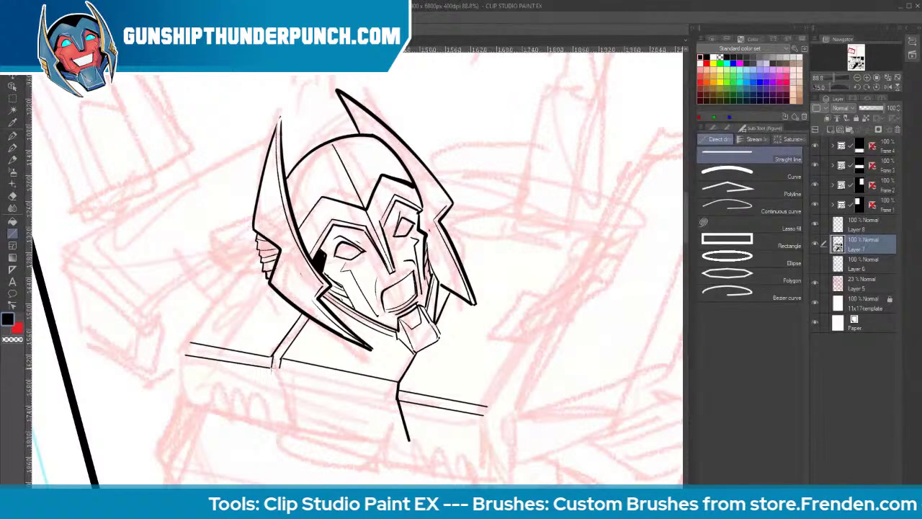
left_click_drag(273, 360, 286, 418)
mouse_move(282, 370)
left_mouse_down()
mouse_move(296, 424)
mouse_move(262, 469)
left_mouse_up()
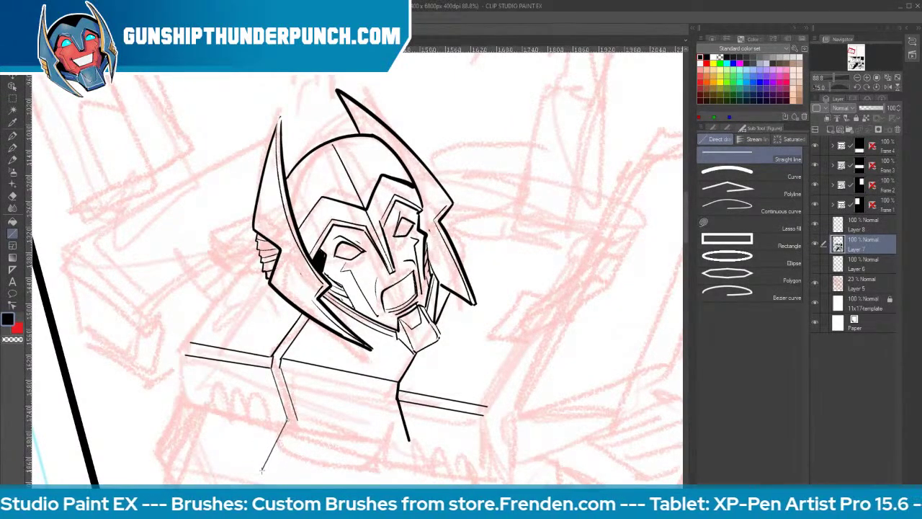
Ink the side edges of the robot's central chest panel and the outline of the shoulder left of the head with straight lines
left_click_drag(297, 423, 273, 467)
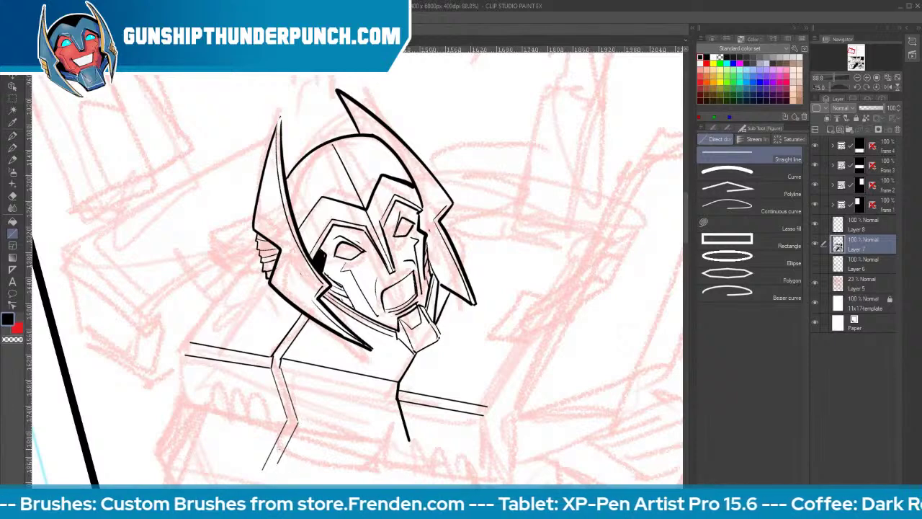
left_click_drag(408, 442, 391, 484)
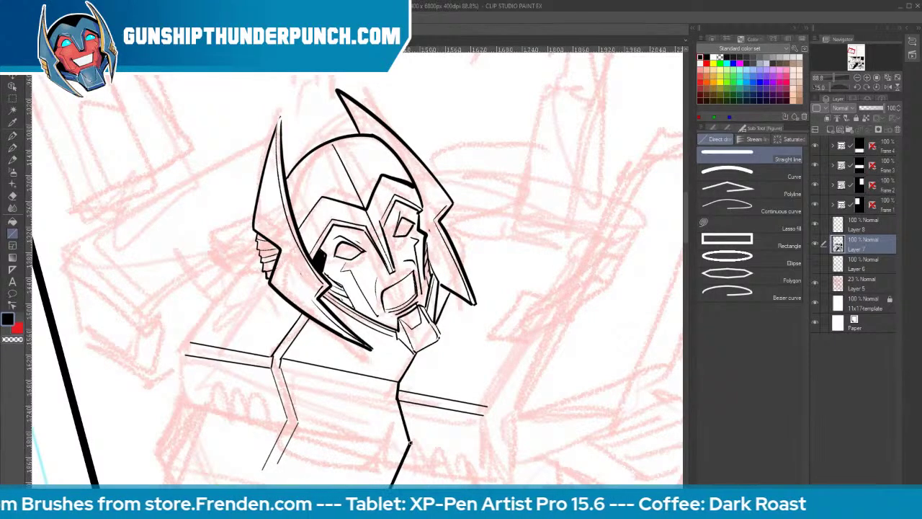
left_click_drag(179, 357, 176, 405)
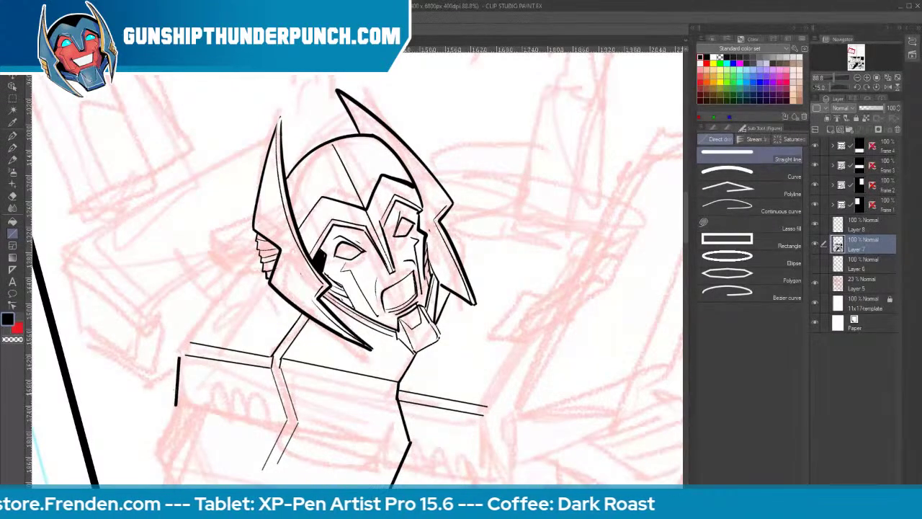
mouse_move(185, 341)
left_mouse_down()
mouse_move(241, 277)
mouse_move(270, 283)
left_mouse_up()
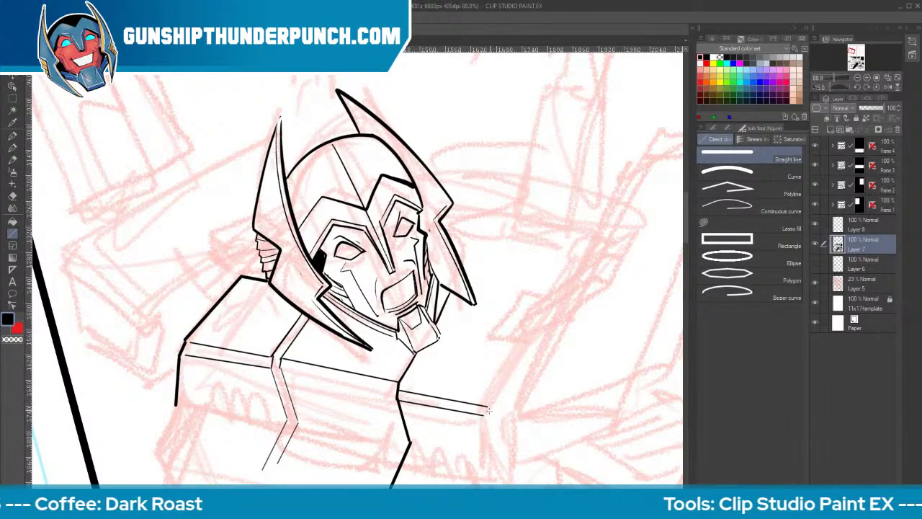
Ink the torso's outer left contour, the thin line across the lower chest, and the bottom edges of the central chest panel
key("space")
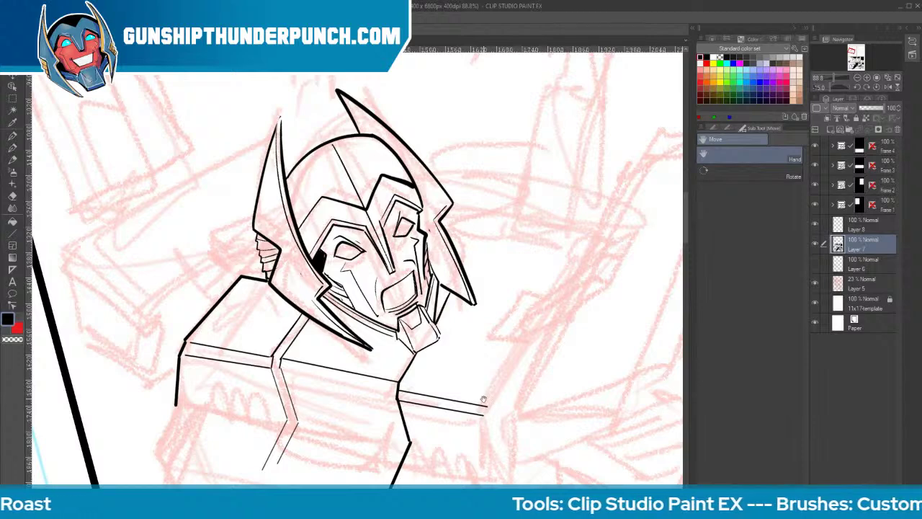
left_click_drag(484, 398, 565, 268)
mouse_move(263, 268)
left_mouse_down()
mouse_move(232, 327)
mouse_move(240, 360)
mouse_move(354, 475)
left_mouse_up()
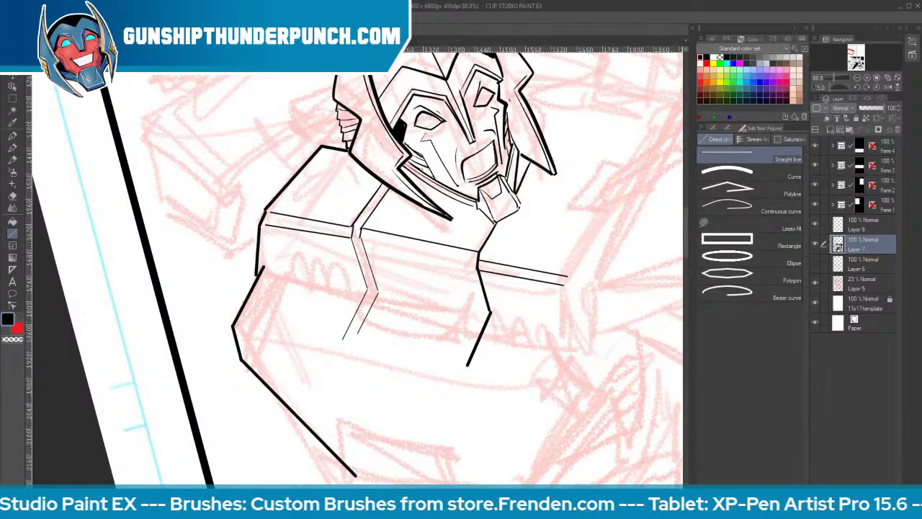
left_click_drag(235, 326, 560, 383)
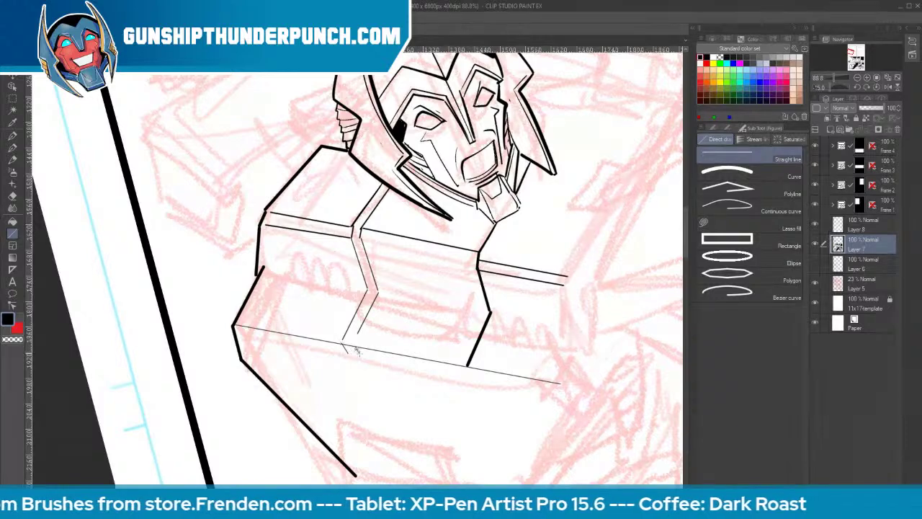
left_click_drag(359, 352, 467, 371)
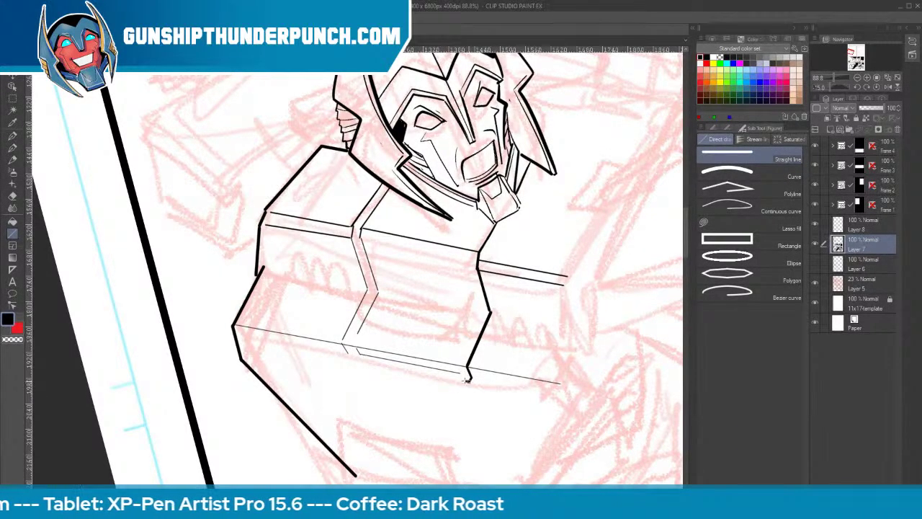
left_click_drag(466, 379, 351, 358)
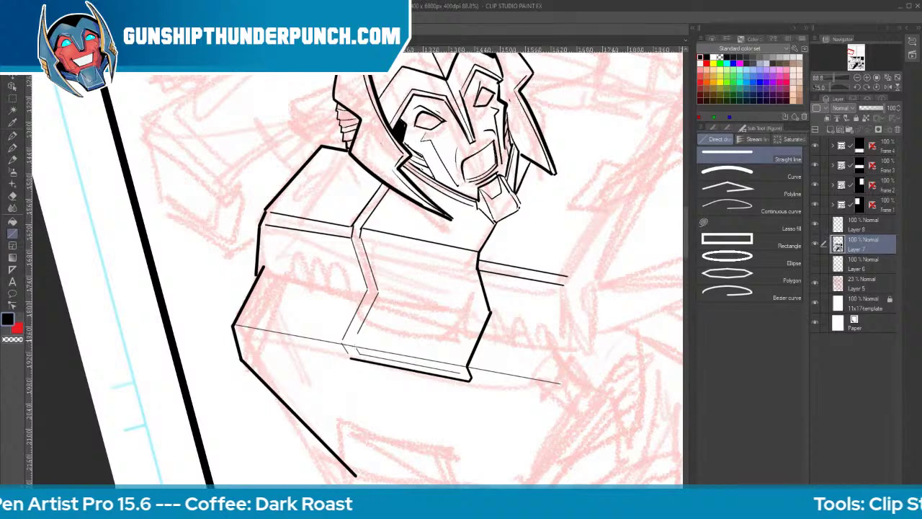
Erase the excess lines along the bottom of the central chest panel and redraw its upper parallel edge with a straight line
key("e")
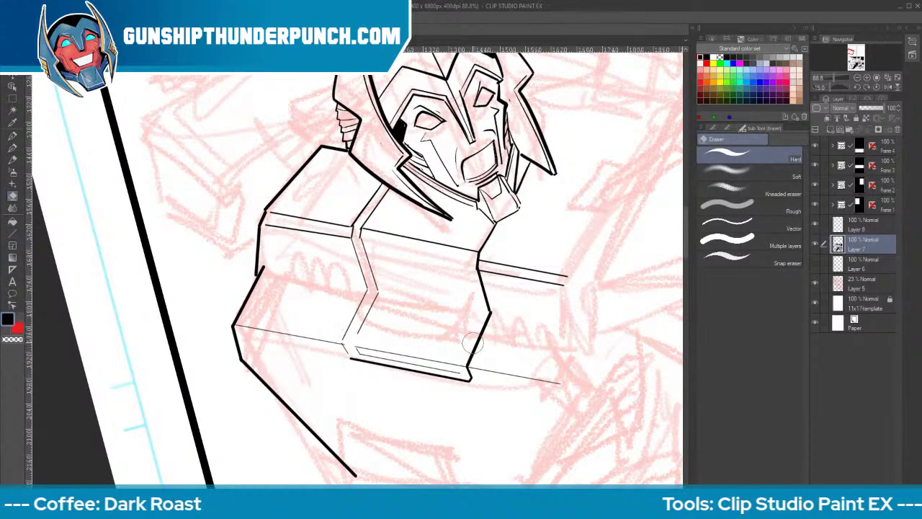
left_click_drag(458, 362, 436, 354)
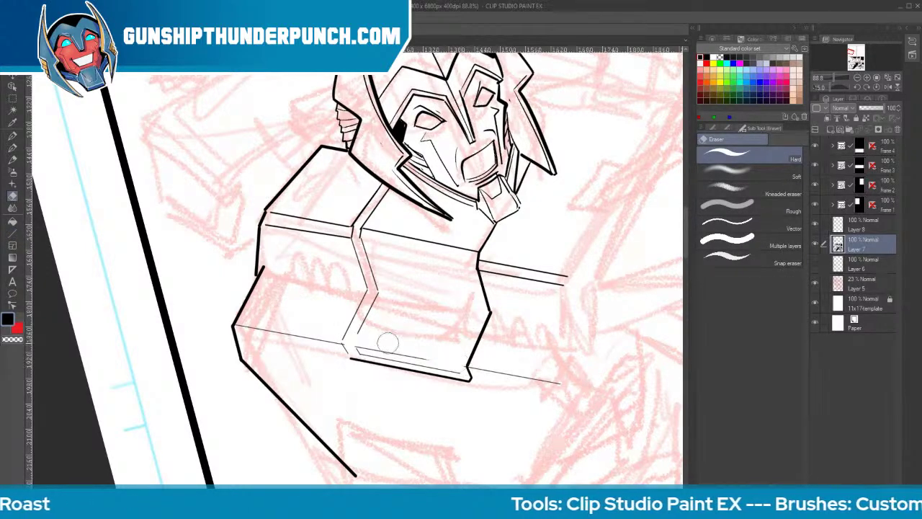
mouse_move(365, 342)
left_mouse_down()
mouse_move(413, 345)
mouse_move(367, 340)
mouse_move(435, 356)
left_mouse_up()
key("u")
key("e")
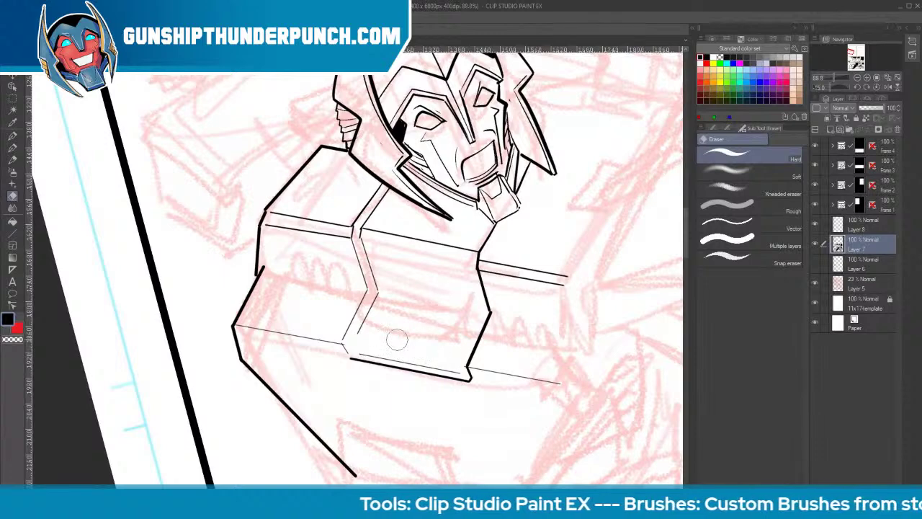
left_click(12, 222)
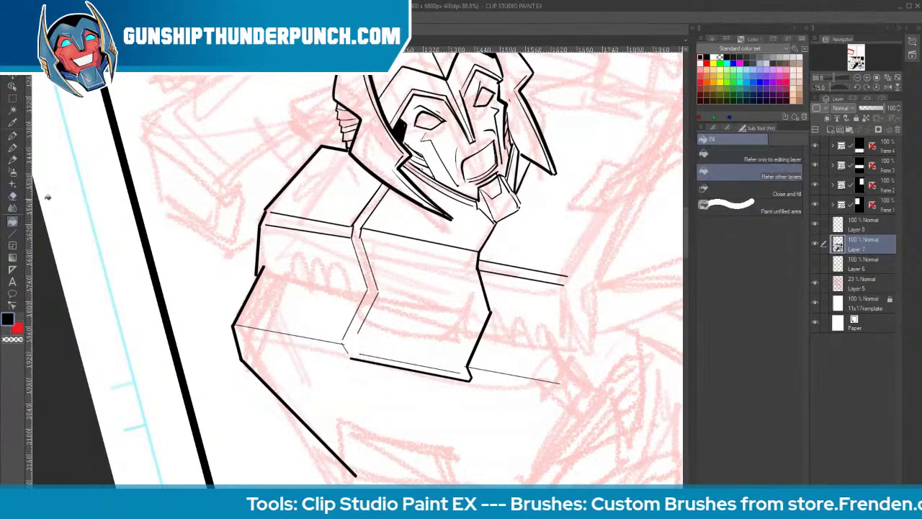
left_click(13, 232)
left_click_drag(361, 344, 464, 358)
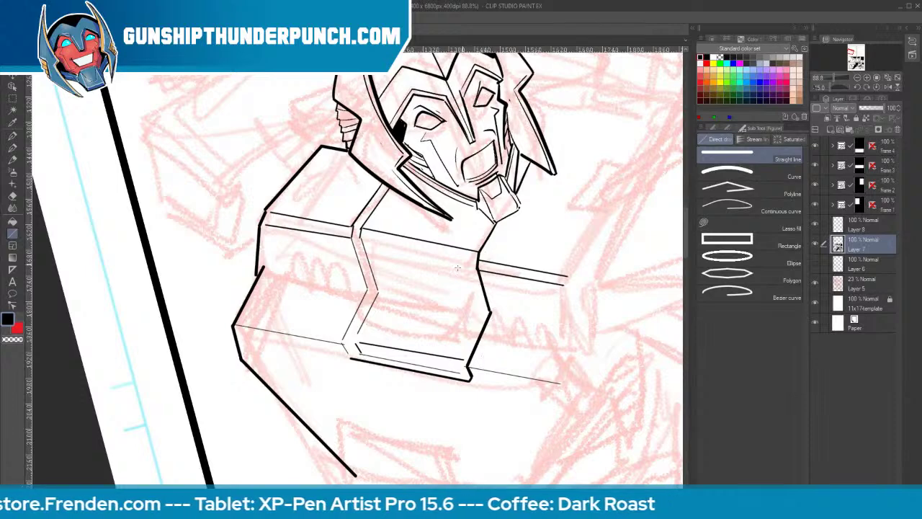
Draw thin straight lines across the middle of the central and left chest panels, and erase the excess ink near the central panel's bottom edge
left_click_drag(384, 294, 486, 313)
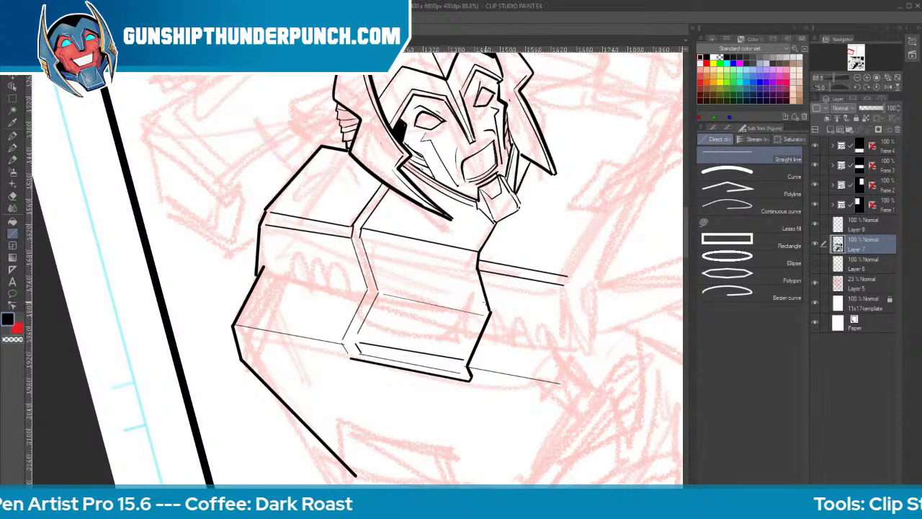
key("e")
mouse_move(470, 360)
left_mouse_down()
mouse_move(362, 345)
mouse_move(463, 365)
mouse_move(457, 352)
left_mouse_up()
key("u")
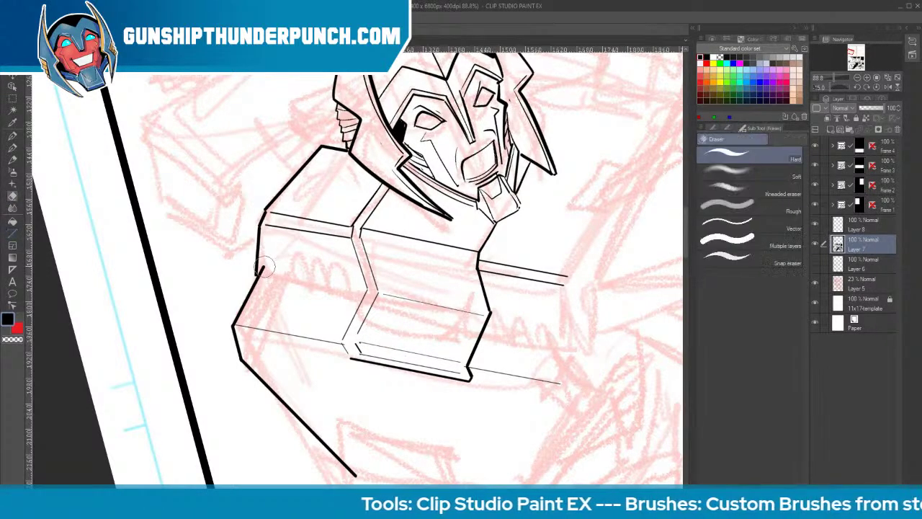
left_click_drag(278, 273, 370, 291)
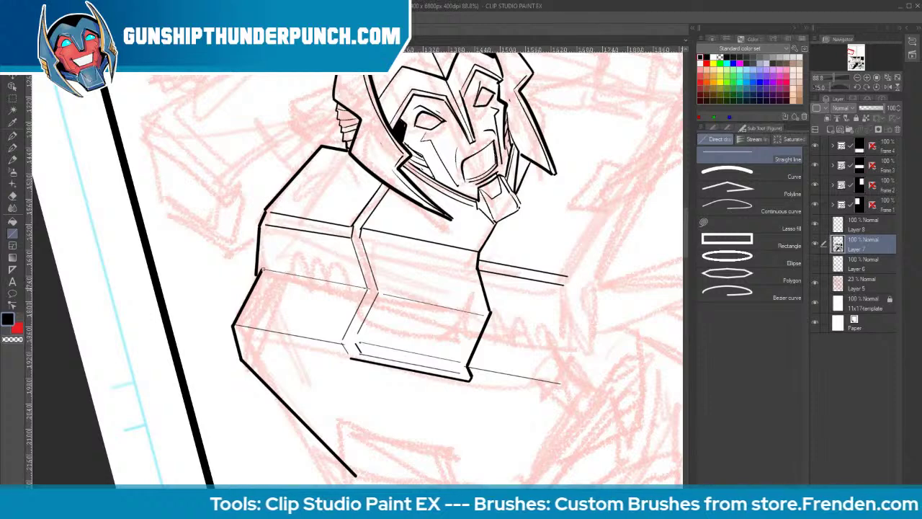
Outline the right chest block with thin straight lines, including two short edges receding from its outer corners
mouse_move(491, 312)
left_mouse_down()
mouse_move(598, 336)
mouse_move(587, 330)
mouse_move(566, 382)
left_mouse_up()
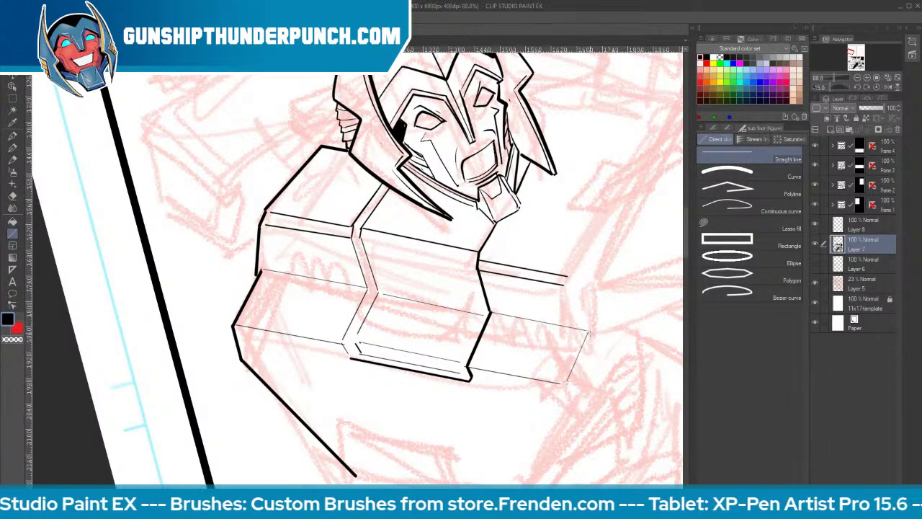
left_click_drag(588, 332, 616, 364)
left_click_drag(564, 383, 588, 412)
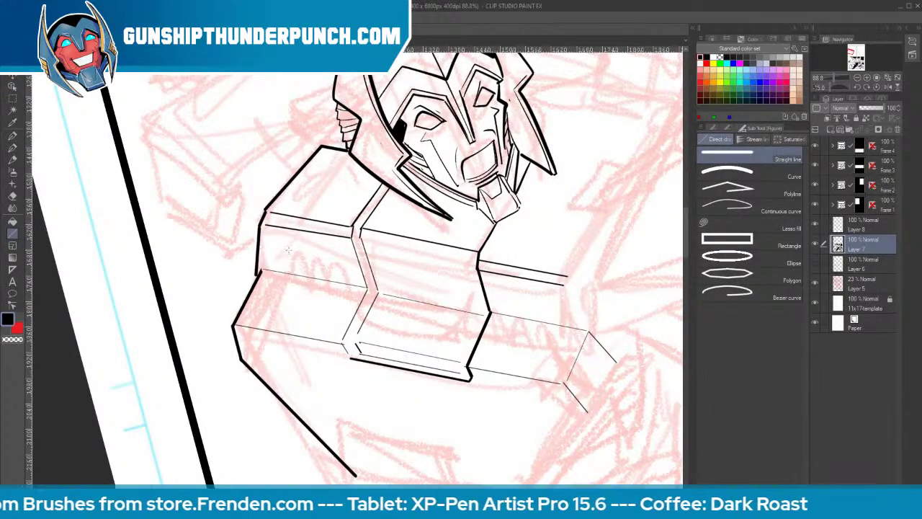
Ink three pairs of short slanted parallel lines on each side of the chest as the sides of the vents
mouse_move(288, 250)
left_mouse_down()
mouse_move(294, 271)
mouse_move(321, 281)
mouse_move(342, 272)
mouse_move(344, 283)
left_mouse_up()
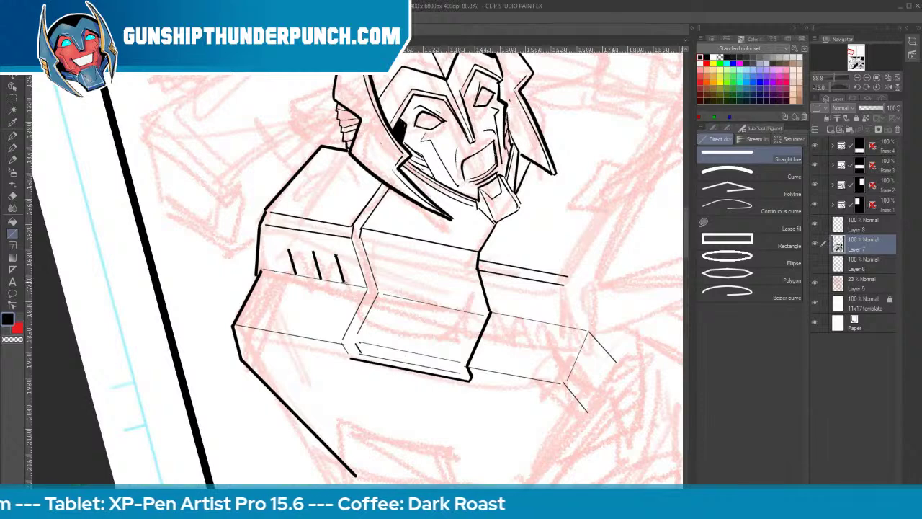
mouse_move(505, 291)
left_mouse_down()
mouse_move(513, 319)
mouse_move(535, 311)
mouse_move(538, 322)
mouse_move(560, 325)
left_mouse_up()
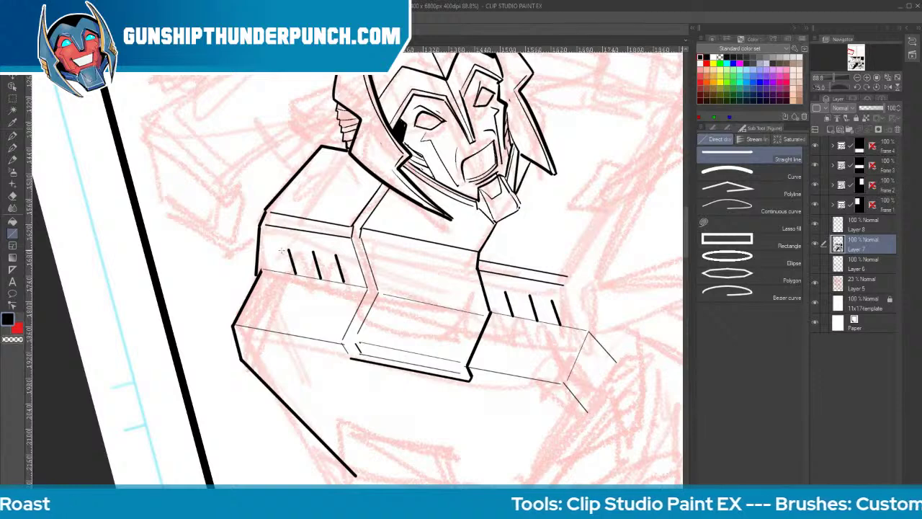
left_click_drag(281, 250, 286, 272)
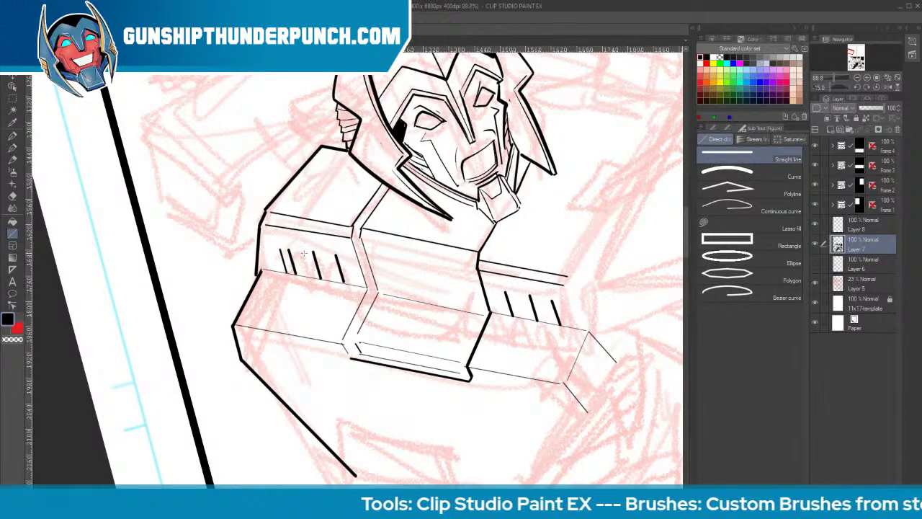
mouse_move(304, 254)
left_mouse_down()
mouse_move(313, 278)
mouse_move(336, 284)
left_mouse_up()
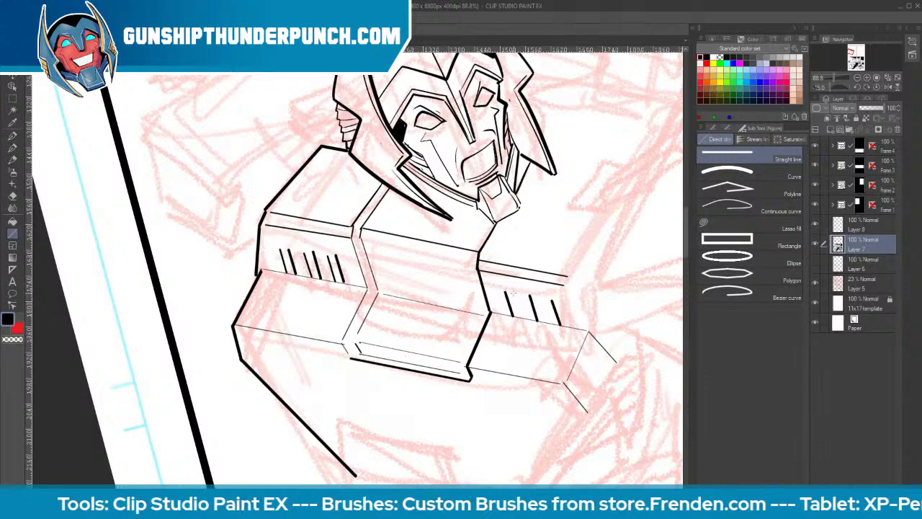
mouse_move(514, 291)
left_mouse_down()
mouse_move(522, 319)
mouse_move(542, 311)
mouse_move(569, 329)
left_mouse_up()
Round off the tops of all six chest vents and add inner contour lines with the Inker - Nib Stiff brush
key("b")
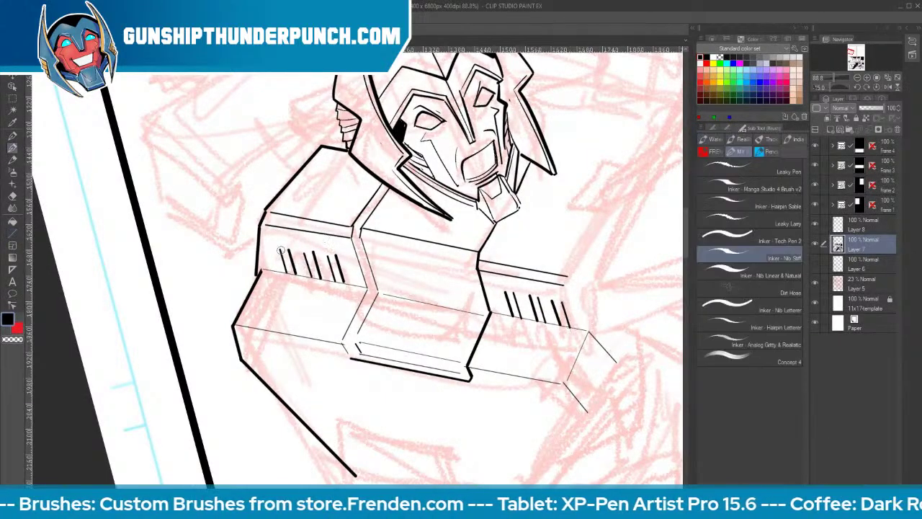
left_click_drag(305, 254, 337, 253)
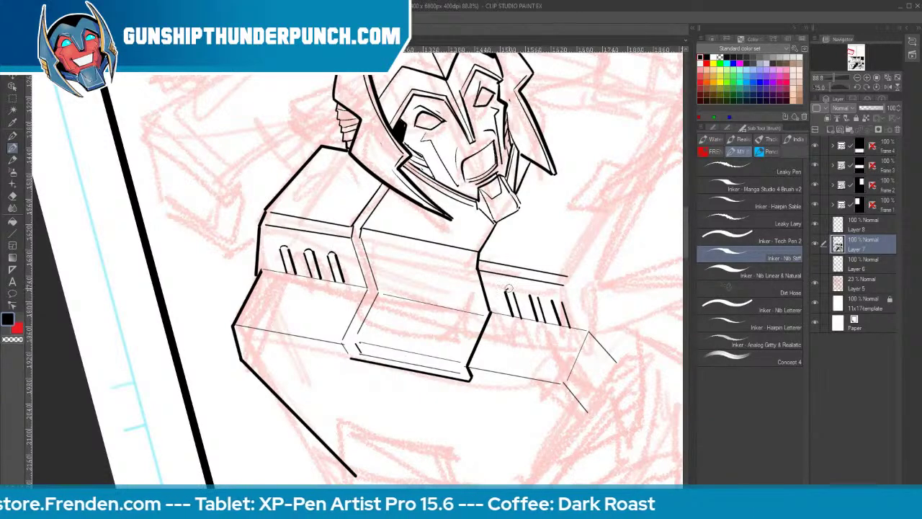
left_click_drag(506, 291, 562, 291)
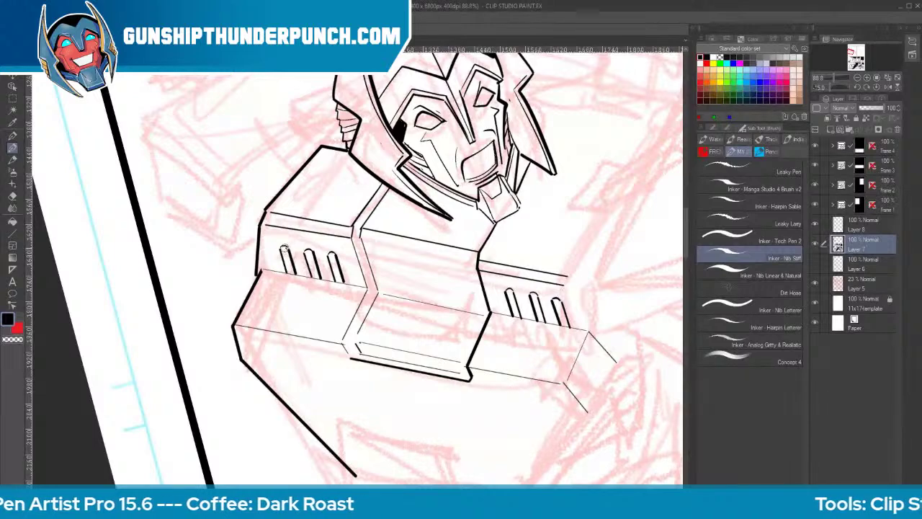
mouse_move(286, 247)
left_mouse_down()
mouse_move(291, 269)
mouse_move(310, 252)
mouse_move(339, 281)
left_mouse_up()
mouse_move(513, 288)
left_mouse_down()
mouse_move(517, 314)
mouse_move(535, 296)
mouse_move(567, 325)
left_mouse_up()
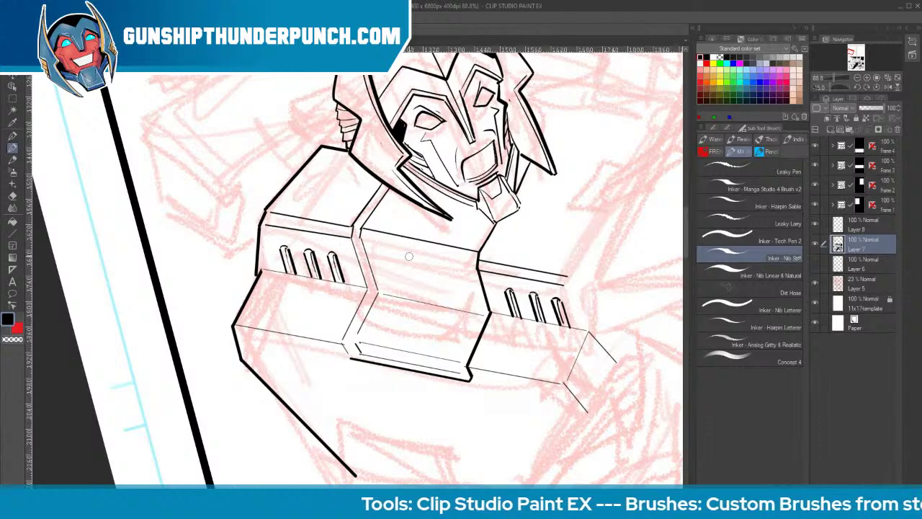
Ink short bold corner strokes on the sketched shoulder armour left of the torso
mouse_move(216, 196)
left_mouse_down()
mouse_move(243, 188)
mouse_move(231, 232)
left_mouse_up()
left_click_drag(156, 112, 142, 135)
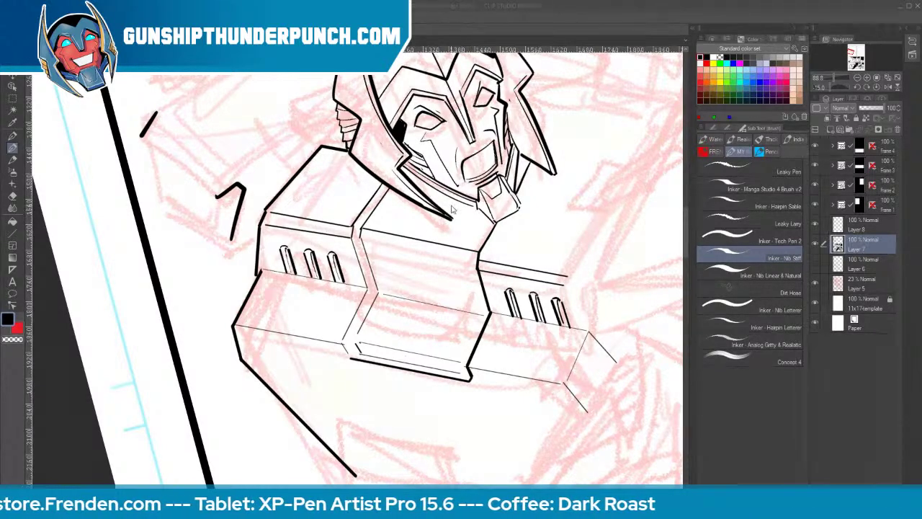
Ink the neck and collar lines beneath the helmet and chin, combining straight lines with freehand brush strokes
left_click(14, 232)
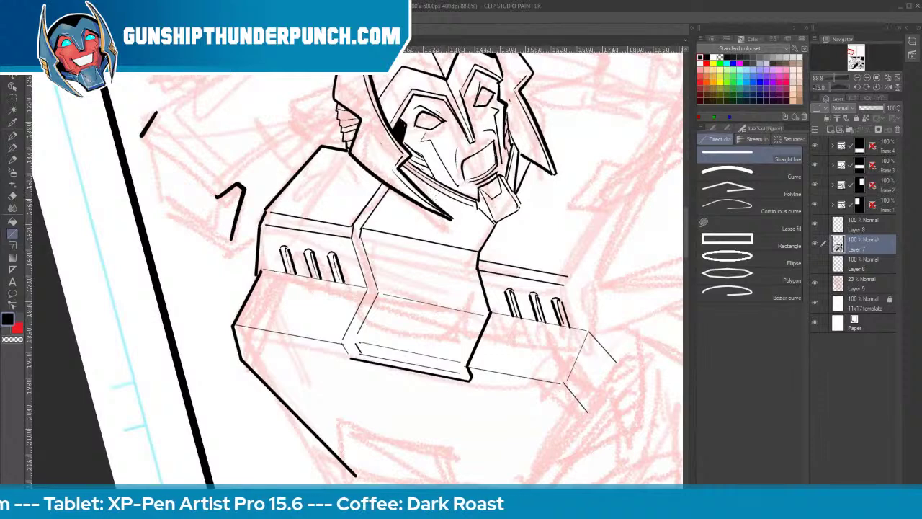
left_click_drag(433, 199, 477, 208)
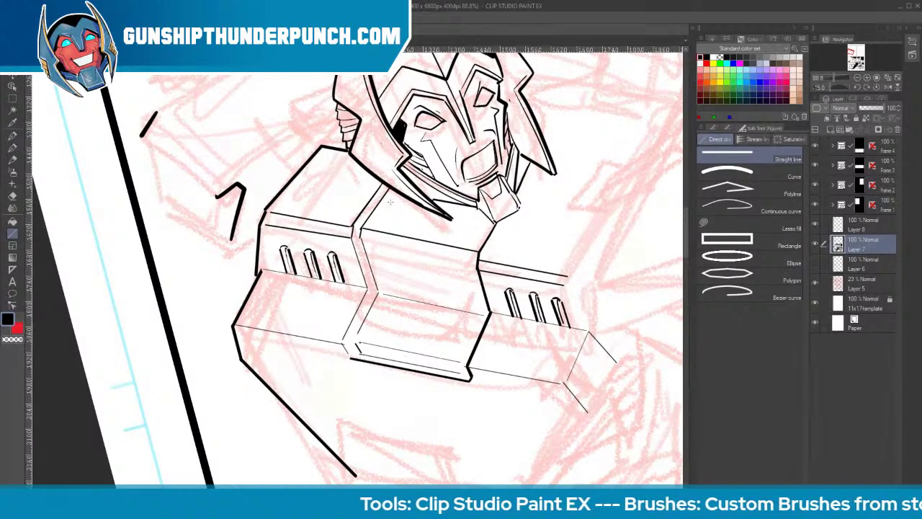
key("p")
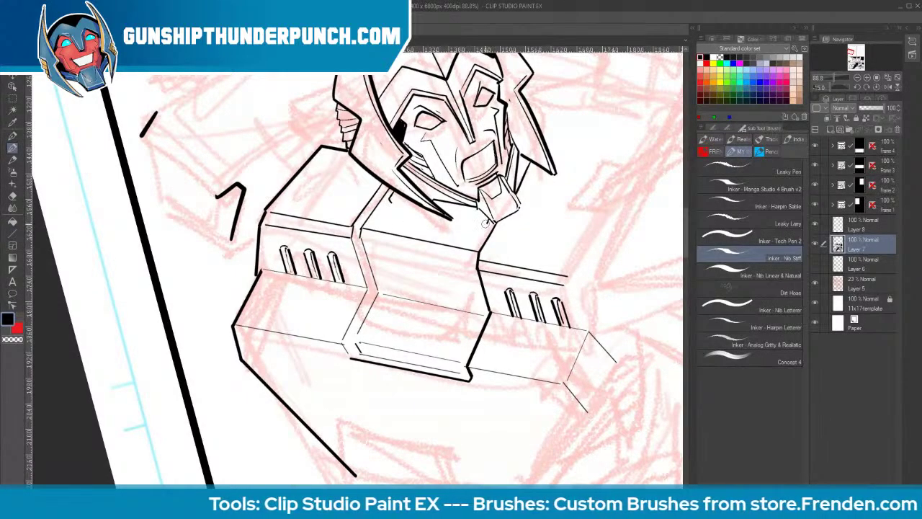
left_click_drag(489, 220, 482, 226)
key("r")
mouse_move(553, 318)
left_mouse_down()
mouse_move(620, 208)
mouse_move(607, 193)
left_mouse_up()
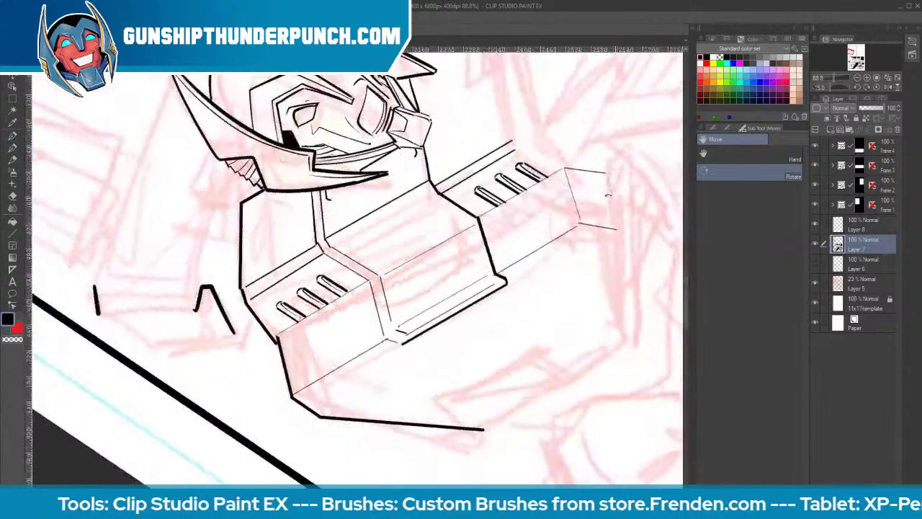
key("p")
left_click_drag(328, 199, 370, 178)
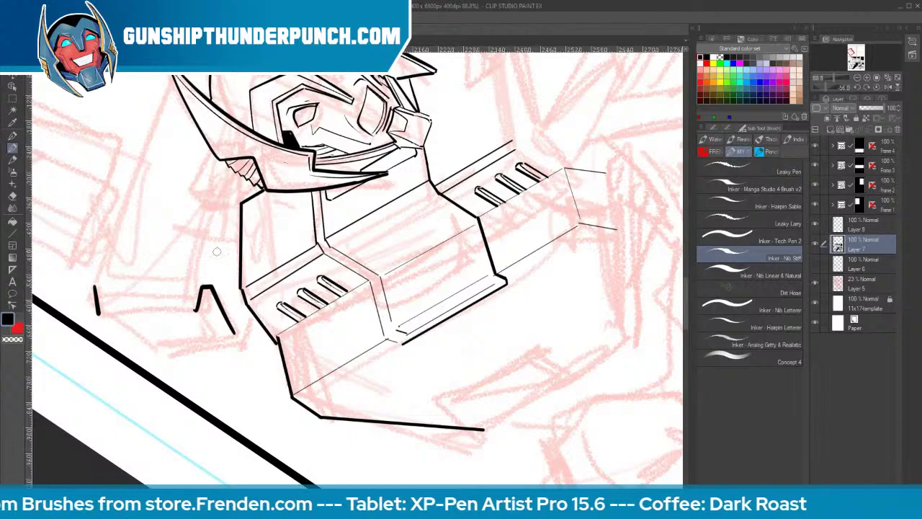
Outline the block-shaped shoulder armour left of the torso with straight lines, from the helmet's horn down to its lower lip
key("u")
left_click_drag(193, 271, 214, 175)
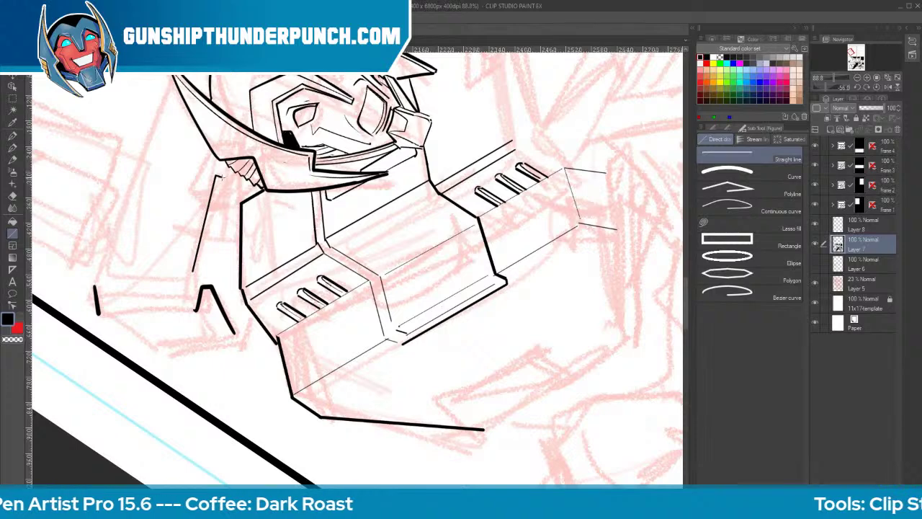
left_click_drag(220, 176, 200, 283)
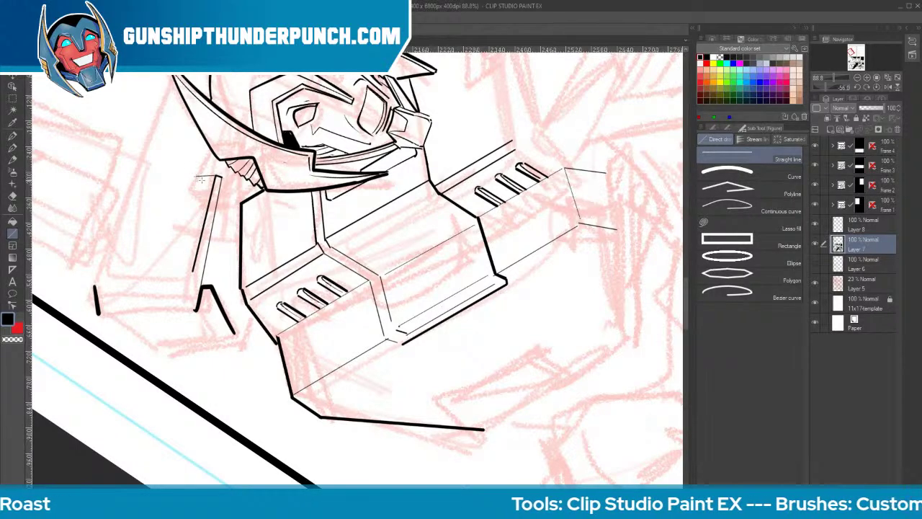
key("bracketright")
mouse_move(220, 177)
left_mouse_down()
mouse_move(196, 175)
mouse_move(205, 142)
left_mouse_up()
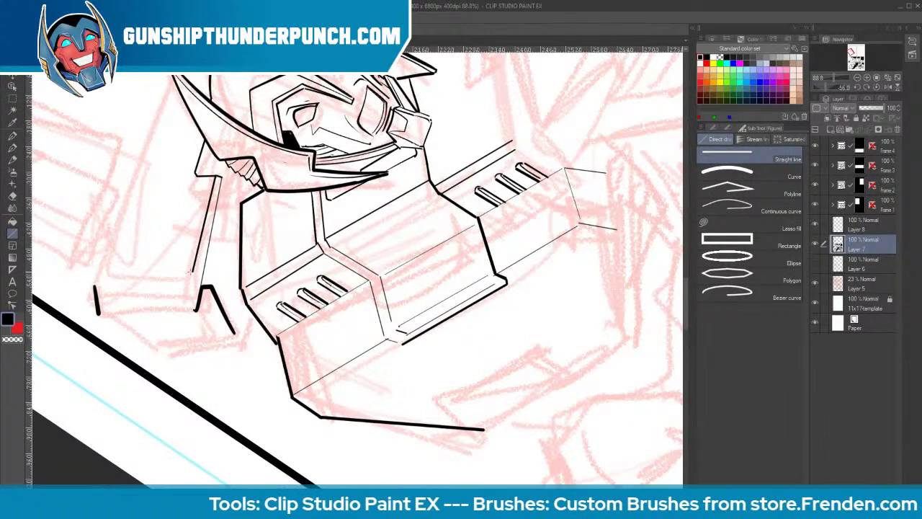
mouse_move(192, 272)
left_mouse_down()
mouse_move(100, 270)
mouse_move(174, 76)
left_mouse_up()
left_click_drag(100, 308, 198, 310)
mouse_move(100, 313)
left_mouse_down()
mouse_move(109, 310)
mouse_move(139, 348)
mouse_move(128, 325)
mouse_move(234, 332)
left_mouse_up()
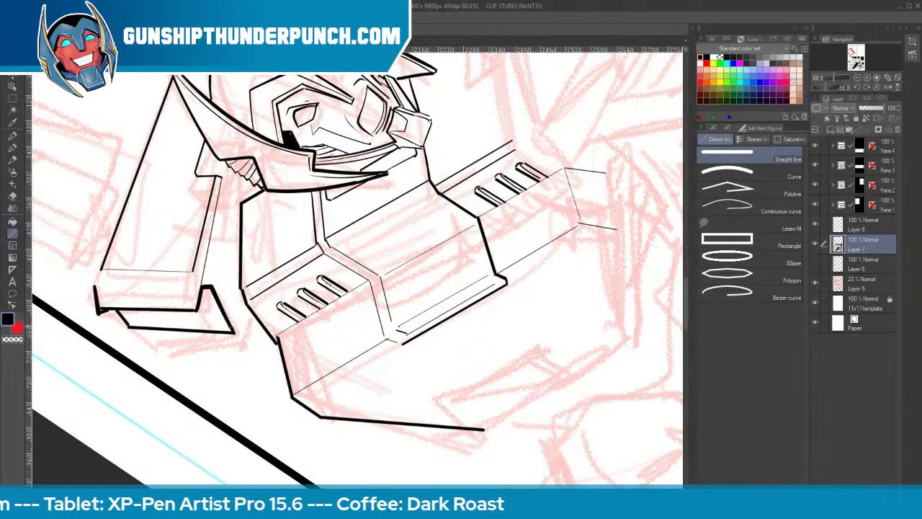
Erase the overshooting lower-left corner of the shoulder armour and redraw its front face and underside edges with straight lines
key("e")
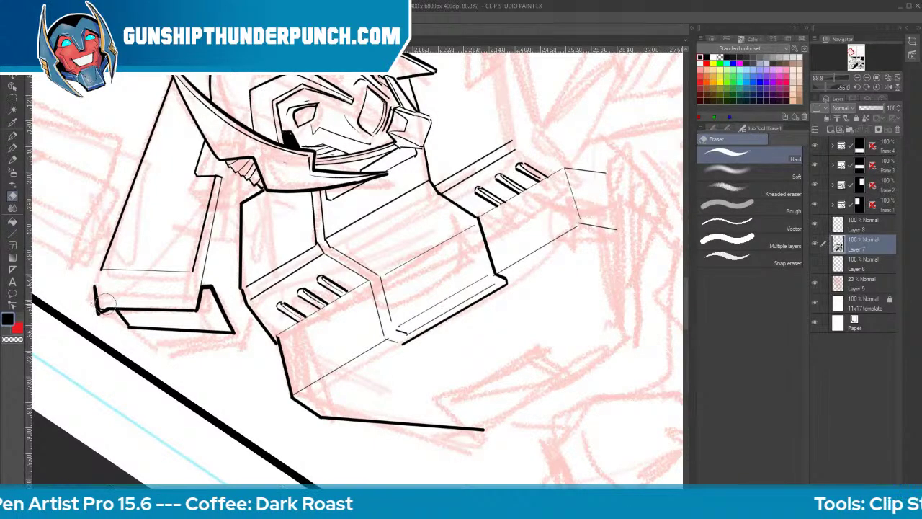
left_click_drag(105, 299, 106, 320)
key("u")
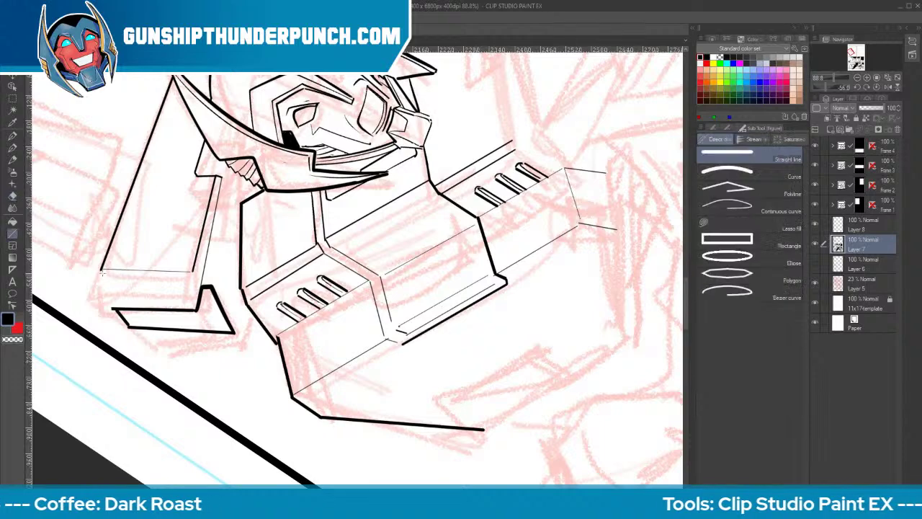
left_click_drag(101, 270, 103, 309)
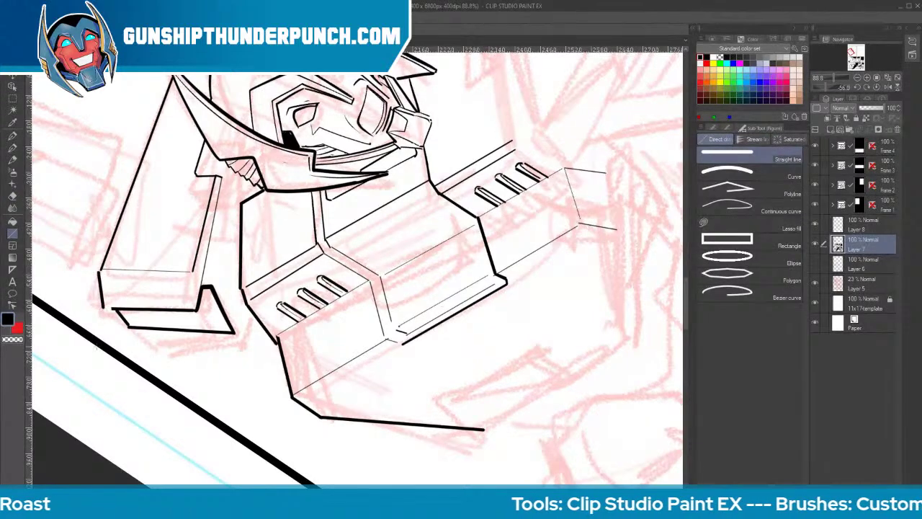
key("ctrl+z")
left_click_drag(100, 272, 100, 308)
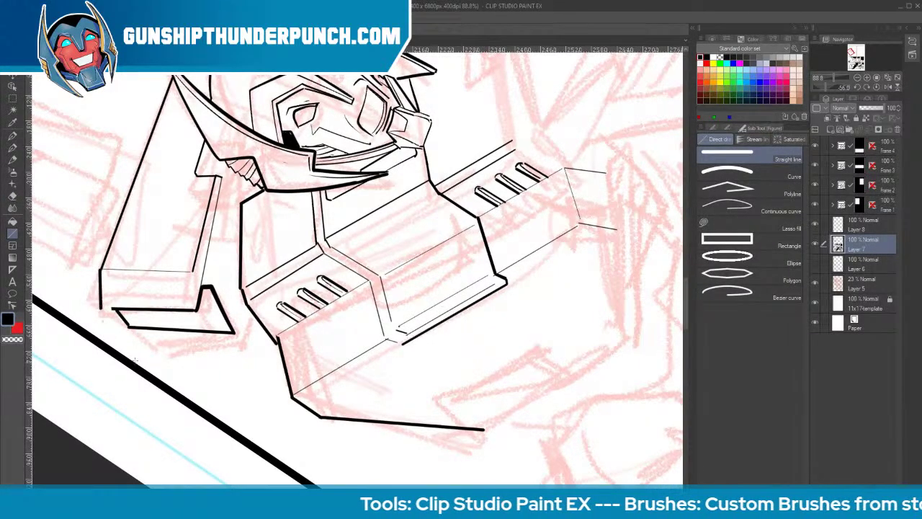
mouse_move(191, 272)
left_mouse_down()
mouse_move(193, 314)
mouse_move(197, 302)
left_mouse_up()
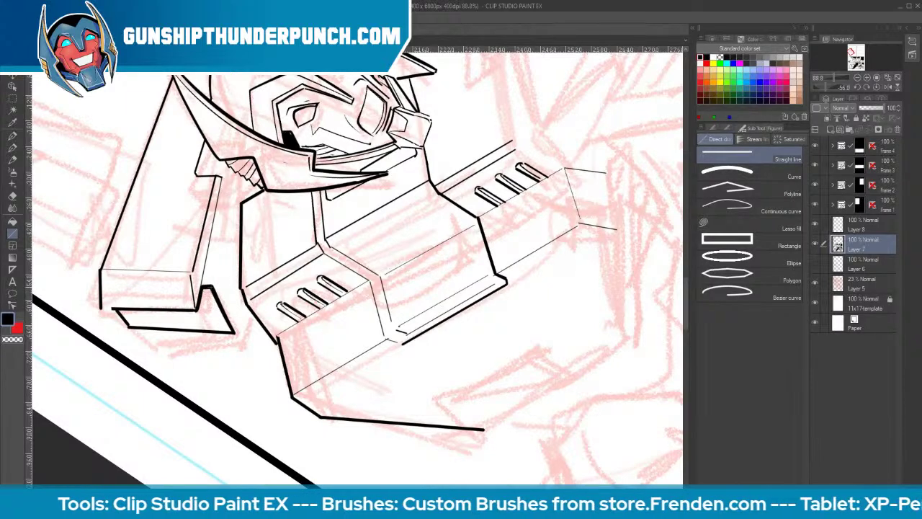
left_click_drag(101, 308, 249, 307)
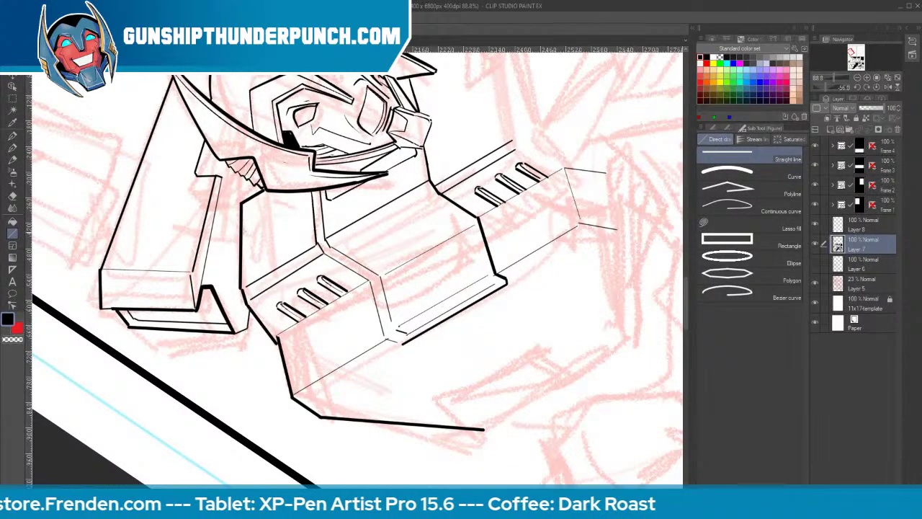
Ink a seam across the shoulder armour, a line inside its long edge and a strut to the torso, and clean up its front corner
left_click_drag(216, 222, 240, 277)
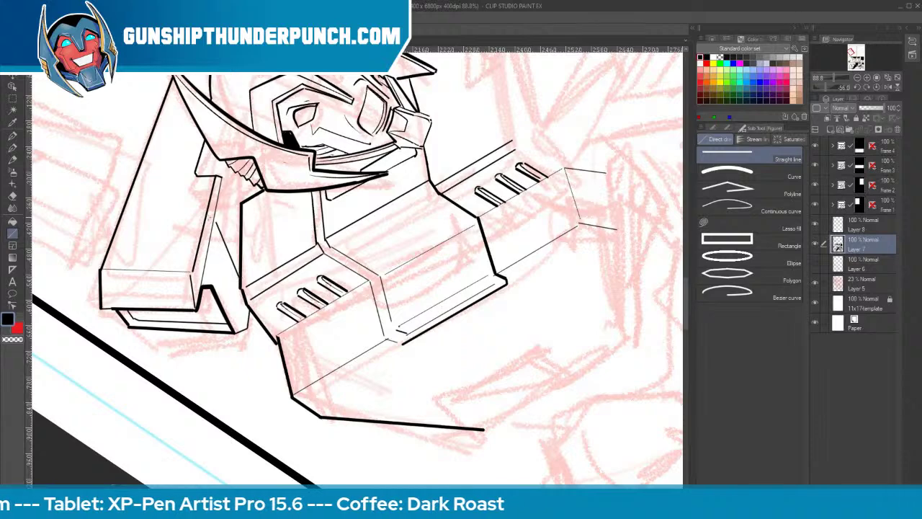
left_click_drag(208, 216, 122, 222)
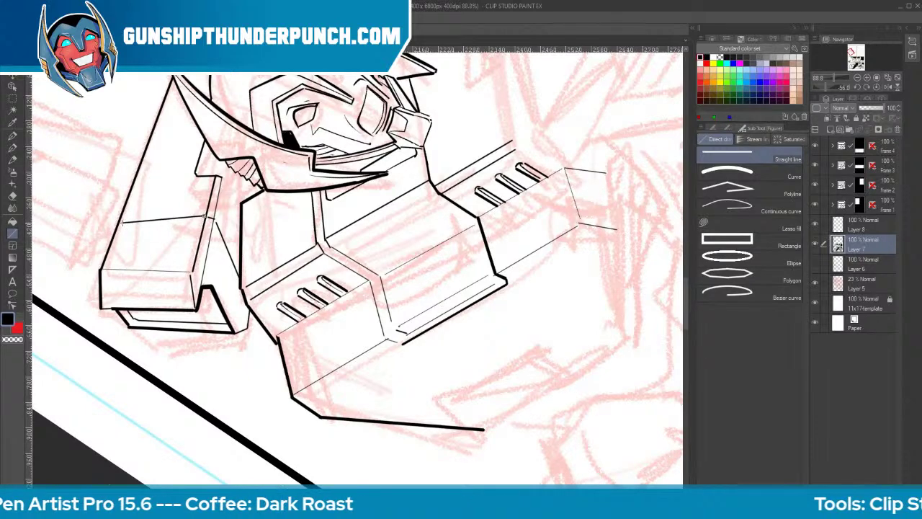
left_click_drag(106, 268, 175, 83)
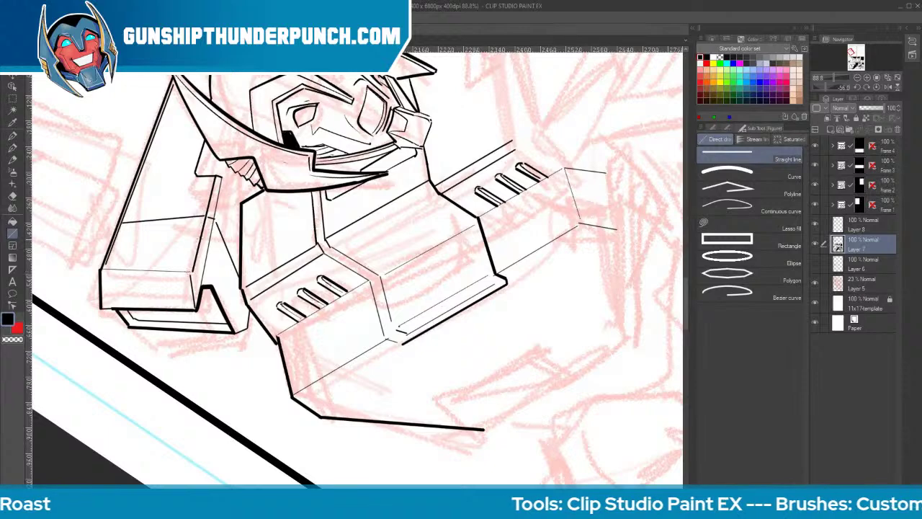
key("e")
mouse_move(183, 271)
left_mouse_down()
mouse_move(109, 272)
mouse_move(190, 270)
mouse_move(200, 310)
left_mouse_up()
key("u")
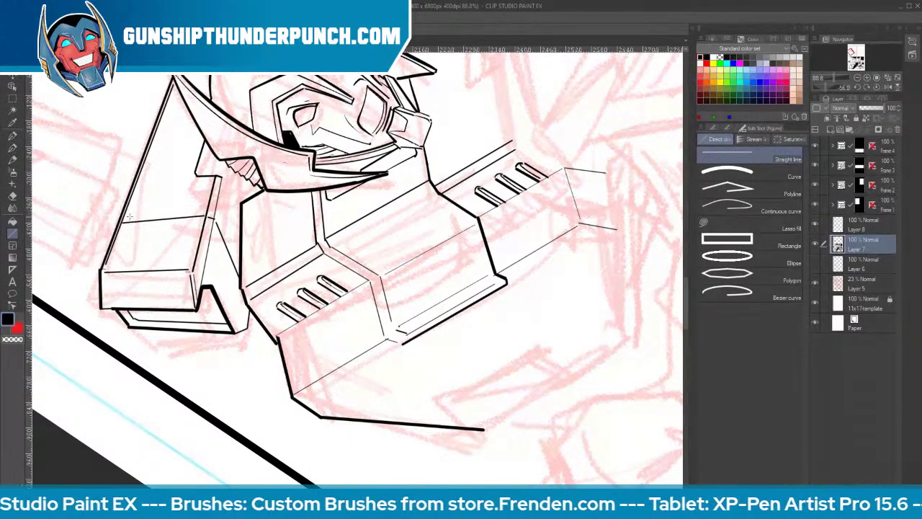
Ink a thin notched panel above the seam on the shoulder armour and small connecting lines between the armour and the neck
left_click_drag(200, 211, 205, 185)
mouse_move(139, 191)
left_mouse_down()
mouse_move(206, 185)
mouse_move(159, 188)
left_mouse_up()
key("e")
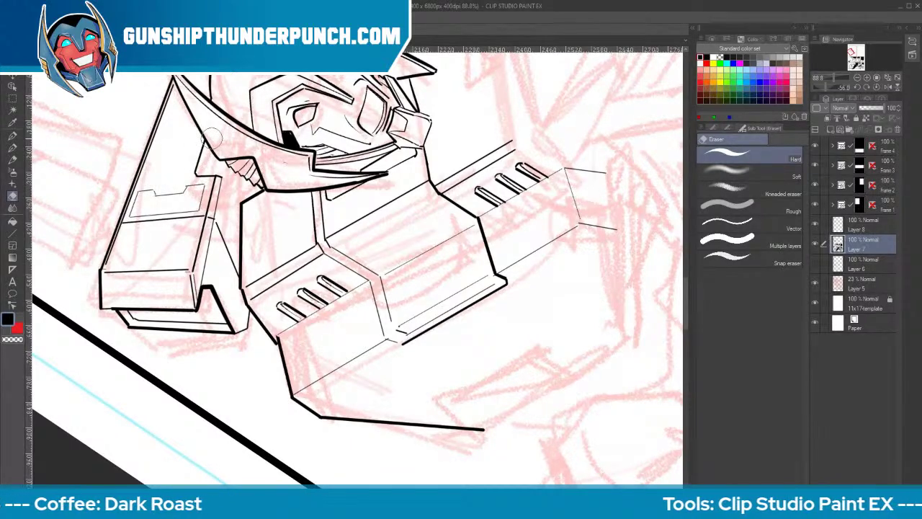
key("u")
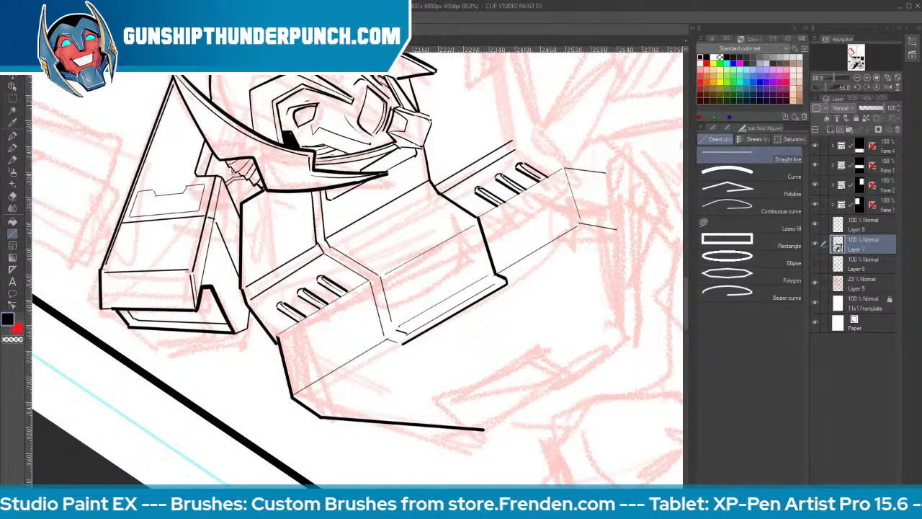
Ink a tall, stepped, tapering spire behind the helmet up to the panel's upper border with bold straight lines
key("space")
scroll(384, 241, "down", 4)
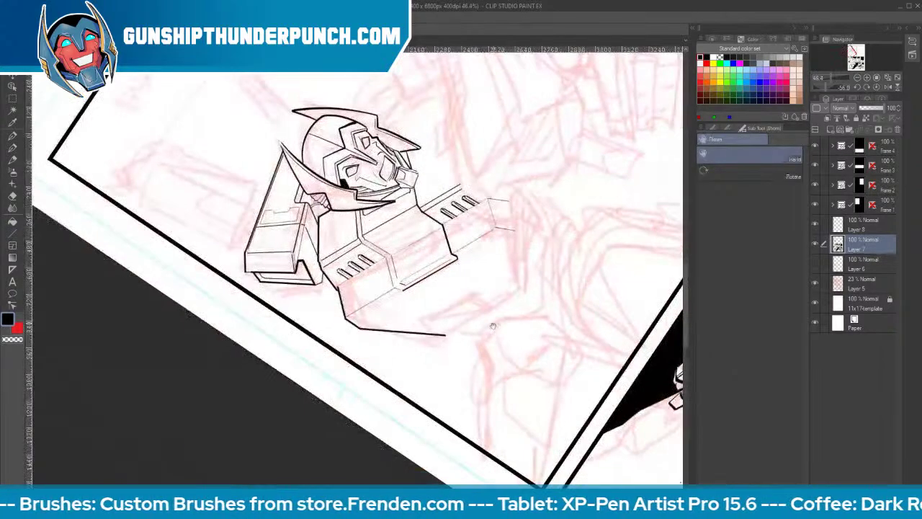
left_click_drag(494, 322, 463, 311)
key("shift+space")
left_click_drag(559, 329, 411, 424)
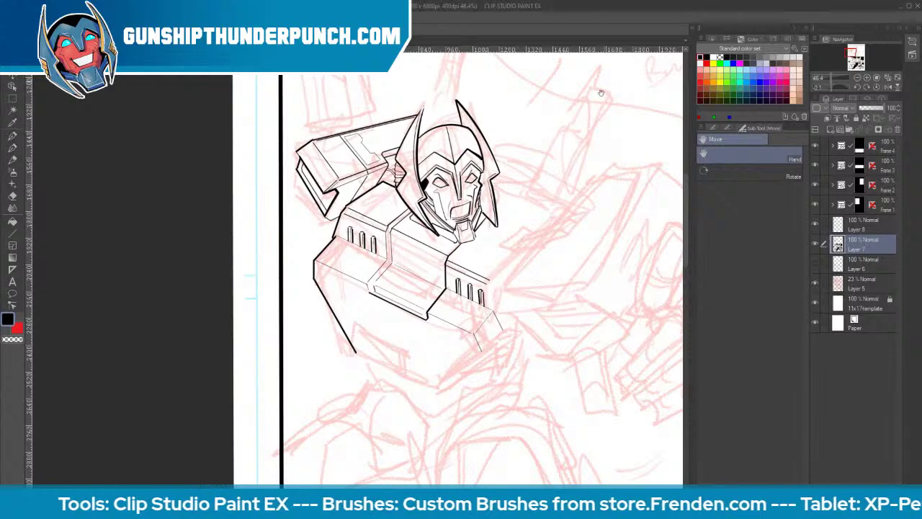
left_click_drag(546, 278, 408, 245)
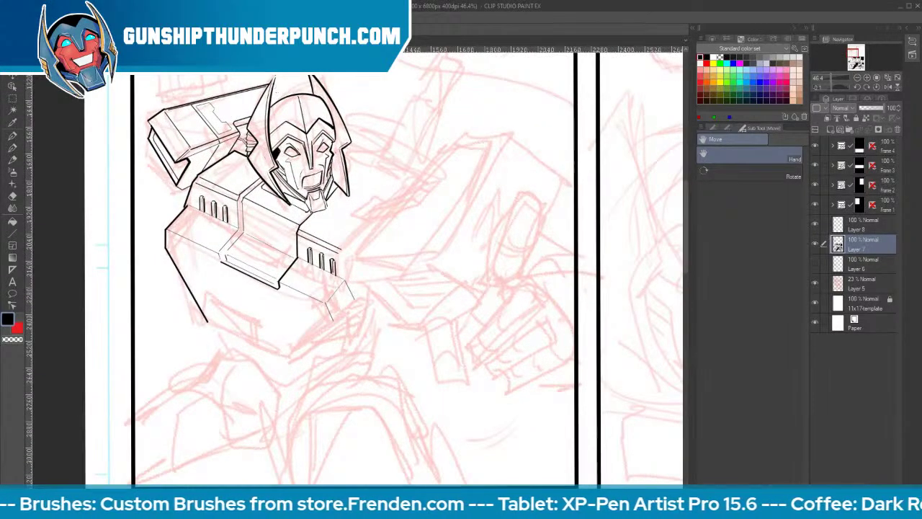
left_click_drag(459, 137, 463, 251)
left_click(12, 233)
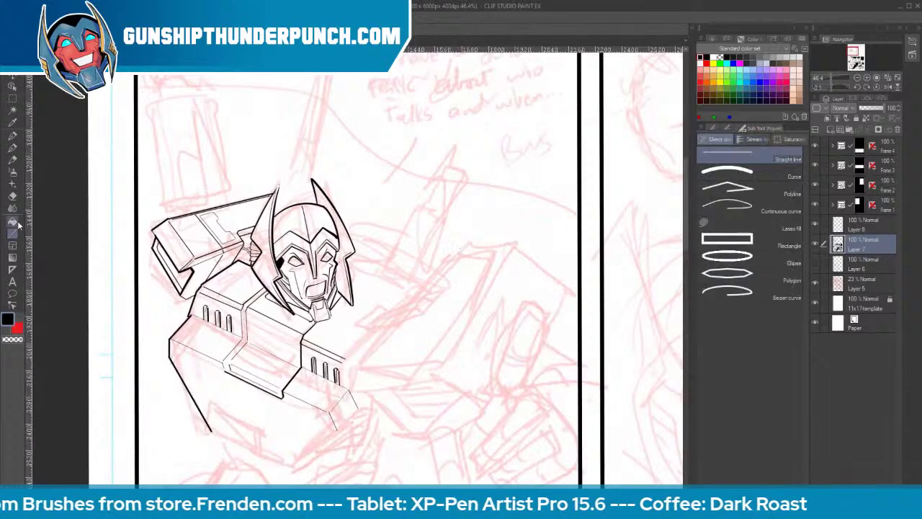
left_click_drag(296, 206, 310, 147)
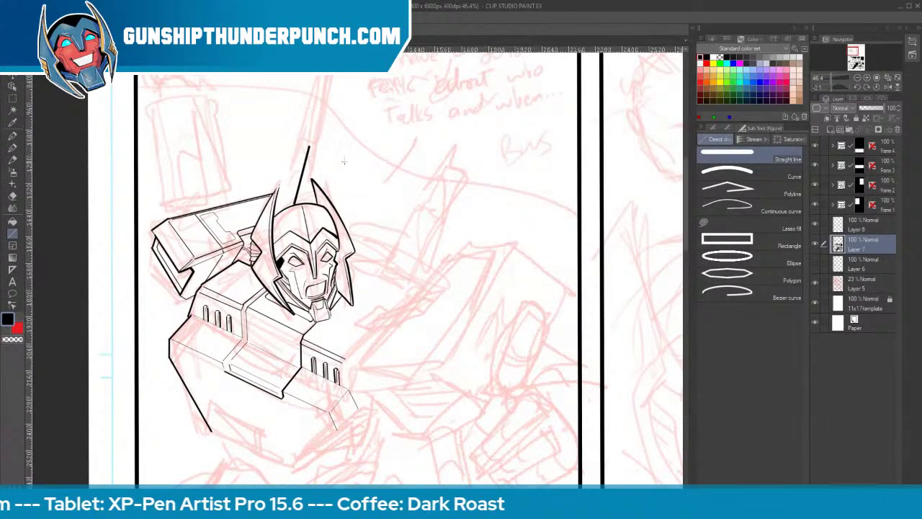
left_click_drag(343, 220, 351, 75)
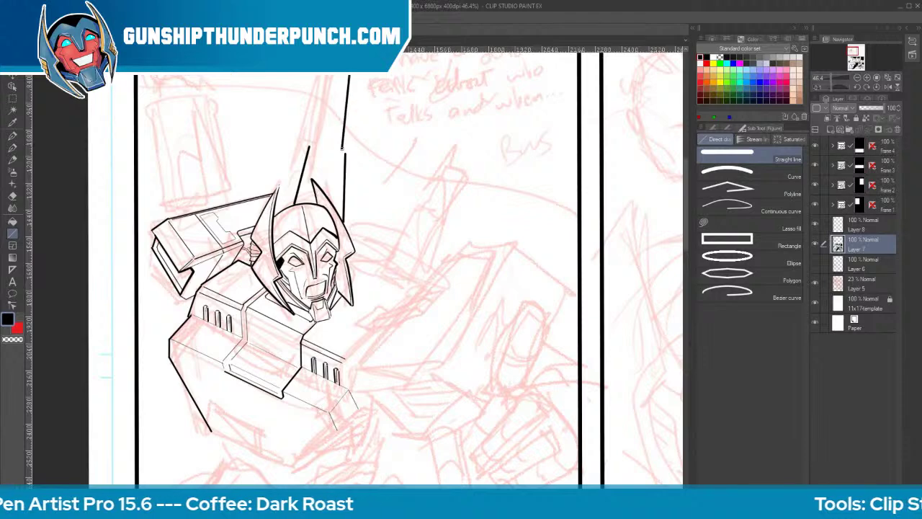
left_click_drag(312, 144, 329, 75)
key("space")
left_click_drag(414, 103, 398, 239)
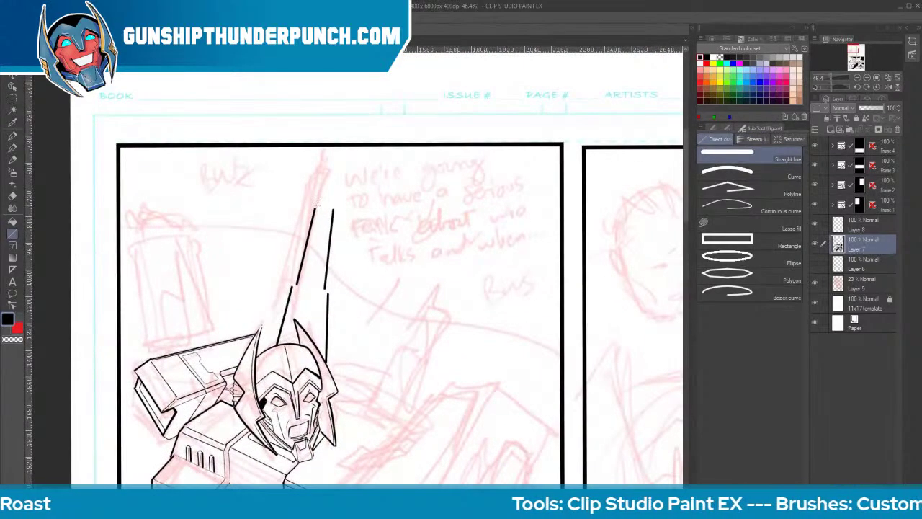
mouse_move(317, 207)
left_mouse_down()
mouse_move(326, 148)
mouse_move(337, 149)
left_mouse_up()
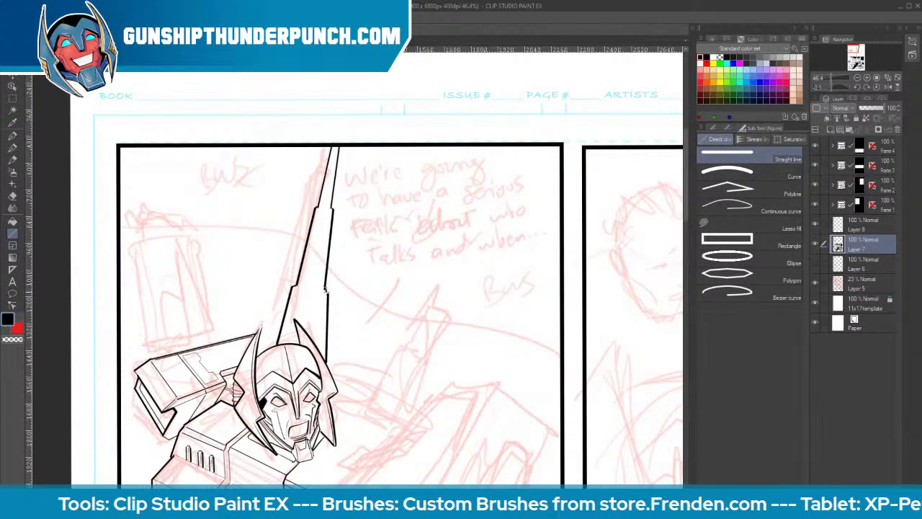
Ink two thinner parallel lines joining the helmet's left horn to the base of the spire
scroll(265, 331, "up", 5)
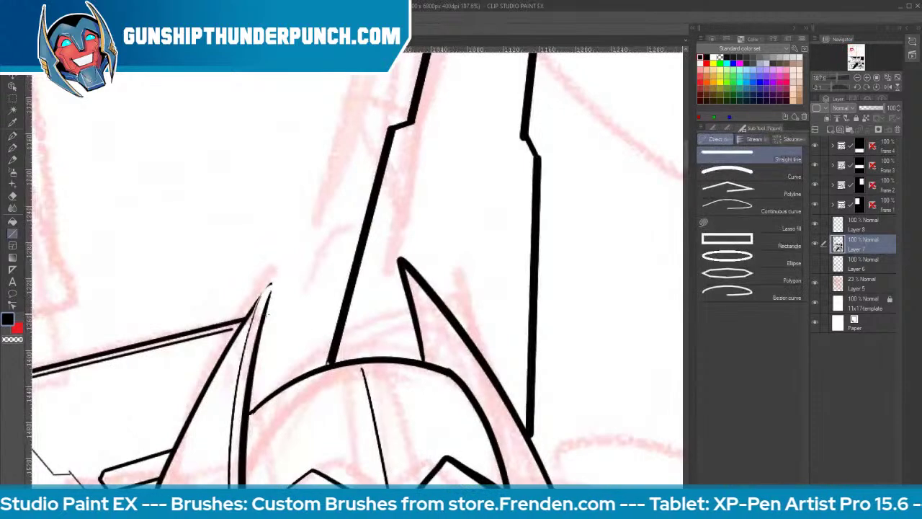
left_click_drag(265, 314, 346, 294)
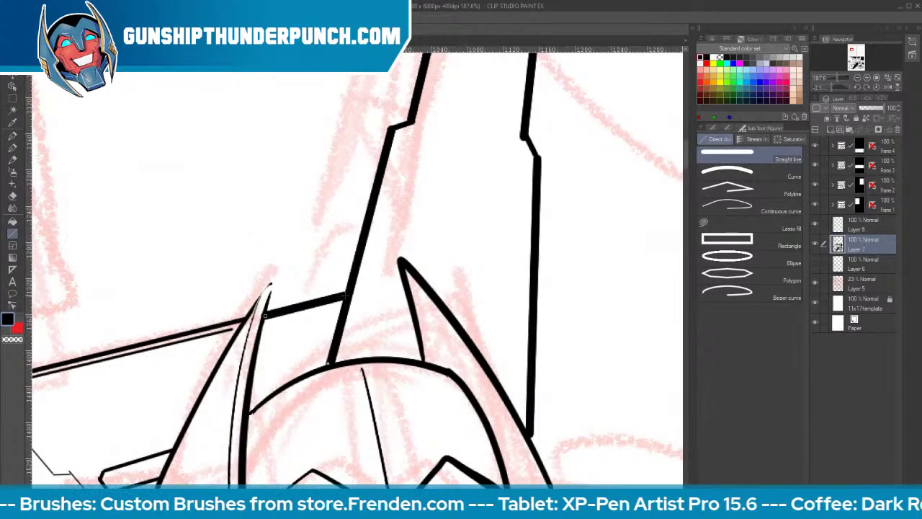
key("ctrl+z")
key("bracketleft")
key("bracketleft")
key("bracketleft")
left_click_drag(265, 315, 345, 295)
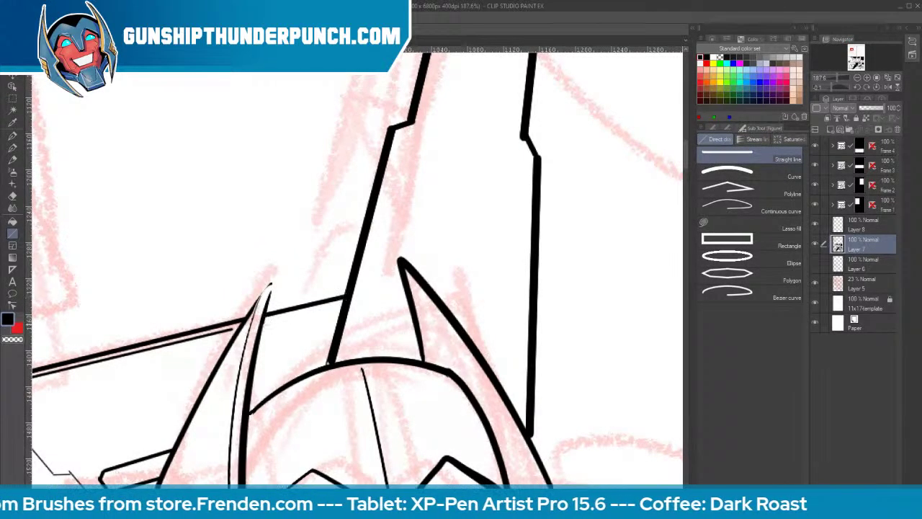
key("b")
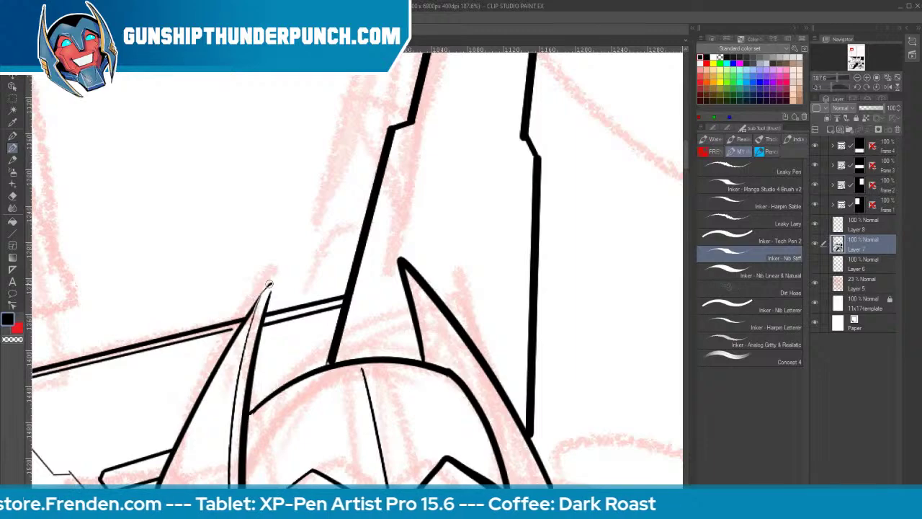
Outline the large raised shoulder armour right of the torso with thick straight lines over the sketch
key("h")
left_click_drag(584, 391, 492, 38)
key("ctrl+space")
left_click_drag(515, 139, 487, 158)
key("space")
left_click_drag(588, 216, 411, 181)
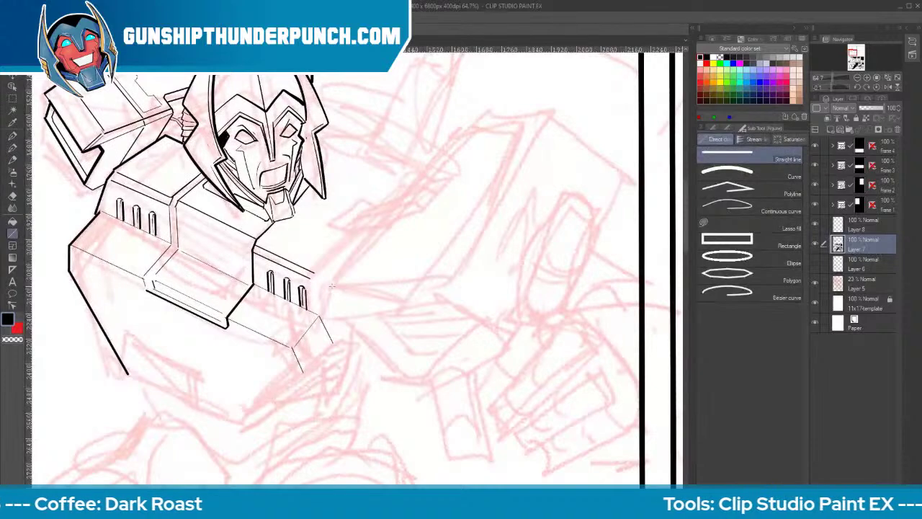
mouse_move(332, 281)
left_mouse_down()
mouse_move(321, 326)
mouse_move(351, 257)
mouse_move(385, 223)
mouse_move(425, 211)
mouse_move(450, 180)
mouse_move(451, 145)
mouse_move(503, 87)
mouse_move(566, 64)
mouse_move(584, 71)
mouse_move(585, 92)
mouse_move(628, 131)
mouse_move(597, 280)
mouse_move(594, 207)
left_mouse_up()
key("ctrl+z")
key("]")
key("]")
Ink the raised shoulder armour's long inner edges, lower edge and front face lines with a thinner straight line
key("[")
key("[")
key("[")
key("[")
left_click_drag(571, 64, 429, 273)
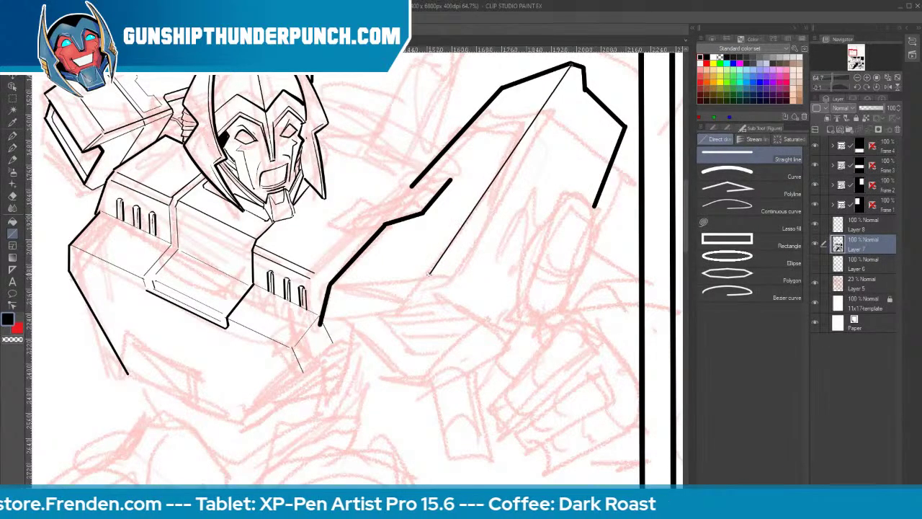
mouse_move(584, 71)
left_mouse_down()
mouse_move(456, 277)
mouse_move(422, 314)
left_mouse_up()
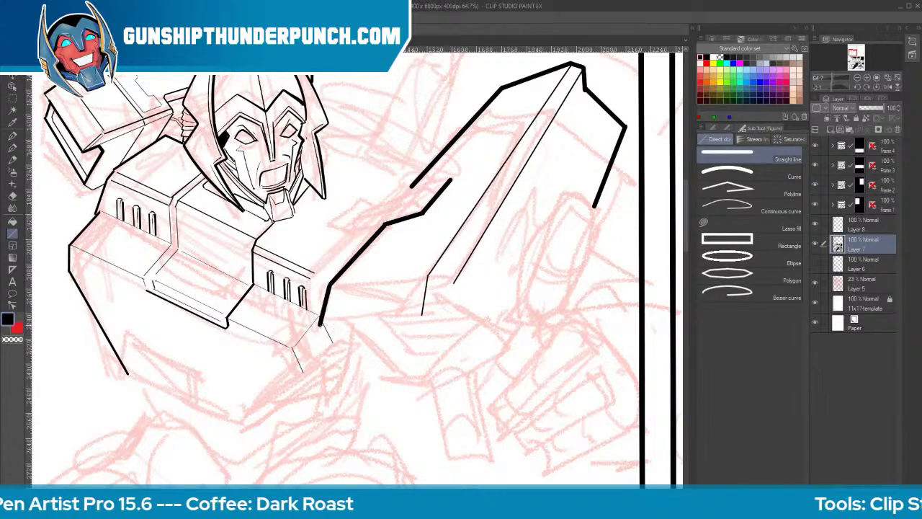
left_click_drag(320, 324, 421, 317)
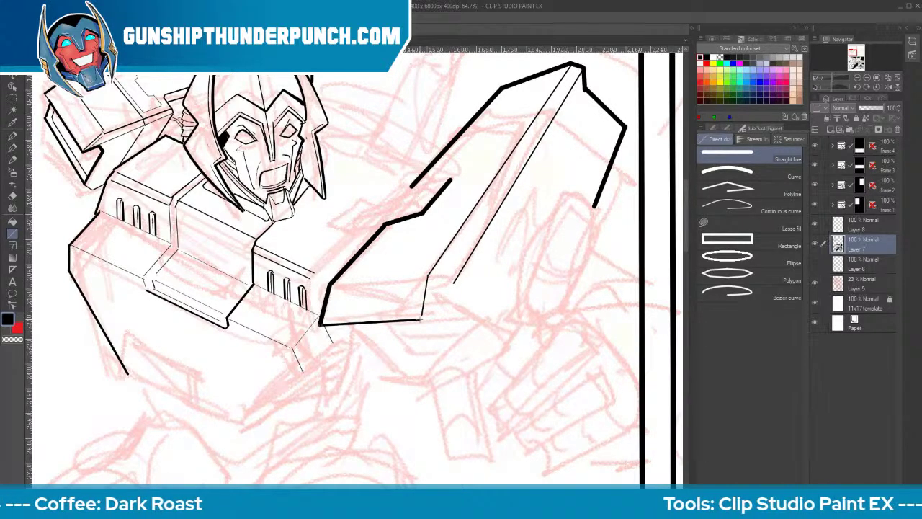
mouse_move(424, 274)
left_mouse_down()
mouse_move(336, 287)
mouse_move(423, 271)
left_mouse_up()
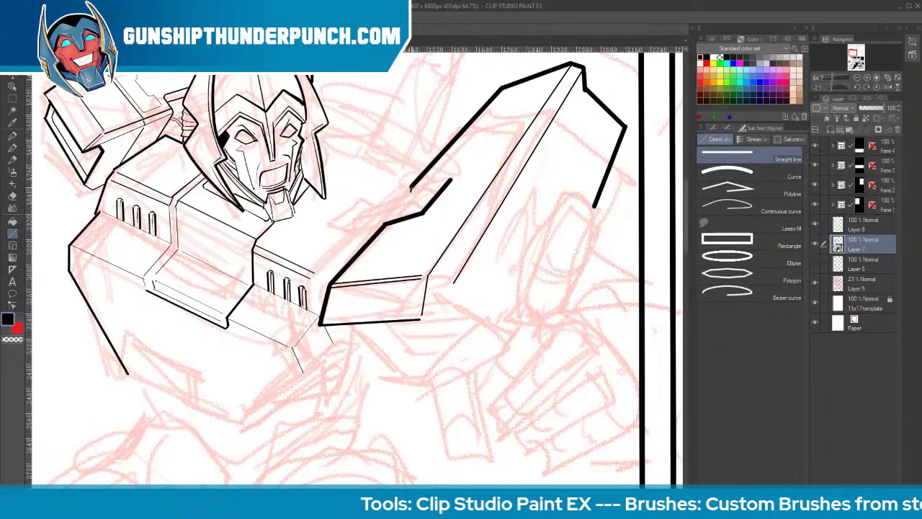
Close the notch in the raised shoulder armour's inner edge and ink the small angular piece beside it toward the neck
left_click_drag(411, 189, 448, 175)
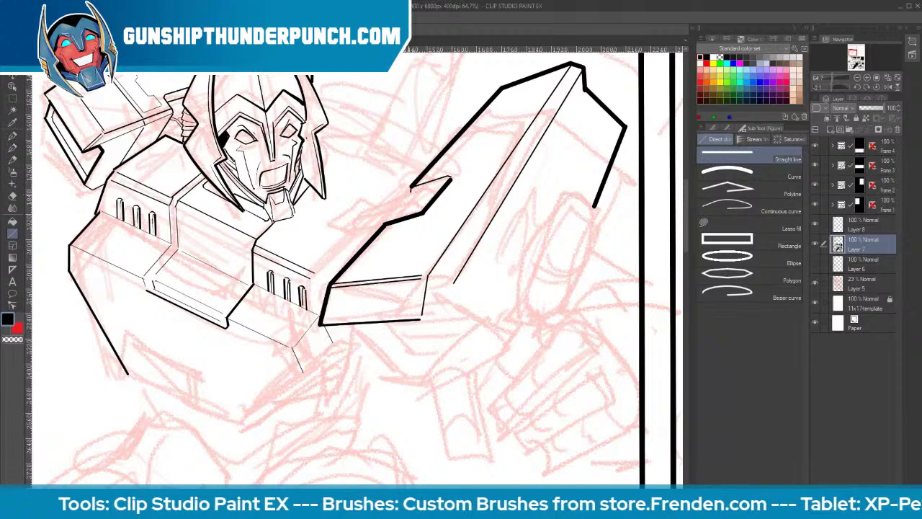
left_click_drag(349, 227, 429, 189)
mouse_move(329, 224)
left_mouse_down()
mouse_move(355, 233)
mouse_move(358, 200)
mouse_move(342, 211)
mouse_move(356, 198)
mouse_move(384, 203)
left_mouse_up()
key("ctrl+z")
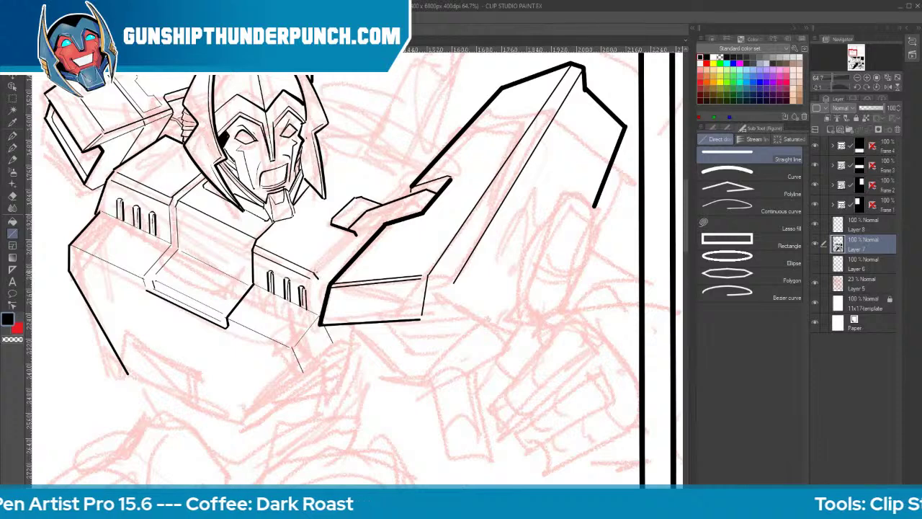
Ink the front and top edges of the vented chest block beside the raised shoulder armour, doubling the corner lines
mouse_move(315, 272)
left_mouse_down()
mouse_move(354, 232)
mouse_move(358, 255)
left_mouse_up()
key("]")
key("]")
key("[")
key("[")
left_click_drag(318, 278, 319, 312)
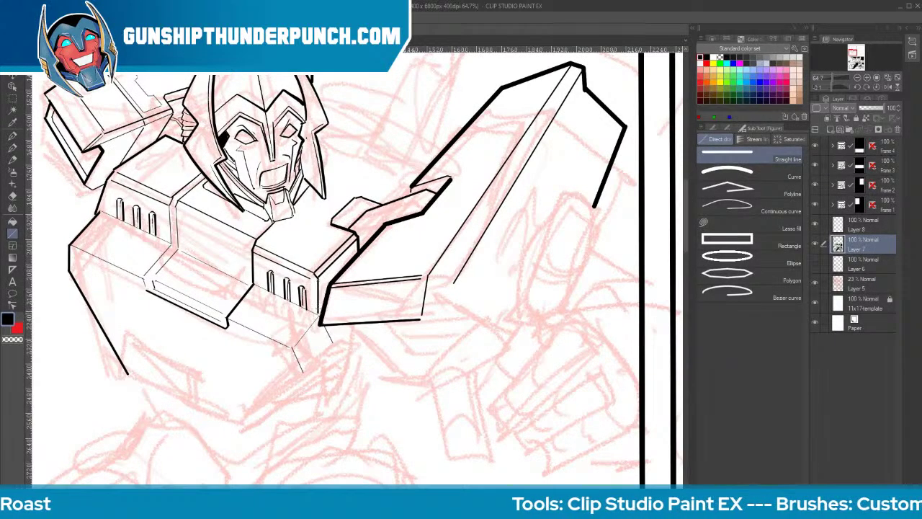
Extend the raised shoulder armour's lower outline with an angled peak and ink the bent, double-edged strut beneath the armour
mouse_move(422, 319)
left_mouse_down()
mouse_move(453, 292)
mouse_move(482, 317)
left_mouse_up()
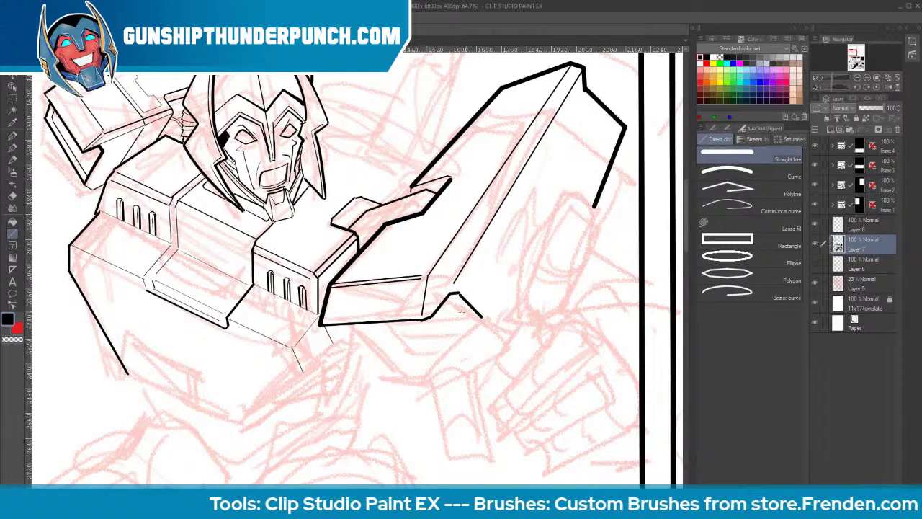
left_click_drag(350, 324, 407, 377)
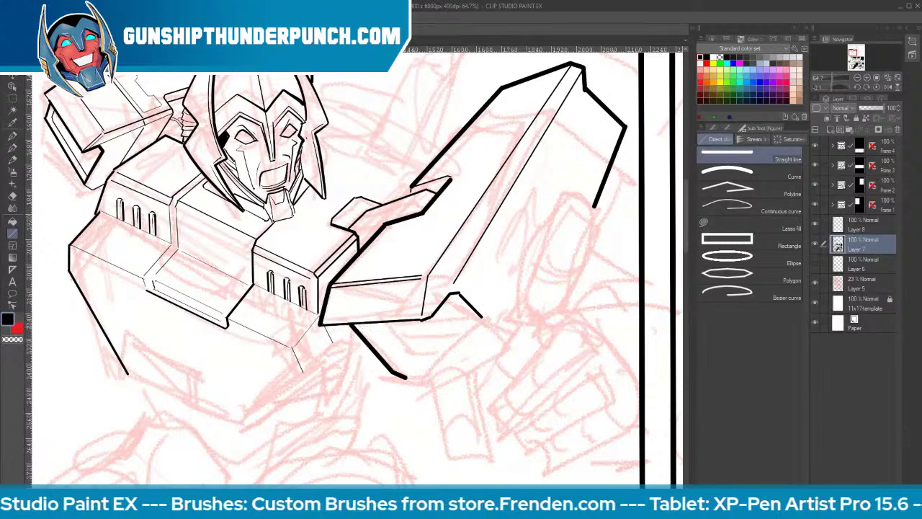
mouse_move(358, 324)
left_mouse_down()
mouse_move(410, 374)
mouse_move(425, 371)
mouse_move(397, 366)
mouse_move(409, 371)
mouse_move(441, 351)
left_mouse_up()
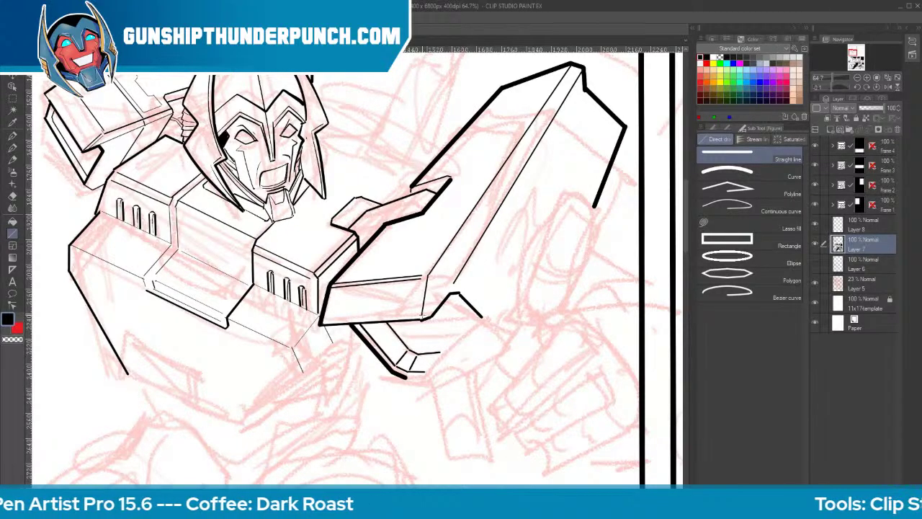
left_click_drag(372, 238, 517, 267)
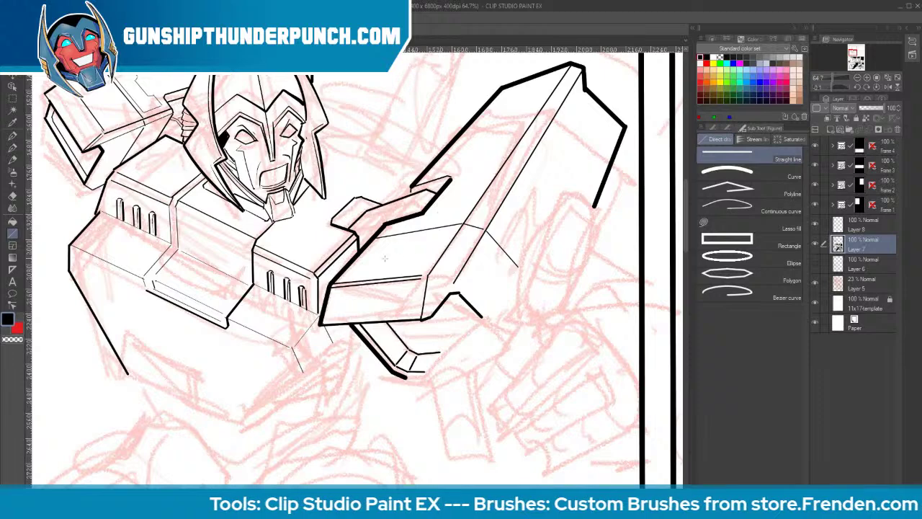
key("ctrl+z")
key("ctrl+z")
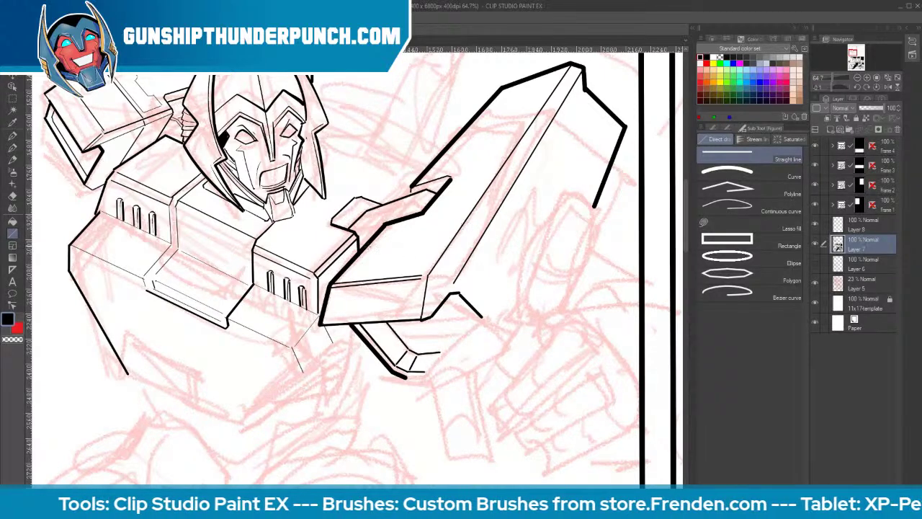
Ink a thin bent panel line across the raised shoulder armour and a small four-sided plate between helmet and armour
mouse_move(461, 220)
left_mouse_down()
mouse_move(365, 245)
mouse_move(465, 219)
mouse_move(514, 255)
left_mouse_up()
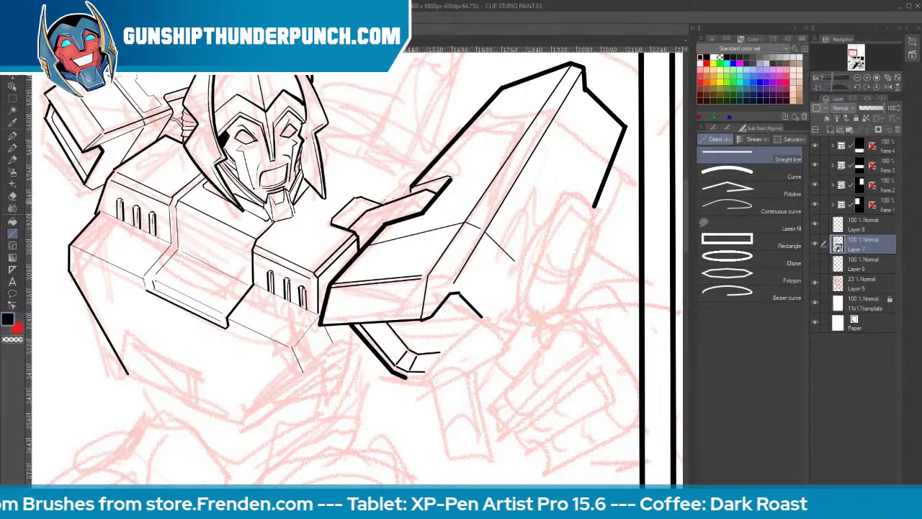
mouse_move(383, 201)
left_mouse_down()
mouse_move(419, 164)
mouse_move(353, 170)
mouse_move(385, 185)
left_mouse_up()
left_click_drag(372, 152, 413, 161)
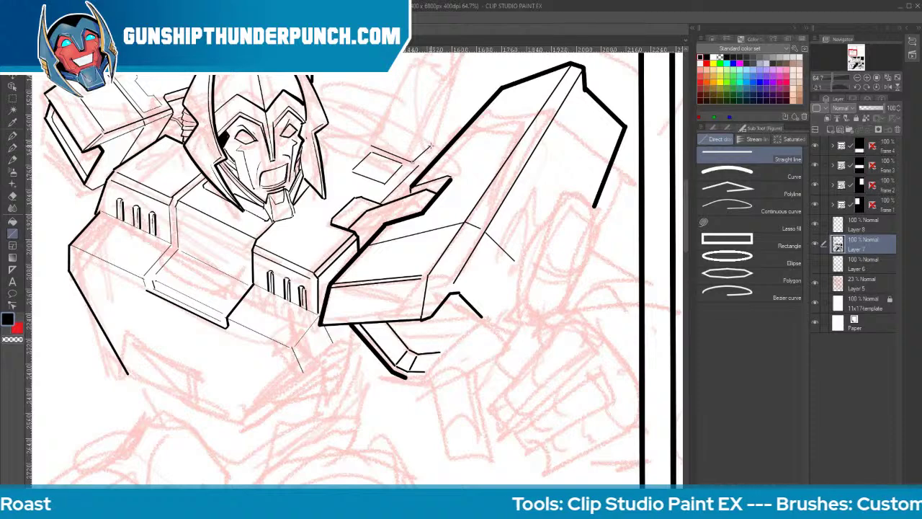
Ink the long edges of the upright spire behind the raised shoulder armour and the line joining the helmet to it
left_click_drag(446, 72, 413, 159)
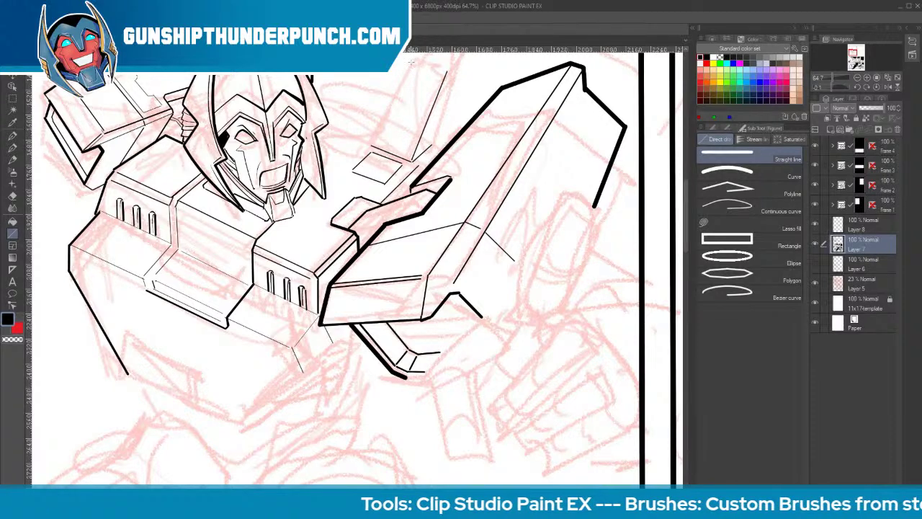
left_click_drag(411, 62, 371, 146)
left_click_drag(455, 69, 444, 148)
left_click_drag(313, 76, 392, 110)
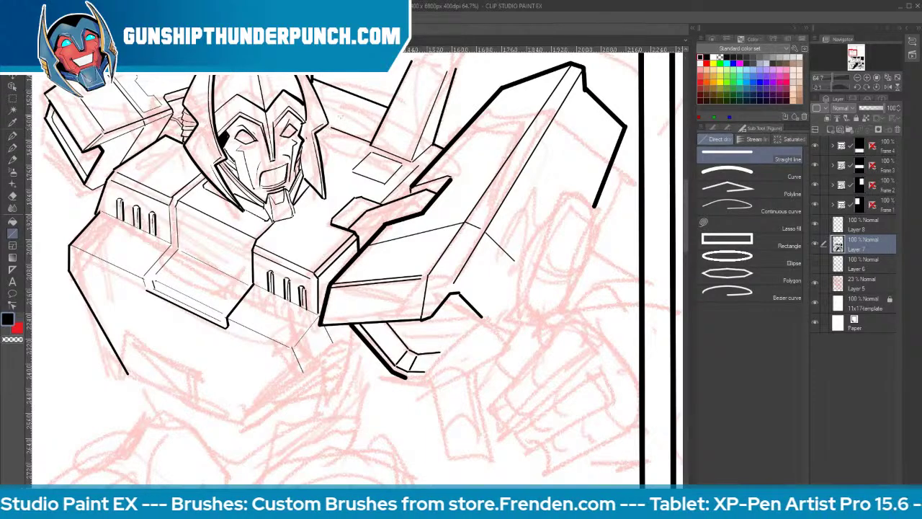
With a thinner line, add an inner frame and vent slats to the small plate and panel details to the spire
key("bracketleft")
key("bracketleft")
left_click_drag(374, 157, 359, 171)
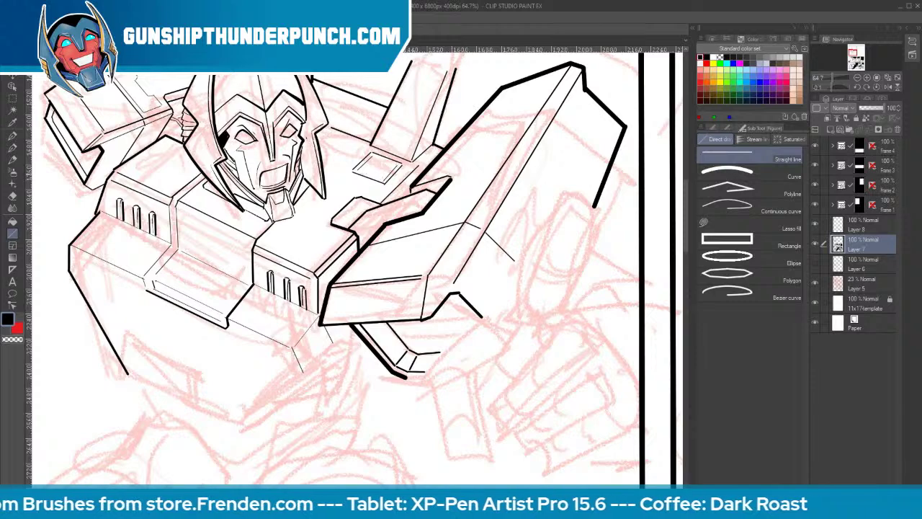
mouse_move(374, 157)
left_mouse_down()
mouse_move(399, 167)
mouse_move(382, 176)
mouse_move(394, 168)
mouse_move(400, 114)
mouse_move(415, 123)
mouse_move(411, 160)
left_mouse_up()
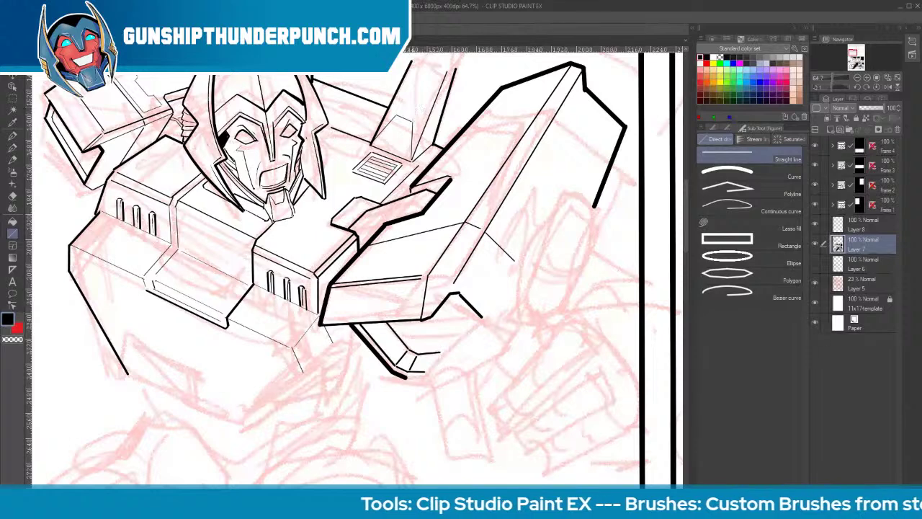
left_click_drag(450, 70, 412, 160)
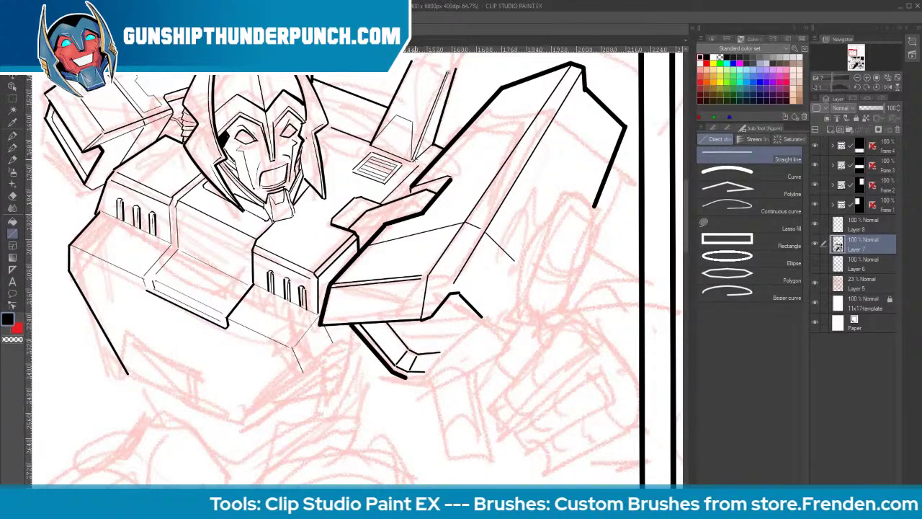
Ink a narrow slotted panel with thin lines just above the panel line on the raised shoulder armour
key("space")
left_click_drag(428, 115, 216, 141)
key("u")
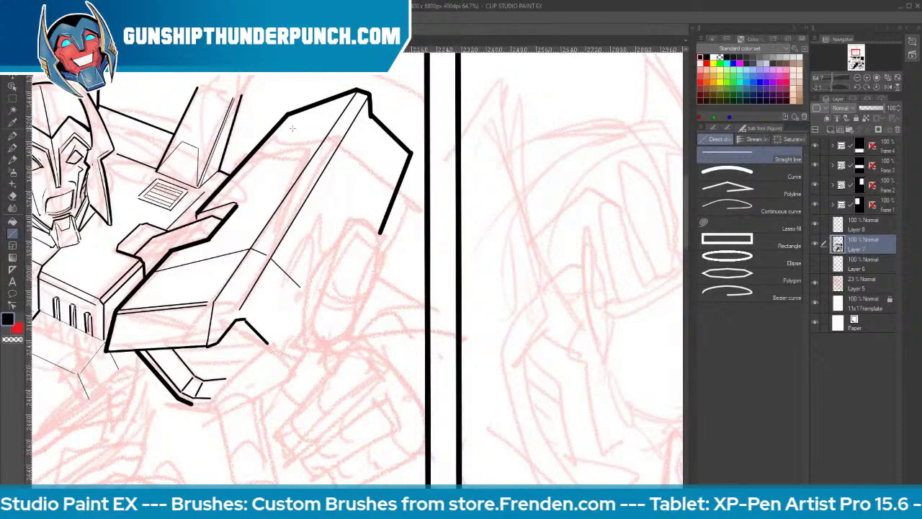
mouse_move(174, 255)
left_mouse_down()
mouse_move(255, 232)
mouse_move(170, 265)
left_mouse_up()
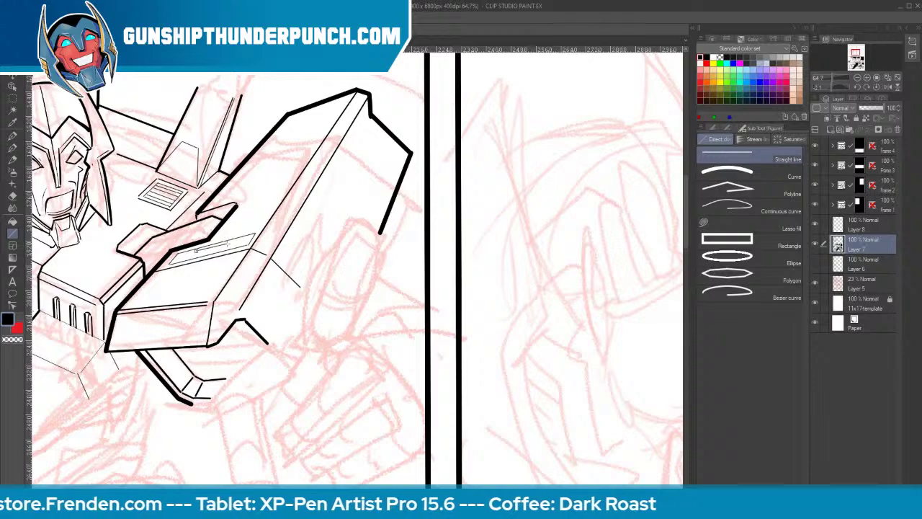
Ink the raised thumb's upper segment below the shoulder armour using the Inker - Nib Stiff brush, including its inner contour lines
key("space")
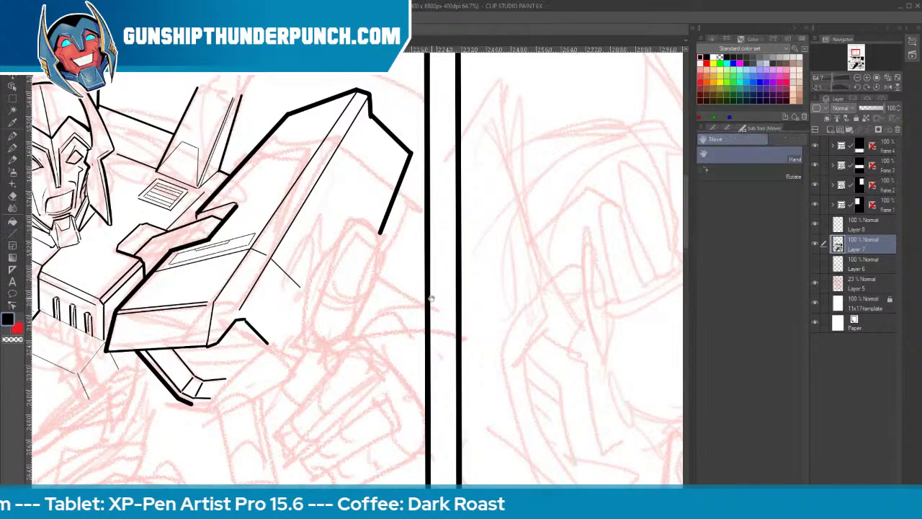
left_click_drag(430, 301, 435, 215)
key("b")
mouse_move(357, 133)
left_mouse_down()
mouse_move(345, 142)
mouse_move(392, 157)
left_mouse_up()
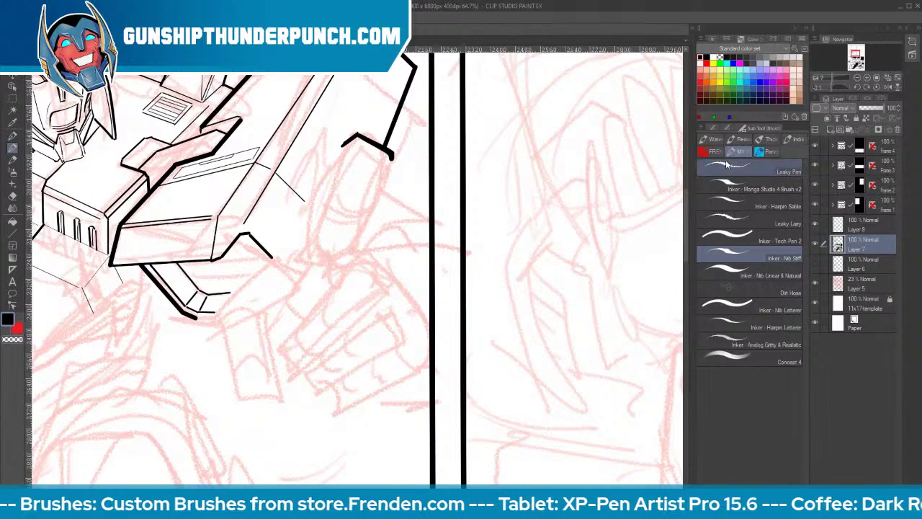
left_click_drag(344, 145, 319, 188)
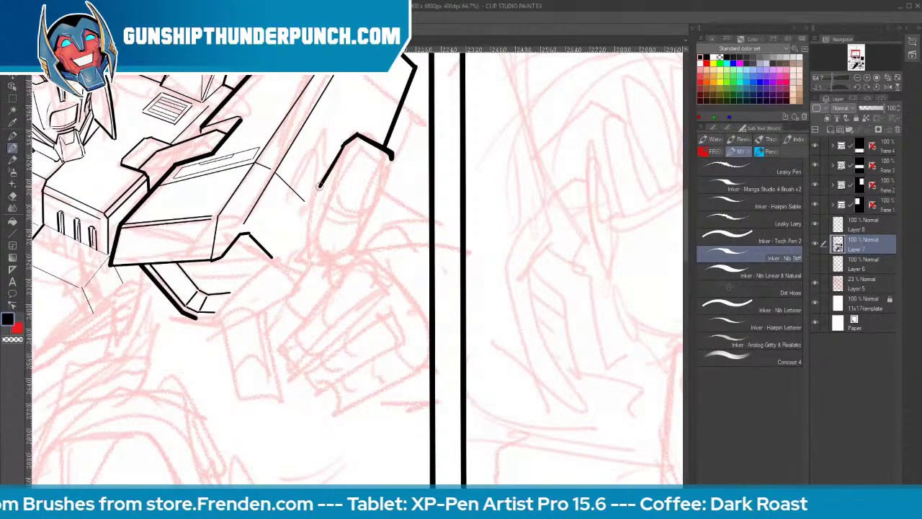
mouse_move(345, 146)
left_mouse_down()
mouse_move(347, 161)
mouse_move(378, 176)
mouse_move(392, 155)
mouse_move(366, 207)
mouse_move(344, 215)
mouse_move(317, 187)
mouse_move(324, 197)
left_mouse_up()
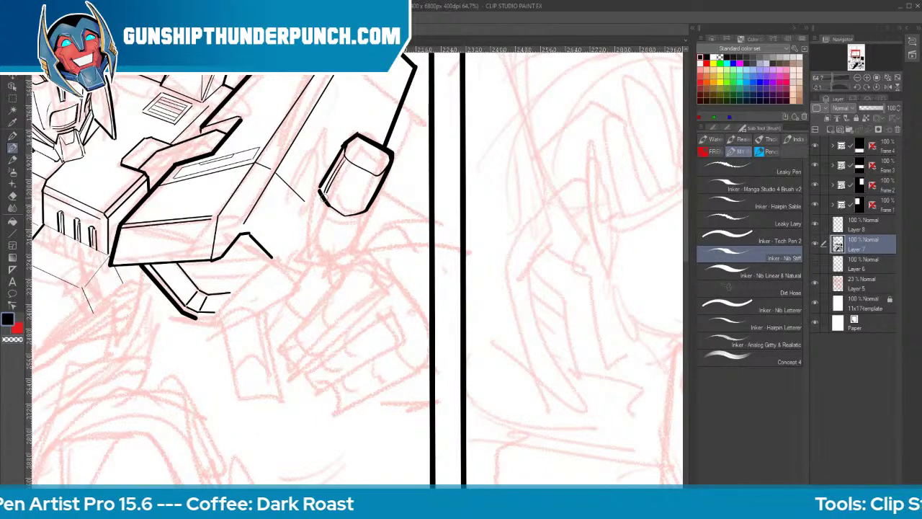
left_click_drag(374, 174, 361, 208)
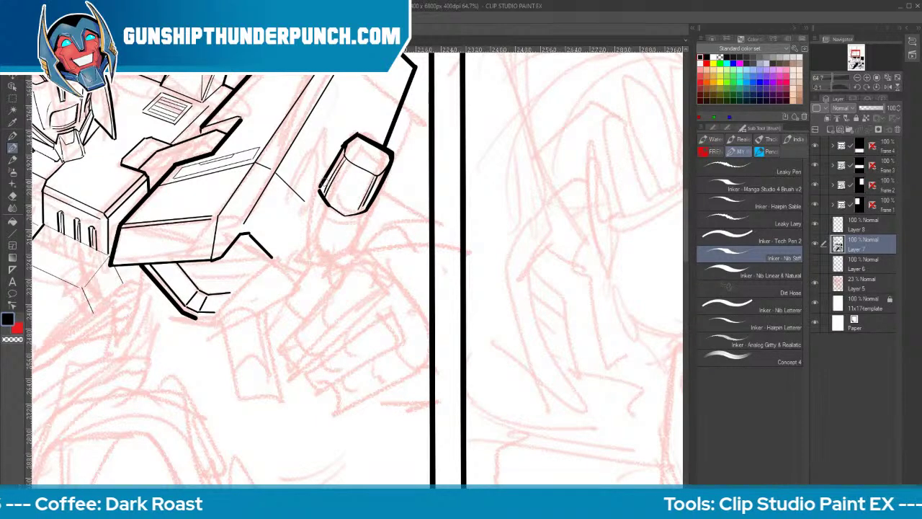
Ink the thumb's lower segment with tapered outer edges, thinner inner lines and a rounded bottom edge
left_click_drag(328, 173, 306, 245)
left_click_drag(378, 191, 351, 249)
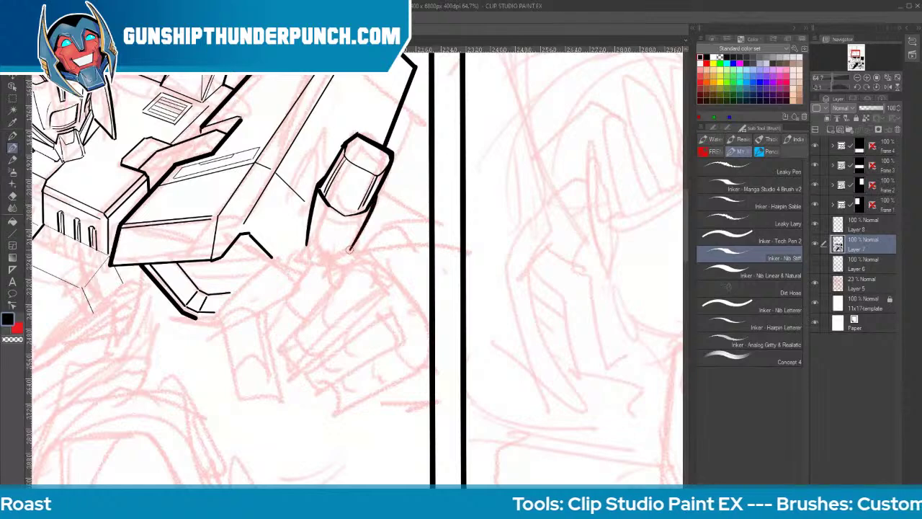
mouse_move(370, 209)
left_mouse_down()
mouse_move(329, 209)
mouse_move(337, 259)
left_mouse_up()
left_click_drag(323, 200, 310, 254)
left_click_drag(341, 254, 316, 254)
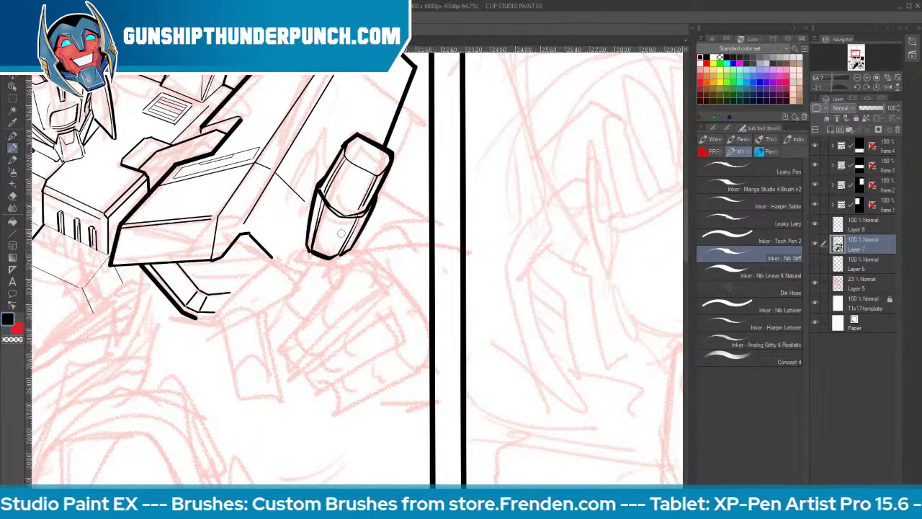
Undo a trial band across the thumb's upper segment and ink the angular joint at the thumb's base
mouse_move(336, 162)
left_mouse_down()
mouse_move(363, 190)
mouse_move(380, 178)
left_mouse_up()
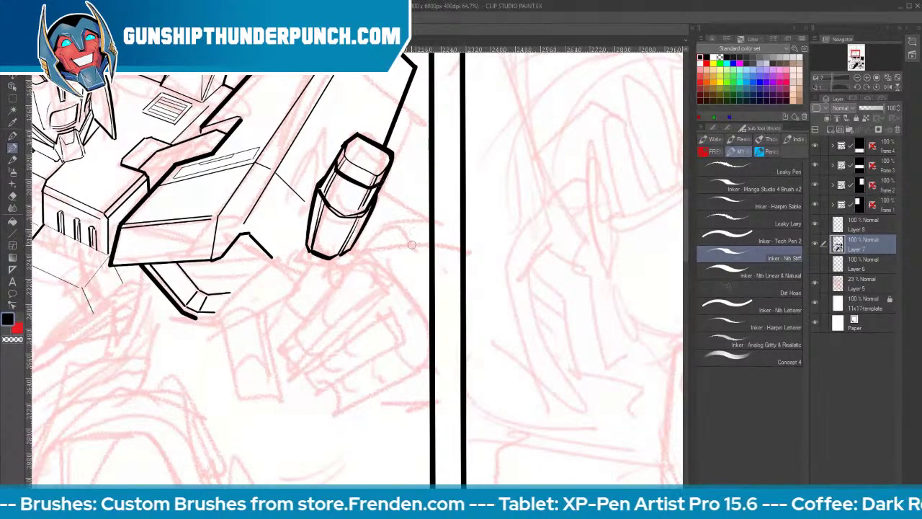
key("ctrl+z")
left_click_drag(309, 226, 300, 265)
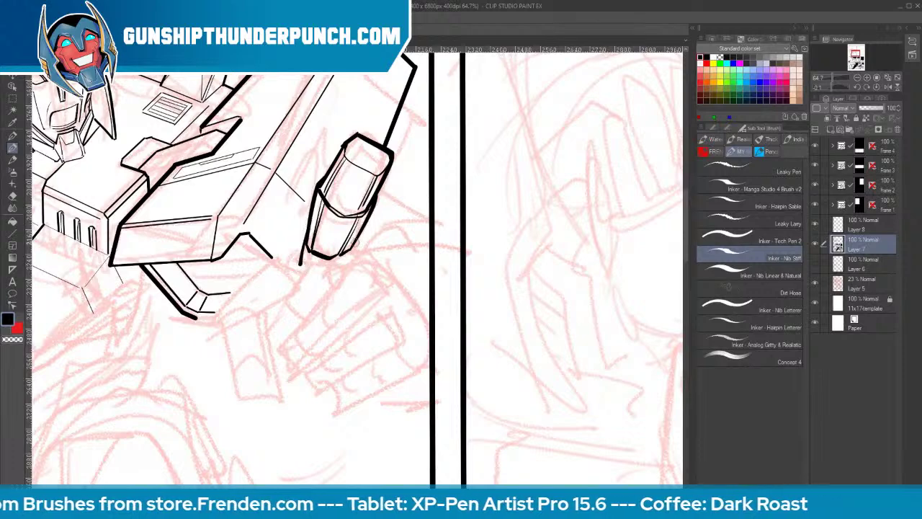
mouse_move(360, 229)
left_mouse_down()
mouse_move(333, 283)
mouse_move(307, 262)
left_mouse_up()
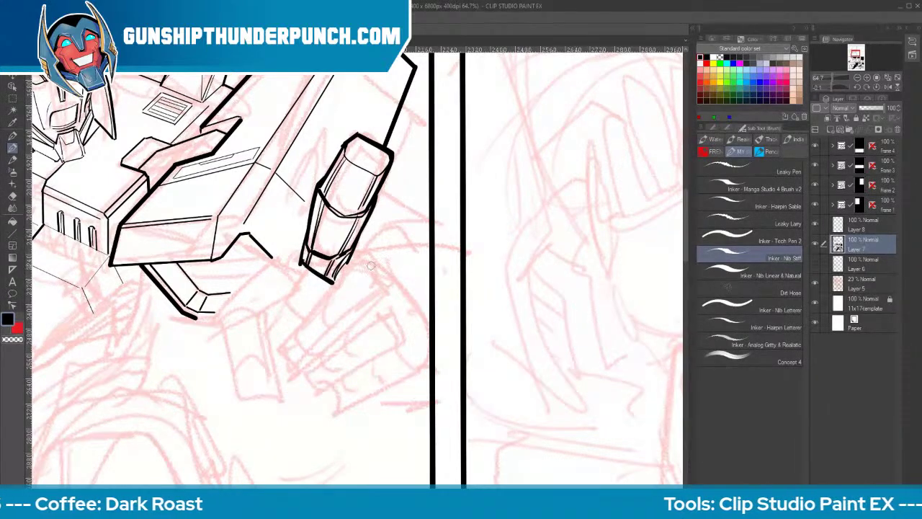
Ink the fist's three round knuckles and curled fingers, adding thin inner lines along each finger
mouse_move(371, 265)
left_mouse_down()
mouse_move(345, 286)
mouse_move(376, 292)
mouse_move(383, 282)
mouse_move(369, 297)
mouse_move(347, 272)
left_mouse_up()
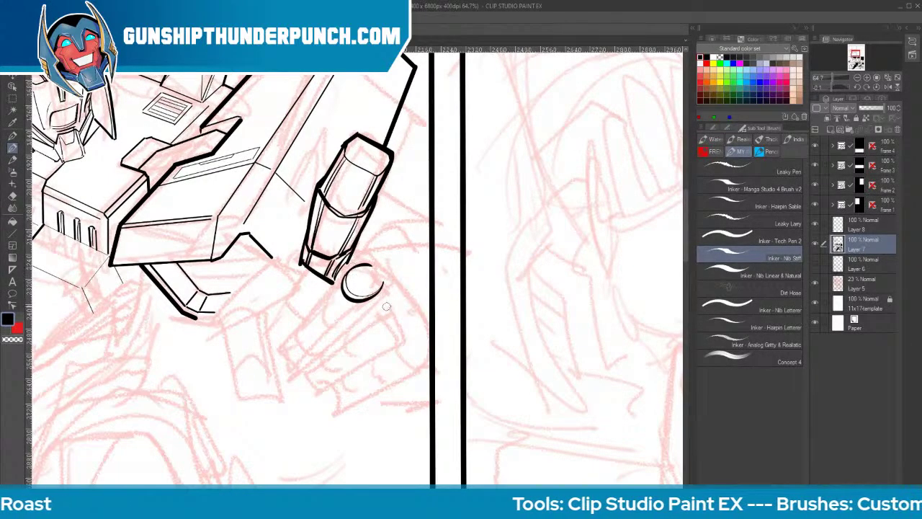
mouse_move(393, 295)
left_mouse_down()
mouse_move(371, 311)
mouse_move(395, 333)
mouse_move(410, 329)
mouse_move(415, 359)
mouse_move(421, 353)
mouse_move(399, 341)
left_mouse_up()
mouse_move(342, 279)
left_mouse_down()
mouse_move(292, 331)
mouse_move(306, 363)
mouse_move(317, 362)
left_mouse_up()
mouse_move(374, 296)
left_mouse_down()
mouse_move(332, 345)
mouse_move(366, 324)
mouse_move(311, 363)
mouse_move(309, 382)
mouse_move(339, 394)
left_mouse_up()
mouse_move(389, 346)
left_mouse_down()
mouse_move(337, 394)
mouse_move(339, 407)
mouse_move(358, 416)
mouse_move(433, 367)
left_mouse_up()
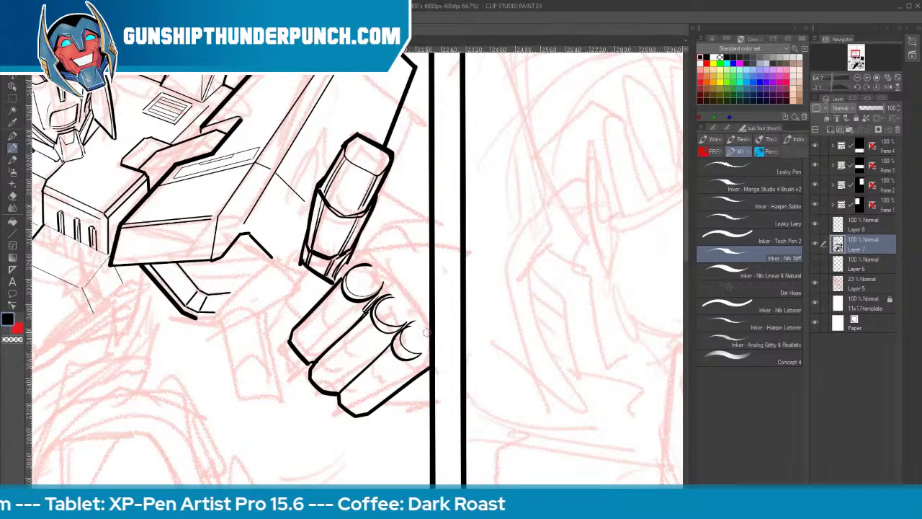
mouse_move(290, 340)
left_mouse_down()
mouse_move(305, 360)
mouse_move(365, 289)
mouse_move(362, 321)
mouse_move(372, 316)
mouse_move(309, 378)
mouse_move(385, 312)
mouse_move(386, 337)
mouse_move(332, 390)
mouse_move(406, 329)
mouse_move(397, 353)
mouse_move(340, 400)
left_mouse_up()
mouse_move(341, 401)
left_mouse_down()
mouse_move(398, 348)
mouse_move(362, 409)
mouse_move(425, 363)
left_mouse_up()
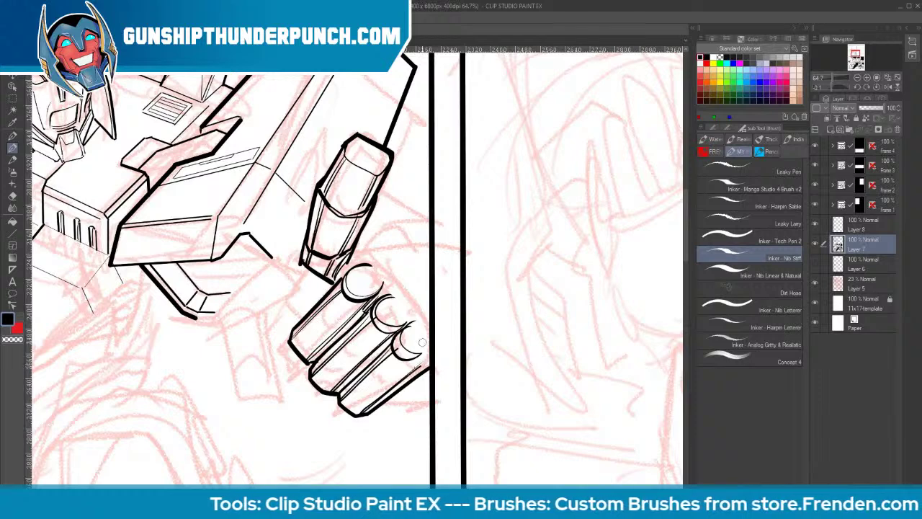
Ink the back of the hand with a thick curve over the knuckles and curved cuff lines reaching the panel border
left_click_drag(362, 262, 430, 339)
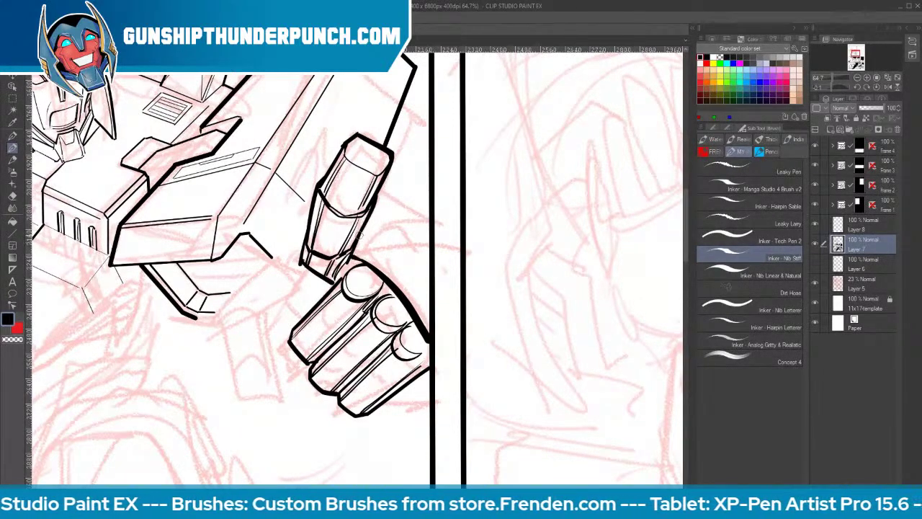
left_click_drag(359, 235, 431, 217)
left_click_drag(356, 236, 433, 290)
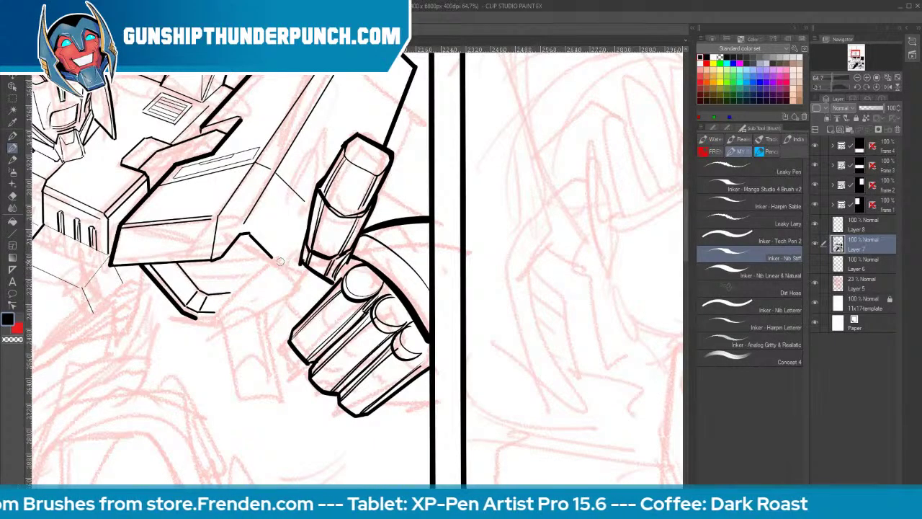
Ink the angular arm plates between the shoulder armour and the fist, plus the top of the block below them
left_click_drag(280, 262, 304, 314)
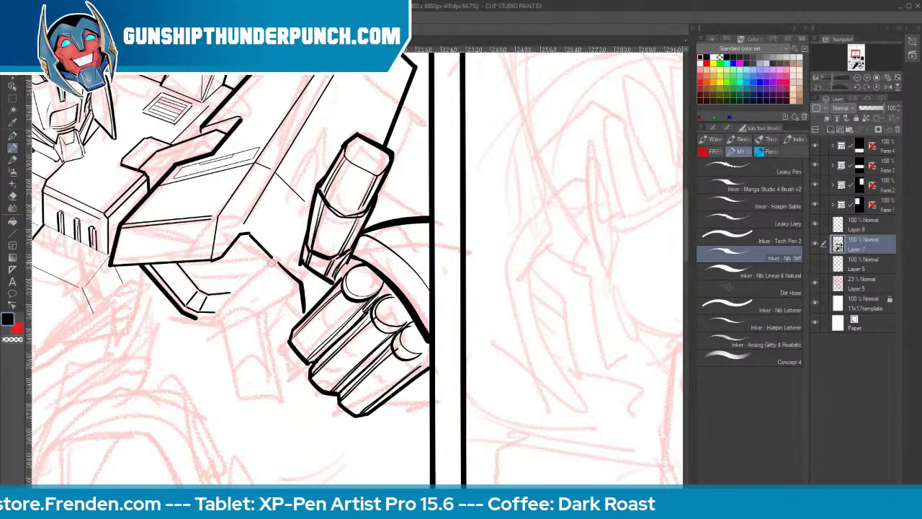
mouse_move(272, 259)
left_mouse_down()
mouse_move(222, 304)
mouse_move(222, 327)
mouse_move(298, 286)
left_mouse_up()
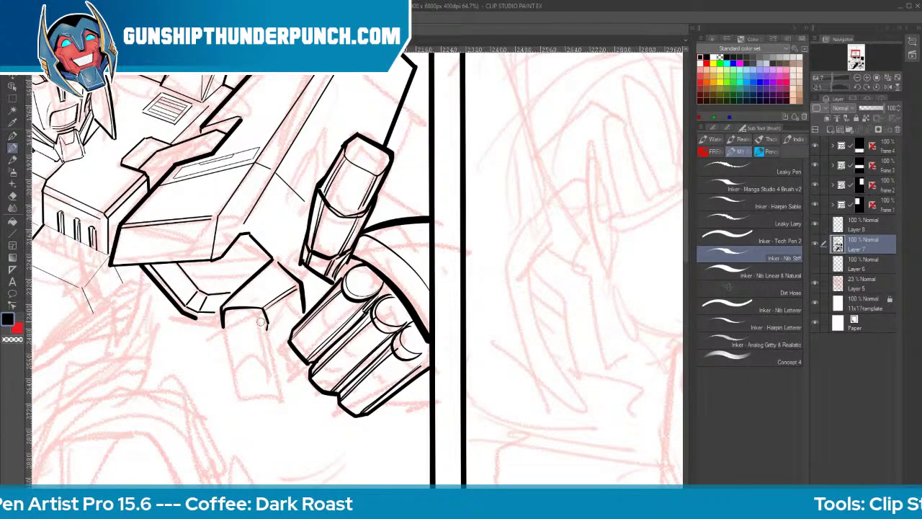
left_click_drag(261, 322, 276, 364)
left_click_drag(264, 326, 288, 384)
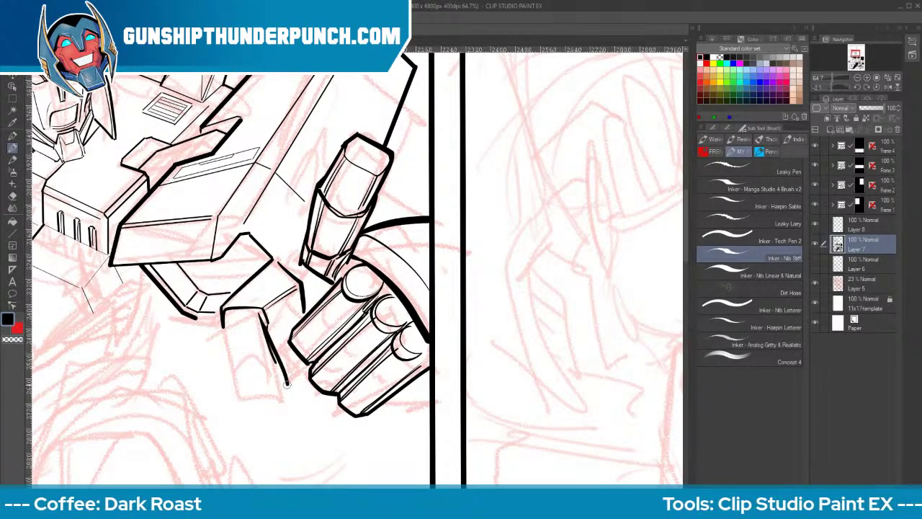
key("ctrl+z")
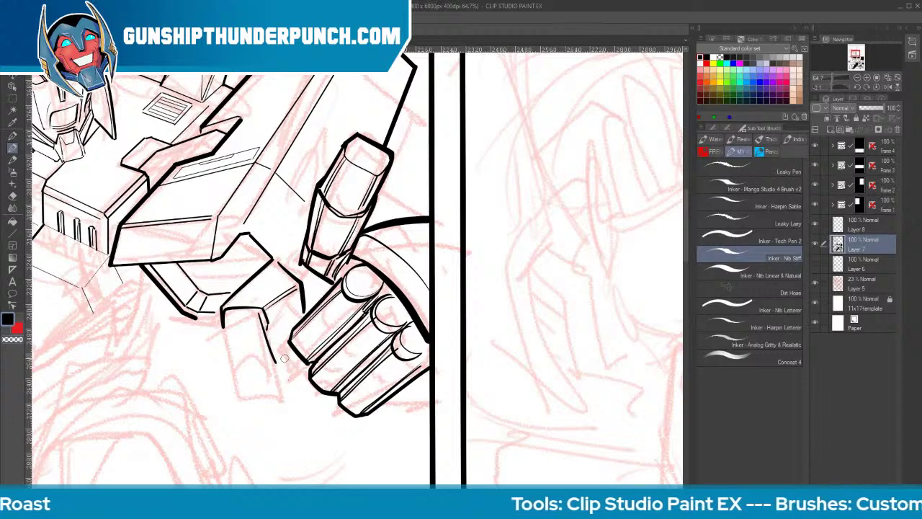
key("ctrl+z")
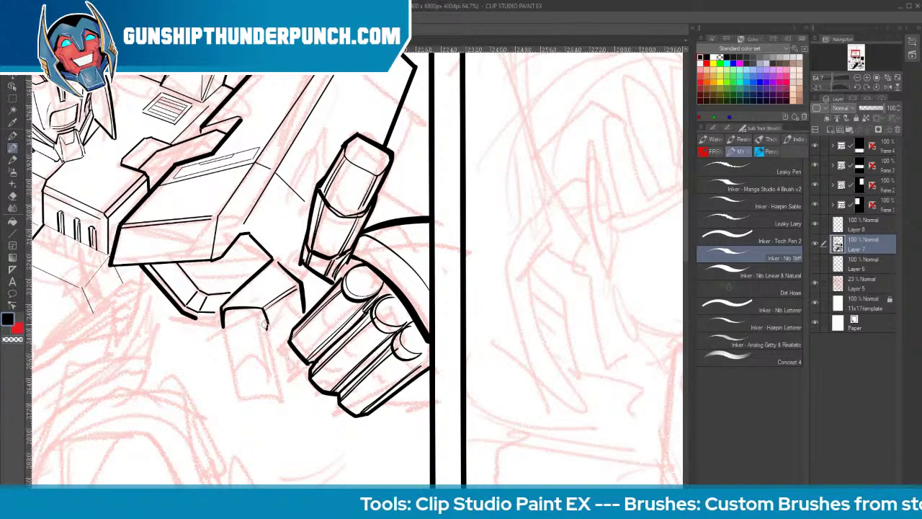
Ink the block-shaped digit beside the fist with long sides and a squared end, and outline the undersides of the curled fingertips
left_click_drag(223, 322, 244, 390)
left_click_drag(266, 317, 275, 376)
mouse_move(274, 259)
left_mouse_down()
mouse_move(297, 252)
mouse_move(305, 235)
mouse_move(297, 301)
mouse_move(284, 305)
mouse_move(290, 332)
left_mouse_up()
left_click_drag(300, 298, 284, 328)
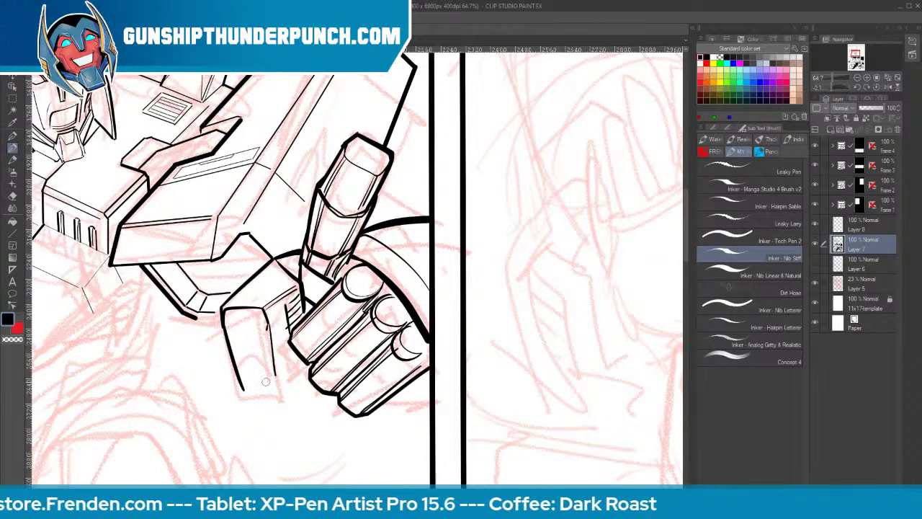
mouse_move(243, 388)
left_mouse_down()
mouse_move(274, 371)
mouse_move(252, 404)
mouse_move(285, 396)
mouse_move(278, 371)
left_mouse_up()
left_click_drag(260, 310, 273, 372)
left_click_drag(273, 332, 282, 394)
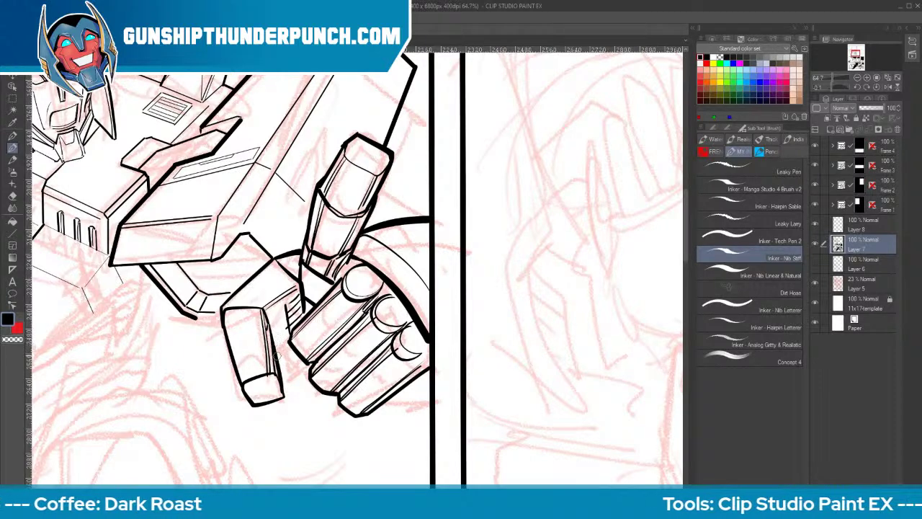
mouse_move(278, 358)
left_mouse_down()
mouse_move(296, 326)
mouse_move(294, 356)
mouse_move(305, 363)
mouse_move(289, 345)
mouse_move(306, 364)
mouse_move(300, 375)
mouse_move(344, 422)
mouse_move(366, 420)
mouse_move(401, 392)
mouse_move(393, 396)
mouse_move(437, 383)
left_mouse_up()
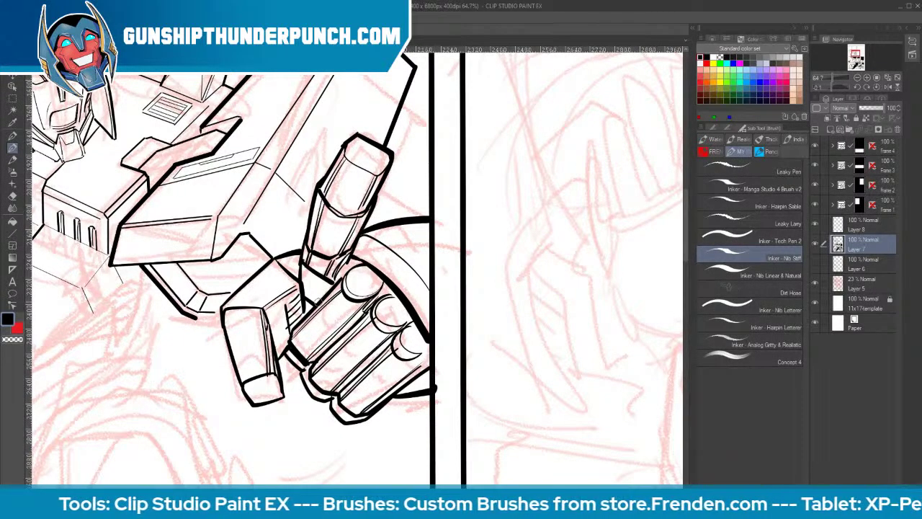
left_click_drag(220, 307, 260, 303)
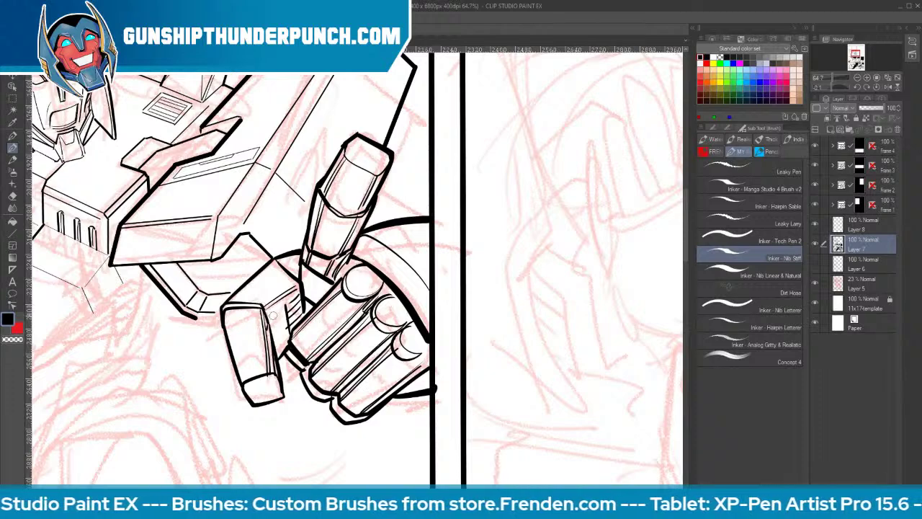
Erase the lower half of the block-shaped digit and re-ink it as a bent, angular fingertip angled towards the fist
key("e")
mouse_move(268, 347)
left_mouse_down()
mouse_move(245, 361)
mouse_move(269, 348)
mouse_move(273, 398)
mouse_move(263, 412)
mouse_move(267, 327)
mouse_move(273, 373)
mouse_move(243, 369)
mouse_move(254, 395)
mouse_move(282, 393)
mouse_move(286, 413)
mouse_move(281, 364)
left_mouse_up()
key("b")
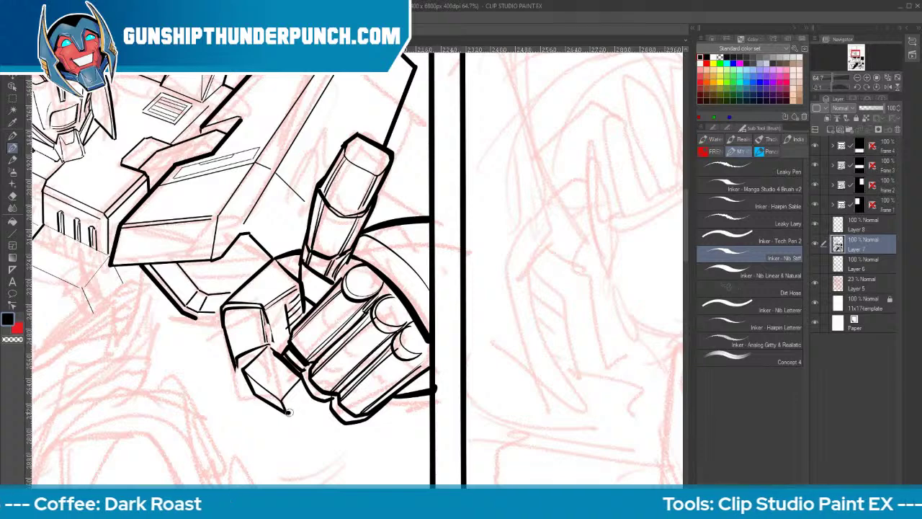
left_click_drag(288, 412, 309, 383)
mouse_move(235, 359)
left_mouse_down()
mouse_move(237, 376)
mouse_move(267, 345)
mouse_move(239, 370)
left_mouse_up()
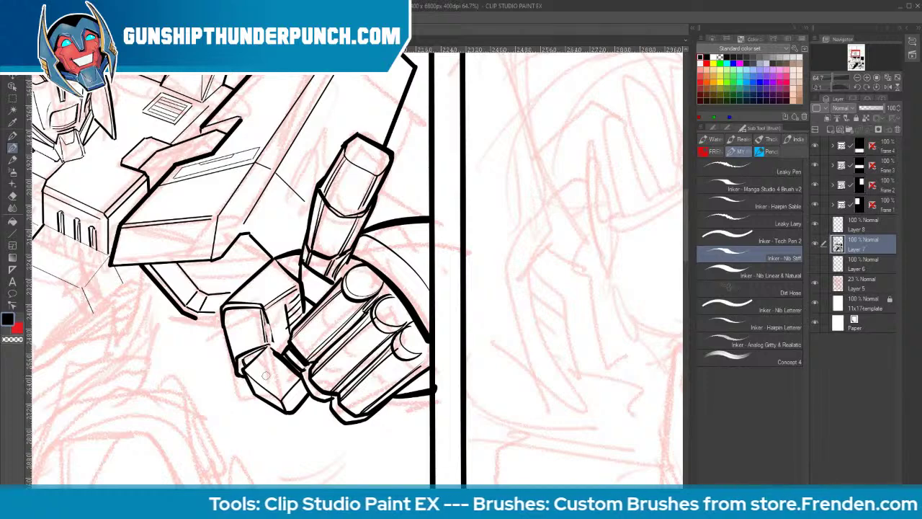
left_click_drag(280, 396, 297, 374)
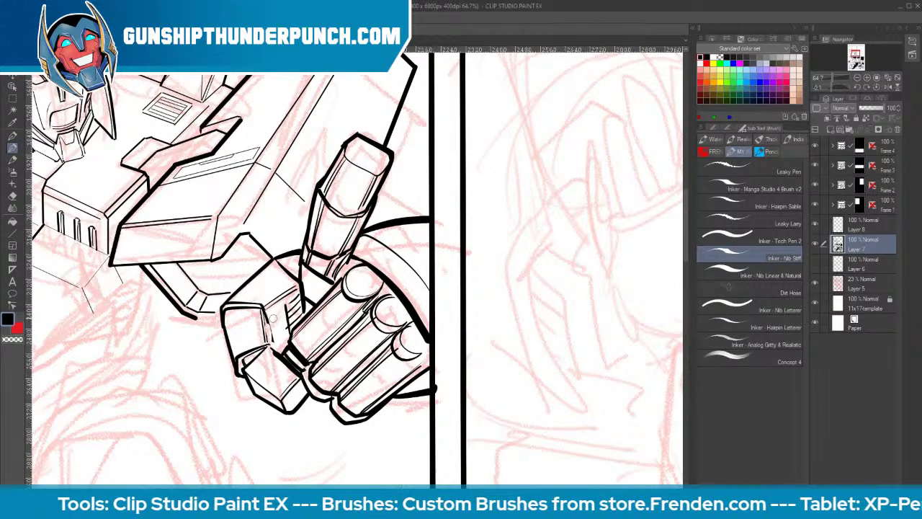
Add thin inner contour lines along the sides and upper face of the bent digit
left_click_drag(262, 312, 272, 345)
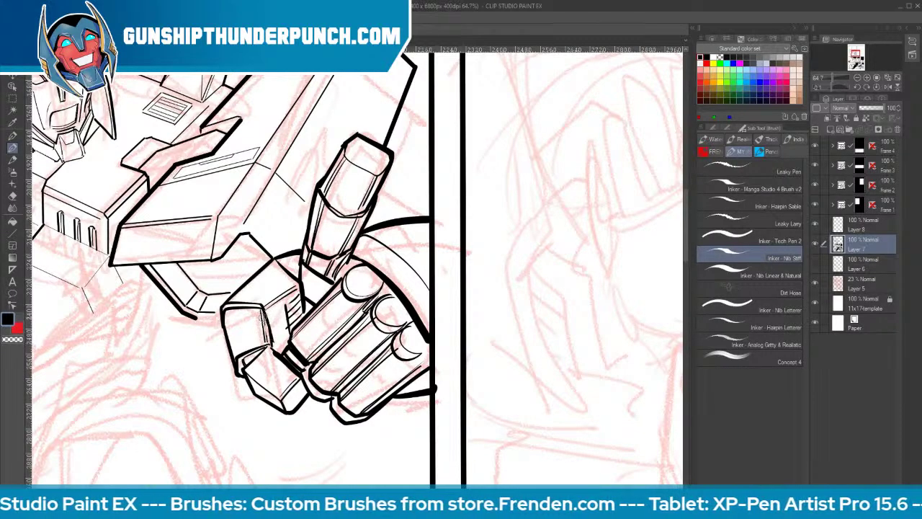
left_click_drag(251, 278, 284, 287)
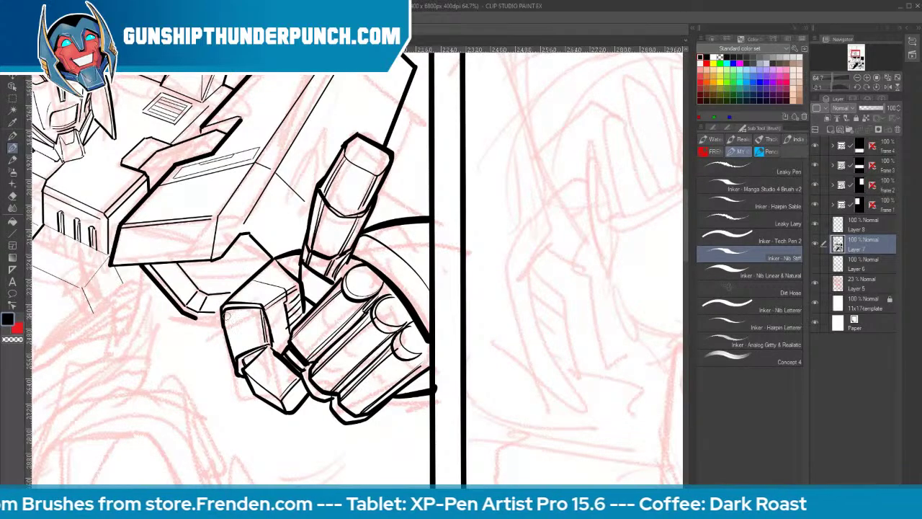
left_click_drag(226, 315, 241, 358)
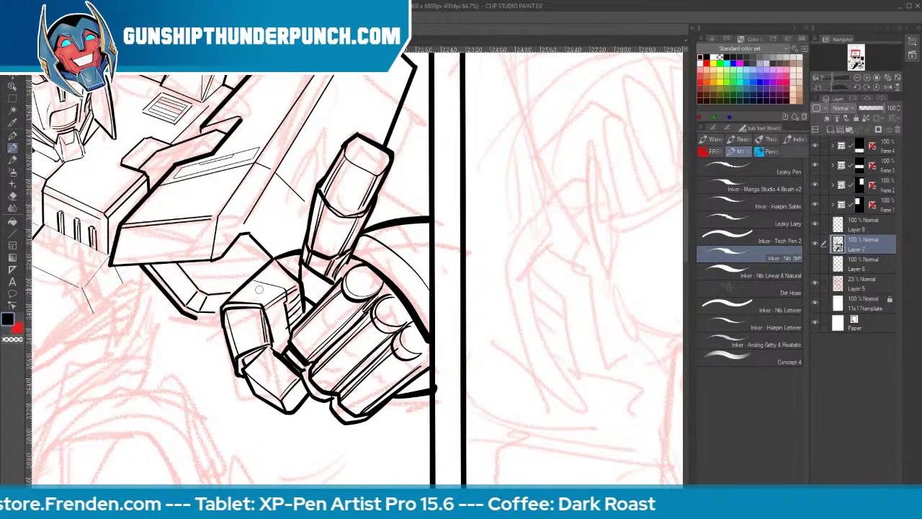
Erase part of the thick upper contour of the back of the hand beside the thumb and re-ink it thinner
left_click_drag(434, 335, 368, 337)
left_click_drag(512, 358, 519, 338)
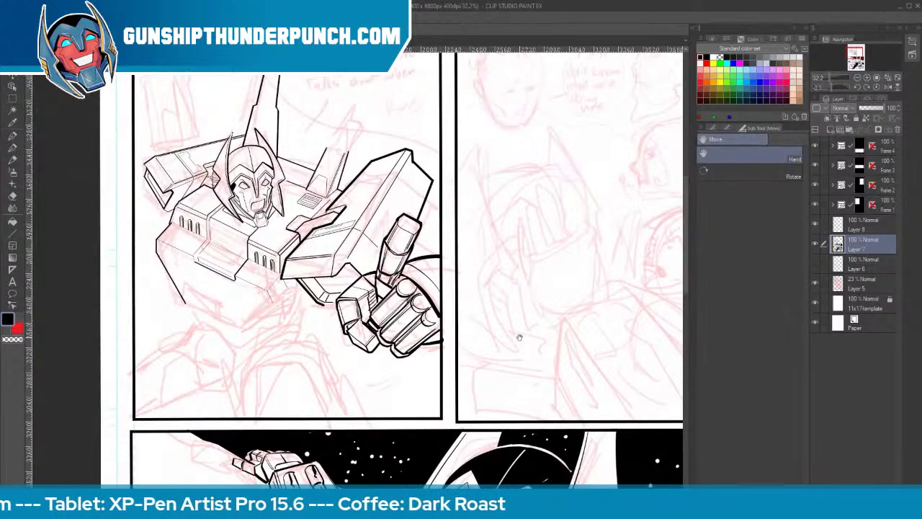
scroll(359, 291, "up", 2)
key("p")
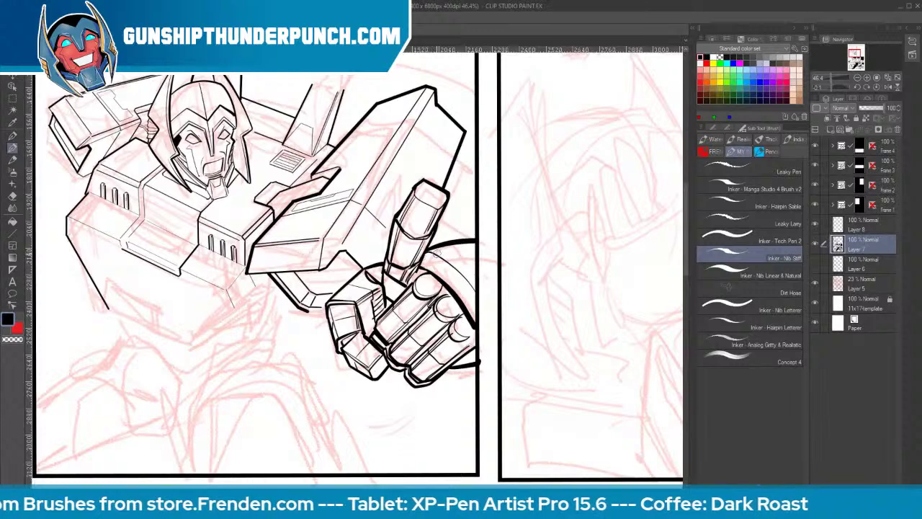
key("e")
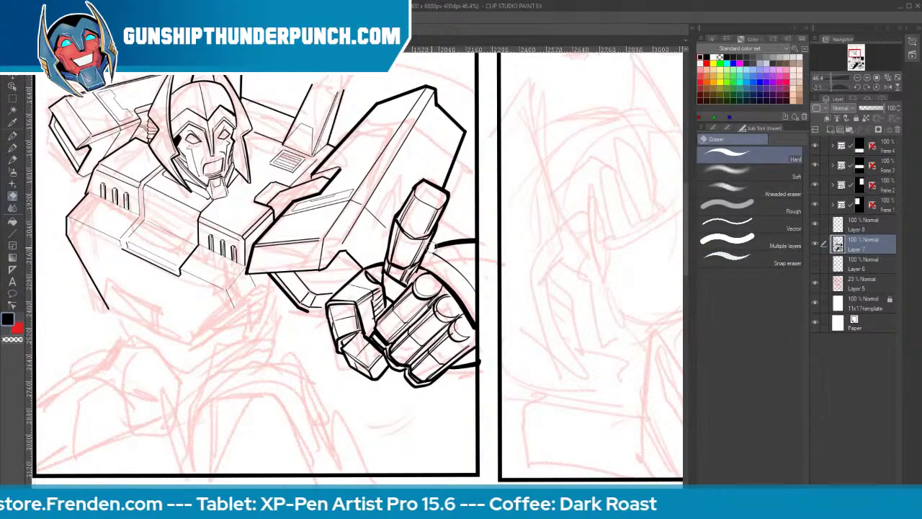
mouse_move(431, 247)
left_mouse_down()
mouse_move(479, 237)
mouse_move(482, 294)
left_mouse_up()
key("b")
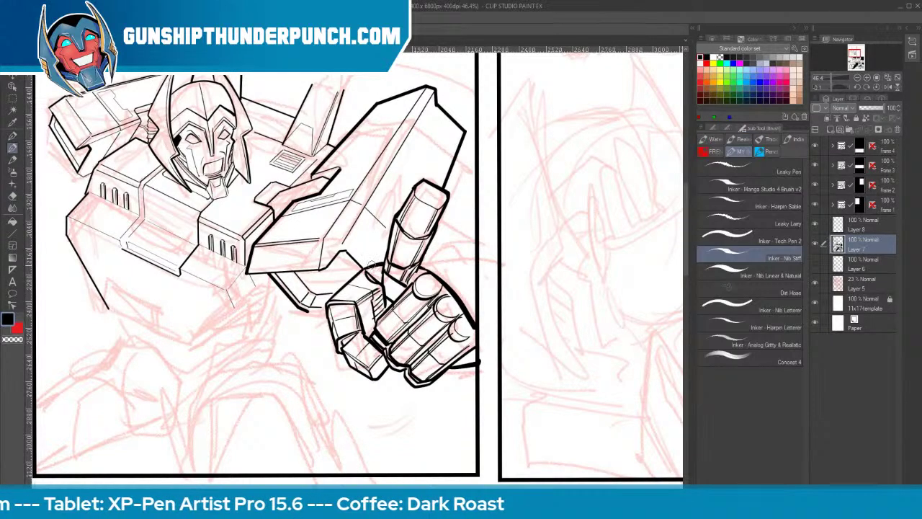
mouse_move(422, 252)
left_mouse_down()
mouse_move(476, 247)
mouse_move(477, 286)
left_mouse_up()
key("ctrl+z")
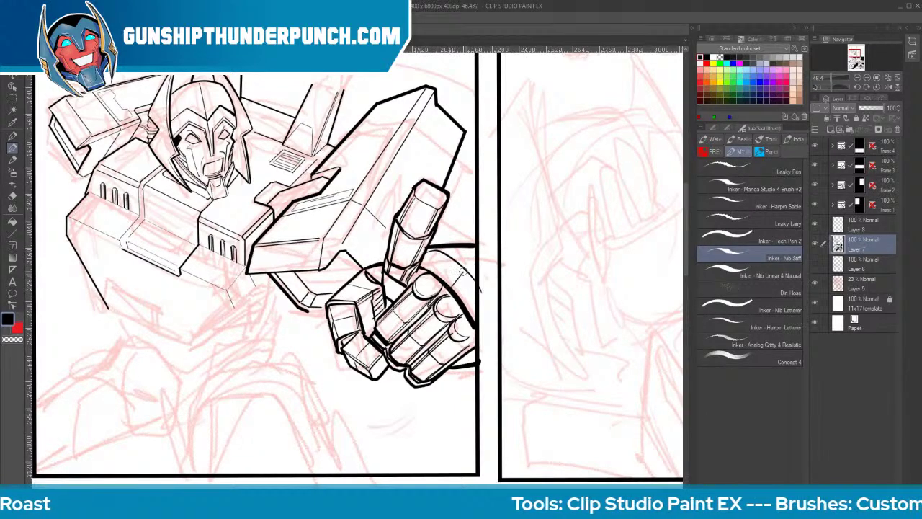
Ink a short angled line across the back of the hand up to the panel border, cleaning it with the eraser
key("e")
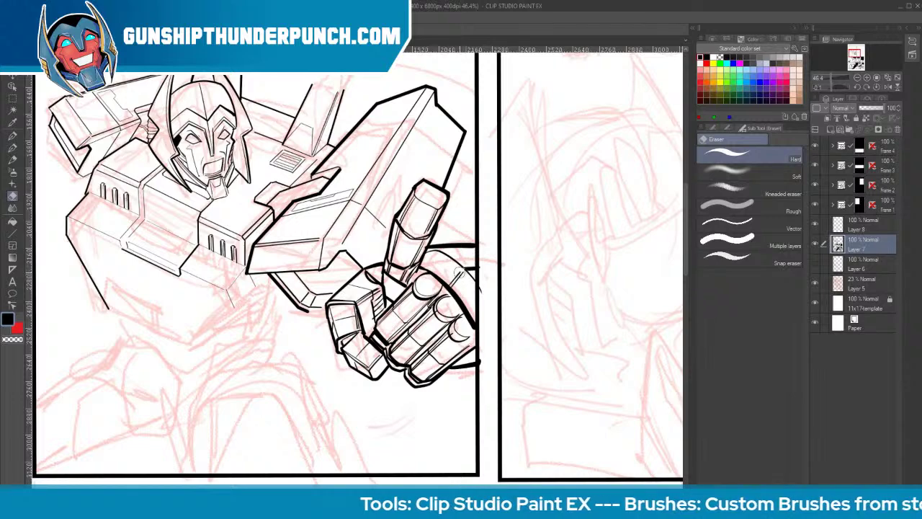
key("p")
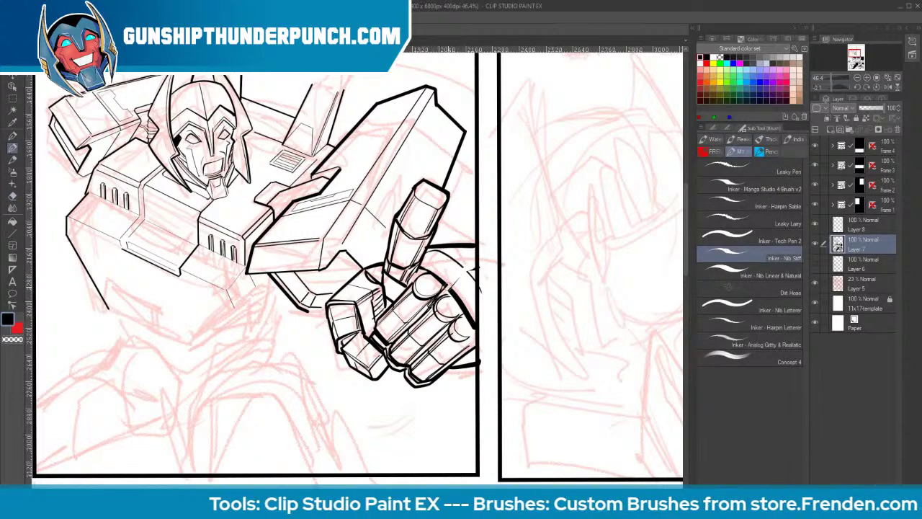
left_click_drag(451, 283, 477, 264)
key("e")
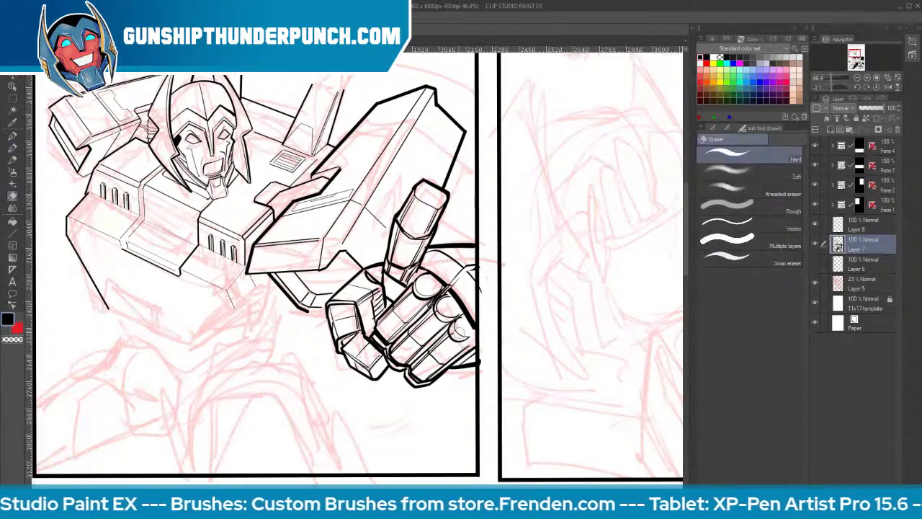
Clean up and thicken the outlines around the fist's round knuckles, and ink the short edges between the first knuckle and the thumb
key("p")
mouse_move(461, 316)
left_mouse_down()
mouse_move(453, 345)
mouse_move(472, 347)
mouse_move(481, 335)
left_mouse_up()
key("e")
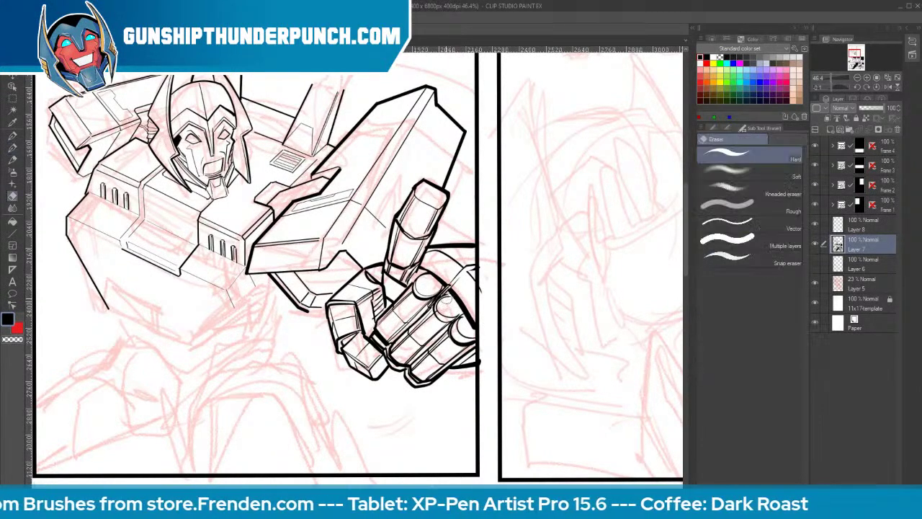
mouse_move(441, 294)
left_mouse_down()
mouse_move(446, 319)
mouse_move(461, 317)
left_mouse_up()
key("p")
left_click_drag(457, 320, 468, 301)
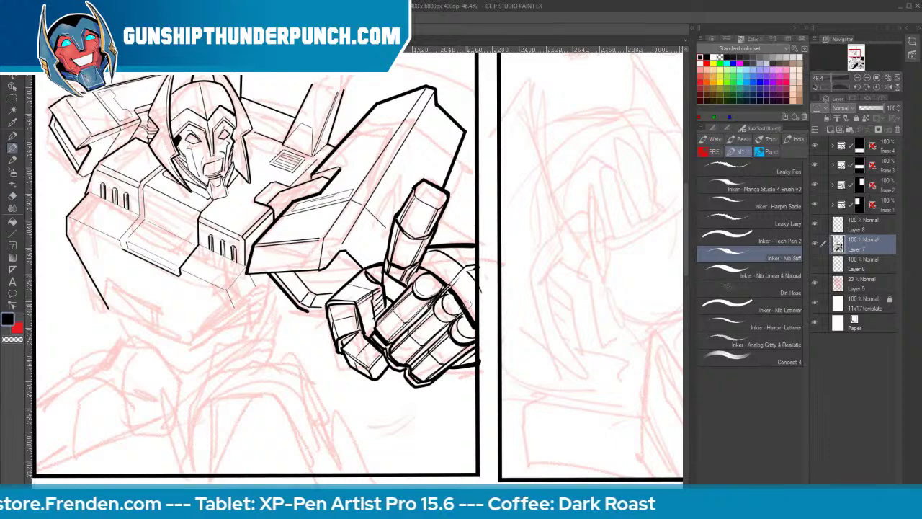
mouse_move(417, 282)
left_mouse_down()
mouse_move(429, 265)
mouse_move(406, 287)
mouse_move(427, 266)
left_mouse_up()
left_click_drag(434, 253, 441, 248)
Erase stray ink around the thumb's lower joint and re-ink its edges with a heavier line
key("e")
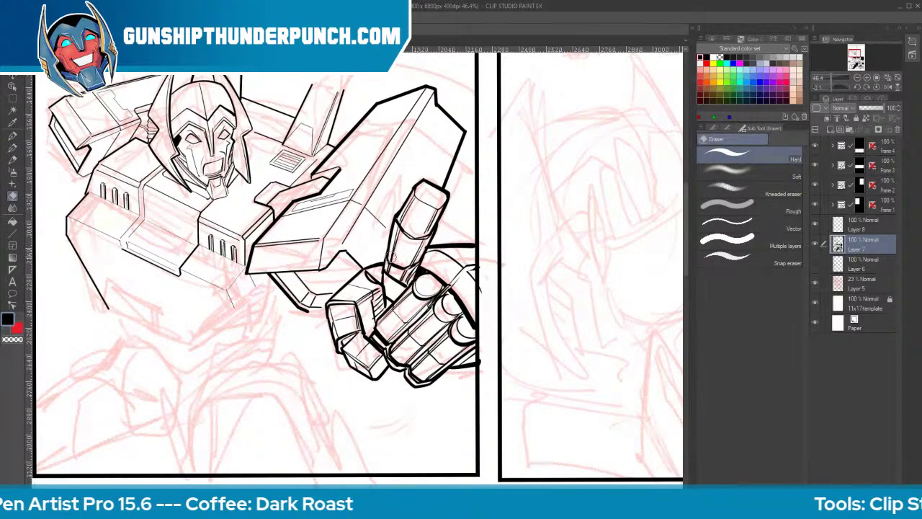
mouse_move(413, 260)
left_mouse_down()
mouse_move(392, 255)
mouse_move(427, 251)
left_mouse_up()
key("p")
key("e")
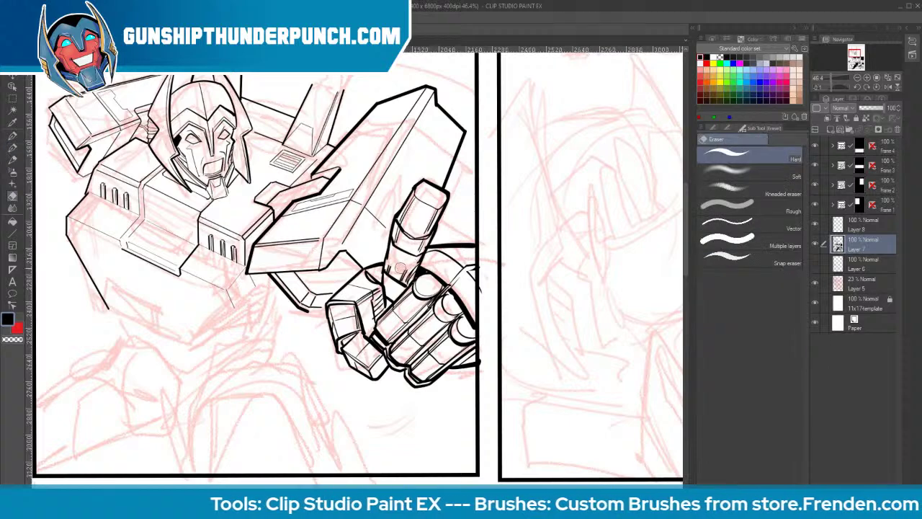
key("p")
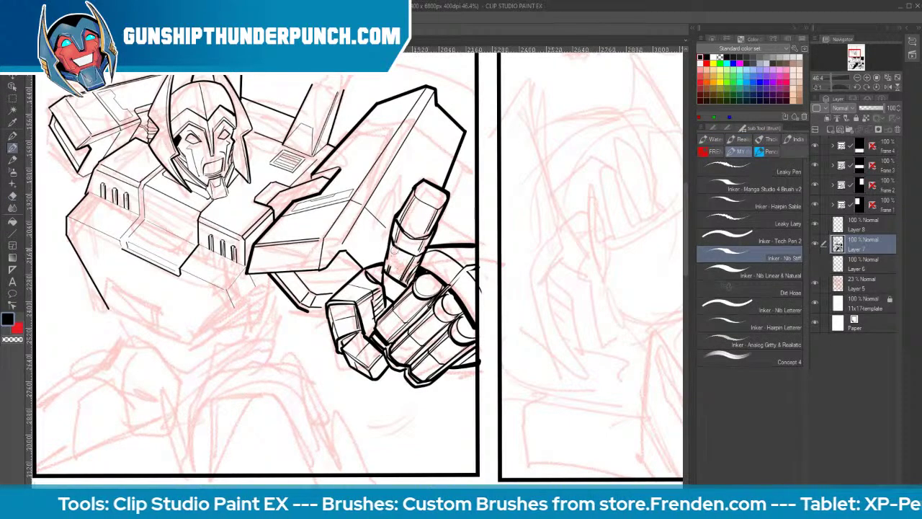
left_click_drag(394, 247, 386, 276)
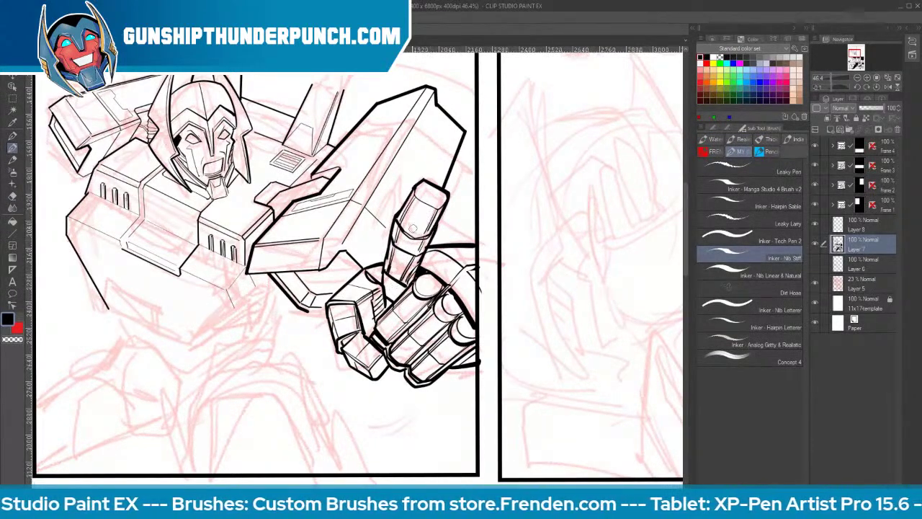
Add segment lines, short tip ticks and small mechanical details to the thumb and the joint at its base
left_click_drag(417, 196, 398, 235)
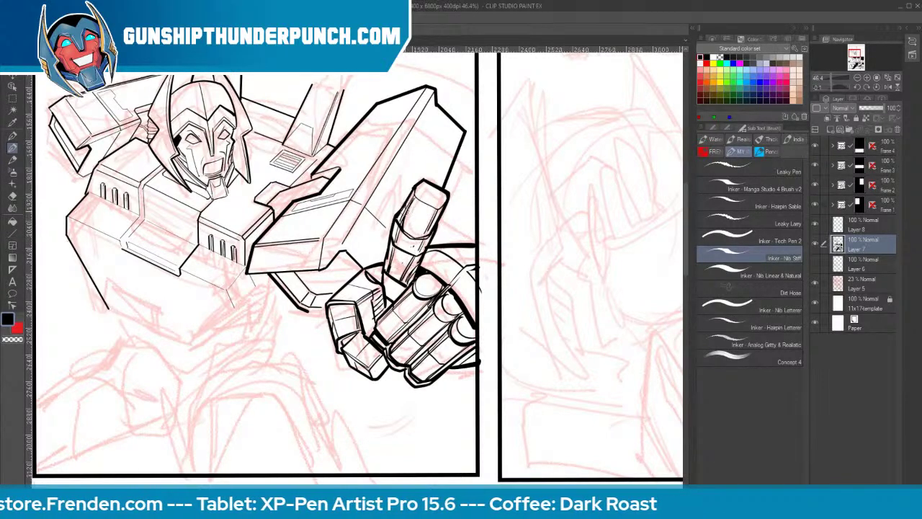
mouse_move(402, 209)
left_mouse_down()
mouse_move(438, 222)
mouse_move(398, 237)
mouse_move(423, 249)
left_mouse_up()
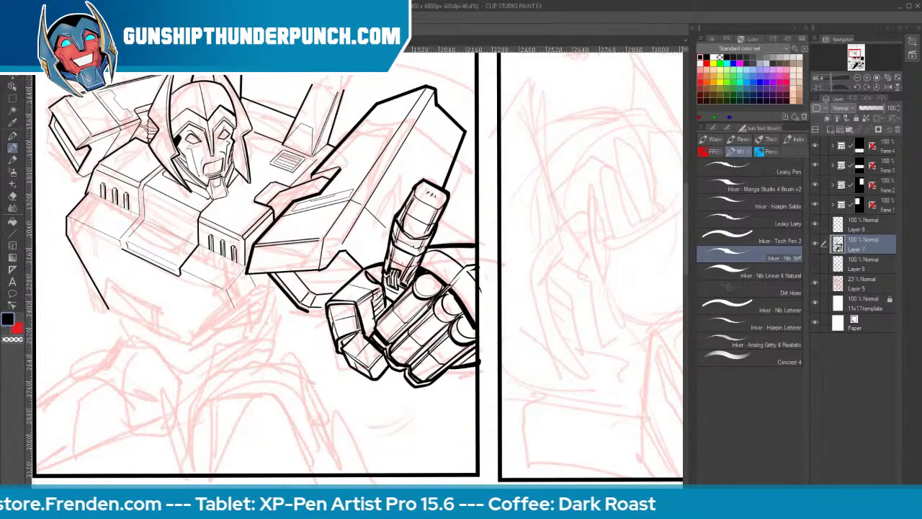
left_click_drag(382, 293, 373, 308)
key("e")
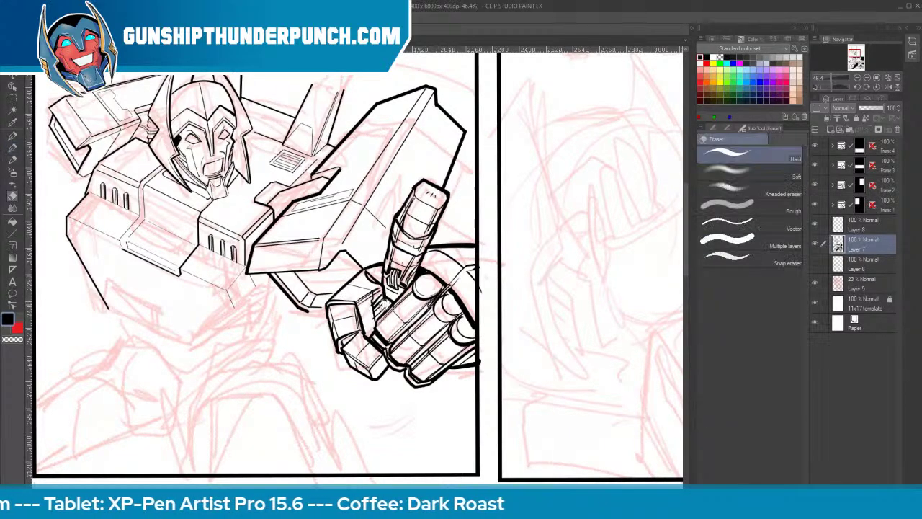
key("p")
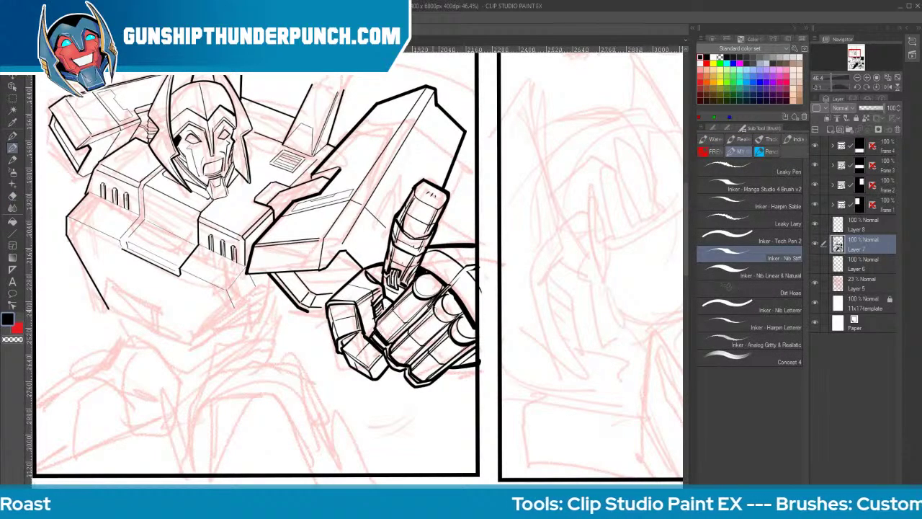
Refine the fist's round knuckles with small inner arcs and notches where they meet the fingers
left_click_drag(419, 277, 447, 291)
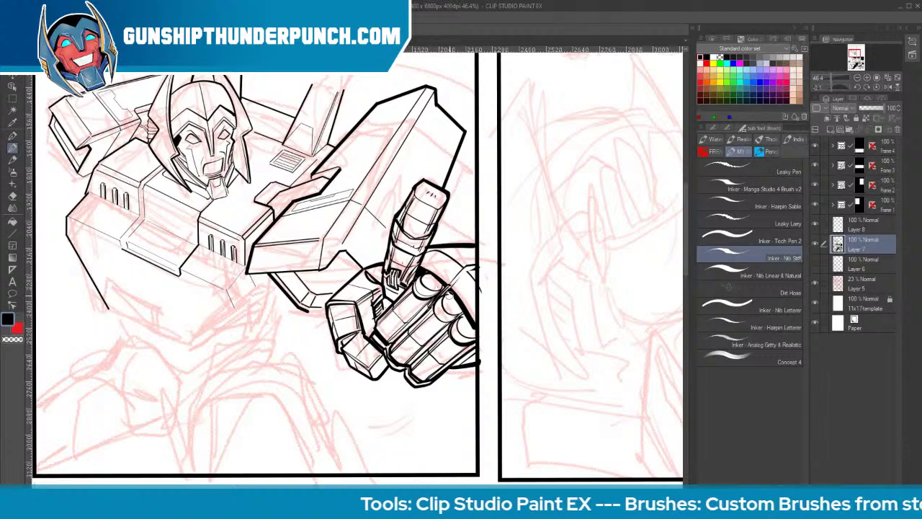
key("e")
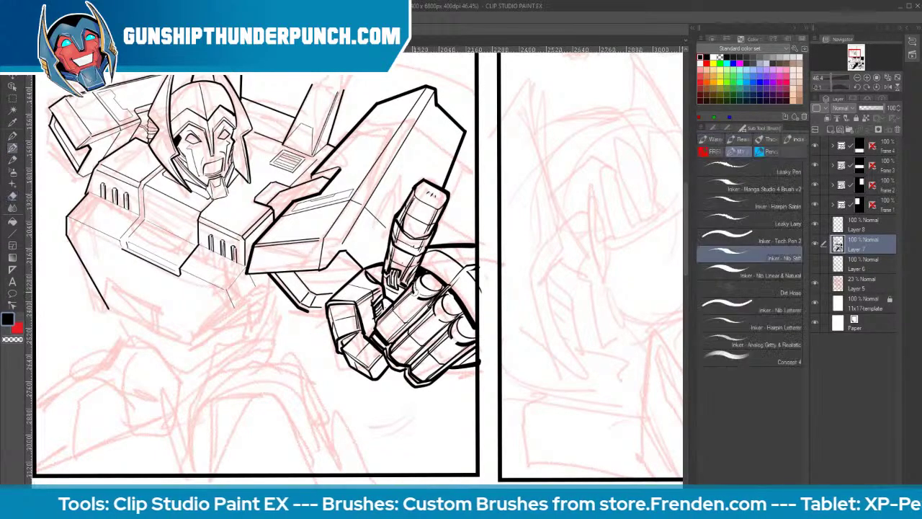
key("p")
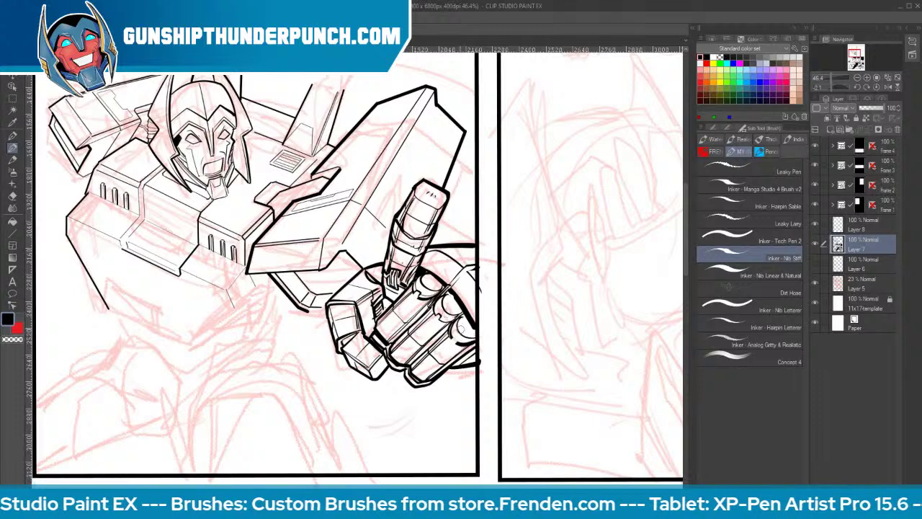
left_click_drag(456, 337, 469, 322)
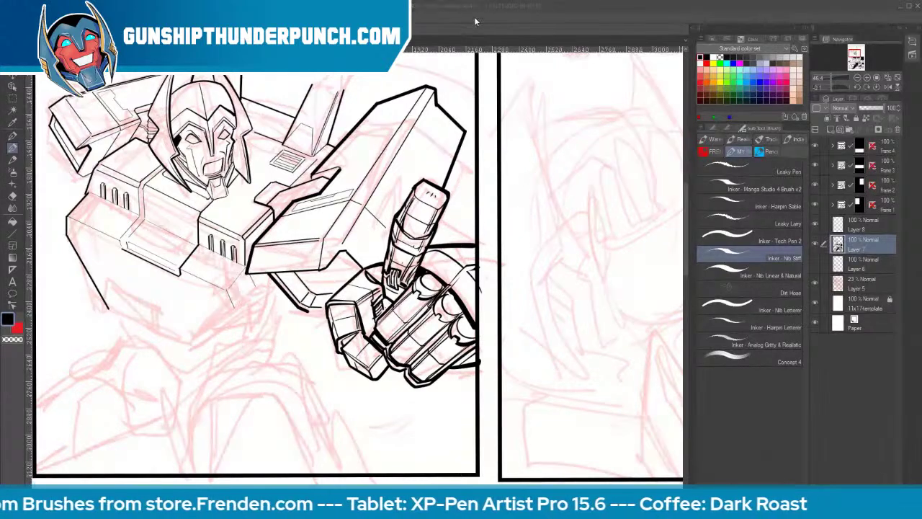
left_click(475, 22)
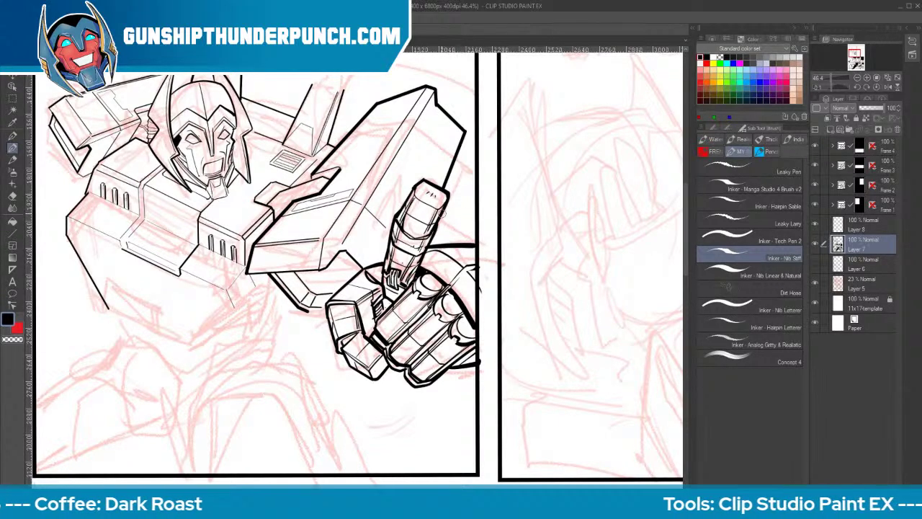
Ink the arm edge behind the pointing finger and the angled lower edges of the chest plate on the arm's side
left_click_drag(439, 212, 477, 246)
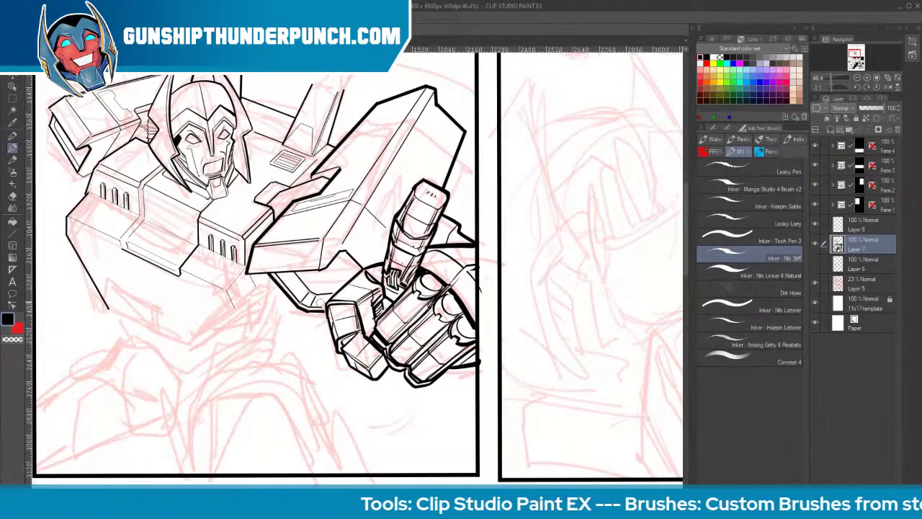
left_click_drag(232, 308, 204, 336)
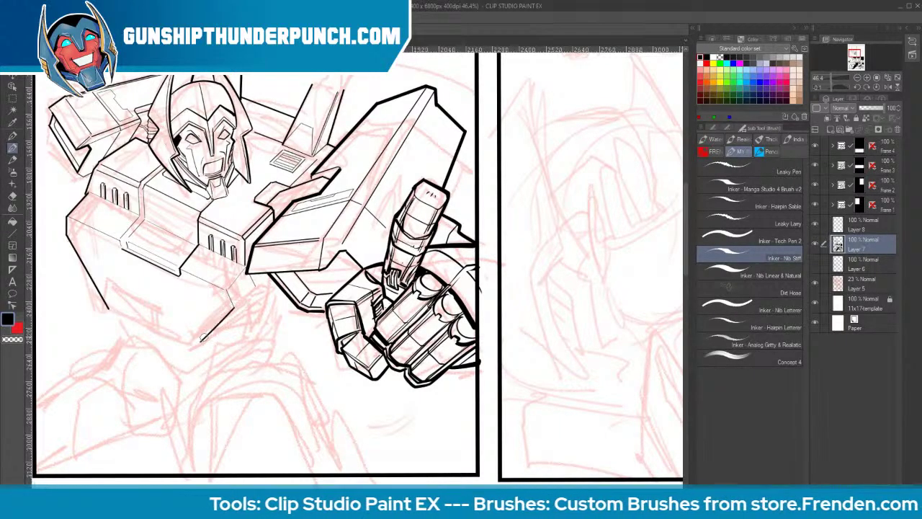
left_click_drag(254, 287, 202, 342)
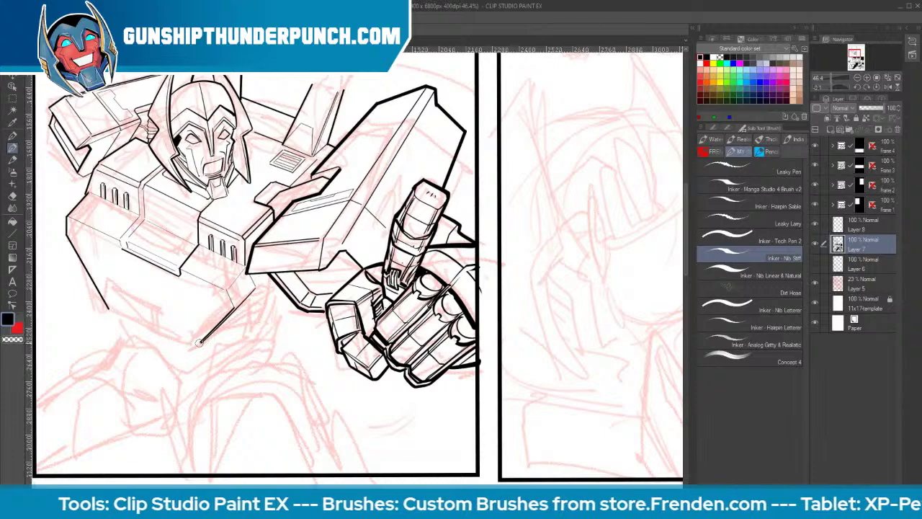
Ink the top and both sides of the raised leg armour below the chest, down to the panel border
left_click_drag(201, 345, 283, 336)
left_click_drag(214, 345, 185, 469)
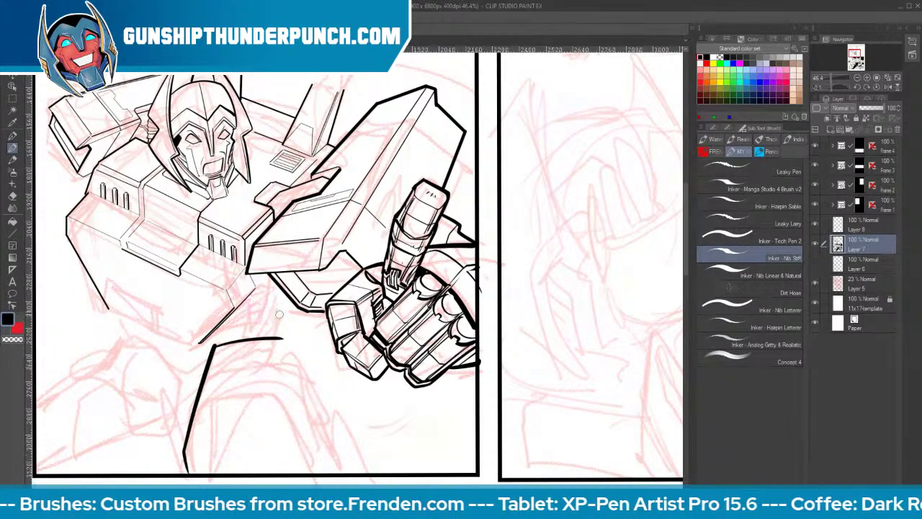
mouse_move(283, 338)
left_mouse_down()
mouse_move(317, 421)
mouse_move(319, 477)
left_mouse_up()
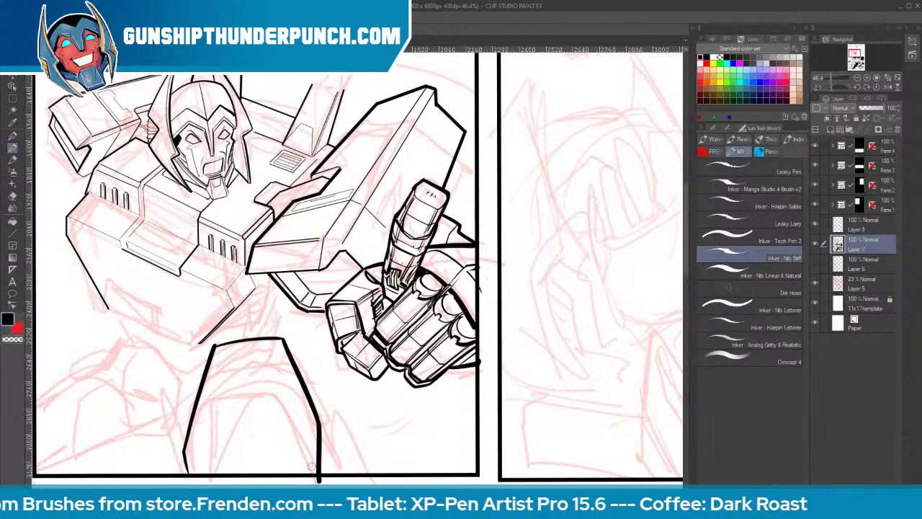
left_click_drag(323, 368, 490, 295)
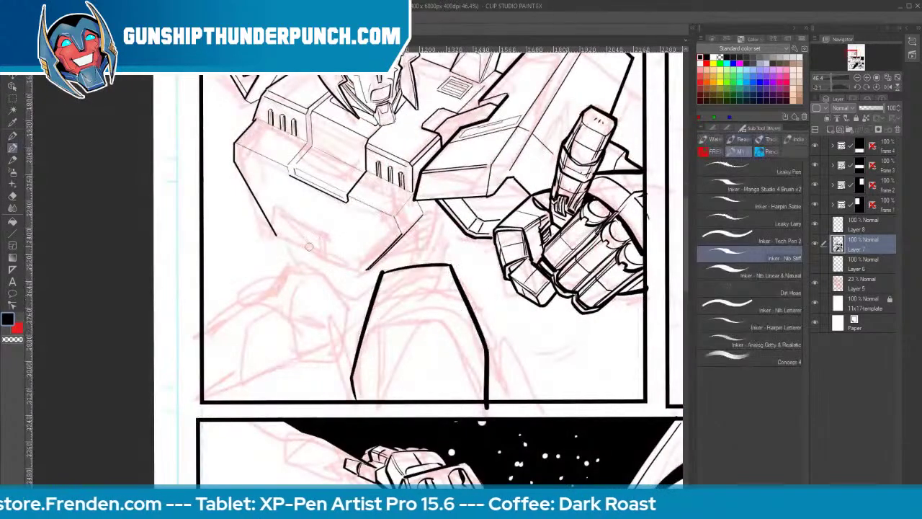
mouse_move(275, 229)
left_mouse_down()
mouse_move(293, 242)
mouse_move(330, 245)
mouse_move(333, 259)
mouse_move(361, 274)
left_mouse_up()
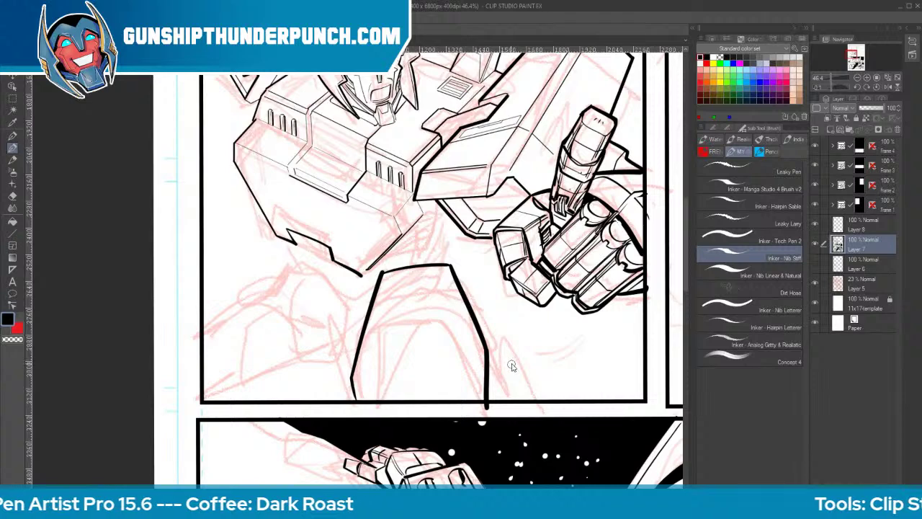
key("ctrl+z")
key("ctrl+z")
key("ctrl+z")
Re-ink the leg armour's side nearest the fist with a heavier line and add outer plate edges on both sides
mouse_move(452, 265)
left_mouse_down()
mouse_move(486, 372)
mouse_move(481, 400)
left_mouse_up()
mouse_move(473, 275)
left_mouse_down()
mouse_move(505, 376)
mouse_move(503, 403)
left_mouse_up()
mouse_move(364, 288)
left_mouse_down()
mouse_move(364, 328)
mouse_move(361, 291)
mouse_move(347, 315)
mouse_move(351, 401)
left_mouse_up()
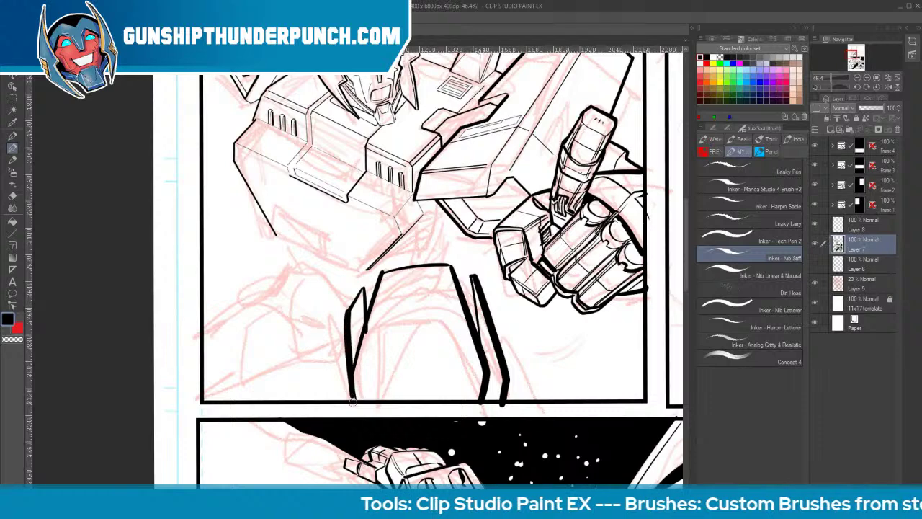
key("ctrl+z")
mouse_move(361, 287)
left_mouse_down()
mouse_move(332, 382)
mouse_move(348, 401)
left_mouse_up()
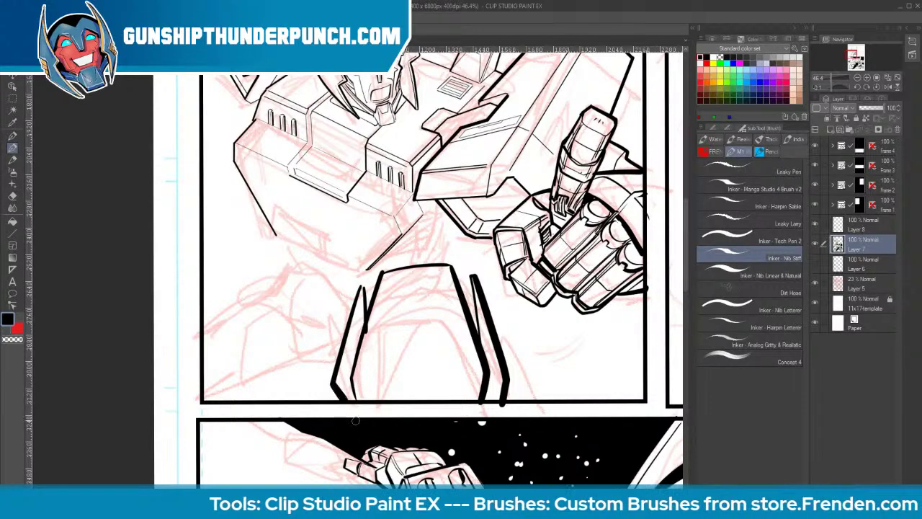
Erase the lower parts of the leg armour's original side lines so they meet the outer plates in pointed notches
key("e")
left_click_drag(362, 332, 357, 405)
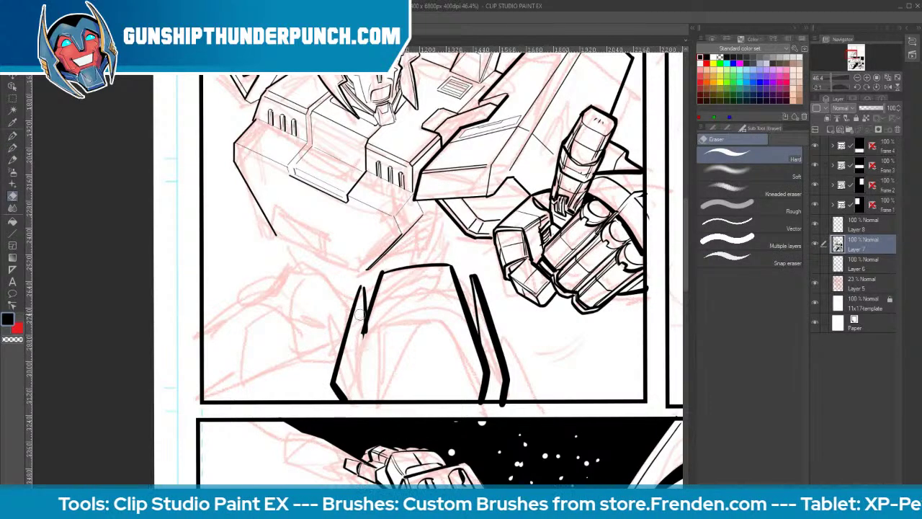
left_click_drag(360, 315, 364, 353)
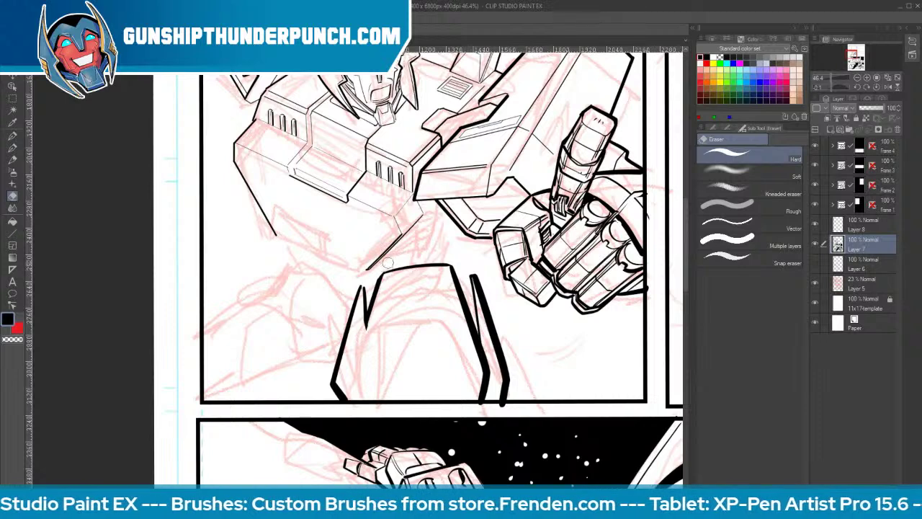
mouse_move(477, 317)
left_mouse_down()
mouse_move(480, 348)
mouse_move(472, 339)
mouse_move(488, 377)
left_mouse_up()
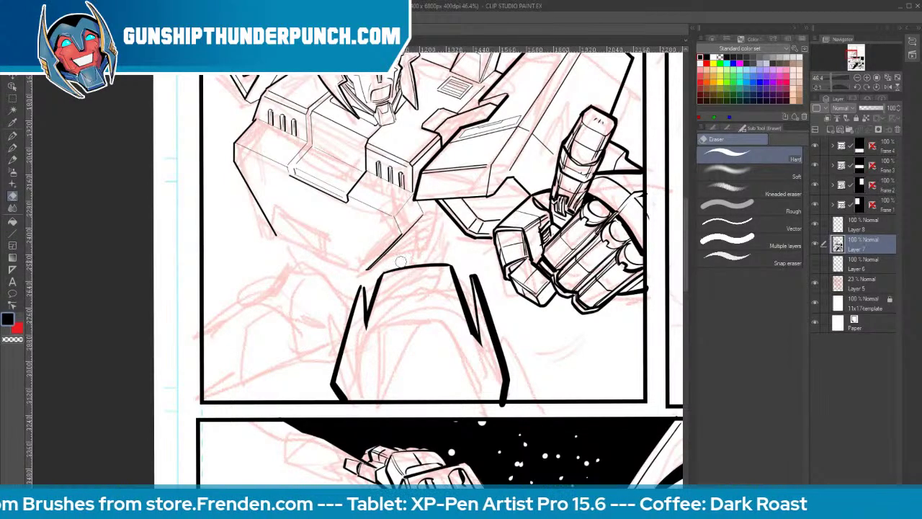
Sharpen the pointed notches on the leg armour and ink the two long inner contour lines down to the border
key("b")
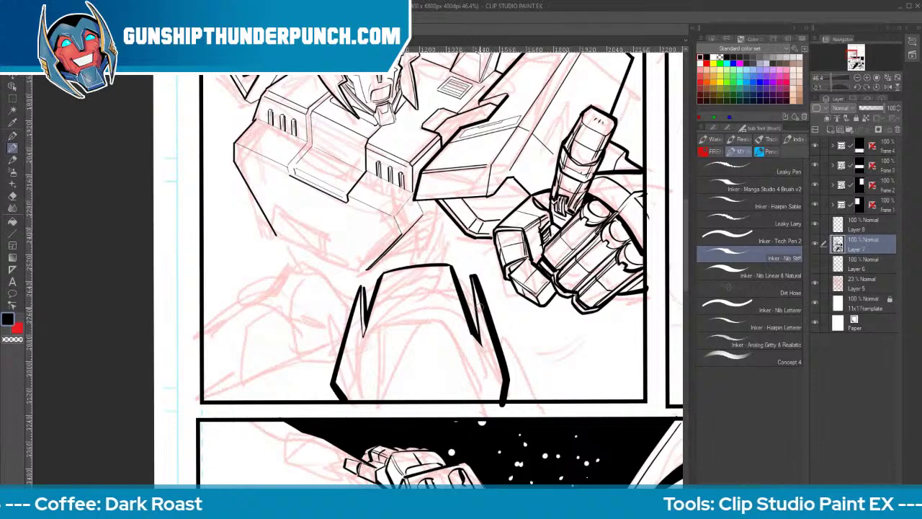
left_click_drag(479, 299, 486, 351)
mouse_move(392, 285)
left_mouse_down()
mouse_move(365, 367)
mouse_move(371, 405)
left_mouse_up()
left_click_drag(444, 286, 462, 383)
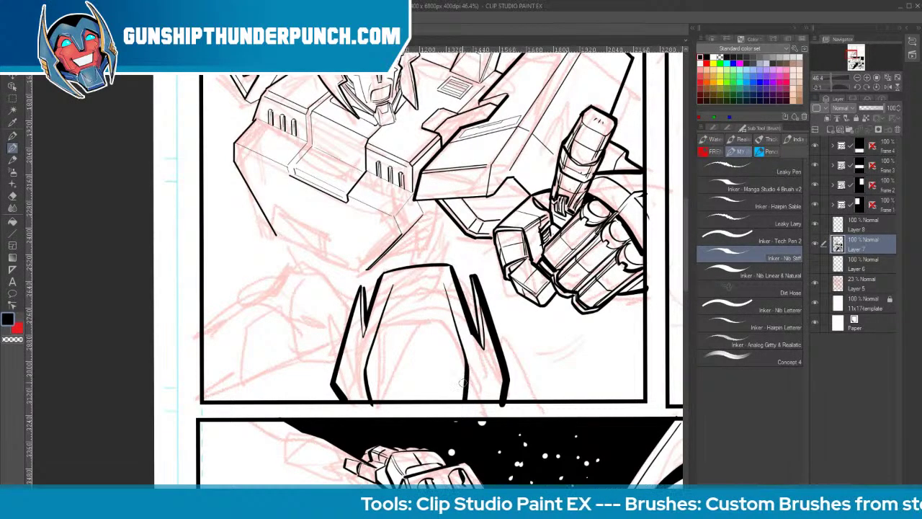
Ink a double line across the top of the leg armour's inner panel and thicken the panel's lower side edge
left_click_drag(540, 300, 491, 258)
left_click_drag(496, 261, 471, 186)
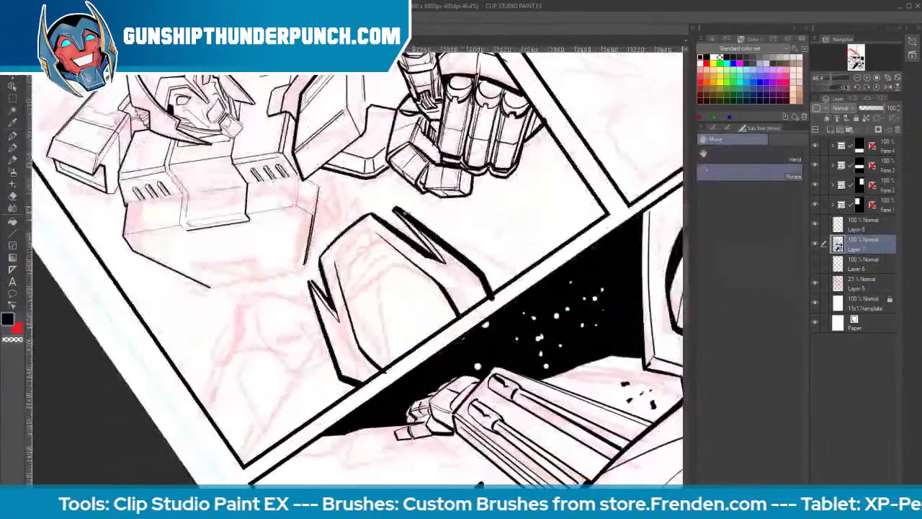
left_click_drag(334, 259, 369, 228)
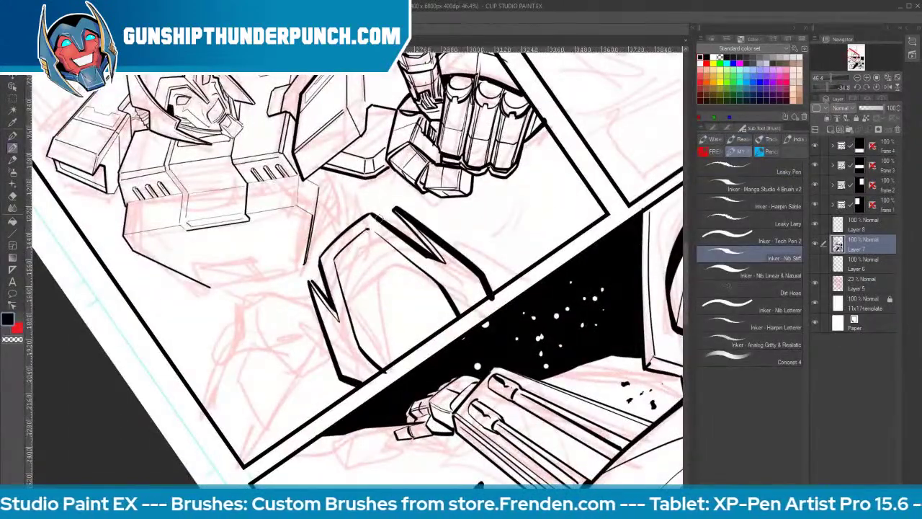
key("ctrl+z")
mouse_move(331, 264)
left_mouse_down()
mouse_move(367, 231)
mouse_move(387, 232)
mouse_move(389, 248)
mouse_move(374, 238)
mouse_move(336, 273)
left_mouse_up()
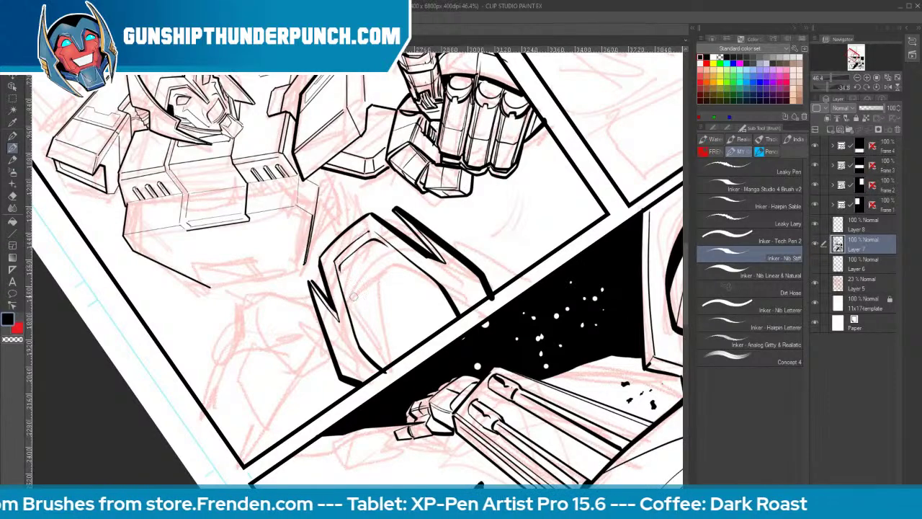
mouse_move(353, 317)
left_mouse_down()
mouse_move(364, 346)
mouse_move(389, 368)
left_mouse_up()
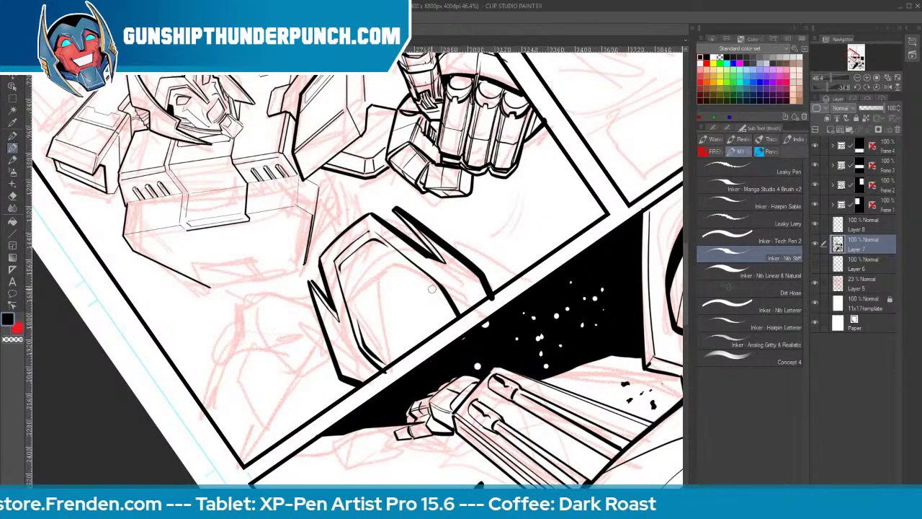
Add inner accent lines at the lower ends of the leg armour plates and a corner line atop the inner panel
left_click_drag(431, 288, 454, 323)
left_click_drag(459, 278, 474, 307)
mouse_move(353, 362)
left_mouse_down()
mouse_move(370, 376)
mouse_move(364, 380)
left_mouse_up()
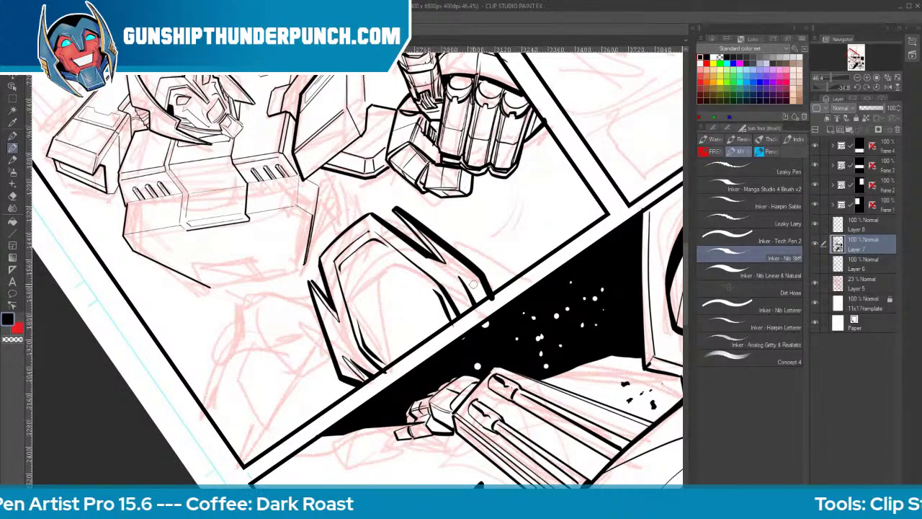
left_click_drag(469, 272, 478, 299)
left_click_drag(468, 272, 486, 300)
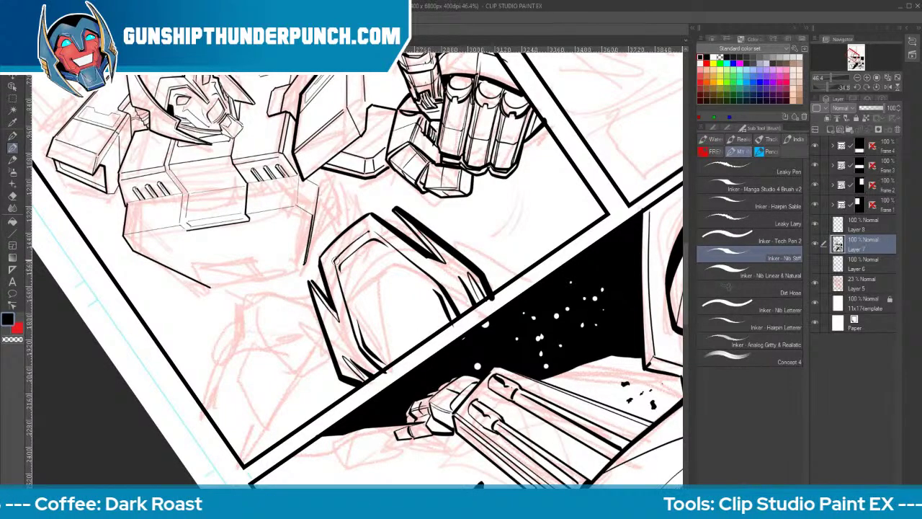
left_click_drag(334, 264, 367, 232)
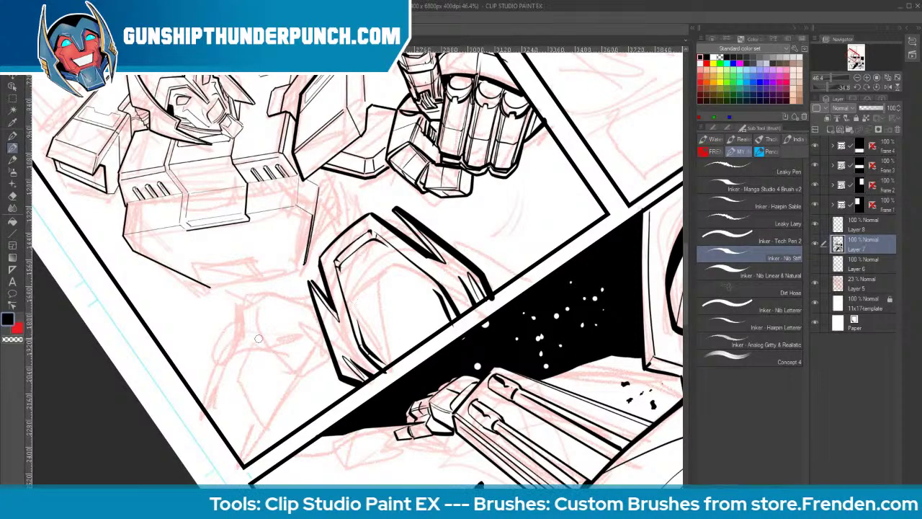
Ink the bottom edge of the chest plate with a shallow rectangular notch, joining it to the side edges
key("space")
left_click_drag(282, 378, 444, 325)
key("shift+space")
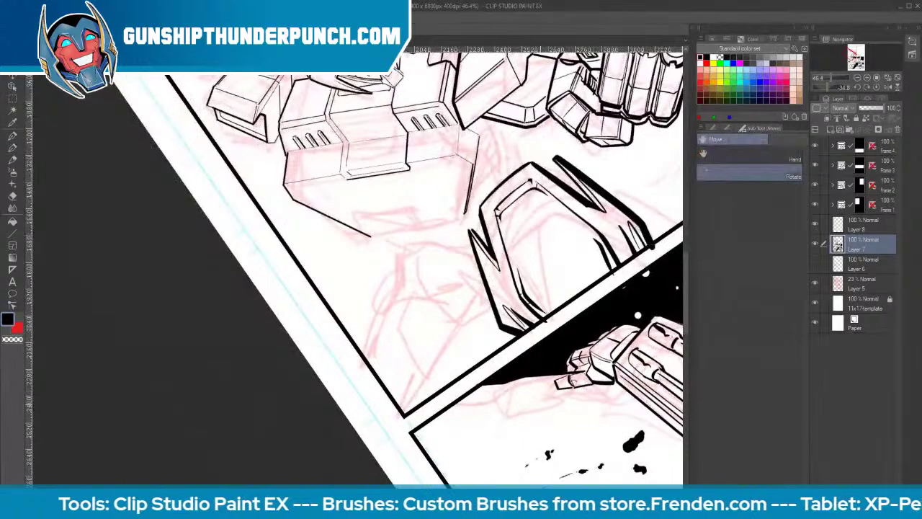
left_click_drag(574, 383, 561, 299)
mouse_move(351, 234)
left_mouse_down()
mouse_move(366, 228)
mouse_move(358, 222)
left_mouse_up()
mouse_move(358, 222)
left_mouse_down()
mouse_move(418, 188)
mouse_move(433, 165)
left_mouse_up()
key("r")
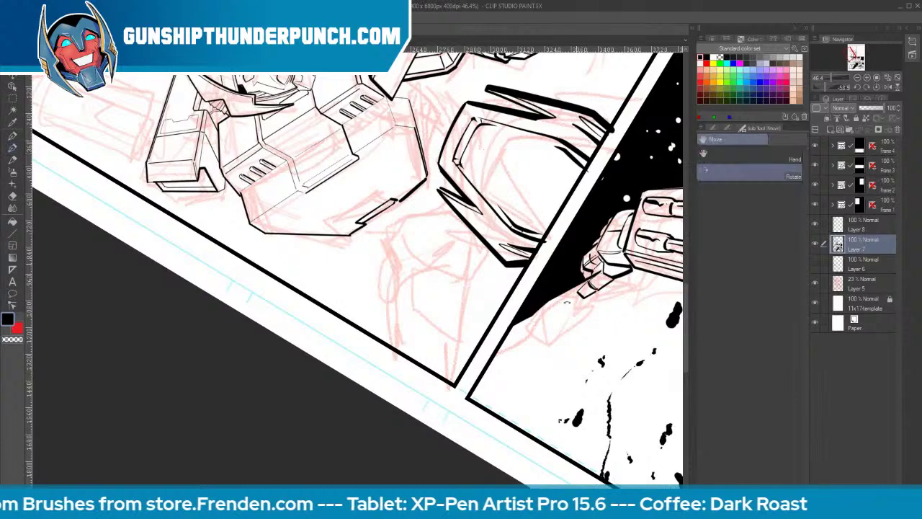
Clean up the collar armour edge beside the shoulder and add small notches along the chest plate's lower edge nearest the fist
left_click_drag(549, 217, 514, 390)
key("e")
mouse_move(519, 175)
left_mouse_down()
mouse_move(520, 190)
mouse_move(539, 141)
left_mouse_up()
key("p")
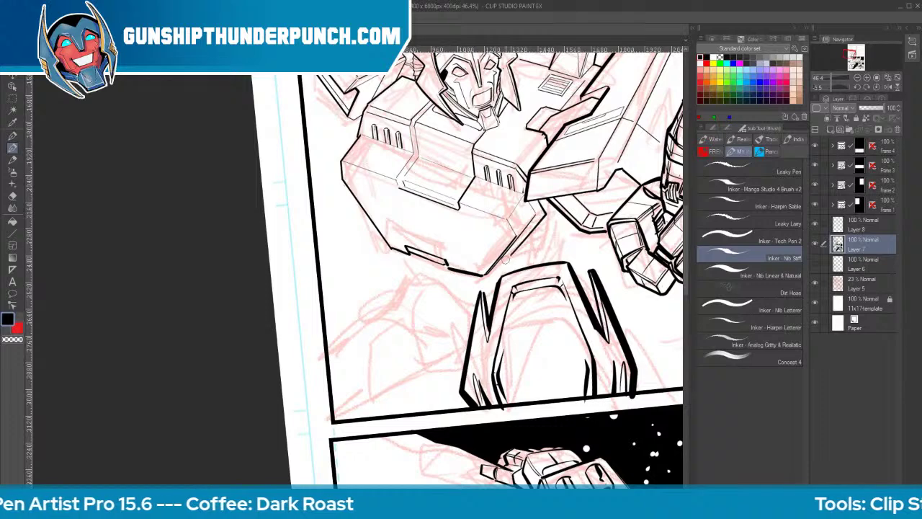
key("e")
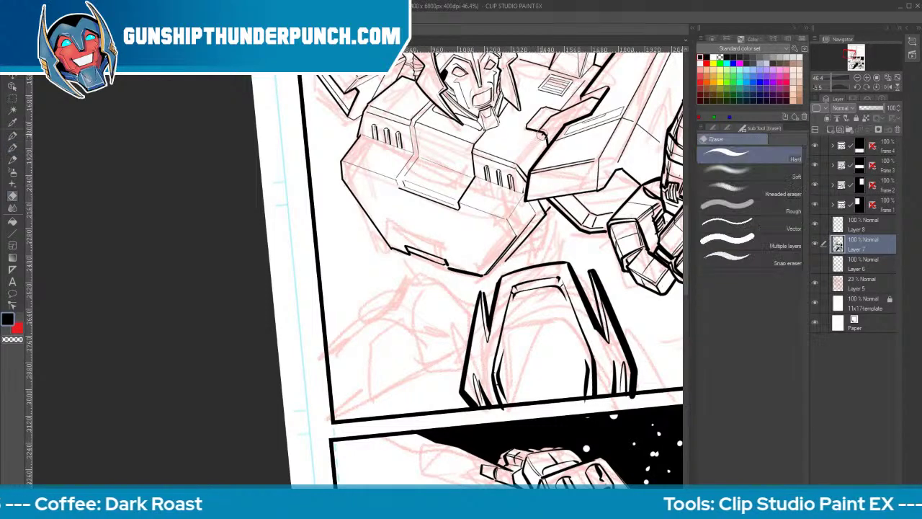
left_click_drag(542, 135, 547, 141)
key("b")
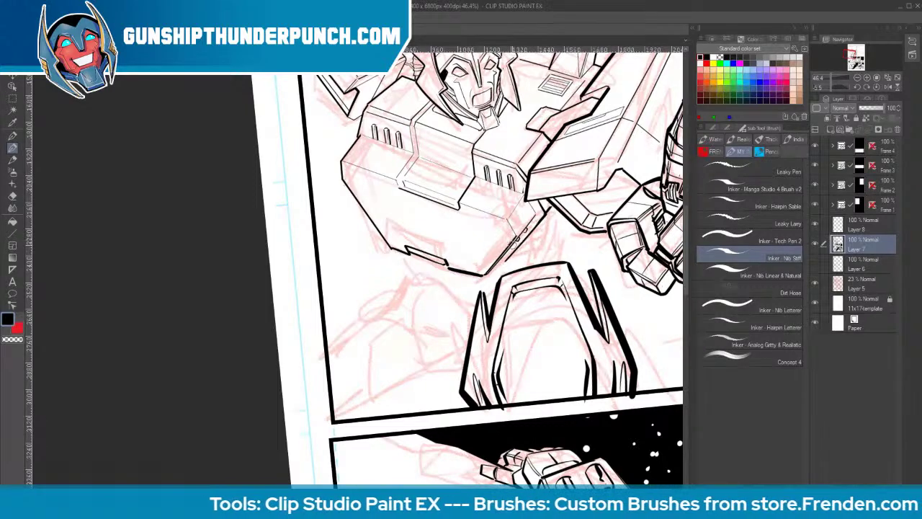
Erase the top line of the shallow notch in the chest plate's bottom edge
key("e")
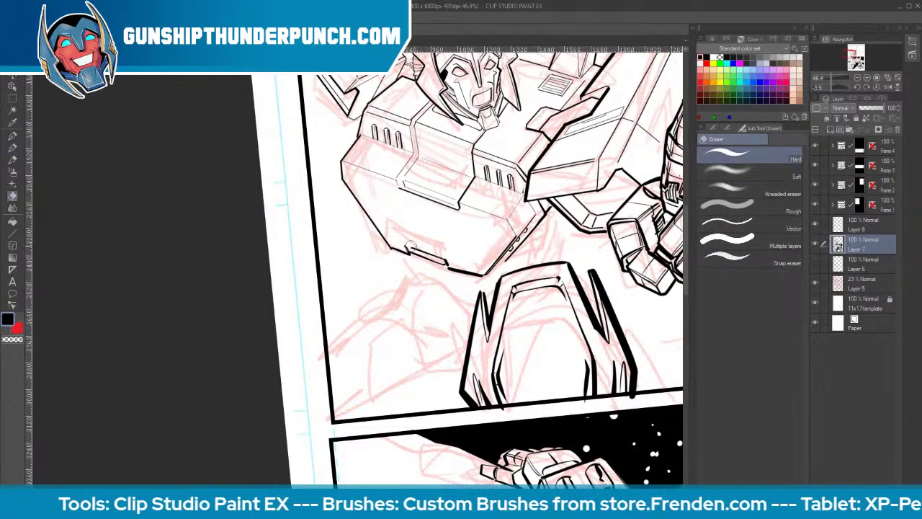
mouse_move(413, 248)
left_mouse_down()
mouse_move(441, 257)
mouse_move(435, 235)
mouse_move(405, 242)
mouse_move(409, 254)
left_mouse_up()
key("b")
key("ctrl+z")
key("ctrl+z")
Draw a taller angular recess in the chest plate's bottom edge with straight lines and clean up its lower ends
key("u")
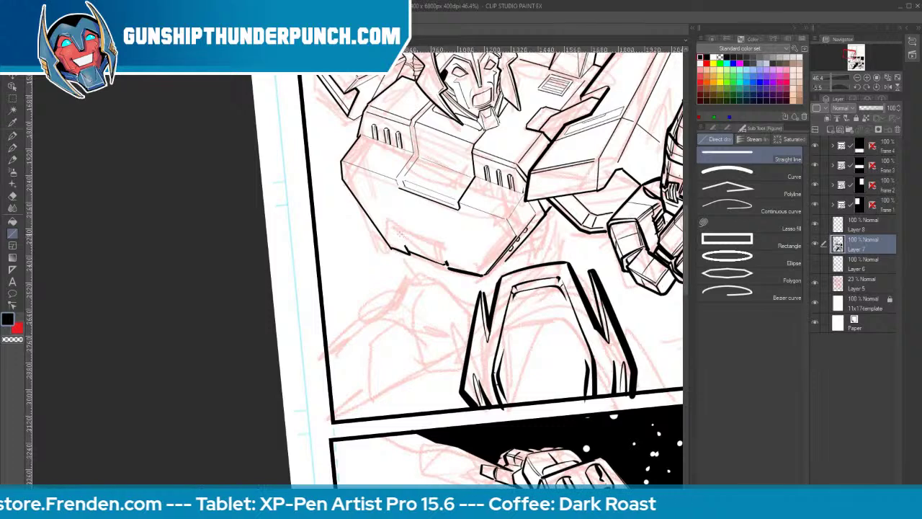
mouse_move(397, 229)
left_mouse_down()
mouse_move(409, 253)
mouse_move(446, 254)
mouse_move(453, 269)
left_mouse_up()
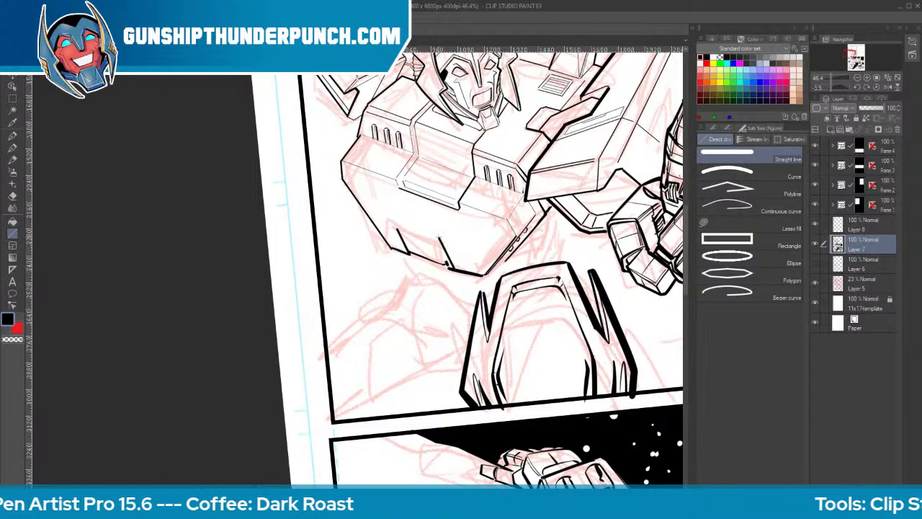
mouse_move(437, 235)
left_mouse_down()
mouse_move(394, 222)
mouse_move(410, 254)
left_mouse_up()
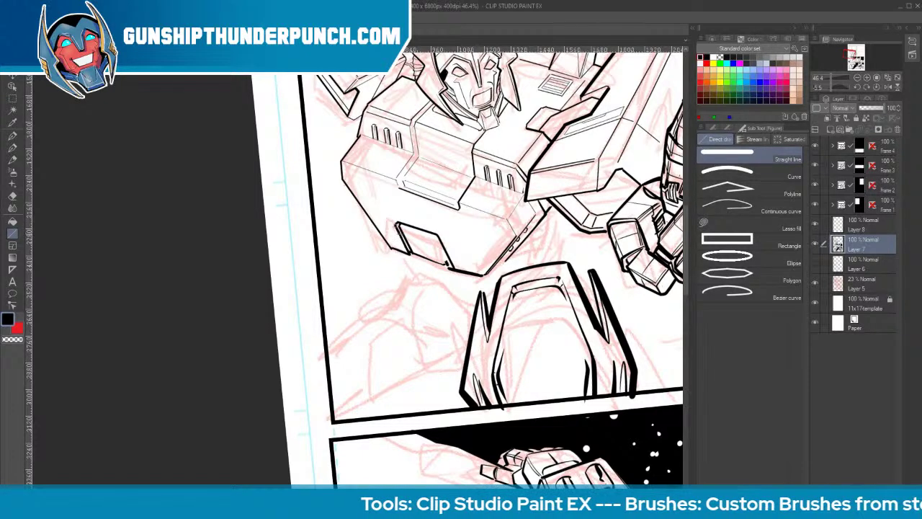
mouse_move(410, 253)
left_mouse_down()
mouse_move(449, 268)
mouse_move(405, 233)
mouse_move(419, 259)
mouse_move(414, 240)
mouse_move(403, 243)
mouse_move(455, 271)
left_mouse_up()
key("e")
Thicken the chest plate's panel edges and its outer contour up toward the helmet with heavier straight lines
key("u")
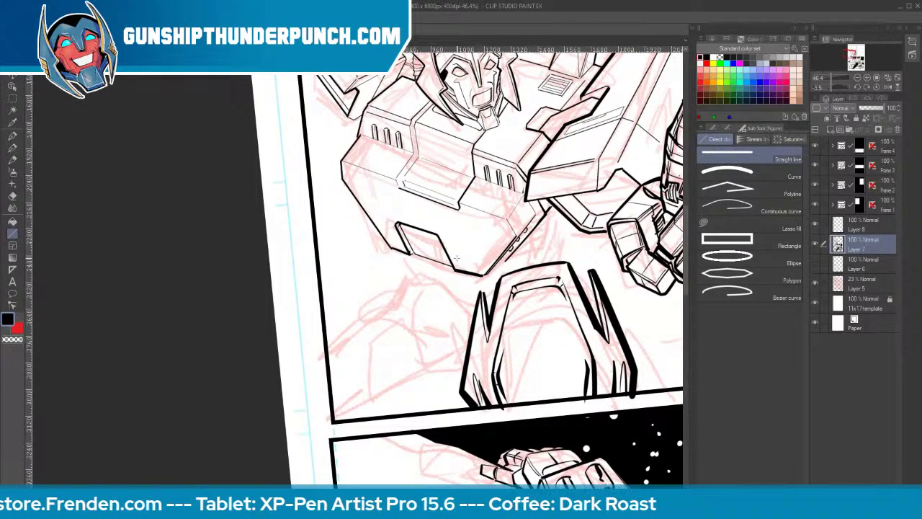
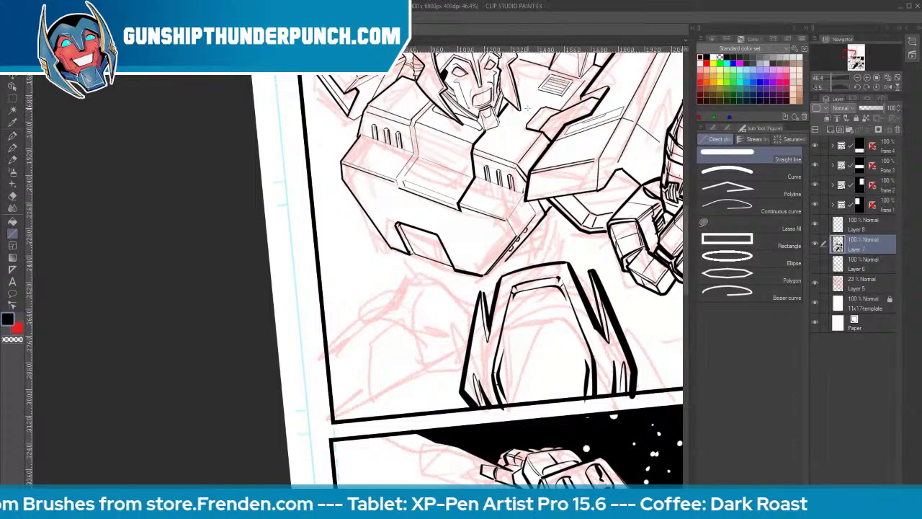
key("space")
left_click_drag(520, 122, 474, 194)
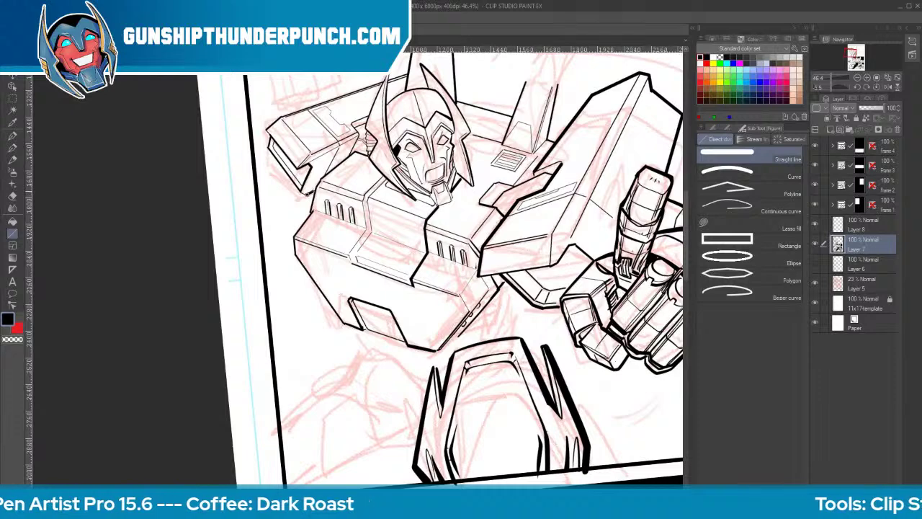
left_click_drag(315, 187, 309, 216)
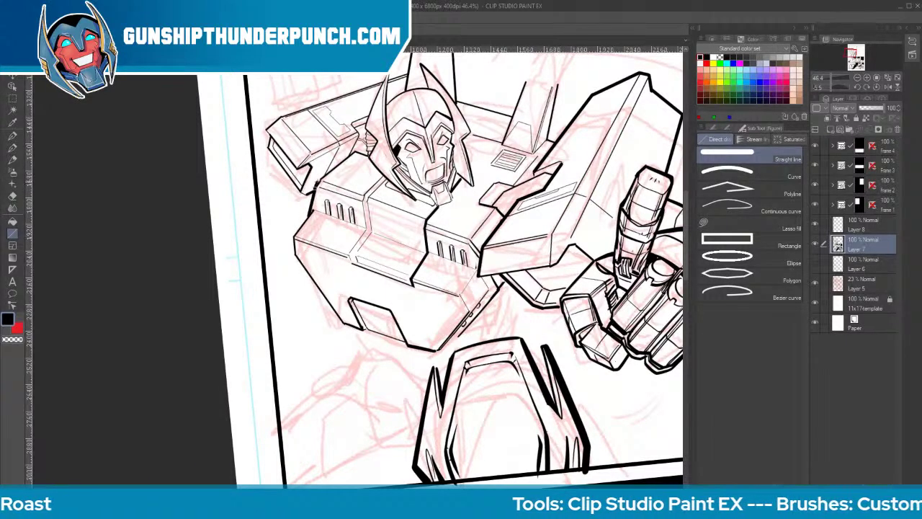
mouse_move(317, 183)
left_mouse_down()
mouse_move(355, 152)
mouse_move(348, 159)
left_mouse_up()
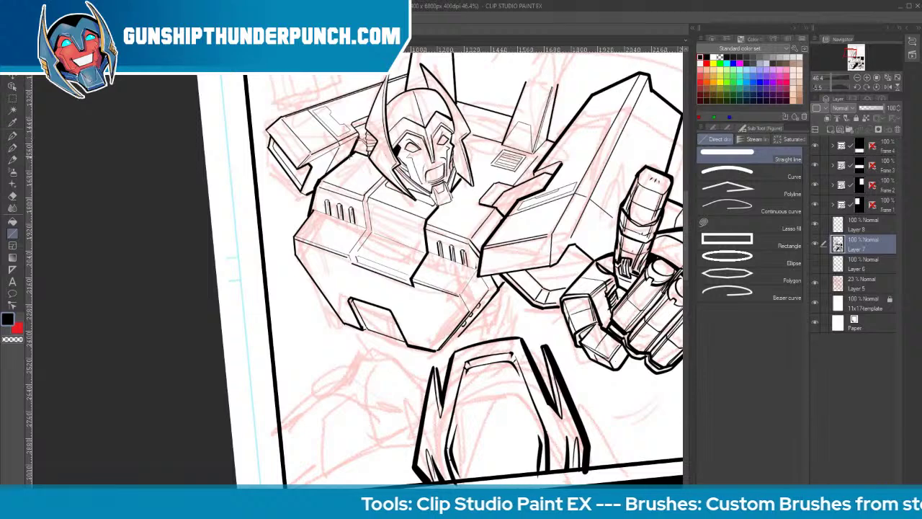
Thicken the shoulder armour's lower edge beside the fist and add thin straight panel lines to the arm section beneath it
left_click_drag(582, 338, 445, 322)
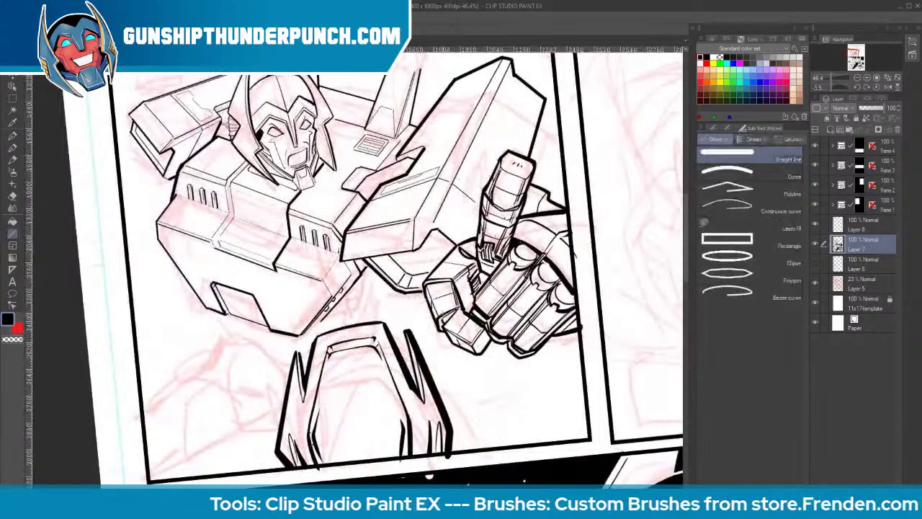
mouse_move(343, 262)
left_mouse_down()
mouse_move(415, 248)
mouse_move(443, 231)
left_mouse_up()
key("[")
key("[")
key("[")
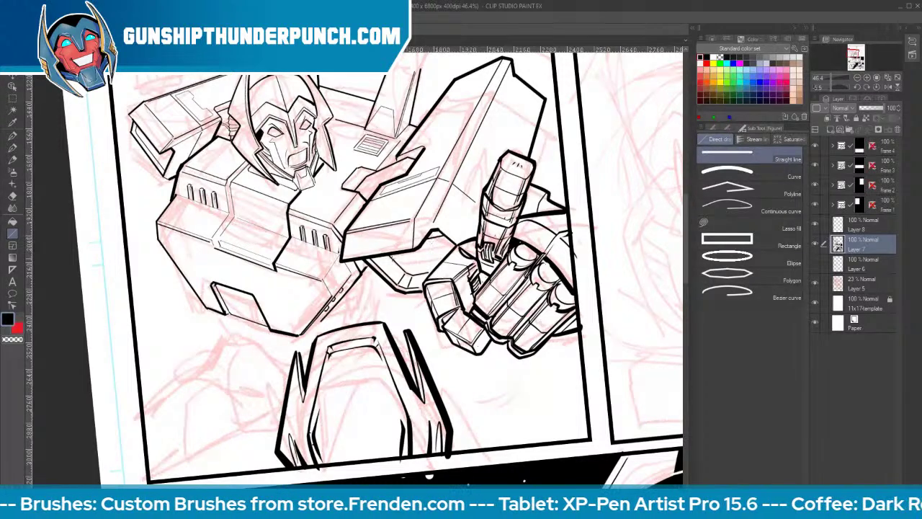
left_click_drag(390, 260, 456, 243)
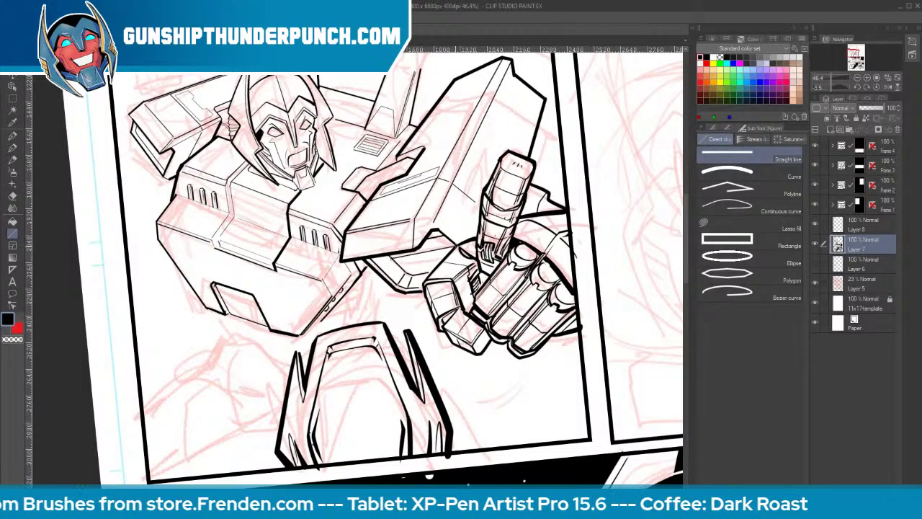
left_click_drag(398, 270, 444, 255)
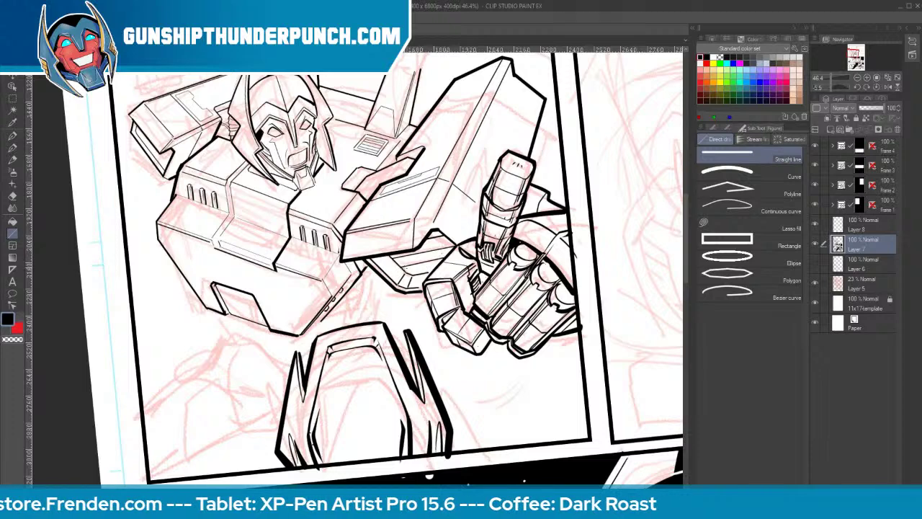
left_click_drag(394, 263, 453, 240)
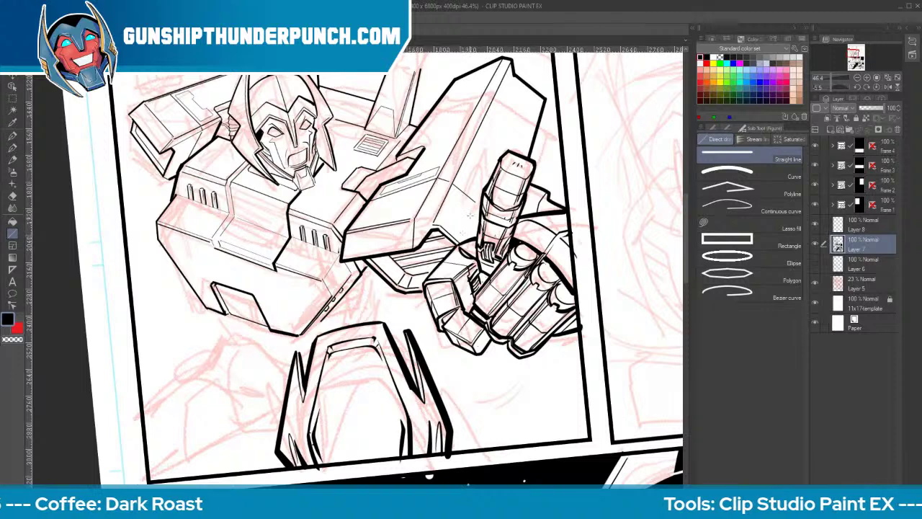
key("[")
key("[")
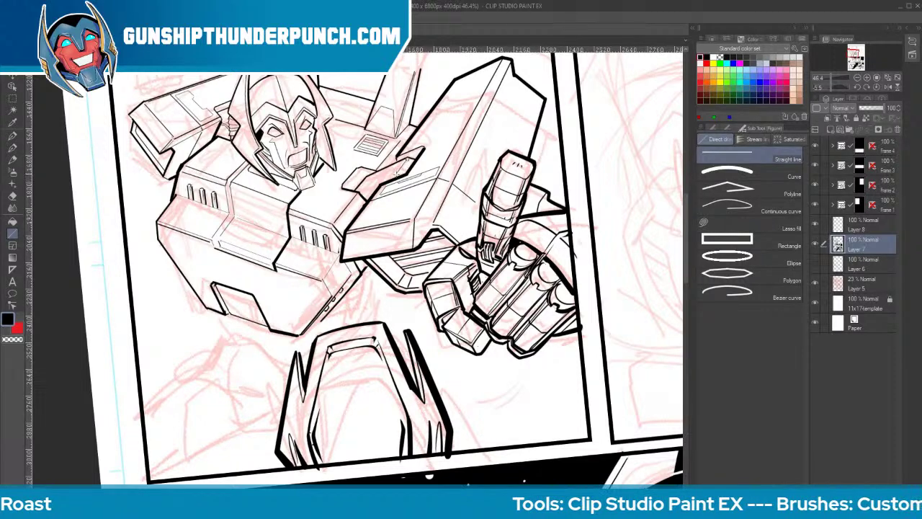
left_click_drag(363, 190, 396, 175)
key("ctrl+z")
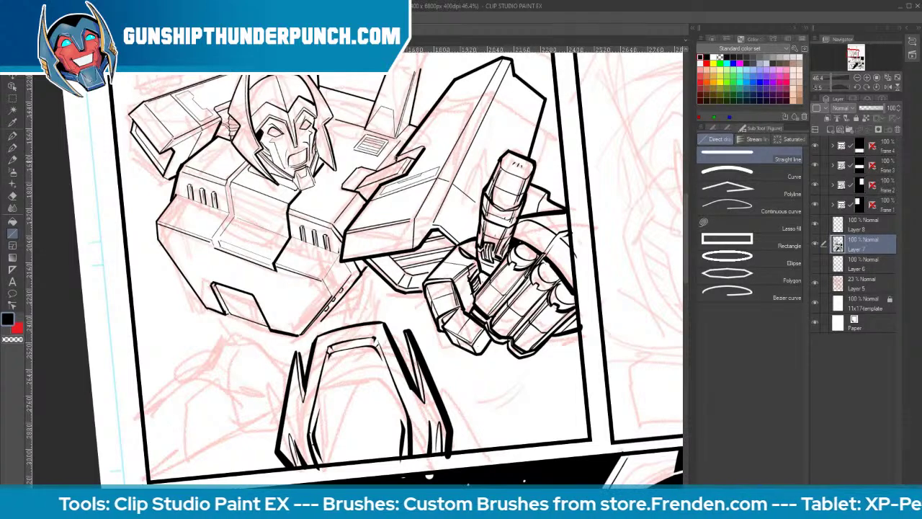
Ink the waist contours between the chest plate and the raised leg armour with the Inker - Nib Stiff brush
left_click_drag(393, 319, 430, 230)
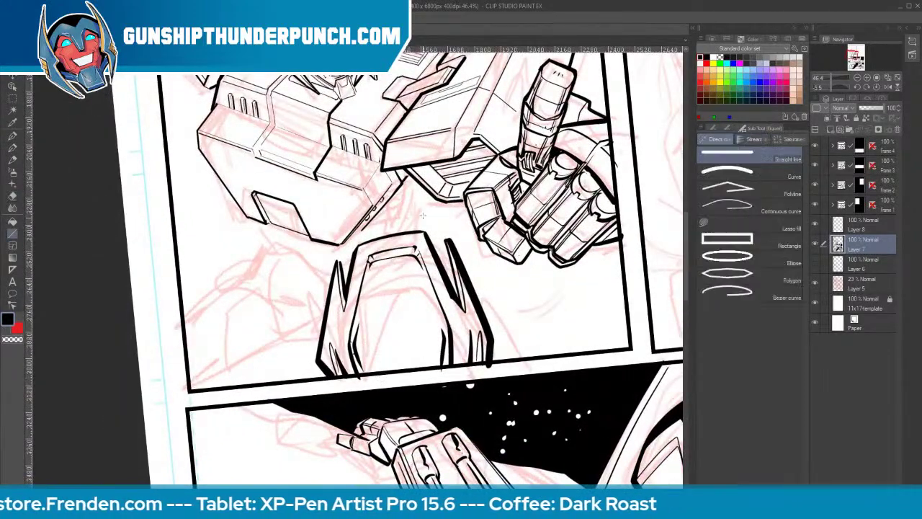
key("p")
left_click_drag(422, 186, 401, 230)
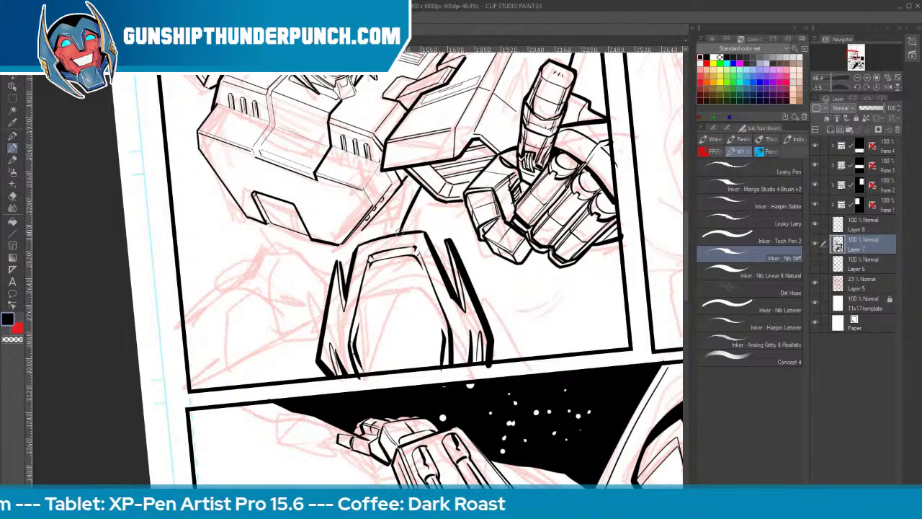
left_click_drag(297, 232, 304, 251)
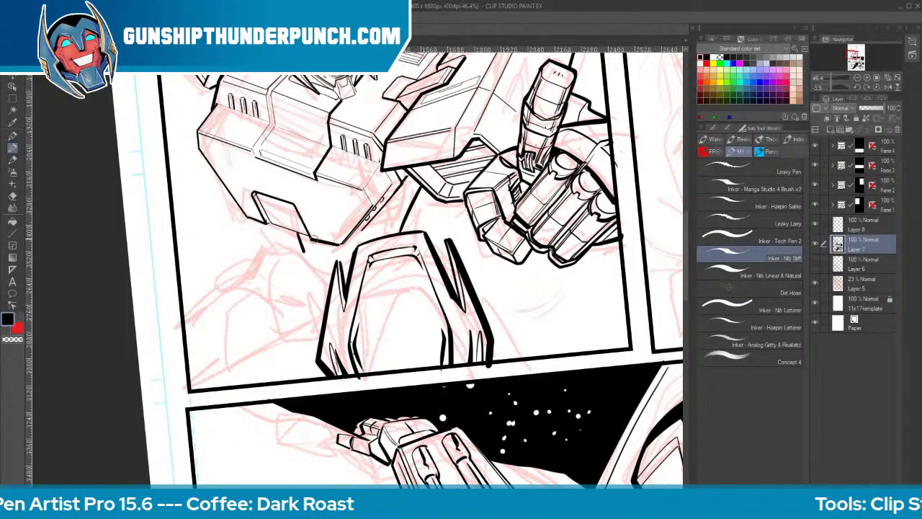
mouse_move(266, 224)
left_mouse_down()
mouse_move(287, 251)
mouse_move(300, 244)
mouse_move(319, 259)
mouse_move(357, 248)
left_mouse_up()
mouse_move(287, 250)
left_mouse_down()
mouse_move(324, 268)
mouse_move(337, 261)
left_mouse_up()
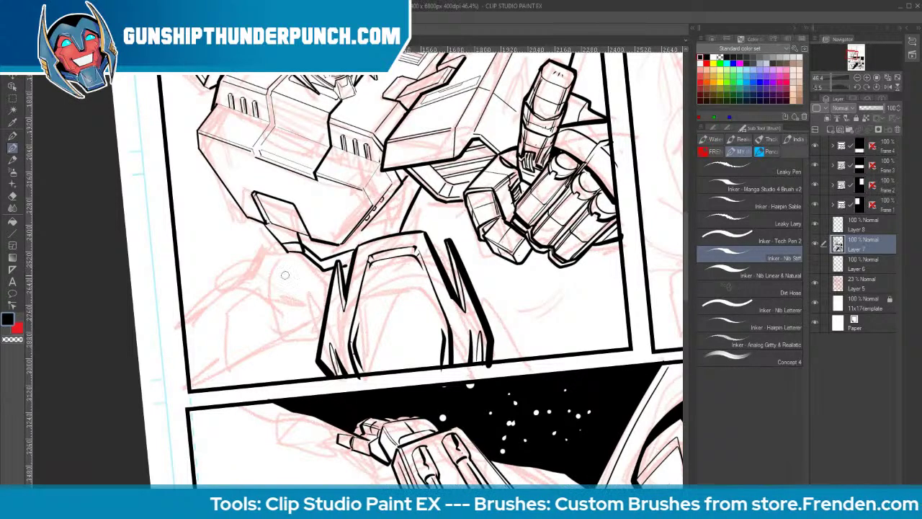
Ink the rounded hip block beside the raised leg armour with its upper rim and inner side line
mouse_move(281, 265)
left_mouse_down()
mouse_move(311, 275)
mouse_move(287, 268)
mouse_move(272, 278)
mouse_move(268, 302)
mouse_move(289, 348)
mouse_move(322, 341)
left_mouse_up()
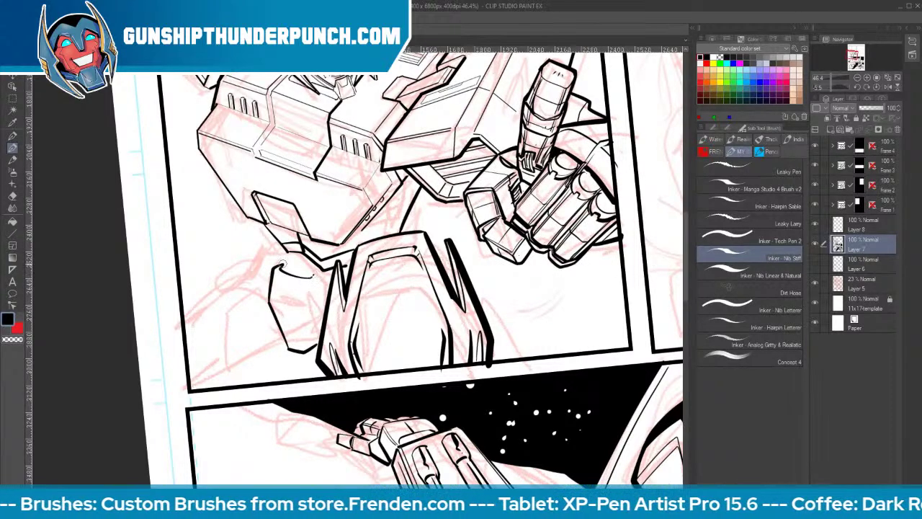
mouse_move(284, 265)
left_mouse_down()
mouse_move(276, 267)
mouse_move(309, 286)
mouse_move(298, 312)
mouse_move(309, 311)
left_mouse_up()
mouse_move(312, 277)
left_mouse_down()
mouse_move(321, 274)
mouse_move(324, 295)
left_mouse_up()
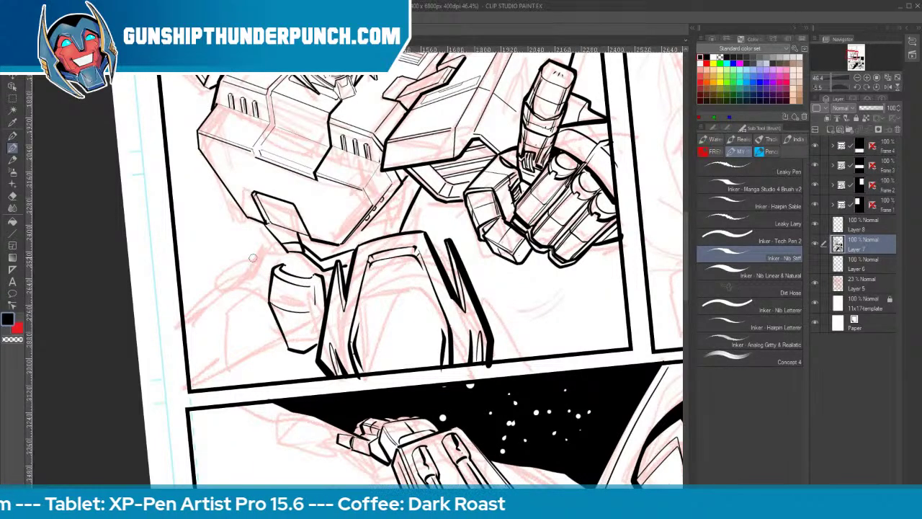
Ink the angular hip armour, extend the far leg's contours to the panel border, and add waist struts beneath the arm
mouse_move(262, 245)
left_mouse_down()
mouse_move(217, 283)
mouse_move(265, 297)
left_mouse_up()
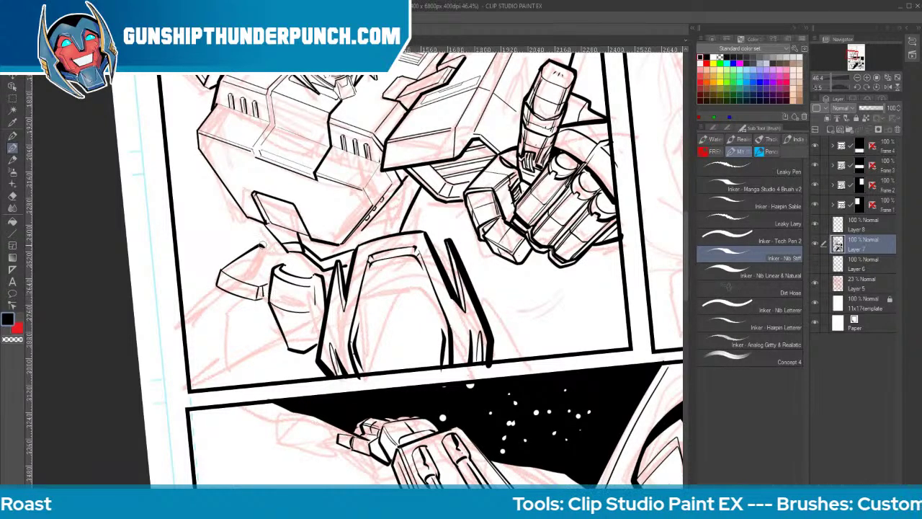
left_click_drag(262, 244, 312, 273)
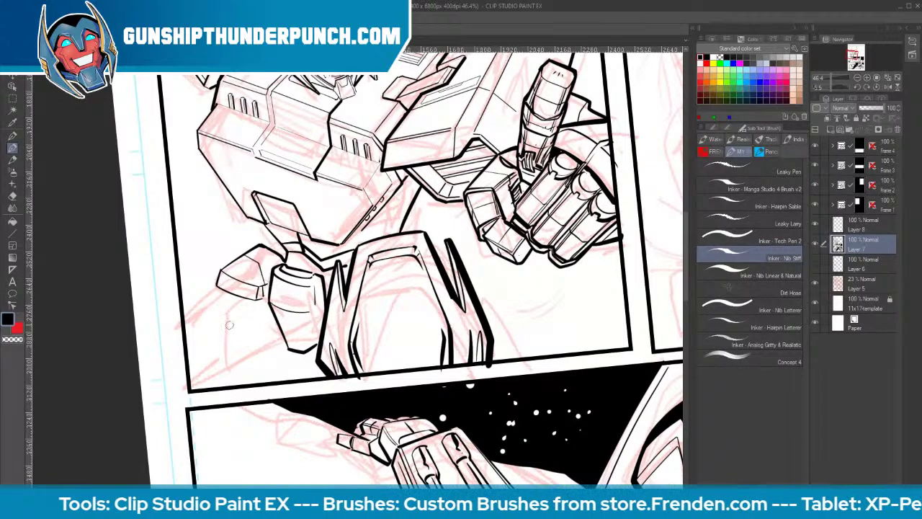
left_click_drag(286, 340, 186, 382)
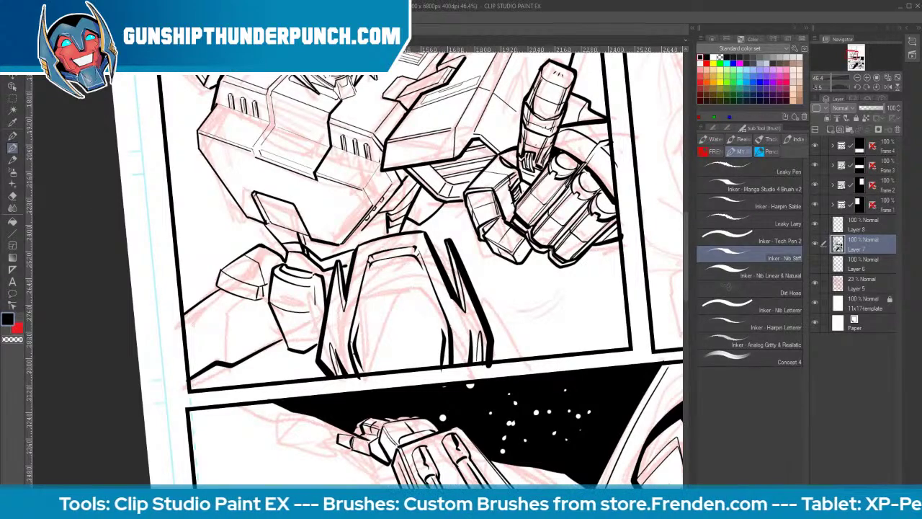
Erase the rough upper ends and inner lines of the short fin behind the near shoulder
left_click_drag(686, 260, 685, 222)
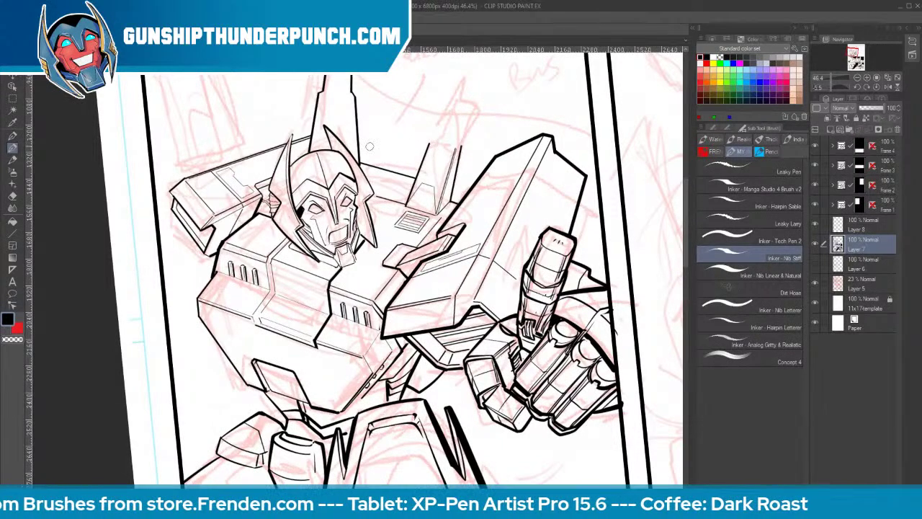
key("e")
mouse_move(431, 143)
left_mouse_down()
mouse_move(424, 157)
mouse_move(444, 182)
left_mouse_up()
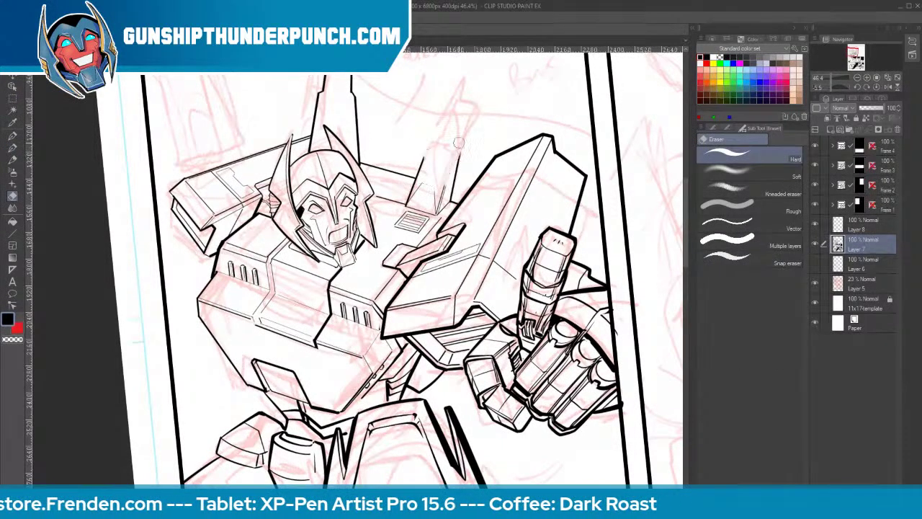
left_click_drag(460, 147, 437, 214)
mouse_move(457, 180)
left_mouse_down()
mouse_move(450, 204)
mouse_move(412, 196)
mouse_move(442, 112)
left_mouse_up()
Redraw the short fin behind the near shoulder taller with straight lines, ending in a stepped, jagged tip
left_click(16, 233)
mouse_move(459, 205)
left_mouse_down()
mouse_move(473, 117)
mouse_move(444, 215)
left_mouse_up()
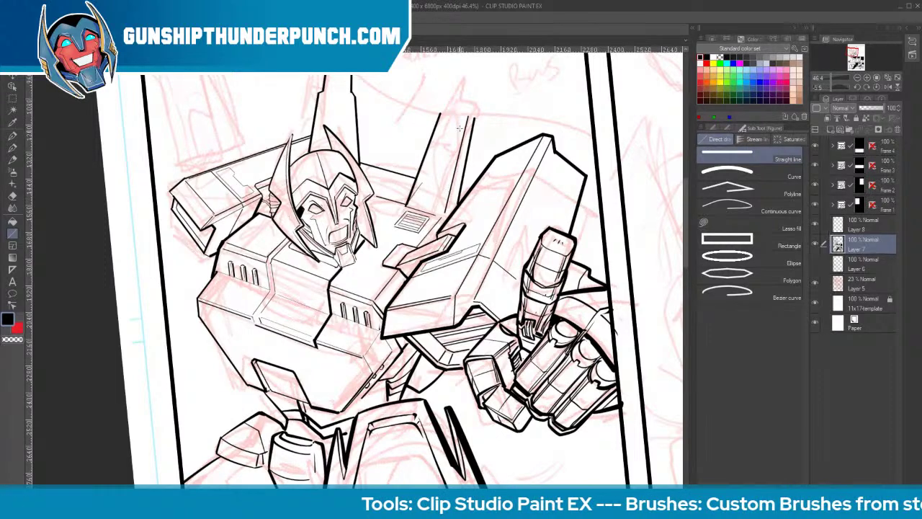
mouse_move(442, 115)
left_mouse_down()
mouse_move(463, 65)
mouse_move(469, 87)
left_mouse_up()
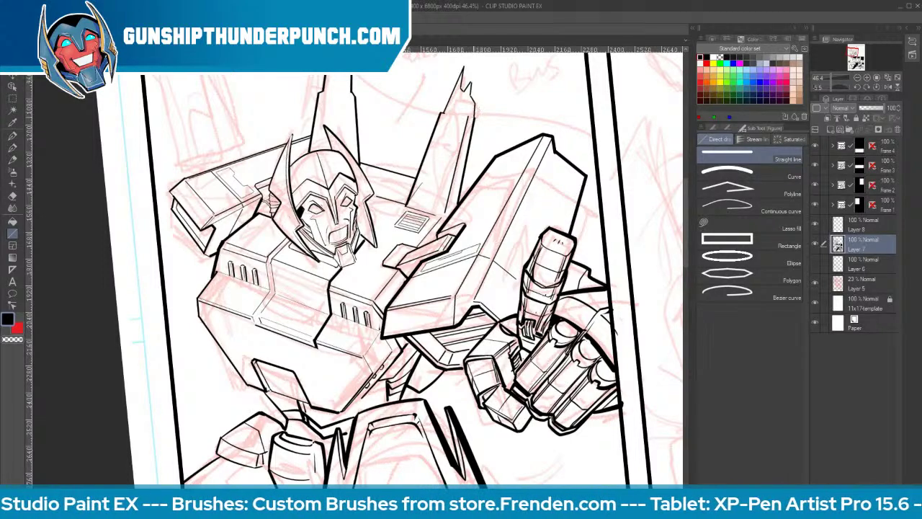
Draw the cannon's outer frame and boxy base above the far shoulder with straight lines over the sketch
left_click_drag(462, 123, 624, 191)
key("p")
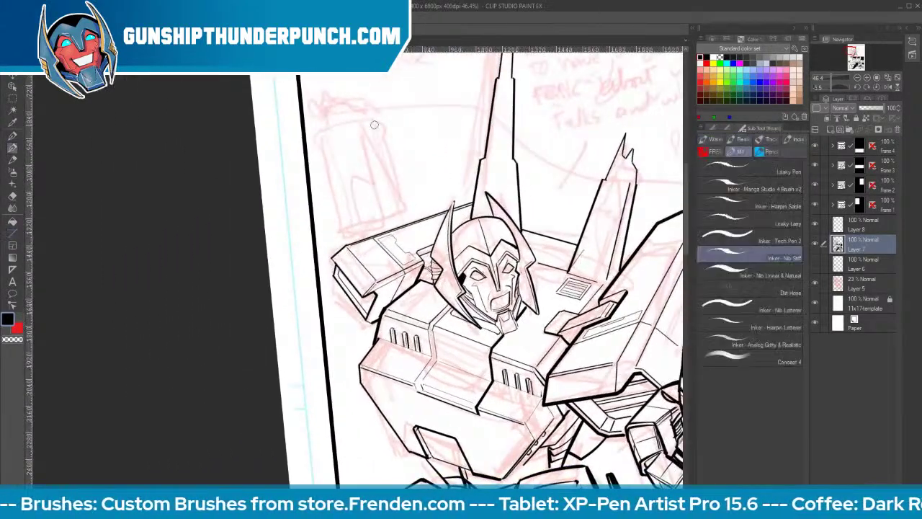
left_click(13, 233)
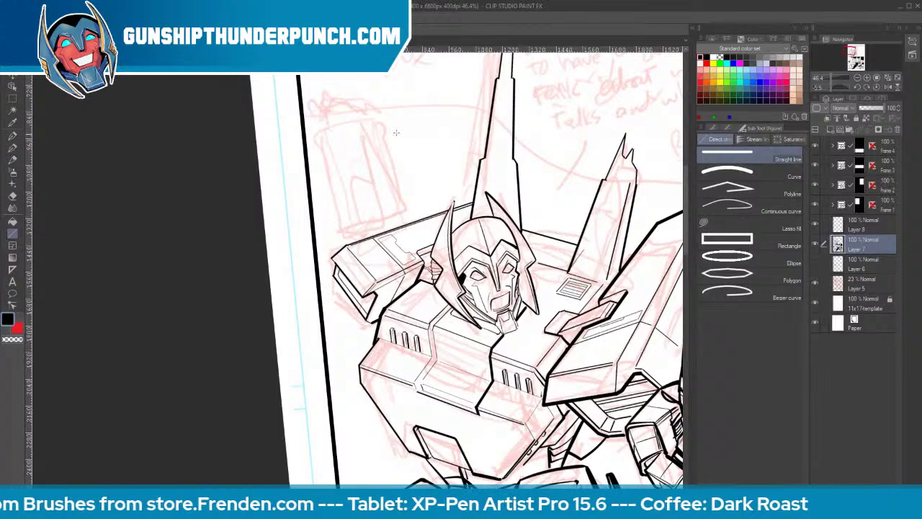
left_click_drag(374, 119, 407, 217)
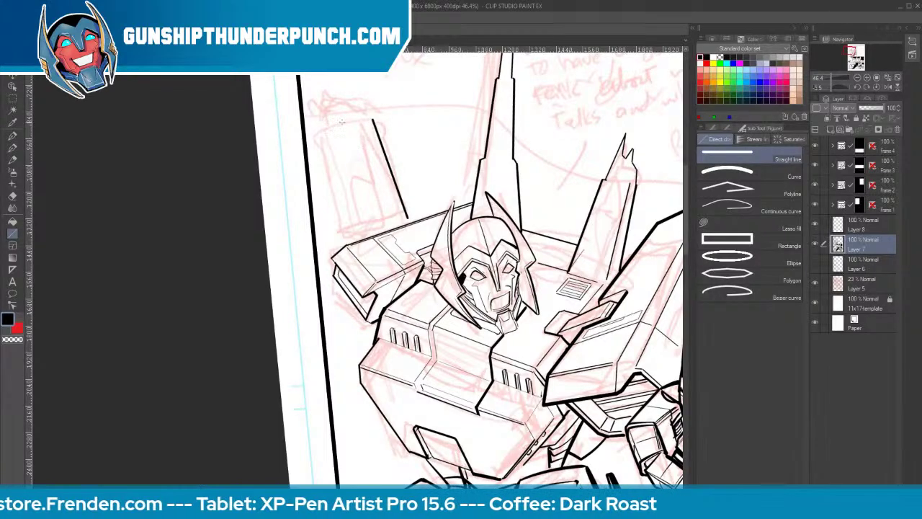
mouse_move(341, 118)
left_mouse_down()
mouse_move(365, 225)
mouse_move(333, 141)
mouse_move(344, 244)
mouse_move(410, 219)
mouse_move(392, 184)
mouse_move(375, 184)
mouse_move(395, 180)
mouse_move(408, 210)
mouse_move(398, 189)
left_mouse_up()
key("e")
key("u")
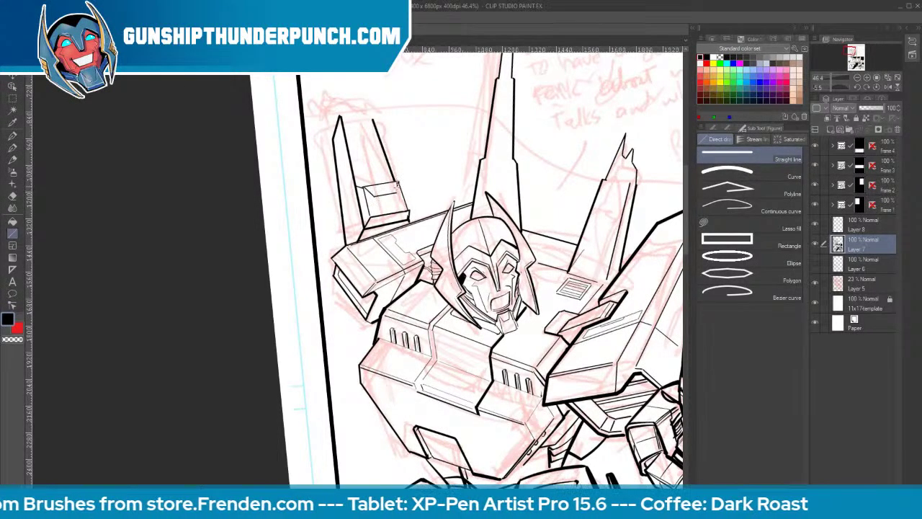
Draw two thick black barrels inside the shoulder cannon and give them wider rounded muzzle ends
left_click_drag(353, 126, 367, 186)
key("ctrl+z")
key("bracketright")
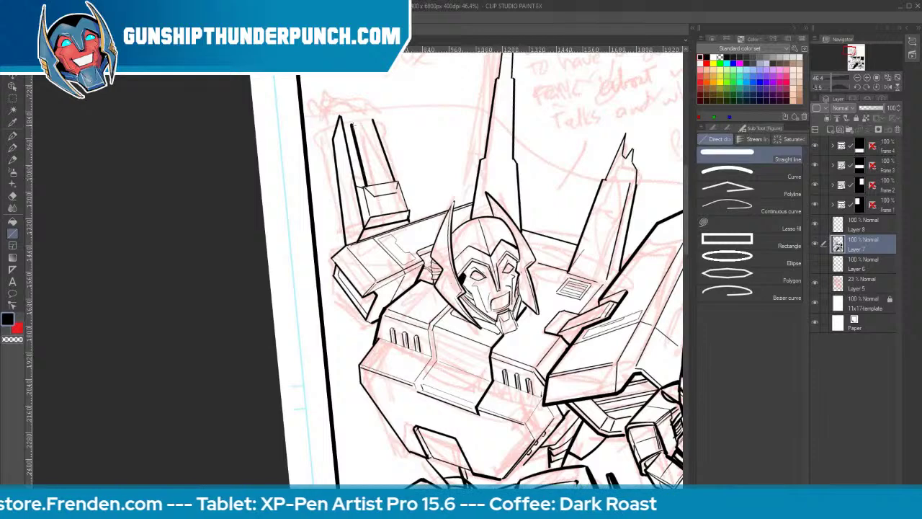
mouse_move(353, 125)
left_mouse_down()
mouse_move(367, 185)
mouse_move(384, 180)
left_mouse_up()
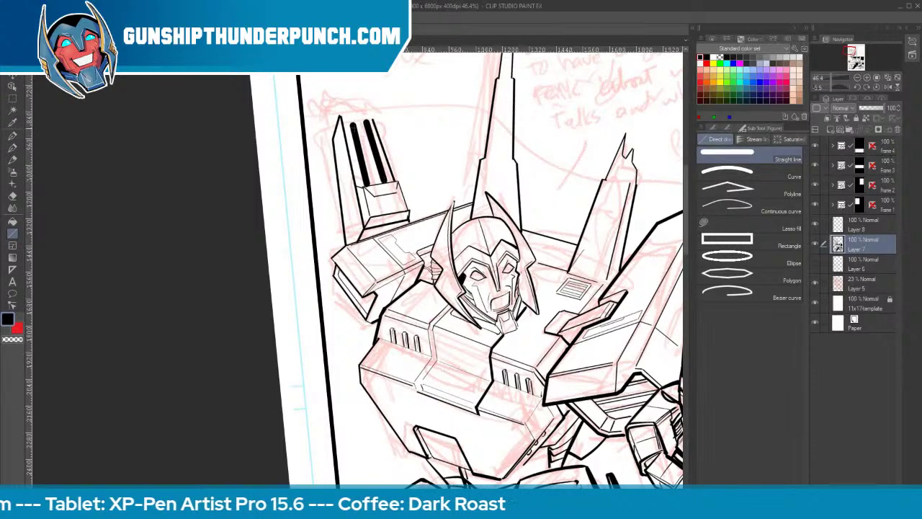
key("bracketright")
mouse_move(352, 120)
left_mouse_down()
mouse_move(353, 131)
mouse_move(367, 131)
mouse_move(366, 116)
left_mouse_up()
key("ctrl+z")
key("ctrl+z")
key("ctrl+z")
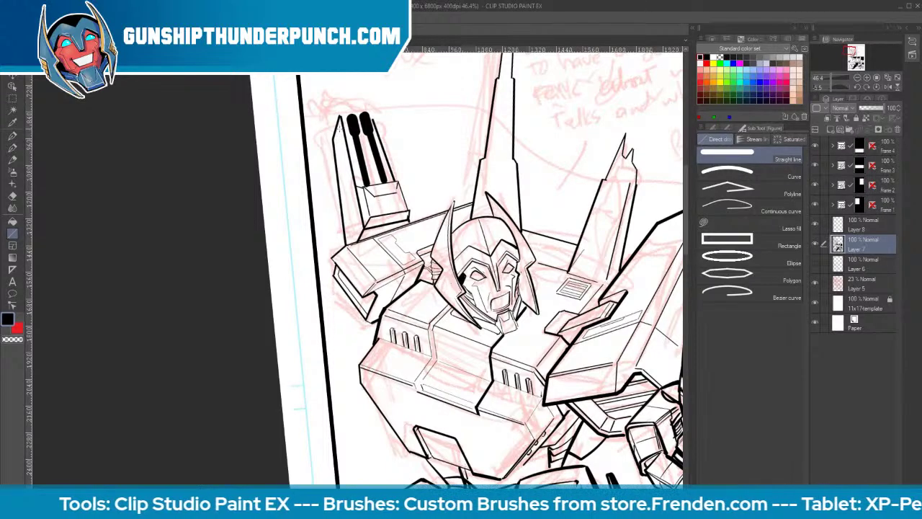
Add thin straight panel lines along the shoulder cannon's outer side and close its top edge behind the muzzles
left_click_drag(340, 127, 350, 178)
key("ctrl+z")
key("[")
key("[")
mouse_move(340, 127)
left_mouse_down()
mouse_move(351, 185)
mouse_move(341, 174)
mouse_move(342, 183)
left_mouse_up()
left_click_drag(342, 184, 350, 242)
key("[")
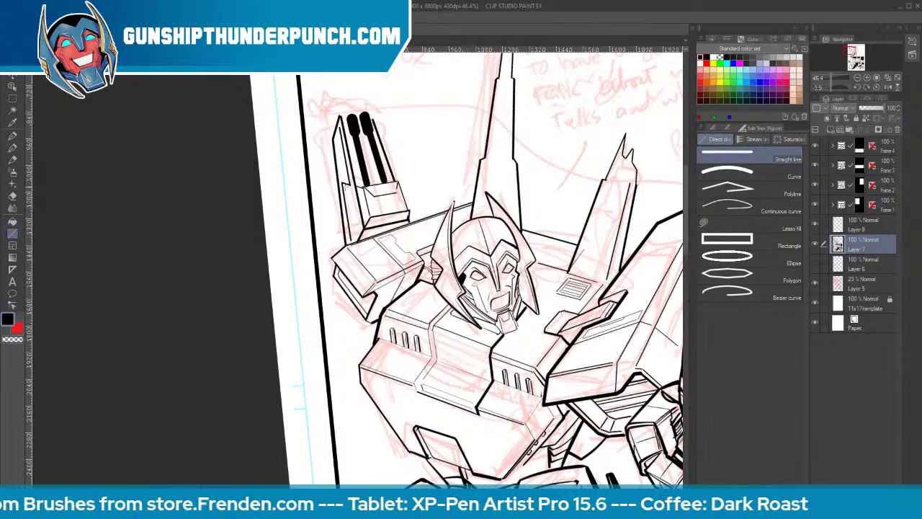
left_click_drag(346, 187, 353, 240)
left_click_drag(341, 146, 348, 178)
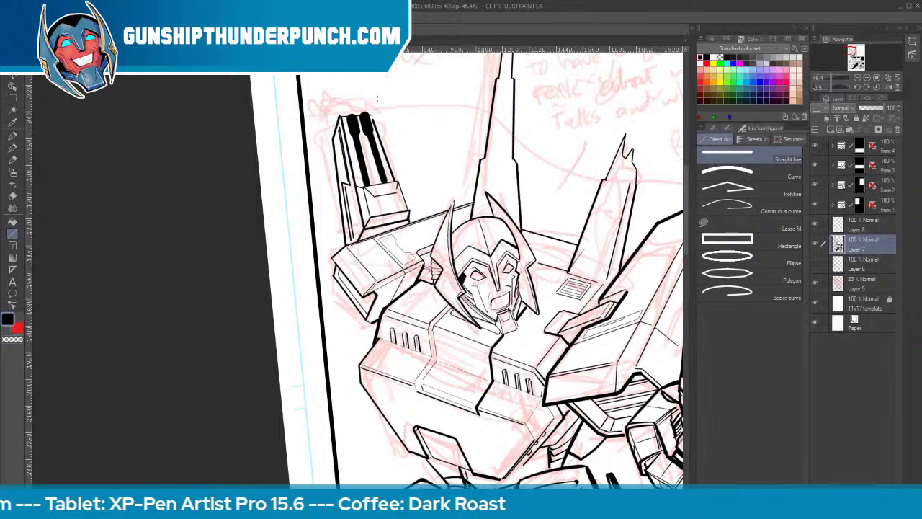
Ink the small rounded, bumpy shape behind the shoulder cannon's muzzles with the Inker - Nib Stiff brush
key("ctrl+space")
left_click_drag(583, 203, 418, 162)
key("space")
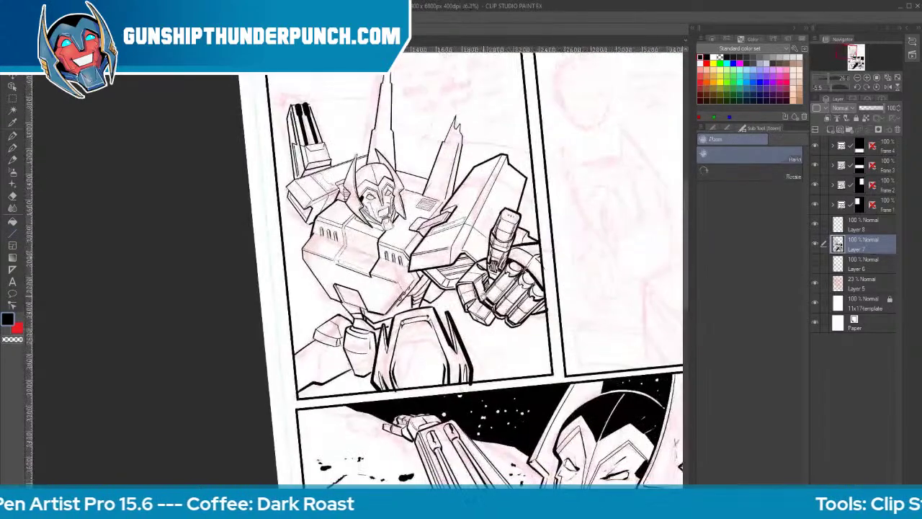
key("ctrl+space")
key("space")
left_click_drag(483, 294, 466, 358)
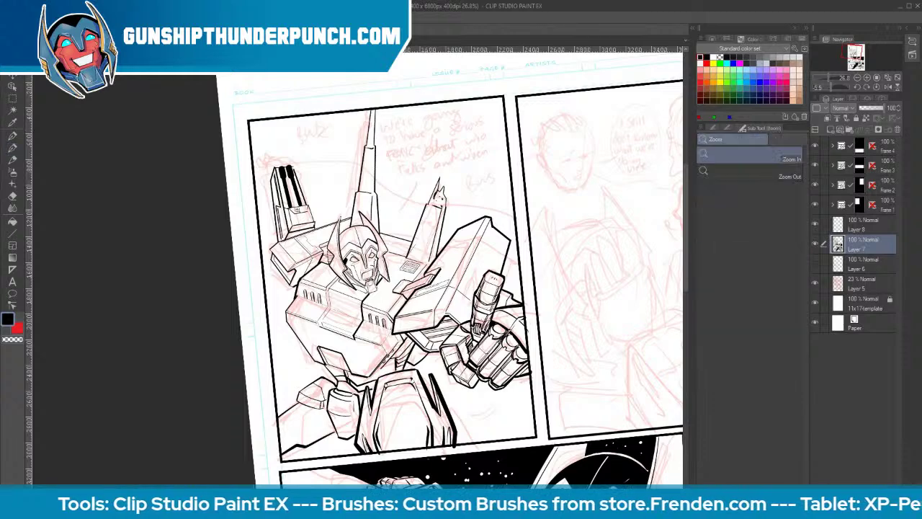
scroll(385, 130, "up", 5)
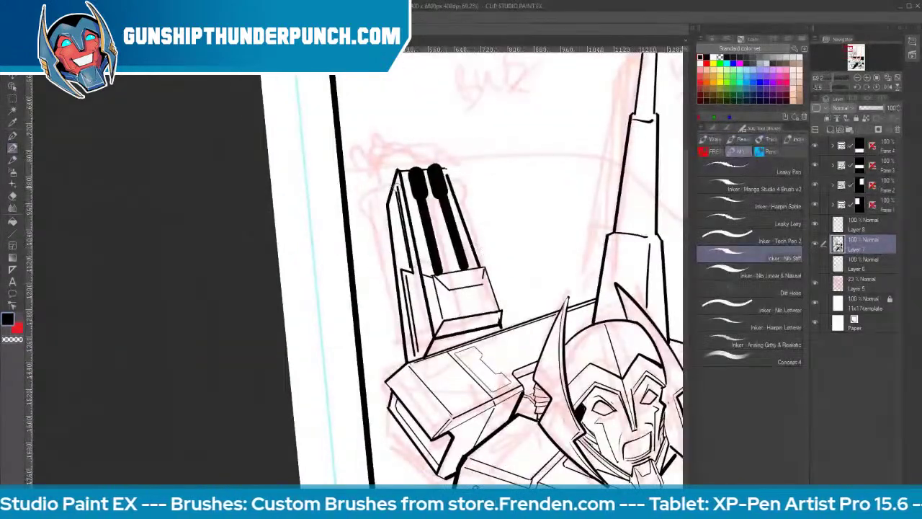
mouse_move(437, 166)
left_mouse_down()
mouse_move(392, 155)
mouse_move(381, 163)
left_mouse_up()
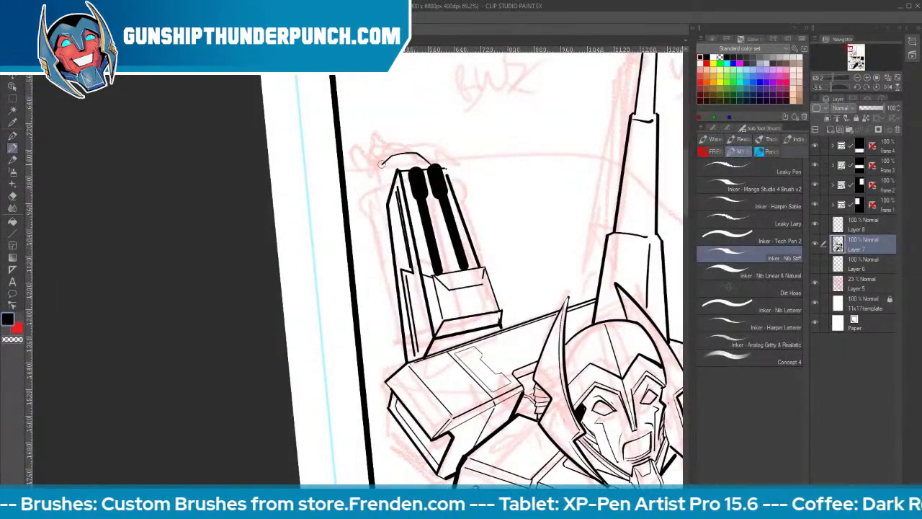
left_click_drag(365, 166, 387, 198)
left_click_drag(366, 164, 410, 153)
key("ctrl+space")
left_click_drag(575, 236, 554, 243)
Ink the uneven background horizon across the panel, behind the shoulder cannon and fins, with the Leaky Larry brush
left_click(750, 224)
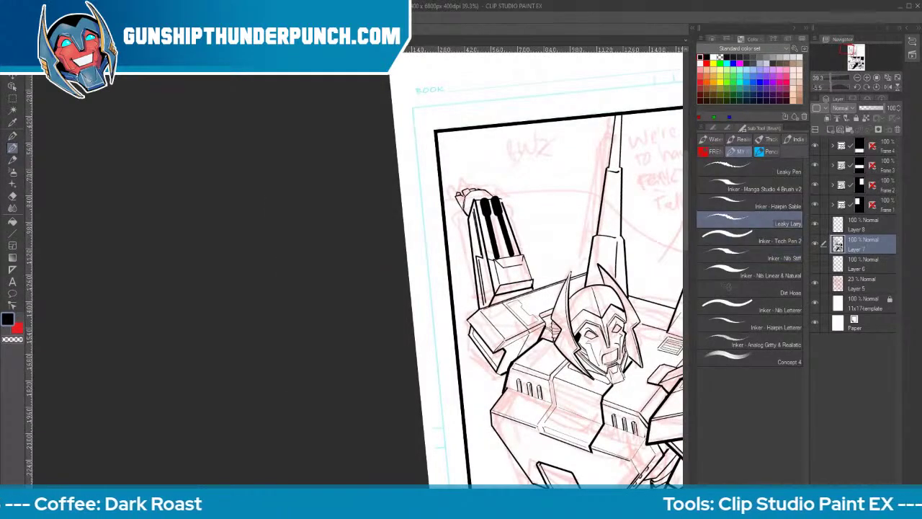
mouse_move(444, 201)
left_mouse_down()
mouse_move(559, 198)
mouse_move(598, 209)
left_mouse_up()
key("space")
mouse_move(656, 296)
left_mouse_down()
mouse_move(406, 247)
mouse_move(316, 194)
left_mouse_up()
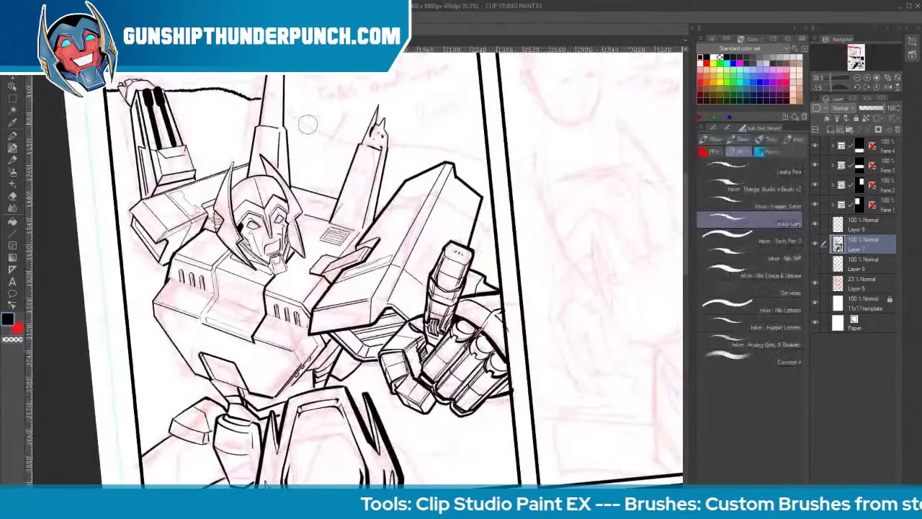
mouse_move(283, 98)
left_mouse_down()
mouse_move(333, 130)
mouse_move(345, 153)
mouse_move(393, 144)
mouse_move(402, 161)
mouse_move(427, 149)
mouse_move(457, 151)
mouse_move(505, 176)
left_mouse_up()
key("ctrl+space")
left_click_drag(559, 213, 546, 232)
key("space")
Hide the rough sketch on Layer 5 and fill the sky on the far side of the tall fin with solid black
left_click(815, 285)
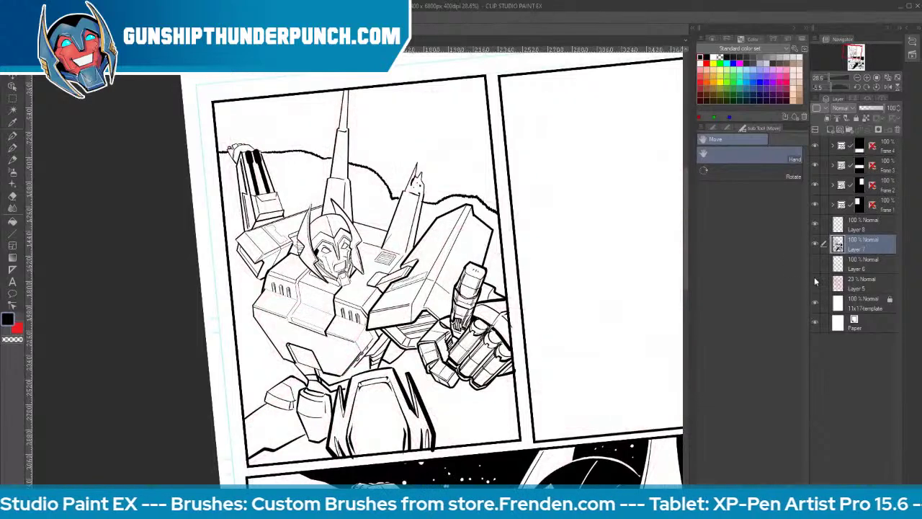
key("g")
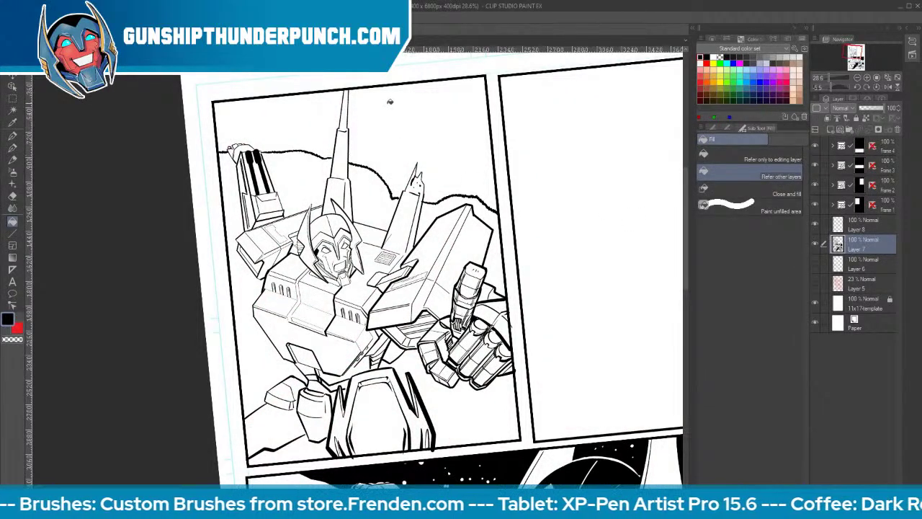
left_click(397, 115)
left_click(341, 121)
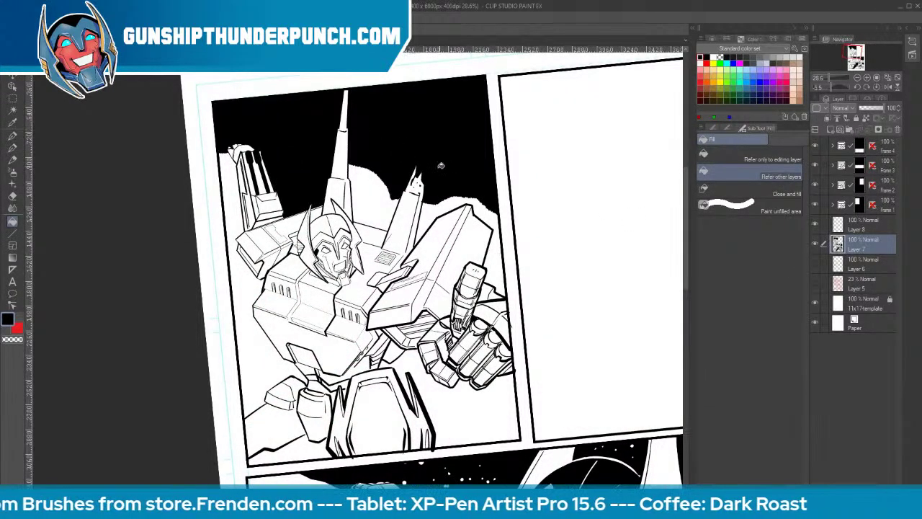
key("h")
key("ctrl+z")
Close the gap in the horizon line beside the tall fin and fill the sky between it and the cannon with black
key("p")
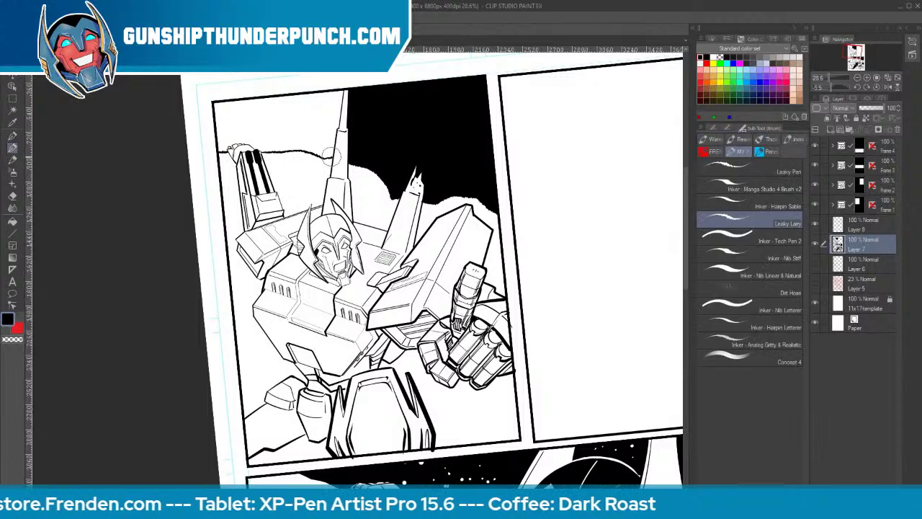
left_click_drag(322, 156, 334, 157)
key("r")
key("g")
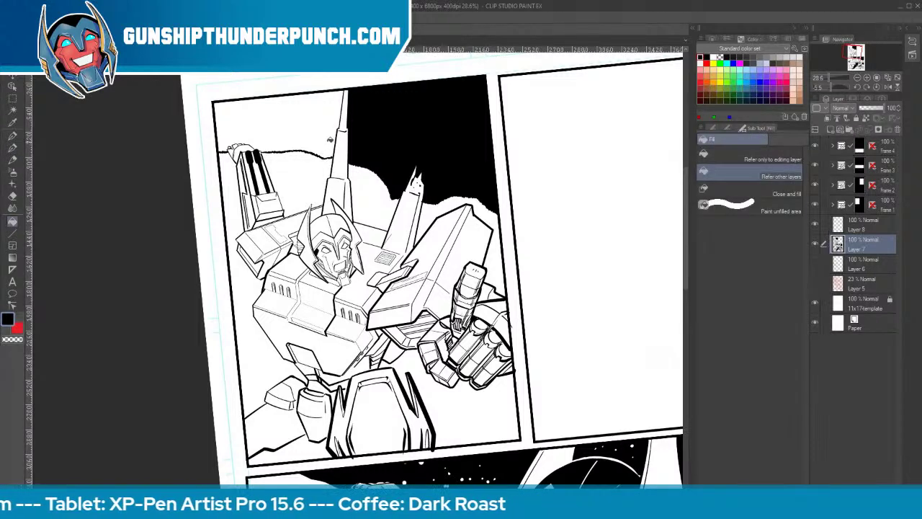
left_click(329, 139)
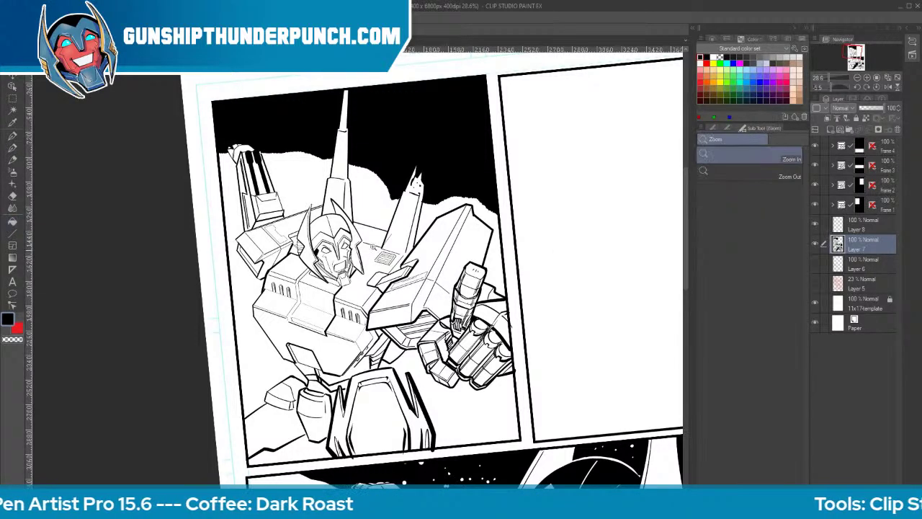
Fill the recessed areas beneath the torso and around the waist joint with solid black
scroll(367, 252, "up", 2)
left_click(316, 204)
left_click_drag(461, 284, 436, 132)
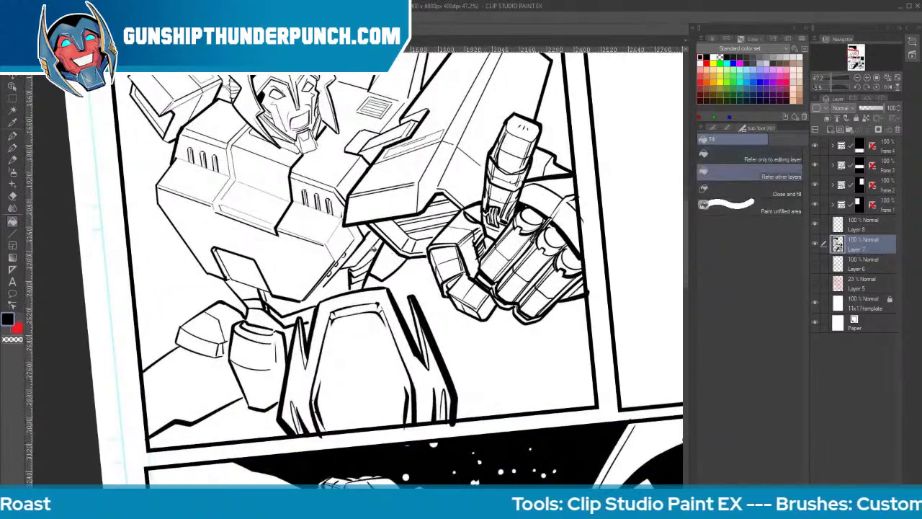
key("b")
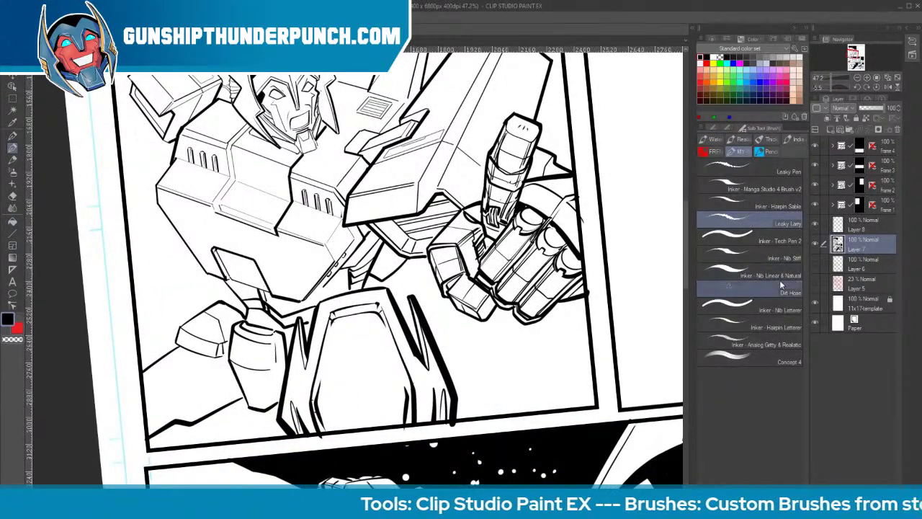
left_click(757, 254)
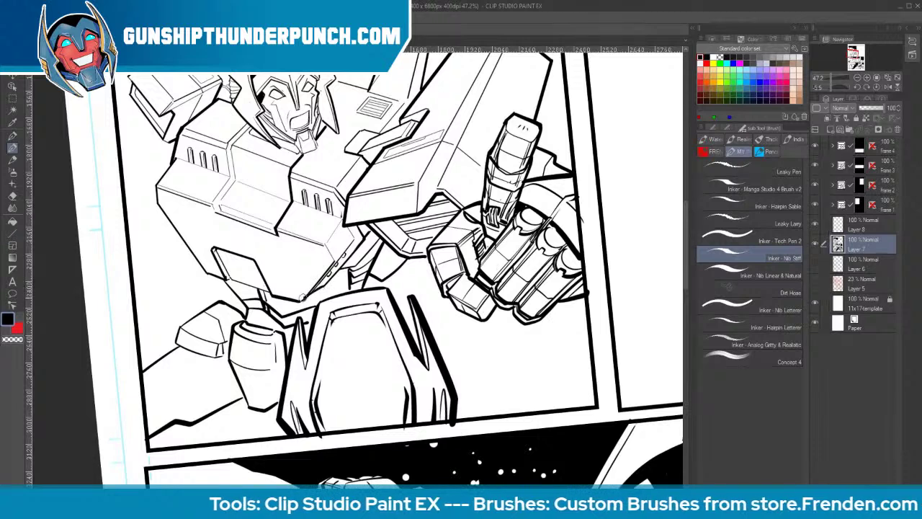
key("g")
left_click(310, 299)
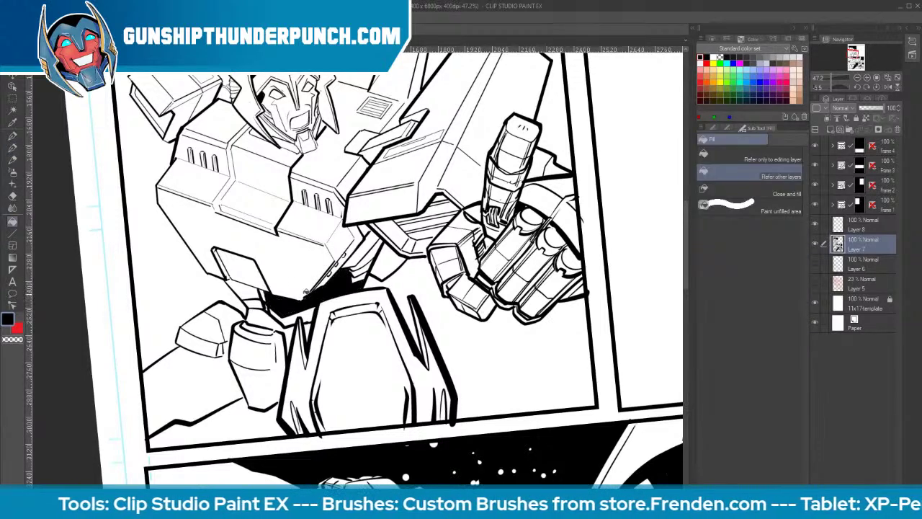
left_click(252, 291)
left_click(293, 317)
left_click(261, 307)
left_click(255, 313)
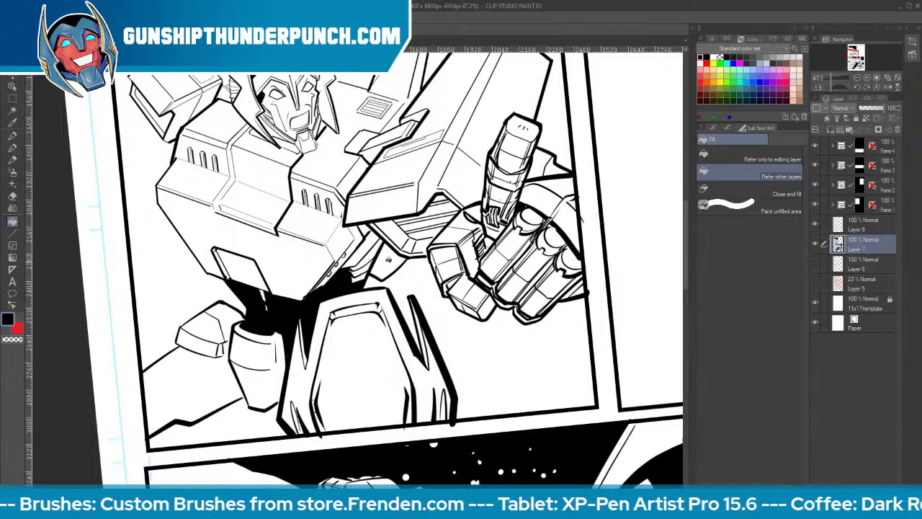
Fill the gap beneath the robot's chin and the recess under its raised arm with solid black
key("b")
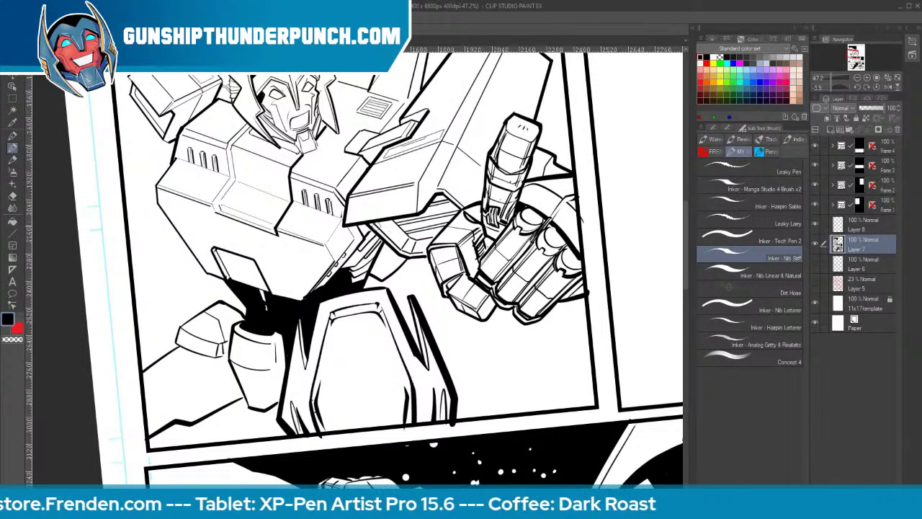
key("g")
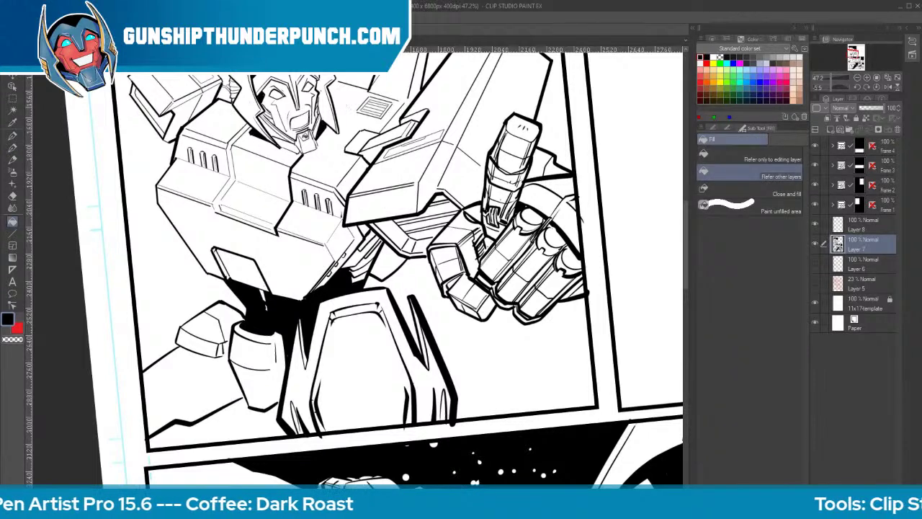
left_click(295, 145)
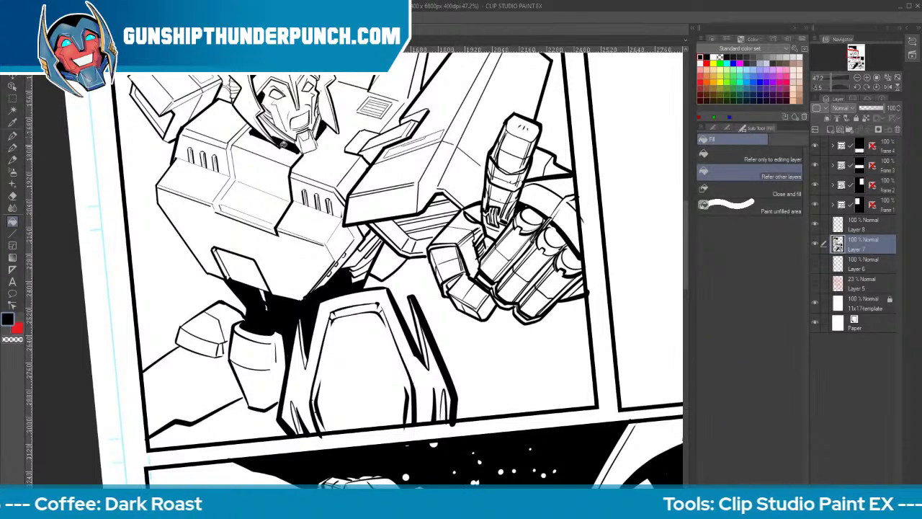
key("b")
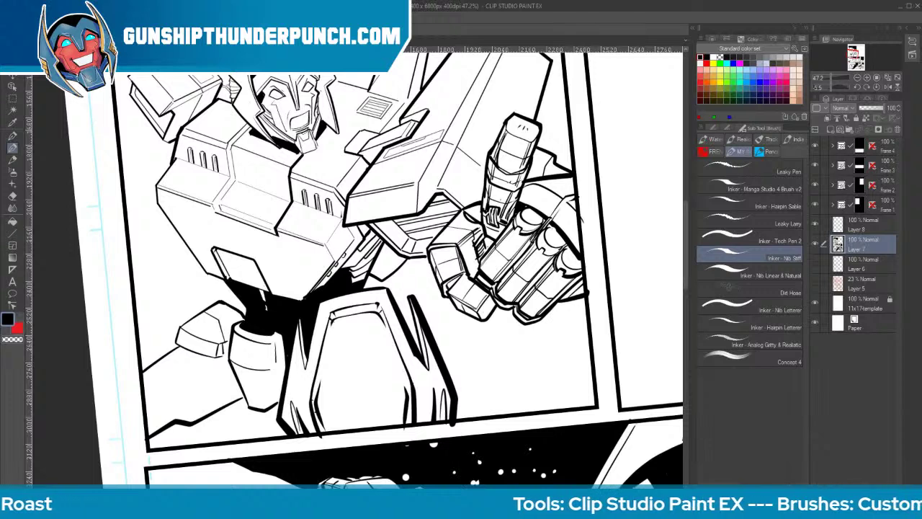
key("g")
left_click(389, 263)
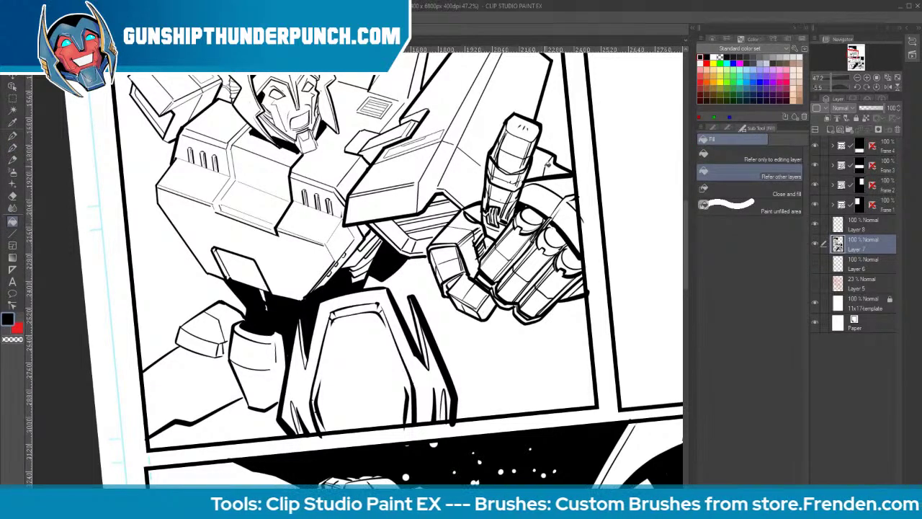
Fill the shapes behind the pointing finger and the crown of the helmet with solid black
left_click(545, 167)
left_click(565, 171)
key("ctrl+space")
left_click_drag(602, 200, 551, 258)
key("g")
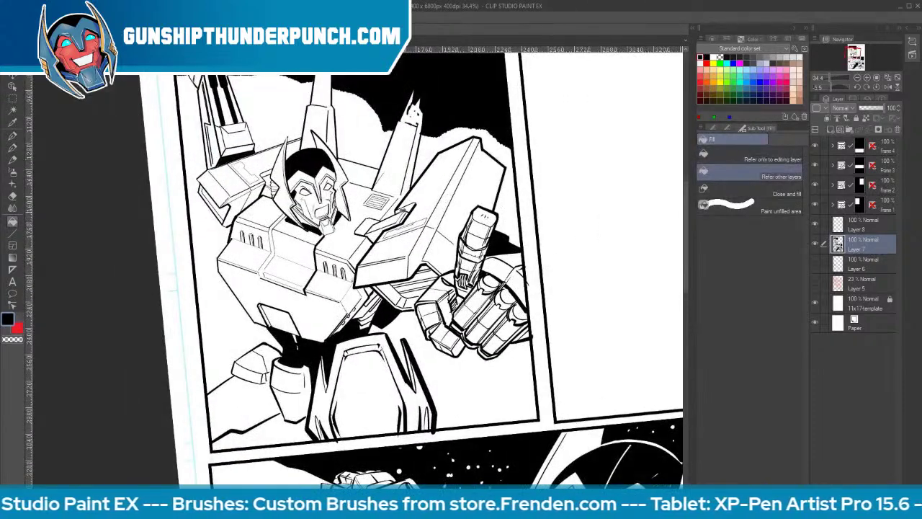
Ink a black shadow beside the thigh and add contour and panel lines to the limb reaching the panel border
key("b")
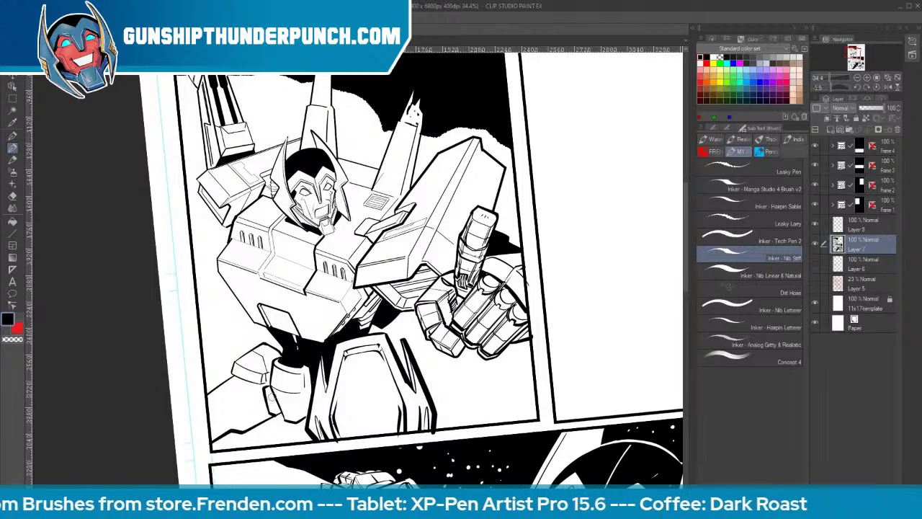
key("space")
left_click_drag(429, 369, 507, 260)
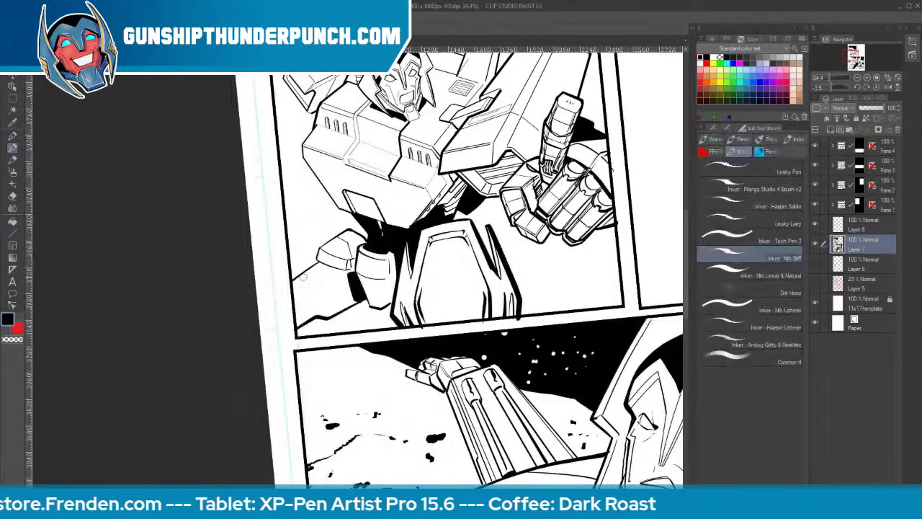
left_click_drag(296, 312, 360, 297)
mouse_move(295, 301)
left_mouse_down()
mouse_move(317, 302)
mouse_move(350, 271)
left_mouse_up()
mouse_move(300, 302)
left_mouse_down()
mouse_move(305, 271)
mouse_move(326, 280)
mouse_move(335, 299)
mouse_move(356, 293)
left_mouse_up()
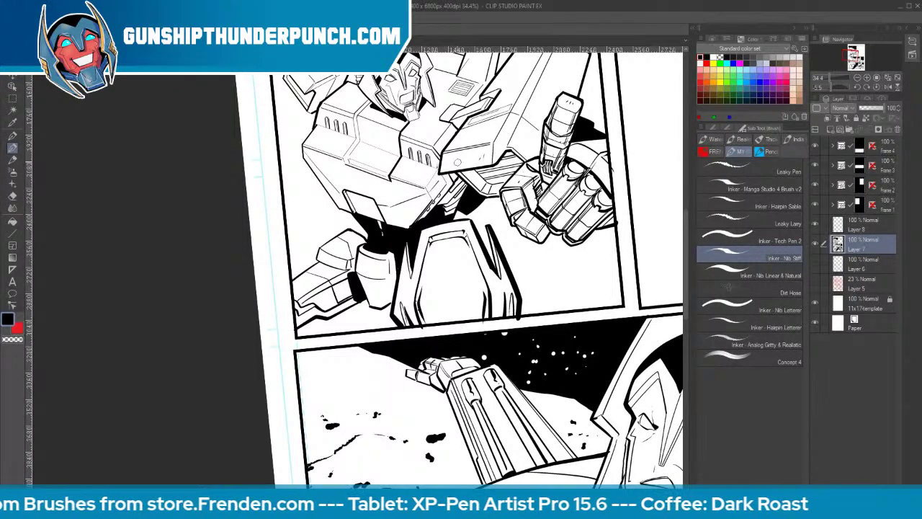
Add inner contour lines along the lower torso and small surface marks on the chest with the Inker - Nib Stiff brush
key("space")
left_click_drag(626, 180, 586, 276)
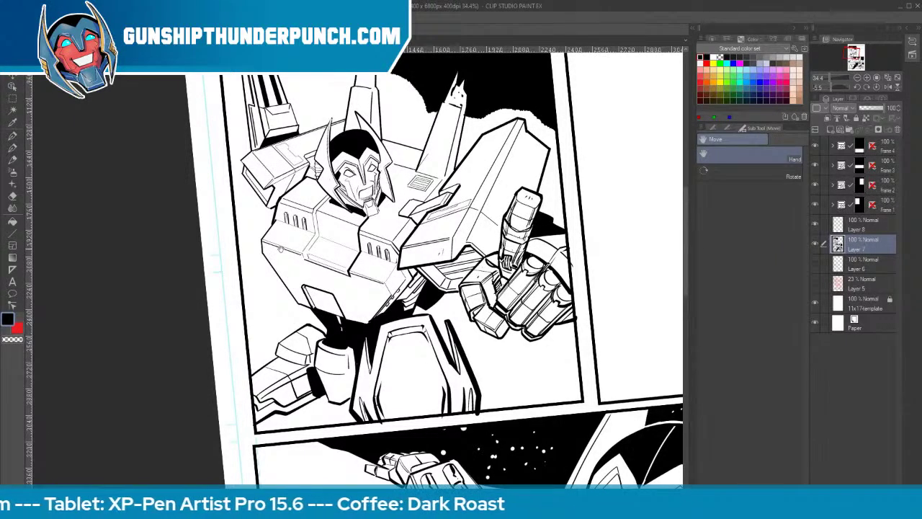
key("b")
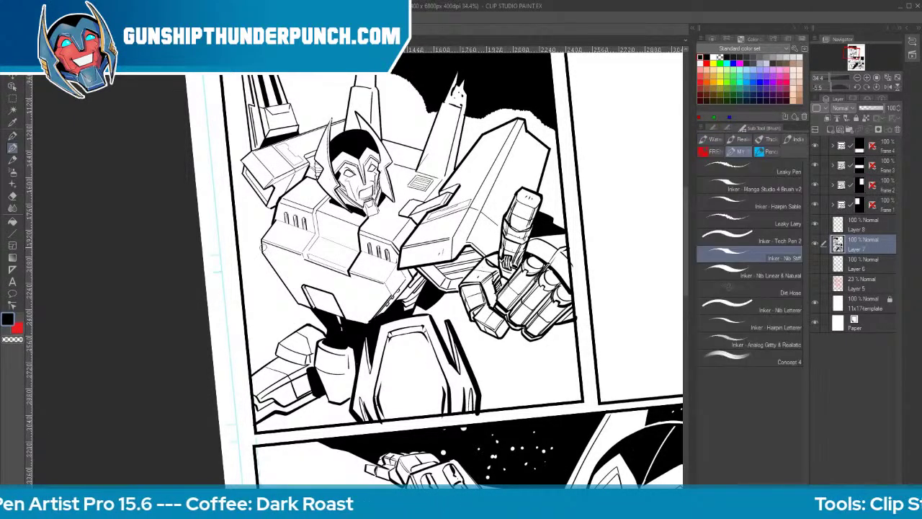
left_click_drag(264, 247, 294, 286)
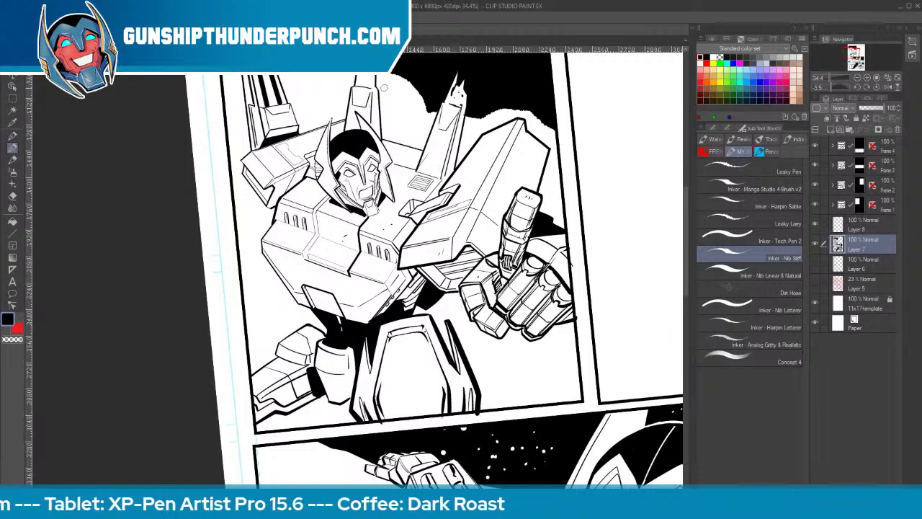
mouse_move(361, 120)
left_mouse_down()
mouse_move(387, 158)
mouse_move(396, 124)
left_mouse_up()
key("ctrl+z")
Touch up the helmet fin's tip and add inner lines, small marks and a heavier edge to the shoulder block below the cannon
key("ctrl+space")
left_click(395, 124)
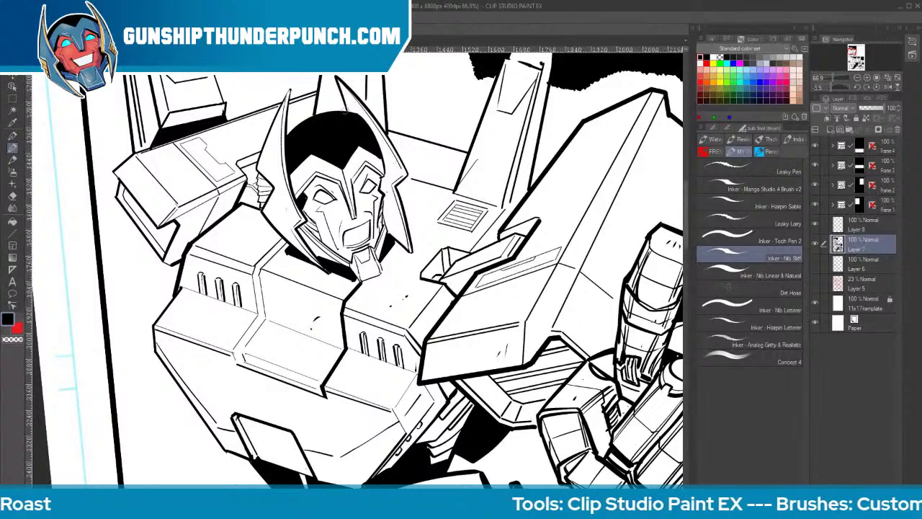
left_click_drag(289, 90, 281, 108)
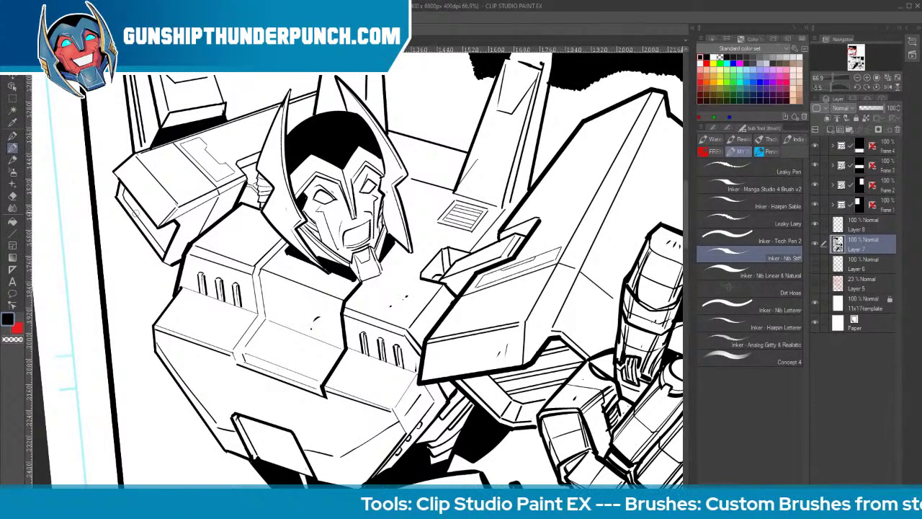
left_click(12, 233)
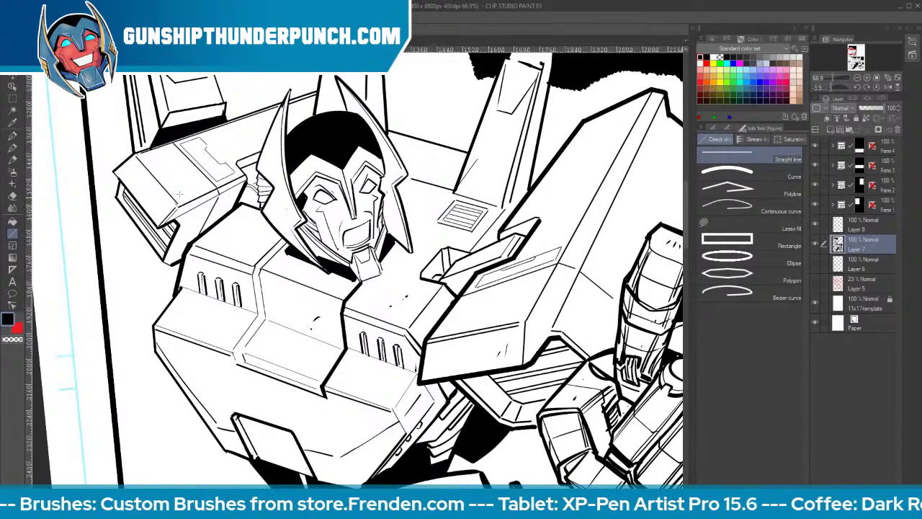
key("p")
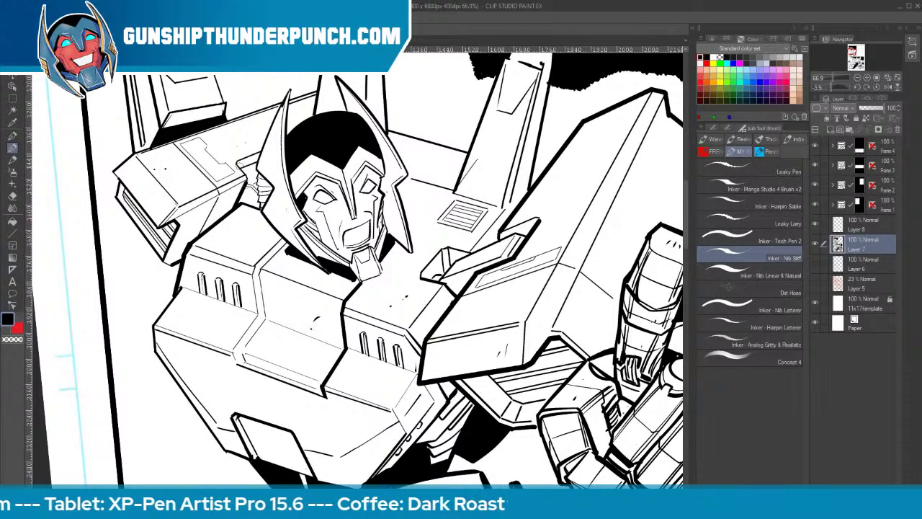
left_click_drag(238, 165, 246, 180)
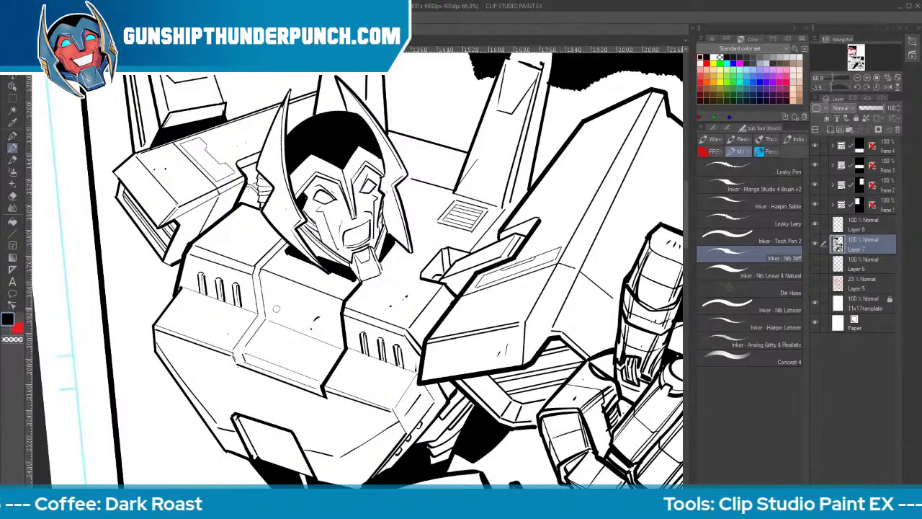
Draw straight lines along the raised chest panel's upper edge and the collar piece beside the large shoulder, adjusting the line thickness
key("u")
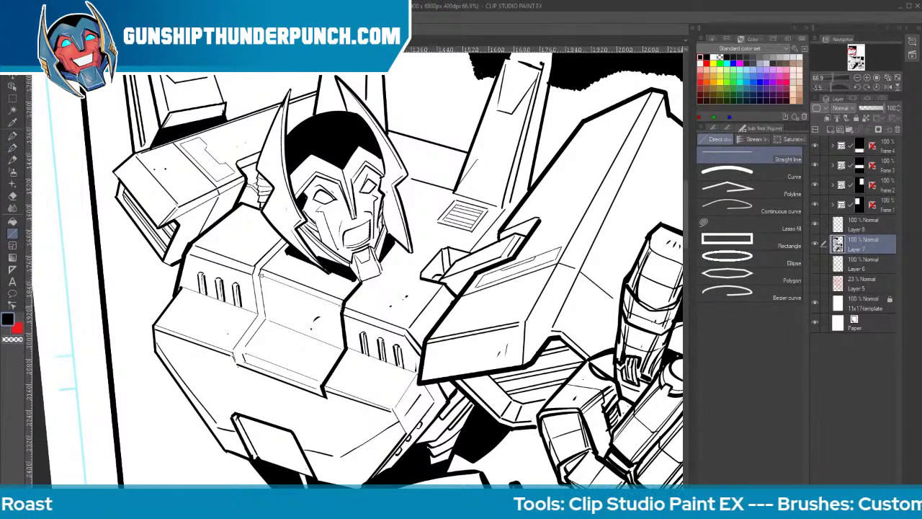
left_click_drag(268, 317, 347, 347)
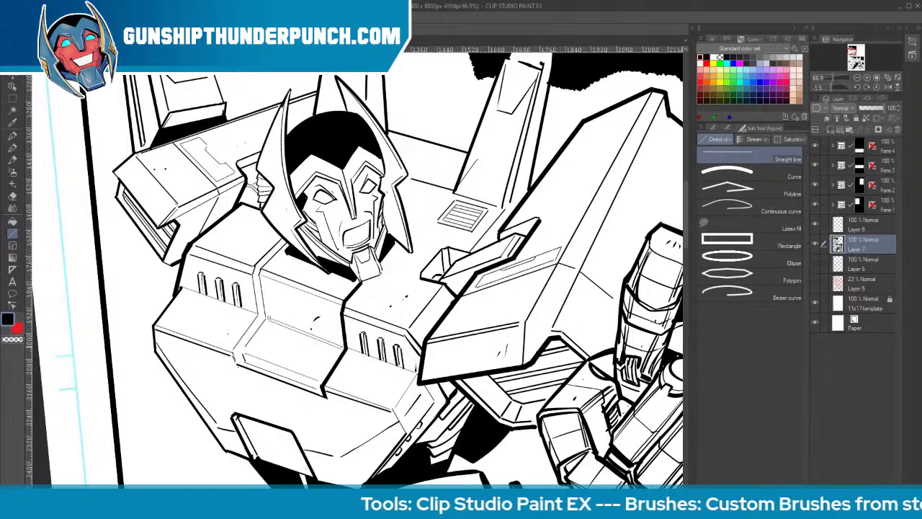
key("bracketright")
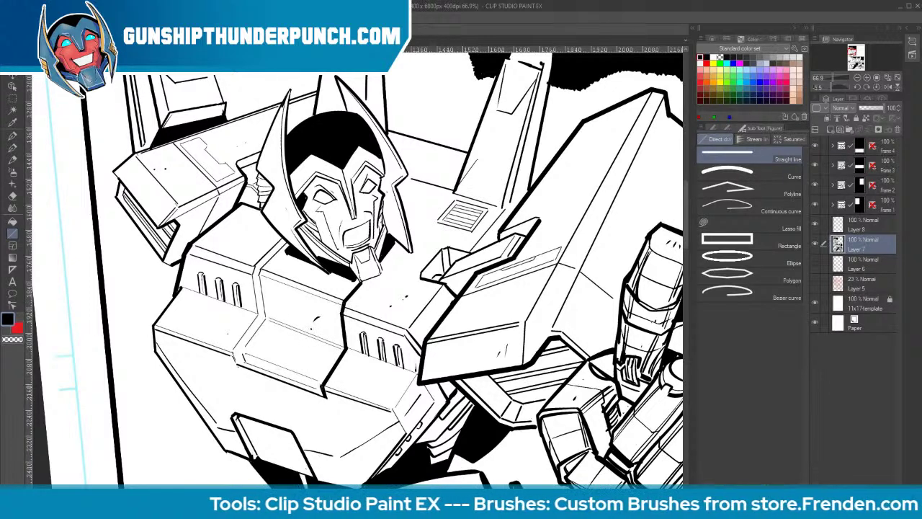
key("bracketleft")
key("bracketright")
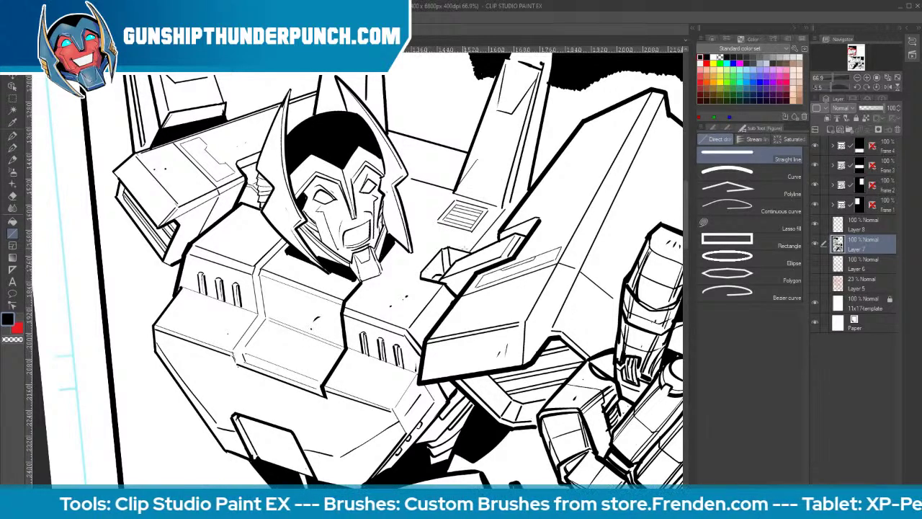
left_click_drag(268, 317, 345, 348)
left_click_drag(457, 261, 516, 233)
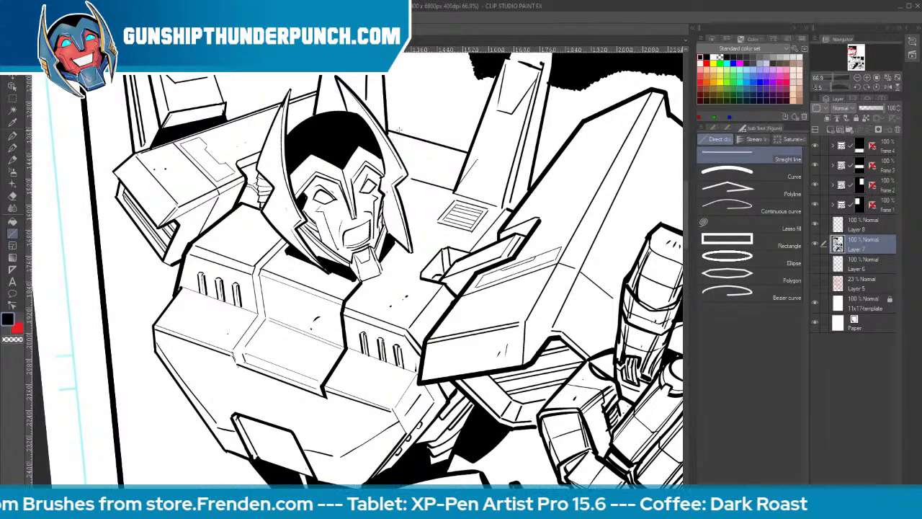
Draw straight panel lines on the back plate behind the helmet and short accent lines beside the tall fin near the collar
mouse_move(454, 190)
left_mouse_down()
mouse_move(450, 156)
mouse_move(394, 136)
left_mouse_up()
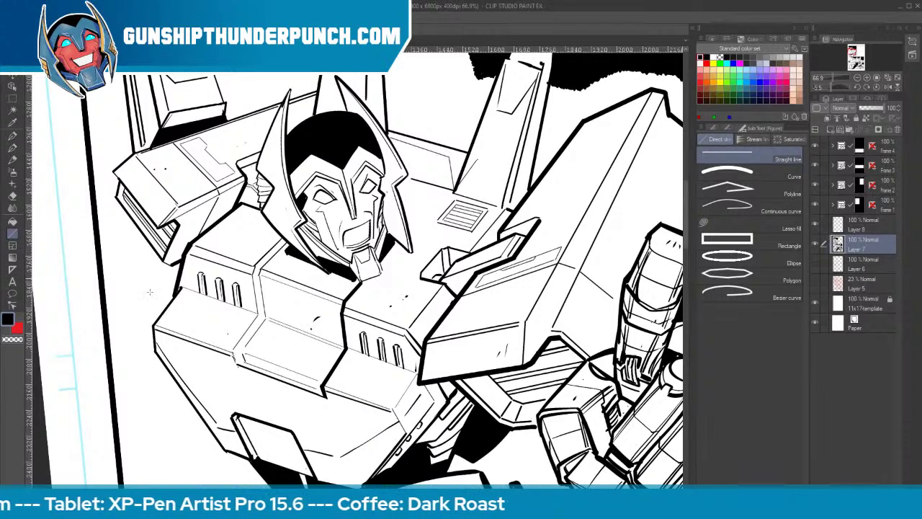
left_click_drag(118, 195, 165, 254)
left_click_drag(562, 462, 391, 290)
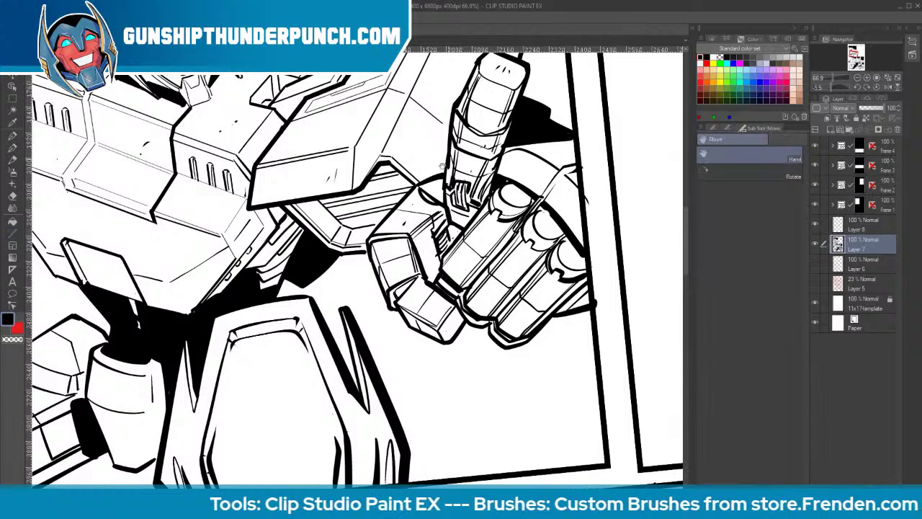
left_click_drag(444, 162, 365, 291)
left_click_drag(471, 257, 599, 266)
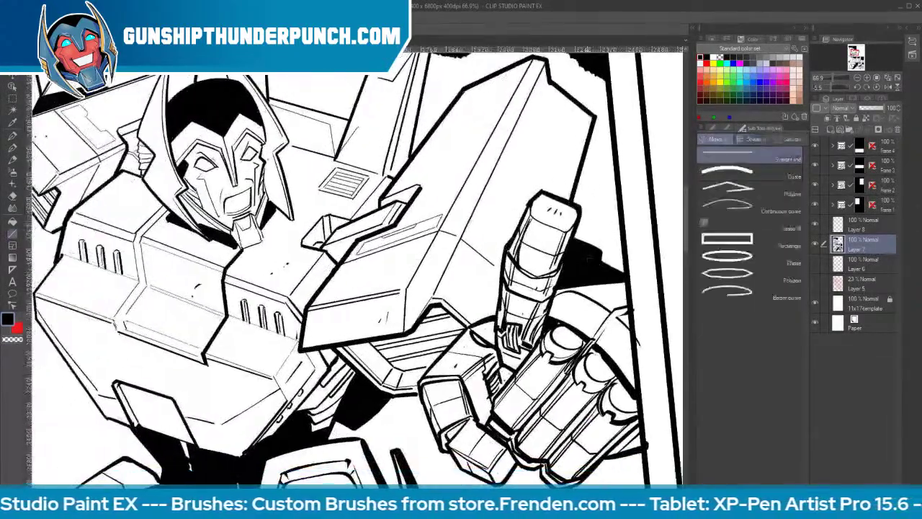
left_click_drag(386, 195, 418, 182)
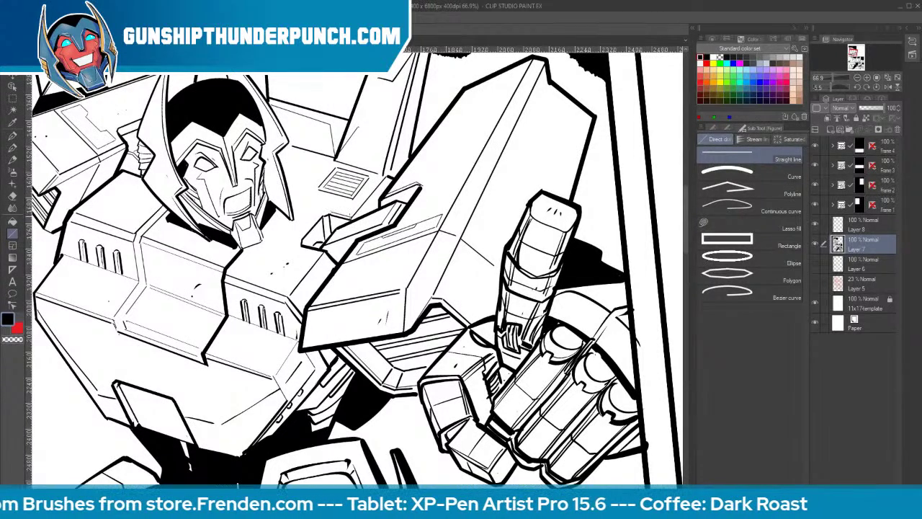
left_click_drag(350, 215, 384, 175)
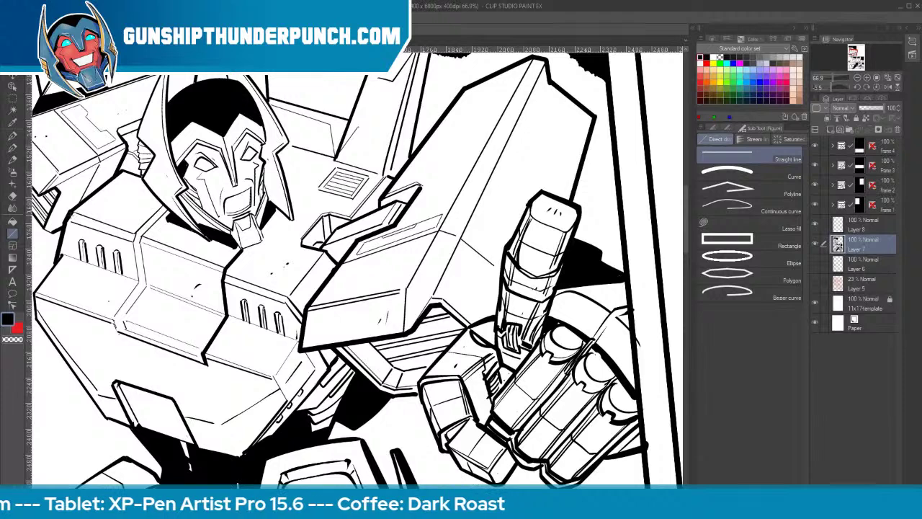
Draw thin inset outlines with notched inner details on the top faces of the two upper chest blocks using straight lines
left_click_drag(76, 210, 126, 171)
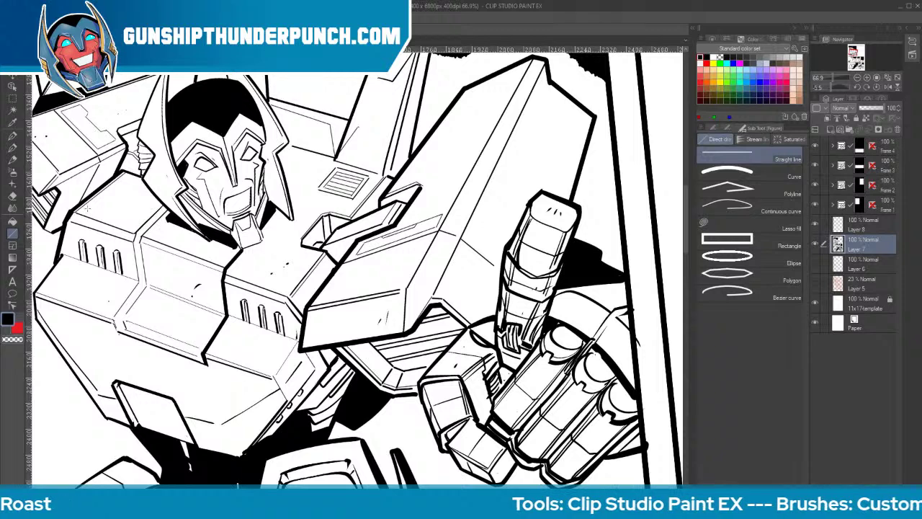
left_click_drag(86, 207, 131, 225)
left_click_drag(237, 268, 288, 289)
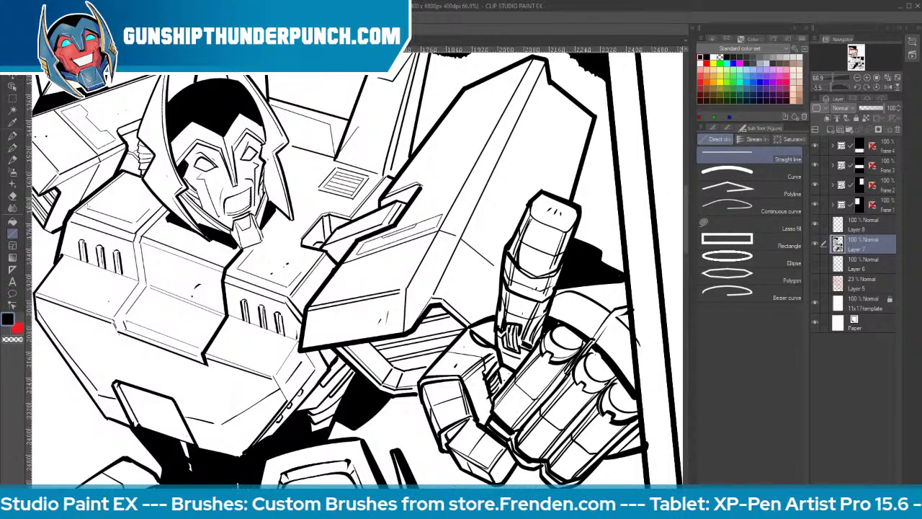
mouse_move(86, 209)
left_mouse_down()
mouse_move(108, 191)
mouse_move(152, 206)
left_mouse_up()
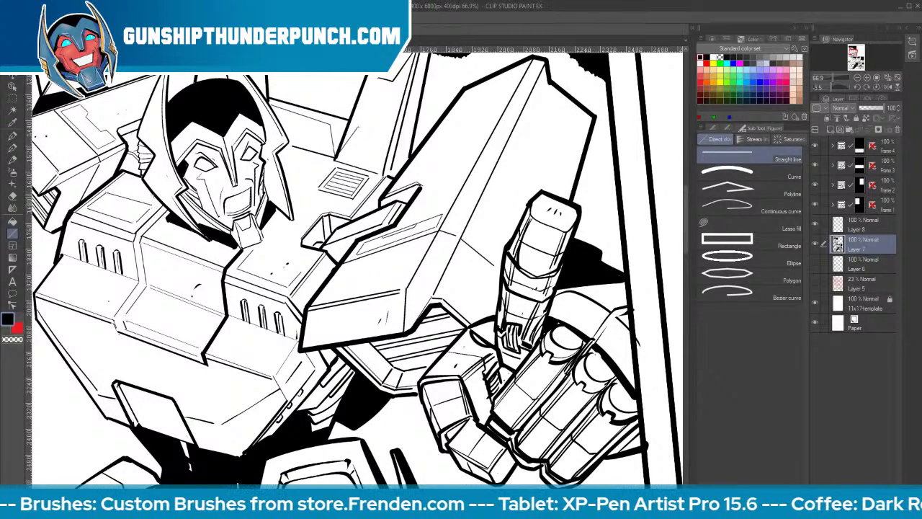
left_click_drag(256, 249, 306, 264)
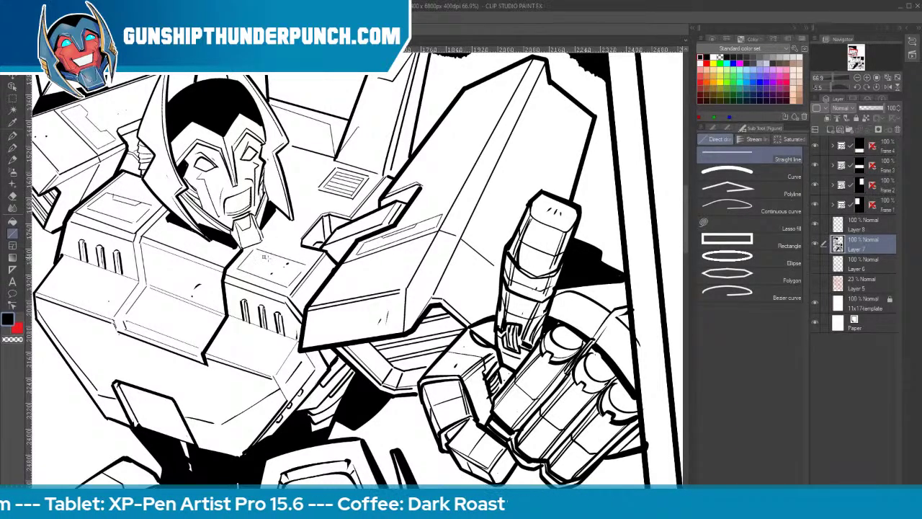
left_click_drag(264, 257, 286, 265)
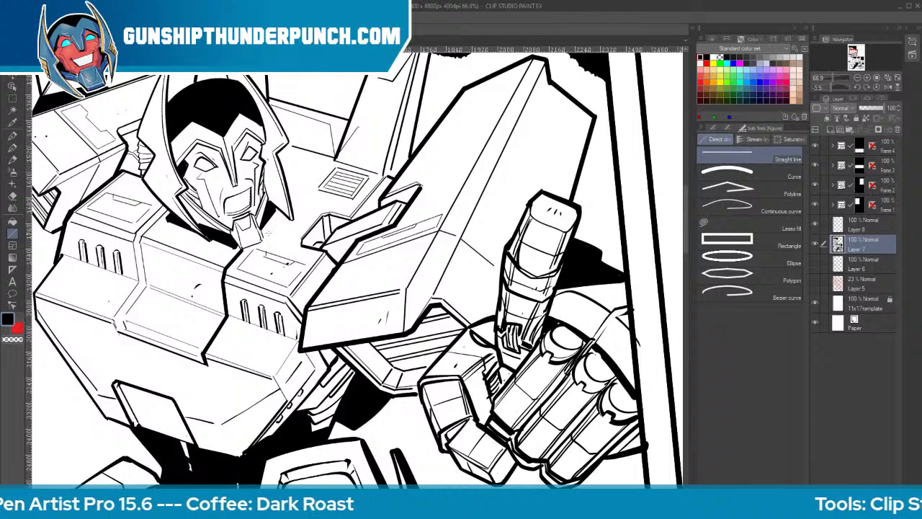
Add small specks, scratch marks and a seam accent to the large shoulder and lower torso with the Inker - Nib Stiff brush
key("e")
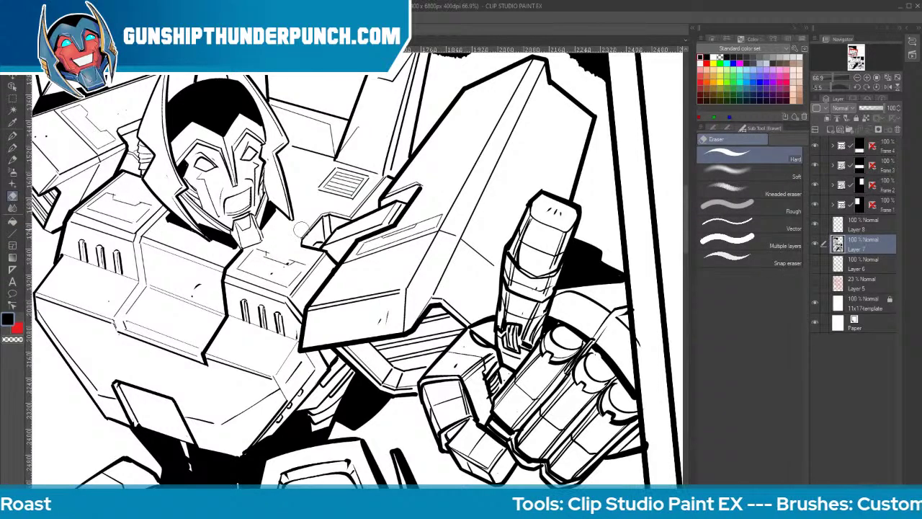
key("b")
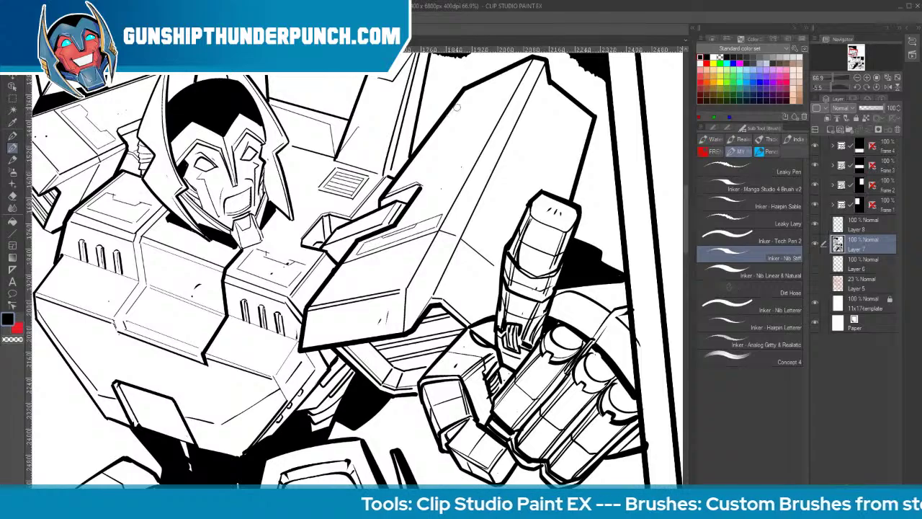
key("h")
left_click_drag(345, 352, 460, 278)
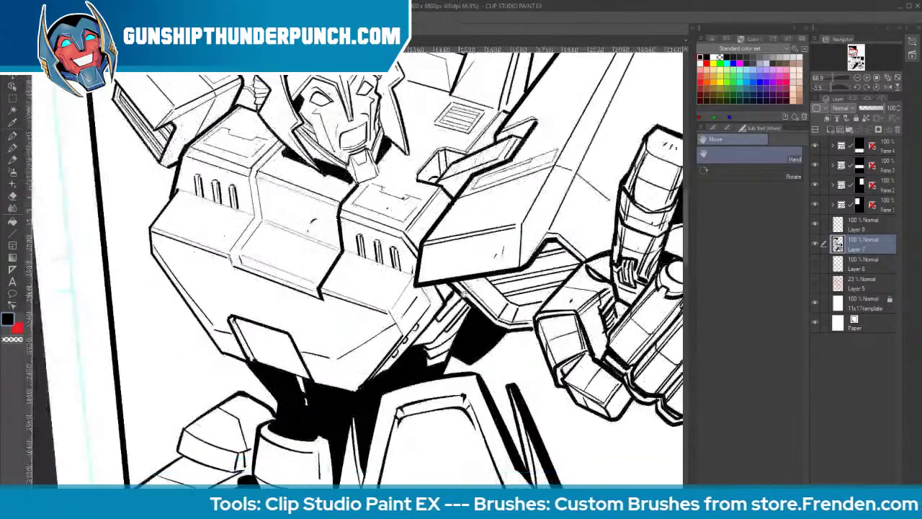
key("r")
left_click_drag(353, 425, 524, 344)
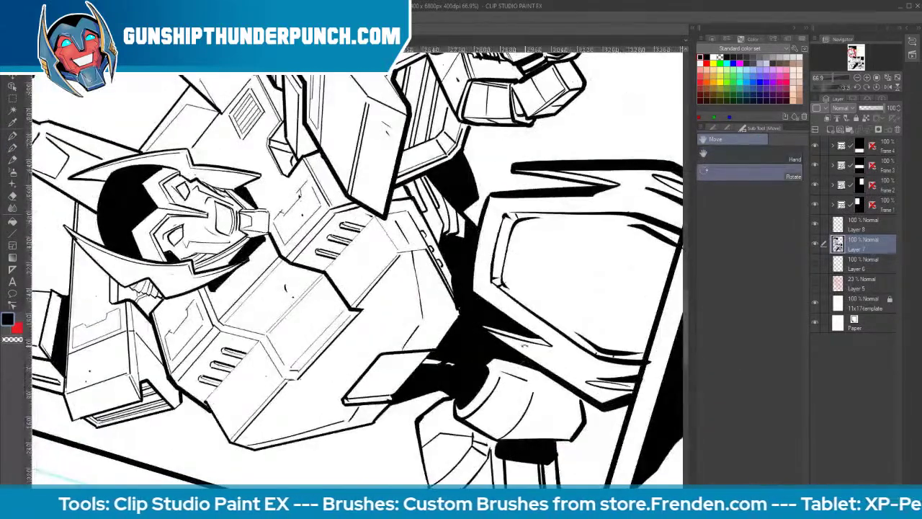
key("b")
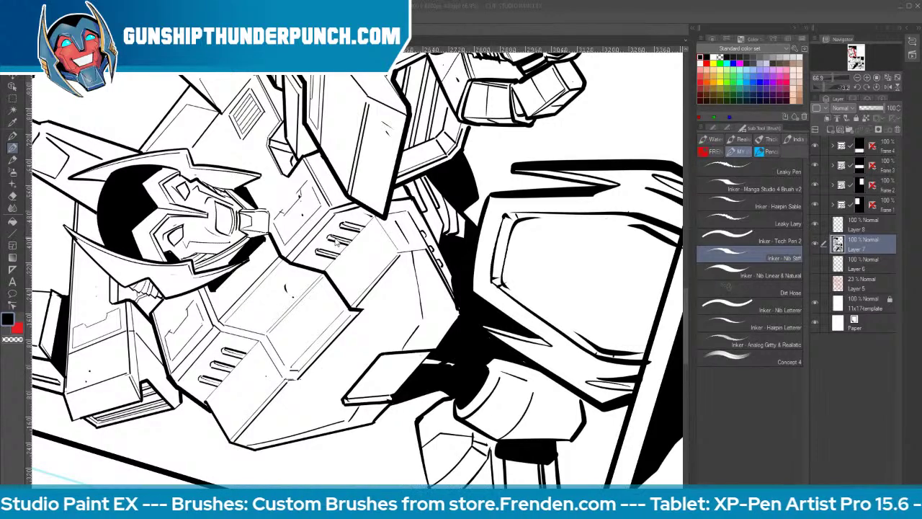
left_click(212, 129)
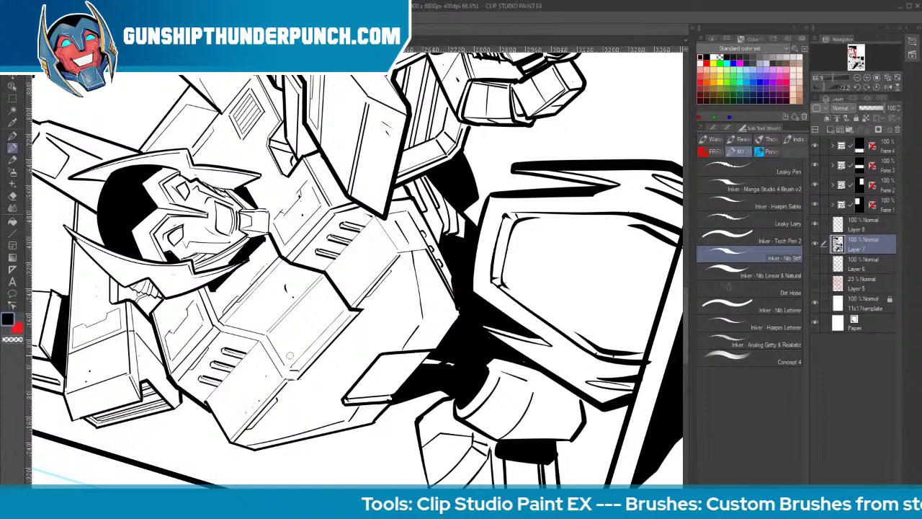
mouse_move(313, 401)
left_mouse_down()
mouse_move(310, 420)
mouse_move(332, 407)
left_mouse_up()
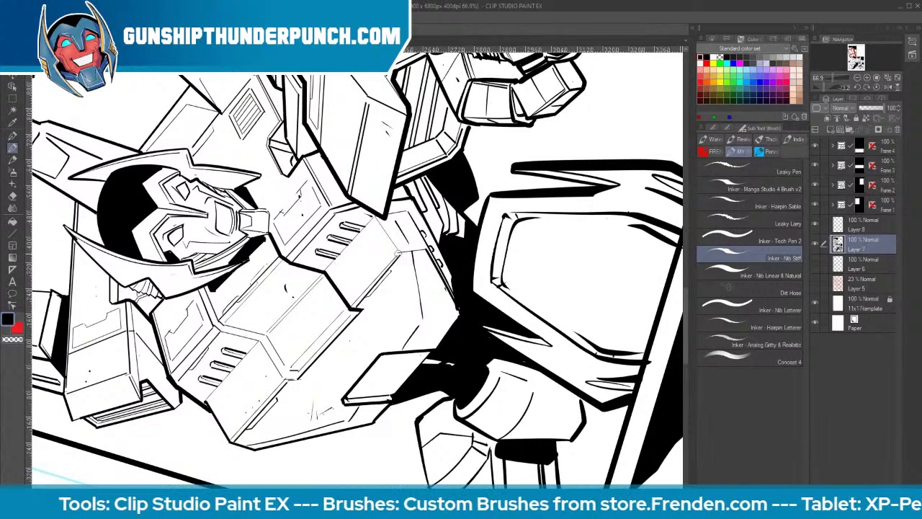
left_click_drag(374, 219, 397, 252)
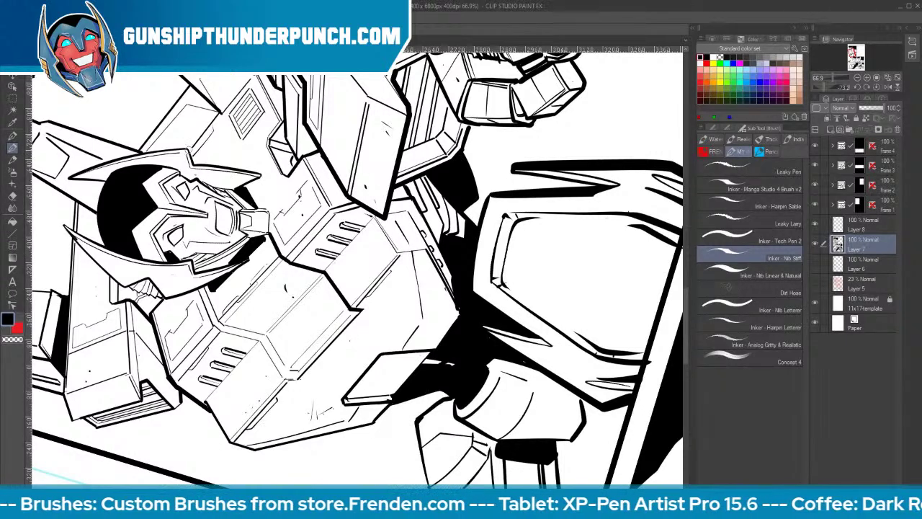
Touch up the line work where the back plate meets the helmet fin and add small surface marks to the raised hand's fingers
key("e")
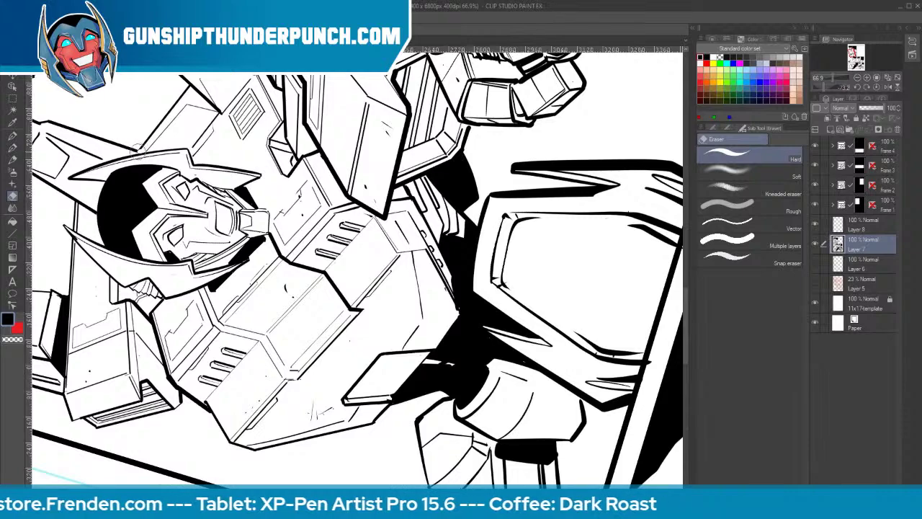
key("b")
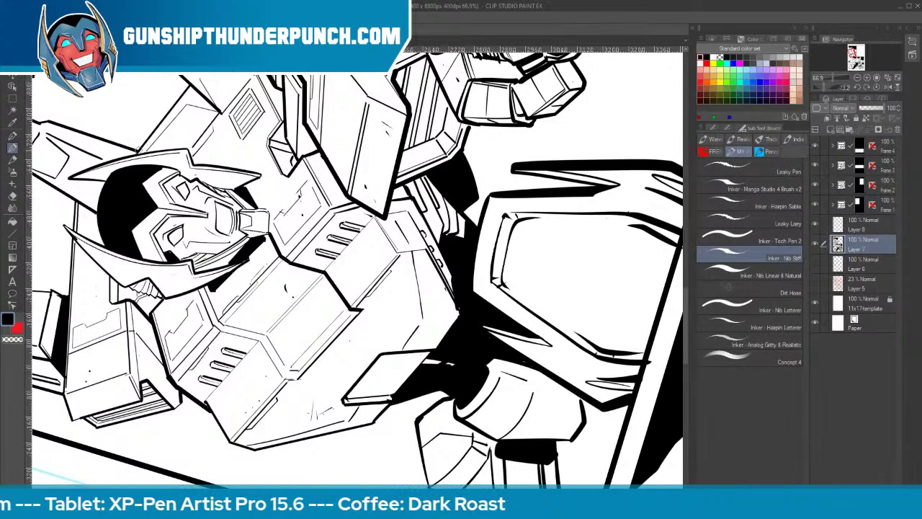
key("space")
mouse_move(371, 244)
left_mouse_down()
mouse_move(401, 239)
mouse_move(318, 326)
left_mouse_up()
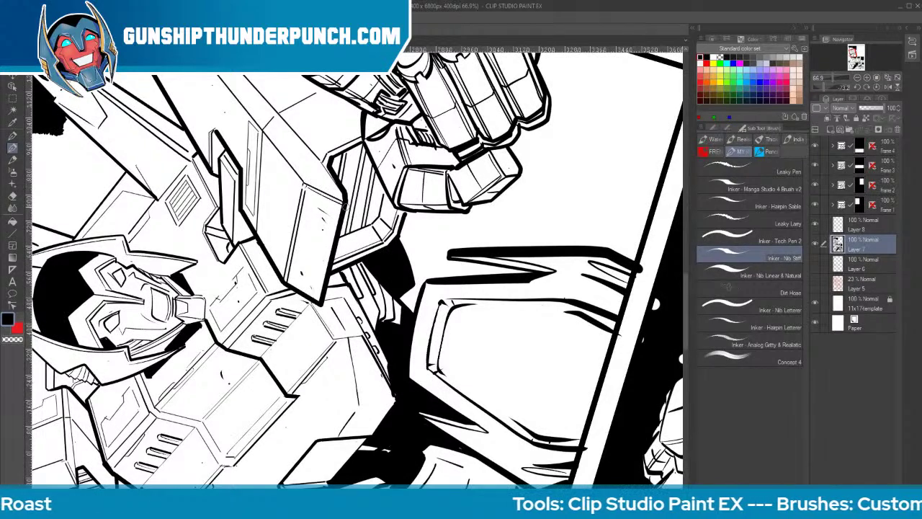
key("space")
left_click_drag(504, 213, 487, 367)
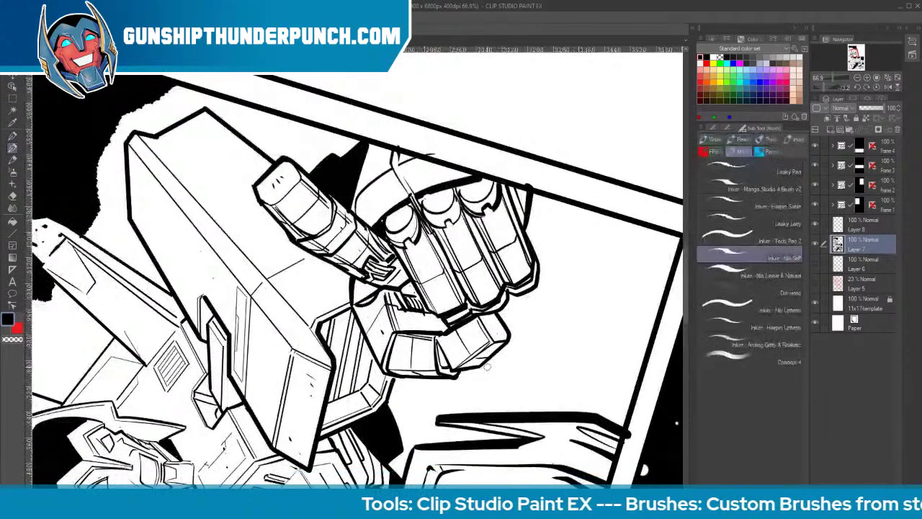
key("shift+space")
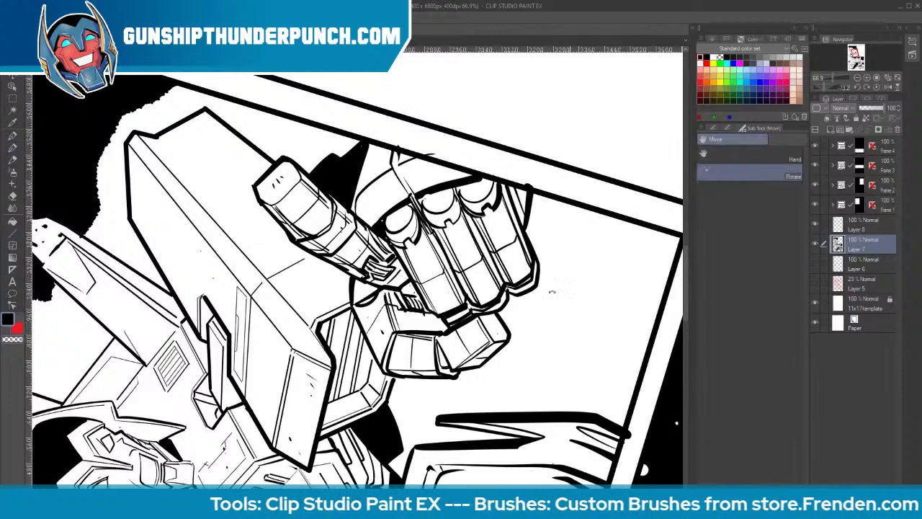
mouse_move(552, 292)
left_mouse_down()
mouse_move(461, 447)
mouse_move(441, 439)
left_mouse_up()
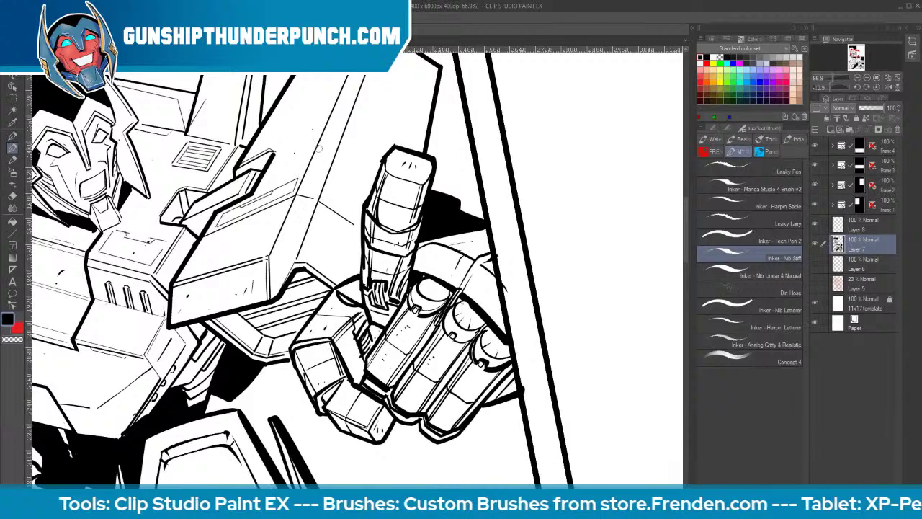
Ink a narrow notch along the large shoulder's ridge line and add inner lines to the collar piece beside it
left_click_drag(315, 151, 329, 118)
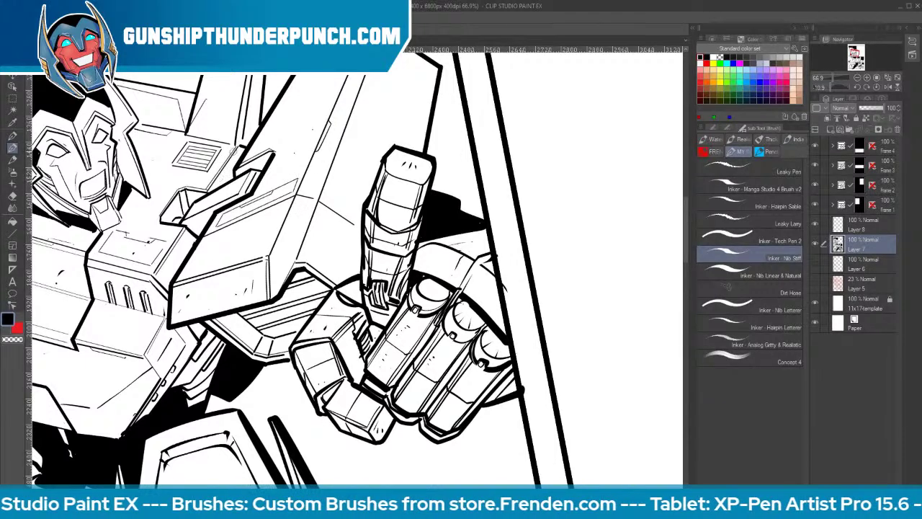
left_click_drag(241, 142, 210, 188)
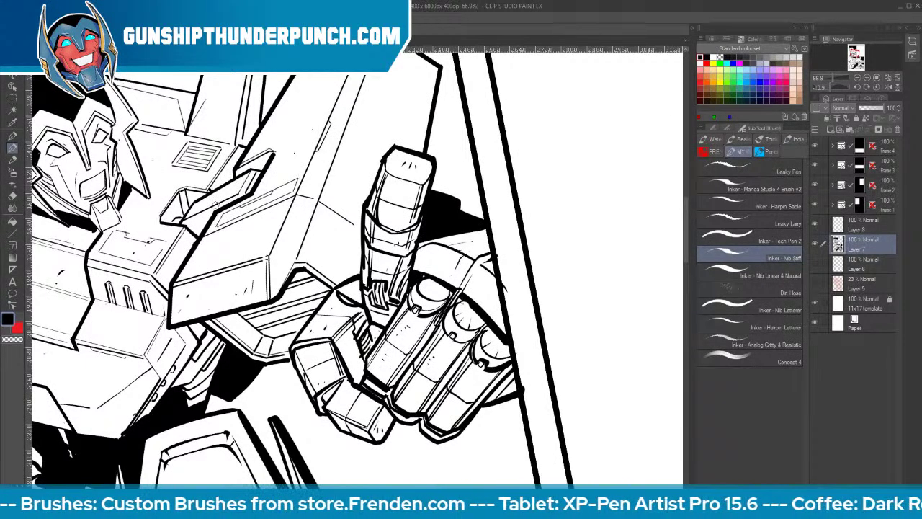
left_click_drag(181, 223, 236, 196)
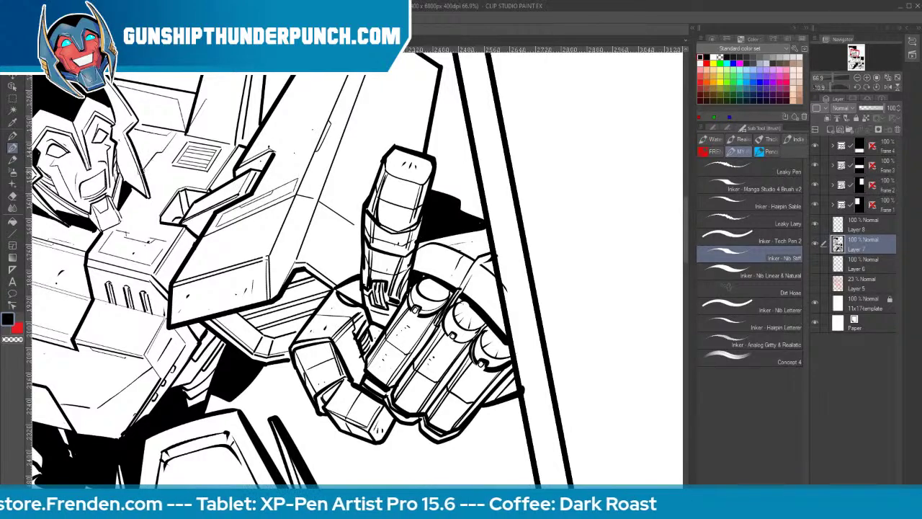
Ink a black slot under the lower limb's angular block and paint a white segmented rim at the top of the cylindrical limb
key("space")
mouse_move(226, 266)
left_mouse_down()
mouse_move(425, 191)
mouse_move(463, 131)
left_mouse_up()
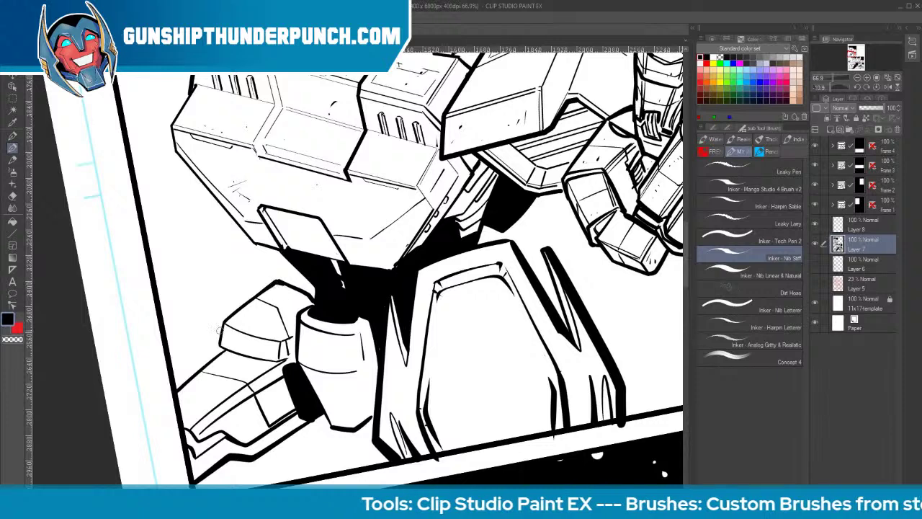
left_click_drag(235, 349, 258, 357)
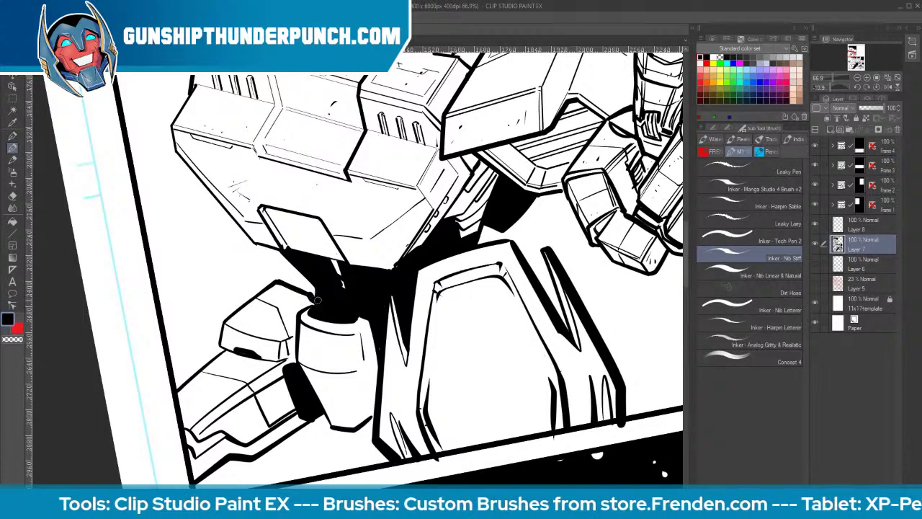
left_click(703, 57)
mouse_move(310, 326)
left_mouse_down()
mouse_move(348, 319)
mouse_move(361, 305)
mouse_move(338, 315)
mouse_move(316, 309)
mouse_move(353, 318)
mouse_move(346, 321)
left_mouse_up()
key("ctrl+z")
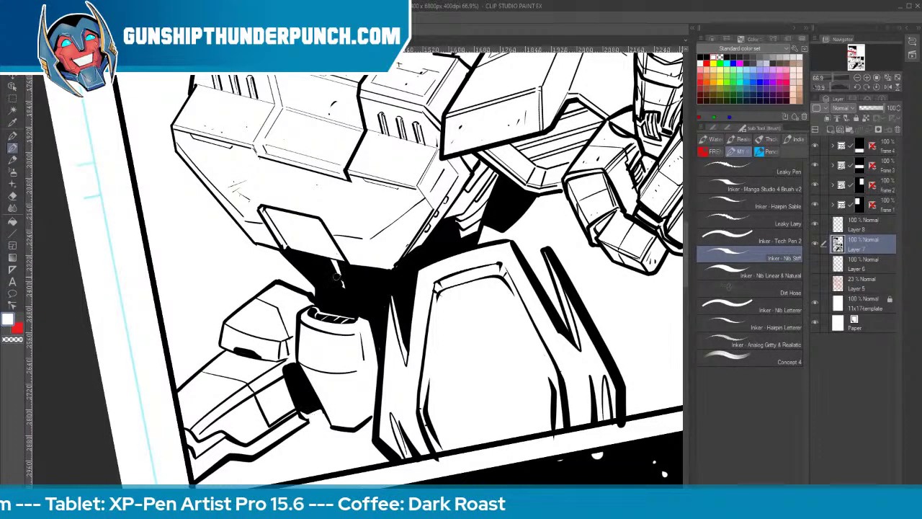
Draw white contour lines inside the black waist area and the shadowed parts beside the lower torso
mouse_move(306, 270)
left_mouse_down()
mouse_move(375, 286)
mouse_move(338, 269)
mouse_move(350, 298)
left_mouse_up()
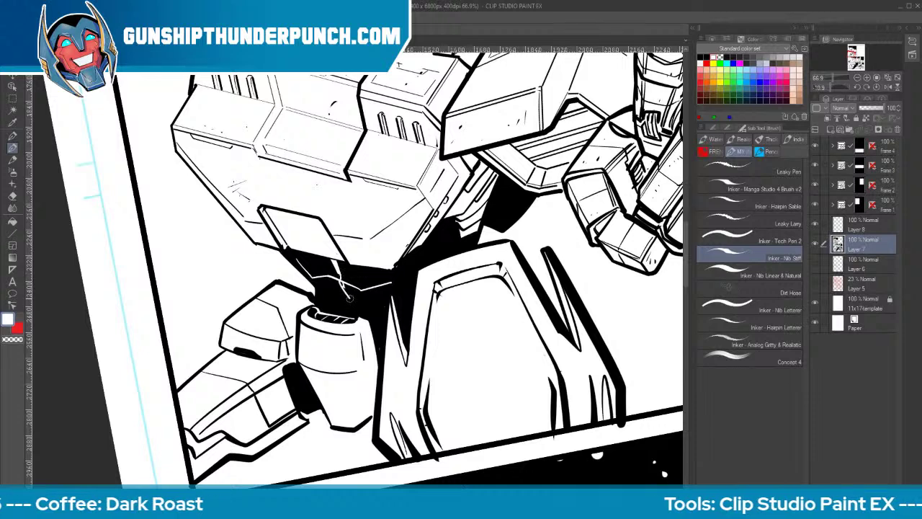
mouse_move(454, 234)
left_mouse_down()
mouse_move(445, 231)
mouse_move(428, 249)
mouse_move(448, 244)
mouse_move(428, 256)
left_mouse_up()
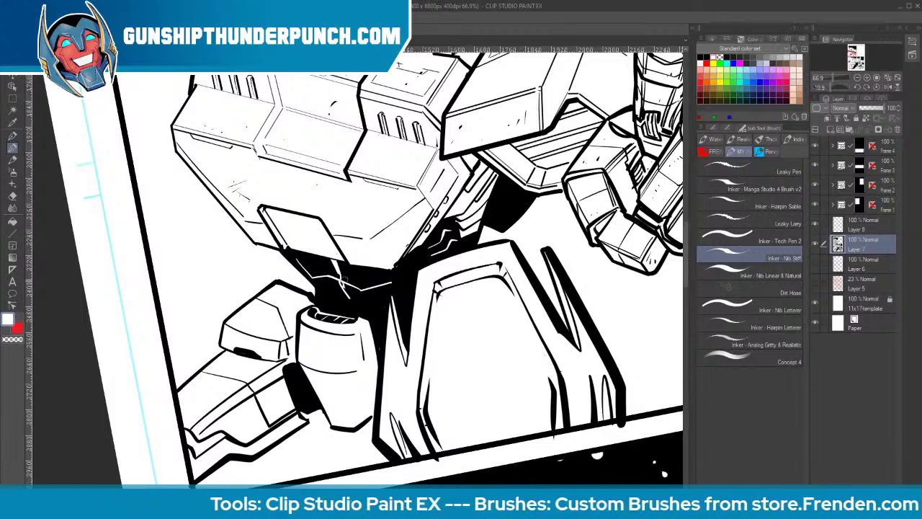
left_click_drag(340, 280, 351, 301)
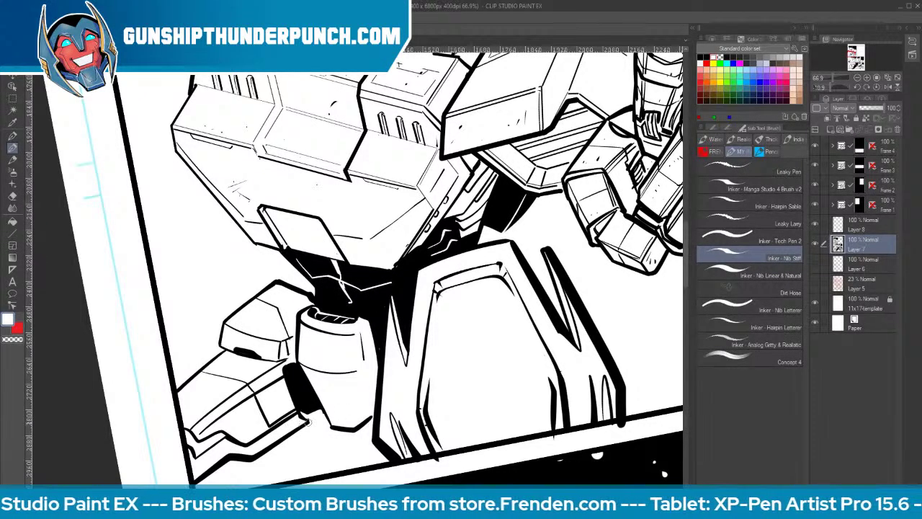
Add short white detail lines to the black shadow behind the raised finger and review the whole panel
key("ctrl+space")
left_click_drag(520, 292, 484, 286)
key("space")
mouse_move(485, 286)
left_mouse_down()
mouse_move(528, 326)
mouse_move(432, 375)
left_mouse_up()
mouse_move(497, 216)
left_mouse_down()
mouse_move(512, 231)
mouse_move(508, 223)
left_mouse_up()
left_click_drag(509, 223, 508, 235)
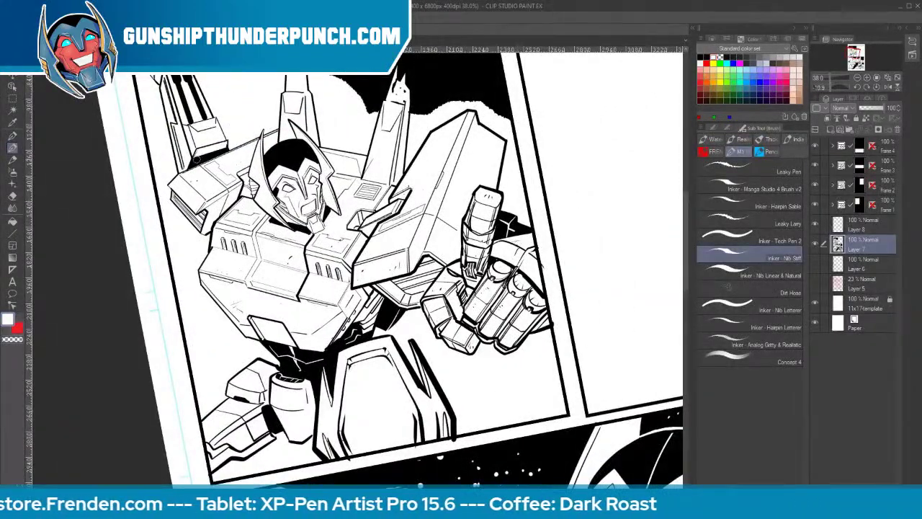
left_click_drag(291, 150, 322, 193)
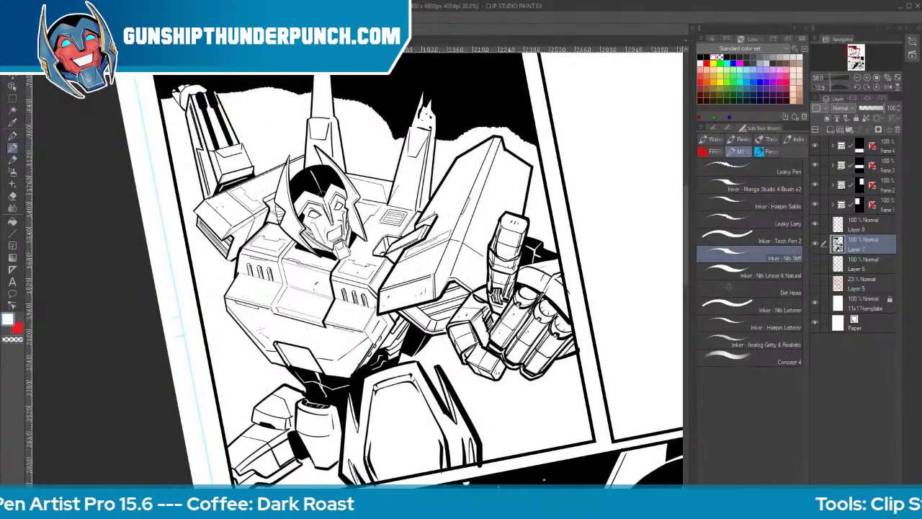
Paint white contour and highlight lines inside the two black barrels on the raised forearm
mouse_move(595, 295)
left_mouse_down()
mouse_move(611, 397)
mouse_move(633, 377)
mouse_move(629, 367)
left_mouse_up()
mouse_move(464, 202)
left_mouse_down()
mouse_move(472, 178)
mouse_move(461, 186)
left_mouse_up()
key("ctrl+space")
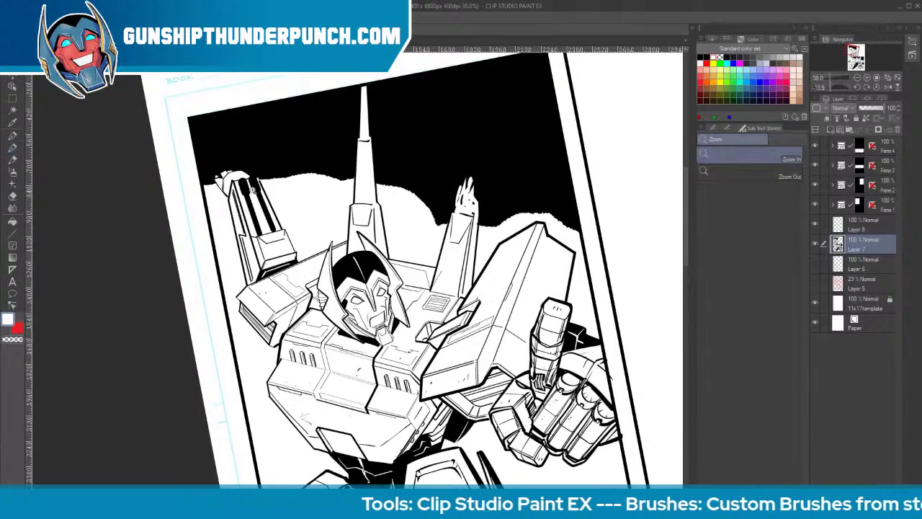
left_click(258, 188)
left_click_drag(278, 173, 287, 172)
left_click_drag(170, 150, 164, 152)
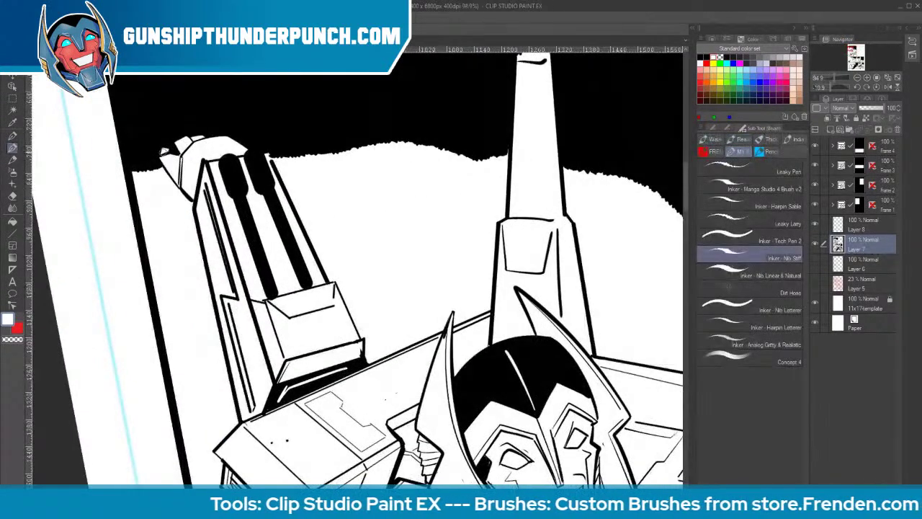
mouse_move(232, 191)
left_mouse_down()
mouse_move(224, 160)
mouse_move(237, 193)
mouse_move(263, 180)
mouse_move(255, 167)
mouse_move(263, 157)
mouse_move(249, 147)
mouse_move(261, 150)
mouse_move(263, 180)
mouse_move(247, 196)
mouse_move(275, 191)
mouse_move(266, 279)
left_mouse_up()
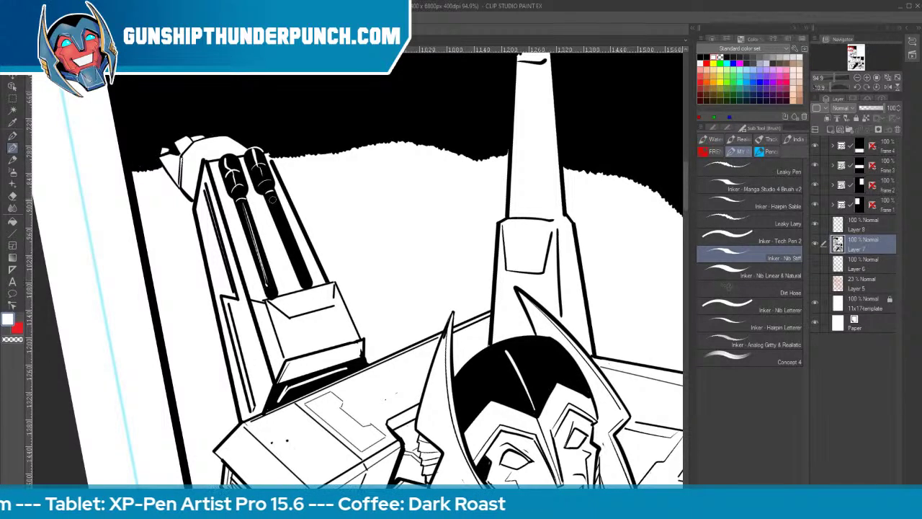
Switch to black and ink the bases of the two barrels and thin contour lines on the block below them
left_click(700, 57)
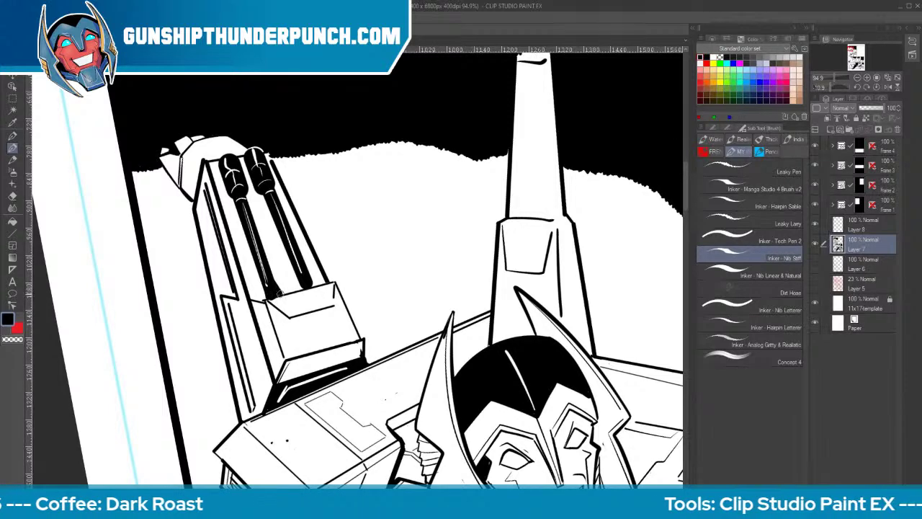
left_click_drag(282, 294, 328, 284)
key("ctrl+z")
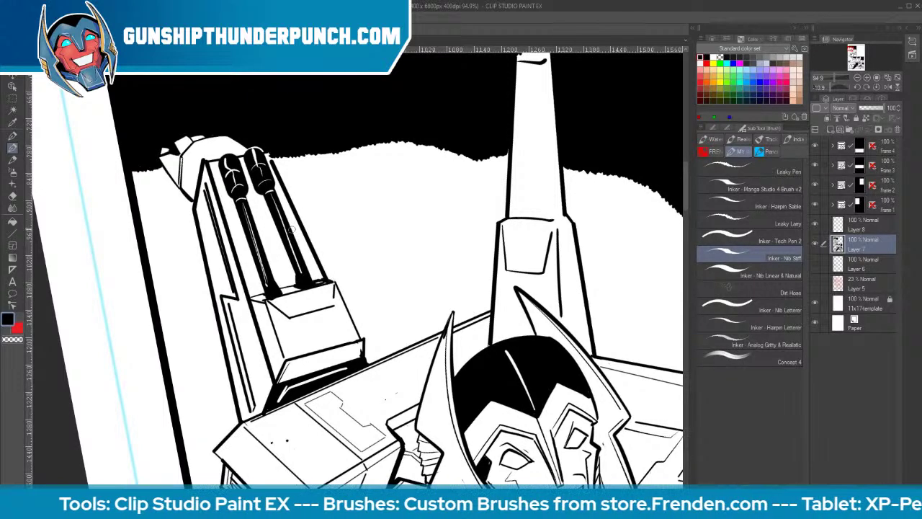
left_click_drag(295, 355, 338, 344)
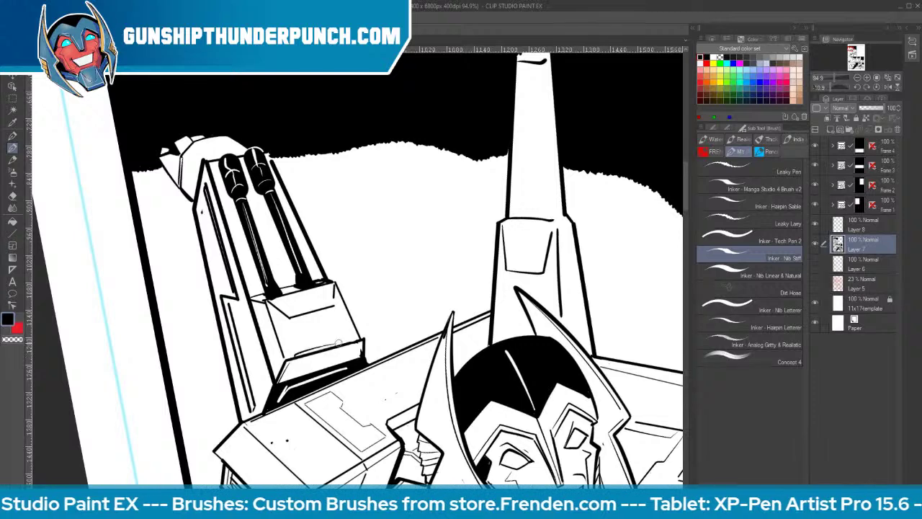
left_click_drag(294, 381, 343, 359)
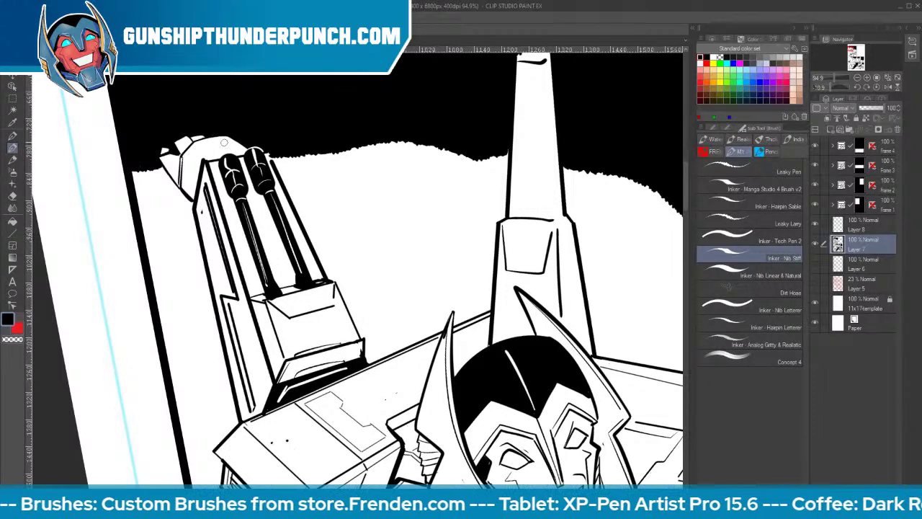
Clean up the raised forearm's side and ink straight panel lines along its length and lower block, touching up the upper corner
key("e")
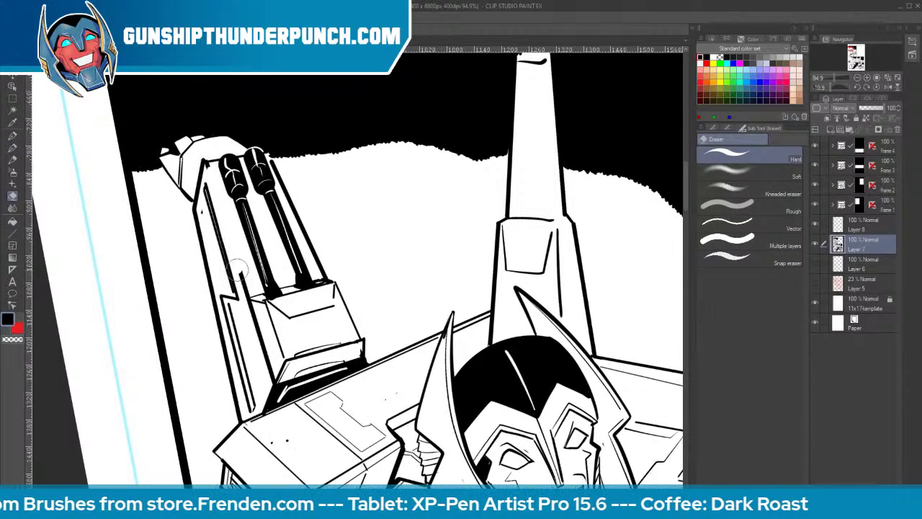
key("u")
left_click_drag(210, 164, 272, 390)
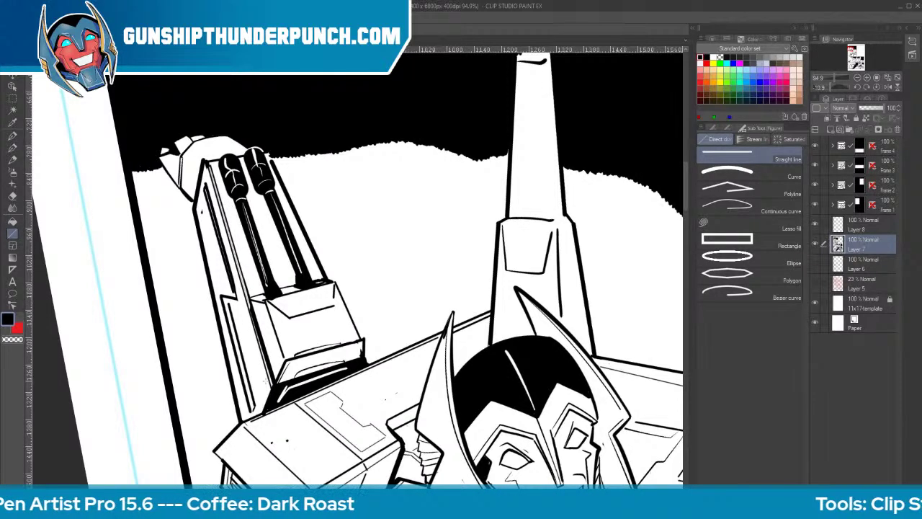
key("ctrl+space")
mouse_move(517, 288)
left_mouse_down()
mouse_move(476, 288)
mouse_move(513, 288)
left_mouse_up()
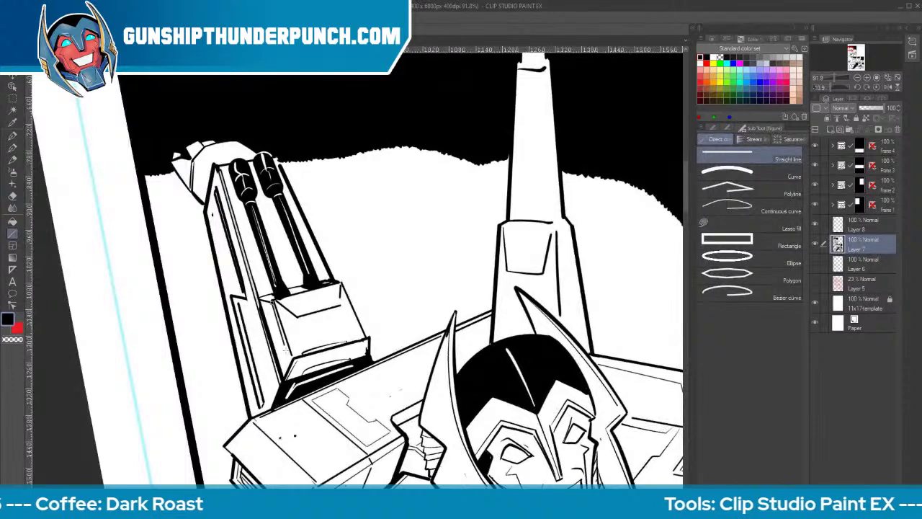
left_click_drag(290, 357, 274, 305)
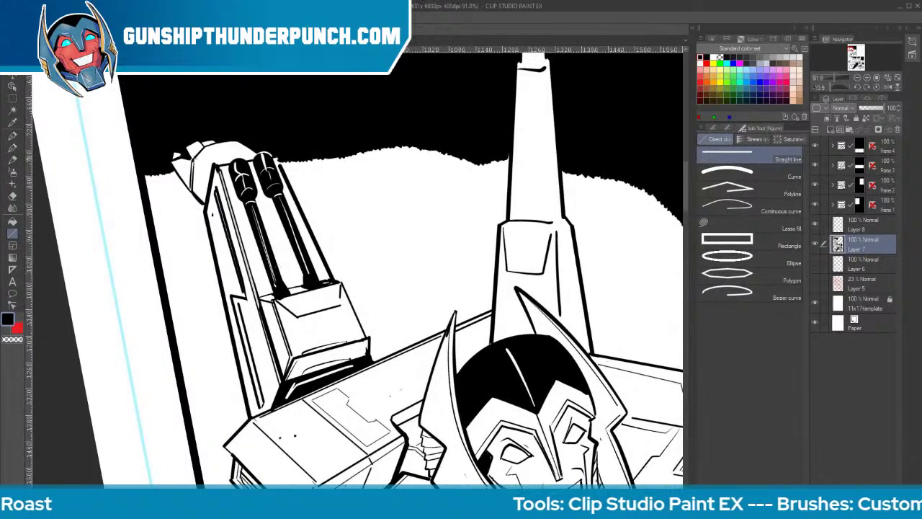
key("p")
left_click_drag(215, 173, 224, 163)
key("u")
key("ctrl+space")
left_click_drag(468, 232, 452, 239)
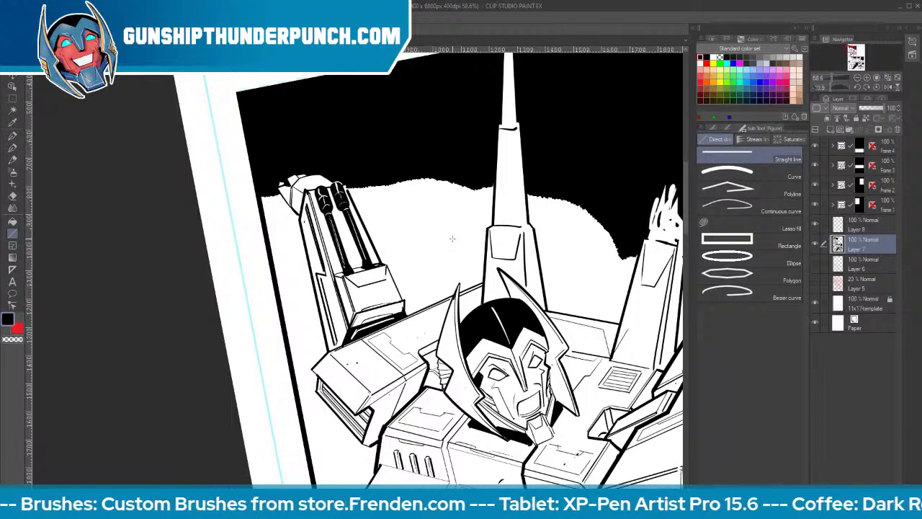
Thicken the upper shoulder outline in the panel below with the Inker - Nib Stiff brush
key("ctrl+space")
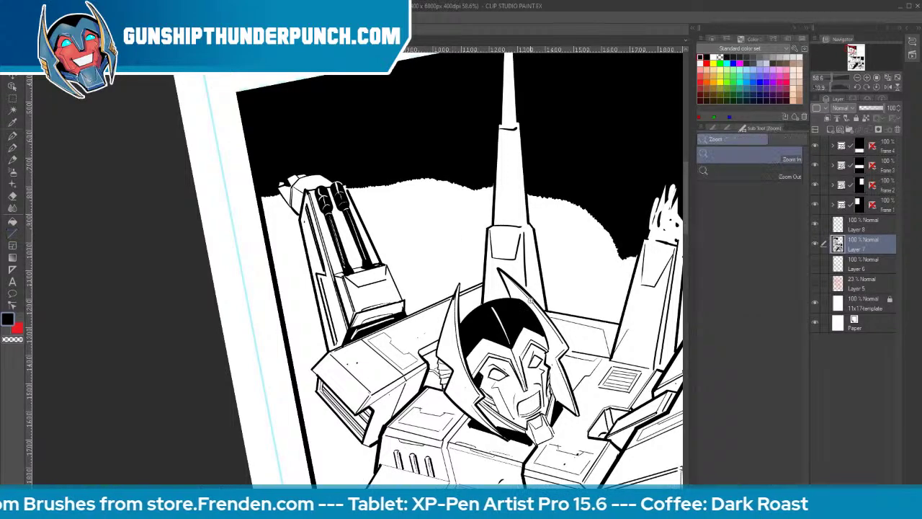
left_click_drag(540, 298, 468, 299)
left_click_drag(633, 371, 451, 173)
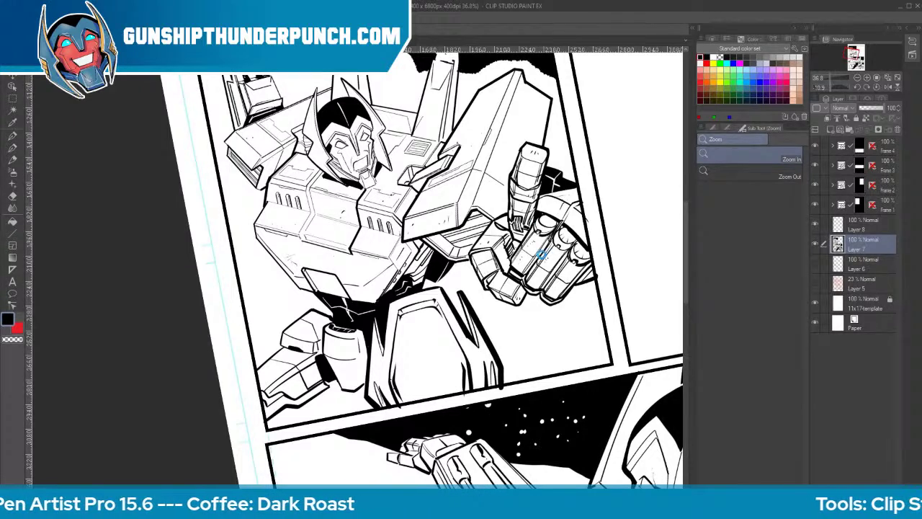
key("space")
left_click_drag(552, 242, 506, 156)
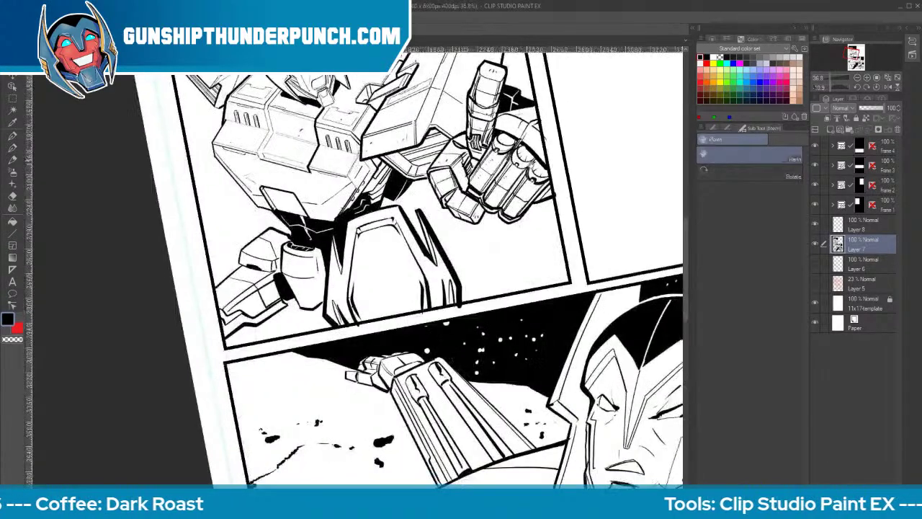
left_click_drag(680, 299, 620, 152)
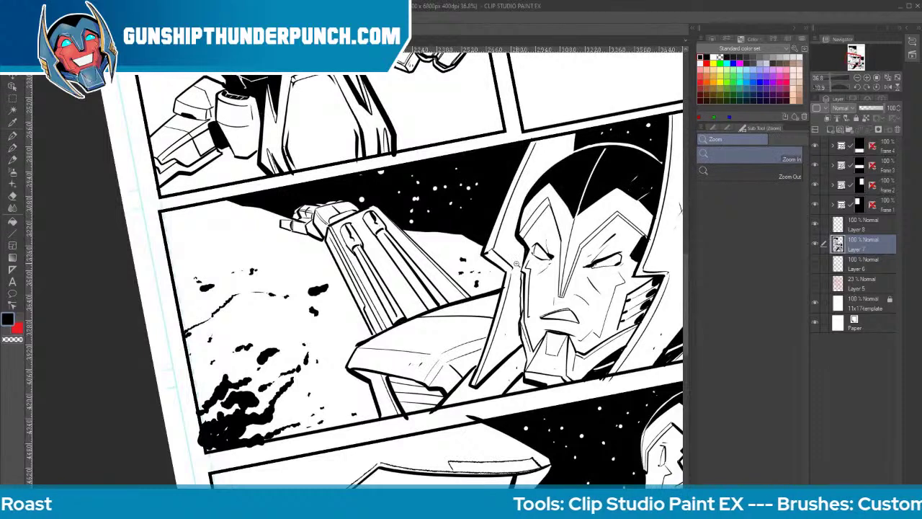
scroll(518, 265, "up", 2)
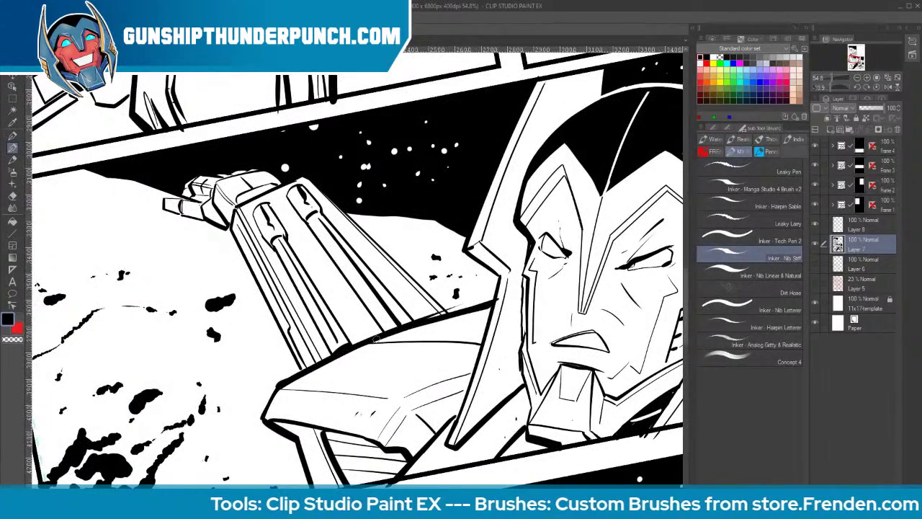
mouse_move(402, 325)
left_mouse_down()
mouse_move(493, 297)
mouse_move(283, 385)
mouse_move(259, 418)
left_mouse_up()
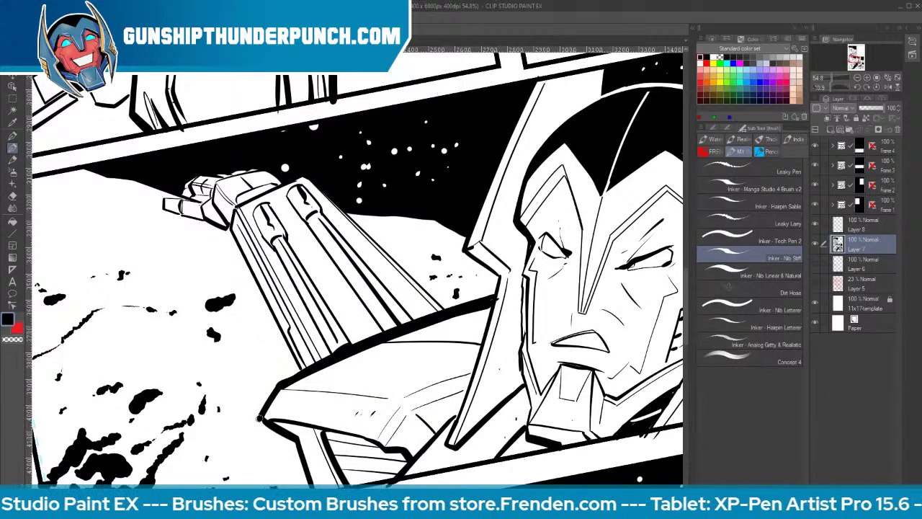
key("e")
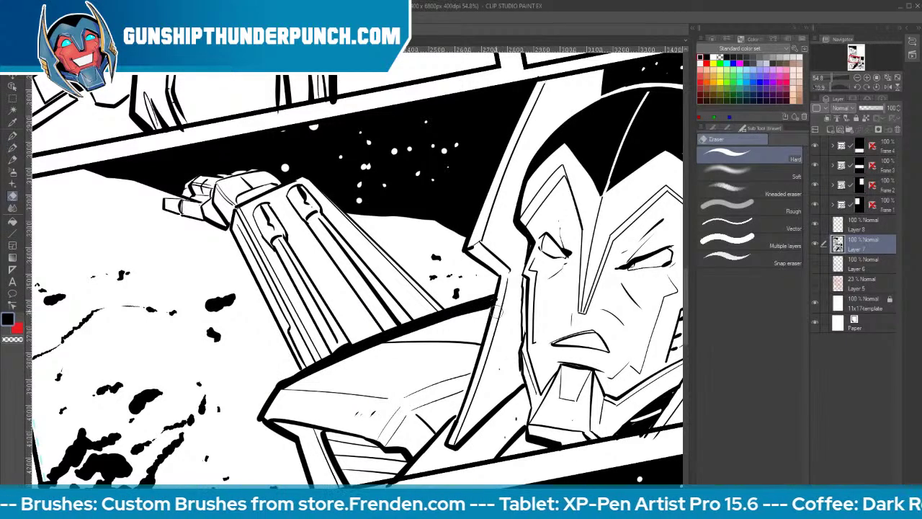
Splatter black rocky texture with the Leaky Larry brush on the ground beside the robot's waist, near the first panel's left border
key("space")
mouse_move(320, 155)
left_mouse_down()
mouse_move(338, 201)
mouse_move(435, 317)
mouse_move(463, 453)
left_mouse_up()
mouse_move(492, 290)
left_mouse_down()
mouse_move(444, 434)
mouse_move(447, 497)
left_mouse_up()
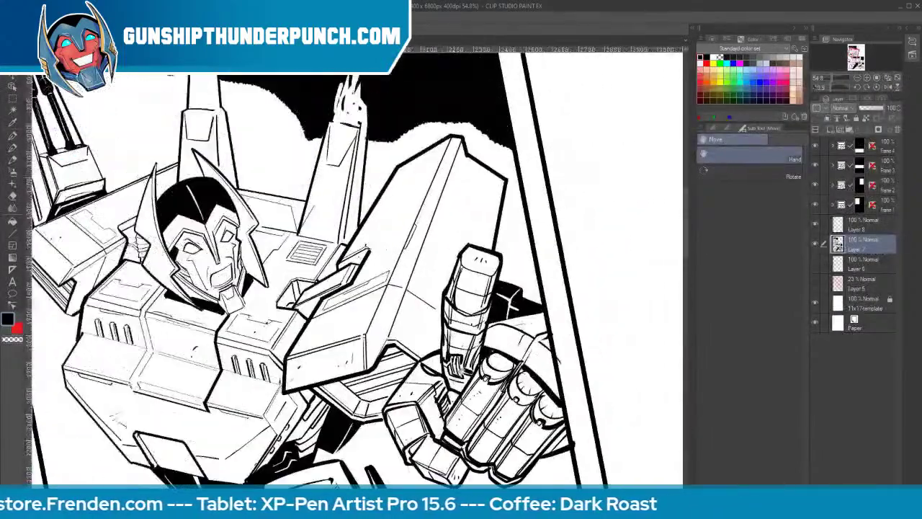
left_click_drag(436, 191, 421, 281)
key("p")
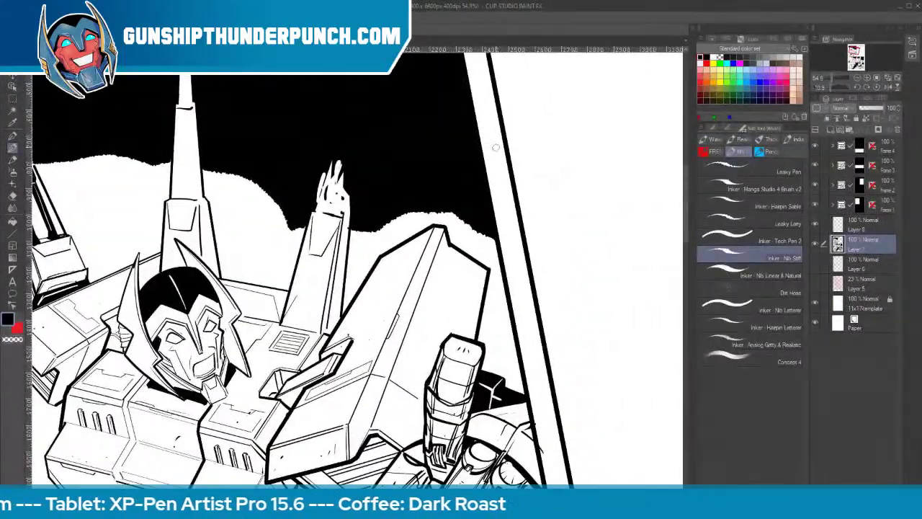
left_click(762, 219)
key("space")
mouse_move(350, 384)
left_mouse_down()
mouse_move(484, 291)
mouse_move(572, 258)
left_mouse_up()
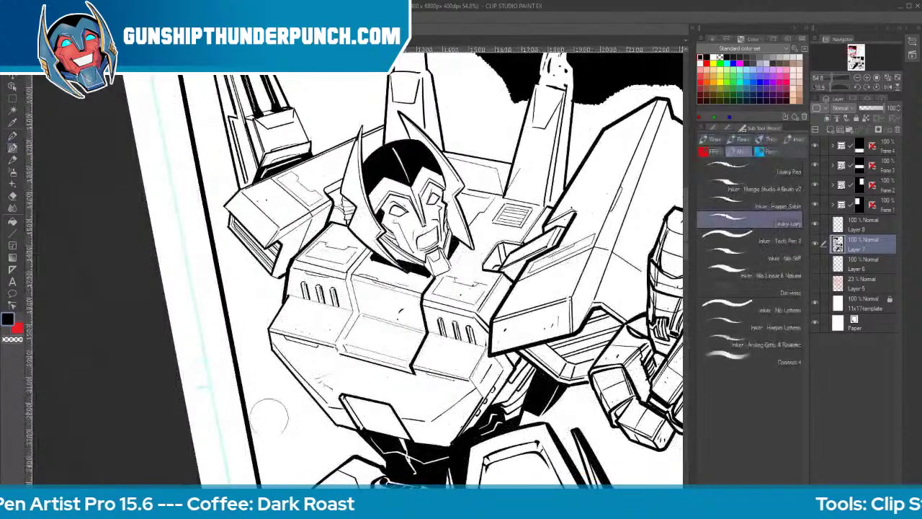
left_click(283, 411)
mouse_move(275, 417)
left_mouse_down()
mouse_move(253, 445)
mouse_move(286, 441)
mouse_move(262, 471)
mouse_move(306, 454)
left_mouse_up()
left_click(271, 444)
left_click(290, 447)
left_click(265, 474)
left_click(301, 448)
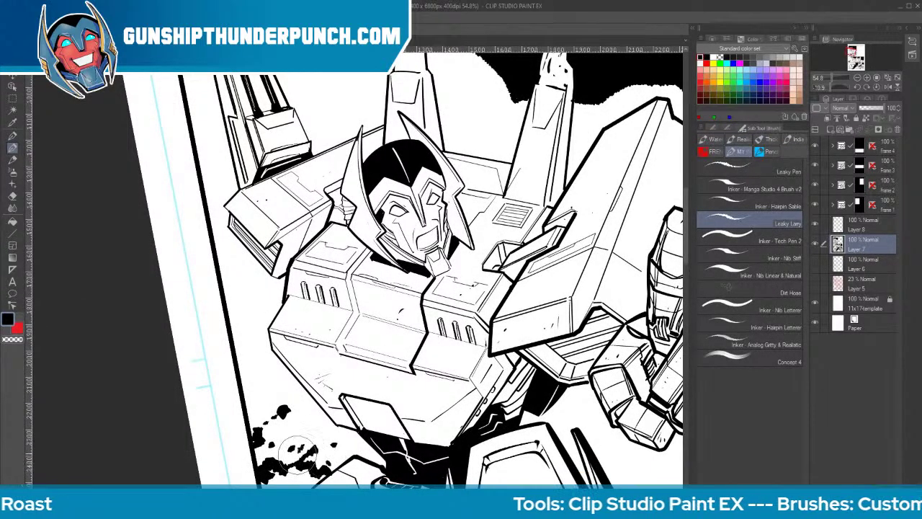
Add broken black rock patches and streaks up the panel's left border beside the robot's torso
left_click(284, 387)
left_click(261, 294)
left_click(240, 304)
left_click_drag(237, 306, 232, 311)
left_click_drag(270, 295, 282, 292)
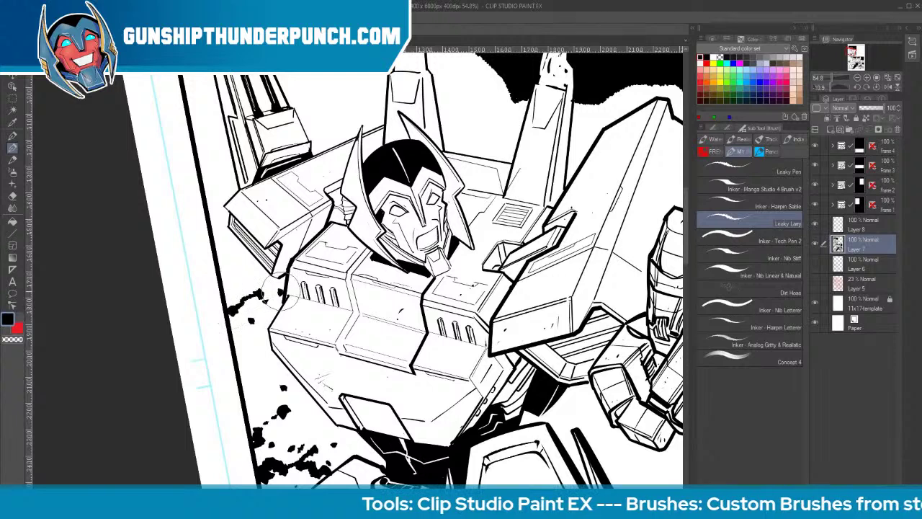
left_click(260, 320)
left_click(260, 366)
mouse_move(267, 376)
left_mouse_down()
mouse_move(245, 396)
mouse_move(241, 417)
left_mouse_up()
Ink a jagged crack on the hill behind the head and scatter rock flecks around the raised forearm
mouse_move(509, 100)
left_mouse_down()
mouse_move(448, 127)
mouse_move(491, 104)
mouse_move(505, 79)
left_mouse_up()
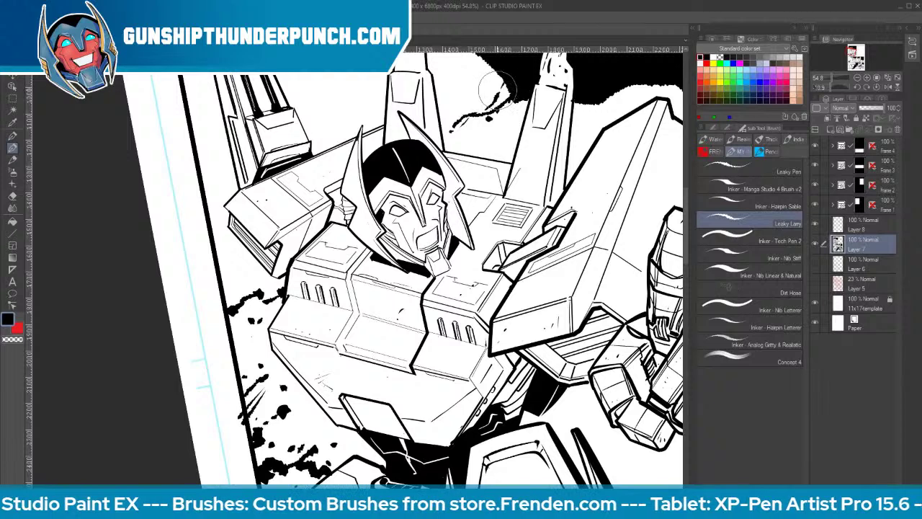
mouse_move(489, 111)
left_mouse_down()
mouse_move(464, 115)
mouse_move(461, 152)
left_mouse_up()
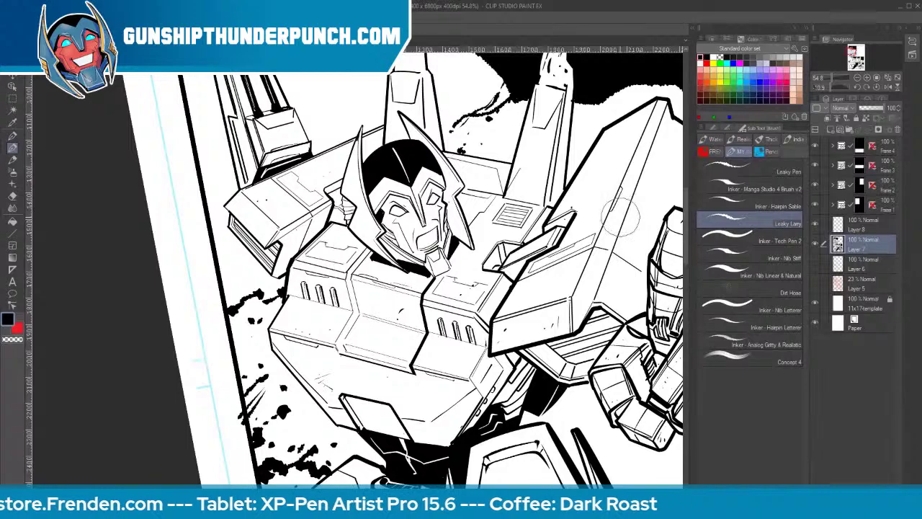
left_click_drag(612, 214, 549, 300)
left_click_drag(291, 184, 278, 189)
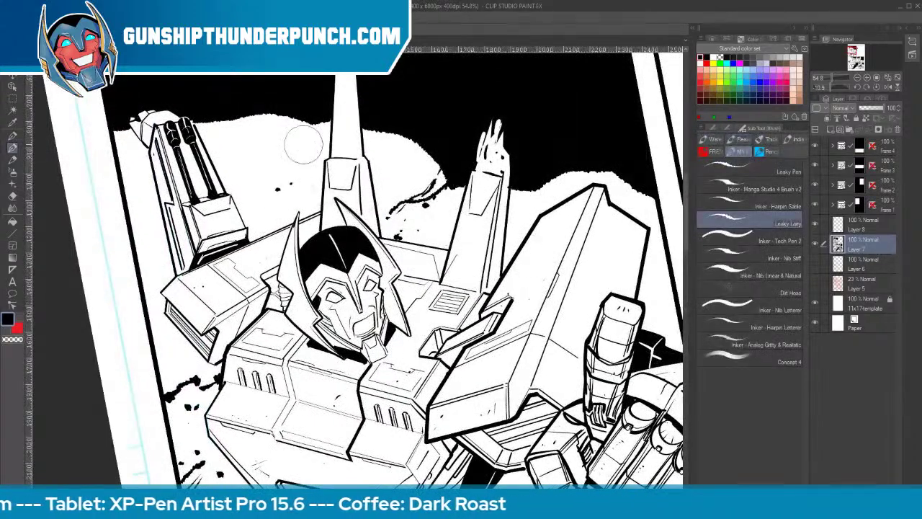
mouse_move(300, 135)
left_mouse_down()
mouse_move(245, 141)
mouse_move(238, 153)
mouse_move(276, 160)
mouse_move(292, 152)
mouse_move(286, 182)
left_mouse_up()
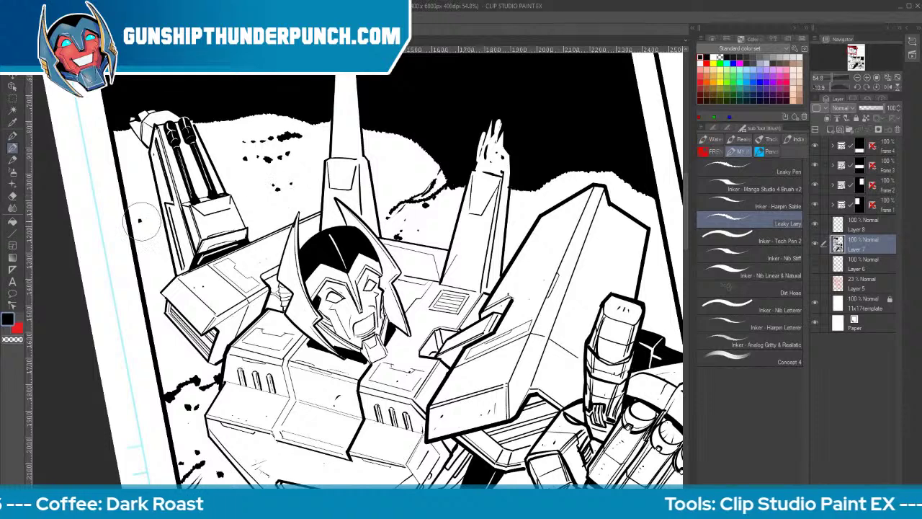
mouse_move(142, 222)
left_mouse_down()
mouse_move(134, 225)
mouse_move(144, 268)
left_mouse_up()
left_click_drag(261, 204, 272, 201)
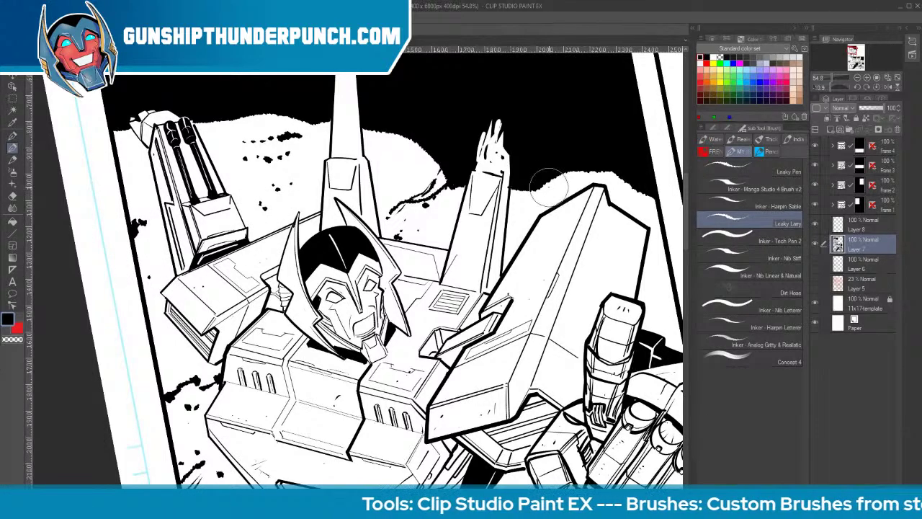
Ink jagged ridge lines across the background hills beside the tall spire and behind the large shoulder
left_click_drag(419, 144, 369, 177)
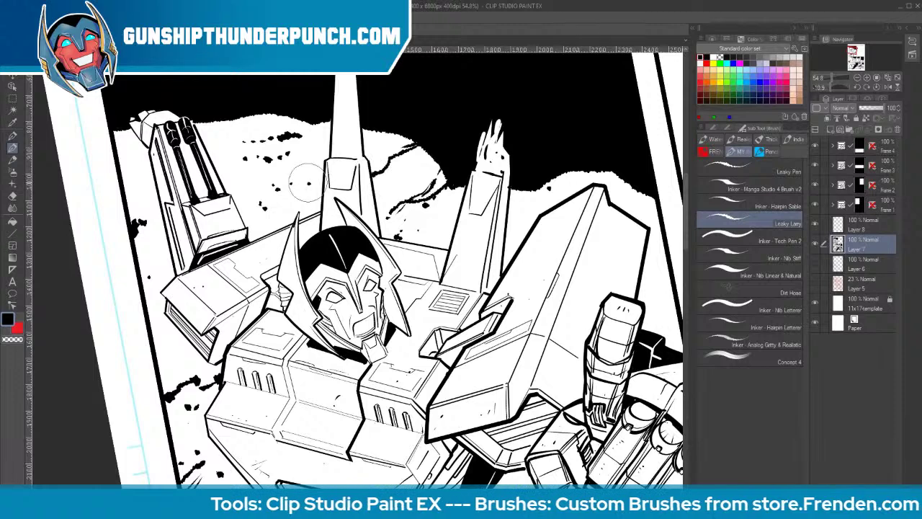
left_click_drag(309, 147, 236, 174)
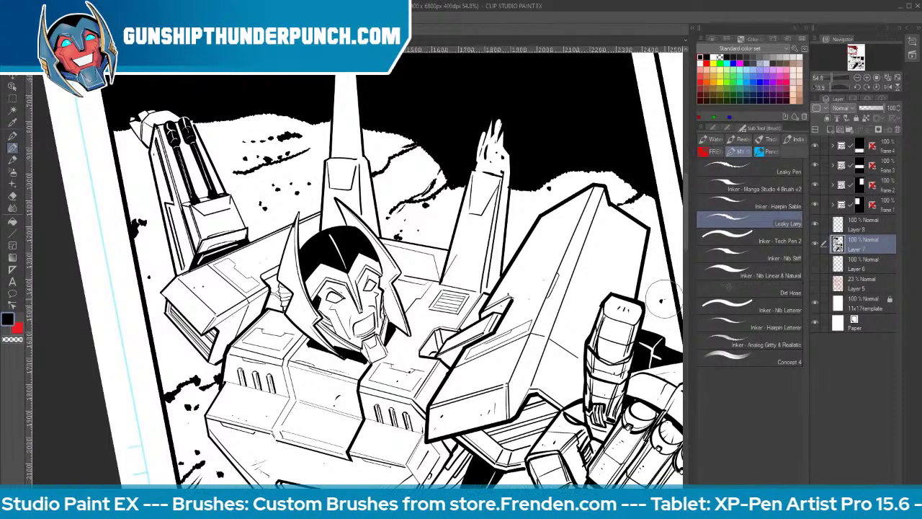
left_click_drag(549, 187, 518, 224)
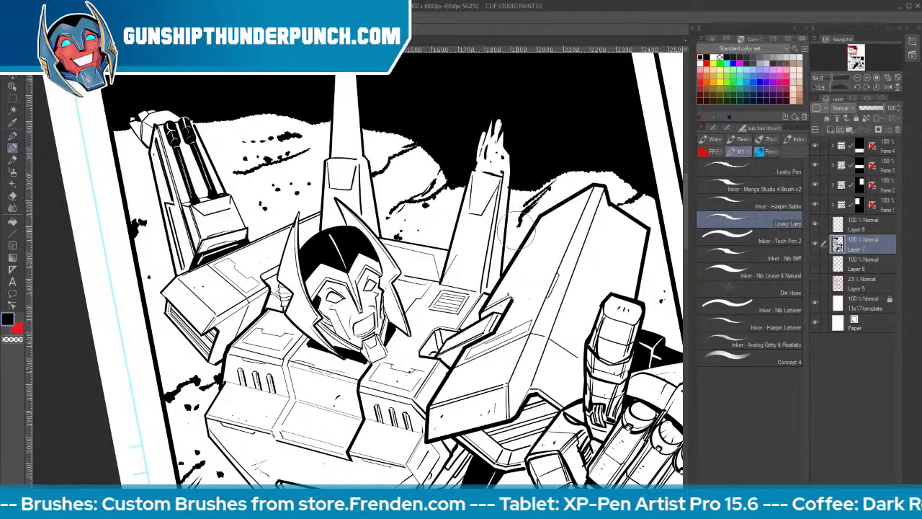
Add small squiggles and specks to the ground between the panel's left border and the robot's shoulder and torso
left_click_drag(173, 342, 155, 349)
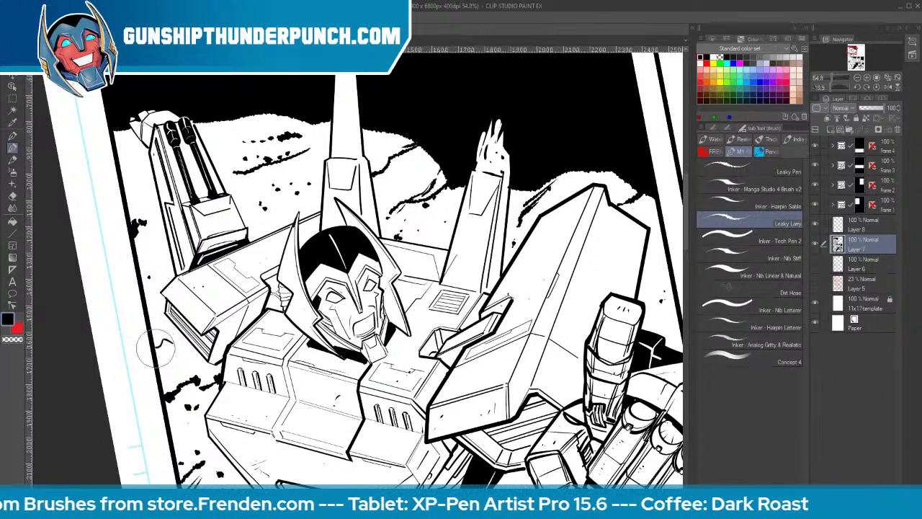
left_click(166, 370)
left_click_drag(182, 430, 196, 416)
left_click(189, 448)
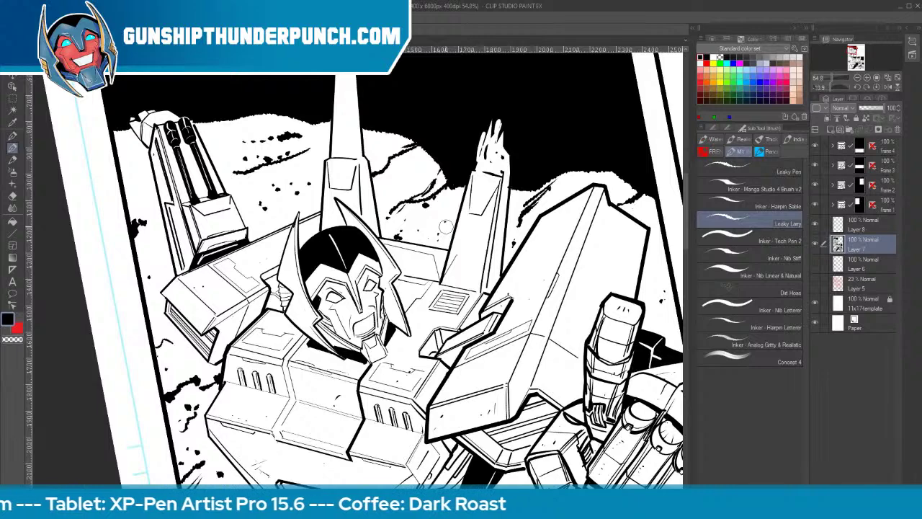
Ink solid black rock patches and small flecks on the ground beneath the robot's fist, keeping the inks on Layer 7
left_click_drag(585, 270, 526, 278)
mouse_move(622, 482)
left_mouse_down()
mouse_move(479, 302)
mouse_move(471, 333)
left_mouse_up()
left_click(512, 298)
left_click(482, 333)
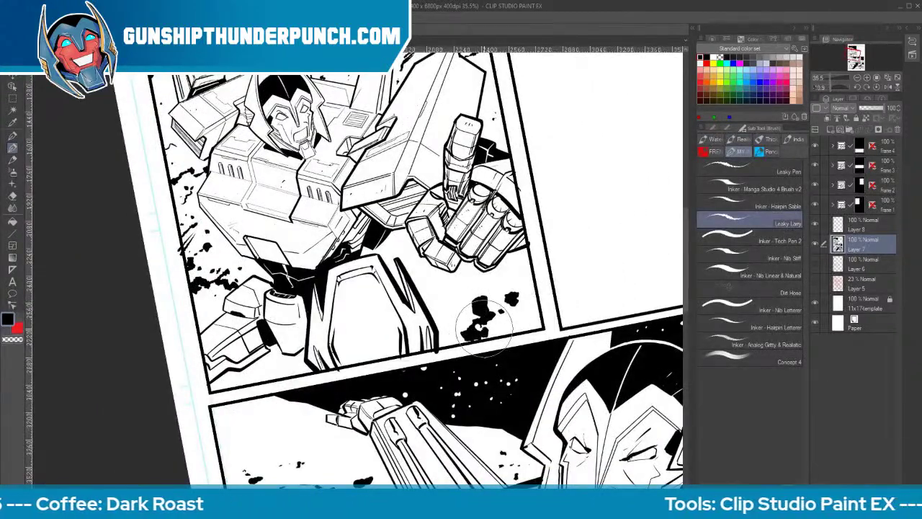
key("e")
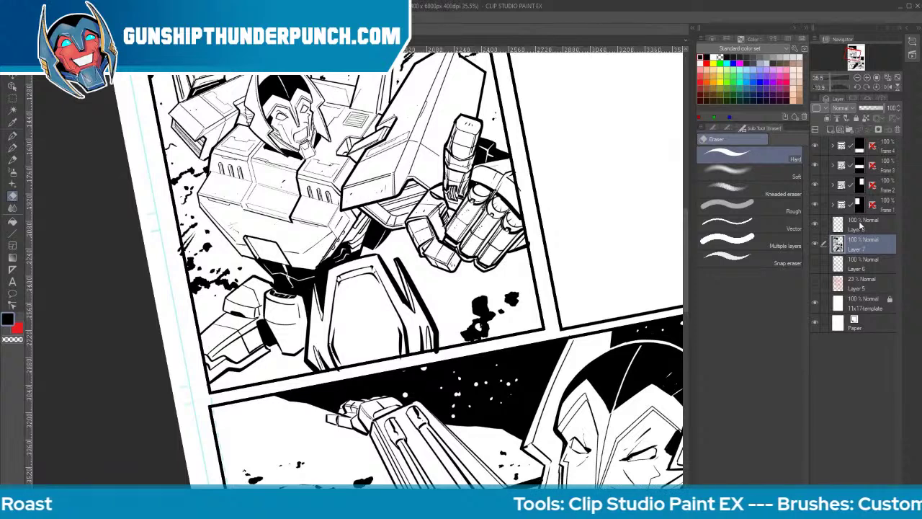
left_click(859, 226)
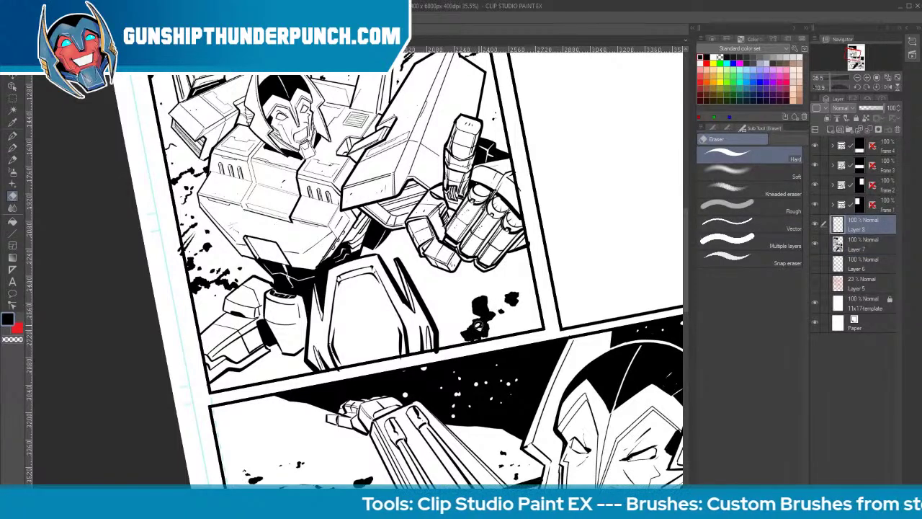
key("b")
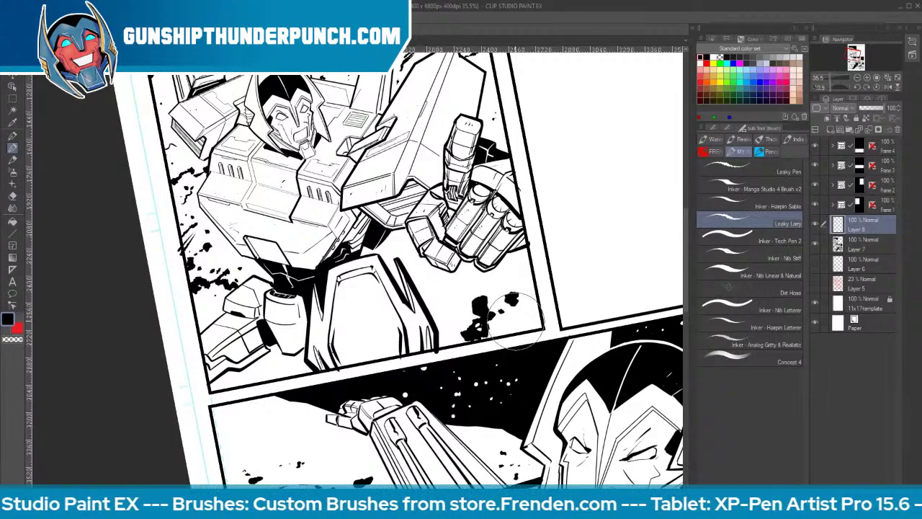
left_click(863, 244)
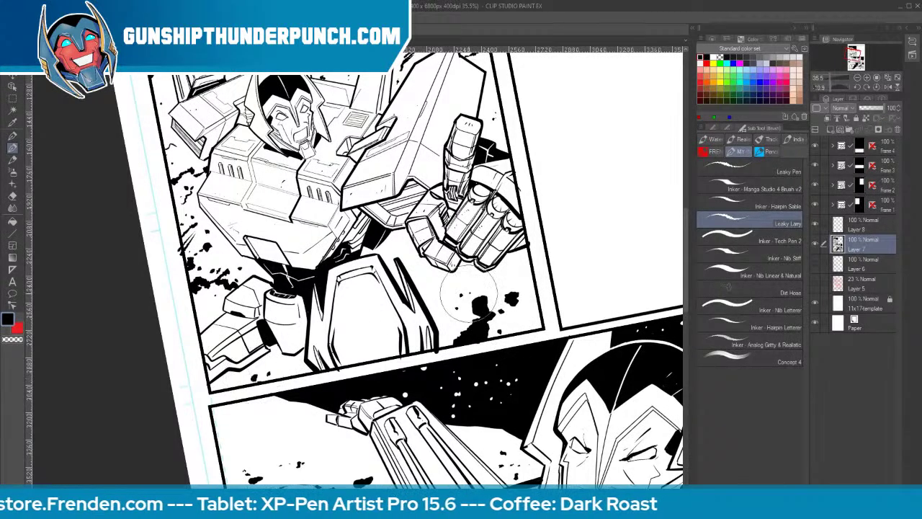
Add diagonal black rock streaks to the ground beside the robot's hip, below the fist and along the panel's lower border
left_click_drag(546, 242, 543, 299)
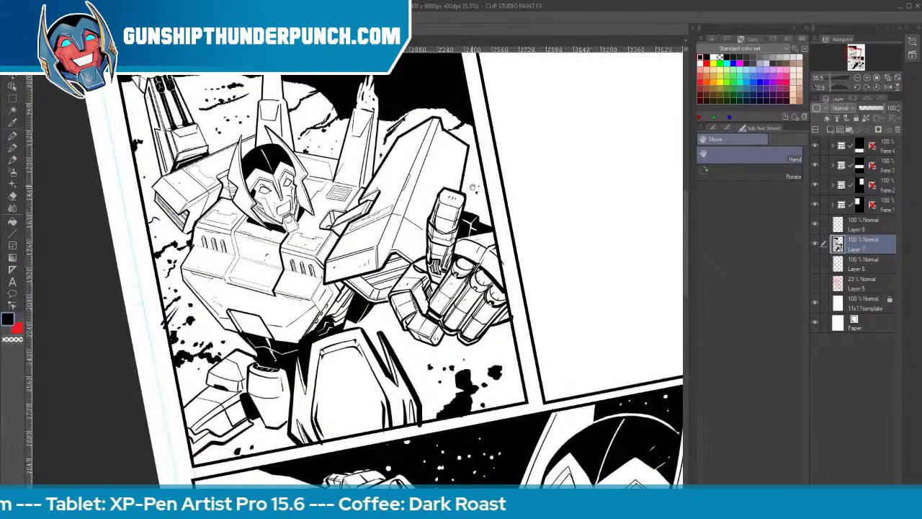
key("b")
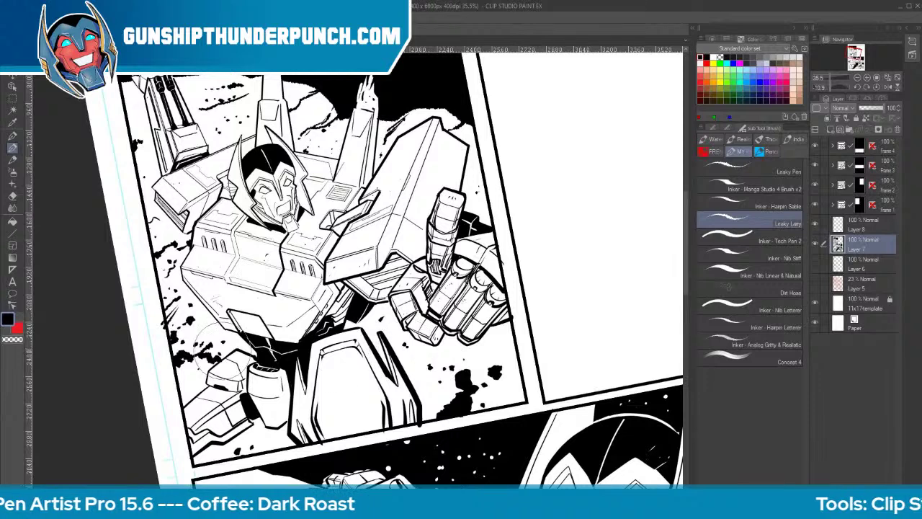
mouse_move(209, 326)
left_mouse_down()
mouse_move(186, 343)
mouse_move(205, 318)
mouse_move(209, 330)
mouse_move(173, 361)
mouse_move(198, 330)
mouse_move(183, 382)
left_mouse_up()
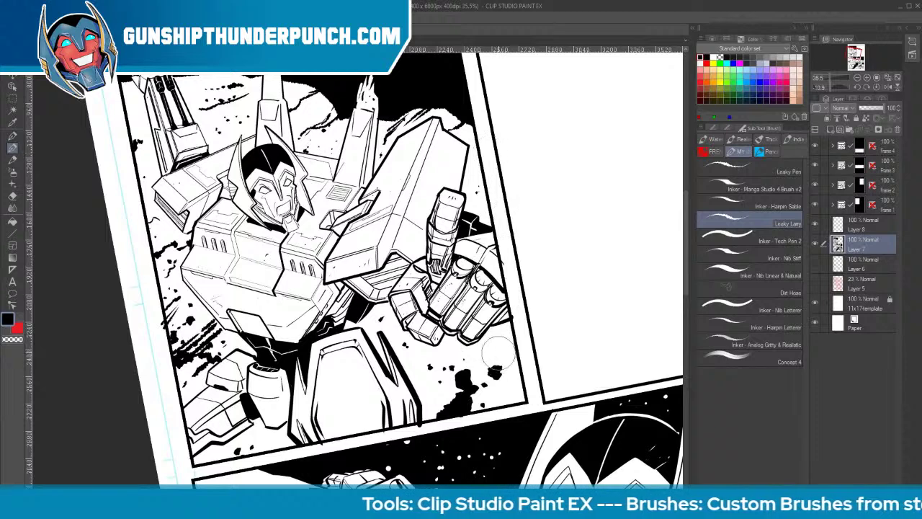
mouse_move(497, 353)
left_mouse_down()
mouse_move(444, 402)
mouse_move(459, 375)
mouse_move(432, 398)
mouse_move(444, 399)
mouse_move(507, 333)
mouse_move(497, 378)
mouse_move(493, 353)
left_mouse_up()
mouse_move(289, 421)
left_mouse_down()
mouse_move(245, 450)
mouse_move(238, 443)
mouse_move(278, 411)
left_mouse_up()
left_click_drag(247, 103, 253, 98)
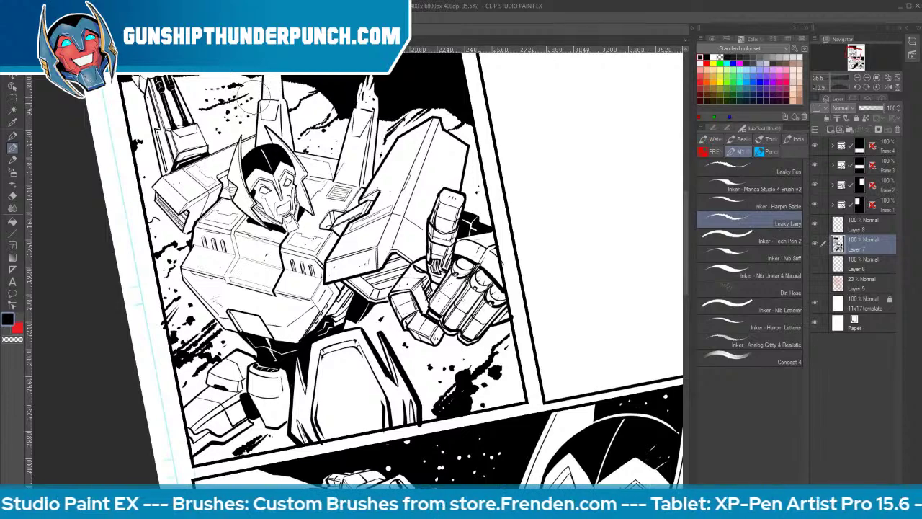
Ink diagonal rock streaks and a small rock blot on the ground along the left border of the wide close-up panel
mouse_move(565, 317)
left_mouse_down()
mouse_move(560, 274)
mouse_move(534, 269)
mouse_move(425, 99)
mouse_move(436, 89)
left_mouse_up()
mouse_move(253, 375)
left_mouse_down()
mouse_move(162, 446)
mouse_move(240, 386)
mouse_move(203, 428)
mouse_move(155, 458)
left_mouse_up()
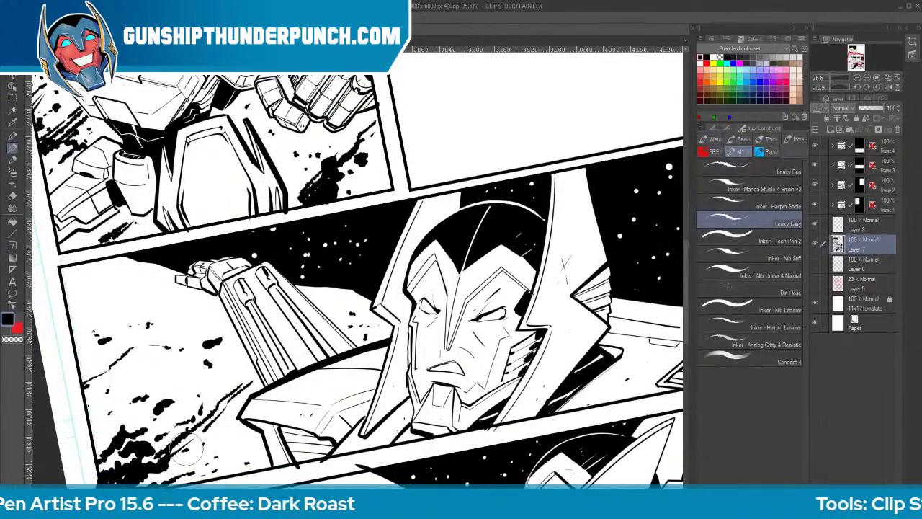
left_click_drag(84, 284, 87, 288)
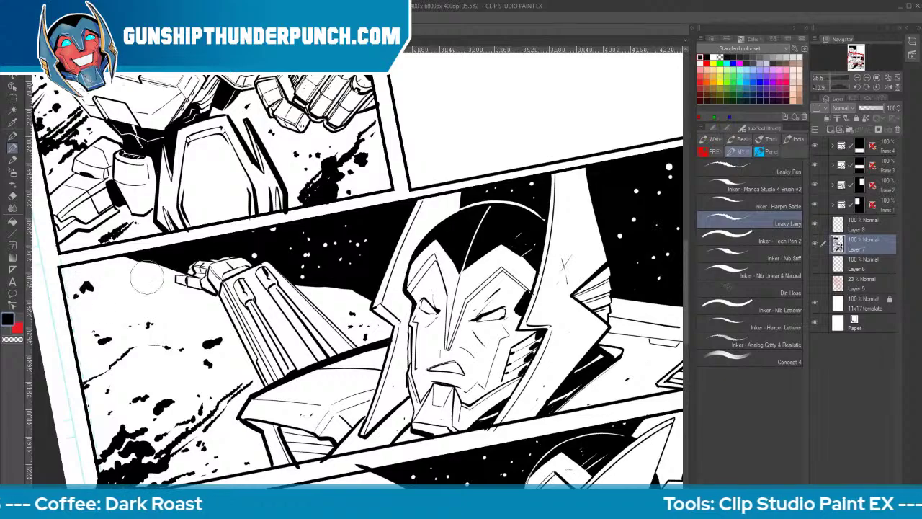
Show the red rough sketch on Layer 5 to guide the inking of the empty upper-right comic panel
key("space")
scroll(410, 162, "down", 4)
left_click_drag(574, 220, 567, 349)
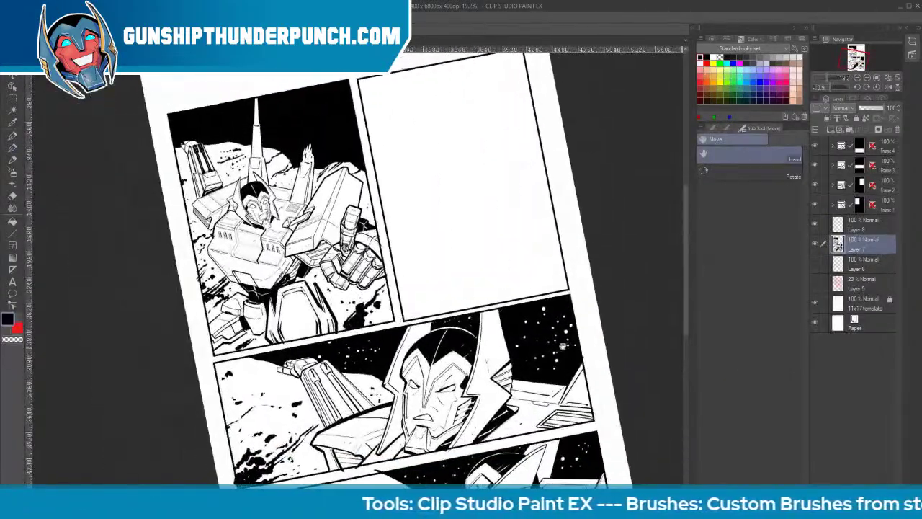
key("ctrl+space")
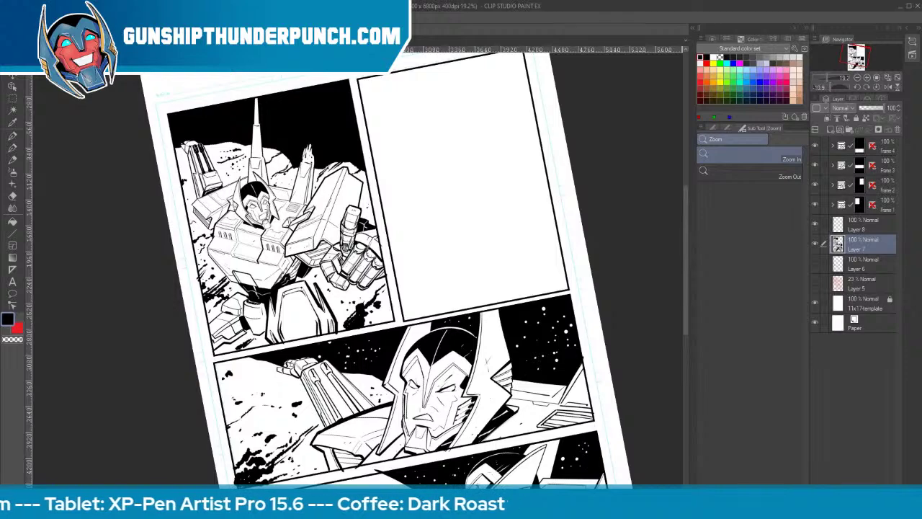
left_click(815, 284)
mouse_move(646, 255)
left_mouse_down()
mouse_move(545, 296)
mouse_move(546, 327)
left_mouse_up()
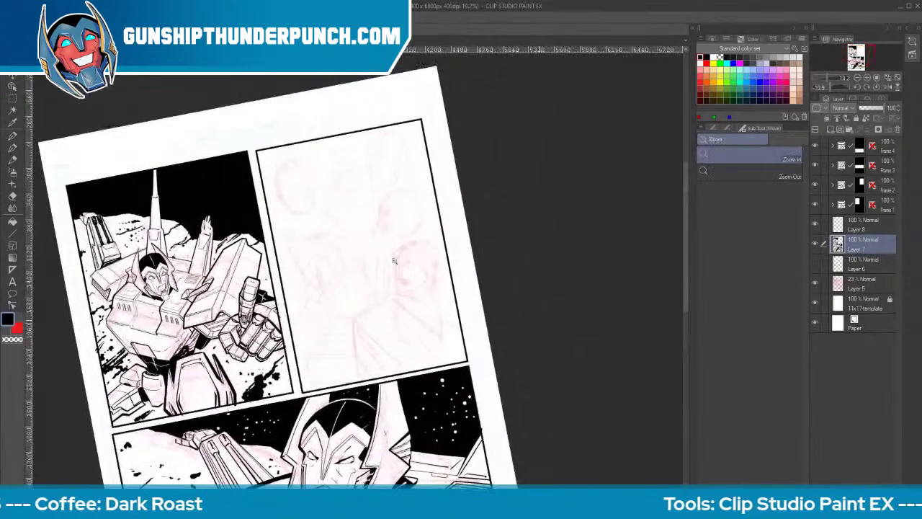
left_click_drag(394, 261, 474, 229)
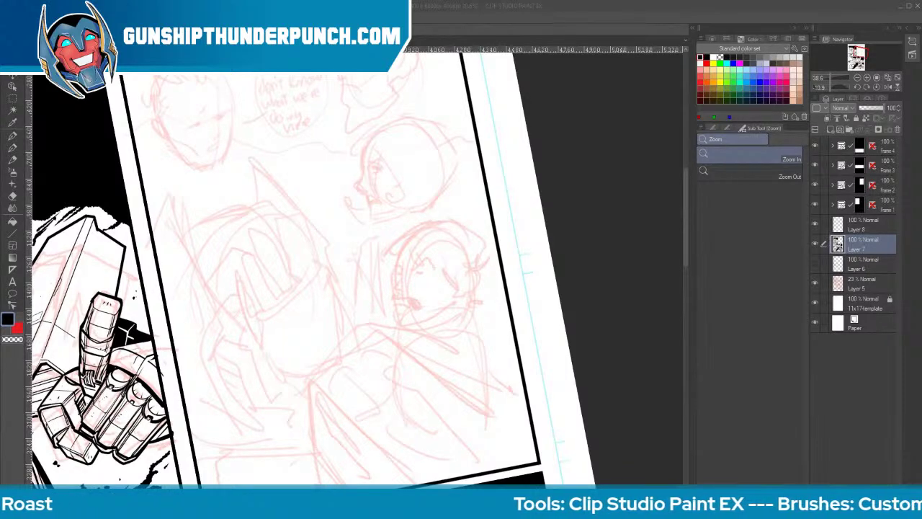
Ink the lower zigzag of the helmet's side fin as a double outline with the Curve tool
scroll(685, 234, "down", 5)
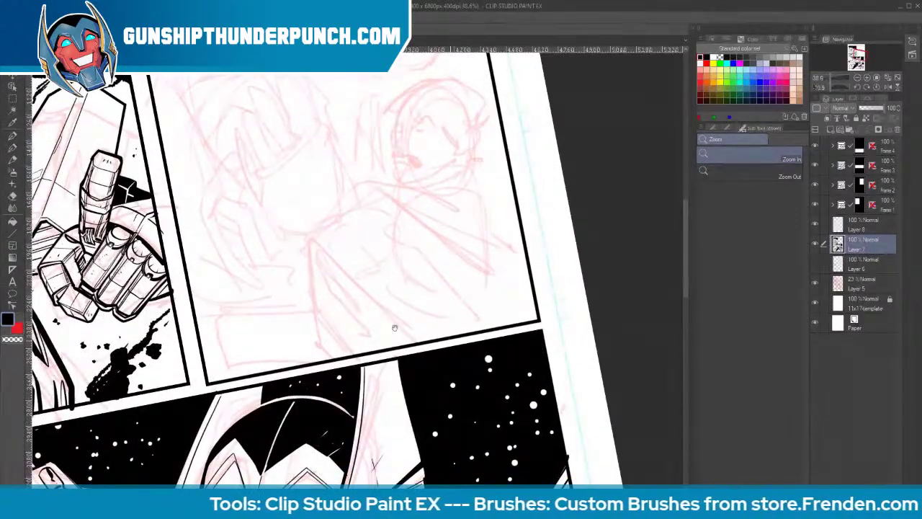
key("space")
left_click_drag(395, 325, 492, 389)
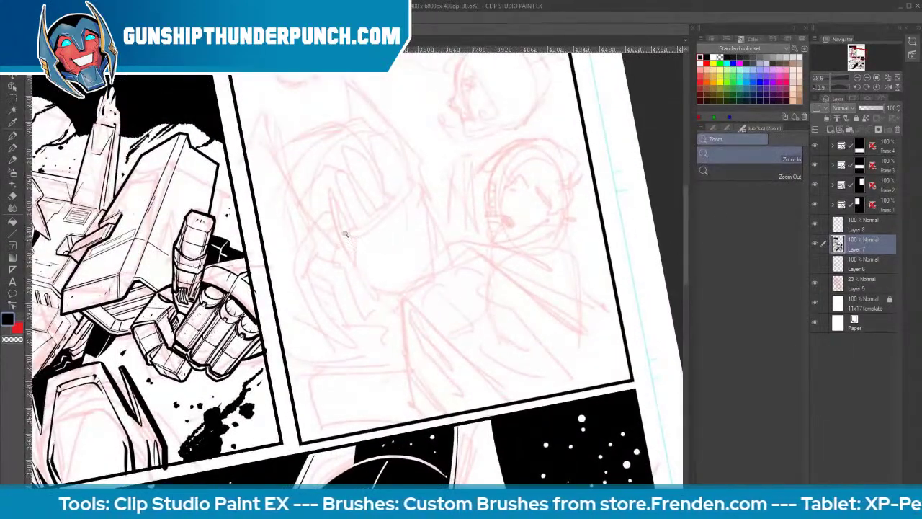
mouse_move(346, 234)
left_mouse_down()
mouse_move(360, 199)
mouse_move(428, 200)
left_mouse_up()
key("b")
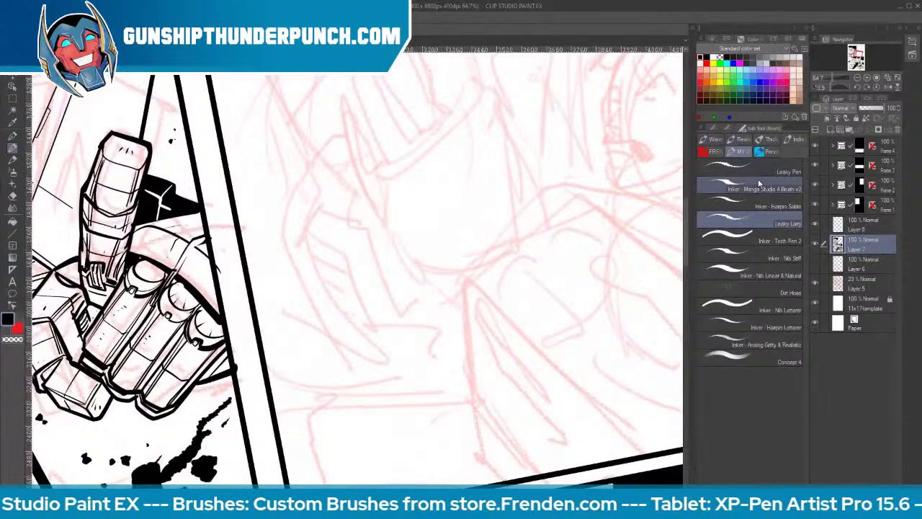
left_click(12, 234)
left_click(745, 175)
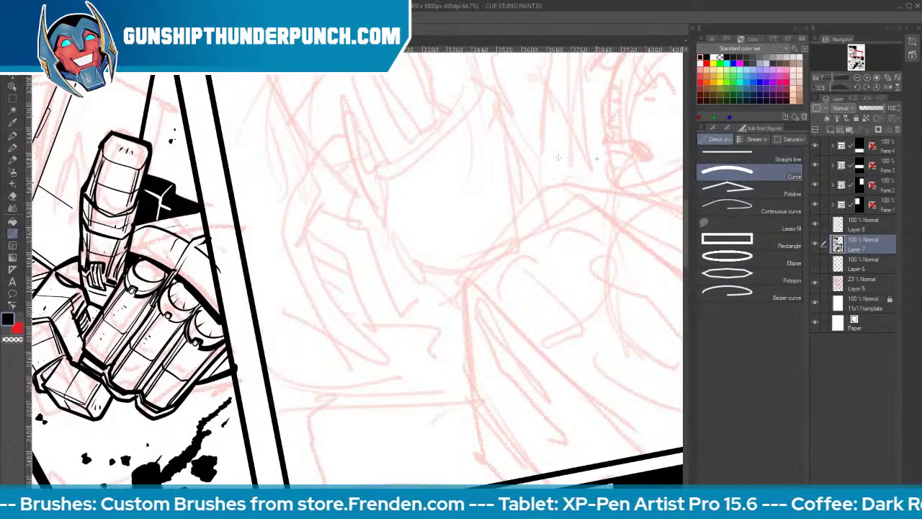
left_click_drag(348, 233, 408, 391)
left_click(409, 383)
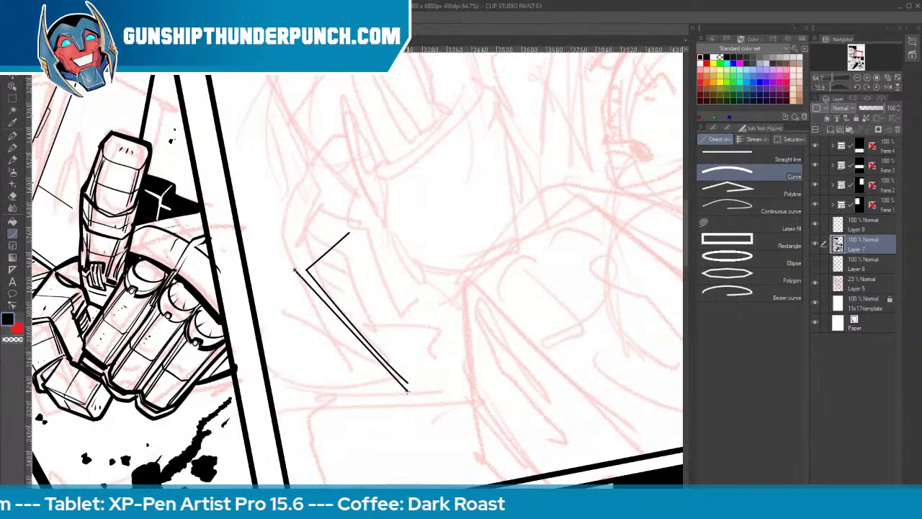
left_click(386, 378)
left_click_drag(295, 268, 342, 225)
left_click(346, 220)
Extend the side fin's double outline up to its sharp tip and draw the outer edge back to the panel border
key("space")
left_click_drag(426, 207, 380, 326)
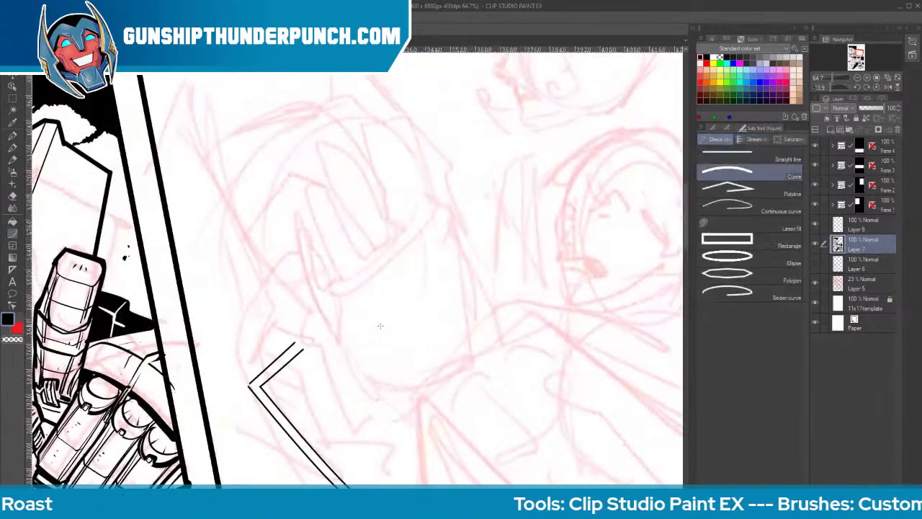
left_click_drag(184, 84, 304, 347)
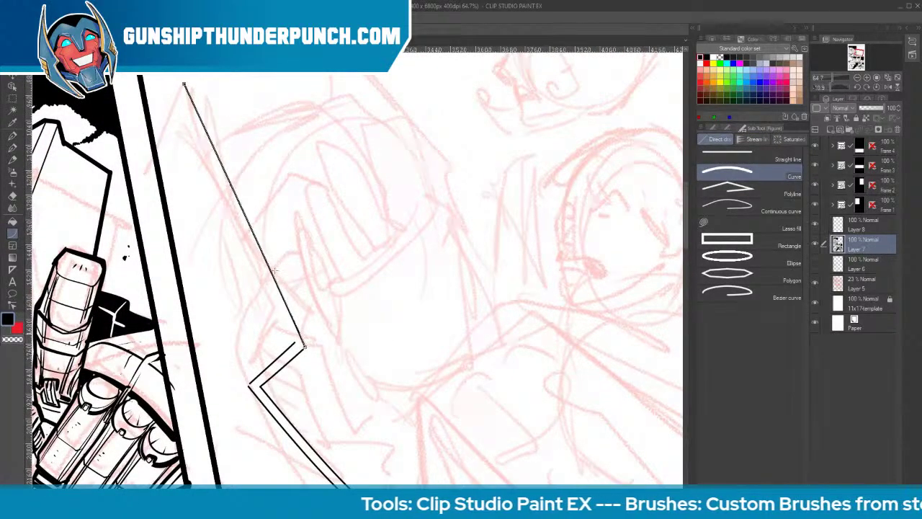
left_click(250, 243)
left_click_drag(178, 83, 295, 341)
left_click(247, 264)
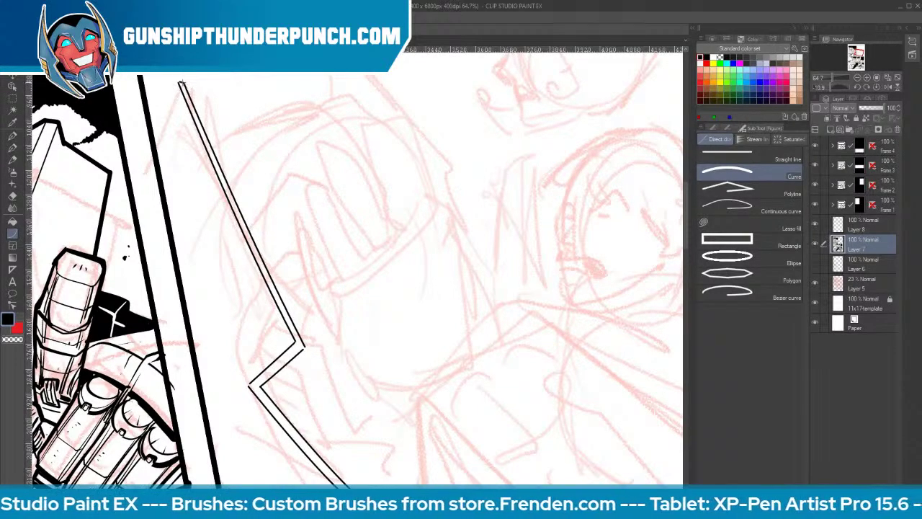
left_click_drag(181, 83, 152, 157)
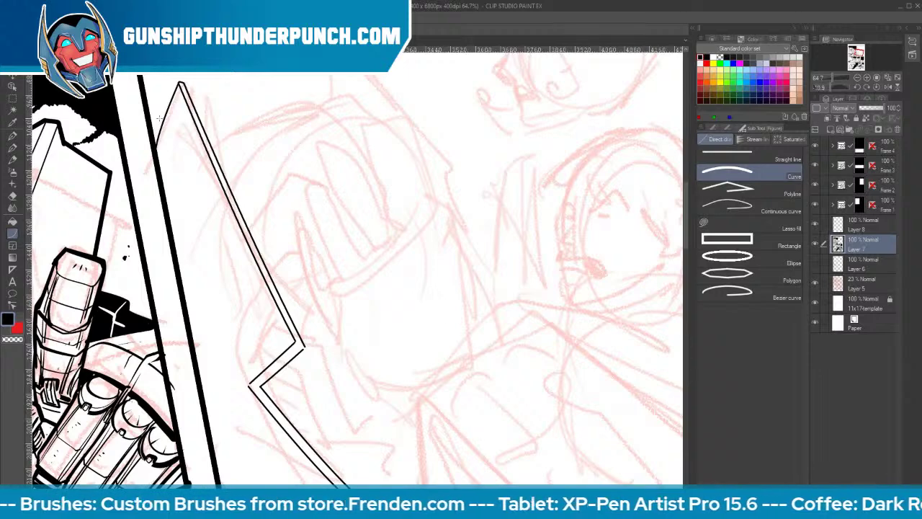
Draw a curve from the fin's lower point to the panel border and a small pointed shape beside the fin
left_click_drag(440, 350, 458, 210)
left_click_drag(379, 365, 225, 290)
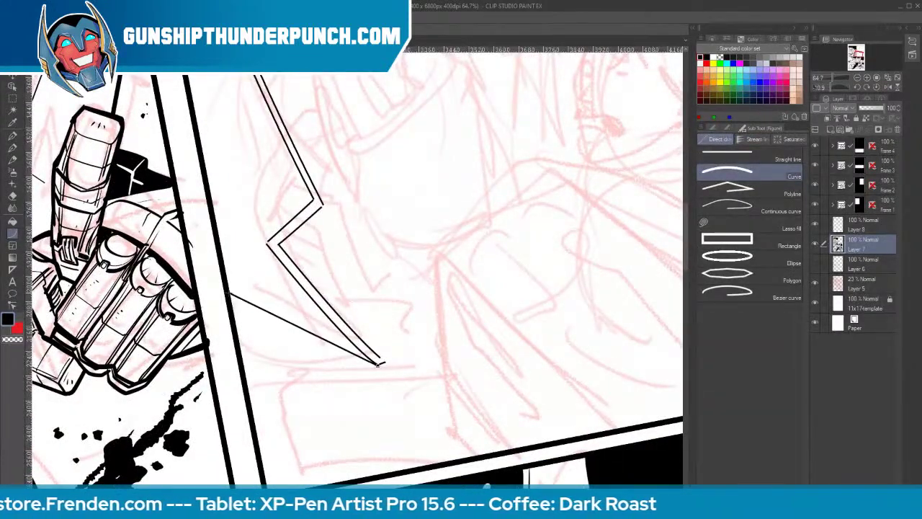
left_click(286, 329)
left_click_drag(192, 113, 209, 189)
left_click(216, 138)
left_click(215, 172)
mouse_move(445, 203)
left_mouse_down()
mouse_move(440, 346)
mouse_move(430, 342)
left_mouse_up()
Ink the helmet's dome arc and the notched band above the faceplate with the Inker - Hairpin Letterer brush
key("b")
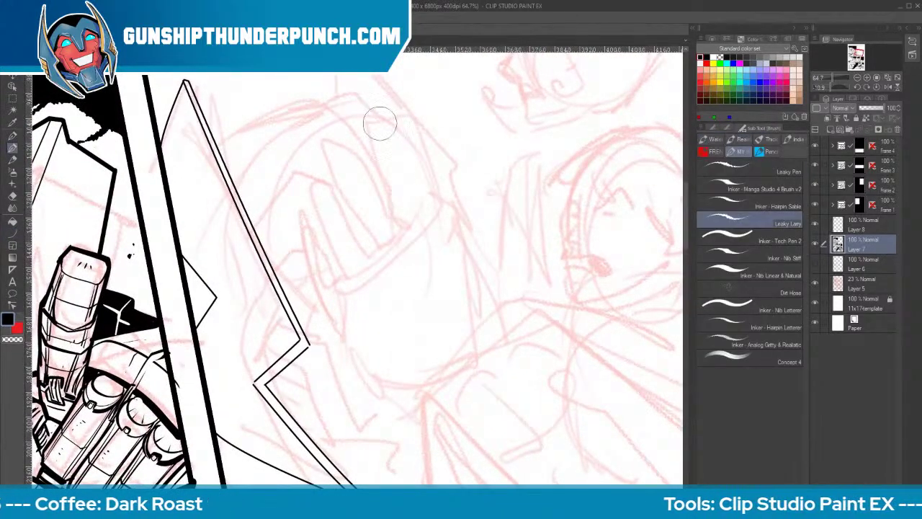
left_click(784, 322)
mouse_move(371, 121)
left_mouse_down()
mouse_move(301, 97)
mouse_move(219, 131)
left_mouse_up()
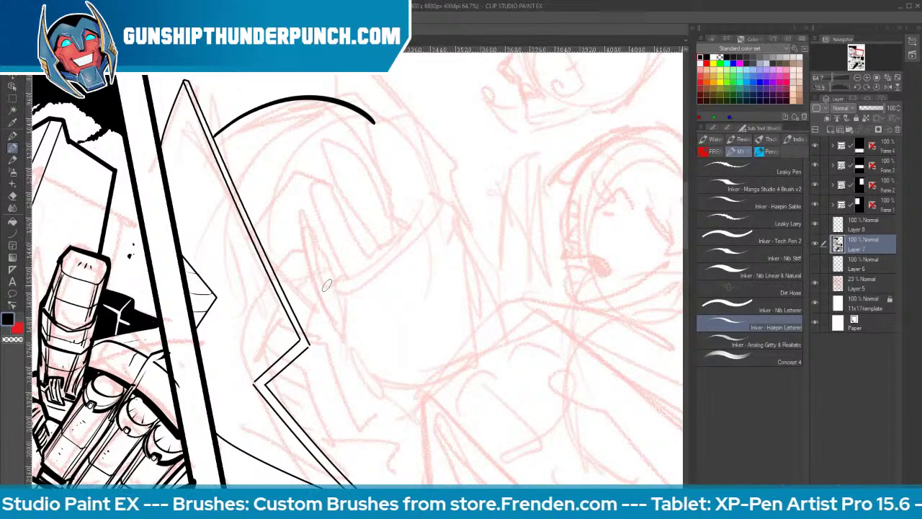
mouse_move(320, 294)
left_mouse_down()
mouse_move(393, 250)
mouse_move(437, 206)
left_mouse_up()
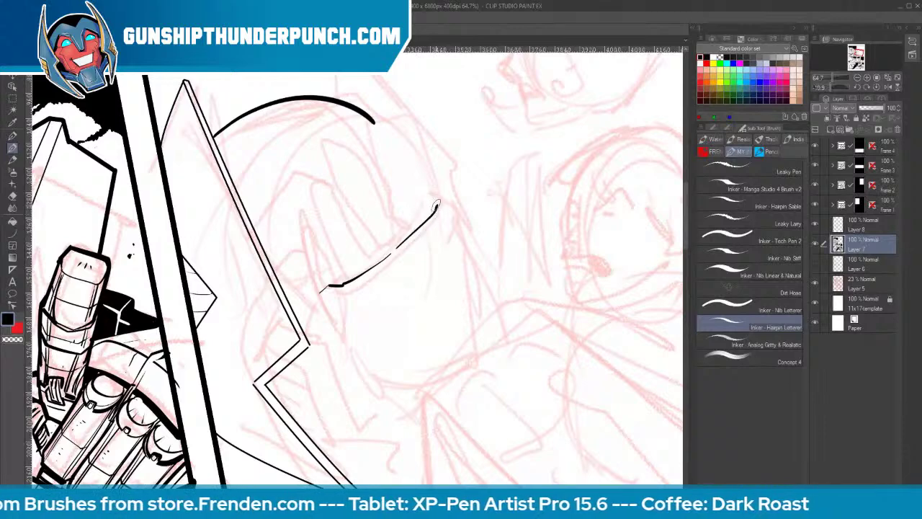
mouse_move(322, 291)
left_mouse_down()
mouse_move(335, 297)
mouse_move(394, 266)
mouse_move(443, 218)
mouse_move(443, 201)
left_mouse_up()
left_click_drag(390, 252, 407, 249)
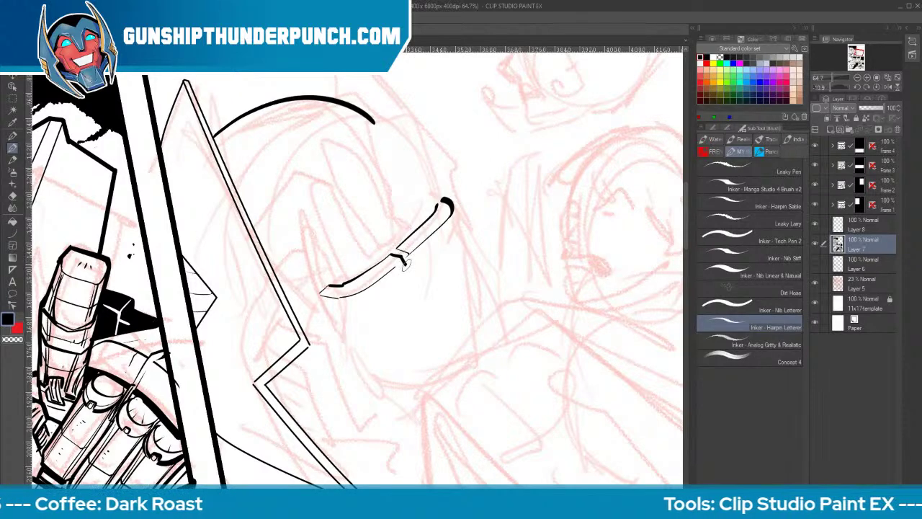
Ink both side edges of the faceplate and its central ridge with thick lines backed by thin inner lines
mouse_move(337, 295)
left_mouse_down()
mouse_move(389, 382)
mouse_move(381, 378)
left_mouse_up()
left_click_drag(321, 297, 388, 389)
left_click_drag(446, 200, 503, 295)
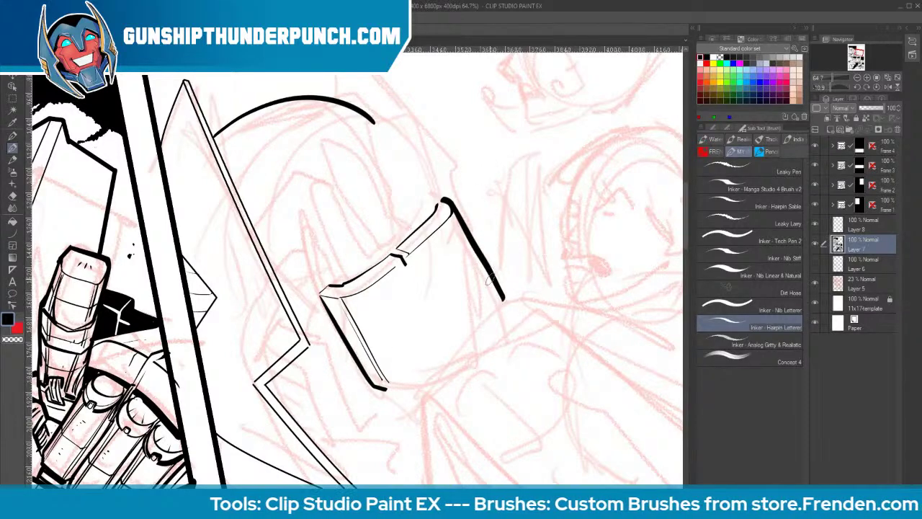
left_click_drag(403, 259, 453, 344)
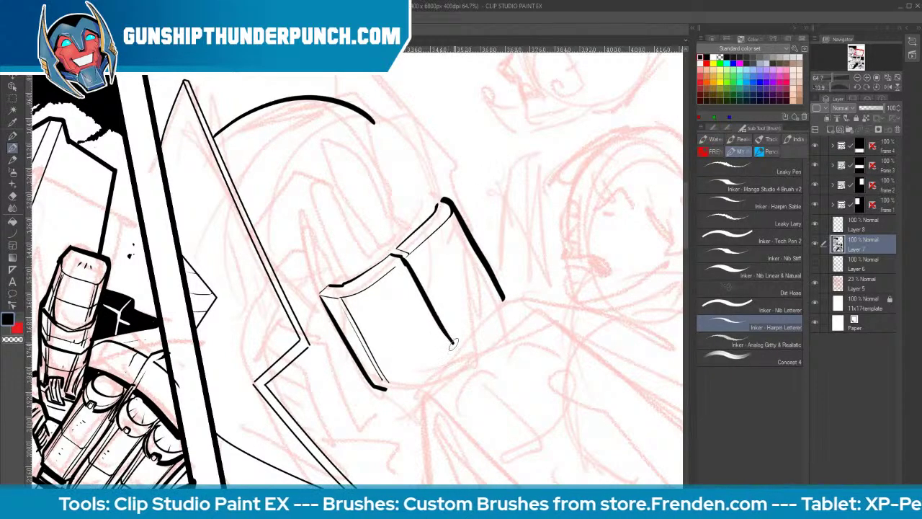
mouse_move(408, 251)
left_mouse_down()
mouse_move(476, 354)
mouse_move(456, 345)
mouse_move(495, 302)
mouse_move(567, 272)
left_mouse_up()
Close the faceplate's lower edge and ink the long diagonal line and small shaded chin corner beneath it
key("space")
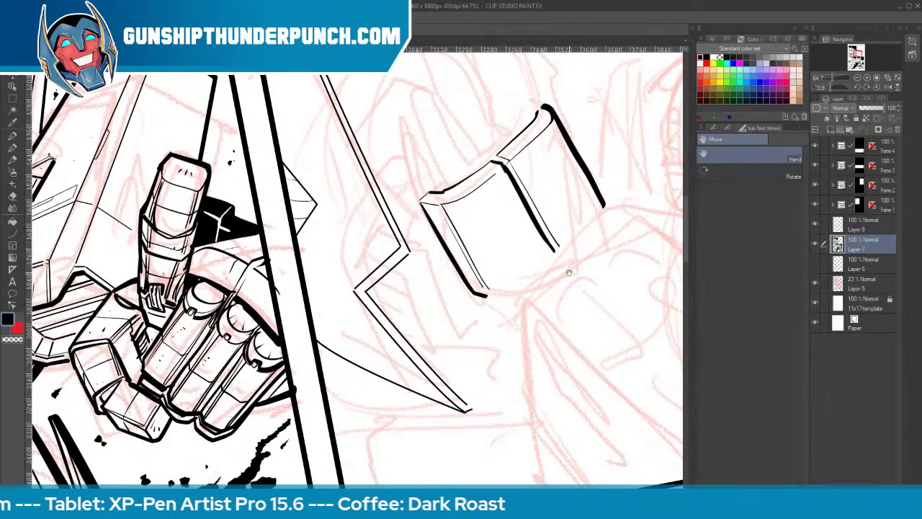
left_click_drag(569, 272, 550, 244)
key("p")
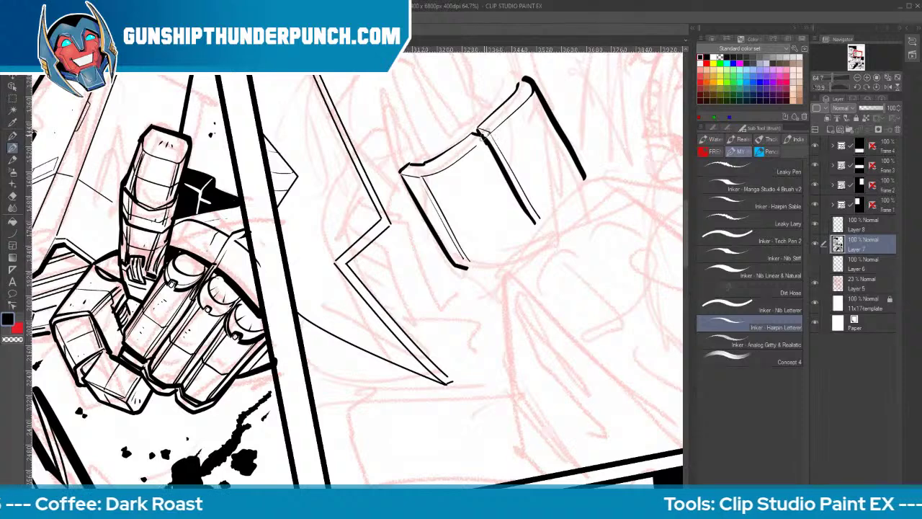
left_click_drag(472, 269, 538, 227)
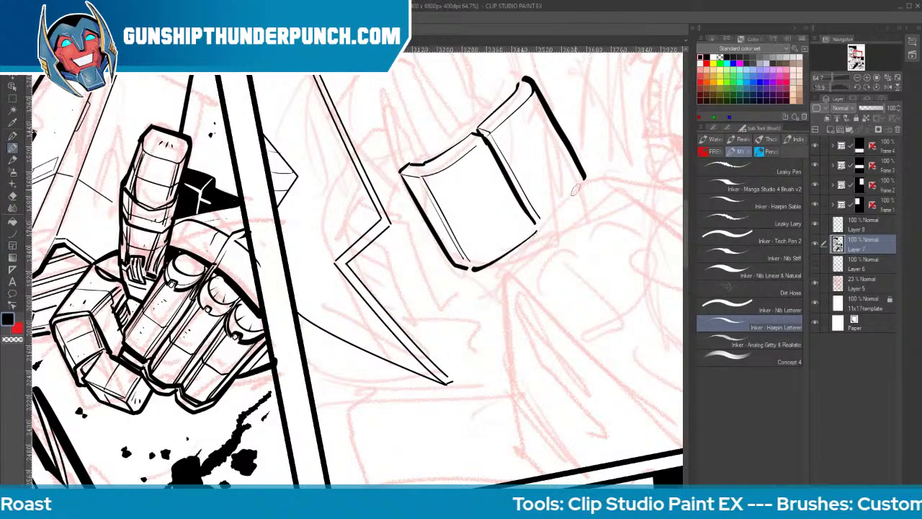
mouse_move(491, 296)
left_mouse_down()
mouse_move(496, 268)
mouse_move(608, 177)
left_mouse_up()
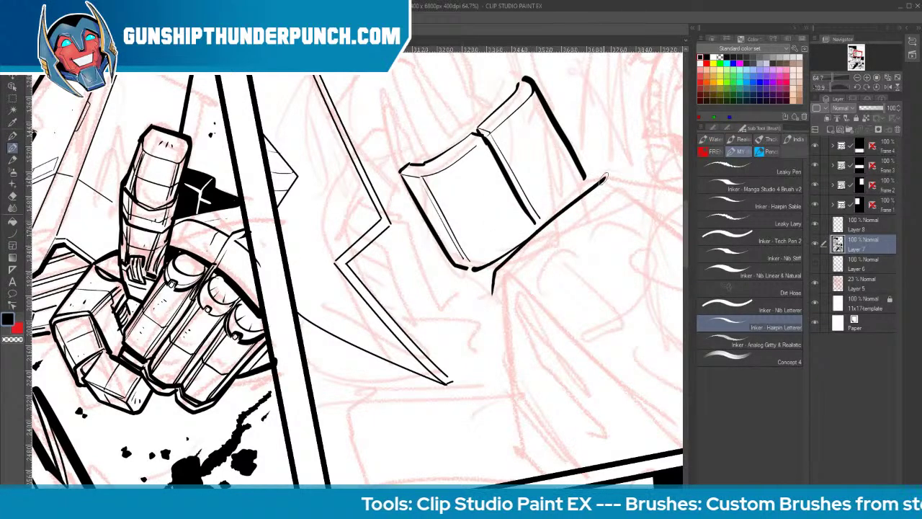
mouse_move(474, 271)
left_mouse_down()
mouse_move(492, 284)
mouse_move(498, 262)
left_mouse_up()
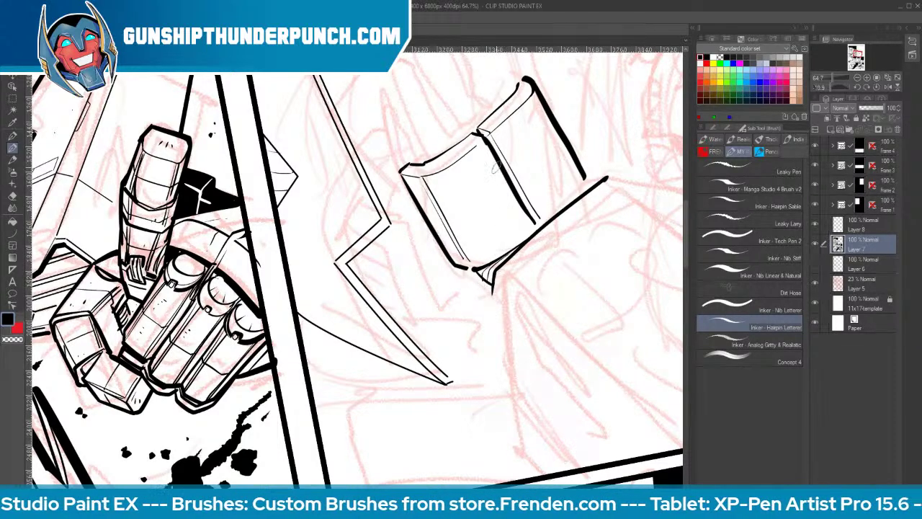
Add thin inner contour lines beneath the faceplate's upper band on both sides of the central ridge
left_click_drag(485, 137, 477, 143)
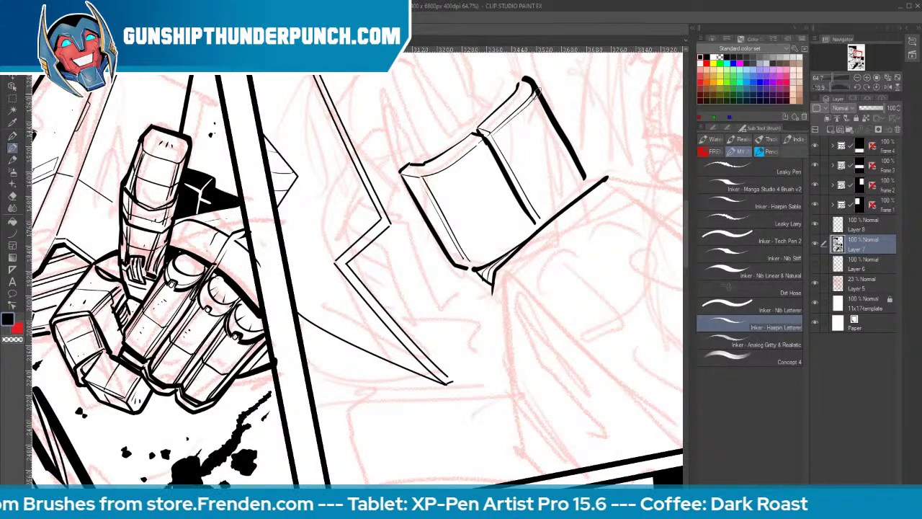
left_click_drag(481, 143, 451, 168)
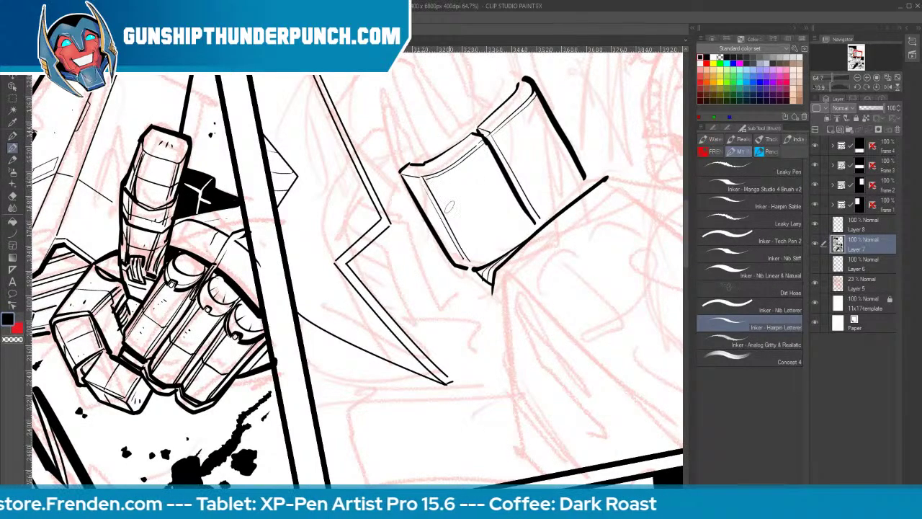
key("e")
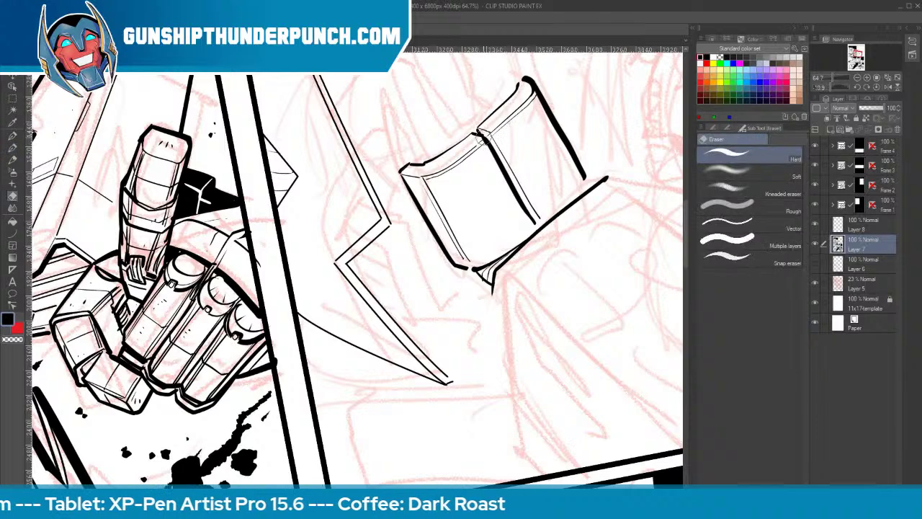
Erase the thick divider lines inside the robot's face plate and redraw them as two thin parallel curve lines
left_click_drag(484, 137, 512, 210)
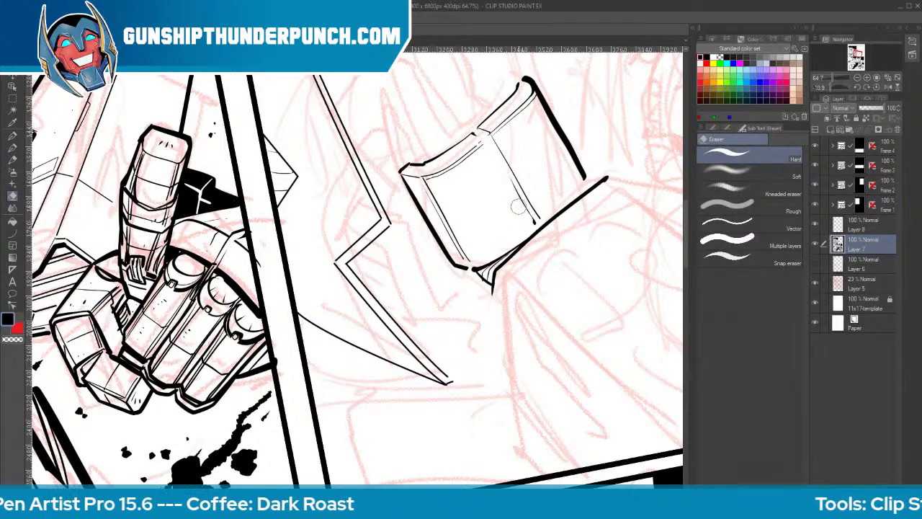
mouse_move(494, 168)
left_mouse_down()
mouse_move(499, 153)
mouse_move(487, 132)
left_mouse_up()
left_click_drag(533, 215, 539, 209)
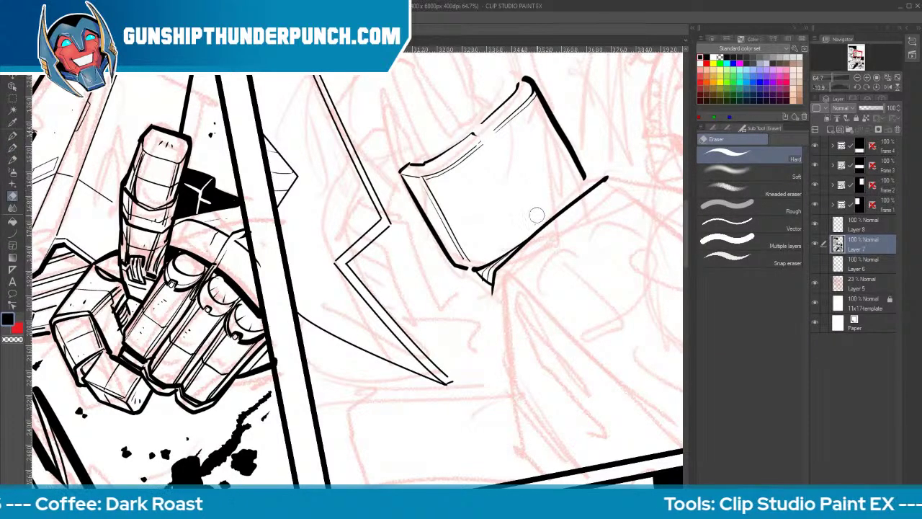
key("u")
left_click_drag(487, 143, 535, 230)
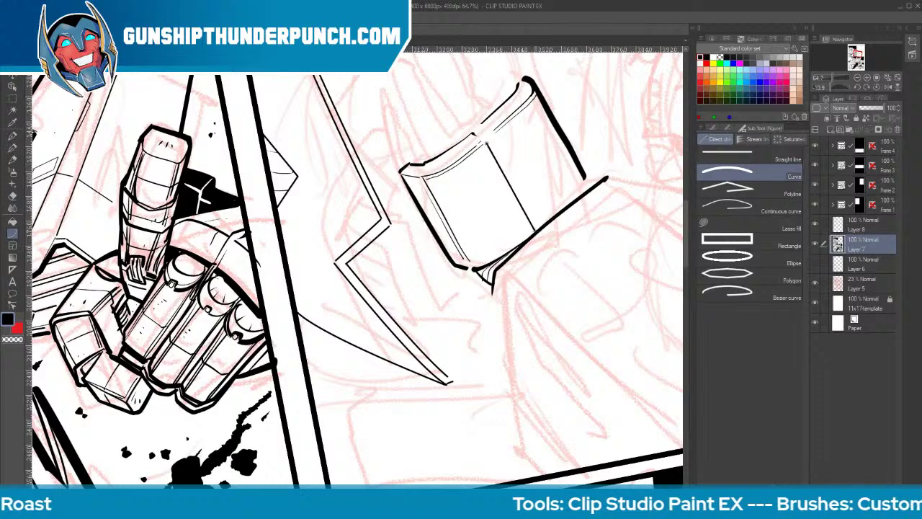
left_click_drag(493, 134, 542, 229)
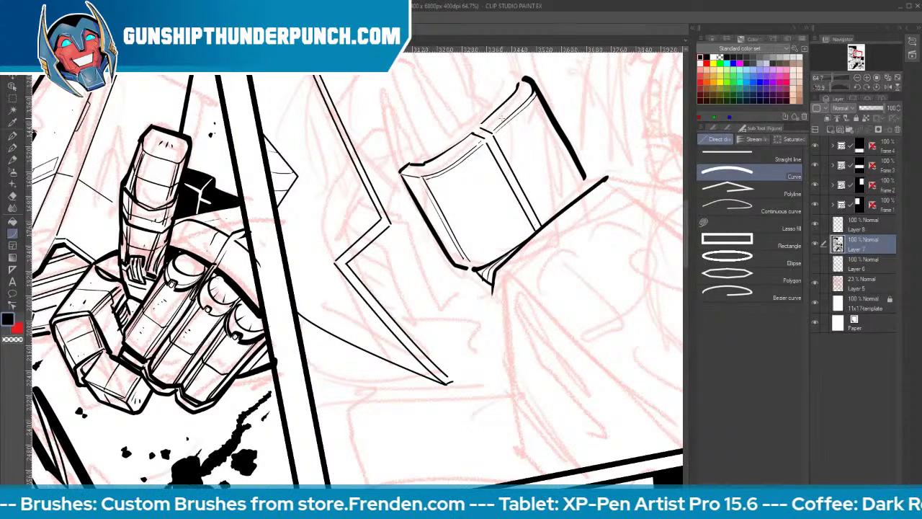
Erase the thick line along the face plate's lower edge and redraw it as a thin curve
left_click_drag(617, 295, 490, 206)
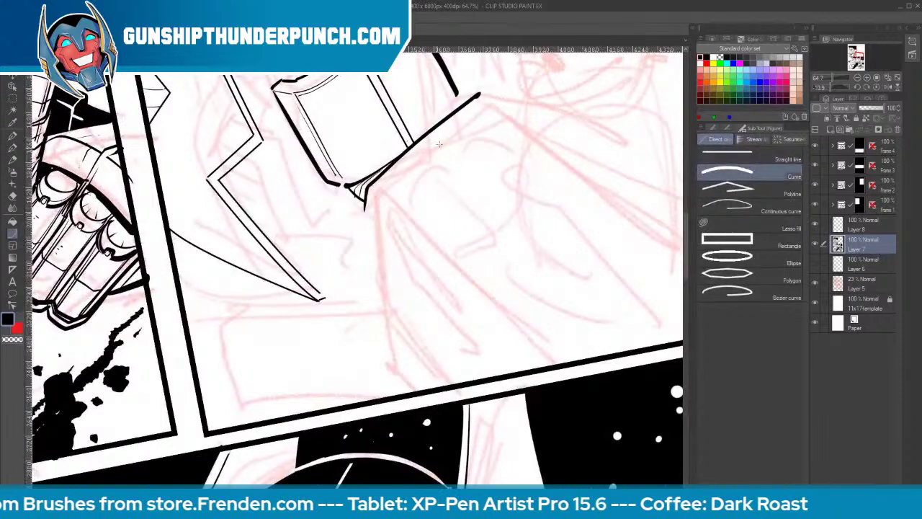
key("e")
mouse_move(476, 98)
left_mouse_down()
mouse_move(350, 202)
mouse_move(359, 206)
left_mouse_up()
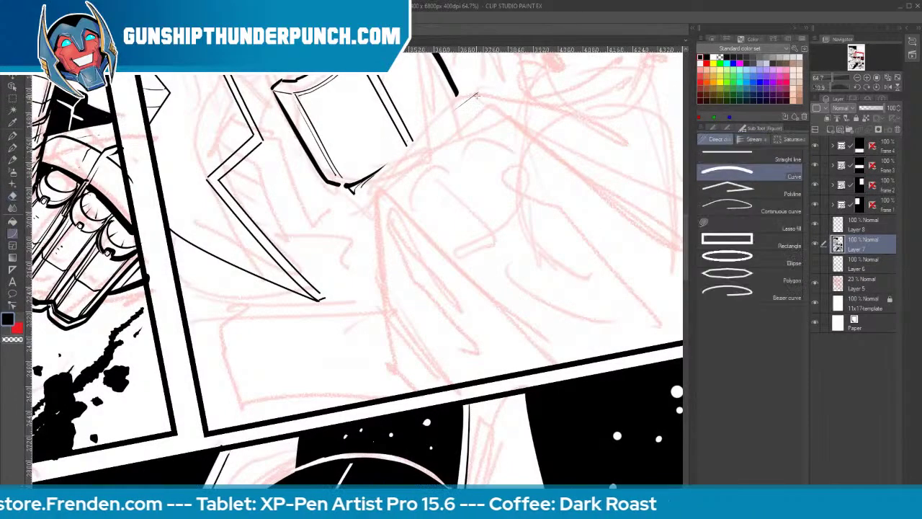
left_click_drag(476, 95, 349, 194)
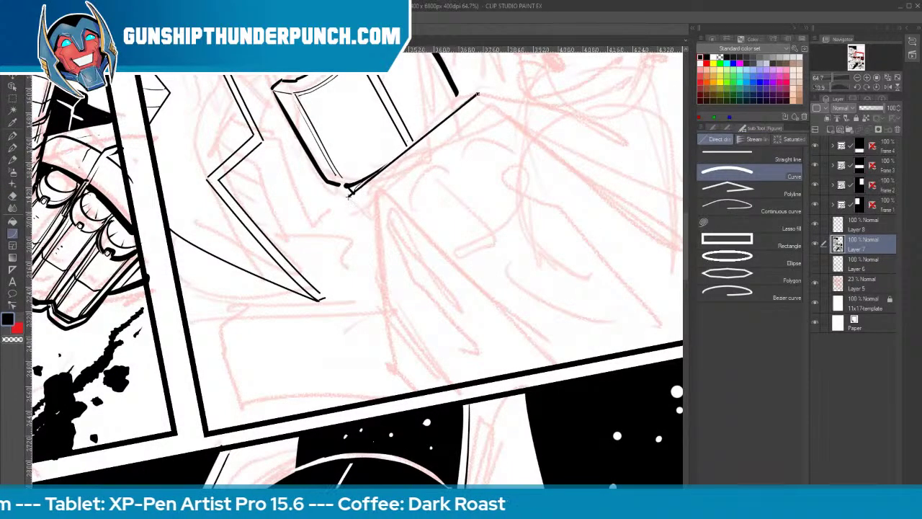
left_click(349, 197)
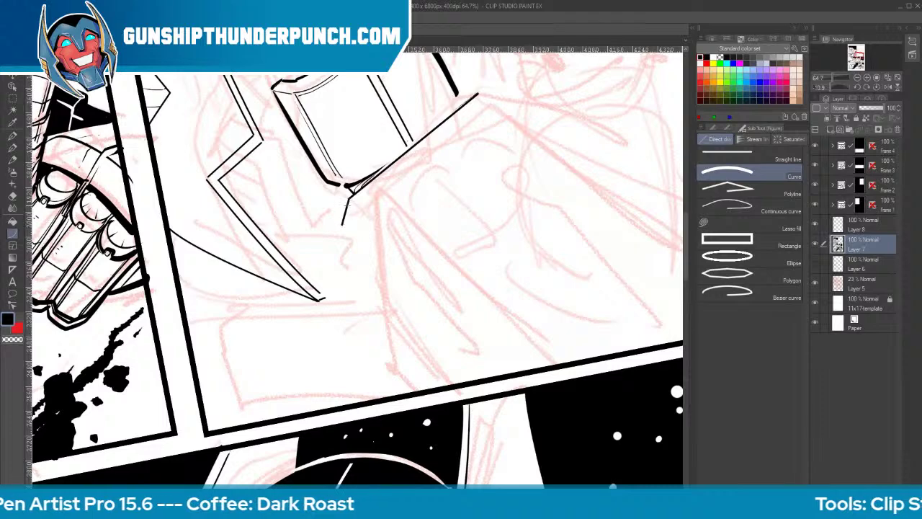
Ink the angular shoulder shape's thick outline below the face plate, running to the lower and right panel borders
mouse_move(349, 201)
left_mouse_down()
mouse_move(374, 366)
mouse_move(389, 385)
left_mouse_up()
left_click(375, 367)
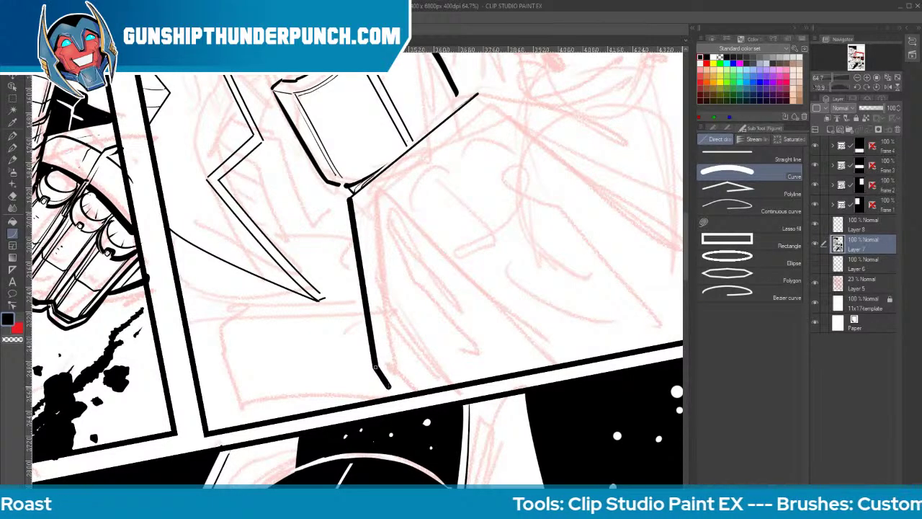
left_click(389, 387)
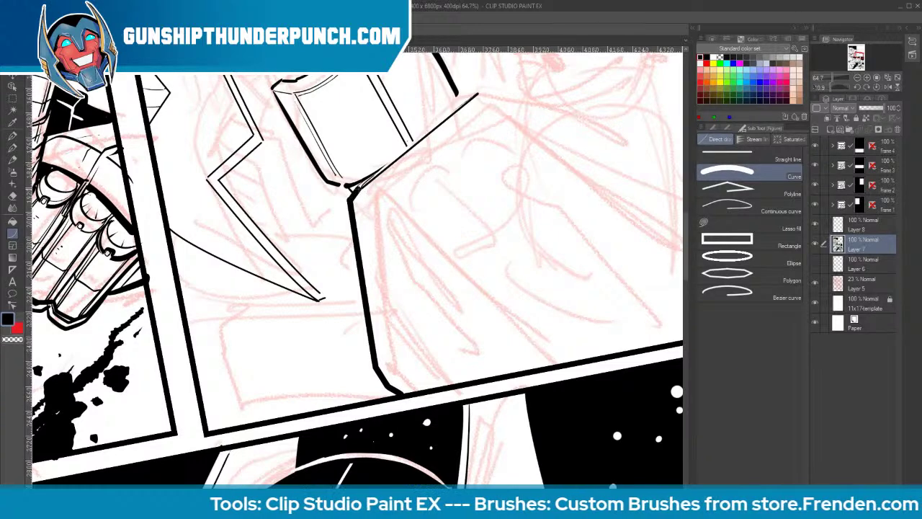
left_click_drag(356, 191, 483, 94)
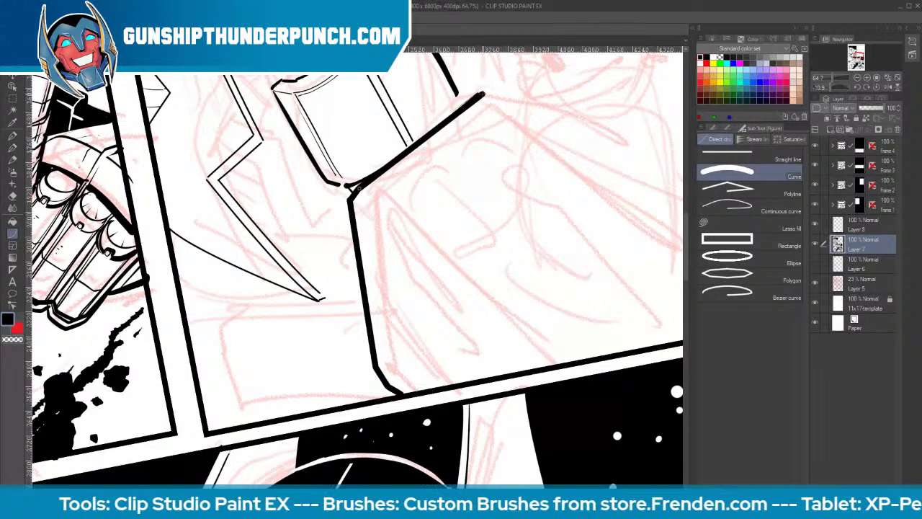
mouse_move(481, 92)
left_mouse_down()
mouse_move(683, 199)
mouse_move(652, 221)
left_mouse_up()
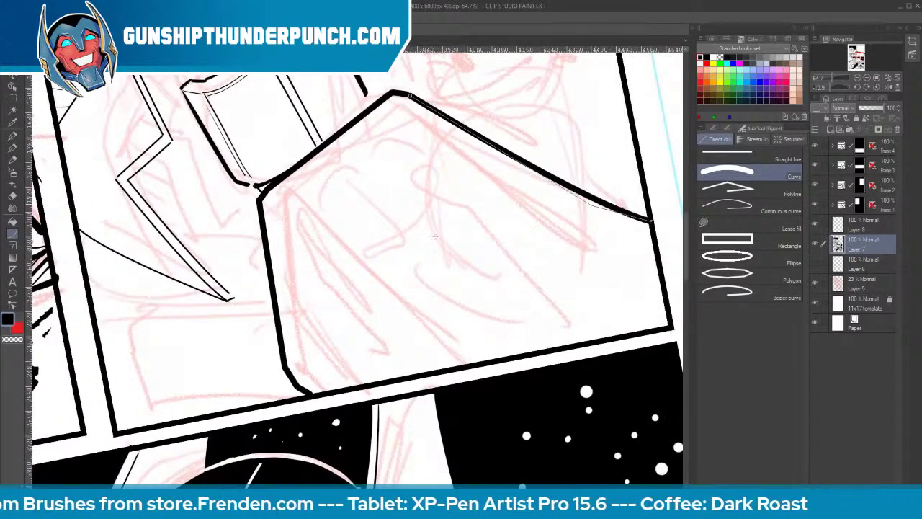
left_click(556, 152)
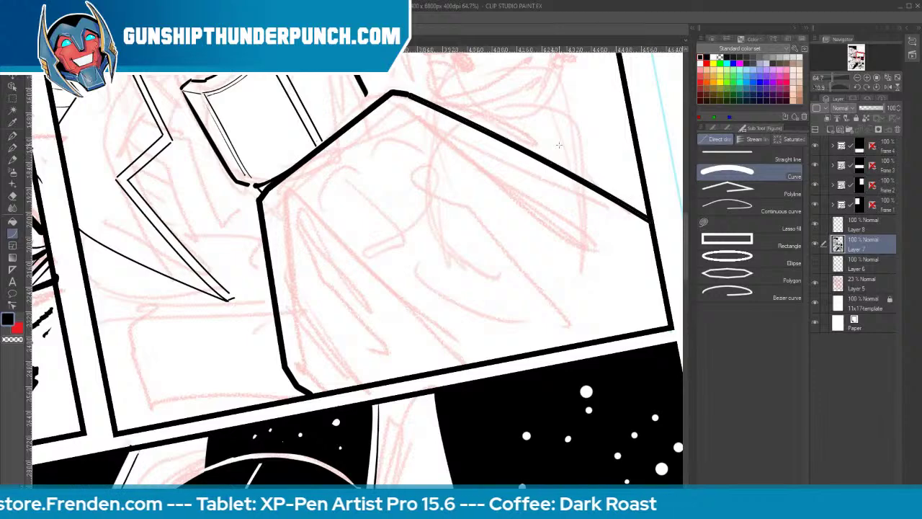
Draw thin diagonal panel lines and an inset groove inside the shoulder shape, running down to the lower panel border
left_click_drag(260, 201, 474, 366)
left_click(472, 364)
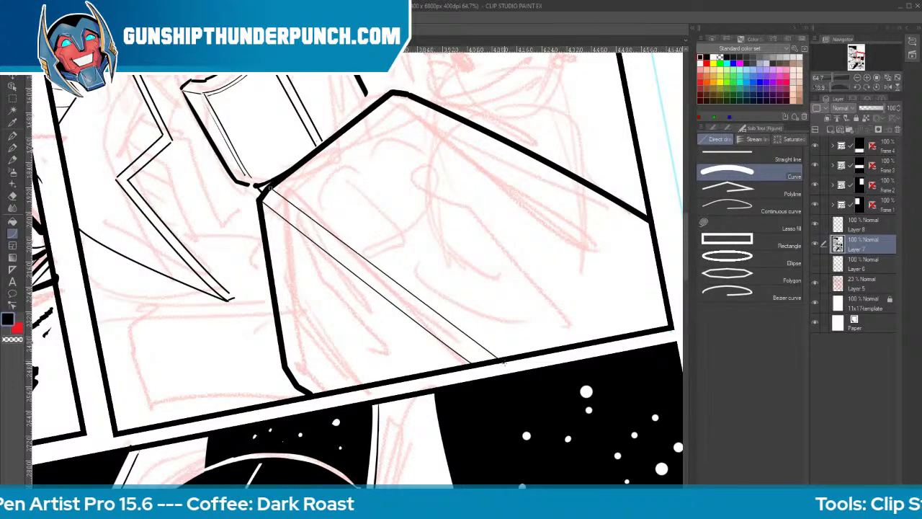
left_click_drag(284, 240, 416, 344)
left_click_drag(284, 240, 423, 374)
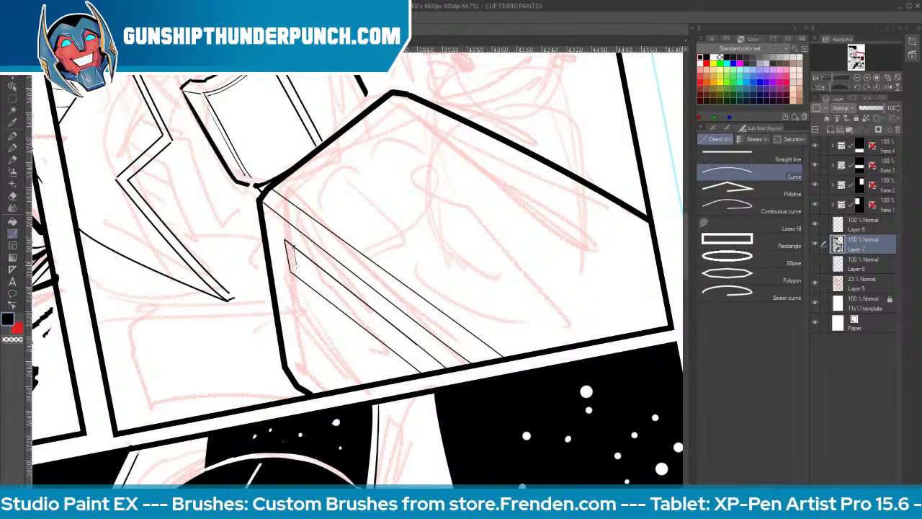
left_click_drag(297, 268, 430, 372)
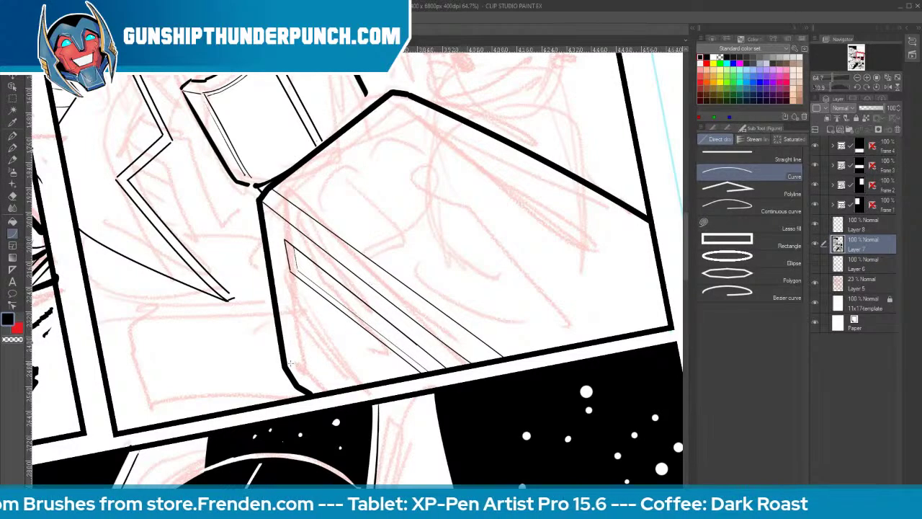
left_click_drag(286, 364, 333, 395)
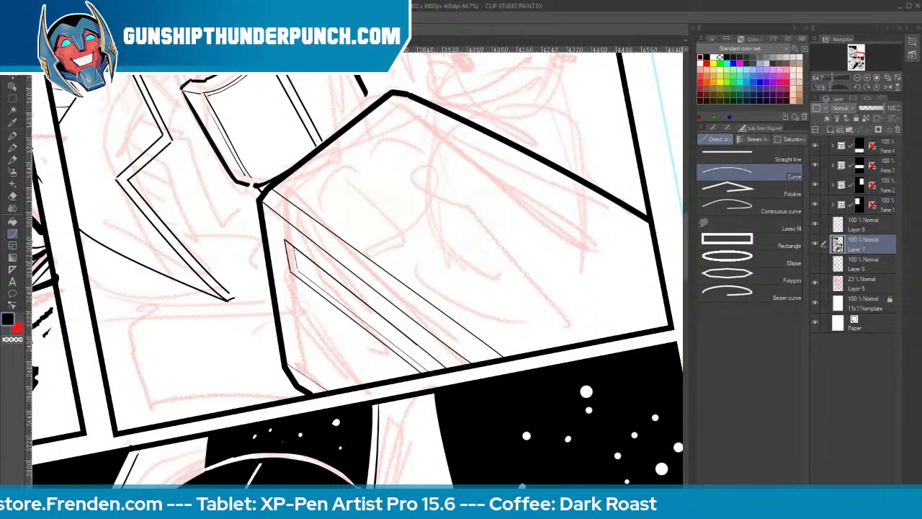
Erase the inked face plate and the whole shoulder shape with a large hard eraser, leaving the red sketch
left_click_drag(249, 161, 443, 212)
key("p")
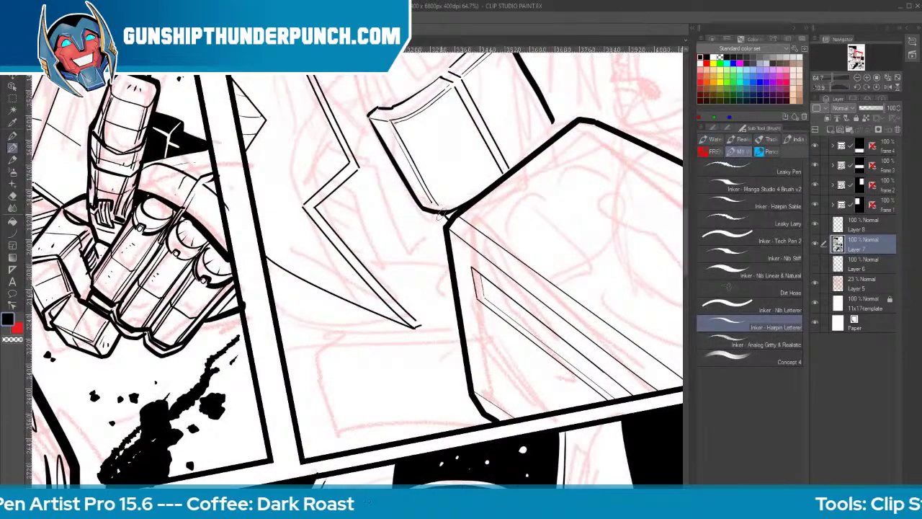
key("space")
scroll(534, 254, "down", 2)
left_click_drag(534, 254, 492, 307)
key("slash")
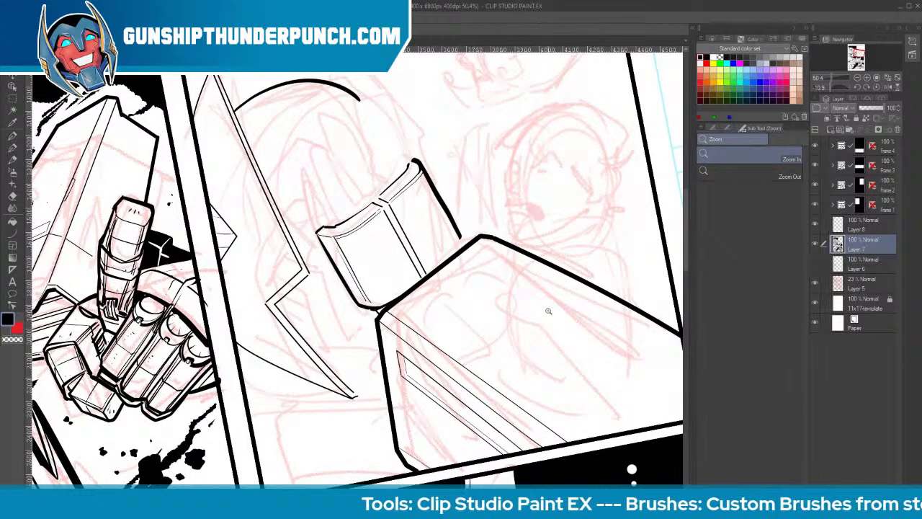
key("b")
key("e")
mouse_move(412, 170)
left_mouse_down()
mouse_move(325, 229)
mouse_move(411, 174)
mouse_move(465, 203)
mouse_move(435, 242)
mouse_move(367, 293)
mouse_move(401, 134)
left_mouse_up()
left_click_drag(381, 338, 414, 457)
mouse_move(388, 327)
left_mouse_down()
mouse_move(461, 254)
mouse_move(505, 391)
mouse_move(495, 254)
left_mouse_up()
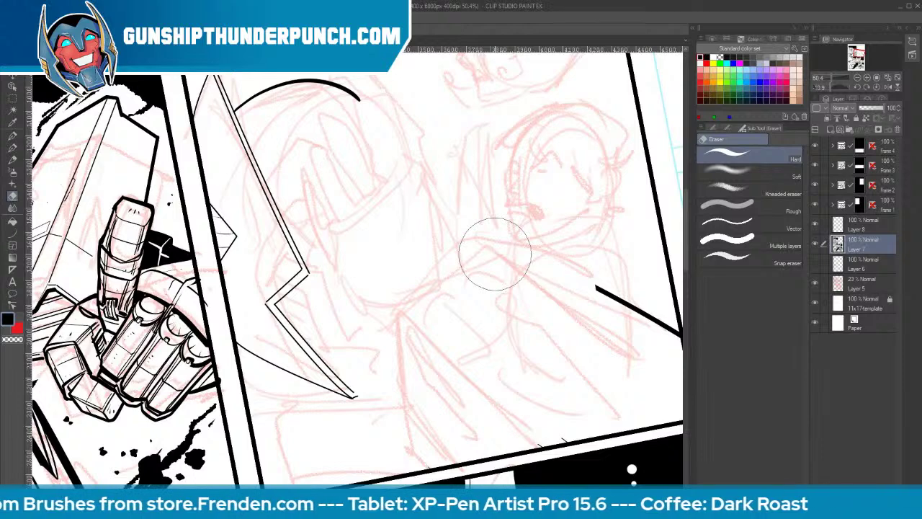
left_click_drag(598, 292, 669, 327)
Try to ink the shoulder's outline freehand over the sketch with the Inker - Nib Stiff brush
key("b")
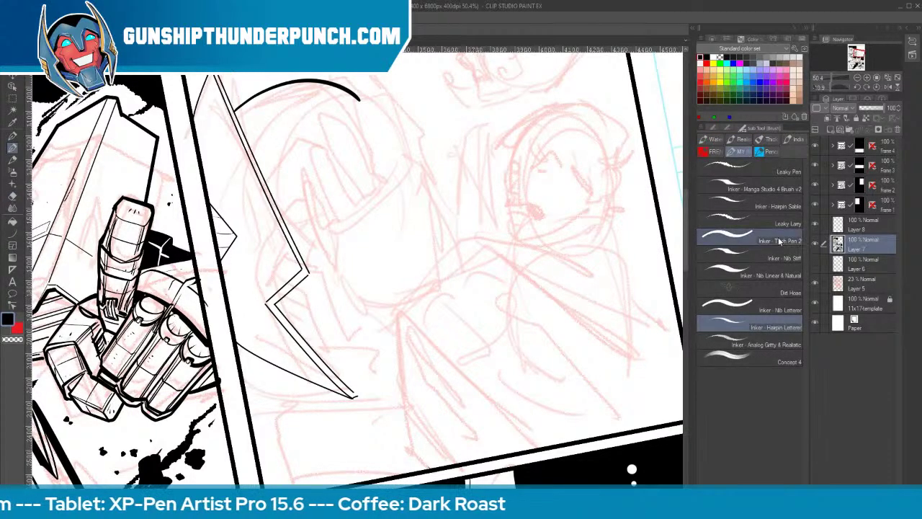
left_click(794, 250)
left_click_drag(371, 308, 458, 229)
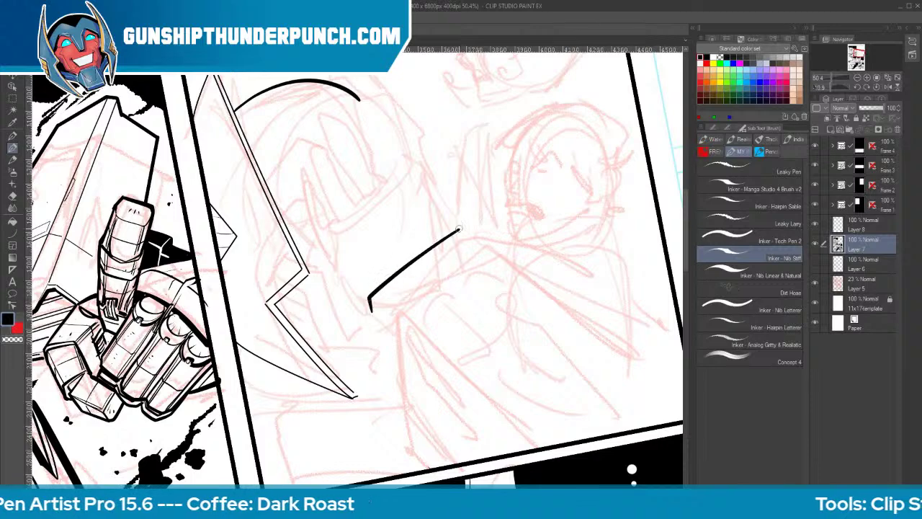
left_click_drag(368, 298, 390, 416)
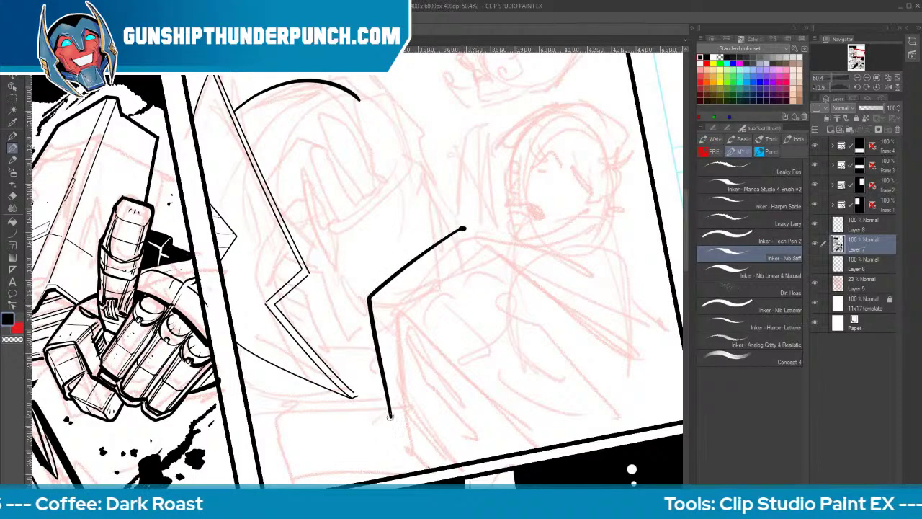
left_click_drag(463, 228, 678, 318)
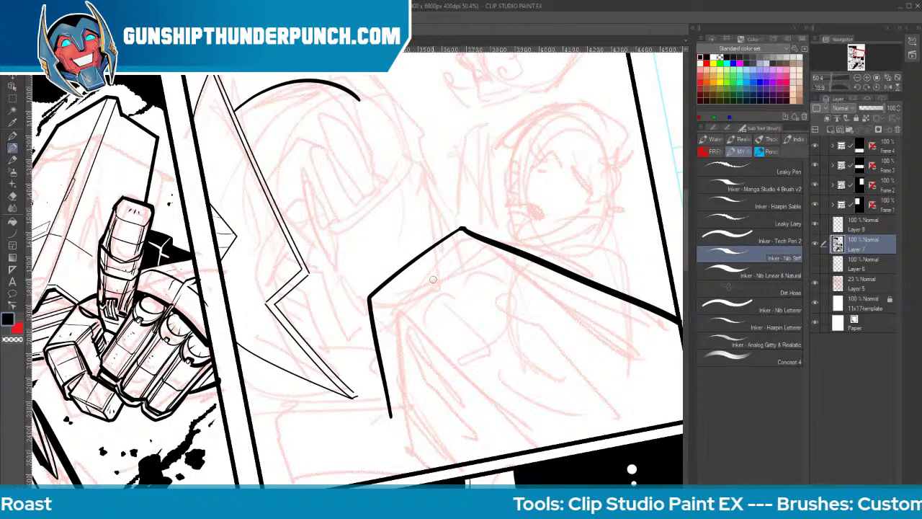
key("ctrl+z")
left_click_drag(462, 229, 680, 310)
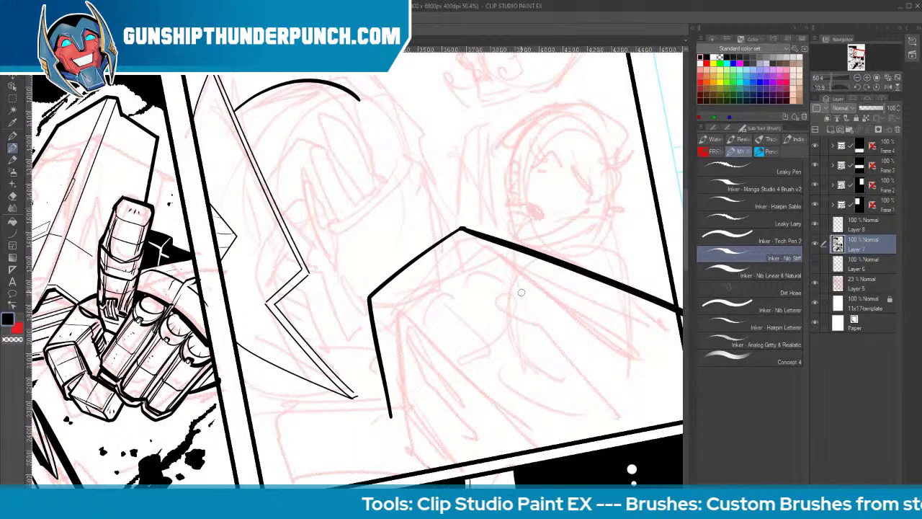
Undo all the freehand shoulder outline strokes
left_click_drag(420, 172, 446, 236)
key("ctrl+z")
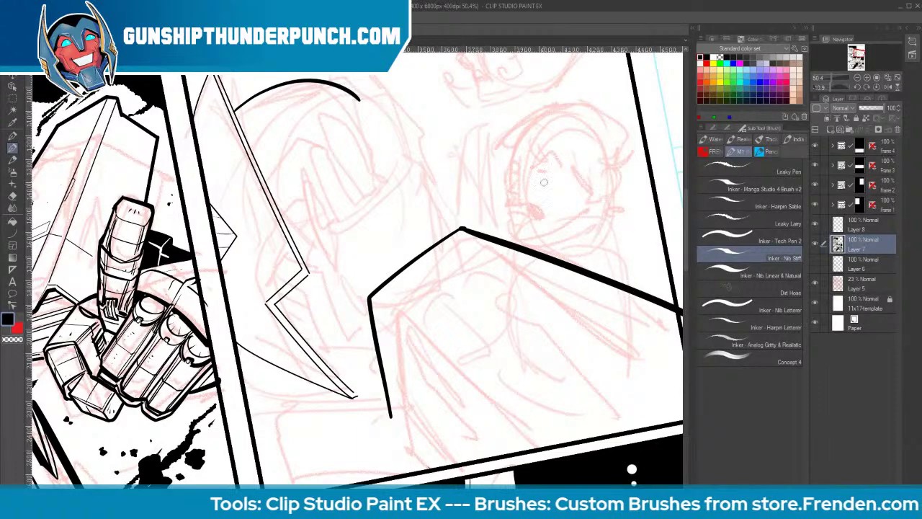
key("ctrl+z")
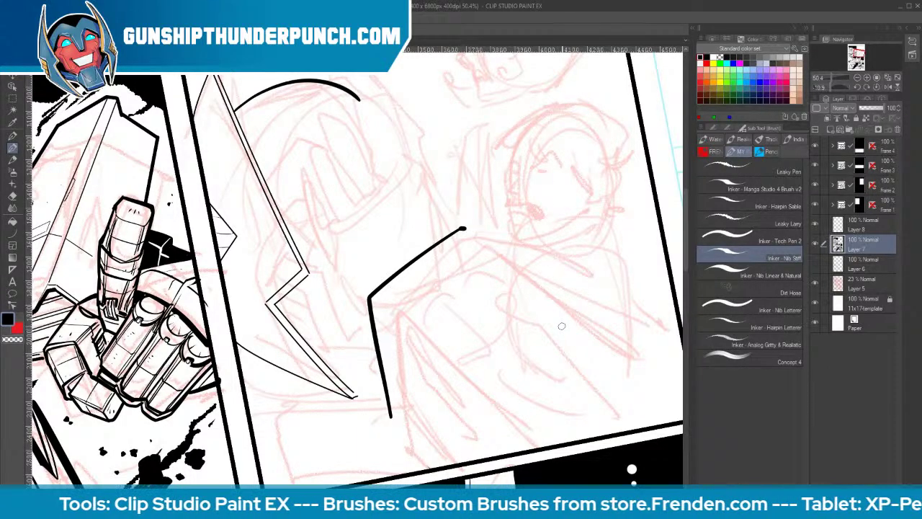
key("ctrl+z")
key("ctrl+z")
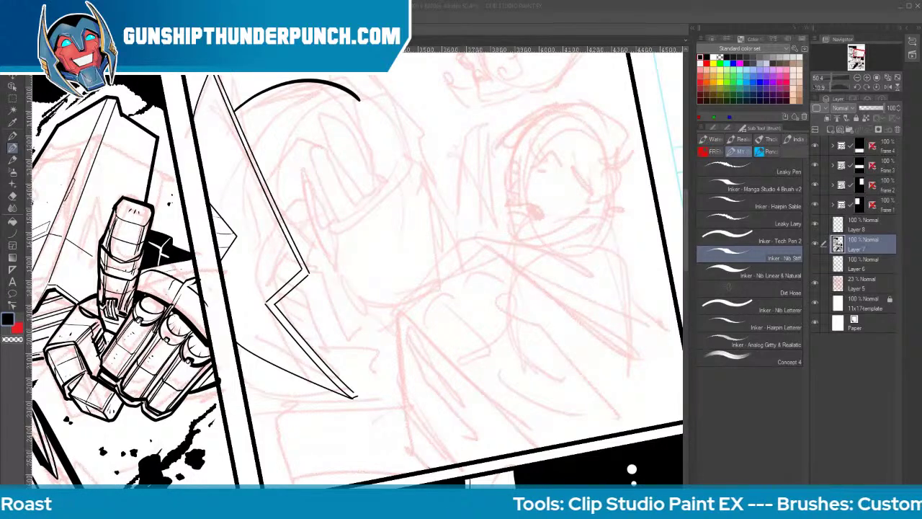
left_click(619, 25)
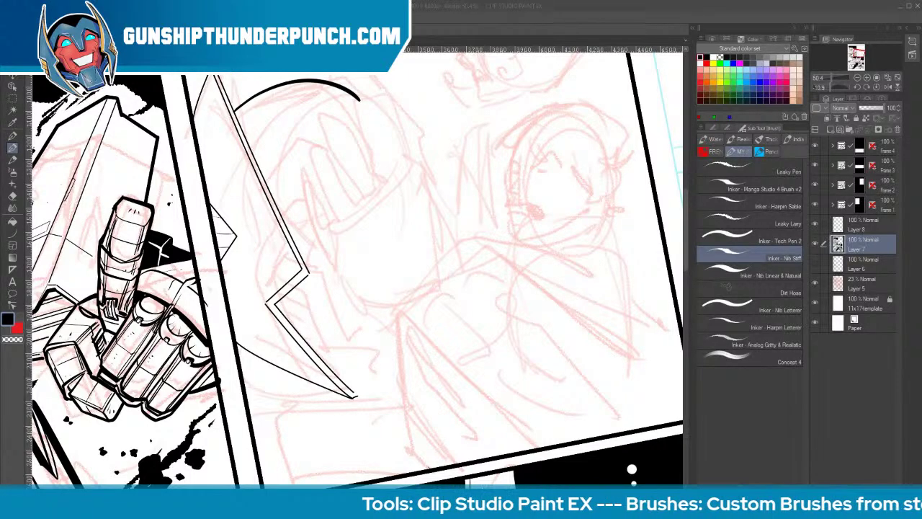
left_click(603, 29)
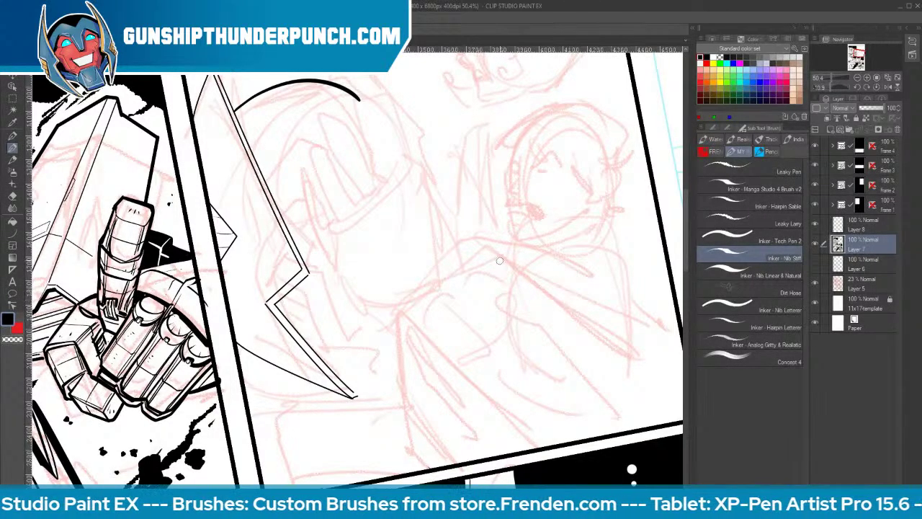
Draw the side of the face plate and the angular shoulder outline with thicker straight lines down to the lower panel border
left_click(12, 233)
left_click(729, 155)
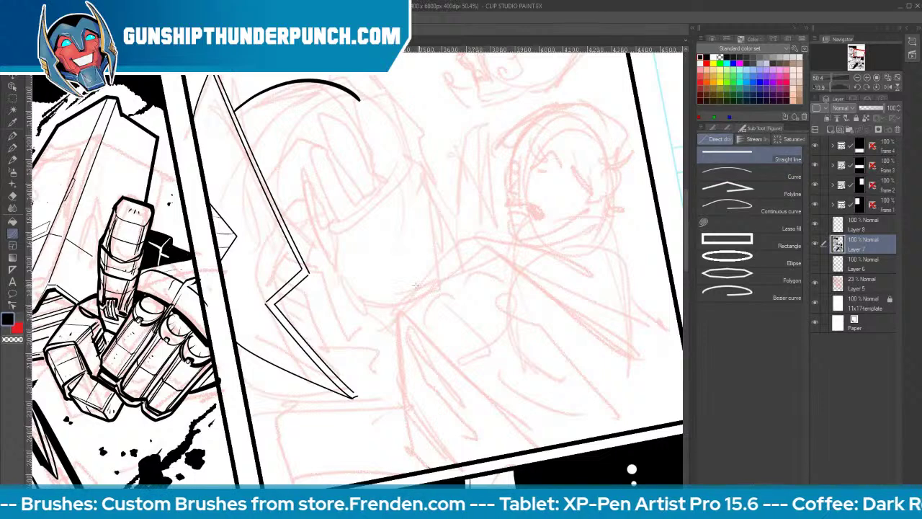
left_click_drag(377, 301, 477, 246)
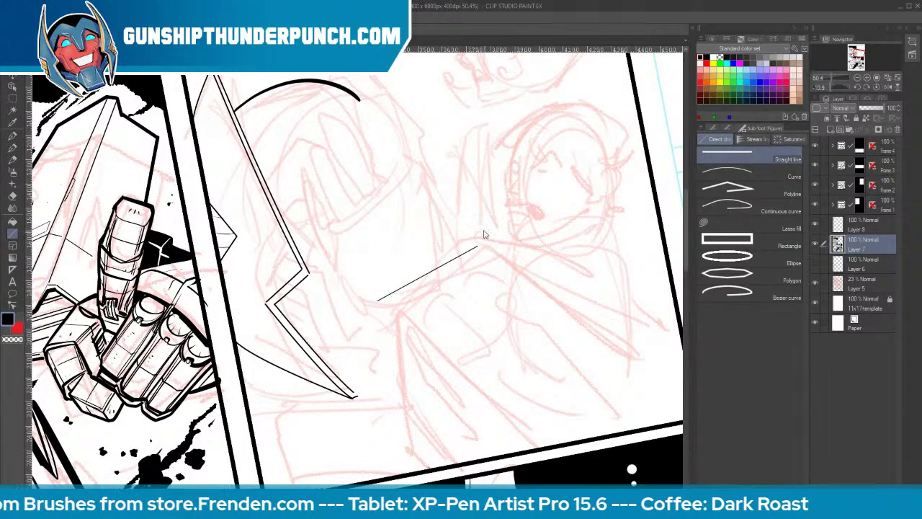
key("ctrl+z")
key("]")
mouse_move(418, 162)
left_mouse_down()
mouse_move(463, 245)
mouse_move(378, 308)
mouse_move(366, 333)
mouse_move(366, 398)
mouse_move(409, 472)
left_mouse_up()
left_click_drag(378, 308, 484, 453)
mouse_move(470, 241)
left_mouse_down()
mouse_move(642, 414)
mouse_move(491, 240)
mouse_move(614, 377)
mouse_move(676, 417)
left_mouse_up()
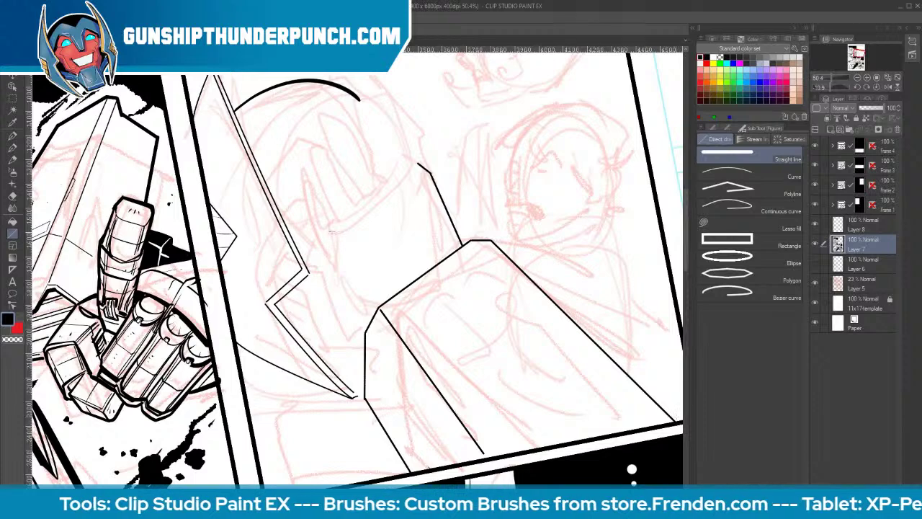
mouse_move(321, 226)
left_mouse_down()
mouse_move(339, 223)
mouse_move(405, 169)
left_mouse_up()
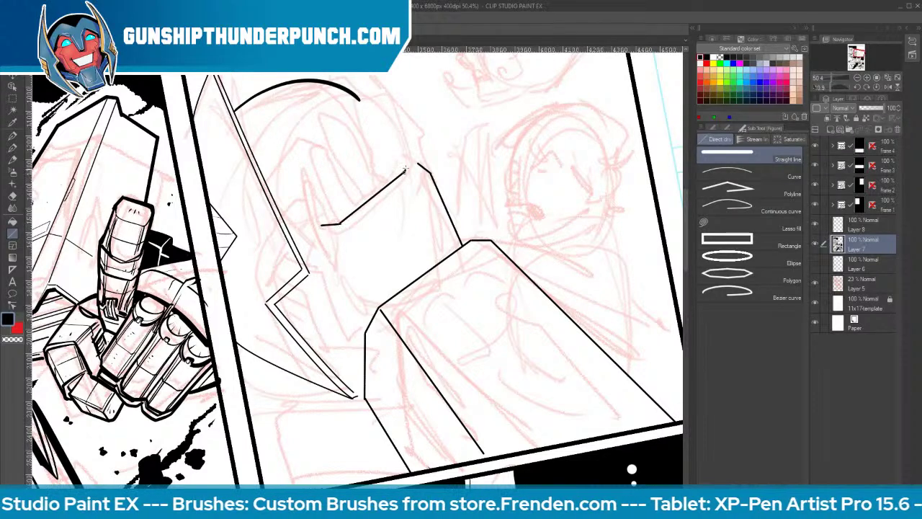
key("ctrl+z")
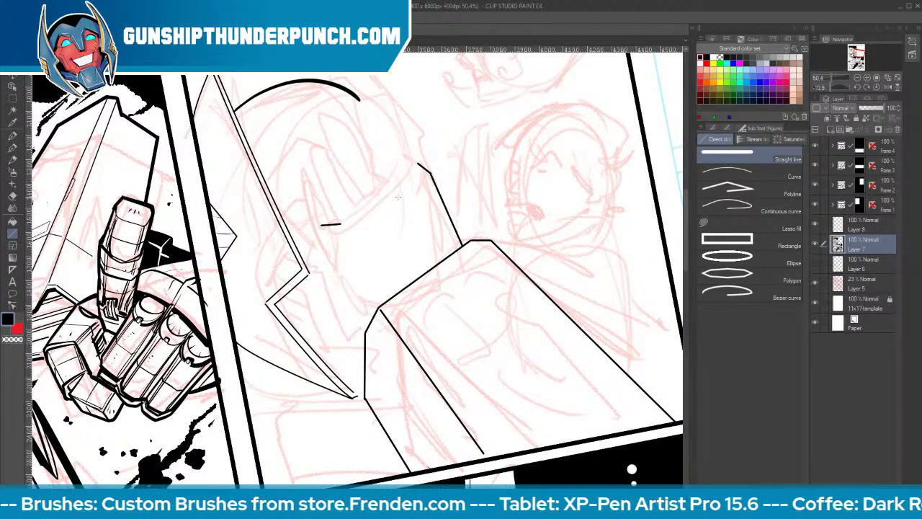
key("ctrl+z")
mouse_move(322, 224)
left_mouse_down()
mouse_move(314, 232)
mouse_move(331, 256)
mouse_move(344, 314)
mouse_move(323, 257)
mouse_move(360, 311)
mouse_move(348, 333)
mouse_move(365, 344)
left_mouse_up()
key("ctrl+z")
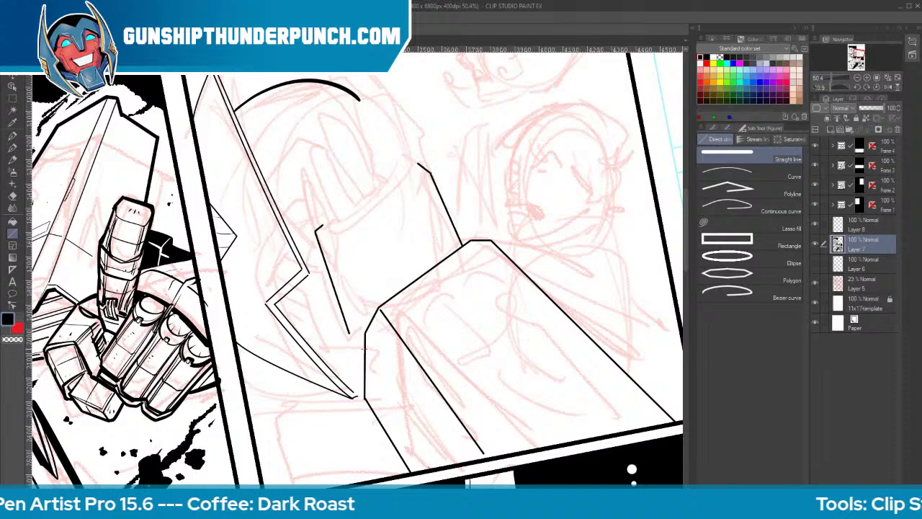
key("ctrl+z")
key("ctrl+z")
Erase the straight far side of the face plate and redraw it as a thicker, curved Inker - Nib Stiff line meeting the shoulder
key("b")
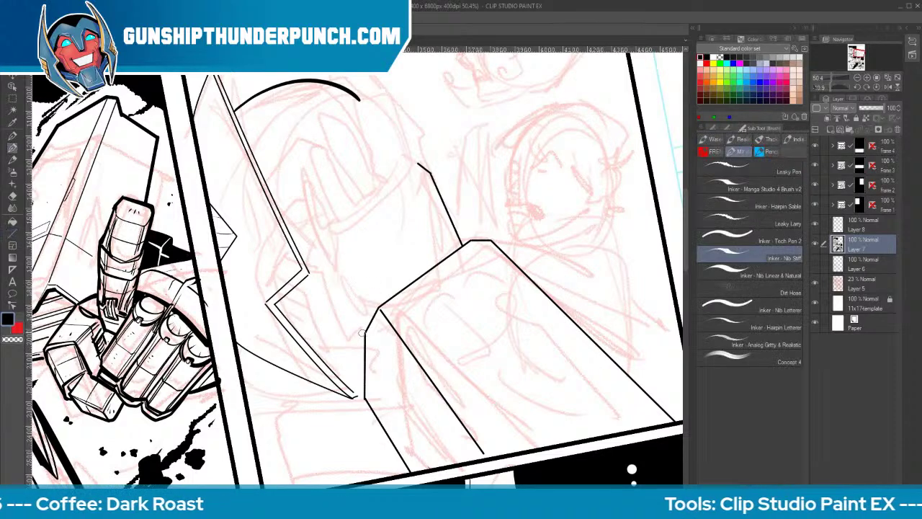
left_click_drag(356, 341, 374, 314)
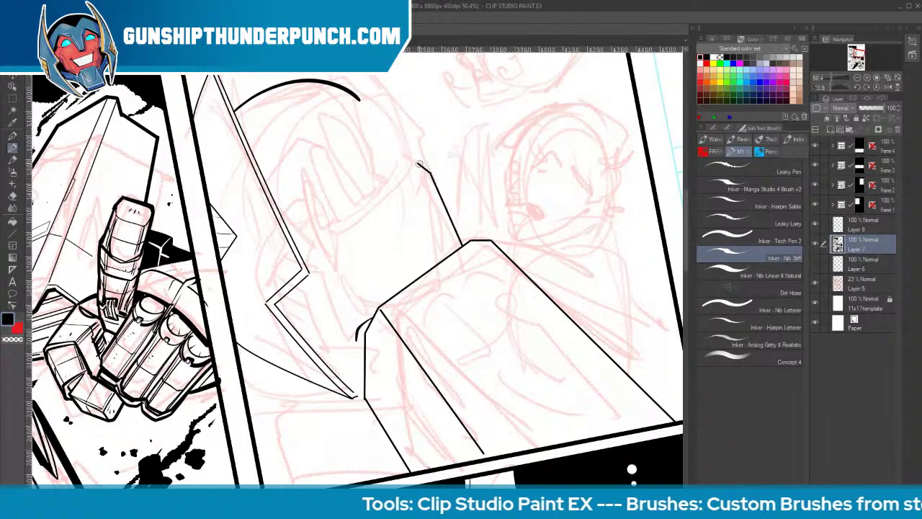
key("e")
left_click_drag(404, 162, 455, 229)
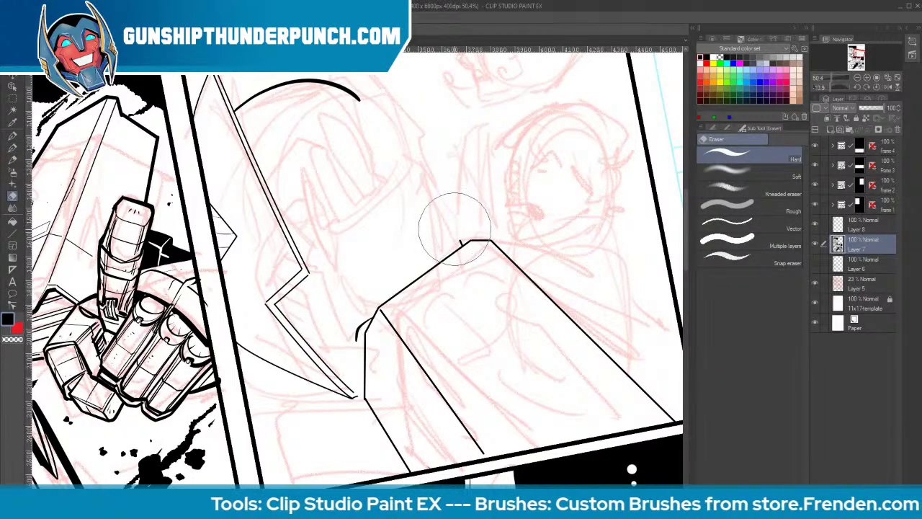
key("b")
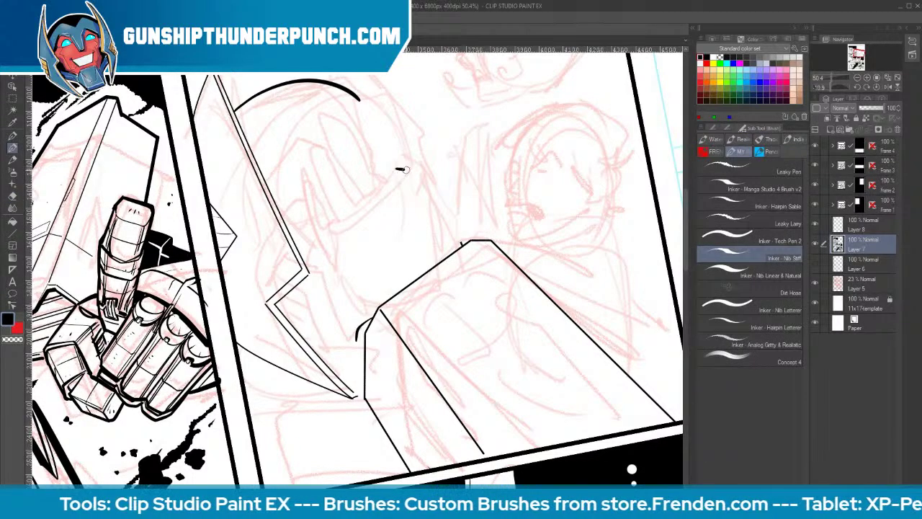
left_click_drag(397, 170, 459, 248)
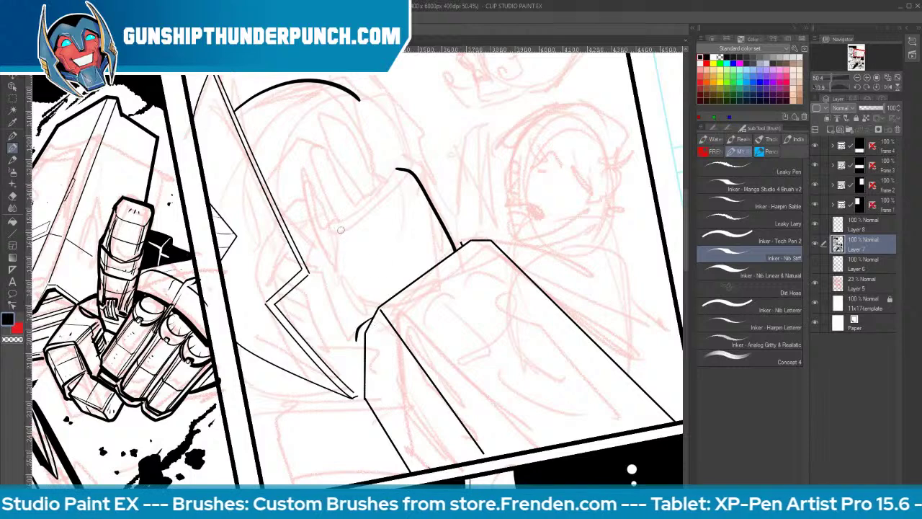
Try a thin line for the face plate's near side, erasing it together with the short stroke beside the shoulder's corner
left_click_drag(337, 231, 368, 312)
key("ctrl+z")
mouse_move(331, 238)
left_mouse_down()
mouse_move(369, 314)
mouse_move(360, 333)
left_mouse_up()
key("e")
key("b")
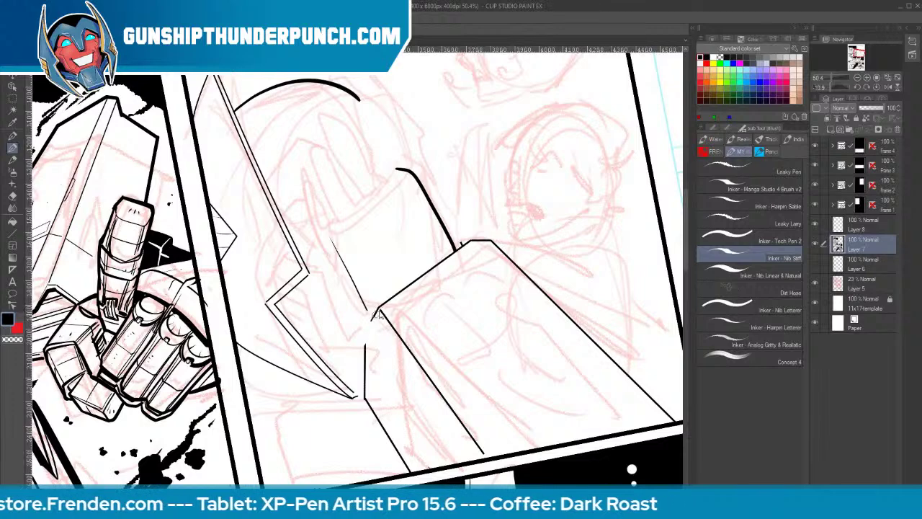
key("e")
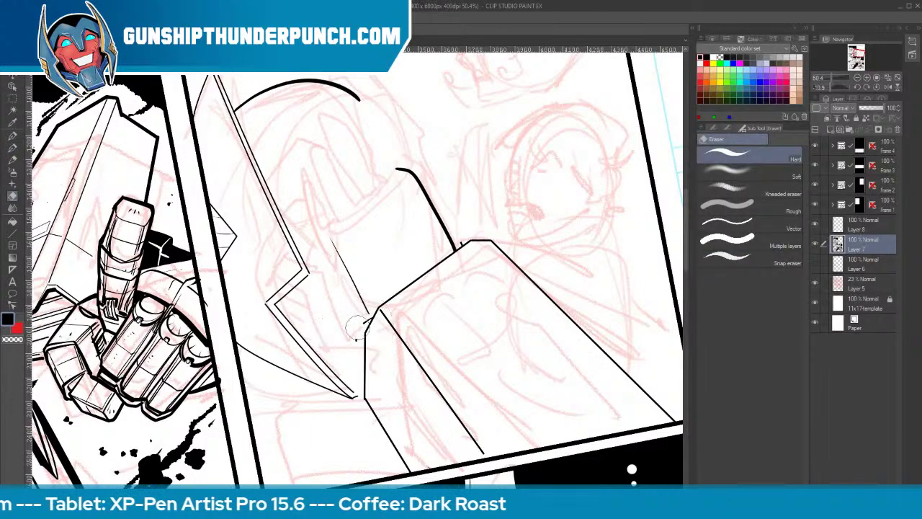
key("b")
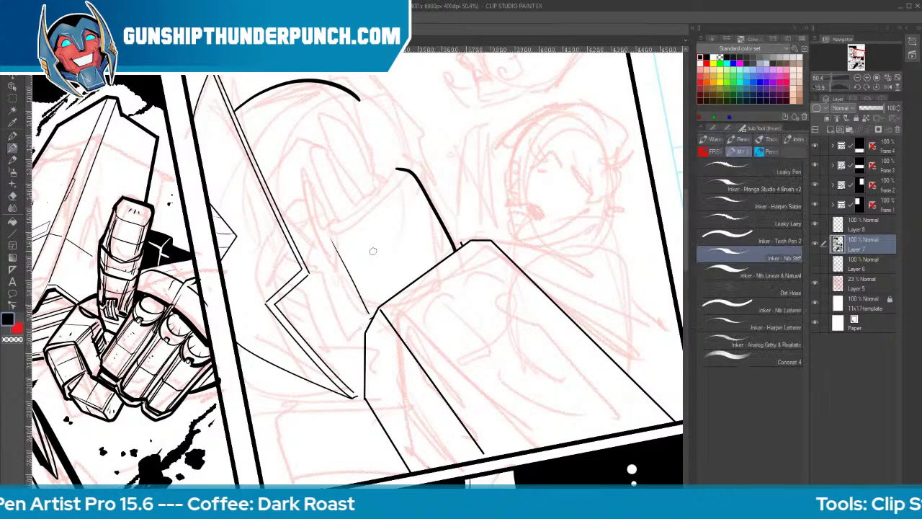
key("e")
mouse_move(332, 238)
left_mouse_down()
mouse_move(365, 306)
mouse_move(343, 264)
left_mouse_up()
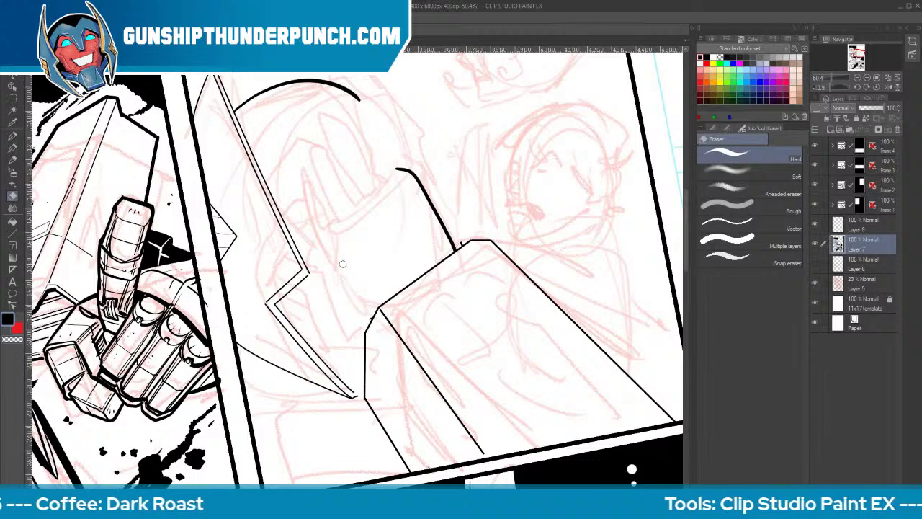
Ink the face plate's curved upper edge and centre line, plus the angular cheek edge beside the helmet's pointed side guard
key("b")
left_click_drag(395, 170, 311, 233)
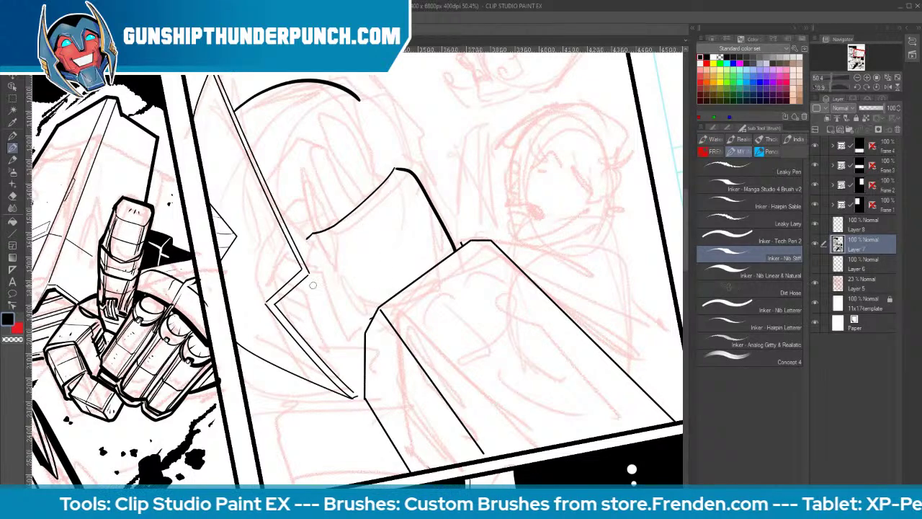
mouse_move(306, 273)
left_mouse_down()
mouse_move(275, 303)
mouse_move(324, 353)
left_mouse_up()
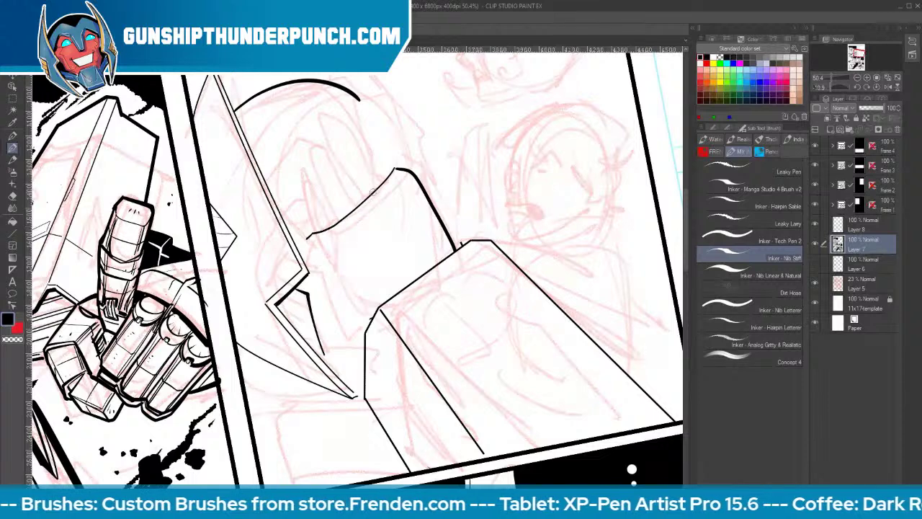
mouse_move(363, 205)
left_mouse_down()
mouse_move(400, 216)
mouse_move(376, 209)
mouse_move(415, 279)
left_mouse_up()
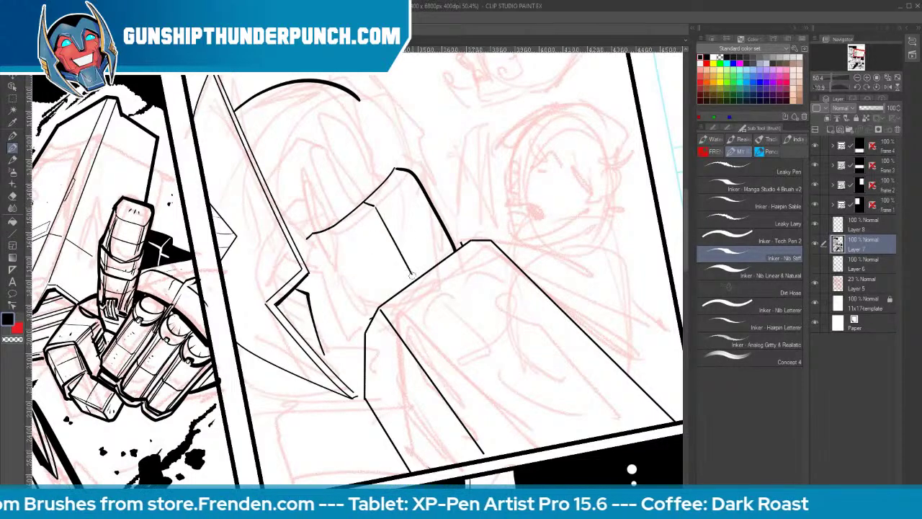
Add a rim band along the face plate's upper edge and redraw its far side with a raised corner and double line
mouse_move(305, 241)
left_mouse_down()
mouse_move(411, 180)
mouse_move(395, 167)
mouse_move(414, 170)
mouse_move(396, 152)
mouse_move(409, 156)
mouse_move(392, 166)
mouse_move(438, 200)
mouse_move(459, 245)
left_mouse_up()
key("e")
key("b")
key("ctrl+z")
key("e")
left_click_drag(417, 180, 453, 246)
key("b")
left_click_drag(409, 157, 458, 252)
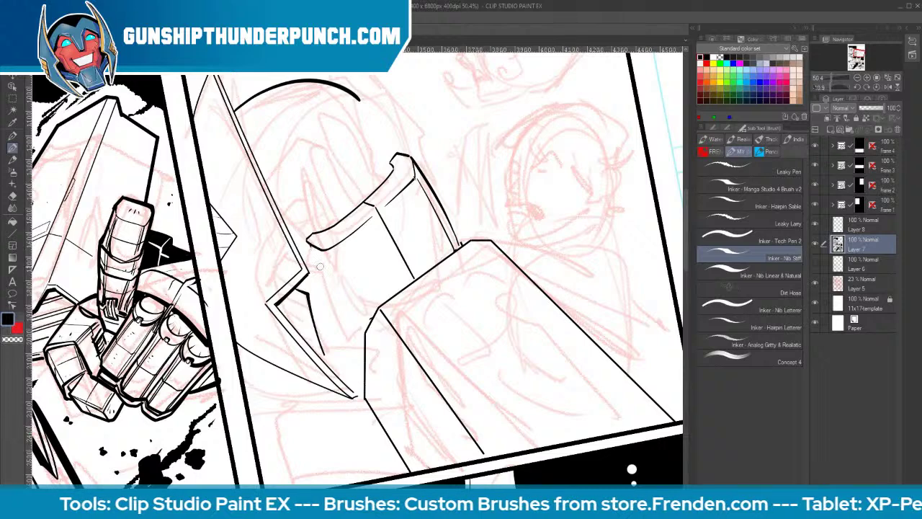
Ink the near side of the face plate with thin parallel lines and a thick angular jaw edge ending at the shoulder's corner
left_click_drag(312, 246, 353, 321)
key("ctrl+z")
mouse_move(309, 244)
left_mouse_down()
mouse_move(365, 337)
mouse_move(366, 324)
left_mouse_up()
mouse_move(326, 280)
left_mouse_down()
mouse_move(325, 296)
mouse_move(362, 337)
left_mouse_up()
left_click_drag(322, 288, 321, 273)
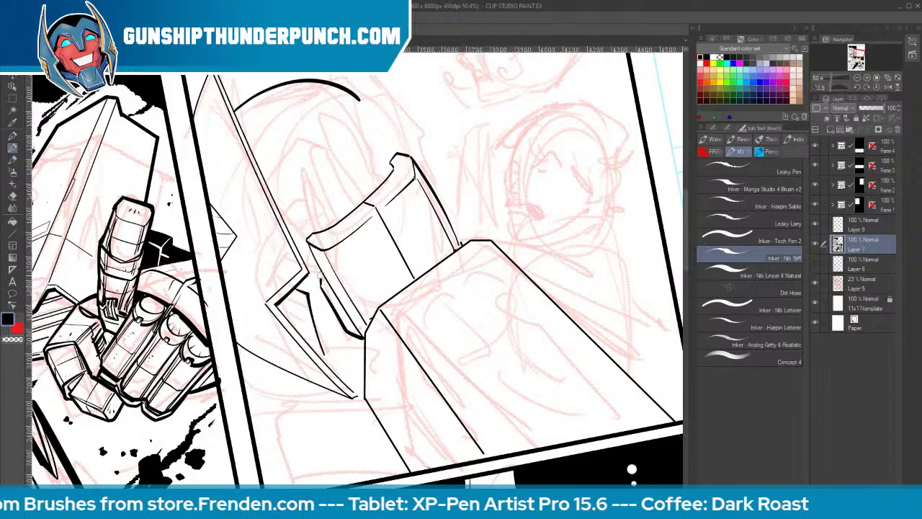
Thicken the shoulder's outline beneath the face plate and add a second line alongside the face plate's centre line
mouse_move(380, 314)
left_mouse_down()
mouse_move(362, 338)
mouse_move(364, 395)
mouse_move(351, 398)
left_mouse_up()
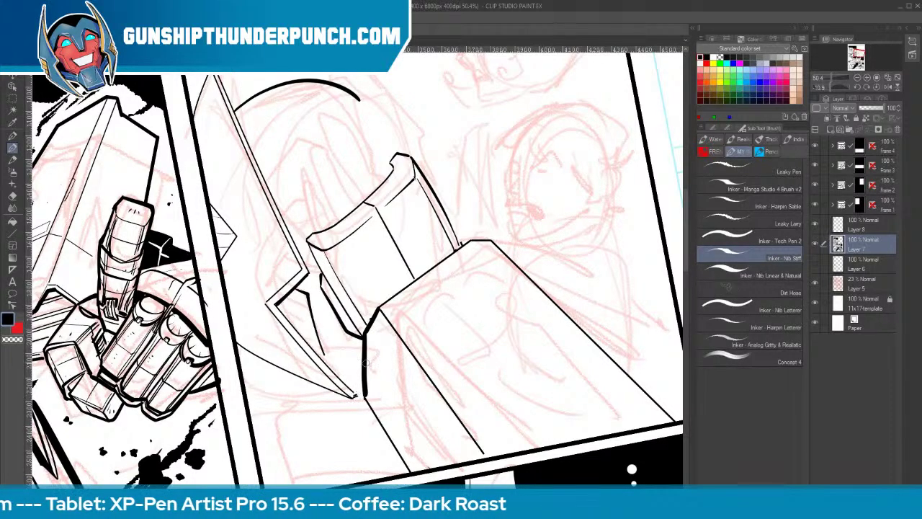
mouse_move(416, 285)
left_mouse_down()
mouse_move(384, 306)
mouse_move(469, 240)
left_mouse_up()
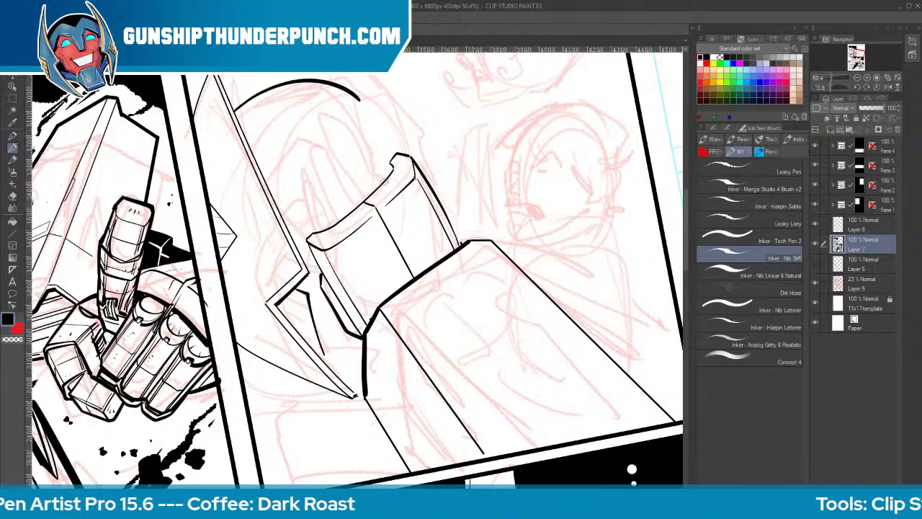
left_click_drag(380, 207, 414, 276)
key("ctrl+z")
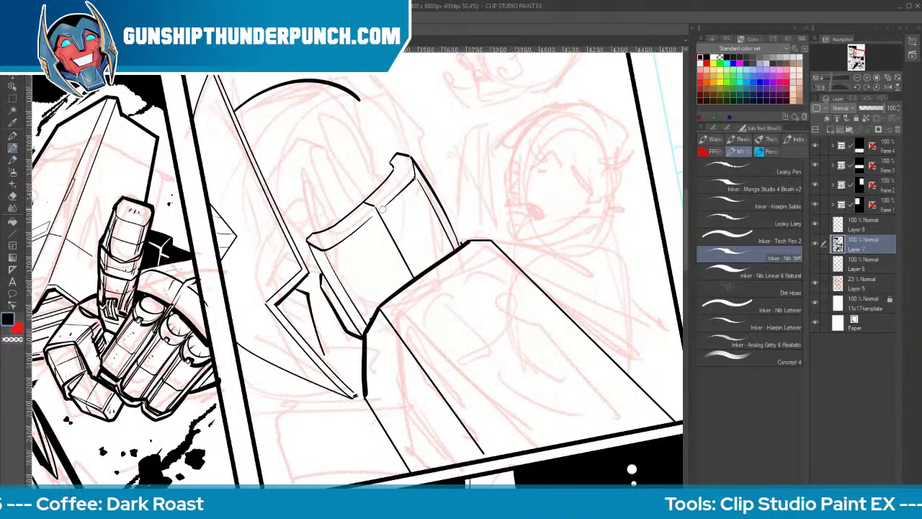
left_click_drag(380, 207, 417, 277)
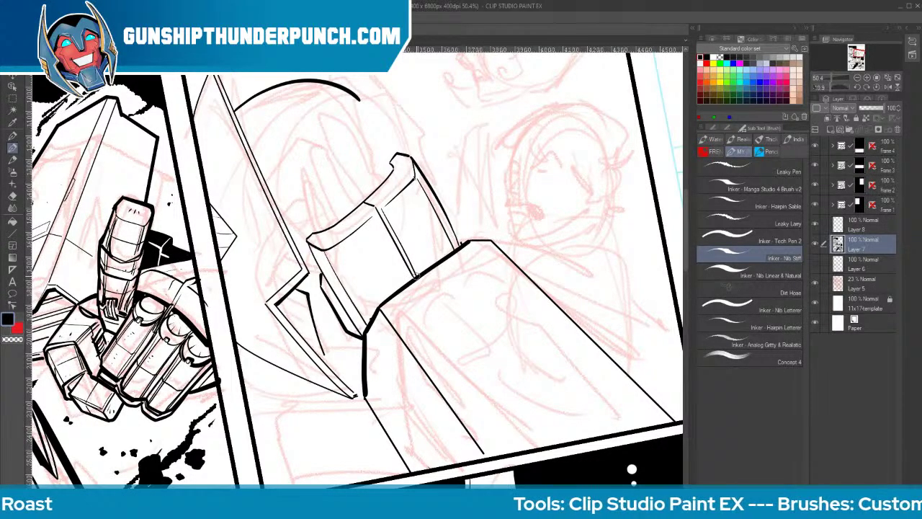
Ink the helmet's tall fin down to its point beside the face plate, and a curved line across the helmet's dome
left_click_drag(412, 216, 417, 263)
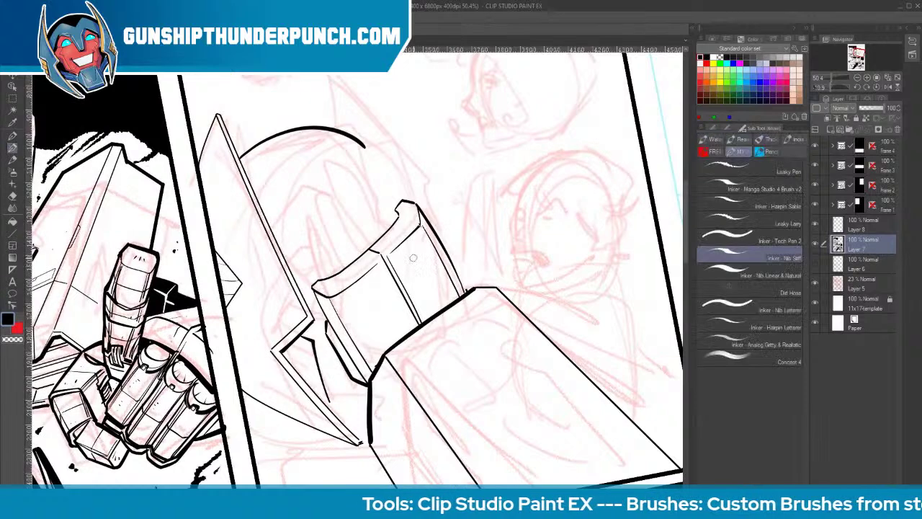
left_click_drag(324, 75, 339, 128)
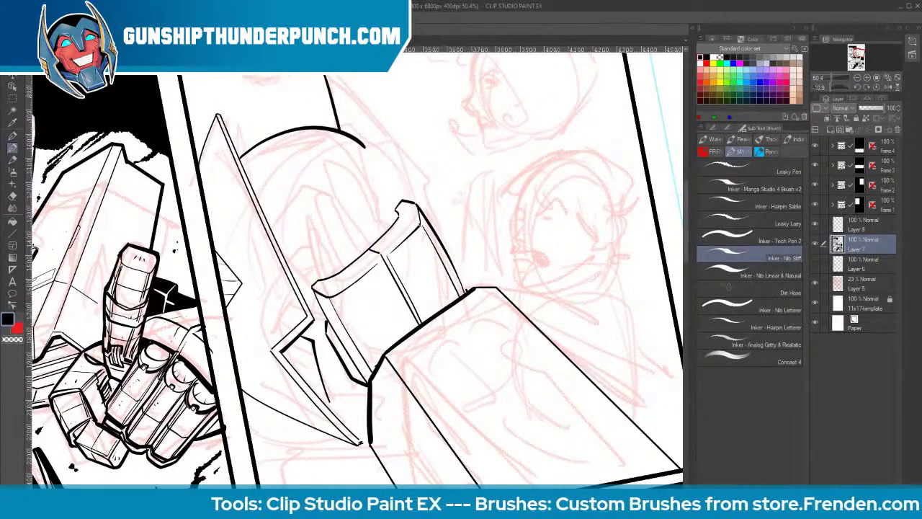
mouse_move(339, 76)
left_mouse_down()
mouse_move(461, 233)
mouse_move(455, 261)
mouse_move(450, 251)
left_mouse_up()
key("ctrl+z")
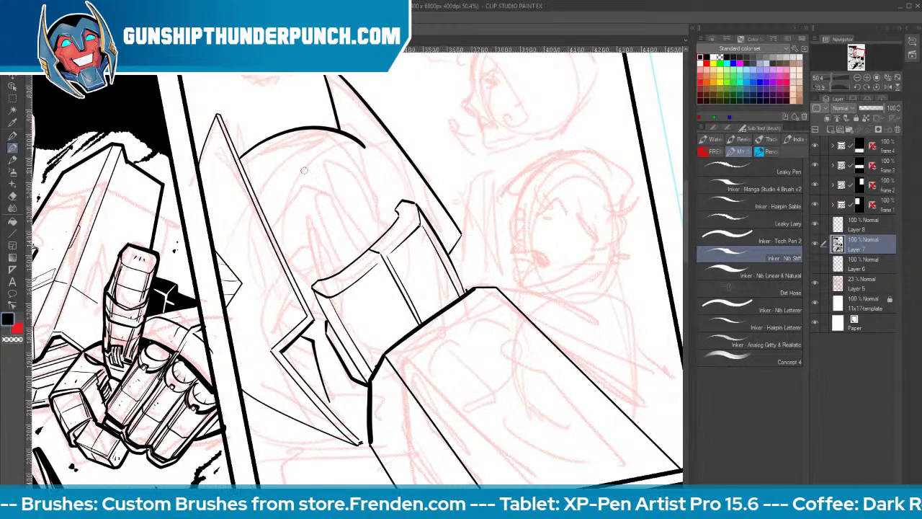
left_click_drag(275, 134, 343, 181)
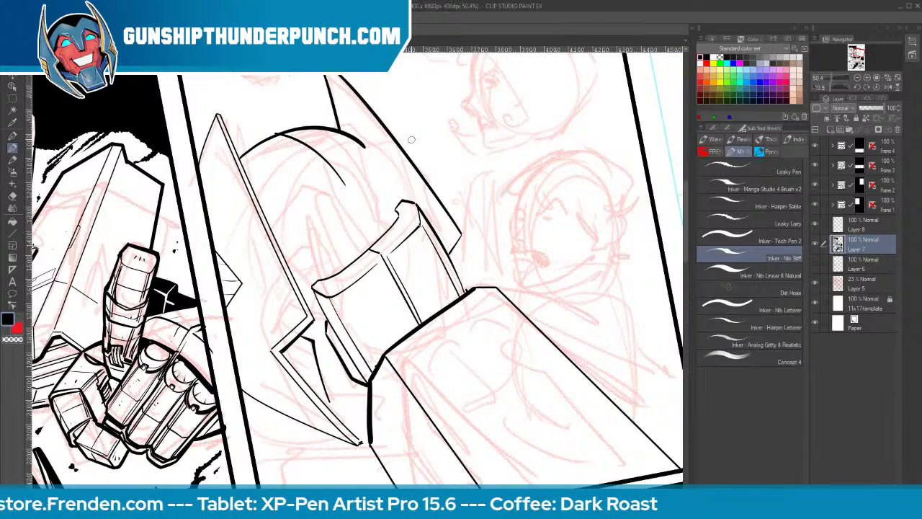
Ink small arcs along the face plate's upper edge and a row of slanted lines rising between them into the helmet
mouse_move(320, 278)
left_mouse_down()
mouse_move(325, 262)
mouse_move(345, 265)
mouse_move(366, 231)
mouse_move(387, 223)
mouse_move(386, 209)
mouse_move(401, 219)
left_mouse_up()
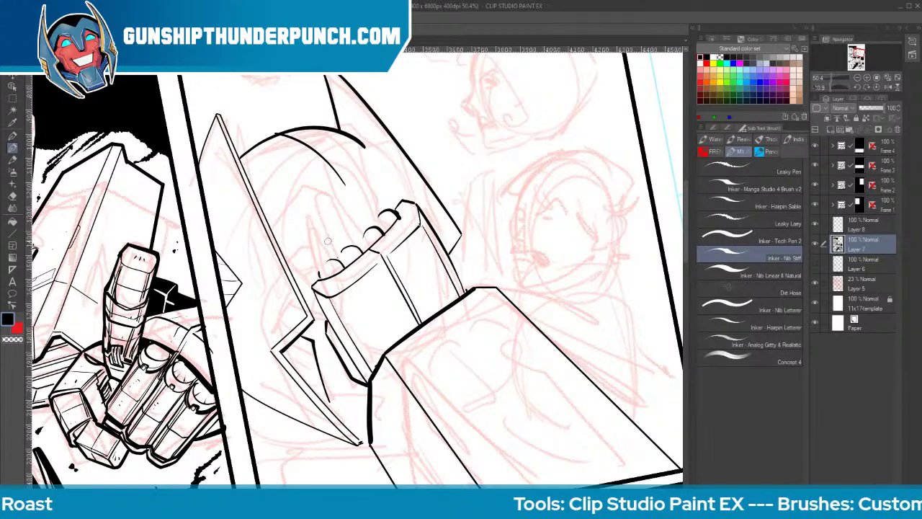
left_click_drag(294, 241, 317, 277)
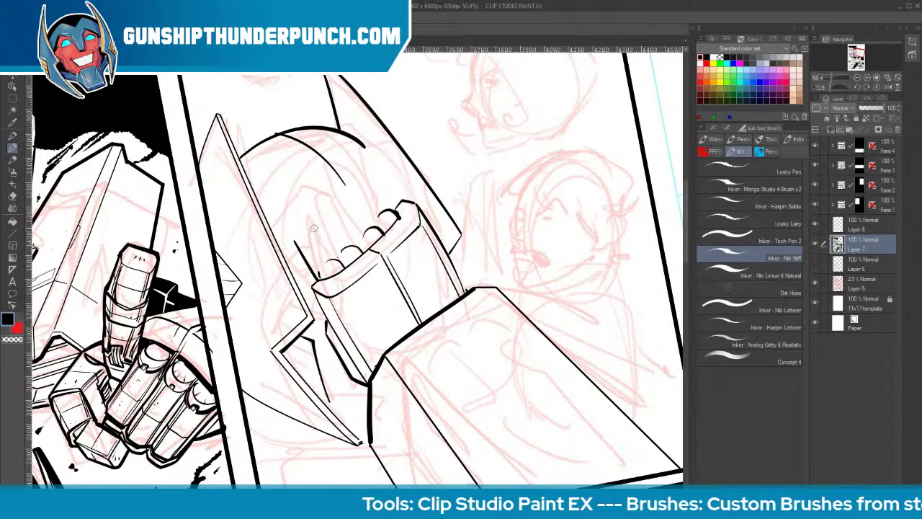
left_click_drag(314, 227, 337, 258)
key("ctrl+z")
left_click_drag(334, 216, 356, 247)
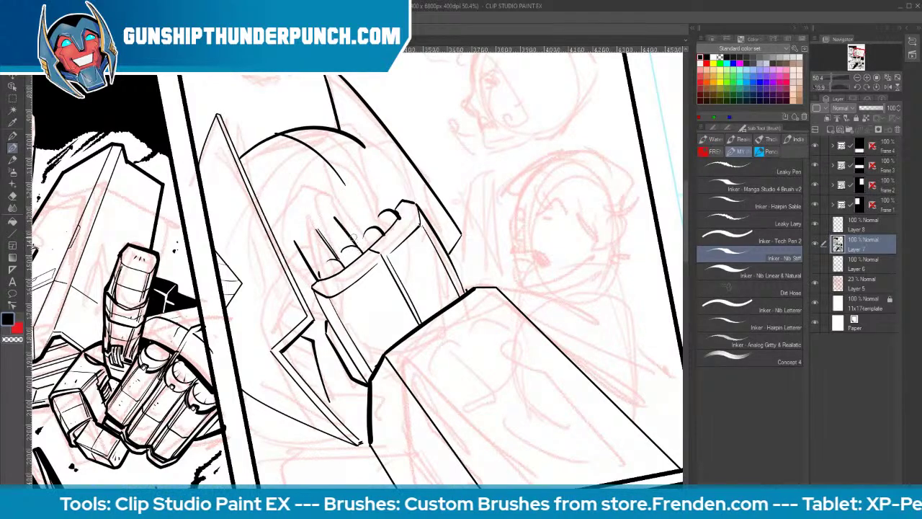
left_click_drag(337, 218, 358, 243)
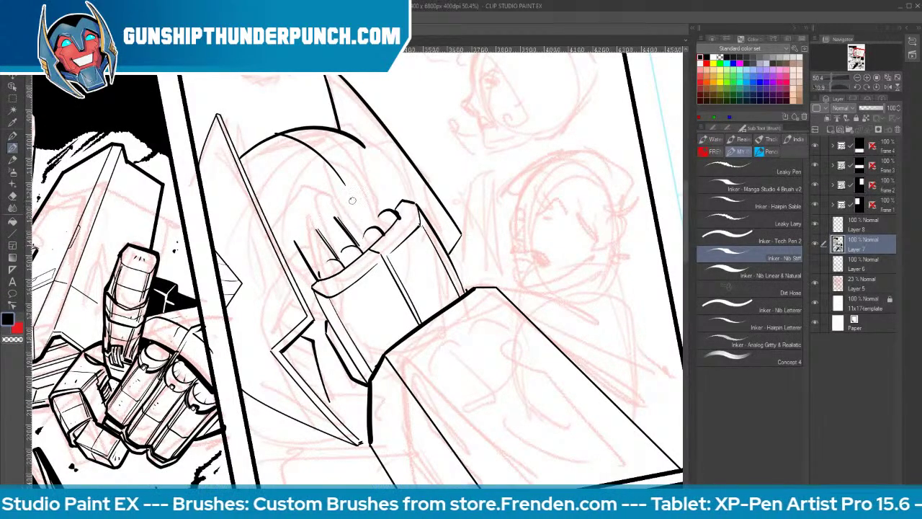
left_click_drag(352, 200, 377, 227)
left_click_drag(364, 177, 389, 207)
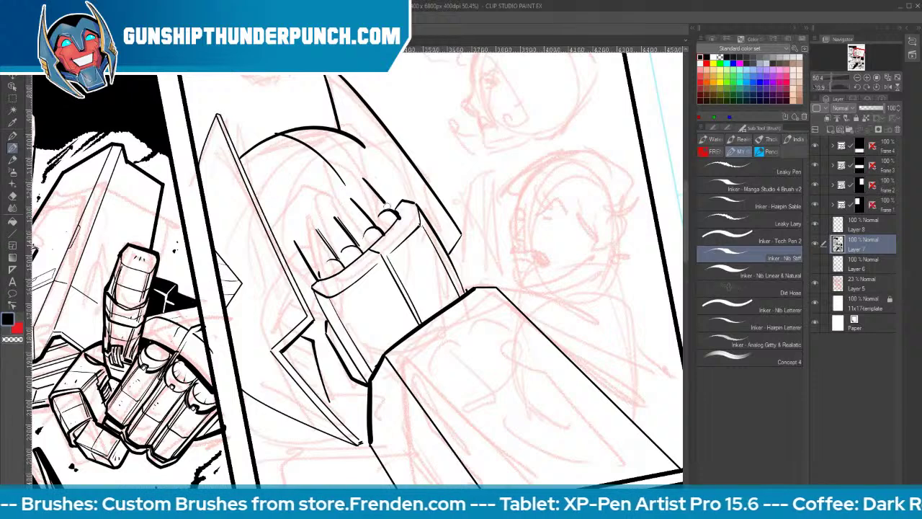
key("ctrl+z")
left_click_drag(367, 176, 398, 215)
Erase the curved line running across the helmet's dome with the hard eraser
key("e")
left_click_drag(338, 179, 302, 146)
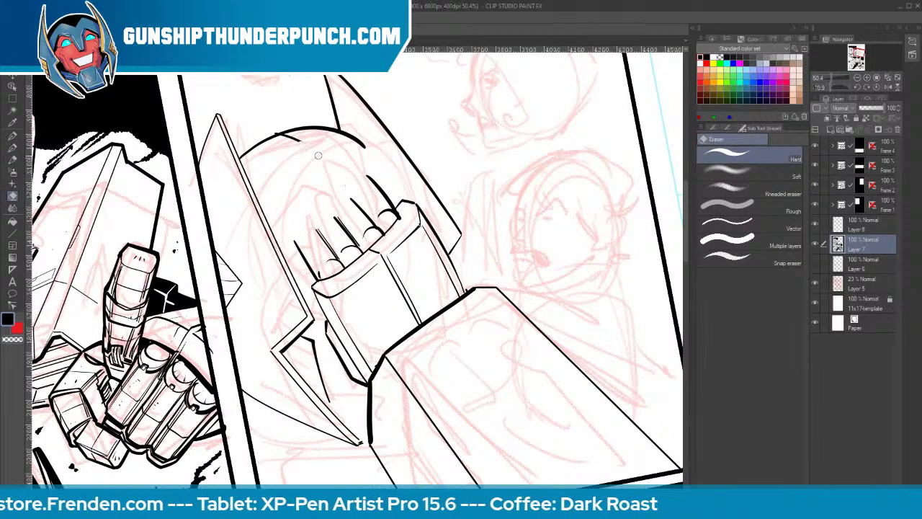
key("b")
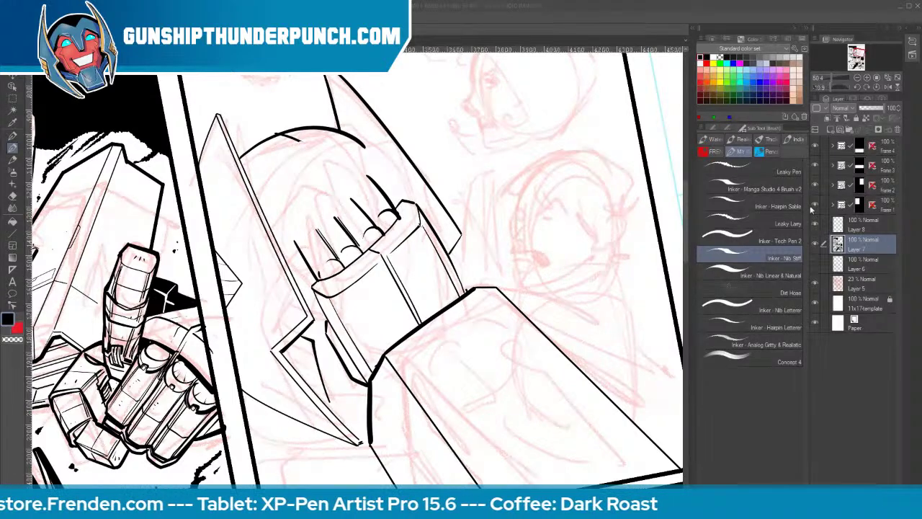
Erase the ink around the centre of the plate's upper rim, opening a gap above the centre line with the hard eraser
left_click(13, 139)
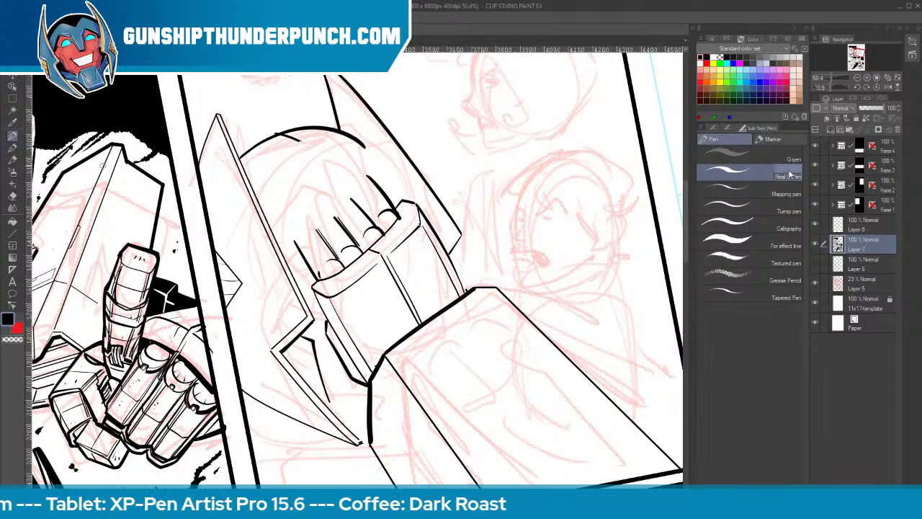
key("ctrl+space")
left_click(401, 253)
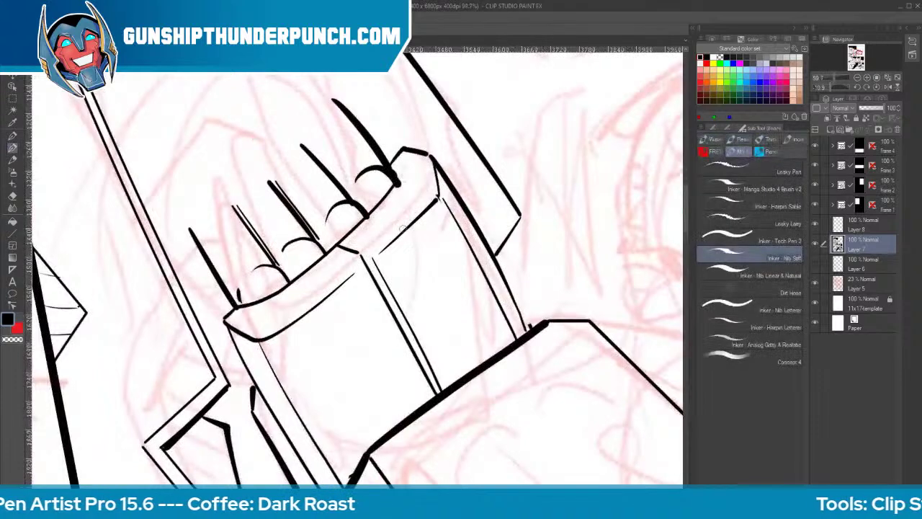
key("e")
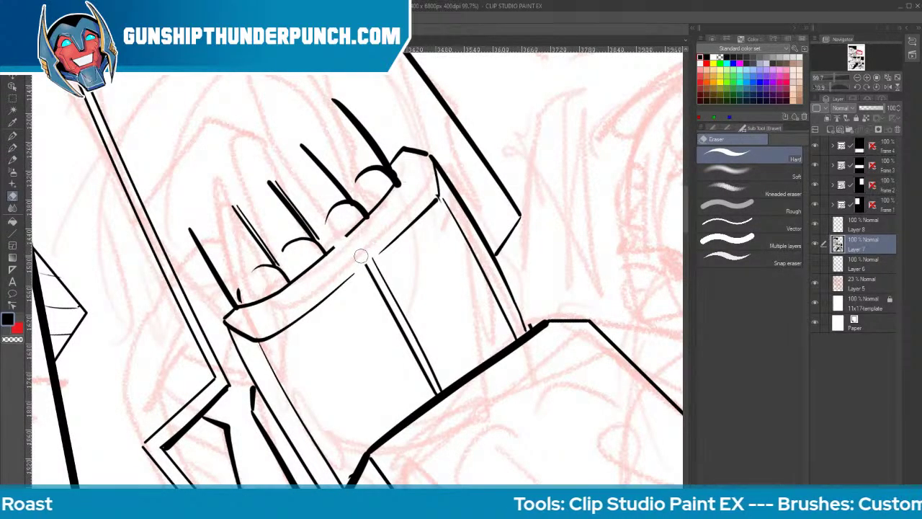
Ink an angled notch joining the plate's rim to its centre line and redraw the centre line's second stroke thinner with Inker - Nib Stiff
key("p")
key("shift+space")
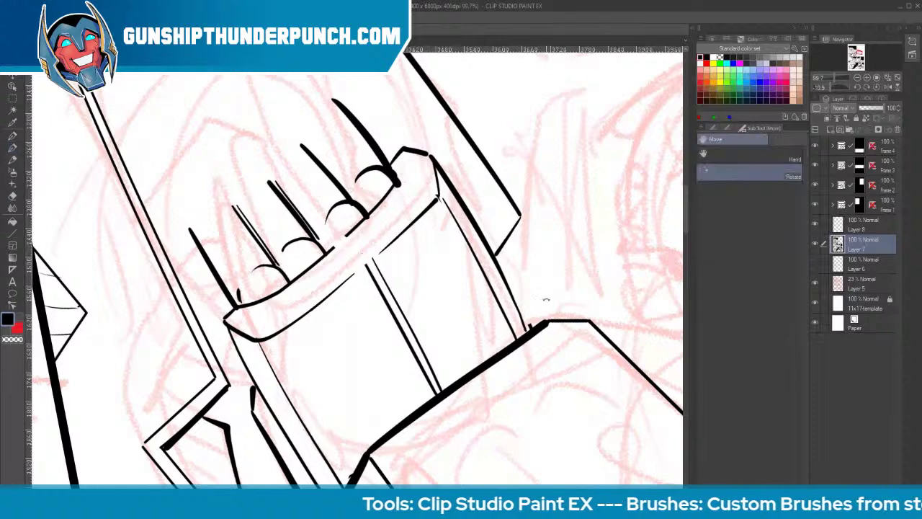
left_click_drag(546, 300, 499, 400)
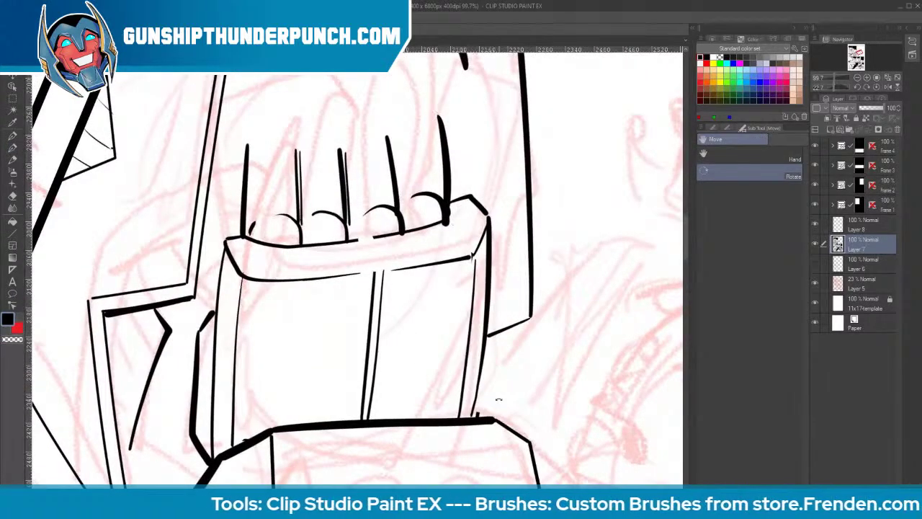
key("p")
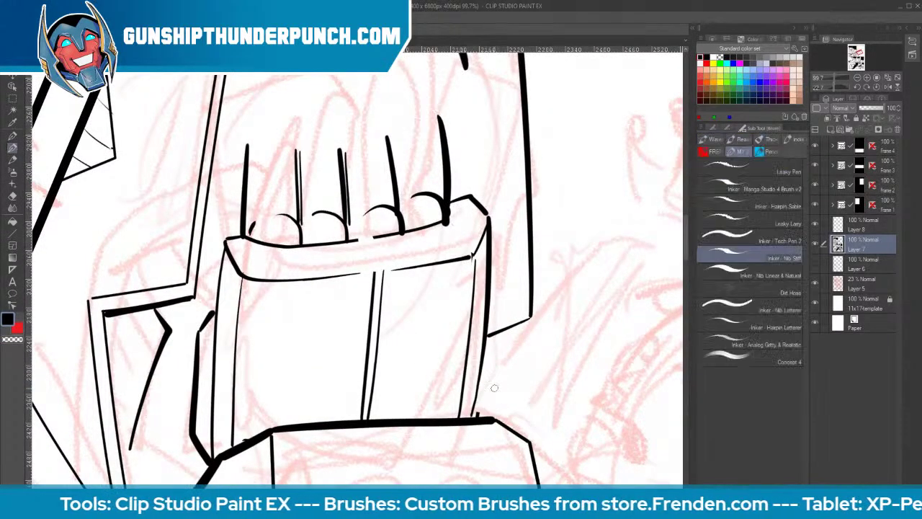
mouse_move(358, 240)
left_mouse_down()
mouse_move(376, 271)
mouse_move(371, 237)
mouse_move(392, 283)
mouse_move(384, 268)
mouse_move(366, 412)
left_mouse_up()
key("ctrl+z")
key("e")
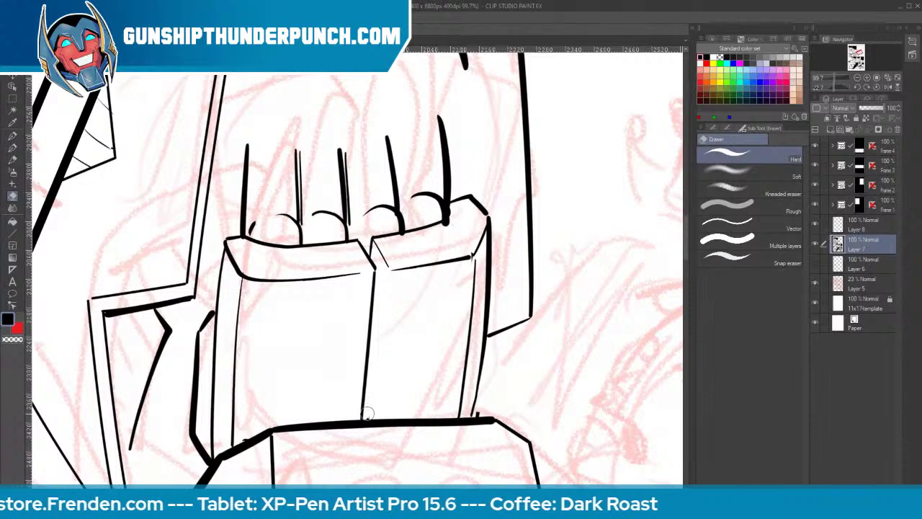
key("p")
left_click_drag(387, 266, 373, 419)
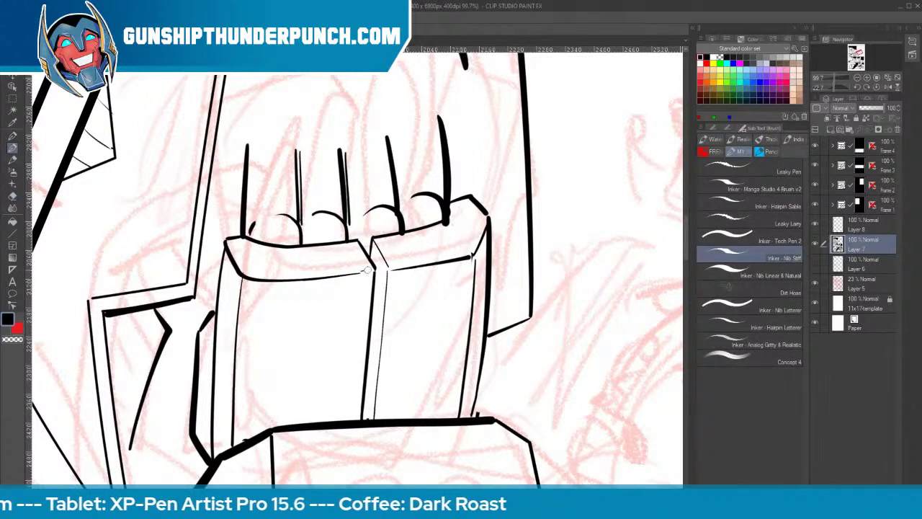
Add a thin line inside the plate's side edge, inner arcs within the four knuckle arcs, and short strokes above the centre notch
left_click_drag(246, 284, 238, 439)
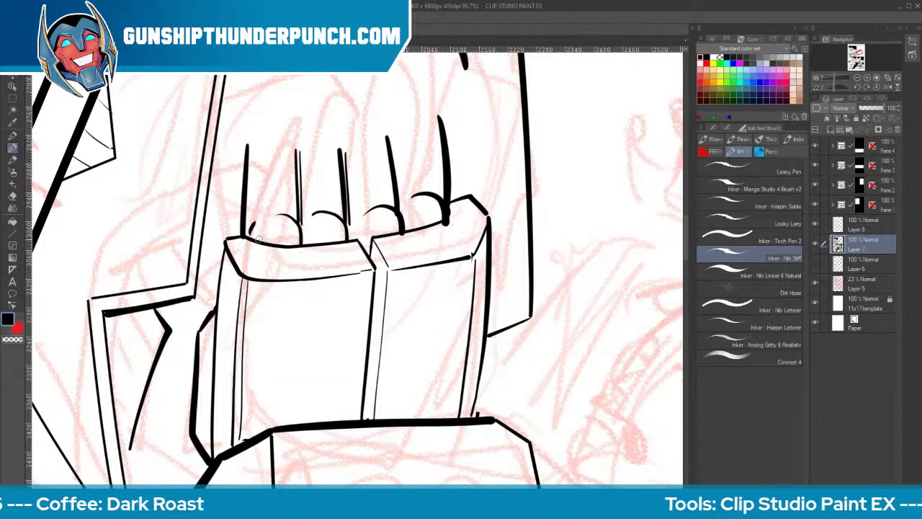
mouse_move(257, 239)
left_mouse_down()
mouse_move(299, 239)
mouse_move(337, 222)
mouse_move(347, 239)
left_mouse_up()
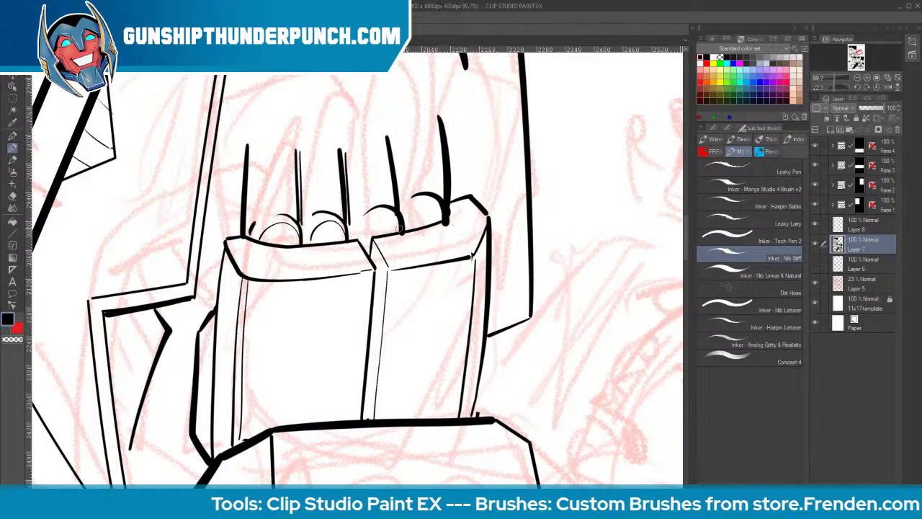
mouse_move(400, 229)
left_mouse_down()
mouse_move(365, 227)
mouse_move(364, 245)
mouse_move(354, 224)
mouse_move(356, 245)
left_mouse_up()
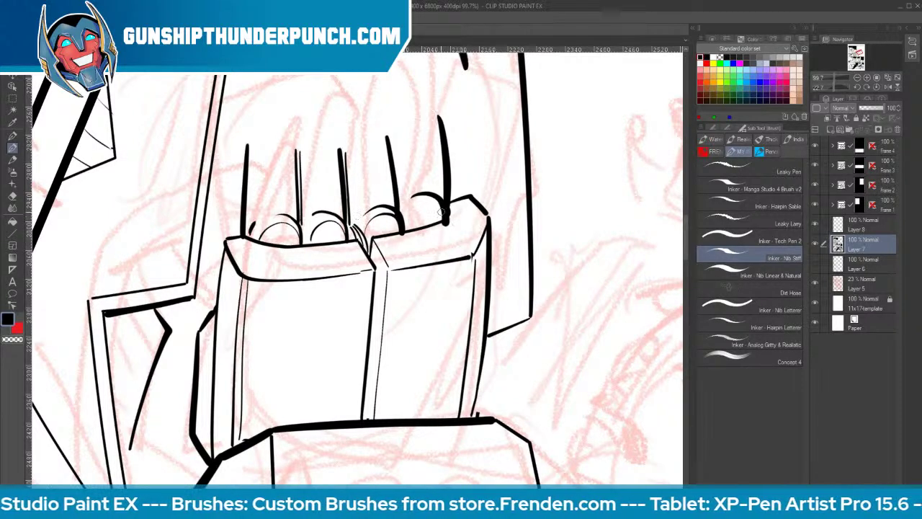
mouse_move(441, 213)
left_mouse_down()
mouse_move(416, 205)
mouse_move(412, 215)
left_mouse_up()
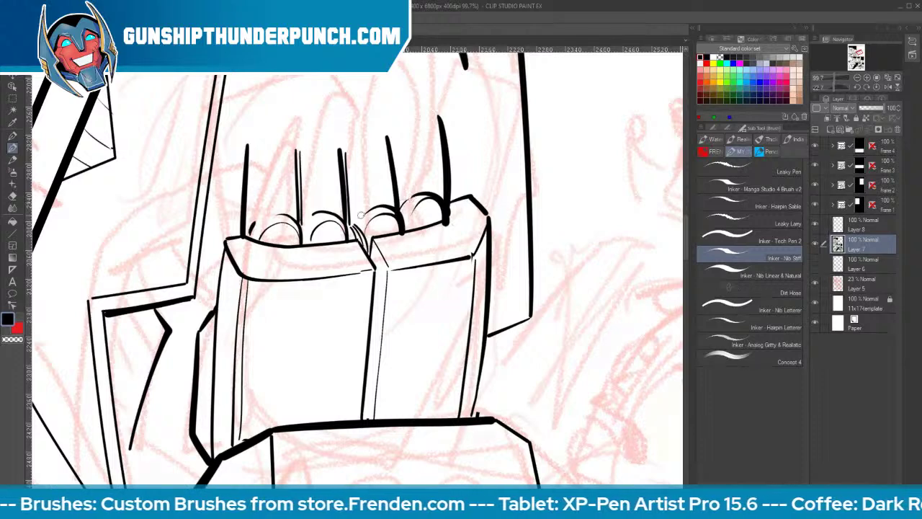
Ink thin lines beside the upright finger lines and small crease marks along the plate rim's corner and centre
left_click_drag(354, 148, 360, 229)
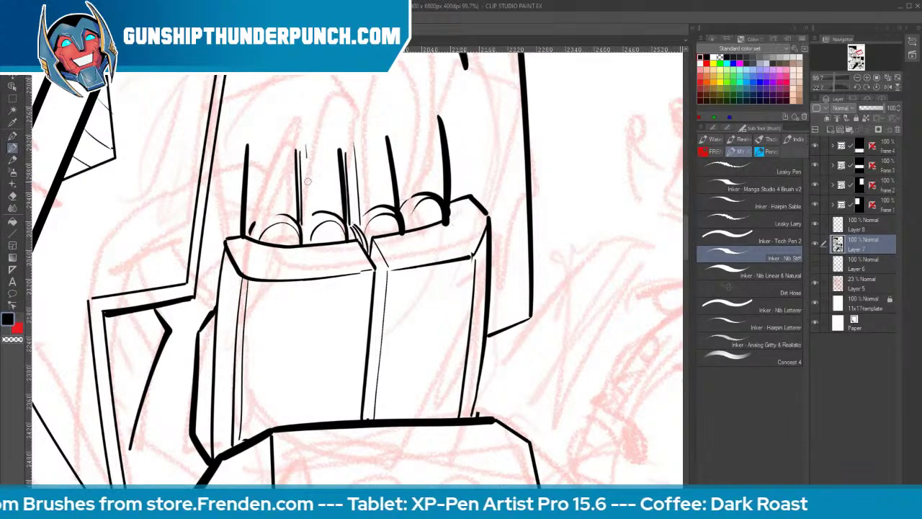
left_click_drag(306, 146, 310, 223)
left_click_drag(397, 134, 409, 205)
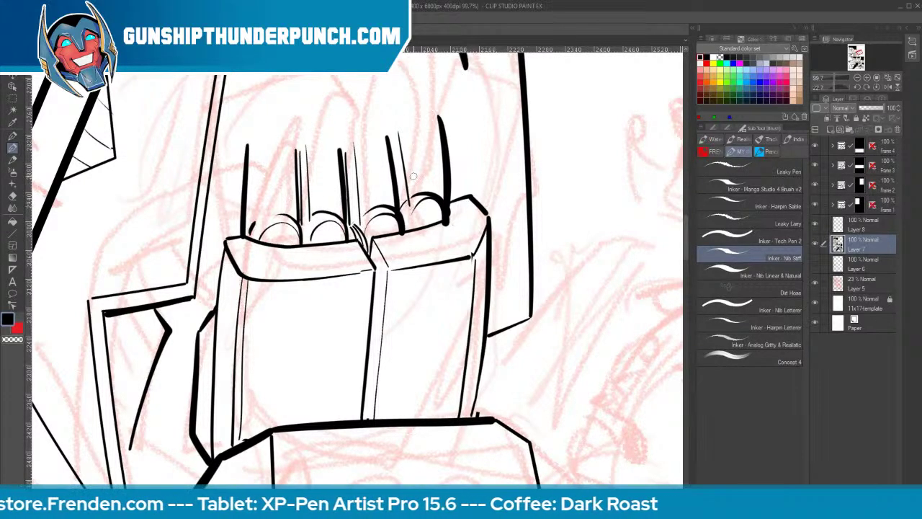
mouse_move(487, 234)
left_mouse_down()
mouse_move(473, 257)
mouse_move(463, 247)
mouse_move(465, 278)
left_mouse_up()
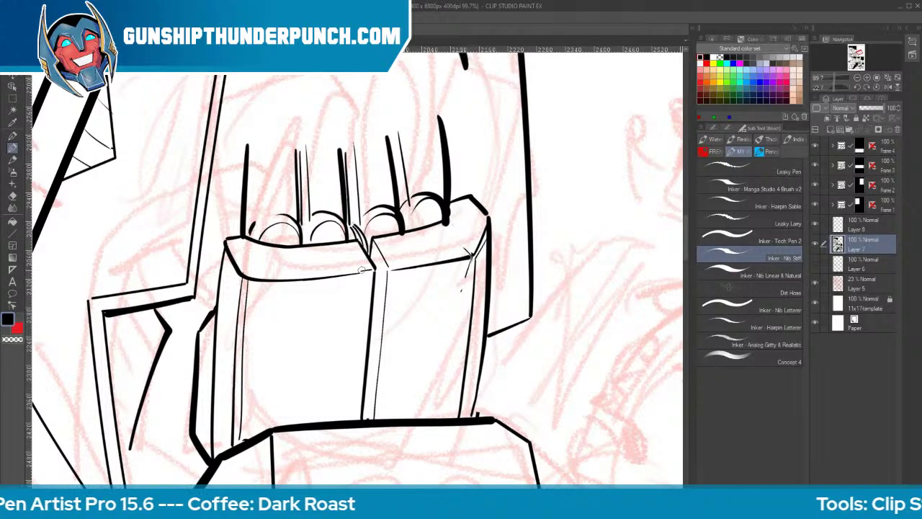
left_click_drag(361, 271, 359, 285)
left_click_drag(520, 254, 548, 379)
left_click_drag(284, 268, 282, 345)
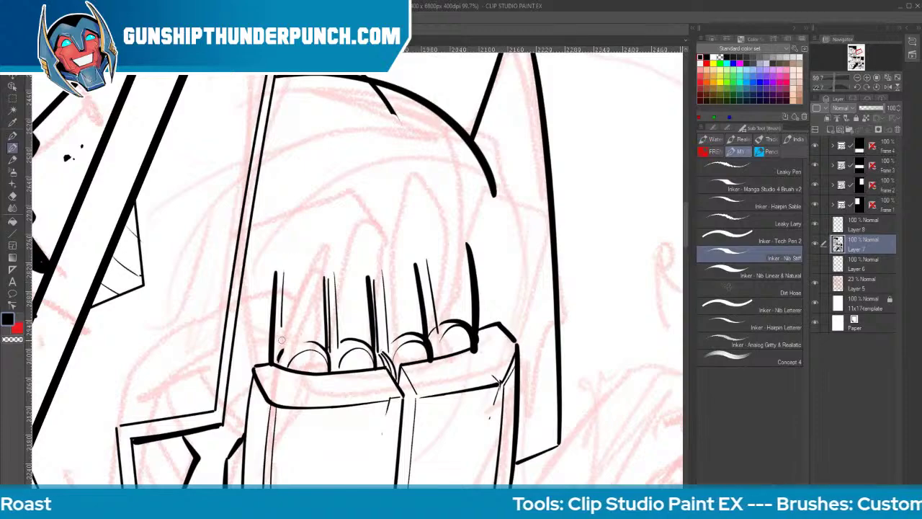
Close the ends of the four finger segments with a stepped line and ink a second line beyond it to form joint bands
key("r")
mouse_move(595, 426)
left_mouse_down()
mouse_move(606, 238)
mouse_move(553, 148)
mouse_move(500, 99)
left_mouse_up()
mouse_move(336, 169)
left_mouse_down()
mouse_move(351, 251)
mouse_move(336, 355)
left_mouse_up()
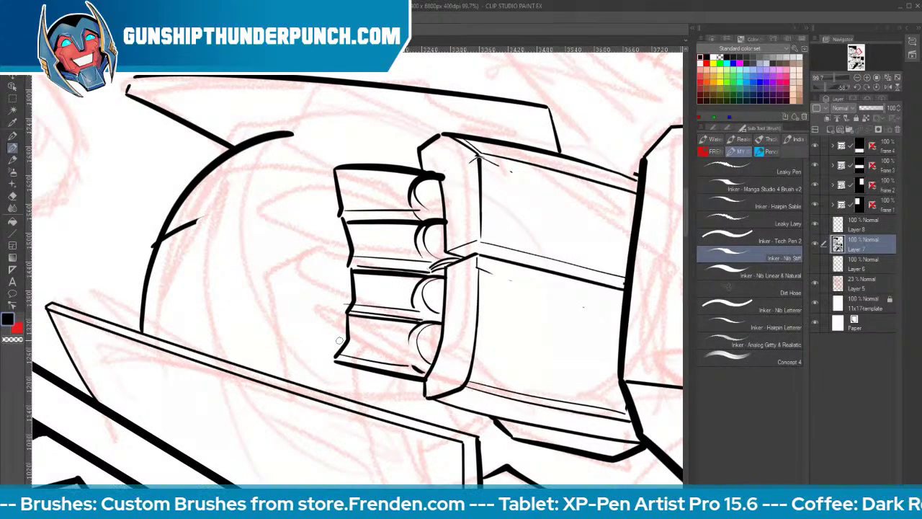
mouse_move(322, 176)
left_mouse_down()
mouse_move(323, 184)
mouse_move(319, 167)
mouse_move(337, 252)
mouse_move(336, 356)
left_mouse_up()
key("space")
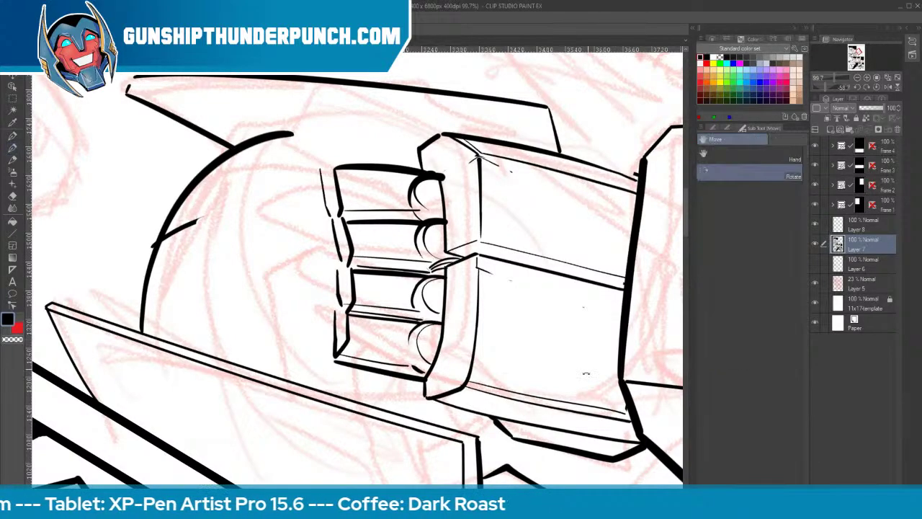
mouse_move(586, 373)
left_mouse_down()
mouse_move(396, 461)
mouse_move(289, 455)
left_mouse_up()
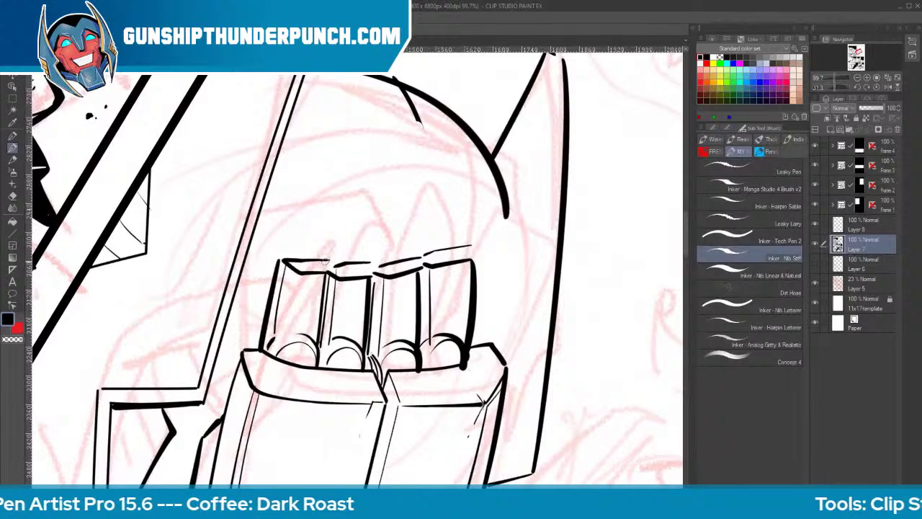
mouse_move(323, 261)
left_mouse_down()
mouse_move(322, 268)
mouse_move(364, 271)
mouse_move(413, 265)
left_mouse_up()
Ink the next row of finger segments as long upright lines rising from the joint bands toward the helmet's dome
mouse_move(464, 247)
left_mouse_down()
mouse_move(465, 255)
mouse_move(445, 168)
mouse_move(431, 243)
mouse_move(401, 174)
mouse_move(379, 223)
mouse_move(386, 266)
mouse_move(357, 180)
left_mouse_up()
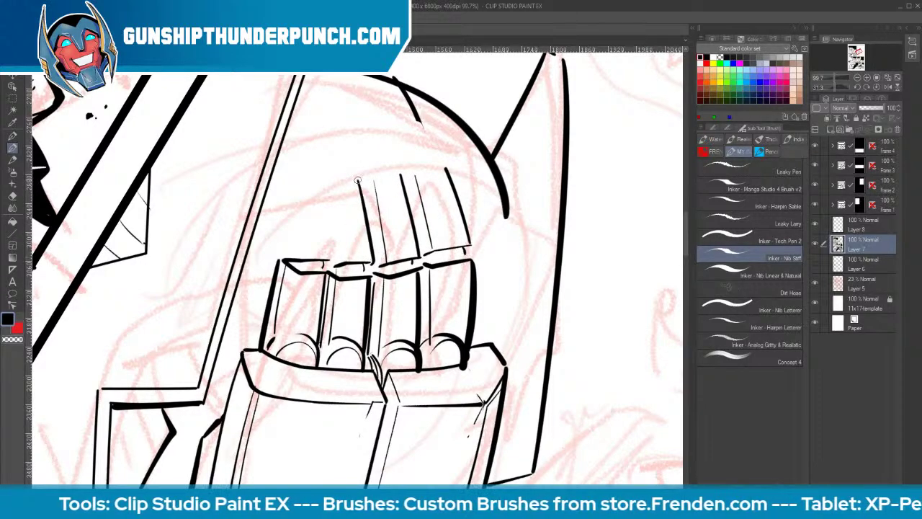
left_click_drag(330, 260, 322, 186)
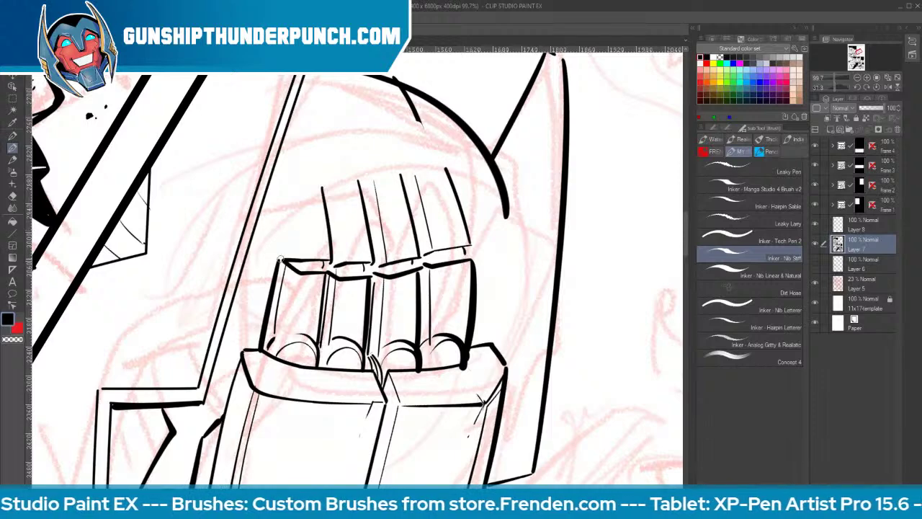
mouse_move(280, 260)
left_mouse_down()
mouse_move(282, 189)
mouse_move(293, 241)
left_mouse_up()
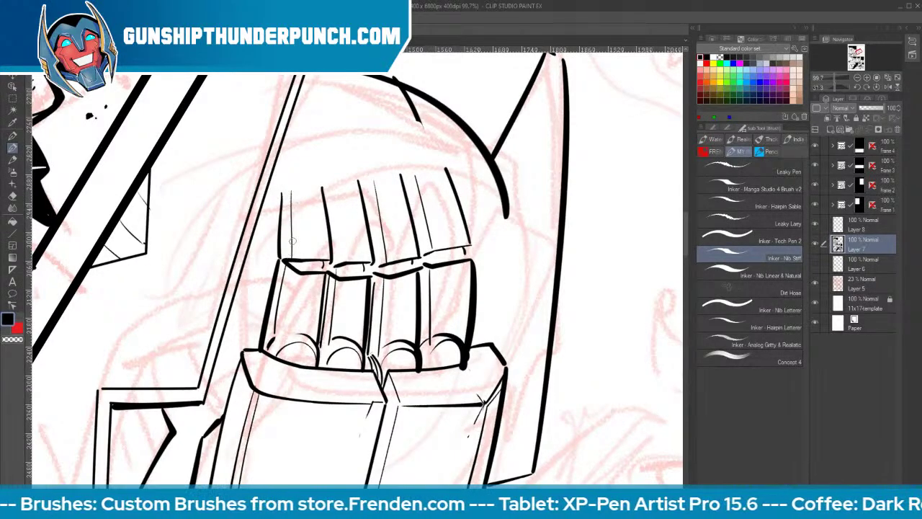
Hatch the finger joint bands with short strokes and add thin shading lines inside the first lower finger segment
left_click_drag(429, 253, 461, 246)
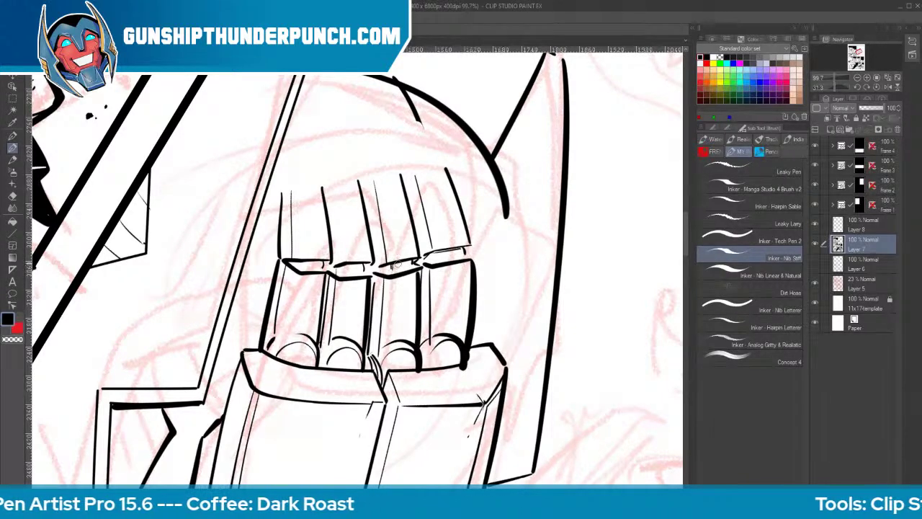
mouse_move(398, 259)
left_mouse_down()
mouse_move(401, 271)
mouse_move(411, 268)
left_mouse_up()
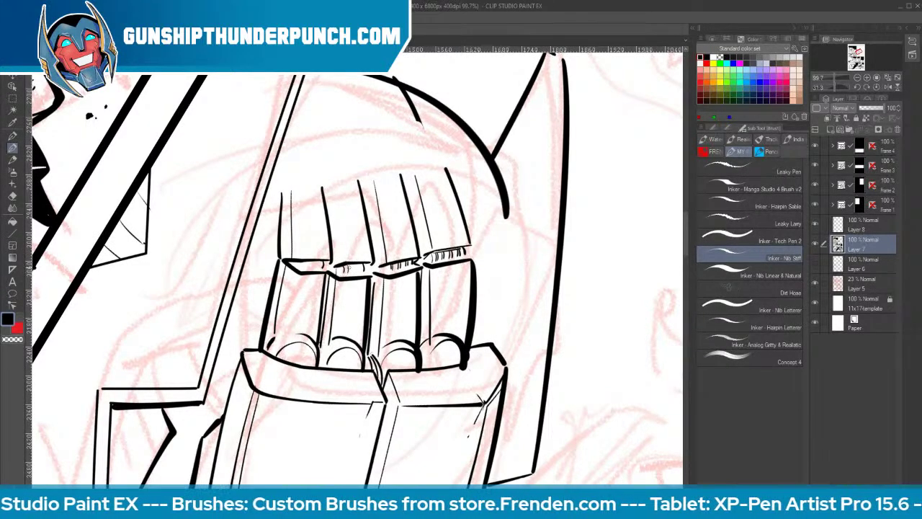
left_click_drag(357, 266, 356, 273)
left_click_drag(362, 264, 360, 270)
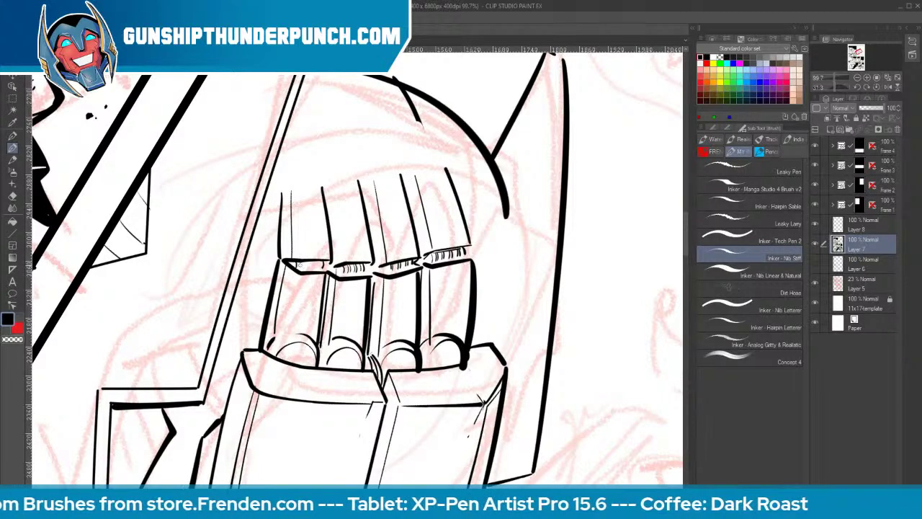
left_click_drag(295, 278, 283, 333)
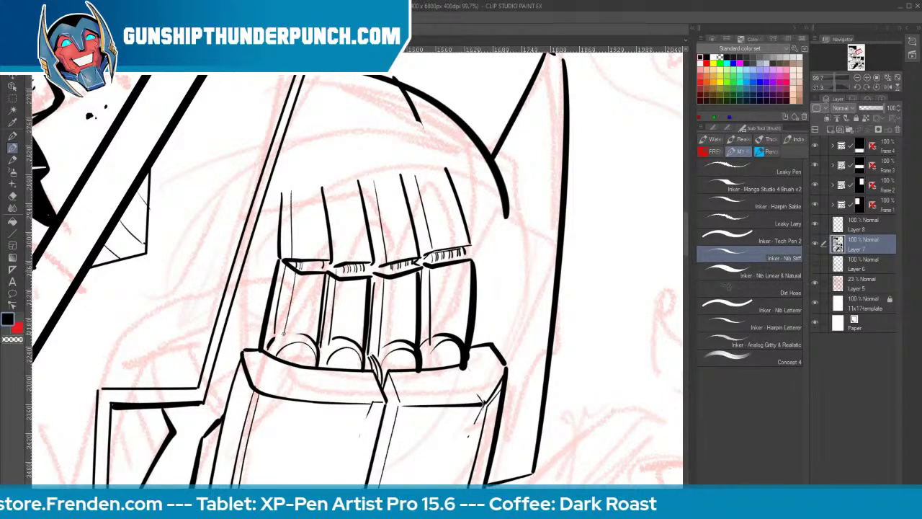
left_click_drag(296, 294, 285, 333)
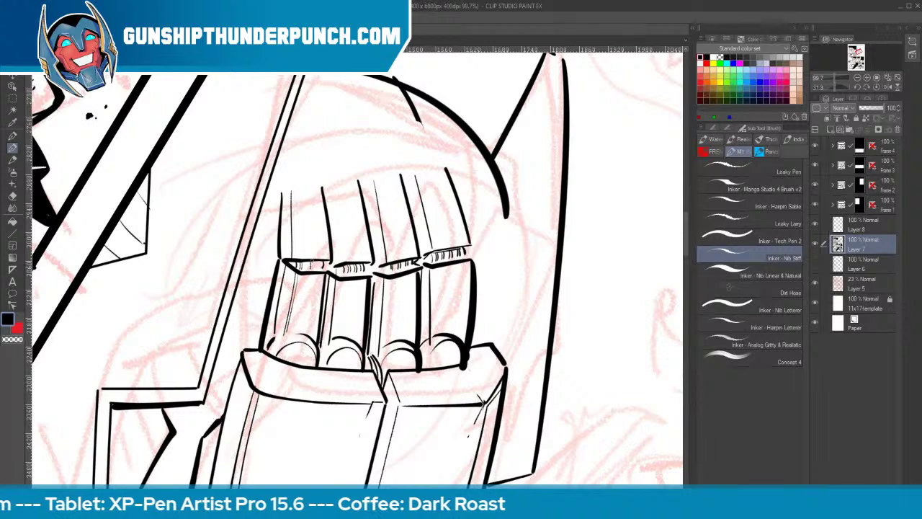
left_click_drag(312, 261, 311, 269)
left_click_drag(317, 260, 316, 268)
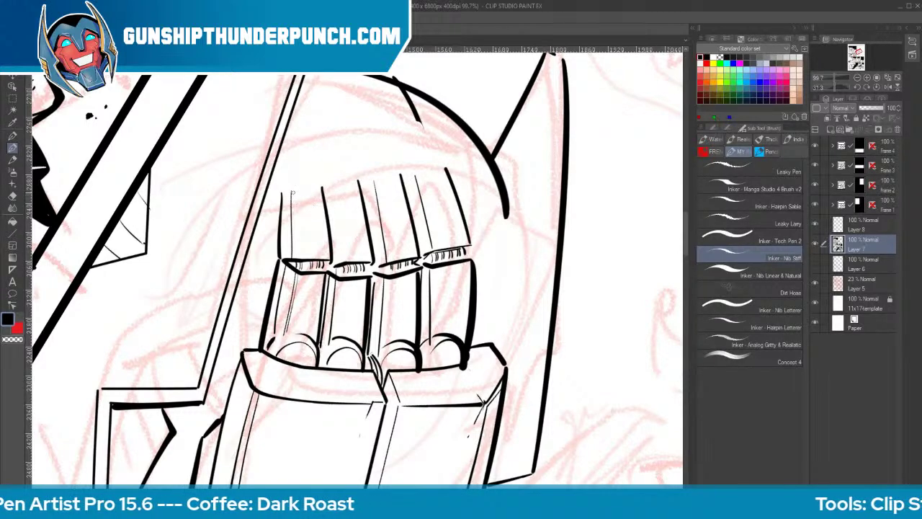
Ink thin parallel lines alongside the edges of the first three upper finger segments
left_click_drag(292, 192, 294, 259)
left_click_drag(329, 193, 342, 260)
left_click_drag(376, 183, 389, 258)
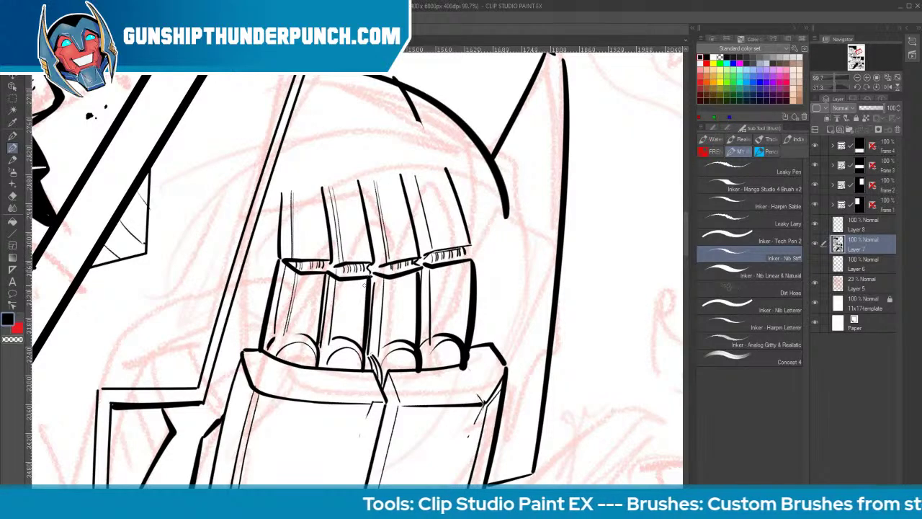
Detail the knuckles with small notches and doubled outlines, refine a joint band, and add a thin line inside the second lower finger segment
left_click_drag(339, 272, 365, 268)
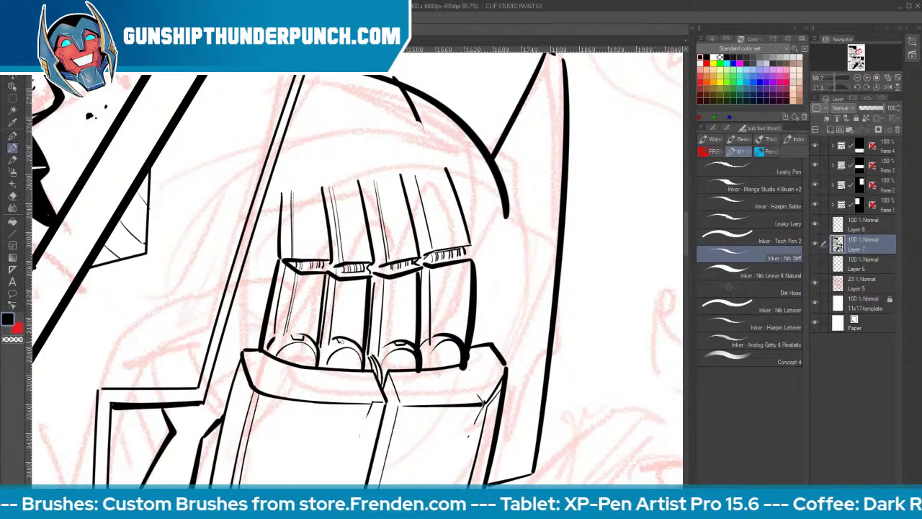
mouse_move(338, 280)
left_mouse_down()
mouse_move(336, 330)
mouse_move(319, 355)
left_mouse_up()
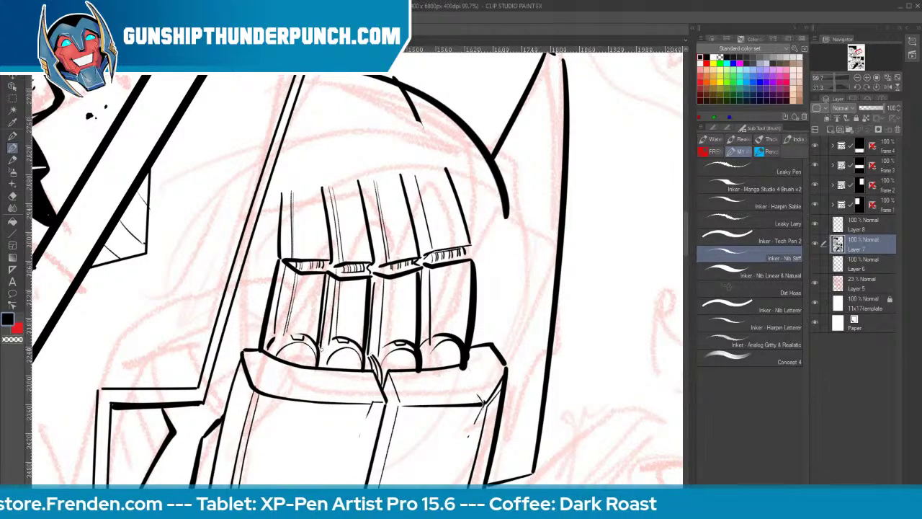
key("e")
key("p")
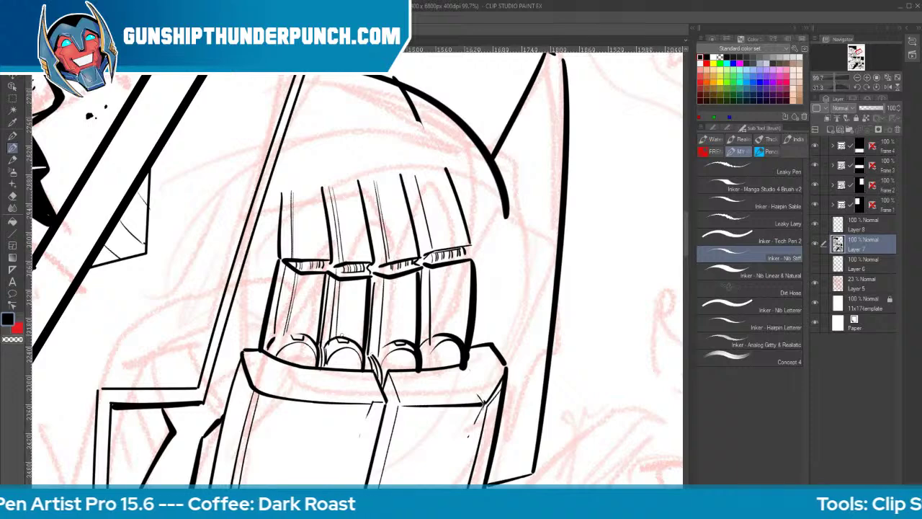
key("e")
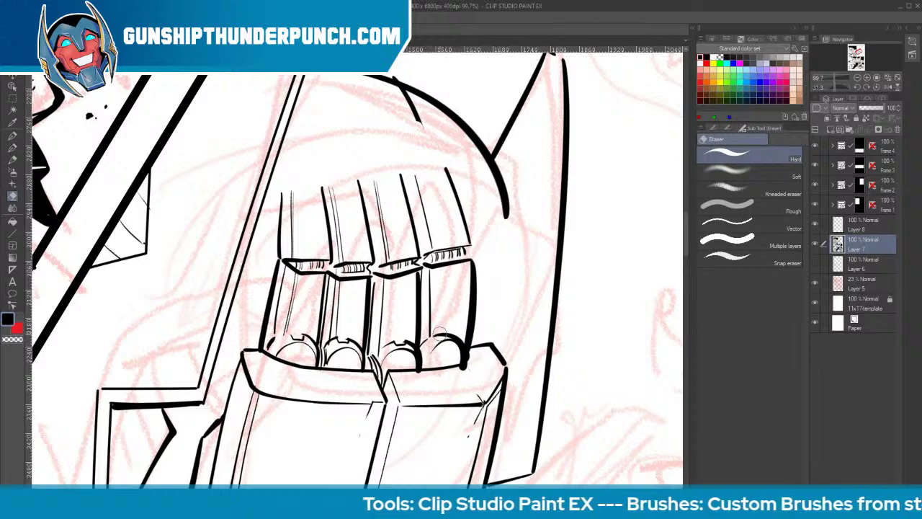
key("p")
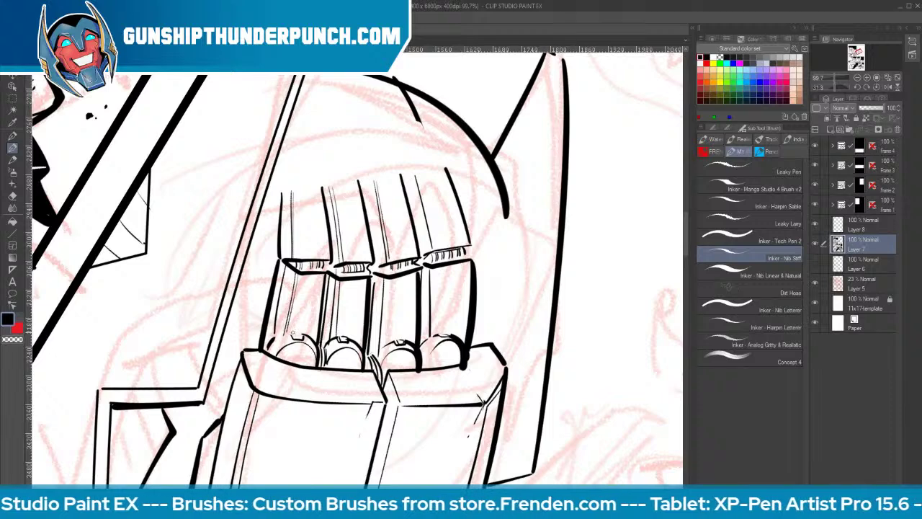
left_click_drag(271, 342, 289, 333)
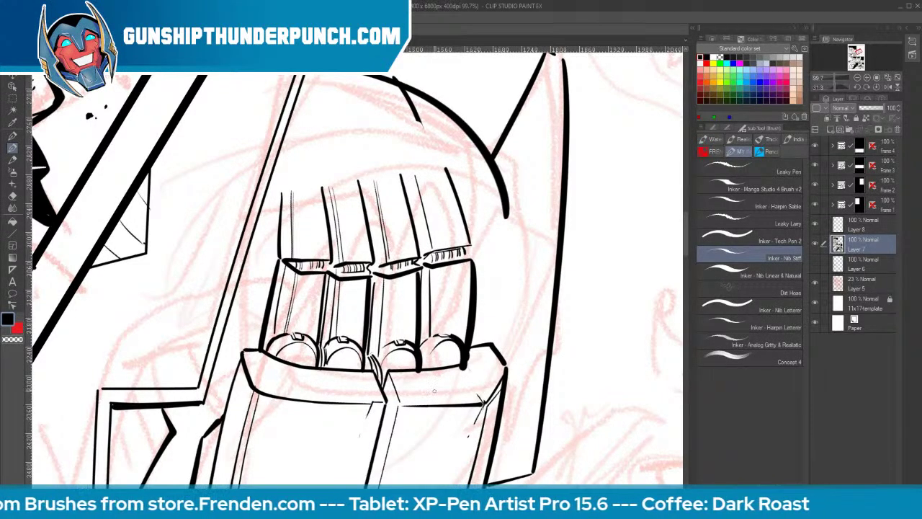
Finish hatching the finger joint bands and ink edges closing the open ends of the four upper finger segments
mouse_move(418, 409)
left_mouse_down()
mouse_move(496, 334)
mouse_move(510, 288)
left_mouse_up()
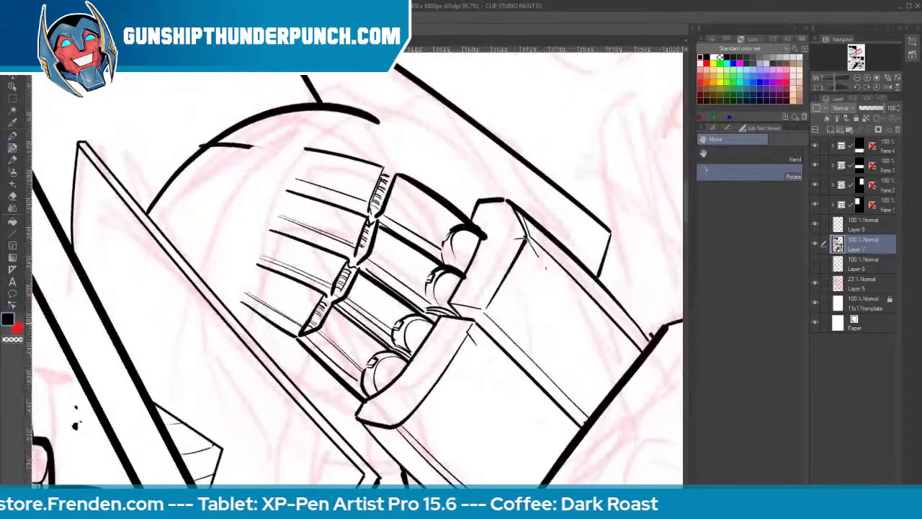
left_click_drag(313, 320, 321, 323)
left_click_drag(318, 309, 327, 312)
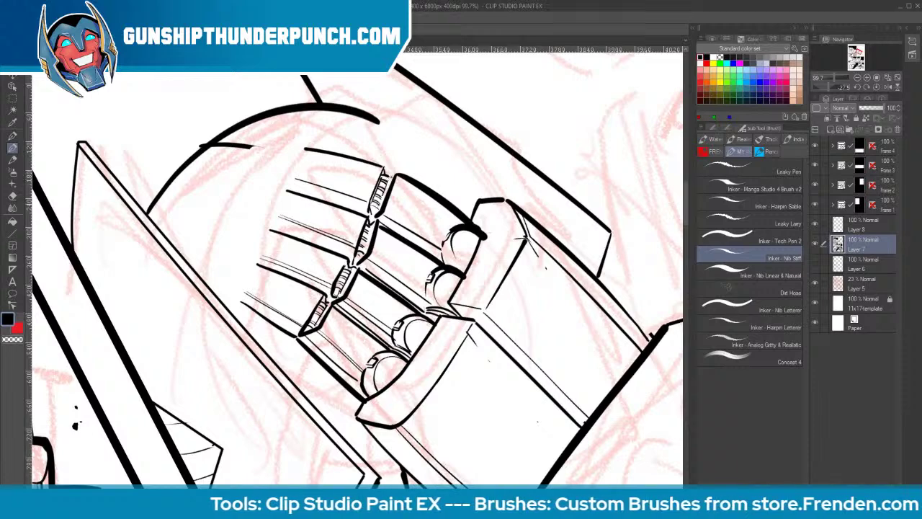
mouse_move(243, 295)
left_mouse_down()
mouse_move(308, 139)
mouse_move(463, 182)
mouse_move(473, 197)
left_mouse_up()
key("shift+space")
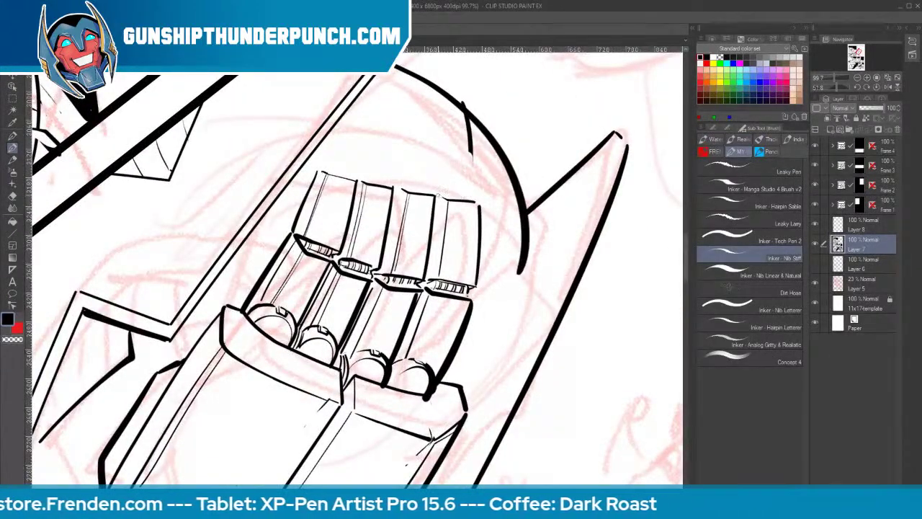
Ink a tapered fingertip segment with an inner edge line at the end of each of the four fingers
mouse_move(447, 194)
left_mouse_down()
mouse_move(471, 193)
mouse_move(440, 164)
mouse_move(449, 161)
mouse_move(470, 165)
mouse_move(476, 194)
left_mouse_up()
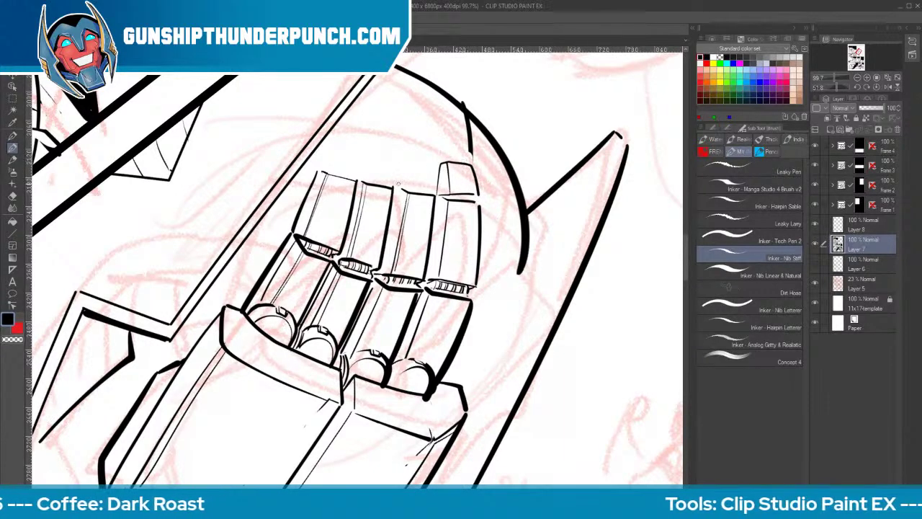
mouse_move(408, 189)
left_mouse_down()
mouse_move(409, 162)
mouse_move(412, 170)
mouse_move(402, 175)
mouse_move(400, 155)
mouse_move(412, 152)
mouse_move(430, 157)
mouse_move(437, 195)
left_mouse_up()
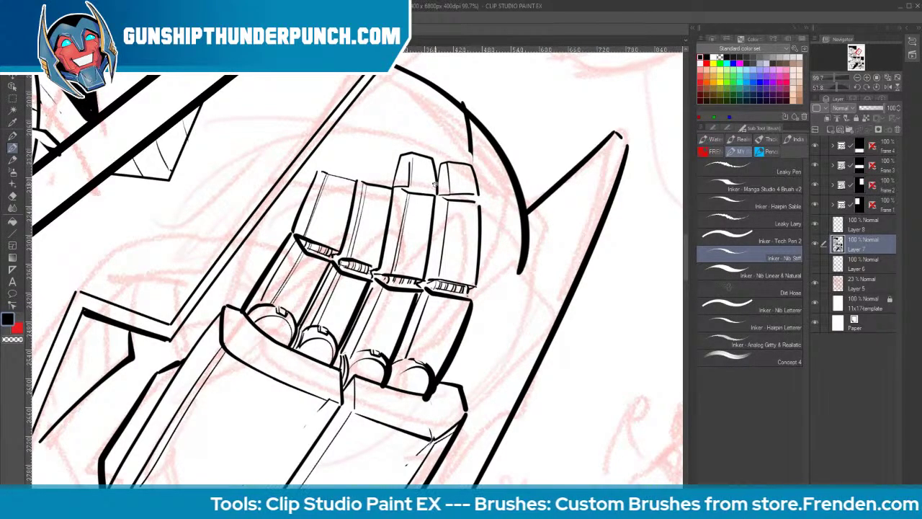
key("r")
left_click_drag(618, 268, 411, 142)
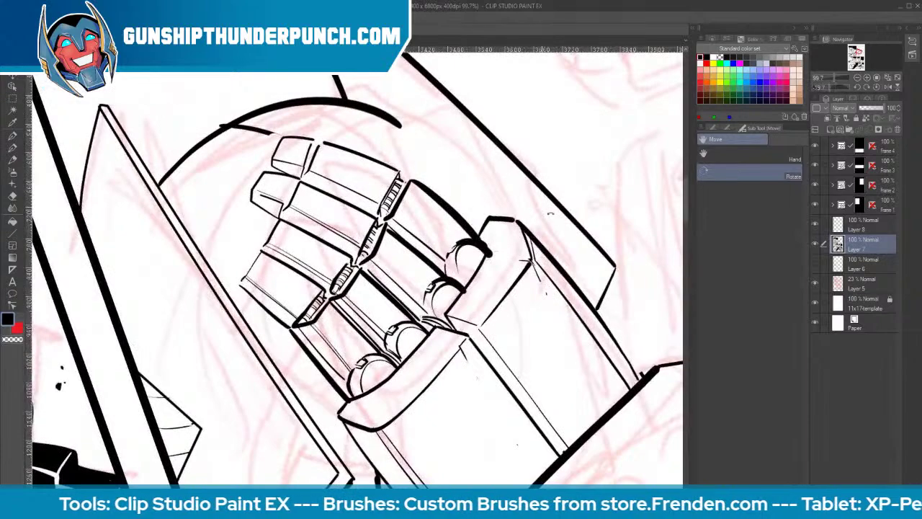
mouse_move(551, 213)
left_mouse_down()
mouse_move(542, 330)
mouse_move(488, 391)
left_mouse_up()
key("b")
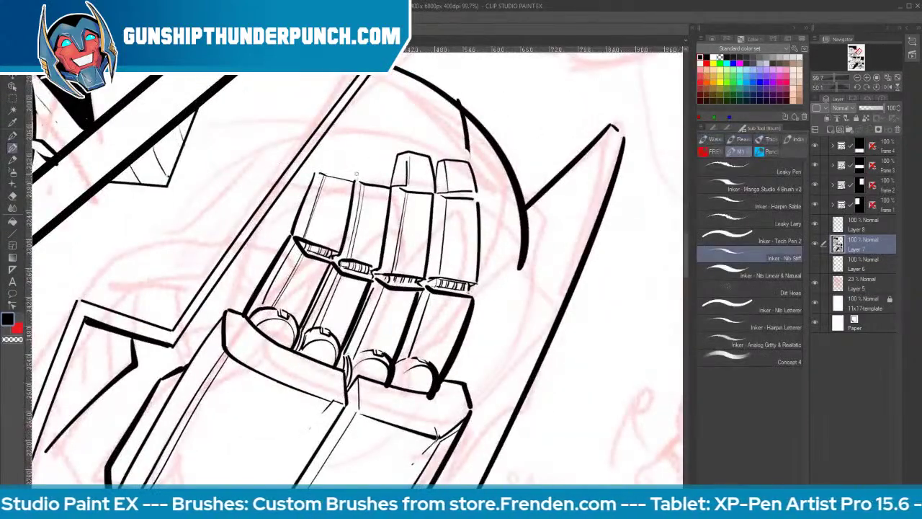
mouse_move(358, 180)
left_mouse_down()
mouse_move(369, 147)
mouse_move(377, 148)
mouse_move(393, 155)
mouse_move(392, 188)
left_mouse_up()
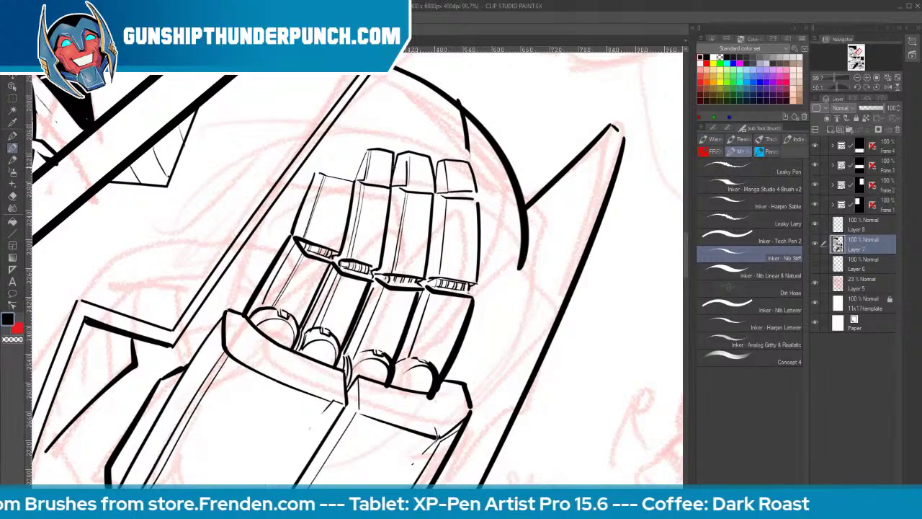
mouse_move(318, 171)
left_mouse_down()
mouse_move(331, 146)
mouse_move(326, 171)
mouse_move(356, 180)
left_mouse_up()
mouse_move(355, 180)
left_mouse_down()
mouse_move(358, 146)
mouse_move(334, 143)
left_mouse_up()
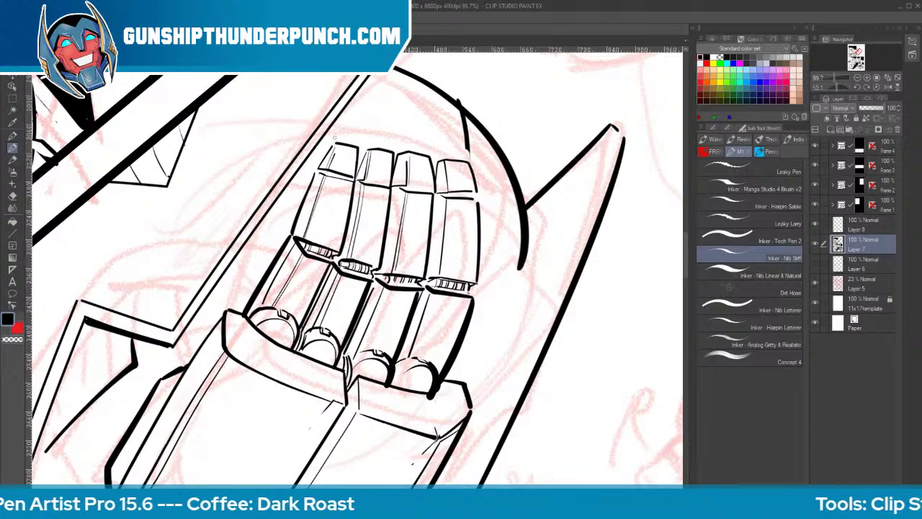
Draw and hatch narrow joint bands between the four fingertips and the upper finger segments
key("shift+space")
left_click_drag(609, 370, 350, 117)
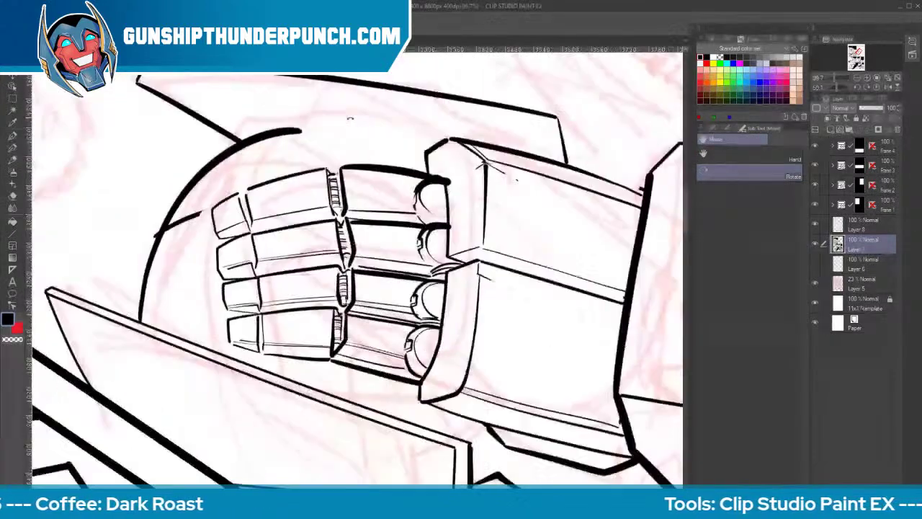
left_click_drag(387, 317, 491, 309)
key("shift+space")
left_click_drag(544, 435, 621, 367)
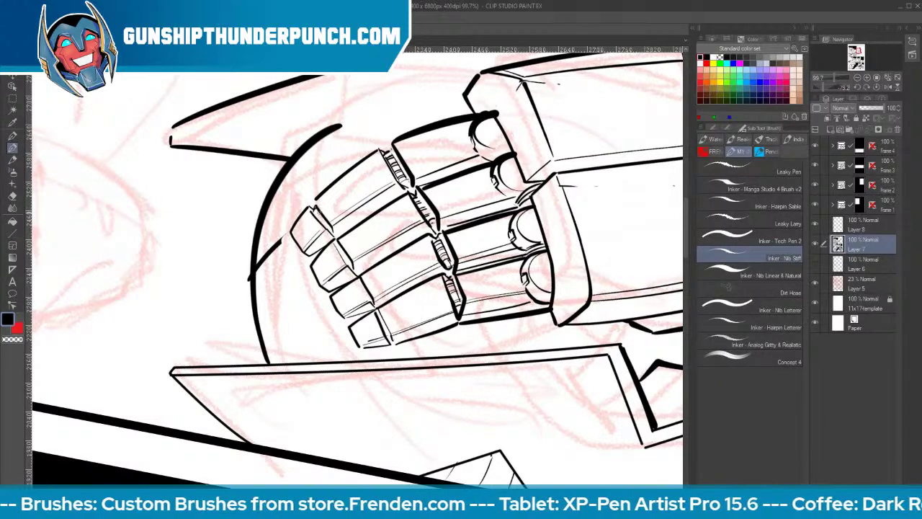
left_click_drag(314, 210, 324, 224)
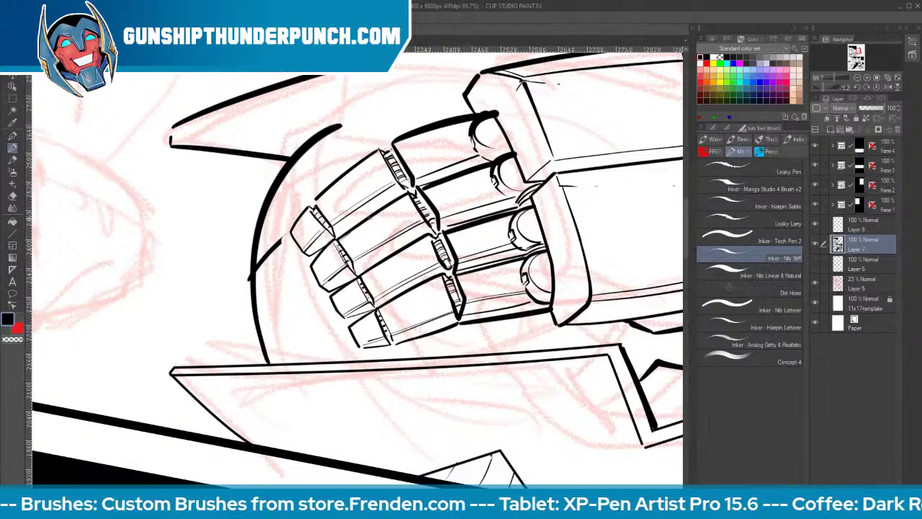
Ink thin lines alongside the long edges of the four upper finger segments
left_click_drag(317, 202, 375, 158)
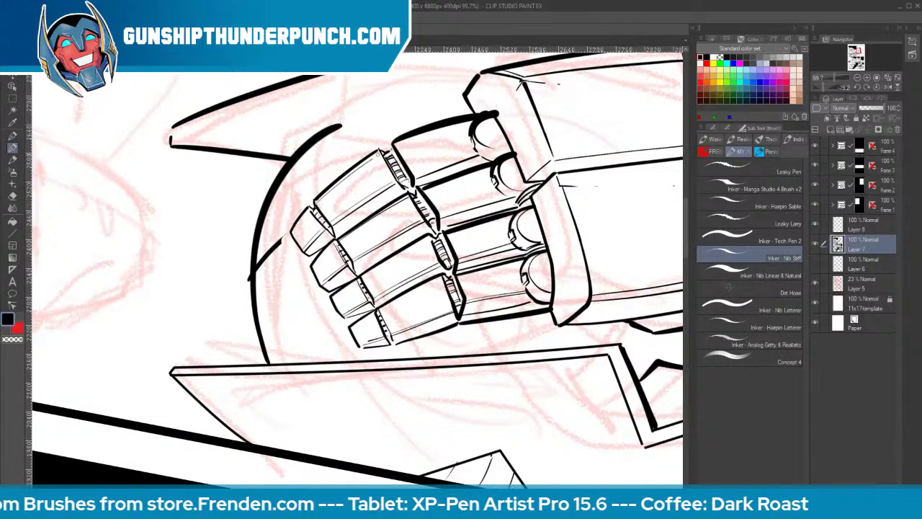
left_click_drag(311, 267, 336, 242)
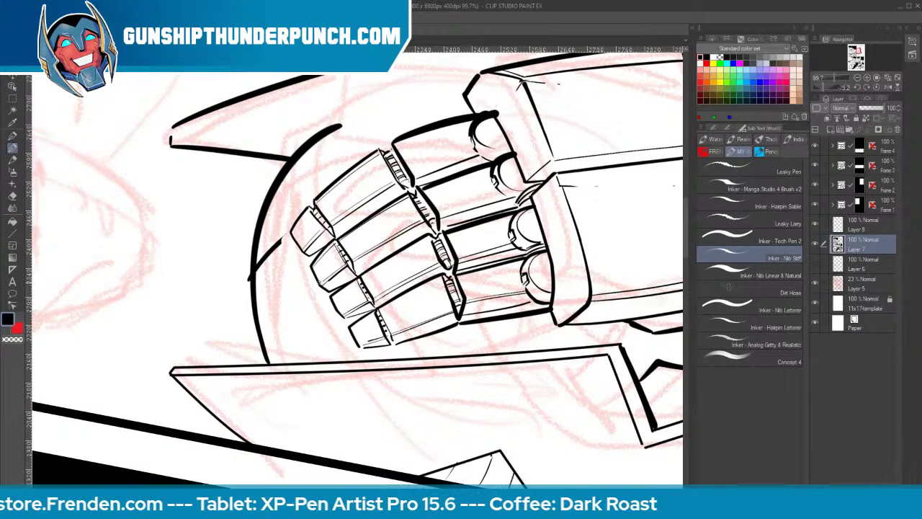
left_click_drag(335, 294, 434, 235)
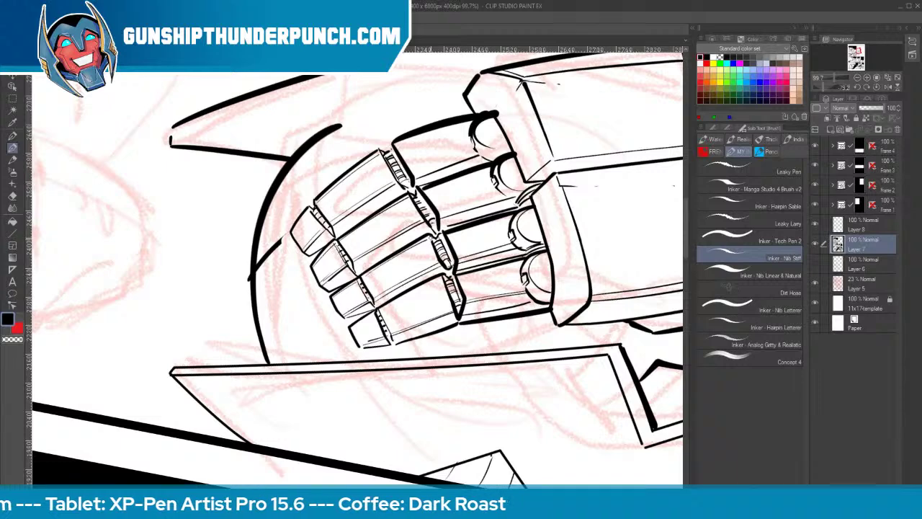
left_click_drag(350, 329, 451, 274)
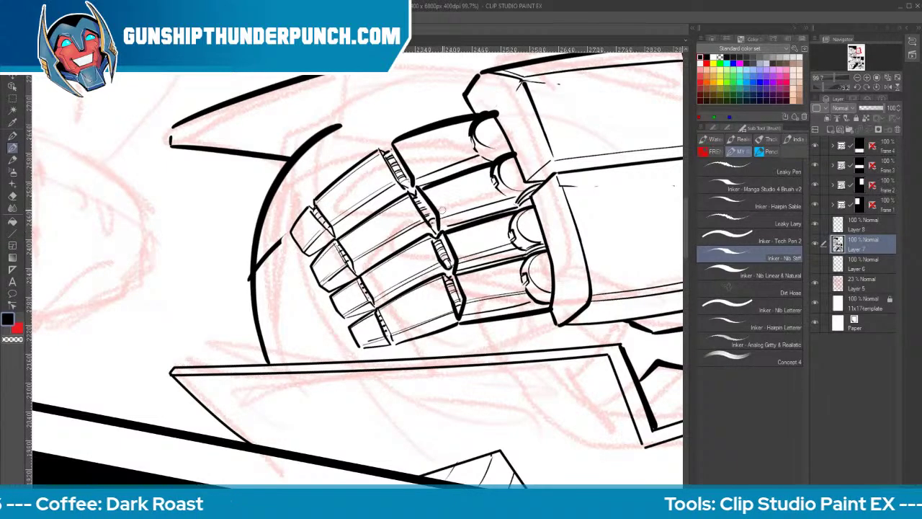
Ink thin lines alongside the long edges of the two lower finger segments nearest the helmet's smaller fin
left_click_drag(436, 215, 503, 191)
left_click_drag(423, 191, 493, 171)
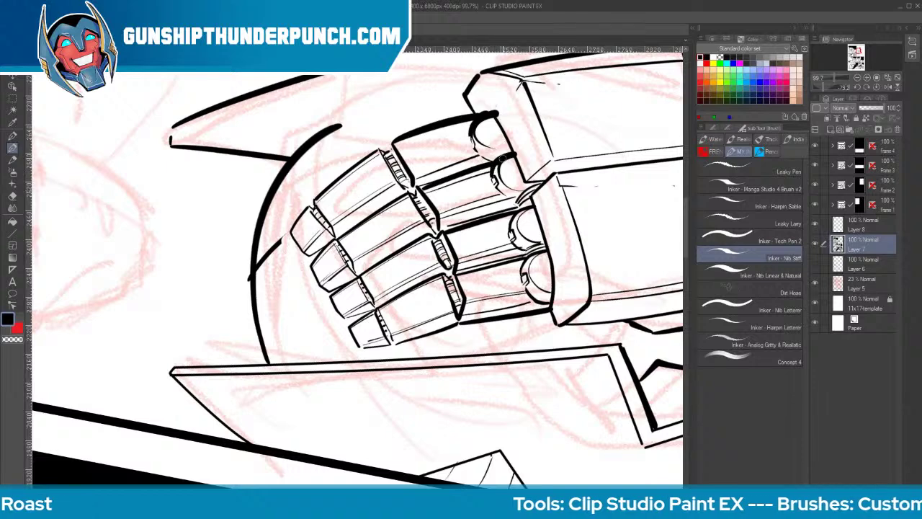
left_click_drag(412, 178, 474, 154)
left_click_drag(394, 147, 471, 121)
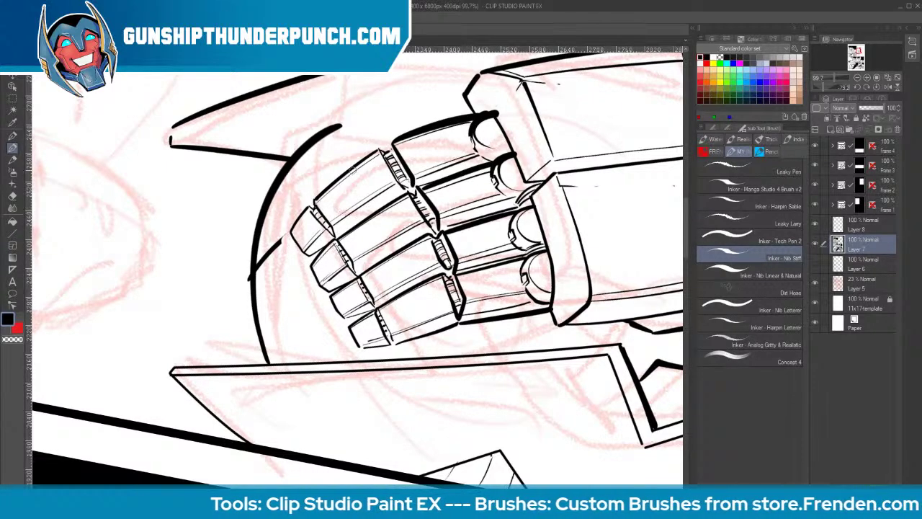
Draw thin crosswise panel lines over the upper finger segments and the fingertips
left_click_drag(347, 176, 365, 214)
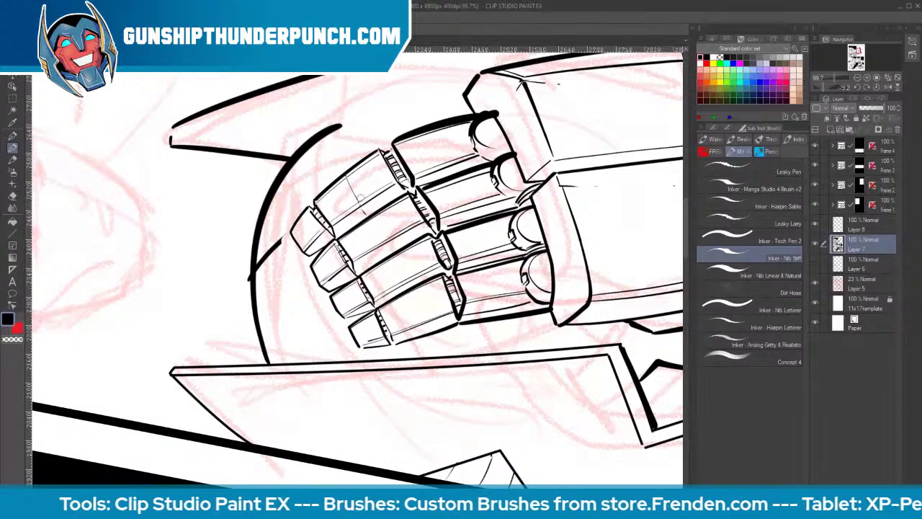
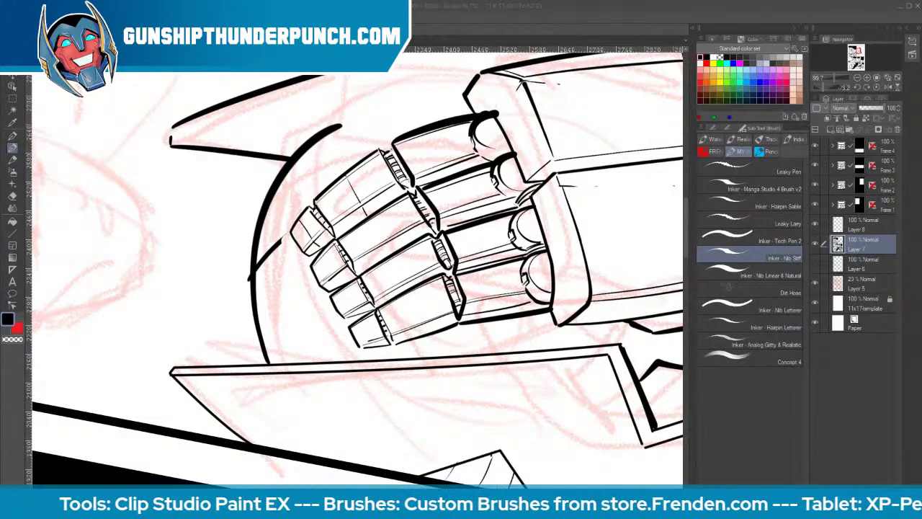
left_click(540, 27)
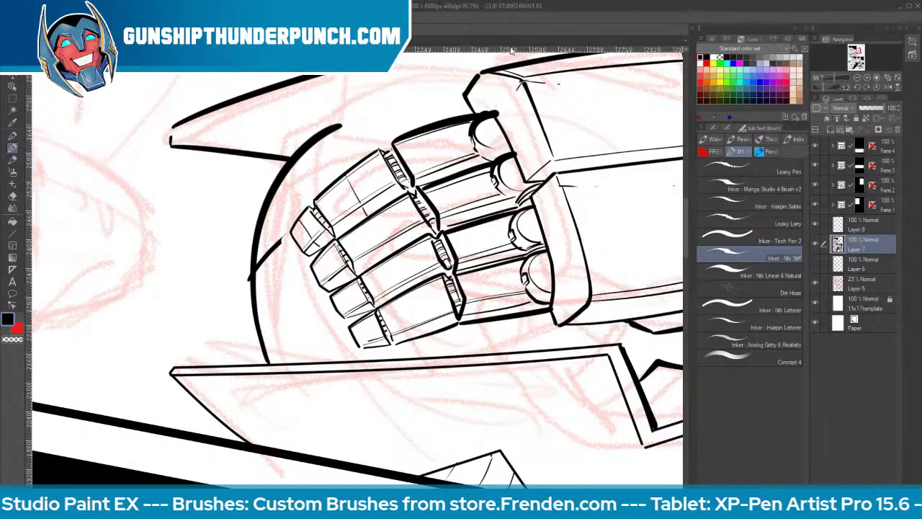
left_click_drag(377, 223, 388, 256)
left_click_drag(323, 255, 354, 310)
left_click_drag(396, 261, 426, 333)
left_click_drag(362, 322, 370, 341)
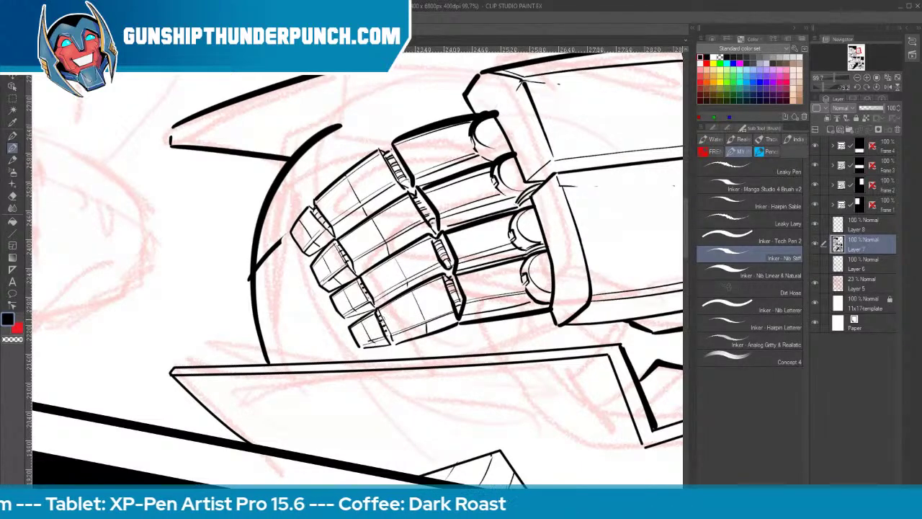
Draw thin crosswise panel lines over the four lower finger segments and touch up the knuckle outlines
left_click_drag(471, 177, 480, 219)
key("ctrl+z")
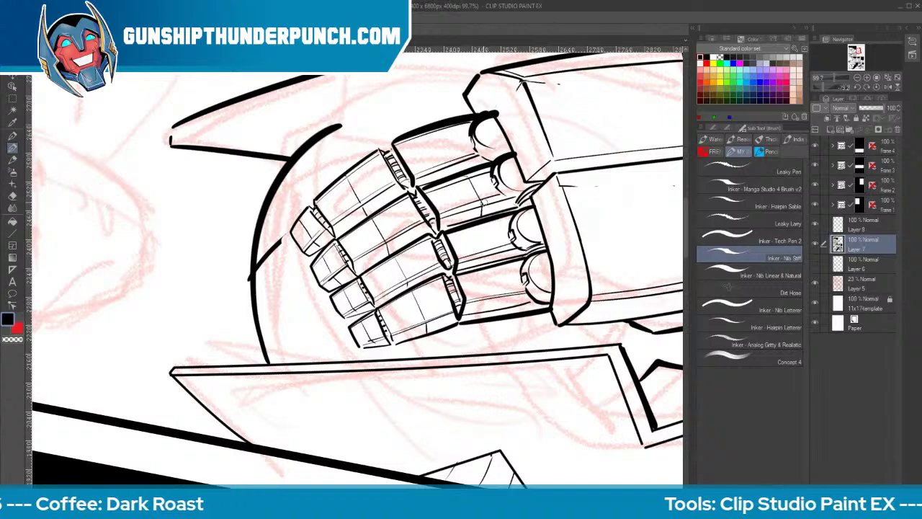
left_click_drag(445, 131, 460, 173)
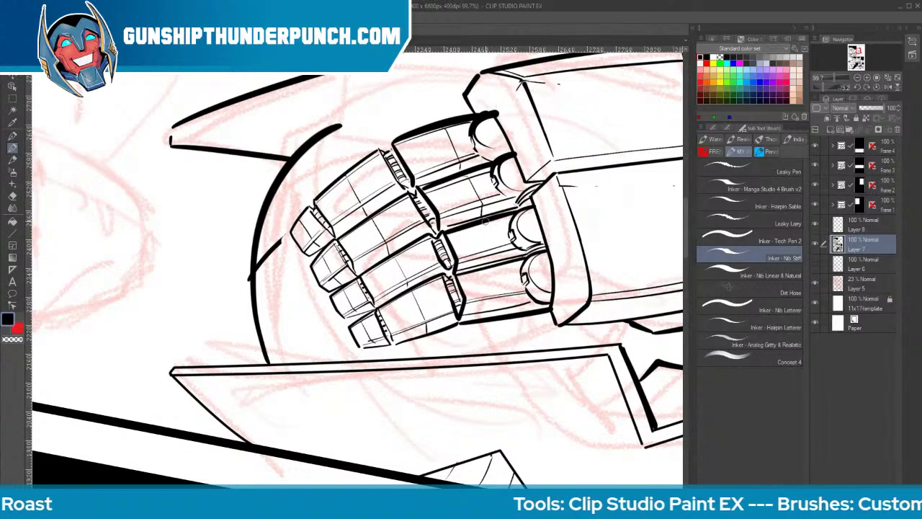
mouse_move(486, 222)
left_mouse_down()
mouse_move(509, 297)
mouse_move(504, 313)
left_mouse_up()
mouse_move(496, 185)
left_mouse_down()
mouse_move(515, 203)
mouse_move(543, 180)
mouse_move(511, 207)
mouse_move(519, 203)
left_mouse_up()
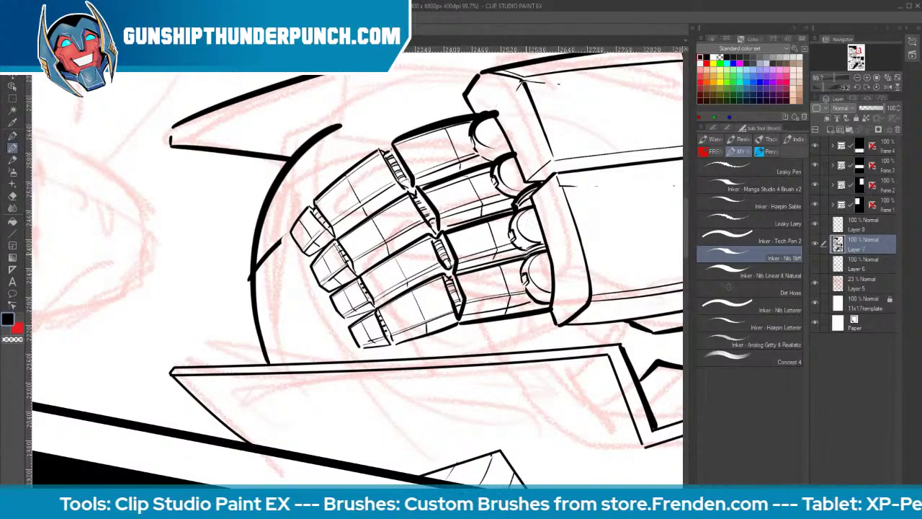
Ink the helmet's side lines beside the fingers and add short hatch lines inside the angular opening near the wrist
mouse_move(521, 258)
left_mouse_down()
mouse_move(546, 242)
mouse_move(441, 324)
left_mouse_up()
key("ctrl+space")
key("space")
mouse_move(560, 382)
left_mouse_down()
mouse_move(449, 342)
mouse_move(360, 384)
mouse_move(306, 373)
left_mouse_up()
key("shift+space")
left_click_drag(437, 243, 457, 263)
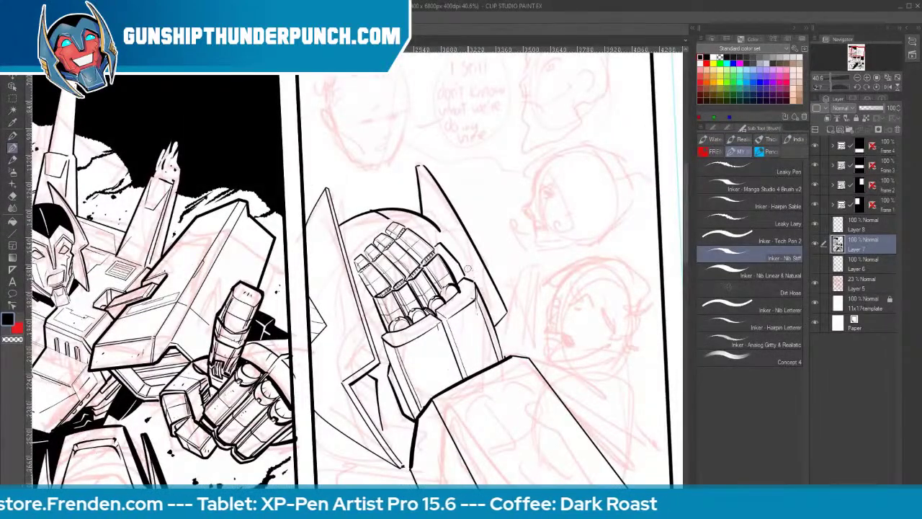
key("ctrl+z")
mouse_move(496, 327)
left_mouse_down()
mouse_move(480, 277)
mouse_move(430, 234)
mouse_move(469, 265)
left_mouse_up()
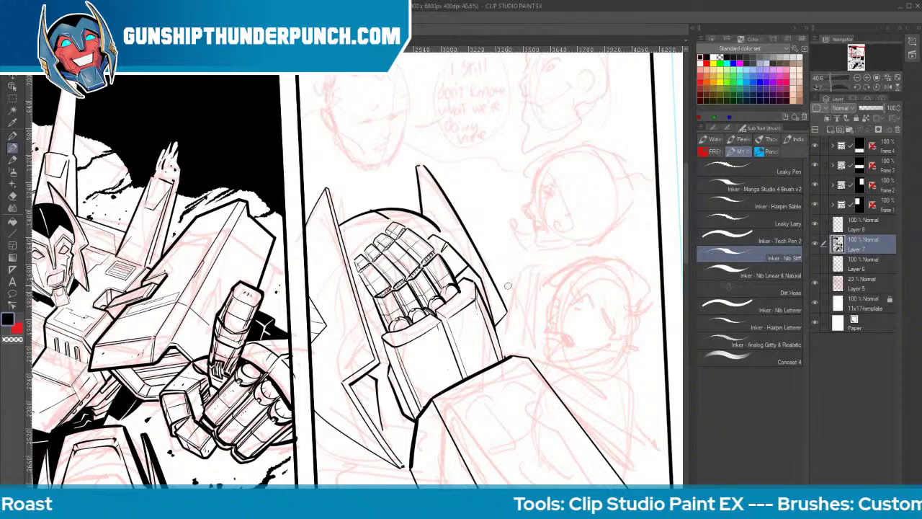
mouse_move(355, 380)
left_mouse_down()
mouse_move(374, 389)
mouse_move(378, 417)
left_mouse_up()
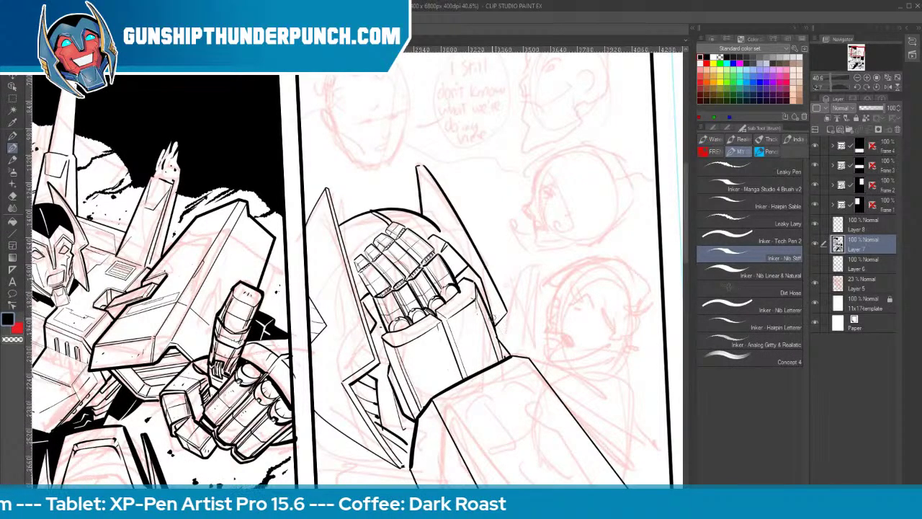
left_click_drag(419, 167, 496, 301)
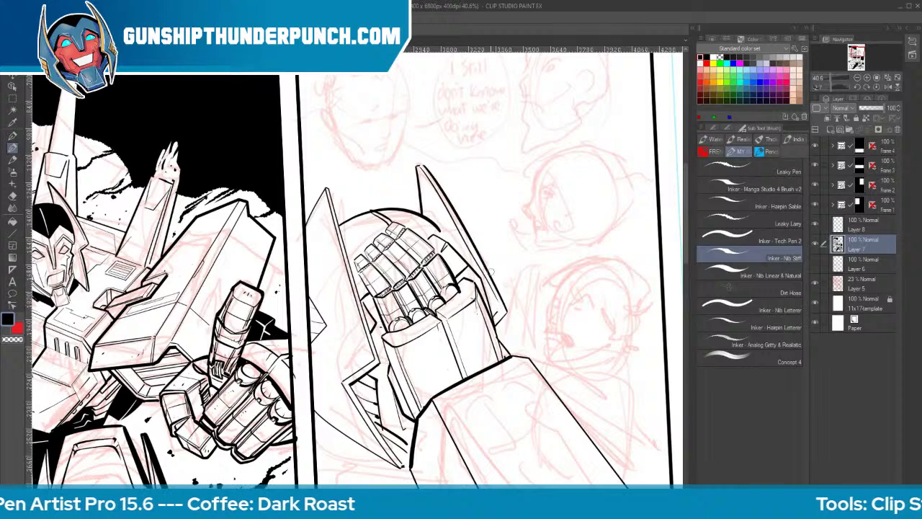
key("ctrl+z")
left_click_drag(421, 168, 497, 313)
key("ctrl+z")
Use the Curve tool with a larger brush size to thicken the outer edge of the helmet's smaller fin
key("r")
mouse_move(567, 191)
left_mouse_down()
mouse_move(564, 181)
mouse_move(165, 159)
mouse_move(154, 178)
left_mouse_up()
key("p")
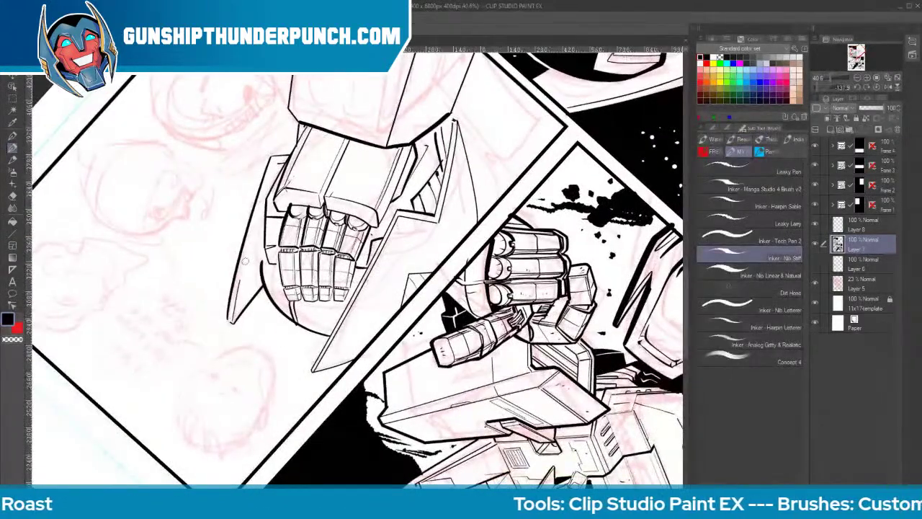
left_click(13, 232)
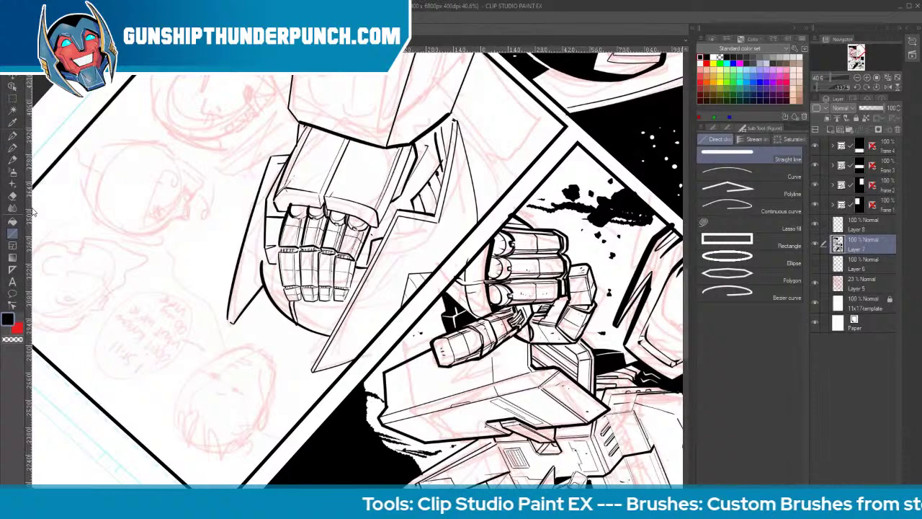
left_click(749, 172)
left_click_drag(233, 321, 241, 268)
left_click_drag(267, 194, 275, 166)
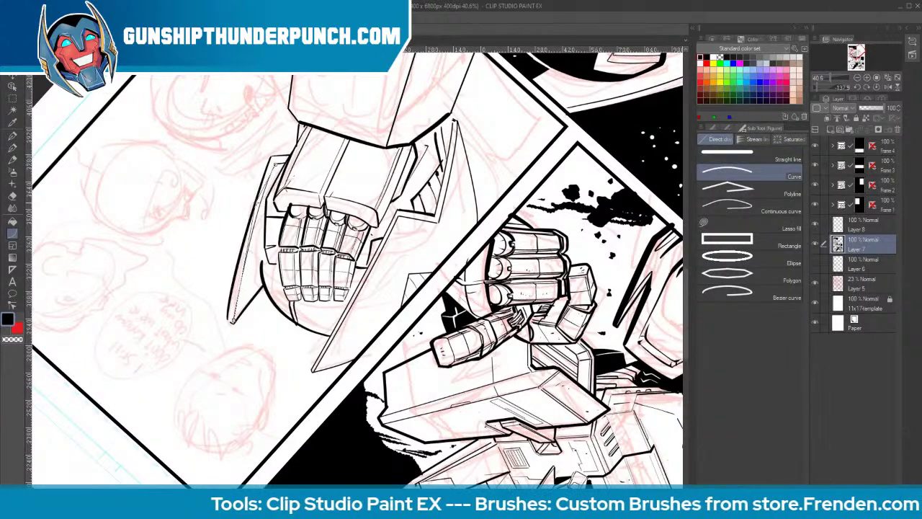
key("bracketright")
key("bracketright")
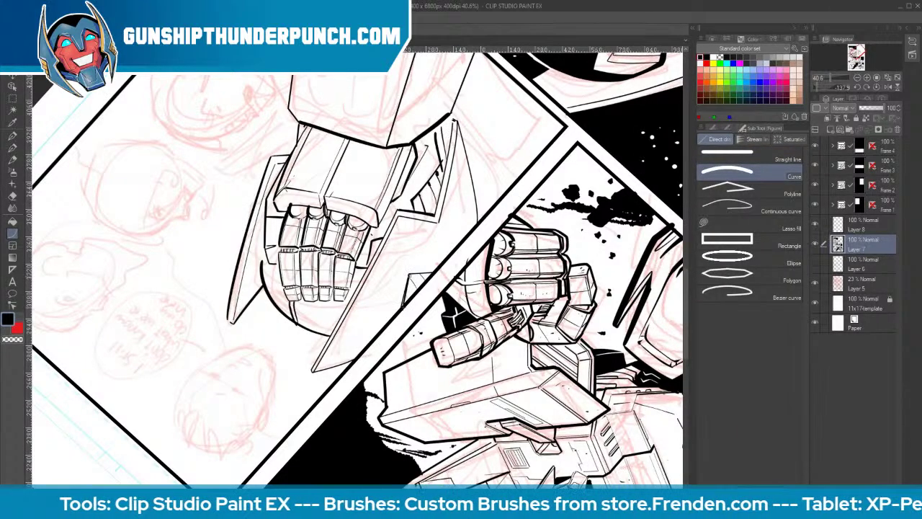
Increase the curve thickness further and draw a bold curve along the outer edge of the helmet's larger fin
left_click_drag(401, 310, 403, 291)
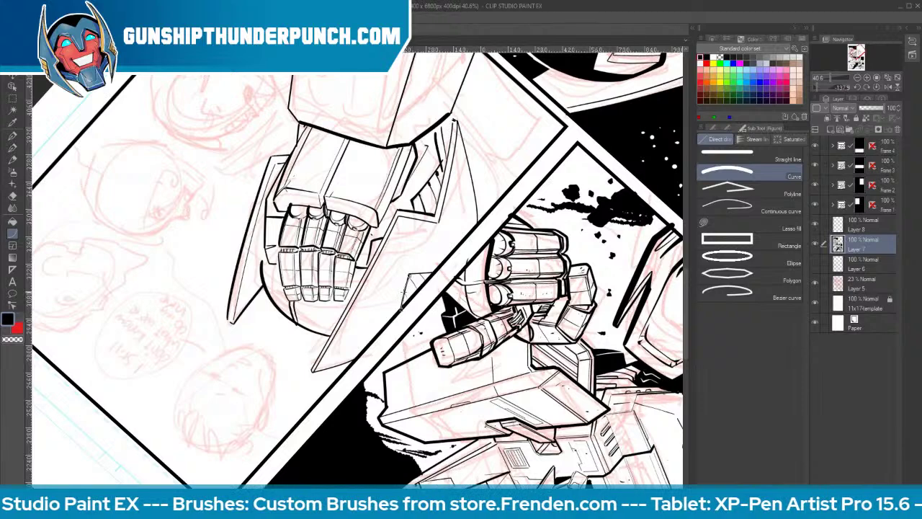
key("bracketright")
key("bracketright")
left_click_drag(459, 121, 477, 226)
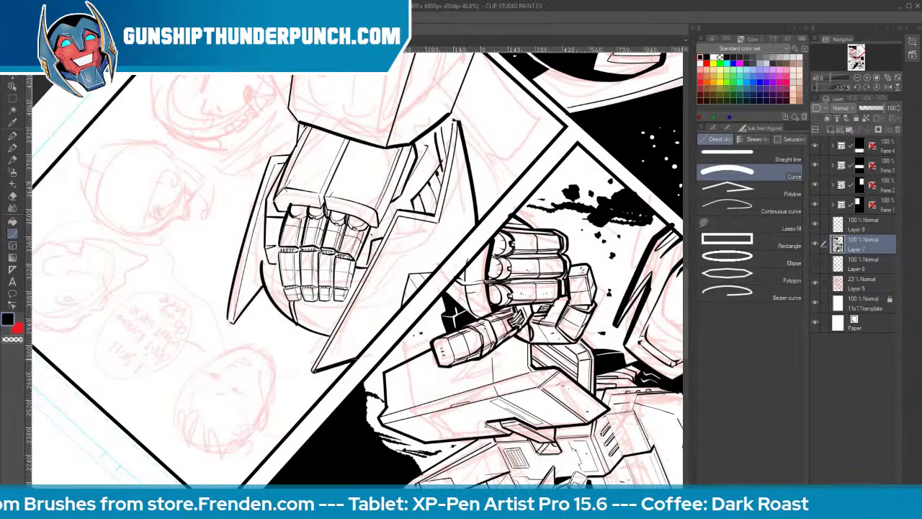
Erase the forearm's side edge near the tip of the larger helmet fin and redraw it as a smooth rounded curve
left_click_drag(339, 343, 295, 346)
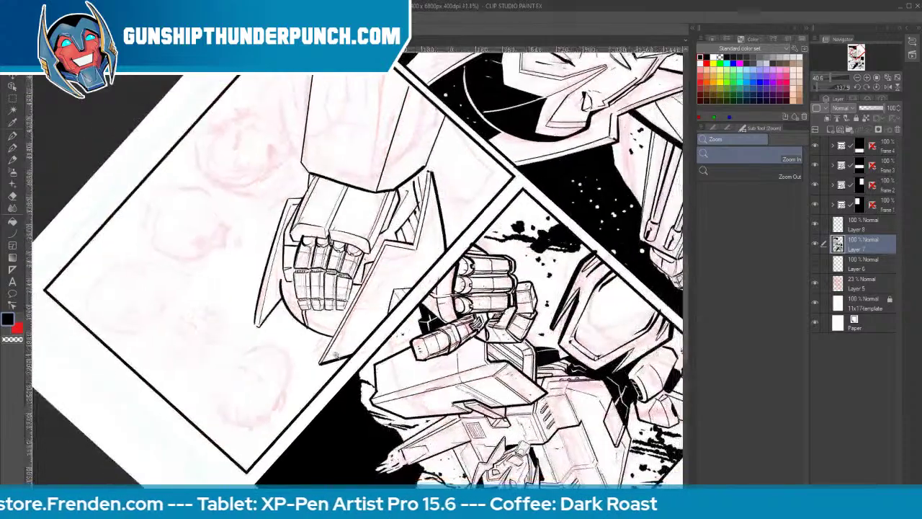
left_click_drag(526, 101, 625, 209)
left_click_drag(504, 158, 468, 409)
key("p")
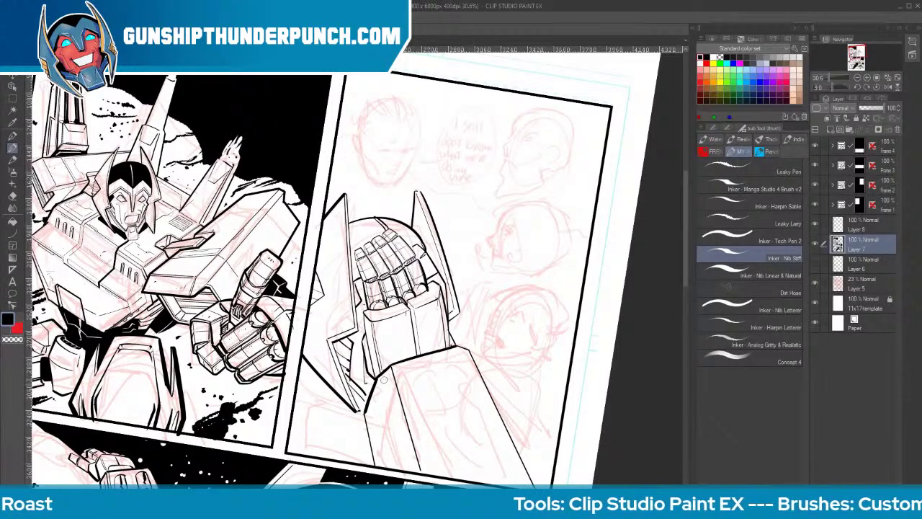
key("e")
left_click_drag(375, 375, 364, 411)
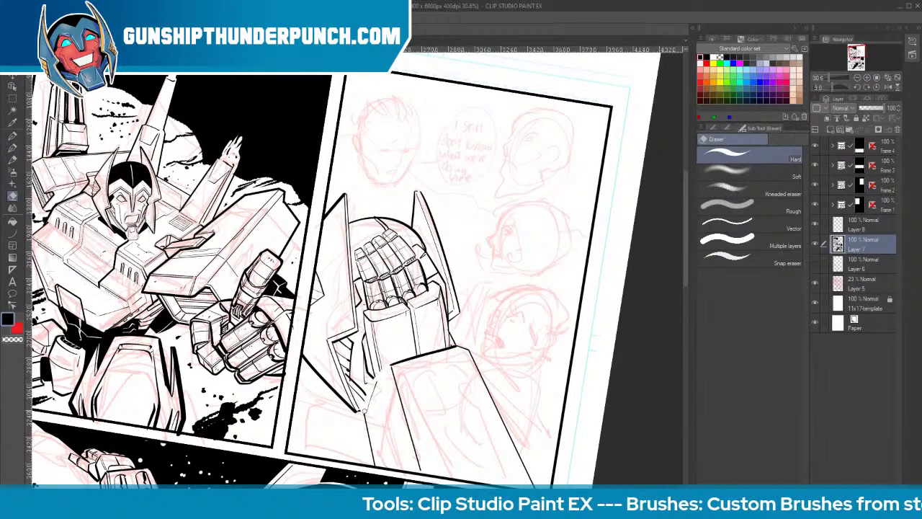
key("b")
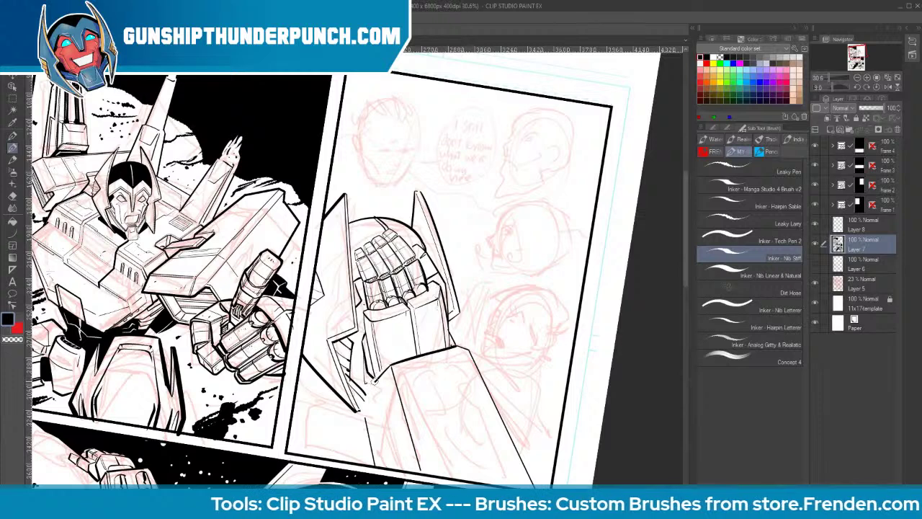
left_click_drag(388, 366, 364, 416)
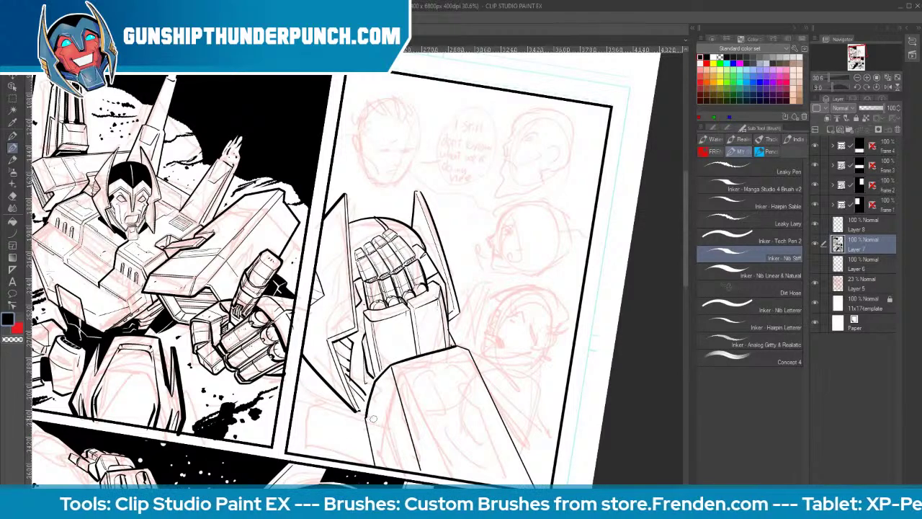
Thicken the forearm's outer edge down to the panel border and ink long parallel contour lines just inside it
left_click_drag(375, 373, 395, 459)
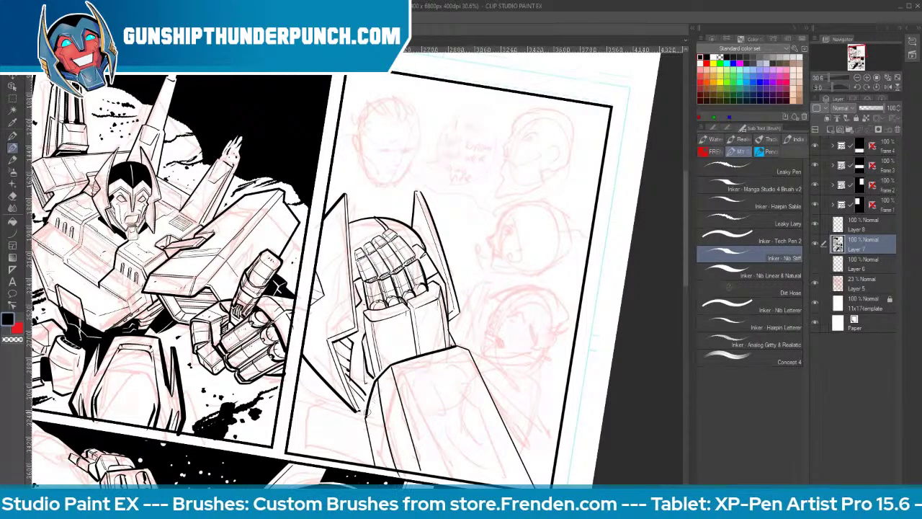
key("e")
key("p")
left_click_drag(366, 412, 368, 465)
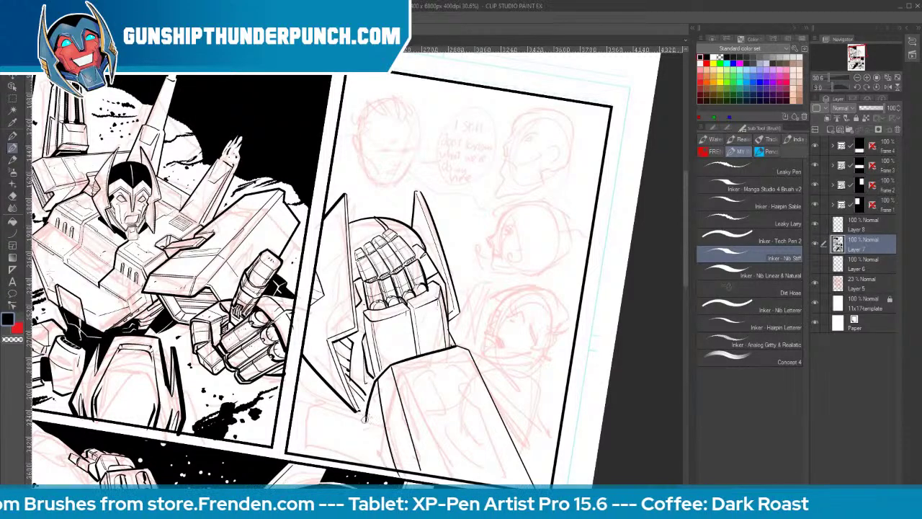
left_click_drag(365, 418, 369, 463)
left_click_drag(375, 400, 380, 447)
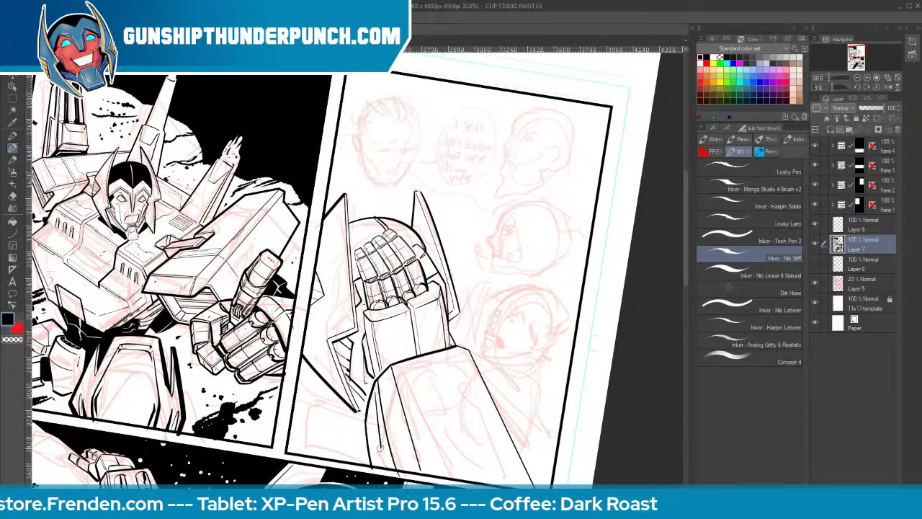
left_click_drag(374, 392, 386, 450)
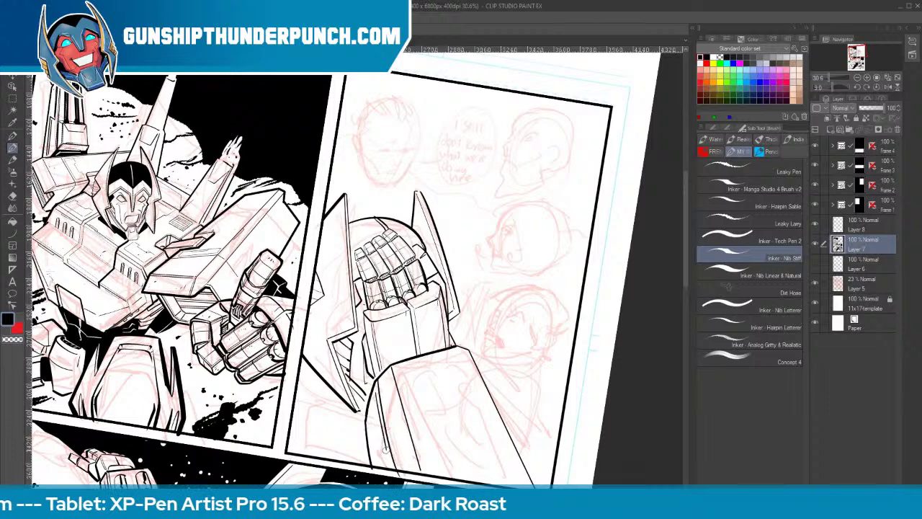
key("ctrl+z")
left_click_drag(374, 393, 388, 459)
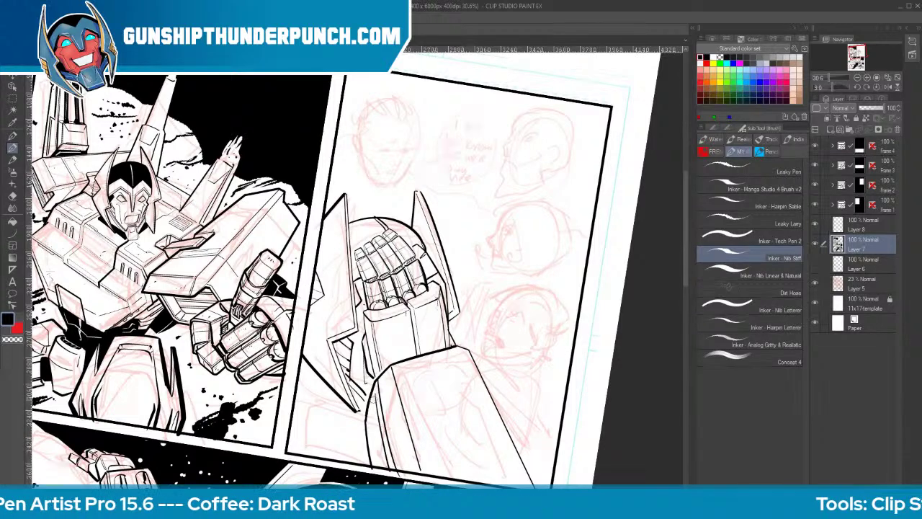
left_click_drag(374, 396, 386, 461)
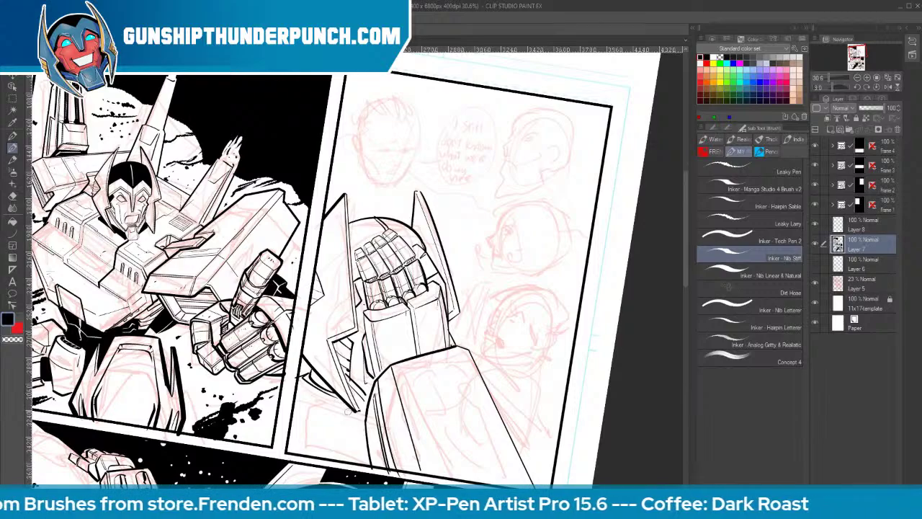
Ink the pointed armor piece projecting behind the forearm, with its long edge, angled side and parallel inner line
key("space")
left_click_drag(434, 438, 522, 357)
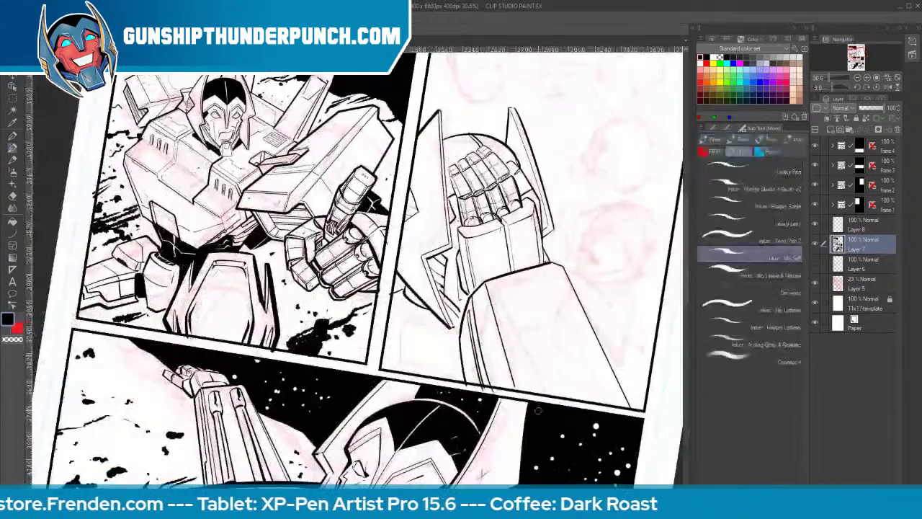
key("shift+space")
mouse_move(625, 378)
left_mouse_down()
mouse_move(641, 336)
mouse_move(643, 249)
left_mouse_up()
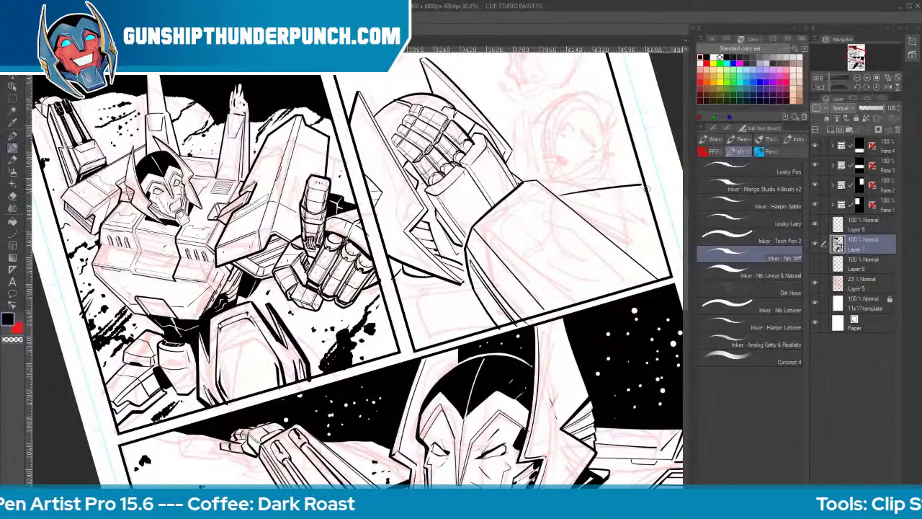
left_click_drag(572, 190, 620, 185)
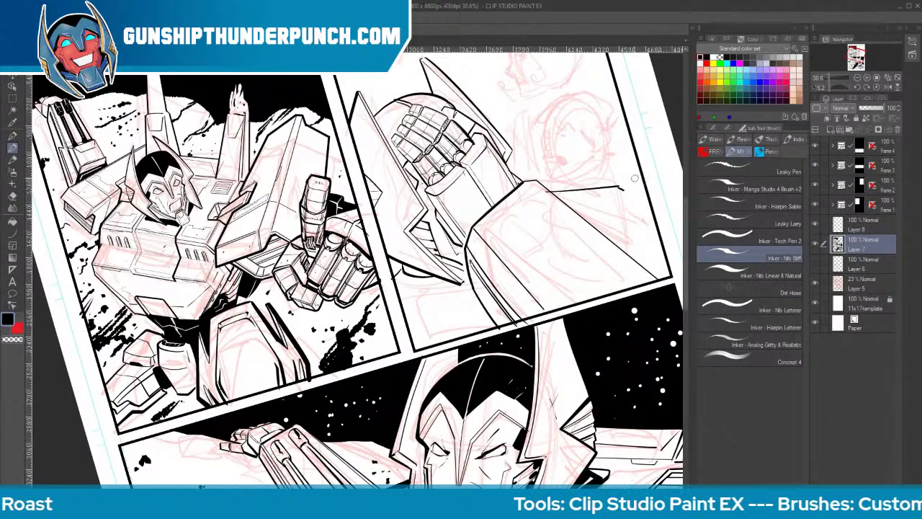
left_click_drag(635, 175, 602, 224)
left_click_drag(638, 170, 618, 202)
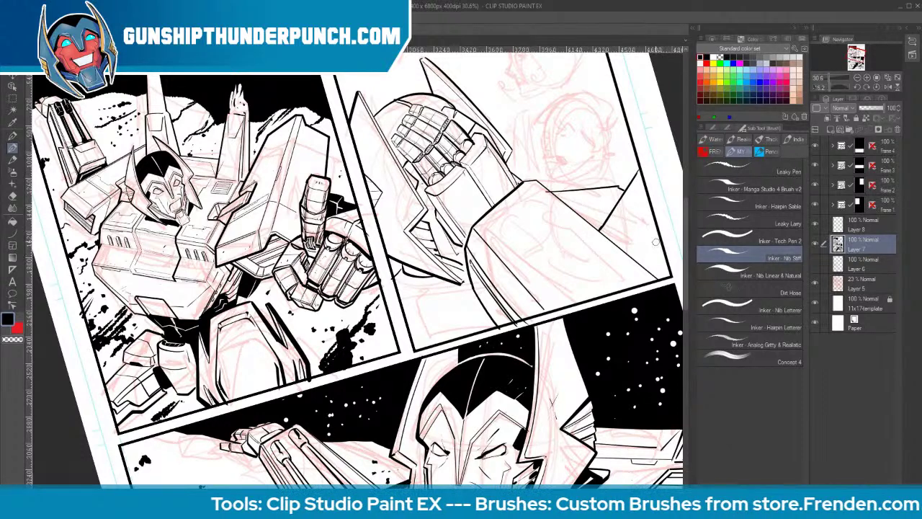
left_click_drag(618, 189, 593, 226)
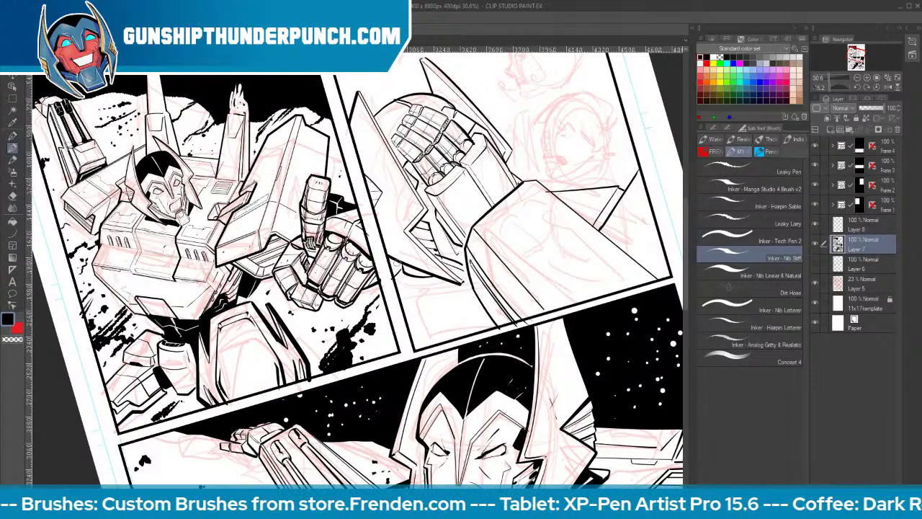
Ink the edge beneath the larger helmet fin and draw two thin lines between the panel border and the forearm with the Curve tool
left_click_drag(397, 273, 436, 279)
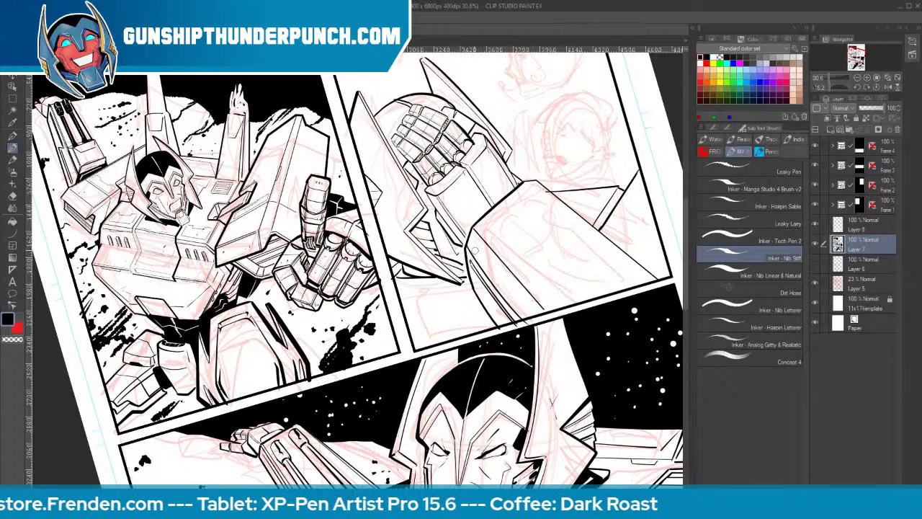
left_click(12, 234)
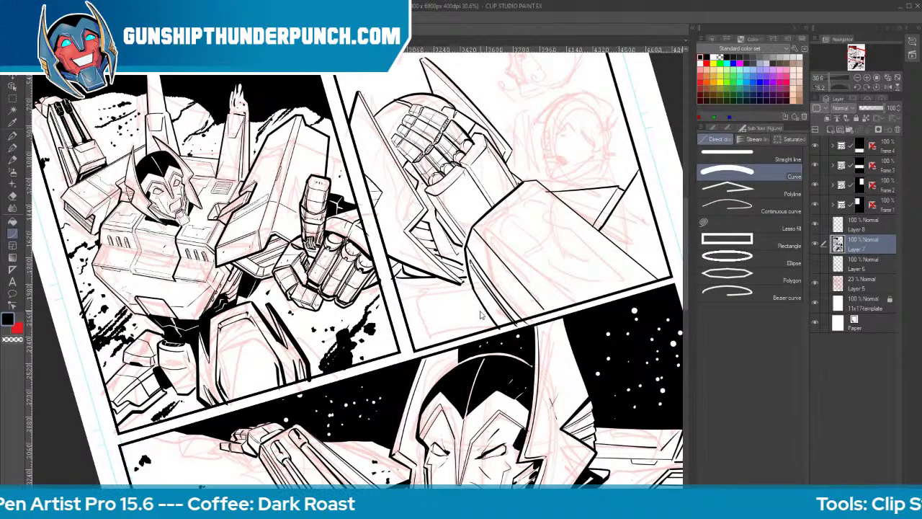
left_click_drag(418, 314, 482, 310)
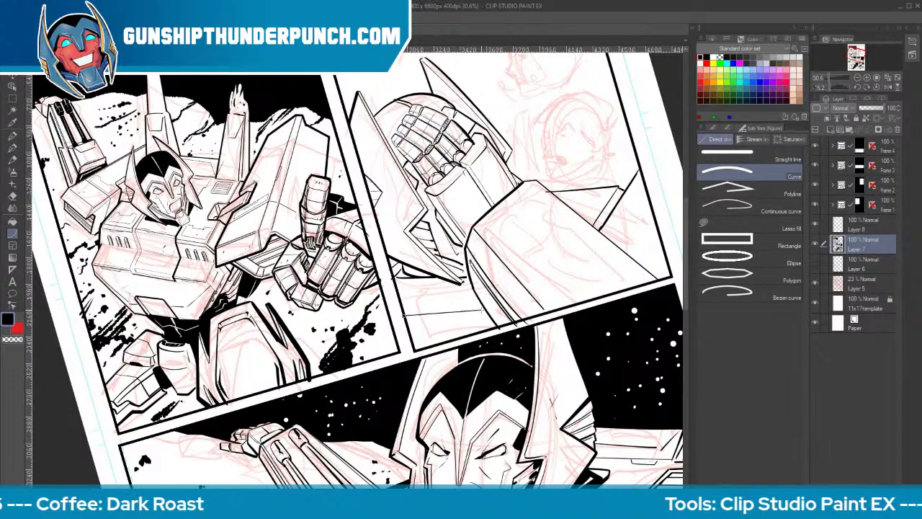
left_click_drag(407, 319, 477, 314)
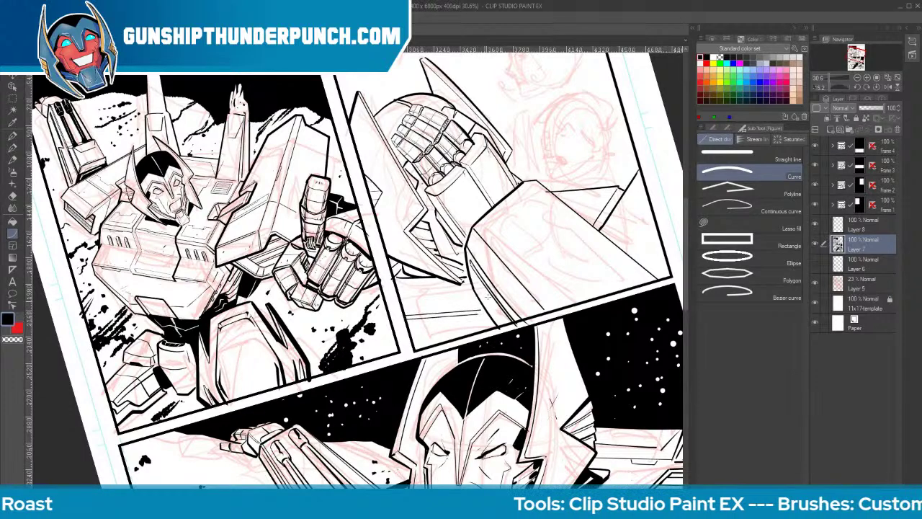
Draw four parallel curves lengthwise on the forearm, running down to the lower panel border
left_click_drag(523, 267, 567, 307)
left_click(566, 307)
left_click_drag(528, 246, 587, 299)
left_click_drag(549, 235, 618, 292)
left_click(618, 292)
left_click_drag(566, 226, 640, 285)
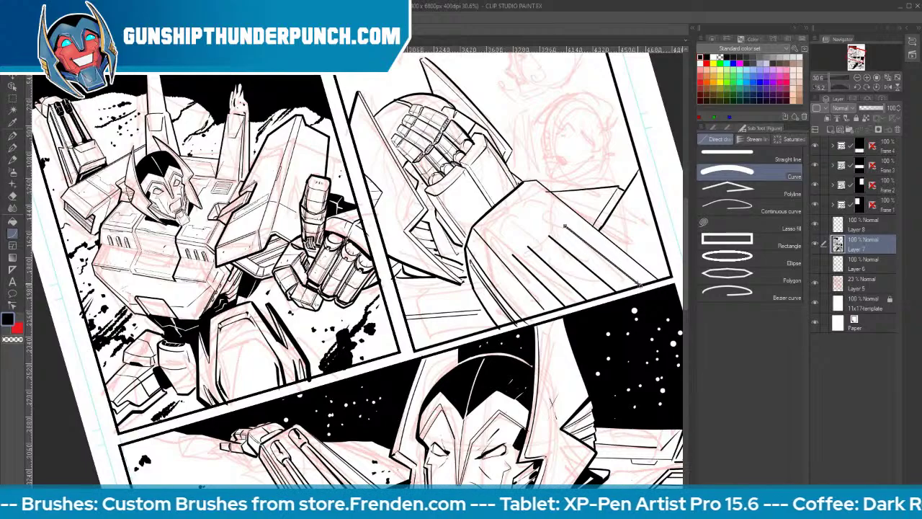
left_click(640, 286)
Ink rounded capsule ends and short crosswise joints on the two long rods of the forearm with the Inker - Nib Stiff brush
key("p")
key("space")
left_click_drag(637, 357, 551, 311)
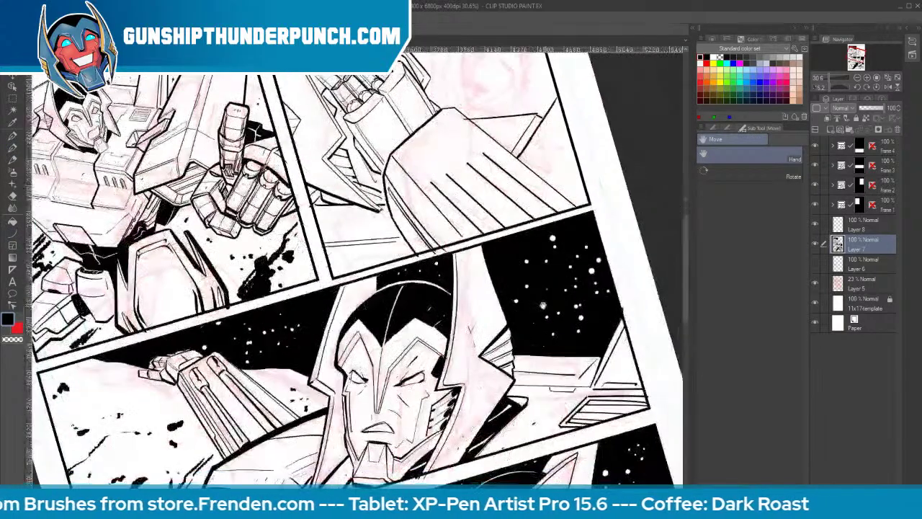
key("shift+space")
mouse_move(550, 252)
left_mouse_down()
mouse_move(553, 263)
mouse_move(432, 423)
mouse_move(360, 417)
mouse_move(386, 288)
mouse_move(397, 329)
left_mouse_up()
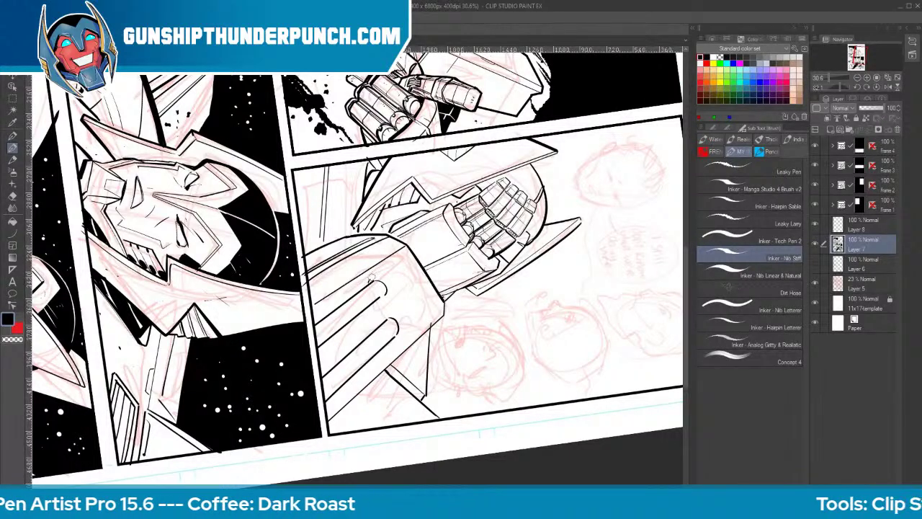
left_click_drag(371, 278, 400, 259)
left_click_drag(379, 302, 414, 274)
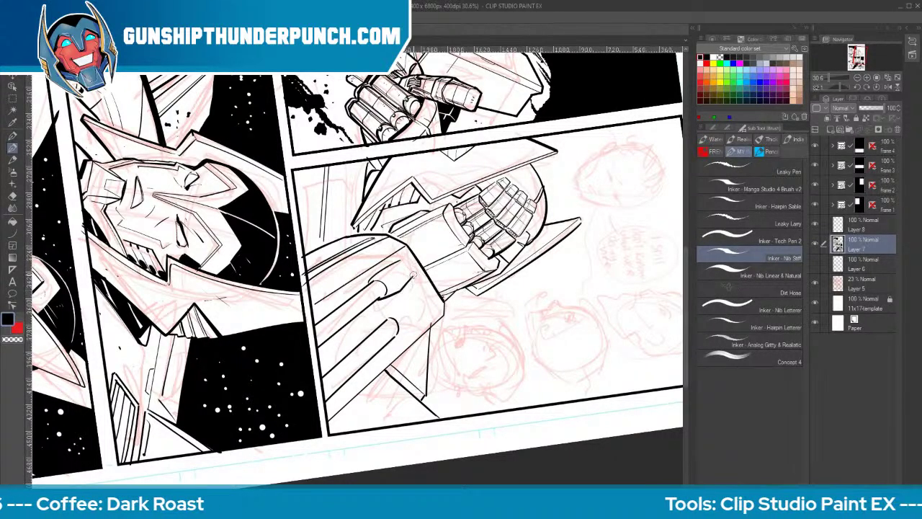
left_click_drag(384, 317, 415, 289)
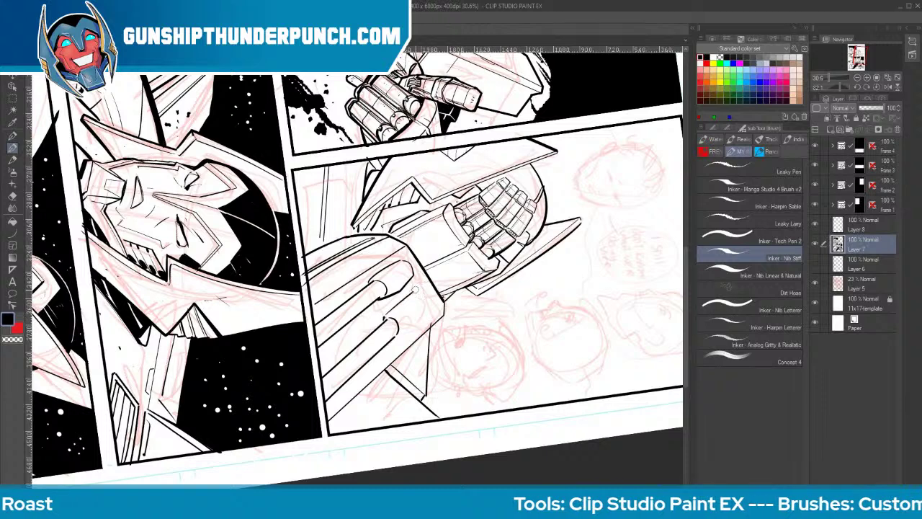
mouse_move(394, 337)
left_mouse_down()
mouse_move(430, 306)
mouse_move(397, 302)
mouse_move(415, 317)
mouse_move(398, 265)
left_mouse_up()
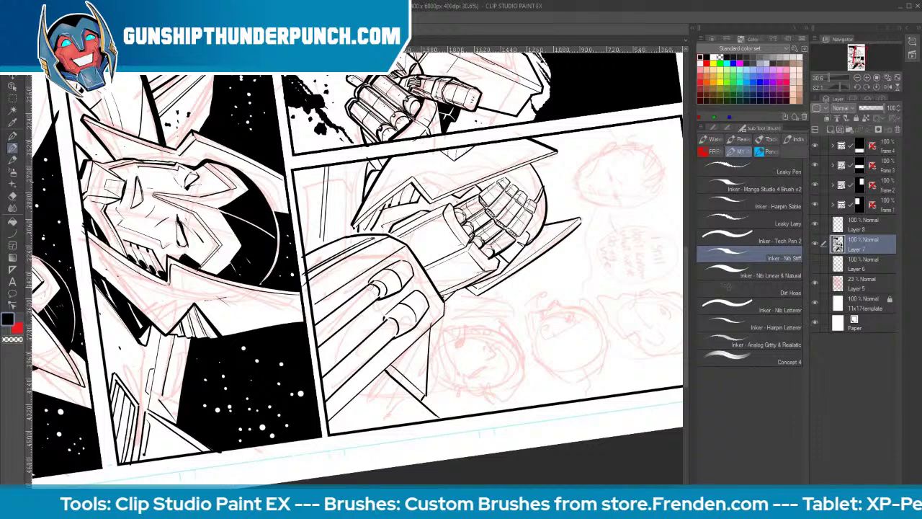
left_click_drag(387, 320, 396, 330)
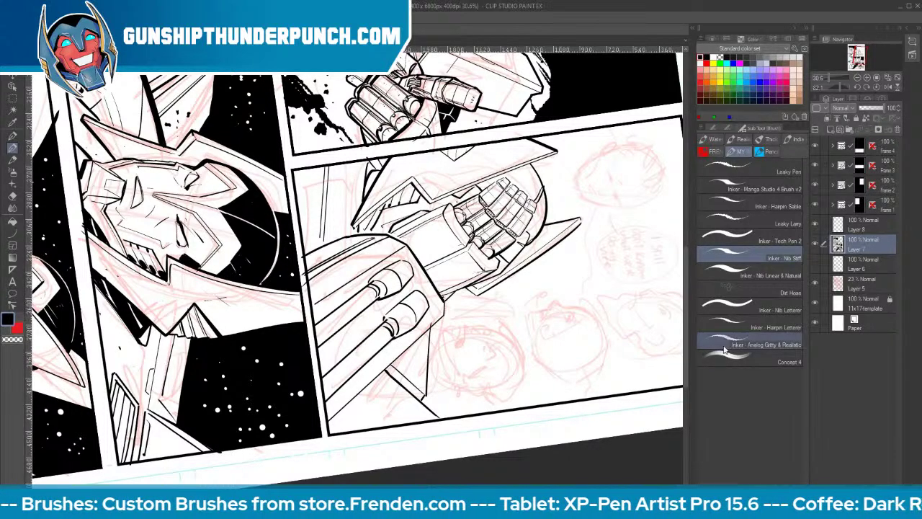
Use the Inker - Hairpin Letterer brush to add small black shadows at the joints of the two forearm rods
left_click(776, 323)
mouse_move(390, 270)
left_mouse_down()
mouse_move(401, 284)
mouse_move(324, 330)
mouse_move(371, 295)
left_mouse_up()
key("ctrl+z")
key("ctrl+z")
key("ctrl+z")
key("ctrl+z")
key("ctrl+z")
left_click_drag(390, 283, 381, 296)
mouse_move(406, 288)
left_mouse_down()
mouse_move(395, 299)
mouse_move(396, 333)
left_mouse_up()
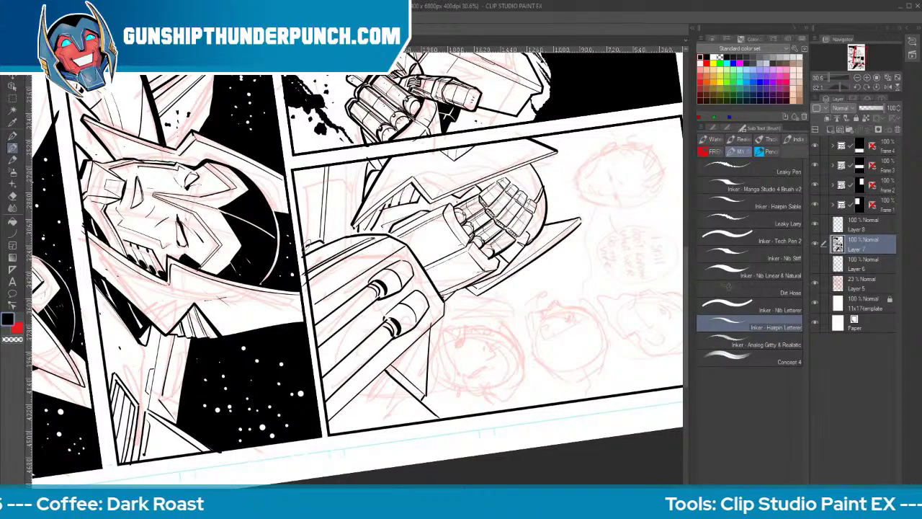
Ink the nose, one eyebrow and both eyes of the sketched human face above the helmet
key("ctrl+space")
left_click_drag(552, 288, 533, 296)
key("shift+space")
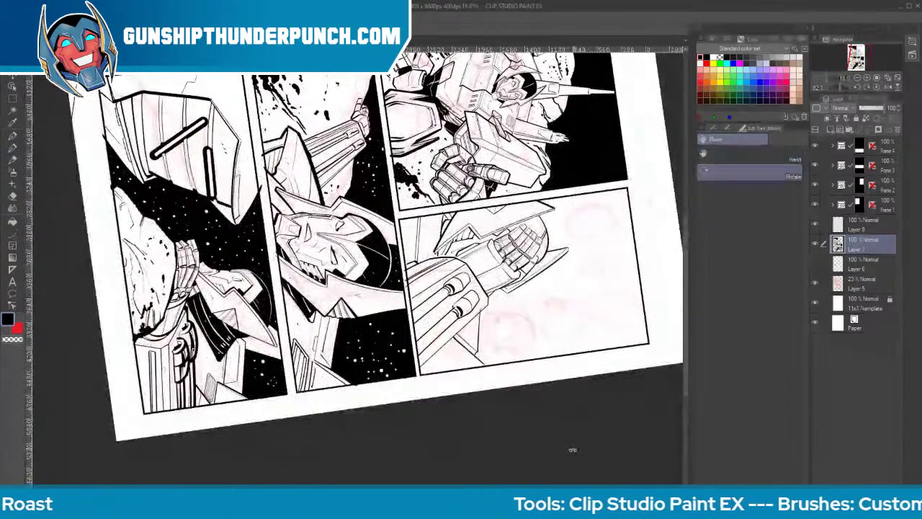
left_click_drag(572, 449, 581, 313)
key("space")
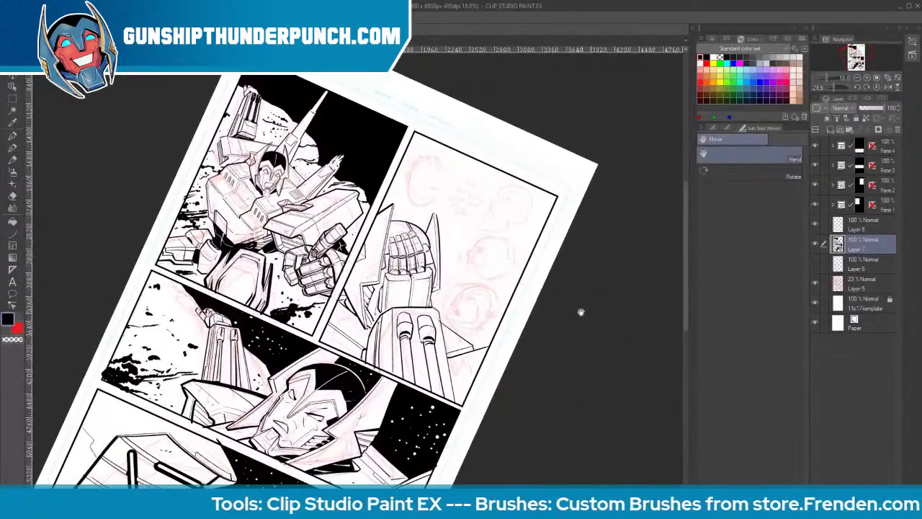
key("ctrl+space")
mouse_move(424, 190)
left_mouse_down()
mouse_move(470, 175)
mouse_move(442, 215)
mouse_move(429, 209)
left_mouse_up()
left_click_drag(436, 156, 455, 149)
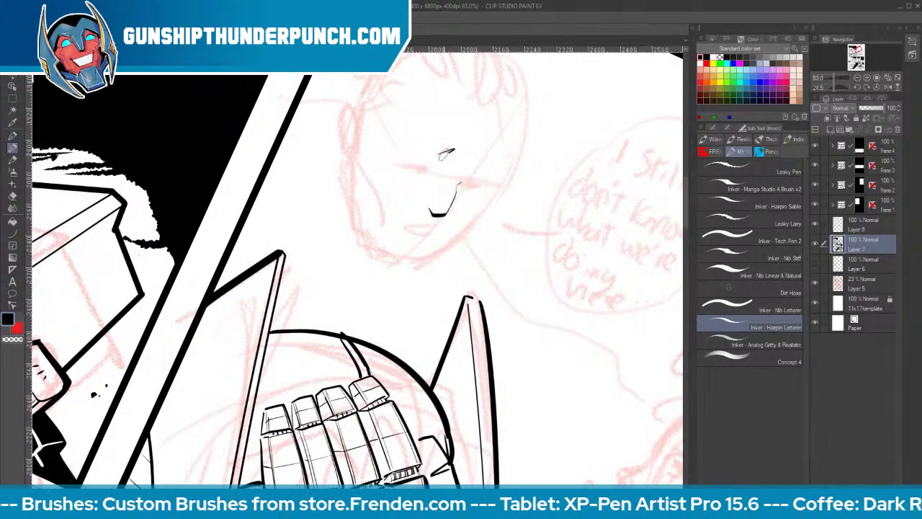
left_click_drag(394, 165, 486, 186)
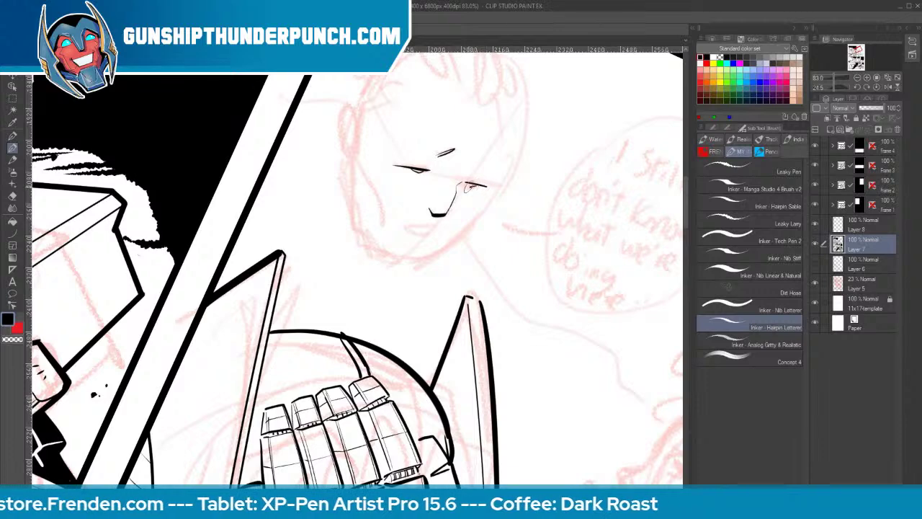
Ink the human face's cheek line and the contour of its far side from the forehead down past the cheek
key("r")
left_click_drag(562, 375, 576, 206)
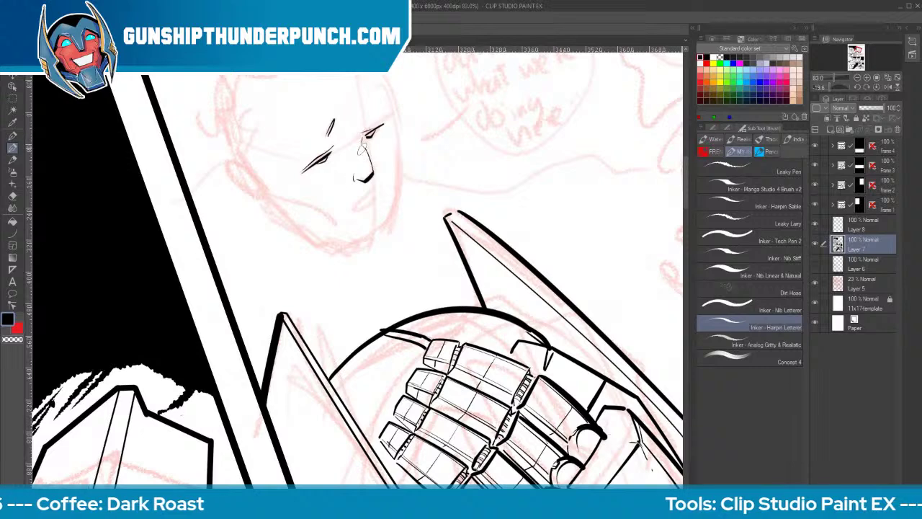
left_click_drag(271, 191, 325, 215)
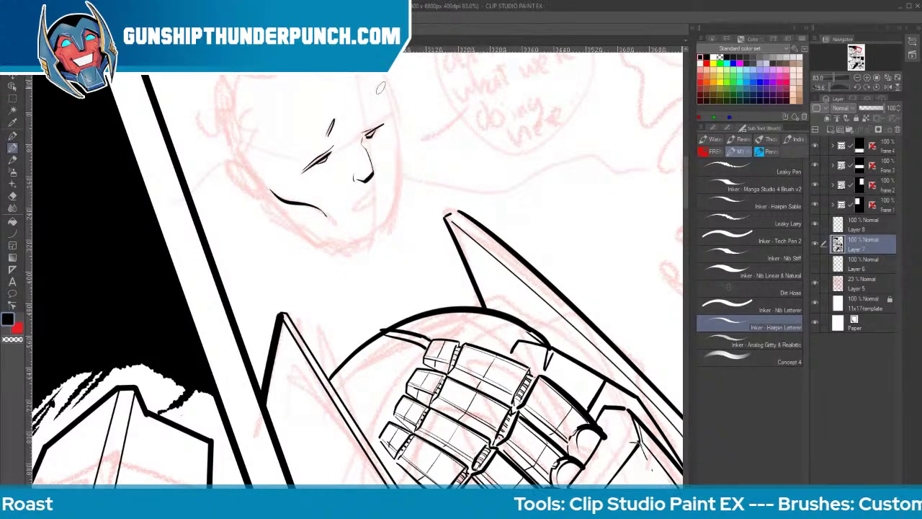
left_click_drag(380, 84, 392, 189)
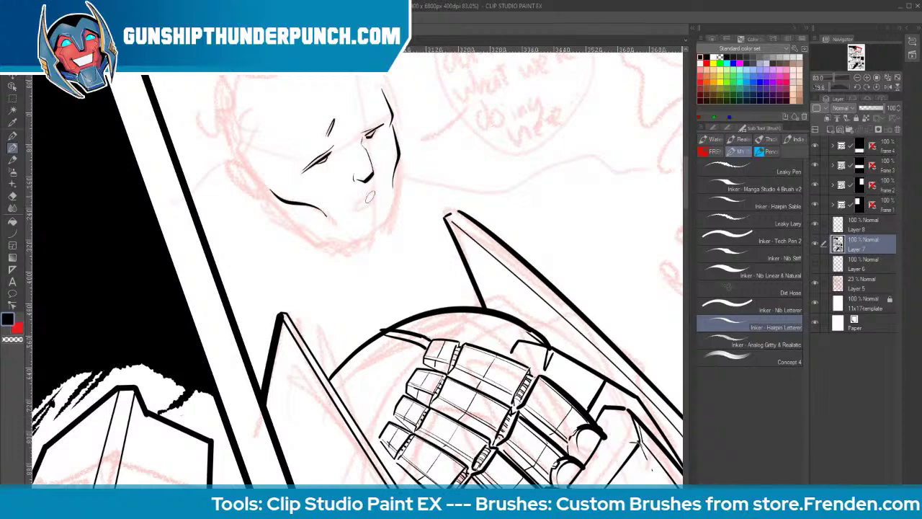
Ink the human face's mouth and its jawline from the far cheek around the chin to the near cheek
mouse_move(352, 208)
left_mouse_down()
mouse_move(369, 193)
mouse_move(353, 208)
left_mouse_up()
mouse_move(393, 186)
left_mouse_down()
mouse_move(389, 230)
mouse_move(364, 246)
left_mouse_up()
mouse_move(397, 167)
left_mouse_down()
mouse_move(390, 223)
mouse_move(309, 220)
mouse_move(278, 201)
left_mouse_up()
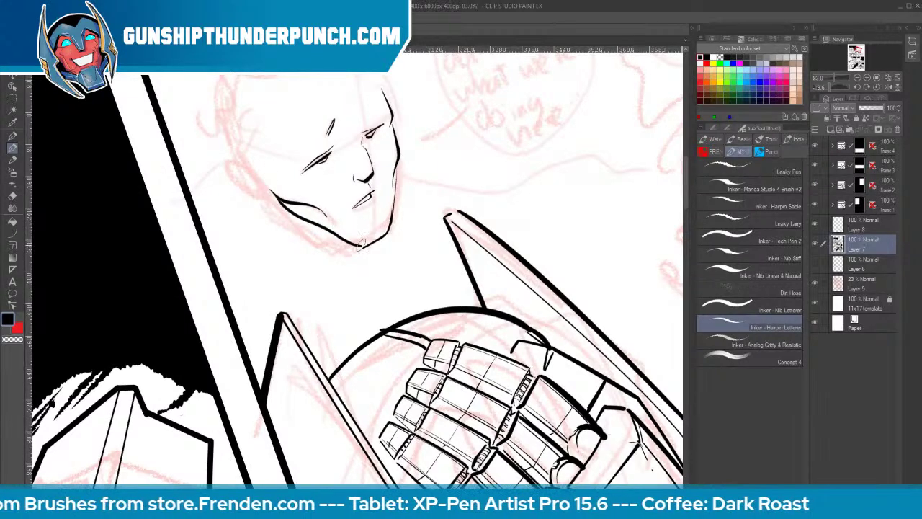
key("ctrl+z")
mouse_move(364, 247)
left_mouse_down()
mouse_move(295, 219)
mouse_move(272, 196)
left_mouse_up()
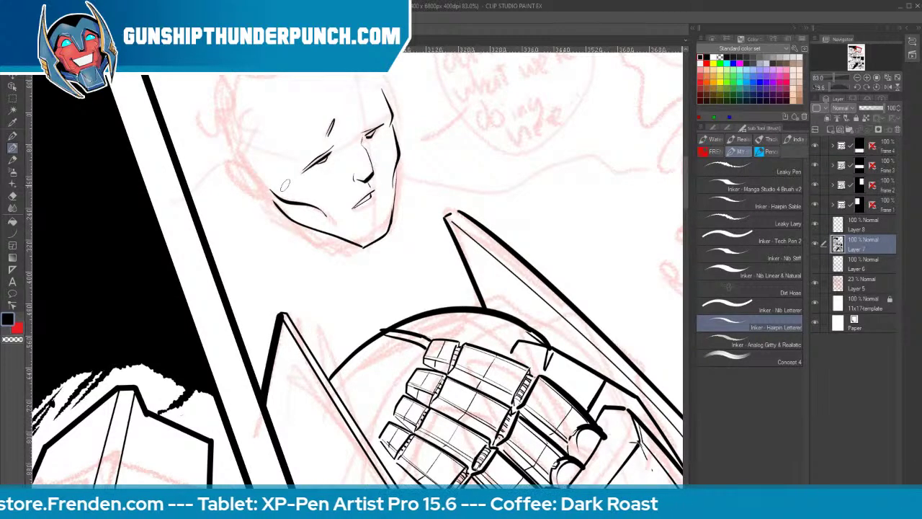
Add fine crease lines below the lips and under the near eye, and ink the ear with its inner shadow
left_click_drag(379, 194, 331, 222)
key("ctrl+z")
left_click_drag(333, 159, 315, 184)
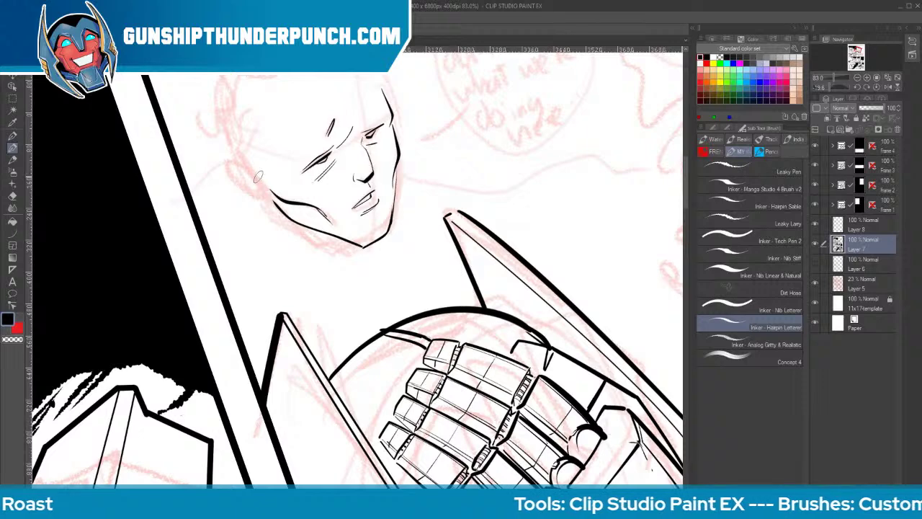
mouse_move(254, 168)
left_mouse_down()
mouse_move(230, 171)
mouse_move(273, 206)
left_mouse_up()
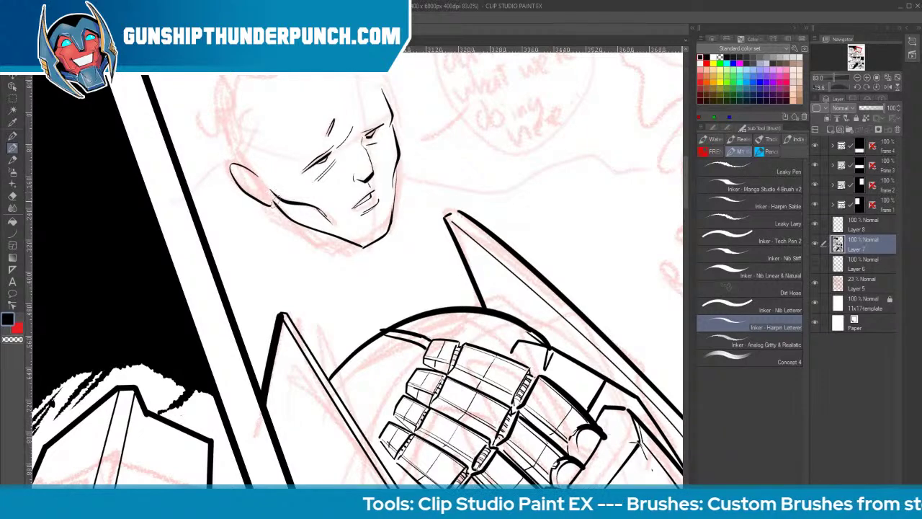
left_click_drag(240, 172, 261, 194)
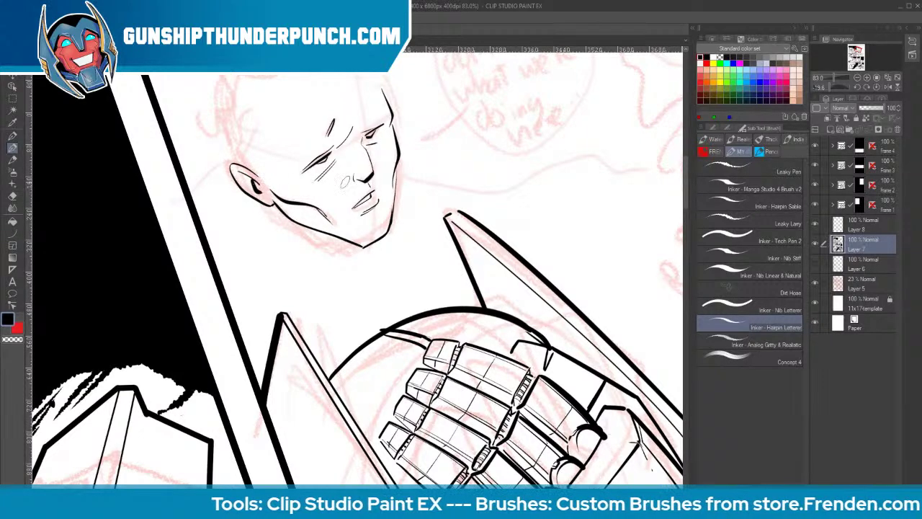
Ink swept-back hair strands above the forehead and the hair's outer contour across the crown and far side
key("space")
left_click_drag(515, 223, 499, 264)
key("shift+space")
left_click_drag(567, 351, 535, 397)
key("space")
left_click_drag(575, 318, 542, 416)
left_click_drag(336, 153, 352, 223)
left_click_drag(353, 222, 340, 159)
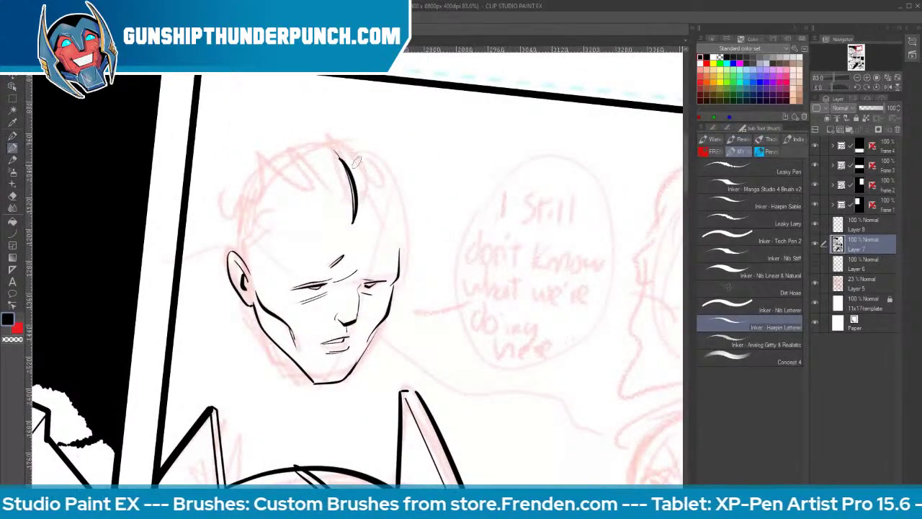
left_click_drag(353, 222, 363, 185)
left_click_drag(355, 218, 358, 156)
left_click_drag(344, 142, 382, 189)
mouse_move(365, 156)
left_mouse_down()
mouse_move(392, 224)
mouse_move(356, 229)
left_mouse_up()
mouse_move(386, 180)
left_mouse_down()
mouse_move(360, 227)
mouse_move(370, 219)
mouse_move(405, 254)
mouse_move(408, 239)
left_mouse_up()
mouse_move(376, 164)
left_mouse_down()
mouse_move(406, 234)
mouse_move(395, 245)
mouse_move(386, 219)
mouse_move(275, 150)
mouse_move(325, 144)
left_mouse_up()
Ink the hair contour above the ear, short black temple strokes and more crown strands, and thicken the chin's far edge
mouse_move(245, 205)
left_mouse_down()
mouse_move(257, 272)
mouse_move(239, 207)
mouse_move(231, 208)
mouse_move(238, 218)
mouse_move(286, 145)
mouse_move(317, 209)
left_mouse_up()
left_click_drag(285, 174, 328, 219)
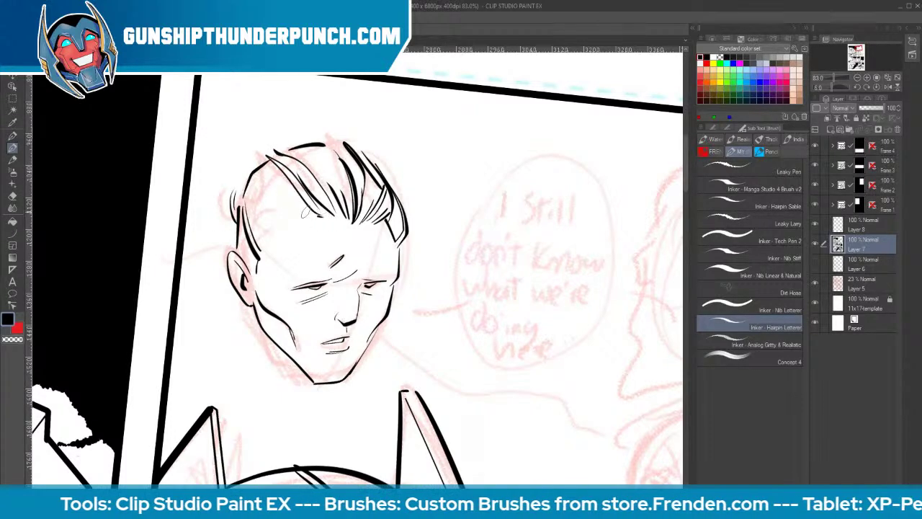
mouse_move(277, 190)
left_mouse_down()
mouse_move(284, 229)
mouse_move(266, 218)
mouse_move(282, 239)
left_mouse_up()
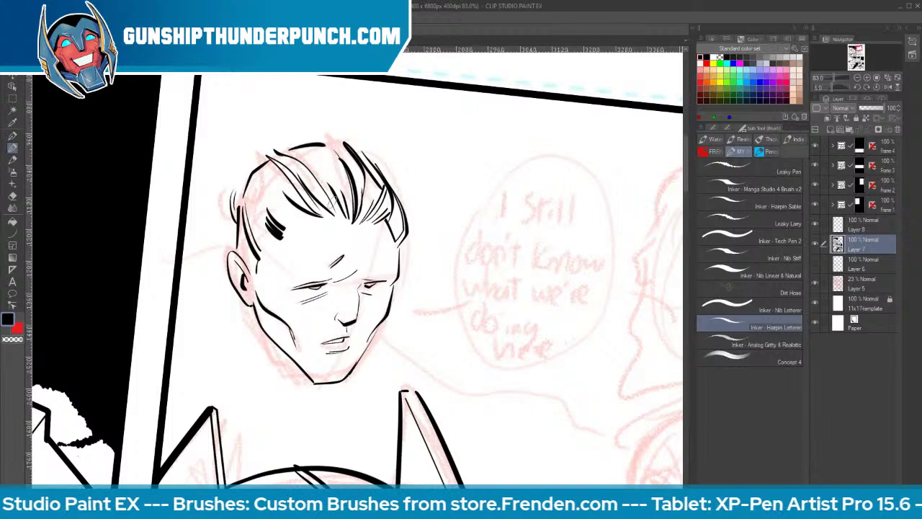
left_click_drag(304, 148, 338, 177)
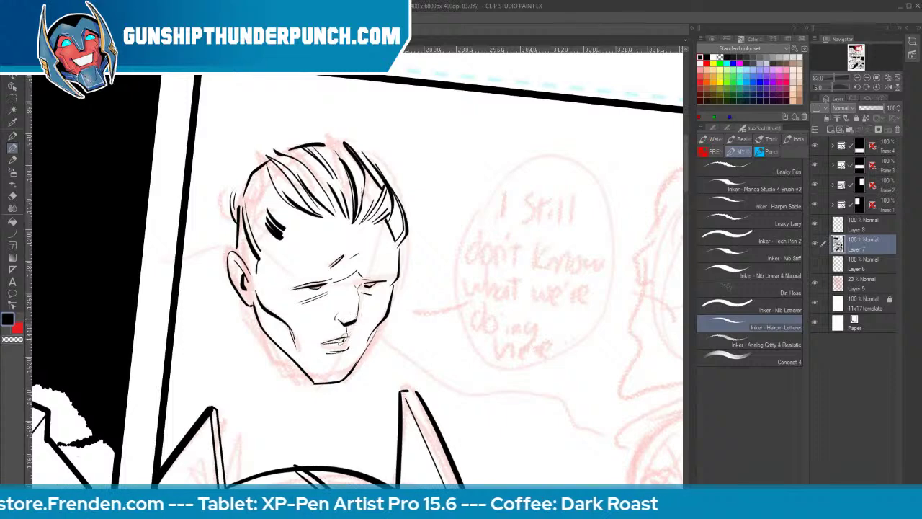
left_click_drag(363, 340, 342, 378)
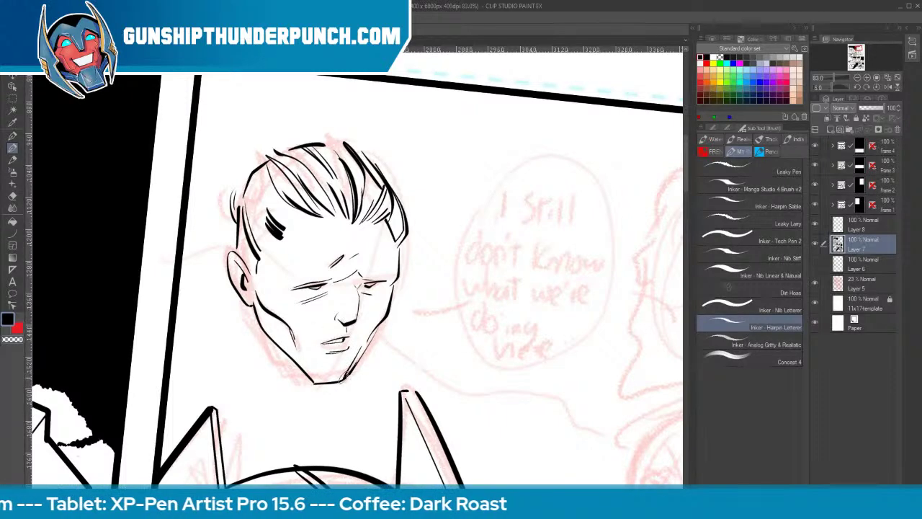
Ink the profile of the sketched head beside the speech balloon: nose, frowning eye, forehead, mouth and front of the chin
key("space")
mouse_move(549, 404)
left_mouse_down()
mouse_move(368, 266)
mouse_move(291, 372)
mouse_move(233, 334)
left_mouse_up()
left_click_drag(487, 400, 537, 348)
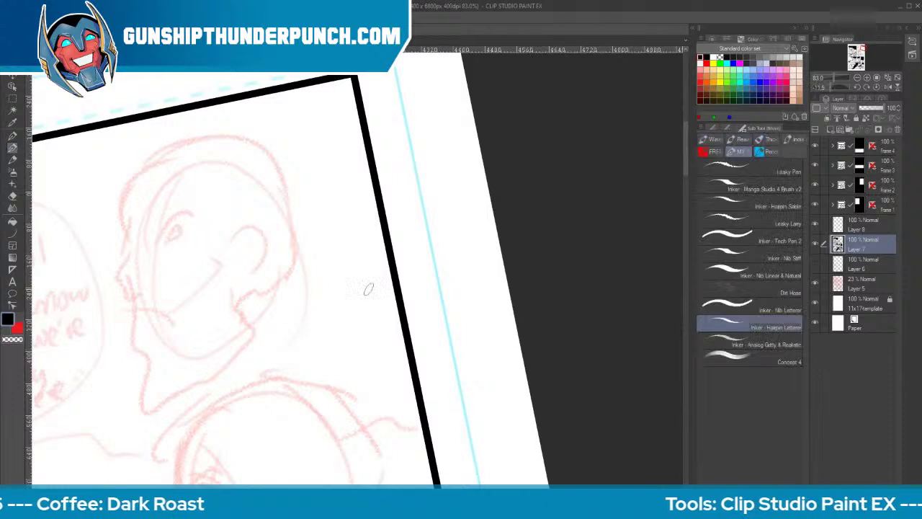
mouse_move(132, 230)
left_mouse_down()
mouse_move(113, 263)
mouse_move(115, 297)
mouse_move(142, 294)
left_mouse_up()
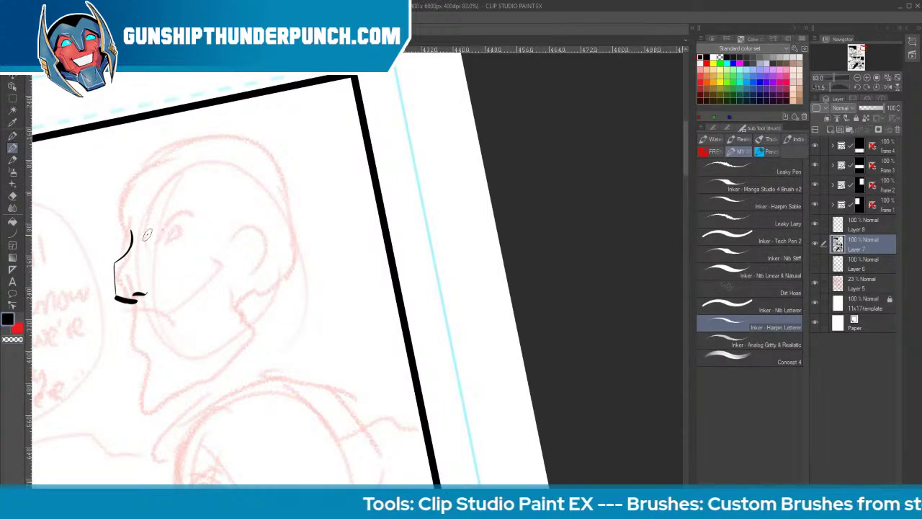
left_click_drag(147, 238, 201, 213)
mouse_move(163, 238)
left_mouse_down()
mouse_move(130, 236)
mouse_move(132, 192)
mouse_move(168, 150)
mouse_move(220, 138)
left_mouse_up()
mouse_move(138, 300)
left_mouse_down()
mouse_move(130, 337)
mouse_move(165, 347)
mouse_move(119, 401)
left_mouse_up()
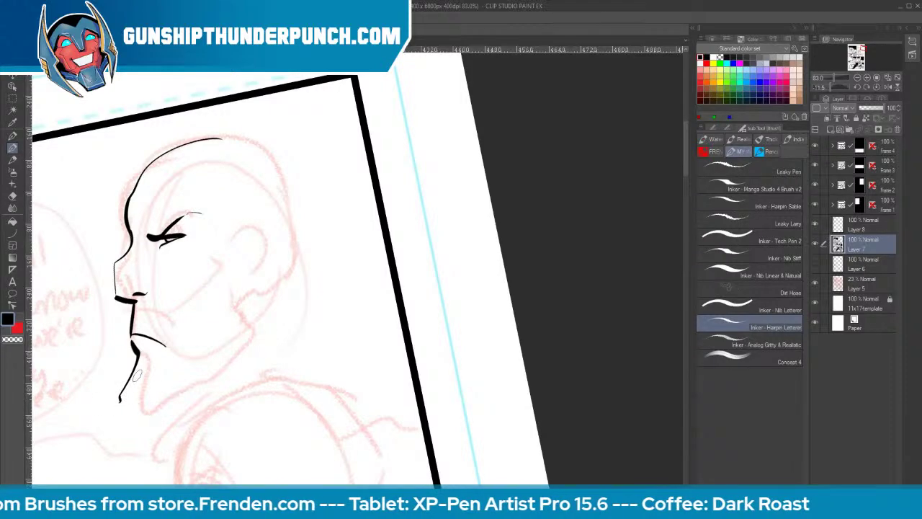
Ink the profile head's ear outline, far brow, nostril edge, creases under the eye and moustache lines beside the mouth
mouse_move(250, 226)
left_mouse_down()
mouse_move(289, 252)
mouse_move(249, 279)
left_mouse_up()
mouse_move(190, 212)
left_mouse_down()
mouse_move(155, 235)
mouse_move(120, 234)
left_mouse_up()
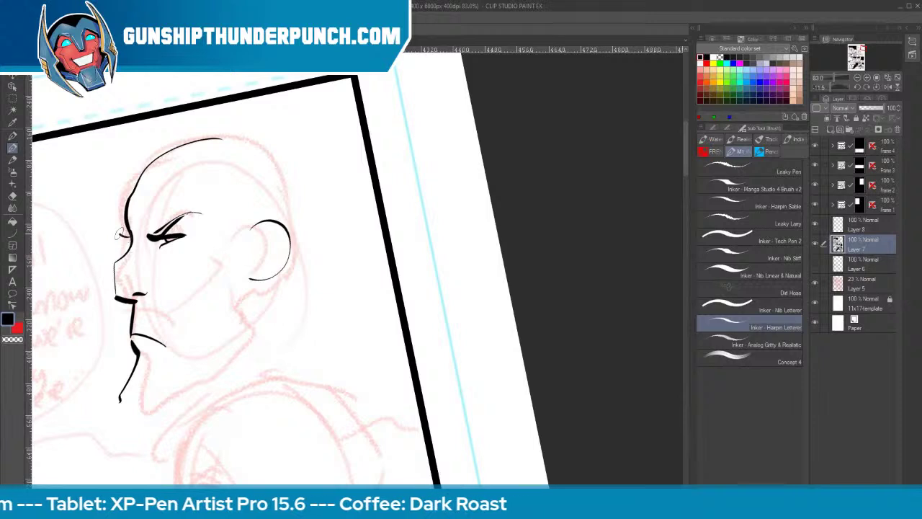
left_click_drag(146, 295, 147, 267)
mouse_move(160, 249)
left_mouse_down()
mouse_move(142, 272)
mouse_move(147, 298)
mouse_move(162, 245)
mouse_move(193, 238)
left_mouse_up()
left_click_drag(167, 250, 209, 231)
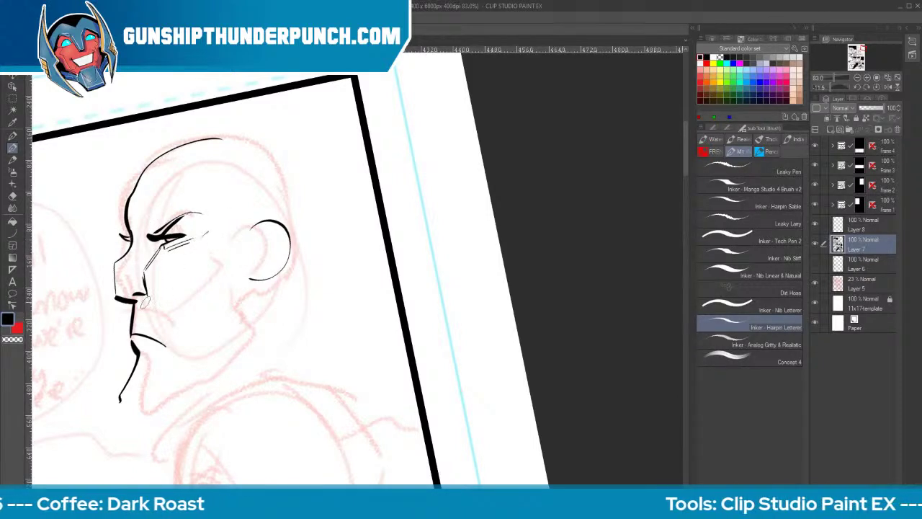
mouse_move(137, 299)
left_mouse_down()
mouse_move(176, 336)
mouse_move(165, 340)
left_mouse_up()
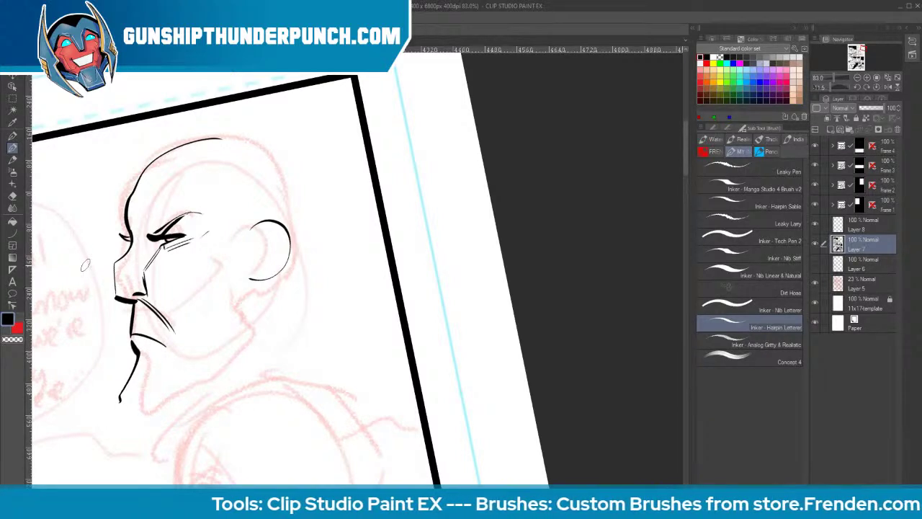
Ink the profile head's beard outline and cheek edge, and draw the rounded back of the bald skull with forehead lines
mouse_move(126, 392)
left_mouse_down()
mouse_move(111, 425)
mouse_move(157, 432)
mouse_move(270, 353)
mouse_move(268, 283)
mouse_move(260, 310)
mouse_move(250, 288)
mouse_move(206, 315)
left_mouse_up()
mouse_move(230, 270)
left_mouse_down()
mouse_move(211, 325)
mouse_move(170, 339)
left_mouse_up()
mouse_move(220, 138)
left_mouse_down()
mouse_move(283, 164)
mouse_move(299, 249)
mouse_move(347, 258)
mouse_move(297, 346)
left_mouse_up()
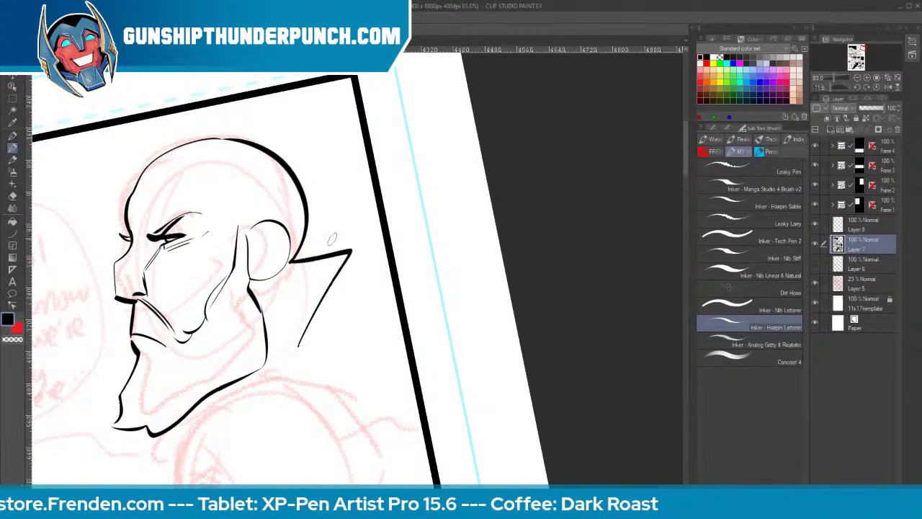
key("ctrl+z")
key("ctrl+z")
mouse_move(220, 138)
left_mouse_down()
mouse_move(287, 151)
mouse_move(322, 211)
mouse_move(298, 285)
left_mouse_up()
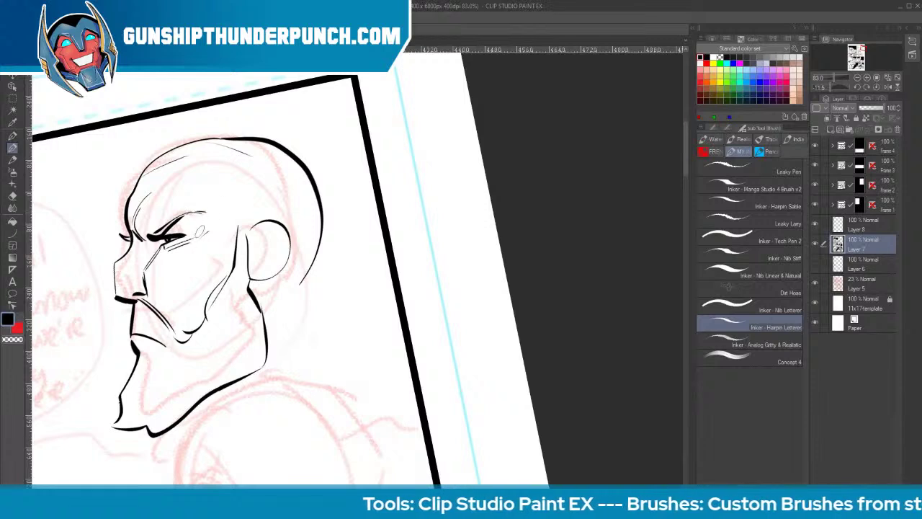
Add crease lines beside the eye, fine strands in the moustache and short hair strokes at the top of the sideburn
left_click_drag(200, 232, 225, 210)
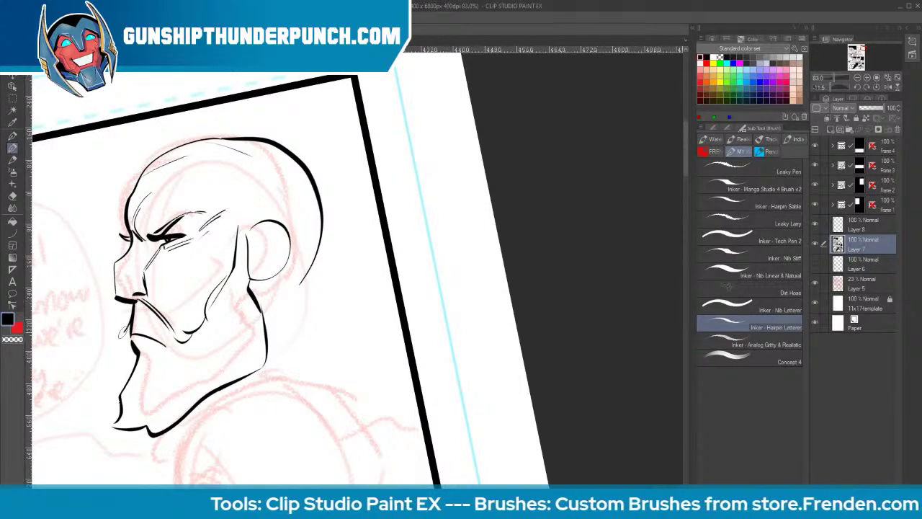
mouse_move(137, 298)
left_mouse_down()
mouse_move(157, 343)
mouse_move(137, 333)
mouse_move(184, 360)
left_mouse_up()
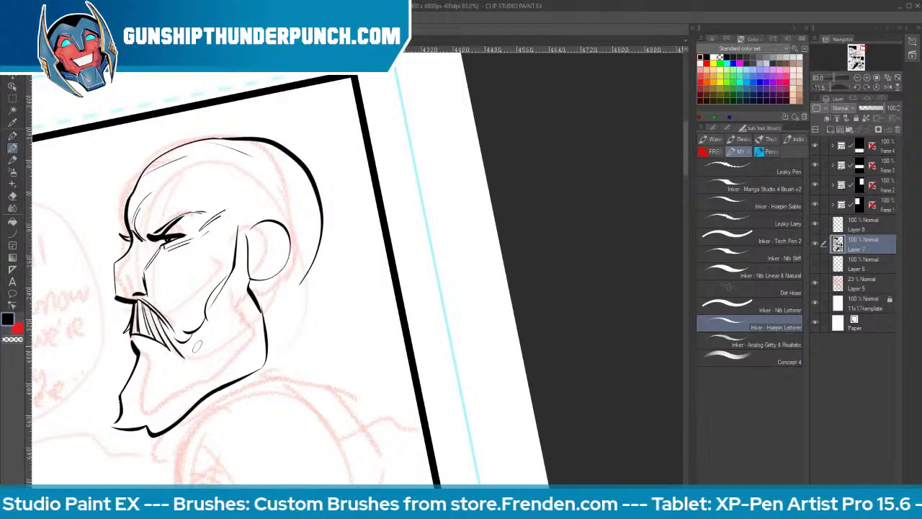
mouse_move(236, 219)
left_mouse_down()
mouse_move(245, 236)
mouse_move(248, 229)
left_mouse_up()
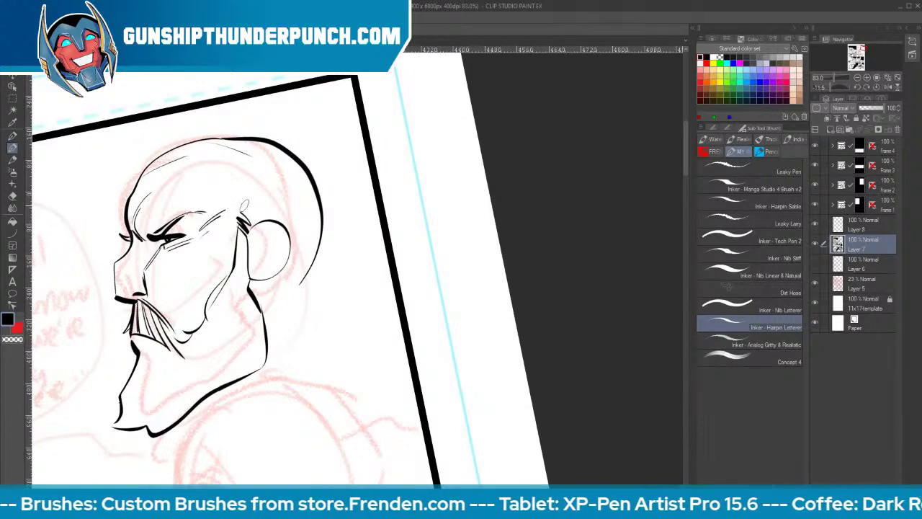
Erase the beard's front edge below the mouth and re-ink it as a wavy contour curling forward at the tip
key("e")
left_click_drag(138, 355, 119, 425)
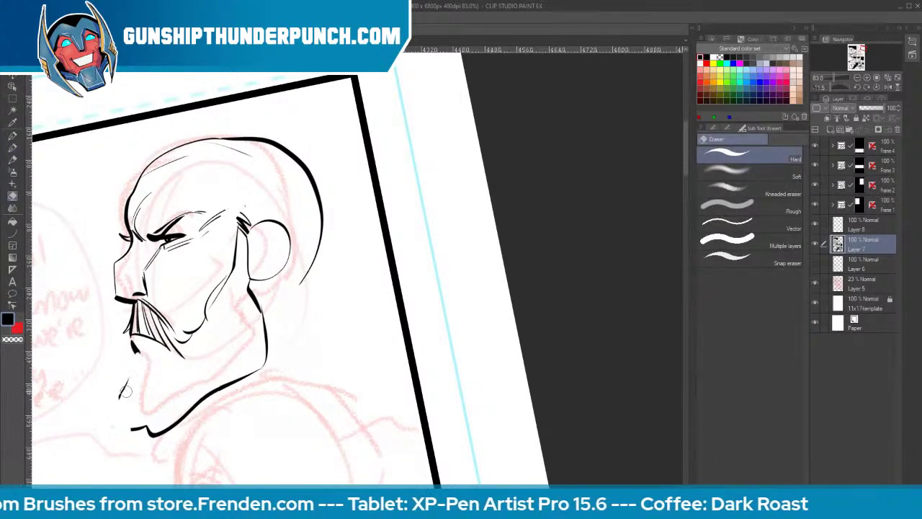
left_click_drag(128, 380, 123, 395)
key("b")
left_click_drag(210, 360, 368, 245)
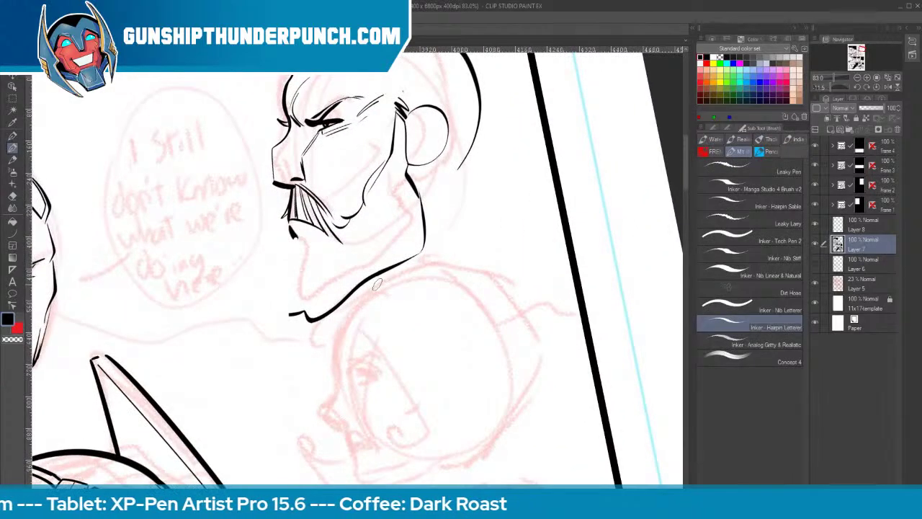
mouse_move(292, 223)
left_mouse_down()
mouse_move(290, 266)
mouse_move(280, 265)
mouse_move(271, 289)
left_mouse_up()
mouse_move(290, 240)
left_mouse_down()
mouse_move(266, 266)
mouse_move(275, 291)
mouse_move(265, 311)
mouse_move(297, 317)
mouse_move(288, 323)
left_mouse_up()
Darken the bearded man's sideburn, ink the ear's inner shadows and lobe, and add long crease lines on the cheek
left_click_drag(398, 121, 404, 151)
mouse_move(395, 128)
left_mouse_down()
mouse_move(411, 163)
mouse_move(424, 163)
mouse_move(445, 128)
mouse_move(441, 112)
mouse_move(447, 143)
mouse_move(431, 176)
mouse_move(415, 171)
mouse_move(439, 110)
mouse_move(435, 148)
mouse_move(419, 150)
mouse_move(421, 133)
mouse_move(430, 118)
mouse_move(424, 153)
left_mouse_up()
key("e")
key("p")
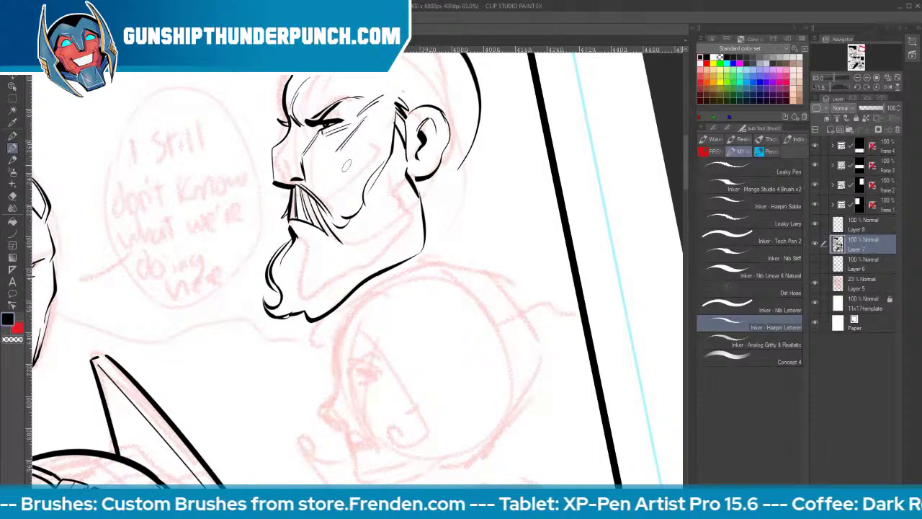
left_click_drag(335, 167, 346, 222)
left_click_drag(305, 169, 342, 228)
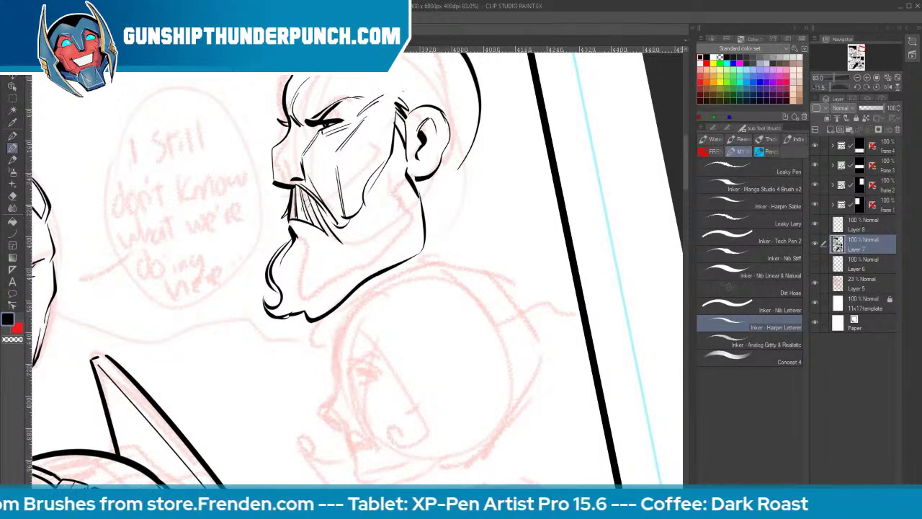
Erase the moustache's front tip below the nose and re-ink it with short, ragged strokes
key("e")
mouse_move(286, 186)
left_mouse_down()
mouse_move(288, 219)
mouse_move(277, 220)
left_mouse_up()
key("p")
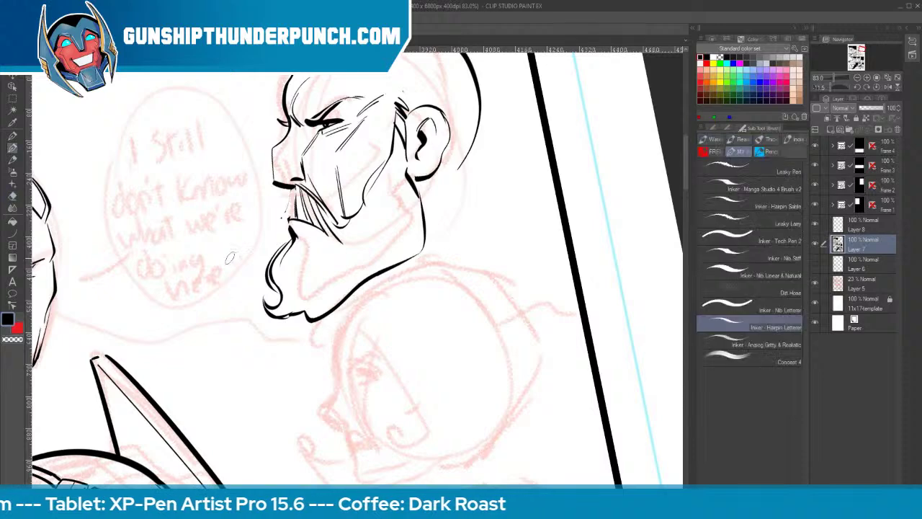
left_click_drag(287, 184, 295, 204)
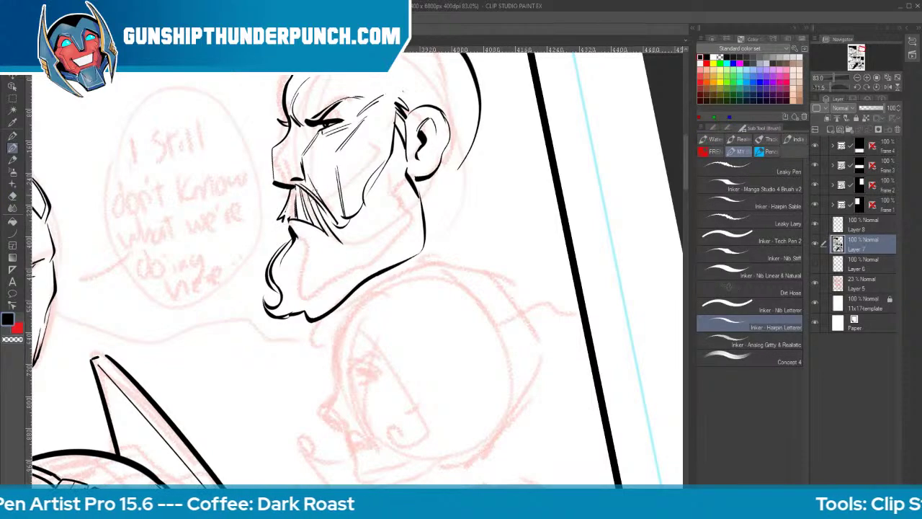
Fill the beard with curved hair strands from the sideburn to the chin, and add small crossing creases at the temple
mouse_move(377, 171)
left_mouse_down()
mouse_move(396, 211)
mouse_move(373, 252)
mouse_move(382, 257)
mouse_move(420, 216)
mouse_move(416, 242)
left_mouse_up()
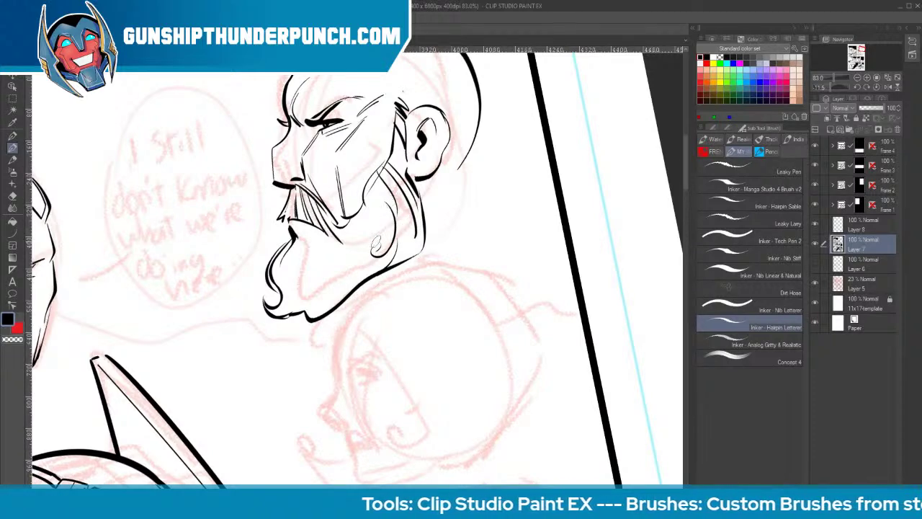
left_click_drag(348, 269, 338, 303)
left_click_drag(303, 244, 290, 294)
mouse_move(303, 244)
left_mouse_down()
mouse_move(292, 275)
mouse_move(312, 317)
left_mouse_up()
left_click_drag(308, 264, 311, 315)
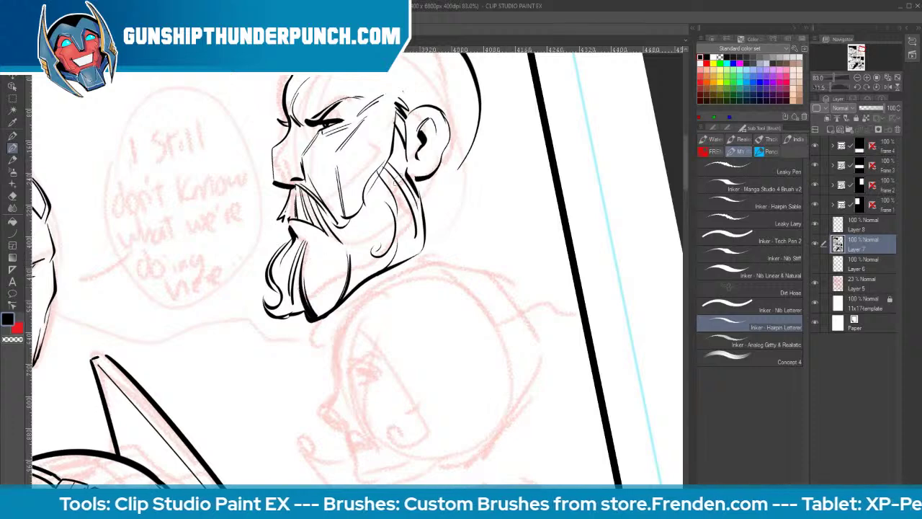
left_click_drag(402, 142, 408, 160)
mouse_move(371, 112)
left_mouse_down()
mouse_move(386, 116)
mouse_move(387, 130)
mouse_move(362, 144)
mouse_move(394, 133)
left_mouse_up()
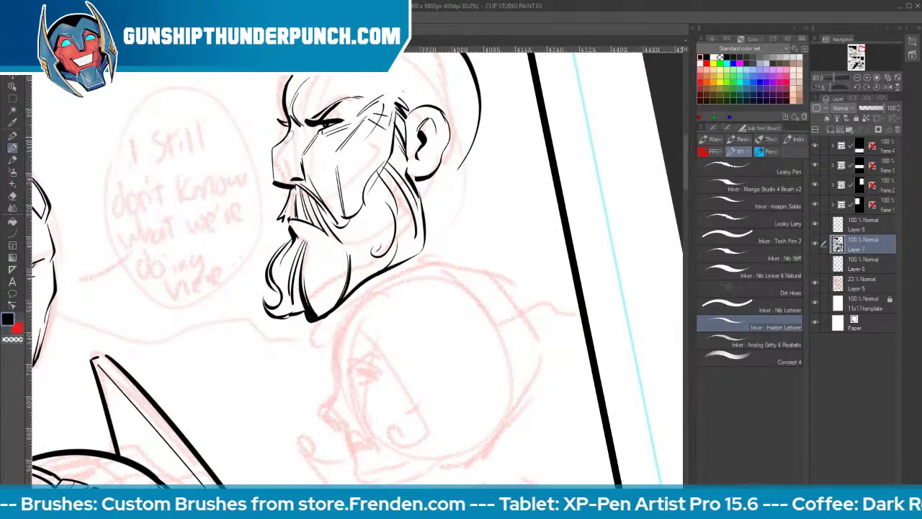
Ink wrinkles across the bearded man's forehead, and extend the back of the head into the nape and neck
key("space")
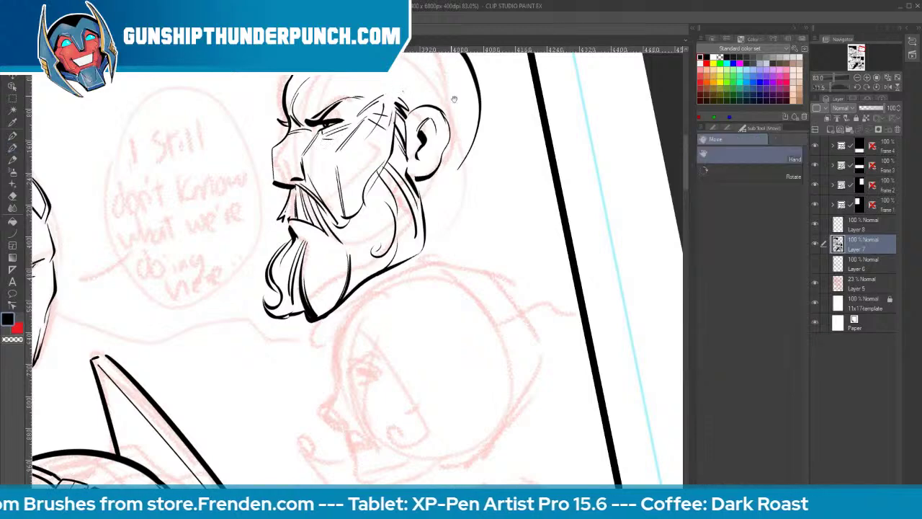
left_click_drag(471, 123, 483, 230)
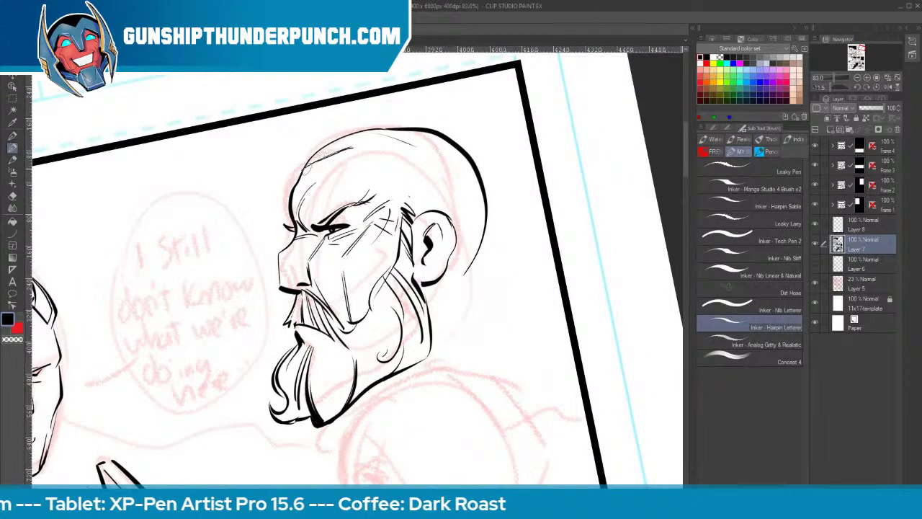
mouse_move(334, 140)
left_mouse_down()
mouse_move(308, 193)
mouse_move(365, 189)
left_mouse_up()
left_click_drag(356, 181, 308, 195)
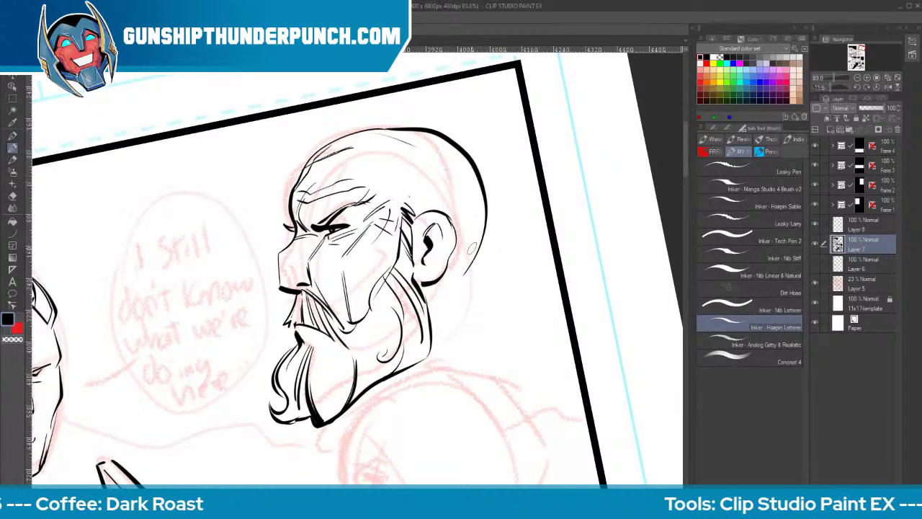
mouse_move(464, 268)
left_mouse_down()
mouse_move(467, 314)
mouse_move(429, 339)
left_mouse_up()
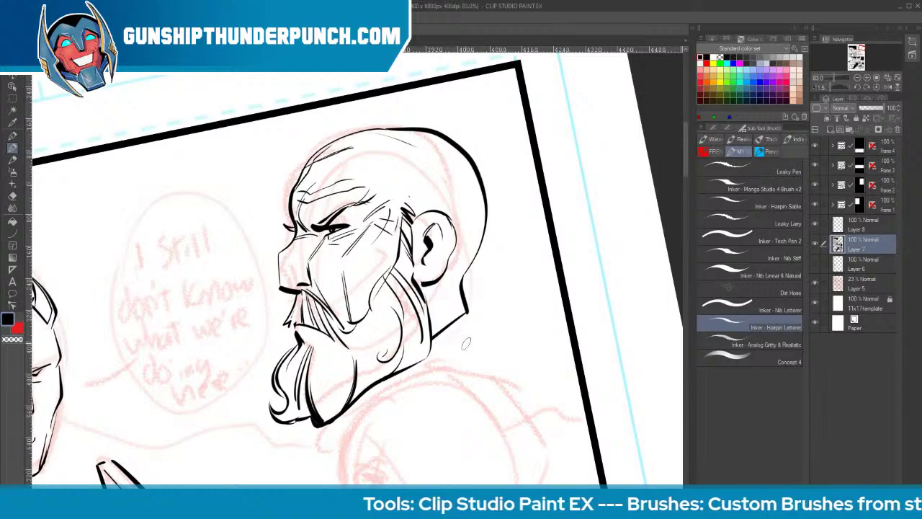
Add curved hair strands to the bearded man's lower beard and small stubble marks along the jaw
key("space")
left_click_drag(517, 368, 540, 224)
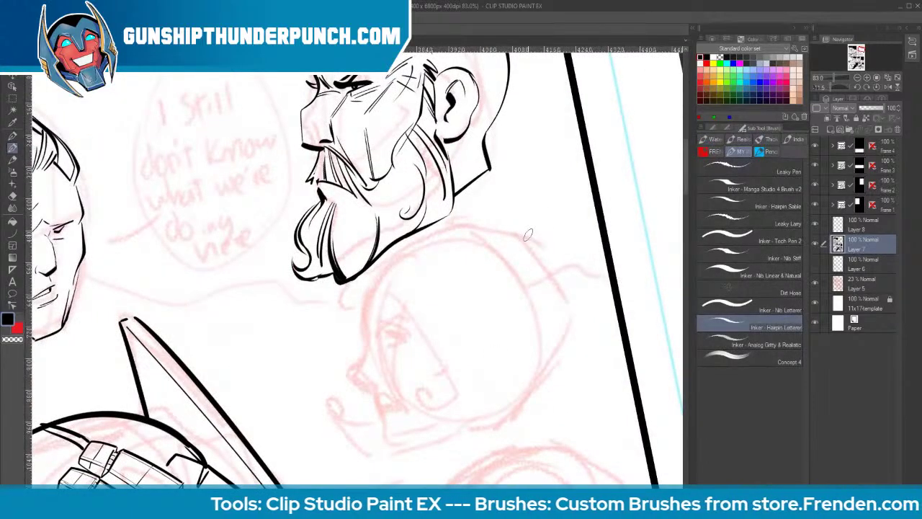
left_click_drag(341, 209, 350, 282)
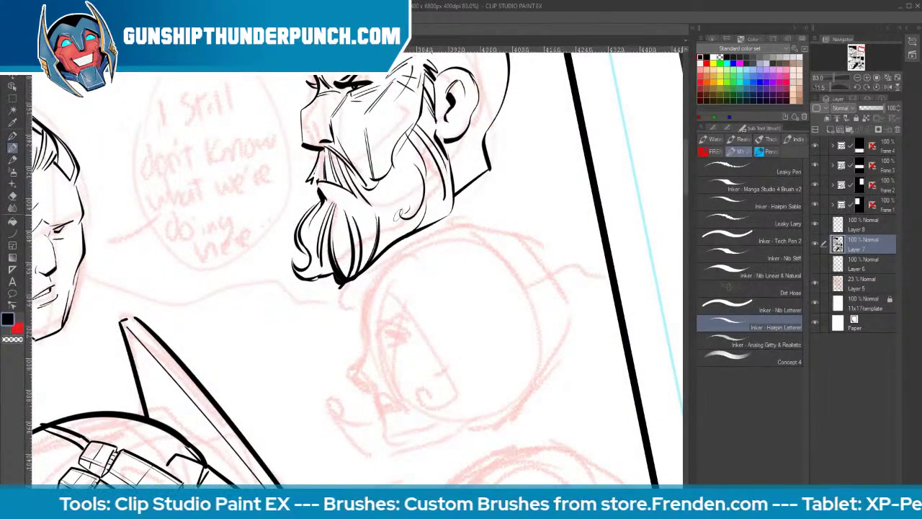
mouse_move(393, 183)
left_mouse_down()
mouse_move(397, 195)
mouse_move(405, 189)
left_mouse_up()
Ink the woman's eyebrow and eye, the profile from forehead to nose, and short lines under the eye
key("space")
left_click_drag(535, 251, 615, 294)
left_click_drag(562, 353, 360, 219)
mouse_move(257, 242)
left_mouse_down()
mouse_move(292, 225)
mouse_move(288, 250)
mouse_move(282, 243)
mouse_move(269, 260)
left_mouse_up()
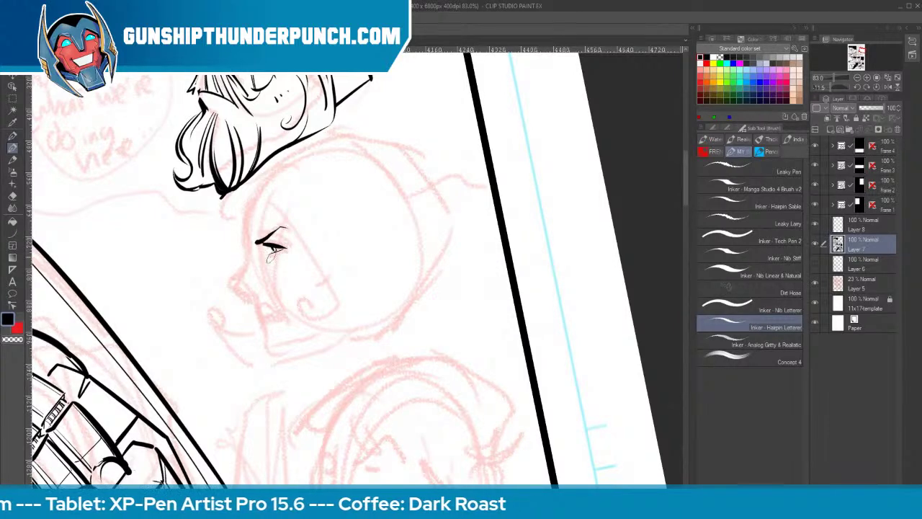
mouse_move(258, 196)
left_mouse_down()
mouse_move(232, 289)
mouse_move(258, 293)
left_mouse_up()
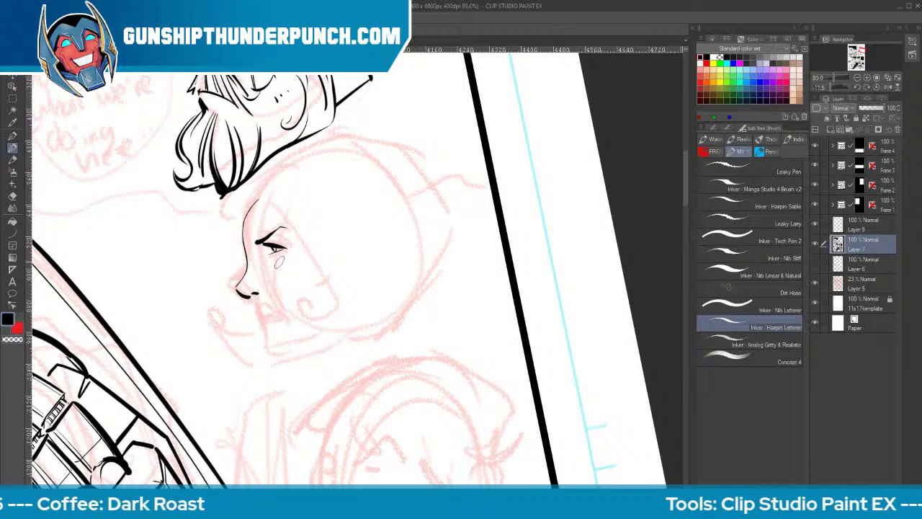
left_click_drag(282, 250, 263, 268)
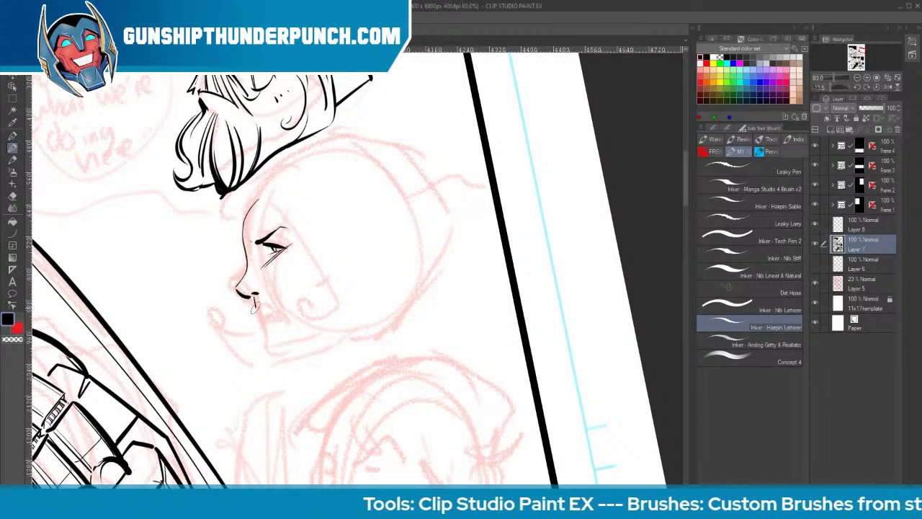
Ink the woman's lips, chin and jawline, and start the hair strands framing her forehead
left_click_drag(257, 309, 286, 311)
mouse_move(280, 252)
left_mouse_down()
mouse_move(265, 284)
mouse_move(280, 313)
left_mouse_up()
key("ctrl+z")
mouse_move(256, 189)
left_mouse_down()
mouse_move(306, 231)
mouse_move(222, 220)
mouse_move(219, 245)
left_mouse_up()
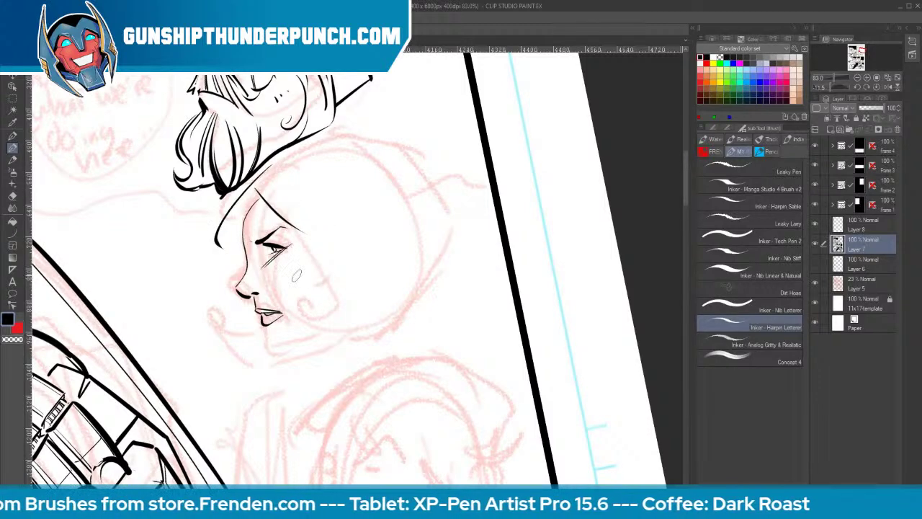
mouse_move(263, 323)
left_mouse_down()
mouse_move(270, 341)
mouse_move(325, 336)
left_mouse_up()
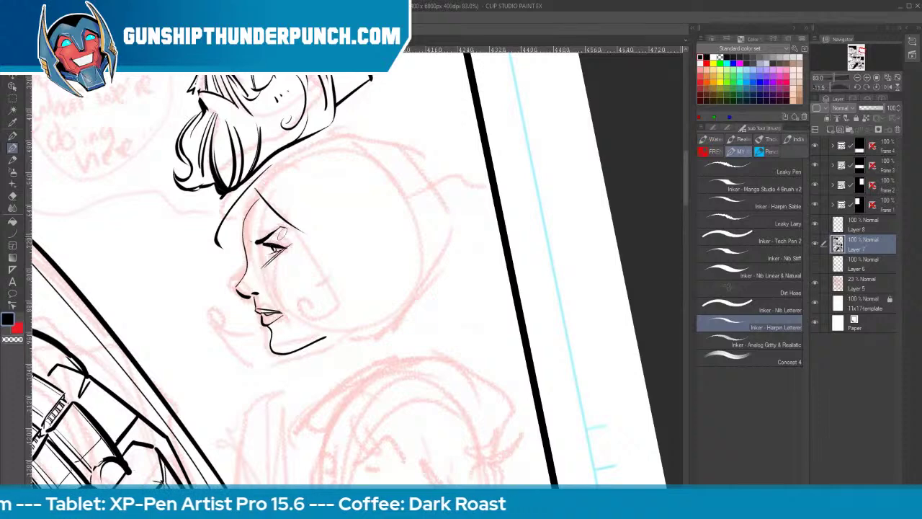
Lasso the woman's eye and eyebrow, shift them slightly down the face, and deselect
left_click(13, 98)
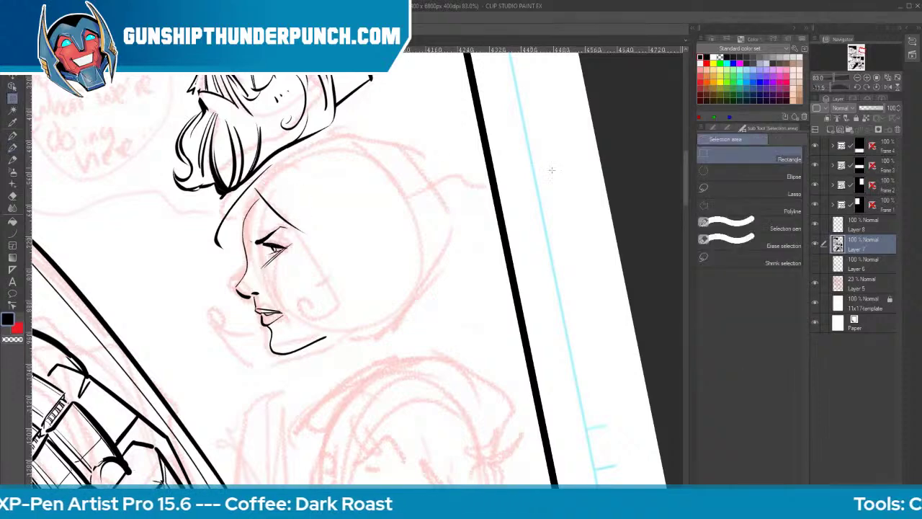
left_click(711, 190)
left_click_drag(260, 226, 295, 256)
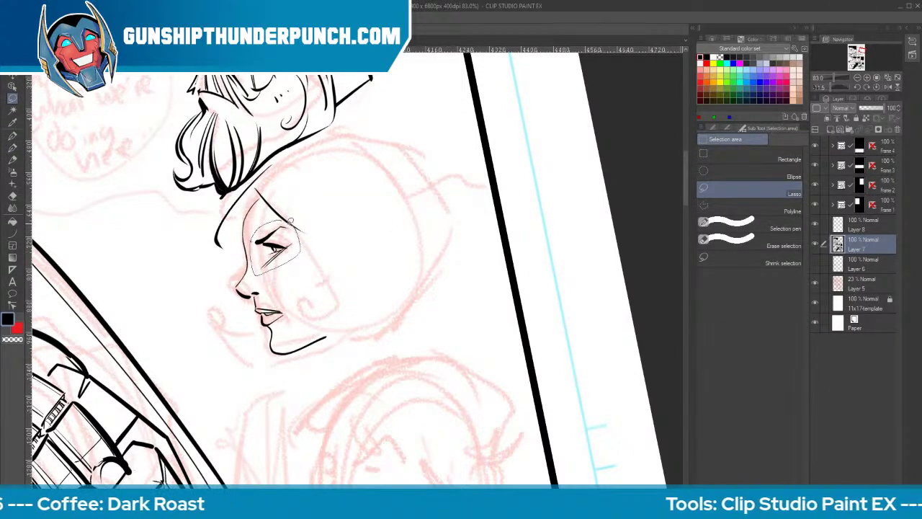
left_click_drag(291, 222, 279, 222)
left_click(314, 291)
left_click_drag(295, 257, 296, 262)
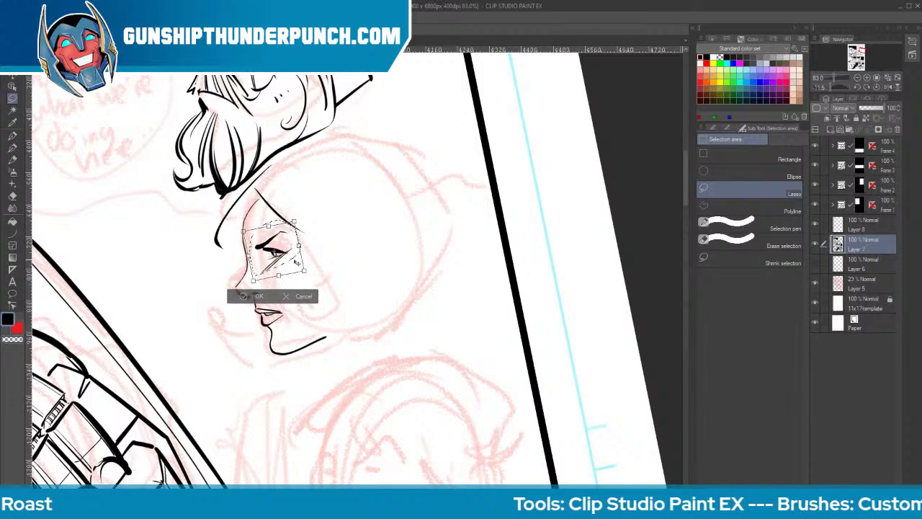
left_click(245, 297)
left_click(195, 298)
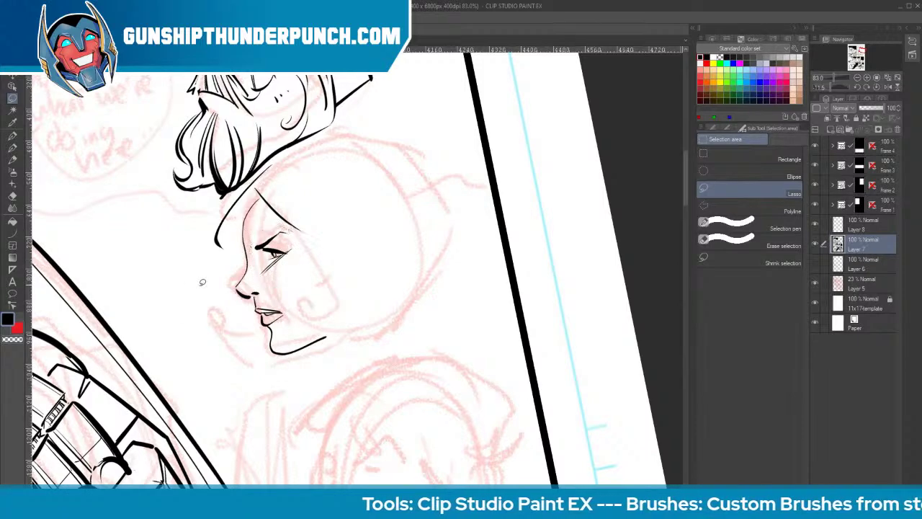
Ink the woman's curled cheek lock, the hair's lower edge and the far-side lock, and add shading lines under the jaw
key("p")
left_click_drag(242, 249, 246, 253)
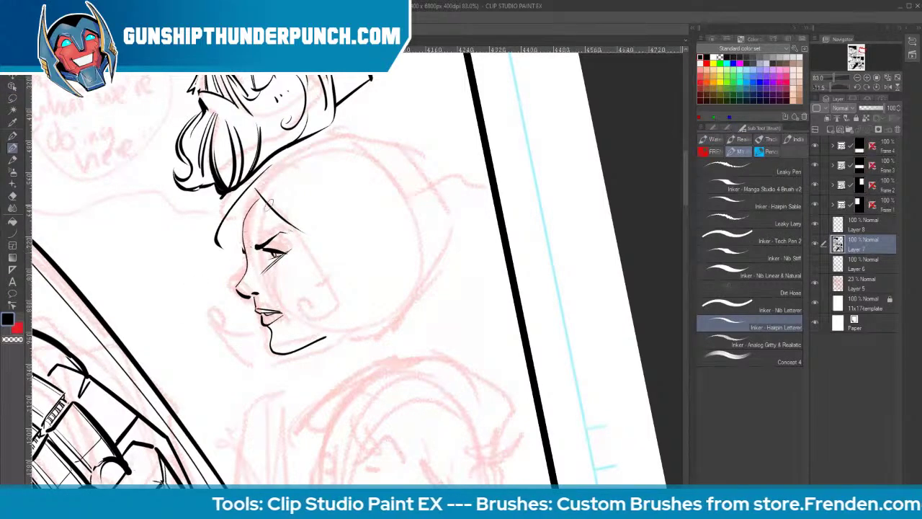
mouse_move(257, 191)
left_mouse_down()
mouse_move(272, 224)
mouse_move(316, 232)
mouse_move(317, 298)
mouse_move(367, 324)
mouse_move(449, 245)
left_mouse_up()
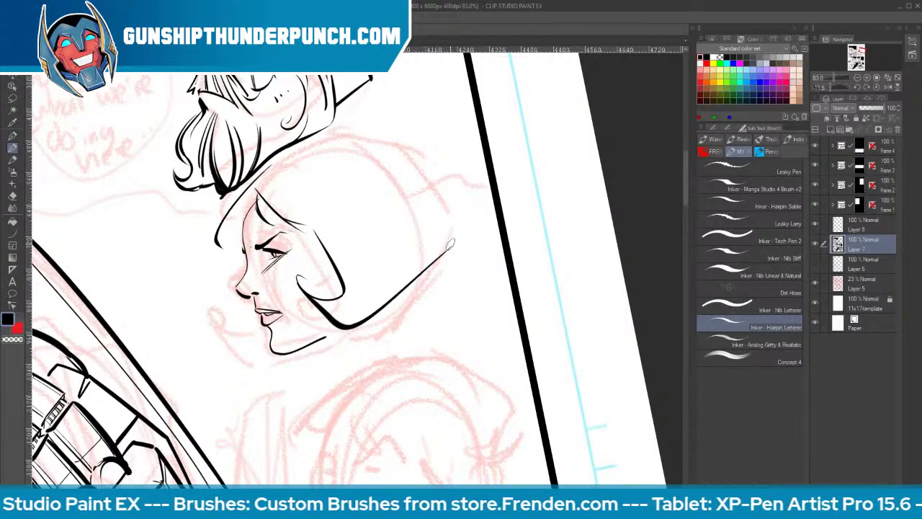
mouse_move(248, 312)
left_mouse_down()
mouse_move(216, 310)
mouse_move(249, 346)
mouse_move(333, 323)
left_mouse_up()
left_click_drag(294, 348, 334, 321)
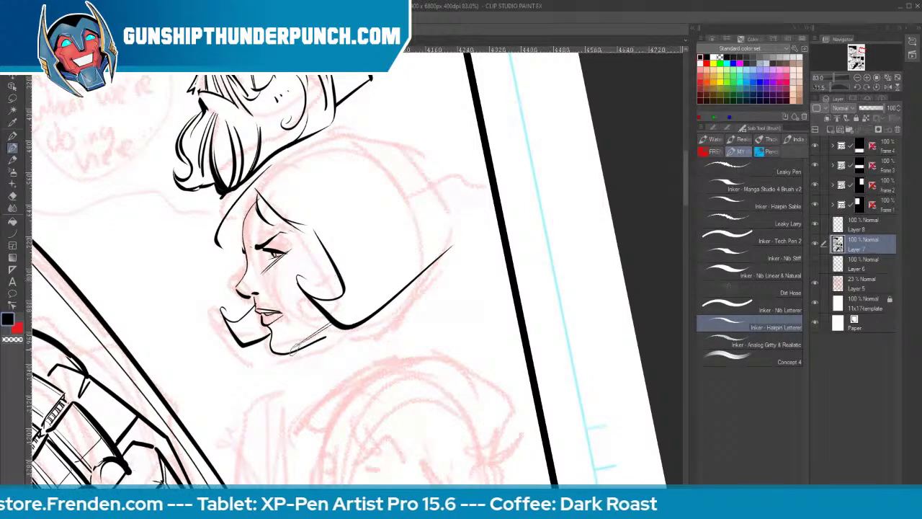
left_click_drag(276, 353, 353, 322)
Thicken the woman's front hair lock, add a strand across the temple, and outline the crown and back of the hair
left_click_drag(247, 190, 218, 257)
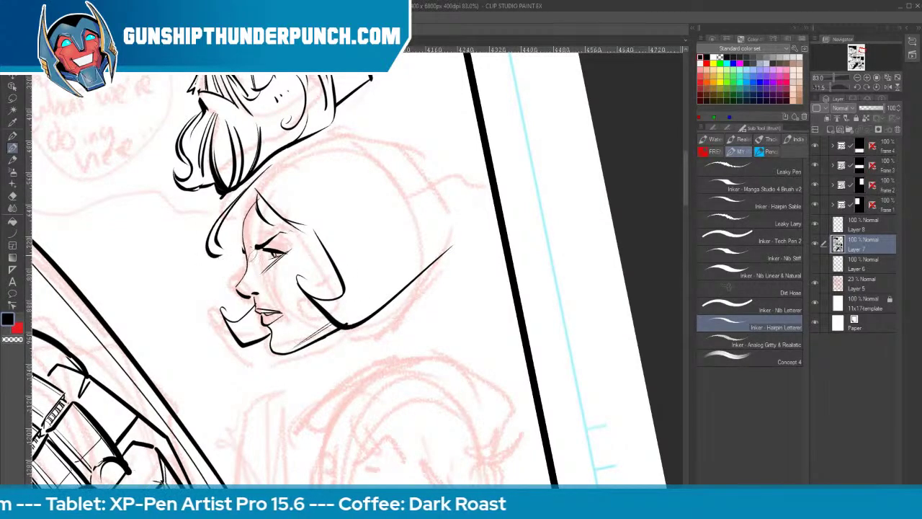
left_click_drag(268, 207, 341, 235)
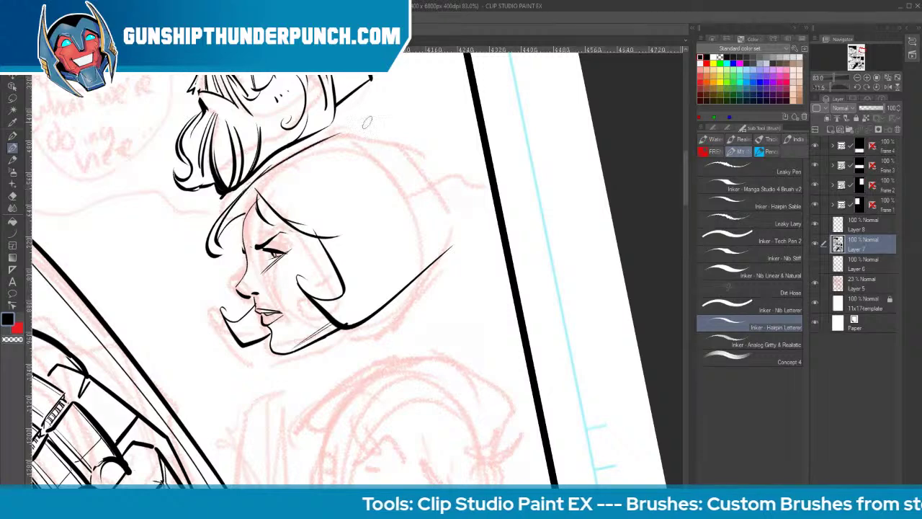
left_click_drag(349, 133, 447, 189)
left_click_drag(408, 164, 432, 264)
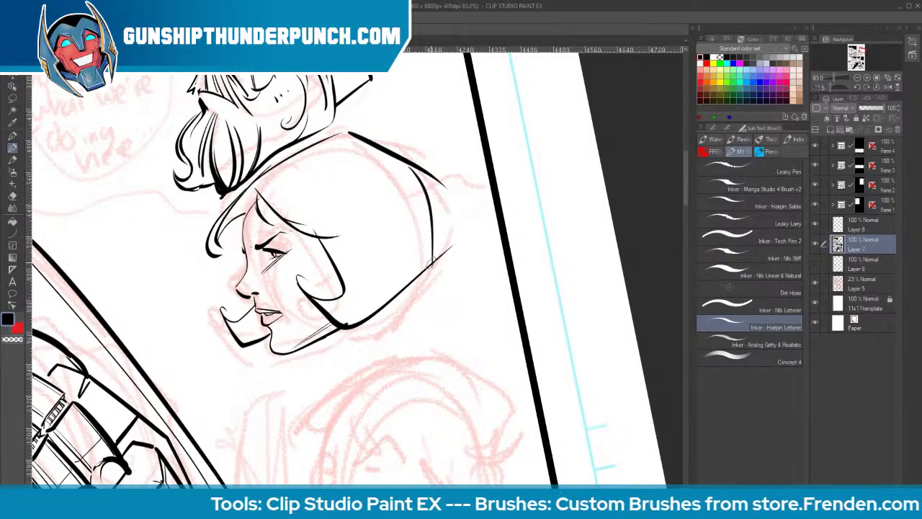
Lasso the woman's whole head, move it slightly down and away from the bearded man, and deselect
left_click(11, 98)
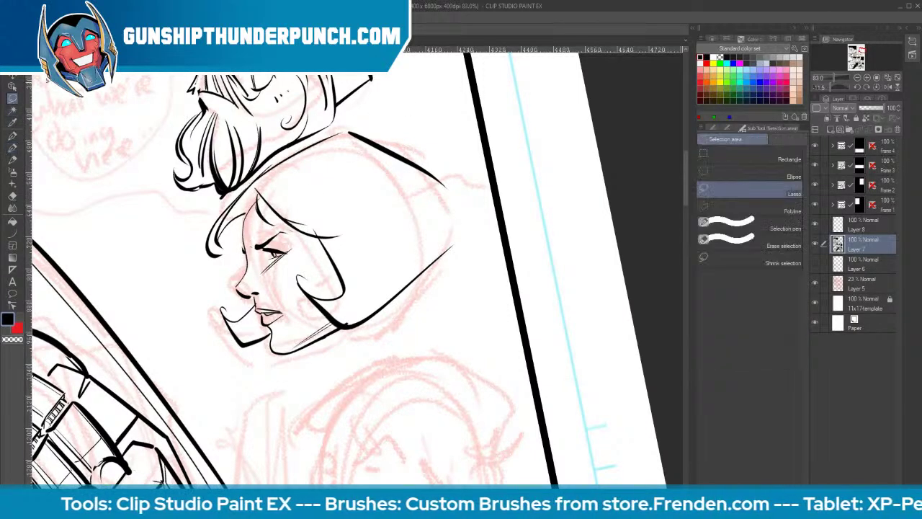
left_click_drag(261, 365, 216, 211)
mouse_move(241, 186)
left_mouse_down()
mouse_move(340, 125)
mouse_move(399, 113)
mouse_move(477, 175)
mouse_move(477, 246)
mouse_move(327, 360)
left_mouse_up()
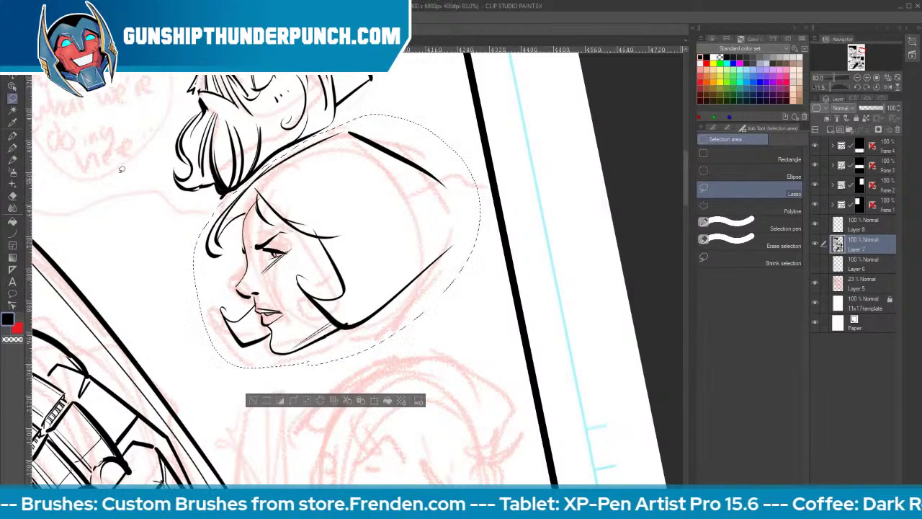
key("k")
left_click_drag(404, 278, 417, 291)
left_click(267, 417)
key("p")
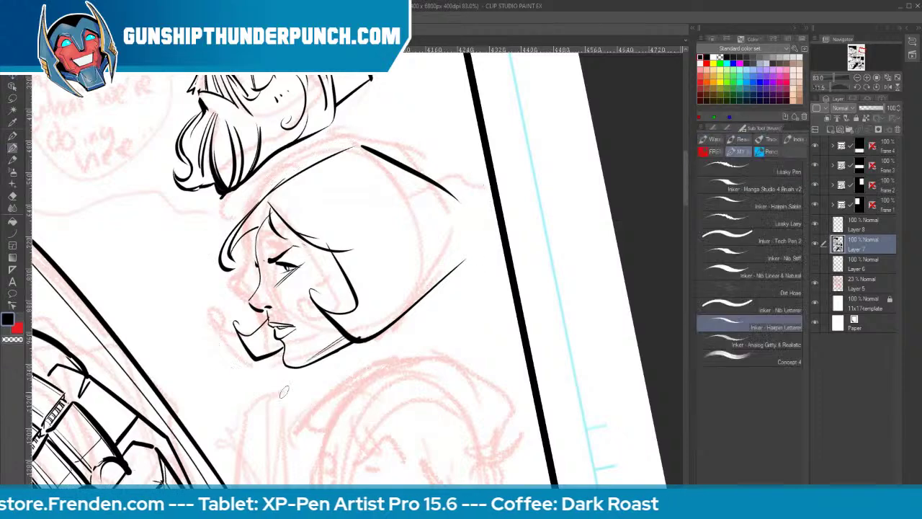
Erase the outline at the crown and back of the woman's hair, and the front lock beside her forehead
key("e")
mouse_move(367, 147)
left_mouse_down()
mouse_move(449, 191)
mouse_move(465, 267)
left_mouse_up()
mouse_move(281, 180)
left_mouse_down()
mouse_move(236, 226)
mouse_move(218, 269)
mouse_move(248, 225)
mouse_move(234, 263)
left_mouse_up()
key("b")
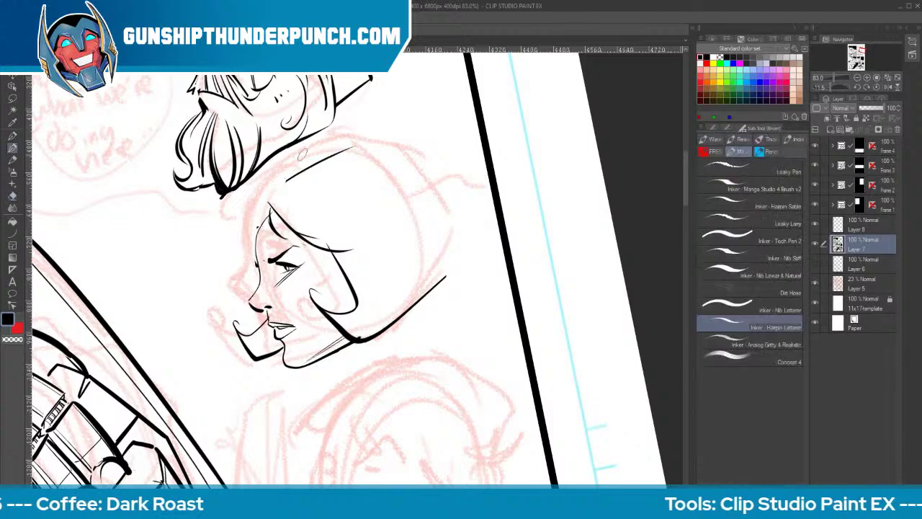
Re-ink the woman's hair outline from the forehead over the crown to the nape, darken her eye, and hatch the cheek lock
mouse_move(291, 157)
left_mouse_down()
mouse_move(254, 206)
mouse_move(247, 237)
left_mouse_up()
key("ctrl+z")
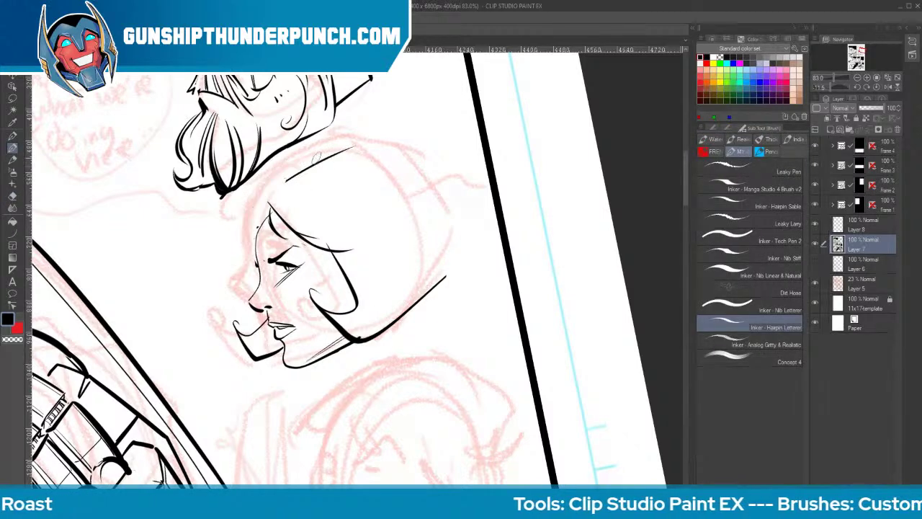
mouse_move(317, 150)
left_mouse_down()
mouse_move(232, 222)
mouse_move(245, 240)
mouse_move(246, 216)
mouse_move(283, 186)
mouse_move(232, 220)
mouse_move(240, 244)
left_mouse_up()
mouse_move(257, 209)
left_mouse_down()
mouse_move(270, 245)
mouse_move(265, 238)
mouse_move(292, 184)
mouse_move(268, 173)
mouse_move(390, 135)
mouse_move(370, 136)
mouse_move(455, 198)
mouse_move(457, 295)
left_mouse_up()
mouse_move(460, 232)
left_mouse_down()
mouse_move(451, 281)
mouse_move(423, 298)
mouse_move(460, 213)
left_mouse_up()
left_click_drag(284, 262, 294, 264)
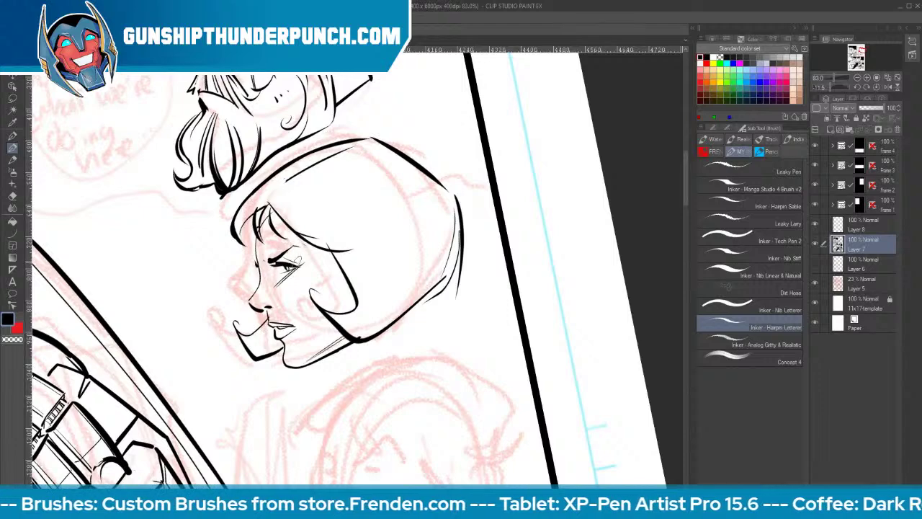
left_click_drag(350, 278, 323, 311)
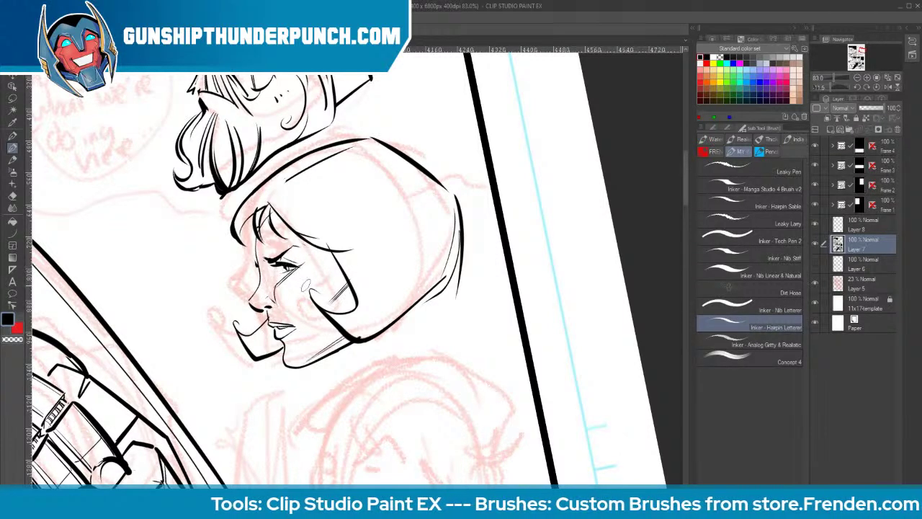
Strengthen the back edge of the woman's hair and ink a larger curled lock on the far side of her face
key("ctrl+space")
mouse_move(563, 277)
left_mouse_down()
mouse_move(530, 304)
mouse_move(557, 288)
left_mouse_up()
mouse_move(541, 312)
left_mouse_down()
mouse_move(523, 263)
mouse_move(487, 250)
left_mouse_up()
left_click_drag(419, 146, 433, 210)
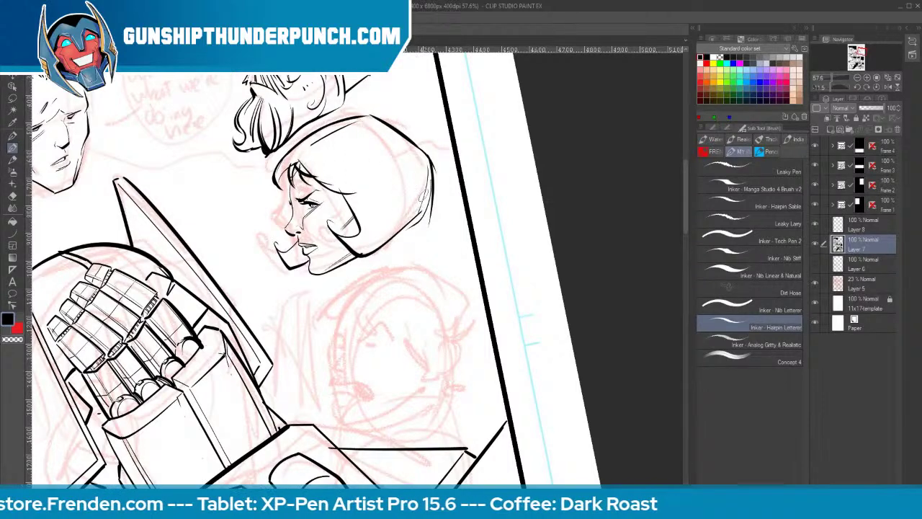
left_click_drag(428, 150, 425, 220)
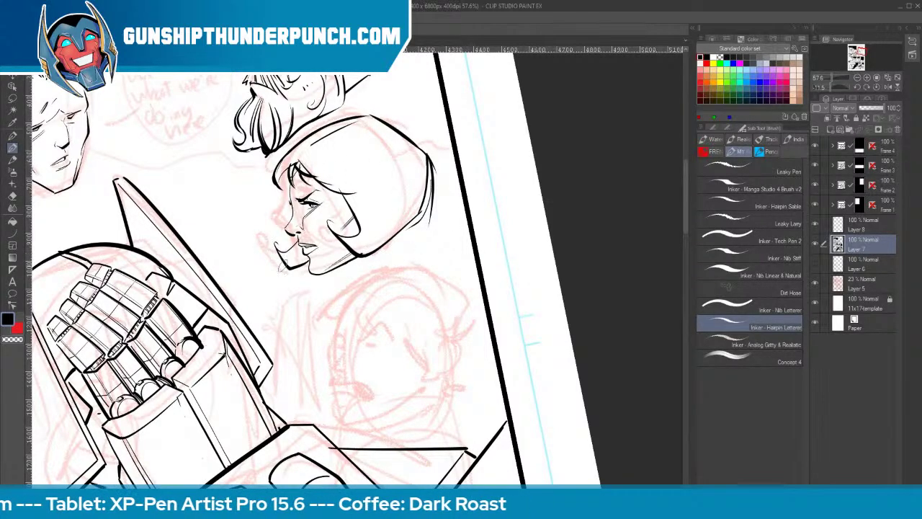
mouse_move(286, 270)
left_mouse_down()
mouse_move(255, 210)
mouse_move(259, 246)
mouse_move(285, 268)
left_mouse_up()
left_click_drag(257, 225, 297, 272)
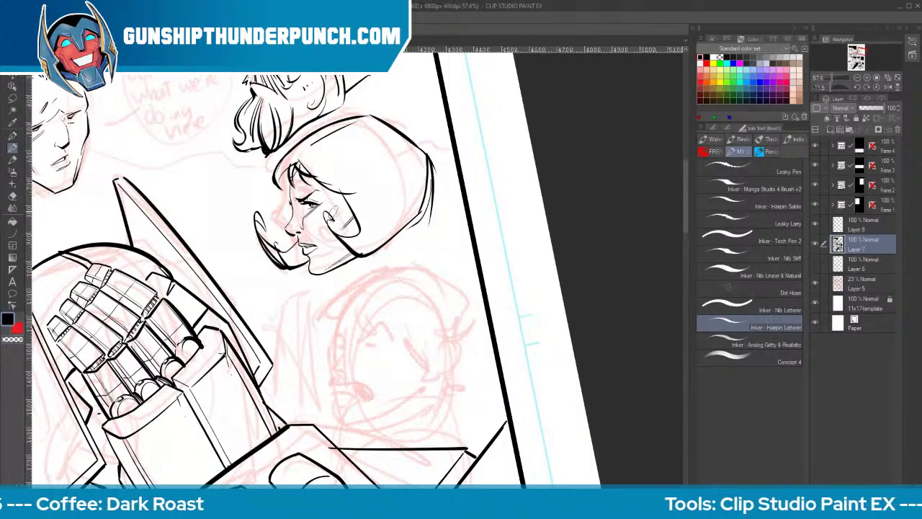
Ink the lower man's eyes, brows, nose and thick moustache, with creases between the brows and under the eye
key("space")
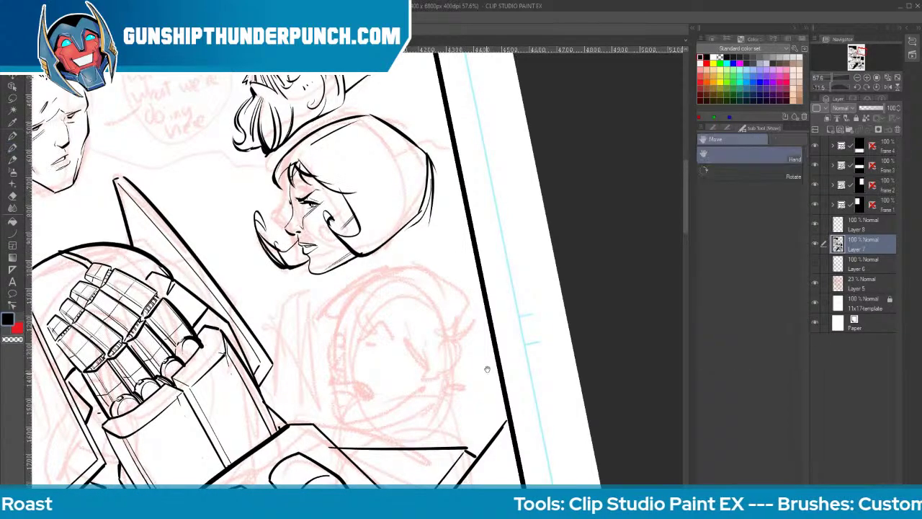
left_click_drag(486, 370, 490, 289)
mouse_move(338, 186)
left_mouse_down()
mouse_move(327, 225)
mouse_move(342, 222)
mouse_move(373, 197)
left_mouse_up()
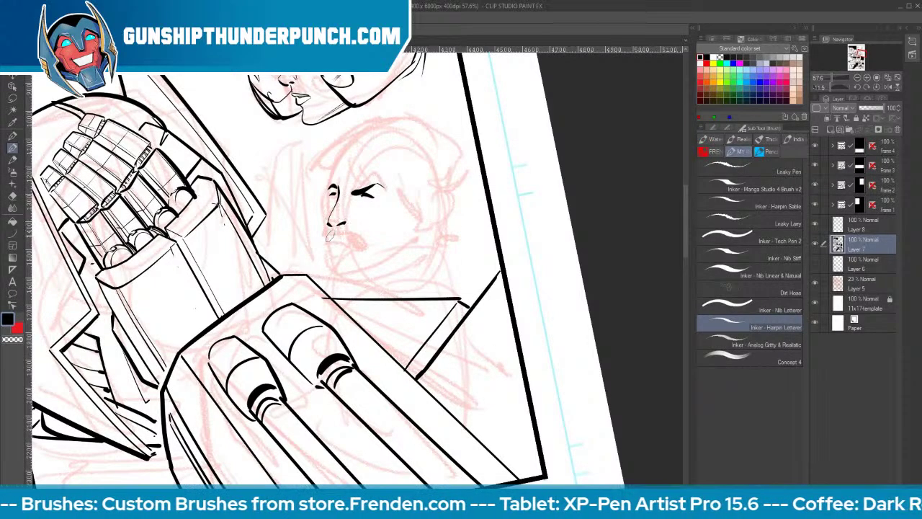
mouse_move(332, 229)
left_mouse_down()
mouse_move(324, 248)
mouse_move(353, 231)
mouse_move(366, 246)
mouse_move(350, 242)
left_mouse_up()
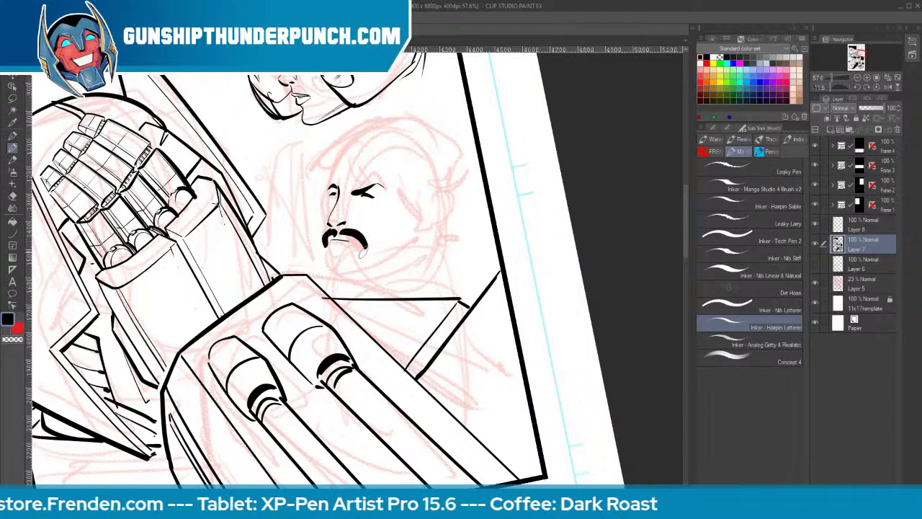
left_click_drag(352, 193, 341, 180)
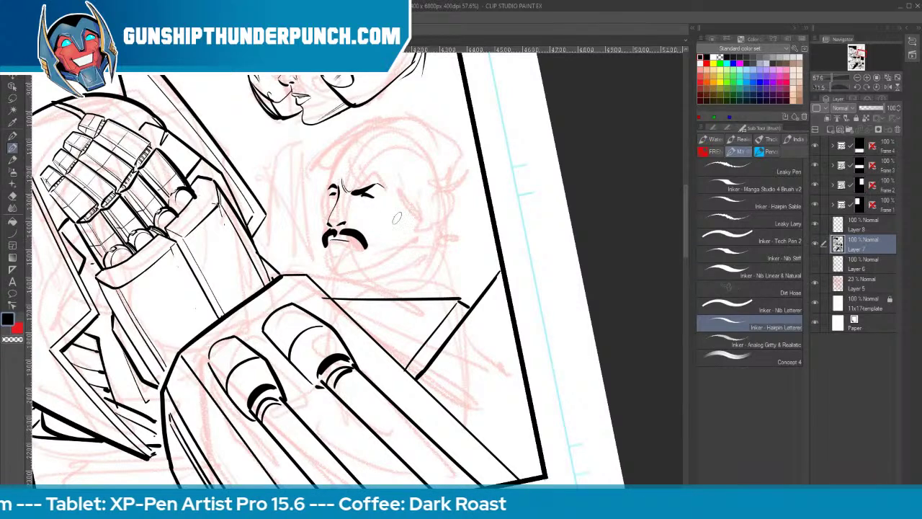
mouse_move(355, 210)
left_mouse_down()
mouse_move(348, 204)
mouse_move(389, 199)
left_mouse_up()
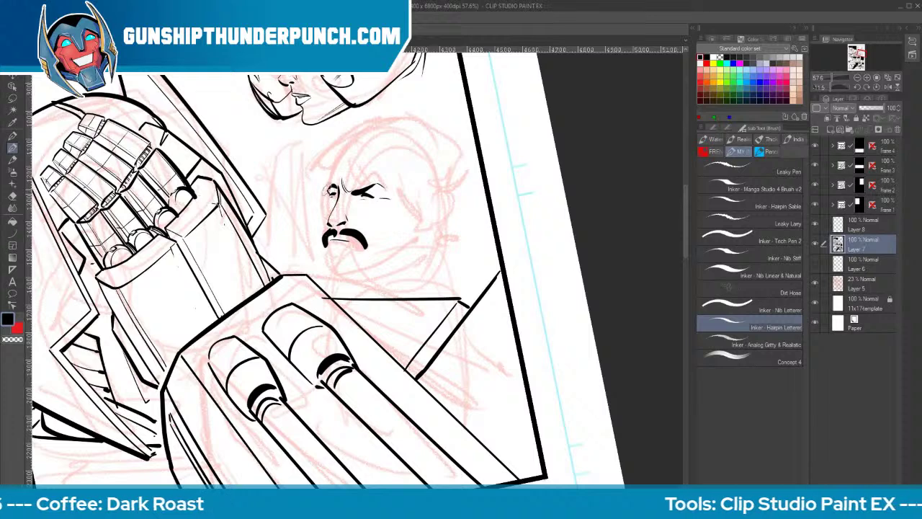
Outline the moustached man's forehead, far cheek, chin and jaw, and add a solid sideburn and cheek creases
left_click_drag(328, 189, 342, 149)
left_click_drag(326, 195, 327, 229)
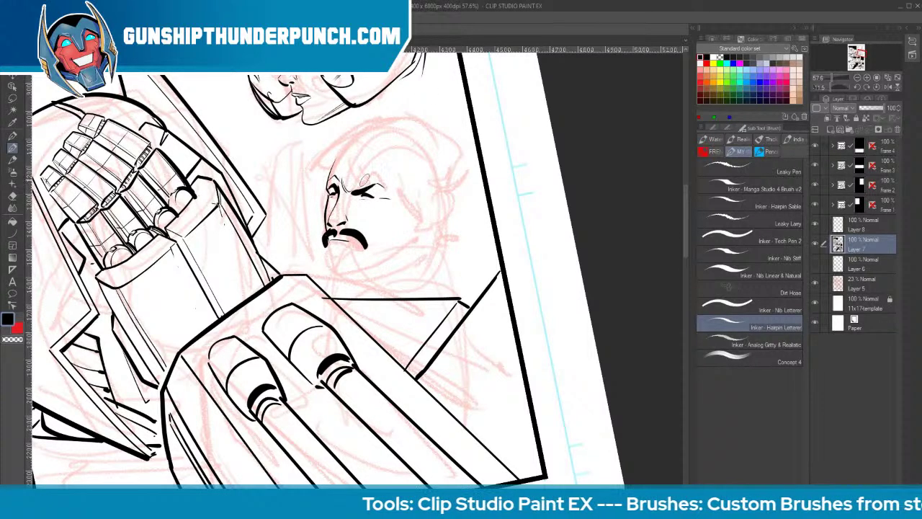
mouse_move(328, 245)
left_mouse_down()
mouse_move(341, 273)
mouse_move(405, 245)
left_mouse_up()
mouse_move(418, 191)
left_mouse_down()
mouse_move(415, 223)
mouse_move(418, 186)
left_mouse_up()
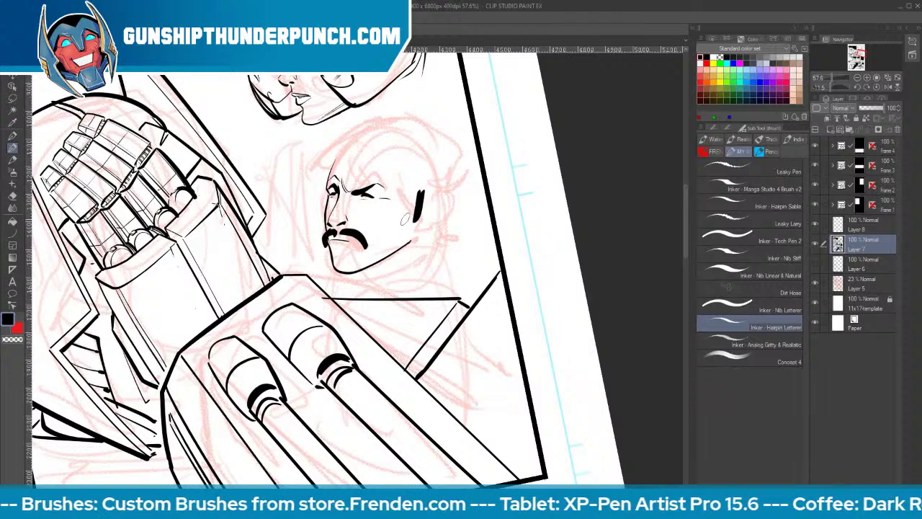
left_click_drag(406, 218, 389, 230)
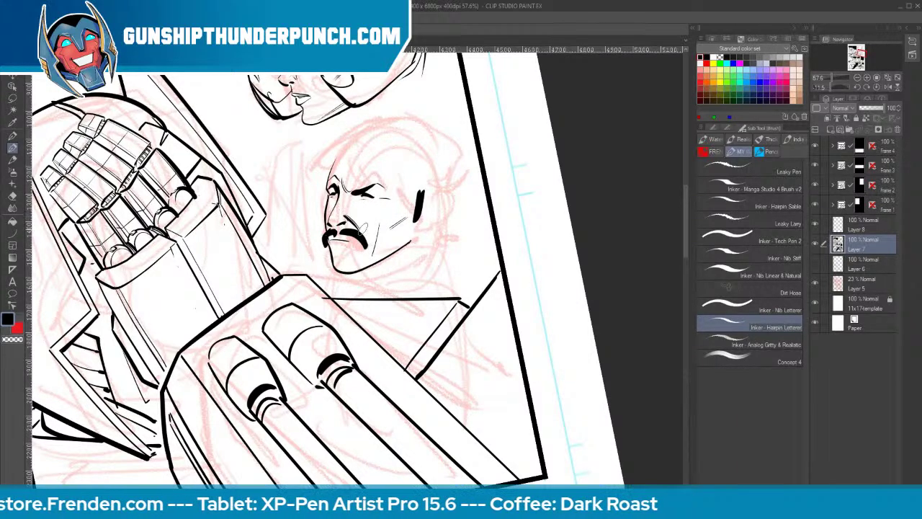
Ink the moustached man's hair outline over the crown and down the back, with loose far-side locks and the near ear
left_click_drag(347, 153, 364, 176)
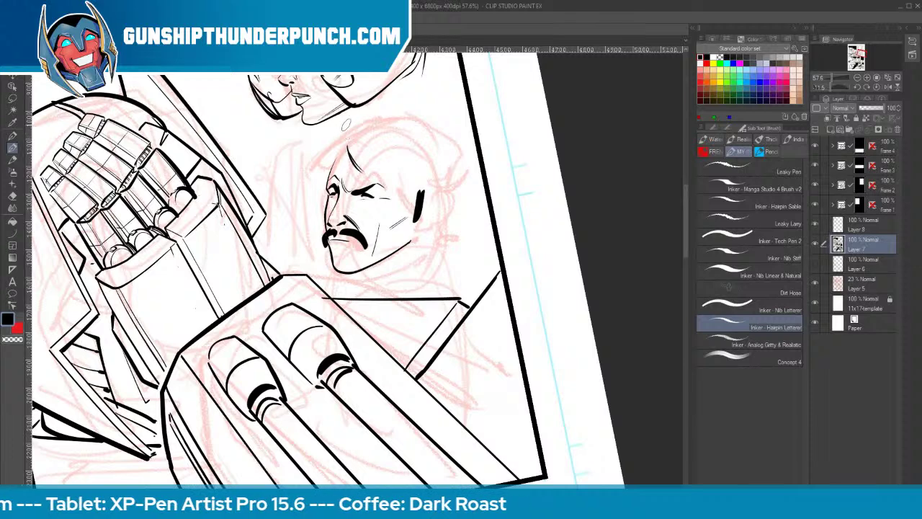
mouse_move(351, 120)
left_mouse_down()
mouse_move(335, 137)
mouse_move(335, 127)
mouse_move(420, 107)
left_mouse_up()
mouse_move(417, 186)
left_mouse_down()
mouse_move(455, 182)
mouse_move(431, 185)
mouse_move(452, 176)
mouse_move(461, 150)
mouse_move(464, 163)
mouse_move(455, 140)
mouse_move(397, 111)
left_mouse_up()
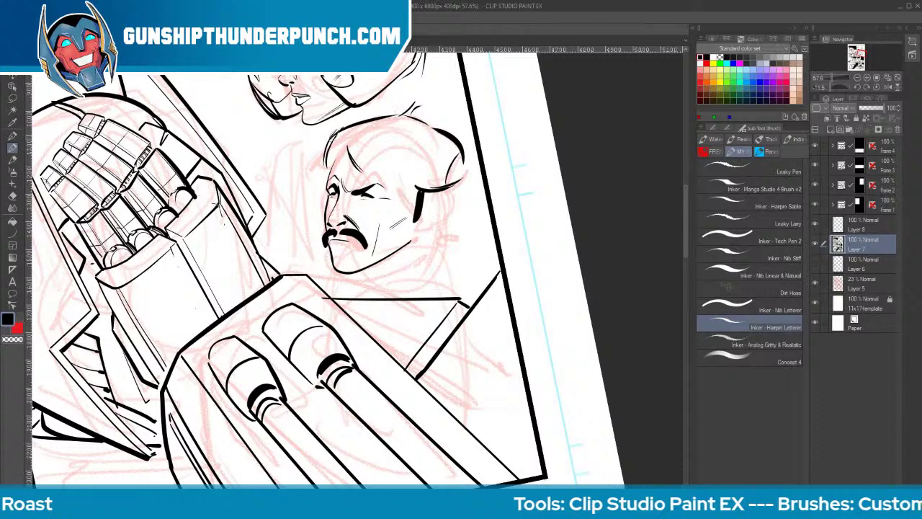
left_click_drag(307, 174, 339, 130)
left_click_drag(336, 152, 344, 163)
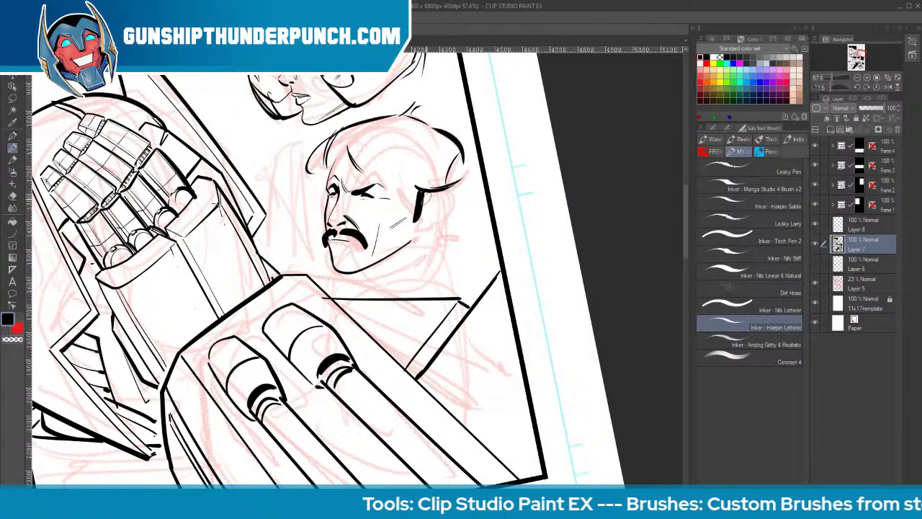
mouse_move(425, 193)
left_mouse_down()
mouse_move(443, 209)
mouse_move(411, 242)
mouse_move(409, 202)
mouse_move(412, 232)
left_mouse_up()
left_click_drag(347, 242, 339, 251)
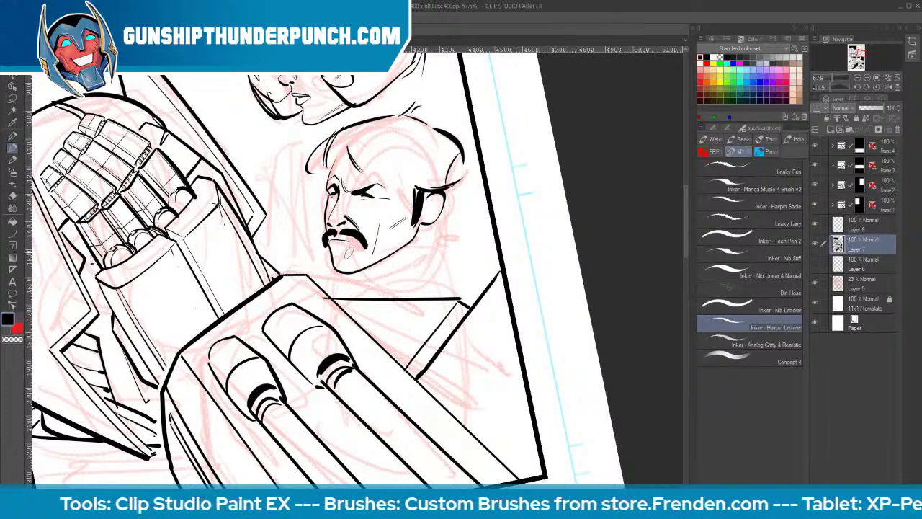
Ink jagged fringe locks across the moustached man's forehead, and add the ear's inner shadow and fine forehead creases
mouse_move(340, 141)
left_mouse_down()
mouse_move(352, 160)
mouse_move(334, 171)
left_mouse_up()
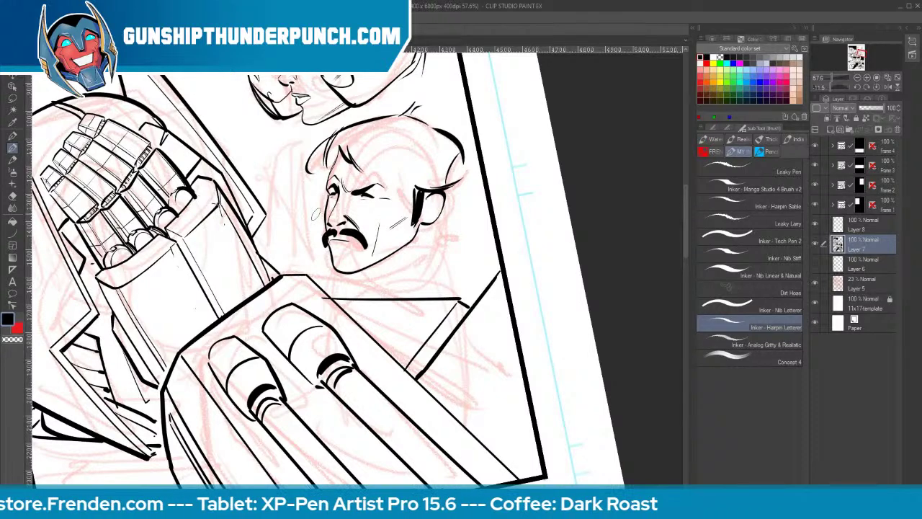
mouse_move(344, 141)
left_mouse_down()
mouse_move(324, 174)
mouse_move(309, 176)
left_mouse_up()
mouse_move(346, 128)
left_mouse_down()
mouse_move(338, 140)
mouse_move(361, 176)
left_mouse_up()
left_click_drag(381, 141, 364, 171)
mouse_move(418, 172)
left_mouse_down()
mouse_move(392, 186)
mouse_move(405, 187)
mouse_move(412, 228)
mouse_move(434, 211)
left_mouse_up()
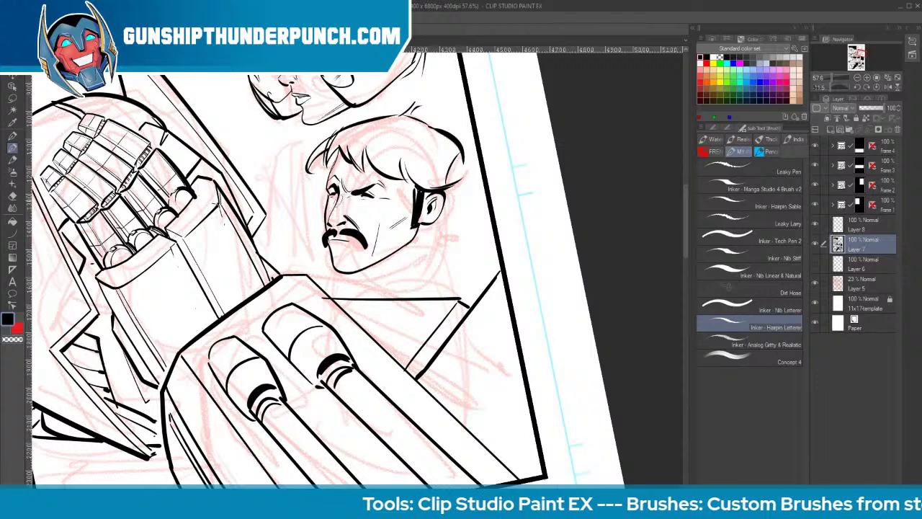
left_click_drag(334, 171, 347, 181)
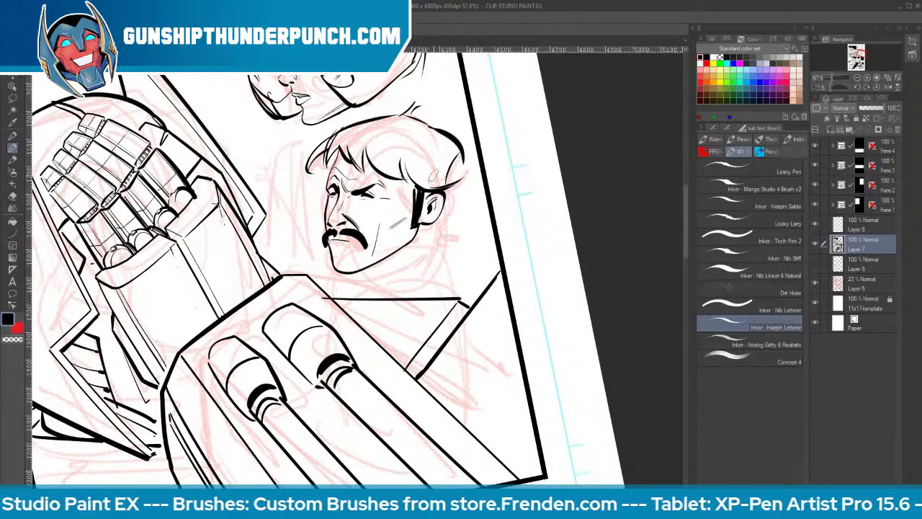
Hide the red sketch on Layer 5 and fill the woman's hair and far-side curl with solid black
left_click(815, 284)
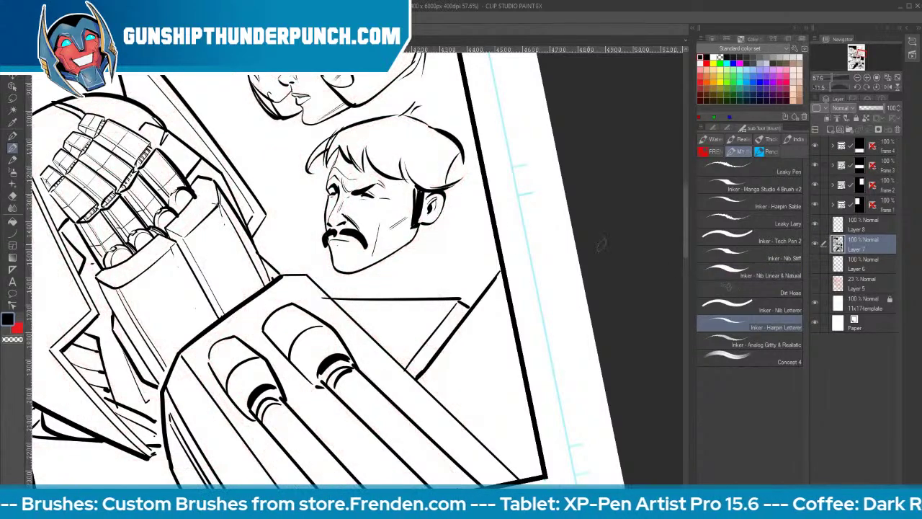
key("space")
mouse_move(468, 184)
left_mouse_down()
mouse_move(576, 416)
mouse_move(483, 344)
left_mouse_up()
key("b")
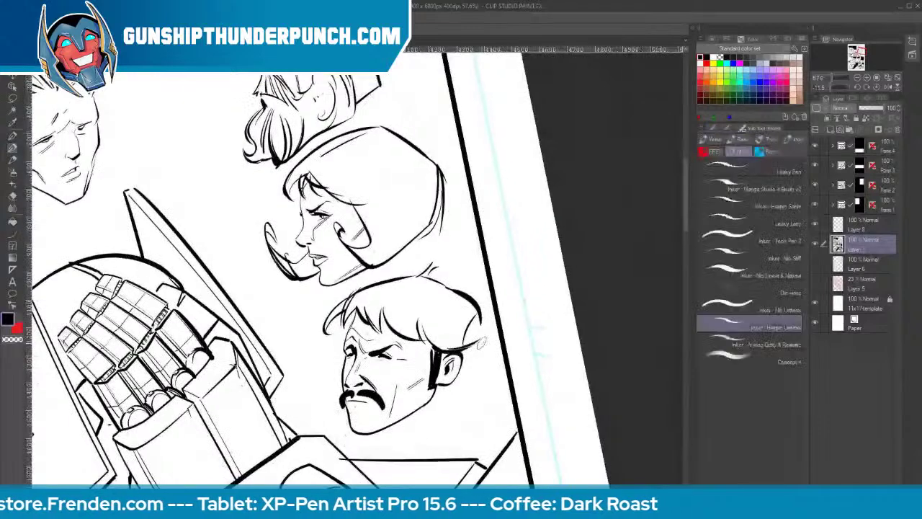
key("g")
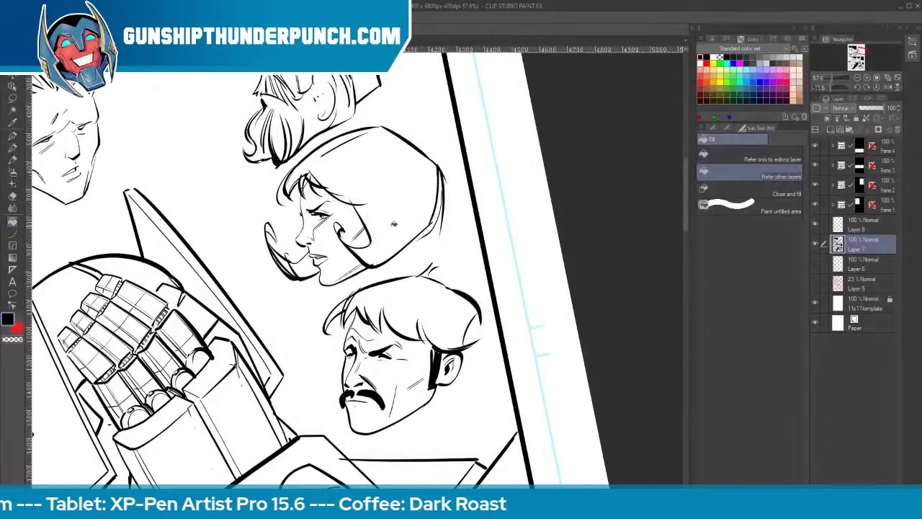
left_click(389, 235)
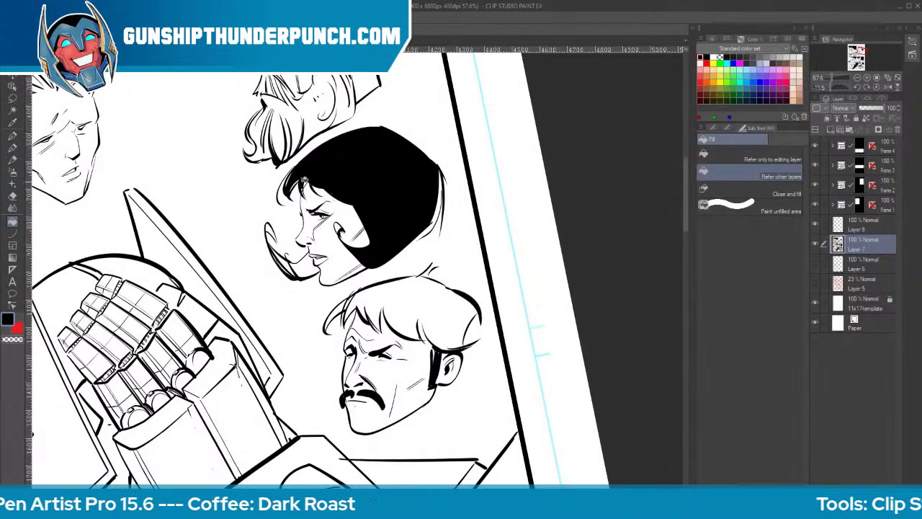
left_click(304, 272)
left_click(286, 264)
left_click(272, 228)
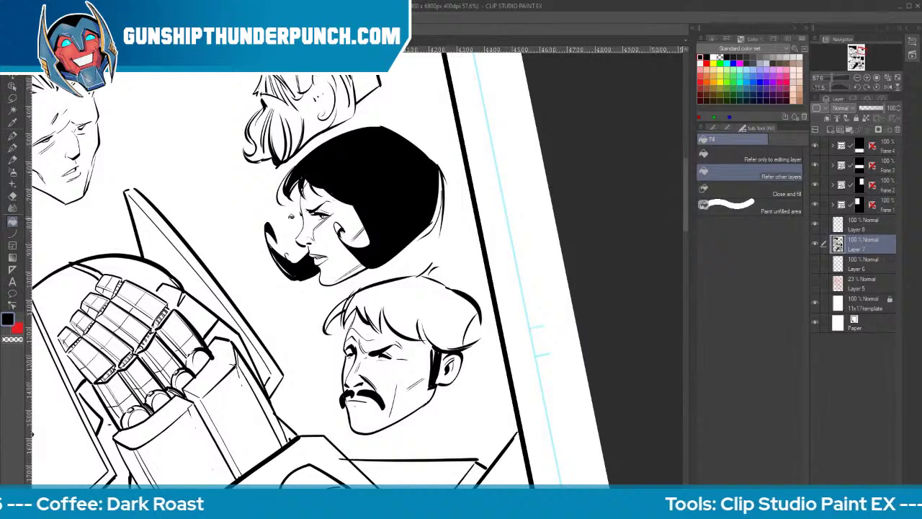
Ink extra pointed strands on the woman's bangs, and reshape her far-side curl and the cheek lock with added wisps
key("b")
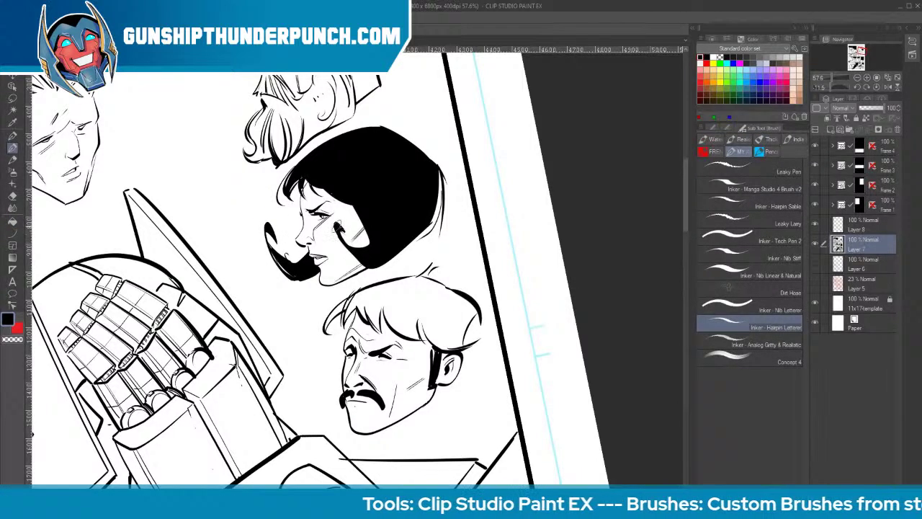
left_click_drag(302, 175, 317, 204)
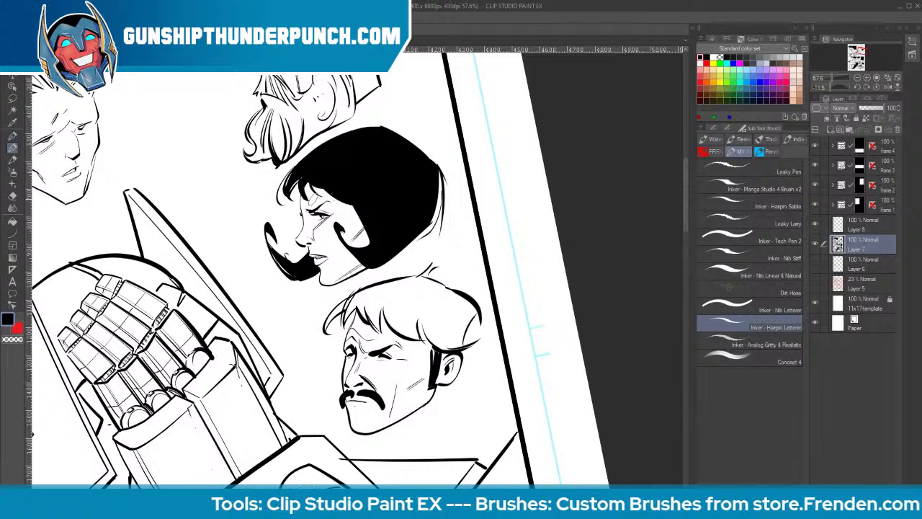
left_click_drag(309, 174, 332, 198)
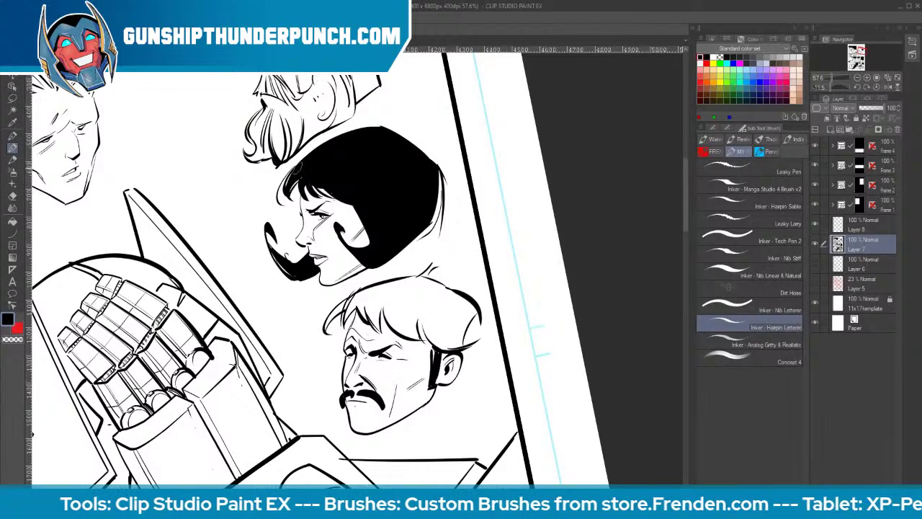
left_click_drag(298, 168, 279, 207)
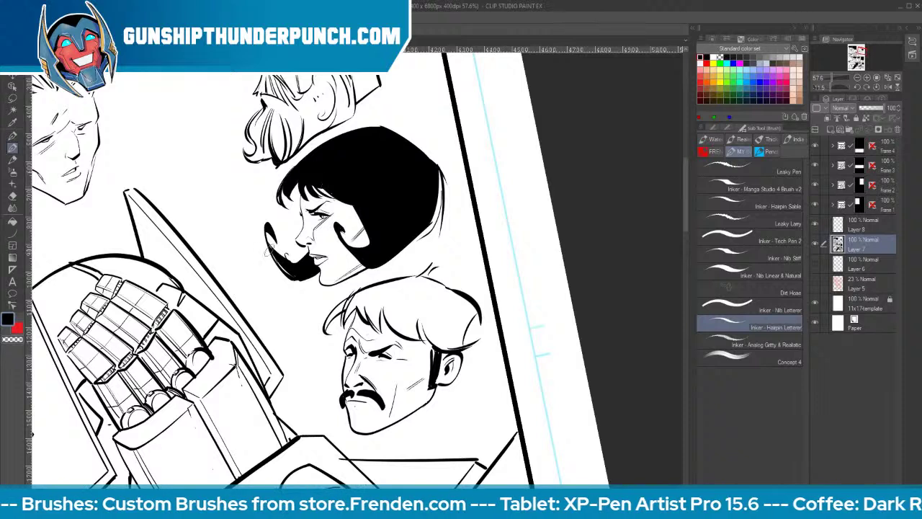
left_click_drag(284, 250, 291, 257)
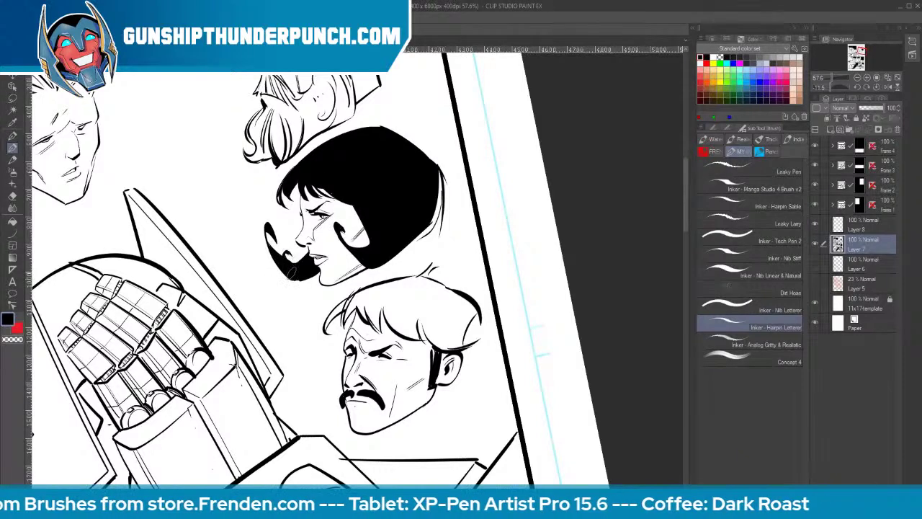
left_click_drag(357, 253, 333, 229)
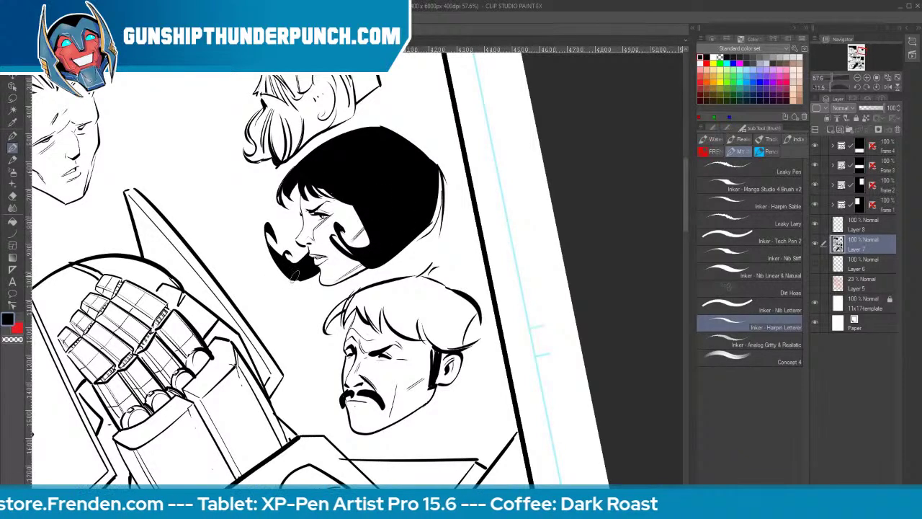
Hatch the shadow along the woman's jaw and add loose strands at the crown and back of her black hair
left_click_drag(315, 278, 365, 266)
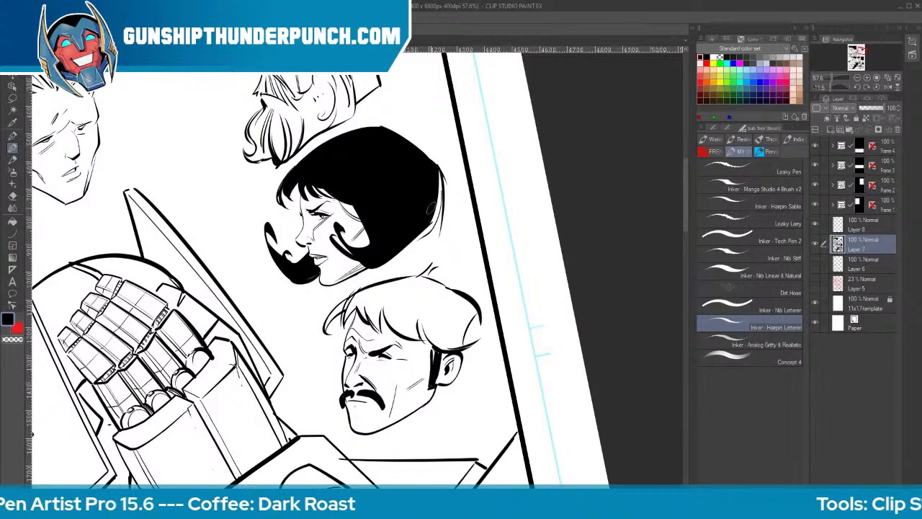
left_click_drag(343, 135, 413, 133)
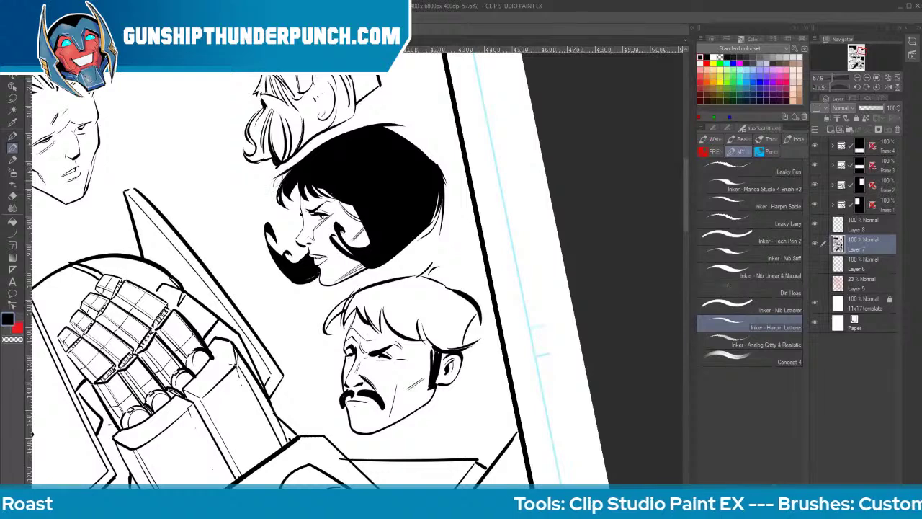
left_click_drag(437, 164, 451, 199)
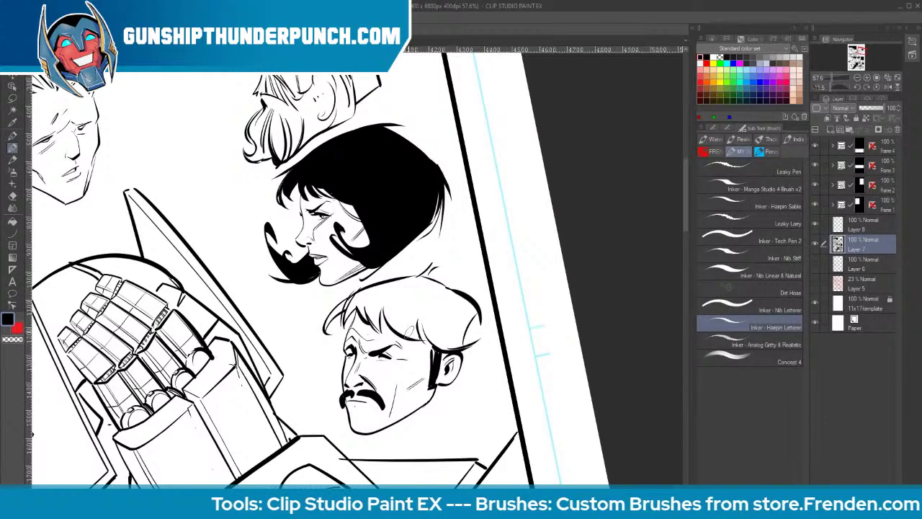
Fill the moustached man's hair and far-side lock with solid black
left_click_drag(473, 364, 465, 313)
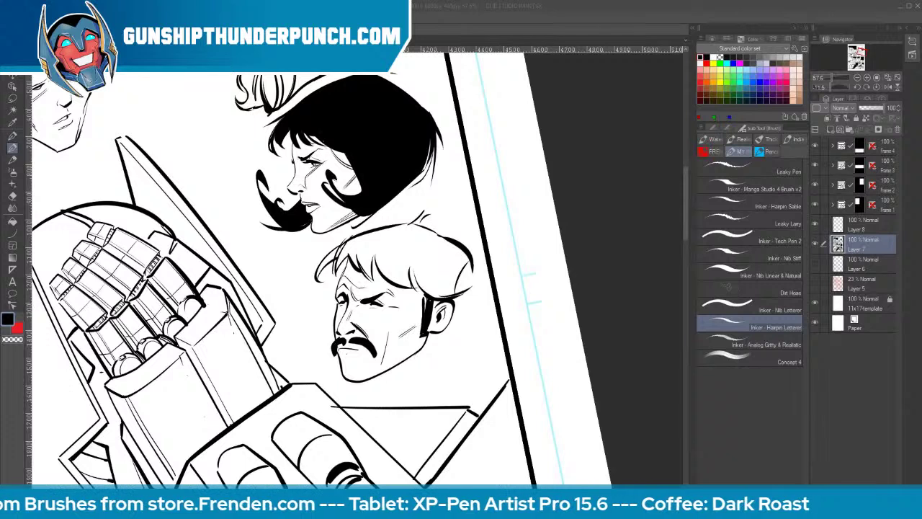
left_click(547, 29)
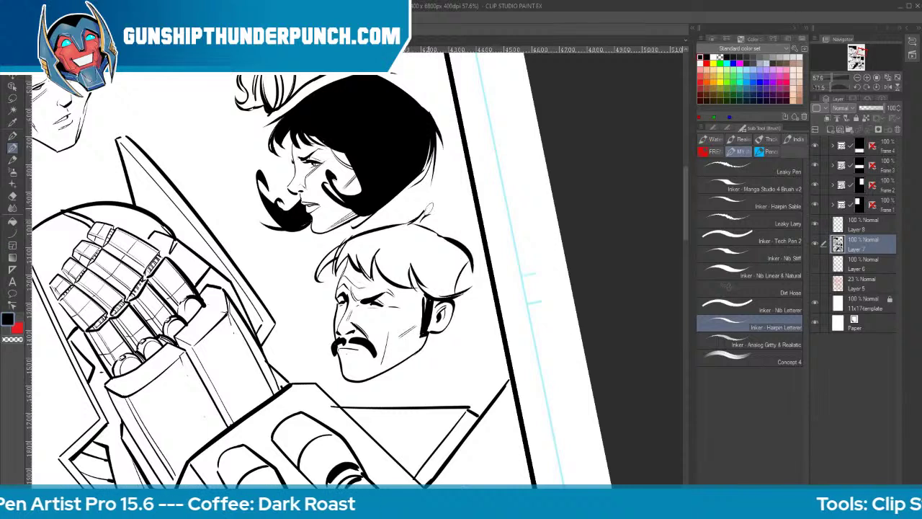
left_click(12, 220)
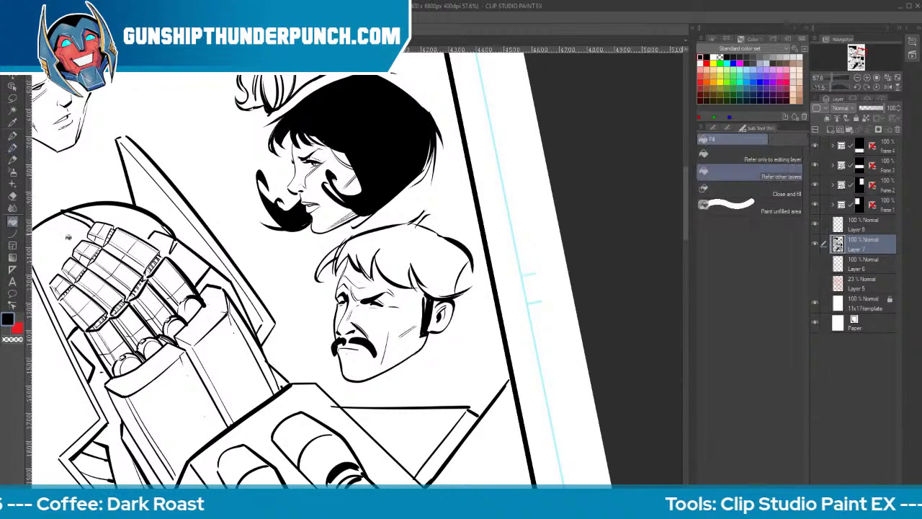
left_click(448, 248)
left_click(333, 254)
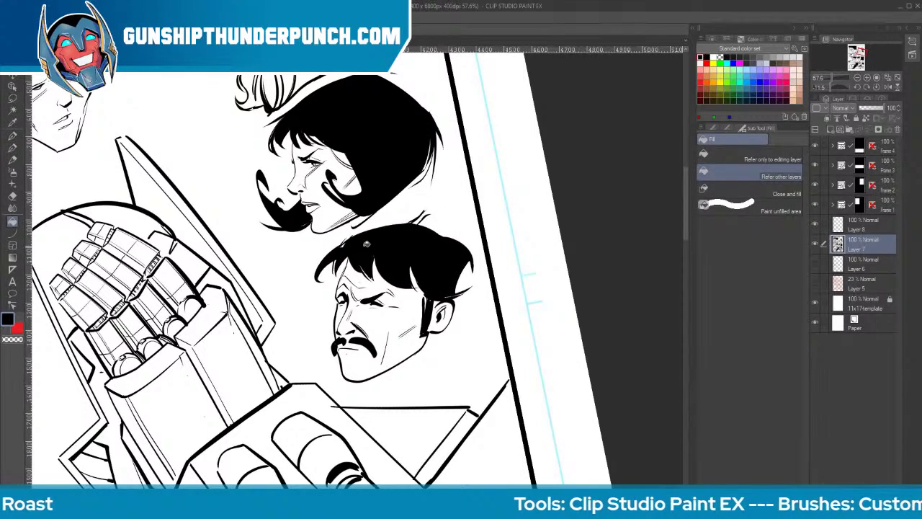
Touch up the man's sideburn and add fine black strands to the far end of his fringe with the inking brush
key("b")
left_click_drag(425, 322, 421, 335)
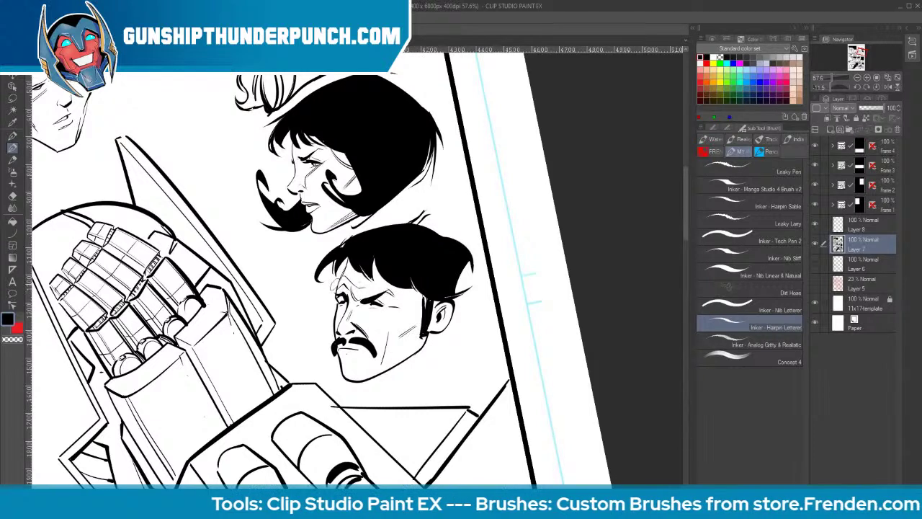
left_click_drag(351, 255, 342, 268)
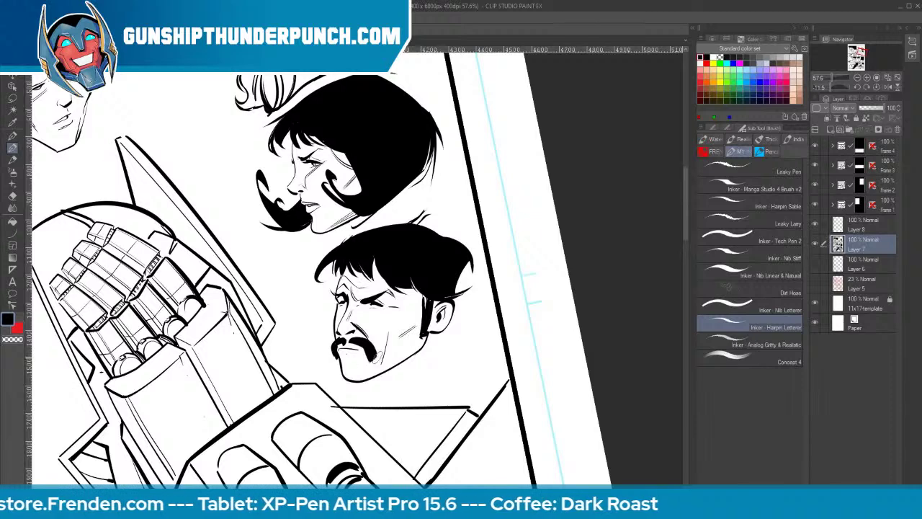
Cover the man's chin with short stubble strokes and add small hairs at the far end of his moustache
key("ctrl+space")
left_click_drag(371, 343, 386, 330)
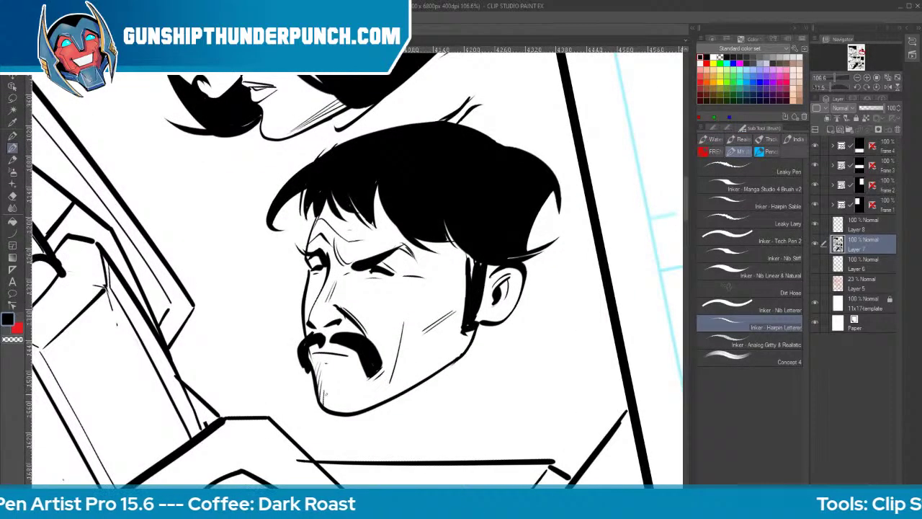
left_click_drag(337, 399, 332, 411)
mouse_move(344, 405)
left_mouse_down()
mouse_move(338, 412)
mouse_move(332, 401)
left_mouse_up()
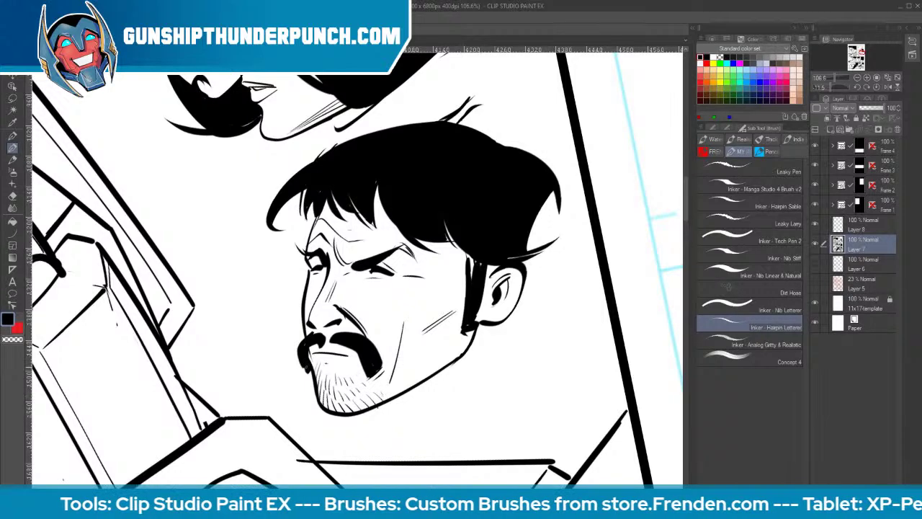
left_click_drag(304, 342, 291, 356)
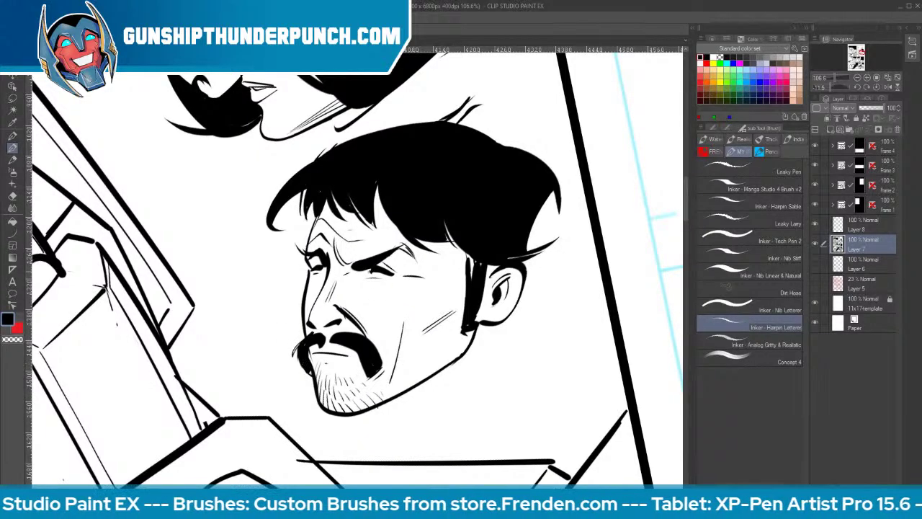
Add small ink touches around the man's brow and inner eye, and a crease across his forehead
left_click_drag(369, 256, 387, 245)
left_click_drag(354, 270, 335, 273)
left_click_drag(345, 211, 362, 233)
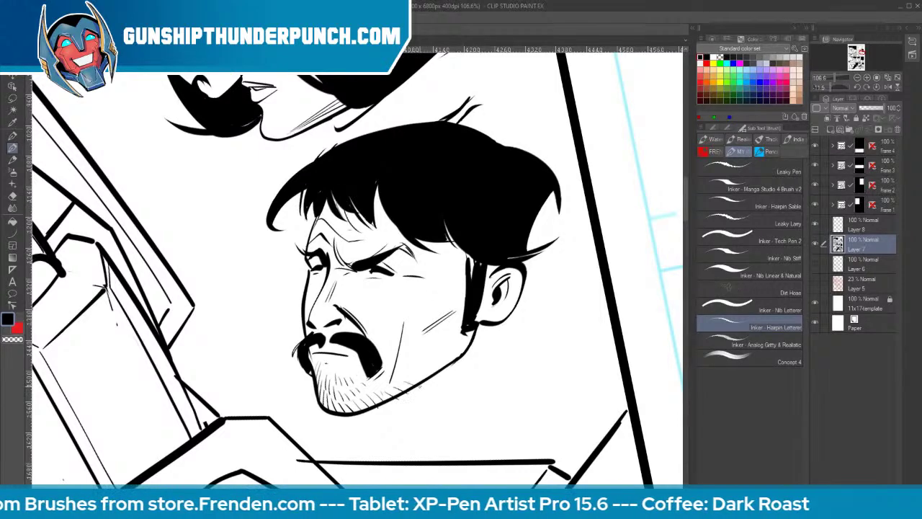
Extend the stubble along the man's jaw to the sideburn and lower cheek, and add wrinkle lines beside the near eye
left_click_drag(432, 366, 447, 366)
mouse_move(440, 360)
left_mouse_down()
mouse_move(452, 364)
mouse_move(467, 342)
left_mouse_up()
left_click_drag(457, 345, 469, 340)
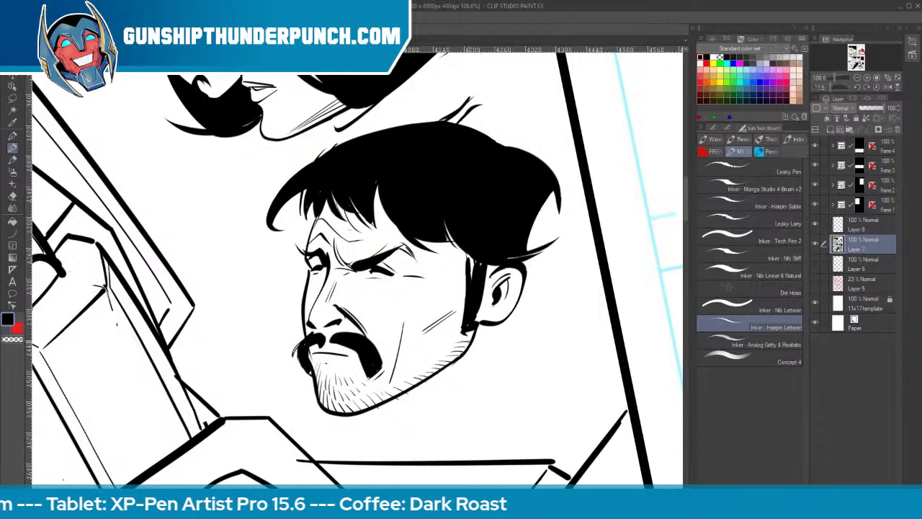
left_click_drag(398, 382, 419, 369)
left_click_drag(412, 375, 419, 364)
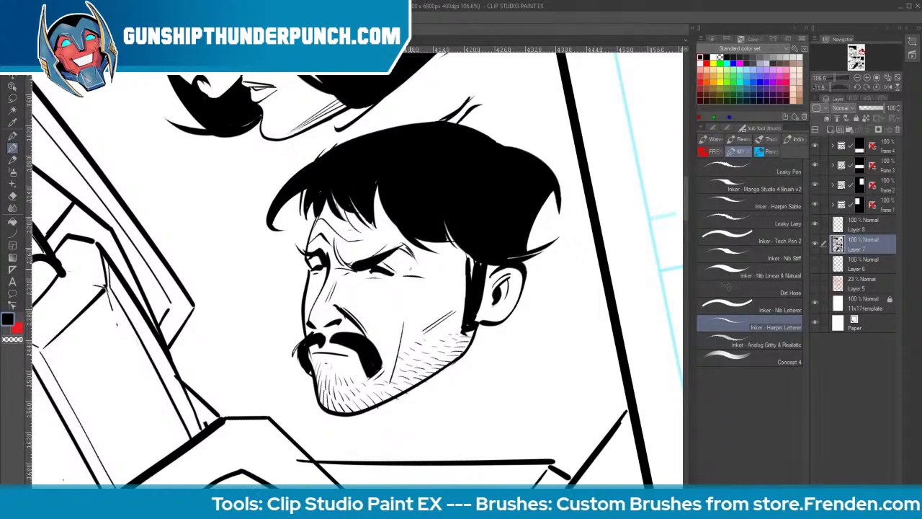
mouse_move(409, 269)
left_mouse_down()
mouse_move(455, 259)
mouse_move(452, 275)
left_mouse_up()
Switch the brush colour to white and streak highlights through the man's hair above the ear and across his sideburn
left_click(713, 58)
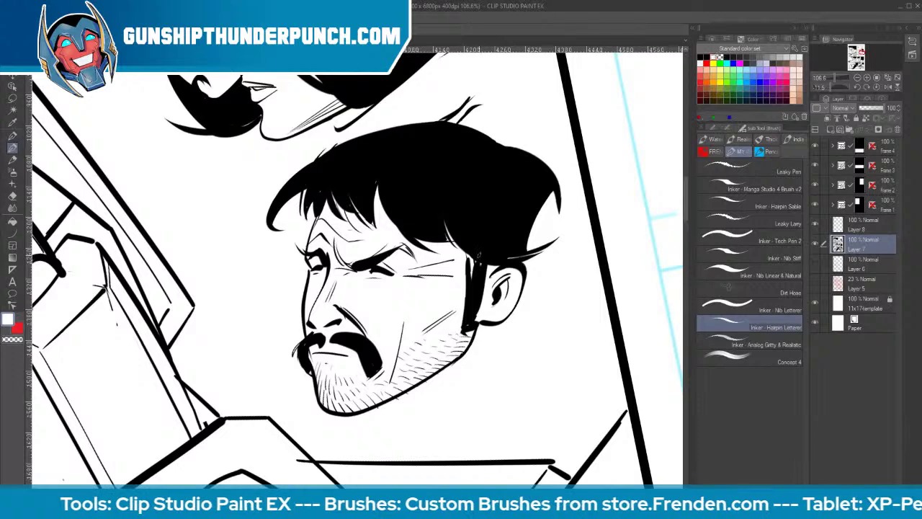
left_click_drag(471, 243, 529, 239)
mouse_move(479, 250)
left_mouse_down()
mouse_move(531, 250)
mouse_move(464, 301)
mouse_move(465, 314)
left_mouse_up()
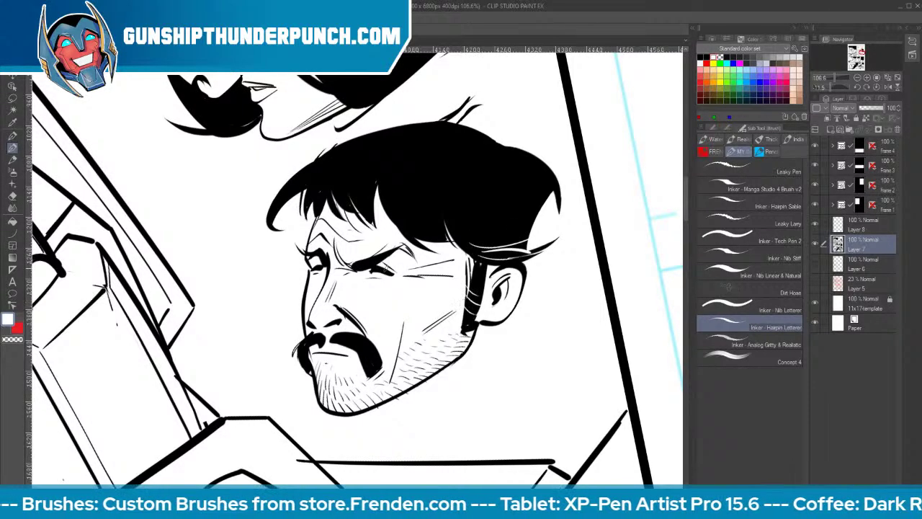
Add fine white highlights through the man's brow, moustache, fringe and the crown of his hair
left_click_drag(366, 268, 394, 248)
left_click_drag(316, 332, 303, 367)
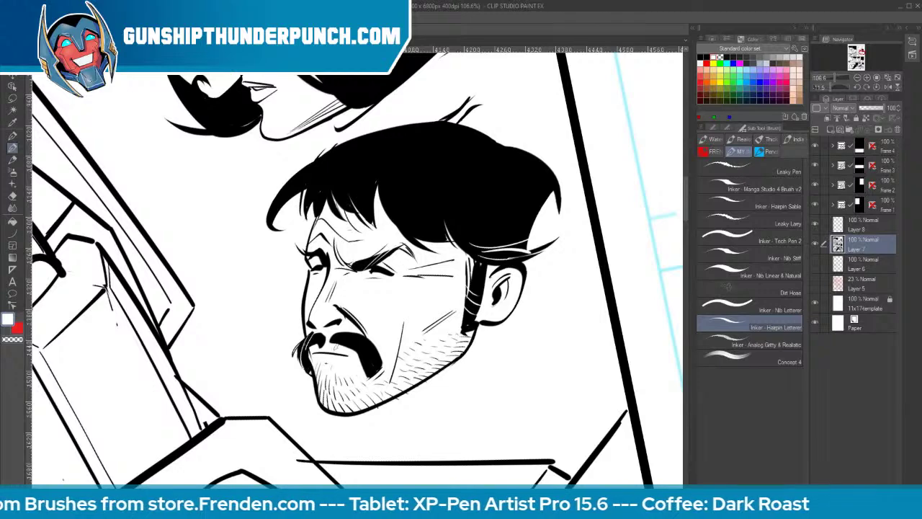
mouse_move(343, 335)
left_mouse_down()
mouse_move(334, 351)
mouse_move(372, 375)
left_mouse_up()
mouse_move(328, 176)
left_mouse_down()
mouse_move(330, 212)
mouse_move(342, 212)
left_mouse_up()
left_click_drag(514, 146, 431, 160)
Draw a broken white highlight across the crown of the black-haired woman's bob
key("space")
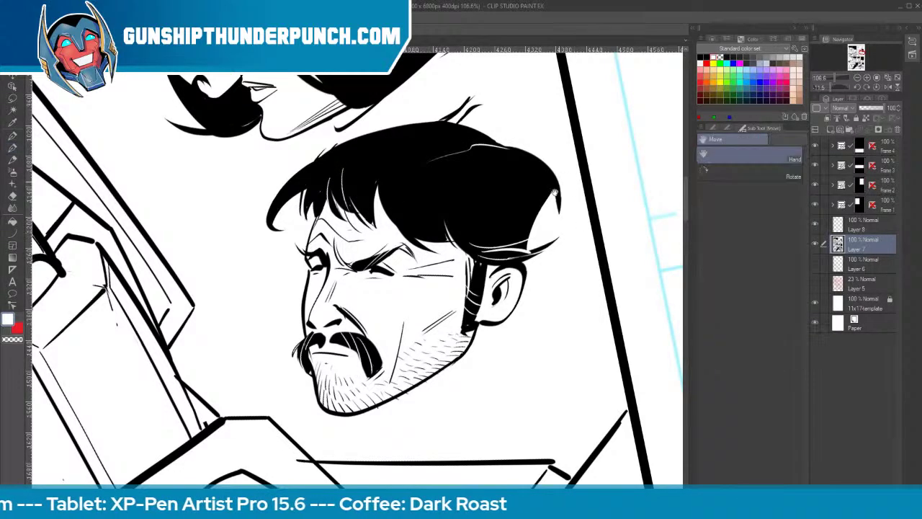
mouse_move(345, 64)
left_mouse_down()
mouse_move(381, 284)
mouse_move(433, 230)
left_mouse_up()
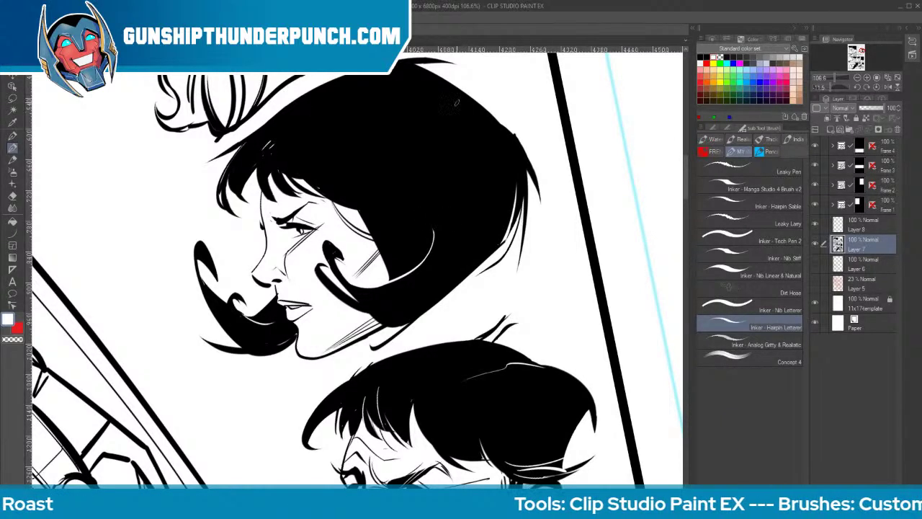
mouse_move(455, 96)
left_mouse_down()
mouse_move(402, 93)
mouse_move(335, 128)
left_mouse_up()
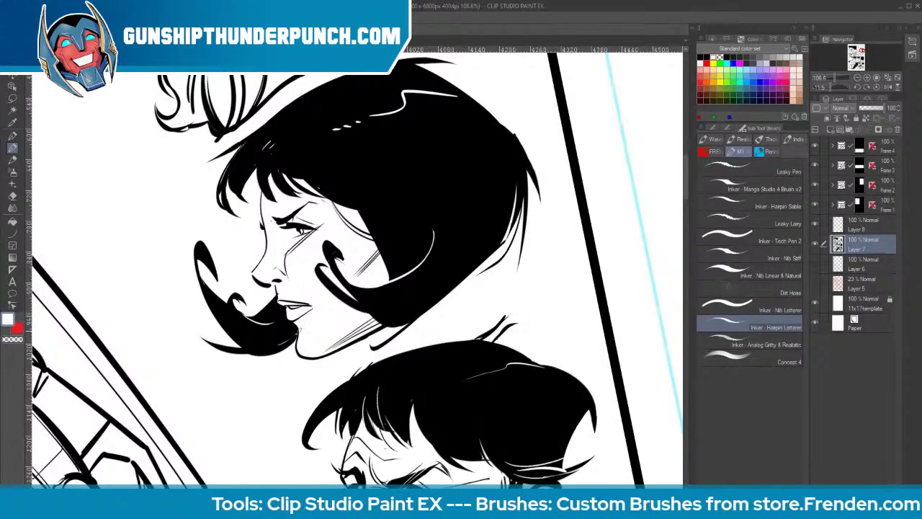
Switch the brush colour to black and ink the bald, bearded man's forehead creases, brow hatching and protruding far eyebrow
key("space")
left_click_drag(532, 186, 604, 376)
left_click_drag(574, 278, 572, 426)
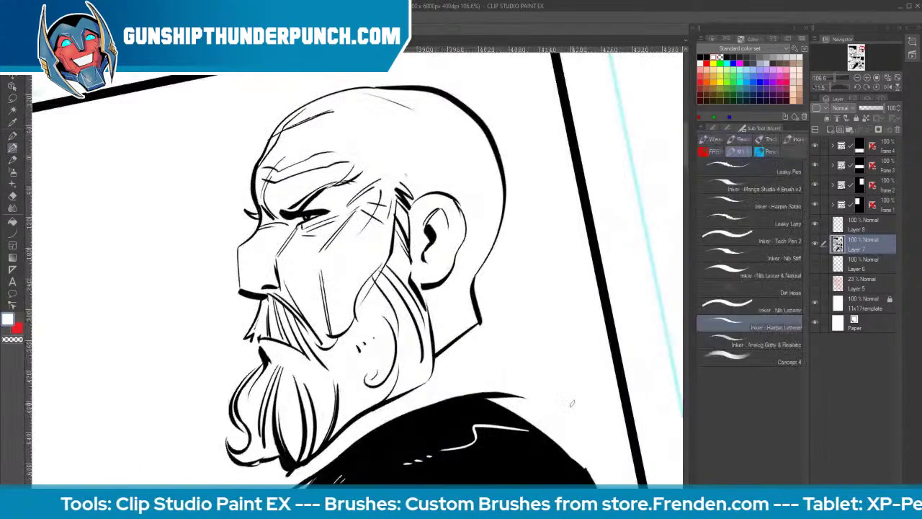
left_click(702, 57)
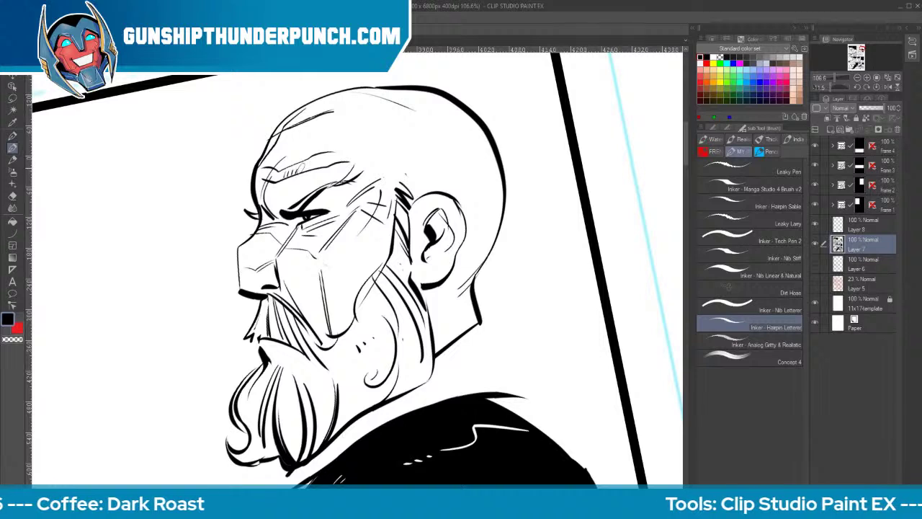
mouse_move(271, 193)
left_mouse_down()
mouse_move(275, 209)
mouse_move(301, 207)
mouse_move(363, 172)
left_mouse_up()
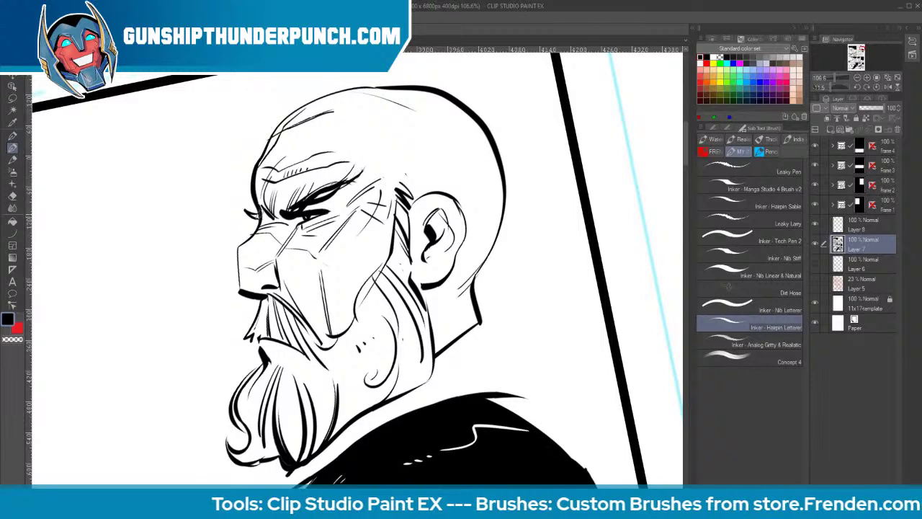
left_click_drag(259, 215, 241, 204)
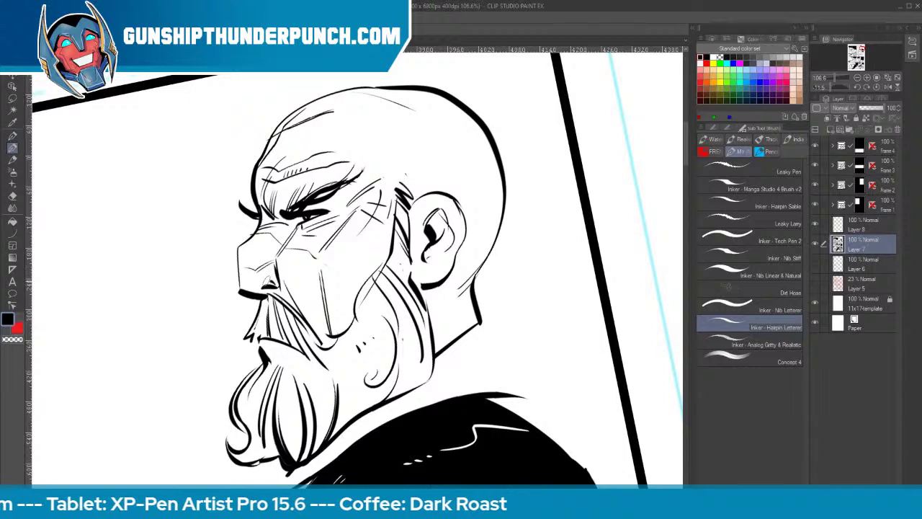
Add thin shading lines across the bearded man's cheek and a long crease from his temple up the scalp
left_click_drag(305, 302, 368, 256)
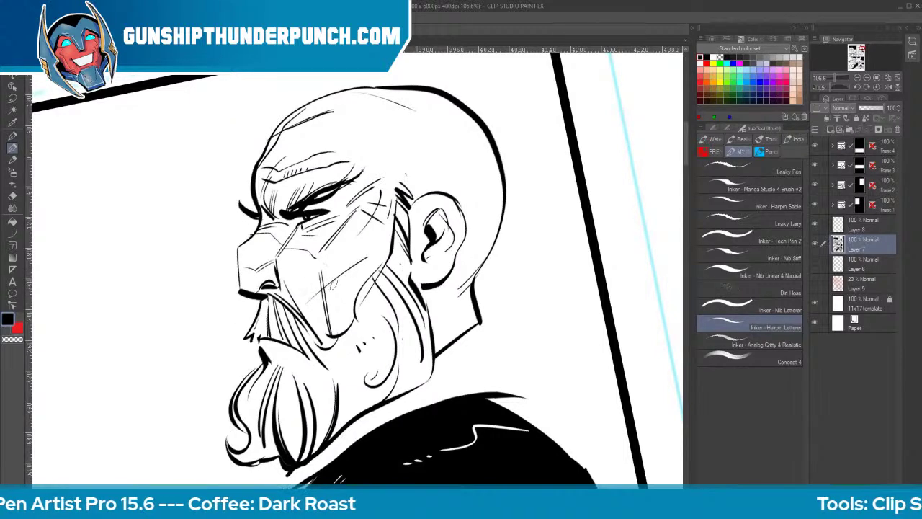
left_click_drag(332, 286, 363, 264)
mouse_move(427, 126)
left_mouse_down()
mouse_move(394, 153)
mouse_move(406, 134)
mouse_move(392, 153)
mouse_move(415, 128)
mouse_move(403, 182)
left_mouse_up()
Fill the beard with long strands from jaw to chin, add a curled tuft at its front, and hatch the moustache
mouse_move(401, 285)
left_mouse_down()
mouse_move(428, 362)
mouse_move(420, 383)
left_mouse_up()
left_click_drag(414, 334, 389, 399)
left_click_drag(414, 359, 401, 394)
left_click_drag(364, 357, 345, 425)
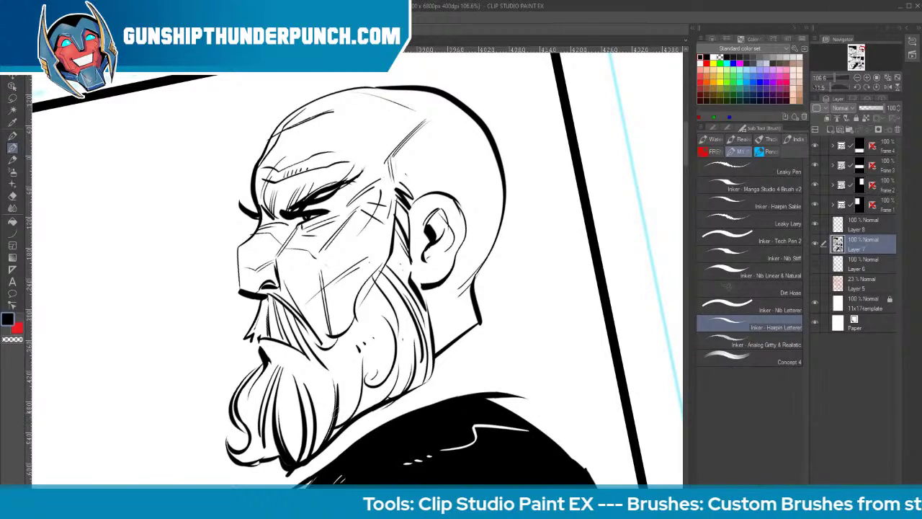
left_click_drag(274, 434, 250, 460)
left_click_drag(220, 427, 207, 460)
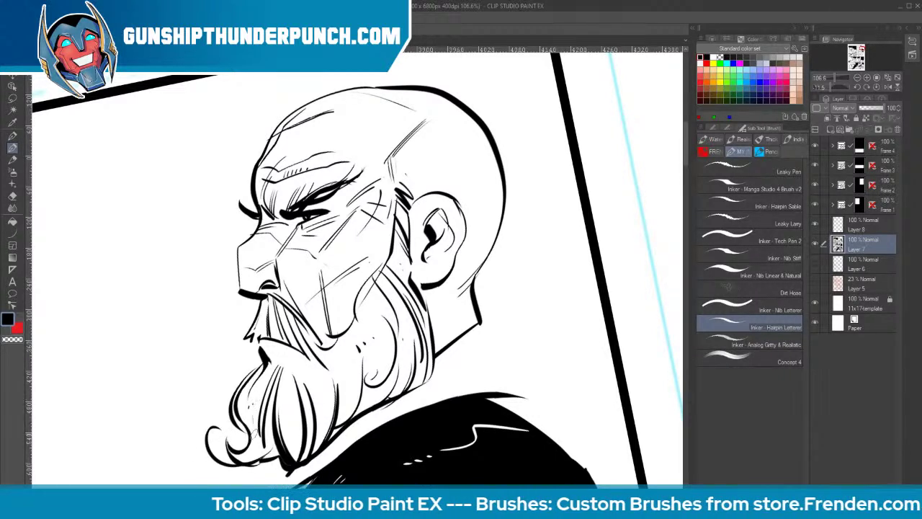
left_click_drag(284, 423, 293, 458)
left_click_drag(267, 347, 292, 374)
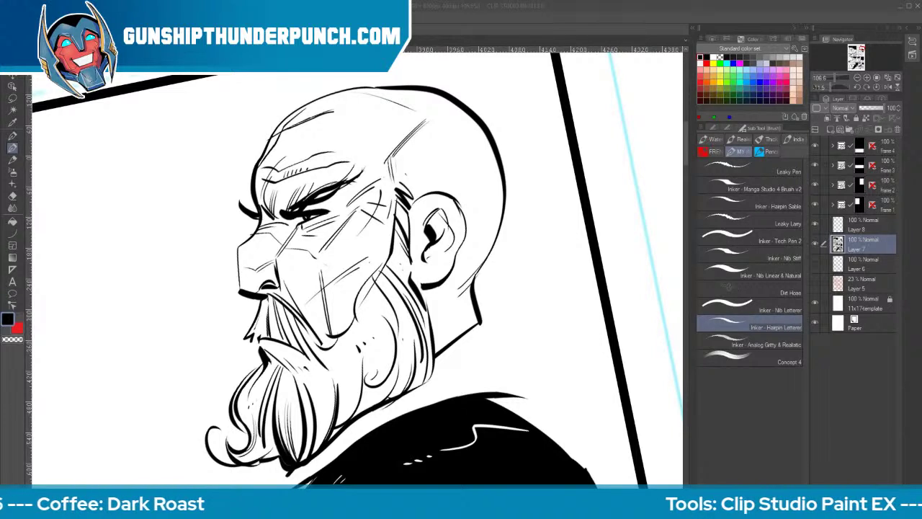
Hatch the back of the bearded man's skull and the shadowed neck behind his ear
left_click(572, 27)
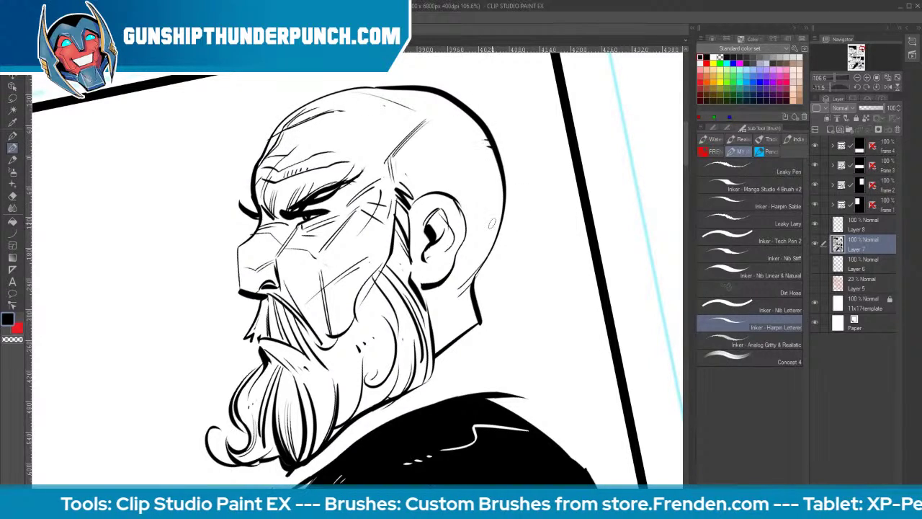
mouse_move(492, 238)
left_mouse_down()
mouse_move(441, 309)
mouse_move(426, 297)
mouse_move(454, 330)
mouse_move(457, 308)
mouse_move(435, 355)
left_mouse_up()
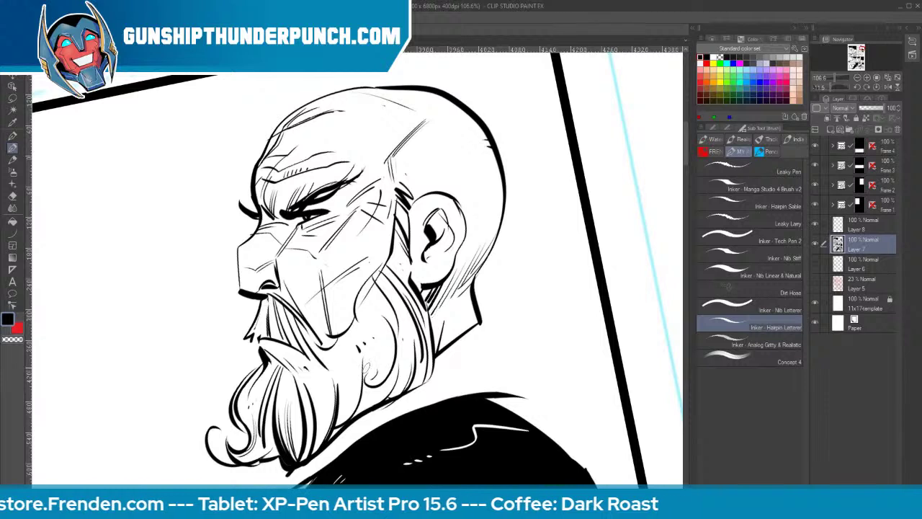
Ink further strands along the beard's cheek edge and lower jaw, and stray hairs at the front of the moustache
left_click_drag(357, 318, 369, 331)
mouse_move(365, 297)
left_mouse_down()
mouse_move(381, 337)
mouse_move(336, 418)
left_mouse_up()
left_click_drag(352, 363, 337, 404)
left_click_drag(261, 299, 246, 357)
mouse_move(260, 334)
left_mouse_down()
mouse_move(250, 353)
mouse_move(257, 344)
mouse_move(329, 368)
mouse_move(319, 372)
mouse_move(314, 454)
left_mouse_up()
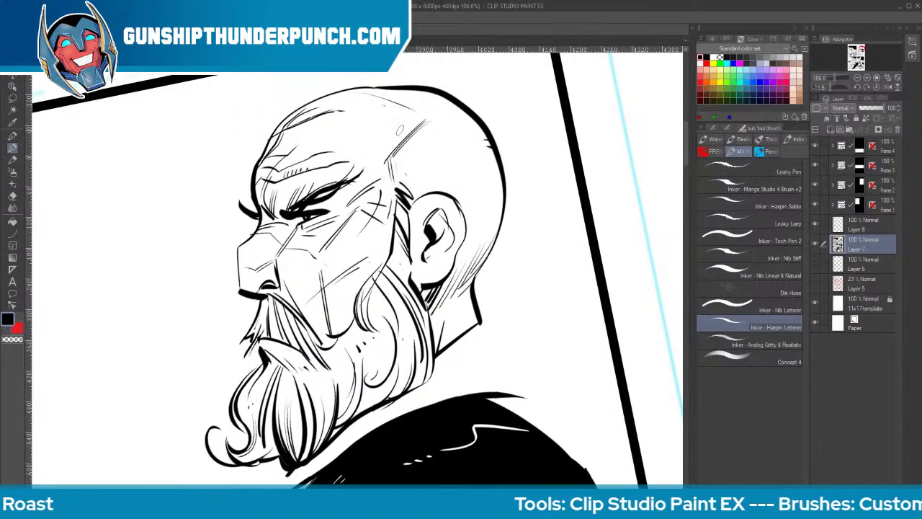
Extend the thin temple lines on the bald scalp and reinforce the base of the neck outline
mouse_move(389, 132)
left_mouse_down()
mouse_move(430, 116)
mouse_move(417, 119)
left_mouse_up()
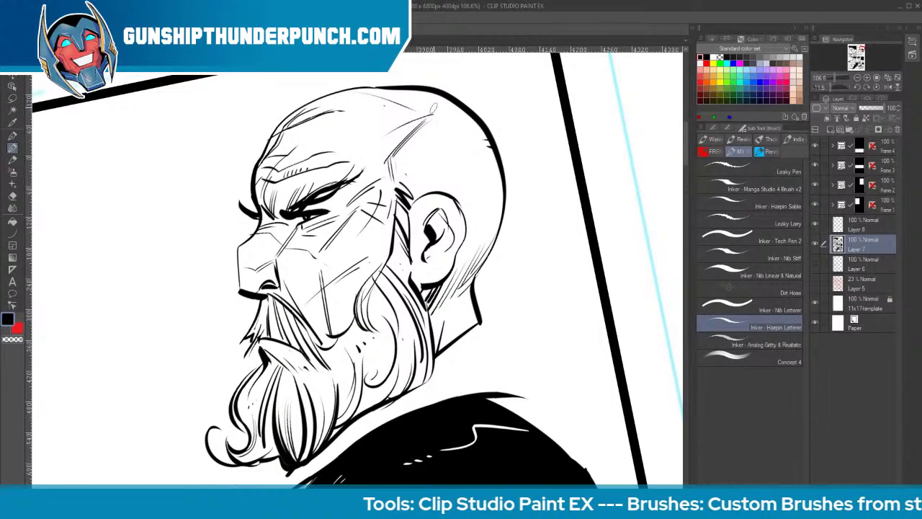
left_click_drag(480, 321, 448, 347)
On the slicked-back-haired man, add fine hair strokes above the temple and angled creases over his brow
key("space")
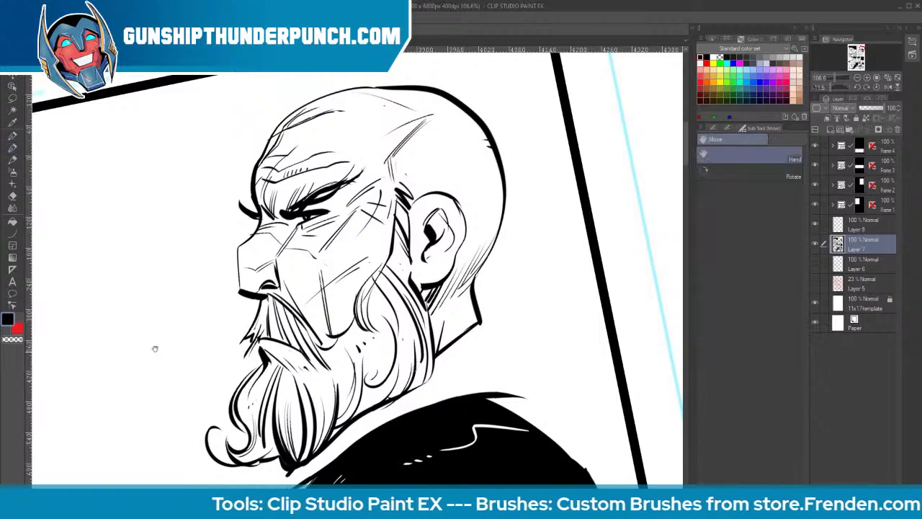
mouse_move(155, 349)
left_mouse_down()
mouse_move(617, 294)
mouse_move(613, 208)
left_mouse_up()
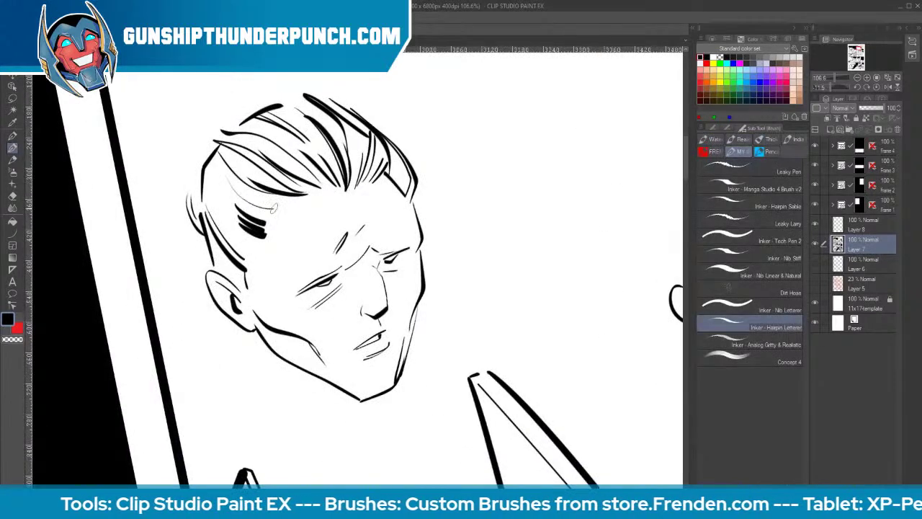
left_click_drag(236, 194, 276, 209)
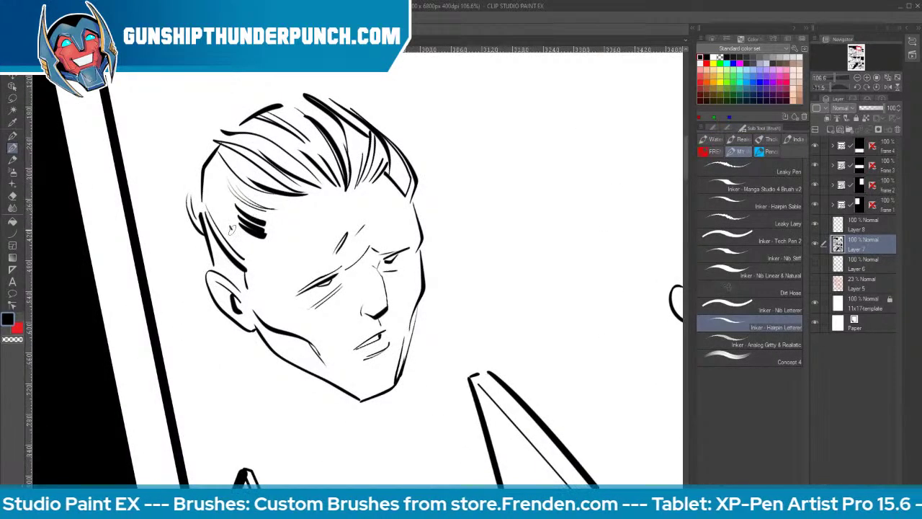
mouse_move(344, 218)
left_mouse_down()
mouse_move(310, 262)
mouse_move(327, 237)
left_mouse_up()
left_click_drag(336, 226, 317, 244)
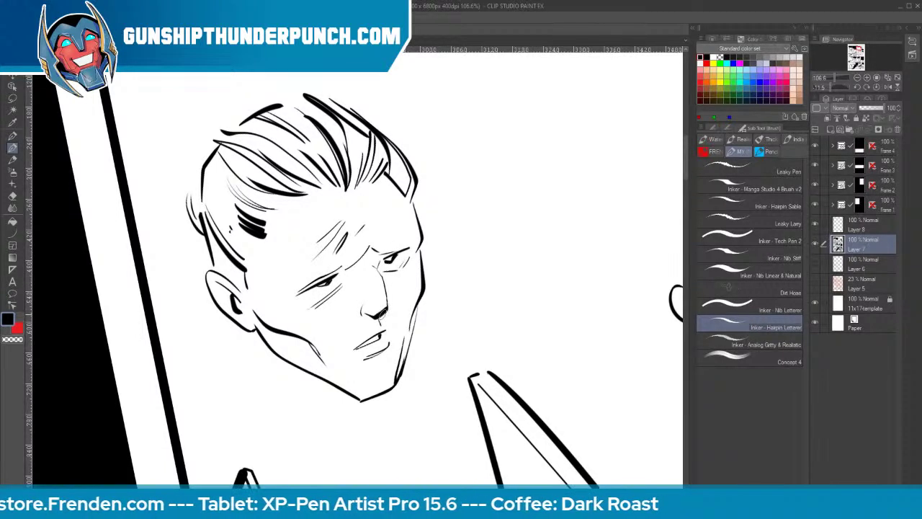
Ink the side of the man's nose, extra hair strands on the far side of his head, and the fold beside his mouth
left_click_drag(373, 271, 366, 302)
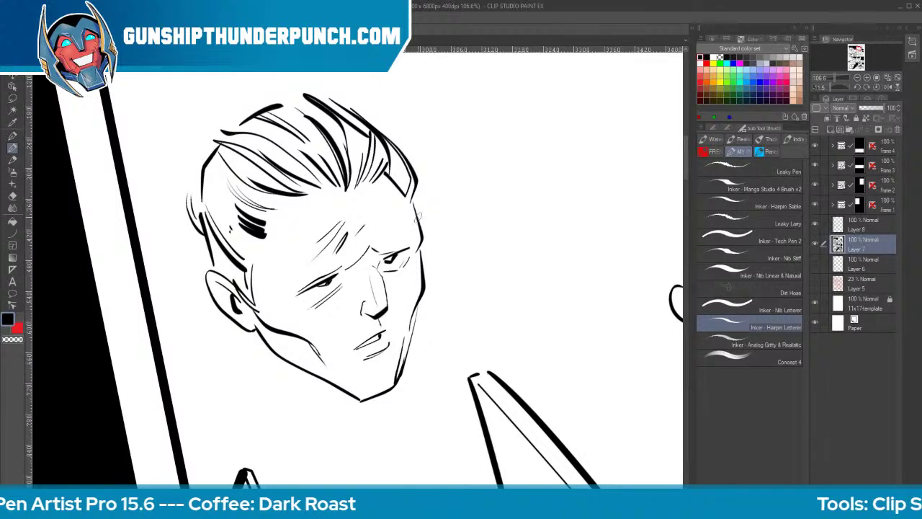
left_click_drag(403, 190, 387, 142)
left_click_drag(398, 183, 394, 167)
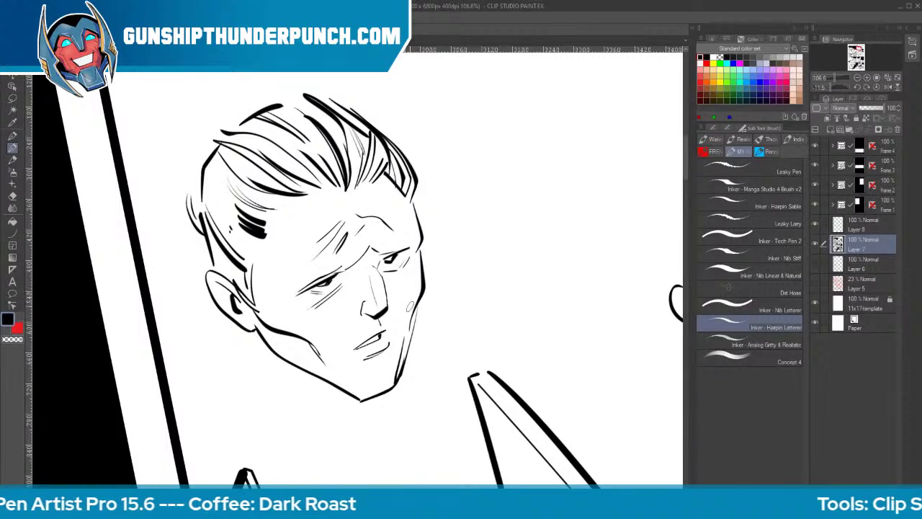
left_click_drag(359, 301, 341, 352)
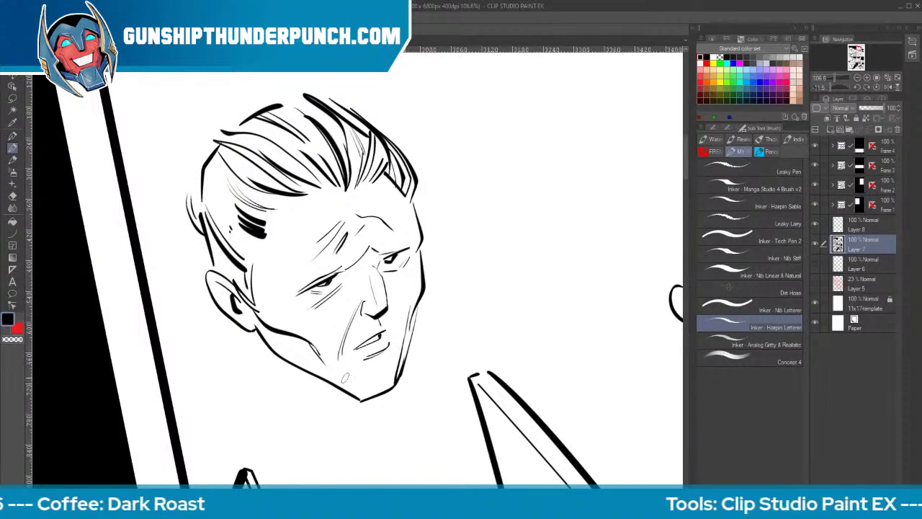
Draw an angular line down the man's near temple and thicken the black hair patch above it
mouse_move(268, 238)
left_mouse_down()
mouse_move(288, 267)
mouse_move(283, 288)
left_mouse_up()
left_click_drag(242, 230, 262, 239)
left_click_drag(229, 218, 242, 228)
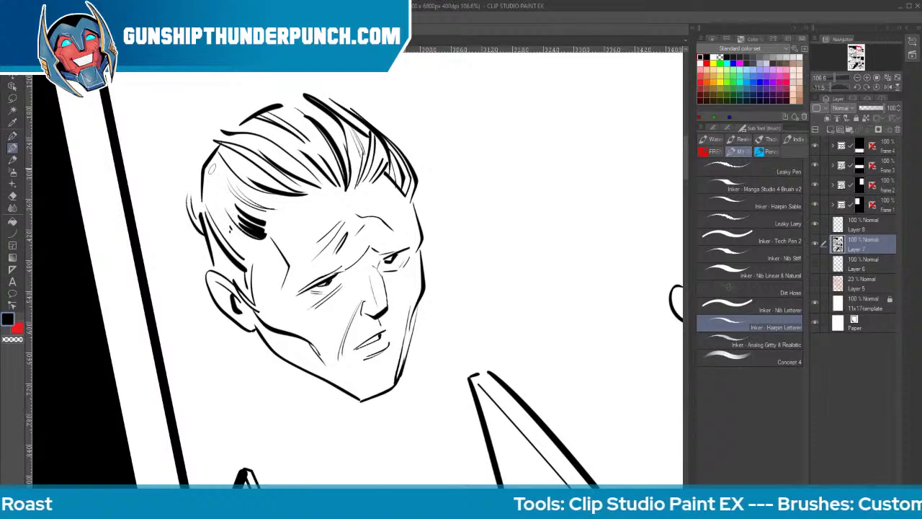
Stroke hair down the side of the man's head to the sideburn, darken the far hairline, and detail his ear
left_click_drag(209, 168, 253, 297)
left_click_drag(215, 252, 252, 295)
left_click_drag(417, 186, 413, 204)
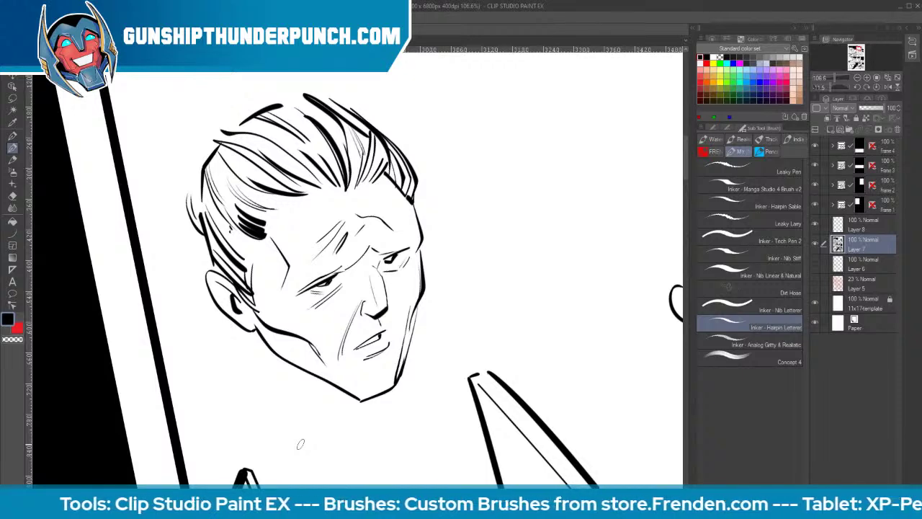
left_click_drag(254, 330, 255, 321)
left_click_drag(221, 287, 223, 305)
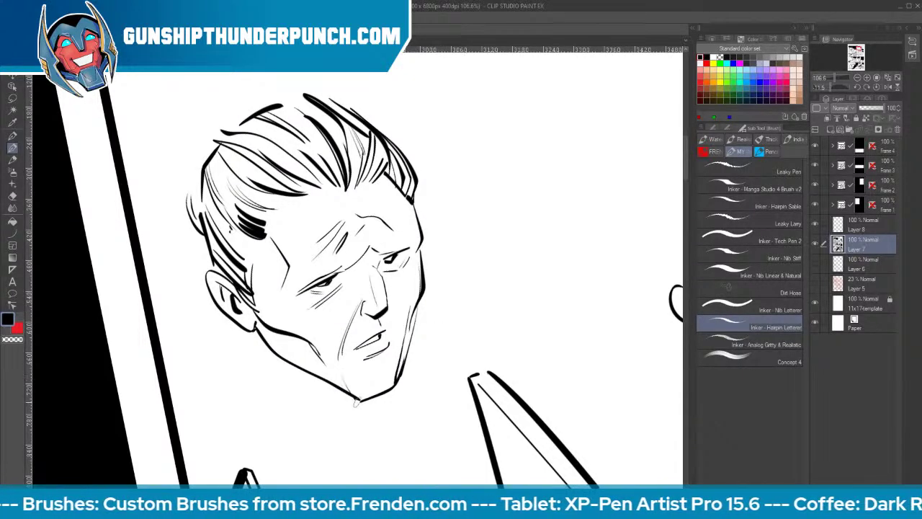
Thicken the outer contour of the robot's forearm below the hand and black in the narrow gap beside the fingers
key("space")
scroll(529, 326, "down", 6)
left_click_drag(604, 350, 411, 113)
mouse_move(613, 307)
left_mouse_down()
mouse_move(517, 406)
mouse_move(509, 459)
mouse_move(541, 319)
mouse_move(551, 169)
left_mouse_up()
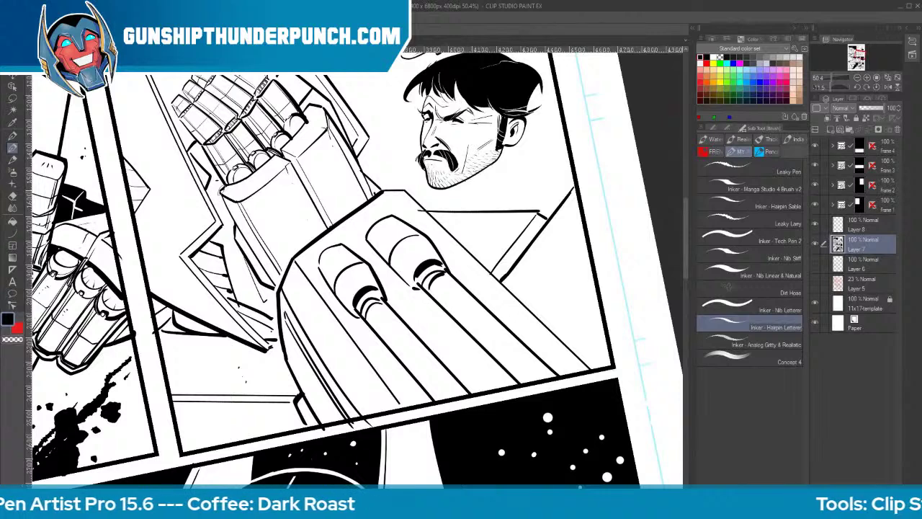
left_click_drag(222, 190, 280, 288)
mouse_move(235, 230)
left_mouse_down()
mouse_move(264, 285)
mouse_move(275, 286)
mouse_move(278, 320)
left_mouse_up()
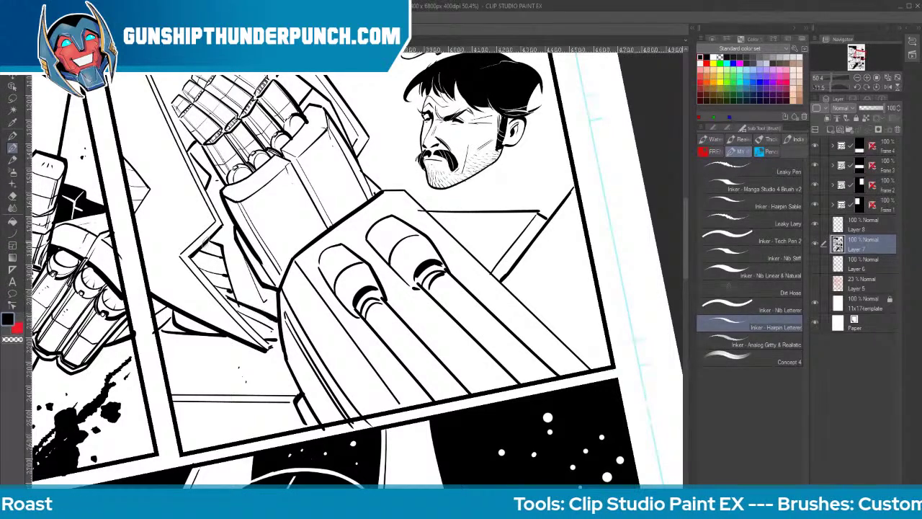
left_click_drag(190, 148, 209, 186)
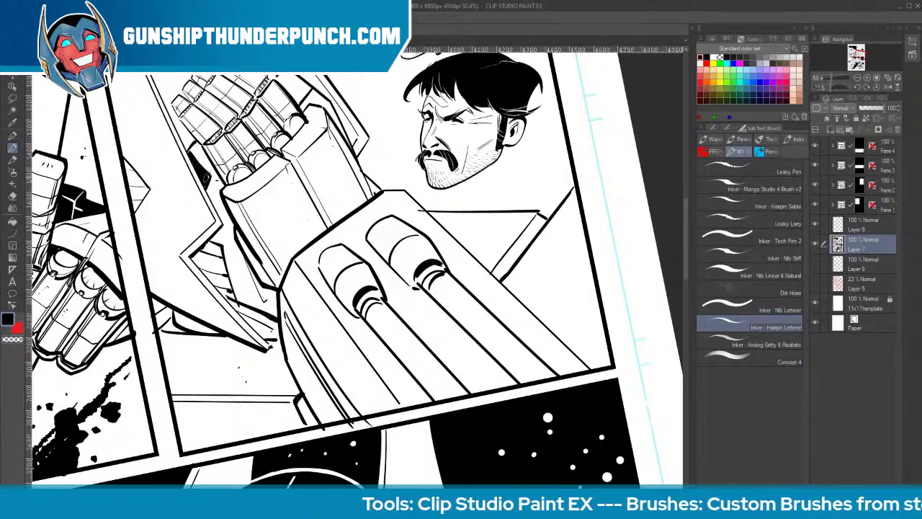
Close the outline gaps around the robot's fist and fill the helmet dome behind it with black on both sides
left_click_drag(370, 221, 545, 371)
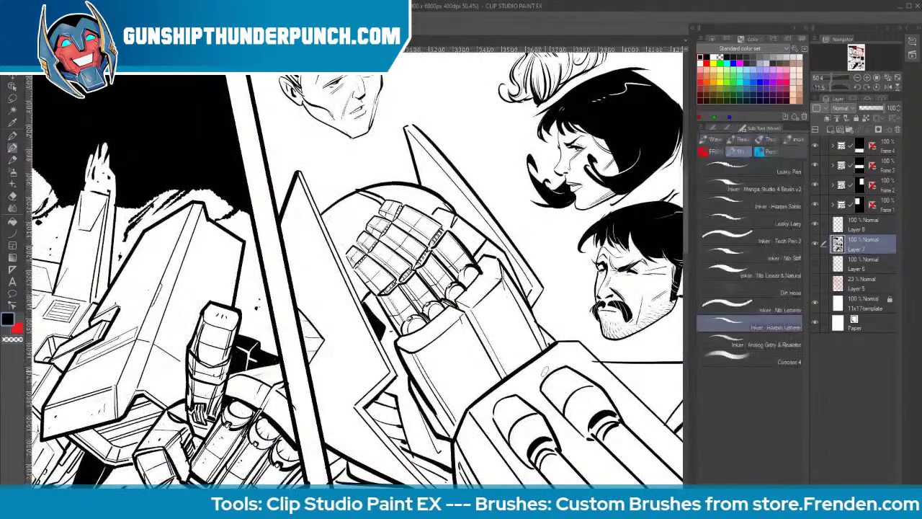
key("e")
key("b")
left_click_drag(345, 250, 354, 270)
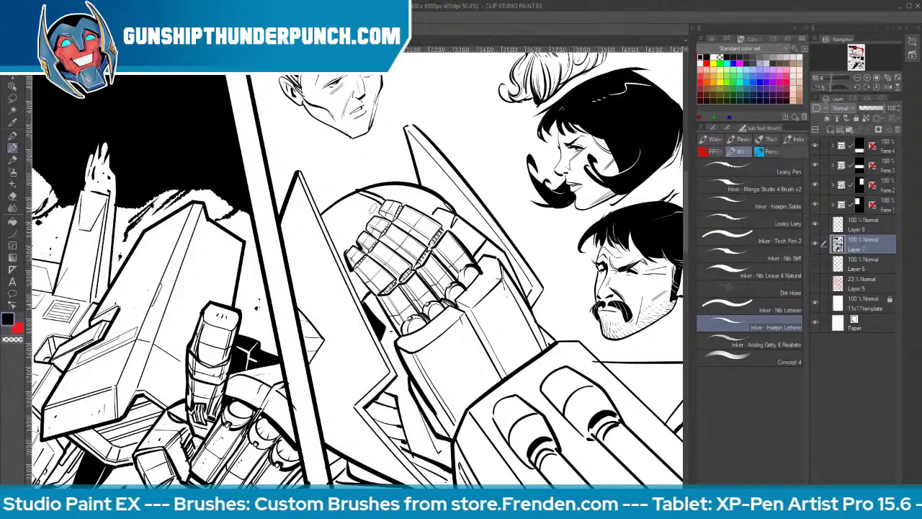
key("g")
left_click(364, 282)
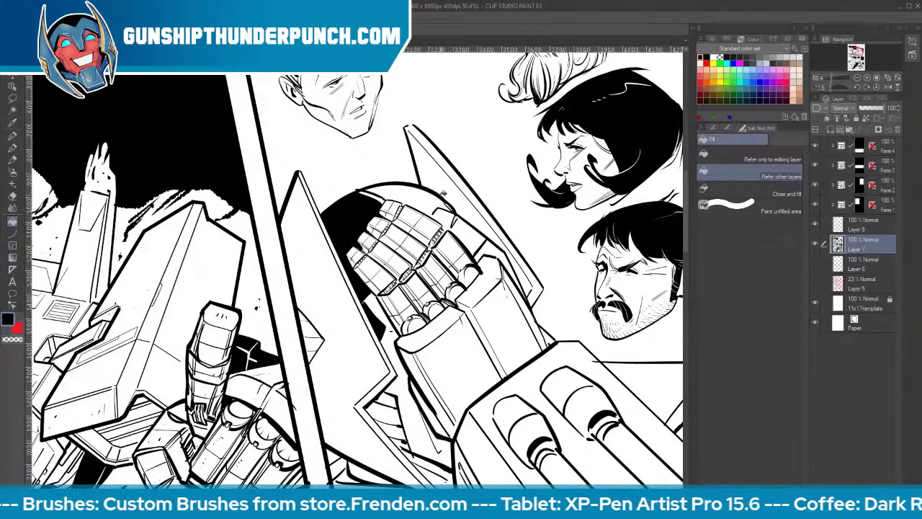
key("b")
left_click_drag(431, 213, 435, 219)
key("g")
left_click(435, 192)
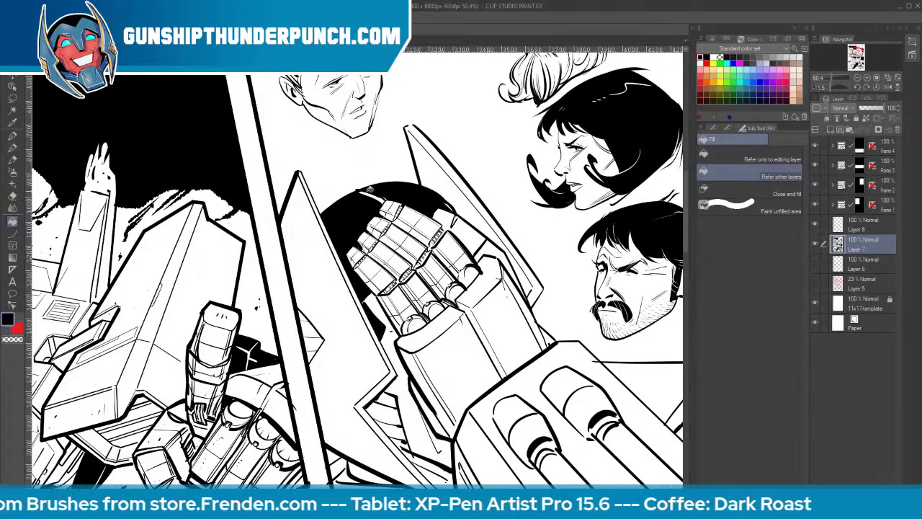
Ink black shadows into the slatted section of the helmet beside the robot's forearm
key("b")
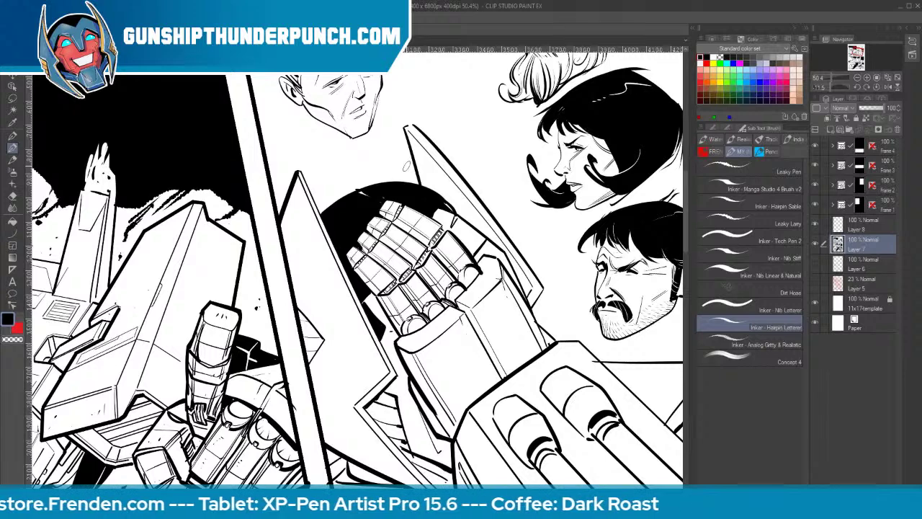
left_click_drag(379, 399, 363, 414)
left_click_drag(394, 399, 384, 440)
key("space")
left_click_drag(533, 408, 518, 351)
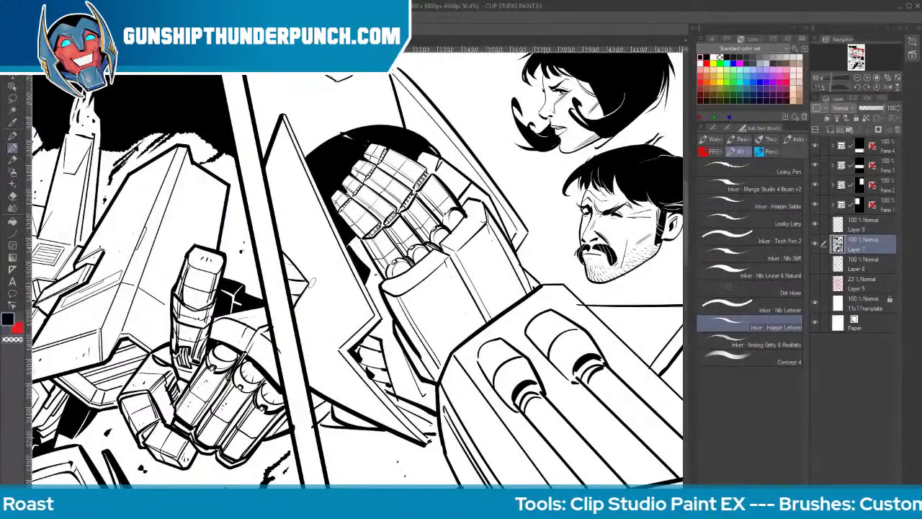
Ink small scratches and a chip mark on the surface of the robot's helmet fin beside the forearm
key("space")
left_click_drag(311, 283, 301, 242)
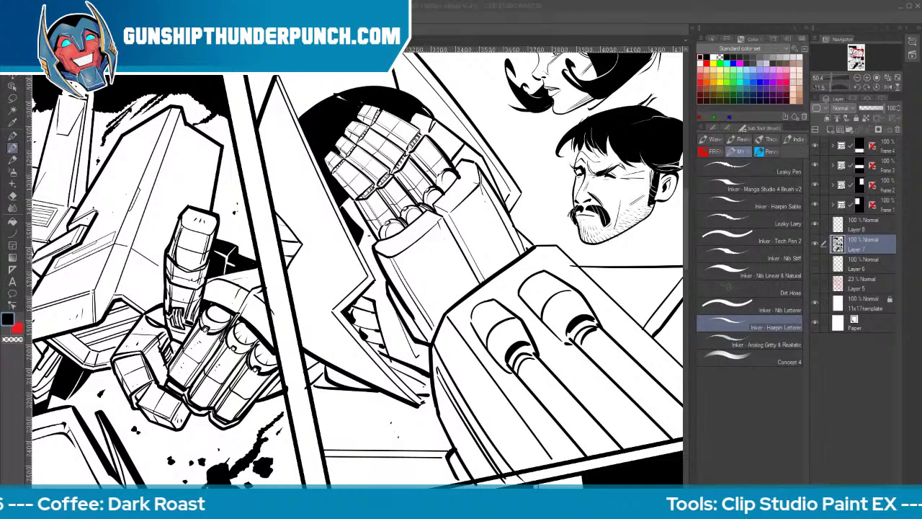
left_click(543, 16)
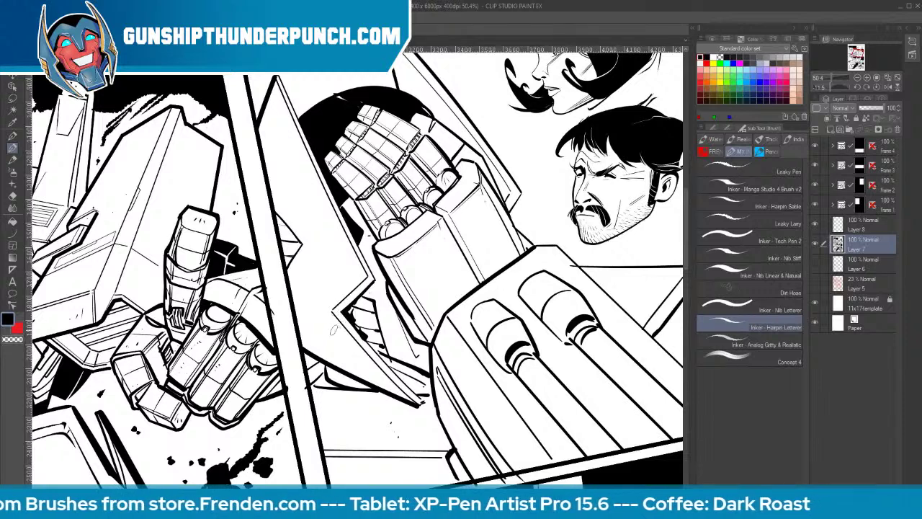
mouse_move(333, 333)
left_mouse_down()
mouse_move(333, 345)
mouse_move(341, 336)
left_mouse_up()
key("ctrl+z")
key("ctrl+z")
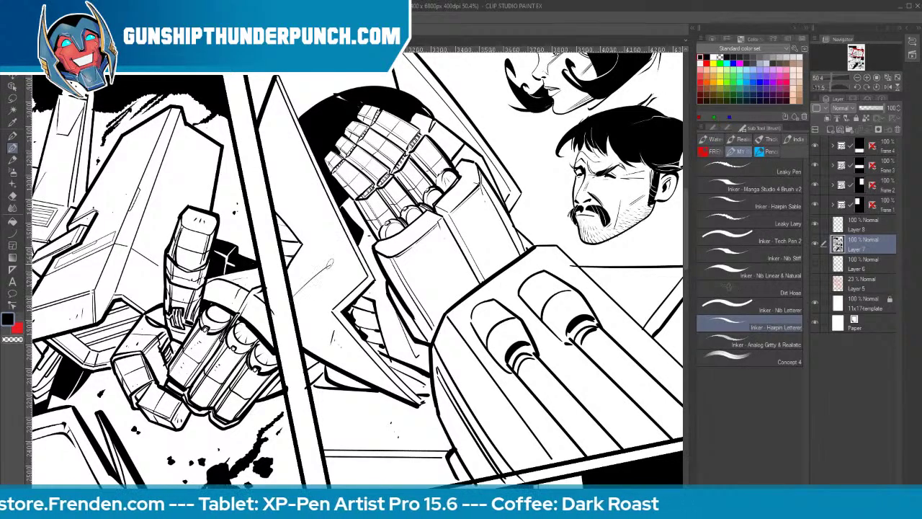
left_click_drag(318, 203, 324, 228)
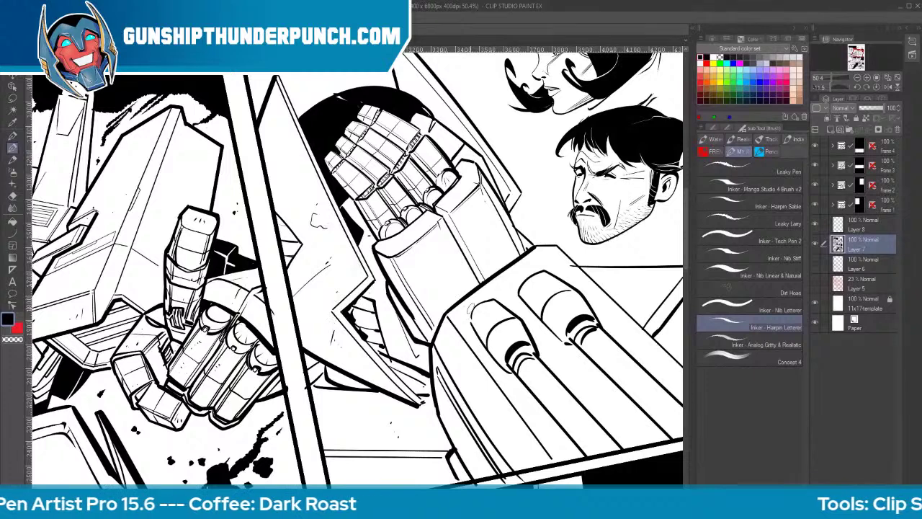
Ink black reflection bands down the heads of the two pistons on the robot's forearm housing
mouse_move(471, 305)
left_mouse_down()
mouse_move(513, 350)
mouse_move(512, 338)
left_mouse_up()
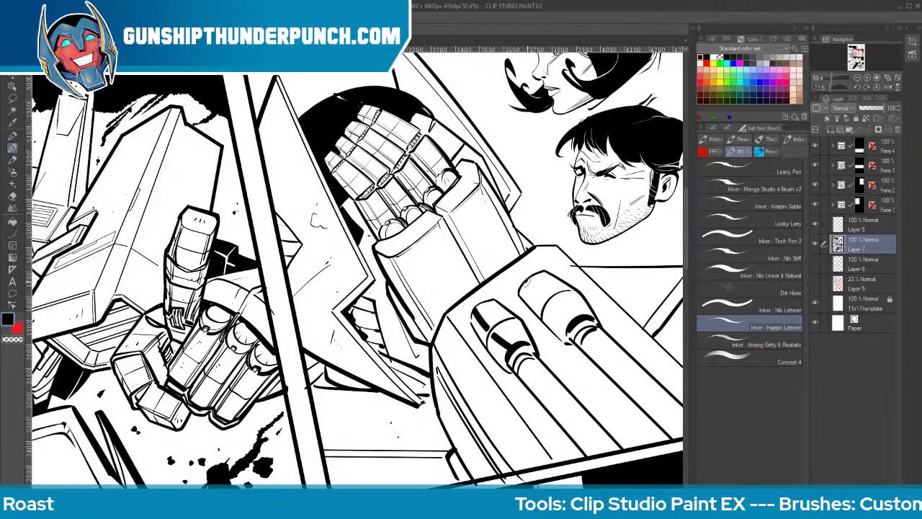
left_click_drag(527, 279, 569, 324)
key("space")
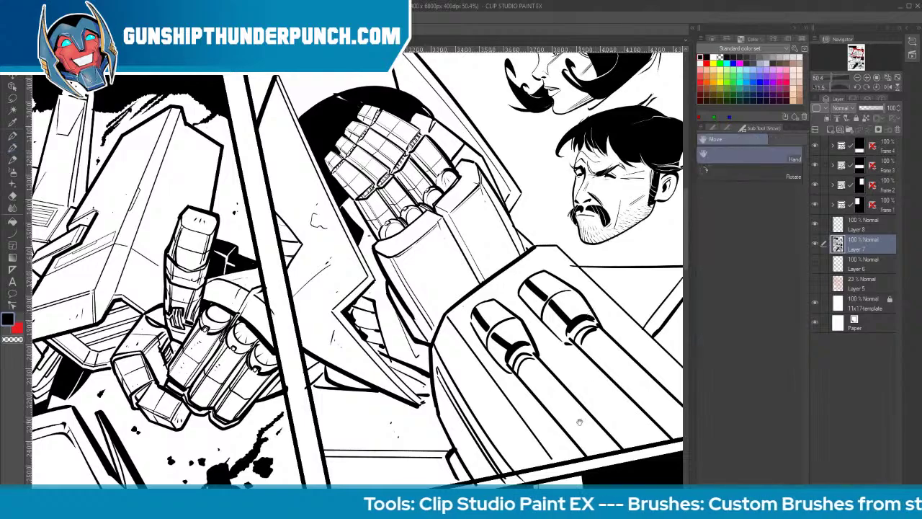
left_click_drag(579, 420, 491, 339)
key("shift+space")
mouse_move(523, 302)
left_mouse_down()
mouse_move(377, 440)
mouse_move(362, 441)
left_mouse_up()
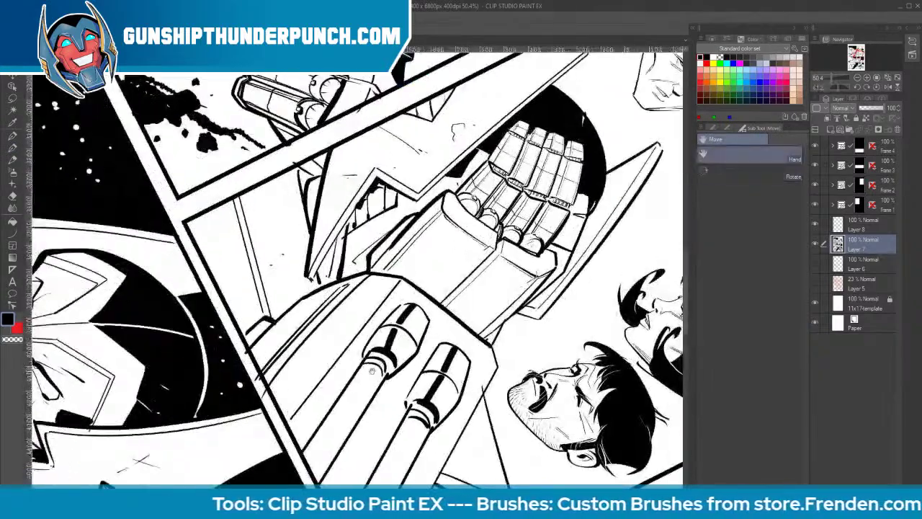
left_click_drag(423, 306, 404, 325)
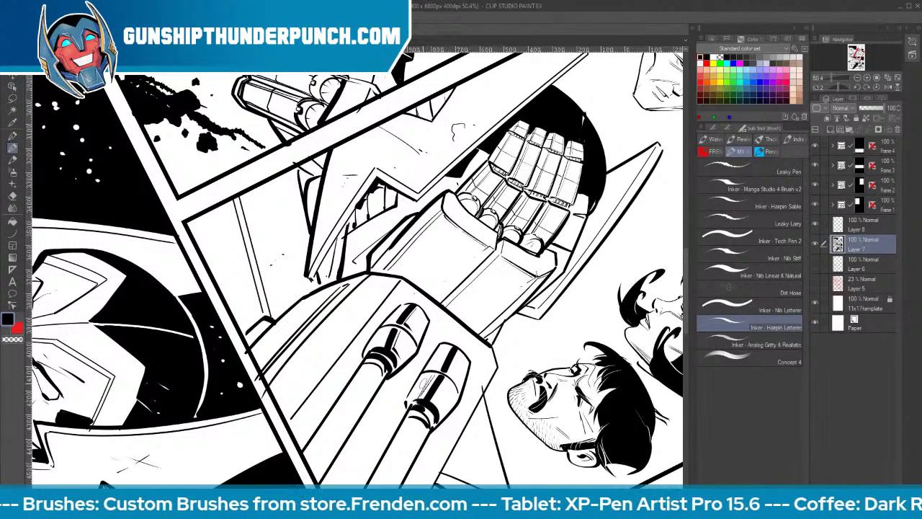
Ink shadow lines along both piston rods and black in the rounded shadows at their lower ends
left_click_drag(371, 365, 307, 460)
left_click_drag(458, 448, 466, 342)
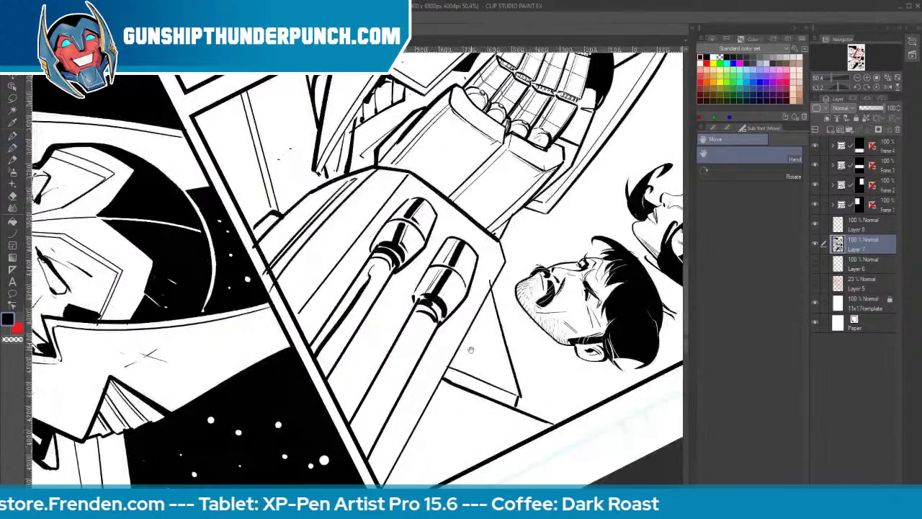
mouse_move(414, 324)
left_mouse_down()
mouse_move(353, 439)
mouse_move(378, 404)
left_mouse_up()
mouse_move(337, 333)
left_mouse_down()
mouse_move(316, 361)
mouse_move(352, 304)
mouse_move(322, 365)
left_mouse_up()
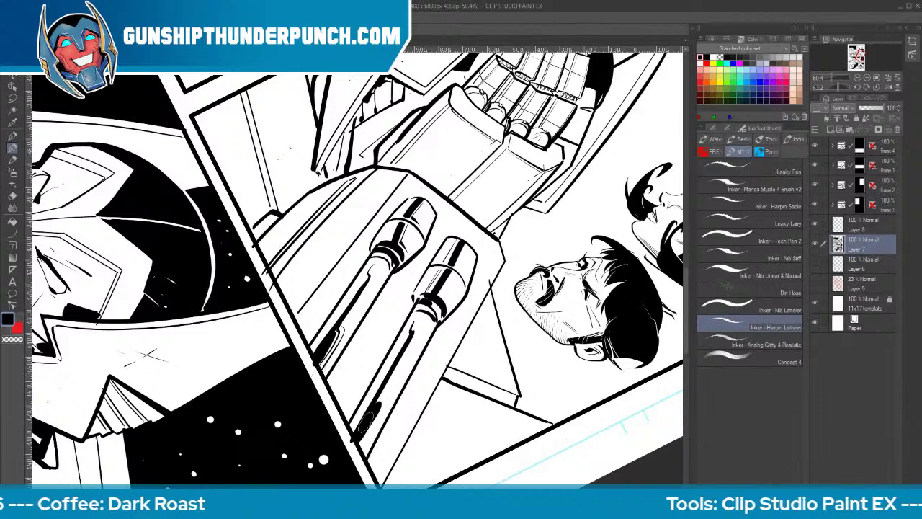
left_click_drag(360, 444, 389, 378)
left_click_drag(383, 414, 361, 448)
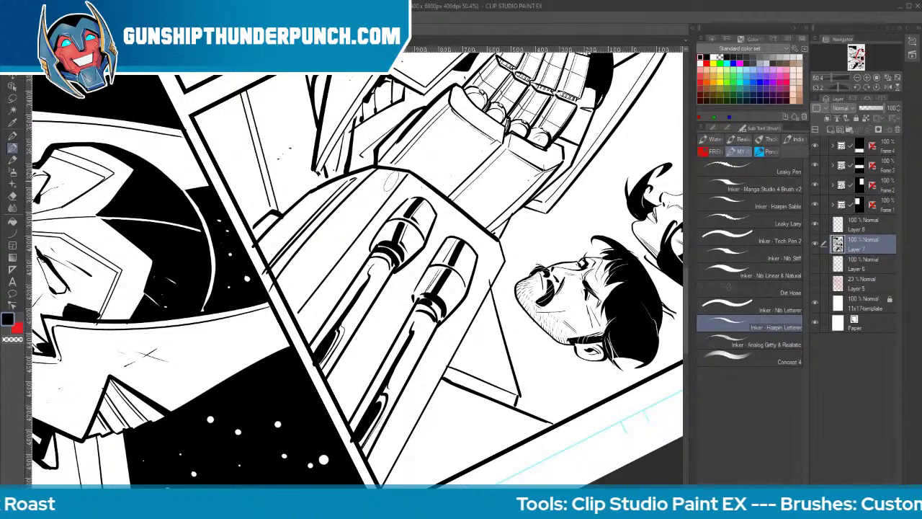
Ink thin stepped panel lines on the forearm housing alongside the nearer piston
mouse_move(397, 185)
left_mouse_down()
mouse_move(361, 225)
mouse_move(400, 180)
mouse_move(332, 257)
left_mouse_up()
key("ctrl+z")
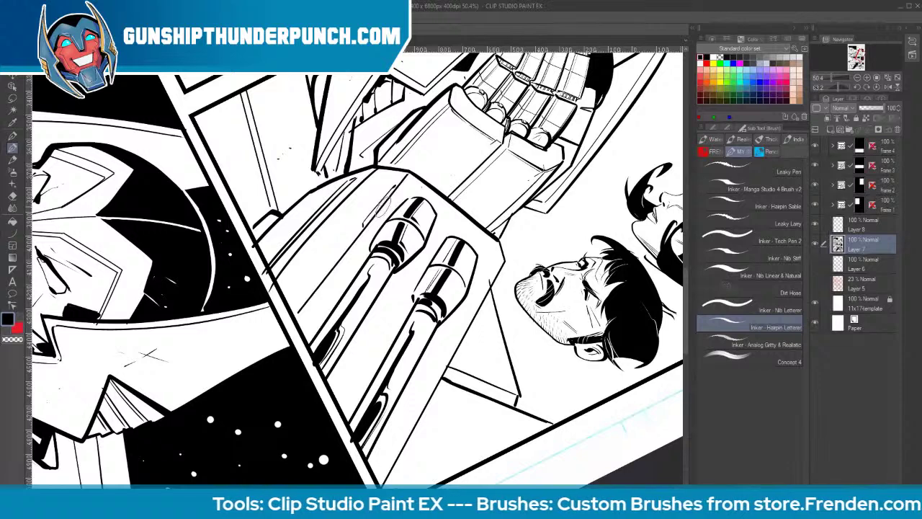
left_click_drag(383, 206, 349, 255)
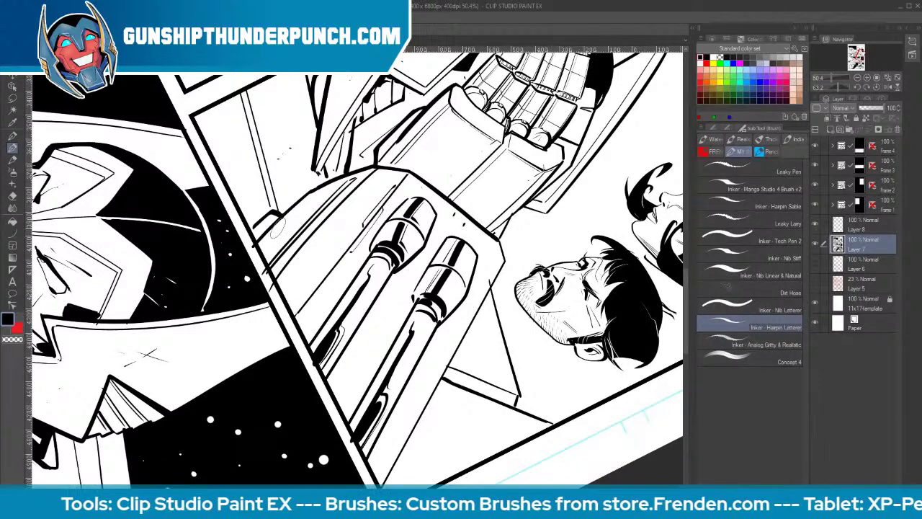
Thicken the forearm housing's outer contour with the Curve tool and add heavy lines along the piston rods
left_click(11, 232)
left_click_drag(502, 261, 381, 483)
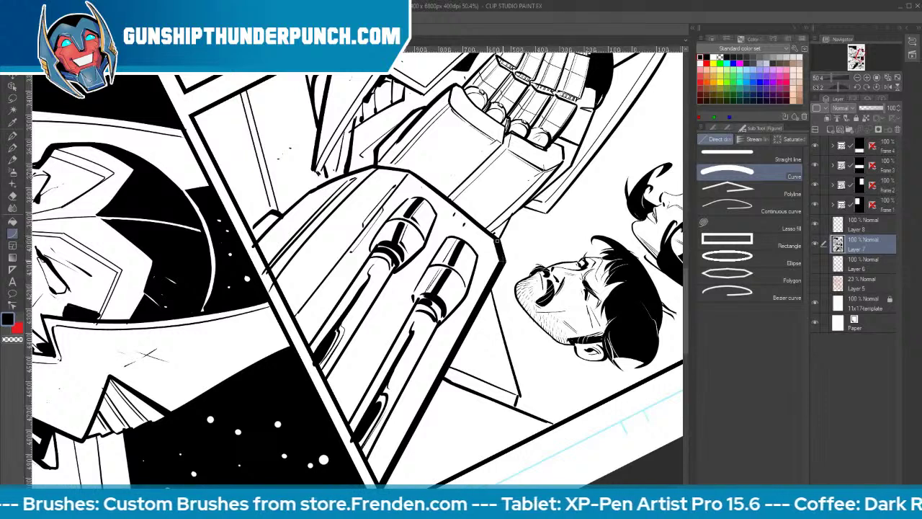
mouse_move(255, 246)
left_mouse_down()
mouse_move(314, 190)
mouse_move(377, 166)
left_mouse_up()
left_click(313, 191)
left_click(377, 166)
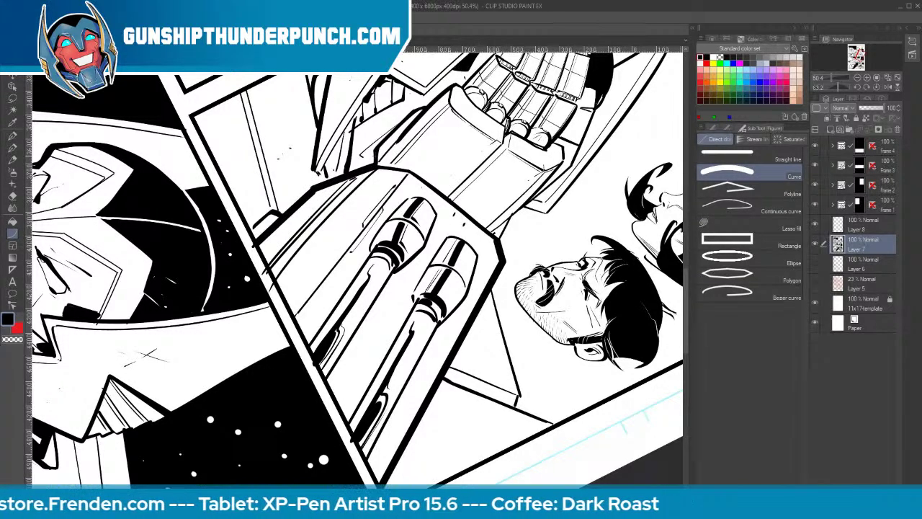
left_click_drag(437, 325, 364, 460)
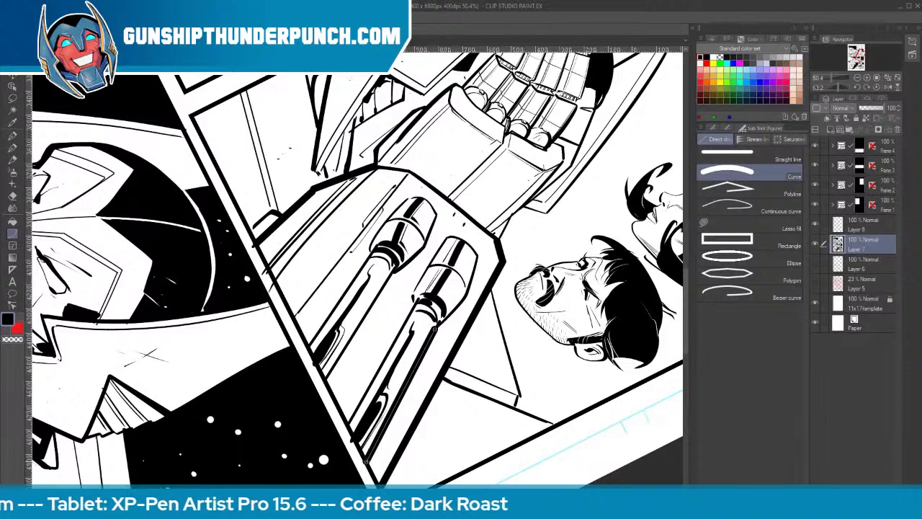
left_click(365, 459)
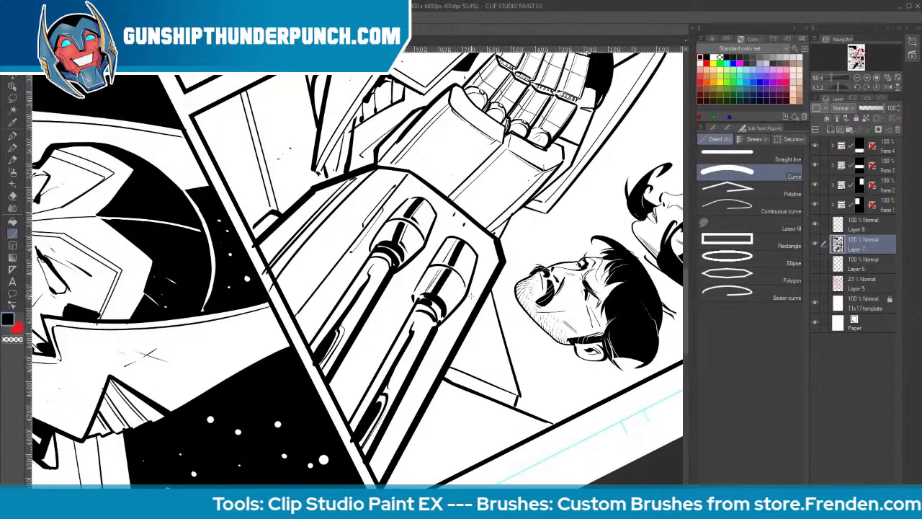
Black in the gap behind the lower helmet fin and thicken the fin's edge down to its tip
mouse_move(688, 296)
left_mouse_down()
mouse_move(689, 220)
mouse_move(689, 247)
left_mouse_up()
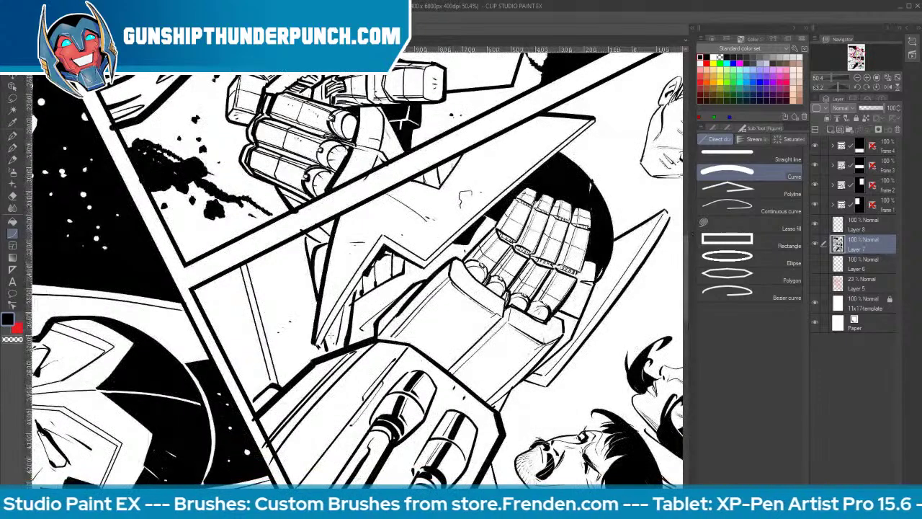
key("b")
left_click_drag(246, 296, 266, 300)
mouse_move(319, 251)
left_mouse_down()
mouse_move(319, 287)
mouse_move(323, 275)
left_mouse_up()
left_click_drag(302, 232, 318, 311)
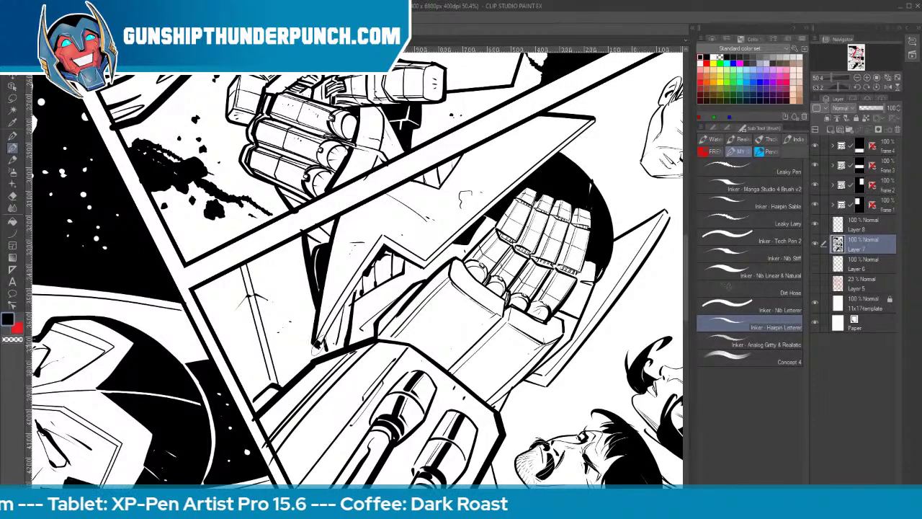
left_click_drag(367, 277, 317, 348)
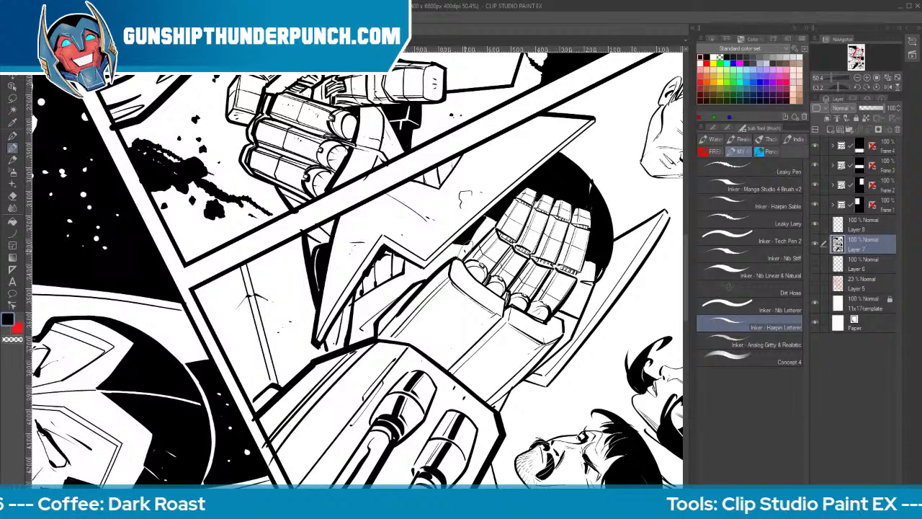
left_click_drag(357, 300, 402, 273)
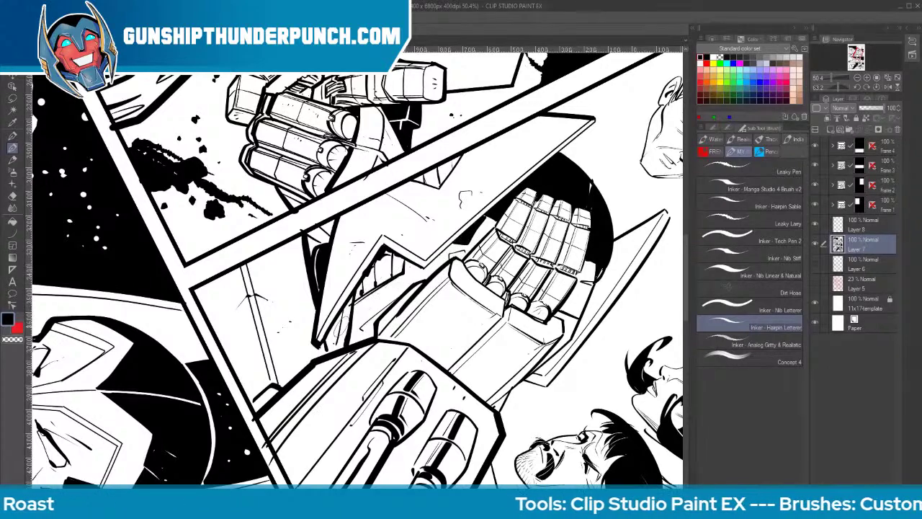
left_click_drag(327, 352, 322, 350)
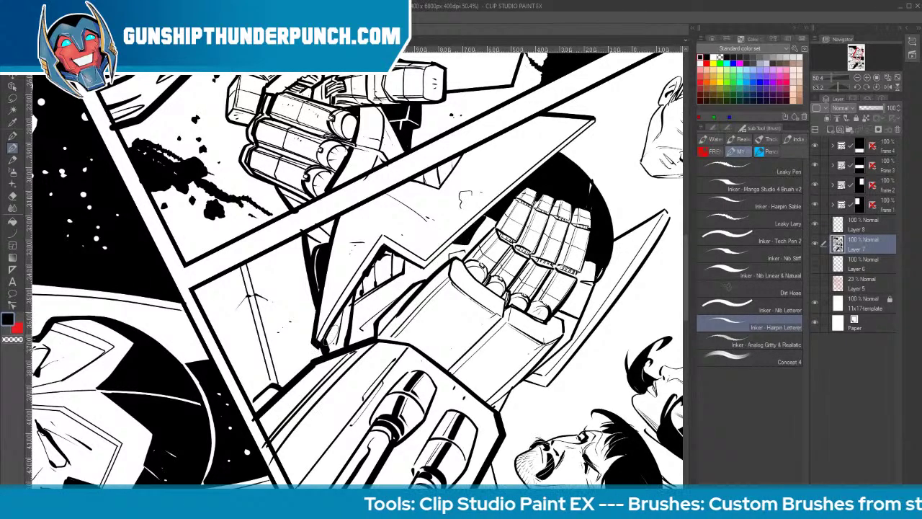
Ink thin reflection strokes and an angular panel line on the forearm between the fist and the piston housing
key("space")
left_click_drag(385, 346, 375, 288)
left_click_drag(416, 330, 418, 327)
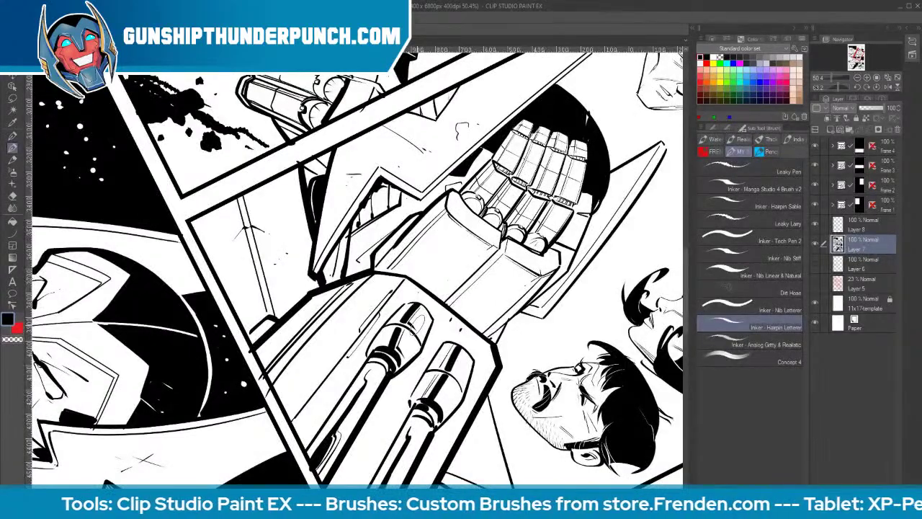
key("shift+space")
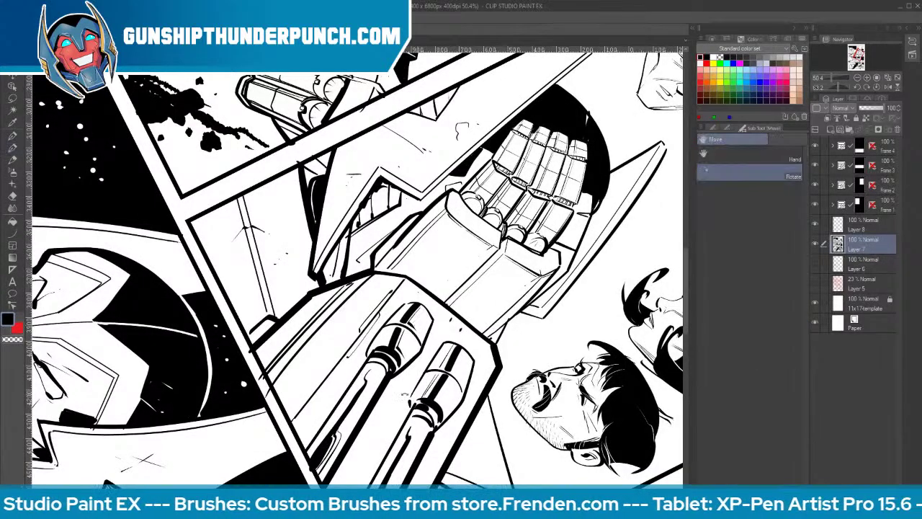
mouse_move(405, 394)
left_mouse_down()
mouse_move(456, 353)
mouse_move(481, 279)
mouse_move(475, 246)
left_mouse_up()
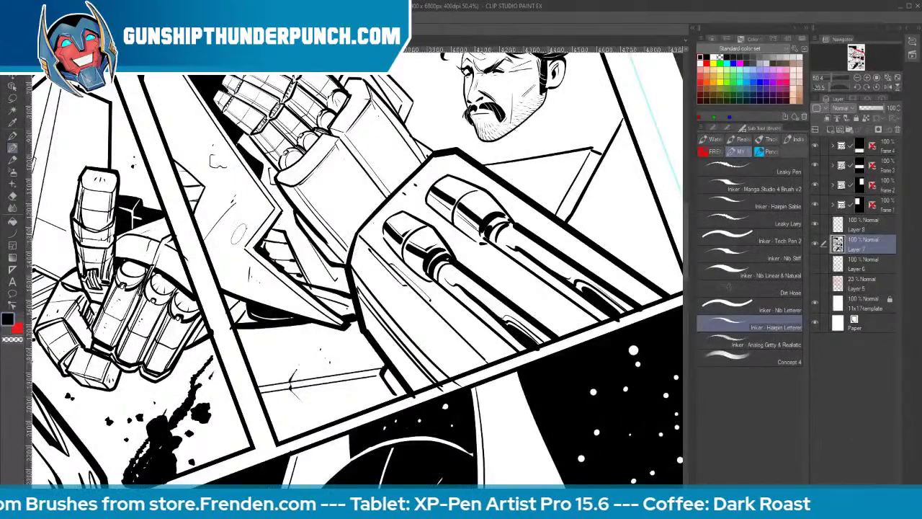
mouse_move(341, 196)
left_mouse_down()
mouse_move(337, 225)
mouse_move(407, 177)
mouse_move(362, 212)
left_mouse_up()
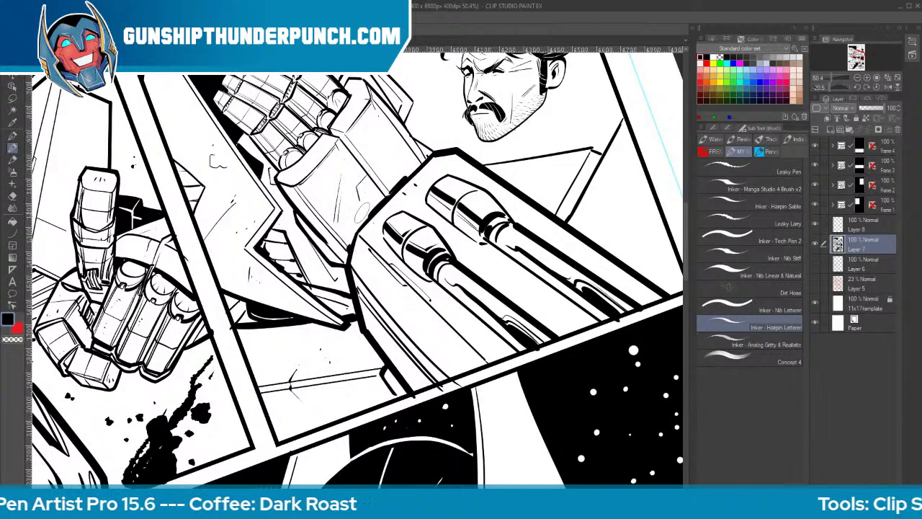
left_click_drag(371, 169, 416, 165)
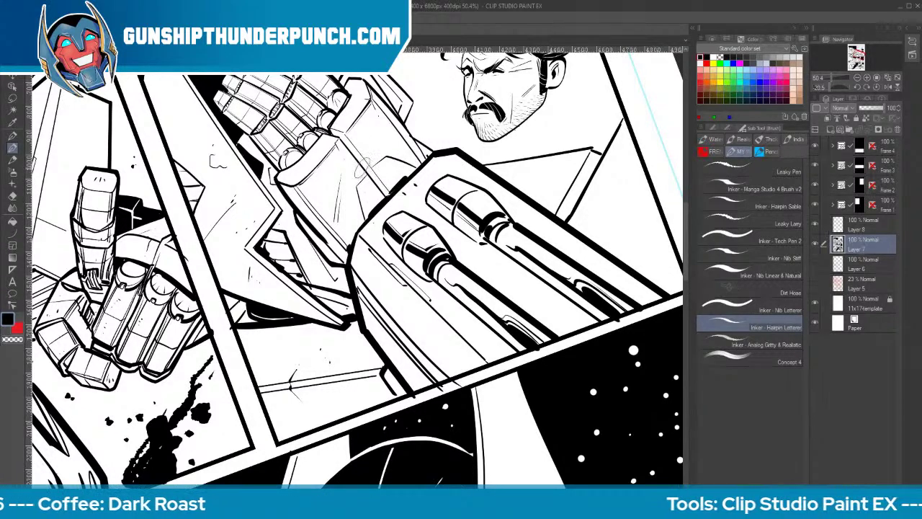
Thicken the corner and edges of the strut behind the piston housing and run a diagonal line from it to the panel border
key("space")
left_click_drag(540, 216, 396, 337)
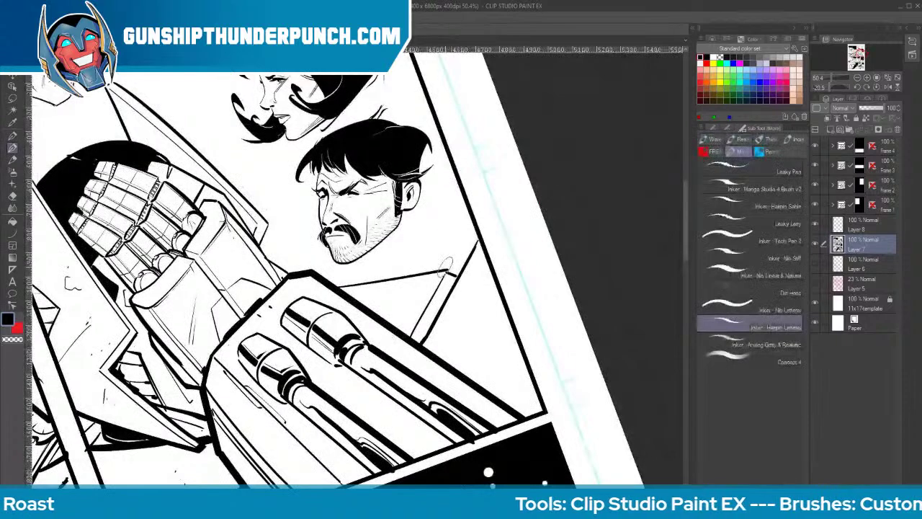
left_click_drag(443, 269, 456, 271)
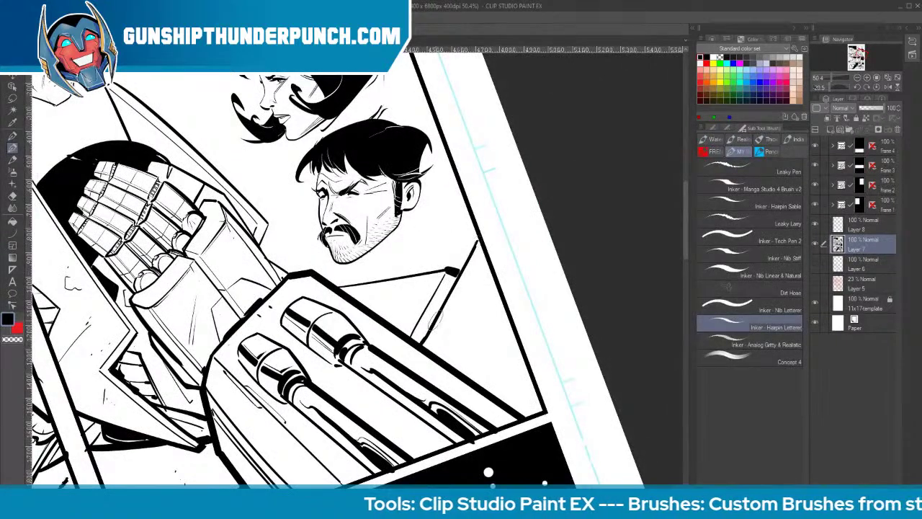
left_click_drag(477, 246, 423, 353)
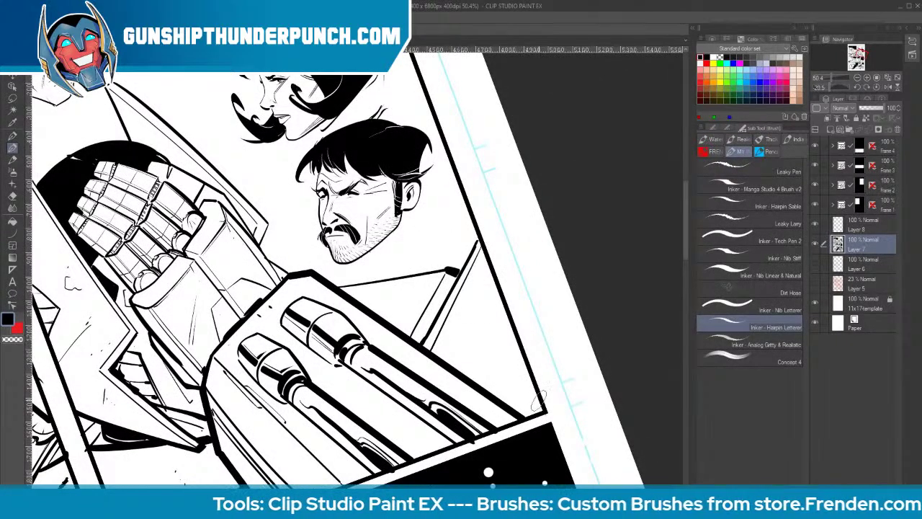
left_click_drag(451, 314, 566, 377)
key("e")
key("p")
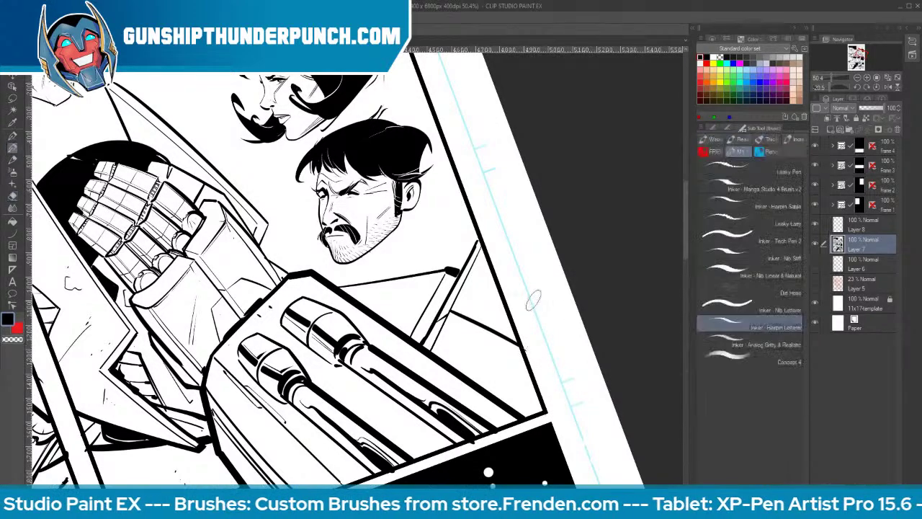
mouse_move(545, 296)
left_mouse_down()
mouse_move(562, 328)
mouse_move(609, 341)
left_mouse_up()
key("u")
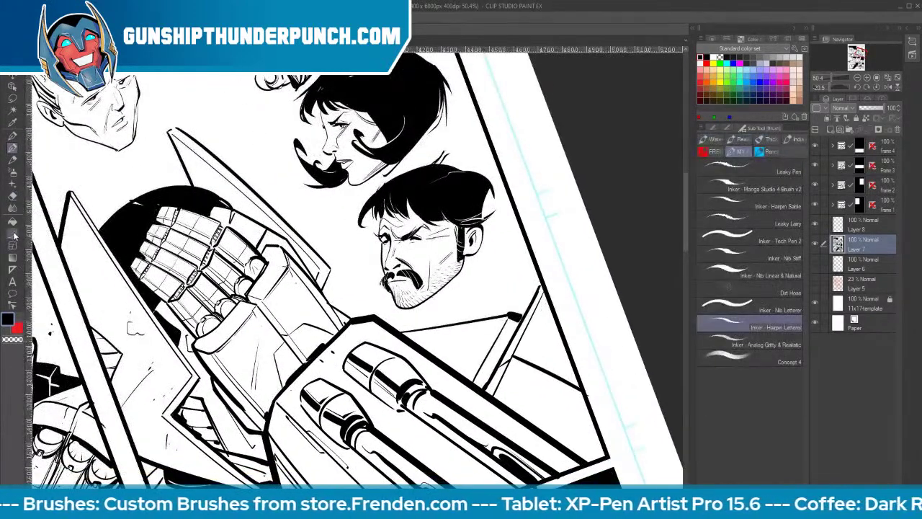
left_click_drag(330, 276, 382, 271)
key("ctrl+z")
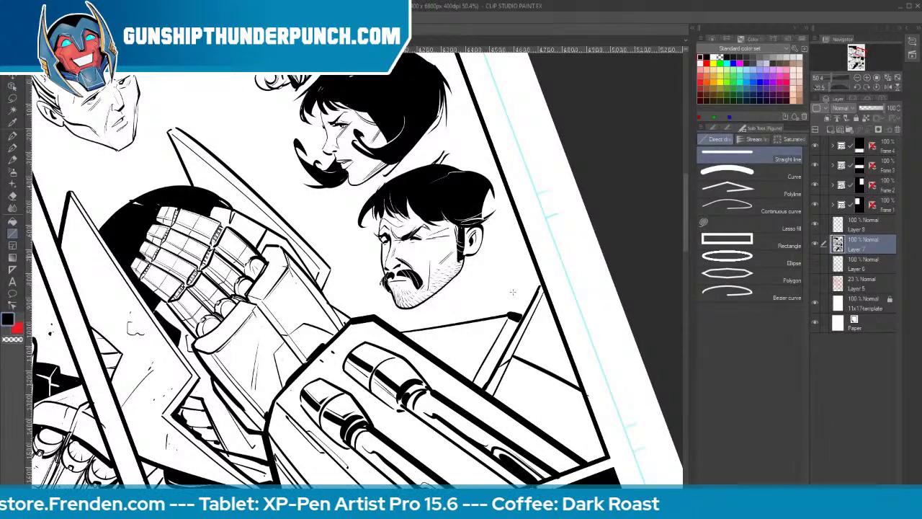
Erase the edge line running from below the mustached man's chin to the strut, and draw straight neck lines for him and the woman
key("e")
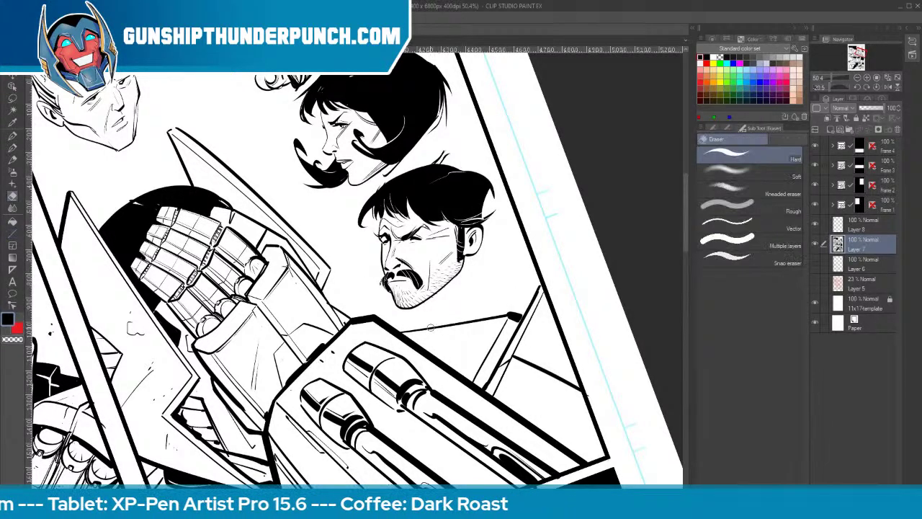
left_click_drag(431, 329, 514, 317)
key("u")
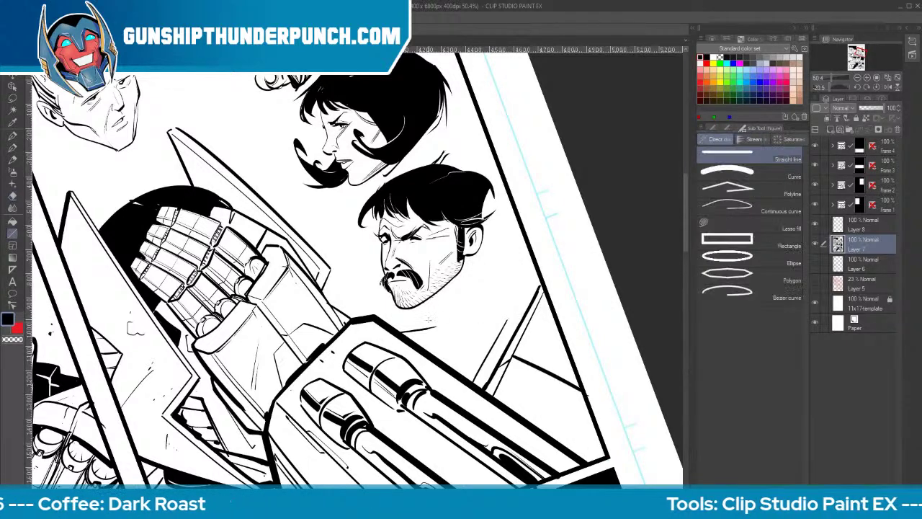
left_click_drag(428, 328, 427, 301)
left_click_drag(422, 138, 420, 169)
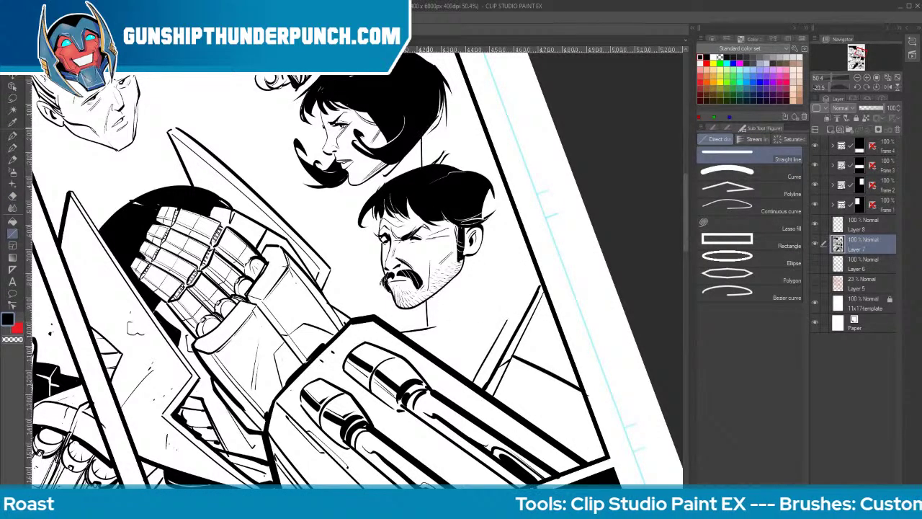
Close the man's neck with straight lines along its back and base, and start a short horizontal line behind the woman's head
mouse_move(510, 194)
left_mouse_down()
mouse_move(521, 305)
mouse_move(530, 297)
left_mouse_up()
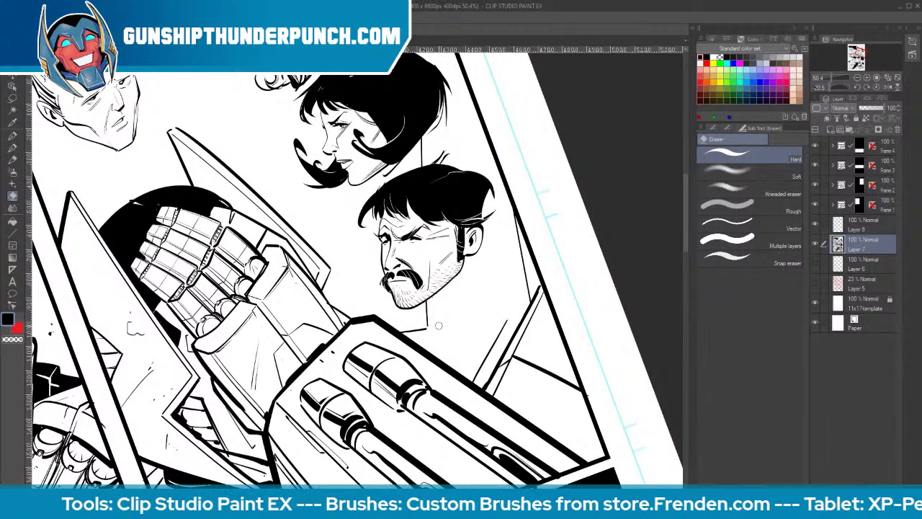
mouse_move(426, 301)
left_mouse_down()
mouse_move(428, 339)
mouse_move(515, 331)
left_mouse_up()
key("e")
key("u")
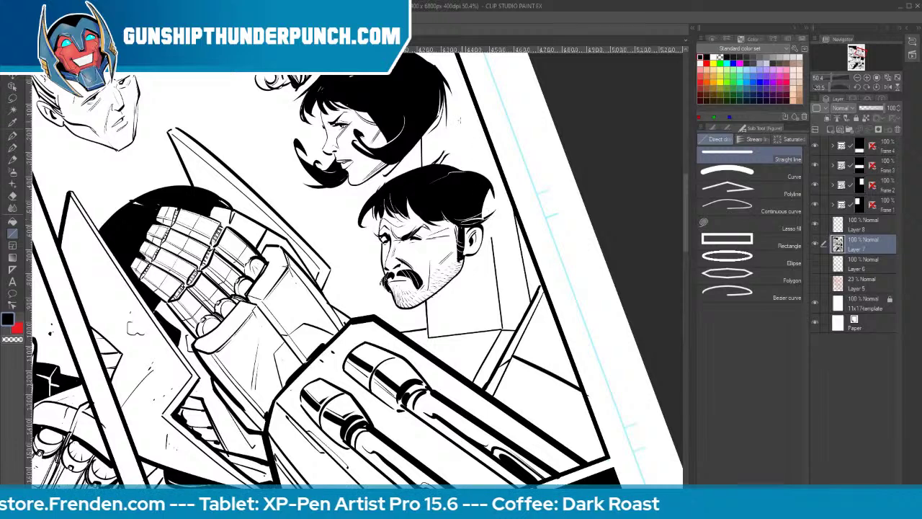
mouse_move(459, 112)
left_mouse_down()
mouse_move(475, 112)
mouse_move(477, 156)
left_mouse_up()
key("ctrl+z")
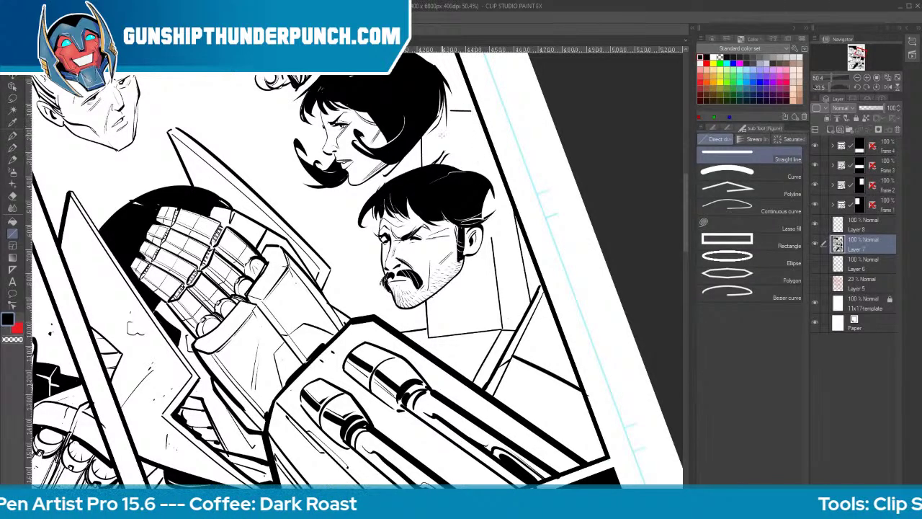
Undo the last line and ink straight edges for the background structure behind the woman's and moustached man's heads
key("ctrl+z")
left_click_drag(446, 113, 472, 109)
left_click_drag(486, 168, 474, 113)
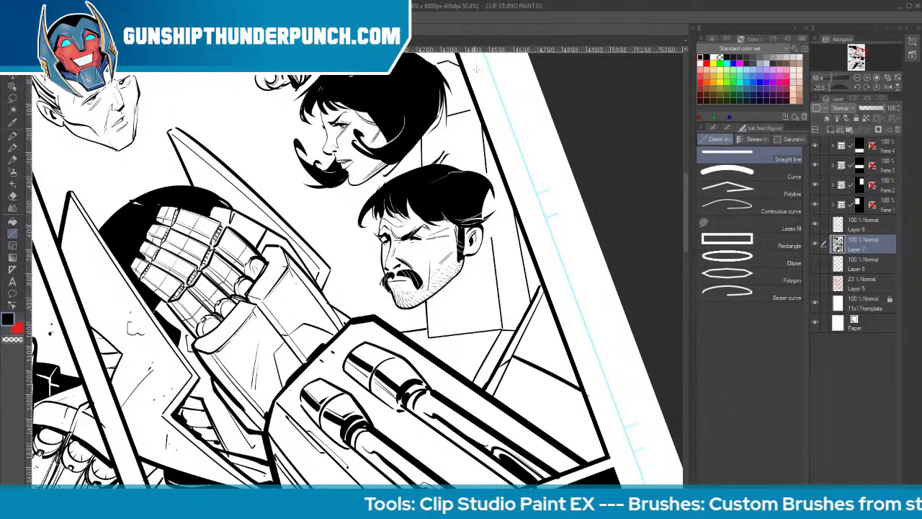
left_click_drag(492, 196, 506, 333)
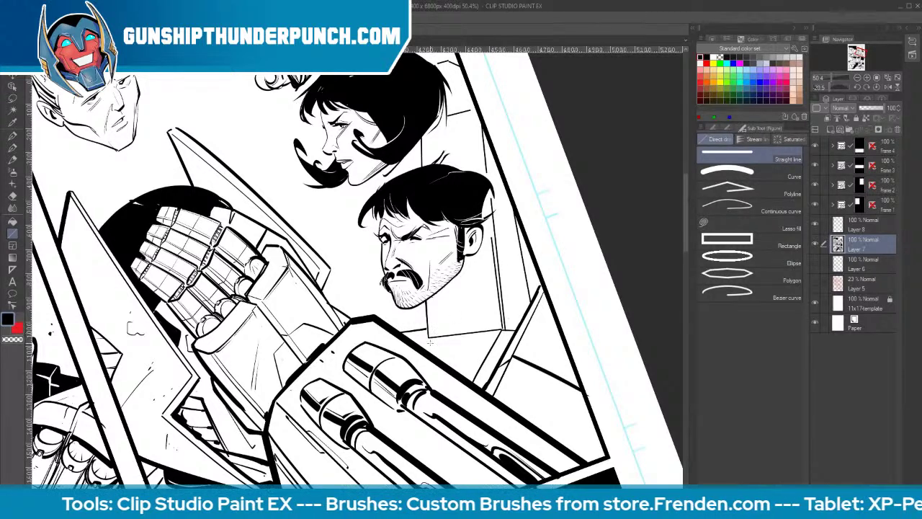
Ink nested straight-line borders for a recessed panel on the structure just below the moustached man's head
mouse_move(428, 336)
left_mouse_down()
mouse_move(494, 332)
mouse_move(463, 381)
left_mouse_up()
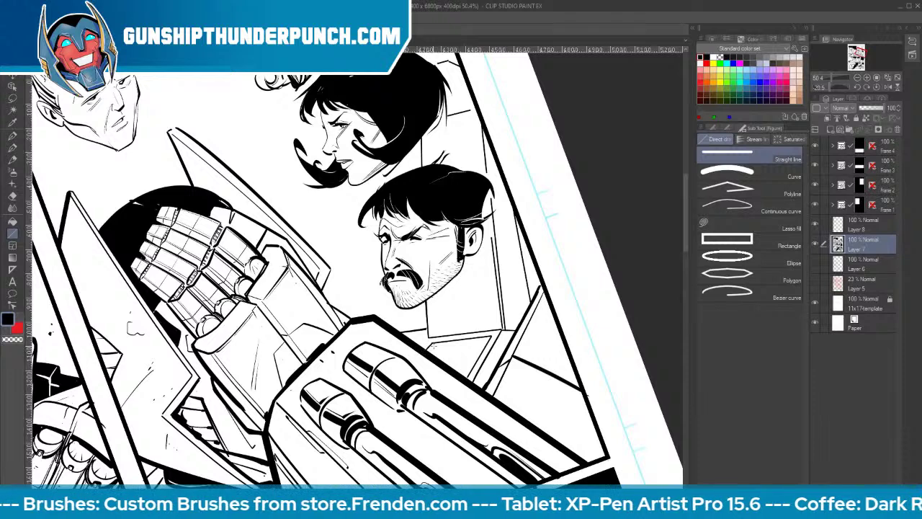
mouse_move(434, 346)
left_mouse_down()
mouse_move(485, 341)
mouse_move(467, 369)
left_mouse_up()
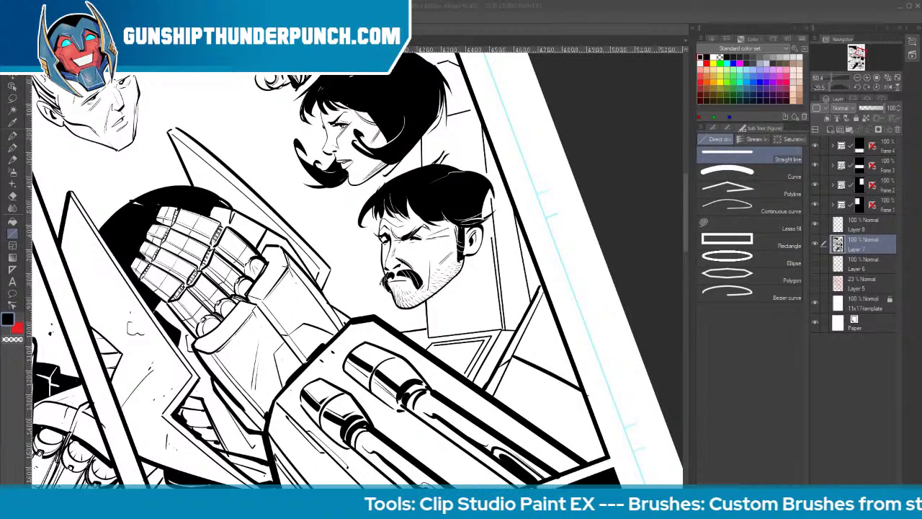
left_click(586, 33)
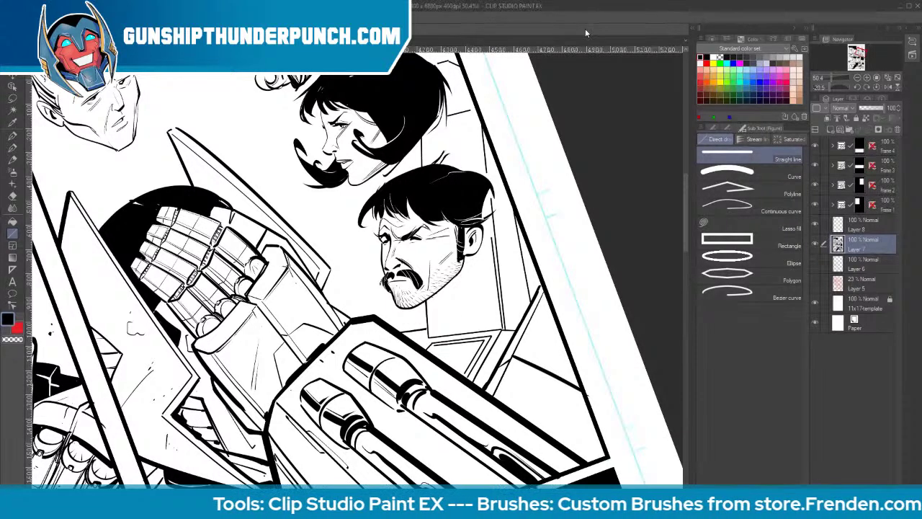
Ink straight background lines between the robot's forearm and the moustached man's face, with finer detail lines under and behind his jaw
left_click_drag(326, 286, 378, 278)
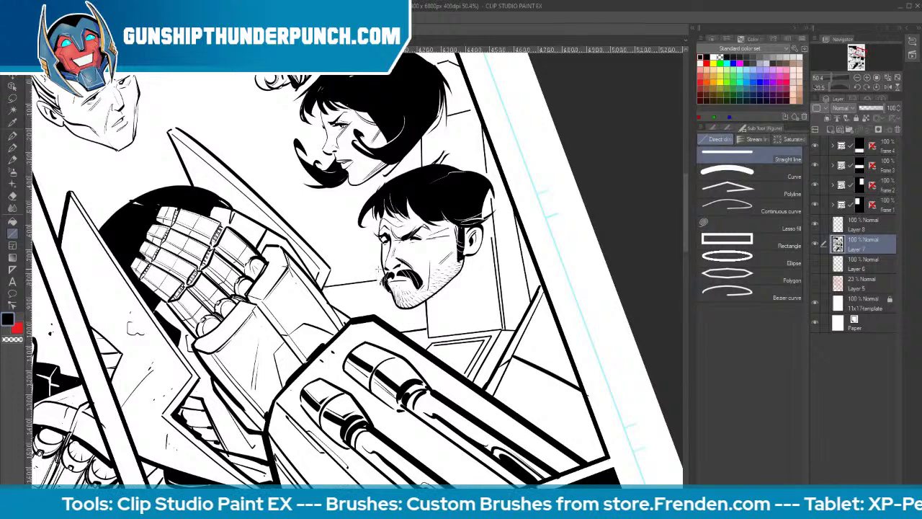
key("[")
left_click_drag(425, 328, 412, 313)
left_click_drag(331, 303, 385, 298)
left_click_drag(498, 327, 475, 275)
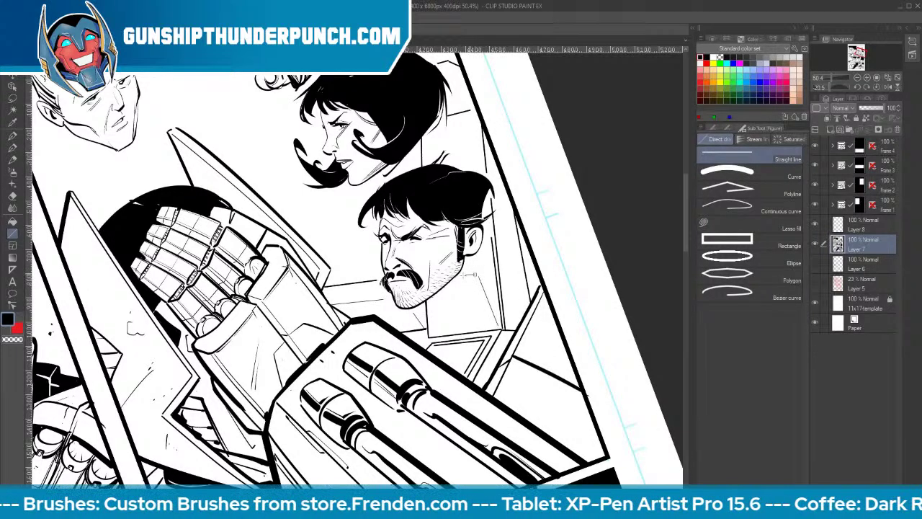
With a thicker line, ink the edge below the man's jaw, the slats in the recessed panel and the diagonal edge beside the border
key("]")
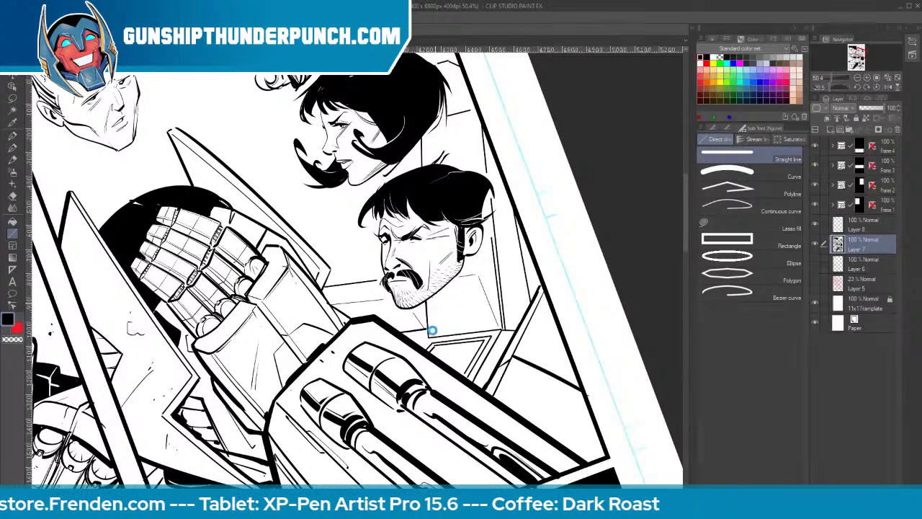
left_click_drag(438, 295, 429, 337)
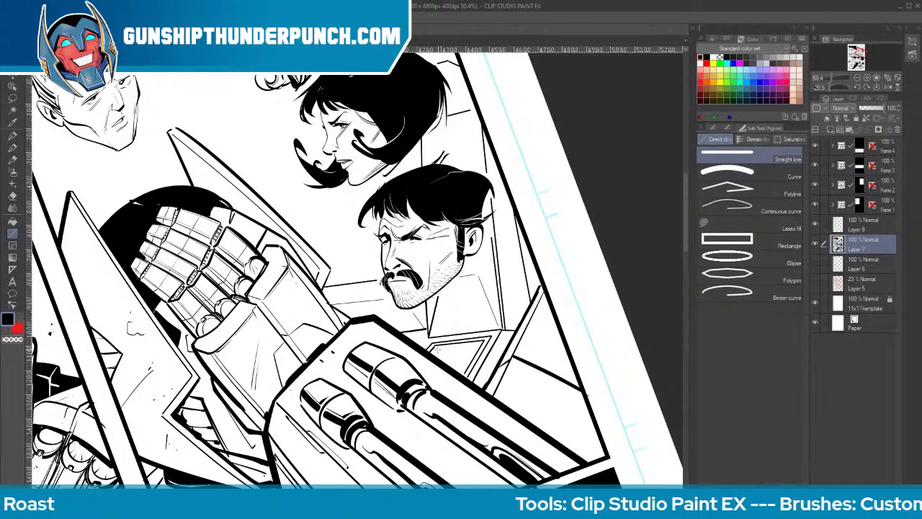
mouse_move(433, 349)
left_mouse_down()
mouse_move(484, 342)
mouse_move(470, 360)
left_mouse_up()
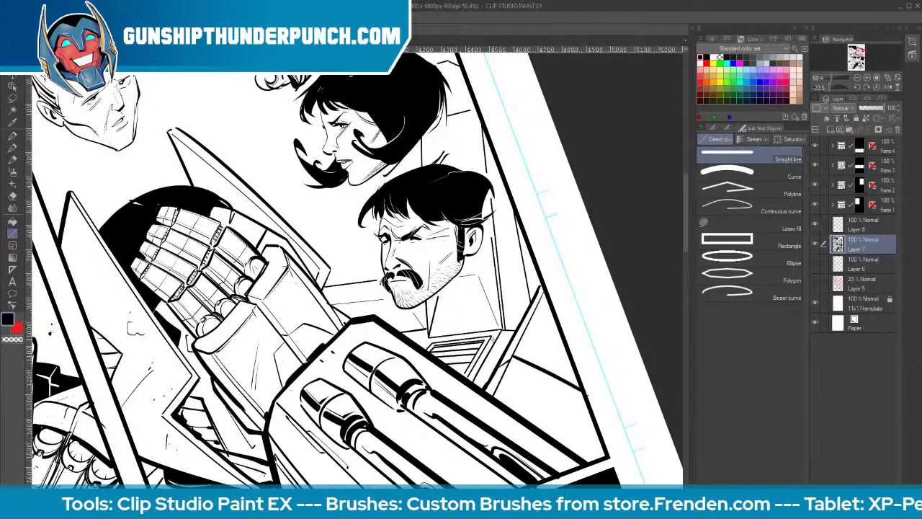
left_click_drag(543, 282, 533, 304)
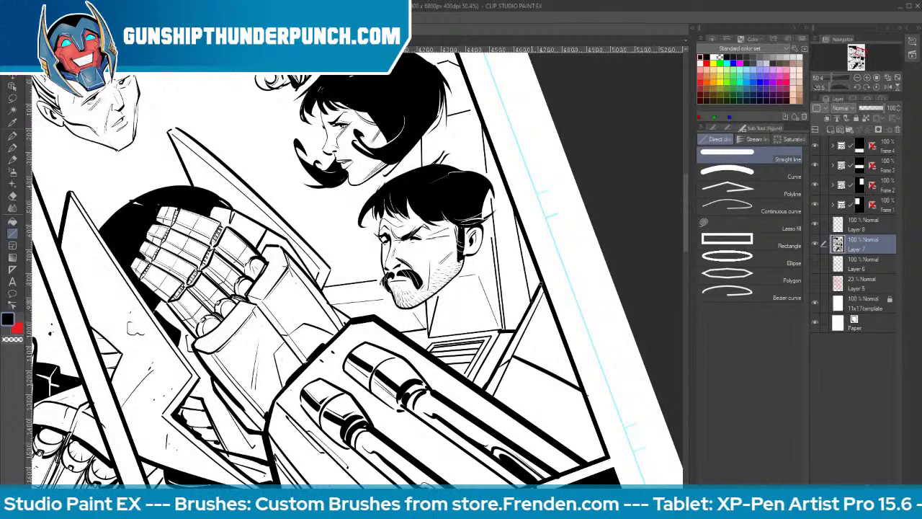
Thicken the outer contour of the robot's wrist and forearm facing the moustached man, using the Inker - Hairpin Letterer brush
mouse_move(326, 286)
left_mouse_down()
mouse_move(377, 279)
mouse_move(326, 277)
mouse_move(322, 286)
mouse_move(353, 319)
left_mouse_up()
key("e")
left_click_drag(287, 253, 338, 321)
key("ctrl+z")
key("b")
left_click_drag(281, 244, 348, 337)
left_click_drag(327, 295, 338, 314)
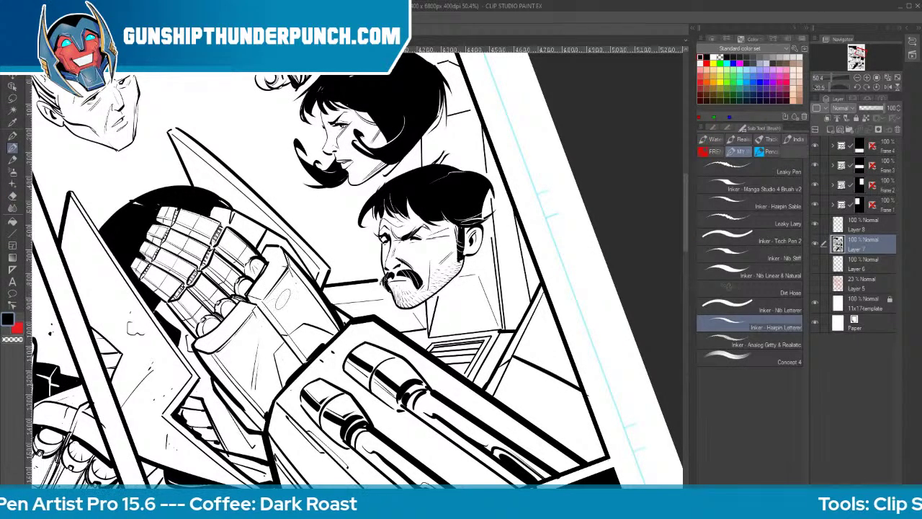
Ink the vertical outer edges of a background column behind the swept-back-haired man's head with the Straight line tool
key("ctrl+space")
left_click_drag(615, 335, 605, 339)
key("b")
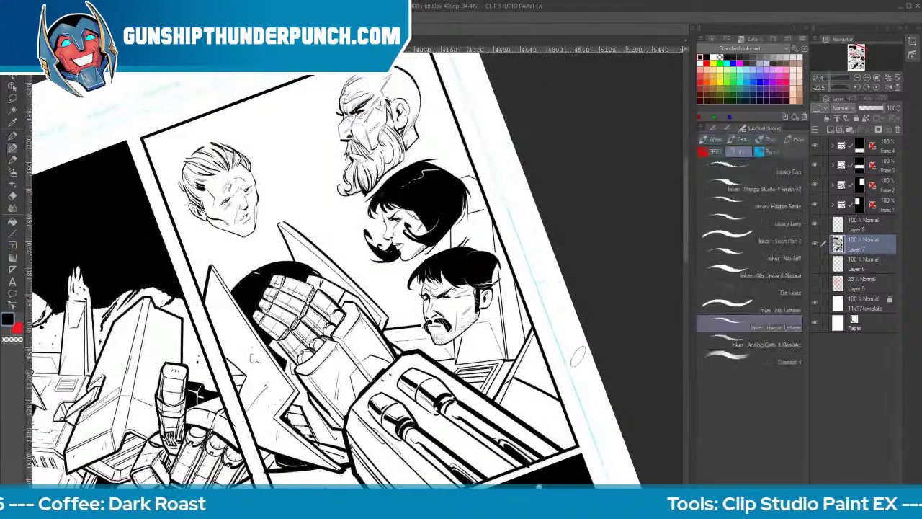
key("u")
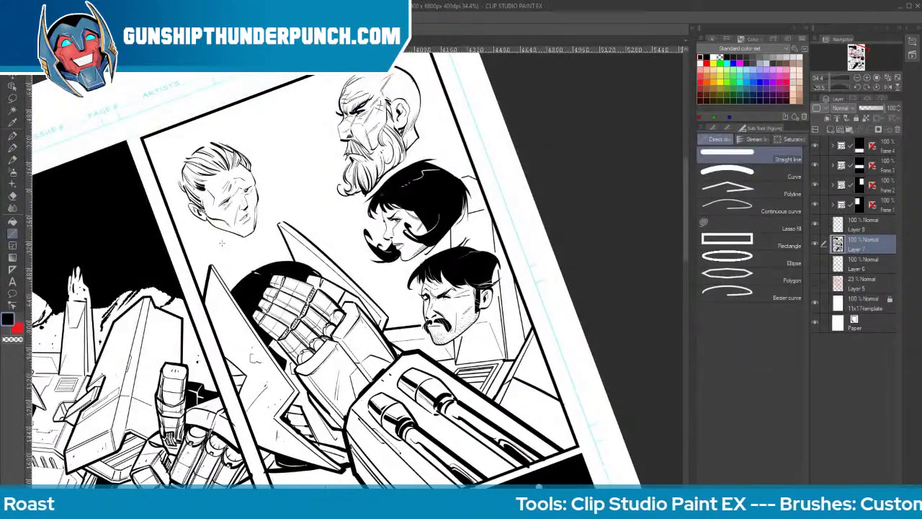
left_click_drag(221, 231, 225, 281)
left_click_drag(271, 137, 288, 222)
left_click_drag(258, 98, 264, 137)
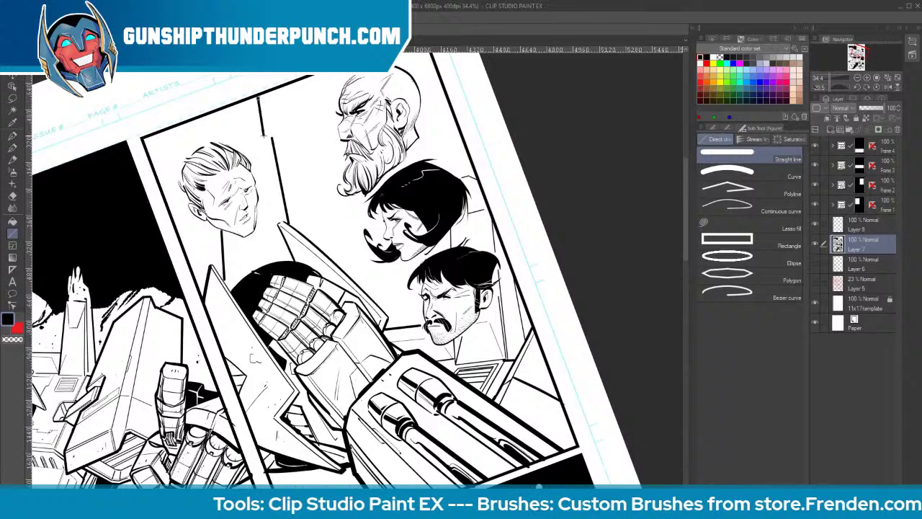
left_click_drag(216, 113, 218, 144)
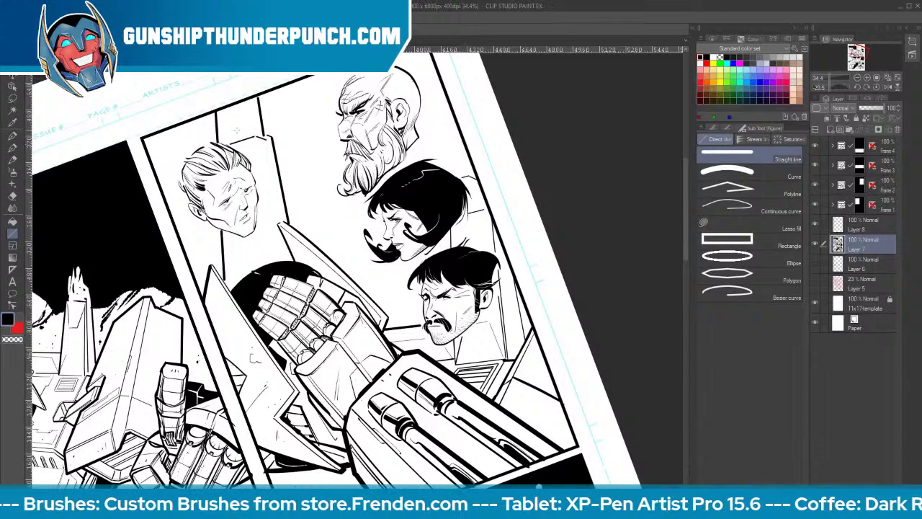
Add parallel inner lines along the column's edge, on both the upper and lower sections
left_click_drag(261, 137, 281, 259)
left_click_drag(248, 96, 258, 136)
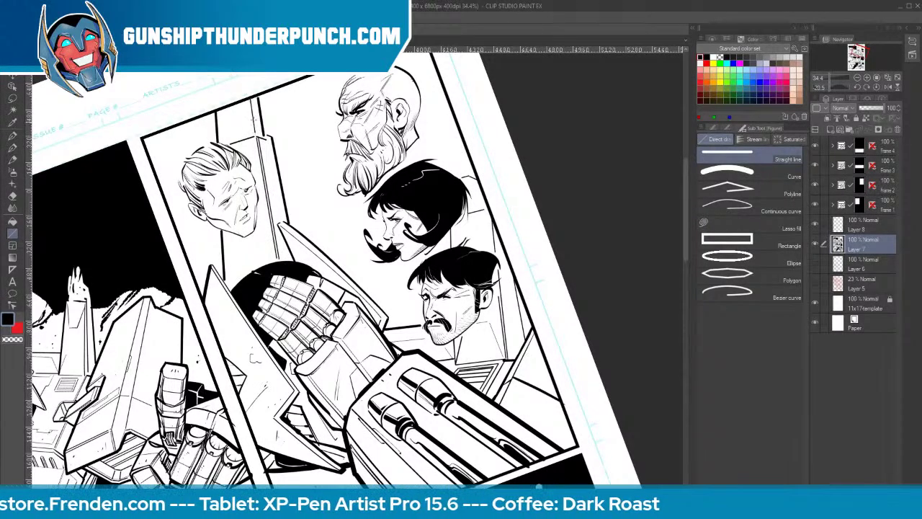
left_click_drag(253, 99, 262, 136)
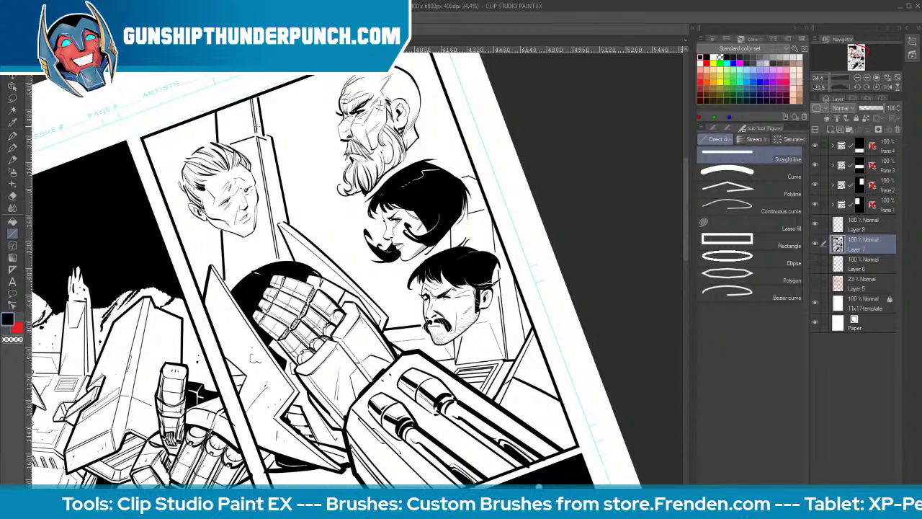
Ink a short jagged rock edge between the woman's hair and the panel border with the Inker - Hairpin Letterer brush
scroll(688, 204, "down", 3)
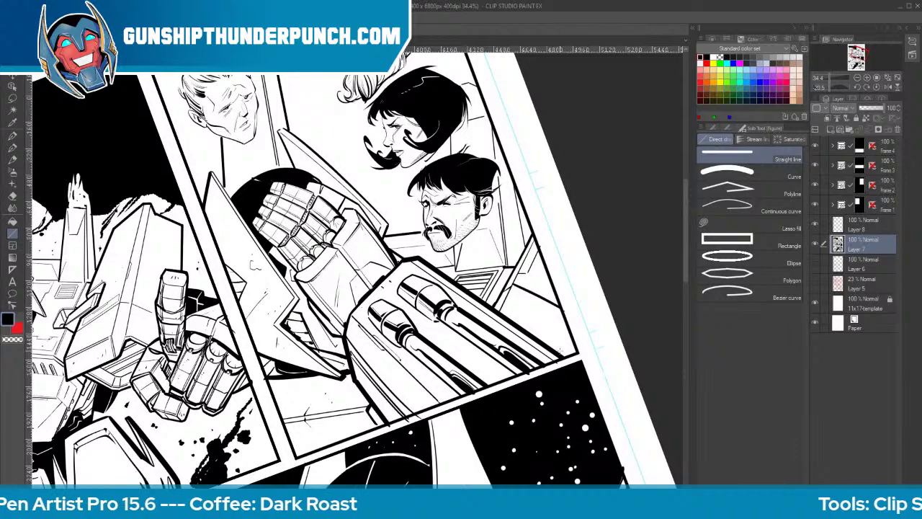
key("space")
left_click_drag(612, 286, 585, 348)
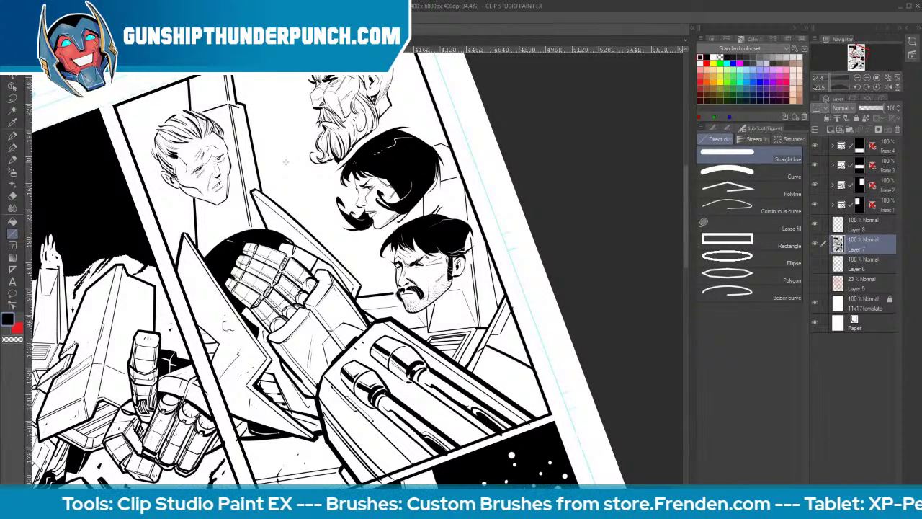
key("ctrl+space")
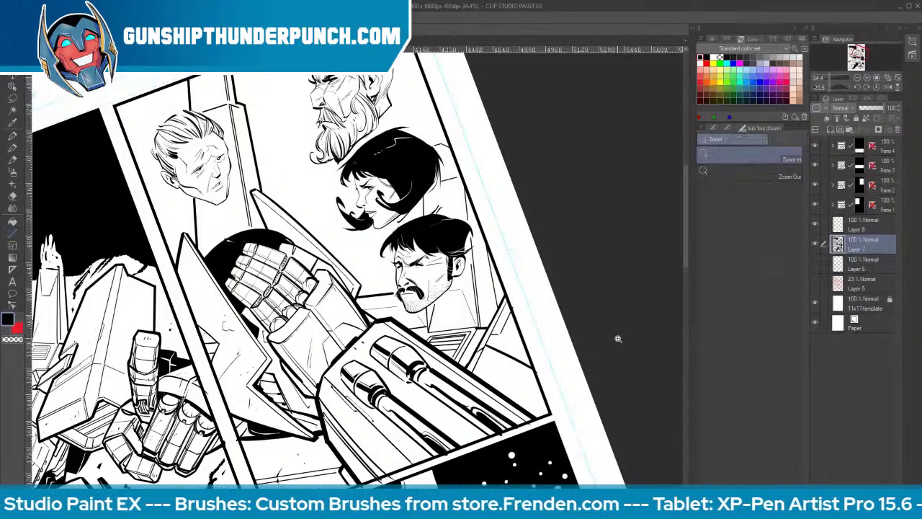
left_click_drag(618, 337, 533, 357)
key("p")
key("e")
key("ctrl+plus")
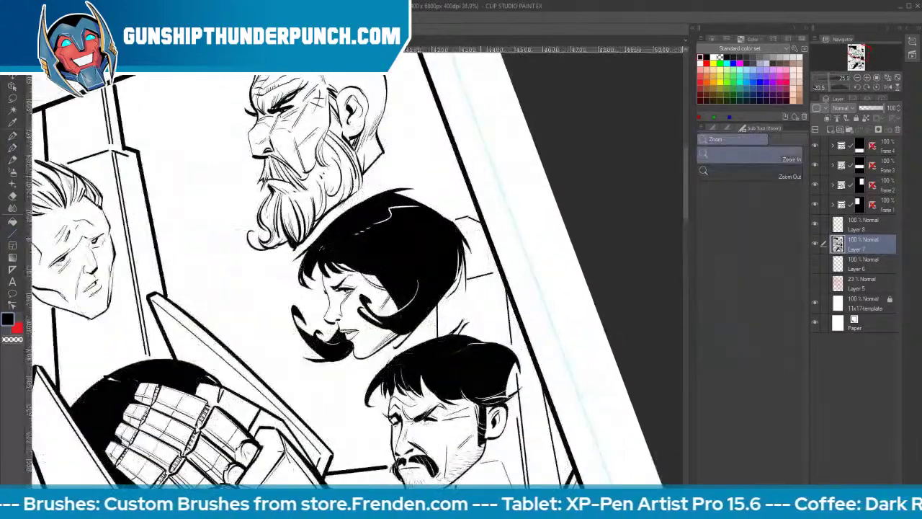
key("b")
mouse_move(447, 216)
left_mouse_down()
mouse_move(447, 188)
mouse_move(452, 201)
mouse_move(477, 210)
mouse_move(447, 218)
left_mouse_up()
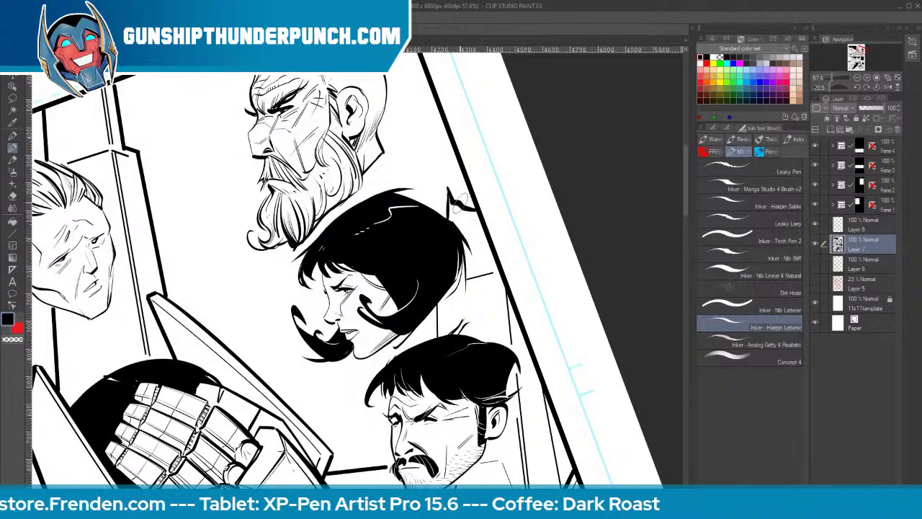
Ink an uneven horizon line behind the bearded man, from the column to his beard and from his neck to the panel border
left_click_drag(155, 225, 259, 213)
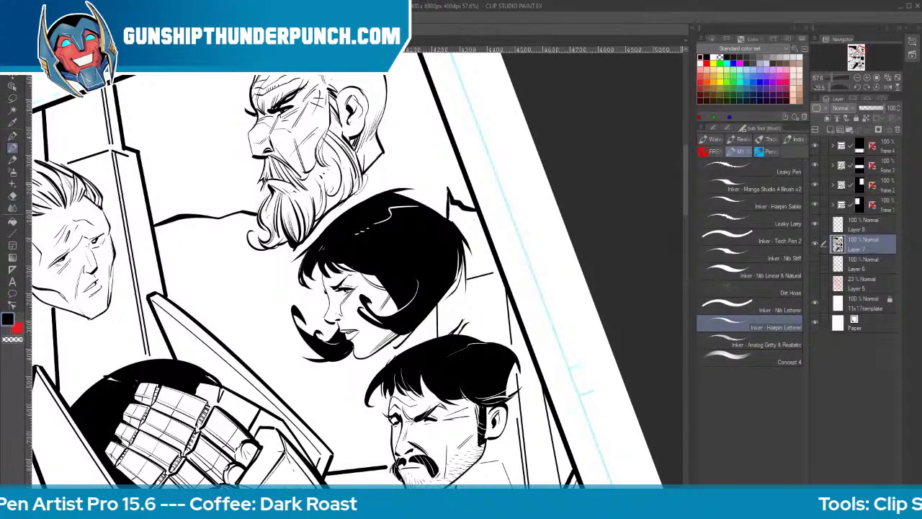
key("ctrl+z")
left_click_drag(144, 177, 248, 164)
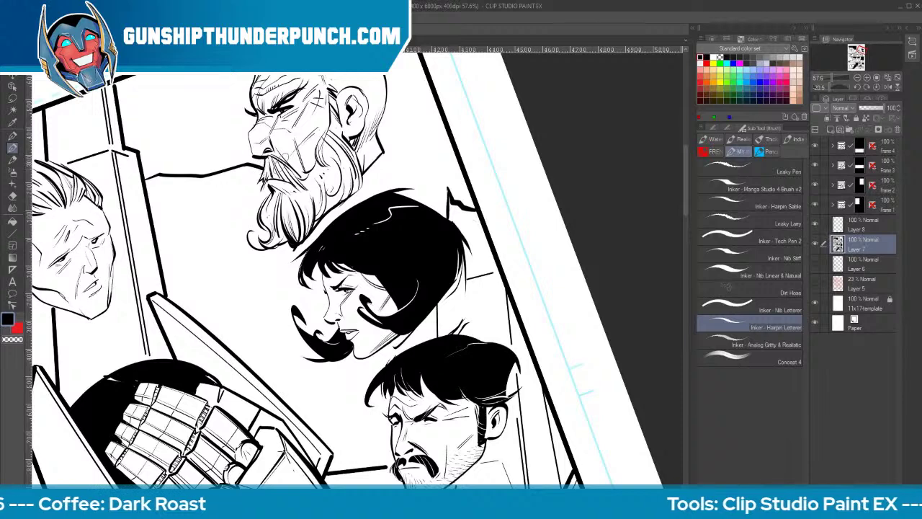
left_click_drag(371, 164, 470, 160)
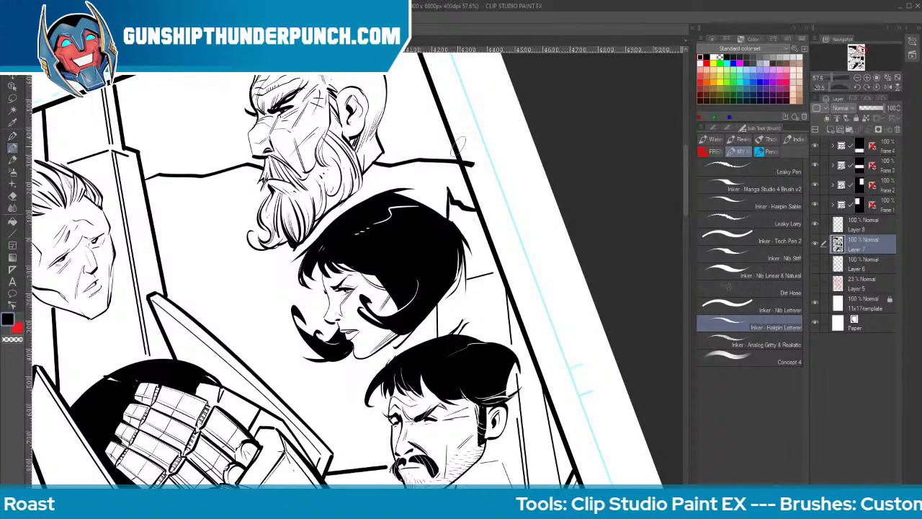
Fill the sky above the horizon behind the bearded man's head with black
key("space")
left_click_drag(484, 101, 497, 164)
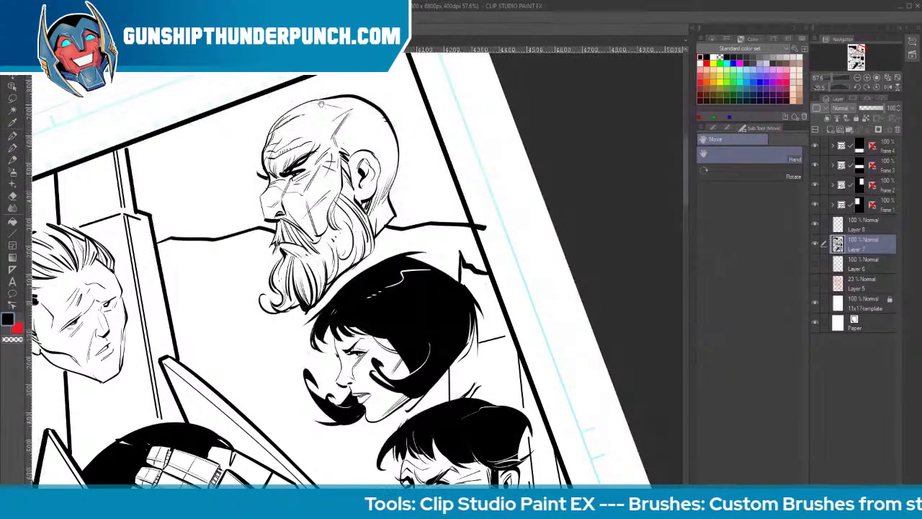
key("g")
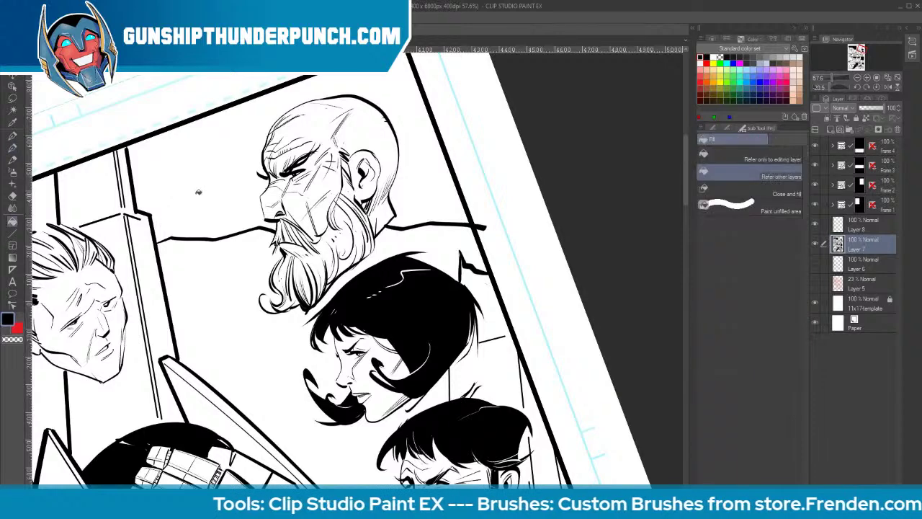
left_click(203, 207)
Ink a horizon line from the panel border to the swept-back-haired man's head and fill the sky above it with black
left_click_drag(347, 313, 581, 269)
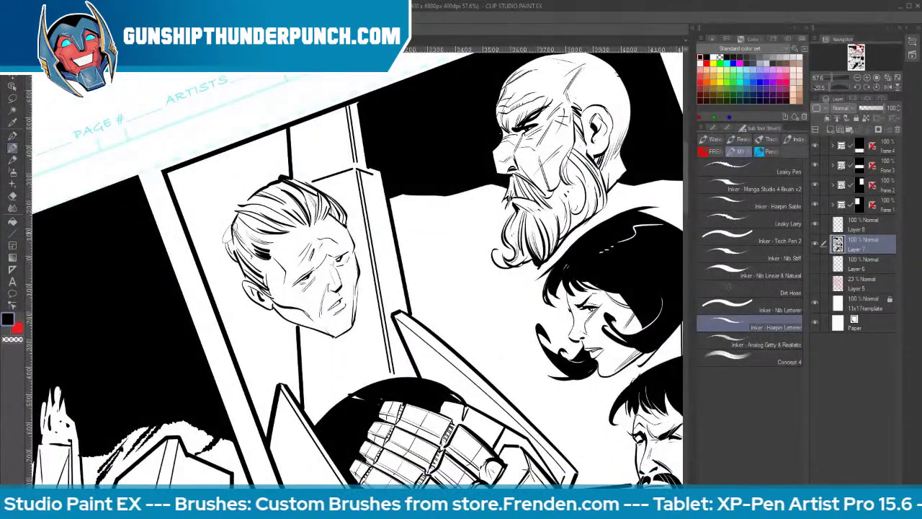
left_click_drag(232, 229, 188, 242)
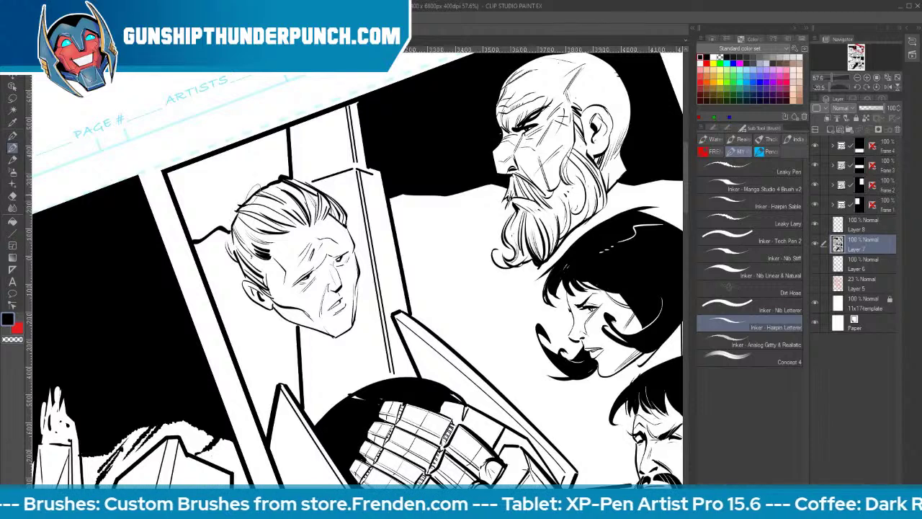
key("g")
left_click(270, 158)
key("b")
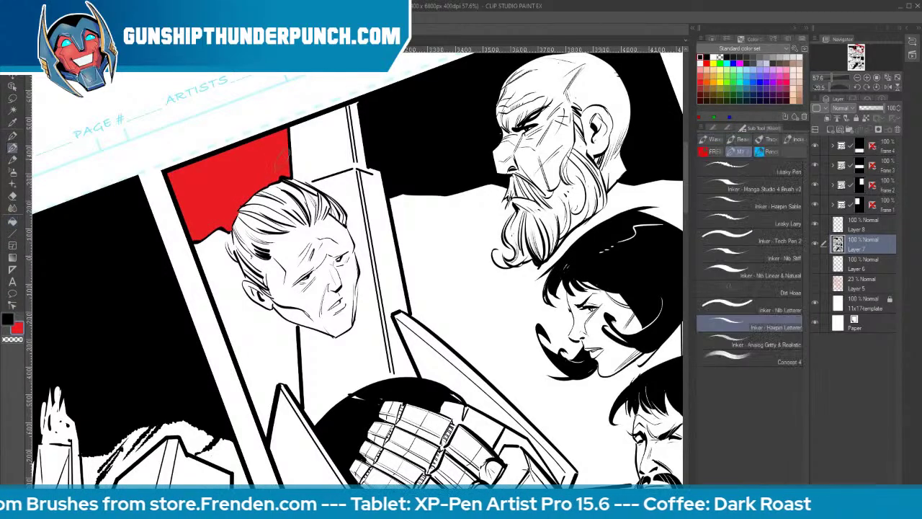
key("x")
key("ctrl+z")
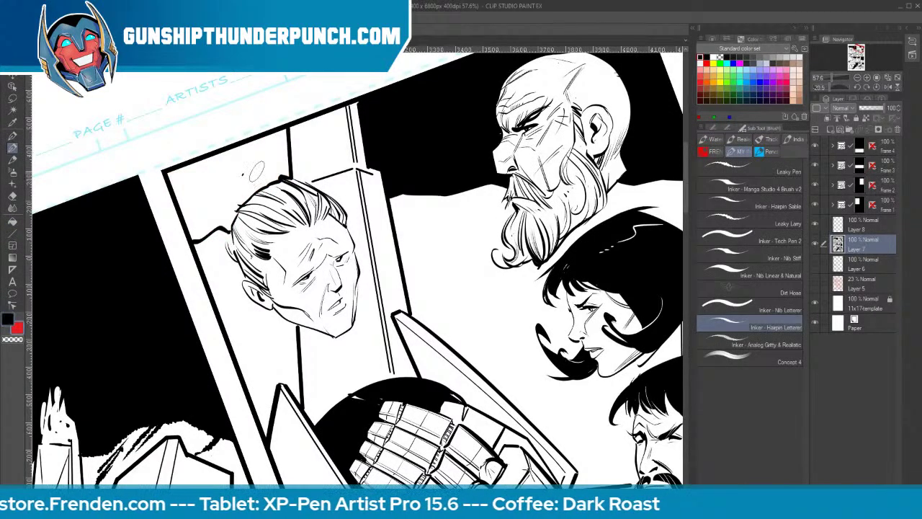
key("space")
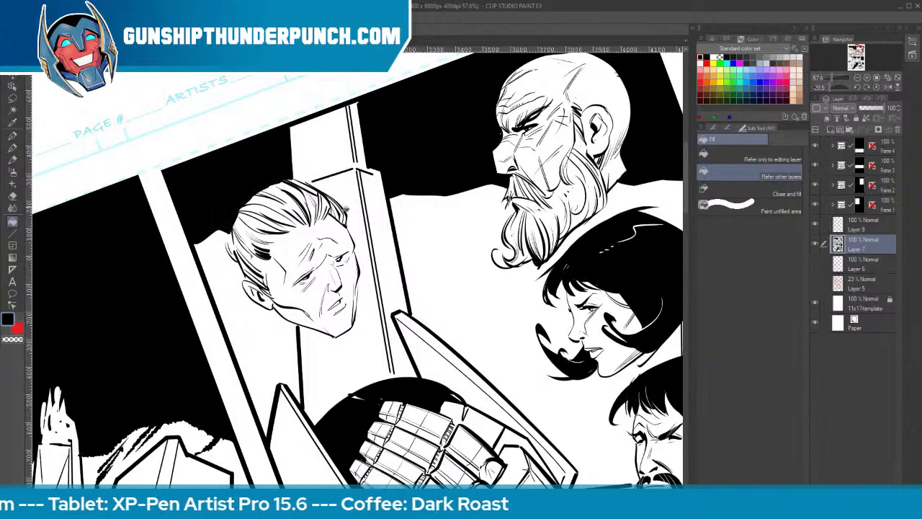
Review the inked panel alongside its neighbouring panels on the page, with the canvas rotated closer to upright
mouse_move(520, 365)
left_mouse_down()
mouse_move(408, 311)
mouse_move(358, 313)
left_mouse_up()
key("ctrl+space")
left_click_drag(528, 252, 446, 259)
key("shift+space")
left_click_drag(627, 346, 569, 456)
key("space")
left_click_drag(569, 456, 587, 294)
key("ctrl+space")
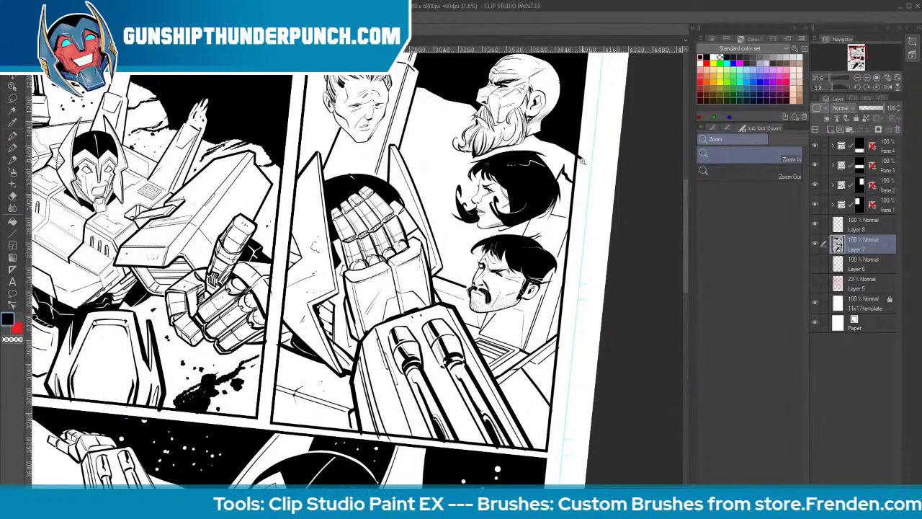
key("e")
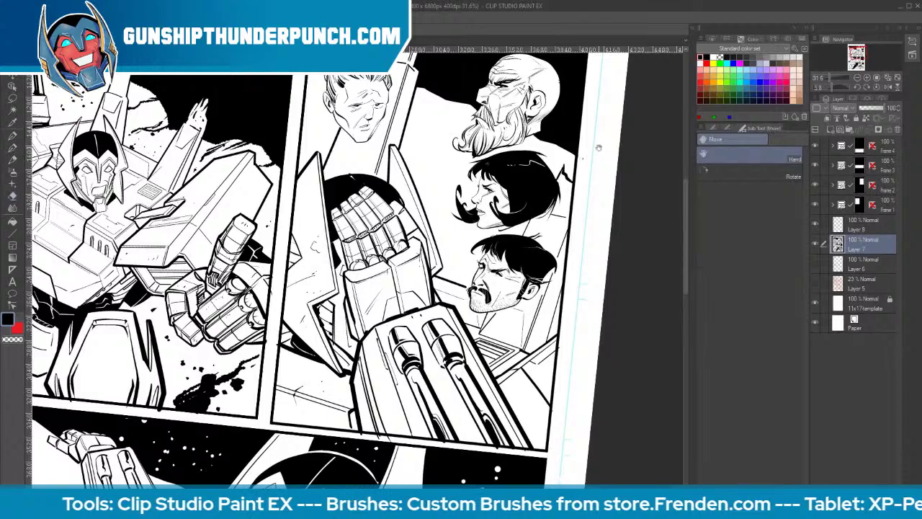
Paint a thin curved white highlight and three small white dots on the black dome behind the robot's fingers
left_click_drag(580, 157, 559, 263)
key("slash")
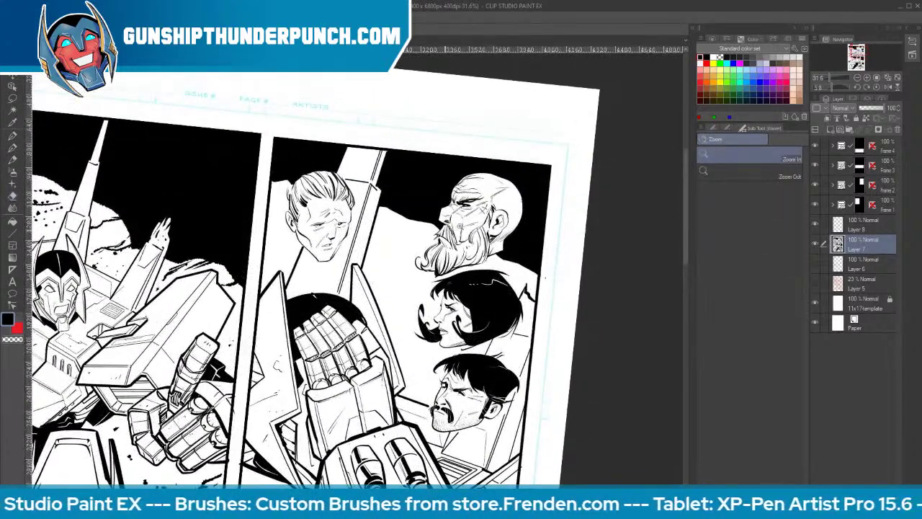
mouse_move(443, 228)
left_mouse_down()
mouse_move(501, 228)
mouse_move(425, 241)
left_mouse_up()
key("b")
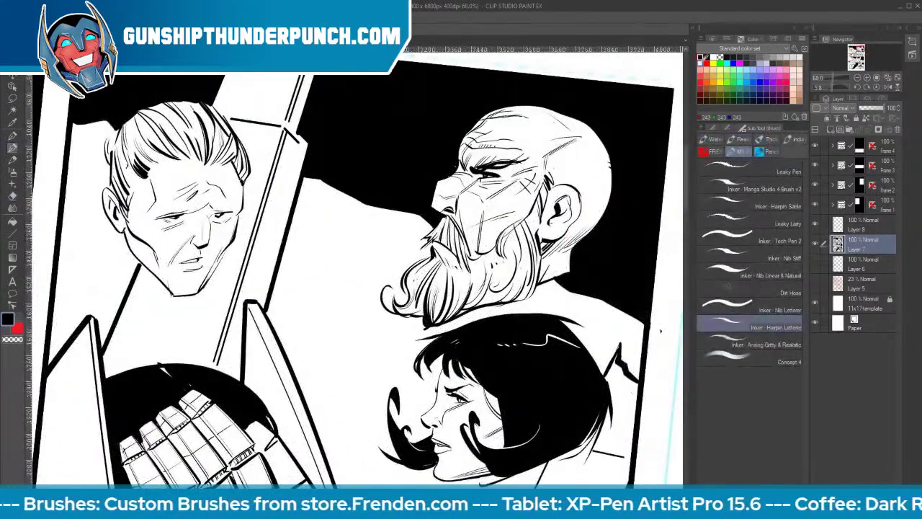
key("x")
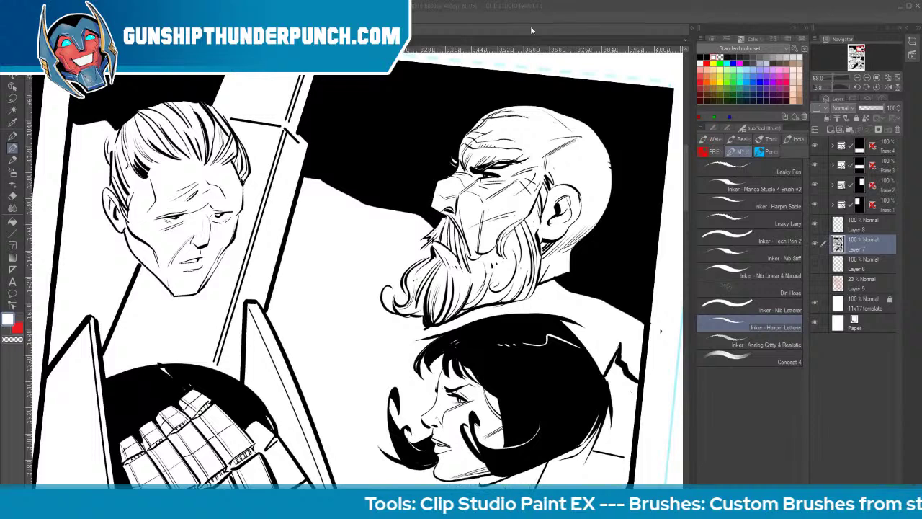
left_click(556, 27)
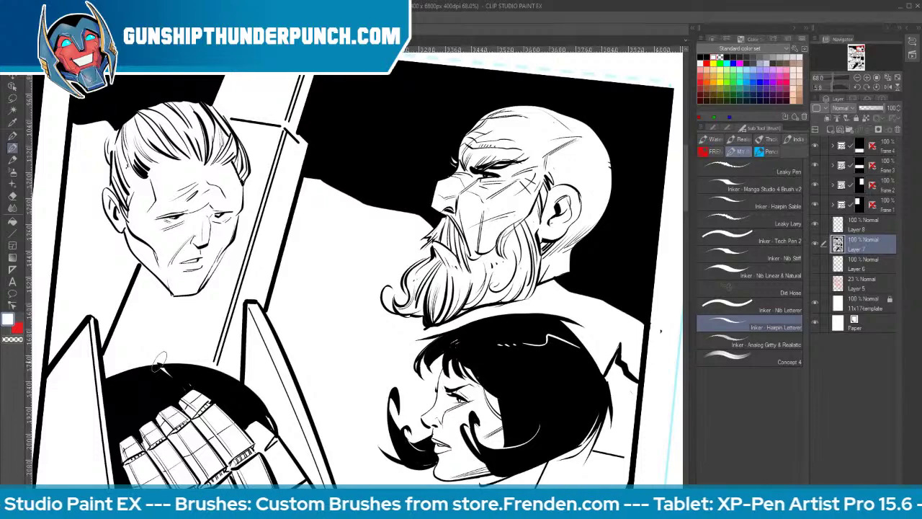
key("space")
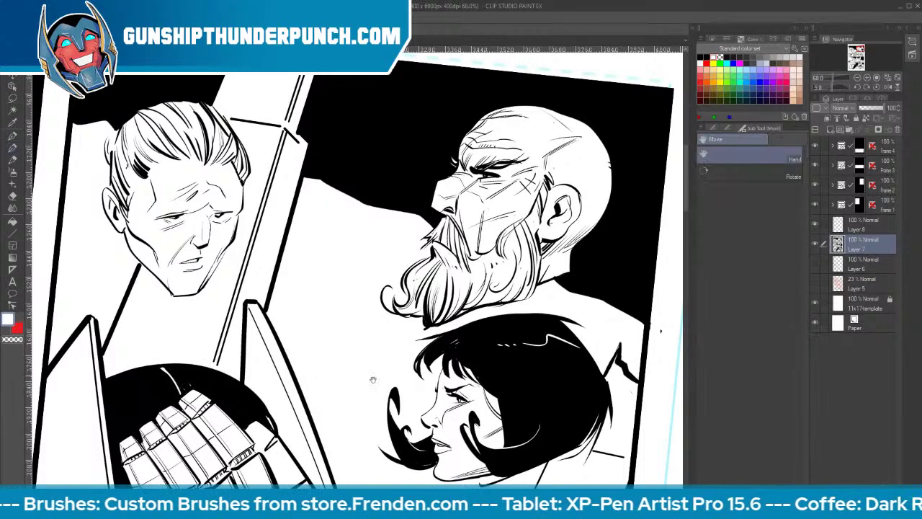
left_click_drag(397, 385, 454, 260)
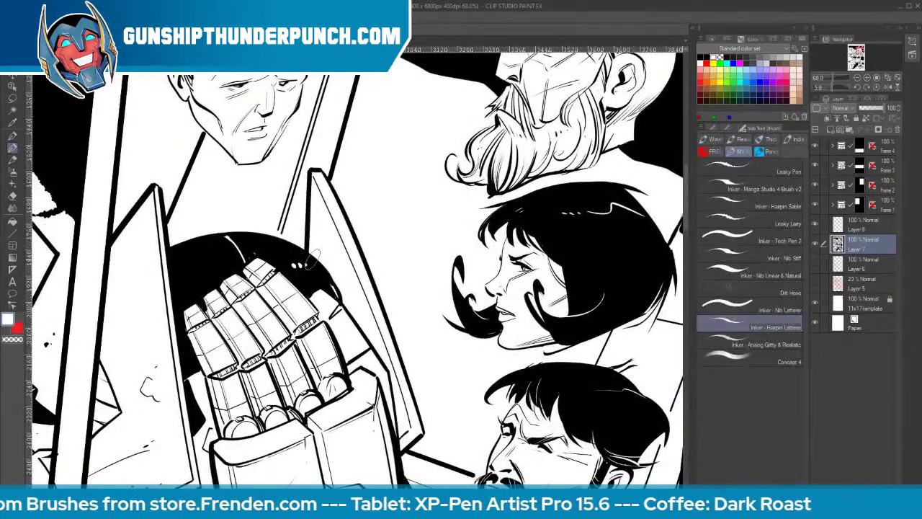
Break up the black gap between the pointed fin and the robot's fingers with white strokes
key("space")
mouse_move(312, 256)
left_mouse_down()
mouse_move(353, 146)
mouse_move(385, 125)
left_mouse_up()
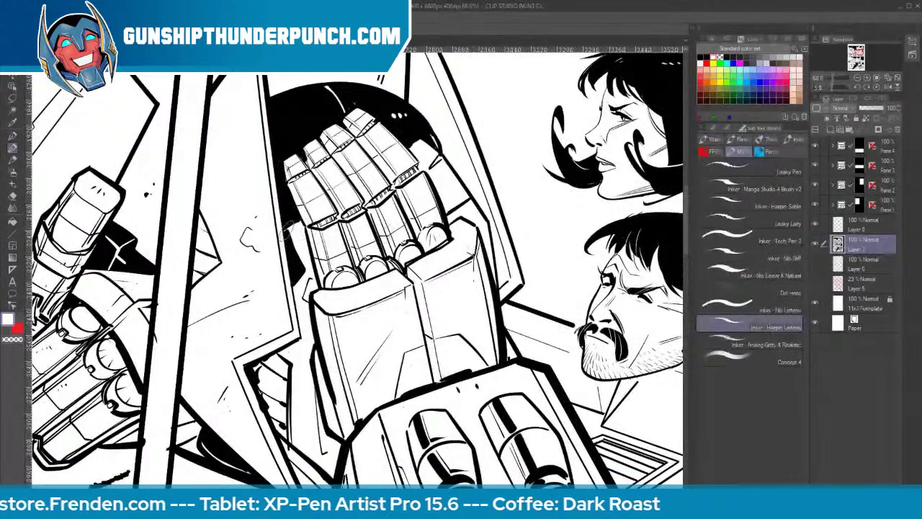
left_click_drag(290, 218, 283, 217)
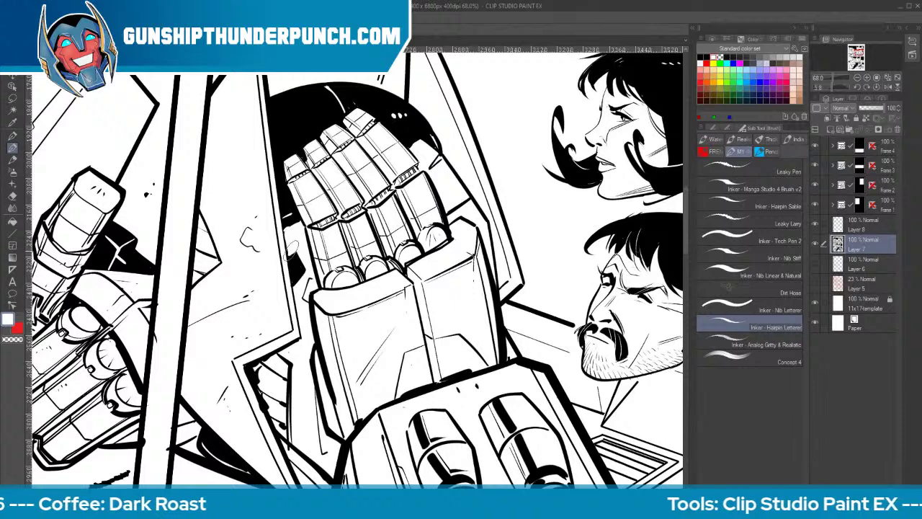
Ink the robot hand's outer finger edge in black and extend the column's inner lines down to the dome
key("x")
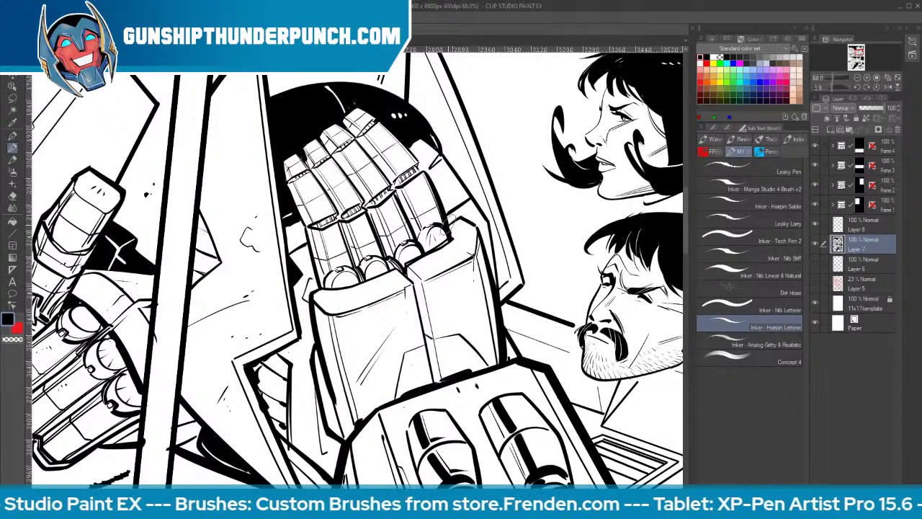
mouse_move(430, 169)
left_mouse_down()
mouse_move(442, 154)
mouse_move(451, 209)
left_mouse_up()
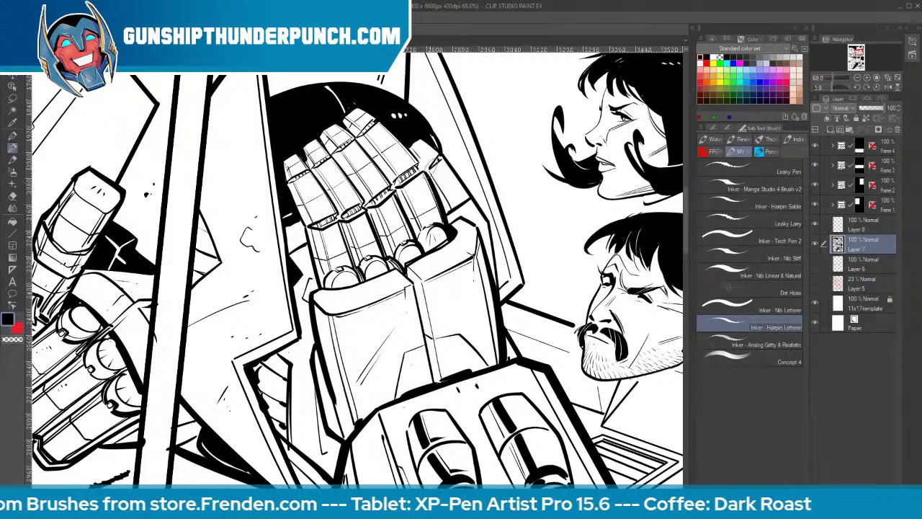
left_click_drag(431, 168, 454, 209)
left_click_drag(529, 159, 424, 423)
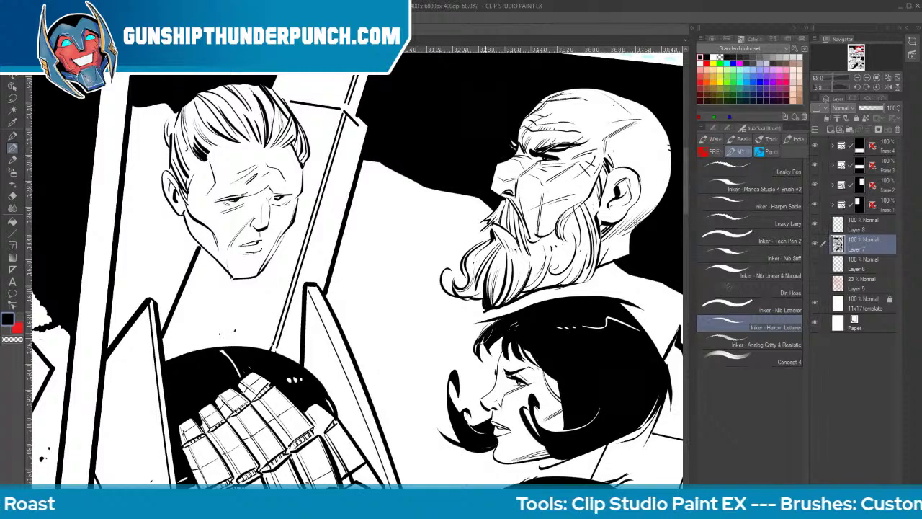
key("ctrl+z")
mouse_move(490, 330)
left_mouse_down()
mouse_move(474, 353)
mouse_move(484, 348)
mouse_move(547, 115)
mouse_move(543, 23)
left_mouse_up()
Check the inked panel from the robot arm to the sky, and compare it with the neighbouring panels
key("space")
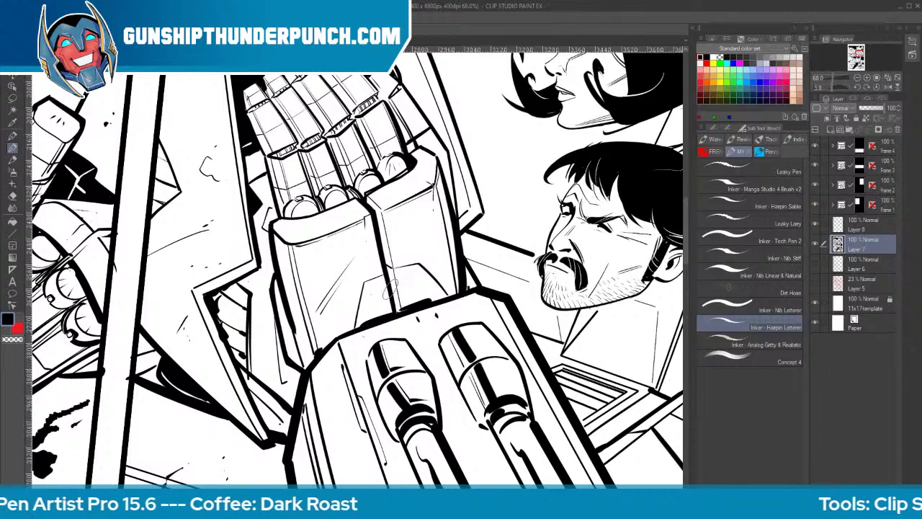
scroll(555, 173, "up", 10)
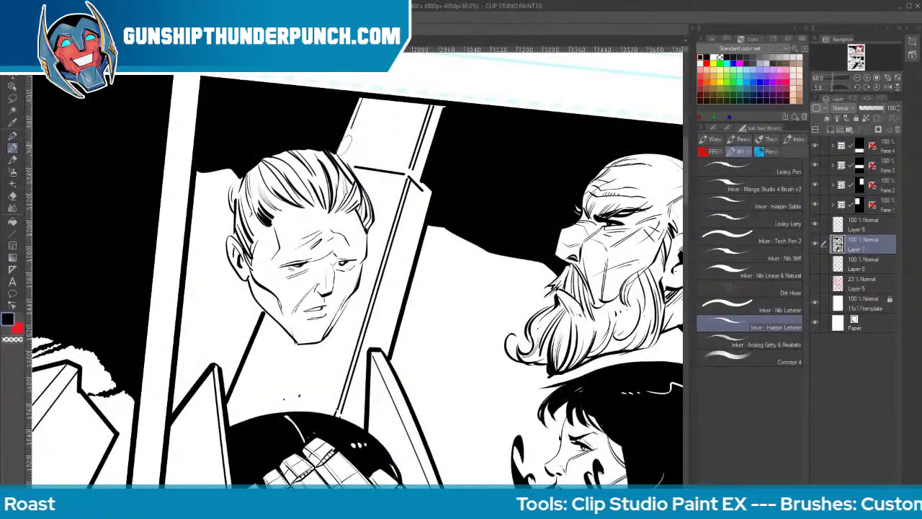
key("space")
left_click_drag(370, 305, 611, 35)
key("space")
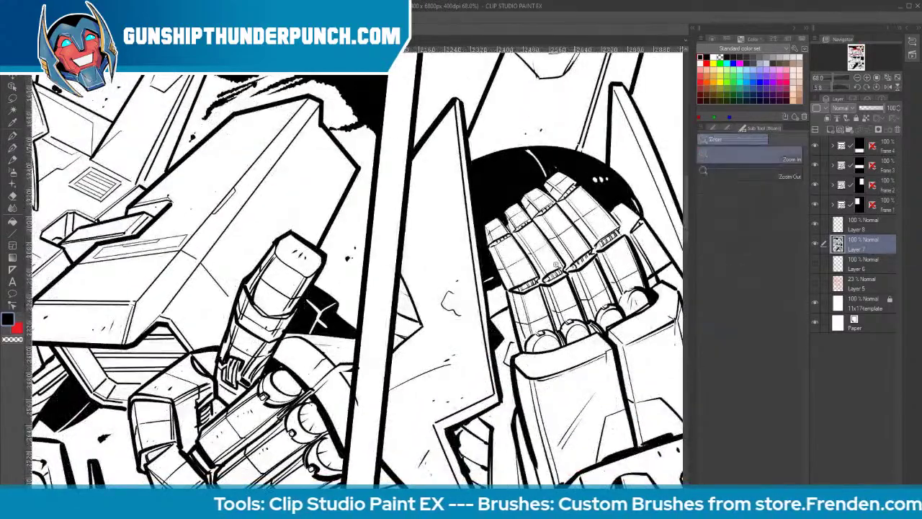
scroll(577, 293, "down", 5)
left_click_drag(575, 315, 385, 259)
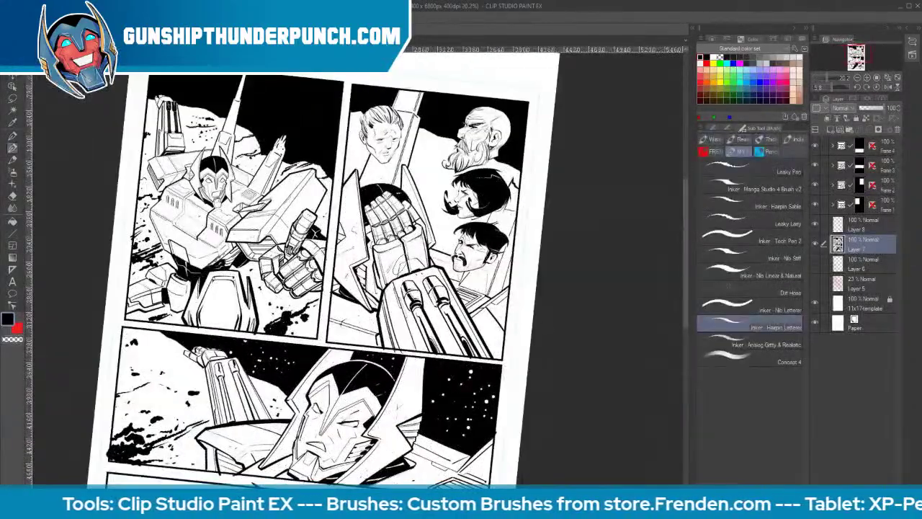
left_click_drag(554, 315, 529, 377)
Darken the swept-back-haired man's eyes, temple hair, chin line and mouth with black ink strokes
mouse_move(380, 186)
left_mouse_down()
mouse_move(416, 178)
mouse_move(375, 258)
left_mouse_up()
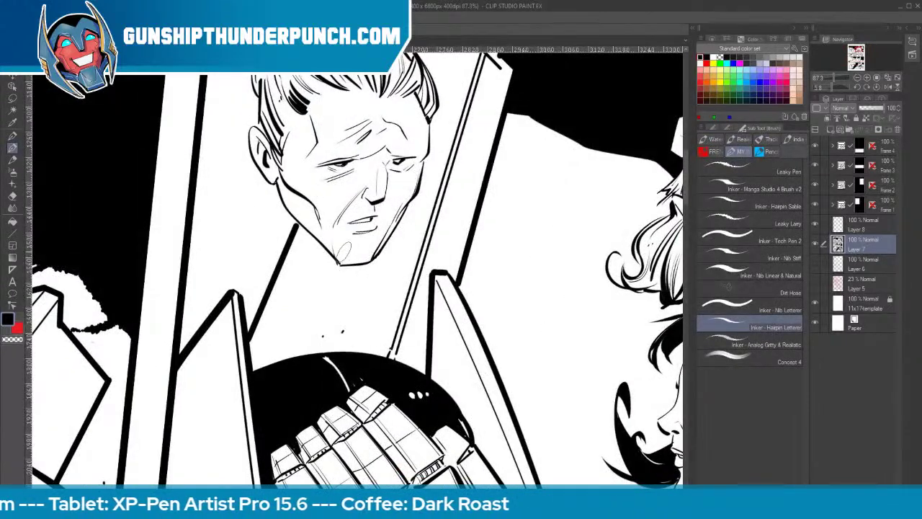
left_click_drag(387, 165, 415, 157)
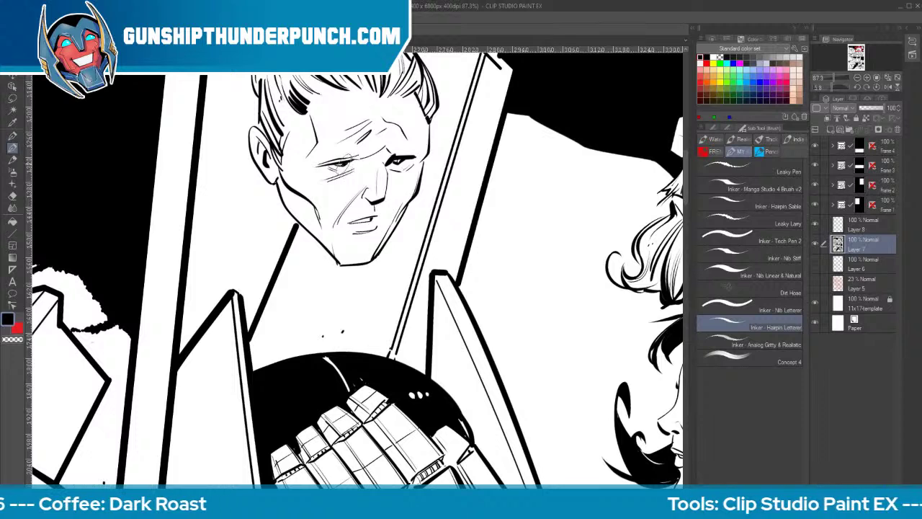
left_click_drag(338, 167, 357, 160)
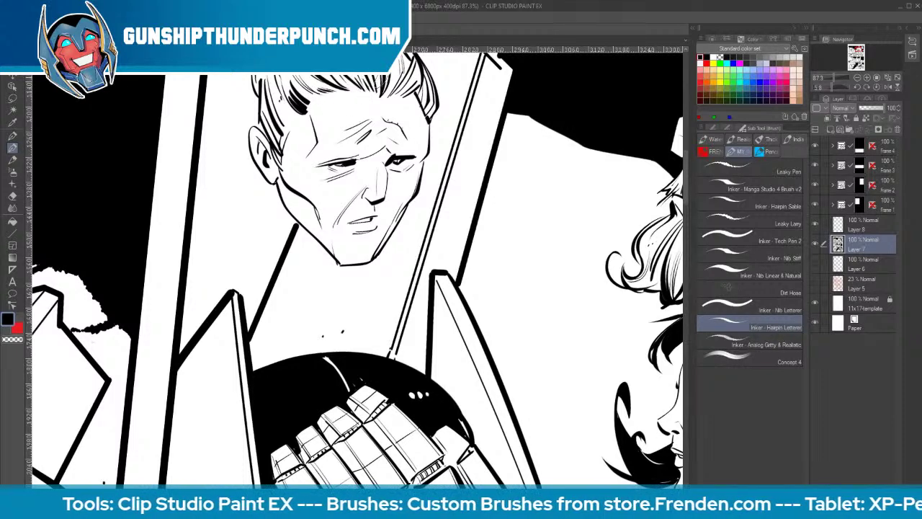
mouse_move(284, 114)
left_mouse_down()
mouse_move(297, 108)
mouse_move(285, 115)
left_mouse_up()
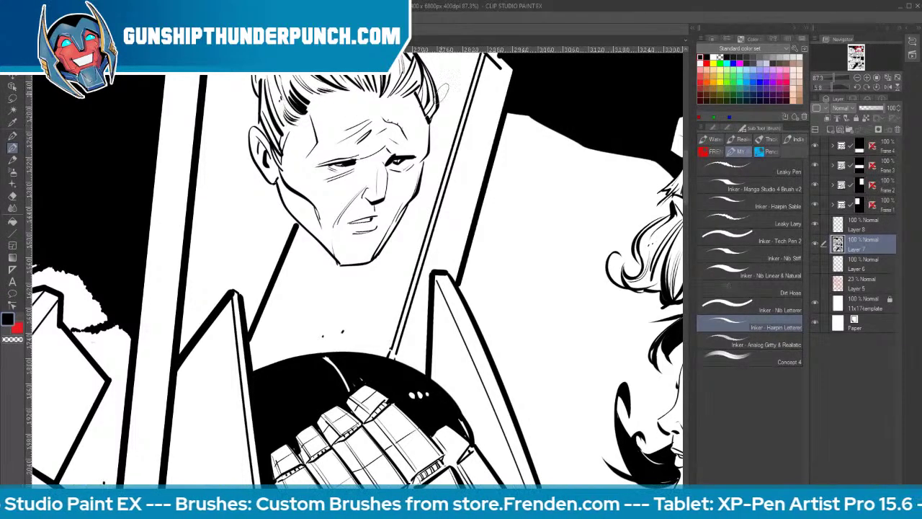
left_click_drag(340, 264, 362, 262)
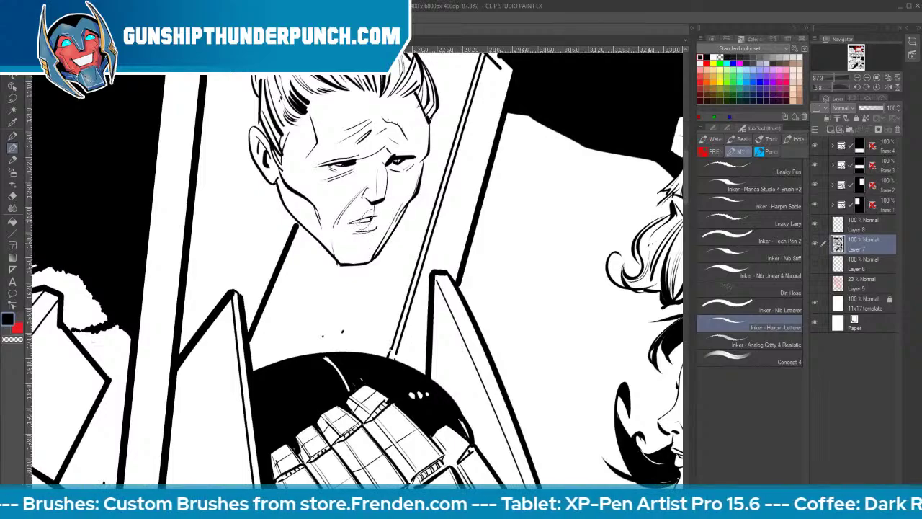
Examine the black-haired woman's and moustached man's heads up close and within the whole page layout
key("space")
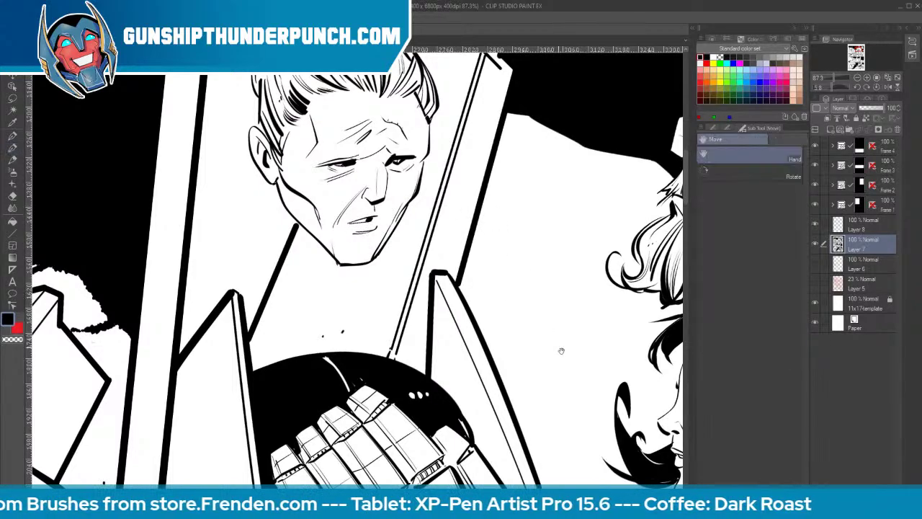
mouse_move(562, 351)
left_mouse_down()
mouse_move(590, 242)
mouse_move(353, 123)
left_mouse_up()
mouse_move(564, 287)
left_mouse_down()
mouse_move(547, 309)
mouse_move(364, 329)
left_mouse_up()
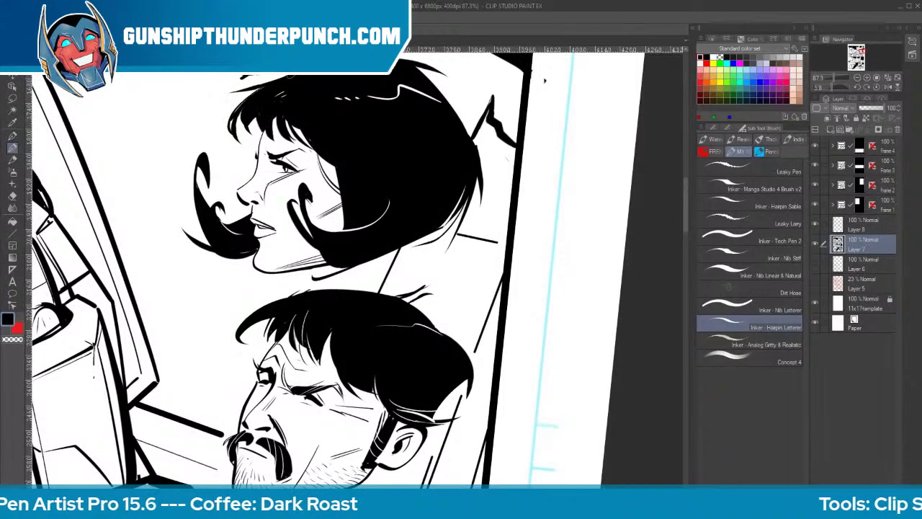
key("space")
mouse_move(342, 368)
left_mouse_down()
mouse_move(364, 351)
mouse_move(381, 144)
left_mouse_up()
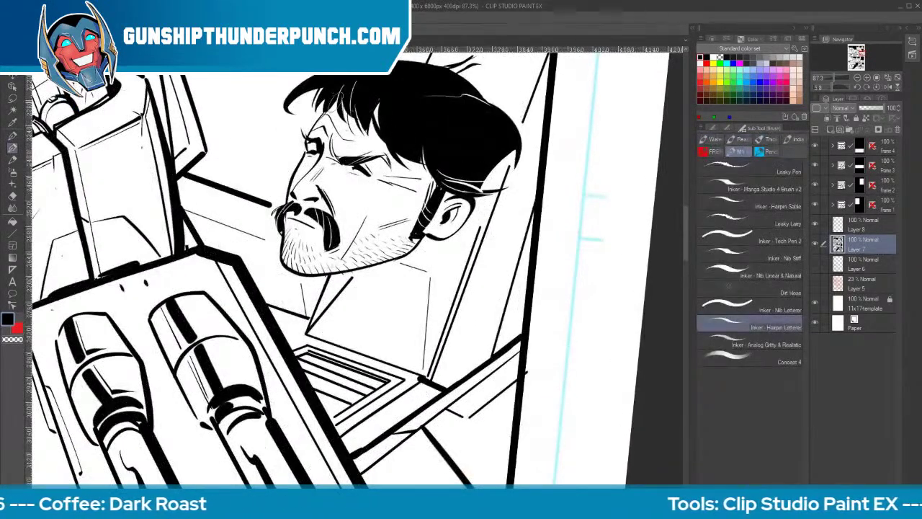
key("ctrl+space")
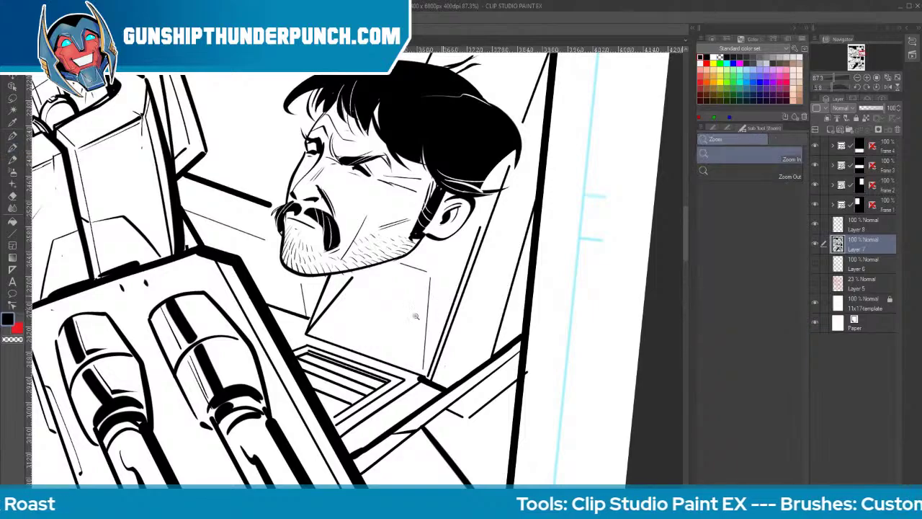
mouse_move(415, 316)
left_mouse_down()
mouse_move(337, 317)
mouse_move(487, 312)
mouse_move(528, 294)
mouse_move(591, 302)
left_mouse_up()
key("space")
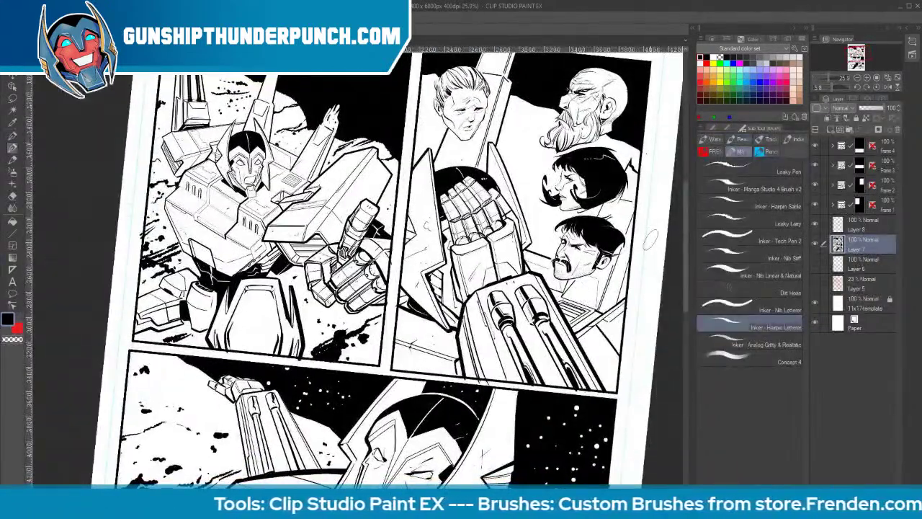
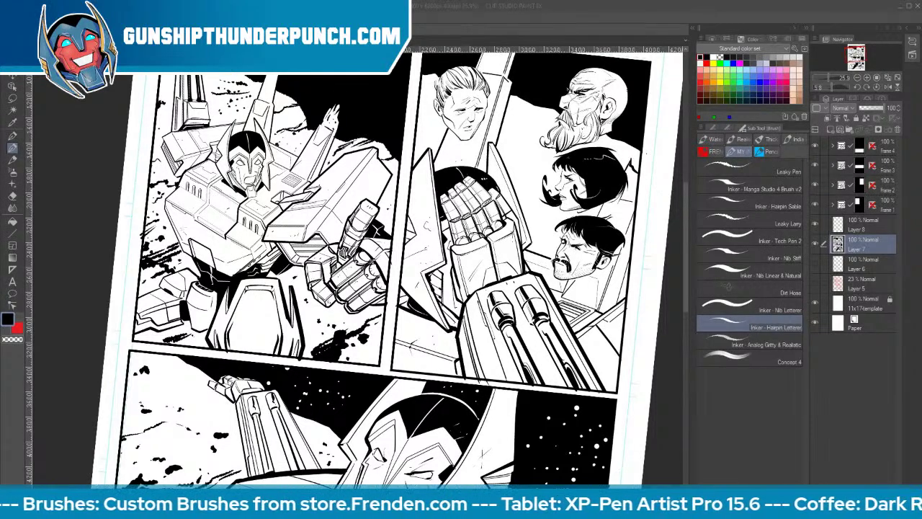
Add a new raster layer above Layer 8 and set up the Dirt Hose brush with white for the lower panels
left_click_drag(686, 204, 682, 290)
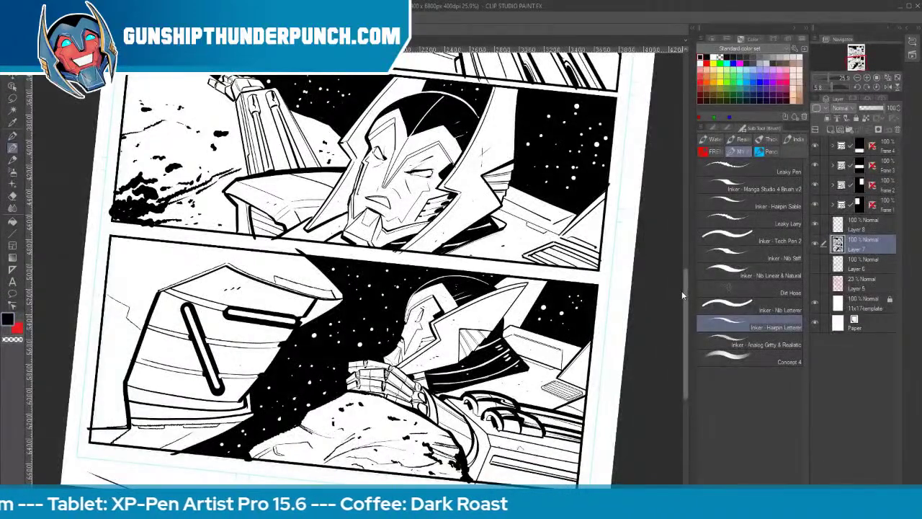
left_click_drag(682, 294, 683, 302)
left_click(869, 233)
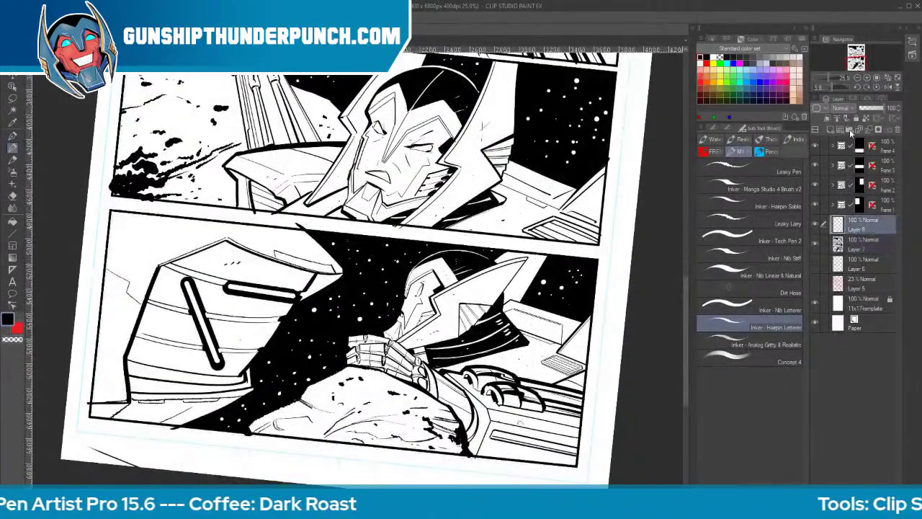
left_click(830, 130)
key("space")
left_click_drag(618, 198, 622, 230)
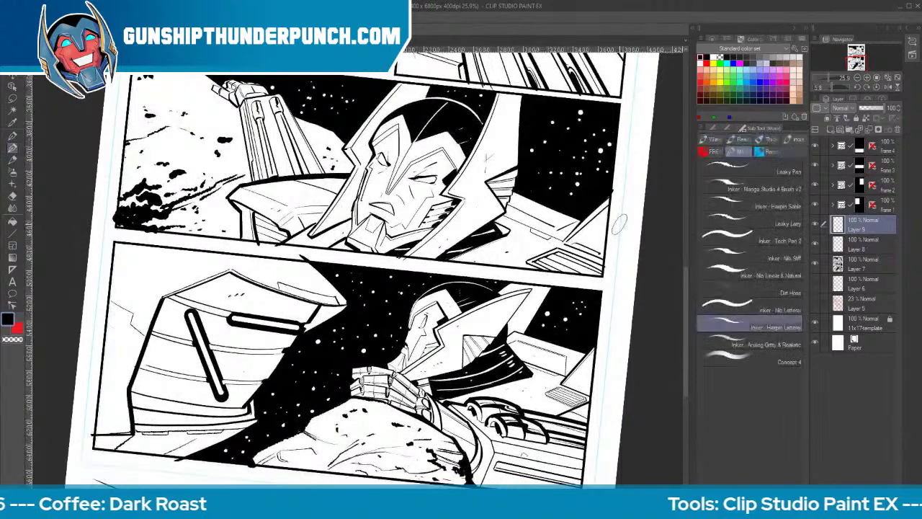
left_click(768, 276)
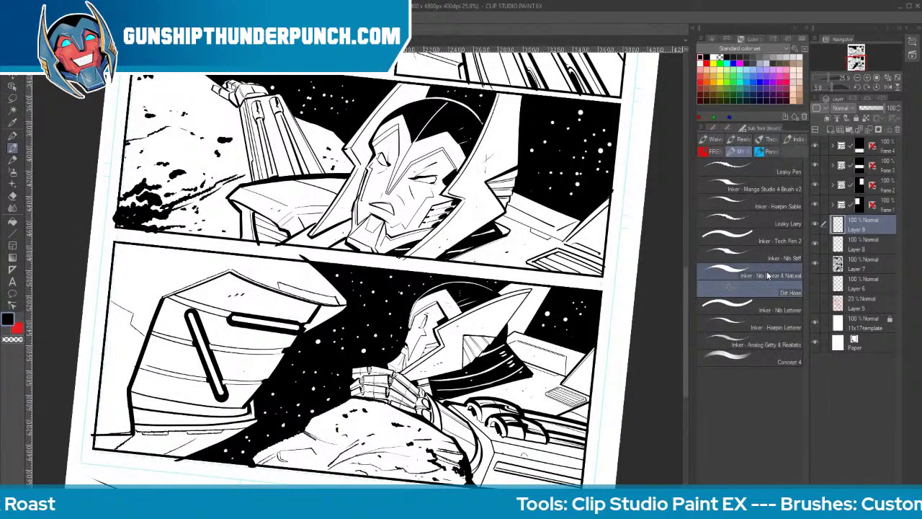
key("x")
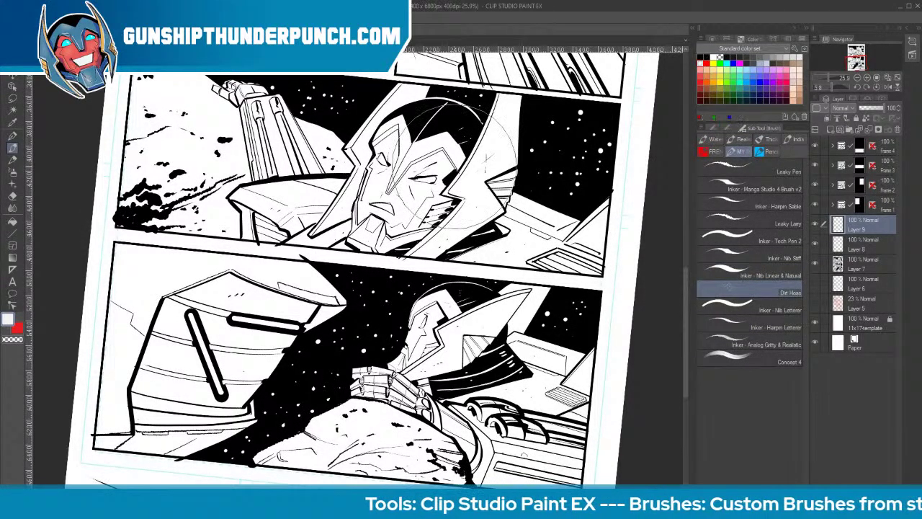
left_click(12, 173)
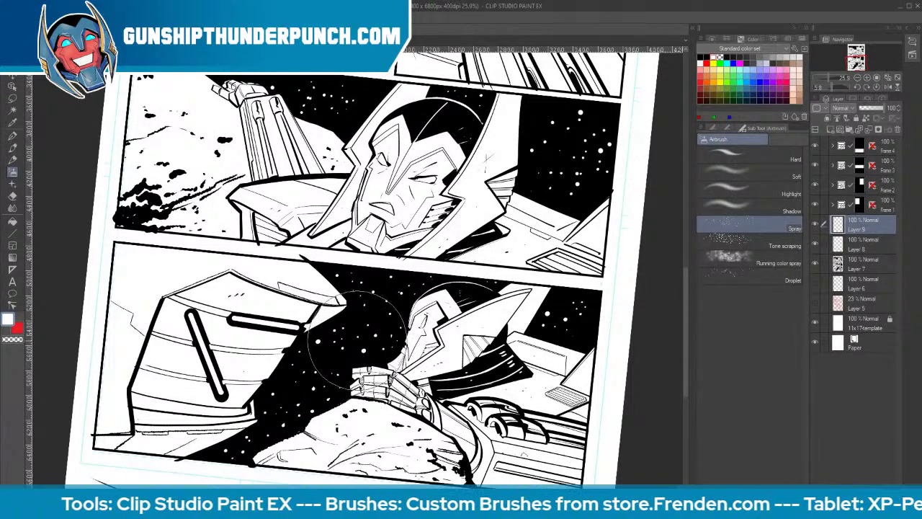
left_click(361, 327)
left_click(364, 330)
key("ctrl+z")
key("ctrl+z")
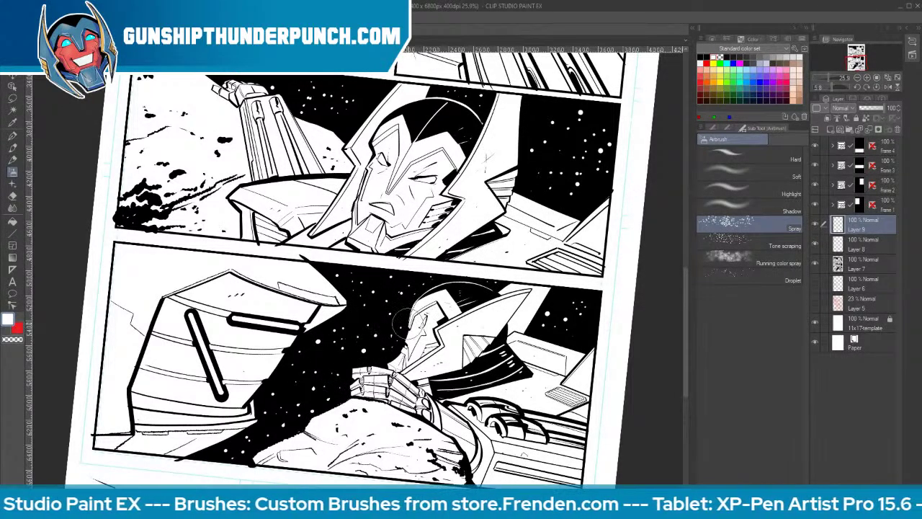
Spray white star dust across the bottom panel's black sky on both sides of the robot's head with Dirt Hose
key("b")
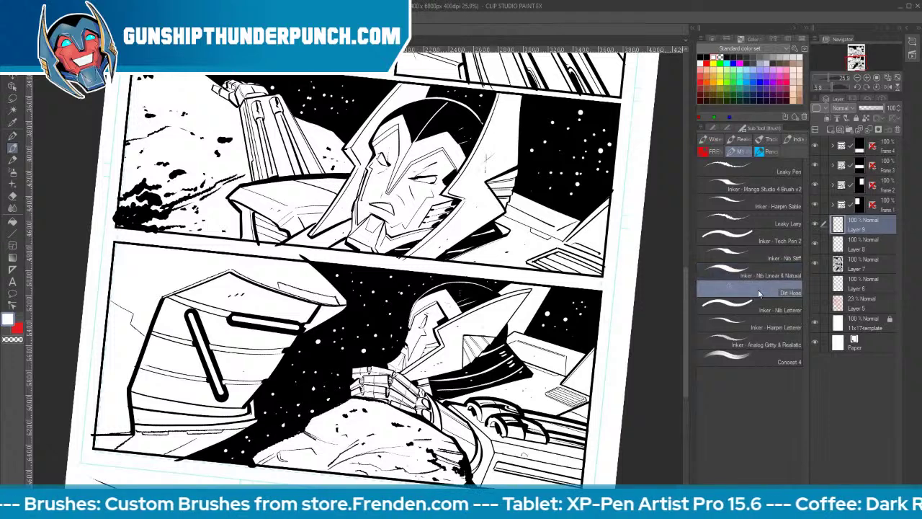
mouse_move(360, 334)
left_mouse_down()
mouse_move(384, 324)
mouse_move(385, 341)
mouse_move(310, 360)
mouse_move(311, 389)
mouse_move(339, 339)
mouse_move(400, 310)
mouse_move(317, 346)
mouse_move(584, 316)
mouse_move(292, 415)
mouse_move(291, 424)
mouse_move(317, 407)
mouse_move(338, 322)
mouse_move(313, 331)
mouse_move(410, 335)
mouse_move(439, 295)
mouse_move(519, 288)
mouse_move(443, 288)
mouse_move(490, 294)
mouse_move(418, 315)
left_mouse_up()
key("e")
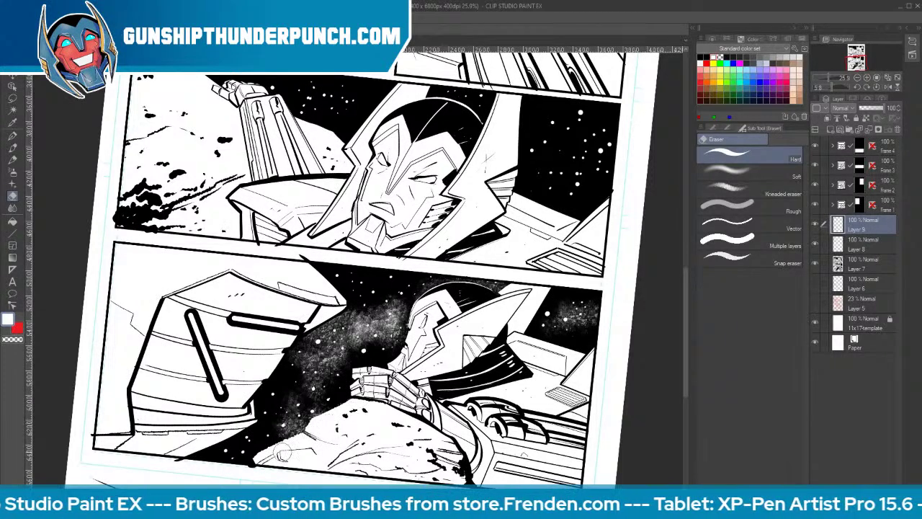
Spray white star dust with Dirt Hose across the middle panel's black sky on both sides of the robot's head
key("space")
mouse_move(593, 260)
left_mouse_down()
mouse_move(593, 390)
mouse_move(584, 409)
left_mouse_up()
key("p")
mouse_move(568, 236)
left_mouse_down()
mouse_move(580, 224)
mouse_move(565, 255)
mouse_move(607, 247)
mouse_move(612, 229)
mouse_move(537, 256)
left_mouse_up()
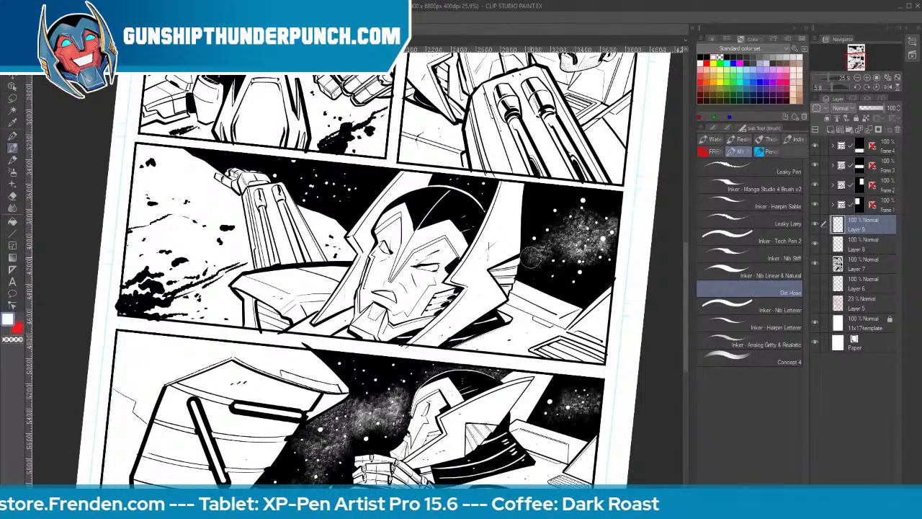
mouse_move(343, 189)
left_mouse_down()
mouse_move(404, 188)
mouse_move(321, 183)
mouse_move(308, 162)
left_mouse_up()
key("space")
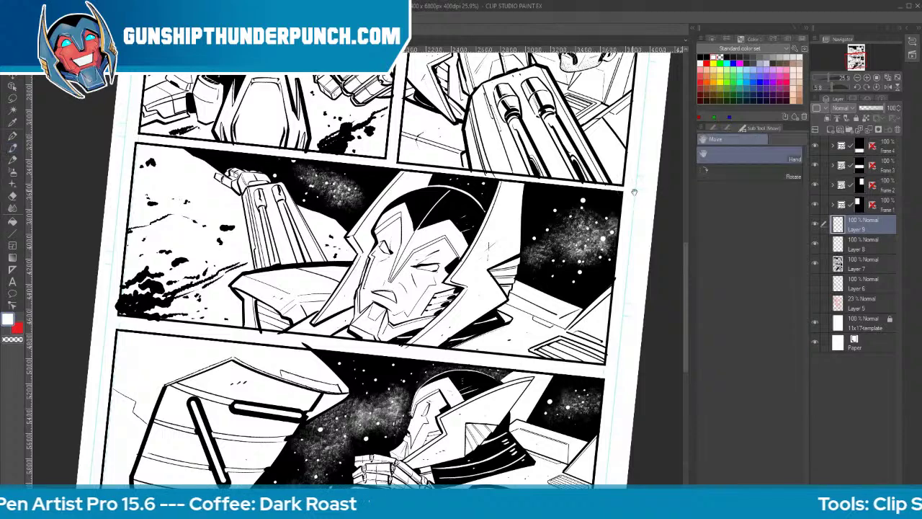
Spray white Dirt Hose star dust on Layer 9 across the black skies of both top panels
left_click_drag(631, 186, 603, 453)
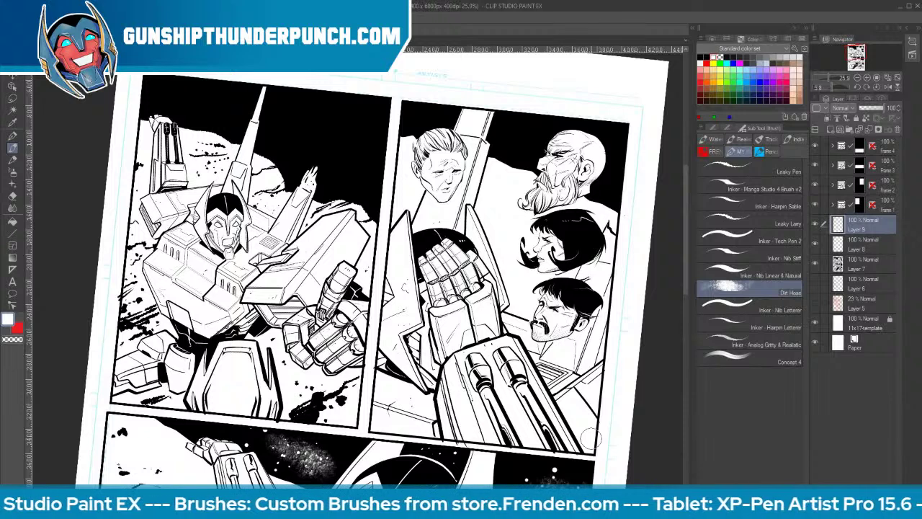
left_click(864, 247)
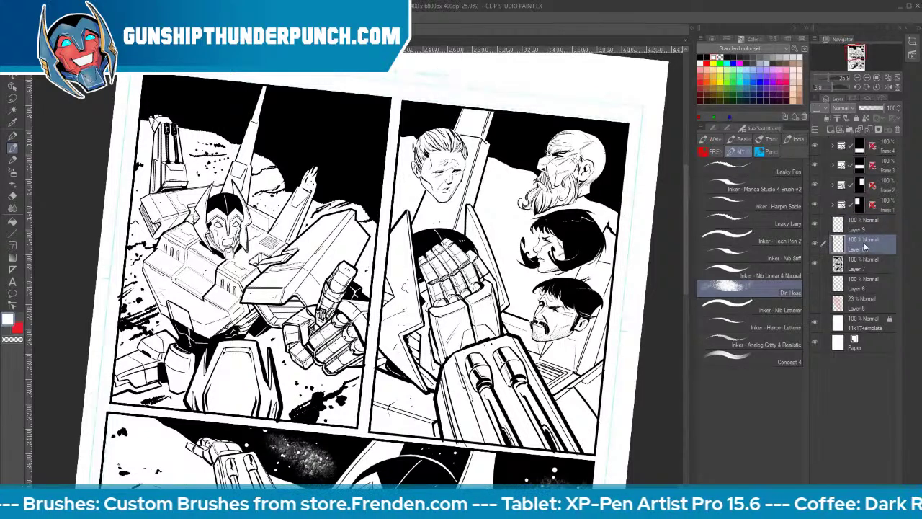
left_click(864, 224)
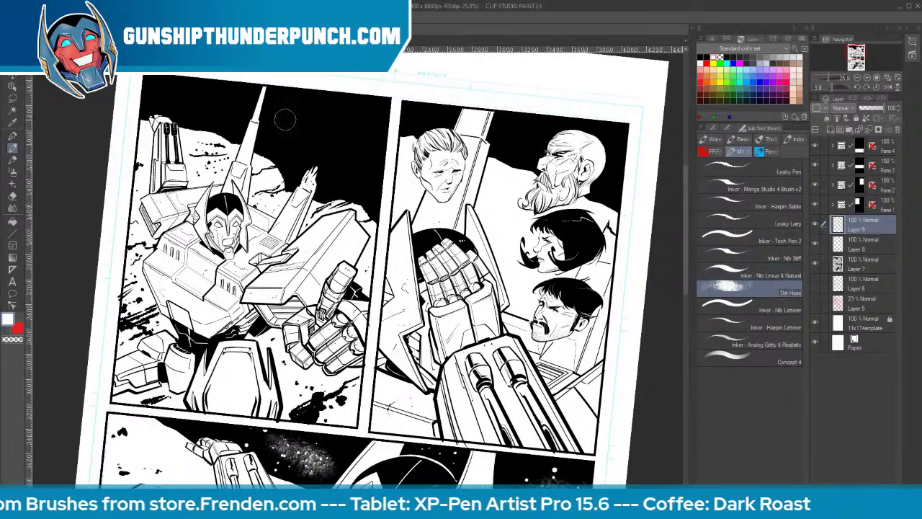
mouse_move(302, 119)
left_mouse_down()
mouse_move(325, 132)
mouse_move(289, 135)
mouse_move(383, 94)
mouse_move(340, 132)
mouse_move(358, 142)
mouse_move(221, 109)
mouse_move(236, 132)
mouse_move(261, 137)
mouse_move(209, 105)
mouse_move(191, 119)
left_mouse_up()
mouse_move(513, 141)
left_mouse_down()
mouse_move(527, 126)
mouse_move(536, 134)
mouse_move(533, 124)
mouse_move(533, 133)
mouse_move(502, 133)
mouse_move(558, 115)
mouse_move(636, 128)
left_mouse_up()
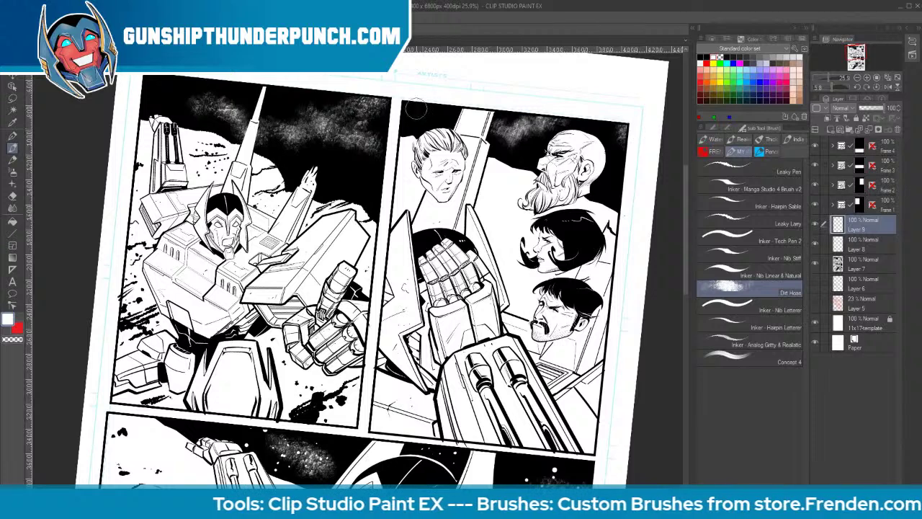
left_click_drag(416, 108, 423, 114)
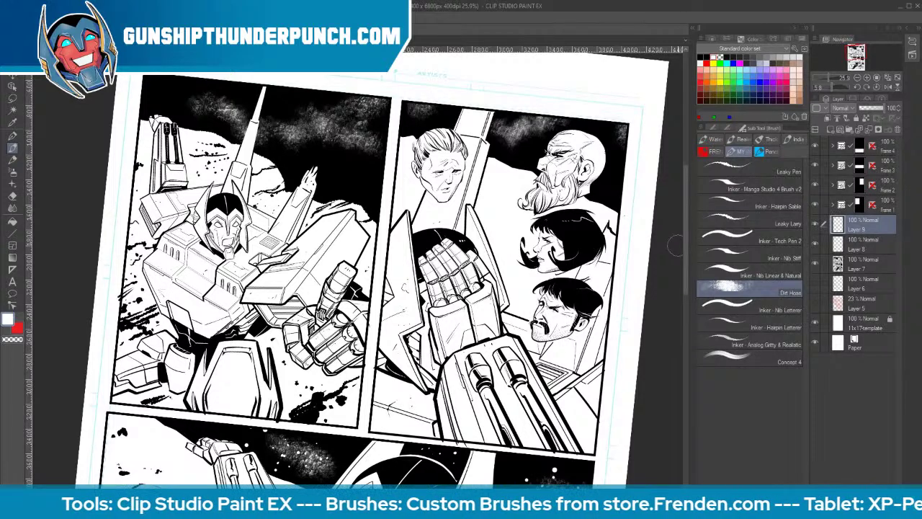
Switch to the Spray airbrush and set its particle size to 15
left_click(12, 172)
left_click(766, 128)
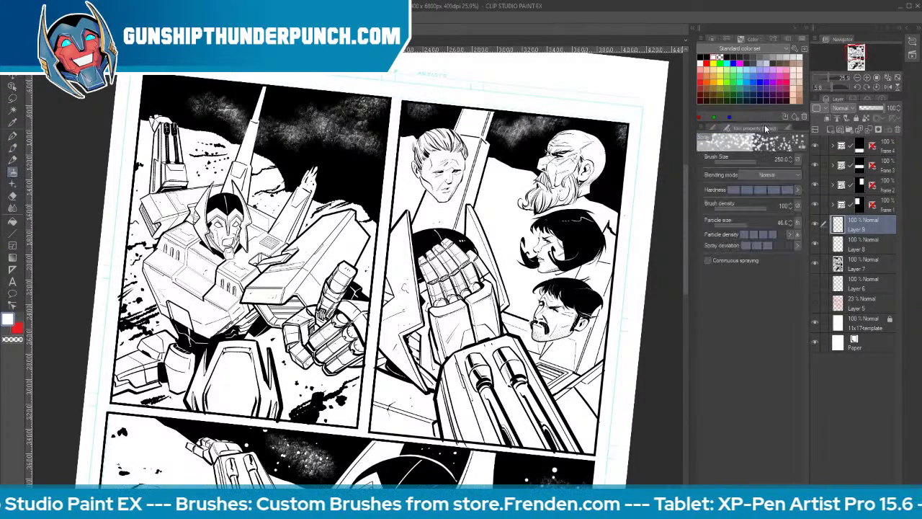
left_click(739, 227)
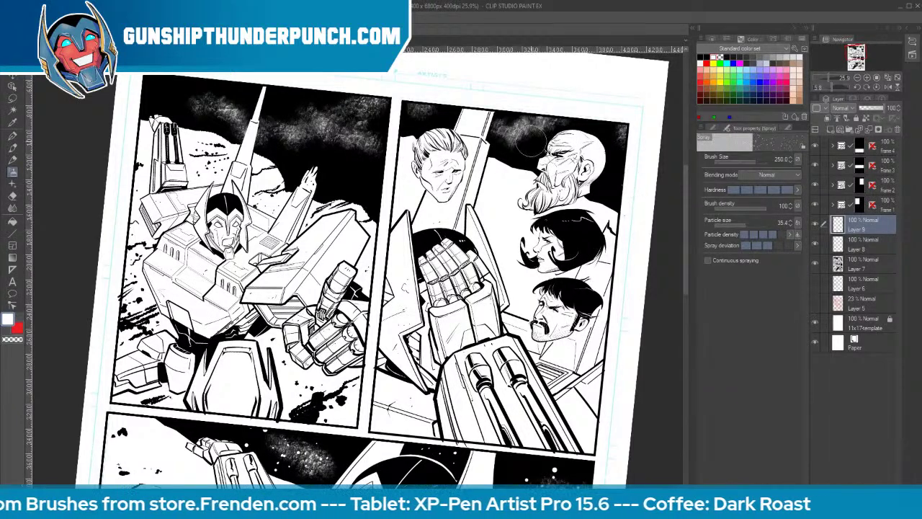
left_click_drag(746, 227, 737, 228)
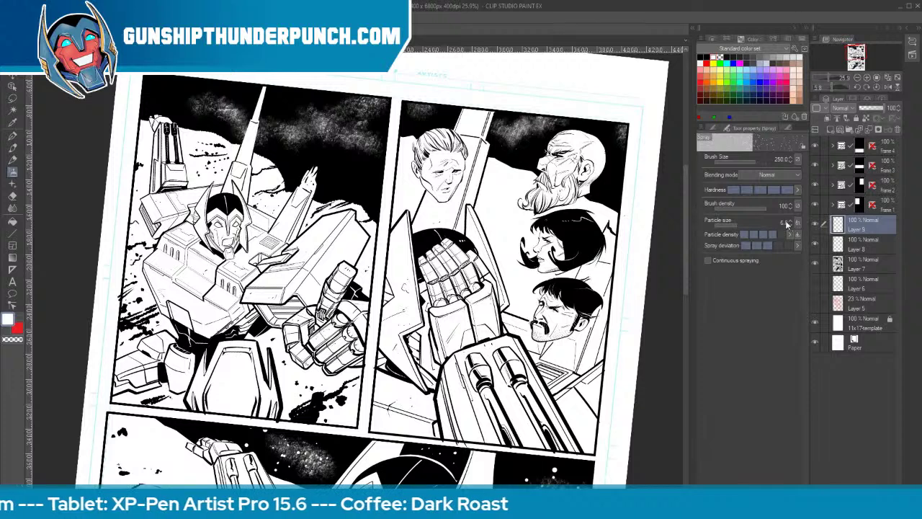
left_click(787, 224)
type("8")
key("Return")
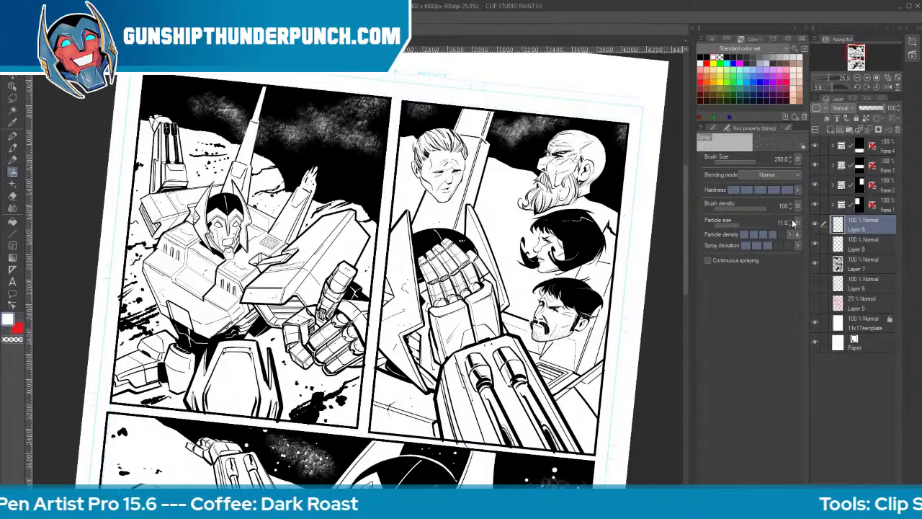
left_click(795, 223)
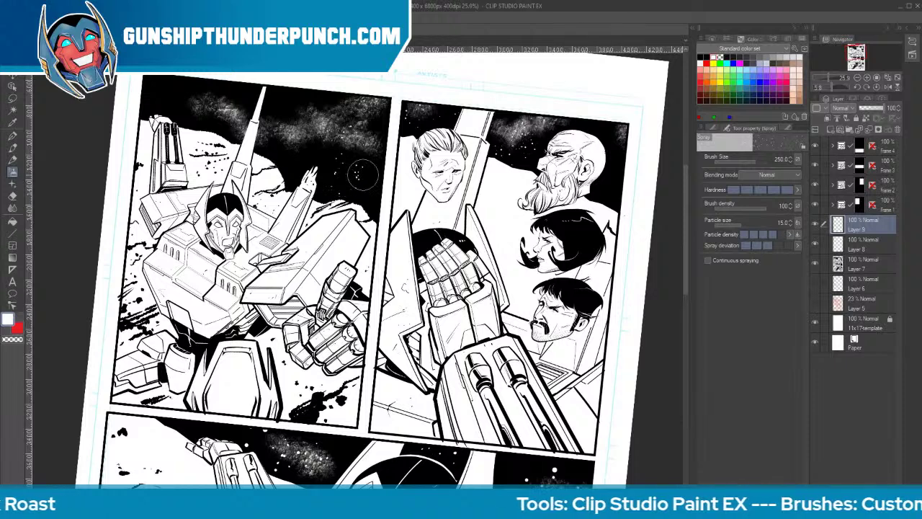
Scatter small white stars over the top panels' black skies with Spray, varying the brush size between 150 and 400
key("]")
key("]")
mouse_move(296, 129)
left_mouse_down()
mouse_move(331, 105)
mouse_move(302, 147)
mouse_move(292, 130)
mouse_move(177, 84)
mouse_move(217, 90)
left_mouse_up()
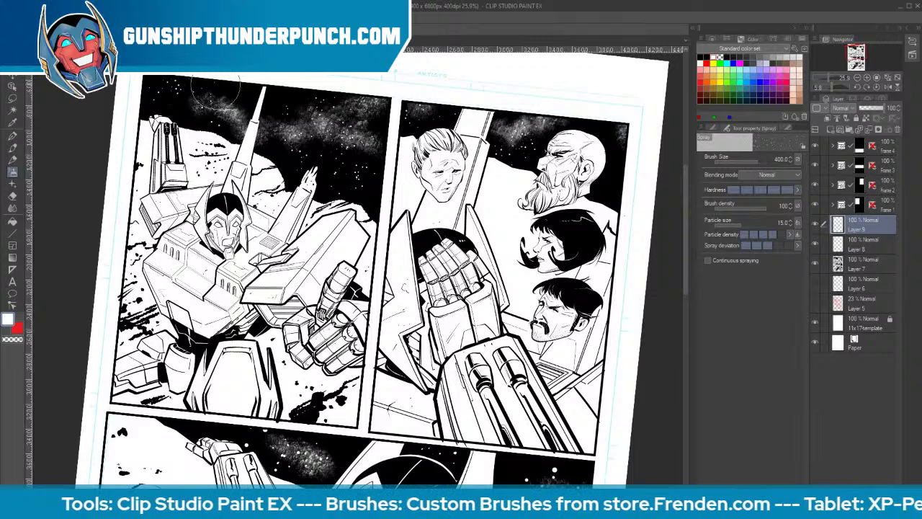
key("[")
key("[")
key("[")
key("[")
key("[")
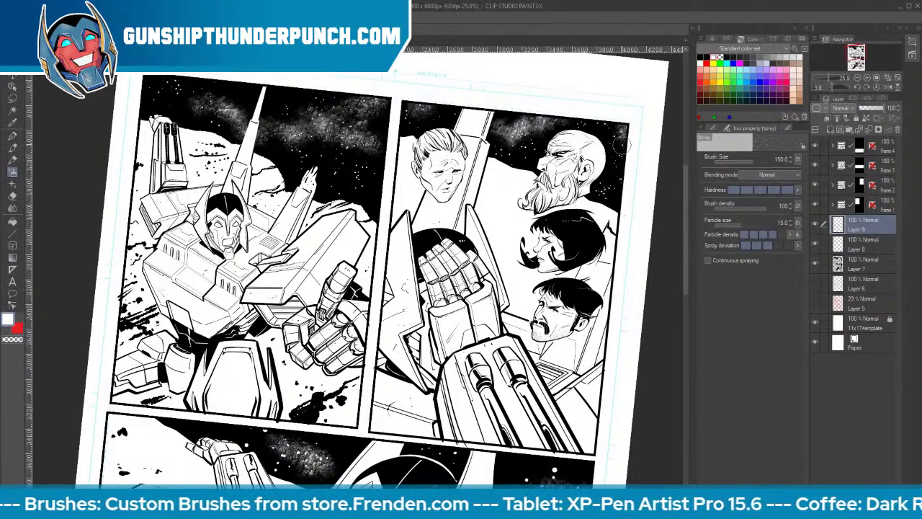
key("bracketright")
key("bracketright")
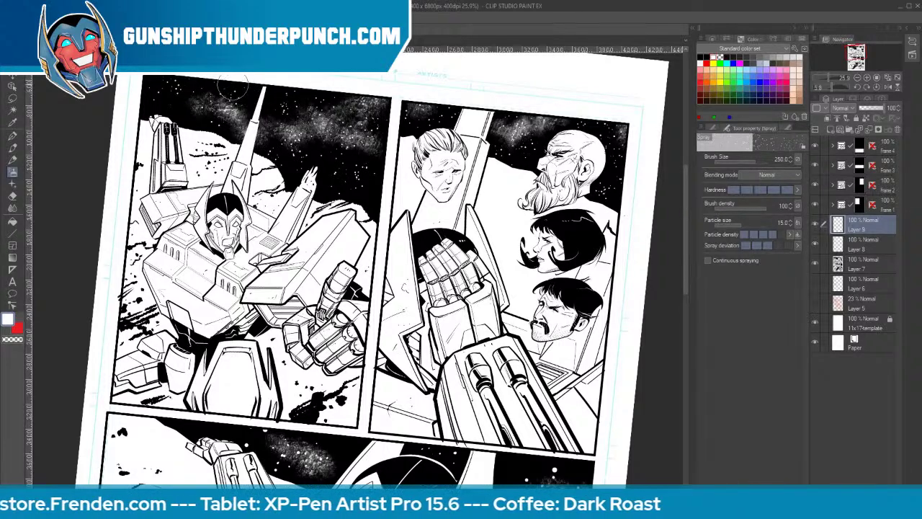
Examine the whole inked page and compare it with the other open page of asteroid and character-head panels
key("ctrl+space")
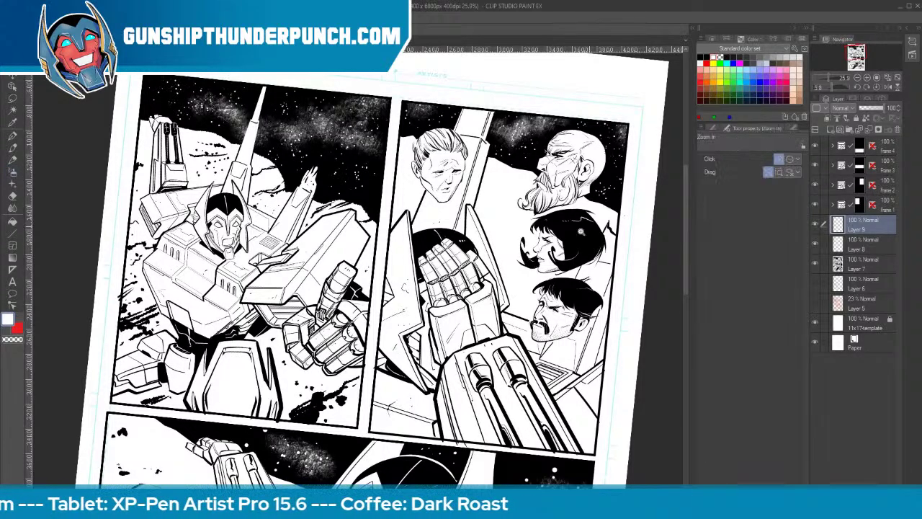
left_click_drag(594, 231, 520, 233)
key("space")
mouse_move(628, 361)
left_mouse_down()
mouse_move(536, 218)
mouse_move(529, 224)
left_mouse_up()
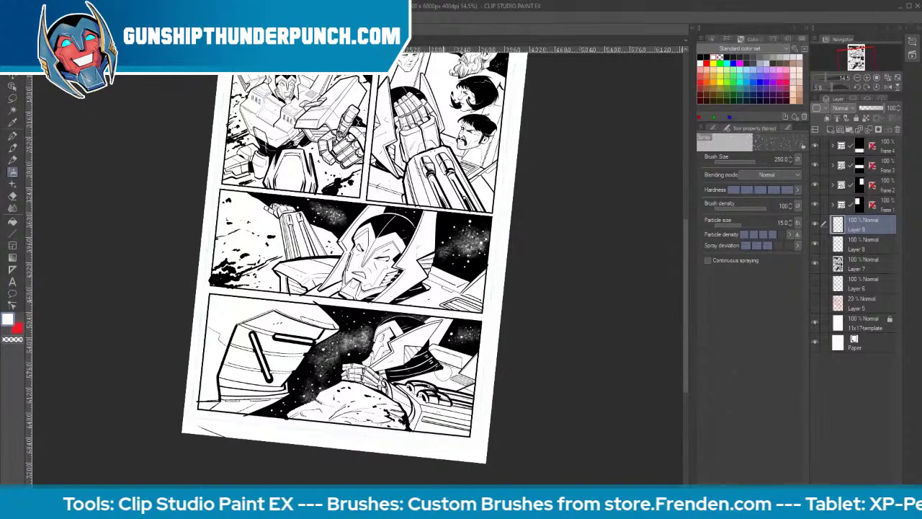
scroll(683, 258, "up", 3)
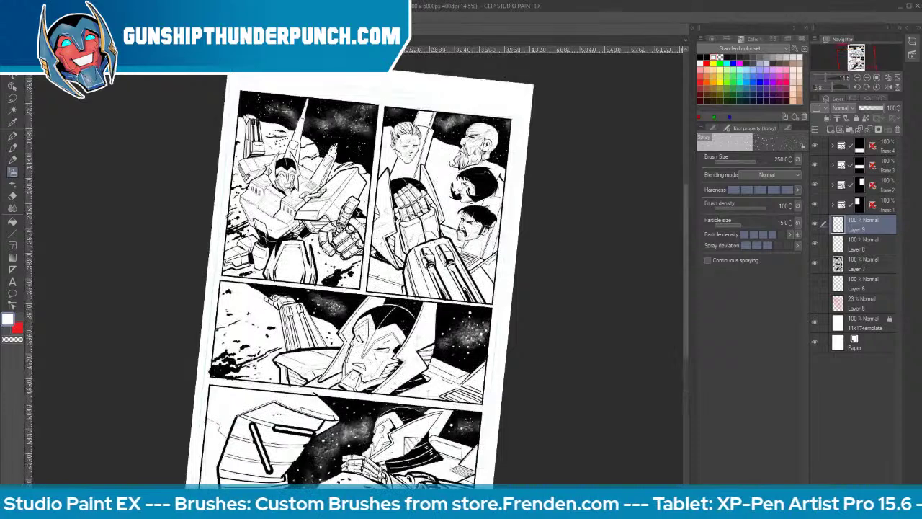
key("ctrl+Tab")
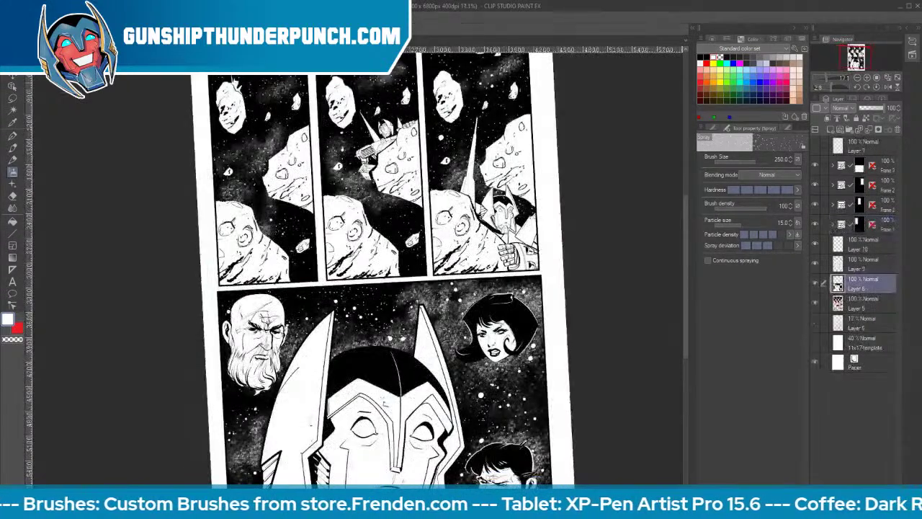
scroll(133, 285, "down", 2)
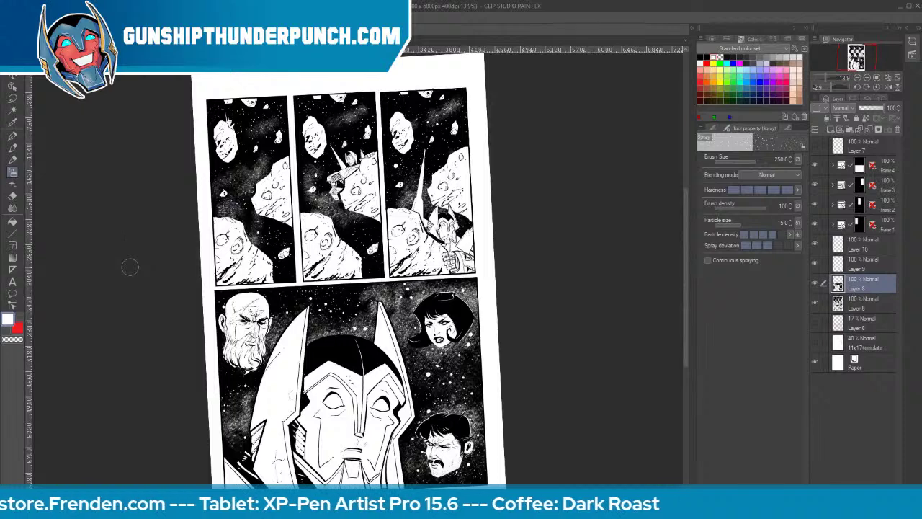
Open the Ending 4 page file and bring it to the front
key("ctrl+Tab")
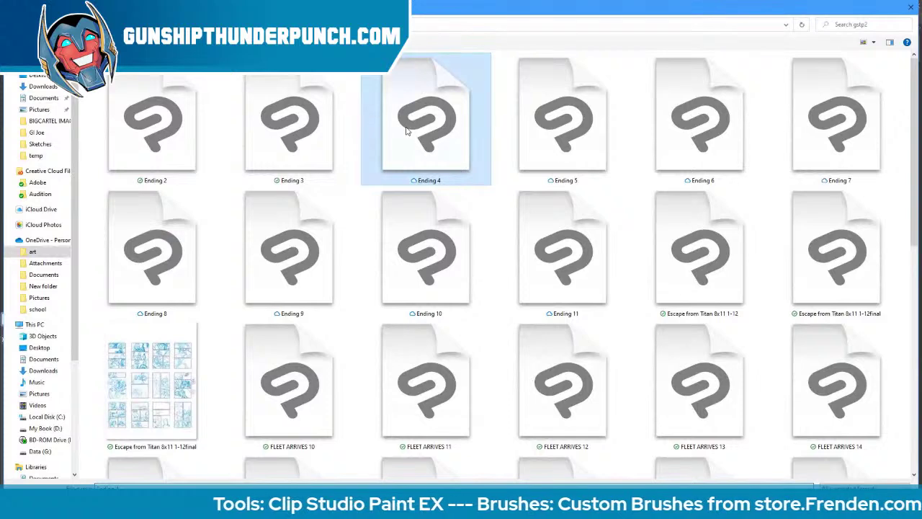
double_click(404, 135)
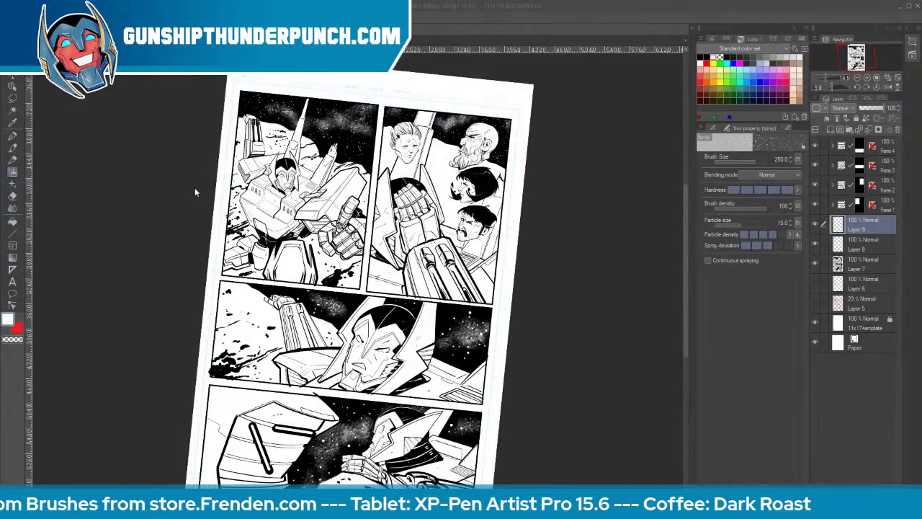
key("ctrl+Tab")
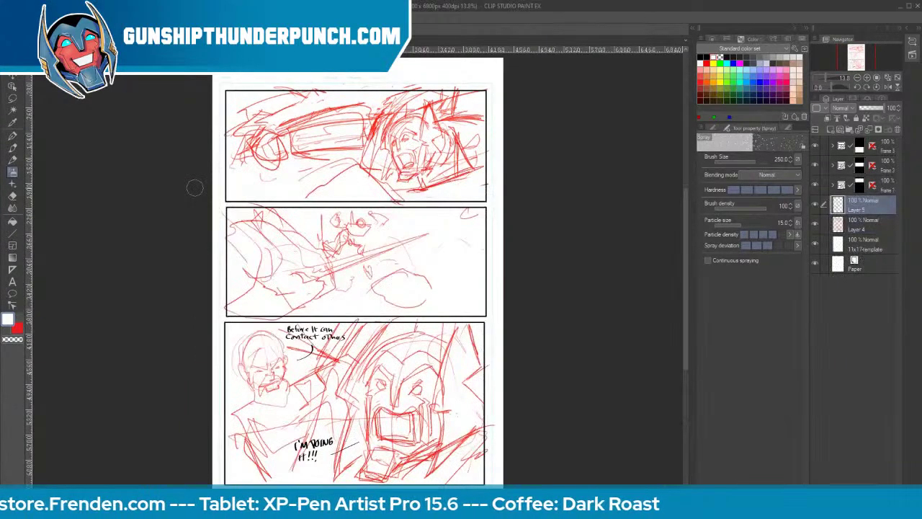
Hide the lettering on Layer 5 and lower the red sketch on Layer 4 to 27% opacity
left_click(815, 207)
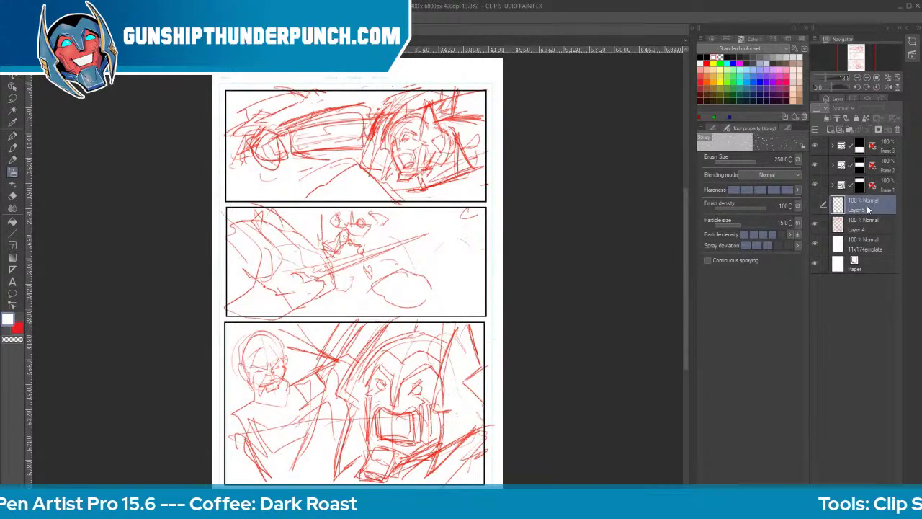
left_click(861, 225)
left_click(866, 108)
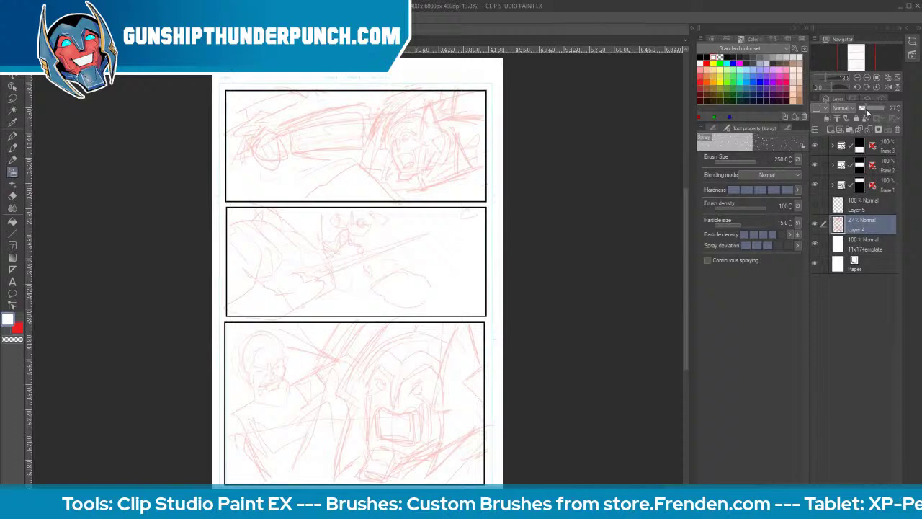
Add a raster layer above Layer 4 and set up the Curve tool with black for the bottom panel's robot face
scroll(685, 203, "down", 1)
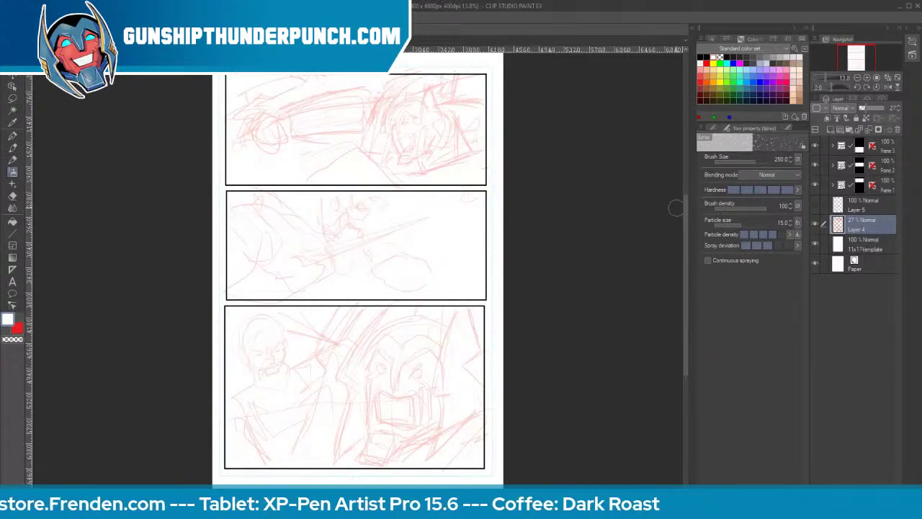
key("space")
left_click_drag(421, 384, 443, 250)
key("ctrl+space")
left_click_drag(436, 270, 464, 257)
left_click(468, 255)
left_click(418, 324)
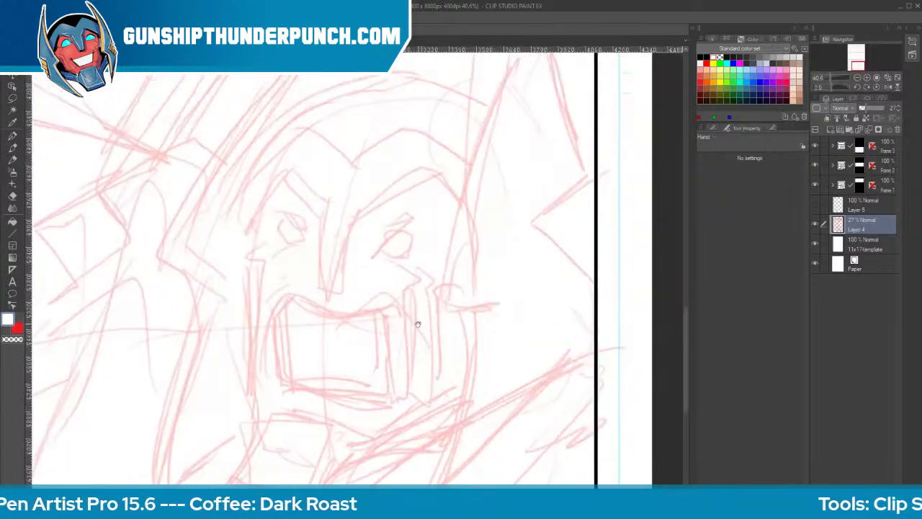
left_click(706, 55)
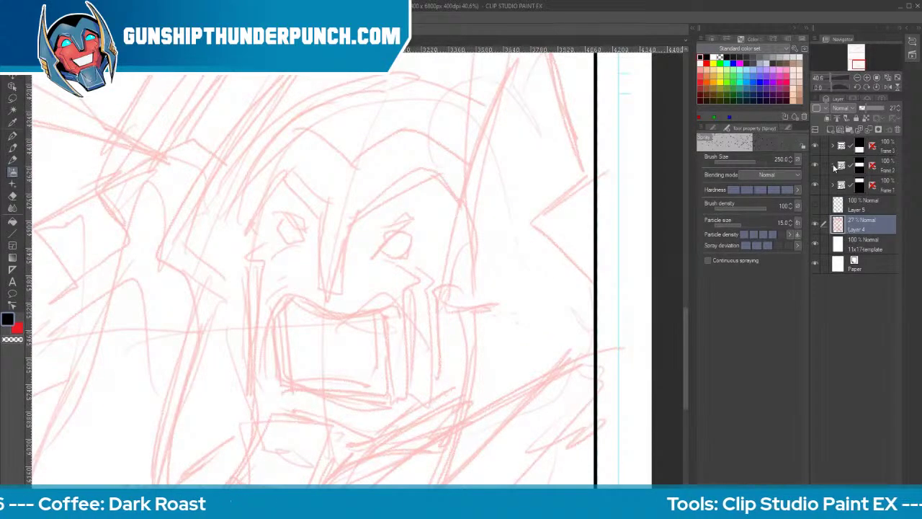
left_click(830, 129)
key("u")
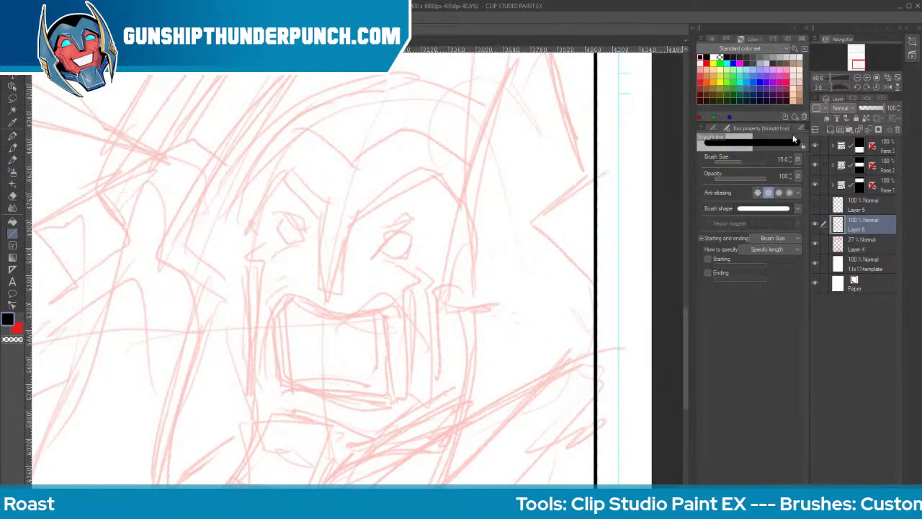
left_click(800, 128)
left_click(762, 173)
left_click_drag(323, 206, 319, 290)
left_click(322, 248)
key("ctrl+z")
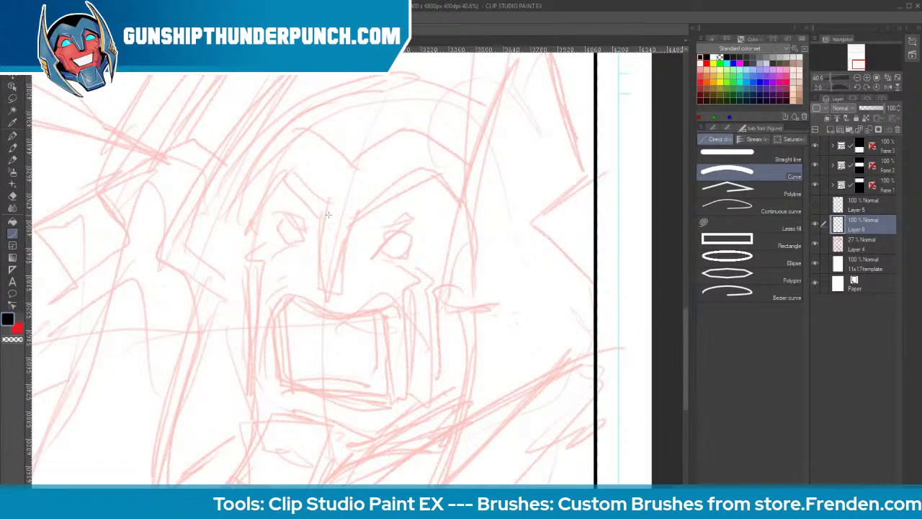
Ink the nose guard's left edge and base and the left brow outline with curves, adding a thinner inner brow line
left_click_drag(325, 204, 320, 294)
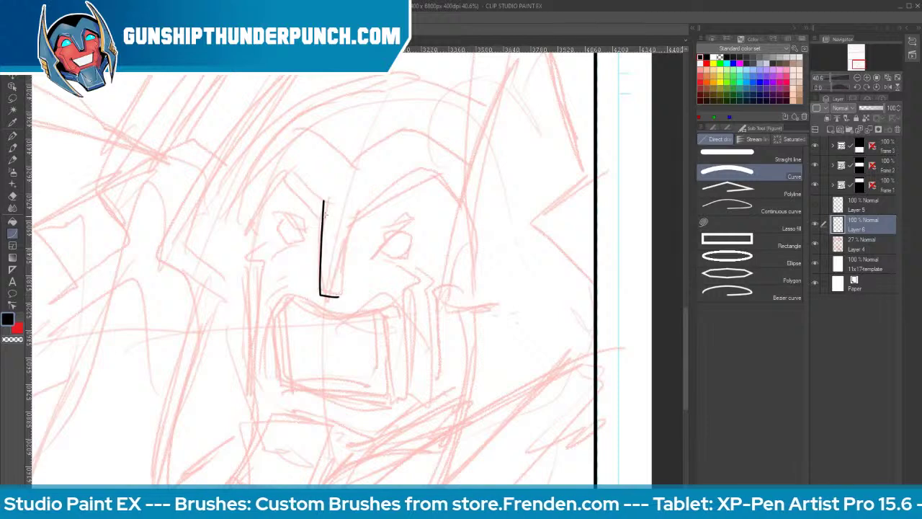
left_click(274, 167)
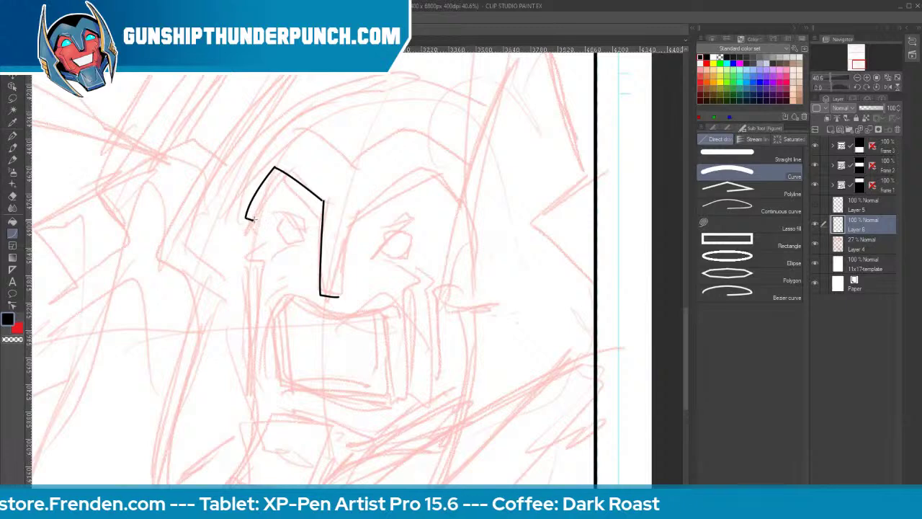
key("[")
key("[")
key("[")
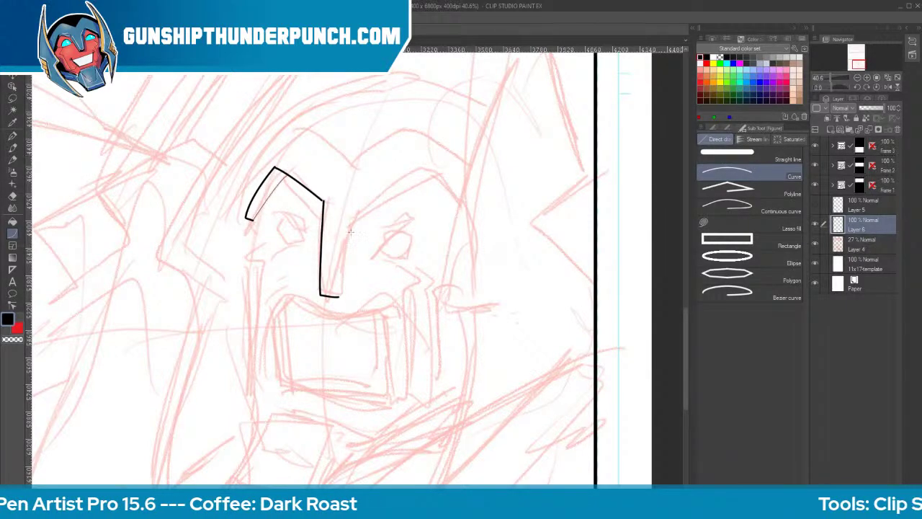
Ink the nose guard's right edge and the right brow with parallel inner and outer curves up to the peak and down its outer slope
left_click_drag(352, 204, 338, 293)
left_click(340, 289)
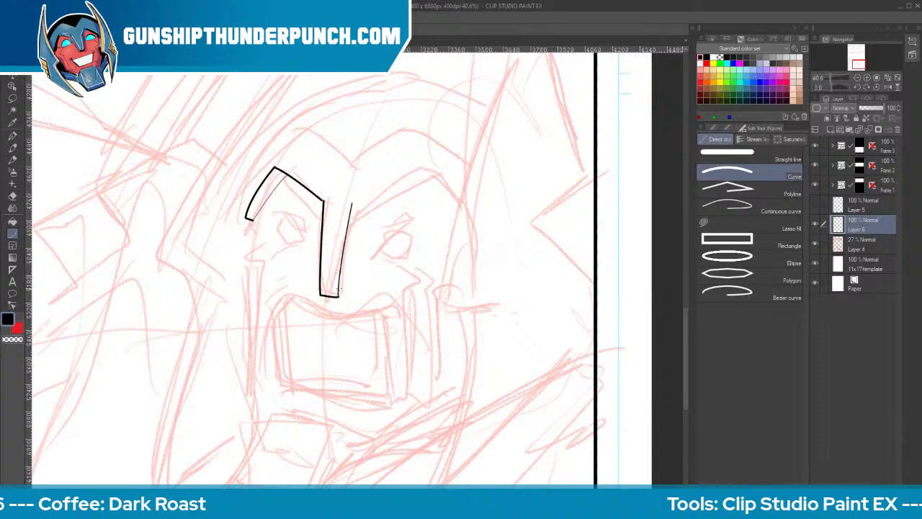
mouse_move(342, 293)
left_mouse_down()
mouse_move(356, 216)
mouse_move(425, 164)
left_mouse_up()
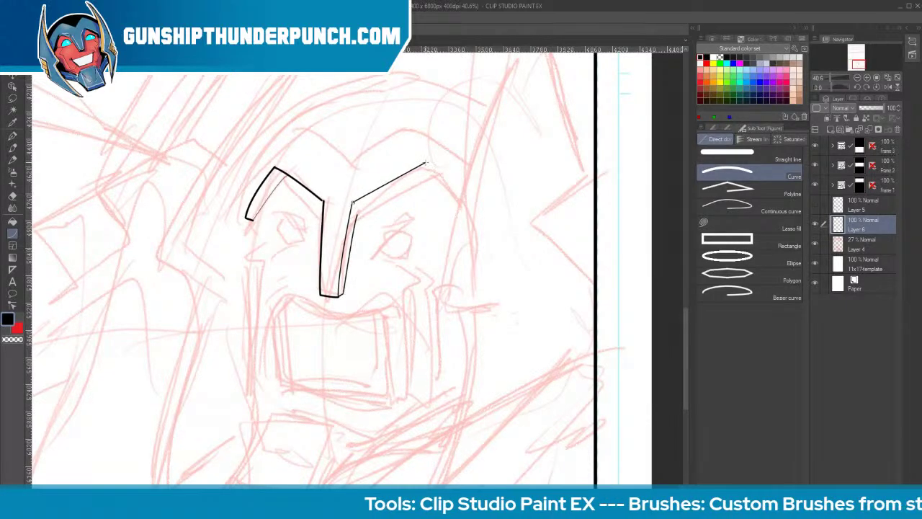
left_click_drag(357, 215, 428, 178)
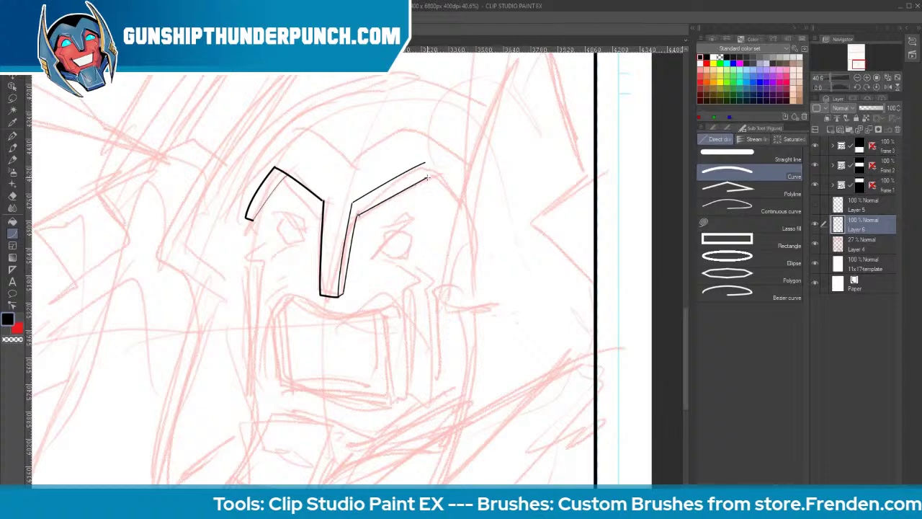
left_click(413, 178)
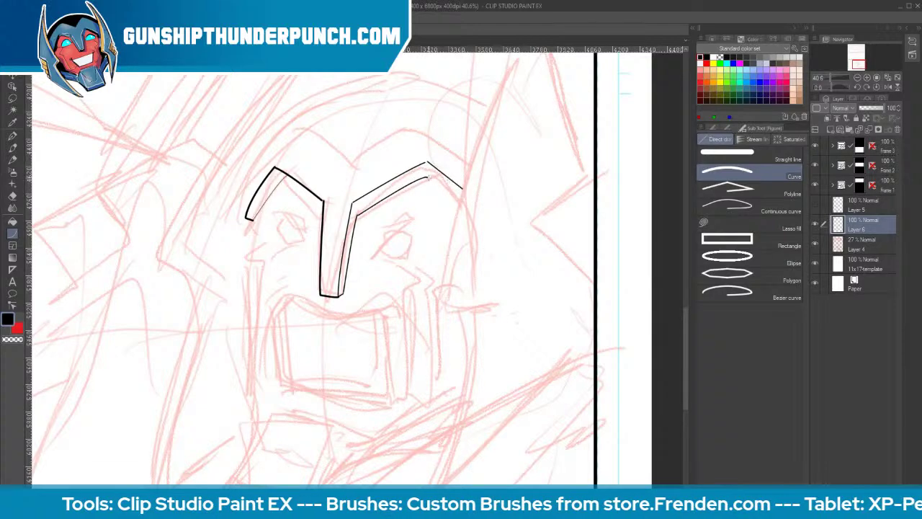
left_click_drag(246, 179, 301, 127)
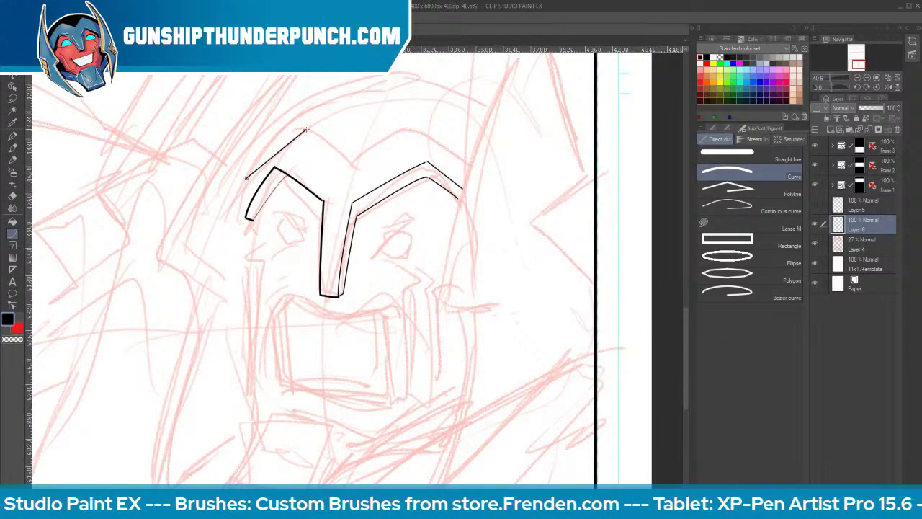
key("ctrl+z")
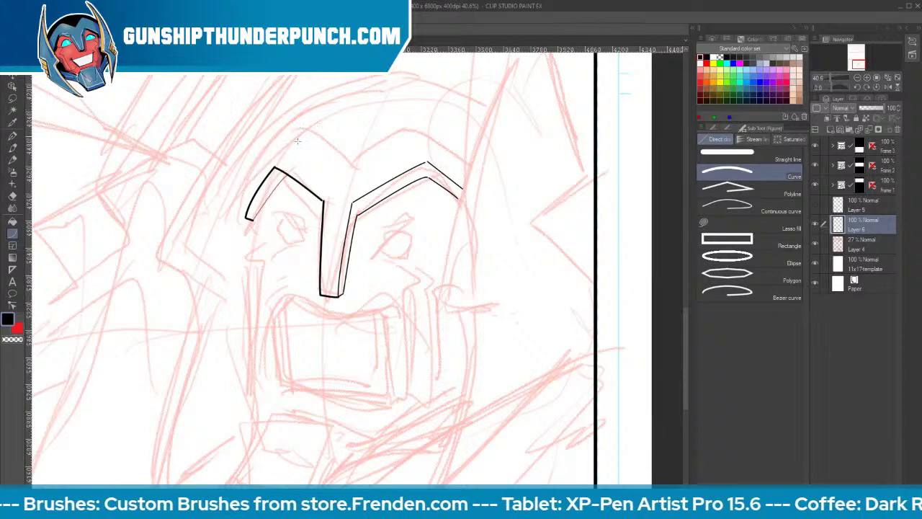
Ink the upper forehead ridge, the helmet's centre line and the dome's left outline with the Inker - Hairpin Letterer brush
key("b")
left_click_drag(250, 172, 317, 116)
key("ctrl+z")
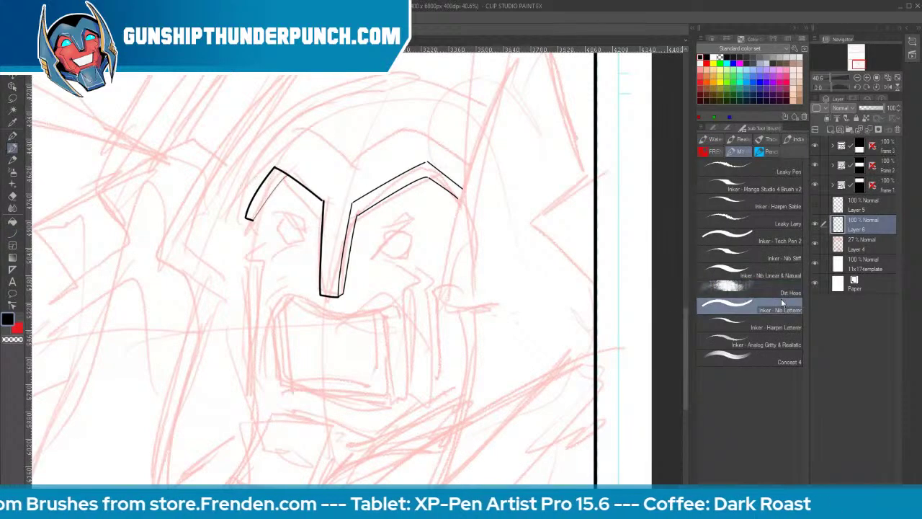
left_click(776, 327)
mouse_move(249, 175)
left_mouse_down()
mouse_move(293, 128)
mouse_move(340, 165)
mouse_move(405, 127)
mouse_move(478, 164)
left_mouse_up()
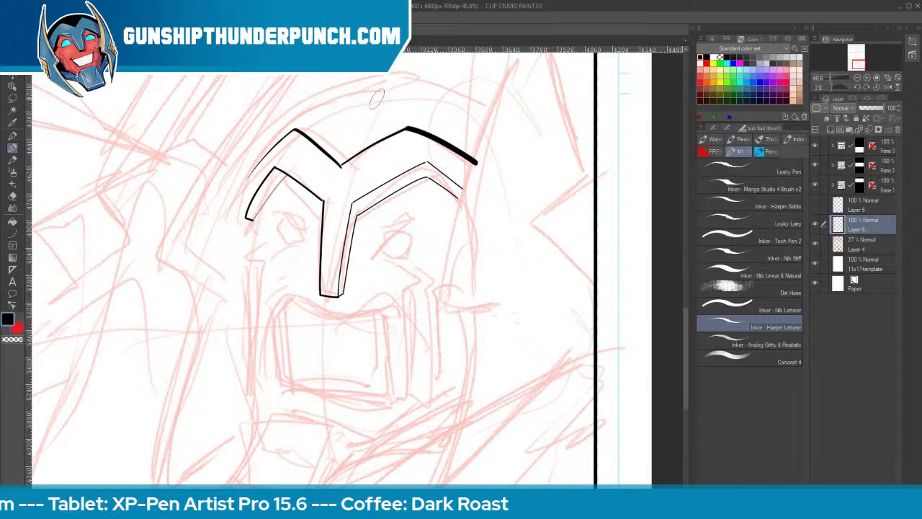
mouse_move(394, 74)
left_mouse_down()
mouse_move(338, 173)
mouse_move(332, 290)
left_mouse_up()
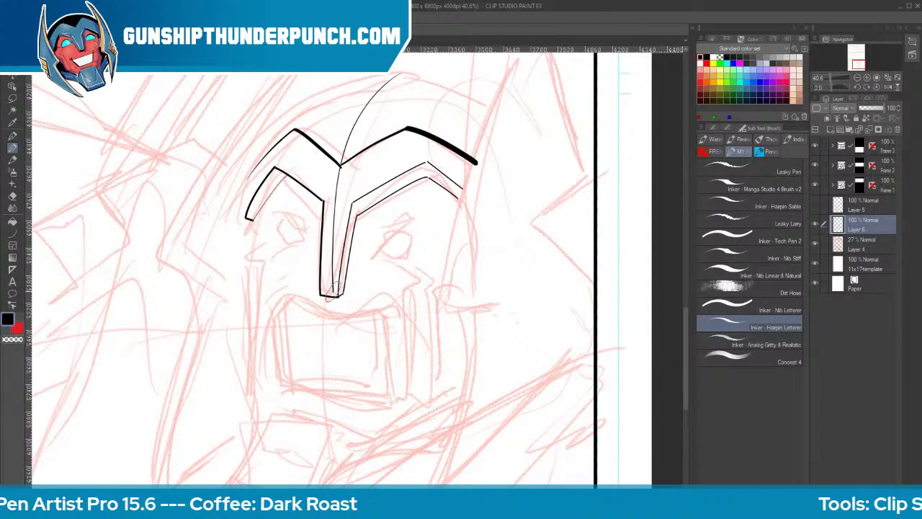
mouse_move(243, 216)
left_mouse_down()
mouse_move(276, 128)
mouse_move(338, 87)
mouse_move(398, 69)
left_mouse_up()
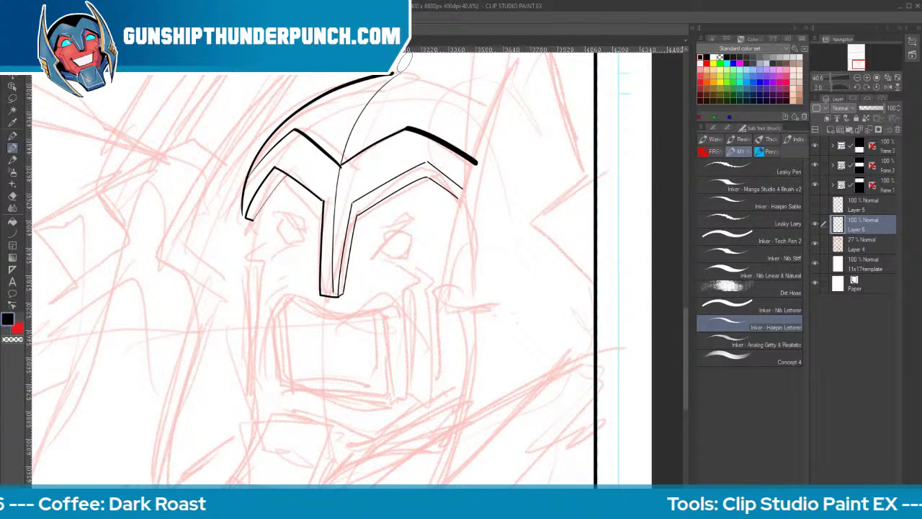
Ink the left cheek guard's notched double edge and draw both angry, slanted eyes
mouse_move(248, 219)
left_mouse_down()
mouse_move(260, 272)
mouse_move(252, 389)
left_mouse_up()
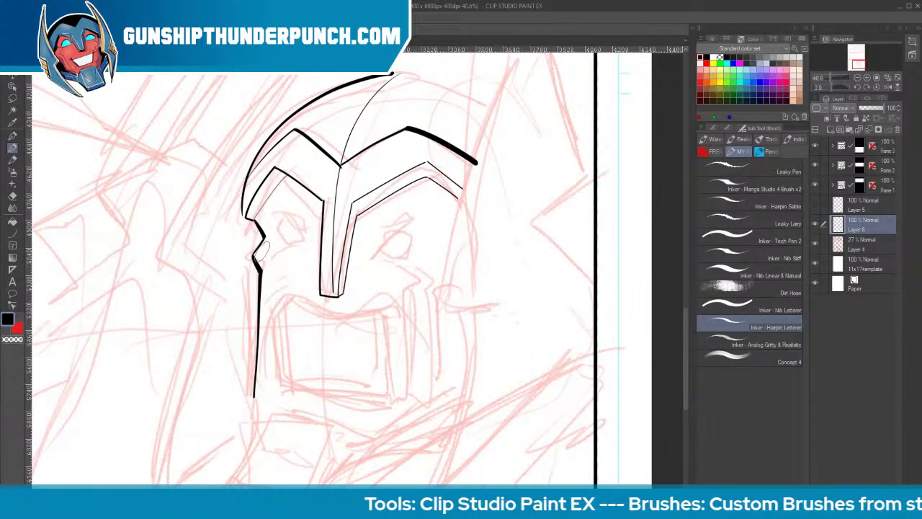
mouse_move(269, 248)
left_mouse_down()
mouse_move(258, 393)
mouse_move(270, 382)
left_mouse_up()
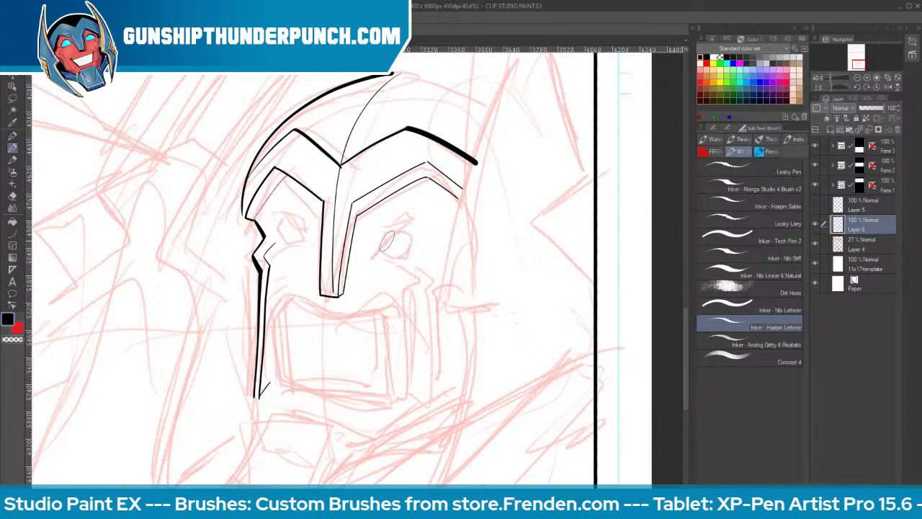
left_click_drag(366, 251, 427, 227)
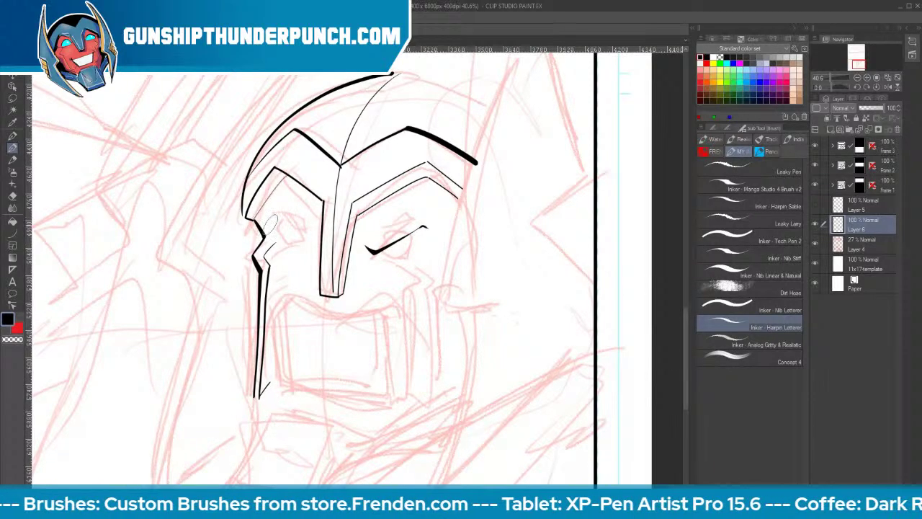
mouse_move(273, 221)
left_mouse_down()
mouse_move(311, 238)
mouse_move(280, 236)
mouse_move(306, 239)
left_mouse_up()
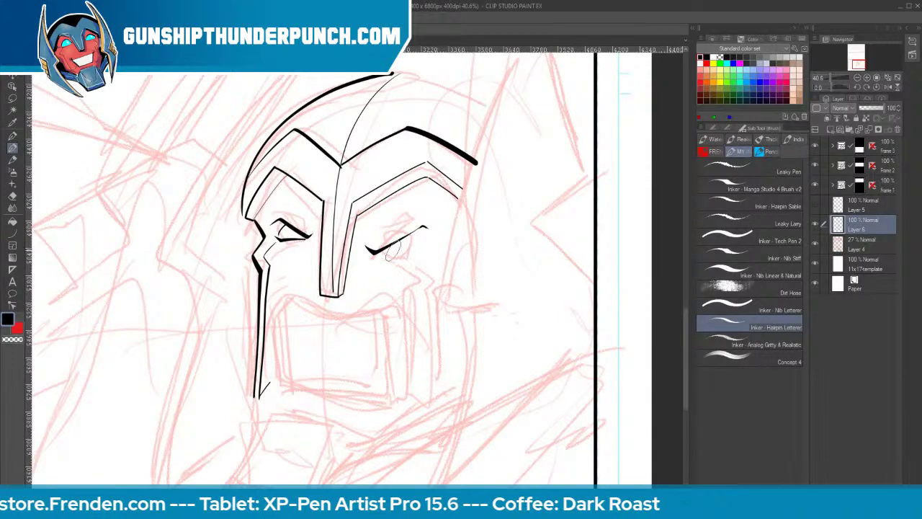
left_click_drag(369, 250, 421, 256)
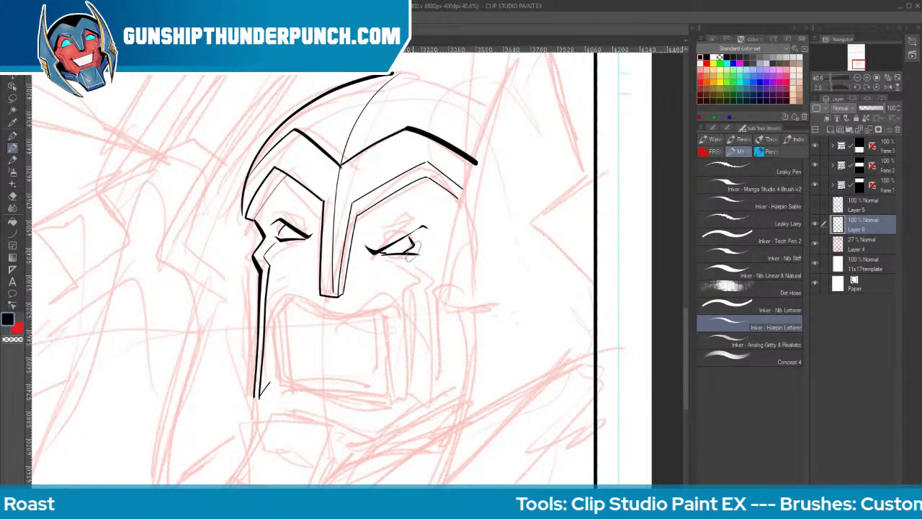
Lasso the right eye and shift it slightly up and to the right, closer to the brow
left_click(12, 98)
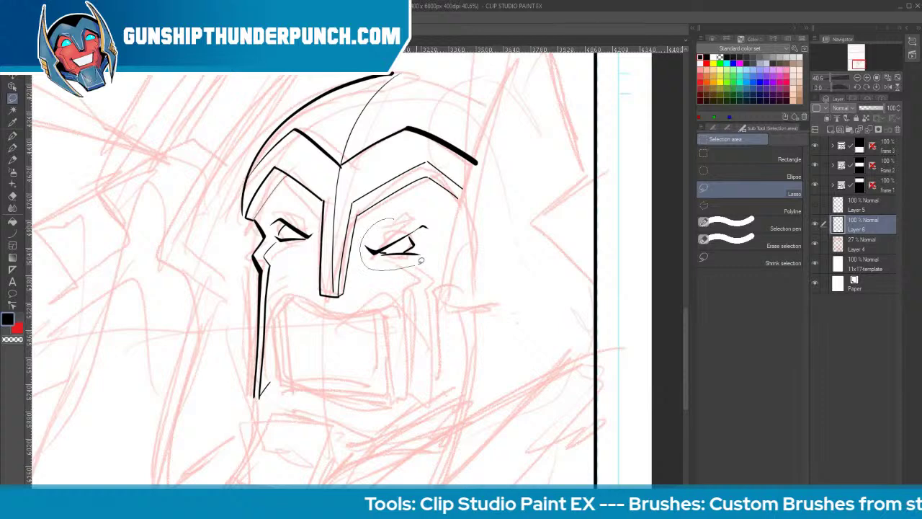
left_click_drag(421, 261, 425, 213)
left_click(437, 286)
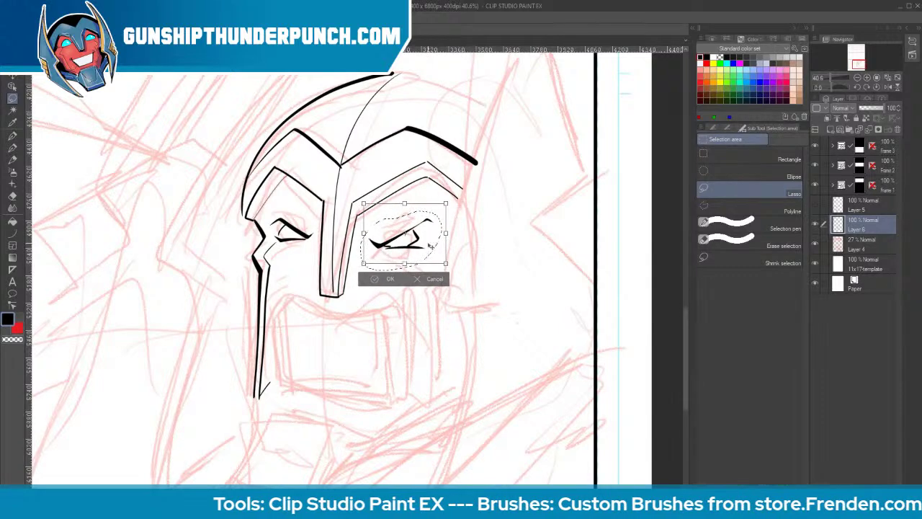
left_click(389, 278)
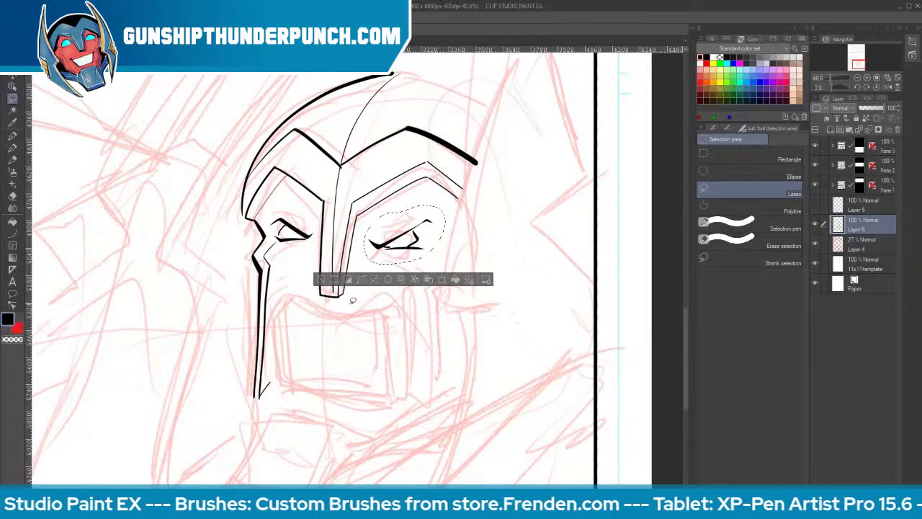
key("ctrl+d")
Ink the right cheek guard's inner edge, the mouth's upper lip and sides, and the crease running from nose to mouth
key("b")
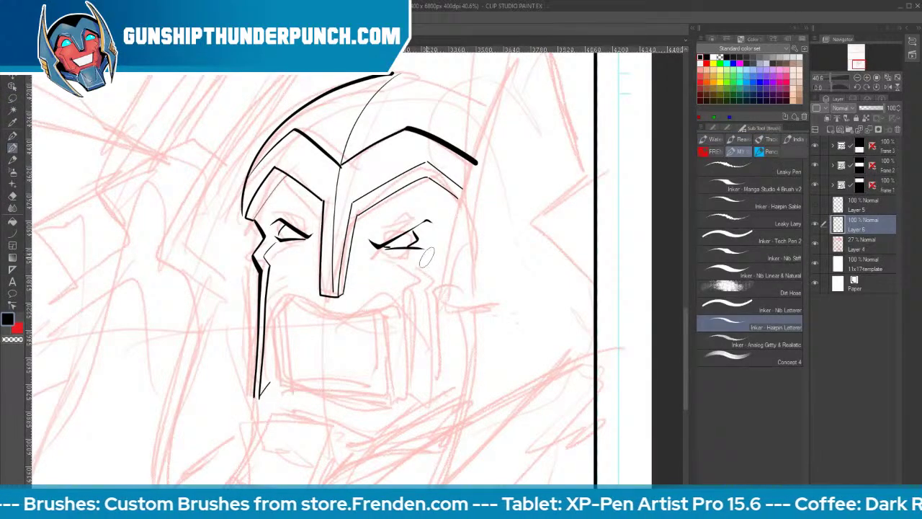
mouse_move(421, 248)
left_mouse_down()
mouse_move(421, 289)
mouse_move(414, 283)
mouse_move(416, 275)
mouse_move(409, 395)
left_mouse_up()
mouse_move(294, 302)
left_mouse_down()
mouse_move(325, 320)
mouse_move(381, 311)
left_mouse_up()
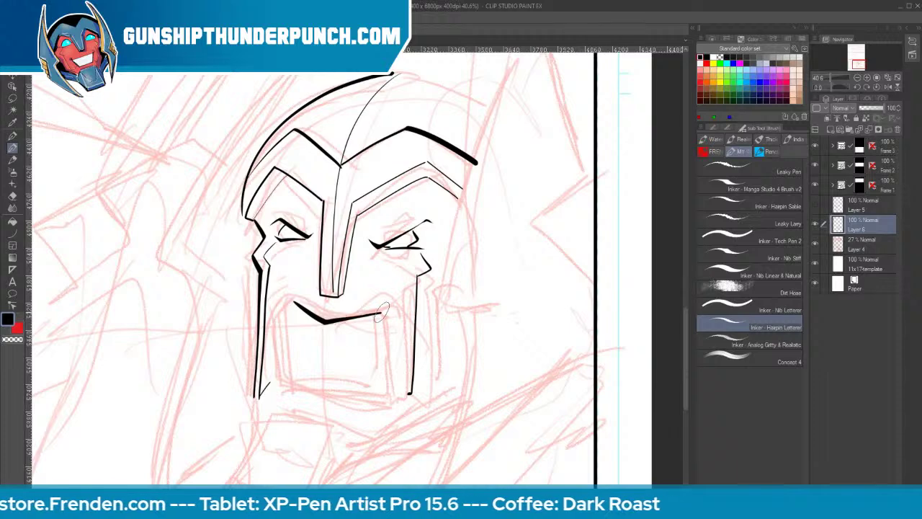
mouse_move(354, 274)
left_mouse_down()
mouse_move(376, 286)
mouse_move(401, 339)
mouse_move(387, 401)
left_mouse_up()
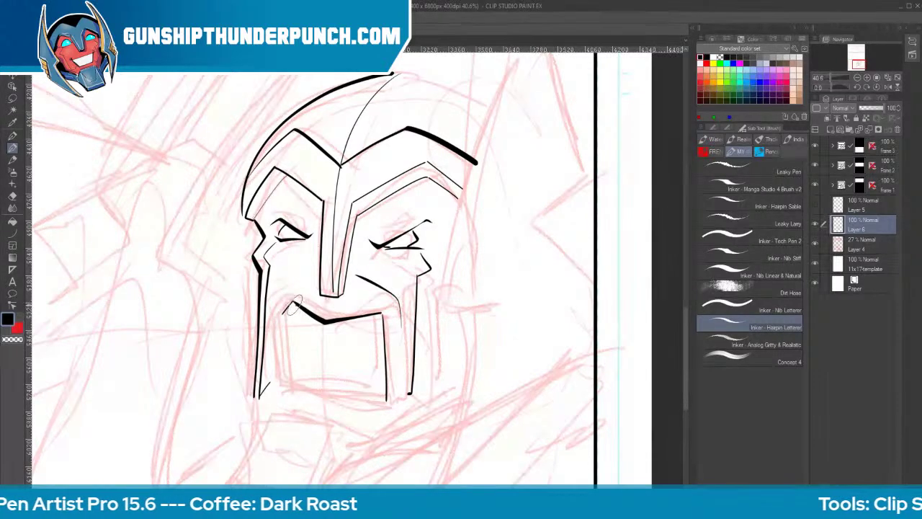
left_click_drag(291, 303, 288, 381)
left_click_drag(280, 306, 283, 389)
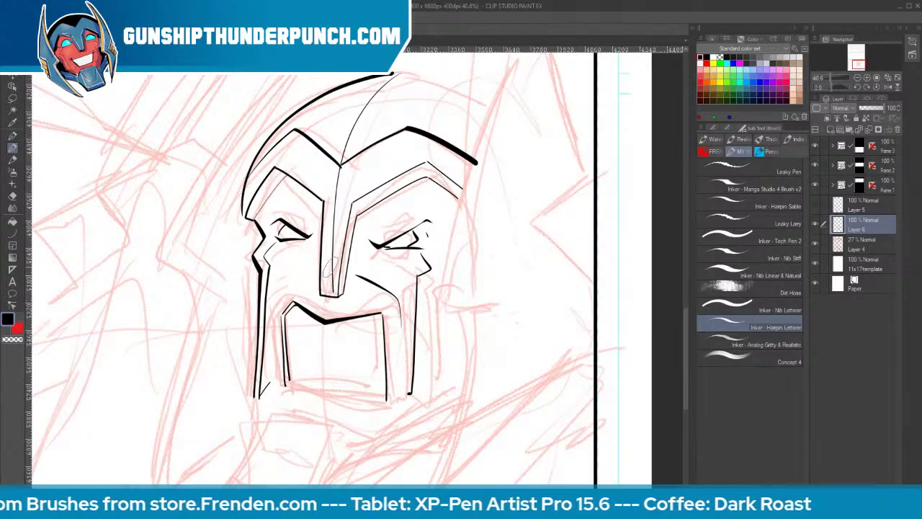
Erase the centre line on the nose guard and redraw it from the forehead point to the nose tip
key("e")
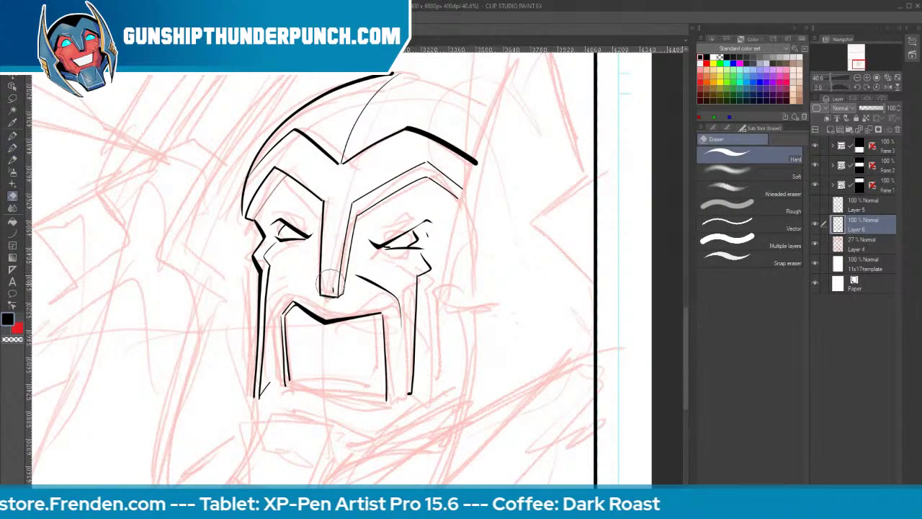
key("b")
mouse_move(340, 160)
left_mouse_down()
mouse_move(330, 288)
mouse_move(333, 266)
mouse_move(337, 291)
left_mouse_up()
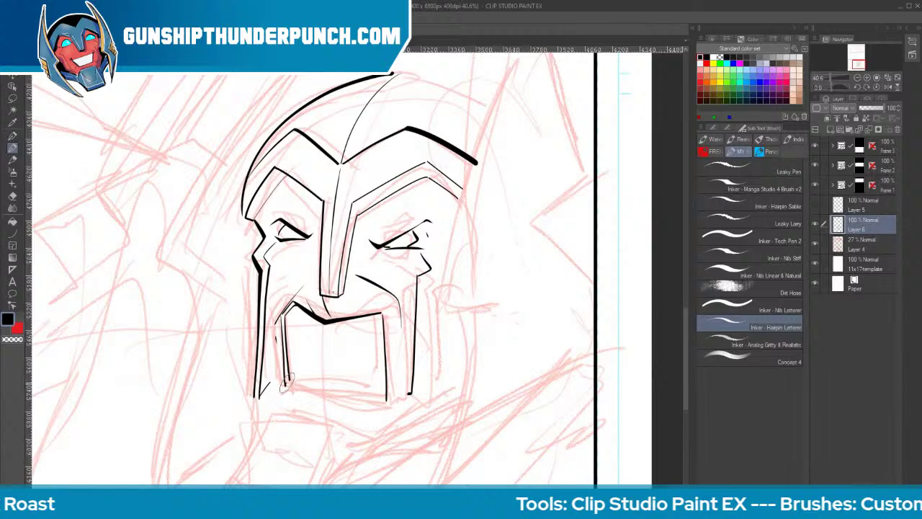
left_click_drag(287, 382, 394, 404)
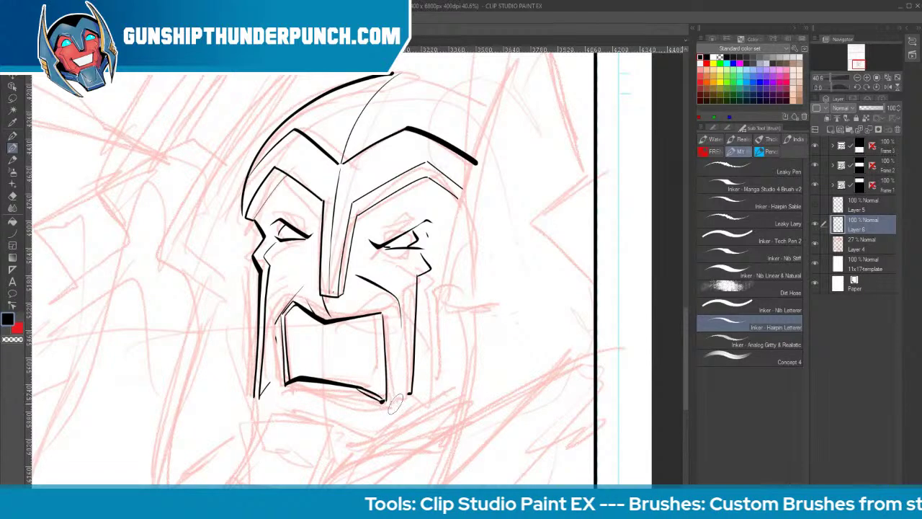
key("ctrl+z")
key("ctrl+z")
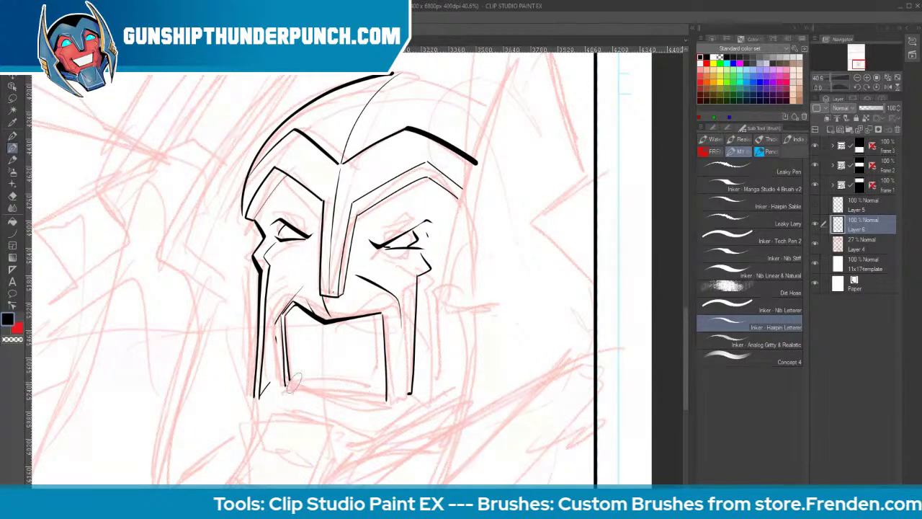
Ink the mouth's bottom edge as a double line with a notched right corner, adding short chin marks beneath both corners
left_click_drag(286, 382, 373, 390)
key("shift+space")
left_click_drag(564, 411, 580, 290)
left_click_drag(351, 396, 429, 371)
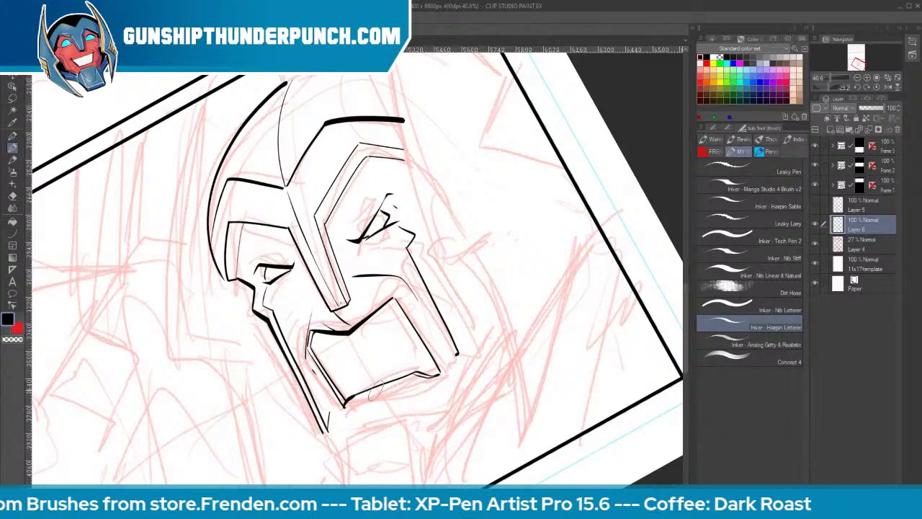
left_click_drag(353, 397, 439, 373)
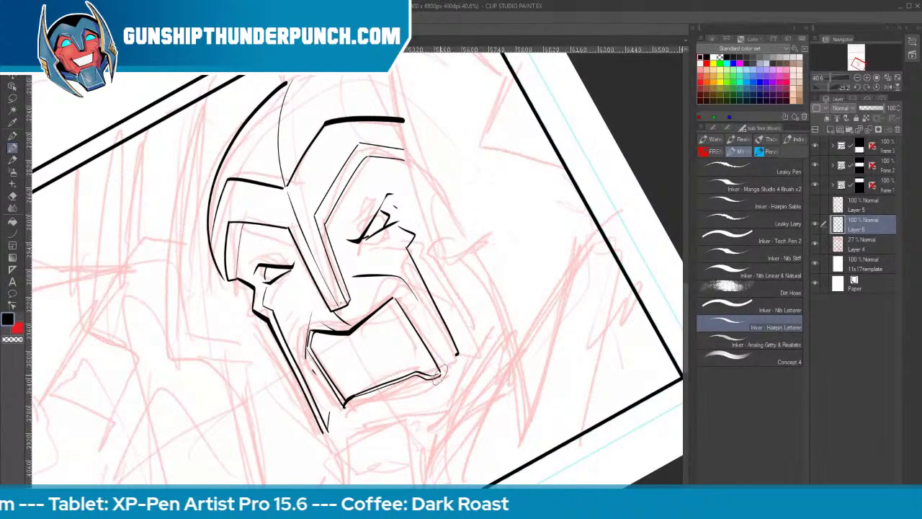
left_click_drag(338, 417, 354, 415)
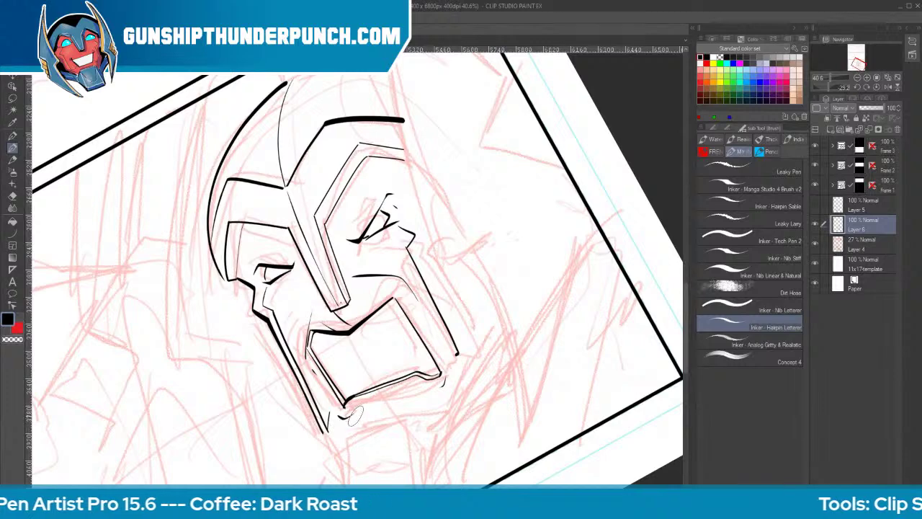
Add small brow ticks above the right eye and short wrinkle lines around both eyes
key("shift+space")
left_click_drag(545, 377, 427, 456)
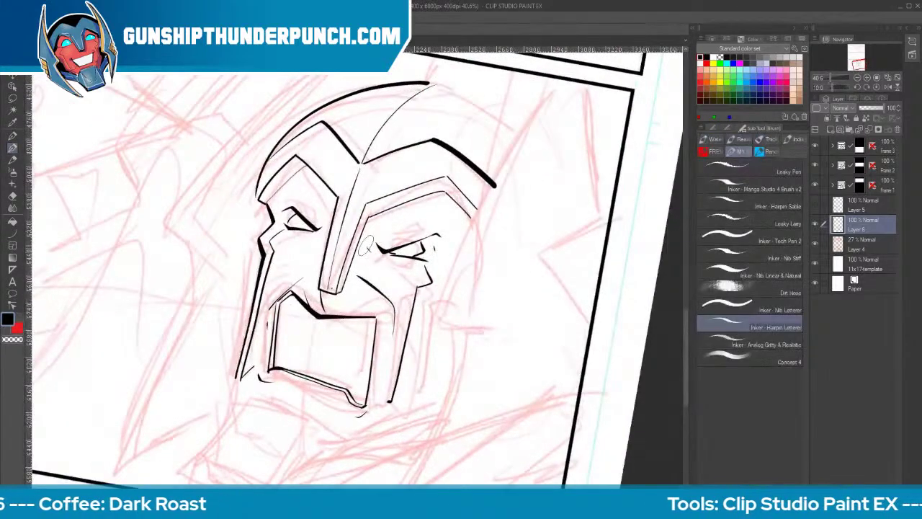
left_click_drag(398, 248, 416, 229)
left_click_drag(428, 219, 449, 214)
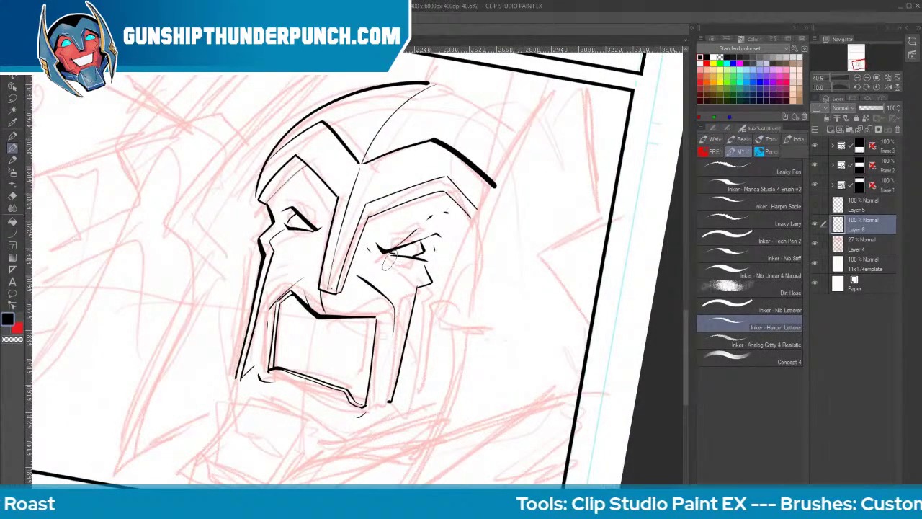
left_click_drag(388, 260, 405, 266)
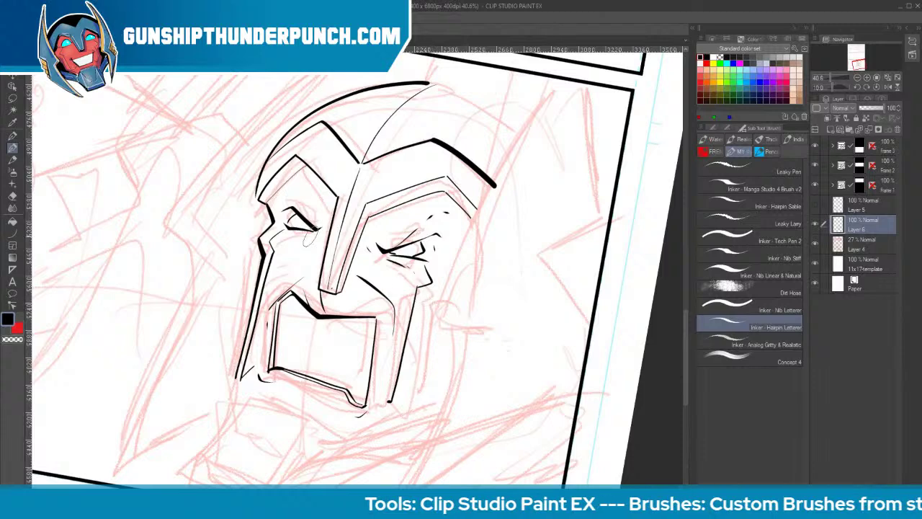
mouse_move(311, 237)
left_mouse_down()
mouse_move(299, 240)
mouse_move(309, 199)
left_mouse_up()
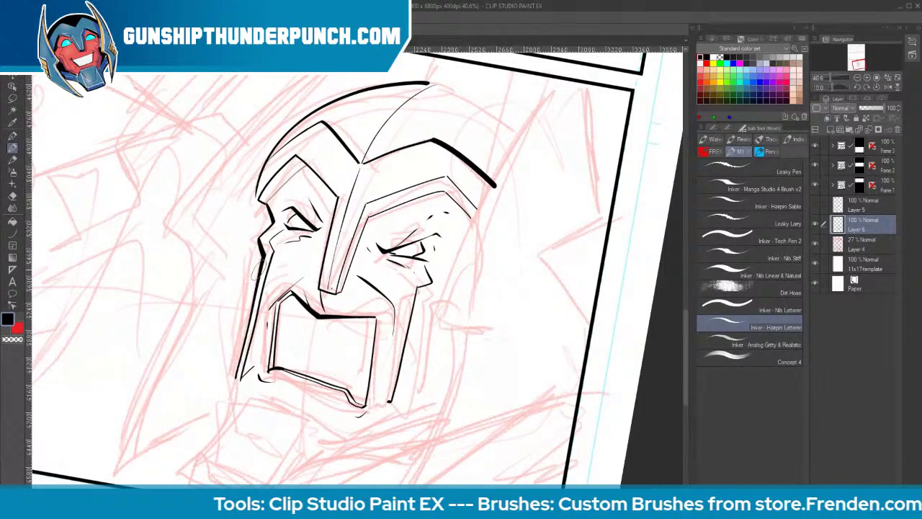
Ink the left cheek guard's outer edge down to the jaw, and the sloping sides of the chin piece beneath the mouth
left_click_drag(262, 254, 234, 376)
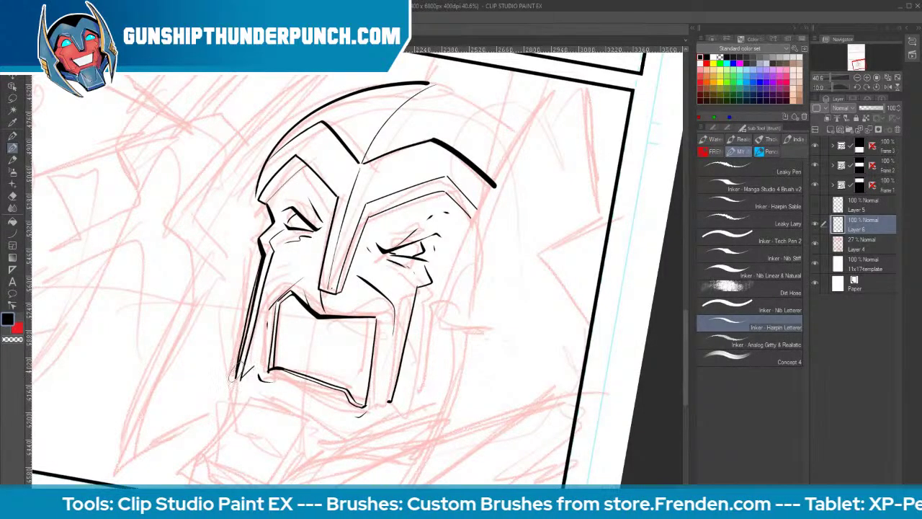
left_click_drag(241, 337, 209, 443)
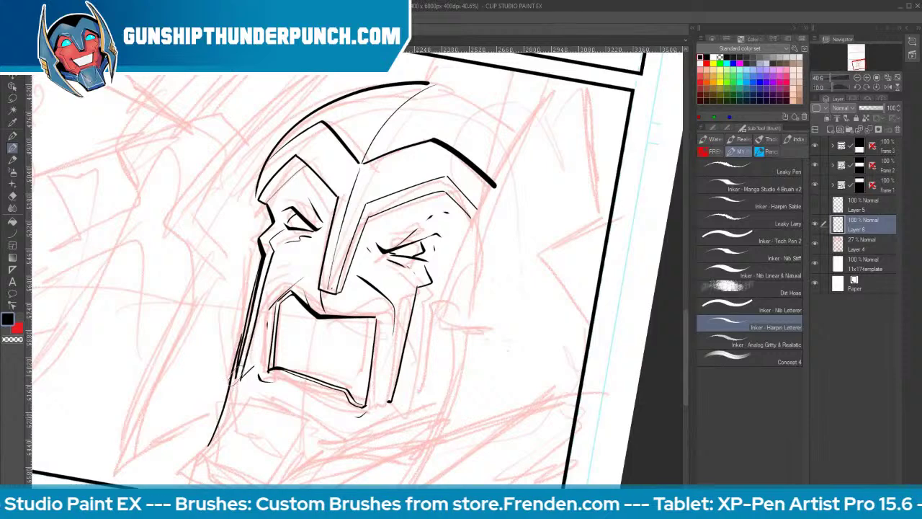
mouse_move(275, 389)
left_mouse_down()
mouse_move(319, 405)
mouse_move(238, 403)
mouse_move(211, 452)
left_mouse_up()
left_click_drag(240, 407, 200, 453)
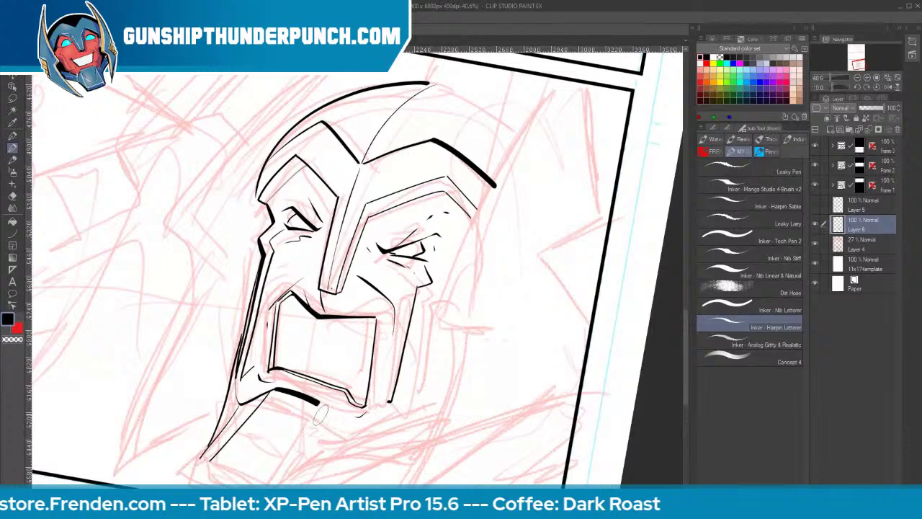
mouse_move(317, 403)
left_mouse_down()
mouse_move(335, 429)
mouse_move(301, 438)
mouse_move(271, 484)
left_mouse_up()
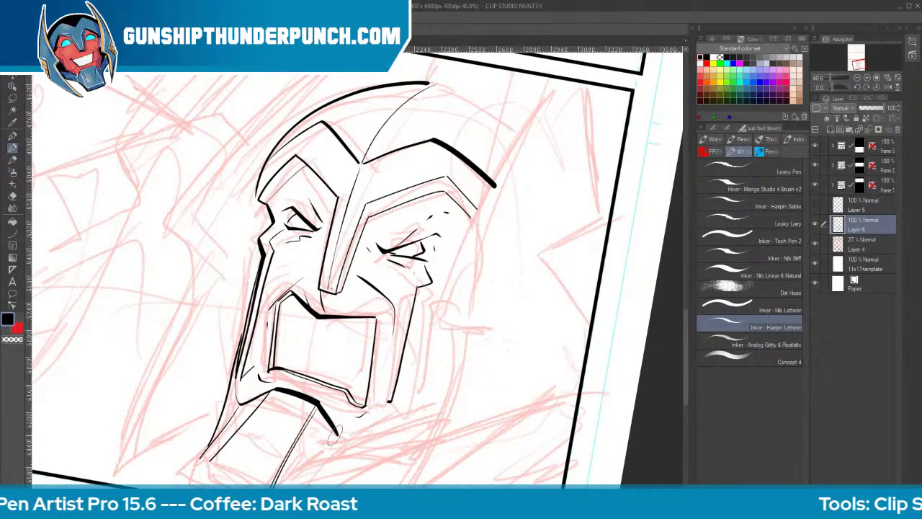
Ink the right jaw as a double line with a neck line below it, and thicken the brow guard's left corner
left_click_drag(338, 437, 451, 389)
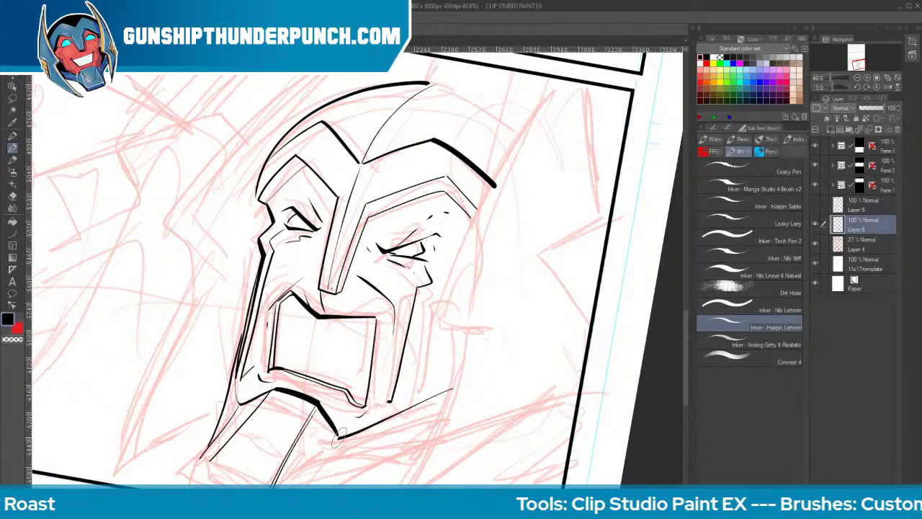
left_click_drag(340, 435, 456, 390)
left_click_drag(436, 435, 406, 445)
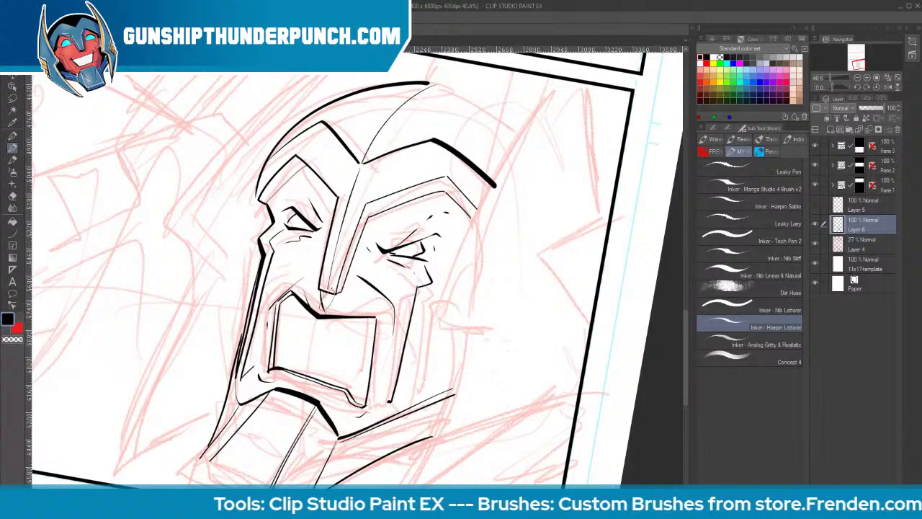
left_click_drag(256, 193, 267, 204)
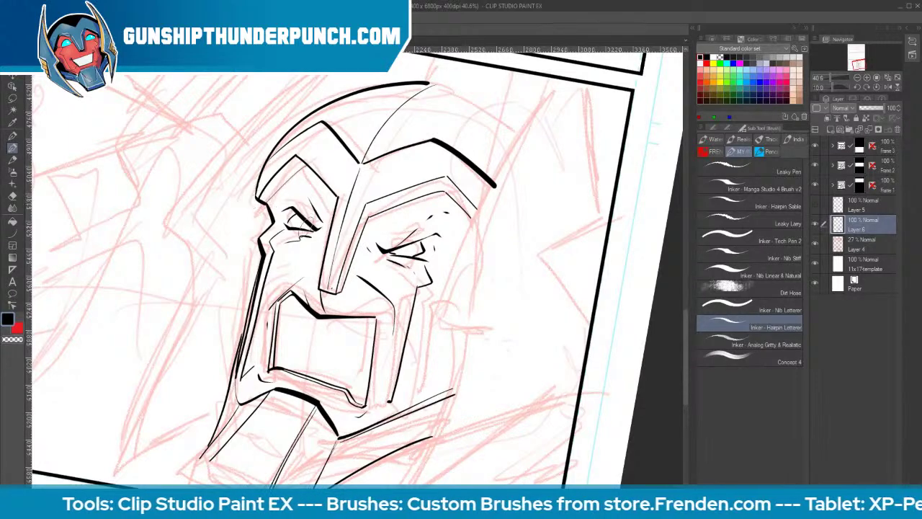
left_click_drag(477, 367, 497, 330)
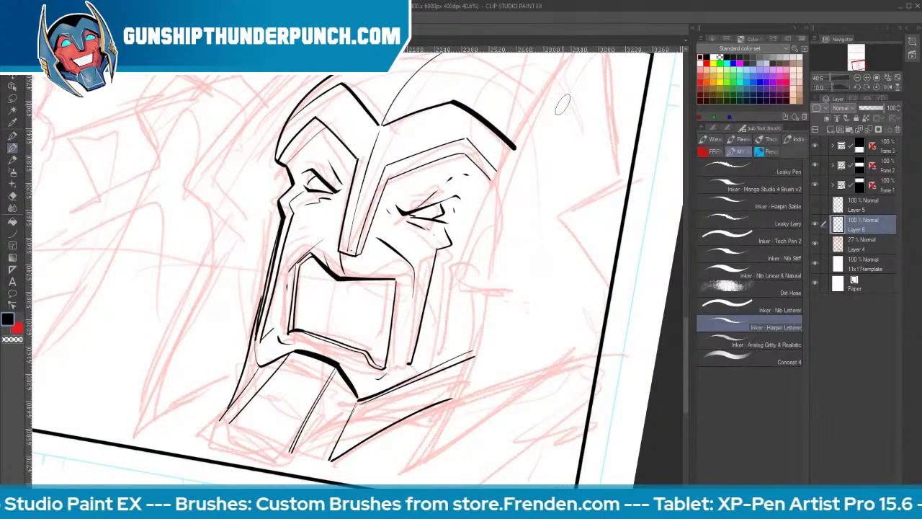
left_click_drag(560, 259, 494, 310)
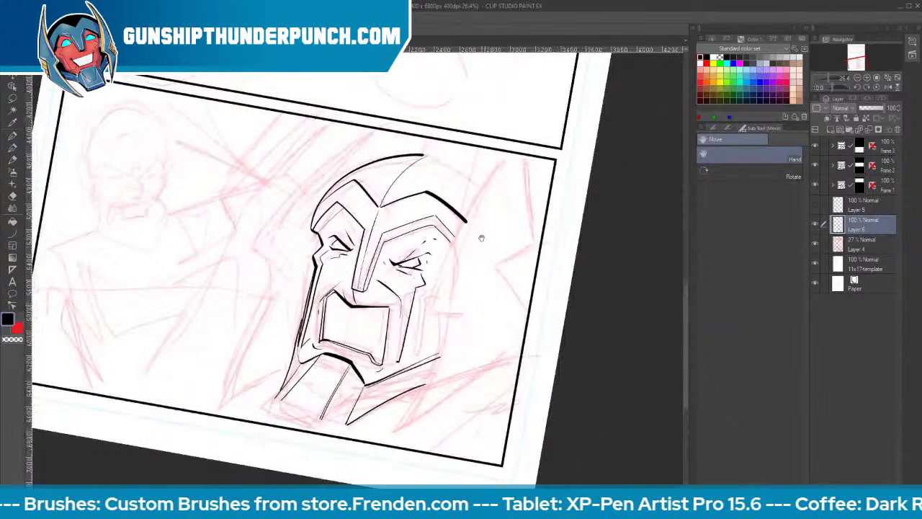
Erase the helmet's dome outline above the forehead guard and try a new curve over it
key("e")
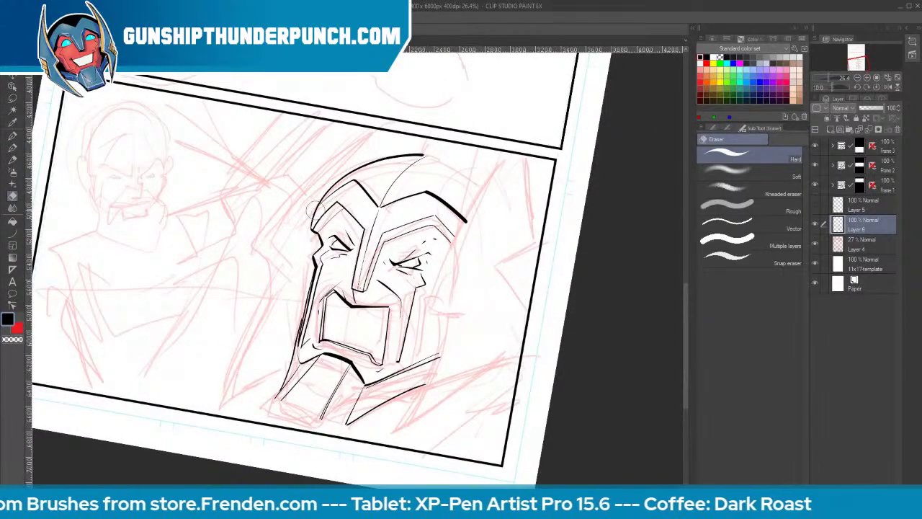
left_click_drag(321, 193, 420, 152)
key("space")
key("p")
mouse_move(312, 229)
left_mouse_down()
mouse_move(373, 148)
mouse_move(407, 141)
left_mouse_up()
key("ctrl+z")
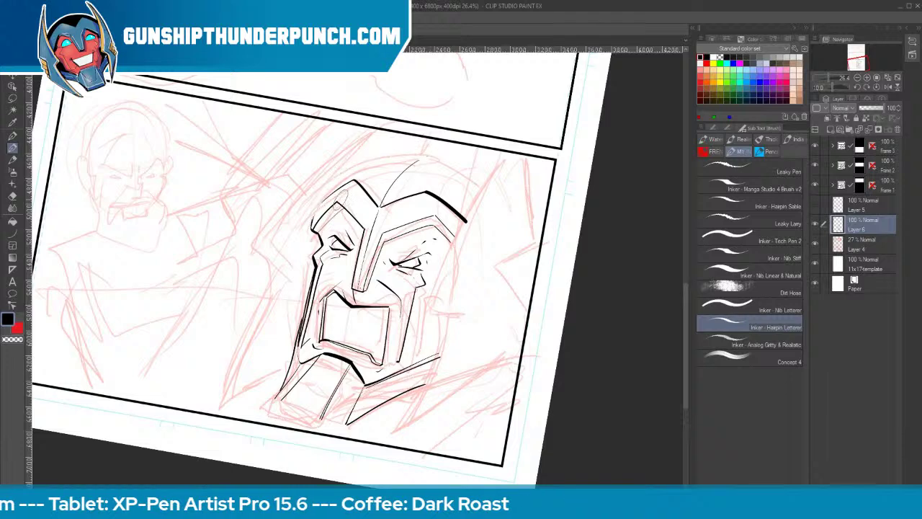
Ink thin lines along both sides of the mouth, and heavy jagged outlines for the helmet's left and right side fins
left_click_drag(319, 307, 311, 347)
left_click_drag(395, 309, 389, 368)
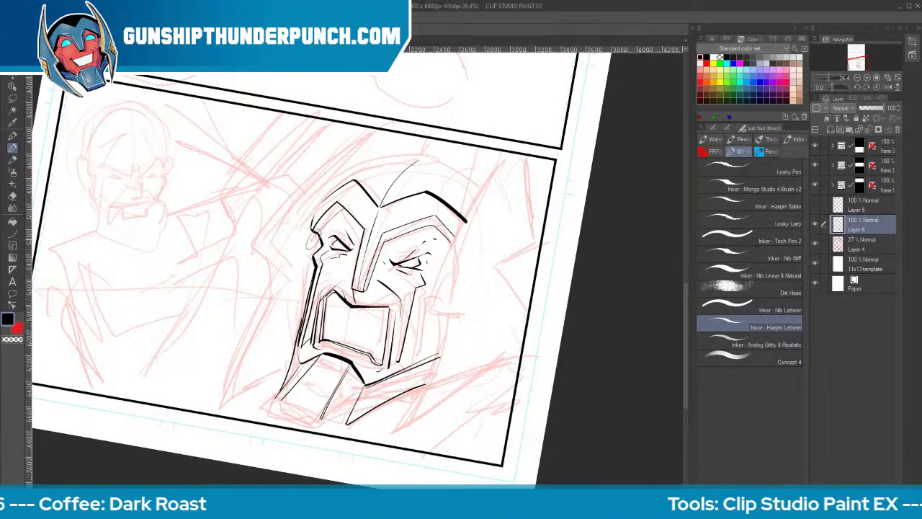
mouse_move(366, 123)
left_mouse_down()
mouse_move(249, 270)
mouse_move(295, 282)
mouse_move(234, 389)
left_mouse_up()
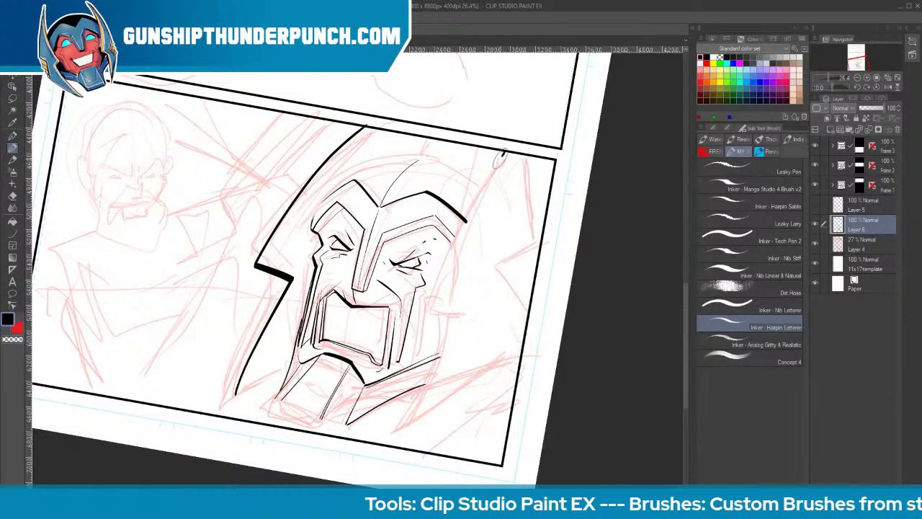
mouse_move(500, 156)
left_mouse_down()
mouse_move(426, 314)
mouse_move(453, 338)
mouse_move(394, 434)
mouse_move(519, 361)
left_mouse_up()
mouse_move(530, 157)
left_mouse_down()
mouse_move(547, 245)
mouse_move(478, 289)
mouse_move(531, 328)
left_mouse_up()
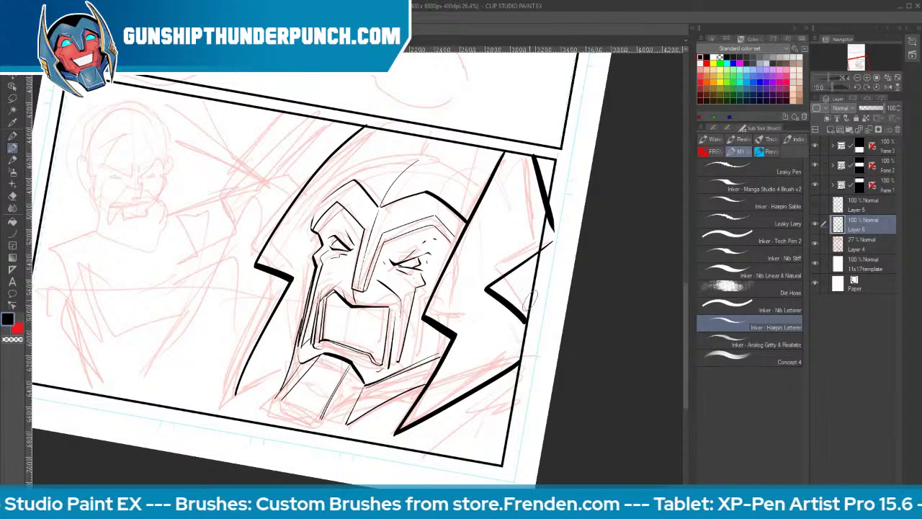
Ink the left fin's inner contour and lower point, and close the chin piece with a curved bottom rim
mouse_move(267, 255)
left_mouse_down()
mouse_move(329, 166)
mouse_move(382, 120)
left_mouse_up()
key("ctrl+z")
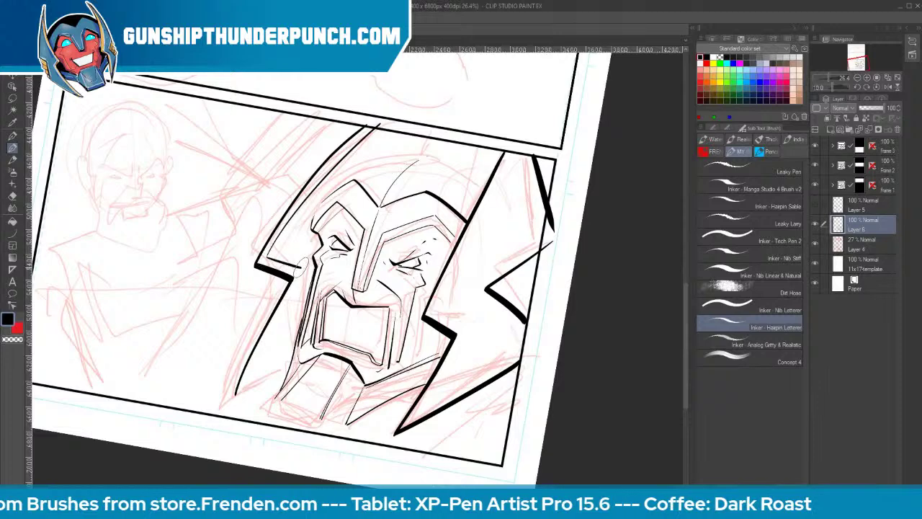
mouse_move(287, 281)
left_mouse_down()
mouse_move(235, 398)
mouse_move(293, 353)
left_mouse_up()
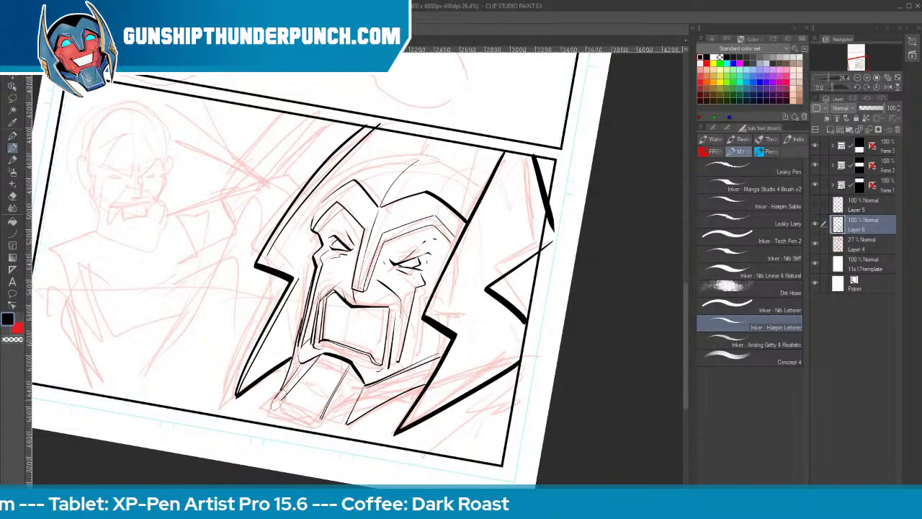
mouse_move(266, 396)
left_mouse_down()
mouse_move(343, 440)
mouse_move(339, 429)
left_mouse_up()
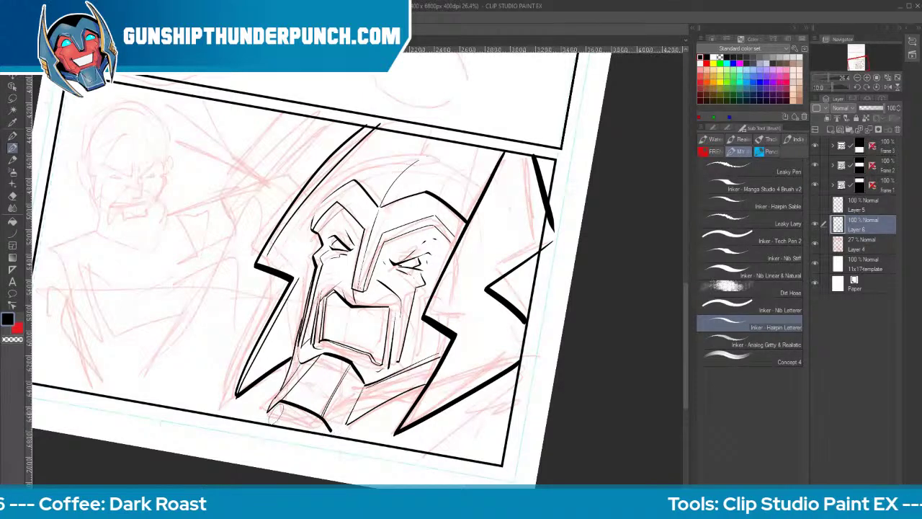
mouse_move(269, 414)
left_mouse_down()
mouse_move(317, 439)
mouse_move(425, 382)
left_mouse_up()
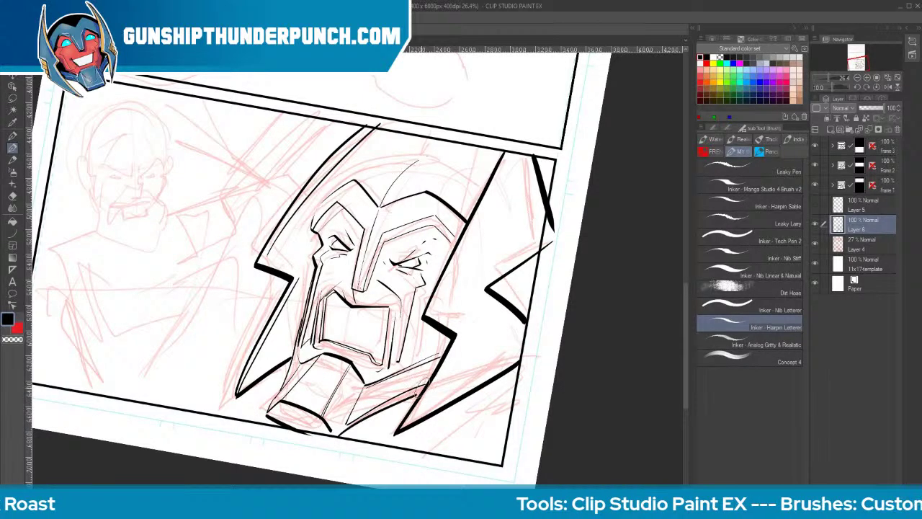
Erase the chin piece, the neck line and the right fin's lower edge, and clean up the jaw corner beside the mouth
key("e")
mouse_move(317, 363)
left_mouse_down()
mouse_move(285, 414)
mouse_move(339, 404)
mouse_move(351, 424)
mouse_move(418, 396)
mouse_move(399, 447)
mouse_move(416, 384)
left_mouse_up()
key("b")
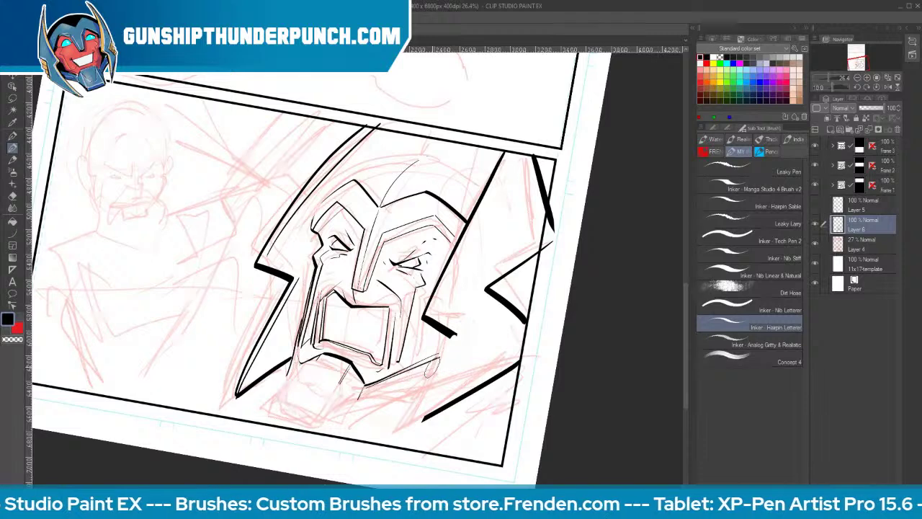
key("e")
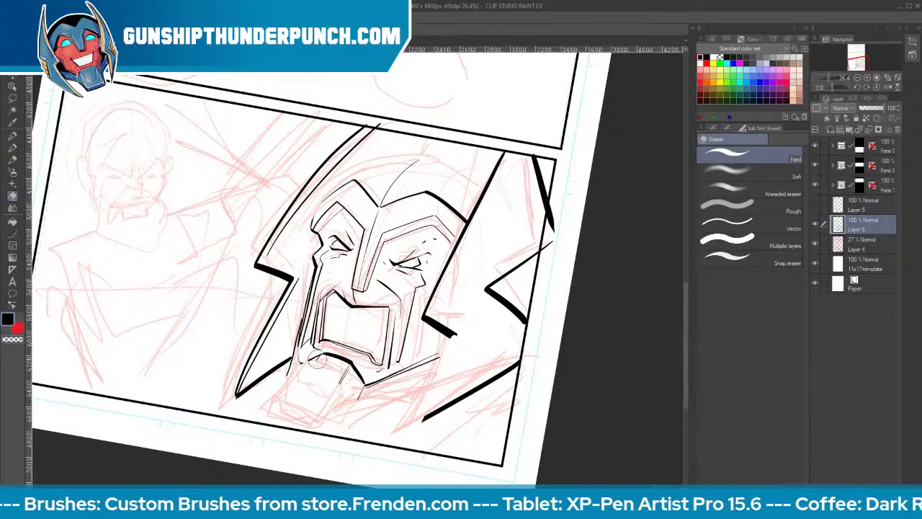
key("b")
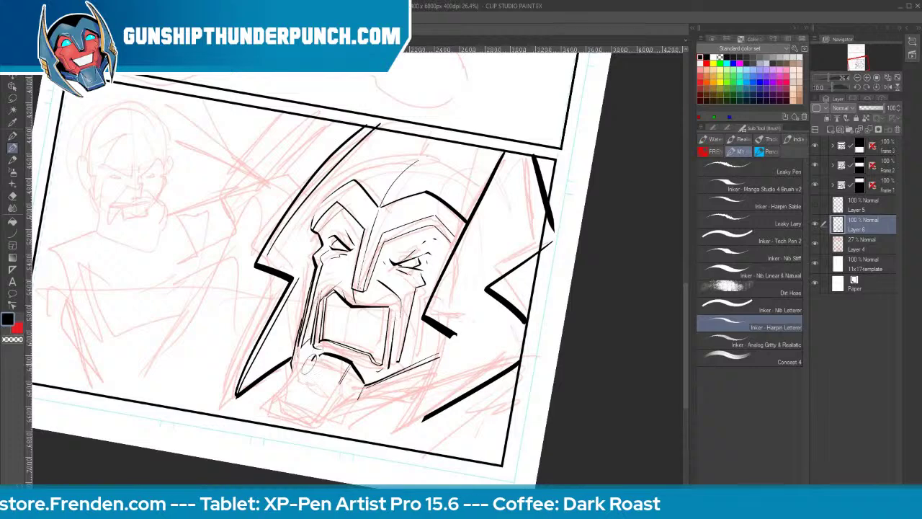
Redraw the chin piece as a shorter tapered block and thicken the left jaw corner above it
mouse_move(350, 365)
left_mouse_down()
mouse_move(320, 413)
mouse_move(327, 425)
left_mouse_up()
left_click_drag(278, 402, 272, 412)
mouse_move(296, 362)
left_mouse_down()
mouse_move(274, 411)
mouse_move(301, 367)
left_mouse_up()
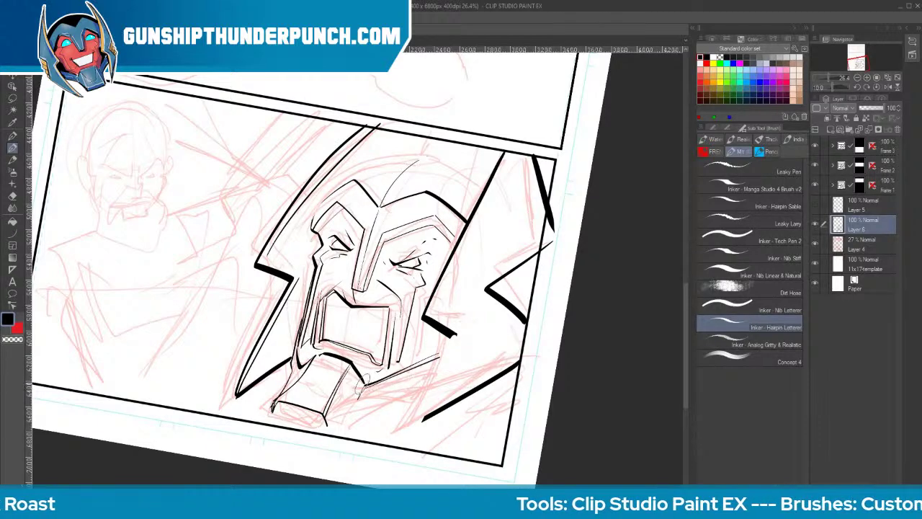
Erase the angular right jaw corner and re-ink it as a rounded double curve rising to the right fin
key("e")
mouse_move(357, 370)
left_mouse_down()
mouse_move(436, 358)
mouse_move(376, 370)
mouse_move(353, 365)
mouse_move(364, 381)
mouse_move(431, 355)
mouse_move(438, 342)
mouse_move(396, 379)
mouse_move(374, 386)
mouse_move(353, 364)
left_mouse_up()
key("b")
key("ctrl+z")
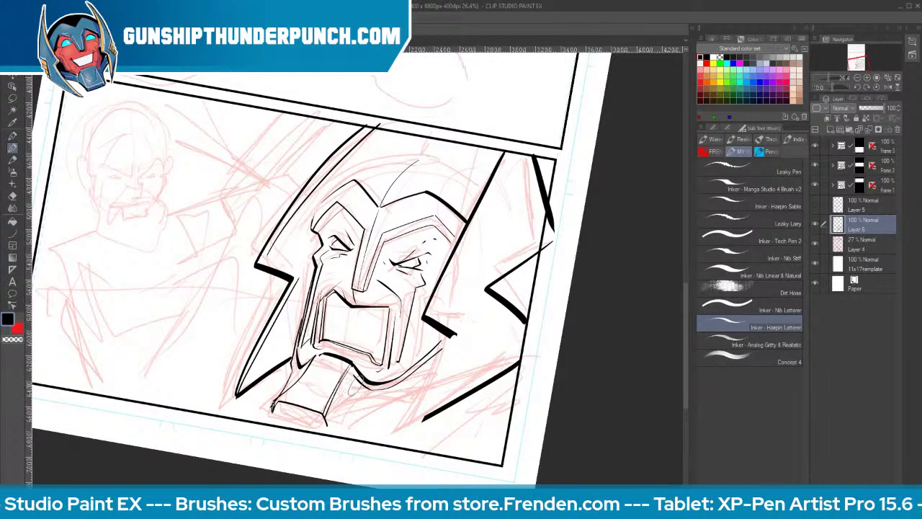
Finish the chin block's double edge, heavy base and inset panel, and redraw the right fin's lower point with a double edge
left_click_drag(353, 367, 328, 424)
mouse_move(274, 409)
left_mouse_down()
mouse_move(317, 429)
mouse_move(332, 422)
mouse_move(326, 430)
mouse_move(423, 380)
left_mouse_up()
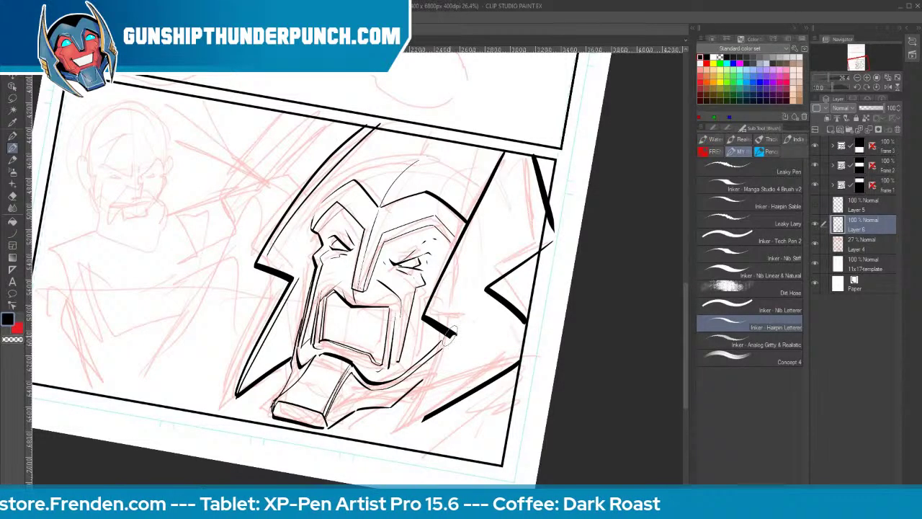
left_click_drag(459, 330, 386, 432)
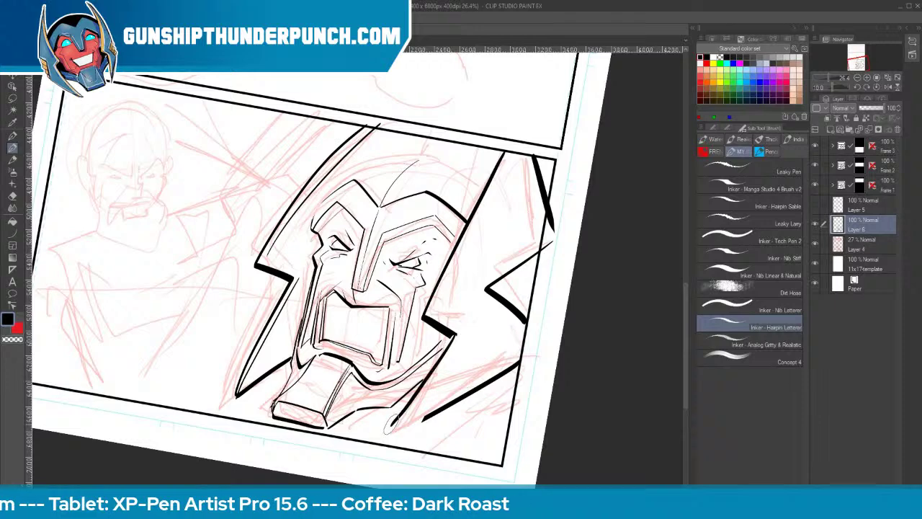
mouse_move(463, 329)
left_mouse_down()
mouse_move(388, 429)
mouse_move(436, 409)
left_mouse_up()
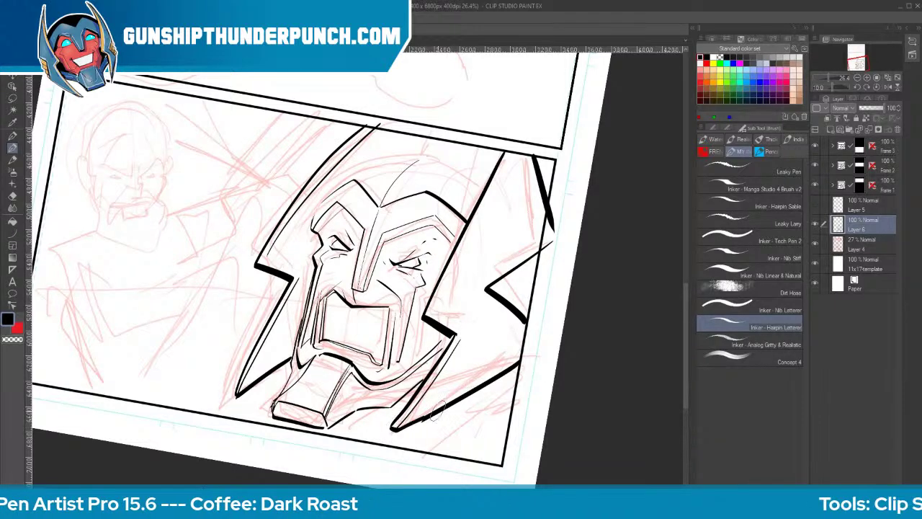
mouse_move(319, 355)
left_mouse_down()
mouse_move(301, 389)
mouse_move(324, 390)
mouse_move(355, 358)
left_mouse_up()
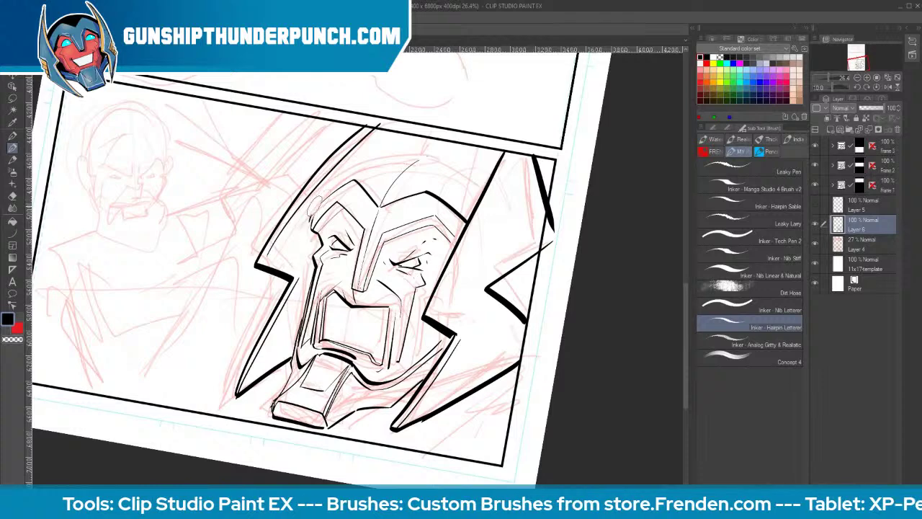
Ink the helmet's dome from the left brow to the right fin, double its centre ridge, and add a thick stroke at the border notch
mouse_move(315, 213)
left_mouse_down()
mouse_move(425, 147)
mouse_move(480, 181)
left_mouse_up()
key("ctrl+z")
mouse_move(312, 215)
left_mouse_down()
mouse_move(368, 165)
mouse_move(500, 169)
mouse_move(433, 150)
mouse_move(308, 229)
left_mouse_up()
key("ctrl+z")
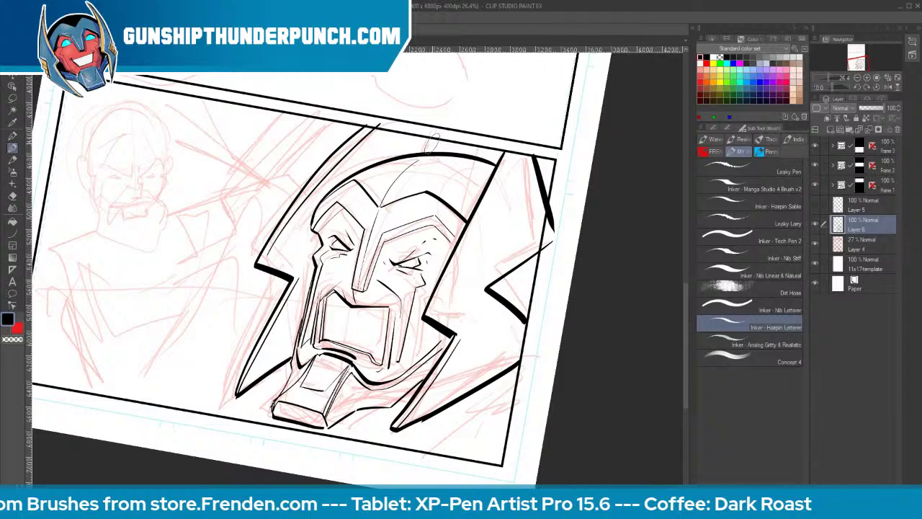
left_click_drag(515, 271, 537, 291)
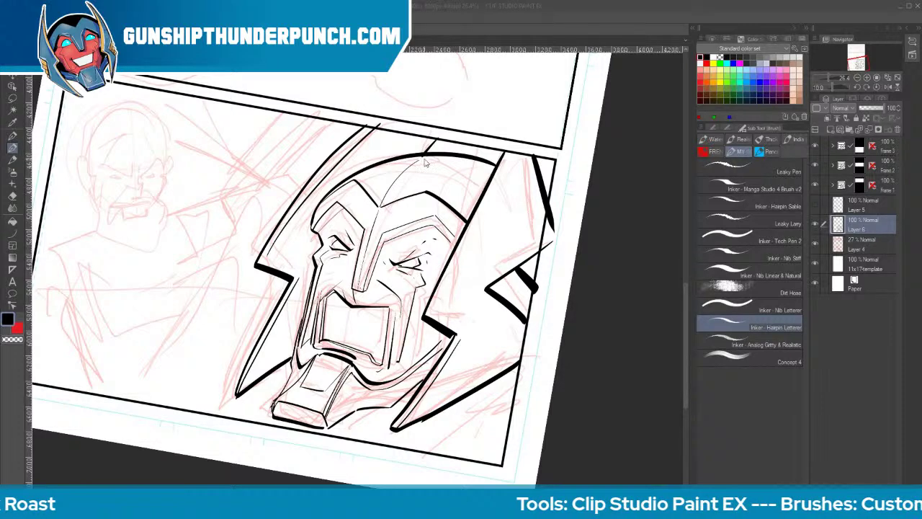
left_click_drag(432, 147, 382, 206)
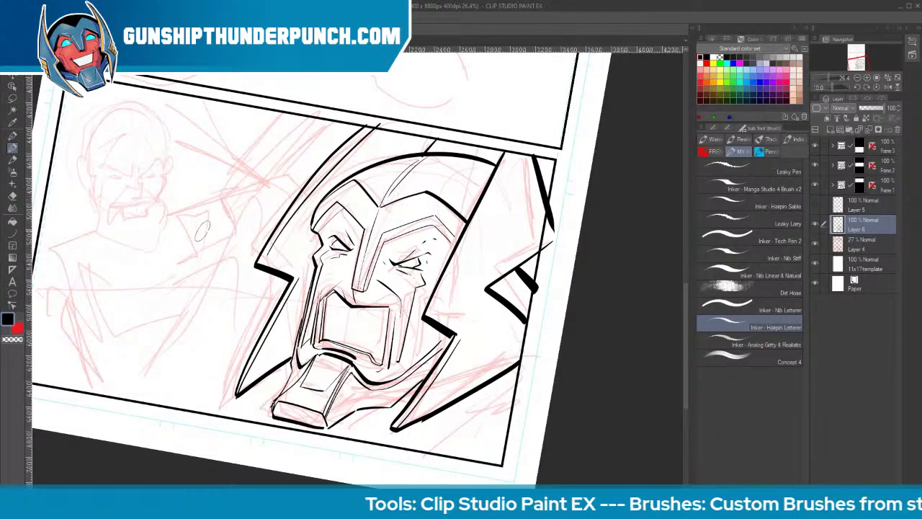
Ink the shoulder lines: a long stroke beneath the right fin and a sloping double line out from the left fin's notch
mouse_move(488, 395)
left_mouse_down()
mouse_move(530, 366)
mouse_move(417, 435)
left_mouse_up()
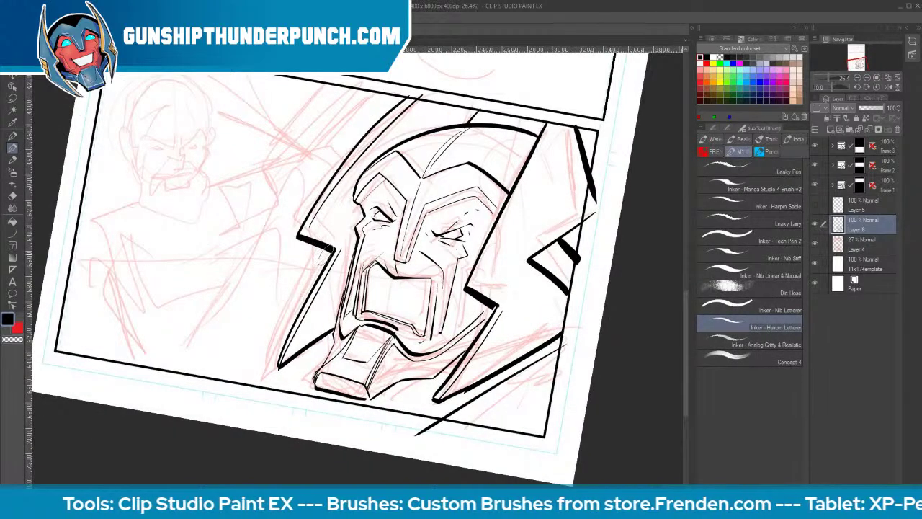
left_click_drag(326, 256, 92, 370)
key("ctrl+z")
mouse_move(324, 257)
left_mouse_down()
mouse_move(215, 306)
mouse_move(203, 321)
left_mouse_up()
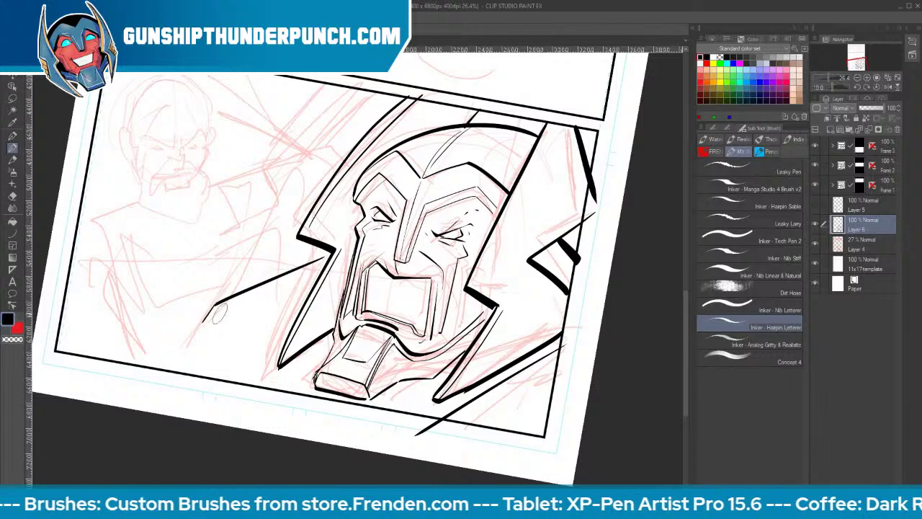
left_click_drag(213, 317, 322, 269)
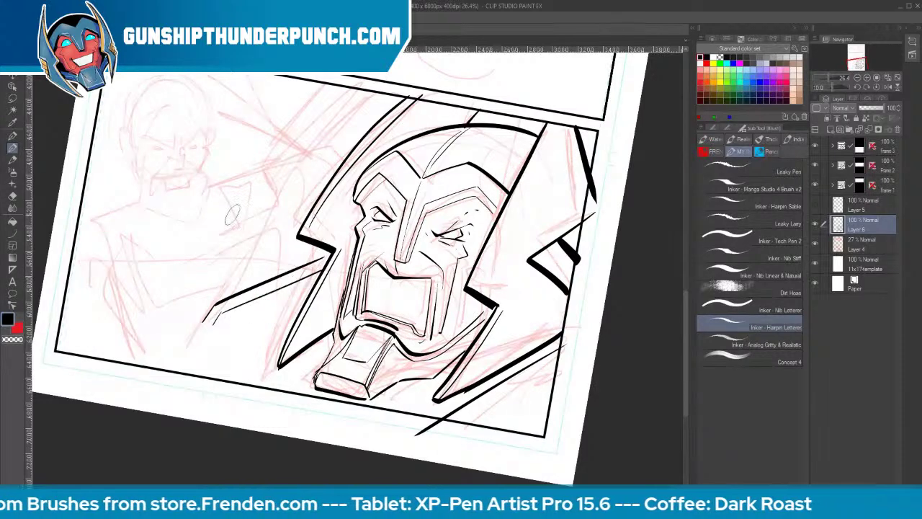
left_click(14, 233)
left_click_drag(109, 170, 314, 142)
left_click_drag(238, 151, 371, 128)
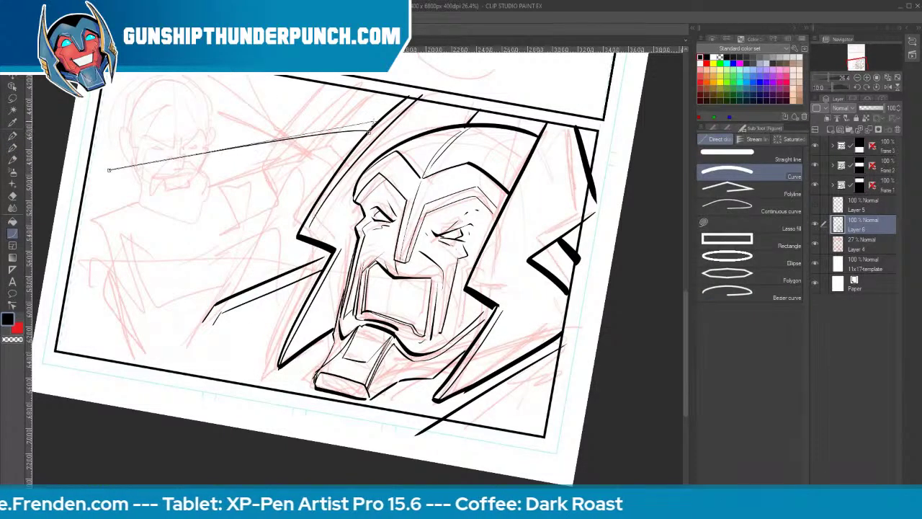
left_click(249, 124)
key("ctrl+z")
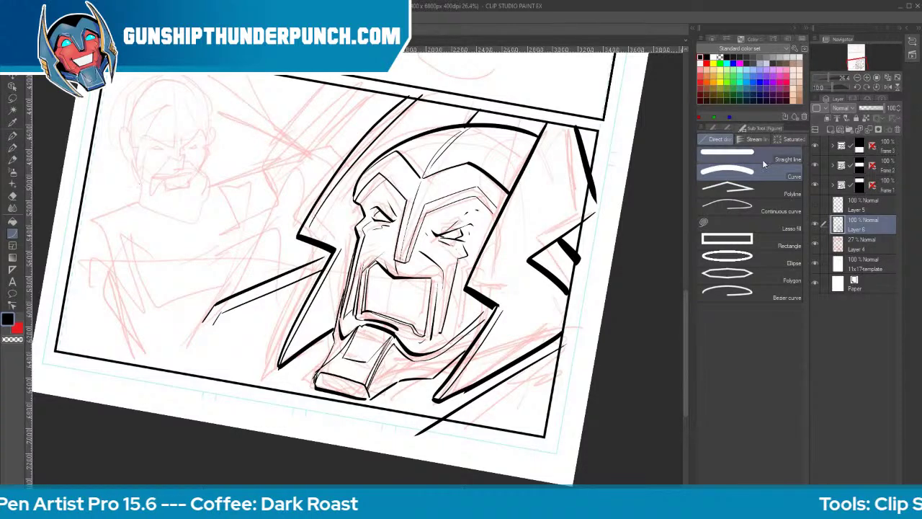
Ink a long straight shoulder edge from the sketched man to the robot's left fin, with an angular block hanging beneath it
left_click(728, 152)
left_click_drag(105, 198, 210, 170)
left_click_drag(310, 148, 362, 136)
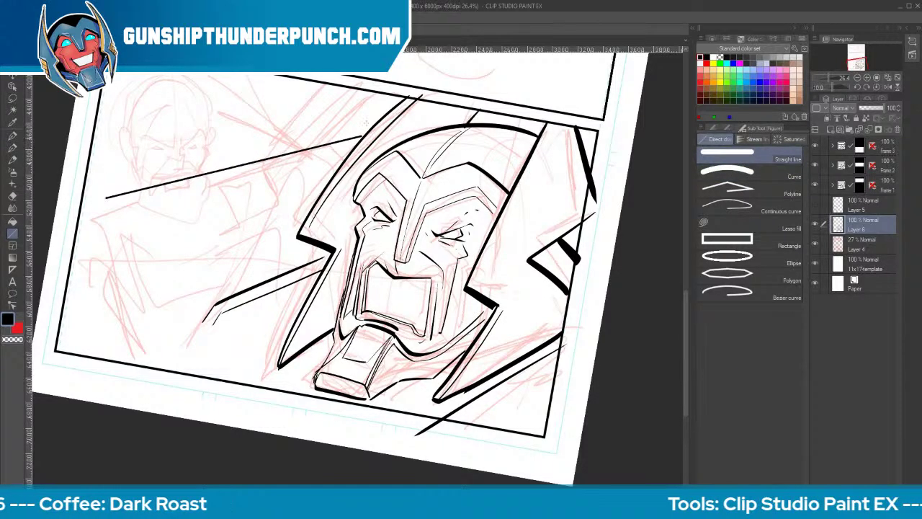
mouse_move(214, 172)
left_mouse_down()
mouse_move(249, 221)
mouse_move(302, 203)
mouse_move(281, 159)
left_mouse_up()
key("ctrl+z")
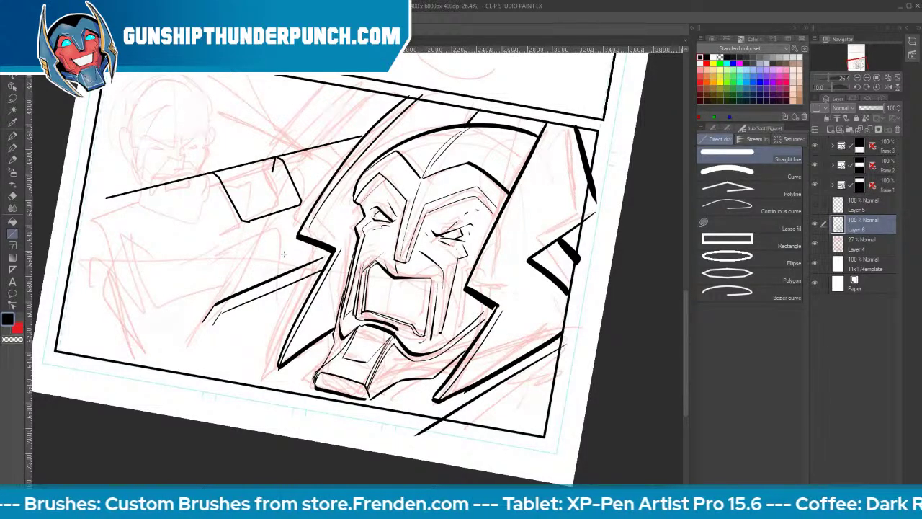
Ink two parallel diagonal lines down from the shoulder edge to the chest corner, and straight lines from that corner toward the bottom border
left_click_drag(213, 303, 157, 186)
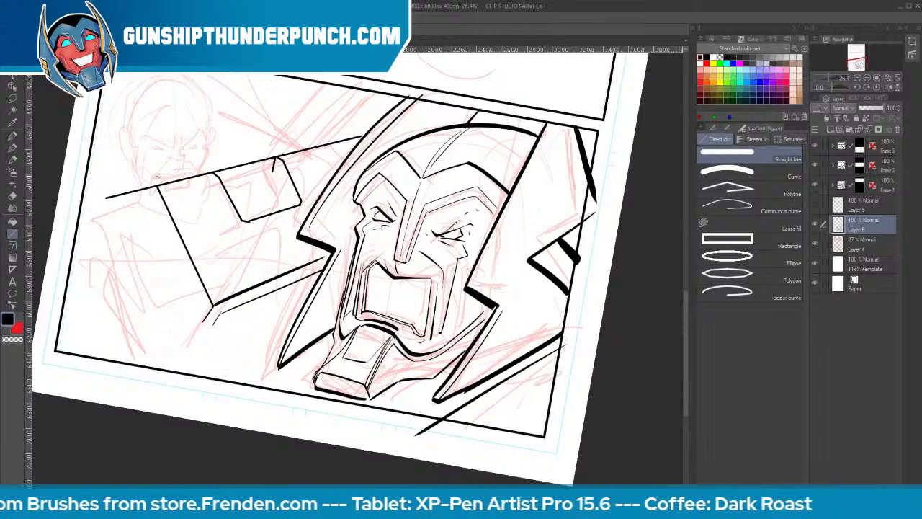
left_click_drag(196, 312, 142, 186)
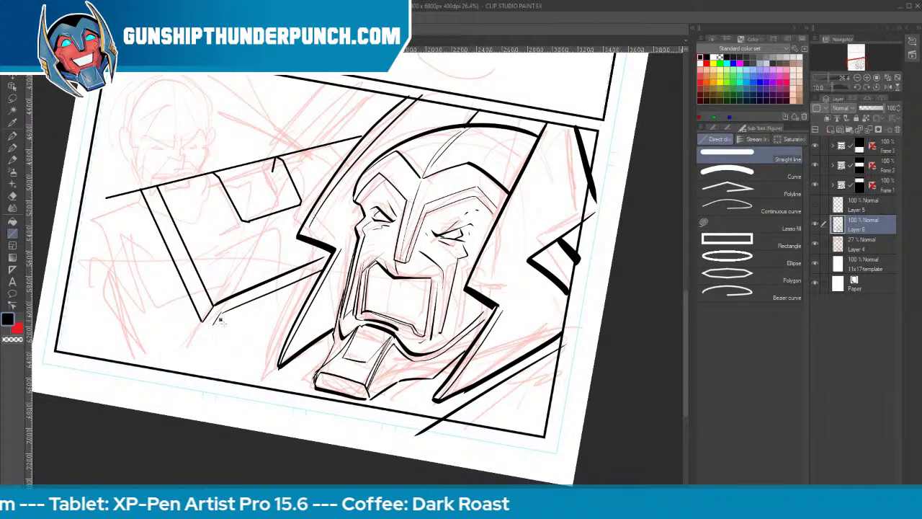
left_click_drag(220, 318, 259, 388)
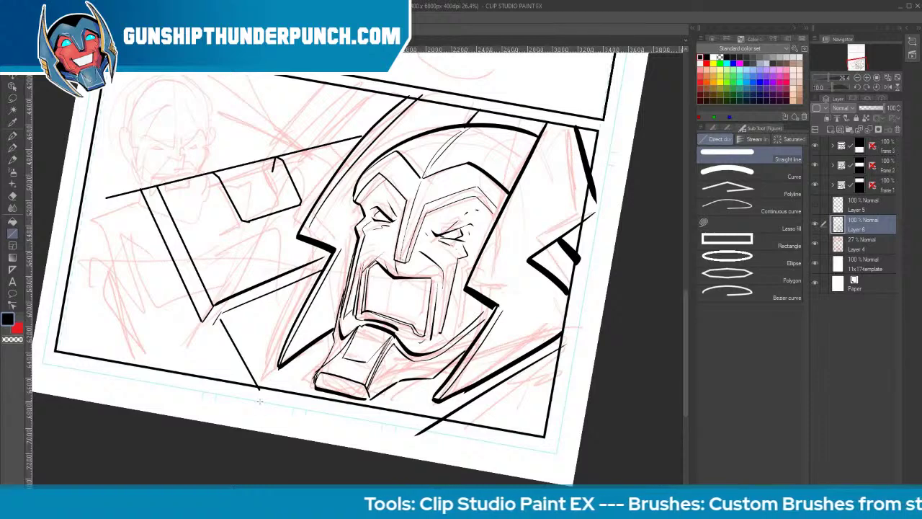
left_click_drag(205, 321, 191, 357)
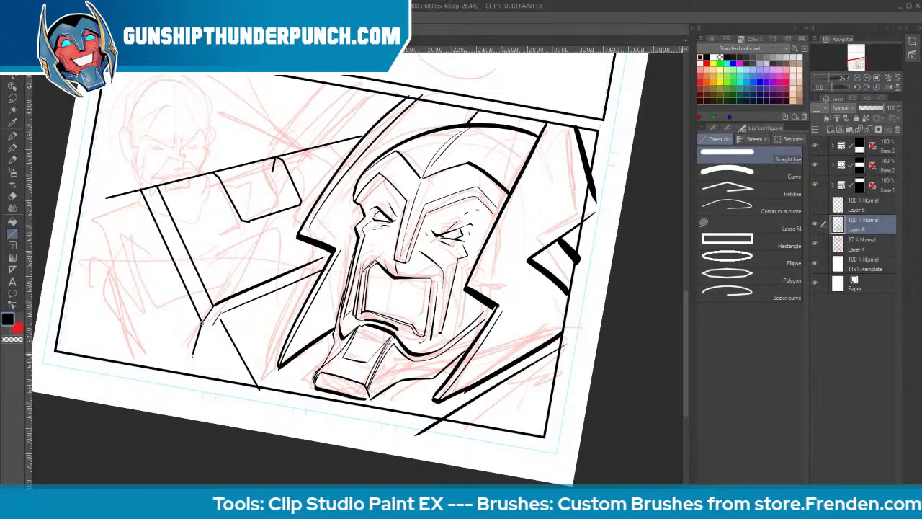
left_click_drag(219, 317, 204, 366)
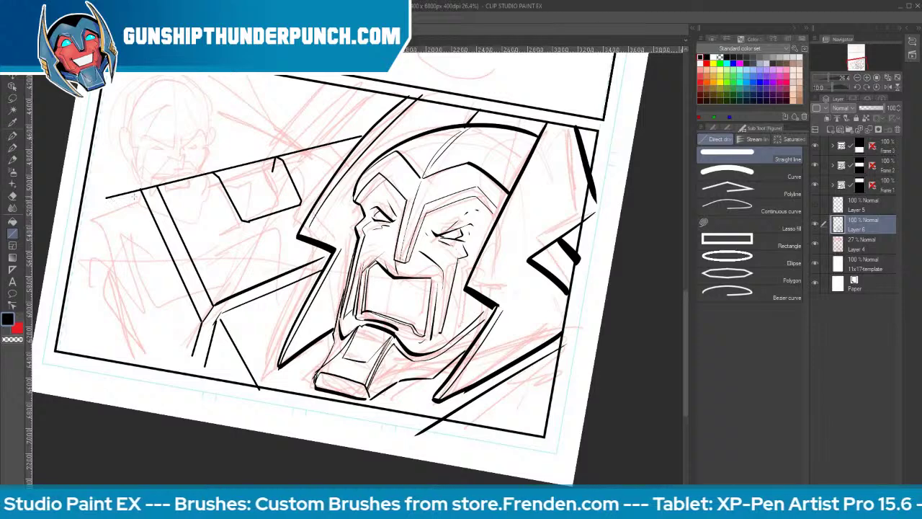
Trim the shoulder edge's left overhang and ink the band's sloping outer edge, linking it to the left border with an arm line below
key("e")
mouse_move(154, 180)
left_mouse_down()
mouse_move(151, 193)
mouse_move(108, 198)
mouse_move(132, 201)
mouse_move(114, 214)
mouse_move(182, 359)
left_mouse_up()
key("u")
left_click_drag(201, 324, 186, 374)
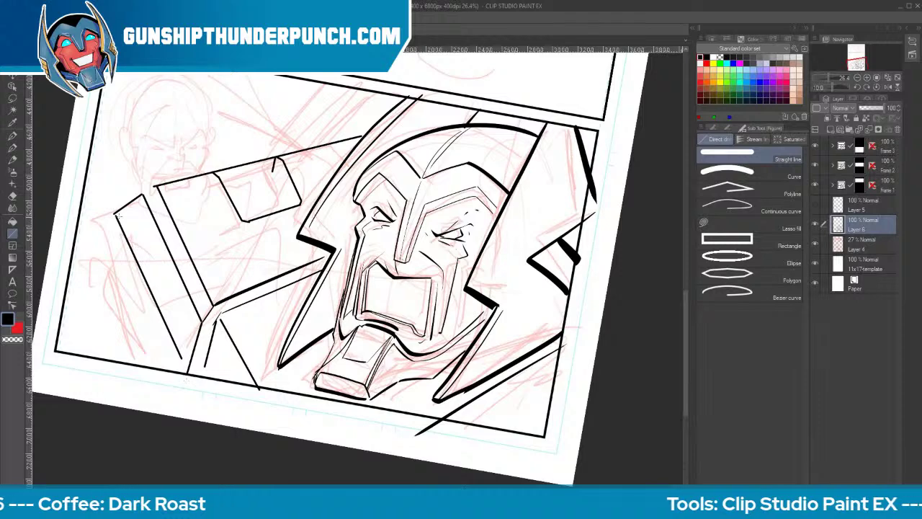
left_click_drag(115, 214, 78, 221)
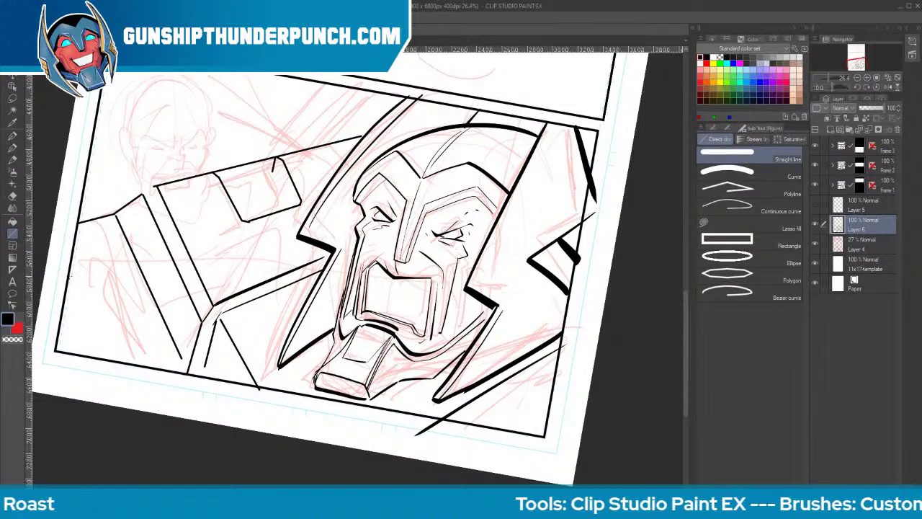
left_click_drag(70, 275, 103, 363)
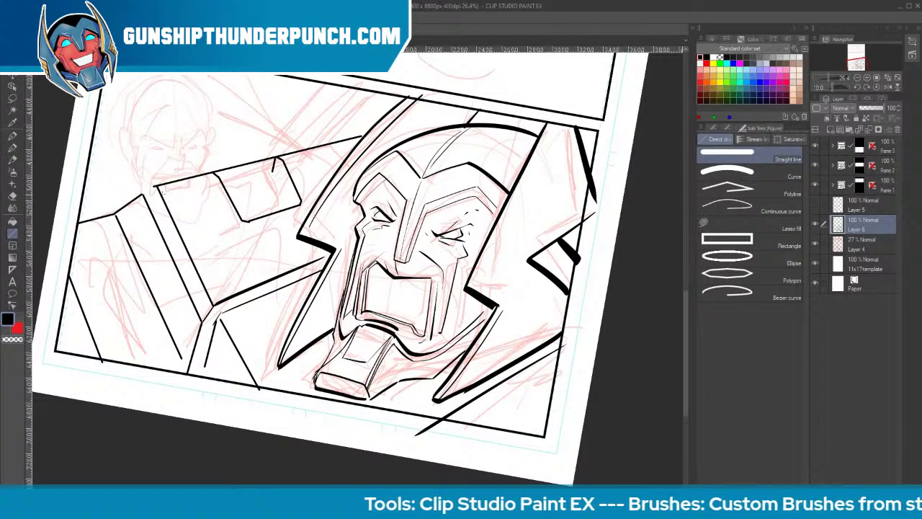
left_click_drag(115, 213, 153, 186)
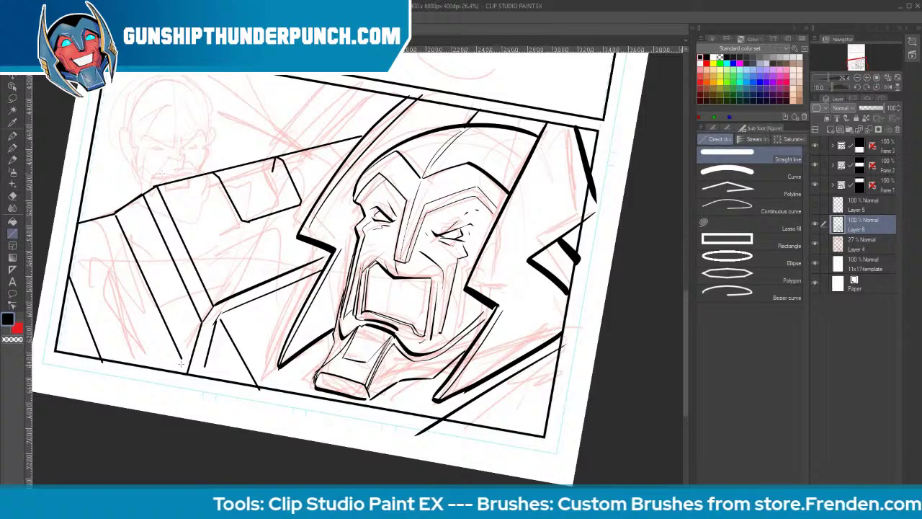
Re-ink the band's outer edge slightly farther left and double the shoulder's top edge, closing its corner with a short bevel
key("e")
mouse_move(117, 214)
left_mouse_down()
mouse_move(154, 187)
mouse_move(163, 329)
mouse_move(174, 353)
mouse_move(137, 286)
mouse_move(173, 371)
left_mouse_up()
key("u")
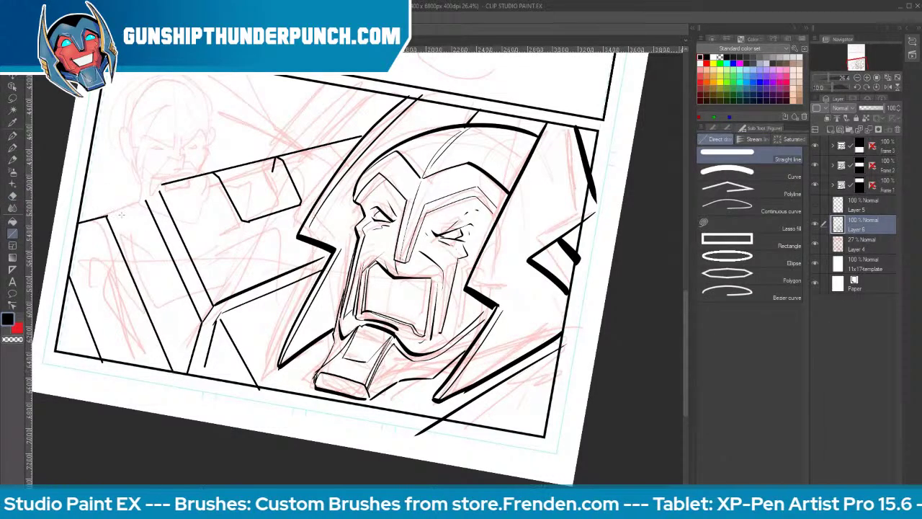
mouse_move(100, 215)
left_mouse_down()
mouse_move(139, 185)
mouse_move(369, 132)
left_mouse_up()
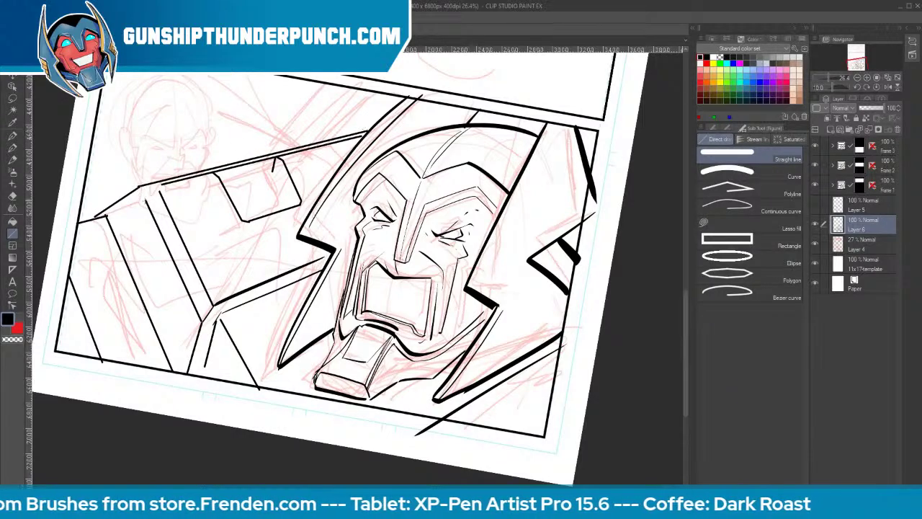
mouse_move(136, 191)
left_mouse_down()
mouse_move(146, 207)
mouse_move(162, 192)
left_mouse_up()
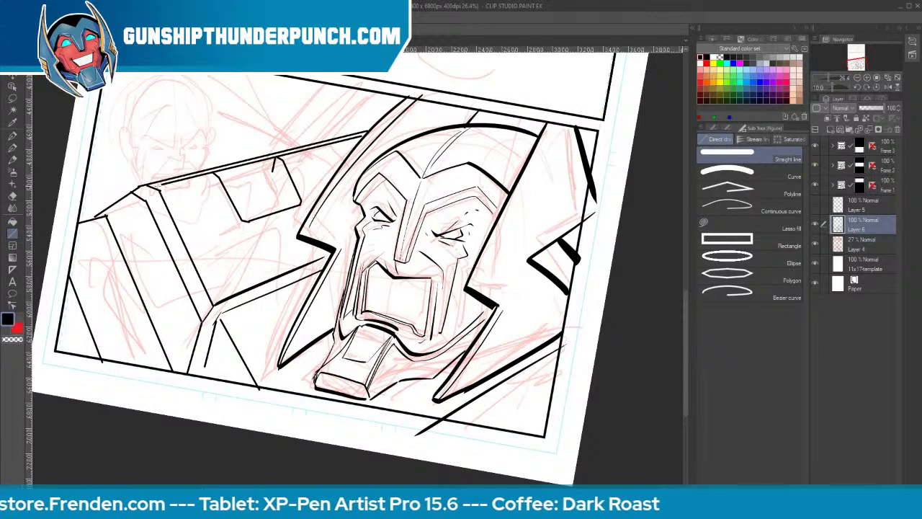
Hatch the shoulder band with three clusters of short slanted straight strokes along its outer edge
left_click_drag(174, 308, 165, 354)
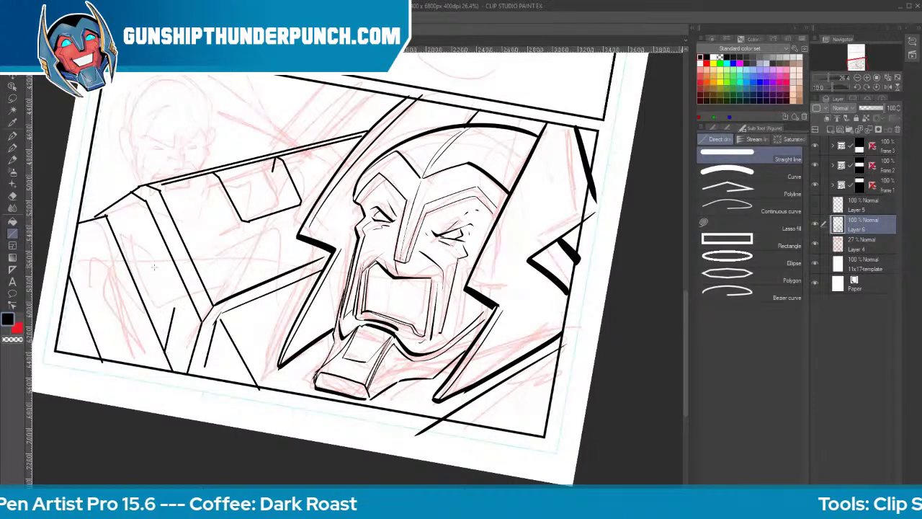
left_click_drag(156, 267, 146, 311)
left_click_drag(134, 217, 124, 263)
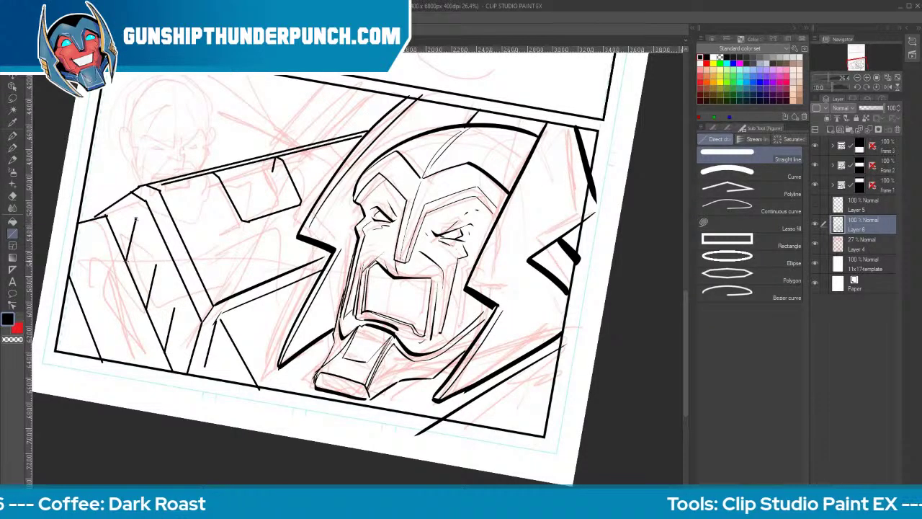
key("ctrl+z")
mouse_move(137, 229)
left_mouse_down()
mouse_move(127, 267)
mouse_move(173, 361)
left_mouse_up()
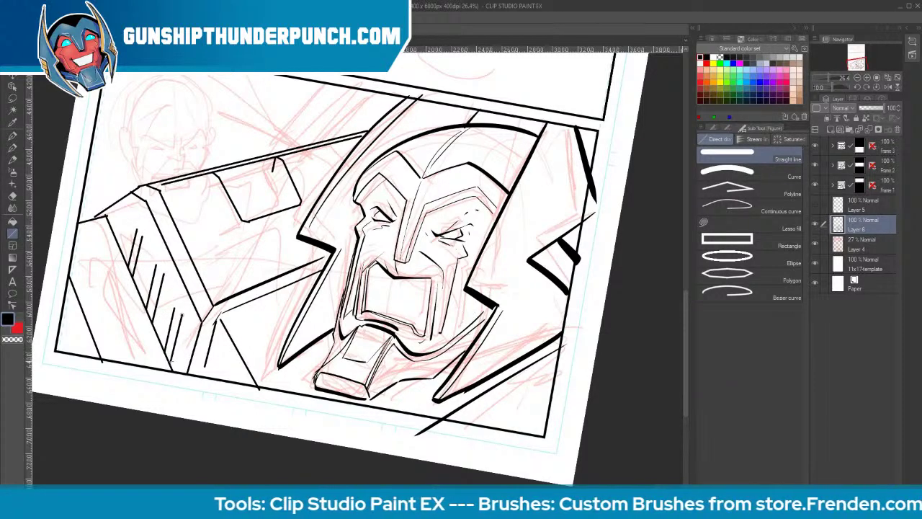
left_click_drag(180, 321, 166, 366)
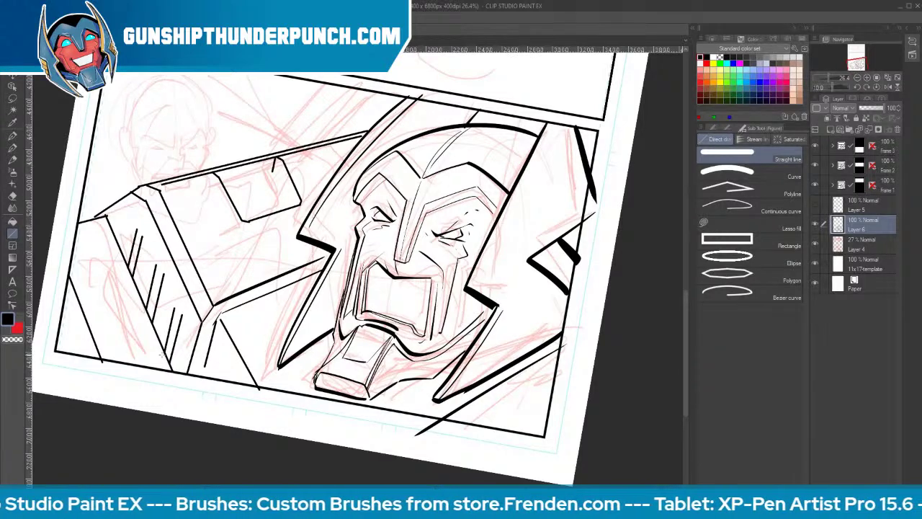
Double the far-left arm line and the diagonal below the chest corner, and re-ink the short strip line down to the border
left_click_drag(70, 268, 106, 362)
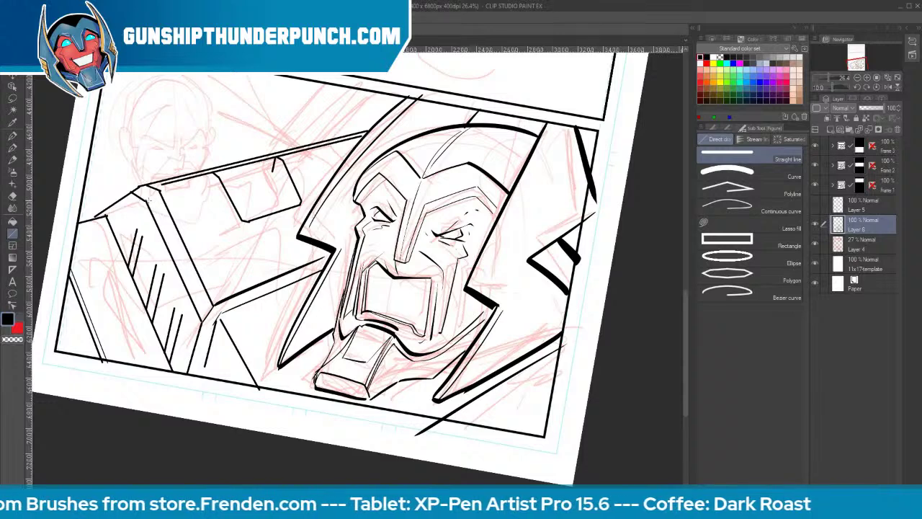
left_click_drag(149, 189, 160, 196)
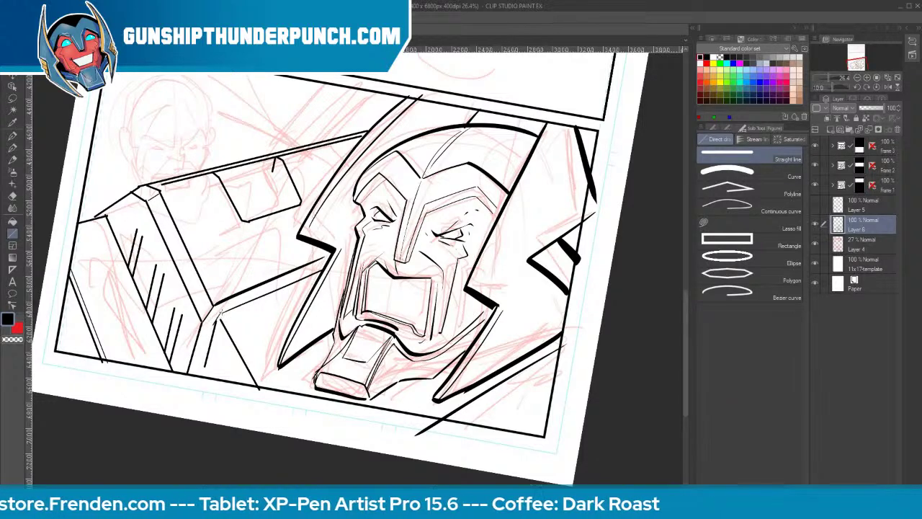
key("e")
left_click_drag(222, 310, 204, 379)
key("u")
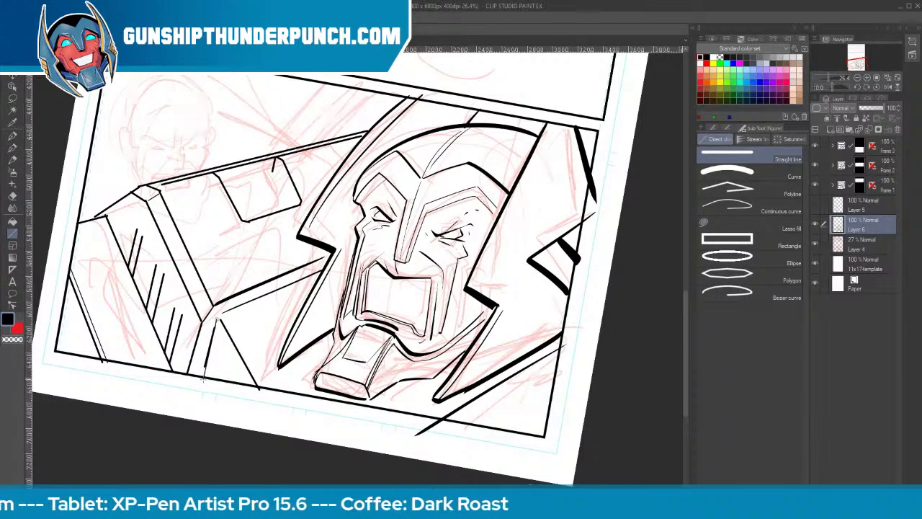
left_click_drag(219, 316, 265, 389)
Erase the shoulder edge across the top of the angular block and double the block's right side
key("e")
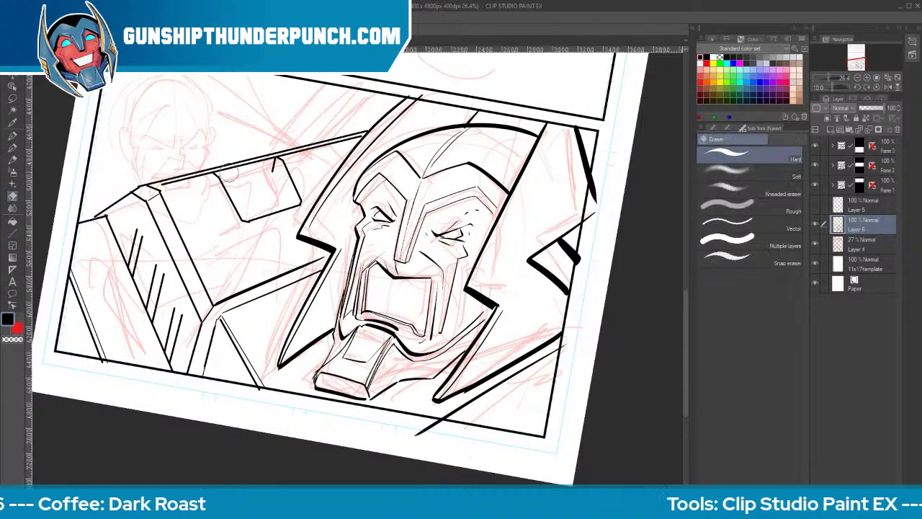
left_click_drag(209, 174, 275, 153)
key("u")
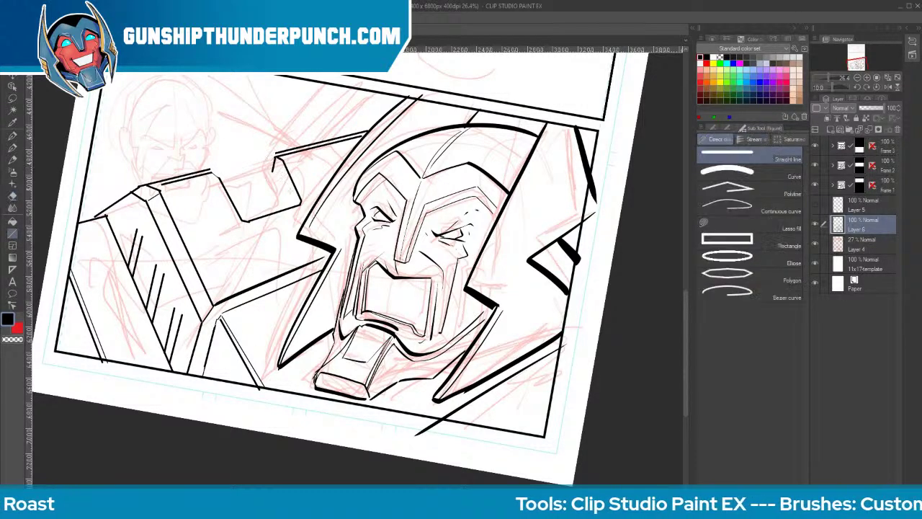
left_click_drag(292, 203, 266, 152)
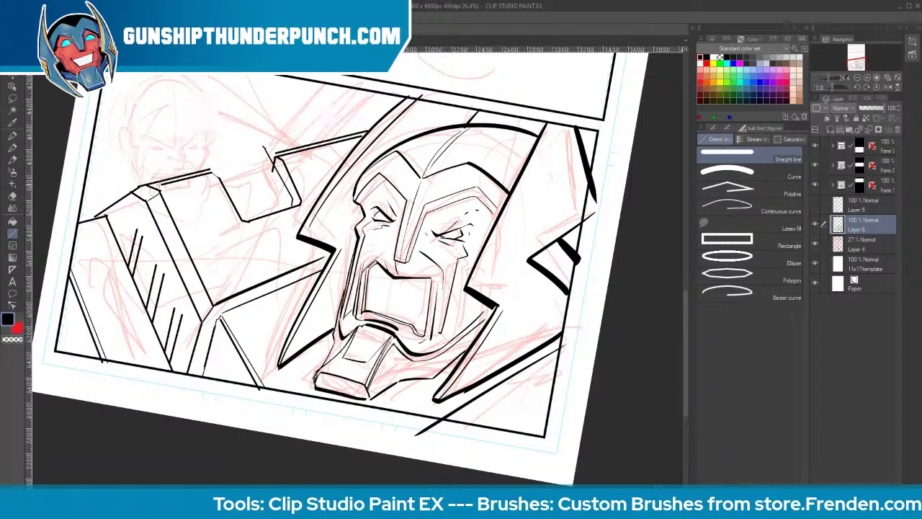
Erase the shoulder edge across the sketched man's neck and ink a higher pair of parallel lines from the left border to the fin
key("e")
mouse_move(138, 191)
left_mouse_down()
mouse_move(189, 191)
mouse_move(213, 174)
left_mouse_up()
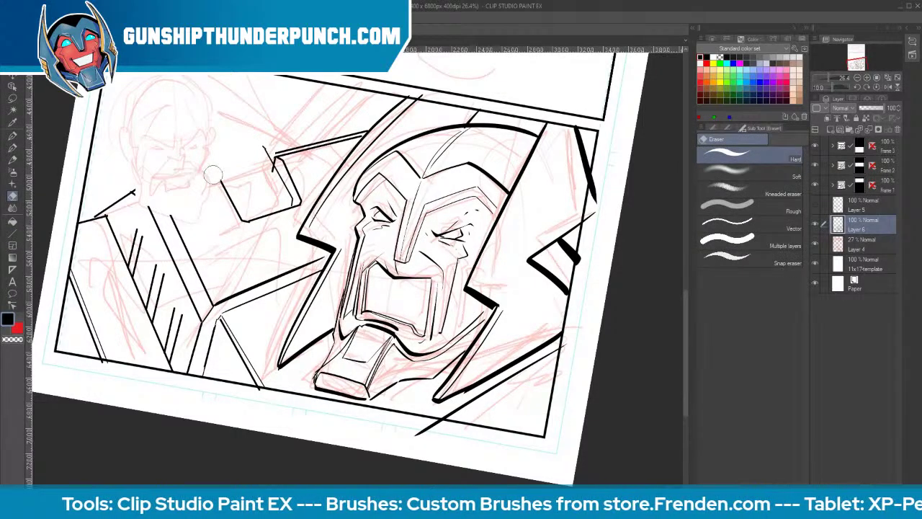
key("u")
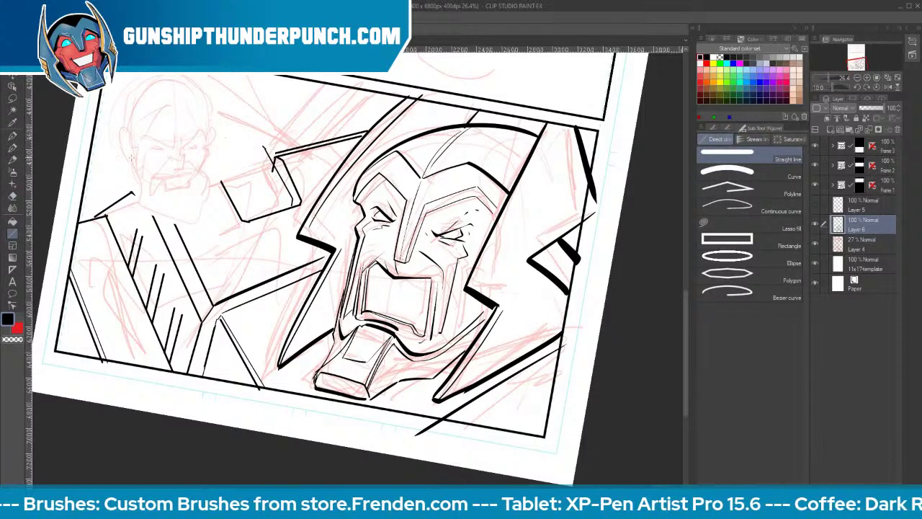
left_click_drag(102, 159, 396, 106)
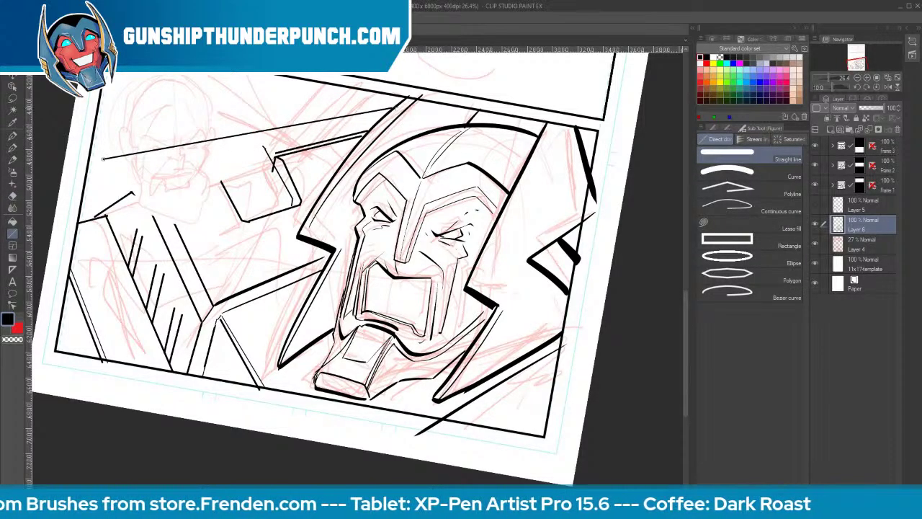
key("ctrl+z")
left_click_drag(87, 163, 386, 113)
left_click_drag(88, 154, 398, 102)
key("ctrl+z")
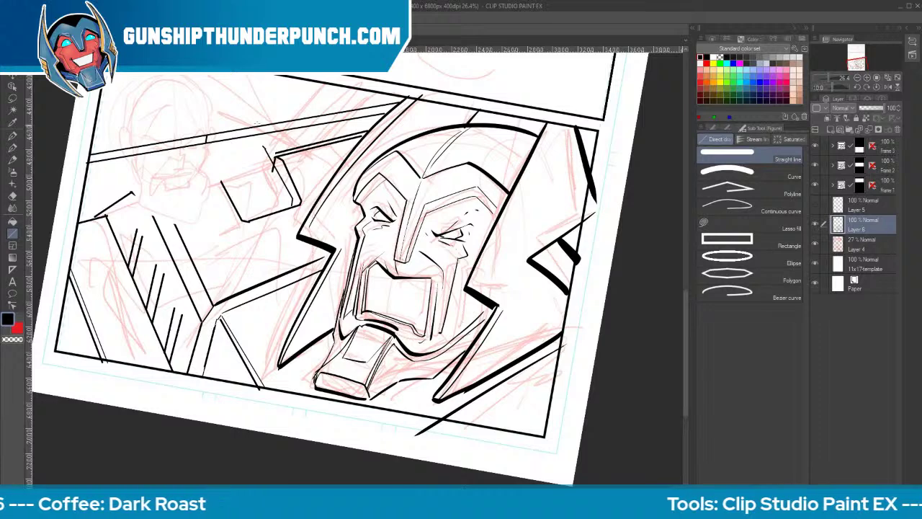
Extend the angular block up past the parallel lines, doubling its lower edges and capping it with a bevelled top
mouse_move(240, 113)
left_mouse_down()
mouse_move(253, 117)
mouse_move(295, 200)
left_mouse_up()
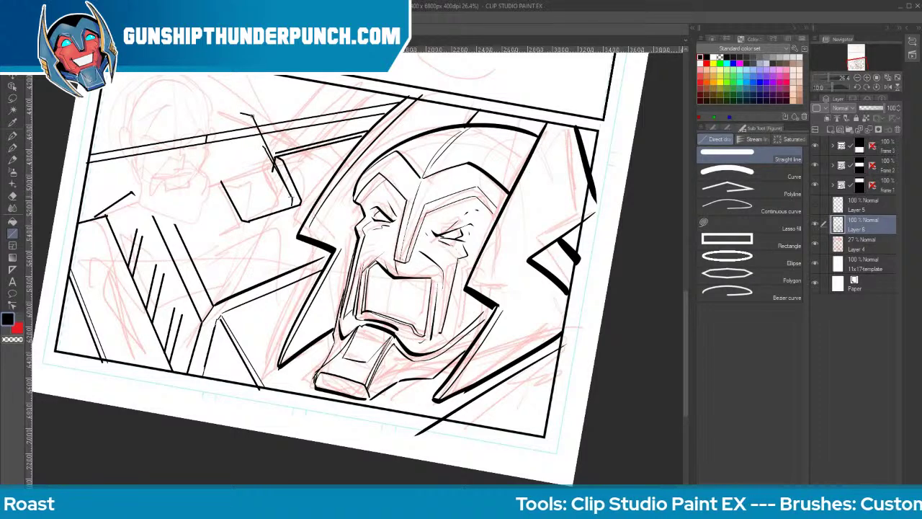
left_click_drag(290, 191, 290, 207)
left_click_drag(247, 209, 246, 221)
mouse_move(225, 129)
left_mouse_down()
mouse_move(246, 209)
mouse_move(211, 127)
mouse_move(263, 113)
left_mouse_up()
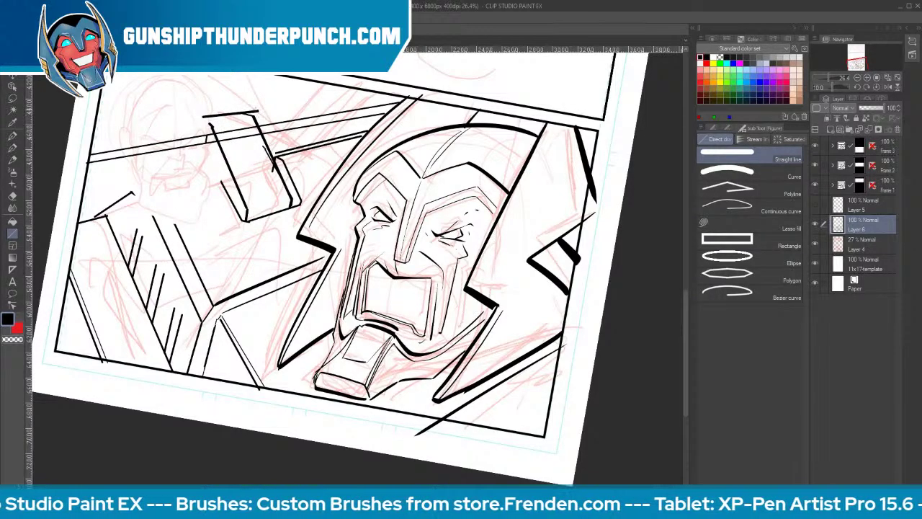
key("ctrl+z")
mouse_move(202, 110)
left_mouse_down()
mouse_move(261, 105)
mouse_move(270, 143)
left_mouse_up()
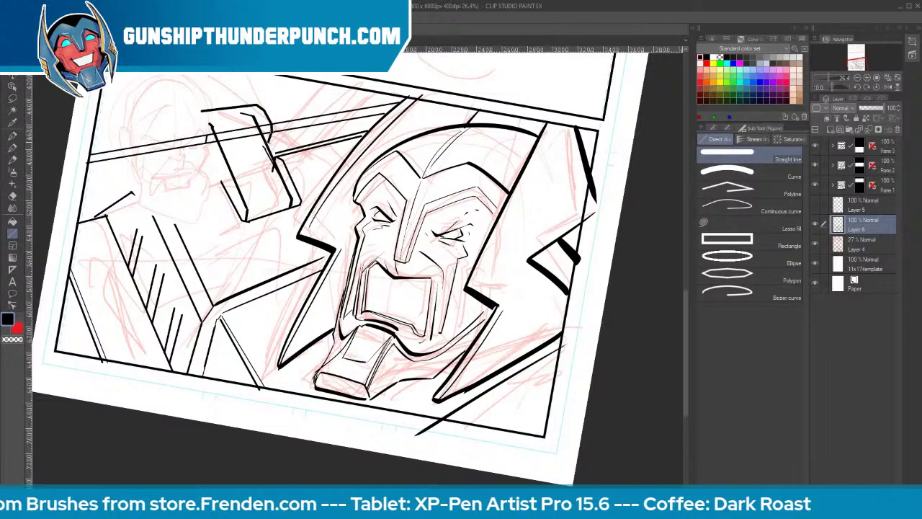
left_click_drag(201, 115, 211, 138)
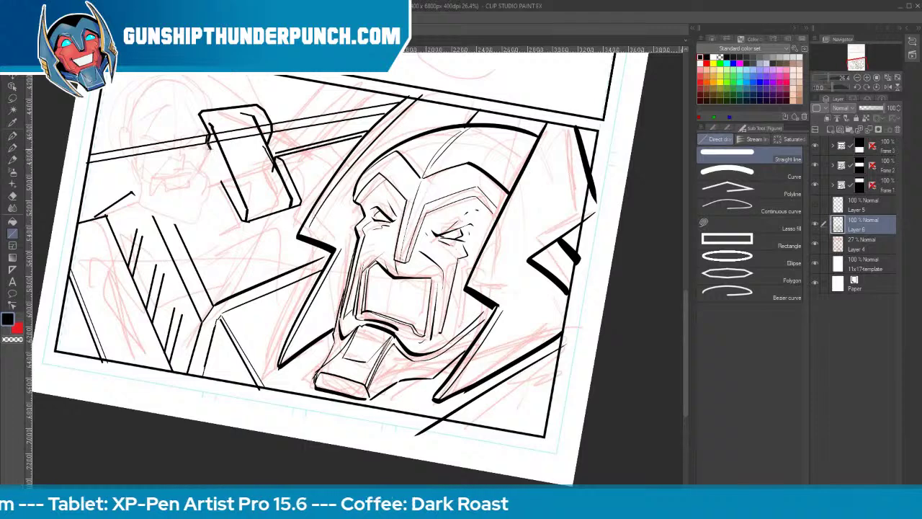
Erase the ink lines crossing the sketched man's head and the parallel lines showing through the extended block
key("e")
mouse_move(208, 137)
left_mouse_down()
mouse_move(136, 149)
mouse_move(128, 132)
mouse_move(200, 174)
mouse_move(281, 110)
mouse_move(181, 147)
mouse_move(212, 157)
mouse_move(193, 132)
mouse_move(203, 102)
mouse_move(203, 176)
left_mouse_up()
key("u")
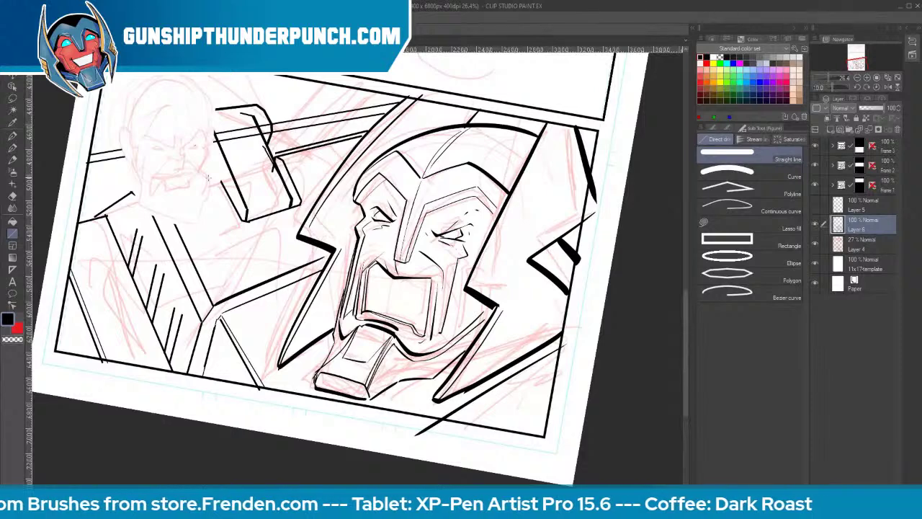
key("e")
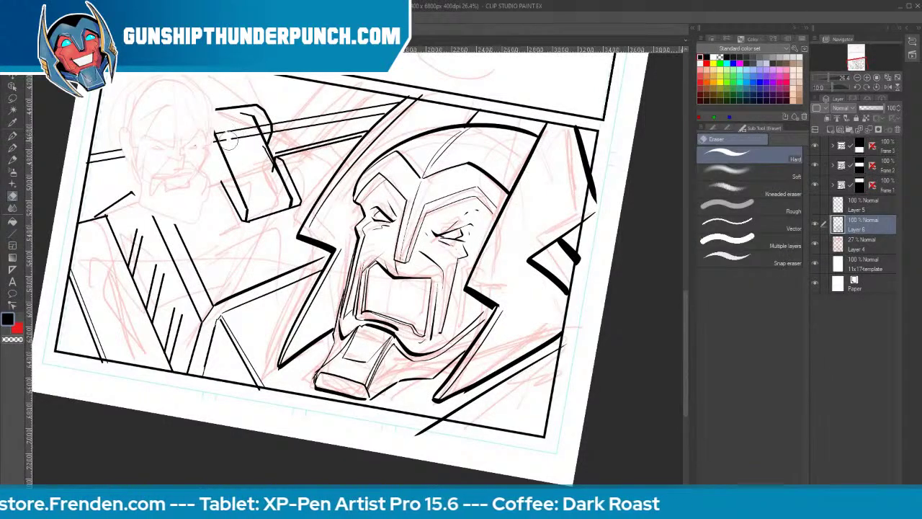
mouse_move(216, 131)
left_mouse_down()
mouse_move(253, 149)
mouse_move(254, 132)
mouse_move(270, 168)
mouse_move(254, 131)
mouse_move(264, 131)
mouse_move(217, 134)
mouse_move(210, 108)
left_mouse_up()
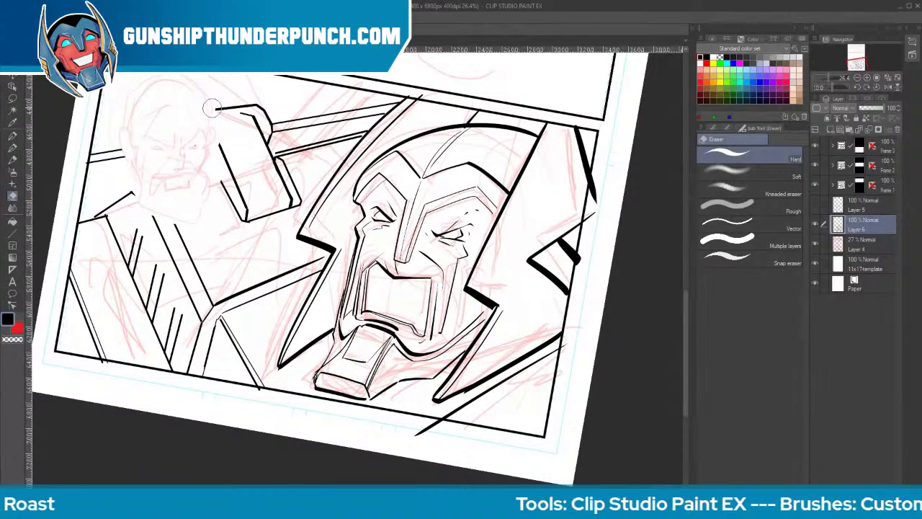
Ink the closed tips and second edges of the thin slots on the mechanical shoulder, and thicken the helmet's left notch
left_click_drag(272, 133, 270, 135)
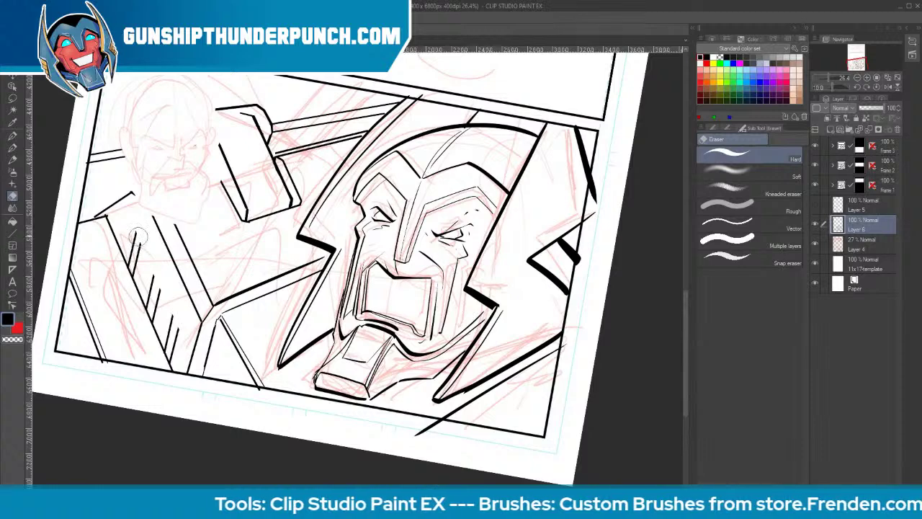
key("p")
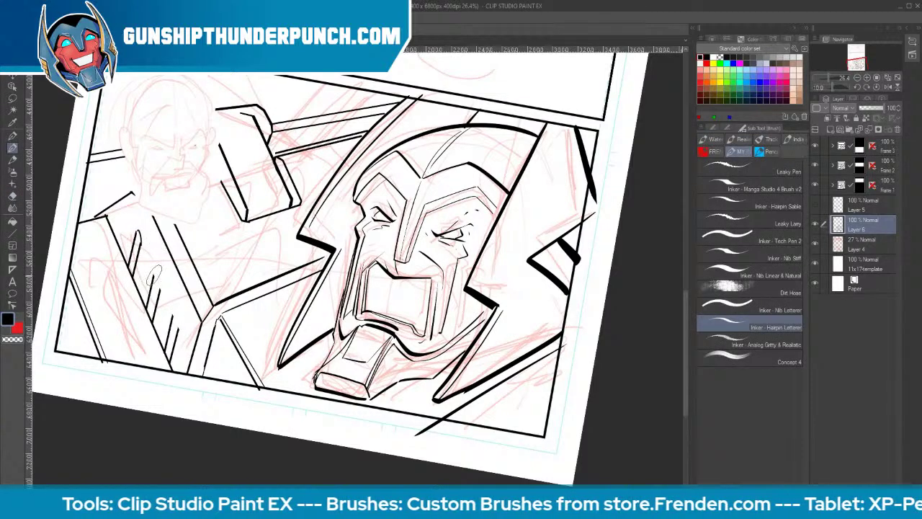
mouse_move(153, 277)
left_mouse_down()
mouse_move(178, 321)
mouse_move(167, 353)
left_mouse_up()
left_click_drag(159, 277, 150, 316)
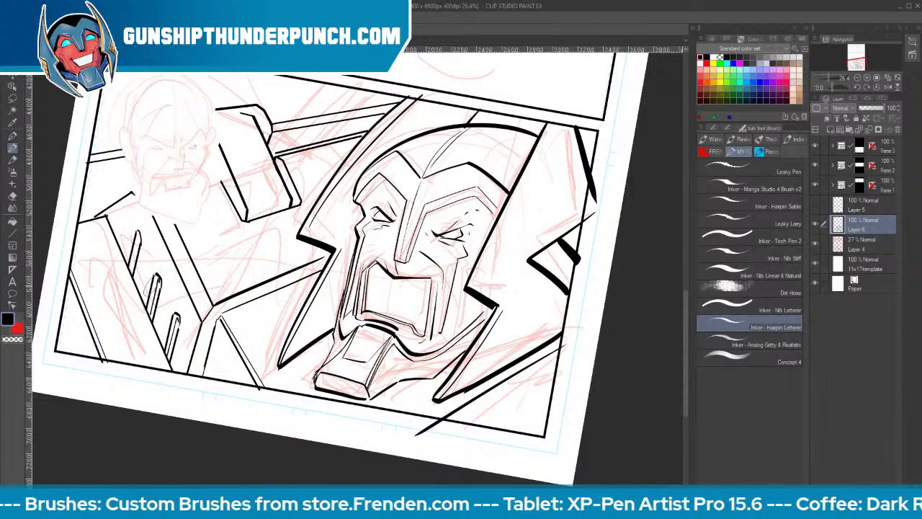
left_click_drag(137, 231, 131, 271)
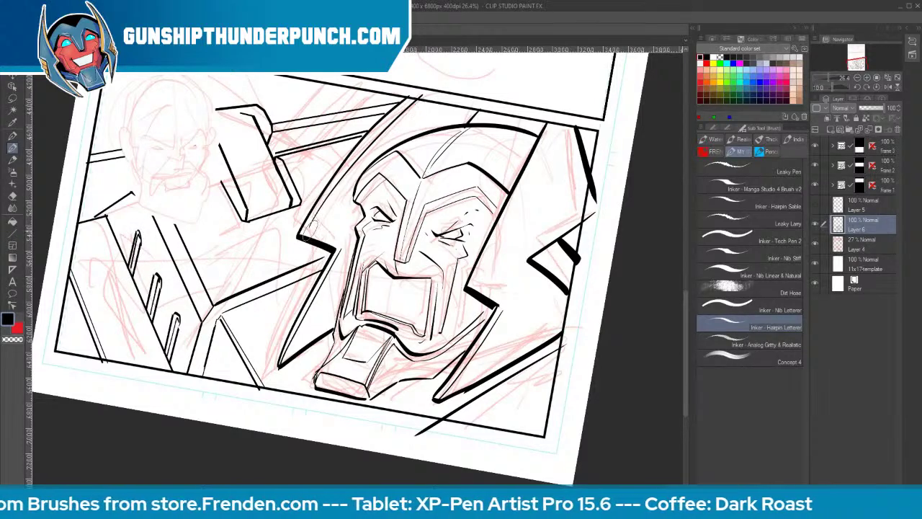
left_click_drag(299, 236, 339, 250)
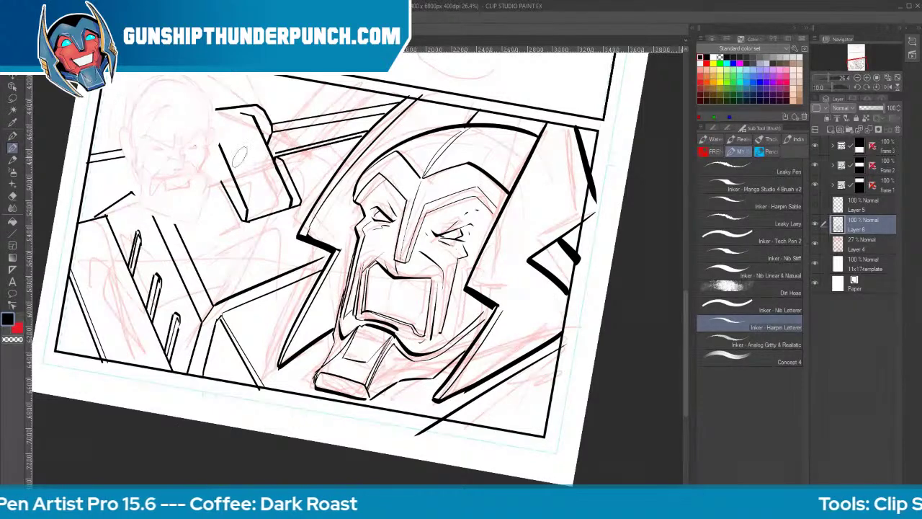
Ink straight inner bevel lines along the angular block's left, lower and top edges, and clean up its lower corner
key("e")
key("u")
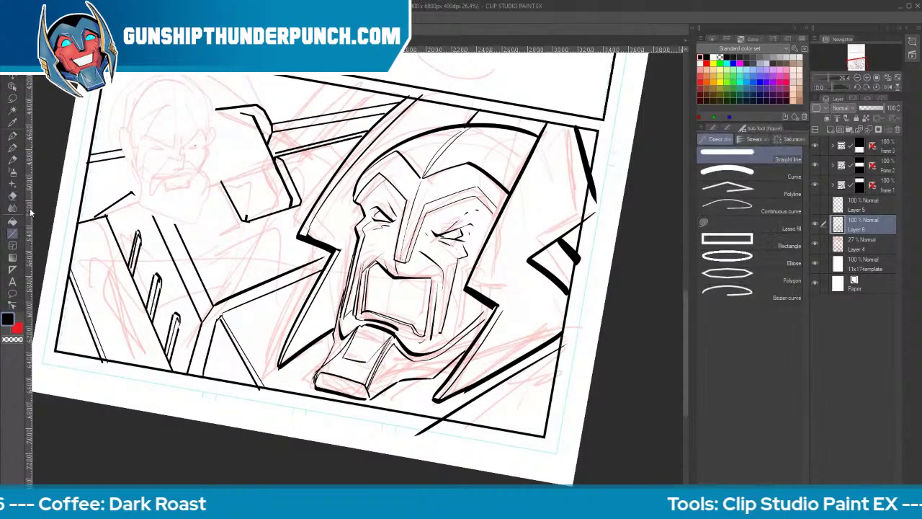
mouse_move(220, 124)
left_mouse_down()
mouse_move(249, 217)
mouse_move(214, 130)
left_mouse_up()
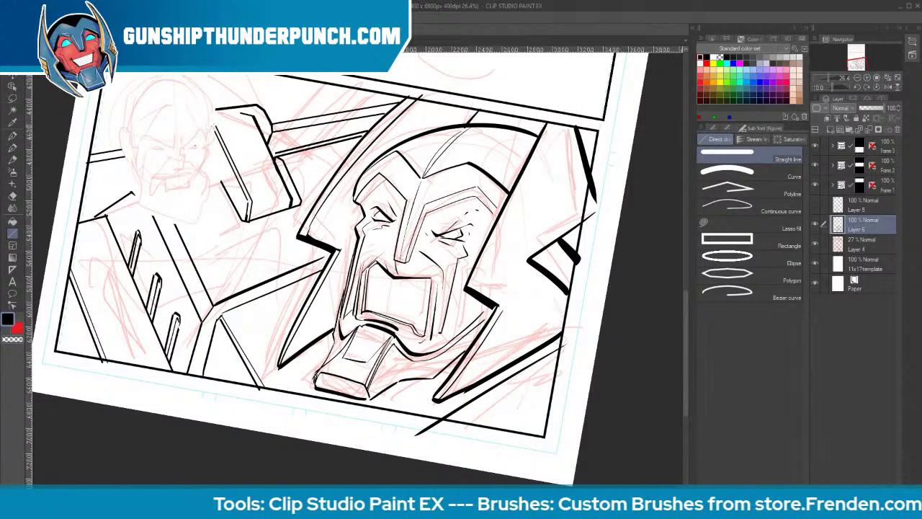
left_click_drag(251, 202, 288, 193)
mouse_move(216, 126)
left_mouse_down()
mouse_move(249, 116)
mouse_move(242, 108)
left_mouse_up()
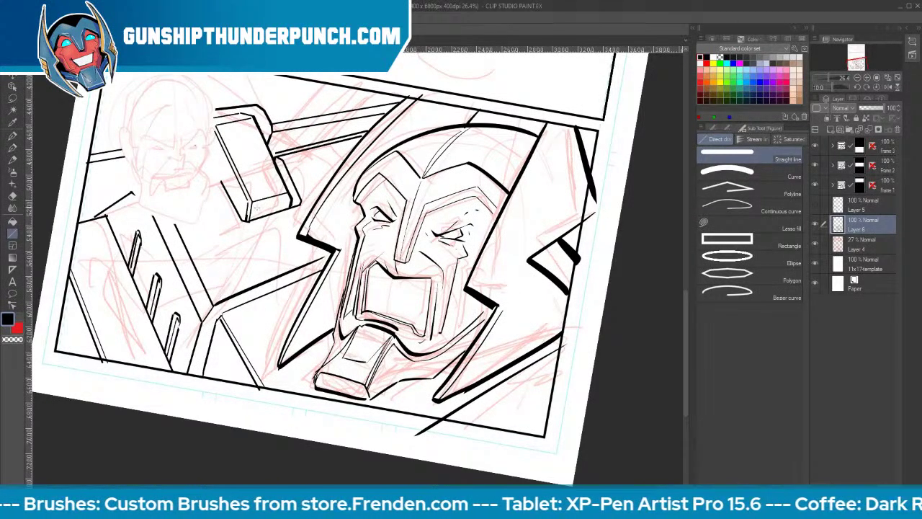
mouse_move(256, 208)
left_mouse_down()
mouse_move(287, 200)
mouse_move(250, 202)
mouse_move(247, 212)
left_mouse_up()
key("e")
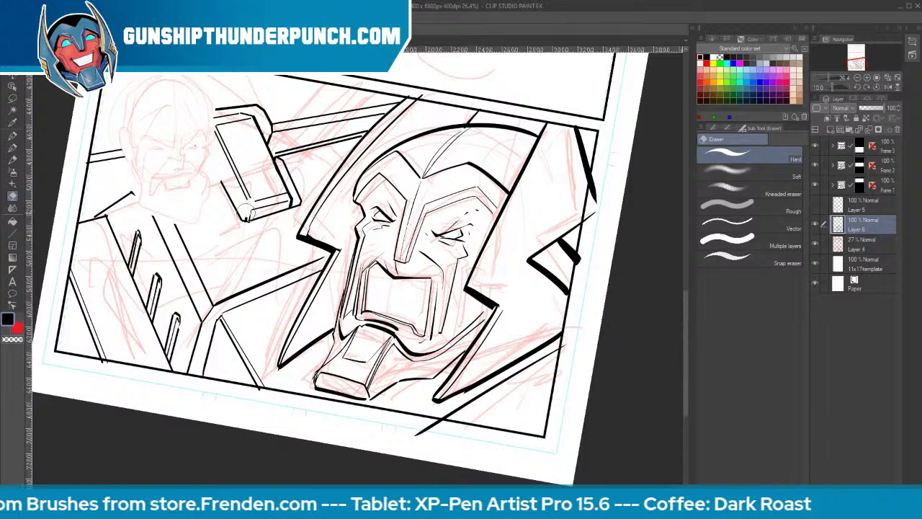
key("u")
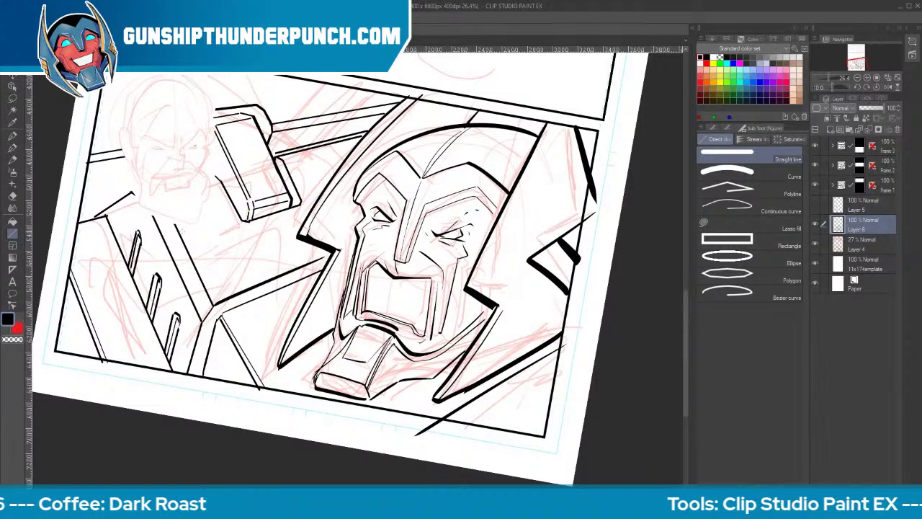
Erase the thick diagonal line beneath the robot's shoulder edge and replace it with a finer straight double line
key("e")
left_click_drag(221, 324, 257, 389)
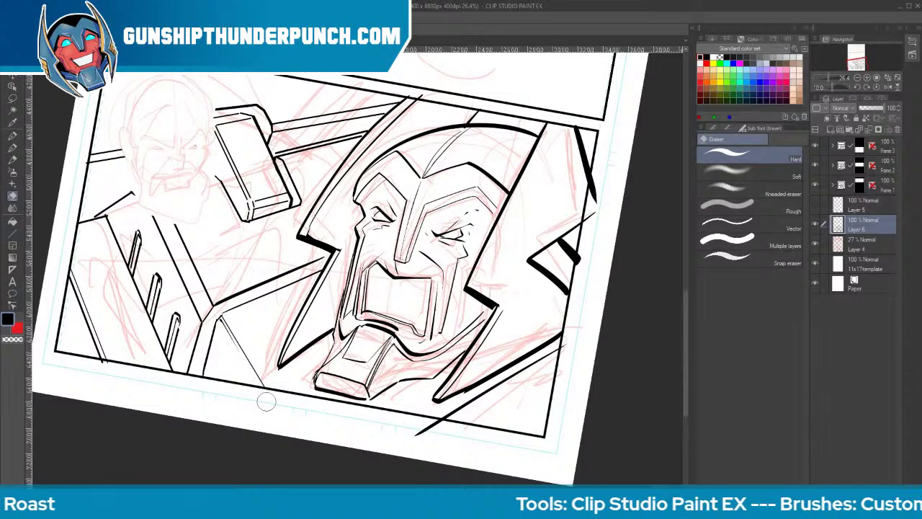
key("u")
left_click_drag(221, 320, 264, 389)
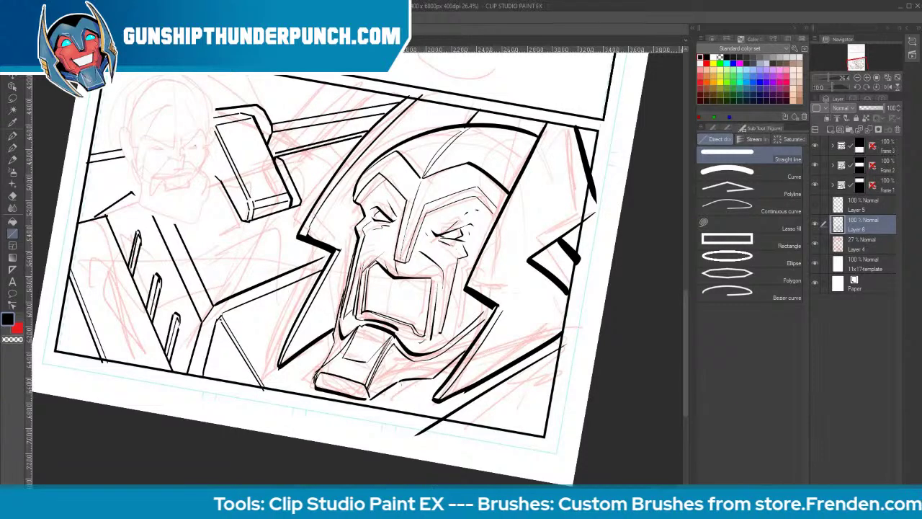
Ink straight lines forming the pointed collar below the robot's chin, and double the shoulder edge and the strut below it
left_click_drag(401, 382, 434, 413)
left_click_drag(434, 413, 560, 345)
left_click_drag(214, 302, 329, 253)
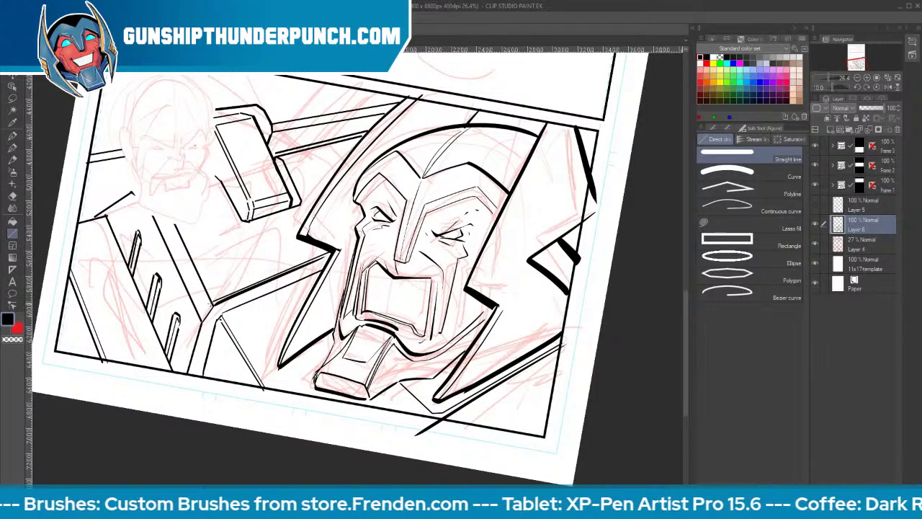
left_click_drag(213, 301, 185, 374)
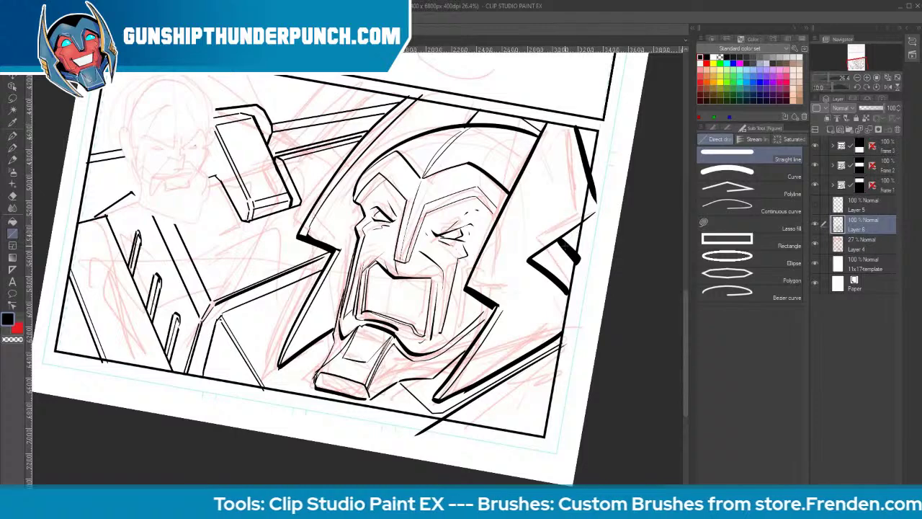
Erase the ink overshooting the panel's right border and add thin lines inside the jagged notch there
key("e")
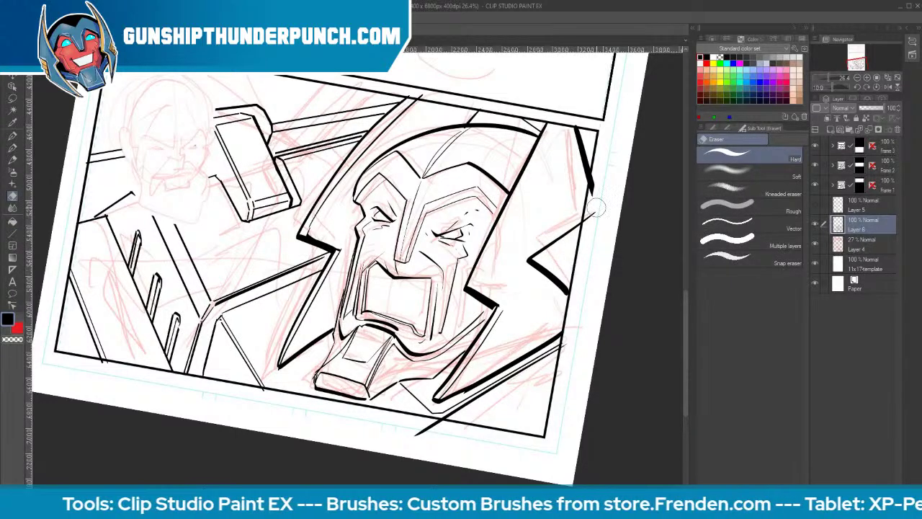
key("p")
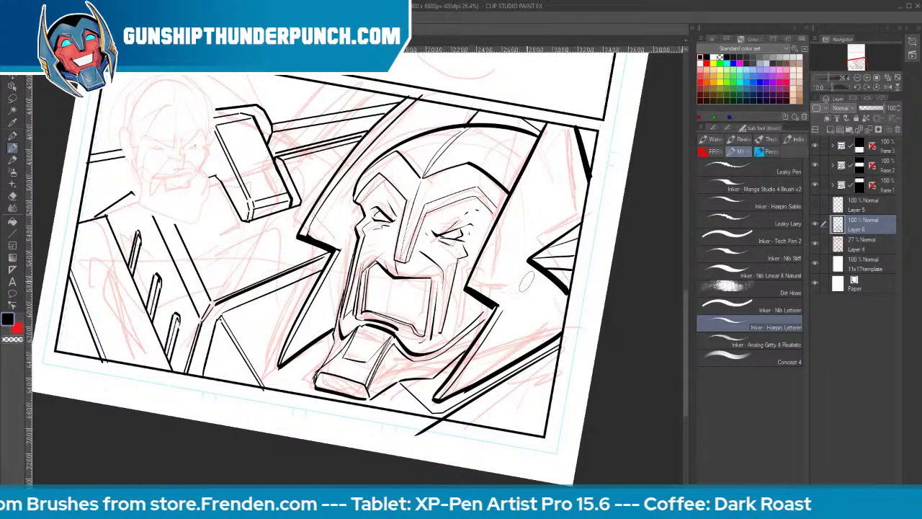
key("u")
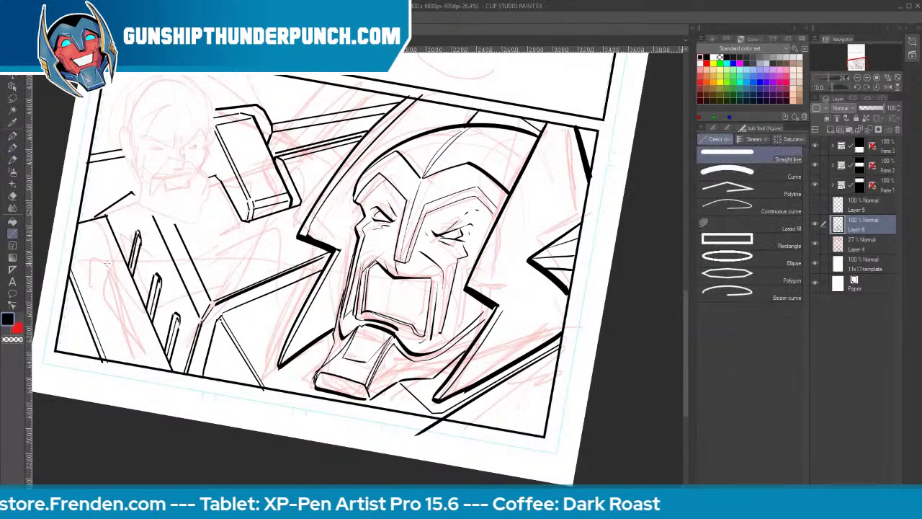
Ink a curve parallel to the long edge of the helmet's right fin and another across the panel's lower-left corner
left_click(728, 173)
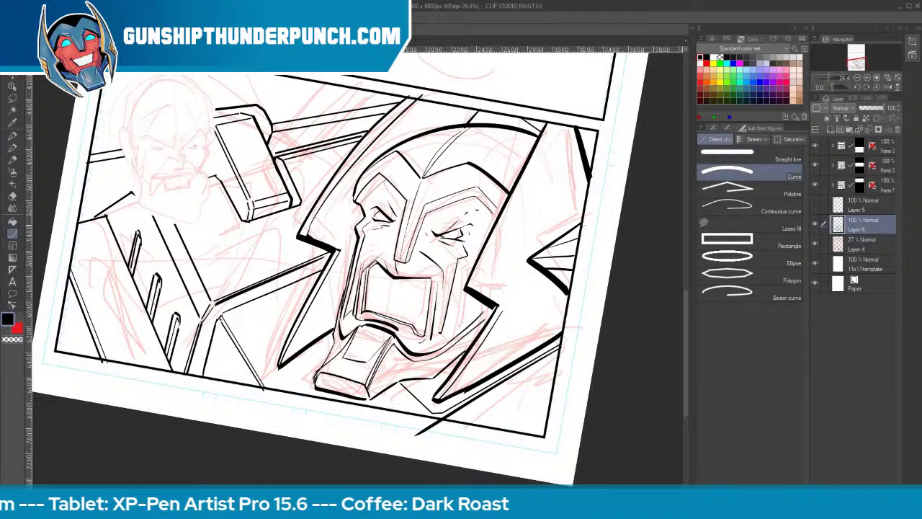
left_click(467, 281)
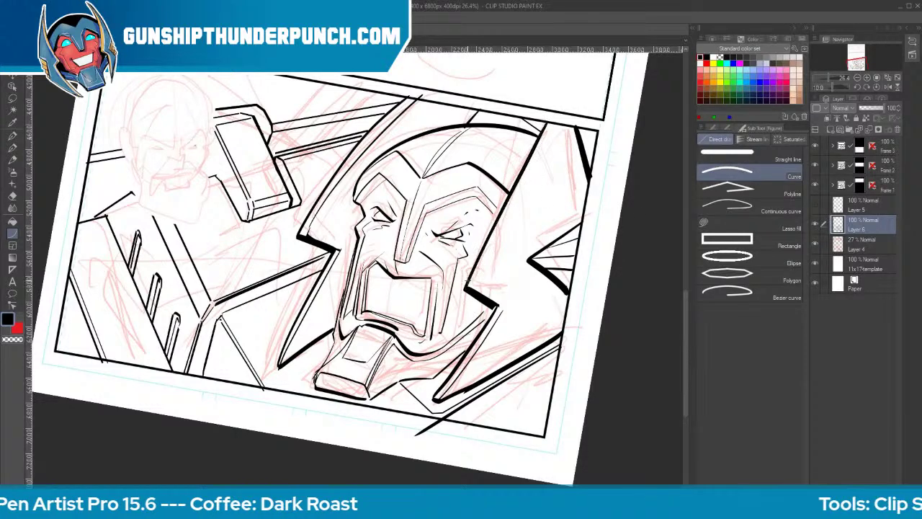
left_click_drag(476, 282, 549, 131)
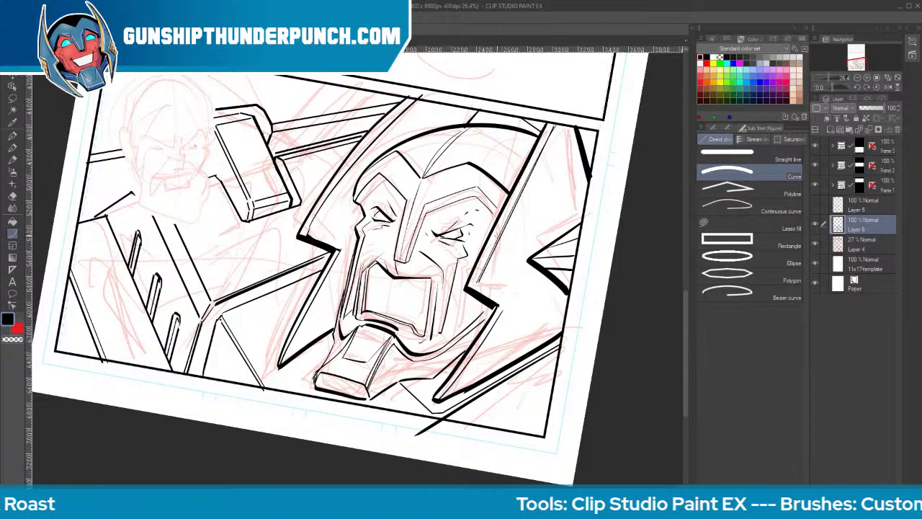
key("ctrl+z")
left_click_drag(557, 121, 505, 300)
left_click(512, 211)
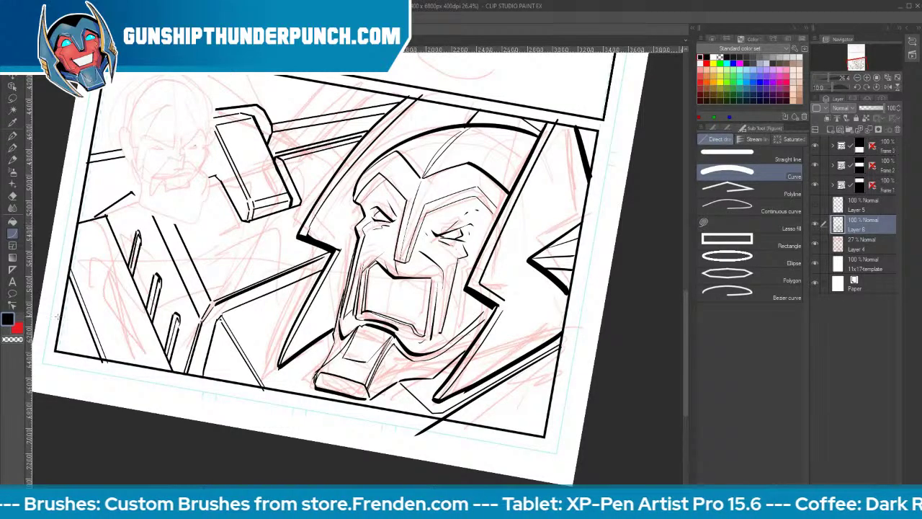
left_click_drag(56, 317, 65, 356)
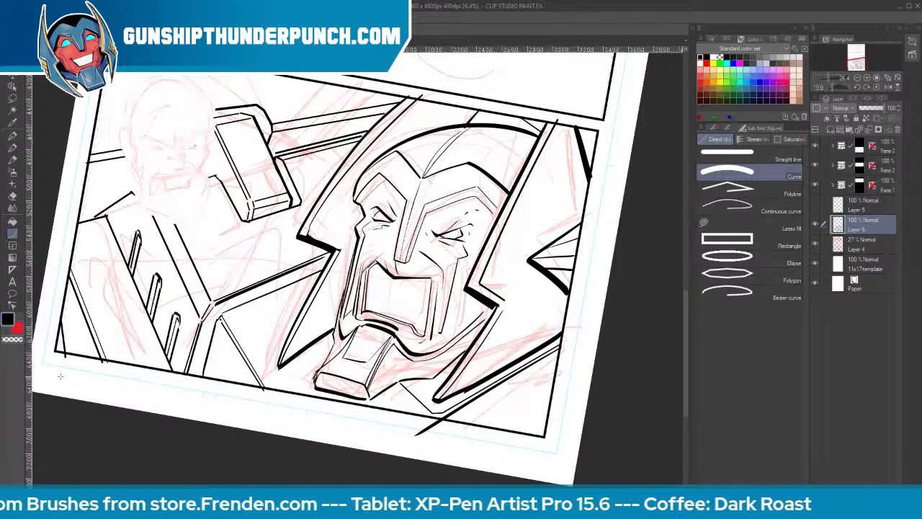
Ink the sketched man's nose, heavy angry eyebrows, eye lines and the frown creases between his brows
mouse_move(174, 150)
left_mouse_down()
mouse_move(204, 143)
mouse_move(191, 153)
mouse_move(196, 181)
mouse_move(178, 196)
mouse_move(160, 185)
left_mouse_up()
key("p")
left_click_drag(133, 147, 176, 148)
mouse_move(185, 124)
left_mouse_down()
mouse_move(182, 147)
mouse_move(199, 150)
mouse_move(236, 121)
left_mouse_up()
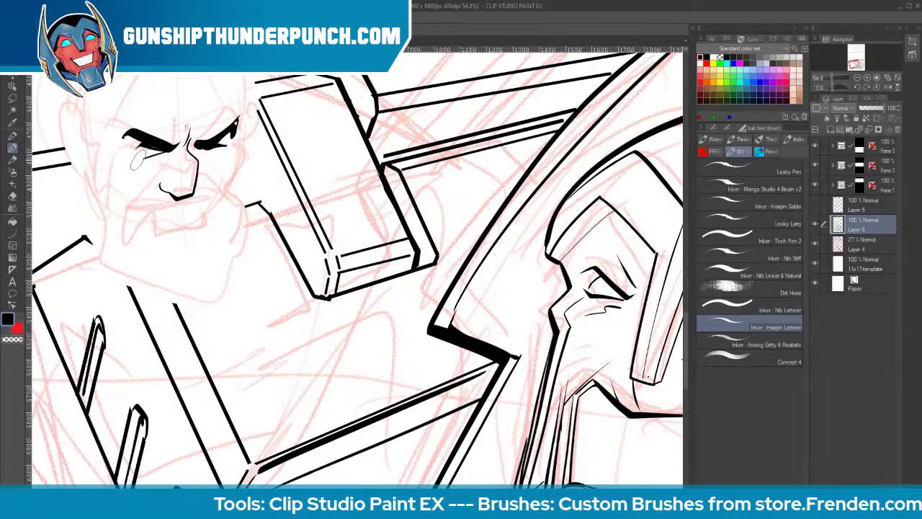
left_click_drag(138, 148, 160, 149)
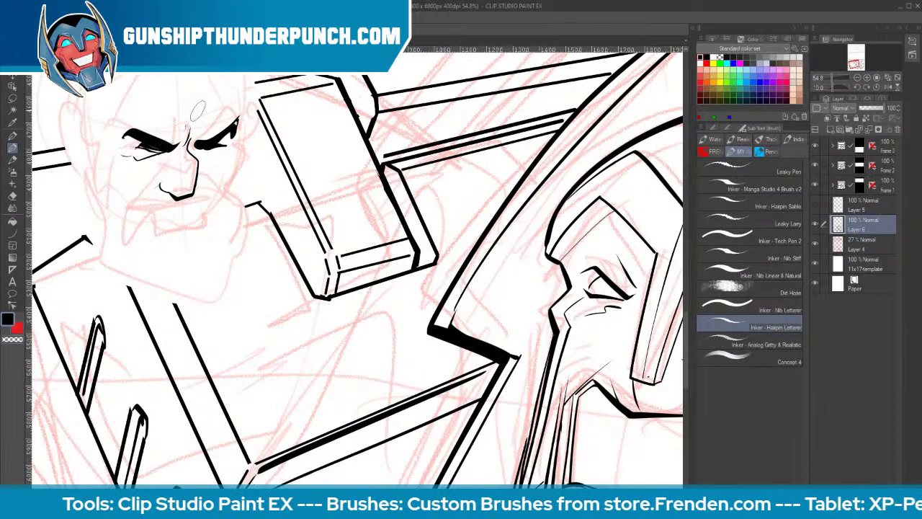
mouse_move(186, 117)
left_mouse_down()
mouse_move(177, 145)
mouse_move(187, 147)
left_mouse_up()
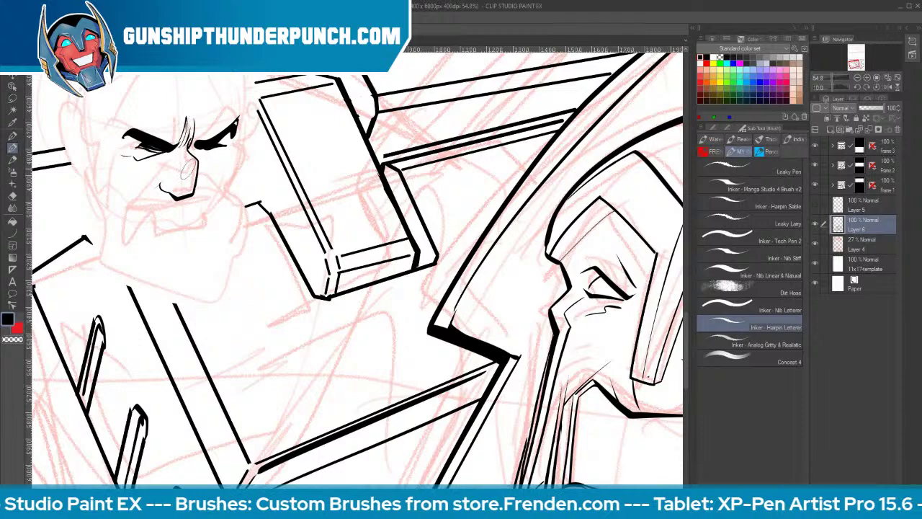
Ink the crease from the man's nose past his mouth, plus wrinkles on his cheek, forehead and brow
mouse_move(162, 185)
left_mouse_down()
mouse_move(204, 174)
mouse_move(151, 193)
mouse_move(131, 224)
left_mouse_up()
left_click_drag(162, 190, 129, 231)
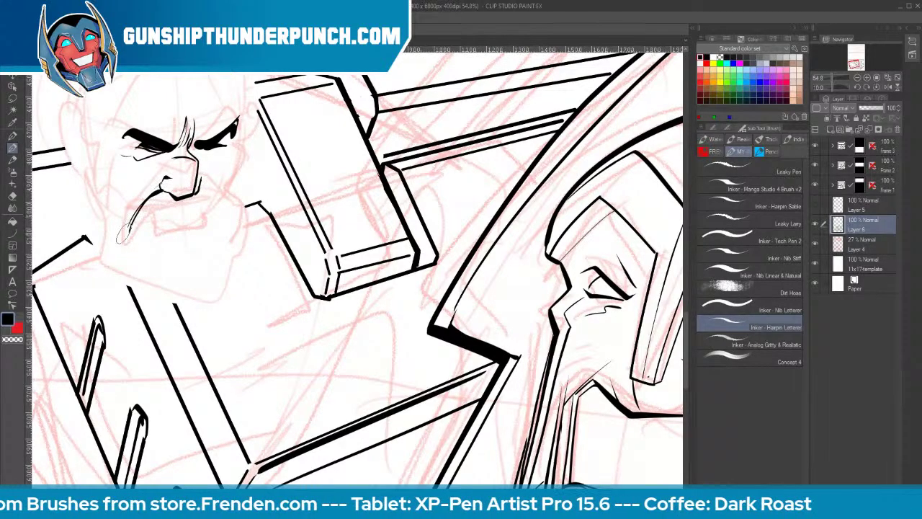
left_click_drag(160, 155, 135, 168)
left_click_drag(178, 144, 173, 89)
left_click_drag(122, 171, 119, 215)
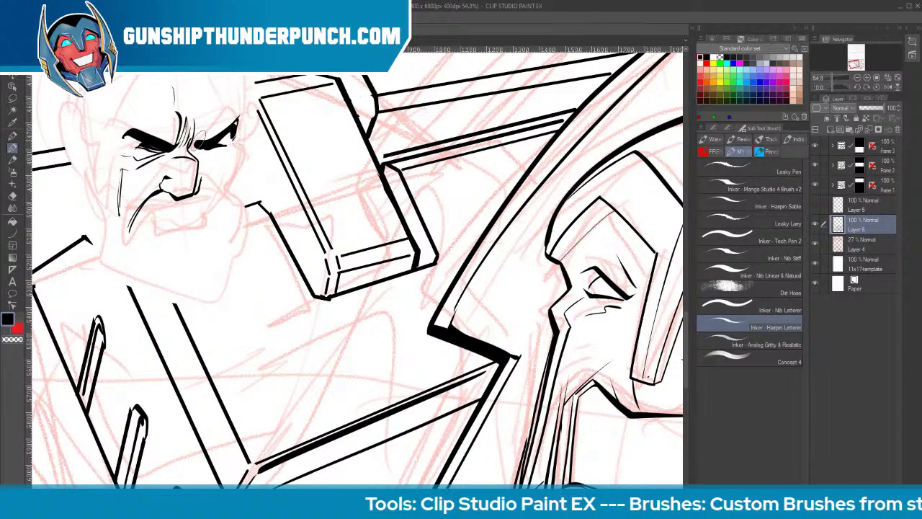
mouse_move(201, 117)
left_mouse_down()
mouse_move(193, 140)
mouse_move(201, 155)
left_mouse_up()
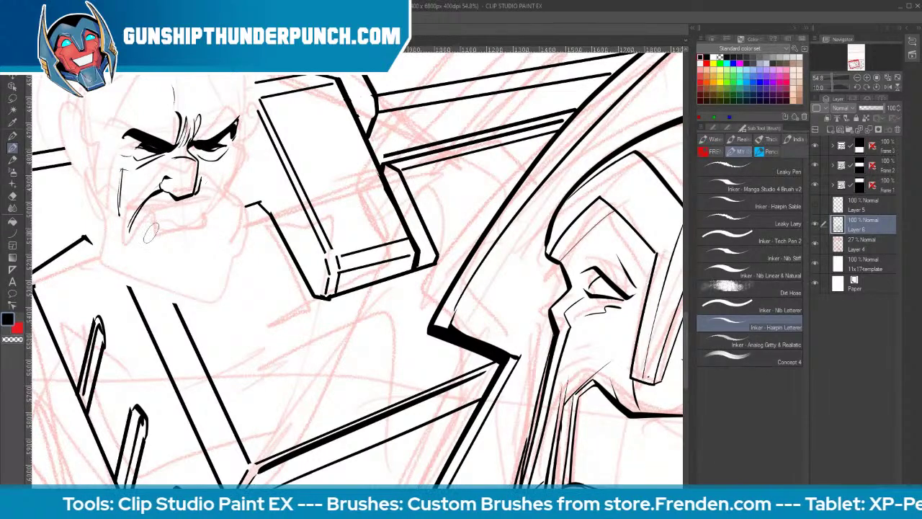
Ink the man's open mouth with a dark interior, the moustache beside it and the left edge of his beard
mouse_move(145, 237)
left_mouse_down()
mouse_move(205, 206)
mouse_move(190, 244)
mouse_move(151, 232)
left_mouse_up()
left_click_drag(151, 232, 172, 243)
left_click_drag(208, 185, 221, 207)
mouse_move(220, 206)
left_mouse_down()
mouse_move(187, 215)
mouse_move(211, 218)
mouse_move(184, 229)
mouse_move(165, 218)
mouse_move(189, 225)
mouse_move(225, 205)
mouse_move(150, 240)
mouse_move(185, 242)
mouse_move(170, 260)
left_mouse_up()
left_click_drag(94, 200, 104, 263)
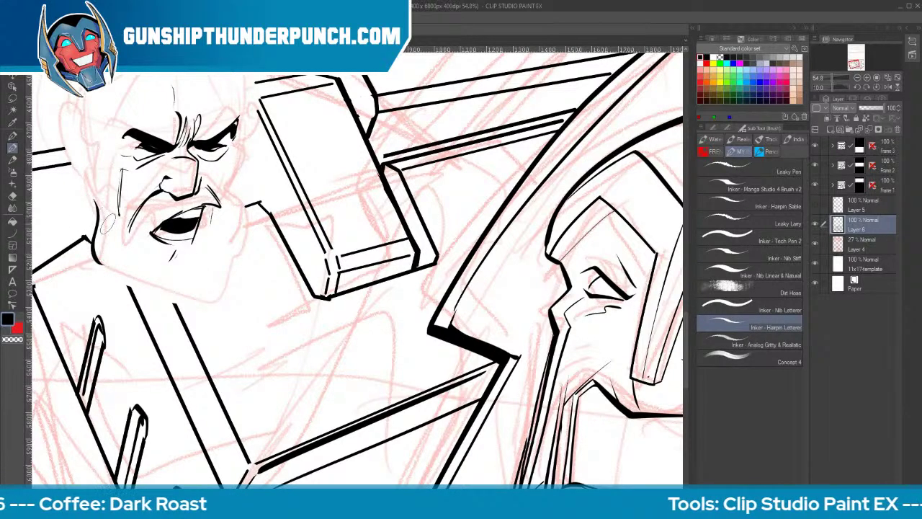
Add strands to the man's moustache and beard, and ink his right cheek contour and lower lip
left_click_drag(105, 226, 112, 276)
mouse_move(246, 147)
left_mouse_down()
mouse_move(236, 189)
mouse_move(225, 206)
mouse_move(222, 199)
left_mouse_up()
left_click_drag(158, 190, 136, 215)
mouse_move(189, 191)
left_mouse_down()
mouse_move(205, 213)
mouse_move(218, 210)
mouse_move(201, 241)
mouse_move(168, 249)
left_mouse_up()
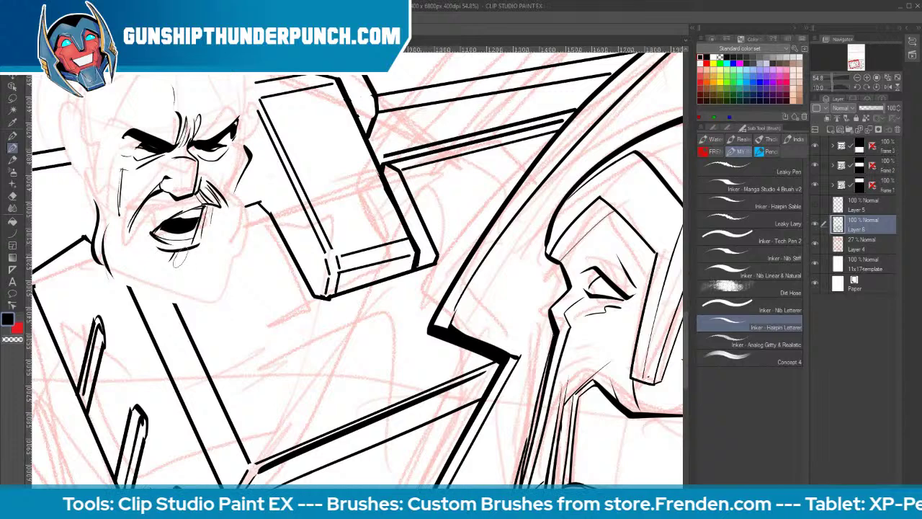
Ink the man's left temple and side of the head, and outline the right side of his beard
mouse_move(107, 128)
left_mouse_down()
mouse_move(117, 141)
mouse_move(93, 148)
mouse_move(82, 189)
mouse_move(95, 220)
left_mouse_up()
left_click_drag(102, 167, 93, 185)
left_click_drag(91, 205, 109, 248)
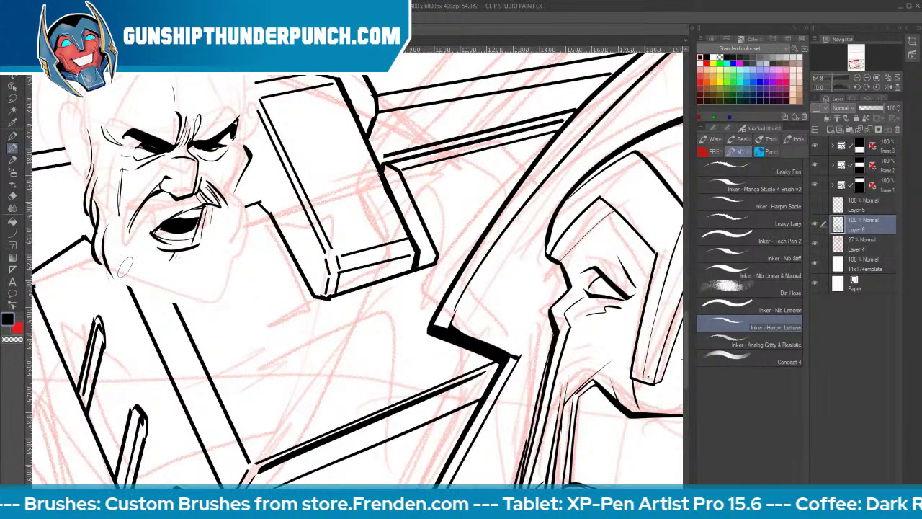
mouse_move(245, 159)
left_mouse_down()
mouse_move(240, 185)
mouse_move(250, 249)
left_mouse_up()
left_click_drag(244, 203, 206, 293)
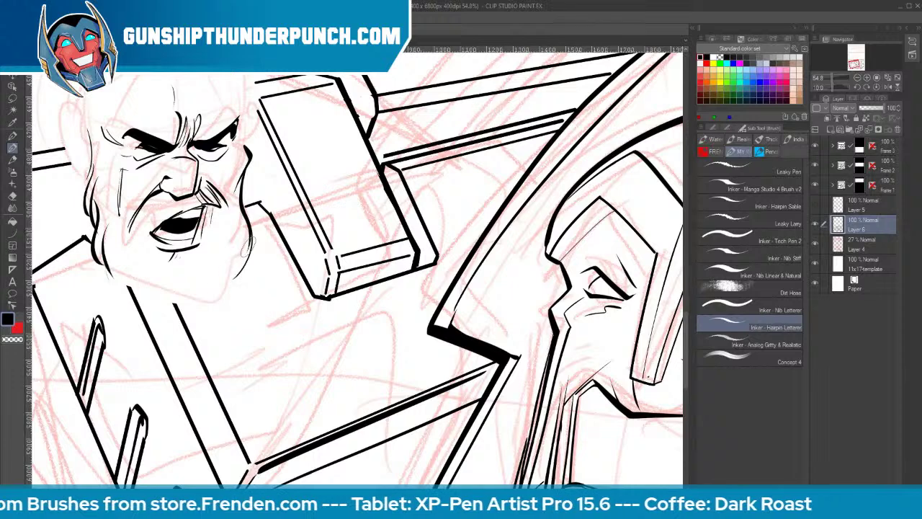
left_click_drag(252, 238, 242, 271)
Erase the ends of the shoulder edge and the two diagonal strap lines where they run into the man's beard
key("e")
left_click_drag(129, 283, 176, 315)
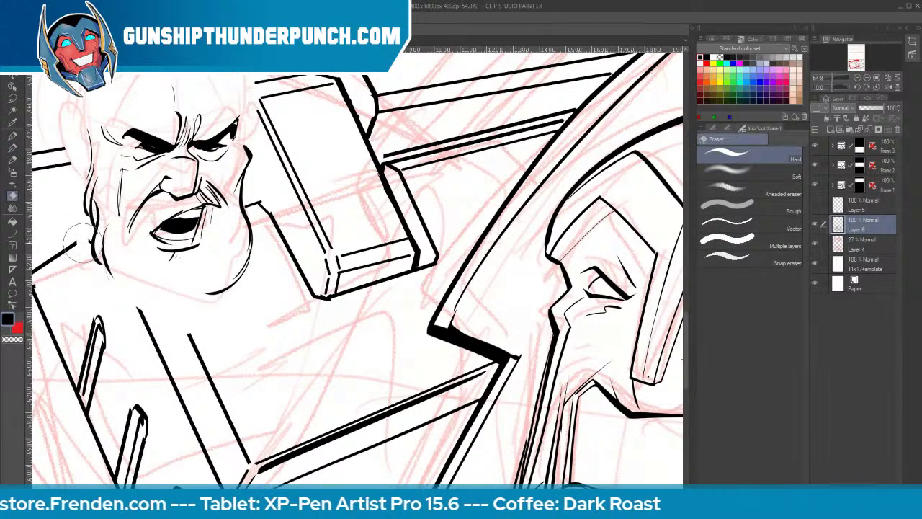
key("b")
key("e")
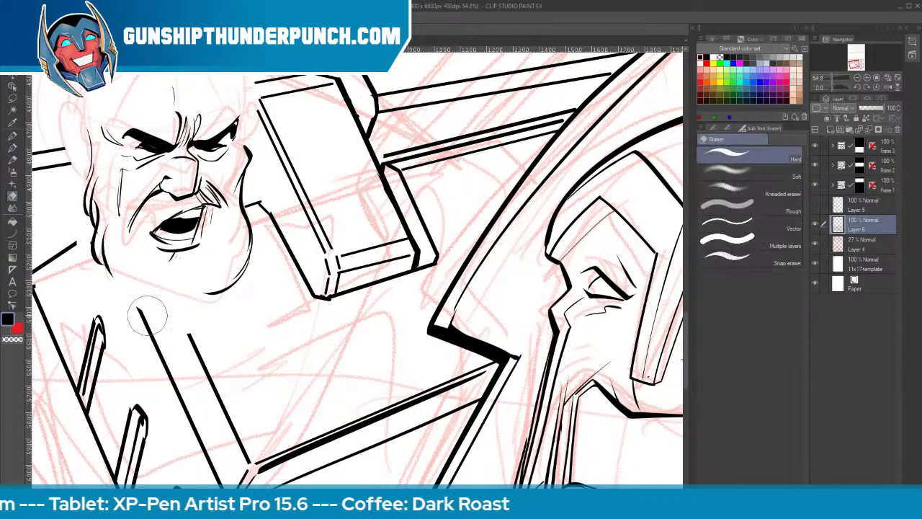
left_click_drag(141, 301, 198, 349)
Ink the lower contour of the man's beard with curled tufts and add hair strands below his mouth
key("b")
mouse_move(98, 245)
left_mouse_down()
mouse_move(108, 278)
mouse_move(150, 324)
left_mouse_up()
mouse_move(124, 292)
left_mouse_down()
mouse_move(155, 328)
mouse_move(193, 295)
mouse_move(184, 321)
mouse_move(215, 294)
mouse_move(196, 320)
left_mouse_up()
left_click_drag(191, 246, 169, 276)
left_click_drag(182, 262, 176, 287)
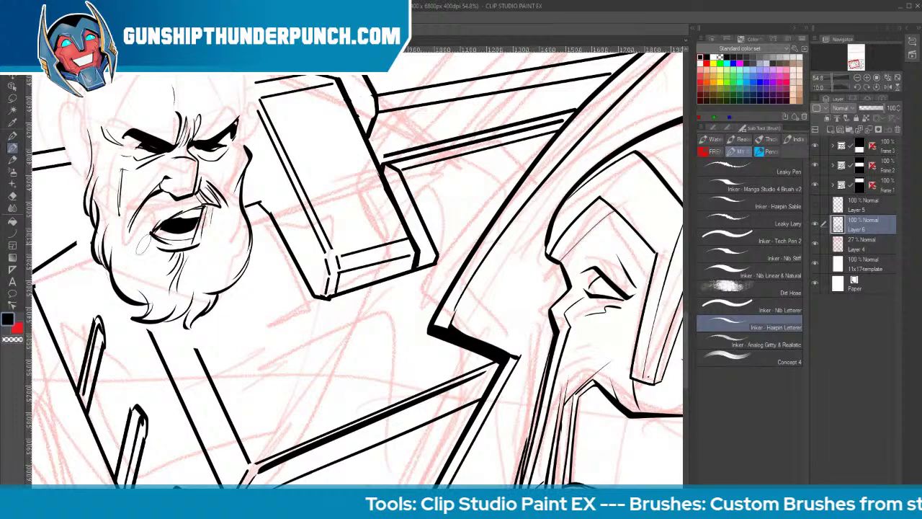
Add long hair strands to both sides of the man's beard and fine lines along his right cheek
left_click_drag(146, 237, 138, 277)
left_click_drag(209, 212, 220, 295)
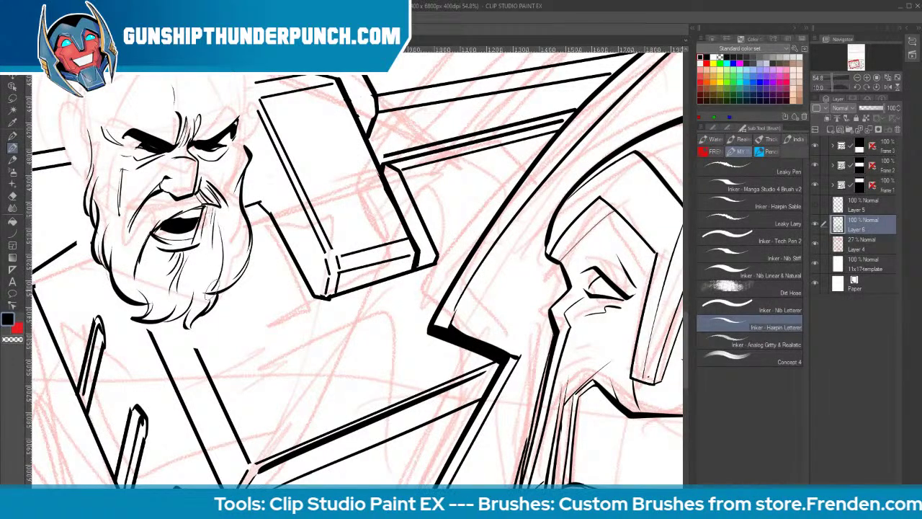
left_click_drag(231, 224, 227, 277)
left_click_drag(241, 209, 232, 238)
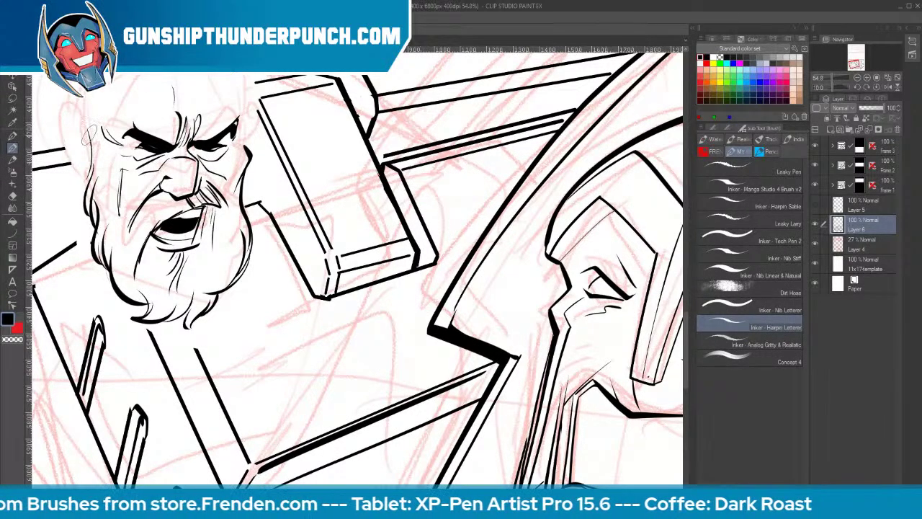
Ink the outline of the man's left ear and add sideburn and cheek strands beside it
mouse_move(91, 146)
left_mouse_down()
mouse_move(66, 102)
mouse_move(70, 160)
mouse_move(90, 179)
left_mouse_up()
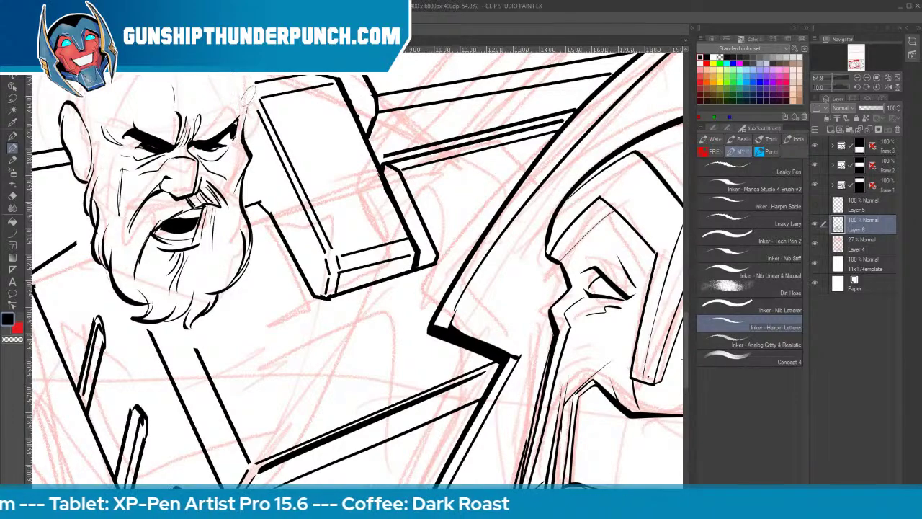
key("space")
left_click_drag(324, 155, 392, 230)
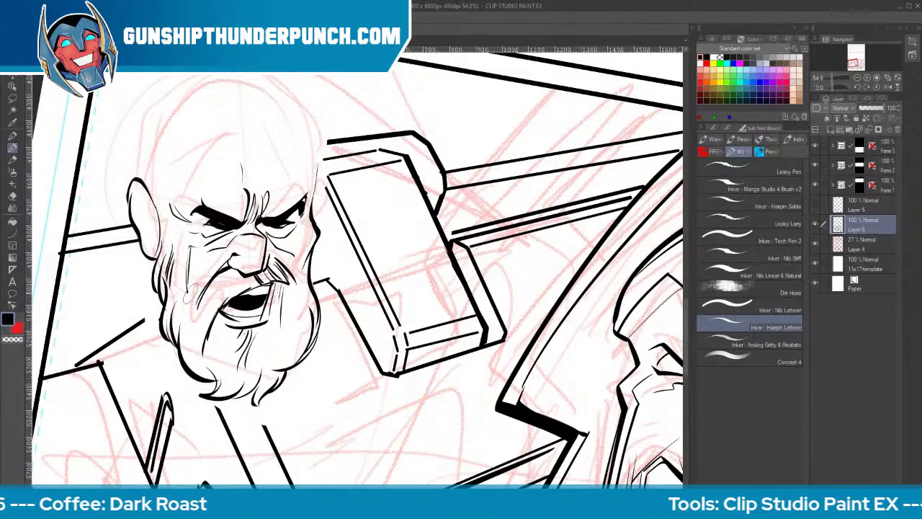
left_click_drag(183, 303, 149, 167)
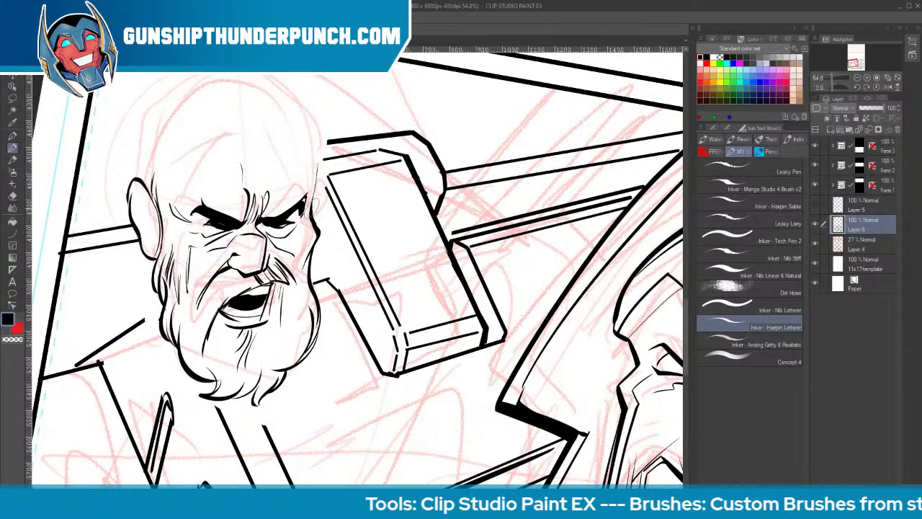
Ink the dome of the man's bald head lower than the first attempt and add creases across his upper forehead
mouse_move(311, 217)
left_mouse_down()
mouse_move(315, 130)
mouse_move(275, 81)
mouse_move(184, 80)
mouse_move(144, 181)
left_mouse_up()
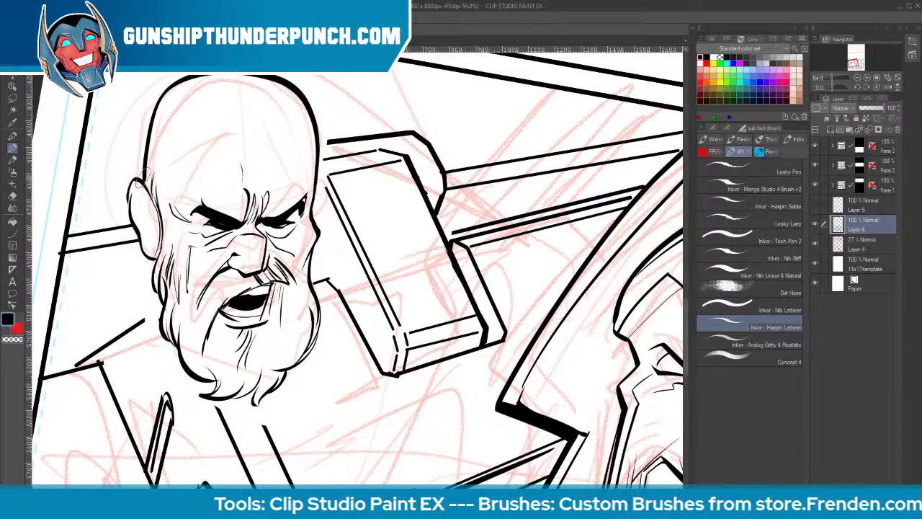
key("ctrl+z")
mouse_move(311, 216)
left_mouse_down()
mouse_move(312, 137)
mouse_move(223, 92)
mouse_move(144, 193)
mouse_move(255, 129)
left_mouse_up()
left_click_drag(189, 156, 266, 148)
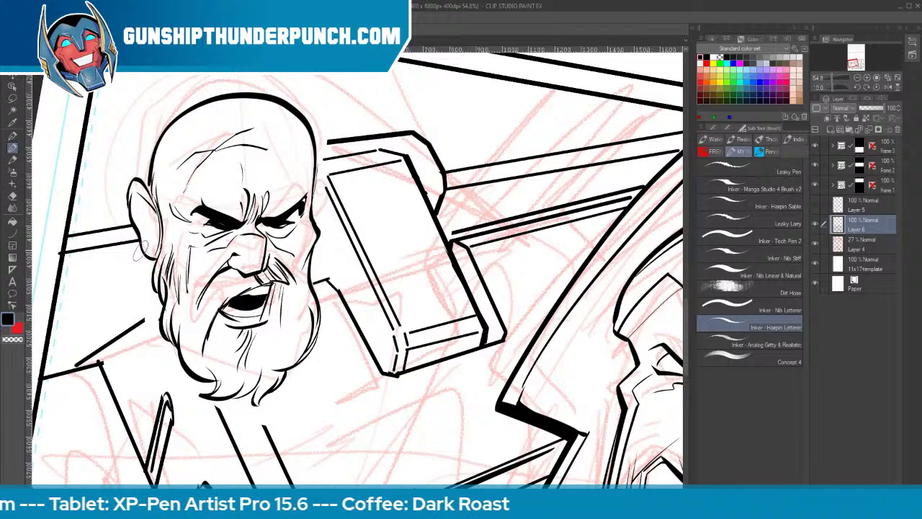
Blacken the inner hollow of the man's left ear and ink furrows above his eyebrows
left_click_drag(303, 220, 312, 229)
mouse_move(175, 218)
left_mouse_down()
mouse_move(186, 227)
mouse_move(147, 236)
mouse_move(143, 226)
left_mouse_up()
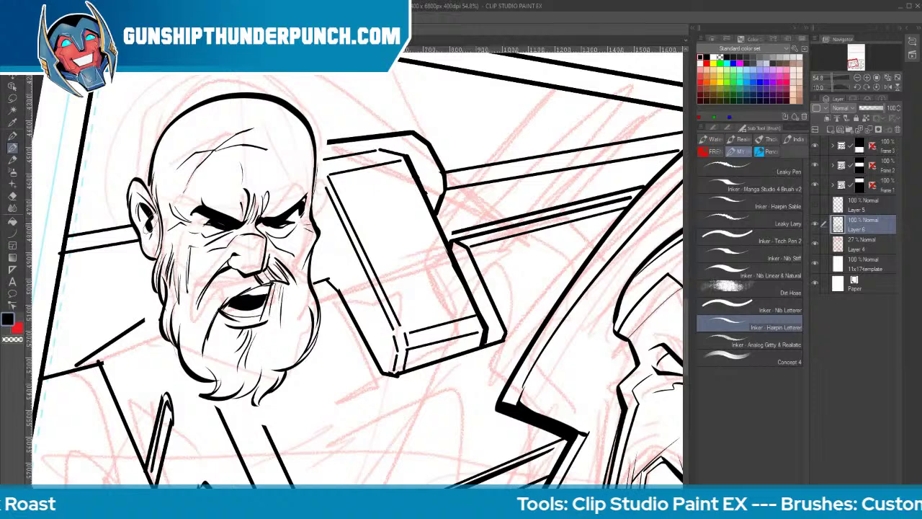
left_click_drag(149, 180, 149, 193)
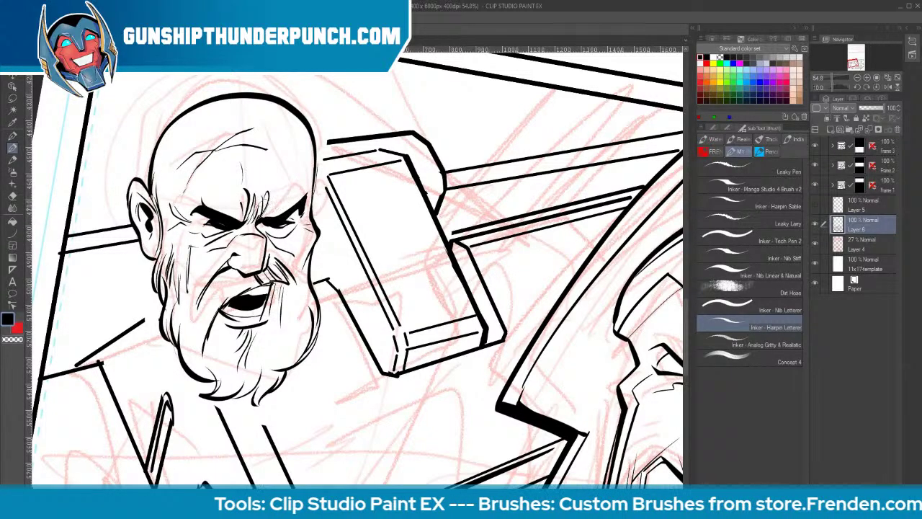
mouse_move(220, 179)
left_mouse_down()
mouse_move(246, 198)
mouse_move(285, 191)
left_mouse_up()
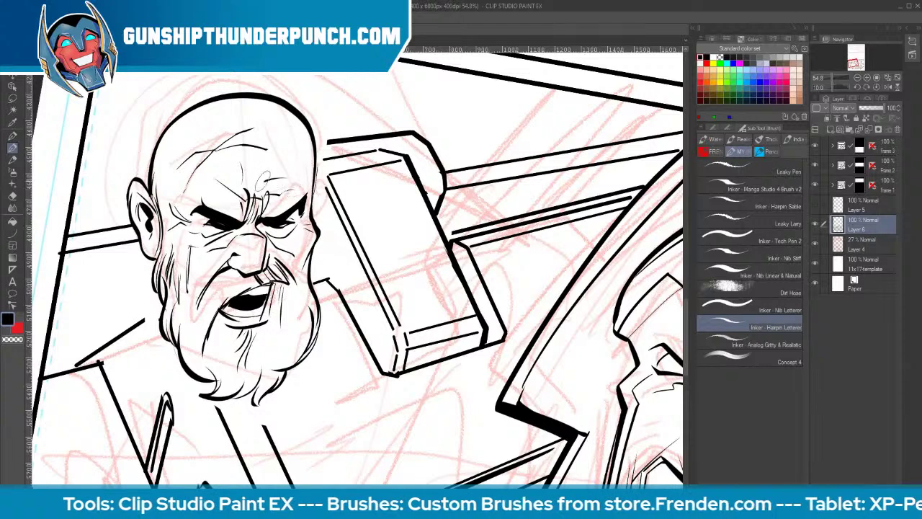
Thicken the left side of the man's moustache with strands and ink the outline of his right ear
left_click_drag(224, 273, 208, 341)
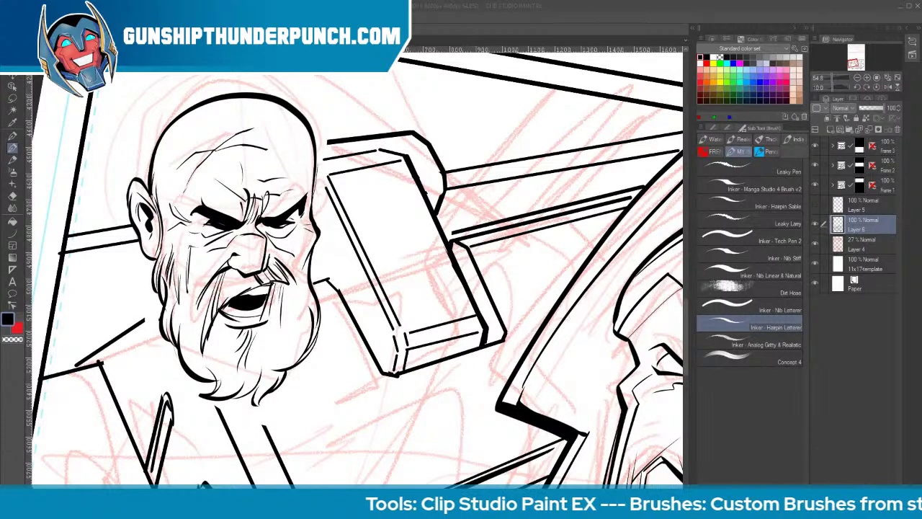
mouse_move(317, 180)
left_mouse_down()
mouse_move(327, 187)
mouse_move(314, 222)
left_mouse_up()
left_click_drag(325, 203, 305, 248)
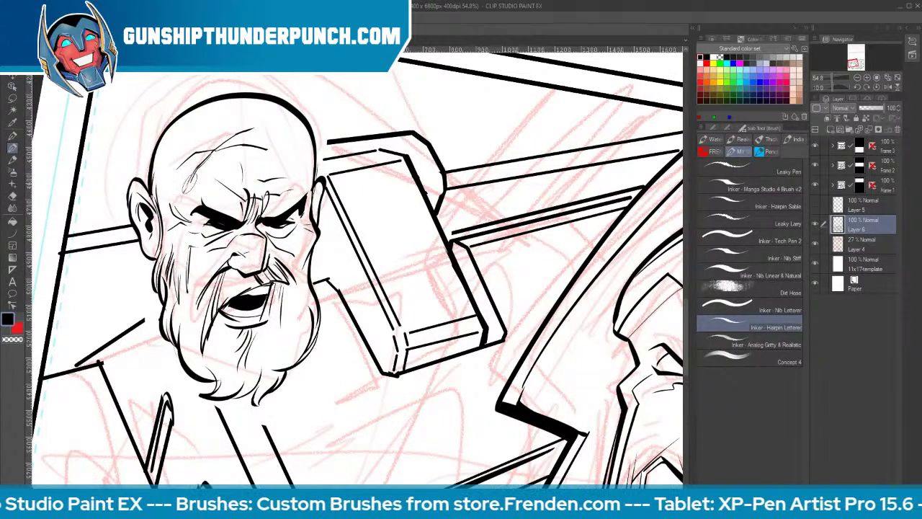
Fill out both sides of the man's beard with more strands and ink his lower teeth
mouse_move(181, 291)
left_mouse_down()
mouse_move(186, 351)
mouse_move(201, 377)
left_mouse_up()
left_click_drag(184, 330, 204, 386)
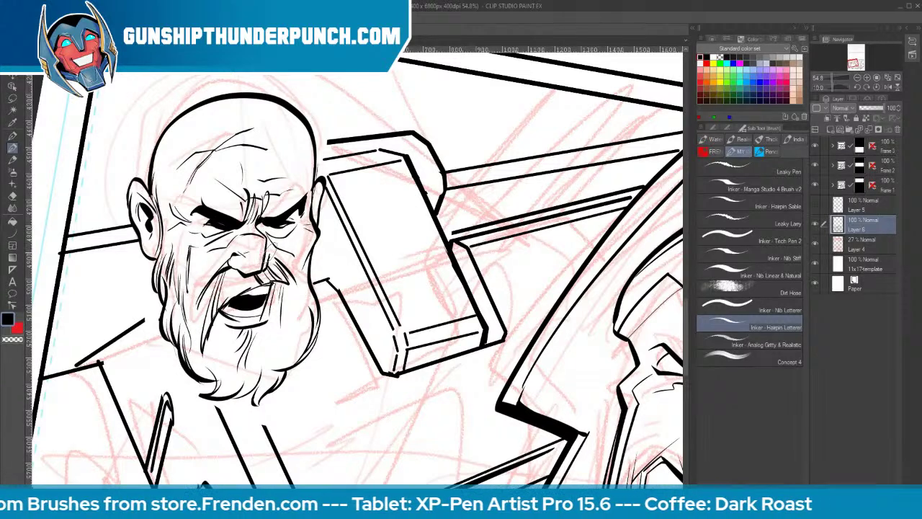
mouse_move(268, 245)
left_mouse_down()
mouse_move(286, 268)
mouse_move(232, 299)
mouse_move(230, 291)
mouse_move(221, 317)
mouse_move(228, 326)
mouse_move(256, 314)
mouse_move(262, 280)
mouse_move(281, 331)
mouse_move(277, 362)
left_mouse_up()
mouse_move(301, 321)
left_mouse_down()
mouse_move(284, 366)
mouse_move(275, 364)
mouse_move(263, 402)
left_mouse_up()
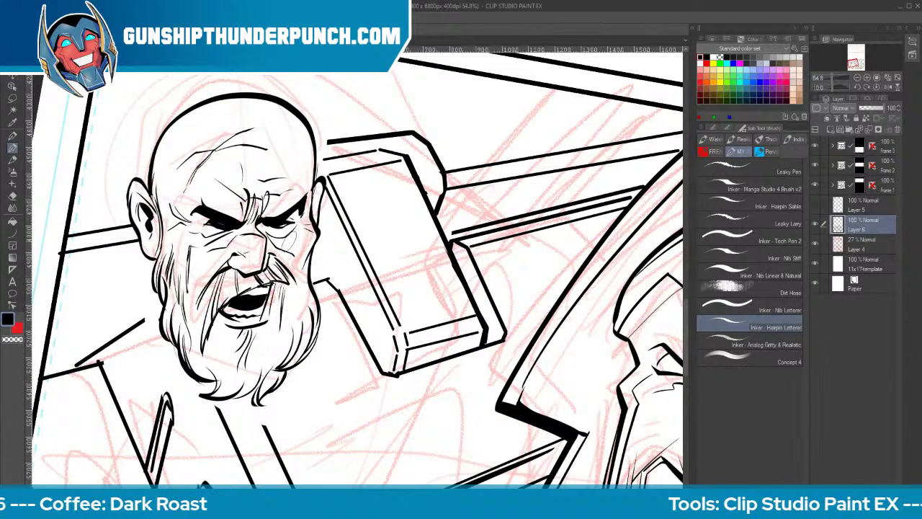
Ink wrinkles at the man's temple, nose and cheek, and draw a jagged vein line up his forehead
mouse_move(258, 215)
left_mouse_down()
mouse_move(262, 237)
mouse_move(275, 245)
mouse_move(284, 228)
mouse_move(268, 238)
left_mouse_up()
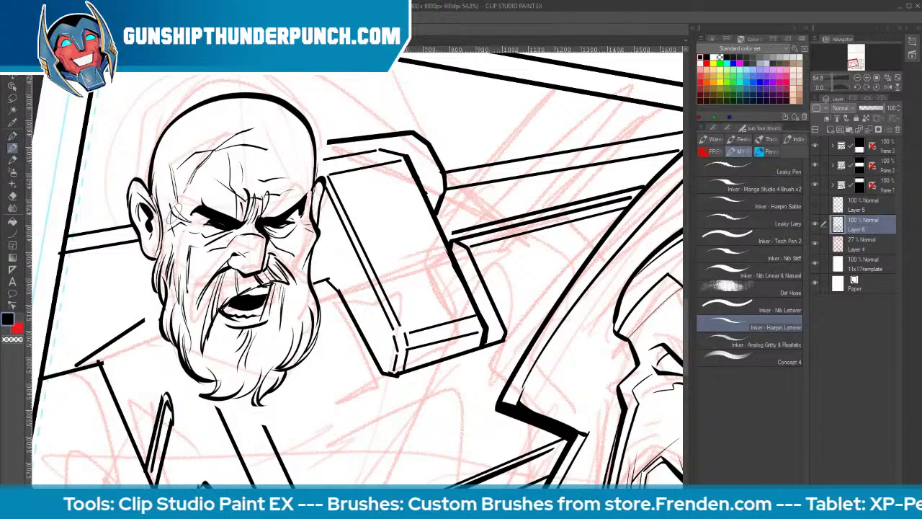
left_click_drag(175, 214, 182, 211)
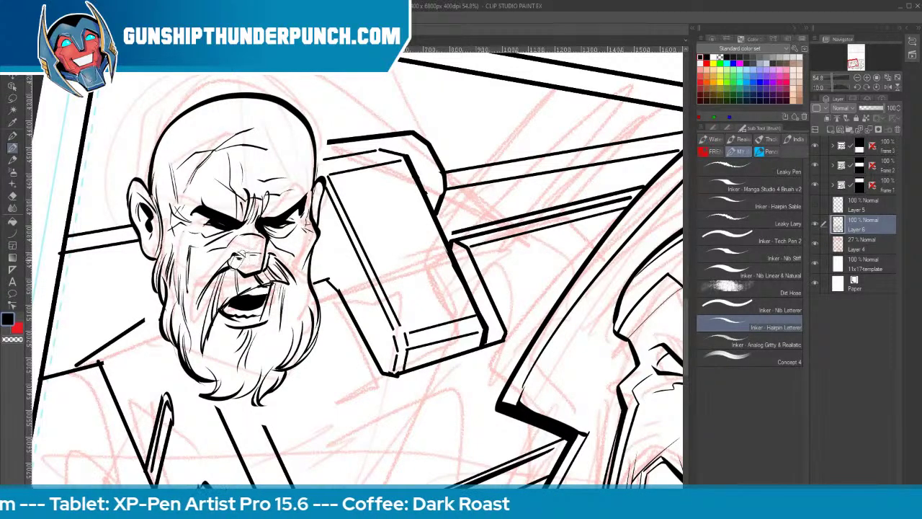
left_click_drag(267, 193, 259, 149)
left_click_drag(269, 132, 268, 118)
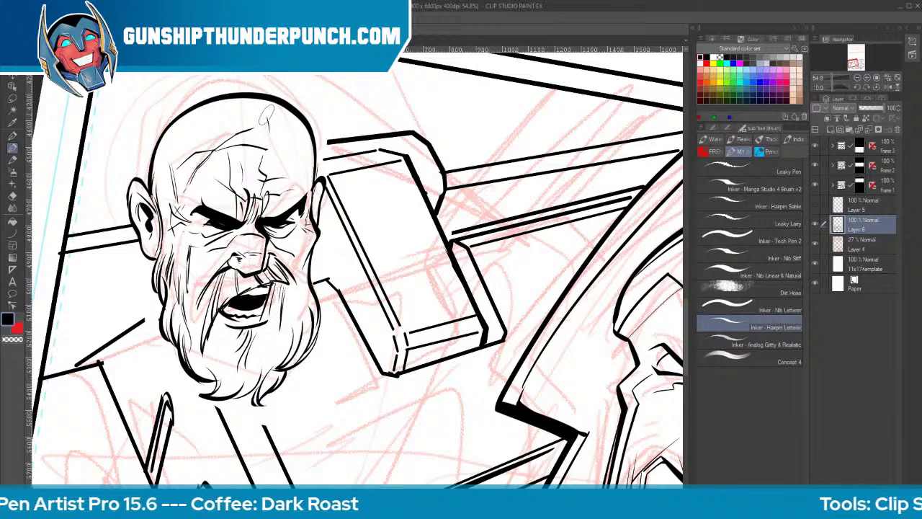
mouse_move(201, 283)
left_mouse_down()
mouse_move(189, 324)
mouse_move(187, 314)
left_mouse_up()
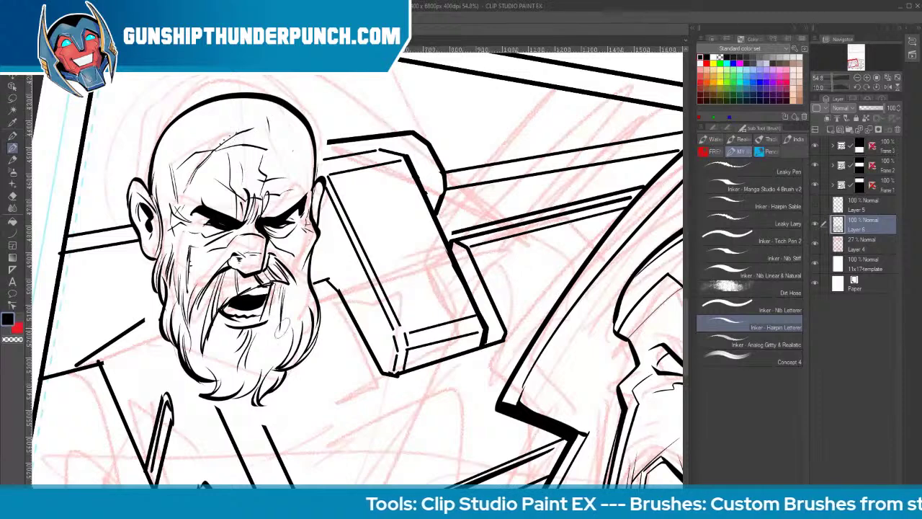
Fill the man's right ear with black and add more strands and a loose curl to his beard and moustache
left_click_drag(294, 267, 308, 300)
left_click_drag(319, 175, 314, 234)
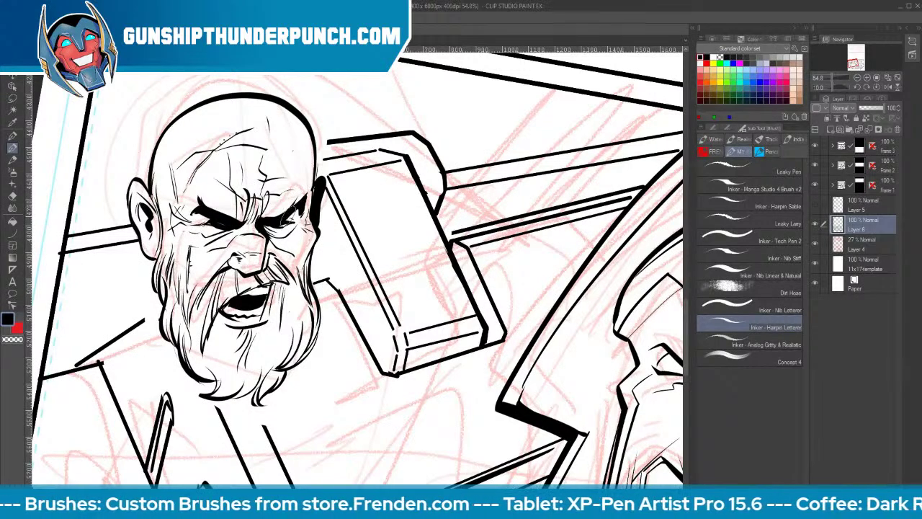
mouse_move(224, 314)
left_mouse_down()
mouse_move(213, 371)
mouse_move(254, 349)
mouse_move(245, 364)
mouse_move(204, 381)
mouse_move(215, 385)
mouse_move(198, 414)
left_mouse_up()
mouse_move(287, 286)
left_mouse_down()
mouse_move(284, 336)
mouse_move(268, 336)
mouse_move(265, 300)
left_mouse_up()
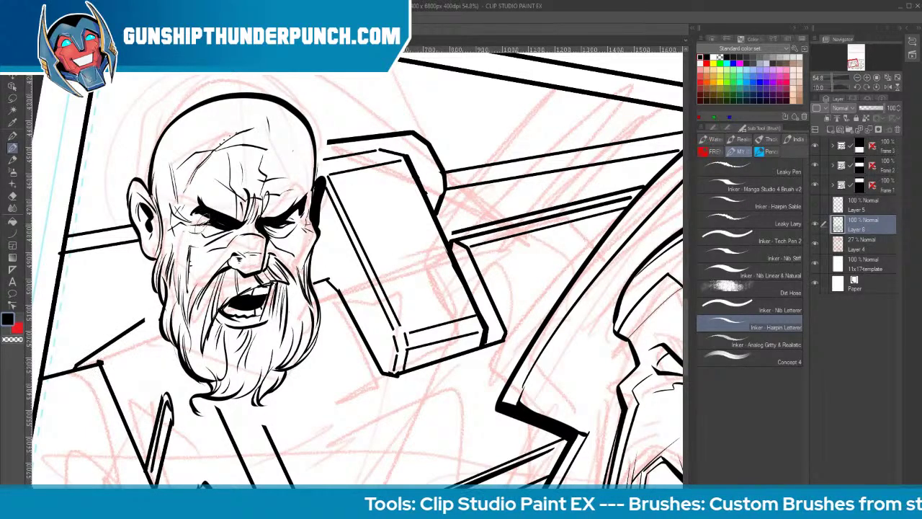
Hide the red sketch layer and fill both halves of the robot's helmet crown with black, thickening its centre line
key("x")
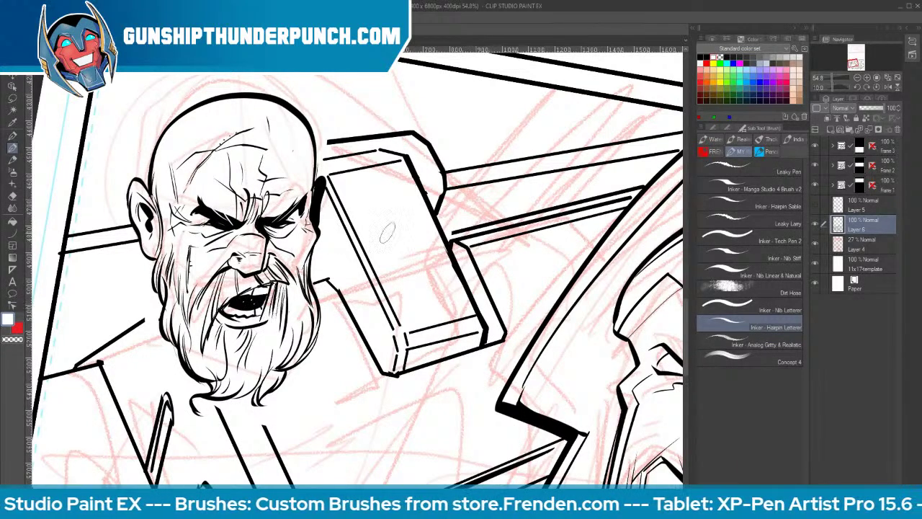
key("ctrl+space")
left_click_drag(396, 306, 353, 308)
mouse_move(495, 332)
left_mouse_down()
mouse_move(470, 280)
mouse_move(444, 282)
left_mouse_up()
scroll(444, 283, "down", 3)
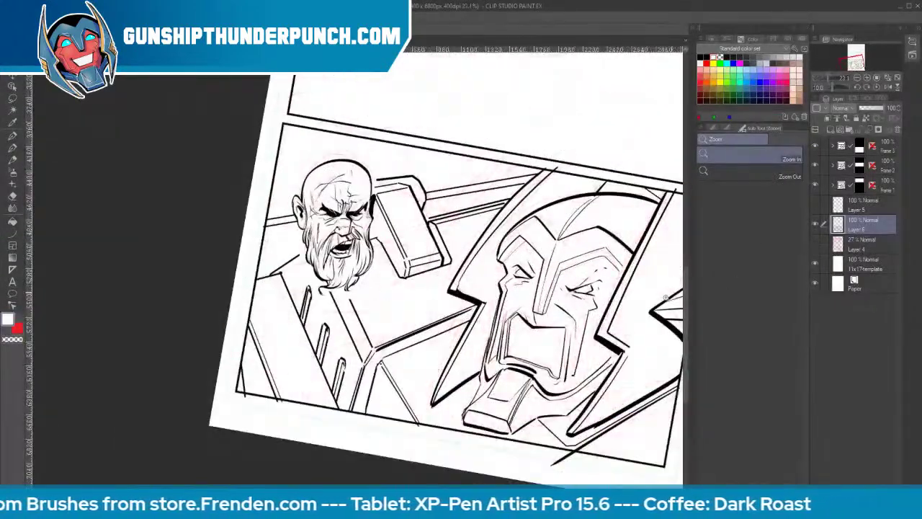
left_click_drag(600, 348, 484, 331)
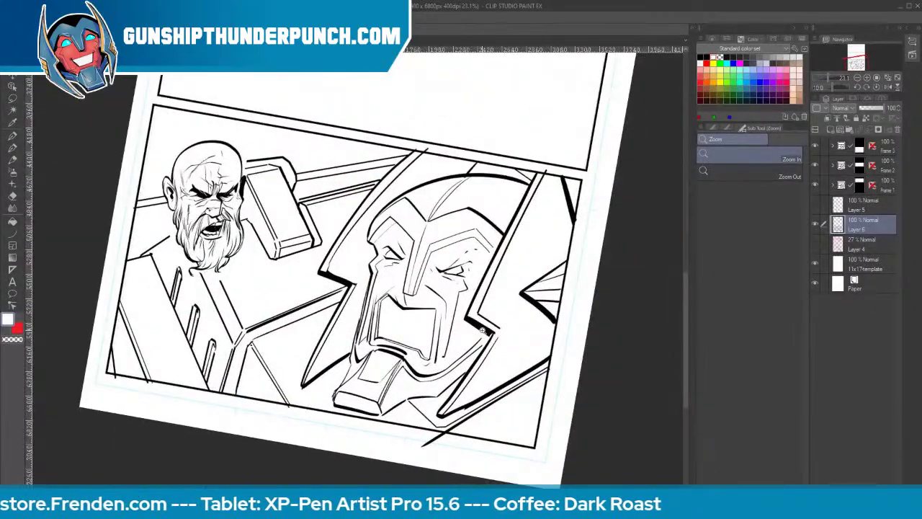
scroll(464, 254, "up", 1)
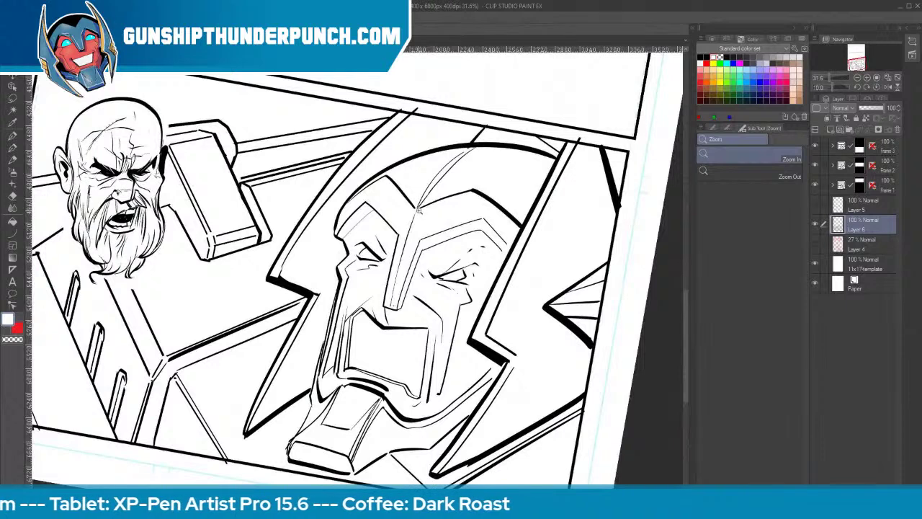
key("p")
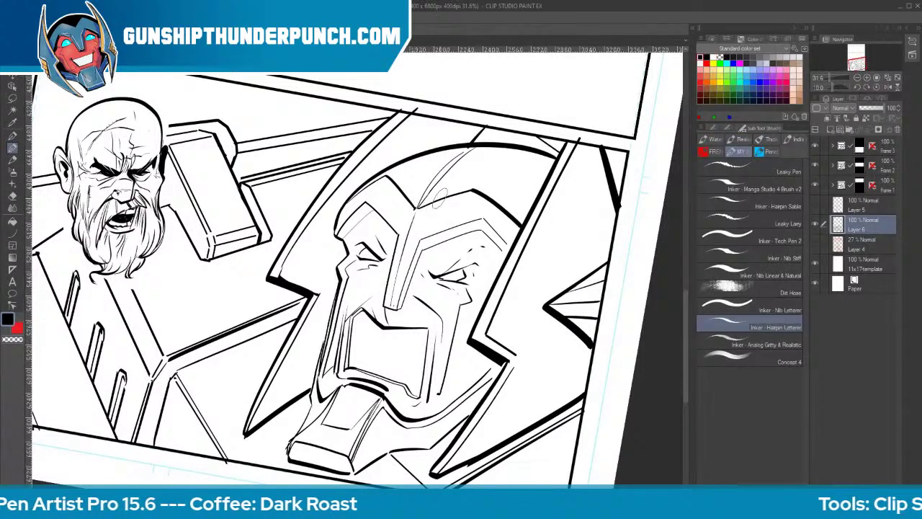
key("g")
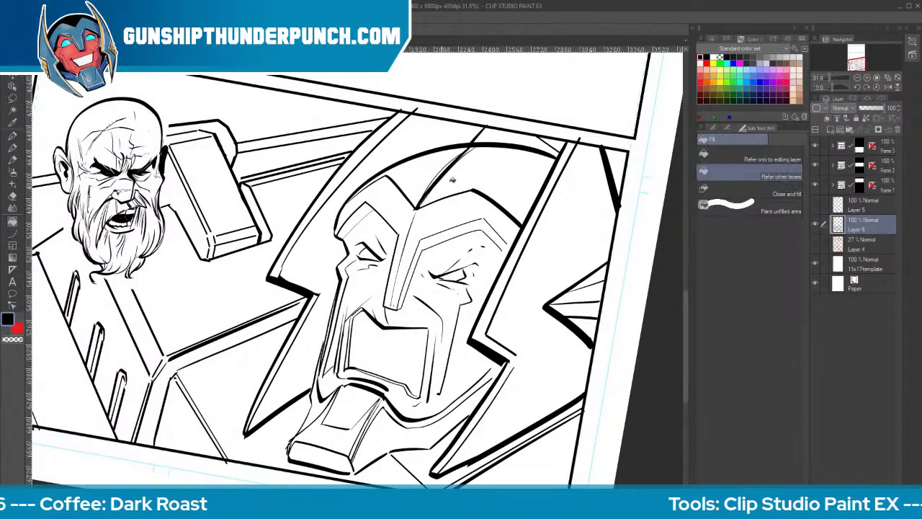
left_click(466, 162)
left_click(464, 155)
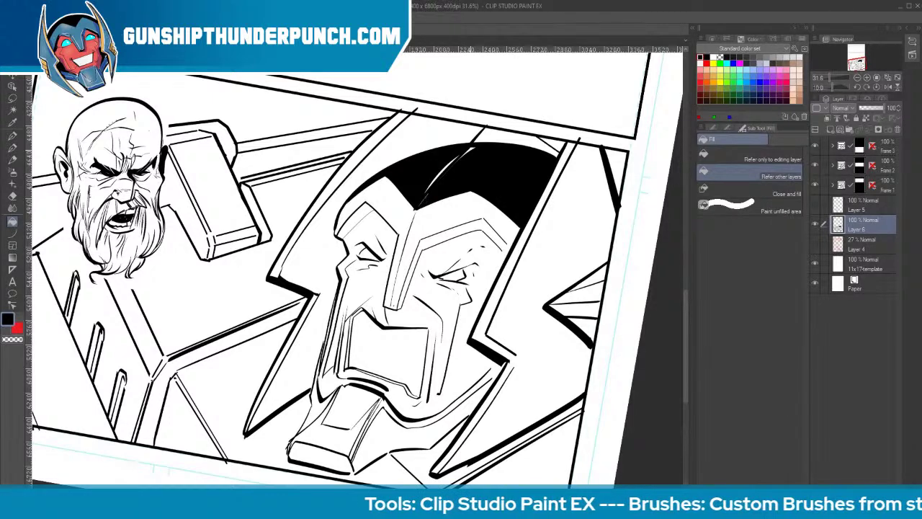
Close the white gap along the crown's centre line and fill the recess beside the robot's right eye with black
key("p")
mouse_move(436, 178)
left_mouse_down()
mouse_move(472, 149)
mouse_move(421, 204)
left_mouse_up()
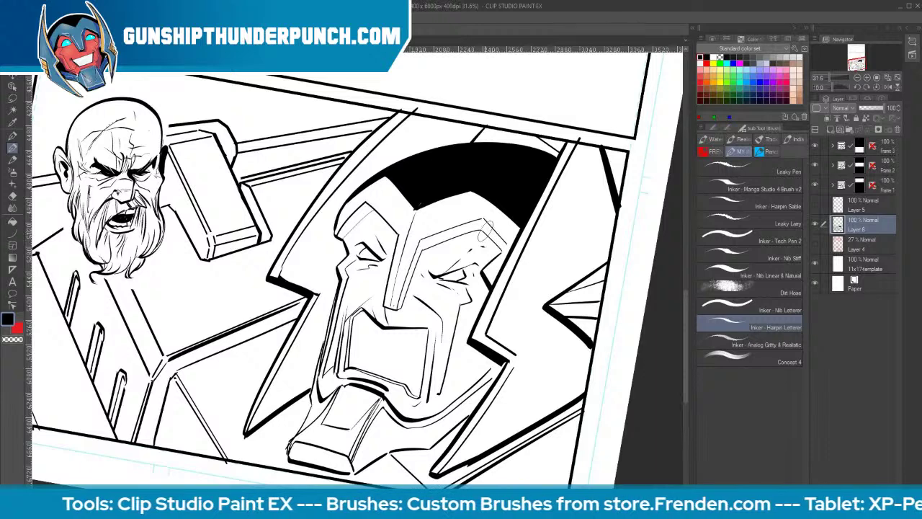
key("g")
left_click(503, 258)
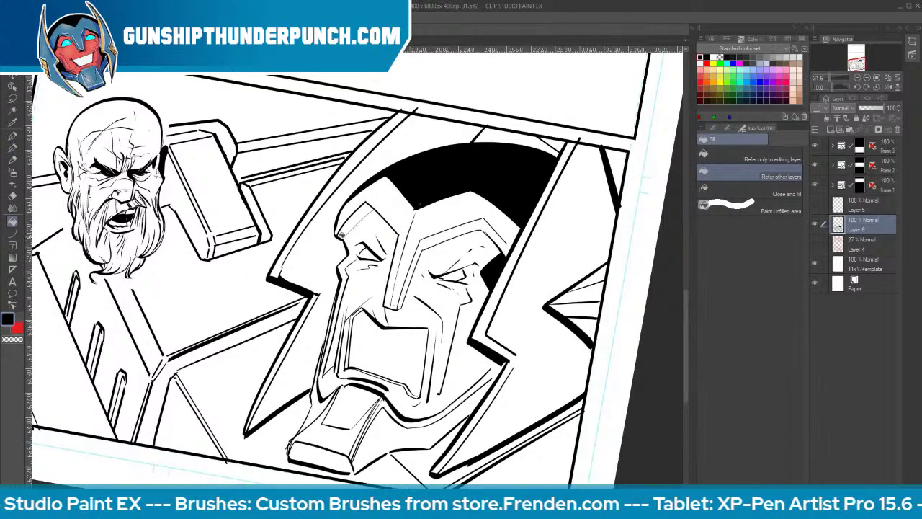
Thicken the lower left corner of the robot's brow and blacken the tip of the helmet's nose guard
key("p")
left_click_drag(339, 212, 342, 240)
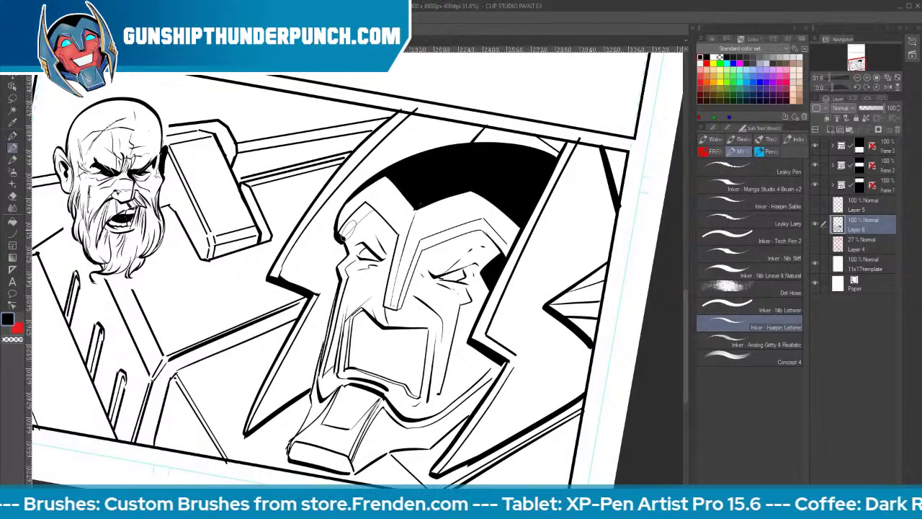
mouse_move(398, 233)
left_mouse_down()
mouse_move(386, 306)
mouse_move(397, 308)
mouse_move(387, 310)
left_mouse_up()
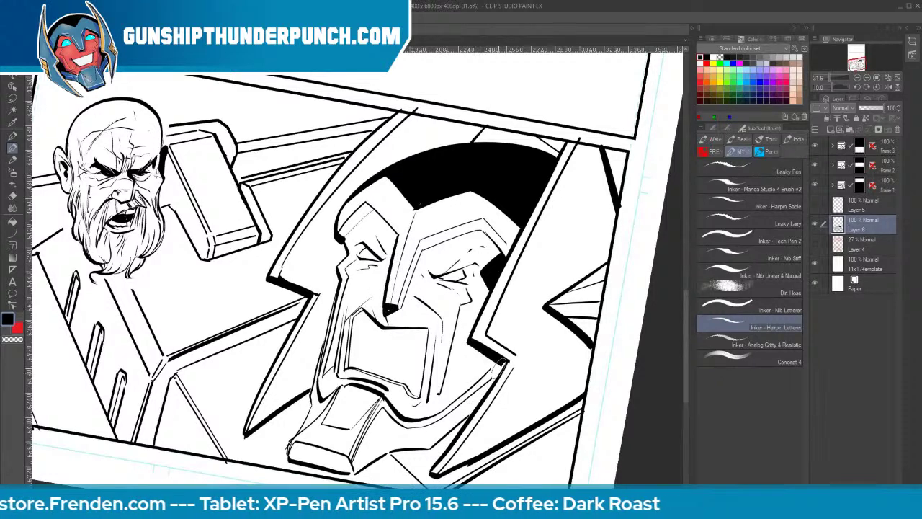
Blacken the notch under the helmet's right cheek point and hatch the narrow gap between it and the robot's jaw
left_click_drag(496, 369, 492, 373)
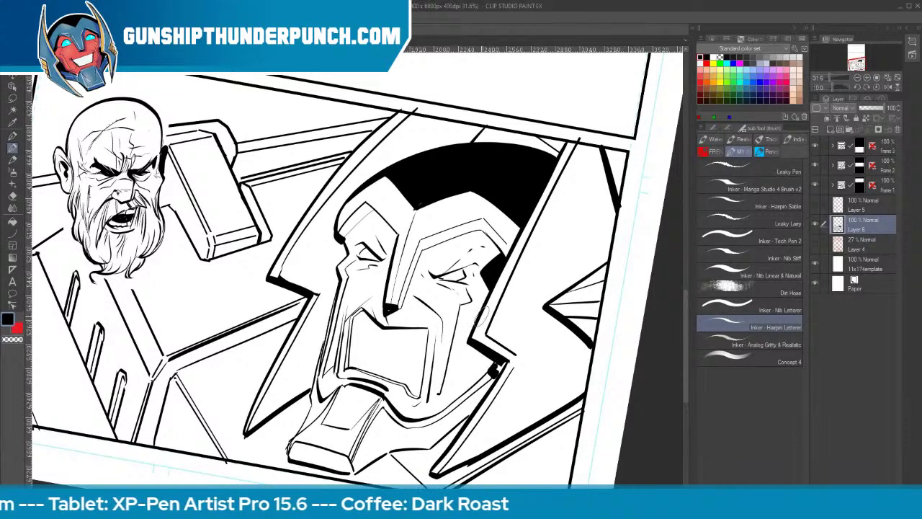
left_click_drag(476, 306, 454, 397)
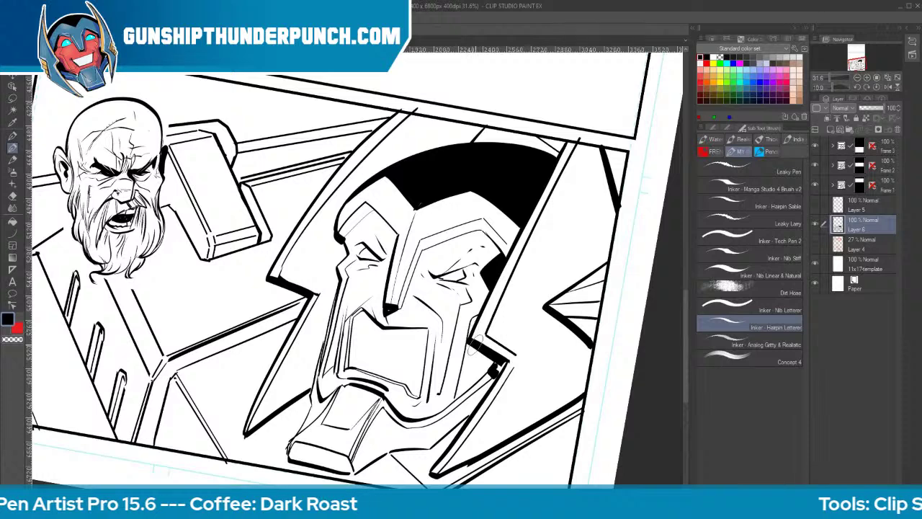
key("ctrl+z")
left_click_drag(472, 356, 458, 397)
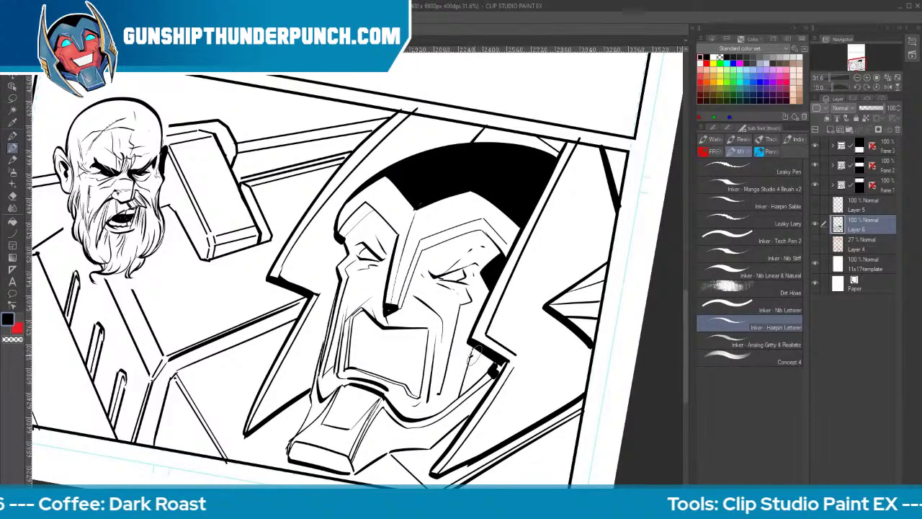
left_click_drag(477, 351, 461, 386)
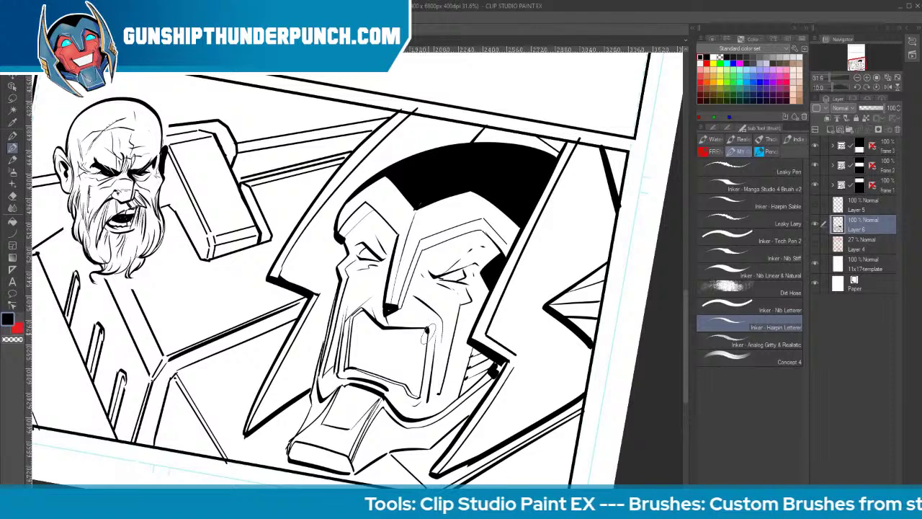
Strengthen the robot's face lines around the mouth corners, jaw and both eyelids with short black ink strokes
left_click_drag(427, 330, 421, 394)
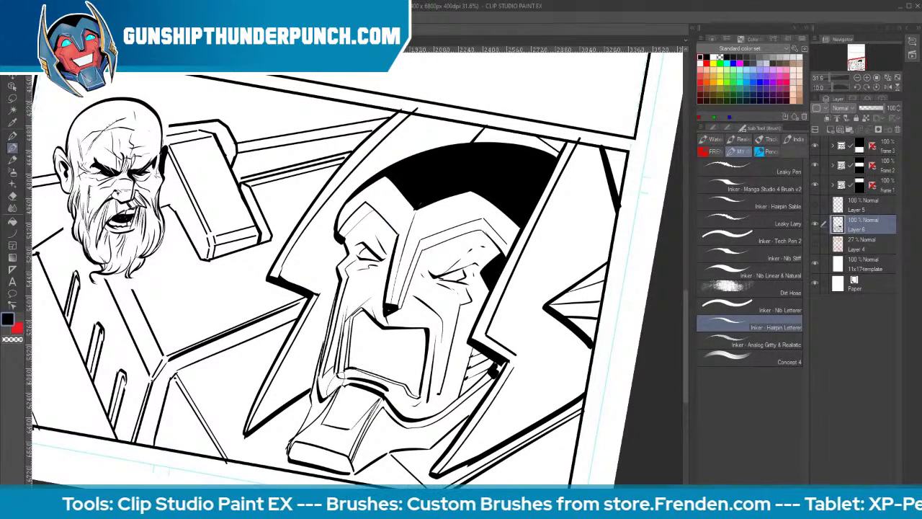
left_click_drag(313, 399, 294, 441)
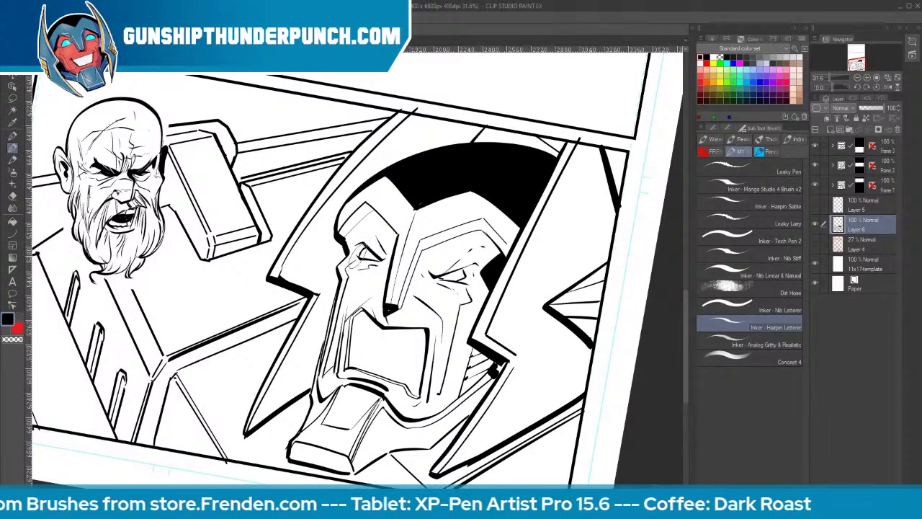
left_click_drag(444, 276, 470, 269)
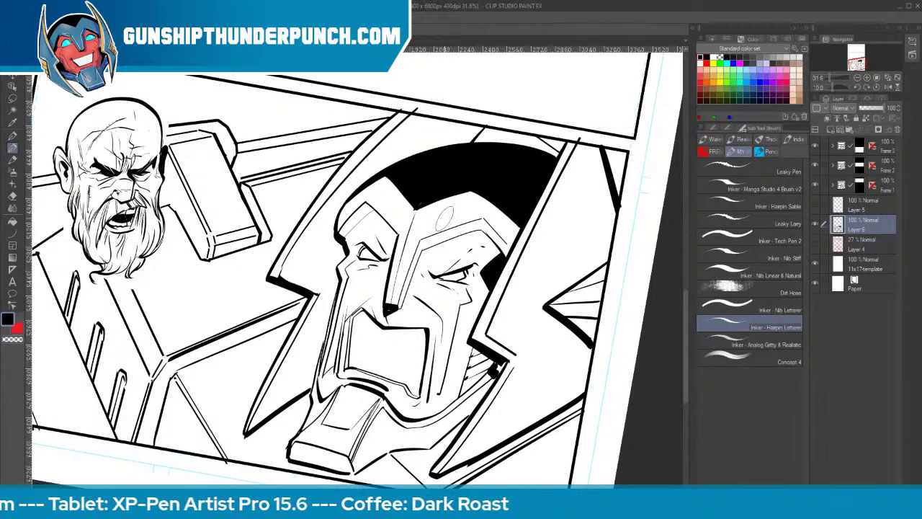
left_click_drag(419, 399, 410, 406)
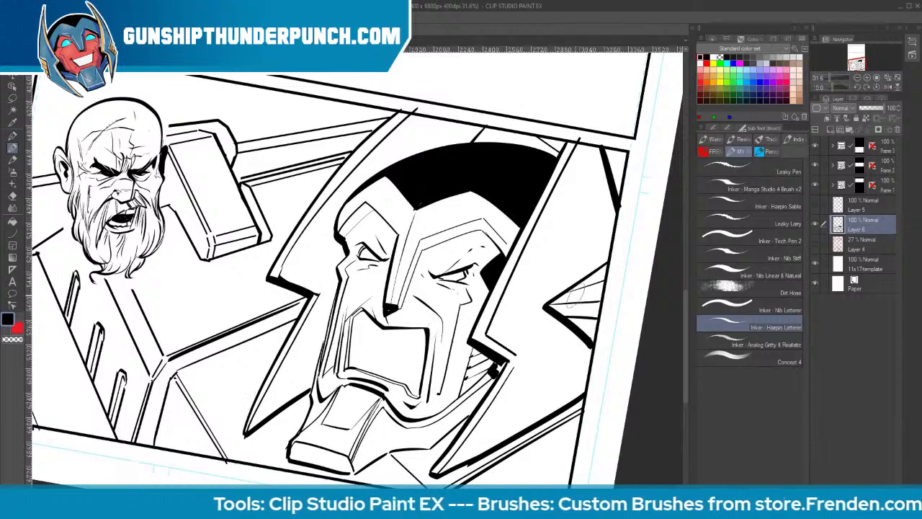
Hatch the pointed wedge beside the robot's helmet with thin lines and sharpen the outline of the helmet's right cheek point
left_click_drag(560, 297, 603, 283)
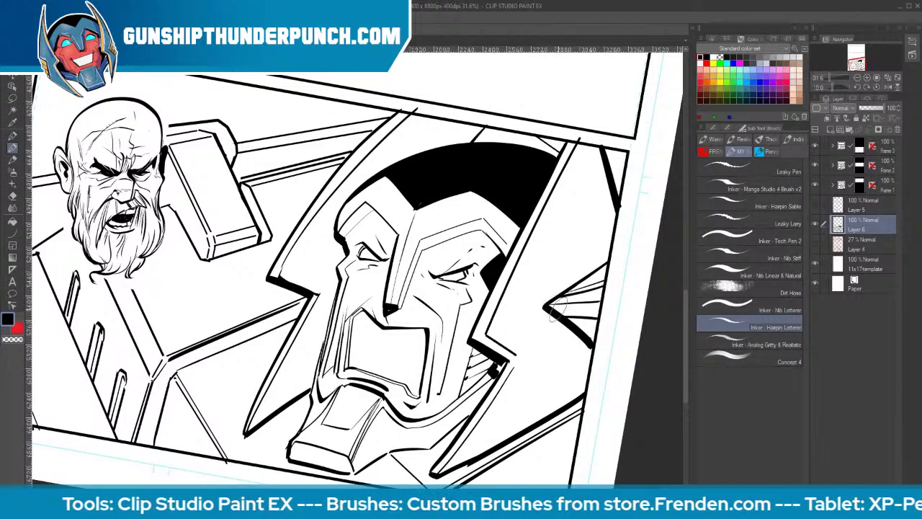
left_click_drag(558, 310, 597, 321)
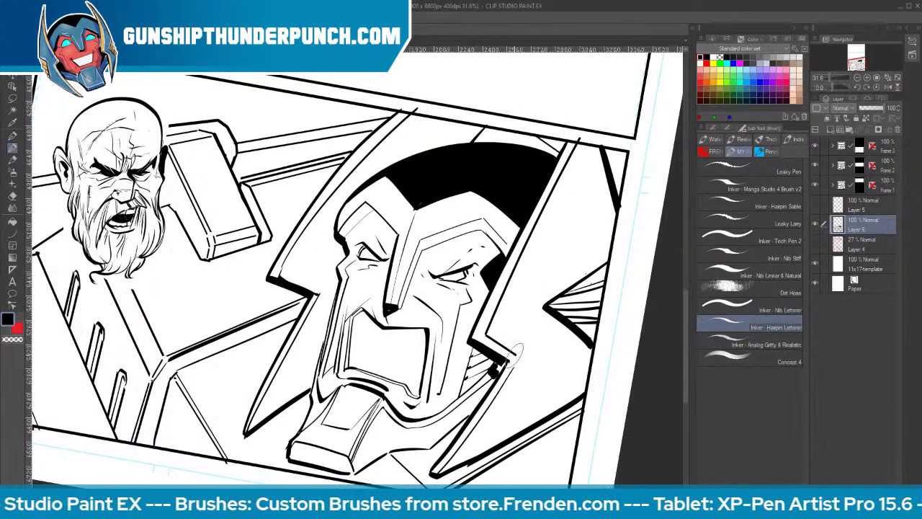
left_click_drag(515, 355, 499, 369)
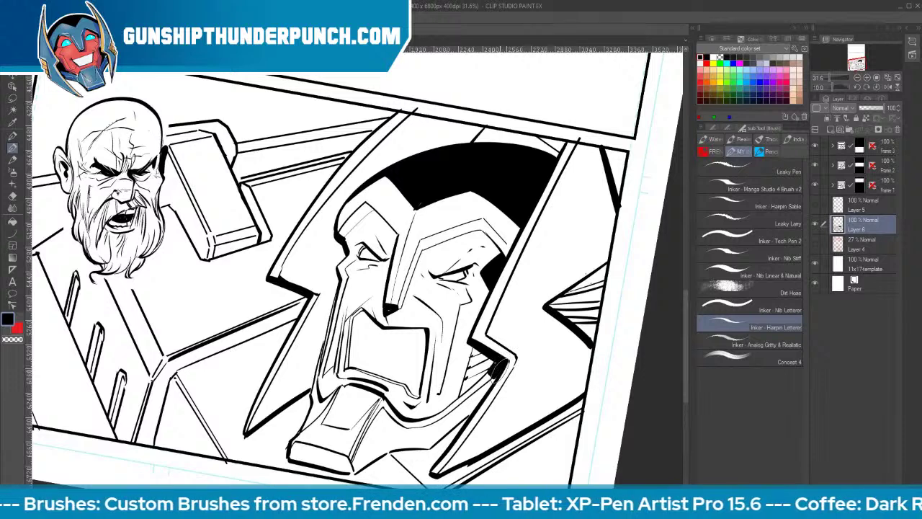
Ink short crease lines on the robot's neck beside the chin and add small dots on the chin plate
mouse_move(427, 431)
left_mouse_down()
mouse_move(398, 428)
mouse_move(393, 450)
left_mouse_up()
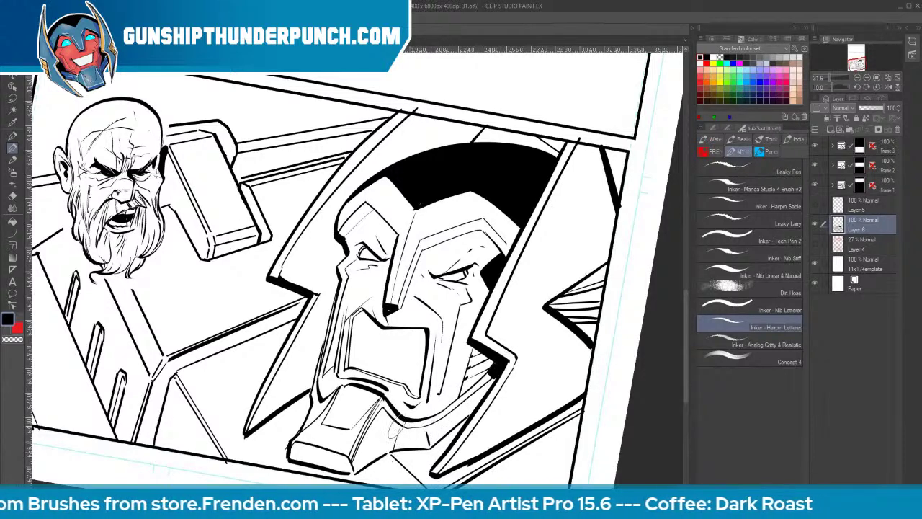
left_click_drag(401, 418, 378, 458)
left_click(324, 429)
left_click(334, 431)
left_click(340, 448)
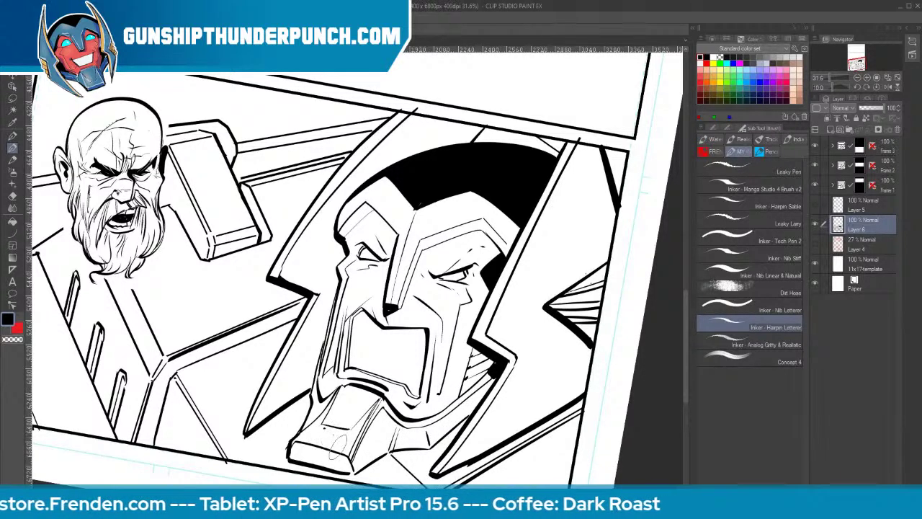
Ink a line on the robot's right cheek and thicken the left brow line
left_click_drag(417, 309, 435, 329)
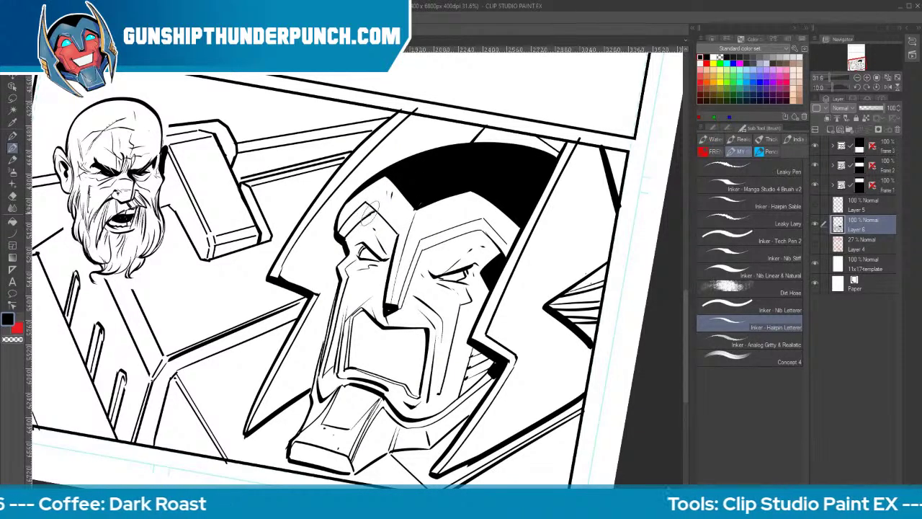
left_click_drag(360, 196, 405, 252)
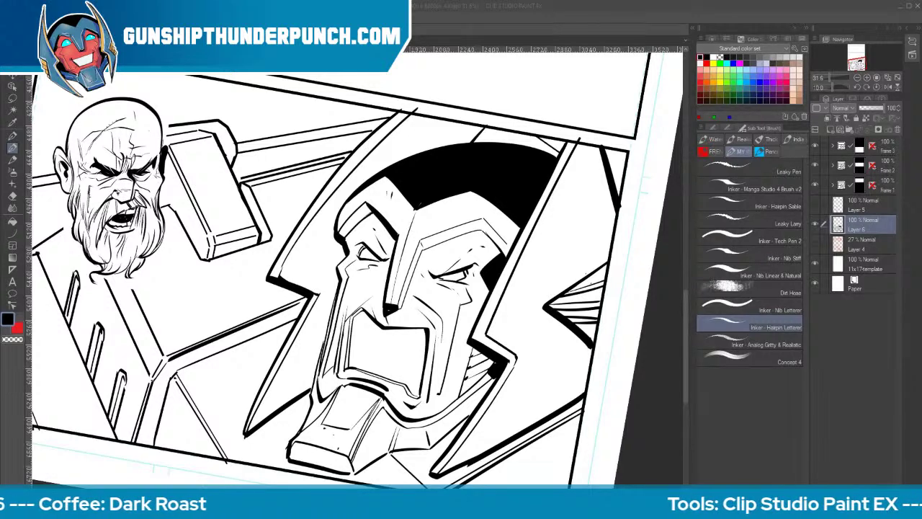
Draw a thin white line along the centre of the robot's black helmet crown and check the whole panel
left_click(714, 55)
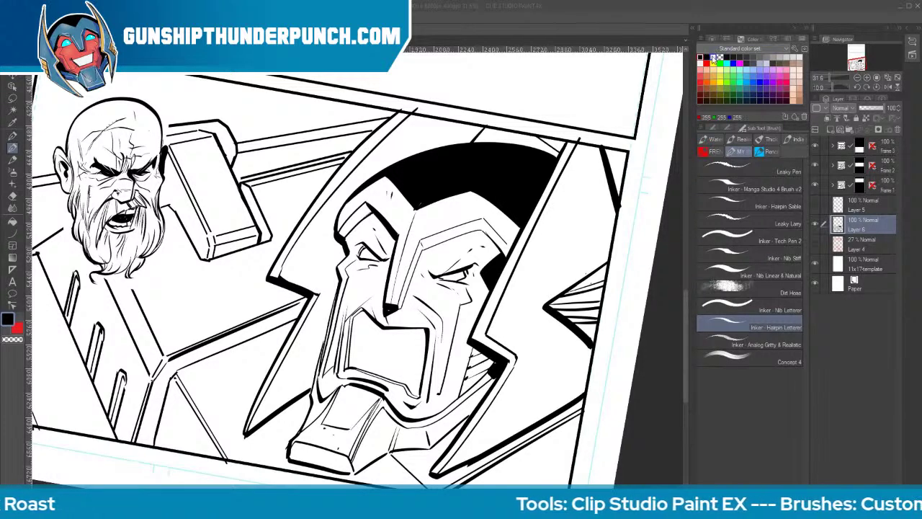
left_click_drag(414, 212, 500, 109)
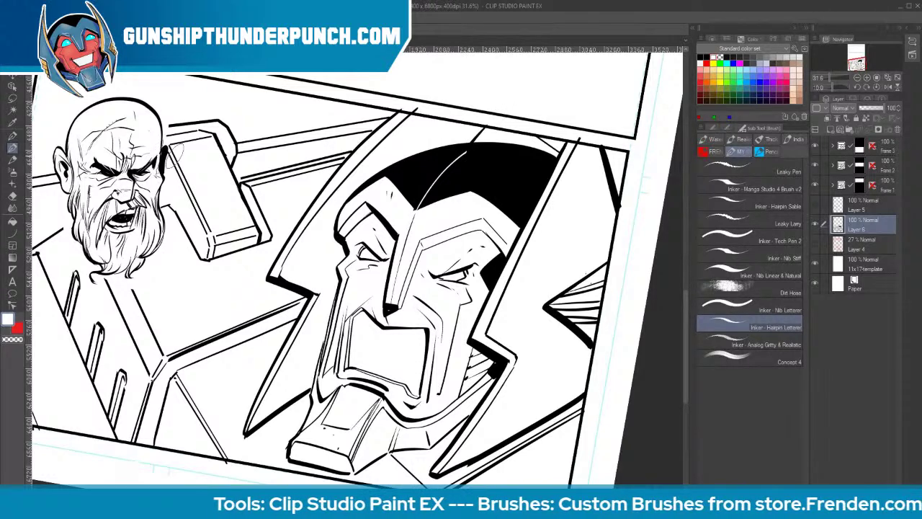
scroll(541, 321, "down", 4)
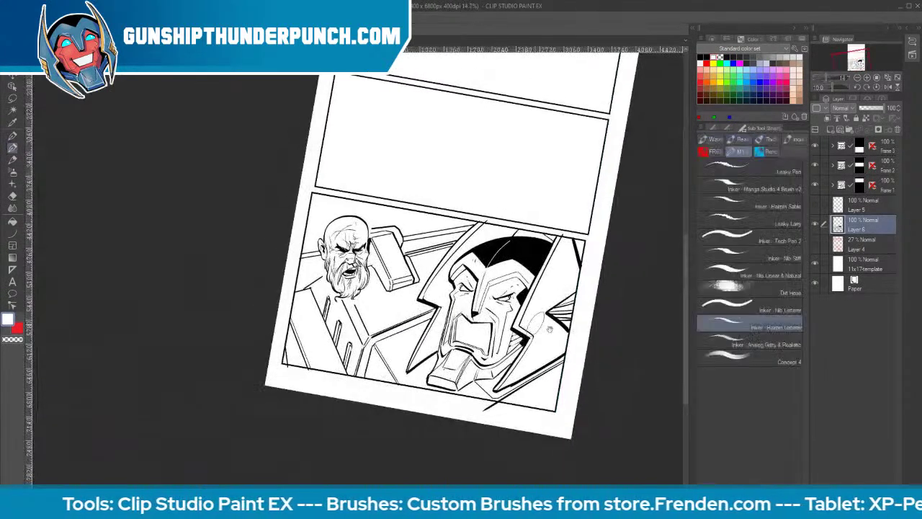
left_click(815, 245)
left_click(814, 245)
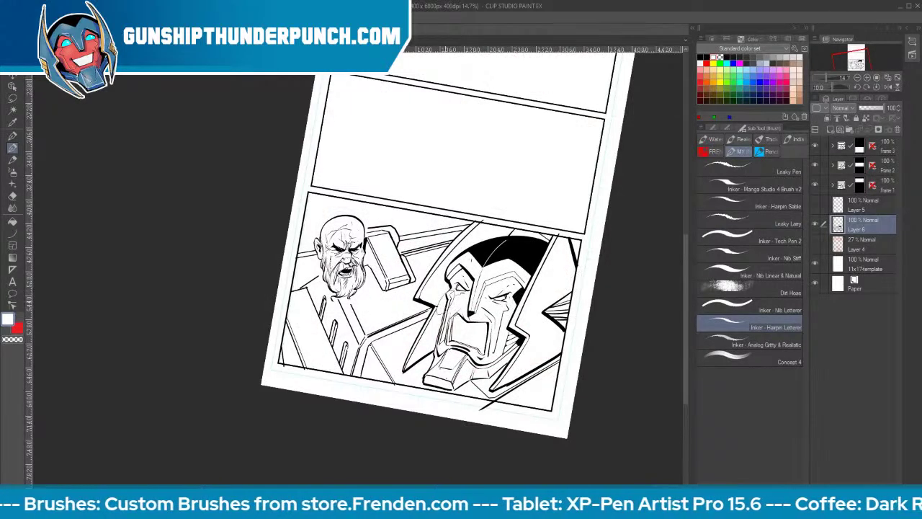
left_click_drag(417, 270, 504, 270)
Thicken the outer edges of the block beside the bearded man, the beam behind it and his shoulder with black straight lines
left_click(701, 57)
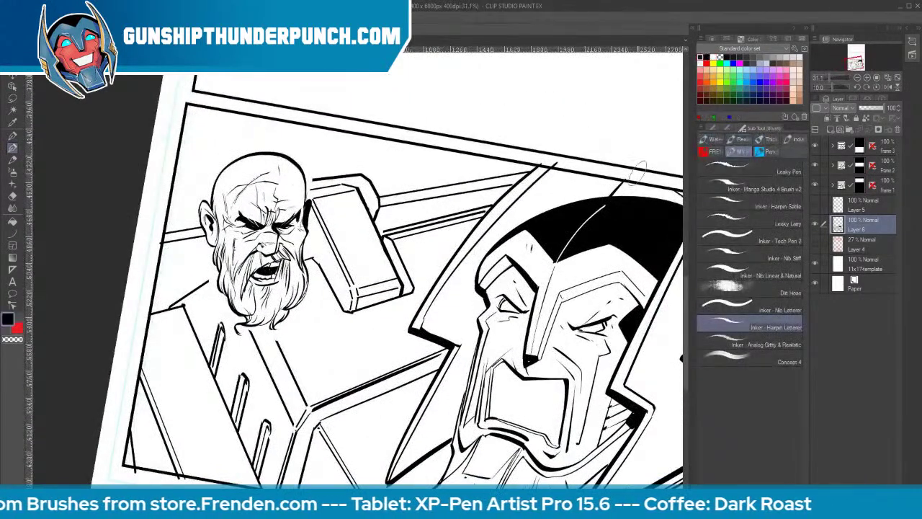
key("u")
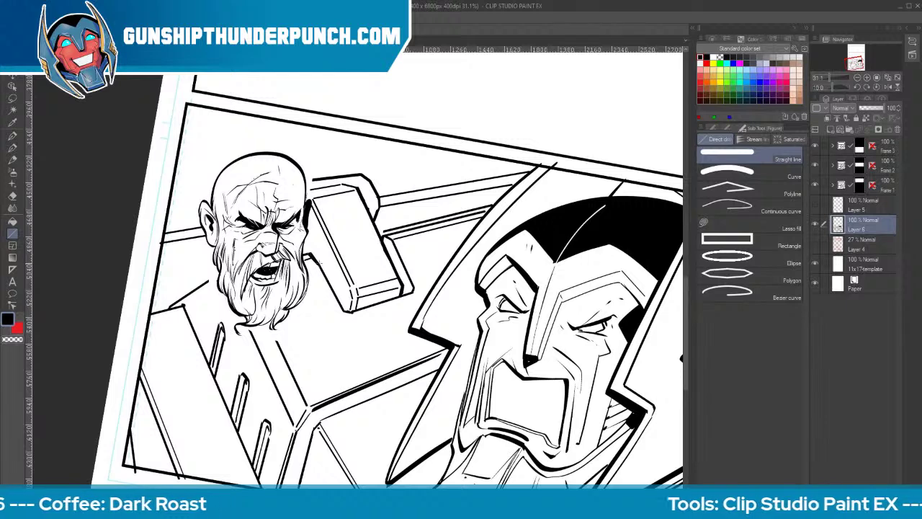
mouse_move(320, 263)
left_mouse_down()
mouse_move(334, 296)
mouse_move(412, 294)
left_mouse_up()
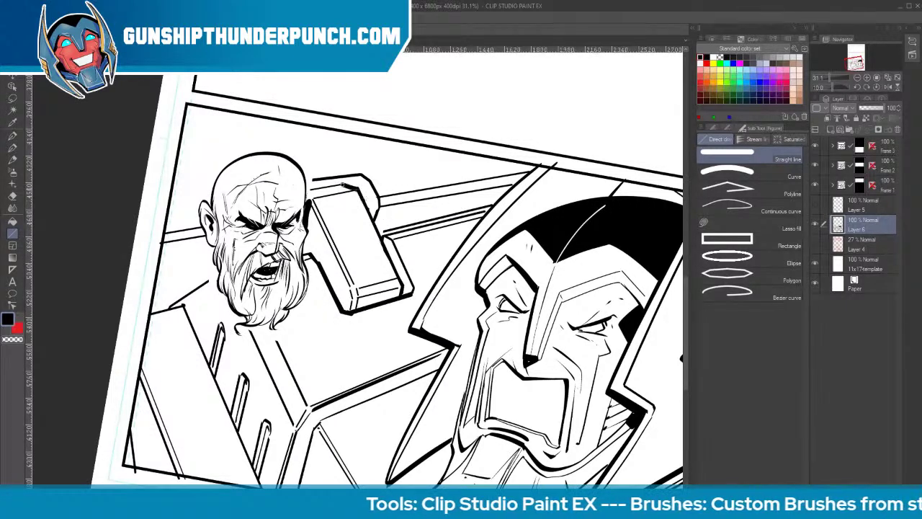
left_click_drag(356, 189, 402, 281)
left_click_drag(380, 233, 495, 204)
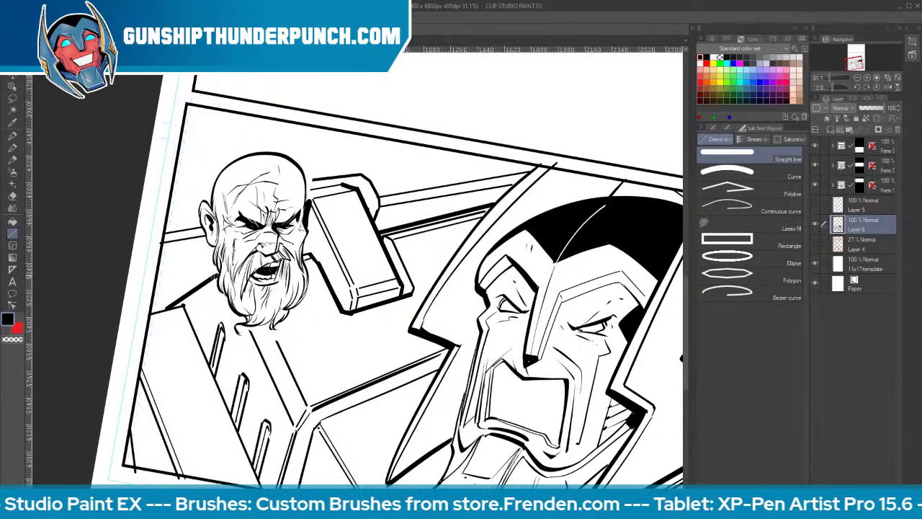
left_click_drag(151, 316, 189, 296)
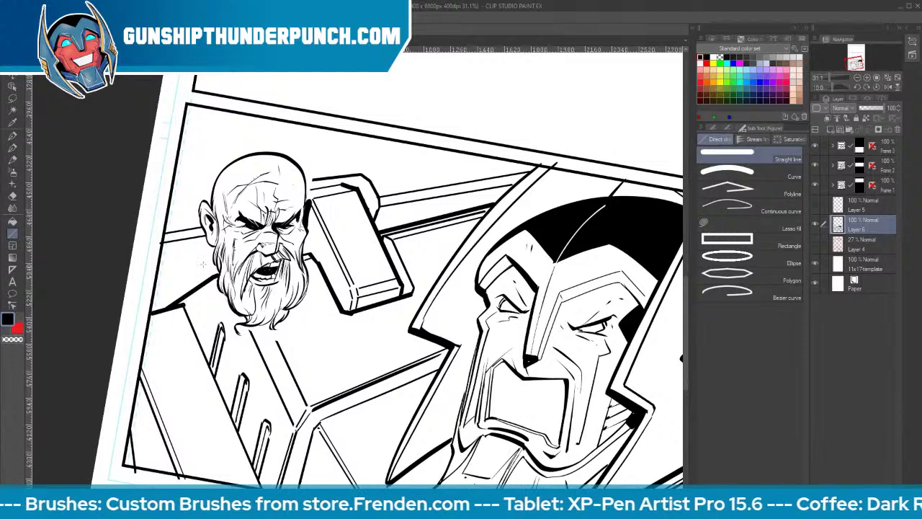
left_click_drag(306, 191, 344, 185)
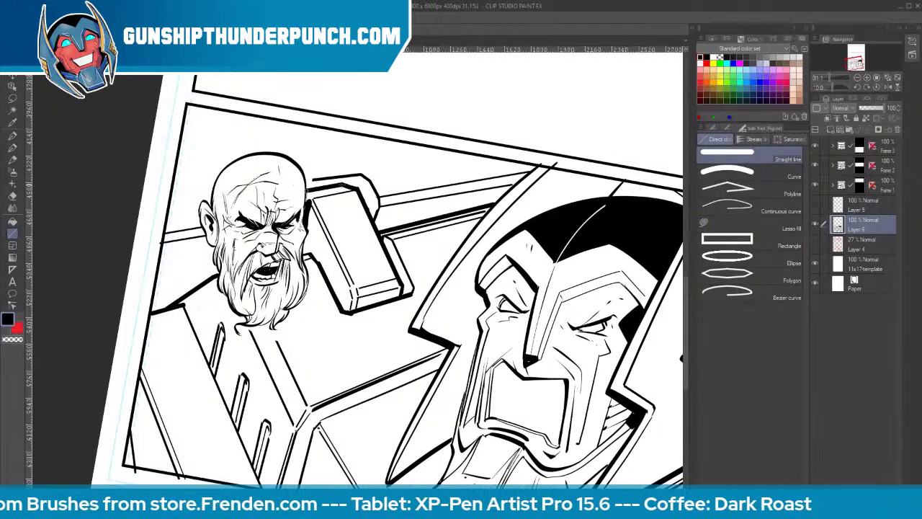
left_click_drag(352, 314, 412, 294)
Thicken the edge of the uppermost slot in the bearded man's torso with a black straight line
key("space")
left_click_drag(474, 418, 429, 257)
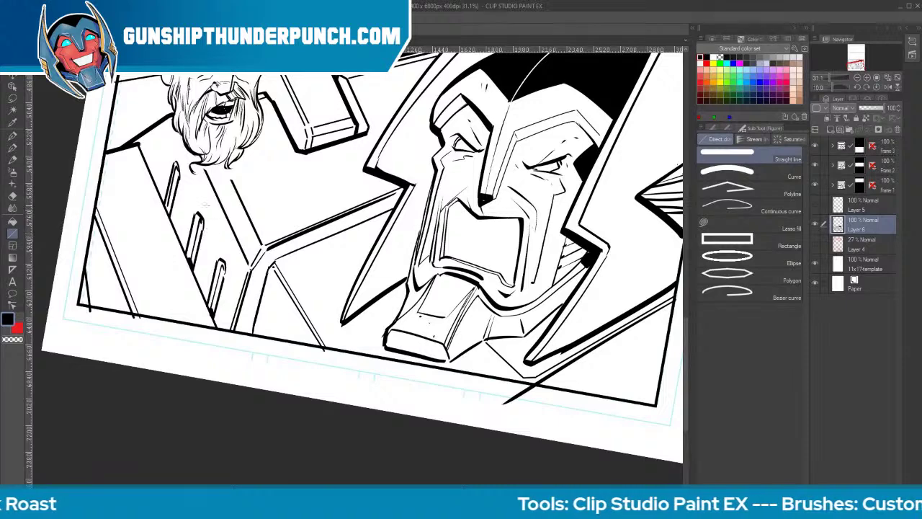
left_click_drag(172, 204, 167, 216)
Try to fill the narrow area between the robot's neck and the helmet's lower right point with black
key("space")
mouse_move(584, 263)
left_mouse_down()
mouse_move(315, 297)
mouse_move(385, 273)
left_mouse_up()
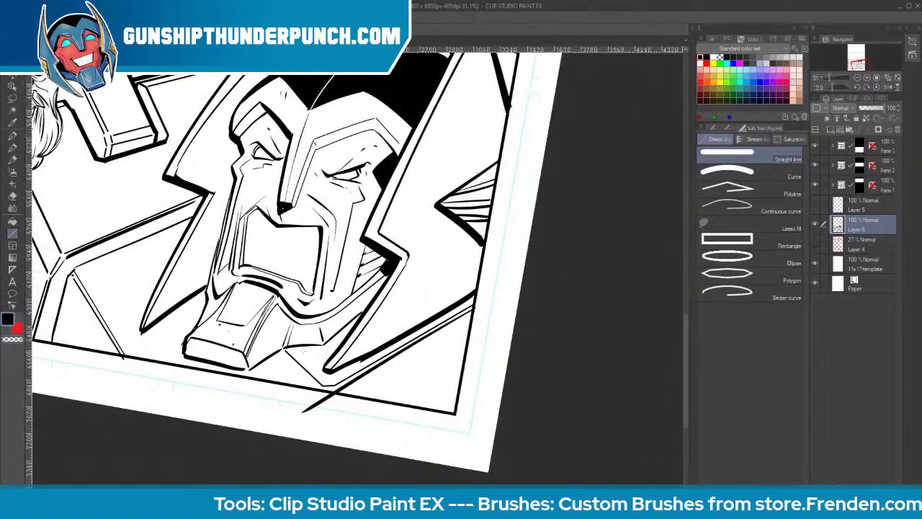
key("b")
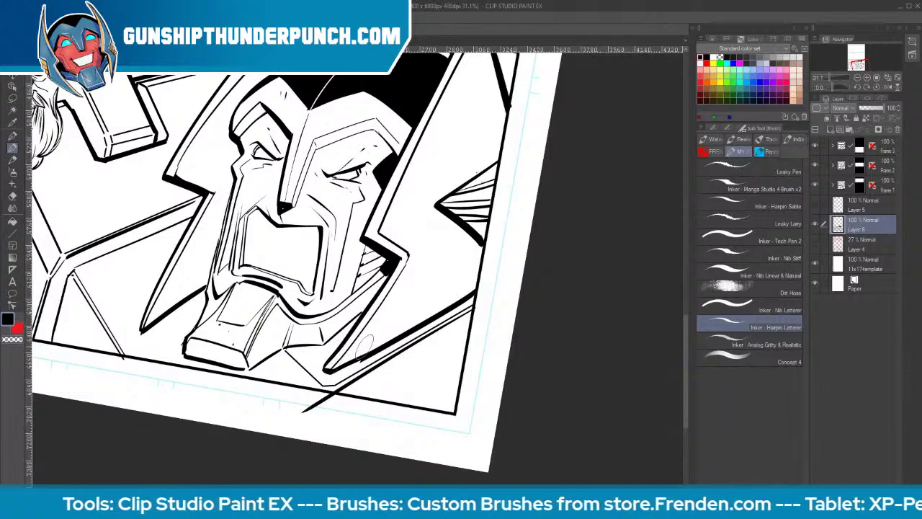
key("g")
left_click(341, 381)
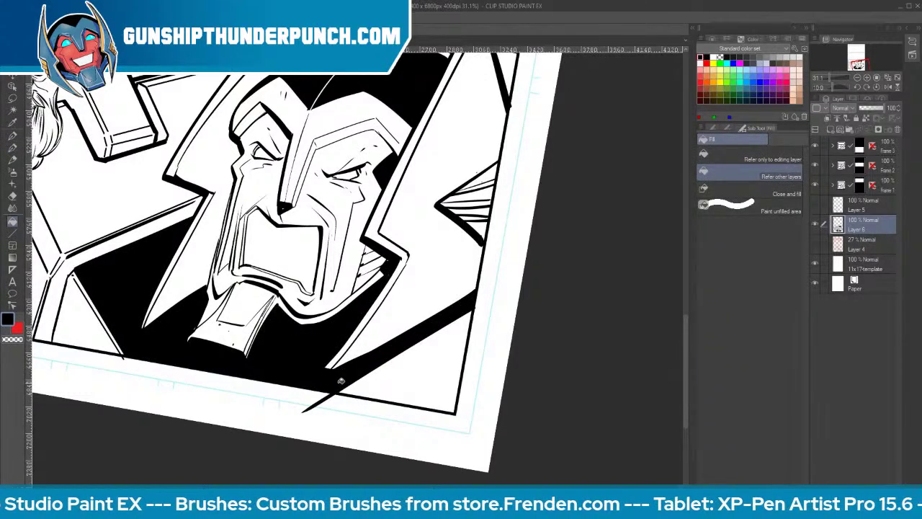
key("p")
key("ctrl+z")
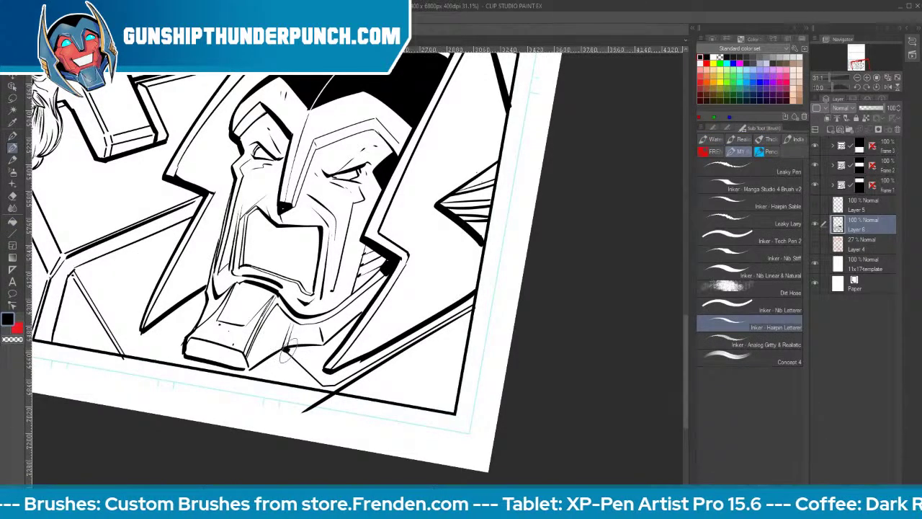
Close the gap in the outline below the robot's neck and fill the area around the helmet's lower right point with black
key("g")
left_click(332, 337)
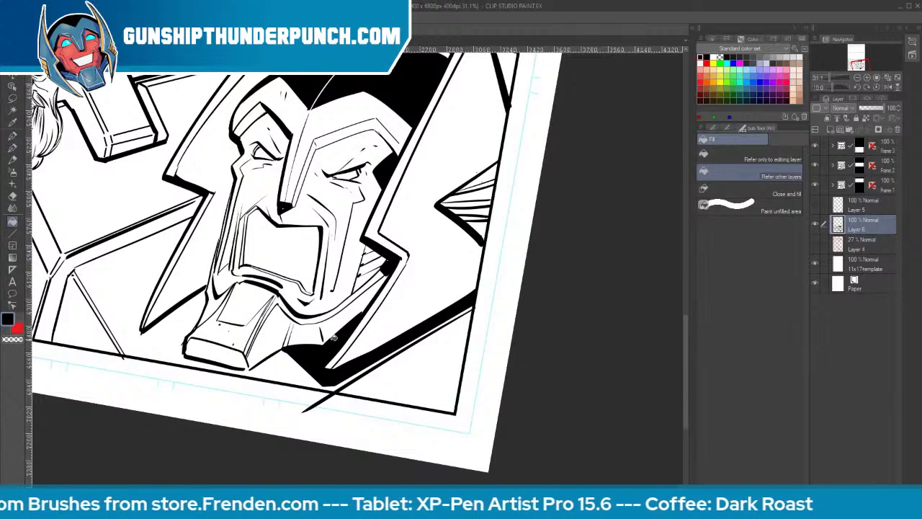
key("p")
key("e")
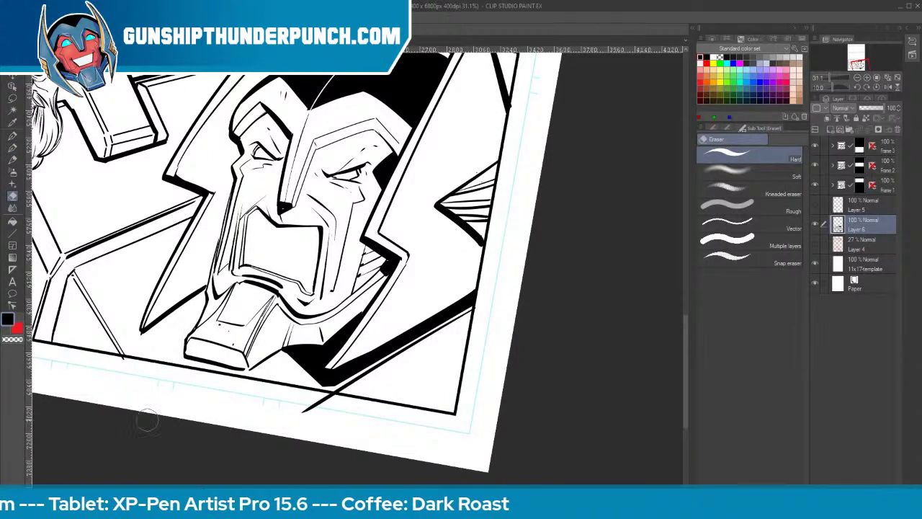
key("b")
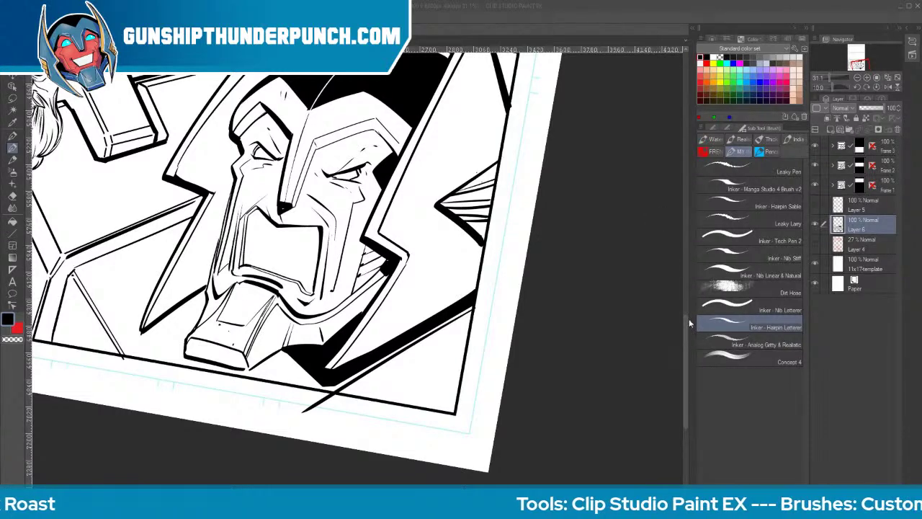
Draw a stepped panel outline with straight lines on the armour plate below the bearded man's beard
left_click_drag(685, 318, 686, 304)
key("space")
mouse_move(278, 368)
left_mouse_down()
mouse_move(508, 328)
mouse_move(492, 417)
left_mouse_up()
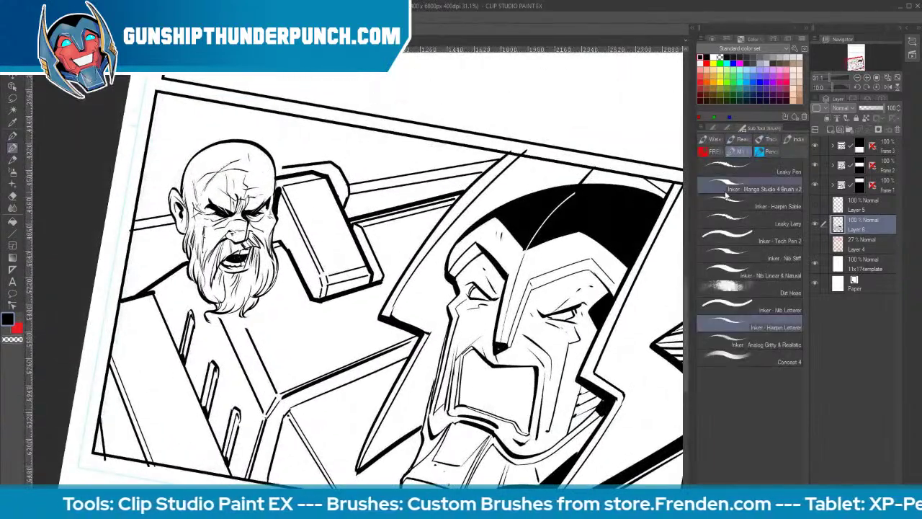
key("u")
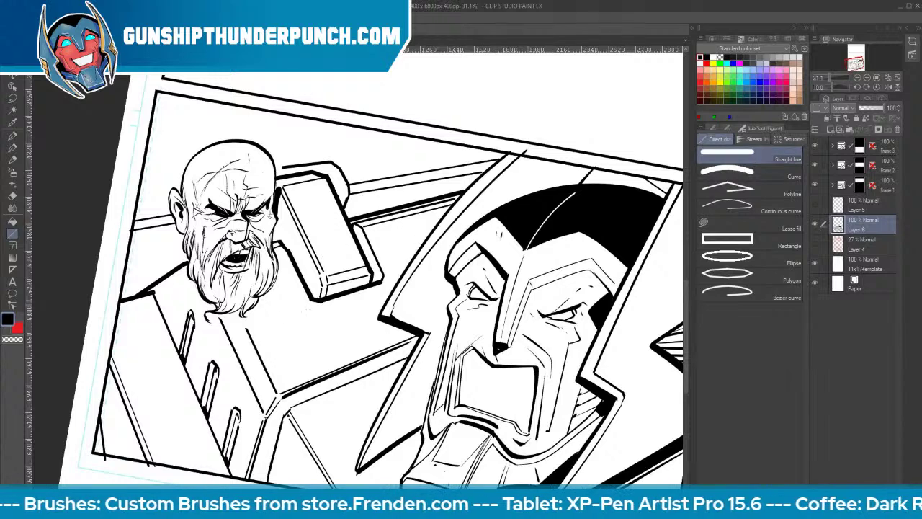
mouse_move(248, 314)
left_mouse_down()
mouse_move(283, 384)
mouse_move(335, 359)
mouse_move(316, 318)
mouse_move(295, 323)
mouse_move(282, 296)
mouse_move(299, 288)
mouse_move(284, 250)
mouse_move(277, 255)
left_mouse_up()
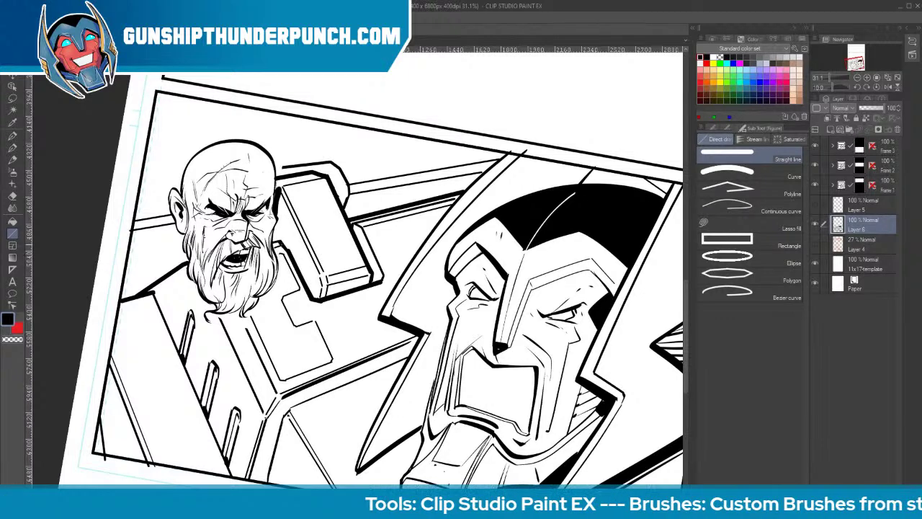
Reduce the straight line's size and add thin detail lines beneath the beam beside the block
key("bracketleft")
key("bracketleft")
left_click_drag(375, 230, 438, 214)
Draw two thin parallel lines and a stepped panel outline on the background above the bearded man's head
left_click_drag(175, 93, 201, 148)
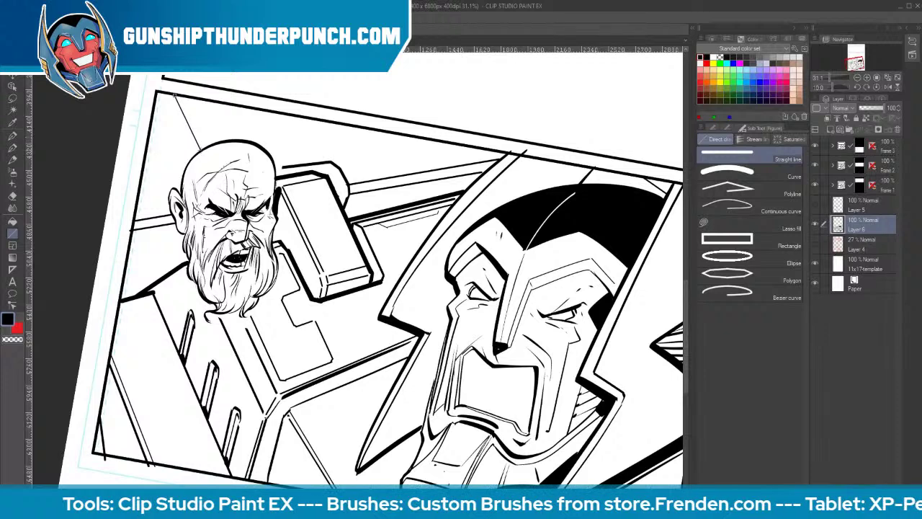
left_click_drag(196, 97, 218, 142)
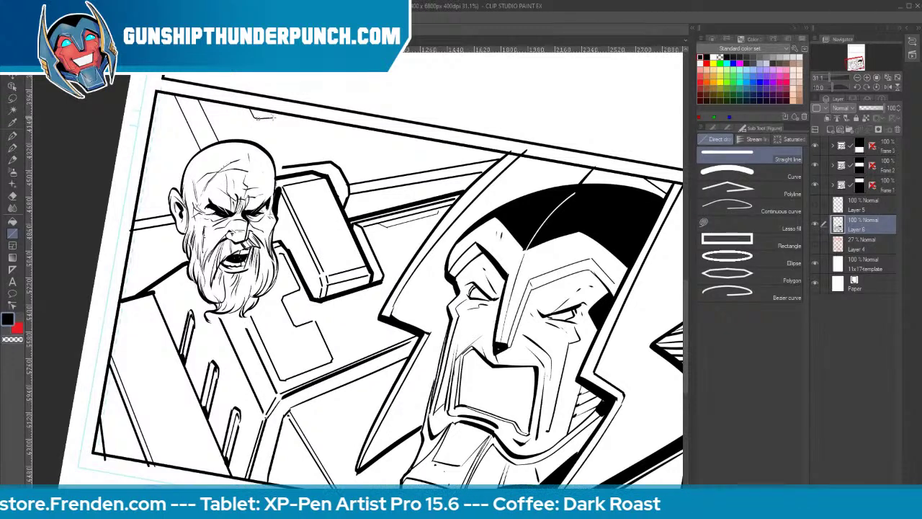
mouse_move(273, 118)
left_mouse_down()
mouse_move(291, 151)
mouse_move(273, 154)
left_mouse_up()
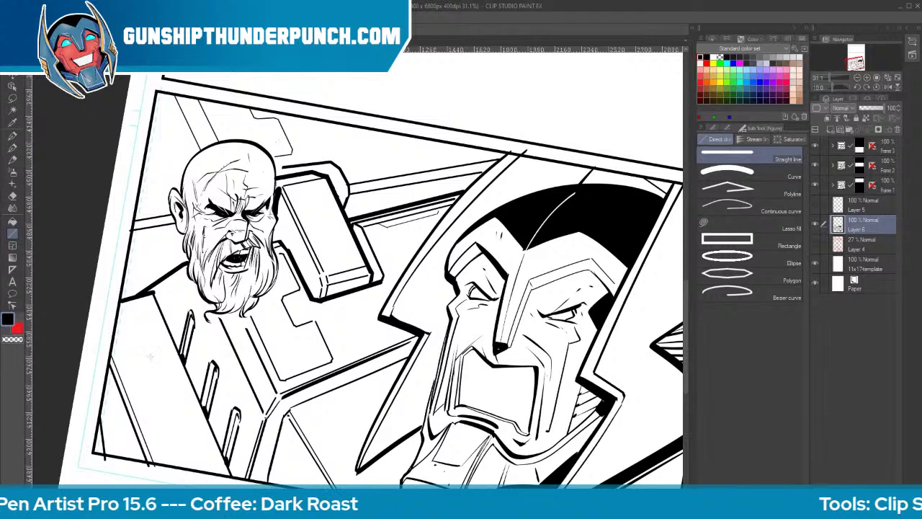
Add thin straight detail lines along the armour edges below the bearded man, including a stepped outline under the long diagonal beam
mouse_move(155, 294)
left_mouse_down()
mouse_move(176, 297)
mouse_move(159, 301)
mouse_move(171, 335)
left_mouse_up()
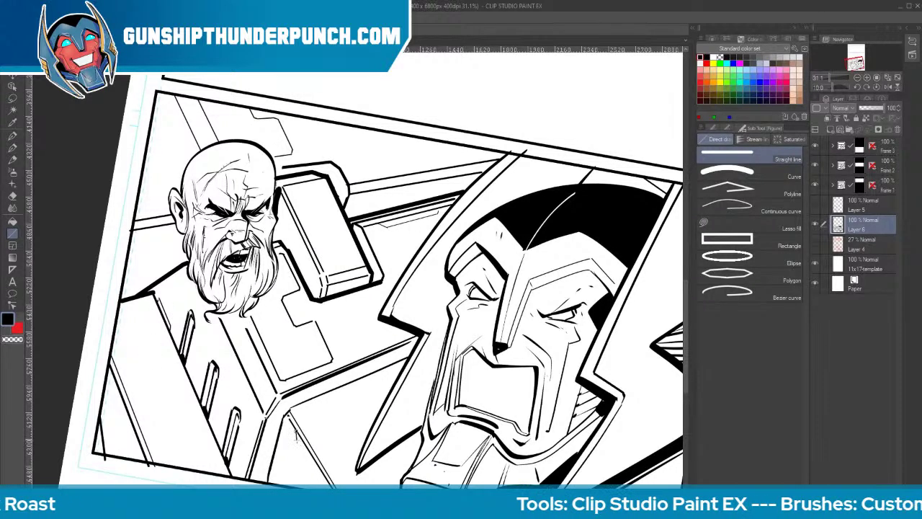
left_click_drag(297, 439, 325, 484)
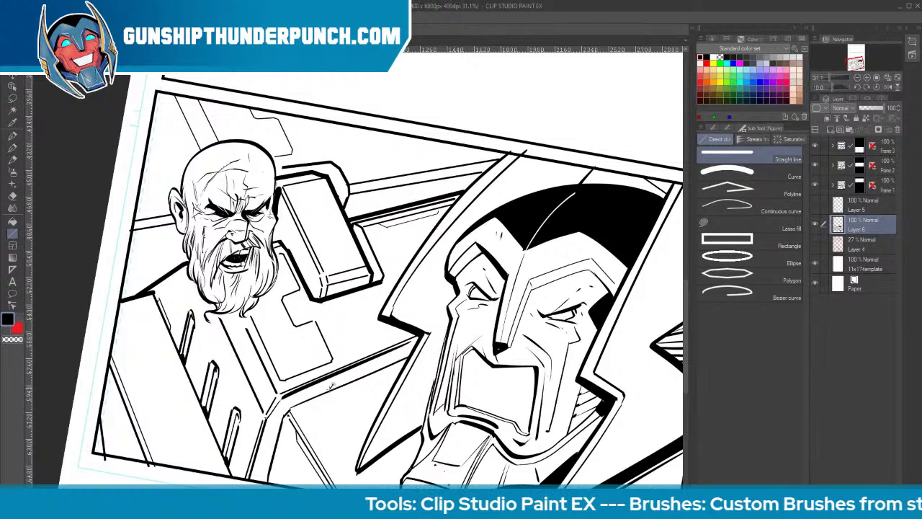
mouse_move(330, 386)
left_mouse_down()
mouse_move(393, 358)
mouse_move(367, 379)
left_mouse_up()
left_click_drag(367, 379, 310, 401)
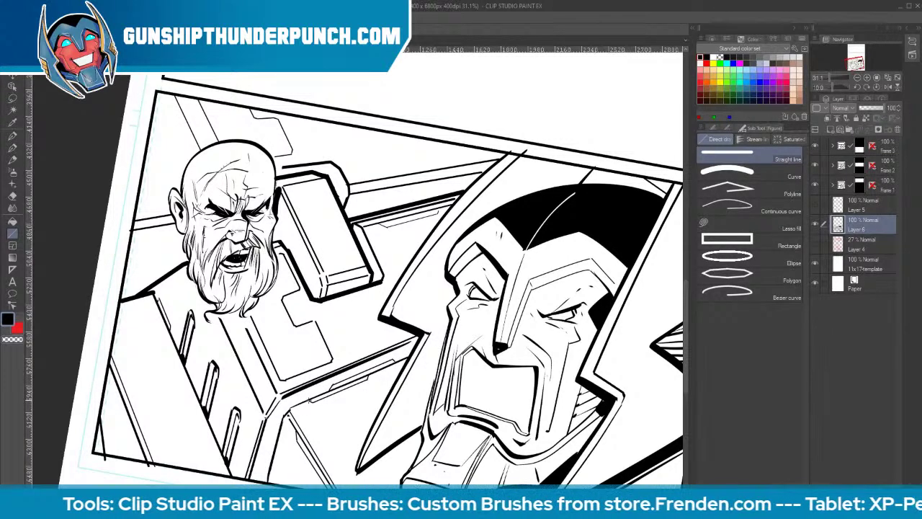
Draw a thin angular panel outline beneath the thick black diagonal band near the comic panel's lower right corner
key("space")
left_click_drag(512, 376, 258, 171)
left_click_drag(331, 312, 345, 321)
left_click_drag(345, 321, 421, 262)
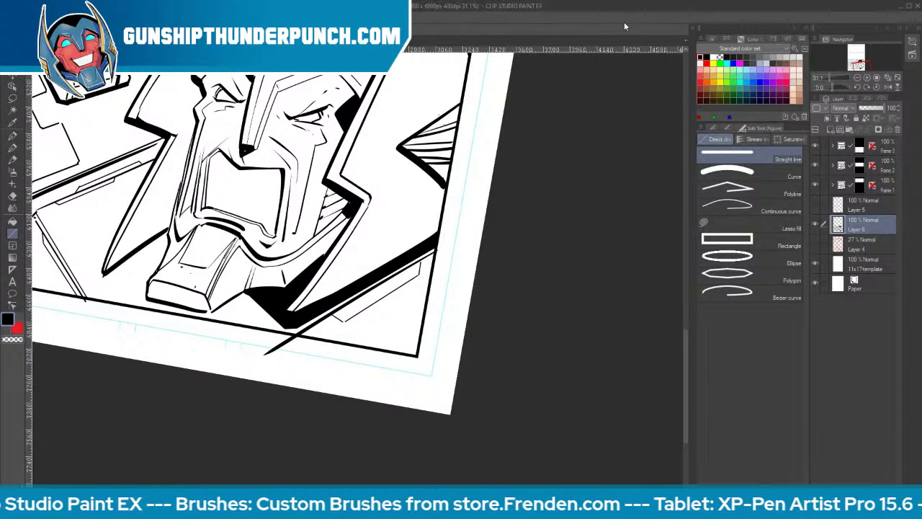
Erase the rough hatching inside the triangular notch beside the panel's right border
key("space")
left_click_drag(490, 329, 523, 422)
key("ctrl+space")
mouse_move(484, 227)
left_mouse_down()
mouse_move(461, 227)
mouse_move(500, 201)
mouse_move(484, 262)
mouse_move(456, 229)
mouse_move(487, 194)
left_mouse_up()
key("e")
left_click_drag(404, 247, 477, 312)
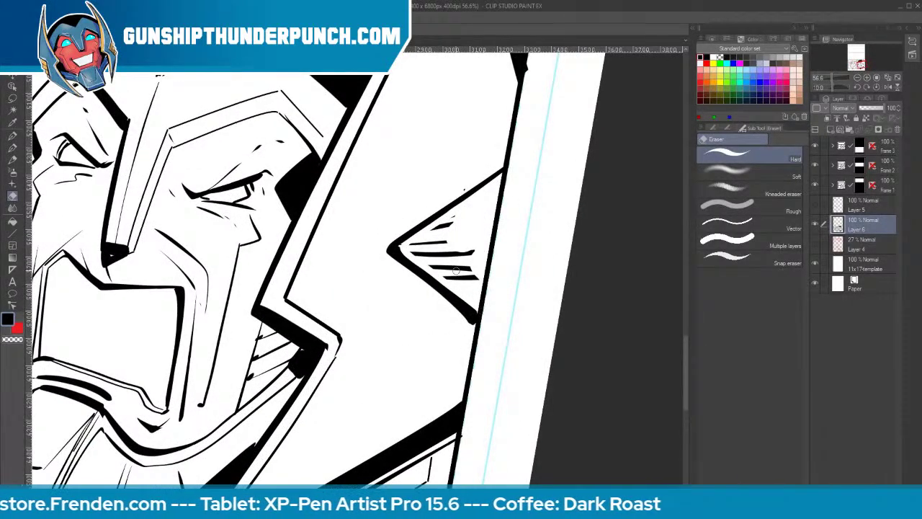
mouse_move(400, 246)
left_mouse_down()
mouse_move(443, 281)
mouse_move(454, 220)
mouse_move(462, 261)
left_mouse_up()
Fill the triangular notch with thin straight lines fanning out from its point to the panel border
left_click(12, 232)
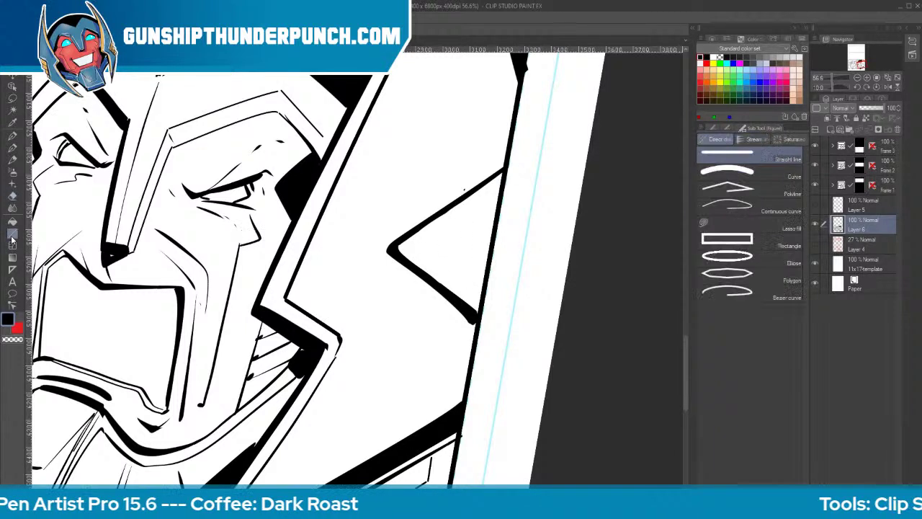
left_click_drag(415, 230, 497, 198)
left_click_drag(397, 249, 495, 226)
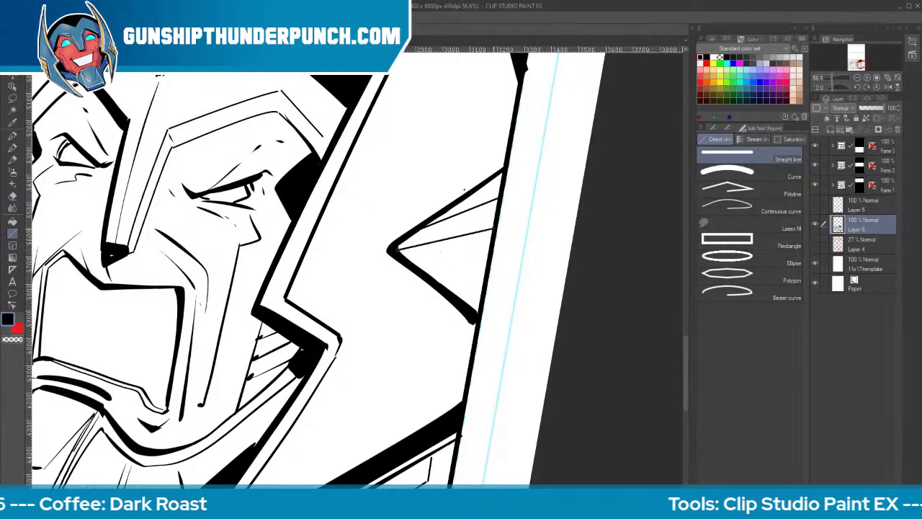
left_click_drag(416, 265, 486, 264)
left_click_drag(442, 287, 483, 291)
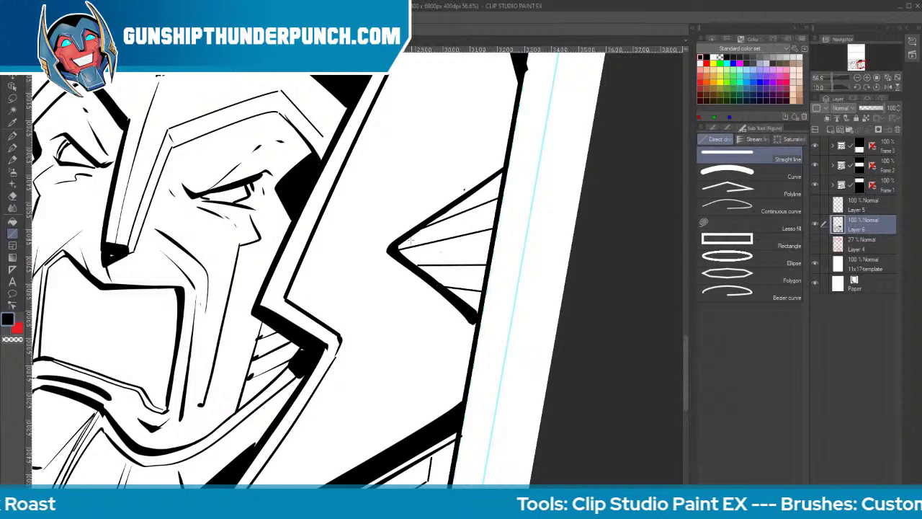
mouse_move(403, 240)
left_mouse_down()
mouse_move(498, 205)
mouse_move(478, 239)
mouse_move(493, 234)
left_mouse_up()
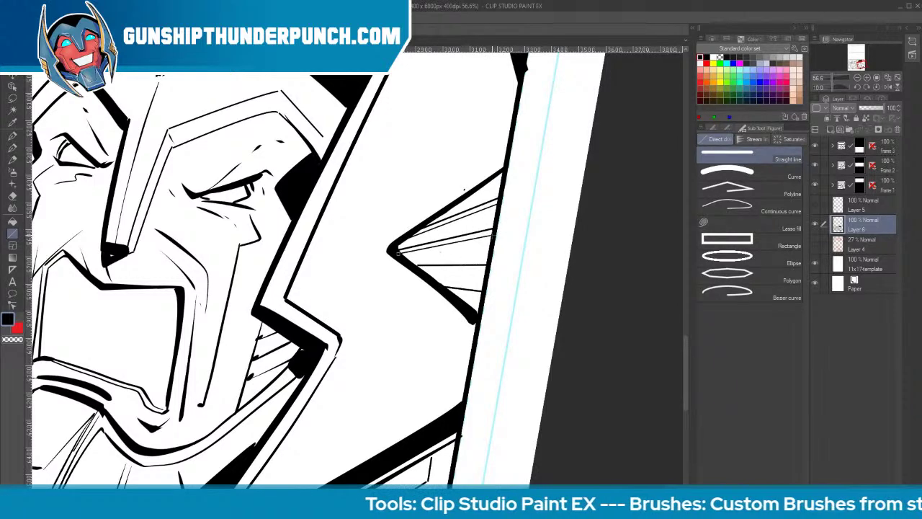
mouse_move(418, 271)
left_mouse_down()
mouse_move(487, 272)
mouse_move(482, 297)
left_mouse_up()
Ink small dots and a thin broken panel outline on the plate beside the helmet's notch using the Inker - Hairpin Letterer brush
scroll(349, 321, "down", 3)
key("p")
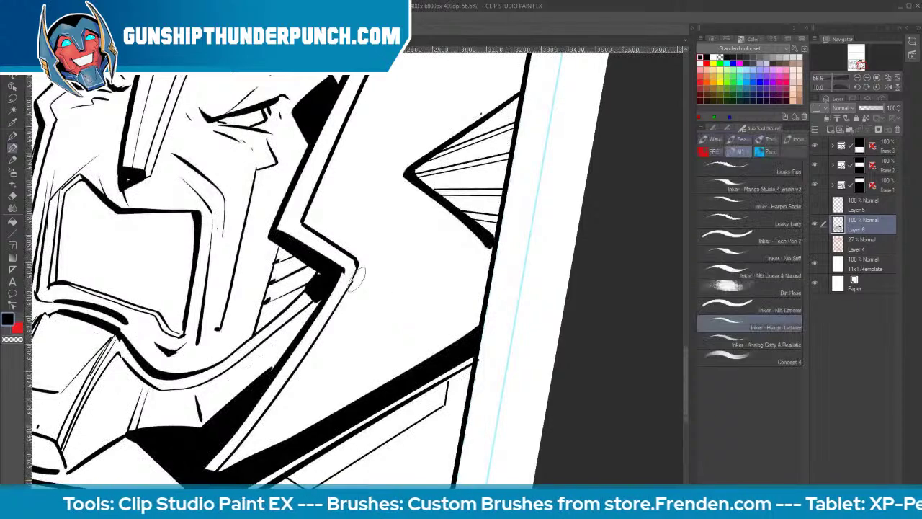
left_click(359, 239)
left_click(366, 222)
mouse_move(376, 294)
left_mouse_down()
mouse_move(370, 324)
mouse_move(326, 325)
mouse_move(312, 338)
left_mouse_up()
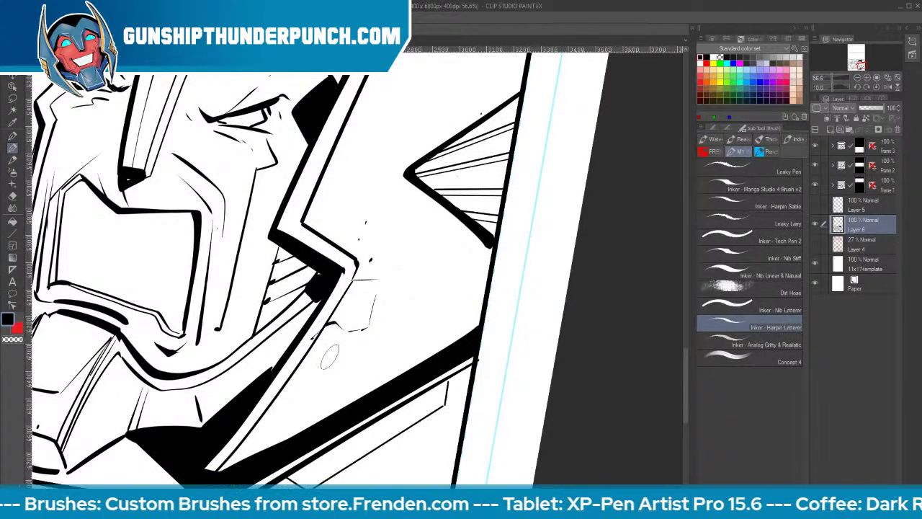
left_click(331, 359)
Add fine ticks around the robot's upper mouth corner and roughen both eyelid lines using the Leaky Pen brush
mouse_move(349, 131)
left_mouse_down()
mouse_move(450, 87)
mouse_move(652, 212)
left_mouse_up()
left_click_drag(274, 324, 289, 317)
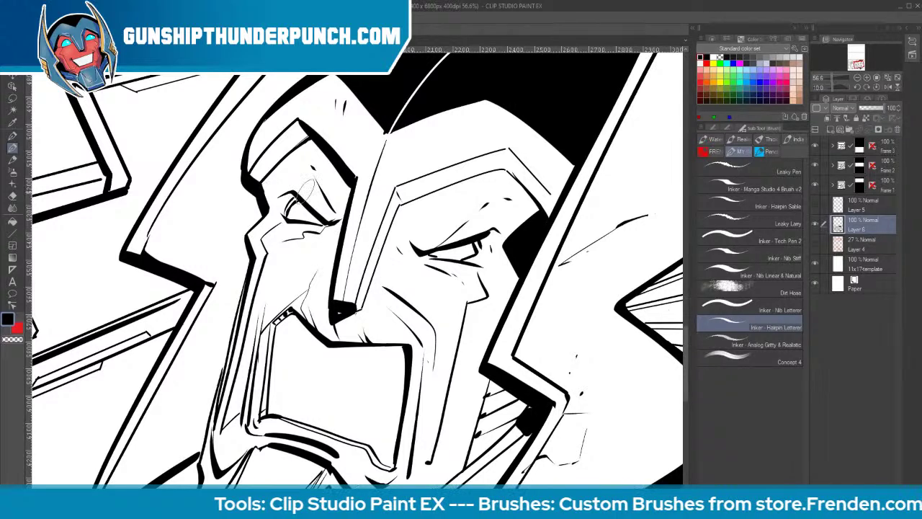
left_click(753, 172)
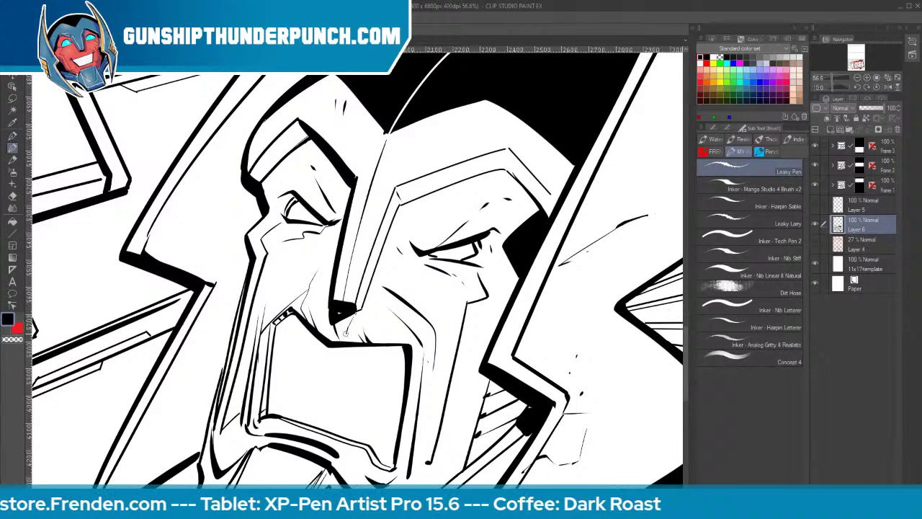
left_click_drag(287, 287, 278, 311)
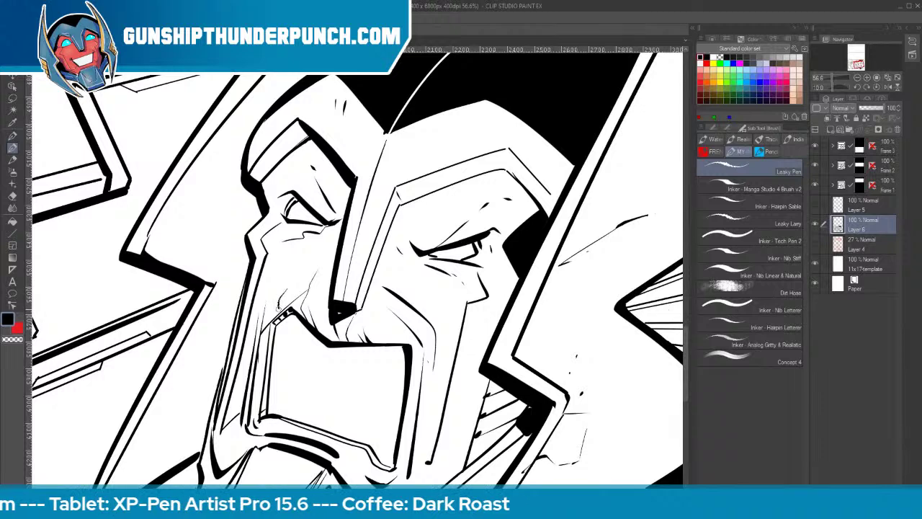
left_click_drag(325, 221, 289, 229)
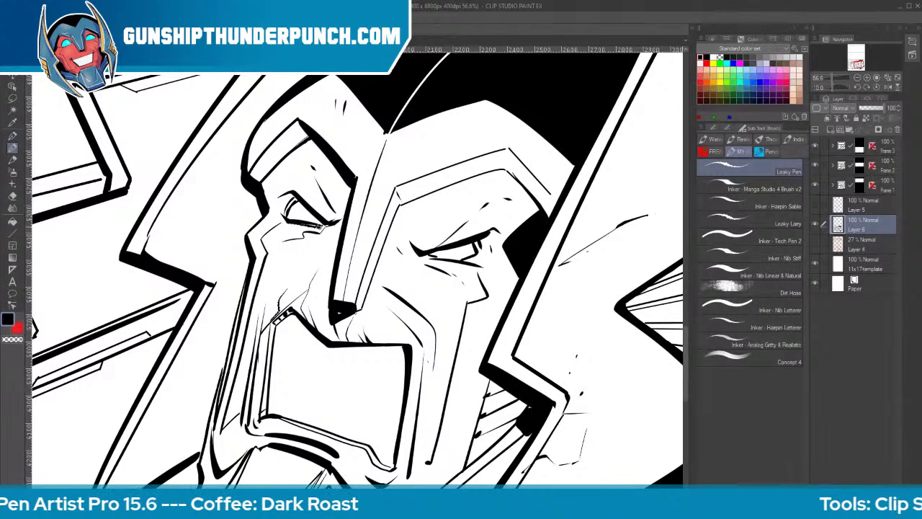
mouse_move(421, 252)
left_mouse_down()
mouse_move(491, 229)
mouse_move(506, 241)
mouse_move(523, 213)
left_mouse_up()
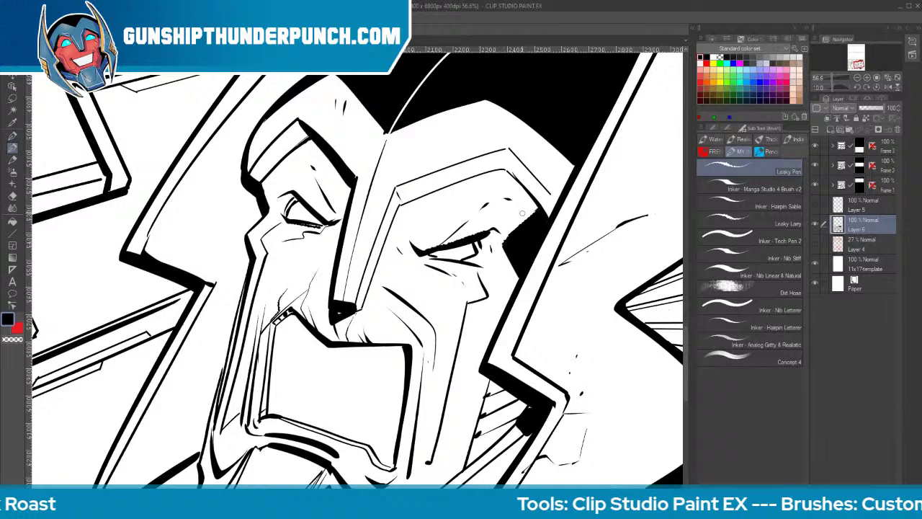
Roughen the robot's upper lip, mouth corner and cheek outline, and touch up the adjacent helmet guard's corner
left_click_drag(335, 310, 331, 335)
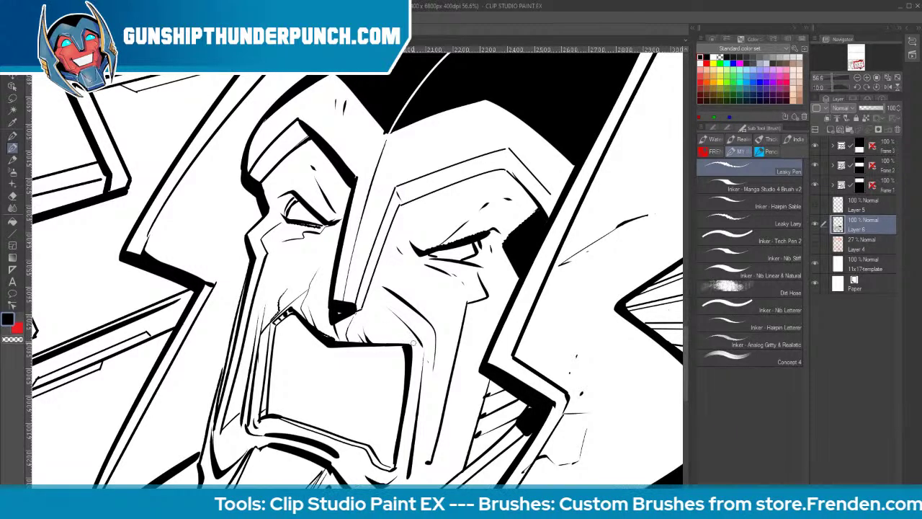
left_click_drag(403, 342, 412, 351)
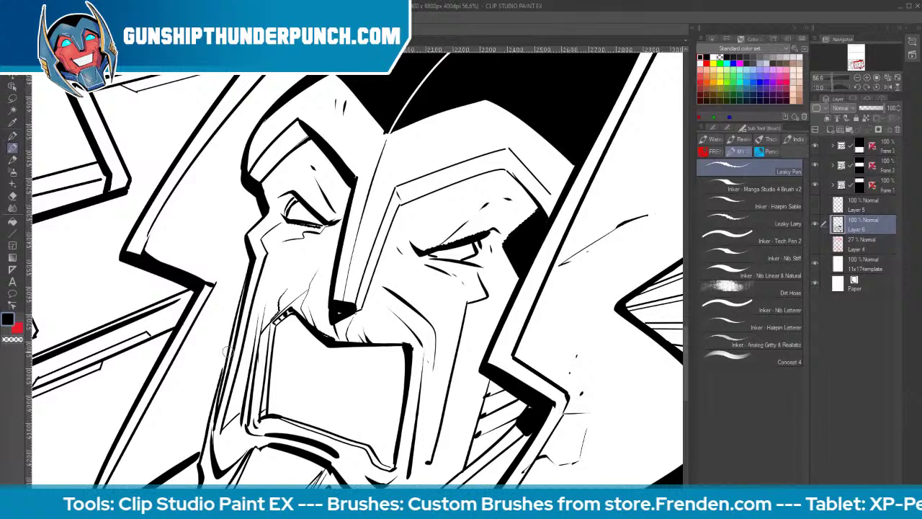
left_click_drag(226, 354, 203, 460)
left_click_drag(205, 285, 209, 286)
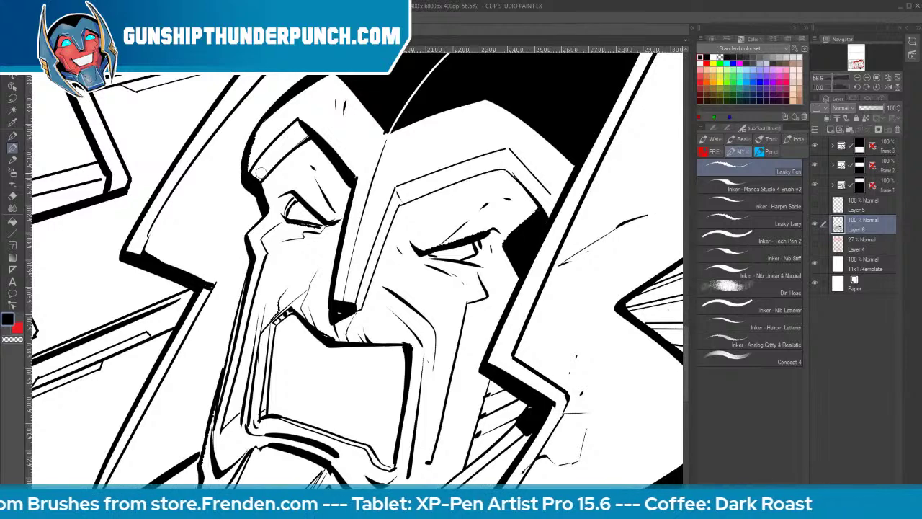
Roughen the edge of the black shadow between the robot's jaw and the helmet guard with broken brush texture
key("space")
mouse_move(567, 330)
left_mouse_down()
mouse_move(386, 307)
mouse_move(443, 163)
left_mouse_up()
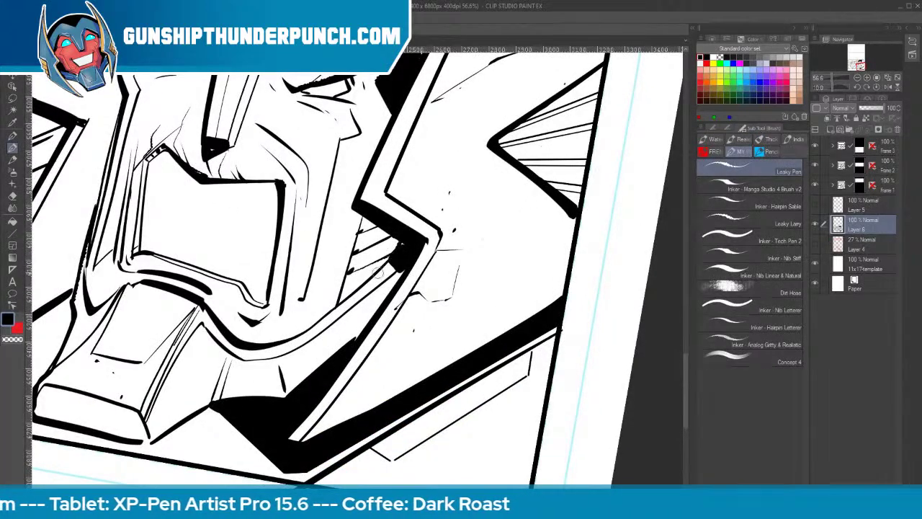
mouse_move(388, 264)
left_mouse_down()
mouse_move(398, 275)
mouse_move(341, 348)
left_mouse_up()
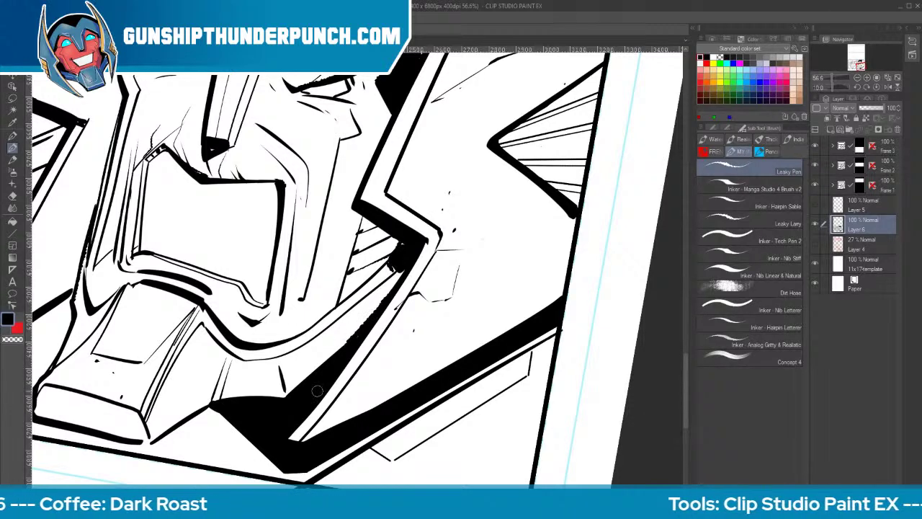
Add short hatching lines beside the robot's chin plate and close its lower corner with small texture marks
mouse_move(318, 392)
left_mouse_down()
mouse_move(501, 269)
mouse_move(502, 323)
left_mouse_up()
mouse_move(238, 276)
left_mouse_down()
mouse_move(220, 320)
mouse_move(255, 269)
mouse_move(234, 279)
mouse_move(305, 194)
mouse_move(402, 180)
mouse_move(362, 233)
mouse_move(316, 189)
left_mouse_up()
key("ctrl+z")
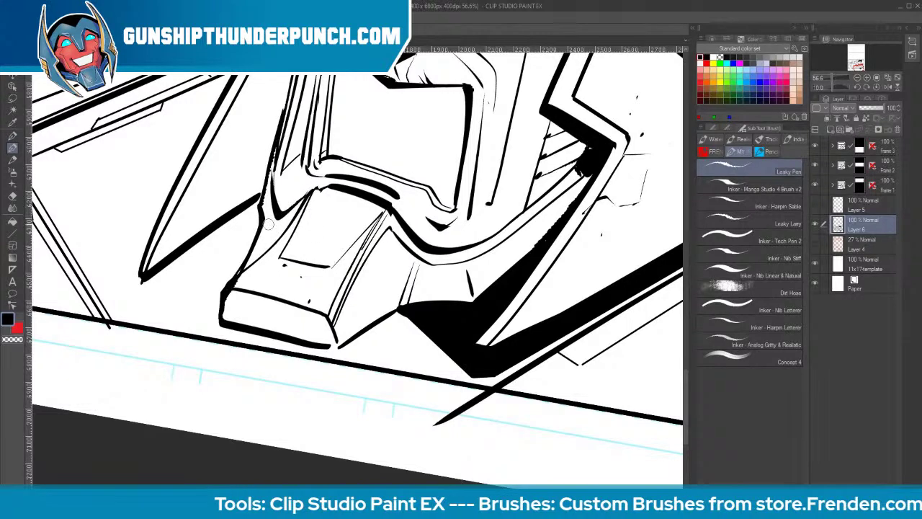
left_click_drag(281, 215, 259, 245)
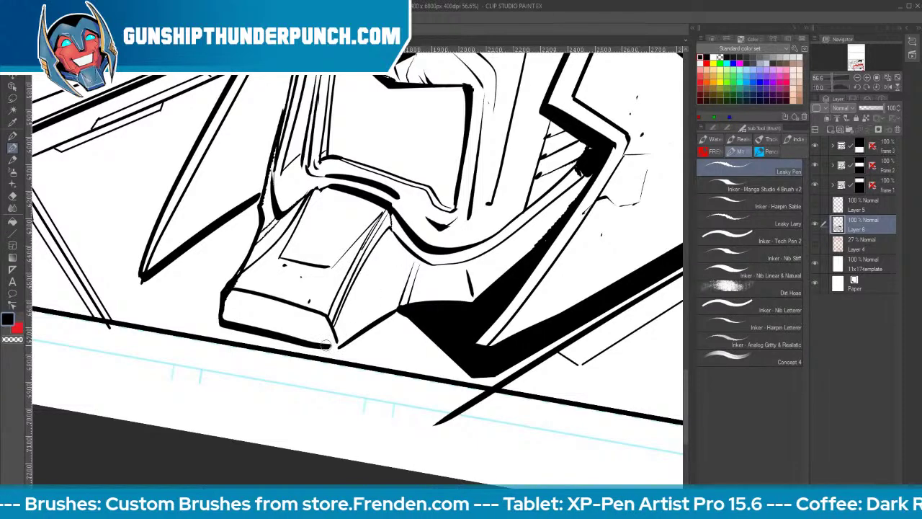
mouse_move(327, 346)
left_mouse_down()
mouse_move(338, 346)
mouse_move(311, 329)
left_mouse_up()
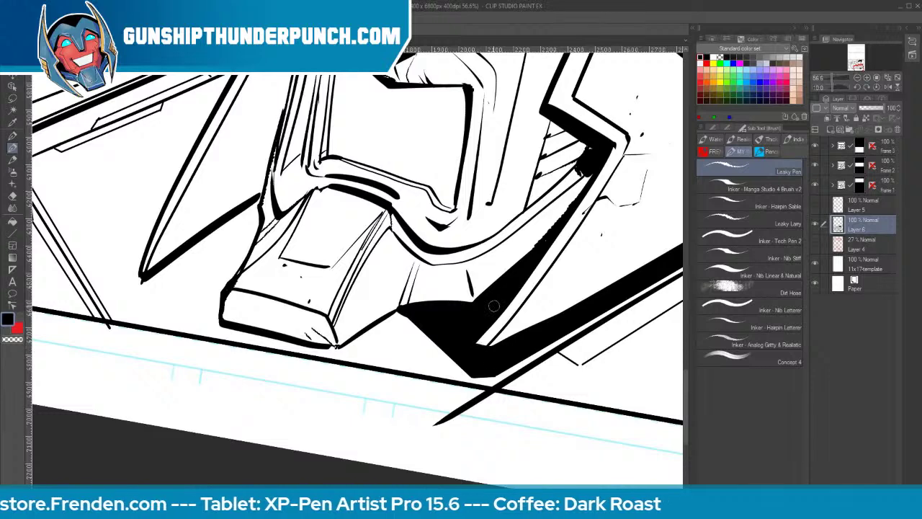
Roughen the edge of the helmet's black area above the brow and hatch the outer end of the brow ridge
key("space")
mouse_move(401, 139)
left_mouse_down()
mouse_move(231, 345)
mouse_move(295, 330)
mouse_move(317, 312)
left_mouse_up()
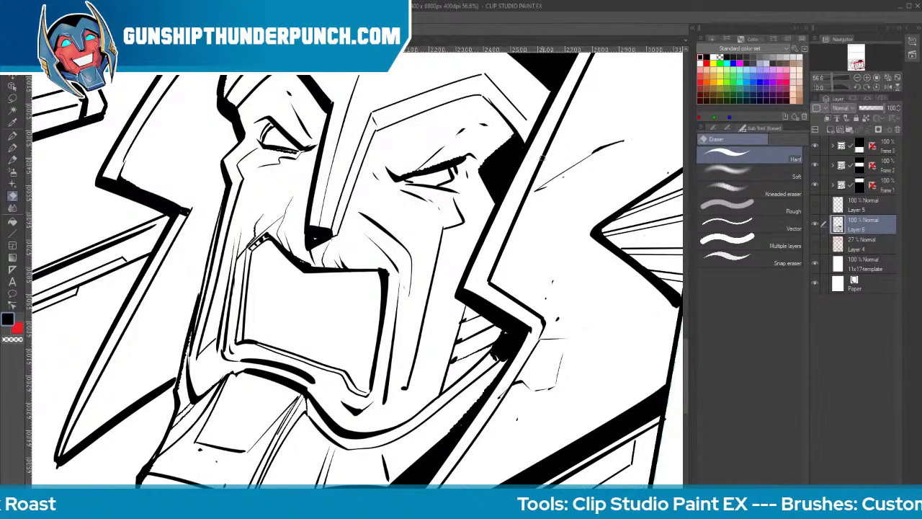
key("space")
mouse_move(592, 259)
left_mouse_down()
mouse_move(476, 149)
mouse_move(437, 357)
left_mouse_up()
key("b")
key("space")
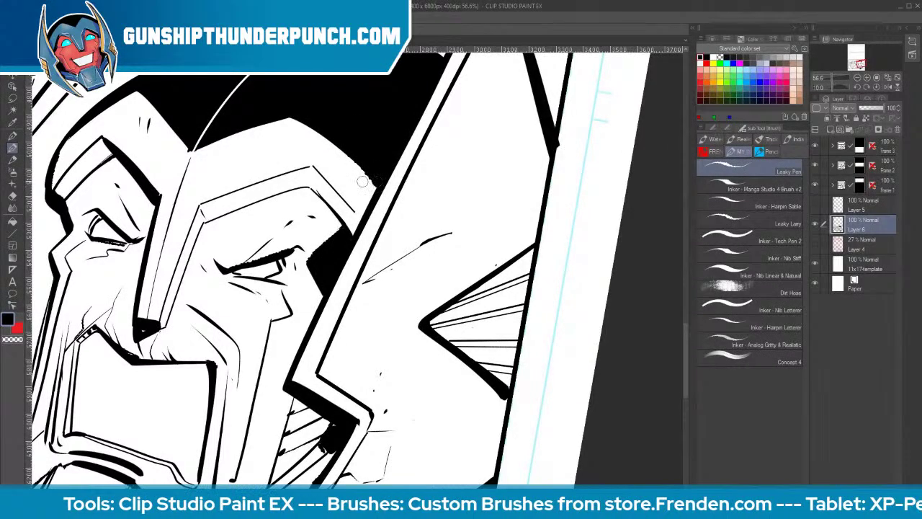
mouse_move(342, 199)
left_mouse_down()
mouse_move(347, 240)
mouse_move(351, 229)
left_mouse_up()
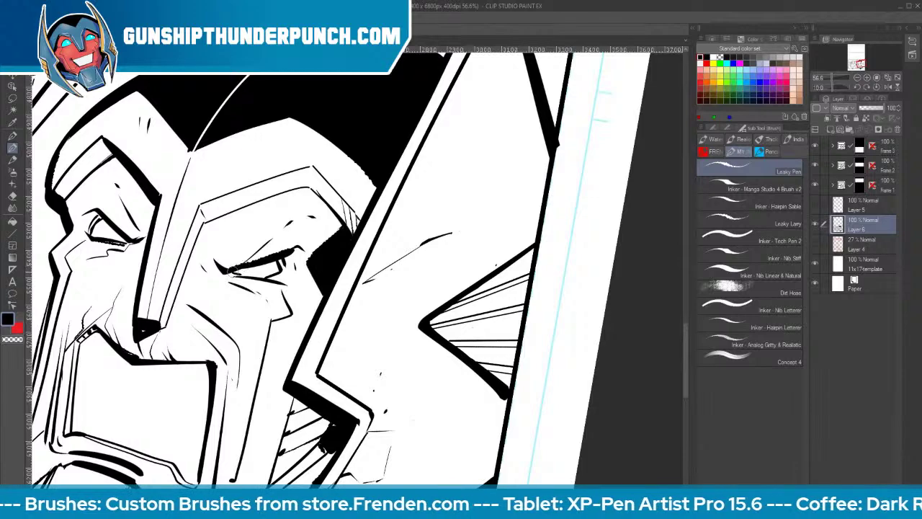
Thicken the lower edge of the pointed helmet guard beside the robot's jaw with black
key("space")
scroll(326, 216, "down", 5)
mouse_move(330, 237)
left_mouse_down()
mouse_move(326, 216)
mouse_move(541, 175)
left_mouse_up()
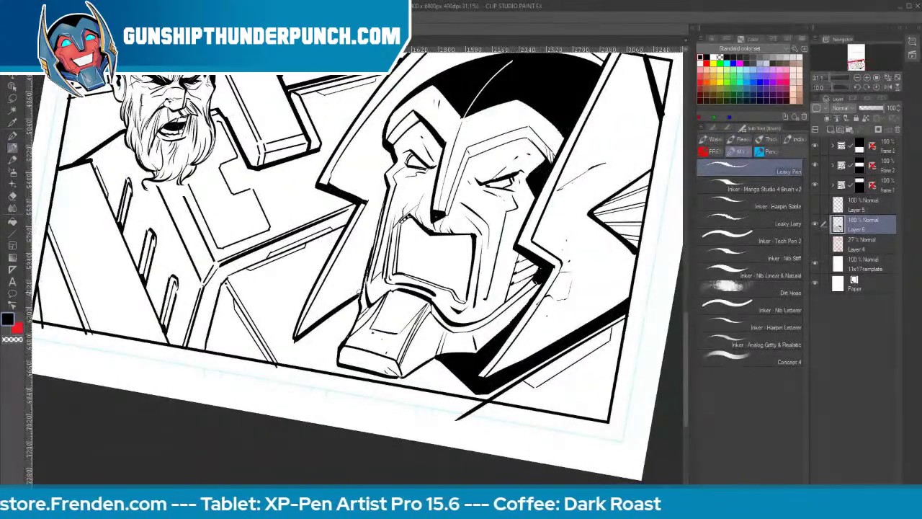
left_click_drag(314, 322, 362, 291)
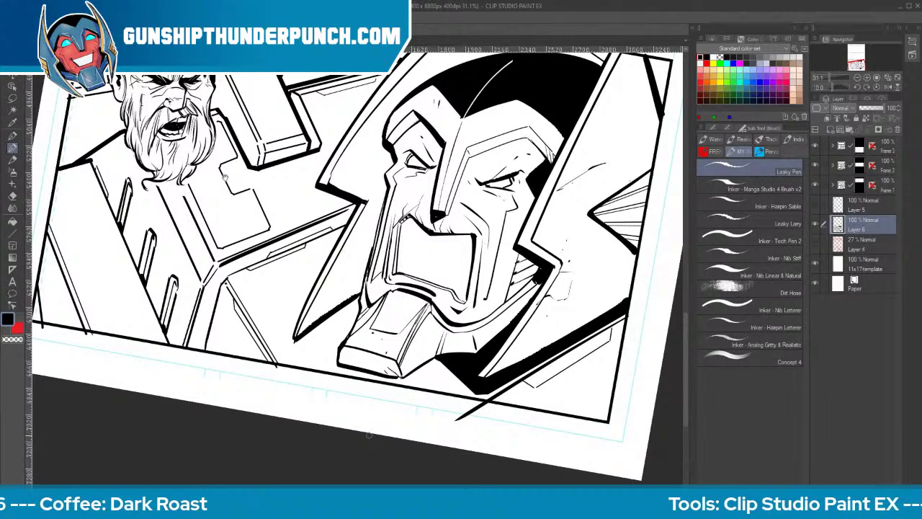
Add textured hair strokes and small flecks to the man's beard and thicken its lower outline
left_click_drag(225, 178, 307, 294)
left_click_drag(262, 174, 349, 100)
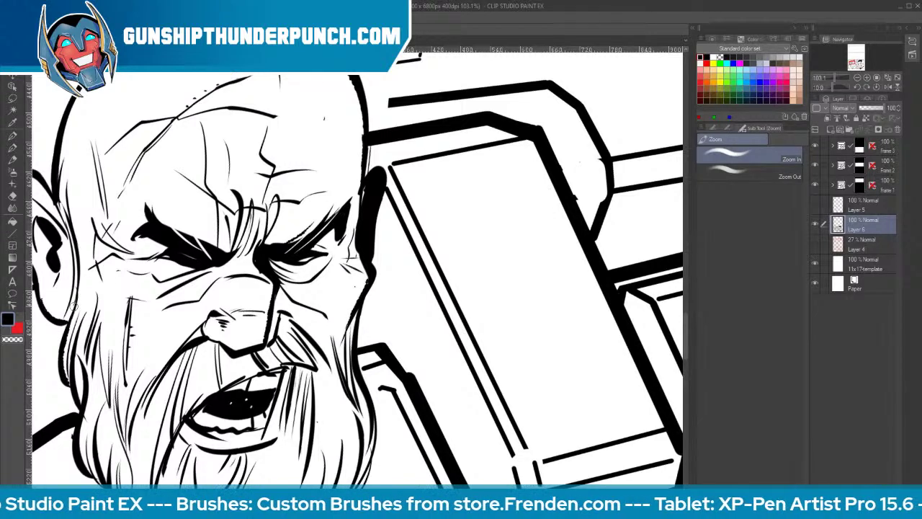
left_click_drag(74, 306, 153, 167)
left_click_drag(257, 295, 245, 364)
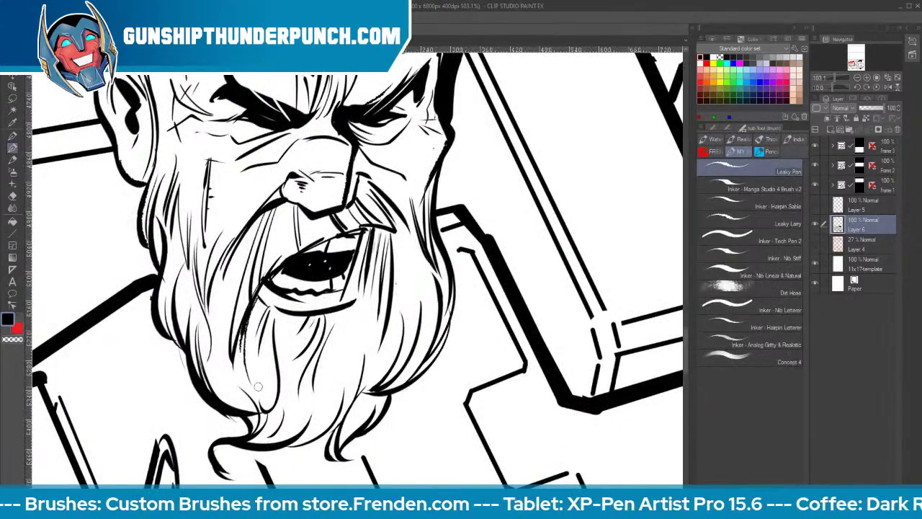
left_click_drag(250, 331, 252, 381)
mouse_move(408, 230)
left_mouse_down()
mouse_move(430, 290)
mouse_move(408, 302)
left_mouse_up()
left_click_drag(341, 374, 340, 381)
left_click_drag(335, 386, 334, 394)
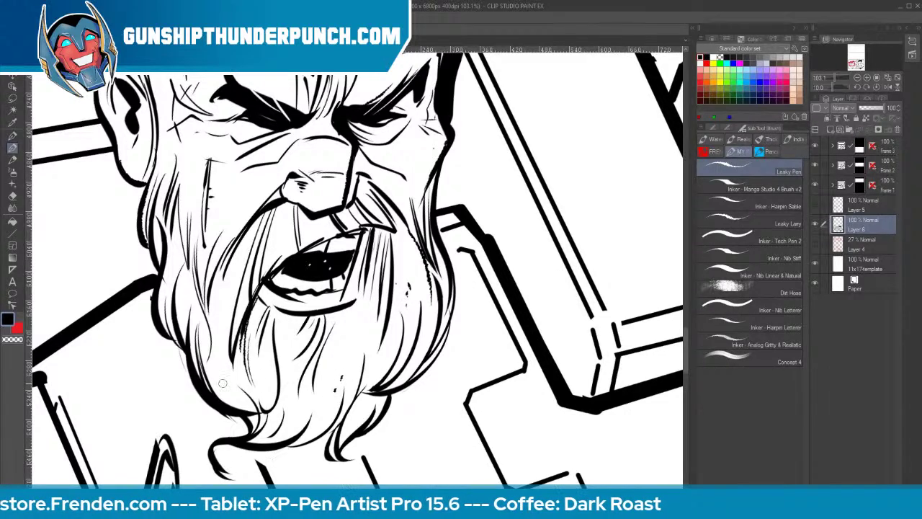
mouse_move(213, 356)
left_mouse_down()
mouse_move(223, 395)
mouse_move(246, 413)
left_mouse_up()
left_click_drag(215, 390, 229, 403)
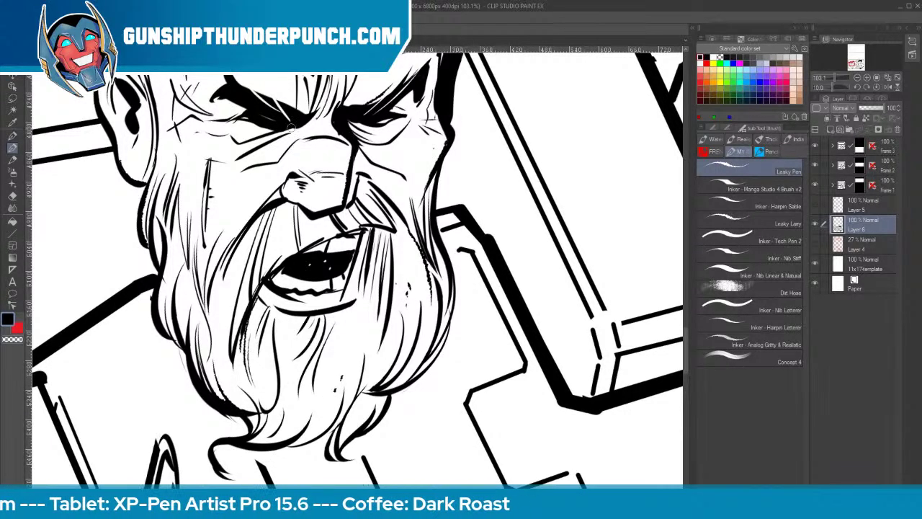
Add texture strokes across the bridge of the bearded man's nose and roughen the outline of his bald head
mouse_move(291, 128)
left_mouse_down()
mouse_move(229, 157)
mouse_move(312, 136)
mouse_move(320, 123)
left_mouse_up()
left_click_drag(321, 122, 334, 129)
key("space")
mouse_move(532, 192)
left_mouse_down()
mouse_move(523, 343)
mouse_move(379, 405)
mouse_move(588, 407)
left_mouse_up()
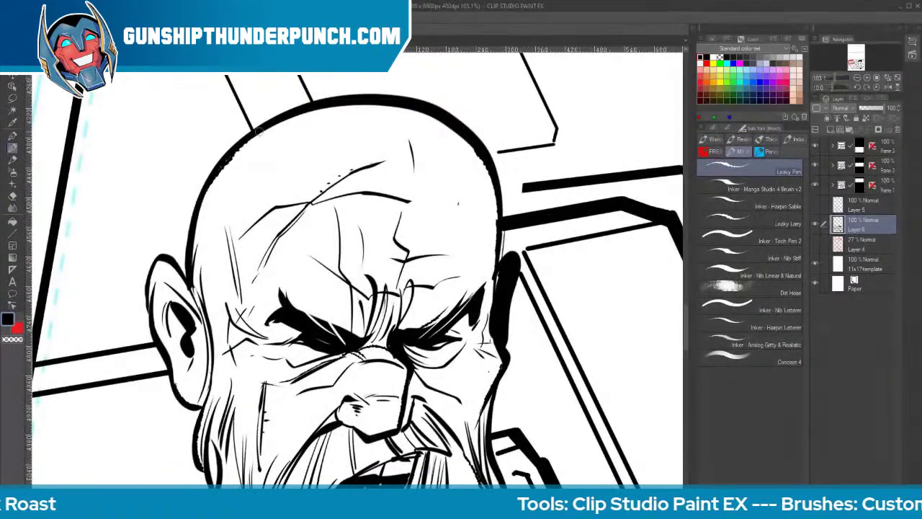
Switch the drawing colour to white for highlights on the black top of the robot's helmet
key("space")
scroll(605, 202, "down", 5)
left_click_drag(580, 335, 247, 346)
left_click_drag(607, 350, 590, 336)
left_click(713, 57)
key("ctrl+space")
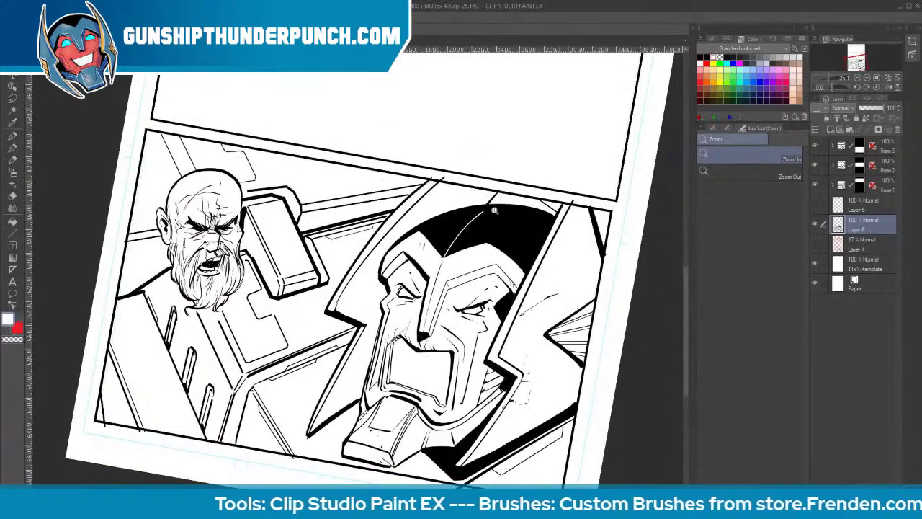
left_click(494, 210)
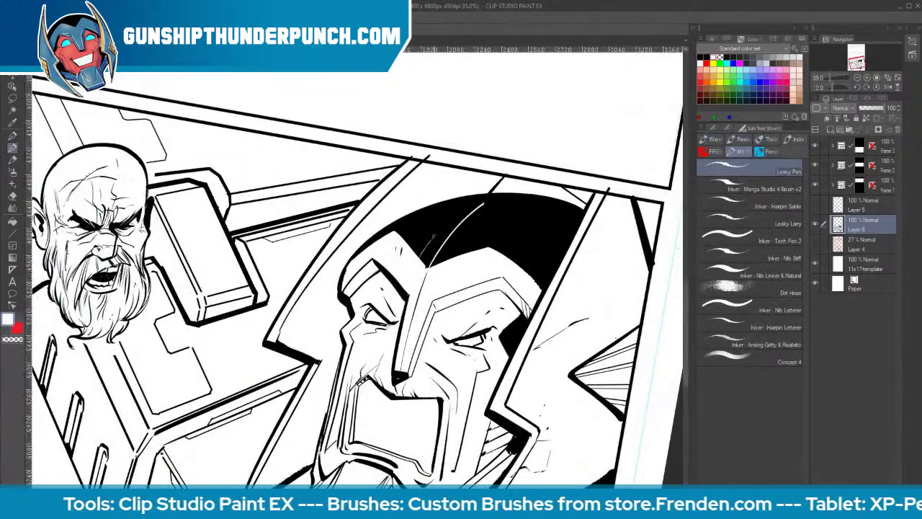
Add small white highlight ticks to the solid black areas of the large figure's helmet and collar
left_click_drag(529, 237, 534, 232)
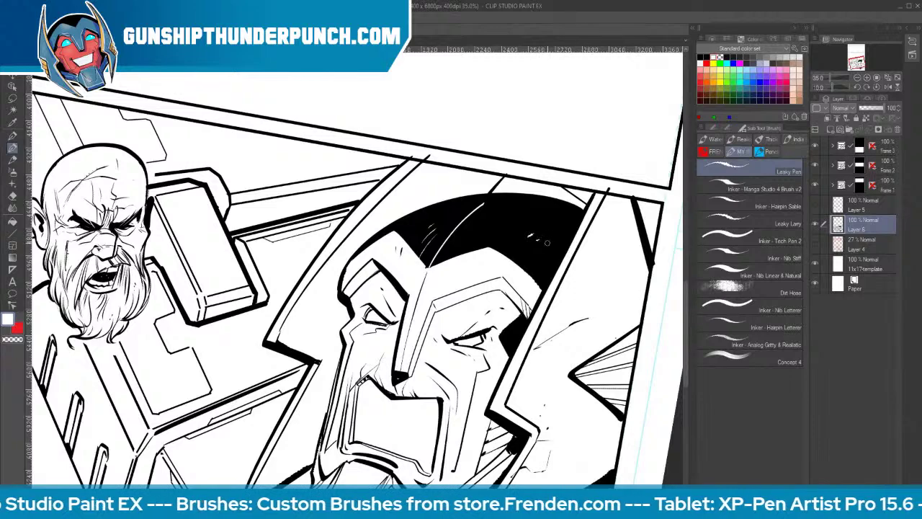
left_click_drag(497, 344, 460, 224)
mouse_move(367, 412)
left_mouse_down()
mouse_move(397, 429)
mouse_move(412, 423)
left_mouse_up()
left_click_drag(486, 411, 535, 383)
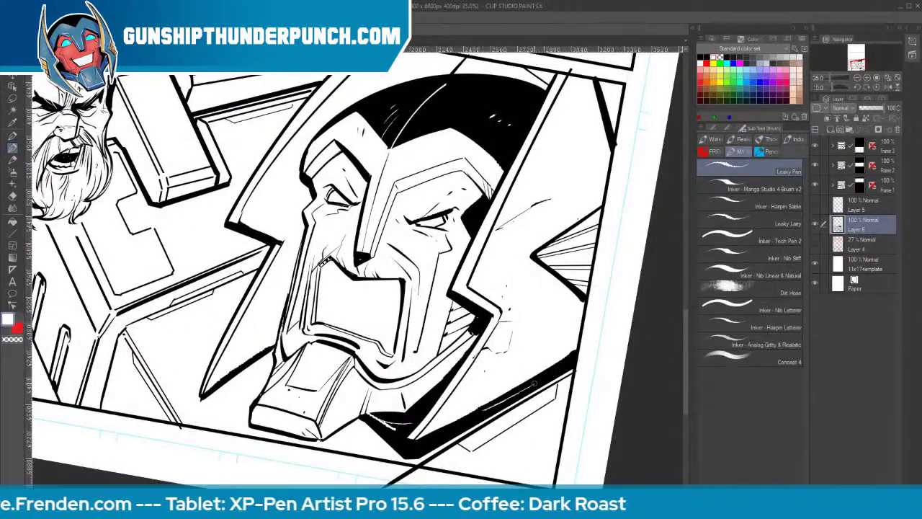
mouse_move(625, 268)
left_mouse_down()
mouse_move(576, 329)
mouse_move(667, 327)
left_mouse_up()
Ink small black texture ticks in the panel's lower-right corner and fine hatch lines on the large helmet's right fin
left_click_drag(552, 347, 640, 337)
key("ctrl+minus")
key("ctrl+minus")
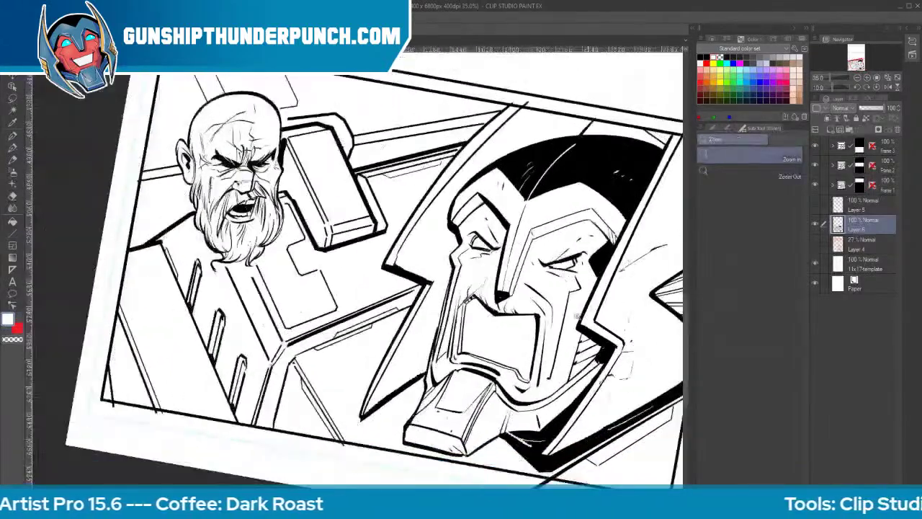
mouse_move(502, 286)
left_mouse_down()
mouse_move(486, 367)
mouse_move(474, 368)
mouse_move(448, 349)
mouse_move(571, 323)
left_mouse_up()
left_click(701, 57)
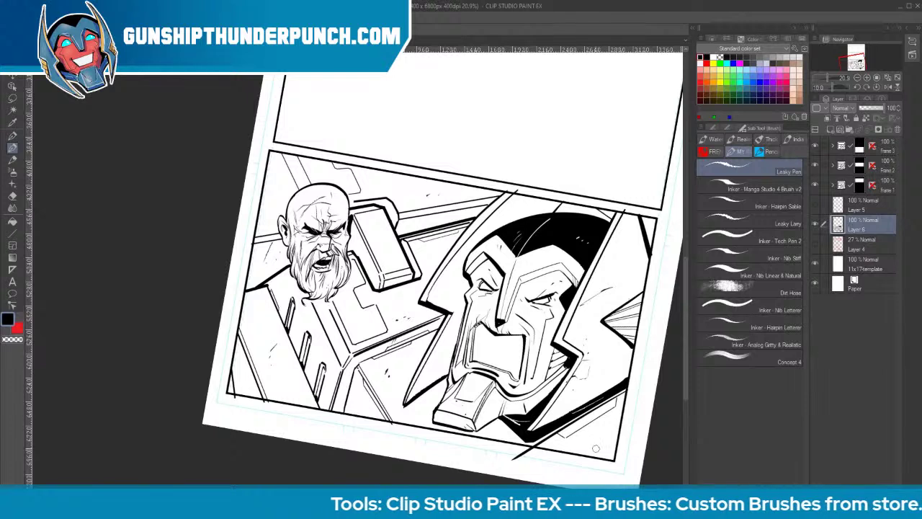
left_click_drag(599, 442, 603, 454)
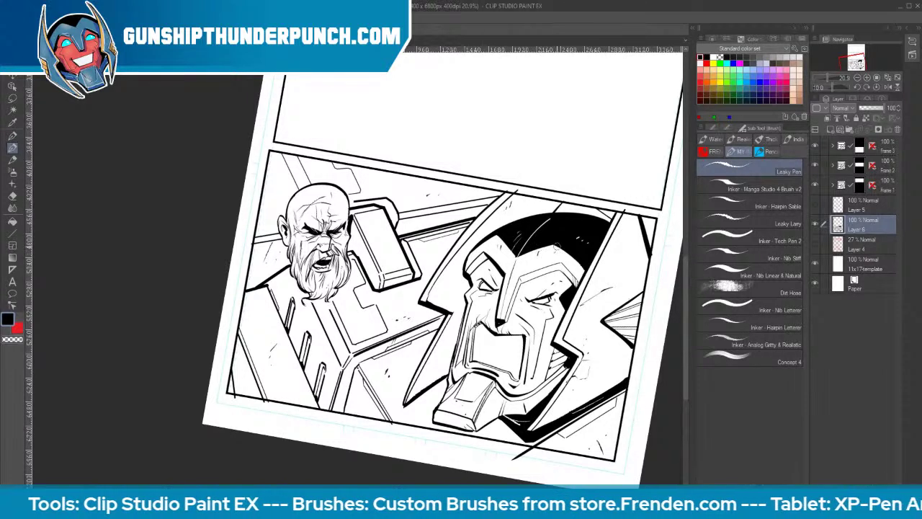
left_click_drag(604, 270, 618, 256)
left_click_drag(624, 255, 634, 243)
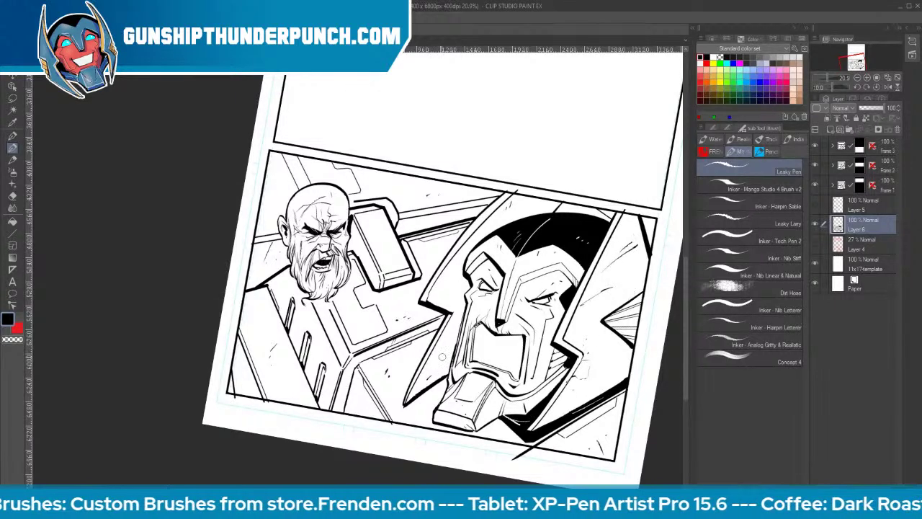
Ink small black scuff marks on the armour below the bearded man
left_click_drag(278, 380, 283, 379)
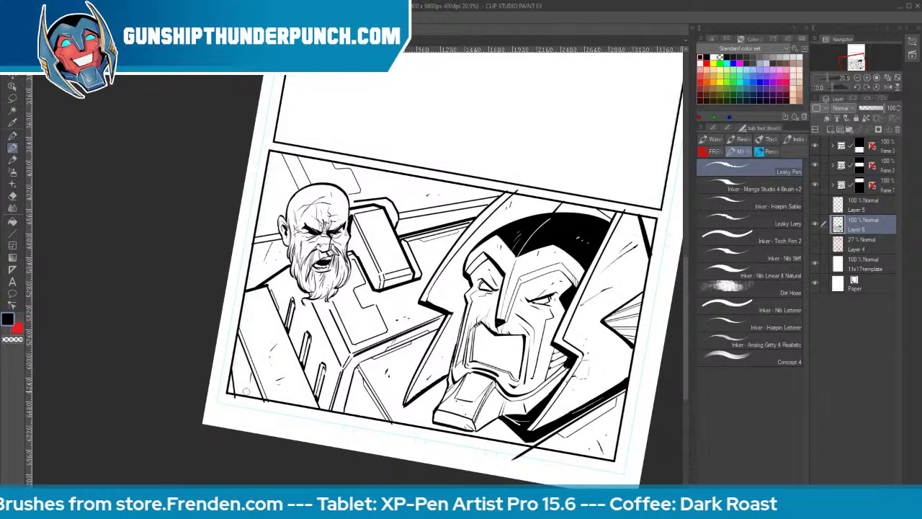
left_click_drag(253, 352, 255, 355)
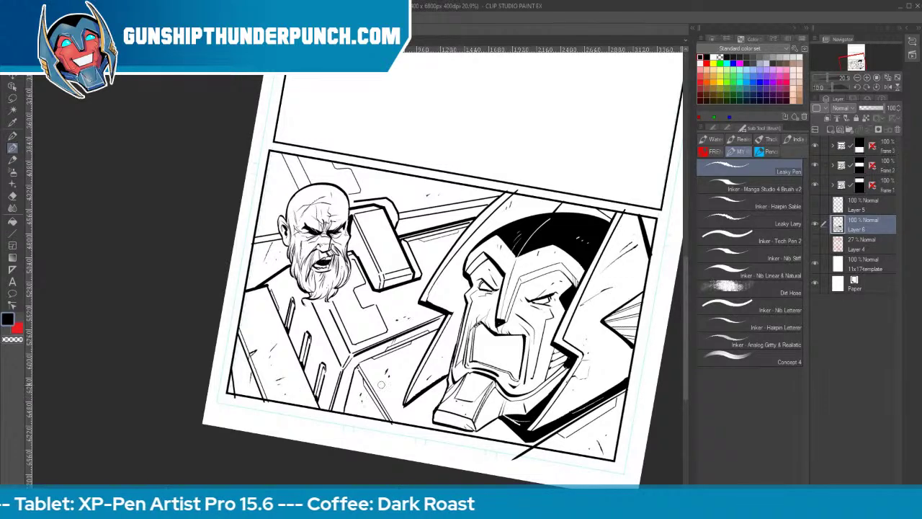
key("h")
left_click_drag(571, 265, 546, 301)
key("p")
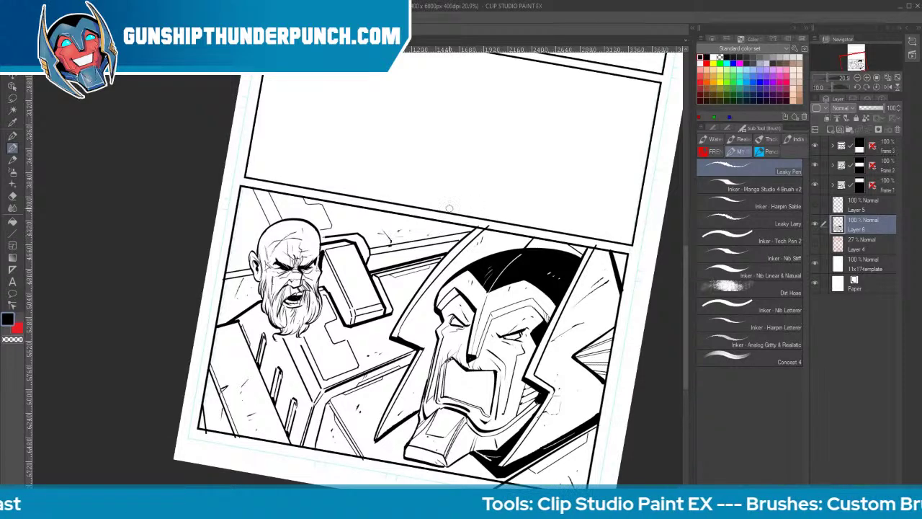
Show the red rough sketch on Layer 4 beneath the inks
left_click(815, 244)
key("h")
left_click_drag(638, 242, 538, 461)
key("ctrl+space")
left_click(469, 227)
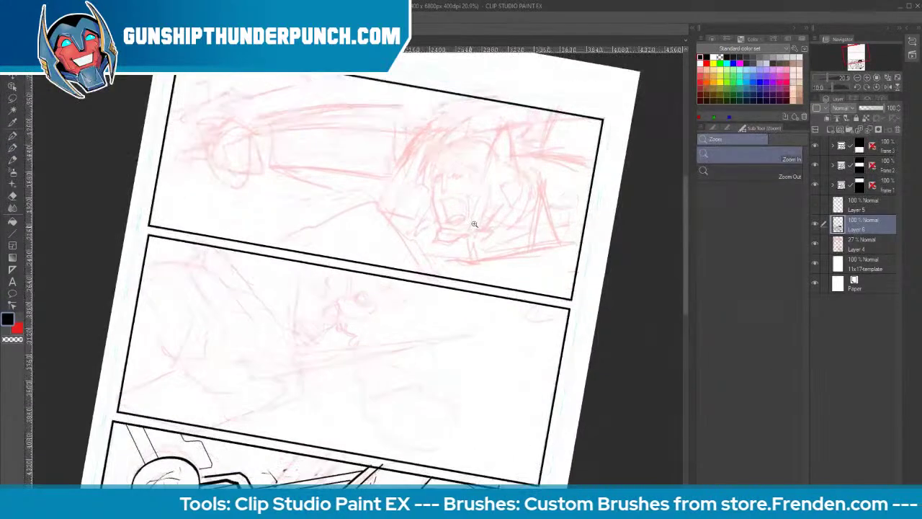
left_click_drag(469, 227, 454, 235)
key("space")
left_click_drag(566, 352, 590, 222)
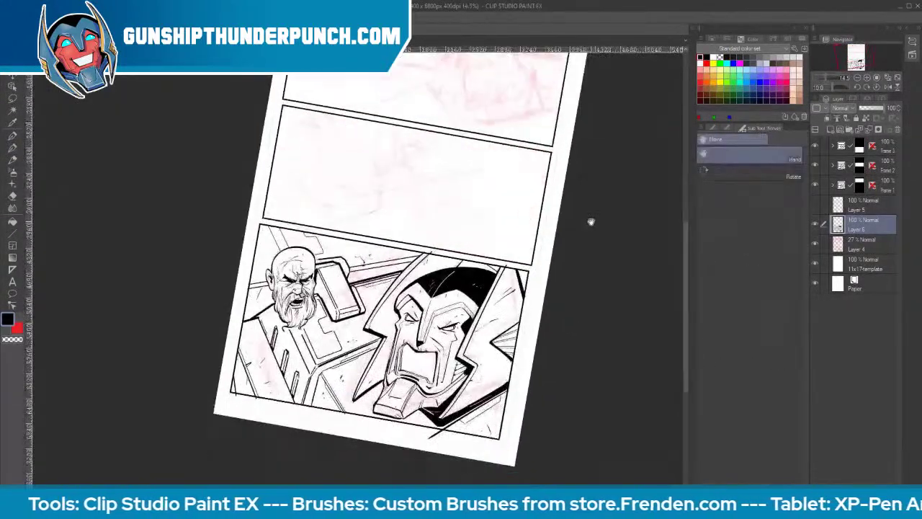
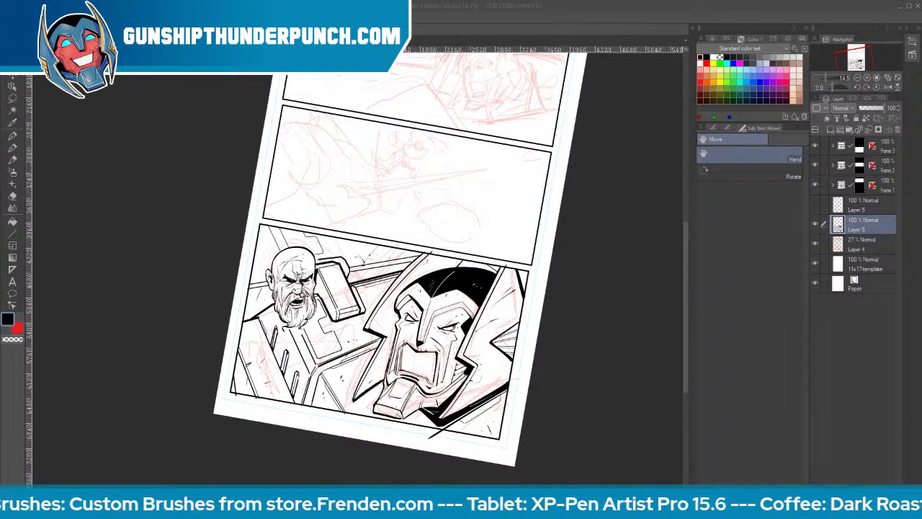
key("ctrl+z")
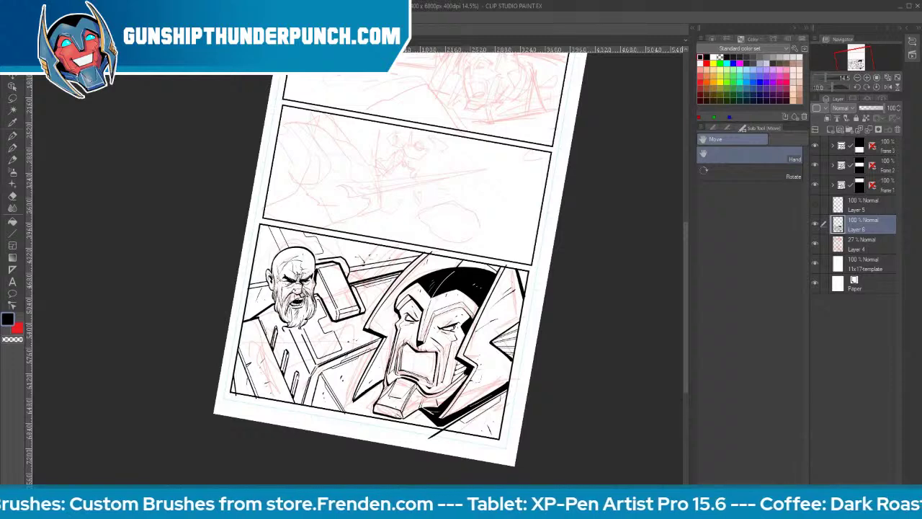
Outline the helmet's left fin and its lower cheek edge over the top panel's sketch with the Curve tool in black
left_click_drag(685, 229, 689, 179)
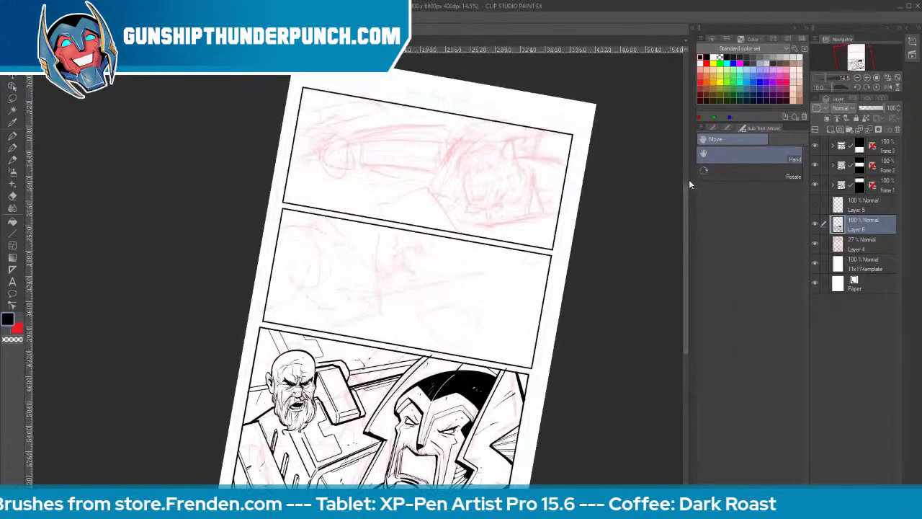
key("ctrl+space")
left_click_drag(494, 185, 449, 199)
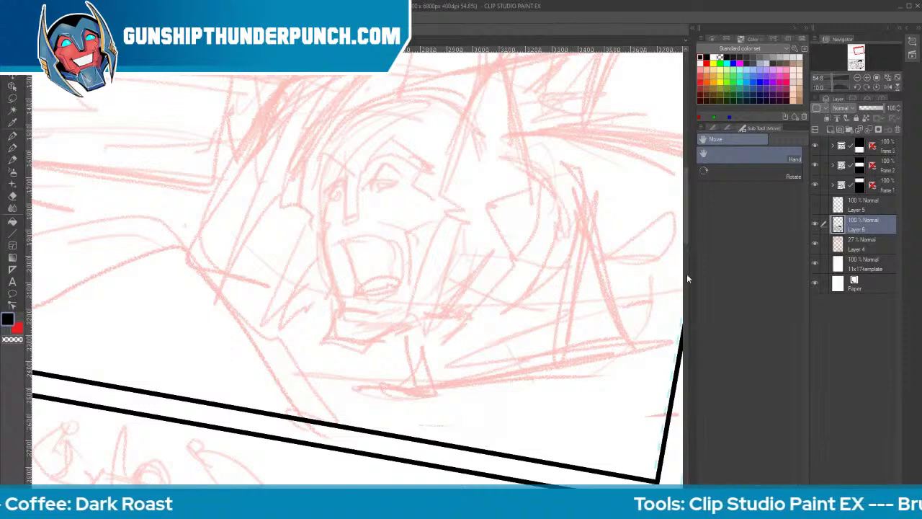
scroll(685, 230, "up", 3)
key("u")
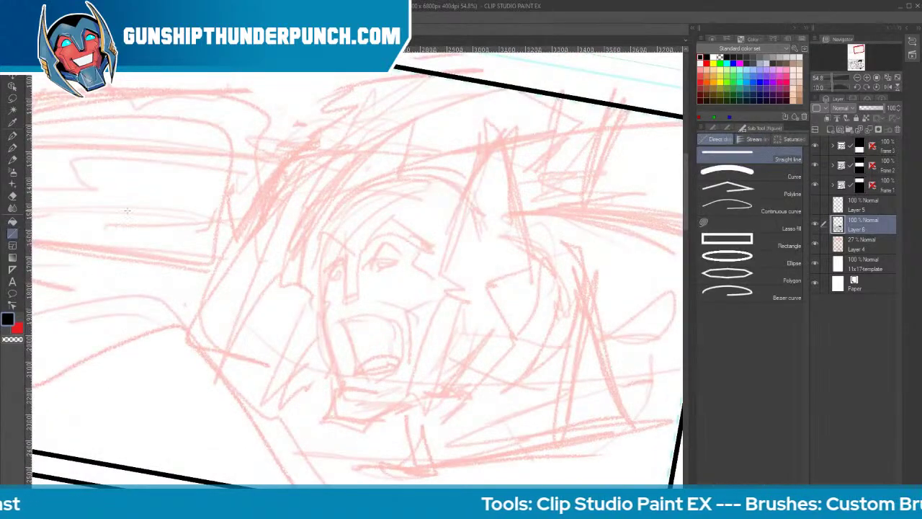
left_click(735, 173)
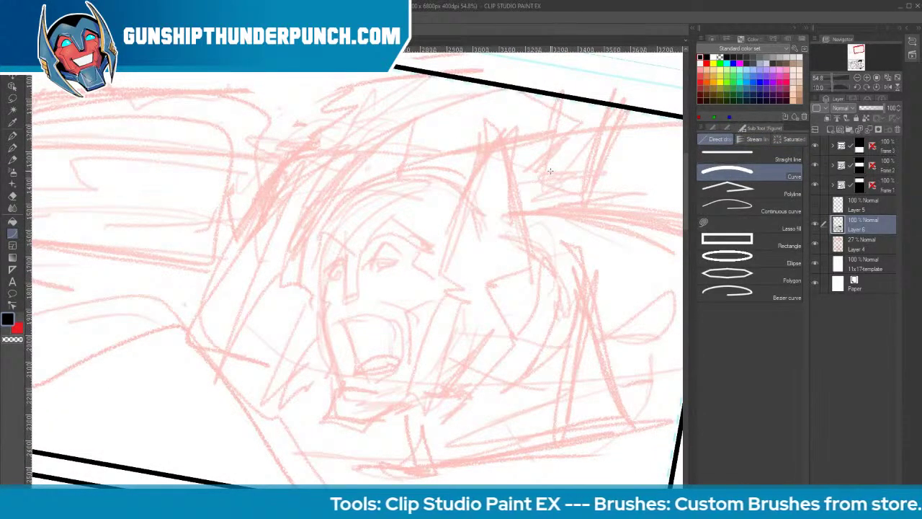
left_click_drag(421, 104, 315, 297)
left_click(319, 182)
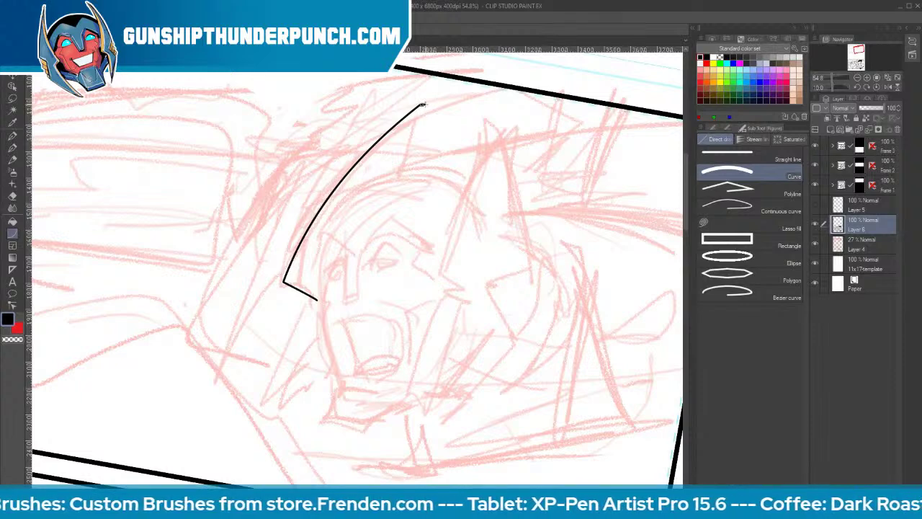
left_click_drag(424, 104, 405, 167)
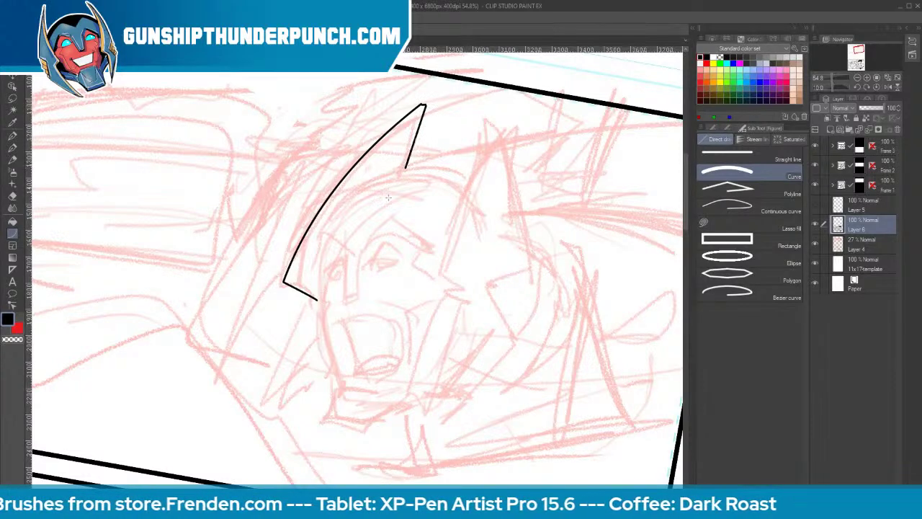
left_click_drag(319, 311, 259, 413)
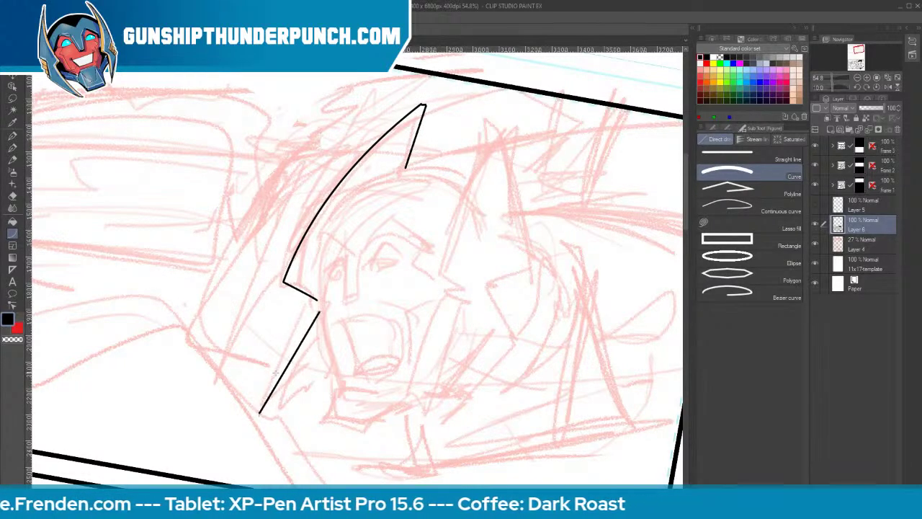
Outline the helmet's jagged right fin down to the chin with curve lines and add one edge of the nose guard
mouse_move(525, 113)
left_mouse_down()
mouse_move(424, 285)
mouse_move(459, 305)
mouse_move(451, 302)
mouse_move(410, 414)
left_mouse_up()
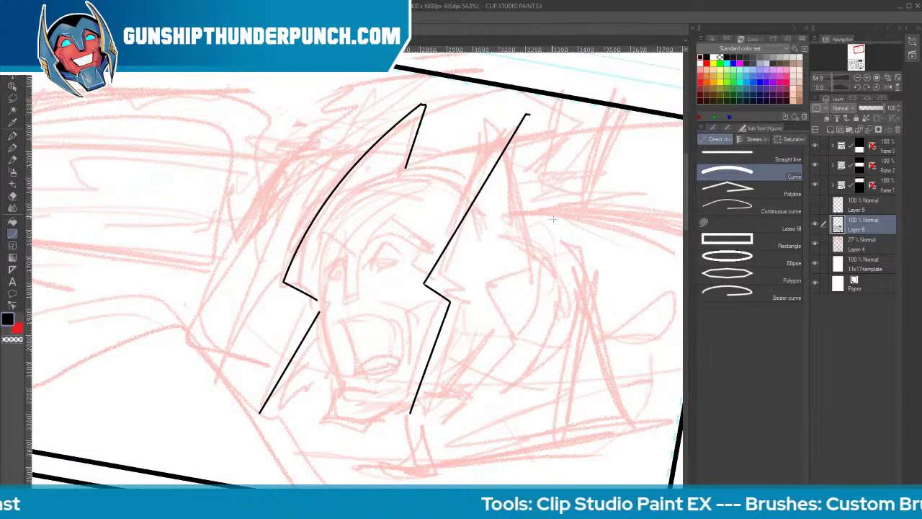
mouse_move(530, 116)
left_mouse_down()
mouse_move(549, 246)
mouse_move(554, 202)
mouse_move(537, 261)
mouse_move(493, 283)
mouse_move(519, 338)
mouse_move(407, 429)
left_mouse_up()
left_click(536, 261)
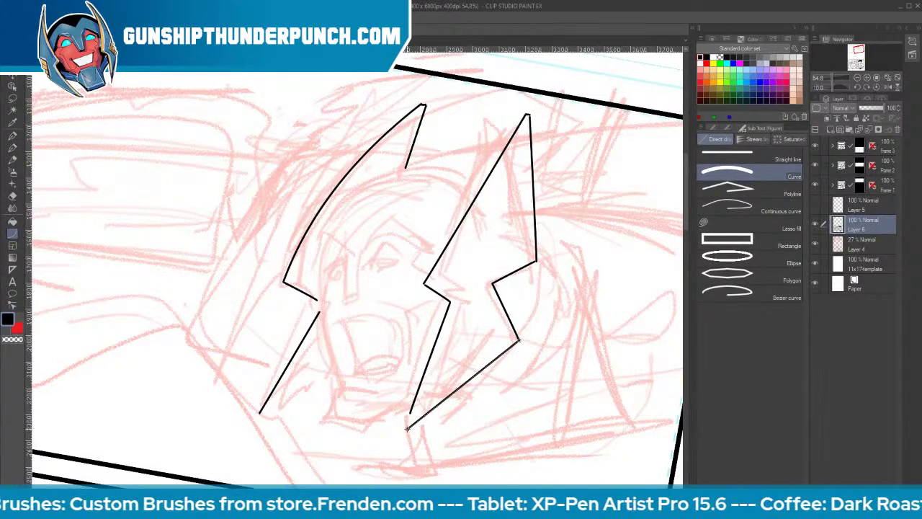
left_click(407, 430)
left_click_drag(347, 250, 348, 310)
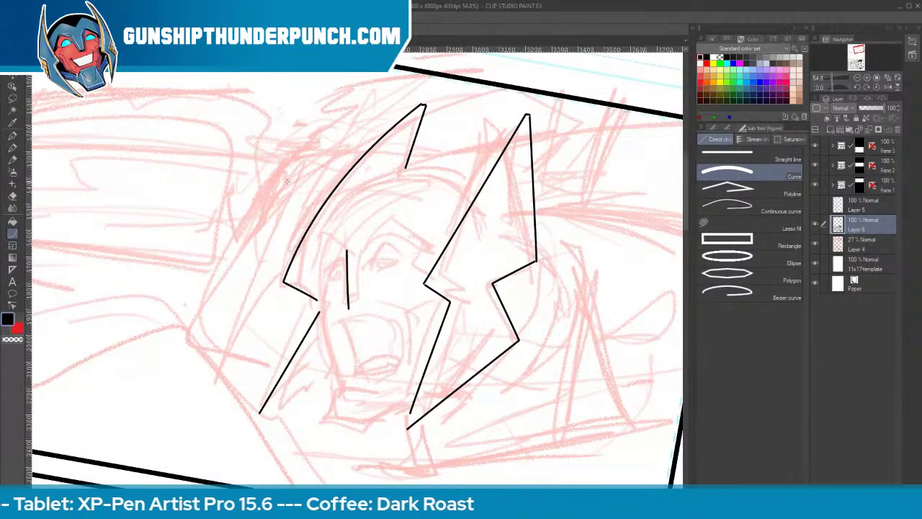
Ink the helmet's domed top between the two fins with the Inker - Hairpin Letterer brush
key("b")
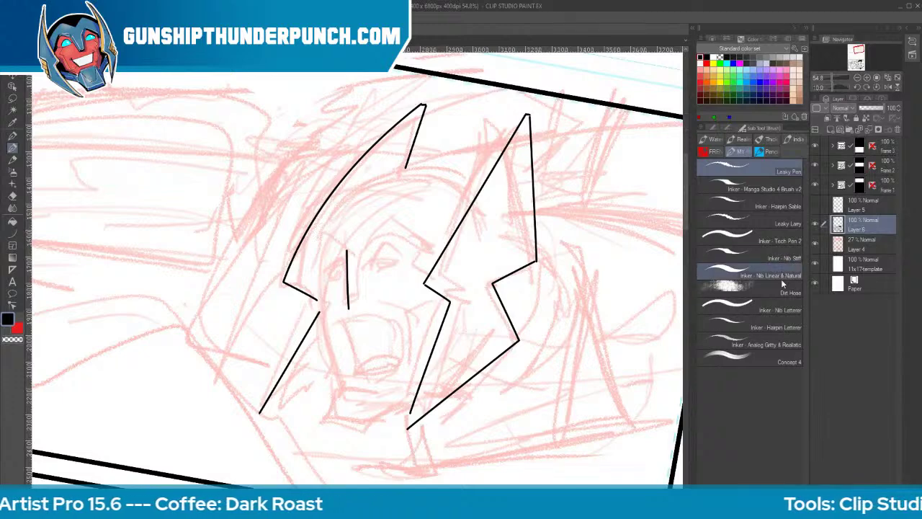
left_click(781, 323)
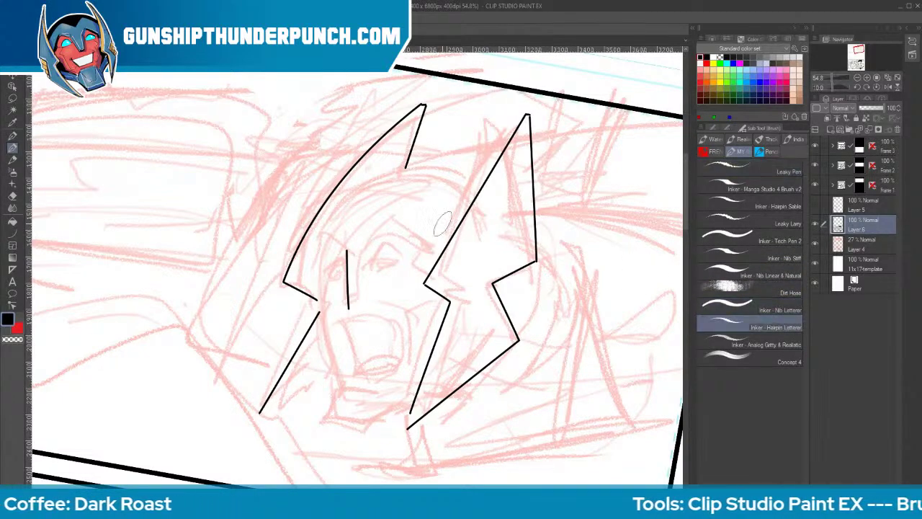
mouse_move(320, 237)
left_mouse_down()
mouse_move(353, 196)
mouse_move(438, 171)
mouse_move(479, 187)
left_mouse_up()
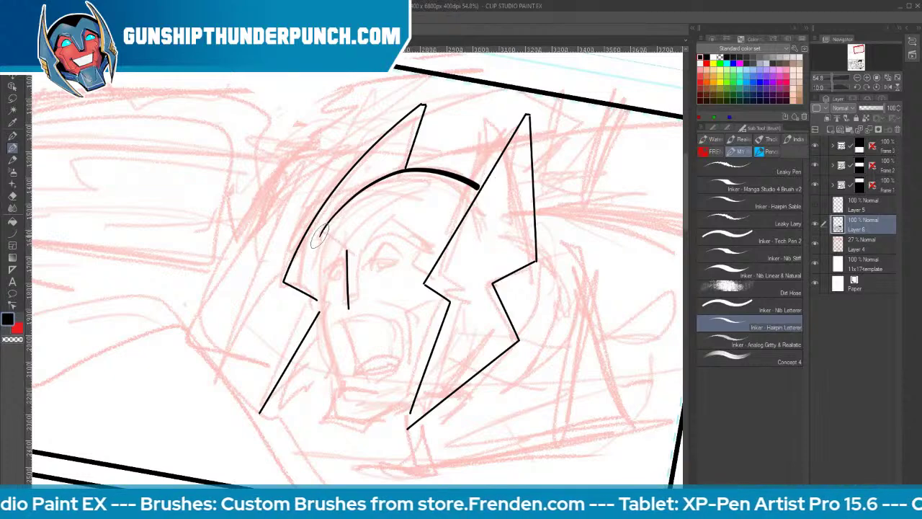
left_click_drag(320, 236, 325, 308)
key("ctrl+z")
key("ctrl+z")
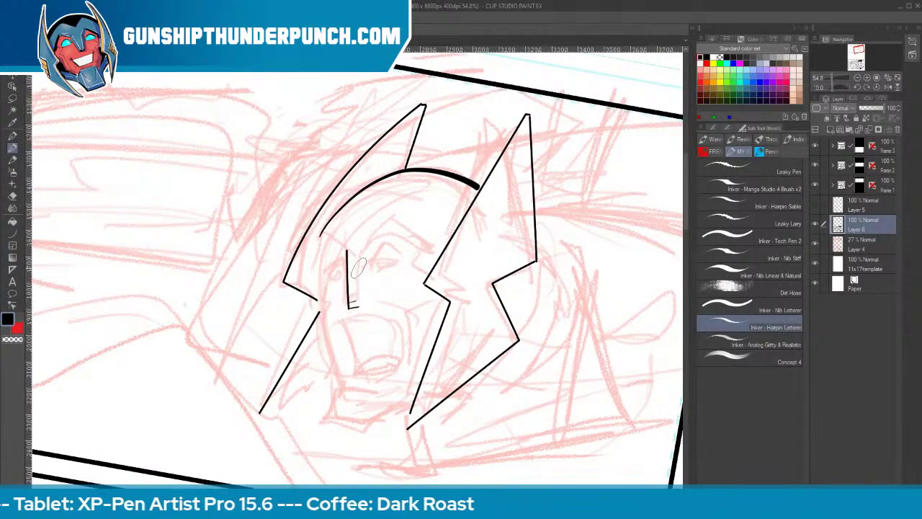
Complete the nose guard and ink the angled brow ridge and the far side of the face
left_click_drag(356, 253, 349, 308)
mouse_move(358, 252)
left_mouse_down()
mouse_move(414, 213)
mouse_move(413, 221)
mouse_move(406, 216)
mouse_move(443, 245)
left_mouse_up()
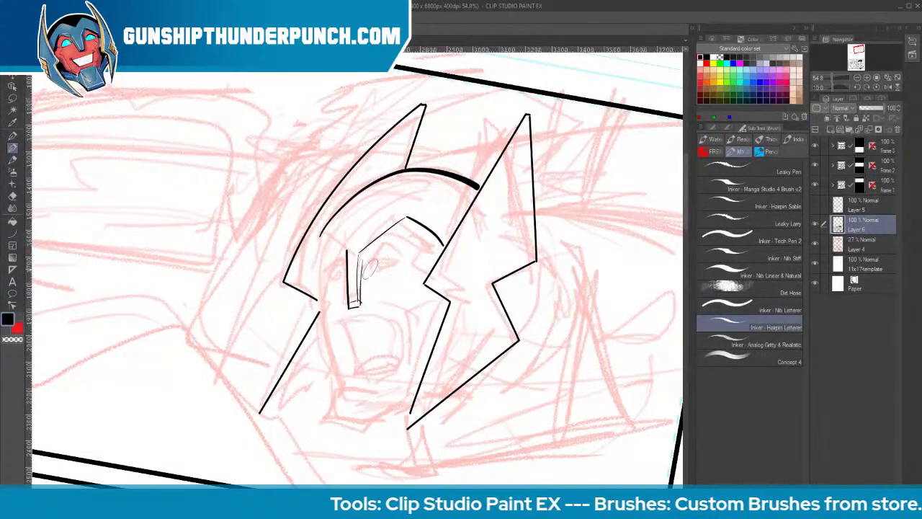
mouse_move(359, 253)
left_mouse_down()
mouse_move(393, 232)
mouse_move(437, 255)
mouse_move(417, 254)
mouse_move(430, 273)
mouse_move(369, 266)
mouse_move(328, 237)
mouse_move(319, 257)
mouse_move(345, 259)
mouse_move(316, 263)
mouse_move(338, 373)
left_mouse_up()
key("ctrl+z")
key("ctrl+z")
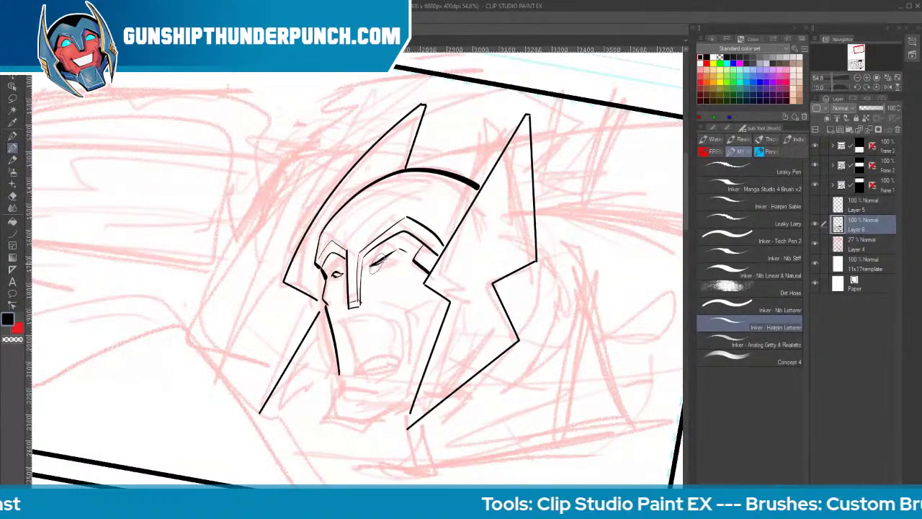
Refine the eyes and ink the helmet's centre ridge and upper forehead band
left_click_drag(393, 263, 342, 273)
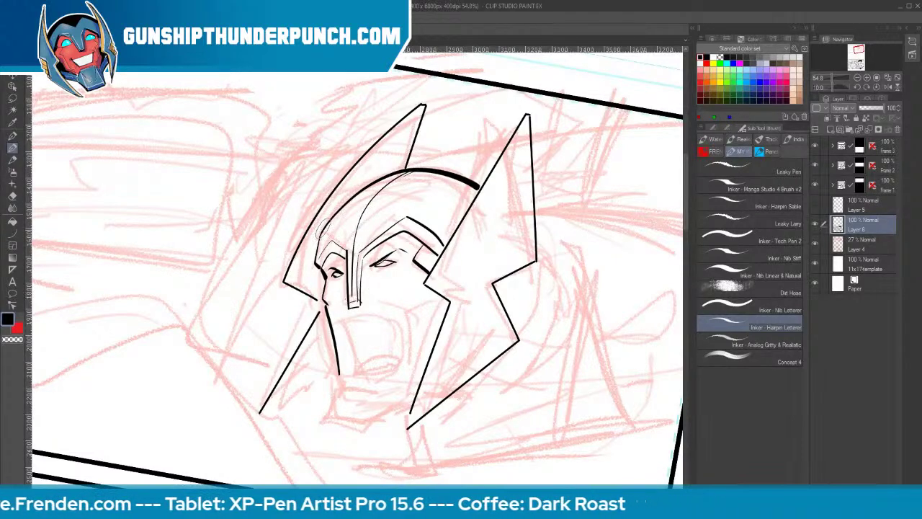
left_click_drag(349, 204, 353, 245)
left_click_drag(411, 190, 457, 224)
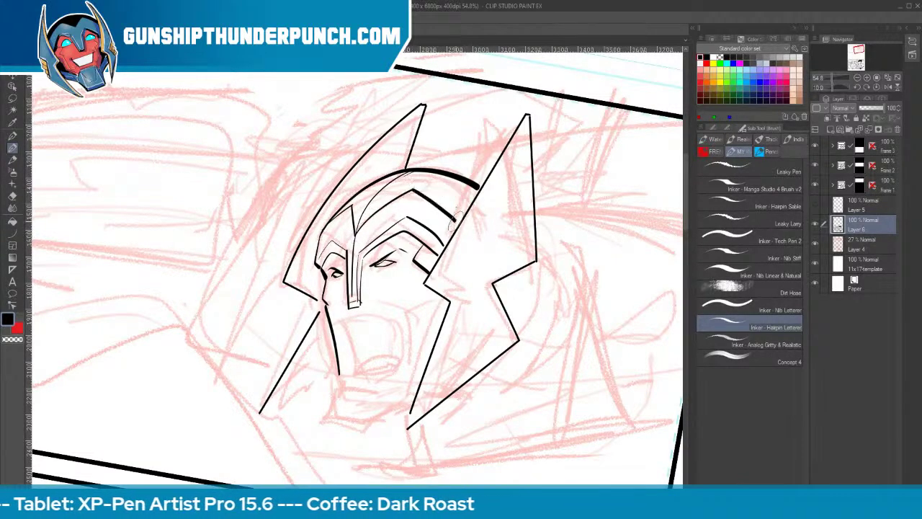
Ink the cheek crease, the open shouting mouth and the heavy lower lip line
left_click_drag(374, 295, 412, 317)
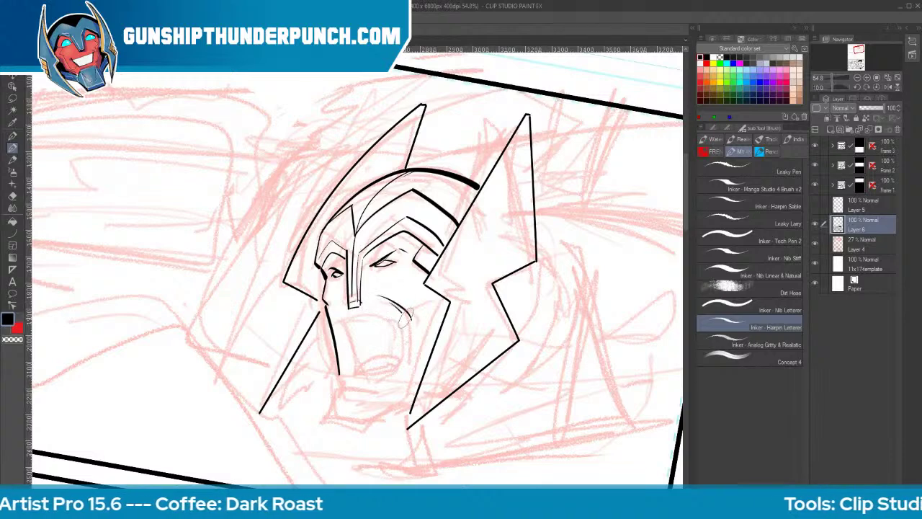
mouse_move(343, 322)
left_mouse_down()
mouse_move(390, 329)
mouse_move(345, 327)
mouse_move(353, 364)
mouse_move(358, 340)
mouse_move(383, 339)
mouse_move(343, 339)
mouse_move(345, 324)
mouse_move(386, 316)
mouse_move(399, 362)
left_mouse_up()
key("ctrl+z")
key("ctrl+z")
left_click_drag(399, 361, 353, 358)
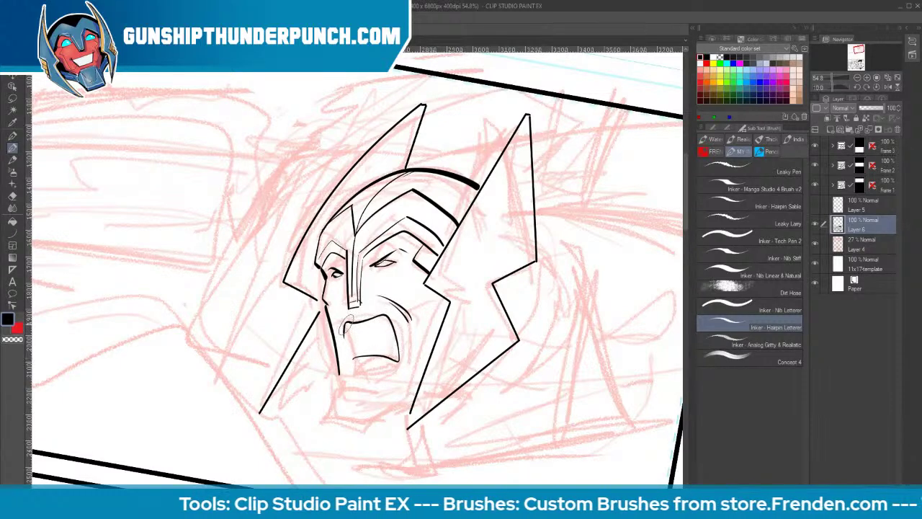
left_click_drag(351, 322, 351, 357)
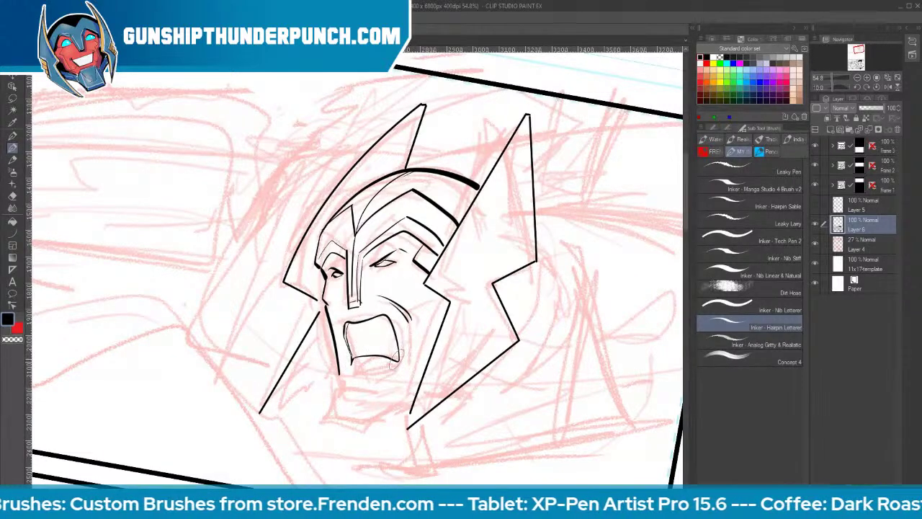
left_click_drag(409, 358, 381, 367)
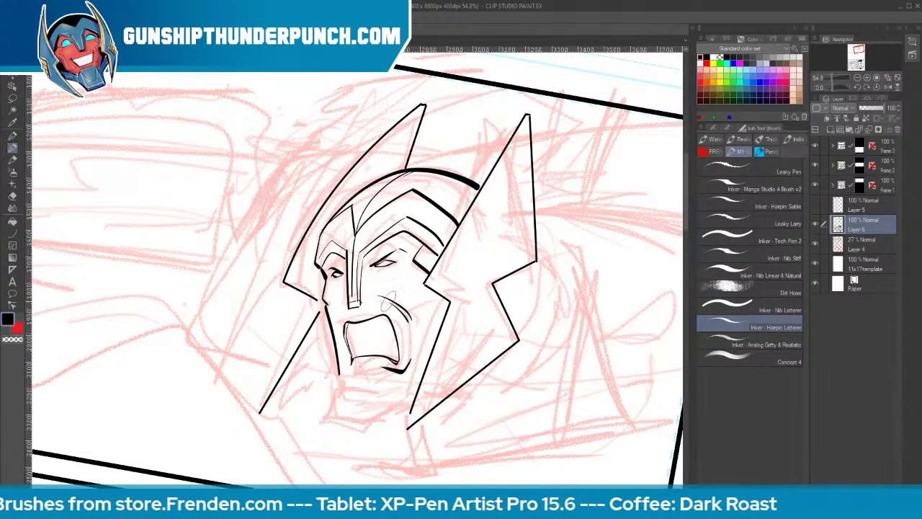
Ink the cheekbone contour, the inner line of the far cheek and the face's side edge beside the near fin
mouse_move(370, 267)
left_mouse_down()
mouse_move(383, 260)
mouse_move(389, 276)
mouse_move(414, 277)
mouse_move(402, 287)
mouse_move(417, 344)
left_mouse_up()
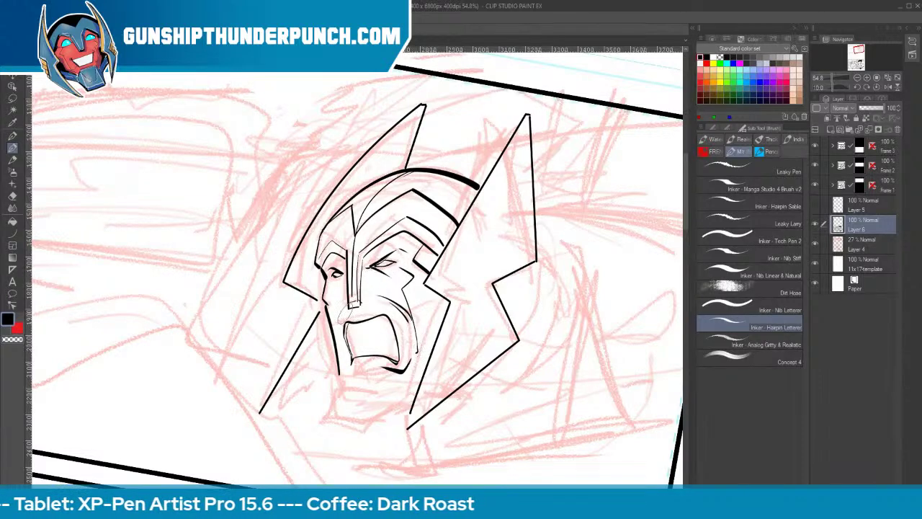
left_click_drag(326, 275, 345, 376)
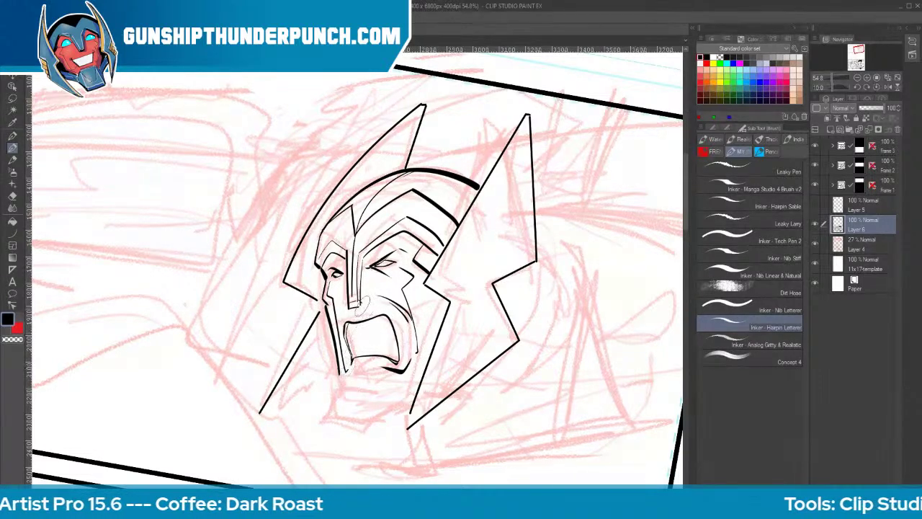
left_click_drag(439, 295, 425, 301)
left_click_drag(425, 302, 433, 343)
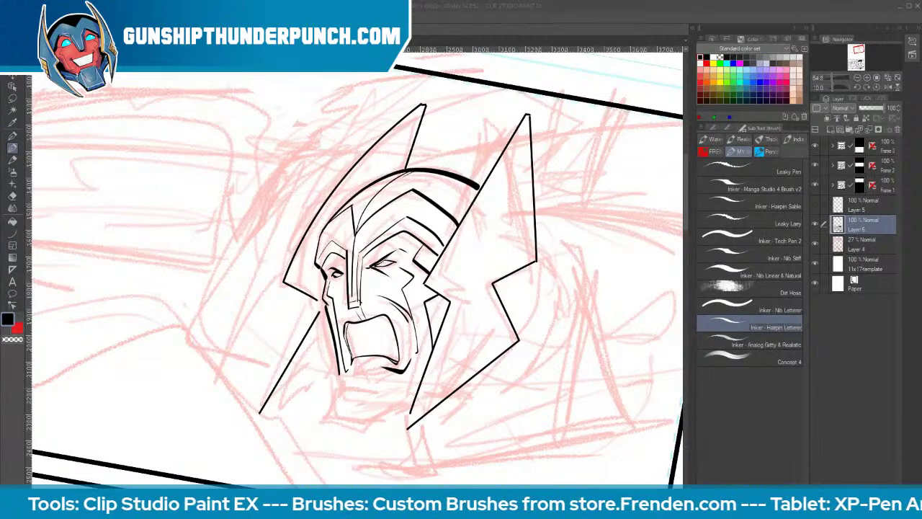
left_click(636, 29)
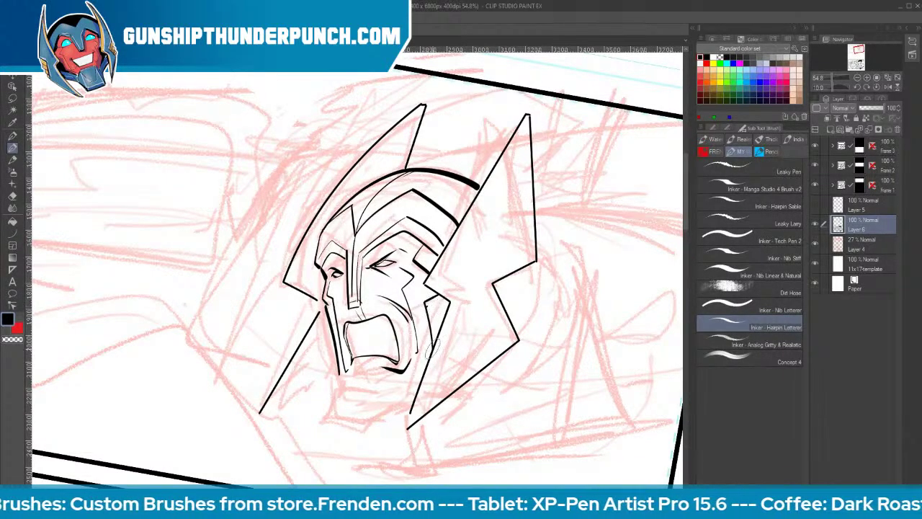
Ink the jawline and the protruding chin guard, and add short rib lines between the cheek and the near fin
mouse_move(433, 346)
left_mouse_down()
mouse_move(391, 391)
mouse_move(353, 379)
mouse_move(384, 386)
mouse_move(322, 421)
left_mouse_up()
mouse_move(376, 371)
left_mouse_down()
mouse_move(345, 418)
mouse_move(322, 420)
mouse_move(348, 423)
mouse_move(327, 428)
mouse_move(321, 418)
mouse_move(322, 429)
mouse_move(367, 432)
mouse_move(386, 399)
mouse_move(403, 393)
mouse_move(381, 404)
mouse_move(420, 383)
left_mouse_up()
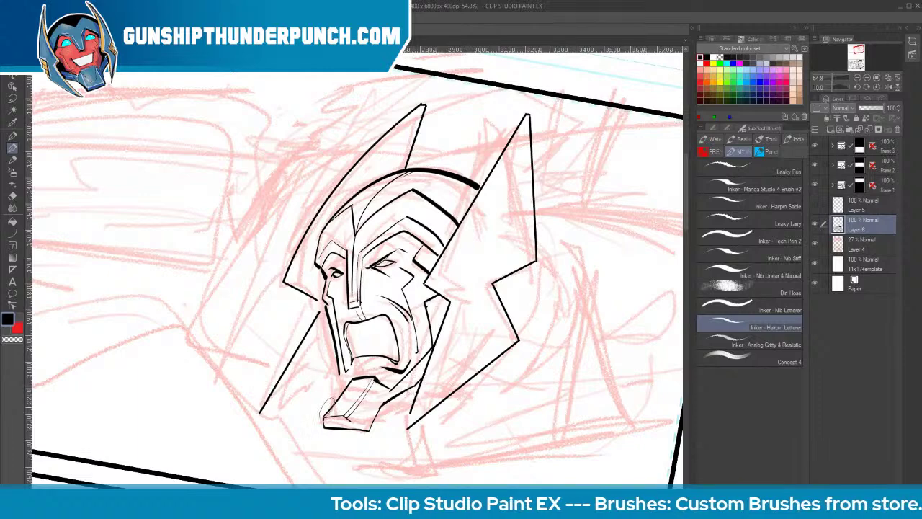
mouse_move(347, 370)
left_mouse_down()
mouse_move(334, 371)
mouse_move(325, 415)
left_mouse_up()
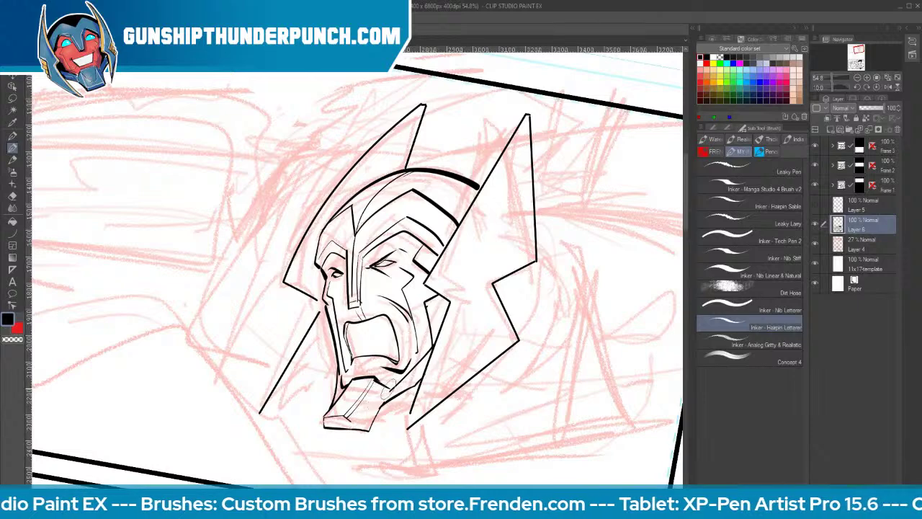
mouse_move(389, 380)
left_mouse_down()
mouse_move(365, 433)
mouse_move(353, 432)
left_mouse_up()
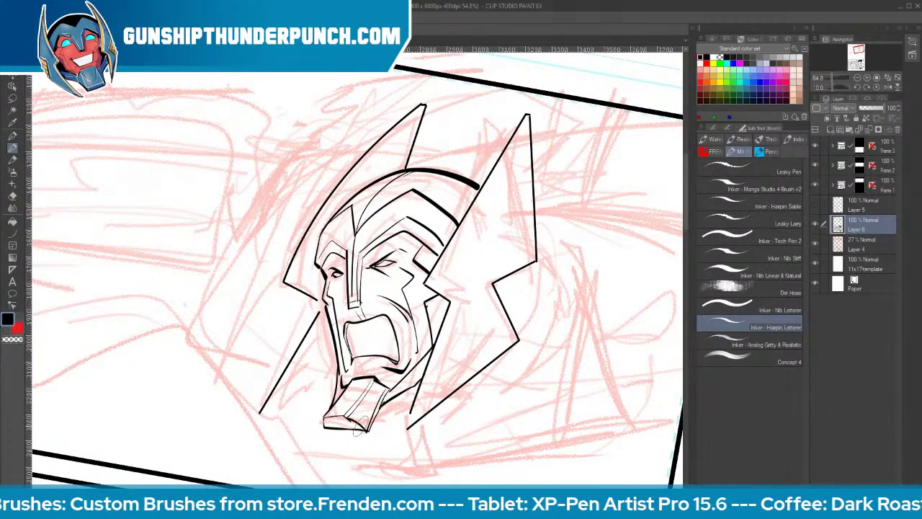
mouse_move(438, 299)
left_mouse_down()
mouse_move(424, 318)
mouse_move(434, 336)
left_mouse_up()
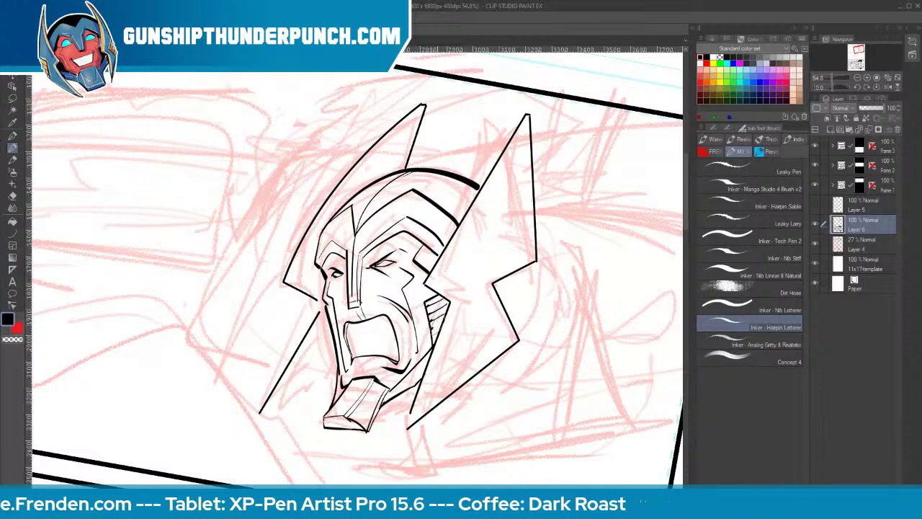
left_click_drag(319, 257, 330, 241)
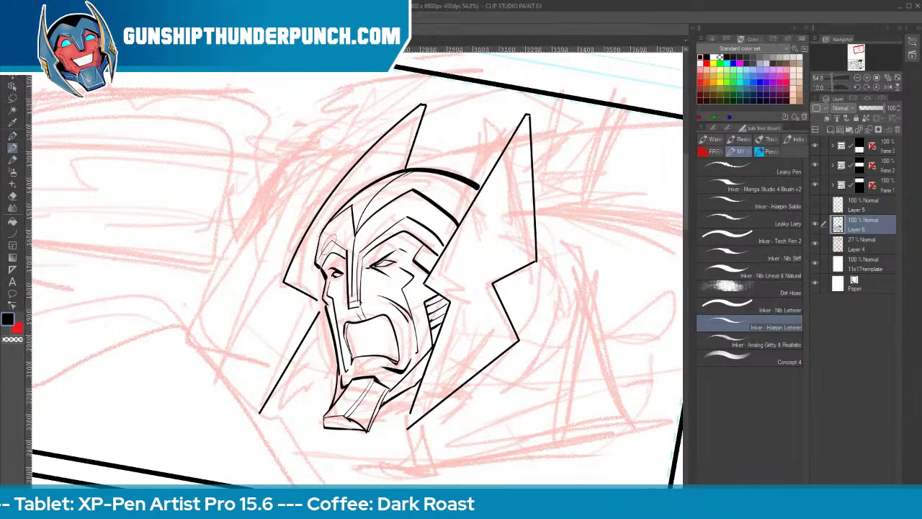
mouse_move(292, 277)
left_mouse_down()
mouse_move(328, 209)
mouse_move(423, 108)
left_mouse_up()
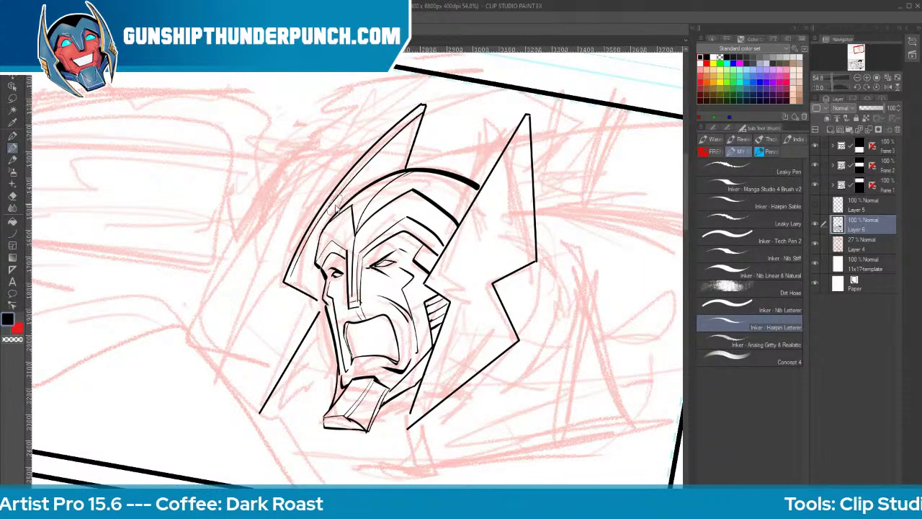
key("ctrl+z")
left_click_drag(291, 278, 423, 108)
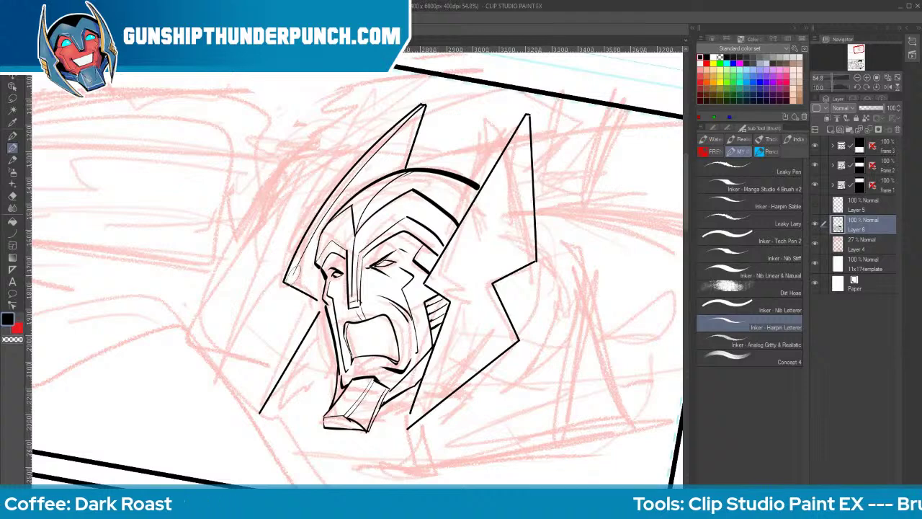
key("ctrl+z")
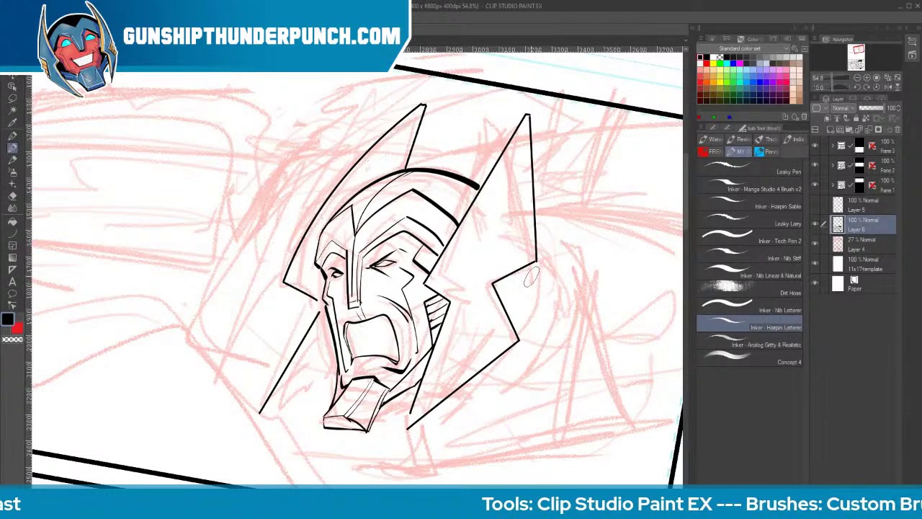
Draw thin inner edges parallel to the front outlines of both helmet fins with the Curve tool at a smaller brush size
key("u")
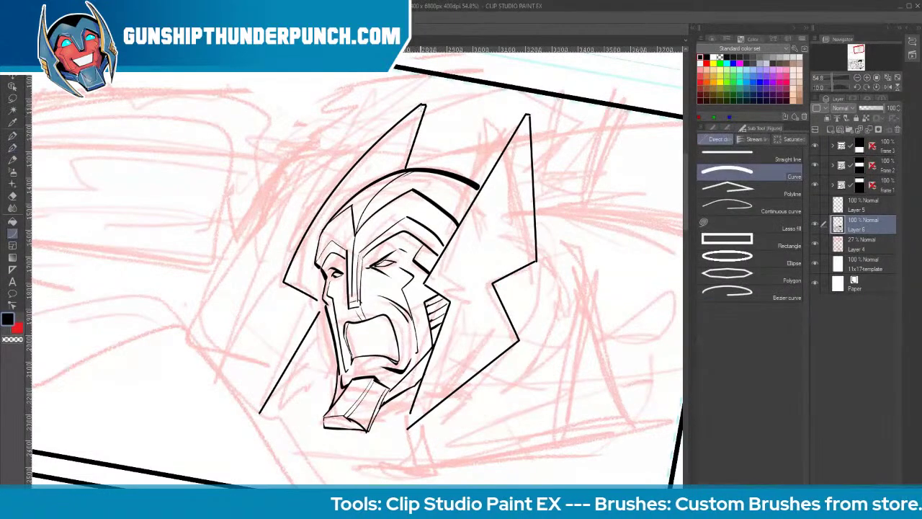
key("[")
key("[")
left_click_drag(423, 108, 292, 278)
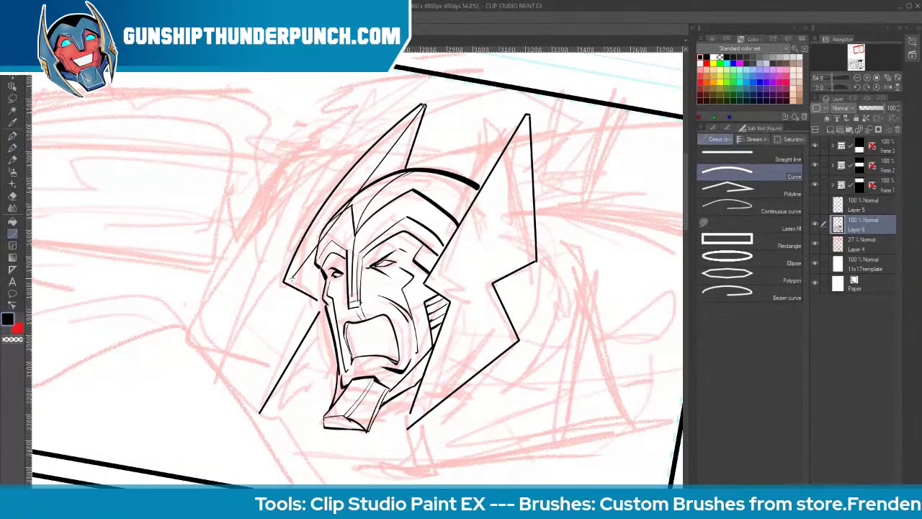
left_click(321, 198)
left_click_drag(292, 278, 266, 415)
left_click_drag(435, 279, 530, 115)
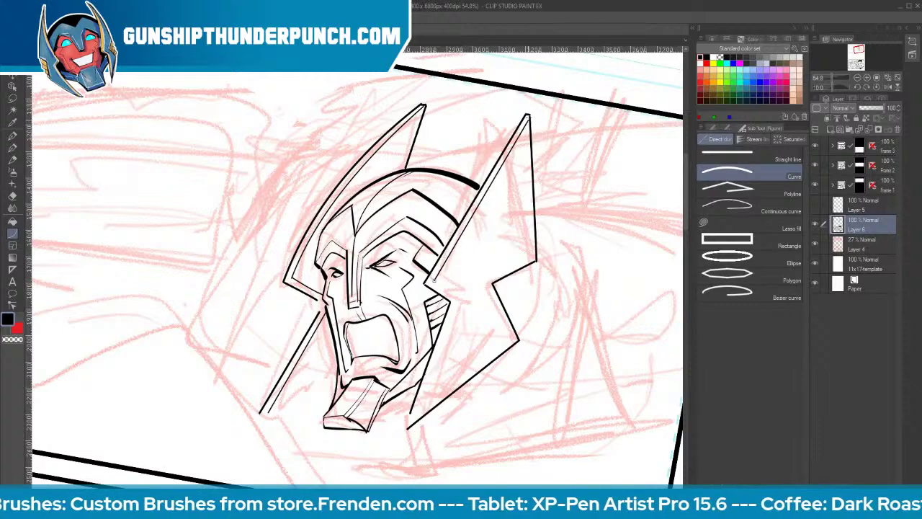
mouse_move(434, 282)
left_mouse_down()
mouse_move(456, 299)
mouse_move(410, 424)
left_mouse_up()
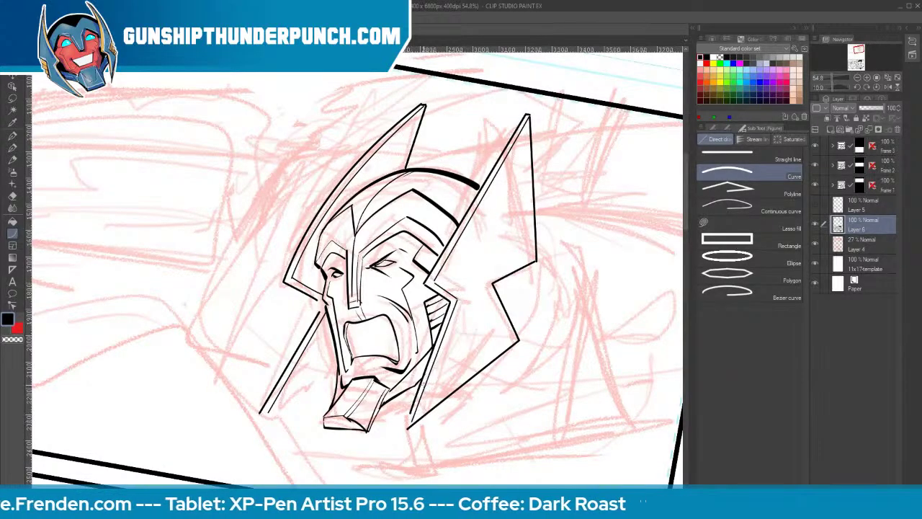
Ink the ribbed vent with a stepped outer edge in the near fin's rear notch, and close the far fin's lower edge with straight lines
left_click_drag(495, 281, 535, 271)
left_click(535, 270)
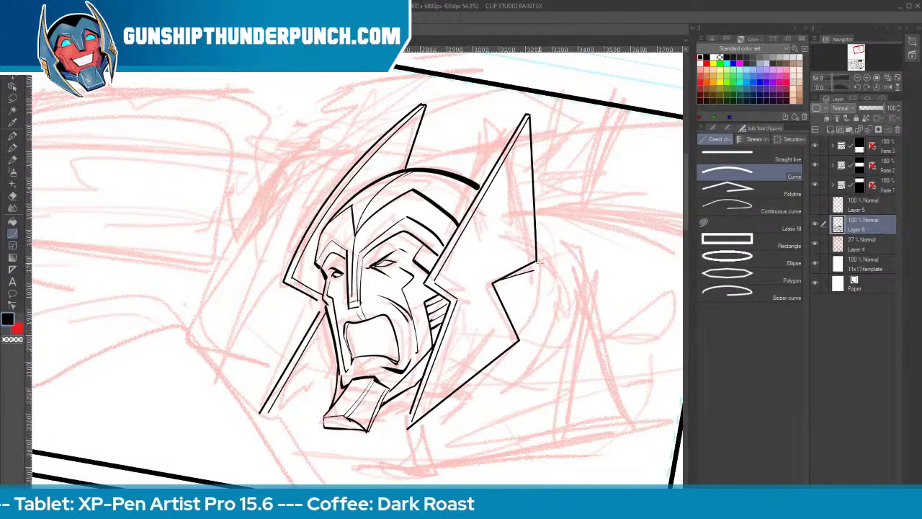
key("b")
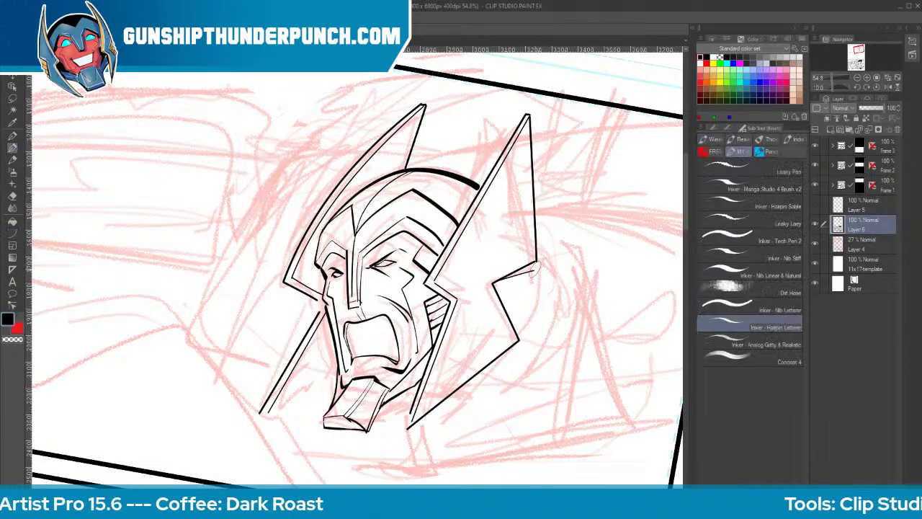
mouse_move(529, 289)
left_mouse_down()
mouse_move(520, 335)
mouse_move(518, 323)
left_mouse_up()
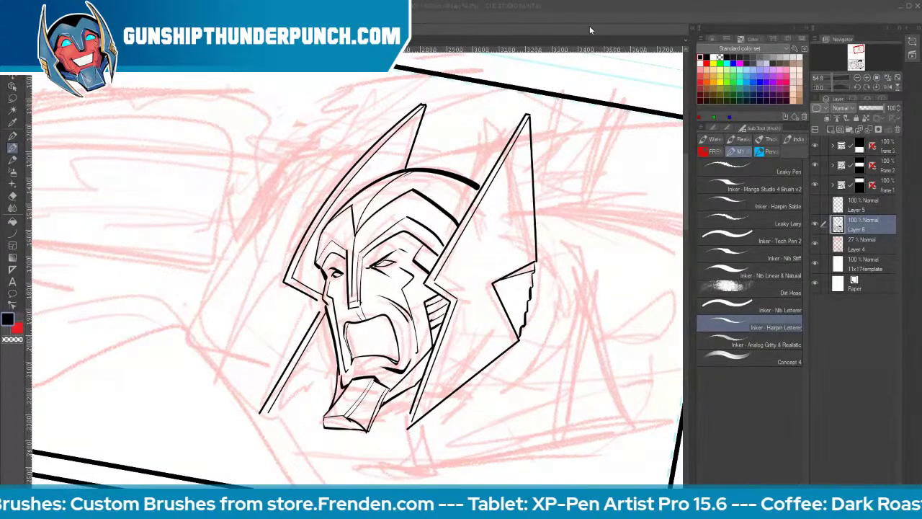
left_click(11, 234)
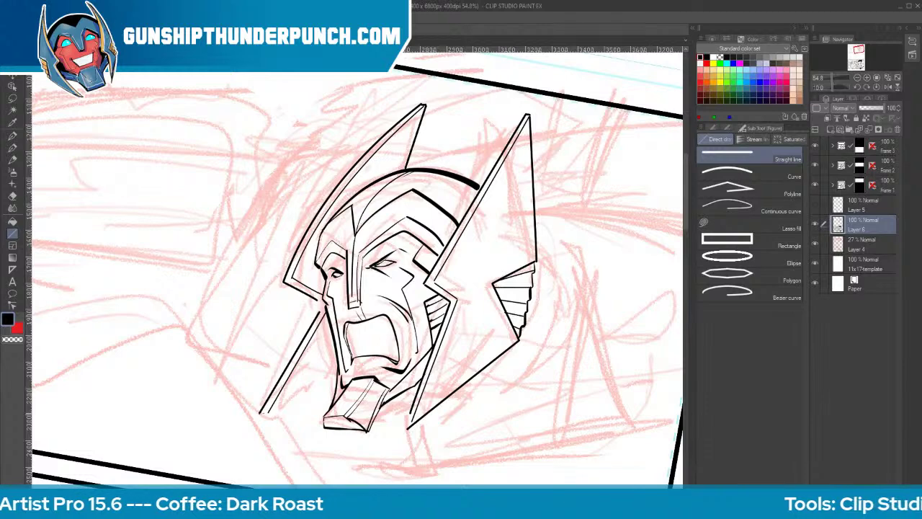
left_click_drag(261, 414, 334, 374)
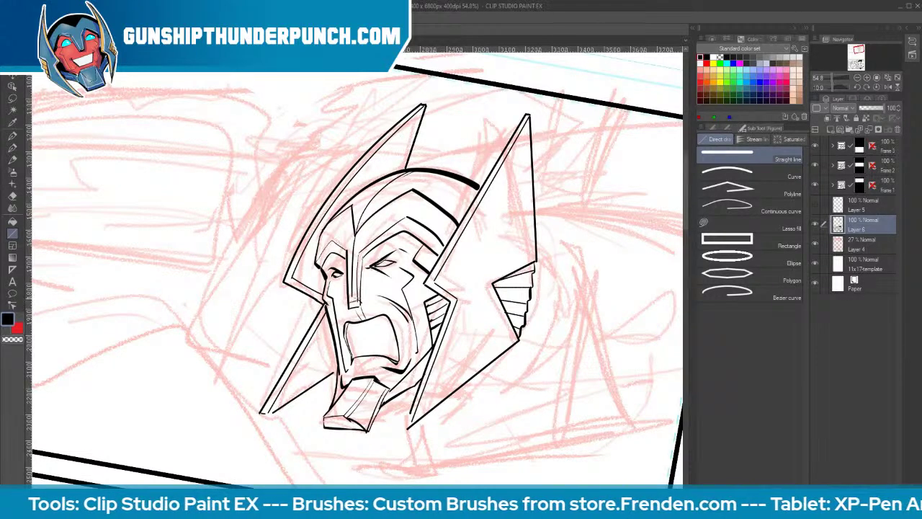
Thicken and darken the upper eyelid lines of both eyes with the Inker - Hairpin Letterer brush
key("ctrl+space")
left_click_drag(358, 296, 389, 295)
key("space")
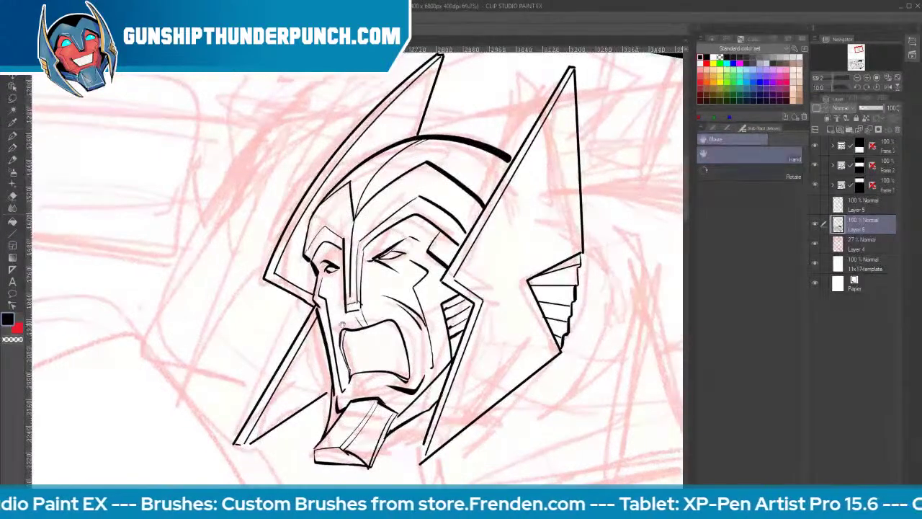
scroll(343, 325, "up", 1)
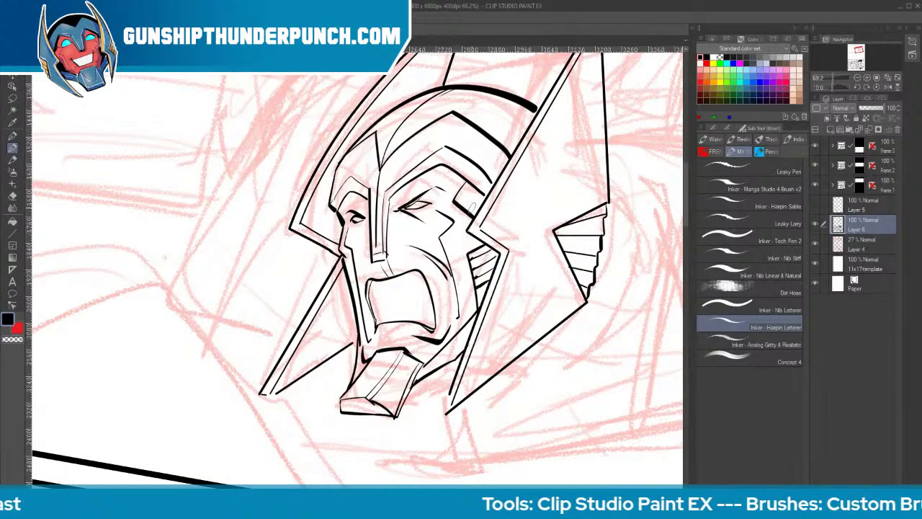
left_click_drag(502, 134, 527, 117)
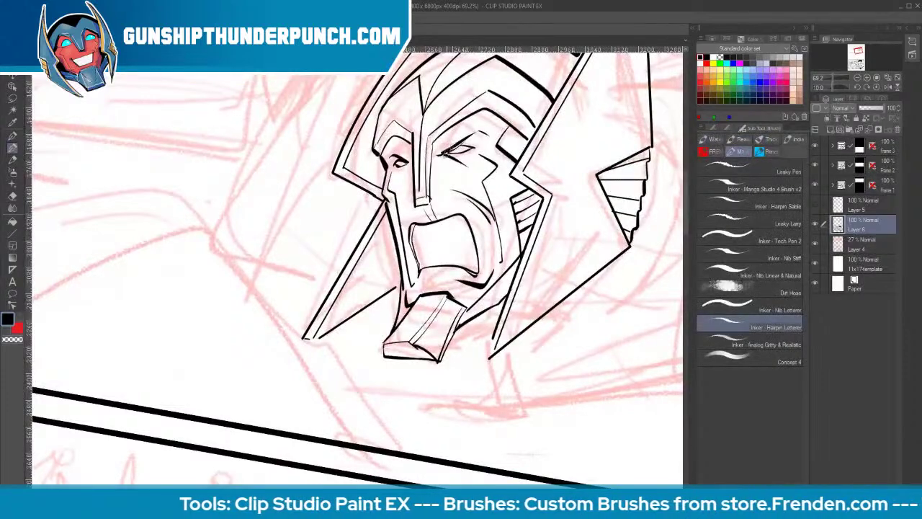
left_click_drag(443, 154, 473, 145)
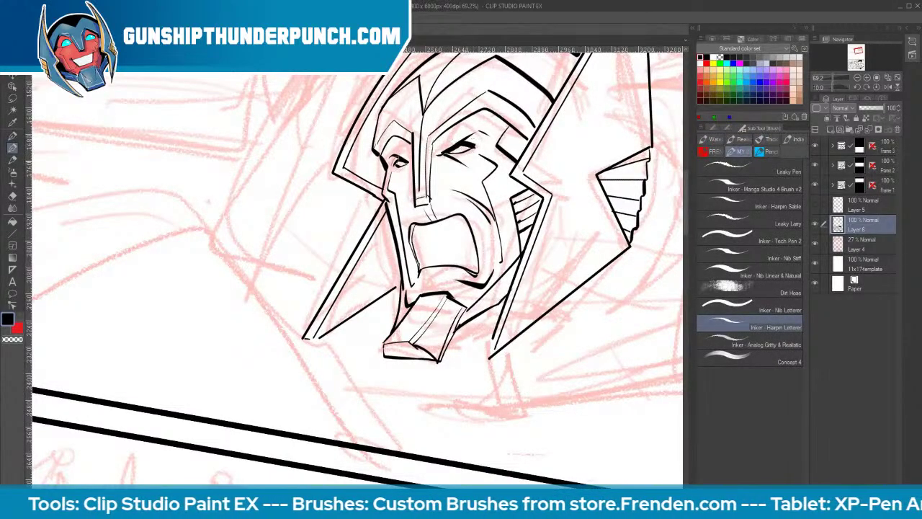
left_click_drag(393, 160, 404, 161)
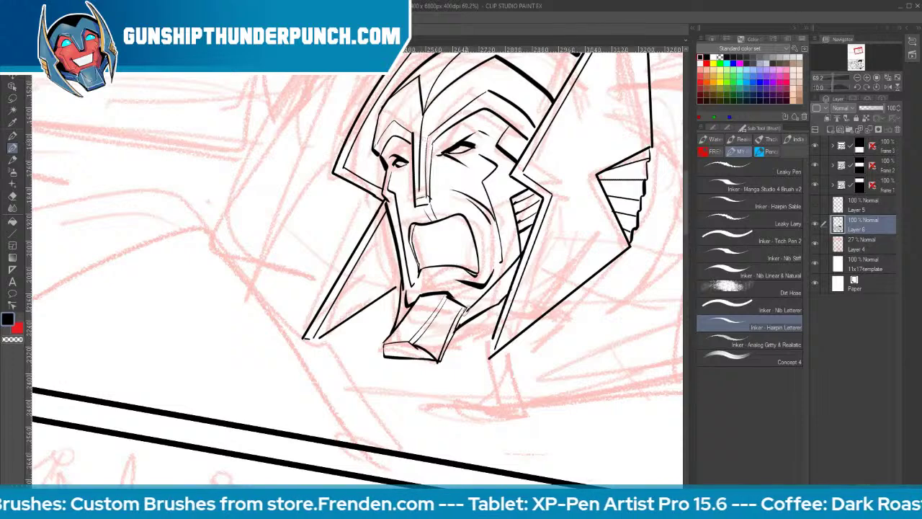
Erase the overlapping line where the jaw meets the chin guard, re-ink that junction and add the lower lip and chin lines
key("e")
left_click_drag(461, 307, 447, 296)
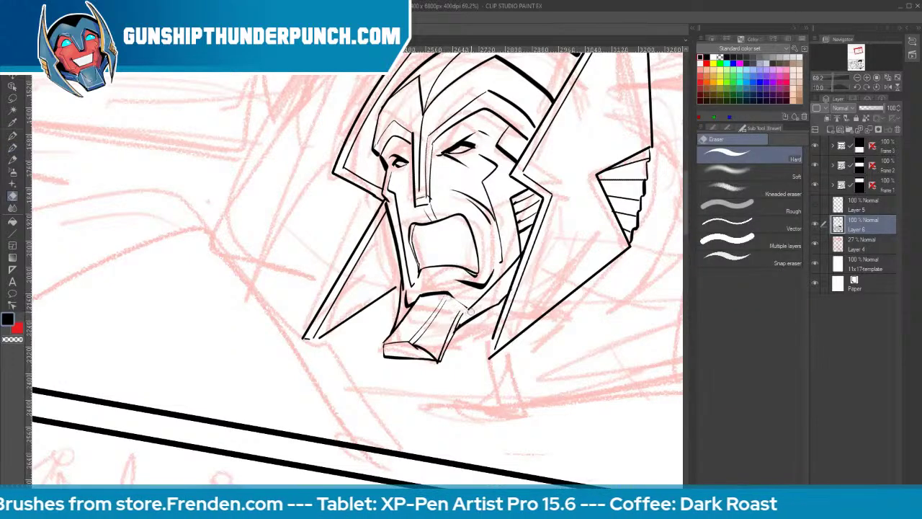
key("b")
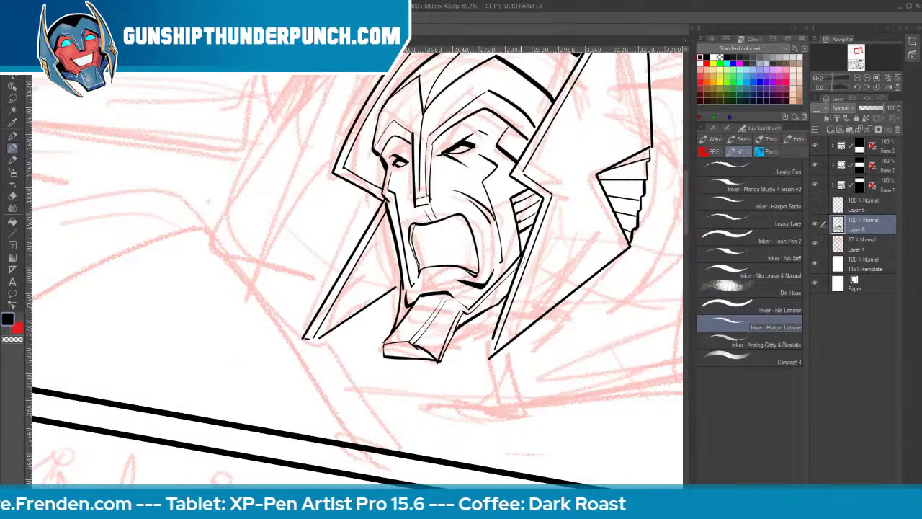
mouse_move(463, 295)
left_mouse_down()
mouse_move(458, 315)
mouse_move(444, 292)
left_mouse_up()
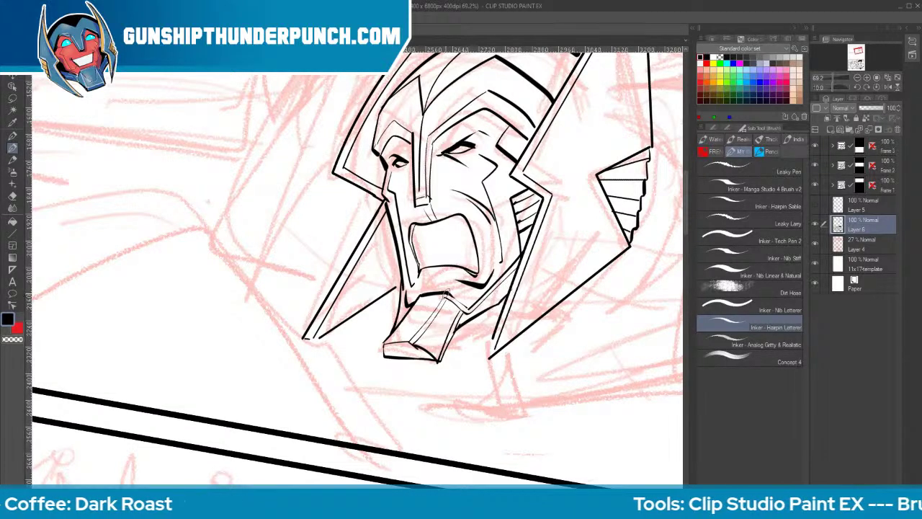
mouse_move(444, 296)
left_mouse_down()
mouse_move(425, 312)
mouse_move(408, 305)
mouse_move(429, 294)
mouse_move(404, 291)
mouse_move(401, 313)
left_mouse_up()
left_click_drag(399, 311, 449, 276)
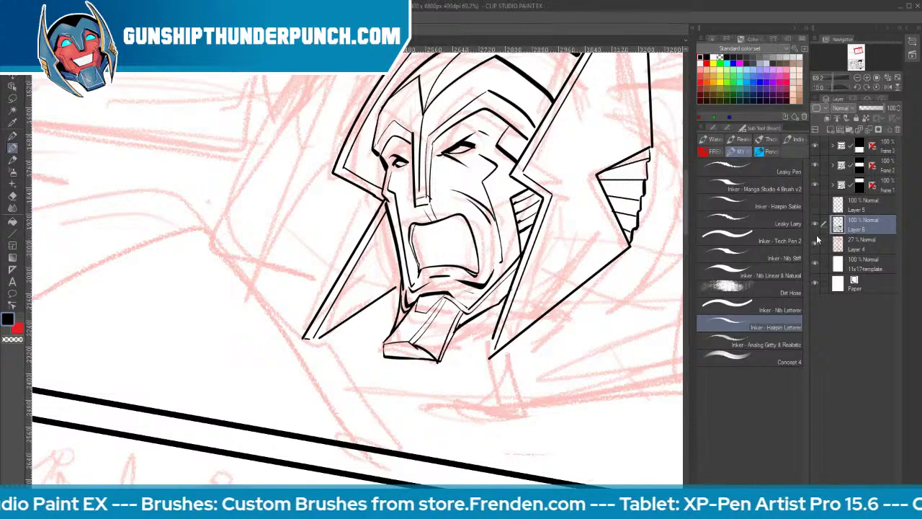
Hide the rough sketch on Layer 4 to check the inked head on its own, and show the sketch again
left_click(815, 242)
left_click_drag(590, 225, 579, 315)
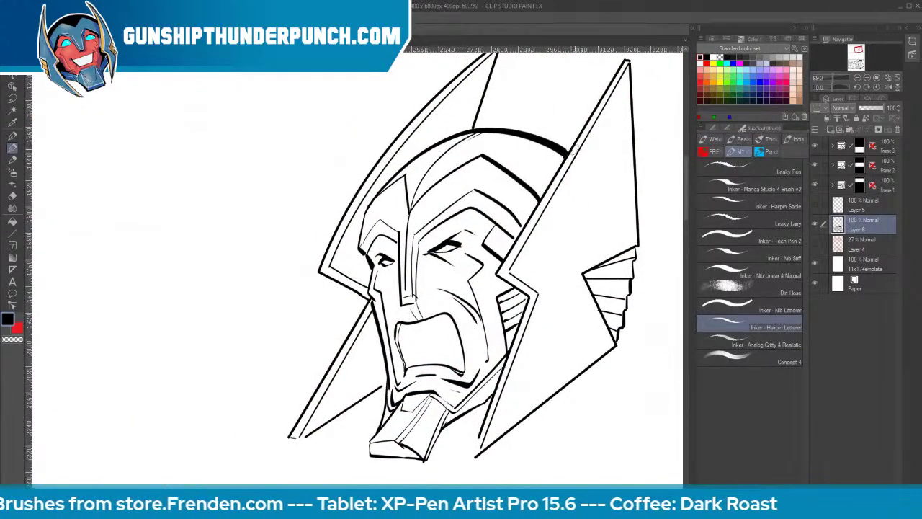
left_click(815, 244)
Ink a long, gently arched line from the upper left of the top panel toward the helmeted head with the Curve tool
scroll(646, 301, "down", 4)
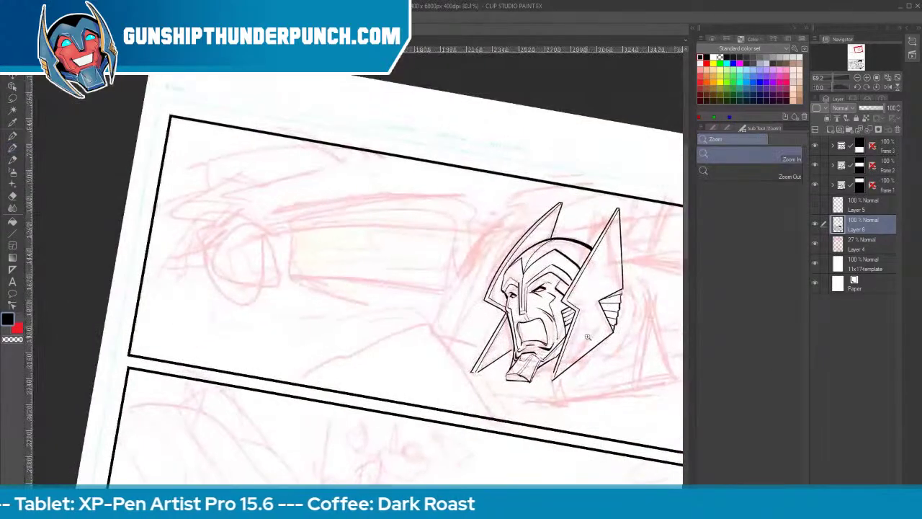
left_click(13, 233)
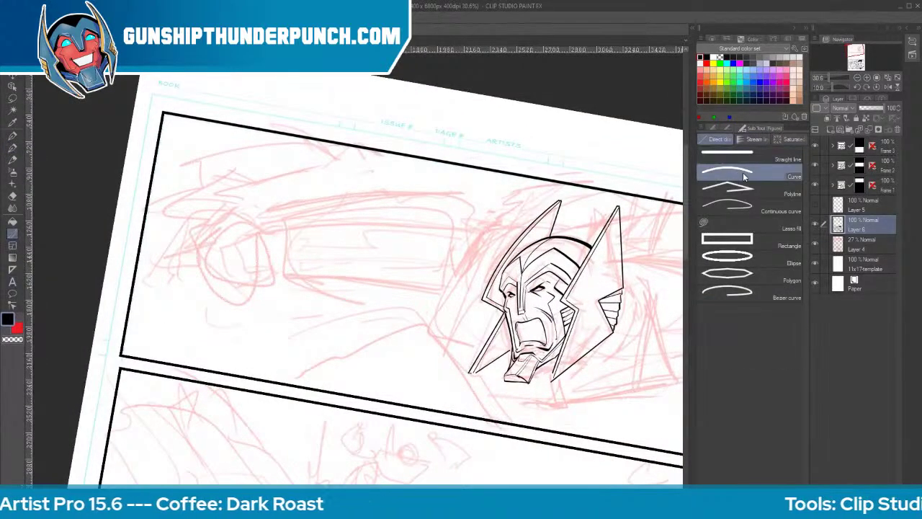
left_click_drag(237, 215, 494, 196)
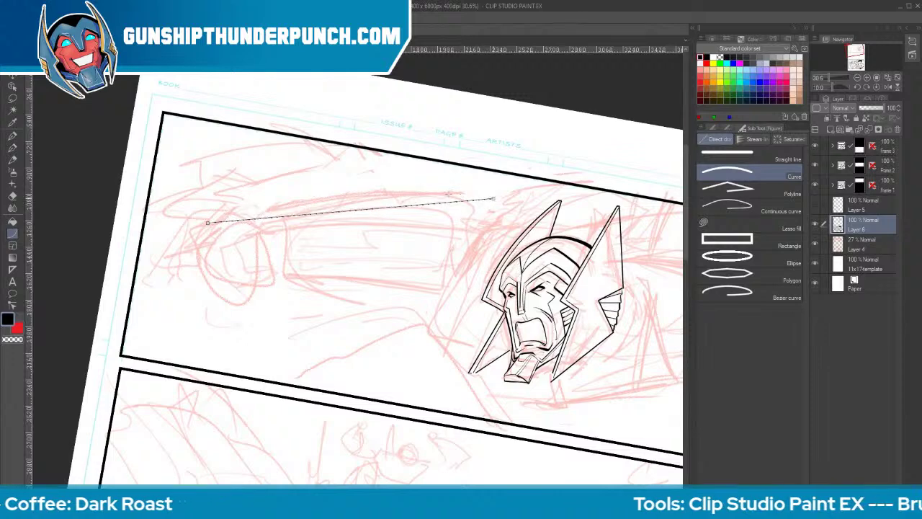
key("ctrl+z")
key("bracketright")
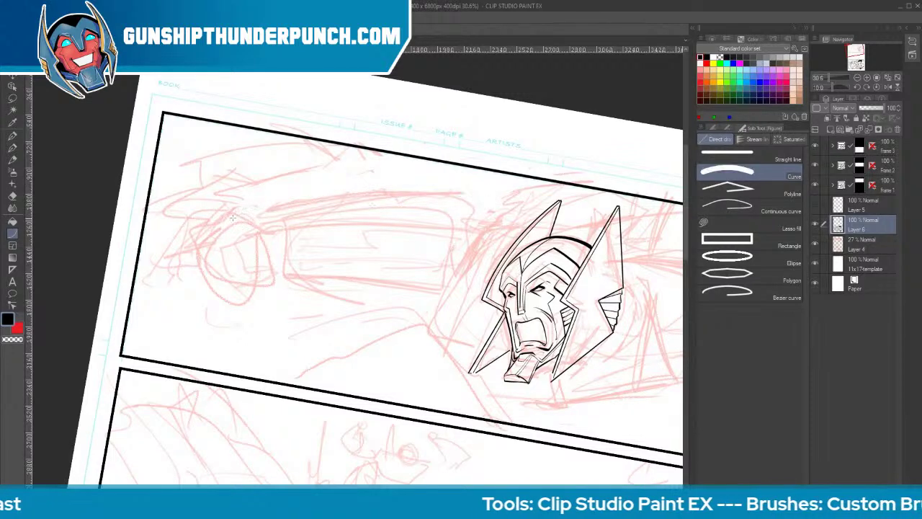
left_click_drag(228, 218, 492, 193)
left_click(368, 187)
left_click_drag(243, 234, 493, 229)
left_click(367, 214)
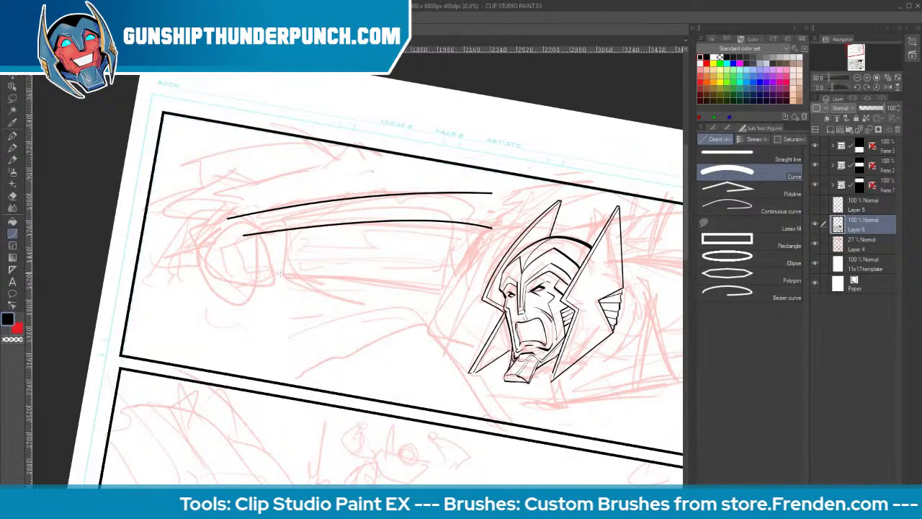
left_click_drag(242, 282, 463, 296)
left_click(369, 274)
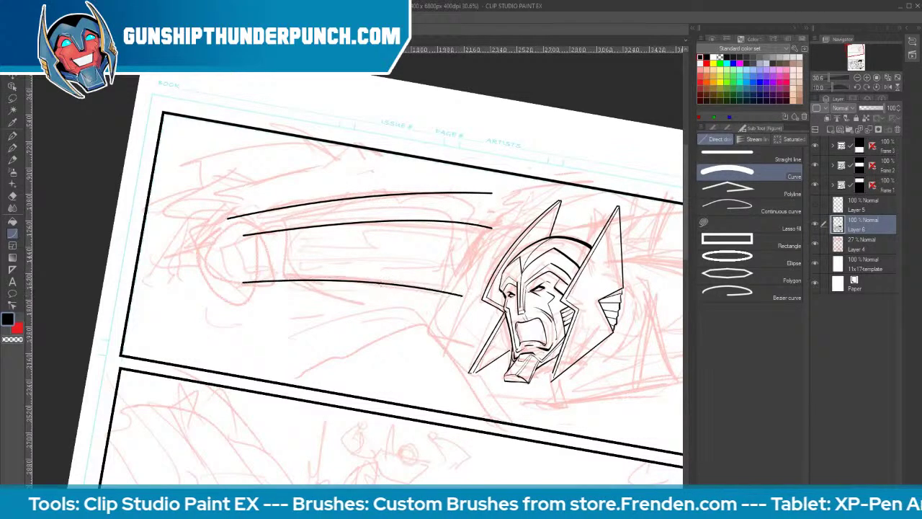
key("ctrl+z")
key("ctrl+z")
Ink two more long curves beneath the arched line, one just below it and one along the sketched form's lower edge
left_click_drag(497, 222, 228, 242)
left_click(360, 227)
left_click_drag(235, 286, 469, 297)
left_click(411, 291)
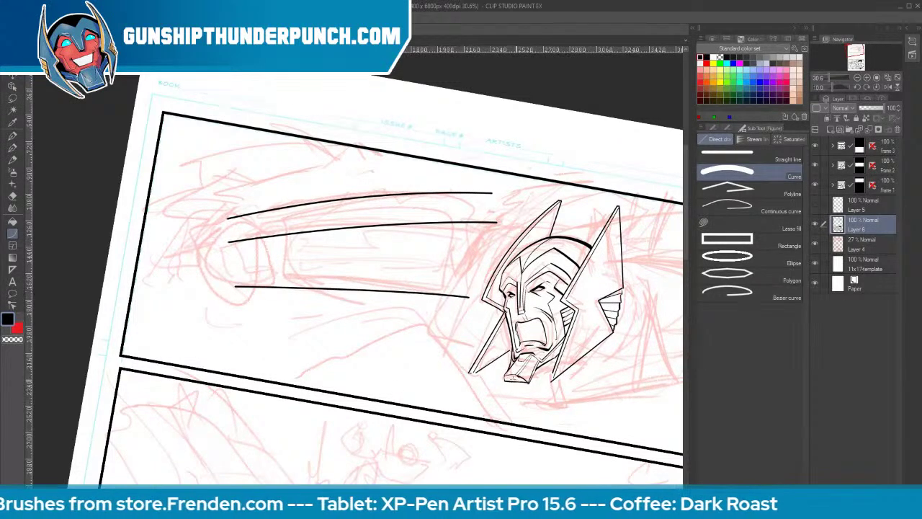
Ink the jagged mountain outline below the head with the Inker - Hairpin Letterer brush, rising to a peak and descending past the panel's lower border
key("space")
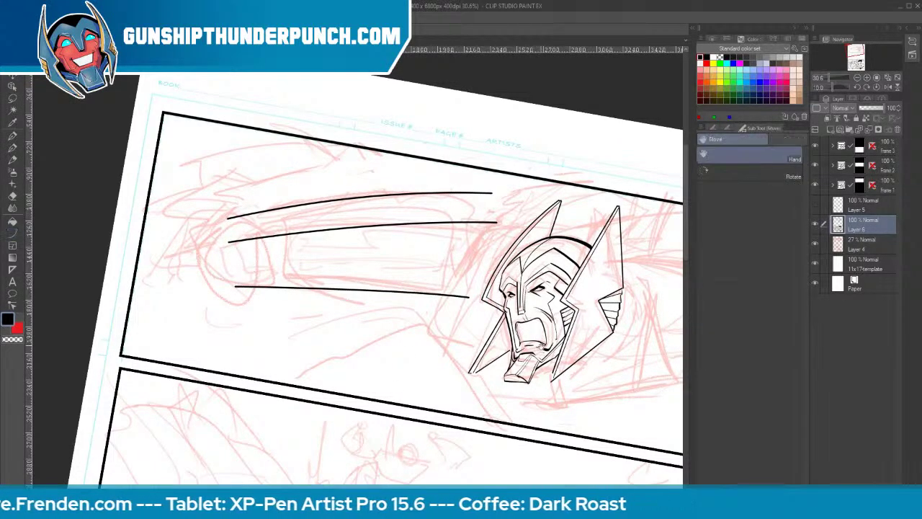
left_click_drag(430, 250, 307, 210)
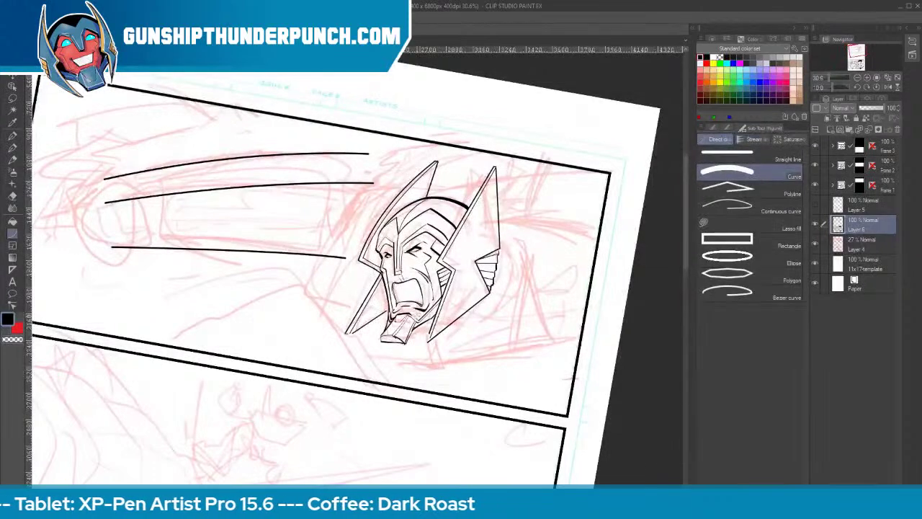
key("b")
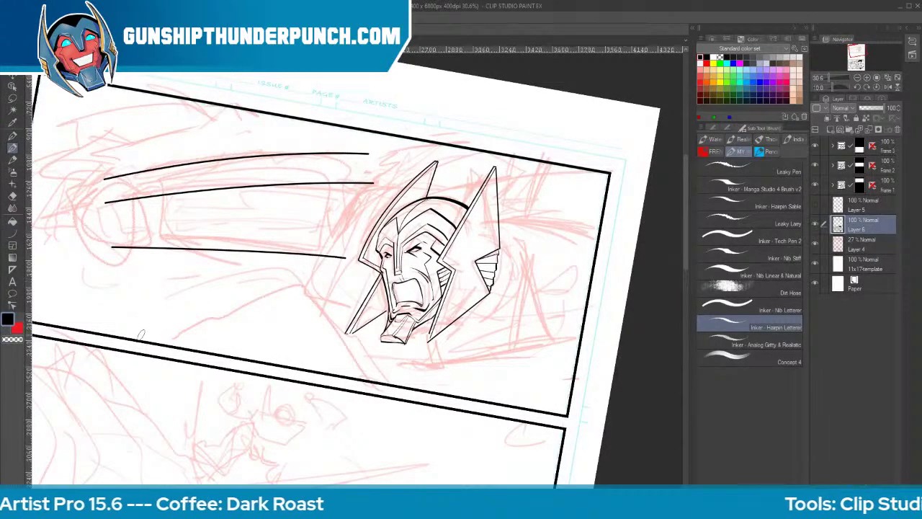
mouse_move(134, 343)
left_mouse_down()
mouse_move(292, 267)
mouse_move(332, 314)
mouse_move(346, 350)
mouse_move(431, 383)
mouse_move(455, 403)
left_mouse_up()
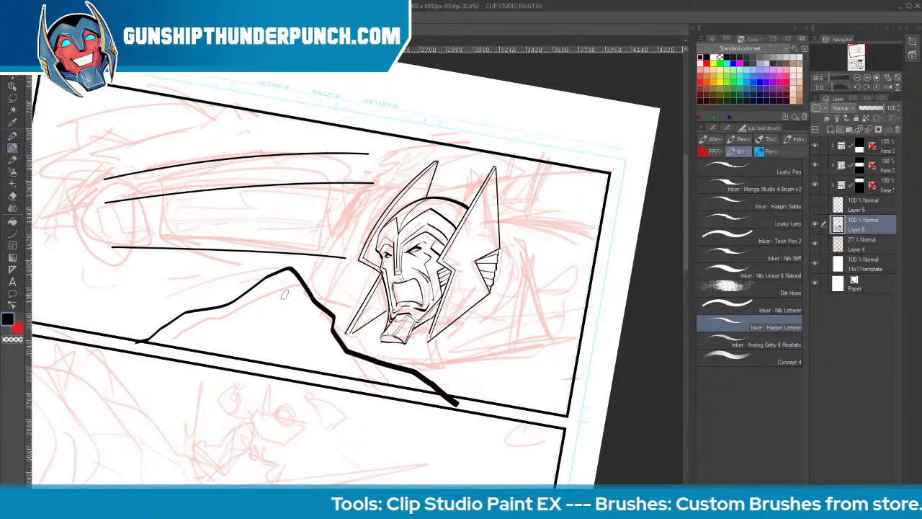
Rotate the page and ink the angular rock outlines with a short ledge line in the top panel's upper-left corner
key("space")
left_click_drag(449, 414, 545, 377)
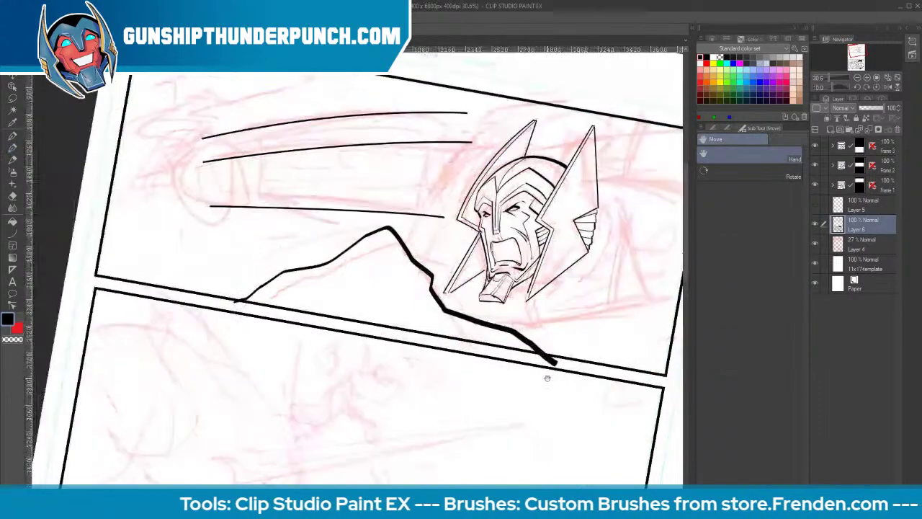
mouse_move(613, 387)
left_mouse_down()
mouse_move(638, 364)
mouse_move(568, 333)
mouse_move(651, 372)
left_mouse_up()
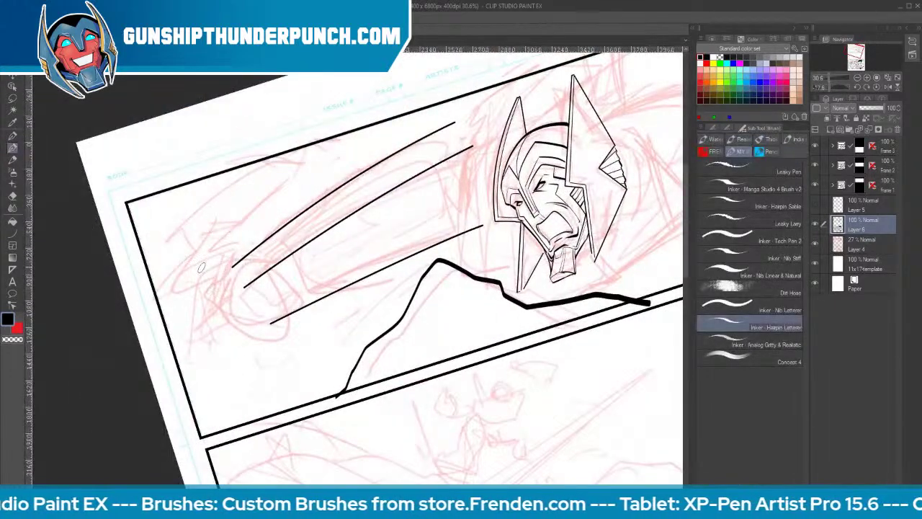
mouse_move(181, 272)
left_mouse_down()
mouse_move(197, 216)
mouse_move(236, 202)
mouse_move(329, 132)
left_mouse_up()
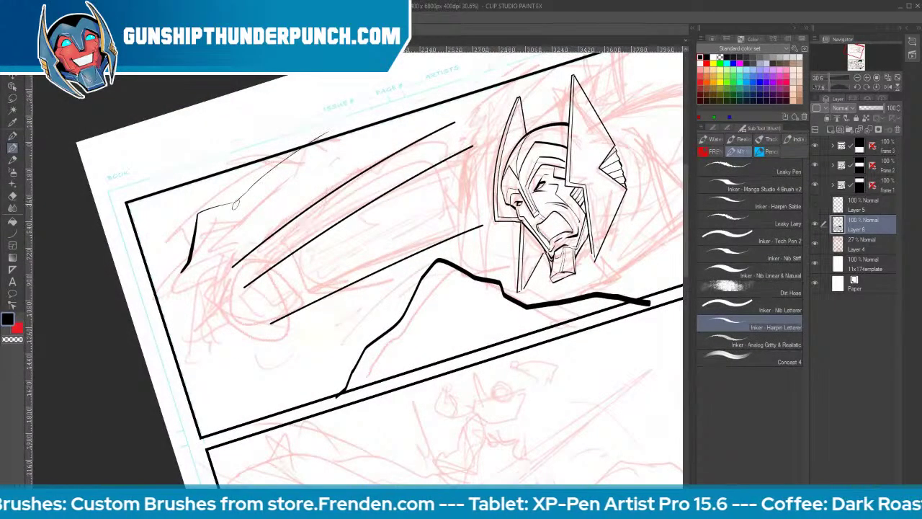
mouse_move(237, 201)
left_mouse_down()
mouse_move(262, 159)
mouse_move(241, 188)
mouse_move(245, 225)
mouse_move(223, 265)
left_mouse_up()
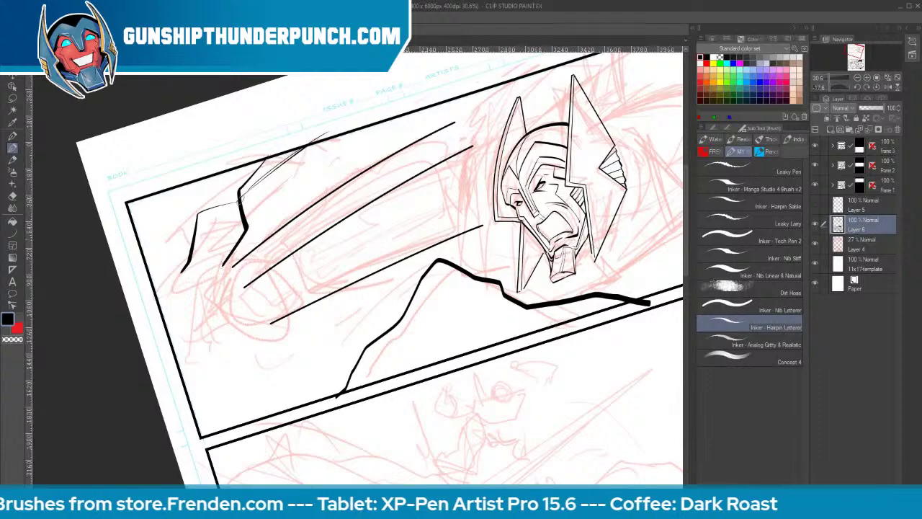
left_click_drag(239, 196, 295, 196)
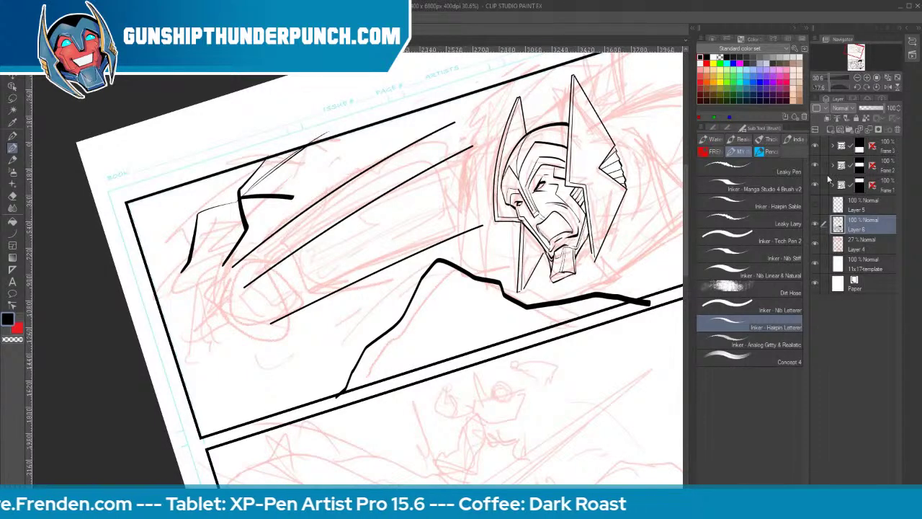
Turn on the Curve tool's Ending taper and ink two thin tapered curves above the middle long line, at brush sizes 6 and 10
key("u")
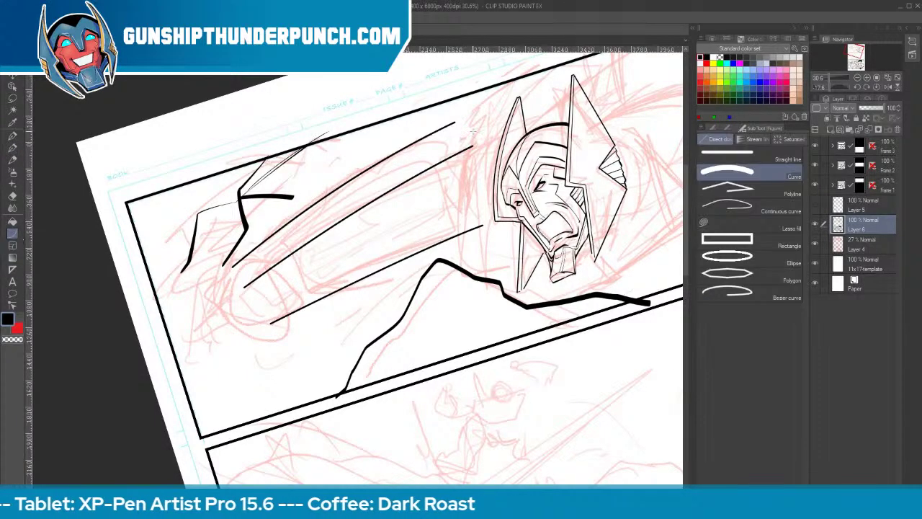
left_click(743, 128)
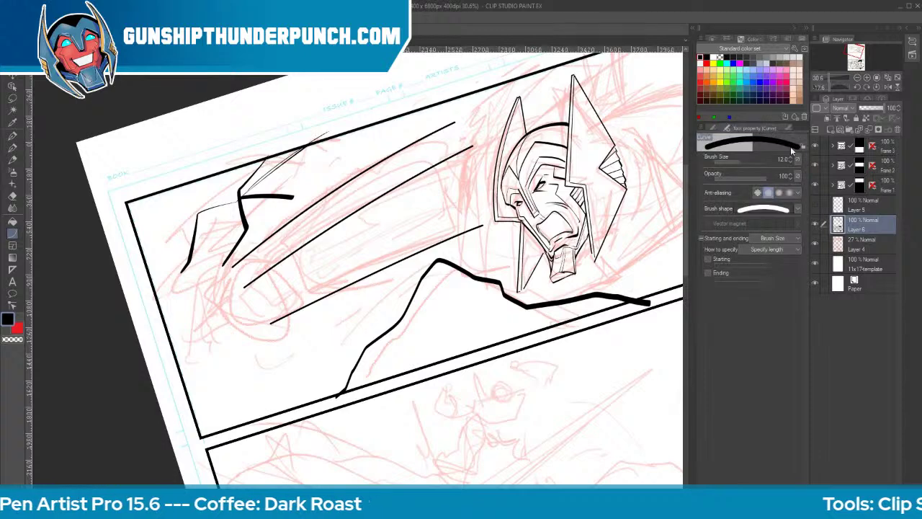
left_click(708, 273)
key("bracketleft")
key("bracketleft")
key("bracketleft")
key("bracketleft")
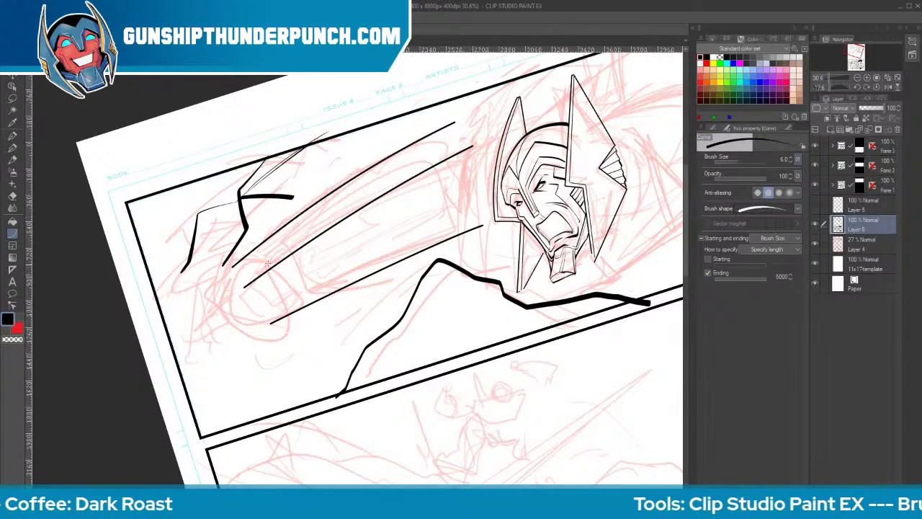
left_click_drag(241, 280, 406, 174)
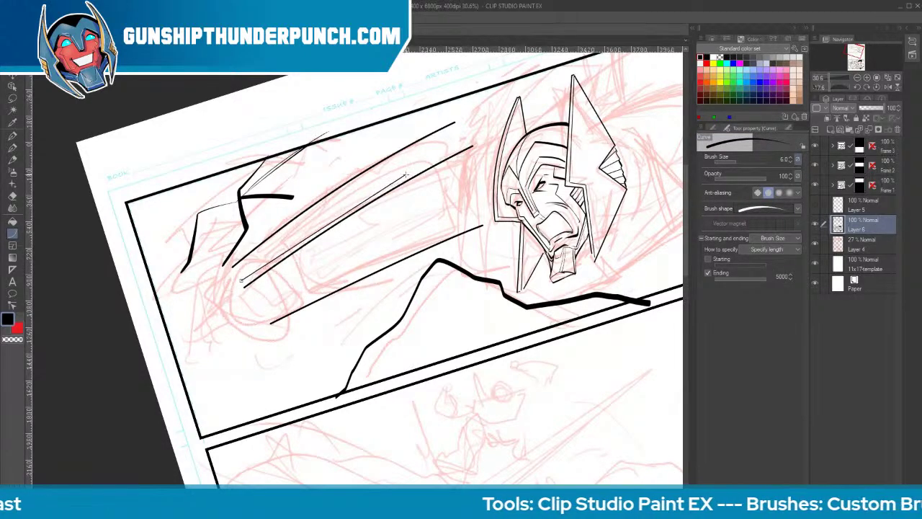
left_click(333, 216)
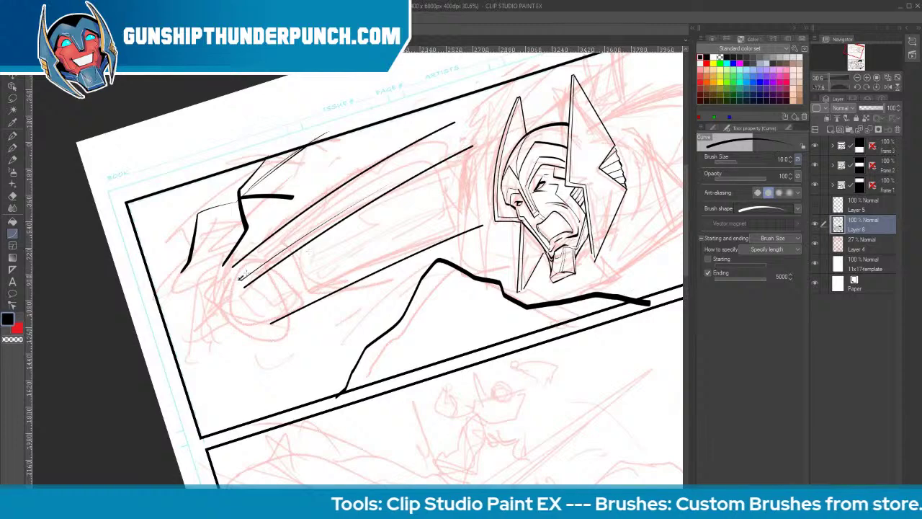
left_click_drag(241, 279, 345, 205)
left_click(290, 241)
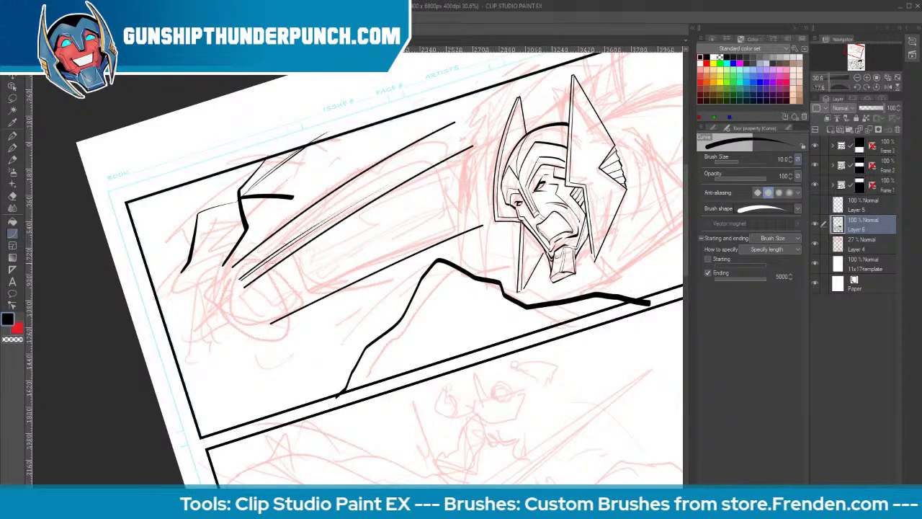
Add two short tapered curves just above the uppermost long line at brush size 10
left_click_drag(300, 210, 368, 166)
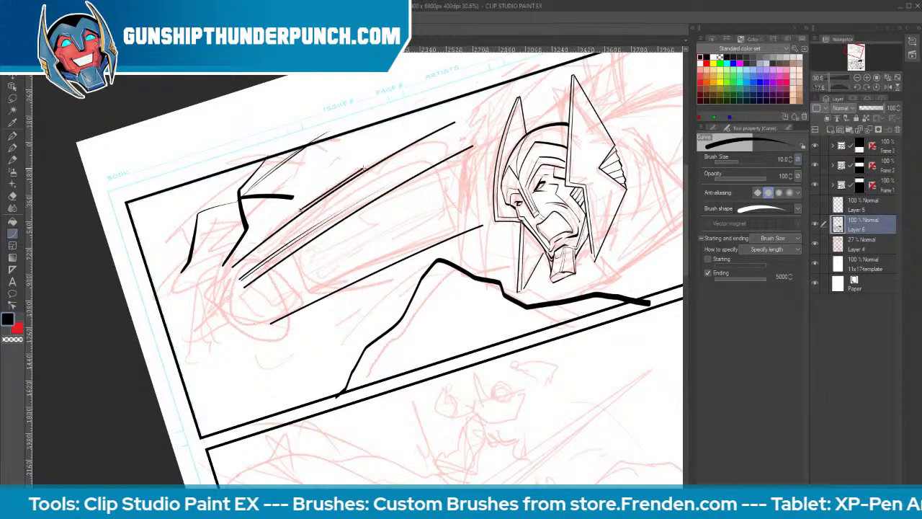
left_click(319, 193)
left_click_drag(304, 204, 373, 158)
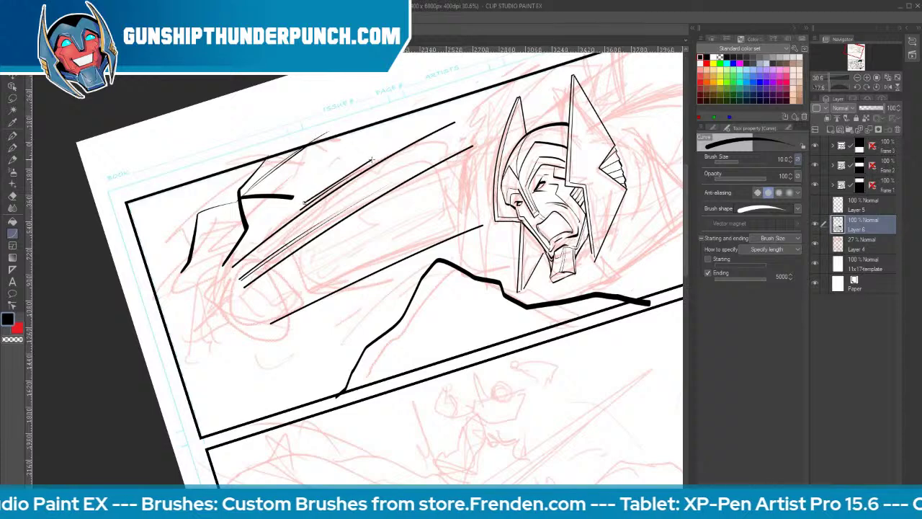
left_click(346, 165)
Ink heavier tapered curves at brush size 20, one along the lowest long line and two beneath the middle one
key("]")
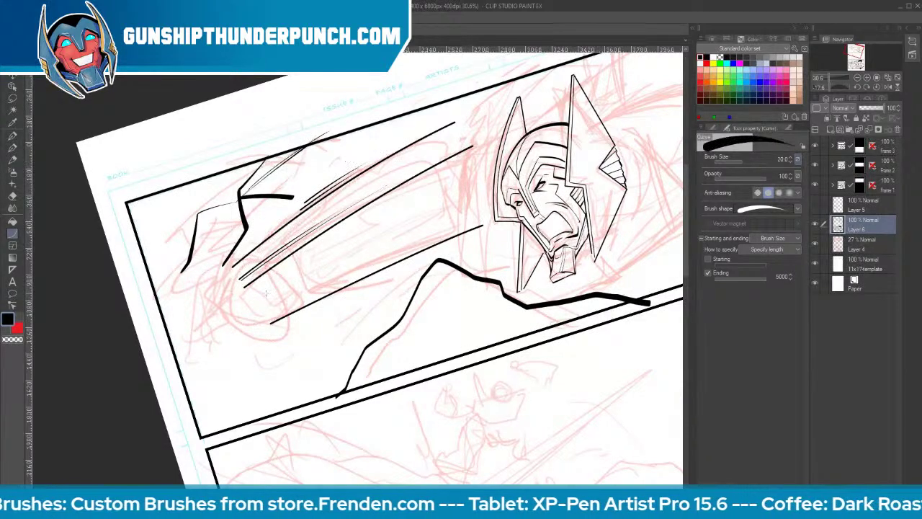
left_click_drag(309, 308, 442, 246)
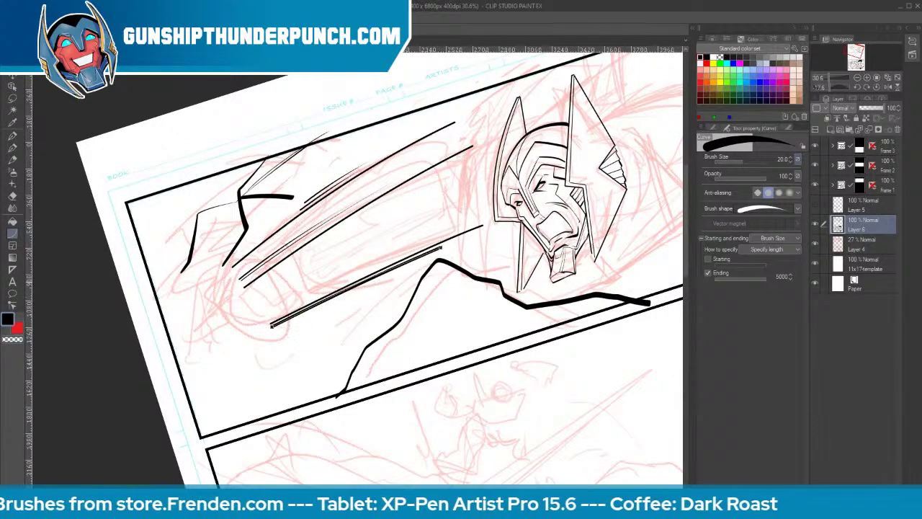
left_click(353, 287)
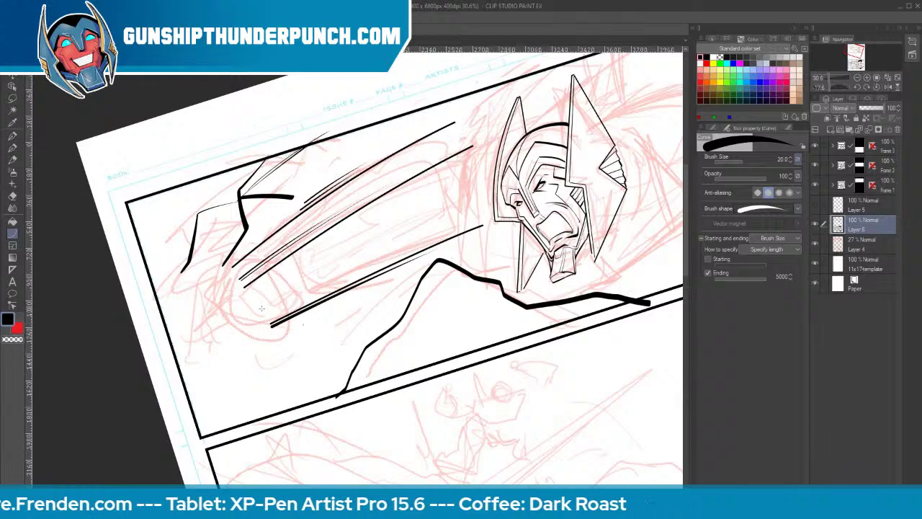
mouse_move(275, 272)
left_mouse_down()
mouse_move(412, 190)
mouse_move(274, 273)
mouse_move(400, 204)
left_mouse_up()
left_click(352, 221)
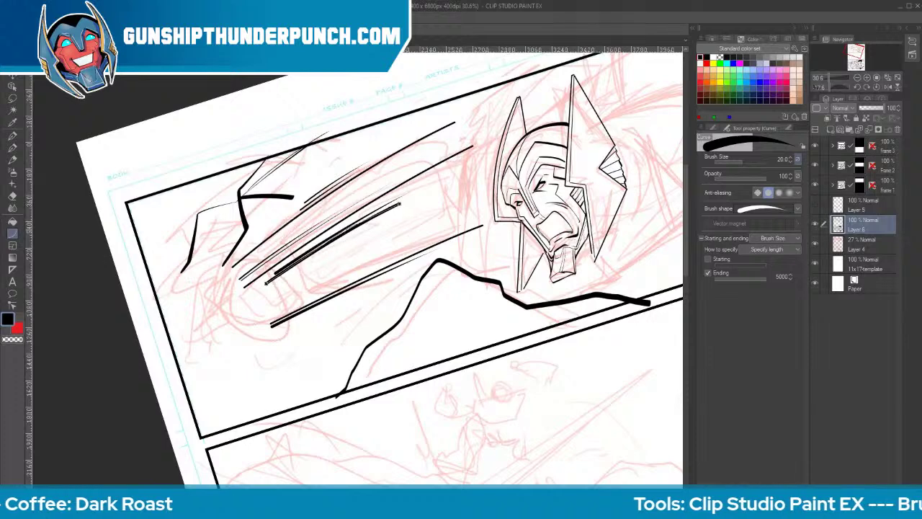
left_click(267, 282)
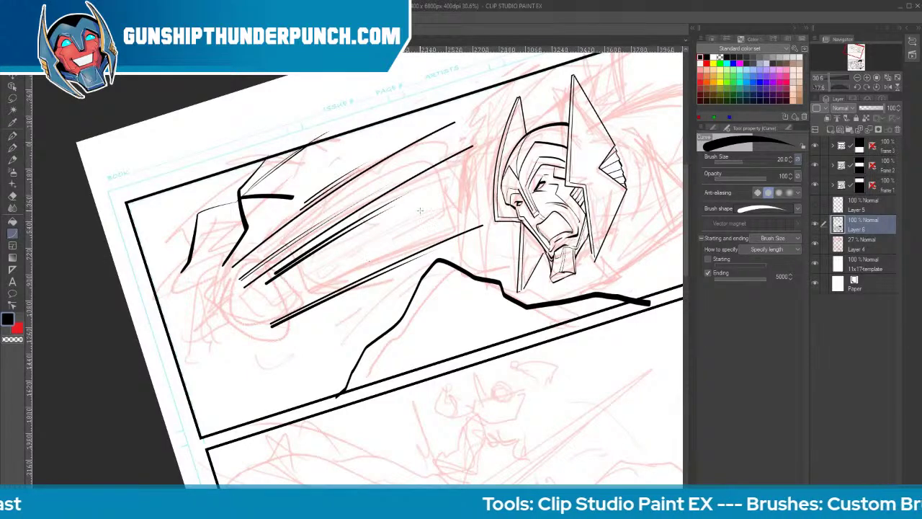
Build up freehand speed strokes along the uppermost long line with the Real G-Pen at brush size 70
key("p")
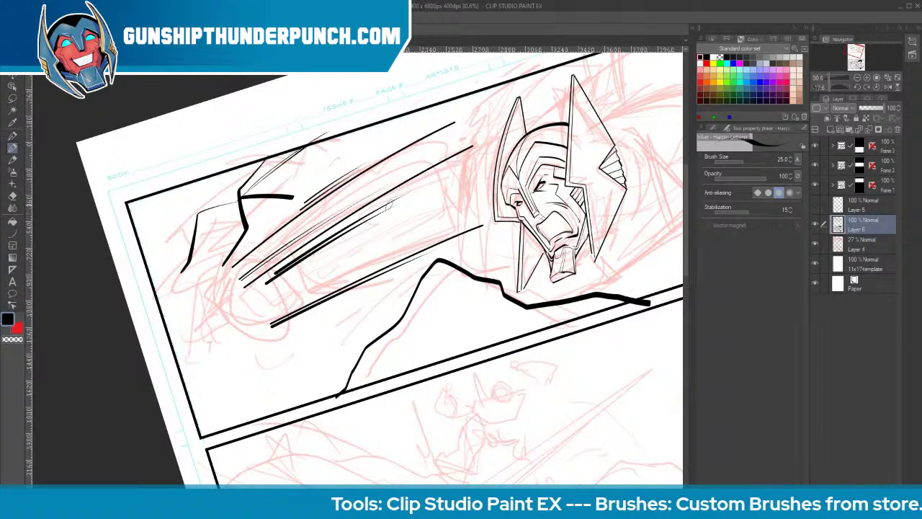
left_click(12, 135)
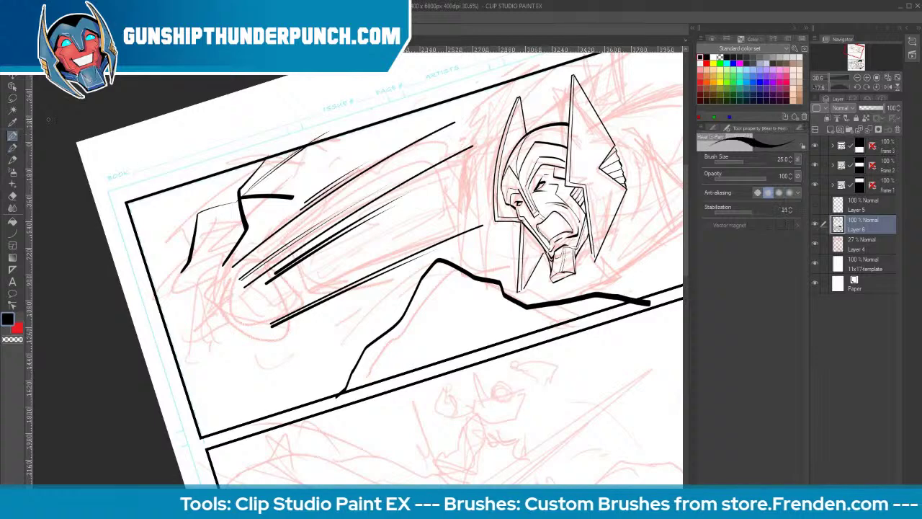
left_click_drag(333, 213, 374, 188)
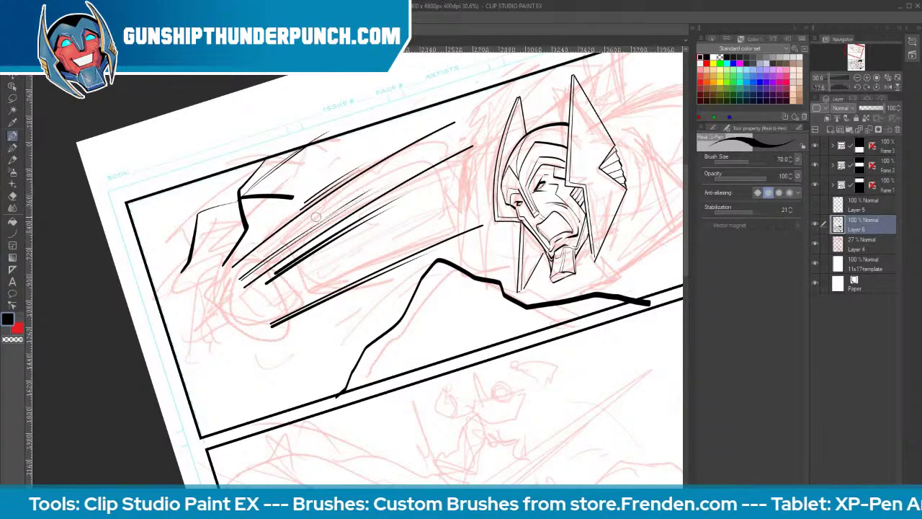
mouse_move(310, 221)
left_mouse_down()
mouse_move(388, 175)
mouse_move(291, 236)
mouse_move(428, 150)
left_mouse_up()
left_click_drag(338, 201, 450, 133)
left_click_drag(357, 185, 471, 121)
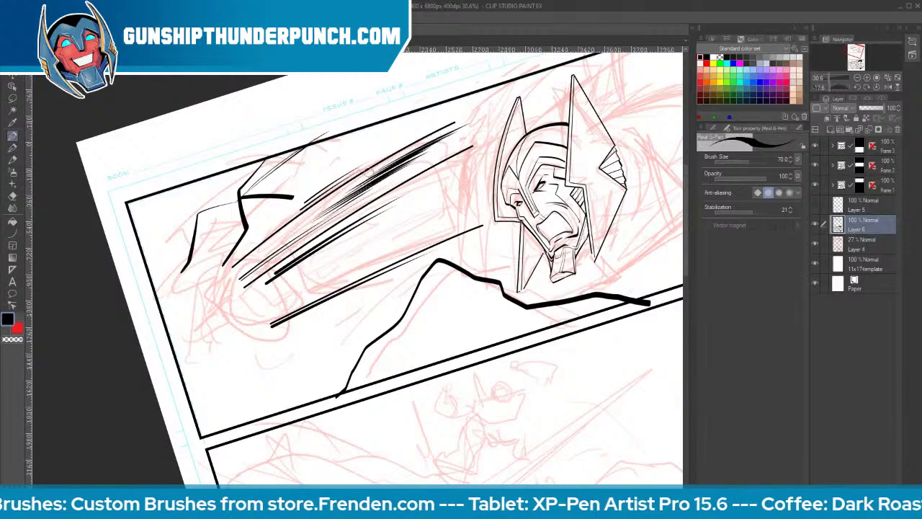
left_click_drag(377, 165, 483, 113)
Add Real G-Pen speed strokes along the lowest long line and around the left end of the middle lines
left_click_drag(271, 321, 412, 248)
mouse_move(311, 298)
left_mouse_down()
mouse_move(472, 220)
mouse_move(469, 228)
left_mouse_up()
left_click_drag(346, 290, 477, 229)
mouse_move(225, 298)
left_mouse_down()
mouse_move(256, 277)
mouse_move(229, 294)
mouse_move(237, 278)
mouse_move(322, 224)
left_mouse_up()
left_click_drag(230, 282, 347, 206)
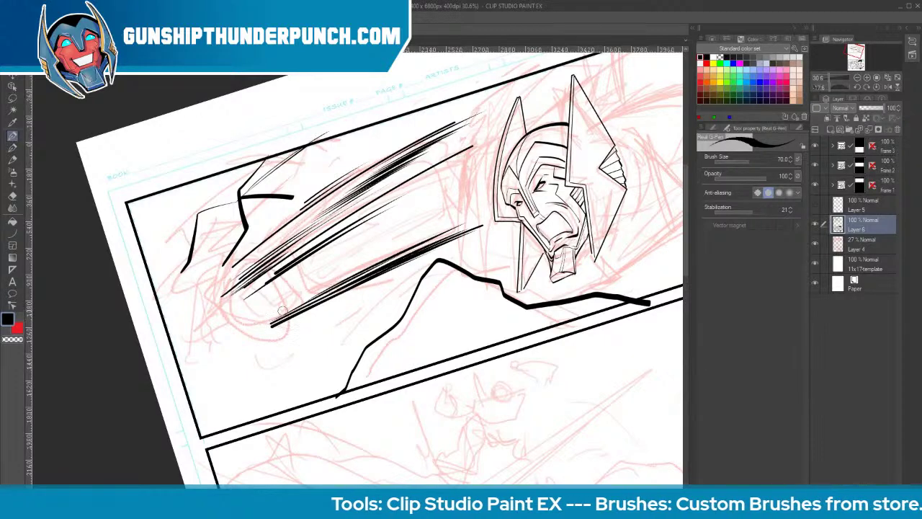
left_click_drag(254, 288, 317, 239)
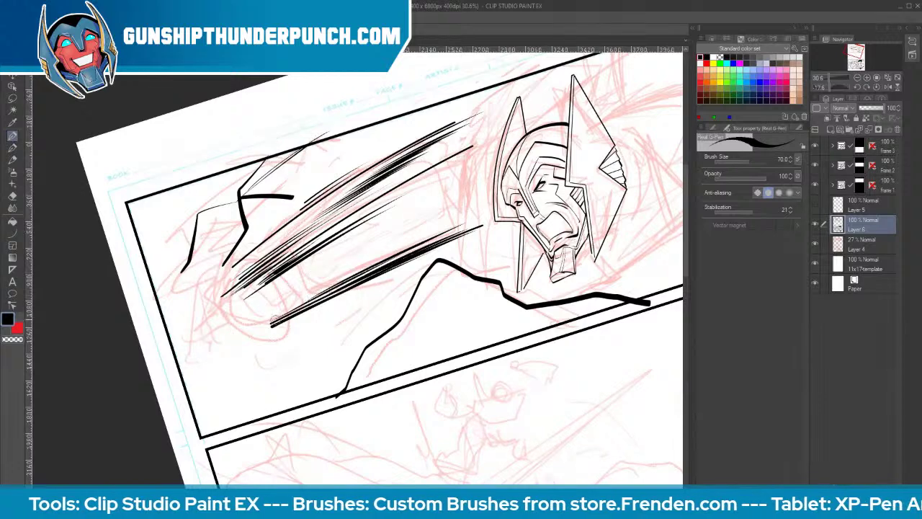
Fill the gap between the lowest and middle long lines with dense tapered speed strokes, using the Real G-Pen at size 70
left_click_drag(274, 318, 364, 270)
mouse_move(294, 305)
left_mouse_down()
mouse_move(432, 228)
mouse_move(386, 251)
mouse_move(424, 227)
left_mouse_up()
left_click_drag(306, 288, 447, 209)
left_click_drag(320, 270, 455, 201)
left_click_drag(296, 284, 433, 210)
left_click_drag(317, 266, 428, 212)
left_click_drag(282, 288, 454, 187)
left_click_drag(310, 264, 441, 189)
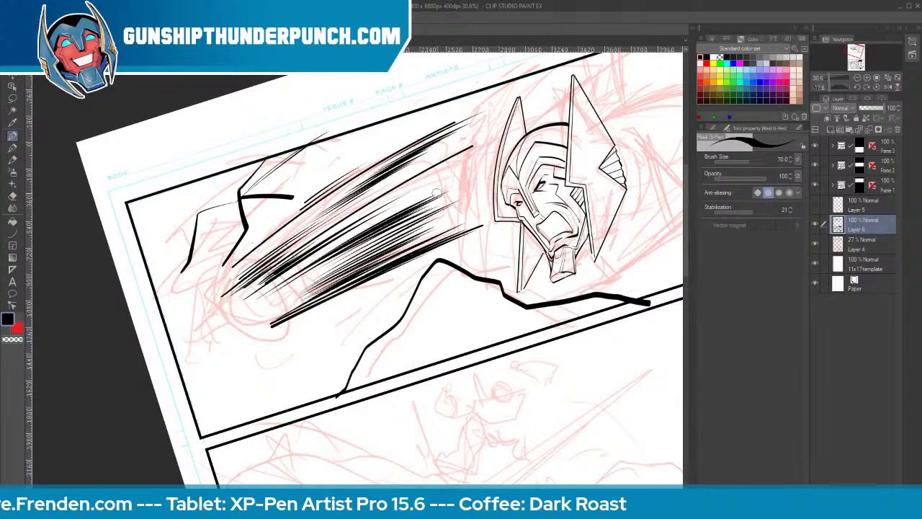
left_click_drag(267, 288, 438, 186)
mouse_move(324, 248)
left_mouse_down()
mouse_move(442, 182)
mouse_move(391, 204)
left_mouse_up()
left_click_drag(344, 229, 453, 177)
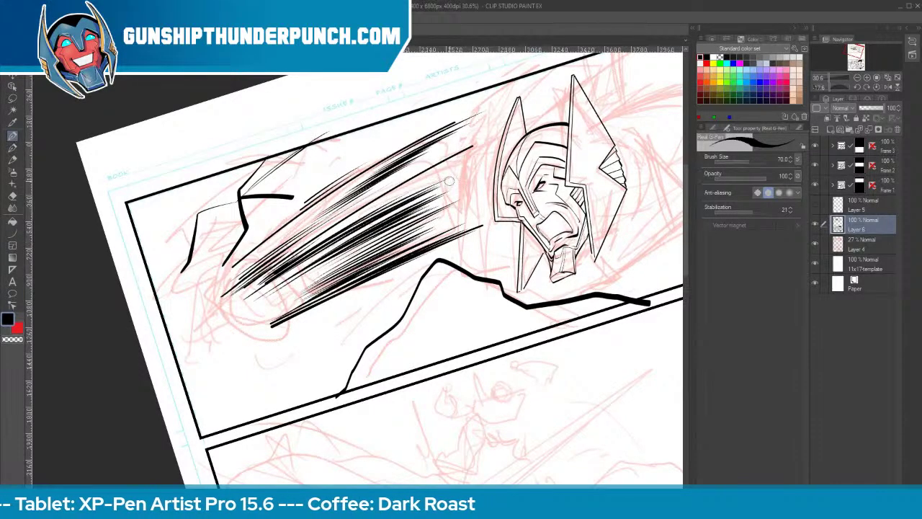
Thicken the upper half of the speed trail with long black strokes running from its left end toward the helmet
mouse_move(245, 273)
left_mouse_down()
mouse_move(345, 209)
mouse_move(304, 227)
mouse_move(326, 202)
mouse_move(298, 221)
left_mouse_up()
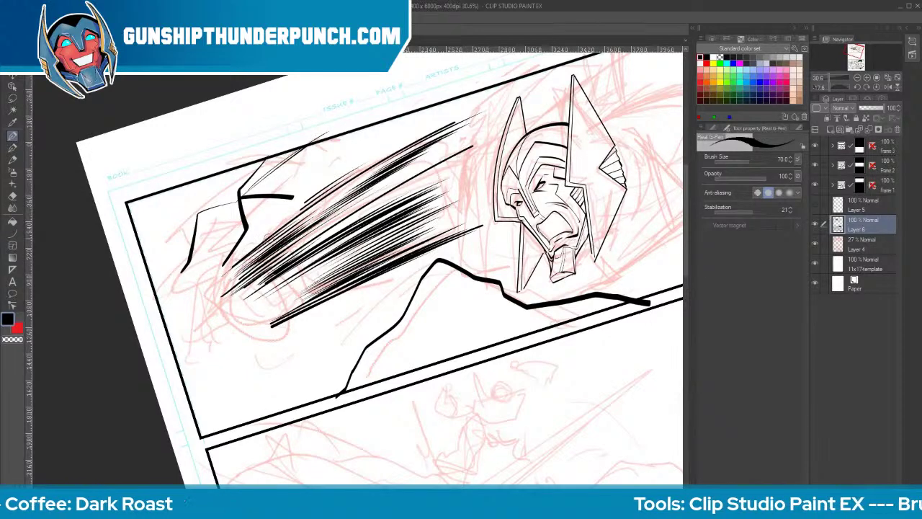
left_click_drag(258, 248, 379, 168)
left_click_drag(324, 197, 422, 140)
left_click_drag(374, 160, 424, 132)
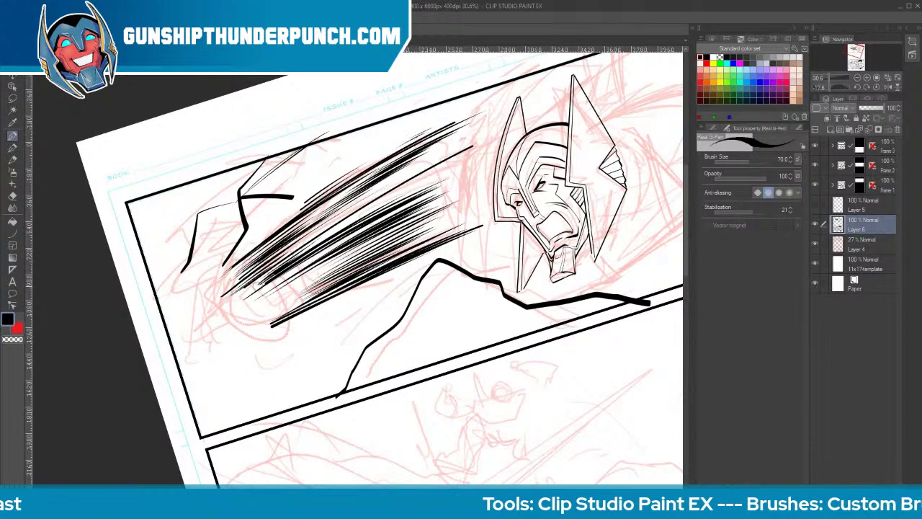
left_click_drag(259, 285, 429, 186)
left_click_drag(314, 249, 445, 169)
left_click_drag(343, 224, 438, 170)
left_click_drag(245, 282, 391, 193)
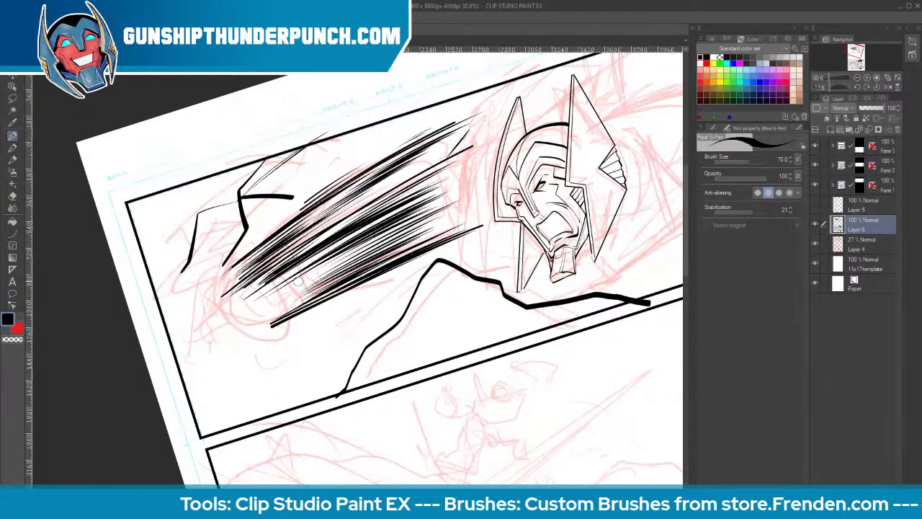
Cut a jagged white highlight through the middle of the black speed strokes
left_click(711, 56)
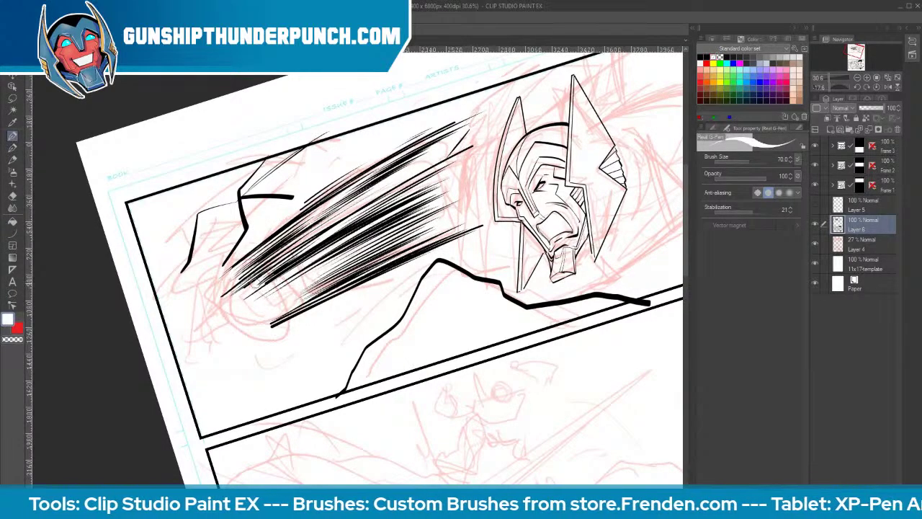
left_click_drag(262, 278, 364, 218)
left_click_drag(324, 278, 460, 198)
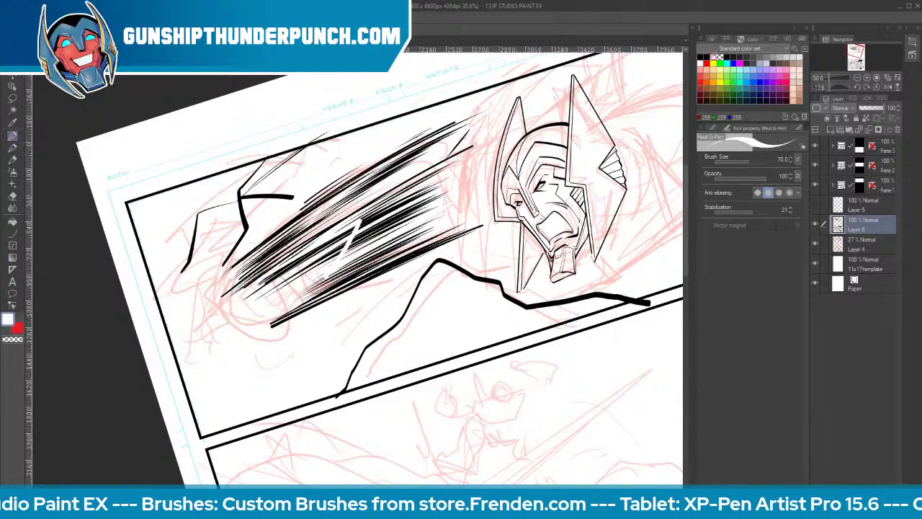
Add short slanted black strokes over the rock outline just above the speed trail's left end
left_click(701, 57)
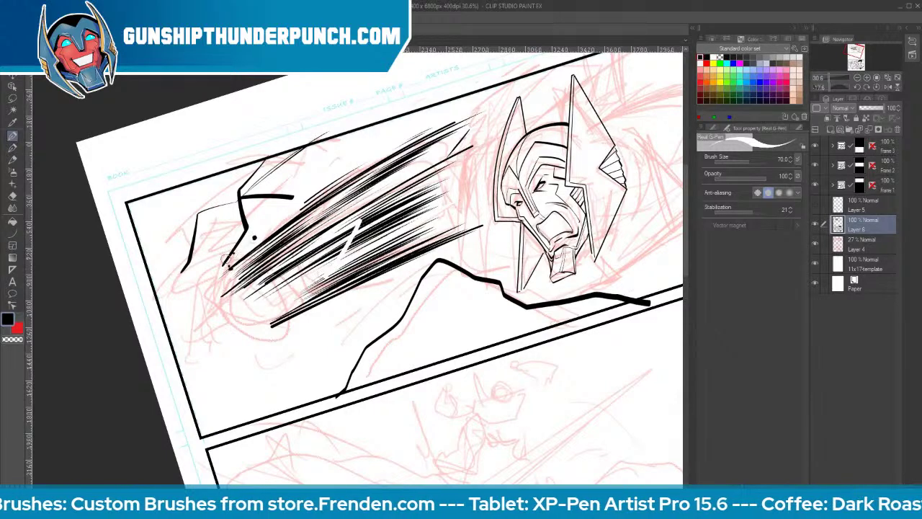
left_click_drag(200, 281, 252, 216)
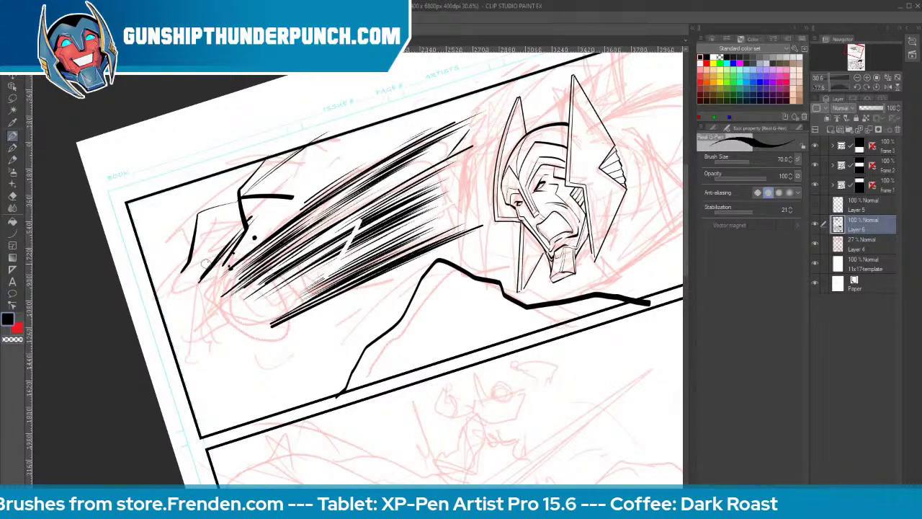
mouse_move(205, 263)
left_mouse_down()
mouse_move(231, 213)
mouse_move(183, 274)
left_mouse_up()
mouse_move(244, 232)
left_mouse_down()
mouse_move(205, 264)
mouse_move(243, 231)
mouse_move(216, 275)
left_mouse_up()
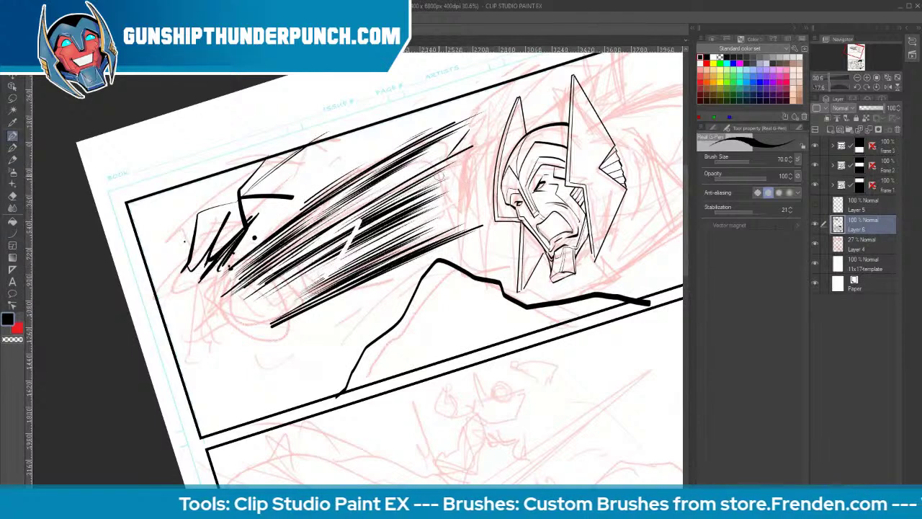
Add single black speed strokes at the trail's right end, beside the helmet and up to the panel's top border
left_click_drag(439, 175, 469, 162)
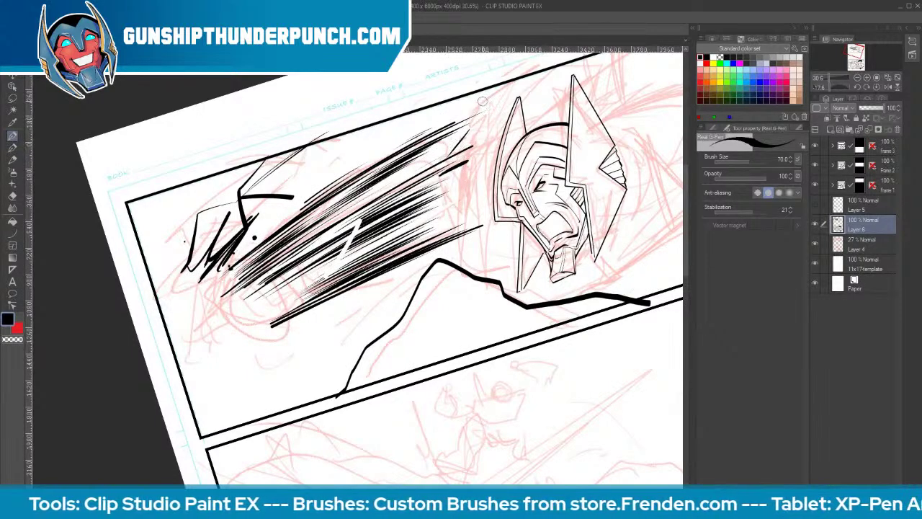
left_click_drag(458, 113, 517, 79)
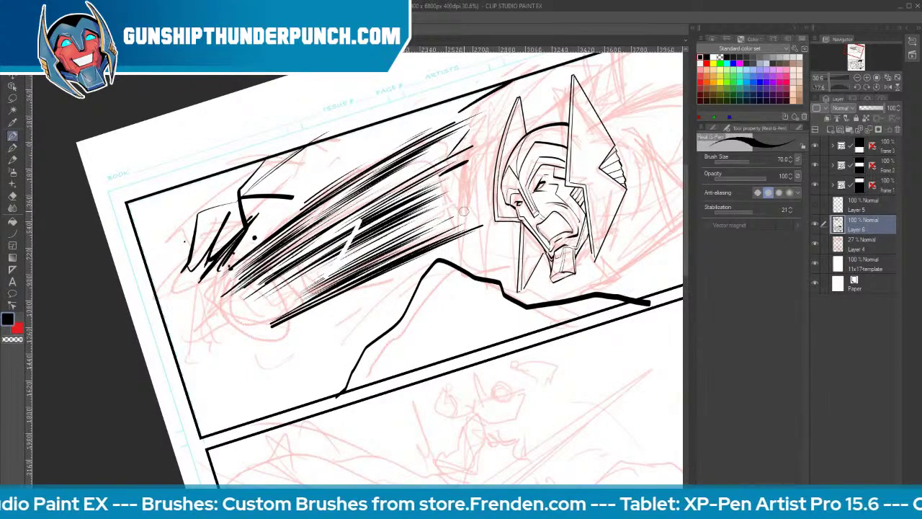
left_click_drag(454, 217, 492, 196)
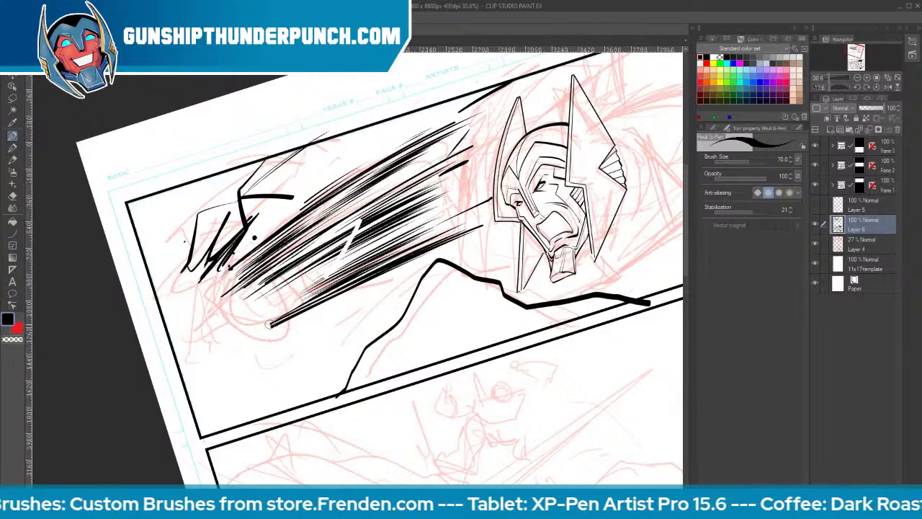
Outline the rounded left end of the speed trail and hatch short black strokes inside it
mouse_move(214, 291)
left_mouse_down()
mouse_move(191, 338)
mouse_move(203, 351)
left_mouse_up()
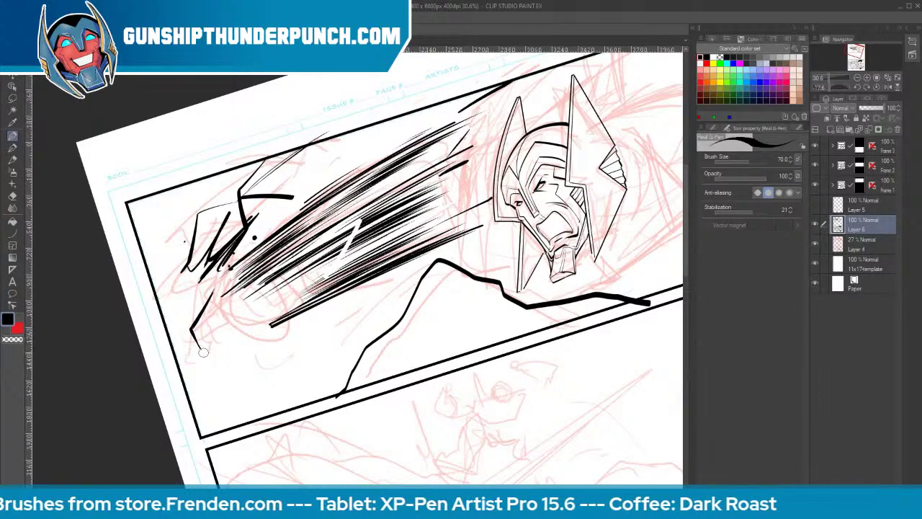
mouse_move(220, 311)
left_mouse_down()
mouse_move(189, 336)
mouse_move(214, 362)
mouse_move(232, 353)
left_mouse_up()
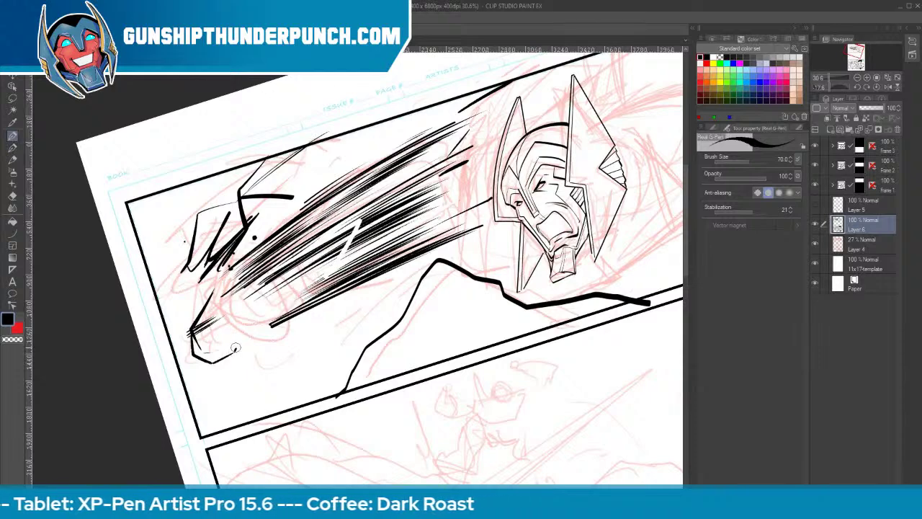
left_click_drag(230, 320, 209, 337)
mouse_move(257, 305)
left_mouse_down()
mouse_move(215, 331)
mouse_move(227, 314)
mouse_move(210, 319)
left_mouse_up()
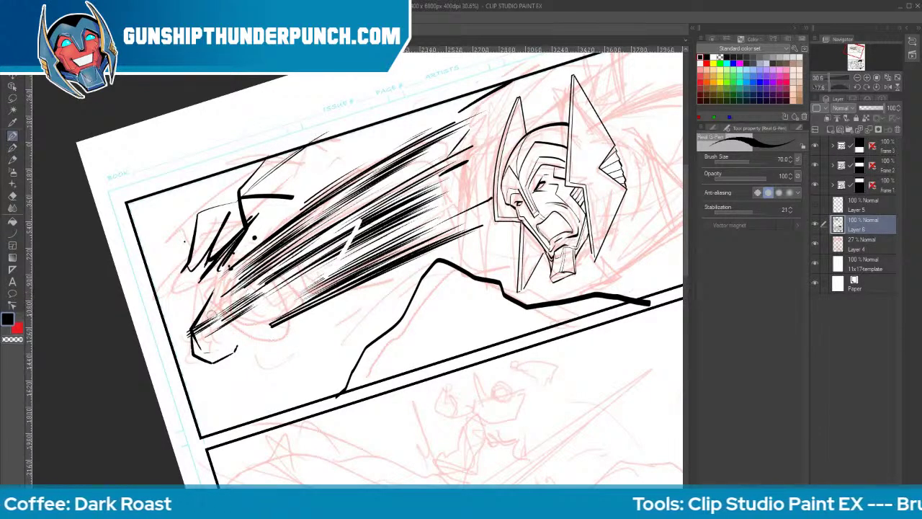
mouse_move(285, 294)
left_mouse_down()
mouse_move(252, 314)
mouse_move(262, 318)
mouse_move(252, 327)
mouse_move(259, 323)
left_mouse_up()
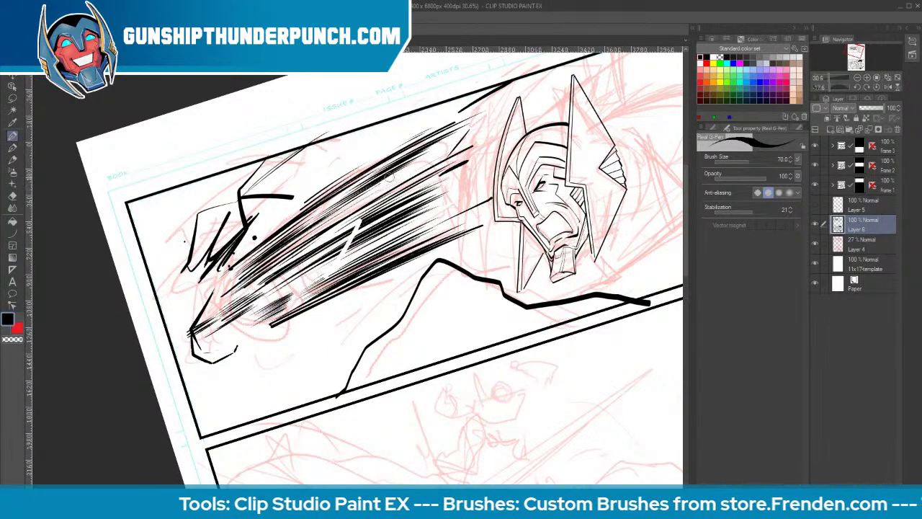
Hatch short black strokes into the white gap in the trail's upper middle section
left_click_drag(404, 169, 376, 188)
left_click_drag(414, 169, 387, 189)
mouse_move(426, 166)
left_mouse_down()
mouse_move(380, 193)
mouse_move(396, 183)
left_mouse_up()
left_click_drag(421, 169, 378, 199)
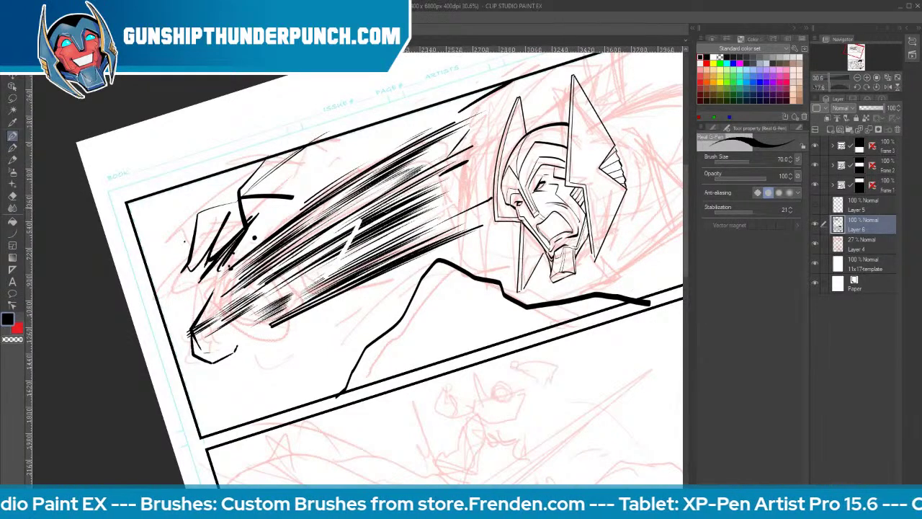
Add short black strokes at the trail's right end near the helmet's face and more hatching in the rounded left end
left_click_drag(451, 202, 413, 218)
mouse_move(453, 202)
left_mouse_down()
mouse_move(413, 221)
mouse_move(441, 215)
mouse_move(431, 228)
left_mouse_up()
left_click_drag(472, 207, 428, 232)
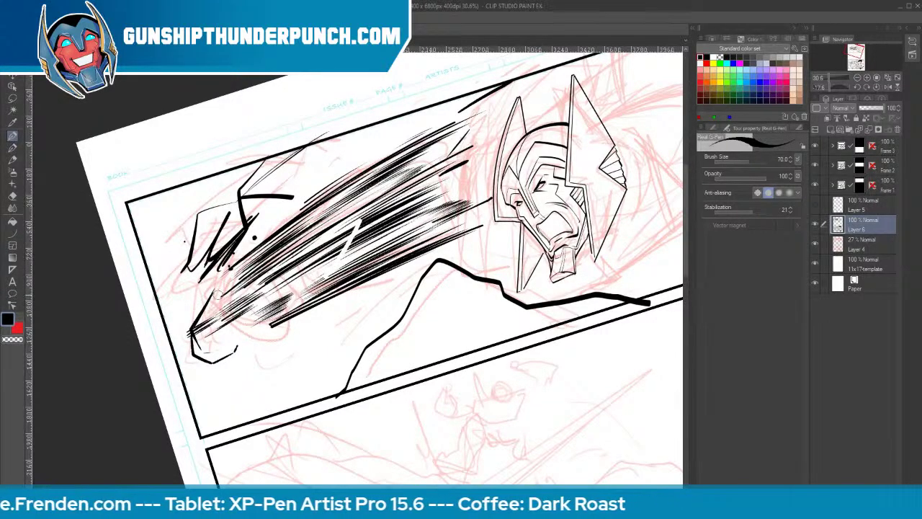
mouse_move(240, 274)
left_mouse_down()
mouse_move(200, 299)
mouse_move(194, 358)
mouse_move(203, 359)
left_mouse_up()
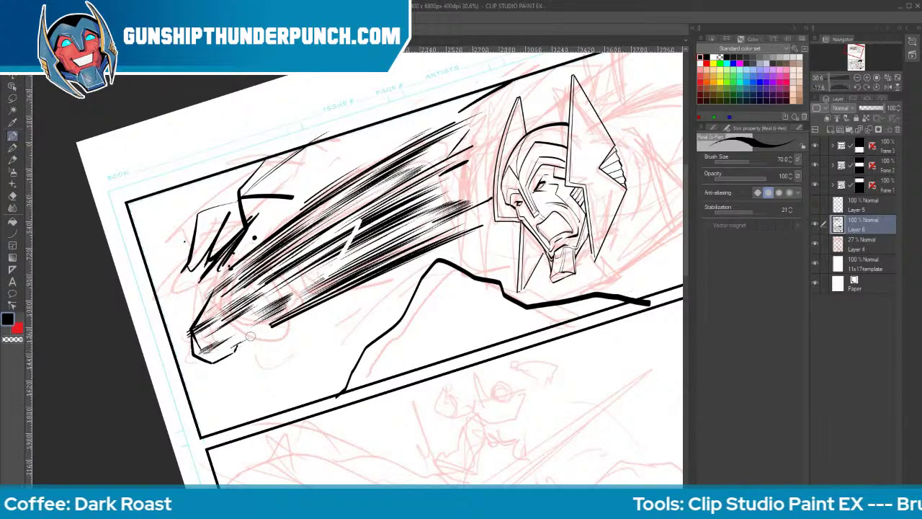
left_click_drag(230, 344, 245, 328)
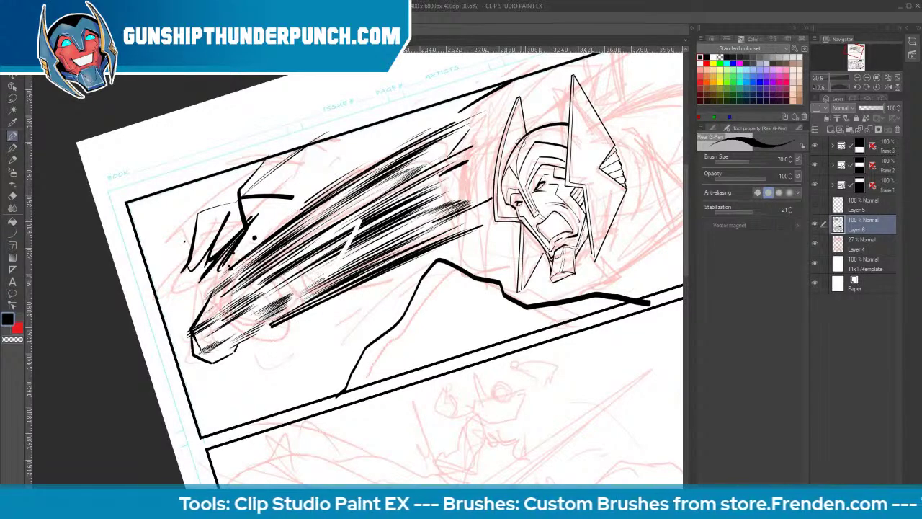
Slice thin white highlight strokes through the dark central and right parts of the speed trail
left_click(713, 57)
mouse_move(265, 271)
left_mouse_down()
mouse_move(355, 221)
mouse_move(331, 271)
mouse_move(458, 205)
left_mouse_up()
mouse_move(294, 245)
left_mouse_down()
mouse_move(344, 210)
mouse_move(378, 203)
left_mouse_up()
left_click_drag(354, 252, 380, 216)
left_click_drag(426, 193, 447, 186)
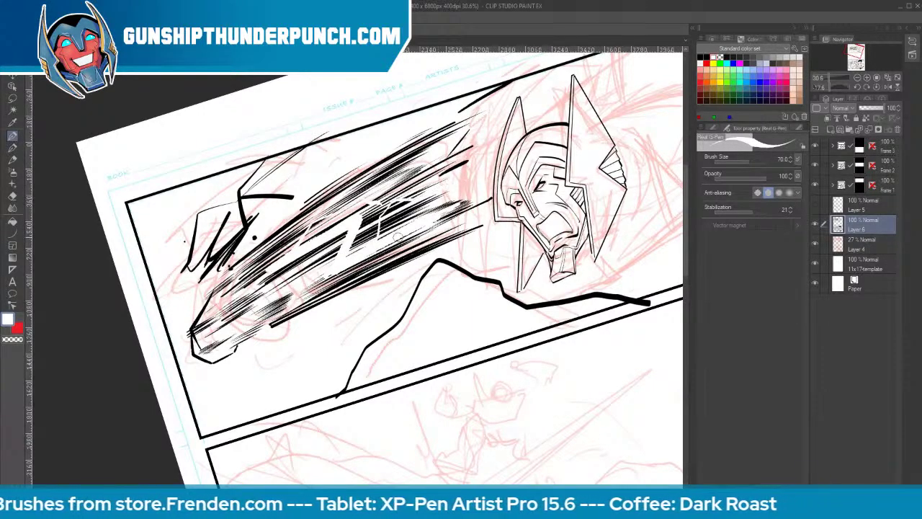
left_click_drag(397, 237, 452, 212)
Reinforce the rounded left end's outline in black and extend the trail's right end with short speed strokes
left_click(703, 56)
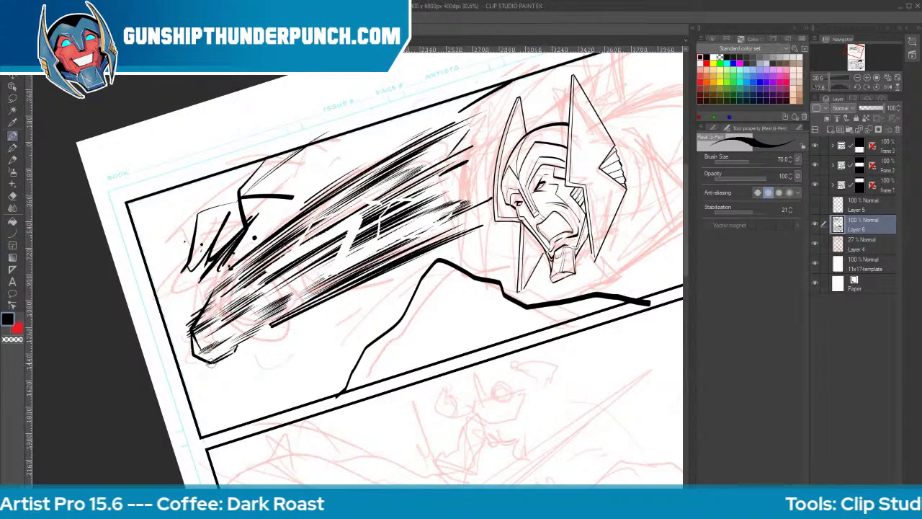
mouse_move(234, 351)
left_mouse_down()
mouse_move(212, 360)
mouse_move(238, 342)
left_mouse_up()
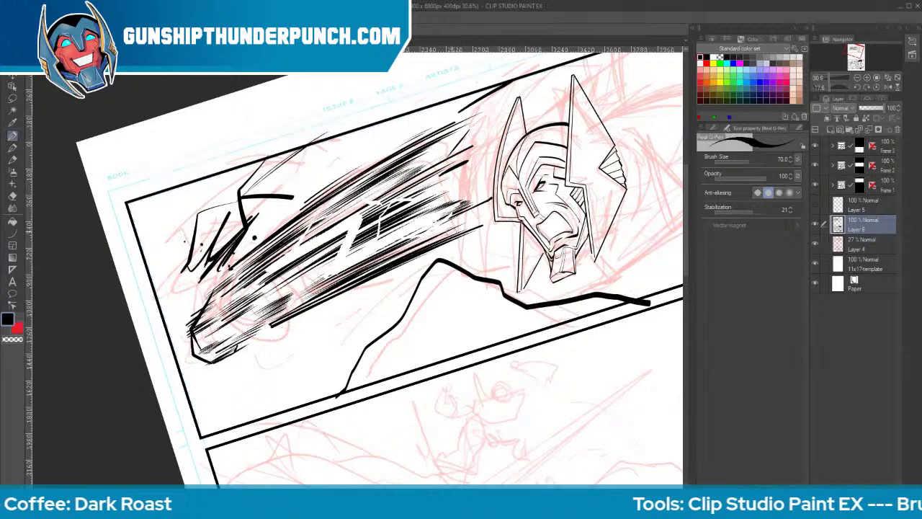
left_click_drag(440, 230, 473, 213)
left_click_drag(440, 232, 474, 212)
left_click_drag(431, 181, 477, 163)
mouse_move(441, 178)
left_mouse_down()
mouse_move(484, 161)
mouse_move(487, 122)
left_mouse_up()
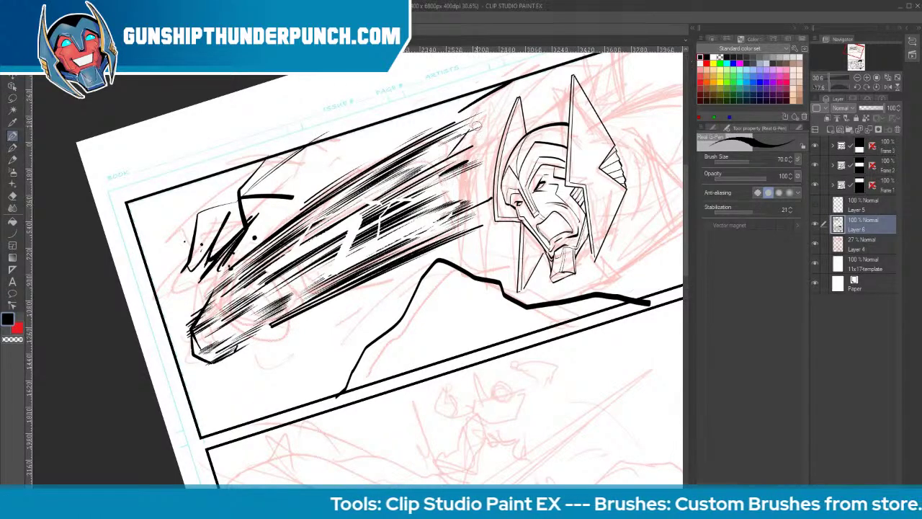
Build up black speed strokes along the trail's upper edge, reaching toward the helmet's left horn
left_click_drag(431, 147, 493, 114)
left_click_drag(435, 130, 481, 108)
left_click_drag(402, 147, 490, 101)
left_click_drag(349, 171, 493, 98)
left_click_drag(386, 147, 314, 192)
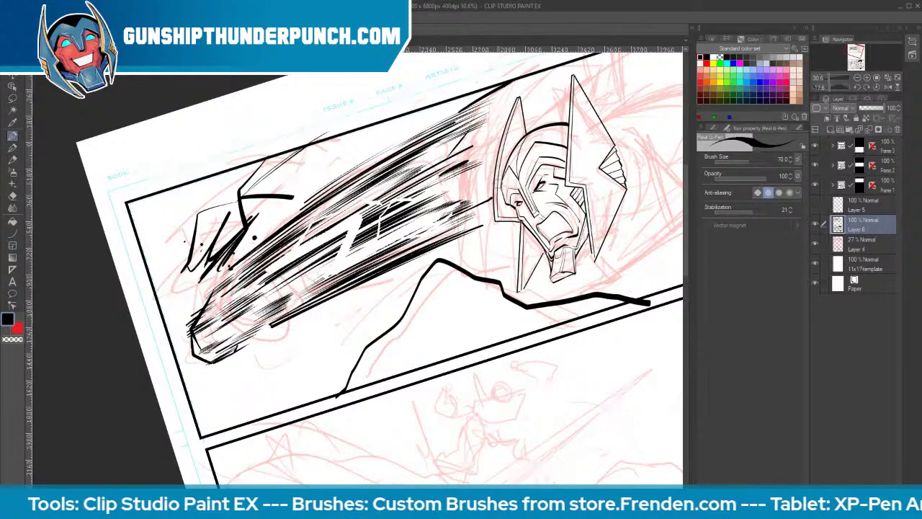
Ink rough, spattered strokes over the rocks above the trail with the Leaky Pen brush
left_click(10, 147)
left_click(804, 129)
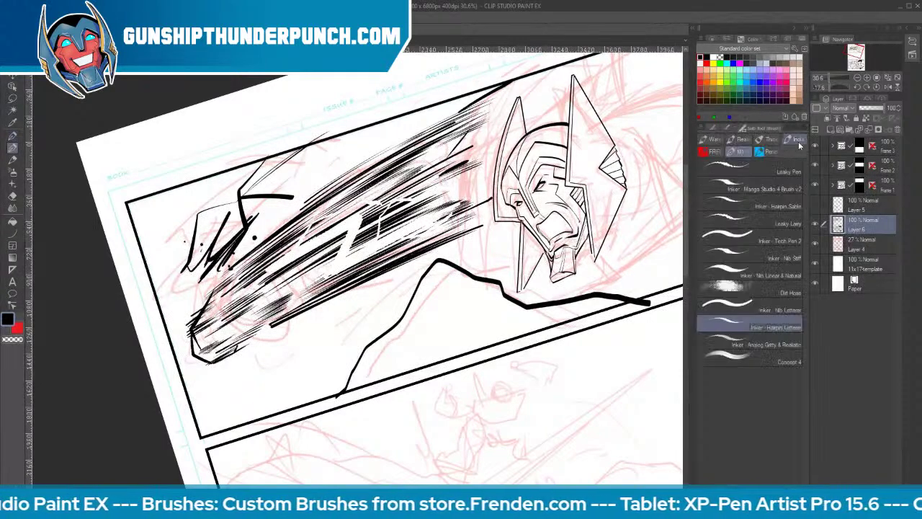
left_click(781, 171)
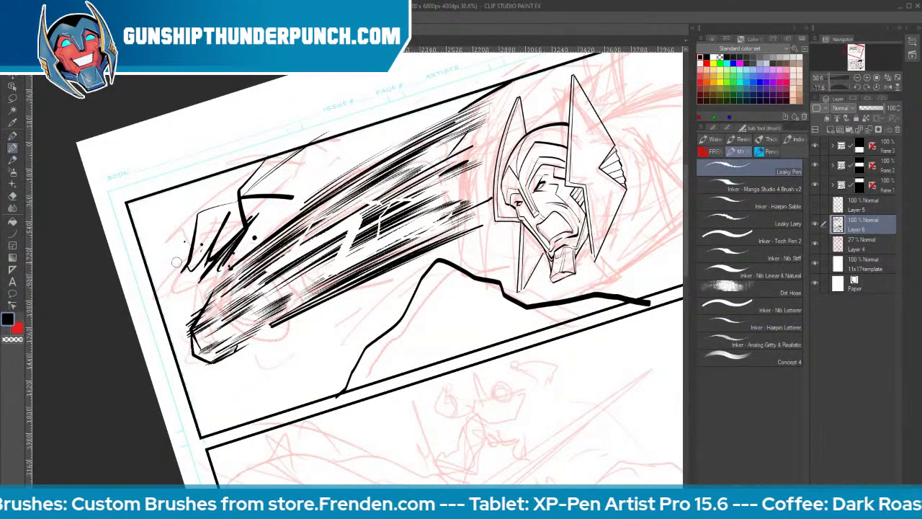
left_click_drag(190, 194, 181, 268)
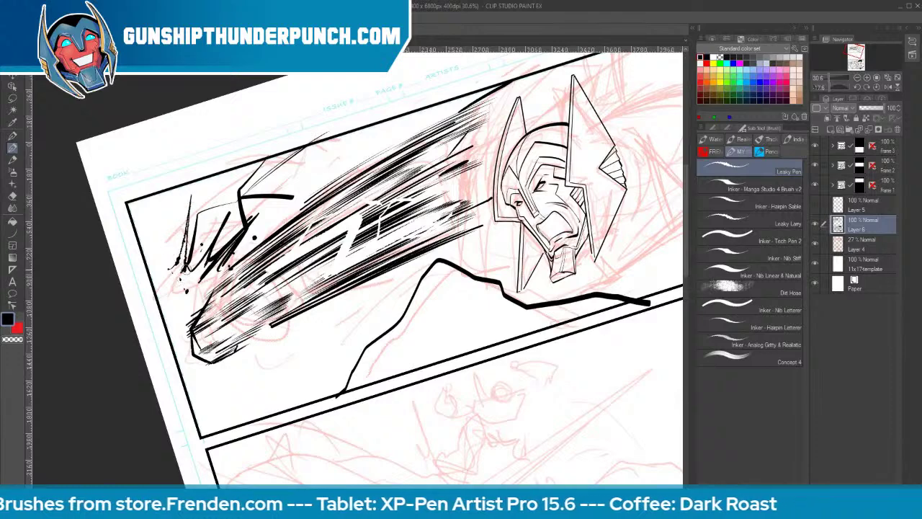
mouse_move(245, 241)
left_mouse_down()
mouse_move(328, 153)
mouse_move(281, 206)
left_mouse_up()
mouse_move(333, 182)
left_mouse_down()
mouse_move(348, 135)
mouse_move(337, 171)
left_mouse_up()
Draw rough Leaky Pen rock outlines along the trail's left end and beneath it down to the panel's bottom border
left_click_drag(193, 273, 173, 365)
mouse_move(180, 328)
left_mouse_down()
mouse_move(174, 368)
mouse_move(281, 368)
left_mouse_up()
left_click_drag(281, 369, 322, 301)
left_click_drag(320, 302, 256, 409)
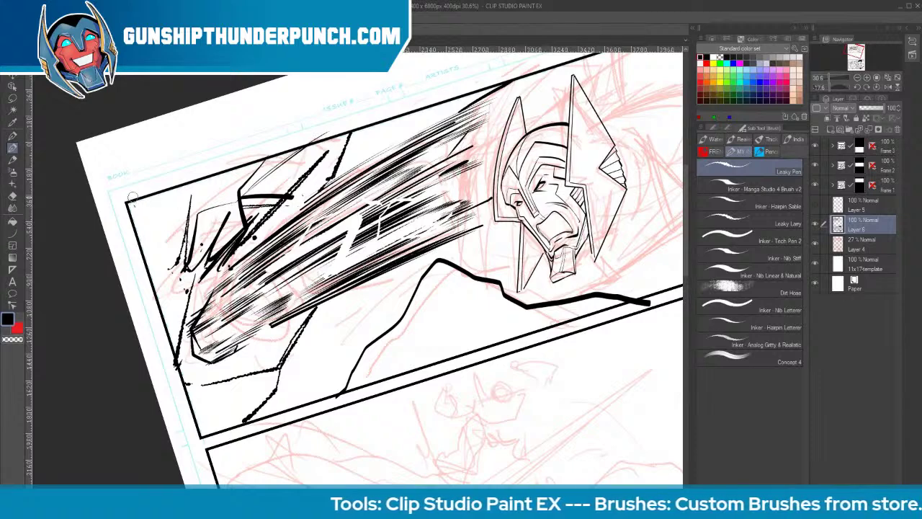
Add Leaky Pen crack lines radiating from the trail's left end into the panel's upper-left corner and the ground below
left_click_drag(130, 201, 192, 186)
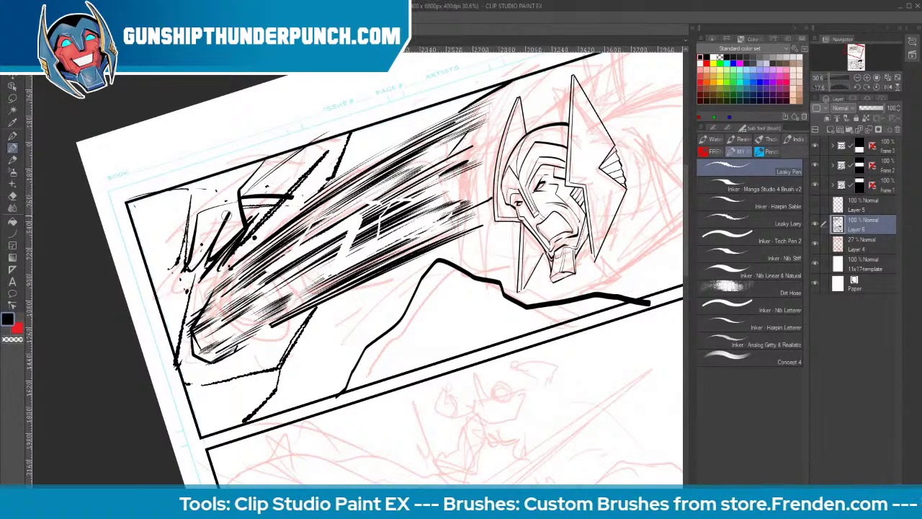
left_click_drag(226, 215, 253, 166)
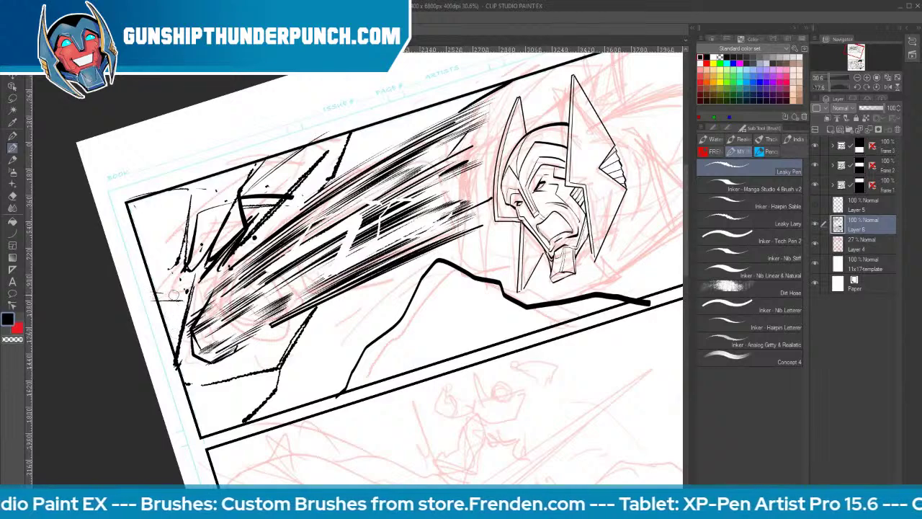
left_click_drag(138, 229, 176, 263)
left_click_drag(166, 231, 184, 266)
left_click_drag(158, 214, 185, 282)
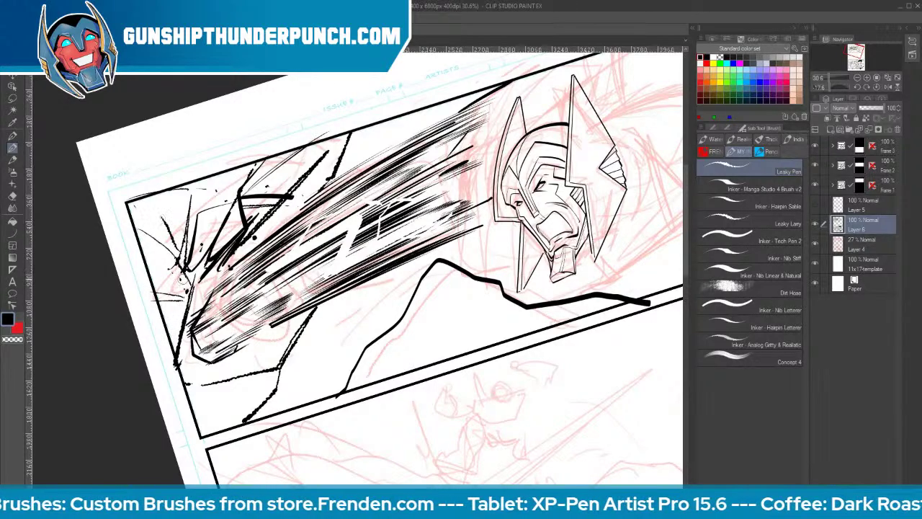
mouse_move(271, 349)
left_mouse_down()
mouse_move(352, 314)
mouse_move(315, 335)
mouse_move(297, 360)
mouse_move(196, 378)
left_mouse_up()
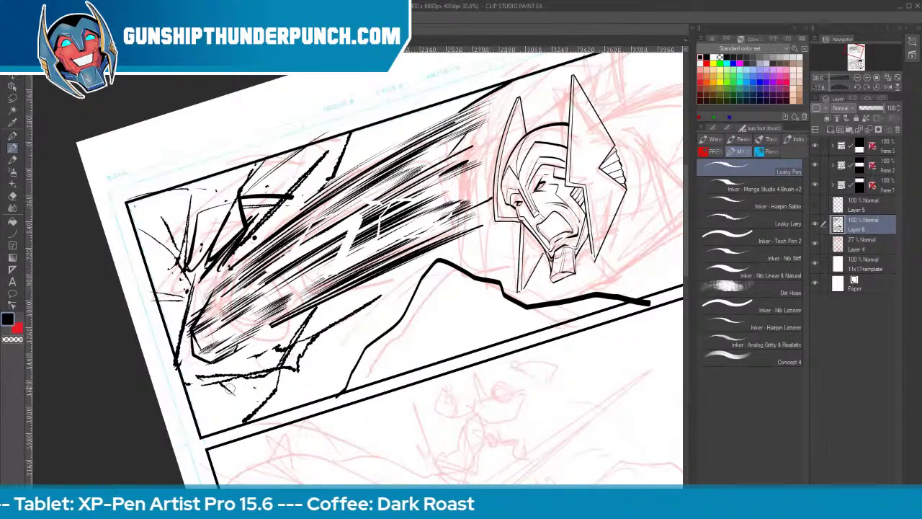
Dot black debris along the trail's upper edge with Inker - Nib Letterer and reinforce the rock outlines above it with Inker - Hairpin Letterer
left_click(778, 308)
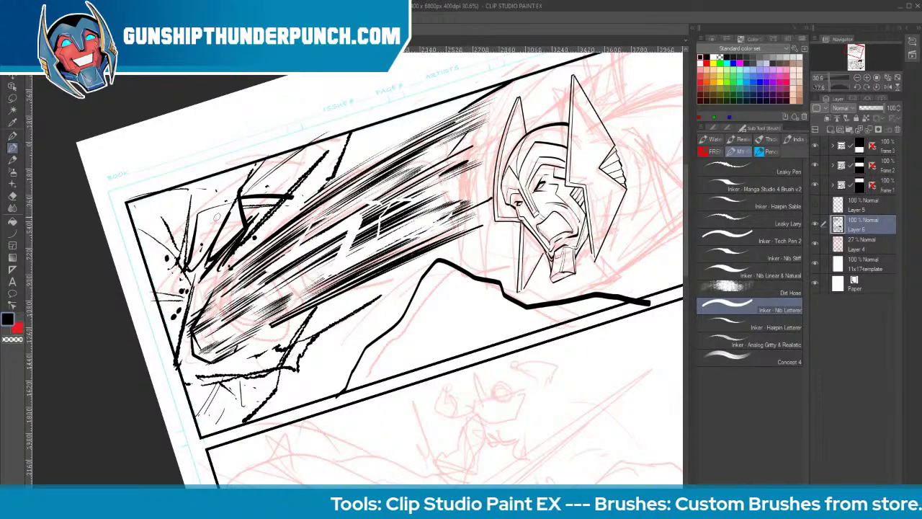
left_click_drag(349, 158, 363, 150)
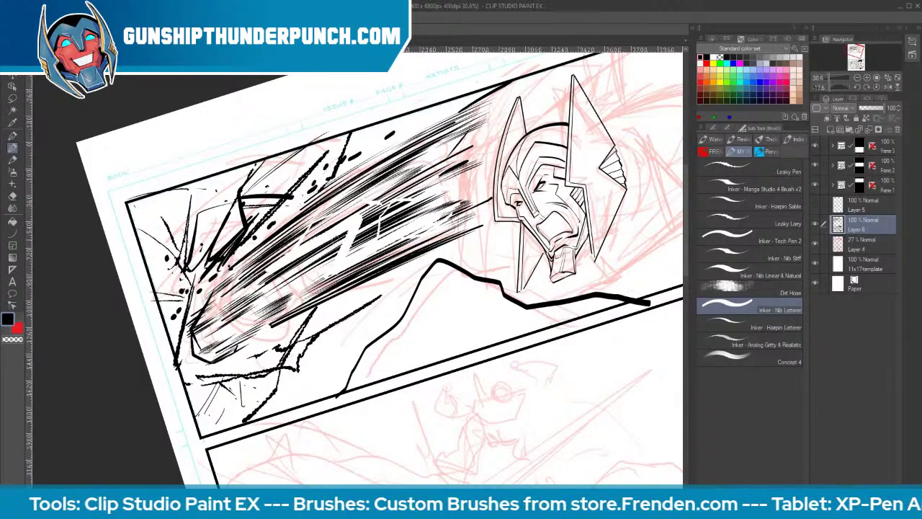
left_click(783, 322)
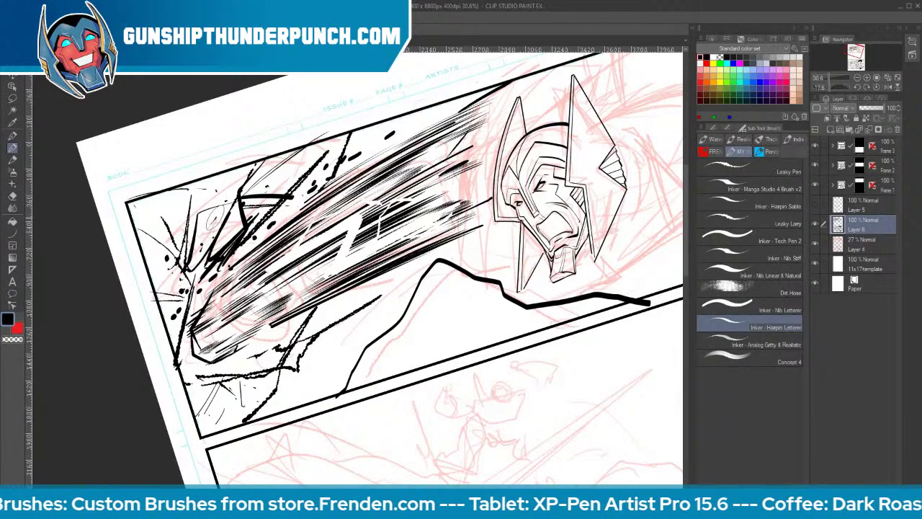
mouse_move(206, 216)
left_mouse_down()
mouse_move(223, 191)
mouse_move(216, 176)
mouse_move(244, 159)
mouse_move(317, 162)
left_mouse_up()
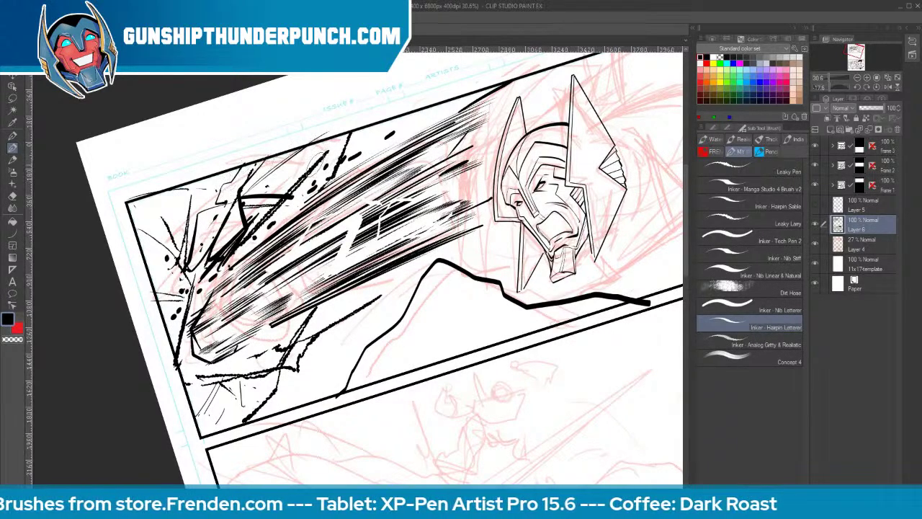
left_click_drag(240, 193, 245, 228)
left_click_drag(245, 228, 209, 271)
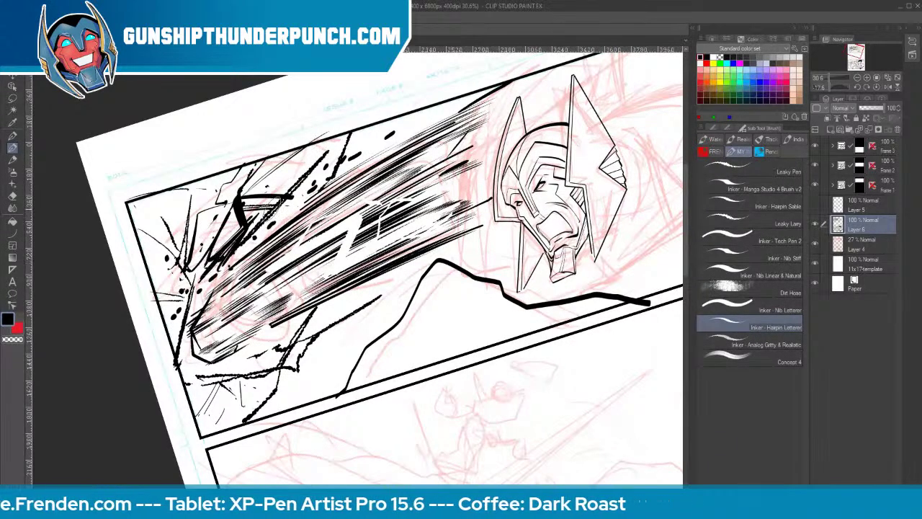
Ink a bold rock edge beneath the trail down to the panel's bottom border and close the trail's upper and lower edges with black strokes
mouse_move(221, 341)
left_mouse_down()
mouse_move(247, 317)
mouse_move(258, 321)
left_mouse_up()
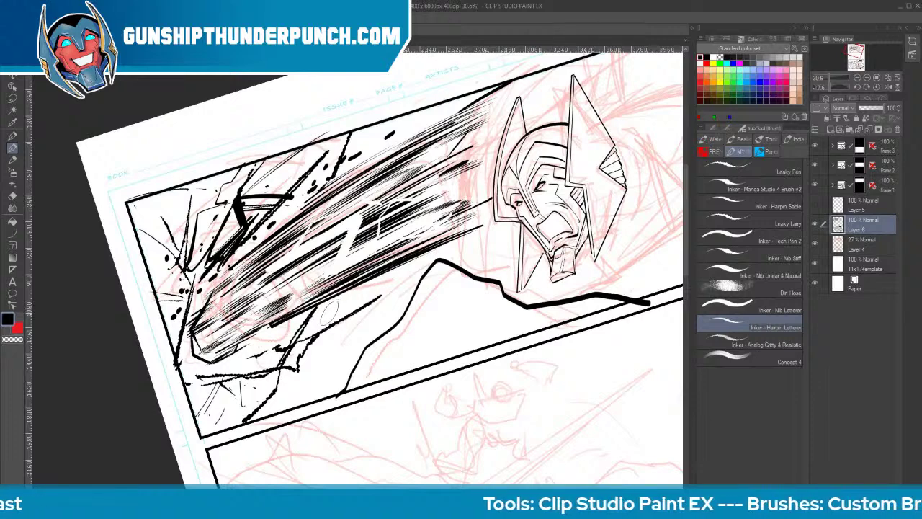
mouse_move(317, 333)
left_mouse_down()
mouse_move(259, 421)
mouse_move(324, 302)
left_mouse_up()
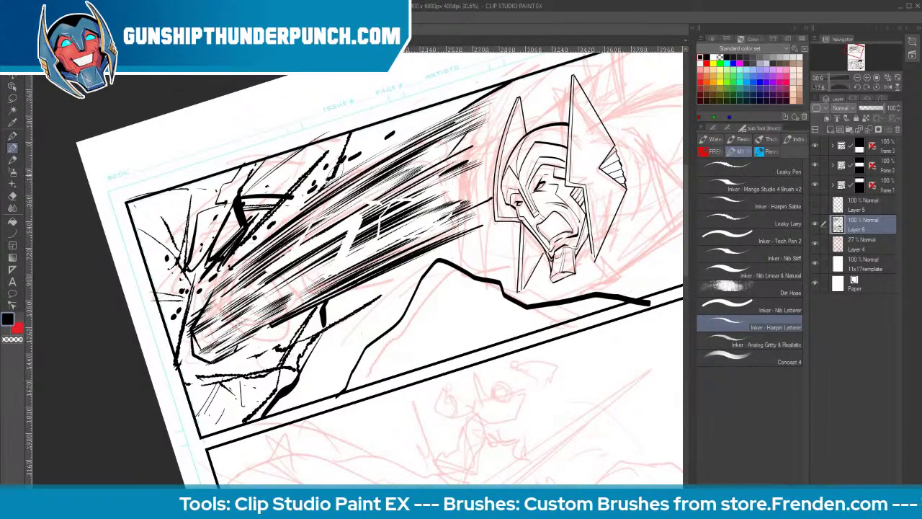
left_click_drag(322, 188, 482, 95)
left_click_drag(333, 296, 461, 234)
left_click_drag(461, 234, 445, 263)
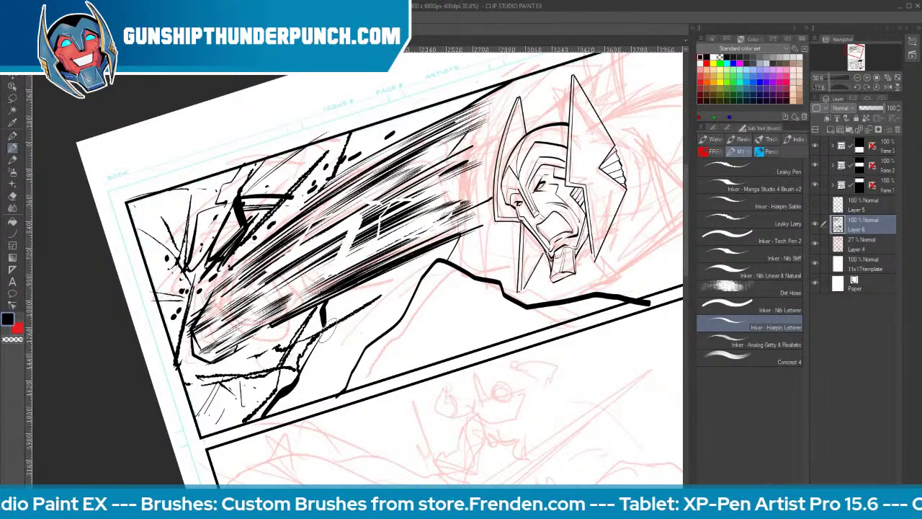
left_click_drag(324, 328, 291, 381)
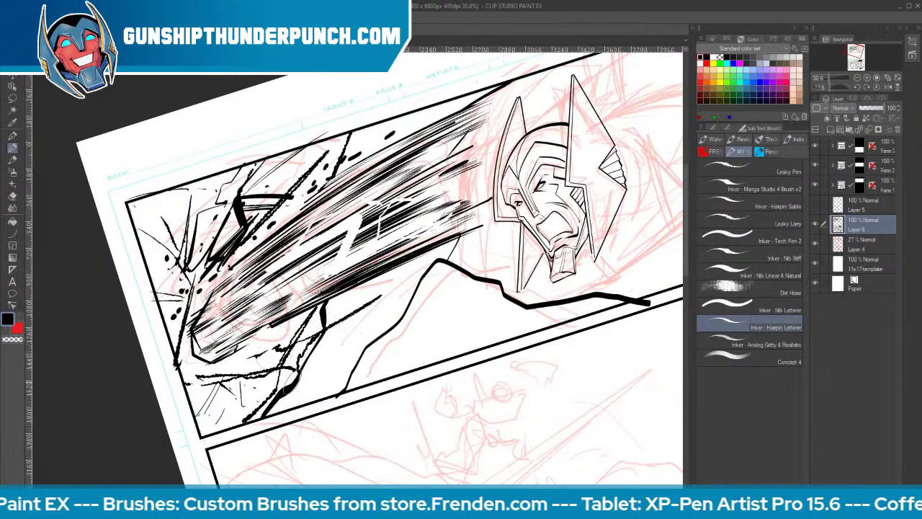
Hide the Layer 4 sketch and the 11x17template layer, and fill the gaps below and above the trail with black
left_click(12, 221)
left_click(815, 244)
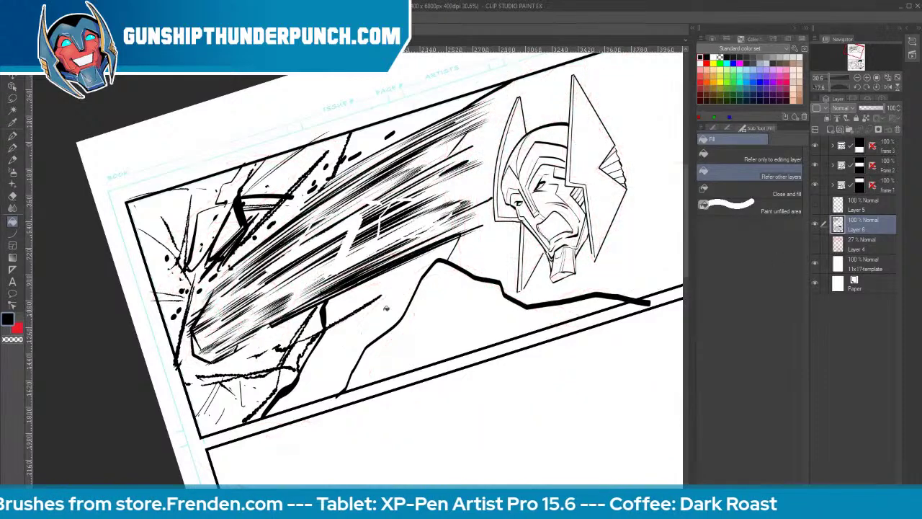
left_click(385, 344)
left_click(445, 132)
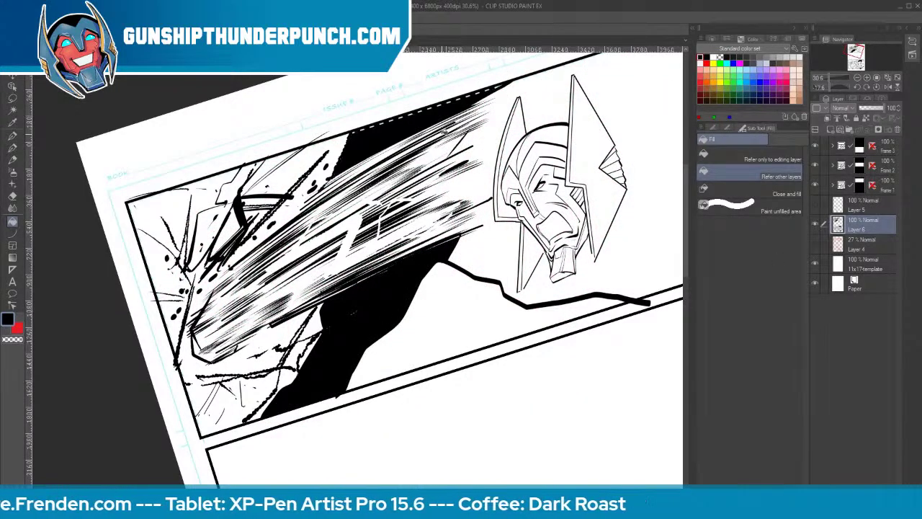
key("ctrl+z")
left_click(815, 264)
left_click(435, 121)
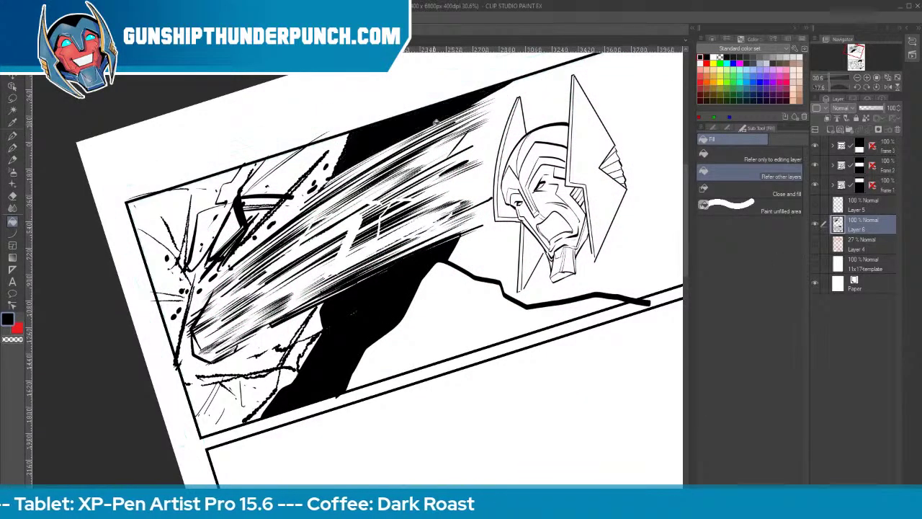
Show the Layer 4 sketch again and extend the black area above the trail over the rocks toward the panel's upper-left corner
left_click_drag(548, 406, 490, 393)
left_click_drag(440, 414, 464, 419)
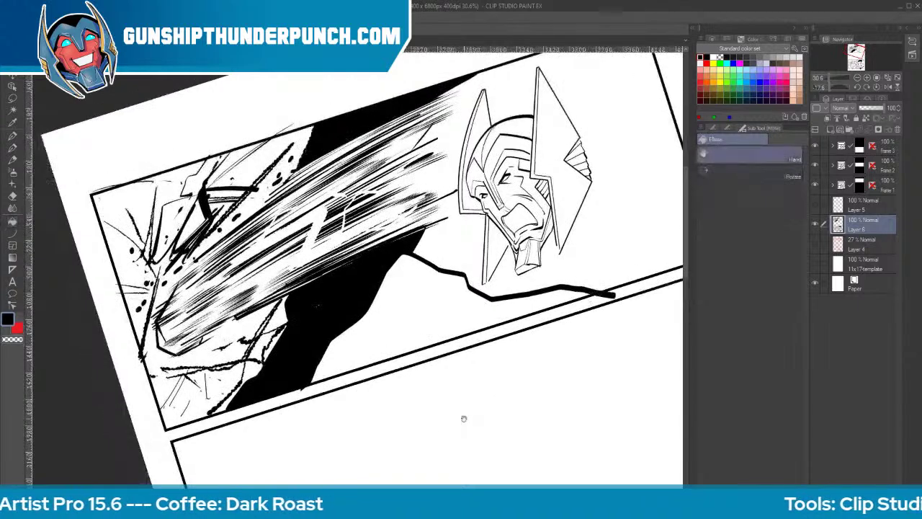
left_click(815, 245)
key("b")
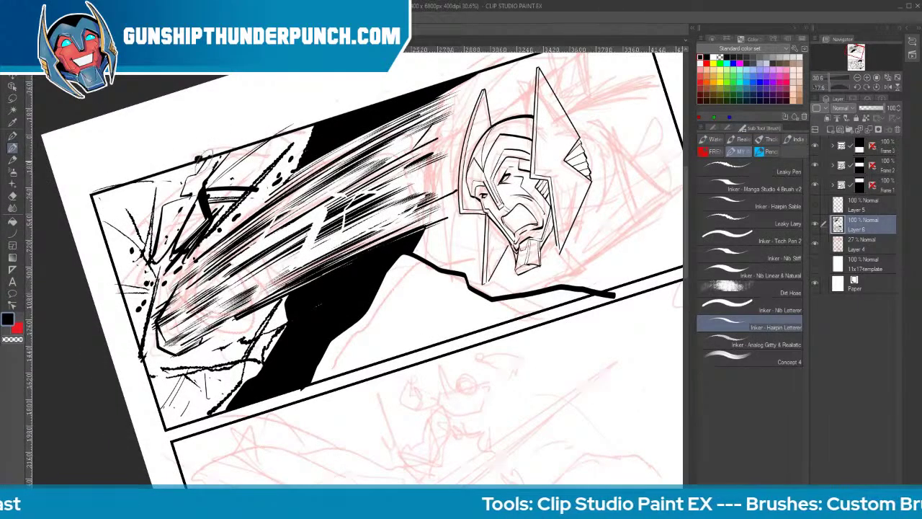
mouse_move(199, 160)
left_mouse_down()
mouse_move(262, 175)
mouse_move(306, 163)
mouse_move(285, 155)
mouse_move(274, 175)
mouse_move(294, 147)
mouse_move(219, 160)
mouse_move(314, 131)
mouse_move(267, 176)
left_mouse_up()
left_click_drag(204, 164, 154, 175)
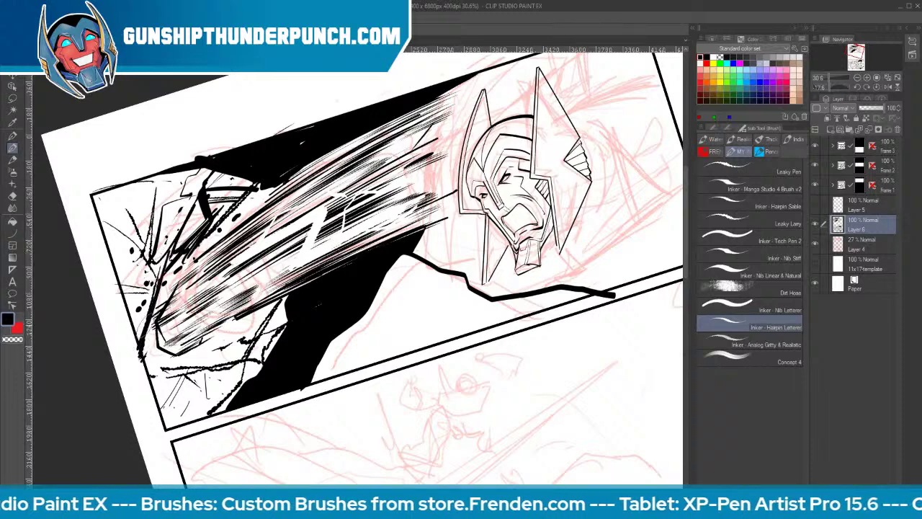
Streak white Hairpin Letterer speed lines across the rocks and black area above the trail
left_click(711, 57)
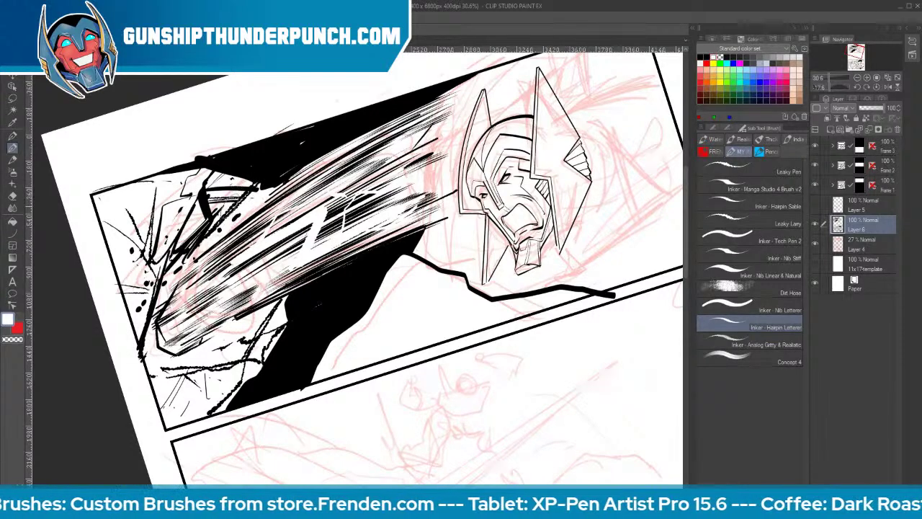
mouse_move(219, 226)
left_mouse_down()
mouse_move(281, 153)
mouse_move(257, 167)
mouse_move(187, 260)
left_mouse_up()
left_click_drag(268, 170, 190, 256)
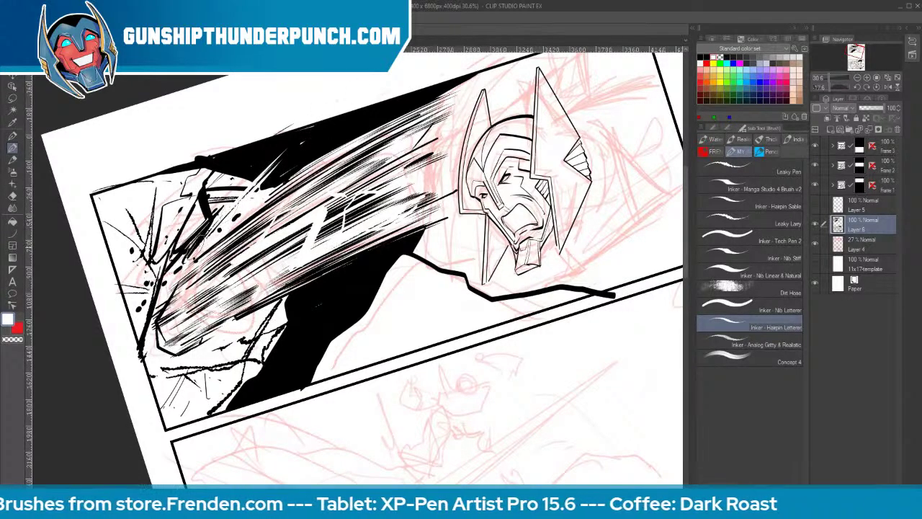
left_click_drag(266, 148, 177, 267)
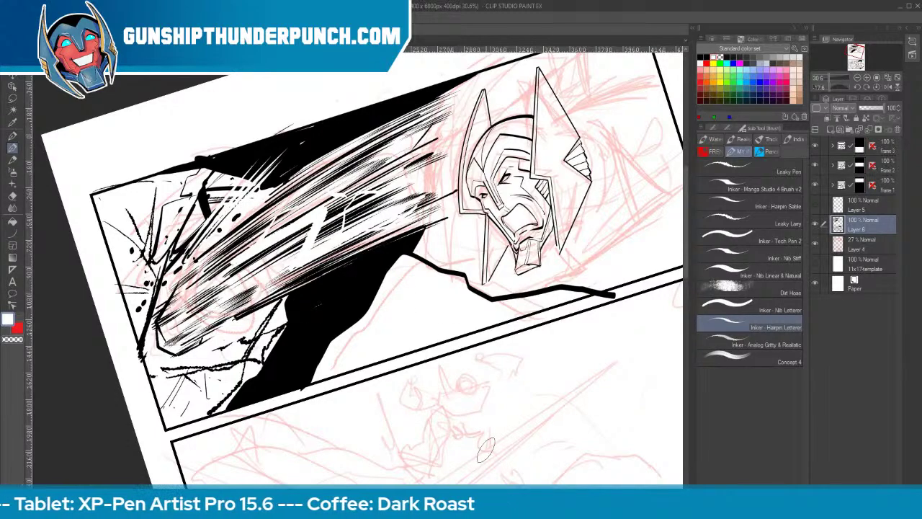
Streak white speed lines and specks from the trail's lower edge into the black area beneath it
key("space")
left_click_drag(531, 425, 537, 395)
key("shift+space")
left_click_drag(593, 401, 598, 373)
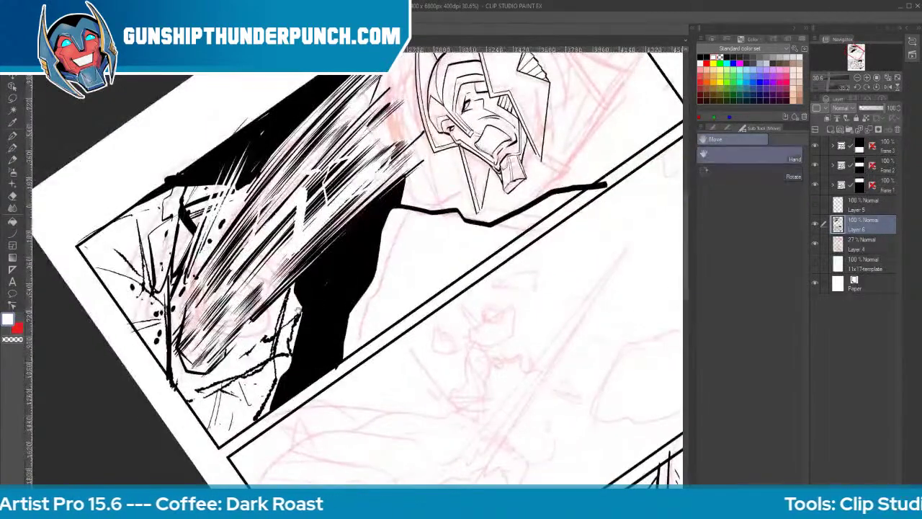
left_click_drag(269, 309, 337, 246)
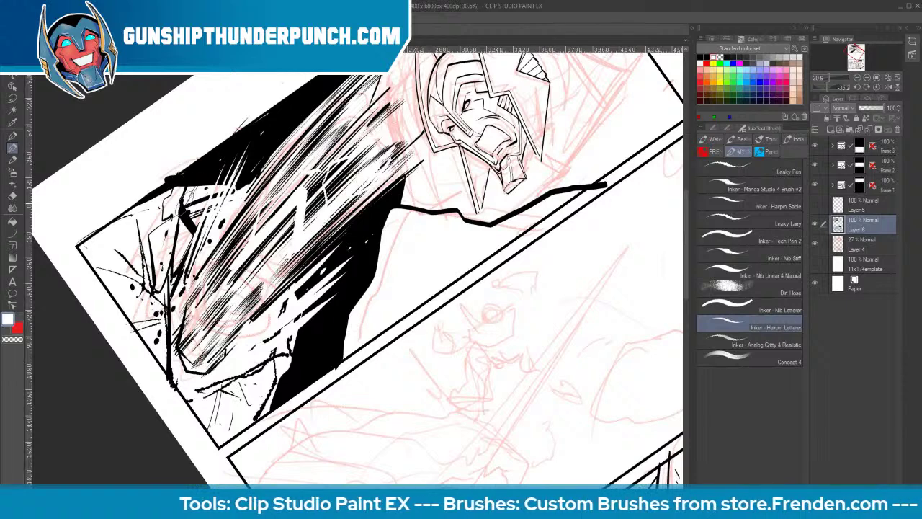
Erase the rough contour lines around the trail's left end with the Hard eraser
key("ctrl+space")
left_click_drag(272, 312, 263, 322)
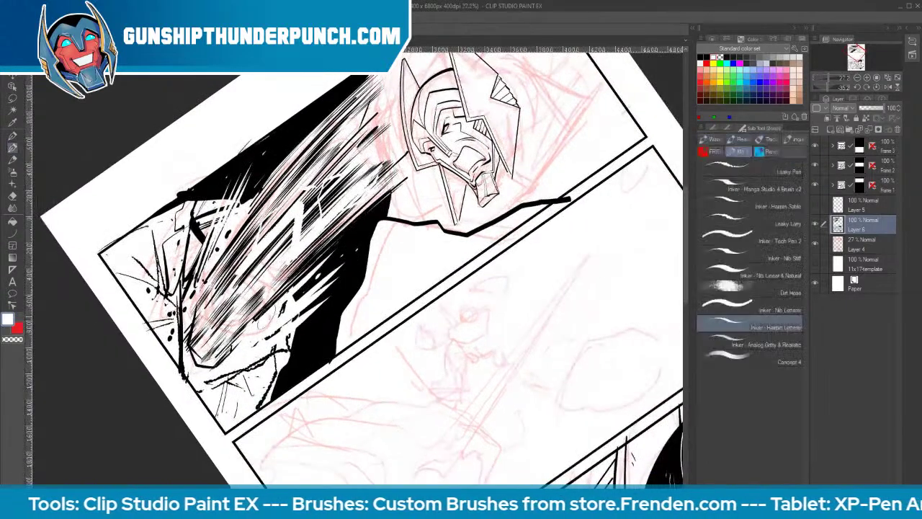
key("e")
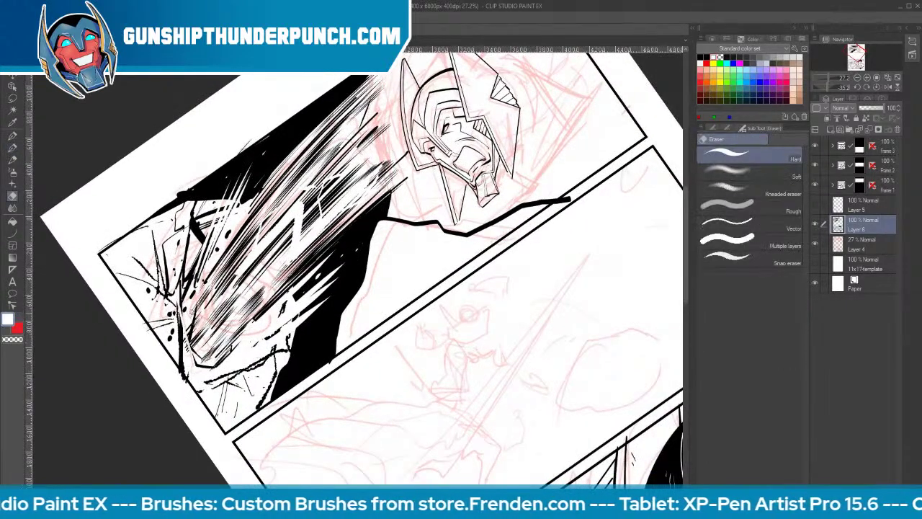
left_click_drag(177, 278, 203, 362)
left_click_drag(177, 312, 186, 373)
Redraw the trail's left end as a bold black contour with the Hairpin Letterer brush
key("b")
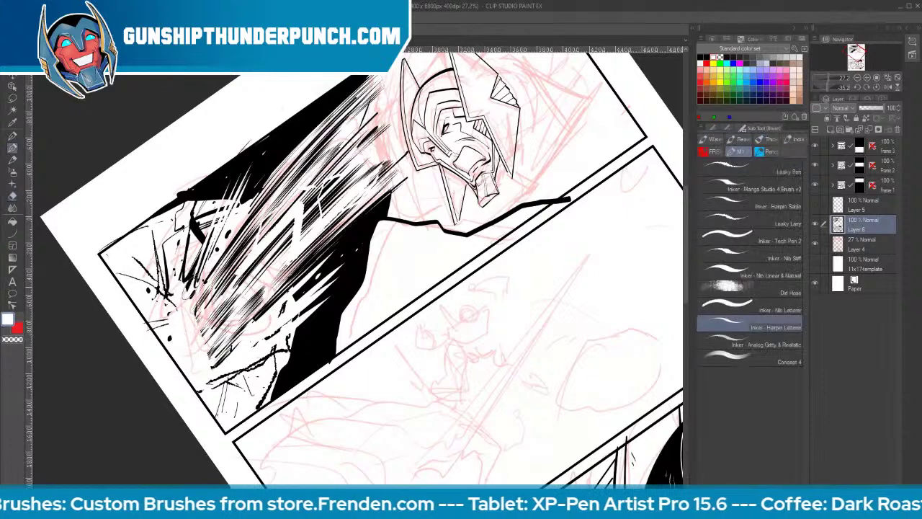
left_click(701, 57)
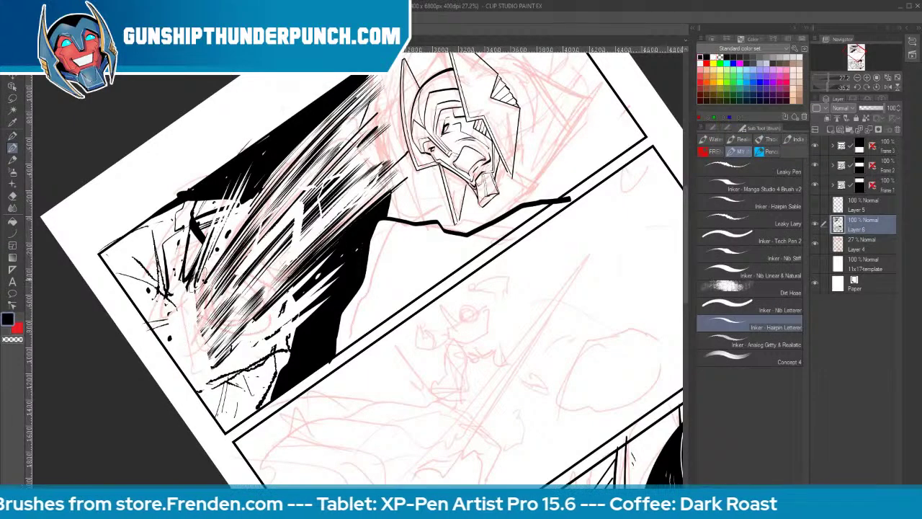
left_click_drag(191, 268, 204, 382)
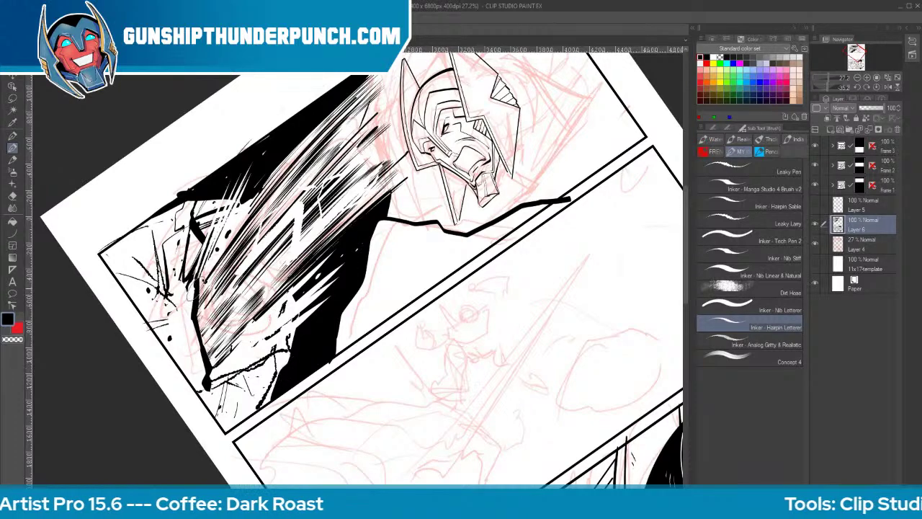
Add black crack lines around the trail's left end, in the panel's left corner and in the ground below
mouse_move(184, 331)
left_mouse_down()
mouse_move(200, 366)
mouse_move(115, 236)
mouse_move(119, 268)
left_mouse_up()
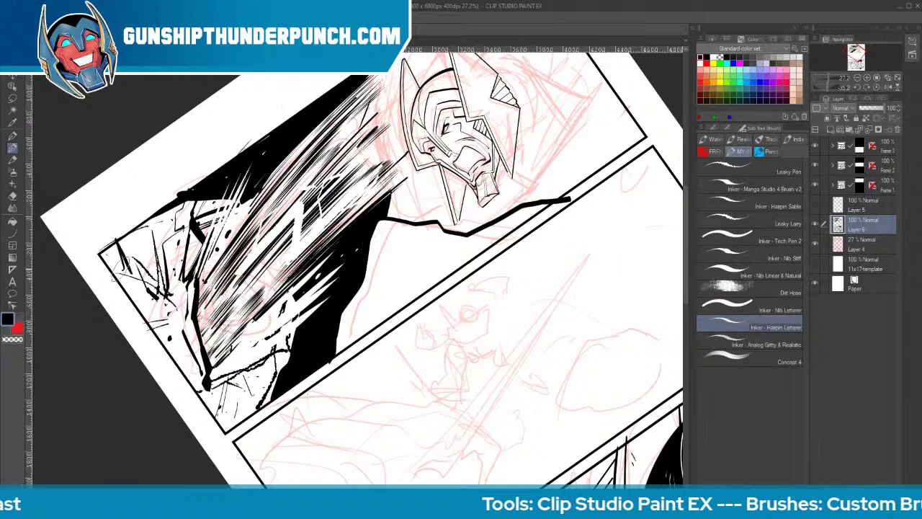
left_click_drag(105, 229, 114, 268)
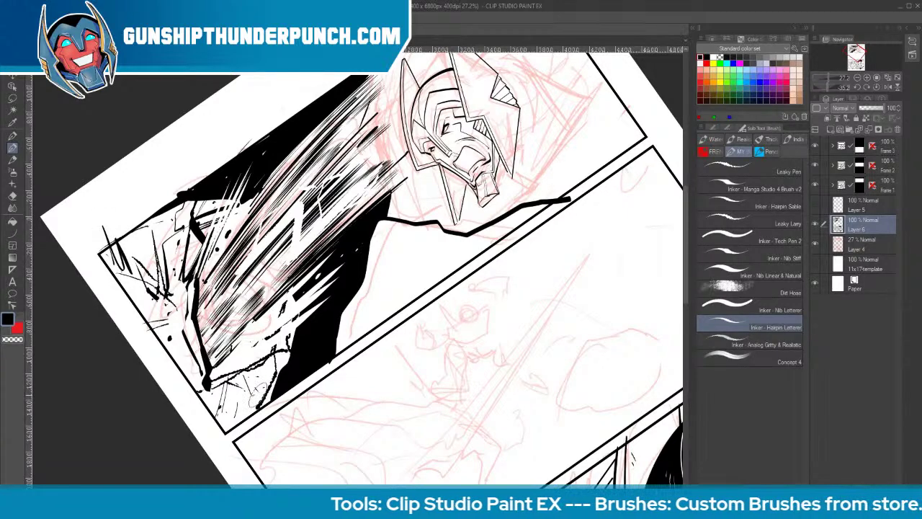
left_click_drag(218, 361, 274, 321)
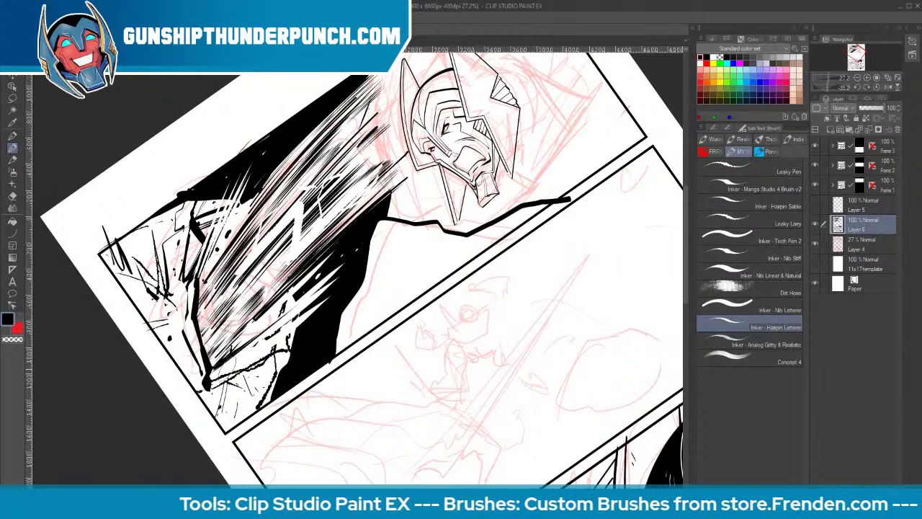
mouse_move(197, 330)
left_mouse_down()
mouse_move(180, 332)
mouse_move(141, 306)
left_mouse_up()
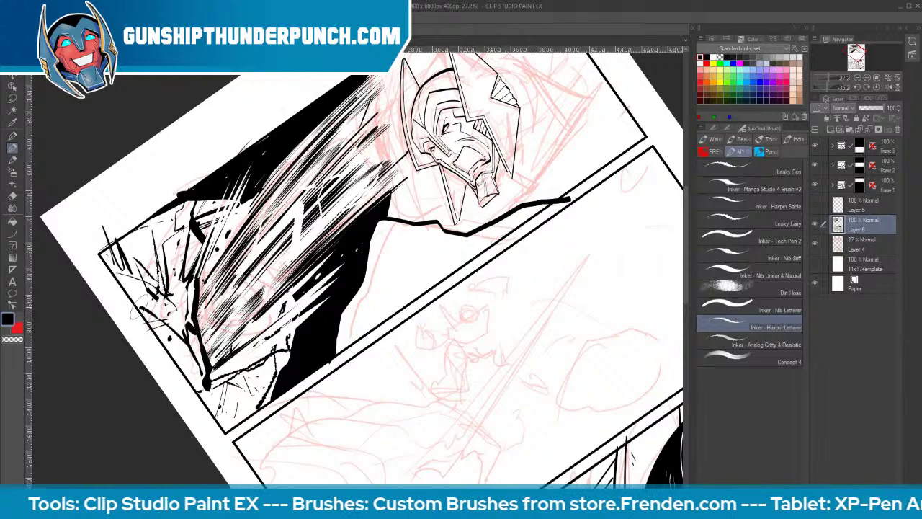
mouse_move(224, 393)
left_mouse_down()
mouse_move(219, 413)
mouse_move(228, 422)
left_mouse_up()
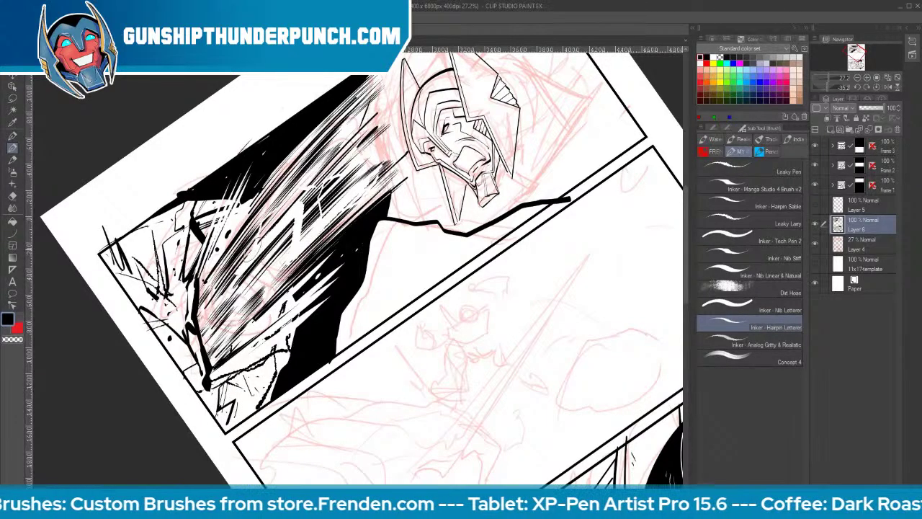
Darken the trail's lower-left end with short black strokes and patches along the speed lines
left_click_drag(252, 249, 207, 309)
mouse_move(238, 267)
left_mouse_down()
mouse_move(203, 310)
mouse_move(212, 305)
mouse_move(197, 349)
left_mouse_up()
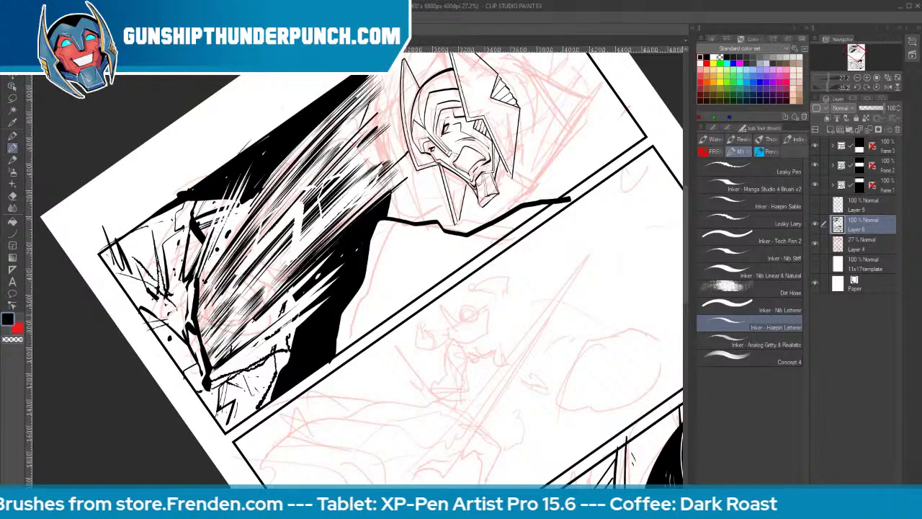
mouse_move(210, 302)
left_mouse_down()
mouse_move(195, 328)
mouse_move(210, 363)
mouse_move(203, 321)
left_mouse_up()
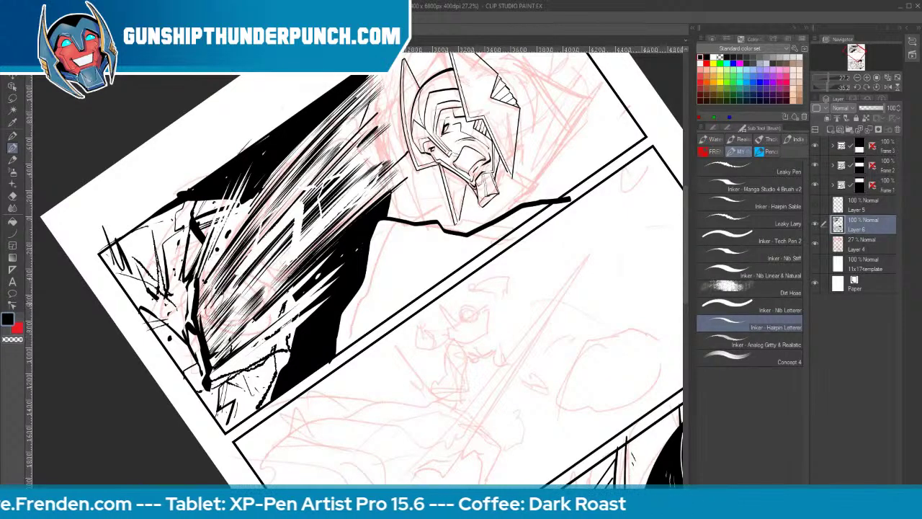
mouse_move(229, 290)
left_mouse_down()
mouse_move(206, 332)
mouse_move(239, 300)
left_mouse_up()
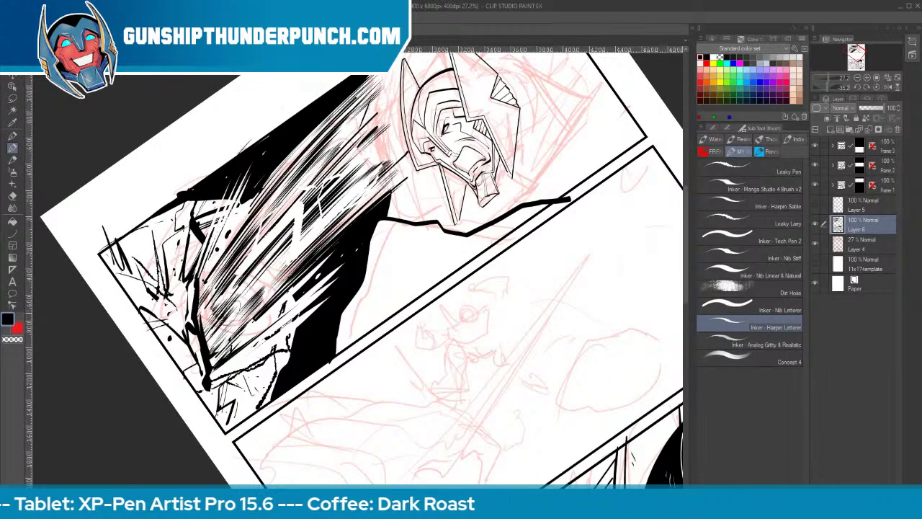
mouse_move(217, 333)
left_mouse_down()
mouse_move(245, 299)
mouse_move(255, 310)
left_mouse_up()
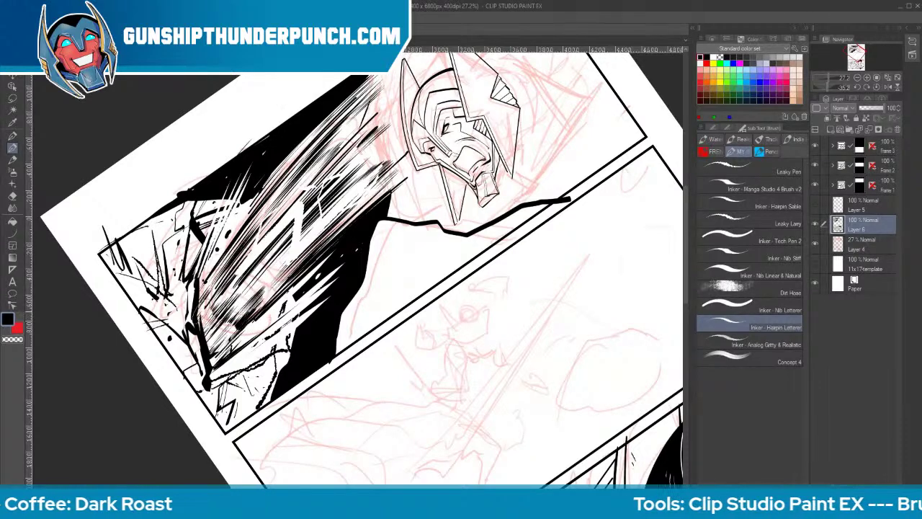
Build up tapered black speed strokes from the trail's left contour along its upper edge
left_click_drag(193, 329, 210, 299)
left_click_drag(192, 330, 207, 310)
left_click_drag(208, 361, 227, 339)
left_click_drag(210, 361, 235, 310)
left_click_drag(213, 300, 234, 269)
left_click_drag(204, 303, 232, 267)
left_click_drag(214, 286, 246, 231)
left_click_drag(216, 269, 250, 210)
mouse_move(255, 215)
left_mouse_down()
mouse_move(279, 187)
mouse_move(270, 191)
left_mouse_up()
left_click_drag(255, 217, 280, 189)
mouse_move(256, 219)
left_mouse_down()
mouse_move(288, 184)
mouse_move(278, 194)
left_mouse_up()
left_click_drag(273, 197, 300, 167)
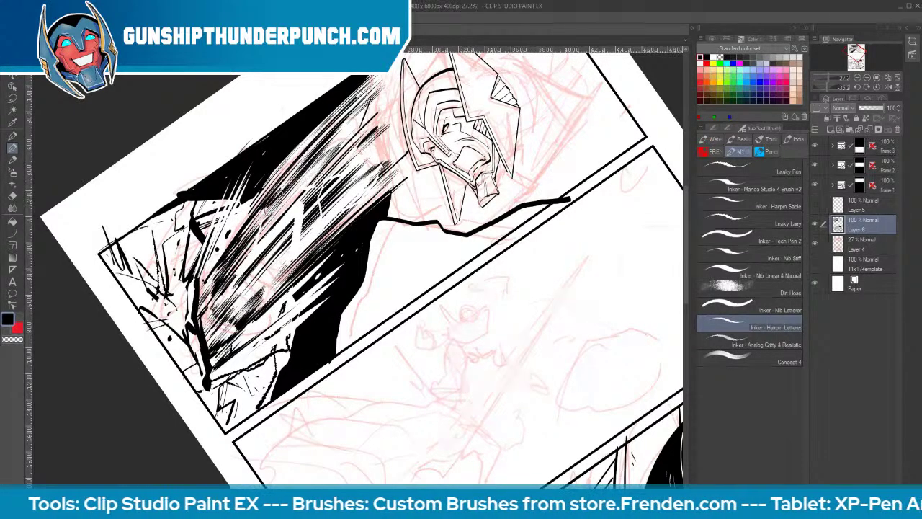
Add short black speed strokes within the trail and at its end beside the helmeted head
left_click_drag(273, 205, 302, 174)
mouse_move(422, 73)
left_mouse_down()
mouse_move(421, 125)
mouse_move(433, 107)
left_mouse_up()
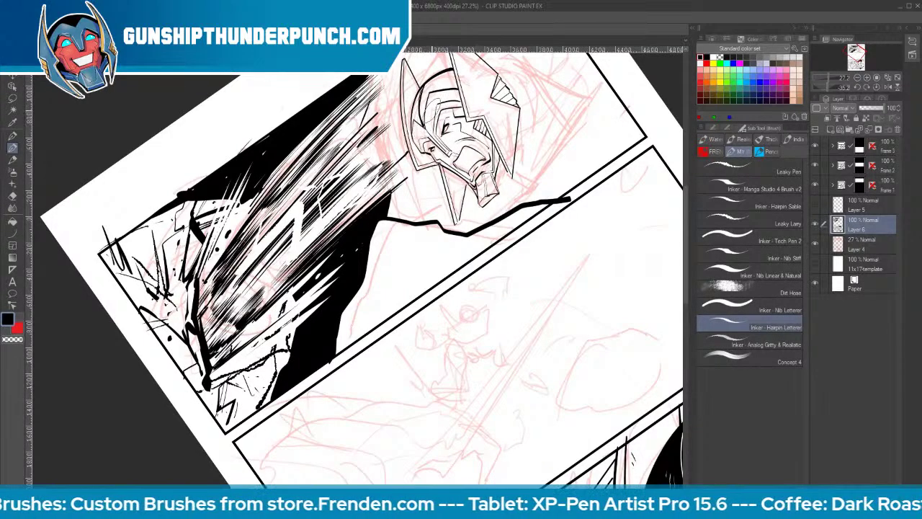
key("space")
left_click_drag(478, 233, 343, 357)
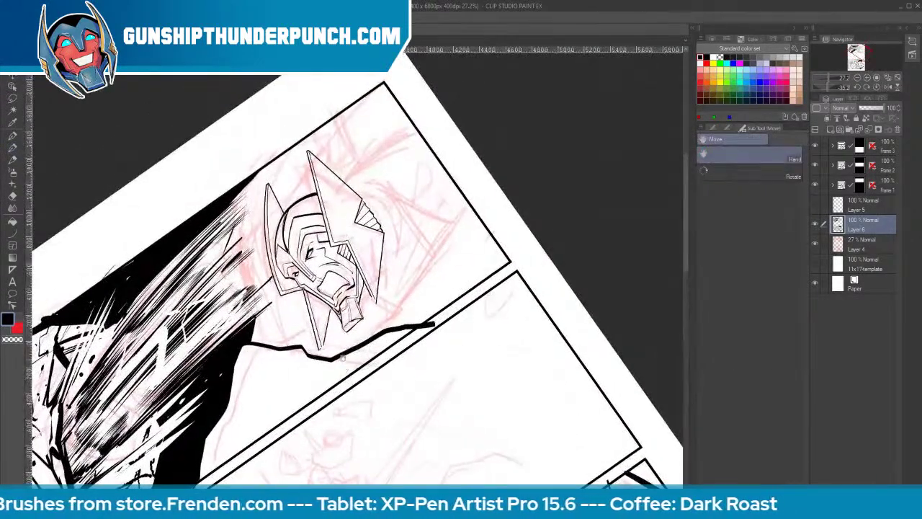
mouse_move(235, 247)
left_mouse_down()
mouse_move(203, 283)
mouse_move(225, 300)
left_mouse_up()
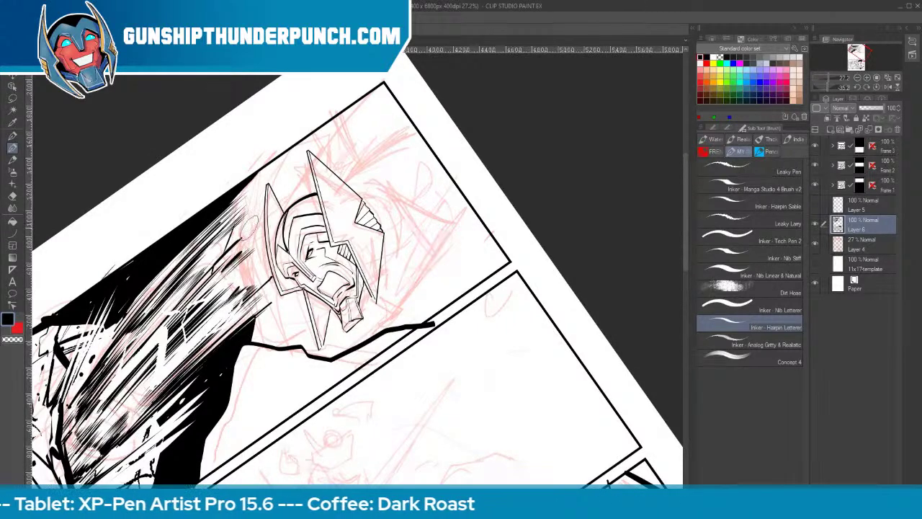
Ink the shoulder lines between the trail and the helmet, and the nested collar curves behind the head
left_click_drag(229, 230, 260, 232)
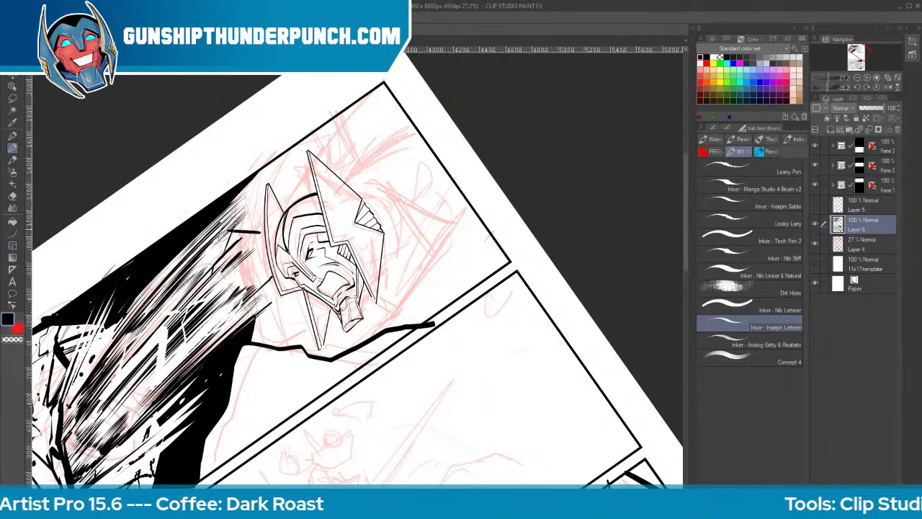
left_click_drag(252, 182, 297, 137)
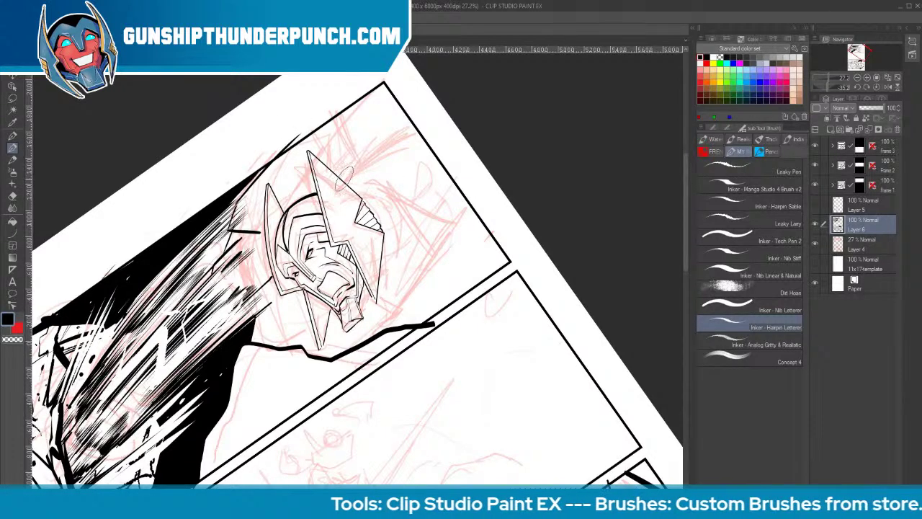
mouse_move(345, 178)
left_mouse_down()
mouse_move(393, 169)
mouse_move(373, 172)
mouse_move(407, 203)
mouse_move(408, 234)
left_mouse_up()
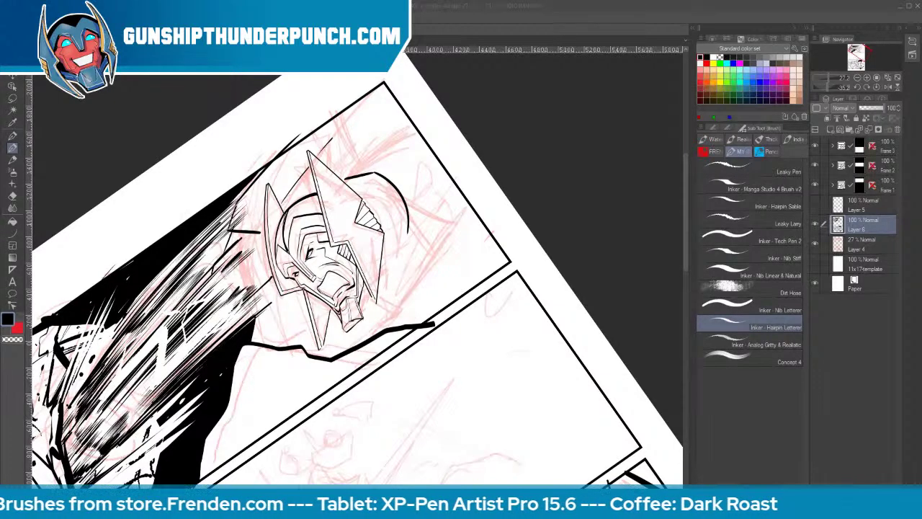
left_click(583, 21)
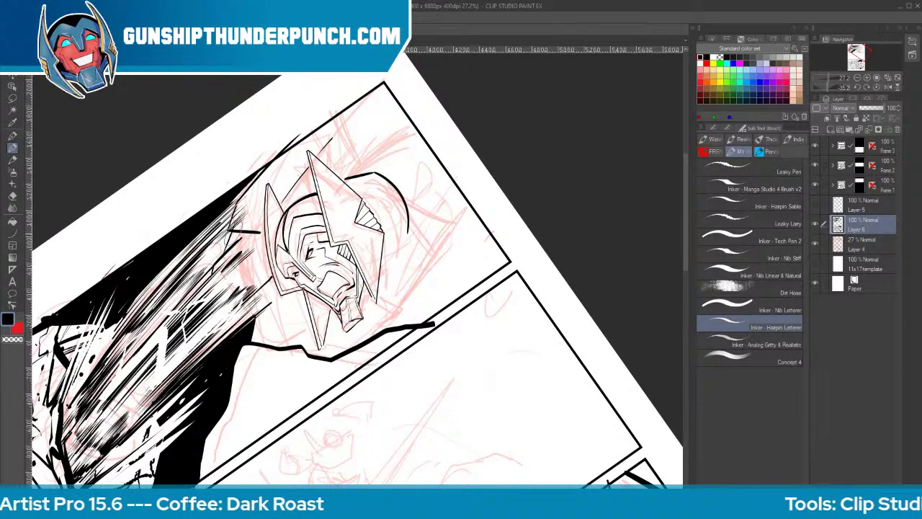
left_click_drag(231, 231, 261, 251)
key("ctrl+z")
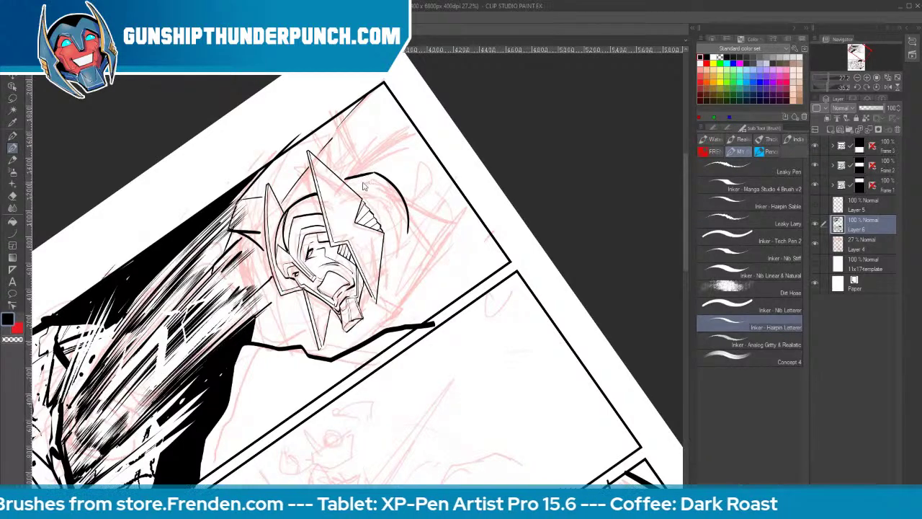
mouse_move(381, 176)
left_mouse_down()
mouse_move(400, 215)
mouse_move(397, 253)
left_mouse_up()
left_click_drag(408, 220, 378, 285)
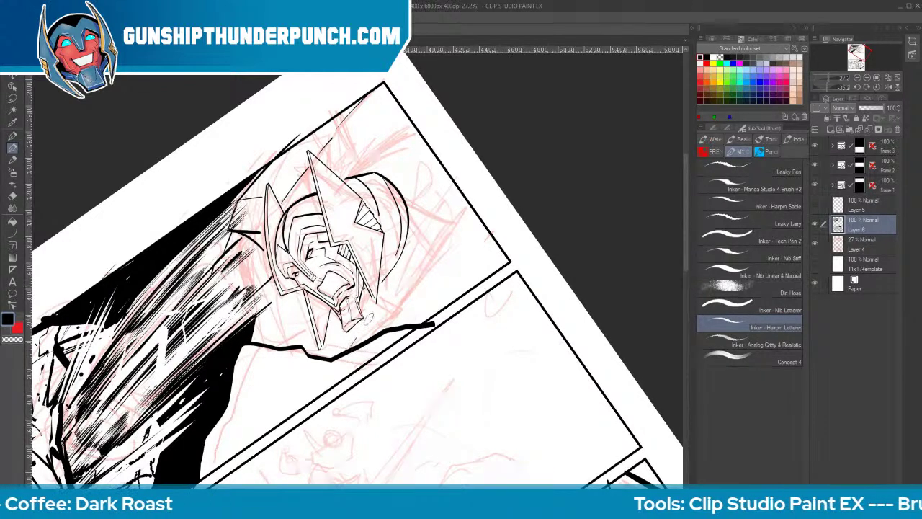
Try an angular shoulder outline around the collar behind the helmet
left_click_drag(402, 268, 467, 178)
key("ctrl+z")
left_click_drag(359, 172, 445, 206)
key("ctrl+z")
mouse_move(344, 166)
left_mouse_down()
mouse_move(367, 165)
mouse_move(435, 200)
left_mouse_up()
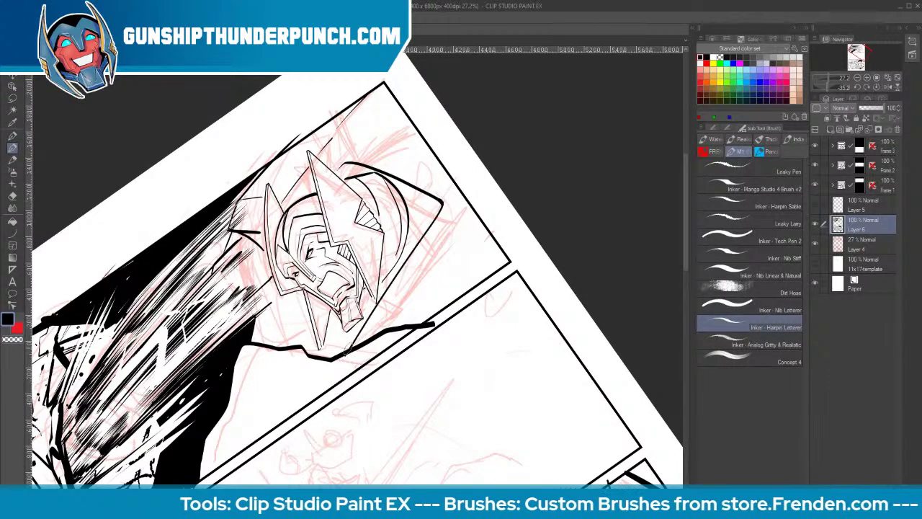
key("ctrl+z")
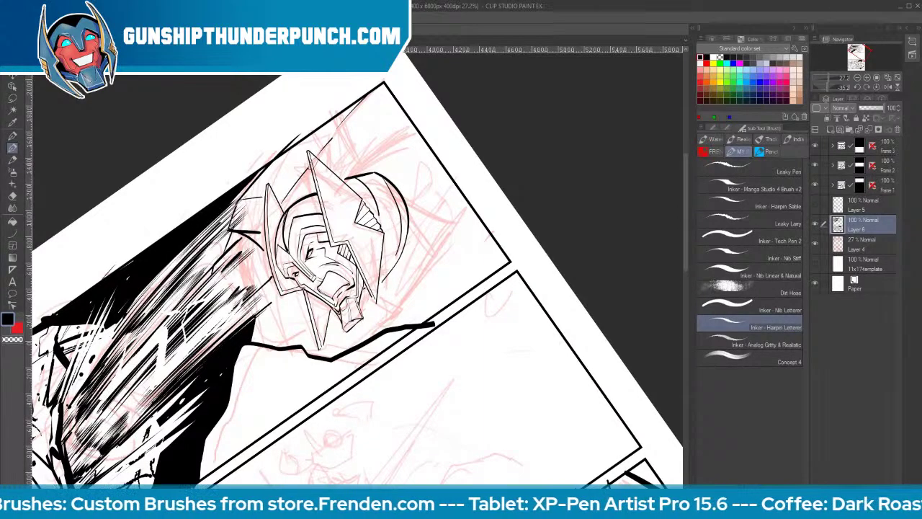
Hide the Layer 4 sketch and fill the helmet's crown with black
left_click(814, 243)
key("g")
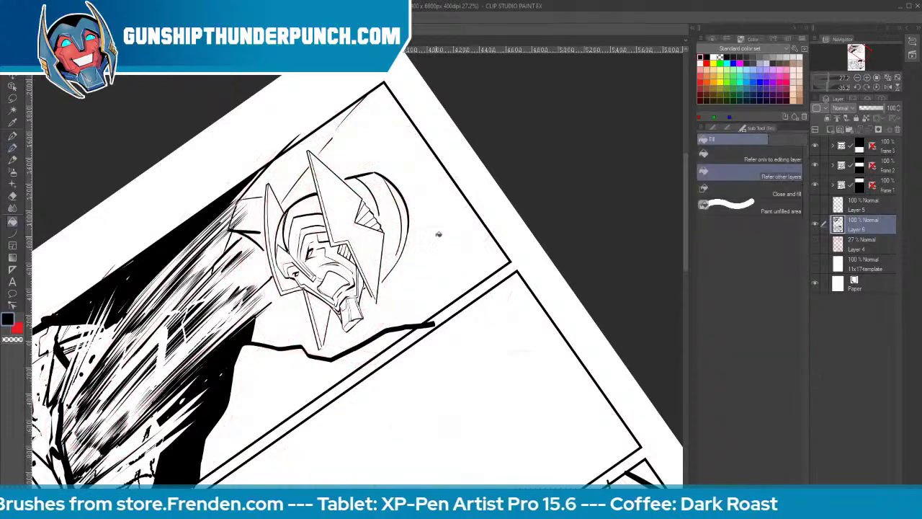
left_click(314, 203)
left_click(284, 235)
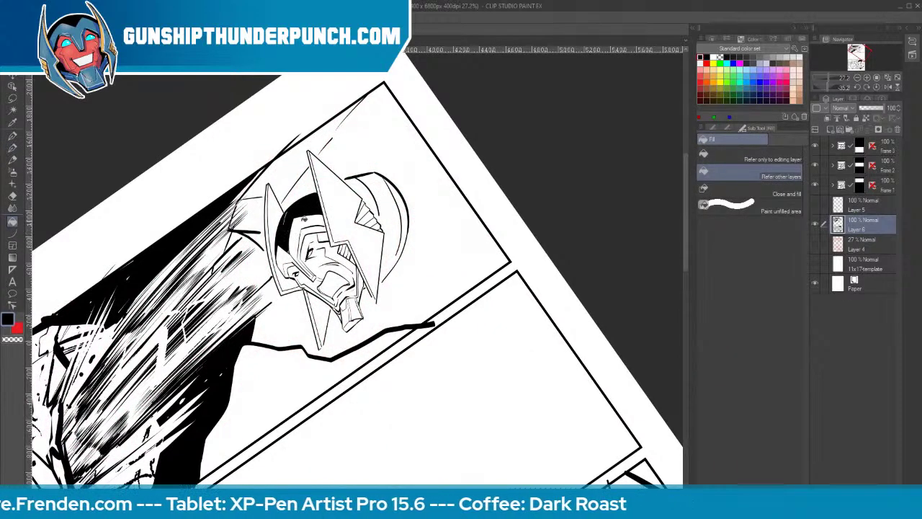
left_click(322, 237)
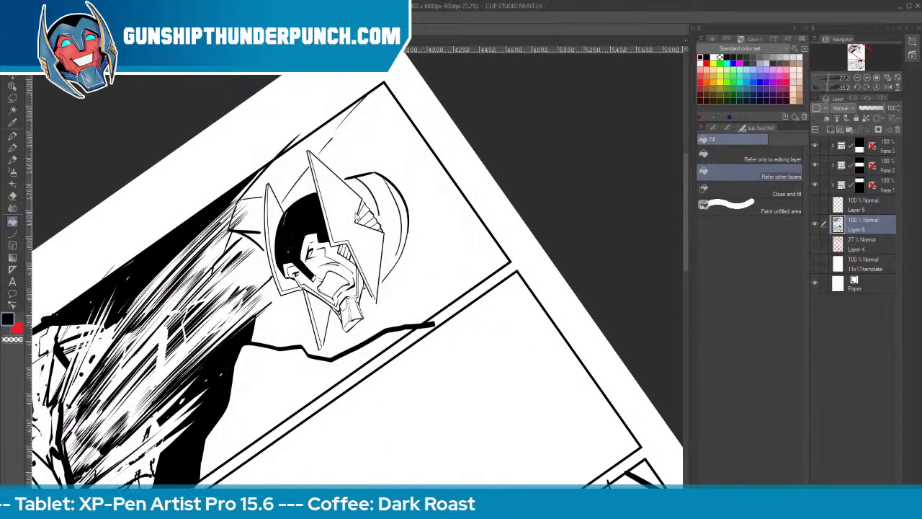
key("ctrl+z")
Fill the small square recess beside the helmet's brow with black
key("ctrl+space")
mouse_move(331, 230)
left_mouse_down()
mouse_move(348, 211)
mouse_move(327, 255)
left_mouse_up()
key("b")
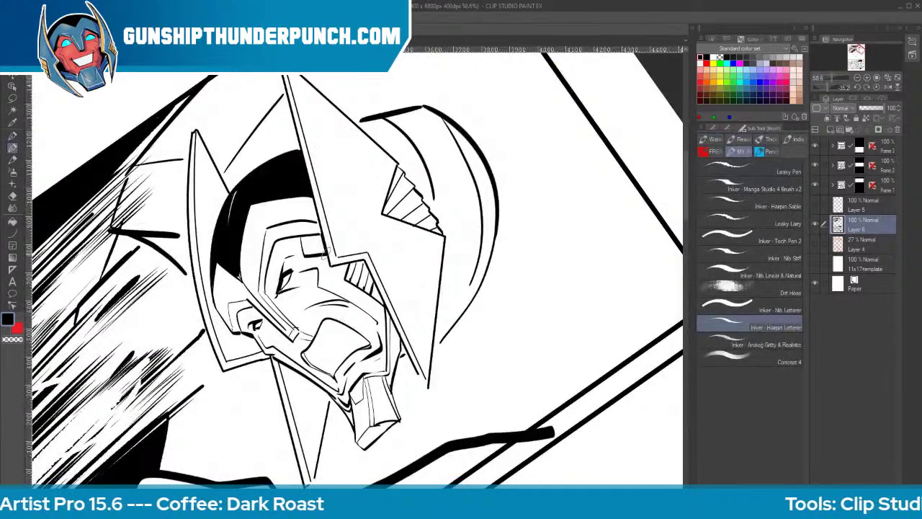
key("g")
left_click(320, 242)
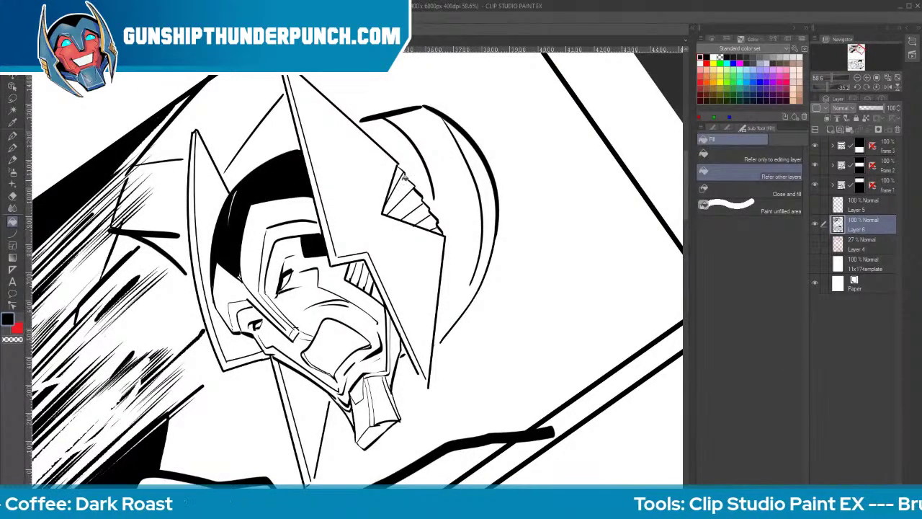
Refine the helmet's inked details, erasing the overshoot at the large side fin's lower point and redrawing both fins' tips closed
key("p")
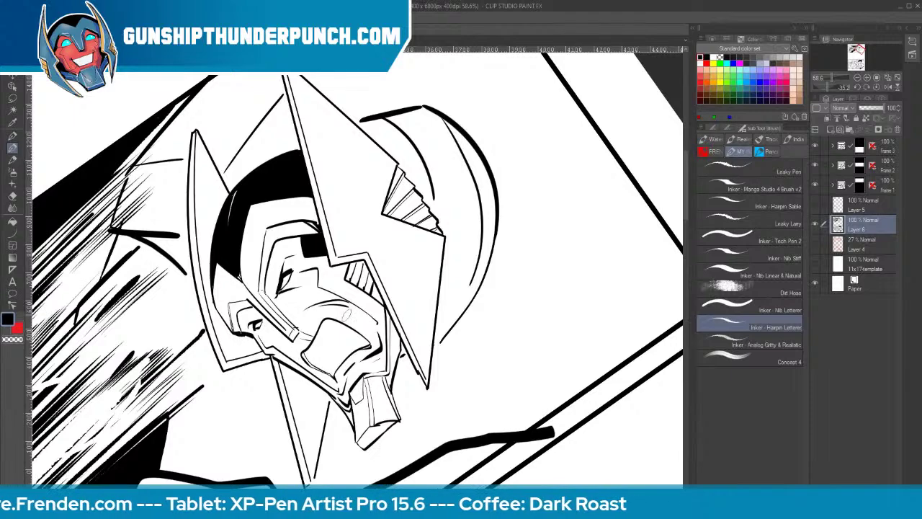
key("space")
left_click_drag(409, 384, 415, 345)
key("space")
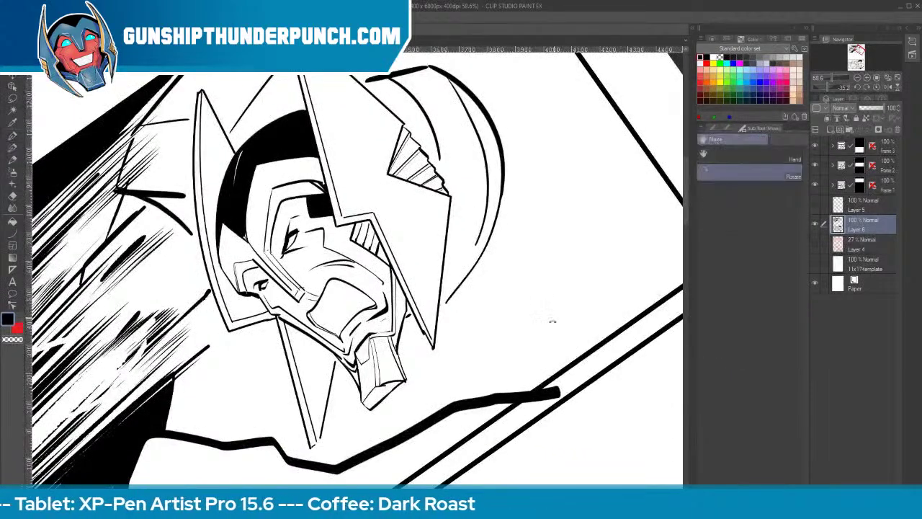
left_click_drag(529, 355, 424, 425)
key("e")
left_click_drag(344, 373, 356, 365)
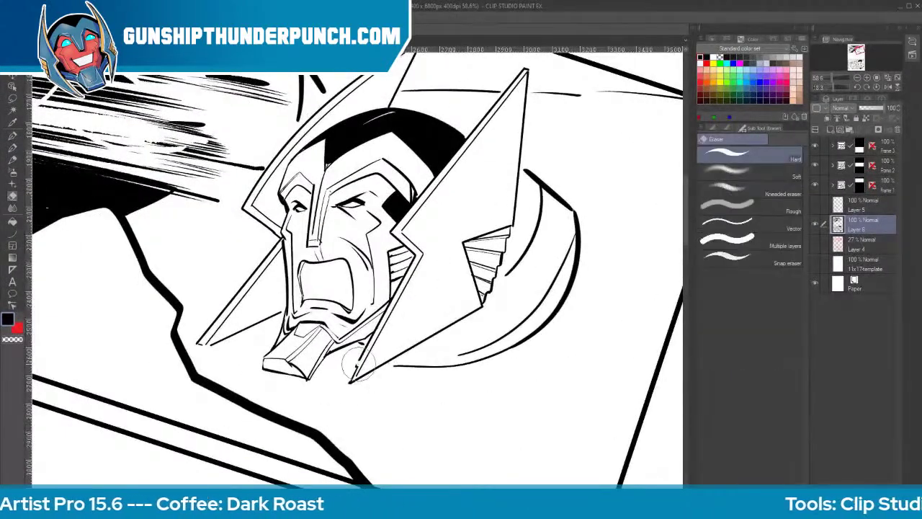
key("p")
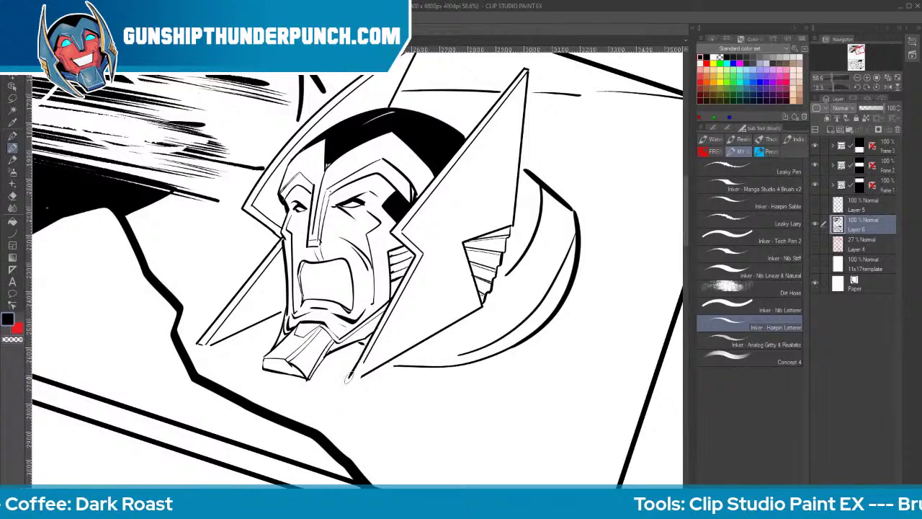
mouse_move(350, 382)
left_mouse_down()
mouse_move(382, 360)
mouse_move(350, 381)
left_mouse_up()
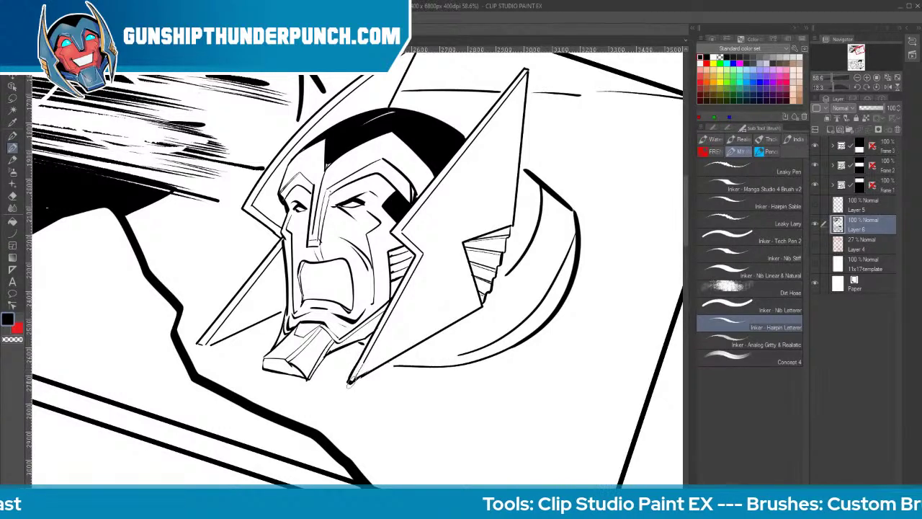
left_click_drag(198, 343, 211, 348)
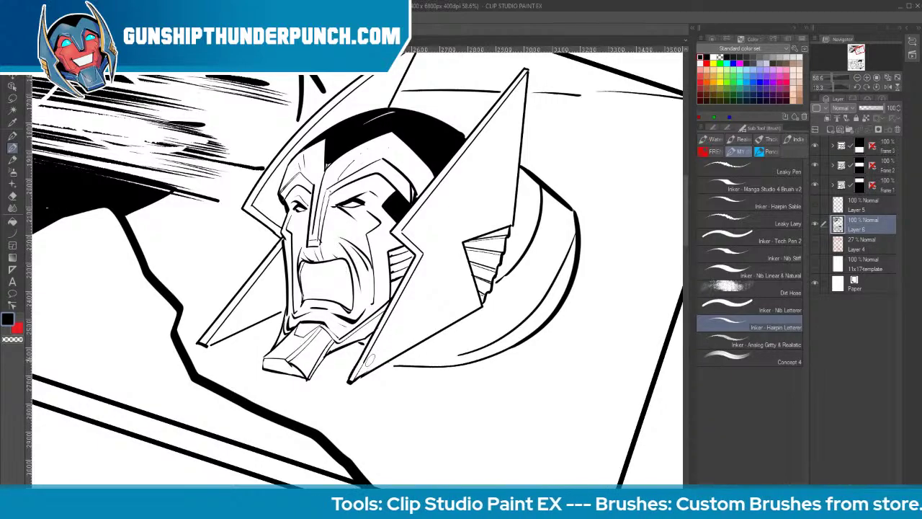
Create a new layer directly above the Layer 4 sketch and set the drawing colour to light red
key("ctrl+space")
left_click_drag(549, 312, 525, 337)
key("space")
left_click_drag(584, 334, 554, 367)
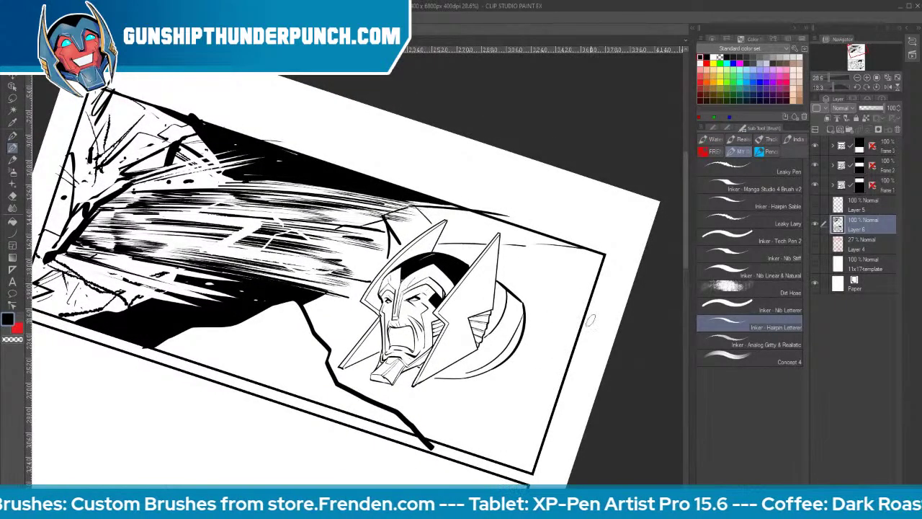
key("shift+space")
mouse_move(596, 390)
left_mouse_down()
mouse_move(625, 308)
mouse_move(609, 309)
left_mouse_up()
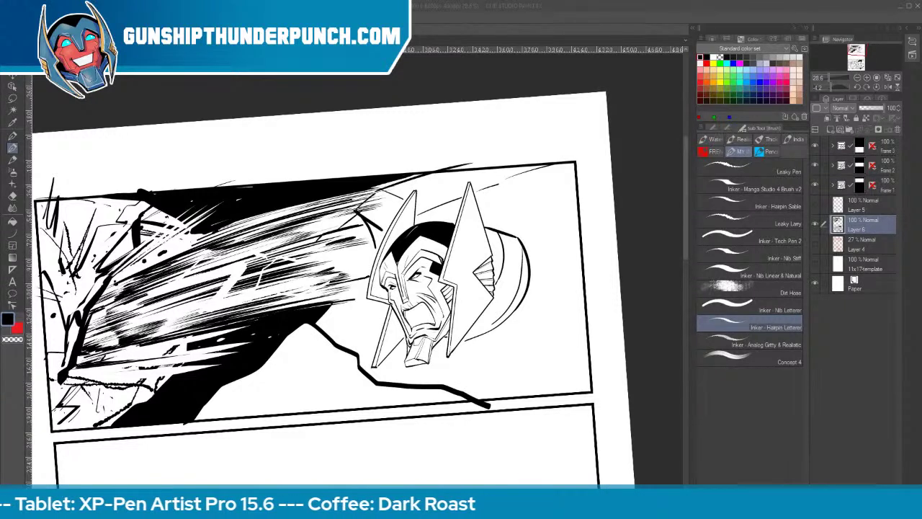
left_click(867, 247)
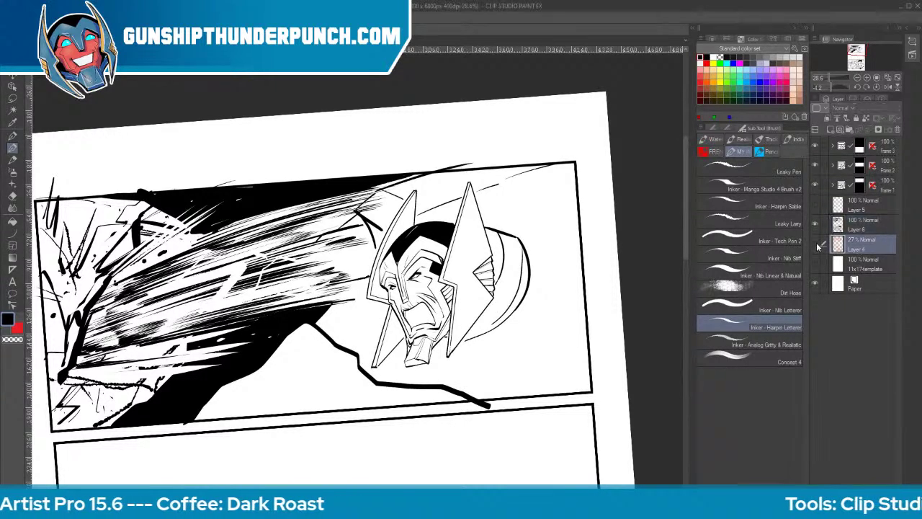
left_click(831, 130)
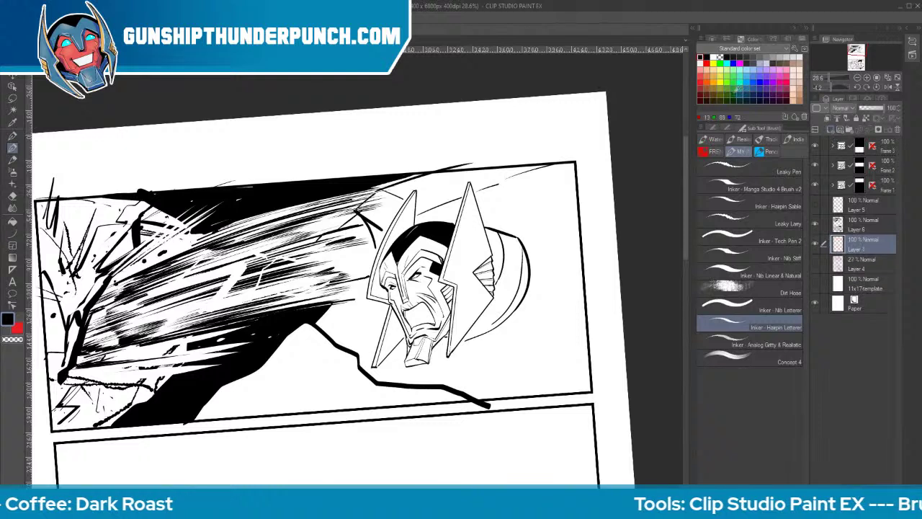
left_click(703, 65)
Try long red guide lines across the helmet and down behind the collar
left_click_drag(382, 226, 540, 176)
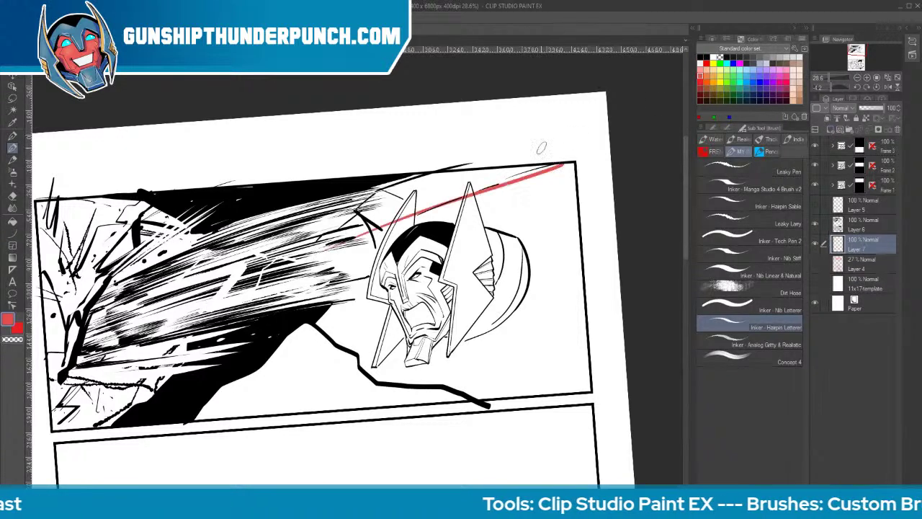
key("ctrl+z")
left_click_drag(498, 200, 563, 348)
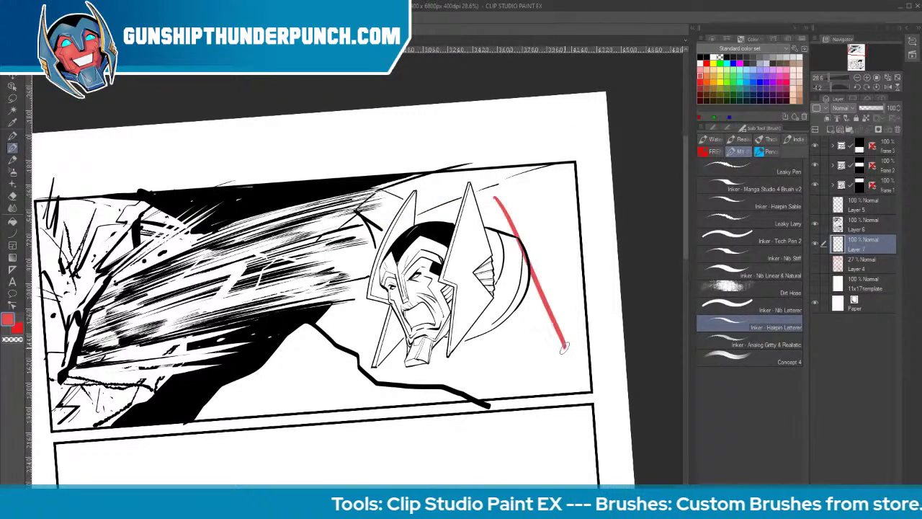
key("ctrl+z")
Sketch the angular shoulder and chest armour in red around the collar, reaching the panel's right border and the ground line
left_click_drag(507, 213, 585, 306)
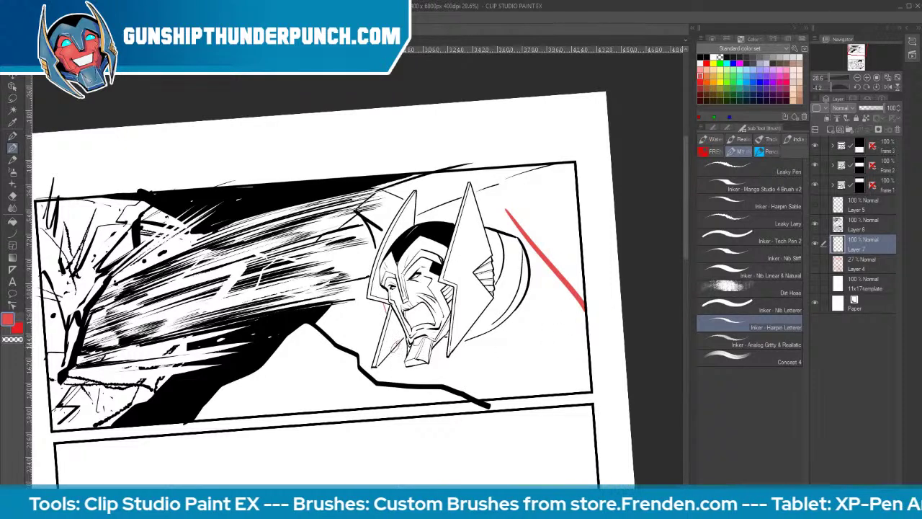
mouse_move(396, 346)
left_mouse_down()
mouse_move(411, 389)
mouse_move(584, 315)
left_mouse_up()
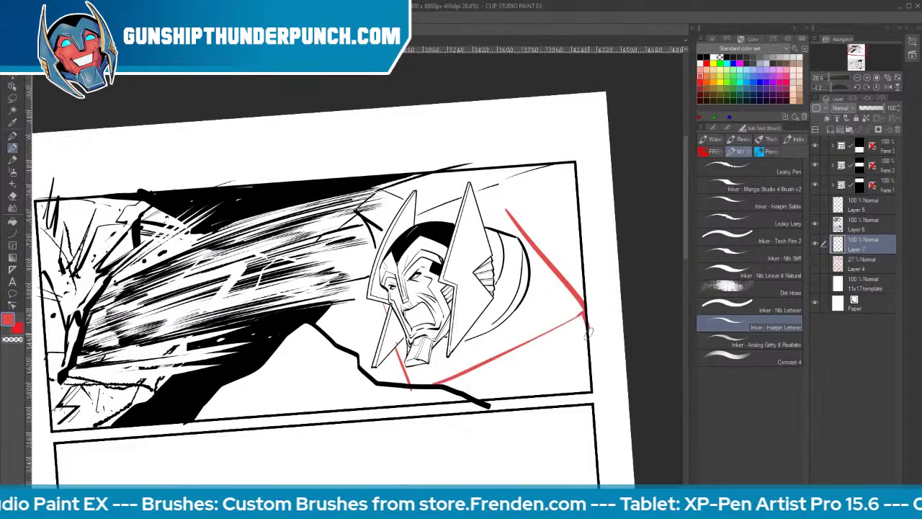
mouse_move(508, 216)
left_mouse_down()
mouse_move(565, 316)
mouse_move(564, 348)
mouse_move(474, 403)
left_mouse_up()
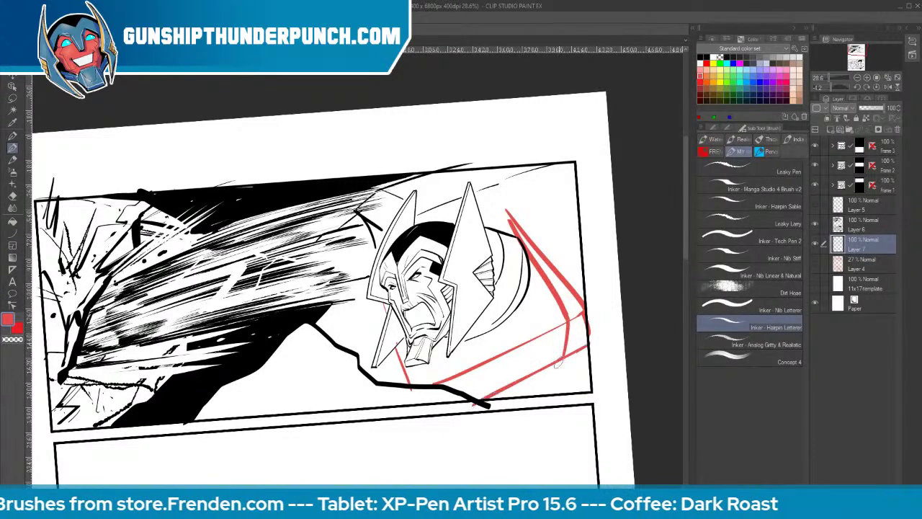
left_click_drag(585, 337, 565, 360)
left_click_drag(495, 210, 507, 224)
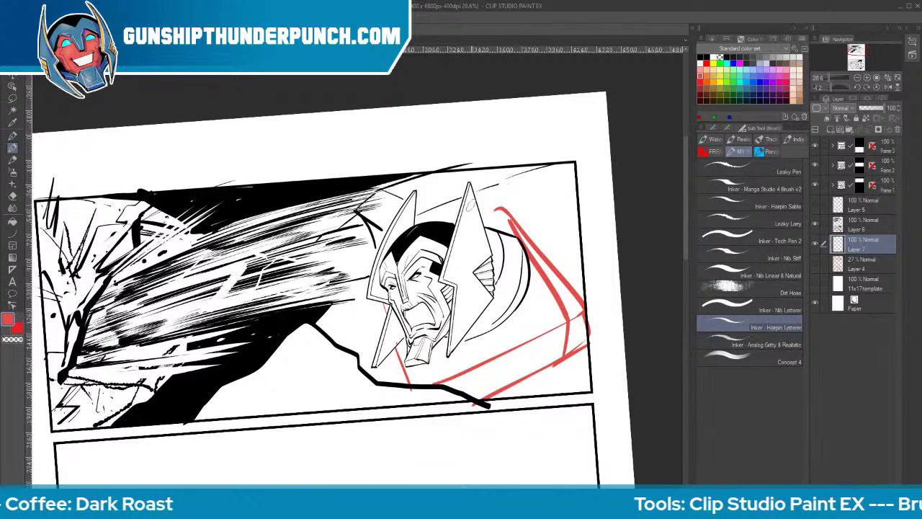
Sketch a thick red line from the armour's upper corner out past the panel's right border
left_click_drag(485, 204, 605, 179)
key("ctrl+z")
left_click_drag(493, 215, 590, 173)
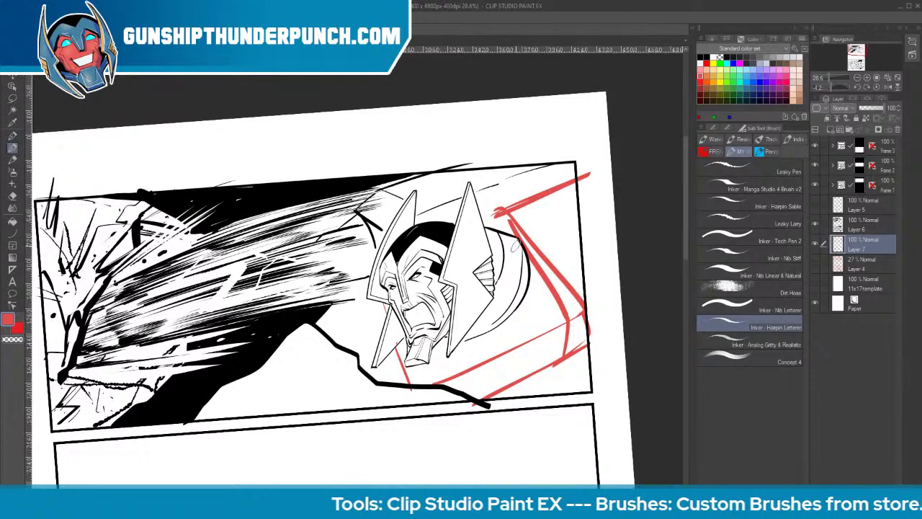
Erase the stray ink on Layer 6 between the trail and the helmet and along the panel's upper border
left_click(865, 224)
key("e")
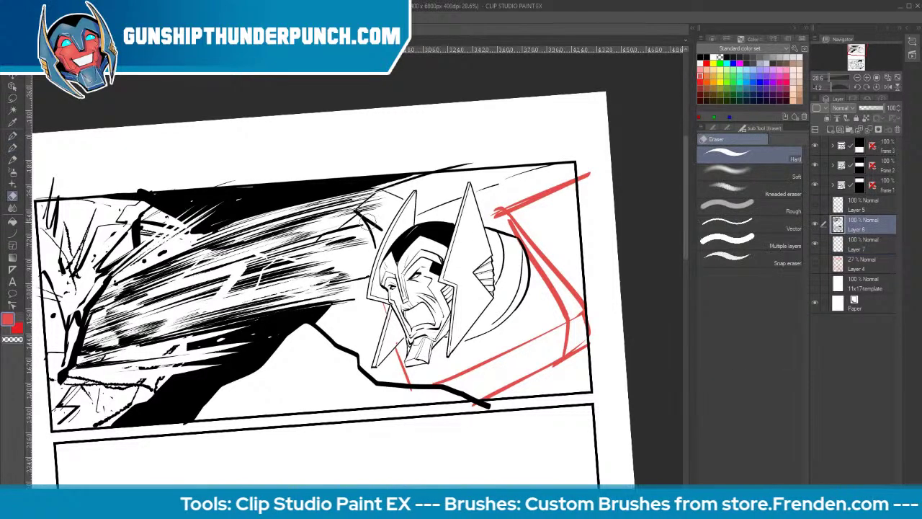
mouse_move(367, 220)
left_mouse_down()
mouse_move(364, 206)
mouse_move(396, 189)
mouse_move(370, 237)
mouse_move(366, 229)
left_mouse_up()
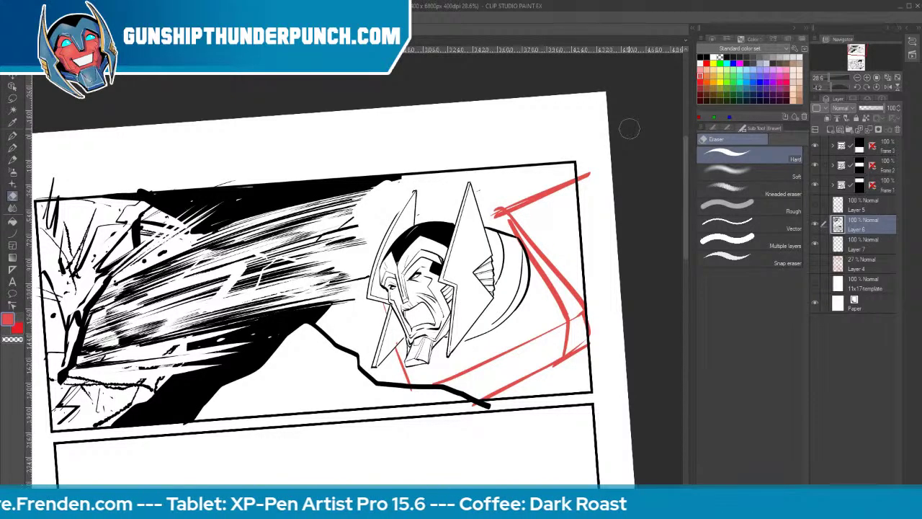
Sketch rough red arm lines on Layer 7 between the speed trail and the helmet, with the Inker - Hairpin Letterer brush
left_click(850, 263)
left_click(860, 205)
left_click(861, 244)
key("b")
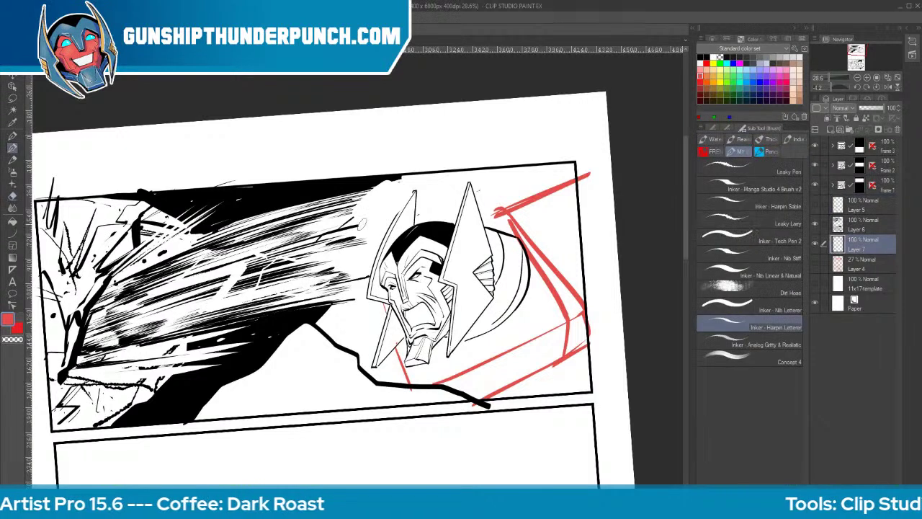
left_click_drag(314, 207, 462, 174)
left_click_drag(346, 207, 454, 183)
mouse_move(331, 218)
left_mouse_down()
mouse_move(426, 198)
mouse_move(294, 240)
left_mouse_up()
mouse_move(312, 284)
left_mouse_down()
mouse_move(398, 173)
mouse_move(308, 292)
mouse_move(309, 310)
mouse_move(373, 332)
left_mouse_up()
left_click_drag(317, 293, 360, 294)
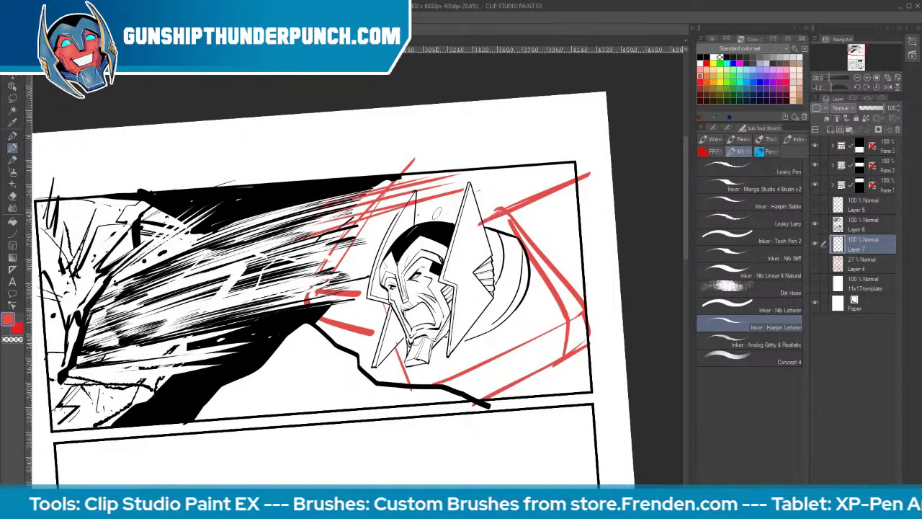
Mark short red guides across the upper border near the helmet and extend the red arm lines into the speed trail
left_click_drag(439, 159, 436, 193)
left_click_drag(487, 157, 485, 189)
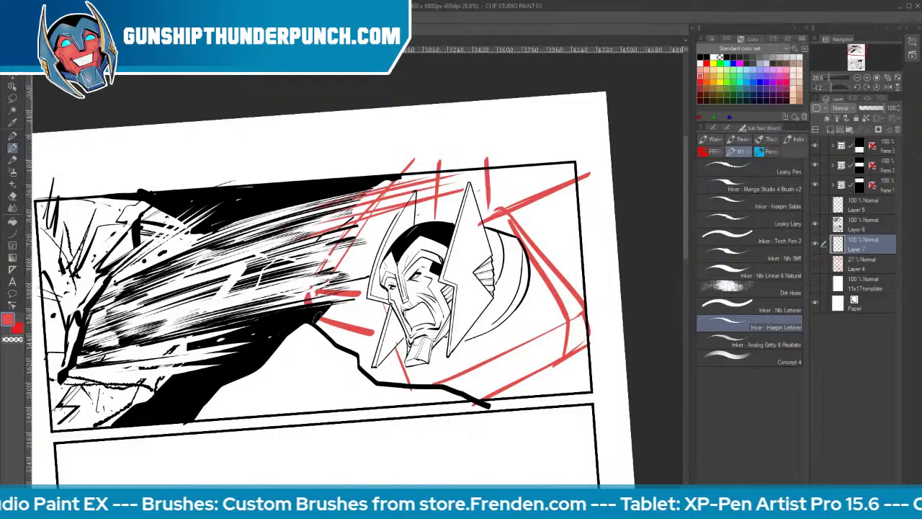
left_click_drag(316, 315, 347, 338)
mouse_move(344, 220)
left_mouse_down()
mouse_move(280, 272)
mouse_move(314, 291)
left_mouse_up()
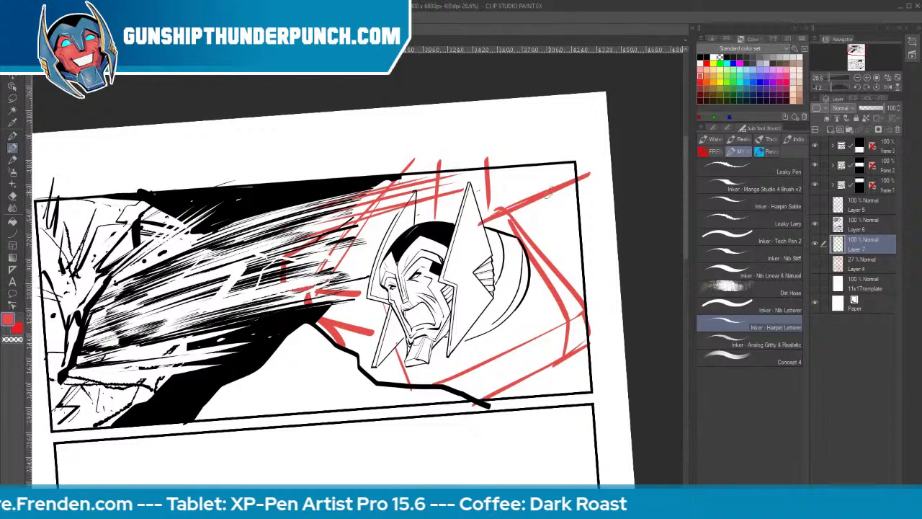
left_click_drag(489, 188, 574, 175)
Erase the old red shoulder and armour lines behind the helmet
key("e")
mouse_move(504, 209)
left_mouse_down()
mouse_move(585, 176)
mouse_move(496, 190)
mouse_move(500, 205)
mouse_move(571, 174)
mouse_move(522, 216)
mouse_move(541, 235)
mouse_move(499, 187)
mouse_move(485, 200)
mouse_move(564, 301)
mouse_move(570, 335)
mouse_move(481, 368)
mouse_move(458, 399)
mouse_move(459, 388)
mouse_move(589, 335)
left_mouse_up()
key("b")
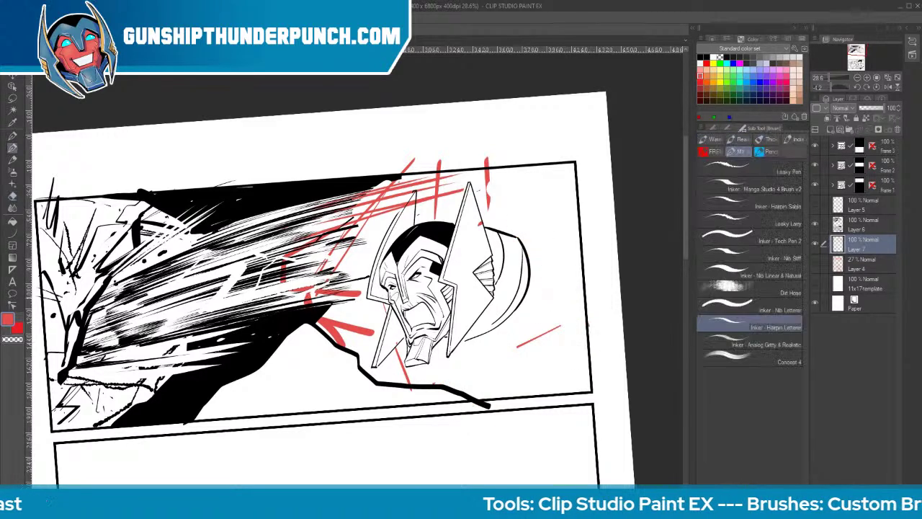
Try new red armour lines in front of the jaw, above the helmet and behind it out to the right border
left_click_drag(360, 292, 363, 319)
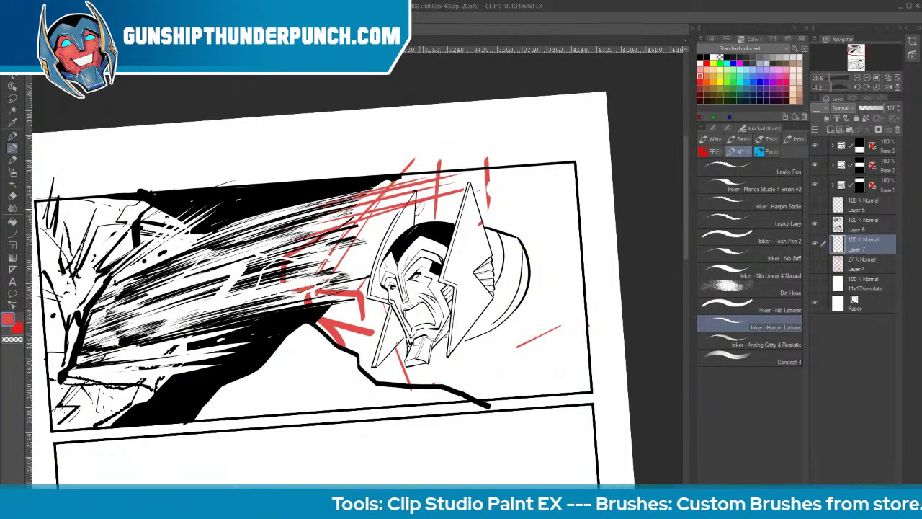
left_click_drag(331, 227, 439, 163)
left_click_drag(389, 297, 361, 381)
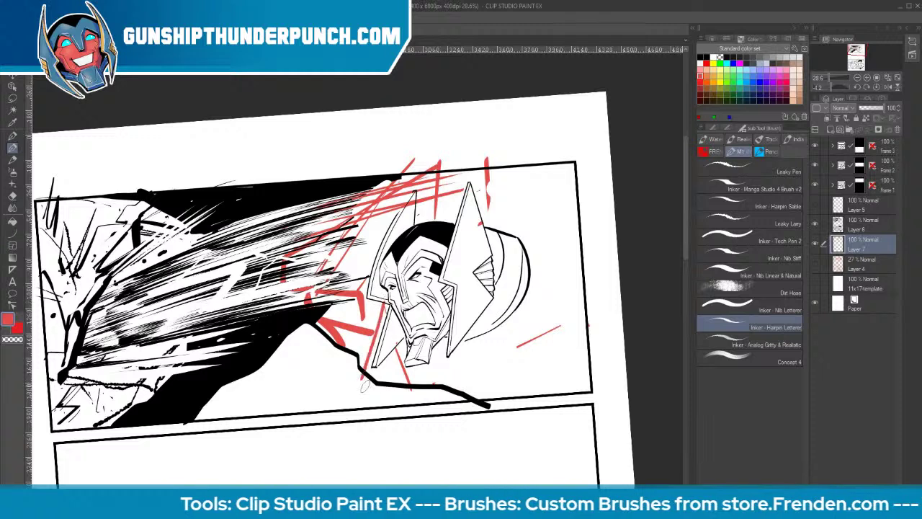
left_click_drag(482, 218, 590, 174)
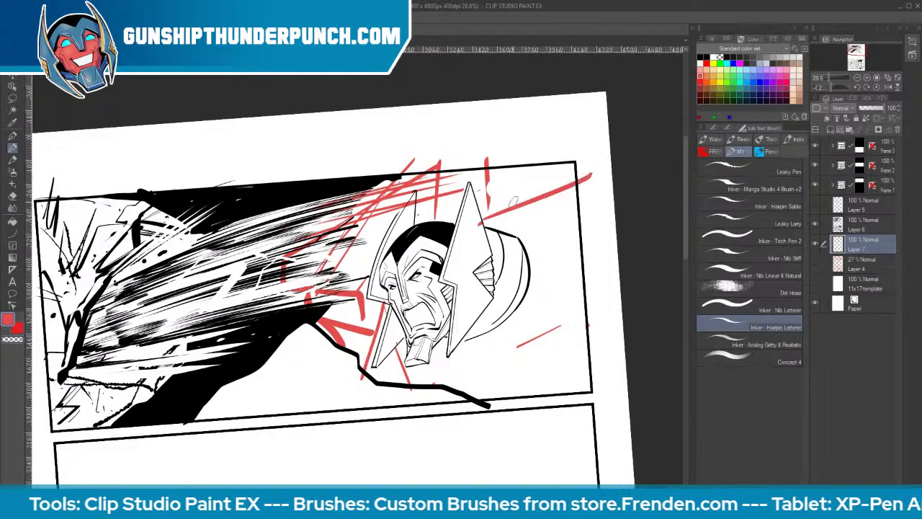
mouse_move(486, 162)
left_mouse_down()
mouse_move(509, 221)
mouse_move(538, 247)
mouse_move(519, 217)
mouse_move(524, 208)
mouse_move(546, 288)
left_mouse_up()
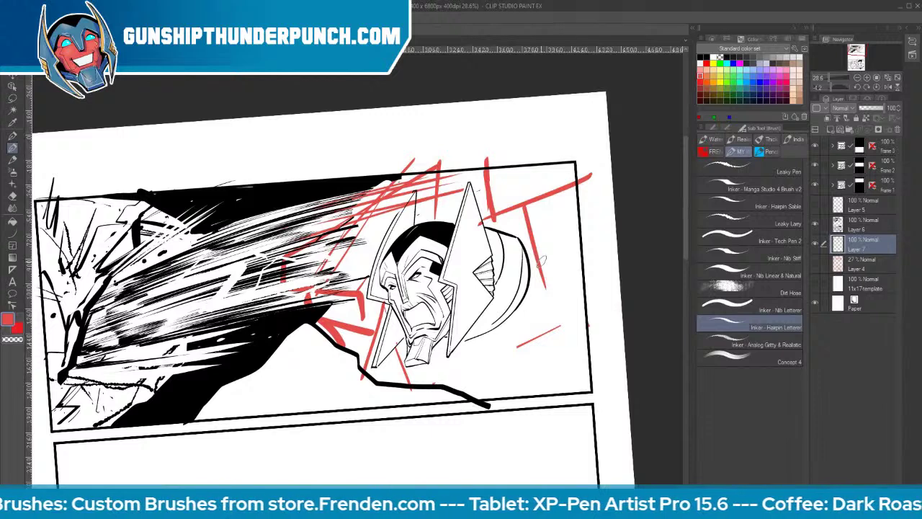
mouse_move(525, 227)
left_mouse_down()
mouse_move(545, 315)
mouse_move(539, 343)
mouse_move(447, 384)
mouse_move(493, 362)
left_mouse_up()
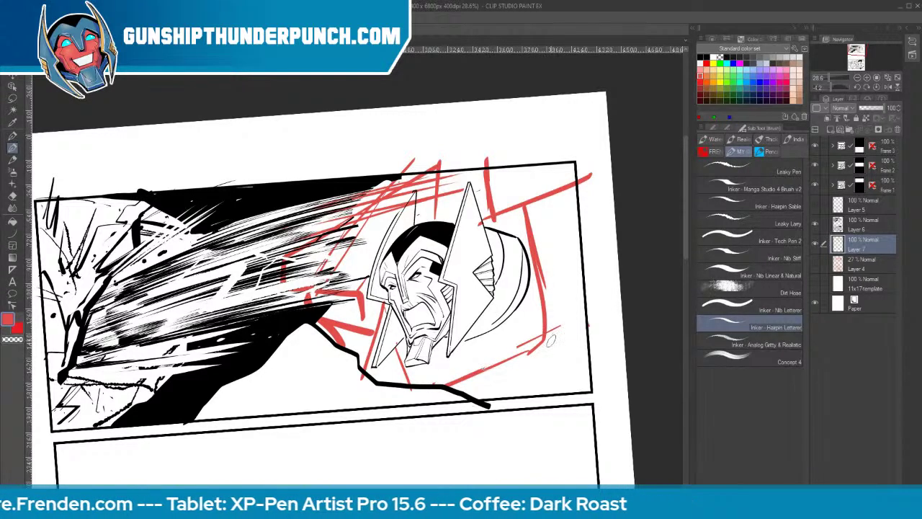
key("ctrl+z")
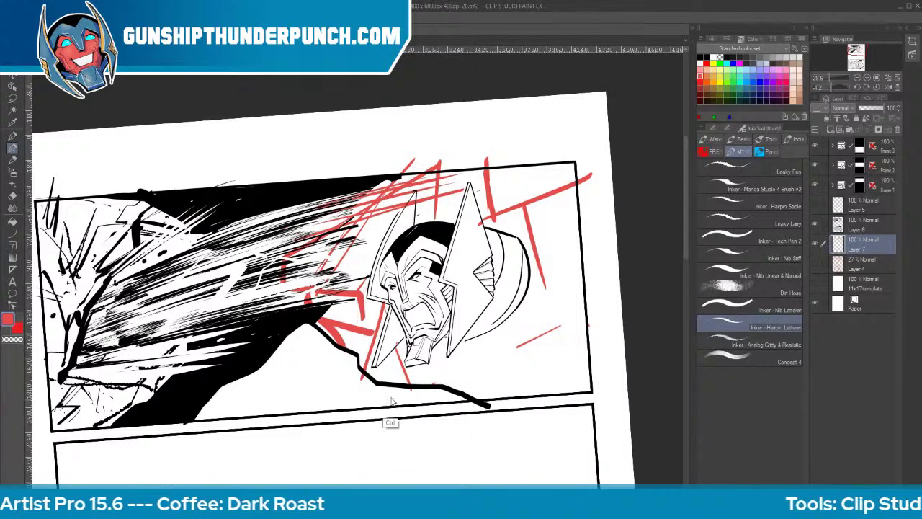
Erase the thick red lines between the speed trail's lower end and the helmet's jaw
key("e")
mouse_move(363, 309)
left_mouse_down()
mouse_move(365, 338)
mouse_move(375, 315)
mouse_move(364, 376)
mouse_move(342, 350)
mouse_move(324, 328)
left_mouse_up()
key("b")
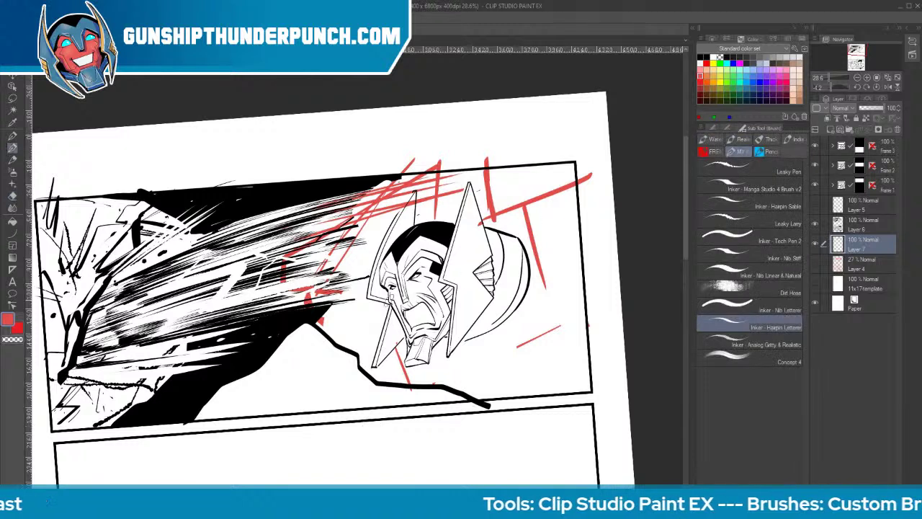
Sketch the arm's blocky red cuff at the end of the speed trail, with lines up to the border and down to the ground
left_click_drag(364, 281, 332, 342)
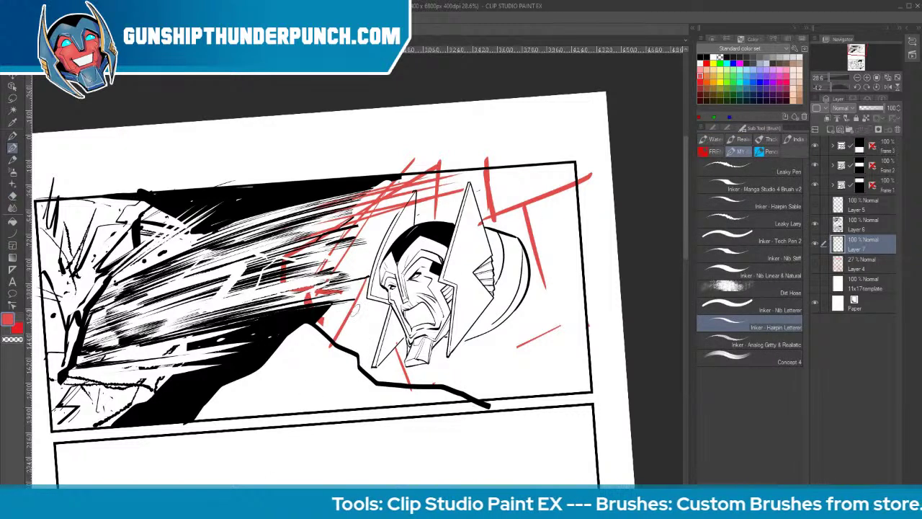
mouse_move(291, 257)
left_mouse_down()
mouse_move(345, 301)
mouse_move(284, 295)
left_mouse_up()
mouse_move(277, 257)
left_mouse_down()
mouse_move(264, 284)
mouse_move(287, 318)
left_mouse_up()
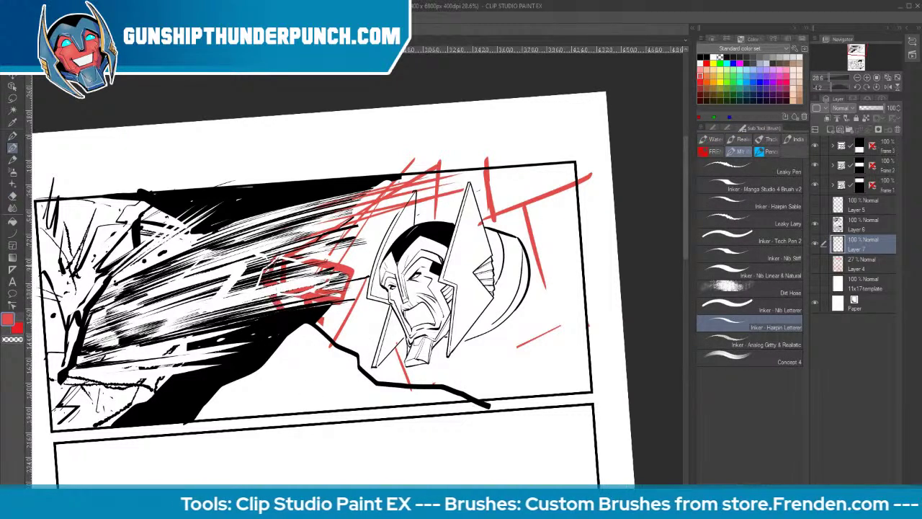
left_click_drag(300, 245, 371, 201)
left_click_drag(355, 301, 343, 312)
left_click_drag(370, 278, 338, 343)
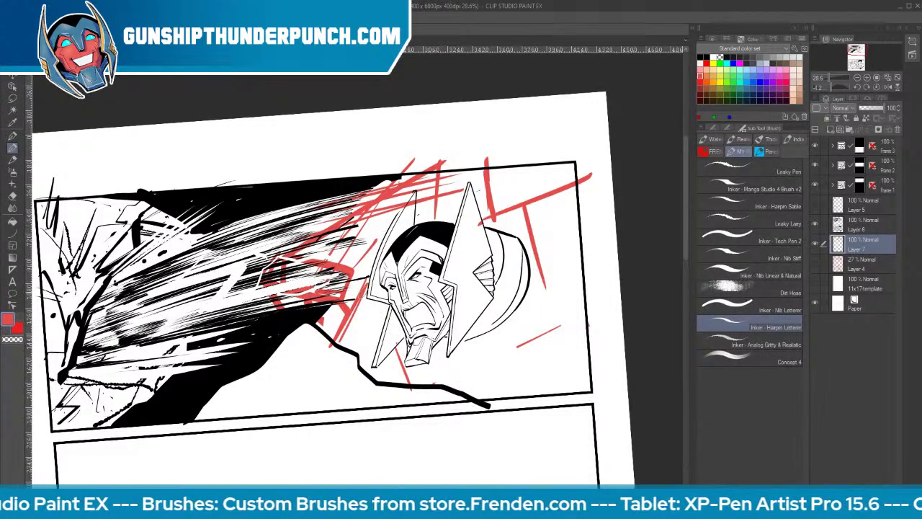
left_click_drag(363, 291, 344, 333)
mouse_move(346, 333)
left_mouse_down()
mouse_move(381, 340)
mouse_move(411, 393)
left_mouse_up()
key("ctrl+z")
Erase the remaining red armour lines behind and above the helmet
key("e")
mouse_move(537, 206)
left_mouse_down()
mouse_move(541, 288)
mouse_move(529, 234)
left_mouse_up()
left_click_drag(554, 328, 519, 346)
left_click_drag(486, 220, 517, 208)
mouse_move(588, 177)
left_mouse_down()
mouse_move(535, 199)
mouse_move(494, 165)
left_mouse_up()
key("b")
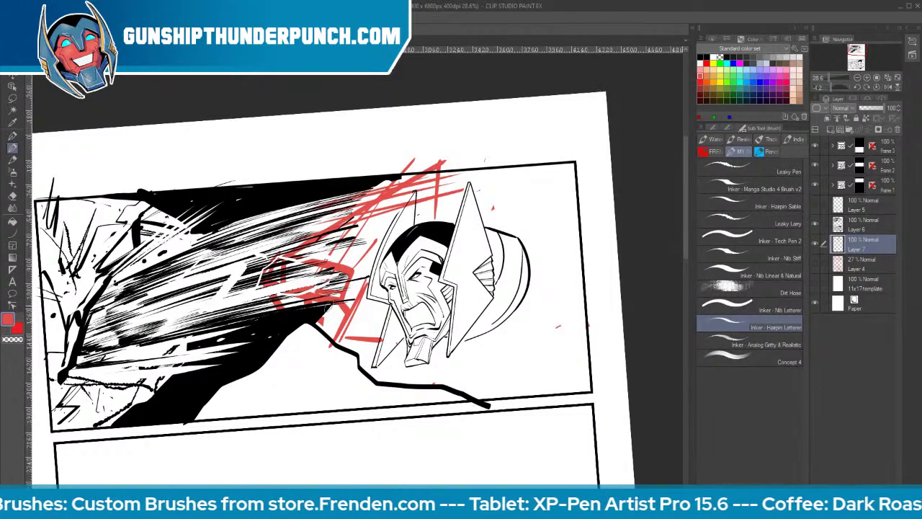
Extend the red arm sketch back from the cuff through the middle of the speed trail
left_click_drag(287, 298, 295, 311)
mouse_move(305, 240)
left_mouse_down()
mouse_move(248, 266)
mouse_move(237, 239)
left_mouse_up()
left_click_drag(237, 240, 170, 265)
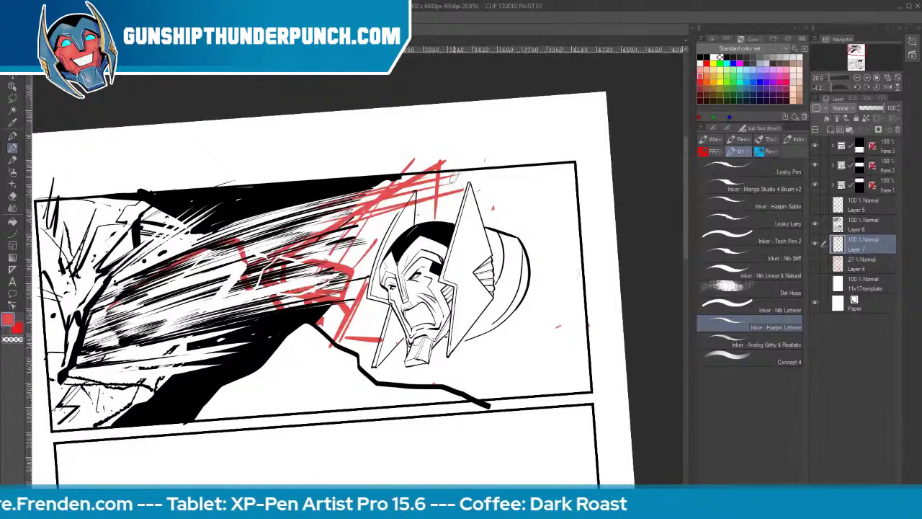
Try a boxy red chest outline around the helmet, from the jaw down to the ground line and up behind the collar
mouse_move(351, 281)
left_mouse_down()
mouse_move(495, 160)
mouse_move(358, 322)
mouse_move(402, 318)
mouse_move(392, 374)
mouse_move(418, 392)
left_mouse_up()
mouse_move(509, 382)
left_mouse_down()
mouse_move(486, 219)
mouse_move(540, 225)
left_mouse_up()
left_click_drag(466, 189, 544, 189)
left_click_drag(487, 215, 486, 159)
mouse_move(533, 239)
left_mouse_down()
mouse_move(479, 374)
mouse_move(513, 378)
mouse_move(479, 387)
mouse_move(515, 369)
left_mouse_up()
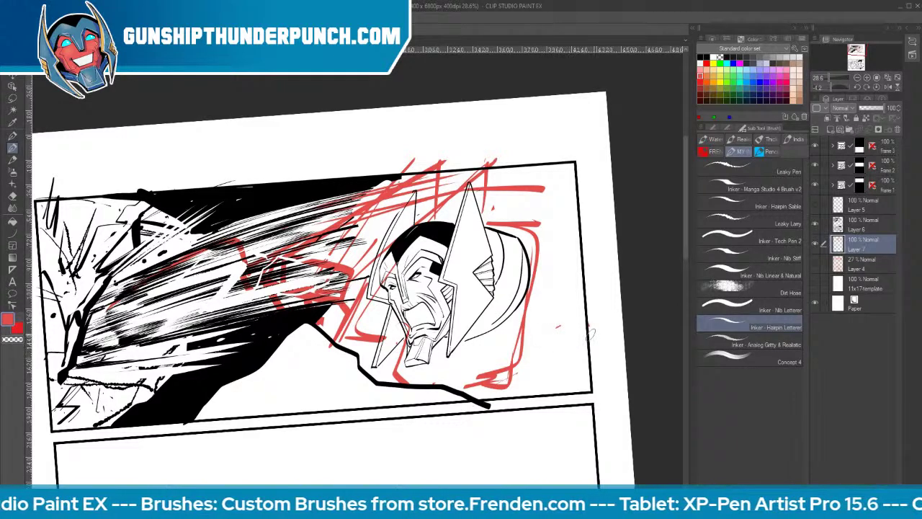
Erase the red sketch around the helmet back to the end of the speed trail
key("e")
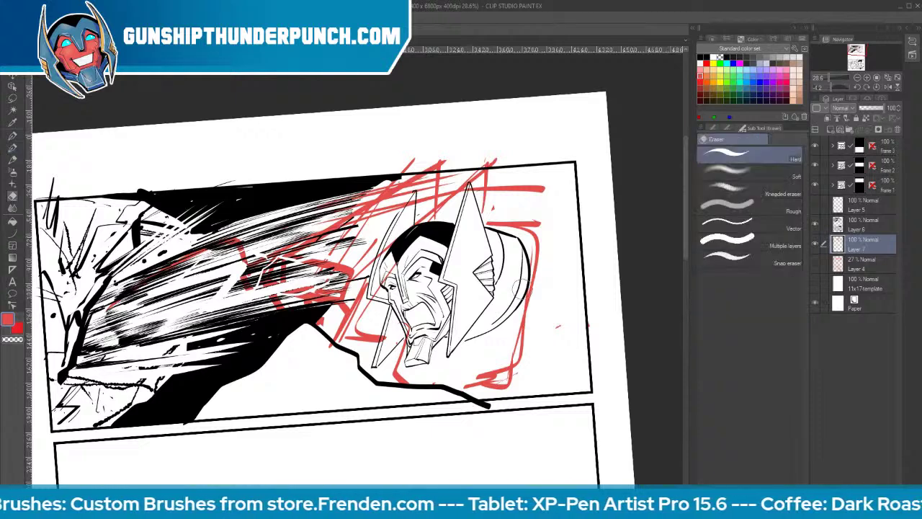
mouse_move(524, 288)
left_mouse_down()
mouse_move(539, 206)
mouse_move(447, 186)
mouse_move(375, 398)
mouse_move(495, 353)
mouse_move(519, 254)
mouse_move(481, 278)
mouse_move(354, 247)
left_mouse_up()
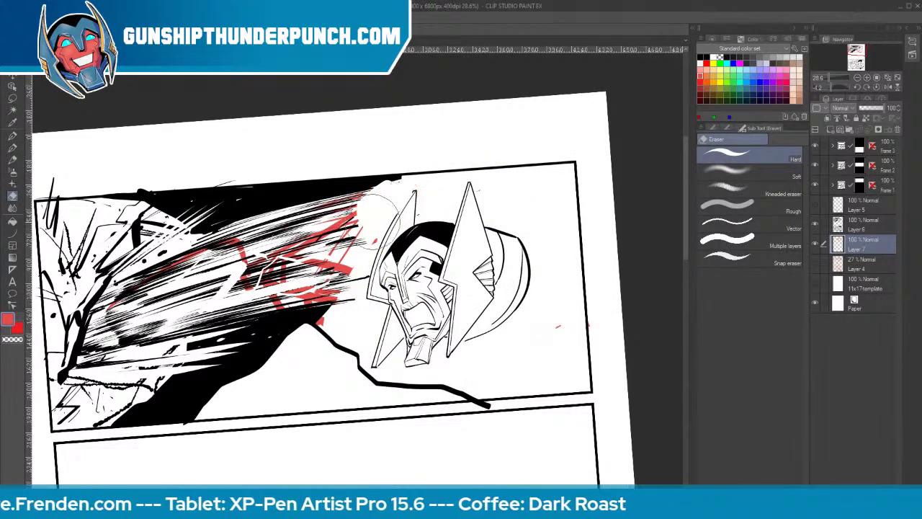
key("b")
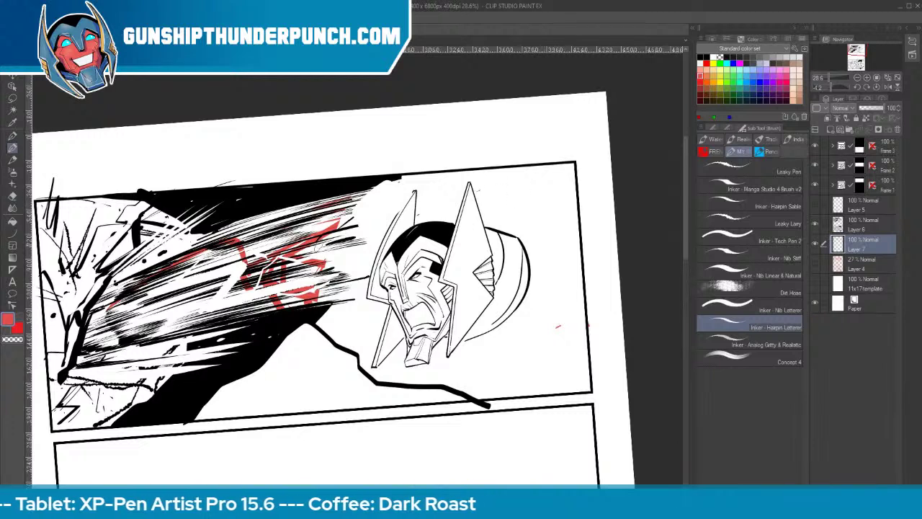
Sketch the outstretched arm in red, from the cuff in the trail over the helmet's fins, with its lower edge crossing the face
mouse_move(283, 256)
left_mouse_down()
mouse_move(440, 175)
mouse_move(480, 184)
mouse_move(483, 207)
left_mouse_up()
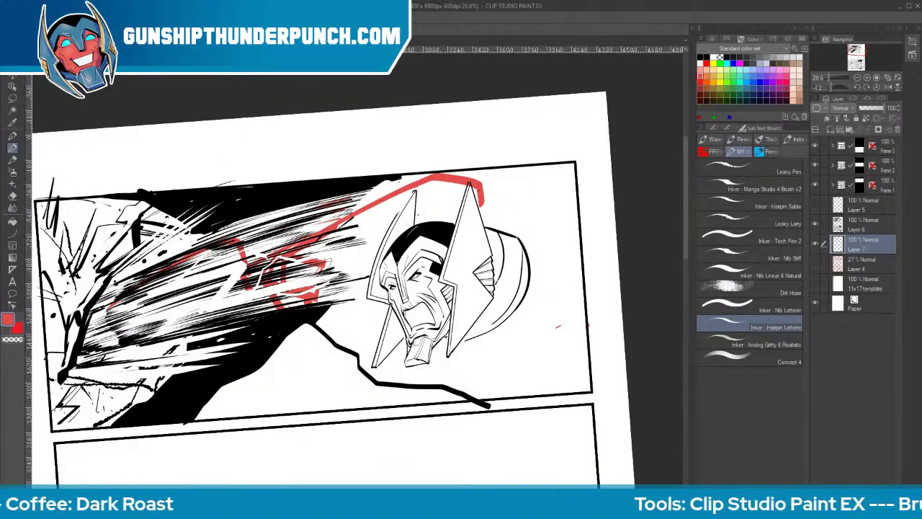
mouse_move(325, 260)
left_mouse_down()
mouse_move(350, 302)
mouse_move(333, 336)
left_mouse_up()
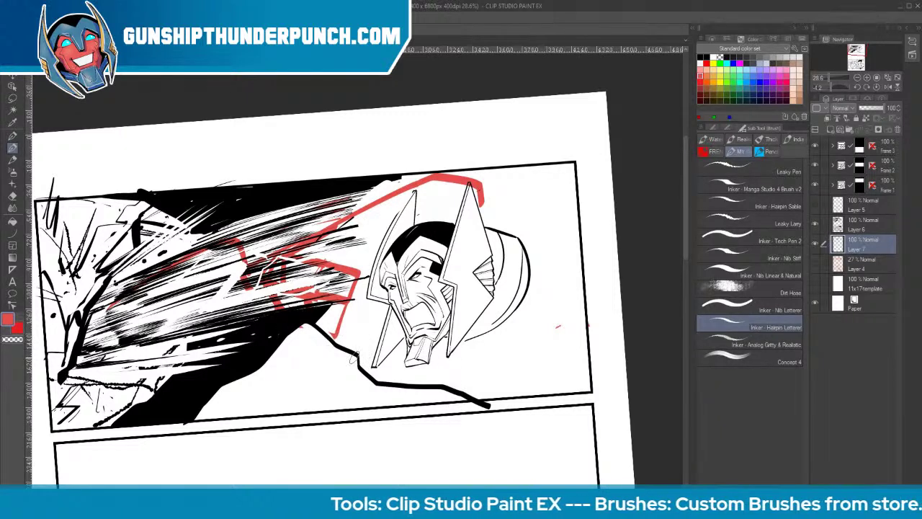
left_click_drag(345, 270, 441, 200)
mouse_move(378, 235)
left_mouse_down()
mouse_move(405, 216)
mouse_move(435, 246)
mouse_move(372, 288)
left_mouse_up()
left_click_drag(485, 206, 459, 225)
left_click_drag(435, 245, 332, 335)
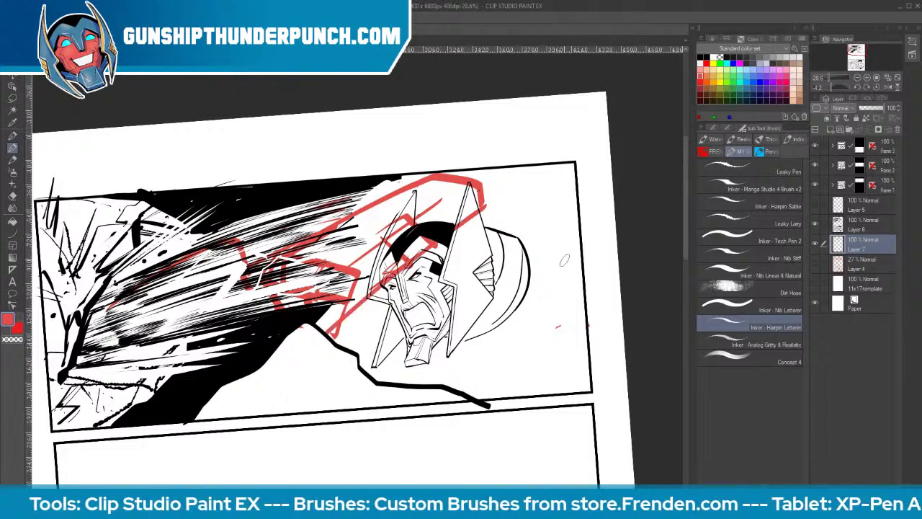
Sketch a tilted red torso box around the helmet, with long guide lines across the upper border and toward the right border
mouse_move(556, 238)
left_mouse_down()
mouse_move(502, 342)
mouse_move(404, 344)
mouse_move(354, 332)
left_mouse_up()
left_click_drag(472, 214, 555, 240)
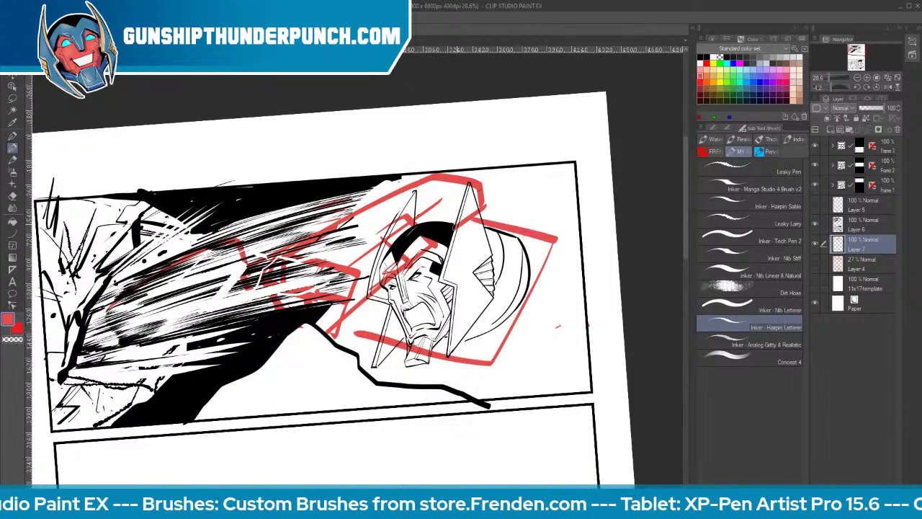
left_click_drag(462, 155, 454, 216)
mouse_move(516, 156)
left_mouse_down()
mouse_move(504, 215)
mouse_move(598, 215)
mouse_move(496, 365)
mouse_move(488, 397)
left_mouse_up()
left_click_drag(382, 349, 587, 396)
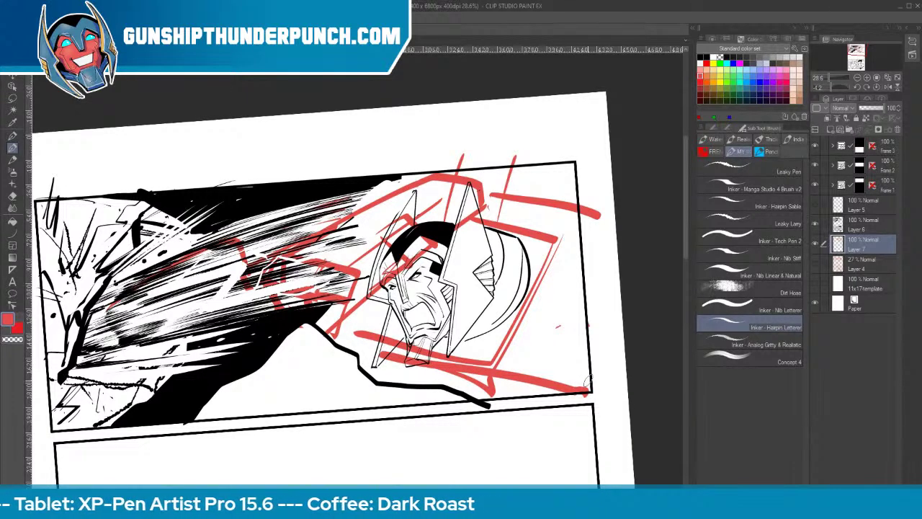
Lower Layer 7's opacity to 29% and add a new raster layer above Layer 6
left_click(866, 108)
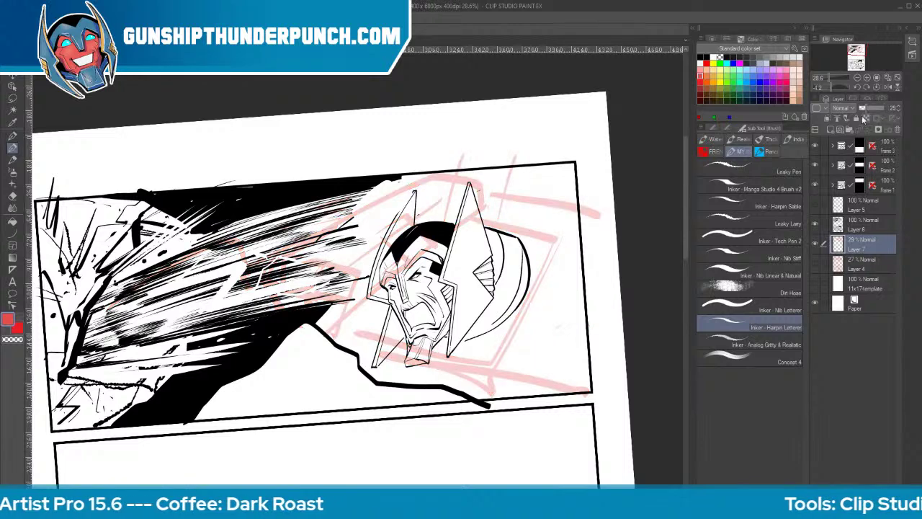
left_click(858, 227)
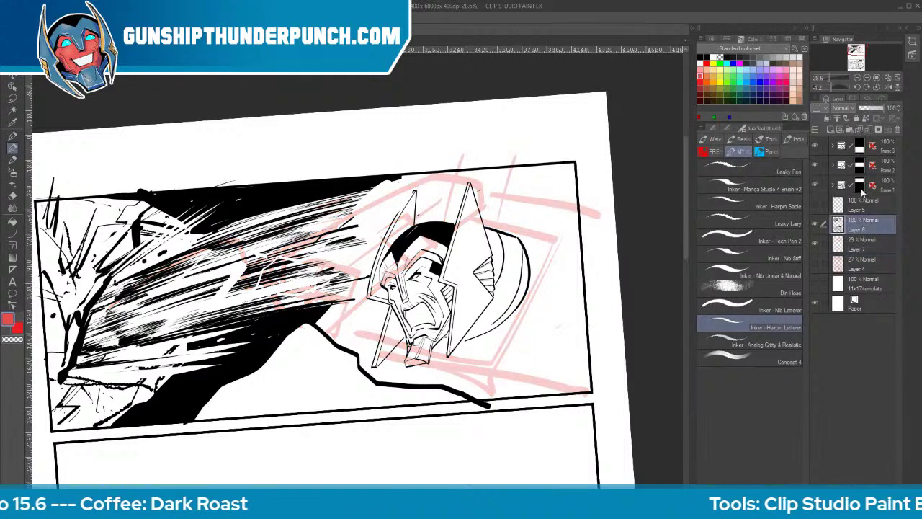
left_click(825, 129)
Ink the arm's angular cuff in black over the end of the speed trail on the new layer
left_click_drag(280, 252, 265, 288)
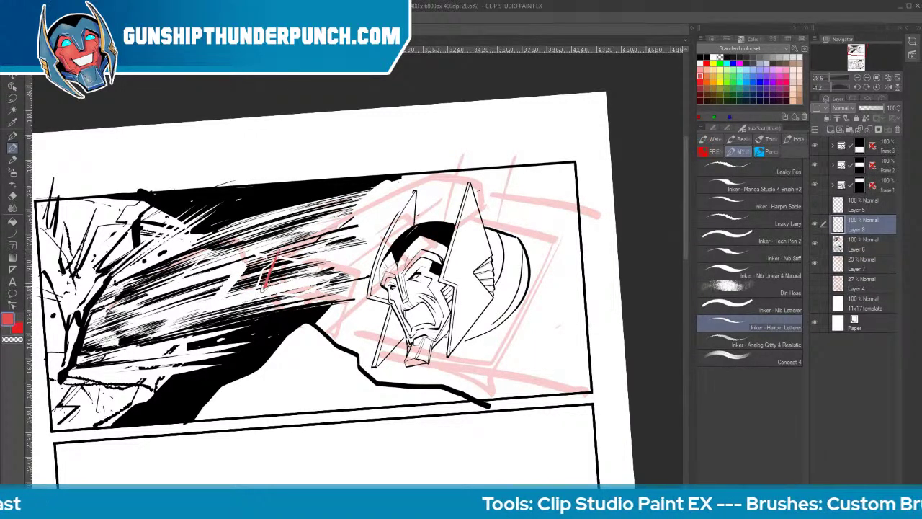
key("ctrl+z")
left_click(701, 56)
left_click_drag(280, 251, 268, 288)
key("r")
left_click_drag(559, 171, 512, 146)
left_click_drag(290, 322, 340, 284)
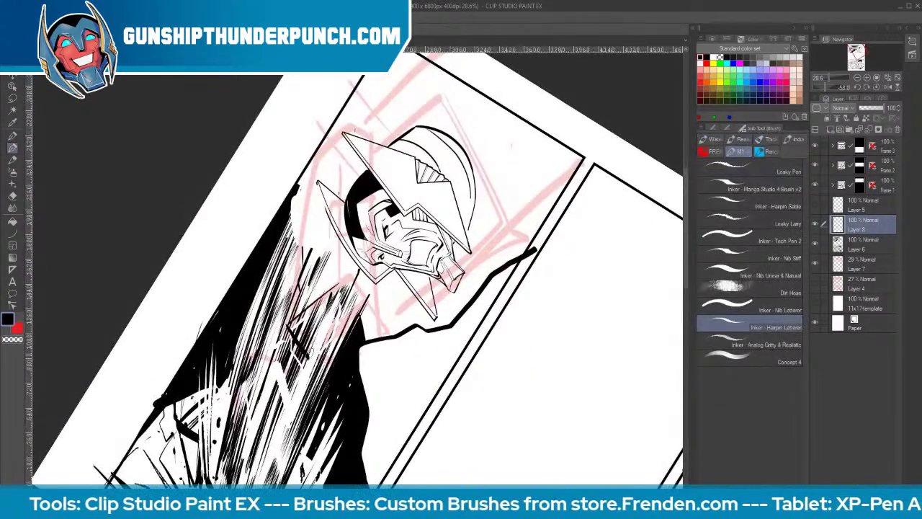
mouse_move(308, 357)
left_mouse_down()
mouse_move(360, 312)
mouse_move(334, 365)
left_mouse_up()
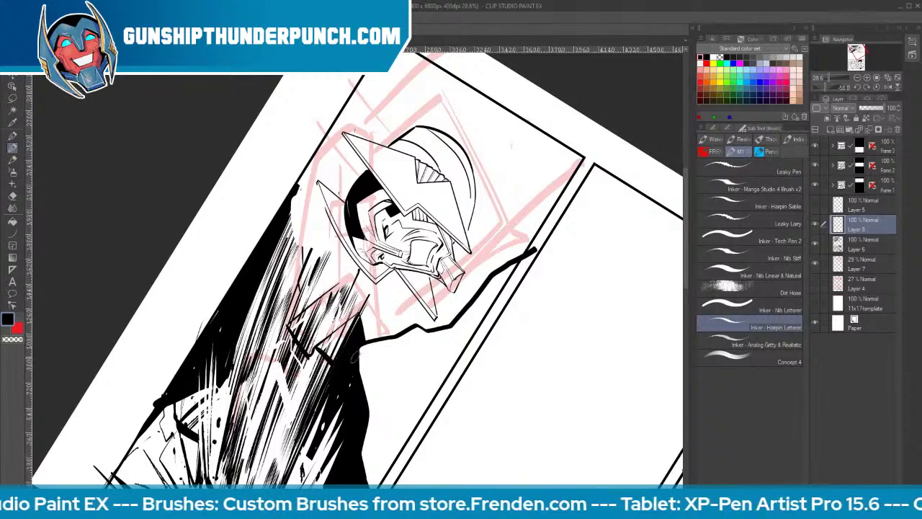
Ink the arm's upper outline from the cuff to the helmet's fin tip, plus its lower edge and the line below the cuff
mouse_move(291, 326)
left_mouse_down()
mouse_move(314, 170)
mouse_move(362, 133)
left_mouse_up()
mouse_move(315, 167)
left_mouse_down()
mouse_move(352, 131)
mouse_move(353, 276)
left_mouse_up()
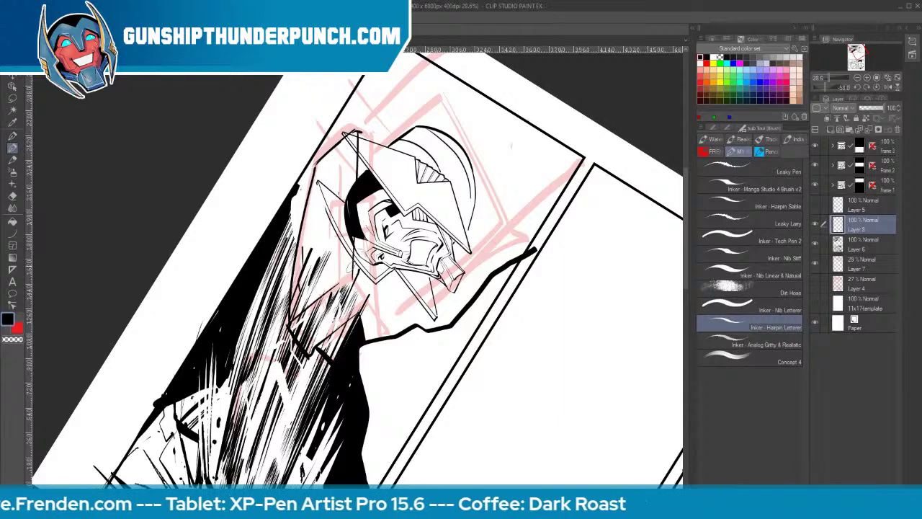
mouse_move(354, 139)
left_mouse_down()
mouse_move(348, 279)
mouse_move(364, 301)
left_mouse_up()
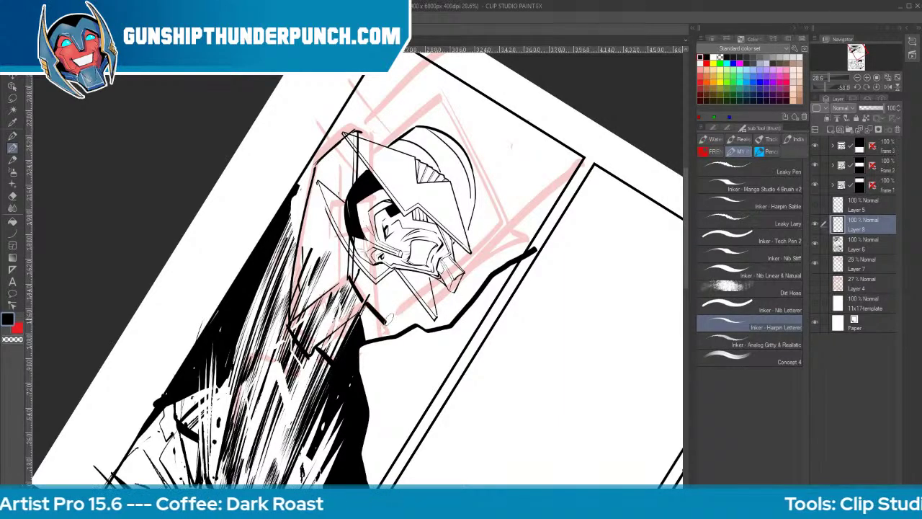
key("r")
left_click_drag(543, 395, 431, 477)
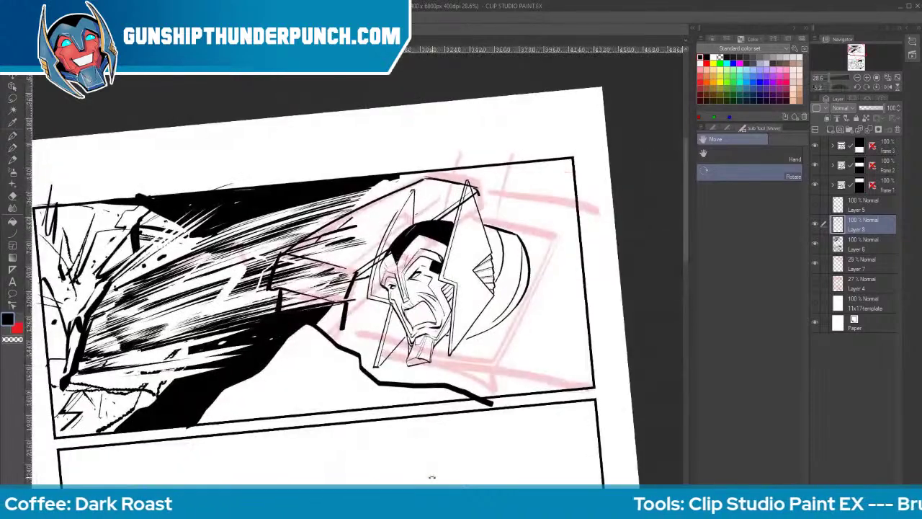
key("b")
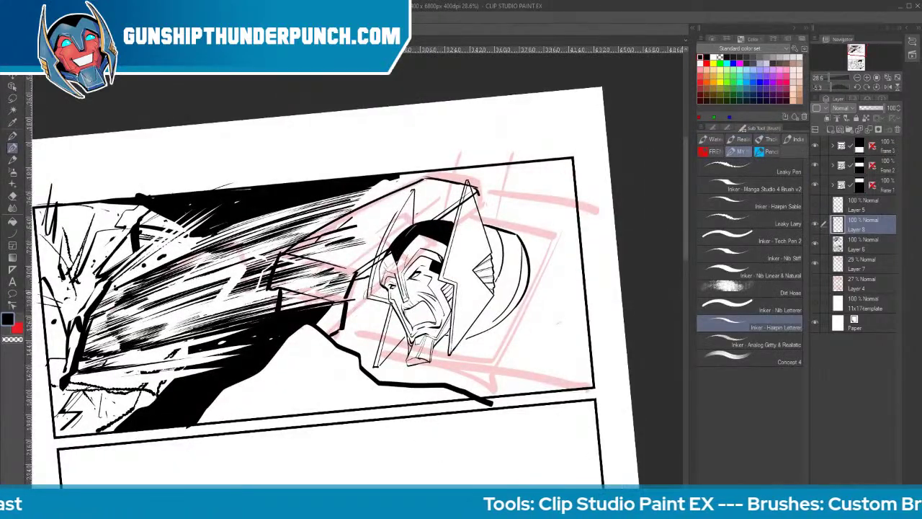
Erase the line below the cuff and re-ink it as a slanted line from beside the helmet's cheek to the ridge line
mouse_move(367, 284)
left_mouse_down()
mouse_move(322, 329)
mouse_move(329, 333)
left_mouse_up()
key("r")
key("e")
left_click_drag(346, 299, 340, 334)
key("b")
left_click_drag(365, 282, 317, 339)
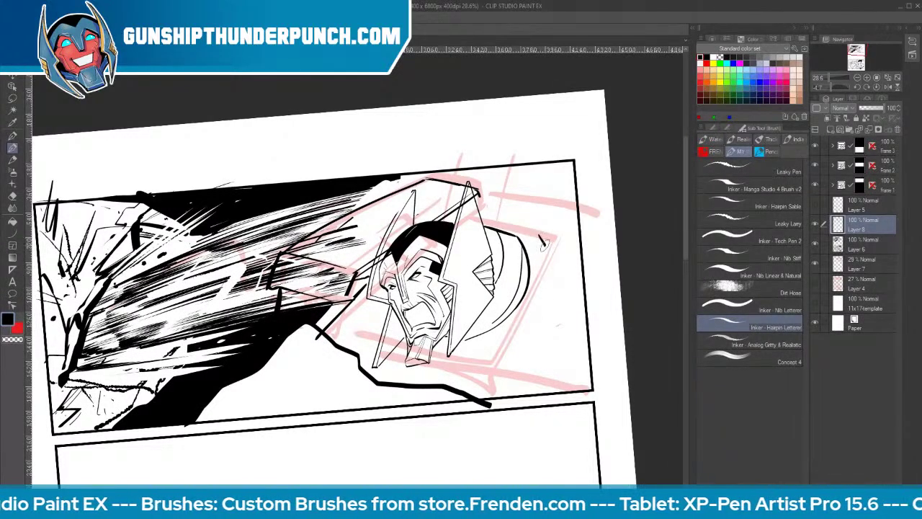
left_click(13, 234)
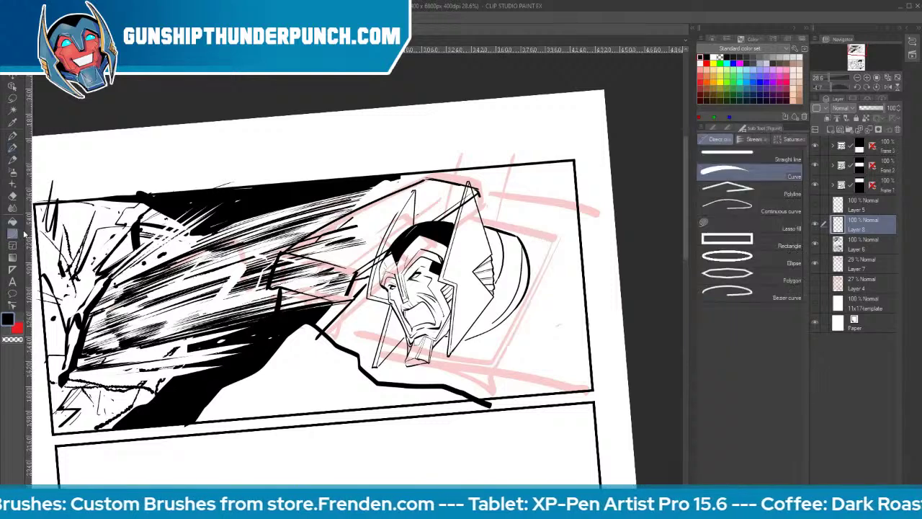
left_click_drag(481, 219, 557, 237)
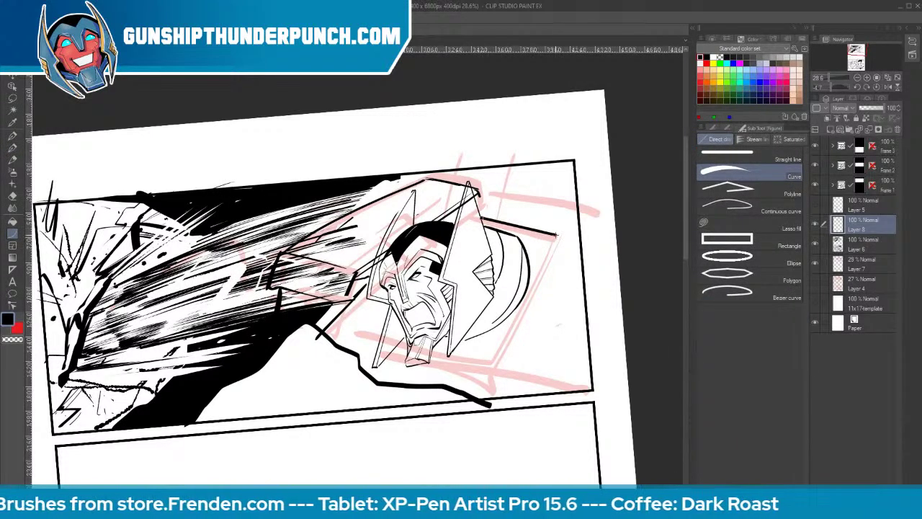
left_click(557, 237)
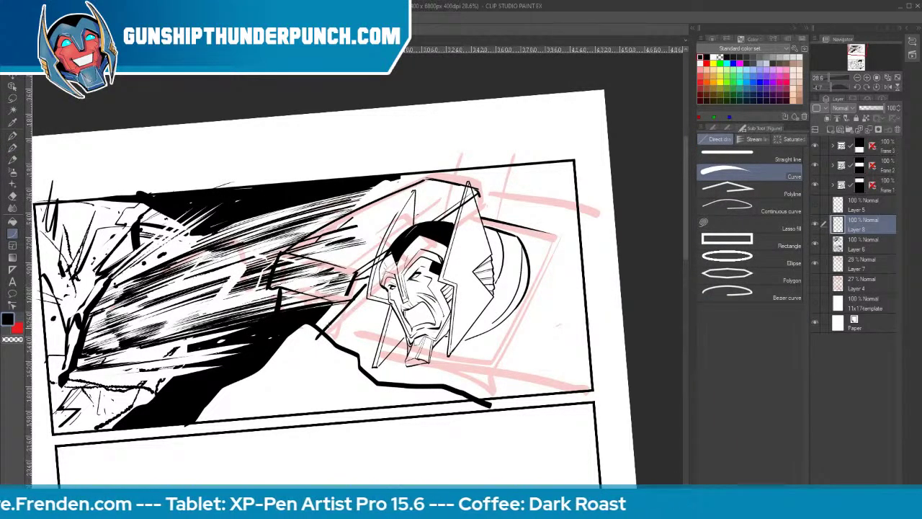
left_click_drag(403, 340, 394, 381)
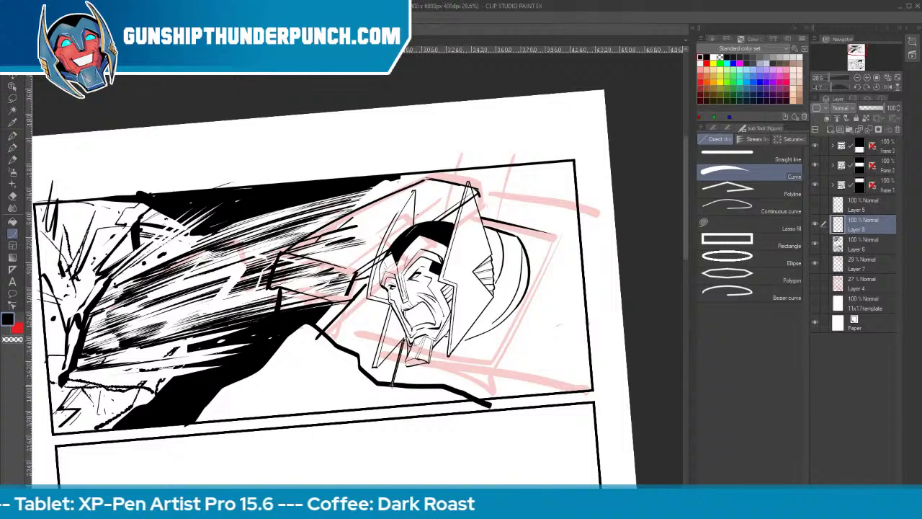
left_click(401, 360)
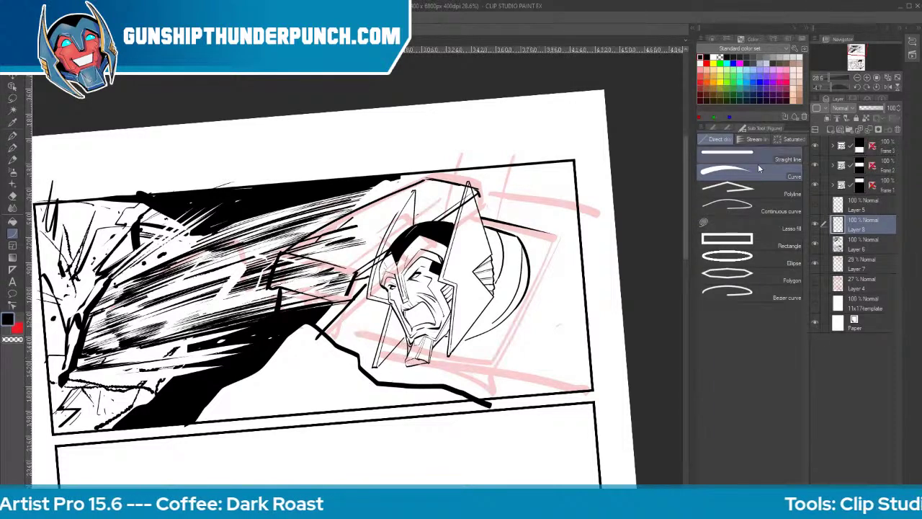
Turn off the Curve tool's ending taper and ink a straight line from the helmet's tall fin tip to the panel's upper border
left_click(728, 129)
left_click(708, 273)
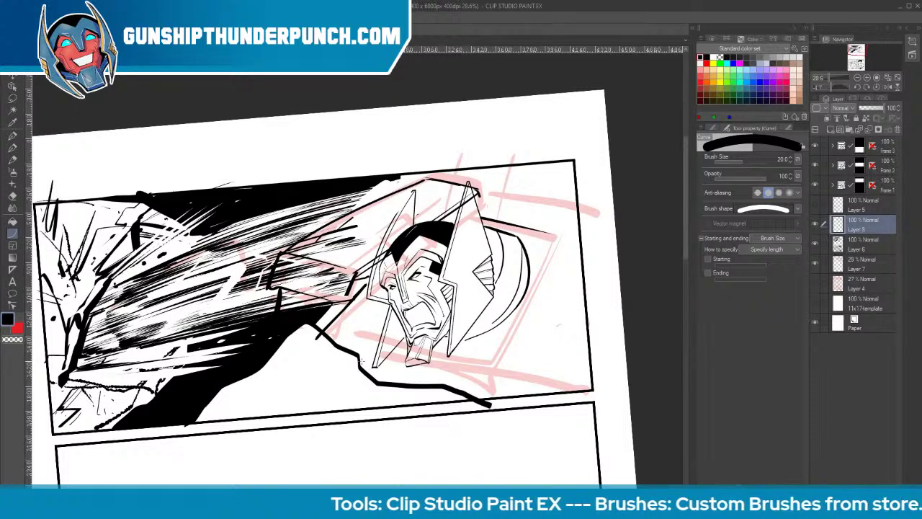
left_click_drag(480, 200, 533, 165)
left_click(534, 168)
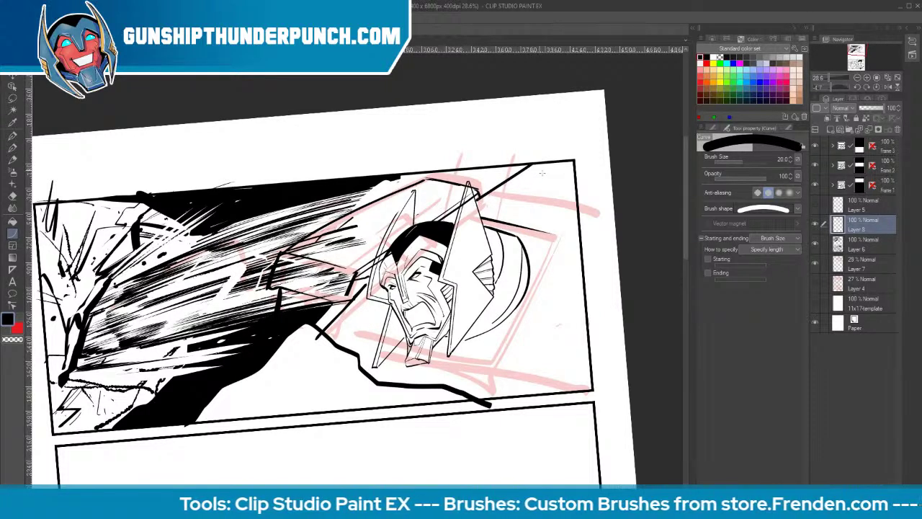
left_click_drag(454, 359, 564, 292)
left_click(564, 292)
key("ctrl+z")
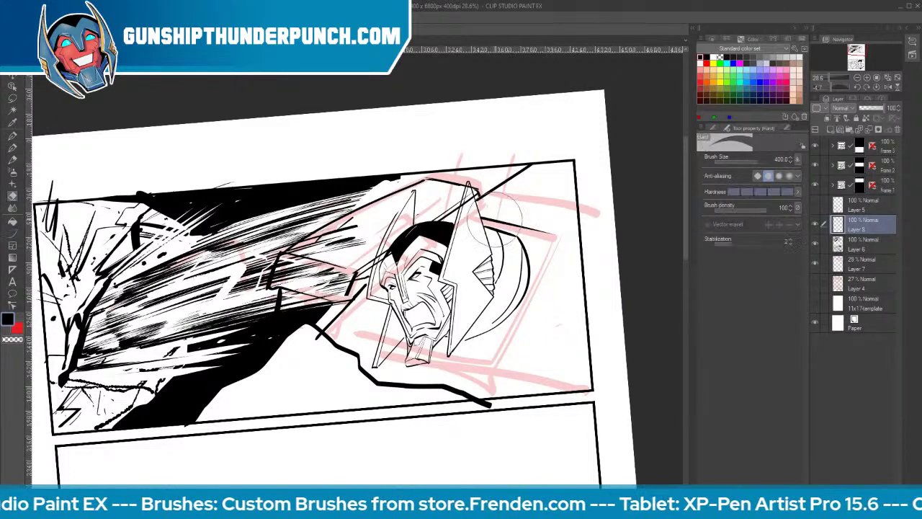
Ink a sloping line behind the helmet, reduce the brush size to 10, and continue with a thinner line to the panel's right border
mouse_move(520, 208)
left_mouse_down()
mouse_move(549, 289)
mouse_move(454, 371)
left_mouse_up()
left_click(549, 290)
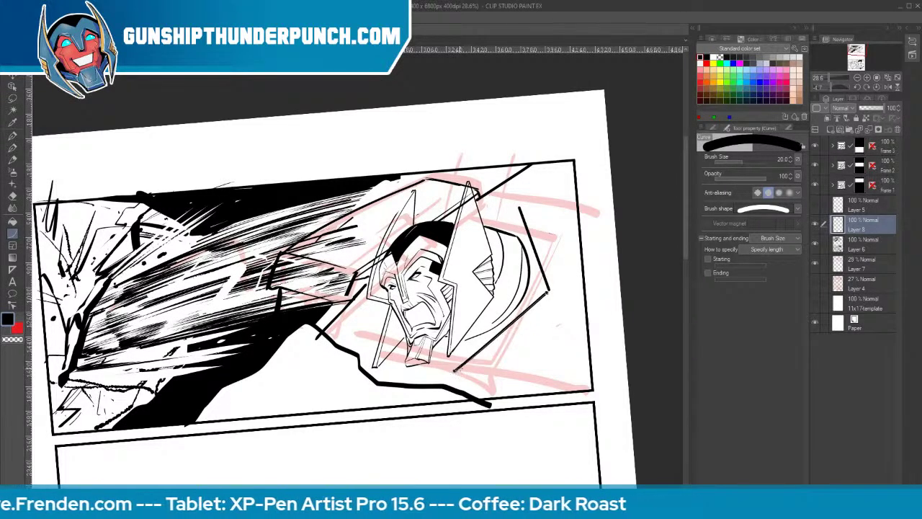
left_click(457, 370)
key("ctrl+z")
key("[")
key("[")
key("[")
key("bracketleft")
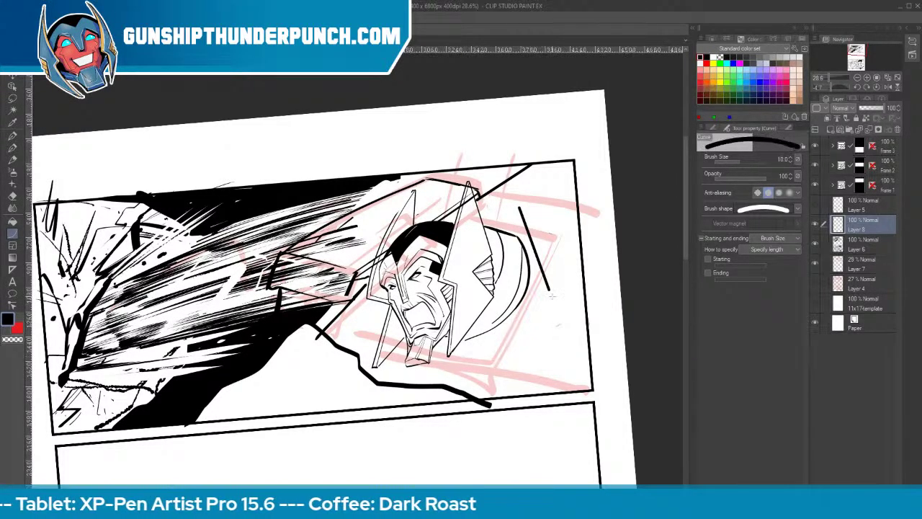
left_click_drag(553, 304, 587, 333)
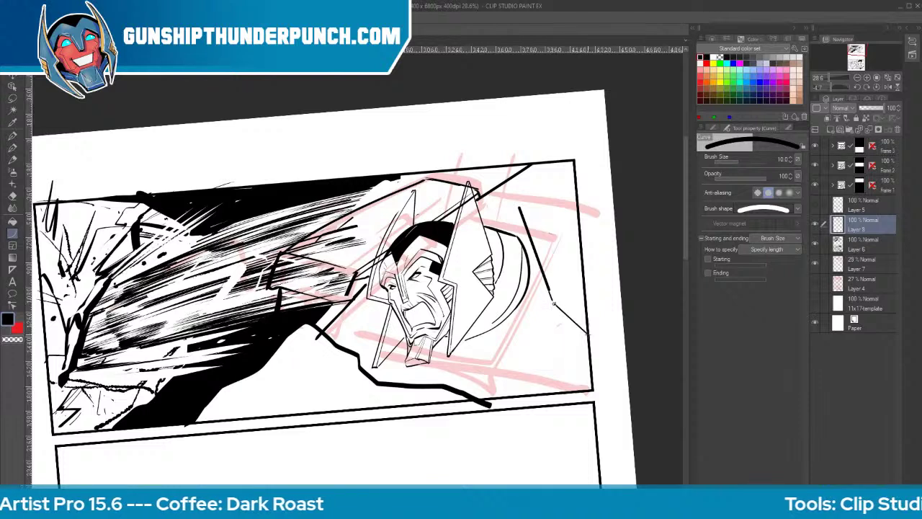
Ink two short crossing lines below the helmet's chin at brush size 17, meeting the ridge line
left_click_drag(424, 364, 429, 380)
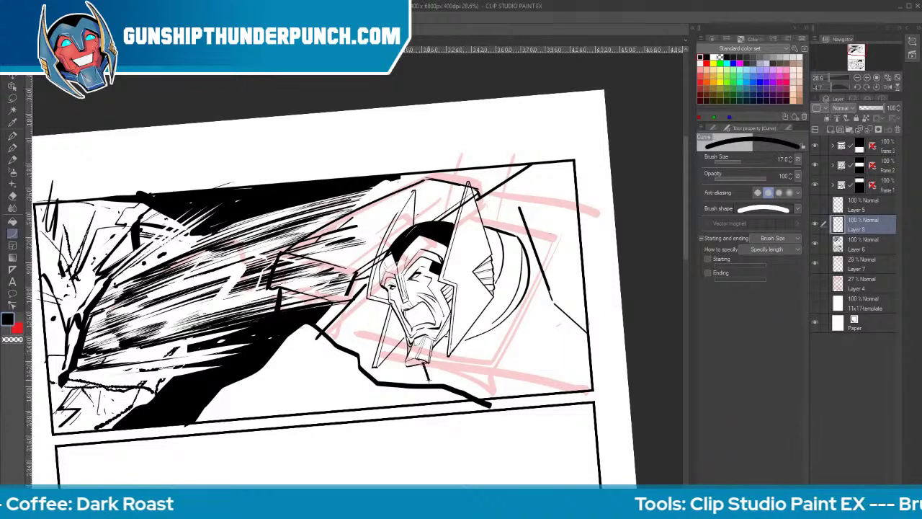
left_click(429, 379)
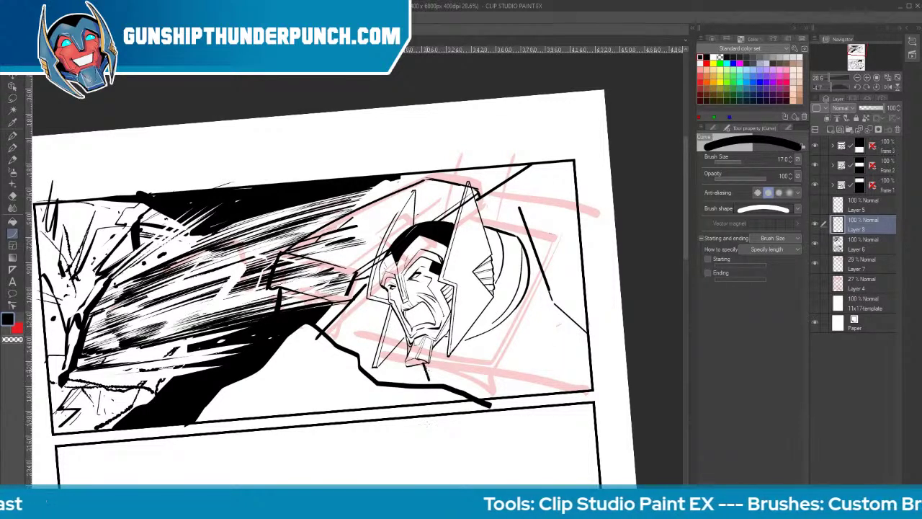
mouse_move(395, 386)
left_mouse_down()
mouse_move(526, 300)
mouse_move(426, 367)
left_mouse_up()
left_click(426, 367)
Set the brush size to 7 and ink thin diagonal lines from the corner behind the helmet toward the panel's right border
key("bracketleft")
key("bracketleft")
key("bracketleft")
key("bracketleft")
key("bracketleft")
left_click_drag(550, 291, 588, 263)
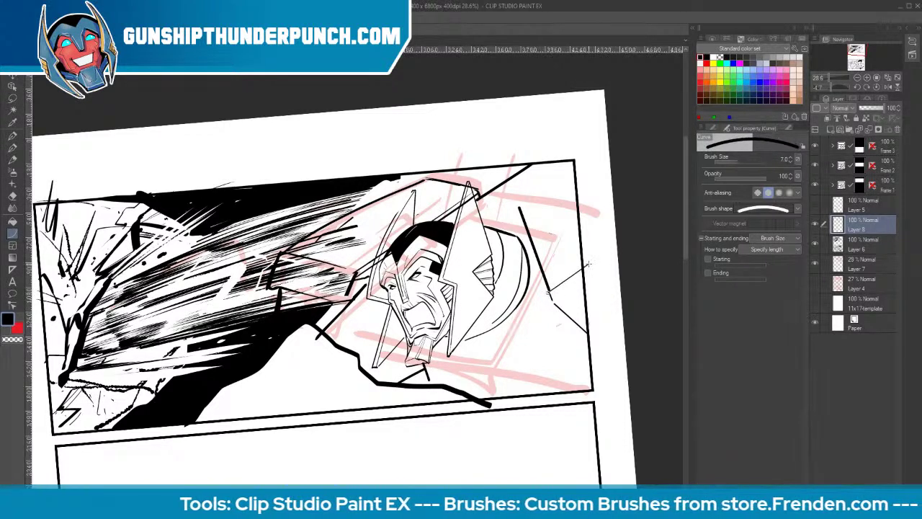
left_click(589, 264)
left_click_drag(553, 303, 585, 283)
left_click(585, 283)
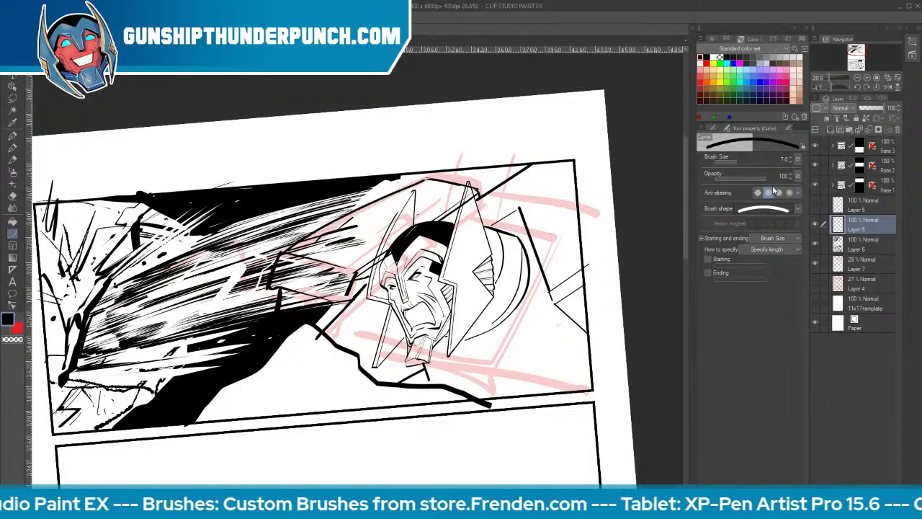
Ink thin parallel diagonals across the torso below the helmet with the Straight line tool
left_click(789, 127)
left_click(764, 160)
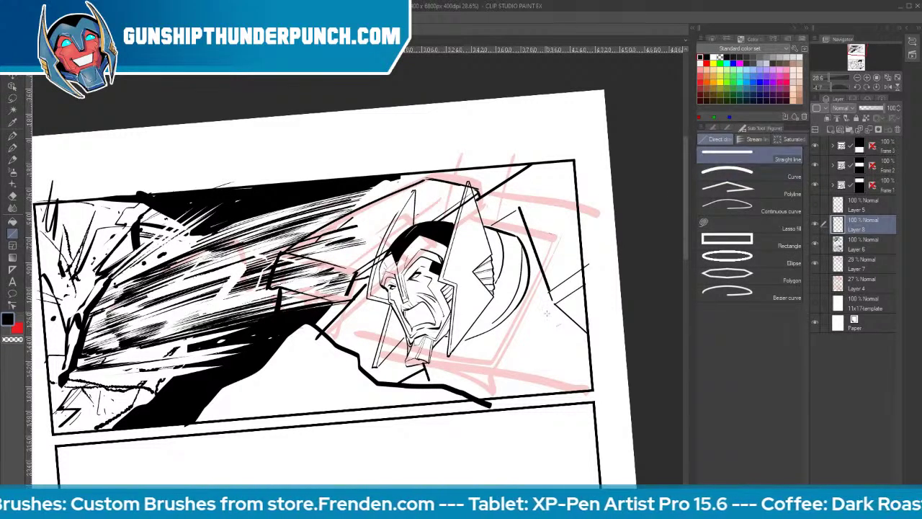
mouse_move(546, 313)
left_mouse_down()
mouse_move(450, 376)
mouse_move(507, 350)
mouse_move(462, 378)
left_mouse_up()
mouse_move(438, 344)
left_mouse_down()
mouse_move(454, 381)
mouse_move(580, 341)
mouse_move(578, 349)
left_mouse_up()
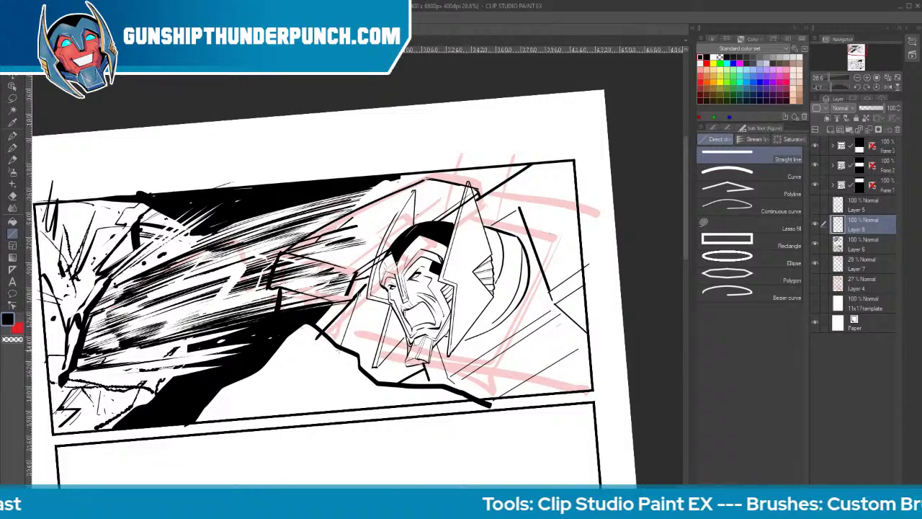
Erase the inked cuff and arm outlines on Layer 8, and ink a new line from the helmet's cheek down to the ridge line
key("e")
left_click_drag(272, 290, 434, 160)
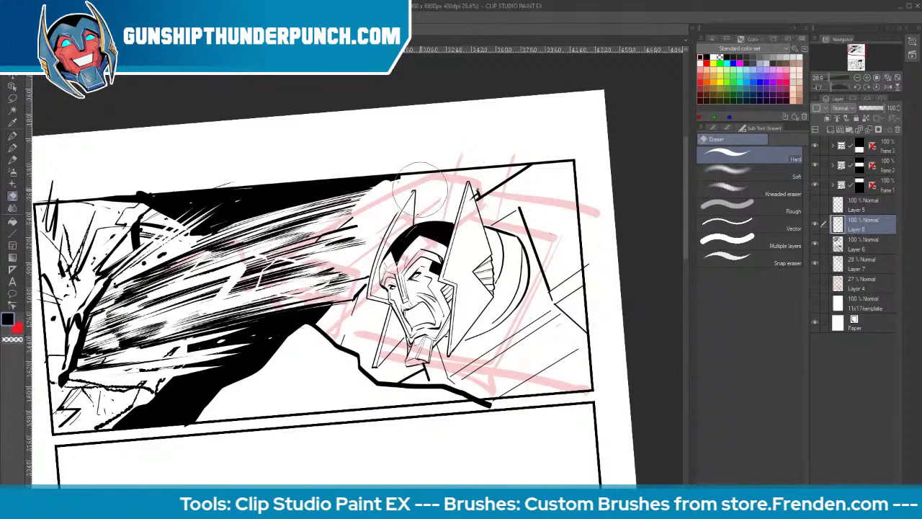
key("u")
key("p")
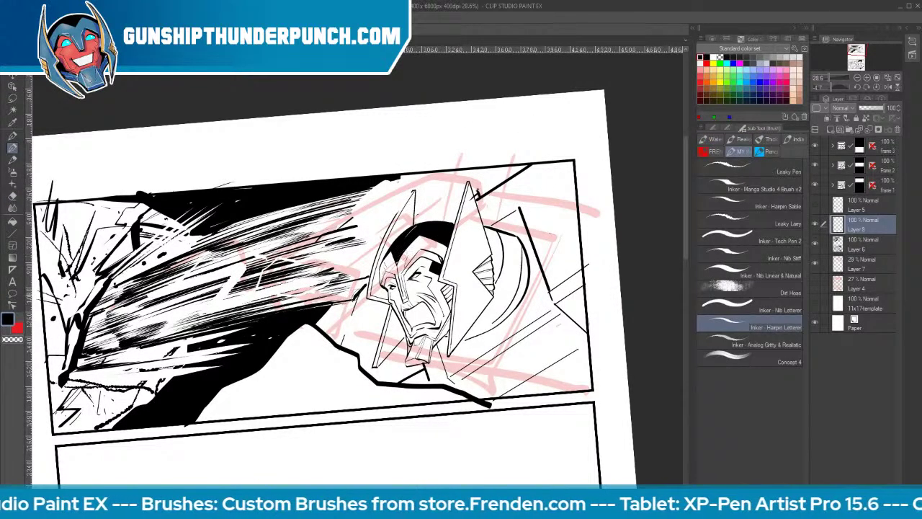
left_click_drag(358, 294, 341, 349)
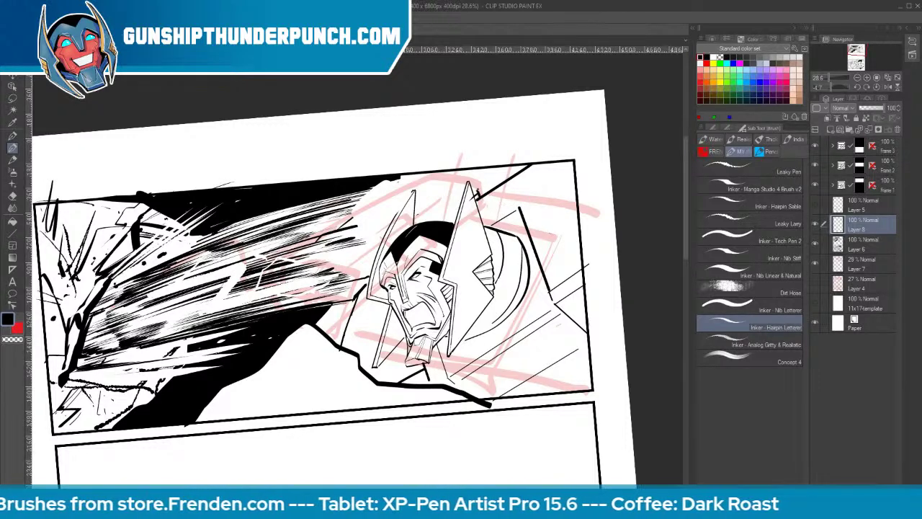
Erase the end of the speed trail over the red arm and fist sketch on Layer 6
left_click(854, 241)
key("e")
mouse_move(403, 267)
left_mouse_down()
mouse_move(363, 188)
mouse_move(319, 277)
mouse_move(351, 234)
mouse_move(357, 271)
mouse_move(348, 288)
mouse_move(319, 301)
mouse_move(309, 295)
mouse_move(308, 244)
mouse_move(293, 254)
mouse_move(275, 245)
mouse_move(270, 276)
mouse_move(308, 296)
mouse_move(269, 292)
mouse_move(320, 215)
mouse_move(393, 188)
mouse_move(291, 242)
mouse_move(417, 162)
left_mouse_up()
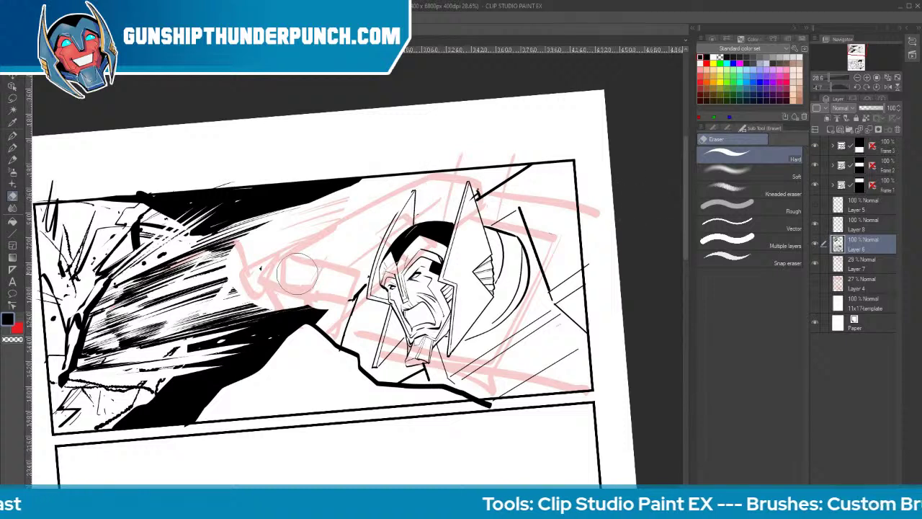
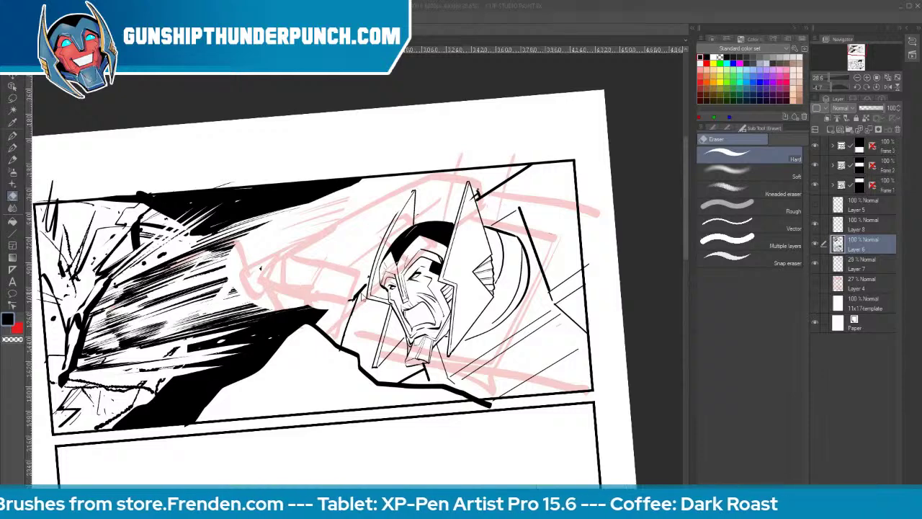
left_click(503, 34)
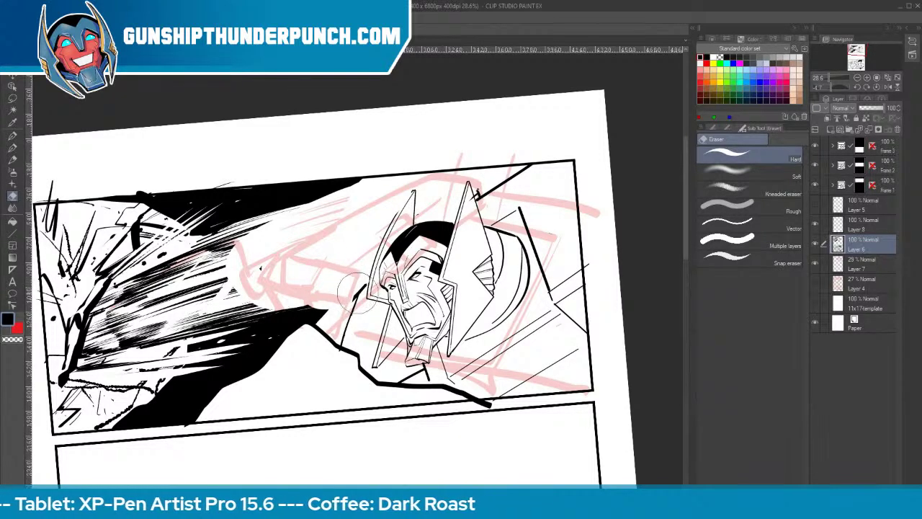
Add ink contours to the shoulder edge beside the cheek, the helmet's rounded back and its narrow front fin
key("b")
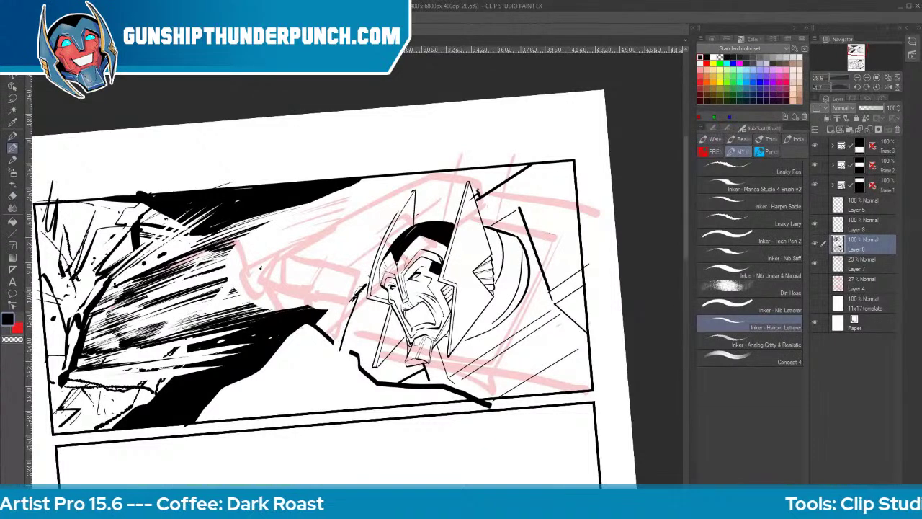
left_click_drag(353, 296, 335, 337)
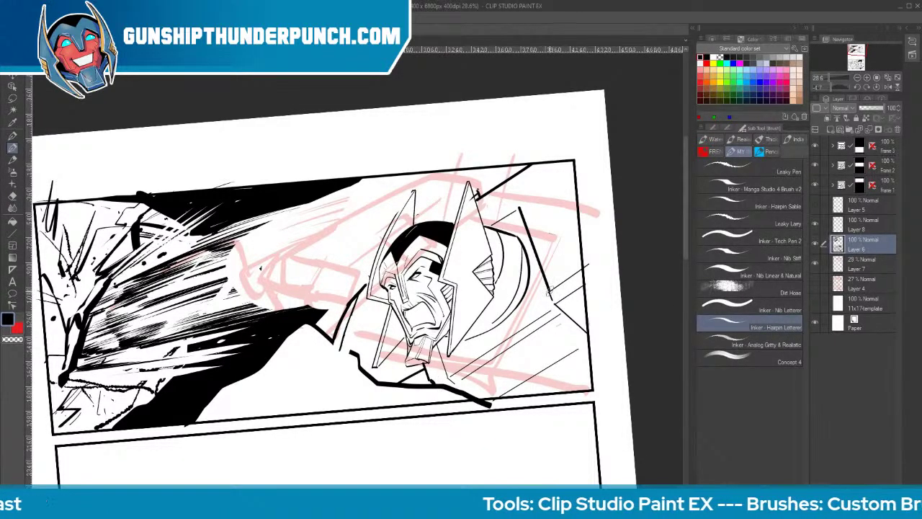
mouse_move(512, 232)
left_mouse_down()
mouse_move(507, 283)
mouse_move(477, 324)
left_mouse_up()
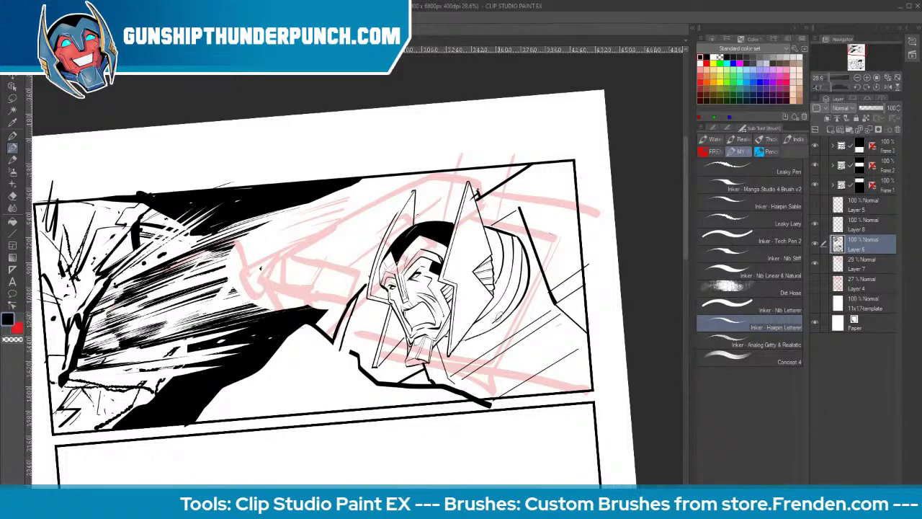
left_click_drag(496, 321, 466, 337)
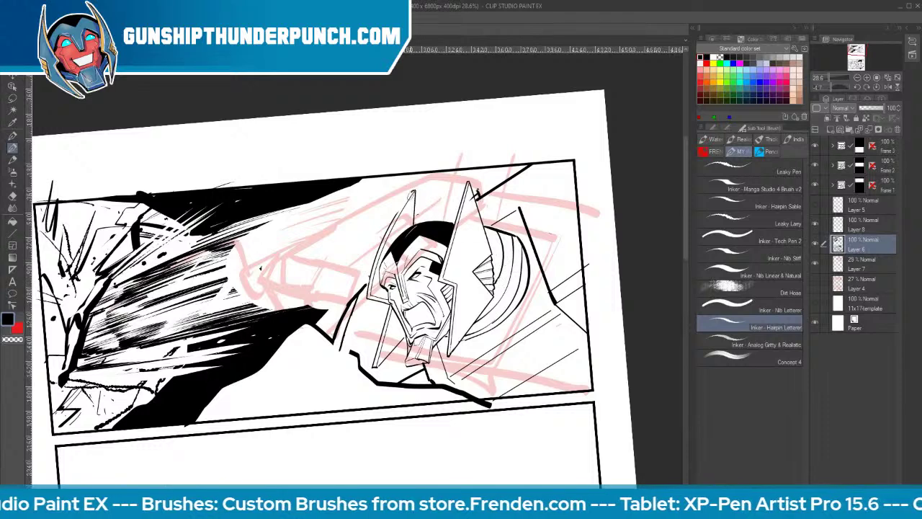
left_click_drag(413, 189, 397, 216)
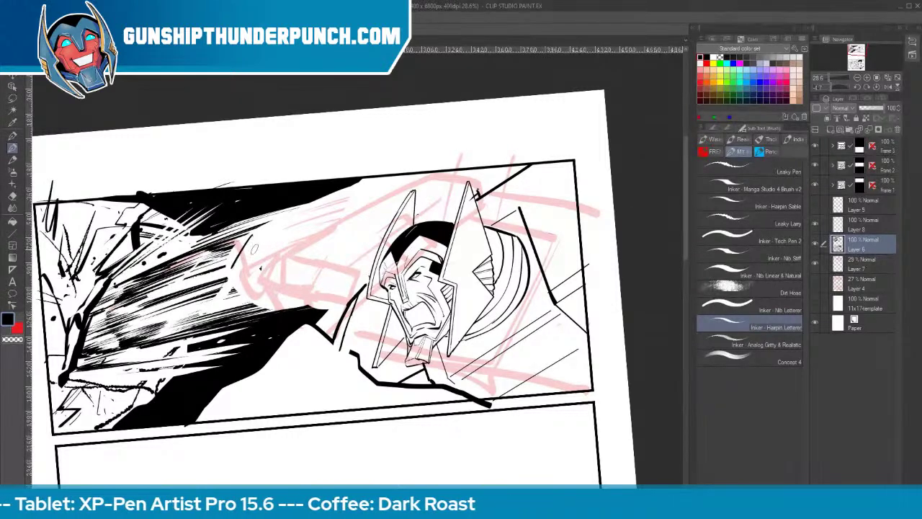
Ink a short line at the speed trail's upper end, just above the red fist sketch
key("h")
left_click_drag(631, 284, 593, 180)
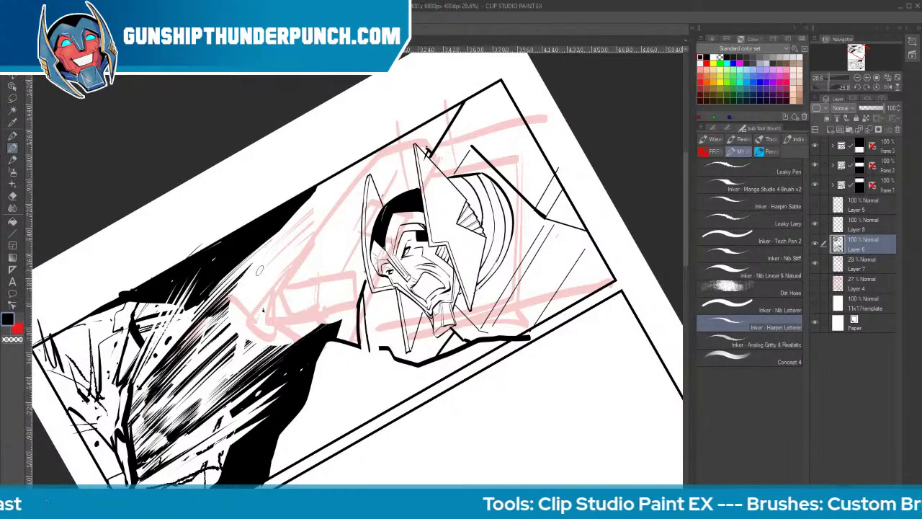
left_click_drag(253, 289, 281, 235)
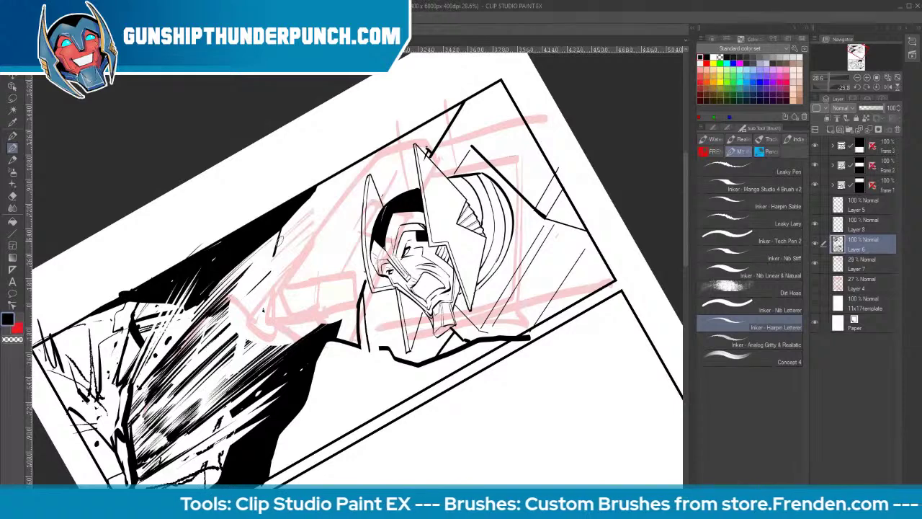
Erase the pointed end of the black shape below the fist sketch and the leftover ridge line running to the shoulder
key("e")
mouse_move(311, 337)
left_mouse_down()
mouse_move(320, 313)
mouse_move(317, 382)
mouse_move(307, 409)
left_mouse_up()
key("p")
key("e")
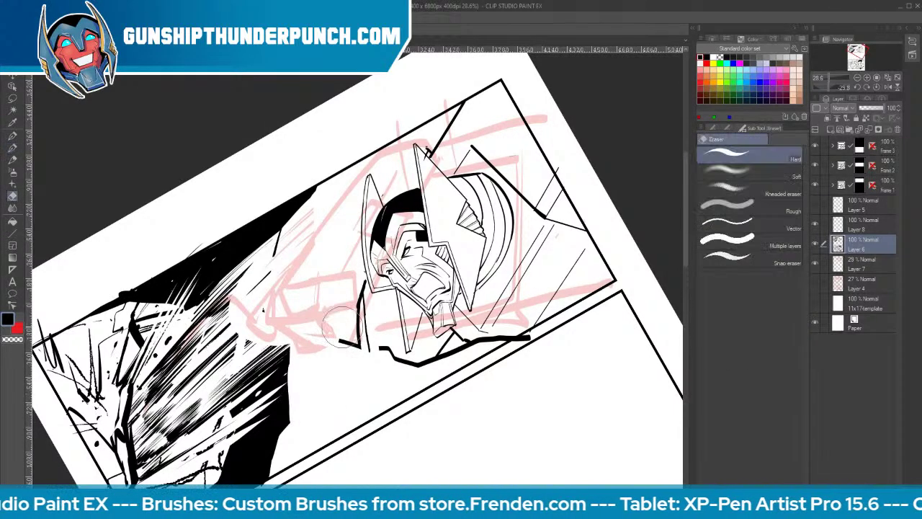
mouse_move(343, 327)
left_mouse_down()
mouse_move(355, 365)
mouse_move(345, 298)
mouse_move(366, 364)
mouse_move(354, 332)
mouse_move(351, 370)
left_mouse_up()
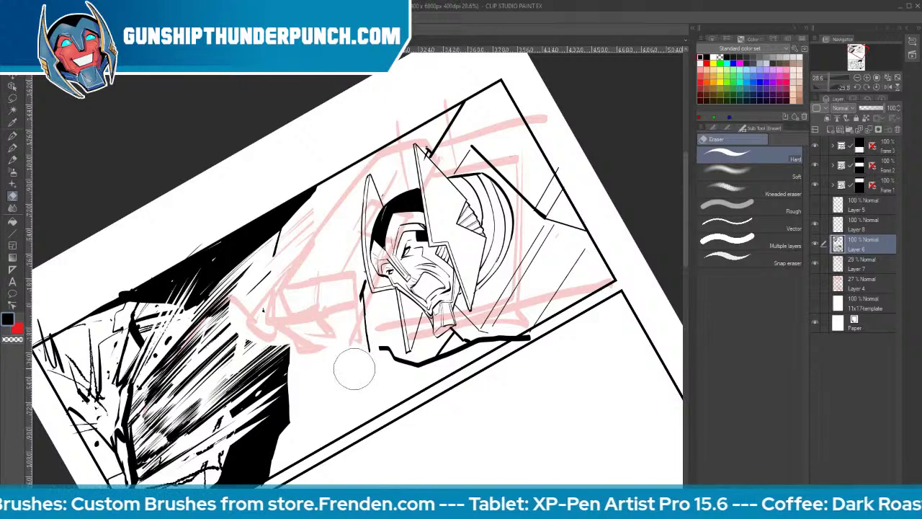
Ink a short line along the front of the red fist sketch, discarding the longer trial strokes
key("p")
left_click_drag(296, 228, 290, 394)
key("ctrl+z")
left_click_drag(309, 228, 279, 320)
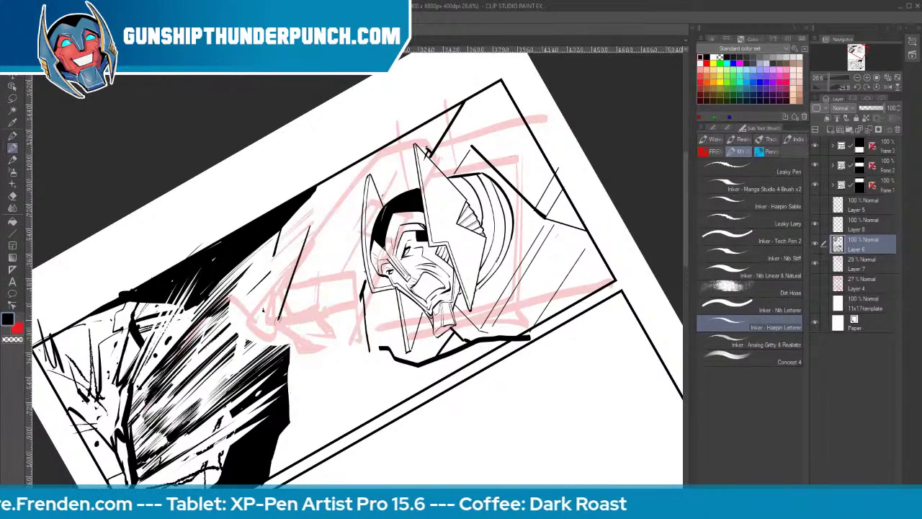
key("ctrl+z")
left_click_drag(273, 281, 262, 327)
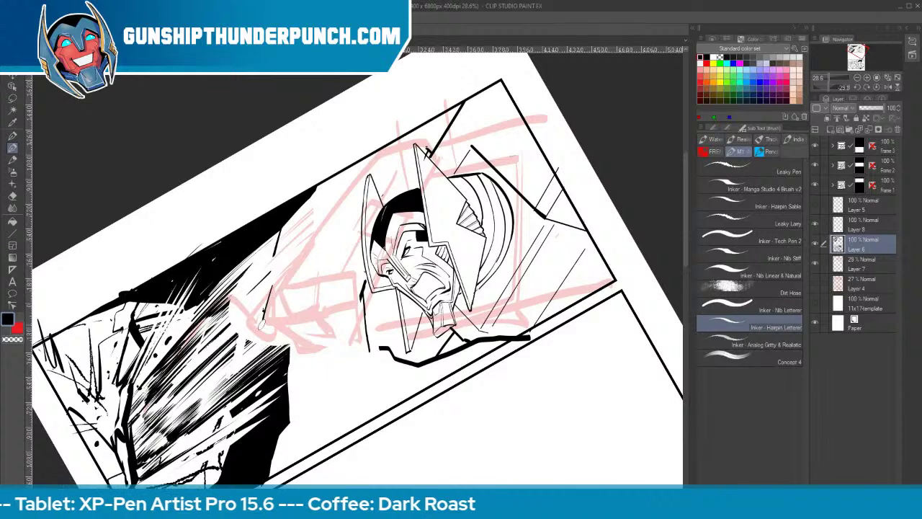
Ink the upper edge, front corner and lower edge of a boxy armor block over the red fist sketch
left_click_drag(271, 280, 356, 240)
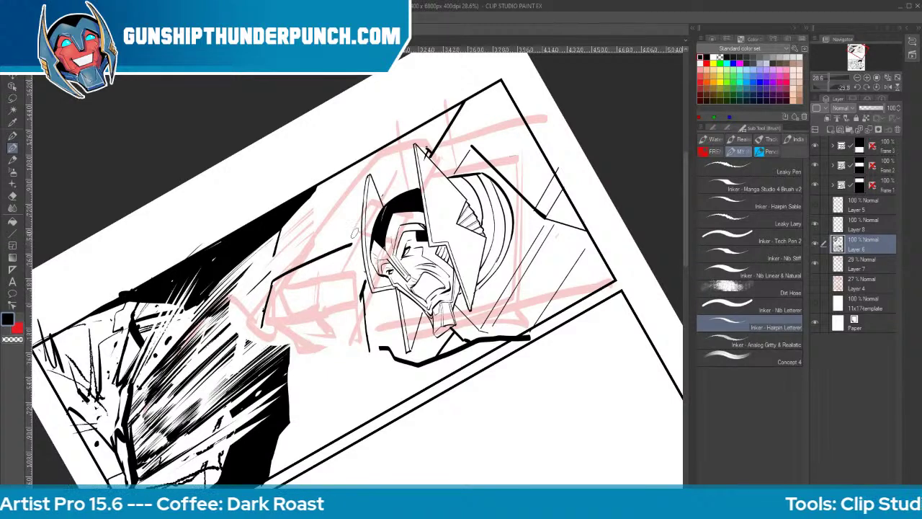
left_click_drag(275, 277, 353, 236)
mouse_move(256, 320)
left_mouse_down()
mouse_move(279, 332)
mouse_move(296, 360)
mouse_move(354, 350)
left_mouse_up()
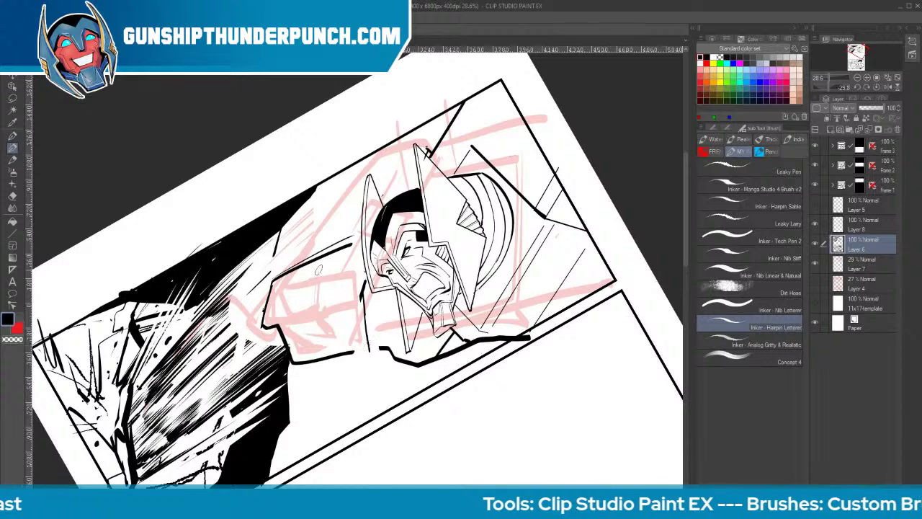
left_click_drag(263, 328, 363, 292)
key("ctrl+z")
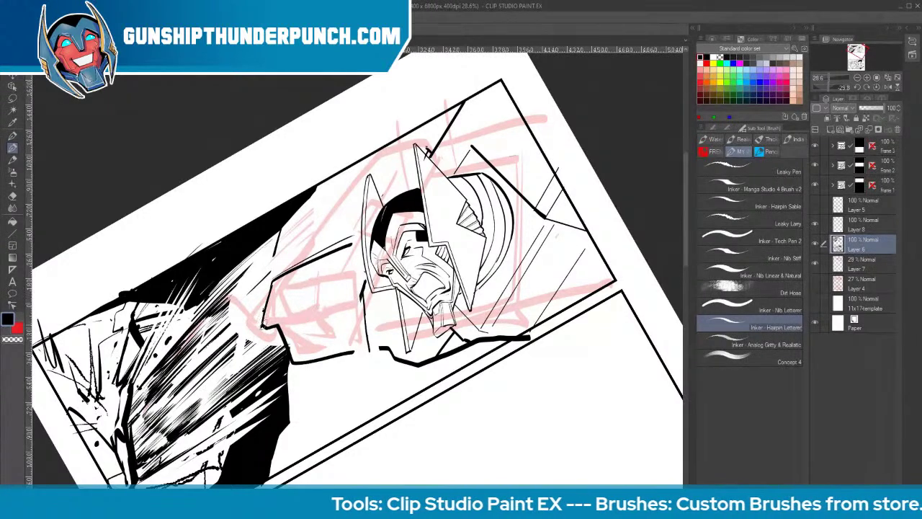
left_click_drag(264, 327, 354, 301)
left_click_drag(288, 317, 295, 350)
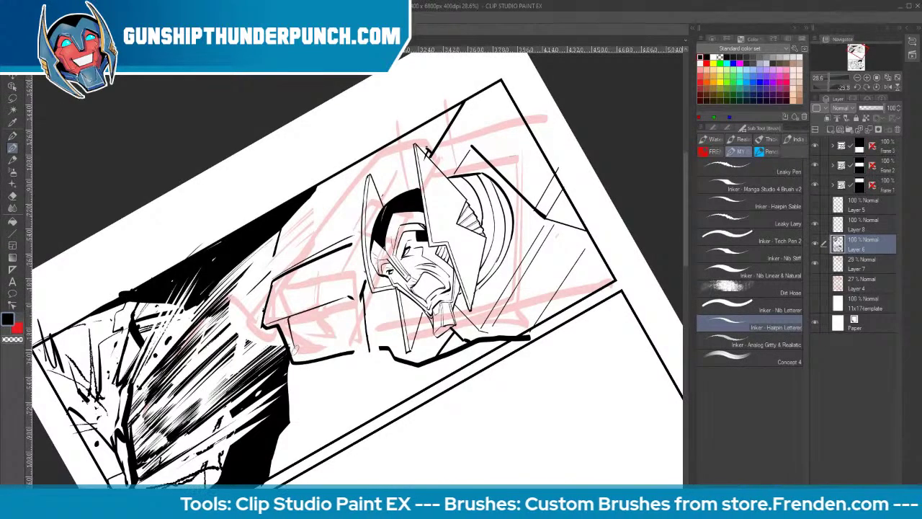
left_click_drag(270, 286, 357, 246)
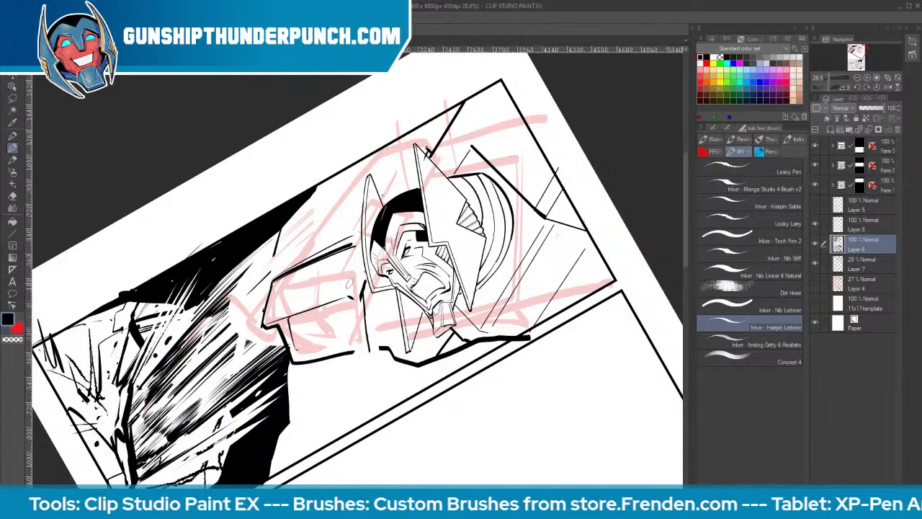
key("ctrl+z")
key("e")
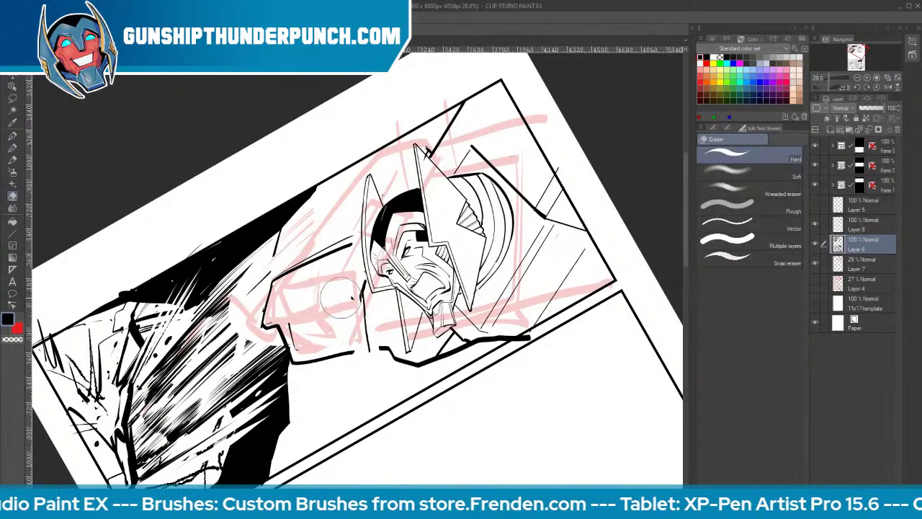
left_click_drag(340, 298, 343, 297)
Rework the block's front edge with a heavier stroke and ink an inner line beneath its upper edge
left_click_drag(276, 319, 296, 355)
key("b")
mouse_move(268, 295)
left_mouse_down()
mouse_move(264, 320)
mouse_move(286, 332)
mouse_move(306, 361)
left_mouse_up()
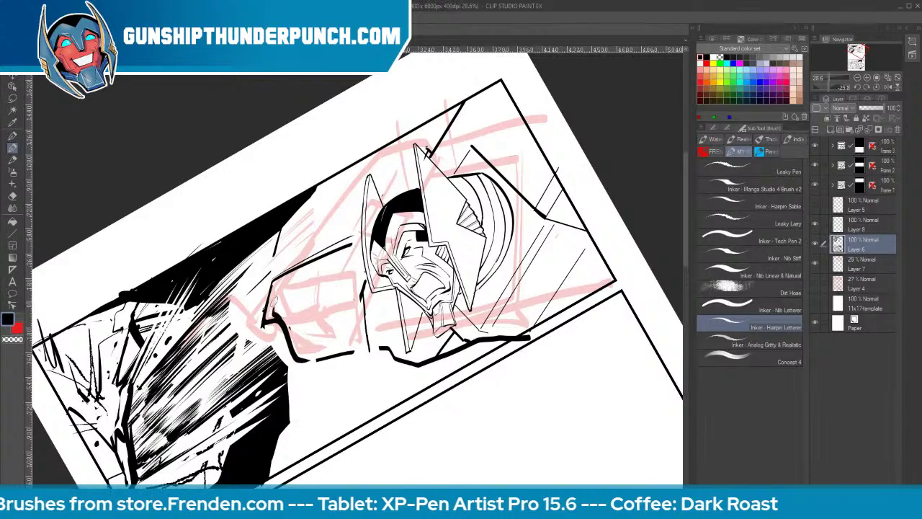
left_click_drag(274, 302, 342, 266)
key("ctrl+z")
left_click_drag(282, 291, 358, 260)
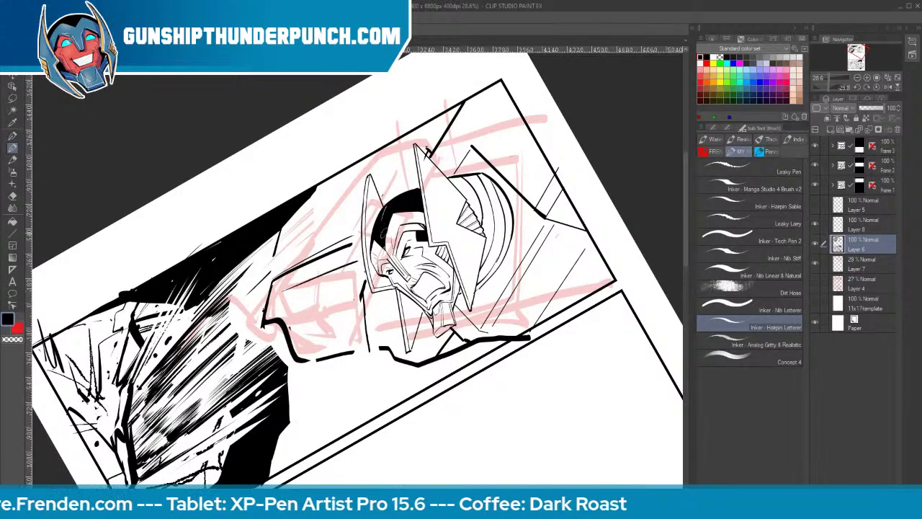
Thicken the block's upper edge with added strokes and the upright line between the block and the neck
left_click_drag(283, 271, 361, 236)
left_click_drag(365, 281, 367, 363)
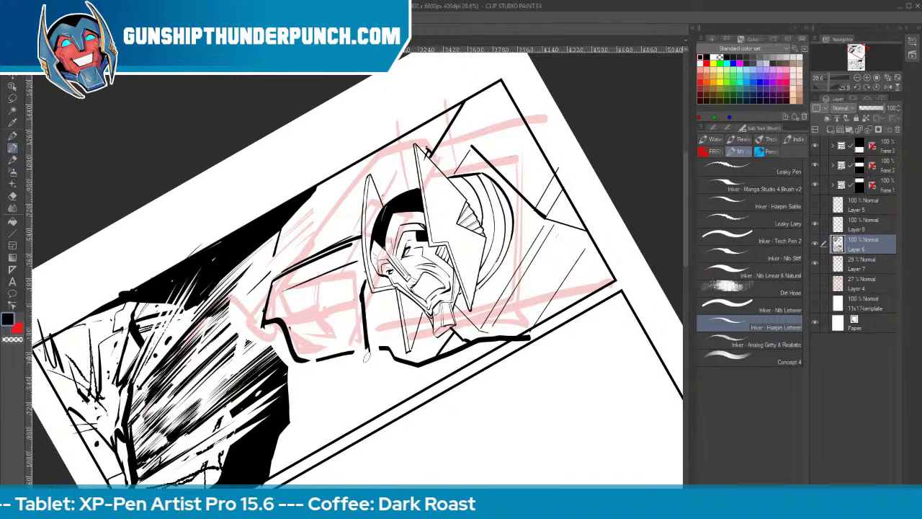
mouse_move(262, 310)
left_mouse_down()
mouse_move(232, 342)
mouse_move(265, 361)
left_mouse_up()
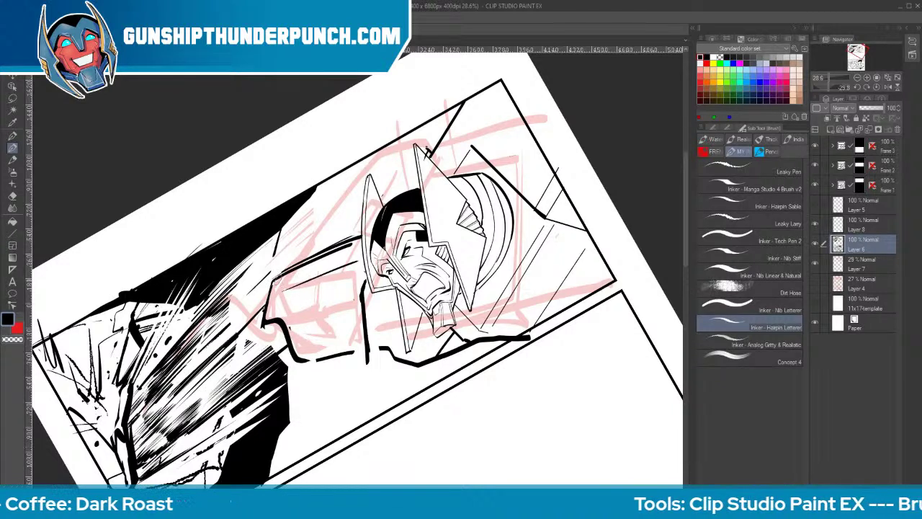
left_click_drag(273, 279, 361, 234)
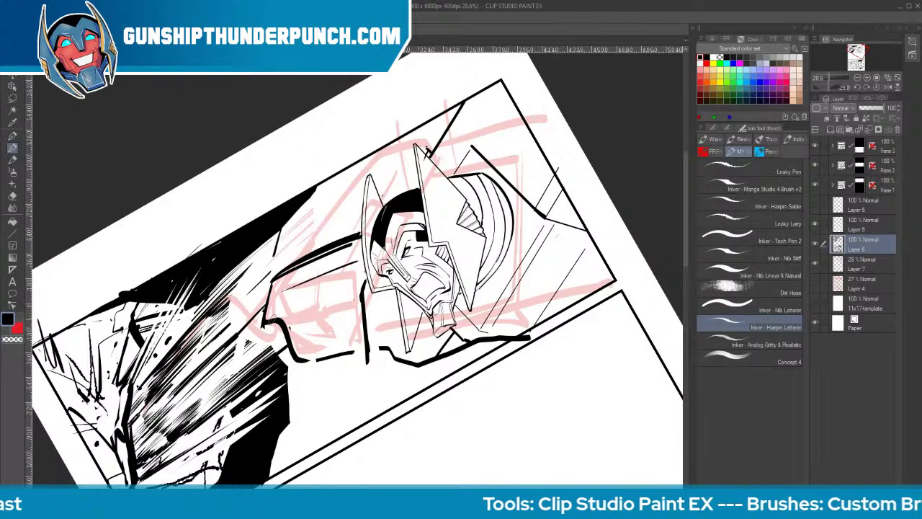
Erase the block's old front edge, re-ink its heavy front, lower and rear sides, and add a thinner inner frame
key("e")
left_click_drag(270, 307, 297, 354)
key("b")
mouse_move(273, 280)
left_mouse_down()
mouse_move(298, 366)
mouse_move(353, 353)
mouse_move(359, 321)
left_mouse_up()
left_click_drag(344, 264, 359, 338)
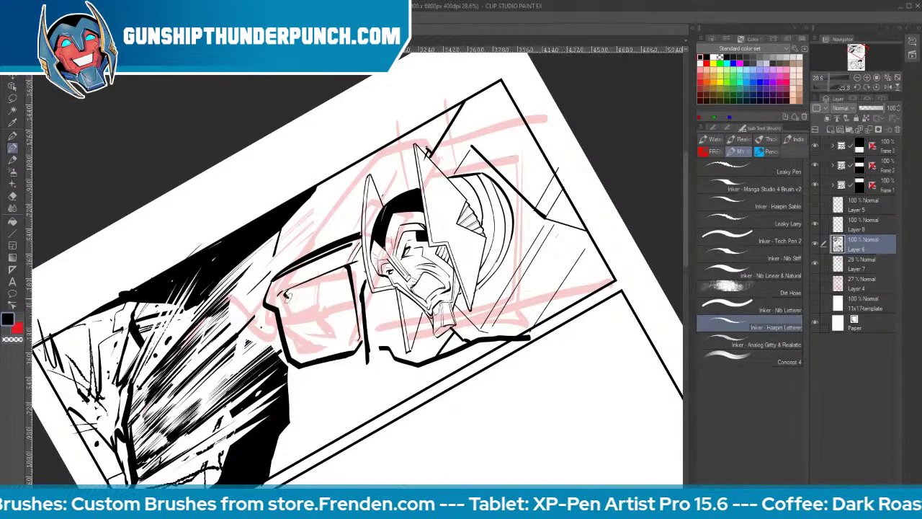
left_click_drag(288, 297, 298, 351)
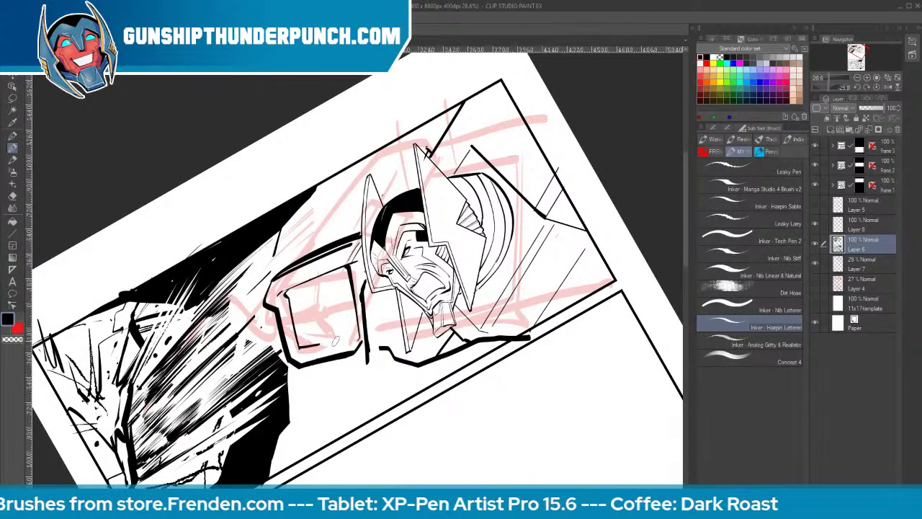
left_click_drag(306, 350, 359, 338)
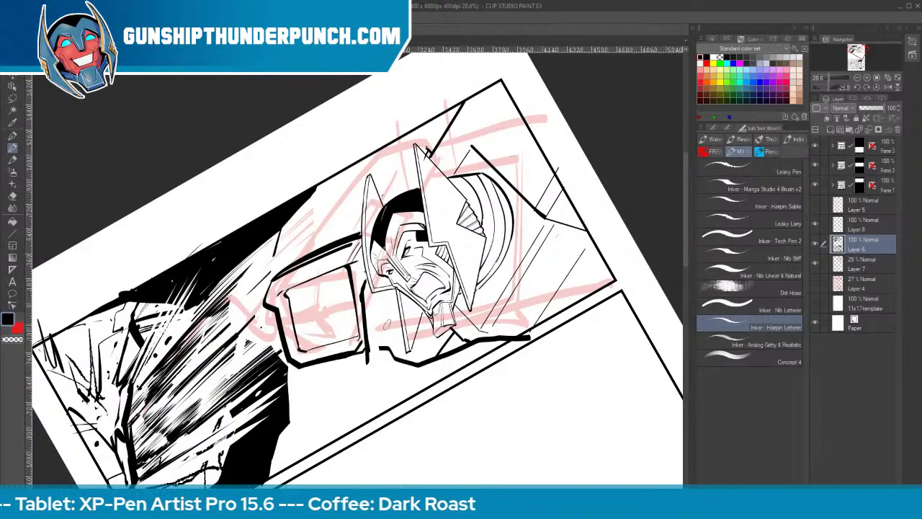
Erase the heavy black contour below the chin and thicken the upright line behind the block
mouse_move(366, 287)
left_mouse_down()
mouse_move(371, 356)
mouse_move(523, 358)
left_mouse_up()
key("e")
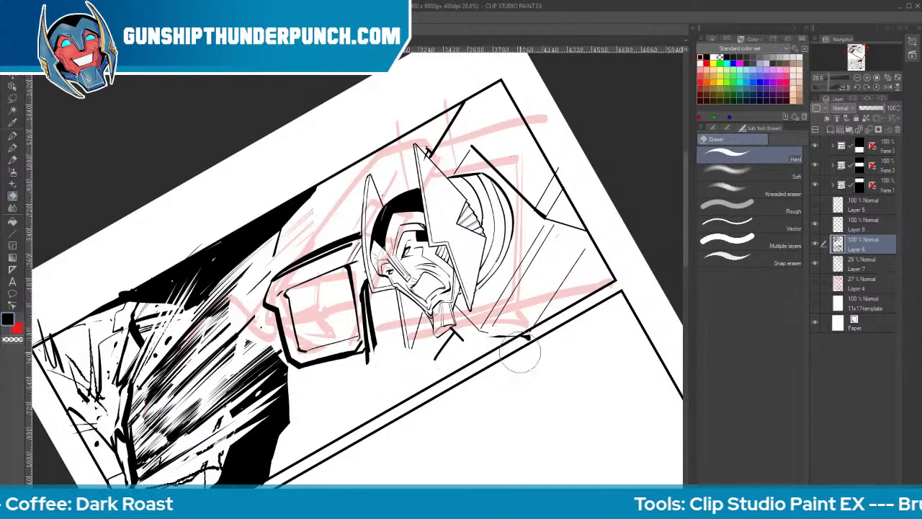
key("b")
left_click_drag(365, 287, 370, 356)
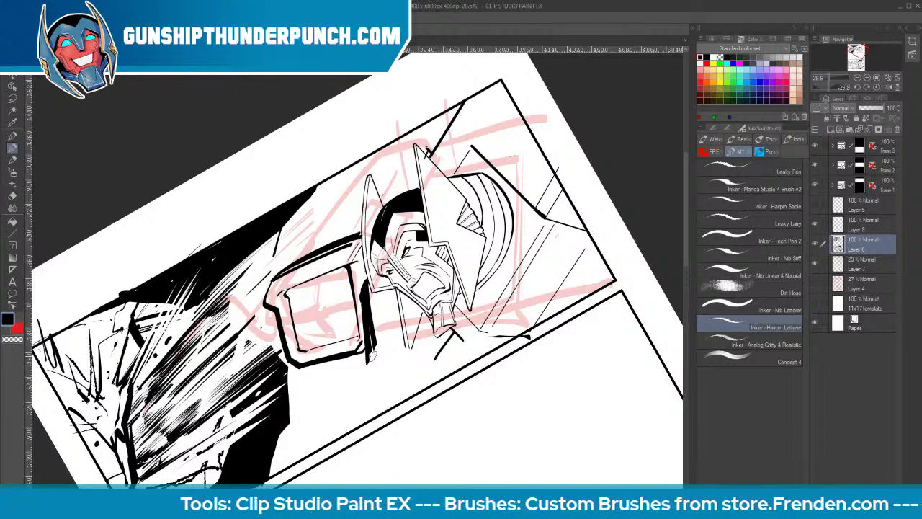
Ink short lines from the upper panel border to the helmet fins and two lines descending below the block and neck
left_click_drag(275, 280, 360, 222)
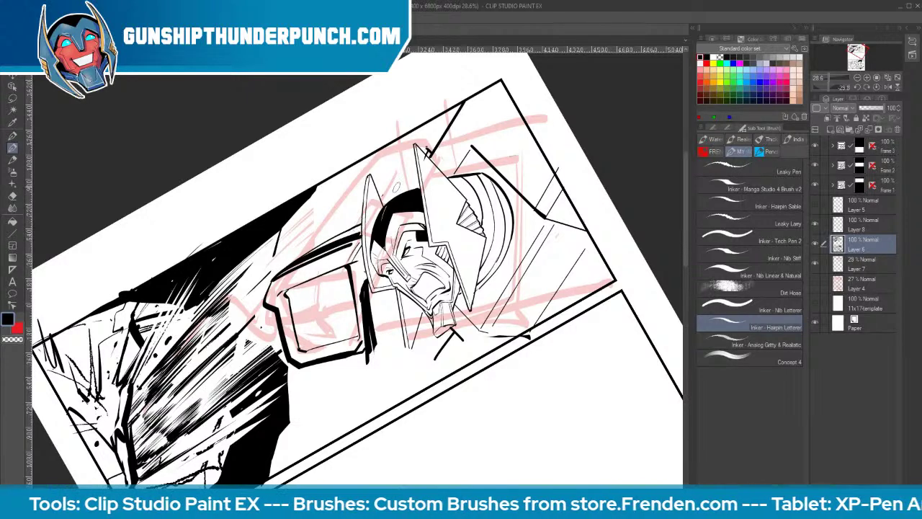
left_click_drag(345, 170, 365, 206)
left_click_drag(386, 146, 415, 180)
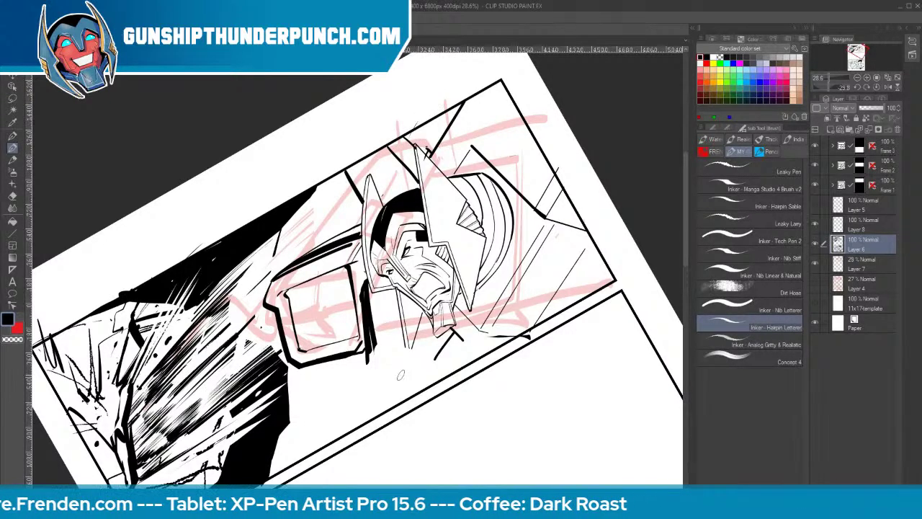
left_click_drag(371, 335, 386, 389)
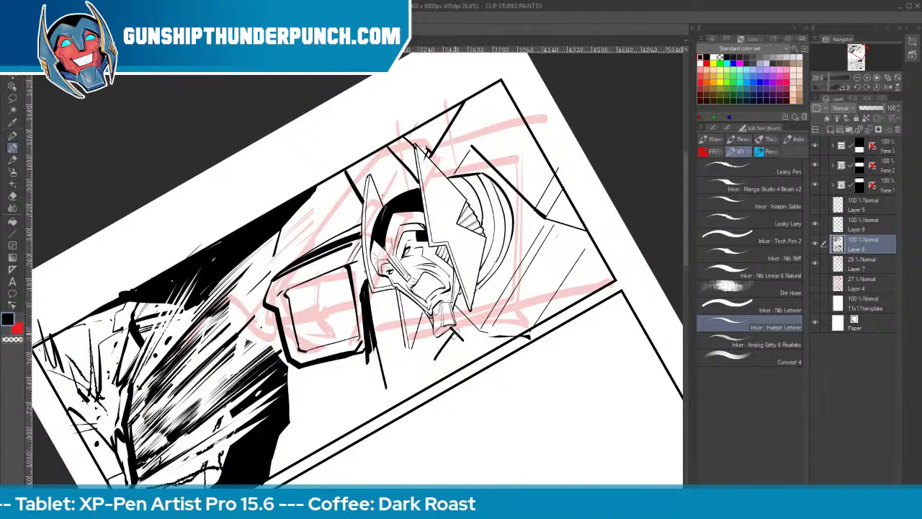
left_click_drag(453, 334, 412, 392)
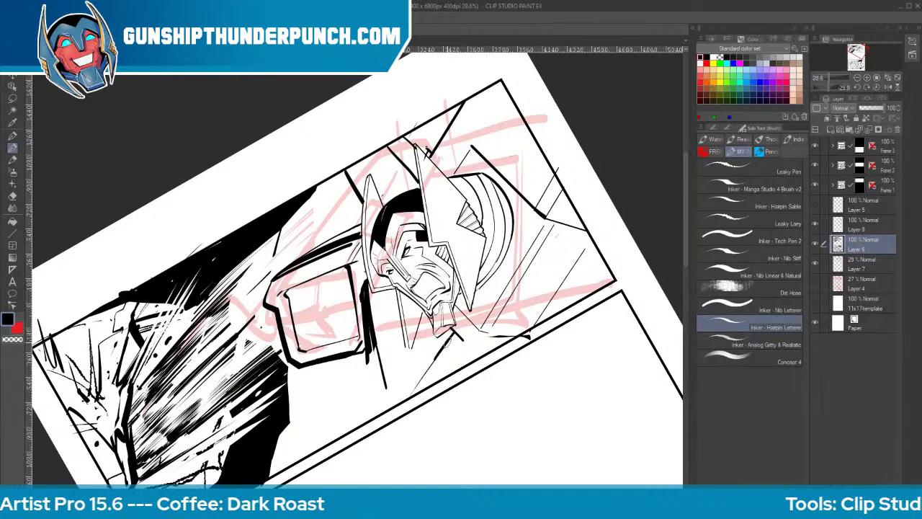
Erase the angled ink lines directly below the neck, then make Layer 8 active
key("e")
mouse_move(435, 353)
left_mouse_down()
mouse_move(412, 385)
mouse_move(425, 369)
left_mouse_up()
left_click(862, 224)
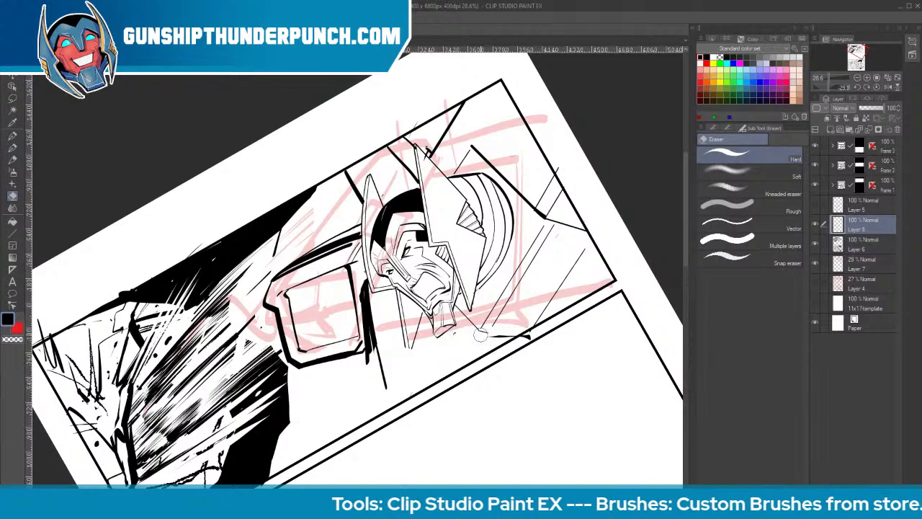
On Layer 6, touch up the block's lower rear corner and fill its inner frame with straight grille lines
left_click(851, 249)
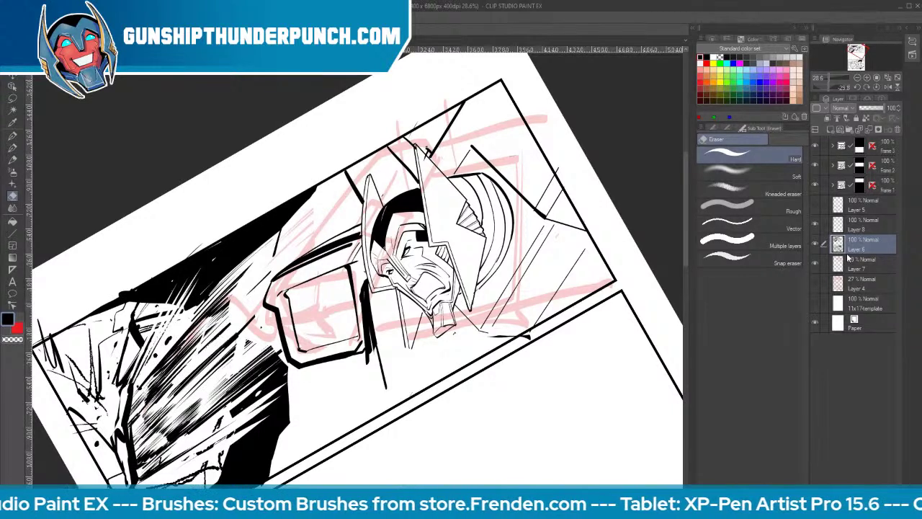
key("p")
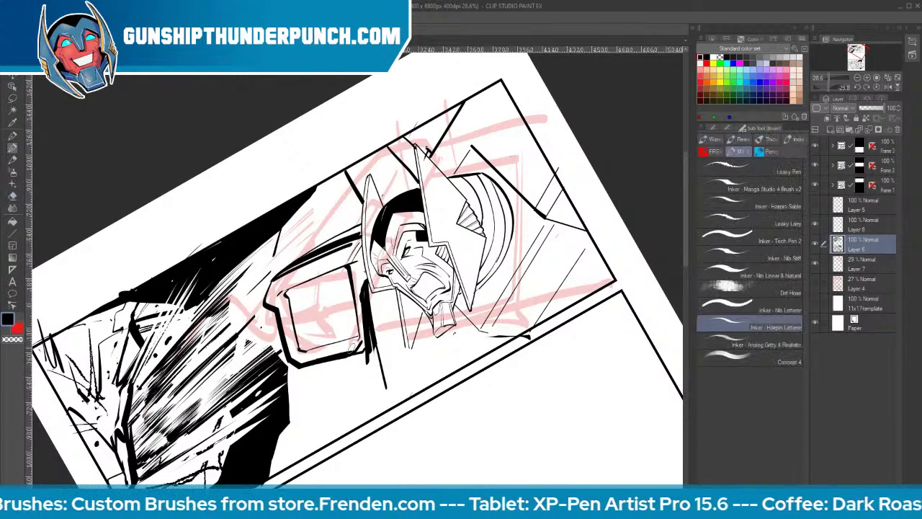
left_click_drag(363, 337, 359, 351)
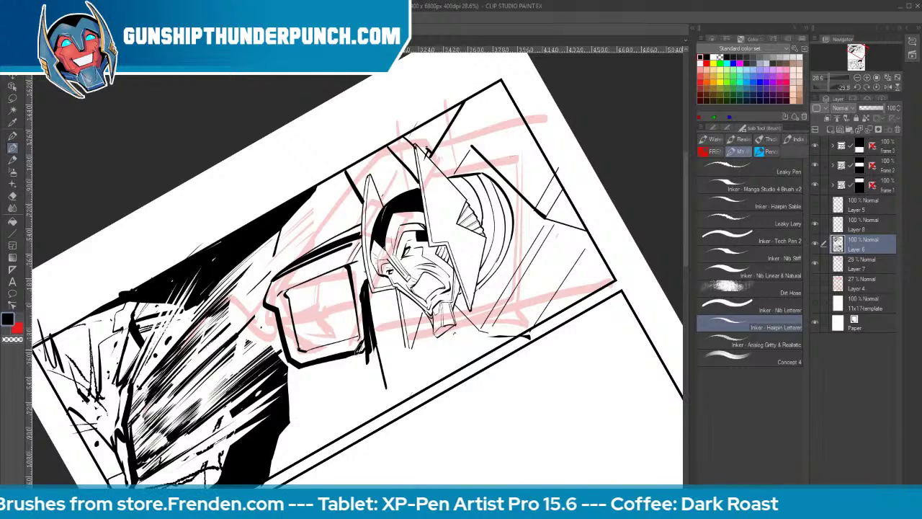
key("u")
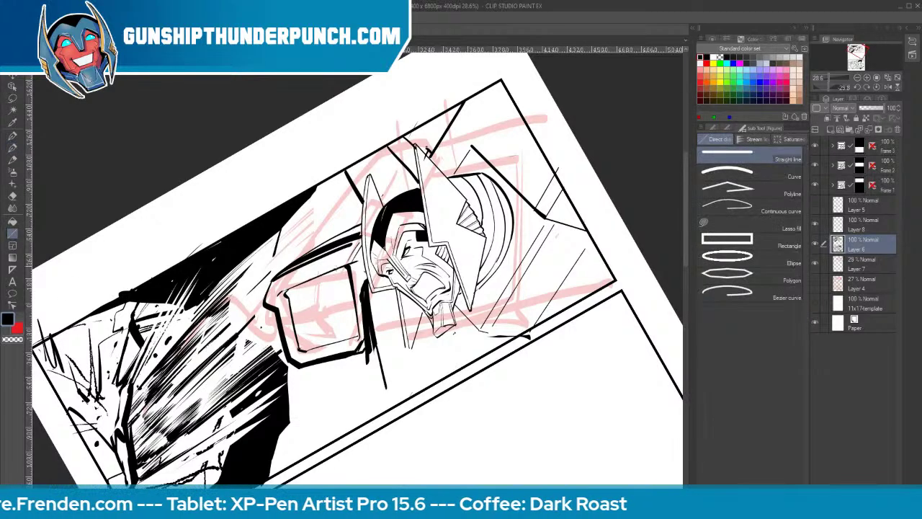
left_click_drag(291, 296, 348, 275)
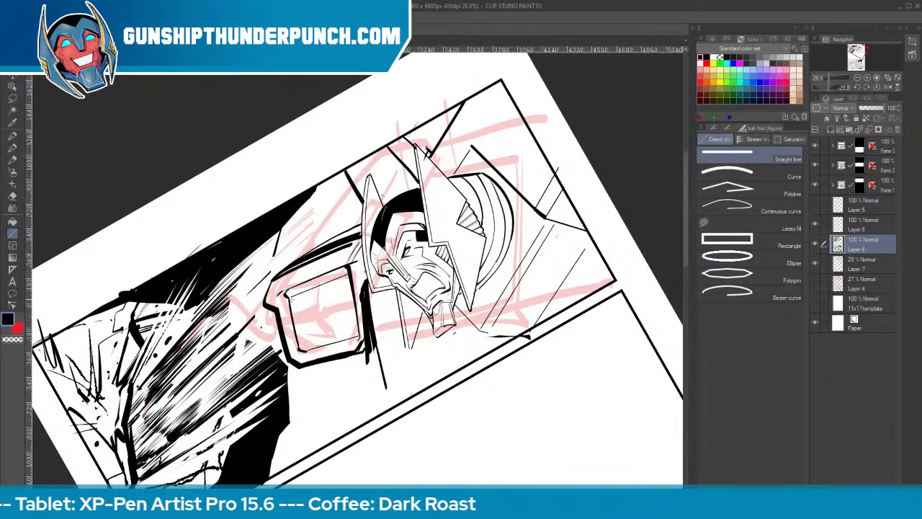
left_click_drag(290, 299, 353, 289)
left_click_drag(291, 316, 357, 306)
left_click_drag(296, 330, 357, 309)
left_click_drag(297, 340, 354, 328)
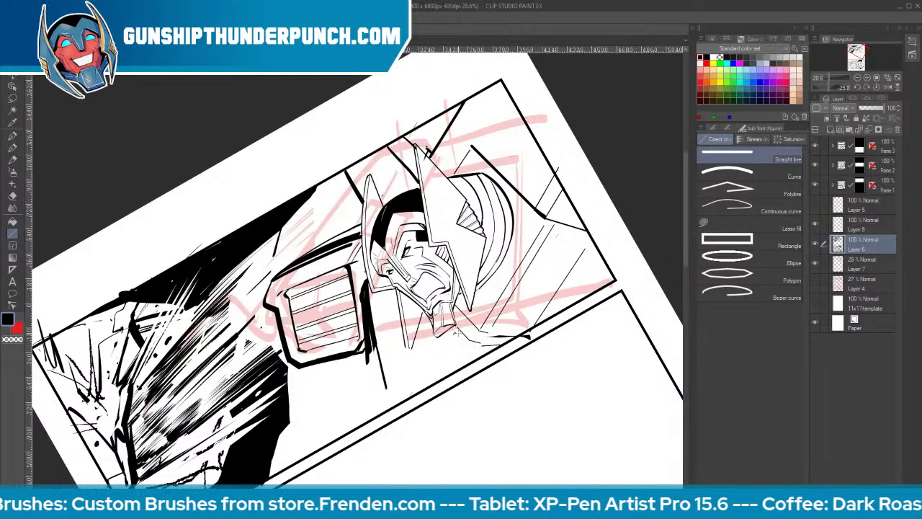
Draw thin straight lines from below the neck diagonally down to the lower panel border
left_click_drag(458, 332, 410, 398)
left_click_drag(444, 351, 407, 400)
left_click_drag(468, 340, 435, 386)
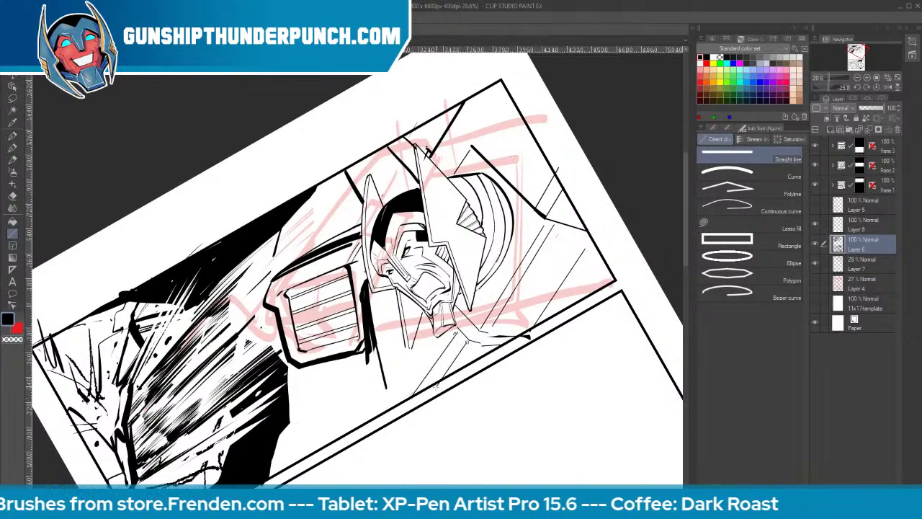
Erase the leftover heavy stroke at the lower panel border and the upright lines behind the grille block on Layer 6
key("e")
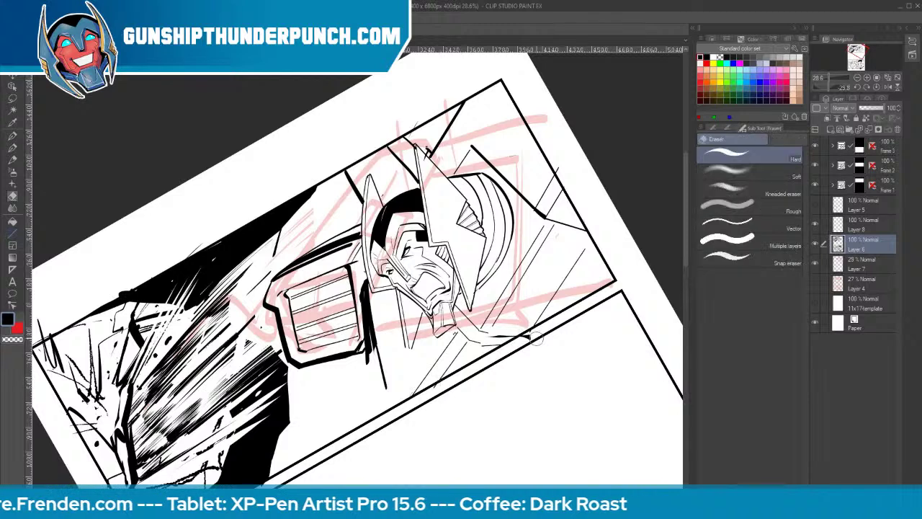
mouse_move(536, 337)
left_mouse_down()
mouse_move(519, 345)
mouse_move(536, 332)
left_mouse_up()
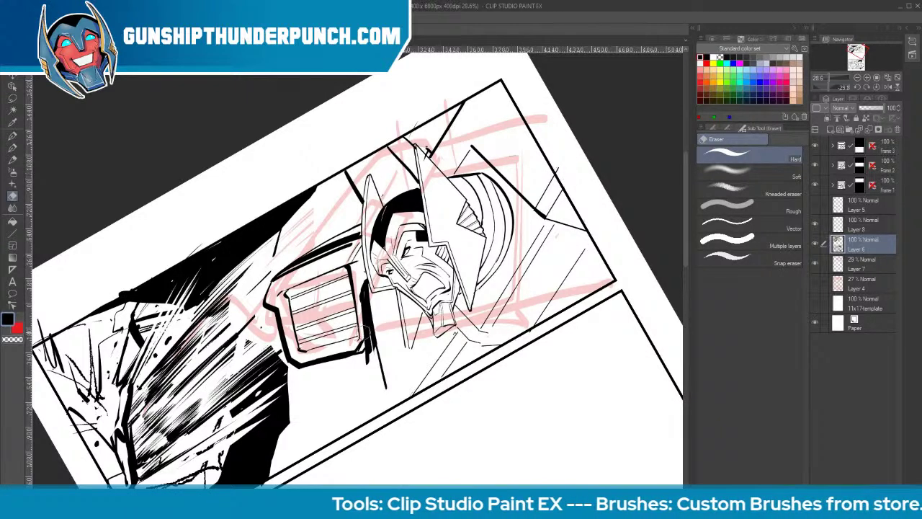
left_click_drag(361, 289, 364, 374)
left_click_drag(364, 304, 371, 363)
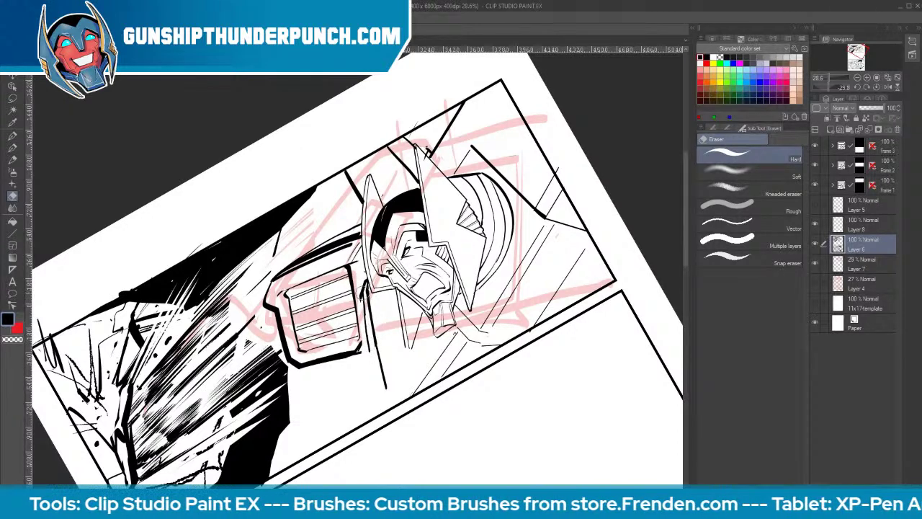
left_click_drag(367, 286, 384, 399)
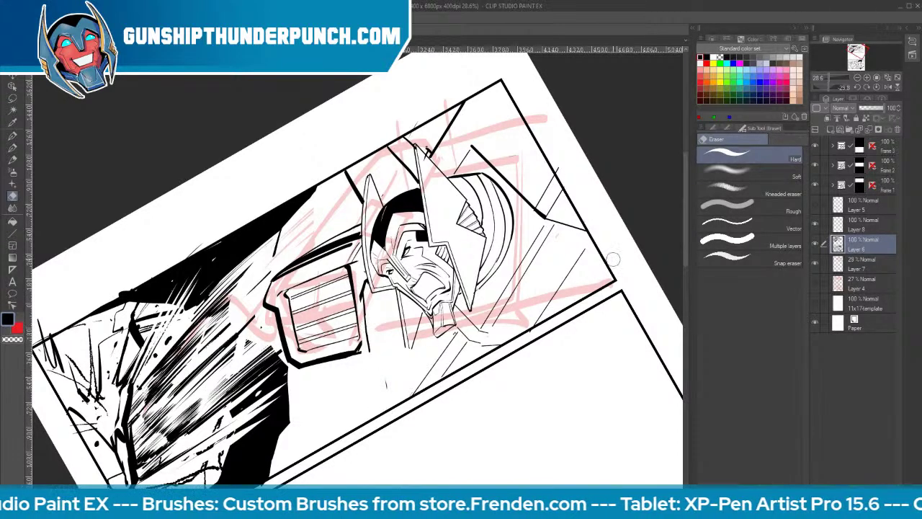
left_click(842, 222)
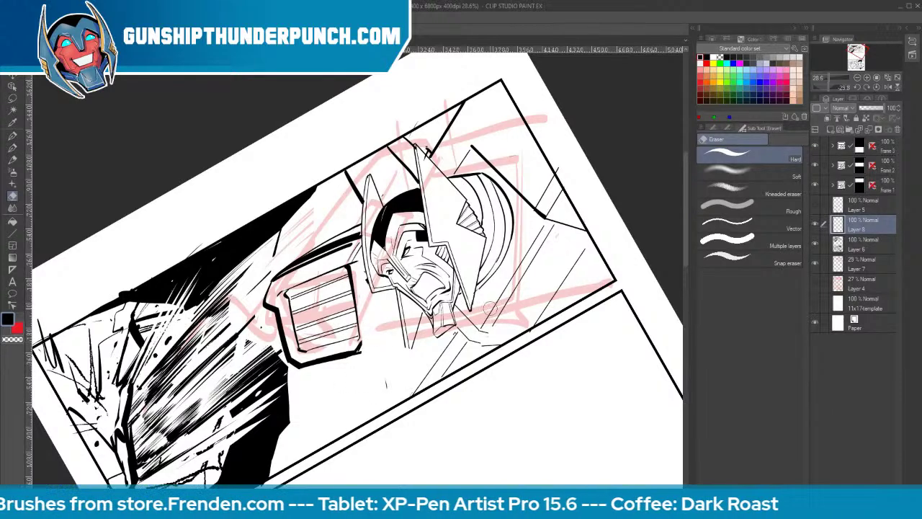
left_click(818, 244)
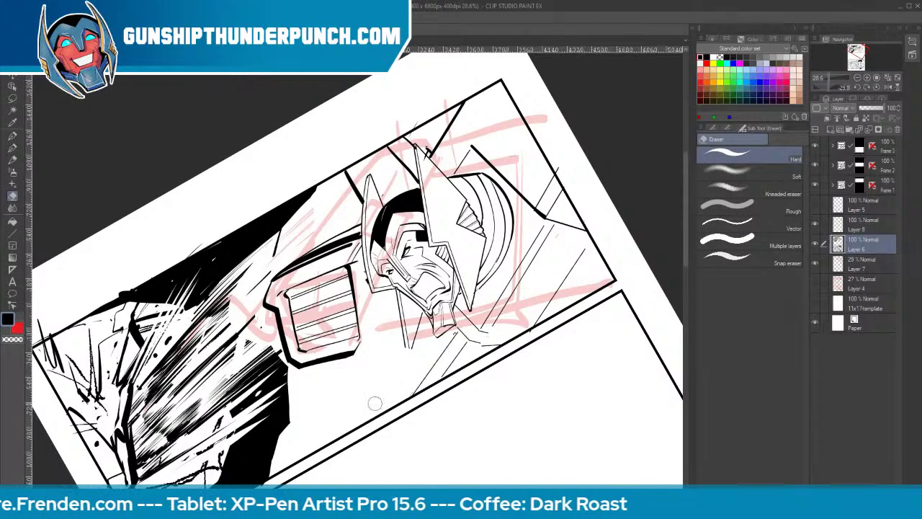
Draw a straight torso edge behind the grille block down to the lower panel border, joined by a short angled line to the jaw
left_click(12, 232)
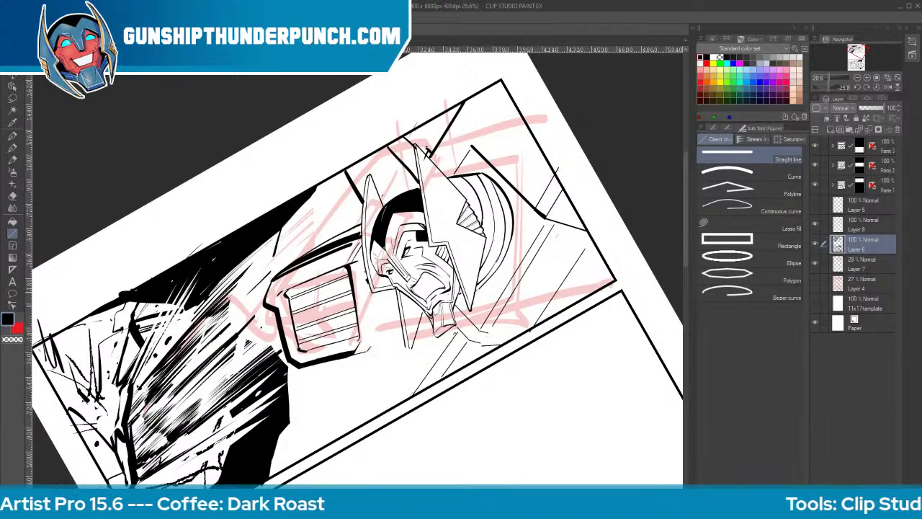
left_click_drag(367, 283, 381, 395)
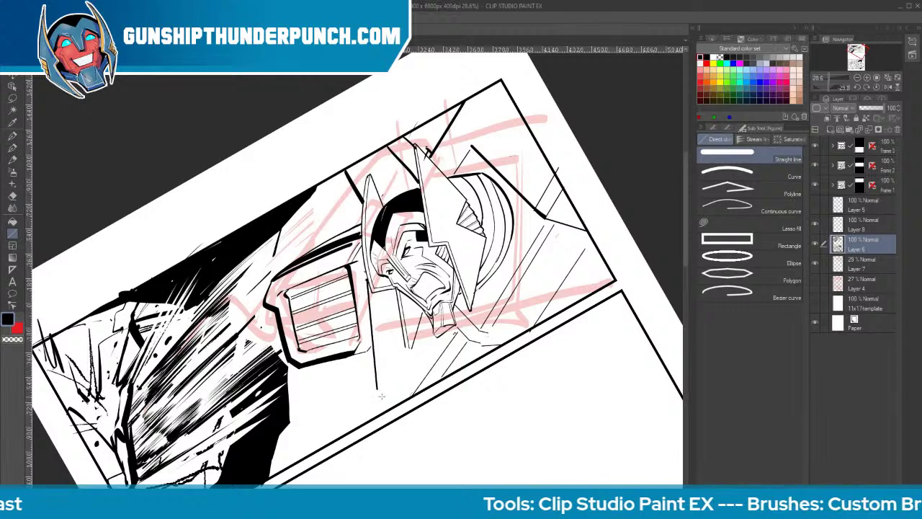
key("ctrl+z")
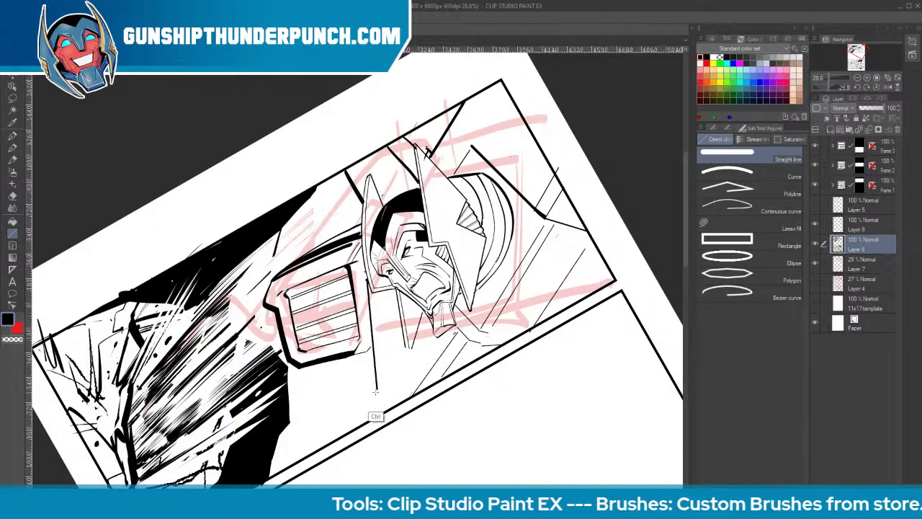
key("ctrl+z")
left_click_drag(374, 321, 381, 421)
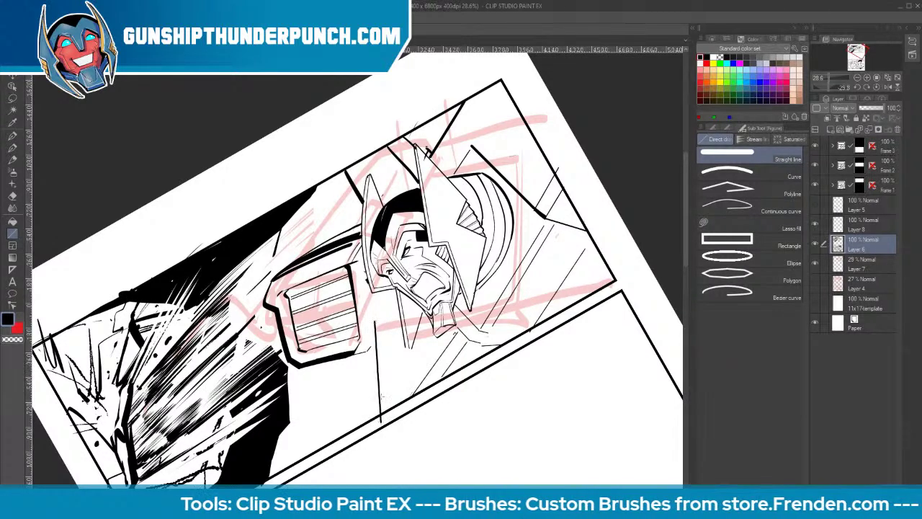
left_click_drag(397, 309, 397, 303)
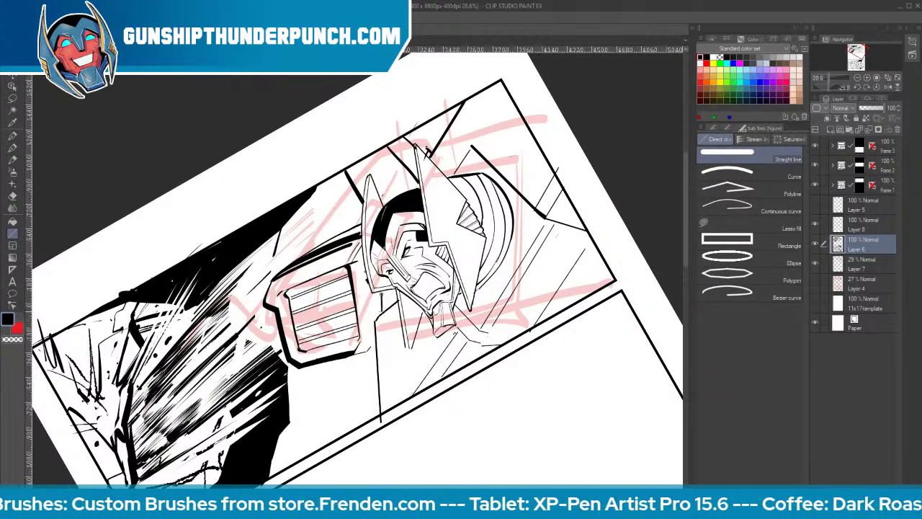
Erase the whole grilled armor block on Layer 6 and trim the edge of the solid black area beside it
key("e")
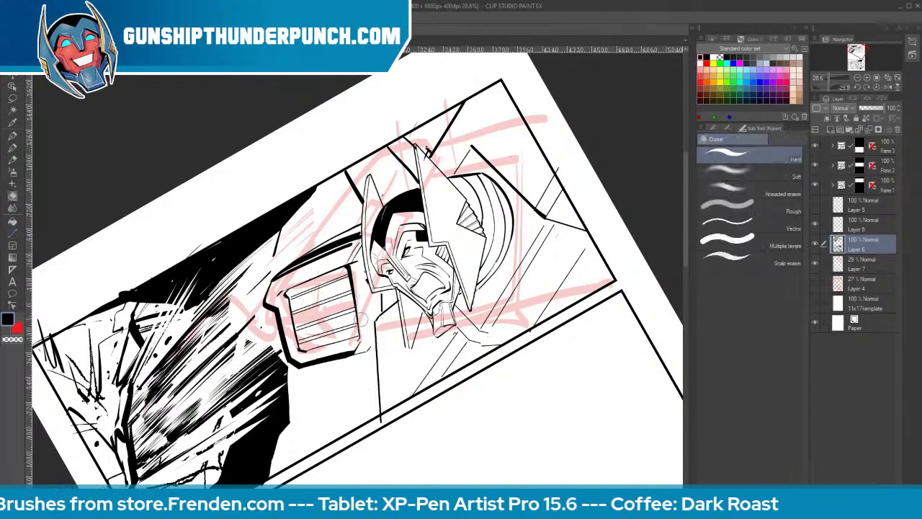
mouse_move(350, 242)
left_mouse_down()
mouse_move(281, 303)
mouse_move(284, 344)
mouse_move(297, 303)
mouse_move(344, 257)
mouse_move(353, 355)
mouse_move(340, 238)
mouse_move(351, 268)
left_mouse_up()
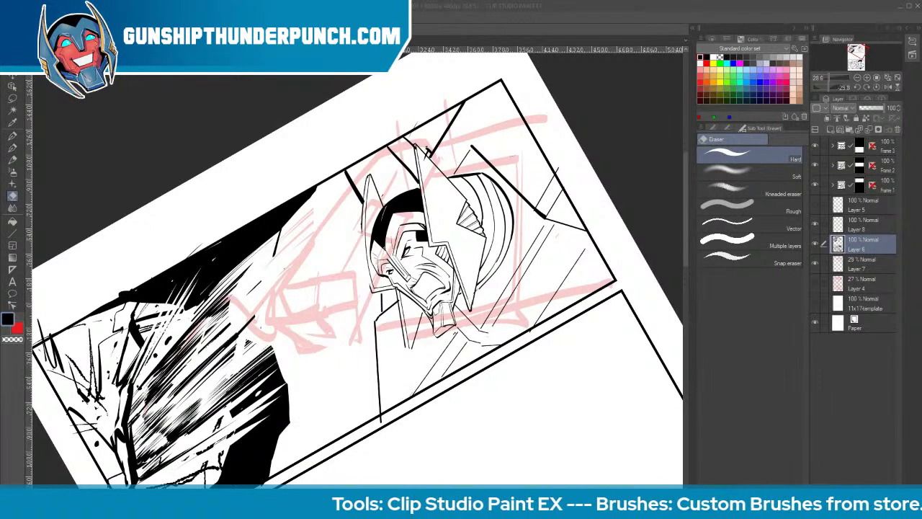
left_click(616, 33)
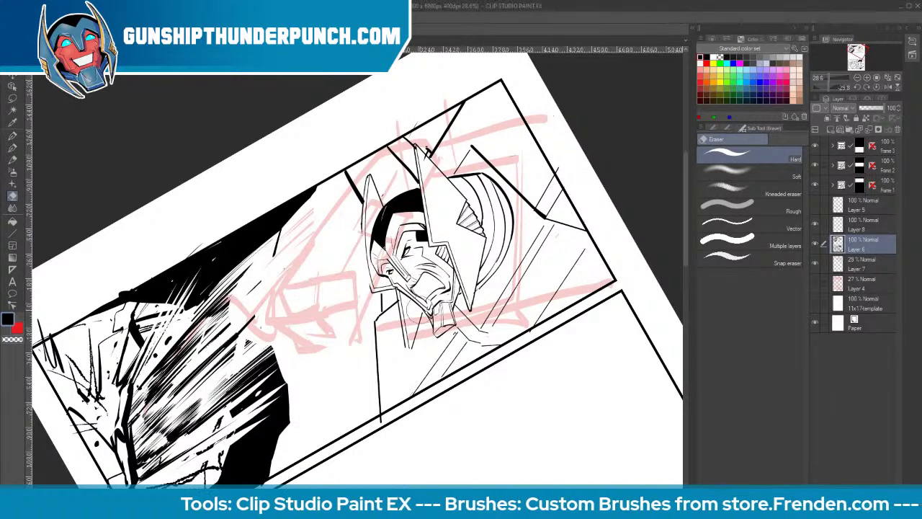
left_click(13, 221)
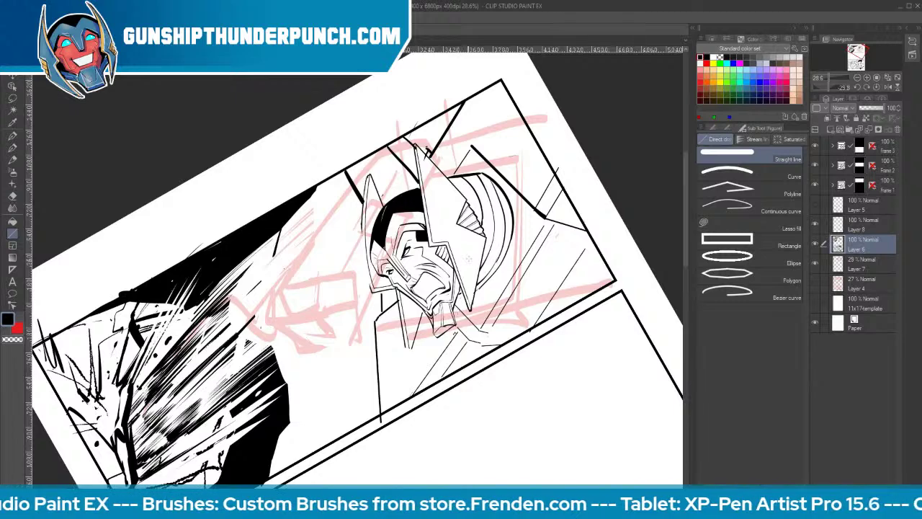
key("e")
mouse_move(303, 367)
left_mouse_down()
mouse_move(277, 344)
mouse_move(288, 415)
mouse_move(281, 369)
mouse_move(275, 475)
left_mouse_up()
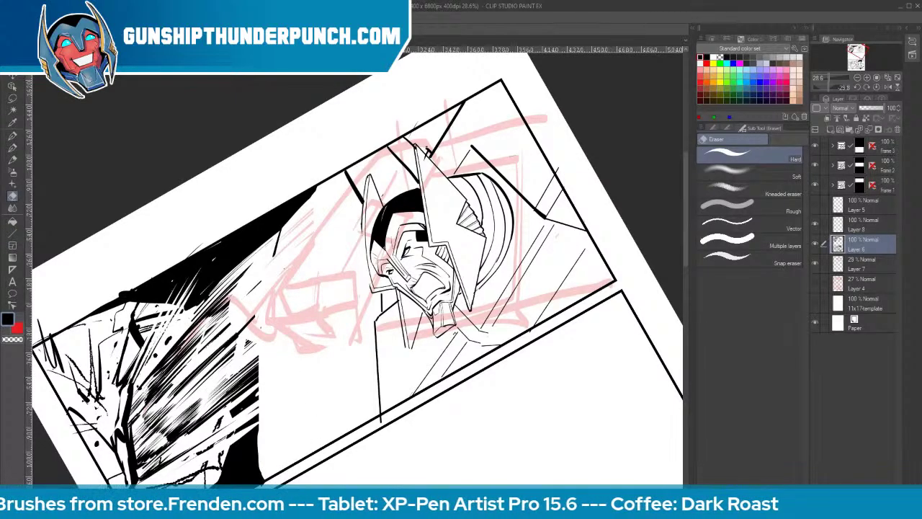
left_click(816, 265)
key("p")
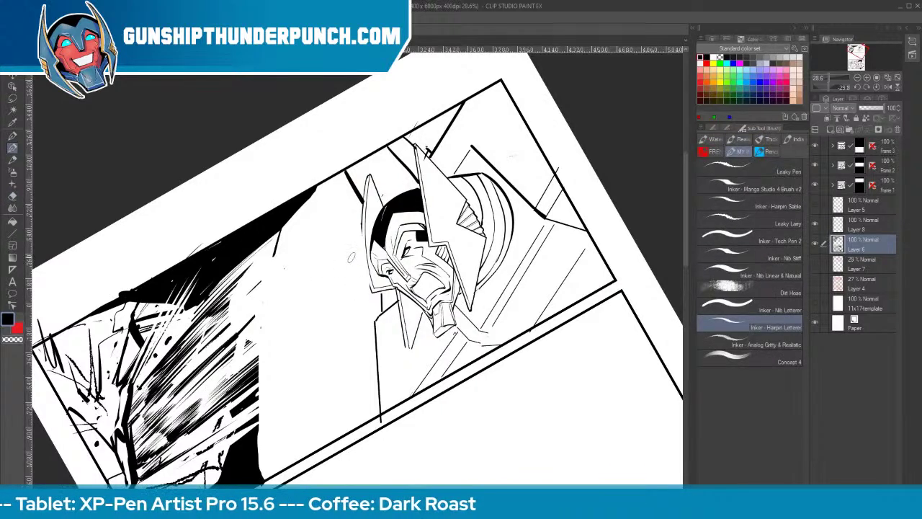
left_click(12, 233)
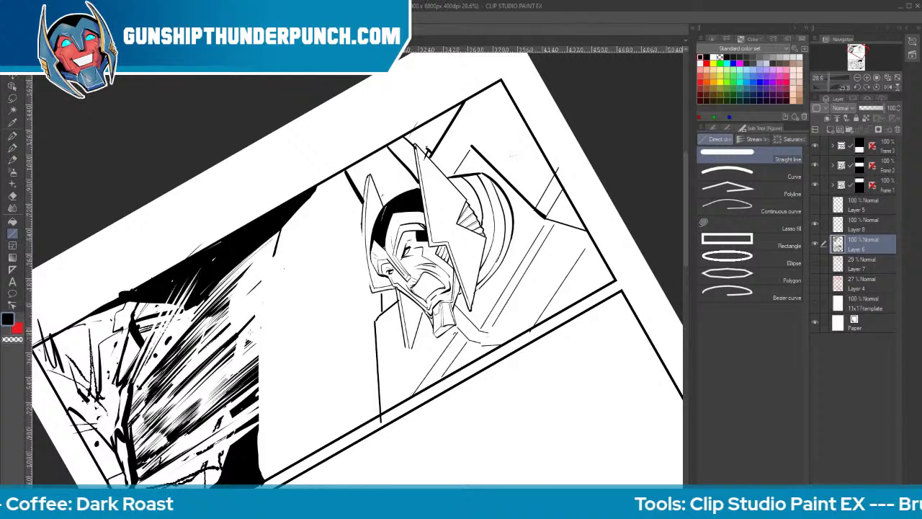
left_click_drag(247, 335, 298, 260)
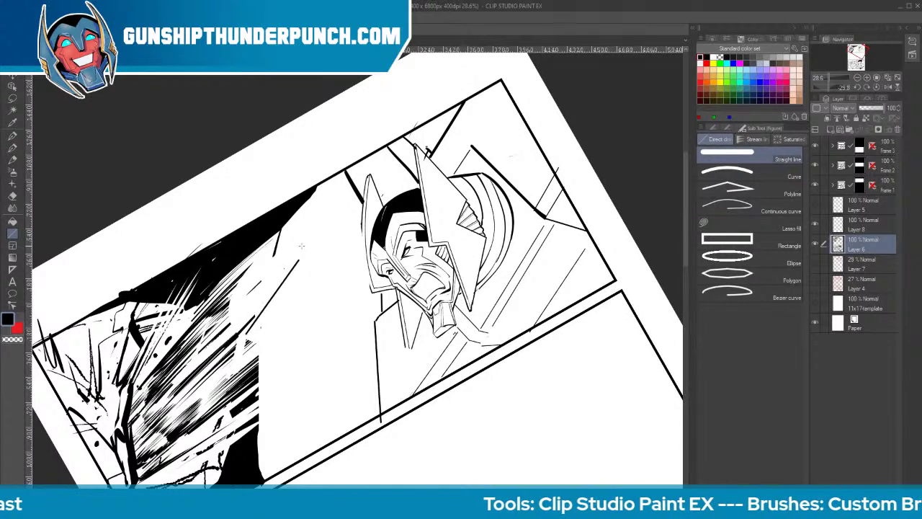
key("ctrl+z")
left_click_drag(250, 325, 281, 280)
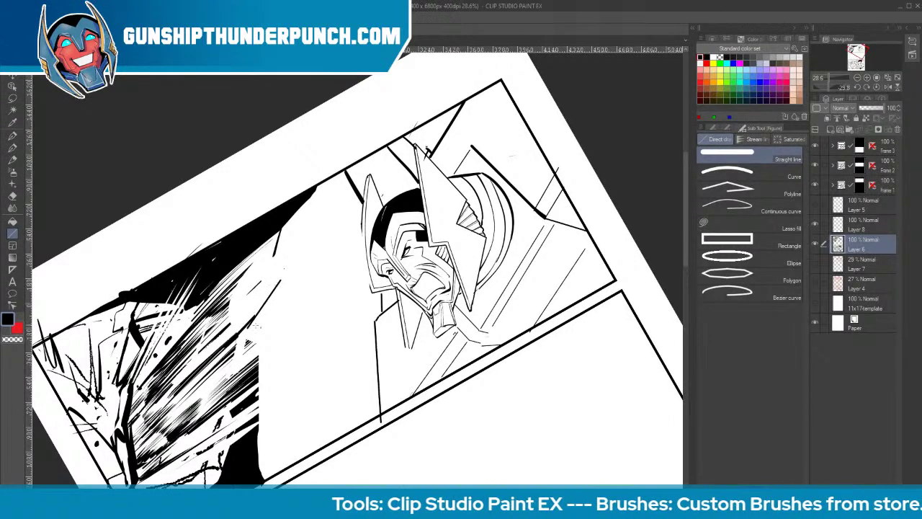
key("ctrl+z")
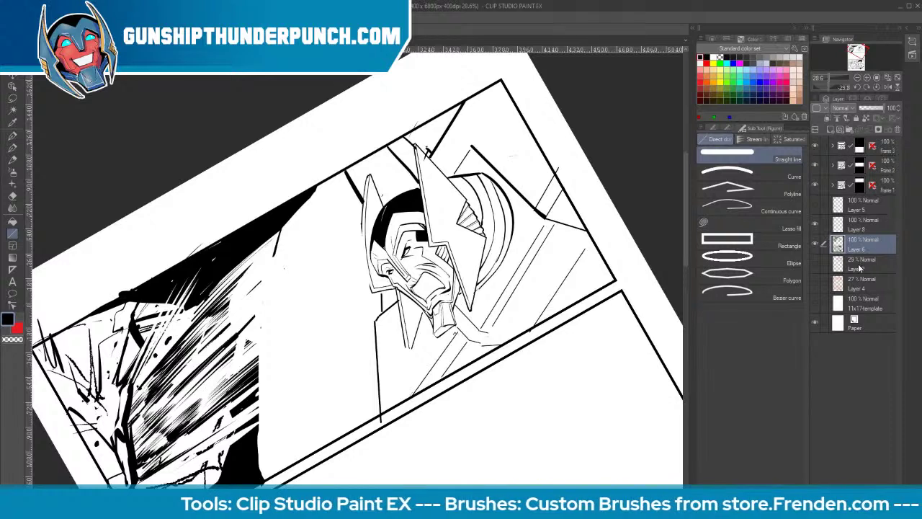
Make Layer 7 active and visible, clear its old sketch, and set the drawing colour to red
left_click(861, 265)
left_click(815, 265)
key("Delete")
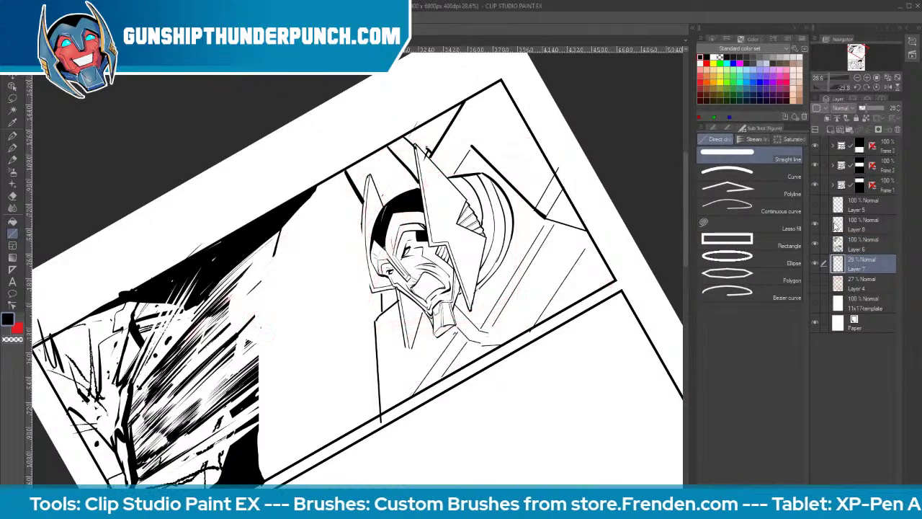
left_click(705, 66)
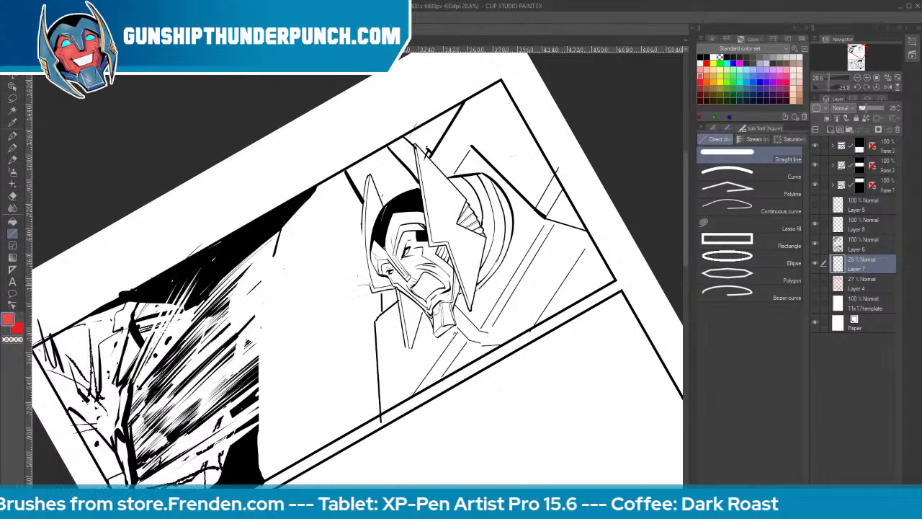
Sketch a tilted four-sided block outline in straight red lines between the speed lines and the helmeted head
mouse_move(282, 267)
left_mouse_down()
mouse_move(238, 302)
mouse_move(312, 238)
mouse_move(359, 247)
left_mouse_up()
left_click_drag(240, 301, 240, 329)
left_click_drag(301, 244, 307, 351)
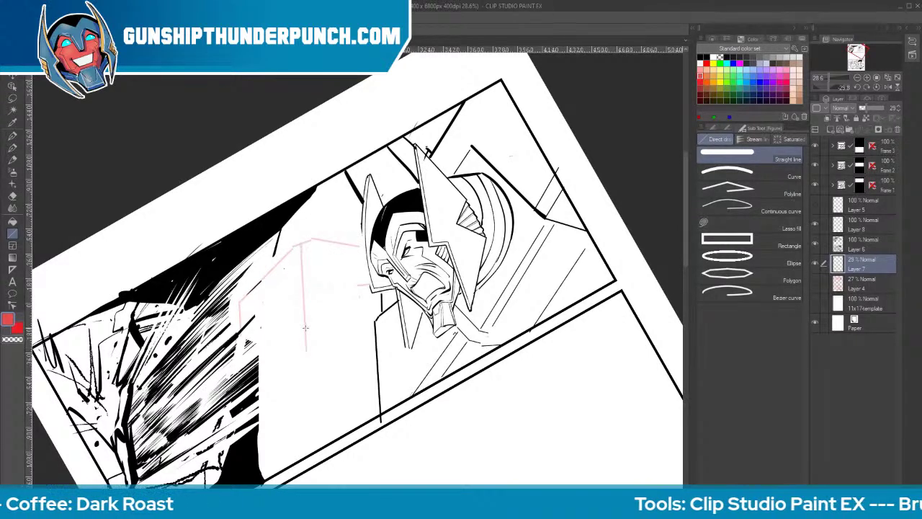
key("ctrl+z")
key("ctrl+z")
left_click_drag(237, 305, 269, 360)
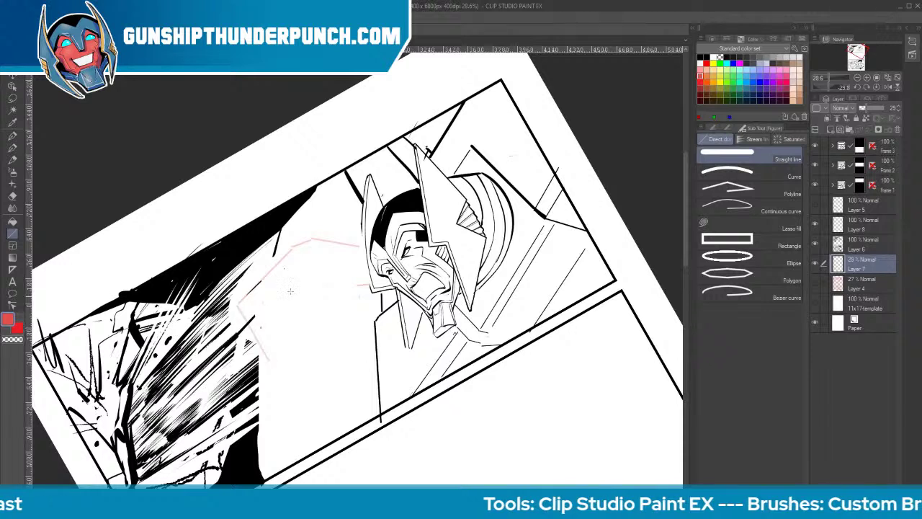
left_click_drag(304, 245, 359, 343)
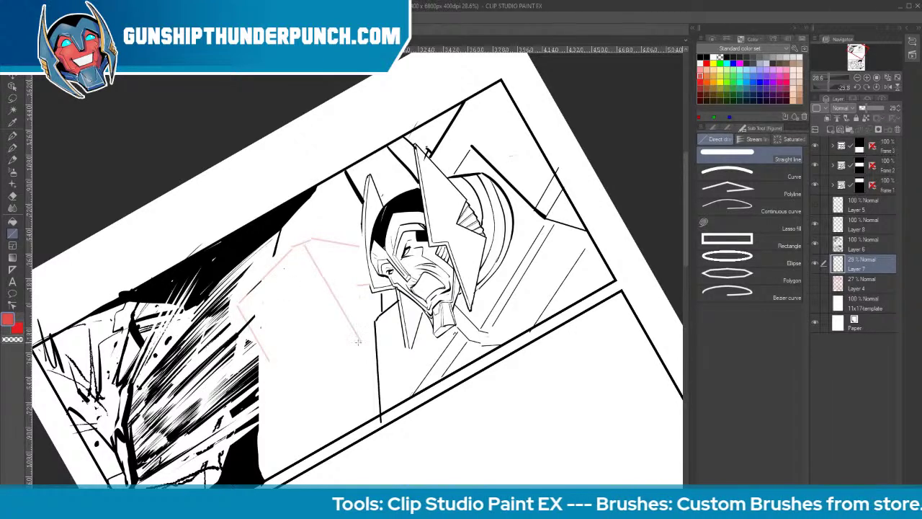
left_click_drag(272, 379, 344, 317)
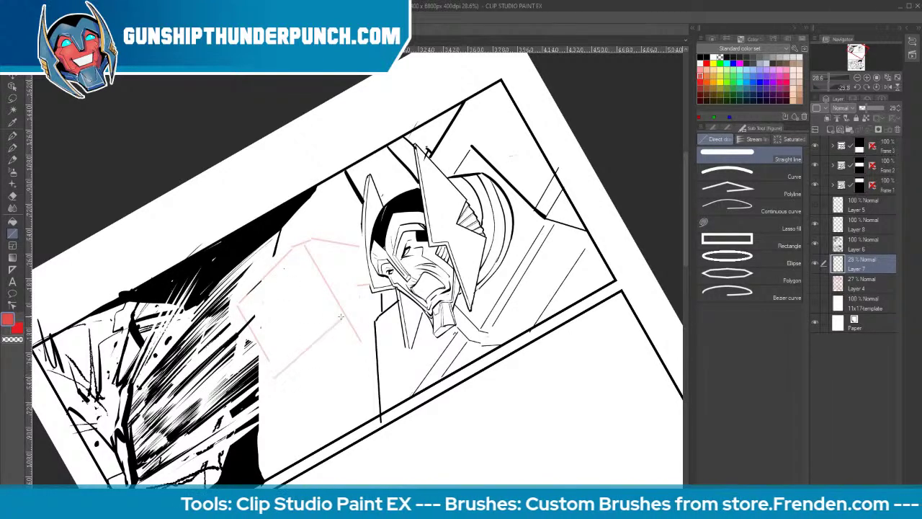
Reinforce the tilted block's sketched edges and add inner frame lines with straight red strokes
left_click_drag(233, 312, 271, 377)
mouse_move(306, 236)
left_mouse_down()
mouse_move(230, 306)
mouse_move(350, 310)
mouse_move(266, 383)
left_mouse_up()
left_click_drag(303, 239, 293, 274)
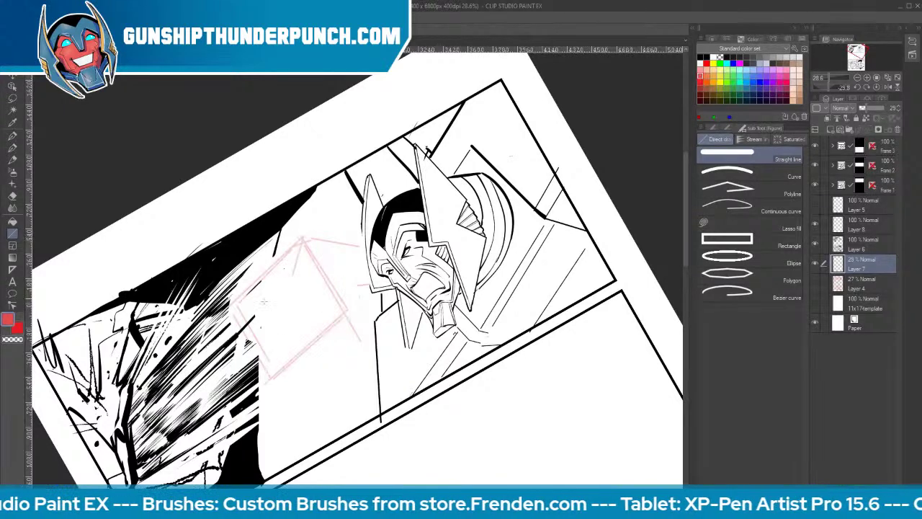
mouse_move(231, 305)
left_mouse_down()
mouse_move(236, 323)
mouse_move(293, 277)
mouse_move(328, 271)
mouse_move(344, 323)
left_mouse_up()
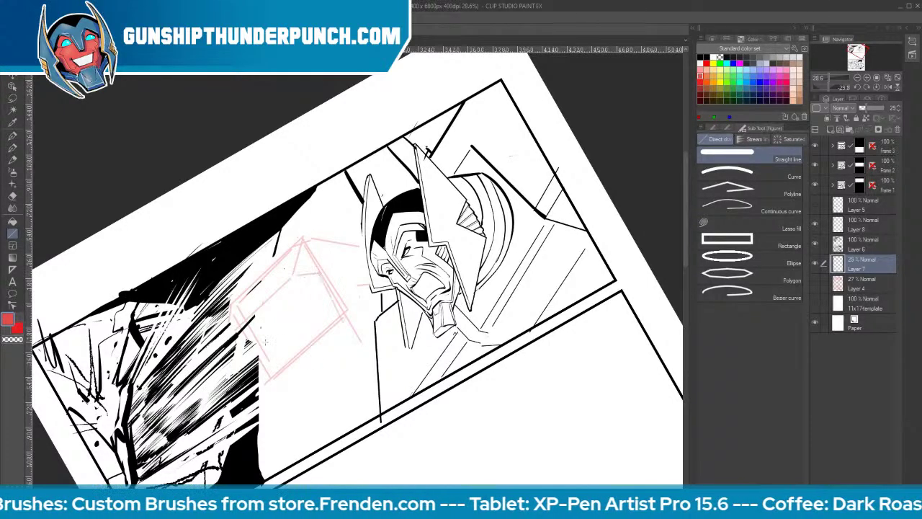
left_click_drag(245, 331, 287, 365)
left_click_drag(263, 314, 291, 346)
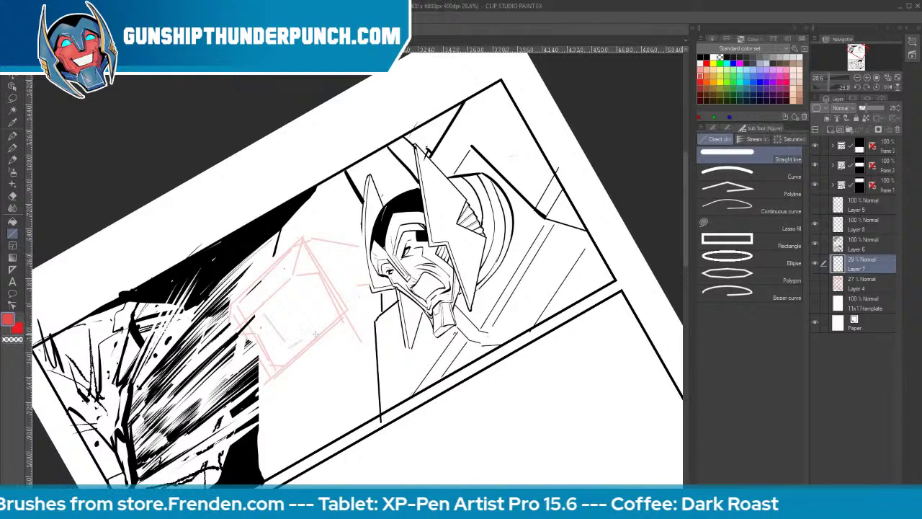
Sketch receding straight edges from the block's corners toward the figure, then clear all of Layer 7's sketch
mouse_move(272, 382)
left_mouse_down()
mouse_move(372, 359)
mouse_move(370, 372)
left_mouse_up()
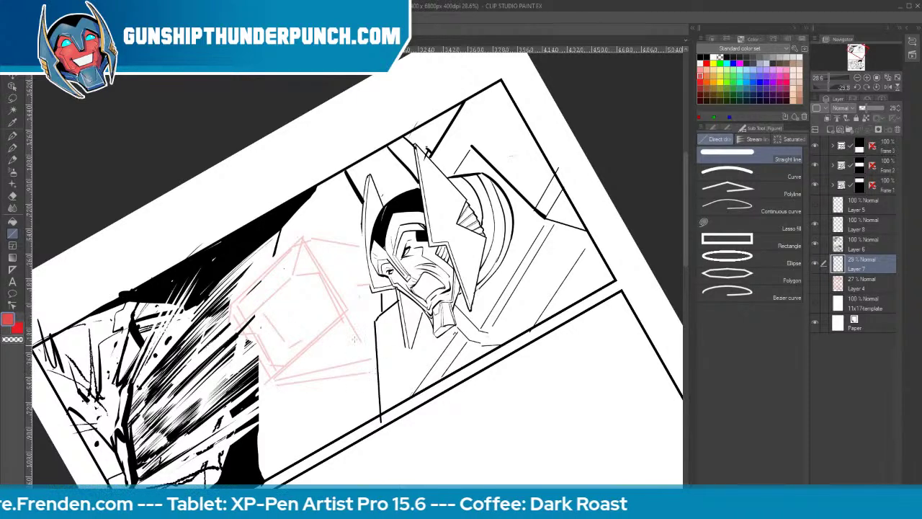
left_click_drag(301, 238, 363, 250)
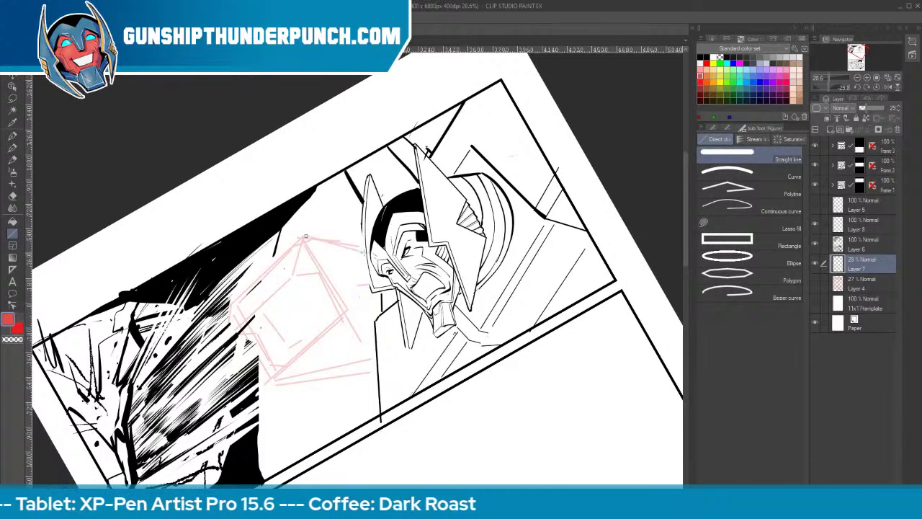
left_click_drag(250, 327, 171, 402)
left_click_drag(345, 371, 260, 411)
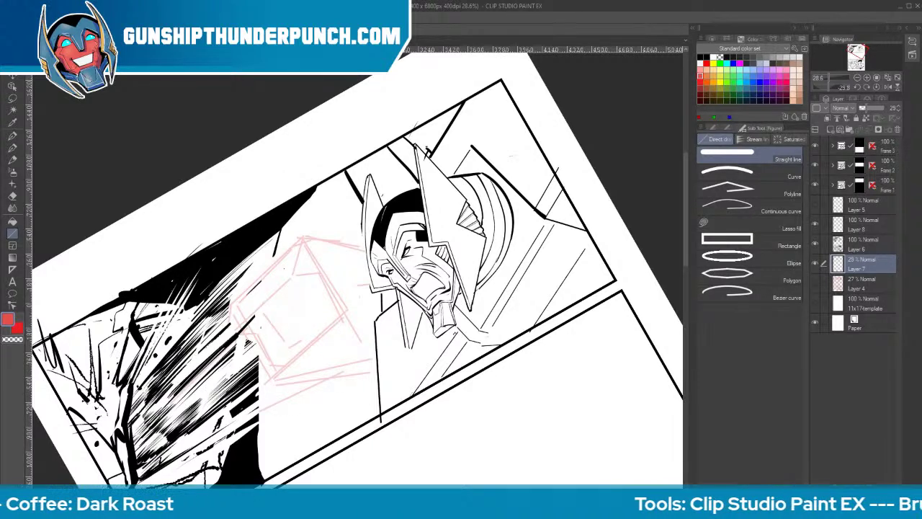
key("Delete")
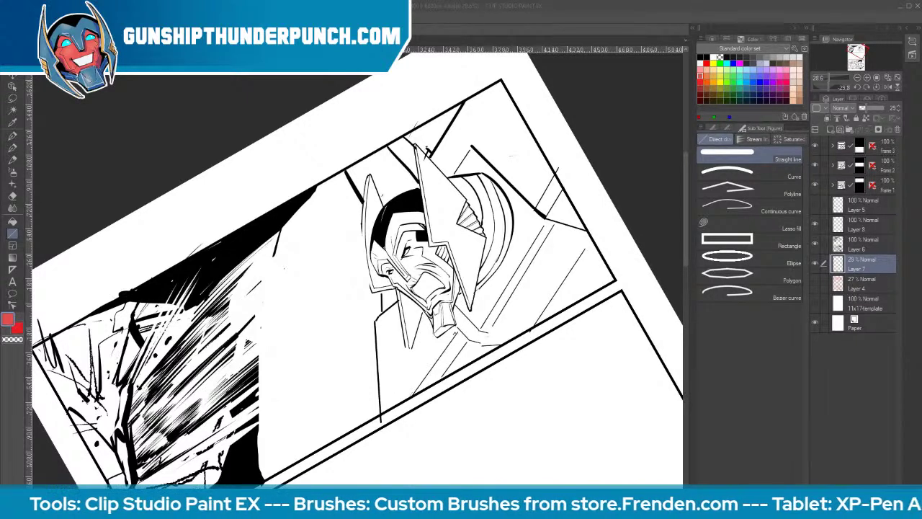
Letter "POOP" in red on Layer 7 in the blank area beside the head, using the Inker - Hairpin Letterer brush
left_click(374, 91)
key("b")
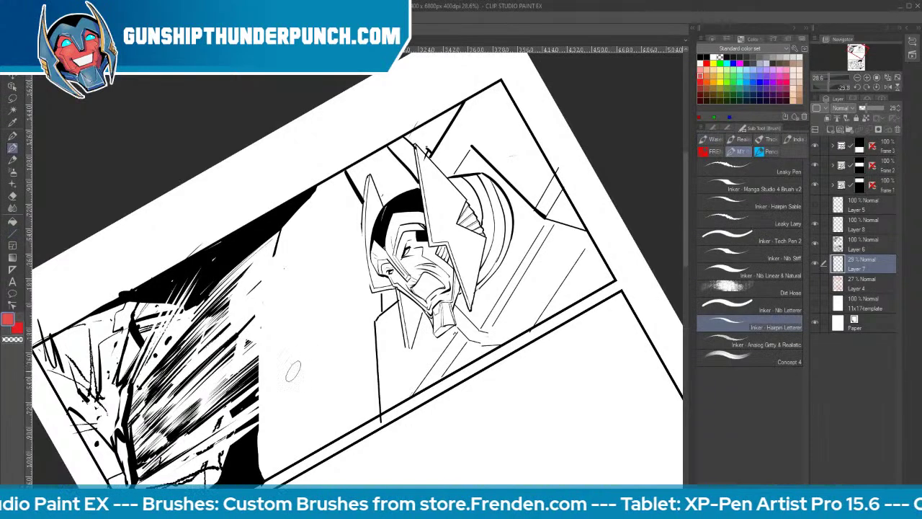
mouse_move(293, 373)
left_mouse_down()
mouse_move(309, 388)
mouse_move(308, 328)
mouse_move(320, 324)
mouse_move(337, 291)
mouse_move(335, 258)
mouse_move(329, 280)
left_mouse_up()
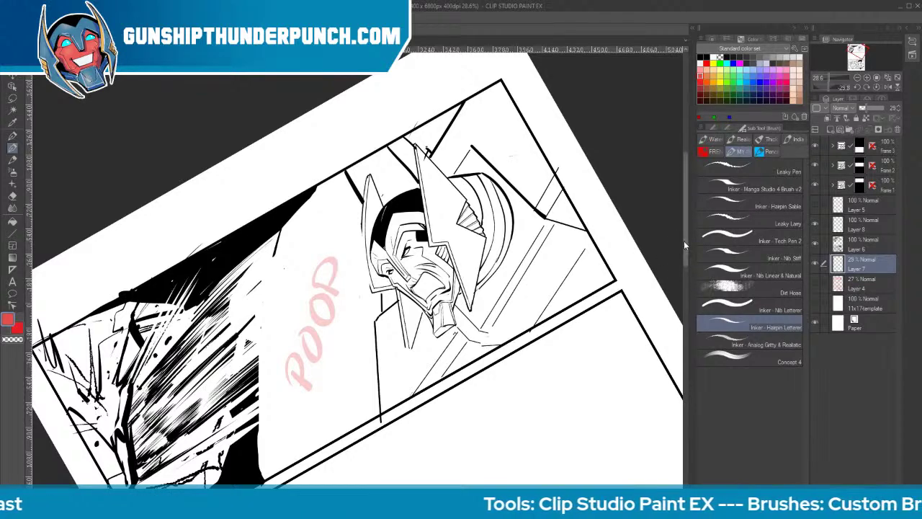
Make Layer 6 active and set the drawing colour to white for the lower panel with the bearded man
left_click_drag(685, 244, 686, 347)
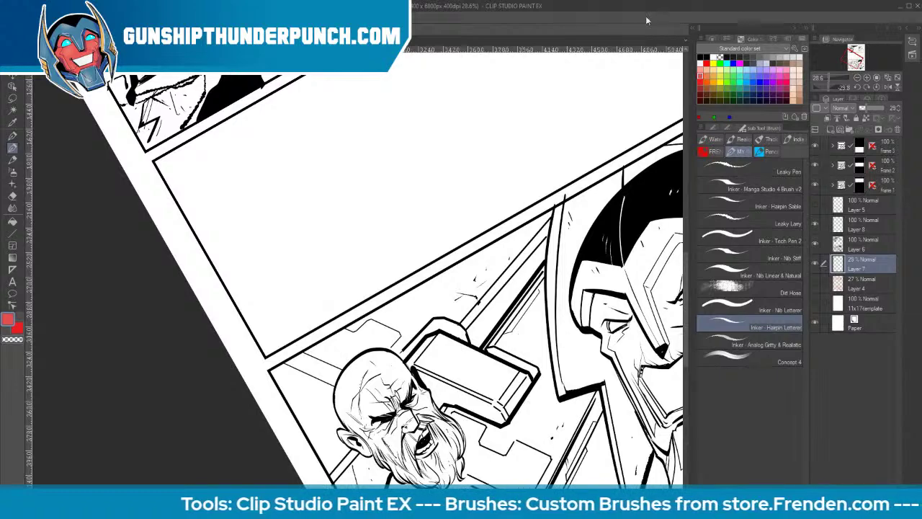
key("space")
left_click_drag(609, 330, 395, 303)
key("shift+space")
left_click_drag(553, 292, 521, 368)
key("space")
mouse_move(444, 365)
left_mouse_down()
mouse_move(528, 327)
mouse_move(541, 344)
left_mouse_up()
left_click(863, 245)
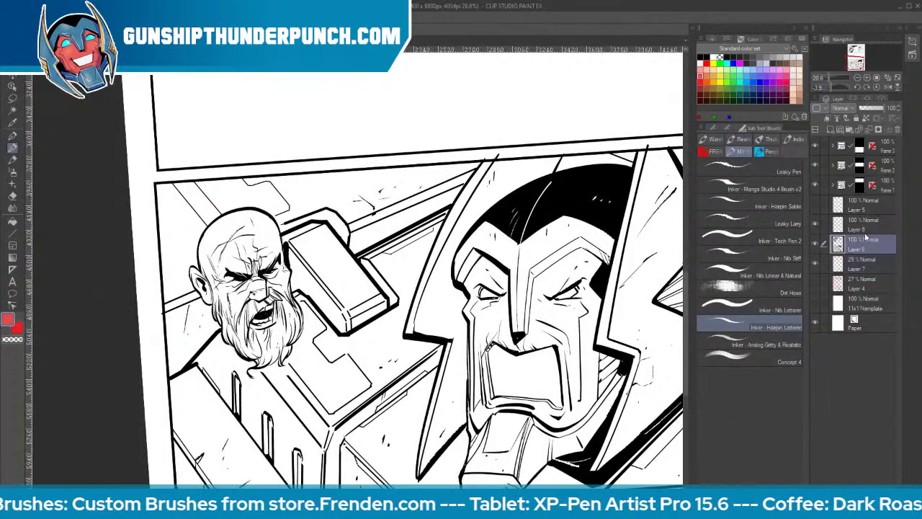
left_click(713, 56)
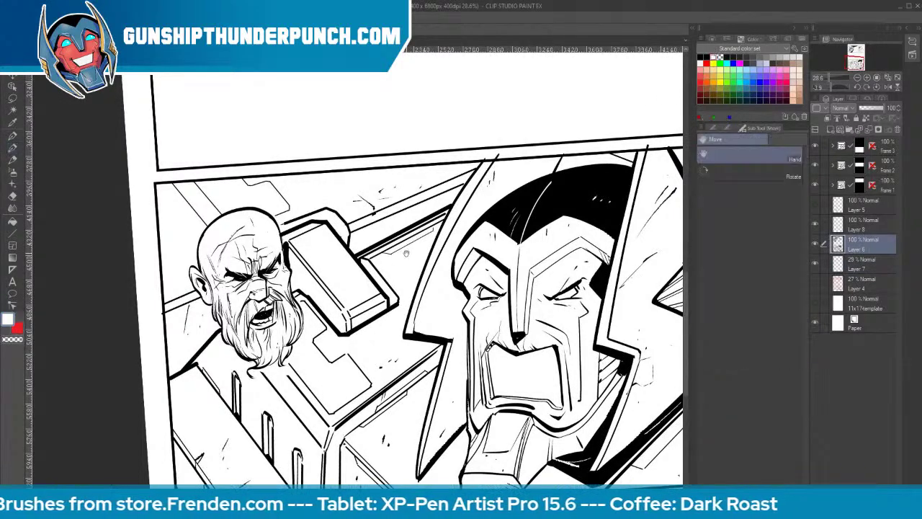
Turn on the red rough sketch on Layer 4 to reveal the layout of the empty middle panel
left_click_drag(308, 263, 381, 281)
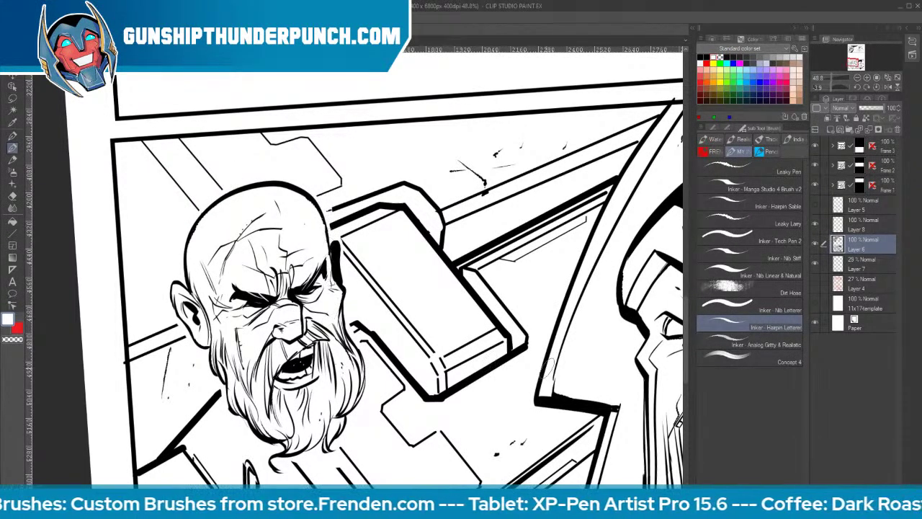
key("space")
mouse_move(573, 396)
left_mouse_down()
mouse_move(472, 300)
mouse_move(288, 344)
mouse_move(334, 354)
left_mouse_up()
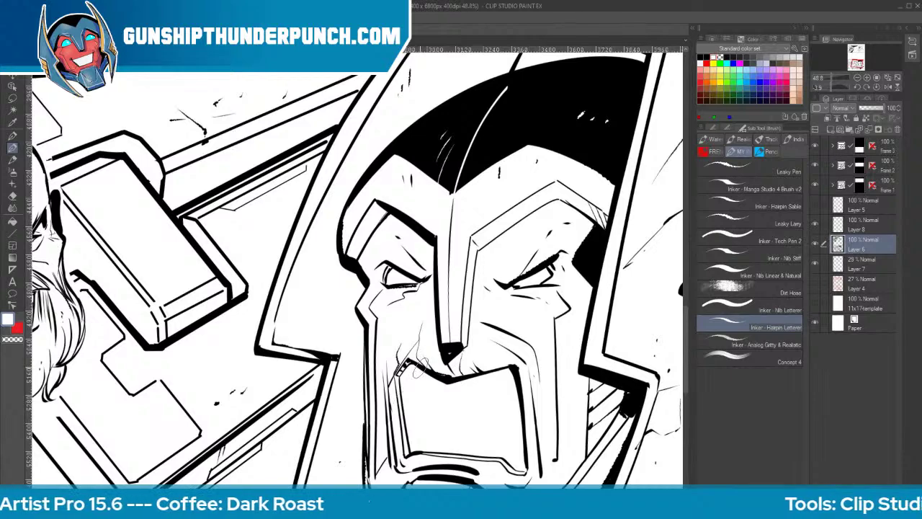
key("ctrl+space")
left_click_drag(567, 329, 526, 328)
left_click_drag(525, 328, 406, 481)
left_click(814, 284)
left_click(815, 286)
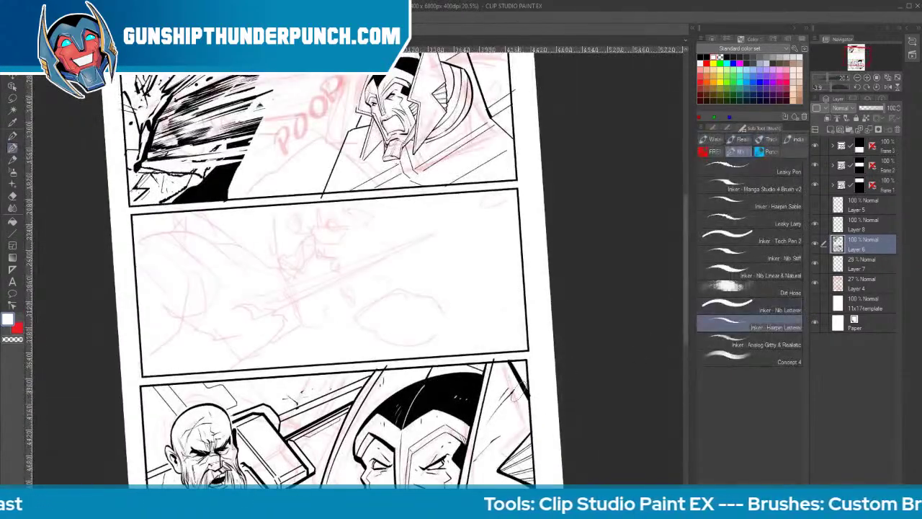
key("space")
left_click_drag(532, 384, 549, 387)
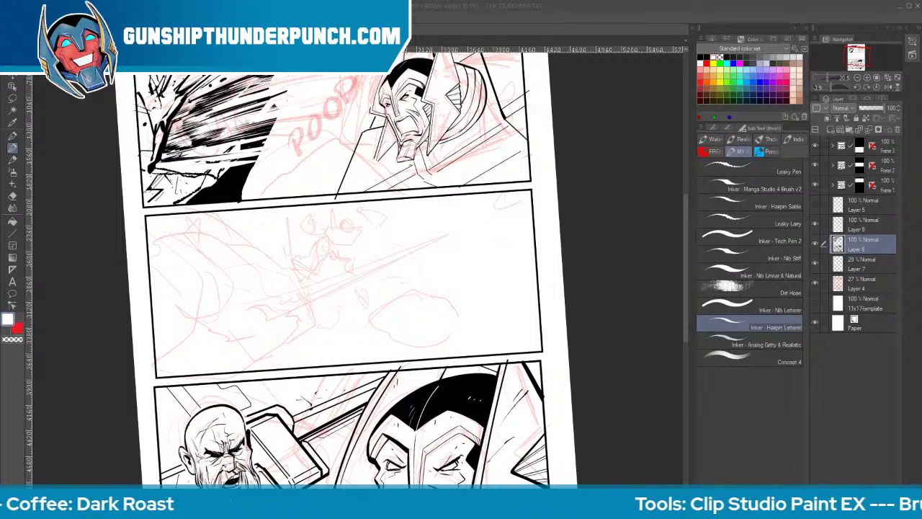
key("ctrl+z")
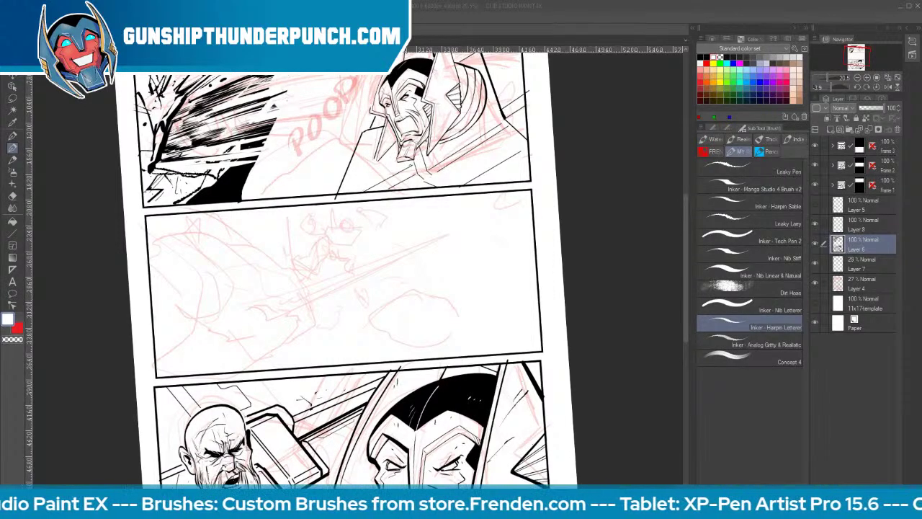
key("ctrl+z")
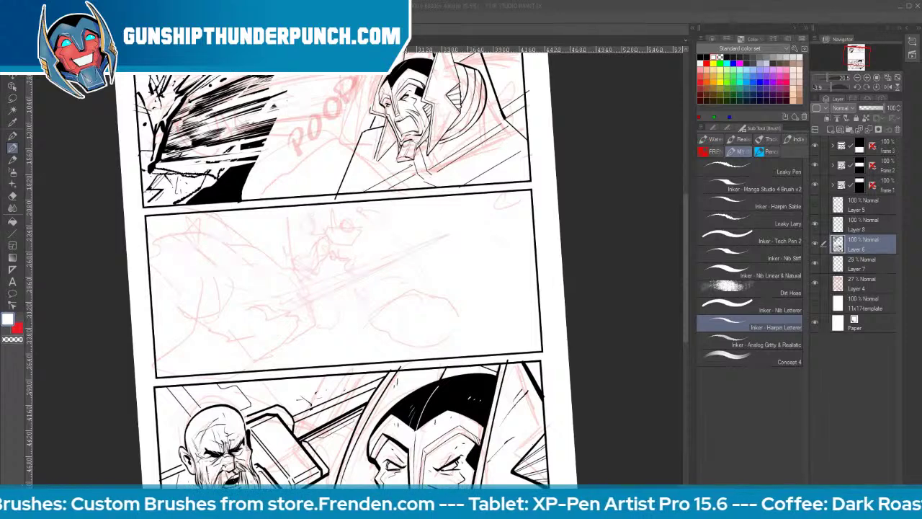